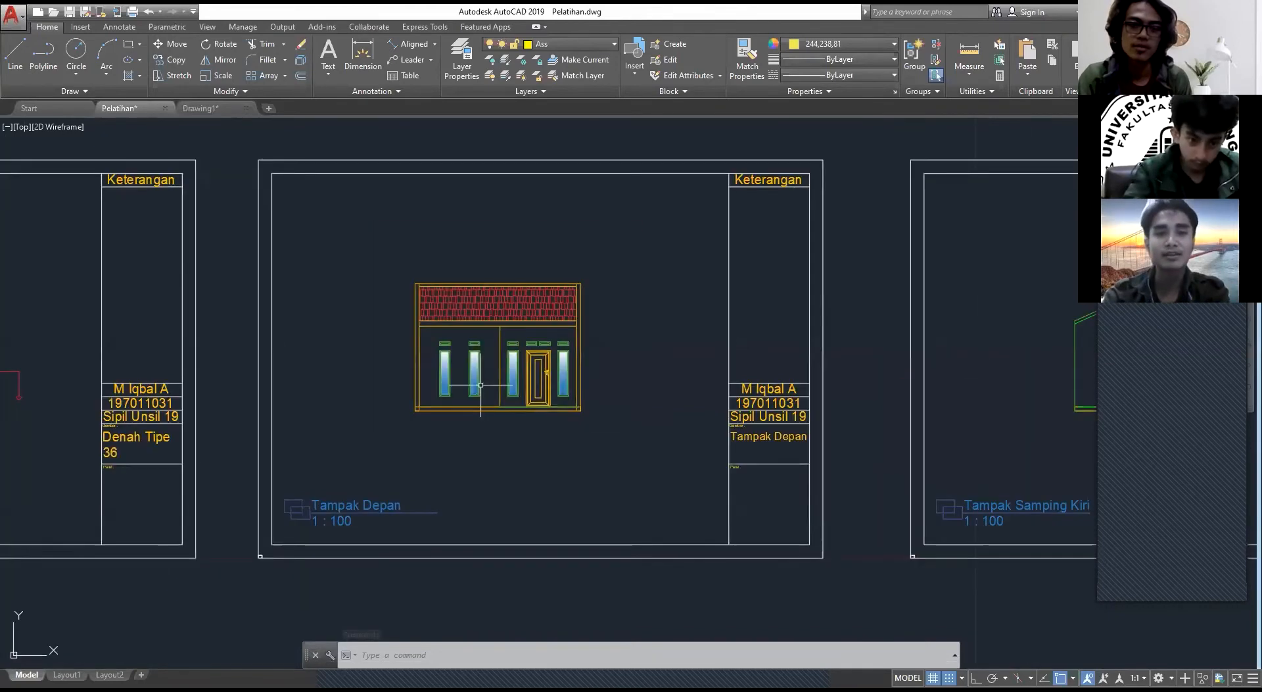
Step: Examine the Tampak Depan front elevation, including its roof, walls, windows and door
scroll(490, 352, "up", 2)
scroll(558, 313, "down", 2)
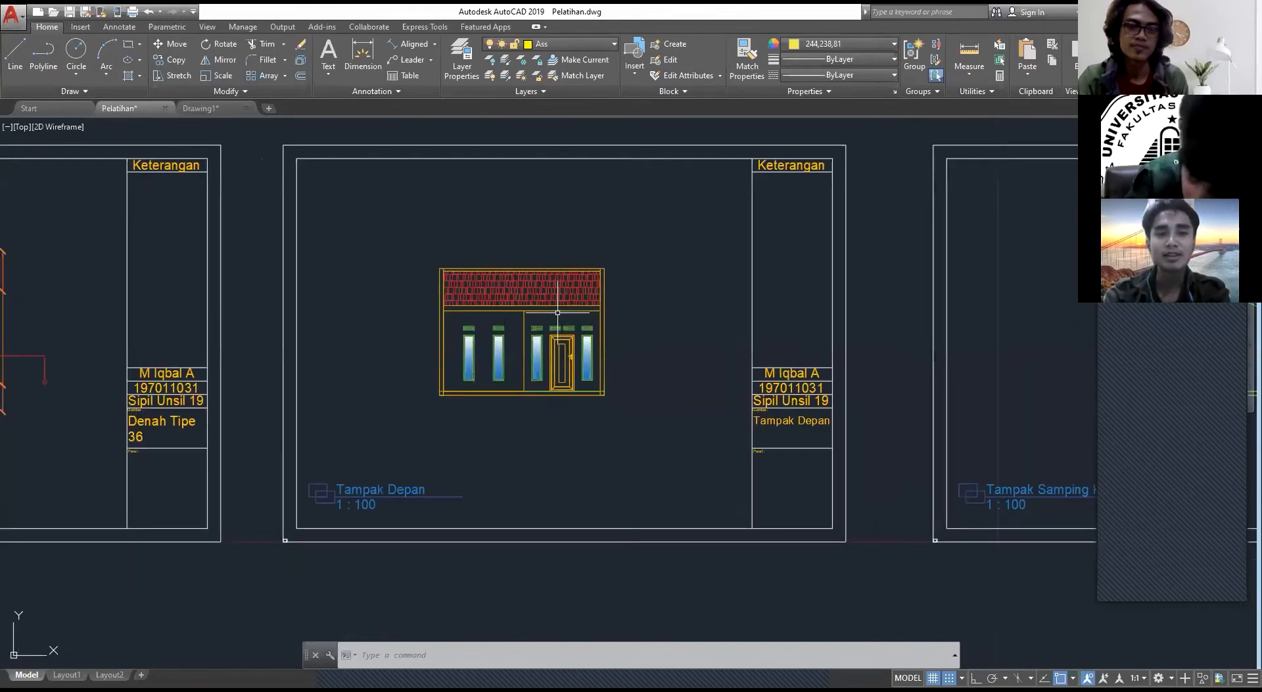
scroll(481, 292, "up", 2)
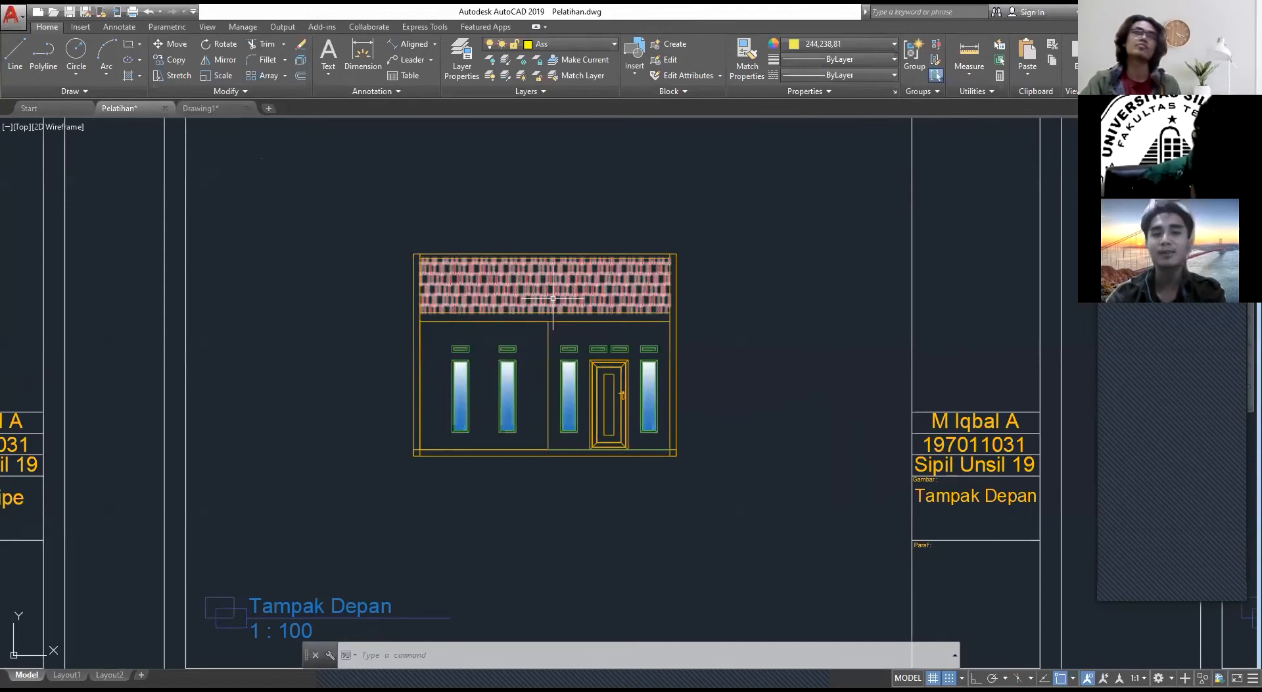
mouse_move(553, 297)
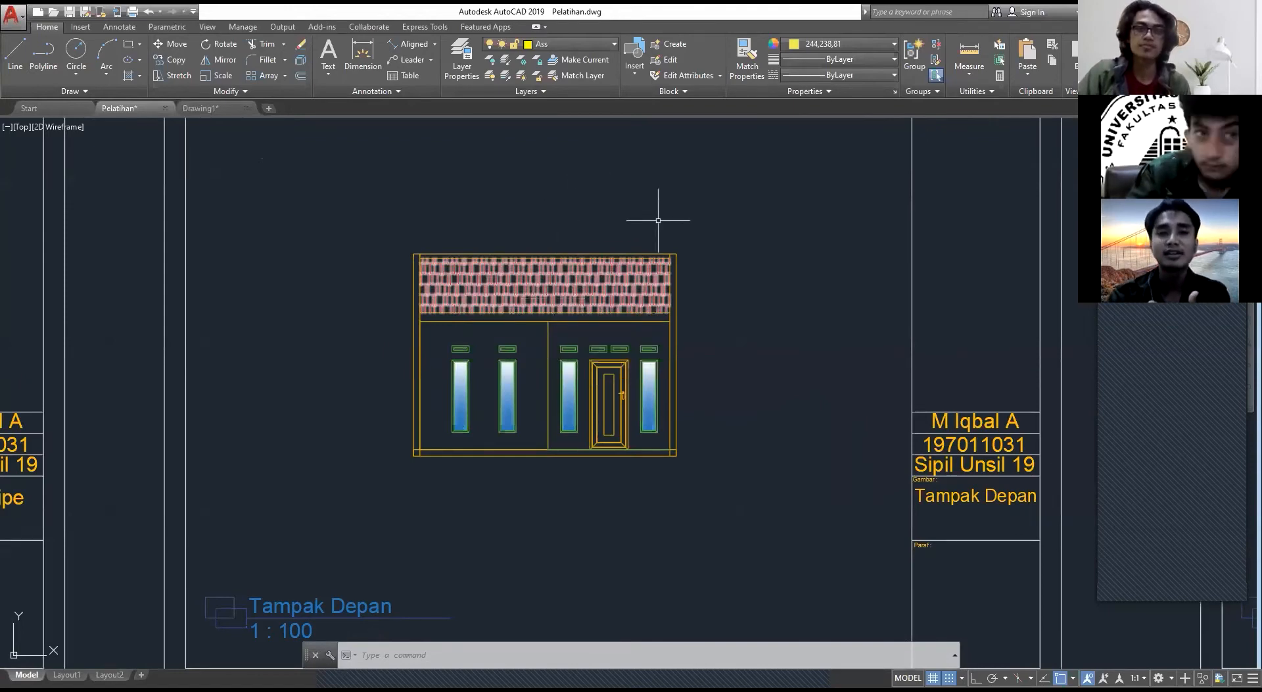
scroll(506, 421, "up", 3)
scroll(560, 411, "down", 2)
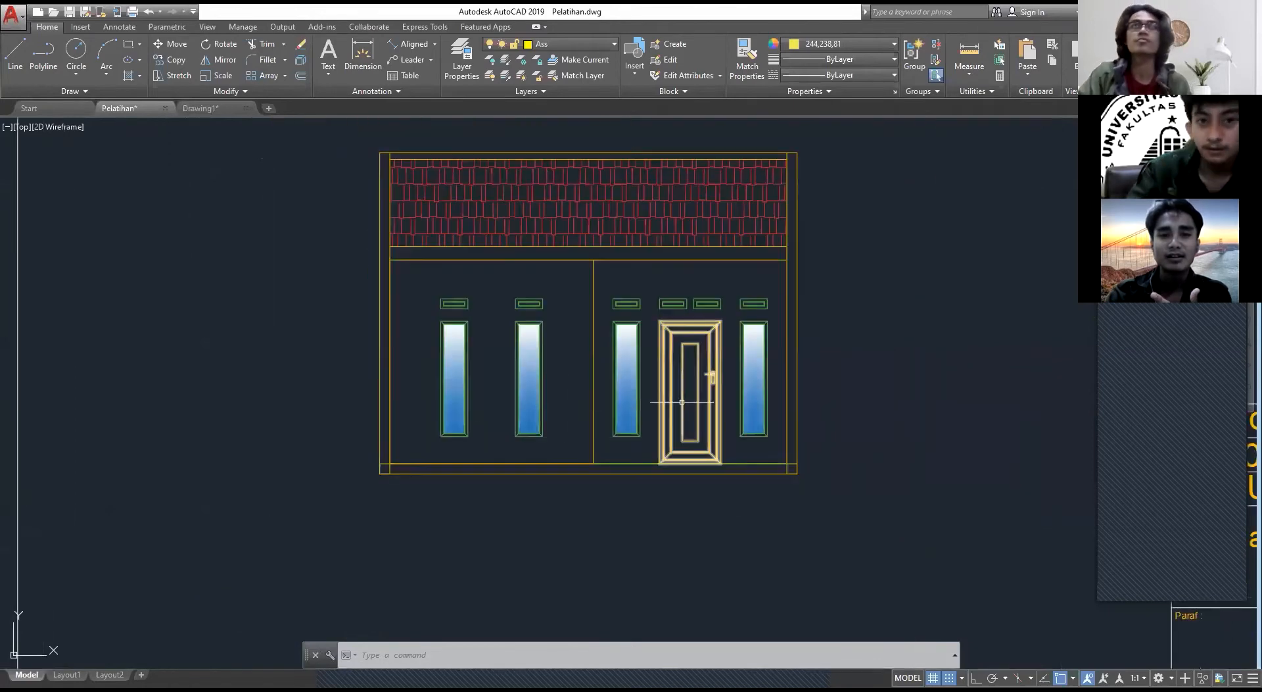
scroll(684, 375, "down", 5)
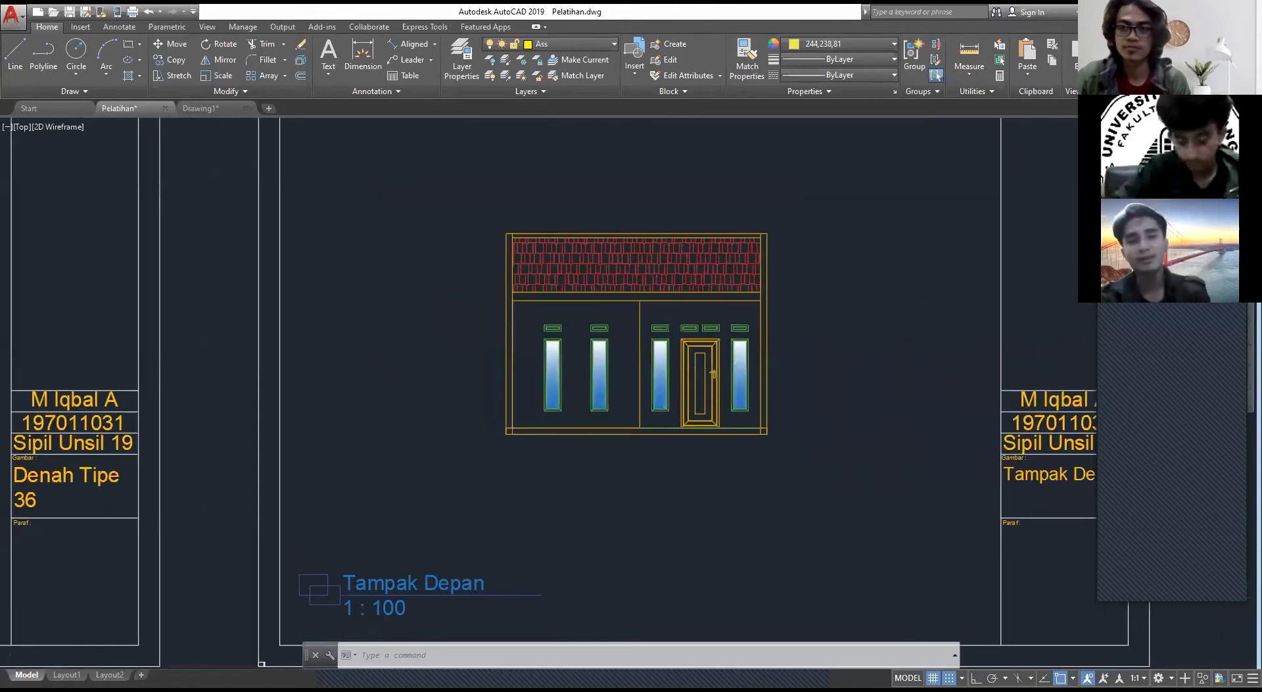
Step: Examine the front part of the Denah floor plan around the bedroom and terrace, with its width dimensions
middle_click_drag(205, 330, 435, 294)
scroll(372, 399, "up", 6)
middle_click_drag(587, 330, 439, 416)
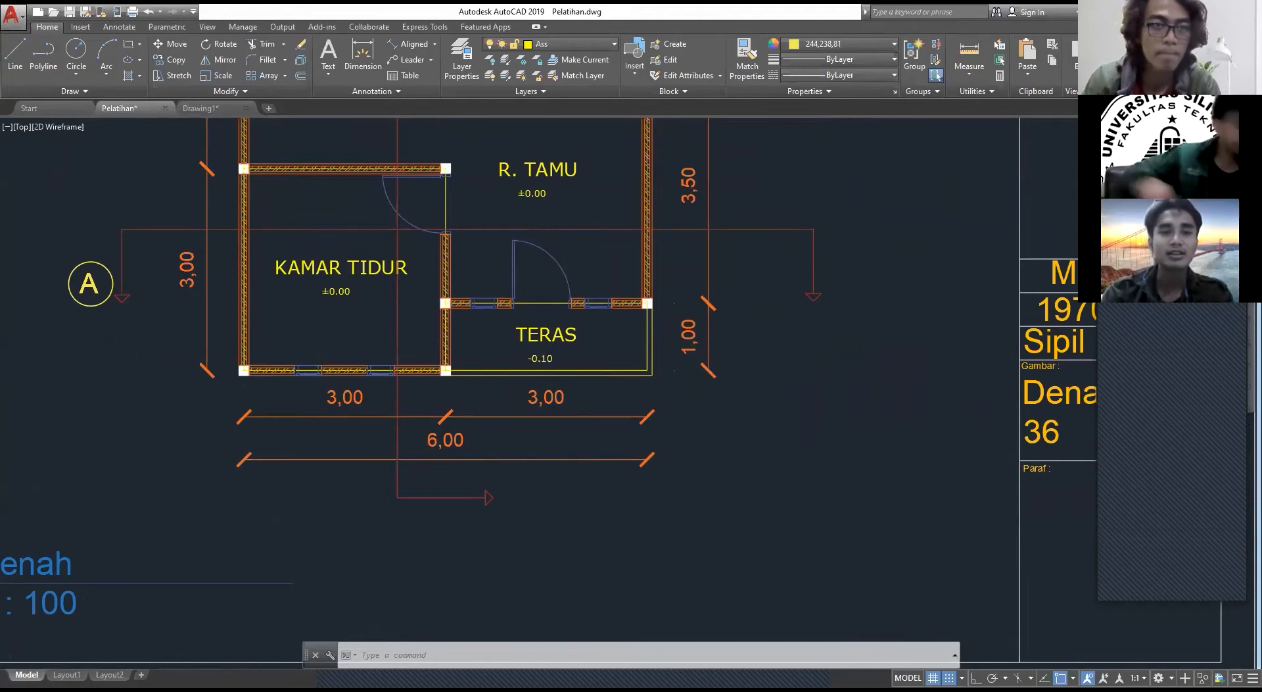
scroll(306, 370, "up", 4)
middle_click_drag(721, 368, 473, 408)
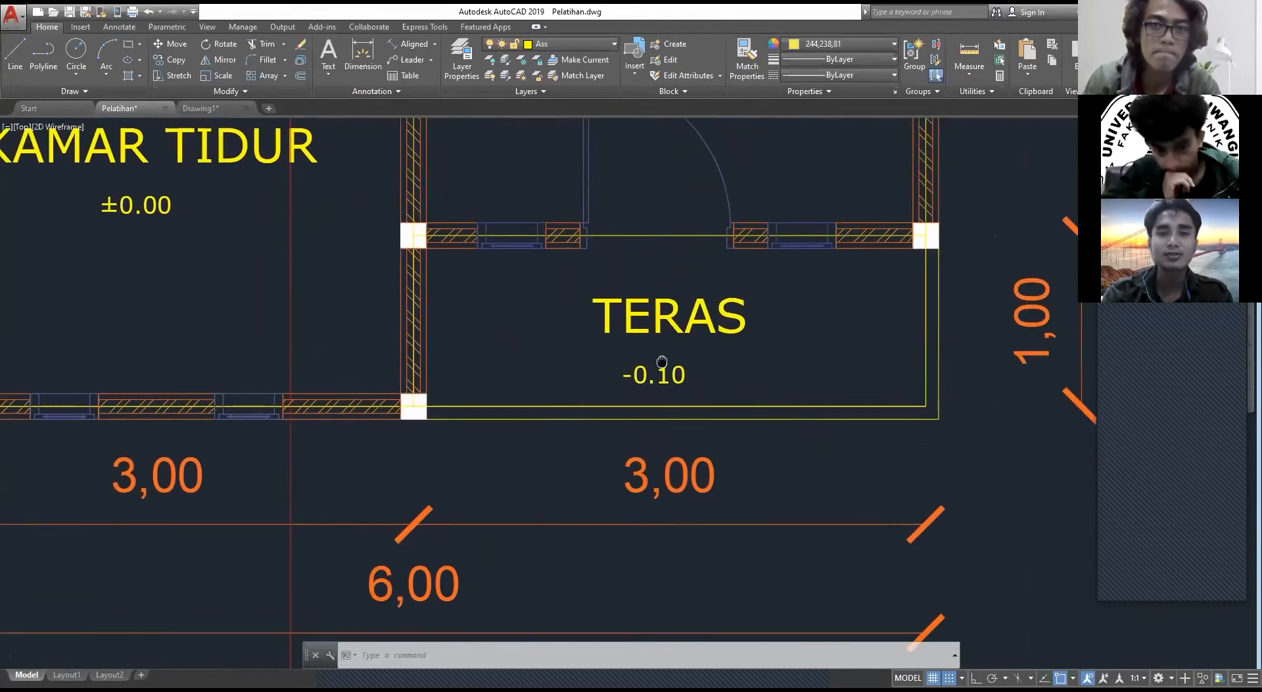
scroll(661, 361, "down", 2)
scroll(533, 295, "down", 10)
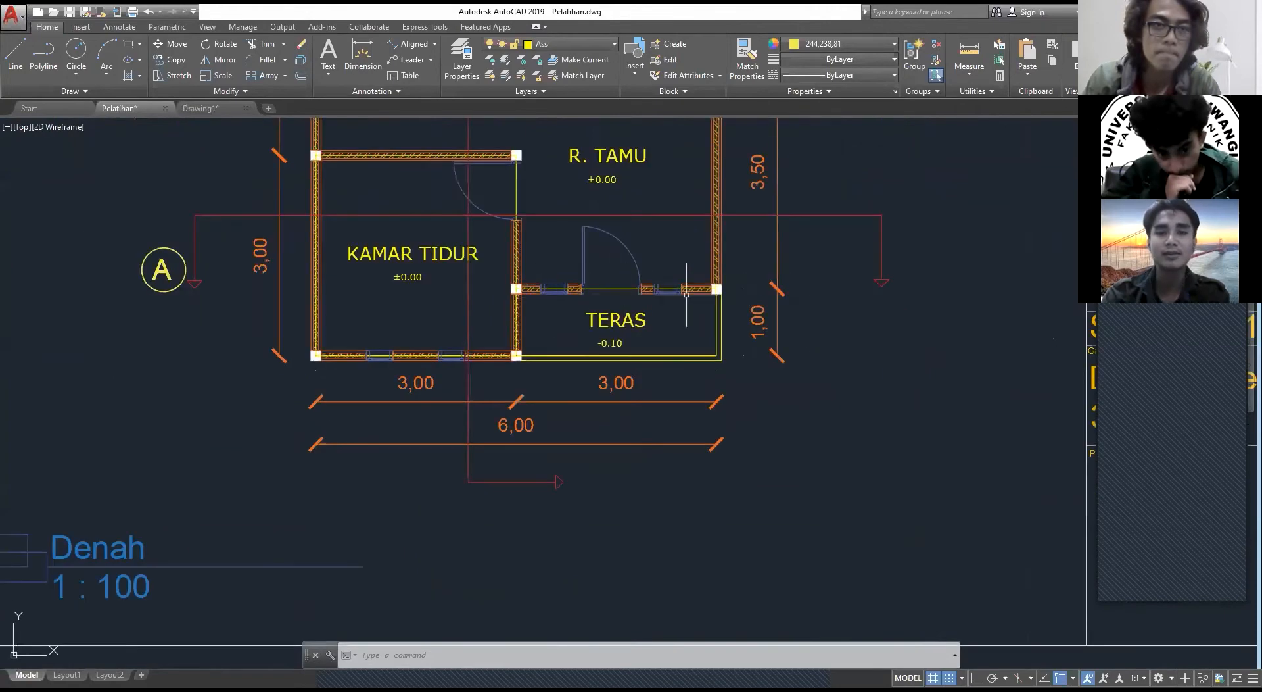
scroll(395, 391, "up", 10)
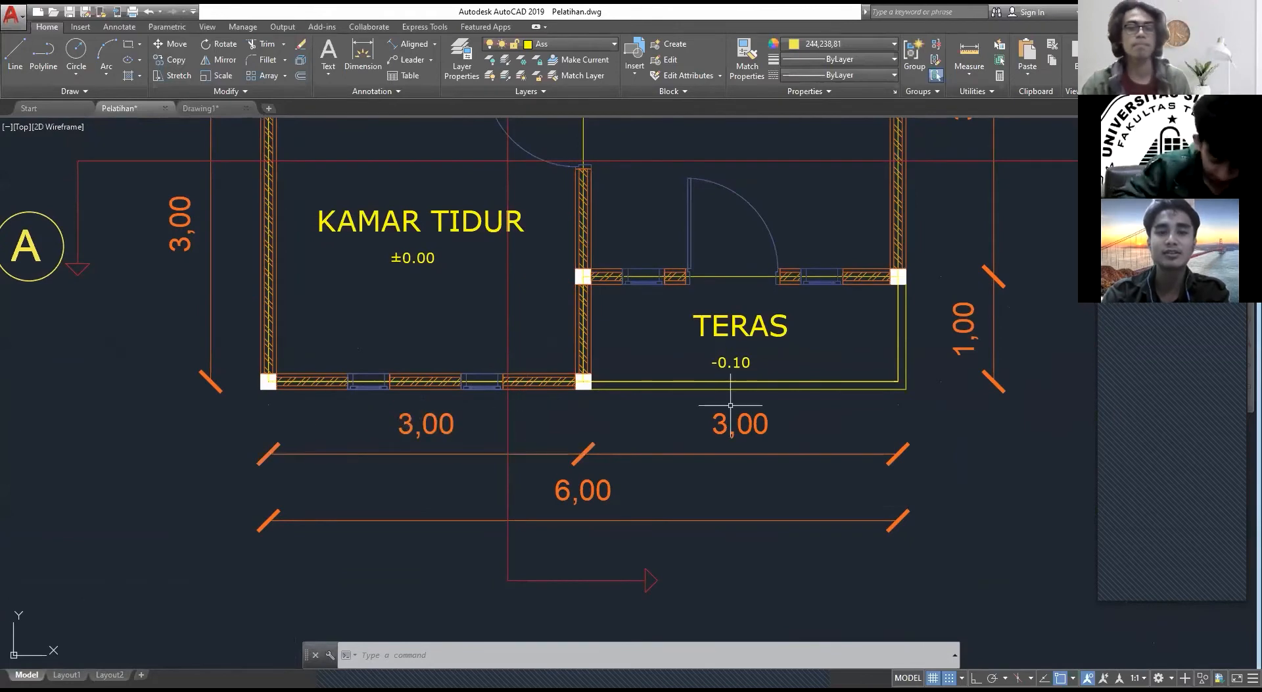
Step: View the empty Drawing1 file and return to Pelatihan to examine the floor plan and front elevation sheets
left_click(225, 109)
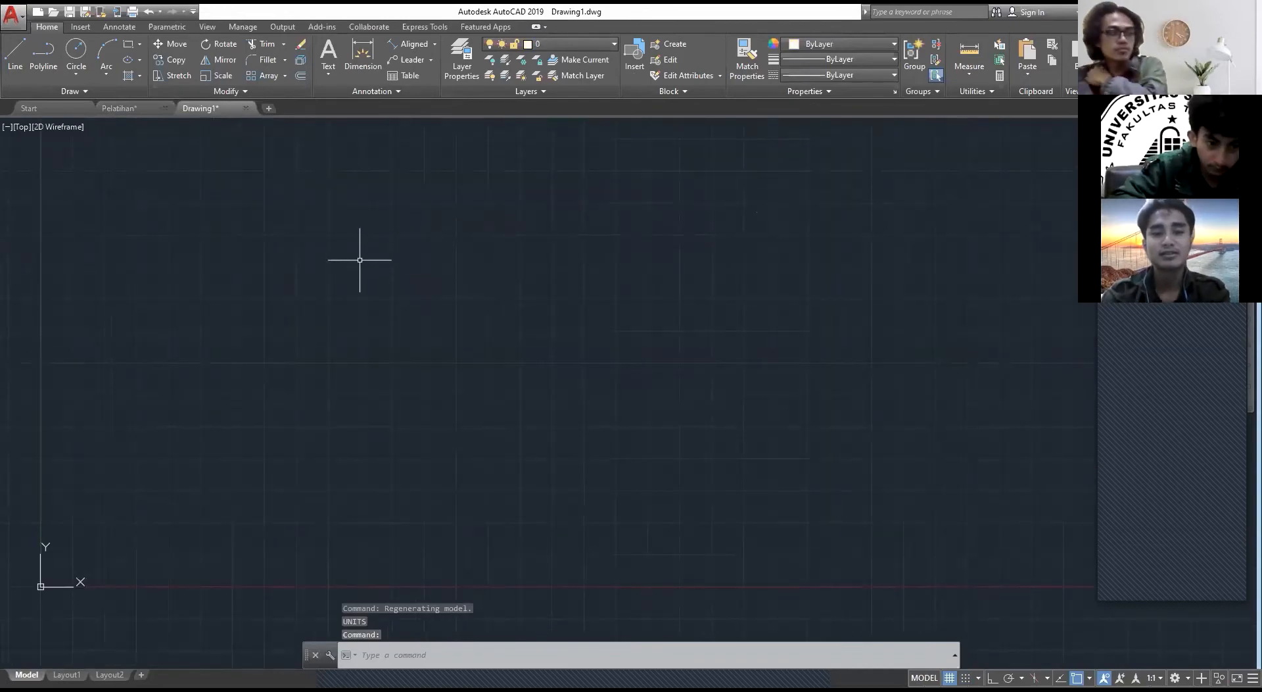
middle_click_drag(385, 263, 637, 131)
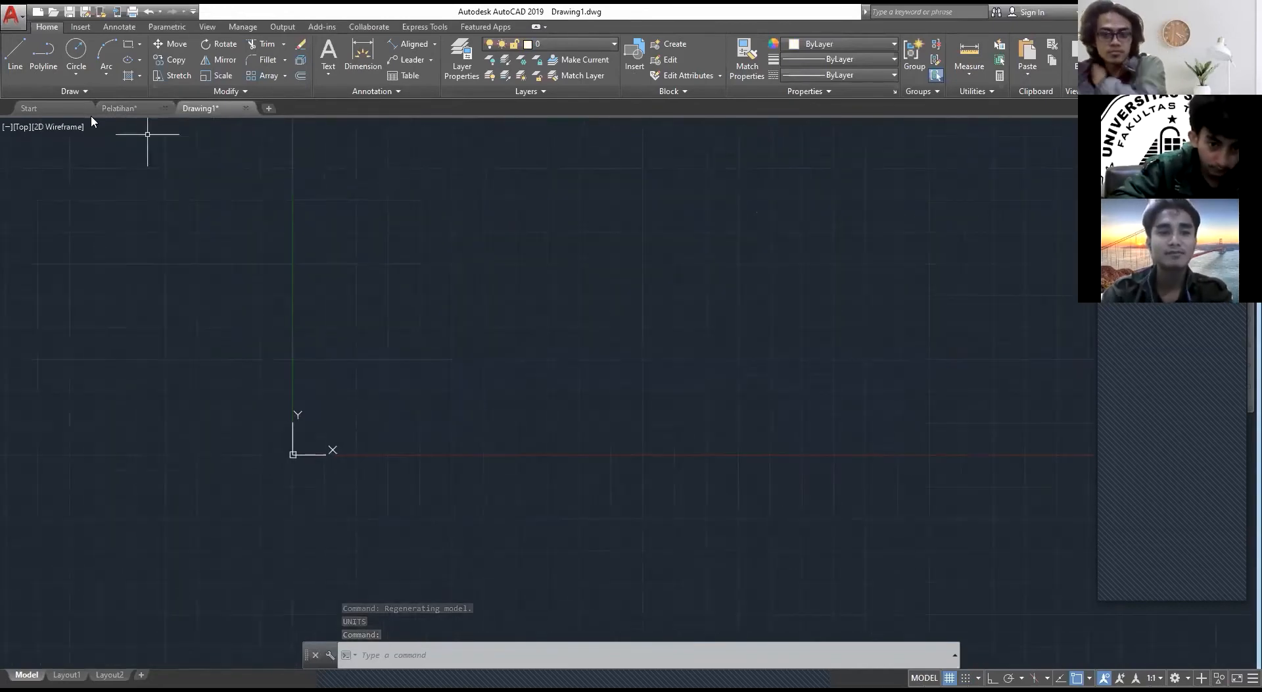
left_click(129, 112)
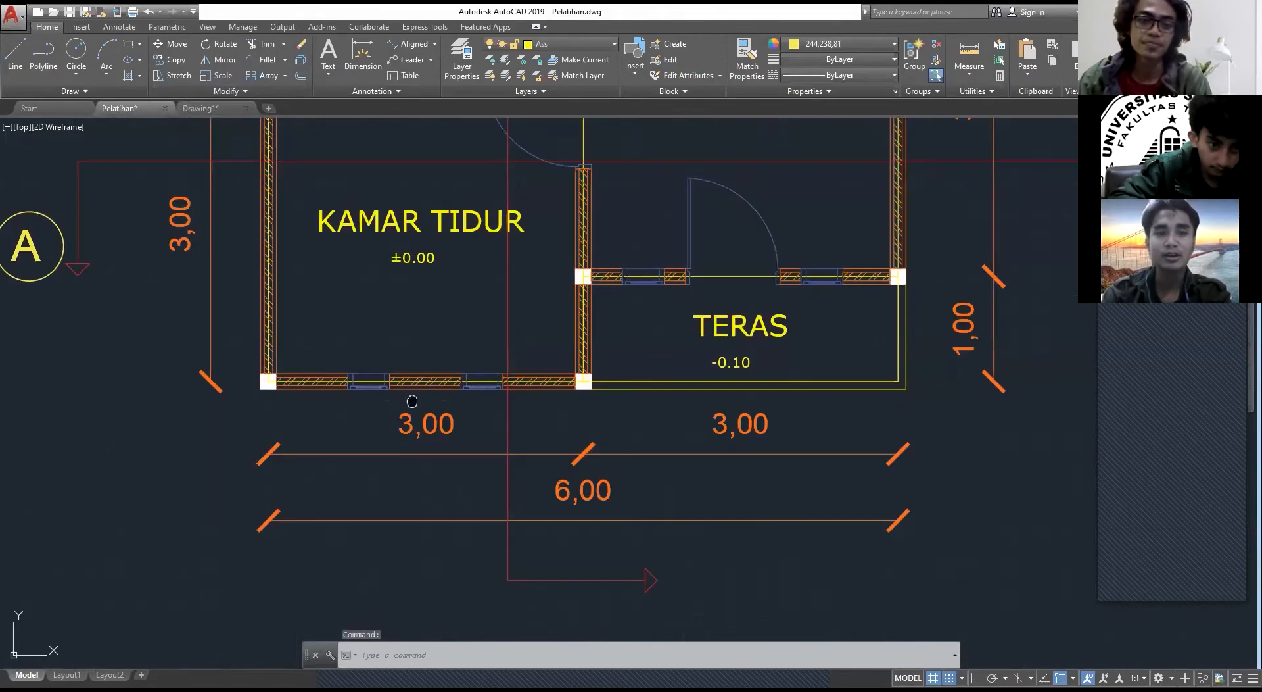
middle_click_drag(412, 401, 293, 339)
scroll(730, 262, "down", 5)
middle_click_drag(729, 263, 376, 312)
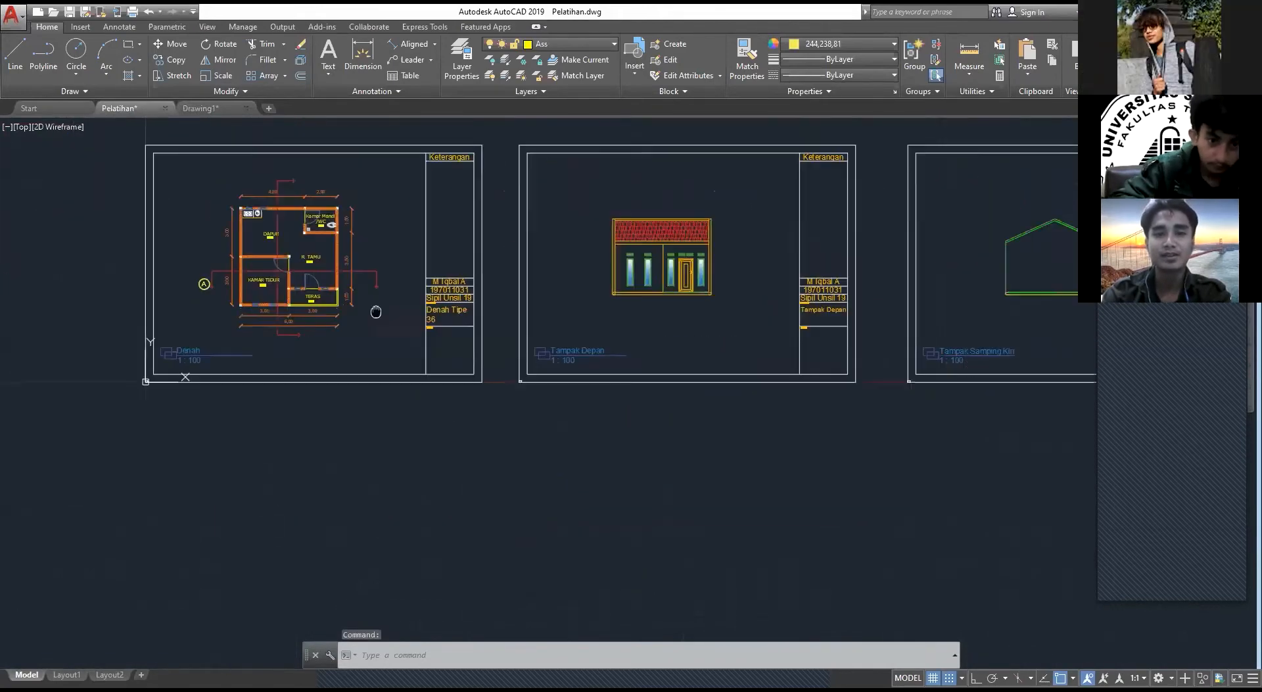
scroll(612, 262, "up", 4)
middle_click_drag(586, 265, 450, 329)
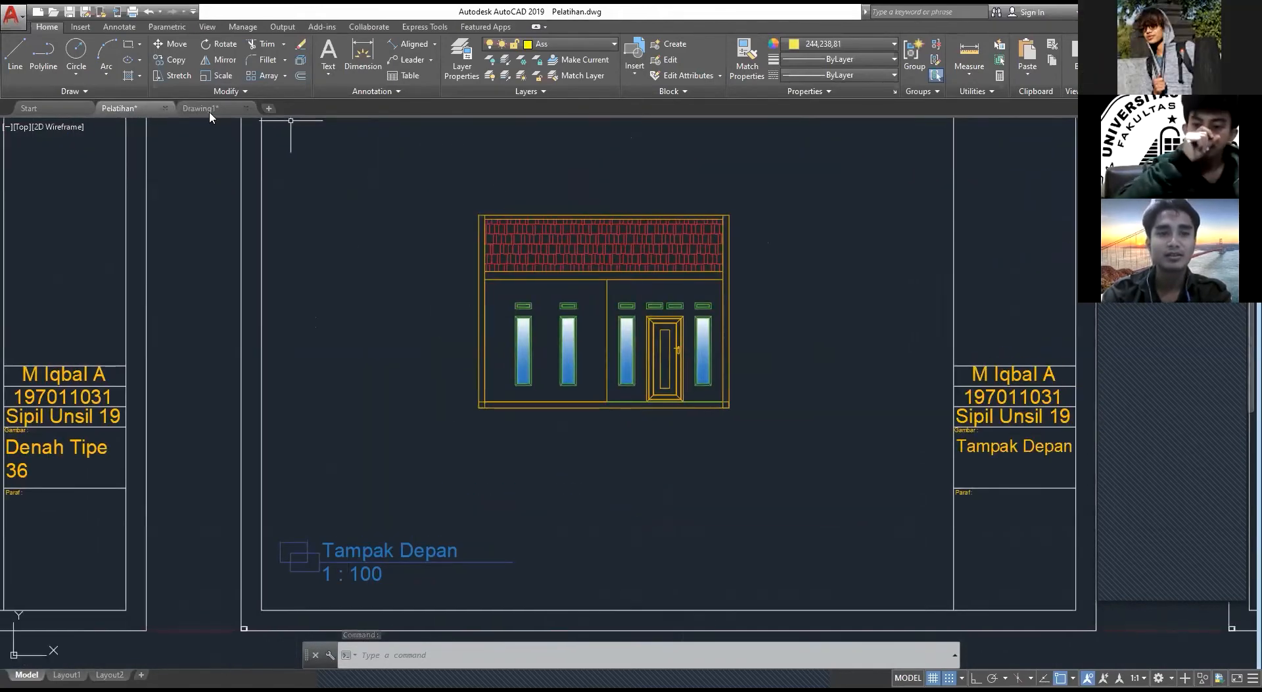
left_click(209, 110)
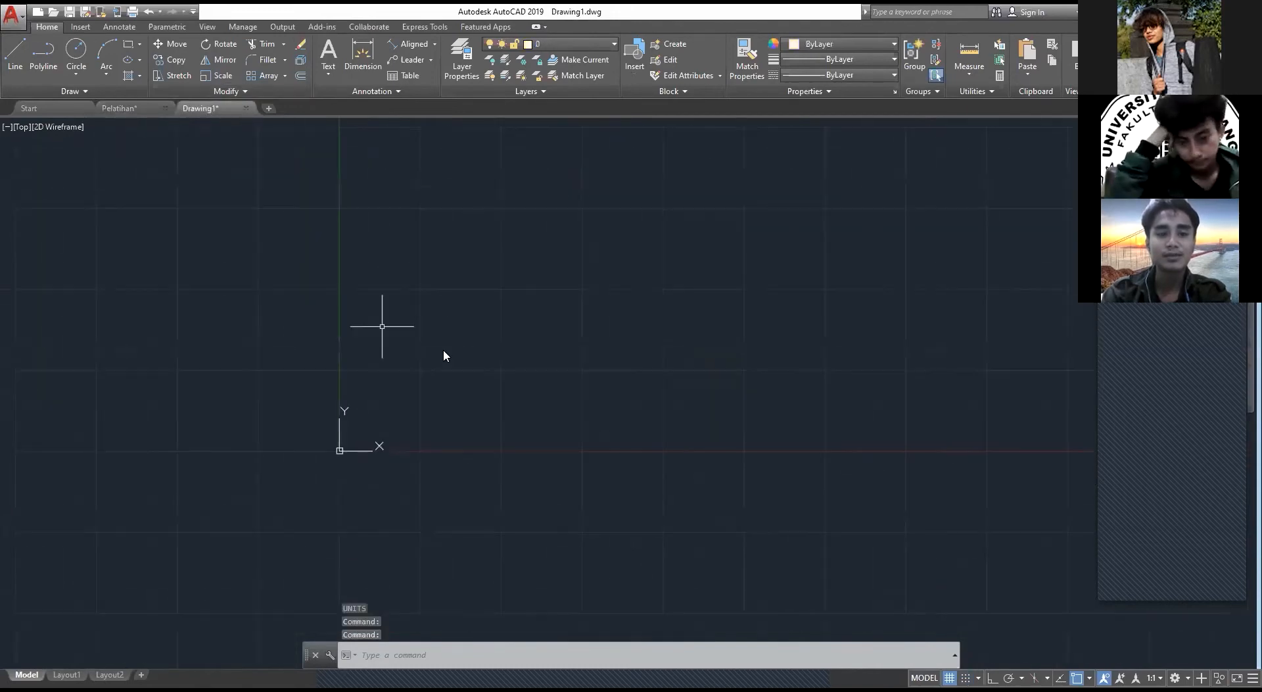
type("rec")
key("Return")
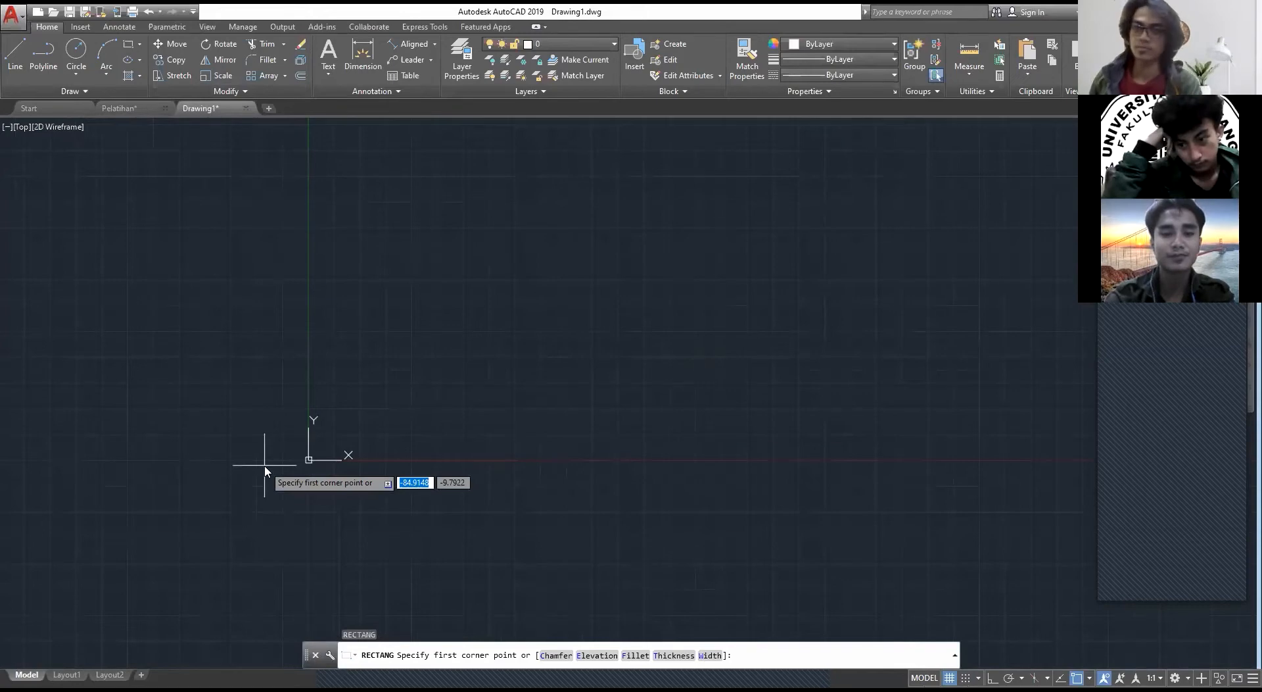
type("0,0")
key("Return")
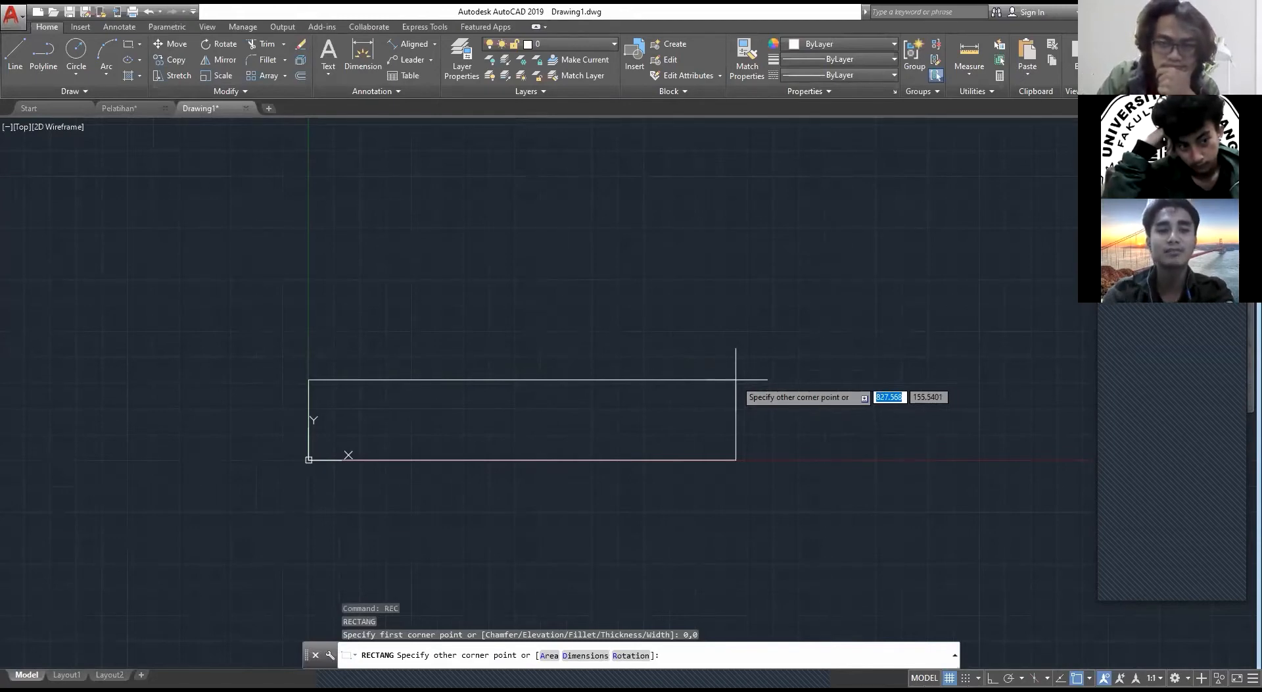
key("Escape")
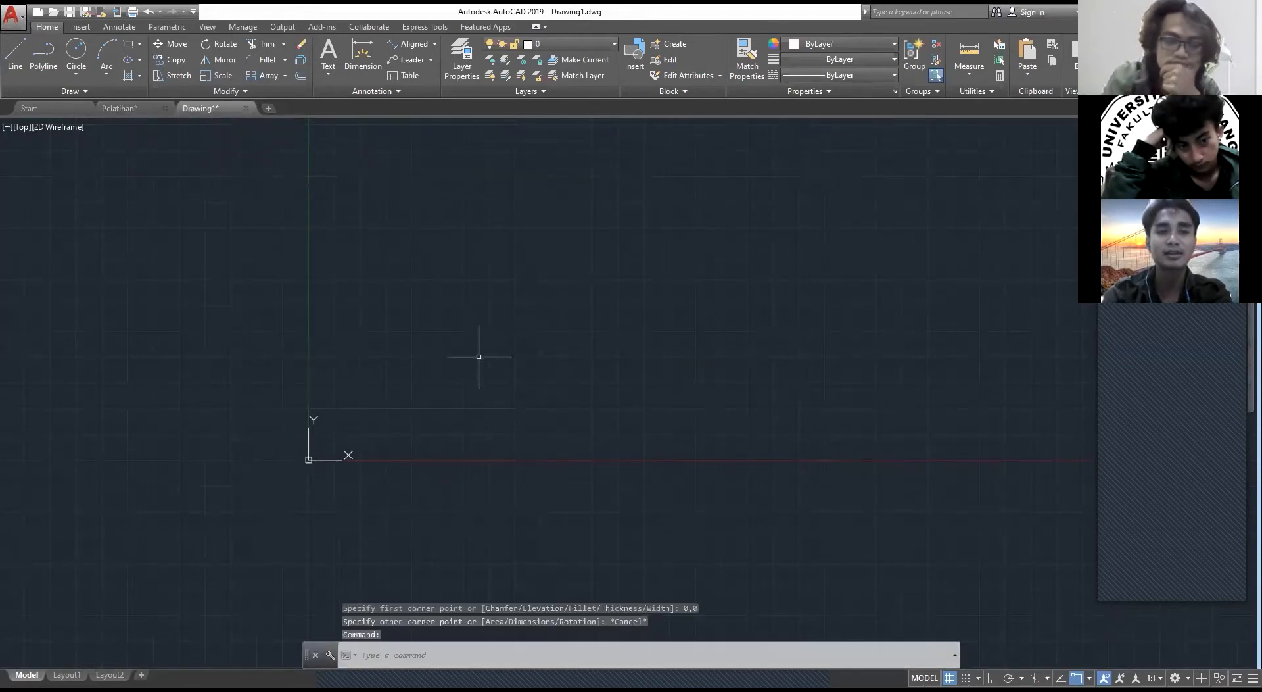
Step: Check the floor plan's front width in Pelatihan and draw a 600 by 5 rectangle from 0,0 in Drawing1
scroll(470, 371, "down", 2)
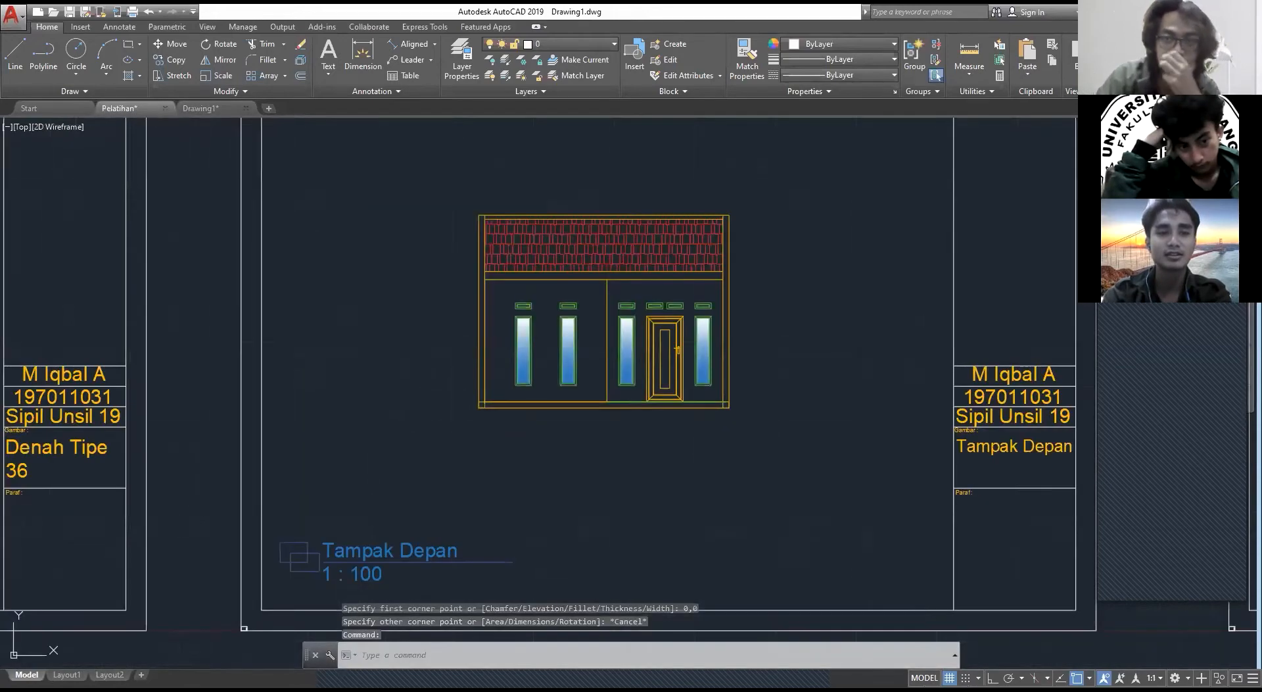
scroll(209, 390, "down", 2)
middle_click_drag(210, 390, 698, 383)
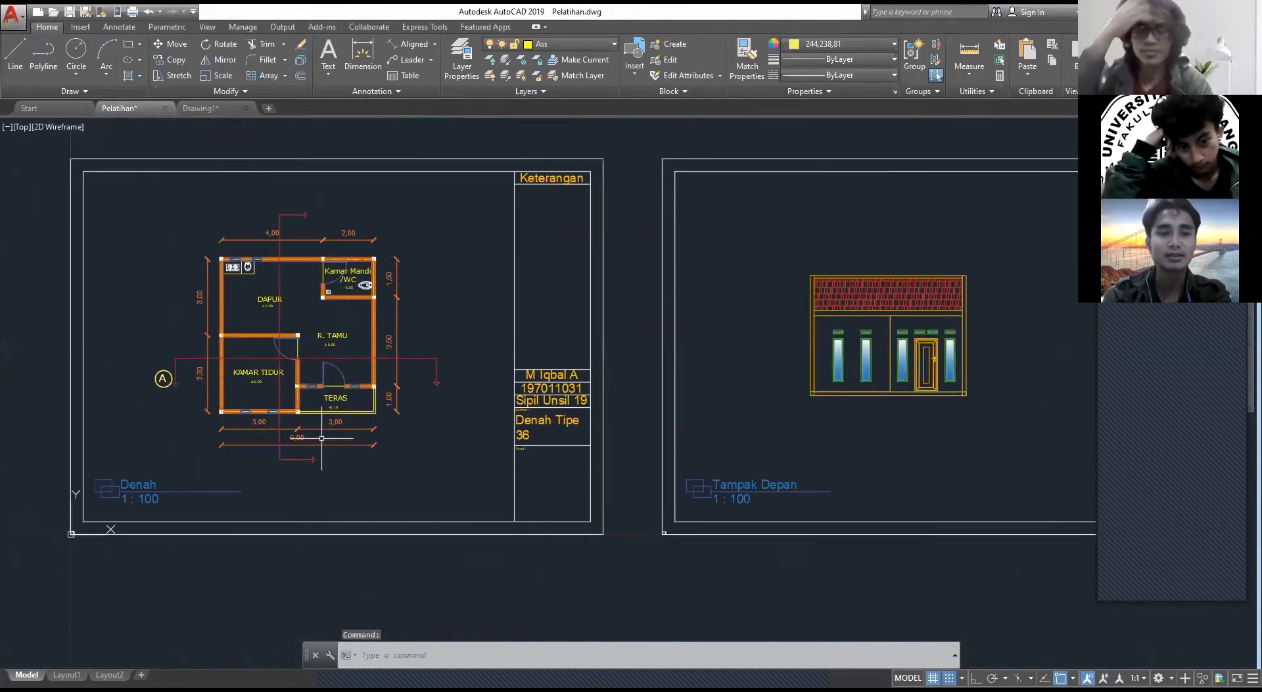
scroll(236, 433, "up", 5)
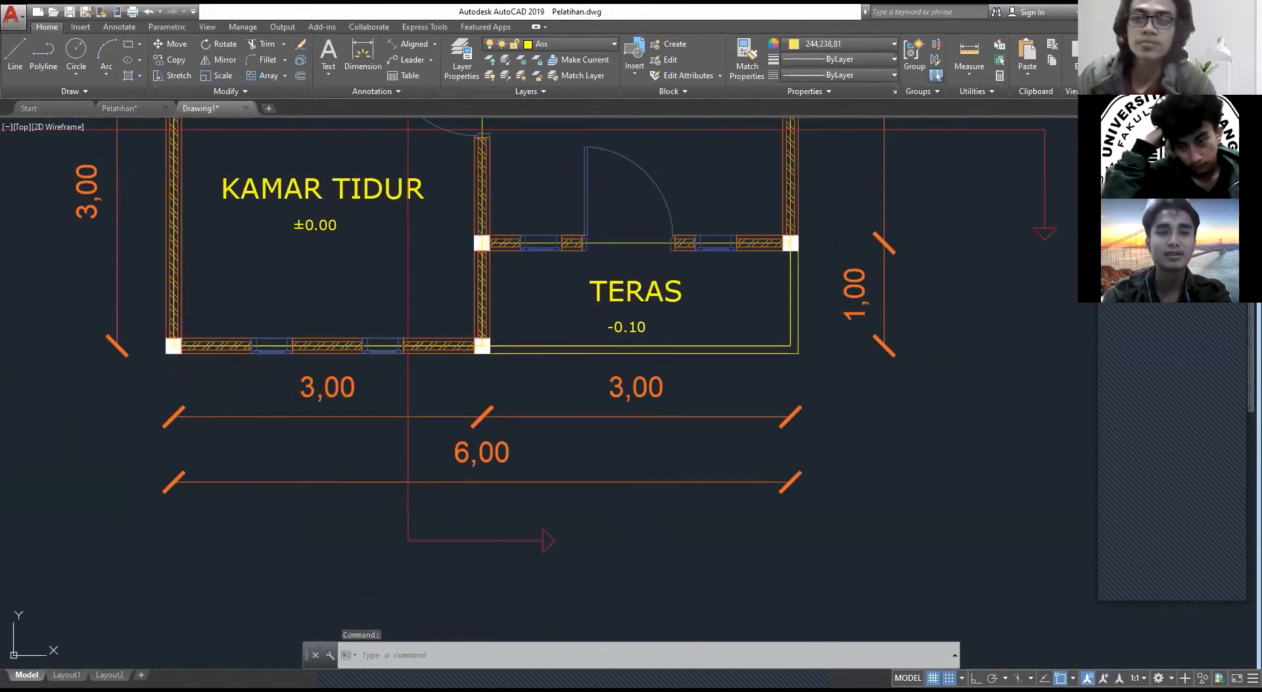
key("ctrl+Tab")
type("rec")
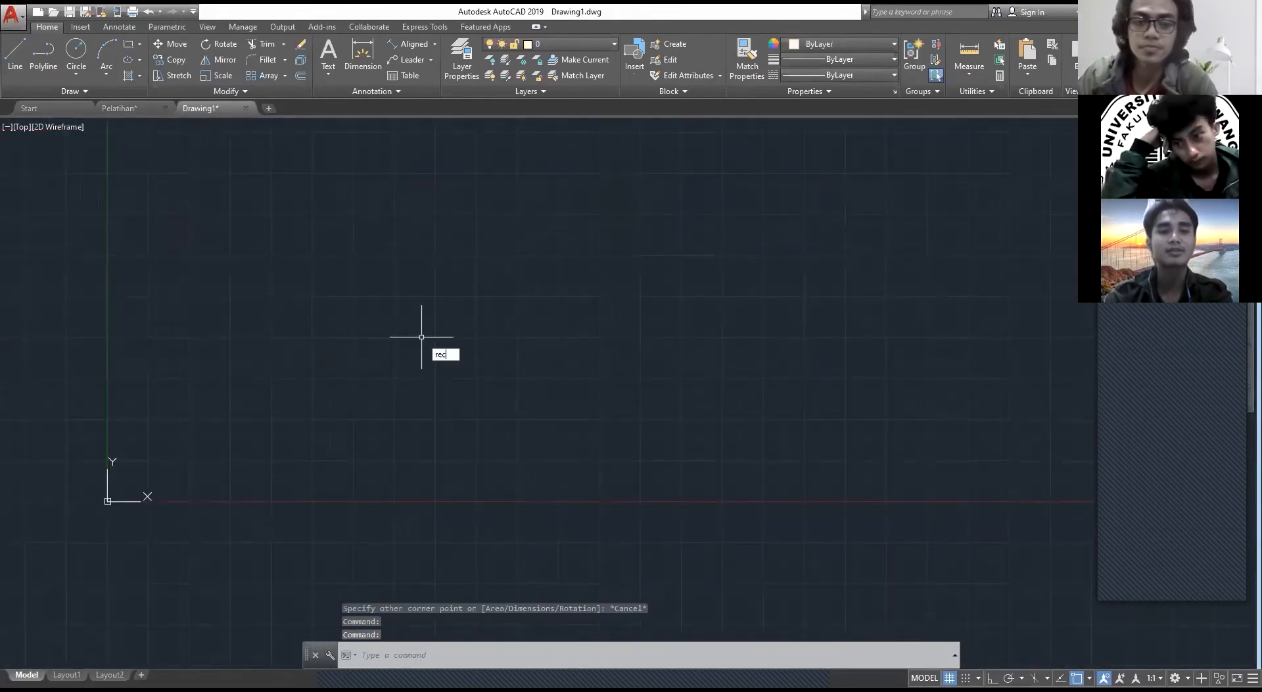
key("Return")
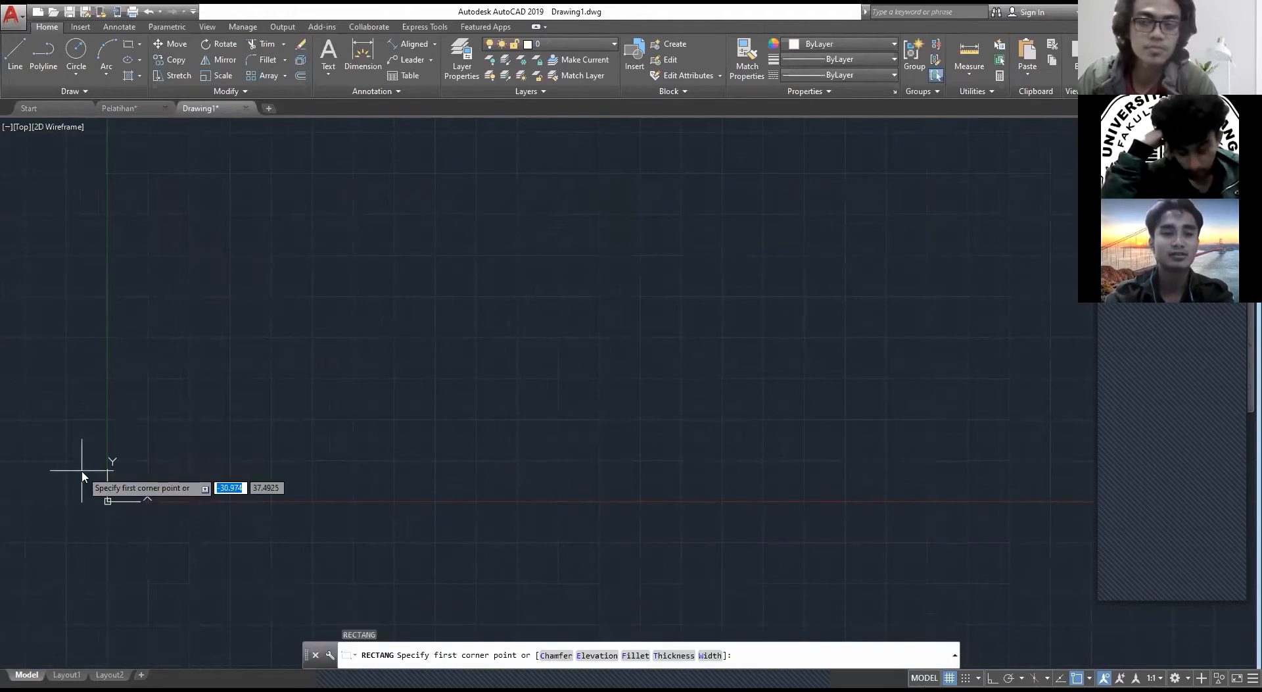
type("0,0")
key("Return")
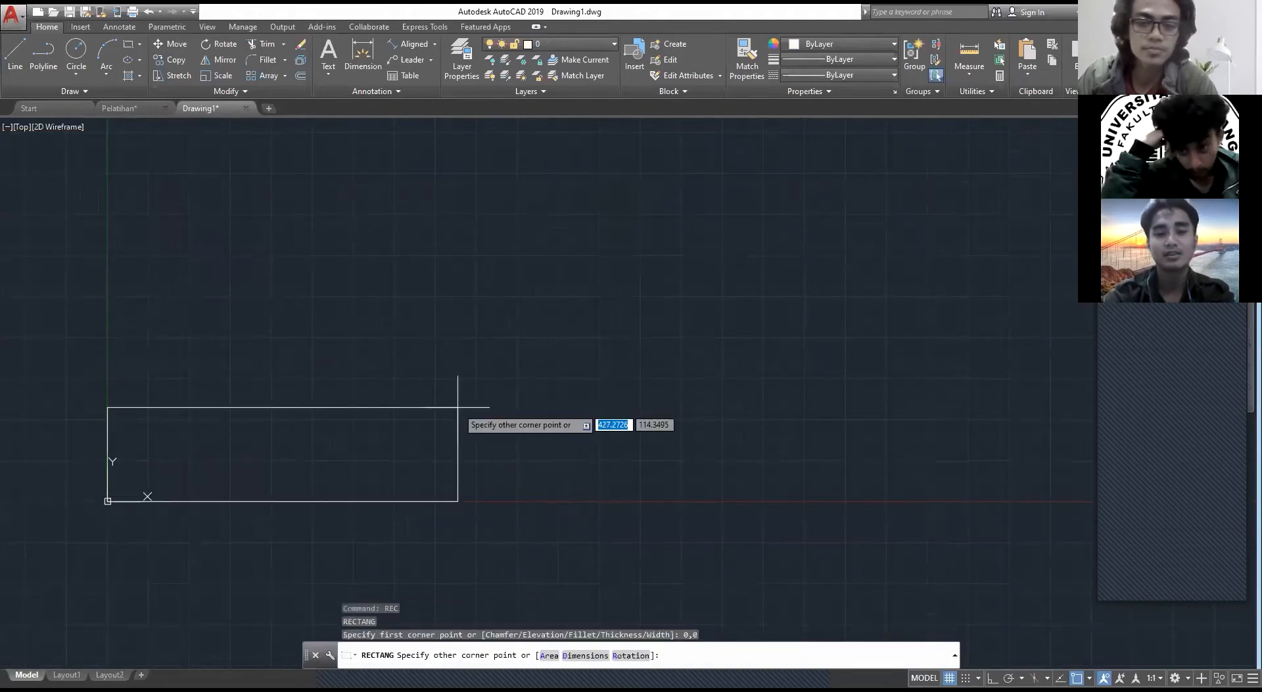
type("660")
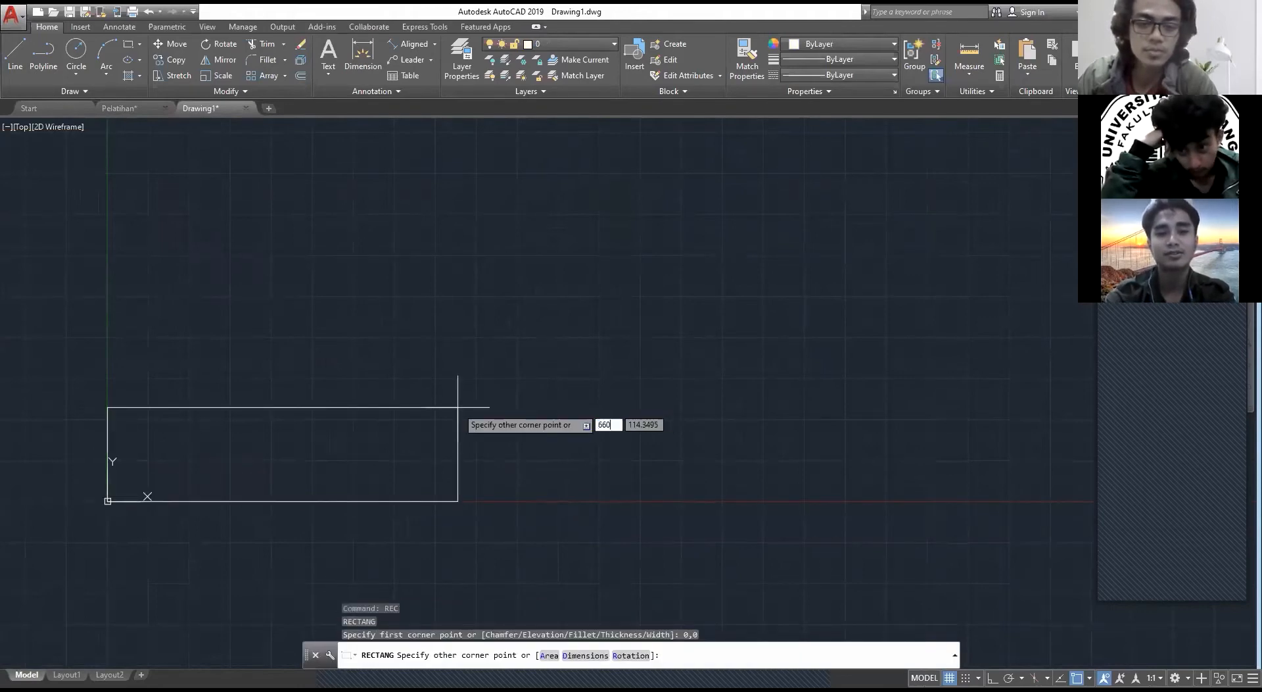
key("Tab")
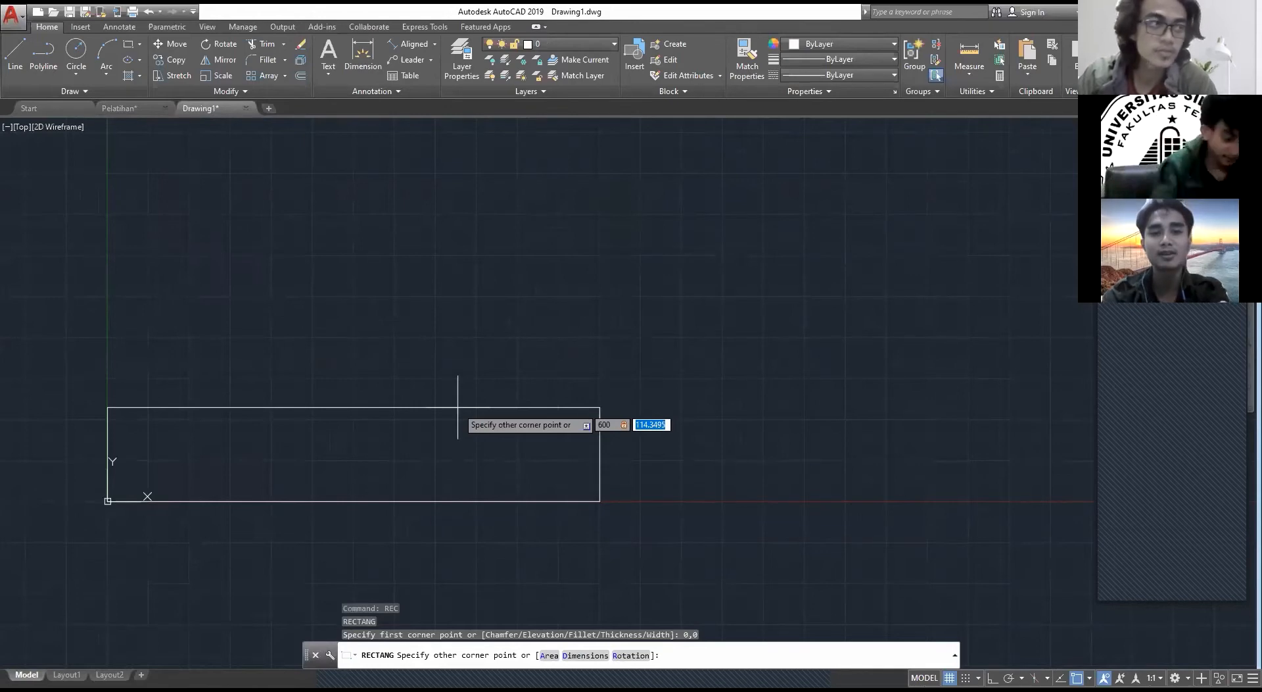
type("5")
key("Return")
key("Escape")
middle_click_drag(160, 472, 160, 470)
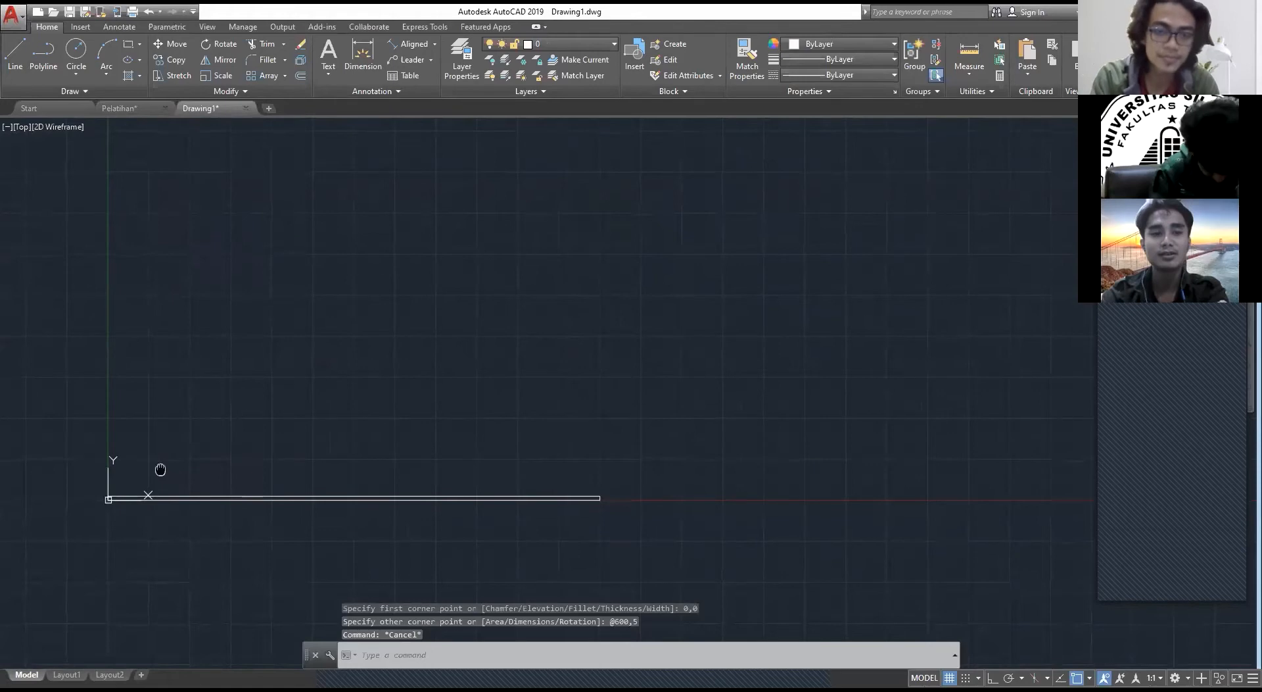
middle_click_drag(160, 469, 339, 341)
scroll(466, 374, "up", 4)
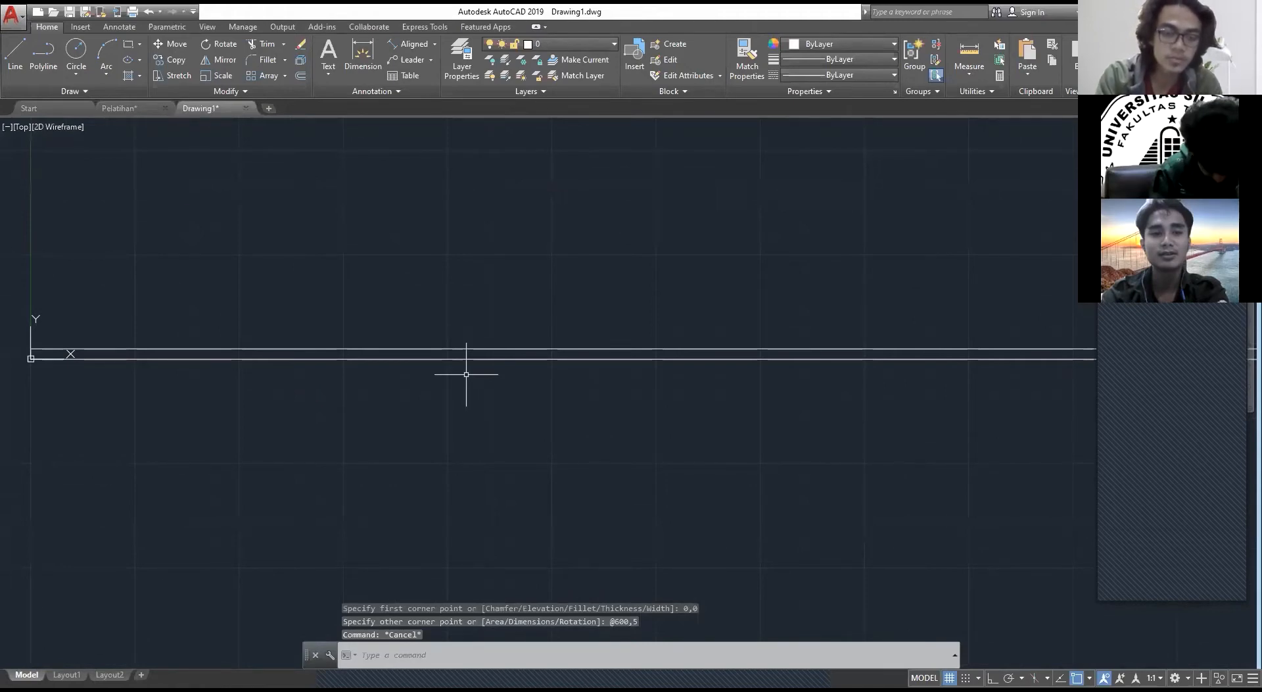
scroll(466, 374, "down", 1)
mouse_move(582, 331)
middle_mouse_down()
mouse_move(397, 412)
mouse_move(538, 415)
middle_mouse_up()
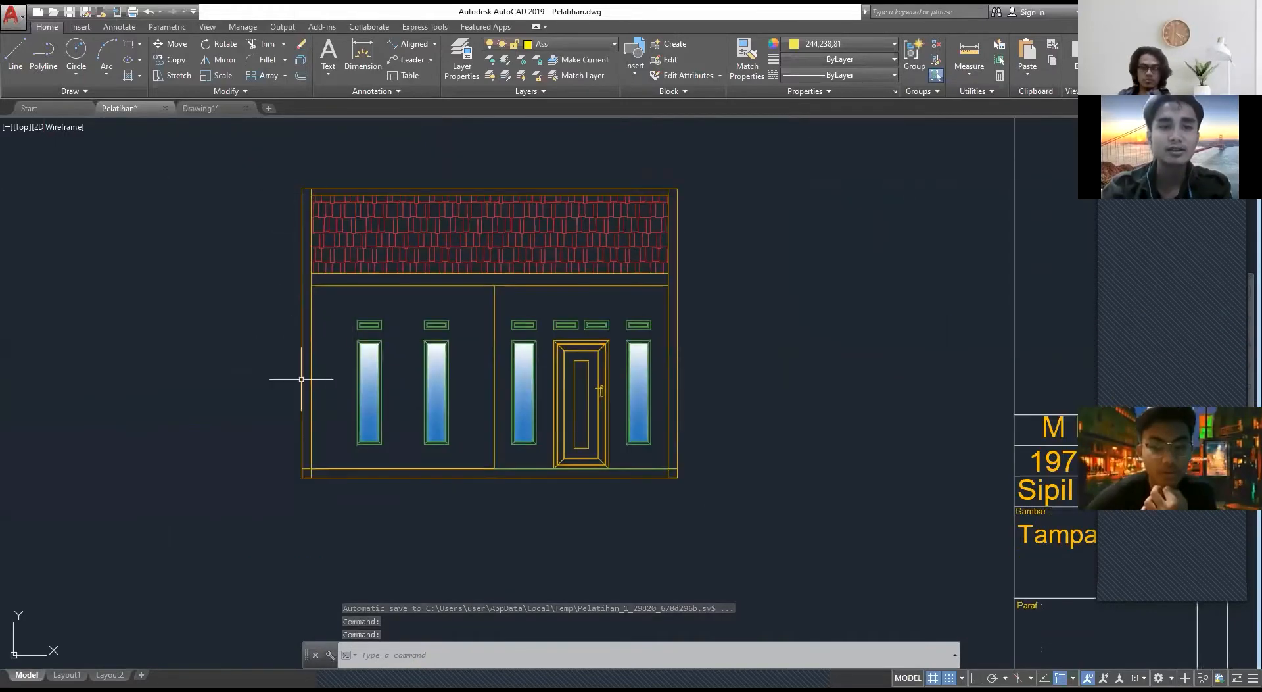
scroll(353, 332, "up", 2)
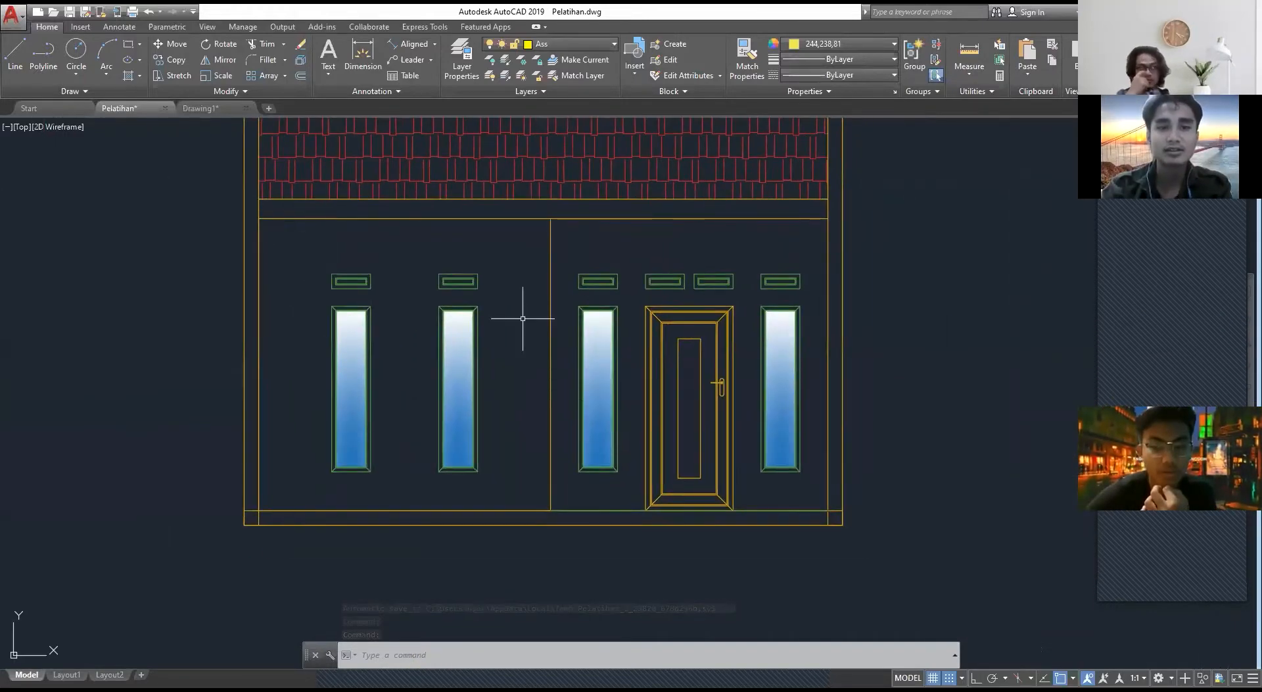
key("ctrl+Tab")
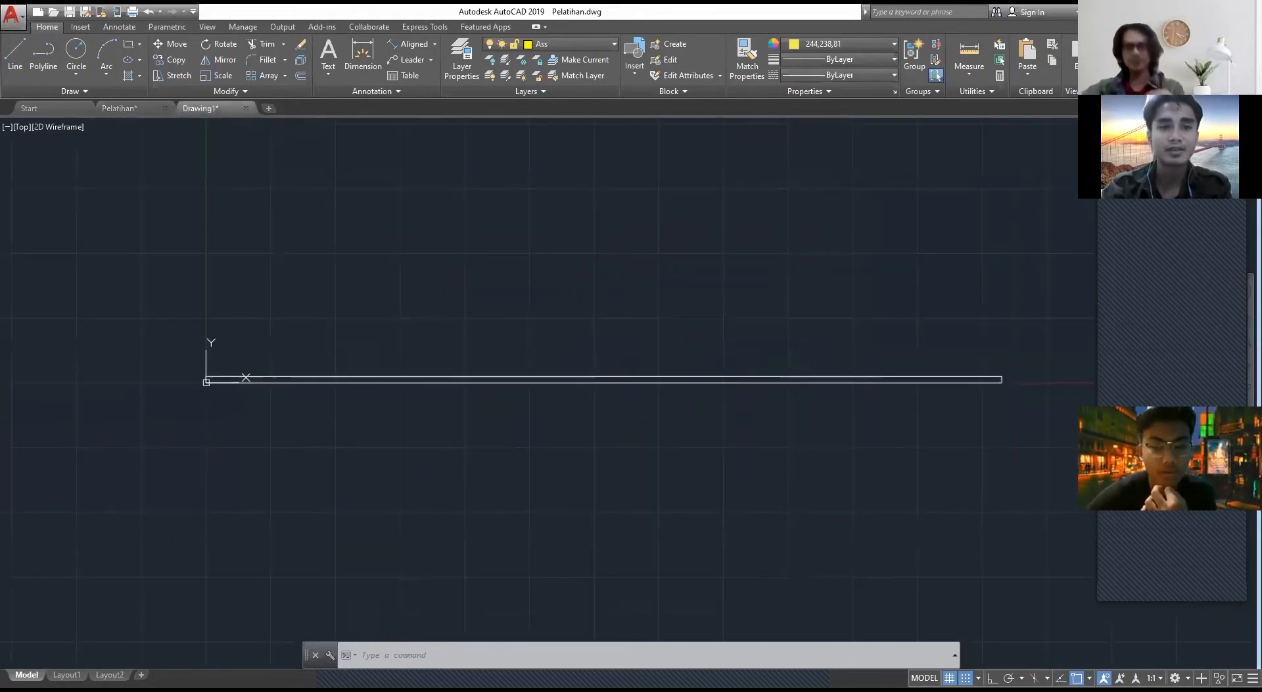
type("REC")
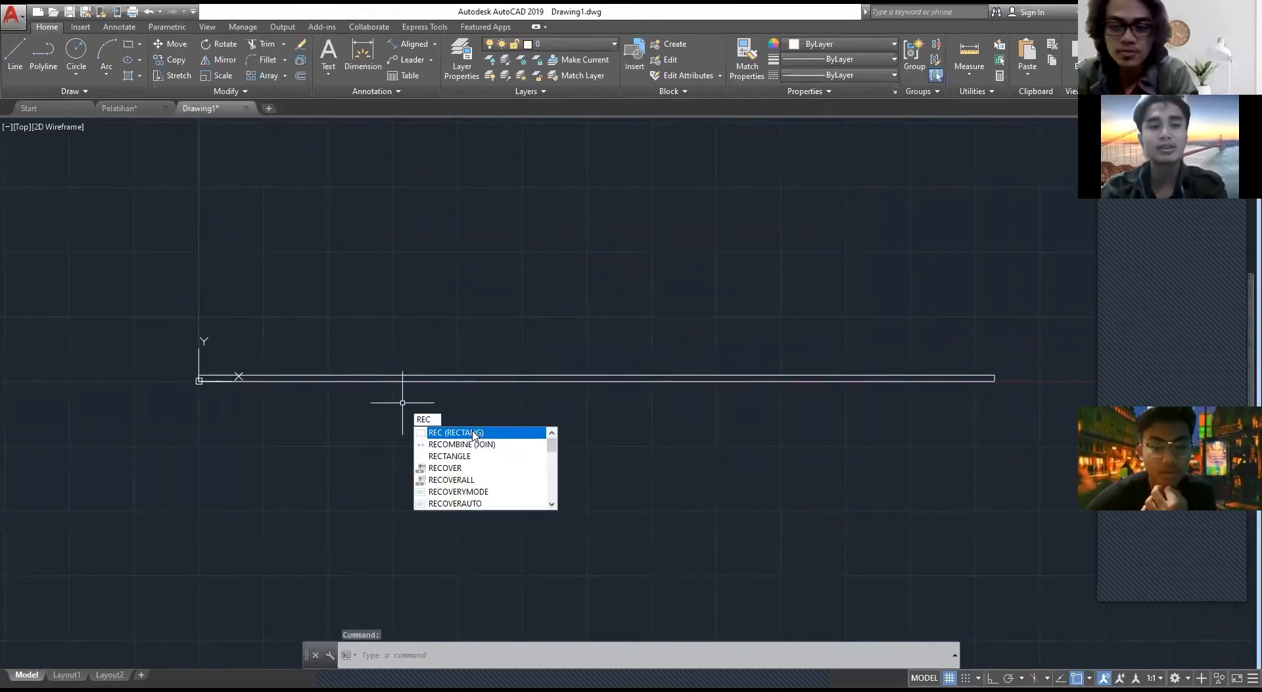
key("Return")
scroll(204, 385, "up", 4)
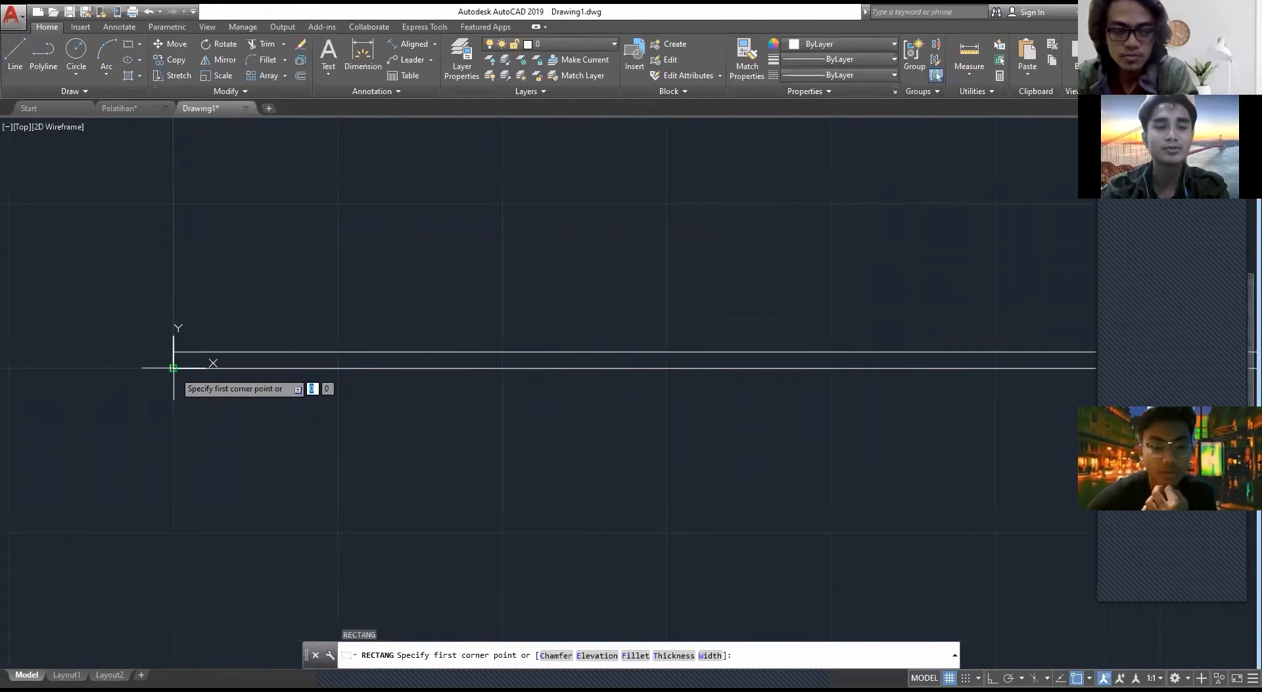
left_click(174, 368)
scroll(653, 178, "down", 4)
middle_click_drag(654, 178, 638, 290)
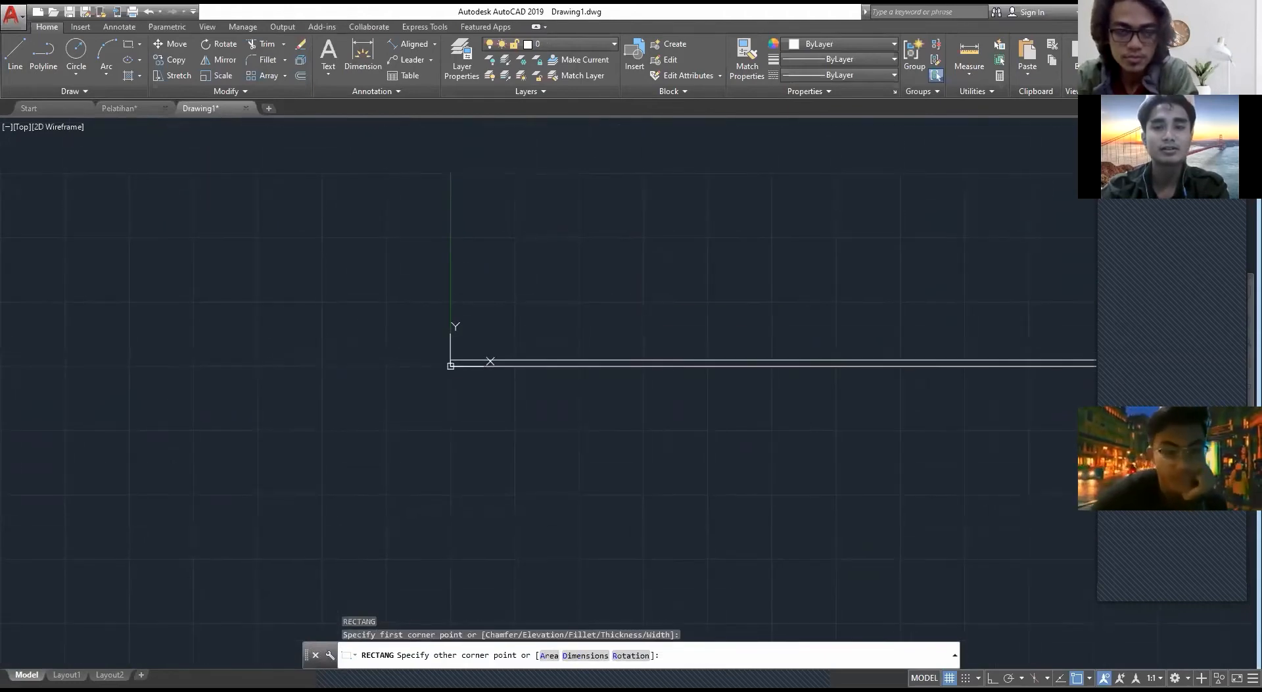
middle_click_drag(689, 171, 600, 293)
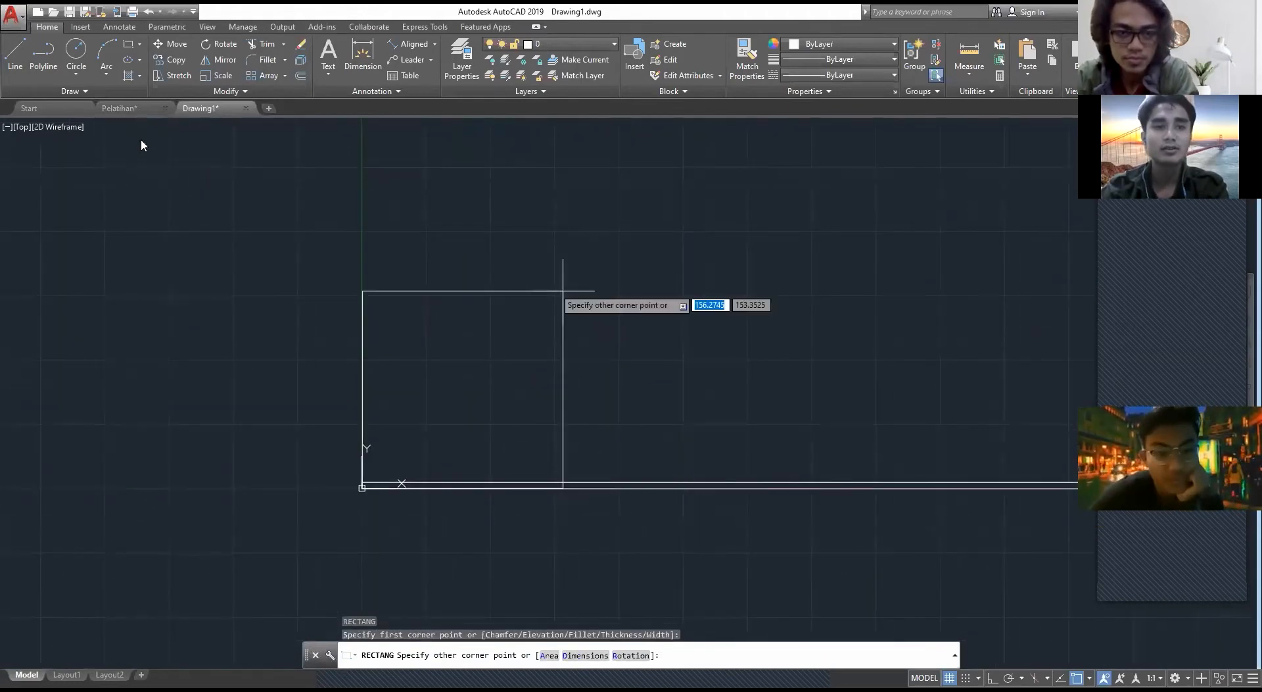
key("Escape")
scroll(383, 356, "down", 2)
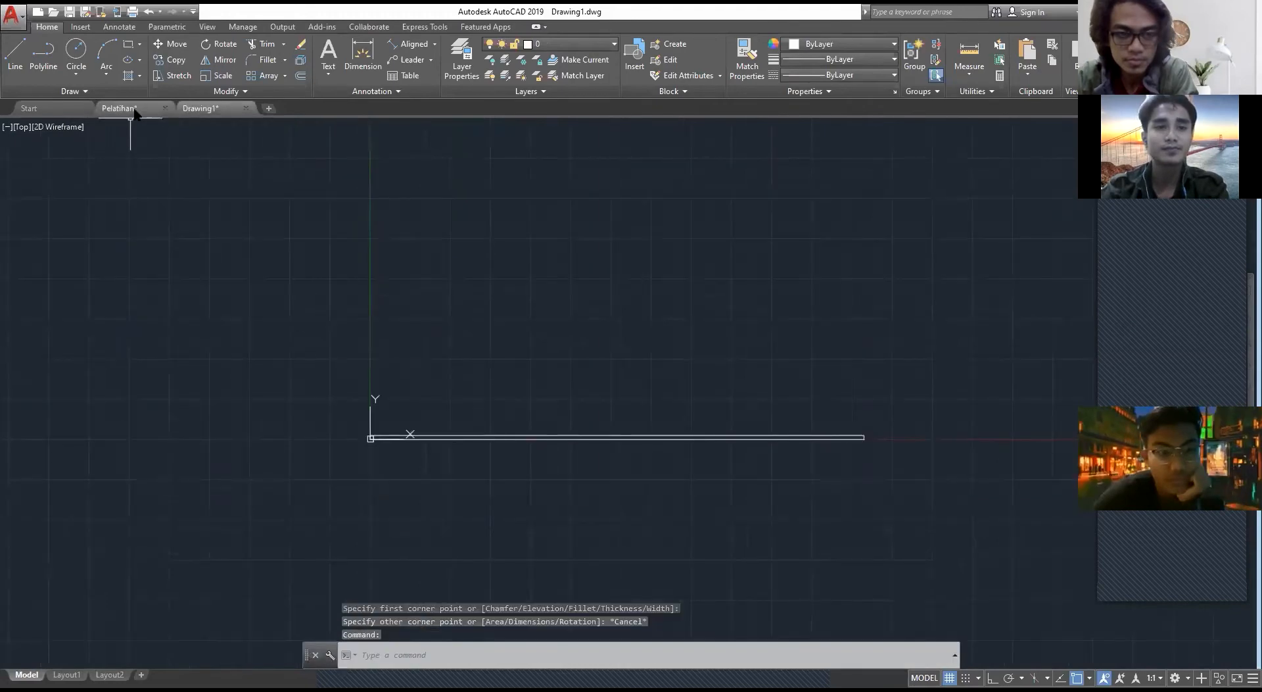
Step: Examine the front bedroom and terrace walls with their width dimensions in Pelatihan's floor plan, and return to Drawing1
left_click(122, 107)
scroll(334, 434, "up", 3)
scroll(416, 355, "down", 10)
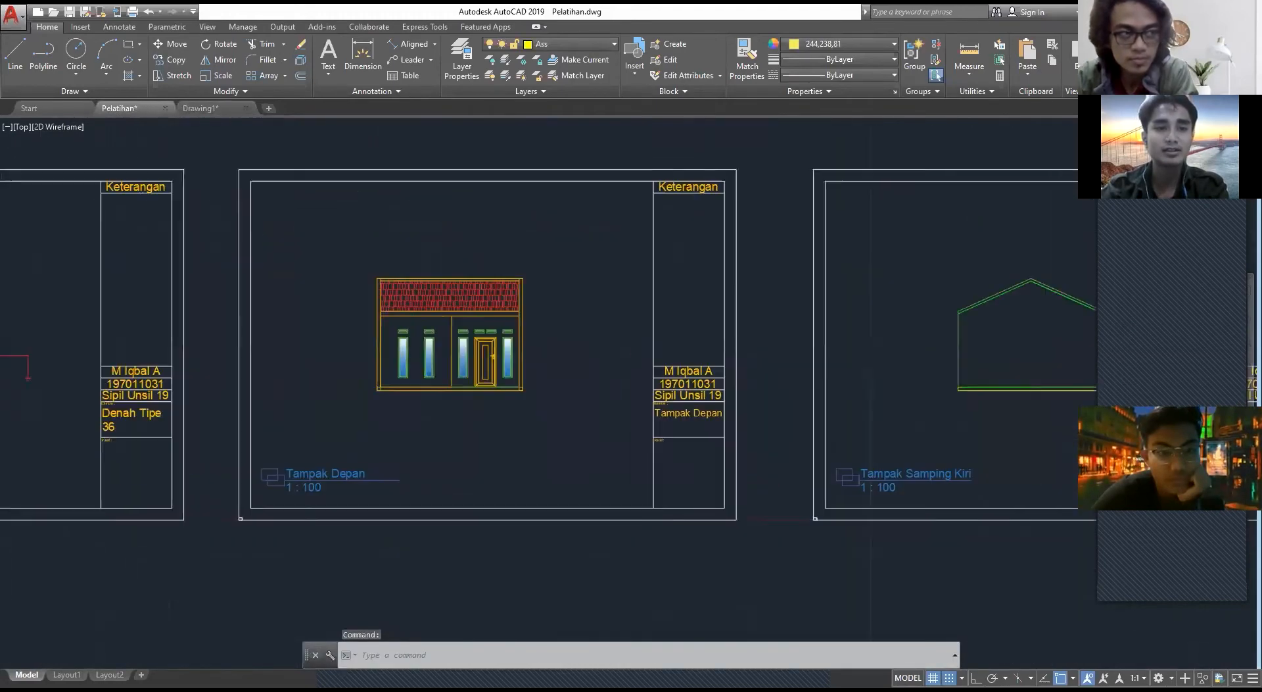
middle_click_drag(401, 360, 815, 366)
scroll(504, 375, "up", 8)
scroll(440, 437, "up", 4)
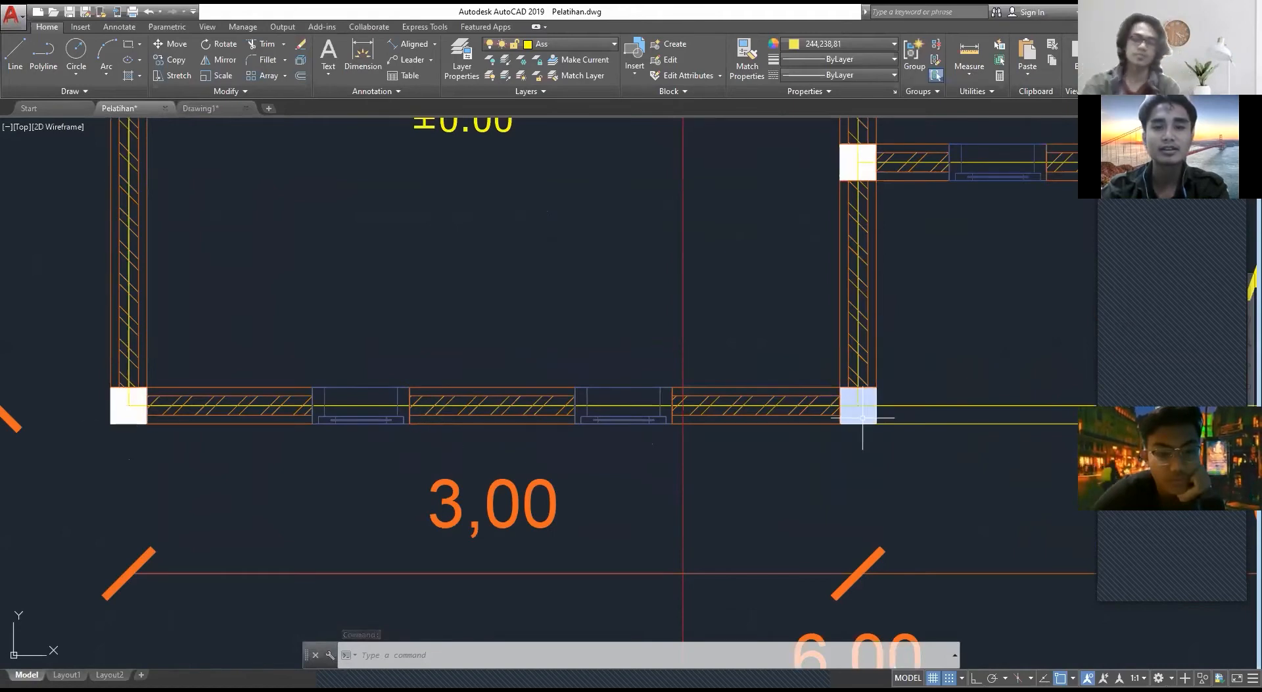
scroll(874, 424, "down", 2)
mouse_move(873, 424)
middle_mouse_down()
mouse_move(668, 389)
mouse_move(552, 402)
middle_mouse_up()
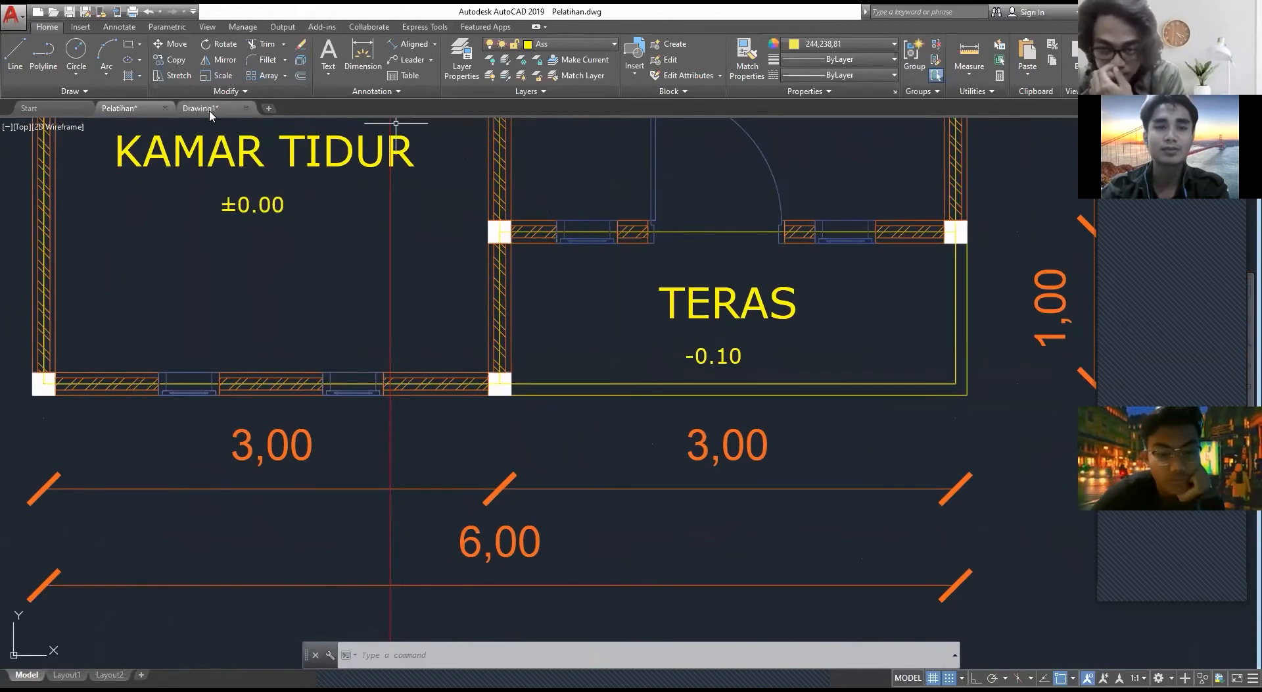
left_click(201, 108)
key("Escape")
type("REC")
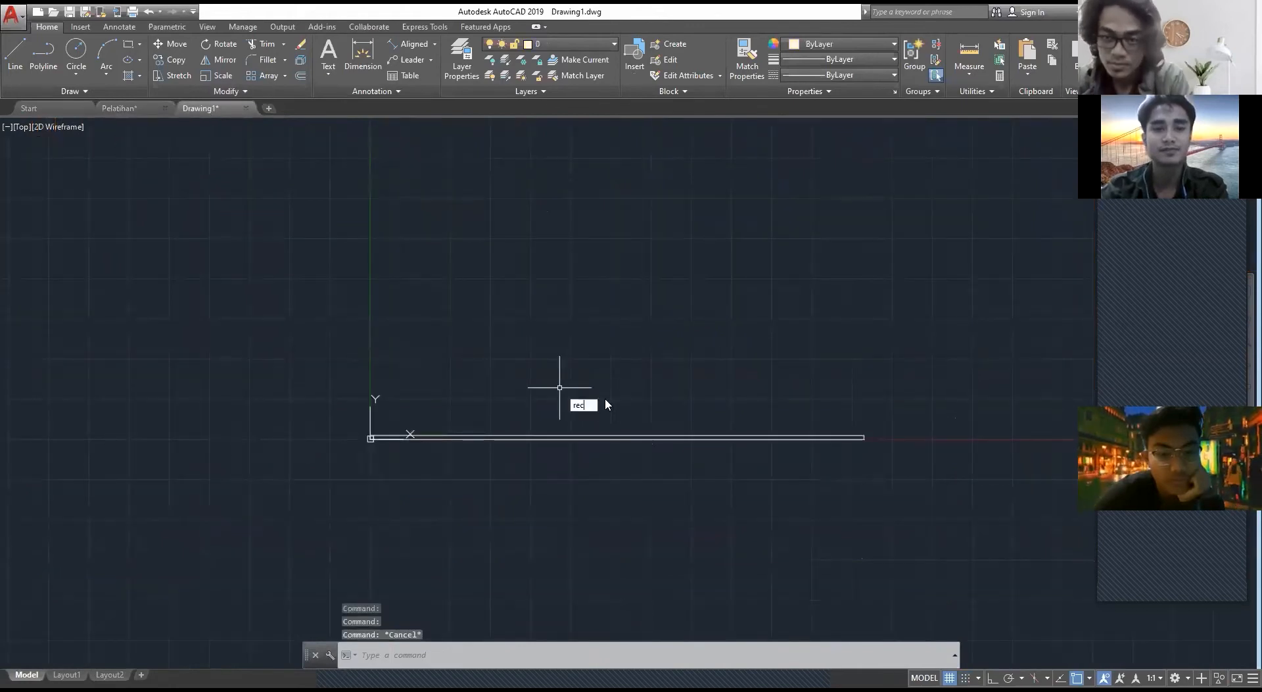
key("Return")
scroll(349, 457, "up", 5)
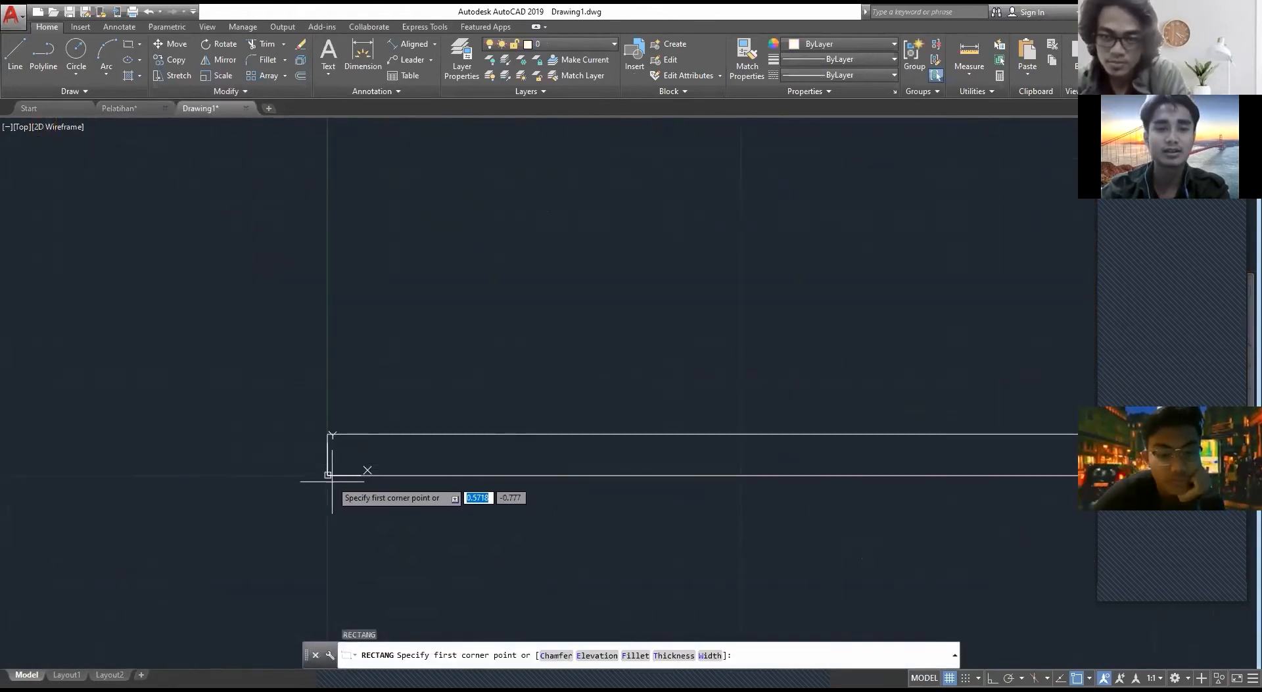
left_click(327, 474)
scroll(840, 234, "down", 5)
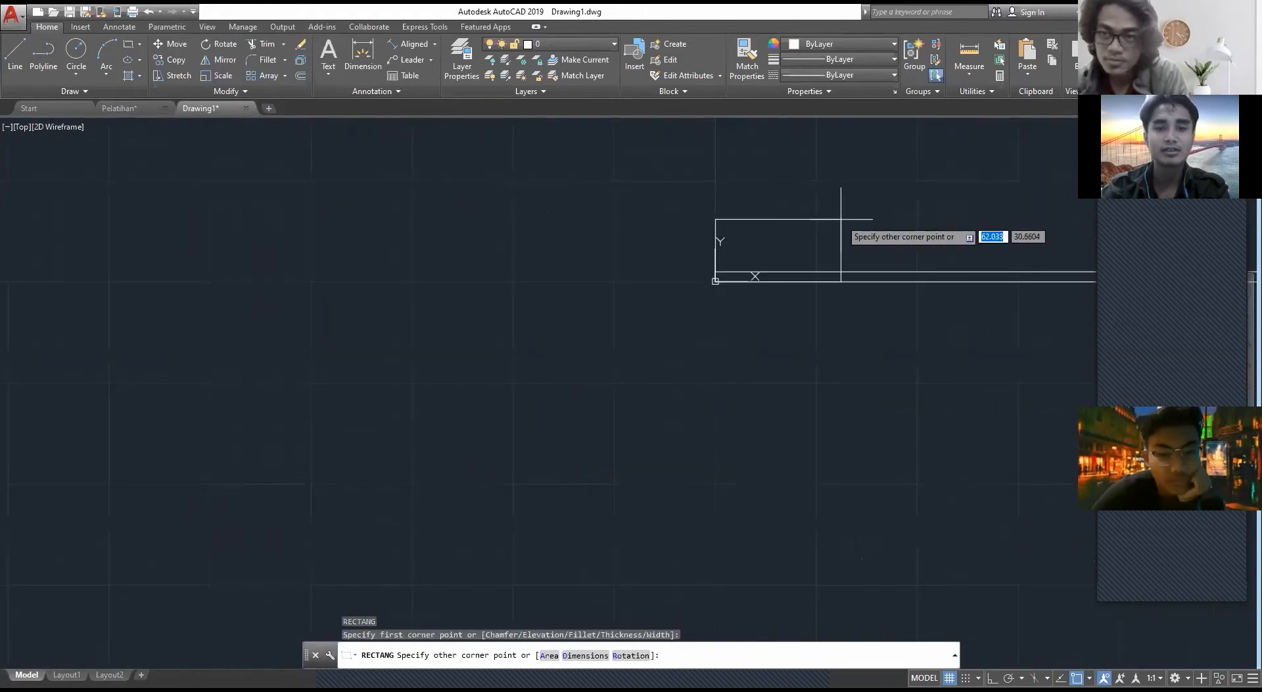
key("Escape")
Step: Draw a 315 by 350 wall rectangle upward from the base strip's lower-left corner at the origin
type("REC")
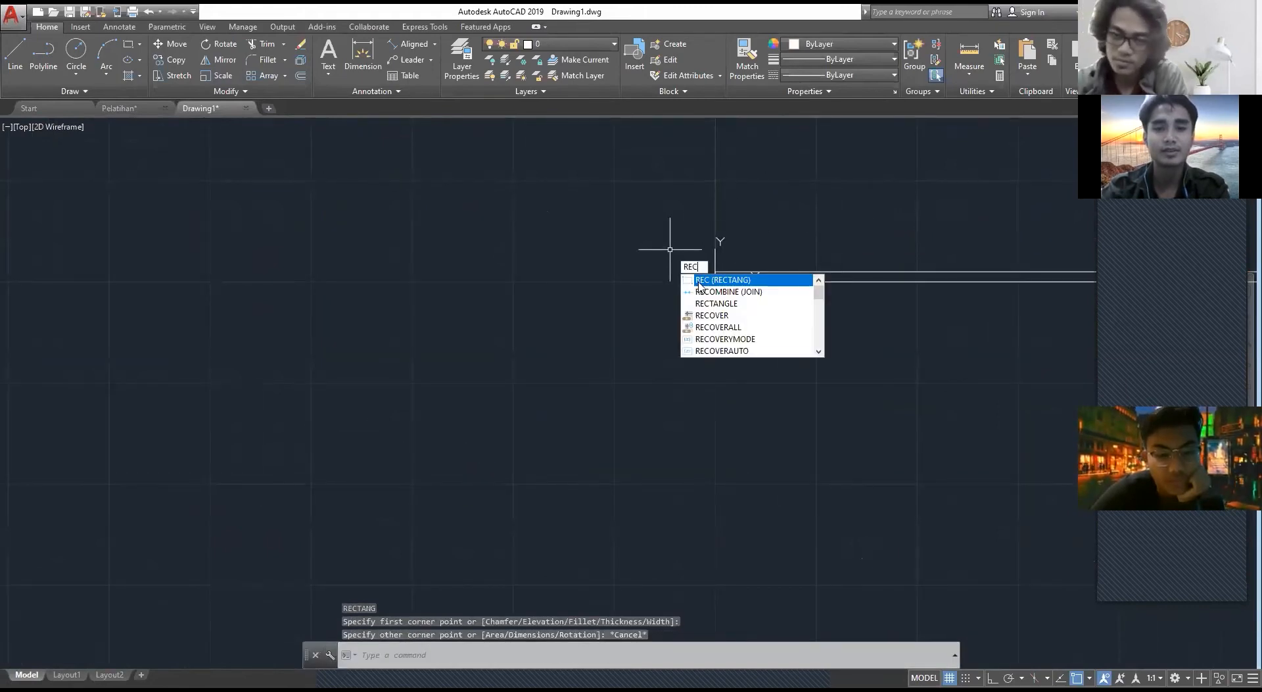
key("Return")
scroll(731, 278, "up", 5)
middle_click_drag(732, 278, 461, 311)
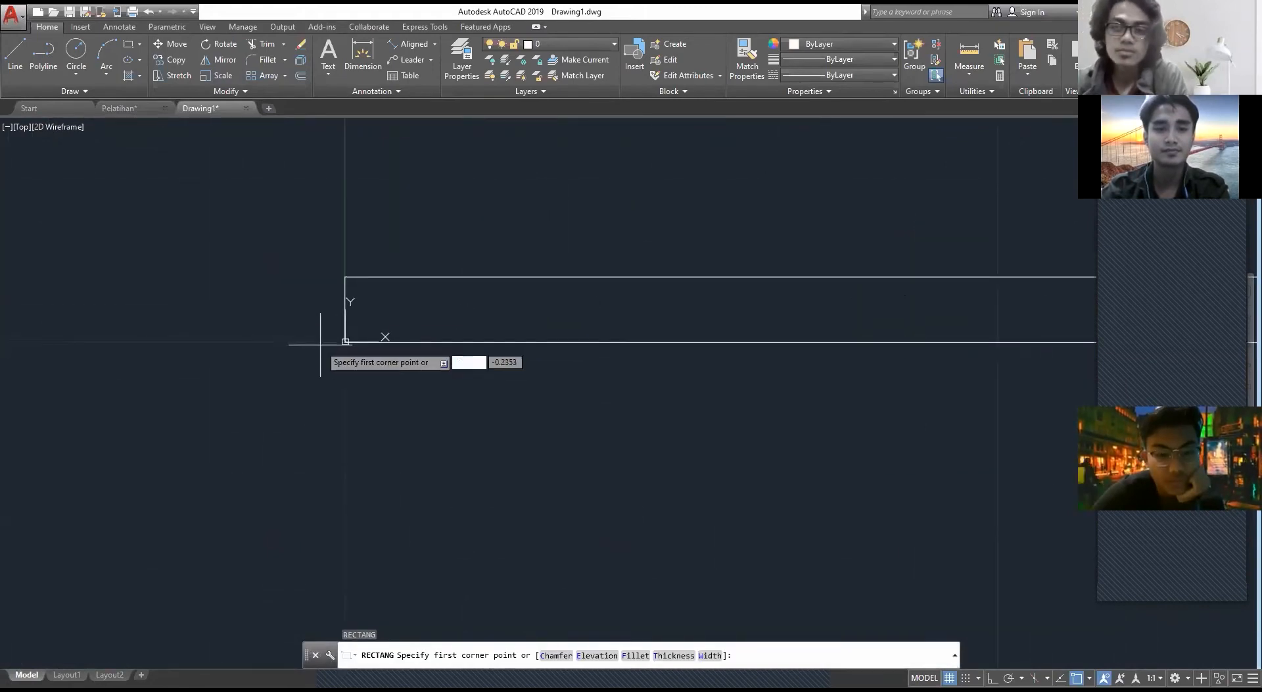
left_click(345, 342)
middle_click_drag(795, 185, 691, 319)
scroll(691, 319, "down", 3)
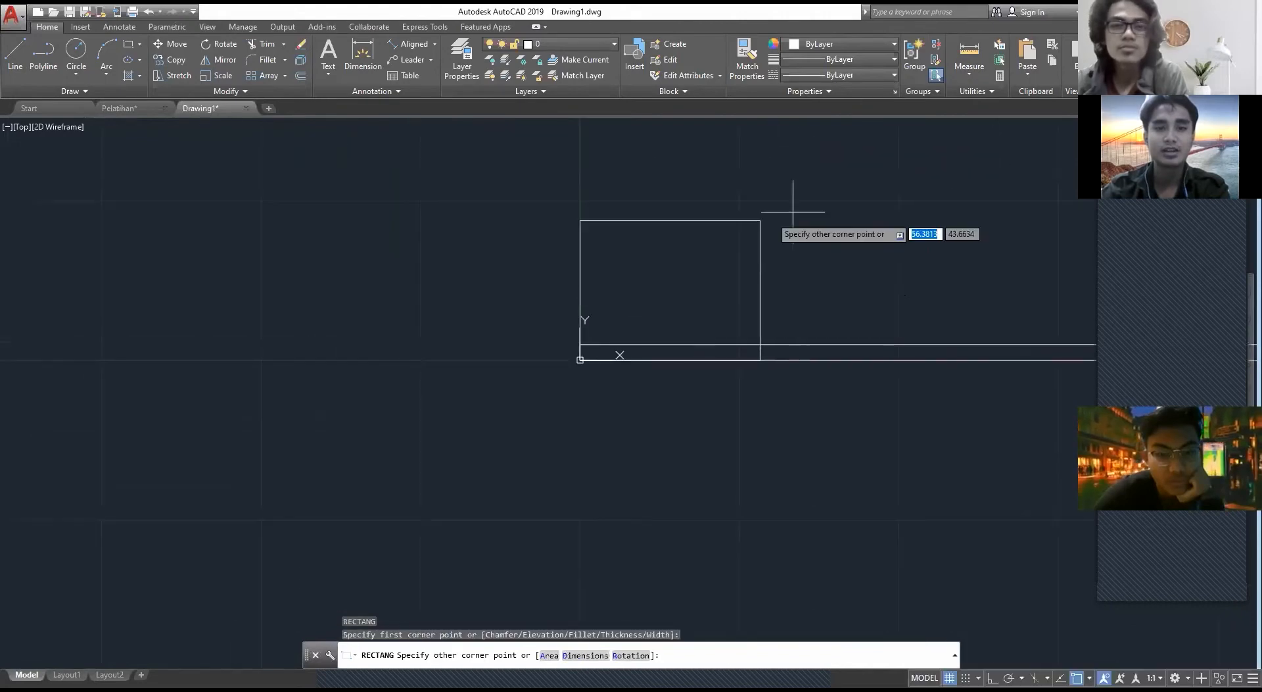
middle_click_drag(807, 209, 634, 304)
middle_click_drag(697, 209, 675, 306)
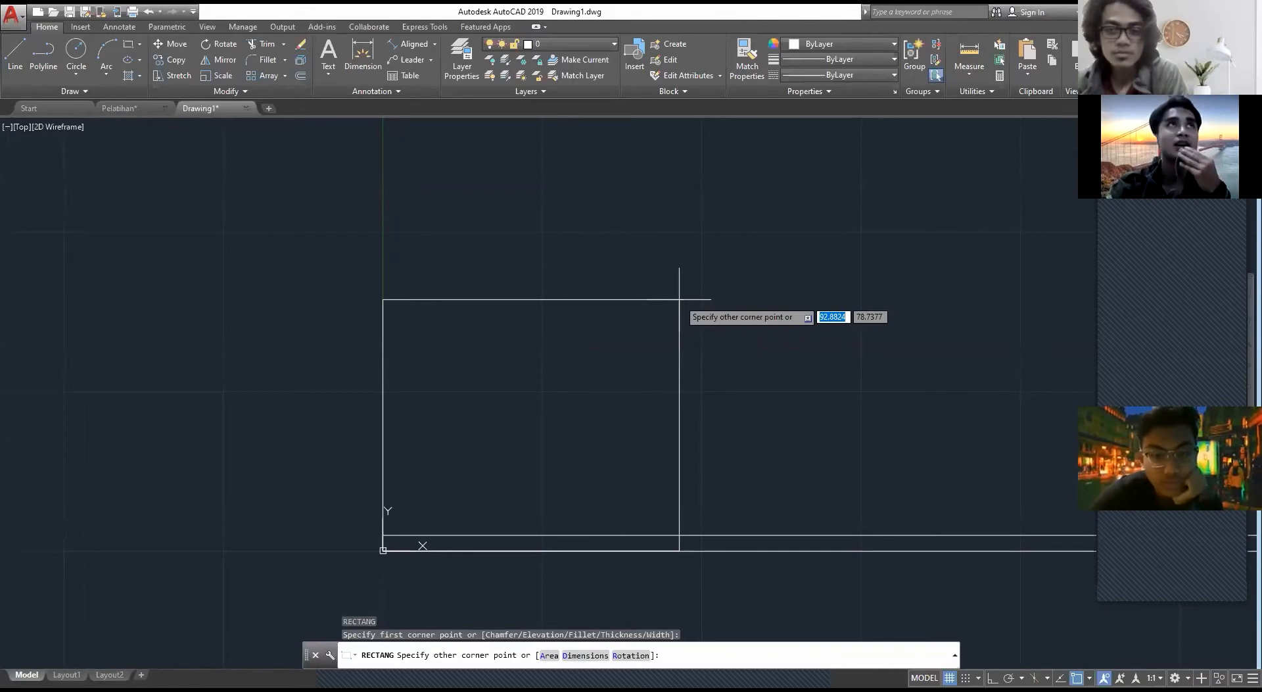
scroll(679, 299, "down", 2)
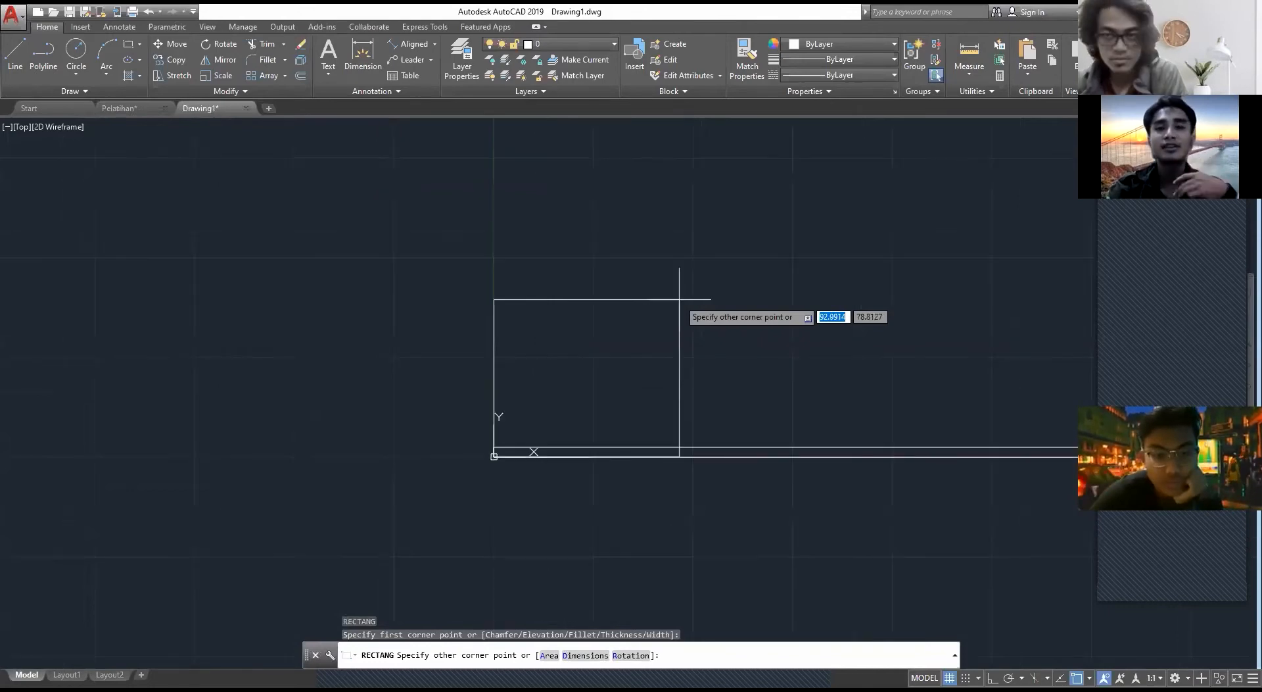
middle_click_drag(735, 199, 680, 277)
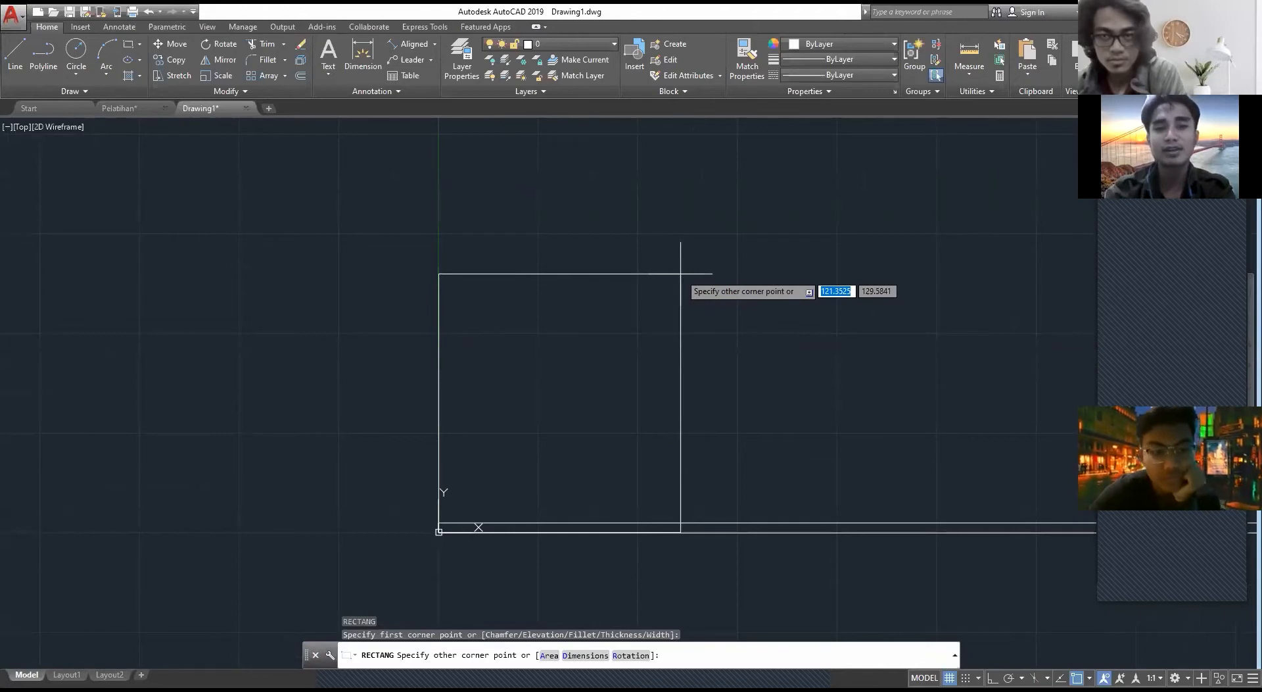
type("315")
key("Tab")
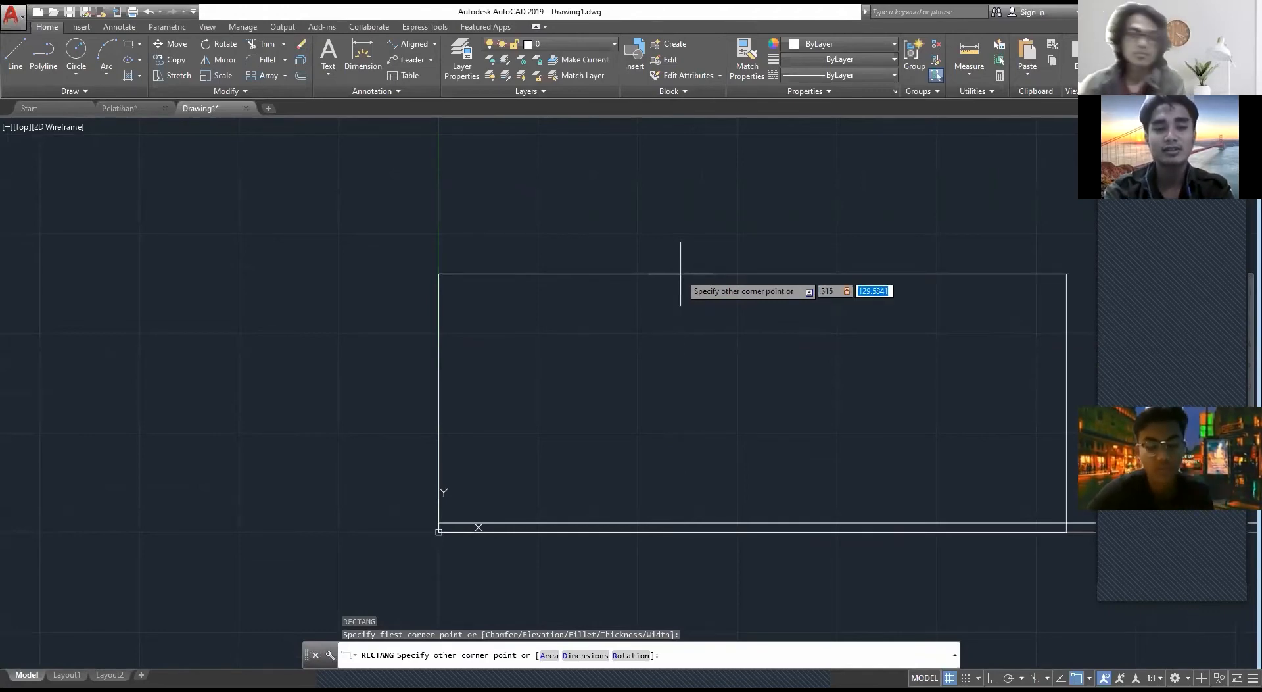
type("35")
key("BackSpace")
key("BackSpace")
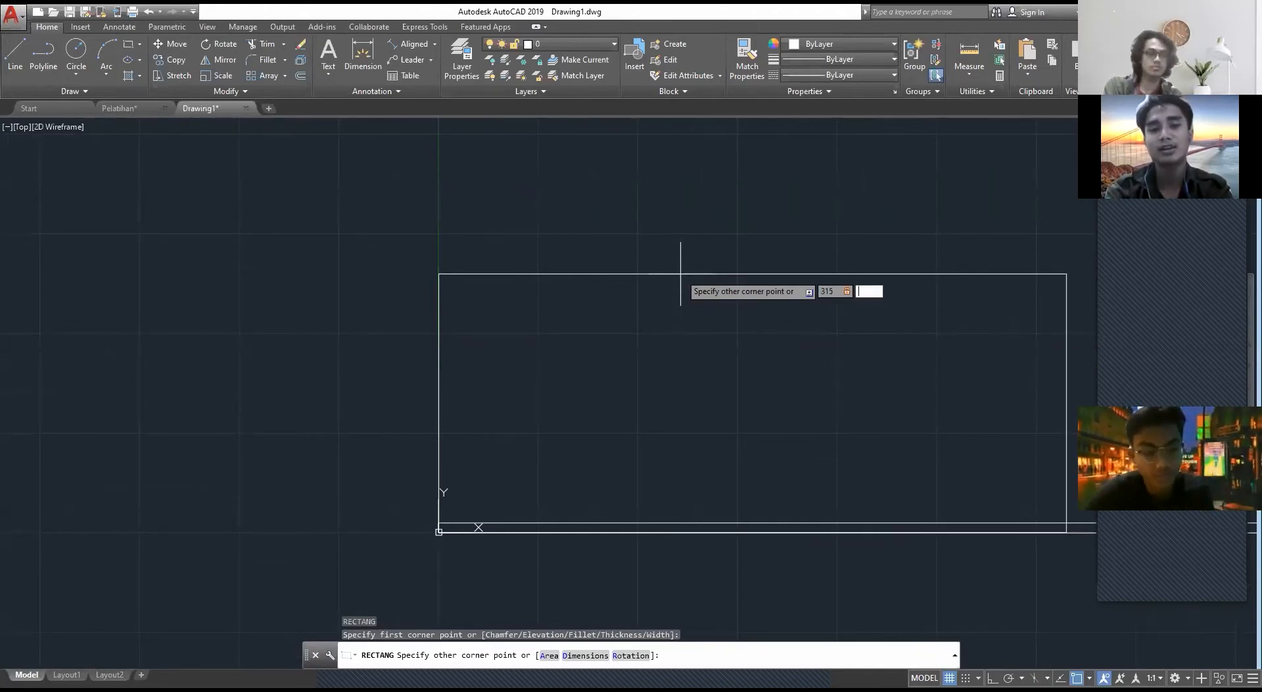
type("350")
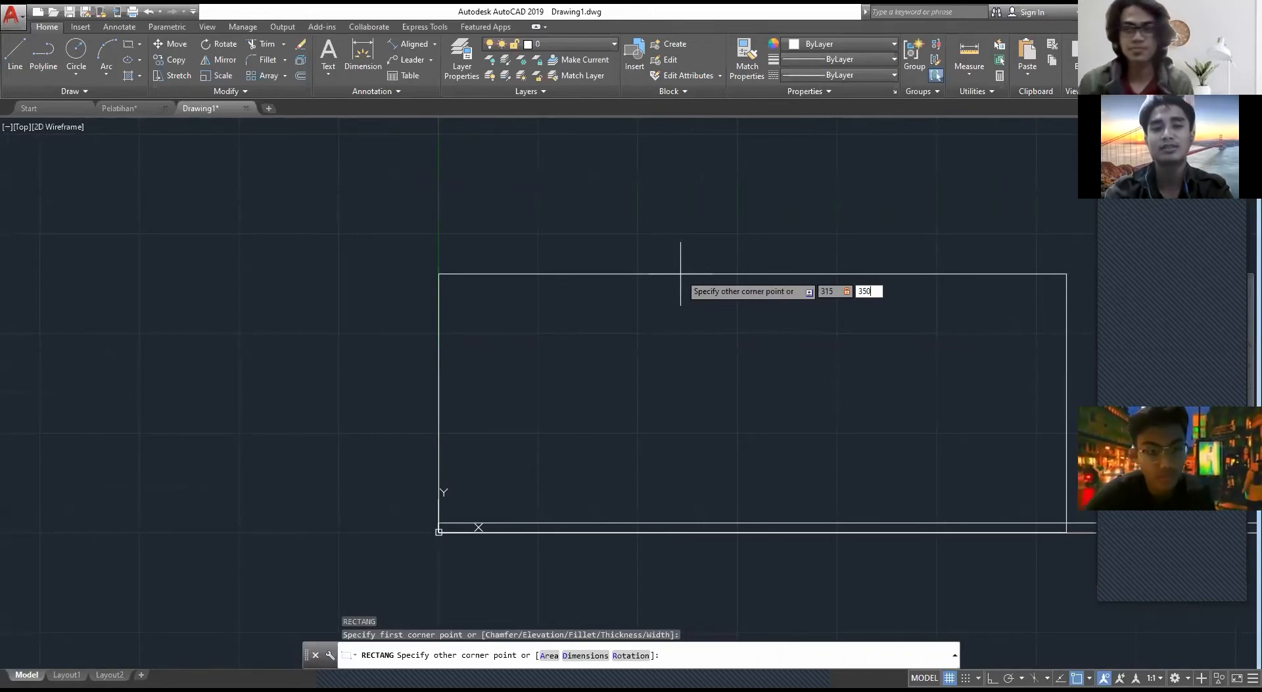
key("Return")
scroll(704, 273, "down", 3)
scroll(671, 316, "up", 5)
middle_click_drag(671, 315, 539, 268)
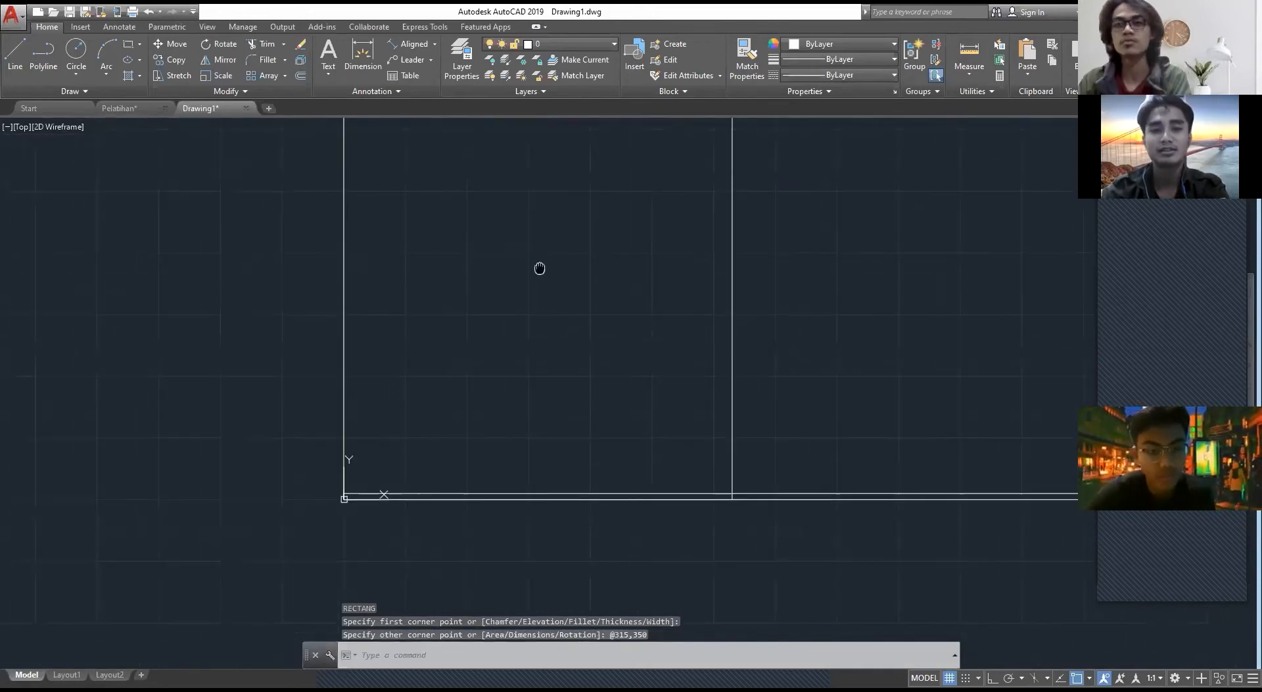
scroll(701, 310, "down", 4)
key("Escape")
left_click(718, 305)
left_click(558, 297)
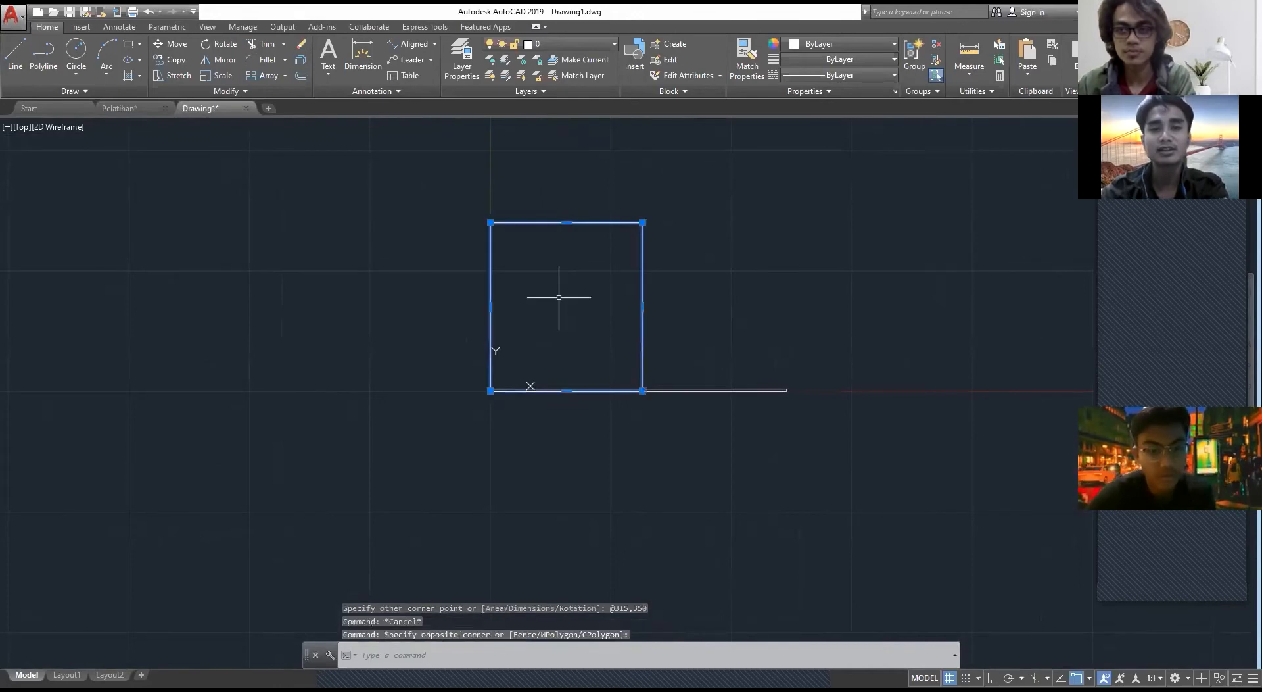
type("Co")
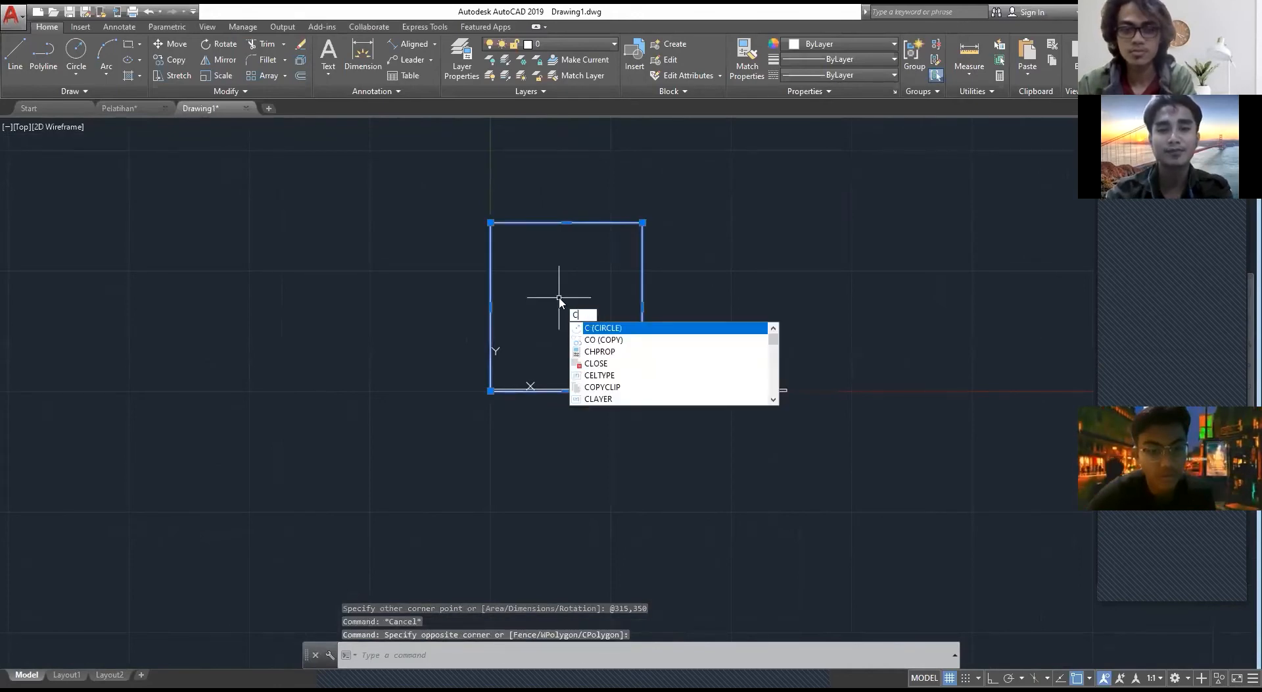
key("Return")
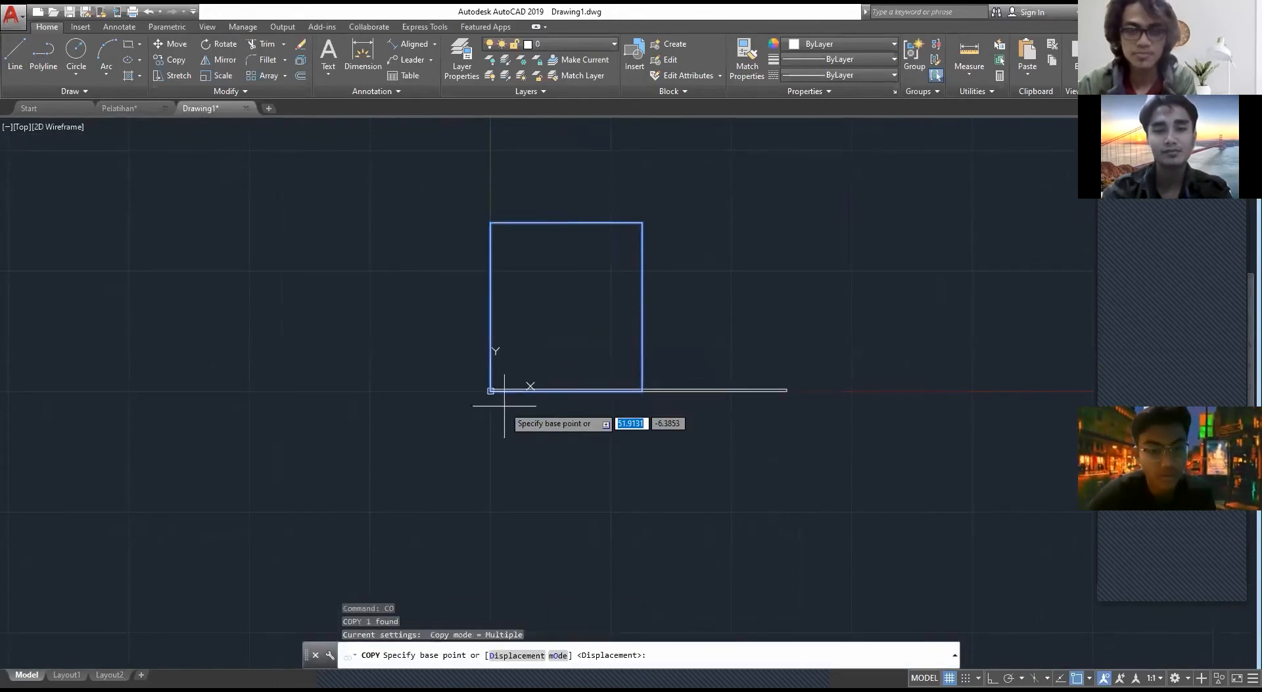
scroll(493, 391, "up", 3)
scroll(453, 349, "up", 1)
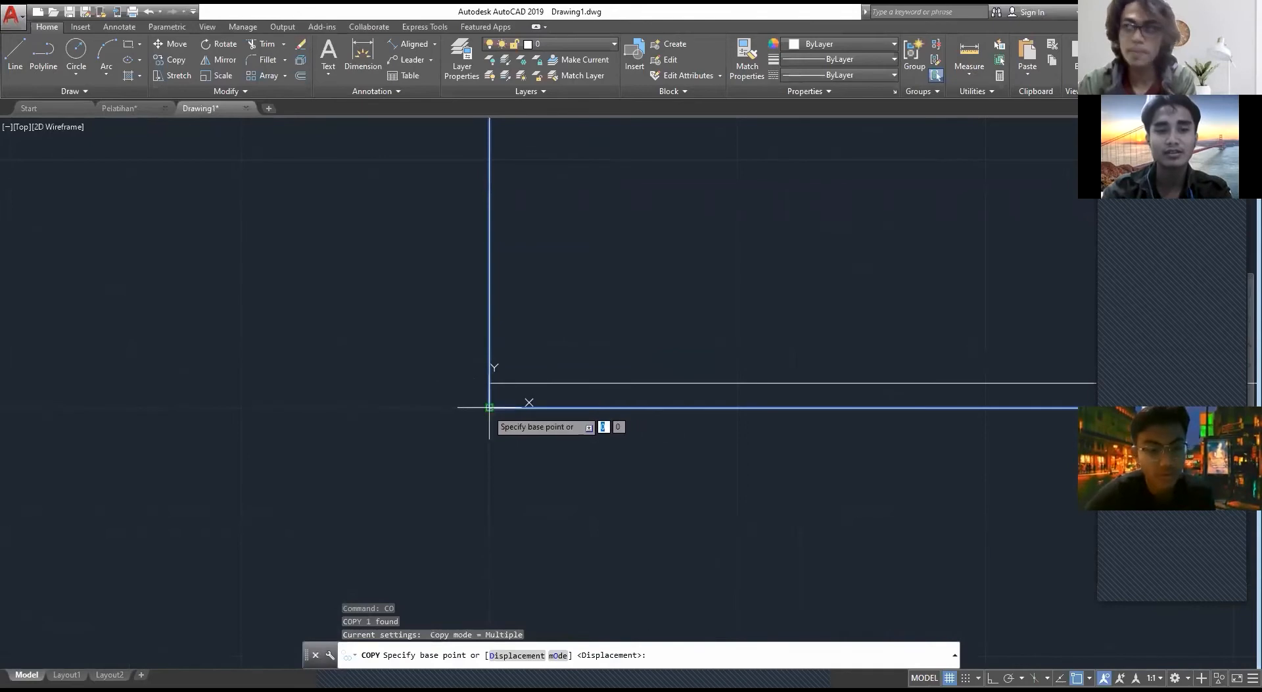
left_click(476, 388)
scroll(746, 410, "down", 8)
middle_click_drag(751, 408, 485, 412)
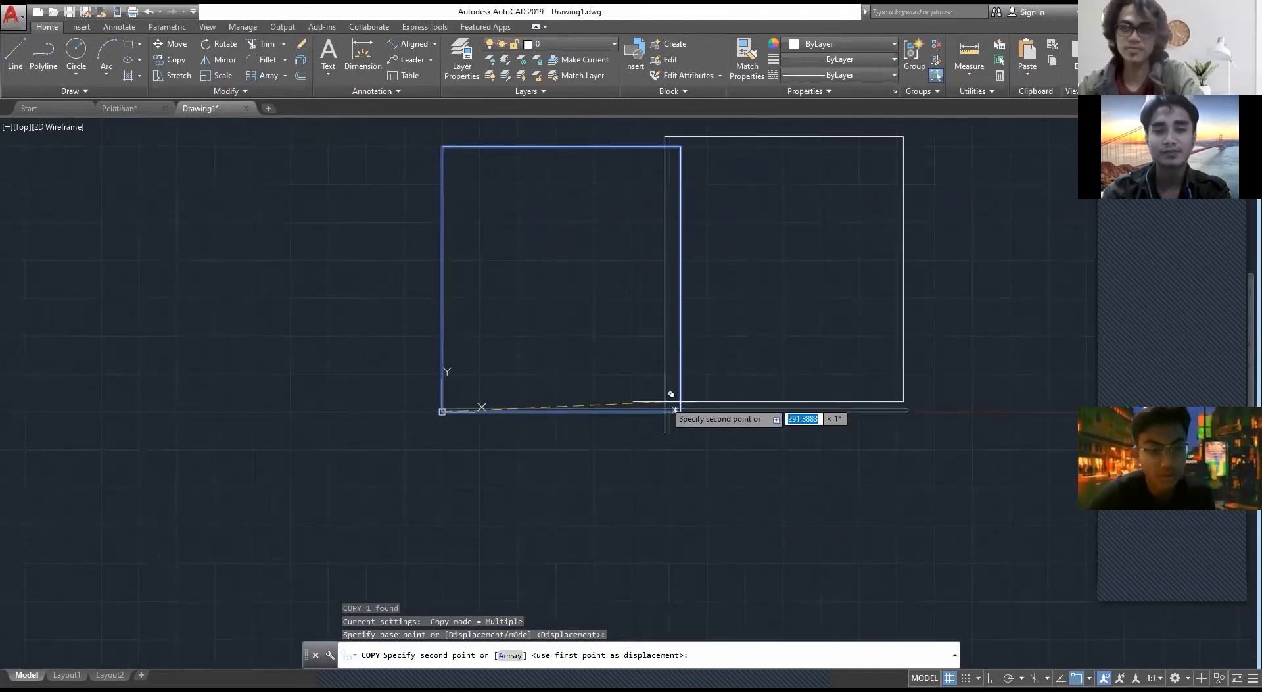
key("Escape")
Step: Draw a second wall rectangle from the base strip's lower-right corner to the upper-right corner of the 315 by 350 rectangle
type("REC")
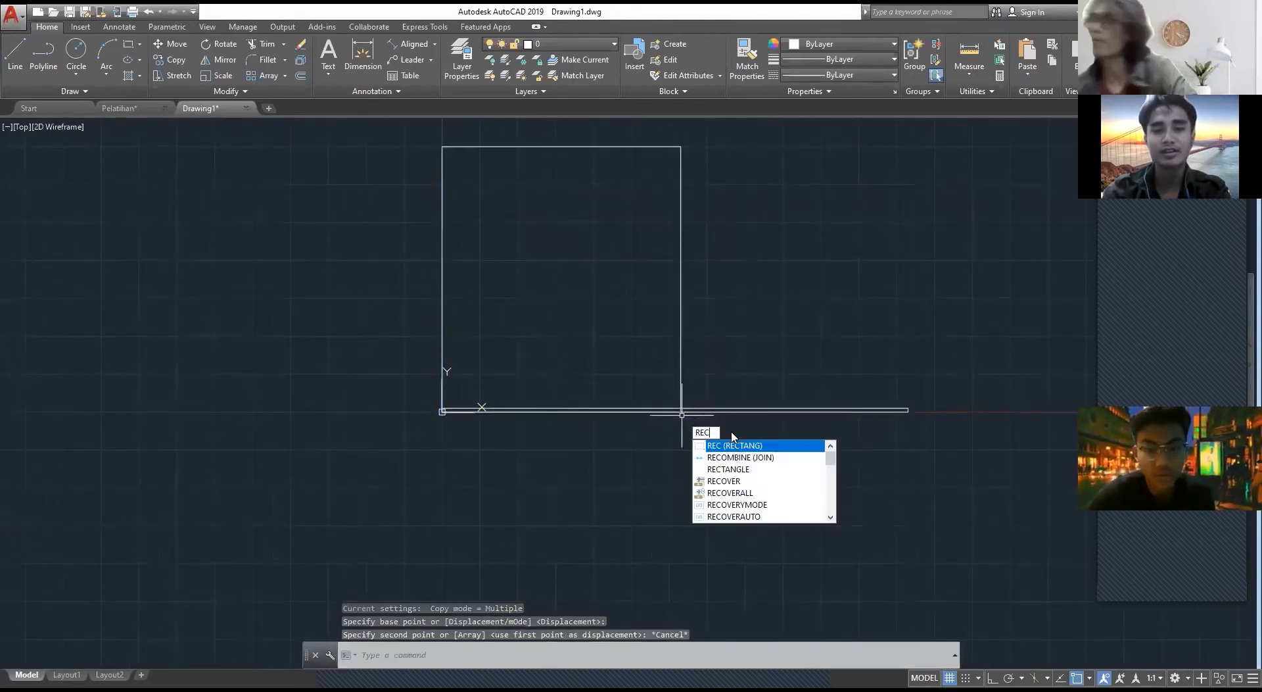
key("Return")
scroll(940, 427, "up", 4)
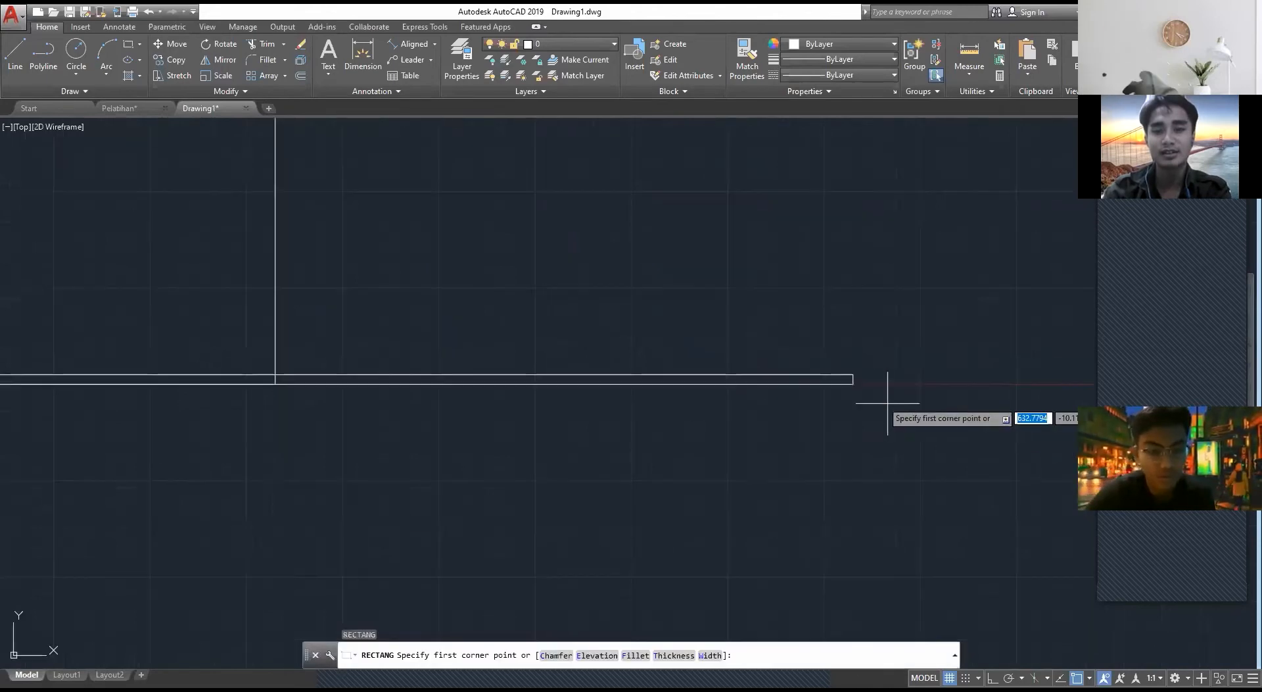
left_click(852, 386)
middle_click_drag(644, 301, 885, 576)
scroll(655, 252, "down", 6)
middle_click_drag(652, 257, 667, 349)
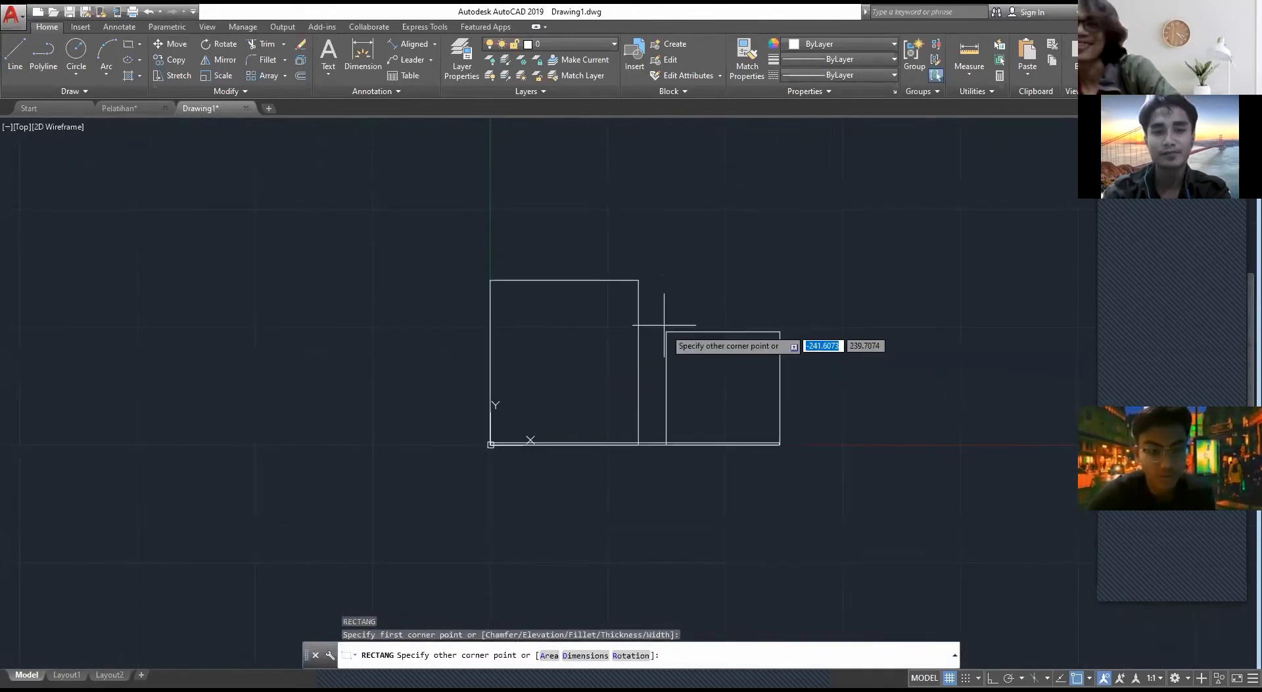
scroll(657, 310, "up", 2)
key("Escape")
key("Escape")
key("Escape")
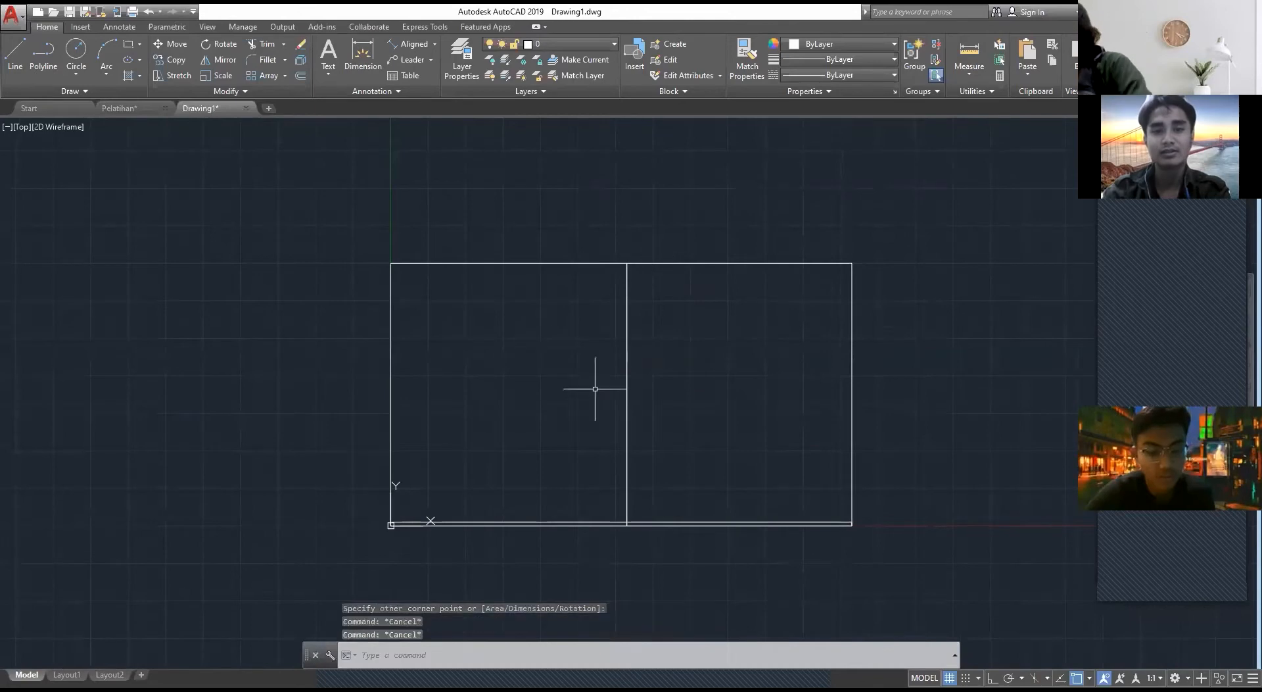
Step: Trim the middle wall lines where they cross the base strip
scroll(666, 472, "up", 3)
middle_click_drag(666, 476, 727, 376)
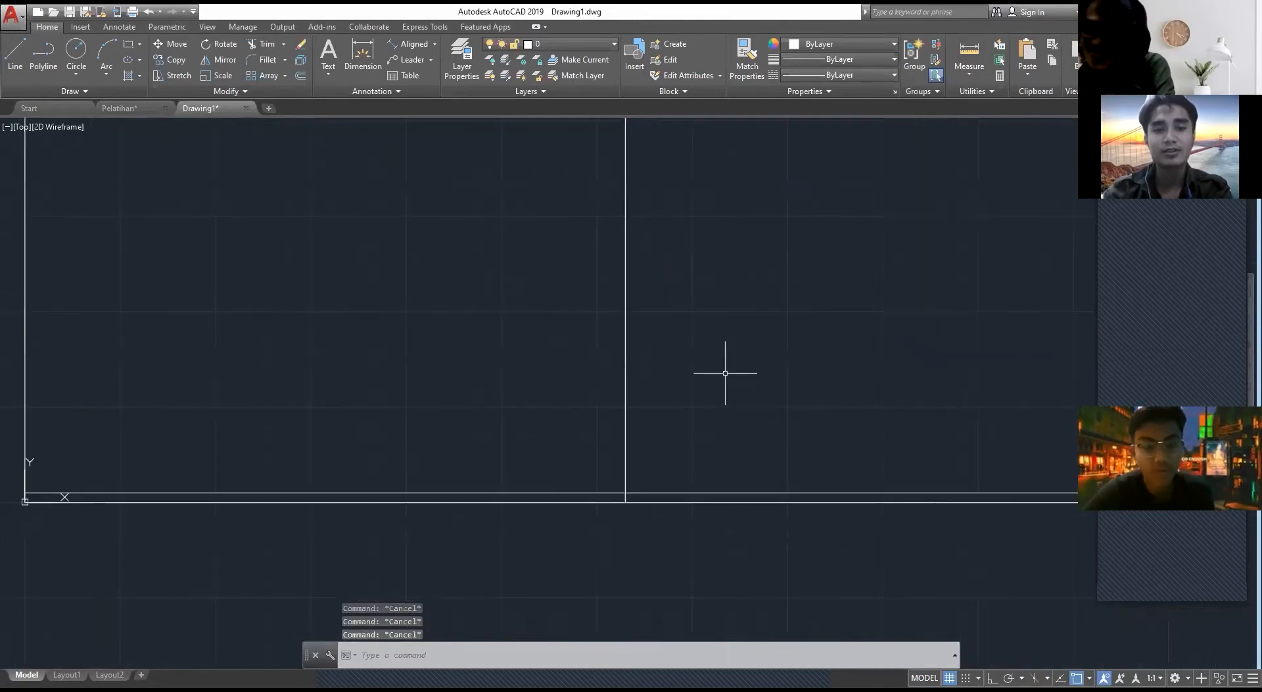
type("tr")
key("Return")
scroll(605, 510, "up", 4)
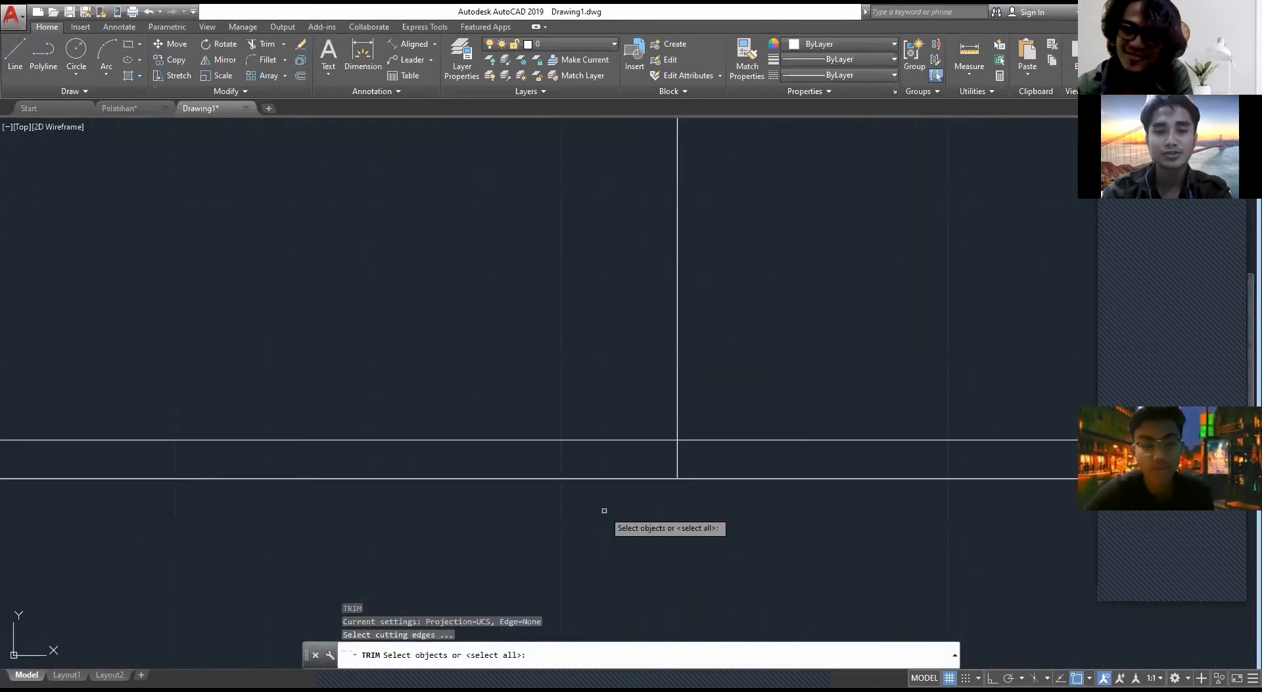
key("Return")
left_click(701, 460)
left_click(593, 457)
scroll(622, 464, "down", 6)
key("Escape")
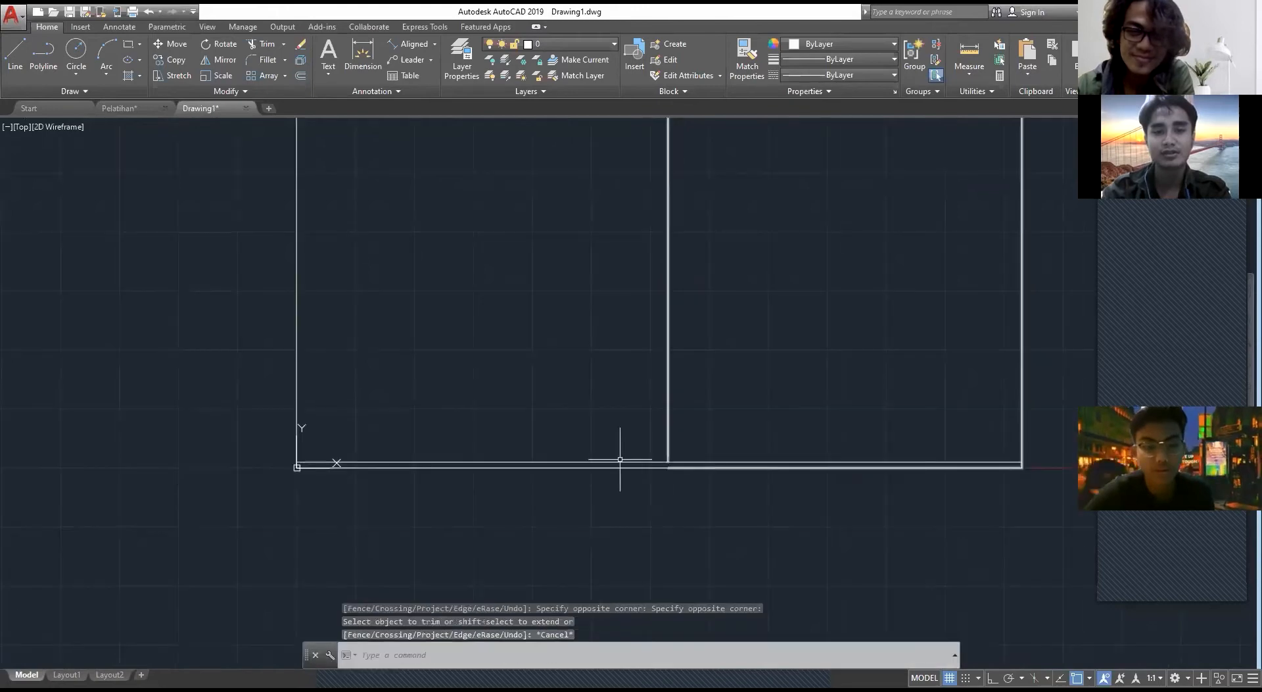
Step: Examine the front elevation's edge columns and wall division in Pelatihan, and return to Drawing1
key("Escape")
left_click(129, 108)
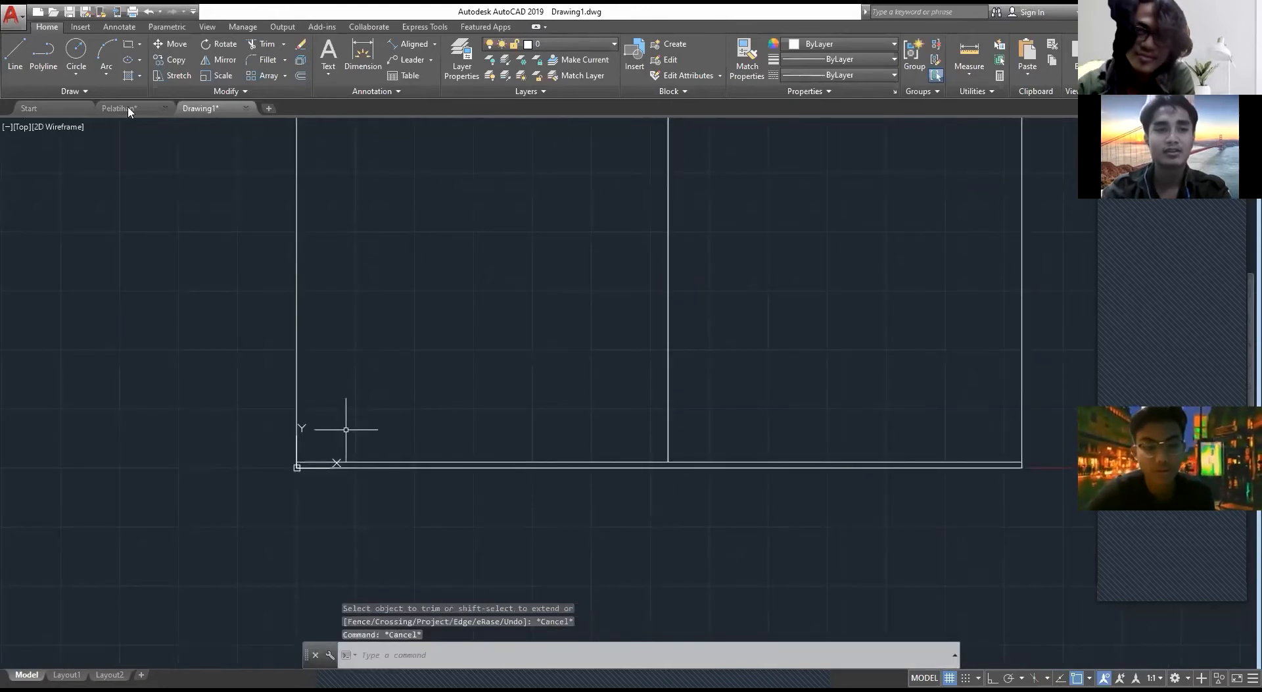
scroll(506, 318, "up", 3)
scroll(506, 317, "down", 3)
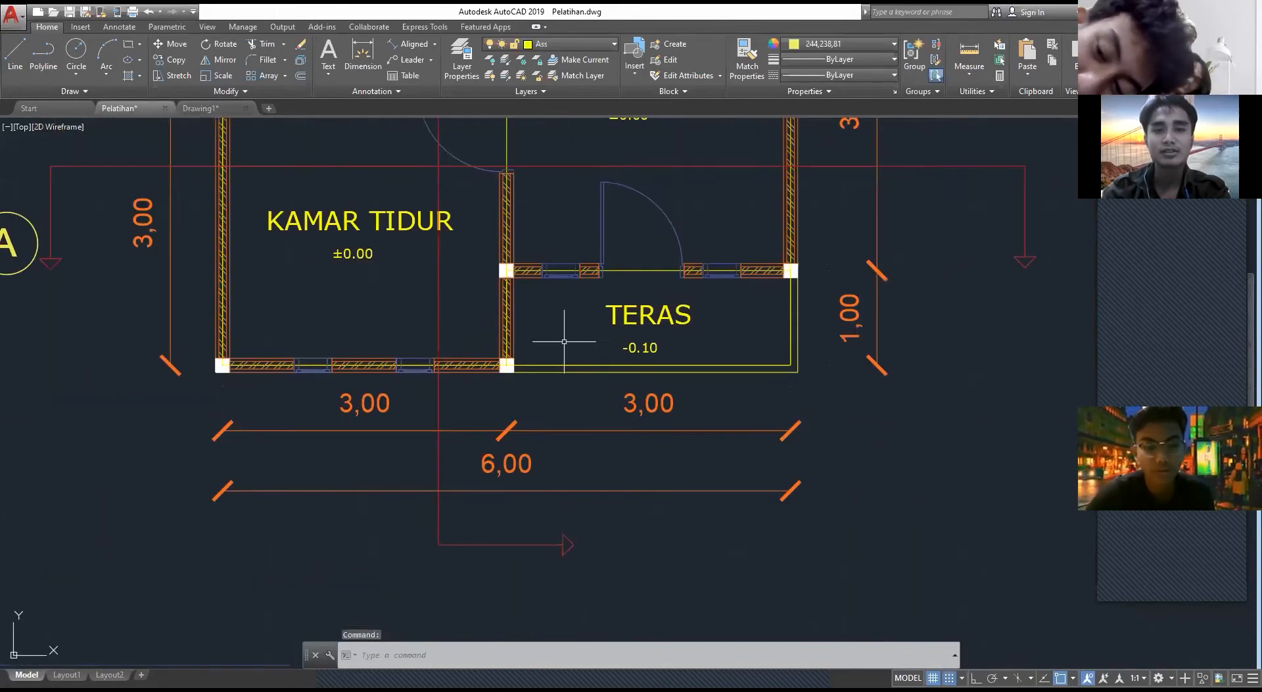
scroll(577, 330, "down", 4)
scroll(629, 374, "up", 5)
scroll(629, 374, "up", 2)
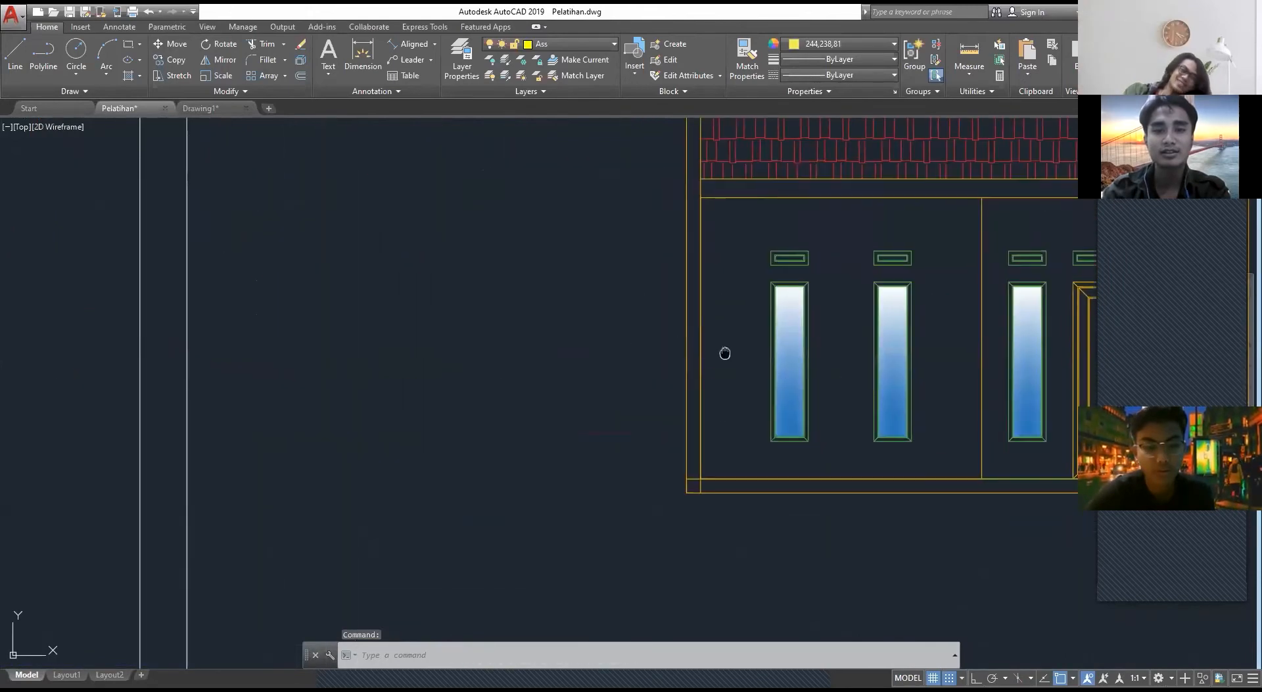
mouse_move(724, 353)
middle_mouse_down()
mouse_move(547, 341)
mouse_move(409, 415)
middle_mouse_up()
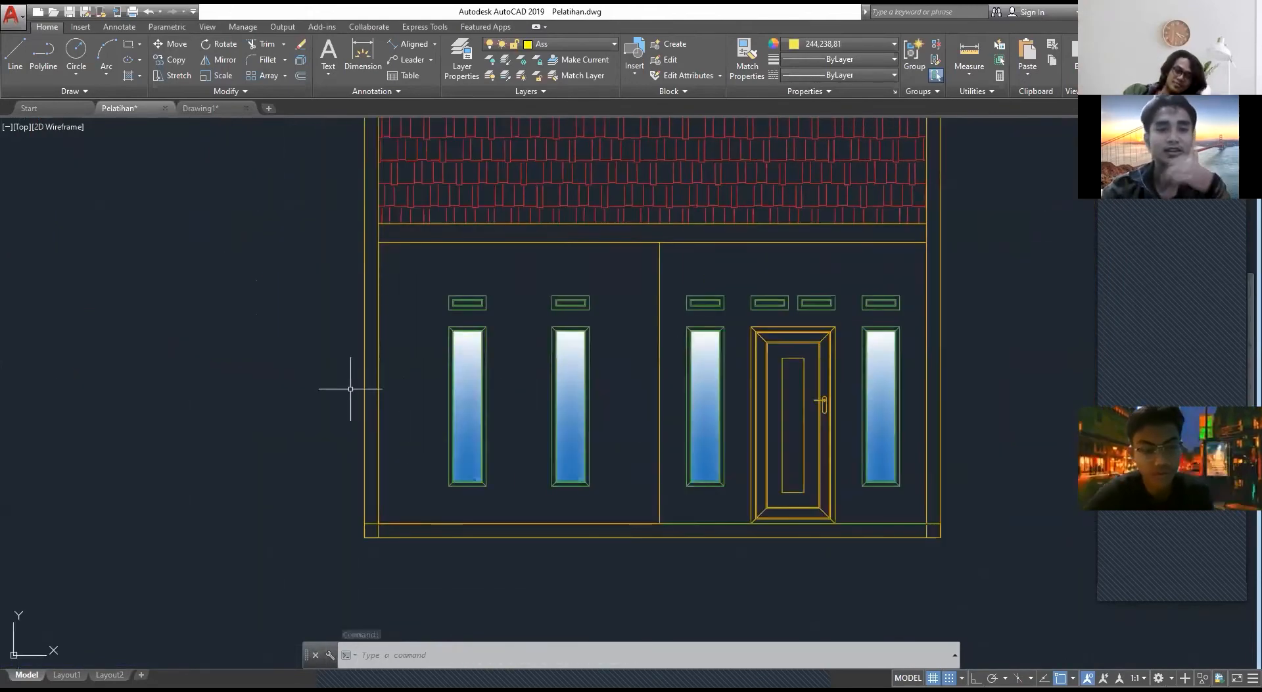
left_click(206, 111)
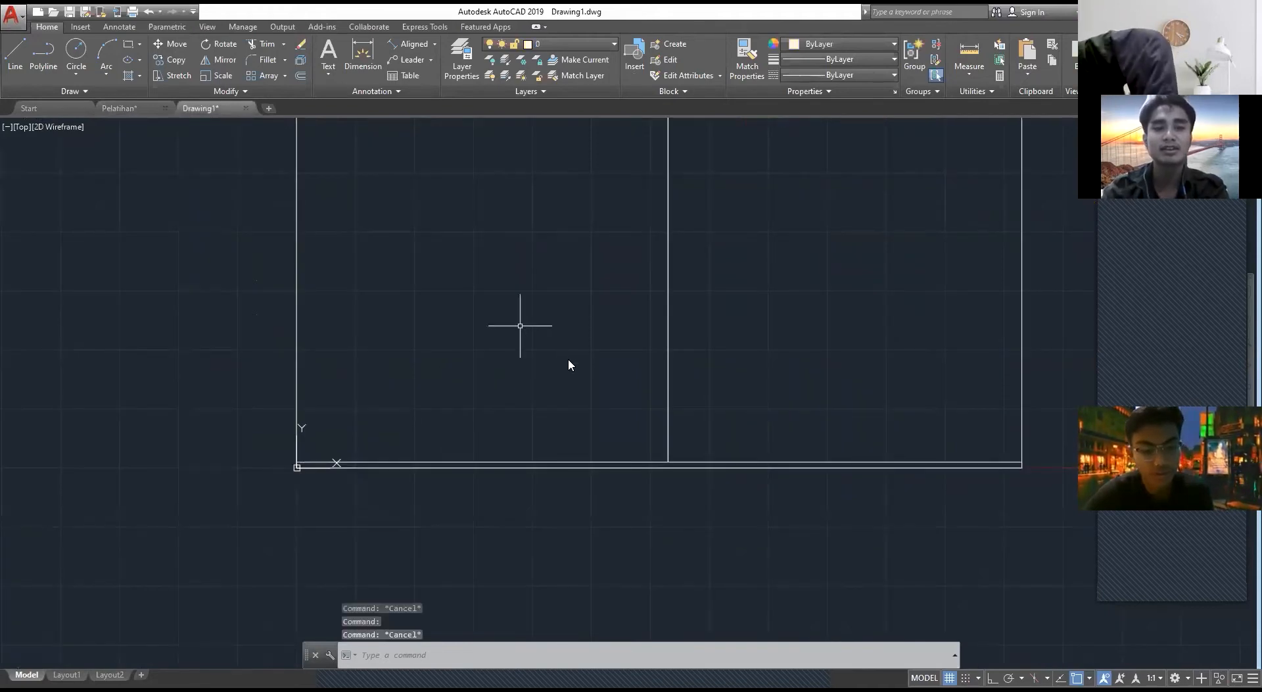
Step: Draw a 0.15 by 350 rectangle upward from the base strip's lower-left corner at the origin
type("REC")
key("Return")
scroll(329, 447, "up", 5)
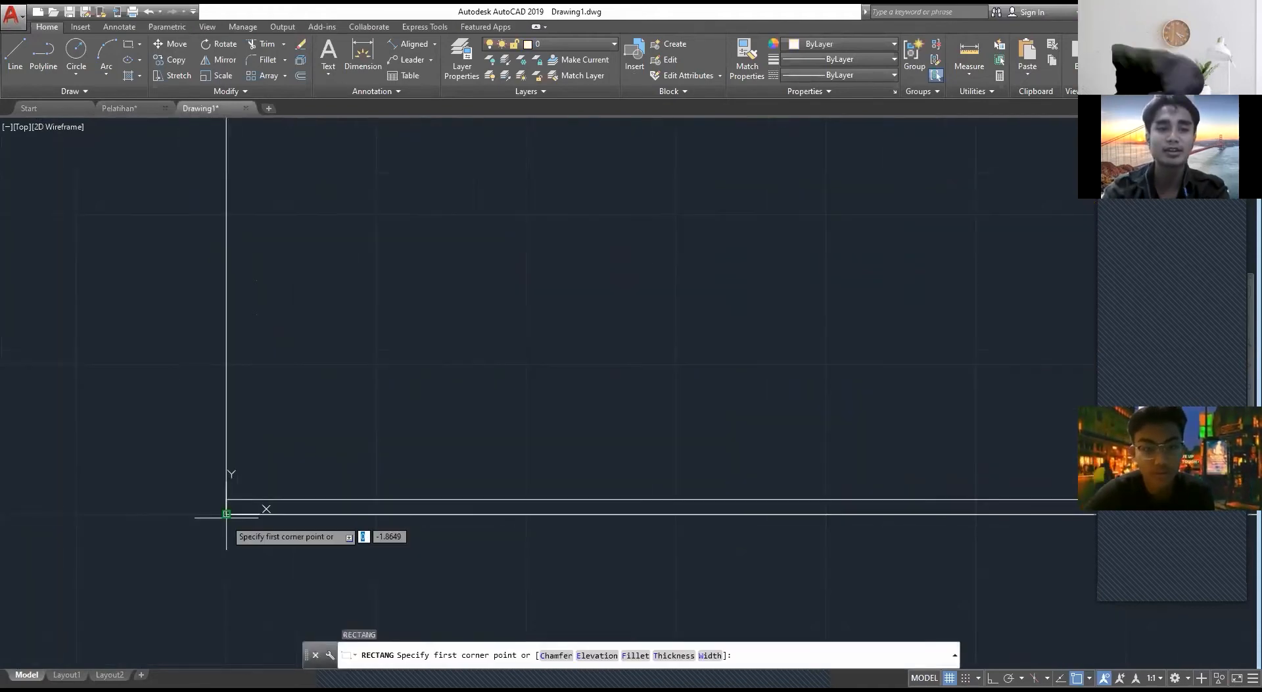
left_click(227, 513)
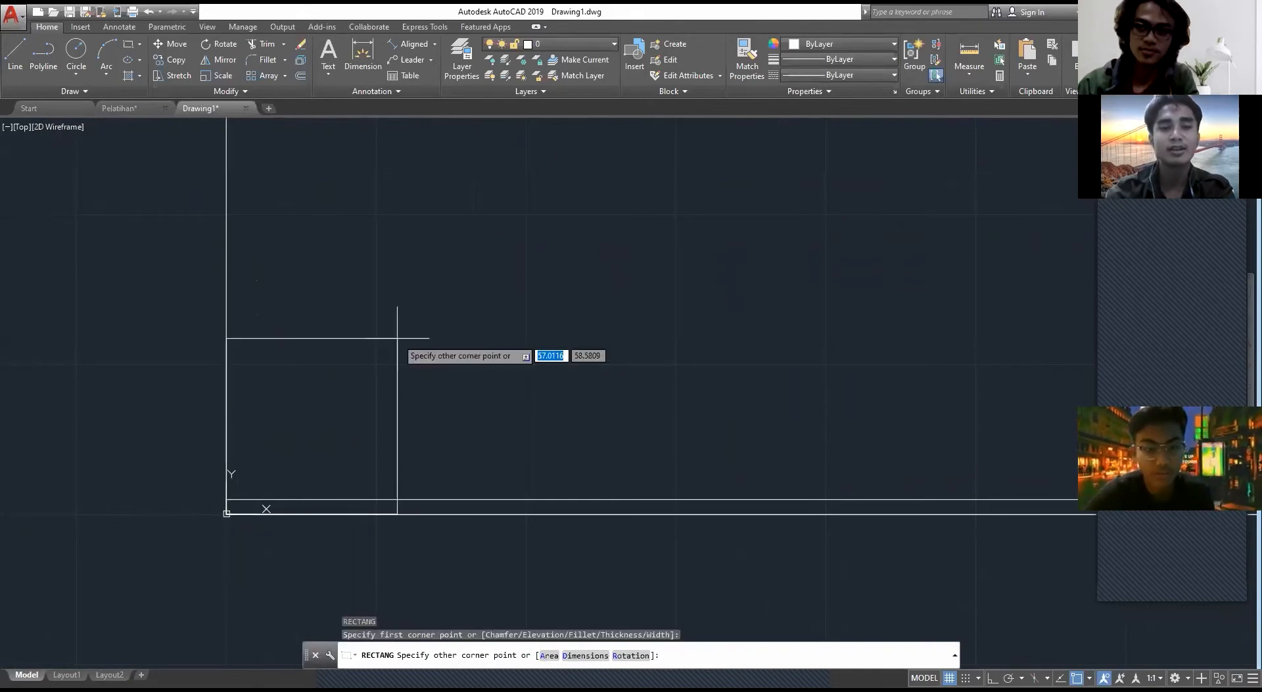
type("0.15")
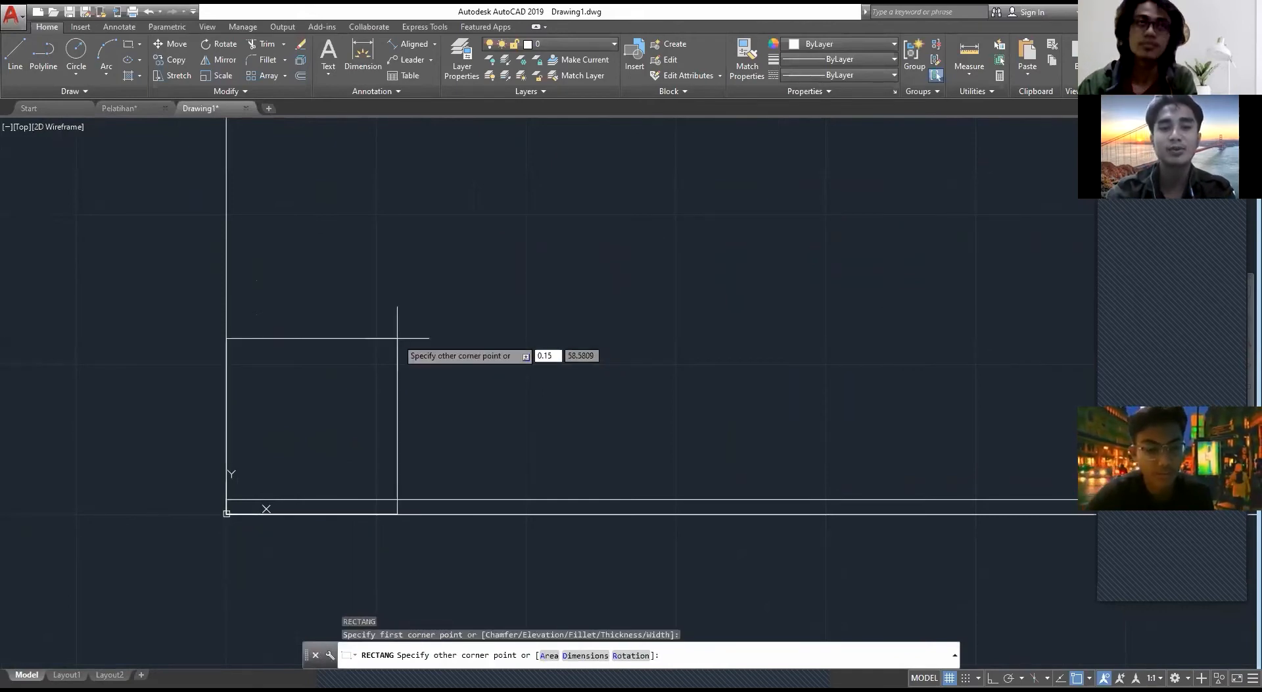
type(",350")
key("Return")
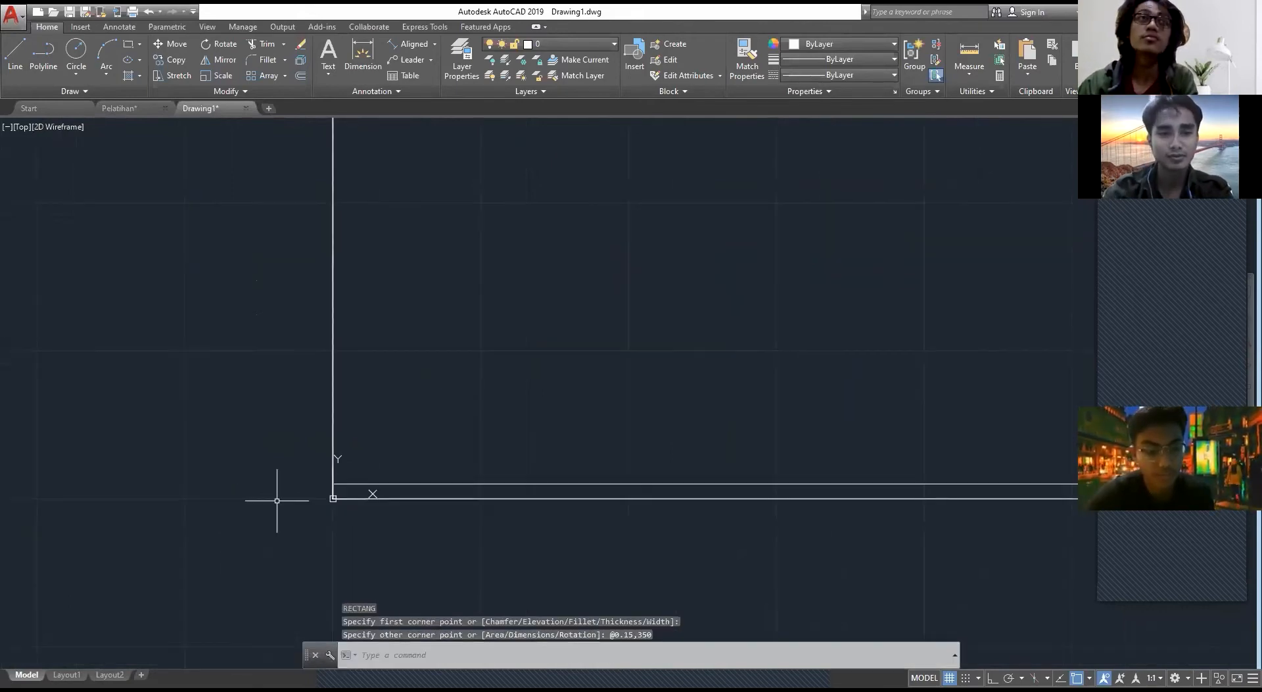
scroll(355, 474, "up", 8)
scroll(257, 445, "down", 2)
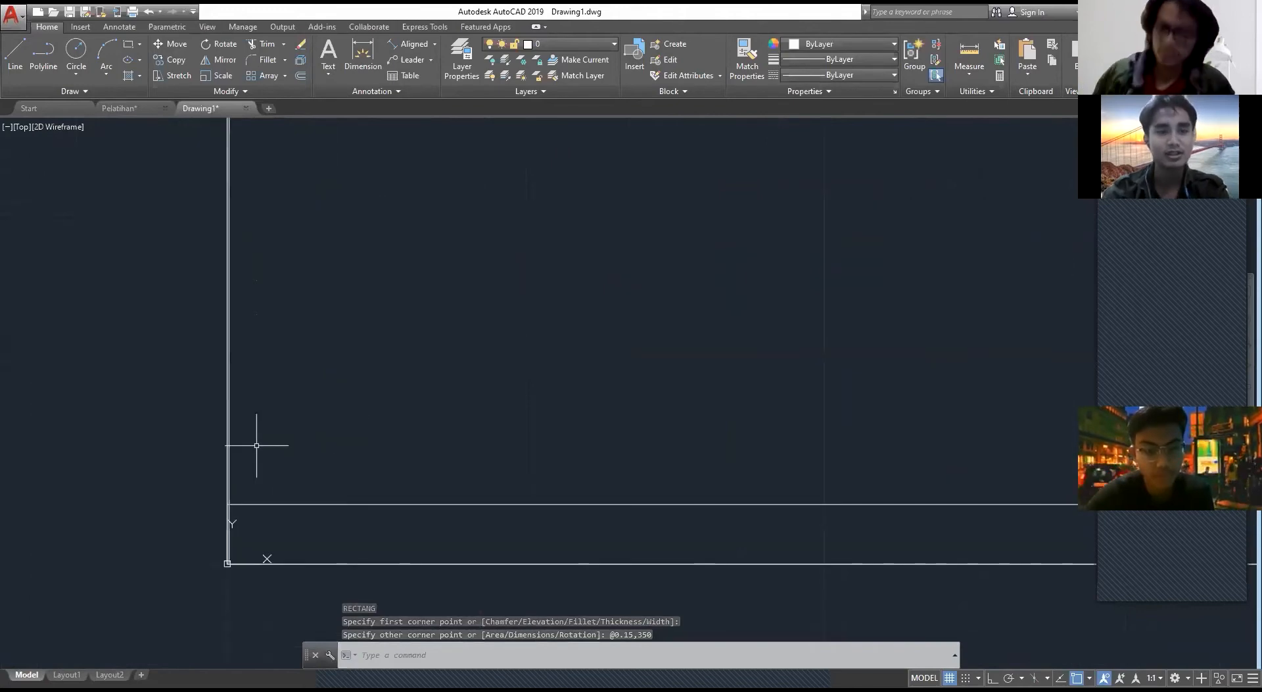
left_click(267, 439)
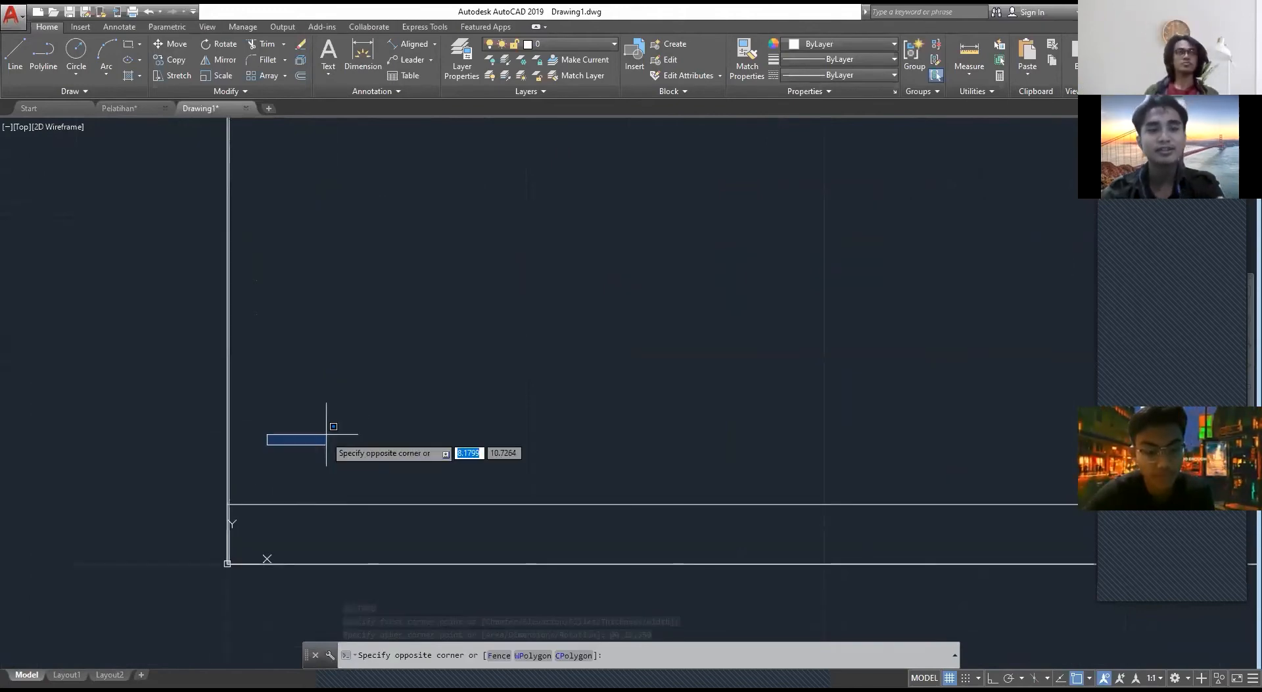
key("ctrl+z")
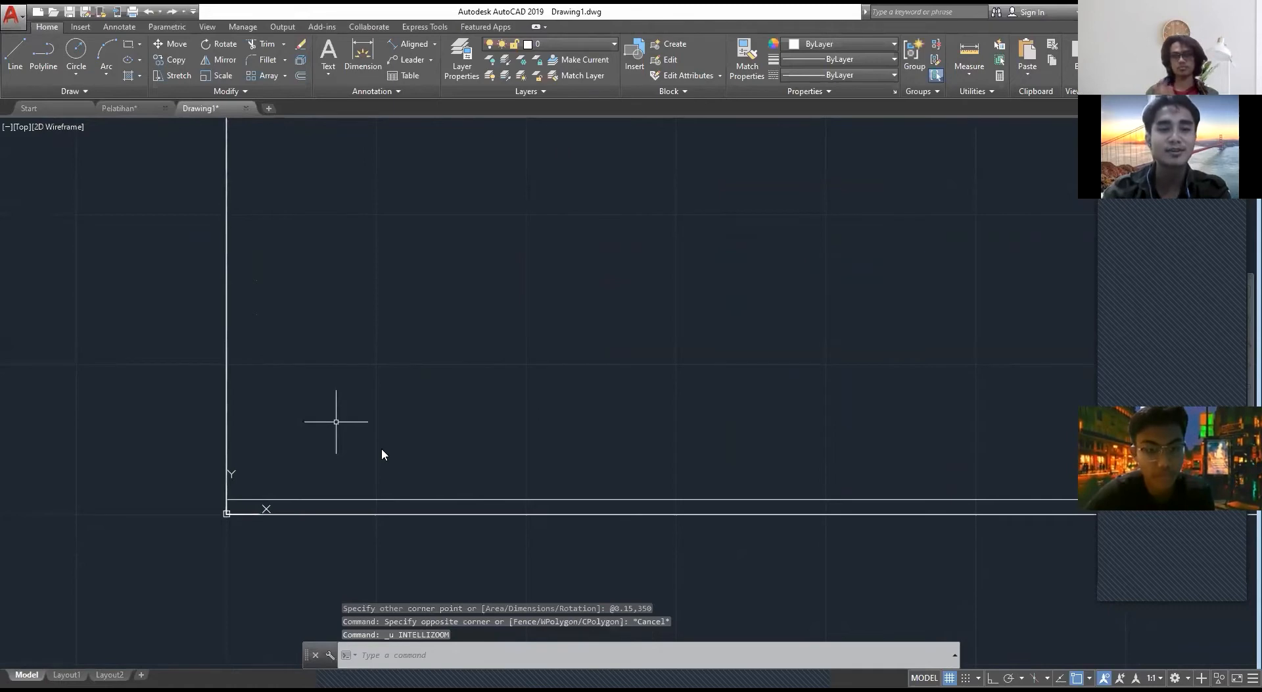
Step: Delete the 0.15-wide rectangle along the left wall edge
type("REC")
key("Return")
scroll(267, 483, "up", 5)
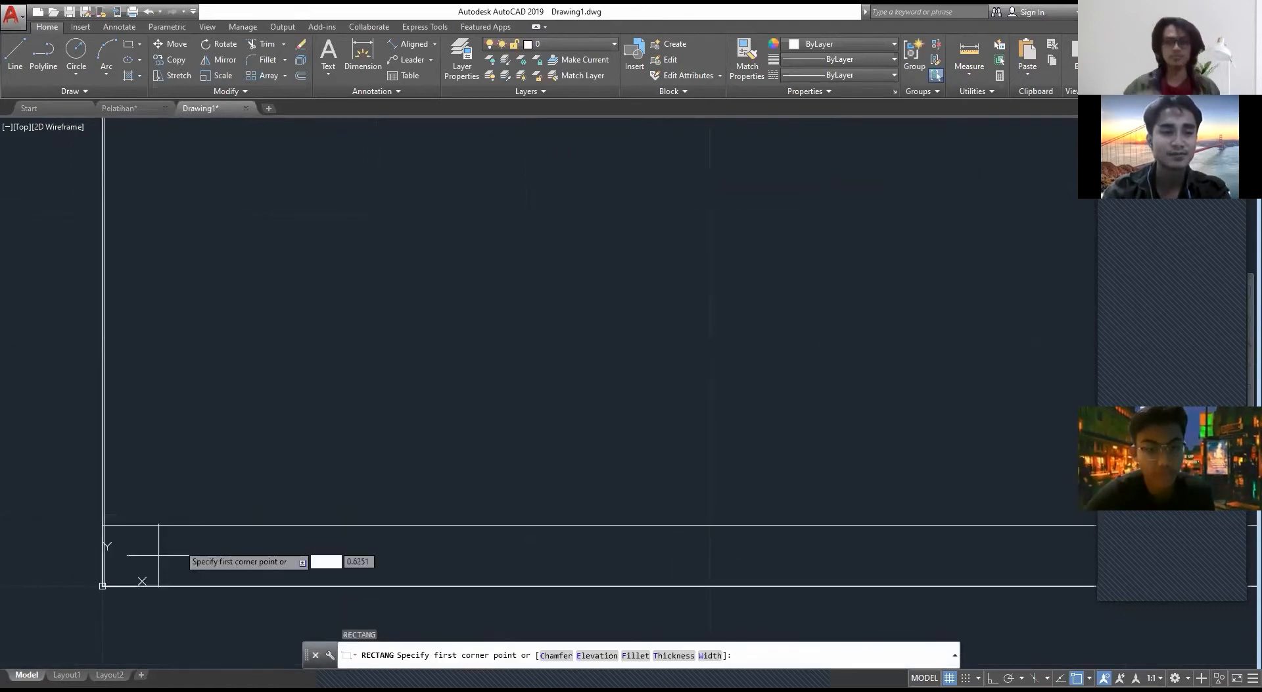
key("Escape")
mouse_move(158, 555)
middle_mouse_down()
mouse_move(99, 453)
mouse_move(549, 463)
middle_mouse_up()
left_click(498, 464)
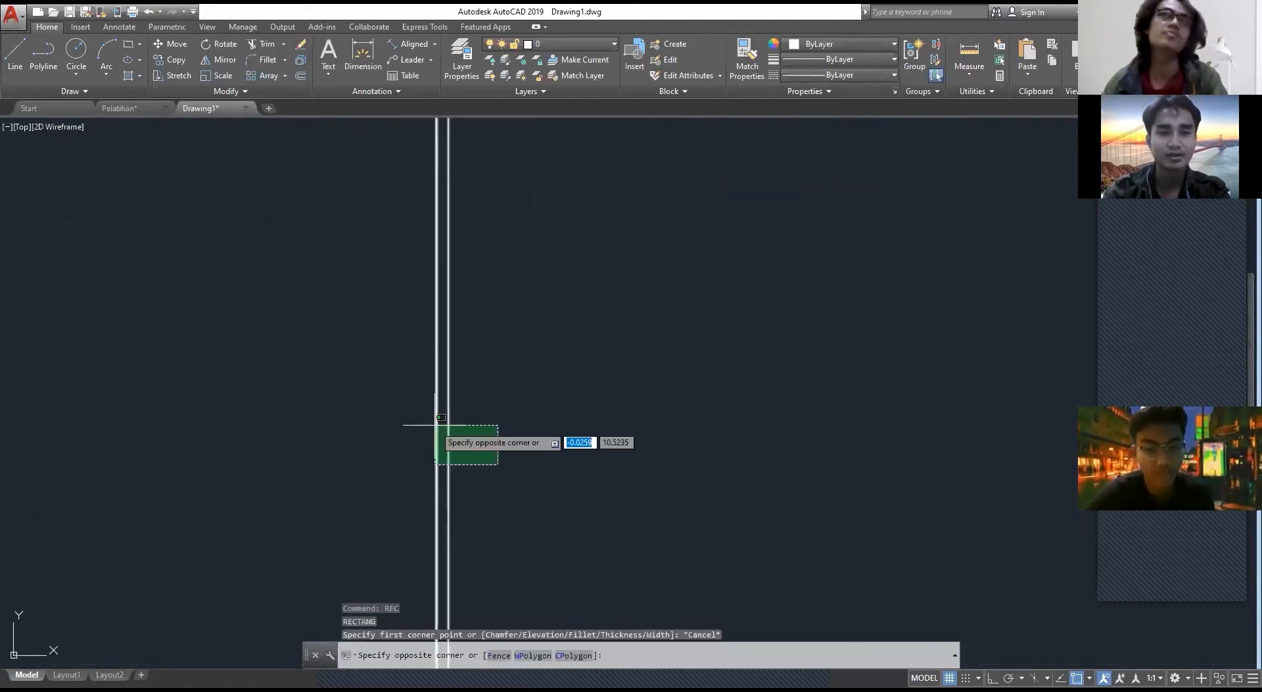
left_click(435, 425)
key("Delete")
scroll(516, 496, "down", 5)
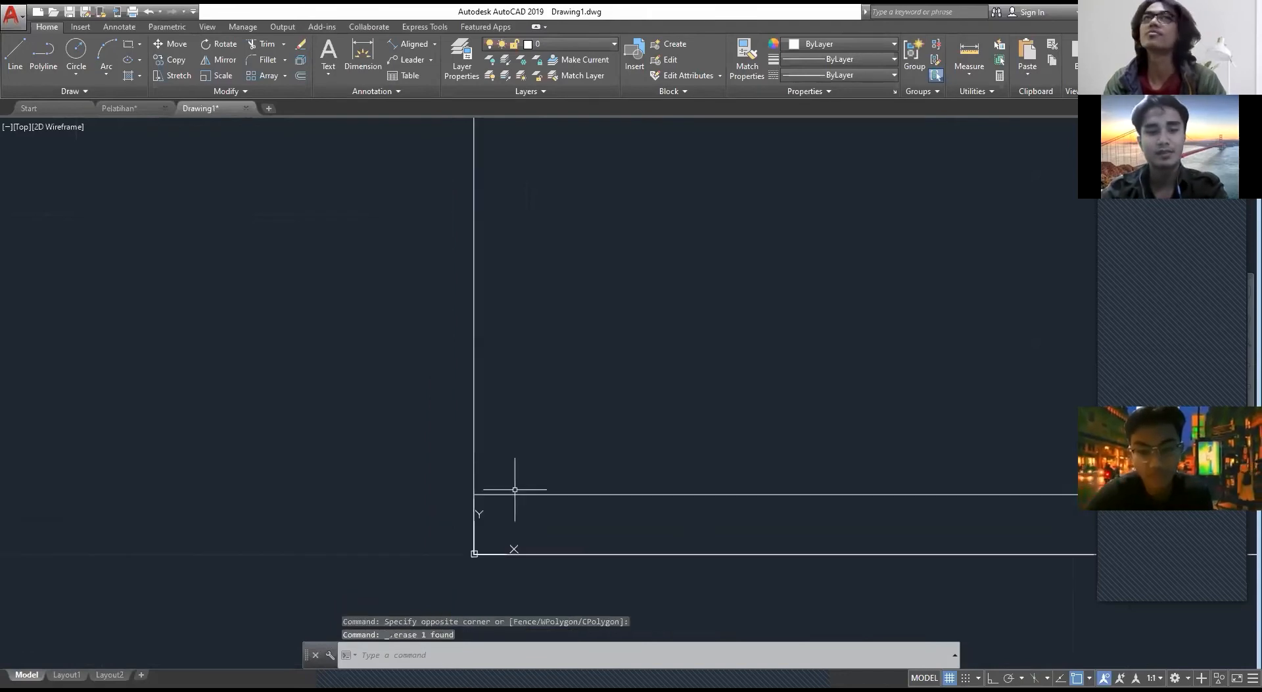
Step: Draw a 15 by 350 column rectangle upward from the base strip's lower-left corner at the origin
type("REC")
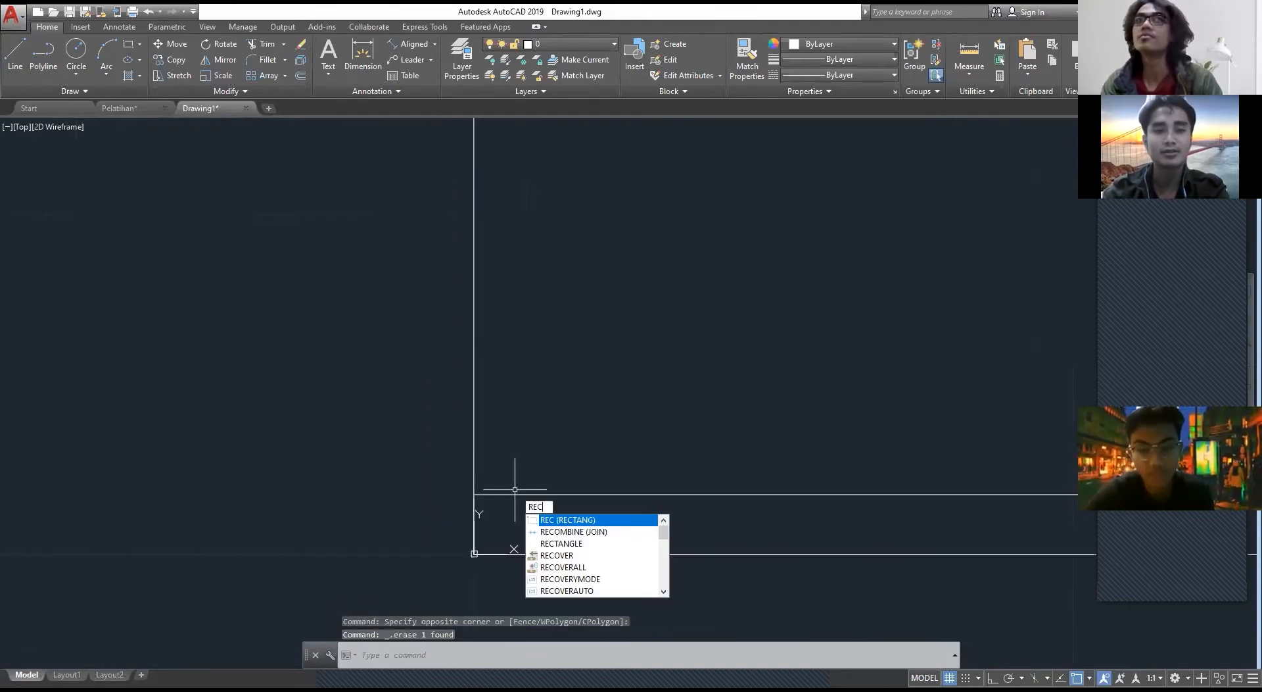
key("Return")
left_click(474, 553)
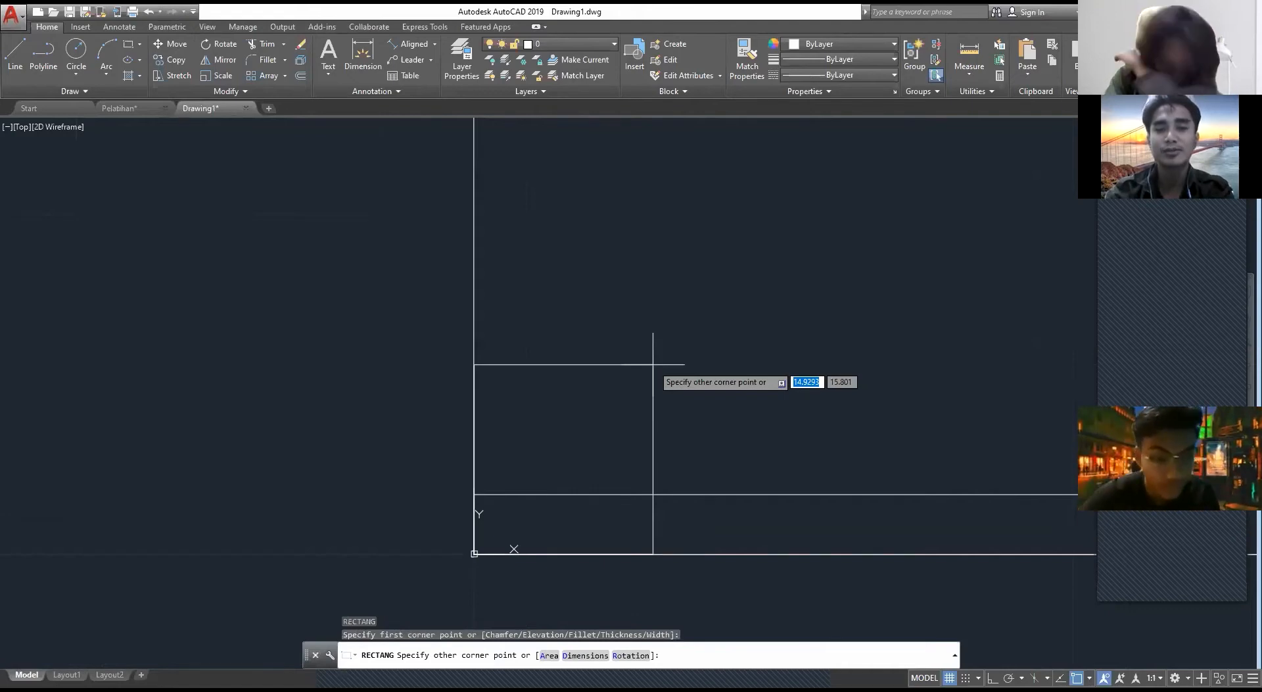
type("@15,350")
key("Return")
scroll(752, 322, "down", 1)
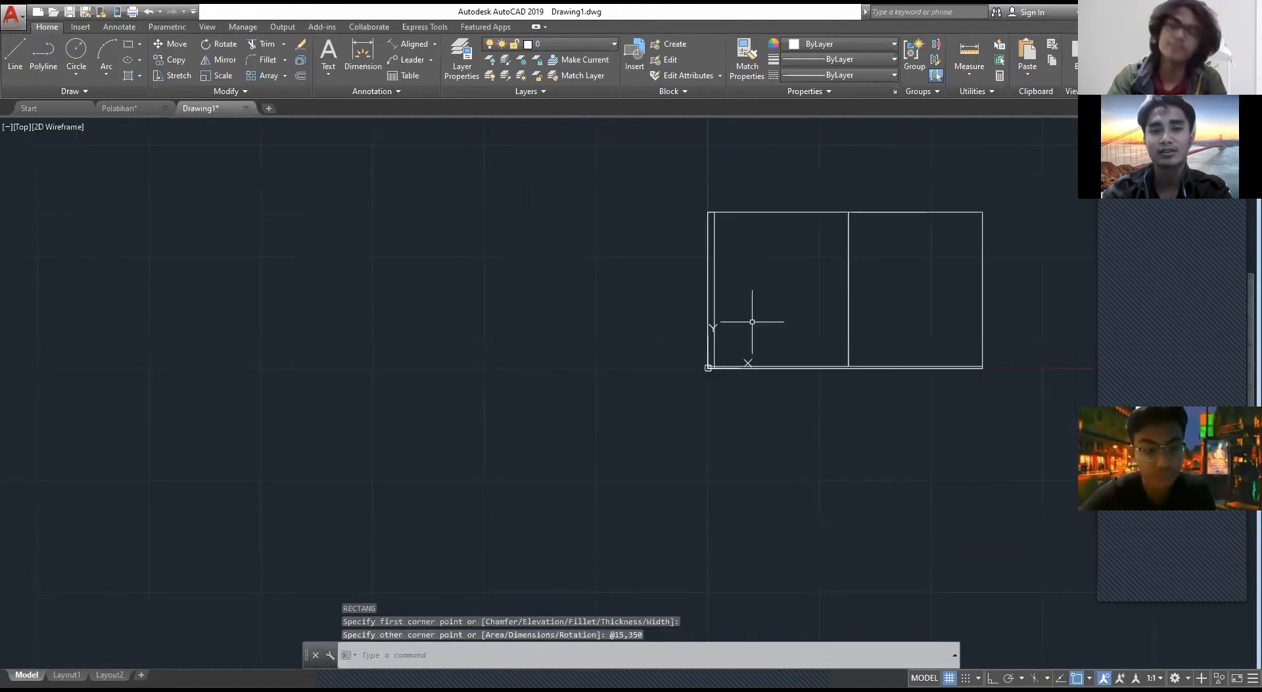
scroll(630, 329, "up", 4)
left_click(493, 338)
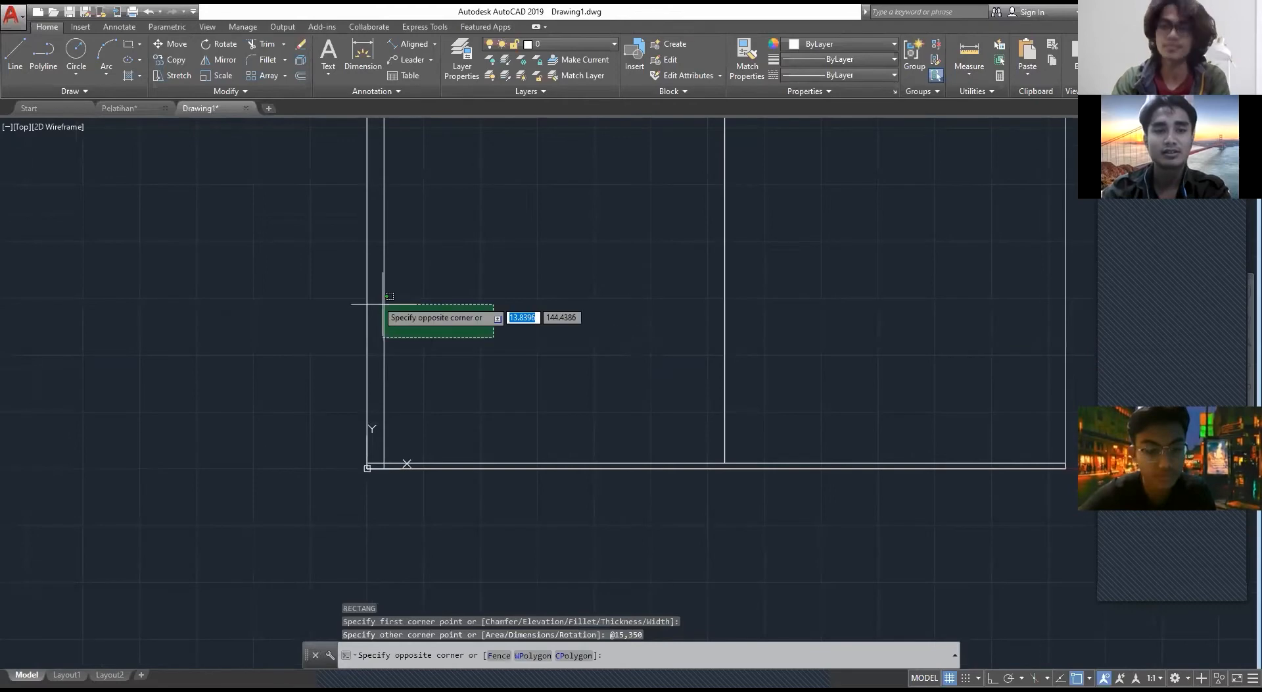
left_click(384, 304)
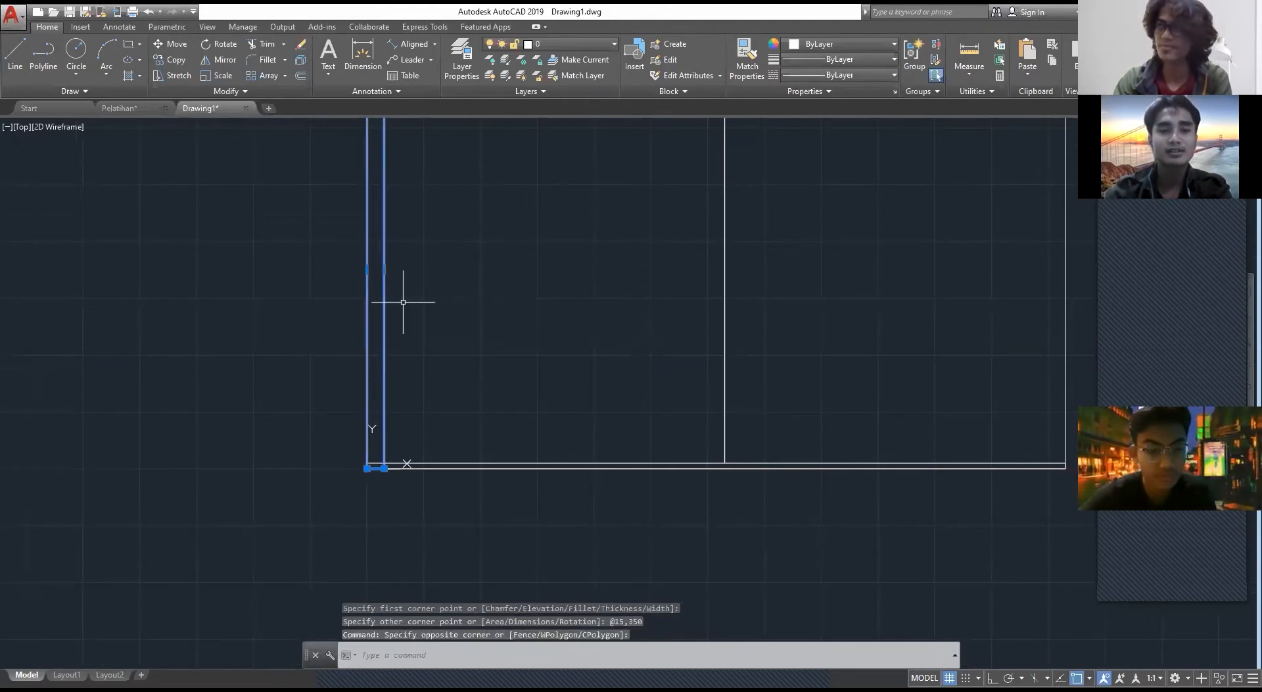
type("co")
key("Return")
scroll(386, 478, "up", 2)
left_click(381, 463)
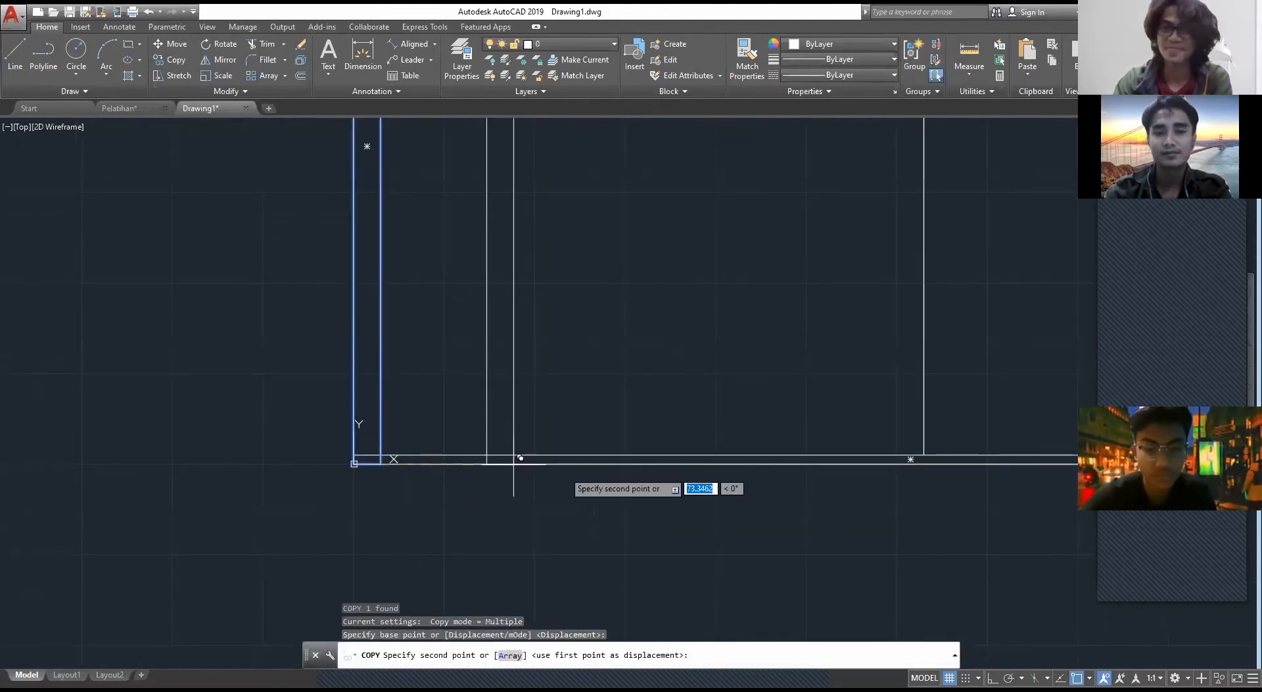
key("Escape")
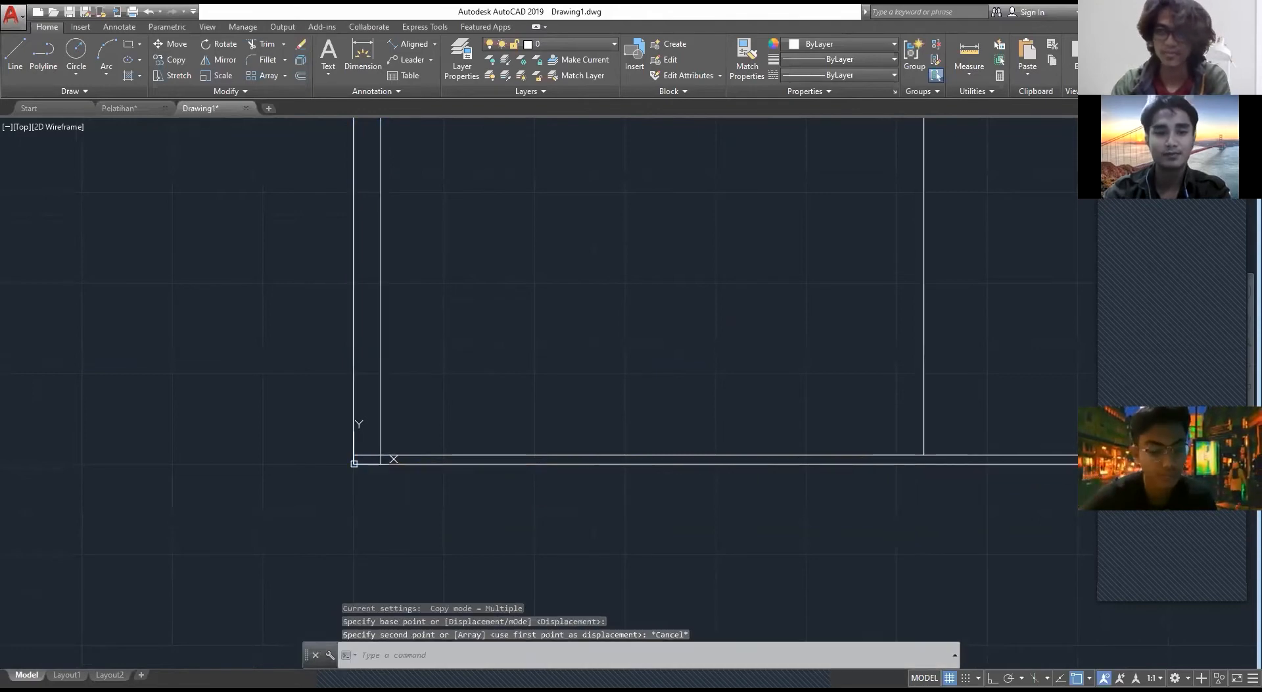
Step: Copy the left column rectangle to the middle wall line and to the right end of the elevation
left_click(403, 326)
left_click(369, 334)
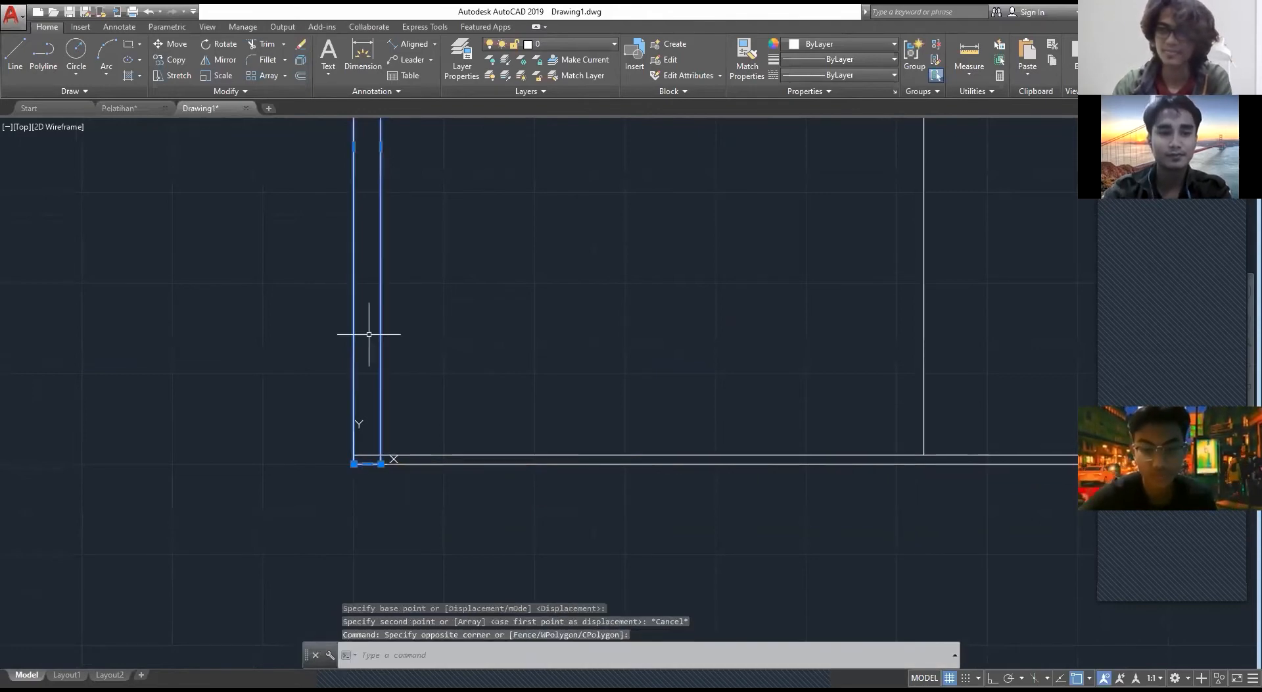
type("co")
key("Return")
left_click(381, 454)
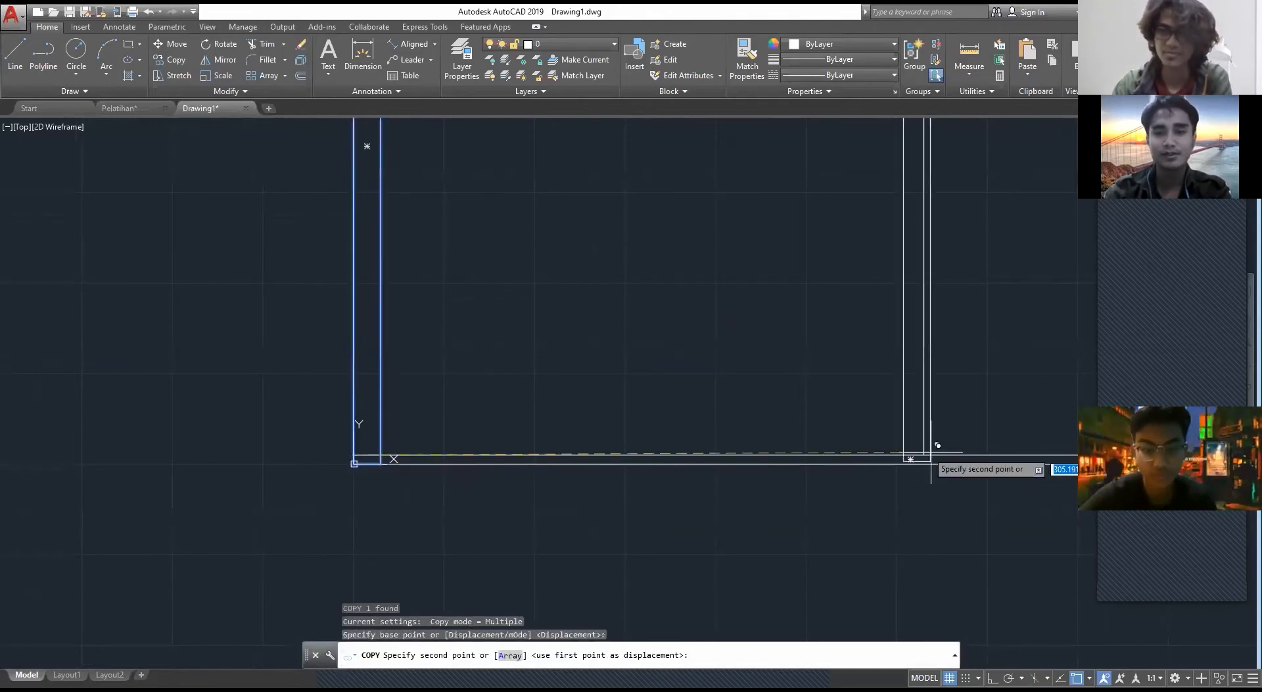
left_click(931, 452)
scroll(931, 452, "down", 4)
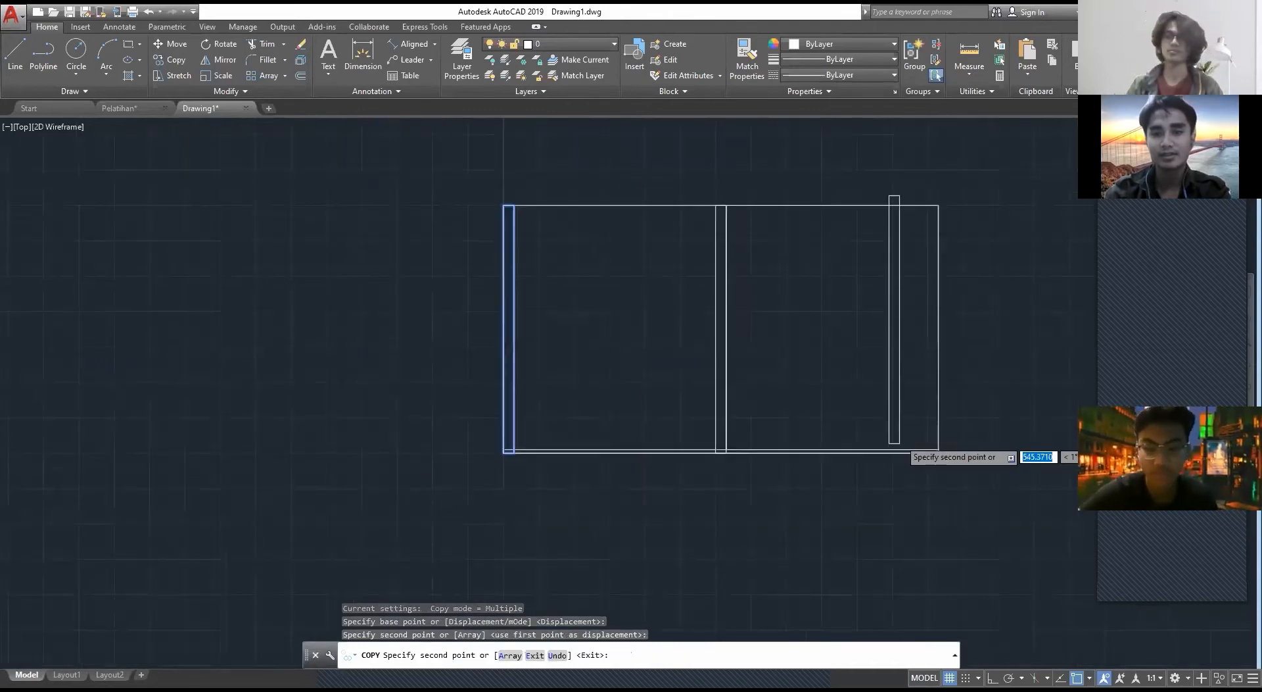
scroll(894, 441, "up", 4)
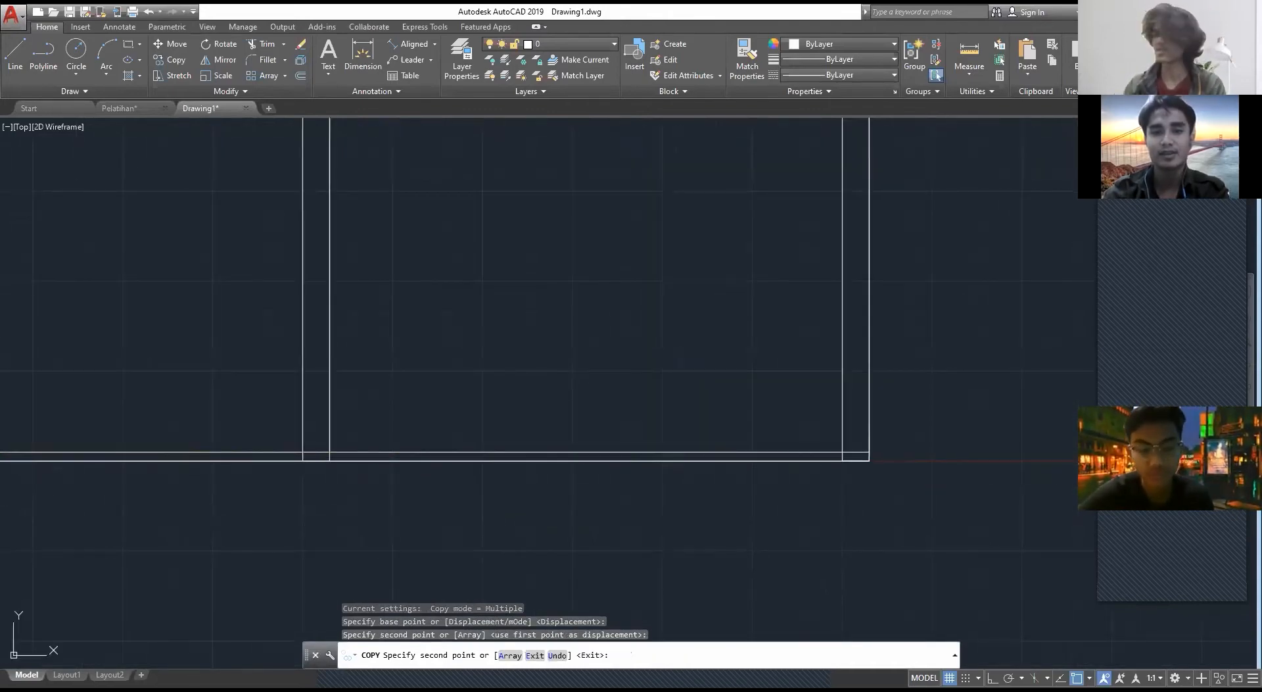
key("Escape")
Step: Trim the right, middle and left column lines where they cross the base strip
scroll(490, 326, "down", 4)
scroll(485, 327, "up", 4)
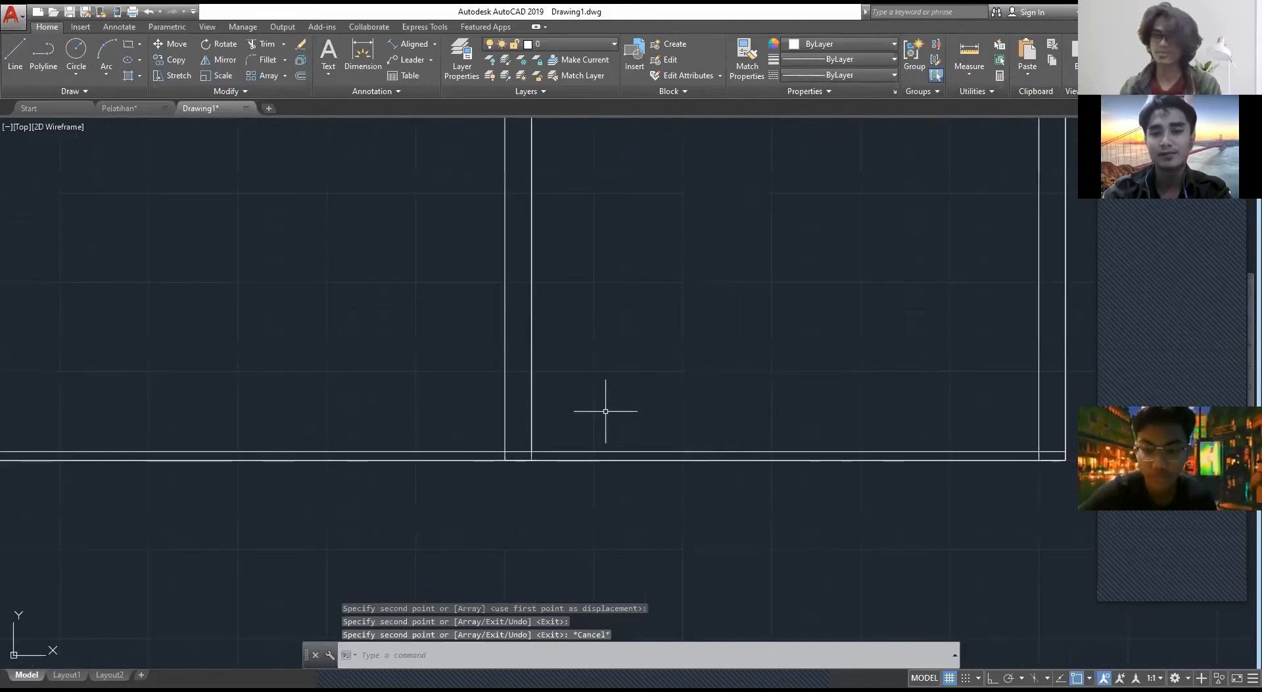
scroll(1041, 479, "up", 2)
type("tr")
key("Return")
key("Return")
left_click(1007, 441)
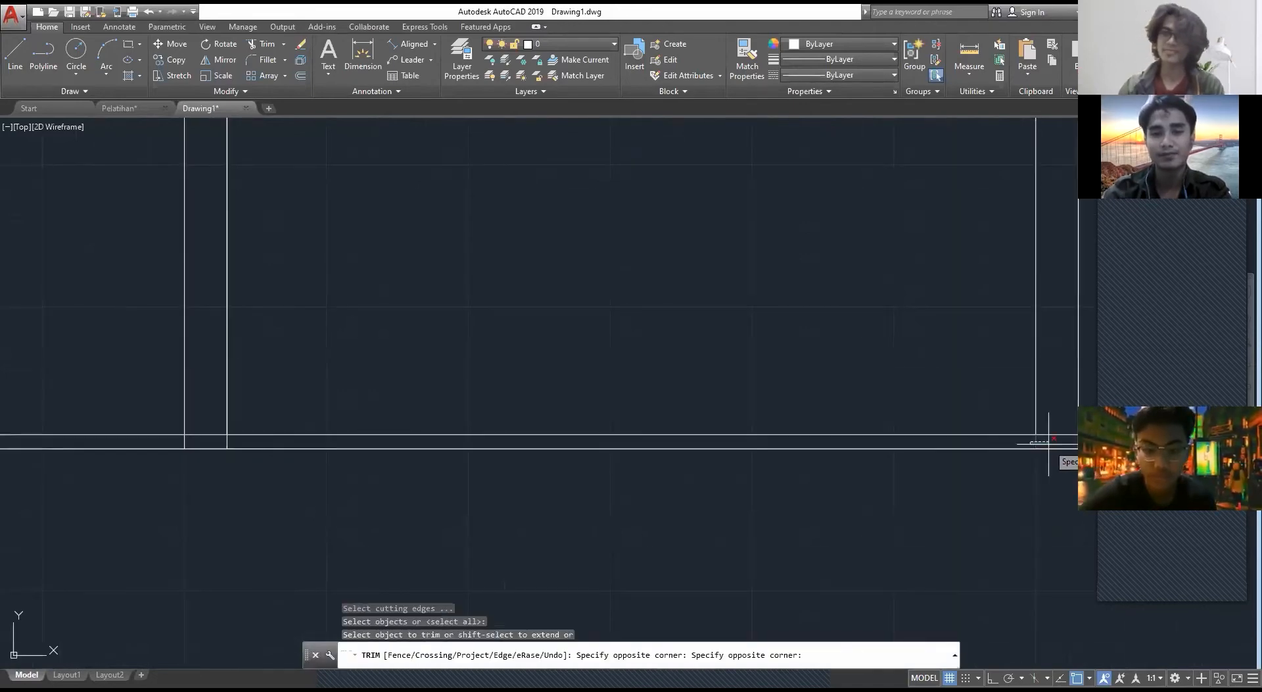
left_click(1048, 442)
middle_click_drag(108, 437, 549, 451)
left_click(686, 457)
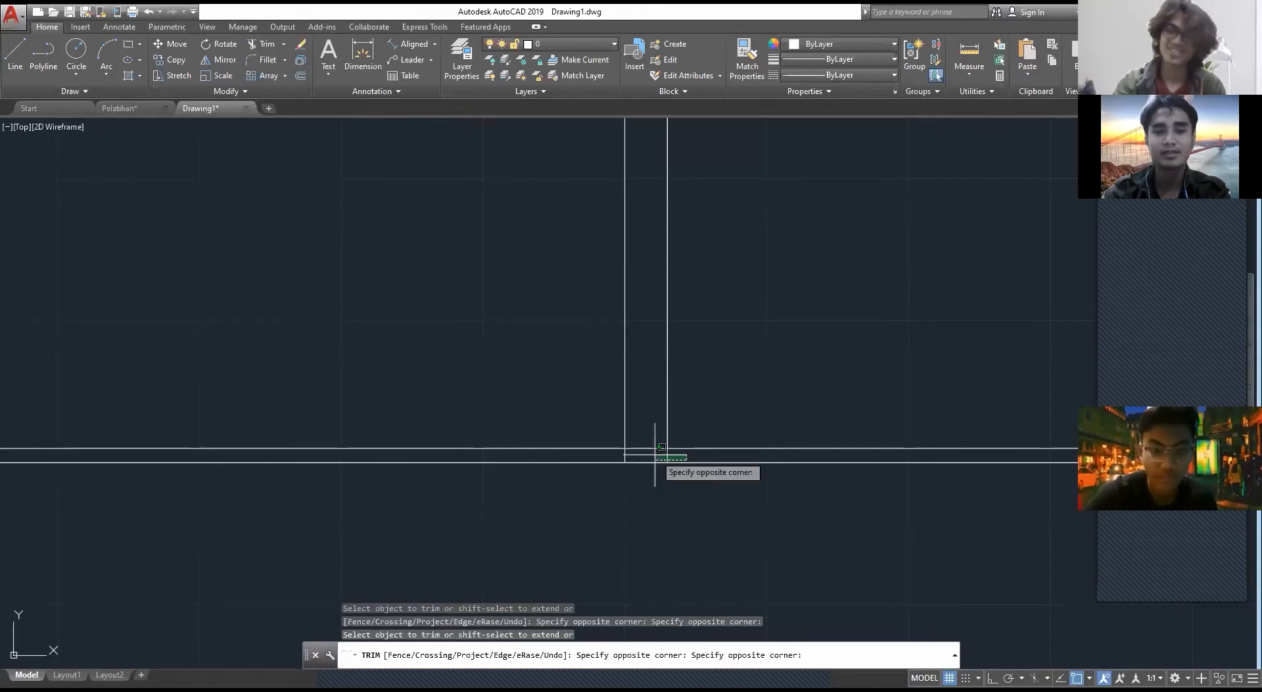
left_click(655, 454)
left_click(638, 458)
left_click(607, 454)
scroll(607, 454, "down", 2)
middle_click_drag(607, 455, 988, 503)
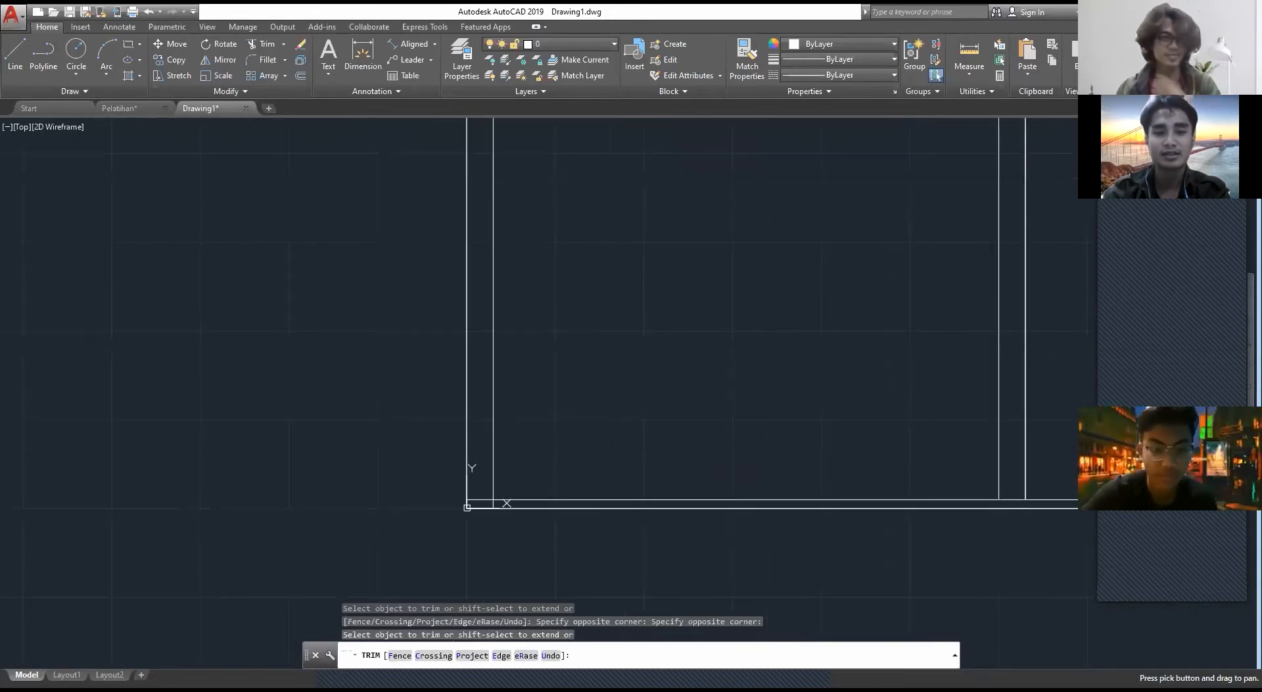
scroll(520, 500, "up", 4)
key("Escape")
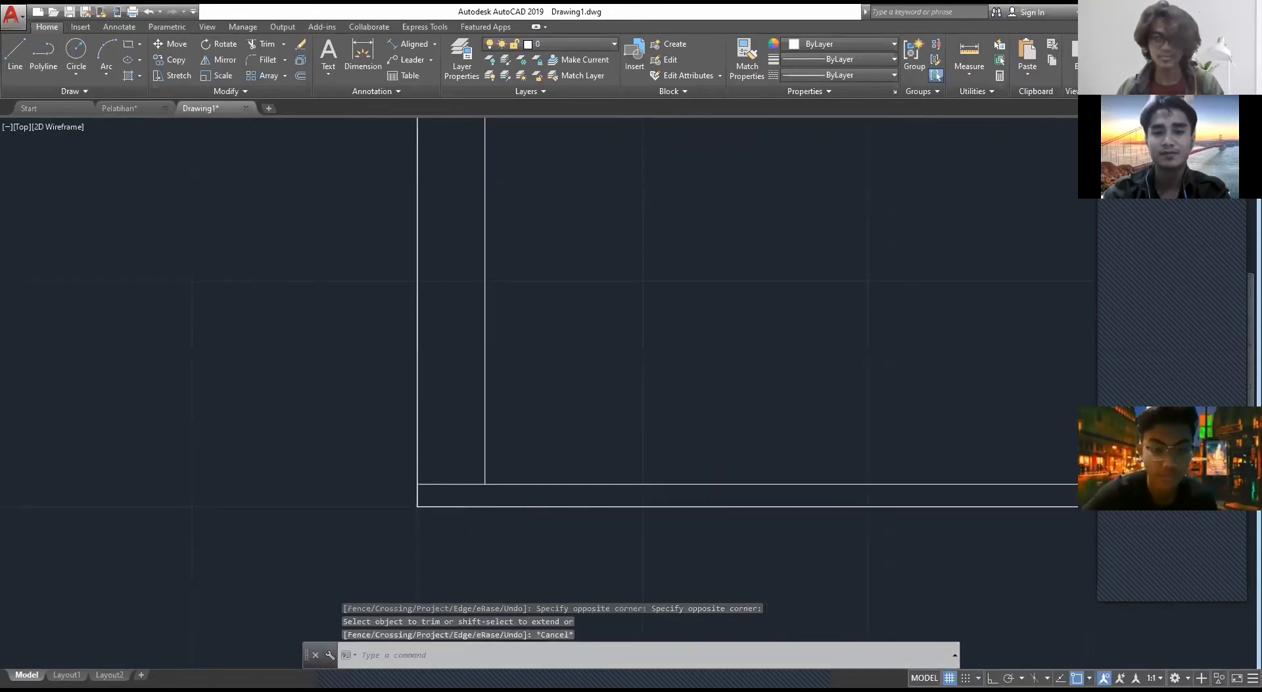
Step: Compare the columns with Pelatihan's front elevation, and erase the middle column rectangle in Drawing1
scroll(391, 551, "down", 5)
scroll(658, 395, "down", 2)
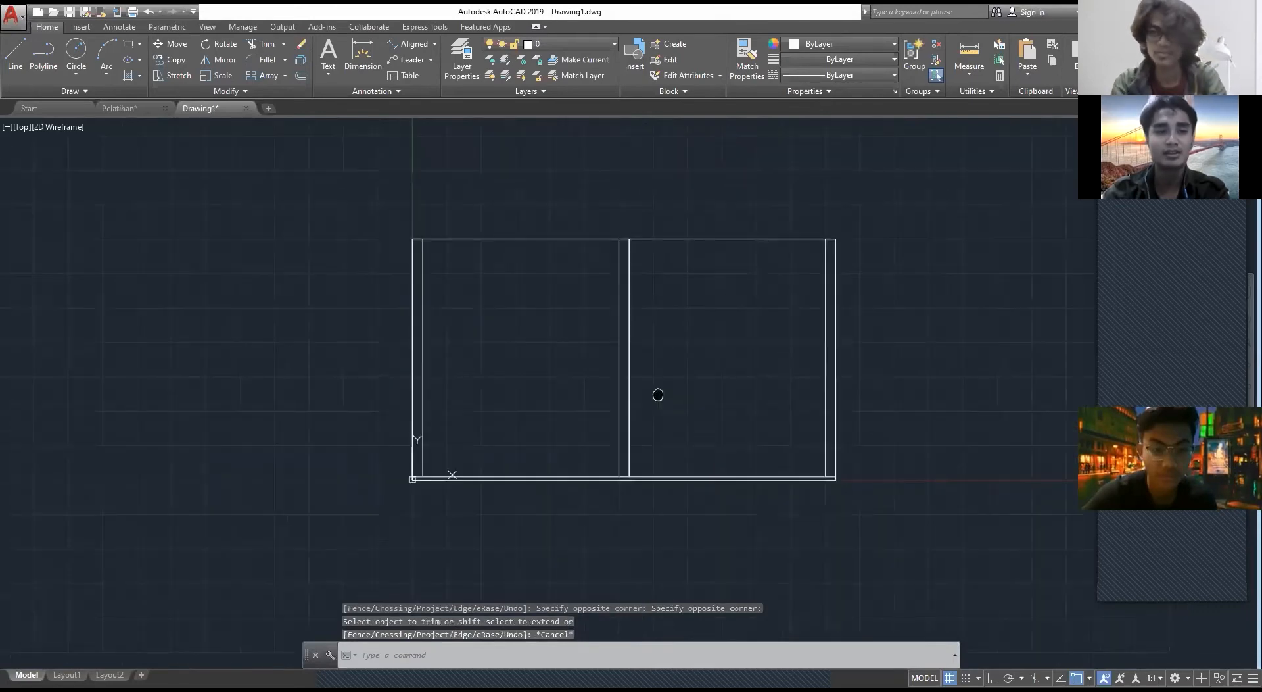
left_click(141, 109)
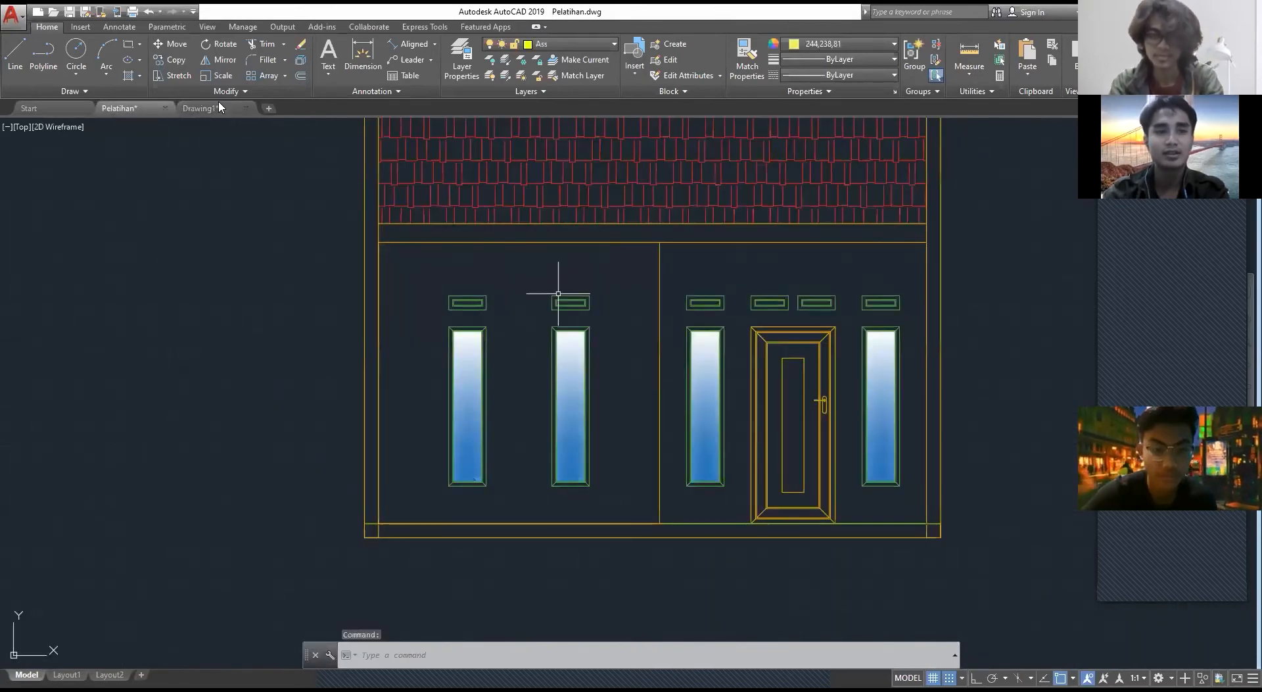
left_click(208, 109)
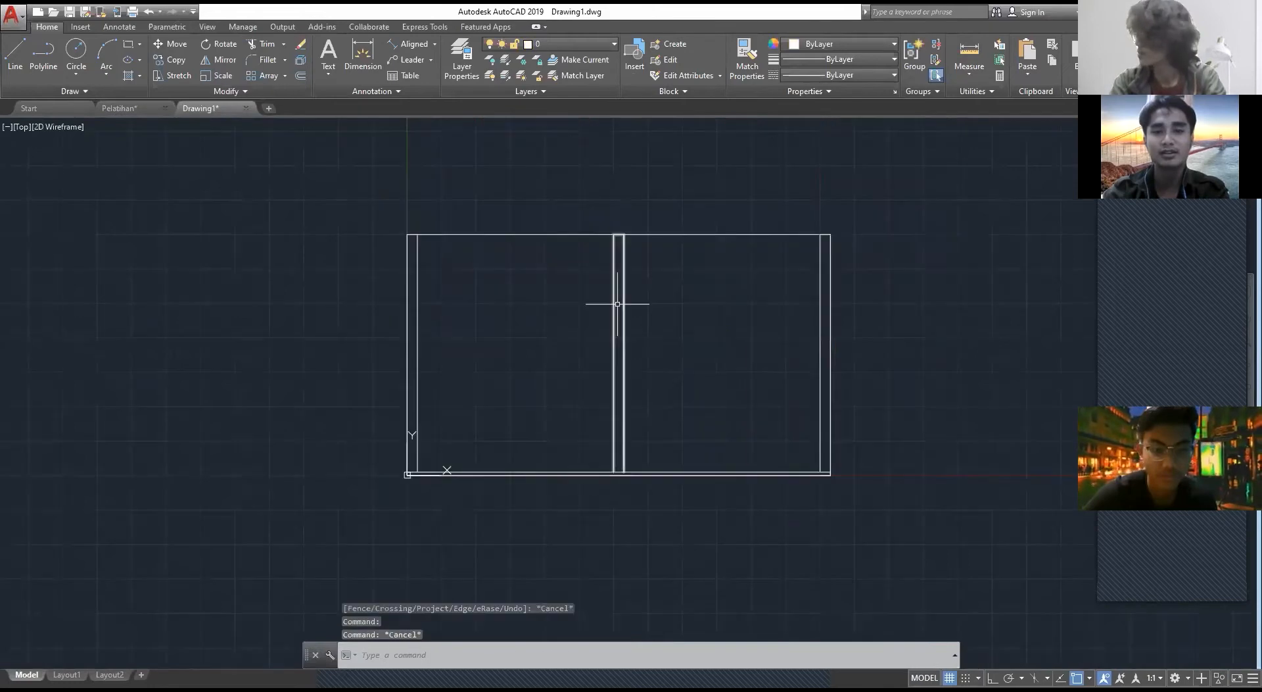
left_click(592, 294)
key("Delete")
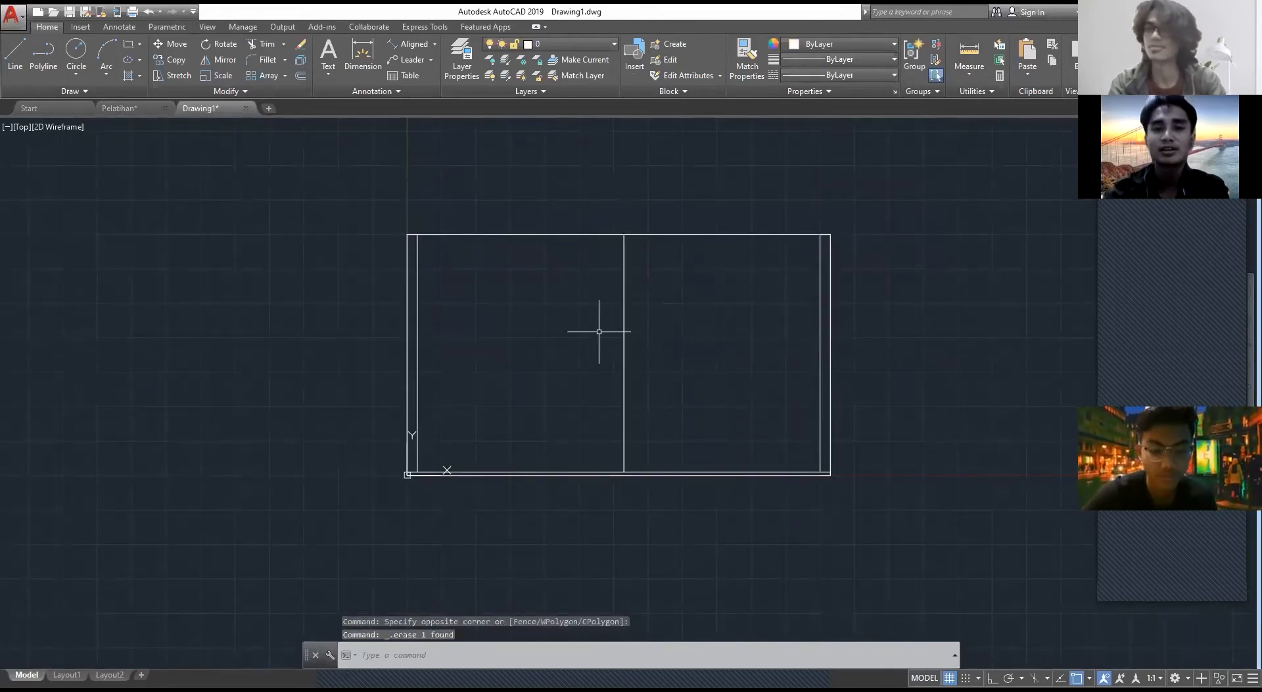
Step: Examine the beam between the roof and the wall in Pelatihan's front elevation, up to its end at the left column
scroll(604, 295, "up", 2)
scroll(604, 295, "down", 4)
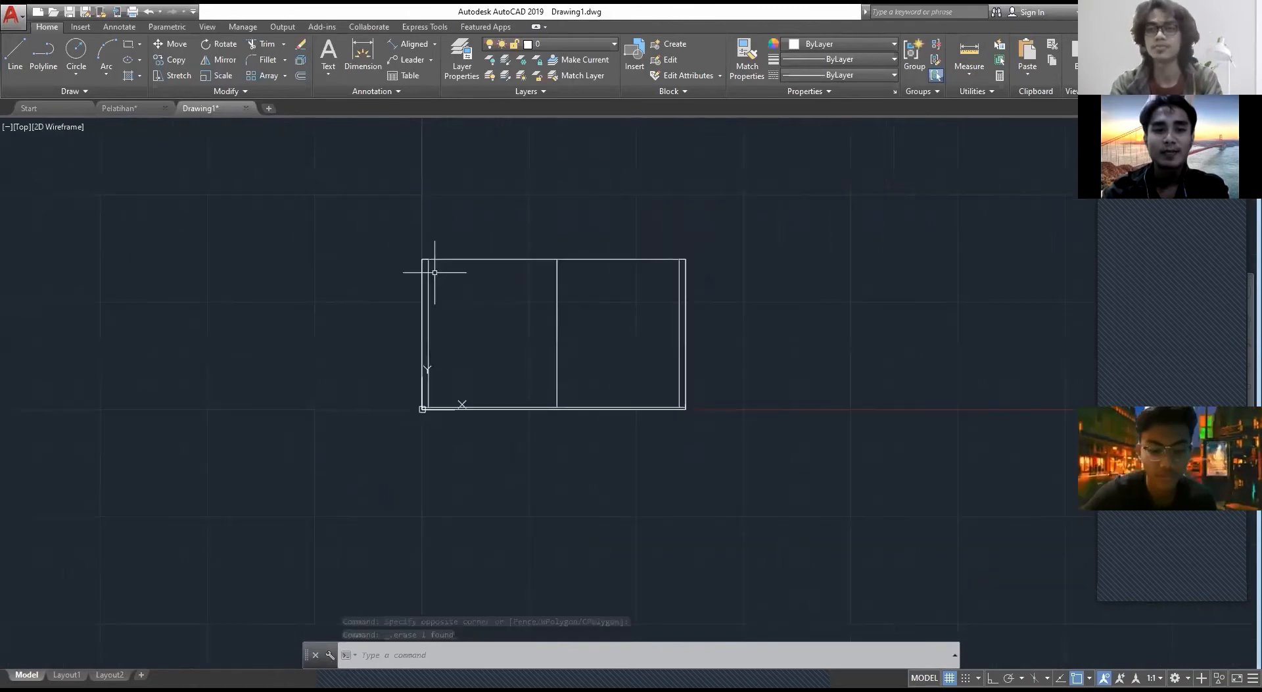
left_click(126, 109)
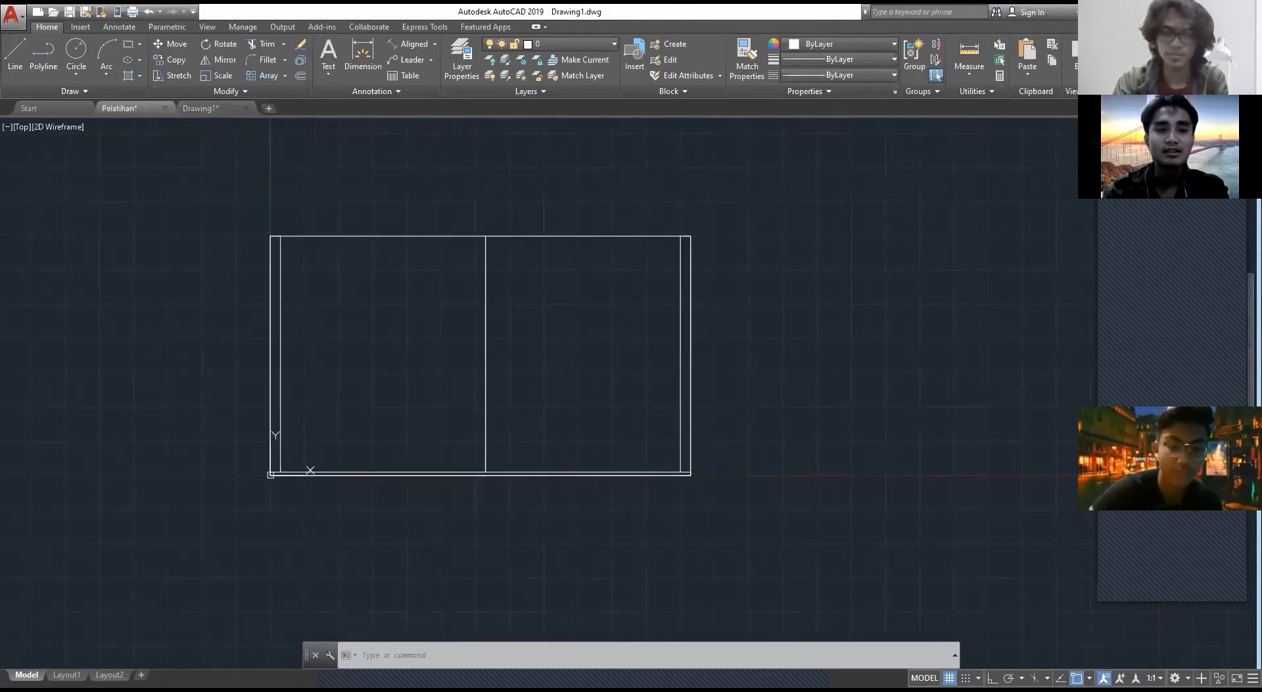
middle_click_drag(434, 356, 402, 351)
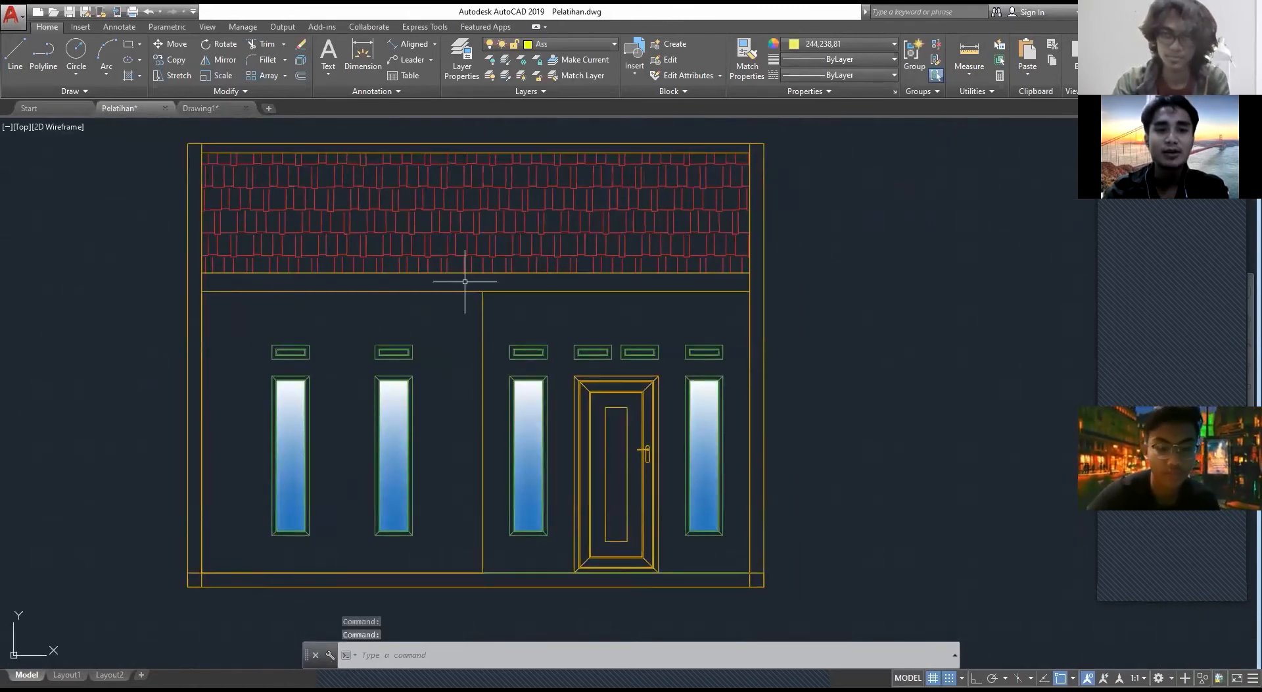
scroll(465, 281, "up", 4)
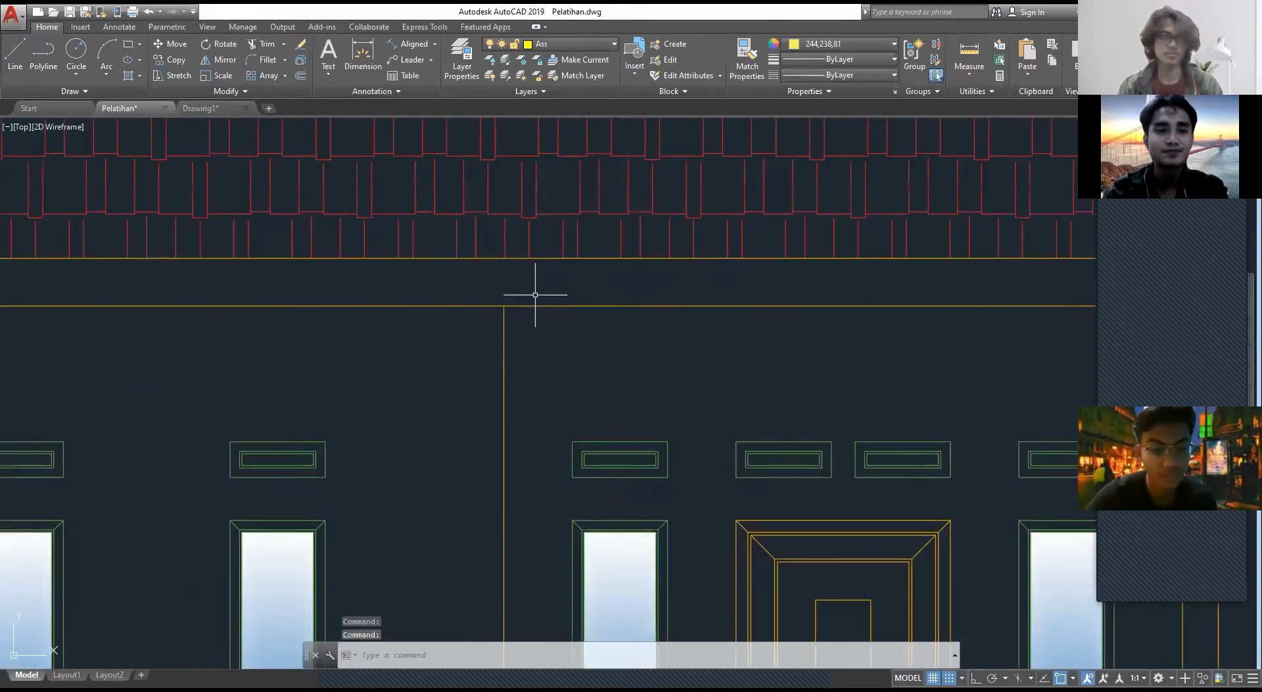
scroll(535, 295, "down", 4)
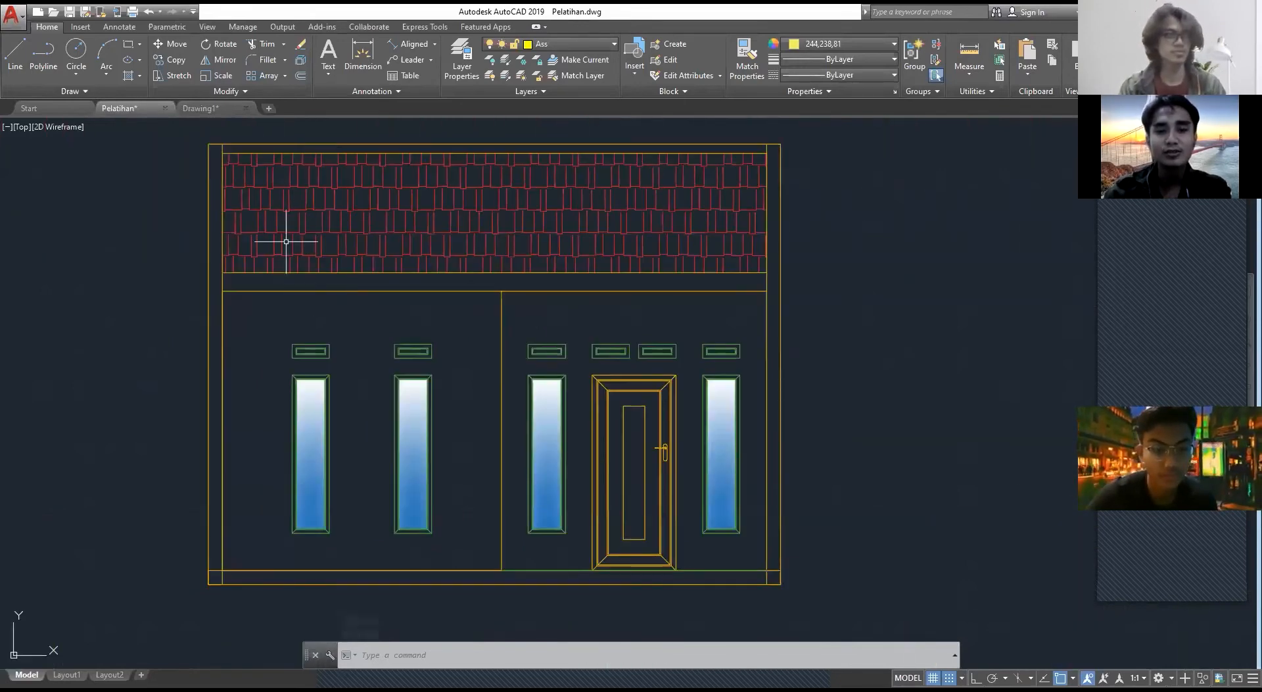
scroll(431, 334, "down", 4)
scroll(468, 341, "up", 6)
middle_click_drag(468, 341, 768, 368)
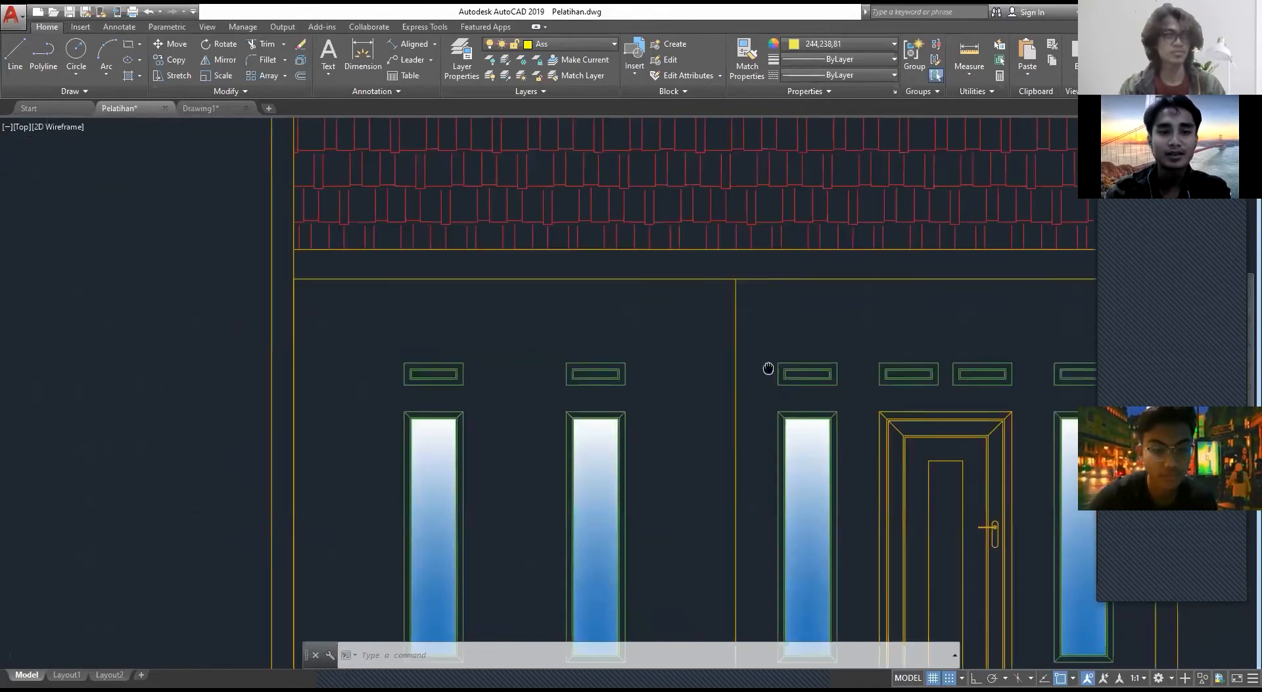
scroll(388, 290, "up", 4)
middle_click_drag(388, 290, 611, 331)
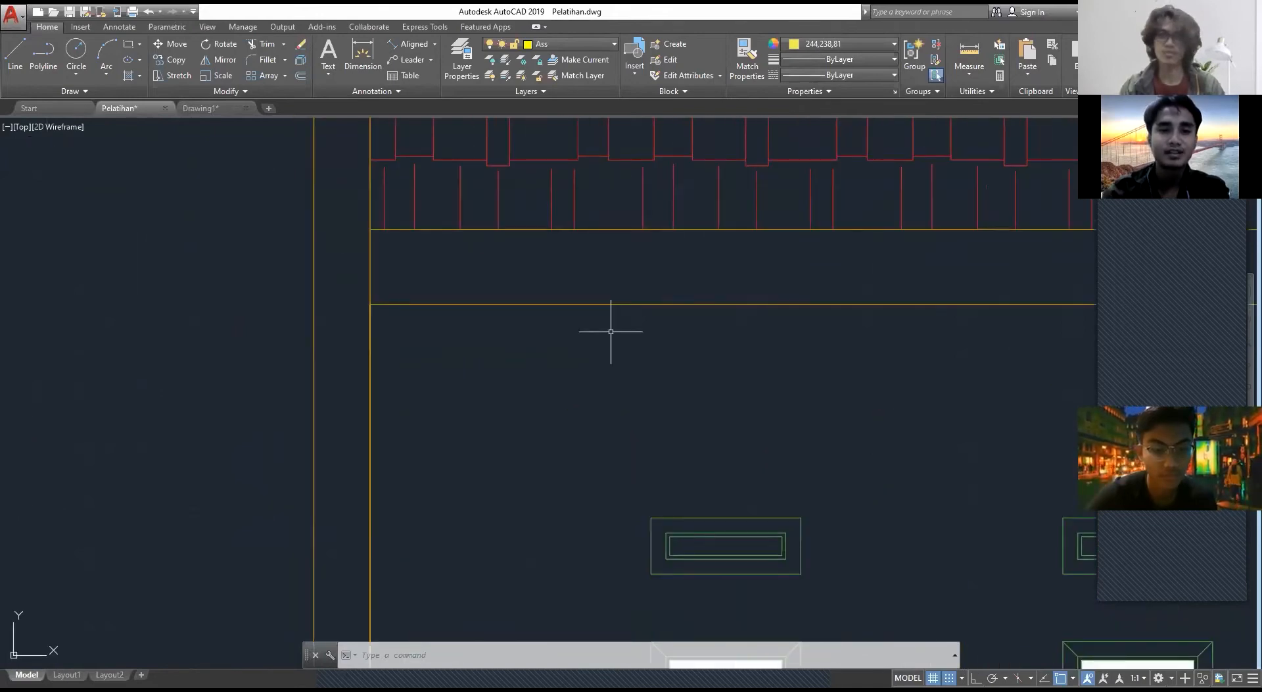
Step: Measure the beam's height at the left column's inner edge in Pelatihan, and return to Drawing1
type("dim")
key("Return")
left_click(370, 304)
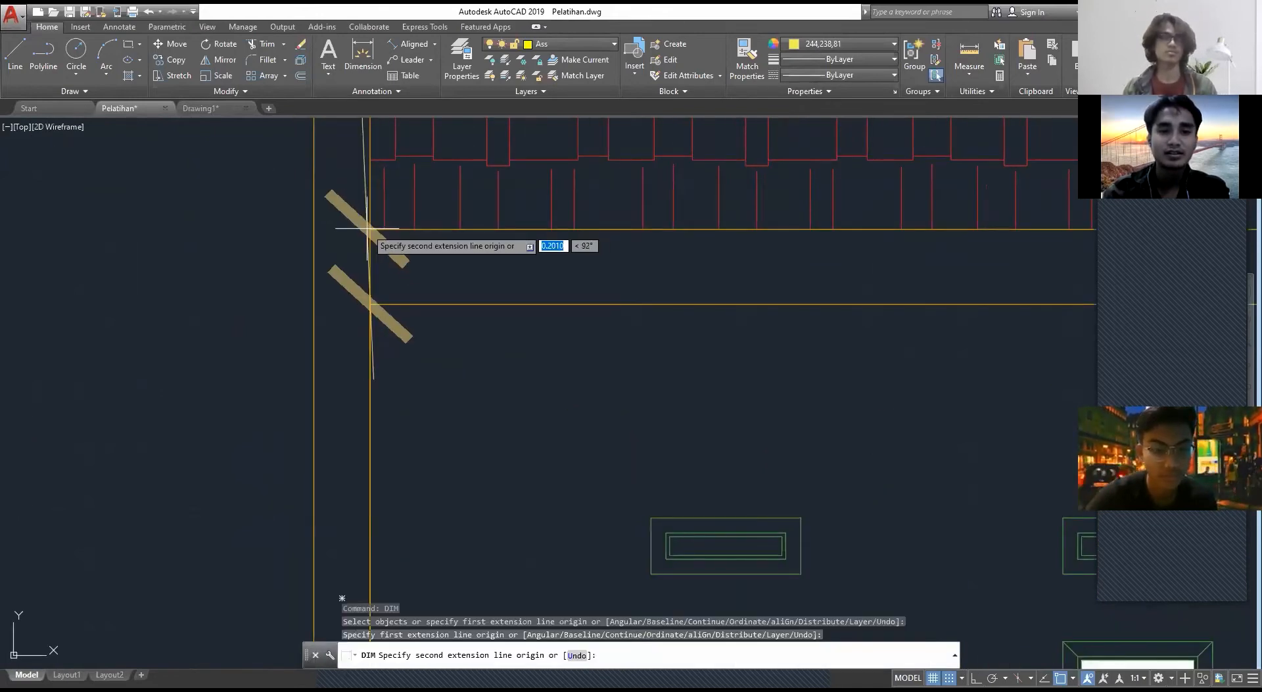
left_click(371, 229)
key("Escape")
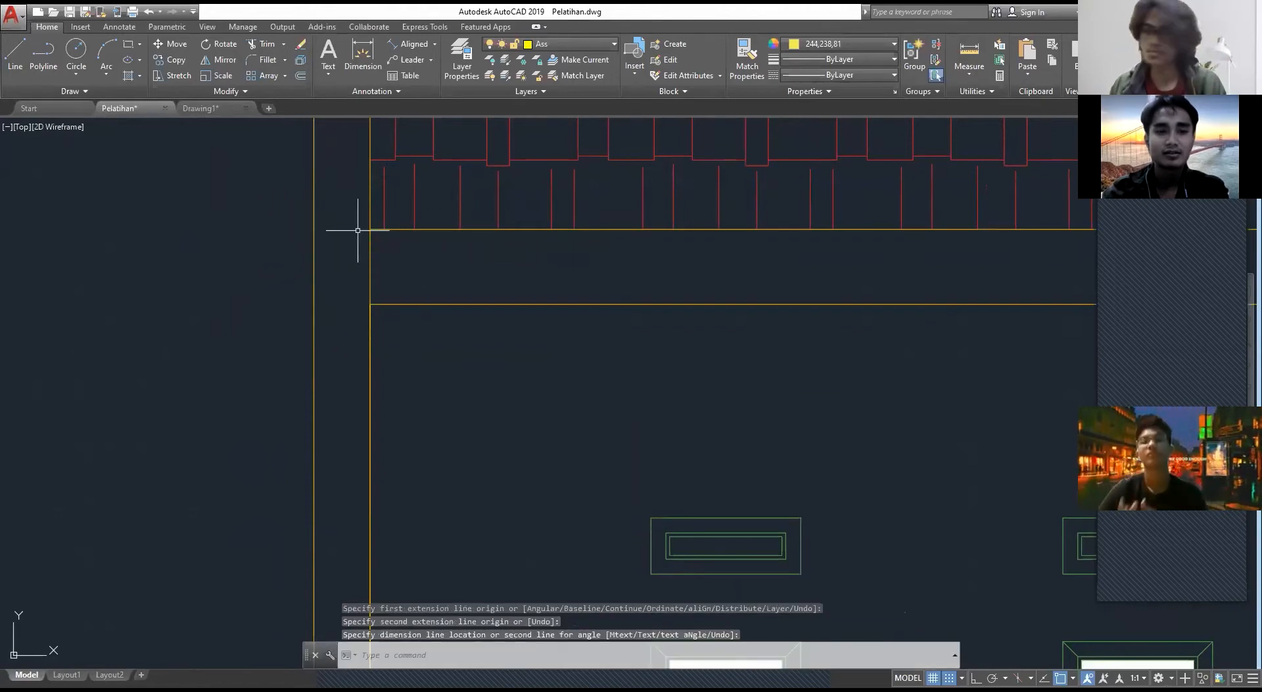
key("Return")
left_click(358, 230)
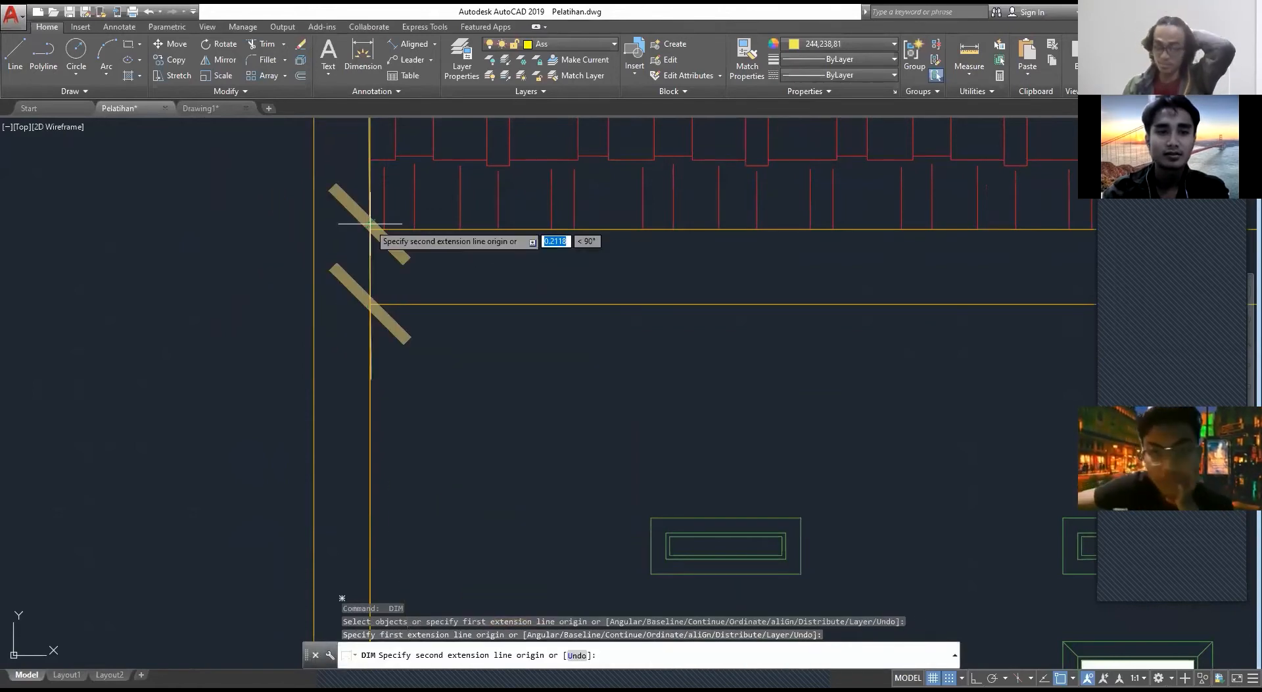
left_click(370, 229)
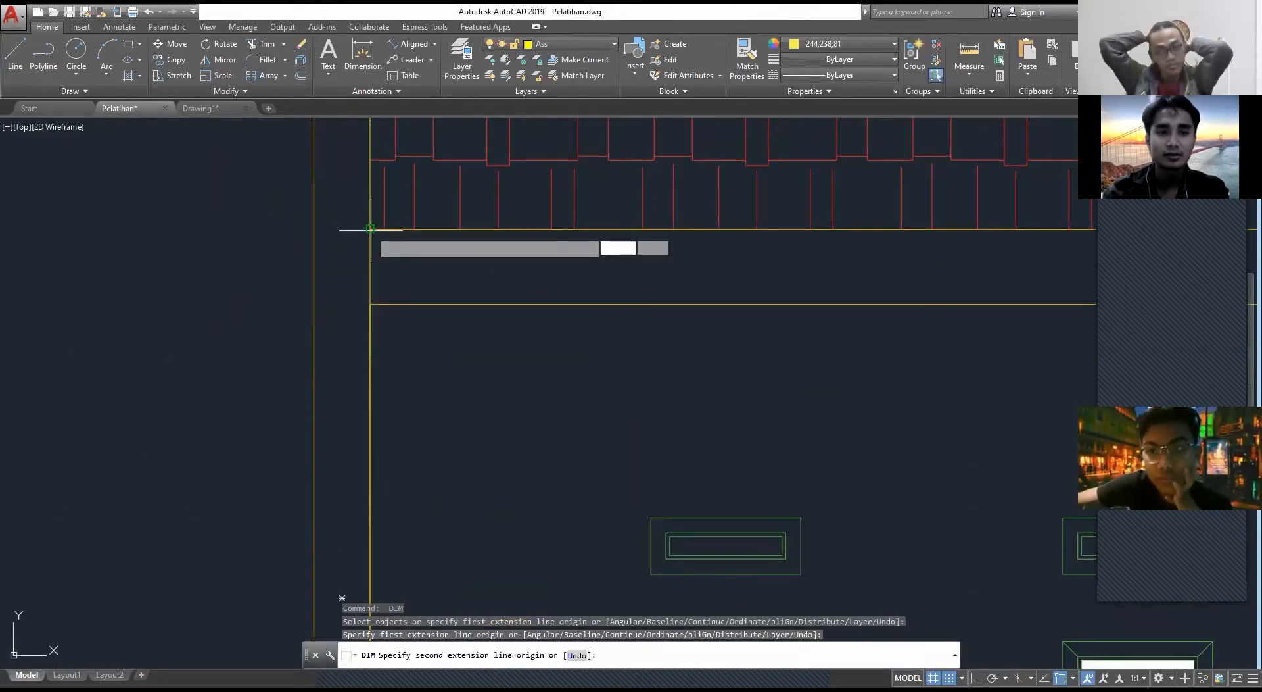
left_click(217, 110)
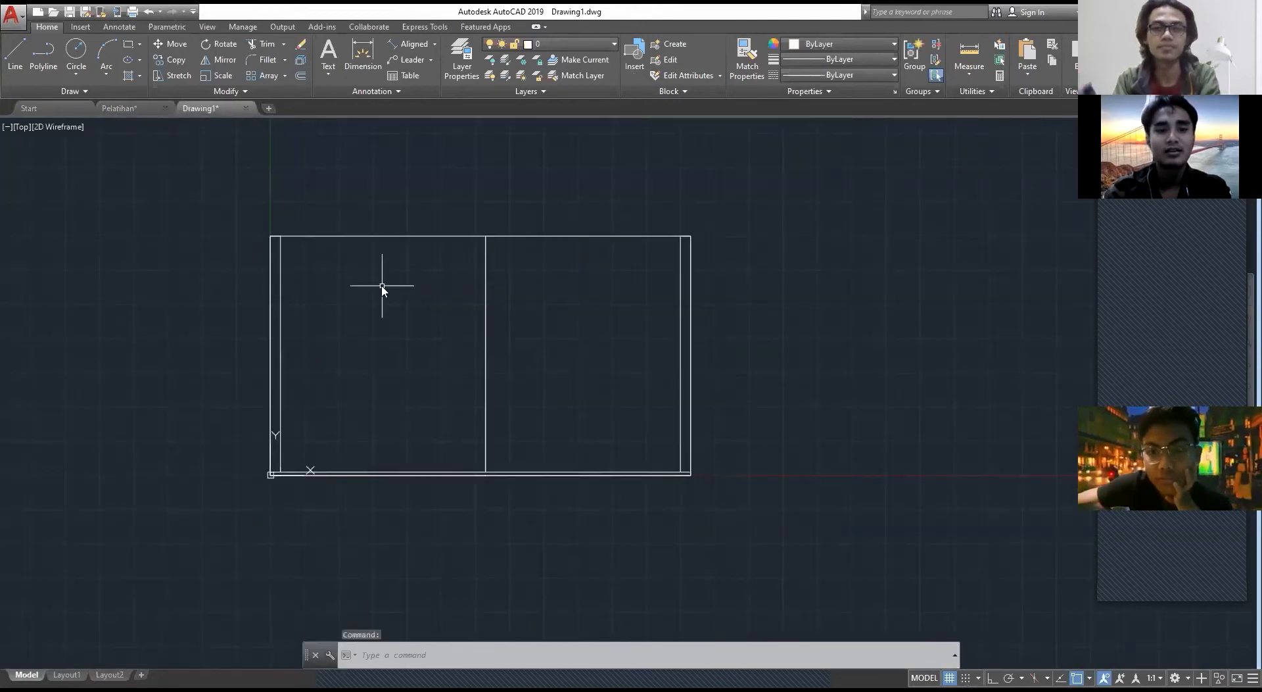
Step: Draw a 615 by 2 rectangle downward from the elevation's upper-left corner
type("REC")
key("Return")
scroll(374, 275, "up", 4)
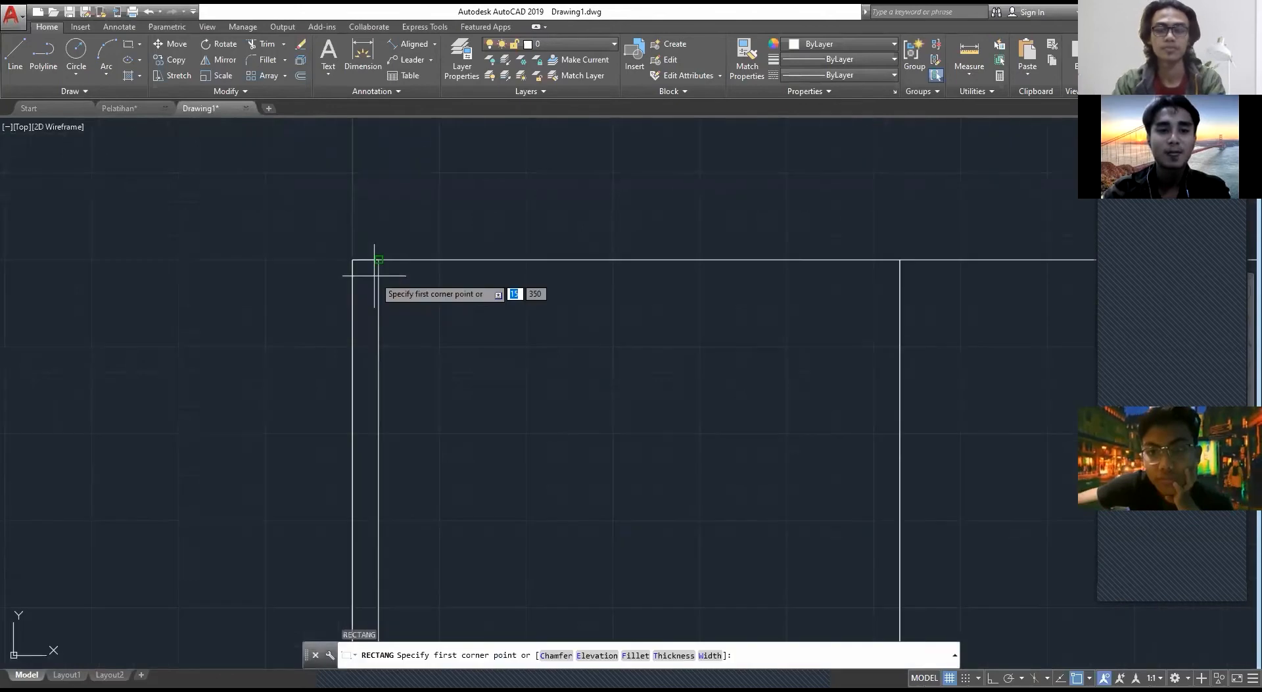
left_click(359, 265)
scroll(874, 338, "down", 2)
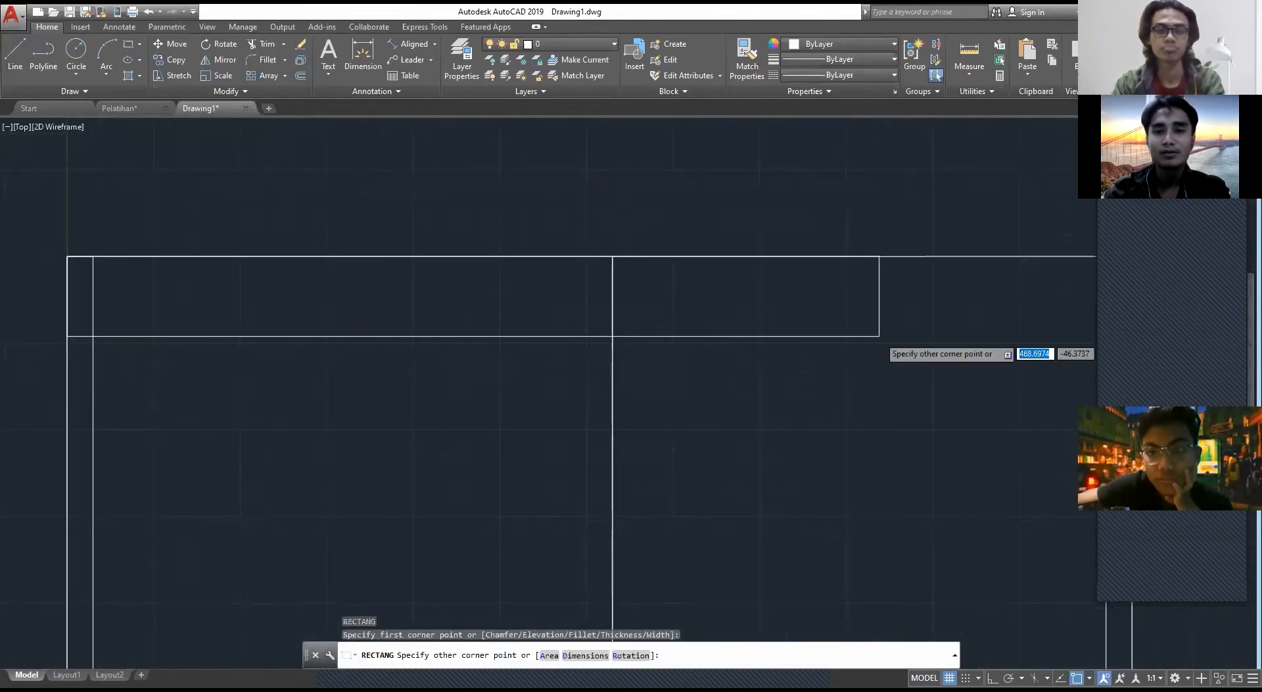
scroll(808, 370, "down", 3)
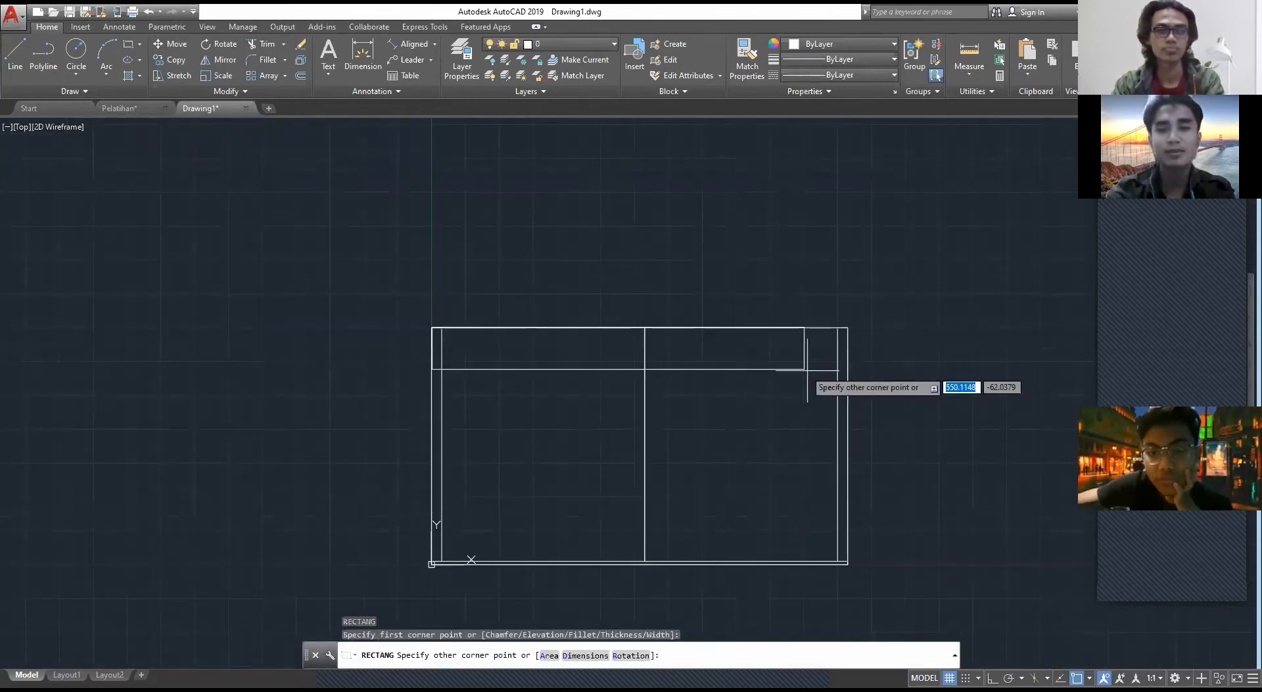
type("615")
key("Tab")
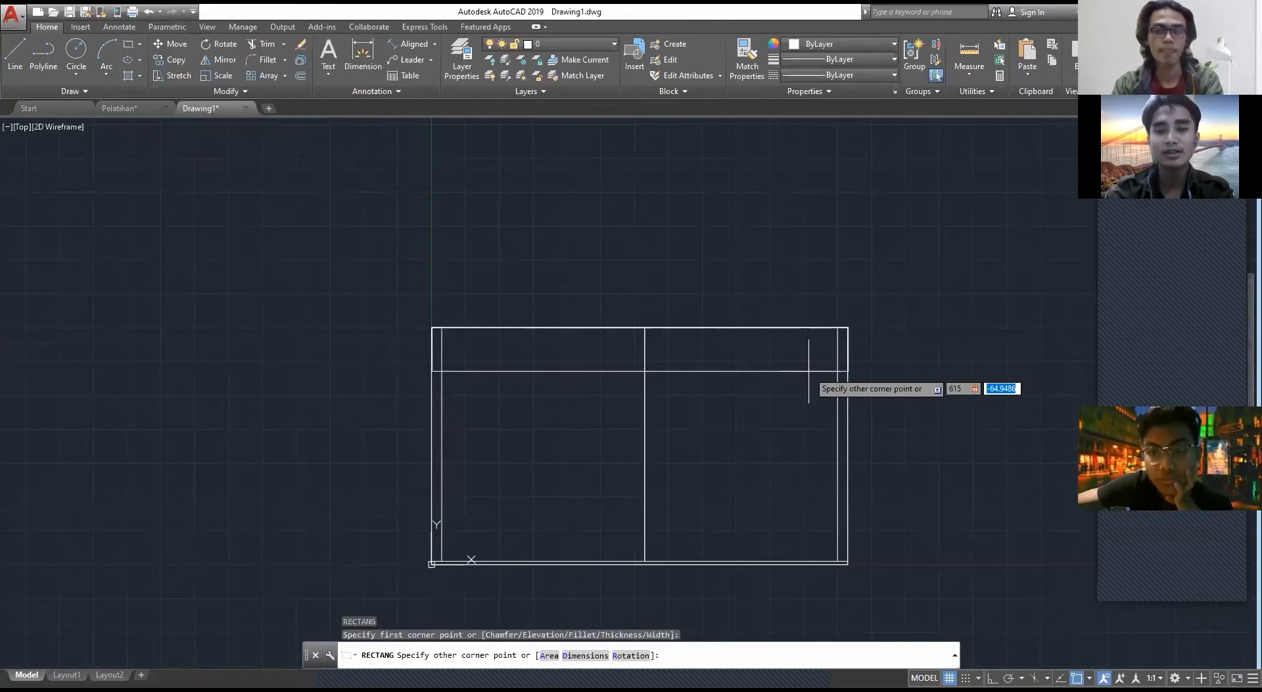
type("-")
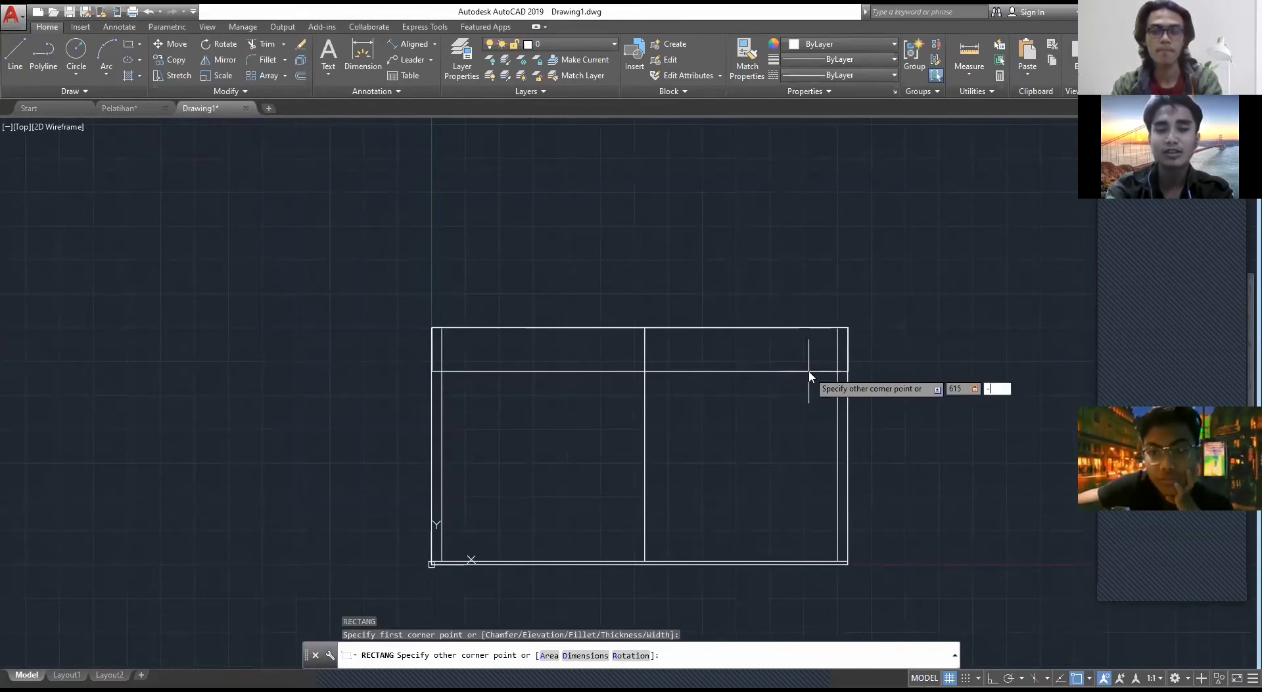
type("0")
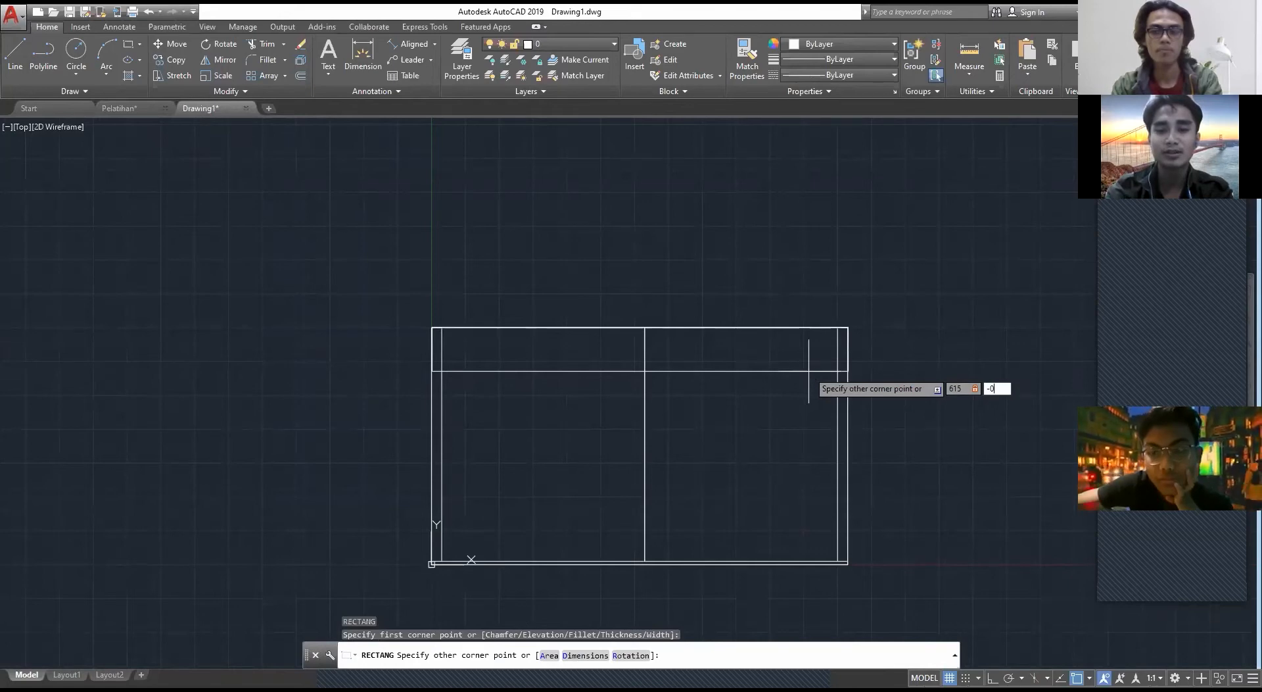
type("2")
key("Return")
scroll(726, 331, "up", 2)
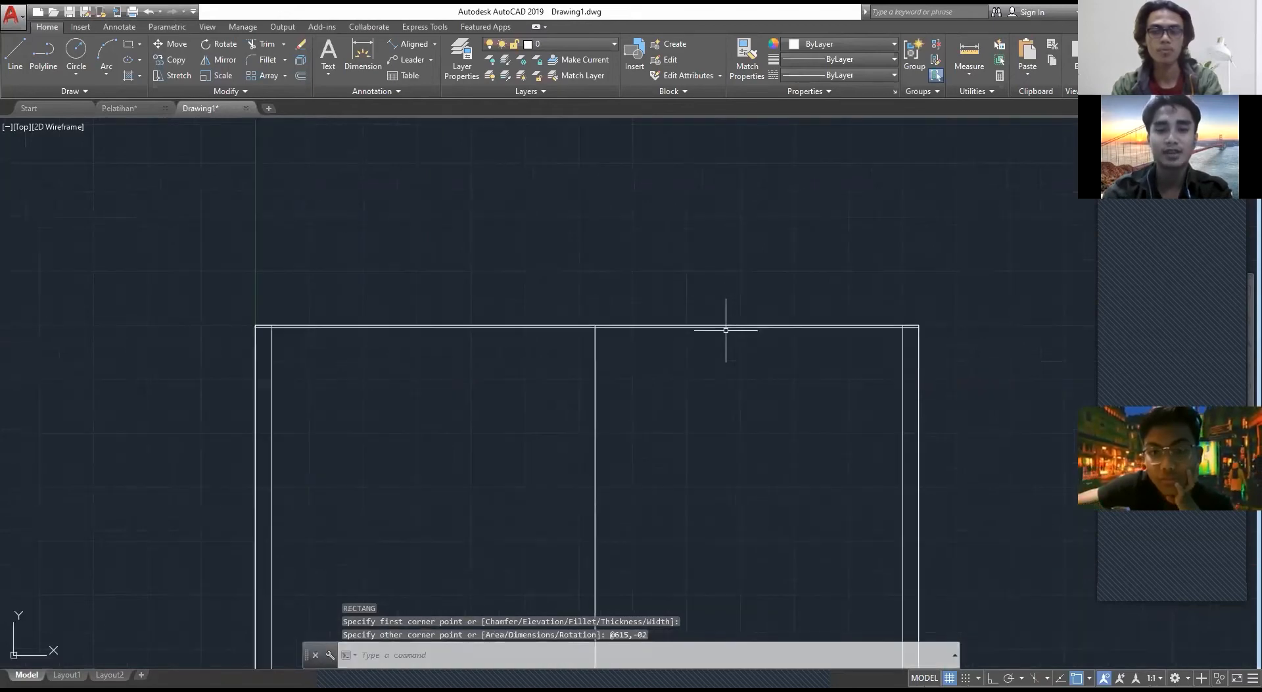
Step: Erase the thin 615 by 2 rectangle along the elevation's upper edge
key("ctrl+z")
type("rec")
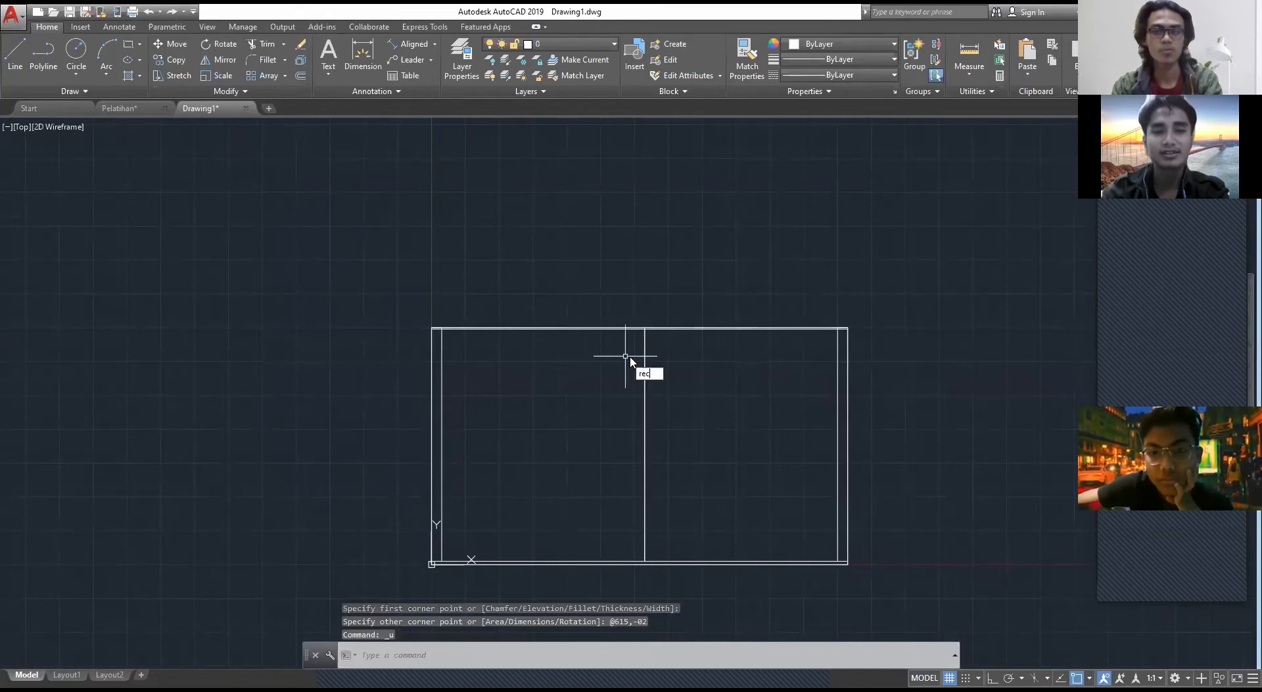
key("Escape")
scroll(559, 340, "up", 4)
left_click(520, 336)
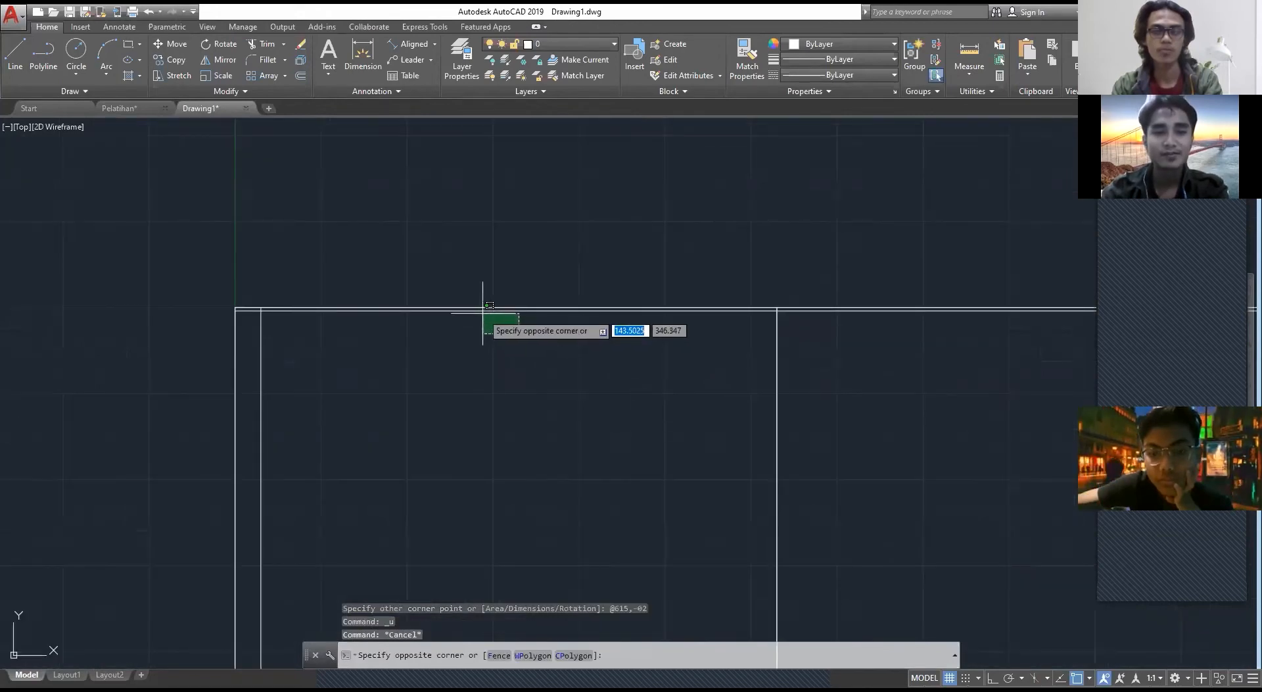
left_click(484, 309)
key("Delete")
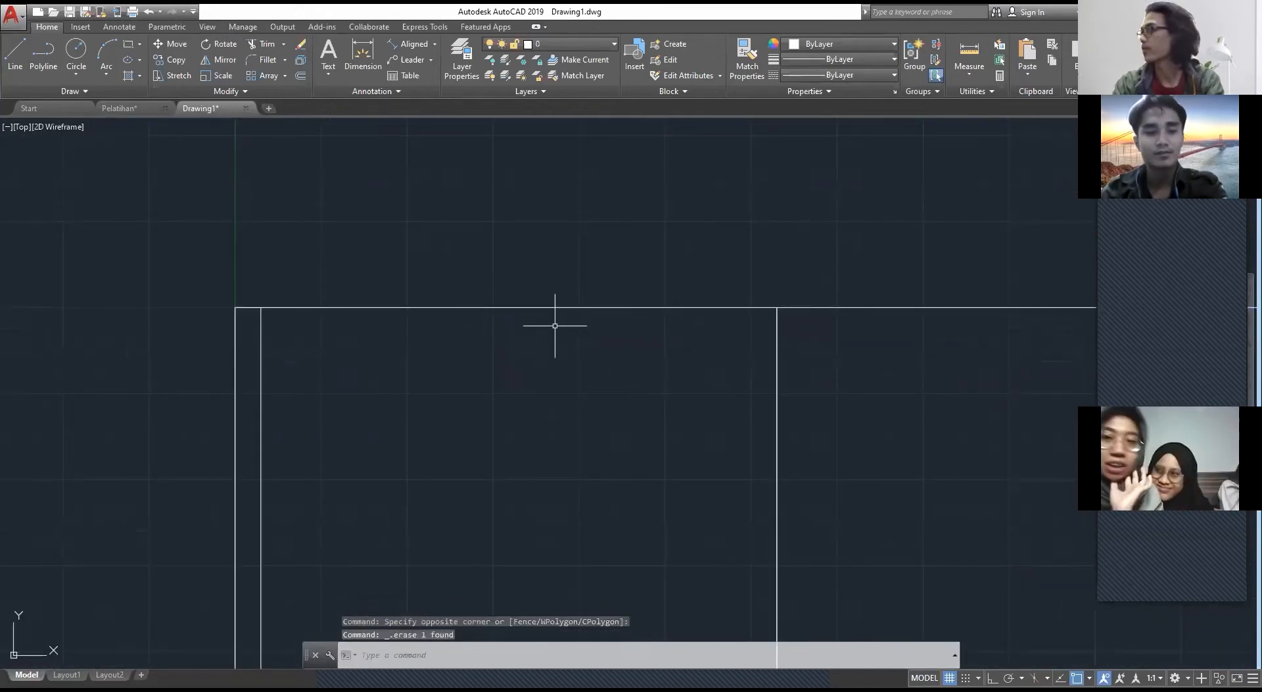
Step: Draw a 615 by 20 beam rectangle downward from the elevation's upper-left corner
type("rec")
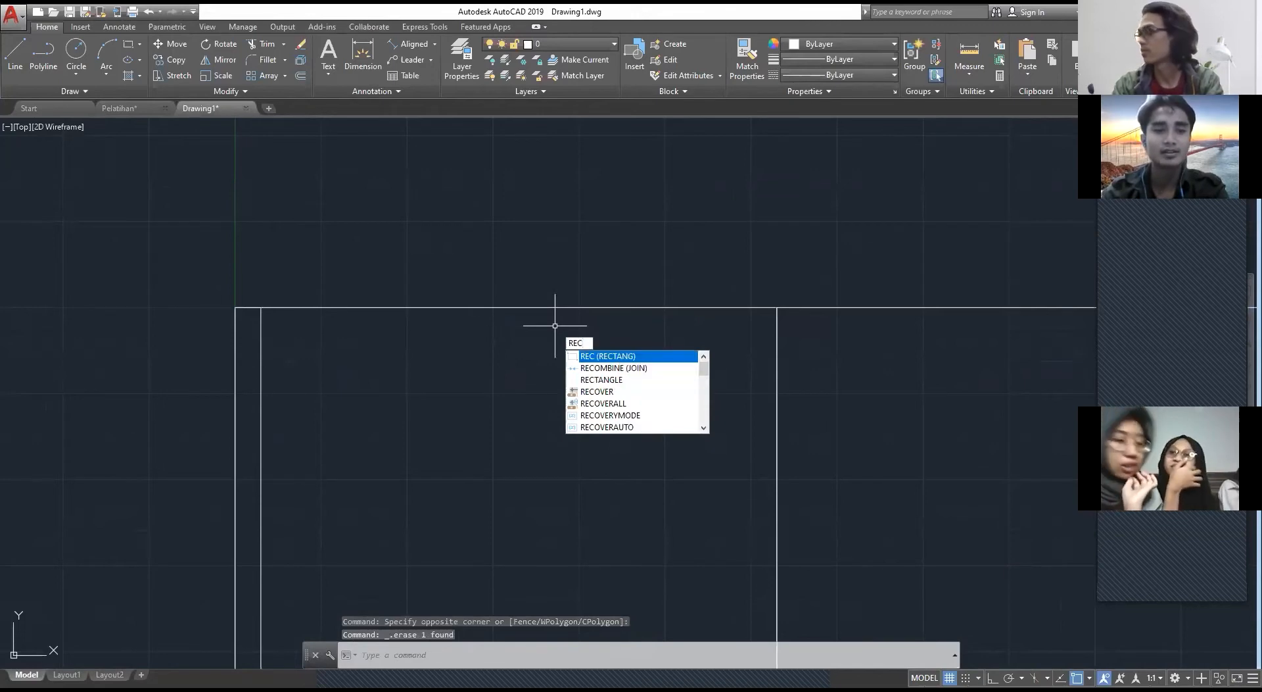
key("Return")
left_click(234, 307)
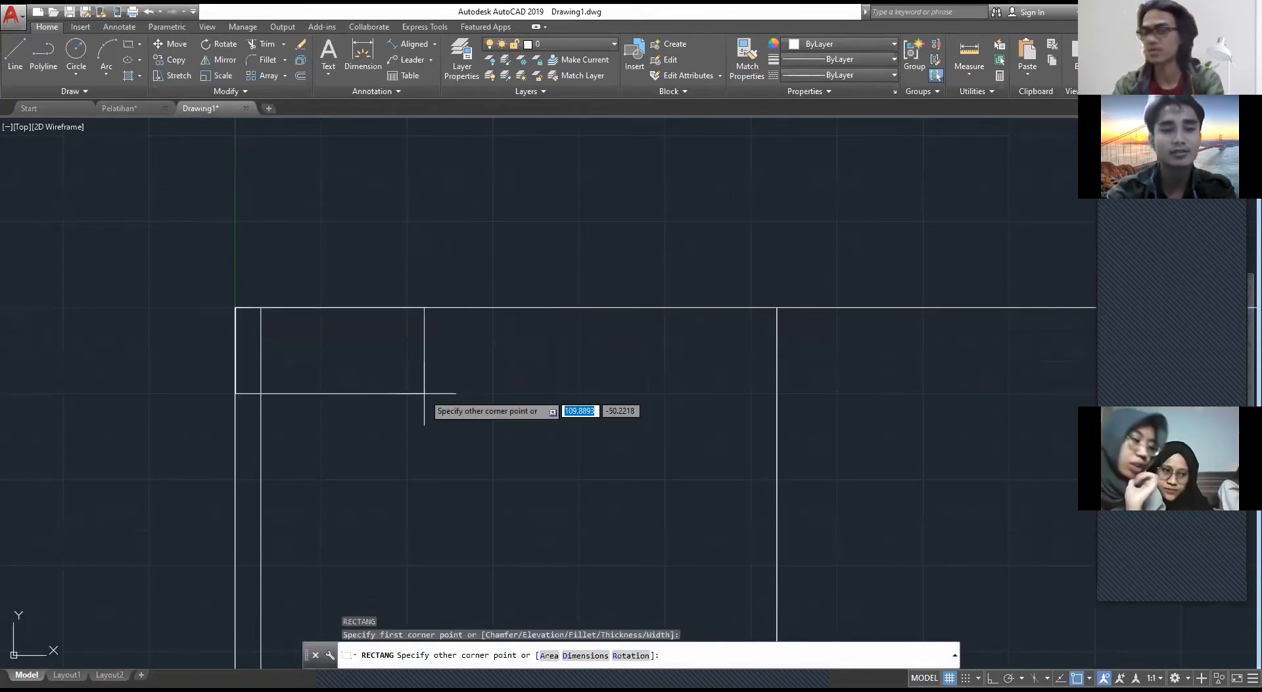
type("615")
key("Tab")
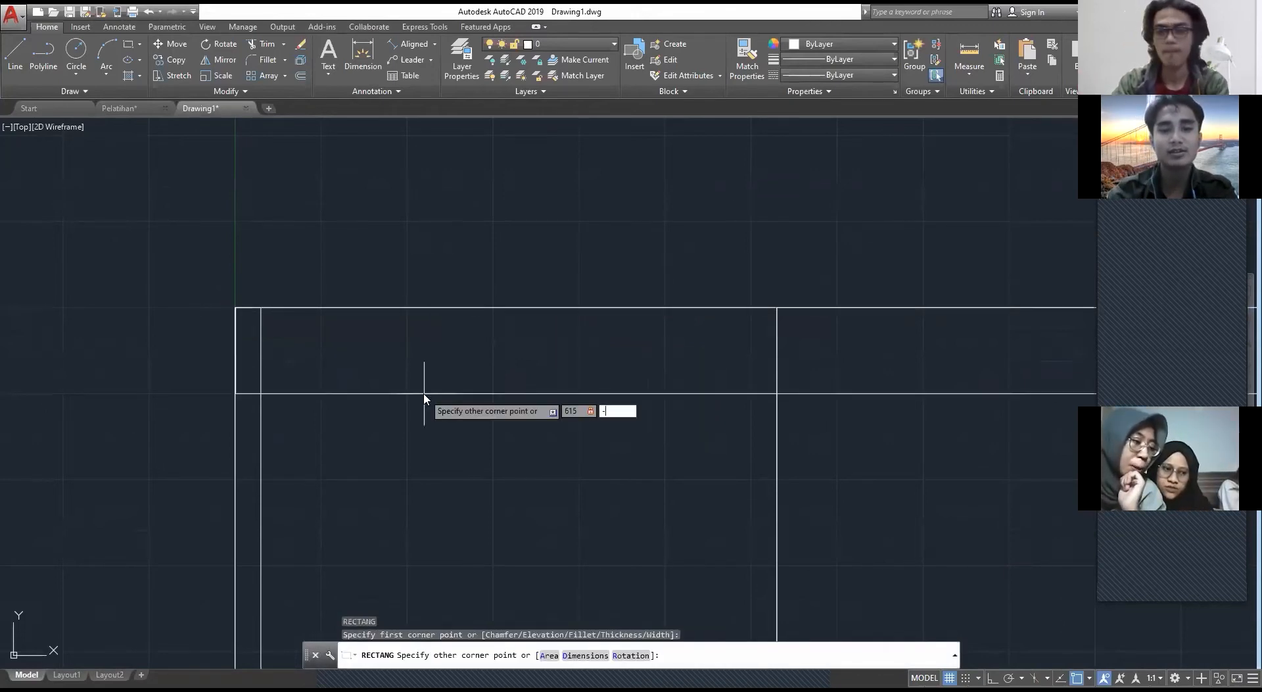
type("-20")
key("Return")
key("Escape")
Step: Trim the middle wall line where it crosses the beam rectangle
scroll(539, 419, "down", 4)
middle_click_drag(687, 406, 610, 353)
type("tr")
key("Return")
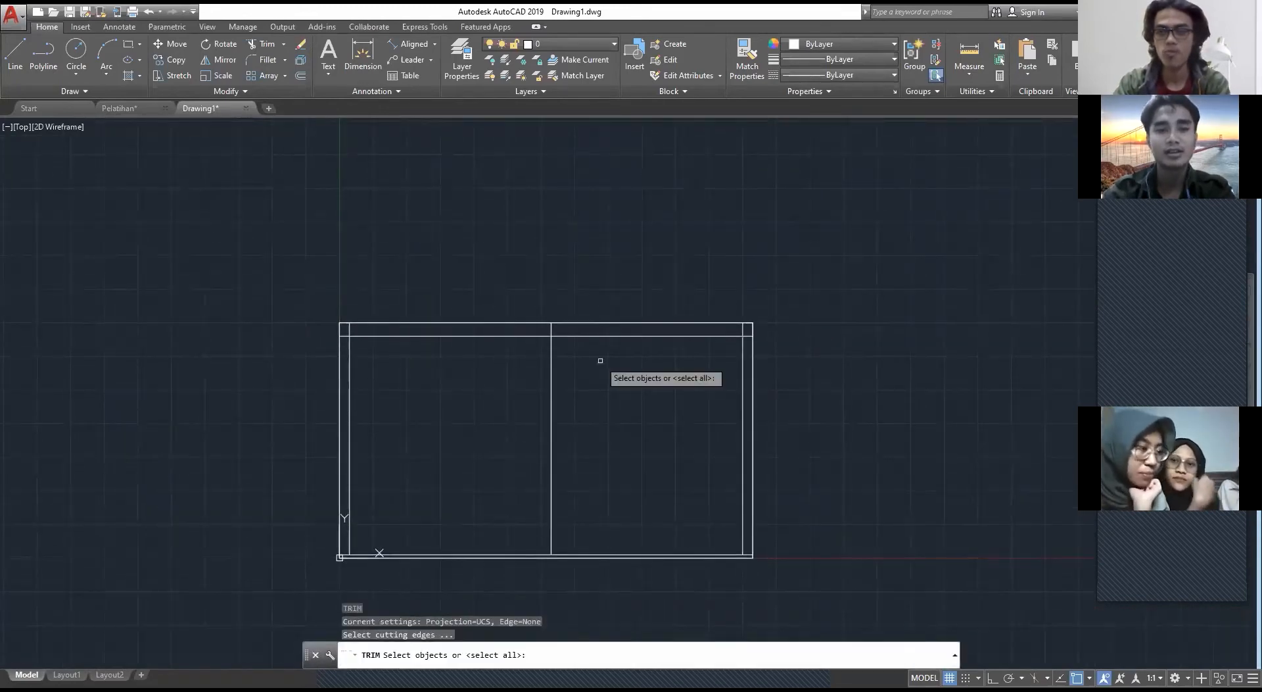
scroll(540, 342, "up", 4)
key("Return")
left_click(619, 303)
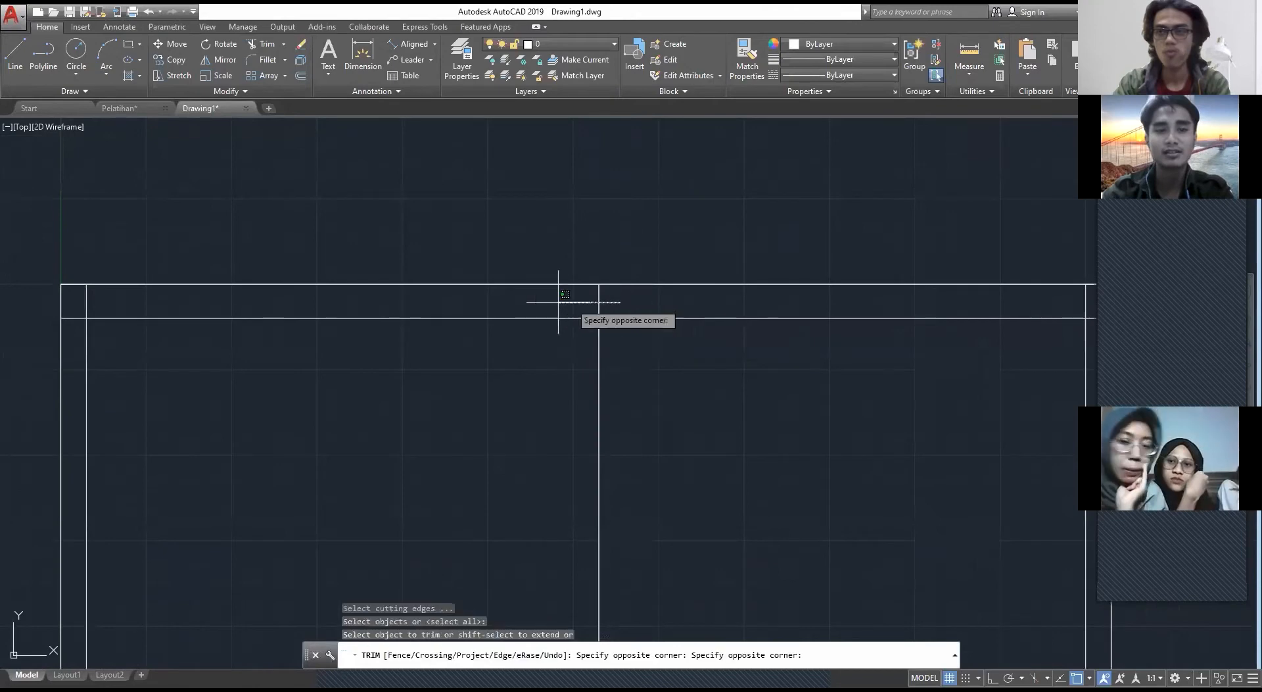
left_click(558, 302)
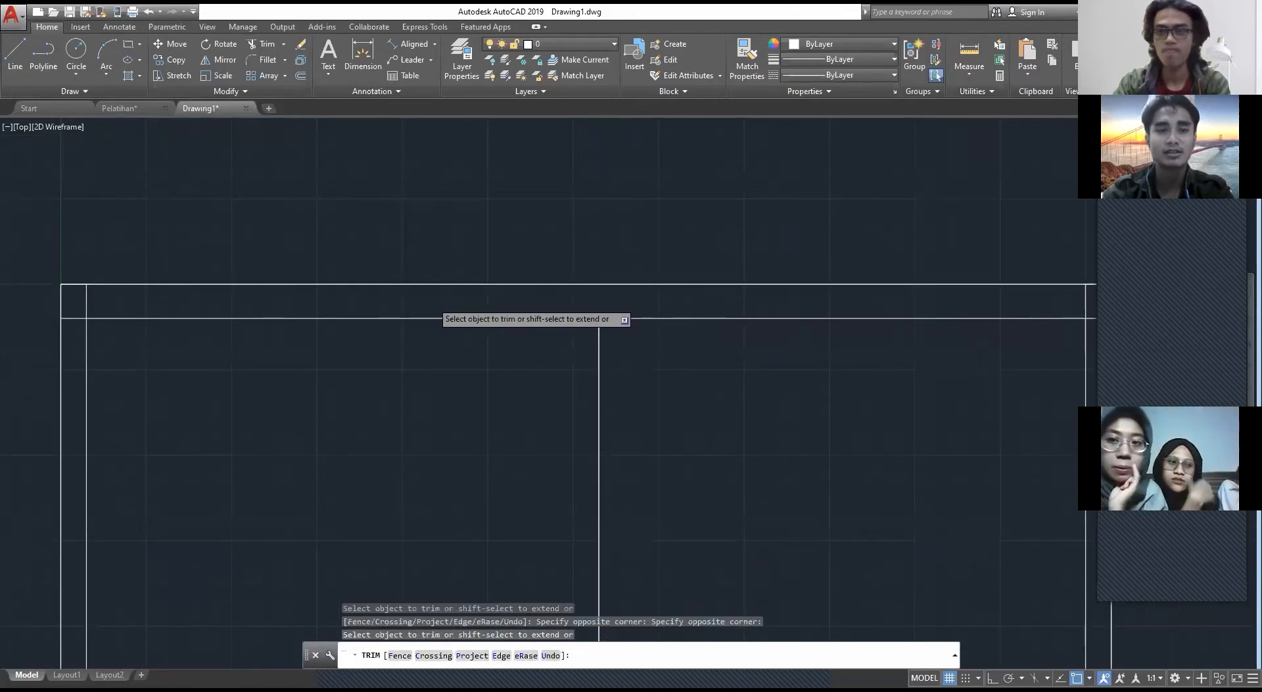
scroll(421, 302, "down", 4)
scroll(287, 294, "up", 4)
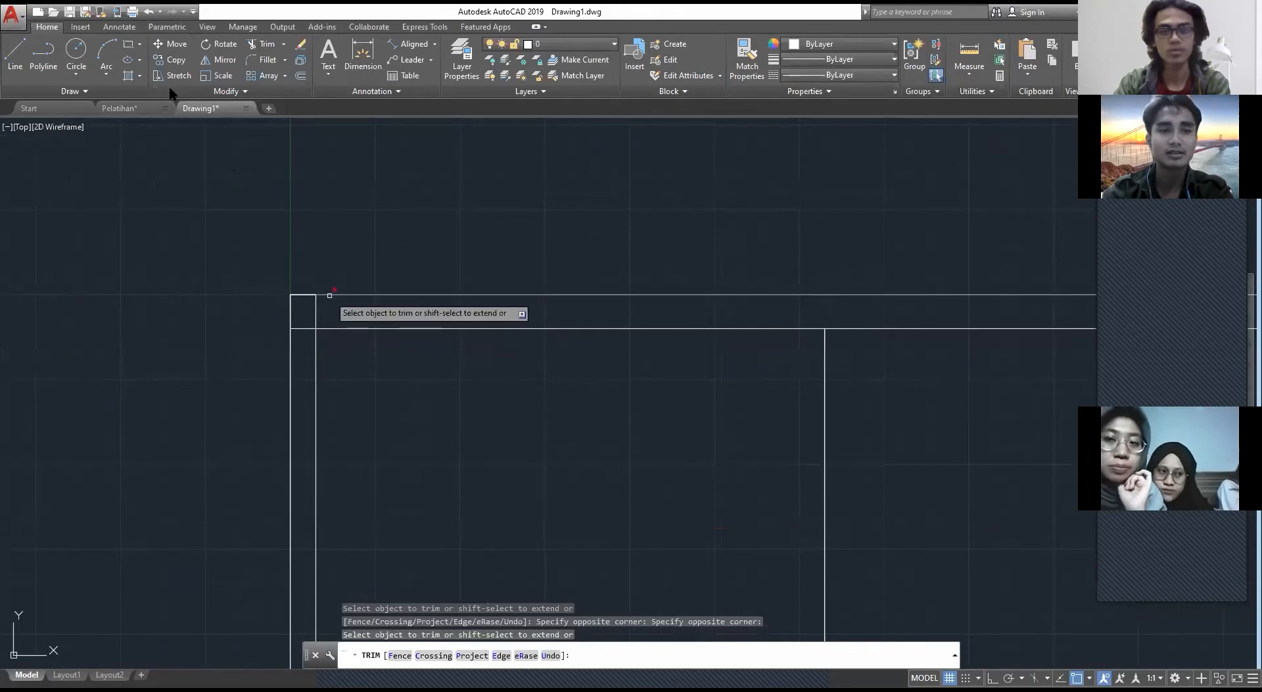
Step: Compare the beam's ends with Pelatihan's front elevation, and trim the beam's lower line inside the left column in Drawing1
left_click(128, 108)
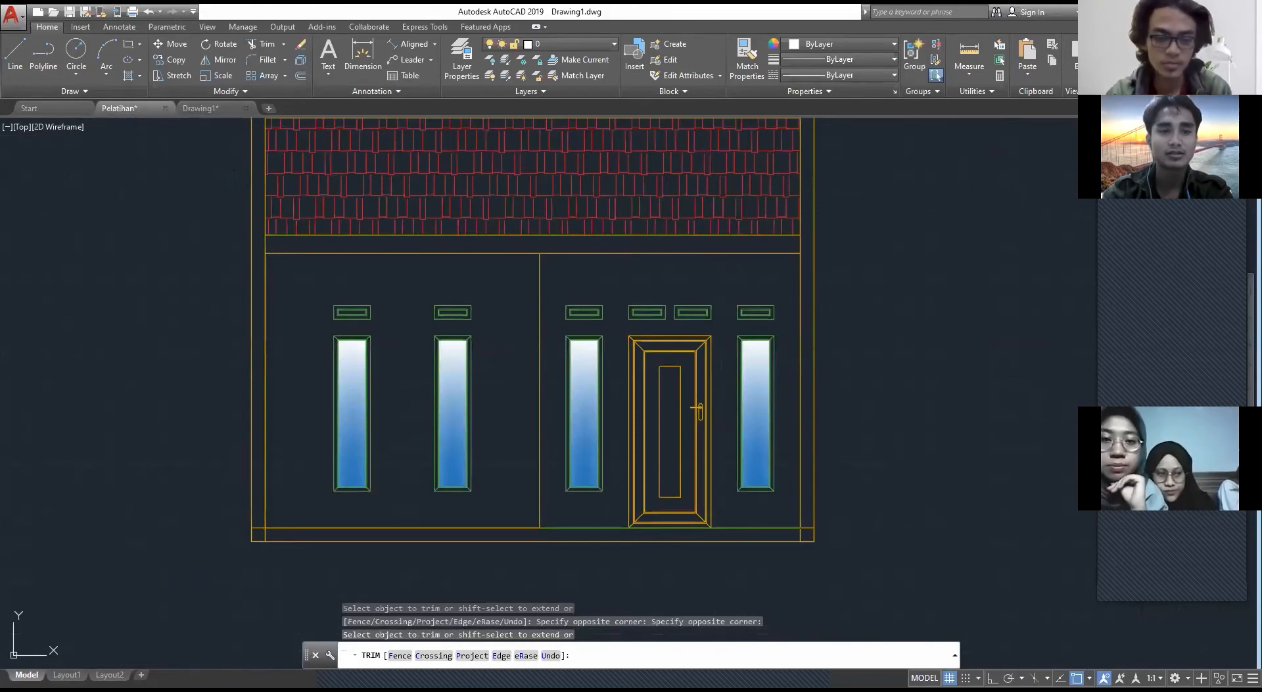
key("Escape")
left_click(200, 108)
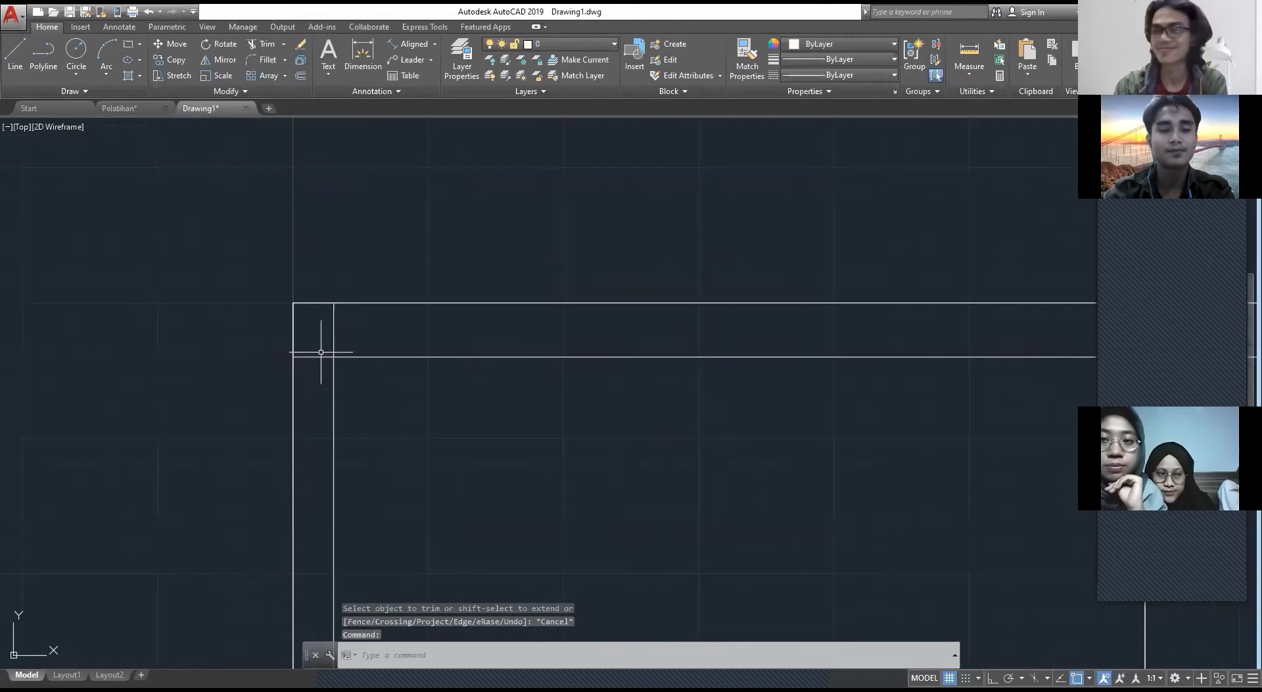
key("Escape")
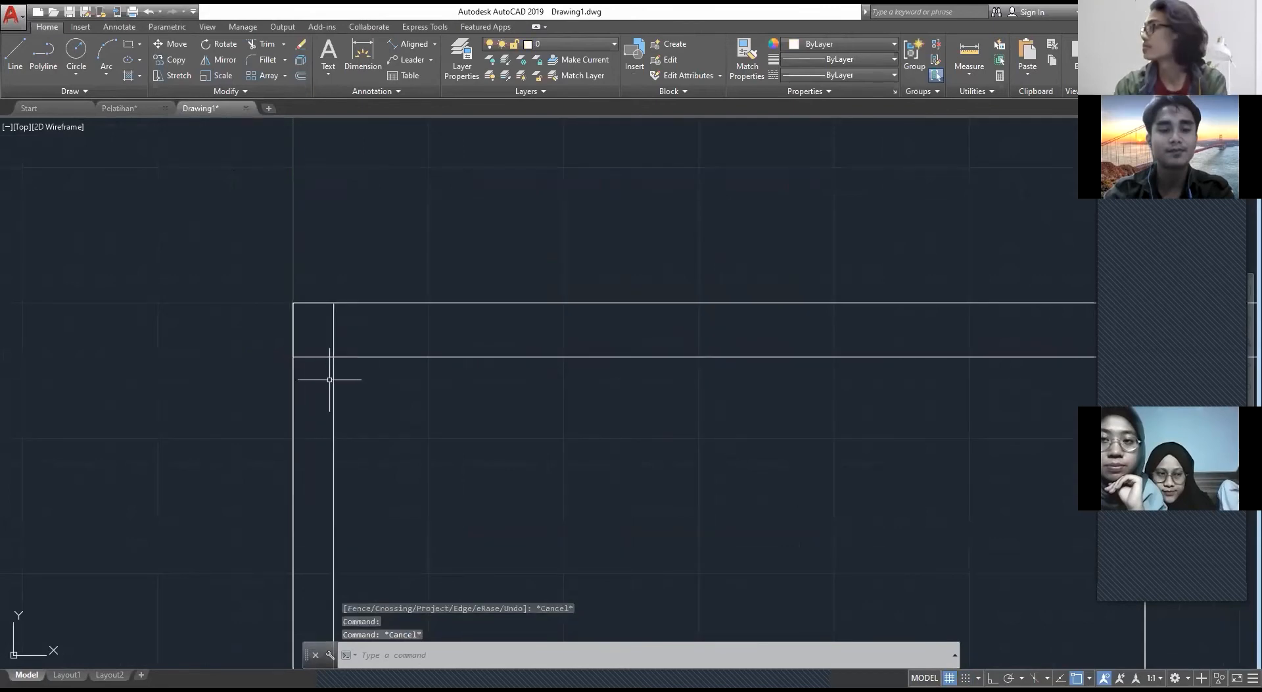
key("space")
key("space")
left_click(326, 379)
left_click(319, 330)
Step: Trim the beam's lower line inside the right column
middle_click_drag(680, 407, 678, 407)
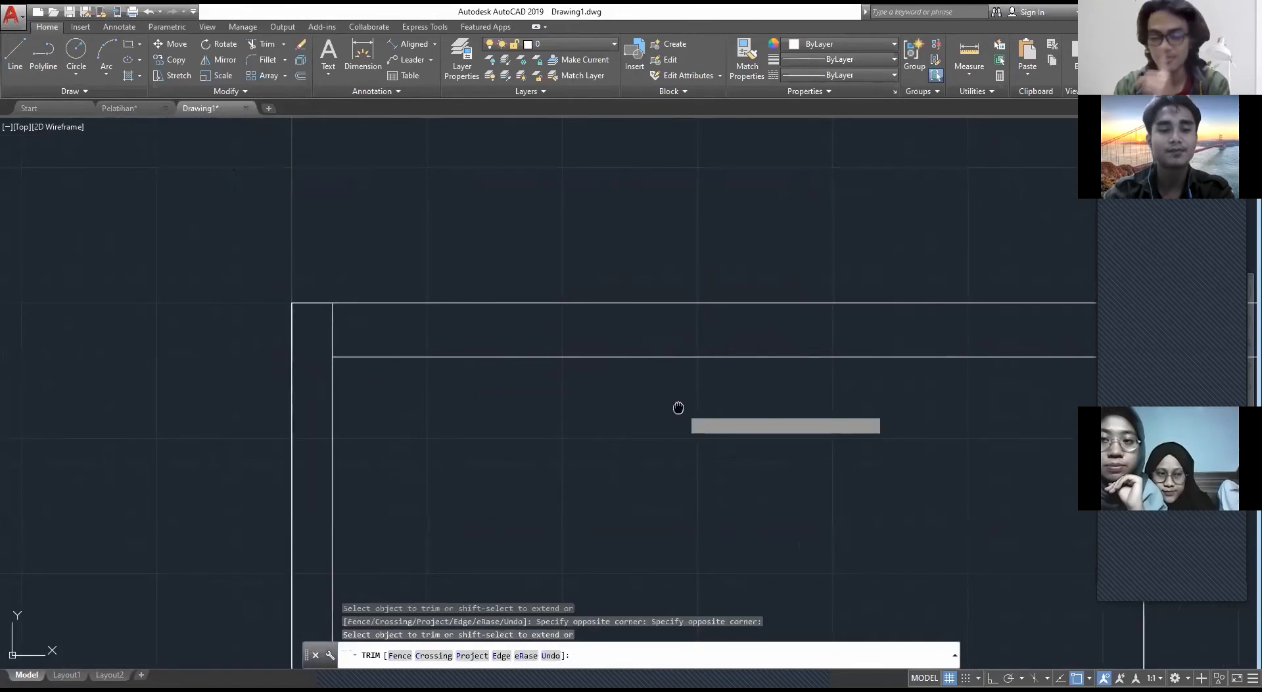
middle_click_drag(678, 407, 276, 381)
scroll(738, 357, "down", 2)
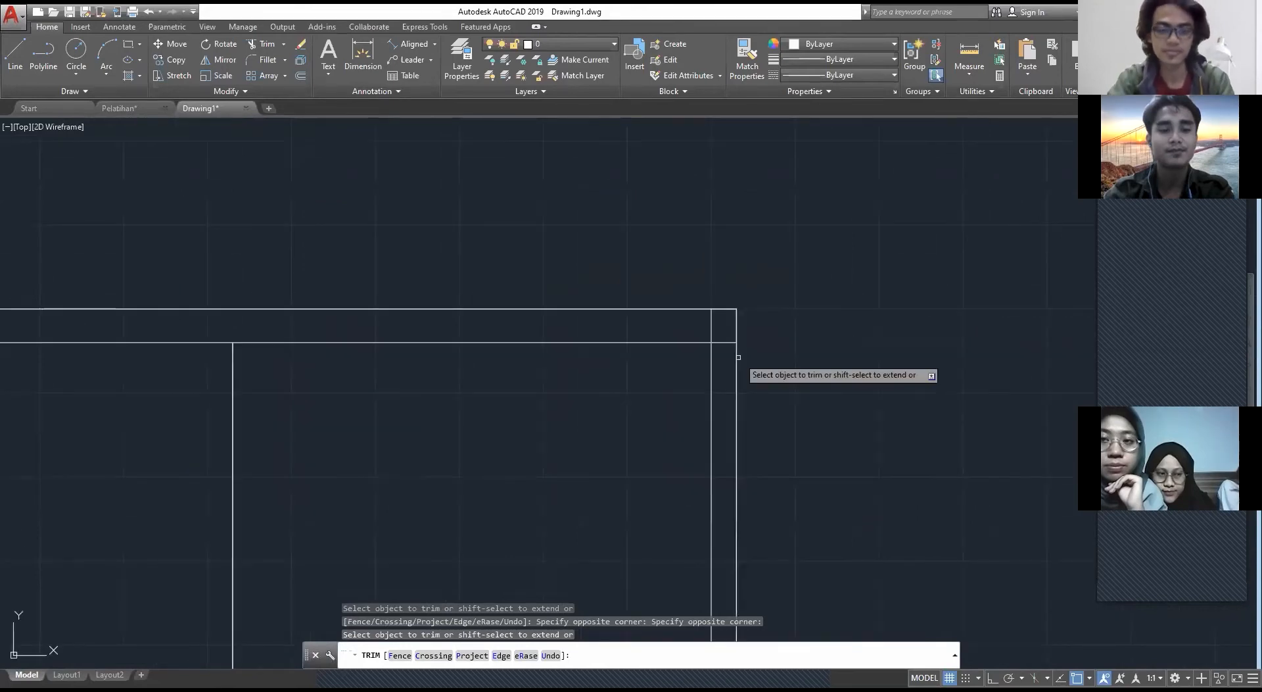
left_click(728, 354)
left_click(721, 334)
key("Escape")
scroll(723, 342, "down", 2)
middle_click_drag(475, 571, 602, 415)
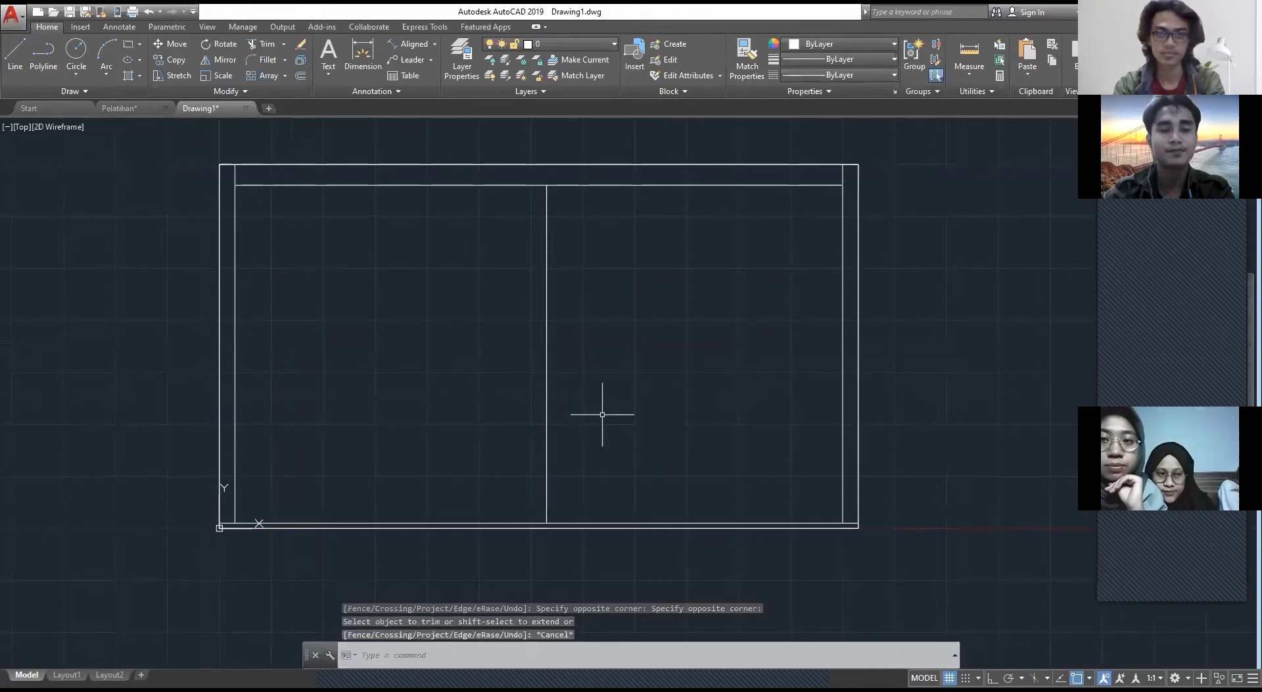
Step: Measure the column extensions in Pelatihan's front elevation, and draw matching column rectangles above both ends of the beam in Drawing1
middle_click_drag(603, 414, 640, 270)
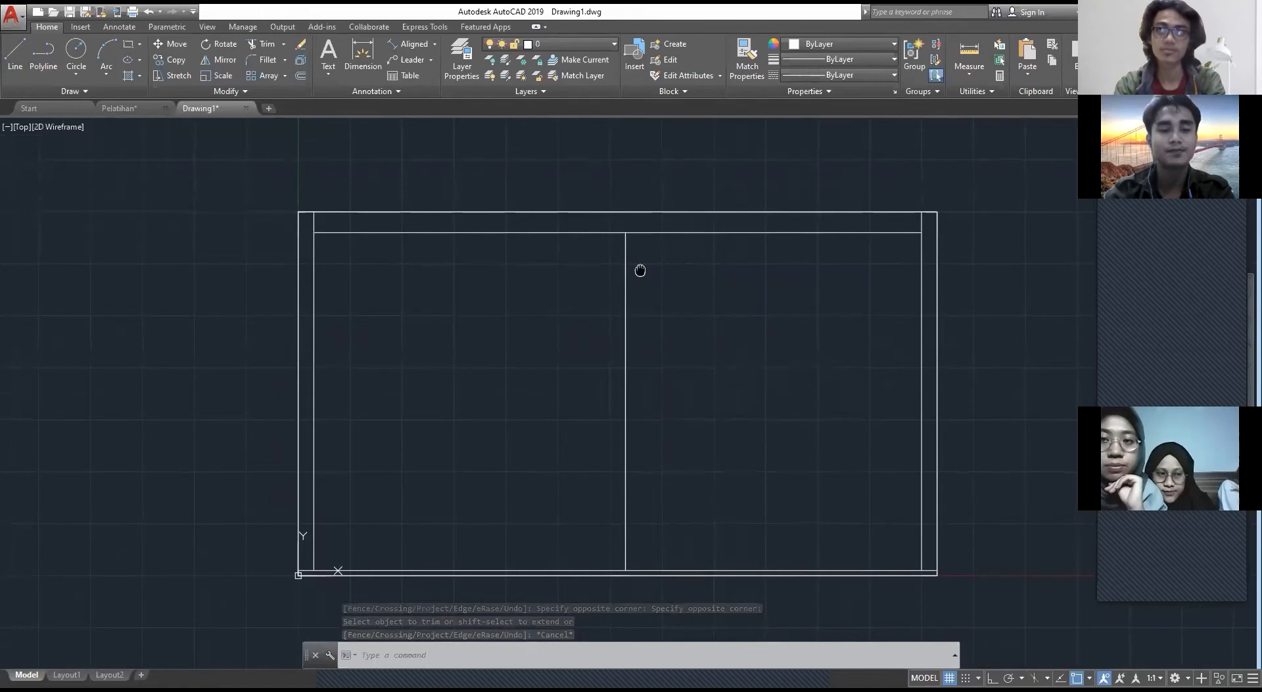
key("ctrl+Tab")
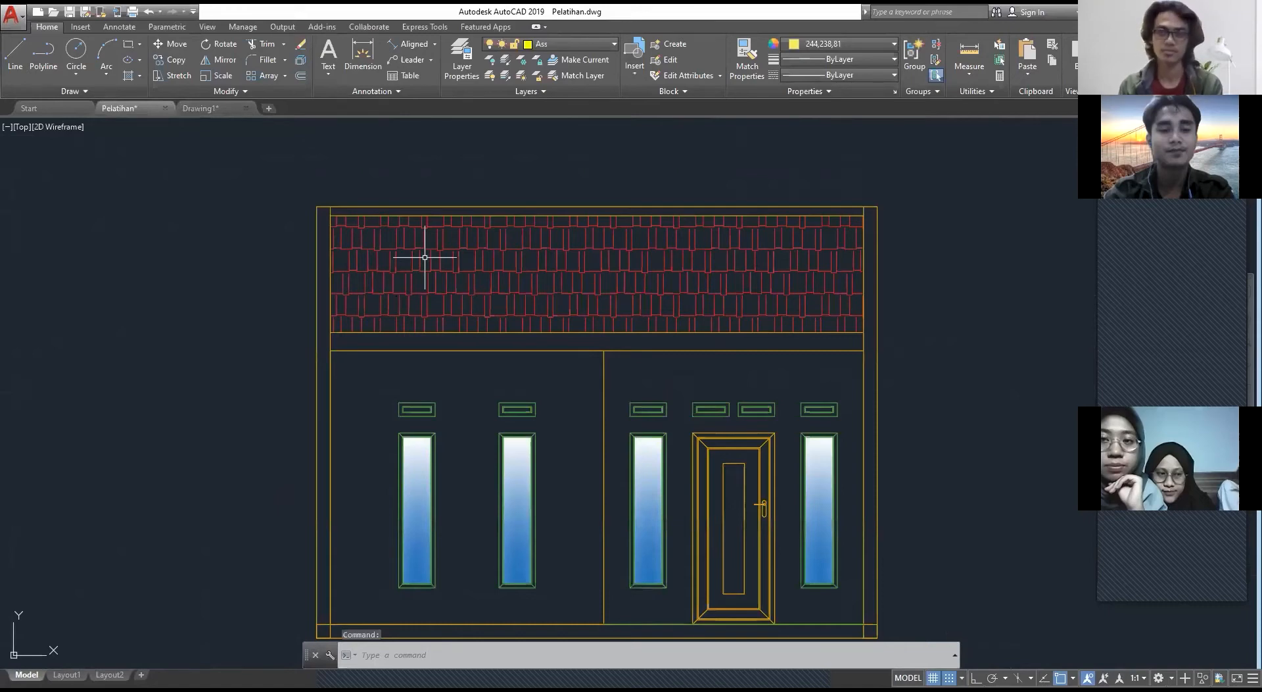
scroll(425, 257, "up", 2)
scroll(452, 322, "down", 2)
key("Escape")
type("dim")
key("ctrl+Tab")
type("REC")
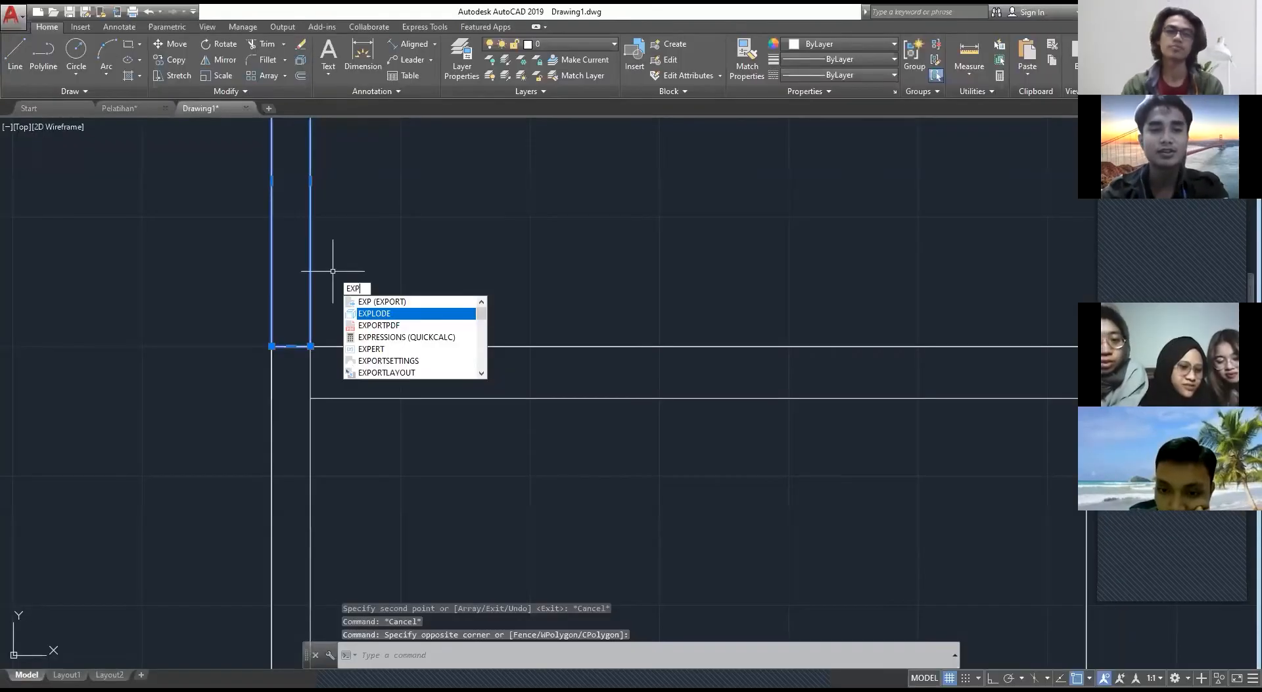
Step: Explode the upper and lower left column rectangles, erasing the upper rectangle's bottom edge
key("Return")
left_click(333, 447)
left_click(301, 479)
type("EXPLODE")
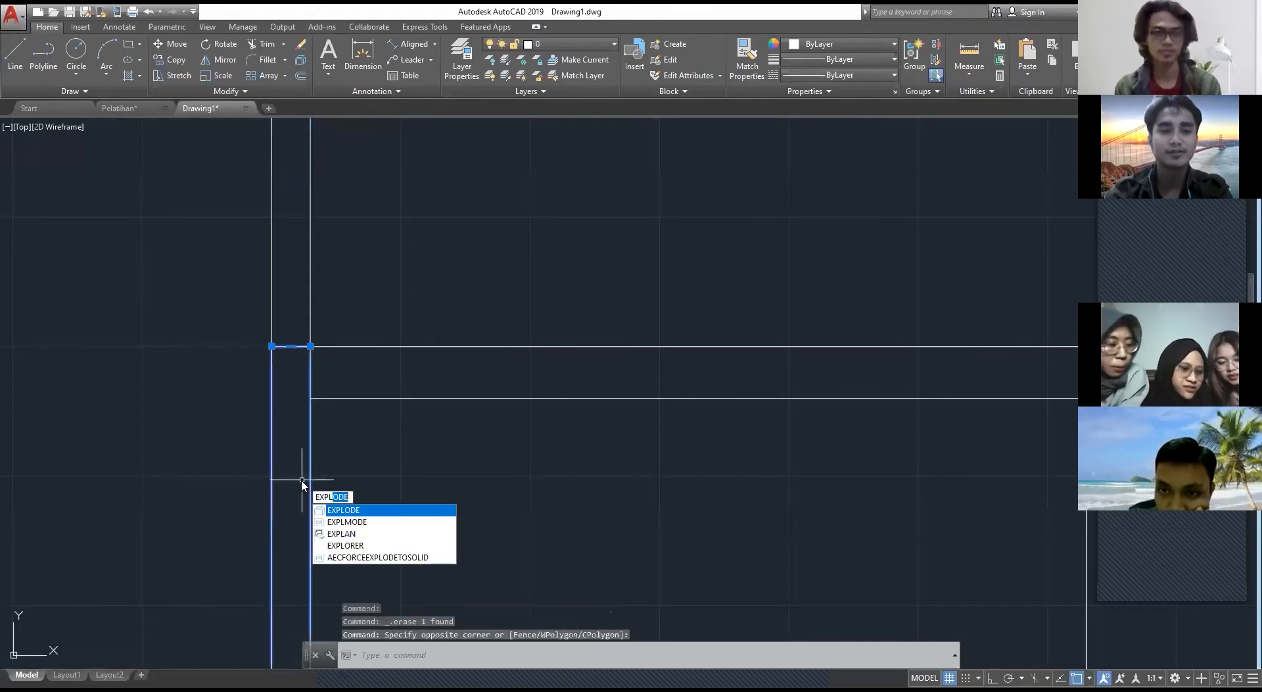
key("Return")
left_click(283, 346)
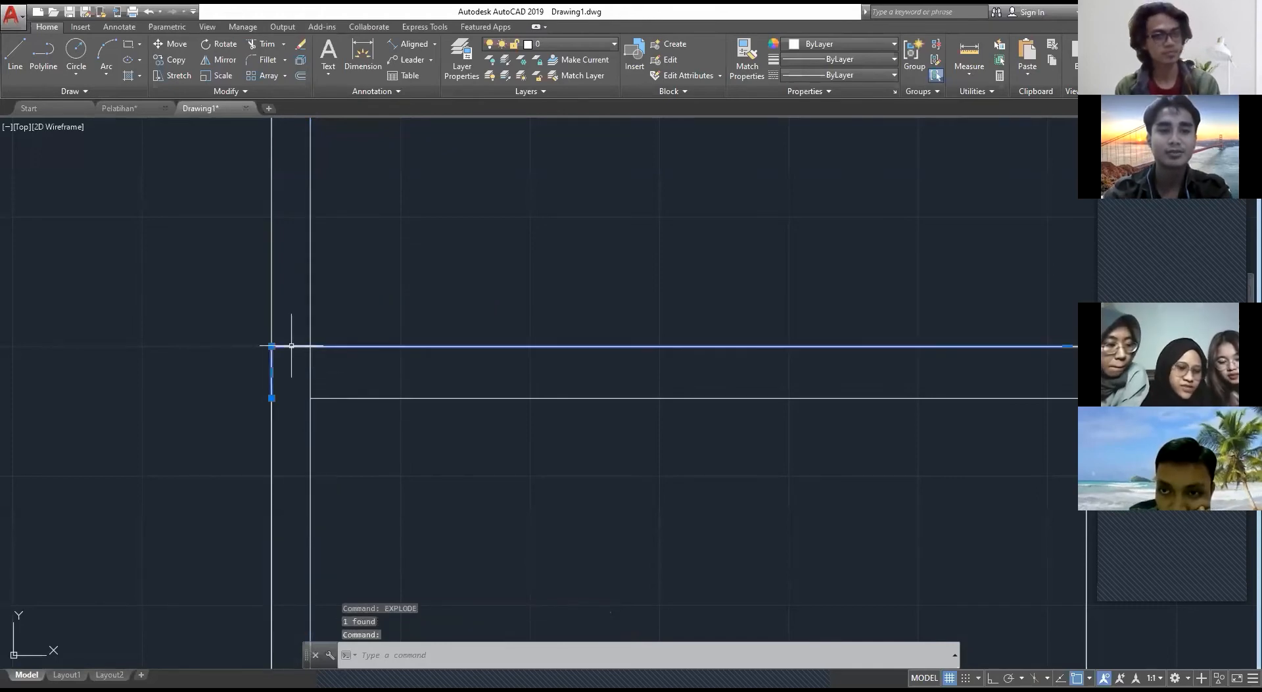
key("Escape")
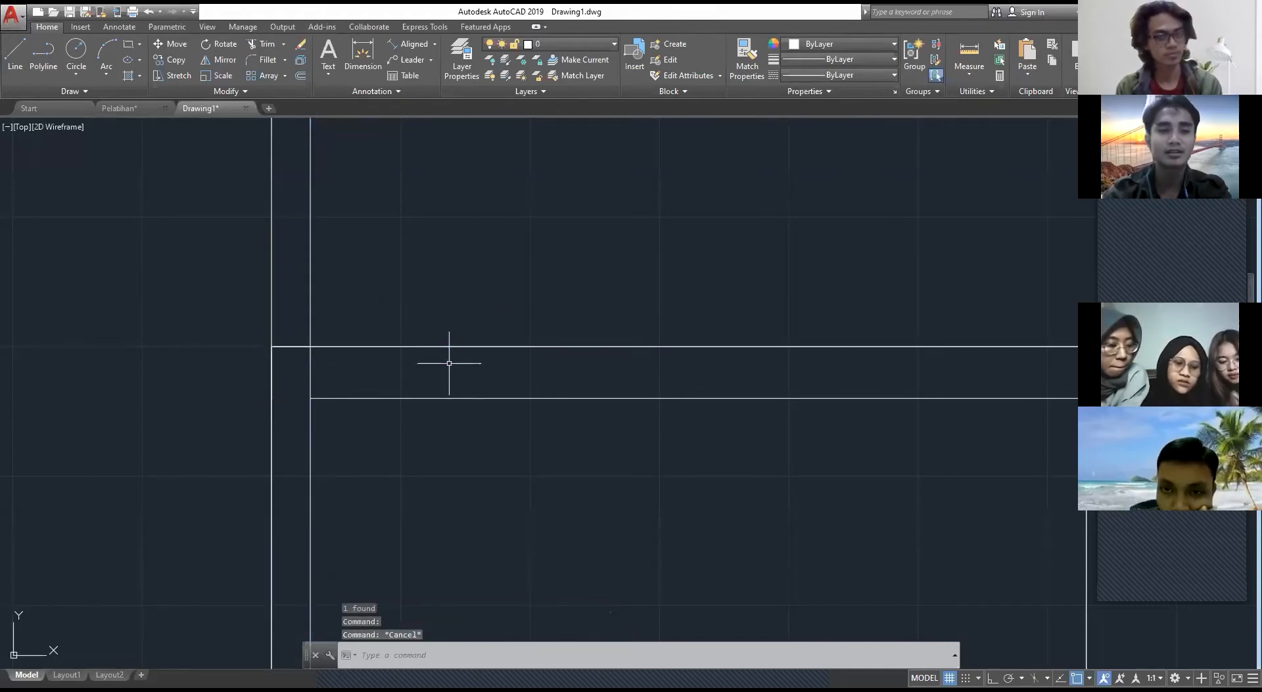
Step: Trim the beam's upper line inside the left column and erase the leftover horizontal segment there
type("TR")
key("Return")
key("Return")
left_click(288, 377)
left_click(288, 294)
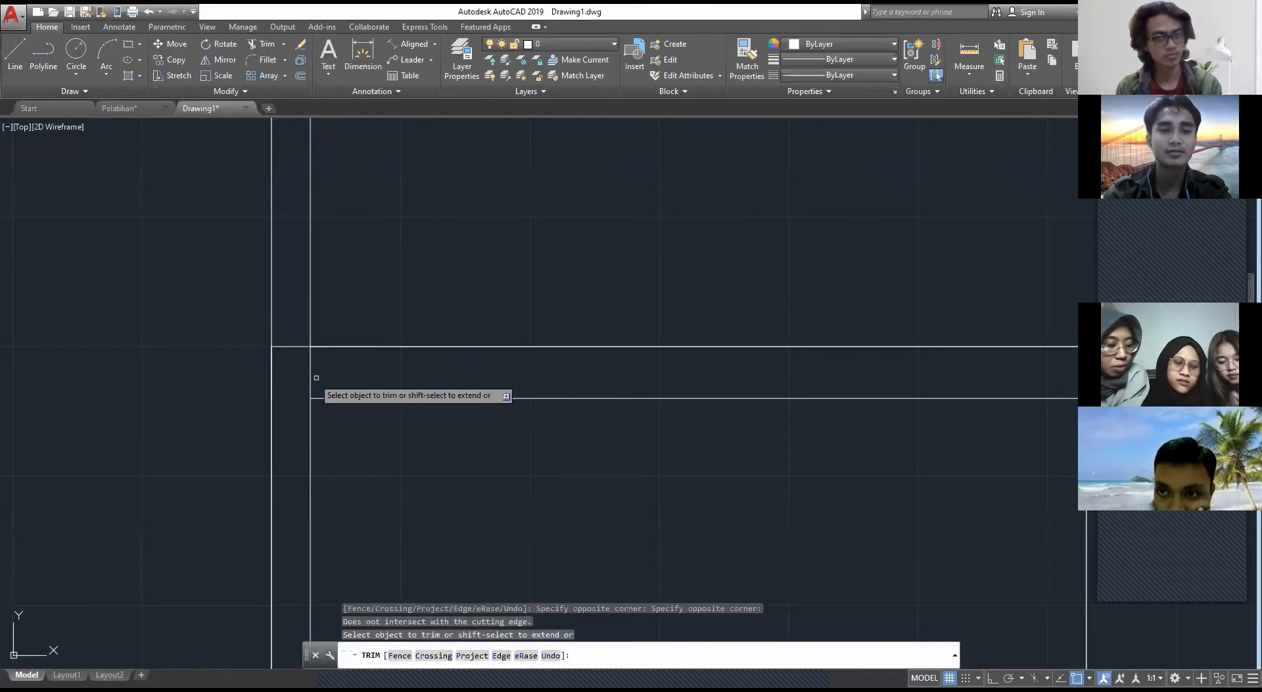
left_click(302, 340)
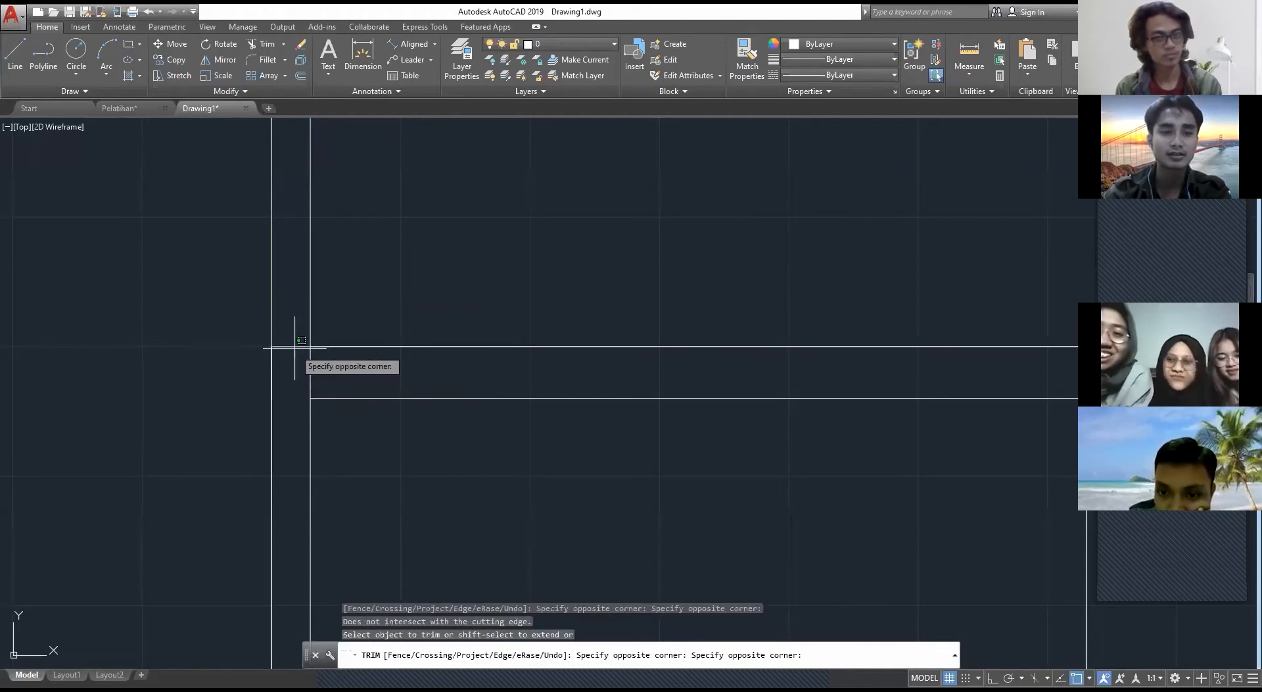
key("Escape")
left_click(291, 345)
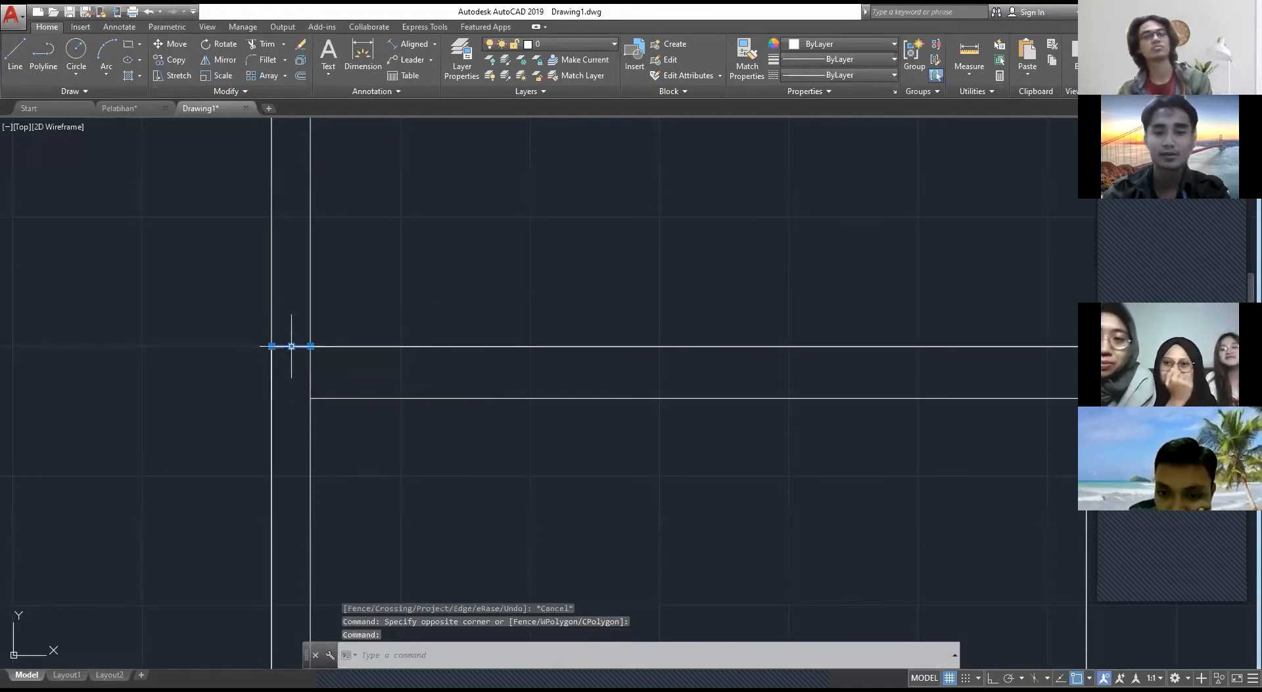
key("Delete")
scroll(449, 346, "down", 4)
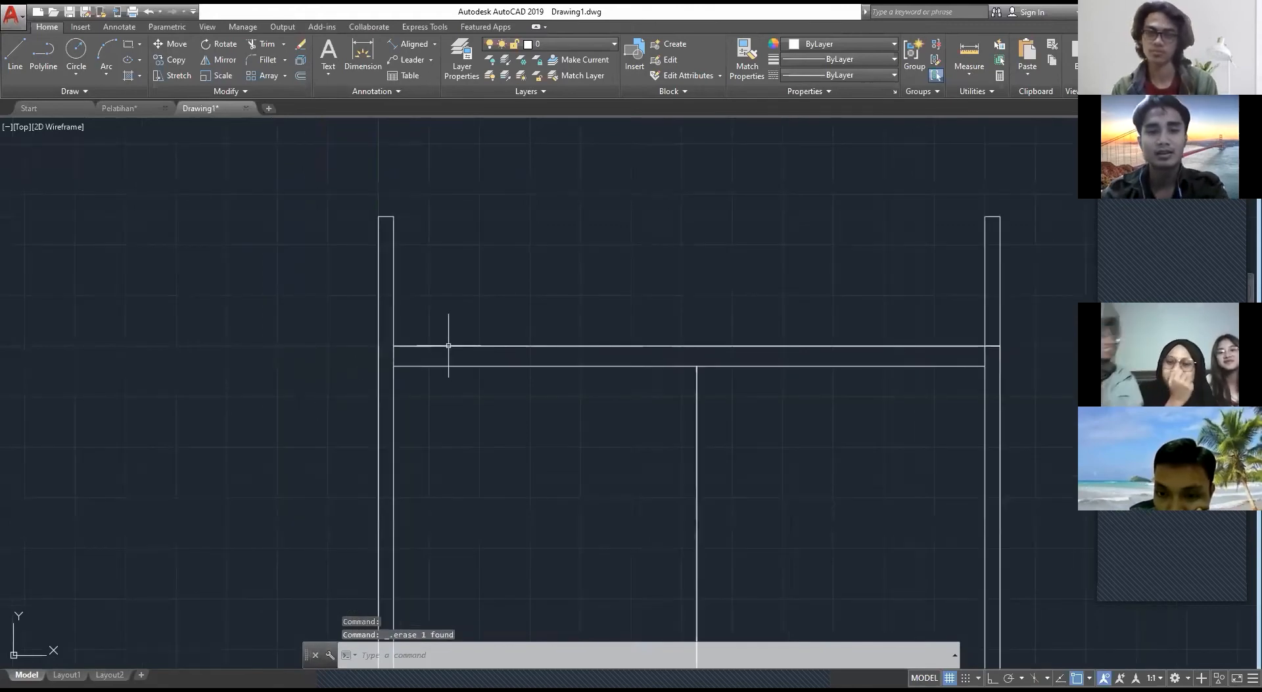
Step: Trim the beam's upper line where it crosses the right column
scroll(650, 354, "up", 8)
type("tr")
key("space")
key("space")
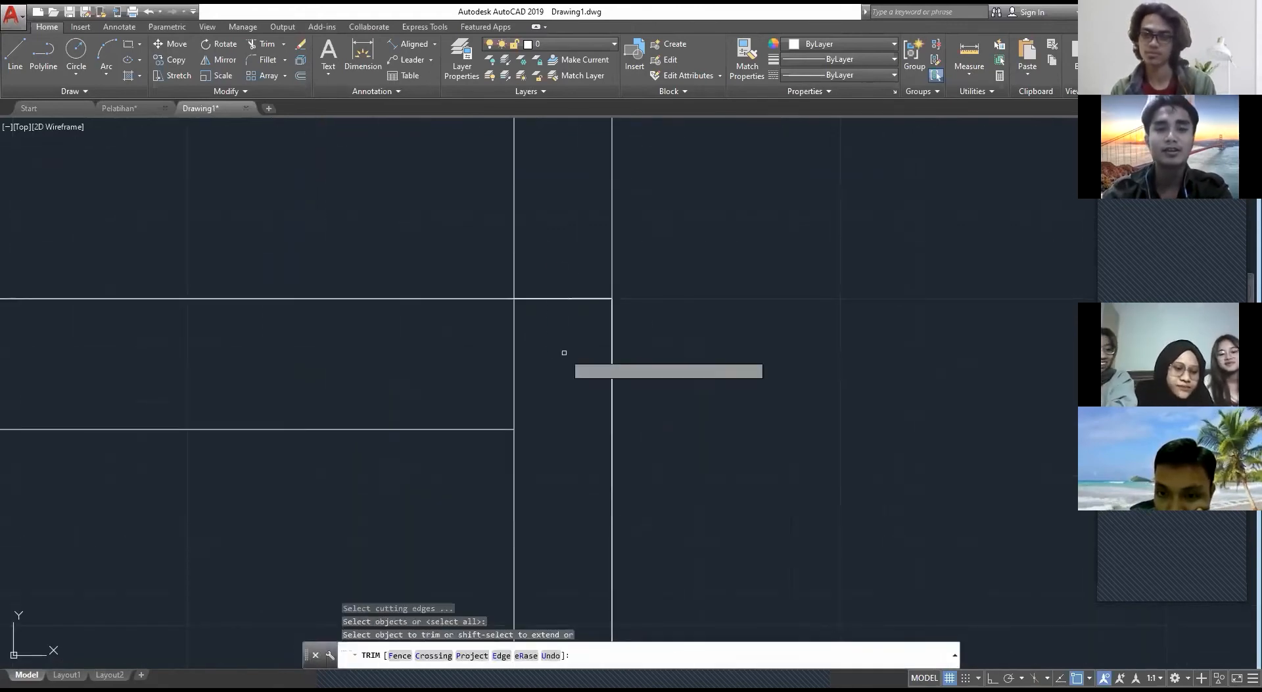
left_click(563, 353)
left_click(546, 241)
key("Escape")
scroll(553, 258, "down", 8)
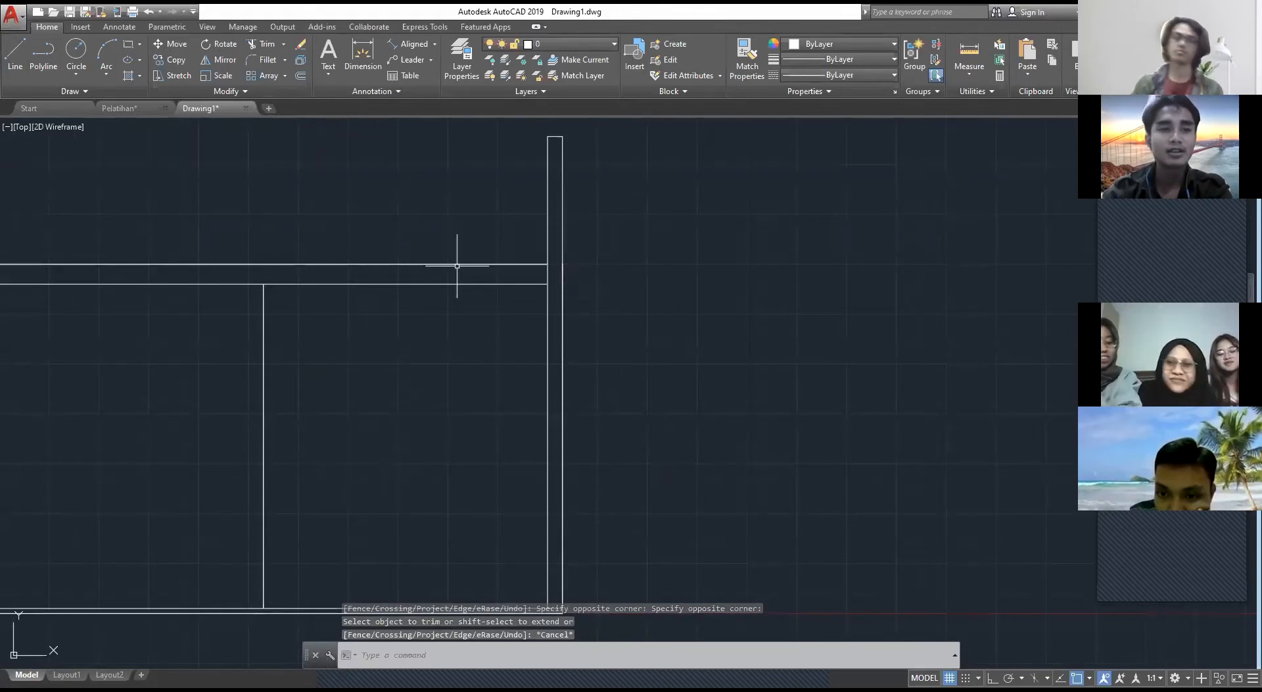
Step: Check the strip above the roof in Pelatihan, and draw a 585 by 10 rectangle downward between the columns' upper ends in Drawing1
scroll(457, 266, "down", 8)
left_click(122, 108)
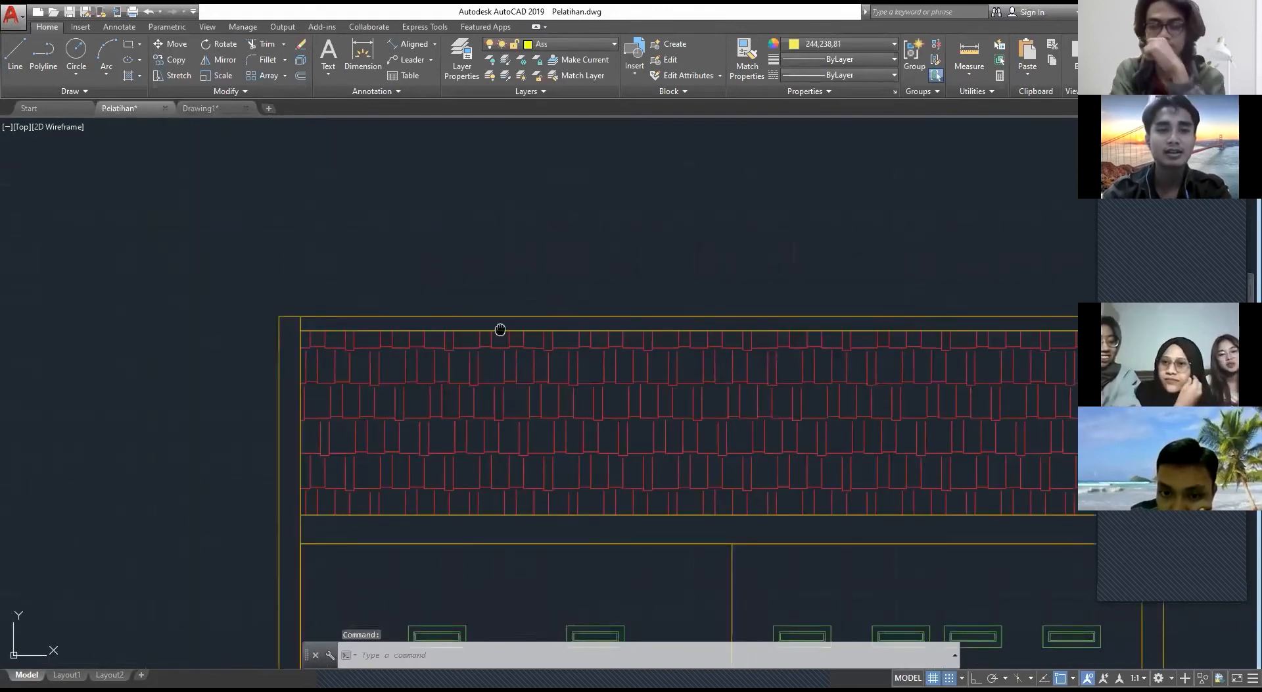
middle_click_drag(501, 330, 249, 305)
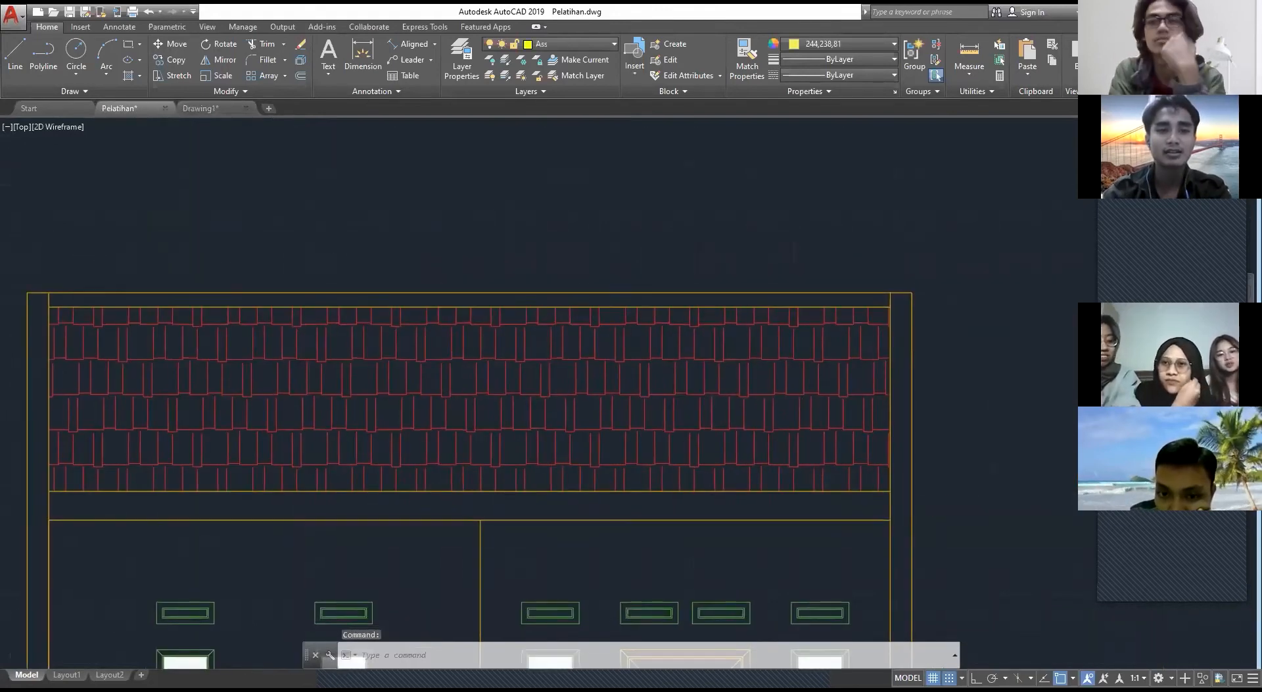
left_click(199, 108)
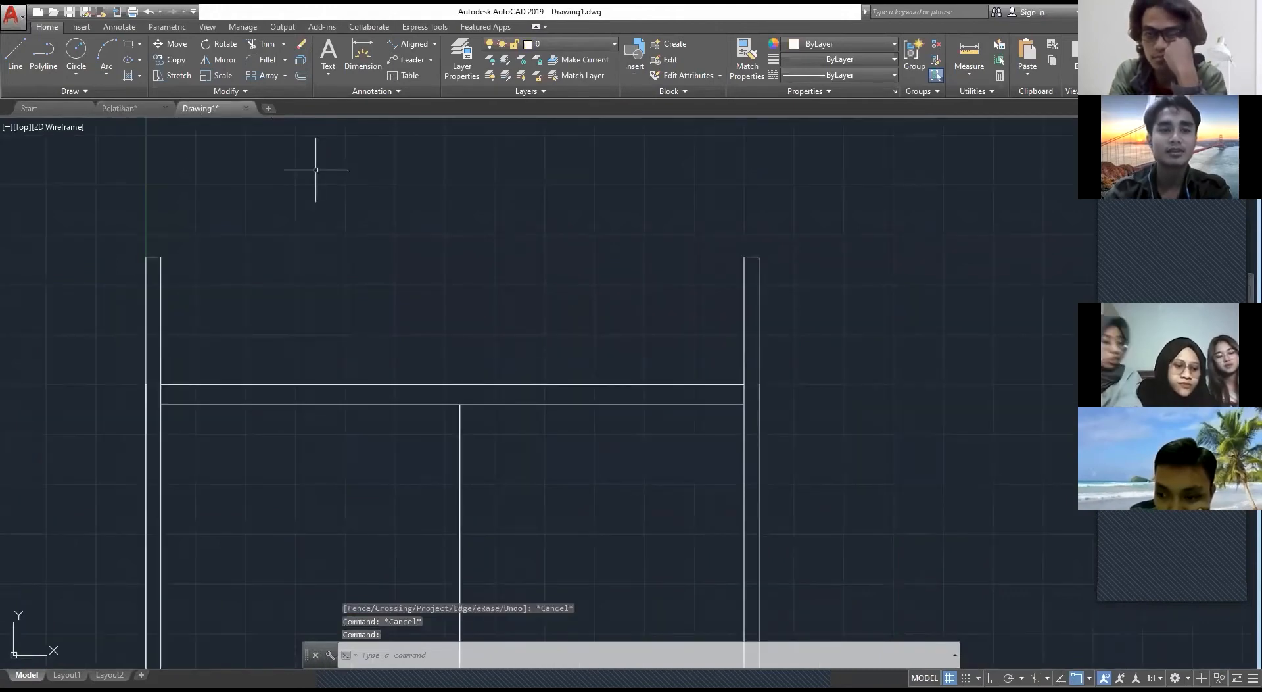
type("RE")
key("Return")
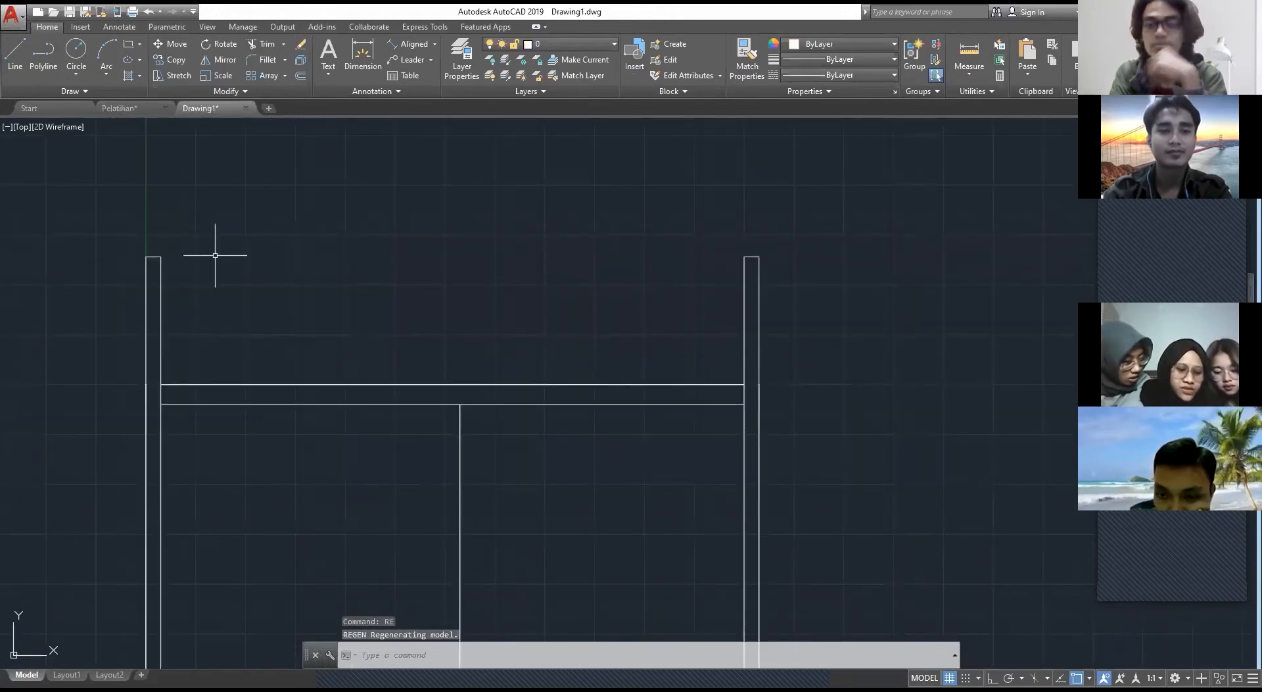
type("REC")
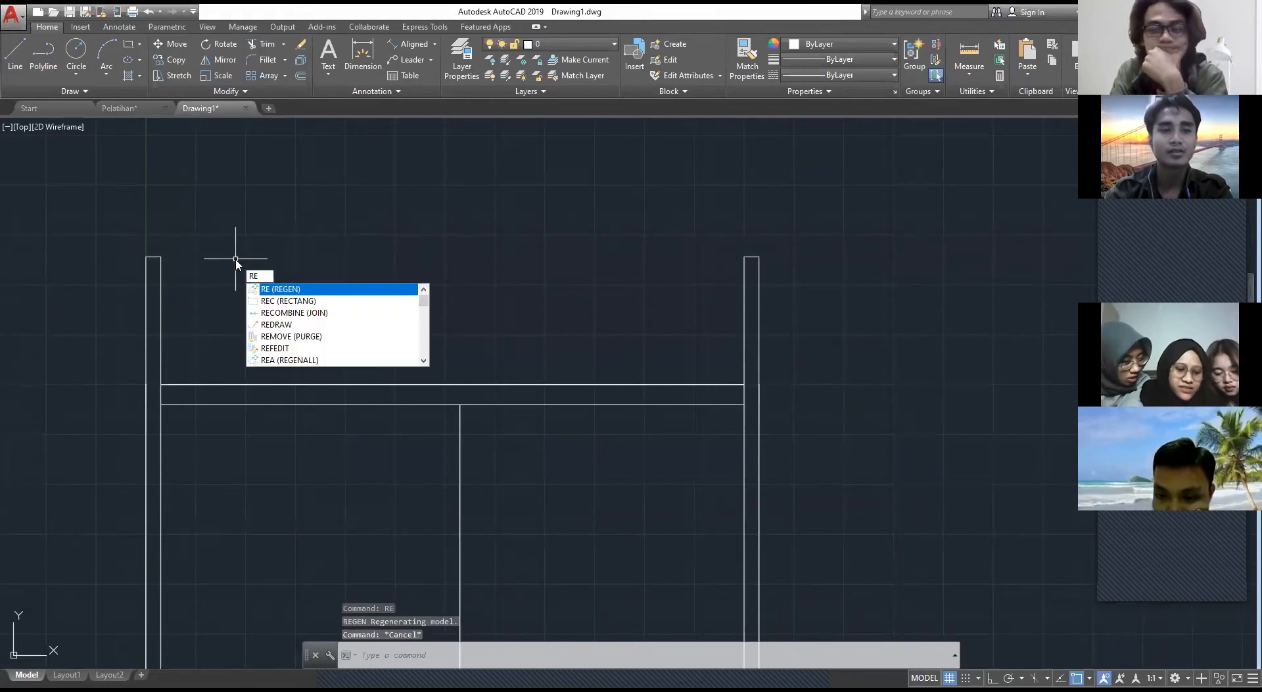
key("Return")
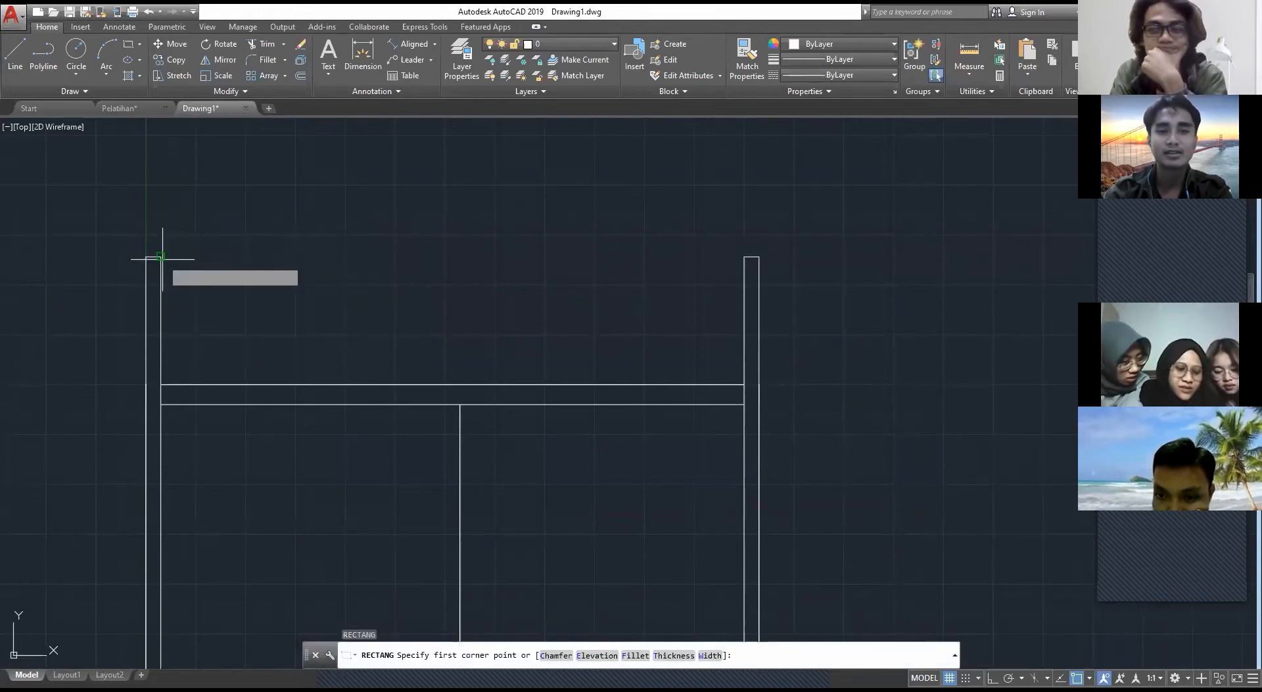
left_click(161, 257)
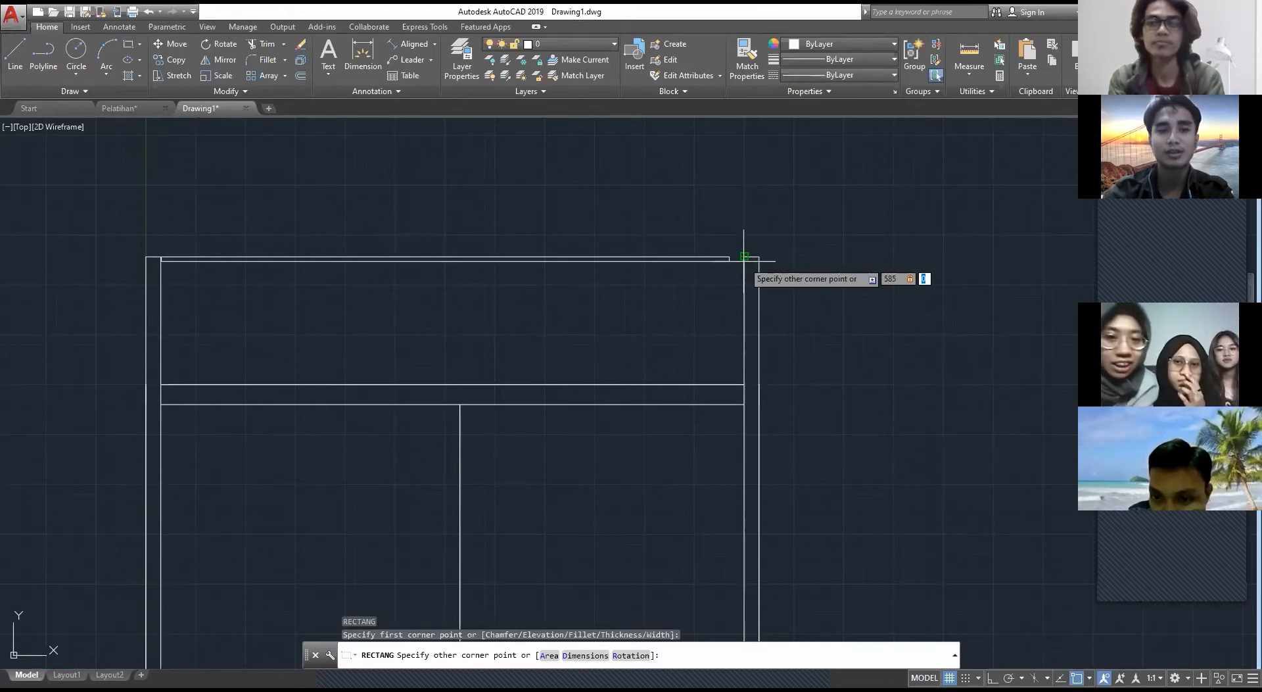
type("-10")
key("Return")
key("Escape")
Step: Hatch the area between the upper strip and the beam with the AR-RSHKE pattern
scroll(706, 346, "down", 5)
scroll(679, 484, "up", 4)
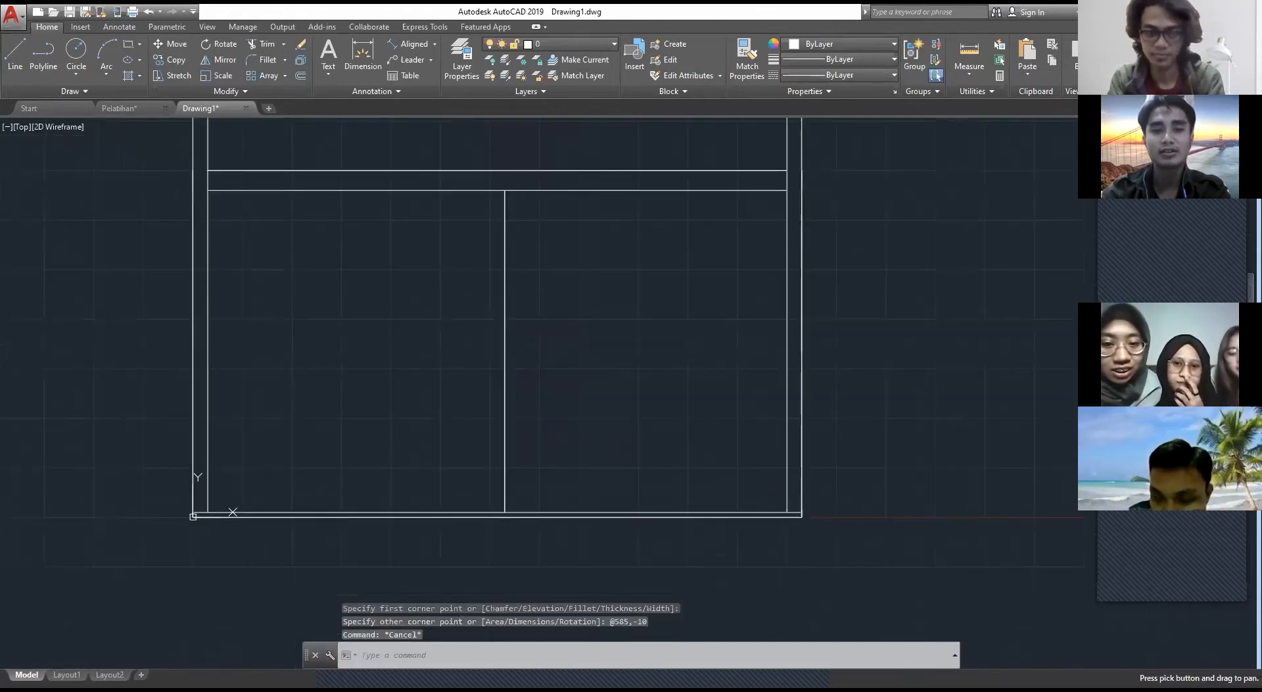
middle_click_drag(584, 321, 660, 451)
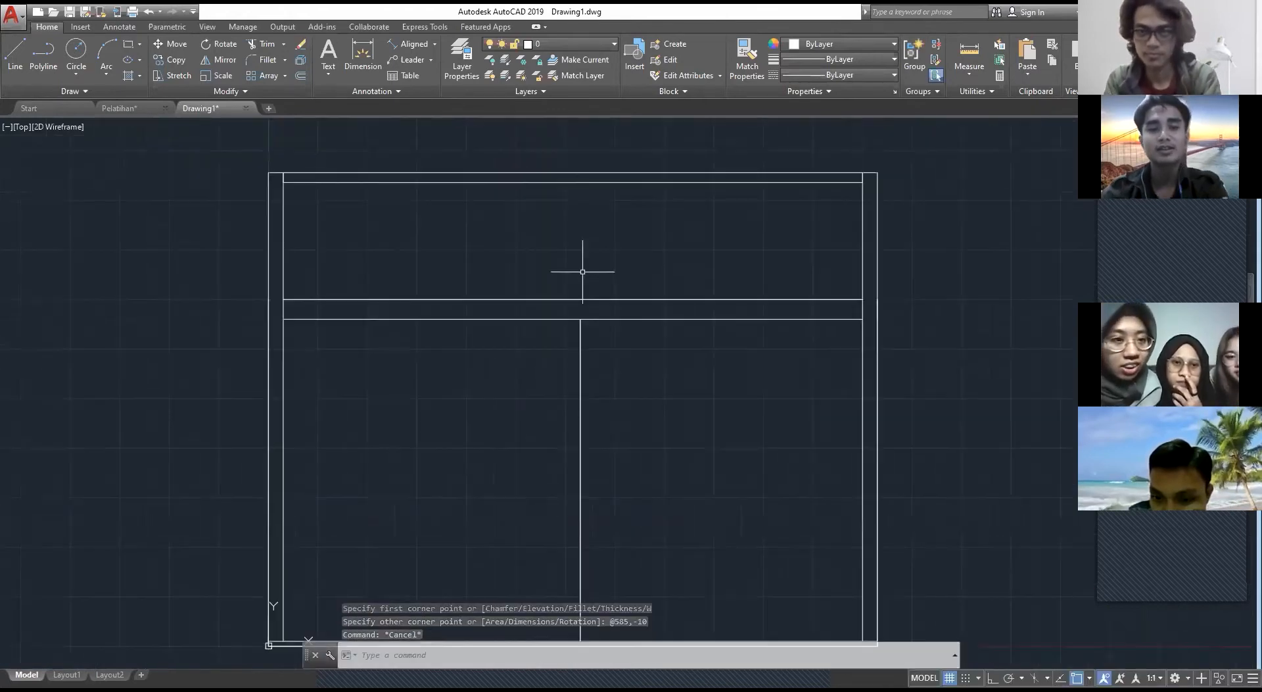
key("Escape")
type("hatch")
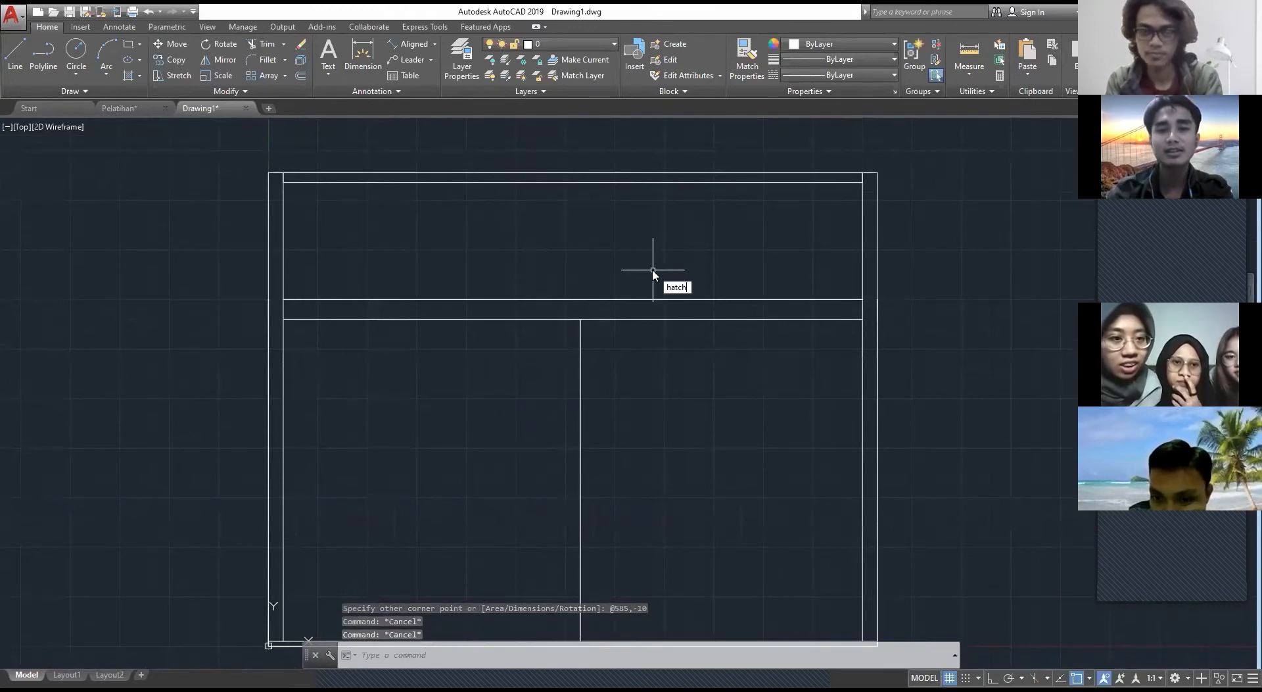
key("Return")
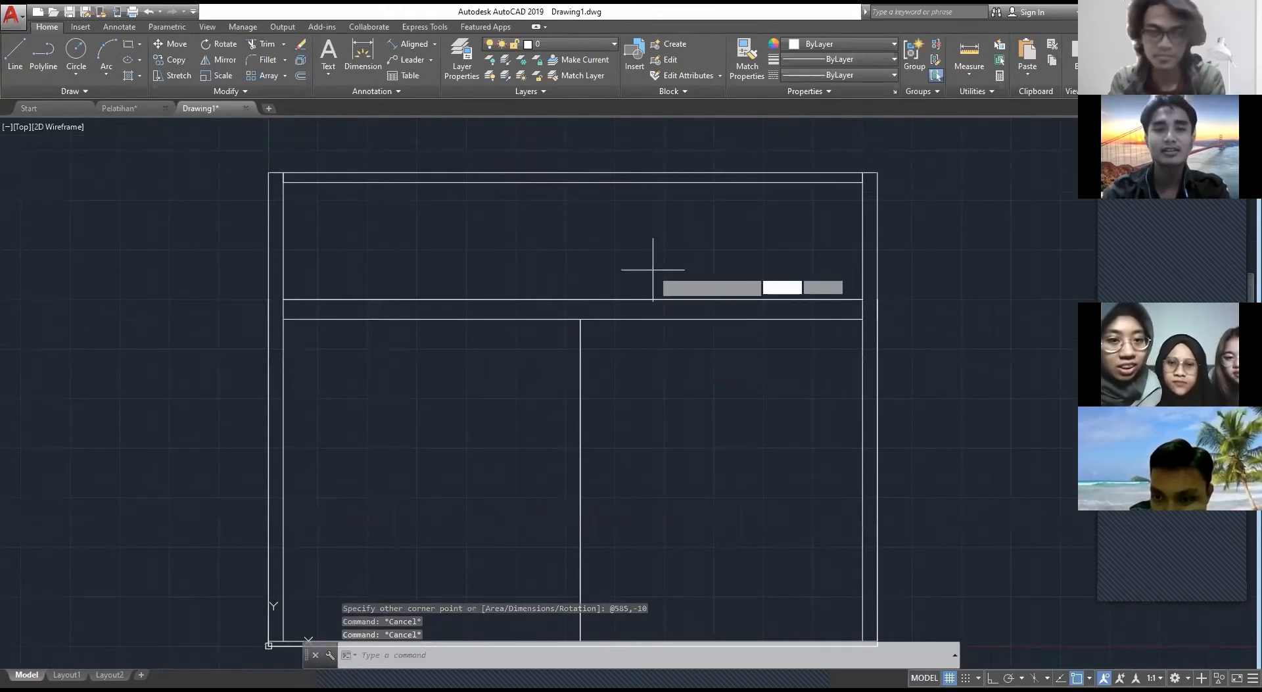
left_click(576, 196)
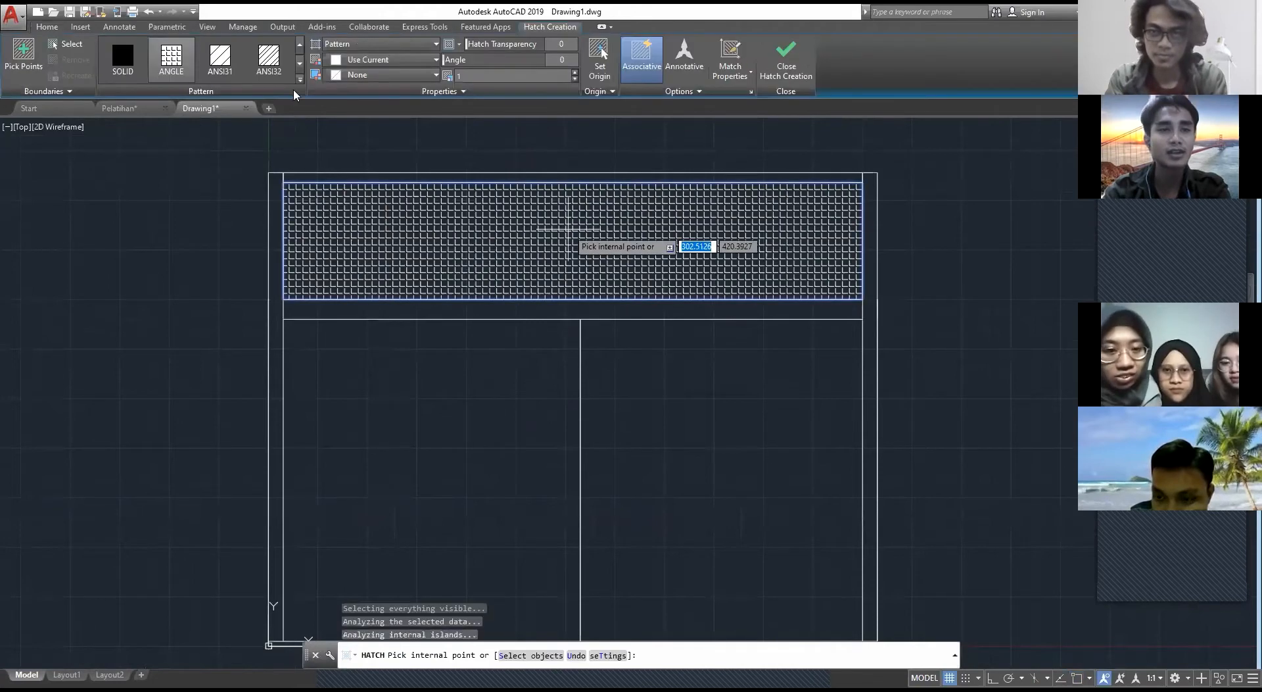
left_click(299, 80)
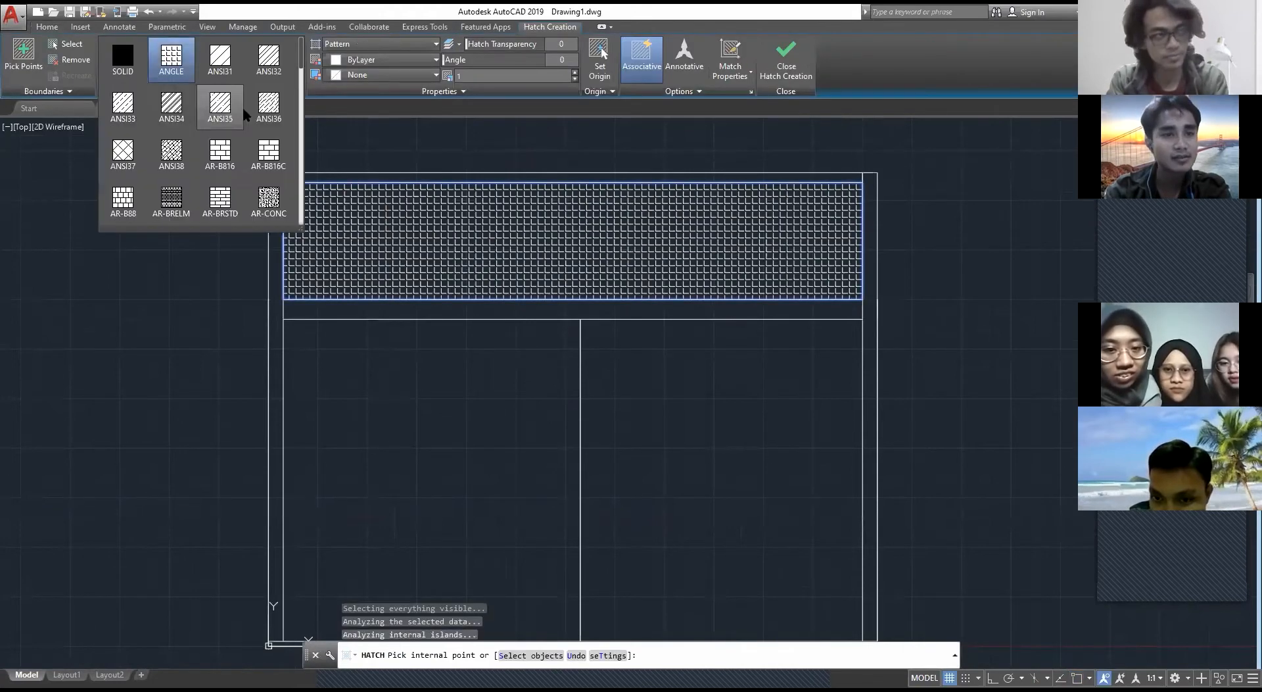
scroll(262, 164, "down", 1)
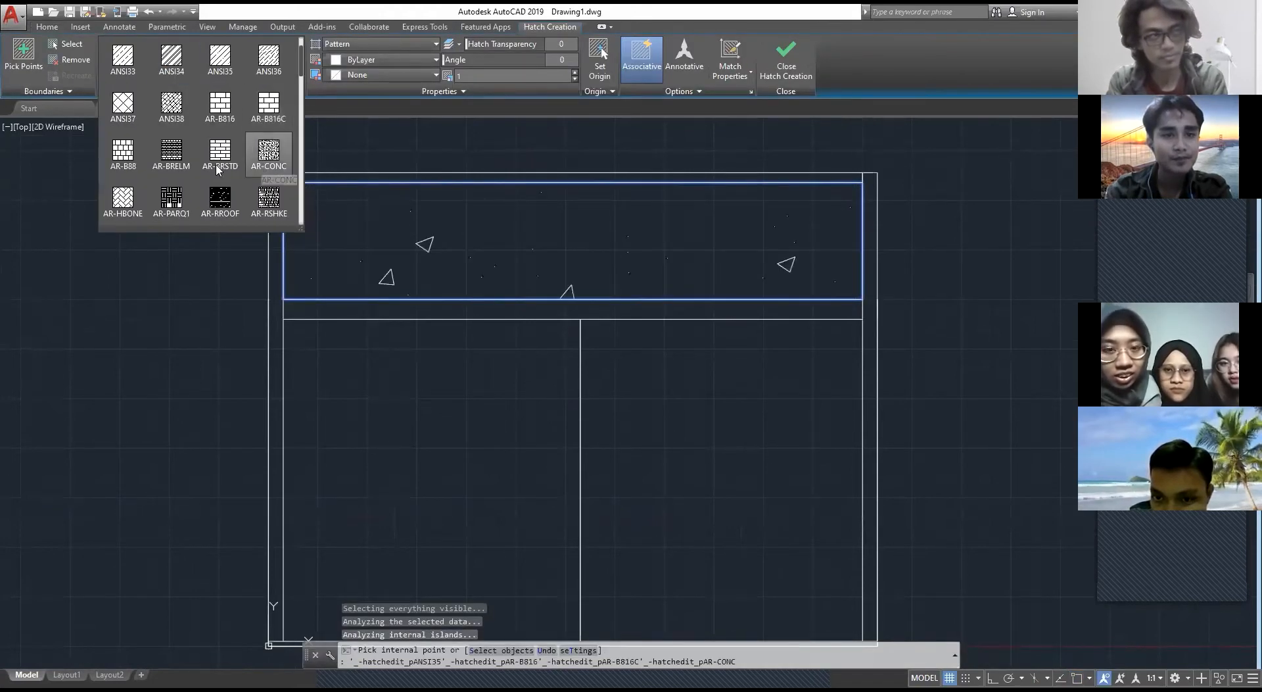
scroll(218, 168, "down", 1)
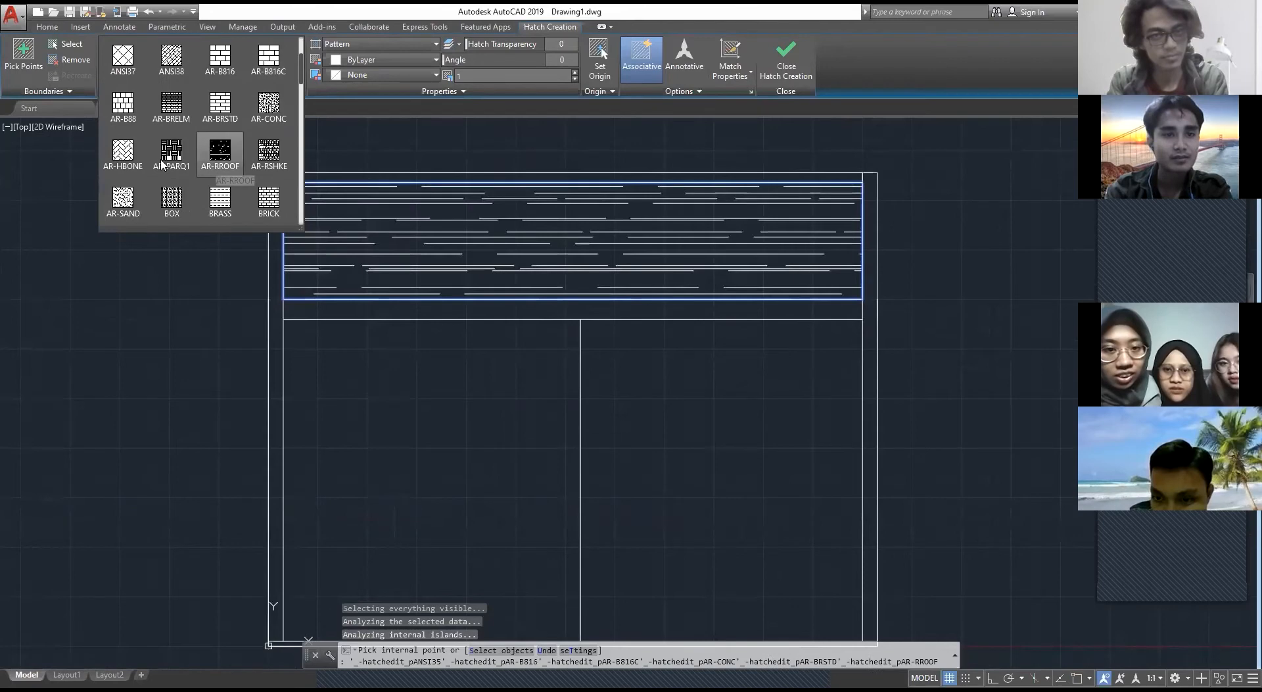
left_click(266, 162)
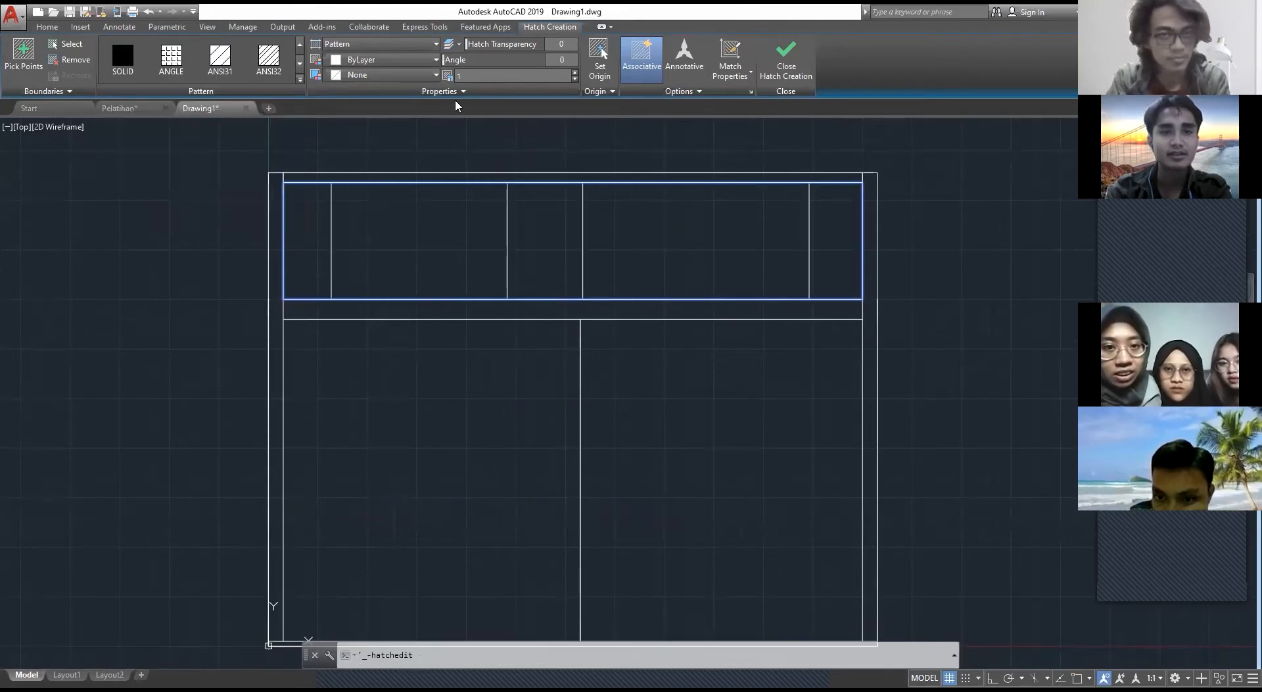
Step: Try a scale of 0.0001 for the roof hatch
type("0.0")
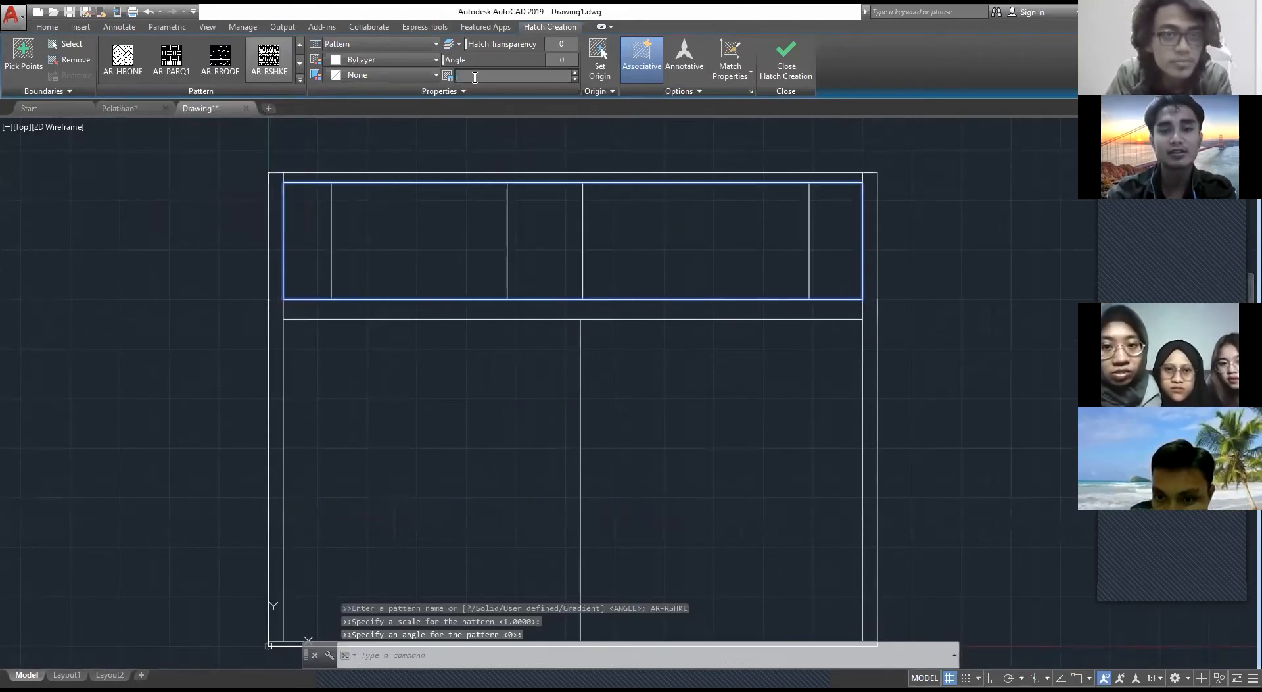
type("001")
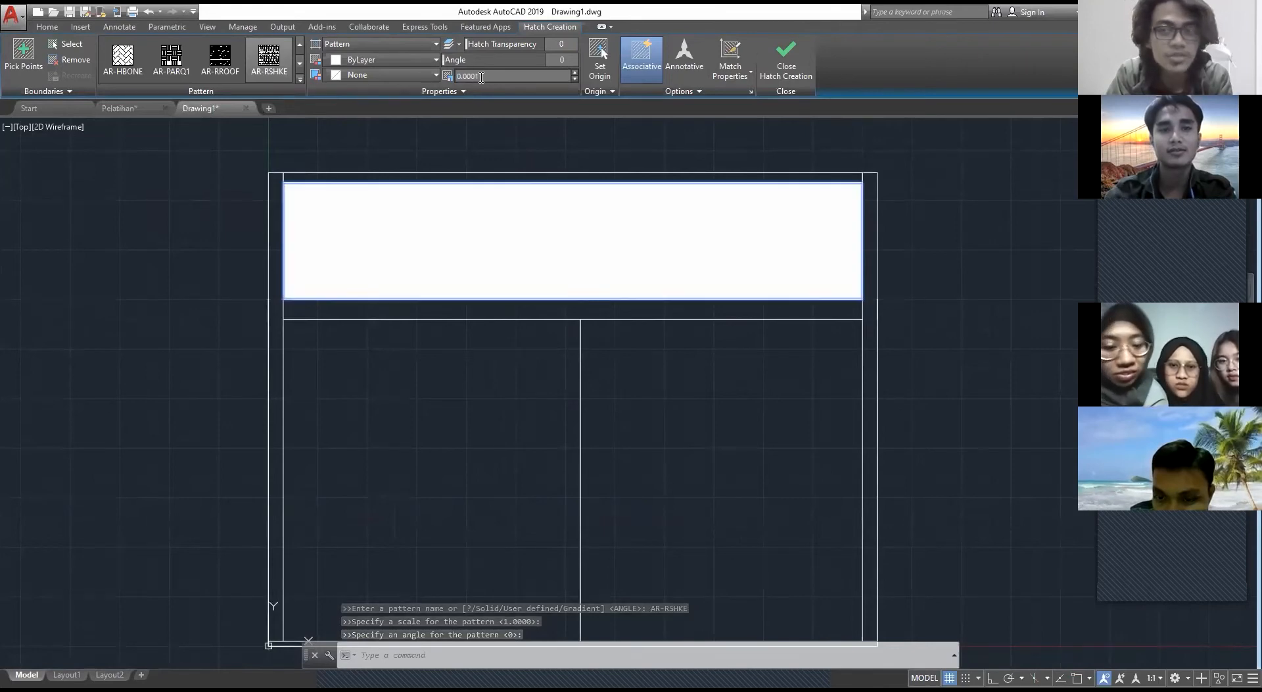
key("BackSpace")
key("BackSpace")
key("BackSpace")
key("BackSpace")
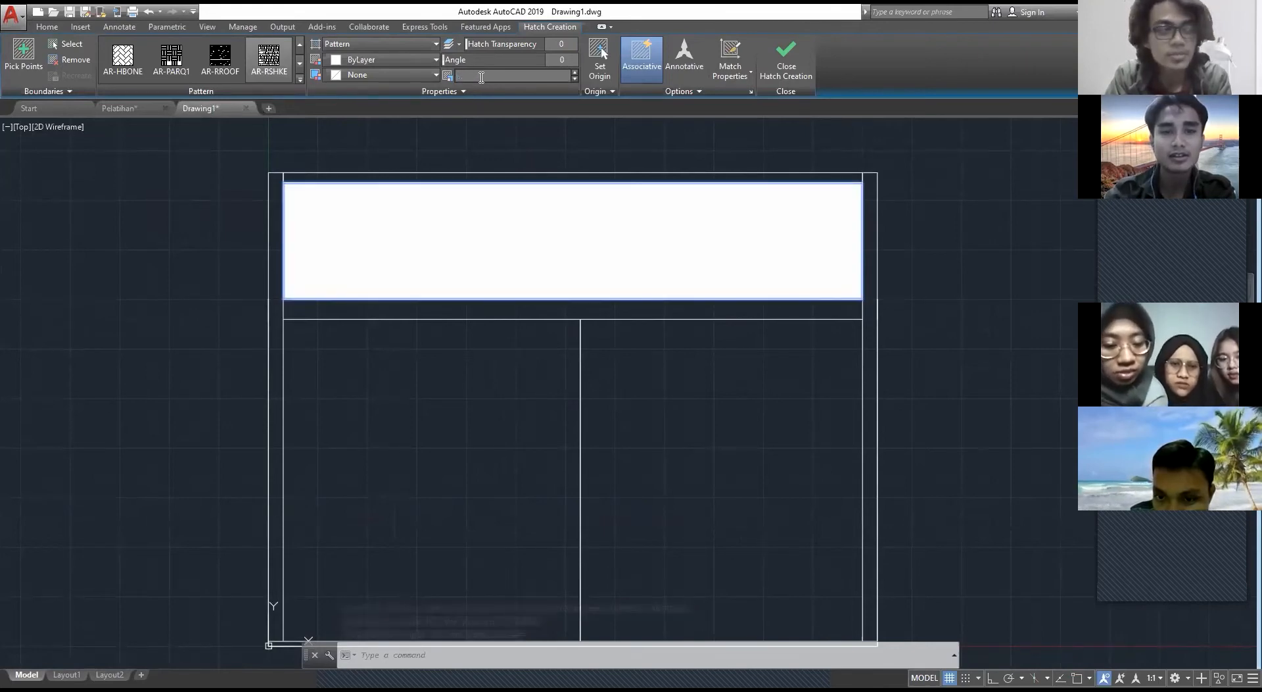
Step: Set the roof hatch's scale to 0.05 and finish the hatch
type("5")
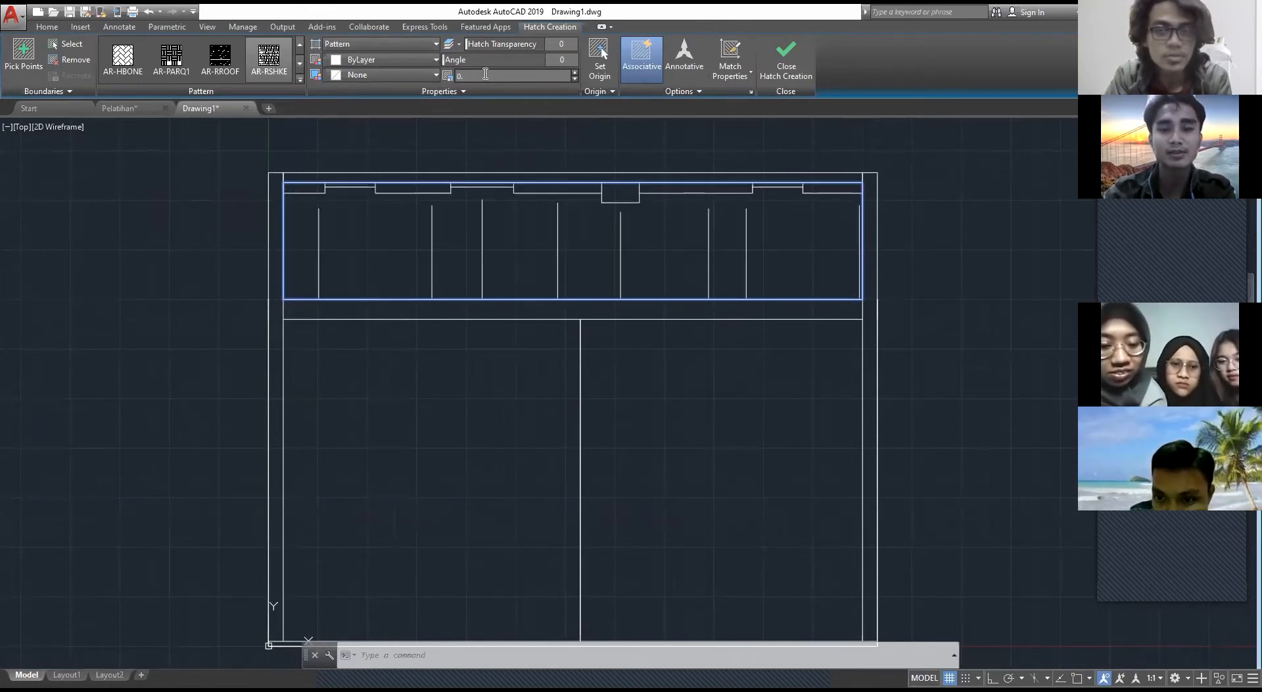
key("BackSpace")
type("0")
key("BackSpace")
key("BackSpace")
key("BackSpace")
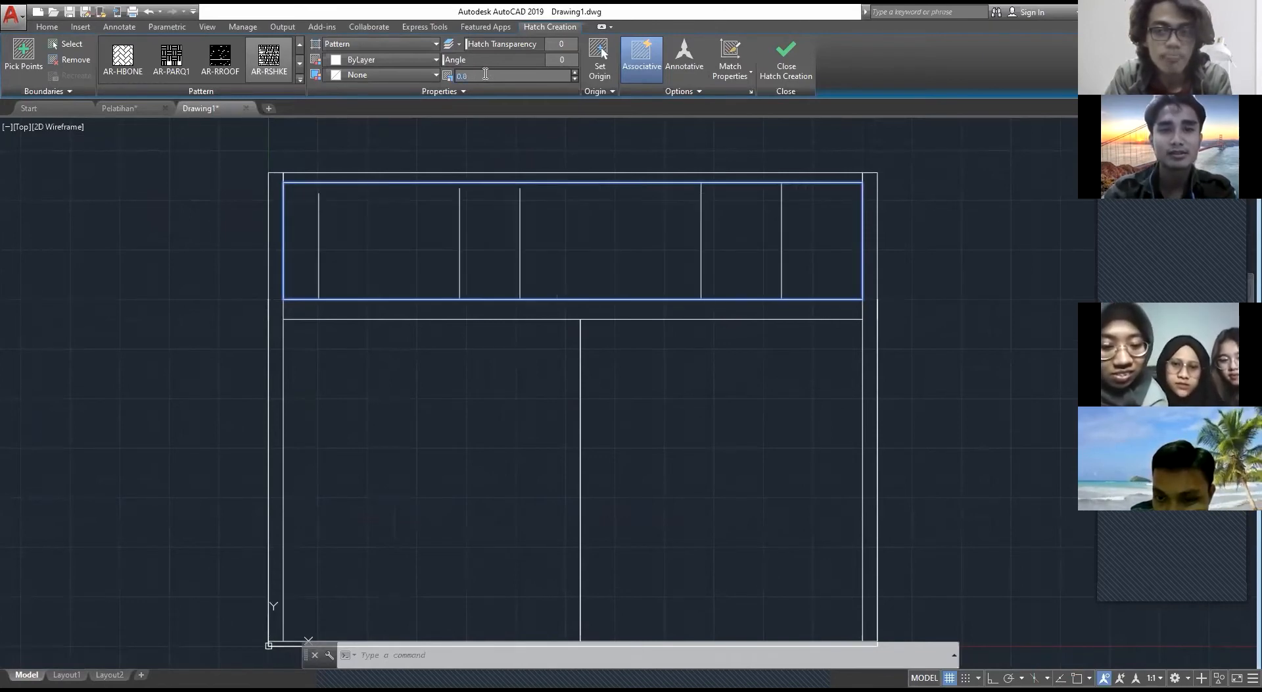
key("Return")
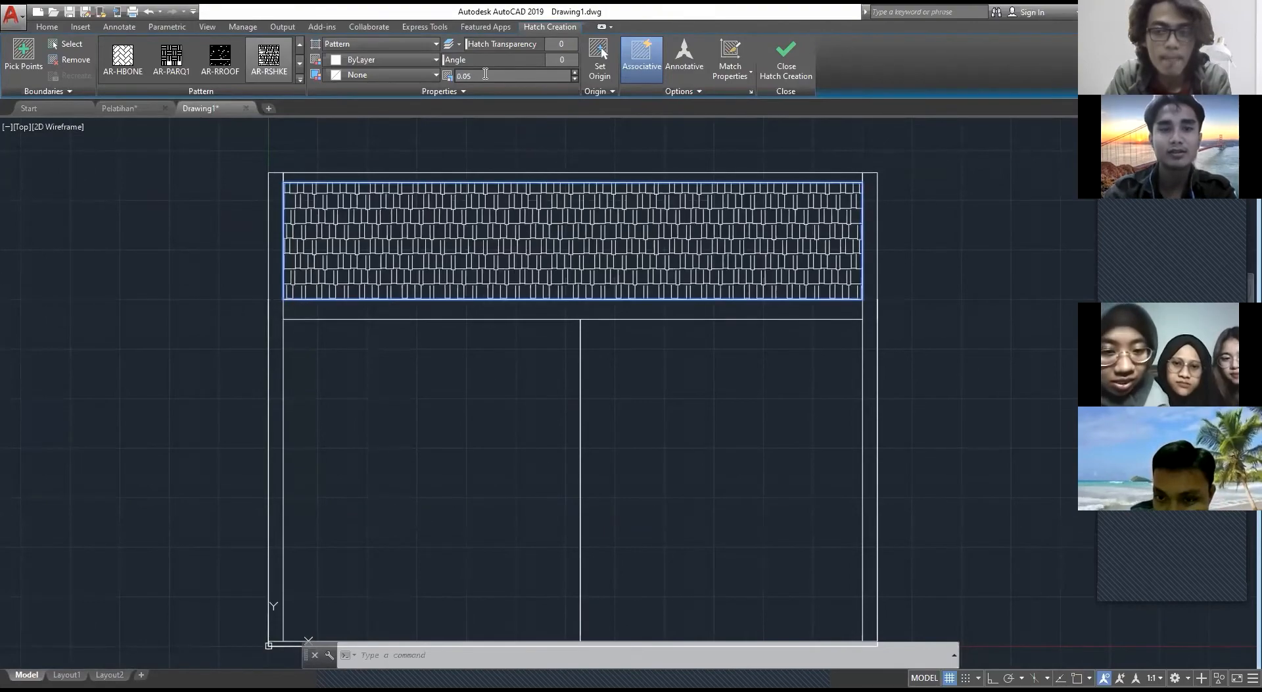
key("Escape")
scroll(636, 308, "down", 2)
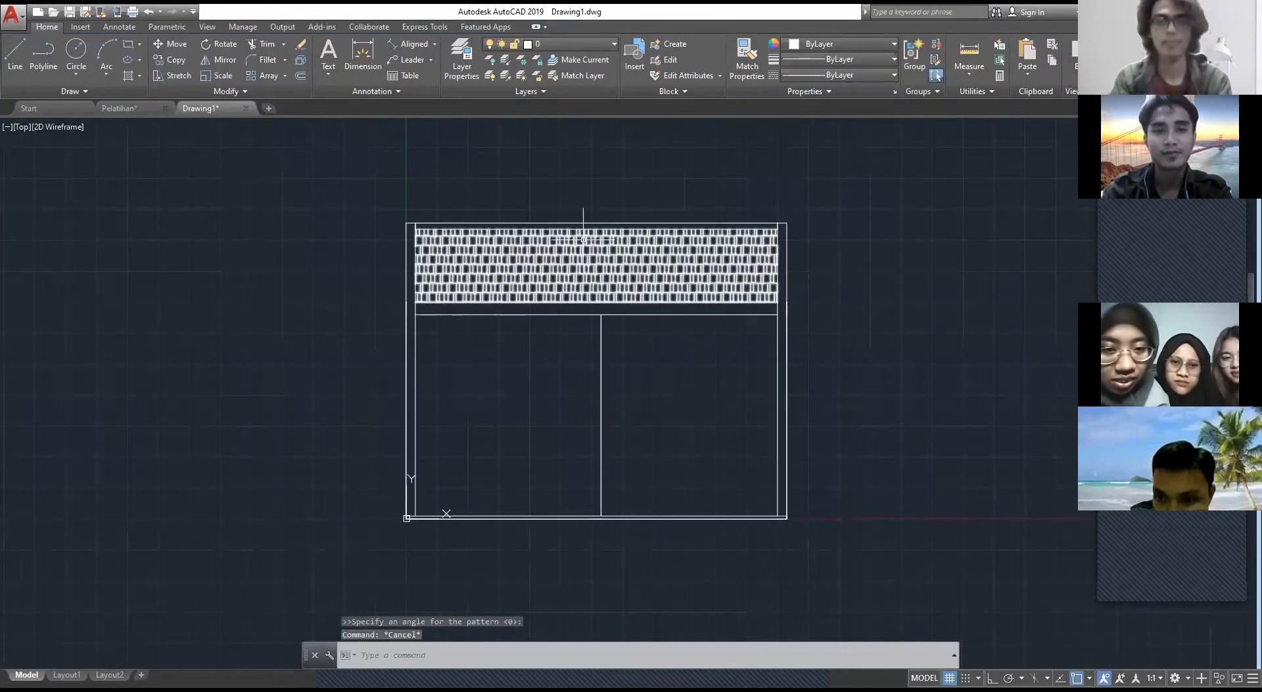
Step: Change the roof hatch's colour to orange 242,103,34
scroll(584, 246, "up", 2)
key("Escape")
middle_click_drag(689, 407, 584, 342)
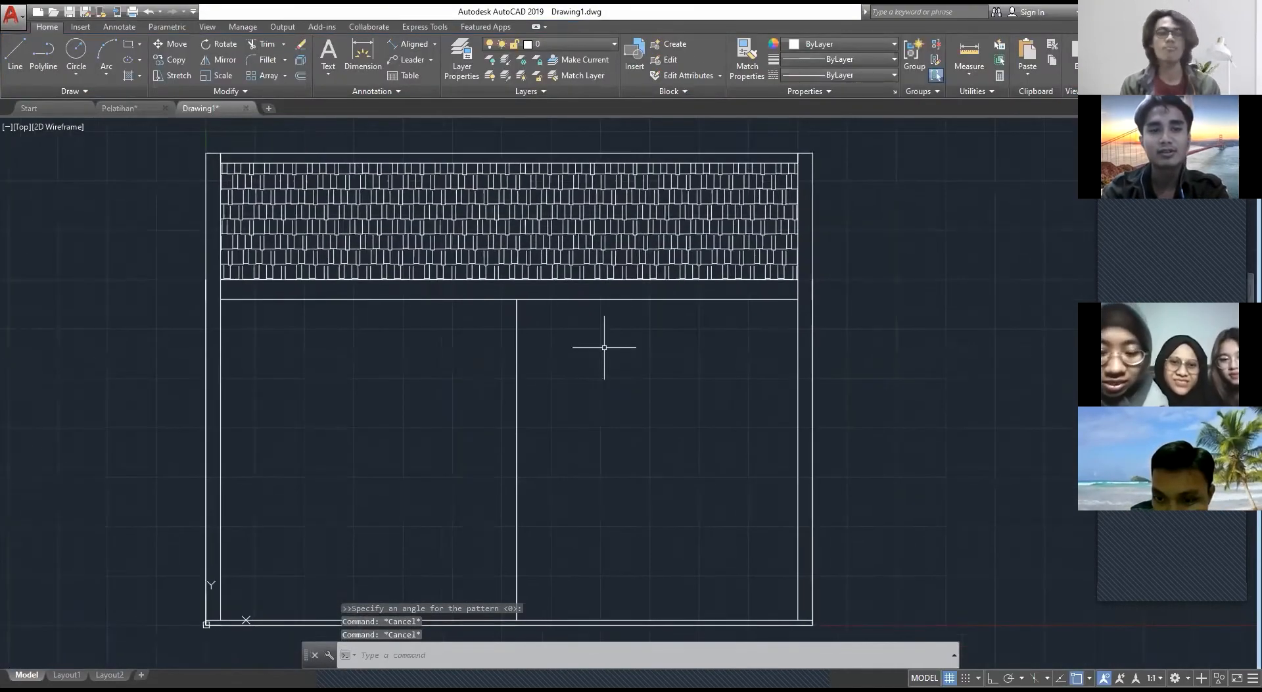
middle_click_drag(516, 297, 602, 315)
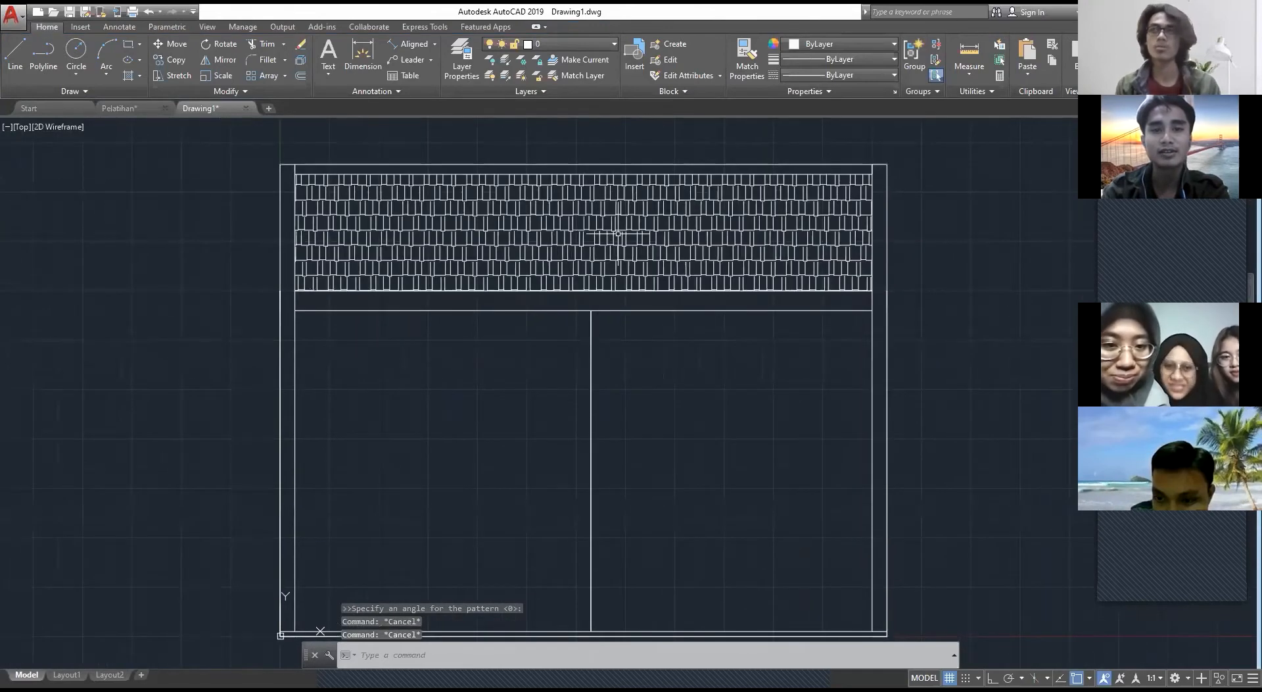
left_click(614, 235)
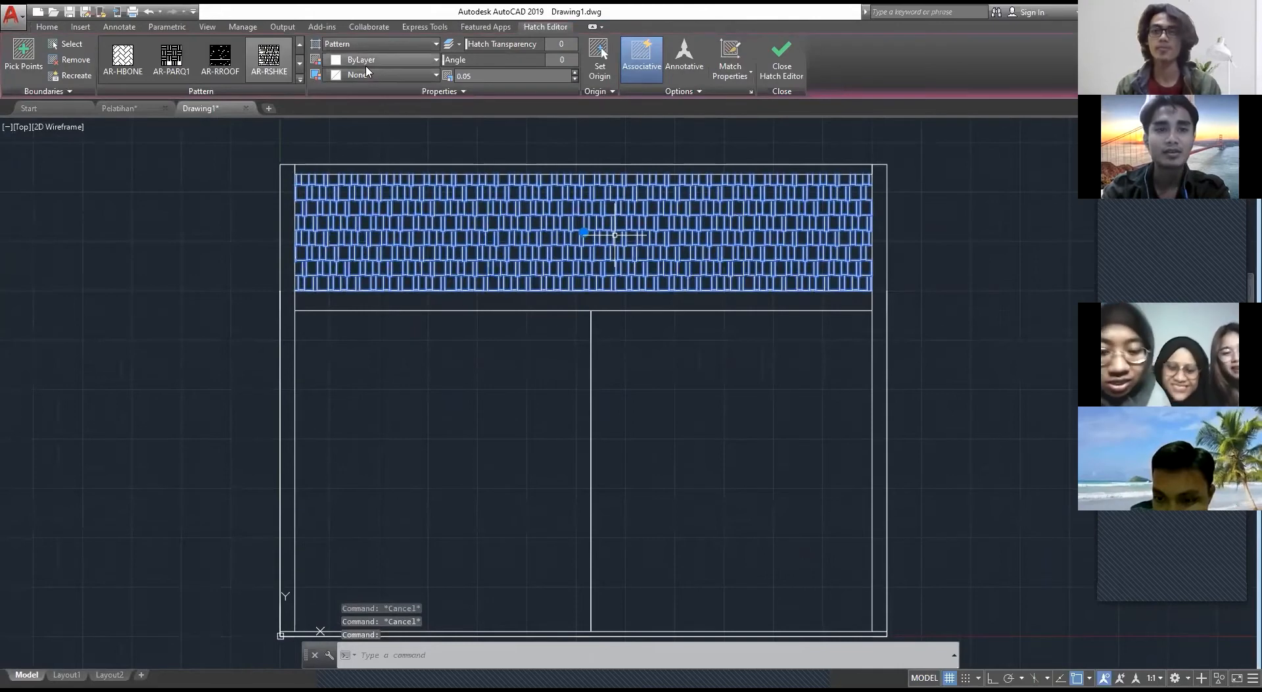
left_click(395, 59)
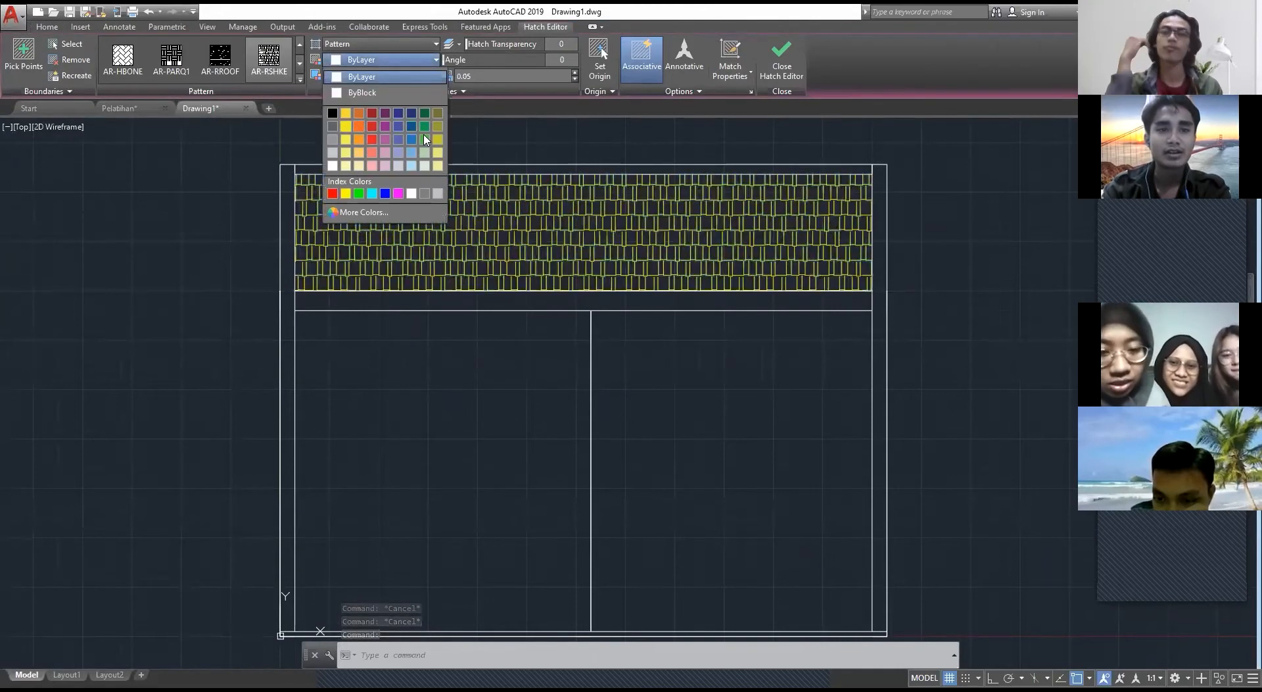
left_click(359, 126)
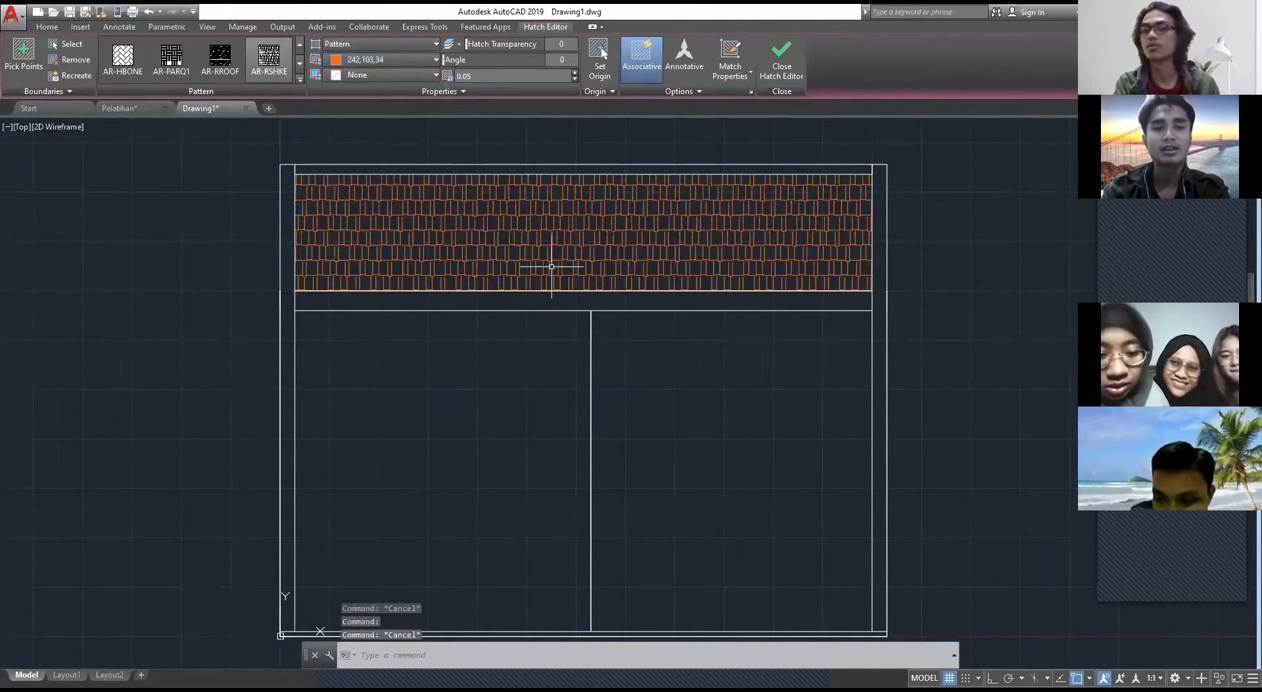
Step: Examine the door, windows and vents of the front elevation in the Pelatihan drawing
mouse_move(615, 369)
middle_mouse_down()
mouse_move(596, 270)
mouse_move(622, 358)
middle_mouse_up()
middle_click_drag(662, 406, 564, 381)
left_click(160, 107)
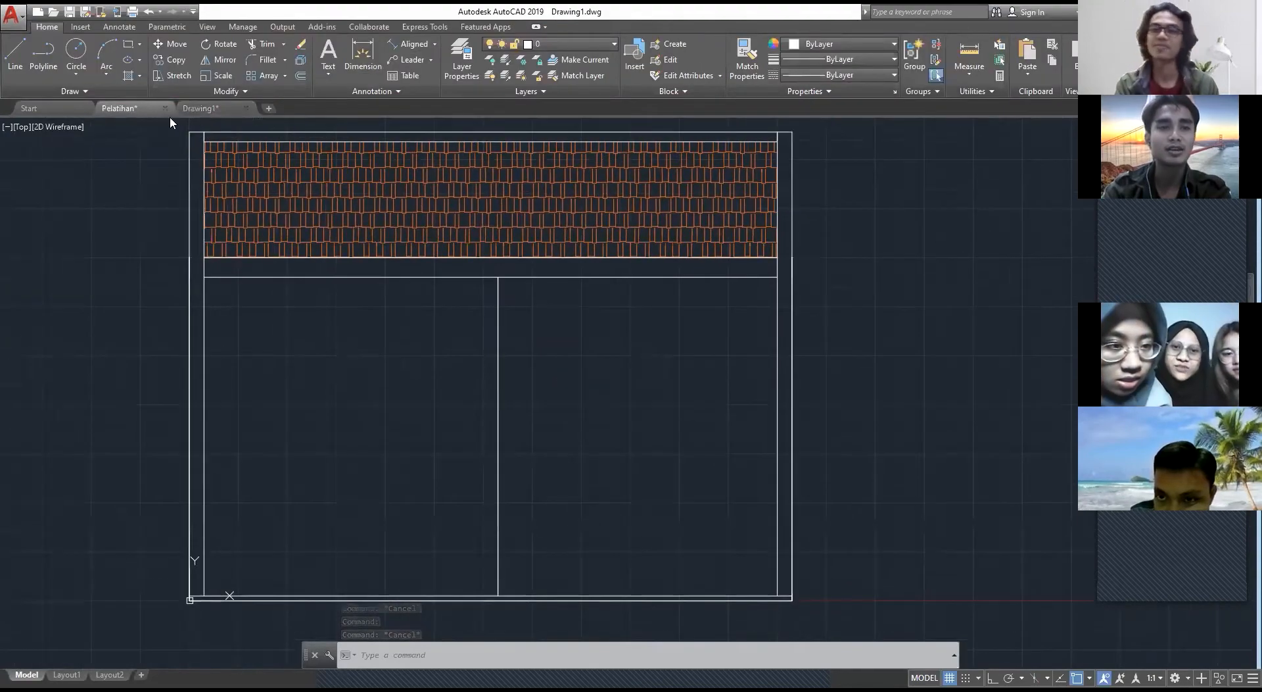
middle_click_drag(635, 524, 635, 503)
scroll(723, 306, "down", 2)
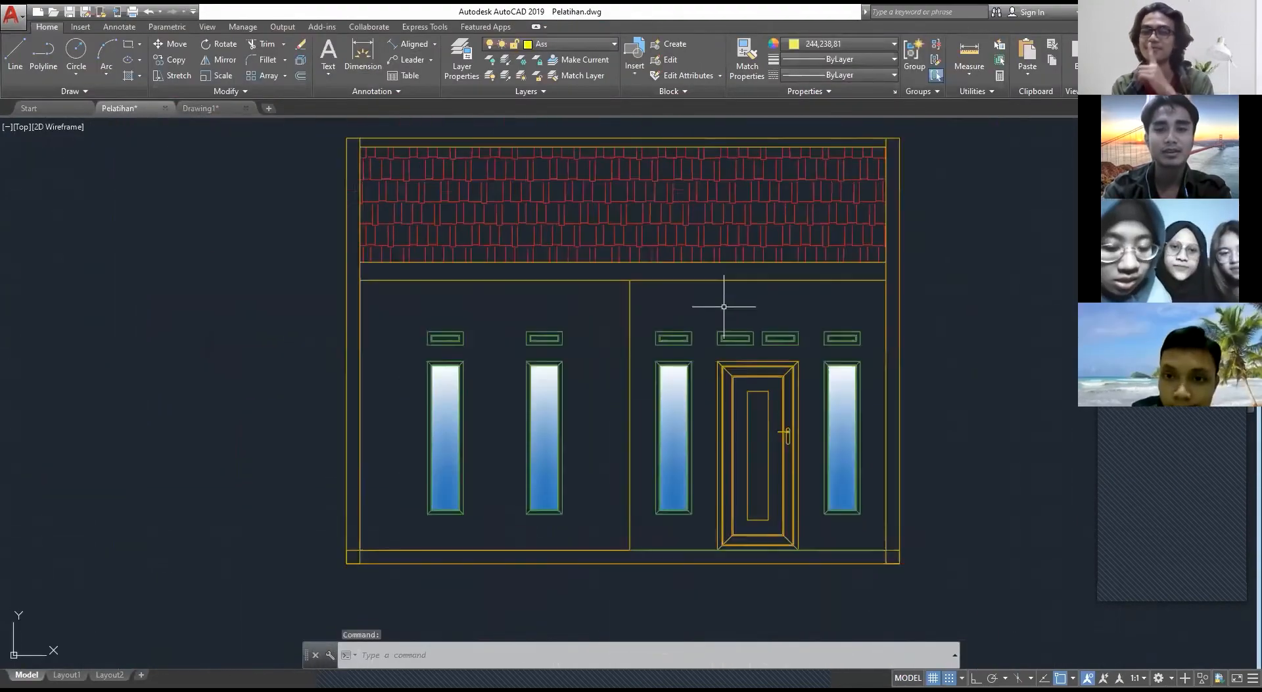
middle_click_drag(774, 476, 701, 392)
scroll(701, 393, "up", 1)
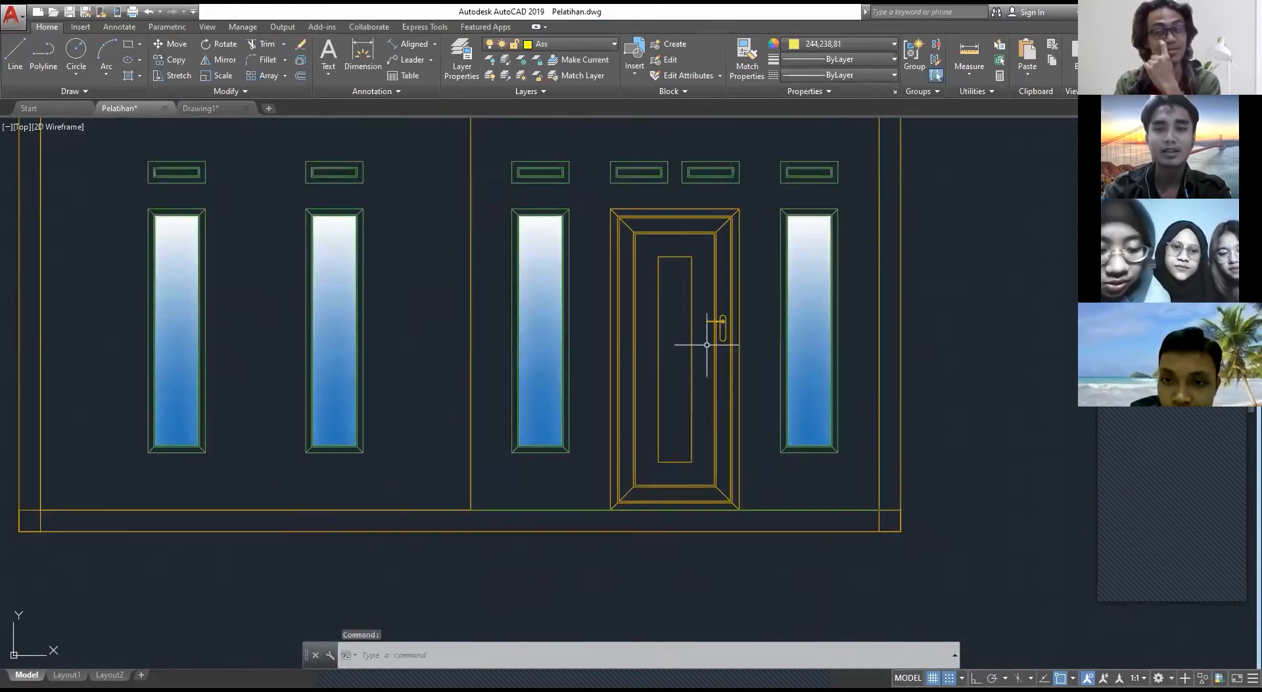
scroll(671, 318, "down", 2)
scroll(580, 301, "up", 2)
scroll(579, 303, "down", 4)
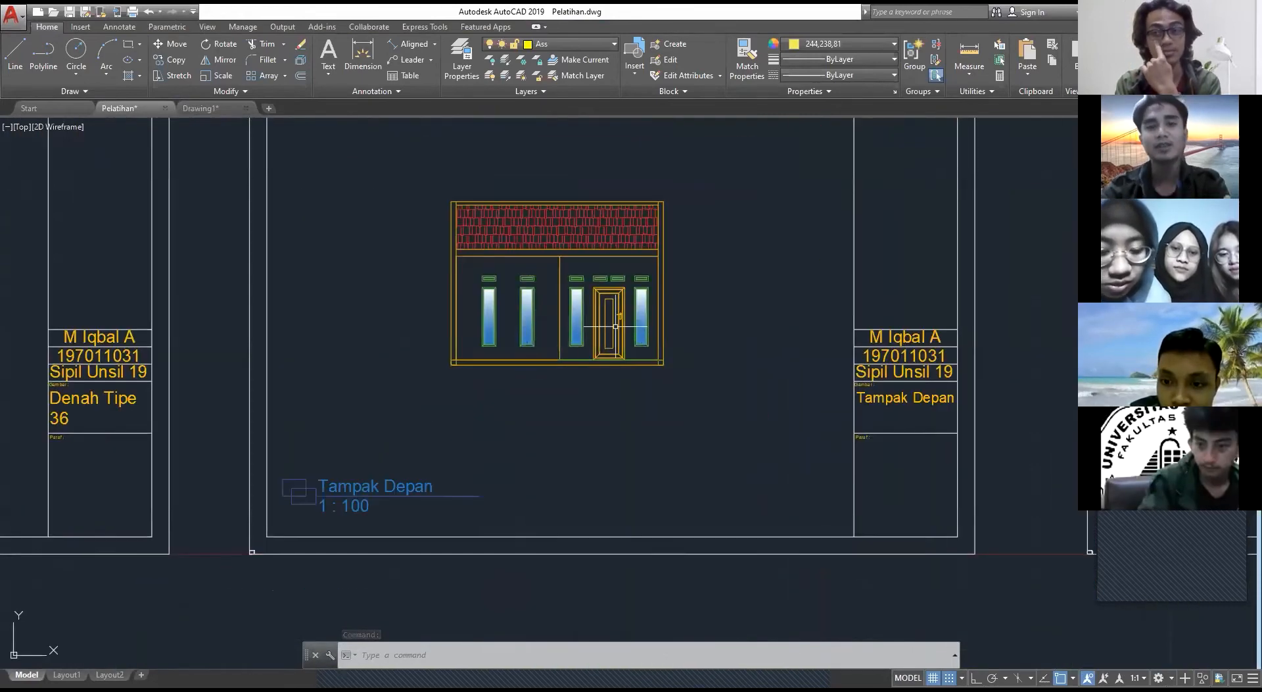
scroll(621, 333, "down", 2)
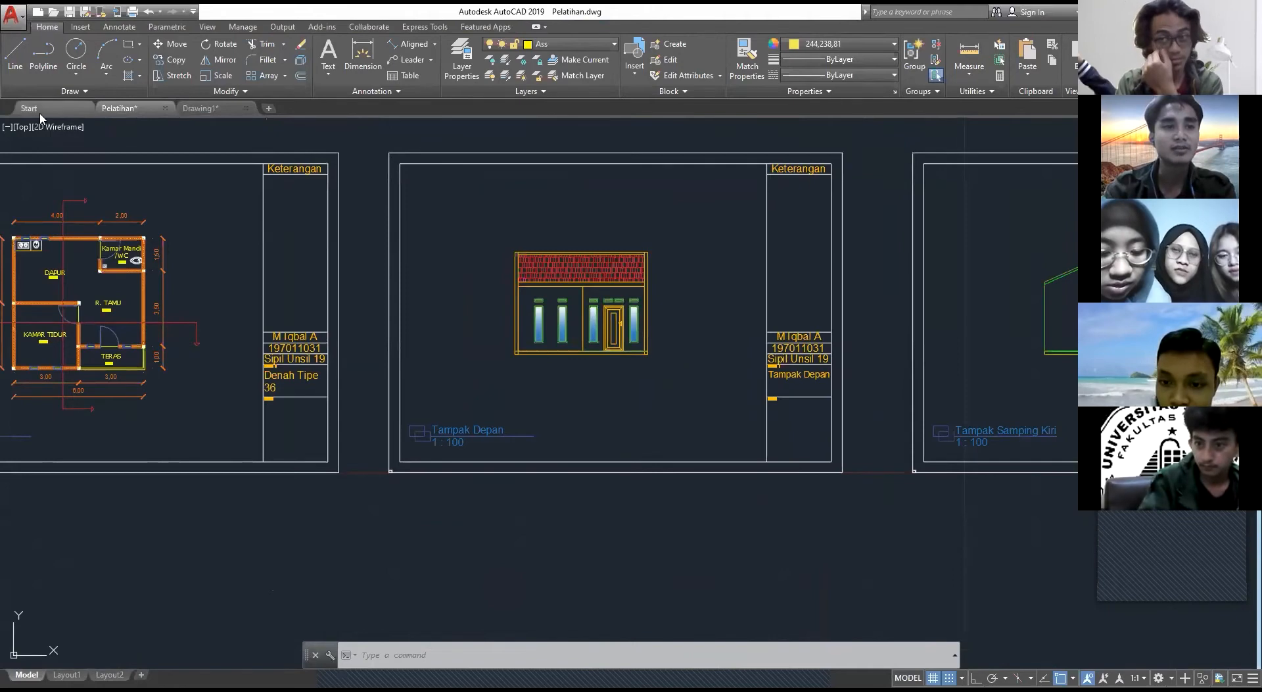
Step: Open the recent drawing GAMBAR CAD PELATIHAN RAB and find the detail of door P1
key("ctrl+Tab")
scroll(624, 388, "down", 2)
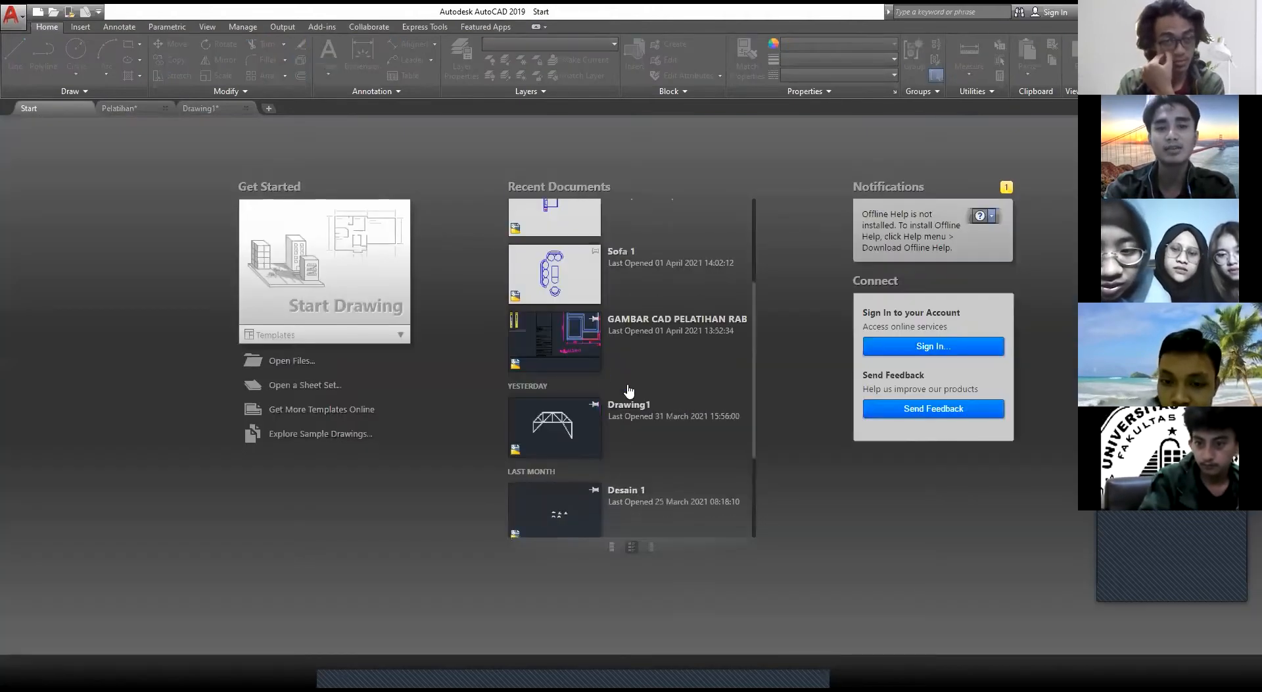
scroll(630, 390, "up", 3)
scroll(667, 355, "down", 3)
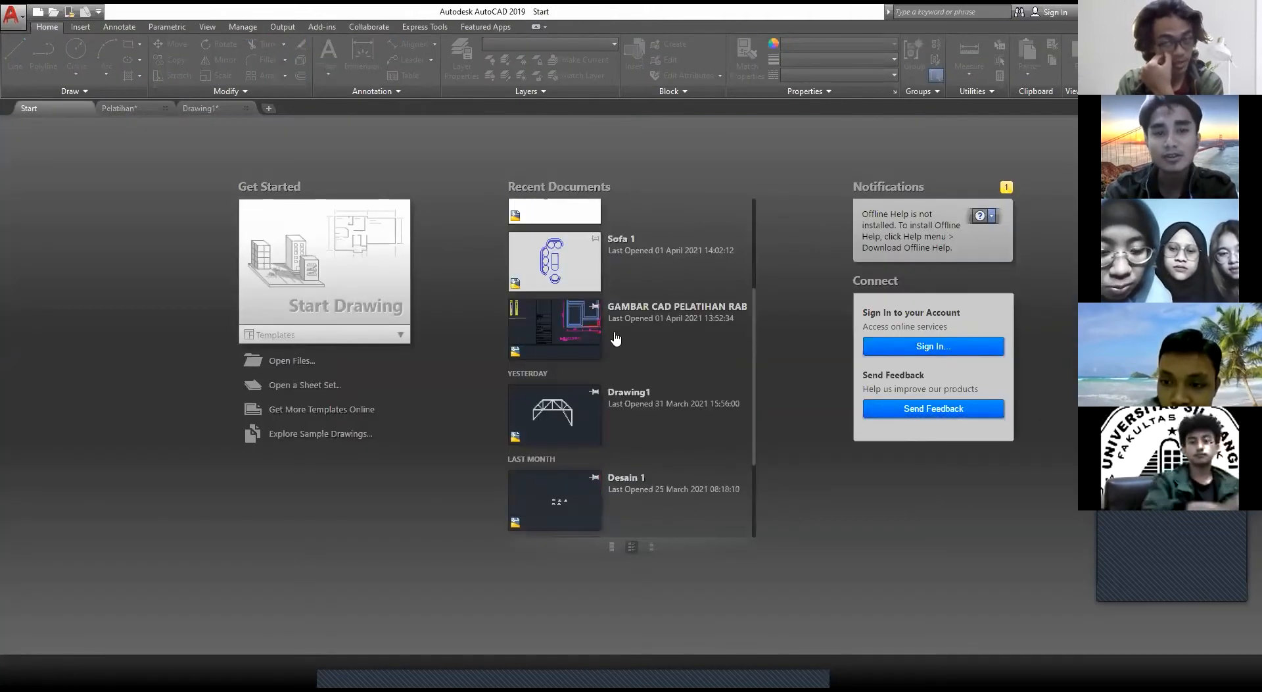
left_click(659, 308)
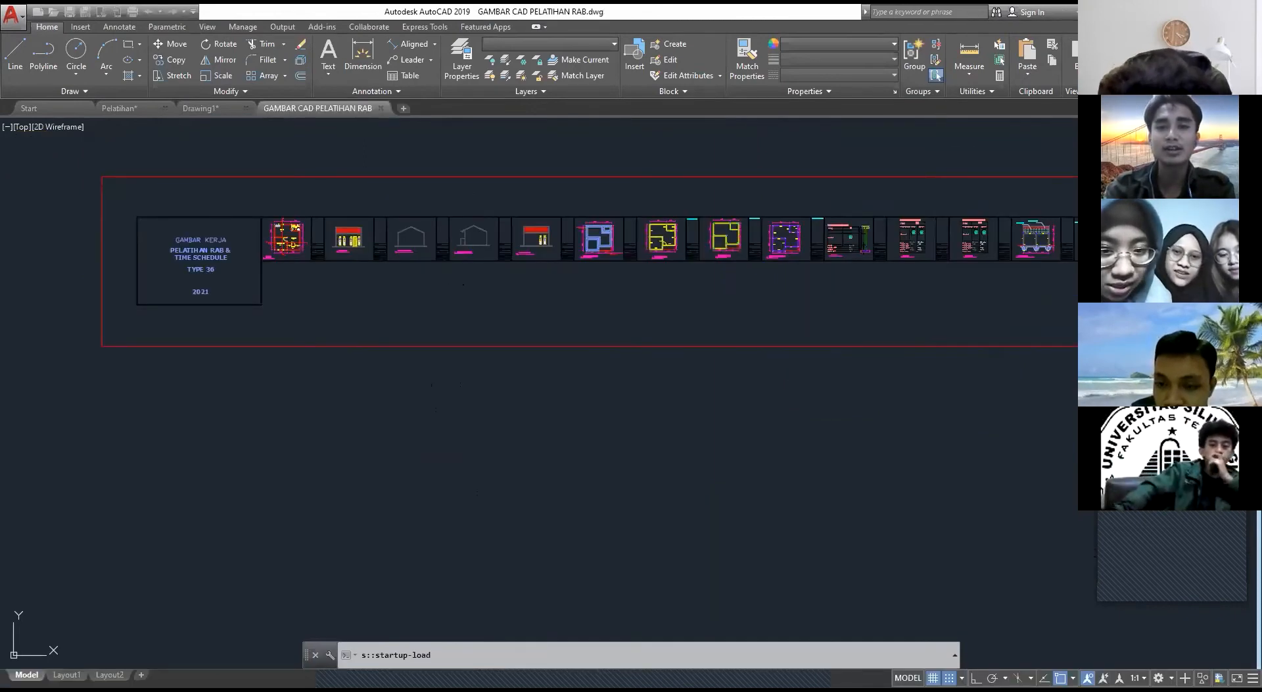
left_click(782, 249)
scroll(783, 252, "down", 2)
mouse_move(1184, 252)
middle_mouse_down()
mouse_move(679, 324)
mouse_move(810, 262)
middle_mouse_up()
scroll(679, 324, "up", 6)
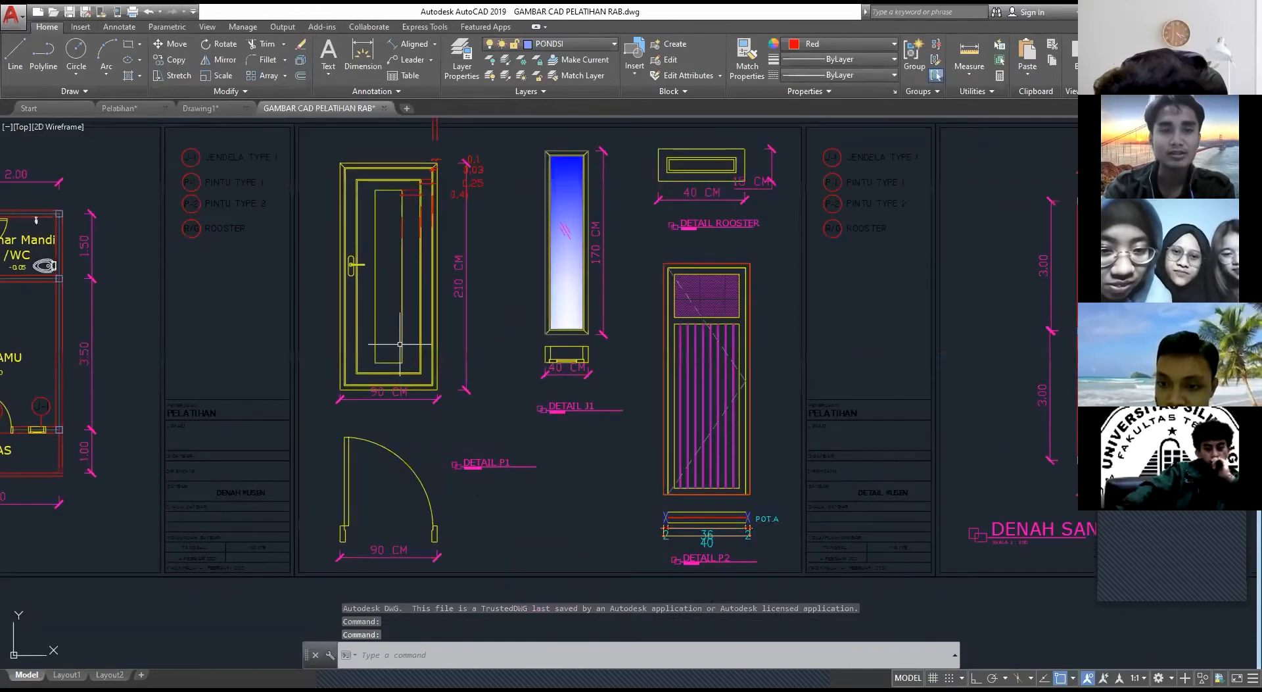
scroll(400, 343, "up", 3)
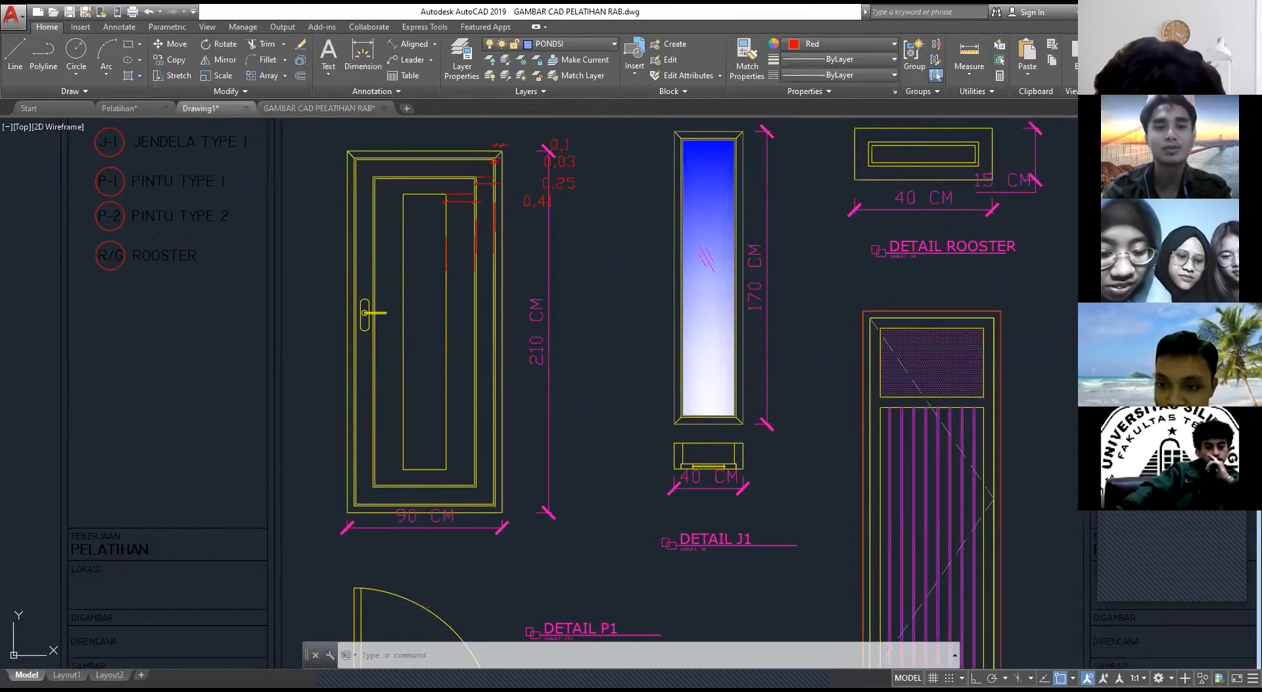
Step: Draw a 90 by 210 rectangle for the door beside the house elevation in Drawing1
left_click(201, 107)
type("rec")
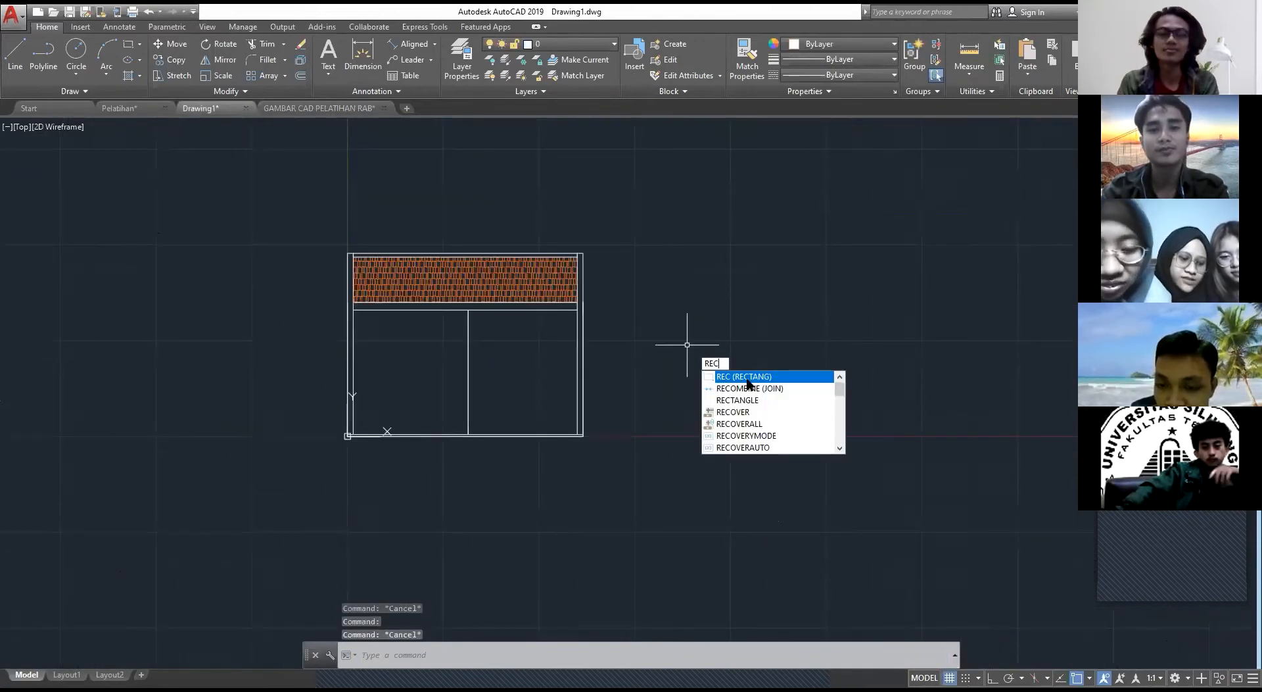
key("Return")
left_click(706, 433)
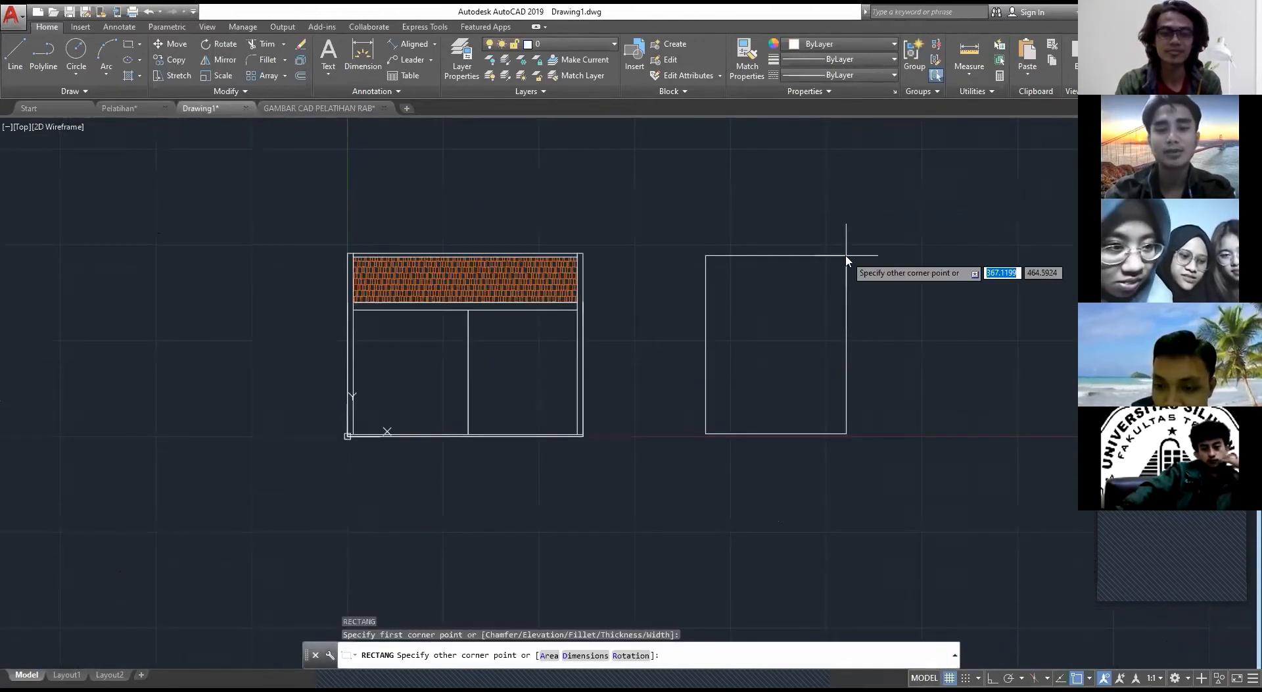
type("@90,210")
key("Return")
key("Escape")
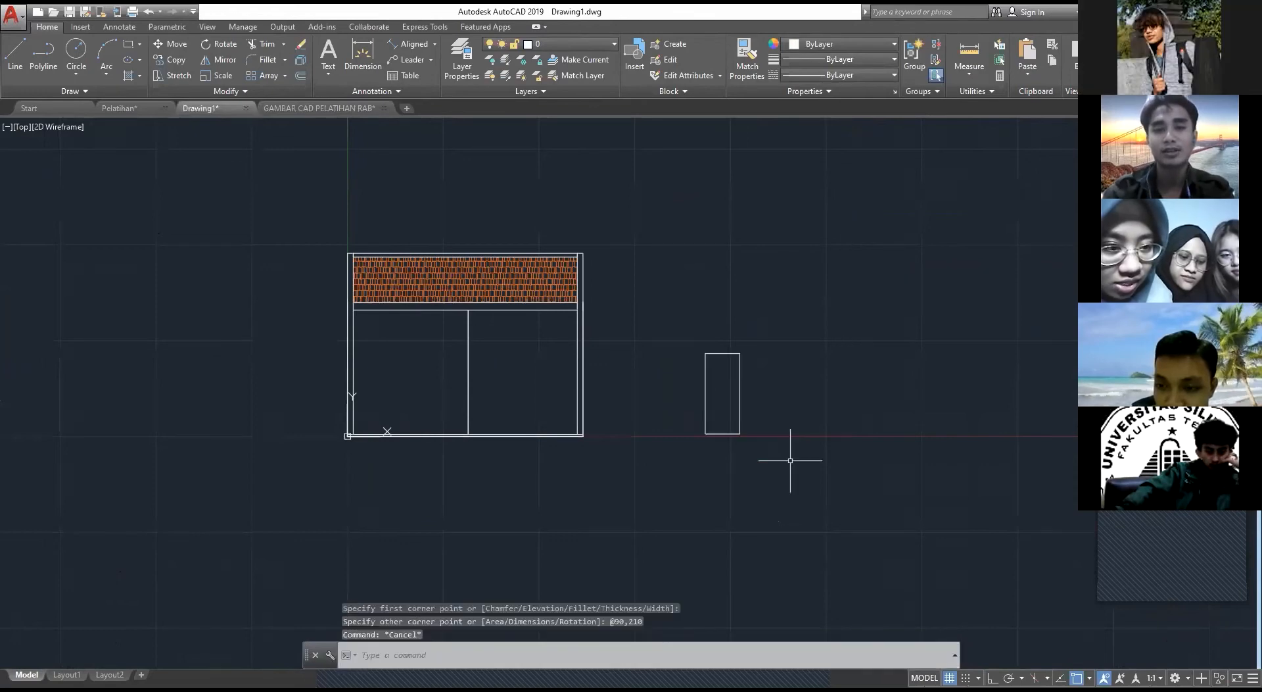
Step: Check the door frame's dimensions in GAMBAR CAD PELATIHAN RAB, and offset the door rectangle 10 inward in Drawing1
scroll(756, 447, "up", 6)
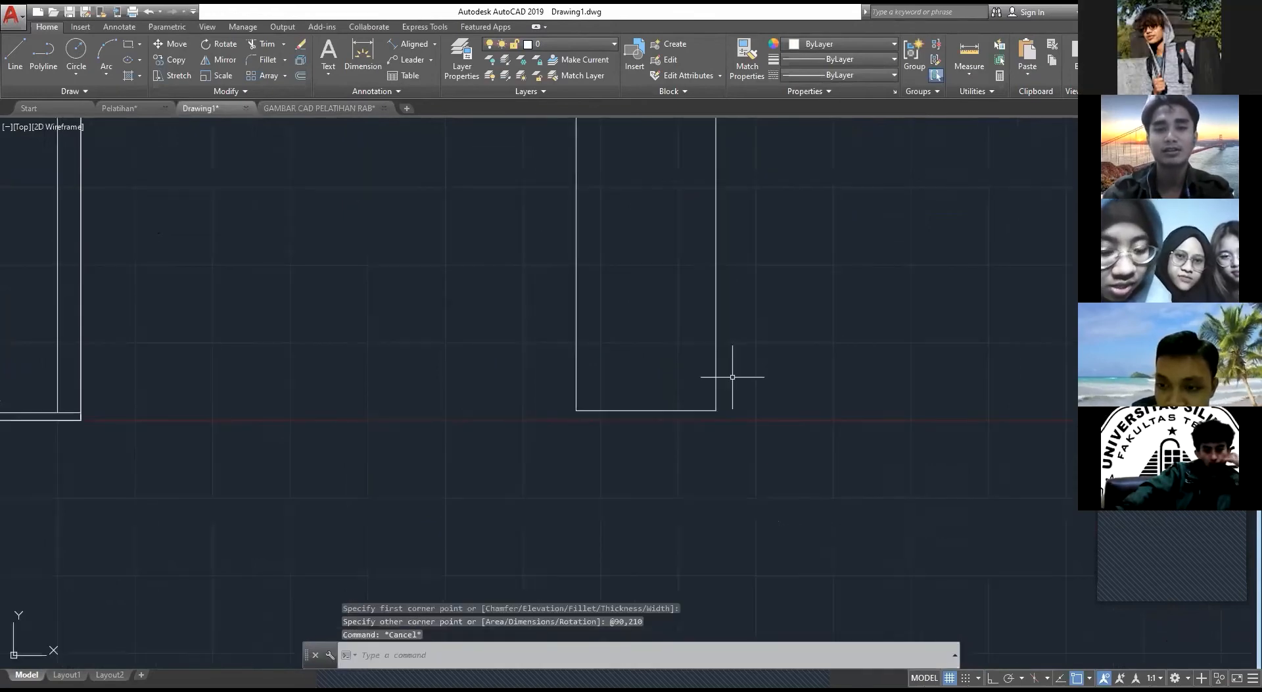
left_click(332, 108)
scroll(484, 200, "up", 4)
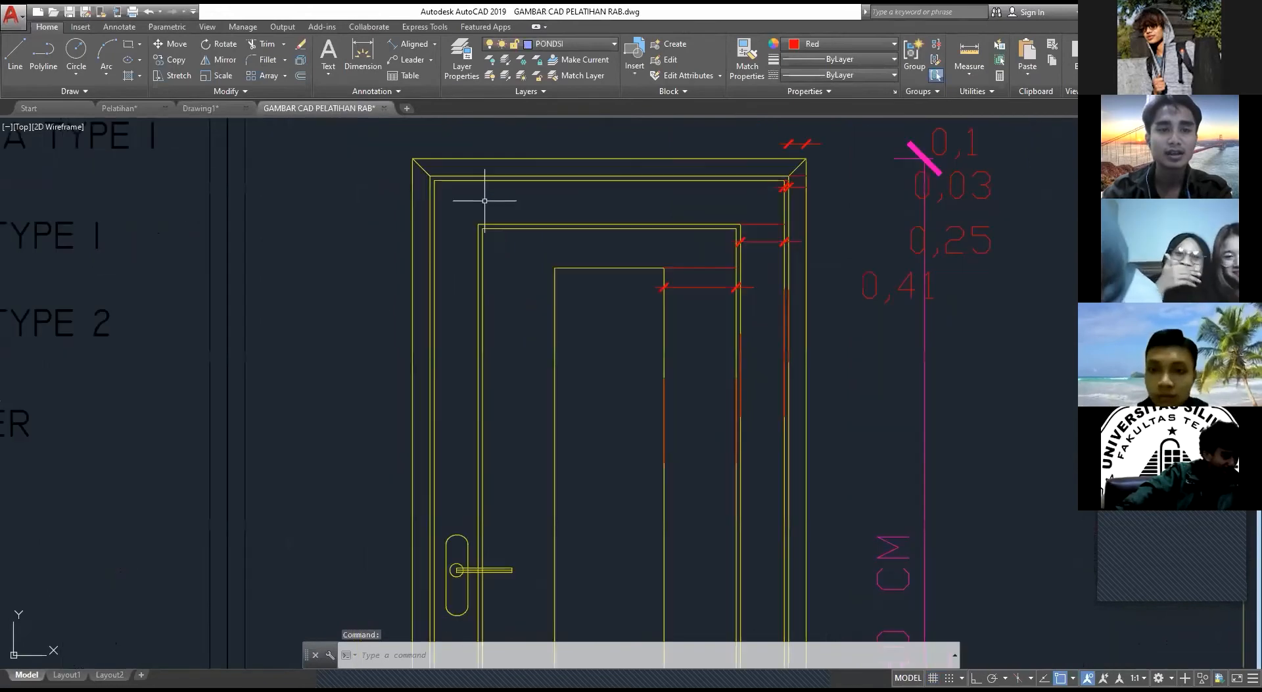
middle_click_drag(452, 172, 371, 243)
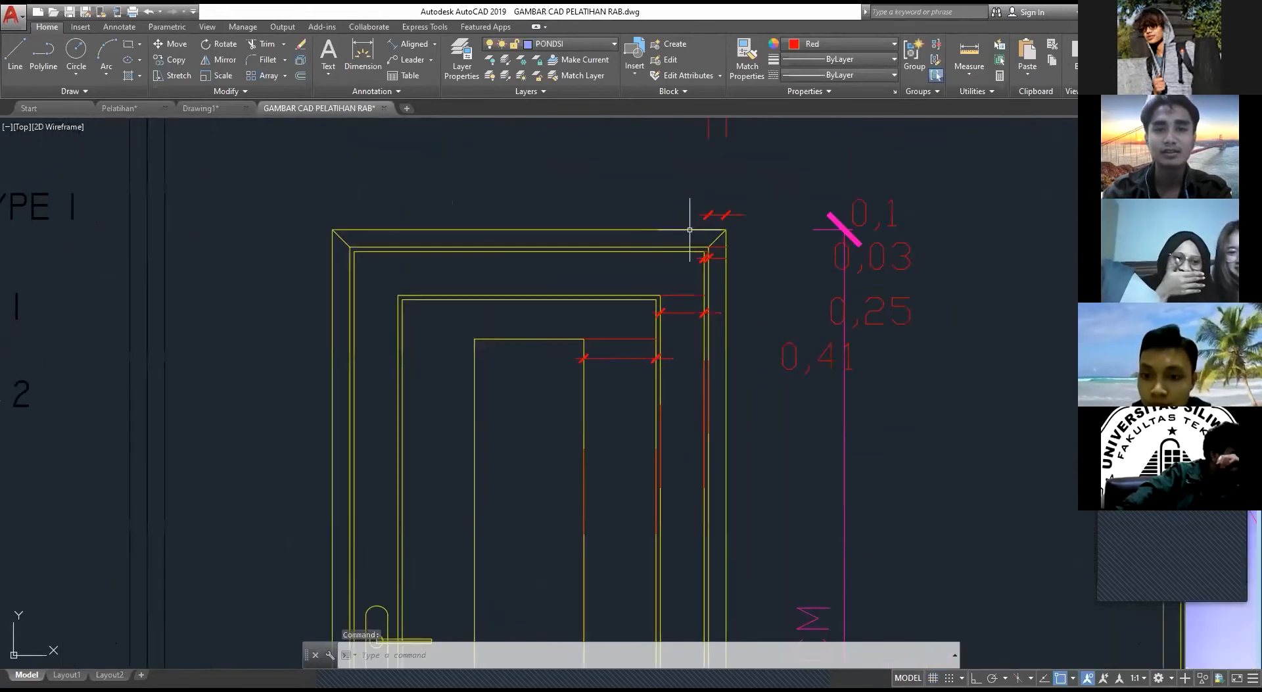
middle_click_drag(690, 229, 580, 227)
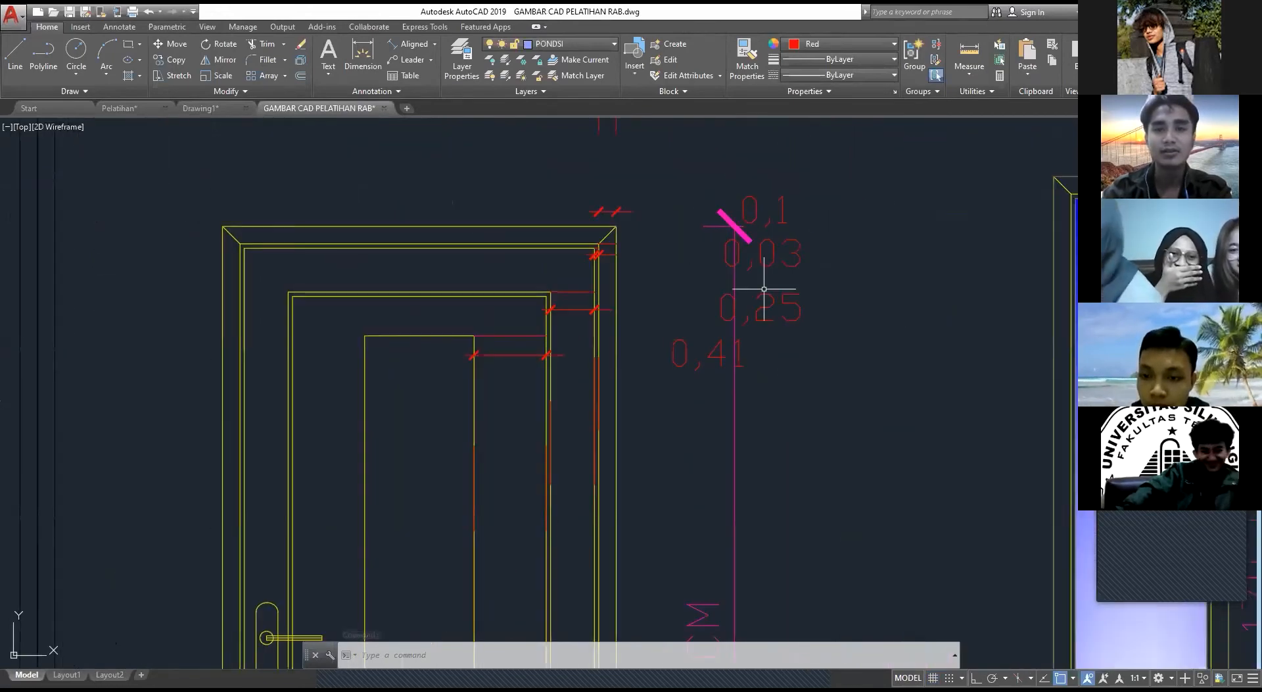
middle_click_drag(764, 289, 731, 311)
left_click(246, 108)
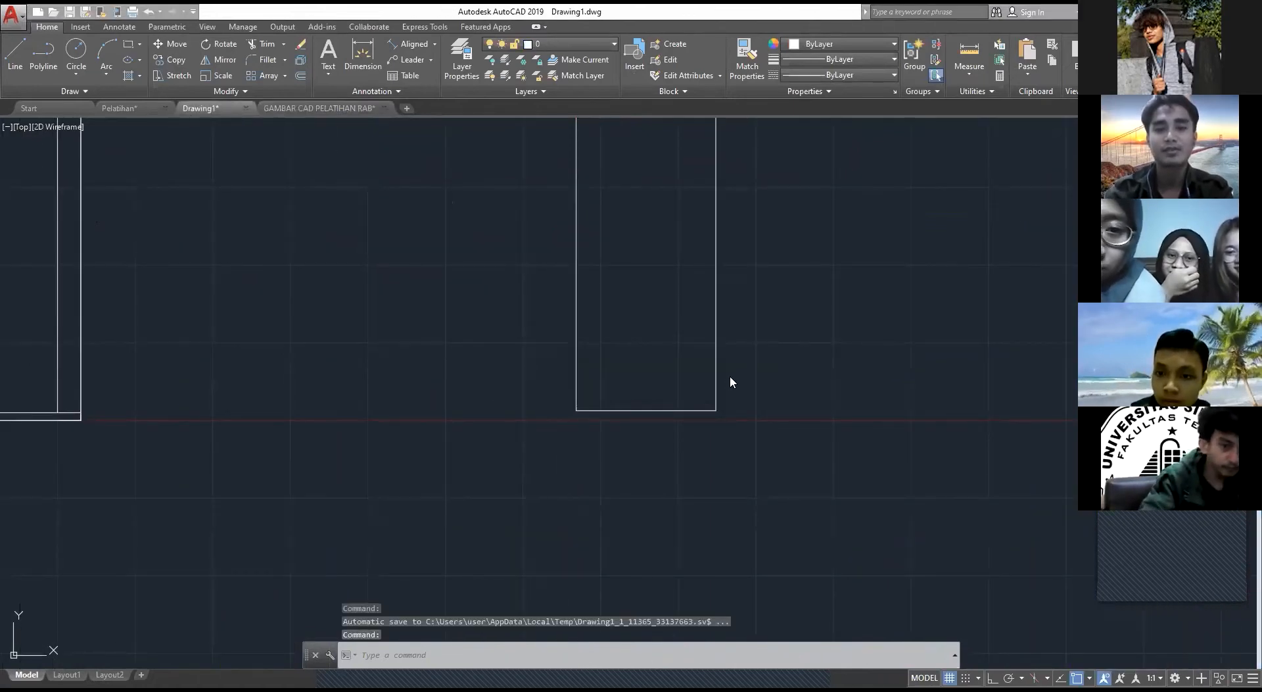
type("o")
key("Return")
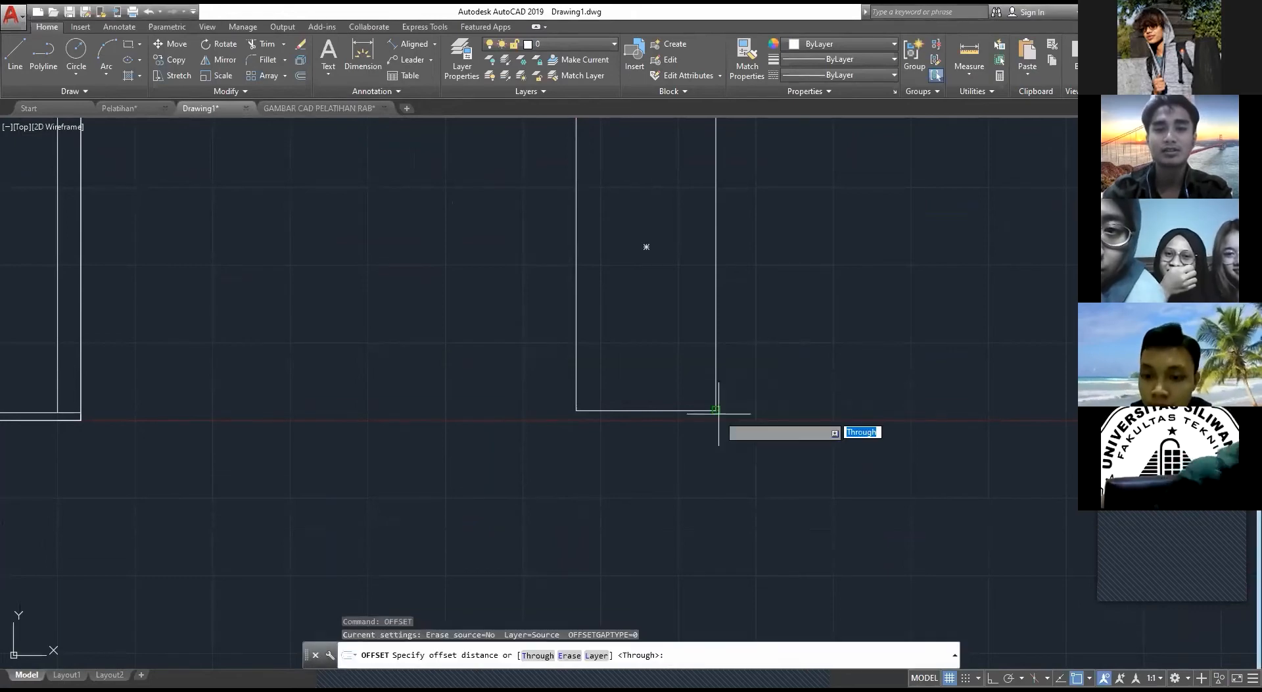
left_click(718, 412)
left_click(659, 394)
left_click(667, 410)
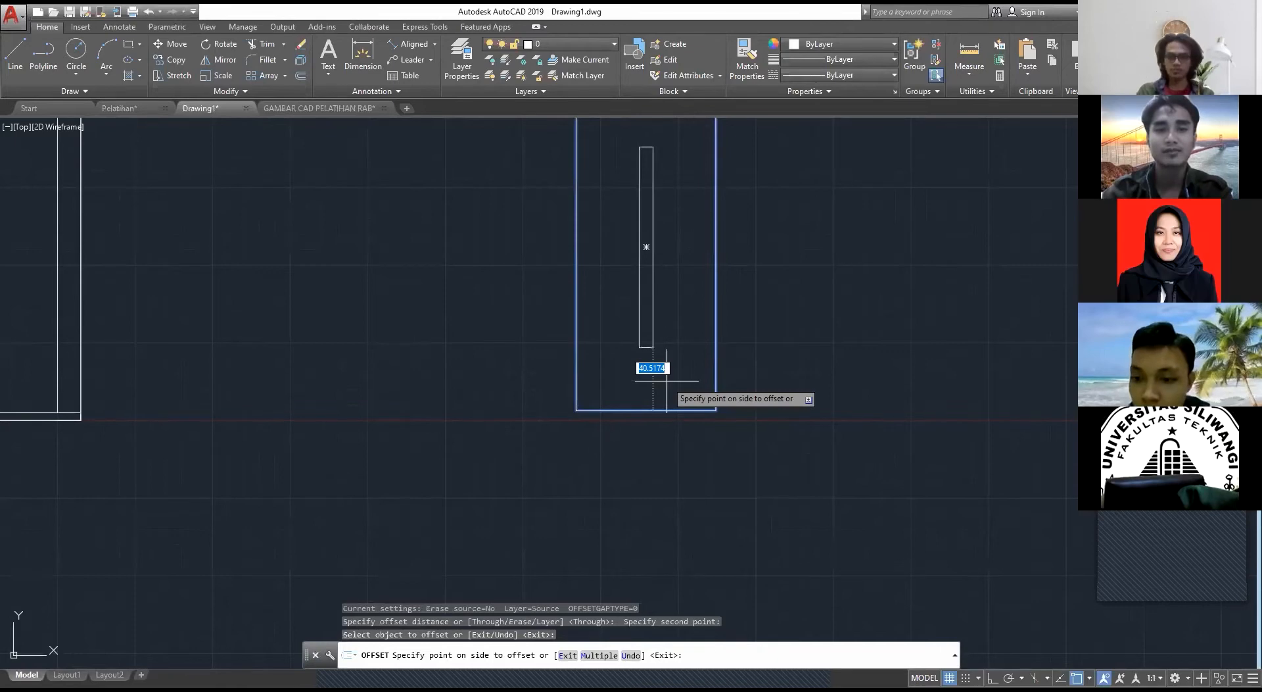
type("10")
key("Return")
key("Escape")
Step: Draw diagonal lines joining the outer and inner rectangles at the four corners of the door frame
middle_click_drag(583, 249, 509, 309)
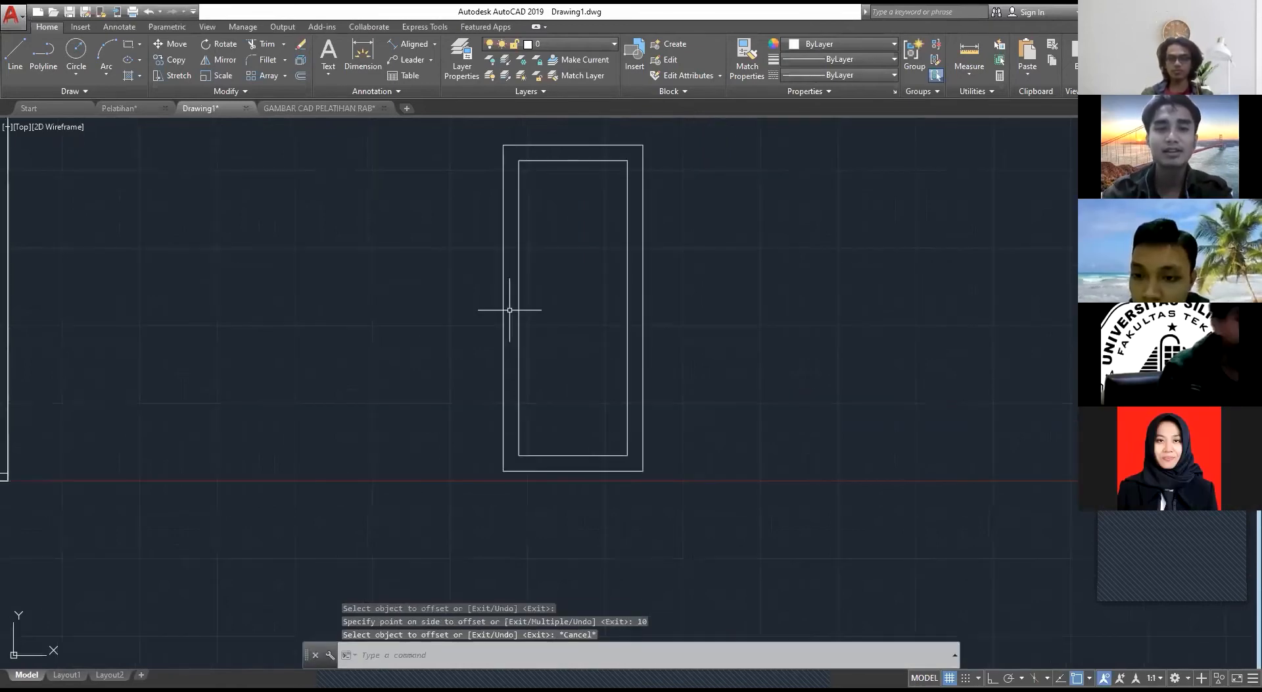
type("l")
key("Return")
left_click(503, 145)
left_click(518, 160)
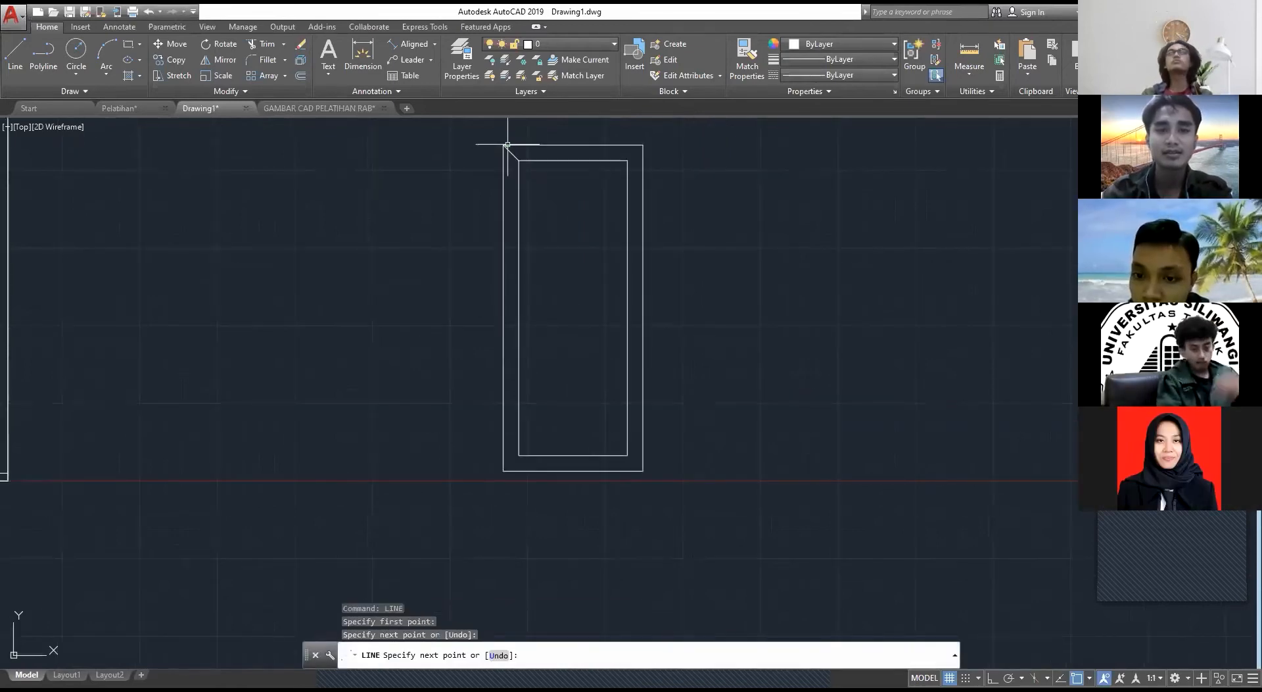
key("Return")
key("Return")
left_click(626, 161)
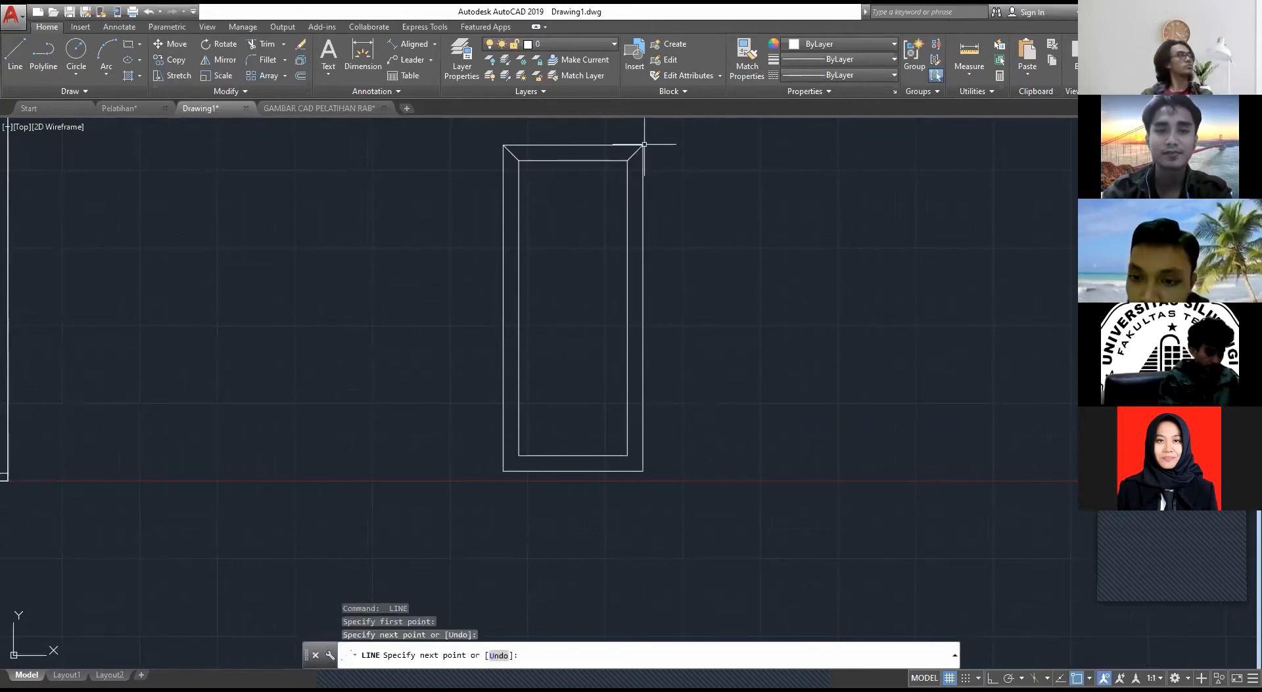
left_click(643, 145)
key("Return")
key("Return")
left_click(518, 454)
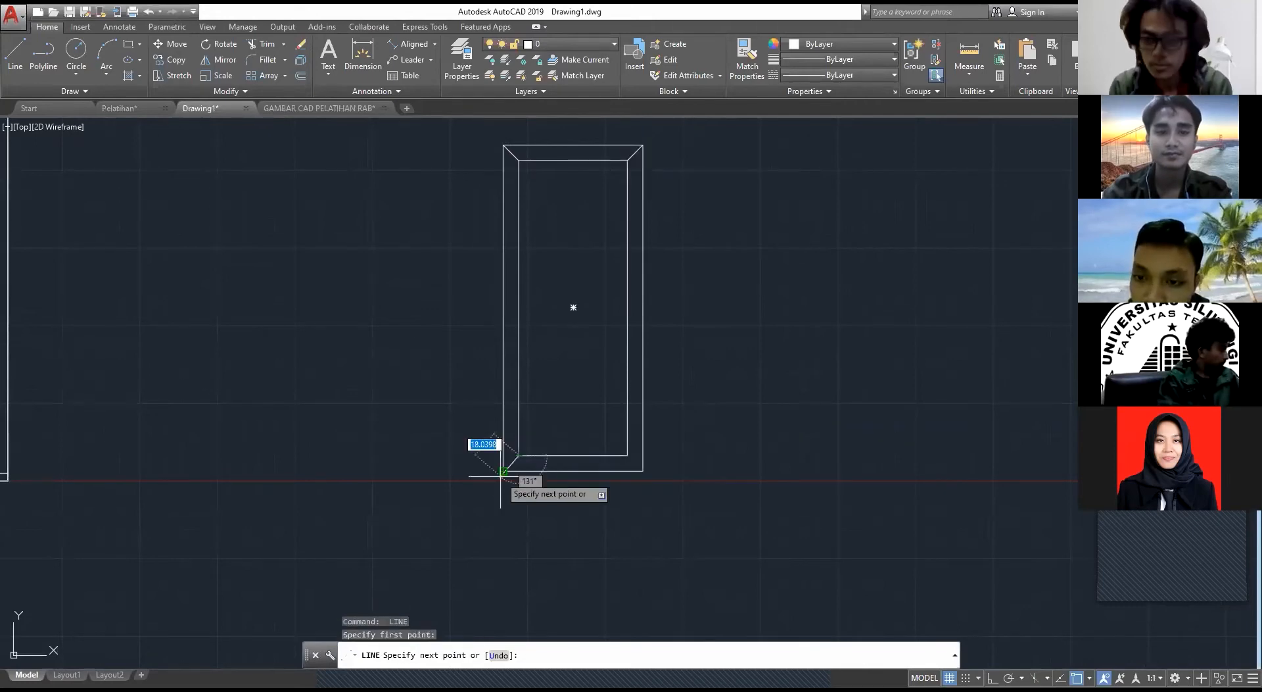
left_click(504, 471)
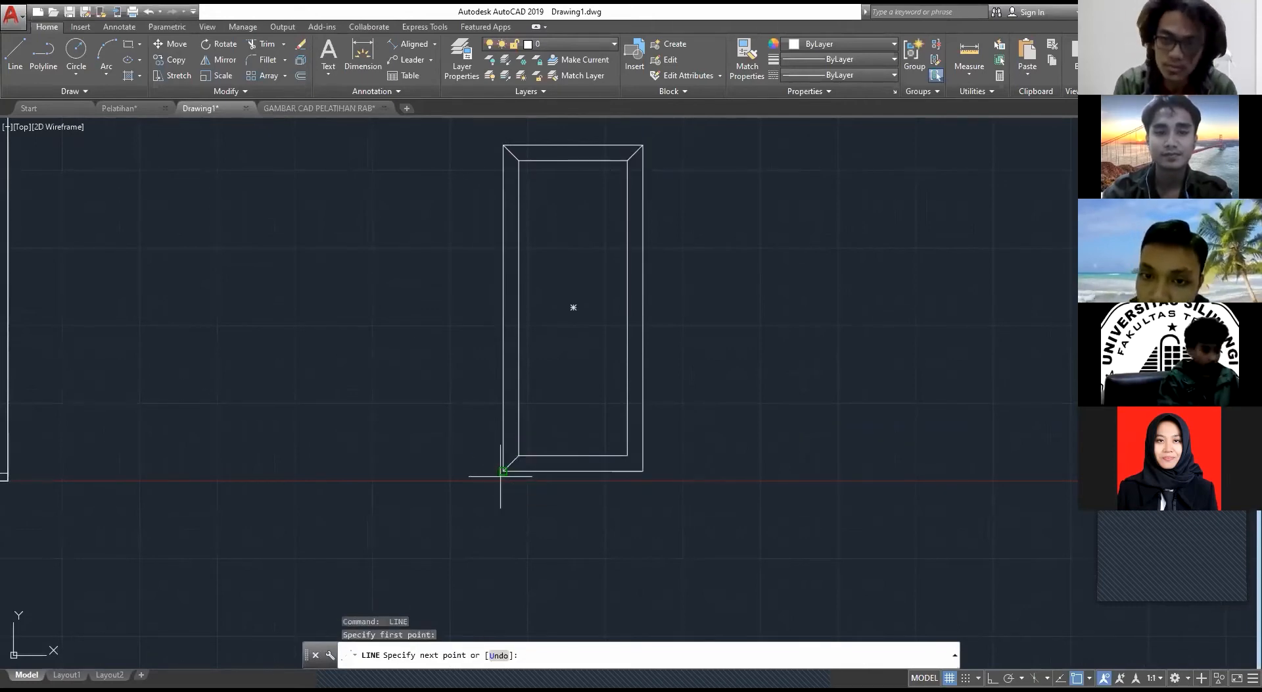
key("Escape")
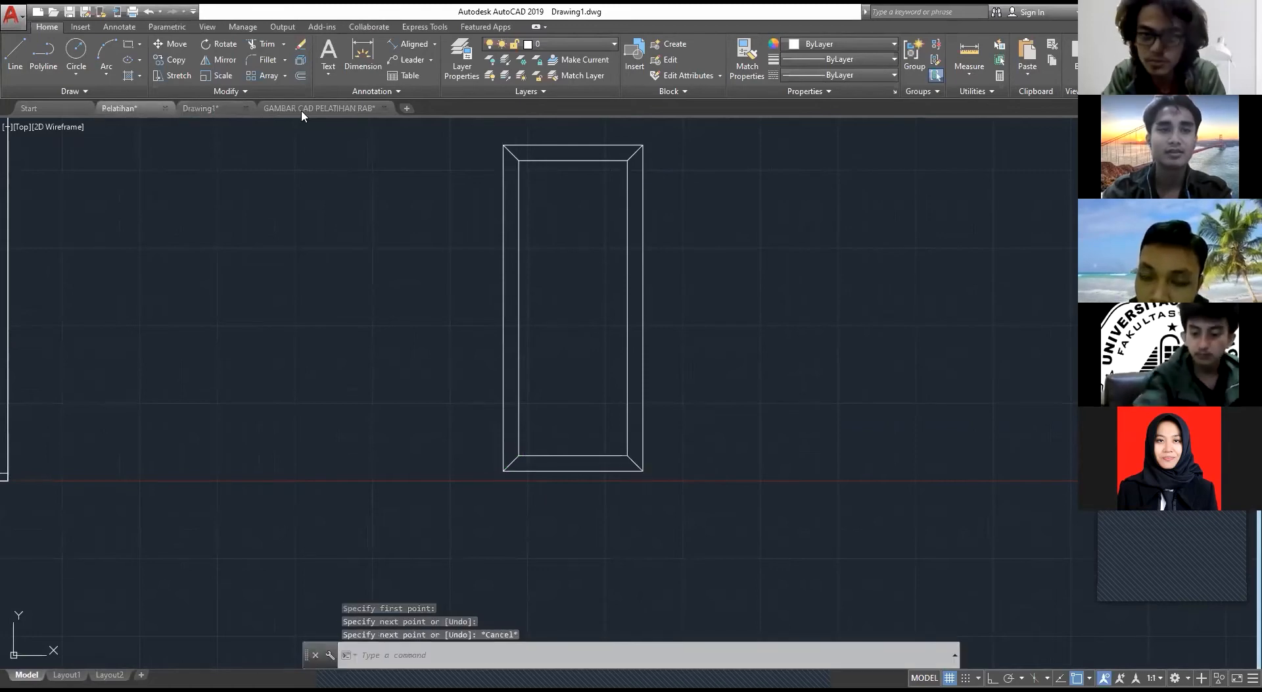
Step: Examine the spacing of the nested frame and panel outlines in the door P1 detail of GAMBAR CAD PELATIHAN RAB
left_click(301, 109)
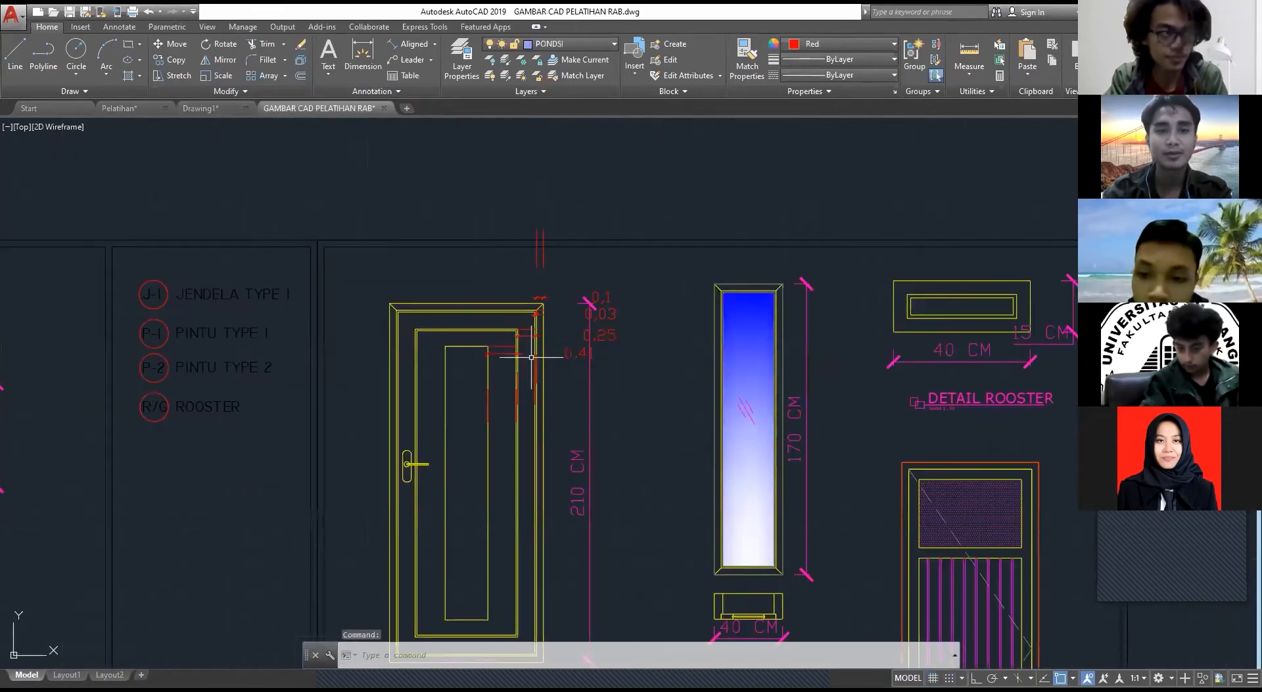
scroll(531, 357, "up", 5)
middle_click_drag(518, 240, 579, 336)
scroll(579, 337, "up", 2)
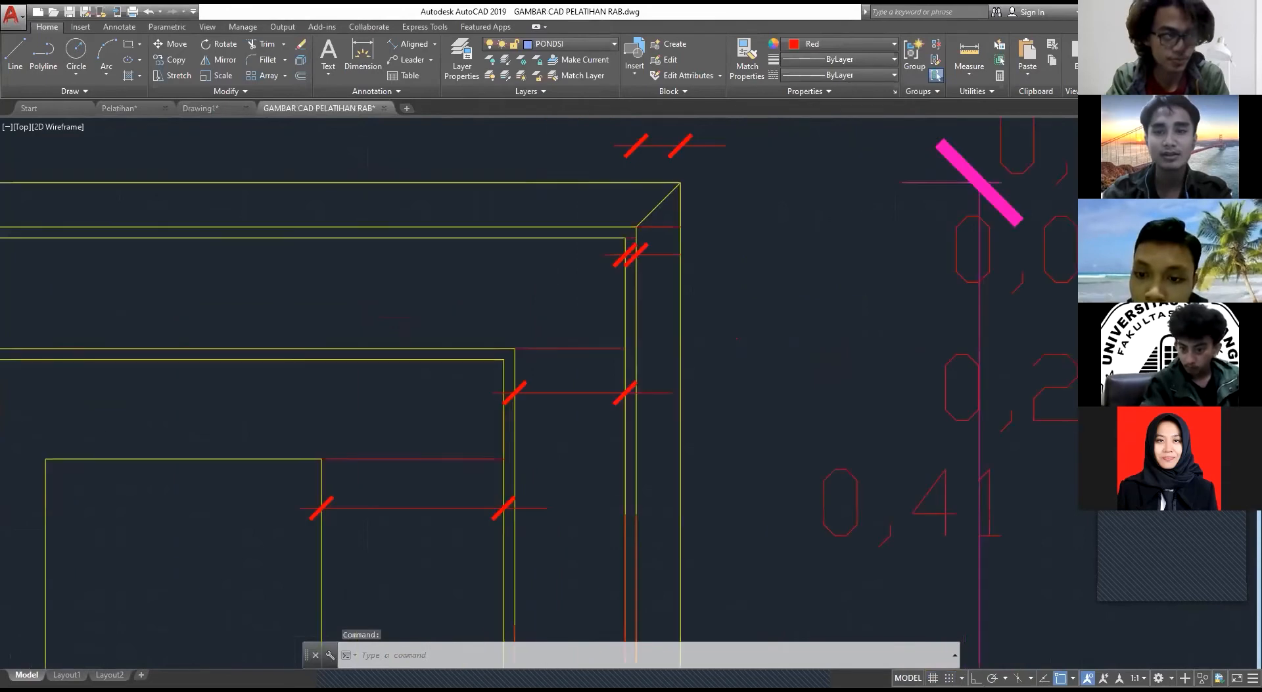
scroll(564, 259, "down", 5)
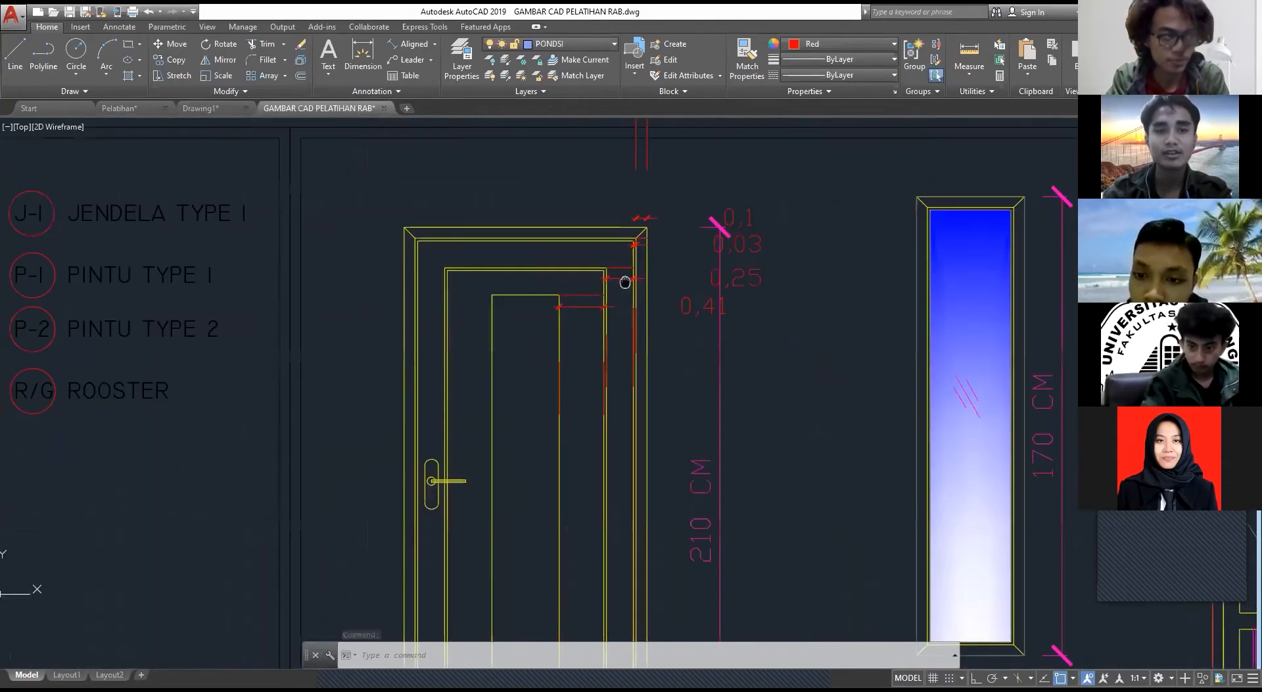
middle_click_drag(625, 281, 595, 227)
scroll(455, 199, "up", 3)
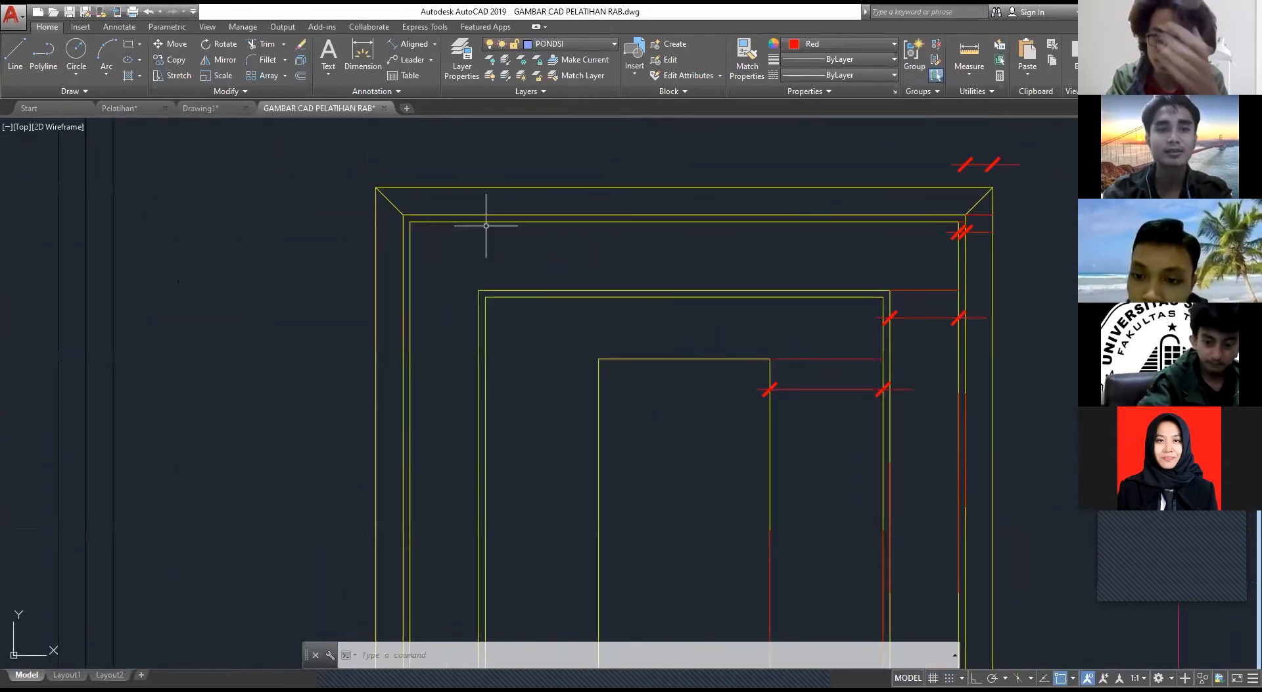
scroll(485, 214, "up", 2)
Step: Offset the inner rectangle of the door frame 5 inward in Drawing1
left_click(201, 108)
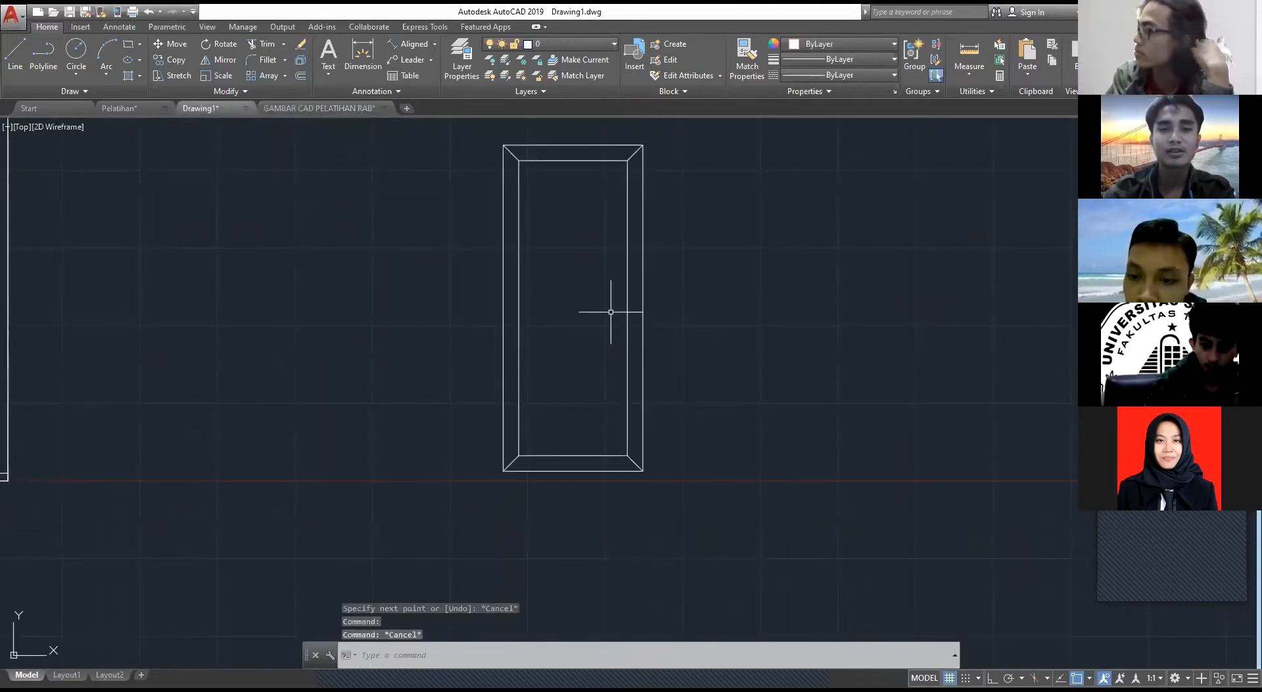
type("o")
key("Return")
left_click(610, 311)
left_click(590, 312)
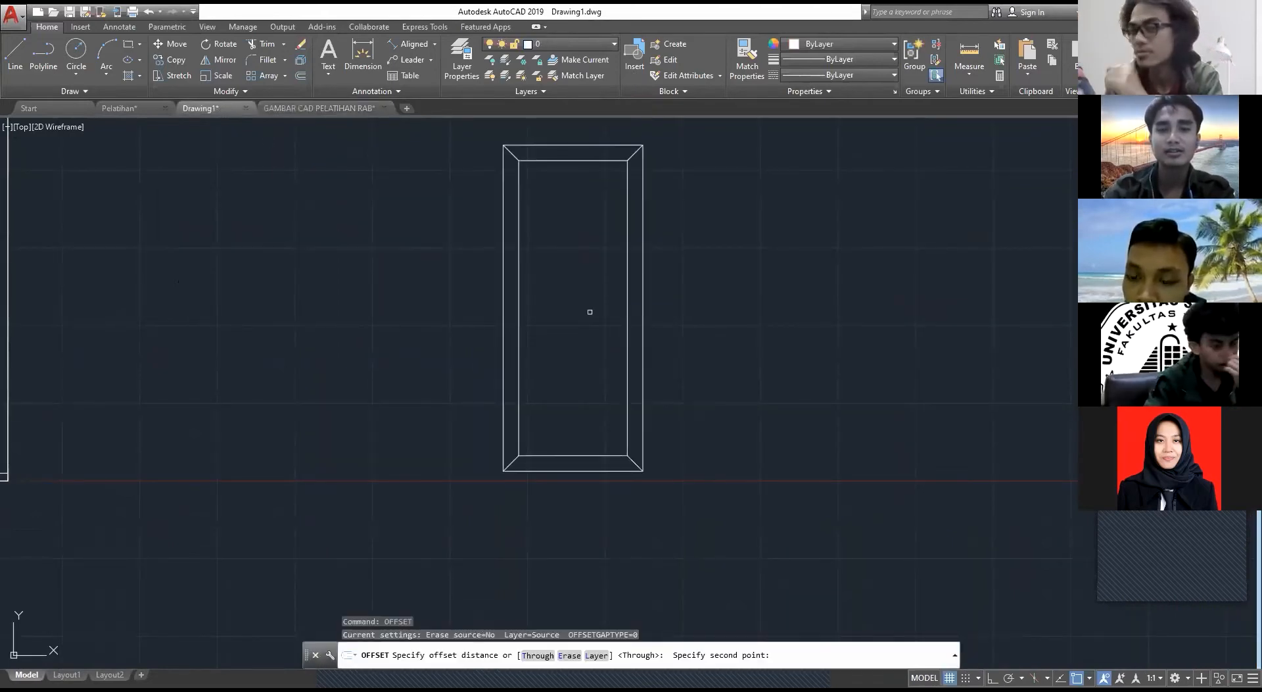
left_click(628, 318)
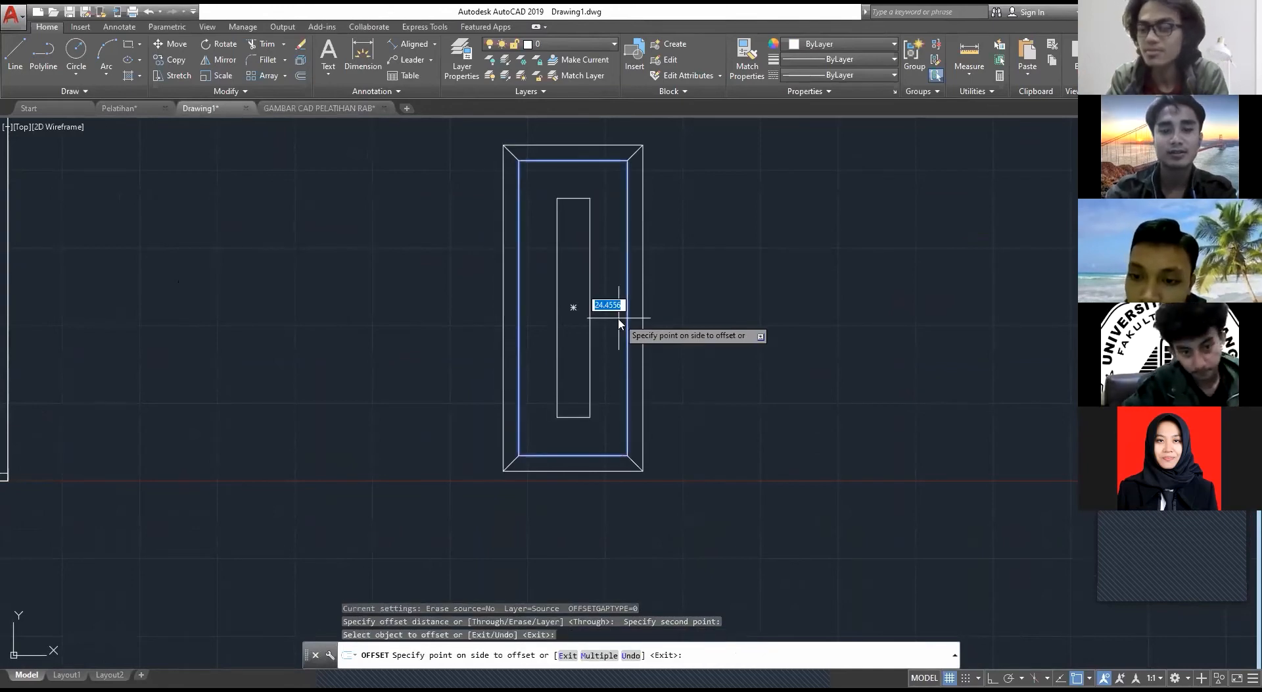
key("BackSpace")
type("5")
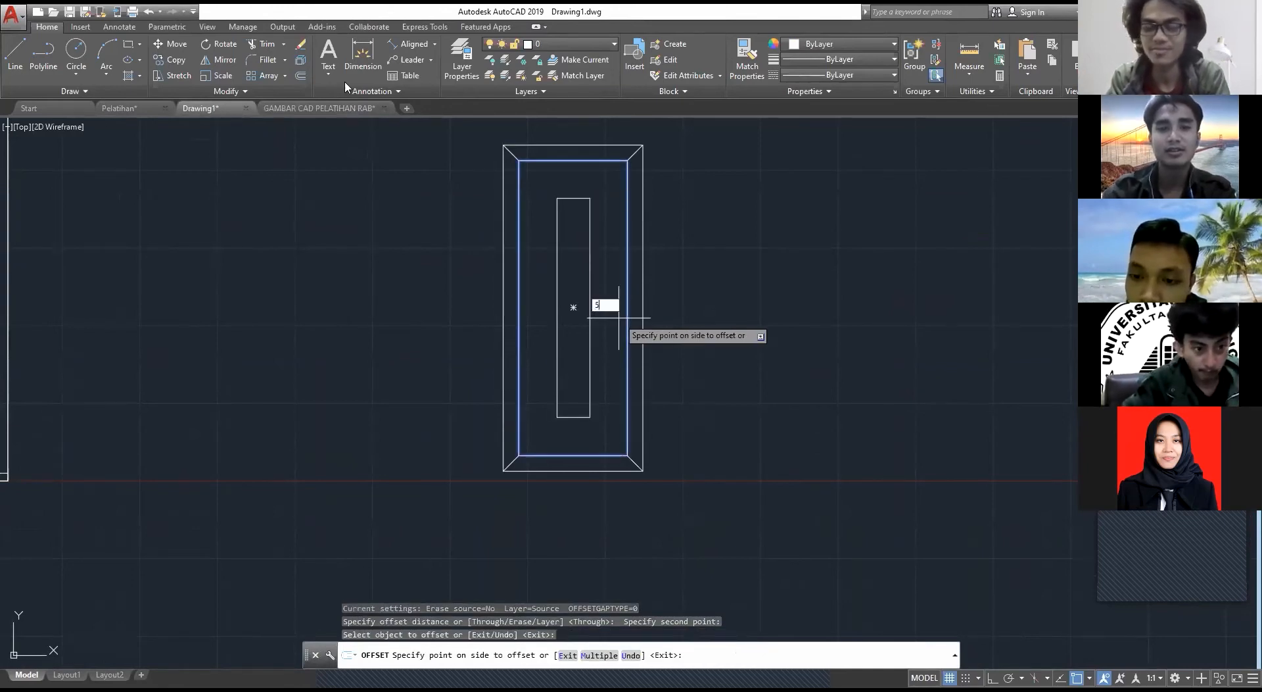
key("Return")
key("Escape")
Step: Check the door panel's offset dimensions in GAMBAR CAD PELATIHAN RAB, and return to Drawing1
left_click(284, 109)
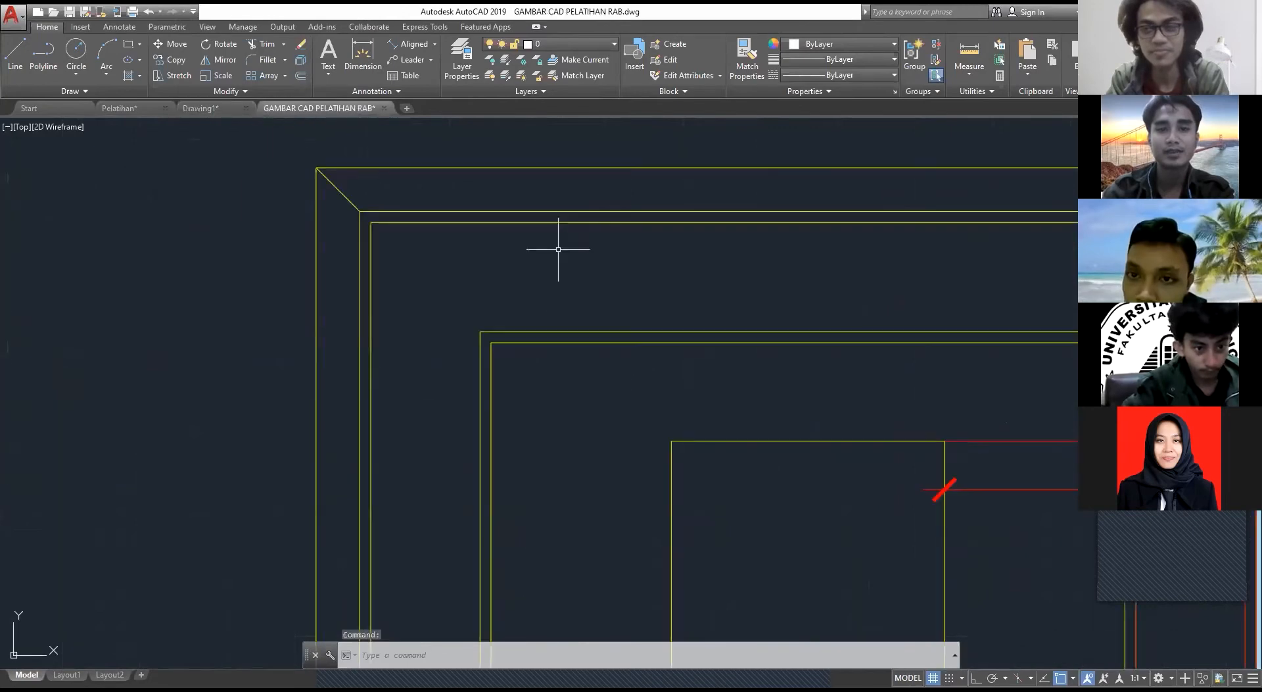
scroll(558, 249, "down", 5)
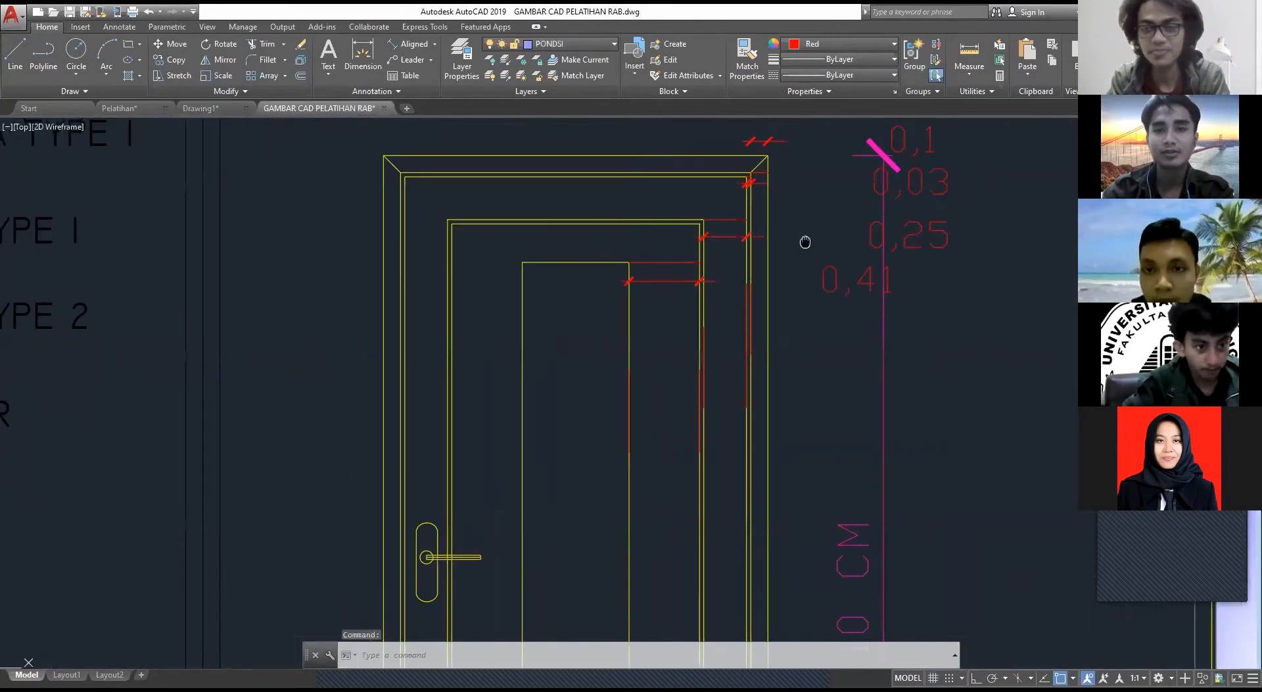
left_click(226, 107)
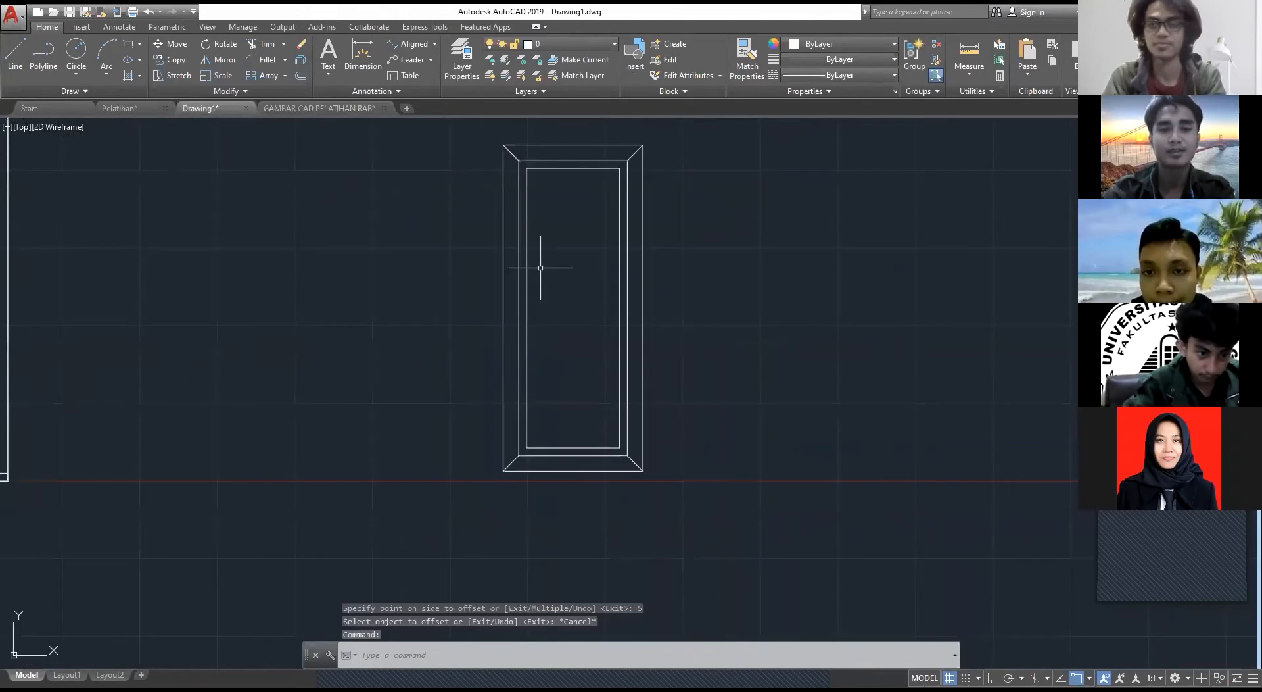
Step: Try to offset the innermost door rectangle by 25, and delete the resulting narrow rectangle
key("Return")
left_click(619, 292)
left_click(593, 295)
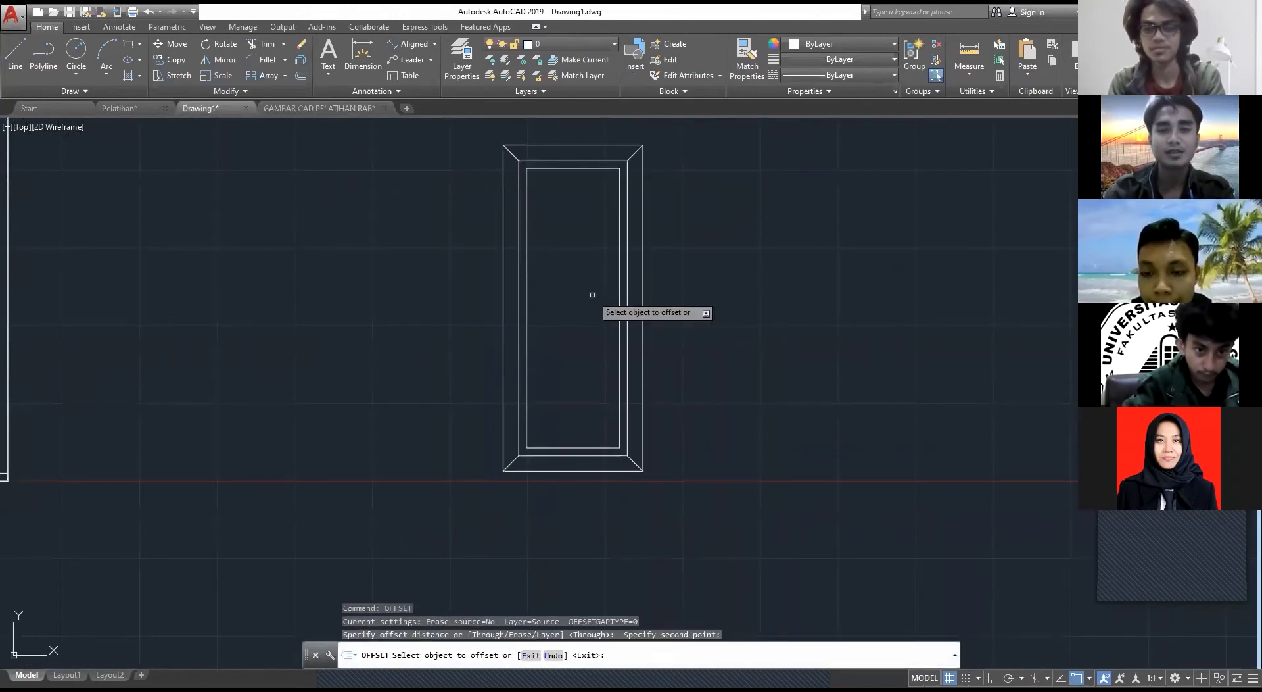
left_click(619, 301)
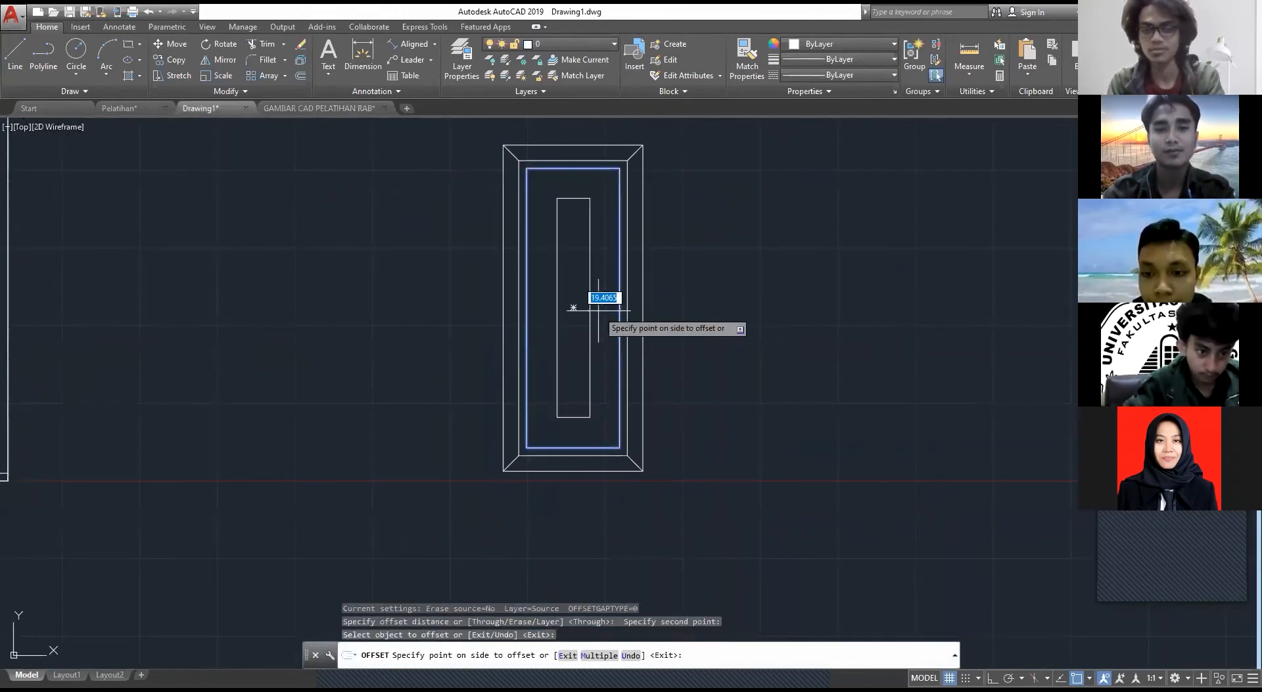
type("25")
key("Return")
key("Escape")
left_click(599, 310)
left_click(566, 307)
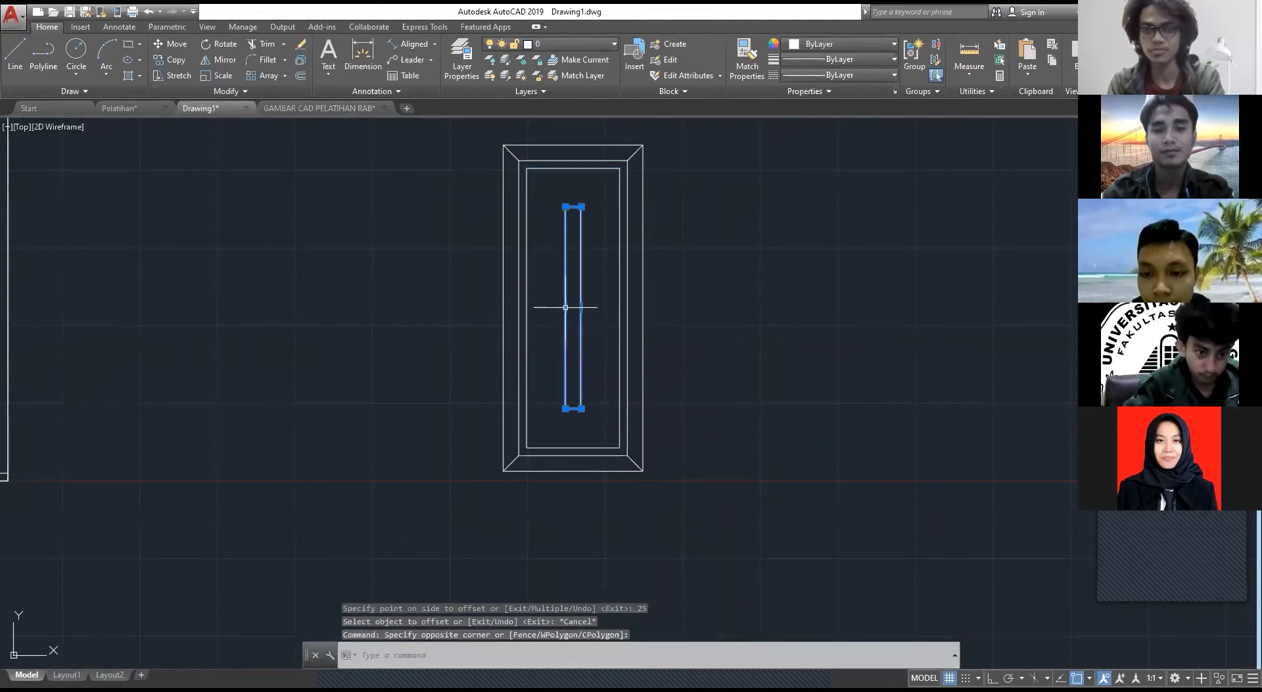
key("Delete")
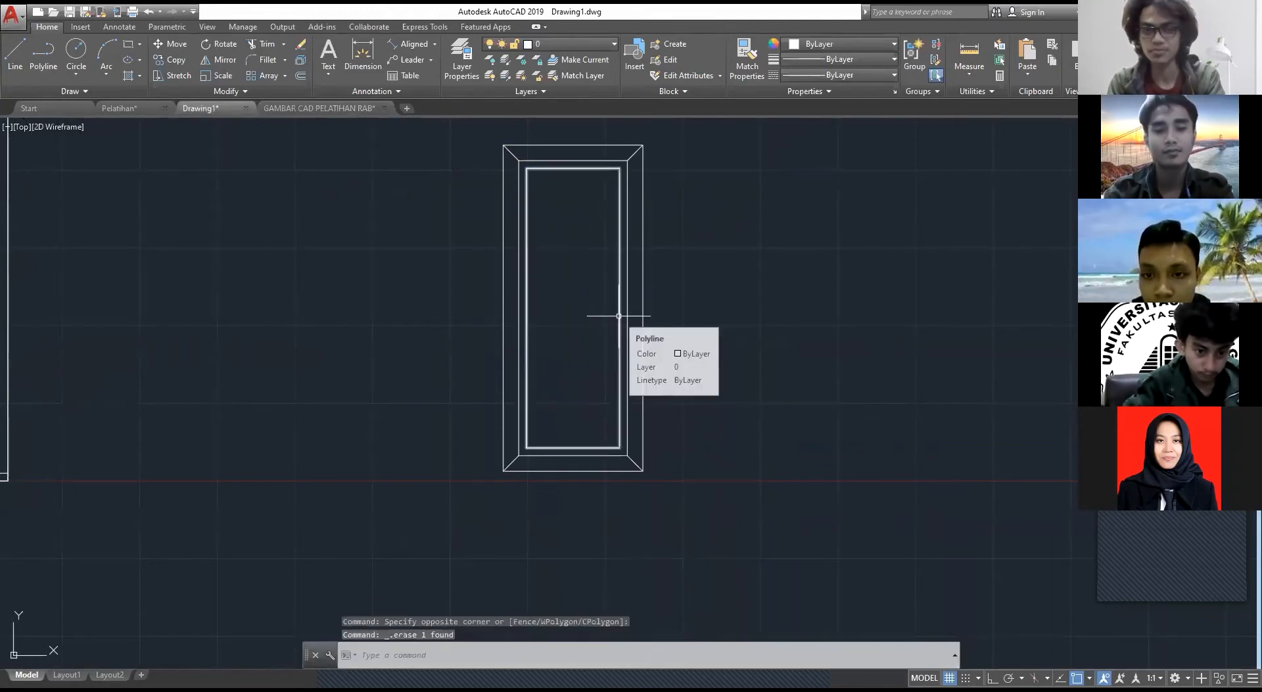
Step: Offset the innermost door rectangle 2.5 inward
type("o")
key("Return")
left_click(618, 316)
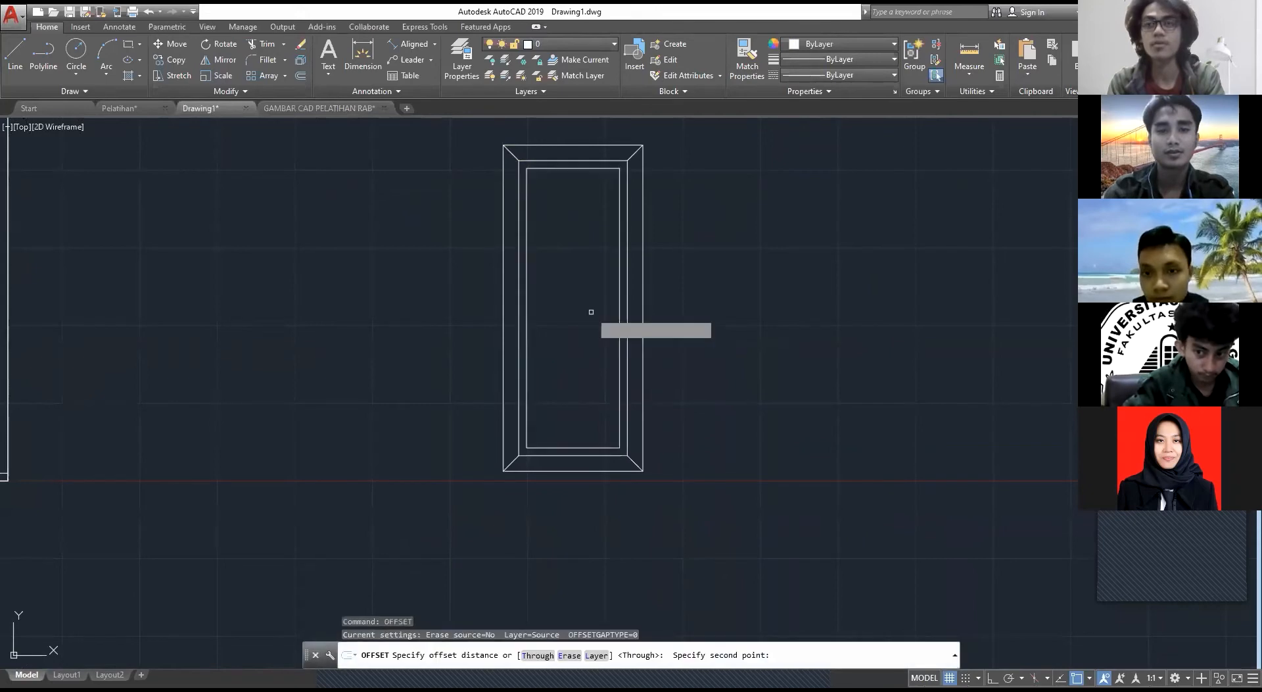
left_click(591, 311)
left_click(619, 313)
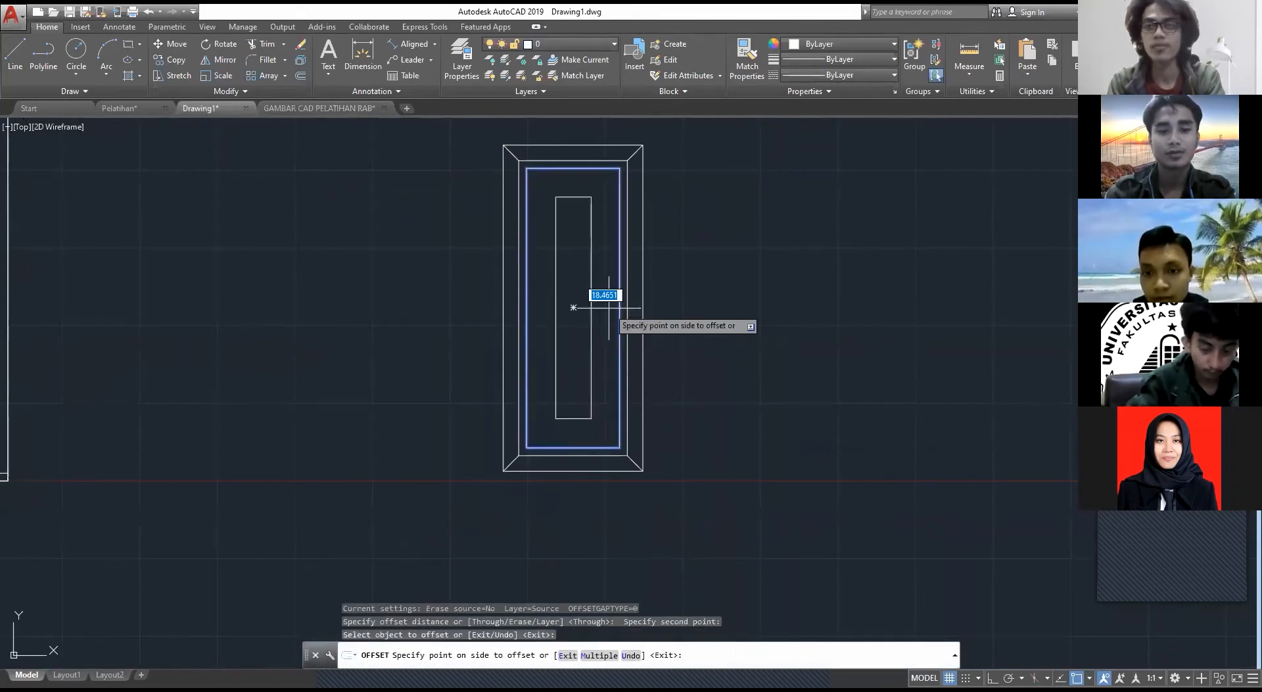
type("2.5")
key("Return")
key("Escape")
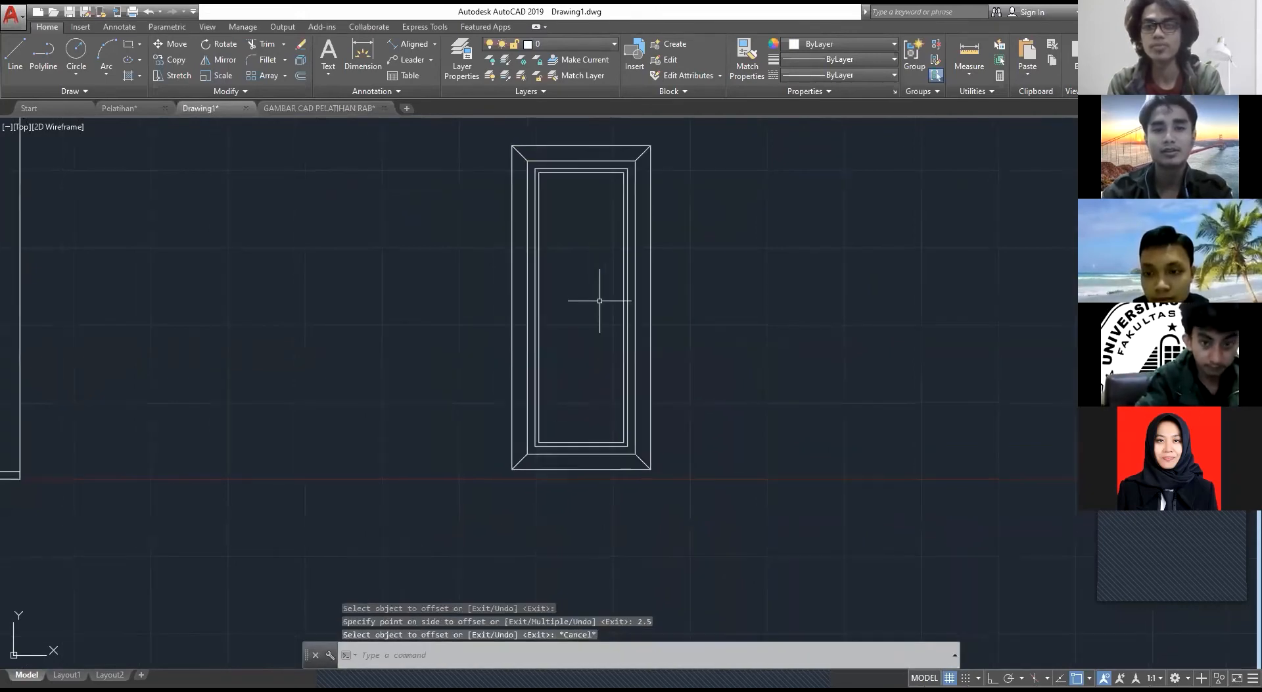
Step: Examine the shape of the door handle in the P1 detail of GAMBAR CAD PELATIHAN RAB
scroll(499, 329, "down", 2)
scroll(518, 313, "up", 4)
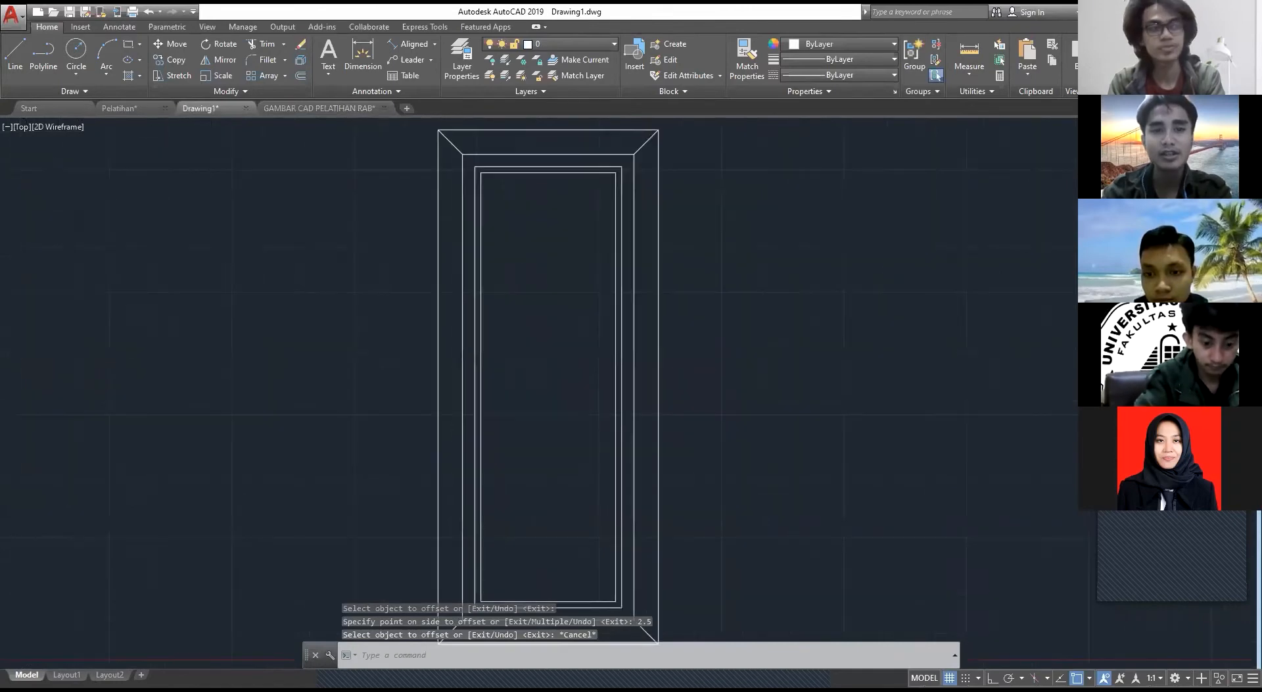
scroll(664, 322, "down", 4)
key("Escape")
scroll(607, 298, "up", 4)
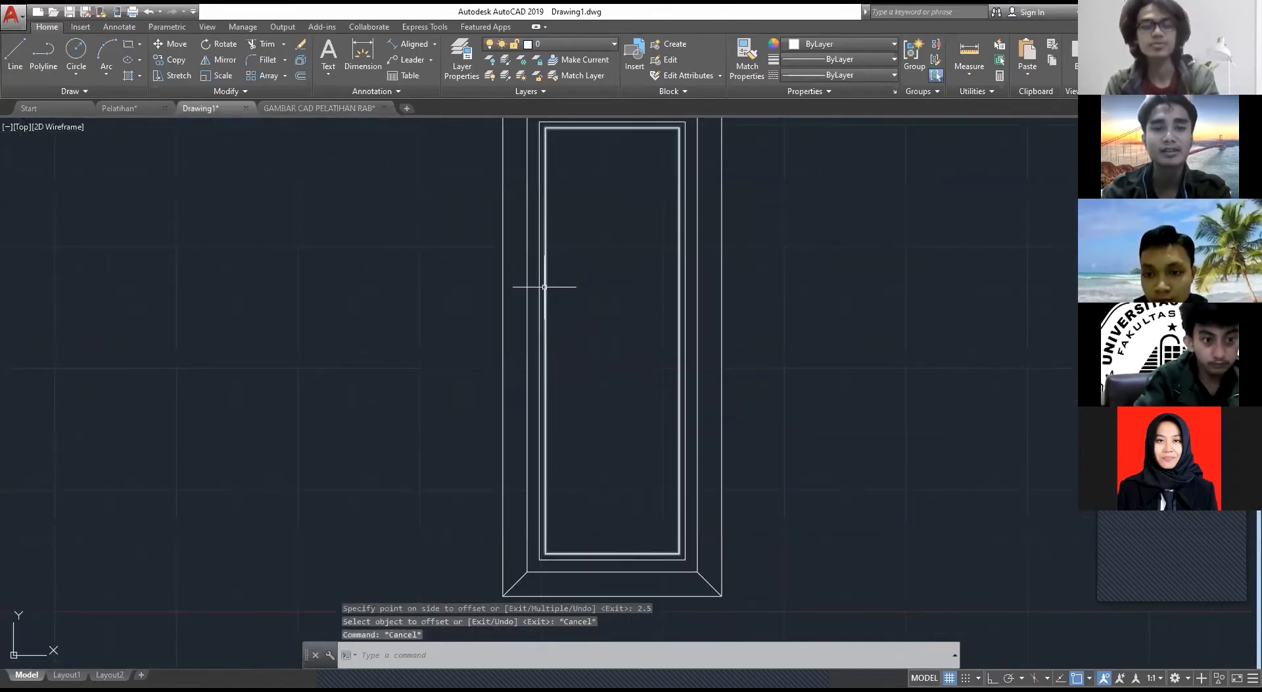
key("Escape")
middle_click_drag(711, 275, 587, 281)
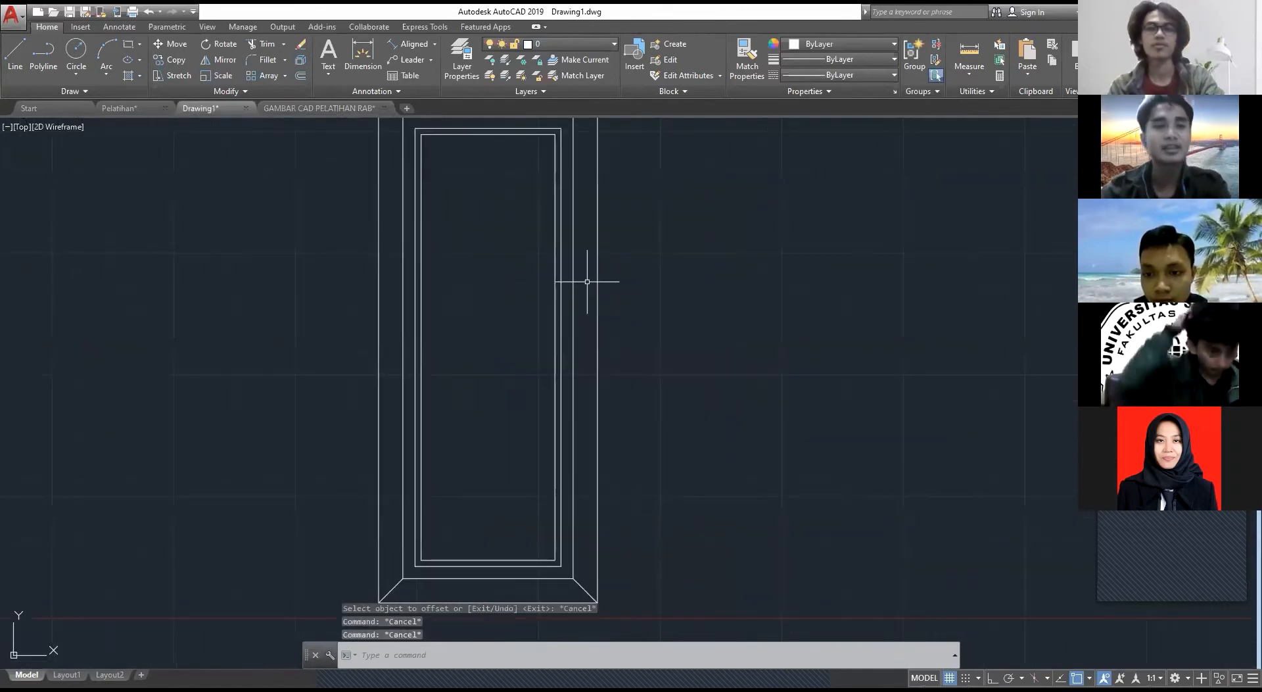
left_click(313, 107)
scroll(435, 353, "up", 2)
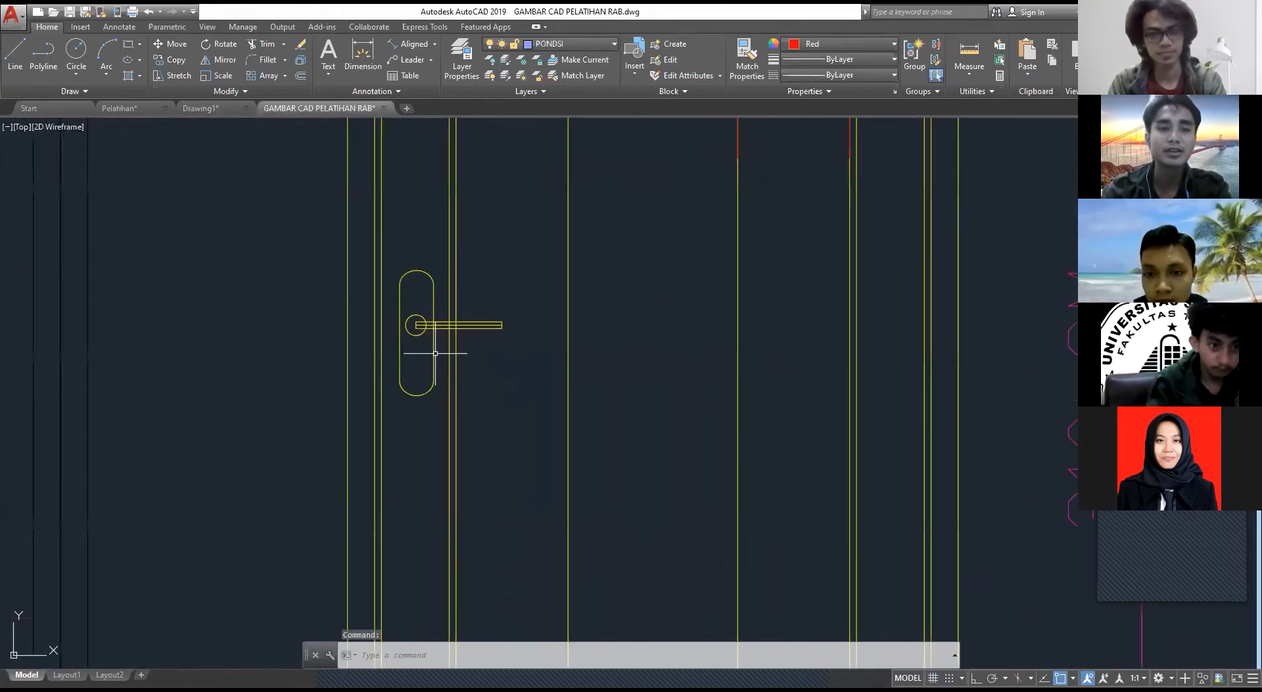
scroll(407, 304, "up", 4)
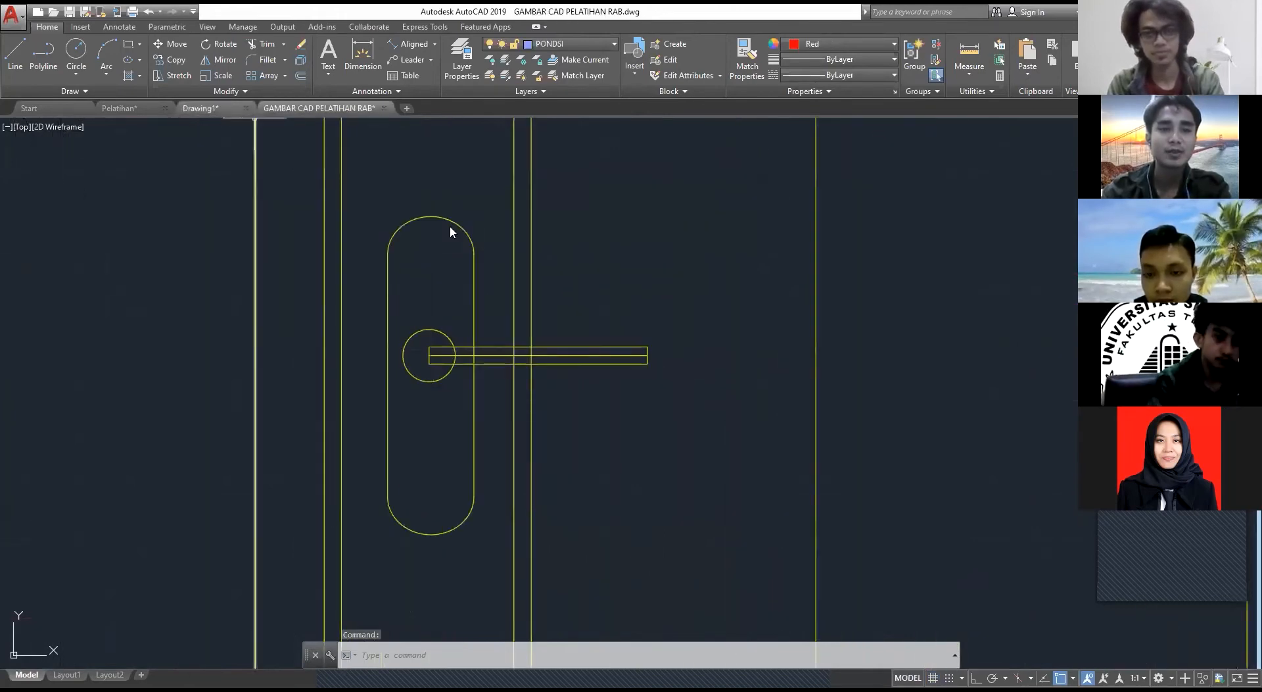
Step: Draw a 5 by 10 rectangle for the handle plate in the empty space beside the door in Drawing1
left_click(201, 107)
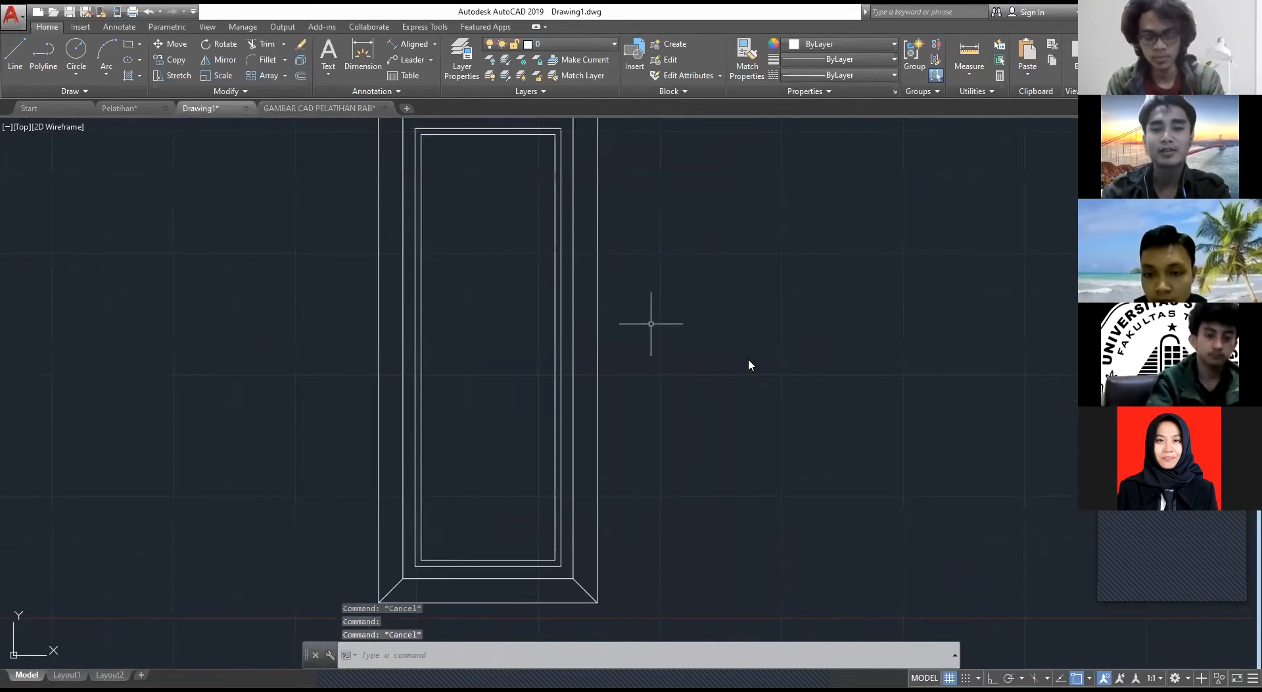
type("rec")
key("Return")
left_click(679, 390)
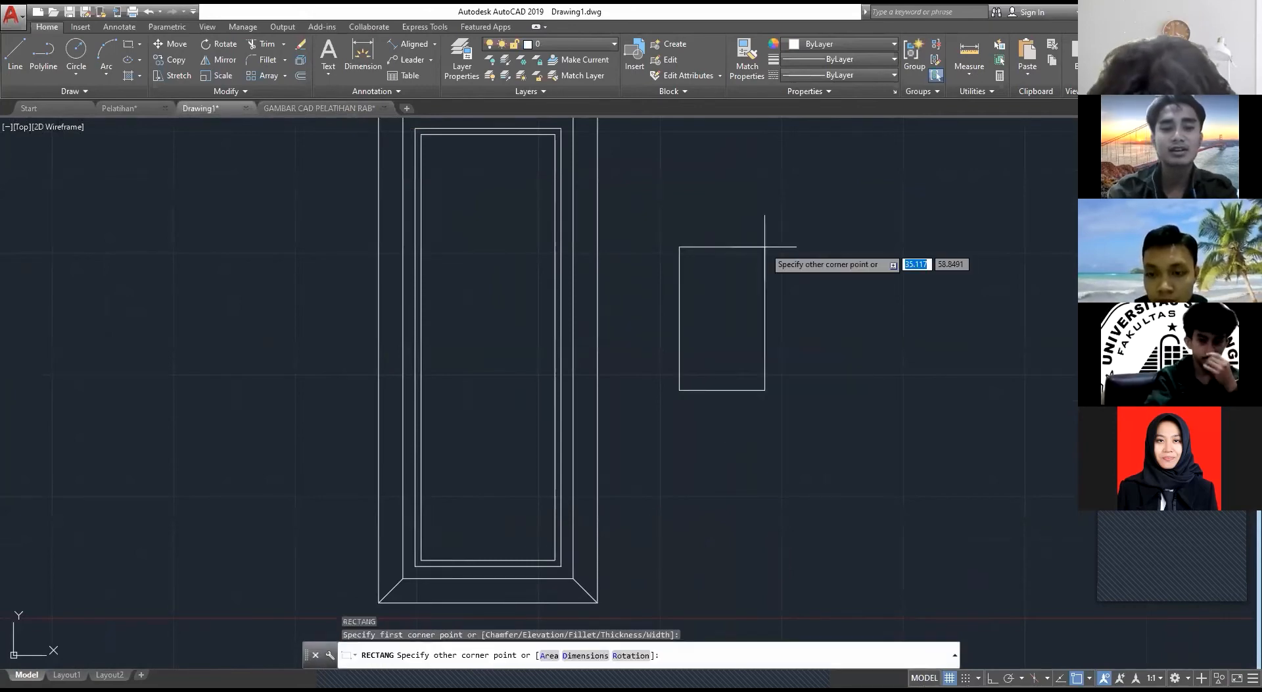
type("5")
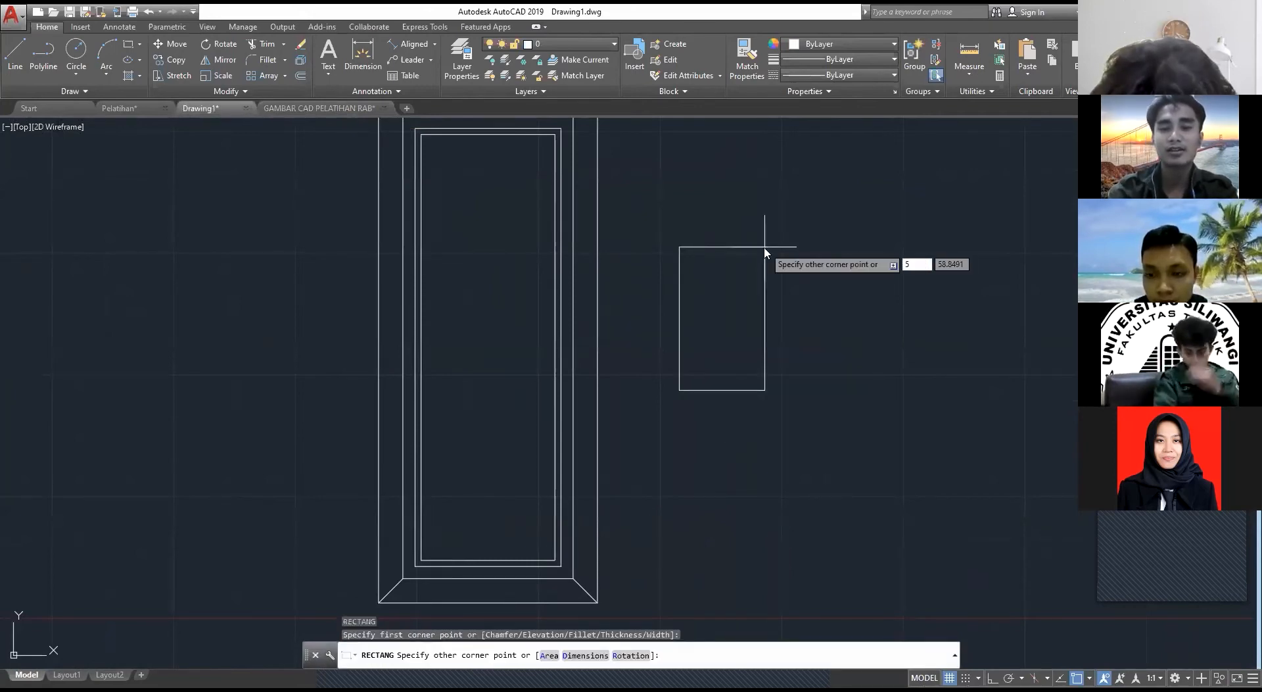
key("Tab")
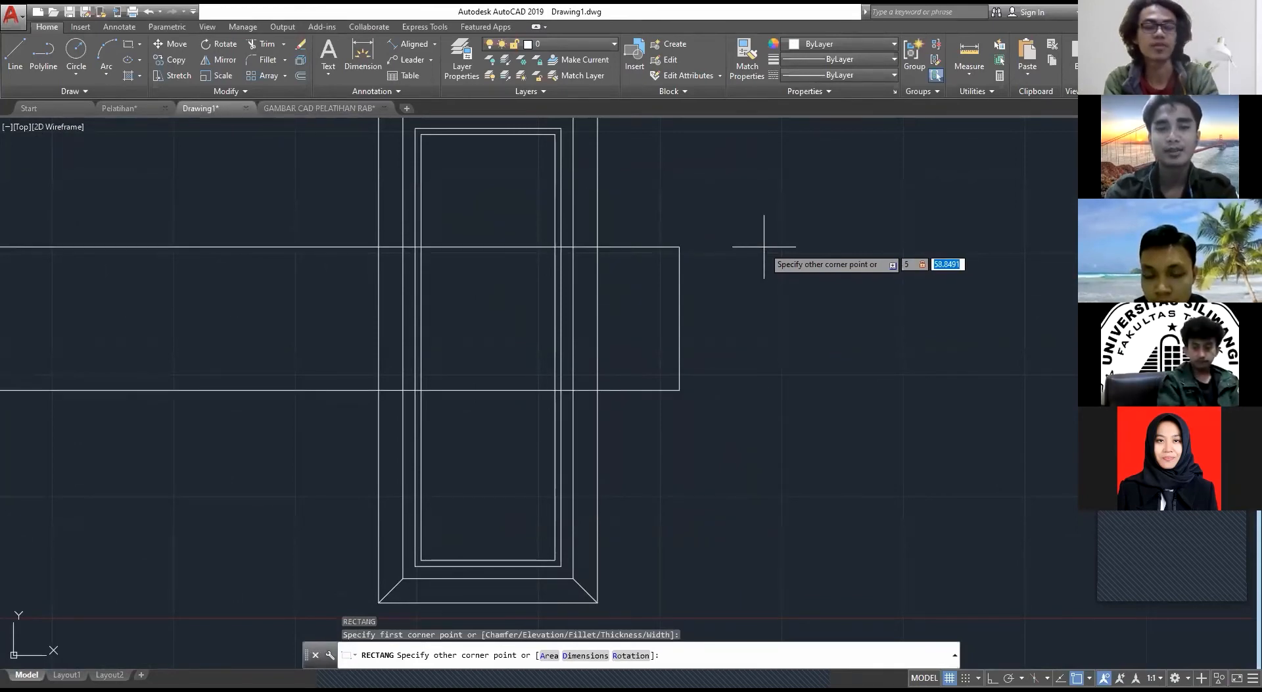
type("10")
key("Return")
key("Escape")
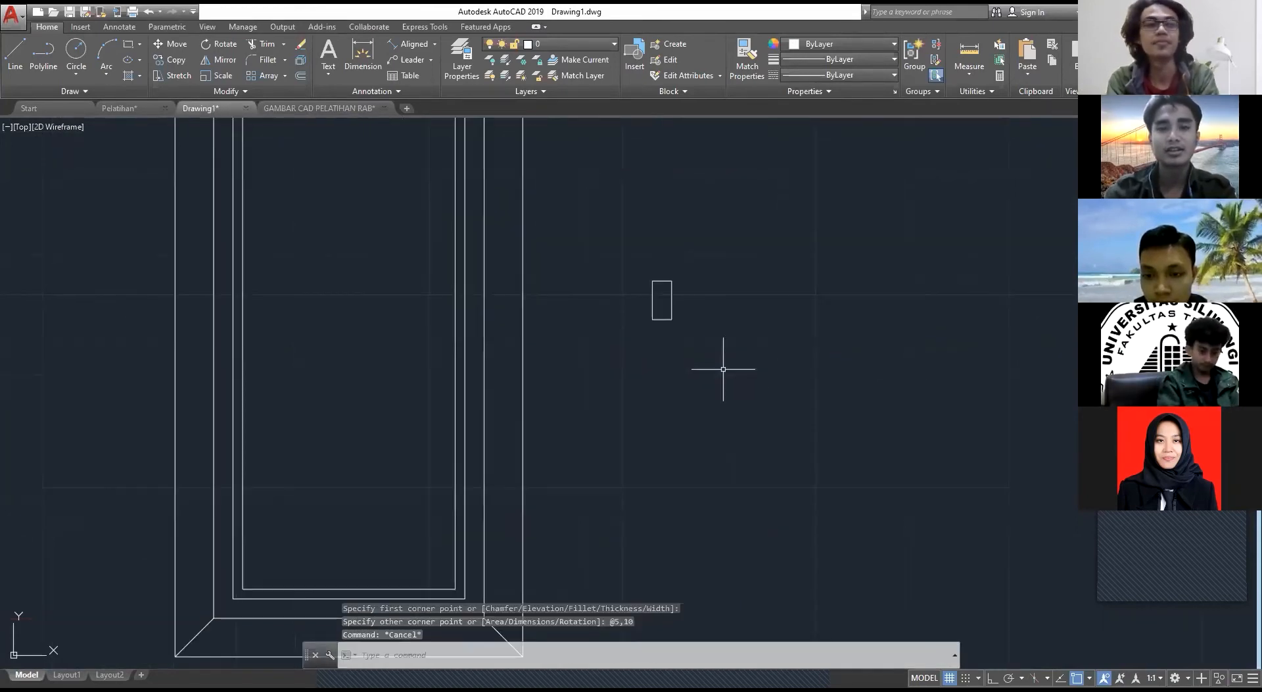
Step: Draw a circle for the handle's knob beside the handle plate, small enough to fit within the plate's width
scroll(750, 289, "up", 4)
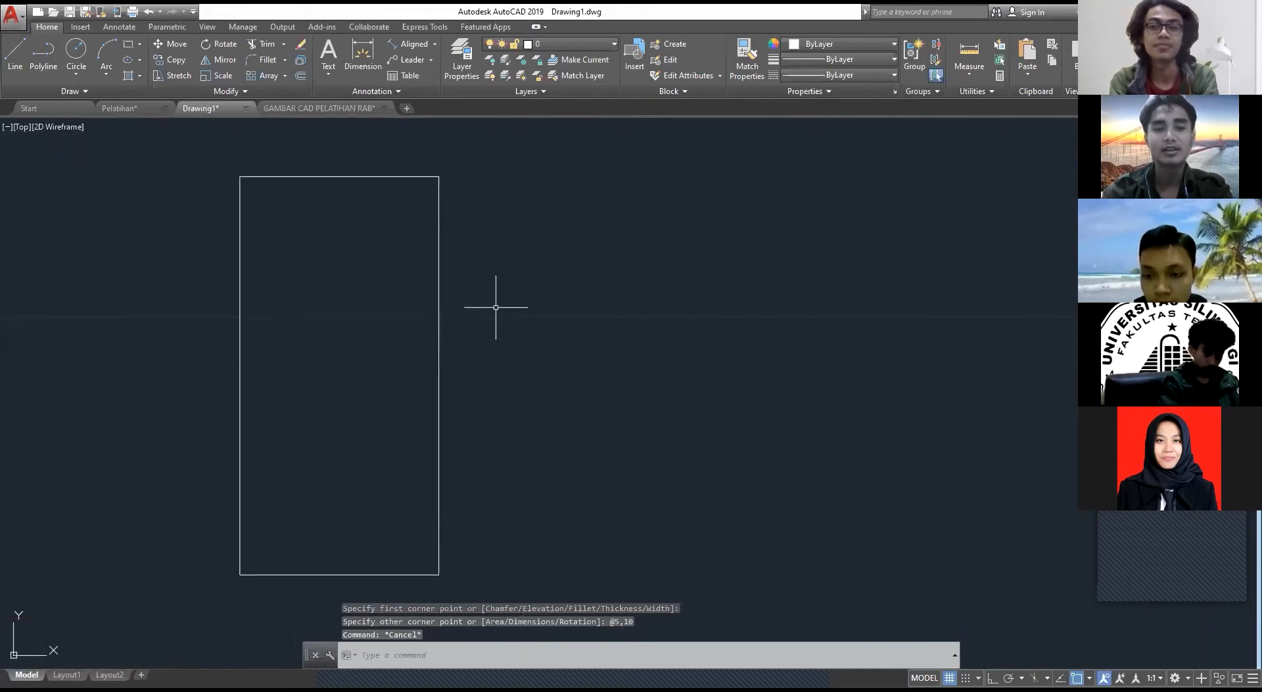
type("c")
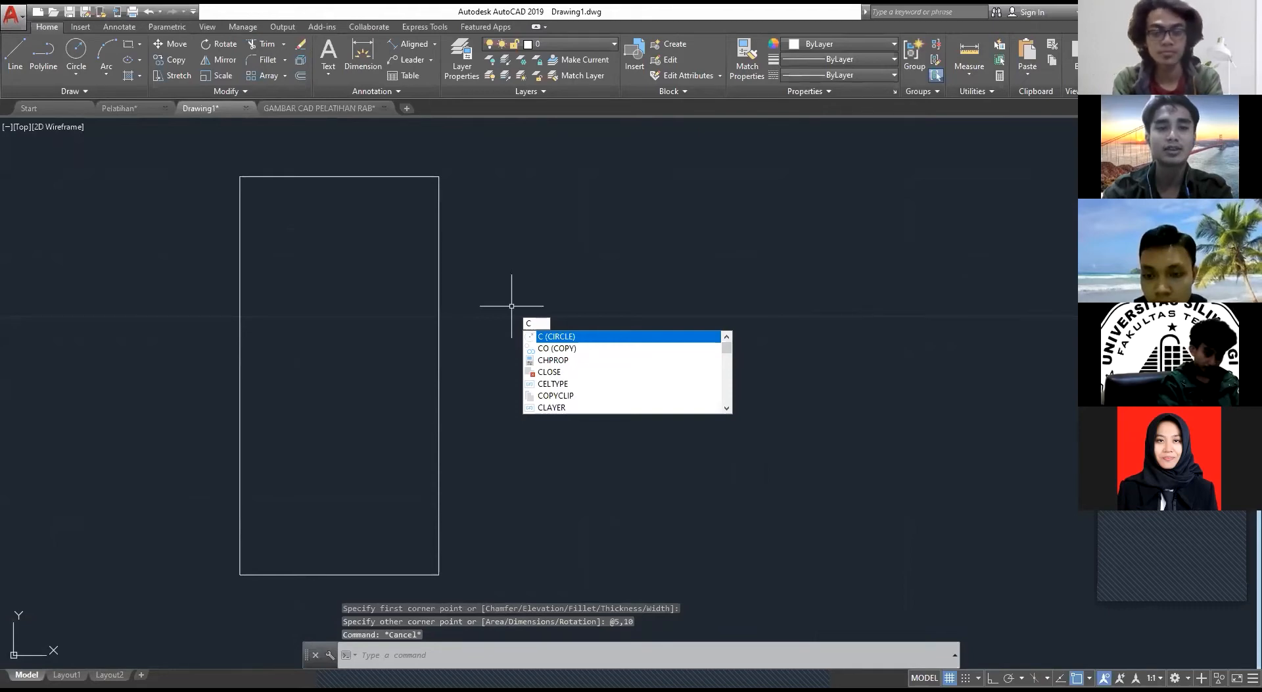
key("Return")
left_click(733, 297)
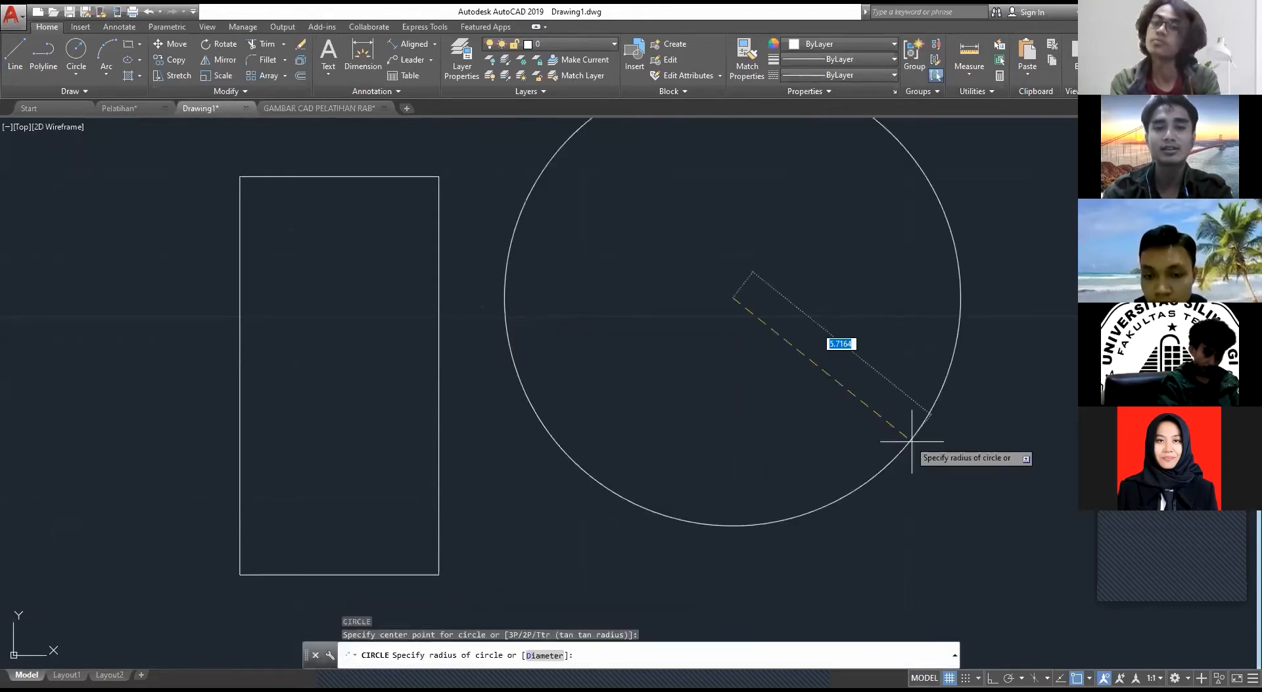
left_click(781, 347)
key("Escape")
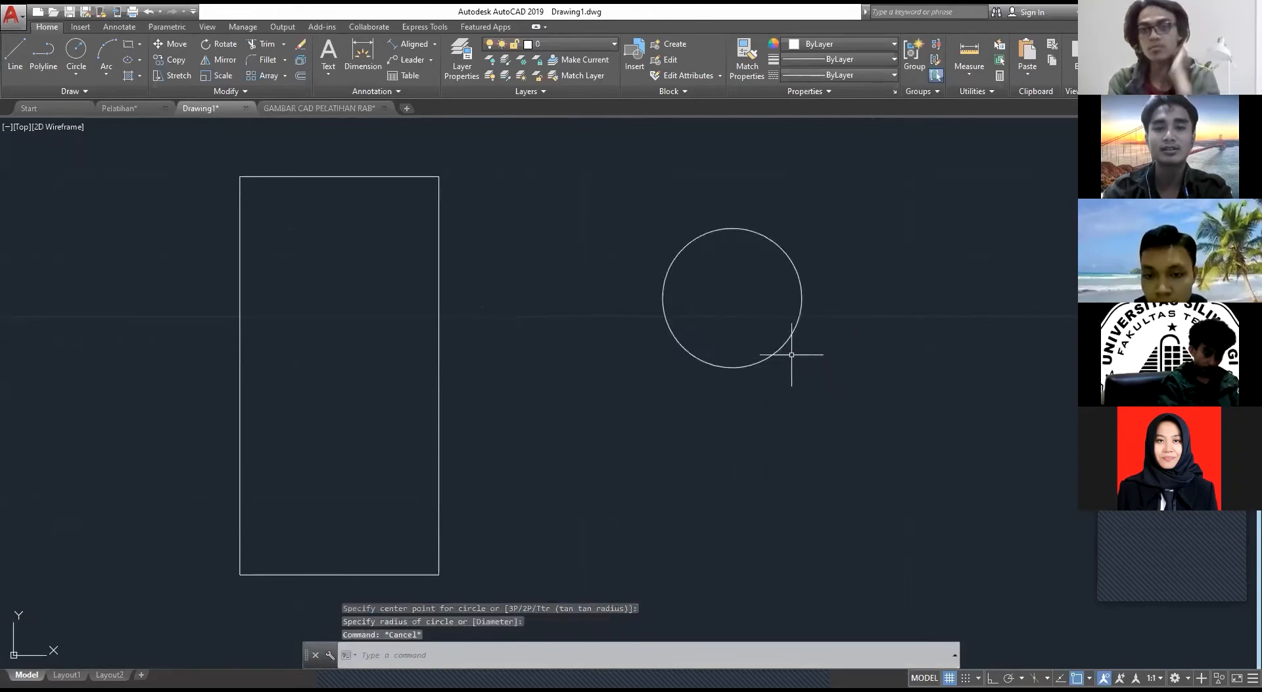
Step: Move the circle by its centre into the upper half of the handle plate
left_click(792, 353)
left_click(719, 297)
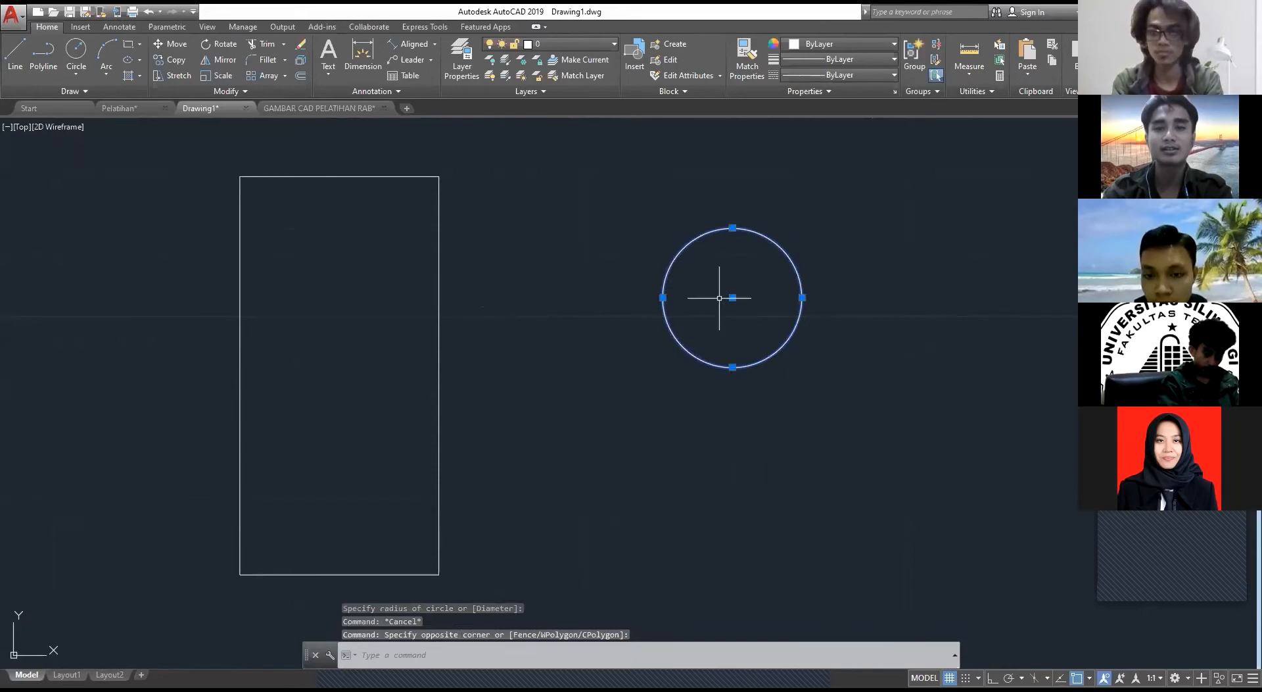
type("m")
key("Return")
left_click(733, 297)
left_click(335, 291)
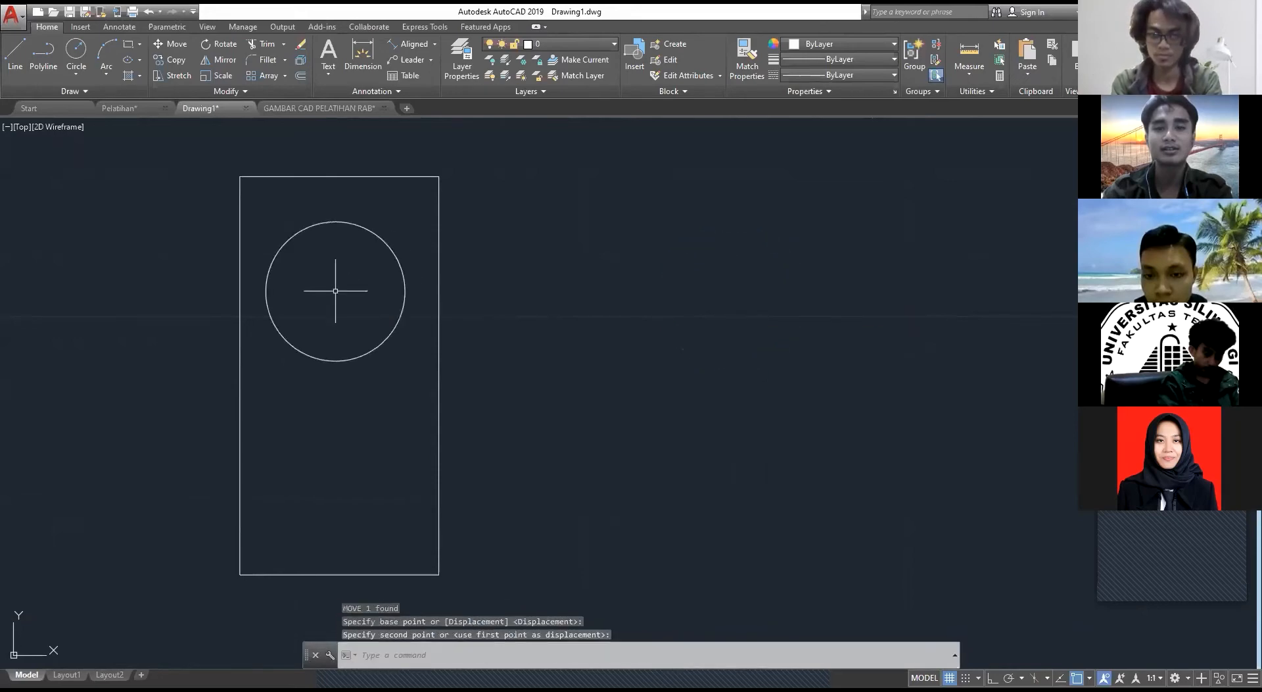
key("Escape")
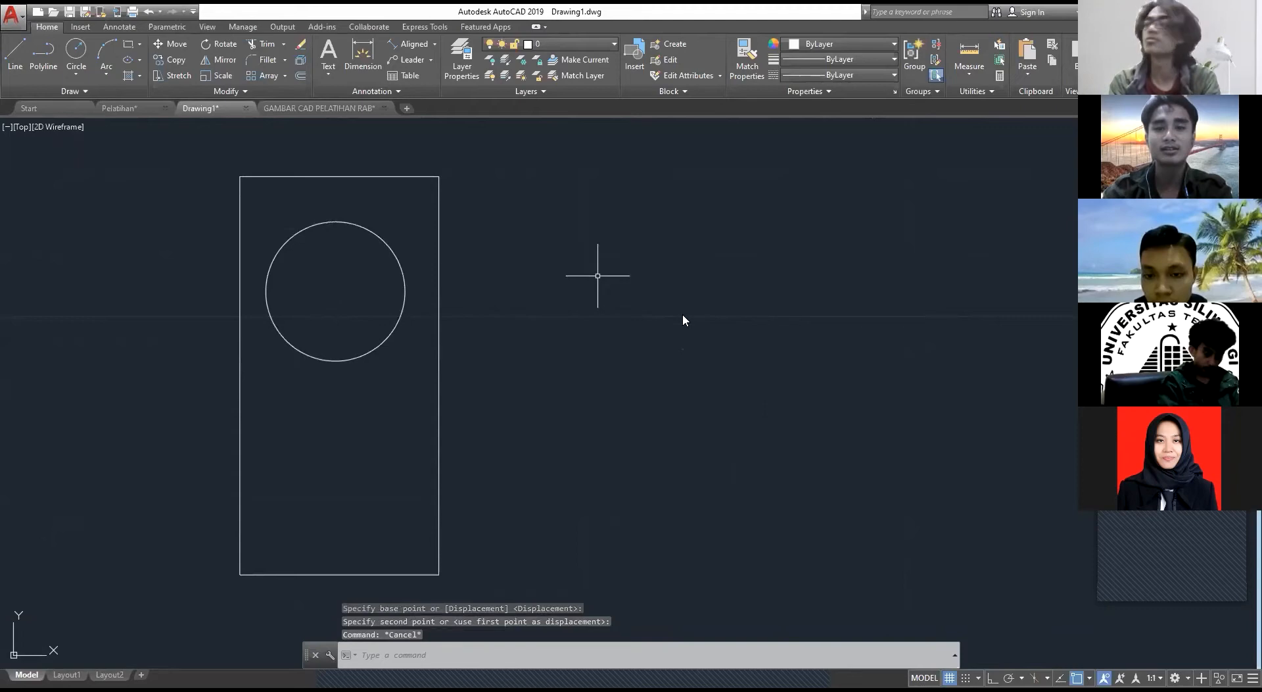
Step: Draw a horizontal lever rectangle about 9.3 by 1.3, starting inside the circle and extending past the handle plate's right edge
type("REC")
key("Return")
left_click(339, 275)
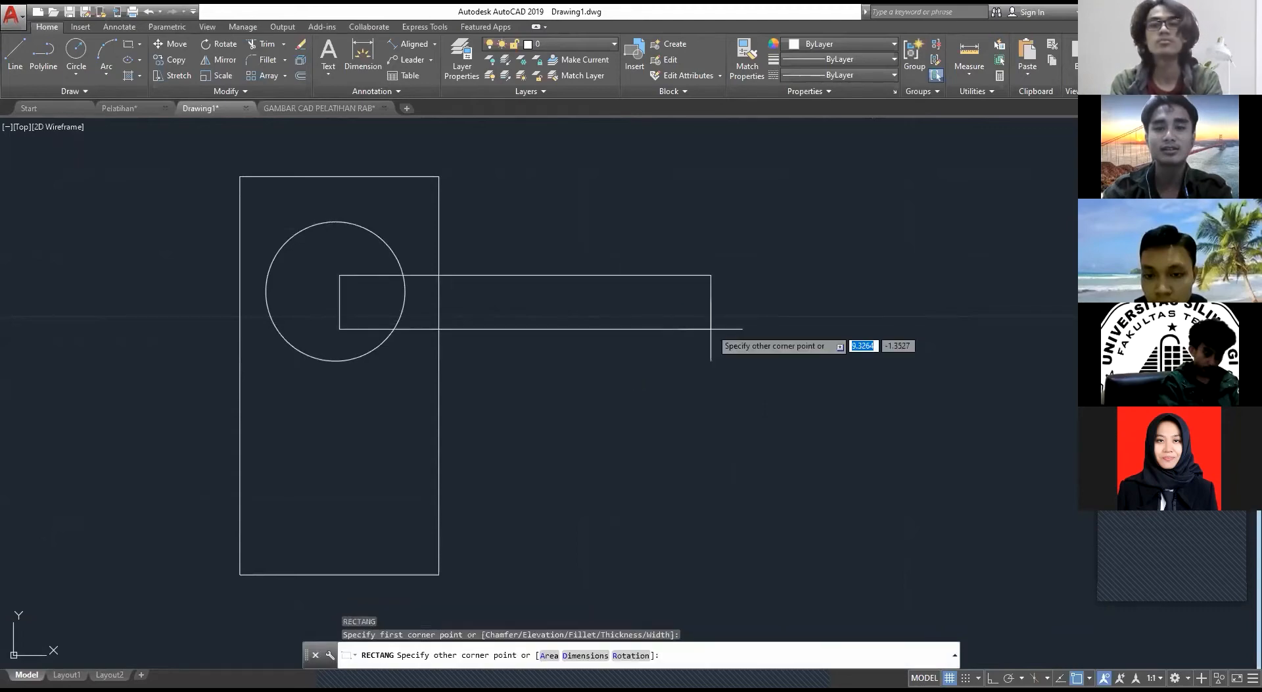
key("Escape")
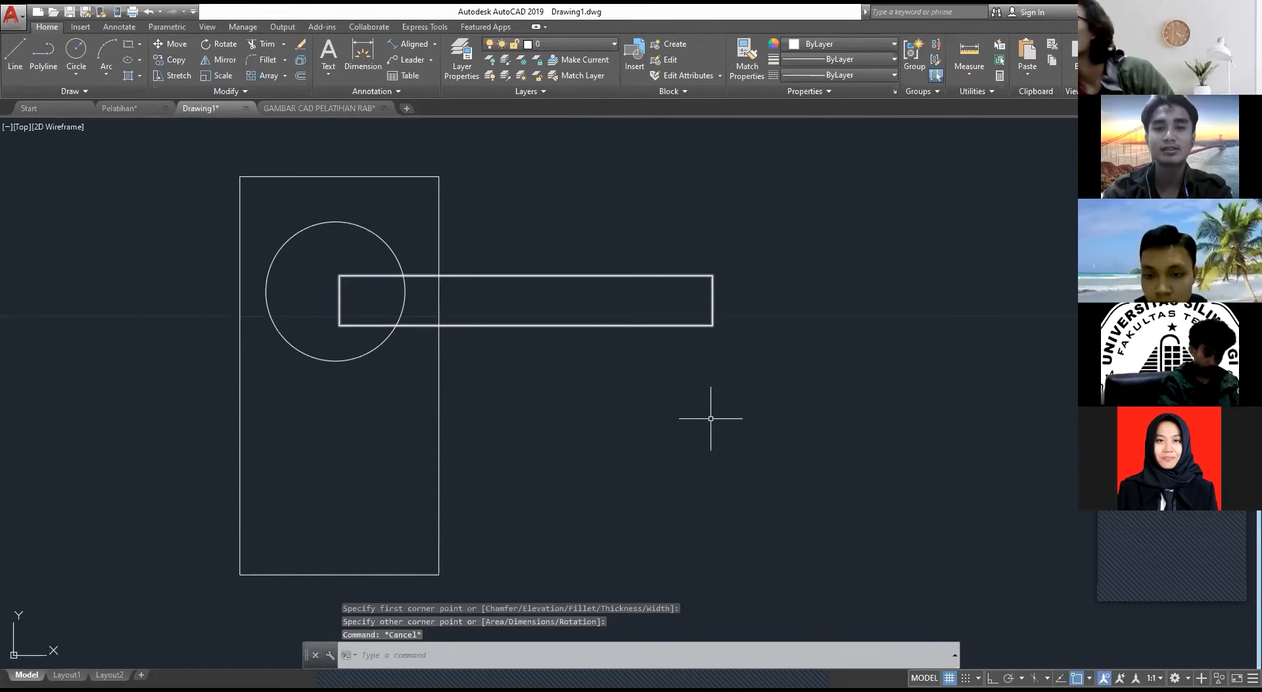
Step: Move the complete handle, with plate, circle and lever, onto the left side of the door frame at about mid-height
scroll(739, 399, "down", 3)
left_click(750, 424)
left_click(551, 244)
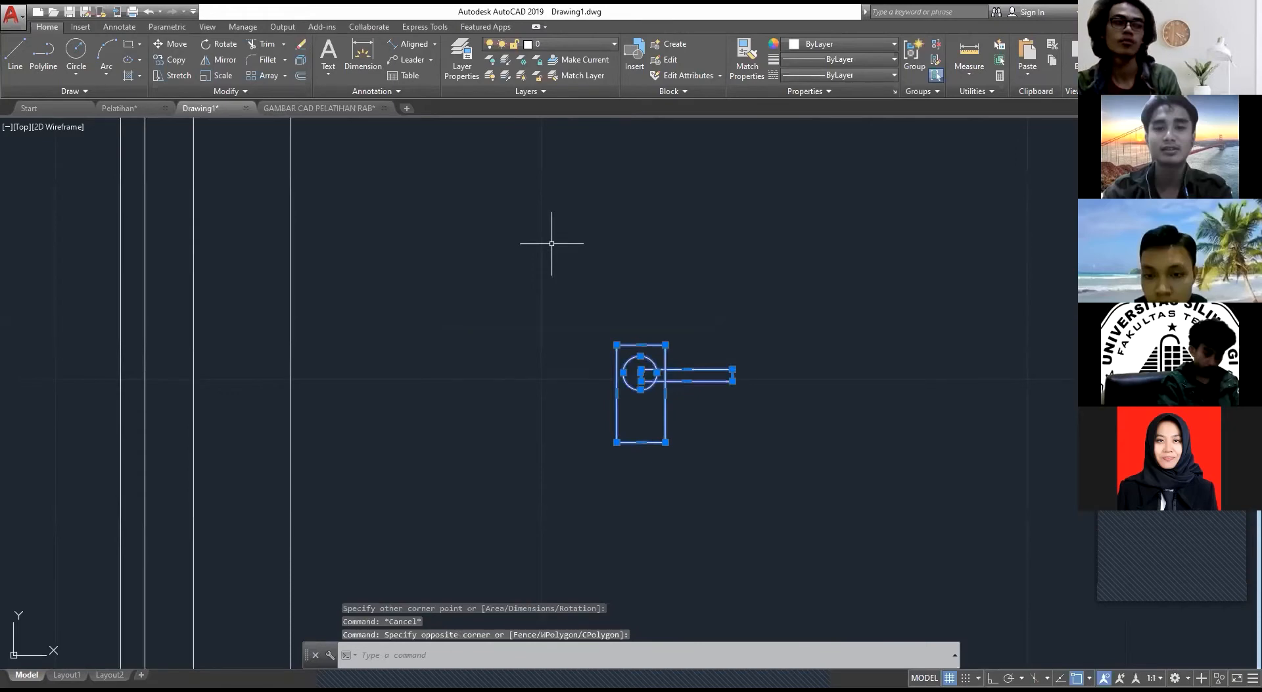
type("m")
key("Return")
left_click(617, 393)
scroll(617, 393, "down", 8)
scroll(467, 352, "up", 4)
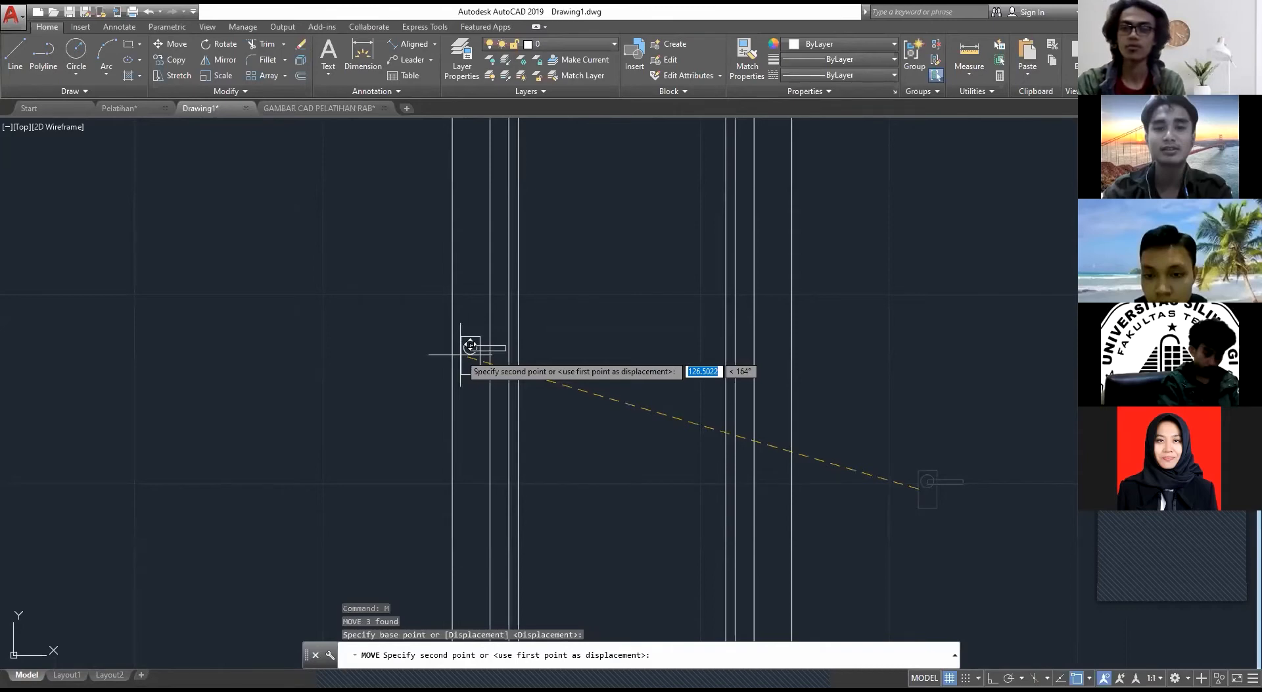
key("Escape")
scroll(643, 395, "up", 4)
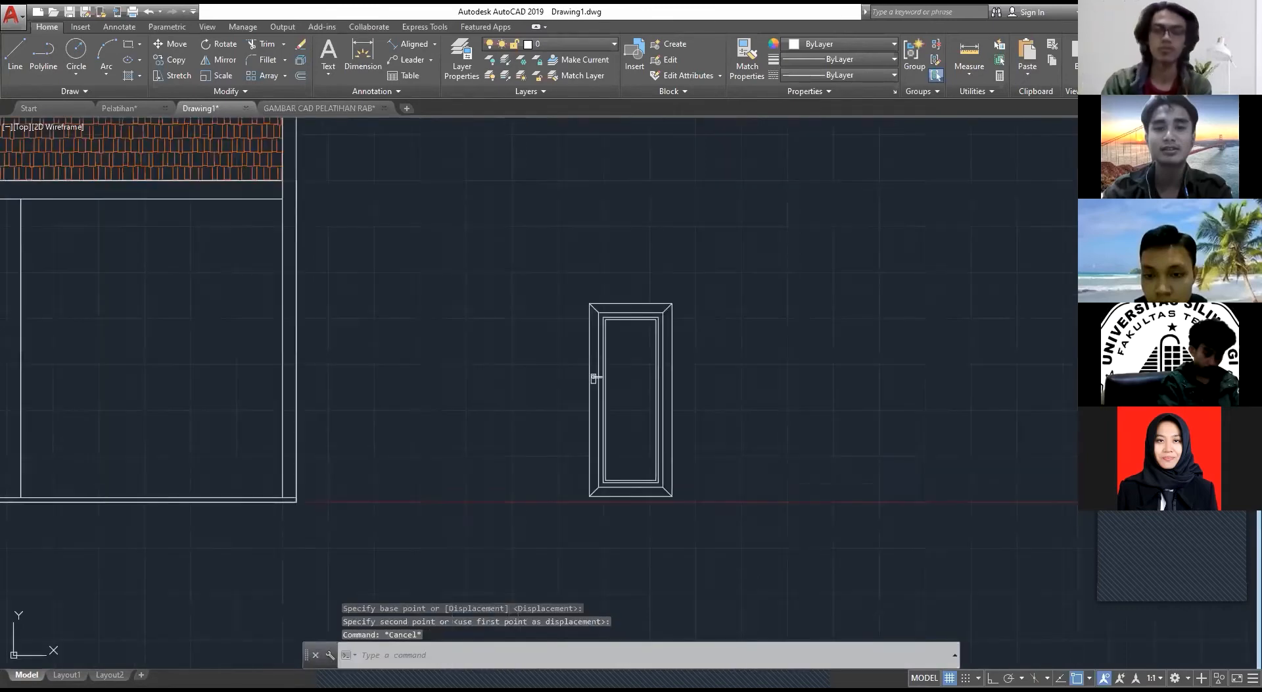
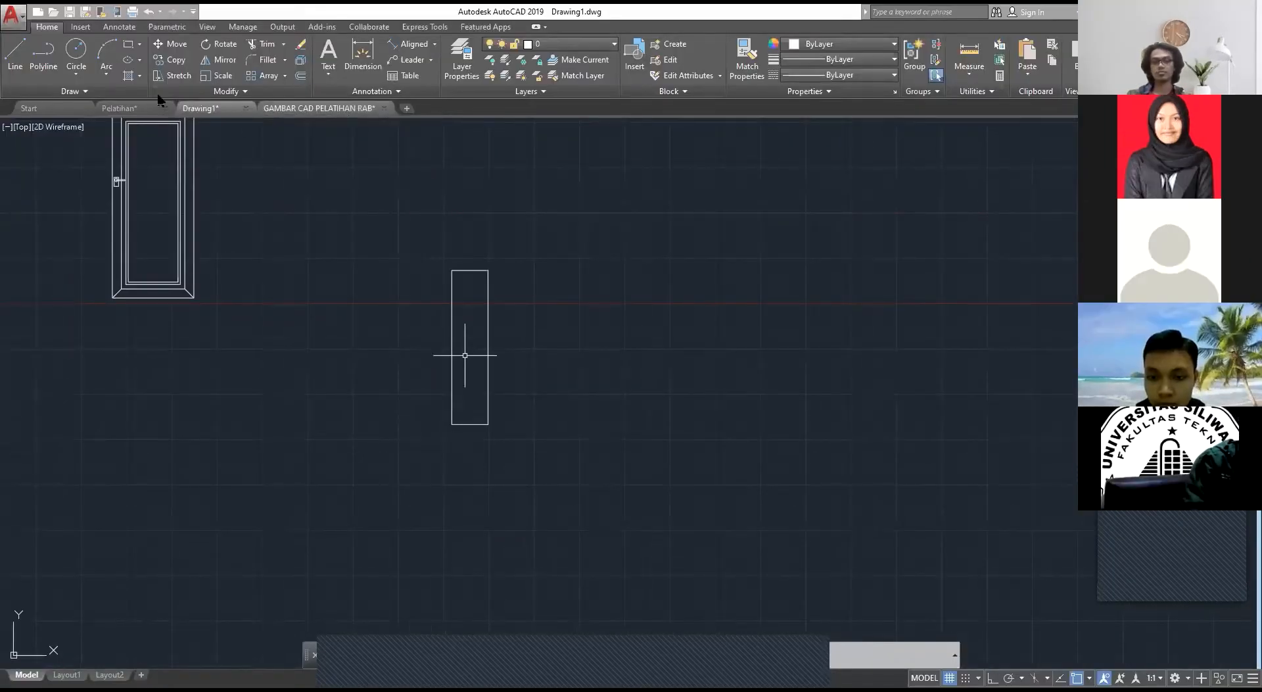
Step: Examine the window J1 detail in the GAMBAR CAD PELATIHAN RAB drawing and return to Drawing1
left_click(146, 107)
left_click(294, 110)
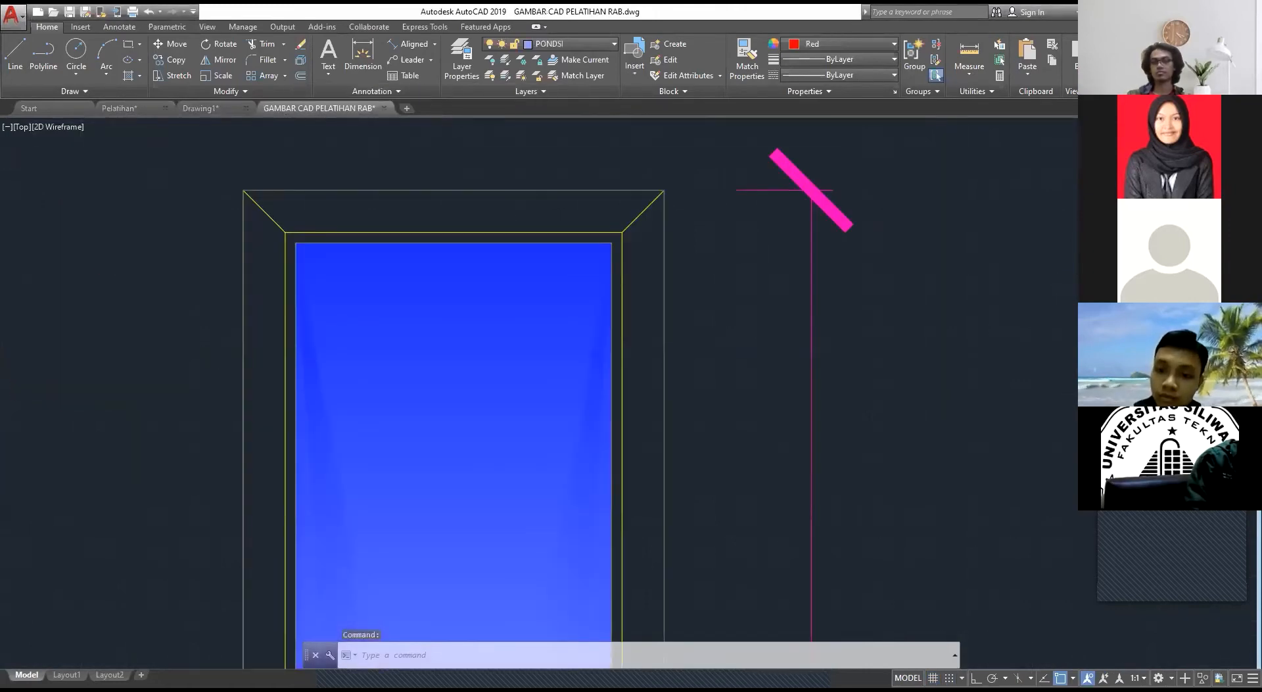
scroll(686, 337, "down", 5)
middle_click_drag(668, 369, 606, 246)
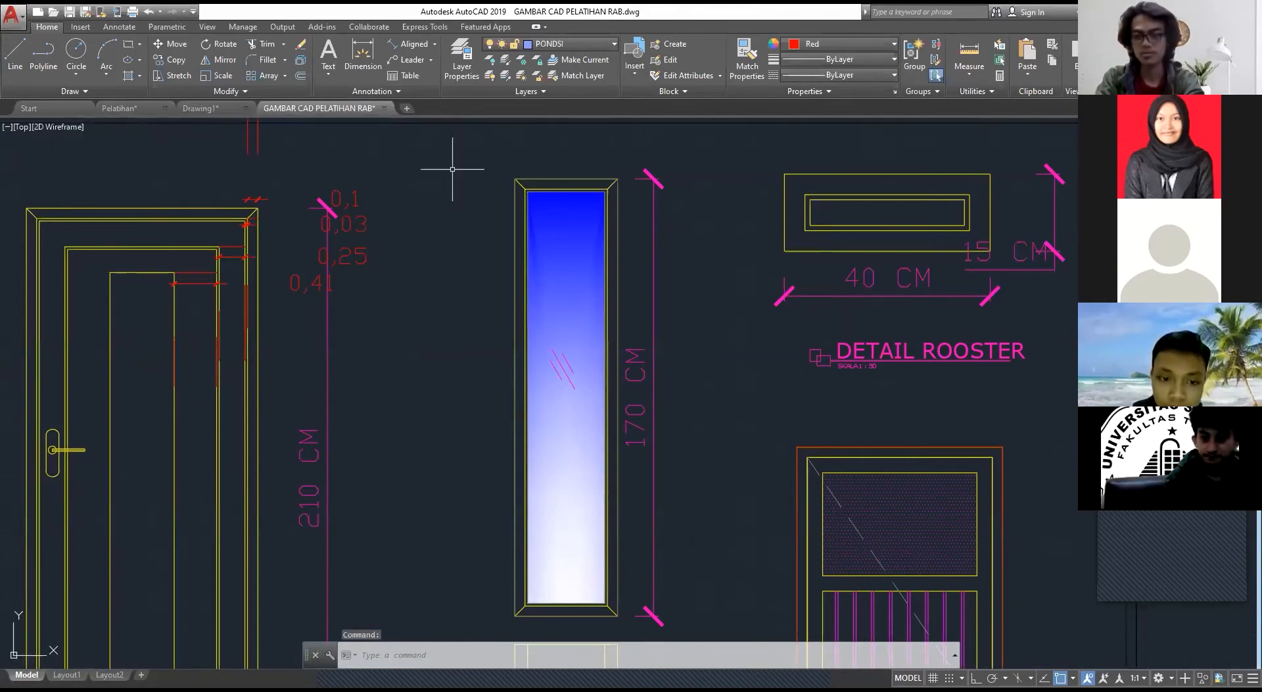
key("ctrl+Tab")
key("Escape")
Step: Try to offset the tall window rectangle inward by 1, and undo the offset
scroll(455, 245, "up", 4)
type("o")
key("Return")
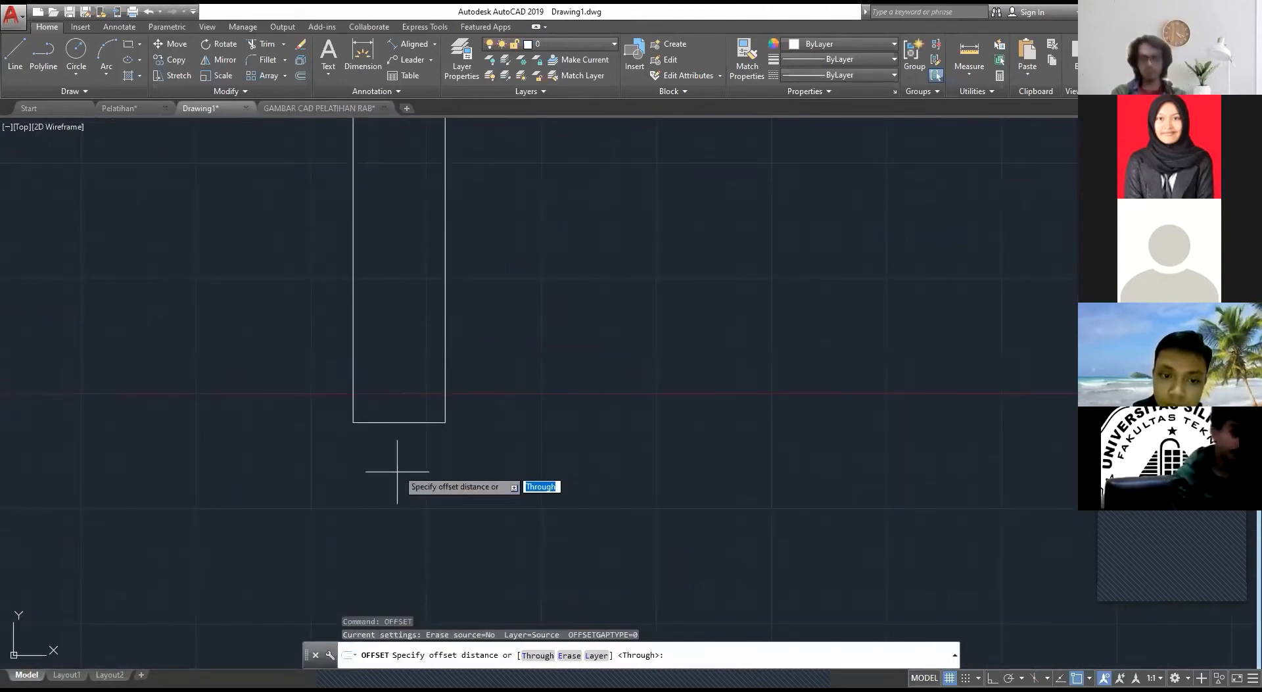
left_click(398, 422)
left_click(396, 376)
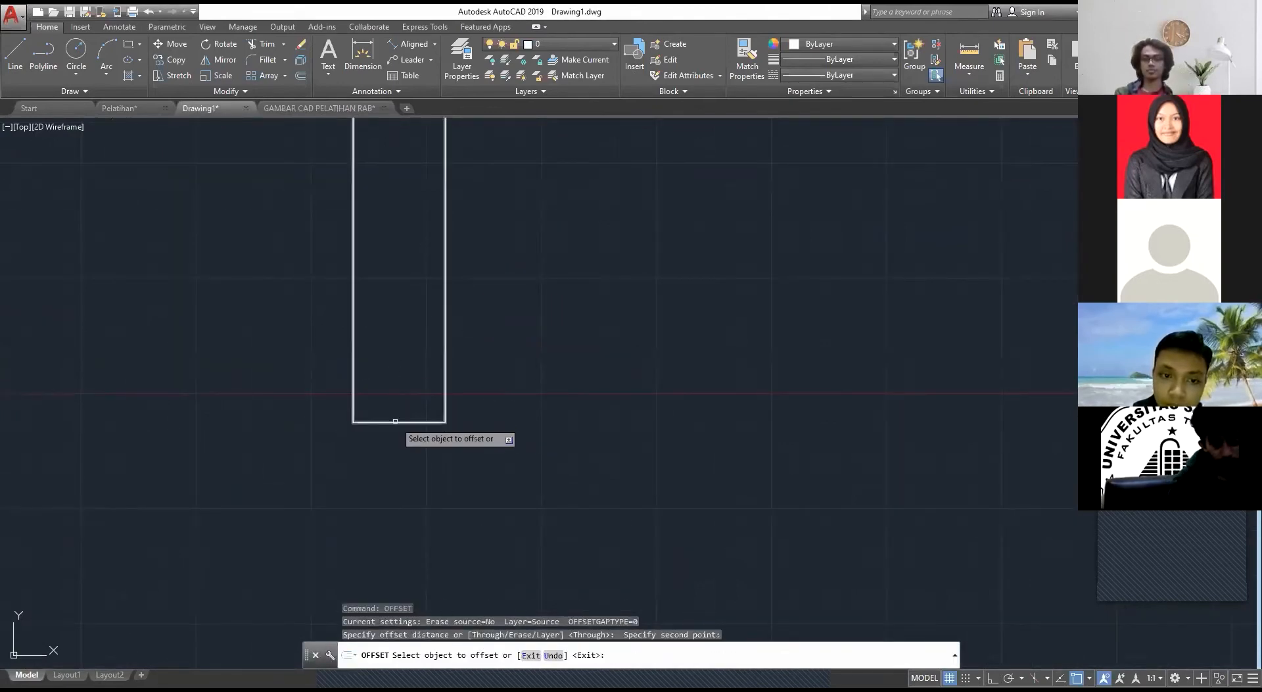
left_click(395, 421)
middle_click_drag(399, 394, 440, 392)
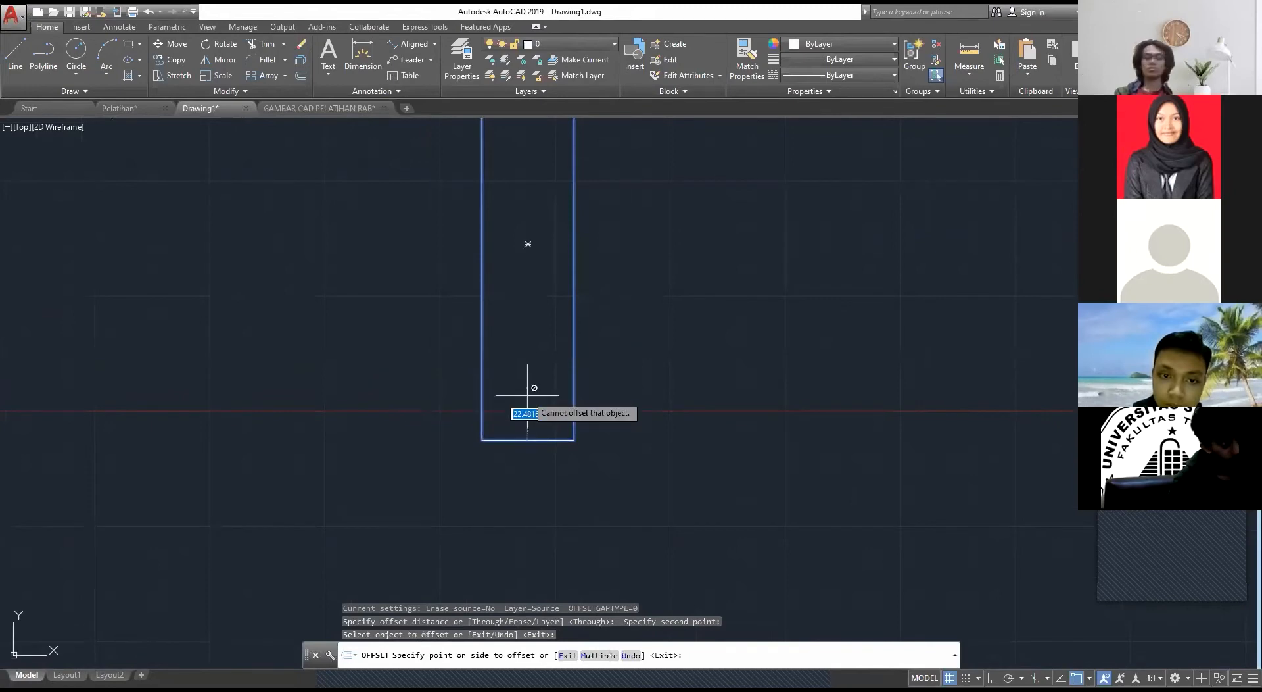
type("1")
key("Return")
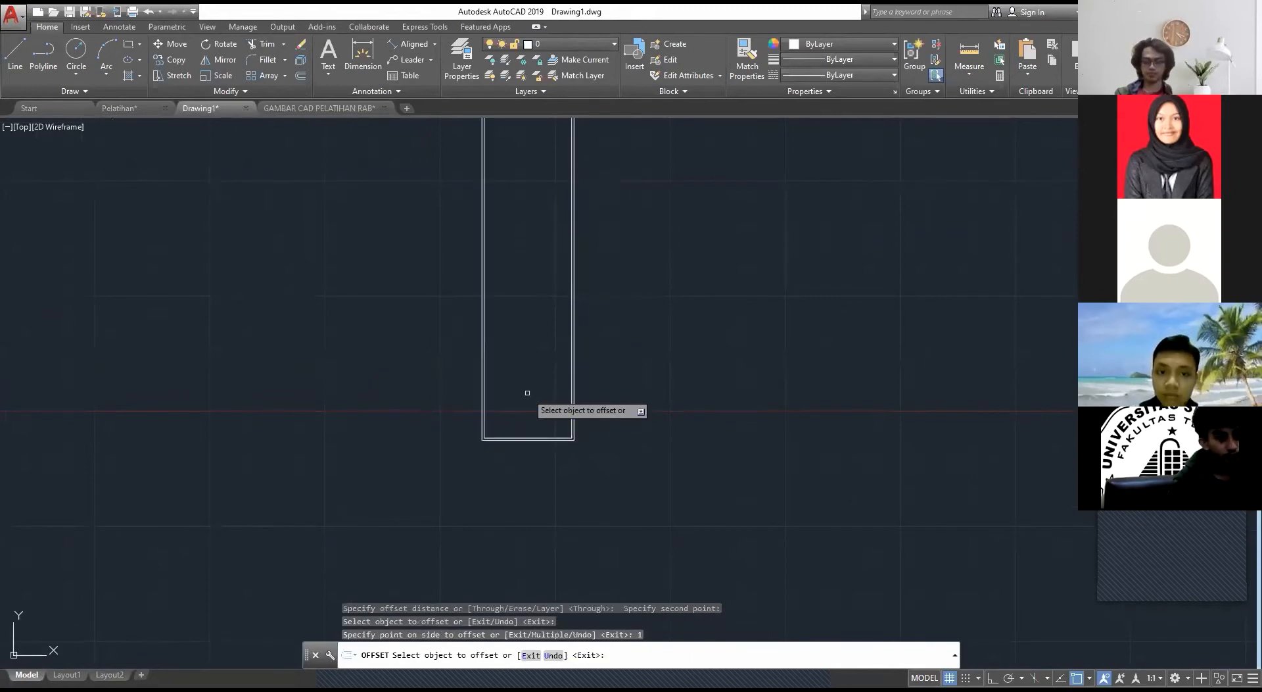
key("ctrl+z")
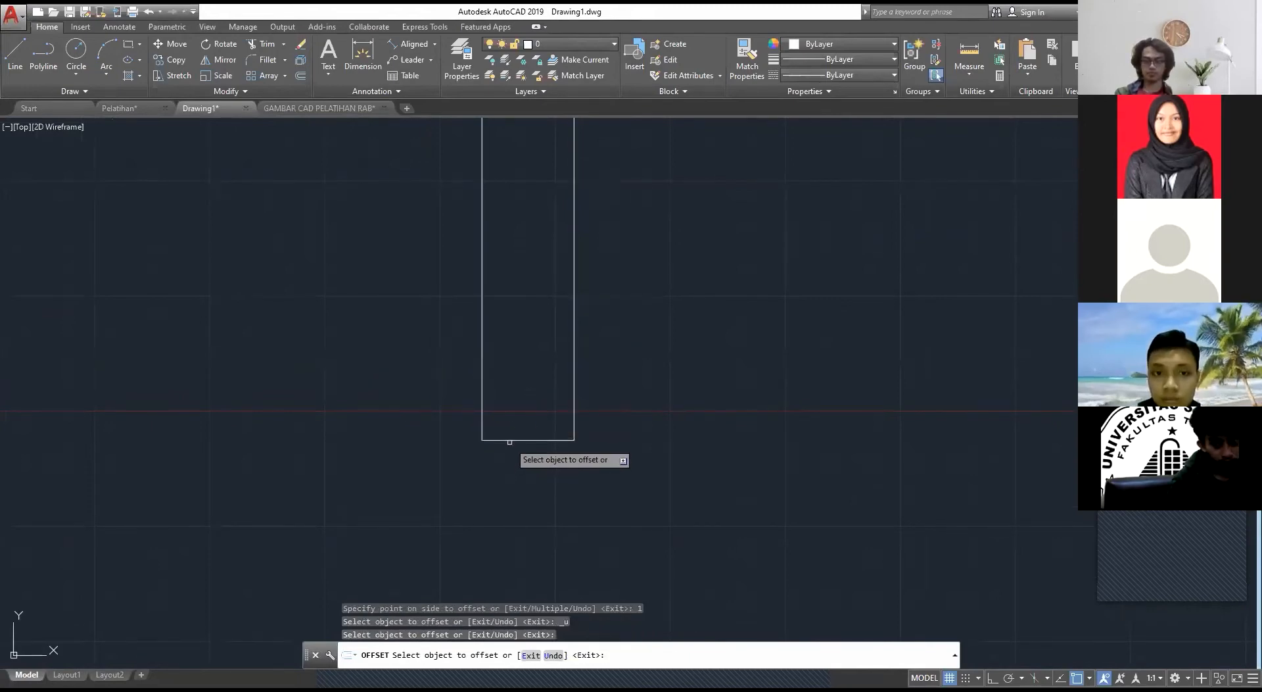
Step: Offset the window rectangle inward by 10 to form the frame's inner edge
left_click(510, 440)
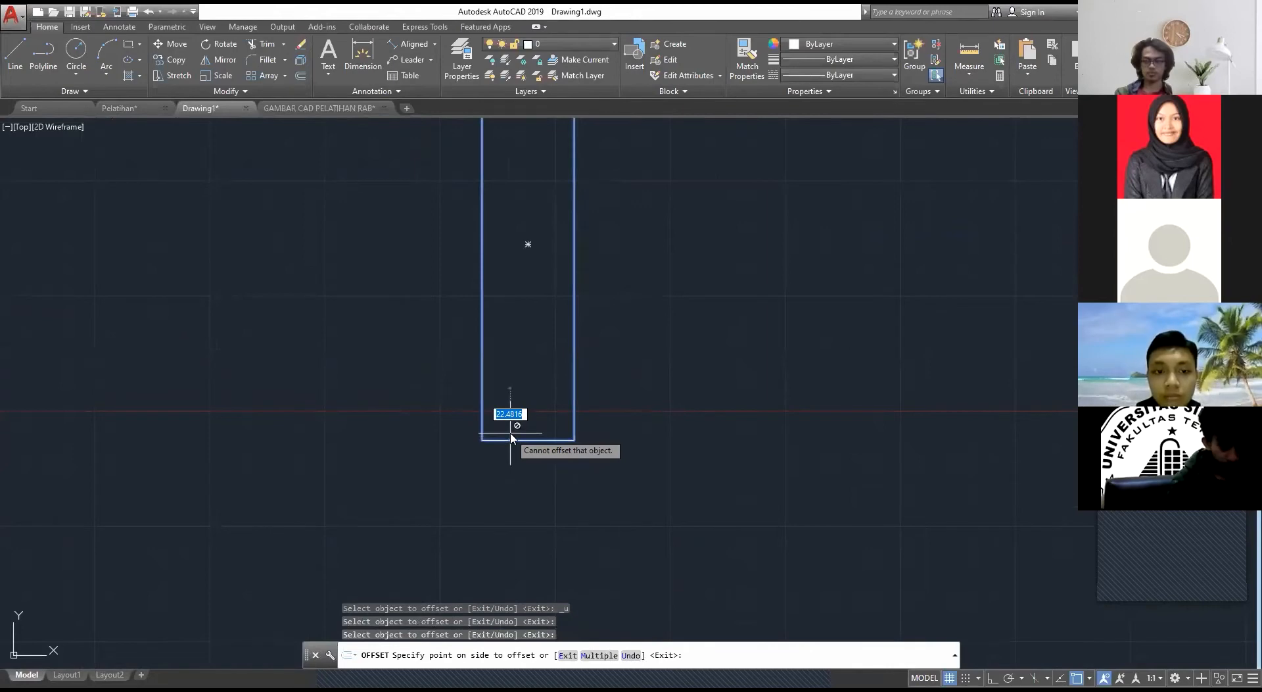
type("10")
key("Return")
key("Escape")
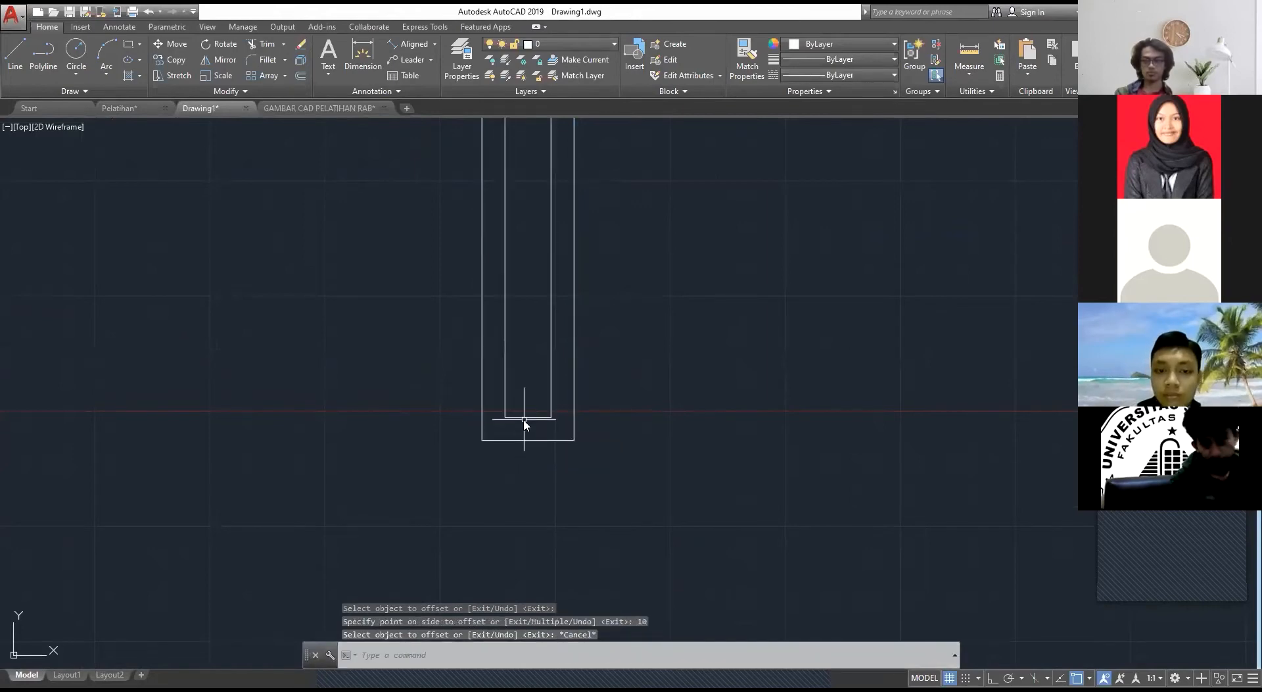
Step: Draw diagonal mitre lines joining the inner and outer rectangles at both lower corners of the window frame
type("LINE")
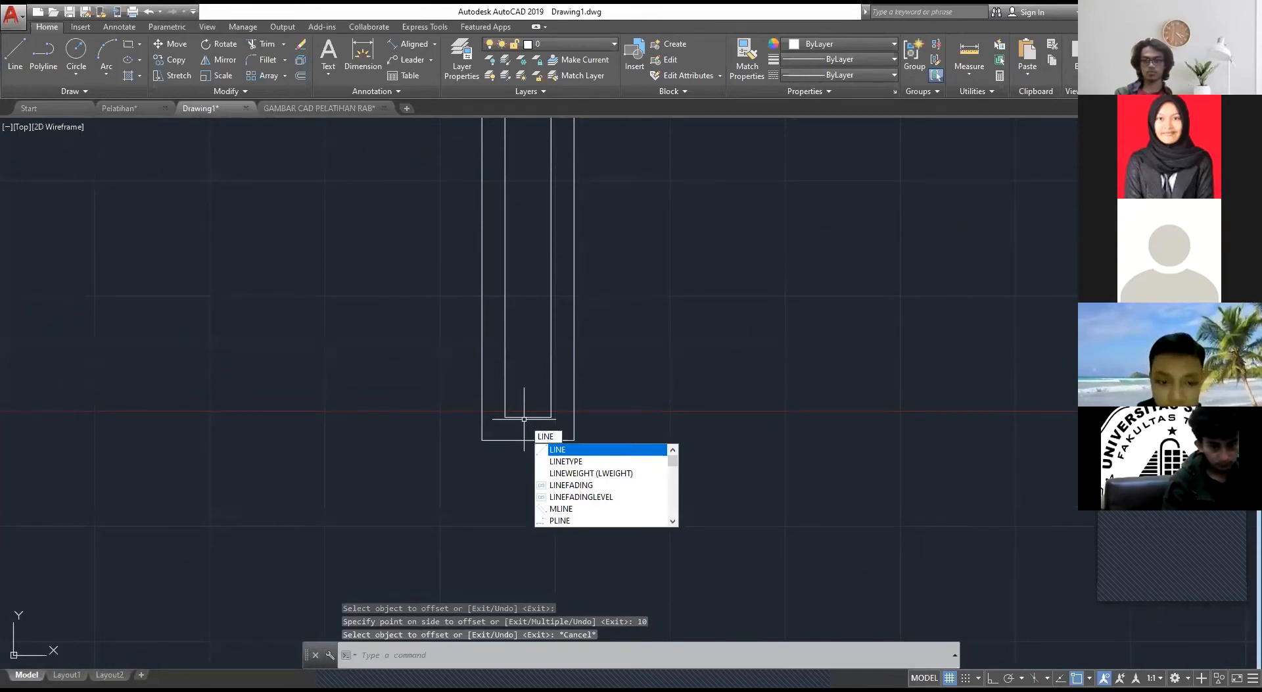
key("Return")
left_click(505, 417)
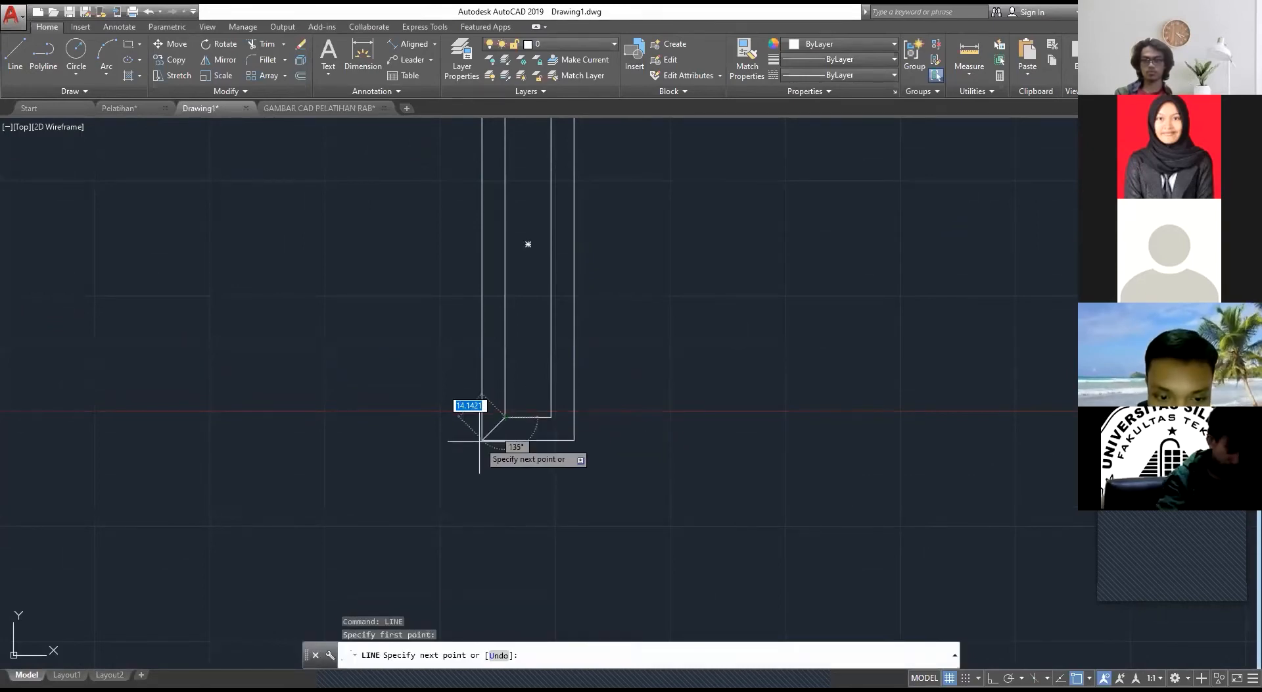
left_click(482, 440)
key("Return")
key("Return")
left_click(551, 417)
left_click(572, 440)
key("Escape")
scroll(577, 387, "down", 4)
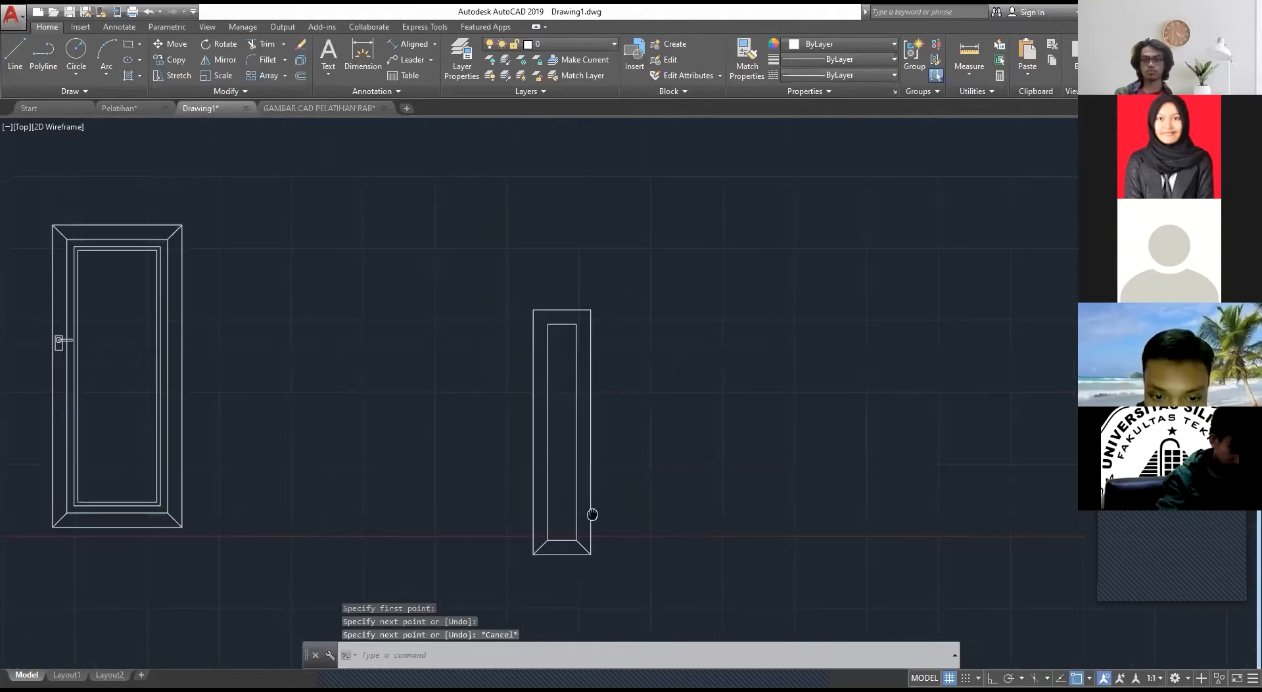
Step: Draw diagonal mitre lines joining the inner and outer rectangles at both upper corners of the window frame
scroll(552, 388, "up", 6)
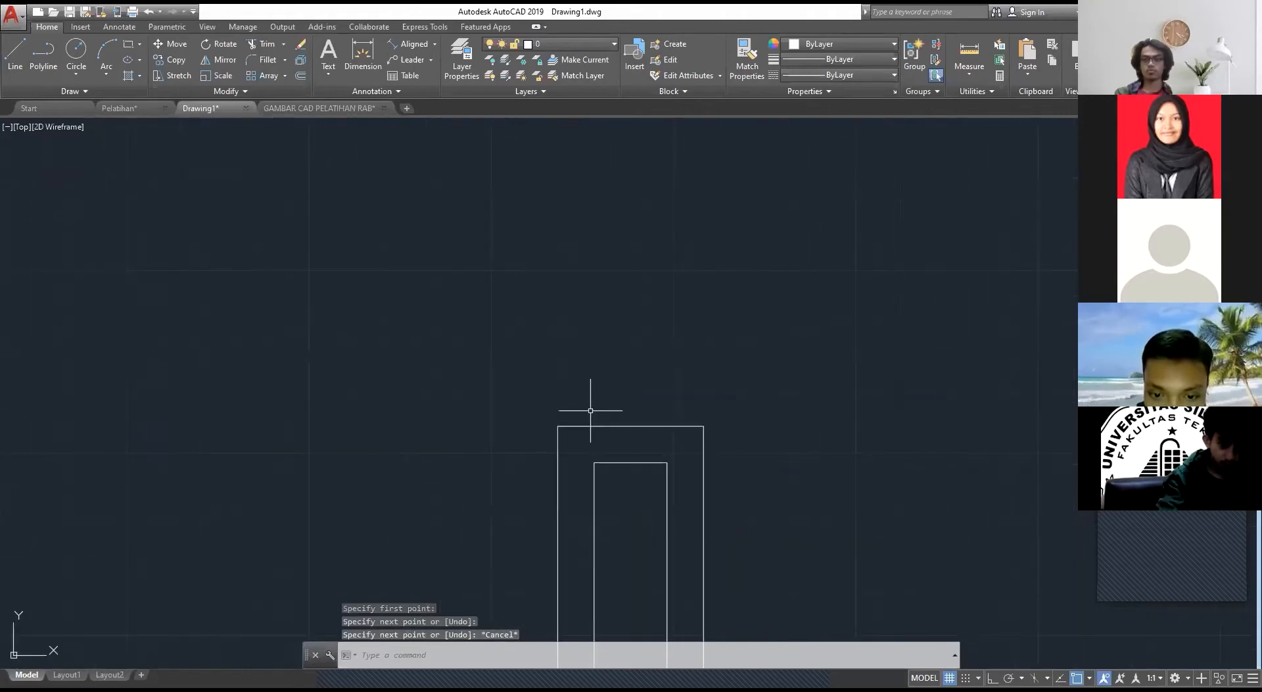
key("Return")
left_click(594, 462)
left_click(557, 426)
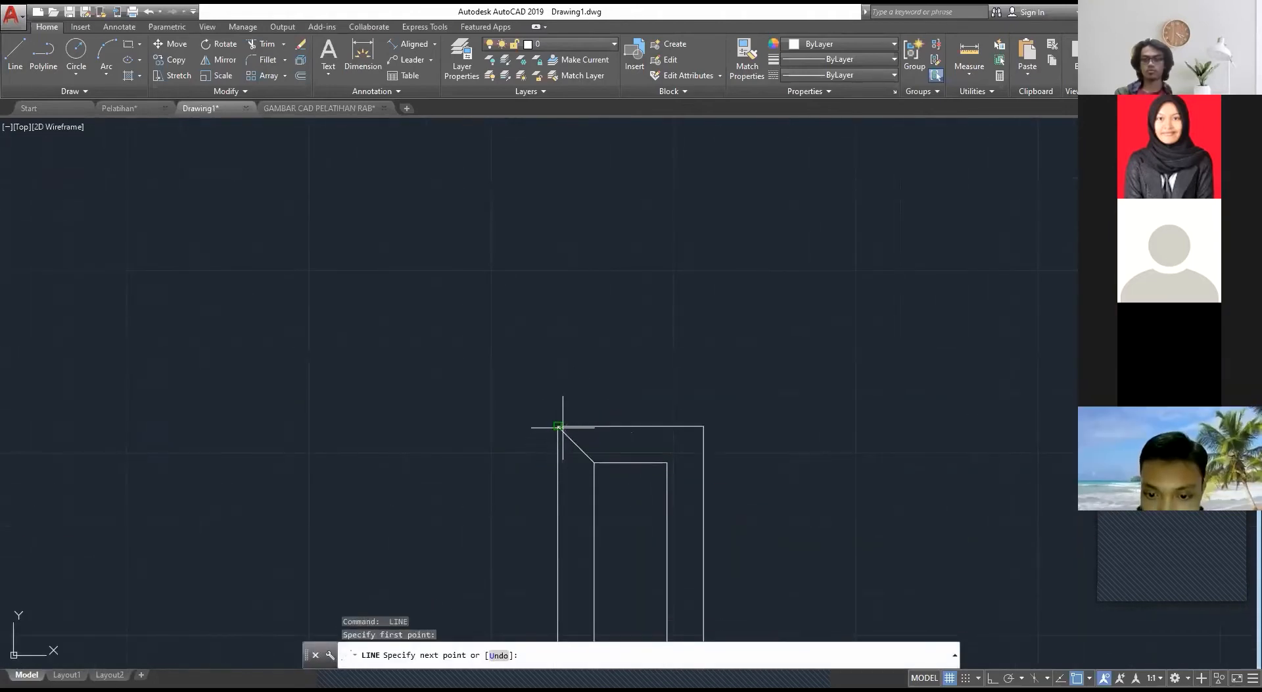
key("Escape")
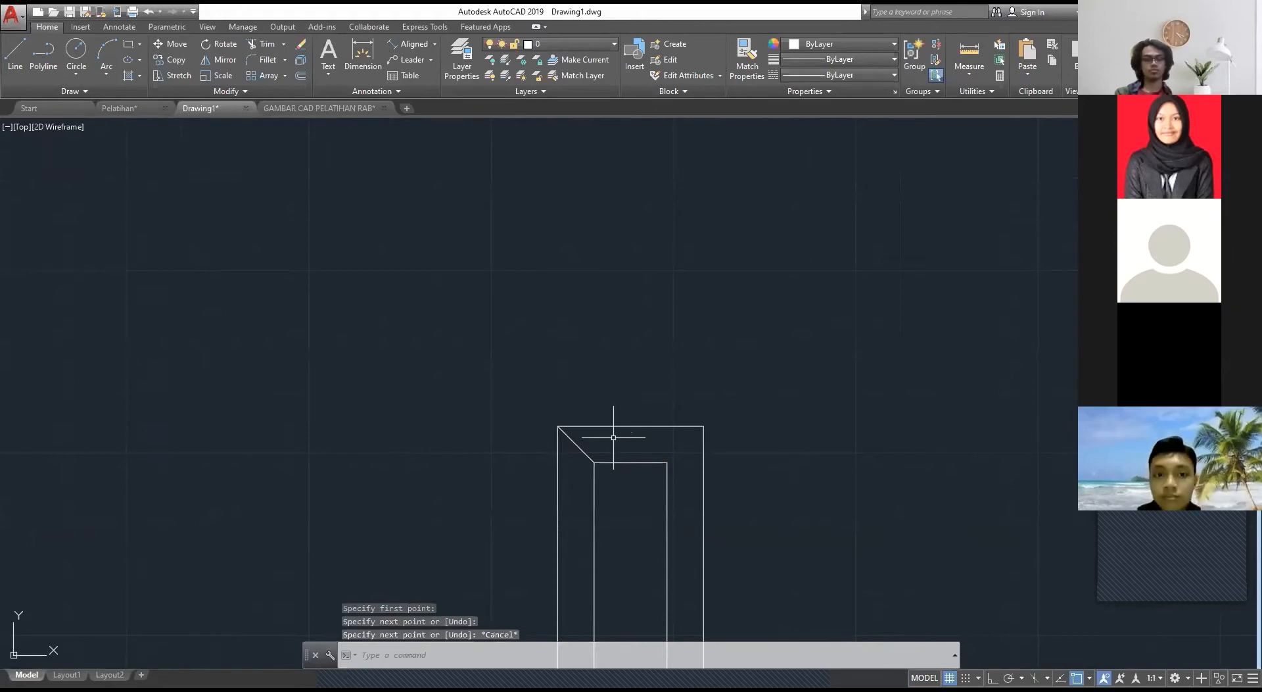
key("Return")
left_click(667, 462)
left_click(704, 426)
key("Escape")
scroll(706, 424, "down", 4)
middle_click_drag(717, 451, 628, 305)
Step: Hatch the window's inner rectangle with the AR-RSHKE pattern at scale 0.05, previewing other available patterns
type("hatch")
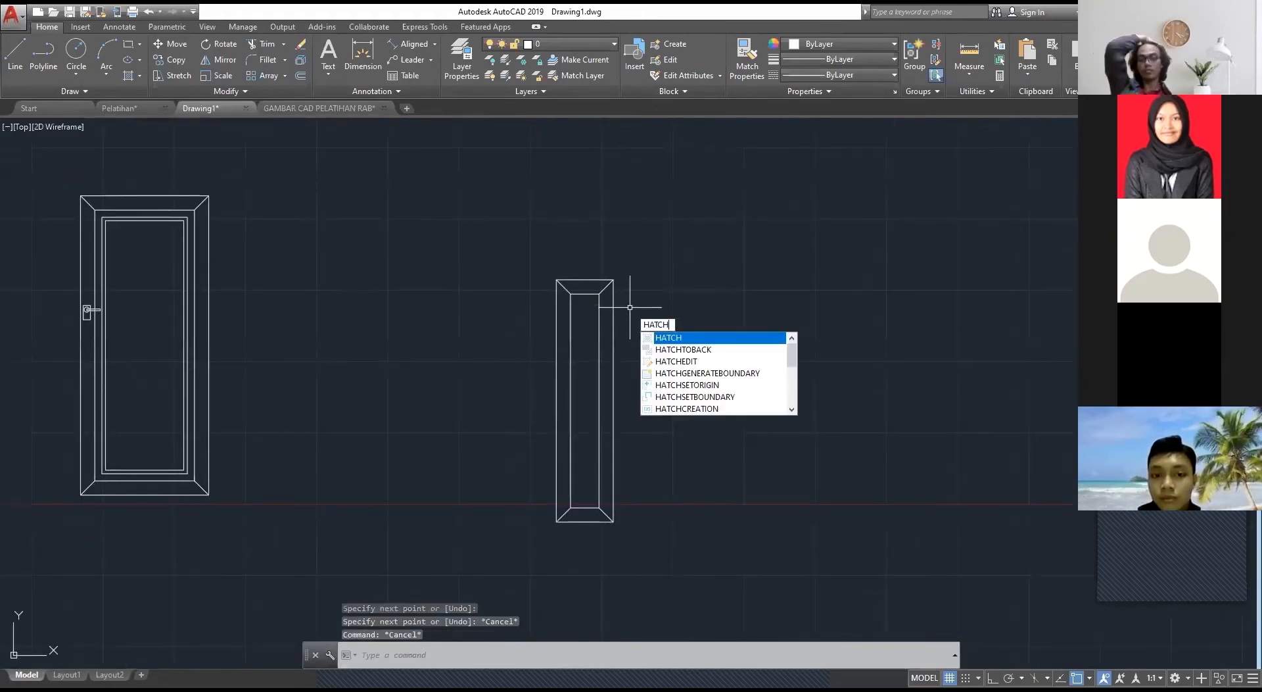
key("Return")
left_click(587, 338)
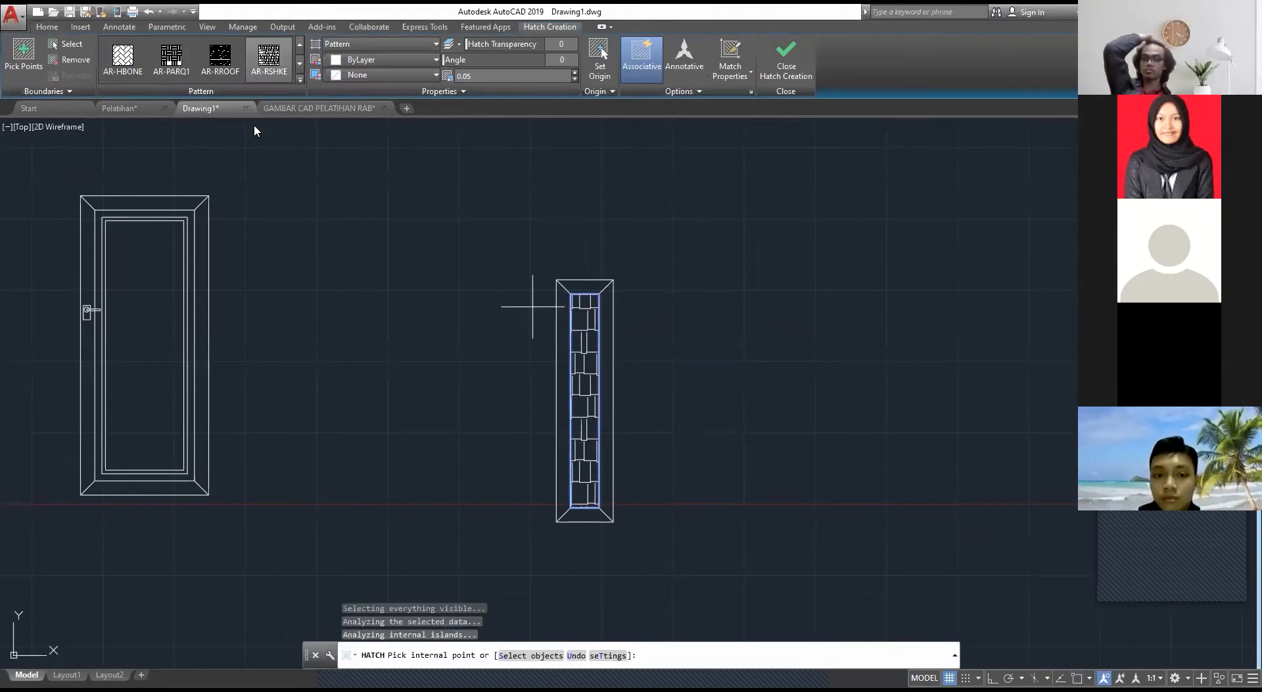
left_click(300, 79)
scroll(269, 150, "down", 5)
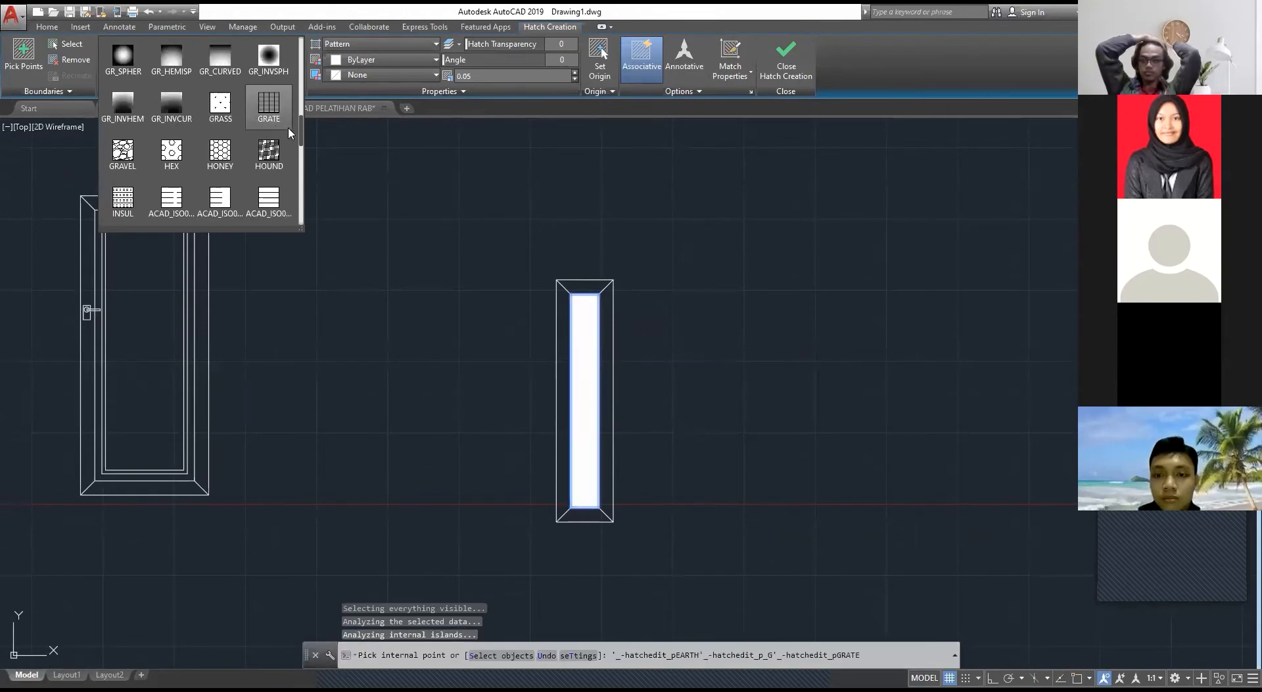
scroll(282, 135, "up", 2)
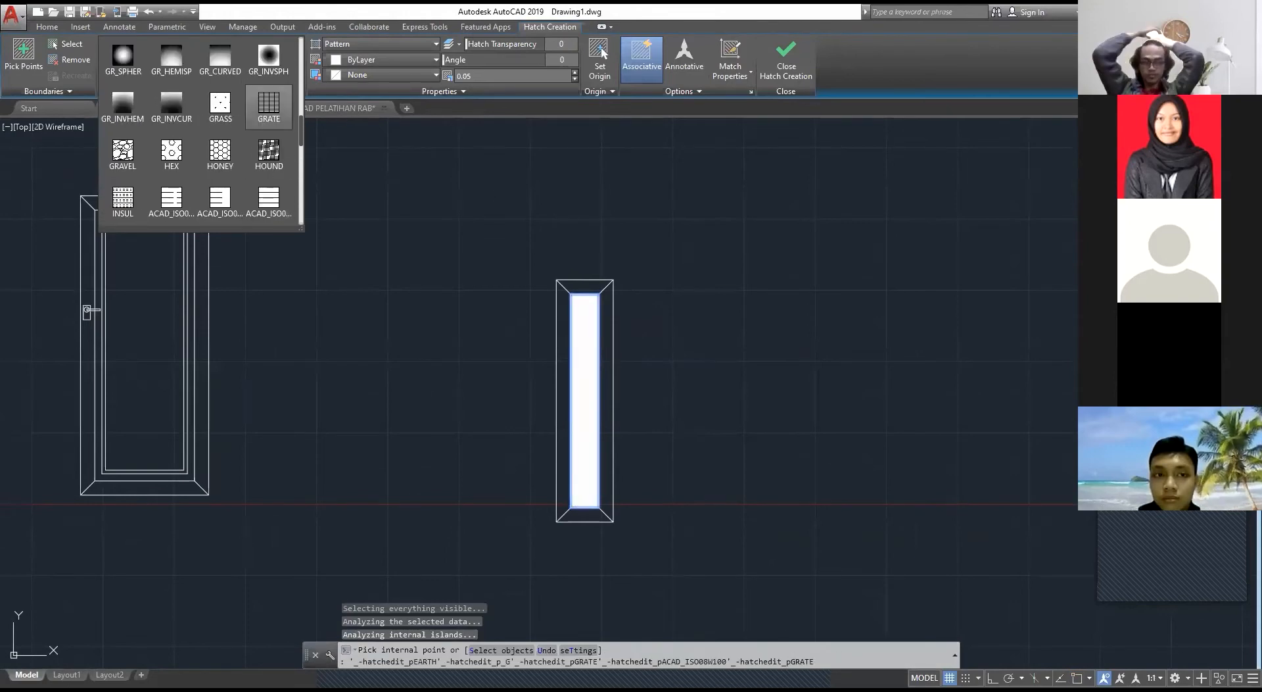
left_click(297, 118)
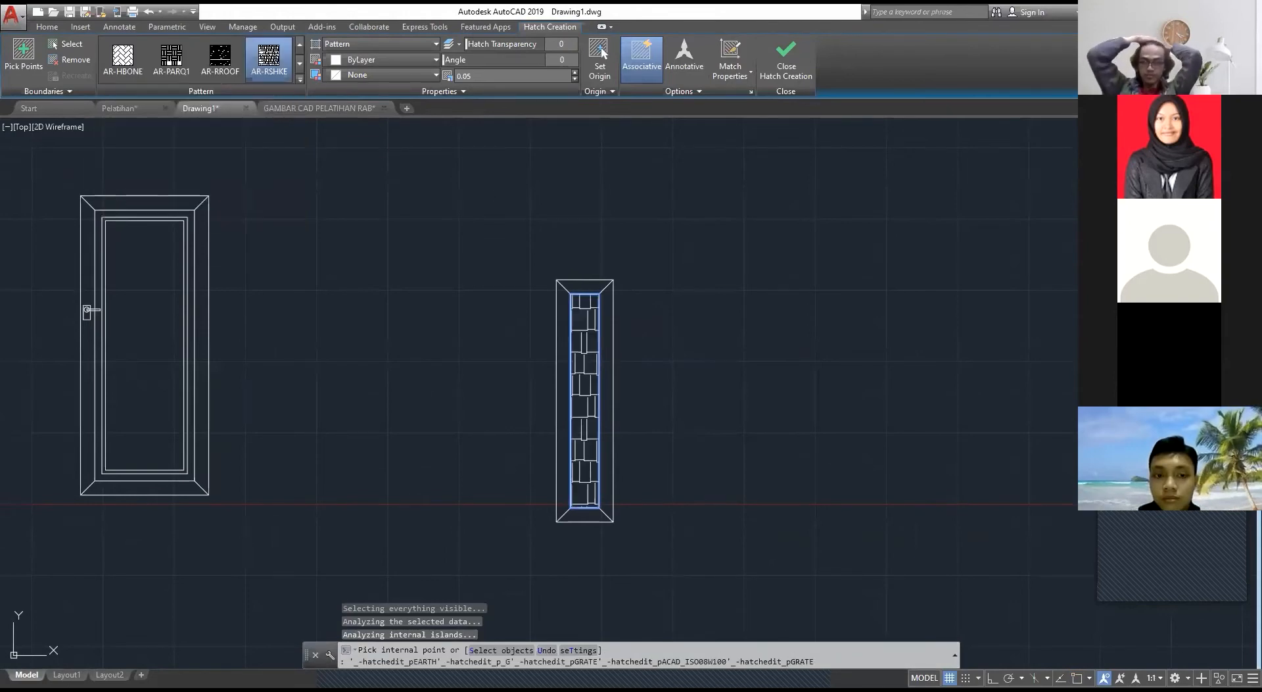
Step: Inspect the glass fill of window J1 in the GAMBAR CAD PELATIHAN RAB drawing and return to Drawing1
left_click(302, 108)
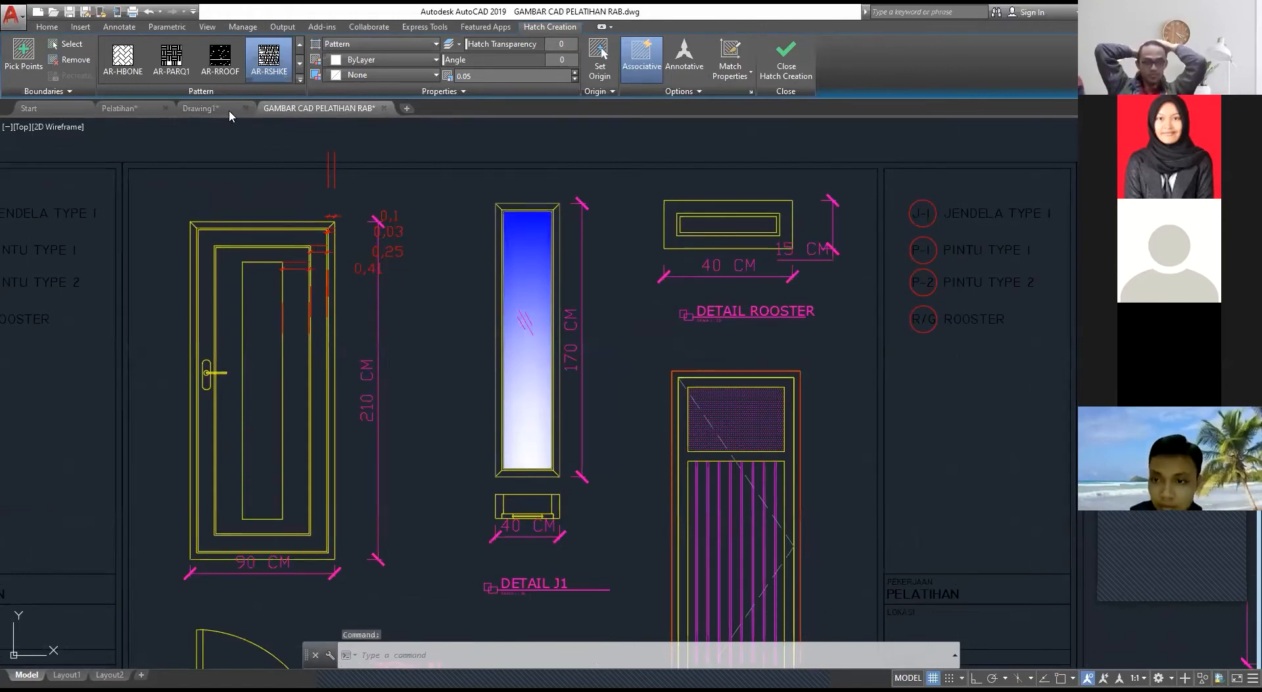
left_click(525, 328)
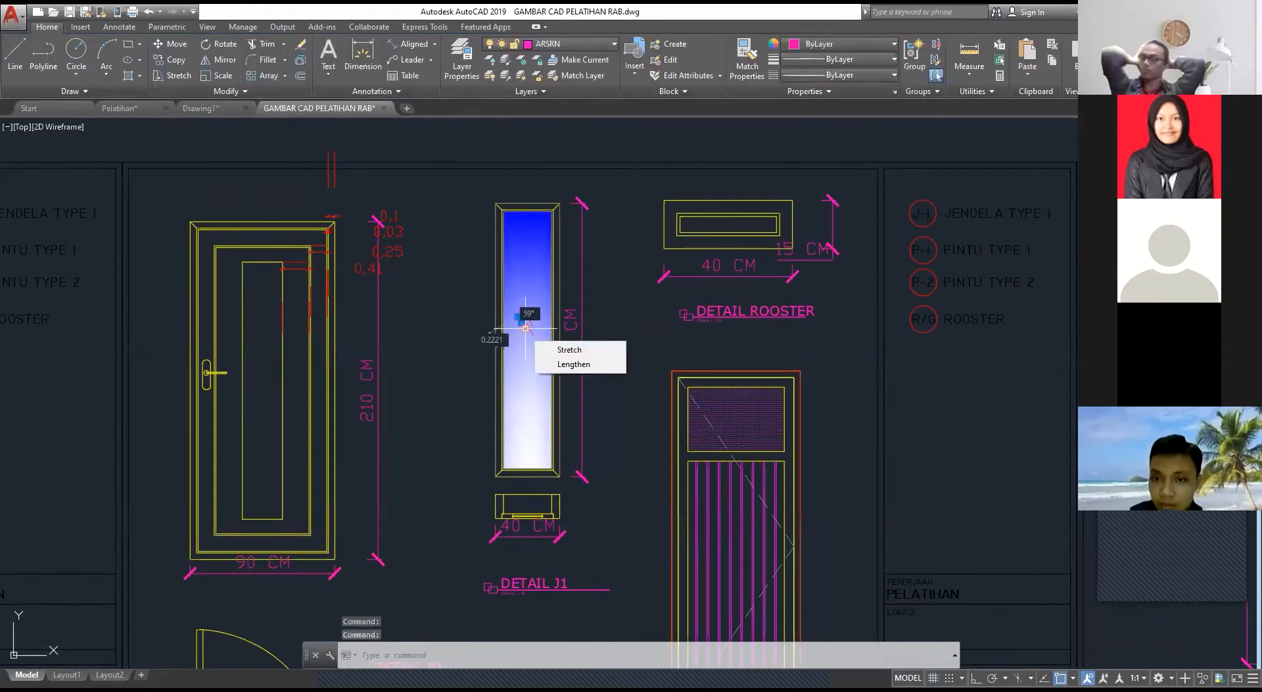
left_click(535, 271)
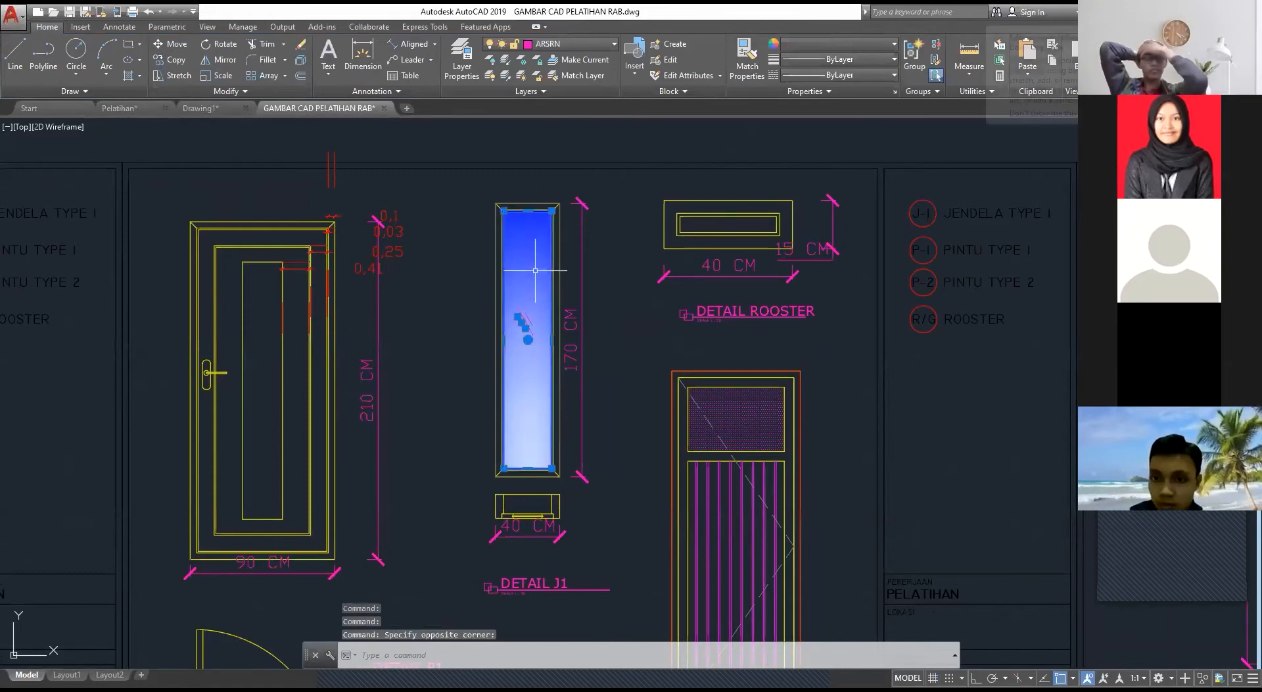
key("Escape")
left_click(201, 109)
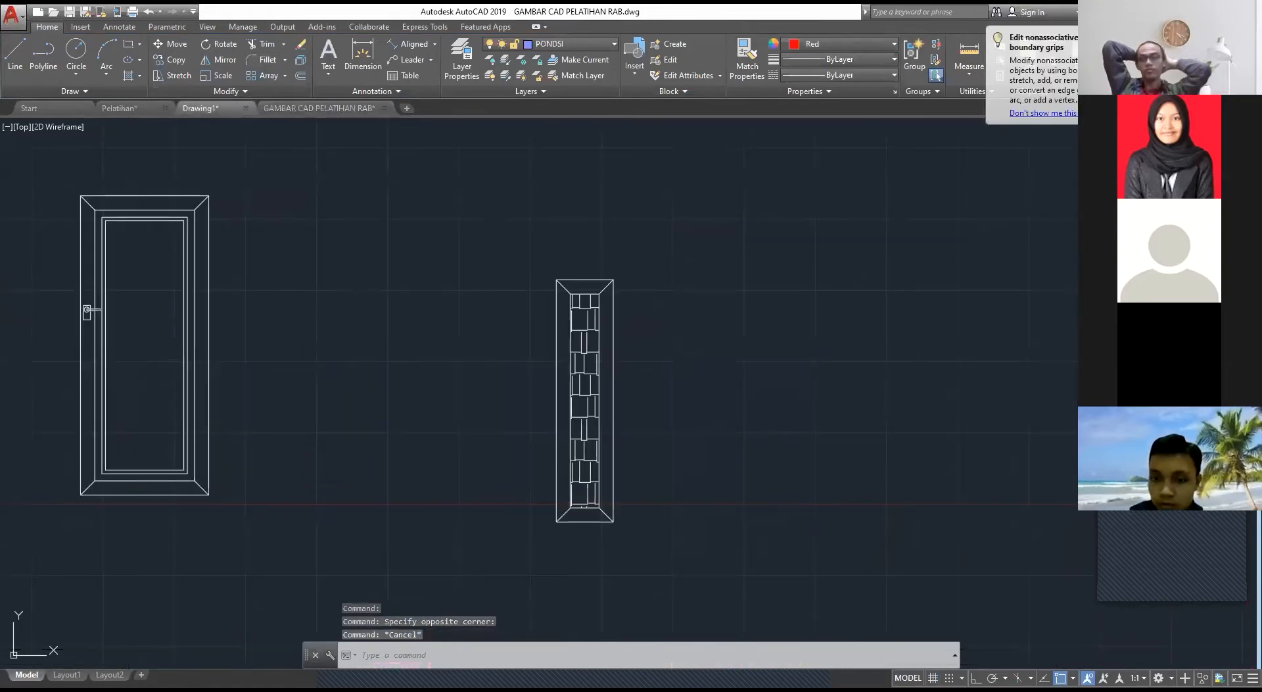
Step: Change the window glass hatch to the GR_CURVED gradient pattern
left_click(583, 414)
key("Escape")
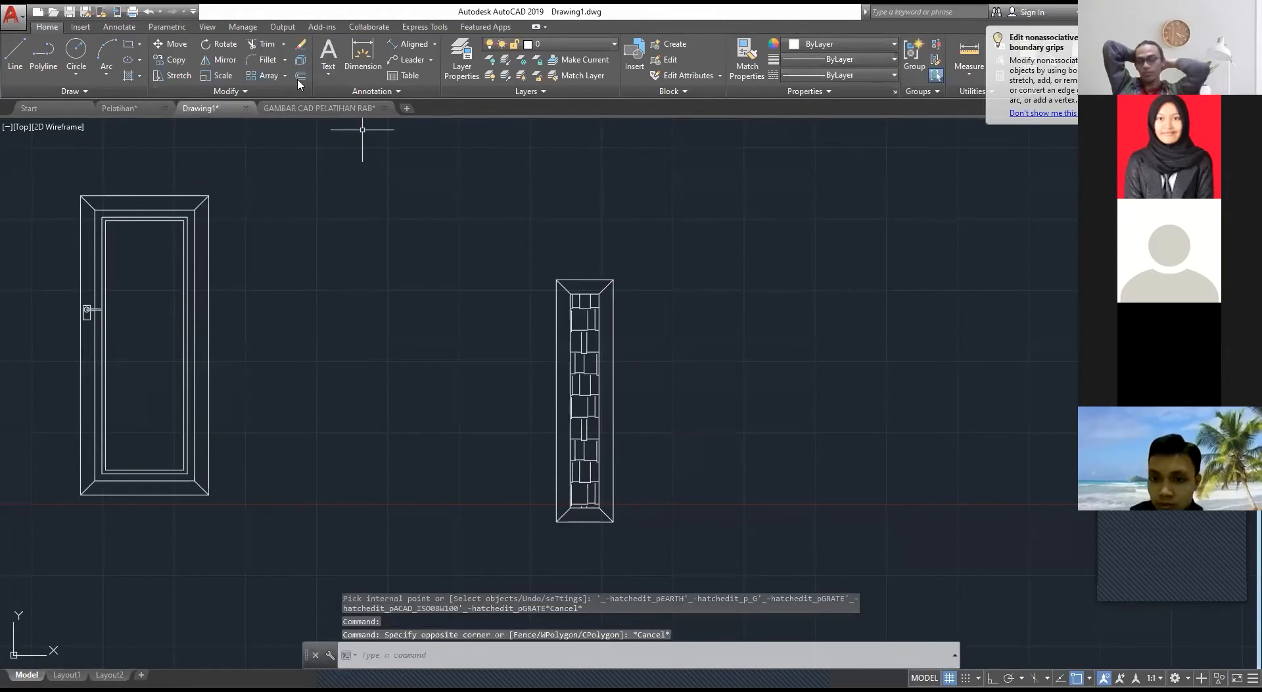
left_click(587, 315)
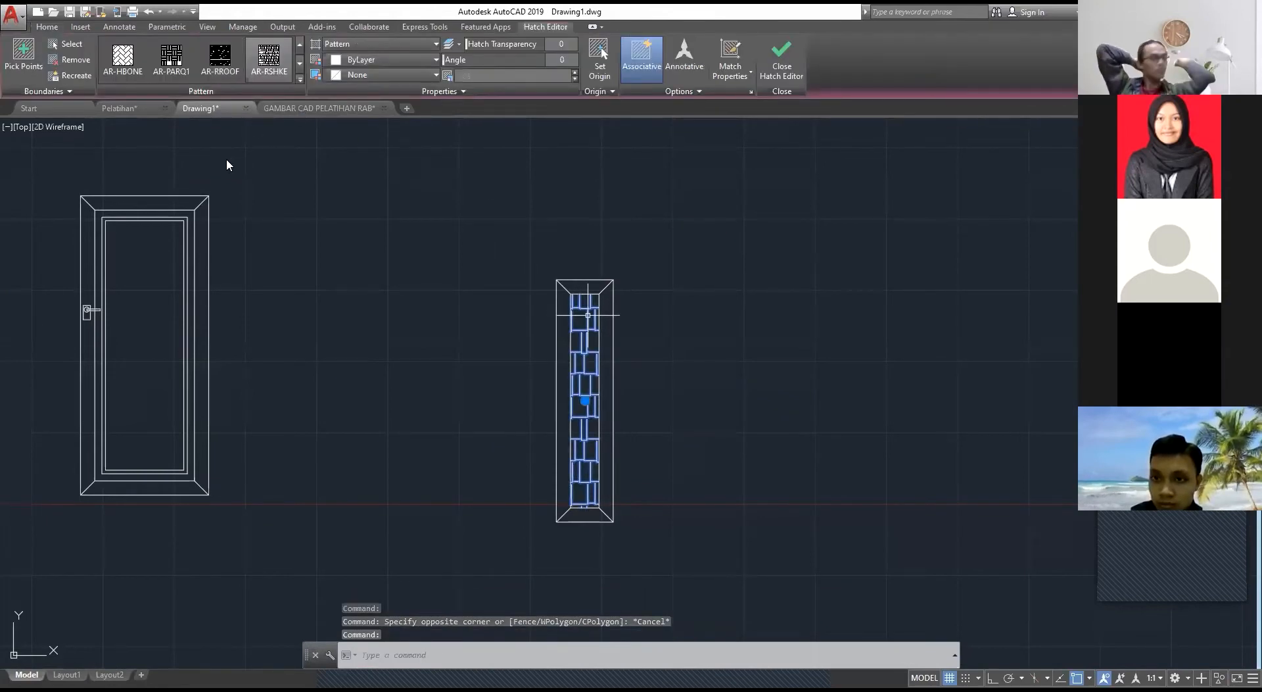
left_click(300, 79)
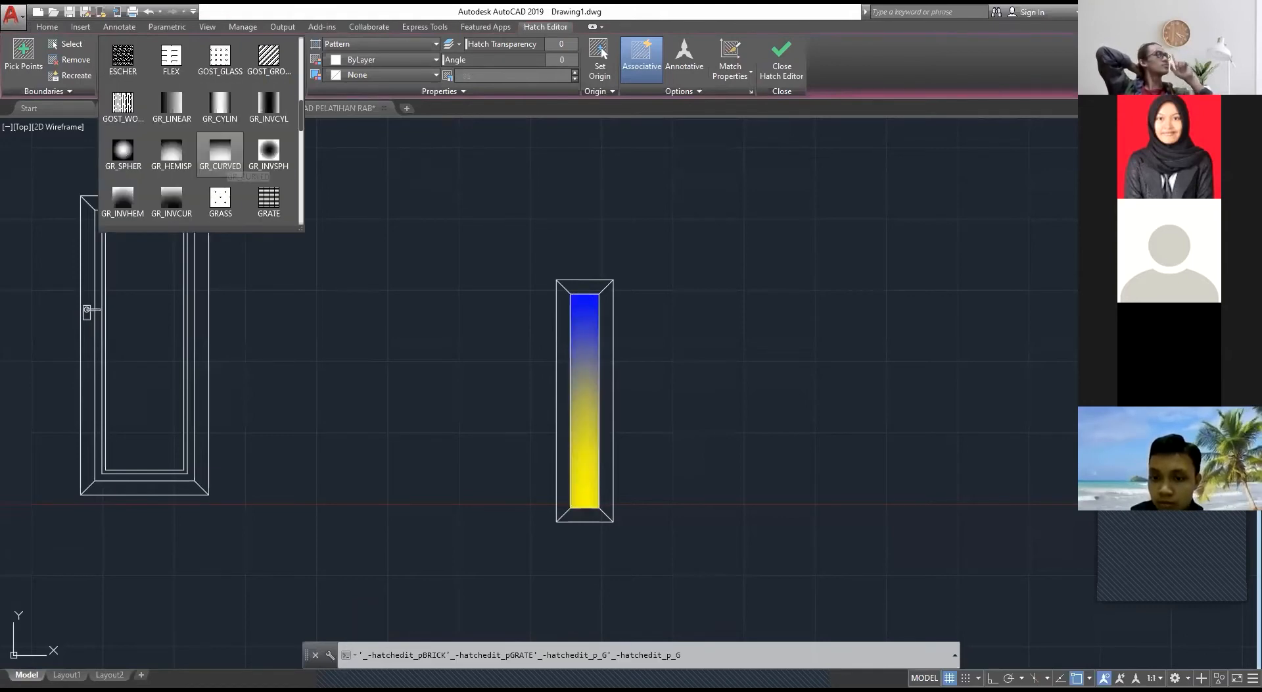
left_click(171, 133)
key("Escape")
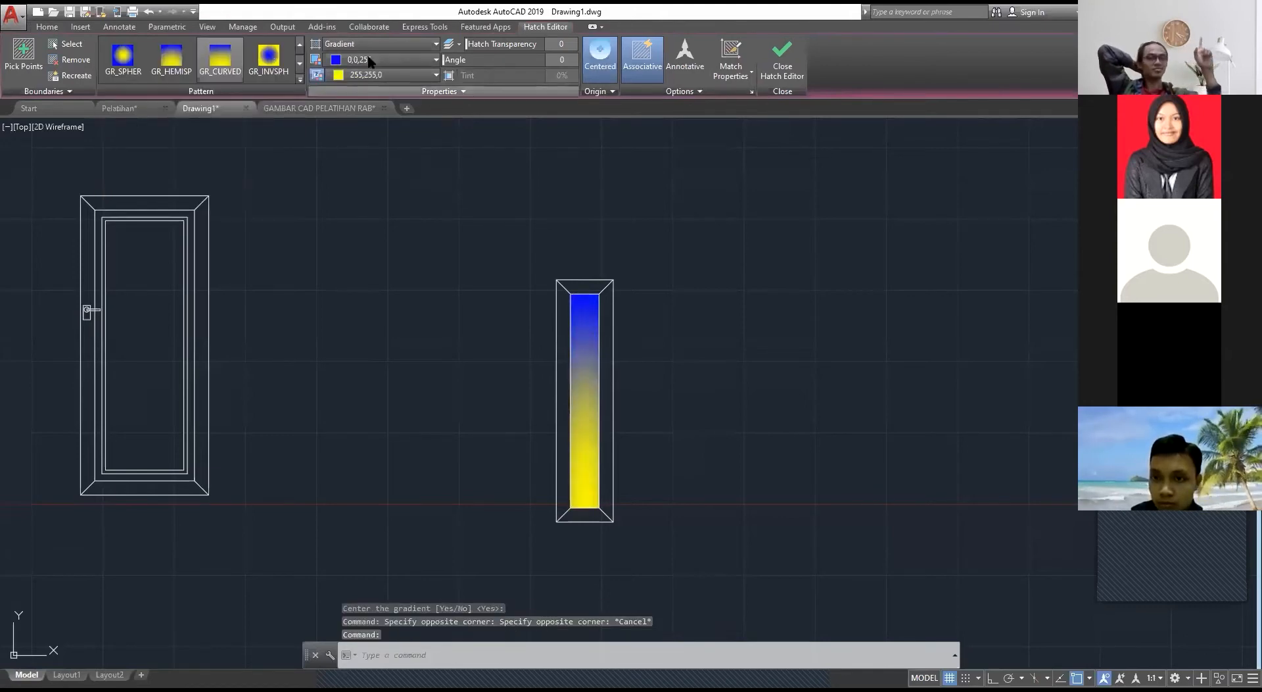
Step: Set the window glass gradient's first colour to grey 99,100,102 and its second colour to white 255,255,255
left_click(370, 63)
key("Escape")
left_click(586, 382)
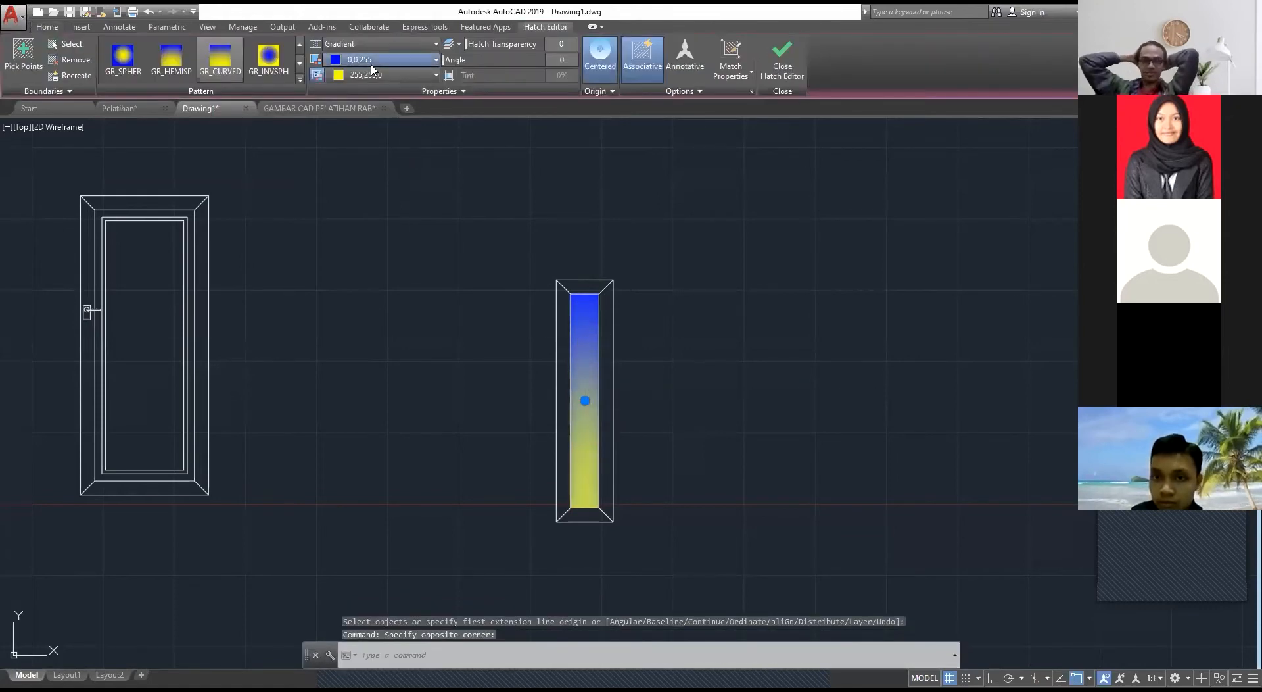
left_click(380, 61)
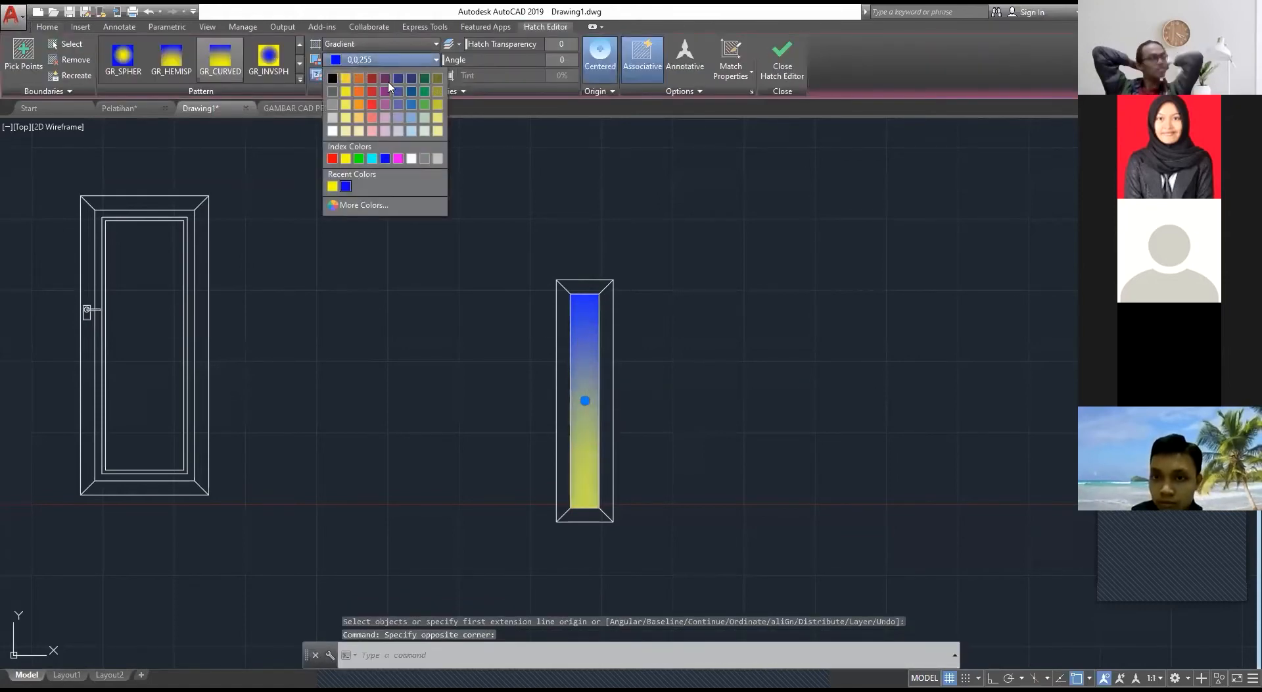
left_click(332, 91)
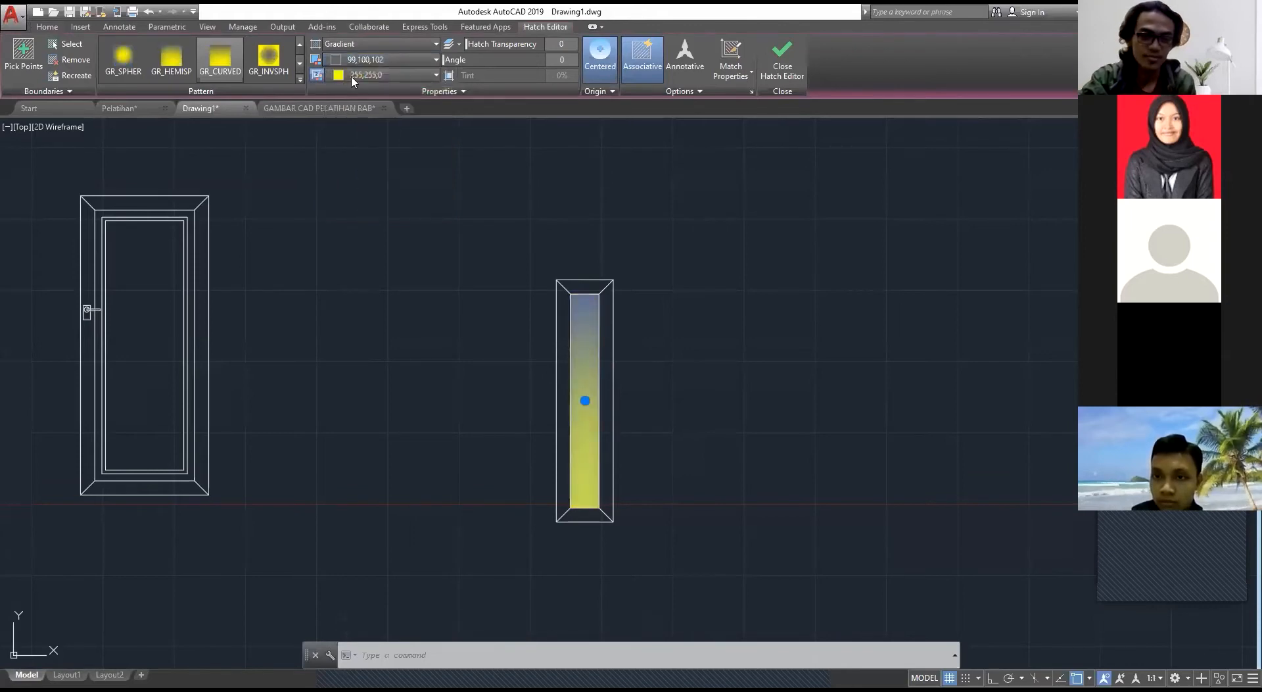
left_click(355, 75)
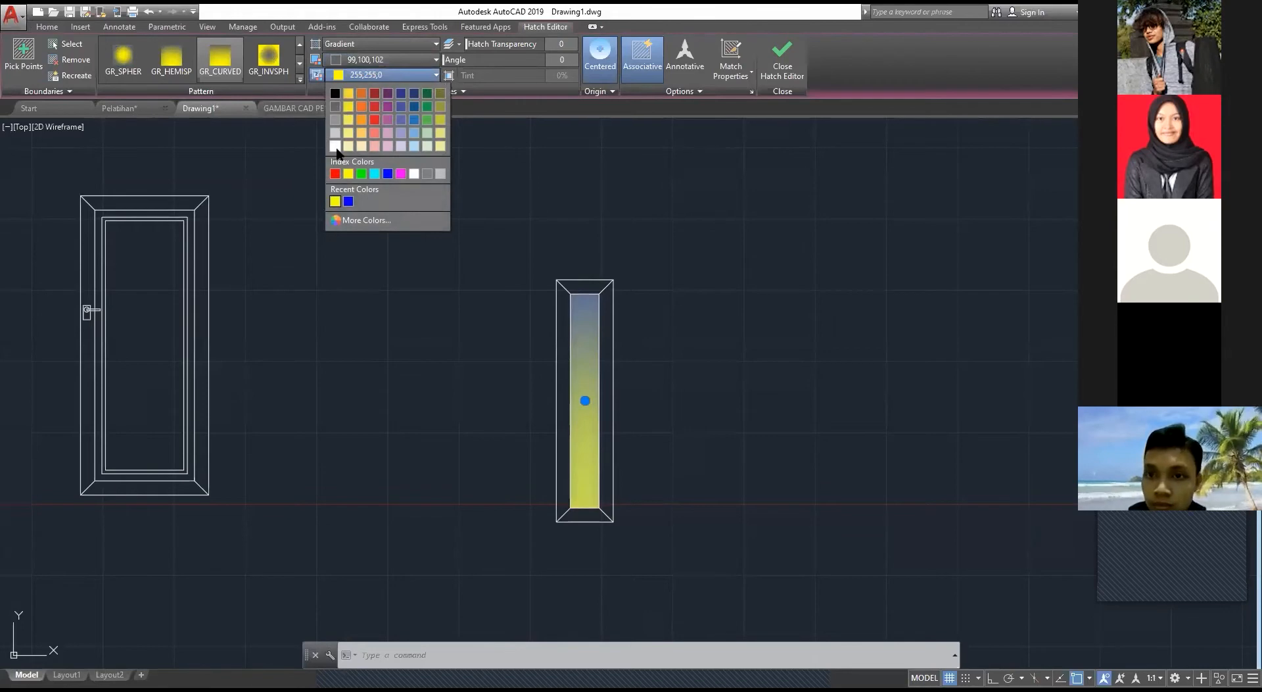
left_click(335, 146)
left_click(450, 186)
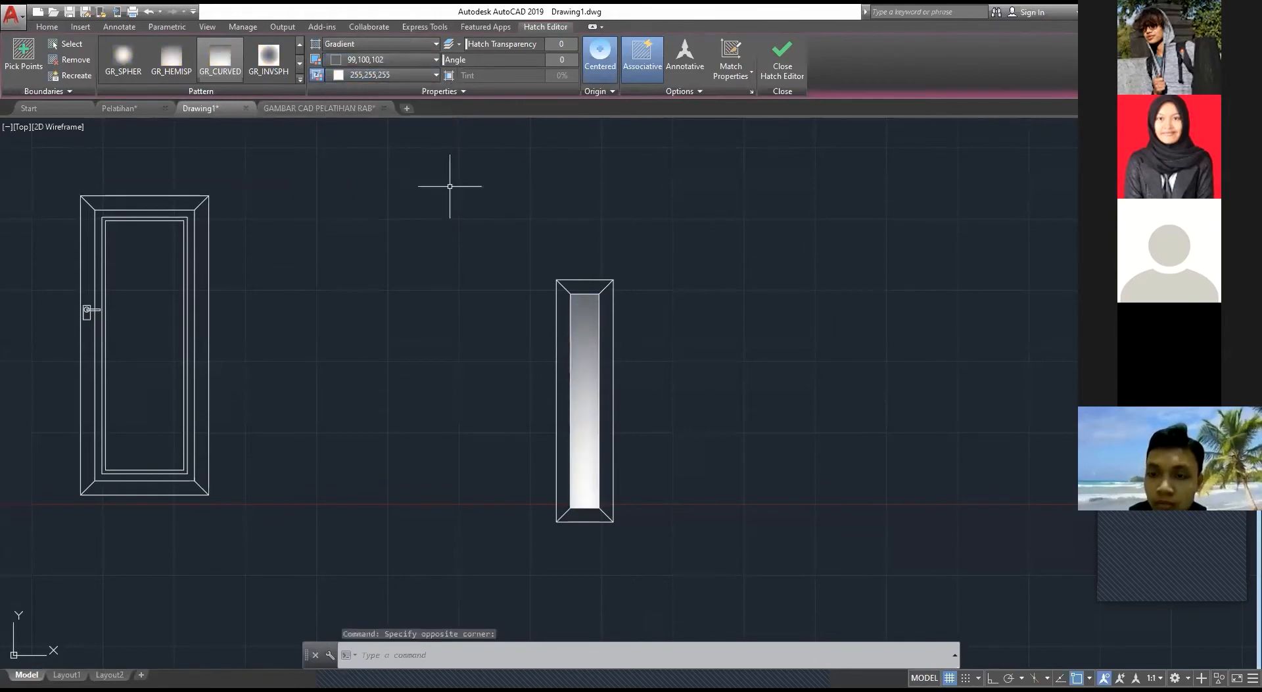
key("Escape")
scroll(419, 40, "down", 2)
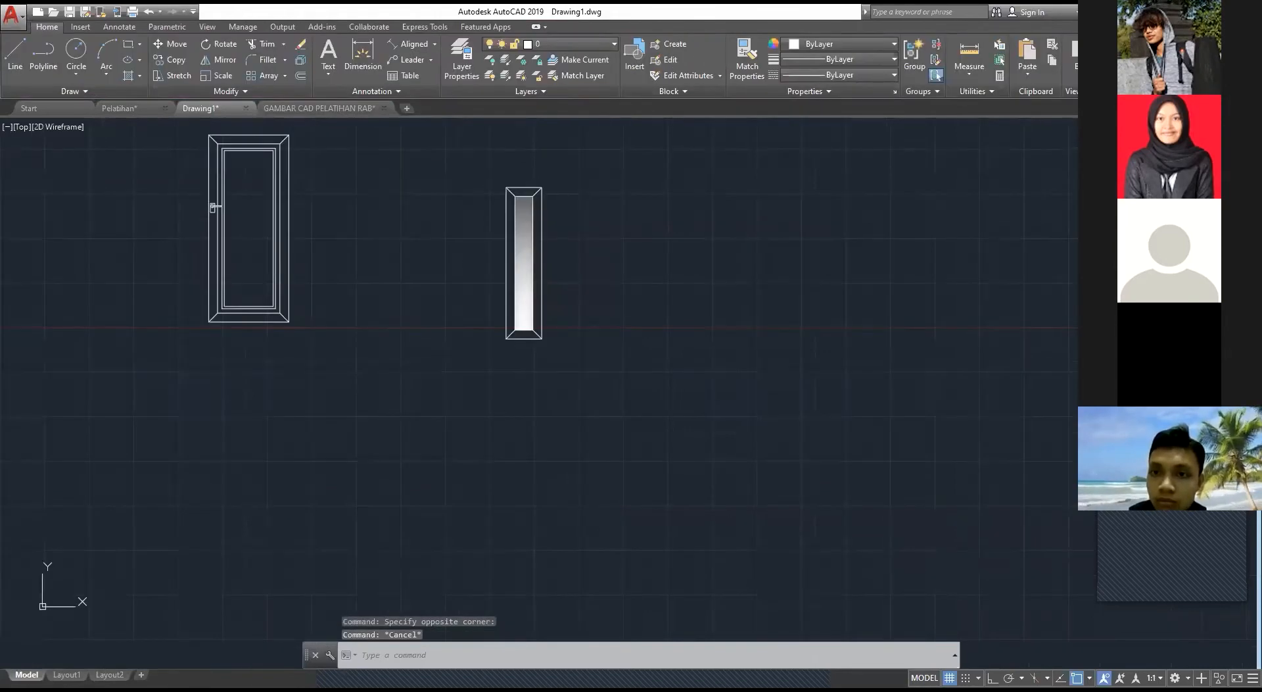
scroll(516, 192, "up", 1)
scroll(428, 273, "down", 4)
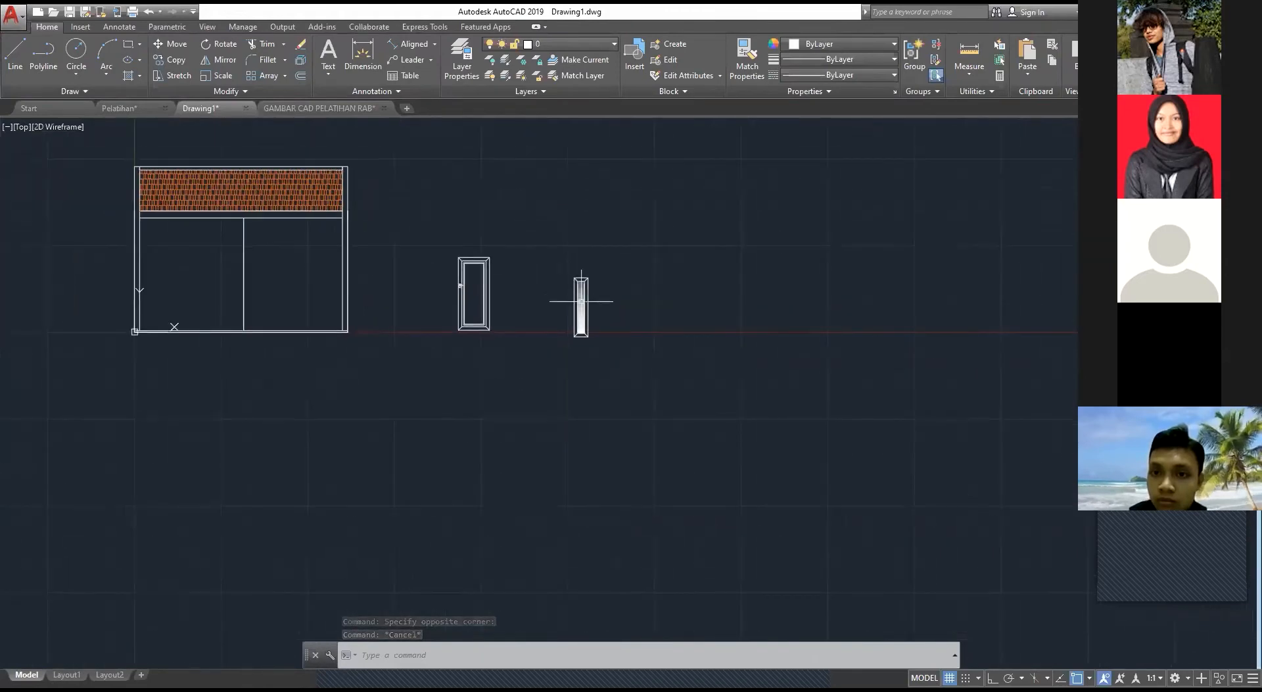
Step: Examine the rooster vents above the windows and door in the Pelatihan drawing's front elevation
scroll(581, 301, "up", 2)
left_click(120, 107)
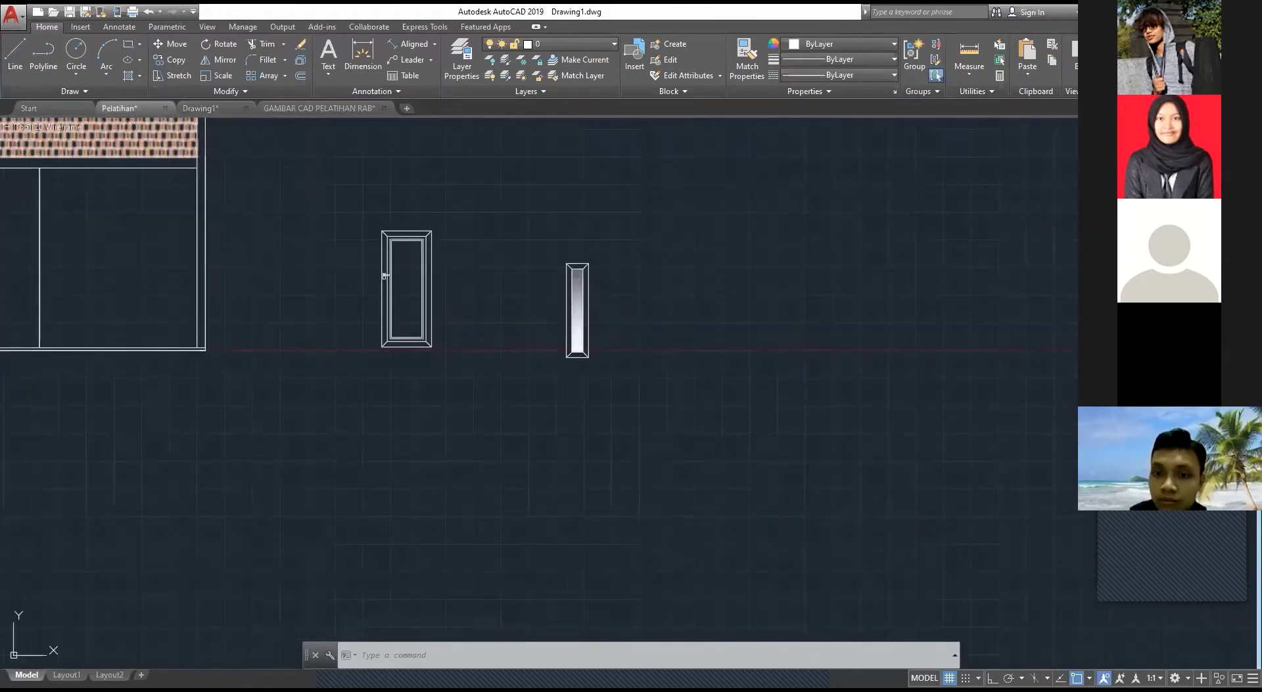
scroll(630, 319, "up", 3)
scroll(629, 318, "up", 2)
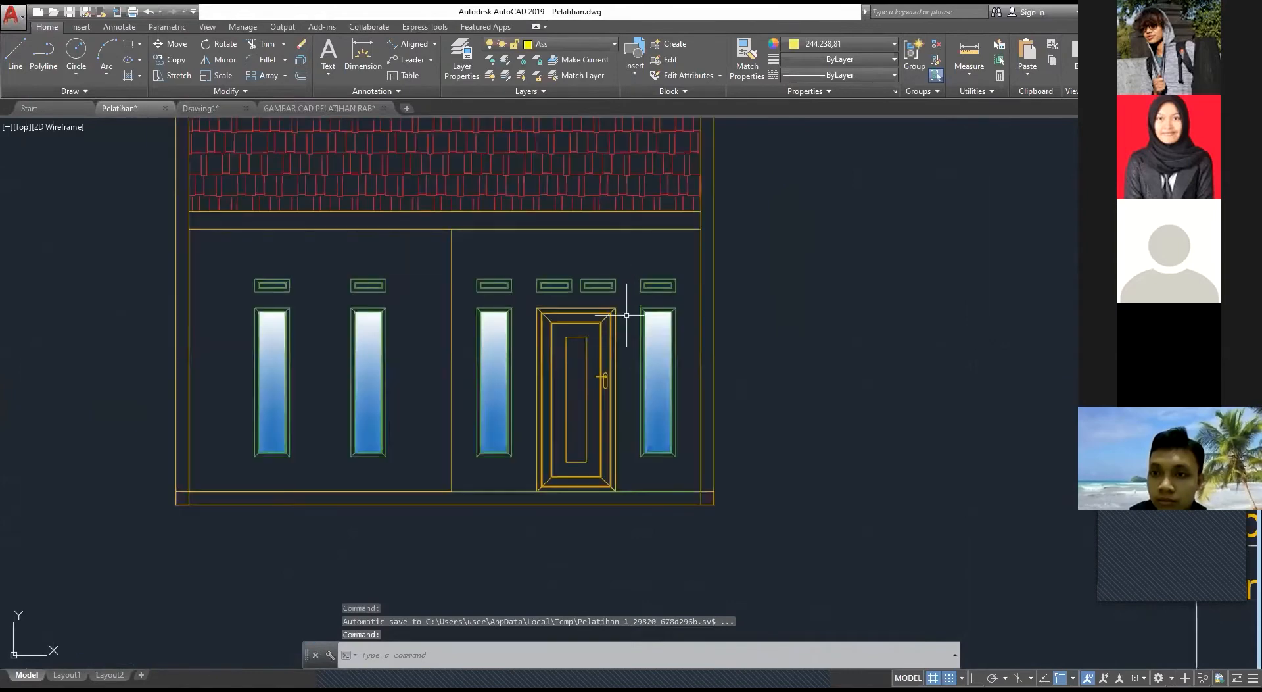
scroll(639, 290, "up", 5)
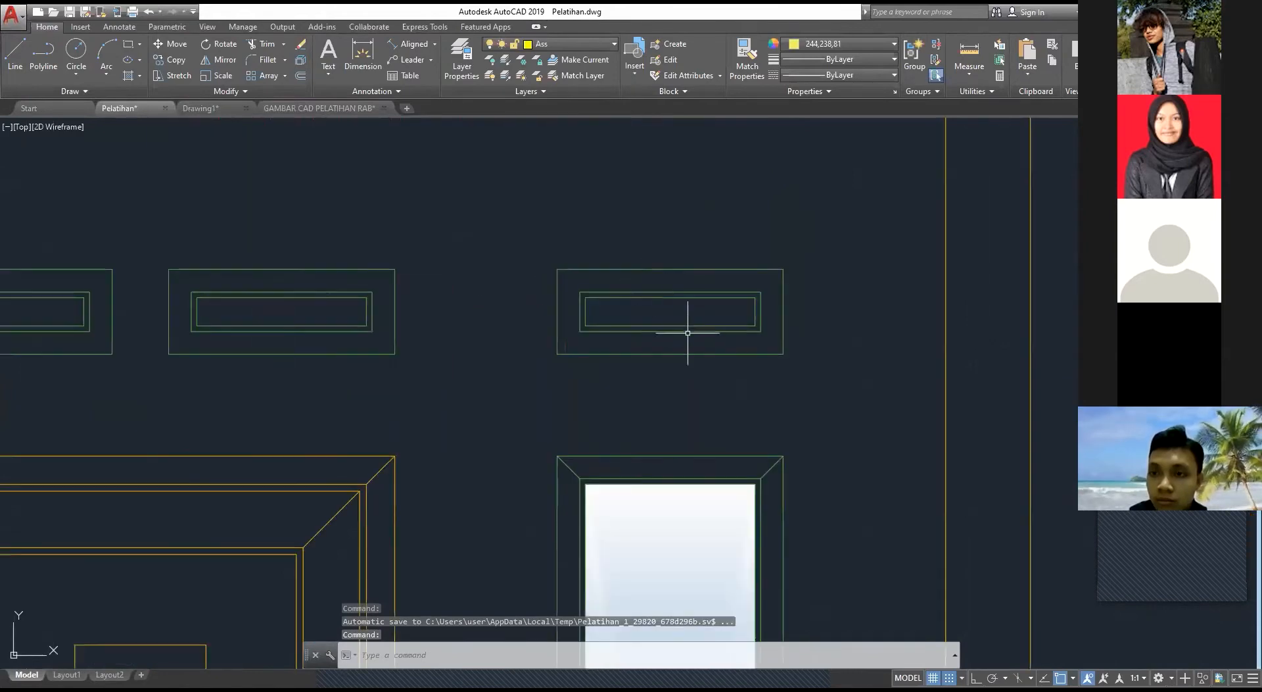
left_click(826, 400)
key("Escape")
scroll(697, 309, "down", 5)
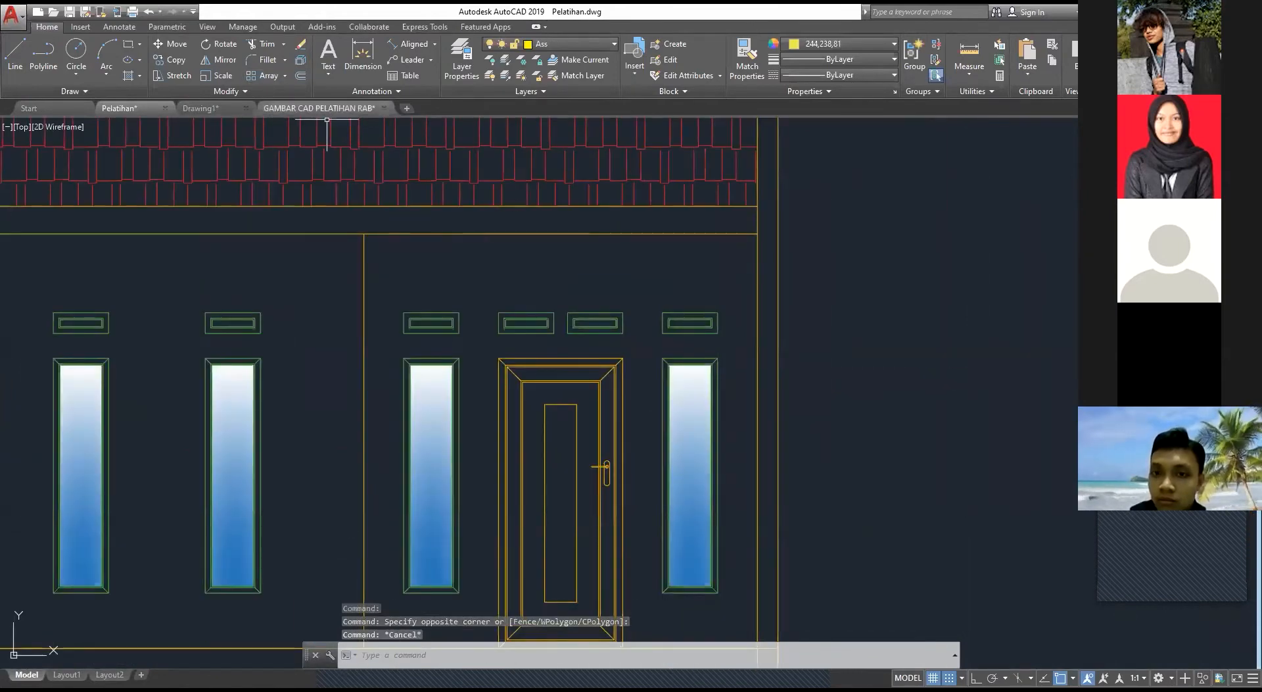
Step: Examine the rooster detail and its dimensions in the GAMBAR CAD PELATIHAN RAB drawing
left_click(319, 108)
scroll(750, 290, "up", 5)
middle_click_drag(742, 269, 657, 421)
scroll(379, 227, "down", 2)
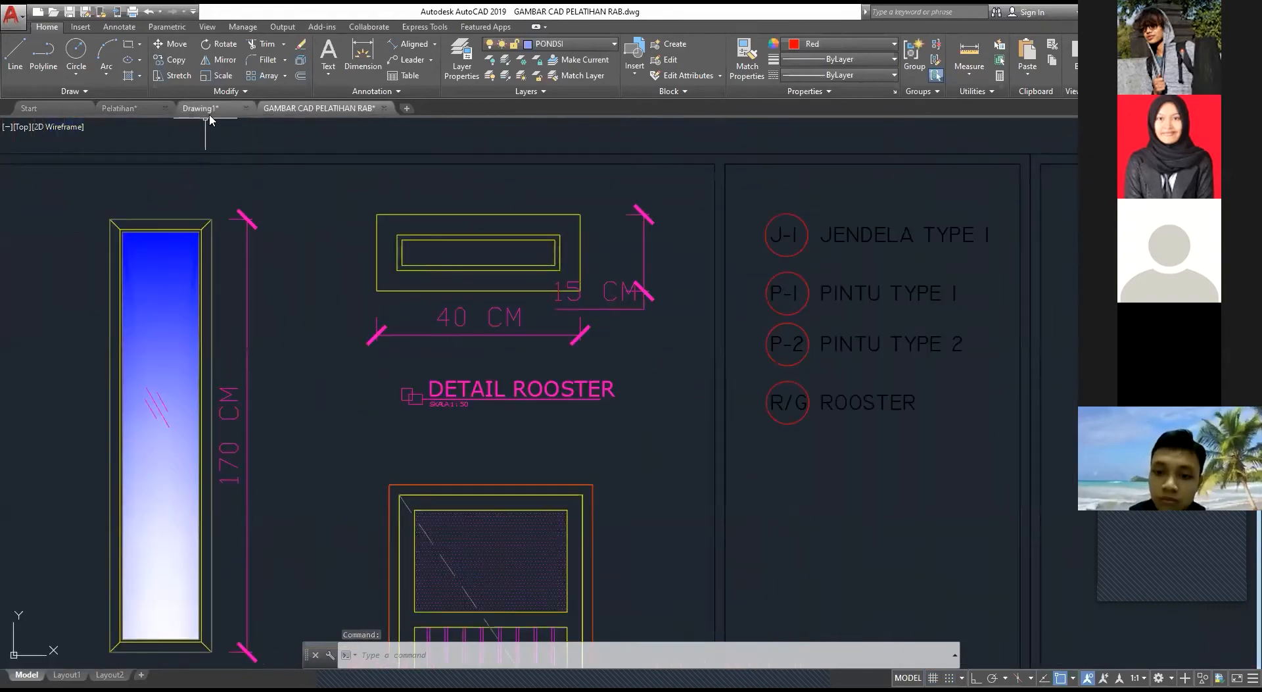
Step: In Drawing1, draw a 40 by 15 rectangle above the window as the rooster's outer frame
left_click(201, 109)
scroll(576, 235, "down", 1)
middle_click_drag(577, 234, 490, 267)
key("Escape")
key("Escape")
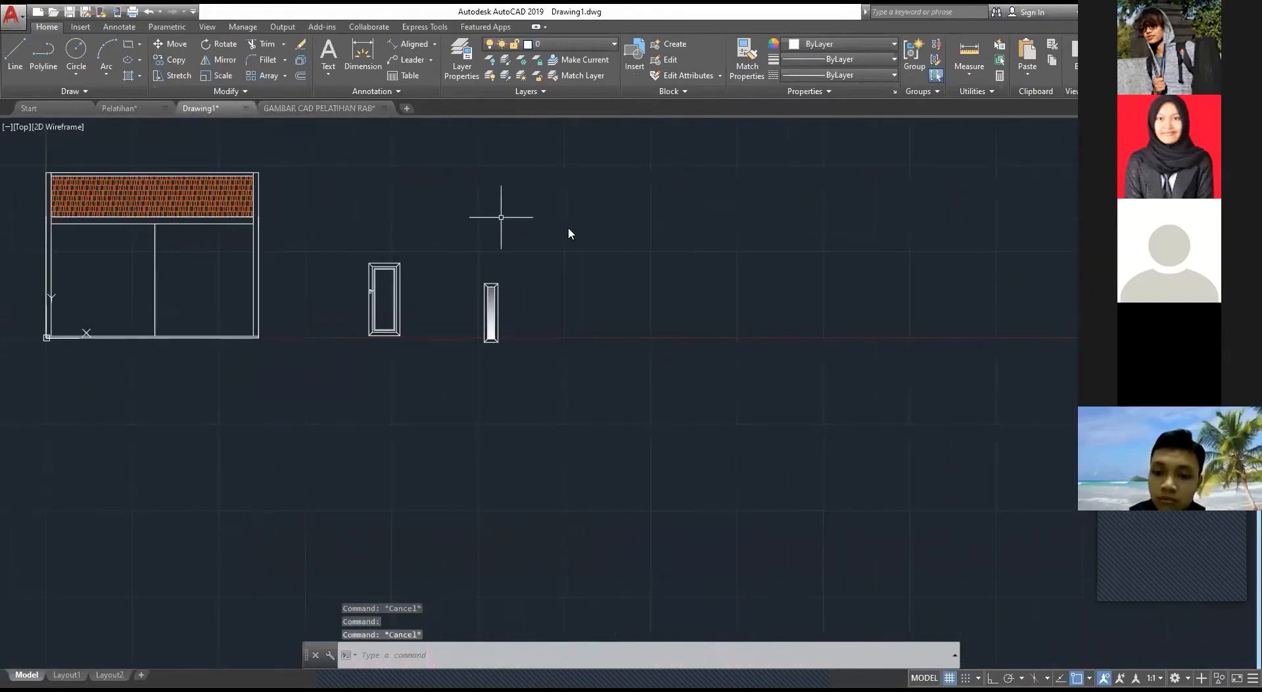
type("REC")
left_click(570, 230)
left_click(524, 197)
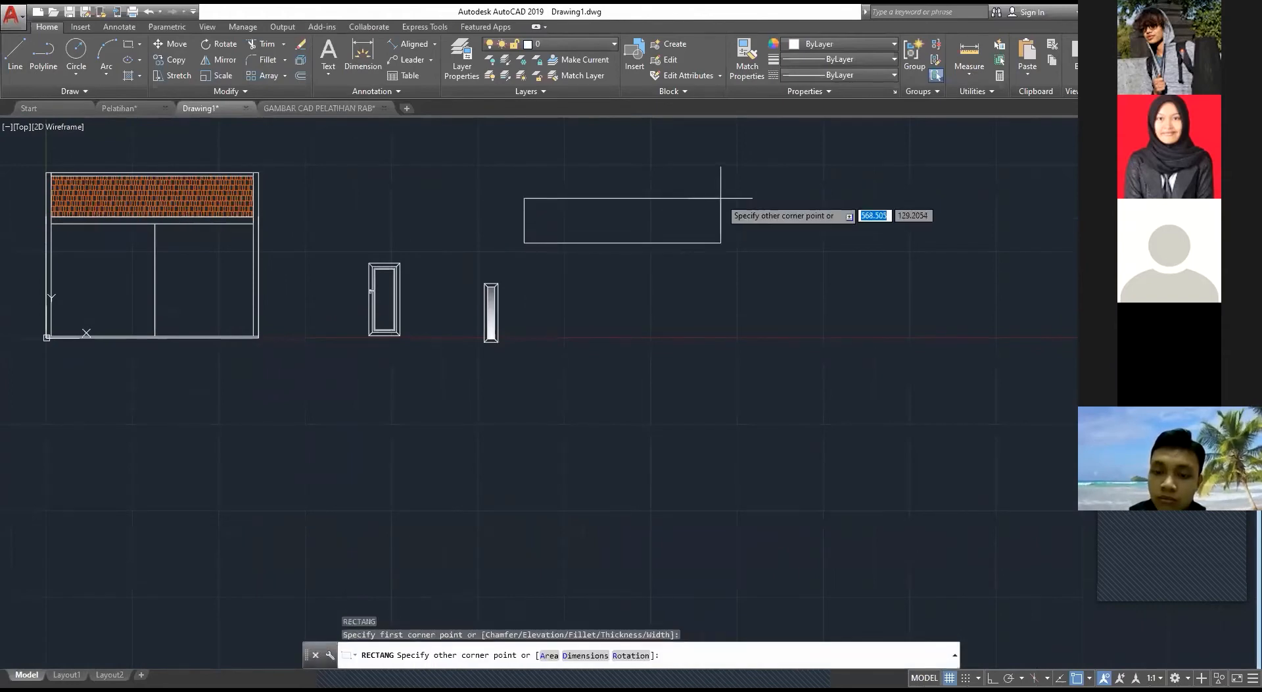
type("40")
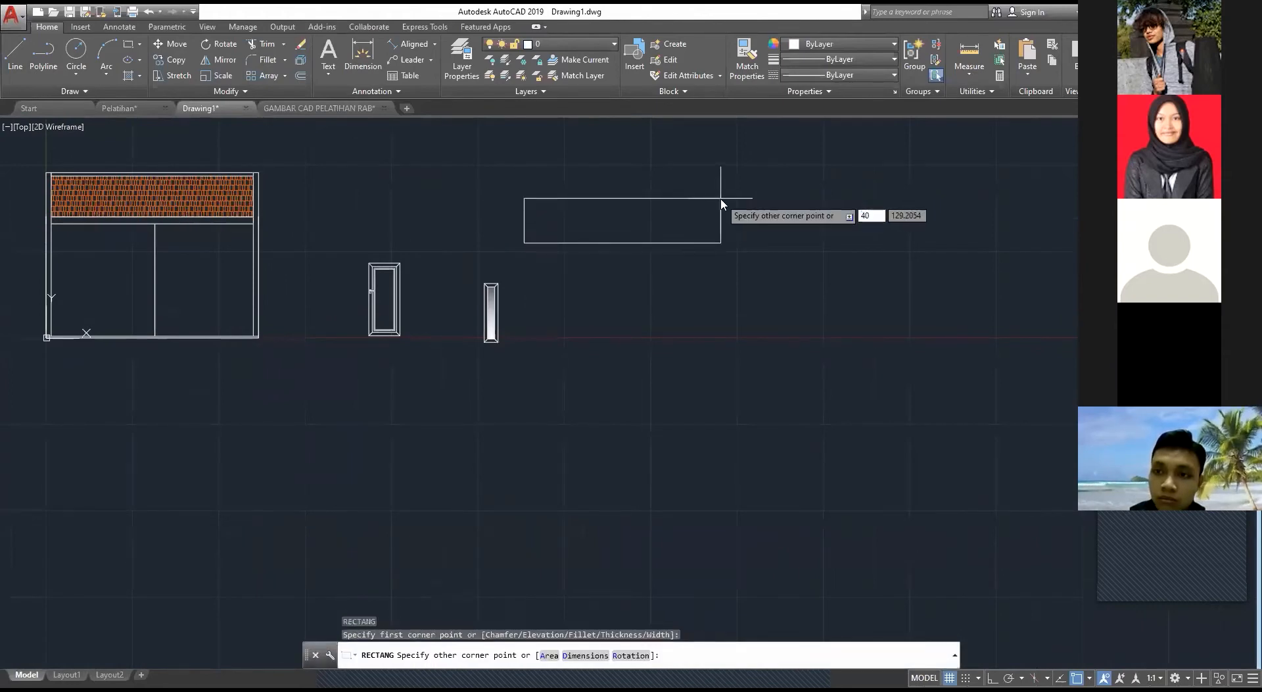
type(",15")
key("Return")
key("Escape")
Step: Offset the rooster's outer rectangle inward by 5
scroll(593, 243, "up", 4)
scroll(467, 238, "up", 4)
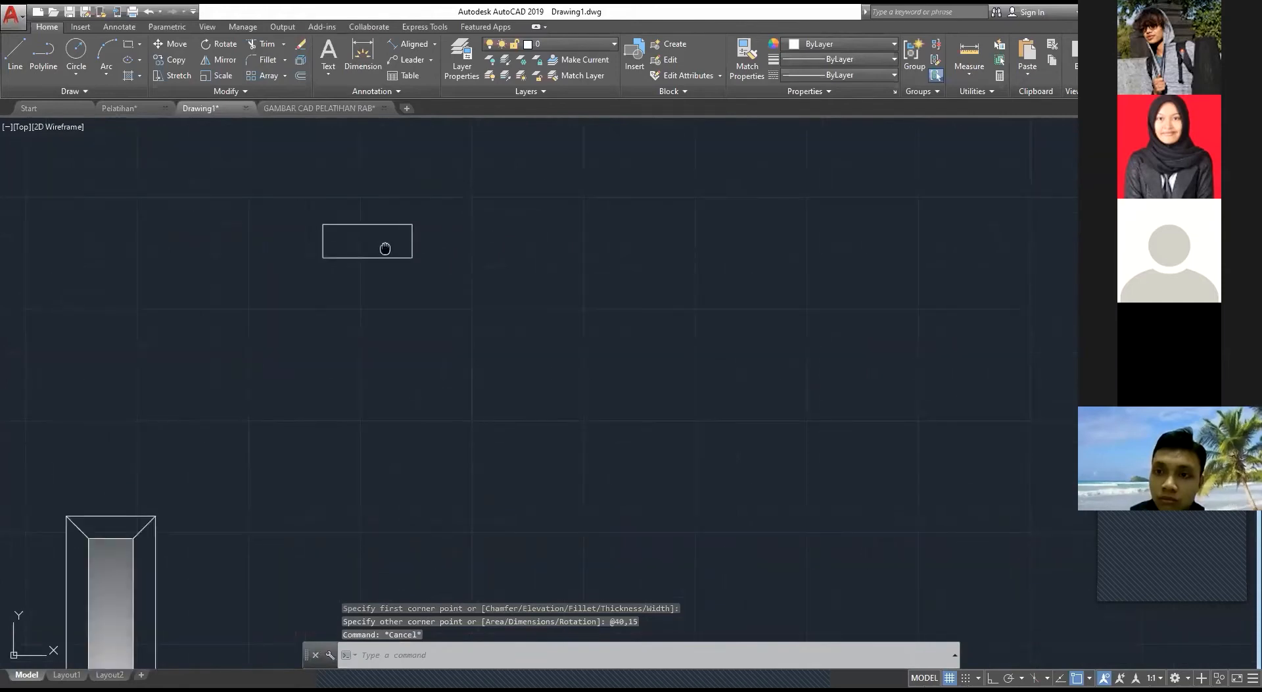
middle_click_drag(386, 248, 579, 355)
scroll(579, 356, "up", 4)
type("o")
key("Return")
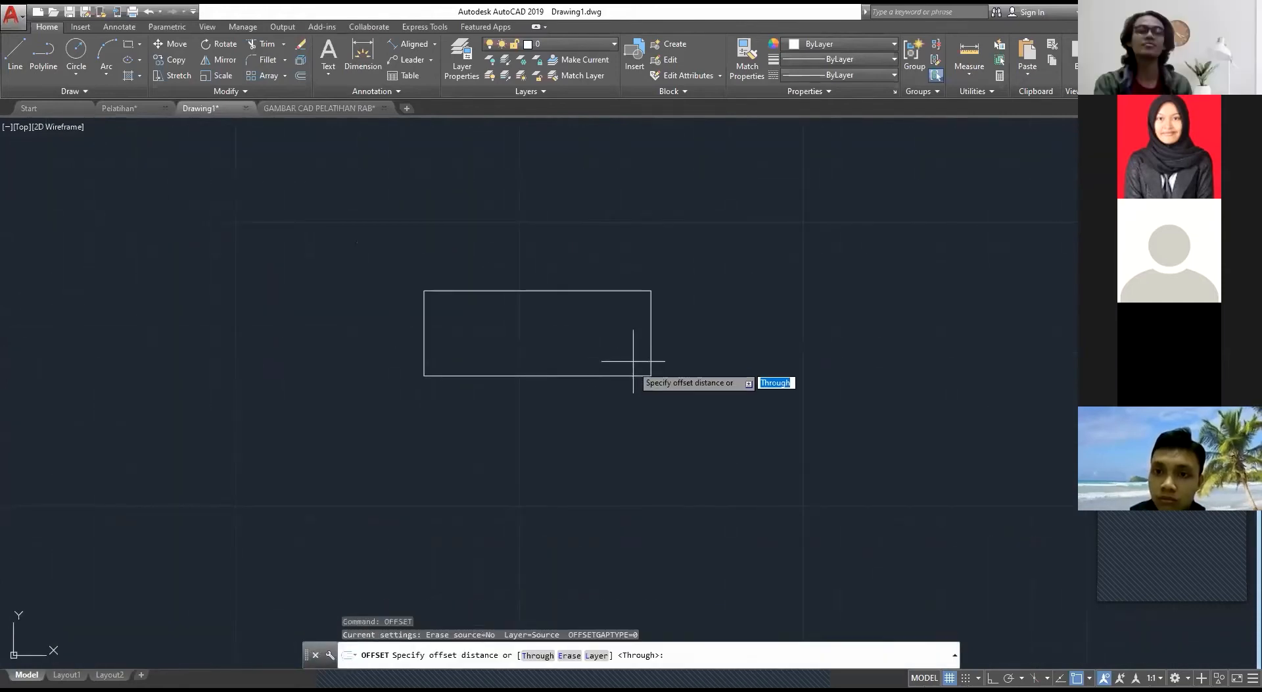
left_click(643, 380)
left_click(595, 353)
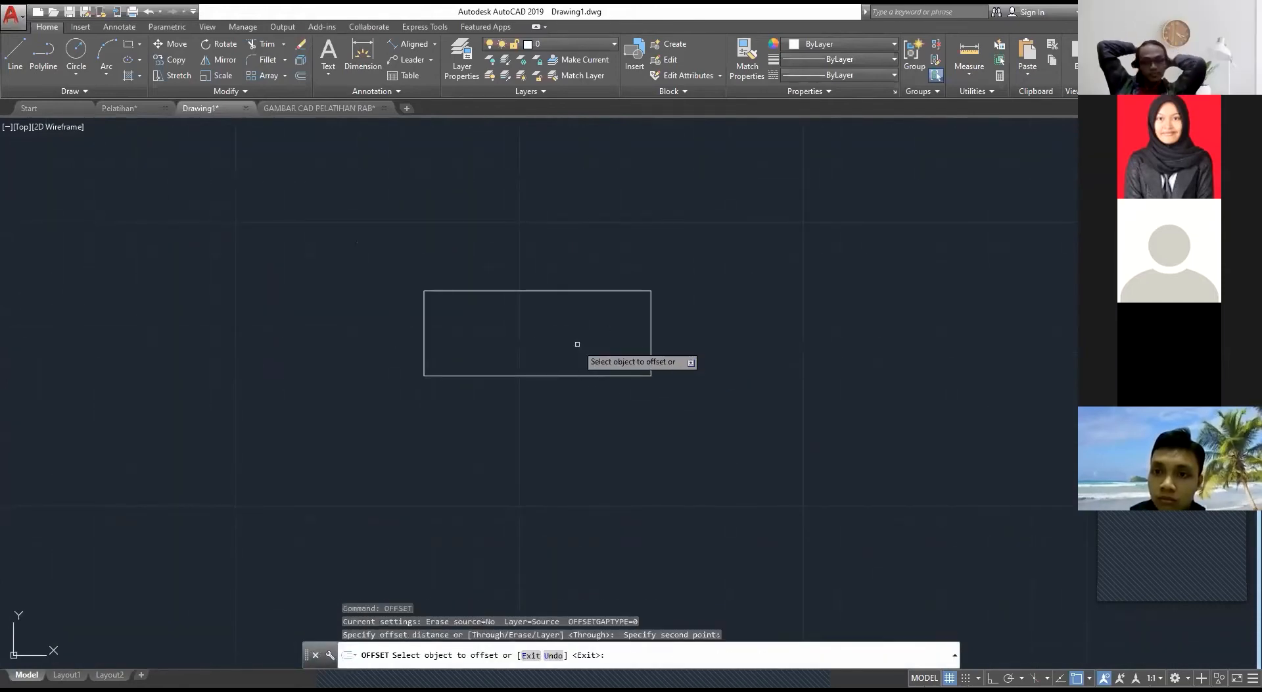
left_click(593, 374)
type("5")
key("Return")
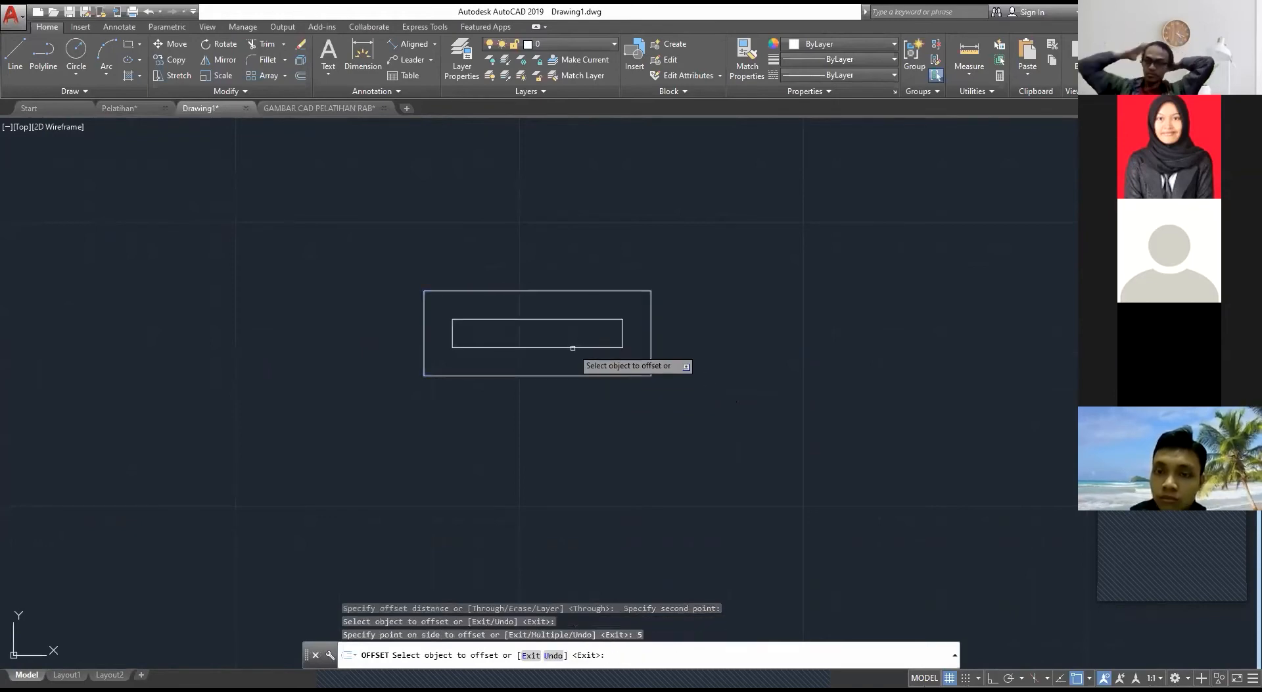
key("Escape")
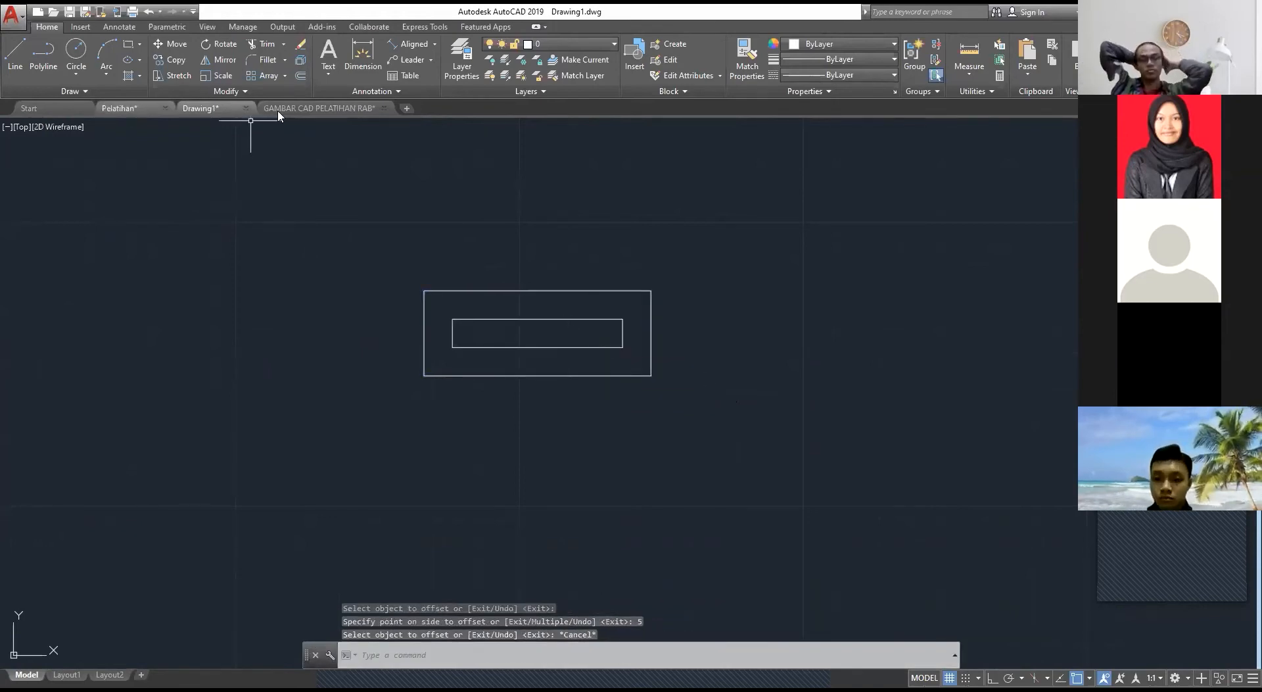
Step: Check the inner frame lines of the rooster detail in GAMBAR CAD PELATIHAN RAB and return to Drawing1
left_click(319, 108)
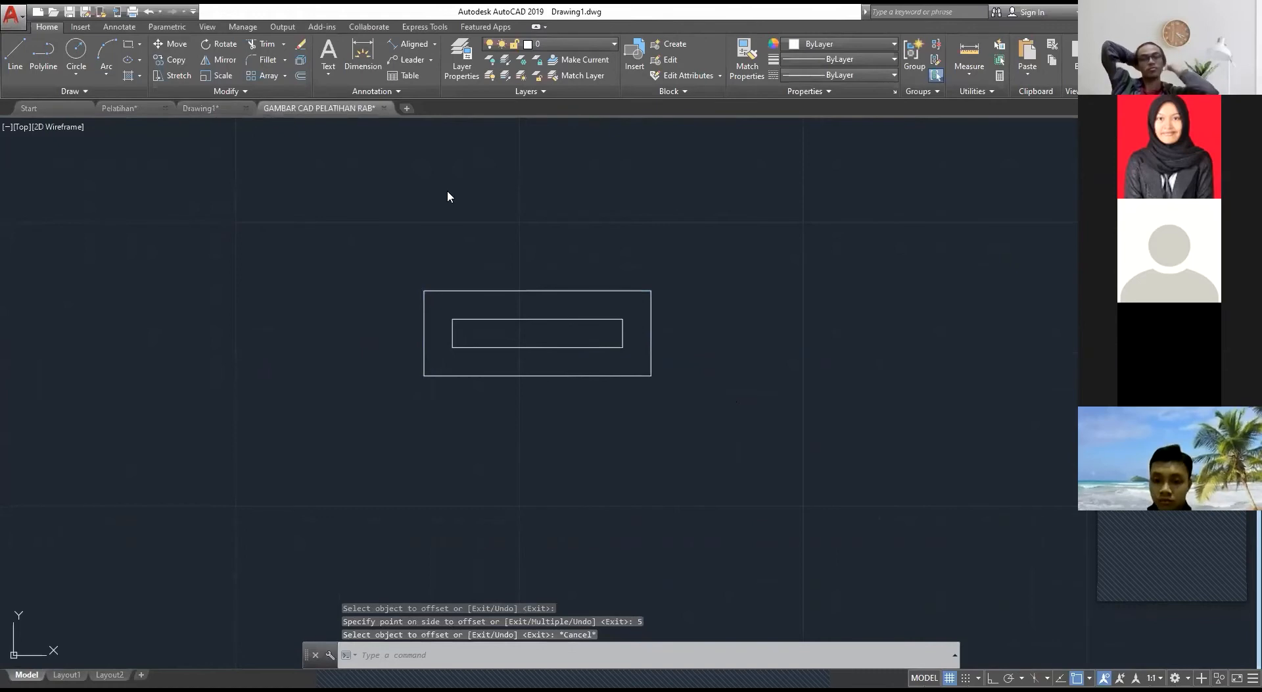
left_click(201, 108)
key("Escape")
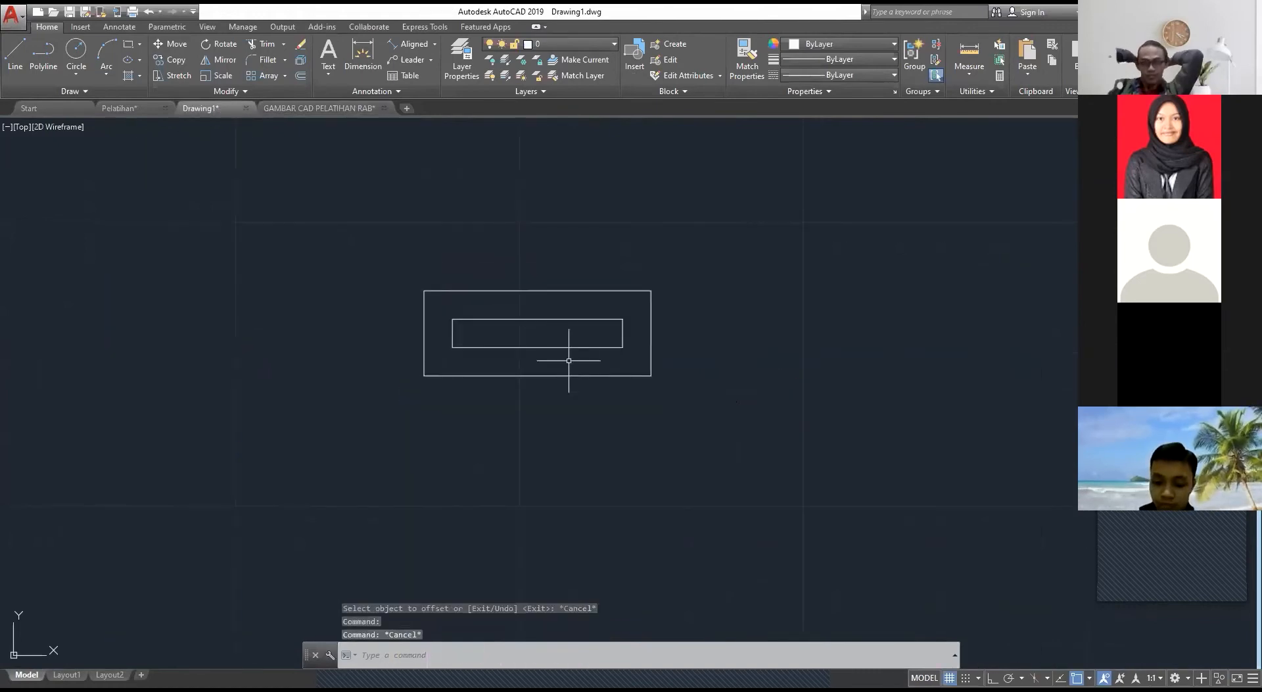
Step: Try offsetting the rooster's inner rectangle inward by 0.1, and undo that offset
key("space")
left_click(562, 346)
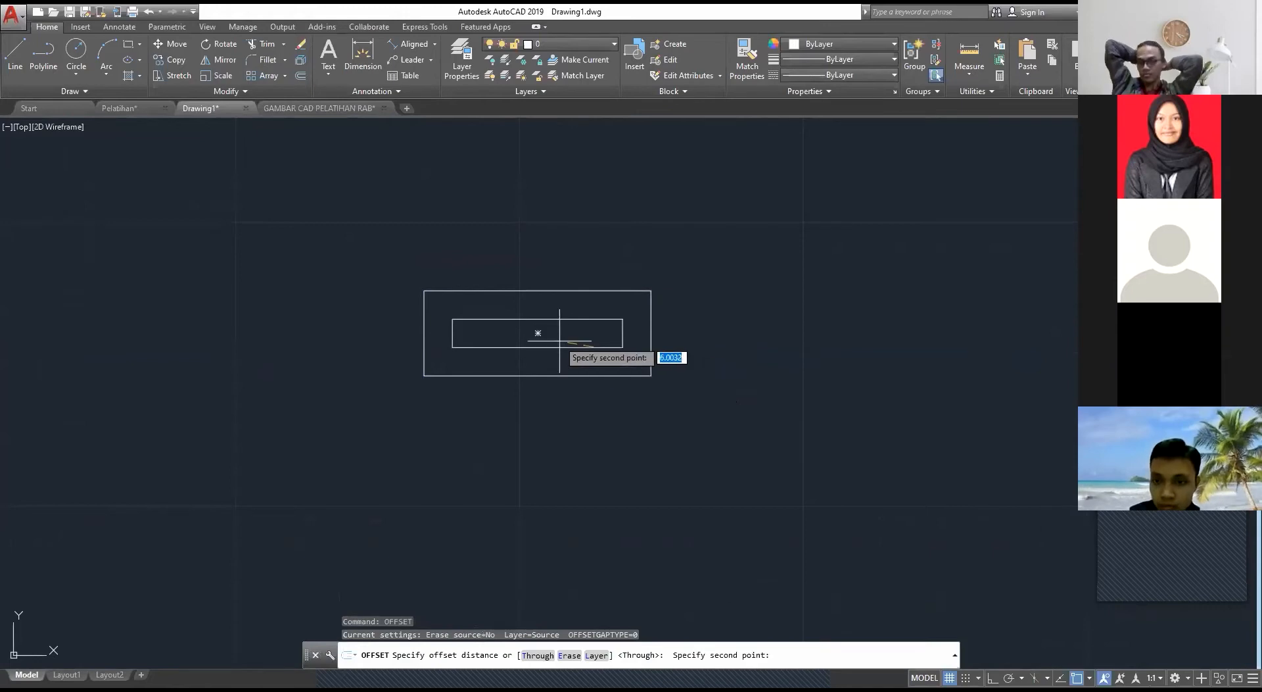
left_click(553, 334)
left_click(554, 346)
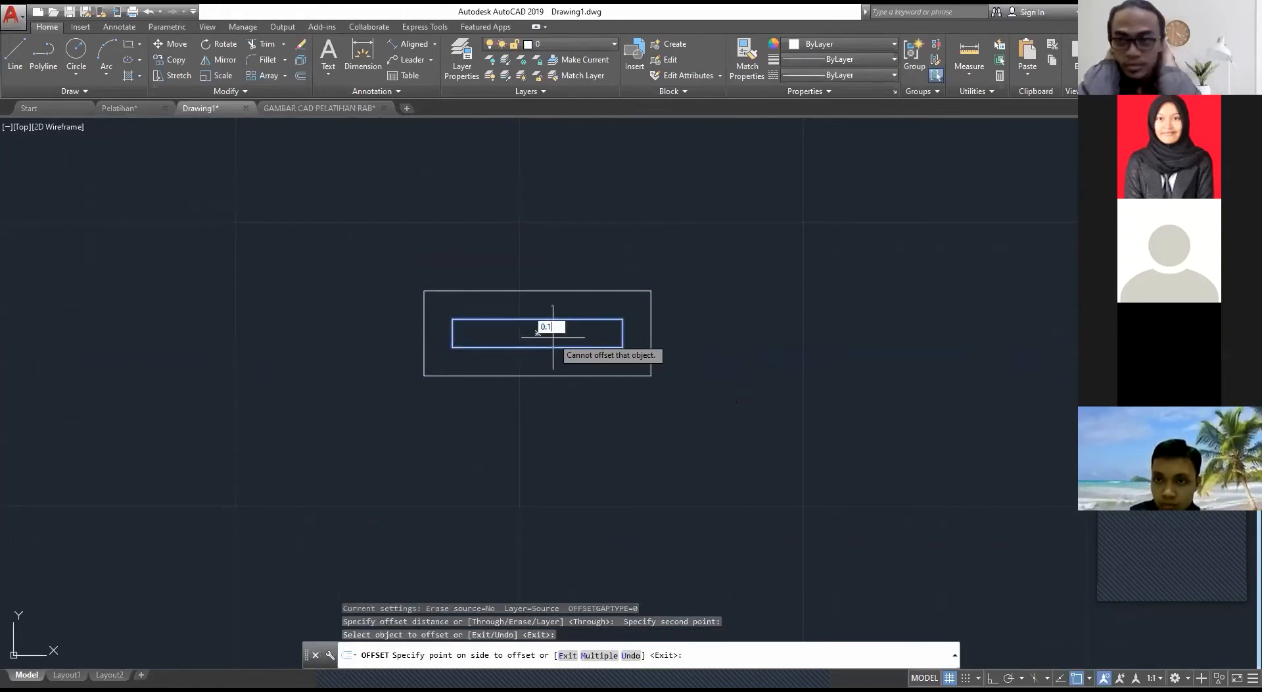
key("Return")
key("ctrl+z")
Step: Offset the rooster's inner rectangle inward by 0.5
scroll(539, 337, "up", 4)
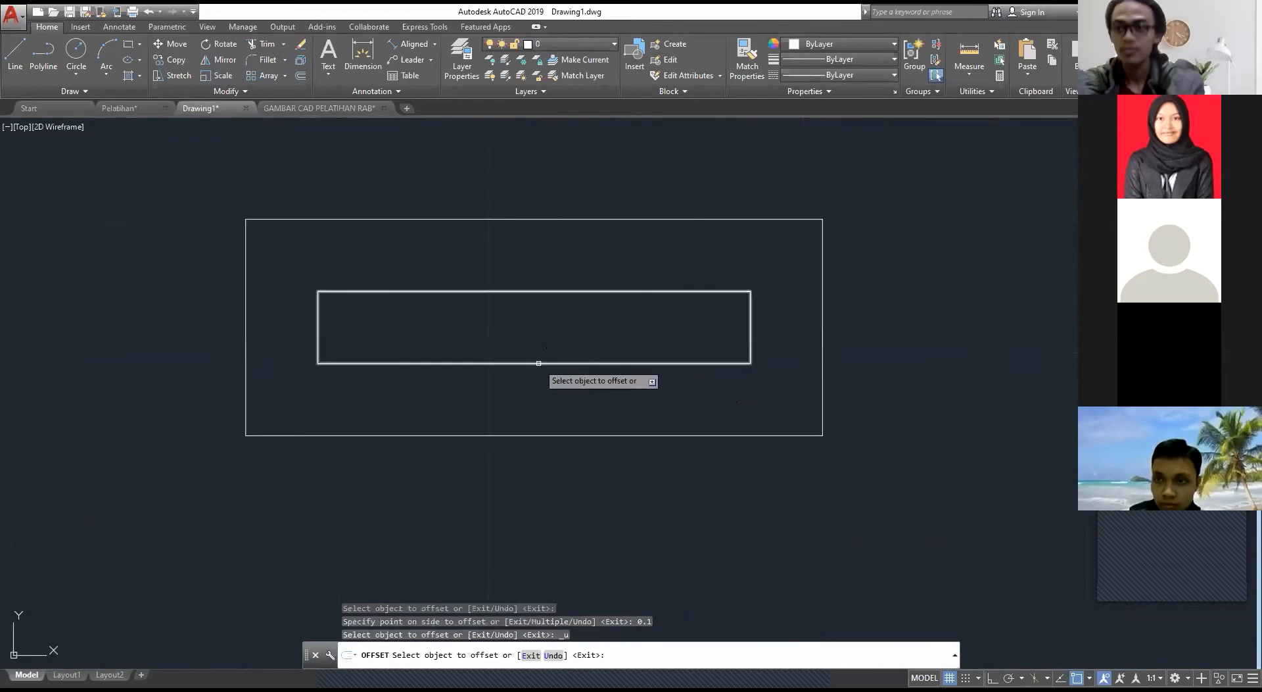
left_click(539, 363)
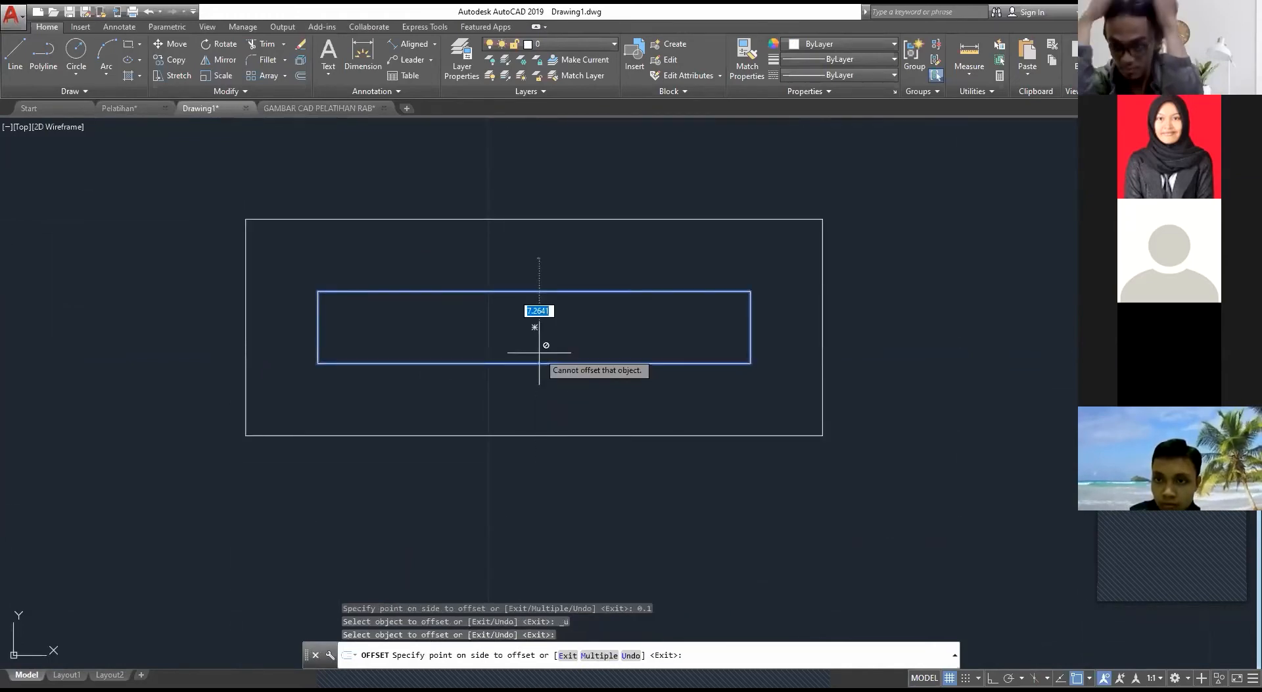
type("0.5")
key("Return")
key("Escape")
Step: Examine the door, window and rooster placement in the Pelatihan and GAMBAR CAD PELATIHAN RAB drawings, and return to the Drawing1 facade
scroll(559, 355, "down", 6)
scroll(578, 421, "up", 2)
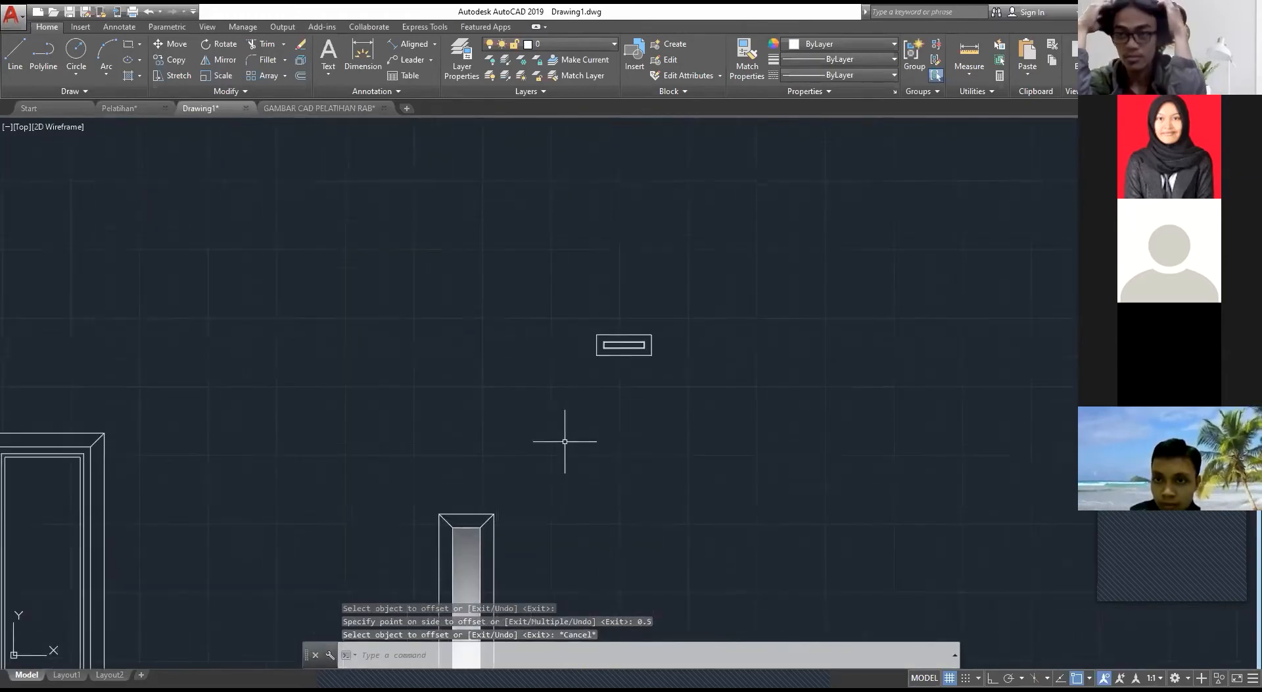
mouse_move(465, 486)
middle_mouse_down()
mouse_move(602, 321)
mouse_move(660, 289)
middle_mouse_up()
scroll(676, 327, "down", 2)
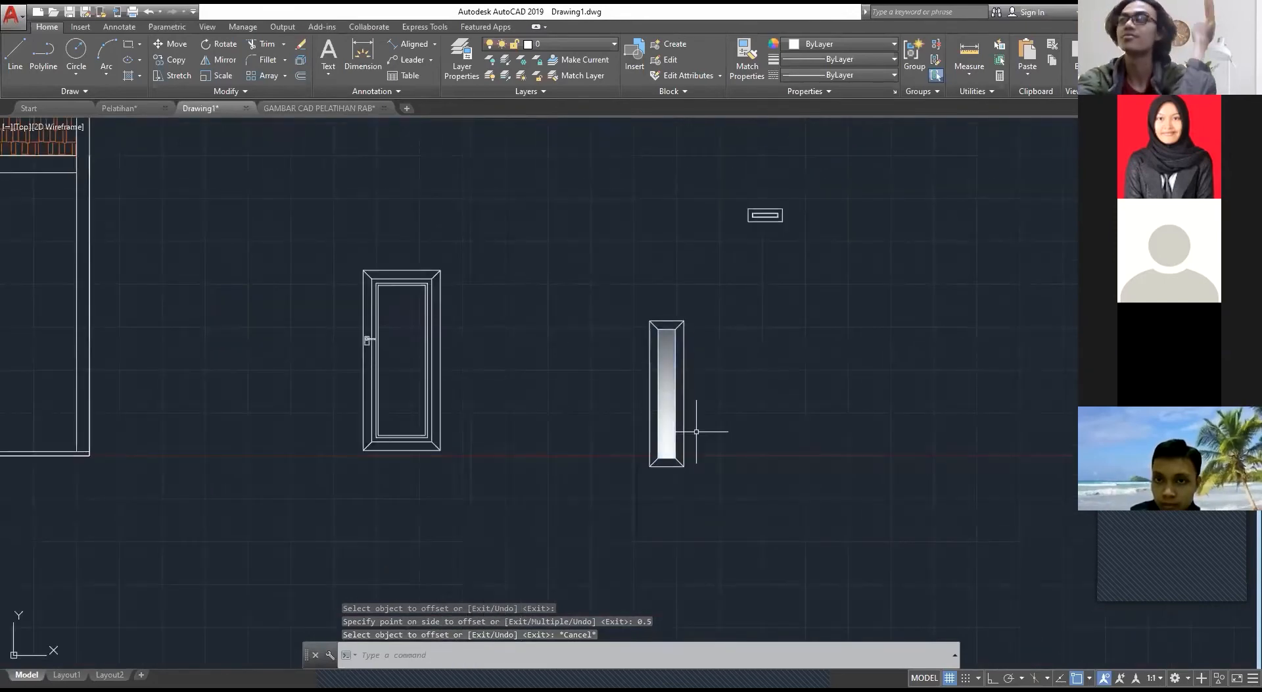
scroll(800, 220, "up", 8)
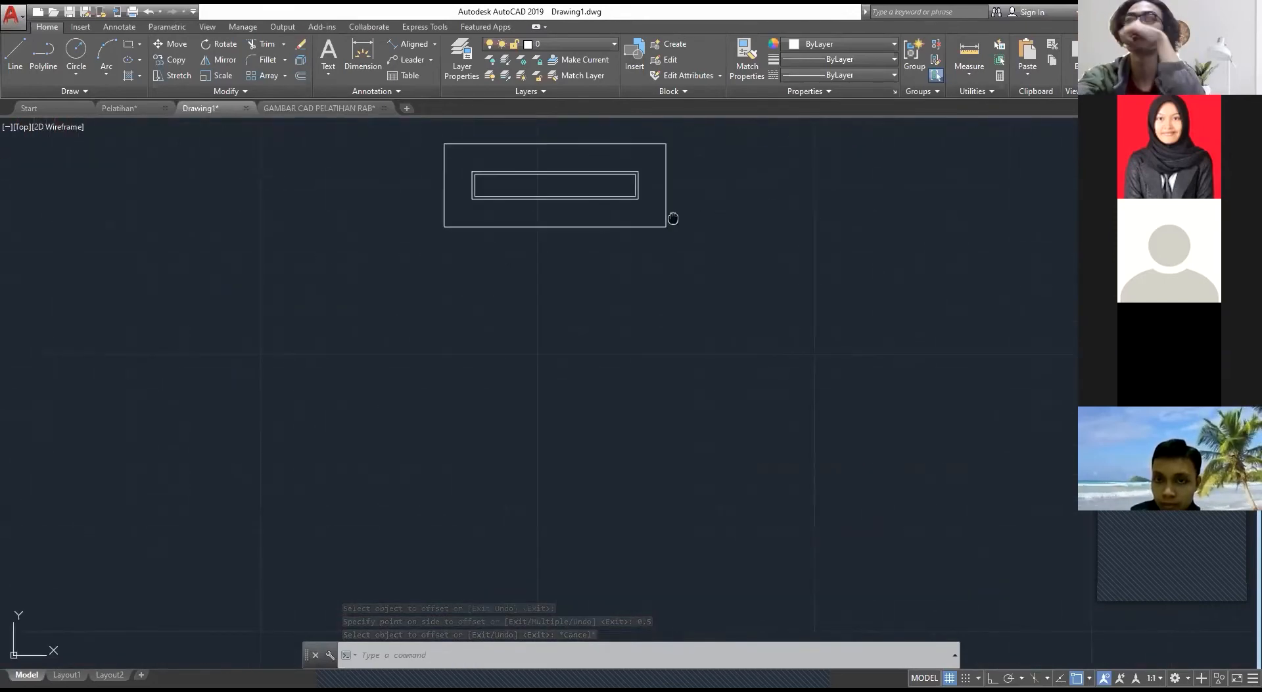
left_click(343, 109)
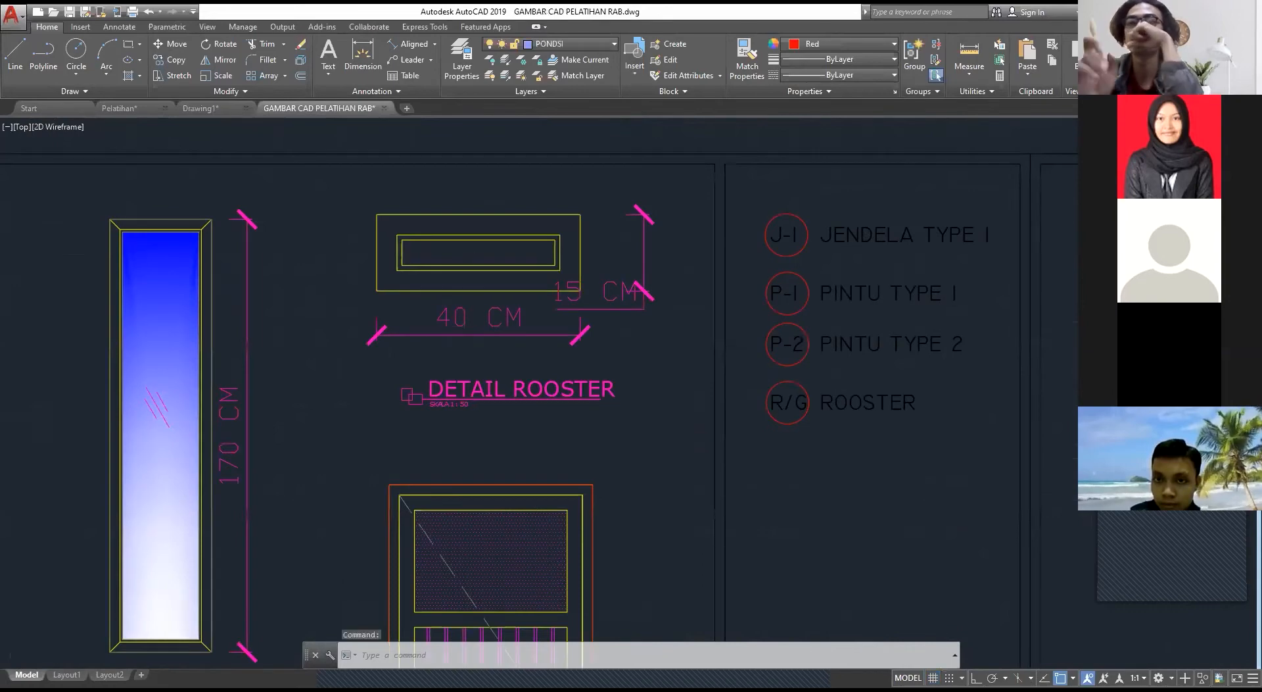
scroll(607, 260, "down", 6)
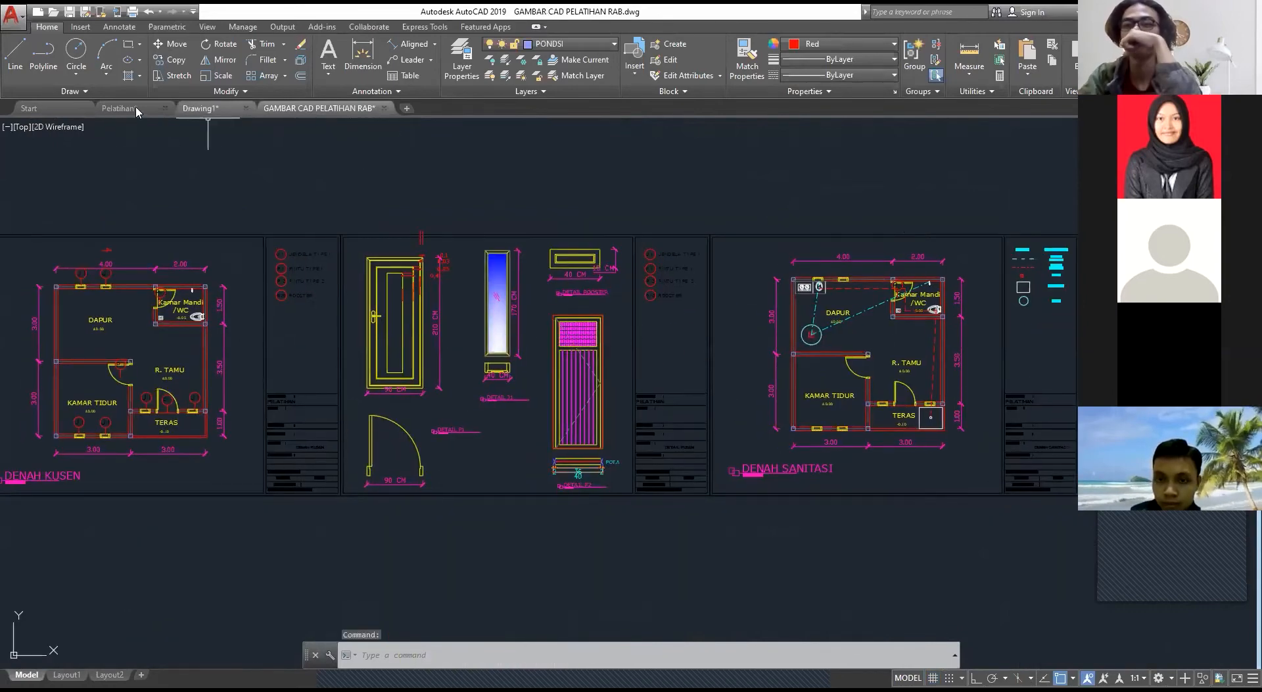
left_click(125, 109)
scroll(443, 310, "down", 4)
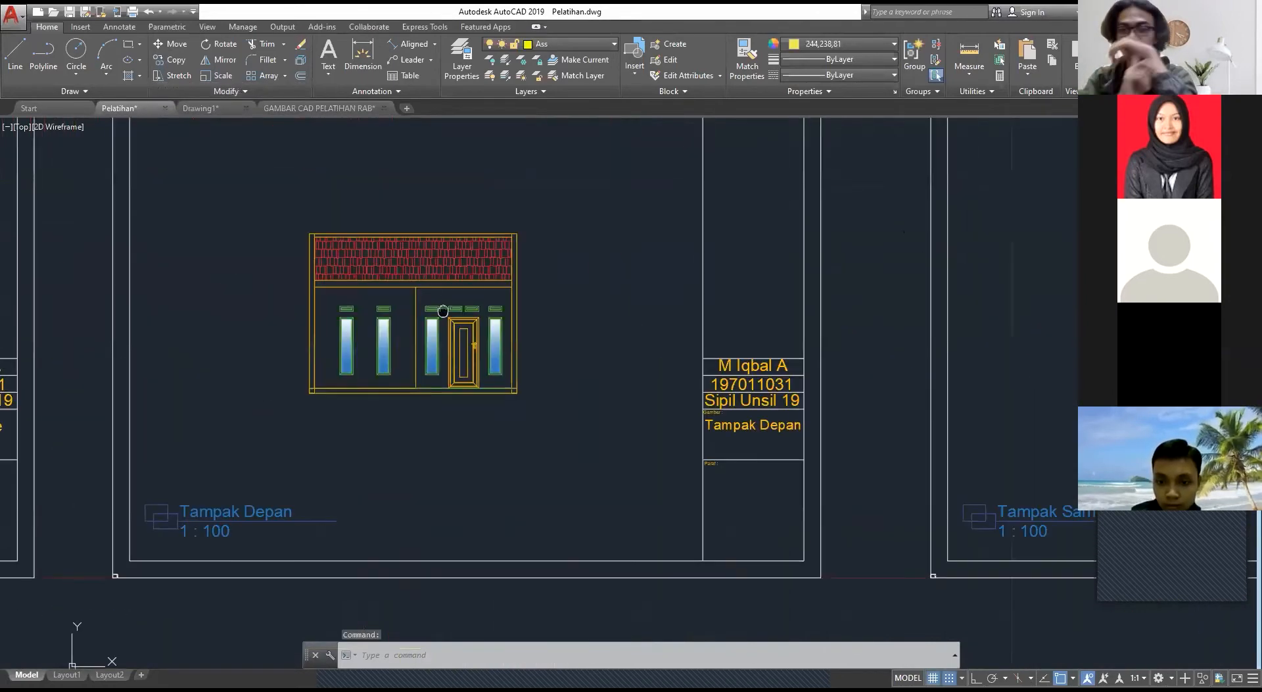
middle_click_drag(443, 310, 624, 345)
scroll(538, 343, "up", 2)
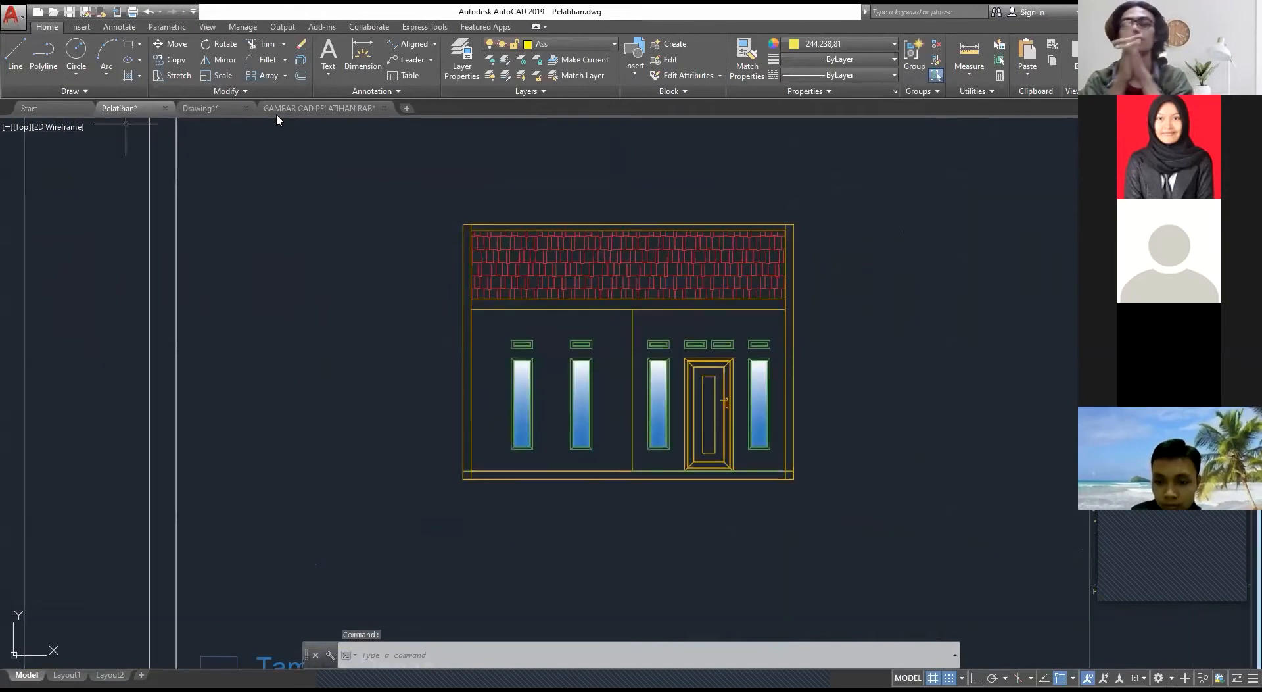
left_click(309, 109)
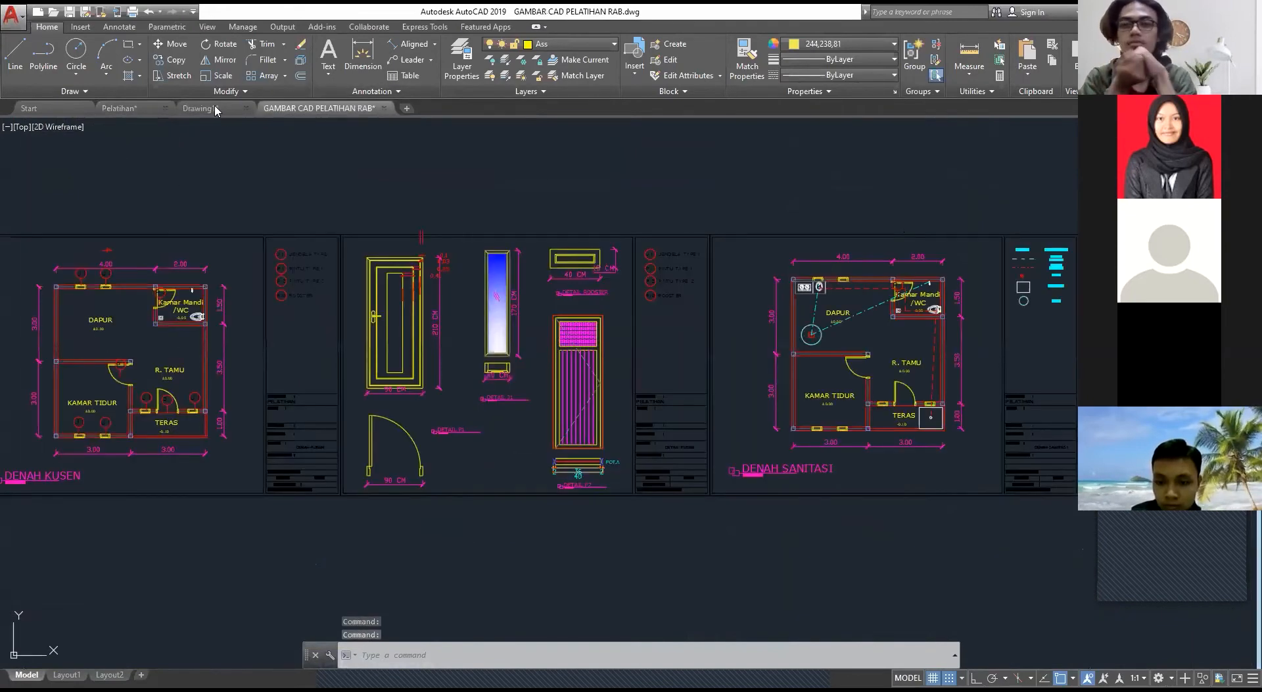
left_click(224, 108)
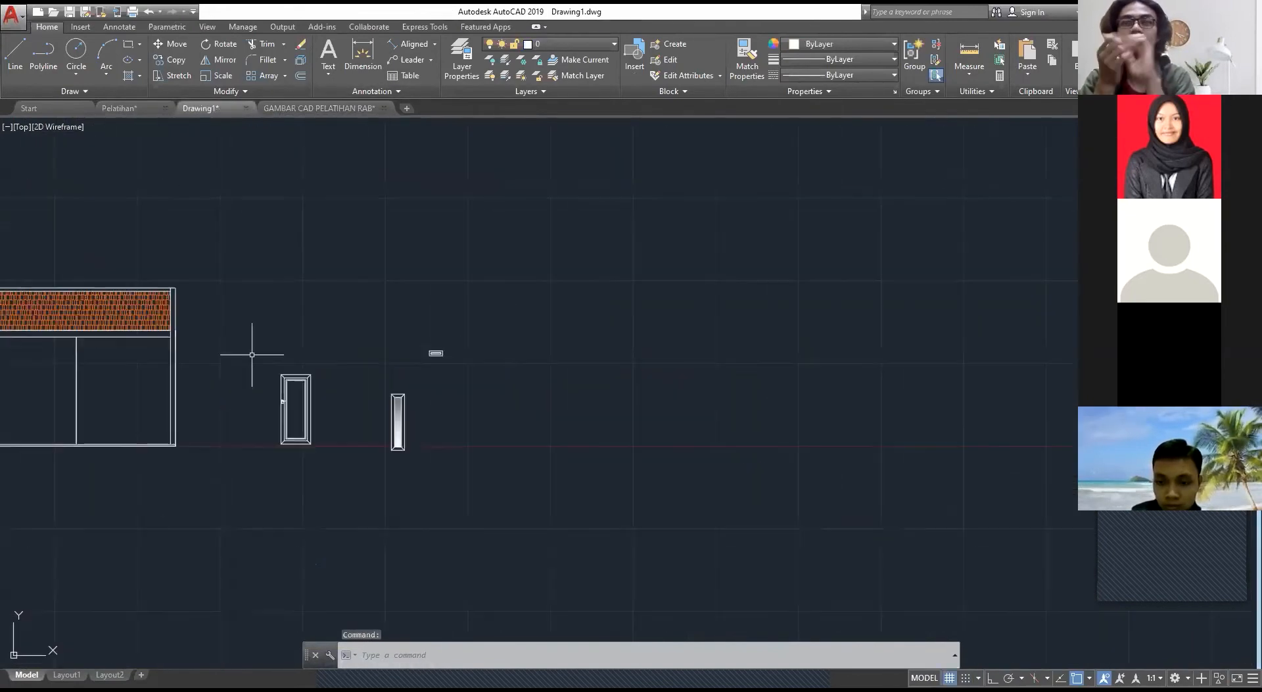
scroll(252, 354, "up", 4)
middle_click_drag(254, 383, 428, 335)
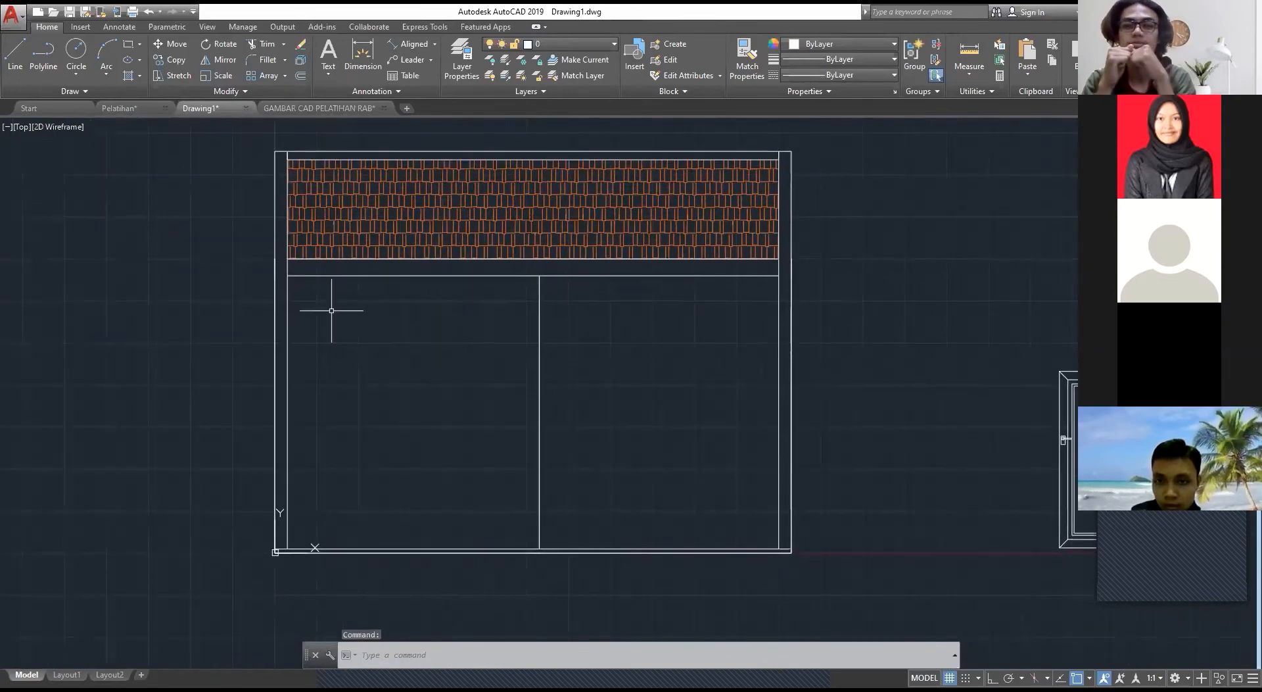
key("Return")
key("Escape")
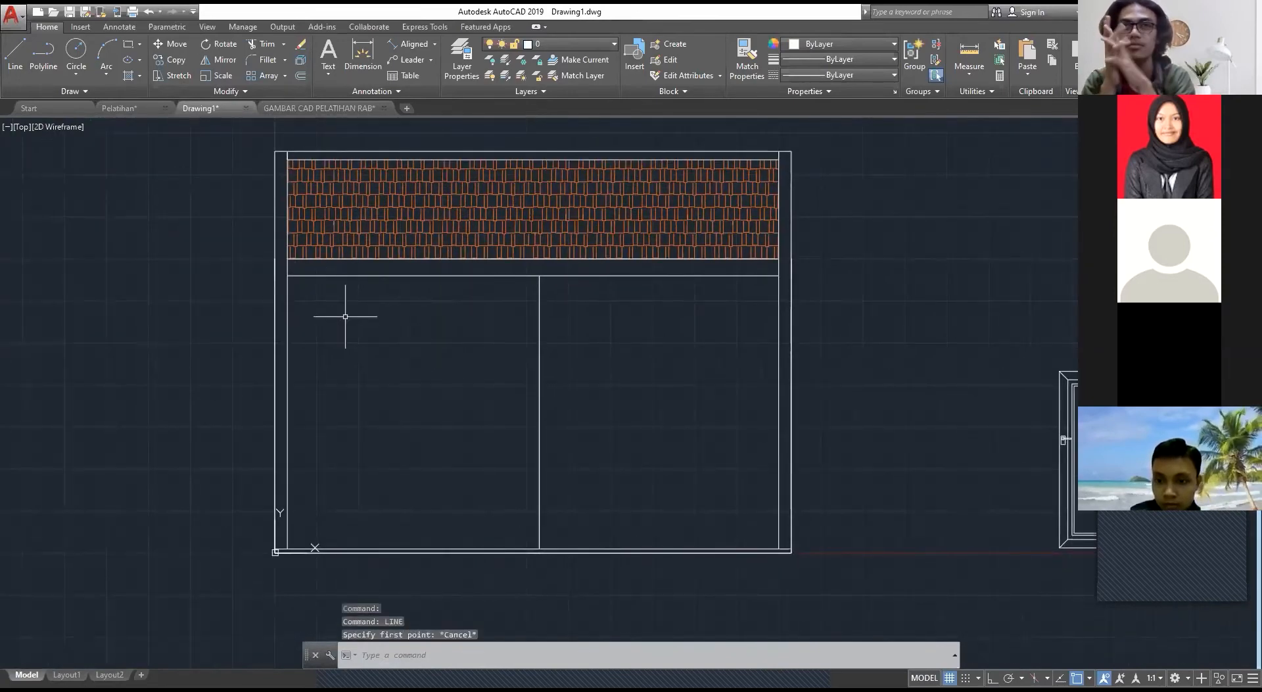
Step: Try moving door P1 by its bottom midpoint onto the floor line of the facade's right bay
middle_click_drag(1052, 535, 722, 428)
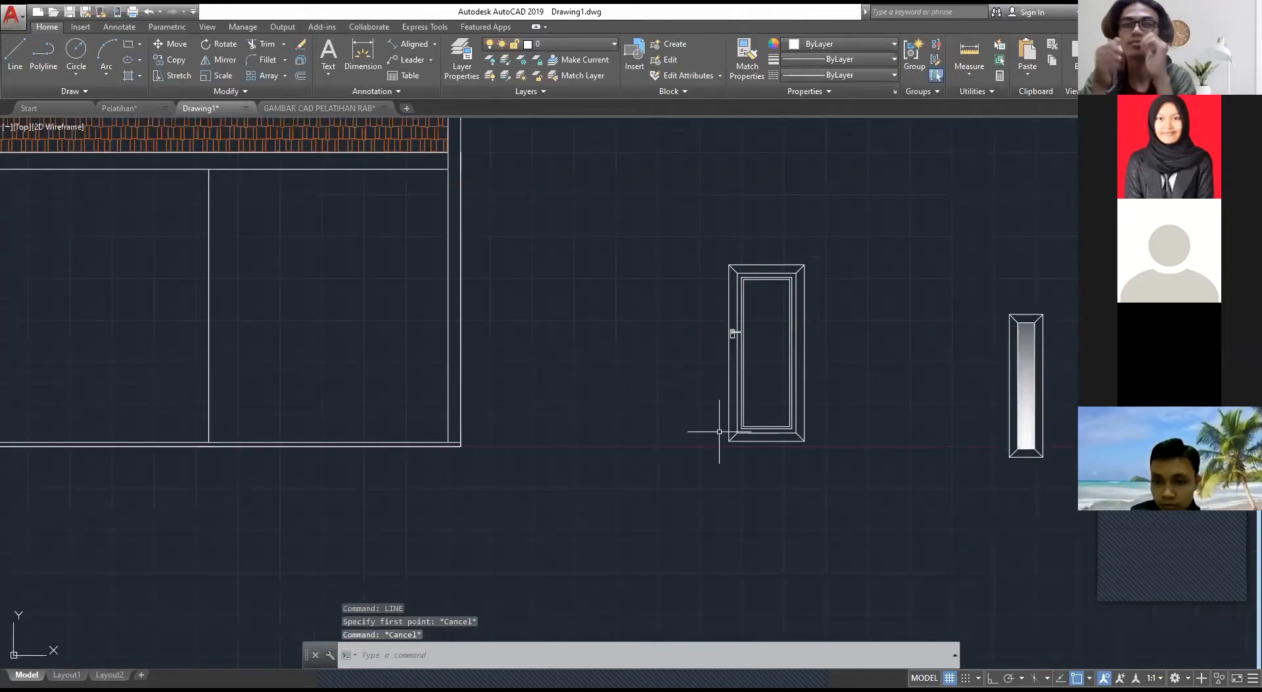
left_click(879, 519)
left_click(668, 164)
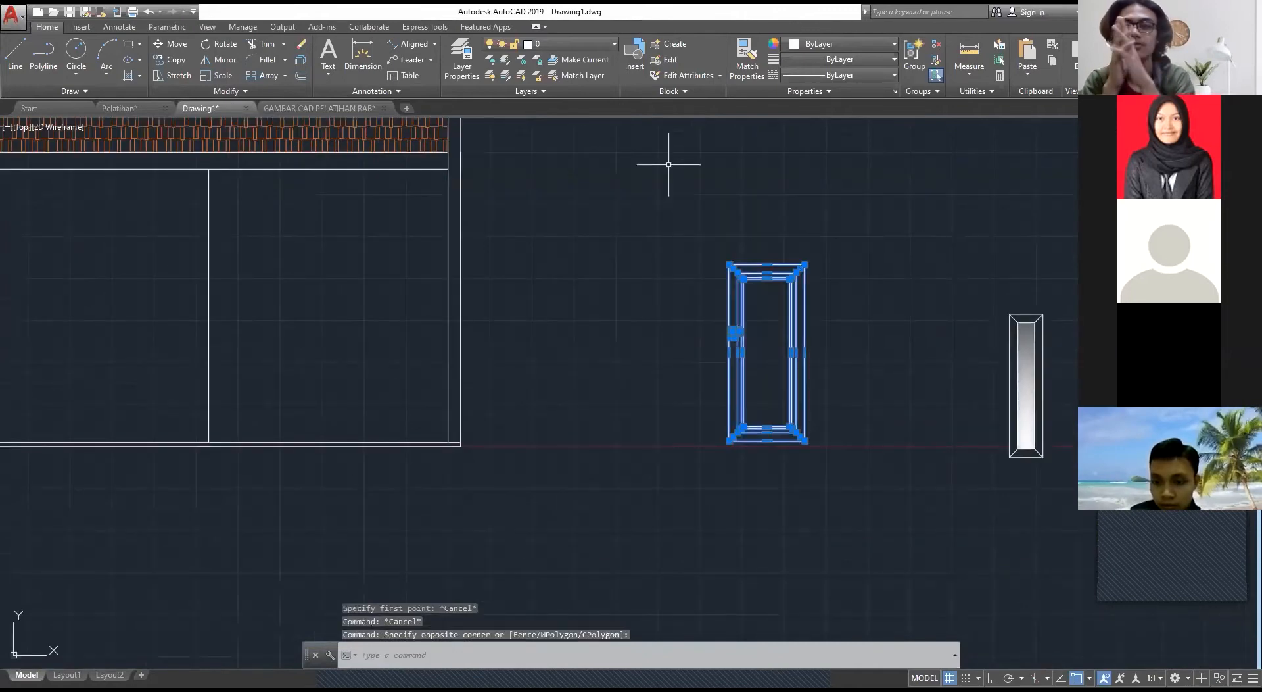
type("m")
key("Return")
scroll(766, 437, "up", 4)
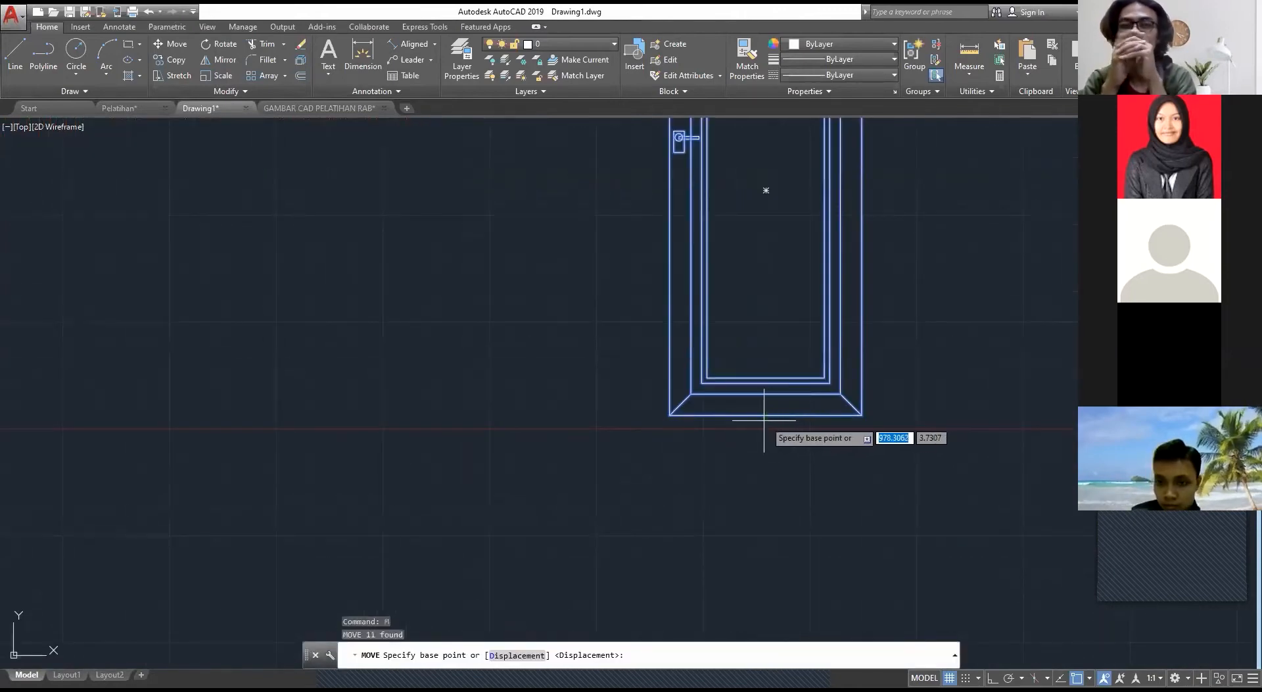
left_click(768, 419)
scroll(601, 427, "down", 6)
middle_click_drag(408, 431, 481, 438)
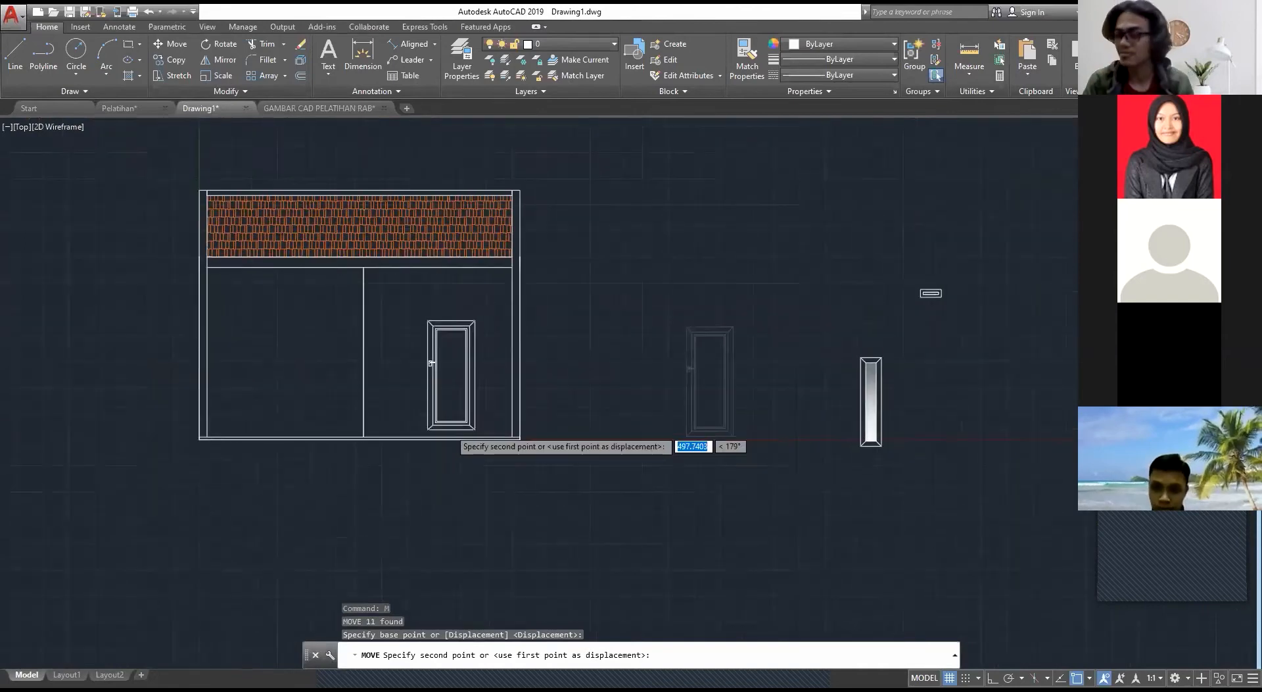
scroll(451, 427, "up", 6)
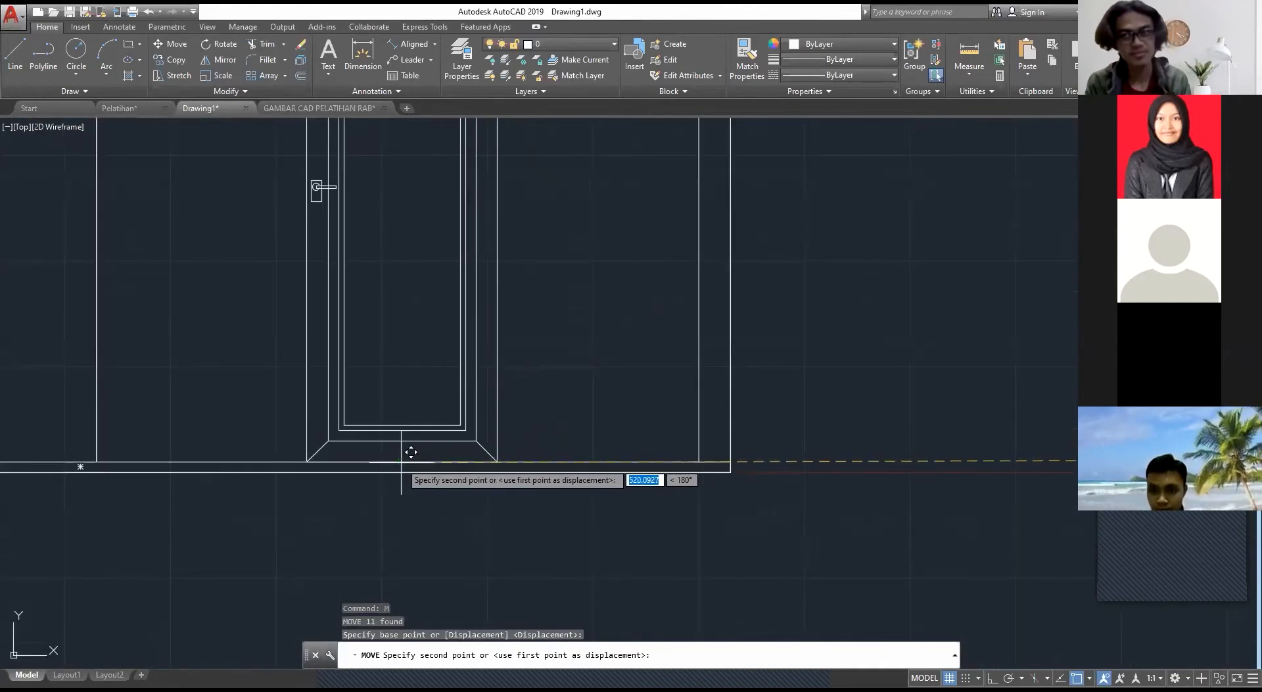
left_click(397, 462)
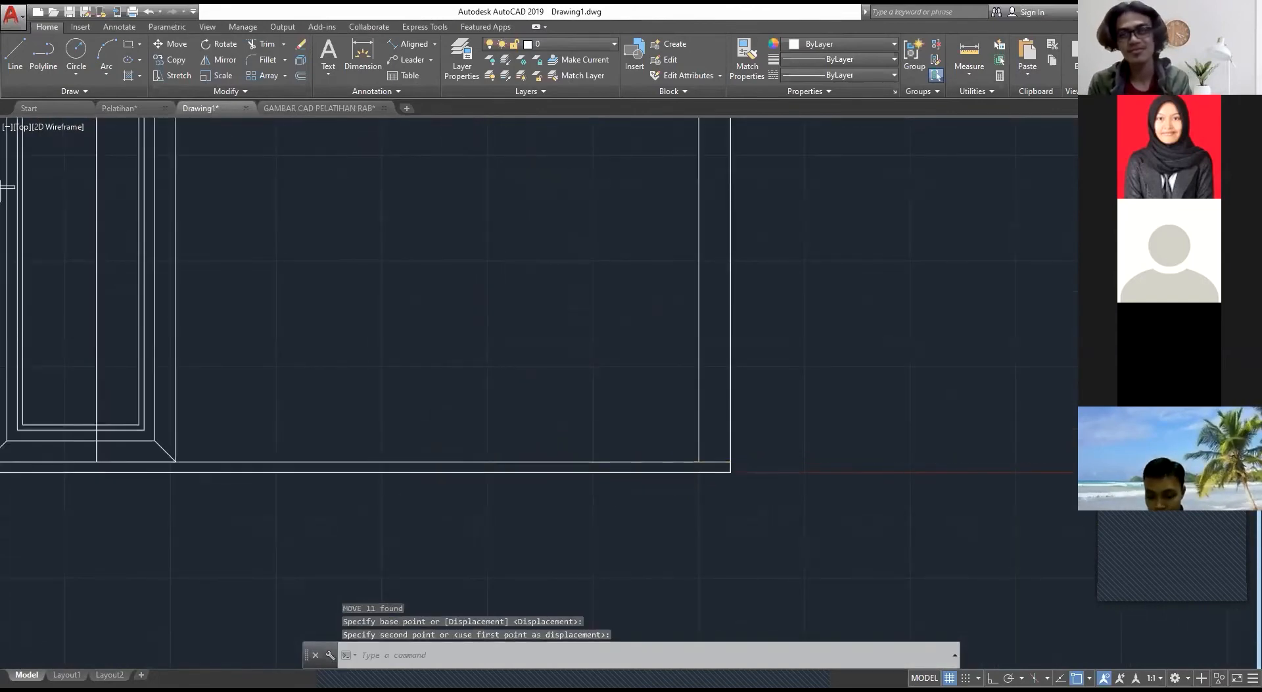
Step: Undo the move of door P1
scroll(452, 441, "down", 8)
key("ctrl+z")
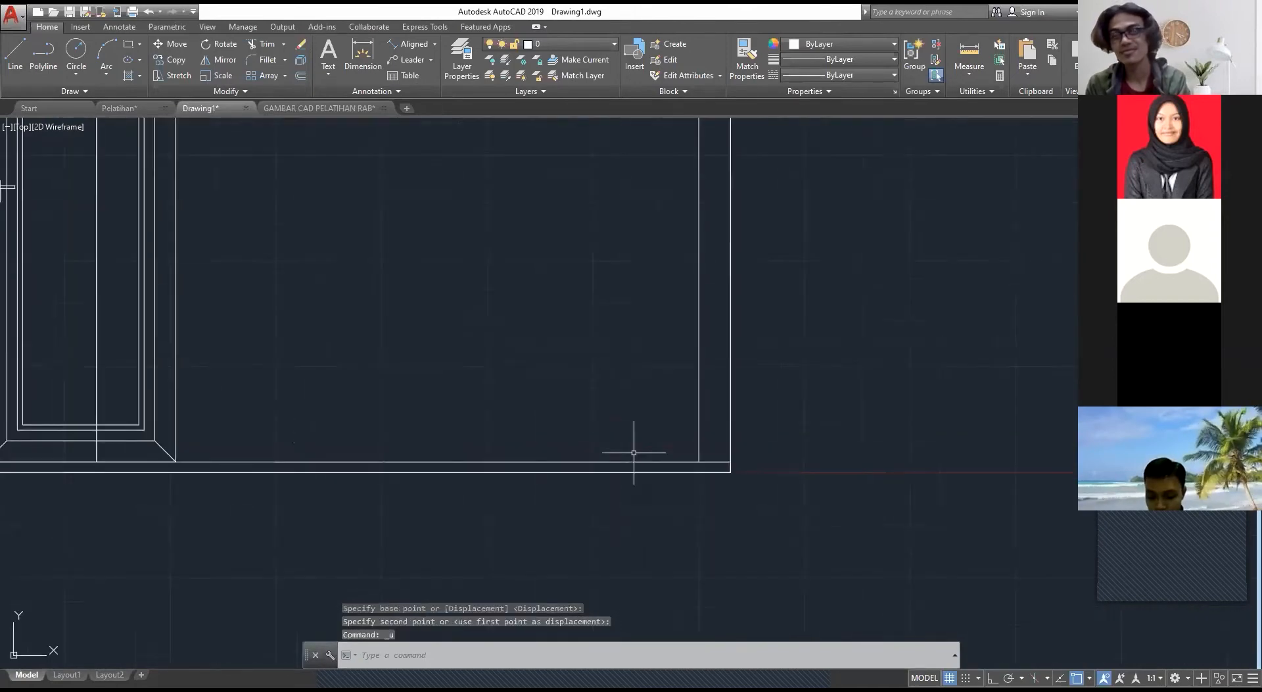
key("ctrl+z")
Step: Draw a line along the right bay's floor from the partition line to the inner edge of the right wall
type("l")
key("Return")
scroll(250, 428, "up", 4)
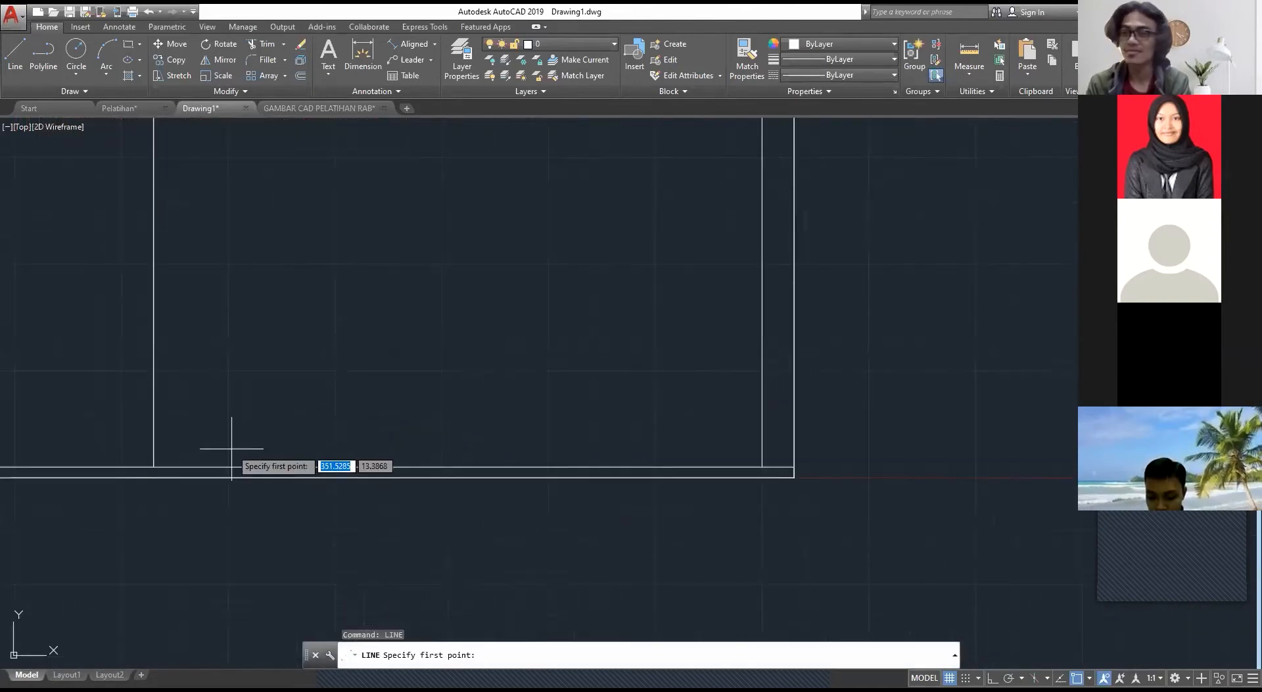
left_click(152, 468)
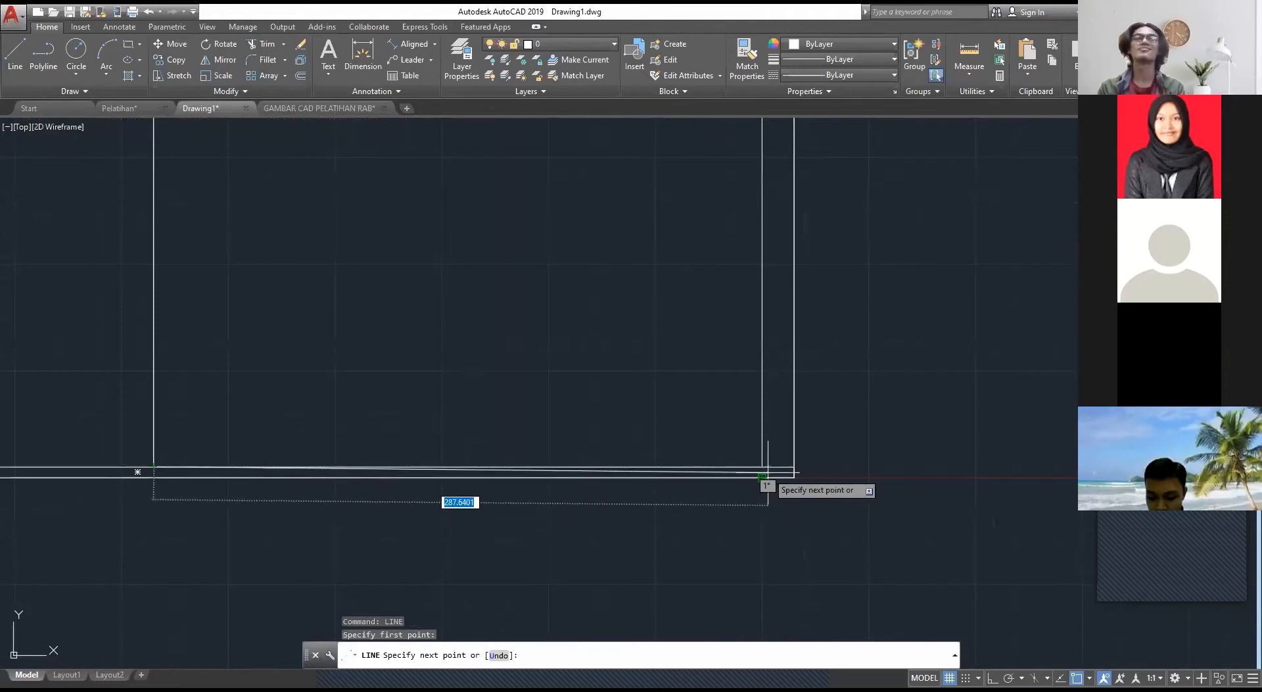
key("Escape")
scroll(664, 431, "down", 5)
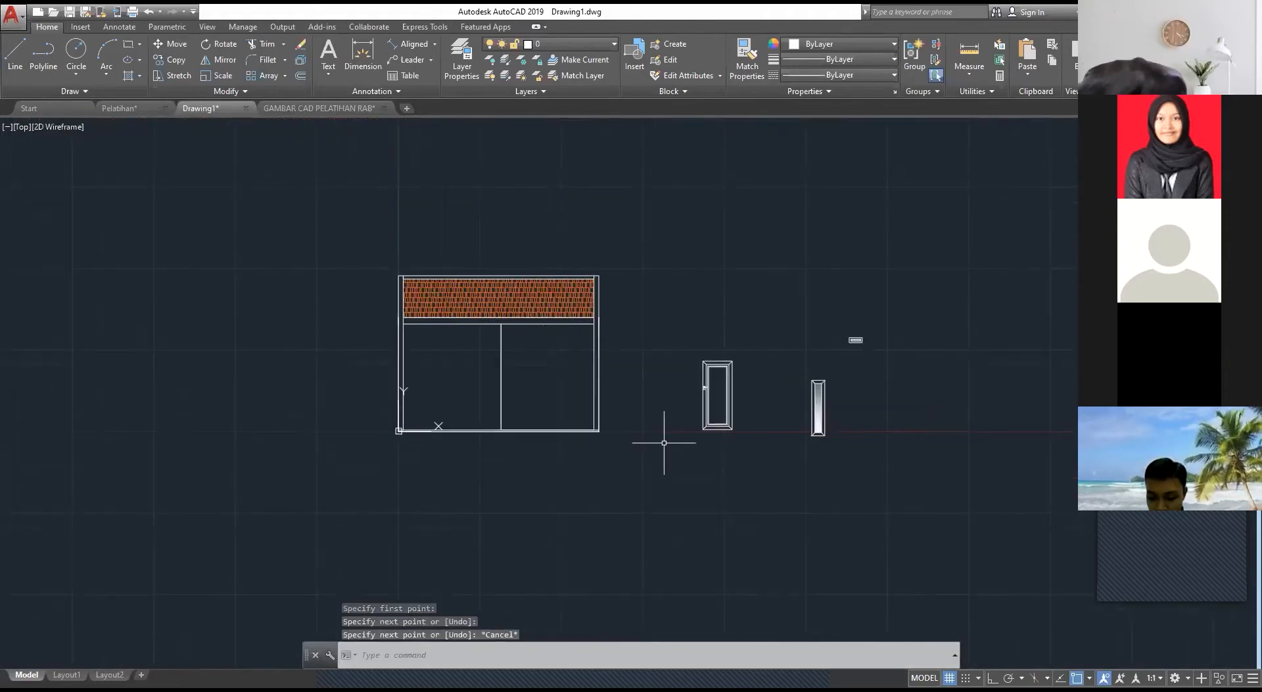
Step: Move door P1 by its bottom midpoint to the midpoint of the right bay's floor line
left_click(756, 464)
left_click(642, 290)
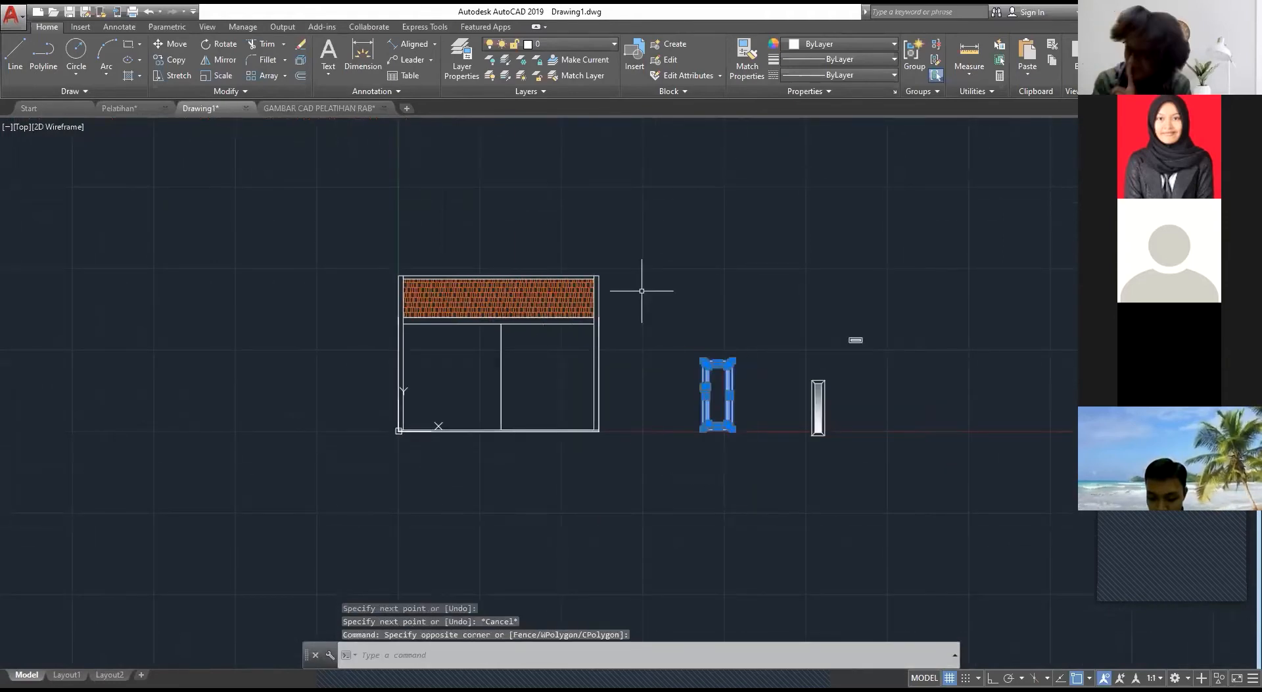
type("m")
key("Return")
scroll(717, 420, "up", 5)
left_click(723, 461)
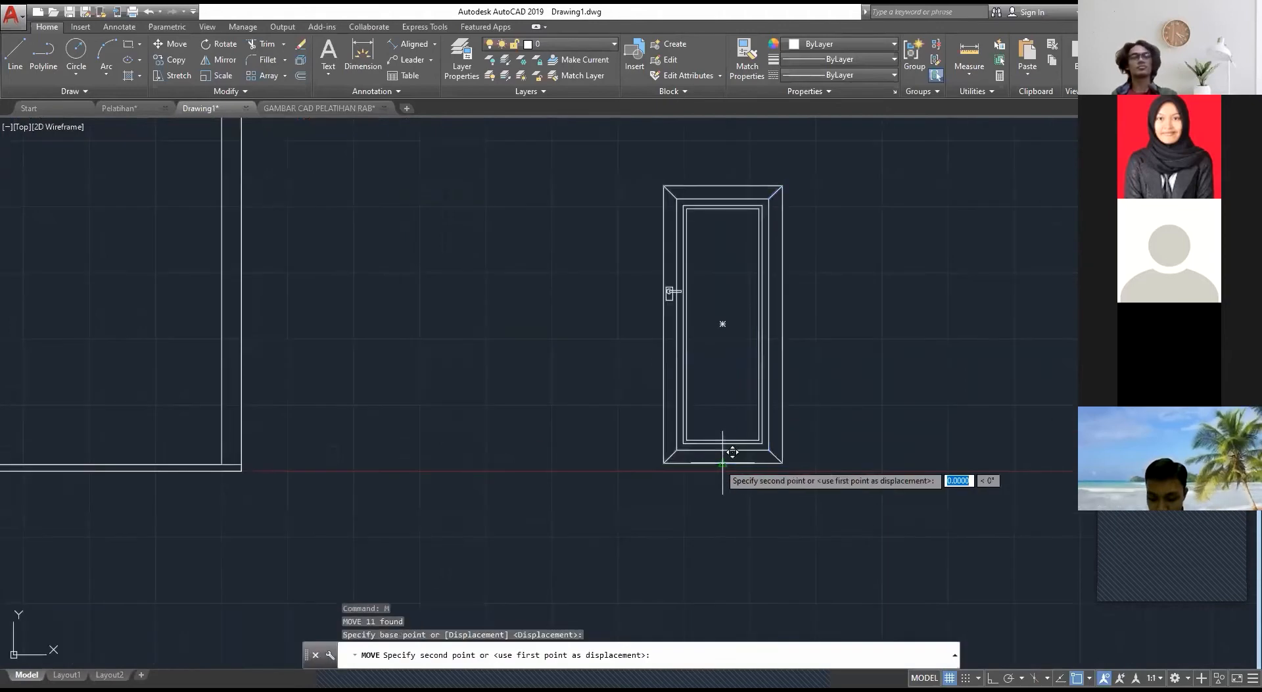
middle_click_drag(194, 395, 494, 443)
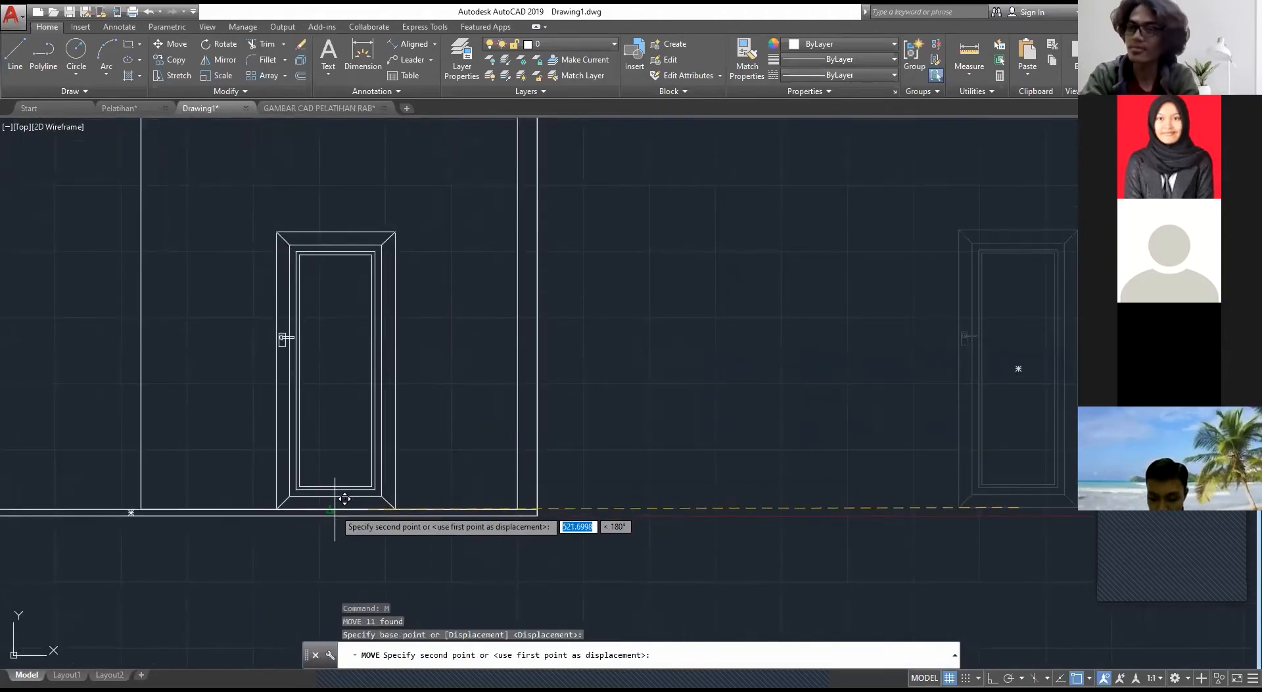
key("Escape")
scroll(466, 402, "down", 3)
scroll(486, 403, "up", 4)
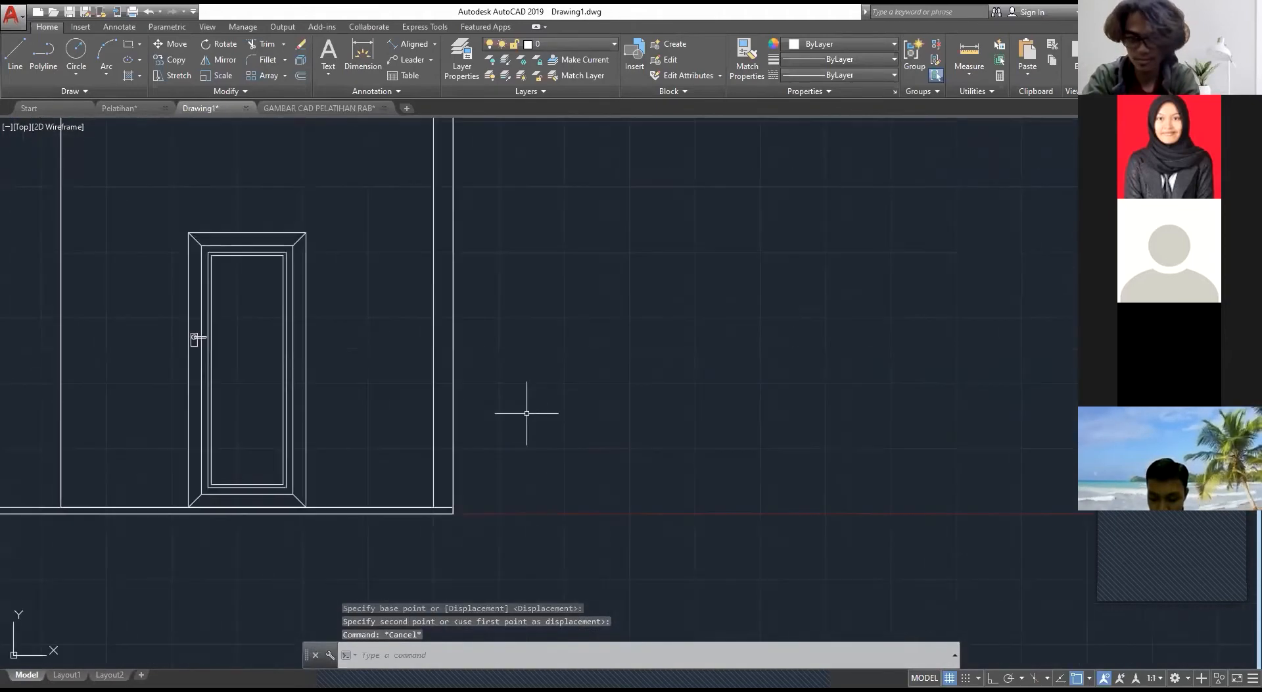
scroll(539, 420, "down", 4)
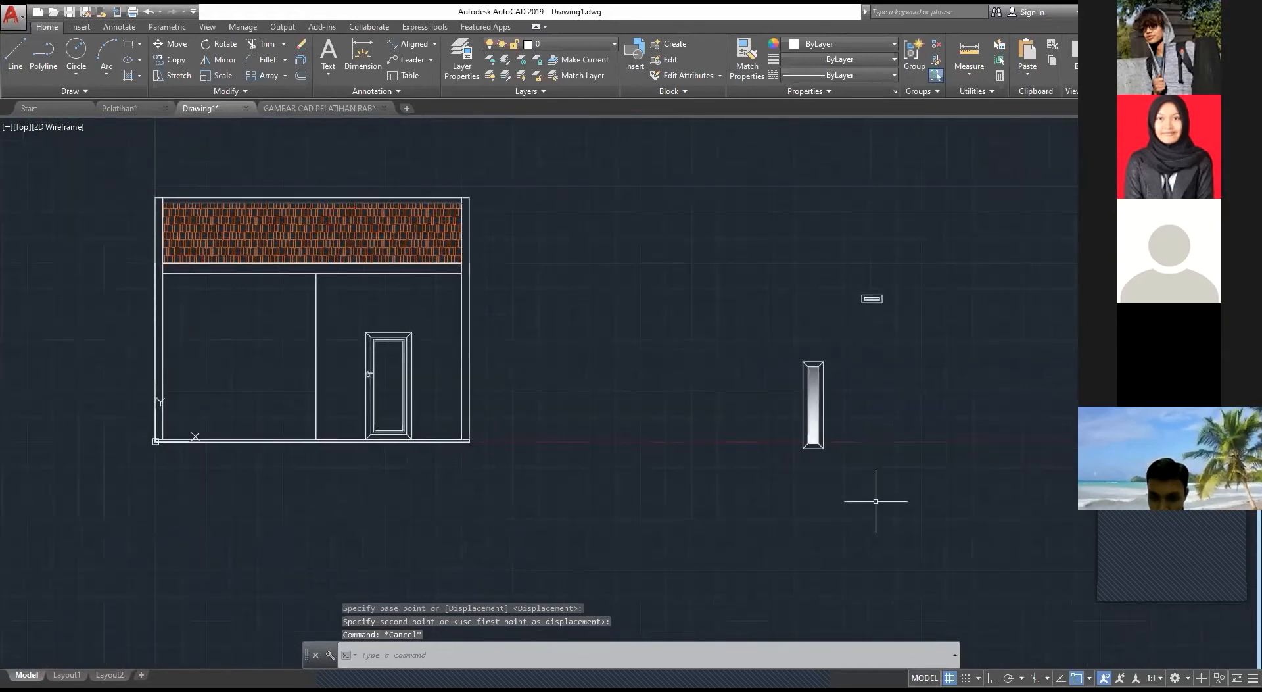
left_click(846, 474)
left_click(721, 317)
key("Escape")
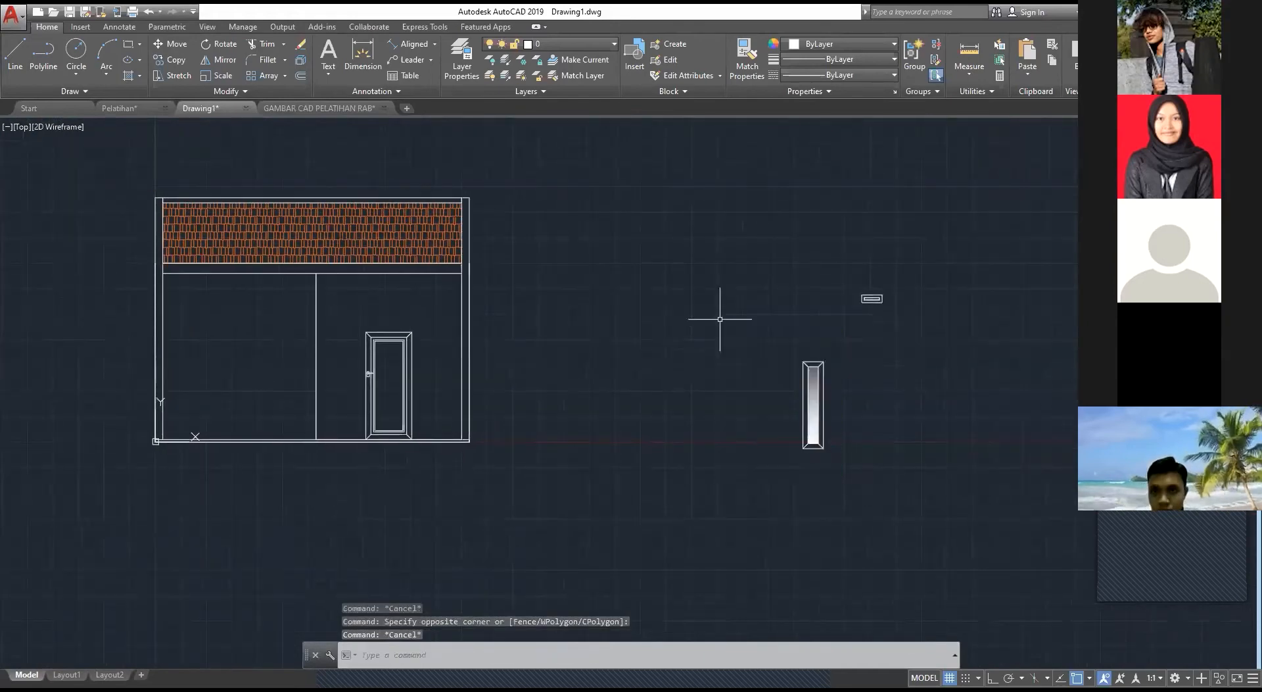
Step: Draw a horizontal guide line from the door frame's upper right corner to the inner edge of the right wall
key("Return")
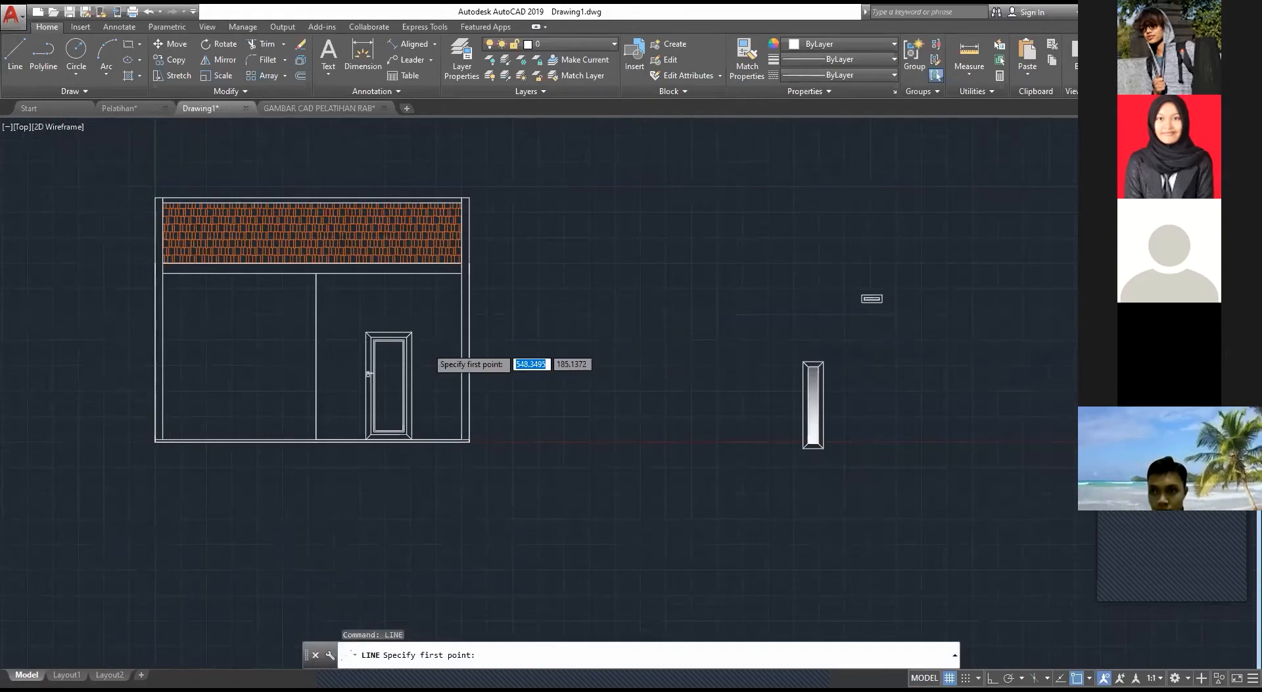
scroll(428, 347, "up", 2)
key("Escape")
key("Return")
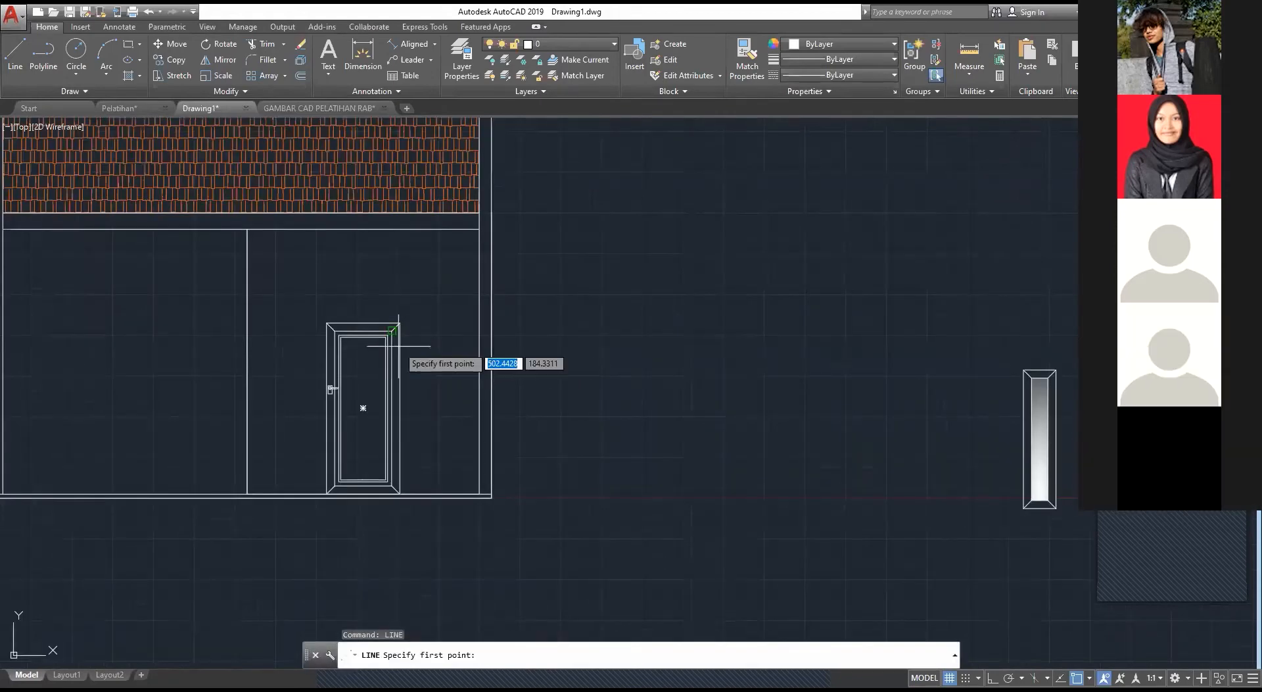
scroll(385, 342, "up", 2)
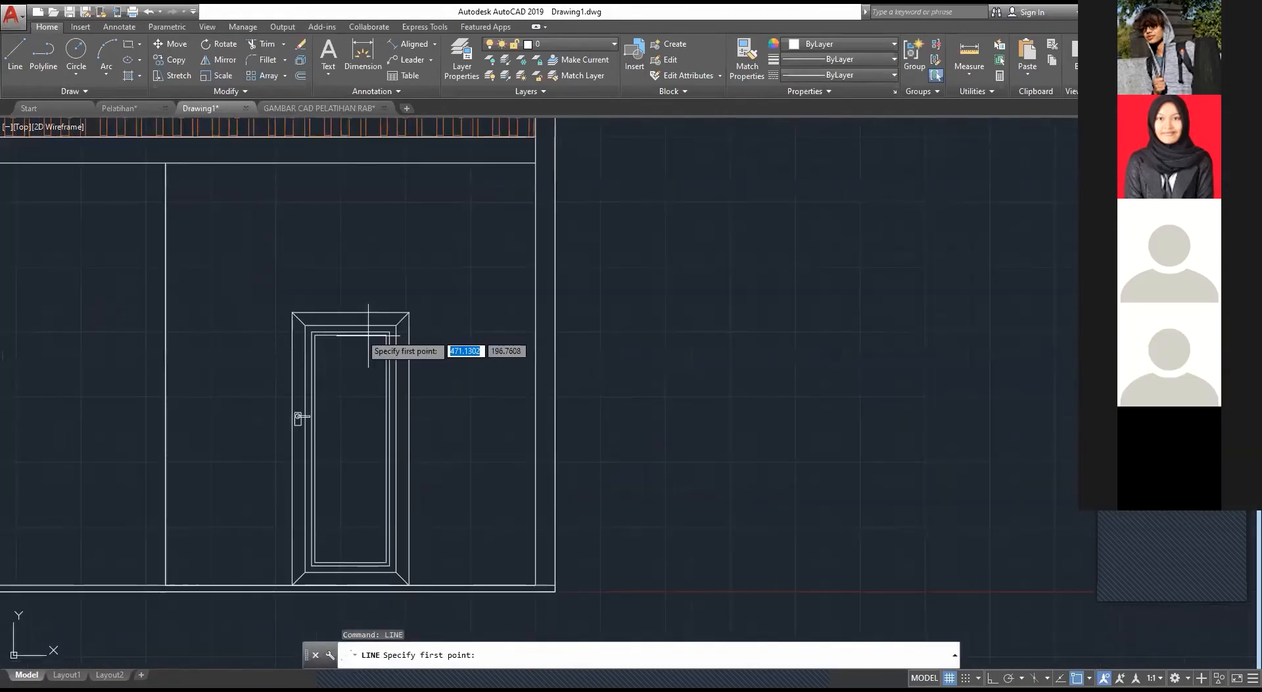
left_click(409, 312)
left_click(532, 313)
key("Escape")
scroll(710, 377, "down", 4)
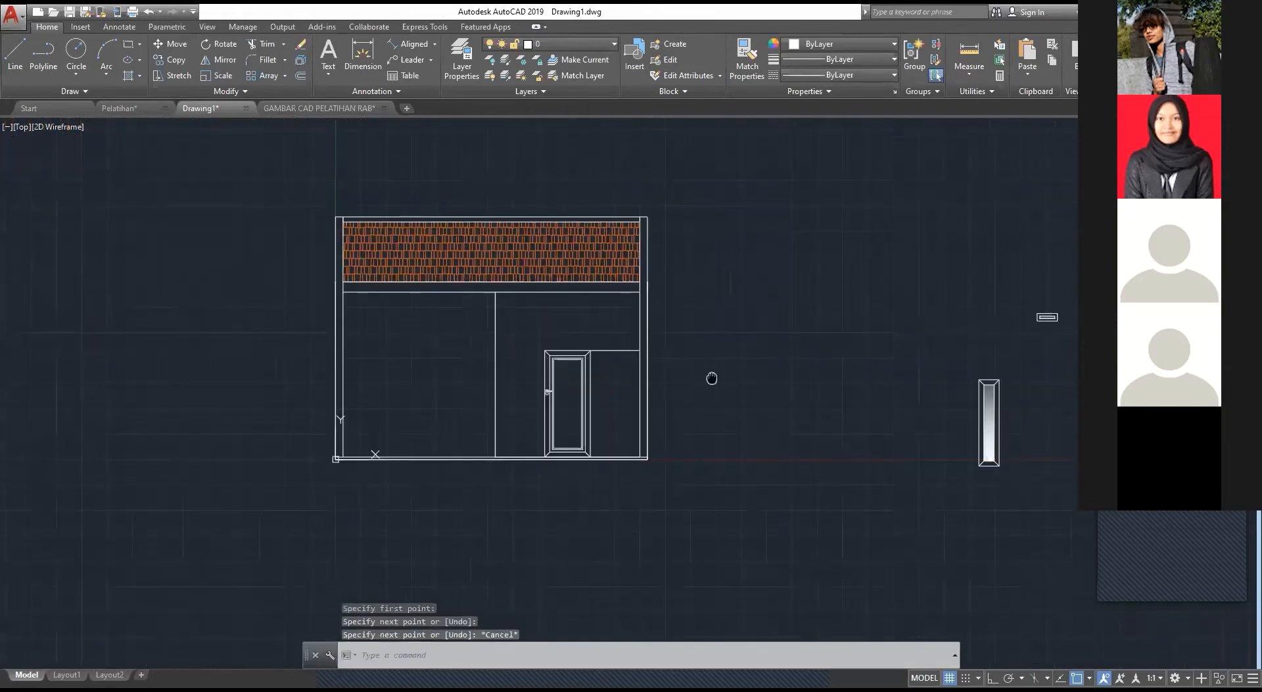
Step: Move window J1 by its top midpoint to the midpoint of the guide line between the door and the right wall
middle_click_drag(710, 377, 555, 331)
left_click(918, 492)
left_click(765, 321)
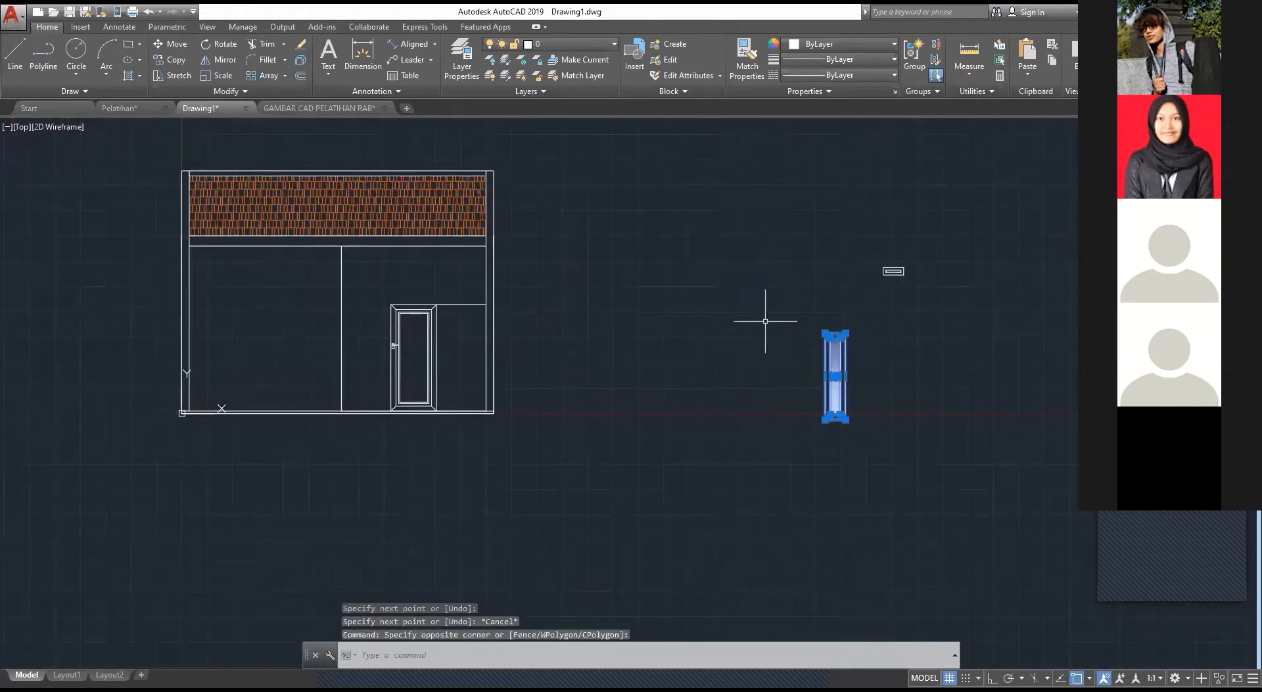
type("m")
key("Return")
scroll(856, 328, "up", 4)
left_click(803, 342)
scroll(368, 270, "down", 2)
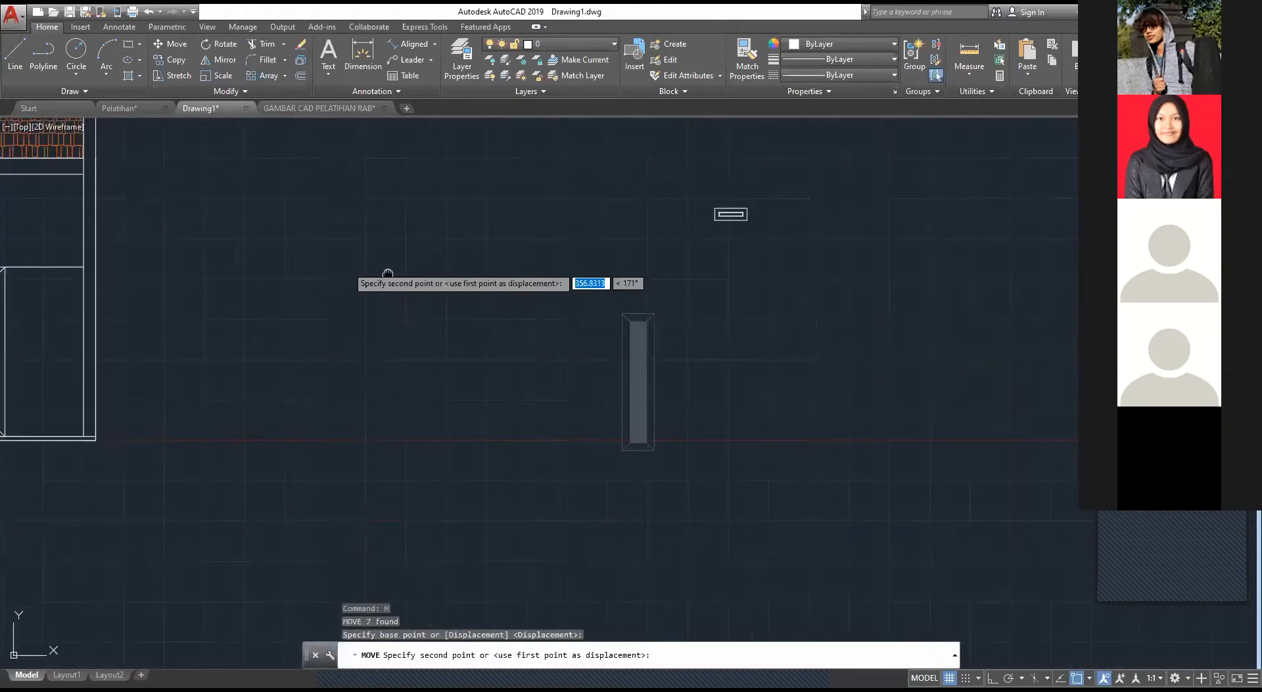
middle_click_drag(387, 274, 818, 338)
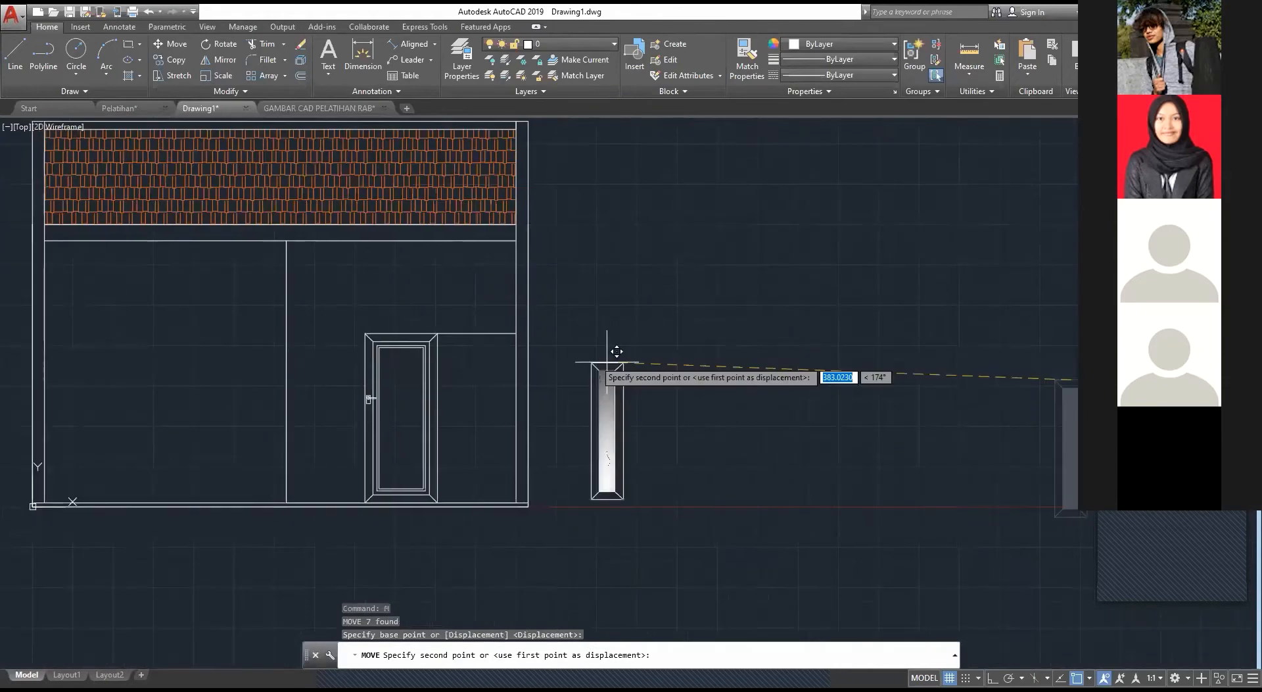
left_click(478, 337)
key("Escape")
scroll(497, 350, "up", 2)
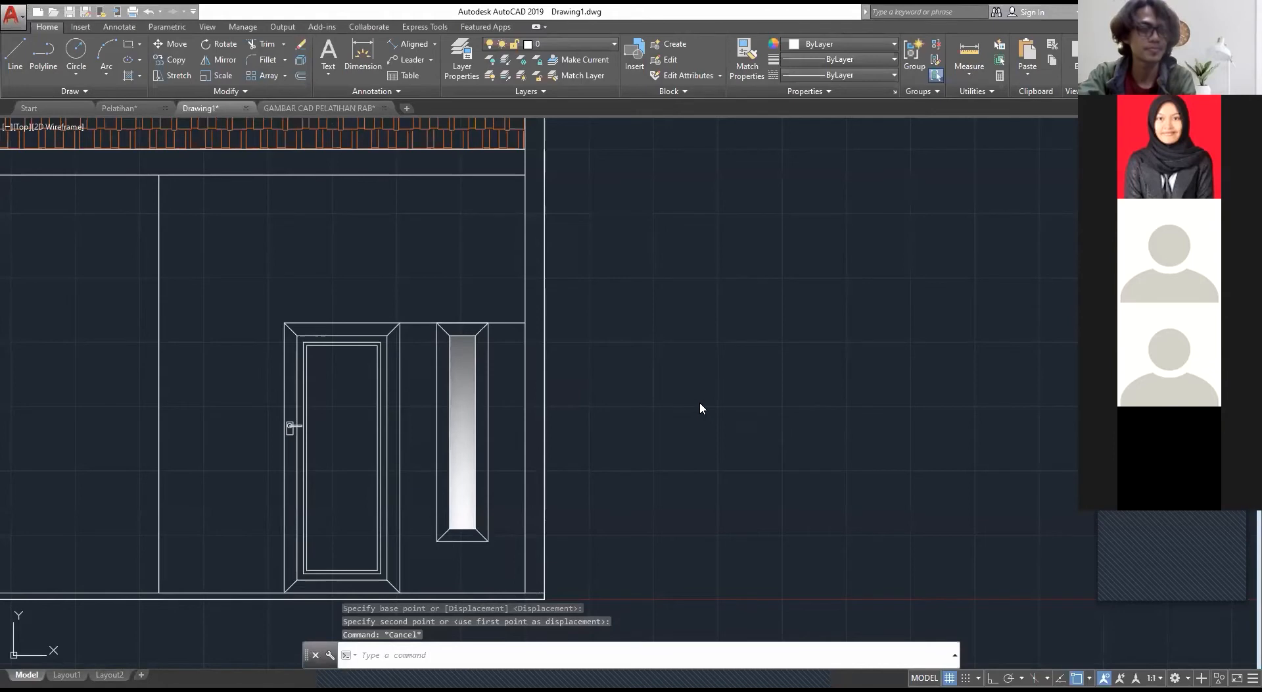
scroll(702, 407, "down", 4)
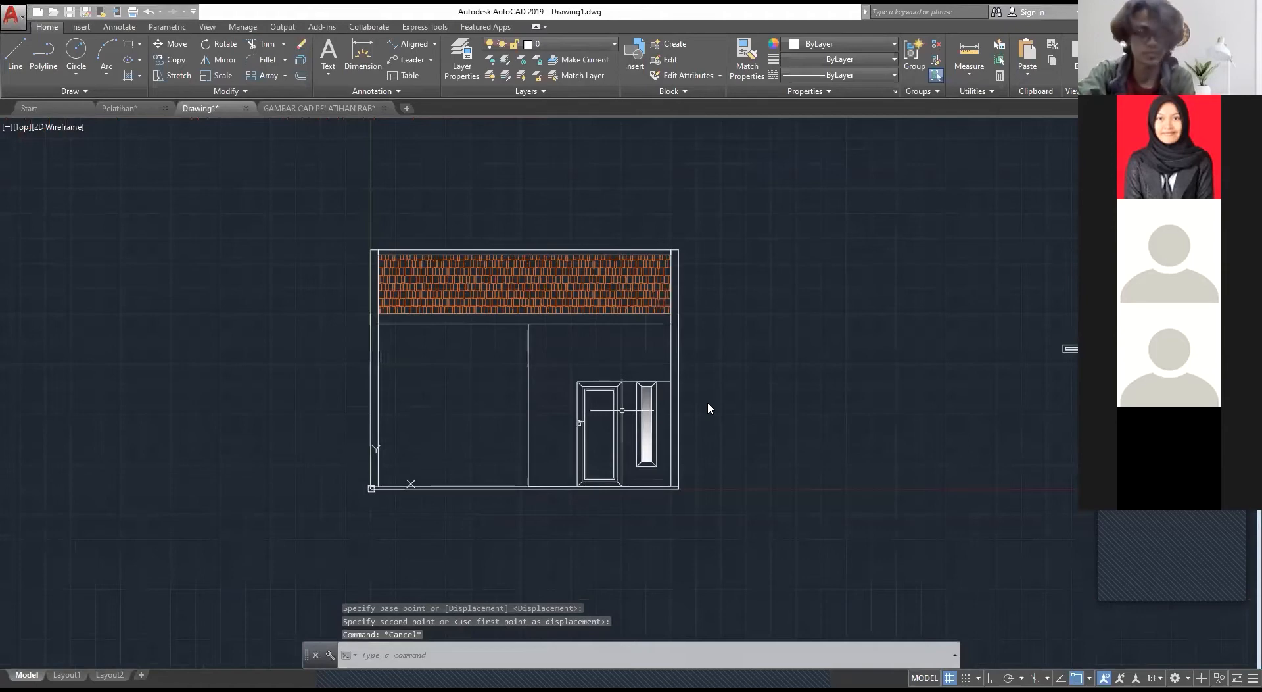
scroll(707, 402, "up", 4)
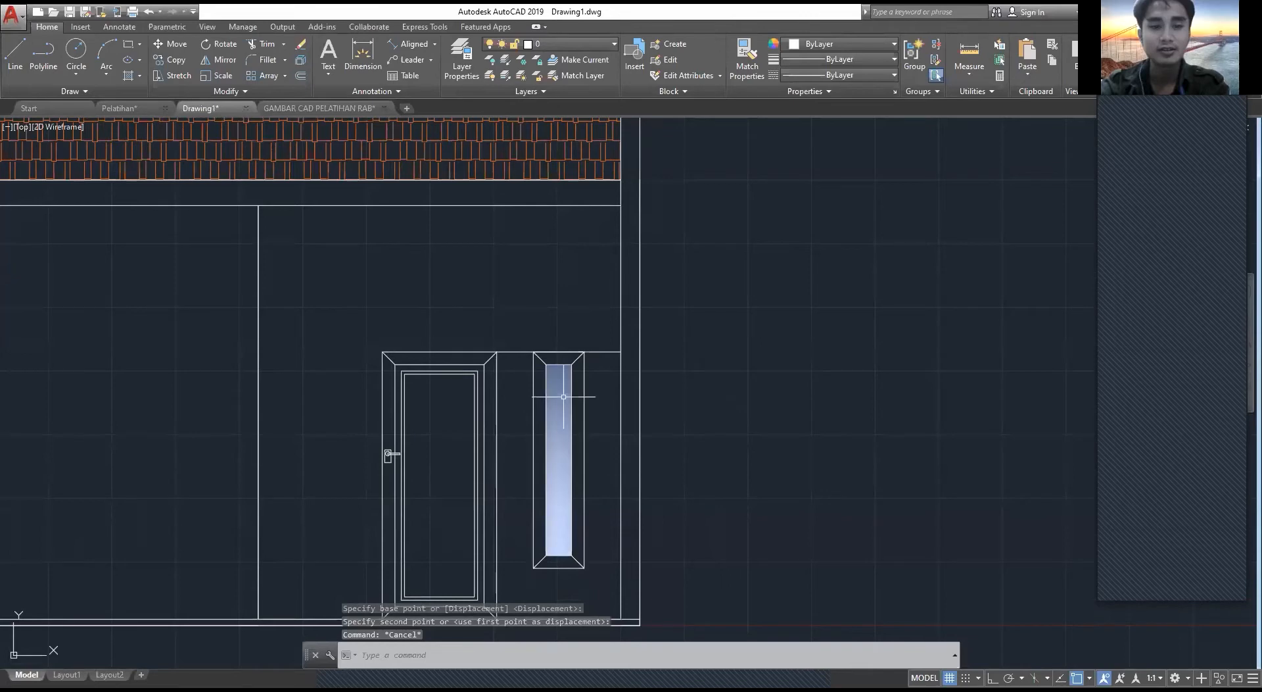
Step: Copy window J1 by its top midpoint to the midpoint of the guide line between the partition line and the door
scroll(488, 452, "up", 5)
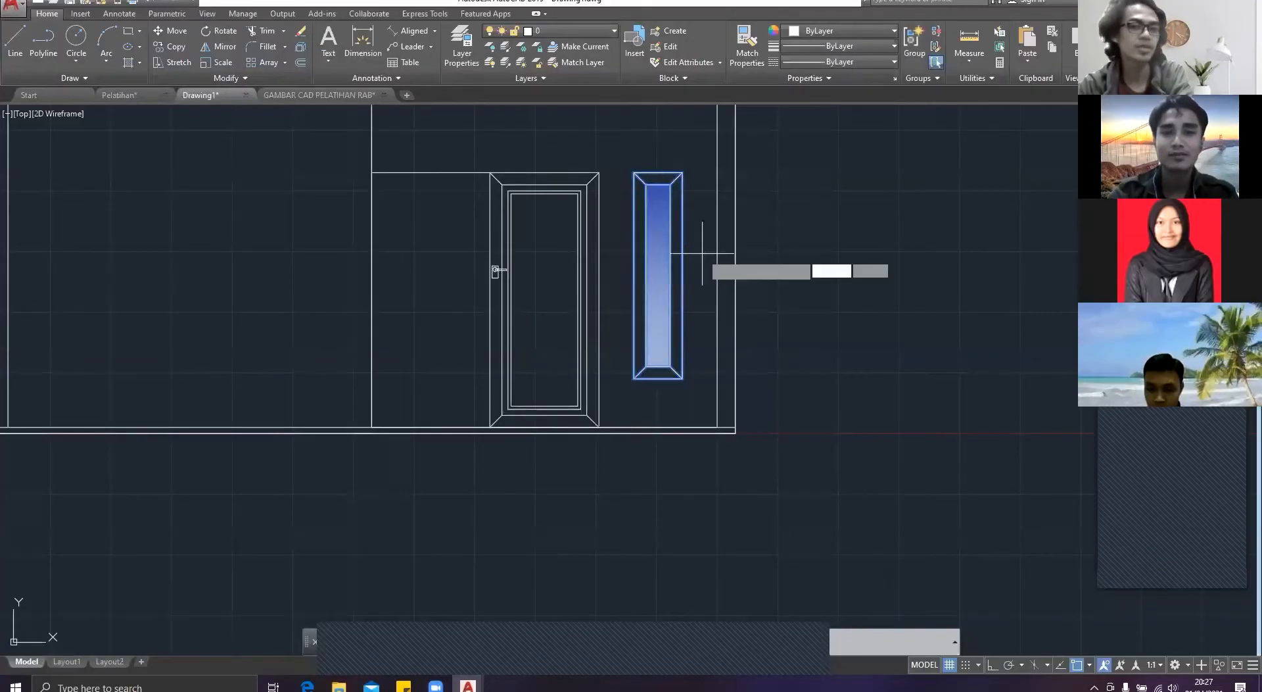
left_click(658, 173)
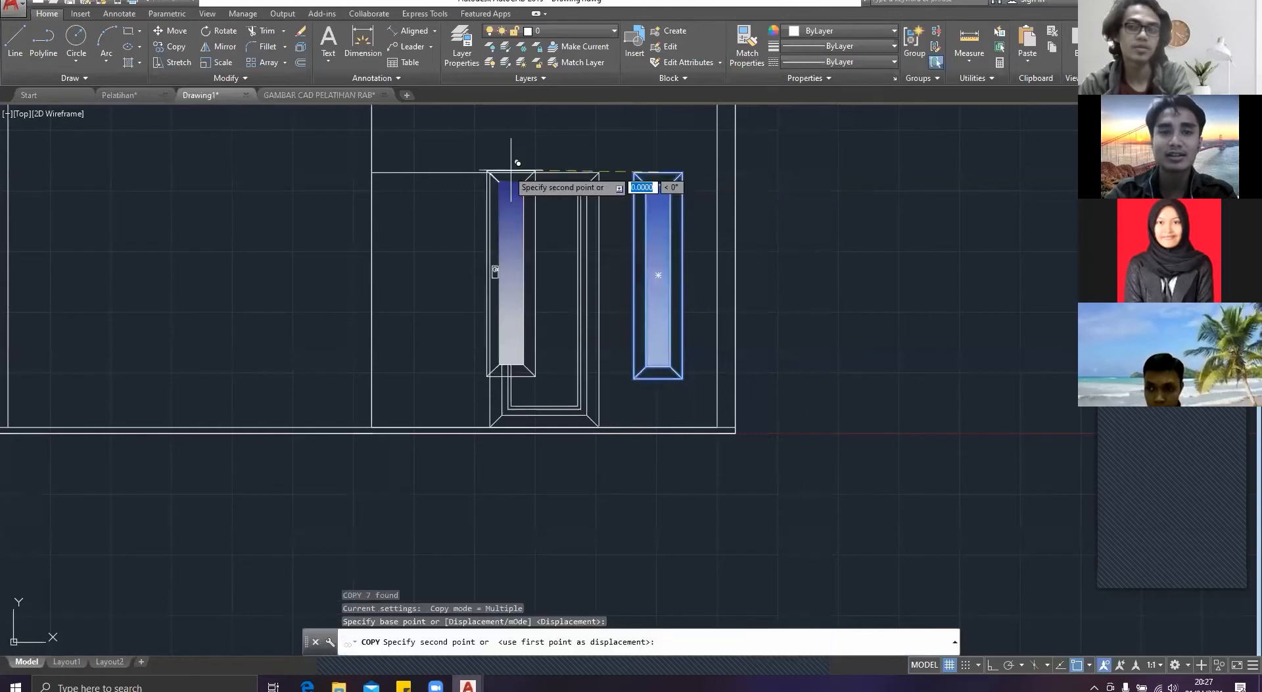
left_click(431, 173)
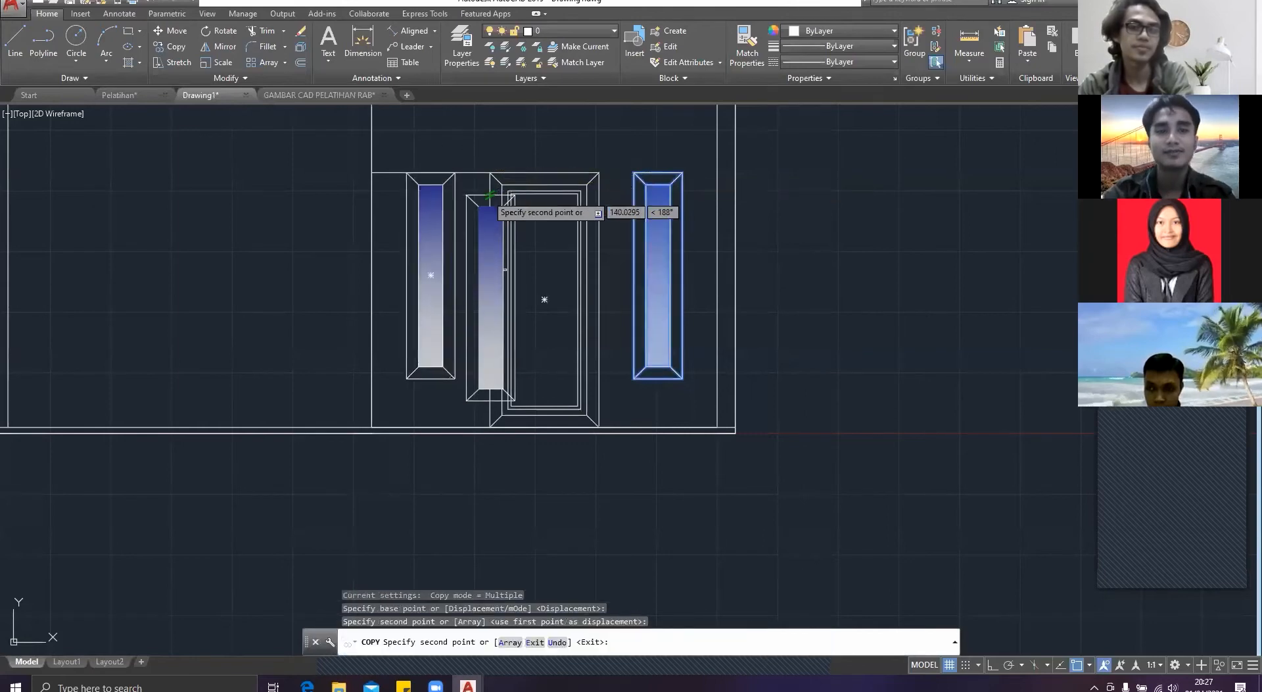
key("Escape")
left_click(473, 200)
key("Escape")
Step: Draw a horizontal line across the left bay at door-top height, from the partition line to the left wall's inner edge
middle_click_drag(375, 216, 474, 262)
key("Escape")
type("line")
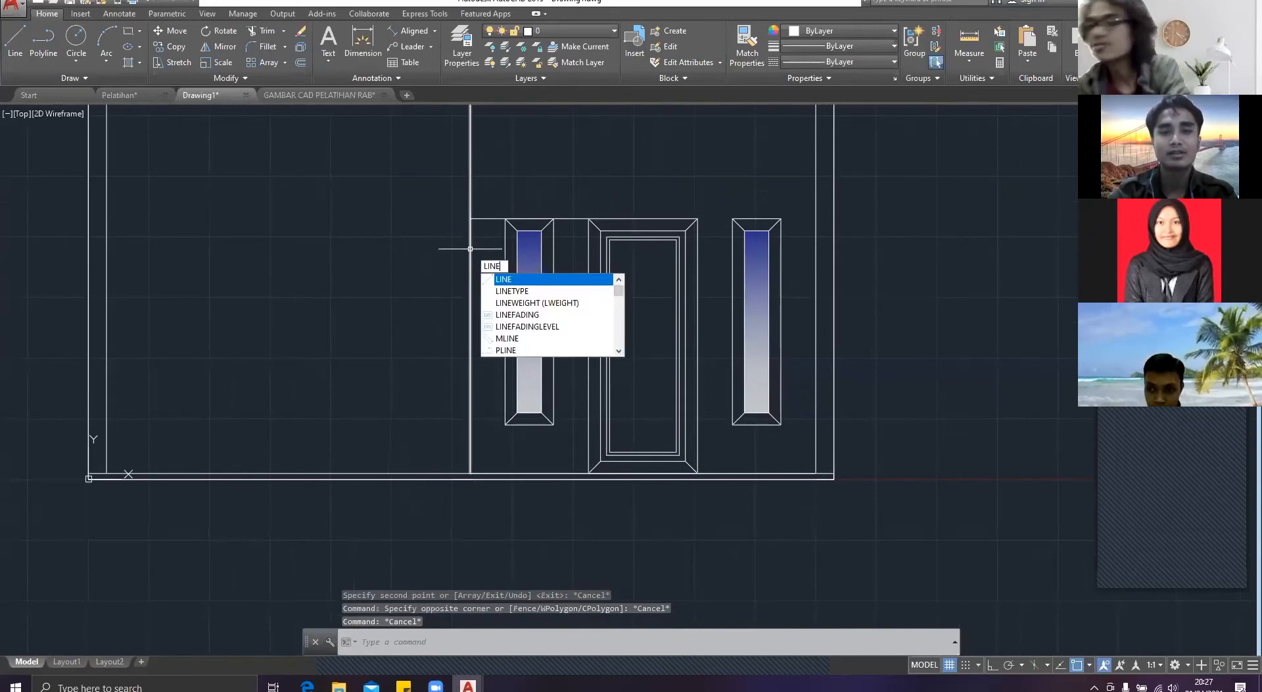
key("Return")
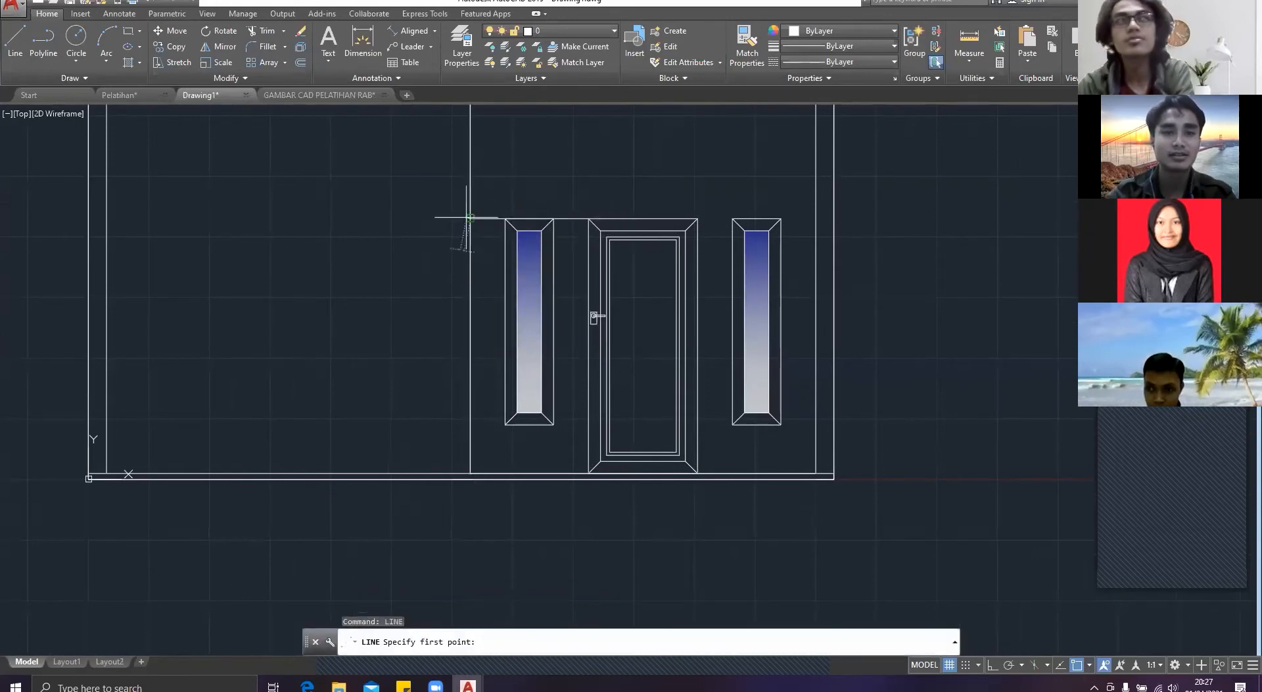
left_click(470, 218)
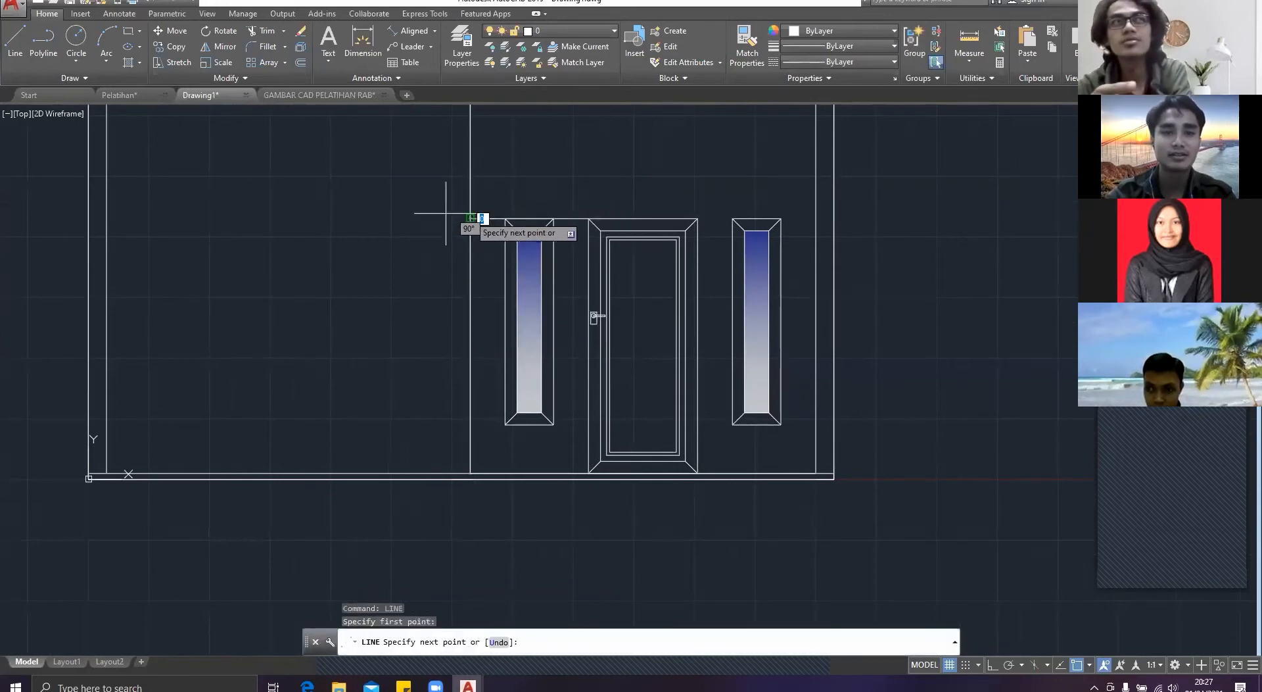
left_click(106, 217)
key("Escape")
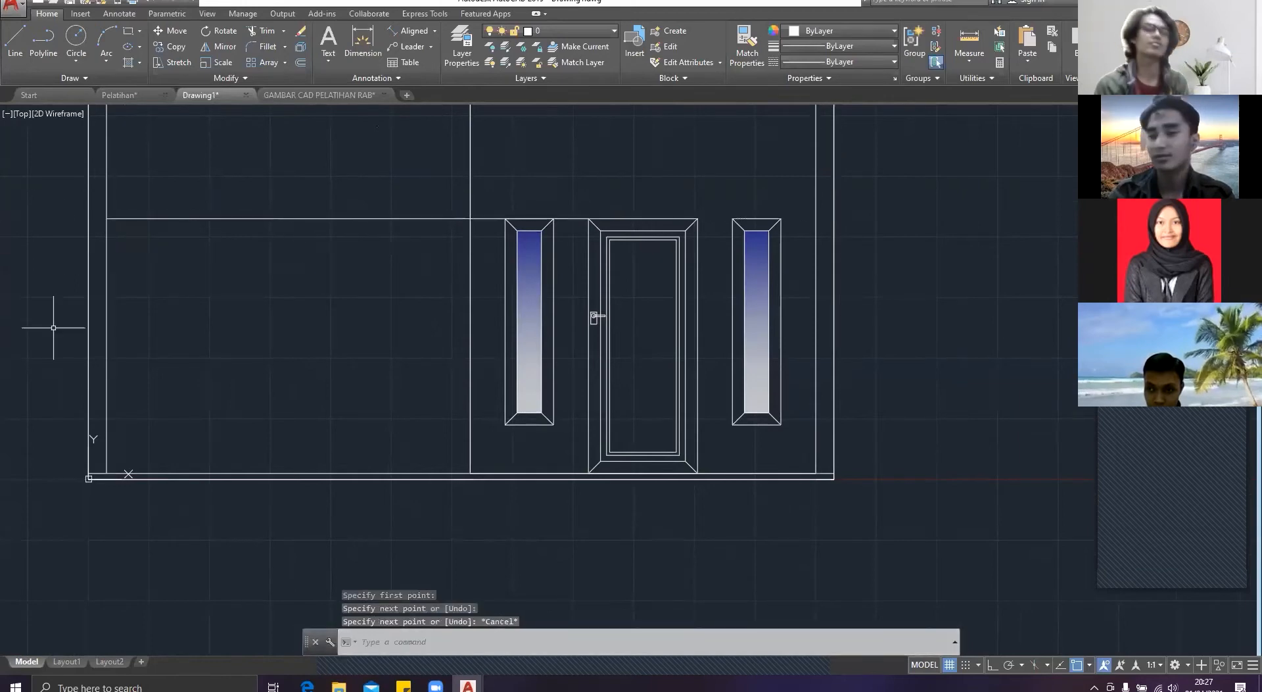
Step: Erase the guide line between the partition line and the door's upper left corner
left_click(505, 248)
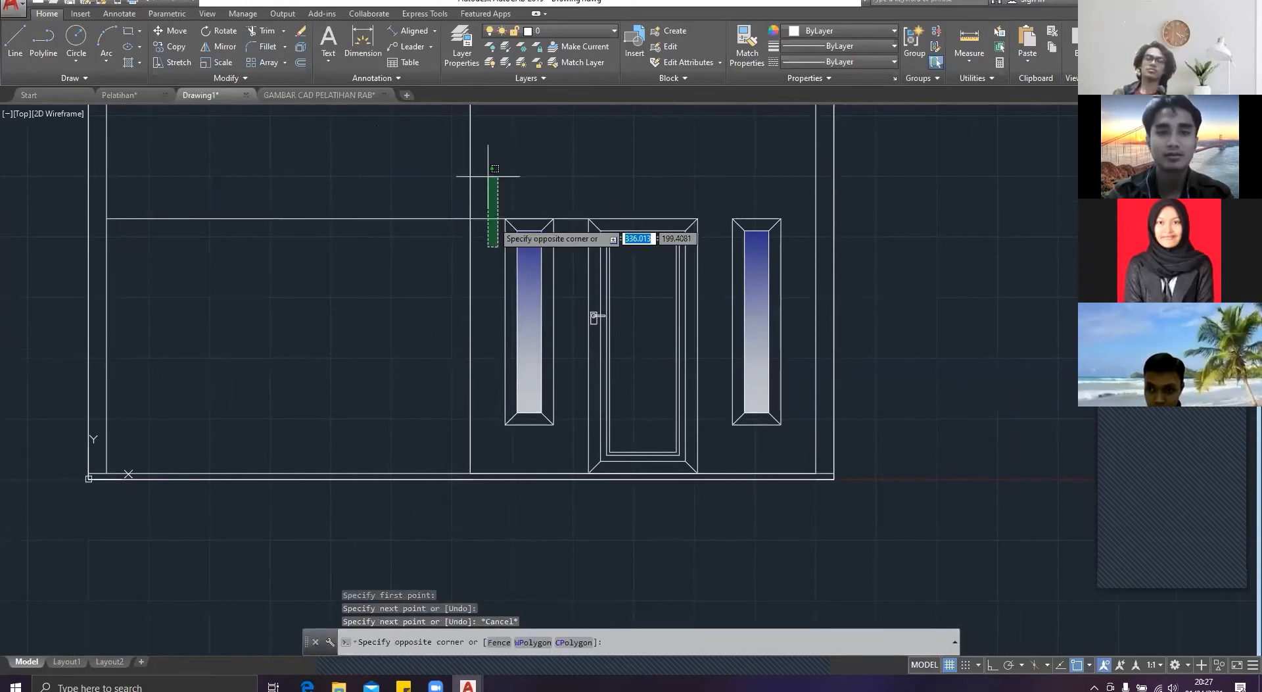
left_click(487, 169)
key("Delete")
scroll(756, 224, "down", 4)
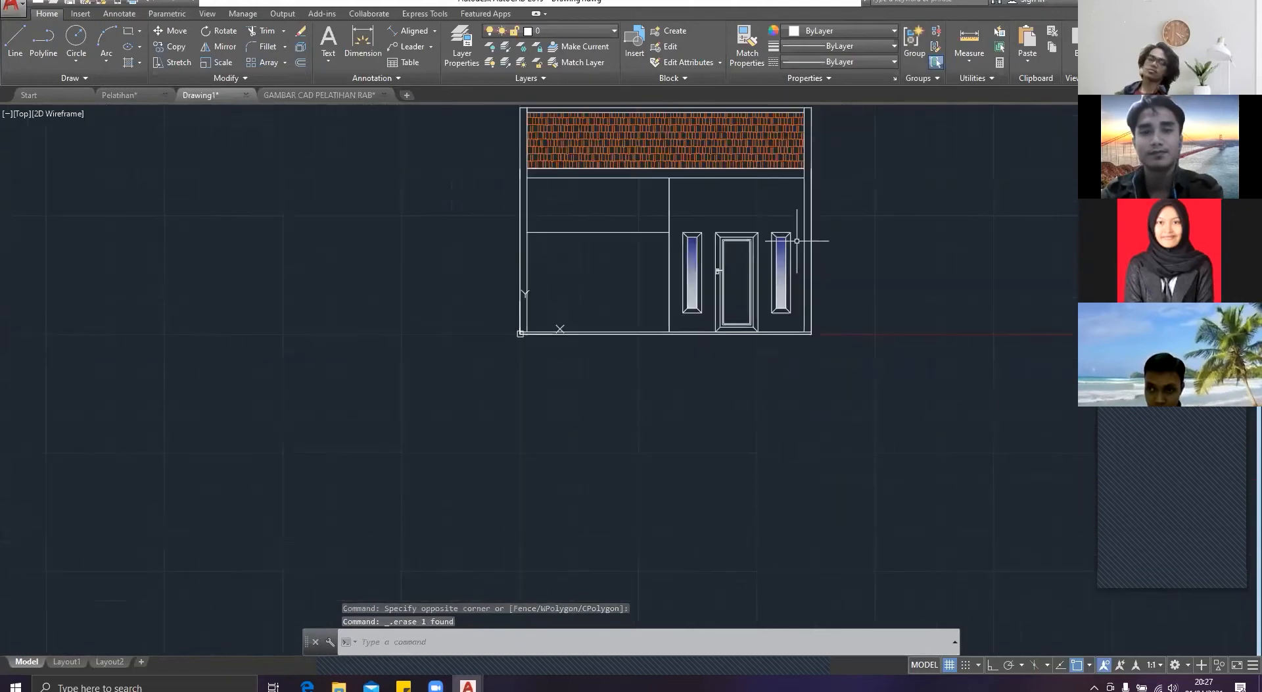
Step: Copy the rightmost window J1 by its top edge to two spots along the horizontal guide line in the left bay
scroll(789, 295, "up", 2)
left_click(805, 352)
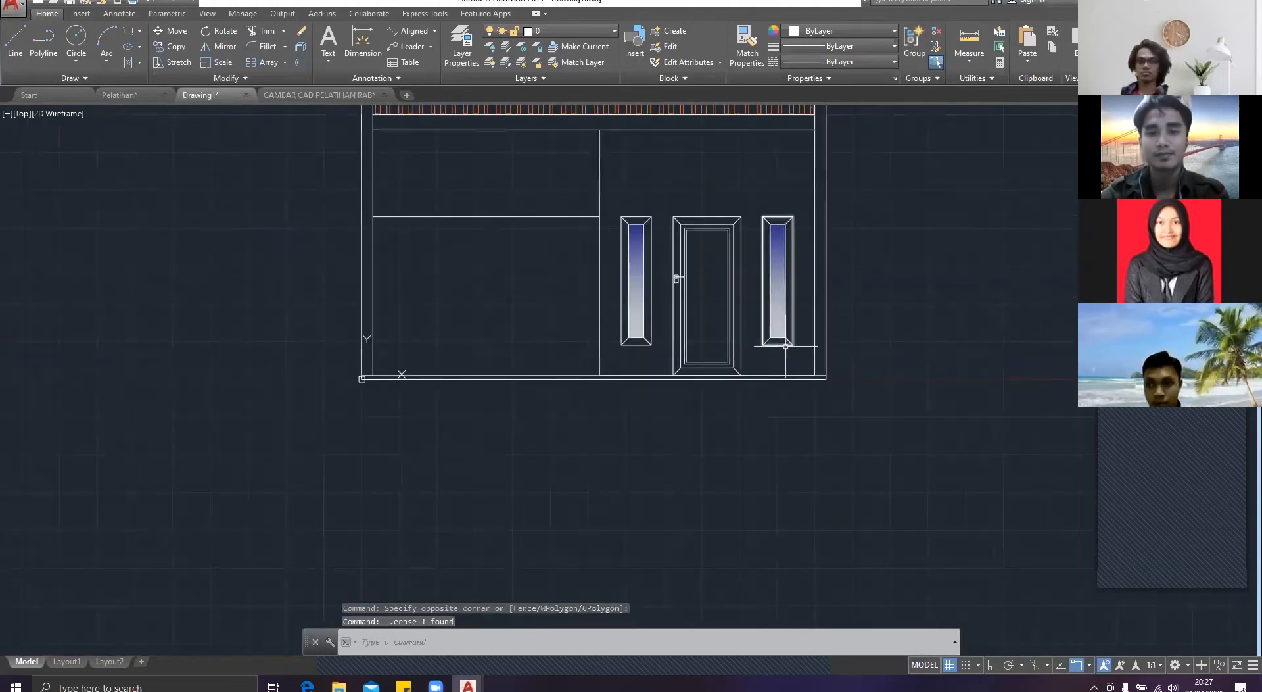
left_click(759, 182)
type("co")
key("Return")
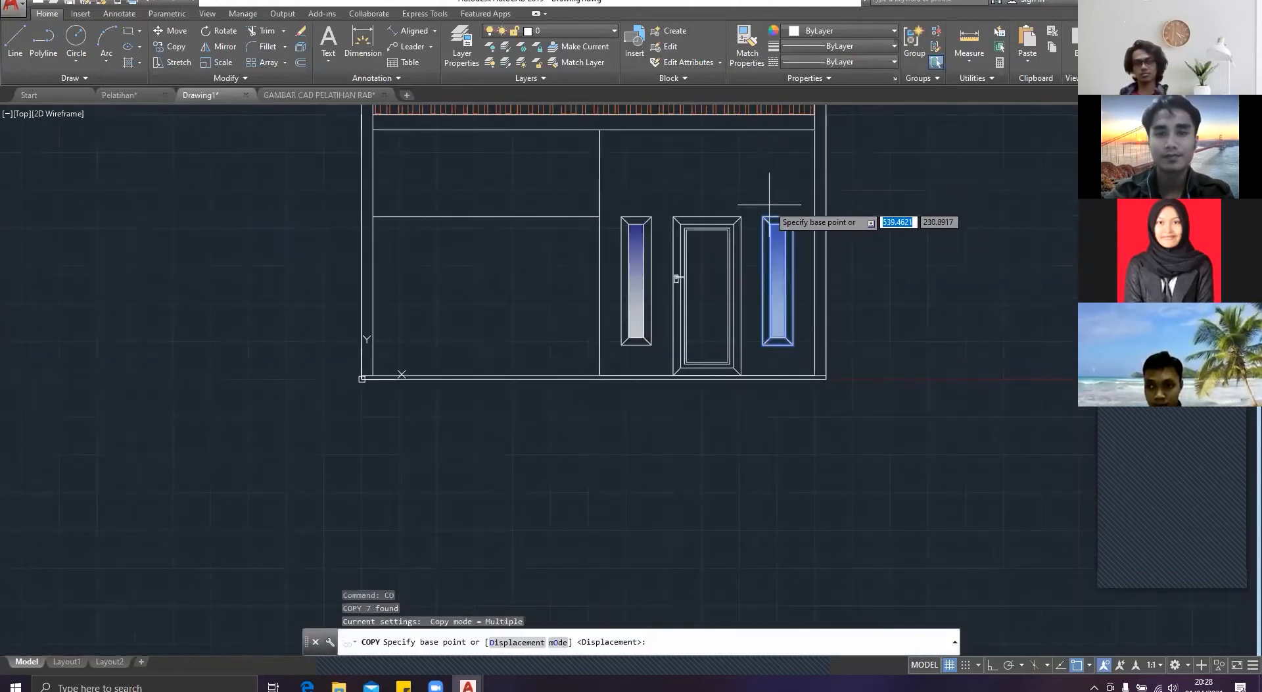
scroll(775, 202, "up", 4)
left_click(787, 233)
middle_click_drag(258, 251, 501, 246)
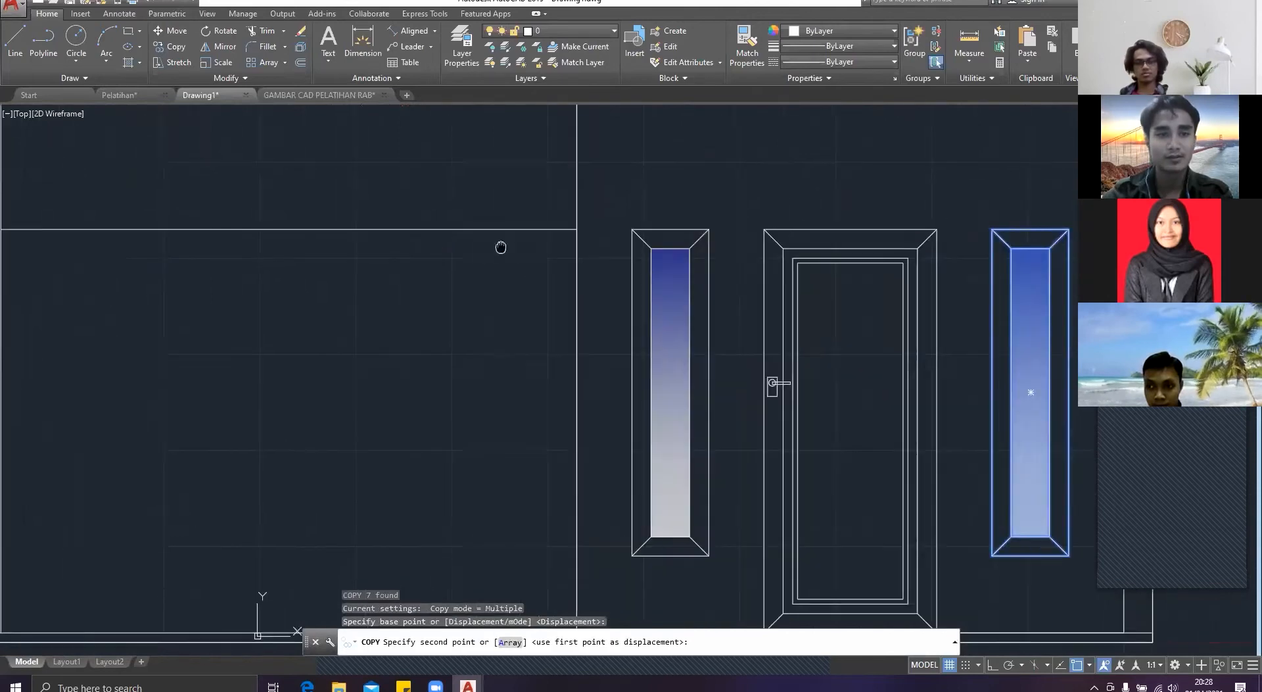
left_click(418, 229)
scroll(436, 234, "down", 2)
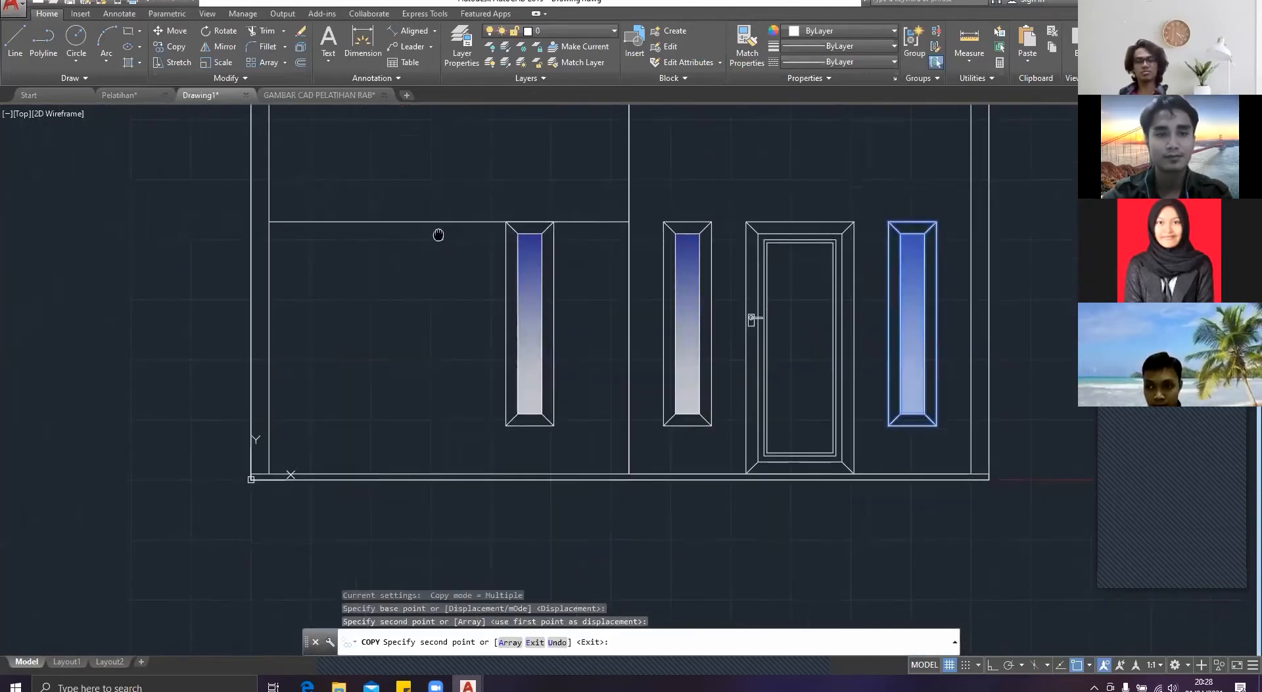
key("Escape")
Step: Erase the horizontal guide line across the left bay at window-top height
scroll(476, 238, "down", 6)
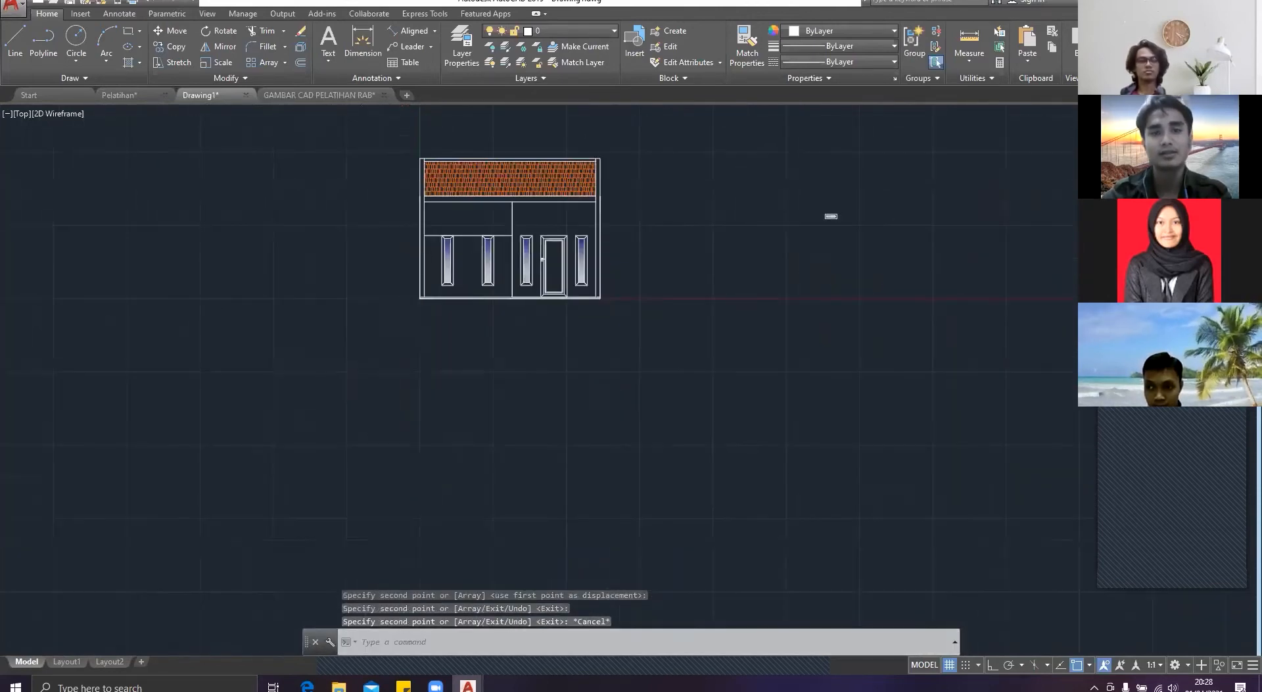
scroll(453, 246, "up", 2)
left_click(486, 219)
left_click(481, 208)
left_click(488, 261)
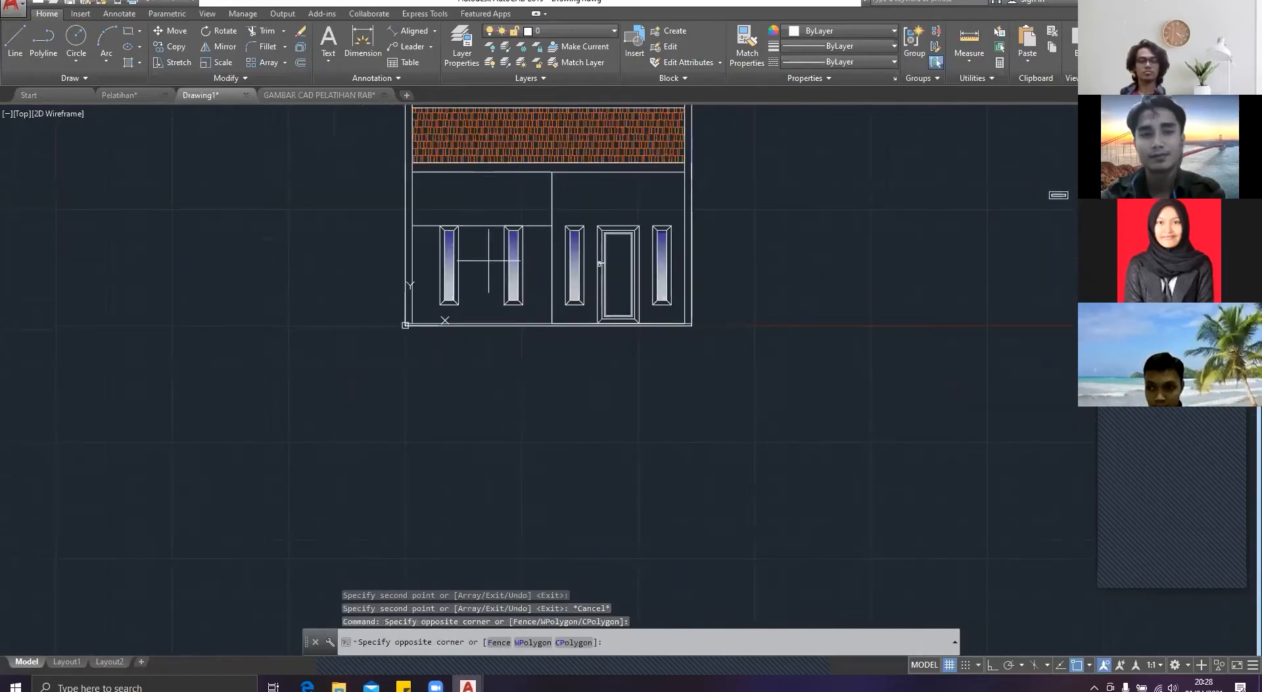
left_click(468, 187)
key("Delete")
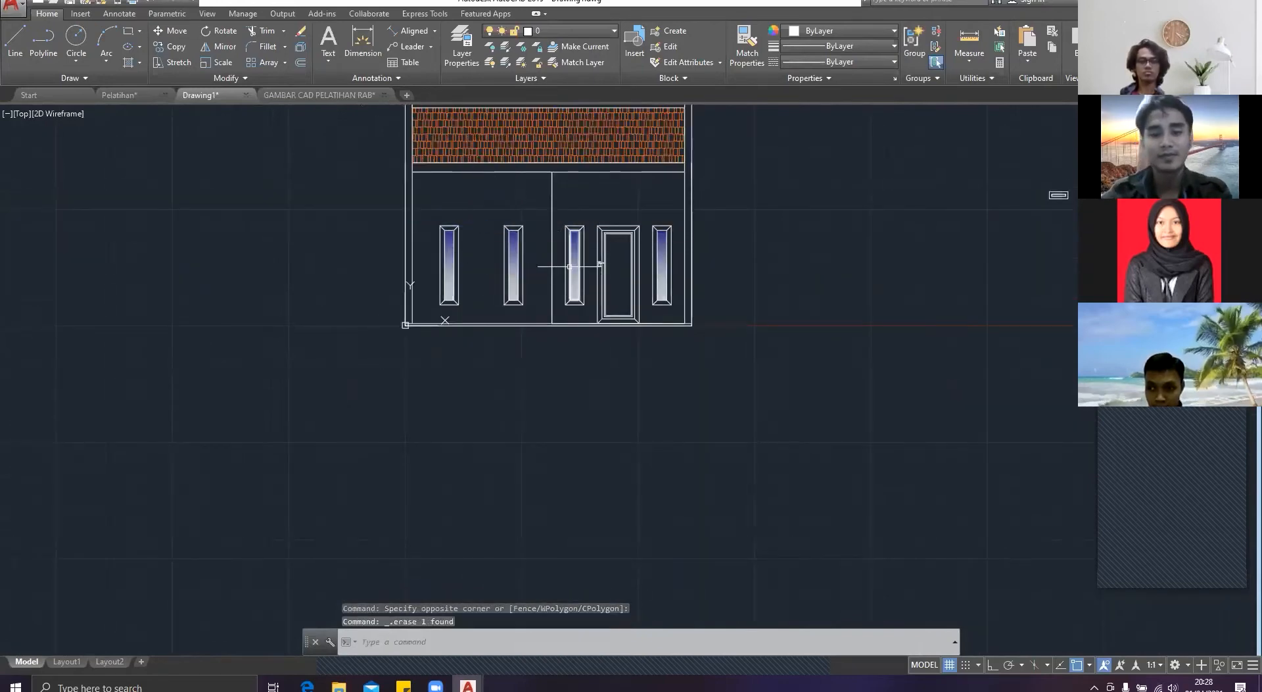
Step: Draw a vertical guide line 10 units up from the rightmost window's upper left corner, with Ortho on
key("Return")
scroll(618, 254, "up", 4)
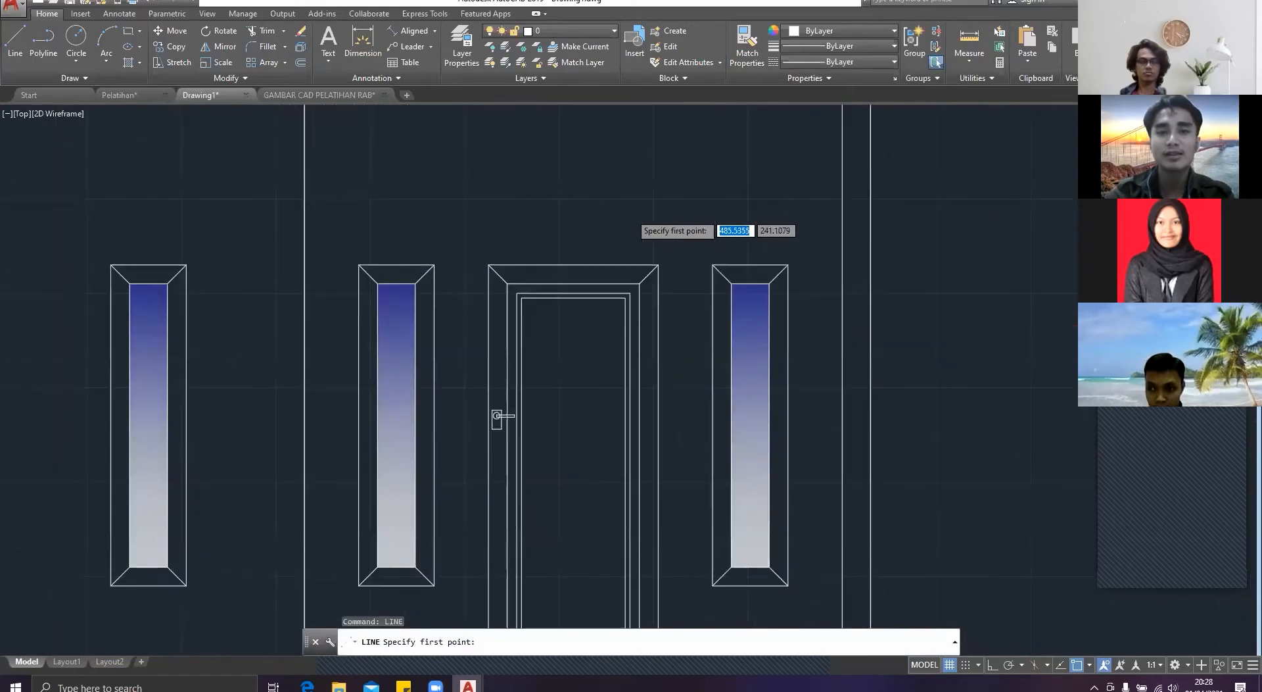
middle_click_drag(618, 254, 616, 255)
left_click(637, 271)
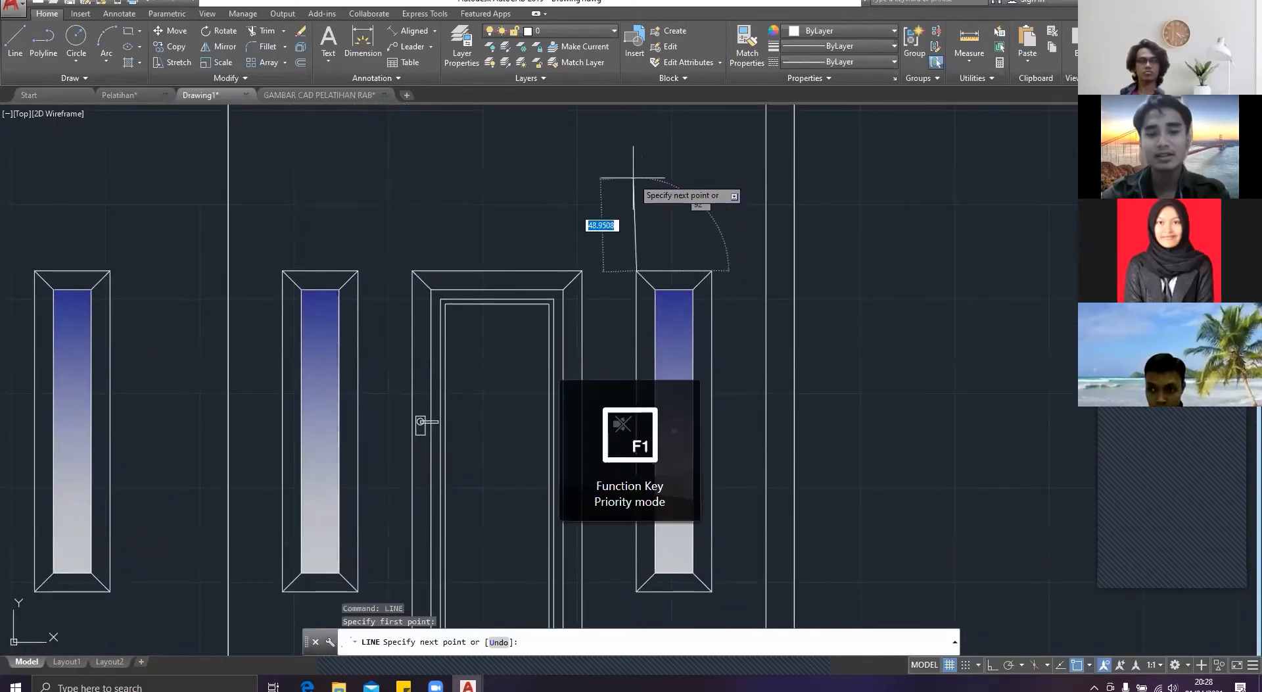
key("F8")
type("10")
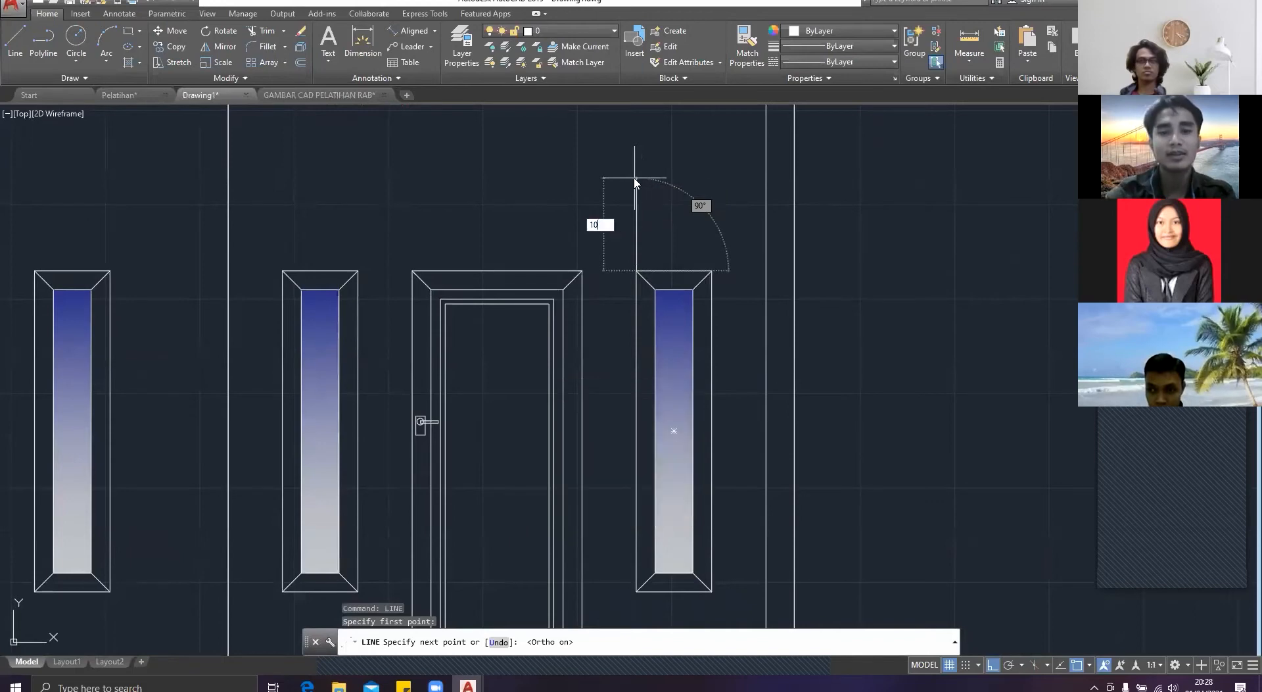
key("Return")
key("Escape")
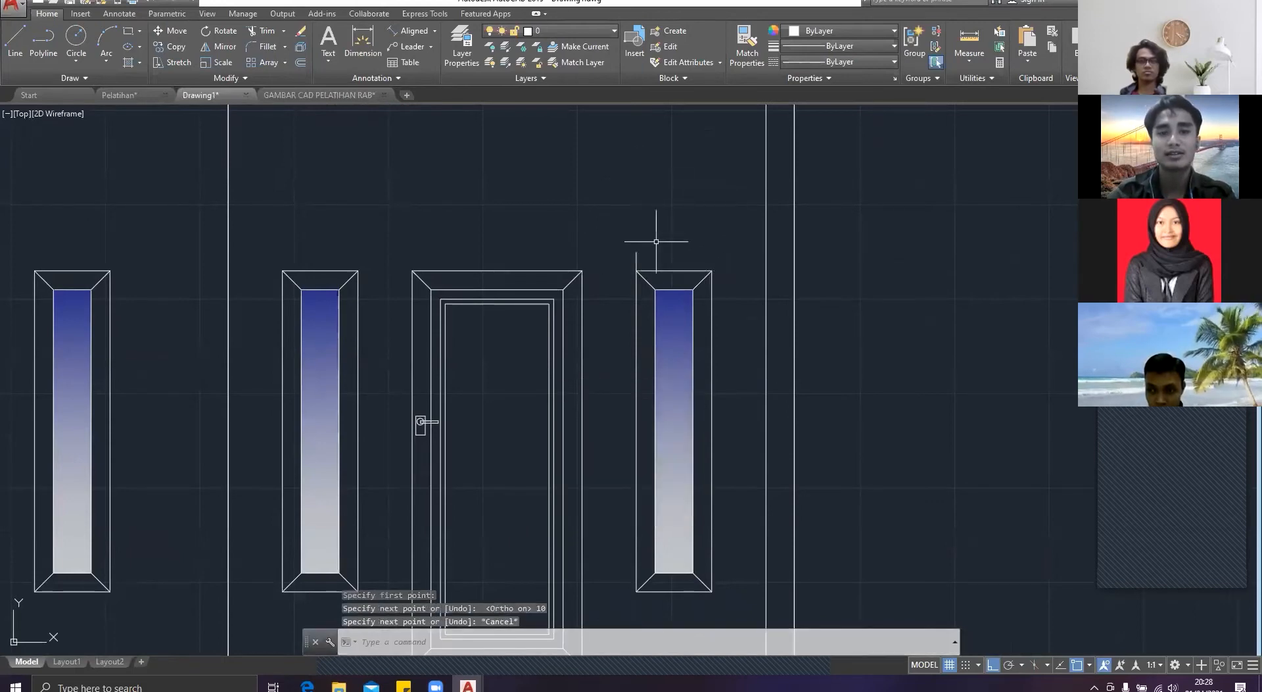
Step: Erase the 10-unit guide line above the rightmost window
left_click(654, 262)
left_click(635, 251)
key("Delete")
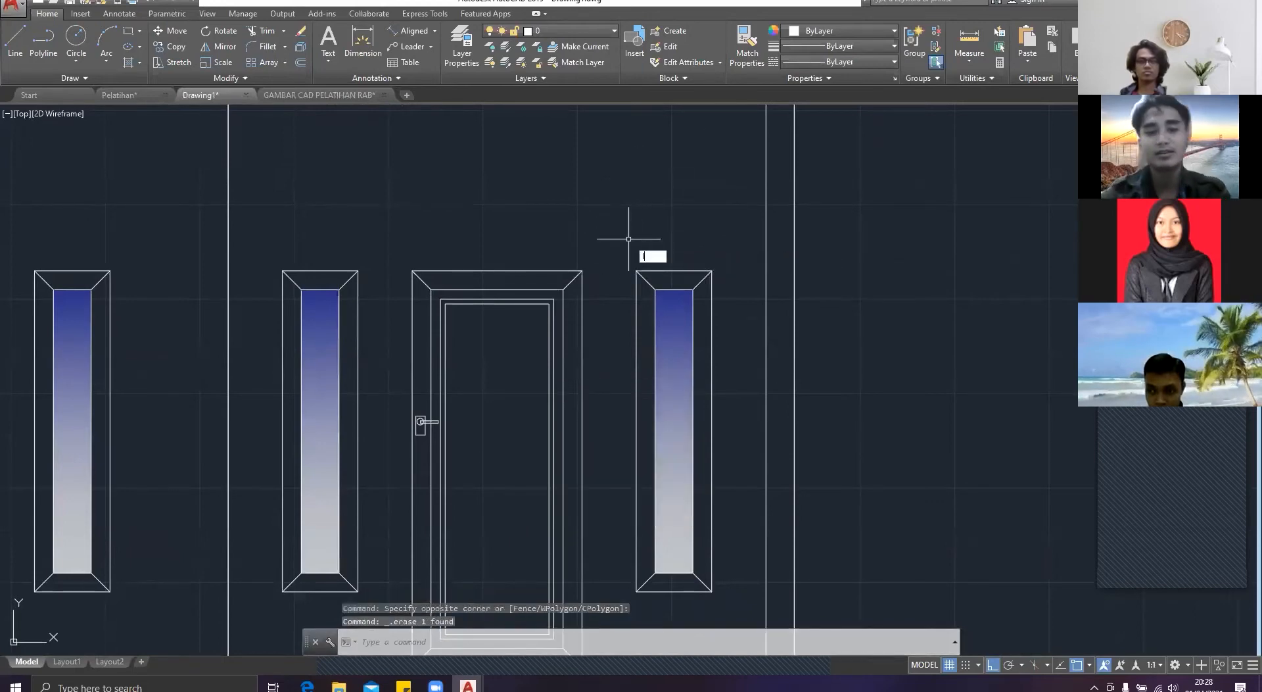
Step: Draw a vertical guide line 15 units up from the rightmost window's upper left corner
type("line")
key("Return")
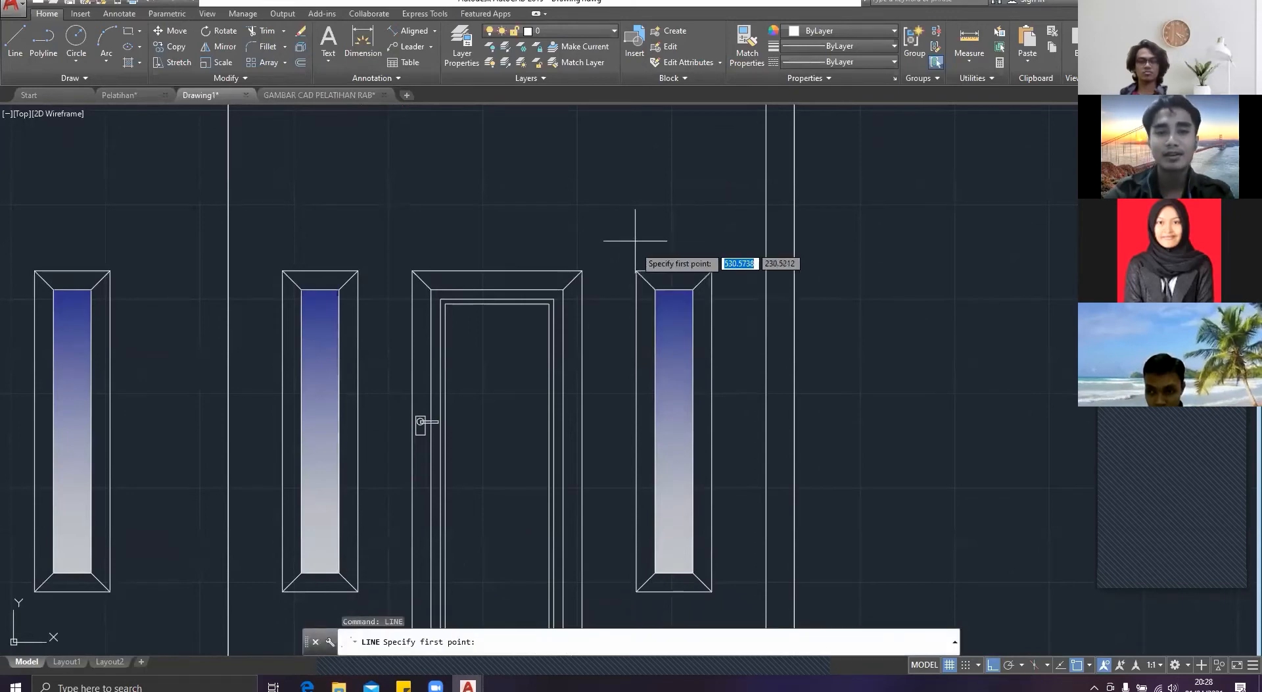
left_click(637, 270)
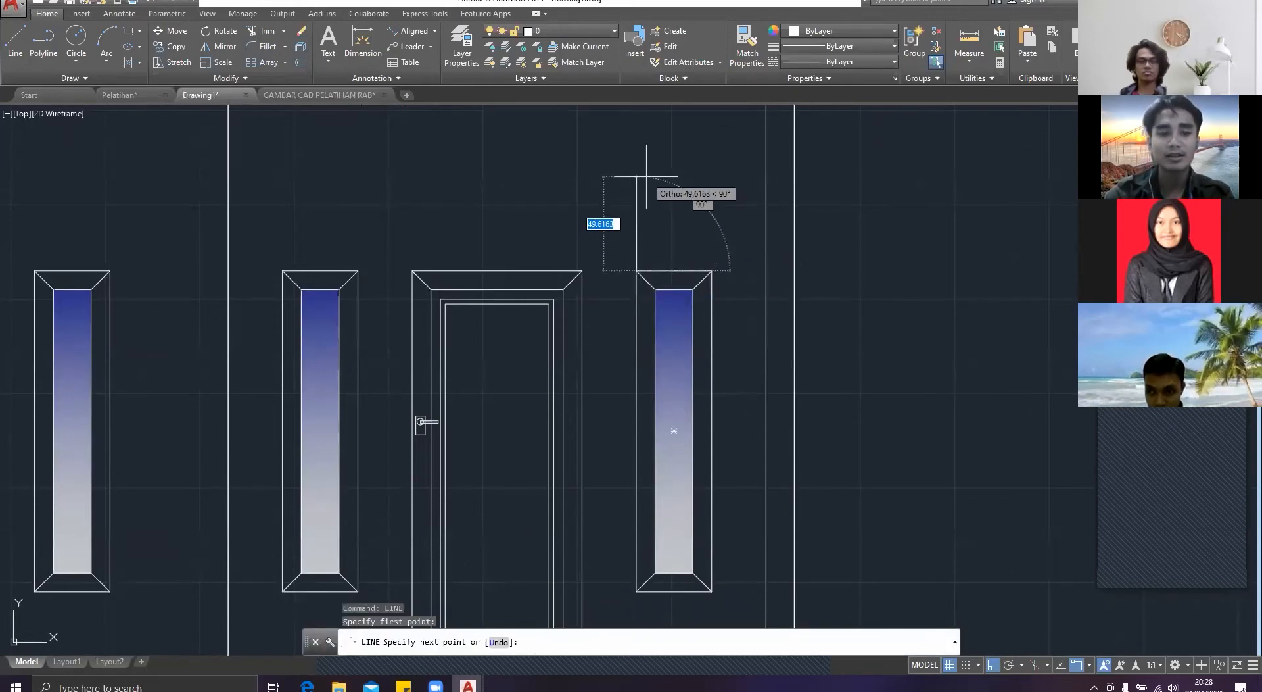
type("15")
key("Return")
key("Escape")
Step: Copy the rooster from beside the elevation by its lower left corner to the upper end of the 15-unit guide line
scroll(719, 254, "down", 3)
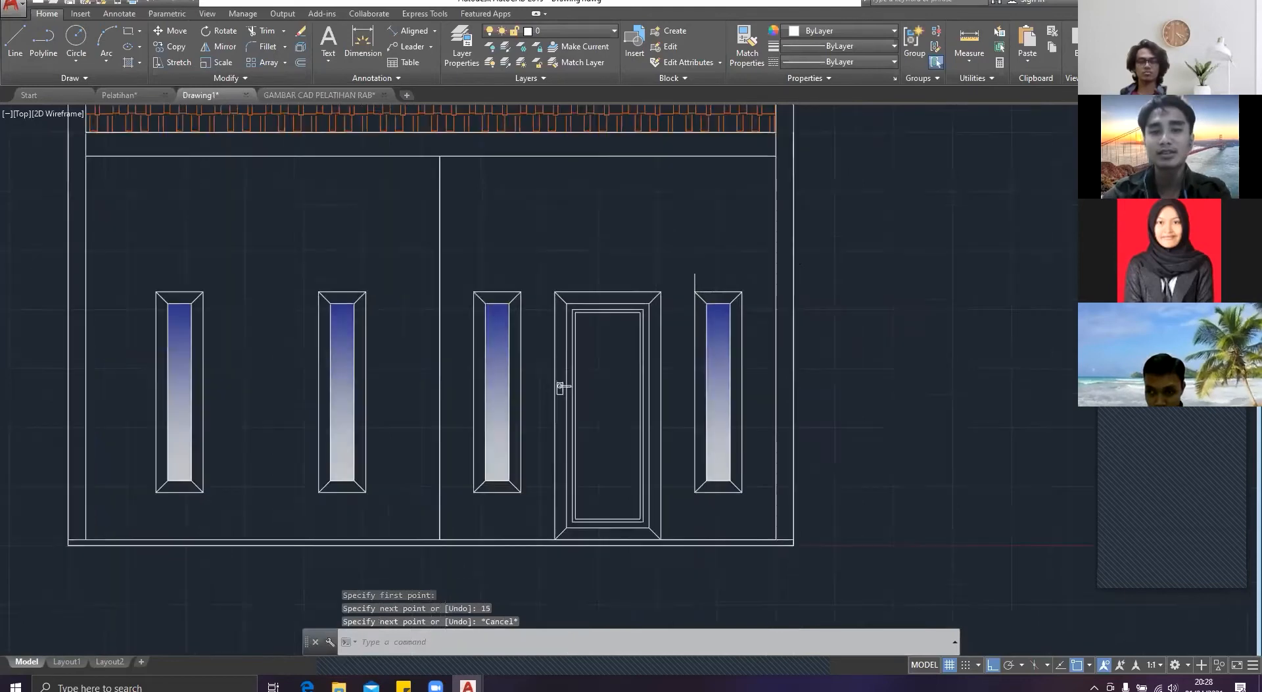
middle_click_drag(813, 330, 579, 309)
left_click(1015, 368)
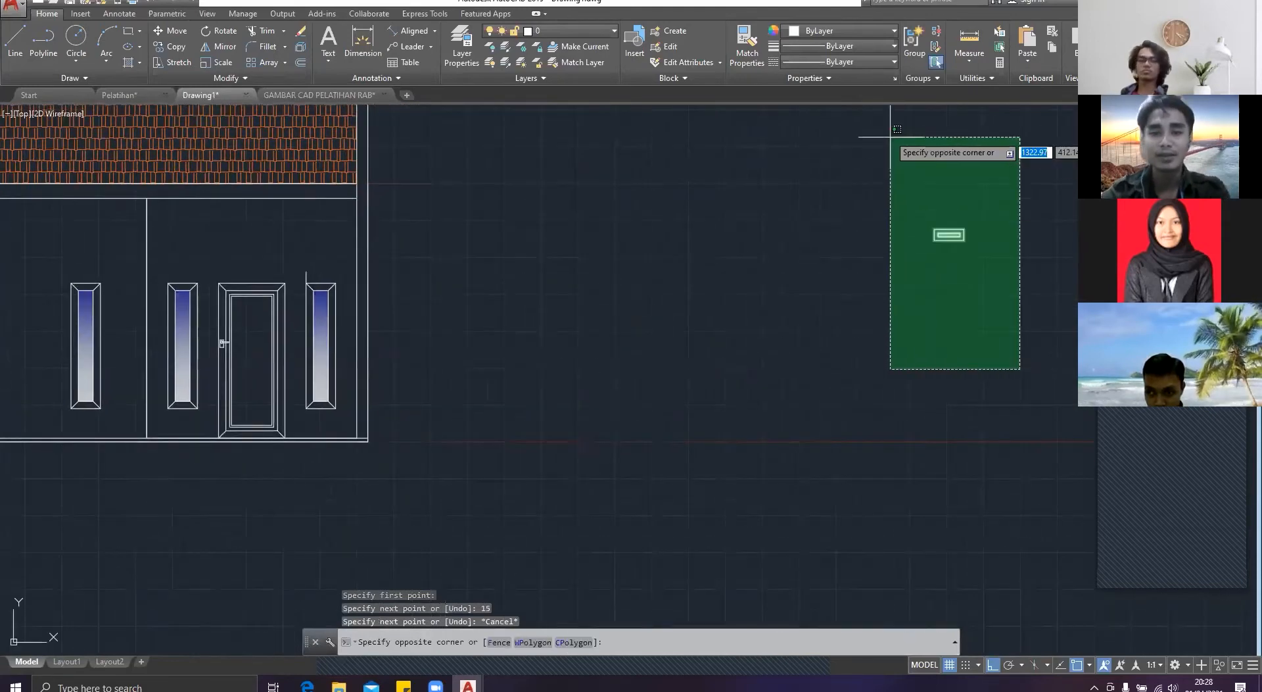
key("Return")
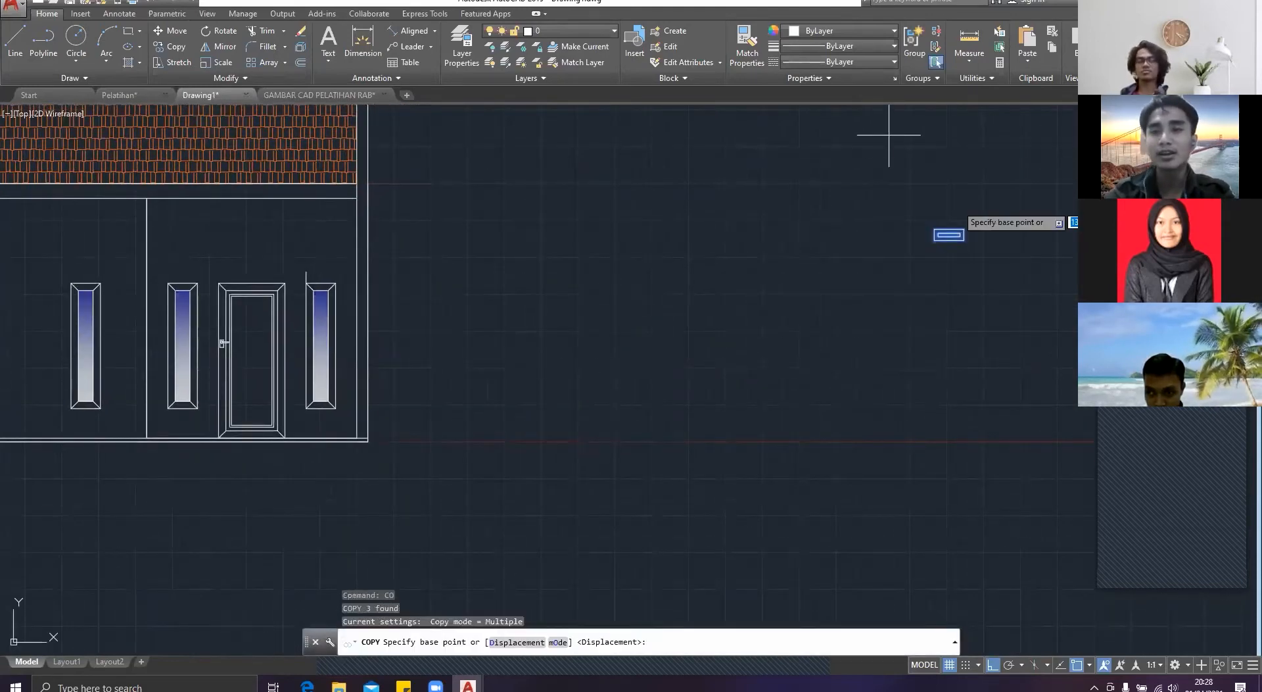
scroll(881, 197, "up", 2)
left_click(878, 280)
scroll(493, 289, "down", 2)
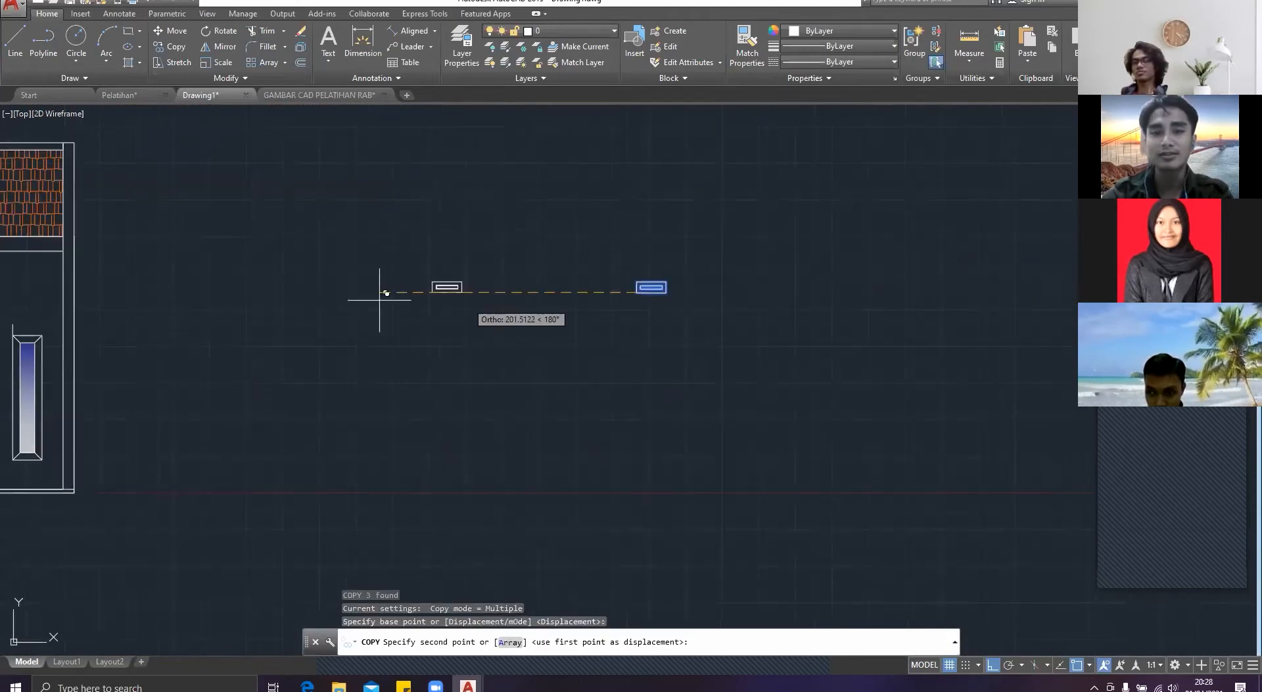
middle_click_drag(386, 290, 720, 324)
scroll(398, 336, "up", 4)
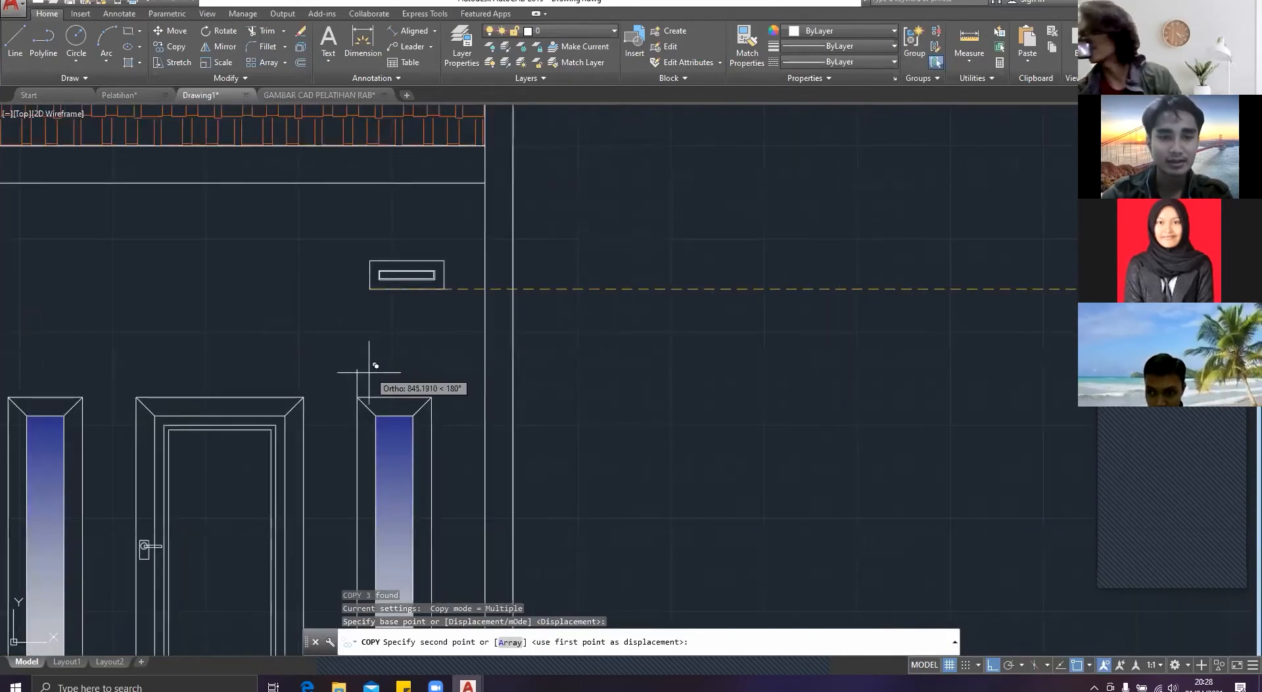
left_click(358, 368)
key("Escape")
scroll(315, 326, "down", 2)
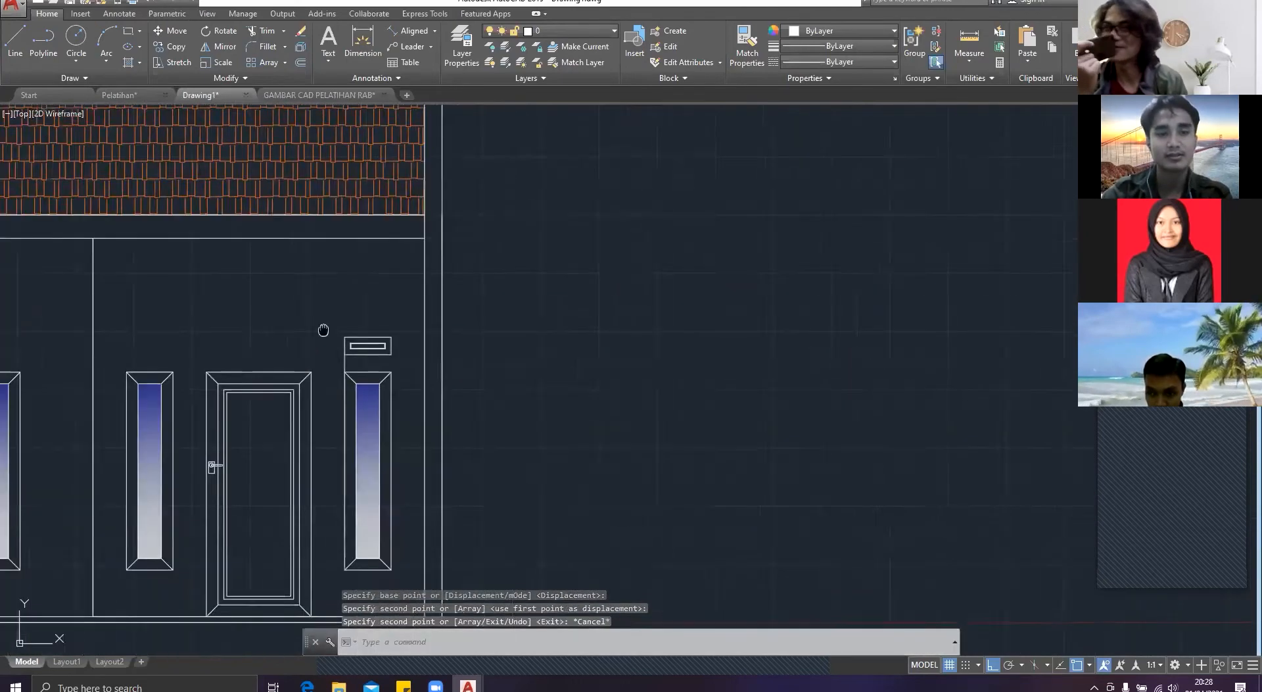
middle_click_drag(324, 329, 501, 332)
scroll(512, 355, "up", 2)
left_click(499, 354)
type("co")
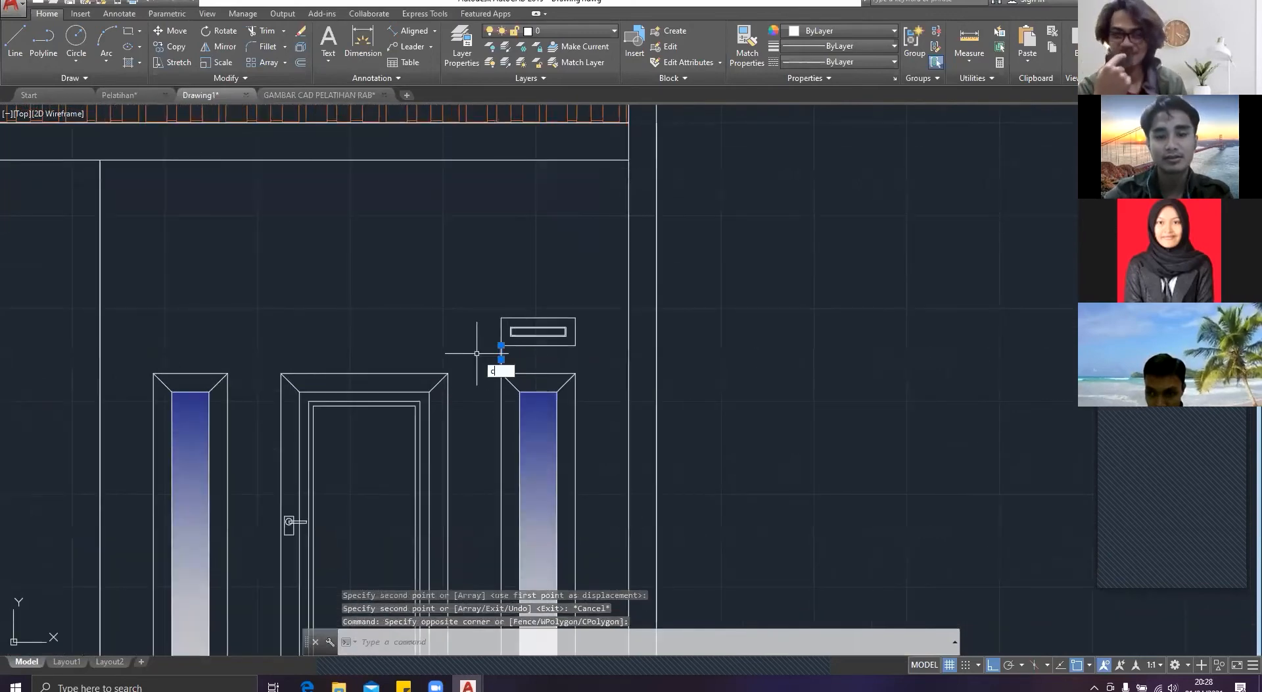
key("Return")
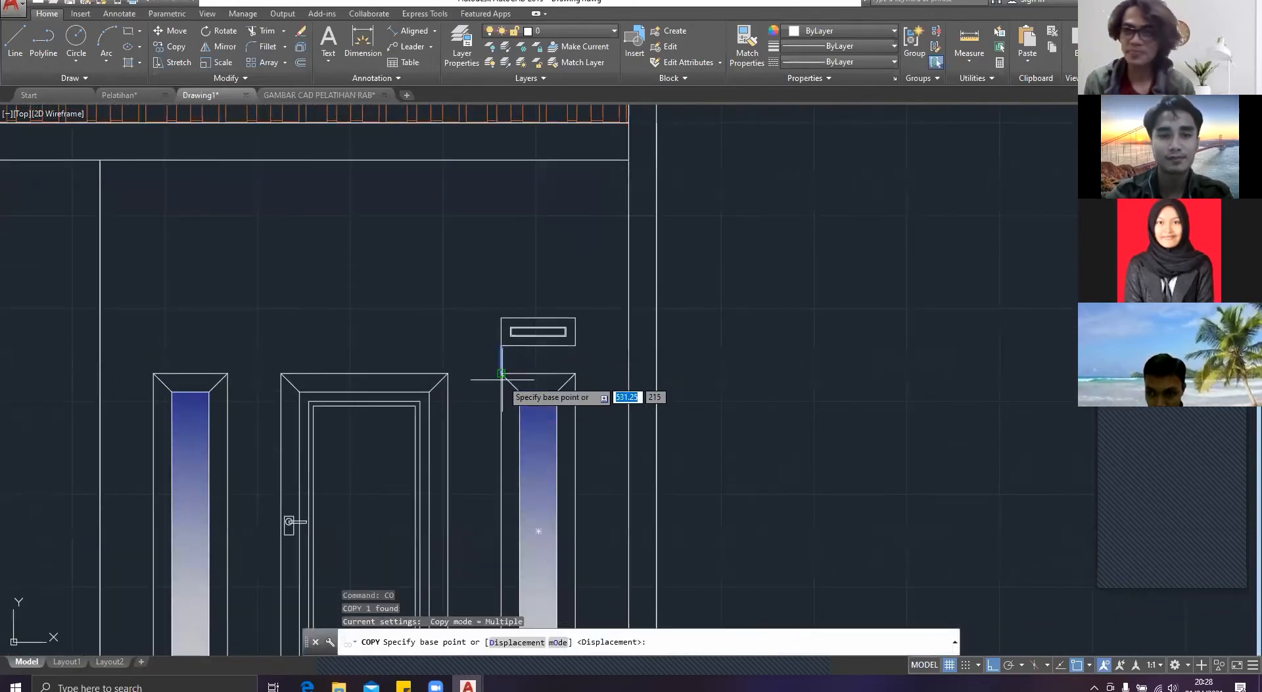
key("Escape")
Step: Copy the rooster with its guide line, by the guide's lower end, to the upper left corners of the other three windows
left_click(511, 349)
left_click(492, 320)
type("co")
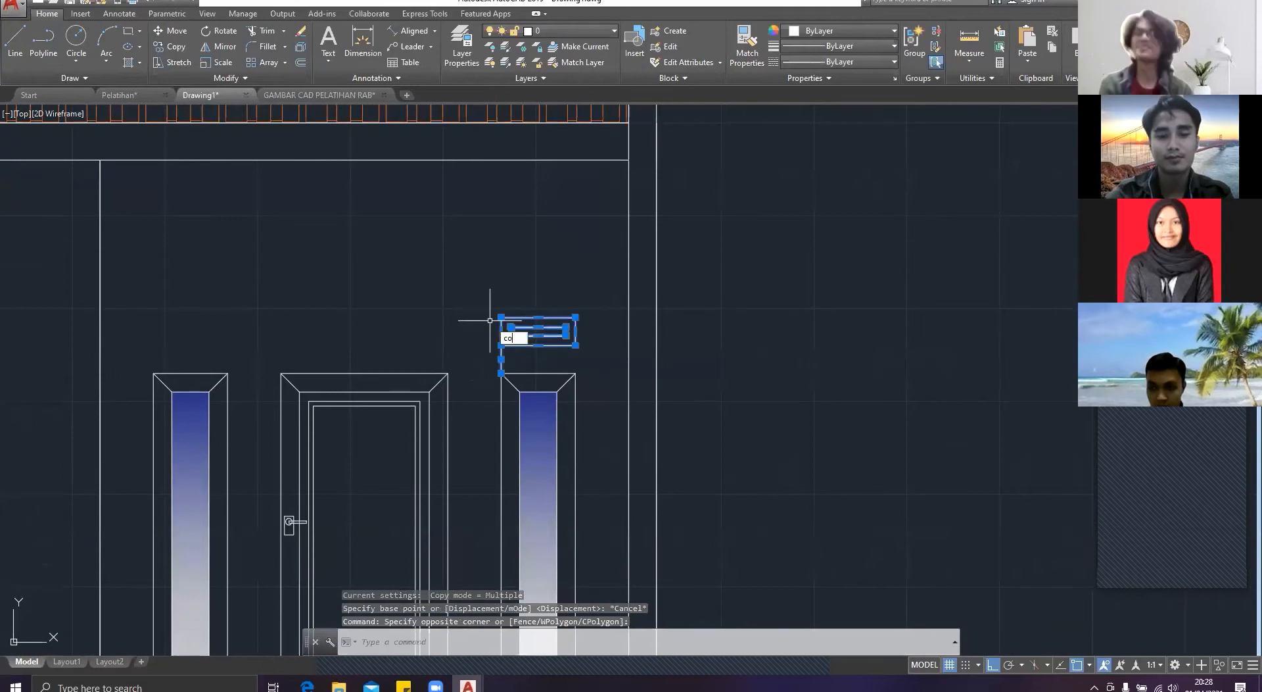
key("Return")
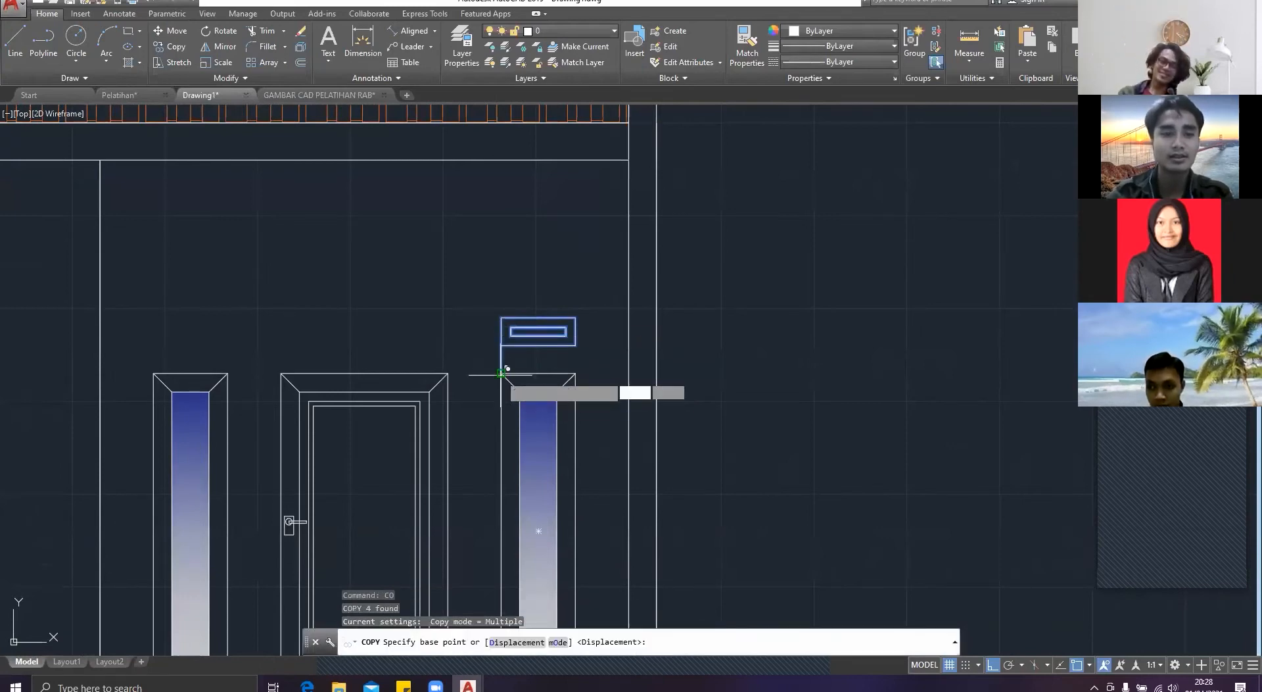
left_click(502, 373)
left_click(153, 371)
middle_click_drag(138, 361, 559, 399)
left_click(330, 411)
middle_click_drag(330, 411, 519, 389)
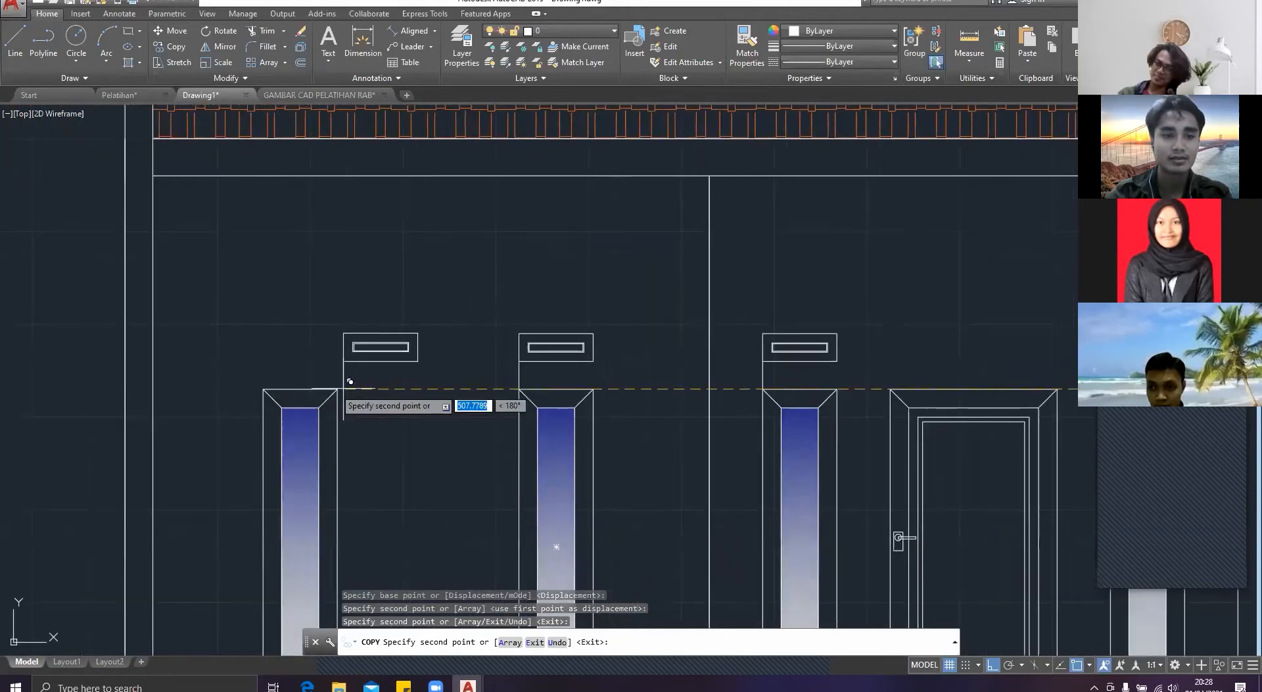
key("Escape")
Step: Erase the four short vertical guide lines between the roosters and the windows
left_click(536, 376)
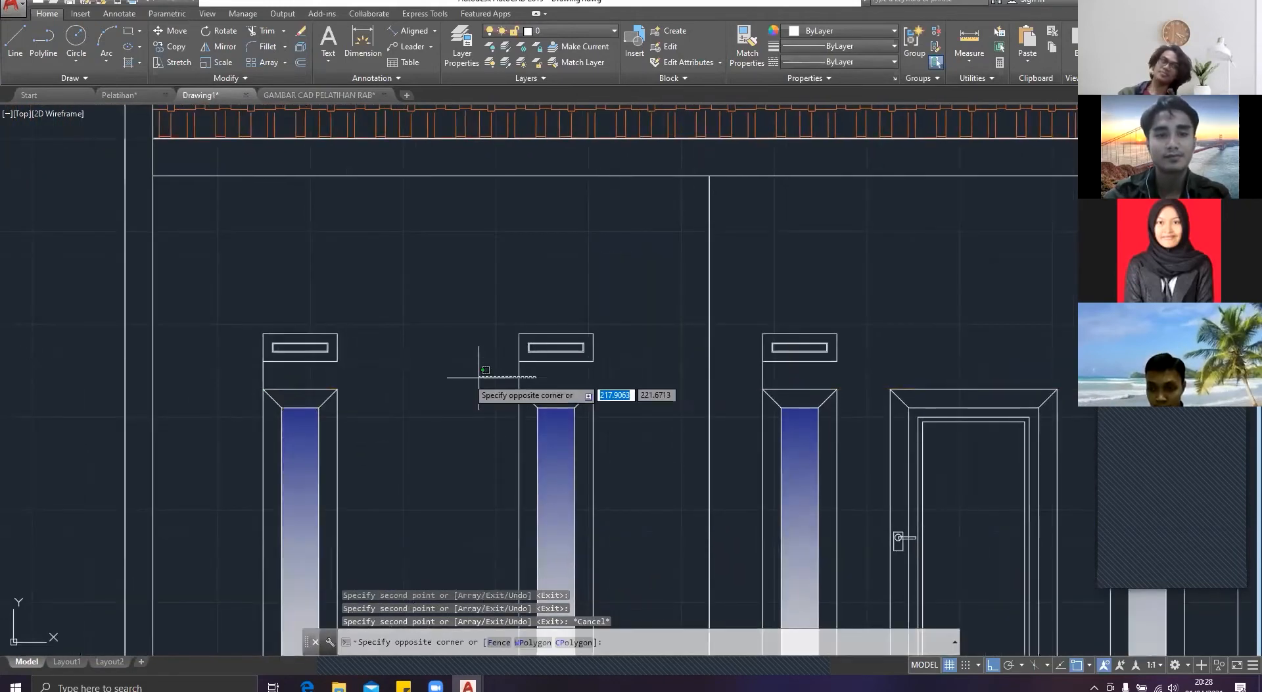
left_click(257, 371)
key("Delete")
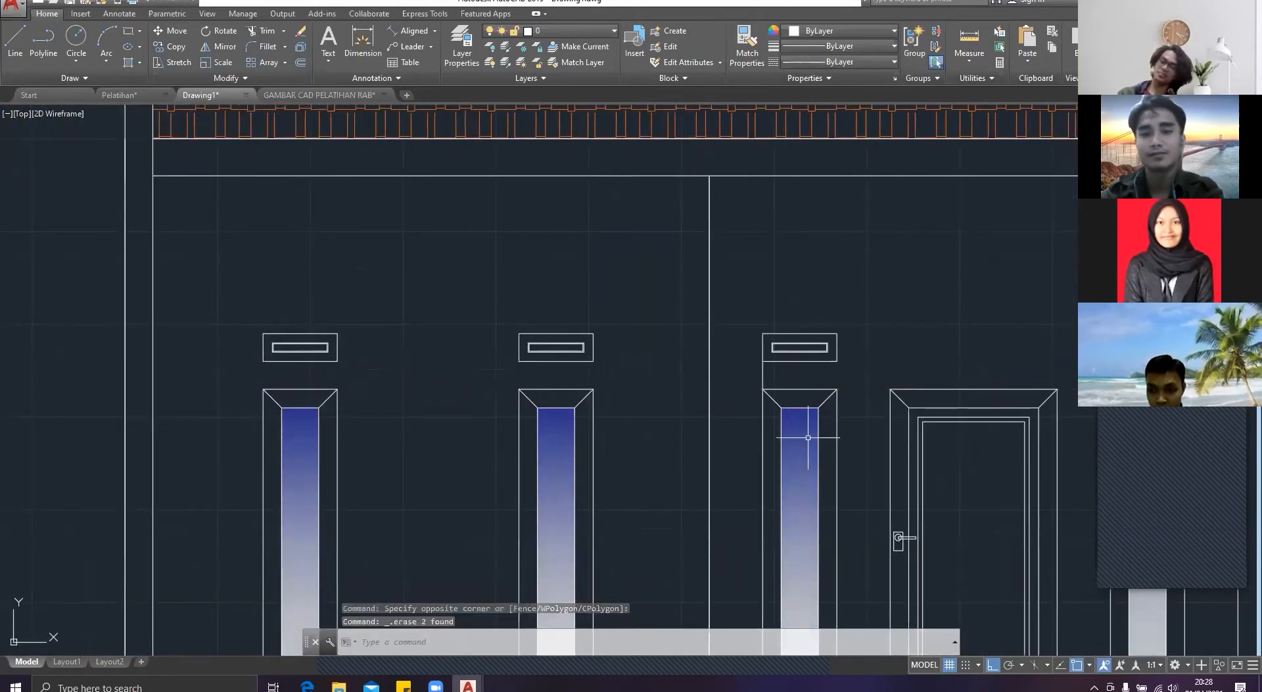
middle_click_drag(825, 430, 468, 409)
left_click(794, 361)
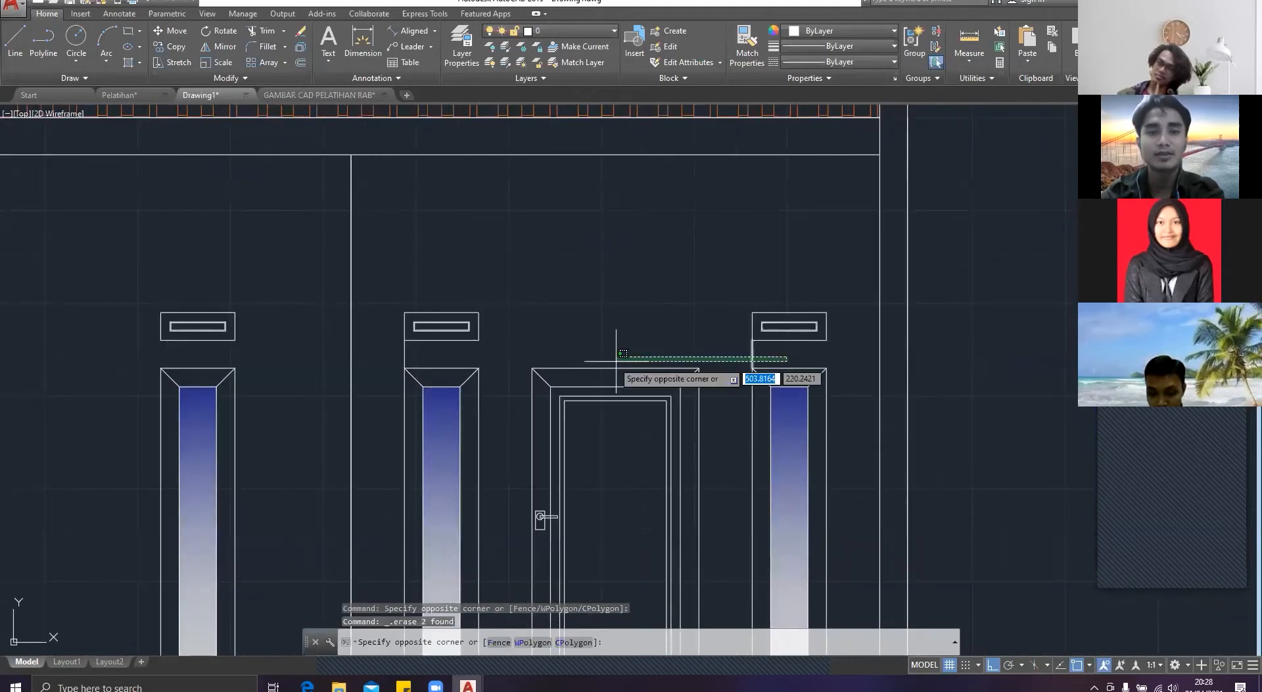
left_click(368, 352)
key("Delete")
Step: Erase the leftover source rooster beside the elevation
scroll(458, 342, "down", 2)
scroll(458, 342, "down", 4)
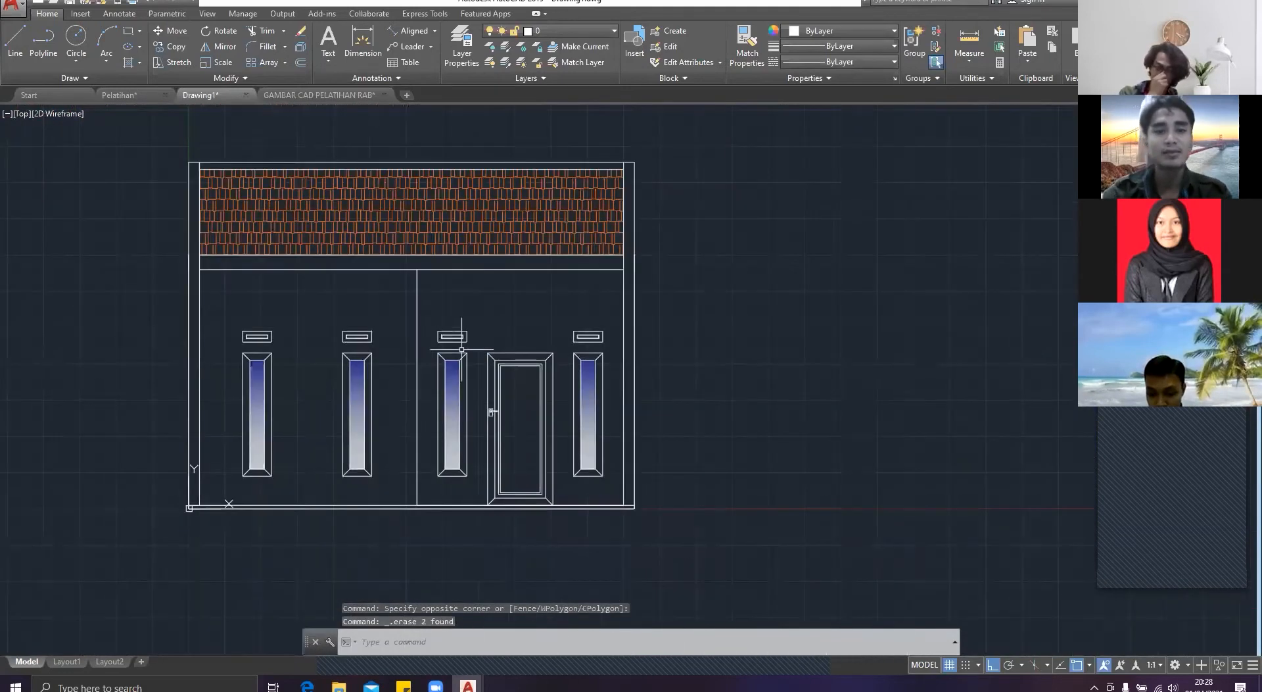
middle_click_drag(582, 362, 625, 363)
left_click(1025, 388)
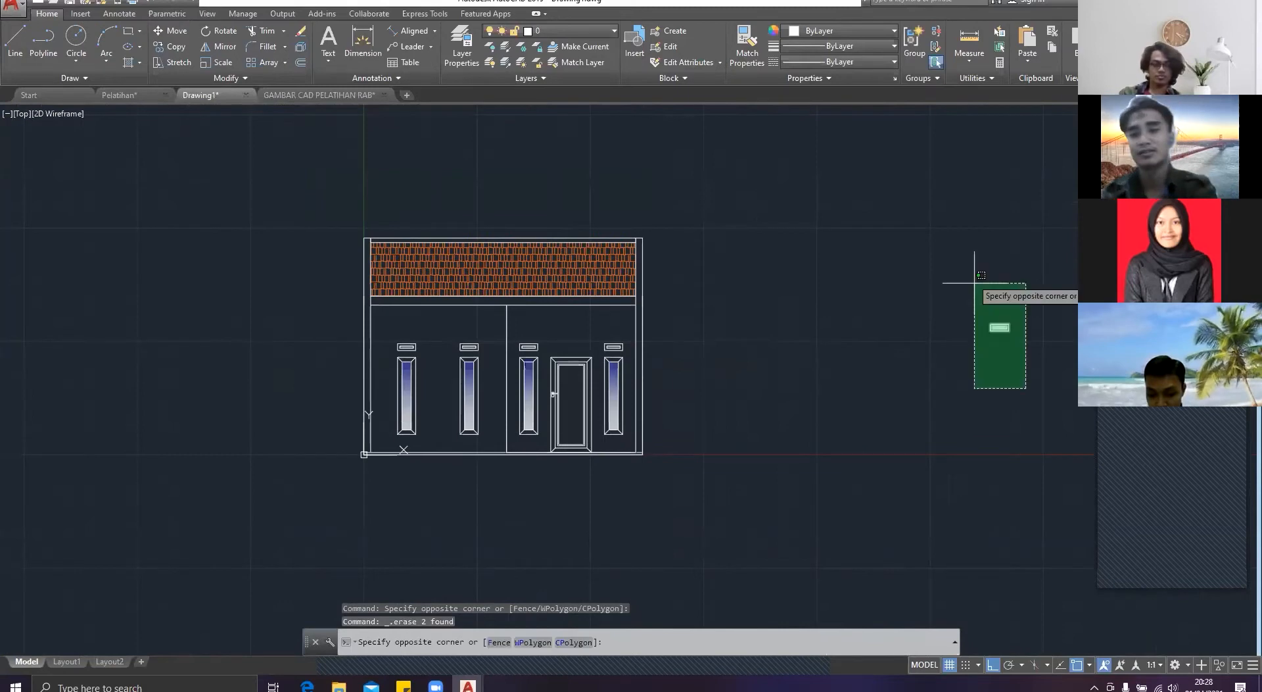
left_click(975, 283)
key("Delete")
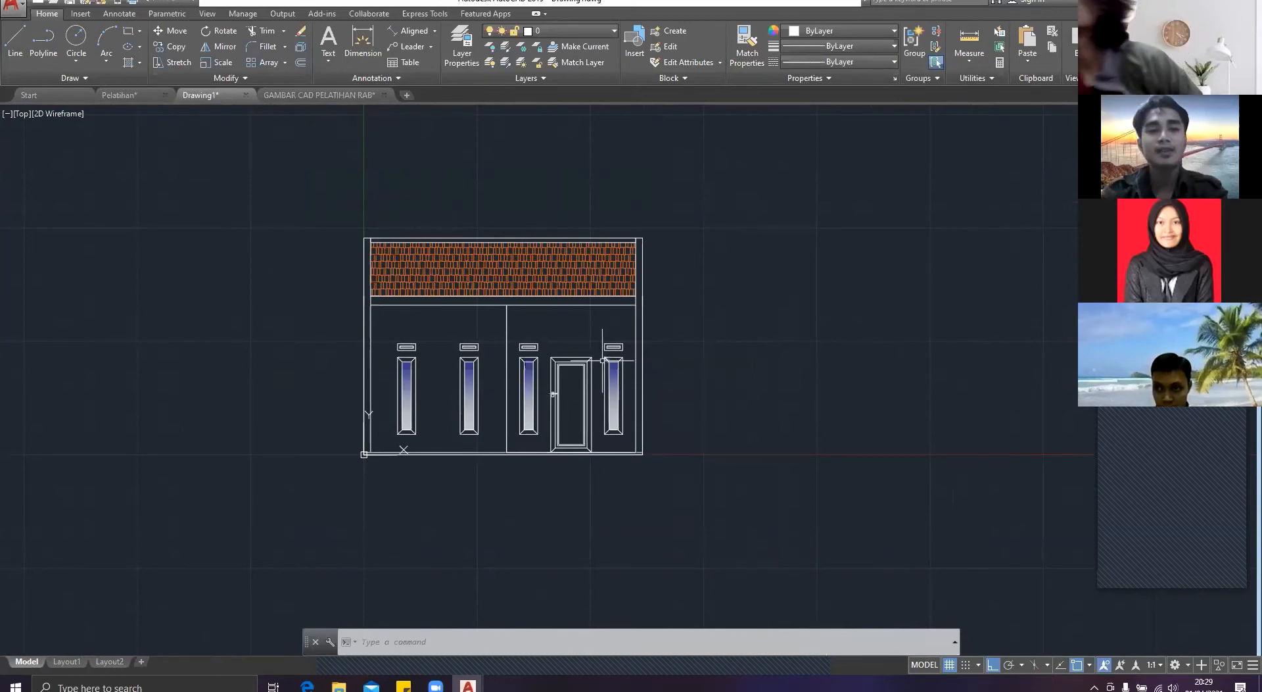
scroll(606, 361, "up", 2)
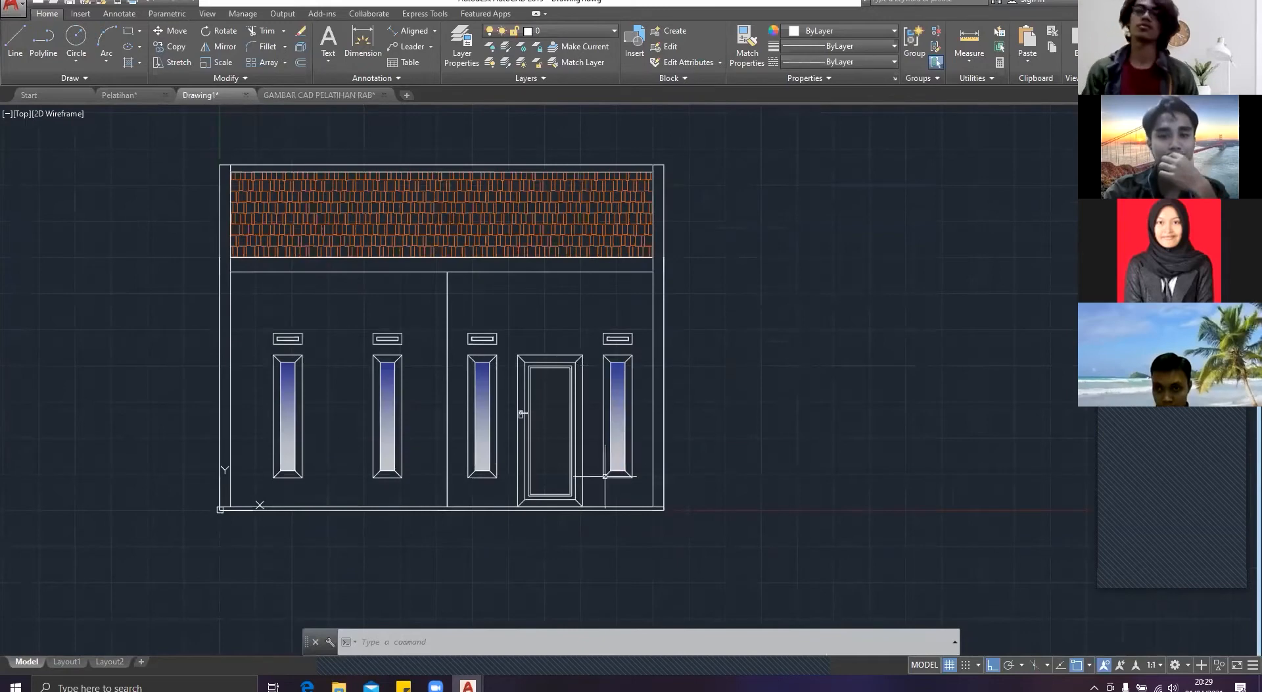
scroll(593, 505, "up", 2)
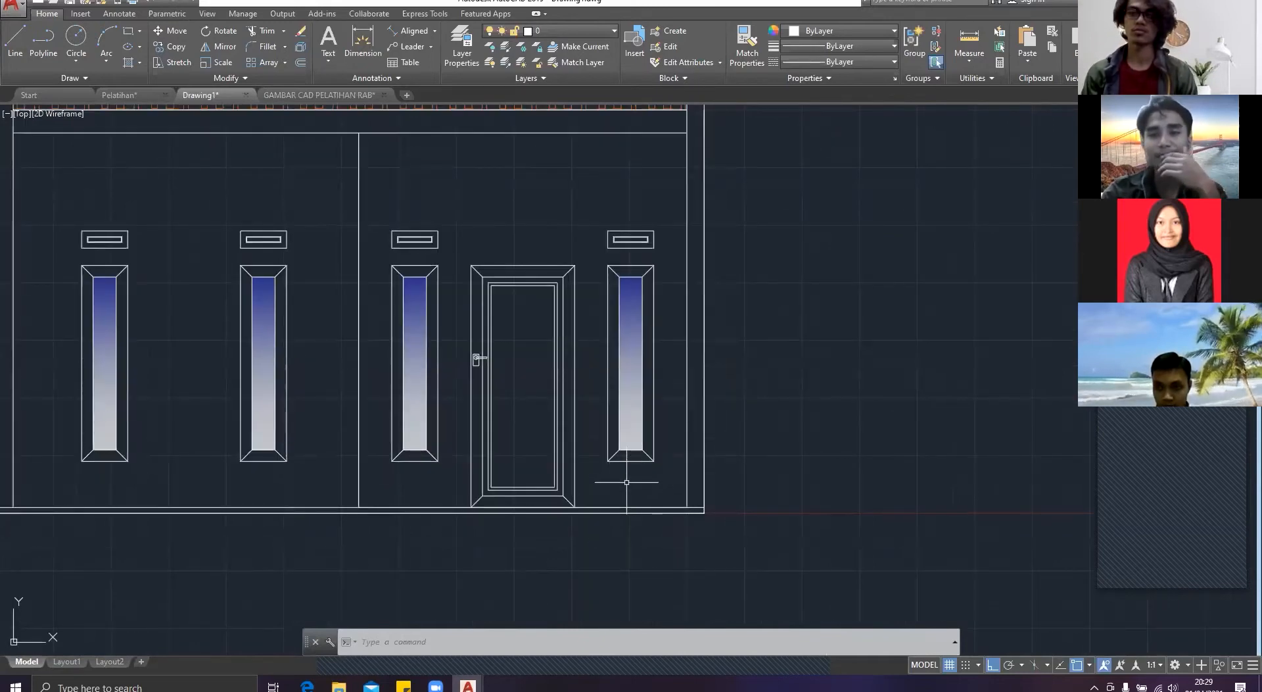
middle_click_drag(642, 489, 702, 489)
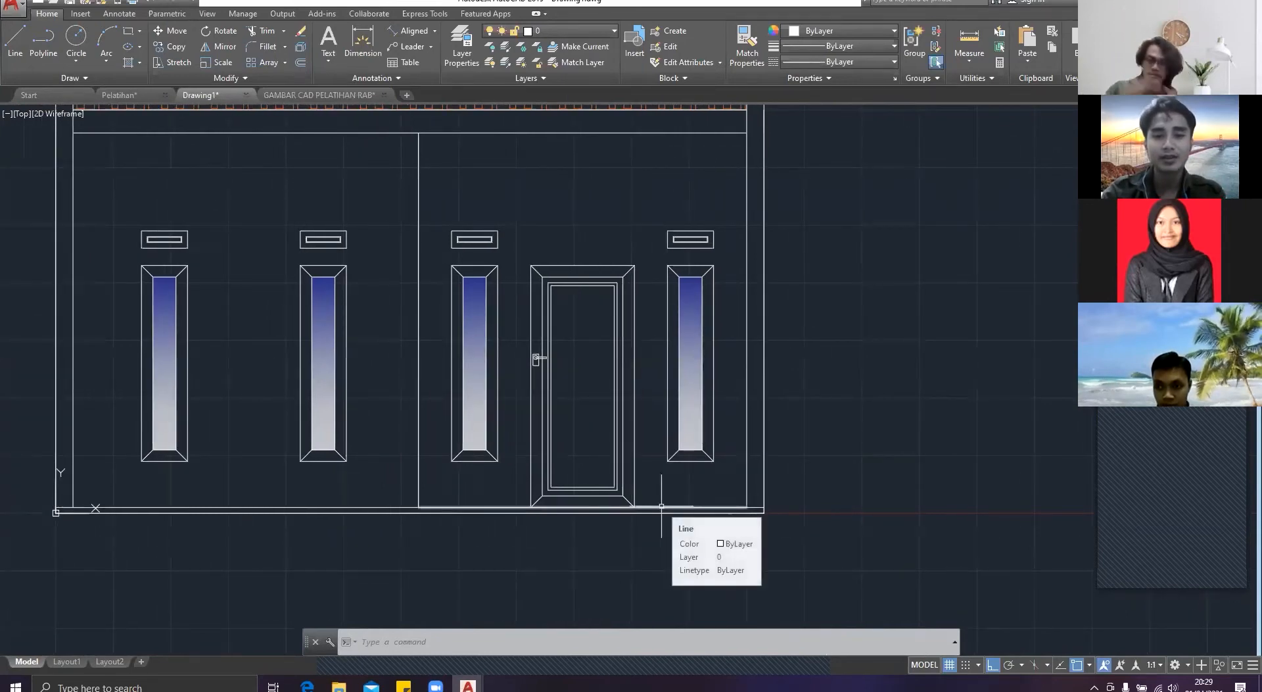
left_click(663, 506)
key("Delete")
key("Escape")
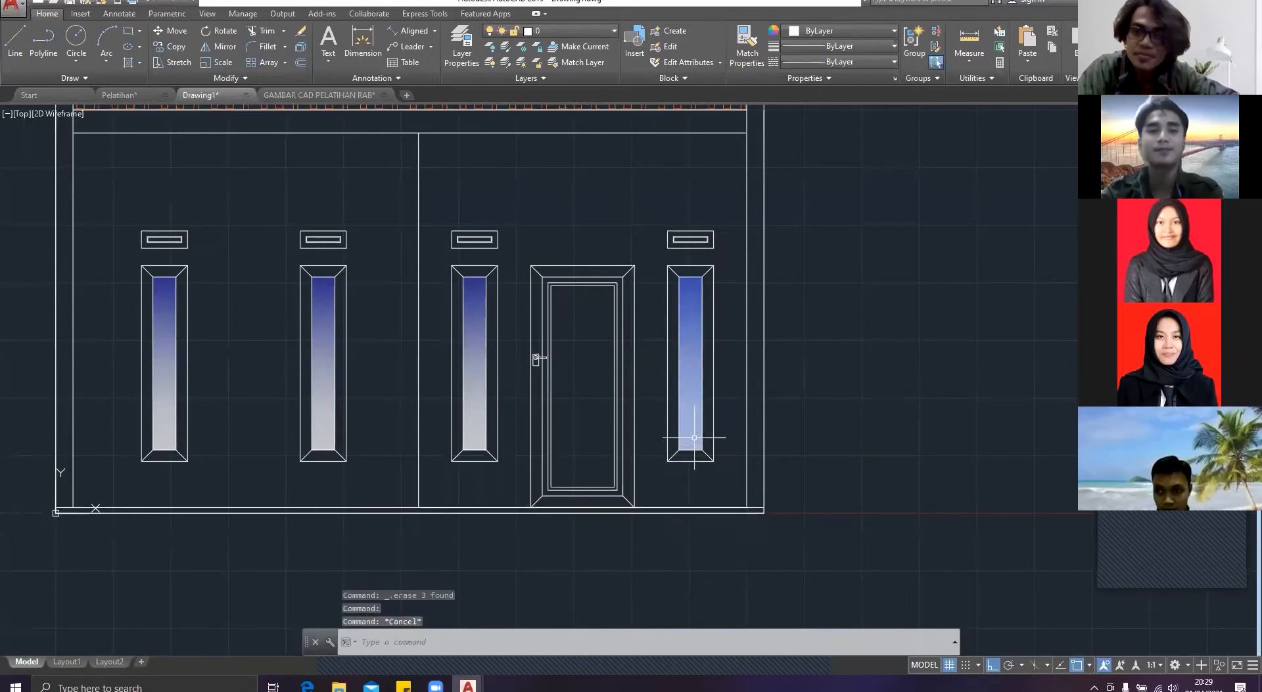
Step: Switch to the Pelatihan drawing and examine its finished front elevation and the Tampak Samping Kiri sheet
scroll(693, 442, "down", 6)
scroll(687, 439, "up", 4)
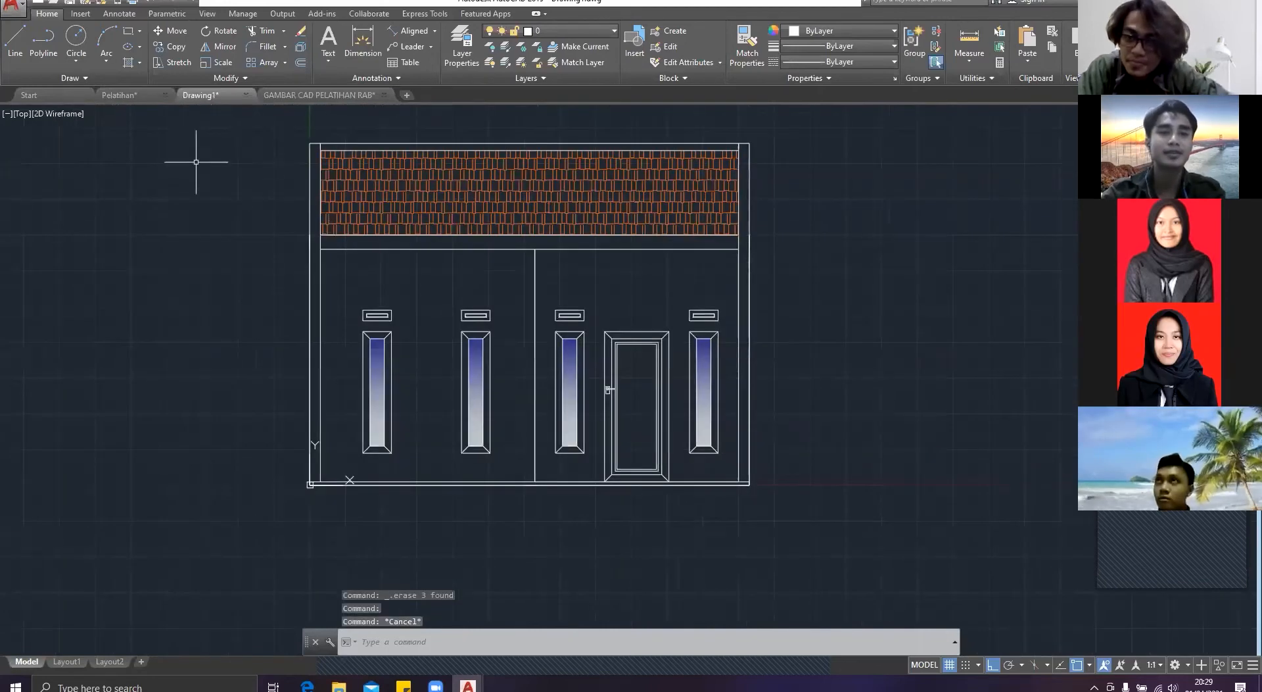
left_click(119, 95)
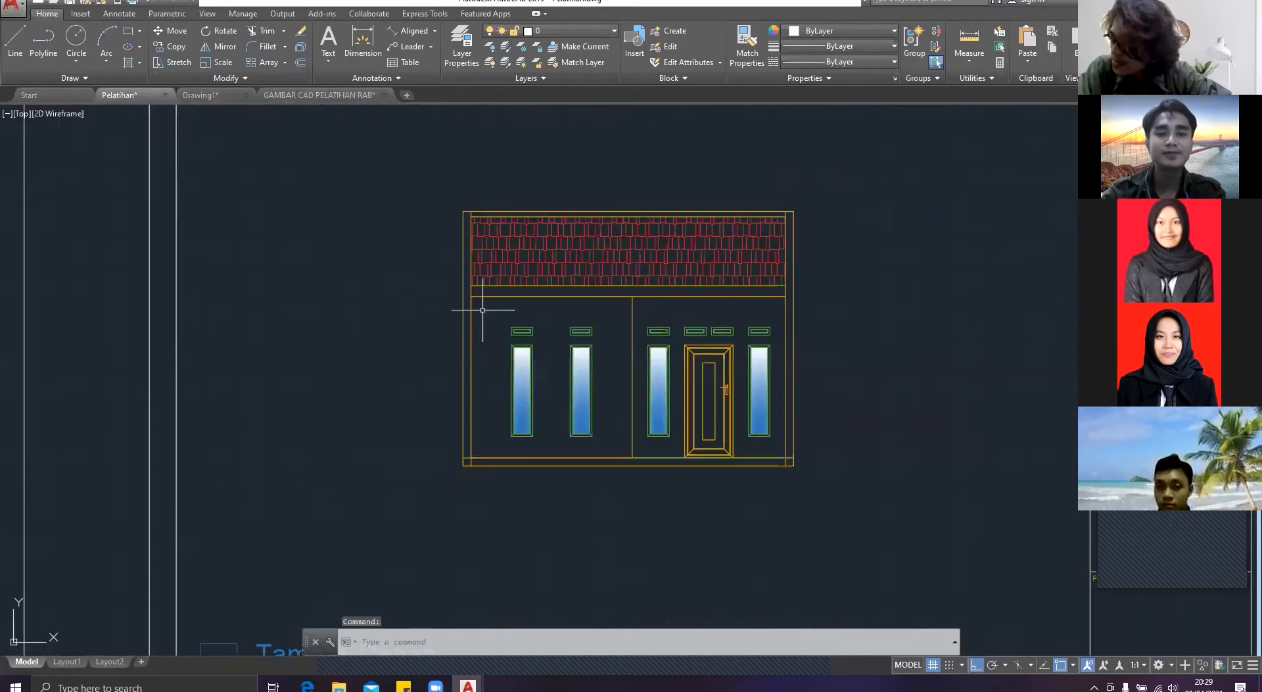
scroll(514, 325, "down", 6)
scroll(618, 339, "up", 4)
scroll(485, 331, "up", 6)
scroll(490, 349, "down", 6)
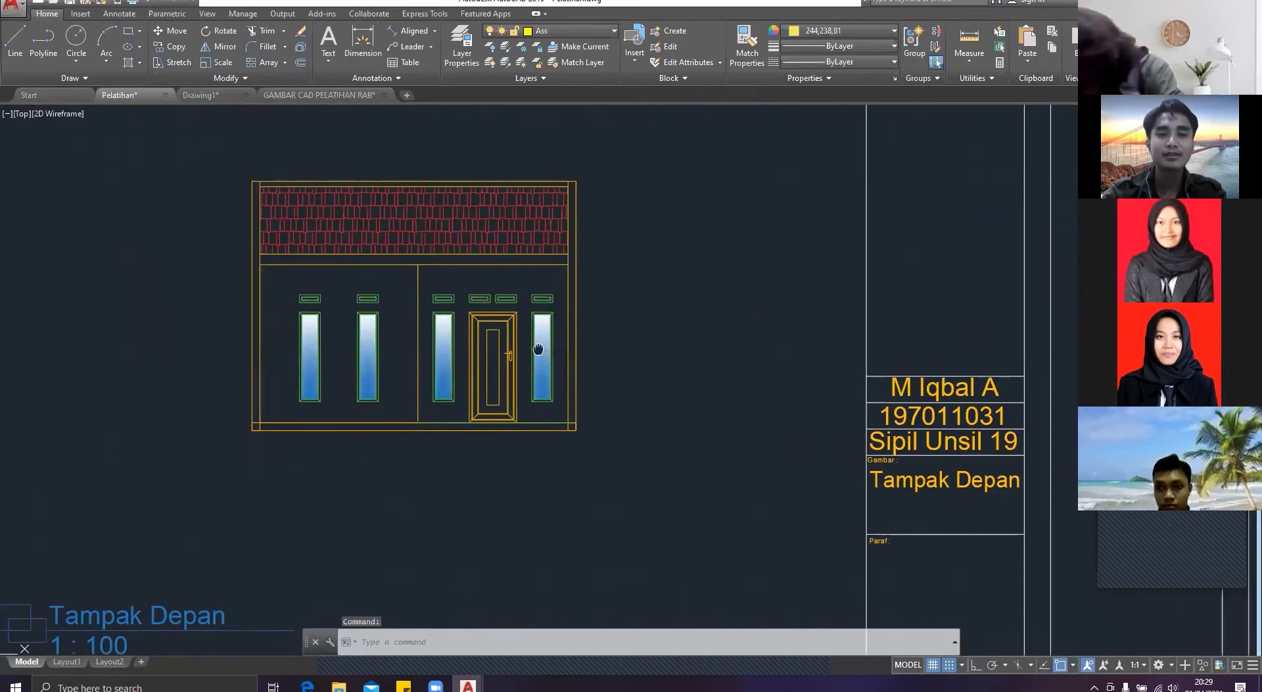
scroll(672, 356, "down", 2)
middle_click_drag(841, 352, 541, 328)
scroll(691, 328, "up", 5)
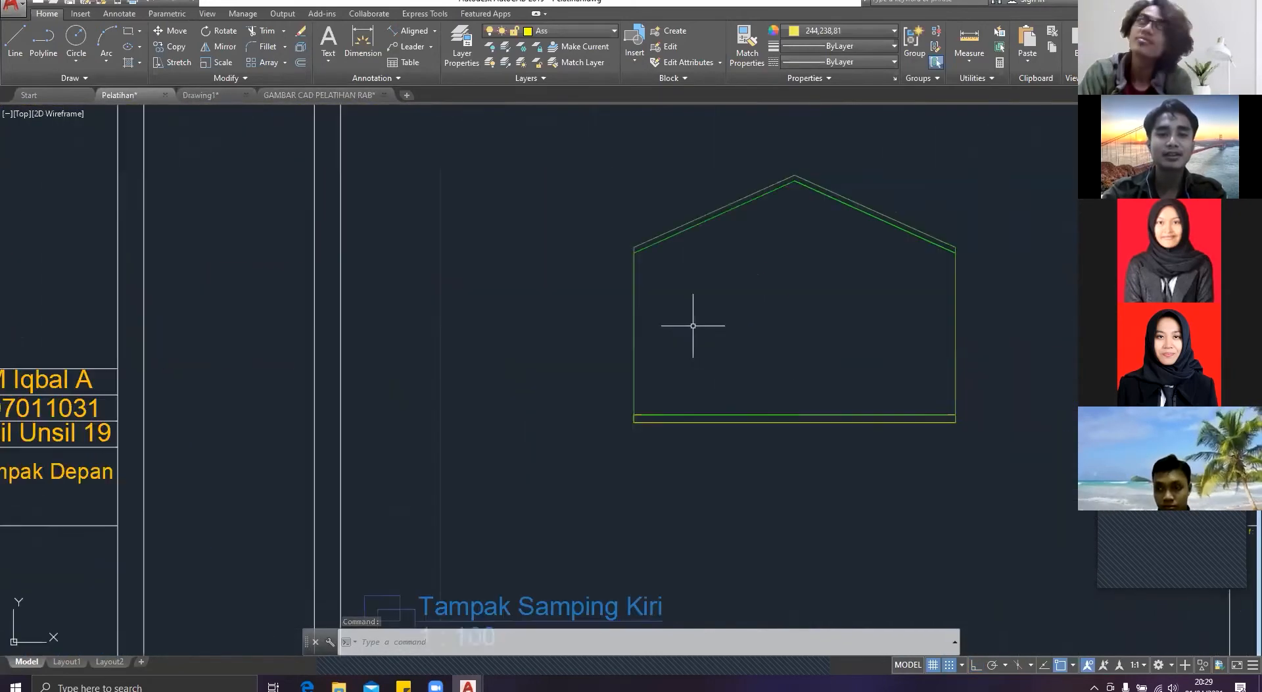
scroll(690, 330, "down", 2)
middle_click_drag(691, 330, 485, 290)
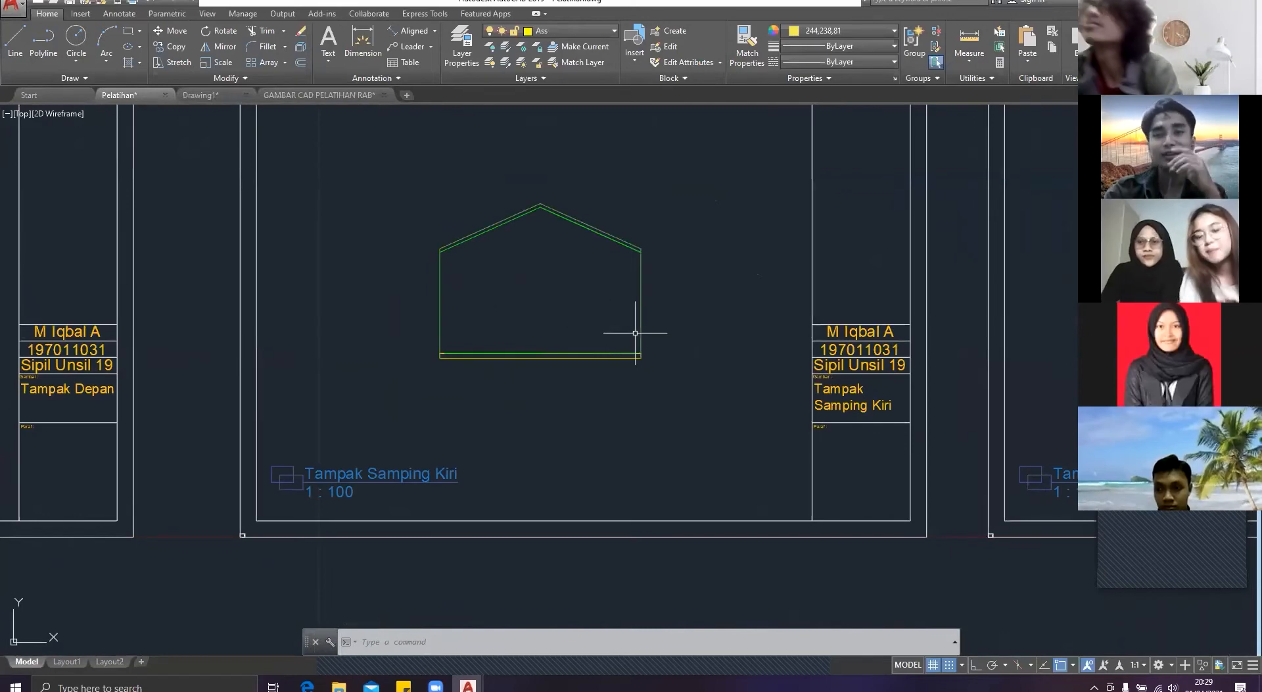
scroll(645, 341, "down", 2)
scroll(648, 338, "up", 4)
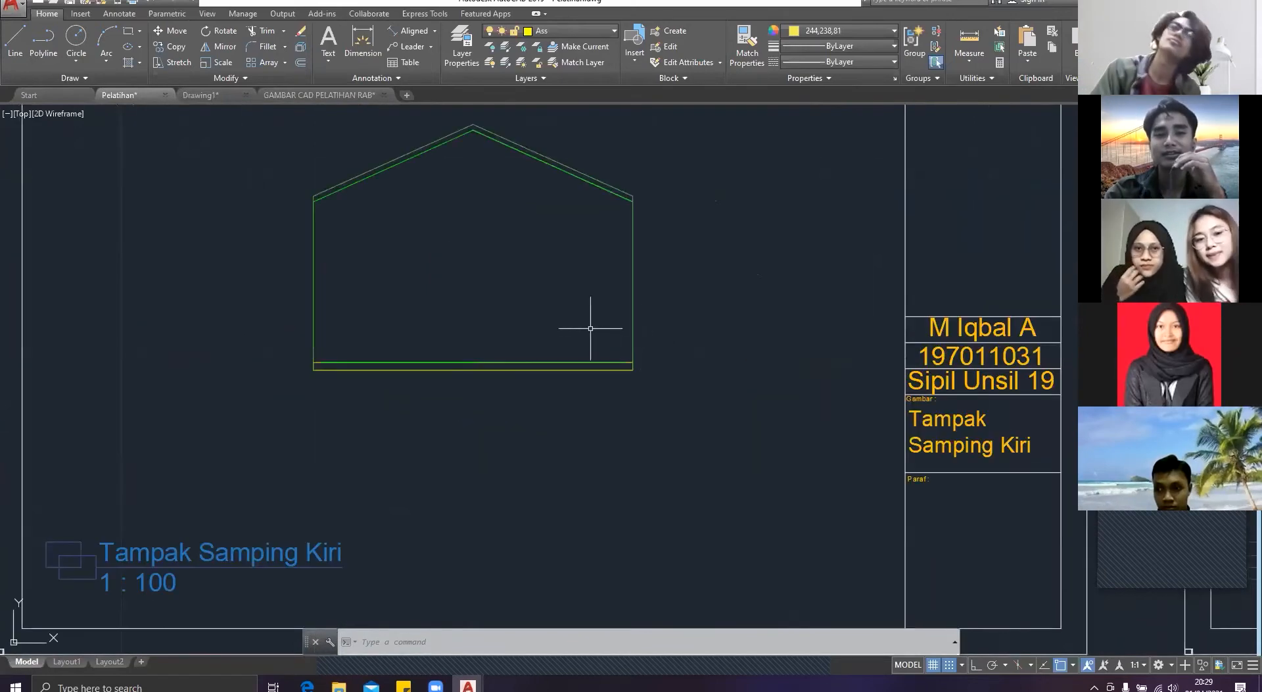
Step: Compare the front elevation with the type 36 floor plan, examining the bedroom and terrace walls
scroll(533, 334, "down", 2)
scroll(53, 283, "down", 1)
middle_click_drag(54, 283, 669, 298)
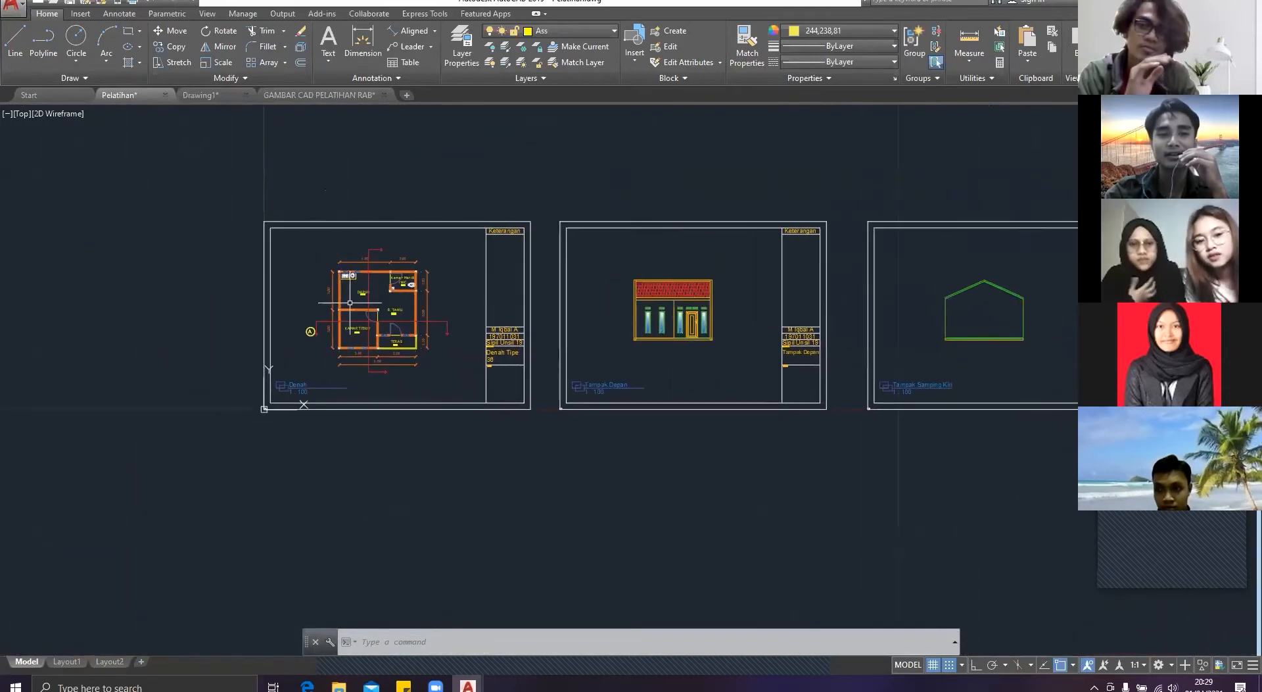
scroll(342, 311, "up", 1)
scroll(348, 307, "up", 3)
scroll(66, 263, "down", 3)
scroll(702, 284, "up", 4)
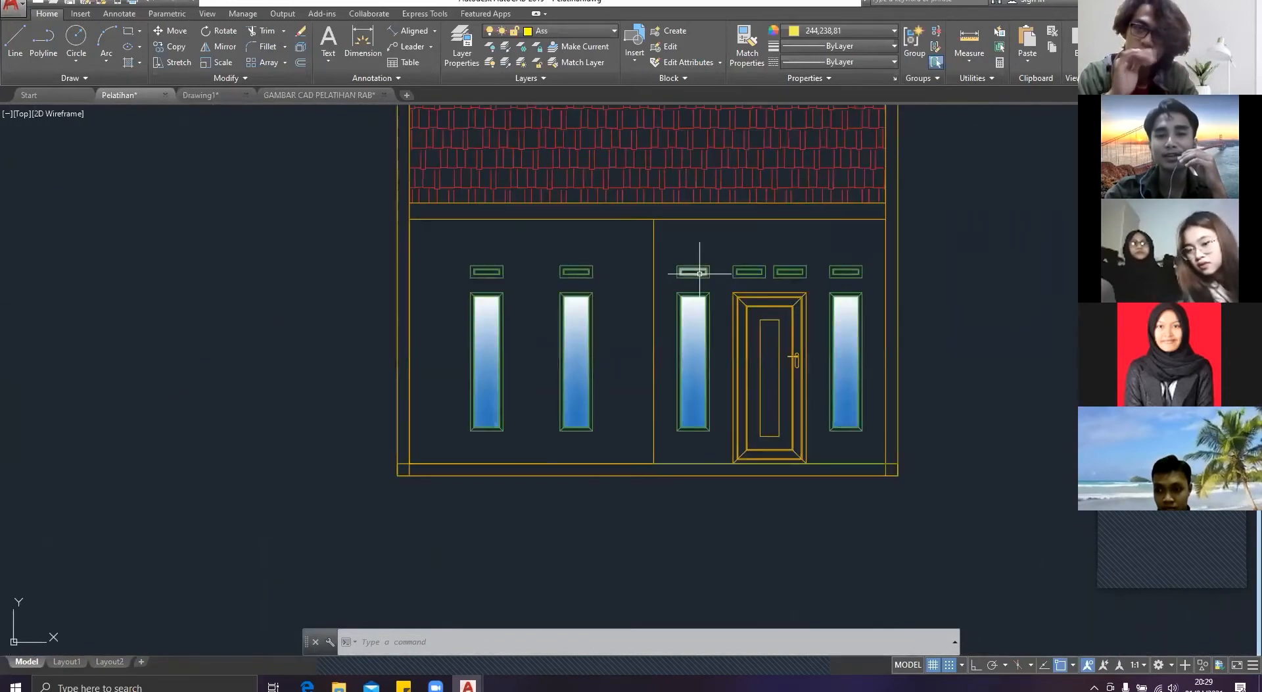
scroll(700, 273, "down", 3)
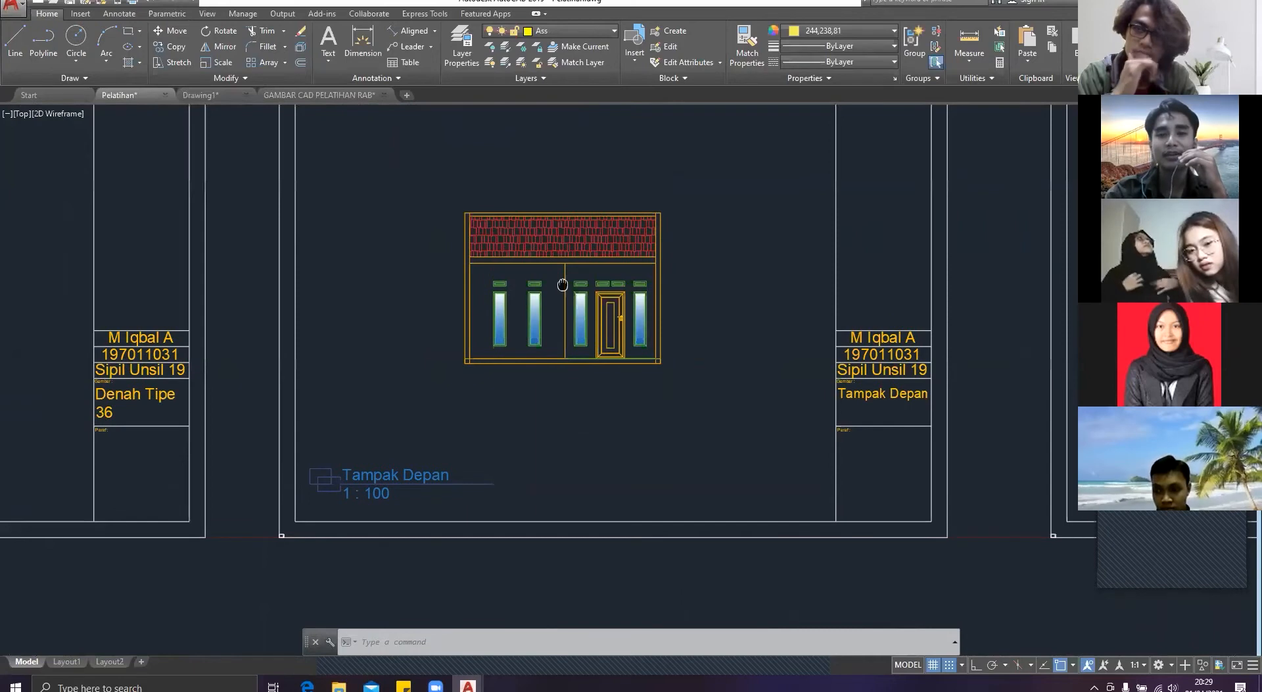
middle_click_drag(563, 285, 400, 286)
scroll(400, 286, "down", 1)
middle_click_drag(808, 282, 738, 285)
scroll(738, 285, "down", 1)
mouse_move(187, 277)
middle_mouse_down()
mouse_move(576, 288)
mouse_move(488, 268)
middle_mouse_up()
scroll(508, 307, "up", 3)
scroll(626, 309, "up", 1)
middle_click_drag(515, 159, 511, 215)
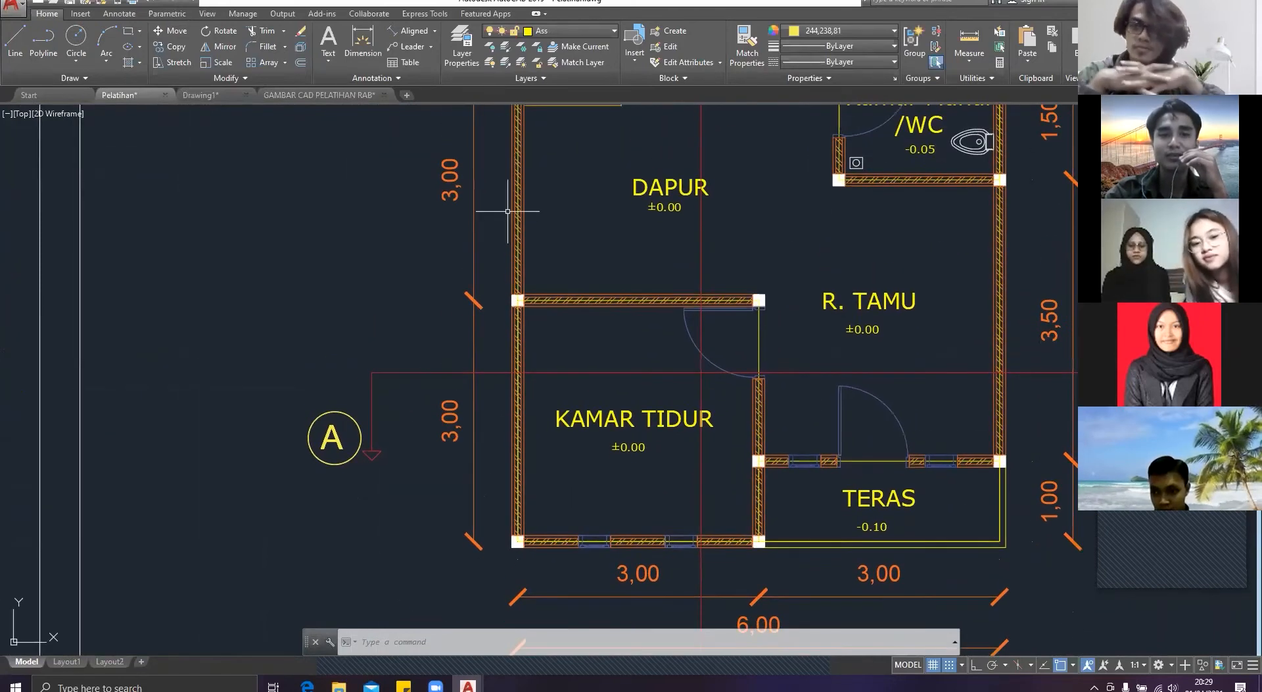
Step: Examine the Tampak Samping Kiri and Tampak Samping Kanan sheets, and check the GAMBAR CAD PELATIHAN RAB drawing
scroll(503, 207, "down", 2)
scroll(501, 262, "down", 5)
middle_click_drag(678, 295, 130, 303)
scroll(130, 303, "down", 2)
middle_click_drag(847, 291, 584, 299)
scroll(559, 287, "up", 2)
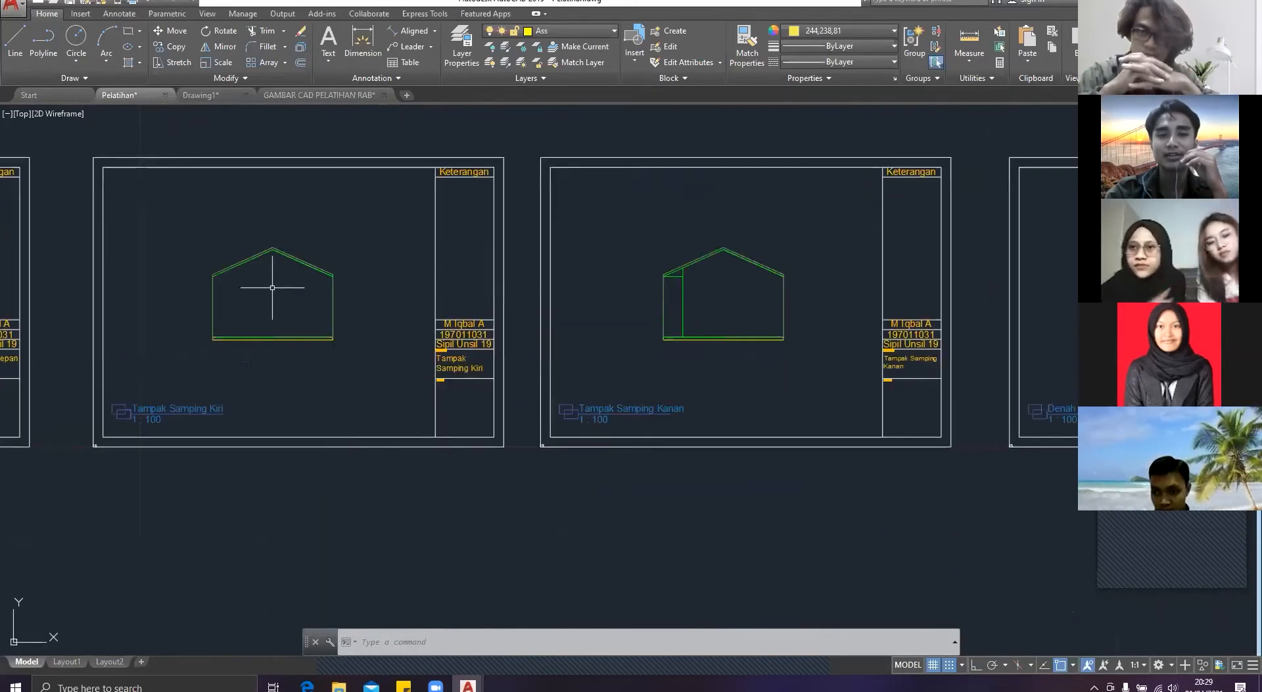
middle_click_drag(272, 287, 428, 293)
scroll(428, 293, "down", 1)
scroll(653, 324, "down", 2)
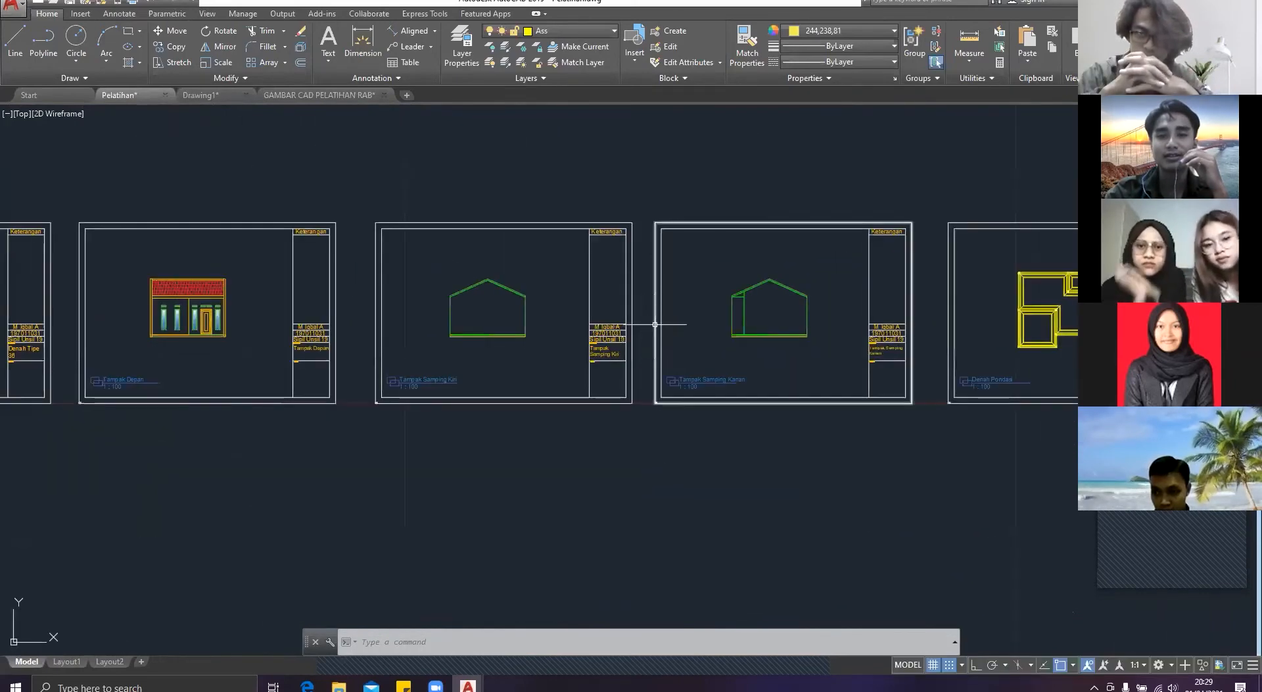
scroll(795, 329, "up", 4)
scroll(782, 330, "down", 2)
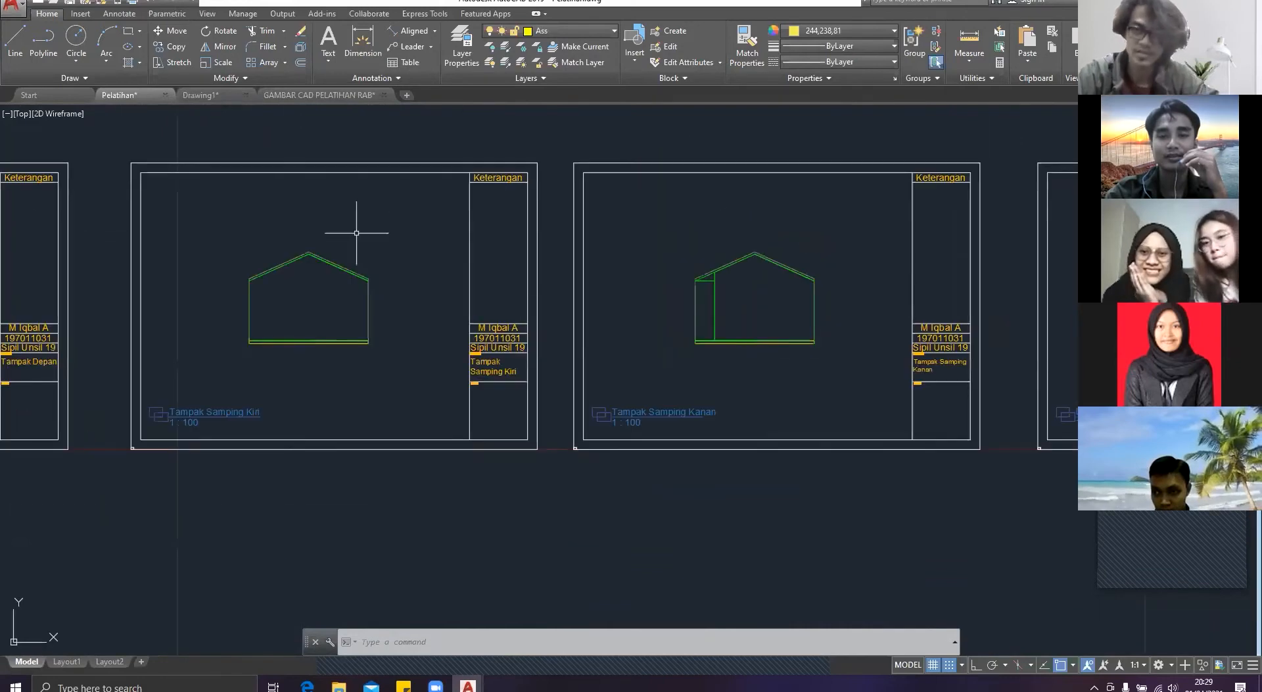
left_click(332, 95)
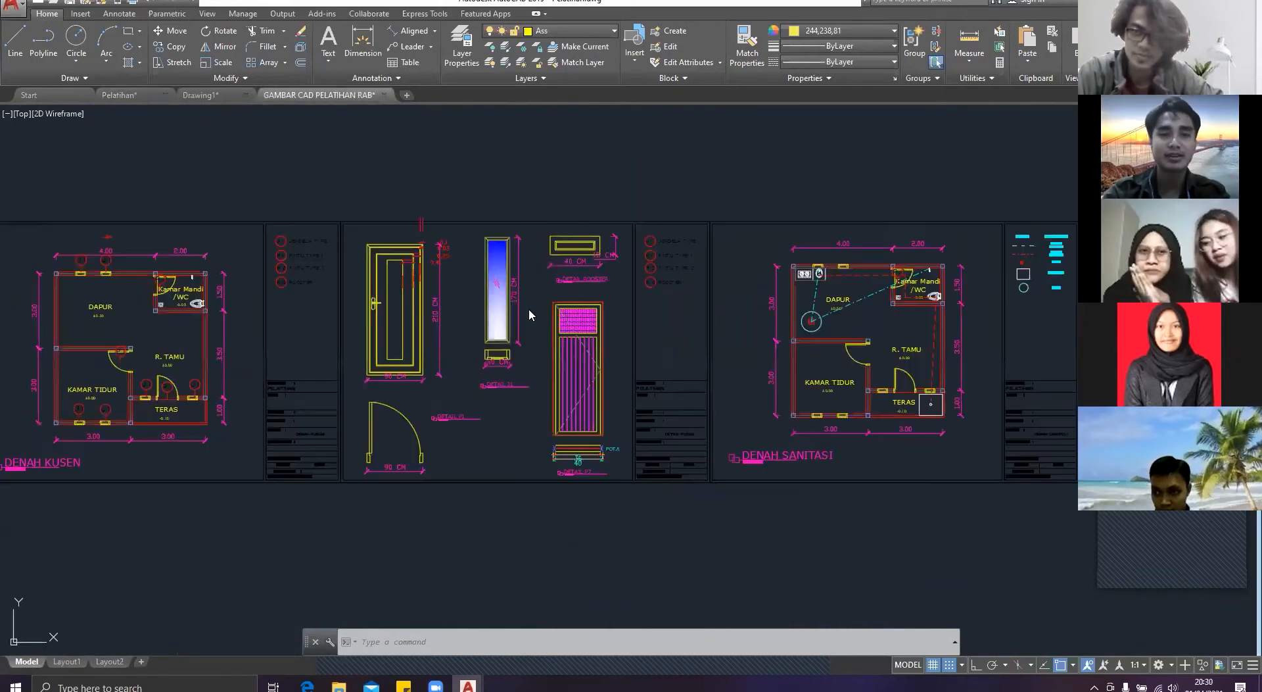
scroll(529, 309, "down", 4)
Step: Switch back to Drawing1 and copy the complete front elevation to the clipboard
left_click(207, 97)
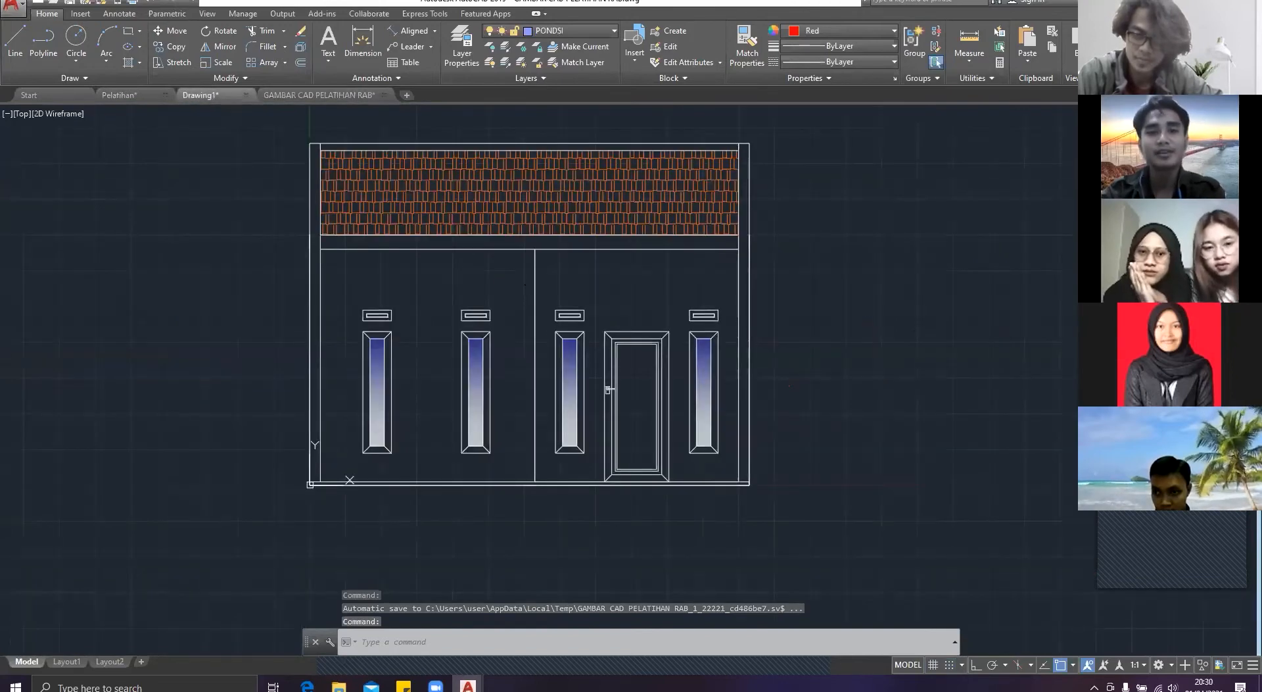
scroll(555, 329, "down", 6)
key("Escape")
scroll(578, 347, "up", 6)
left_click(701, 484)
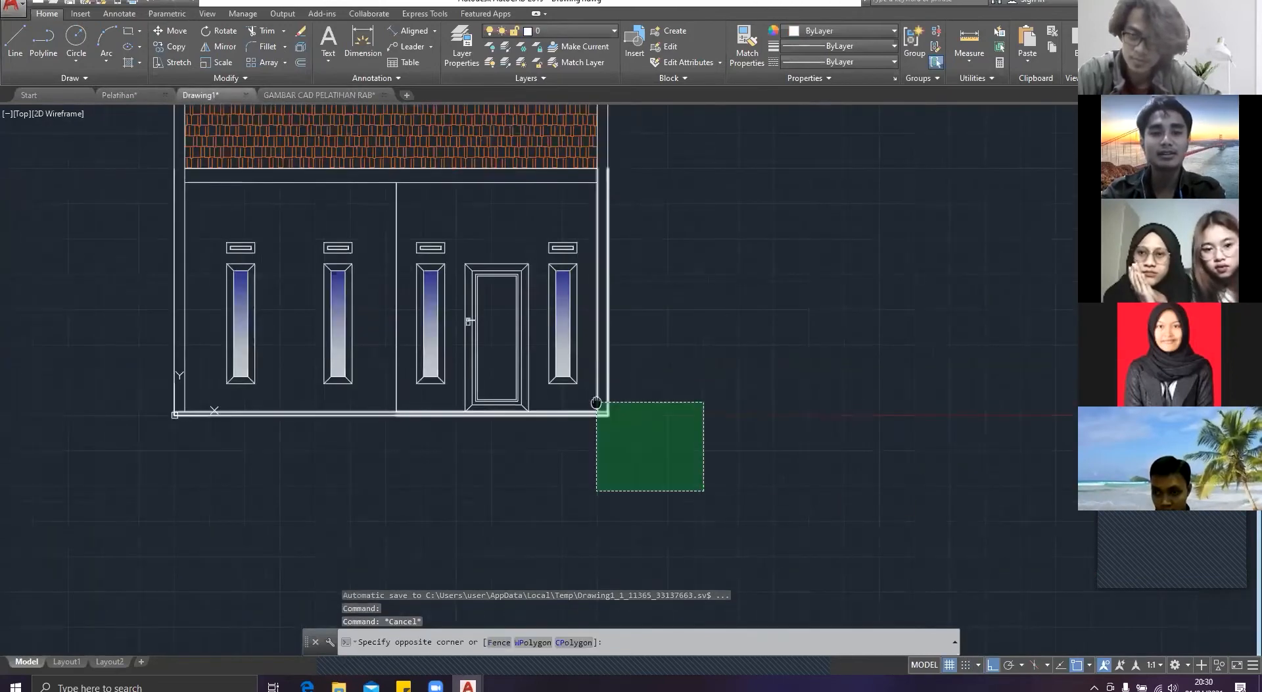
middle_click_drag(597, 401, 731, 514)
left_click(211, 109)
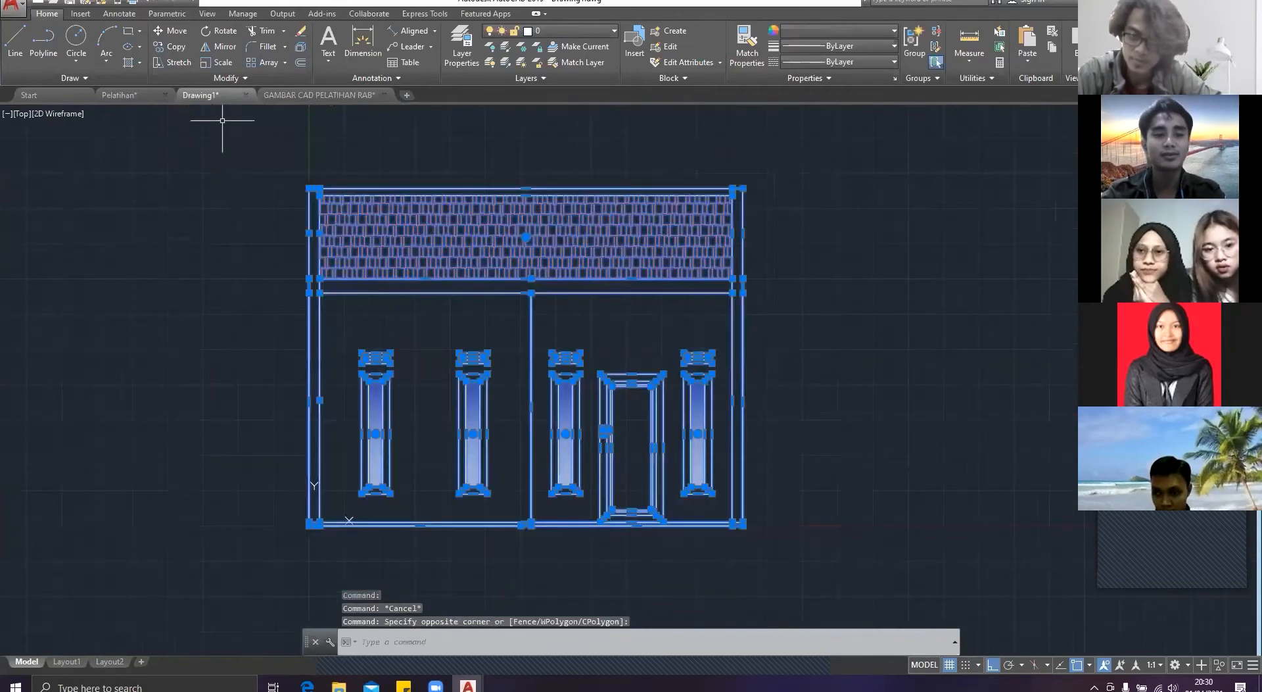
key("ctrl+c")
Step: Paste the front elevation as a separate duplicate to the right of the original
scroll(427, 378, "down", 4)
middle_click_drag(427, 378, 475, 345)
scroll(567, 378, "down", 4)
key("ctrl+v")
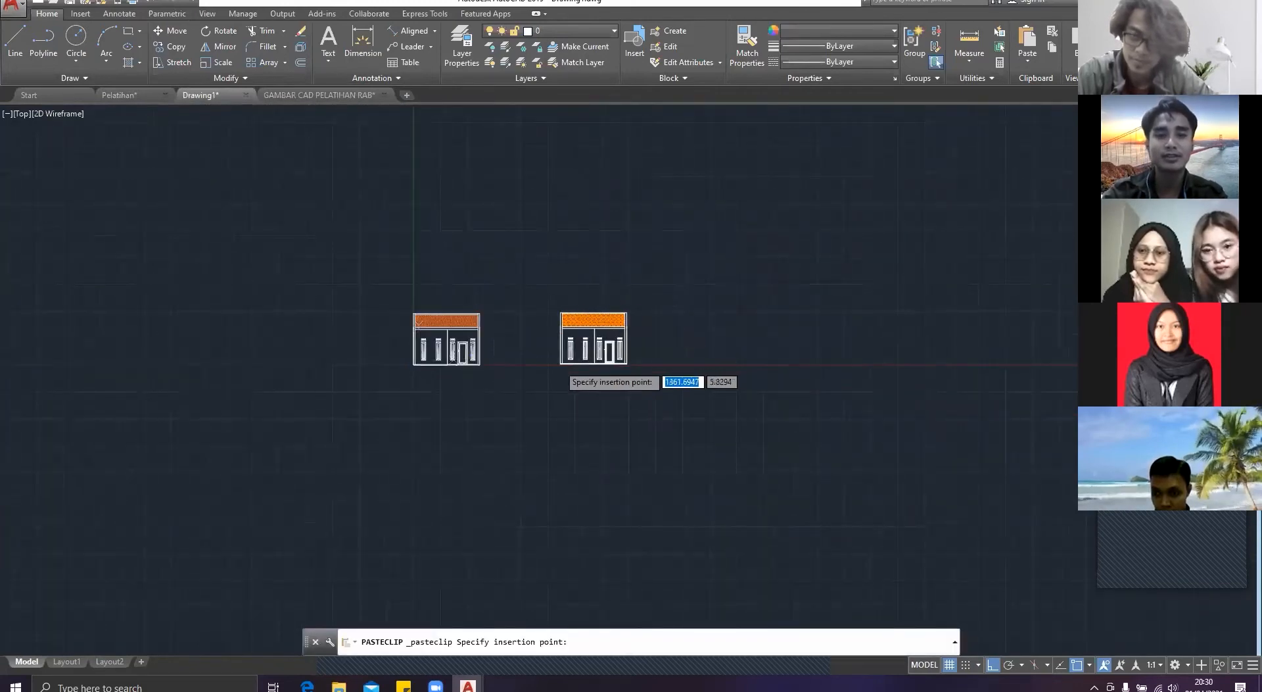
scroll(557, 370, "up", 5)
left_click(542, 357)
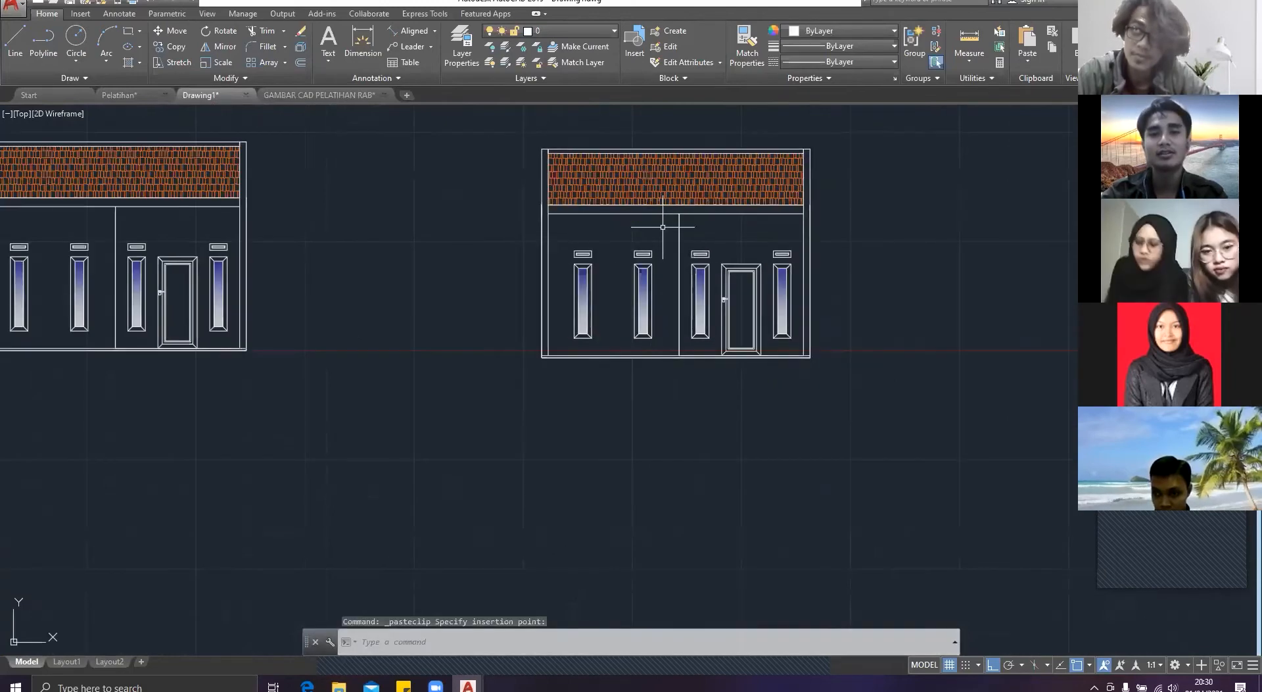
key("Escape")
Step: Erase the tiled roof and the upper wall lines around it from the duplicated elevation
scroll(663, 227, "up", 2)
mouse_move(810, 192)
middle_mouse_down()
mouse_move(753, 242)
mouse_move(745, 282)
middle_mouse_up()
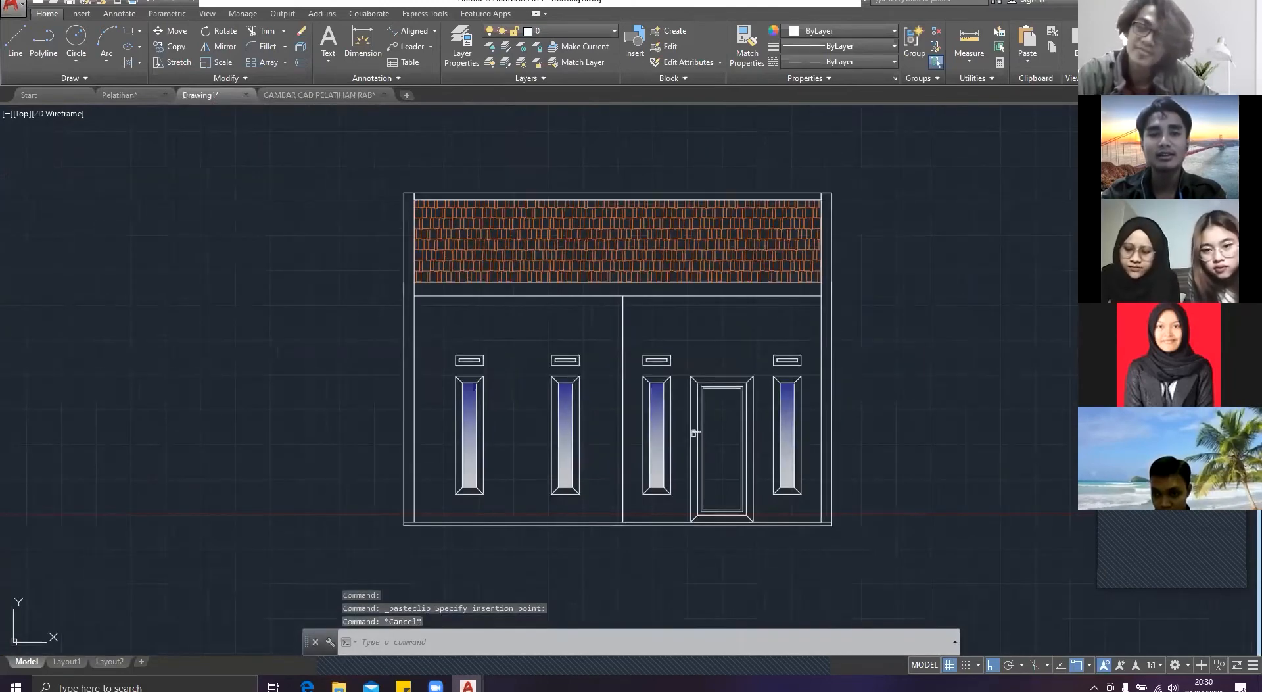
left_click(871, 260)
left_click(315, 137)
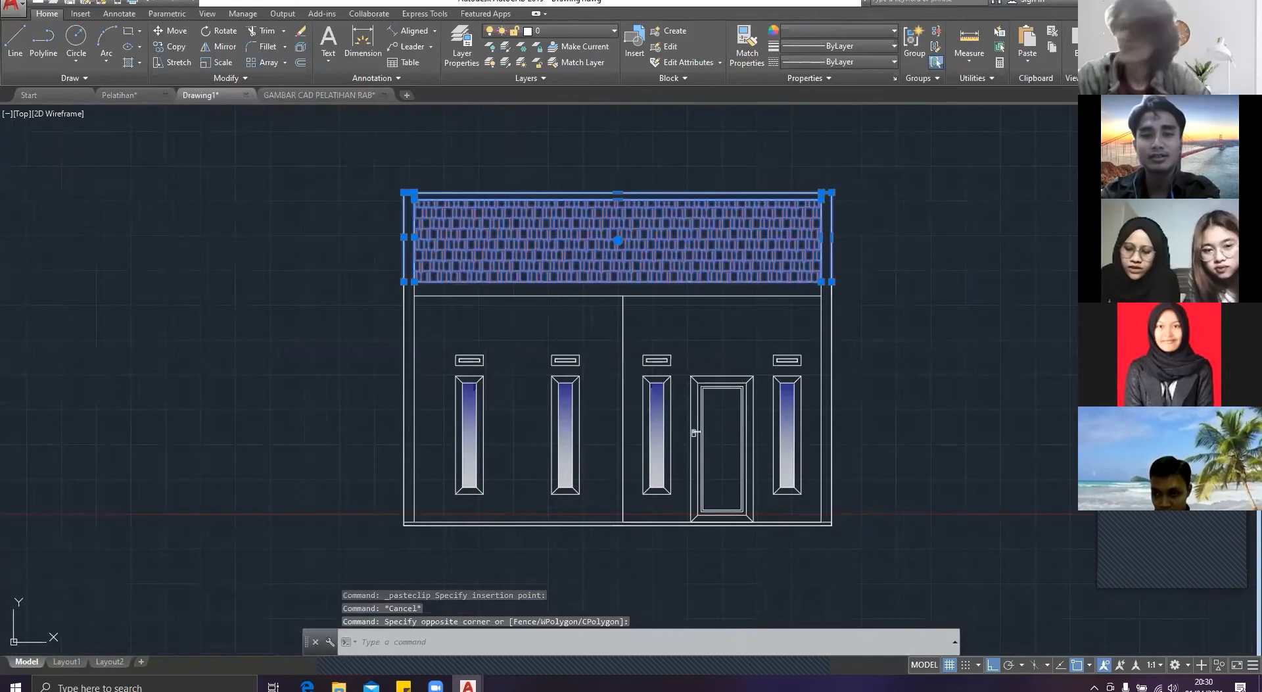
key("Delete")
Step: Erase the windows, roosters, door and vertical dividing line inside the duplicated elevation
left_click(802, 507)
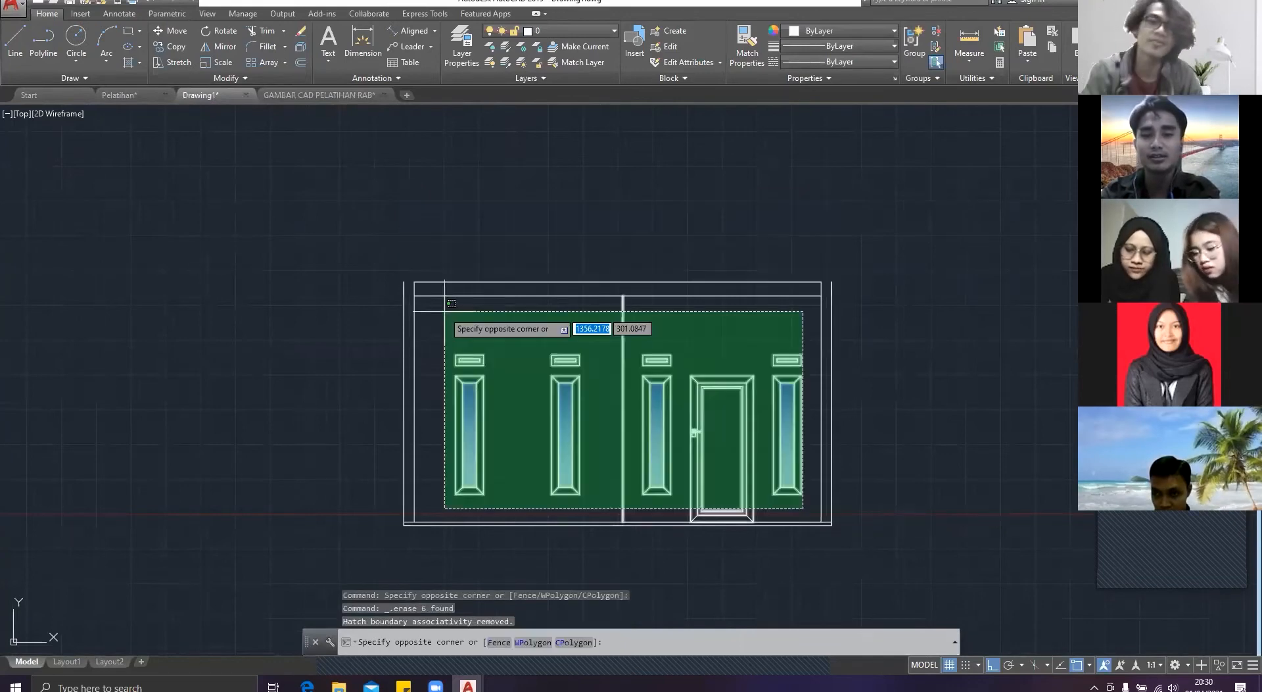
left_click(414, 319)
key("Delete")
left_click(720, 353)
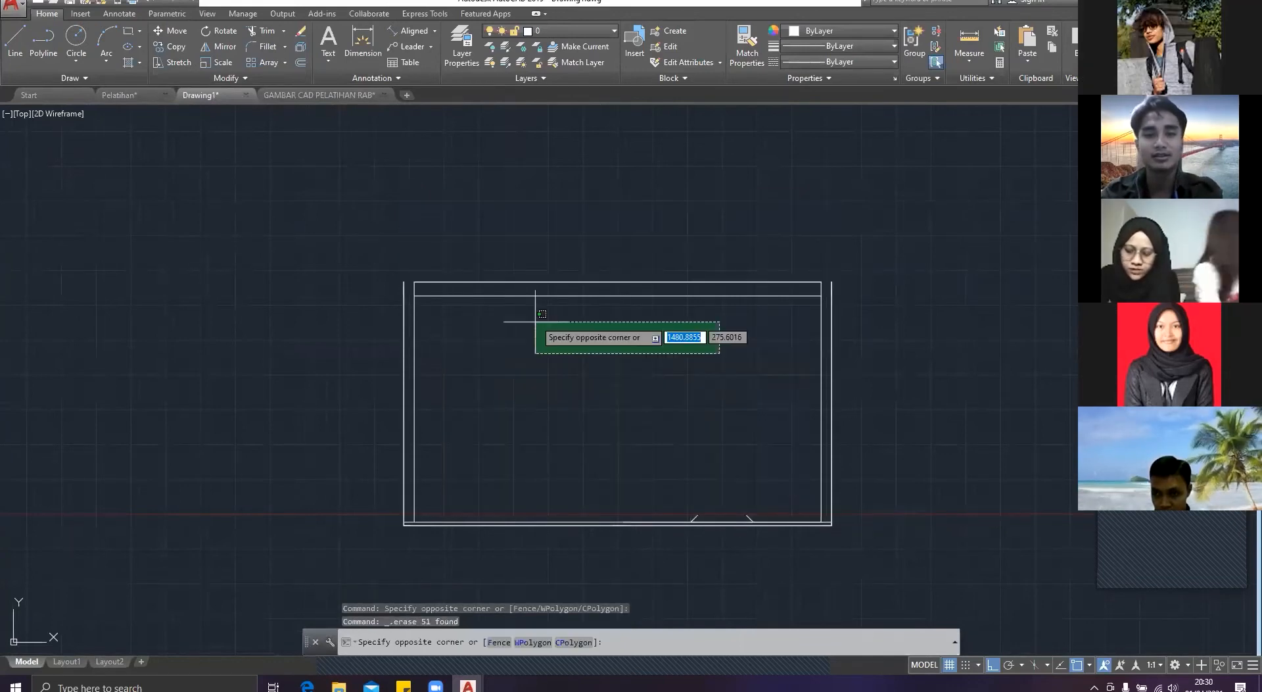
key("Escape")
Step: Erase the two short diagonal door frame lines left at the base of the duplicate
scroll(724, 517, "up", 5)
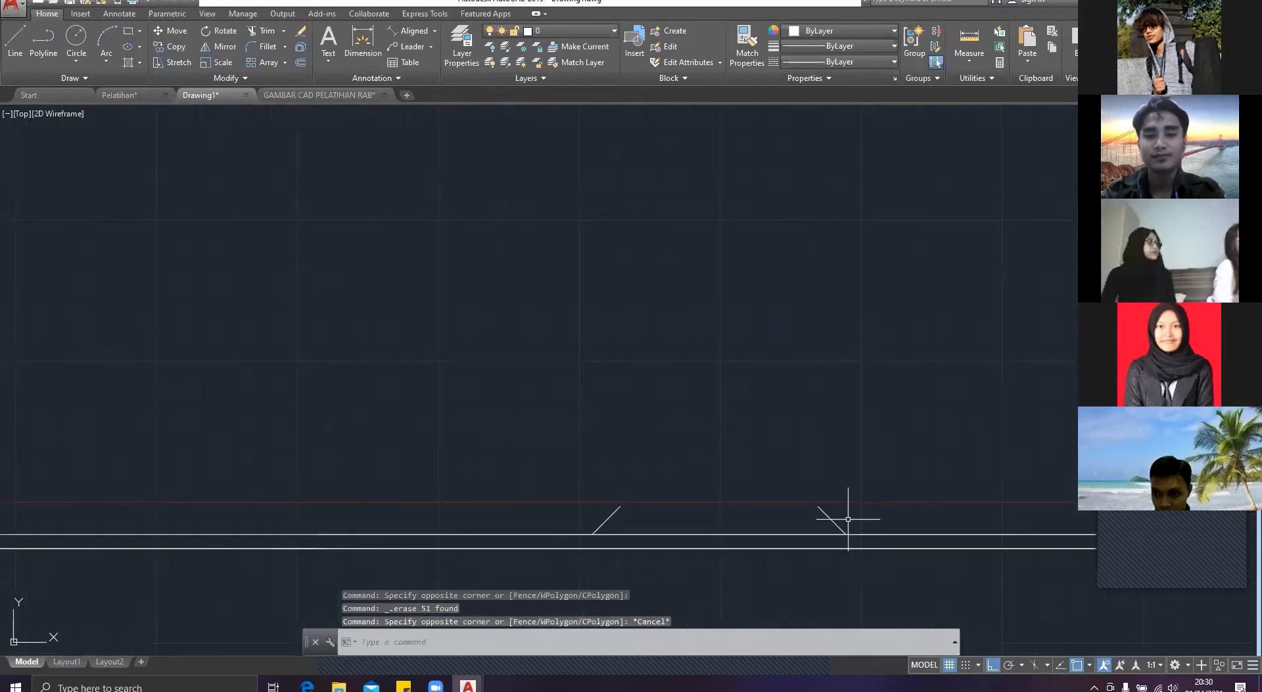
left_click(848, 519)
left_click(518, 463)
scroll(518, 366, "down", 2)
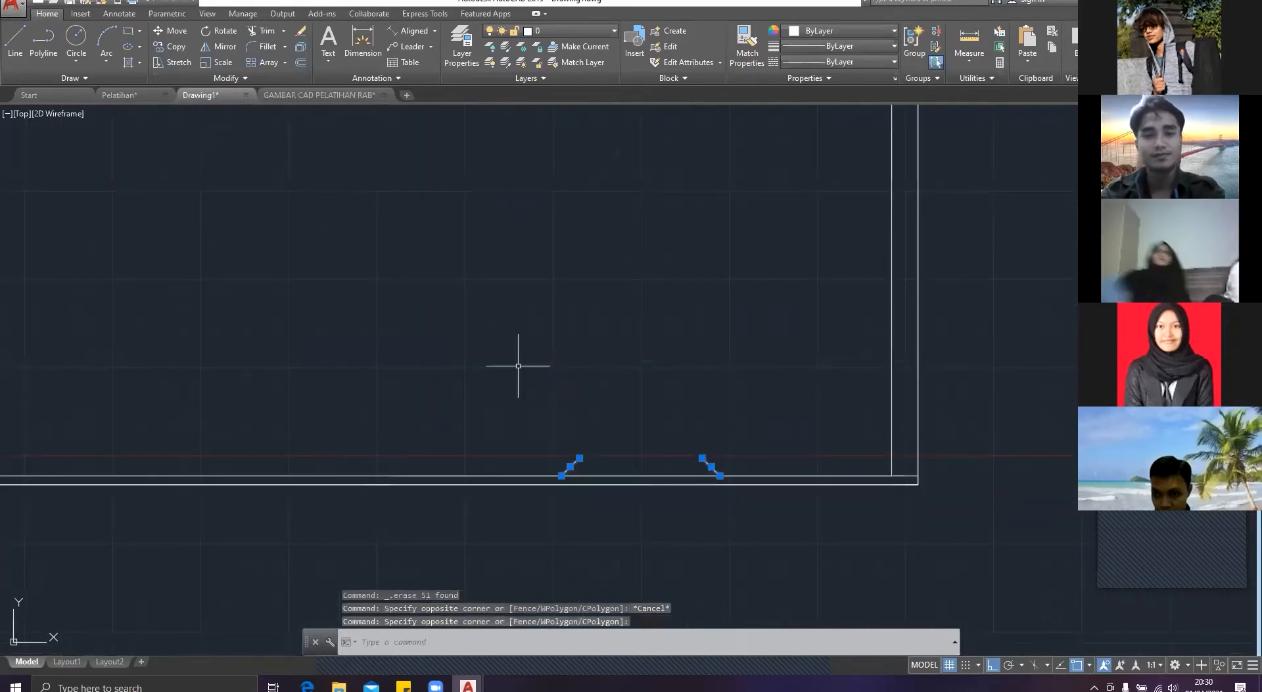
key("Delete")
scroll(518, 365, "down", 3)
middle_click_drag(532, 372, 616, 505)
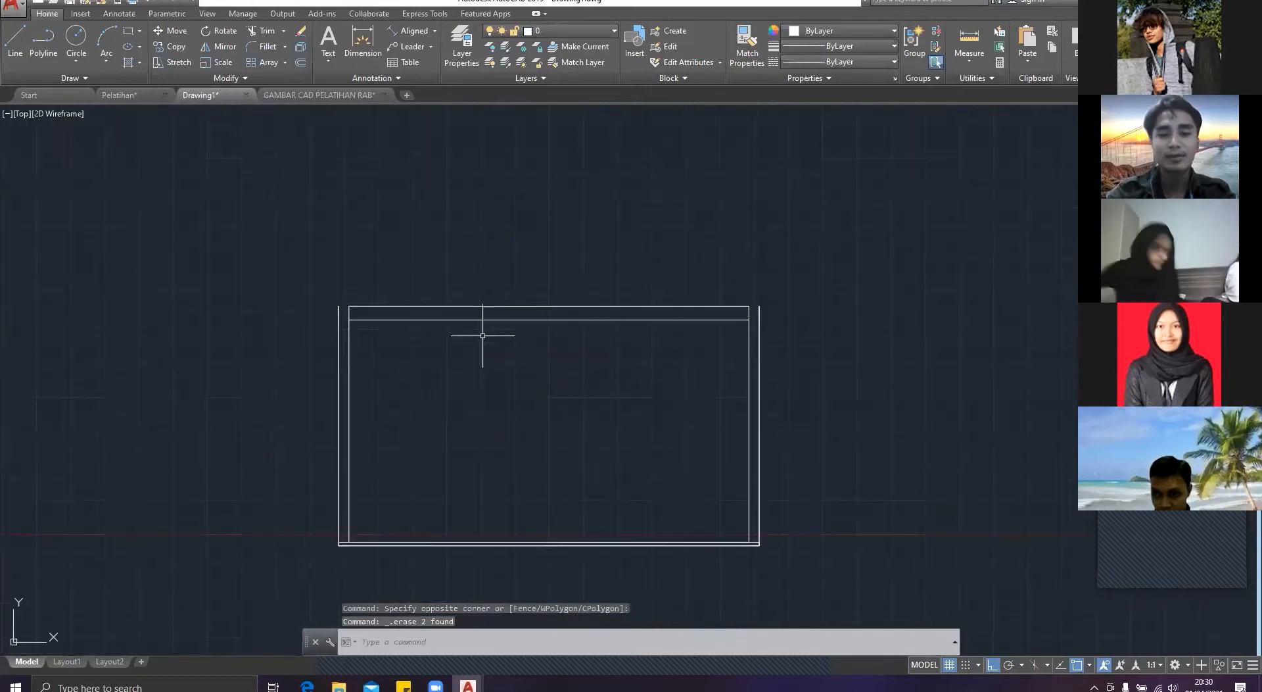
type("l")
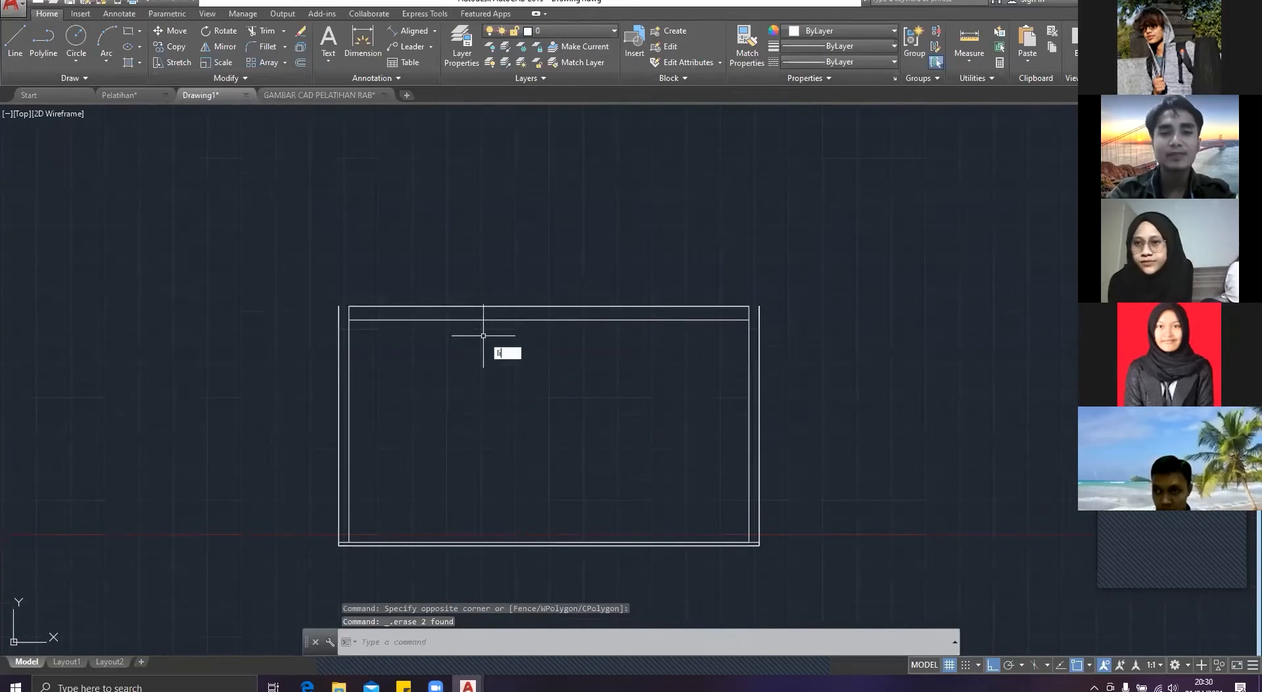
key("Return")
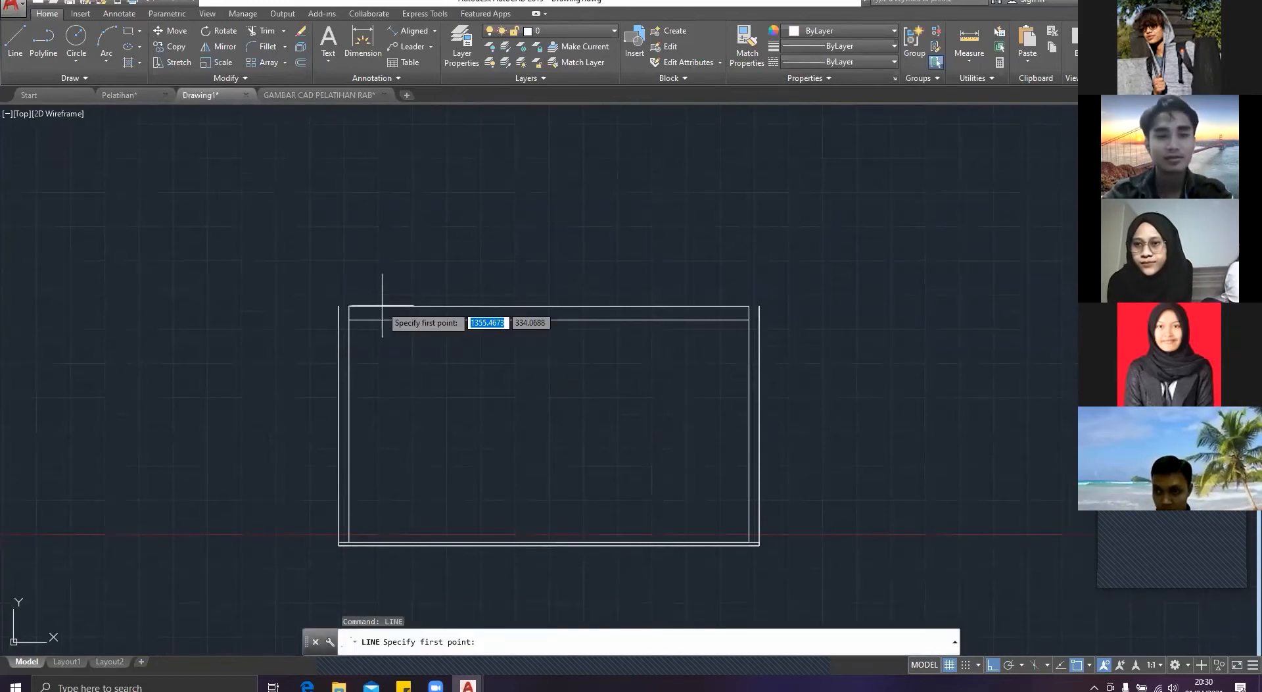
left_click(338, 307)
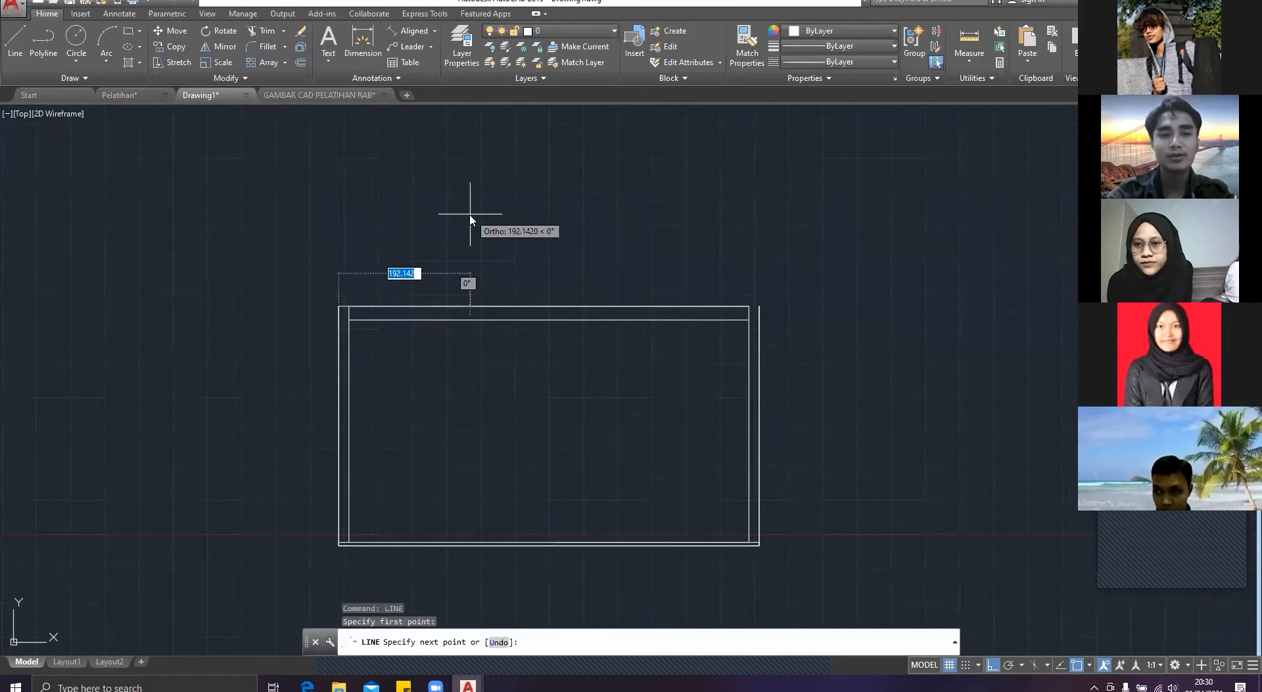
type("<")
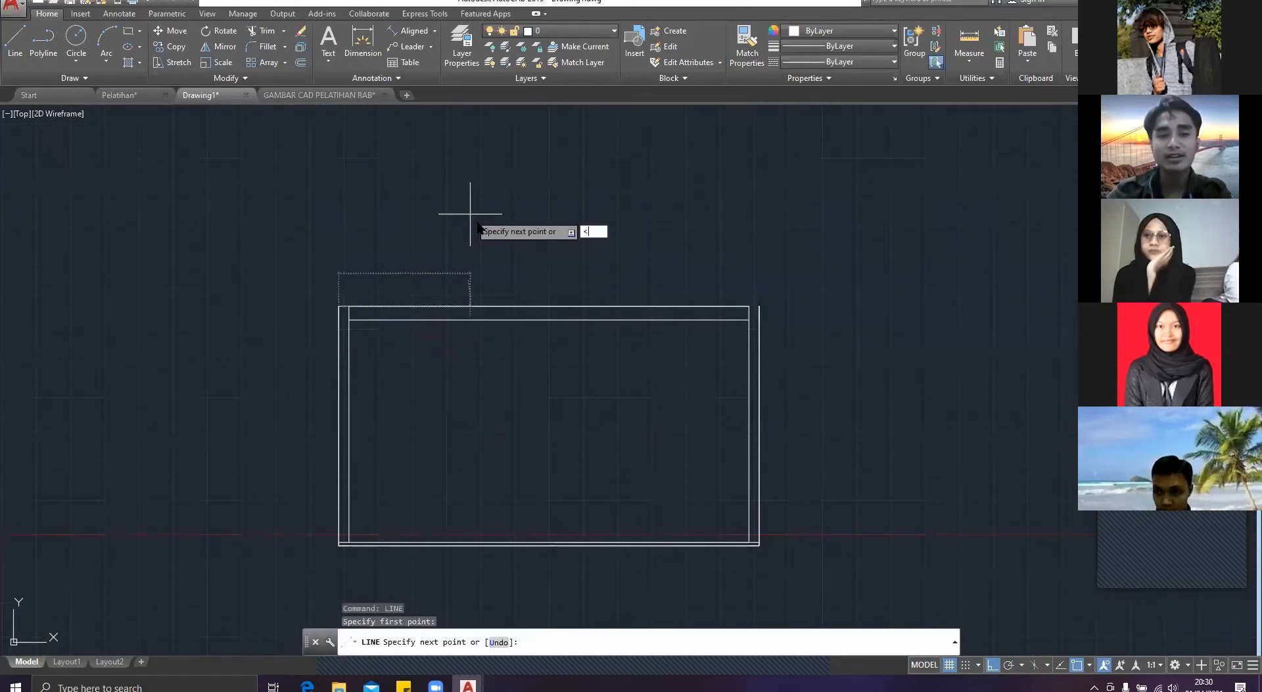
key("Escape")
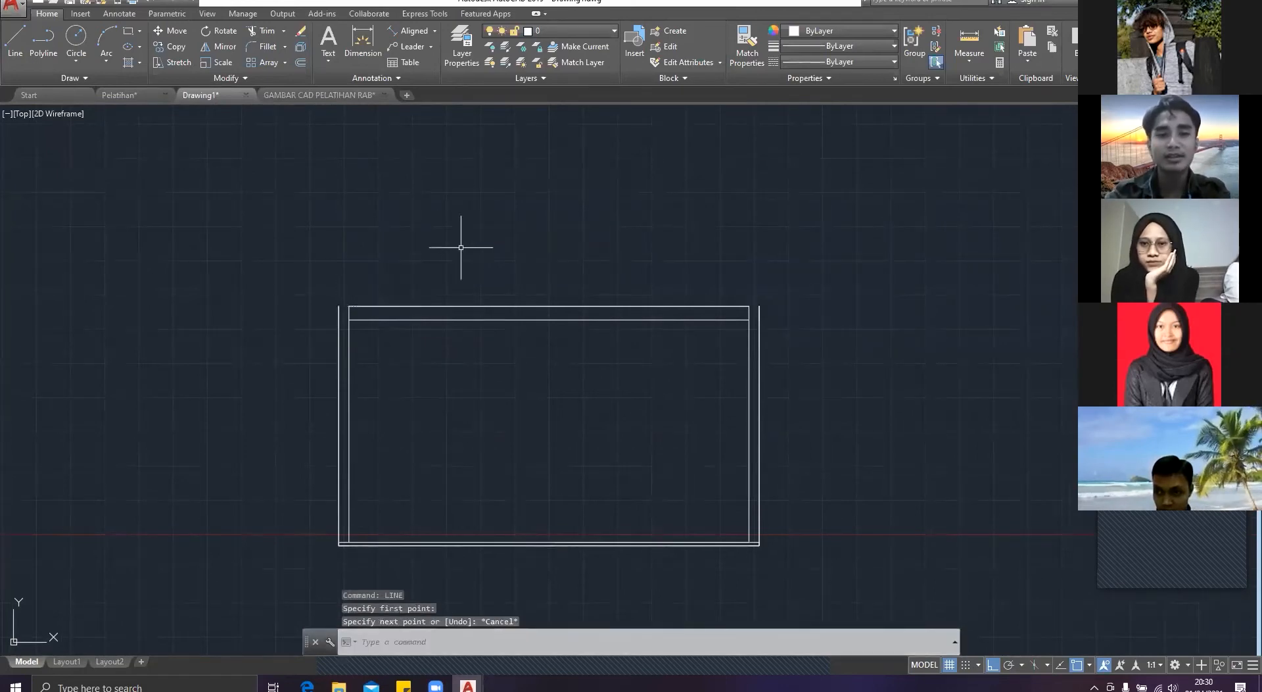
Step: Draw the left roof slope as a line about 730 units long at 30° from the left wall's upper outer corner
type("line")
key("Return")
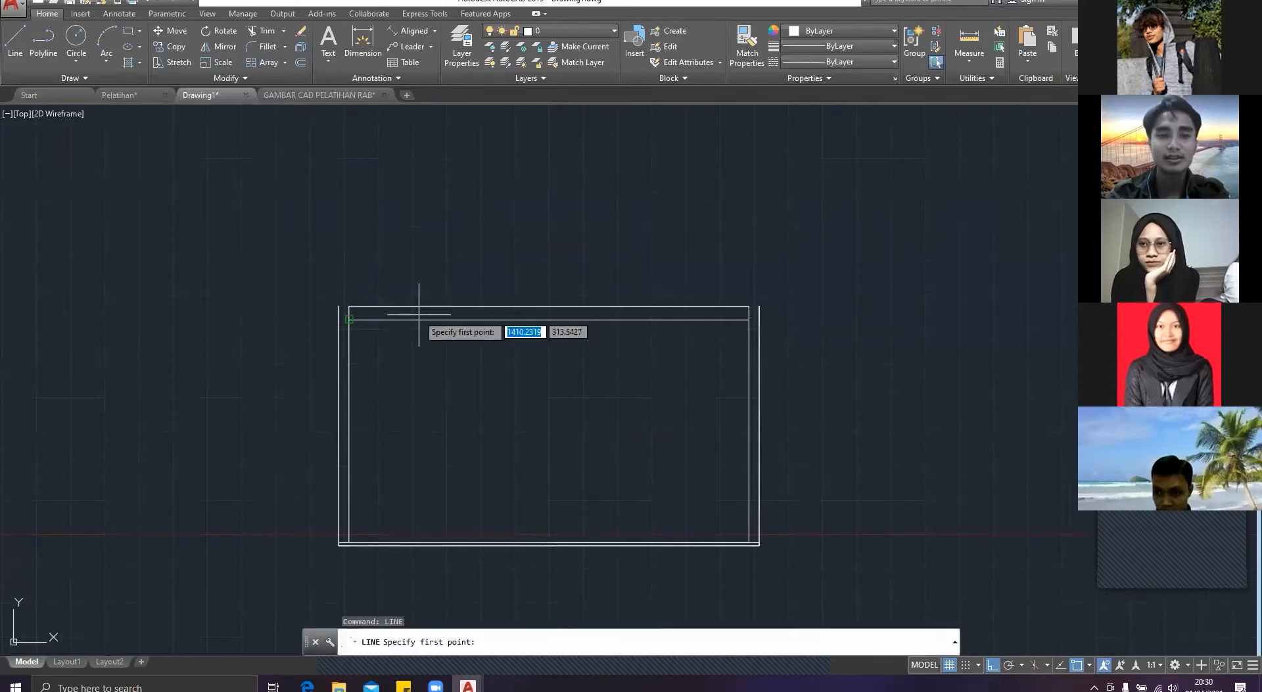
left_click(338, 306)
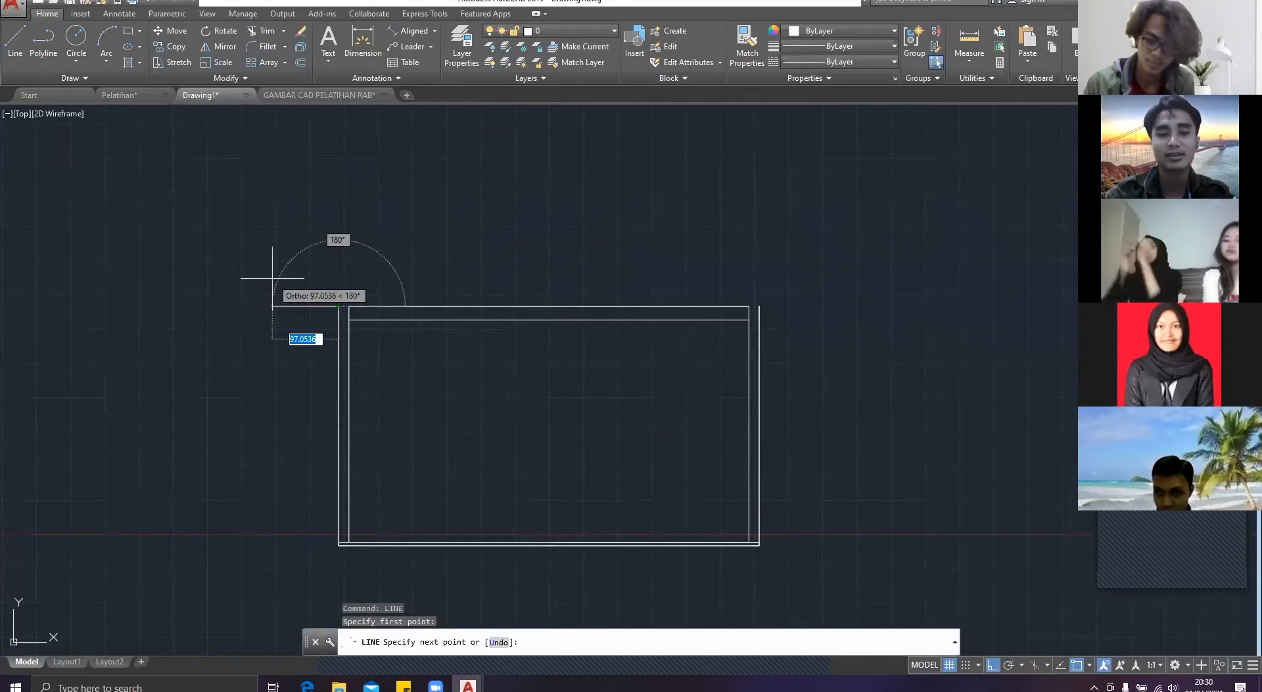
key("F8")
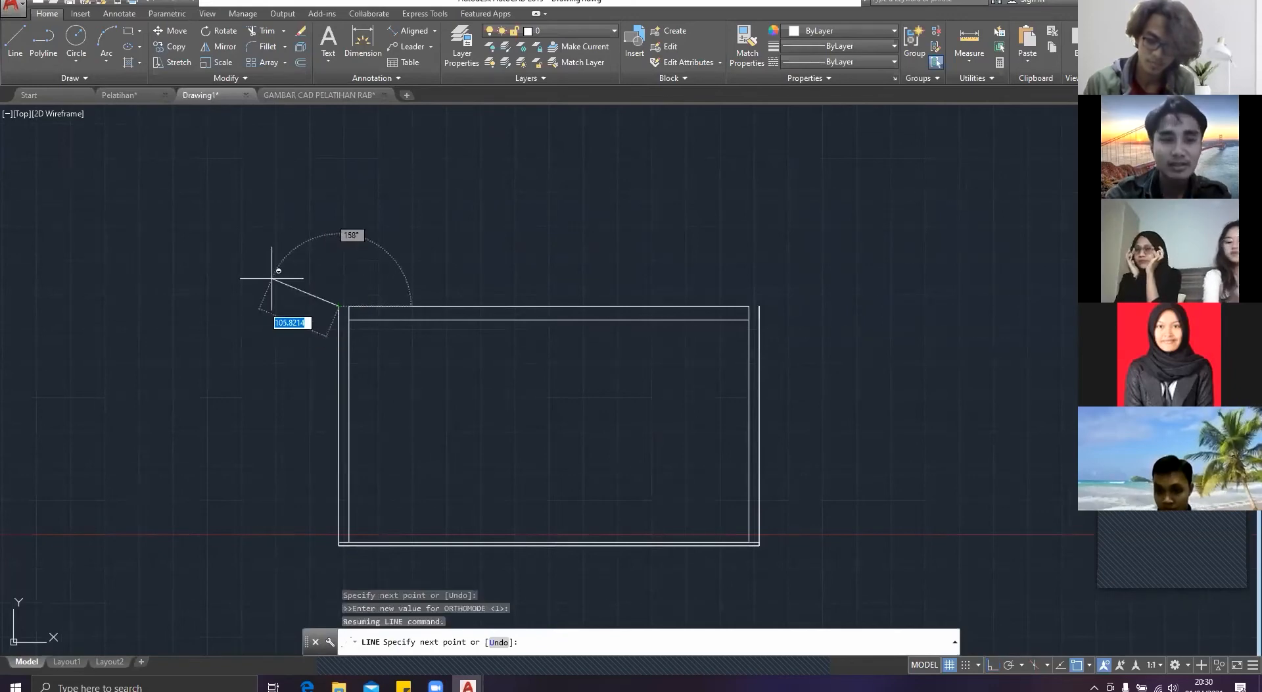
type("<")
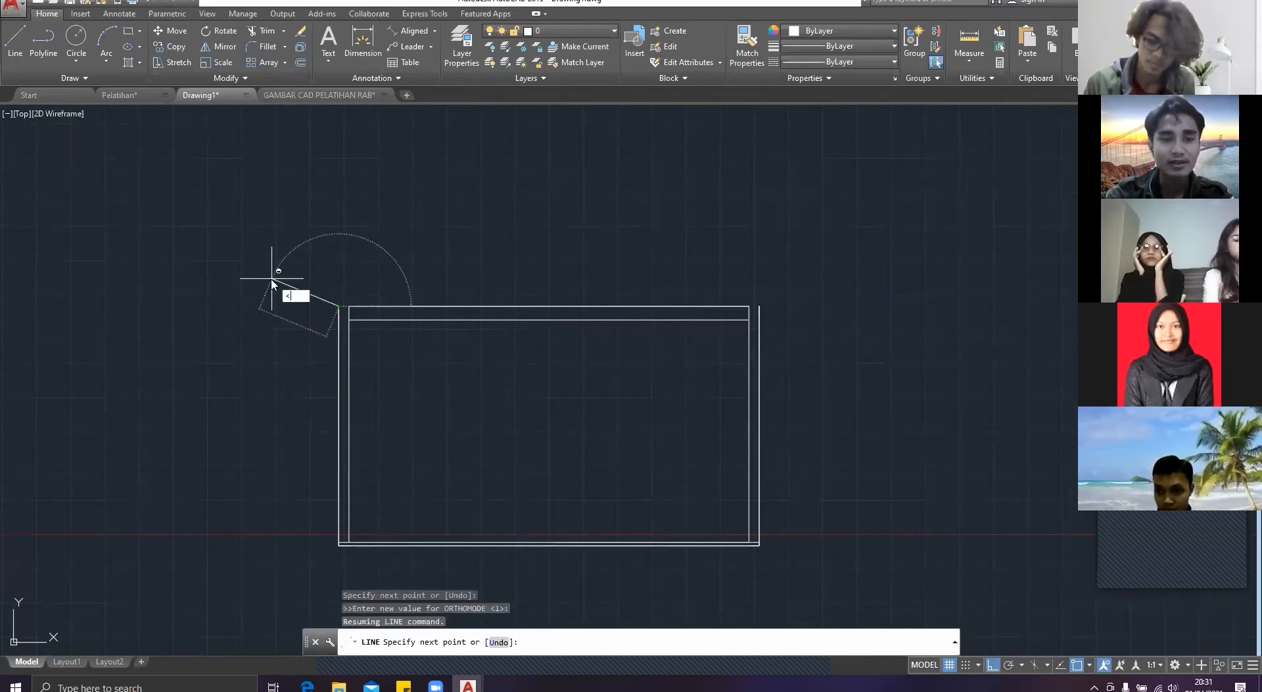
type("30")
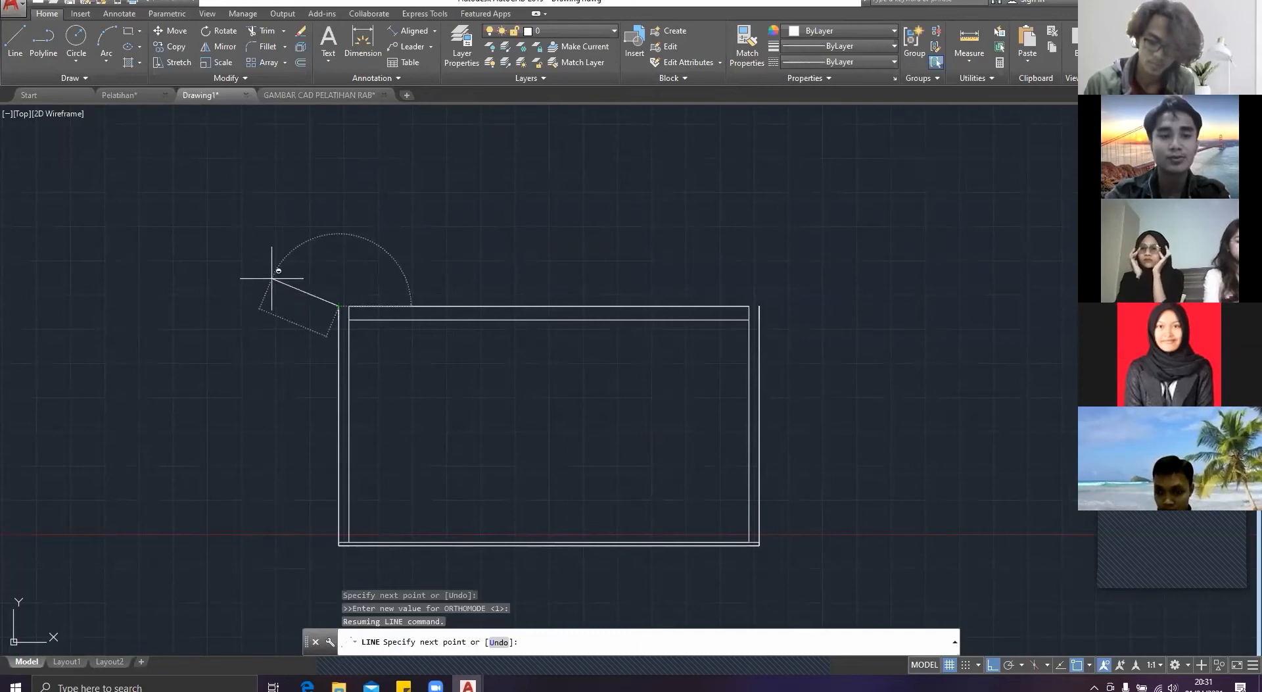
key("Return")
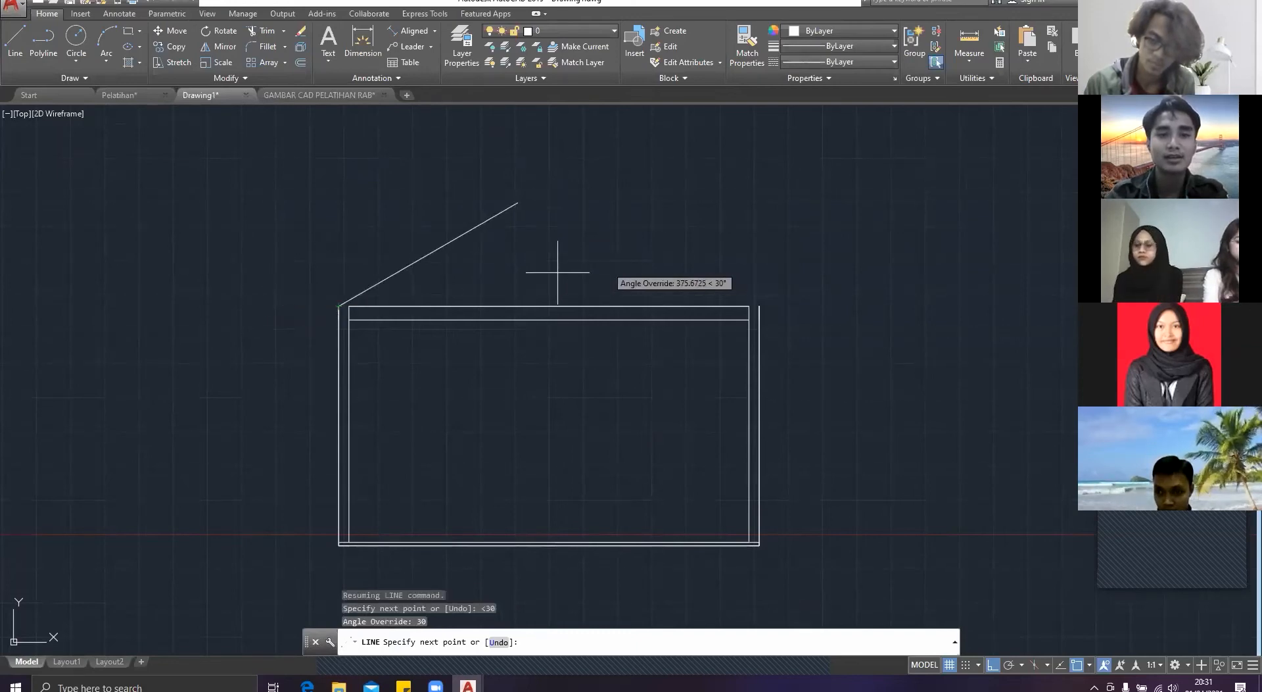
scroll(692, 229, "down", 2)
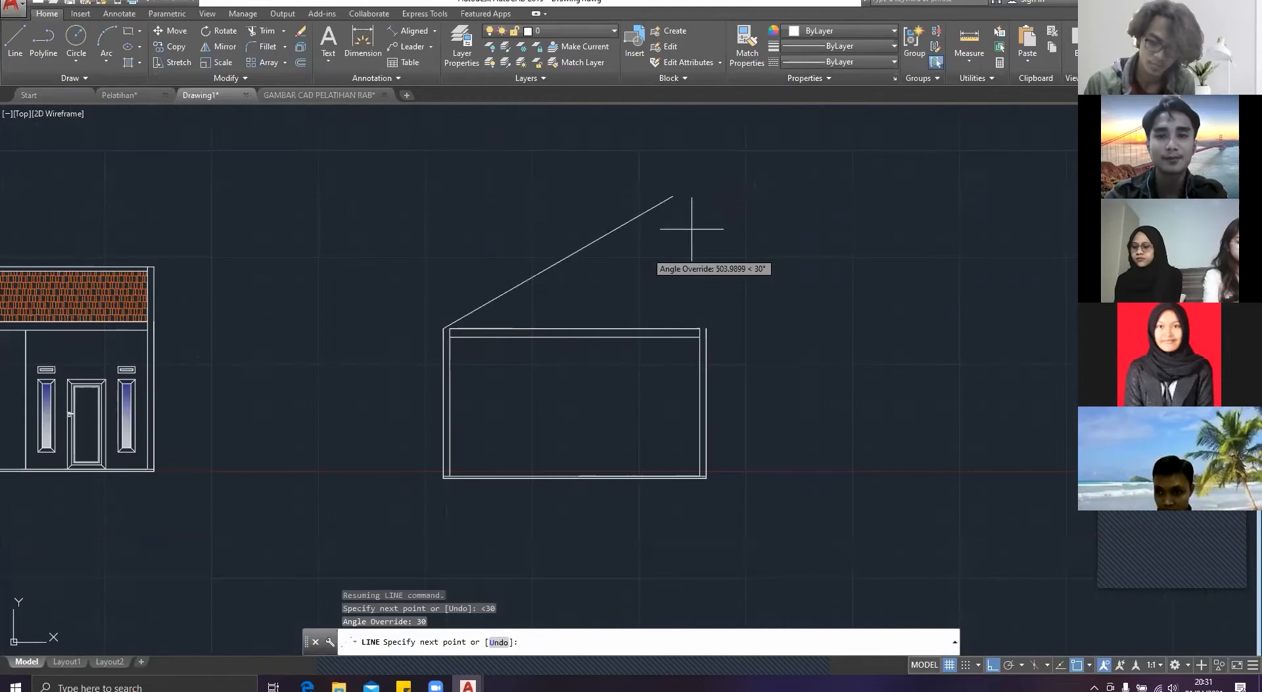
left_click(735, 196)
key("Escape")
Step: Draw the opposite roof slope at 150° from the right wall's upper outer corner, crossing the first slope
type("line")
key("Return")
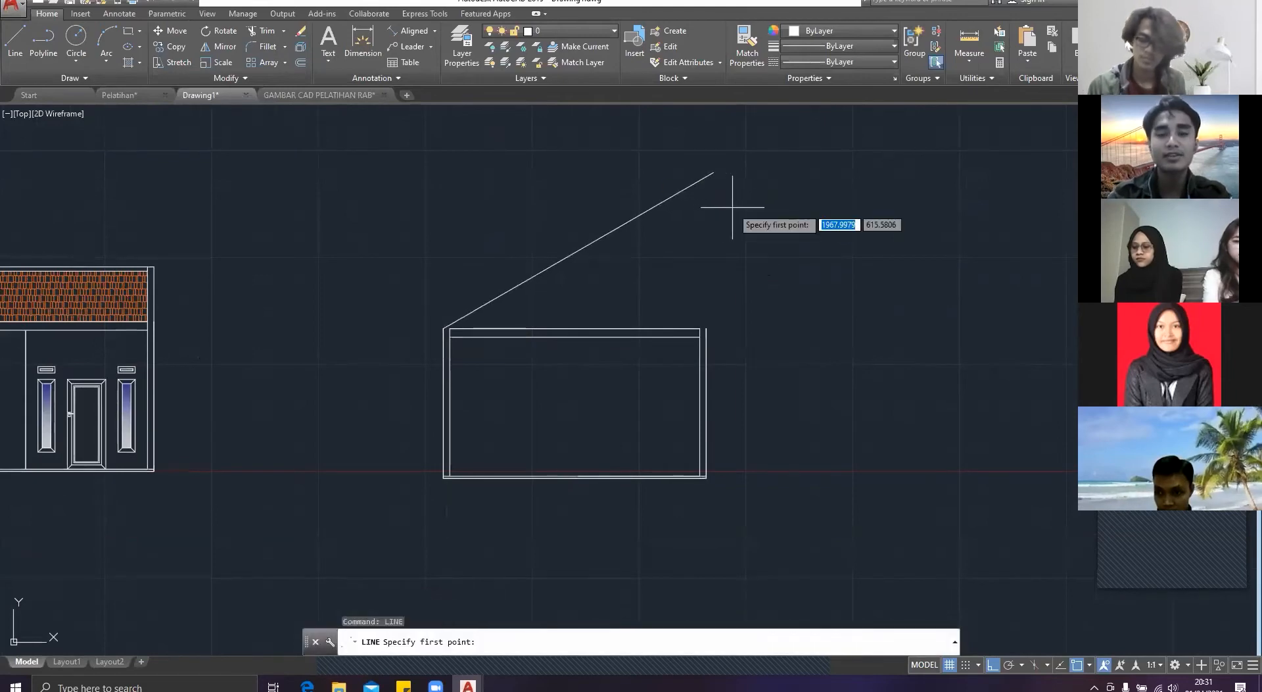
left_click(706, 331)
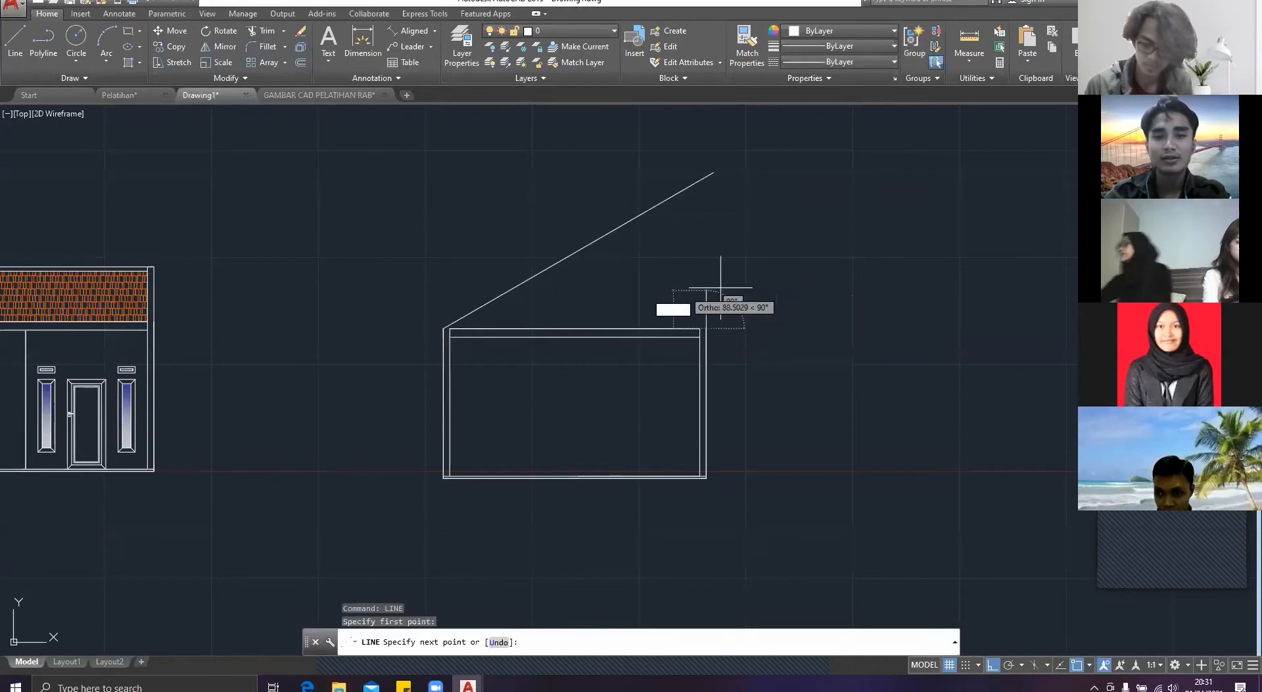
type("<")
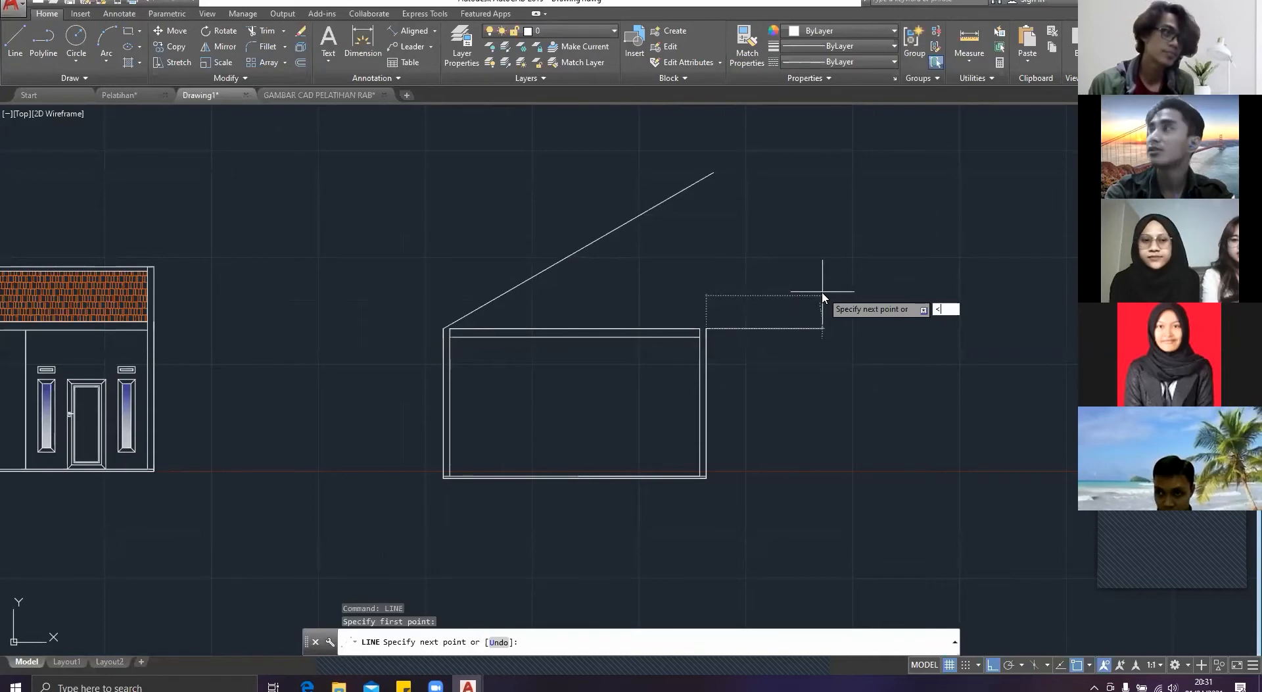
type("15")
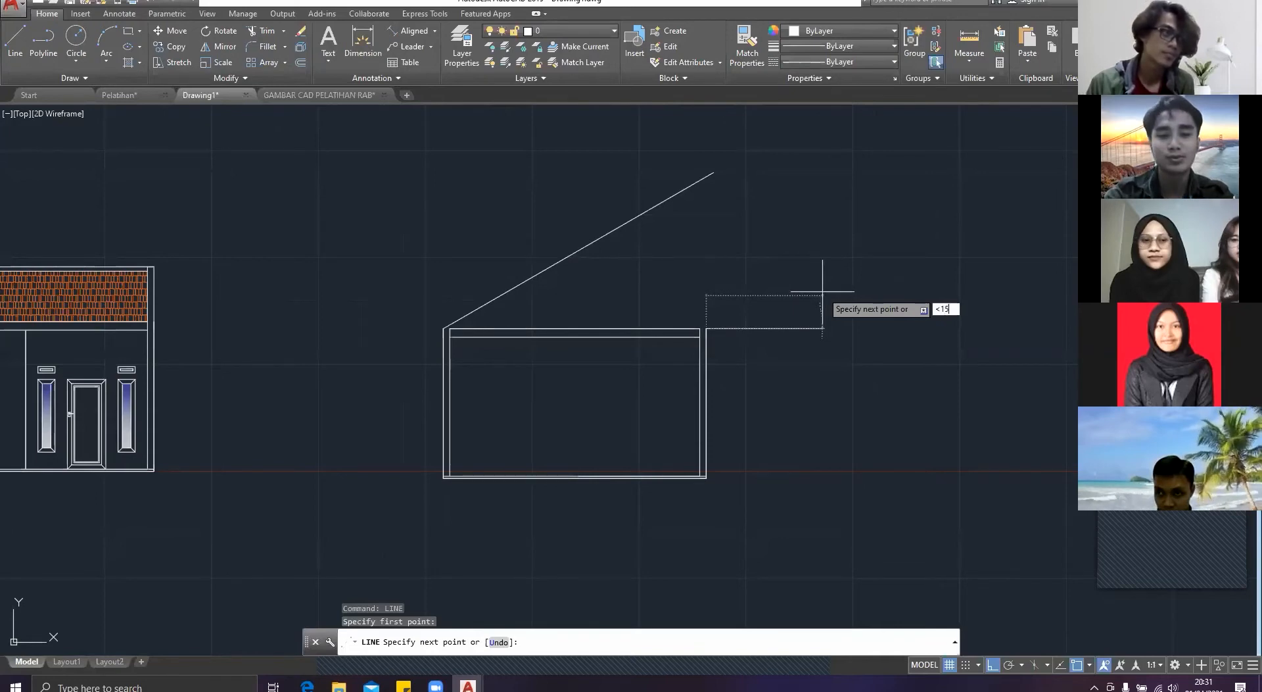
type("0")
key("Return")
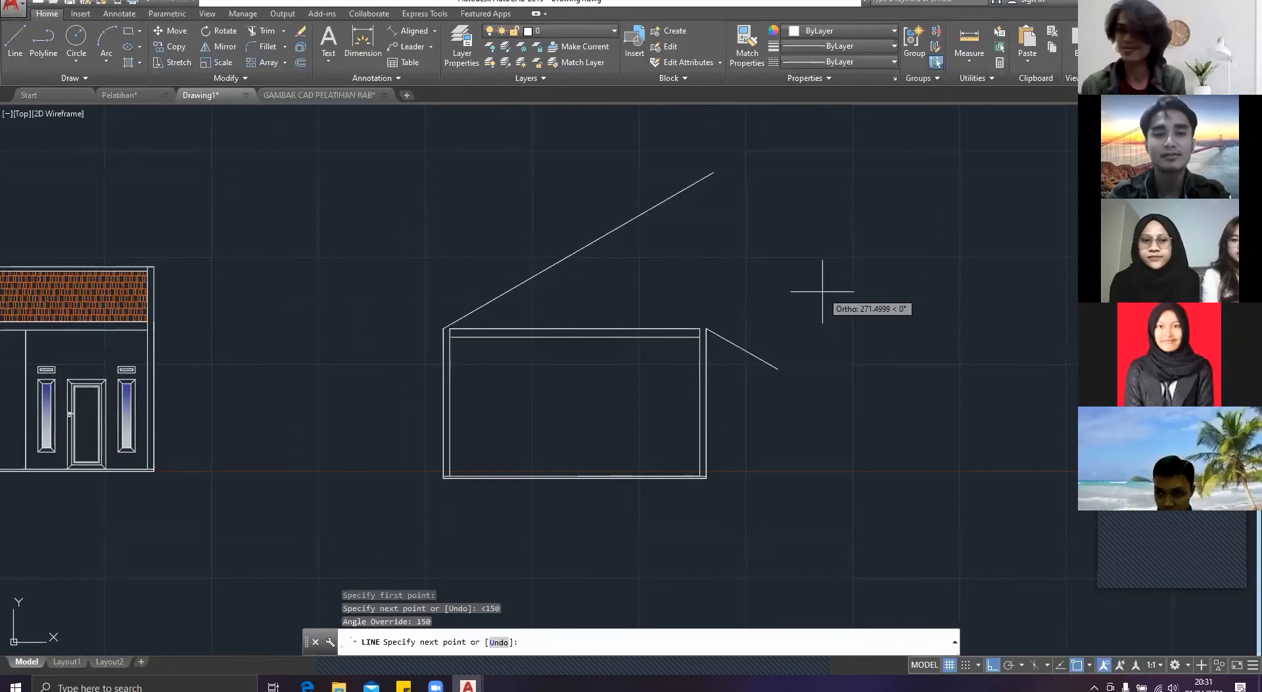
left_click(482, 142)
key("Escape")
Step: Trim both roof slope lines where they extend beyond their crossing so they meet at the ridge
type("tr")
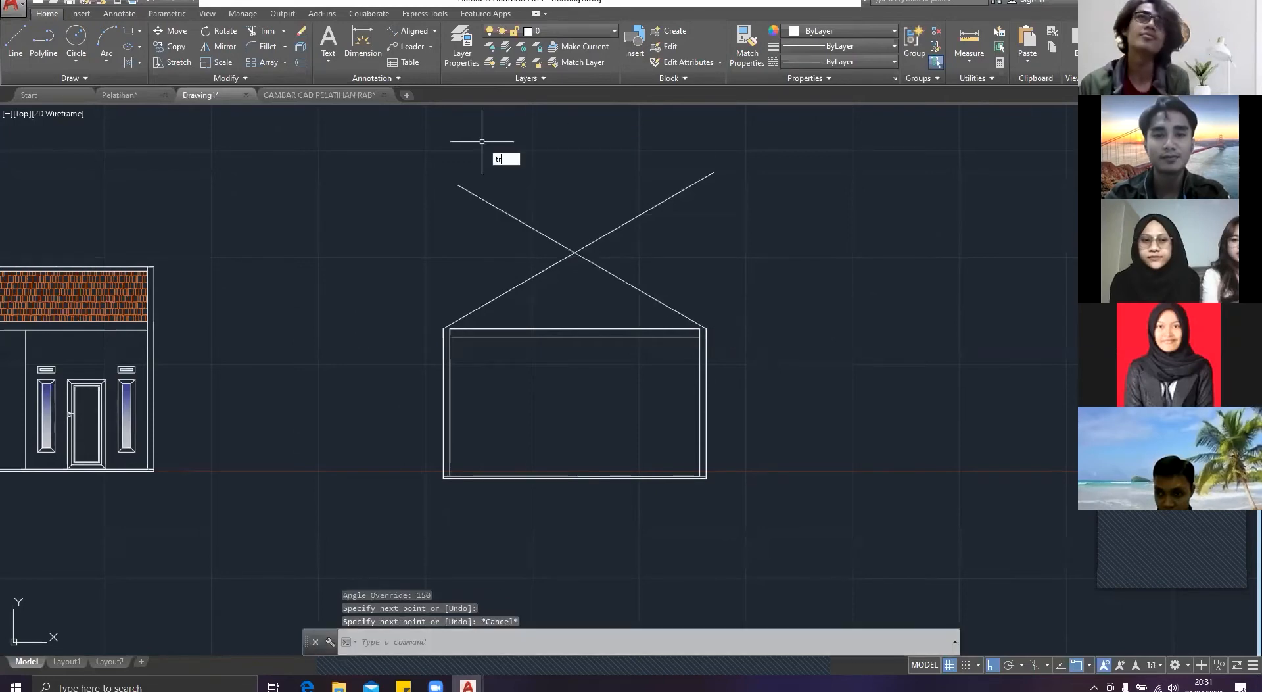
key("Return")
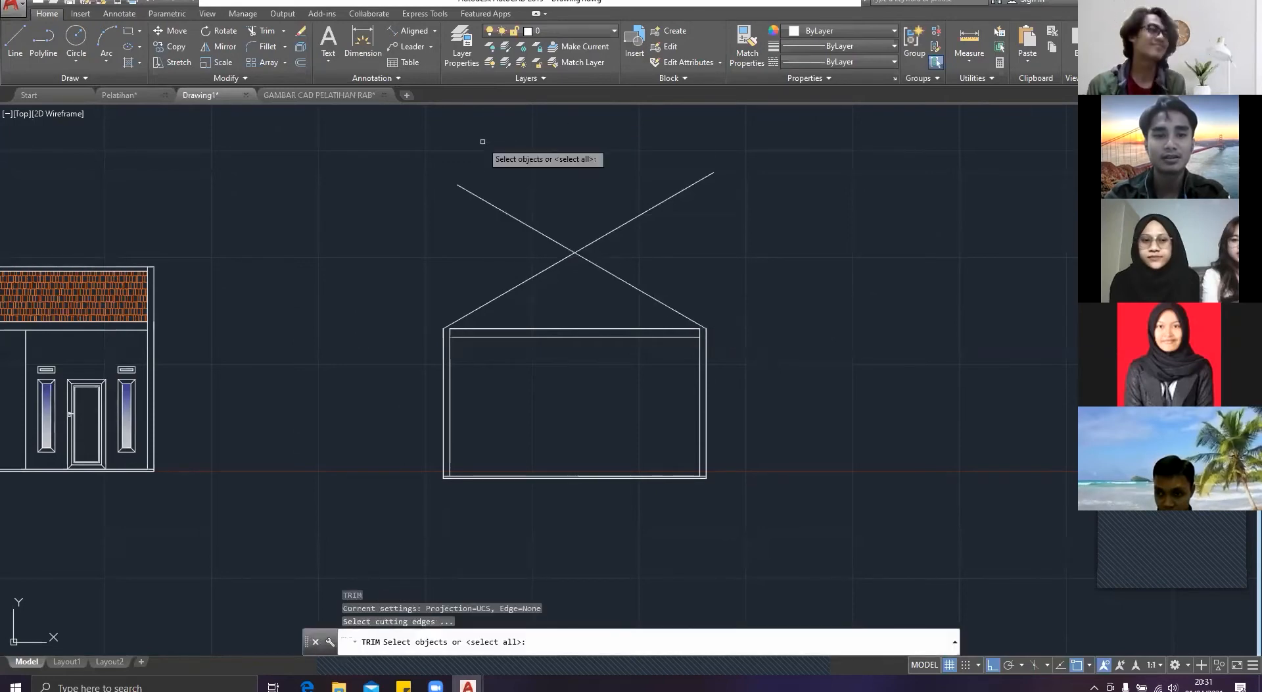
key("Return")
left_click(661, 244)
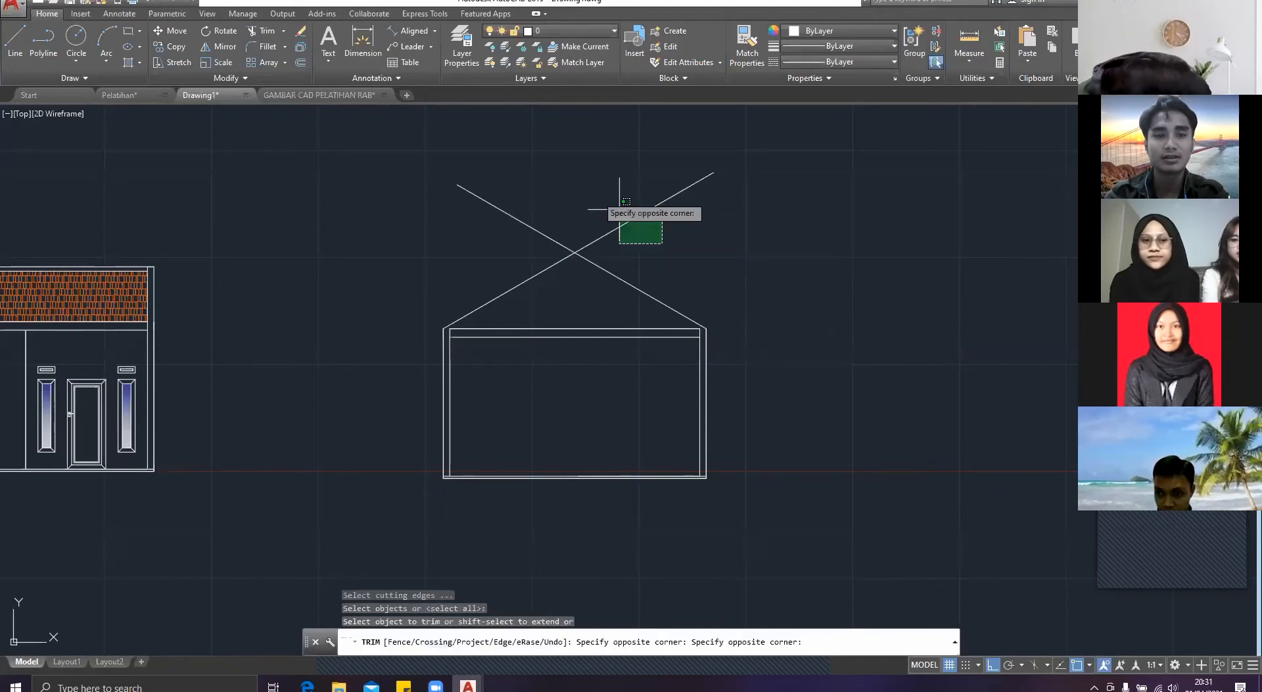
left_click(517, 157)
key("Escape")
scroll(525, 322, "up", 2)
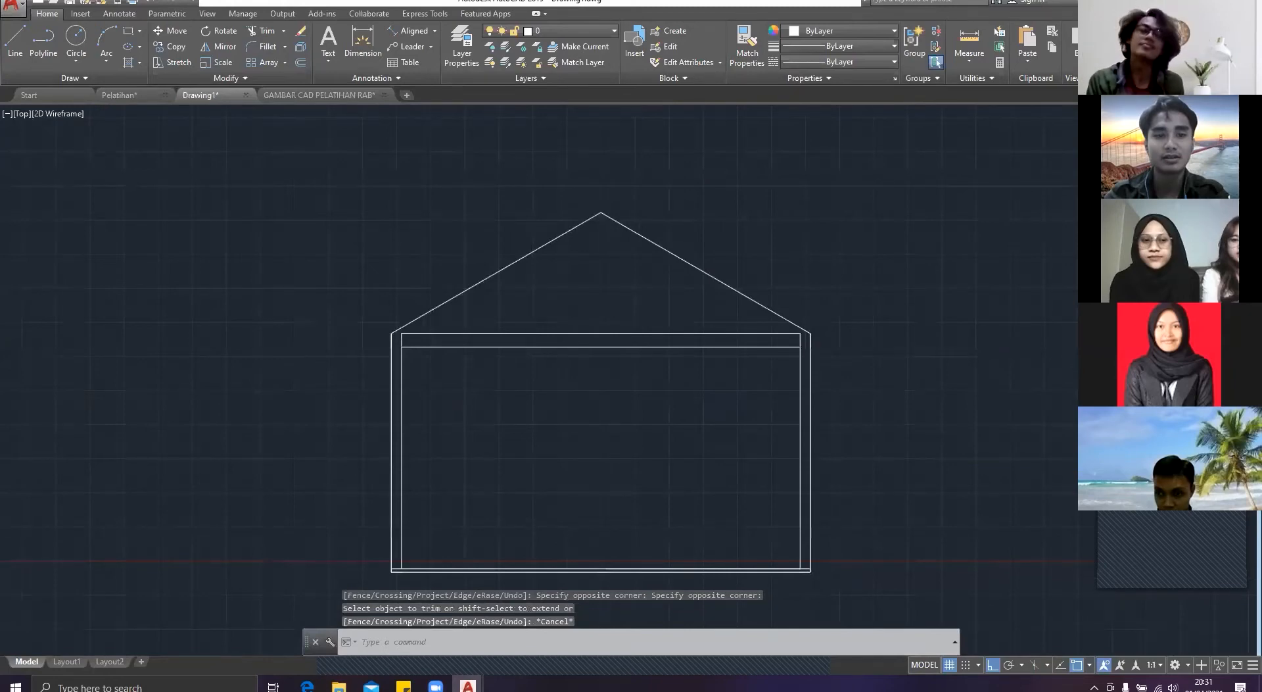
Step: Check the left side elevation's roof outline in the Pelatihan drawing and return to Drawing1
scroll(496, 345, "up", 4)
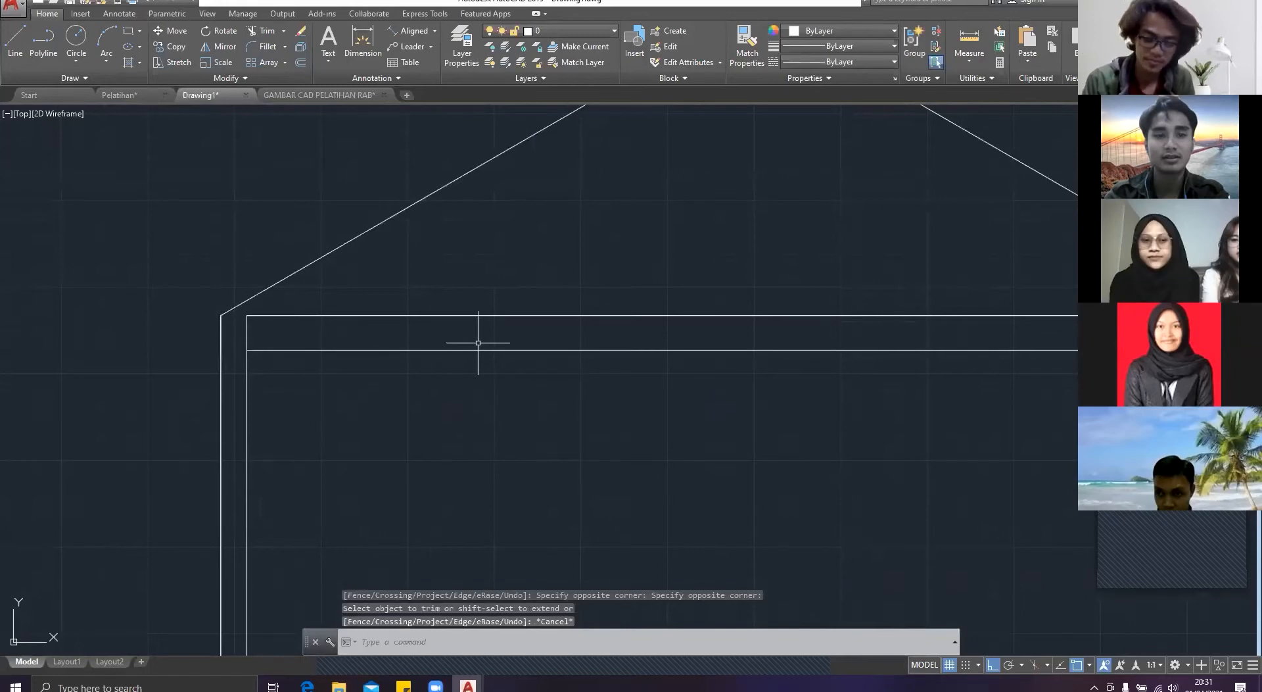
key("ctrl+Tab")
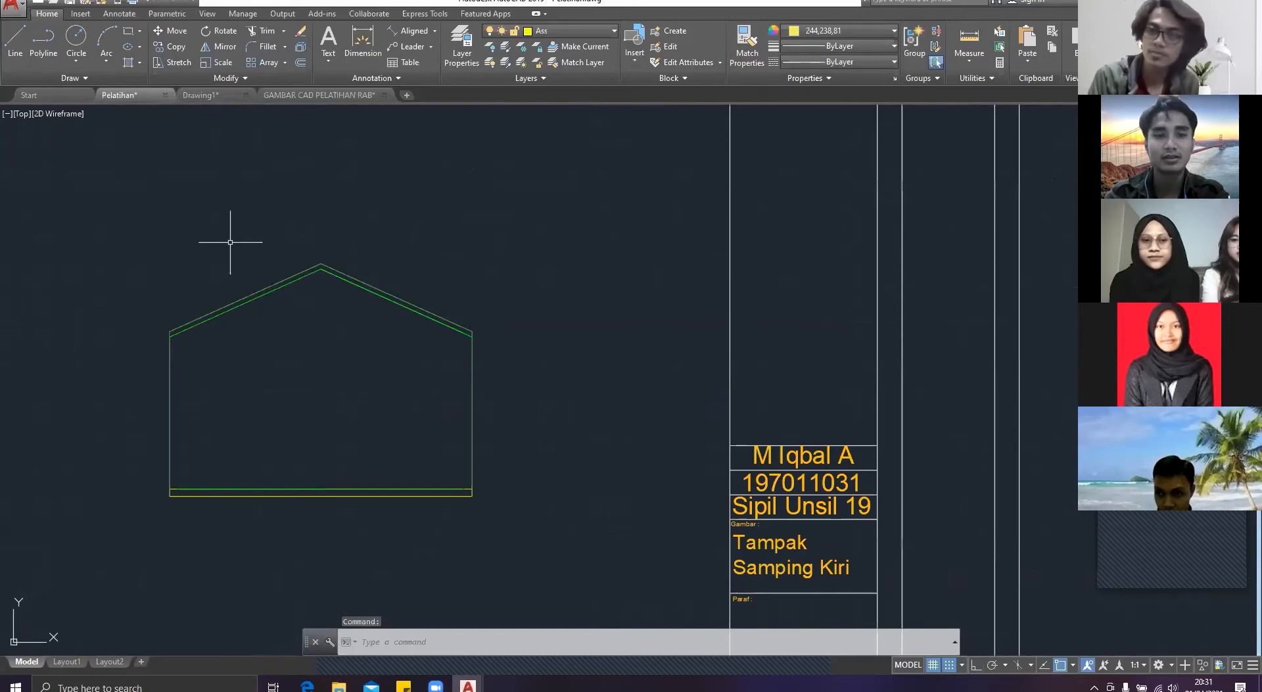
key("ctrl+Tab")
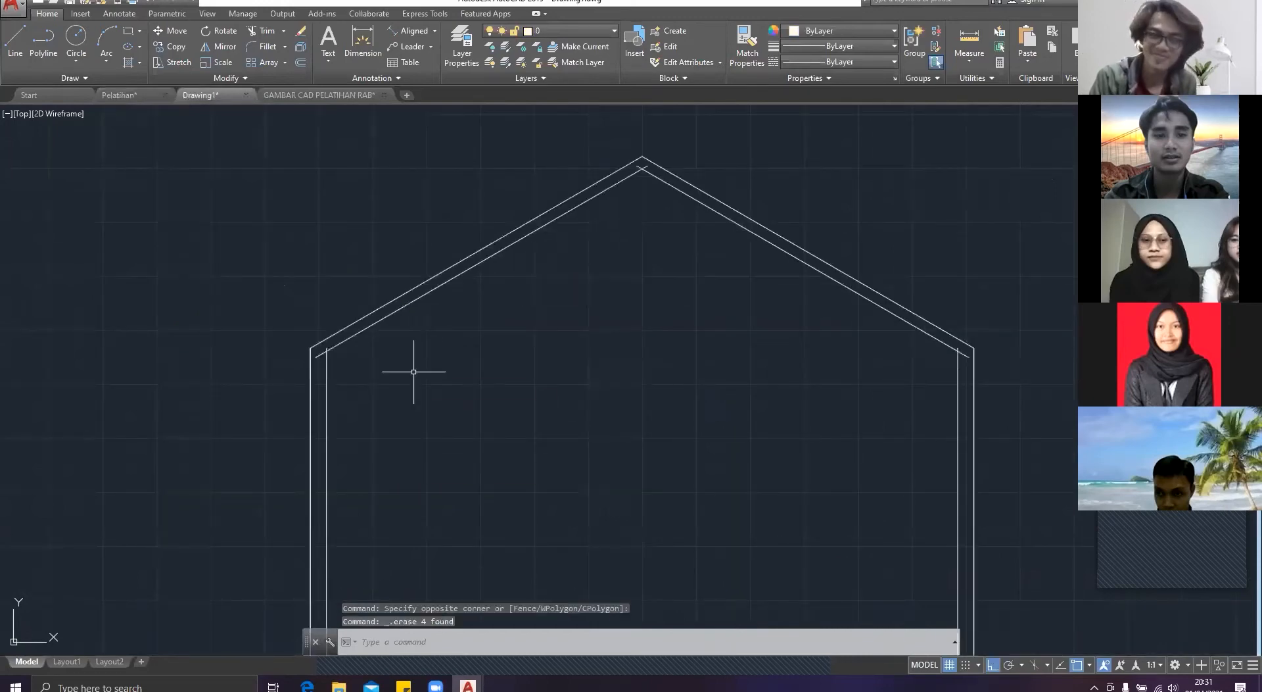
Step: Trim the end of the inner roof line that projects past the inner wall line at the right eave
type("tr")
key("Return")
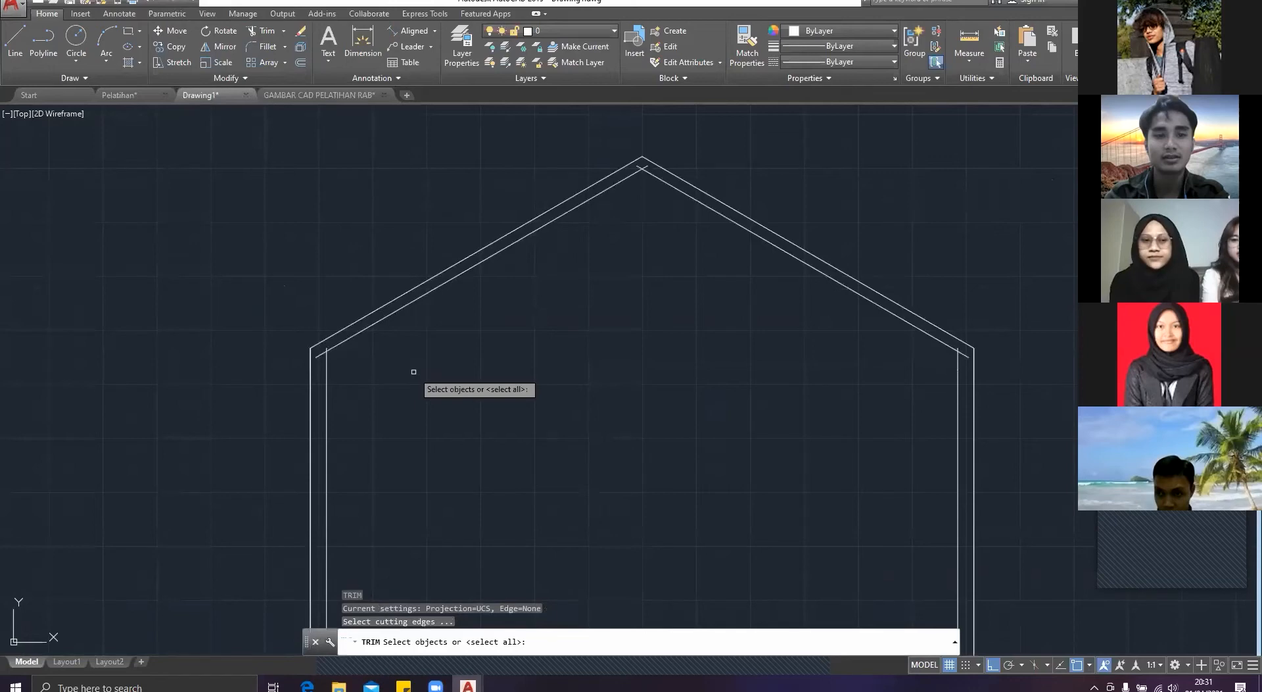
scroll(413, 372, "up", 3)
left_click(798, 330)
left_click(798, 329)
key("Return")
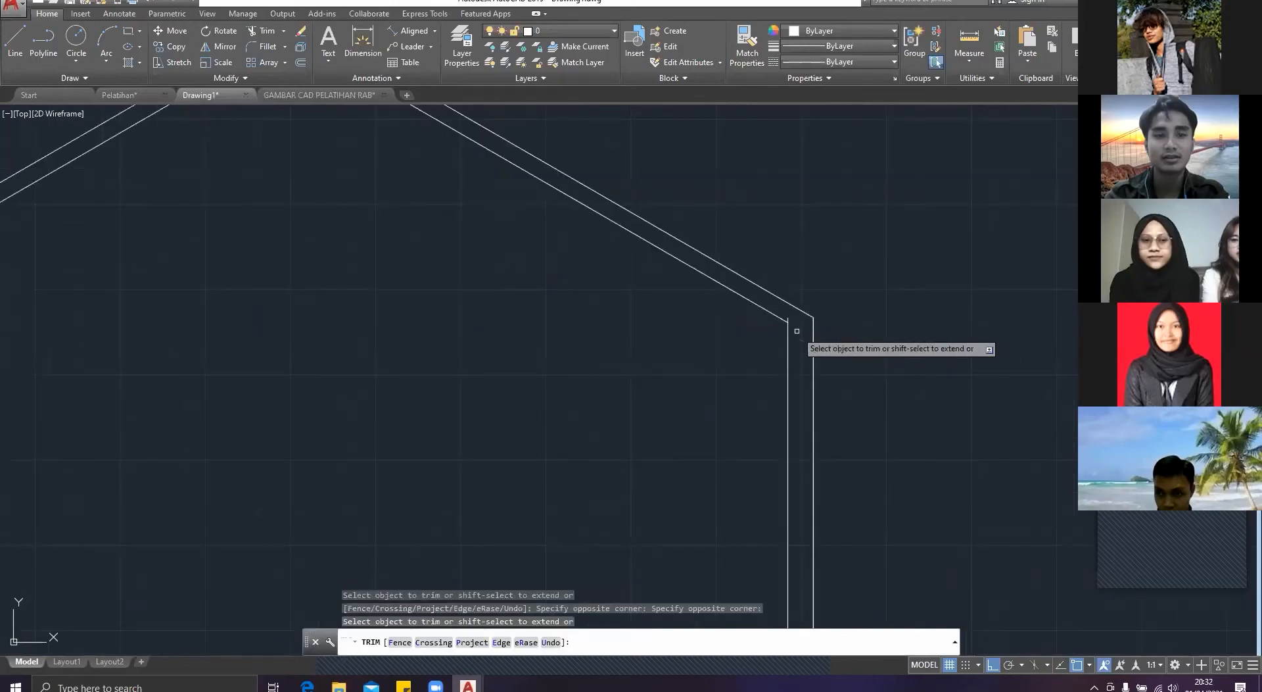
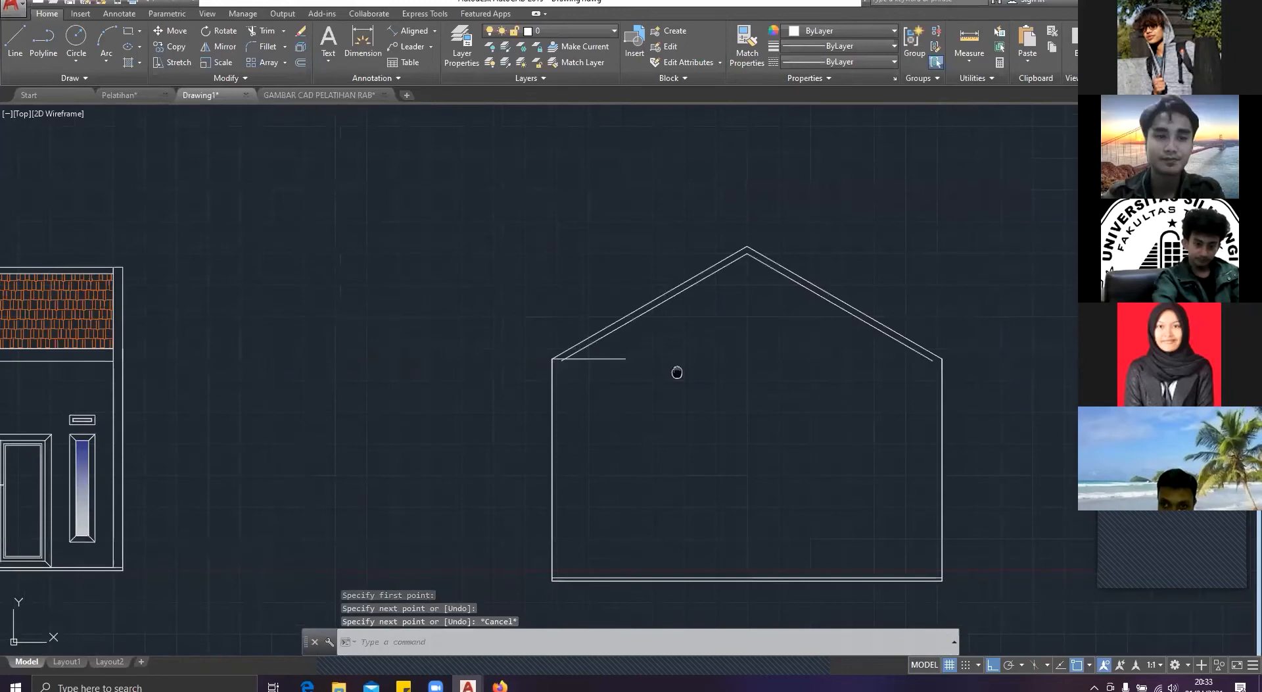
Step: Draw a short horizontal eave line inward from the right wall's upper corner in the side elevation
scroll(549, 361, "up", 2)
key("space")
left_click(657, 358)
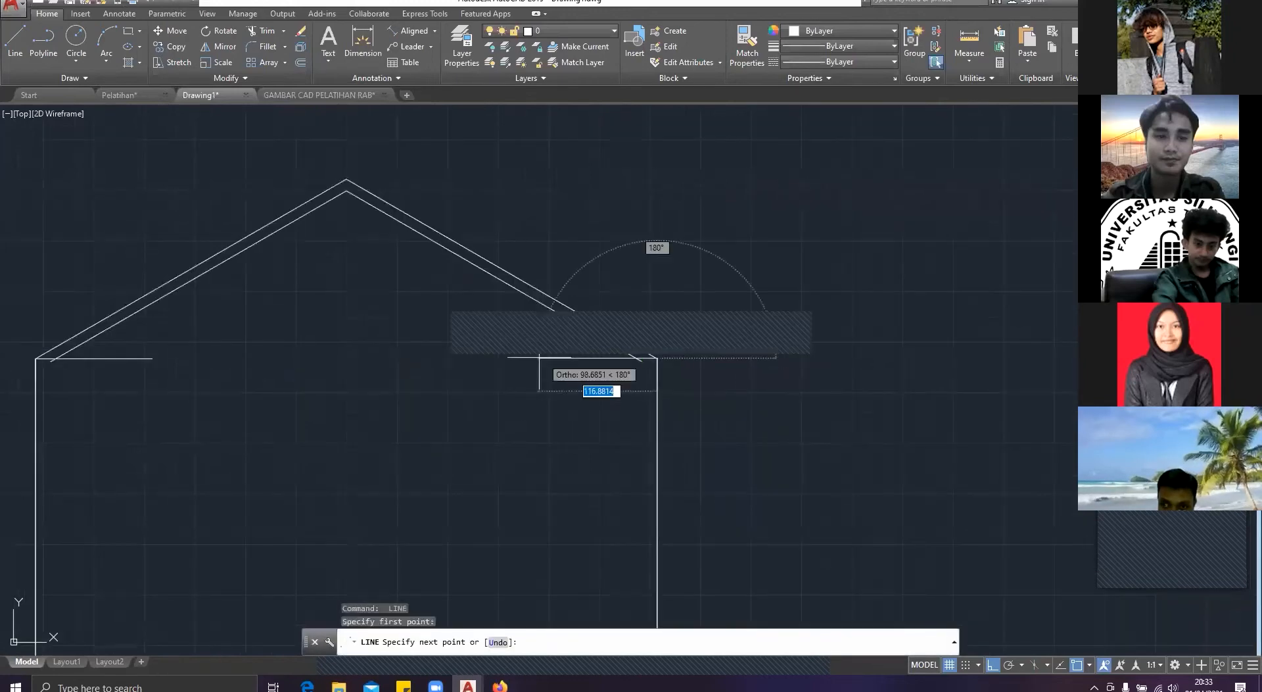
key("Escape")
Step: Trim the inner roof line below the left eave line and the eave line past the inner slope so they meet
type("TR")
key("Return")
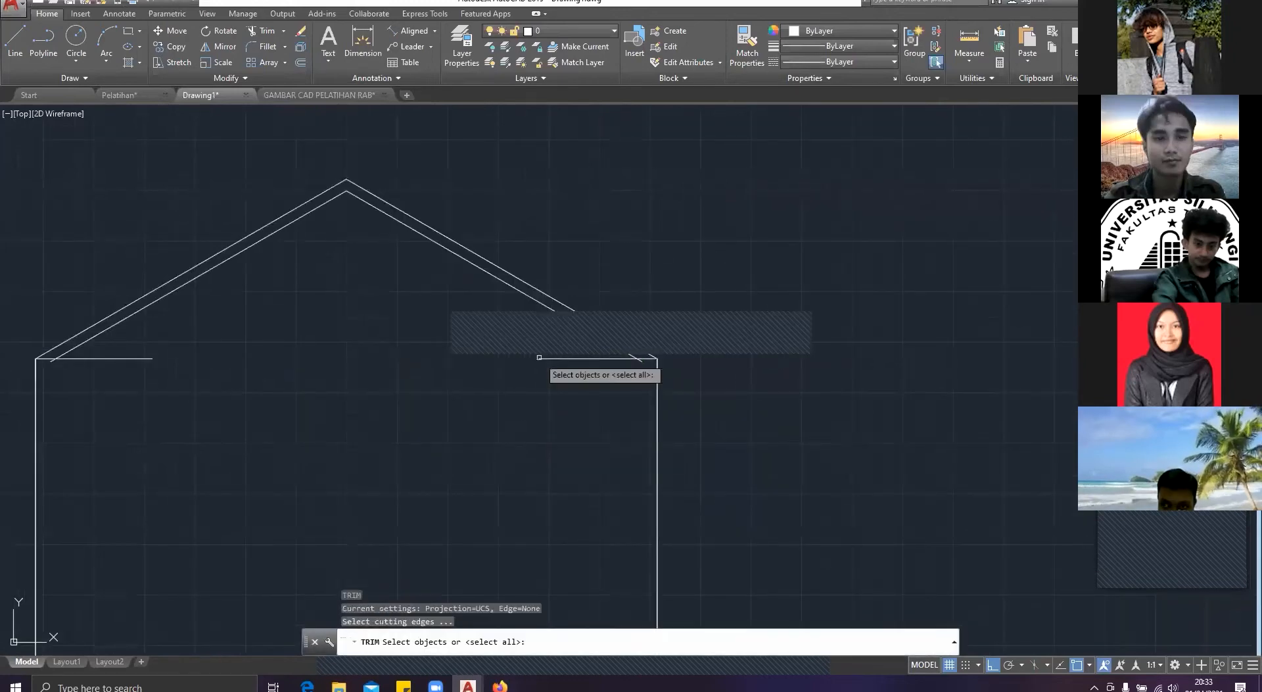
scroll(99, 355, "up", 4)
middle_click_drag(98, 355, 335, 393)
key("Return")
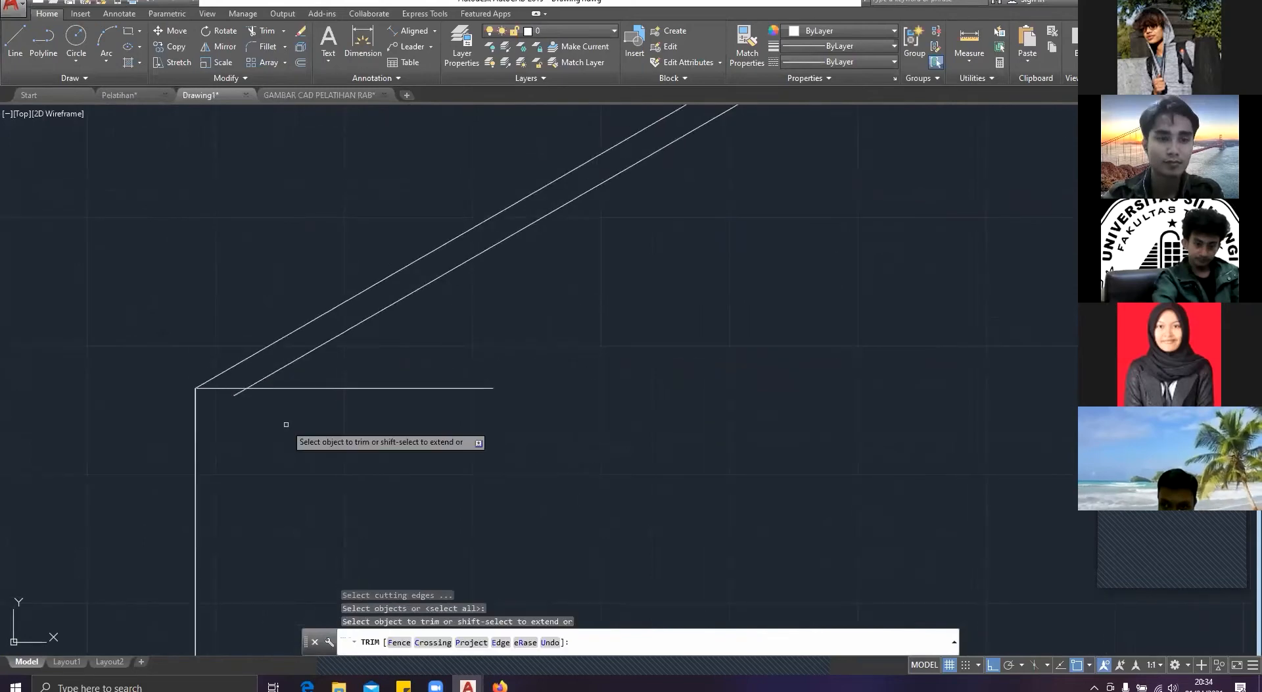
left_click(281, 414)
left_click(230, 402)
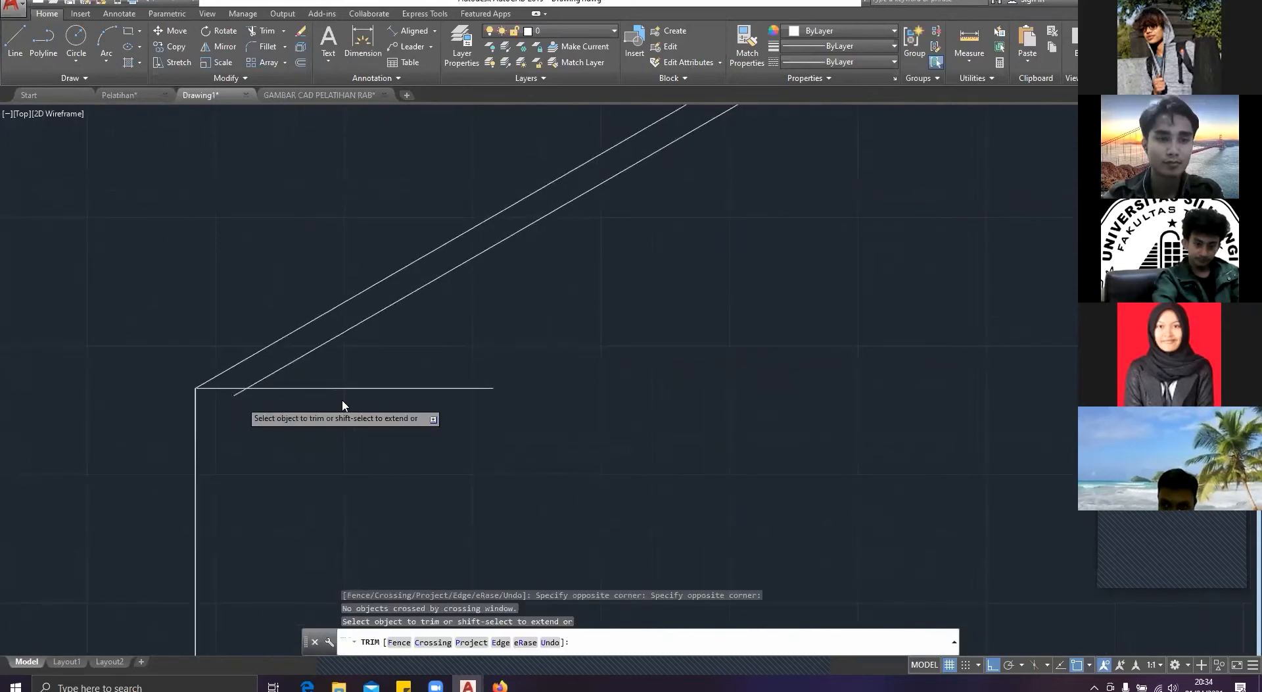
scroll(244, 399, "up", 4)
left_click(244, 398)
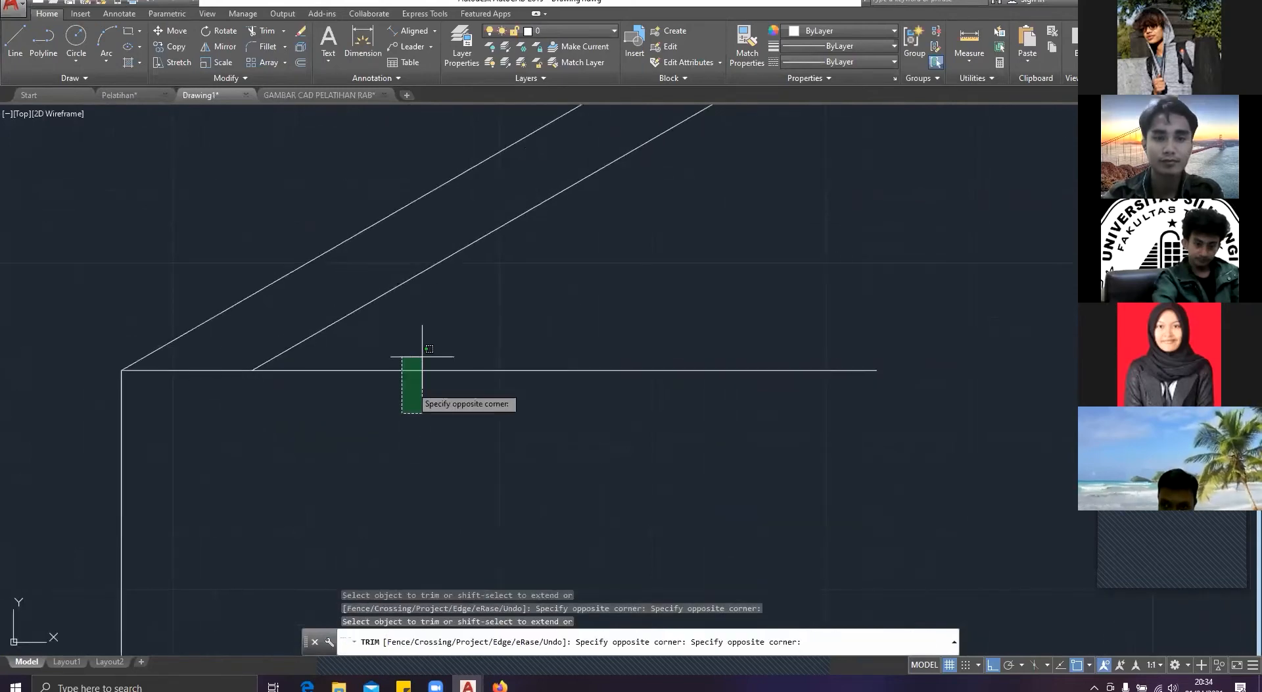
left_click(423, 352)
scroll(517, 385, "down", 4)
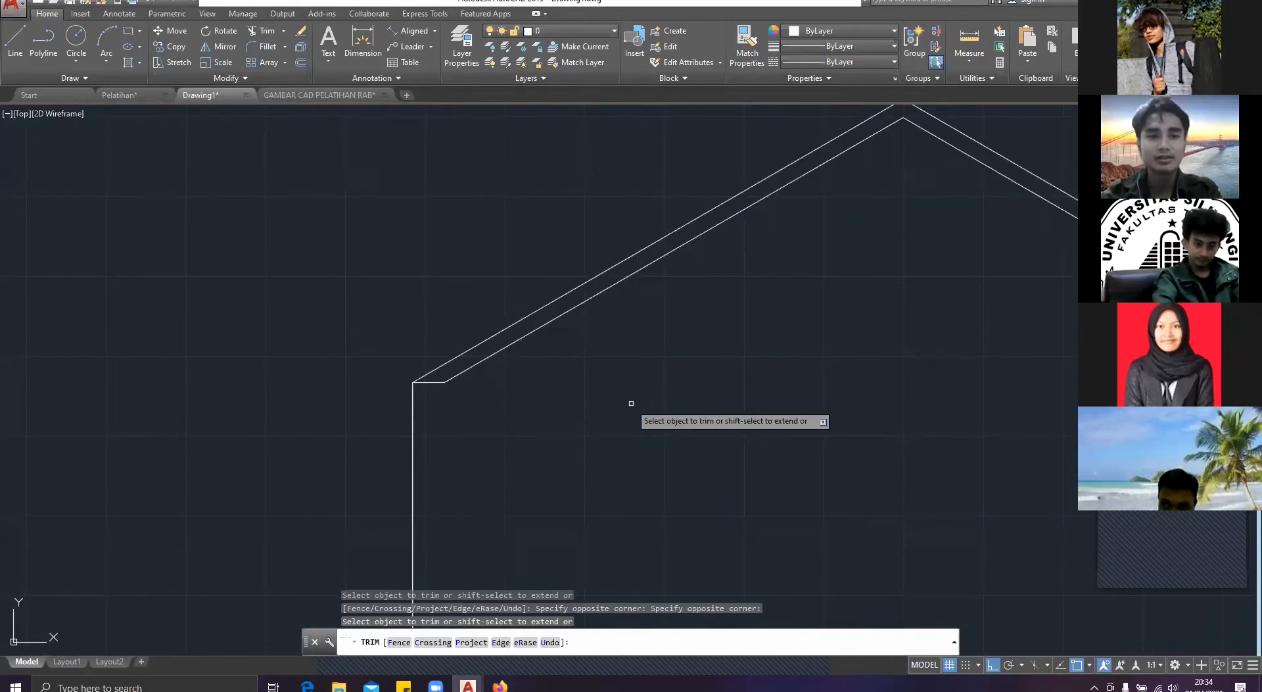
Step: Trim the right eave line and the inner roof line's projecting end so they meet cleanly
scroll(631, 403, "down", 6)
mouse_move(631, 403)
middle_mouse_down()
mouse_move(462, 371)
mouse_move(570, 358)
middle_mouse_up()
scroll(496, 382, "up", 2)
key("Escape")
scroll(497, 383, "down", 2)
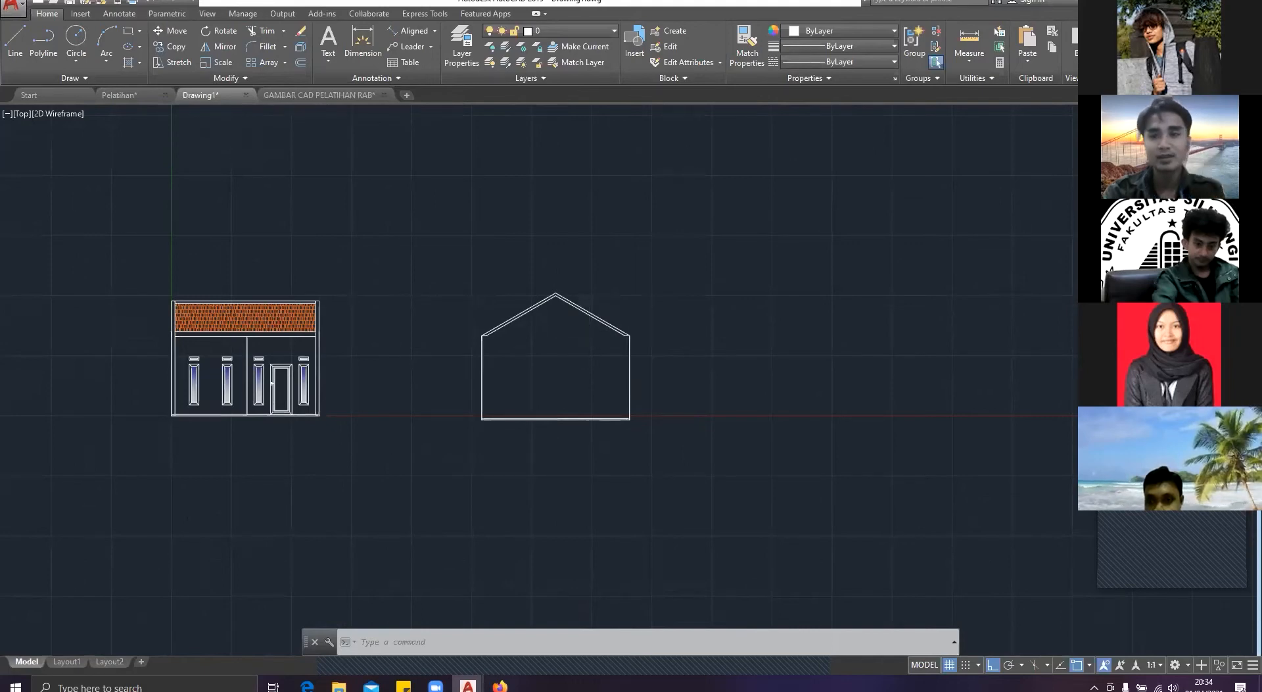
Step: Delete the double roof slope lines and the short eave lines at both wall tops of the side elevation
scroll(585, 327, "up", 2)
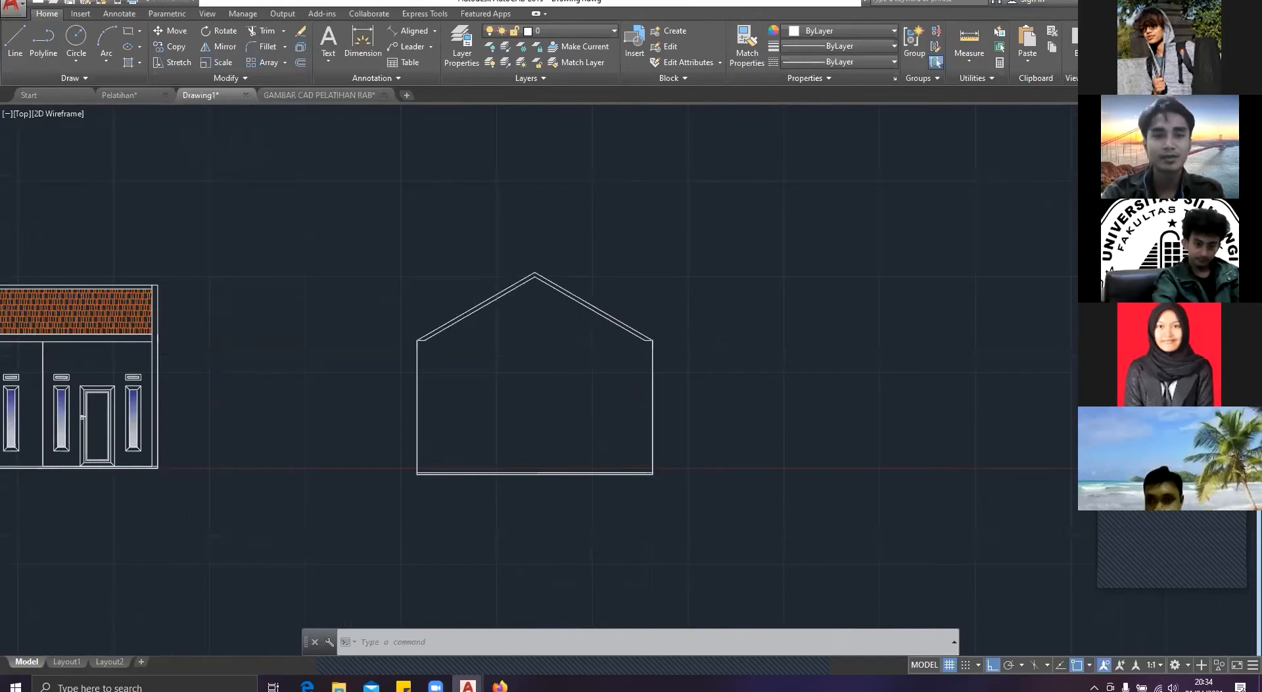
scroll(586, 327, "up", 2)
left_click(611, 329)
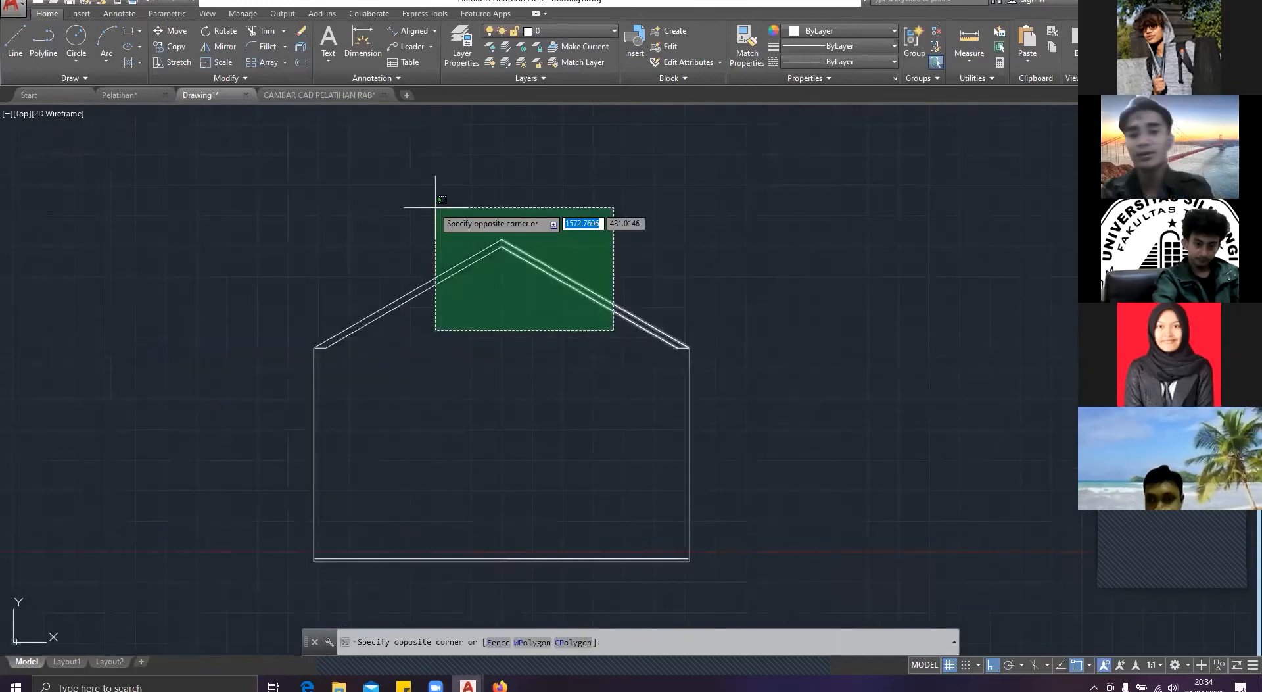
left_click(409, 187)
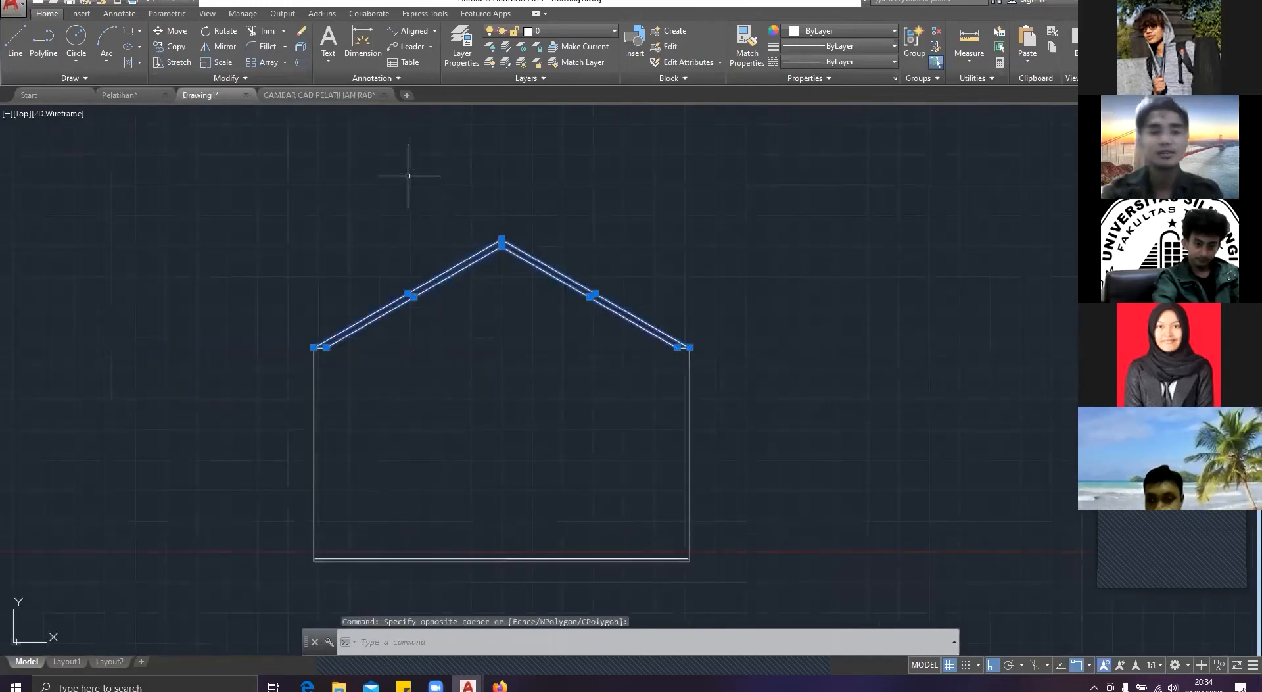
key("Delete")
left_click(369, 389)
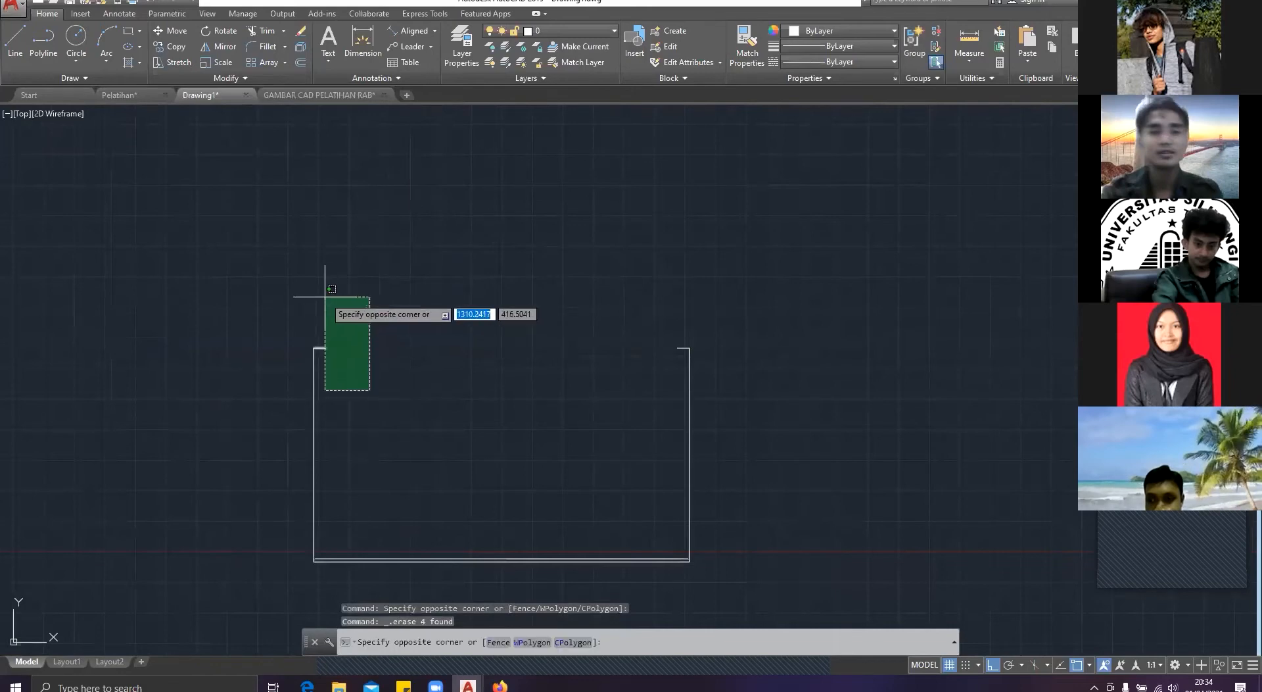
left_click(325, 297)
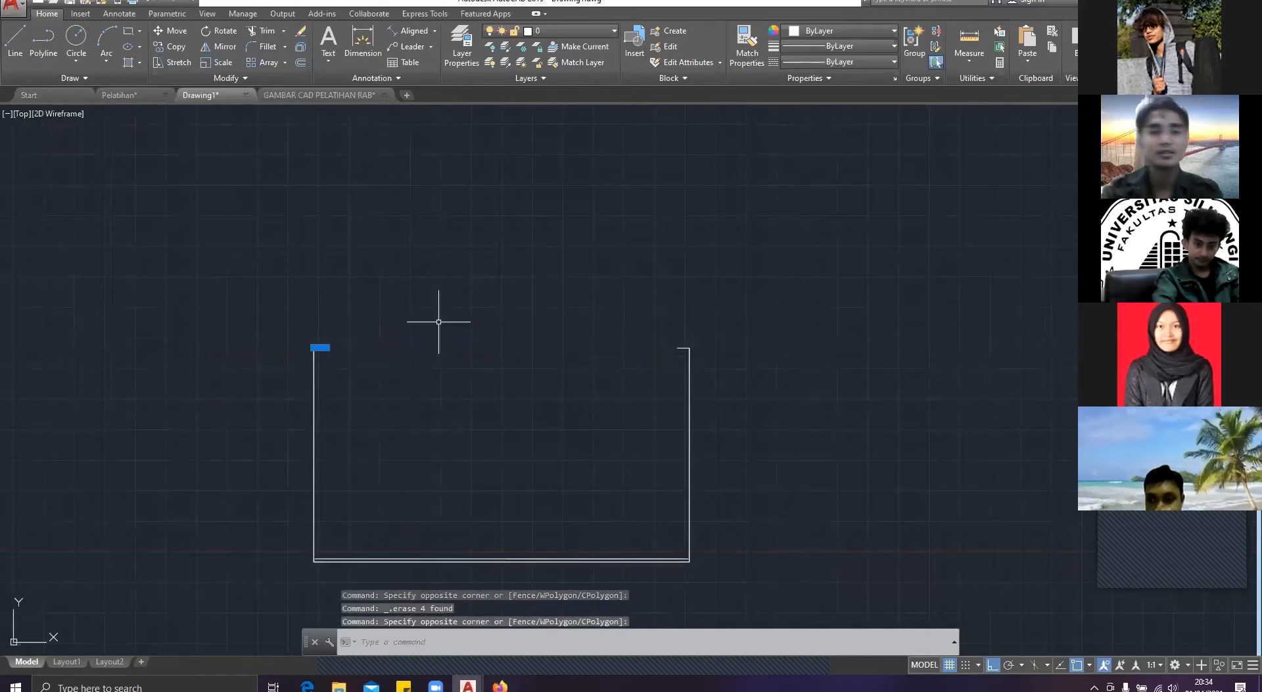
key("Delete")
left_click(685, 360)
left_click(669, 331)
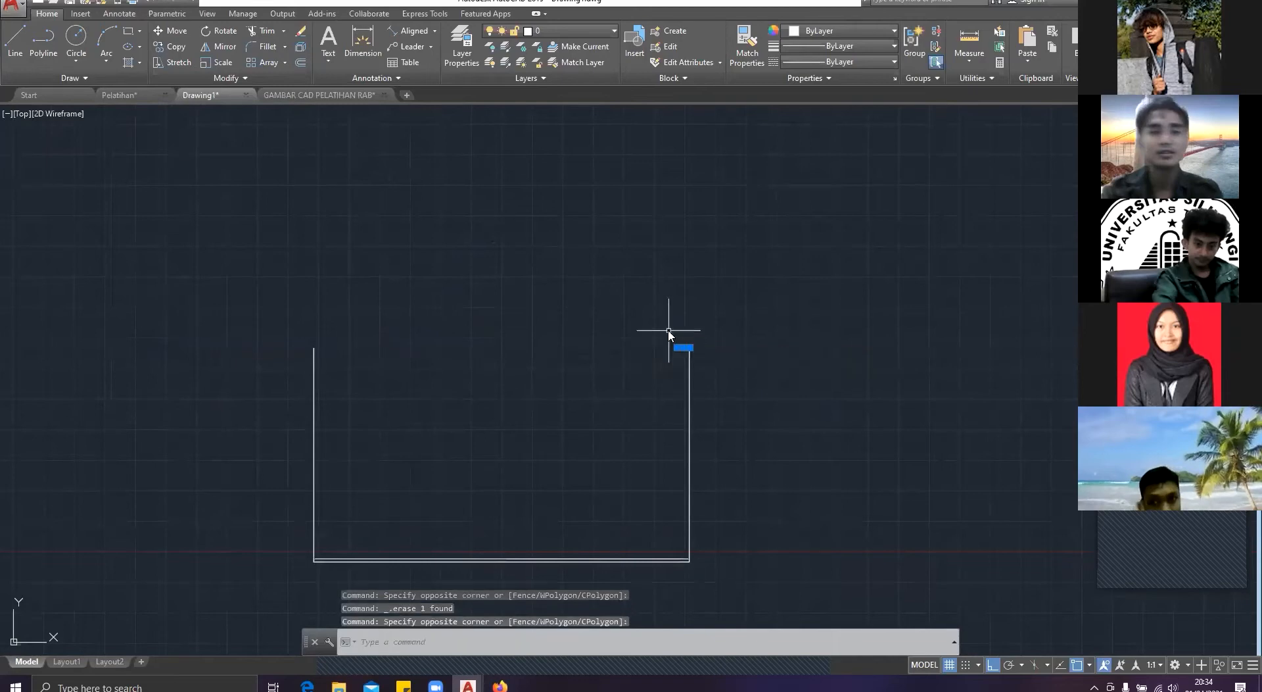
key("Delete")
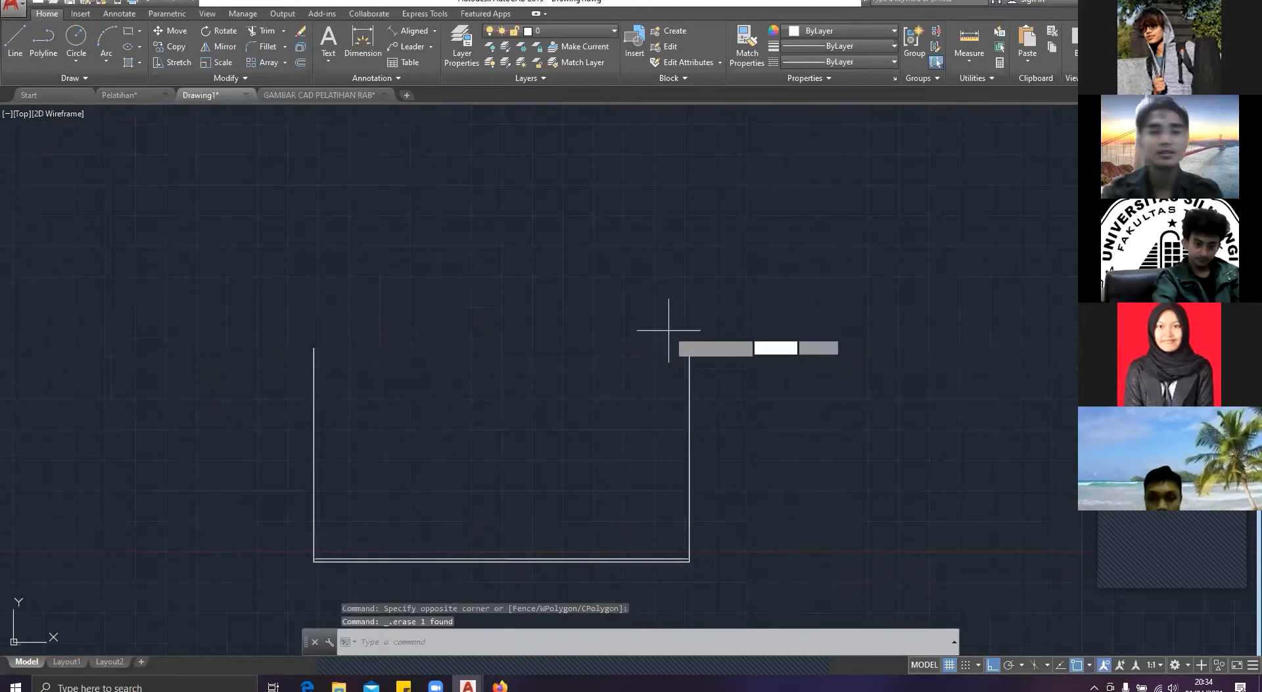
Step: Draw a 615-unit roof slope line at 25° from the left wall's upper corner
type("l")
key("Return")
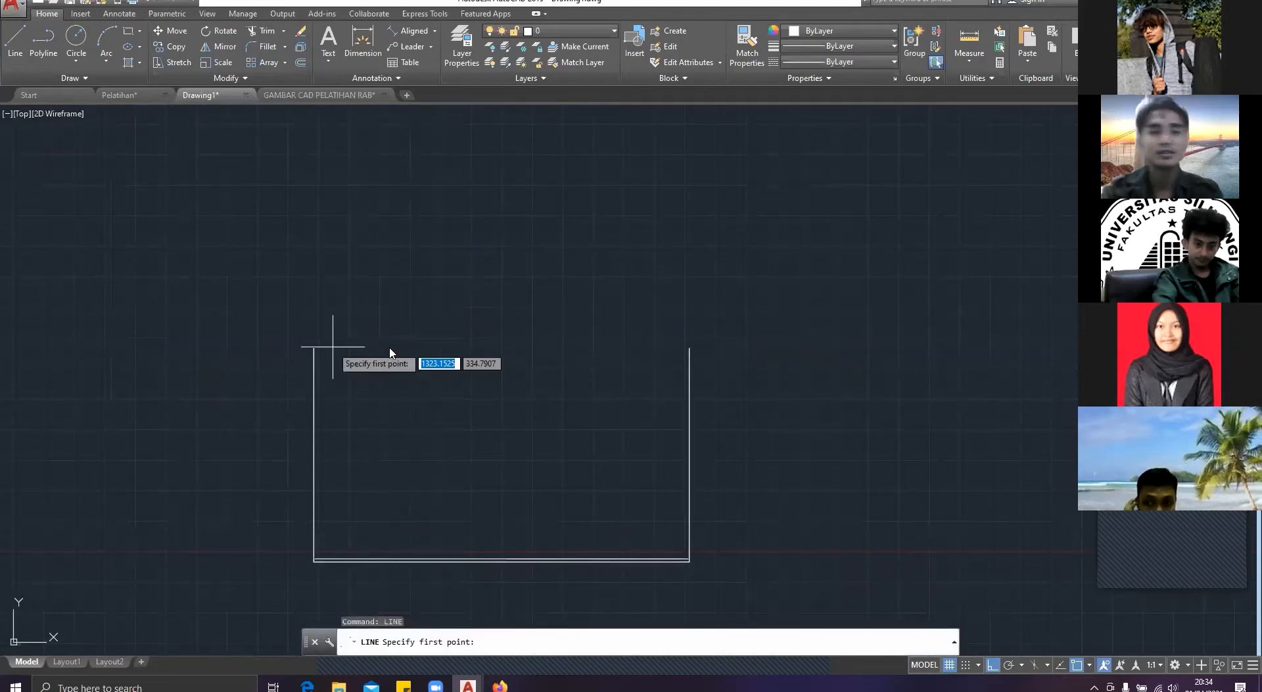
left_click(314, 347)
type("<25")
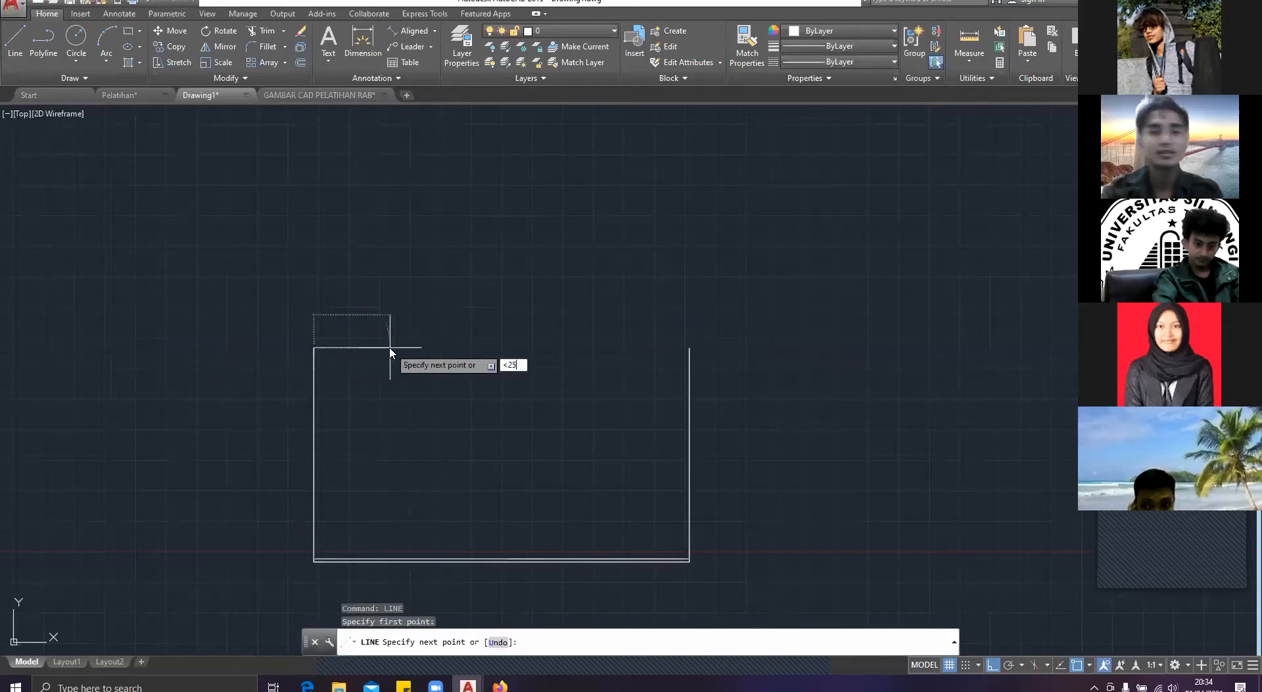
key("Return")
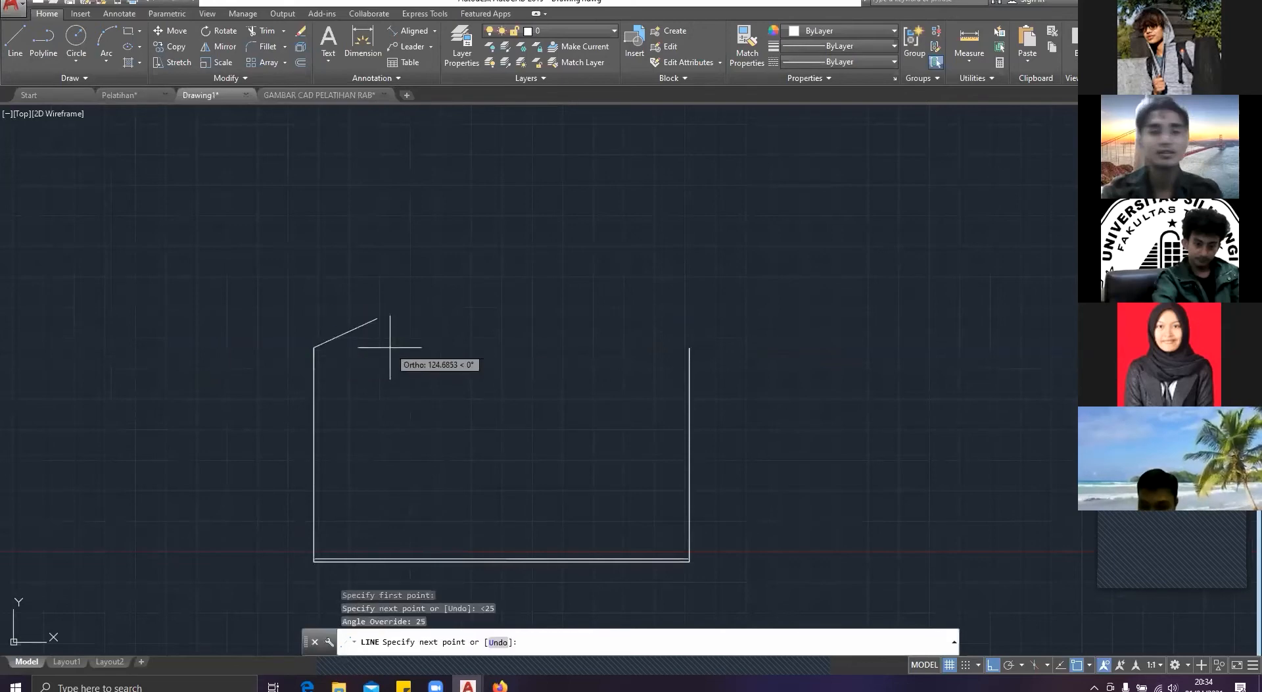
type("615")
key("Return")
key("Escape")
Step: Undo the 25° slope line and the deletions of the roof and eave lines
type("line")
key("Return")
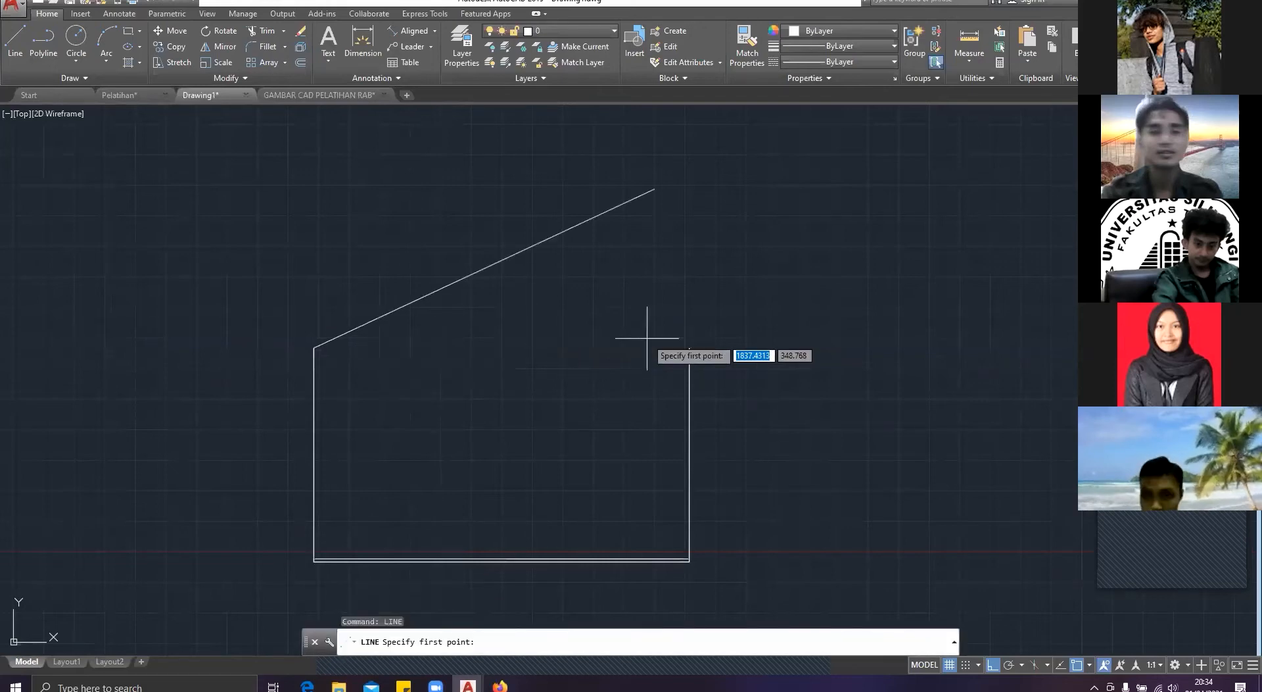
key("ctrl+z")
key("ctrl+z")
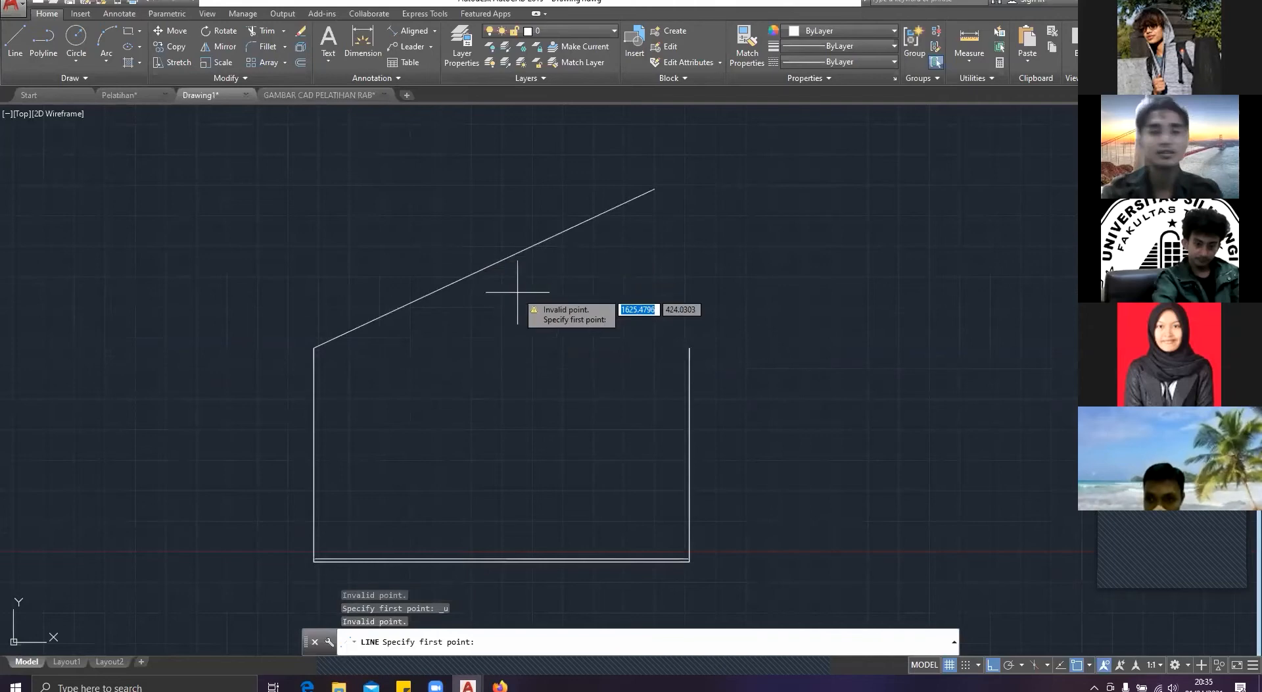
key("Escape")
key("ctrl+z")
key("ctrl+z")
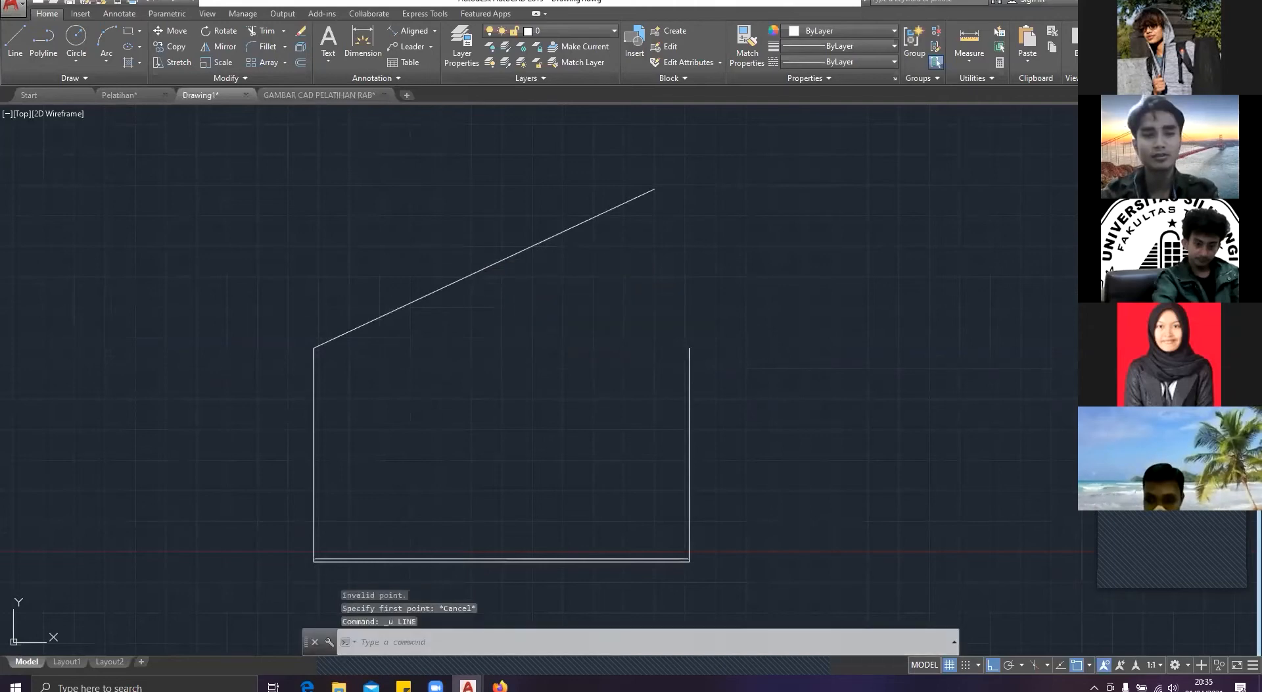
key("ctrl+z")
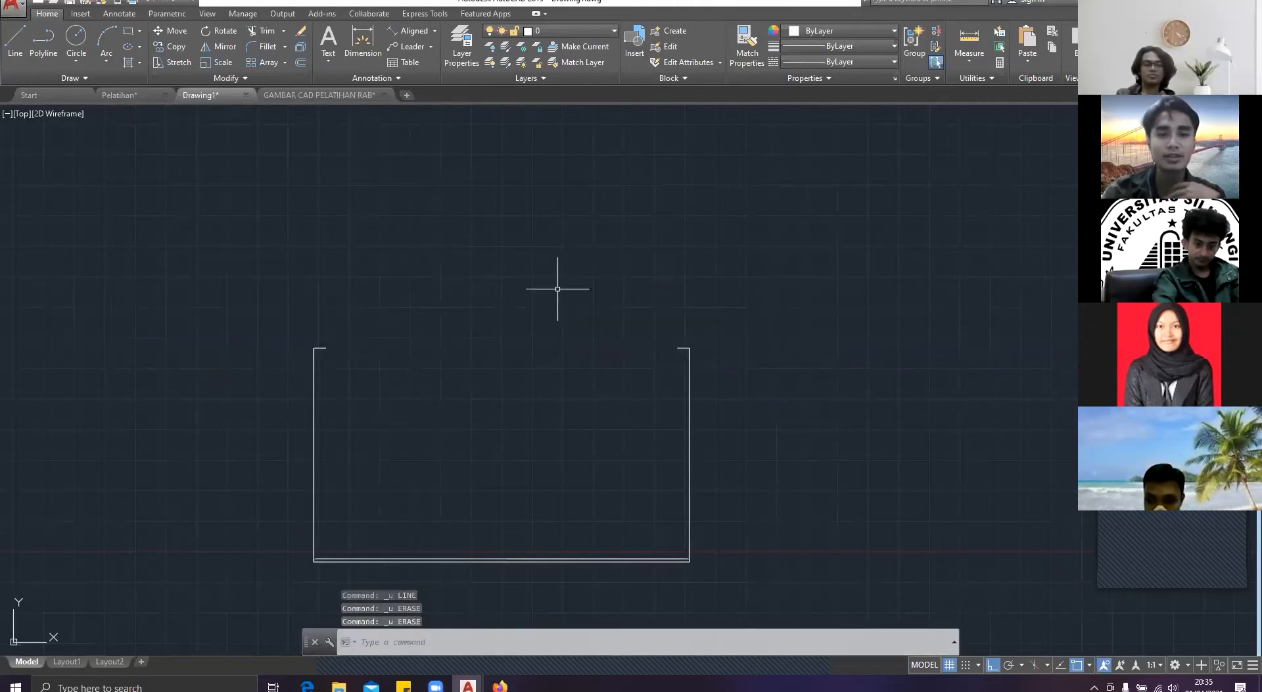
key("ctrl+z")
Step: Copy the type 36 floor plan from the Pelatihan drawing and paste it into Drawing1
scroll(558, 270, "down", 3)
middle_click_drag(558, 270, 419, 335)
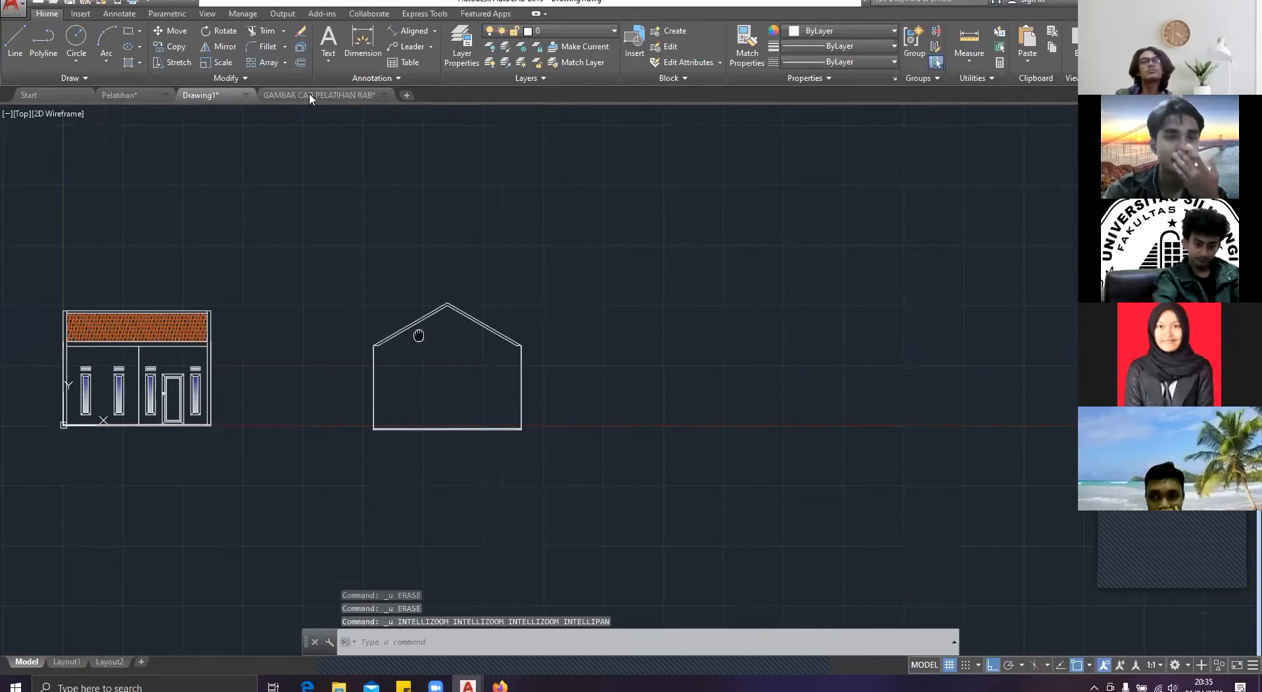
middle_click_drag(419, 336, 491, 304)
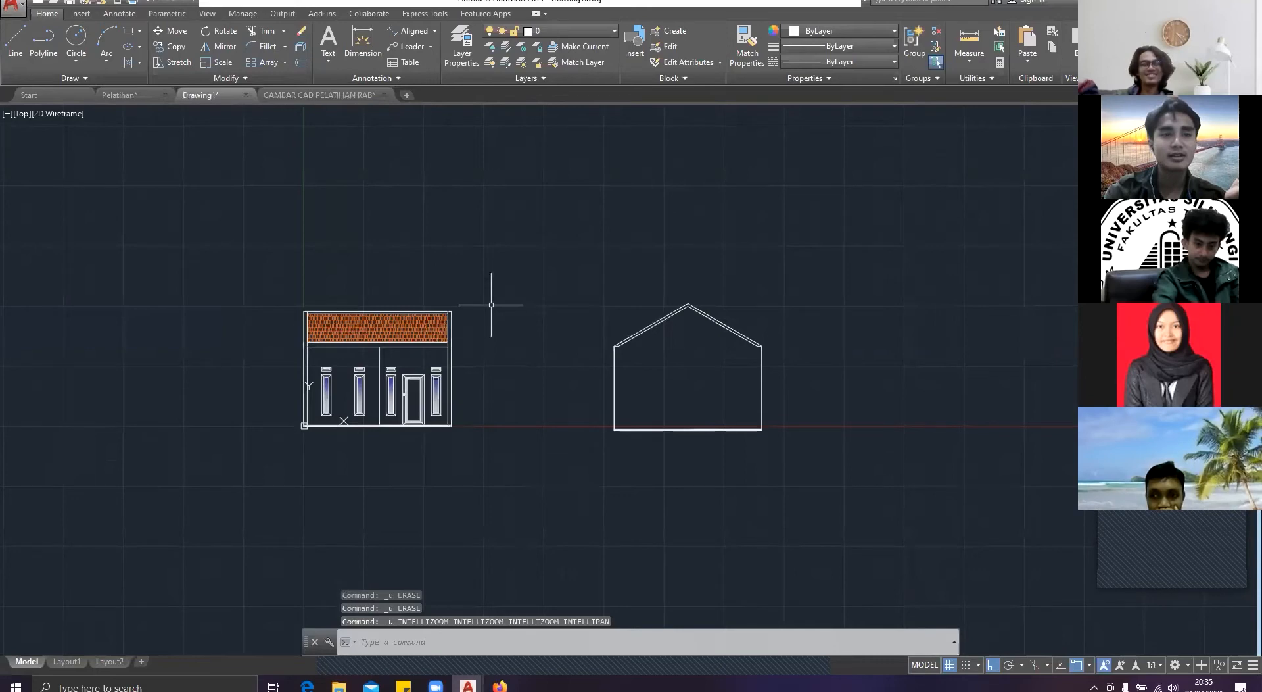
key("ctrl+Tab")
key("ctrl+Tab")
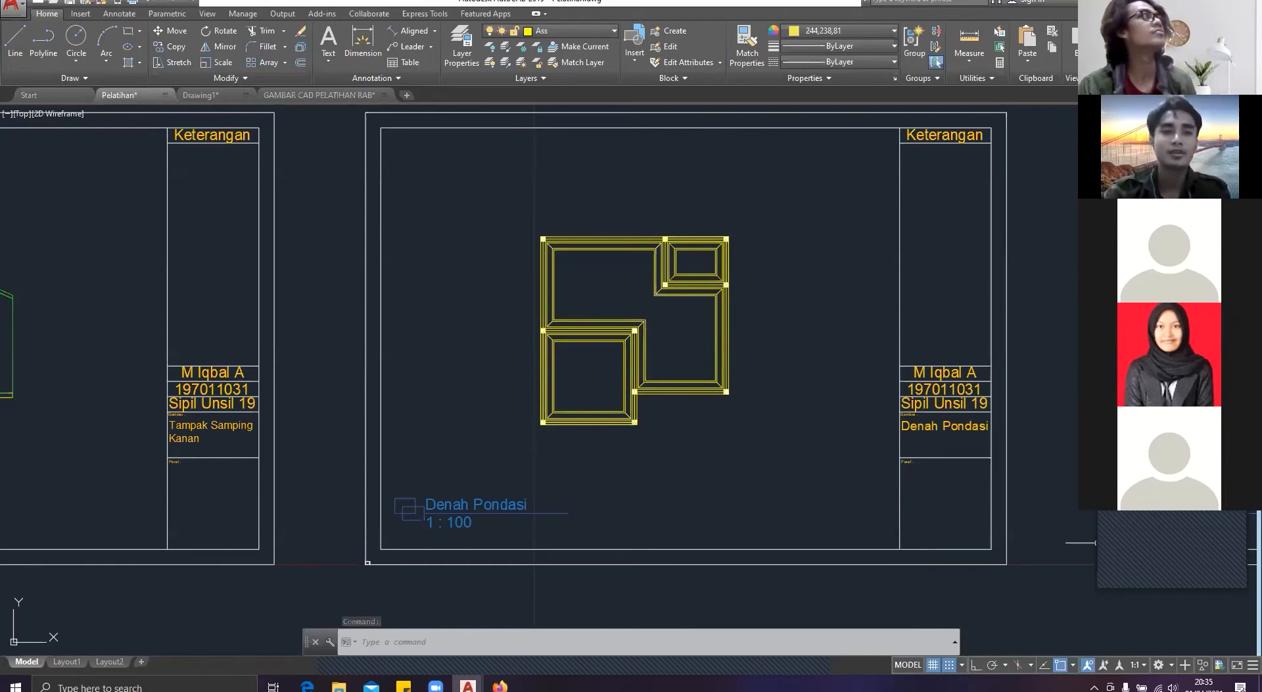
scroll(453, 256, "down", 5)
middle_click_drag(453, 256, 530, 257)
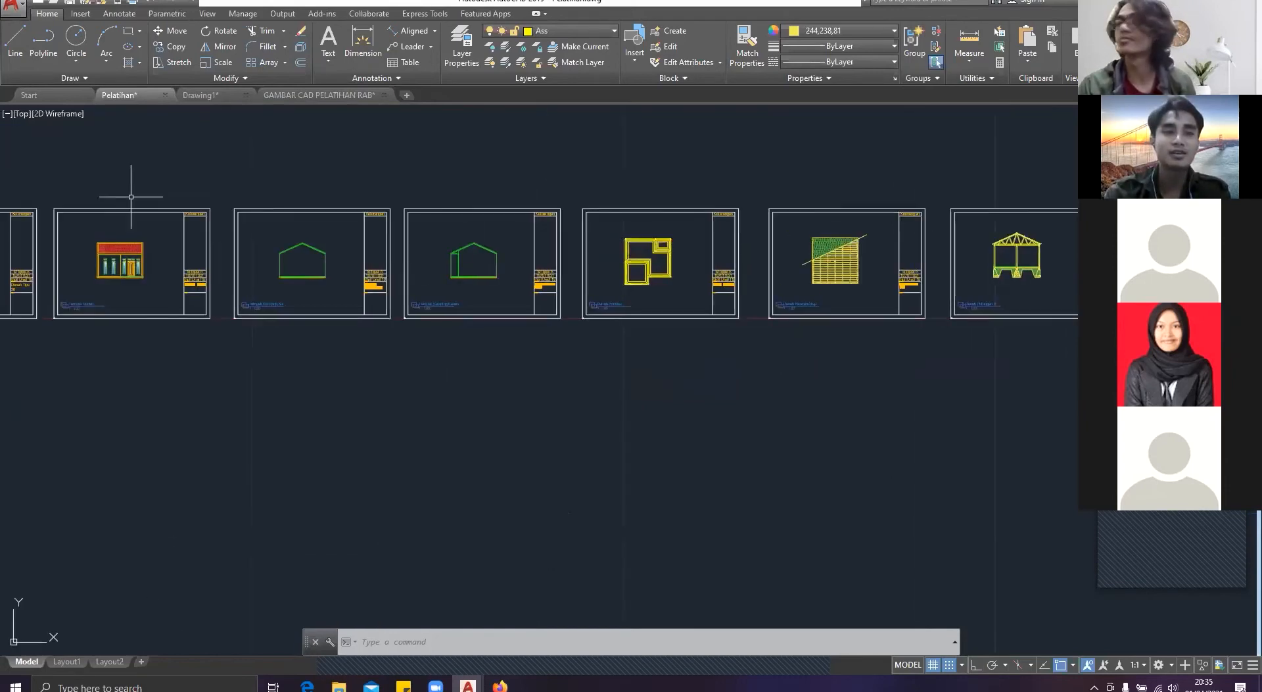
scroll(299, 307, "up", 2)
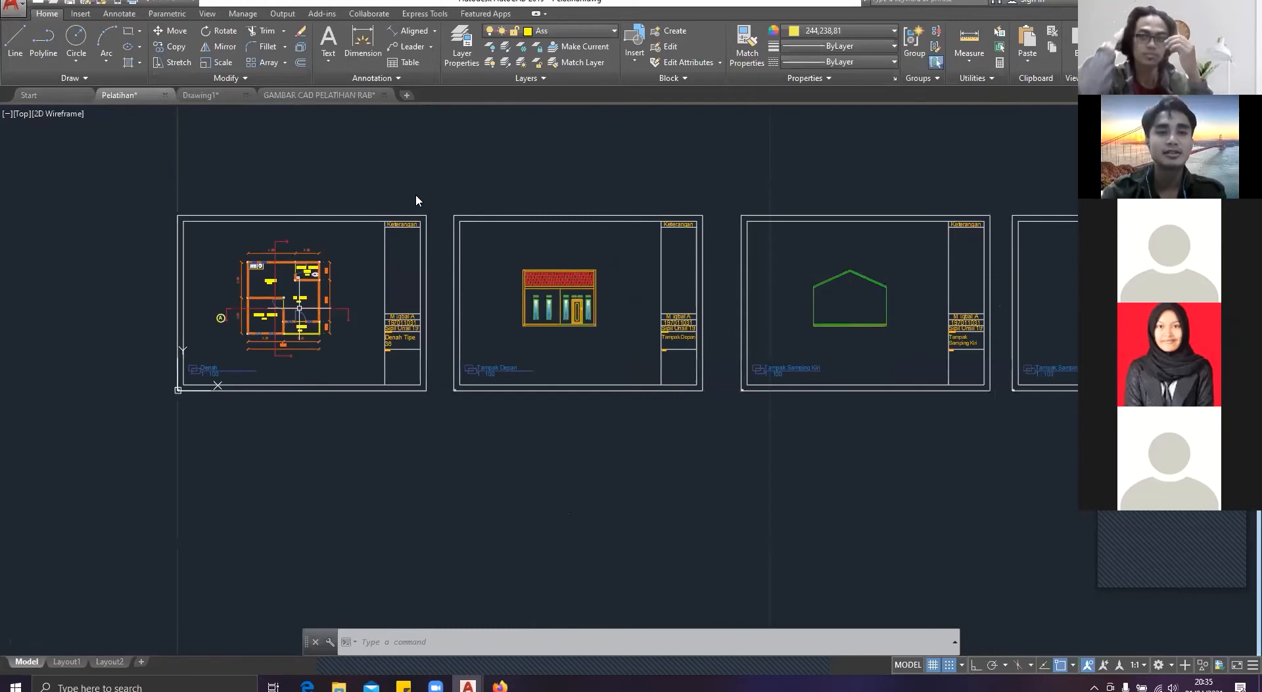
scroll(299, 308, "up", 6)
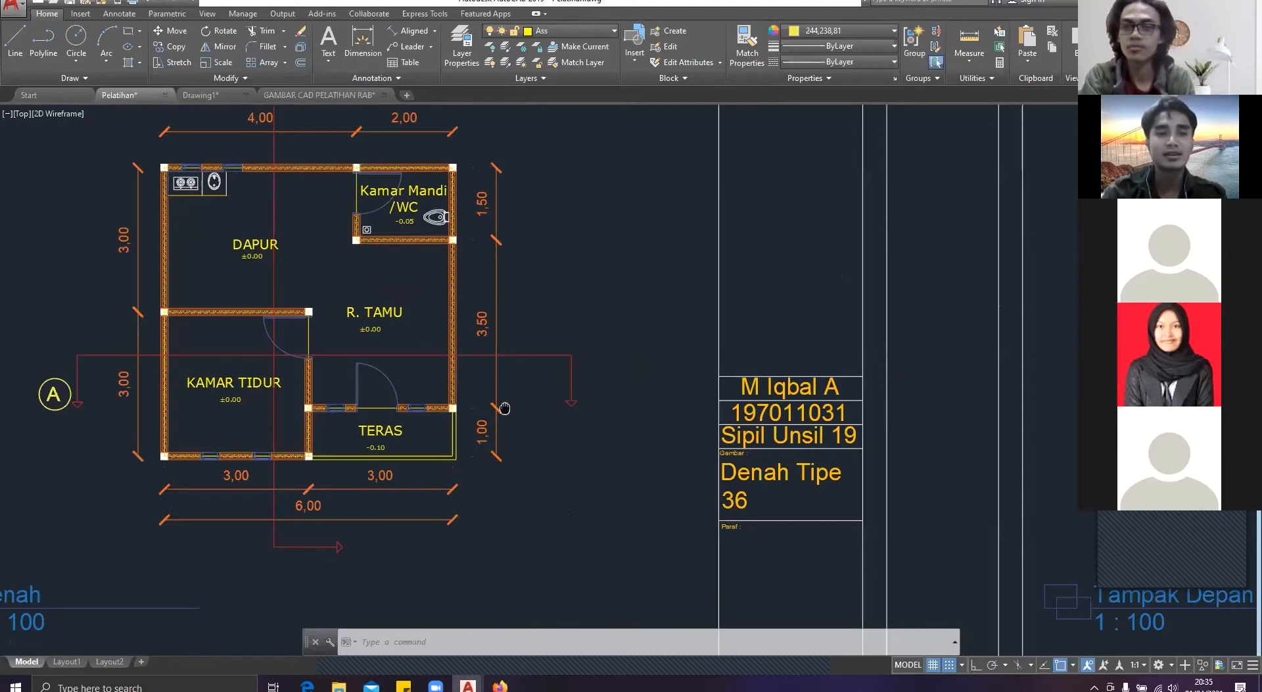
left_click(202, 96)
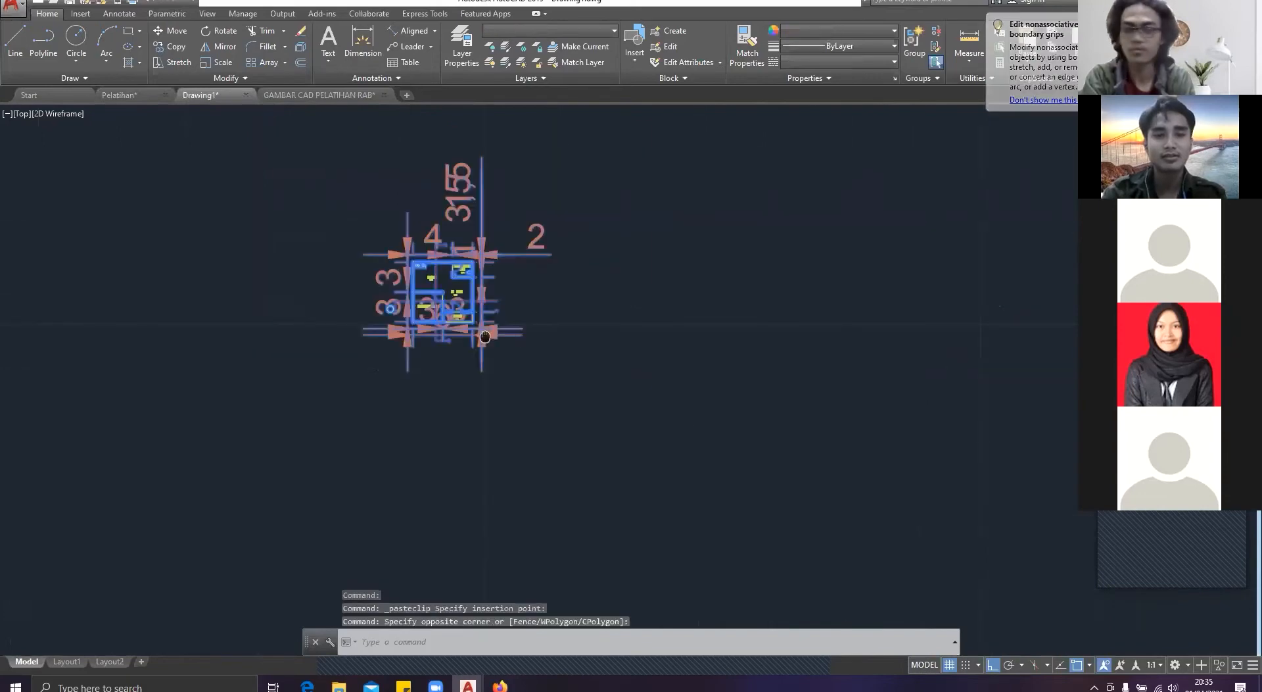
Step: Scale the pasted floor plan by a factor of 100 about the center of its lower-left column
scroll(487, 330, "up", 4)
type("sc")
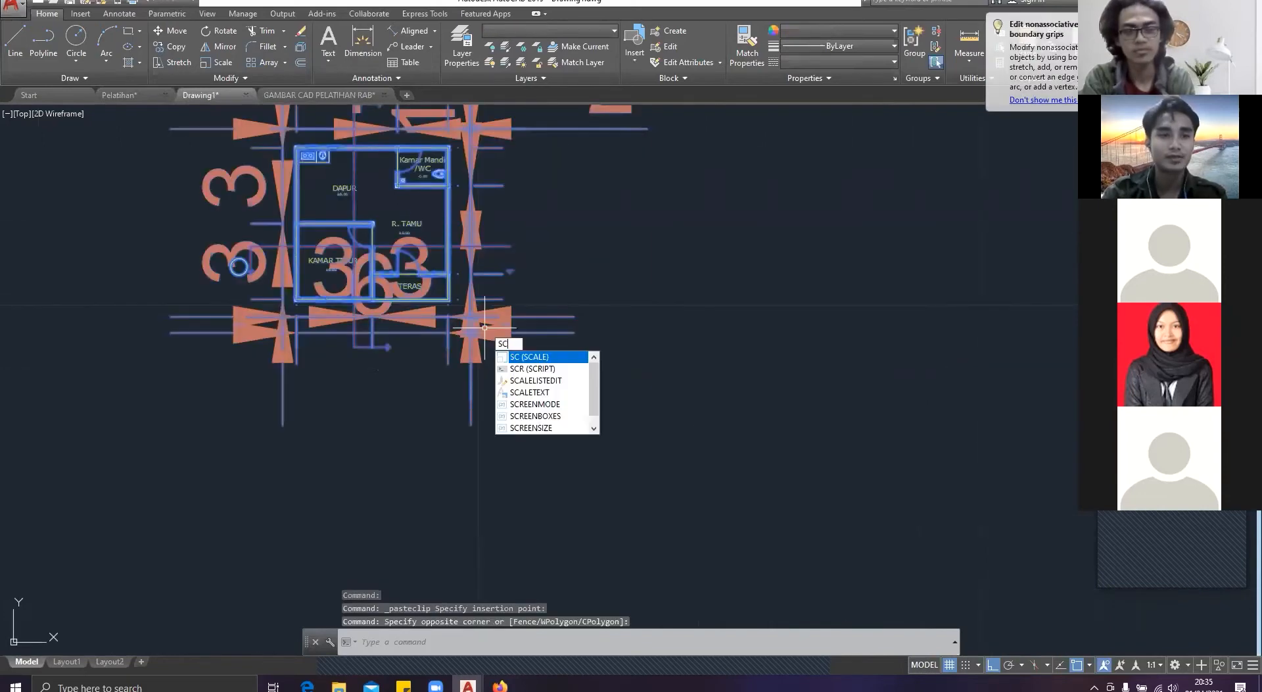
key("Return")
scroll(282, 315, "up", 8)
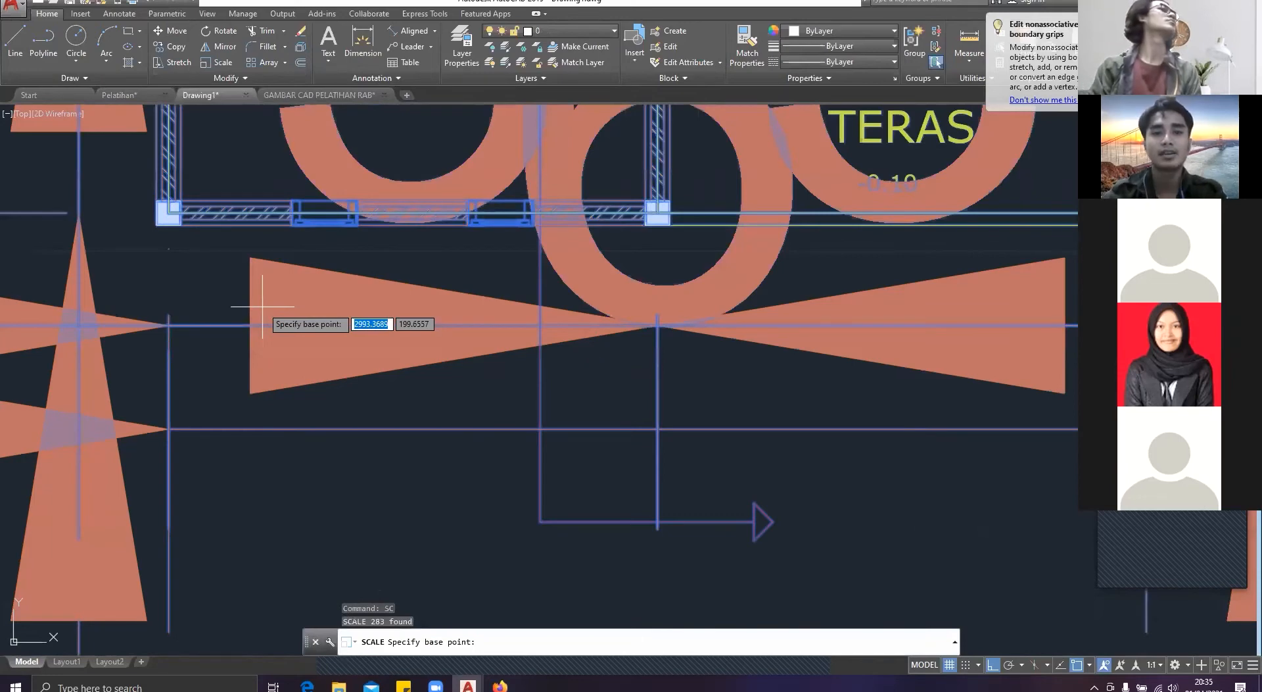
left_click(169, 213)
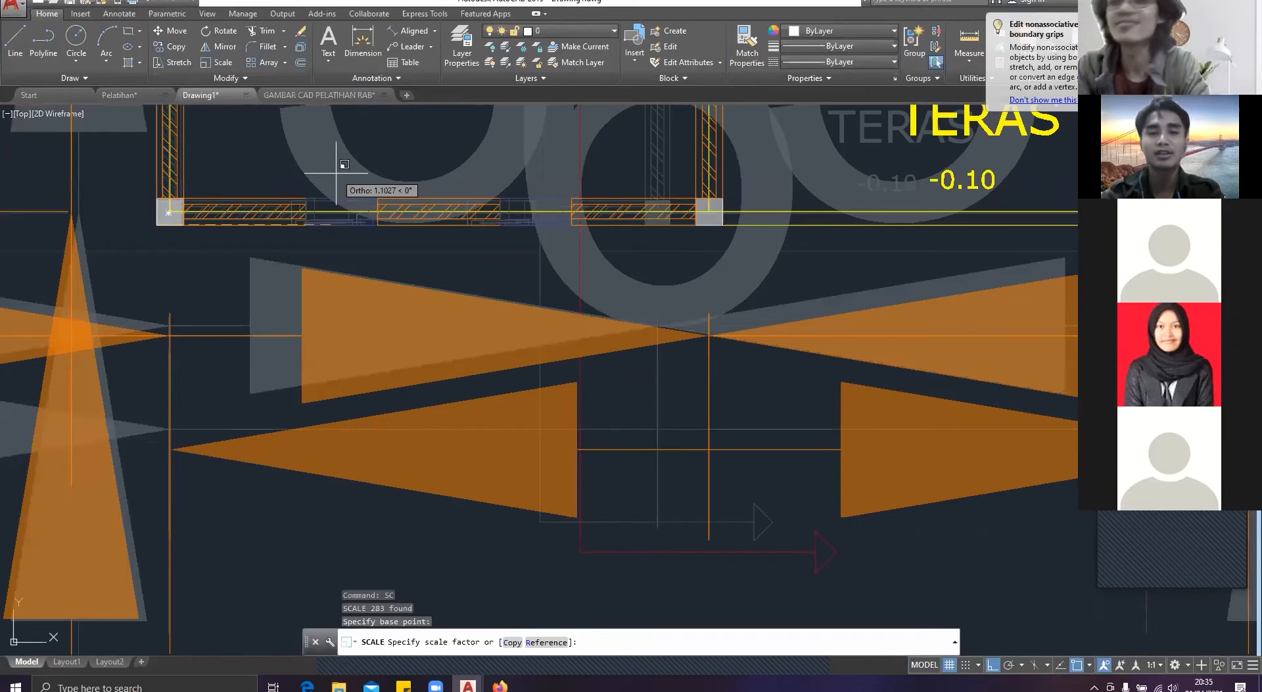
type("100")
key("Return")
scroll(480, 237, "down", 15)
key("Escape")
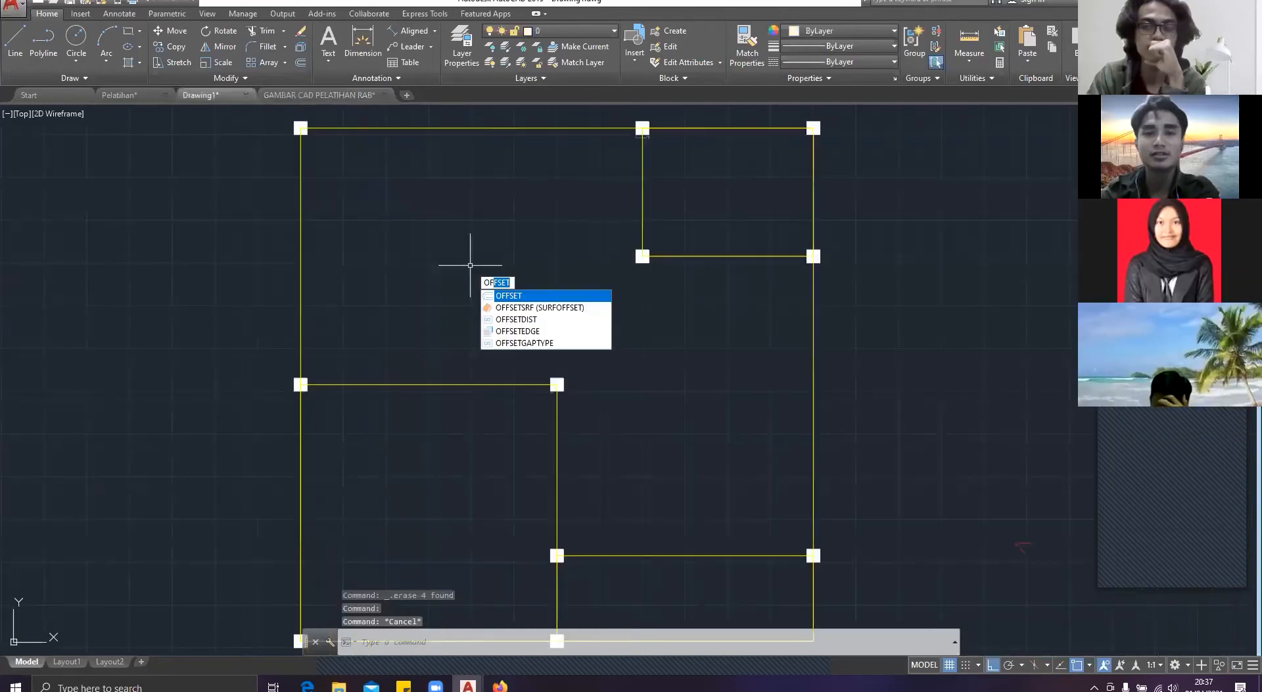
key("Return")
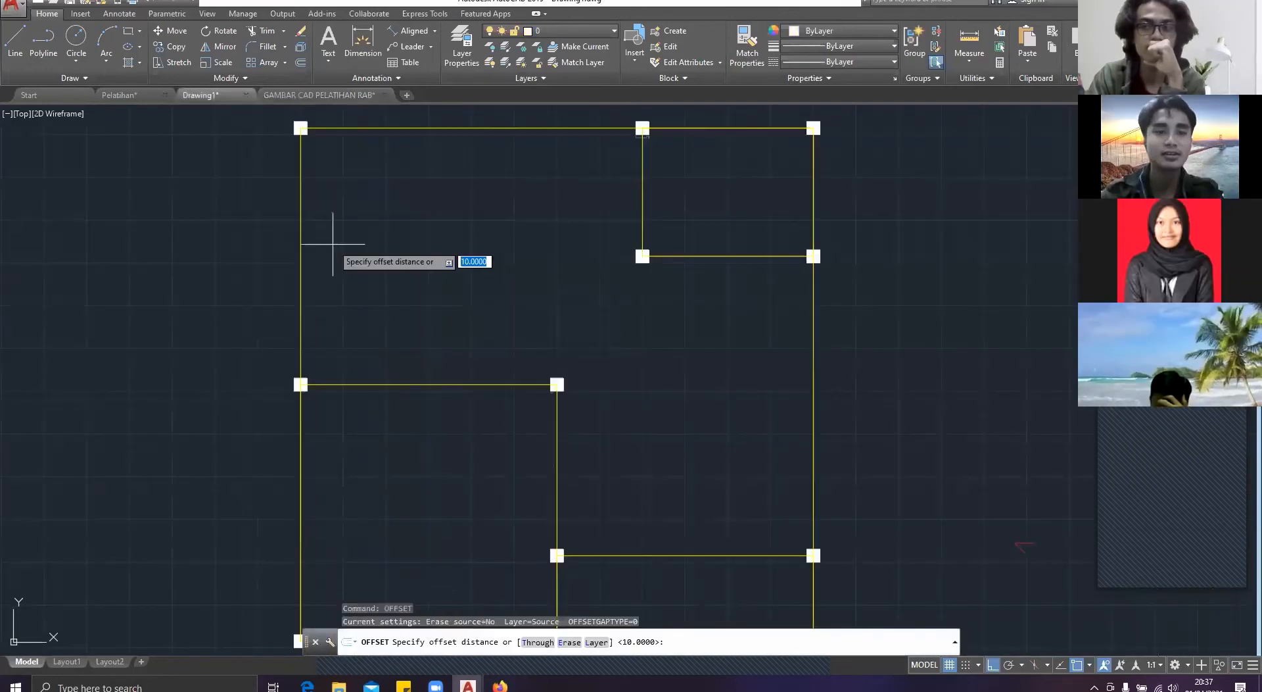
left_click(299, 241)
key("Escape")
Step: Try to offset the lower-left room's axis outline outward by 0.75, and undo it
type("of")
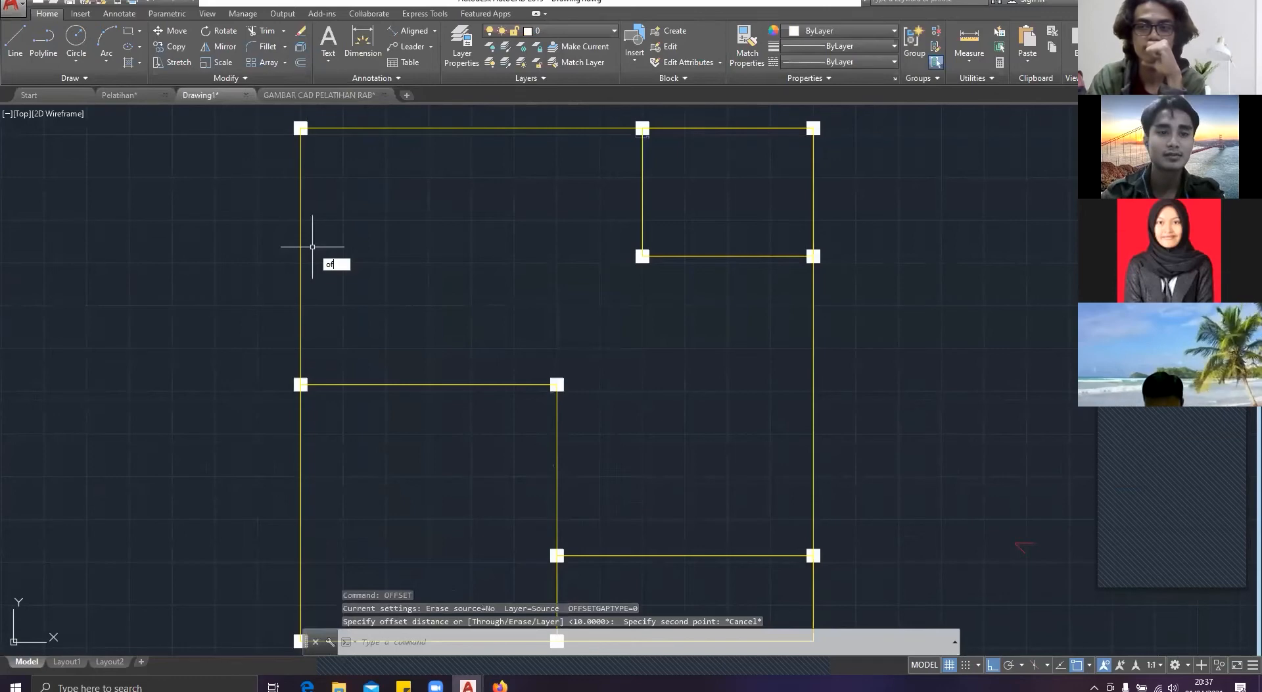
key("Return")
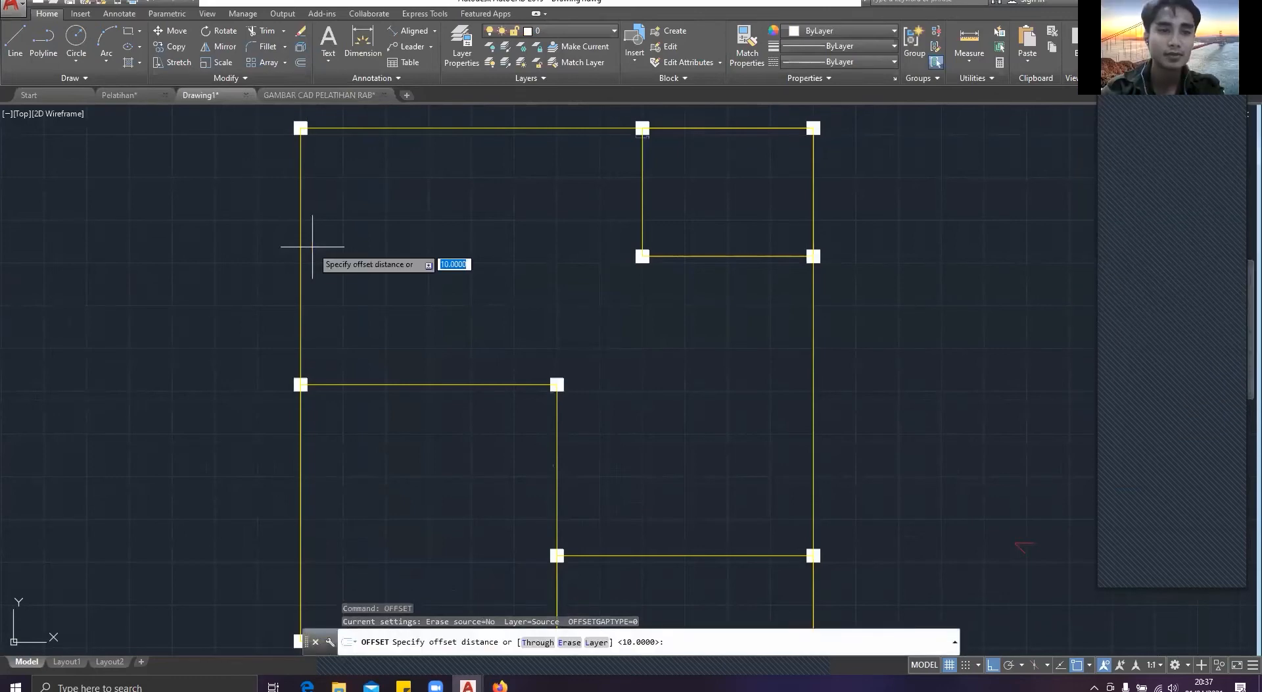
scroll(312, 247, "up", 3)
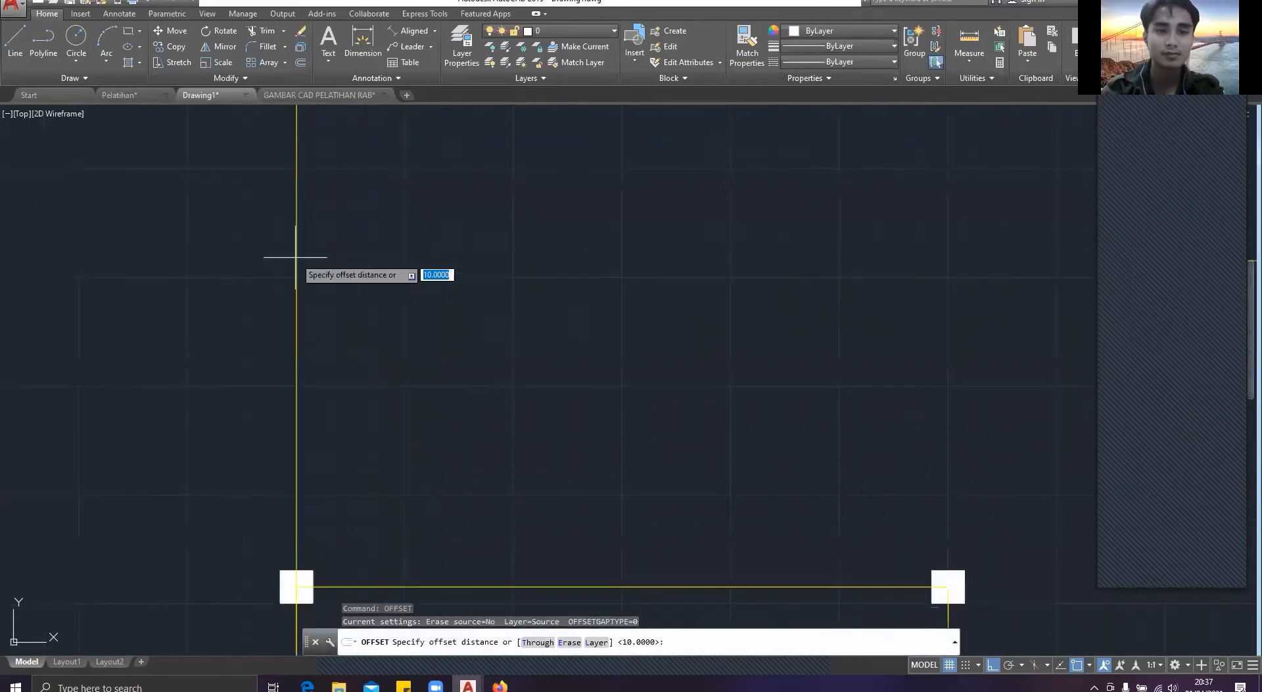
middle_click_drag(296, 257, 439, 403)
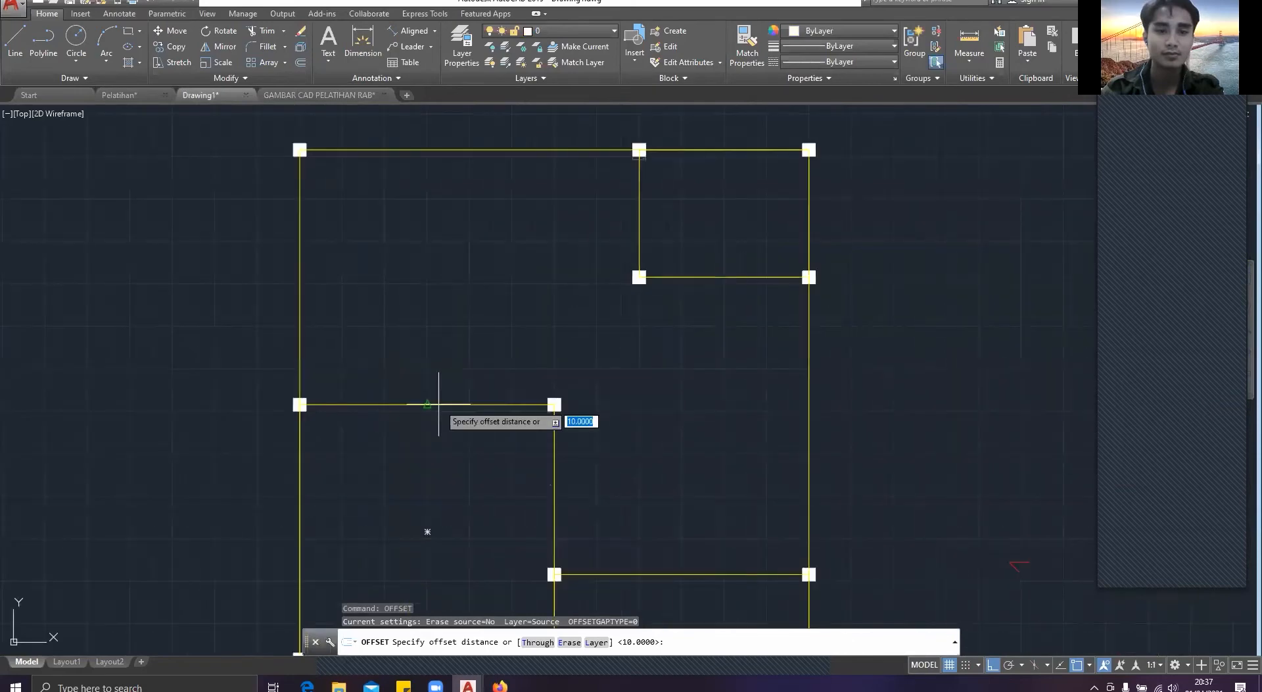
left_click(438, 404)
left_click(429, 369)
left_click(430, 404)
type("0.75")
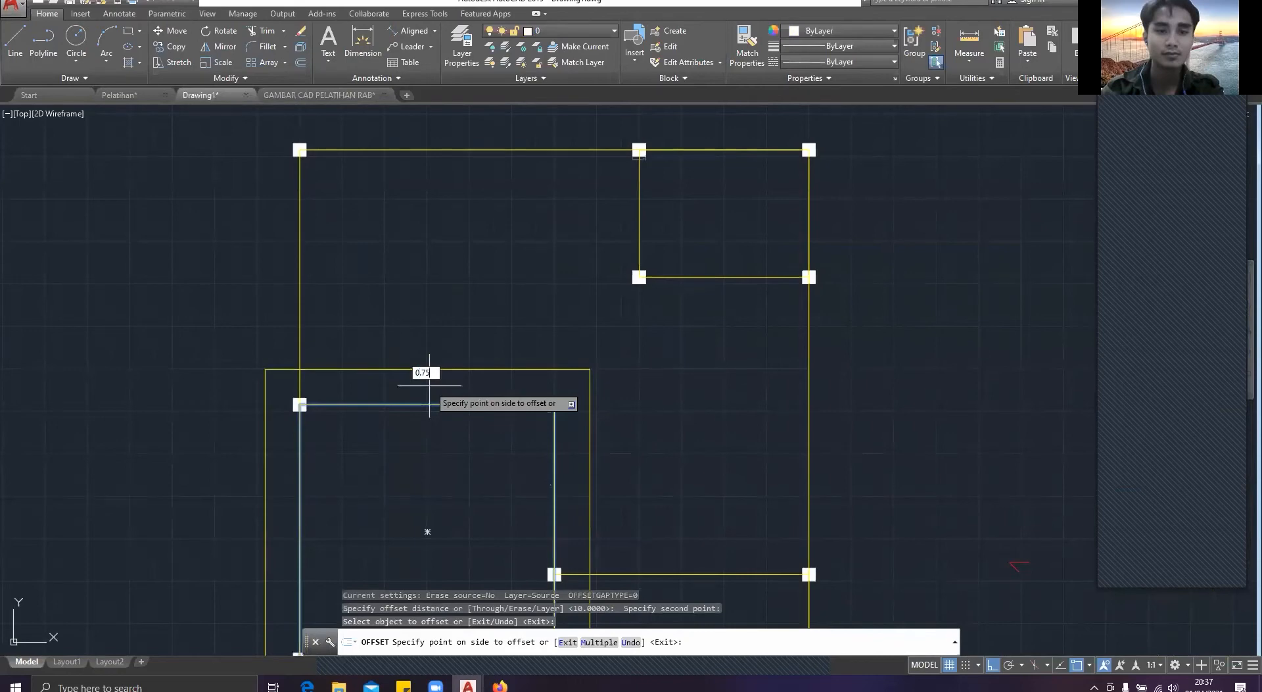
key("Return")
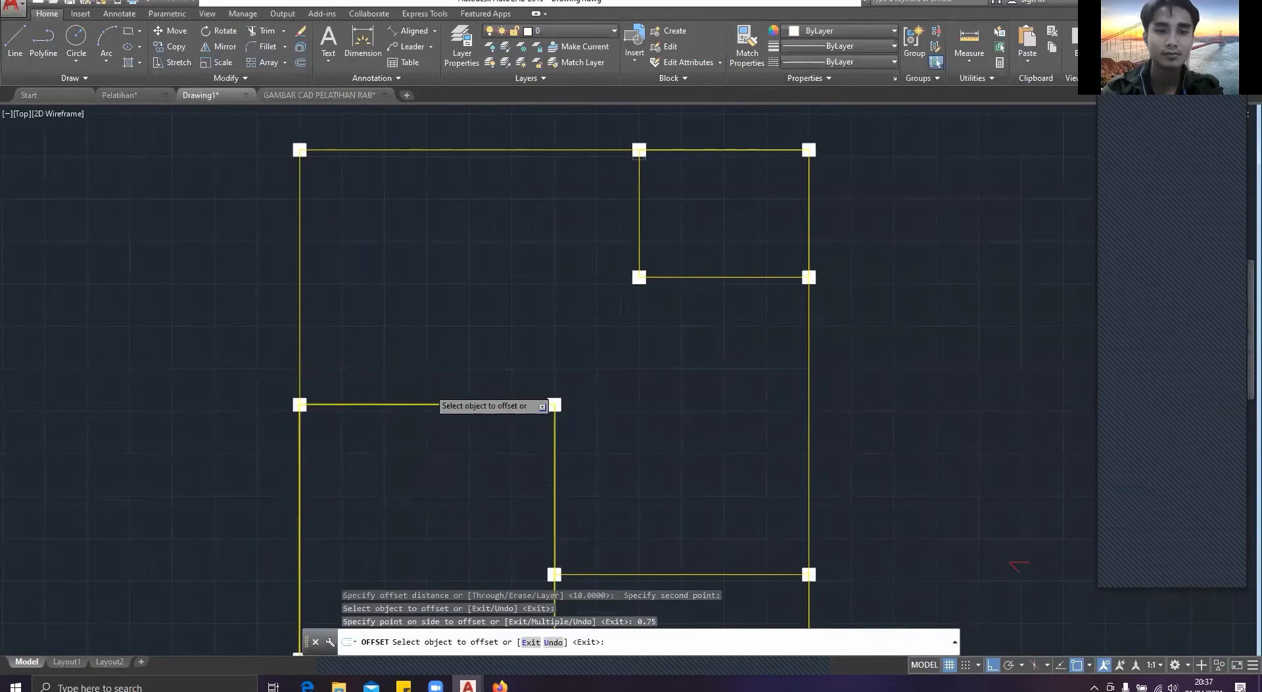
scroll(431, 387, "up", 4)
key("ctrl+z")
Step: Offset the lower-left room's axis outline and the house's outer axis outline by 7.5 to both sides
left_click(486, 431)
type("7.5")
key("Return")
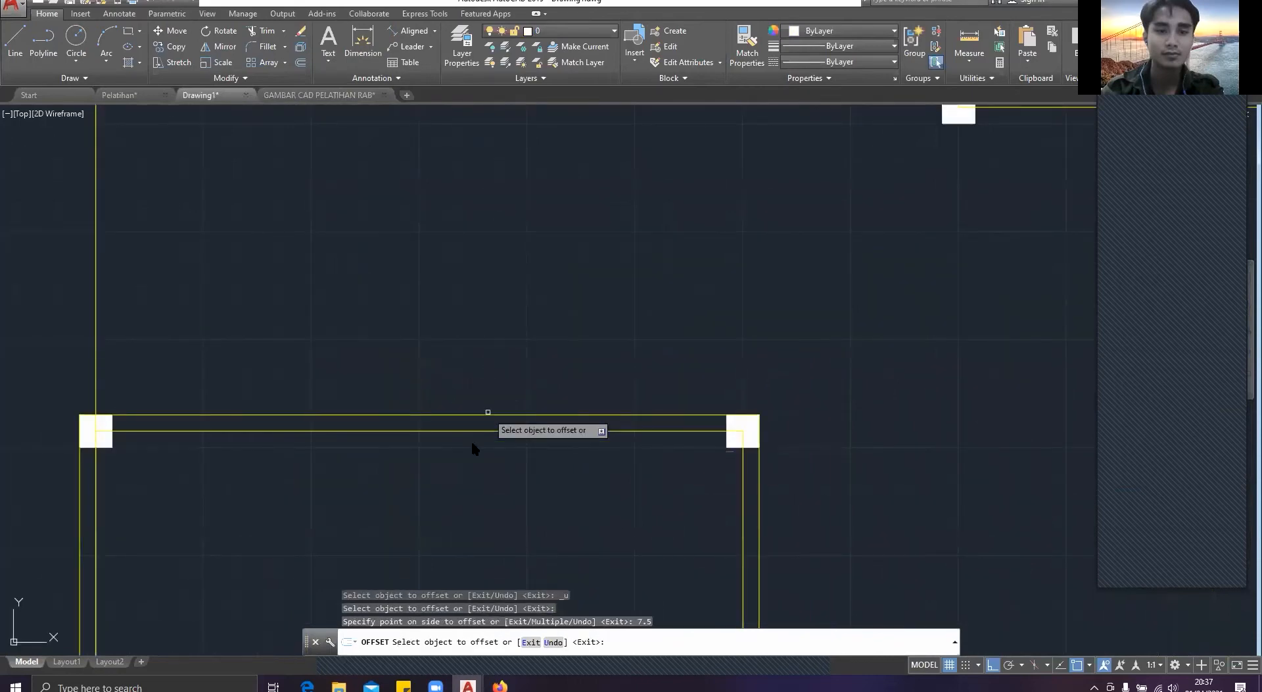
left_click(471, 440)
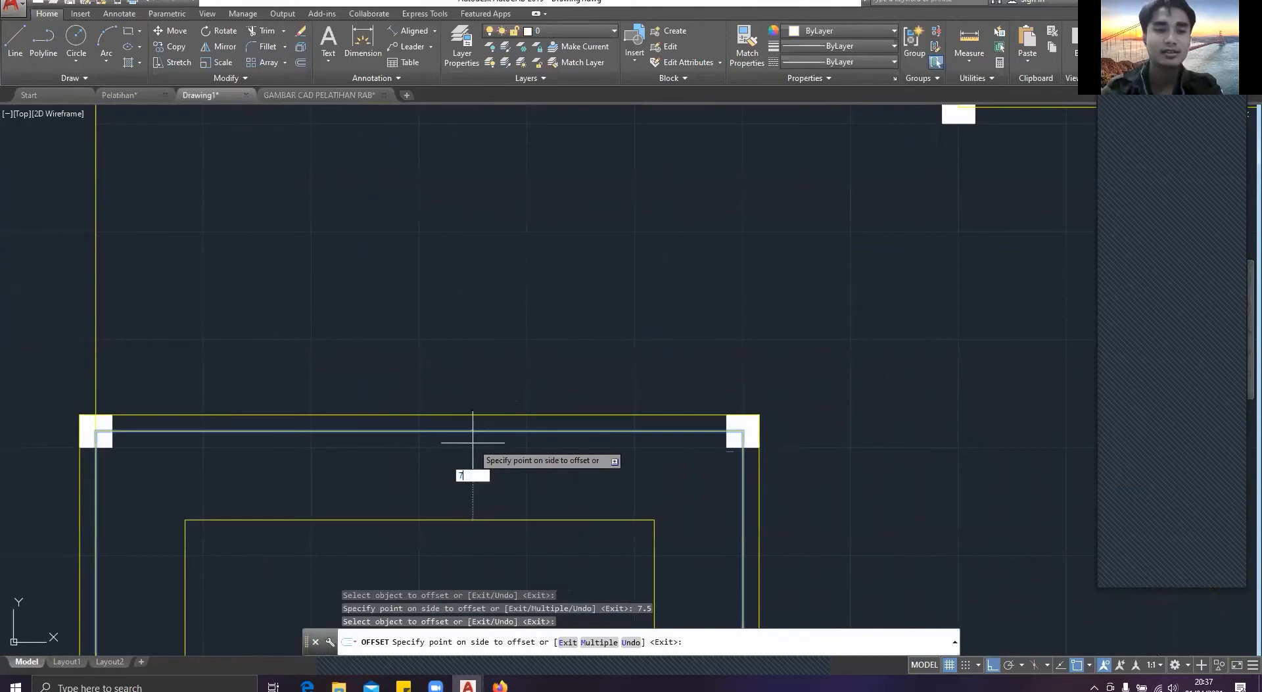
left_click(473, 445)
scroll(598, 421, "down", 4)
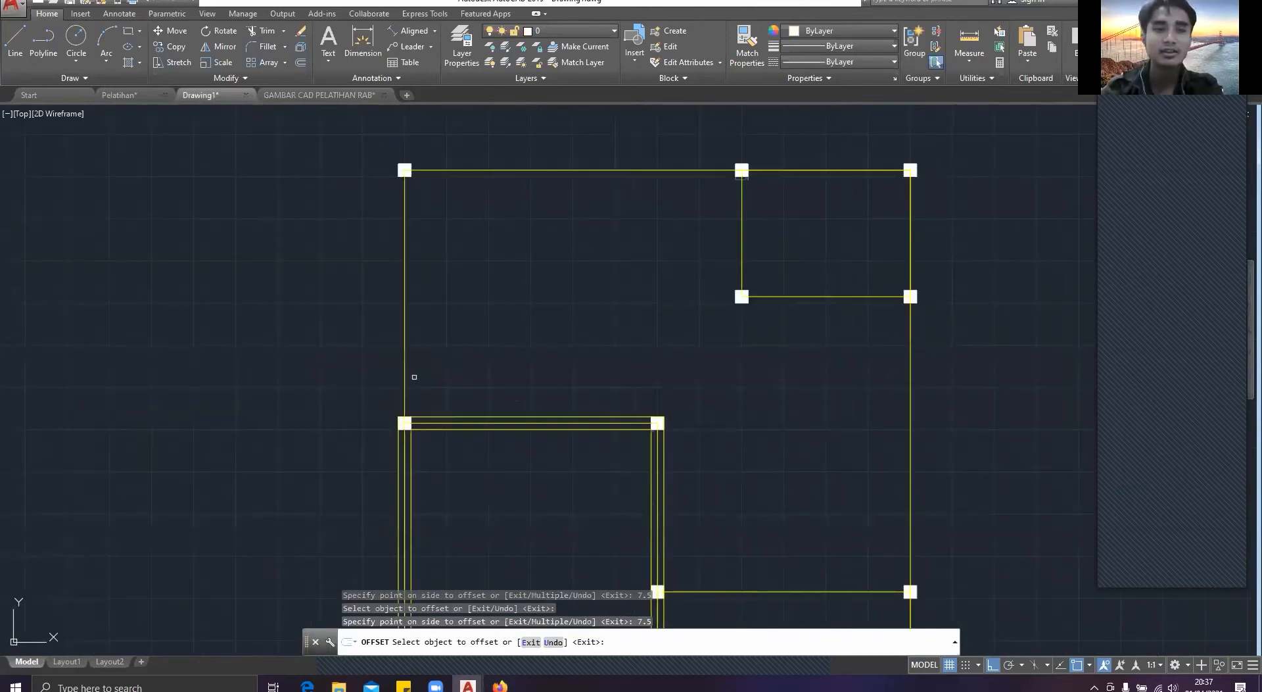
left_click(405, 371)
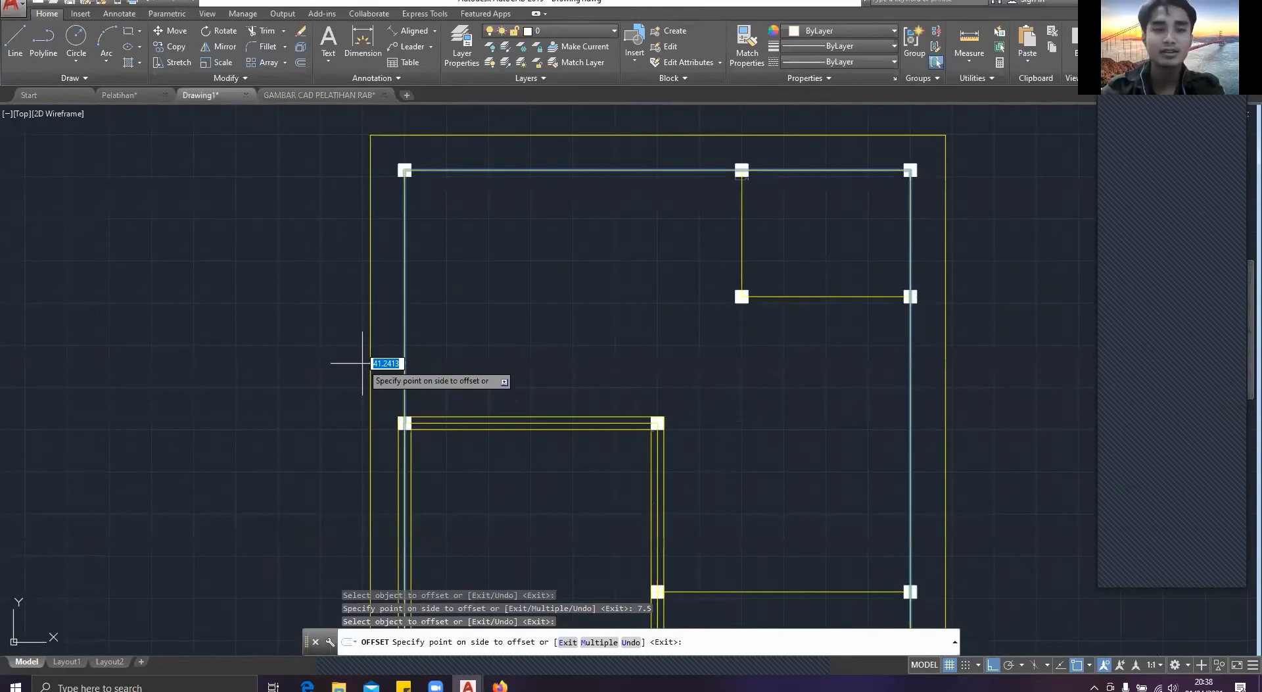
left_click(424, 358)
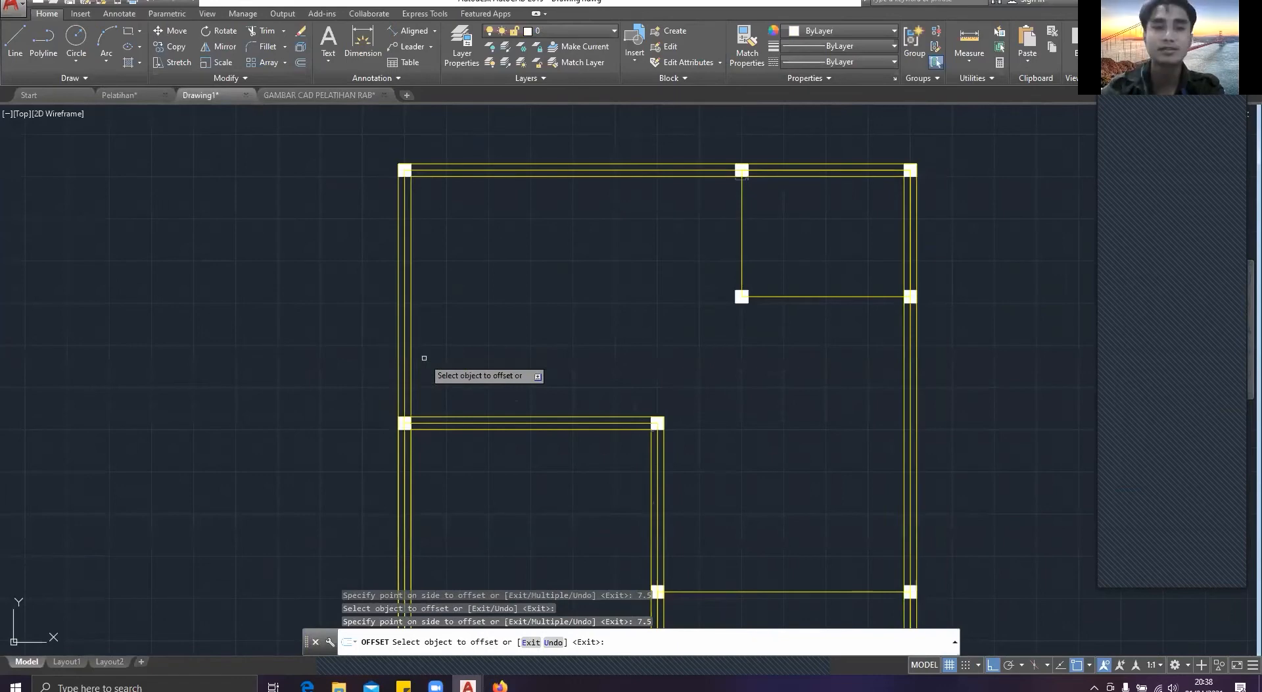
Step: Delete the leftover small rectangle just below the intermediate column on the upper wall
mouse_move(648, 413)
middle_mouse_down()
mouse_move(470, 238)
mouse_move(490, 394)
middle_mouse_up()
scroll(589, 199, "up", 2)
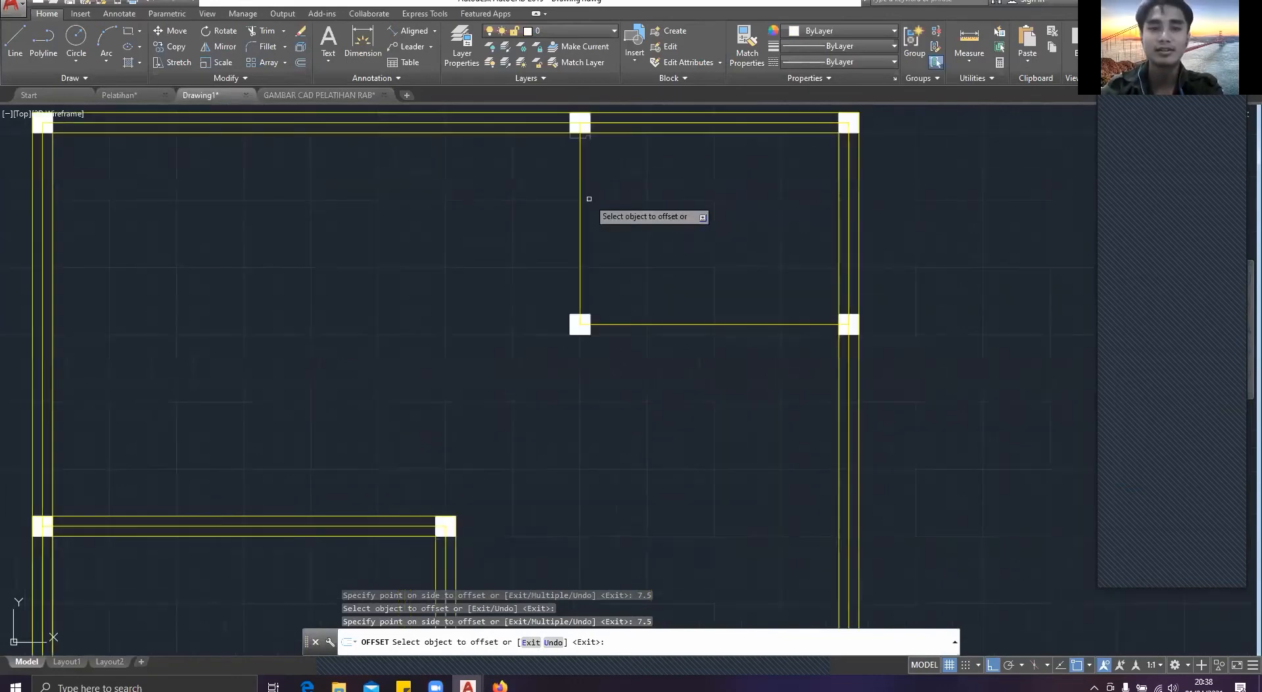
mouse_move(589, 199)
middle_mouse_down()
mouse_move(592, 252)
mouse_move(643, 302)
middle_mouse_up()
scroll(593, 252, "up", 3)
key("Escape")
left_click(668, 293)
left_click(618, 244)
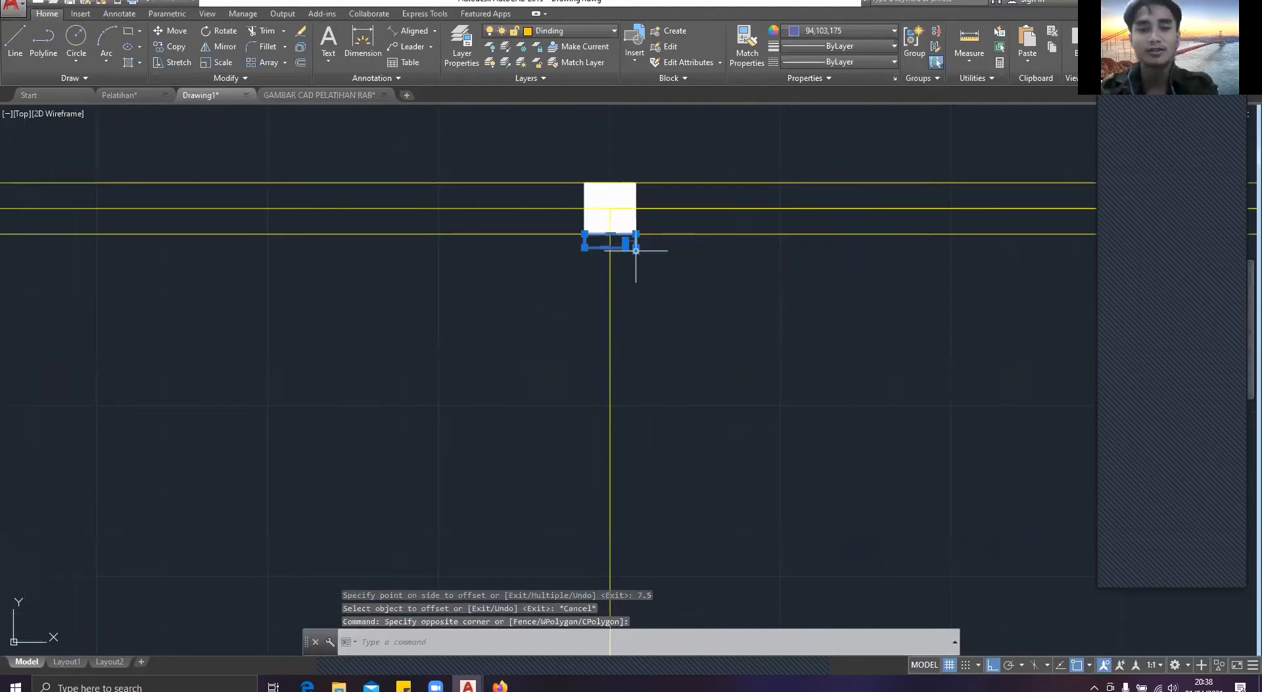
key("Delete")
Step: Offset the upper-right small room's axis outline by 7.5 outward and inward
type("OF")
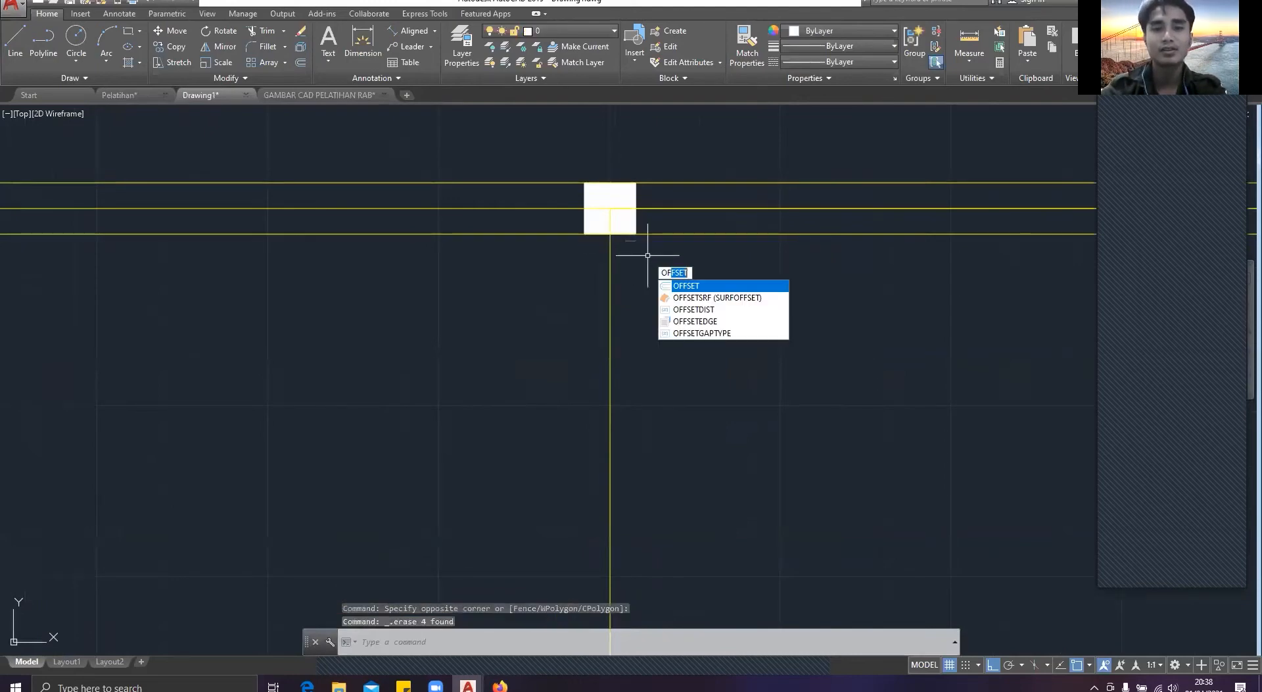
key("Return")
left_click(612, 312)
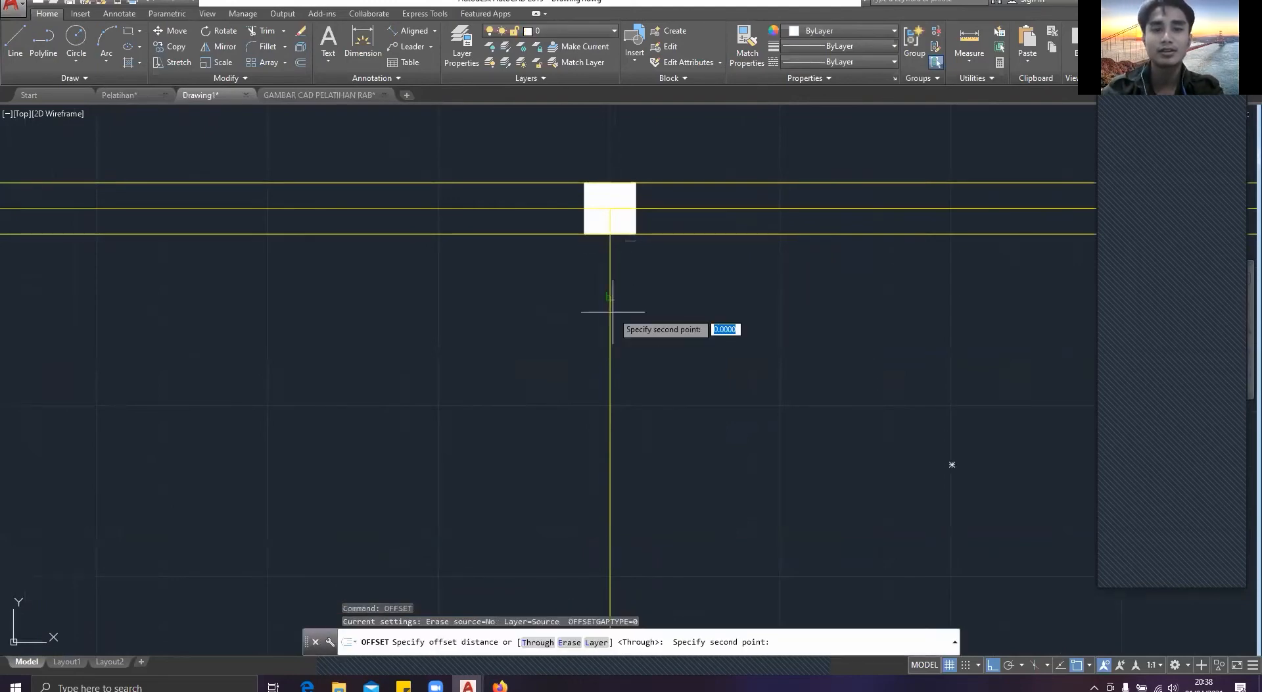
left_click(608, 310)
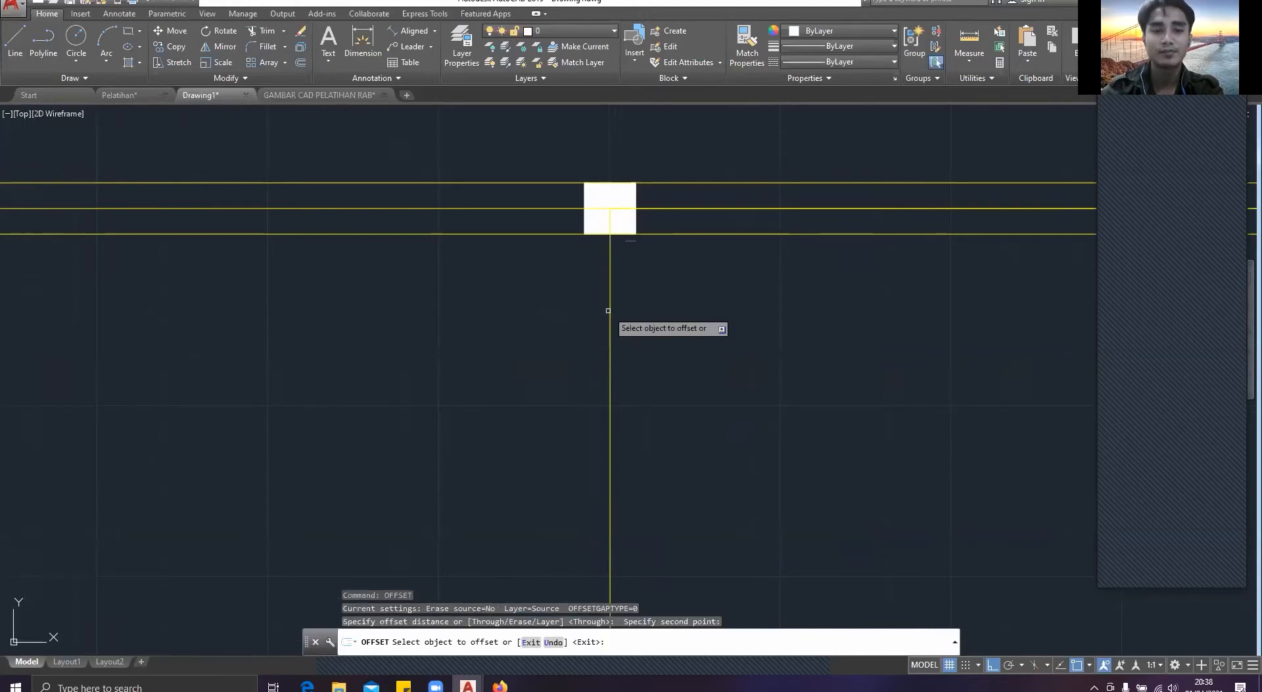
left_click(608, 311)
type("7.5")
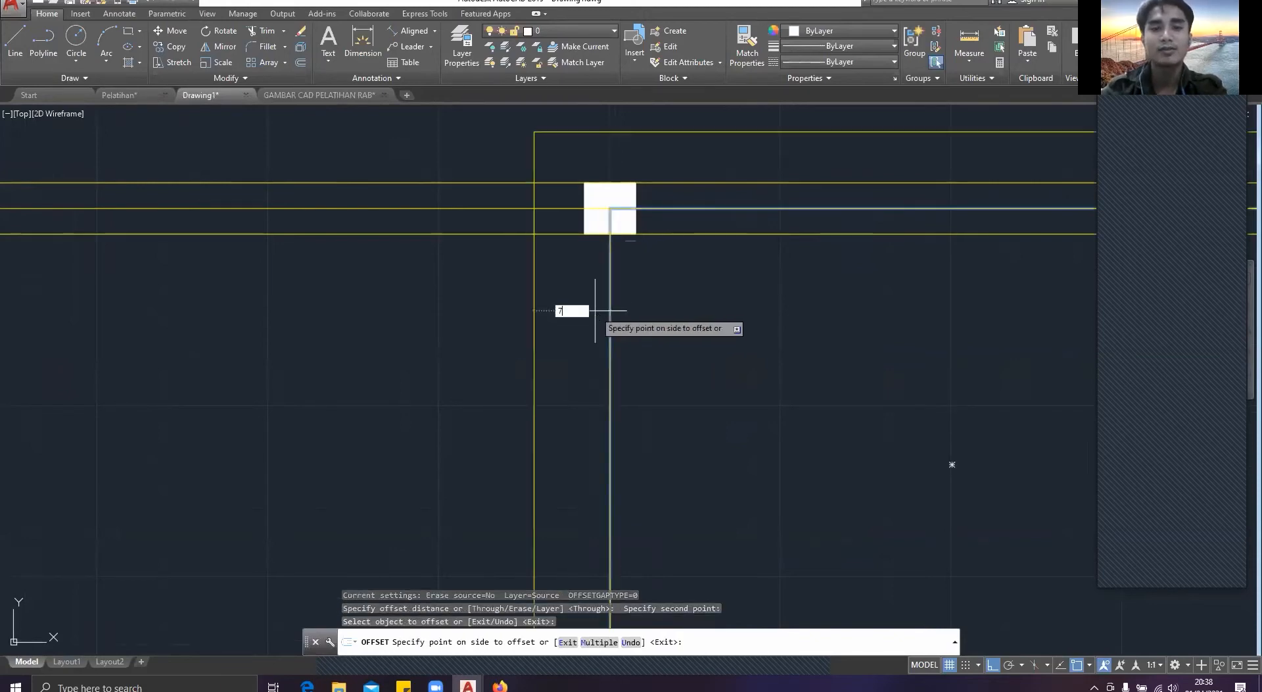
key("Return")
left_click(610, 311)
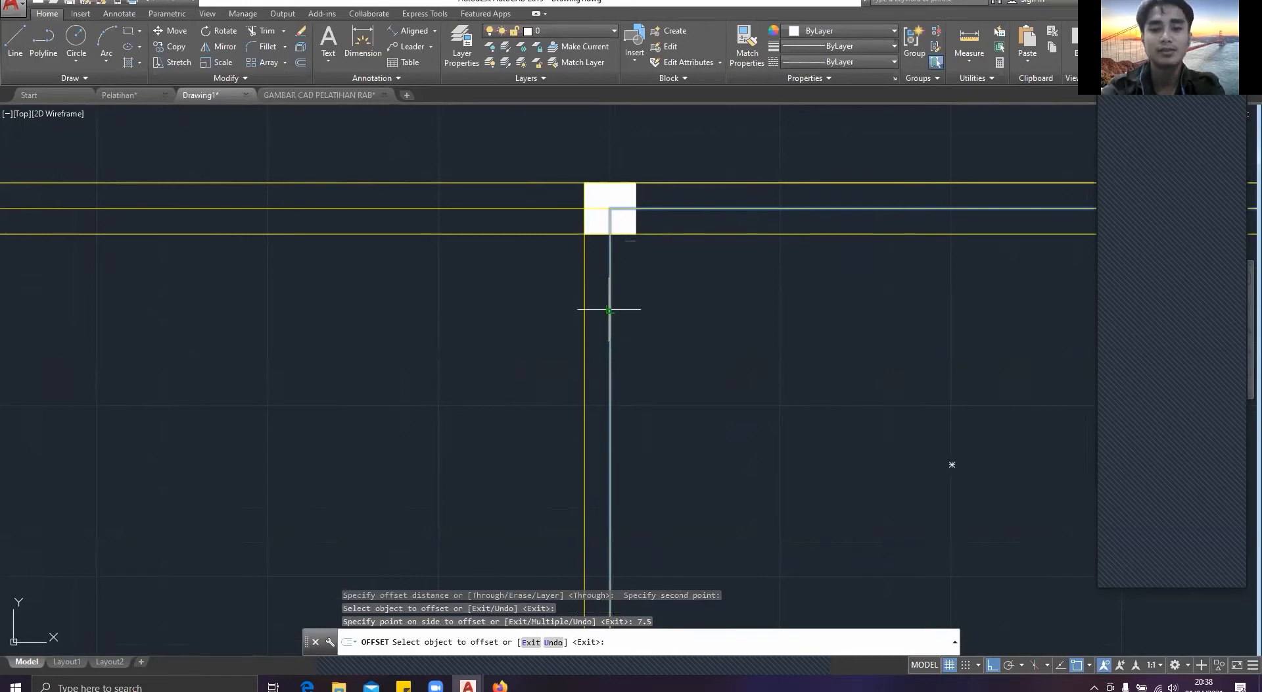
type("7.5")
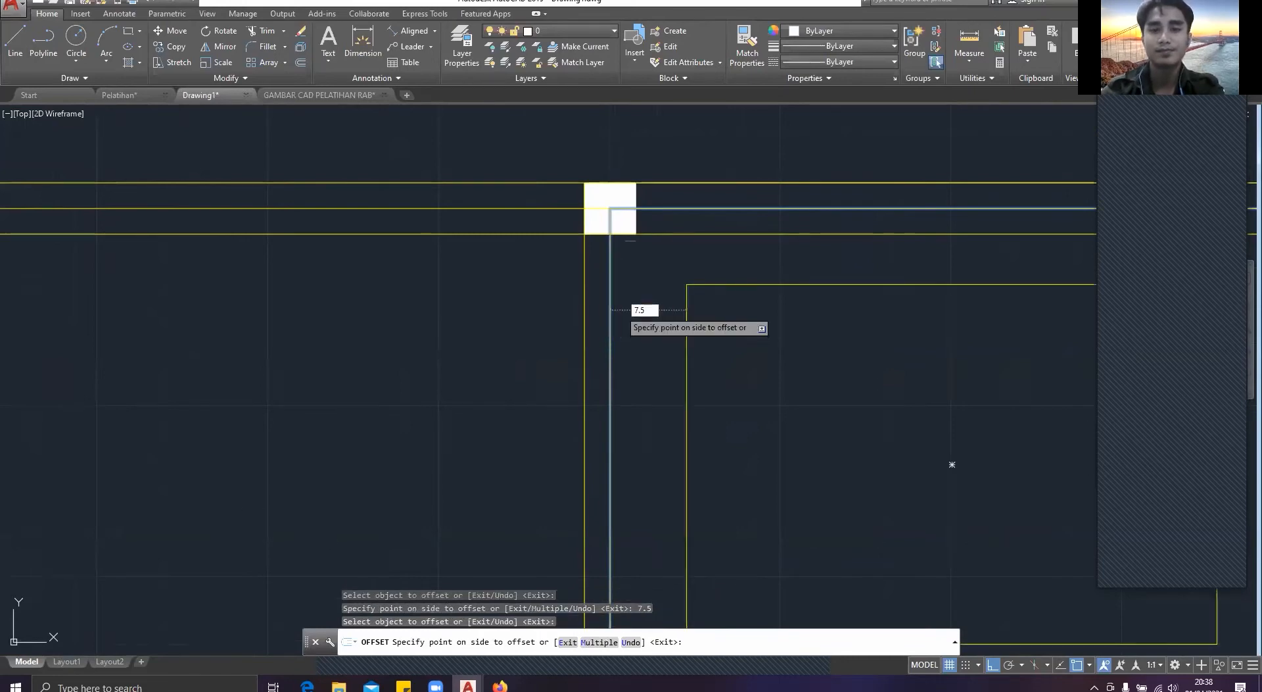
key("Return")
Step: Offset the lower-right terrace's axis rectangle by 7.5 outward and inward, and end the Offset command
scroll(691, 265, "down", 5)
middle_click_drag(690, 265, 683, 93)
scroll(645, 540, "up", 4)
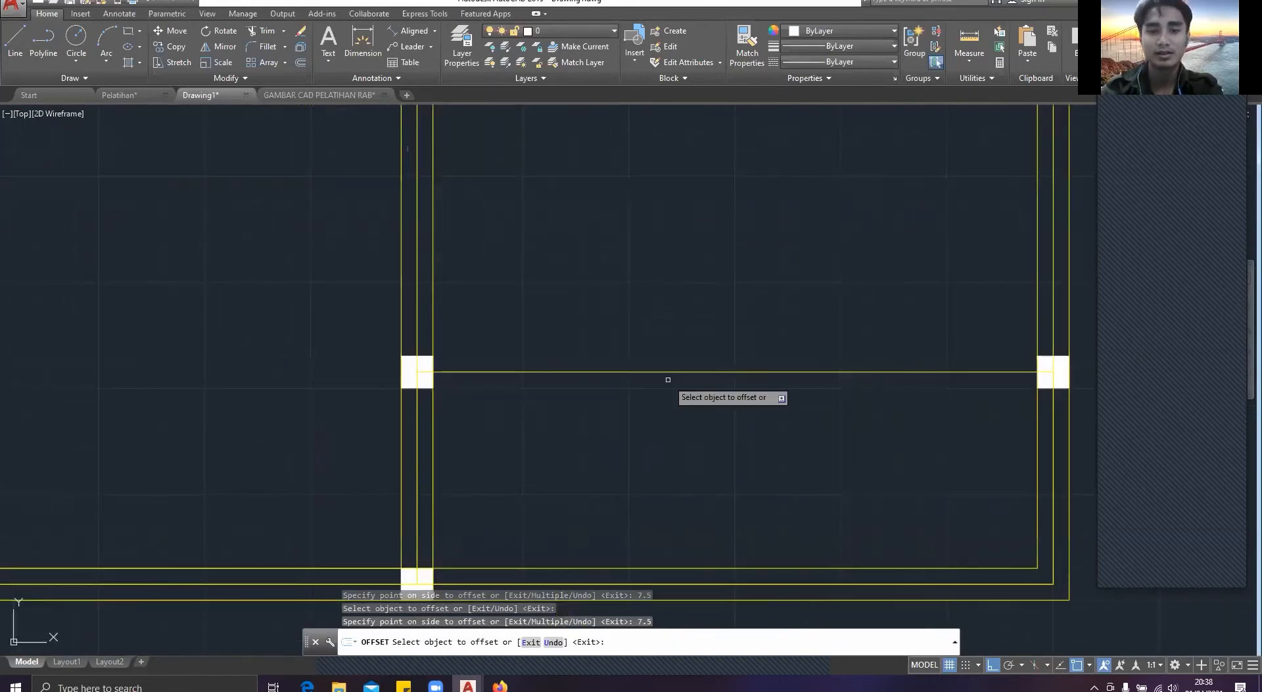
left_click(668, 373)
type("7")
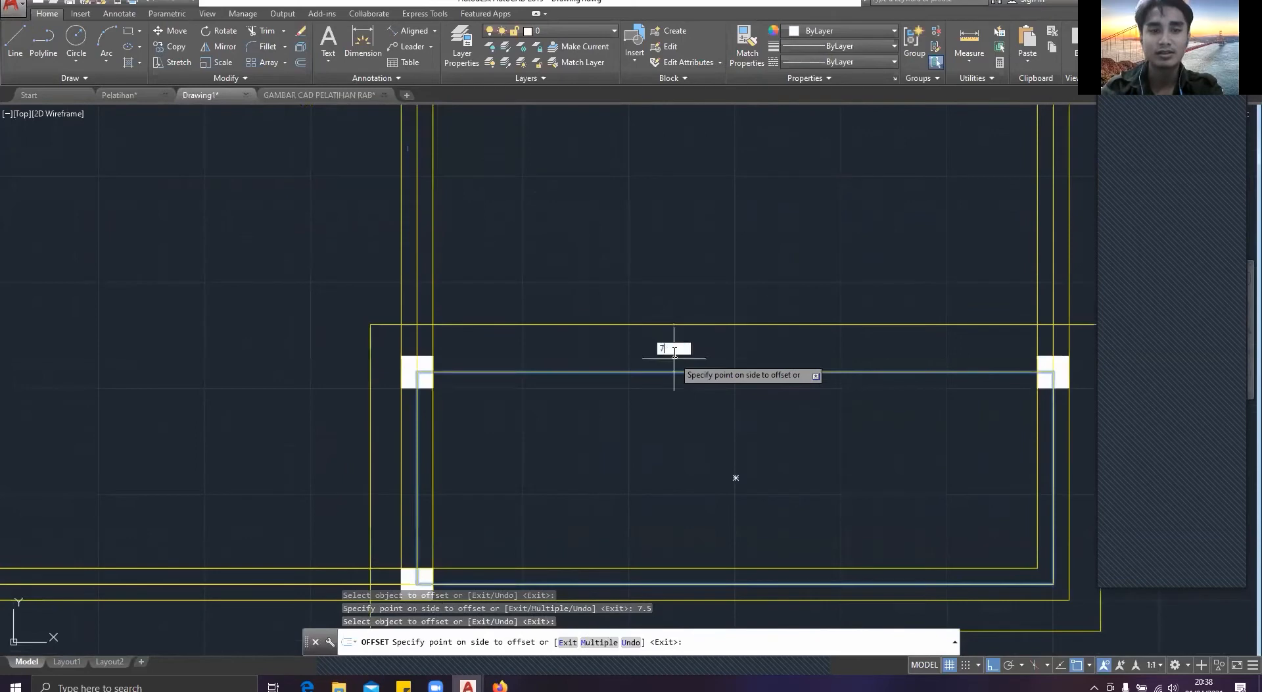
type(".5")
key("Return")
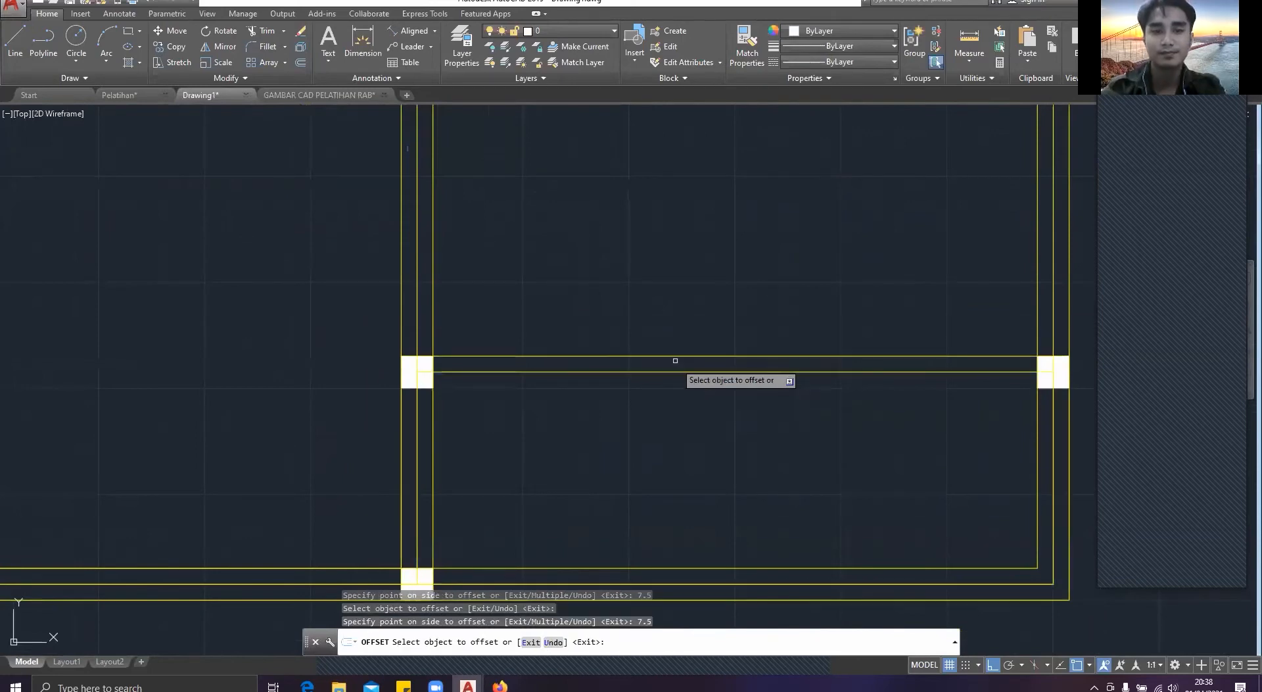
left_click(675, 372)
type("8")
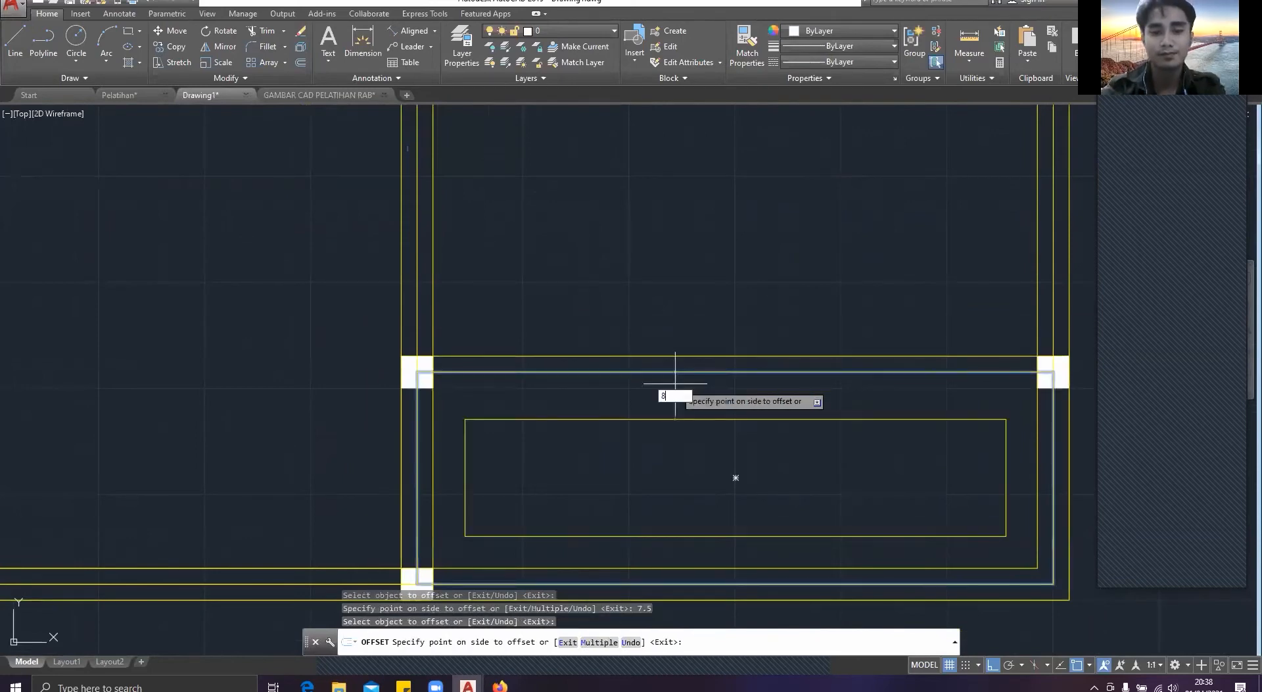
key("BackSpace")
type("7.5")
key("Return")
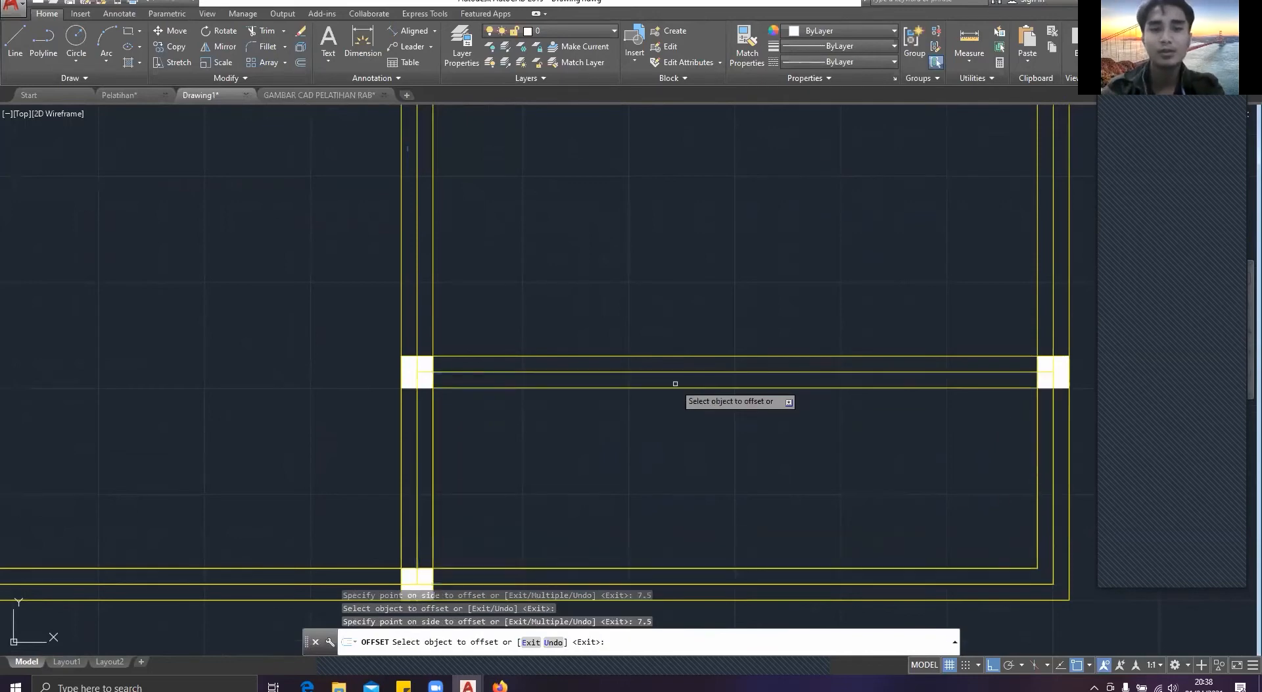
key("Escape")
scroll(445, 158, "down", 2)
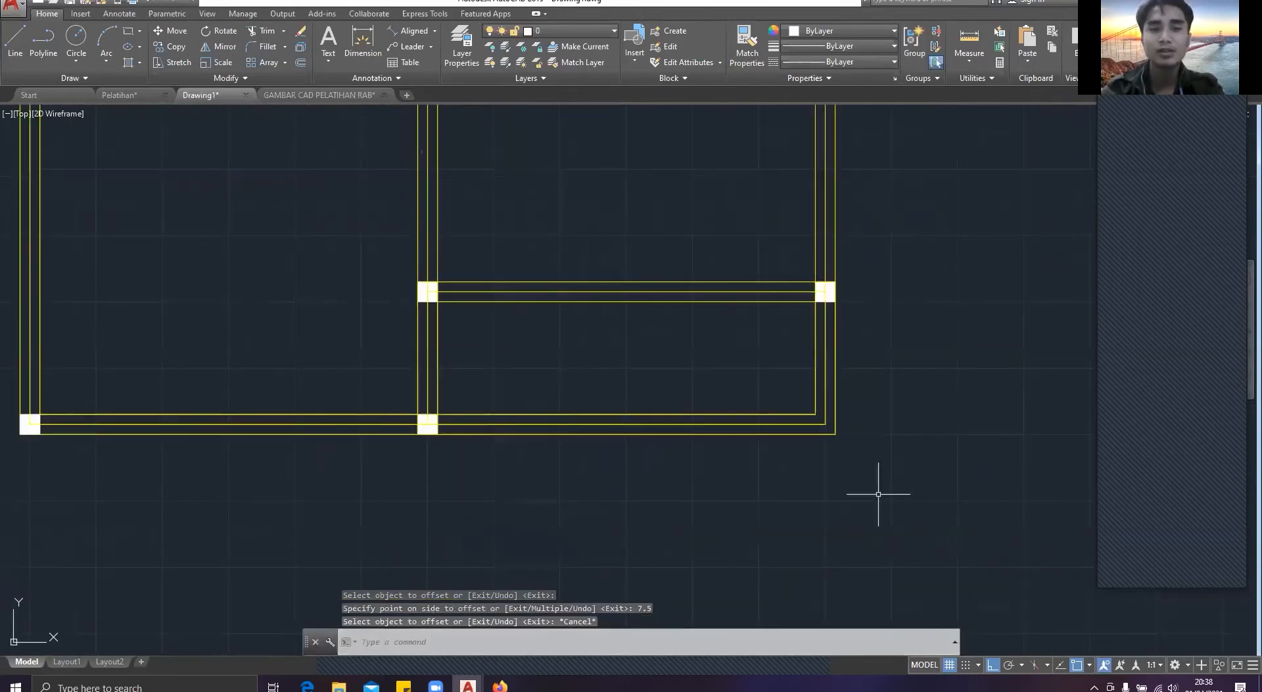
Step: Look at the foundation plan in the Pelatihan drawing and the sheets in GAMBAR CAD PELATIHAN RAB, and return to Drawing1
left_click(147, 97)
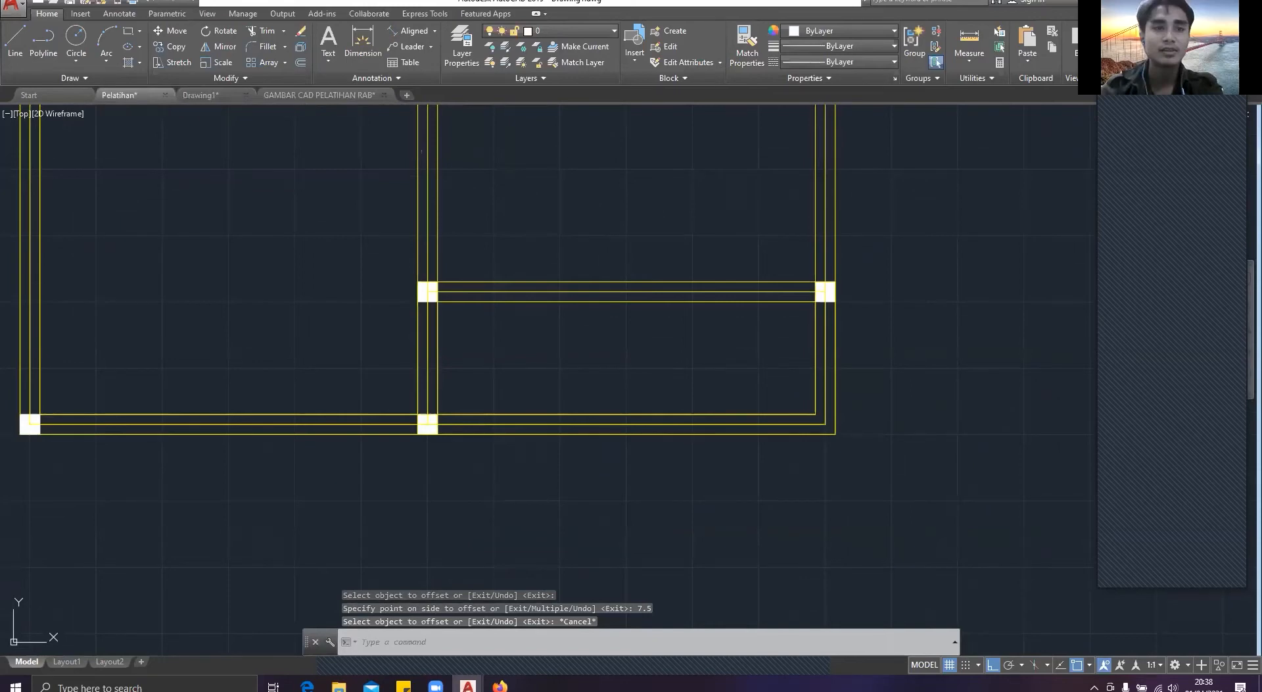
key("ctrl+Tab")
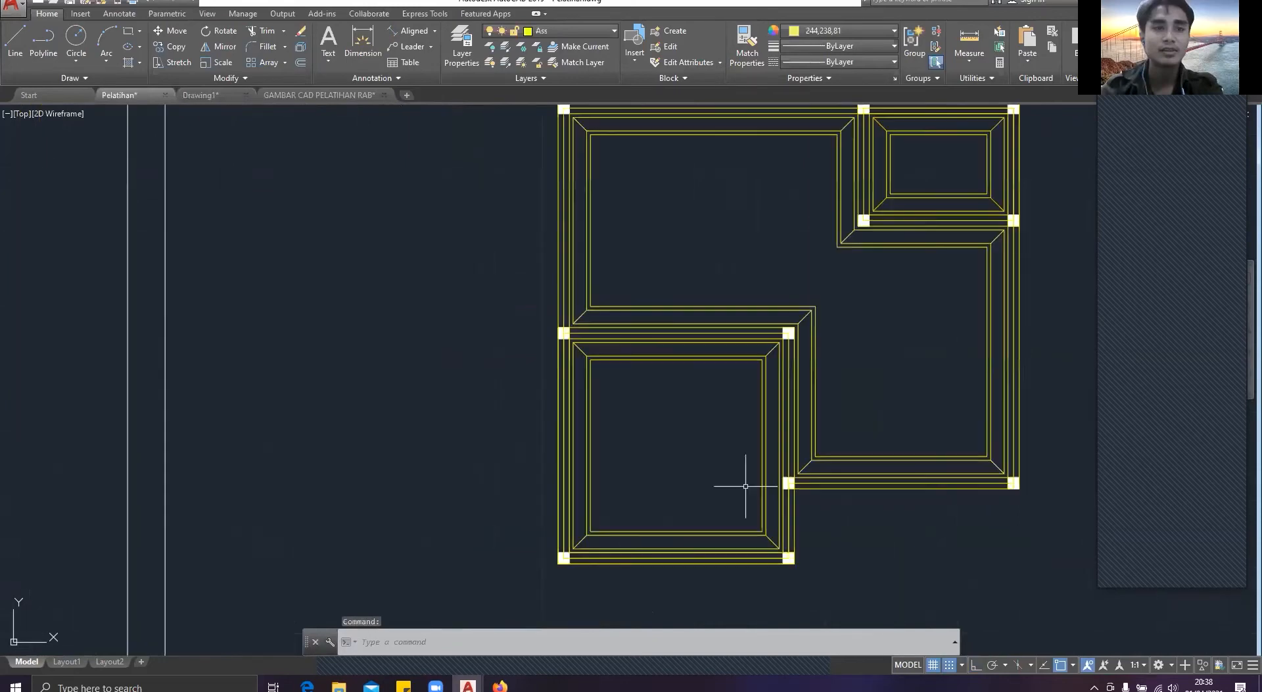
middle_click_drag(743, 485, 608, 389)
key("ctrl+Tab")
middle_click_drag(658, 357, 728, 438)
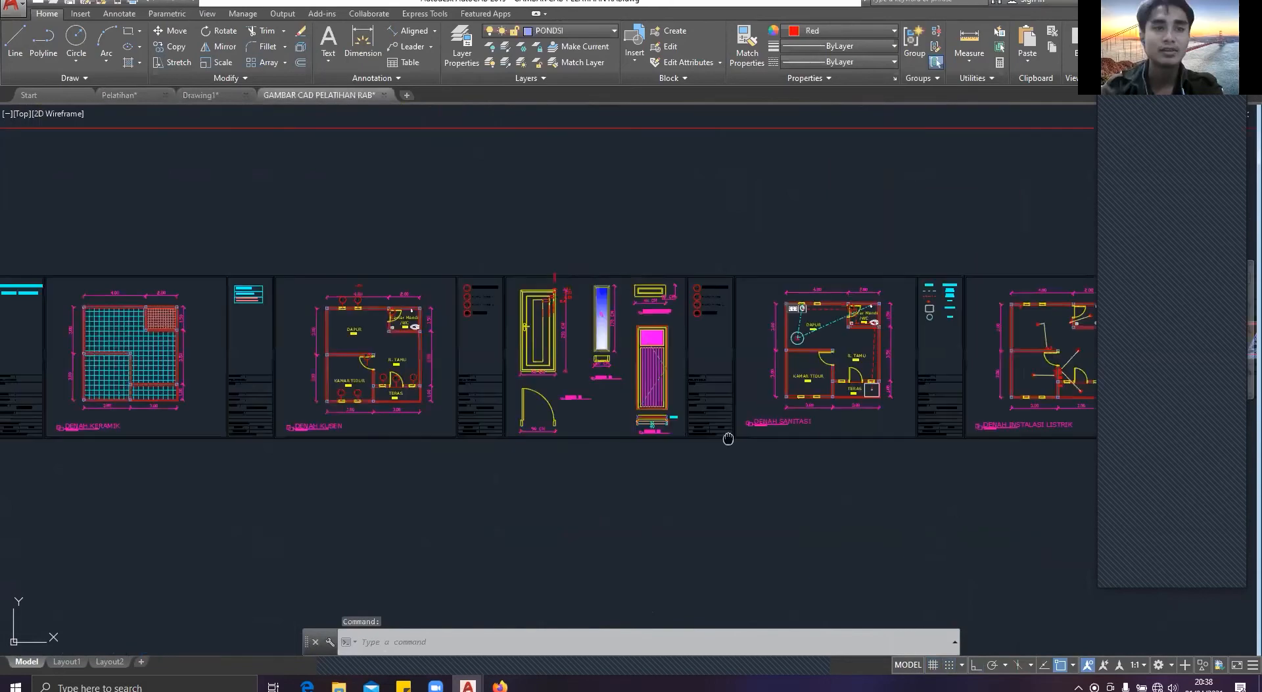
key("ctrl+Tab")
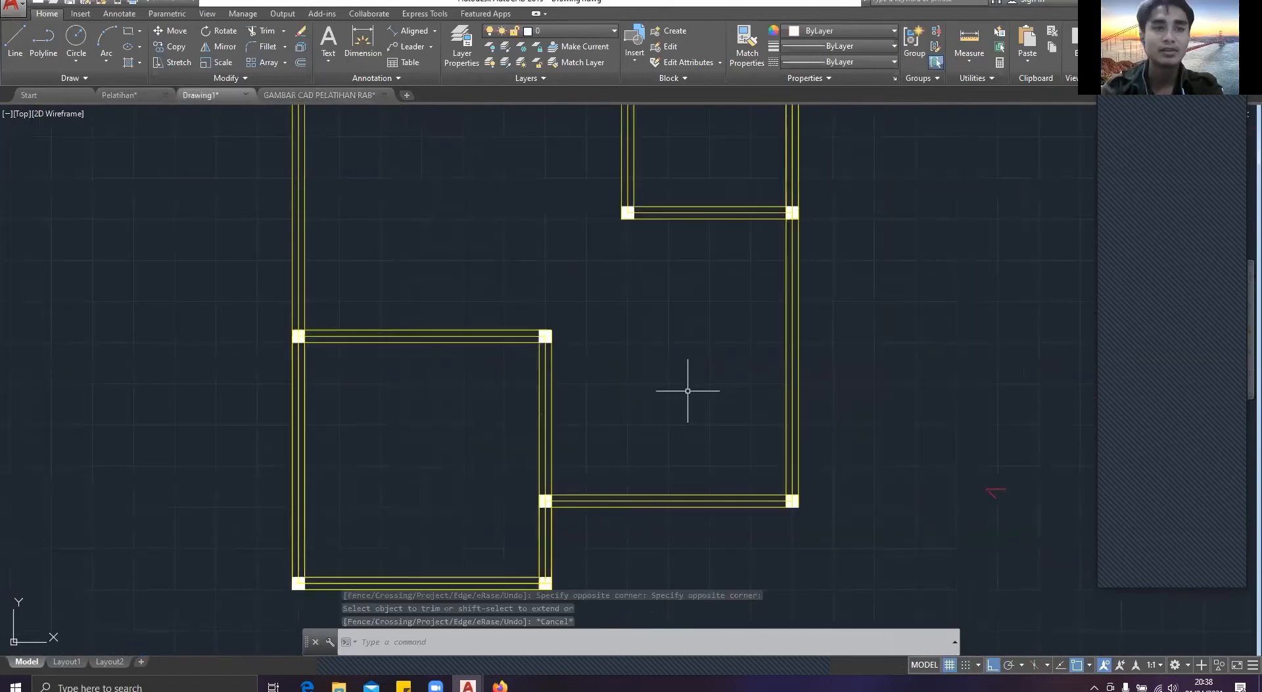
scroll(688, 390, "down", 2)
middle_click_drag(664, 397, 665, 325)
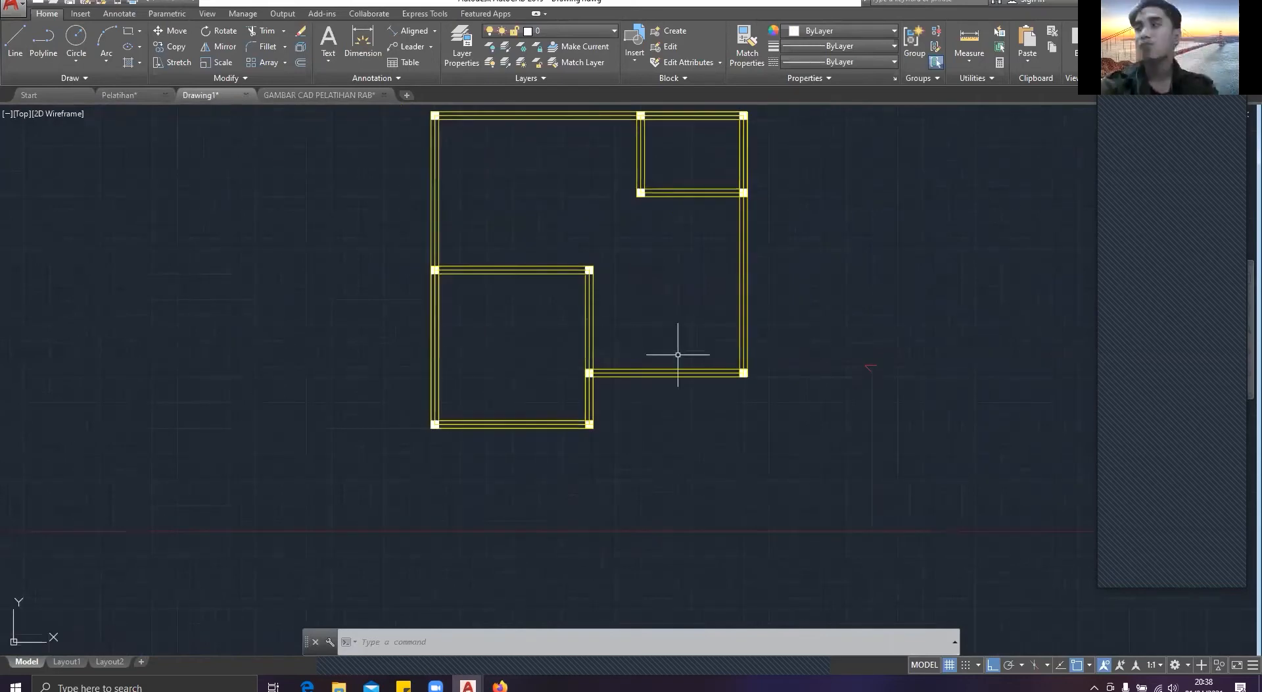
Step: Switch to the Pelatihan drawing and examine the foundation plan's corner outlines and the row of sheets
key("ctrl+Tab")
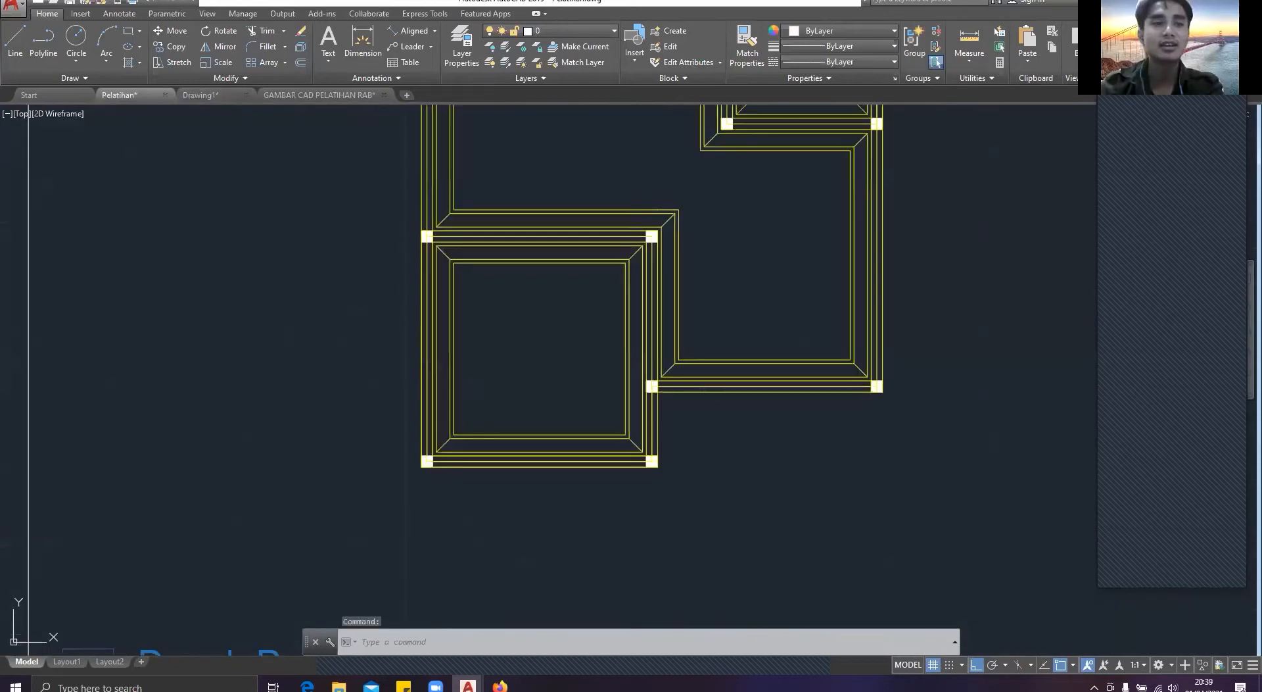
scroll(582, 263, "up", 5)
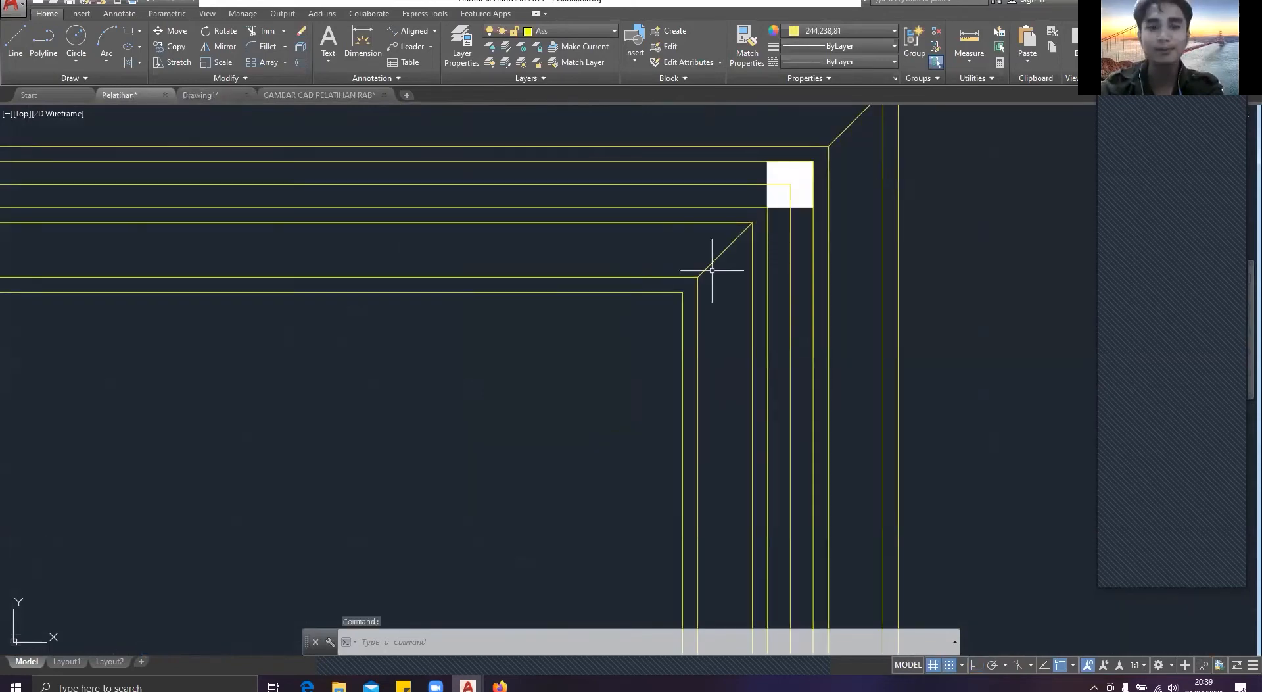
middle_click_drag(712, 270, 649, 122)
scroll(661, 217, "down", 2)
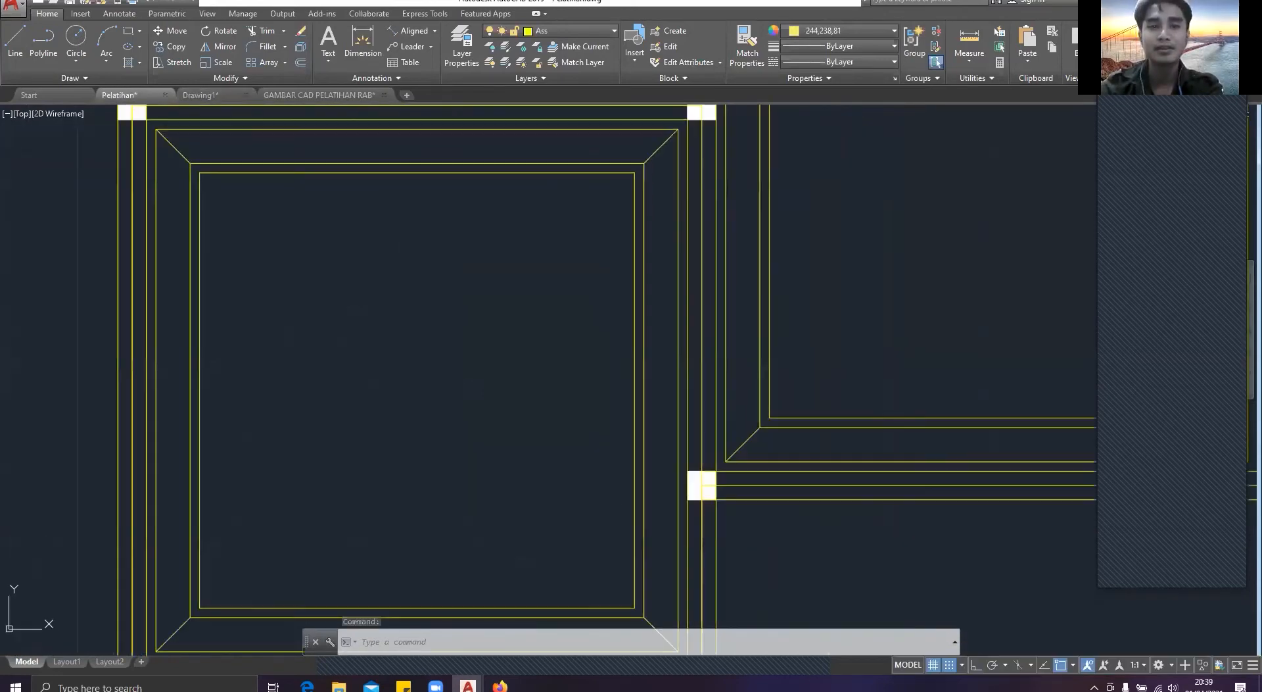
scroll(717, 276, "down", 3)
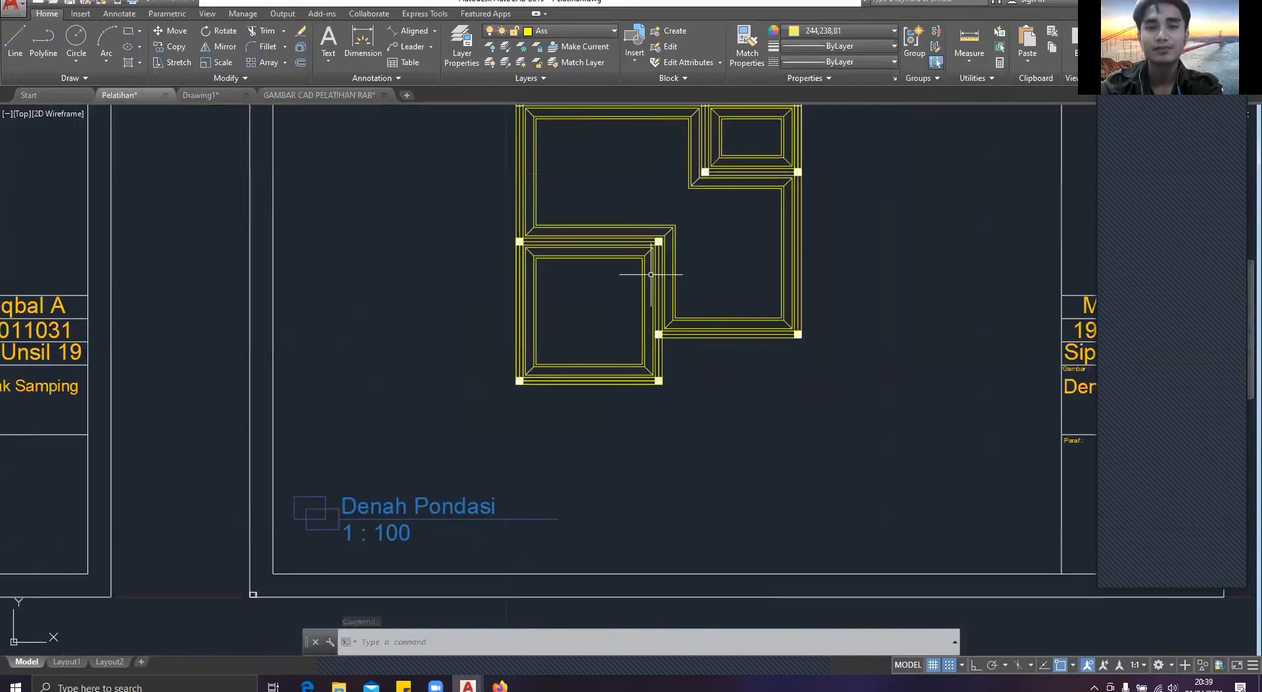
scroll(717, 276, "down", 5)
left_click(719, 300)
scroll(720, 271, "down", 7)
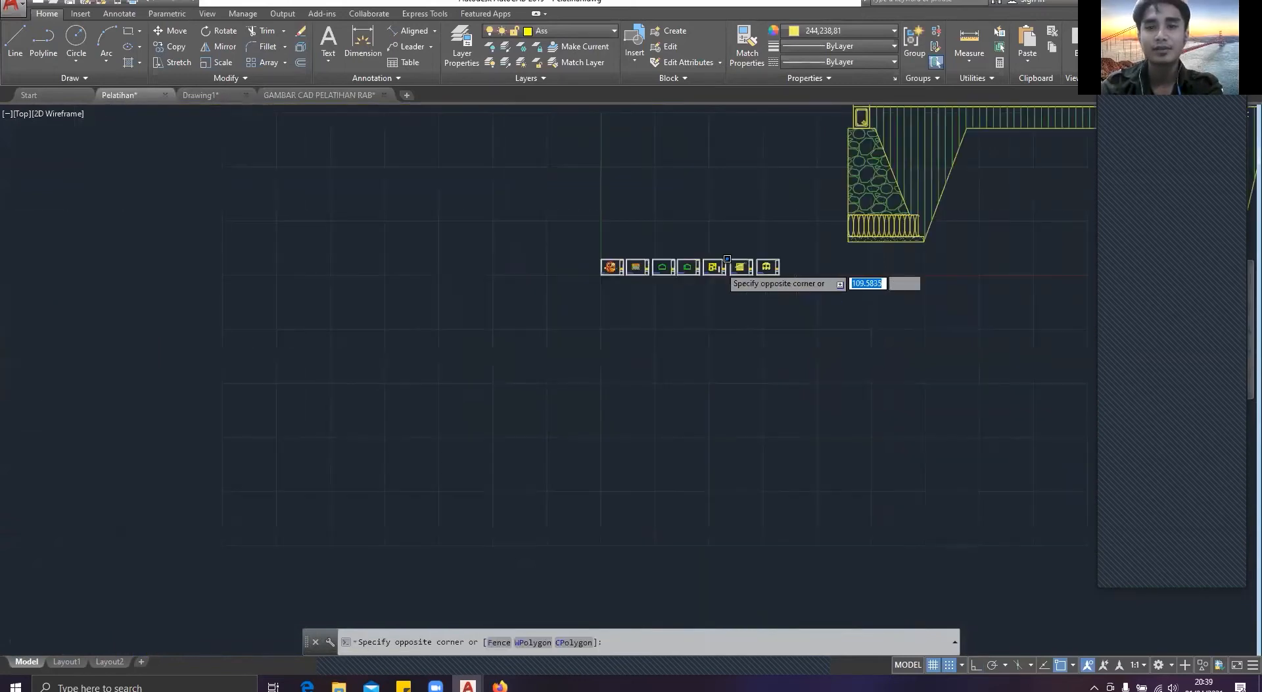
scroll(720, 266, "down", 3)
middle_click_drag(720, 266, 400, 328)
scroll(400, 331, "up", 5)
scroll(355, 272, "up", 1)
middle_click_drag(355, 272, 582, 343)
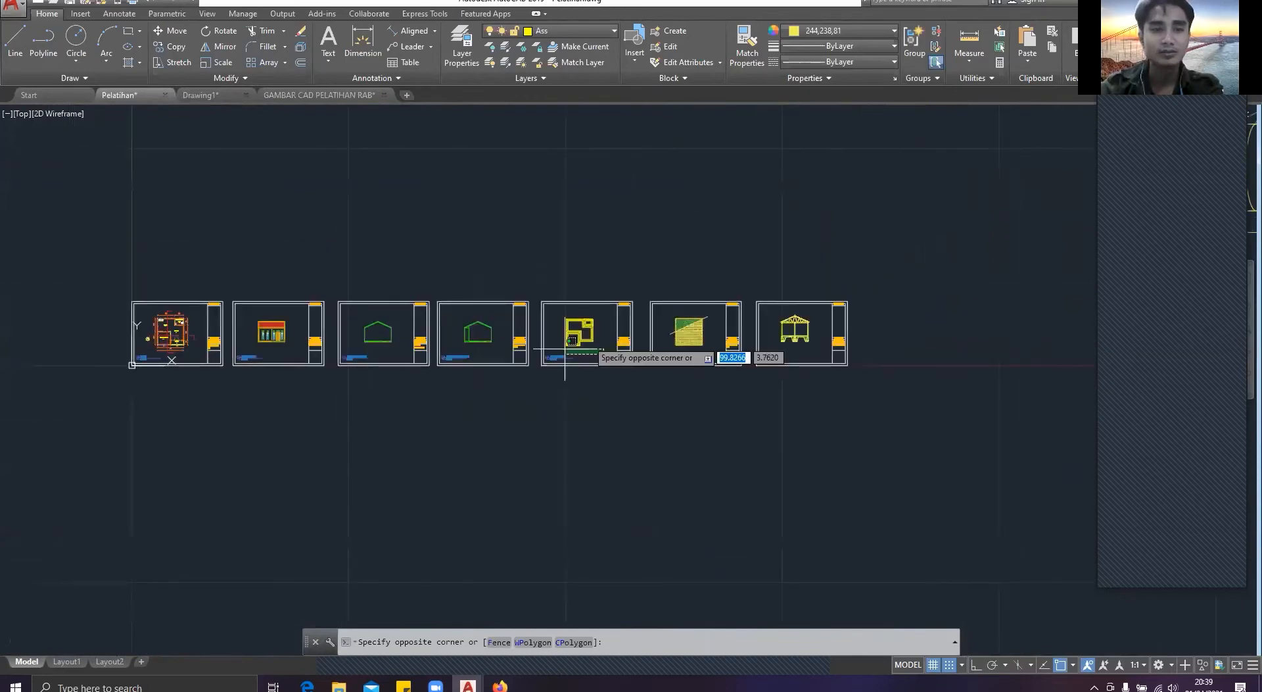
key("Escape")
Step: Copy the whole foundation plan from the Denah Pondasi sheet and paste it into the empty area beyond the last sheet
scroll(586, 333, "up", 8)
middle_click_drag(587, 333, 417, 322)
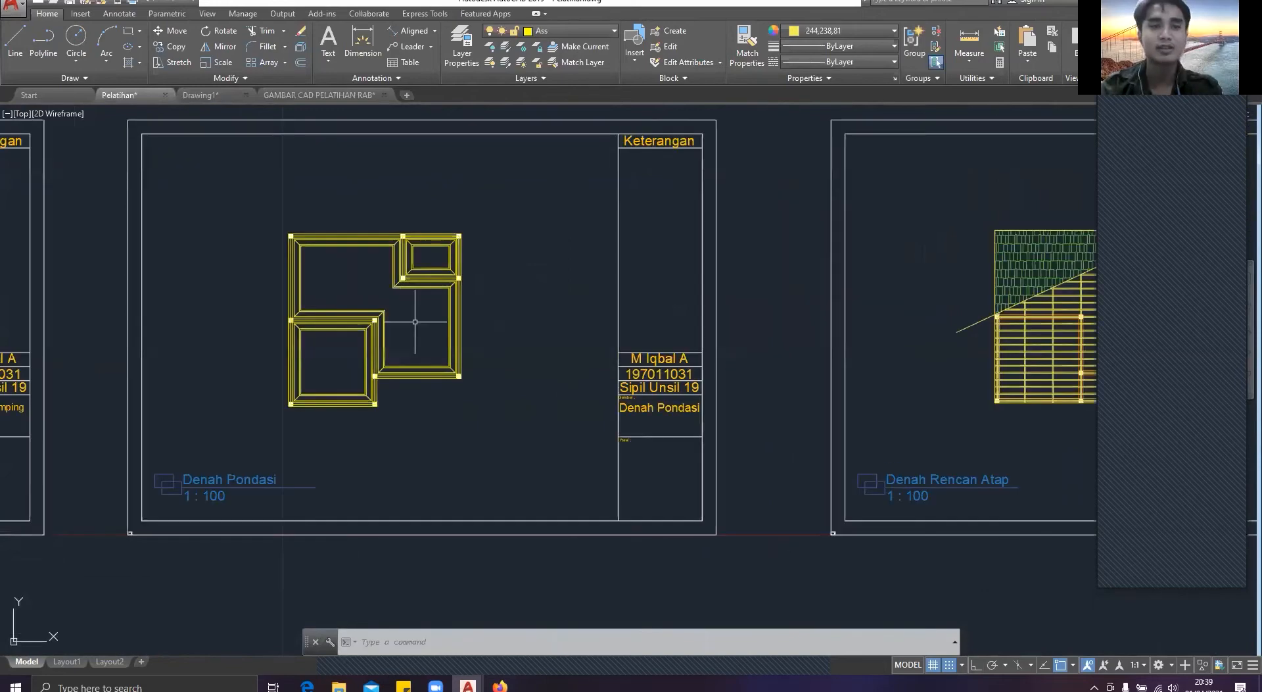
left_click(523, 419)
left_click(251, 216)
key("ctrl+c")
scroll(626, 289, "down", 12)
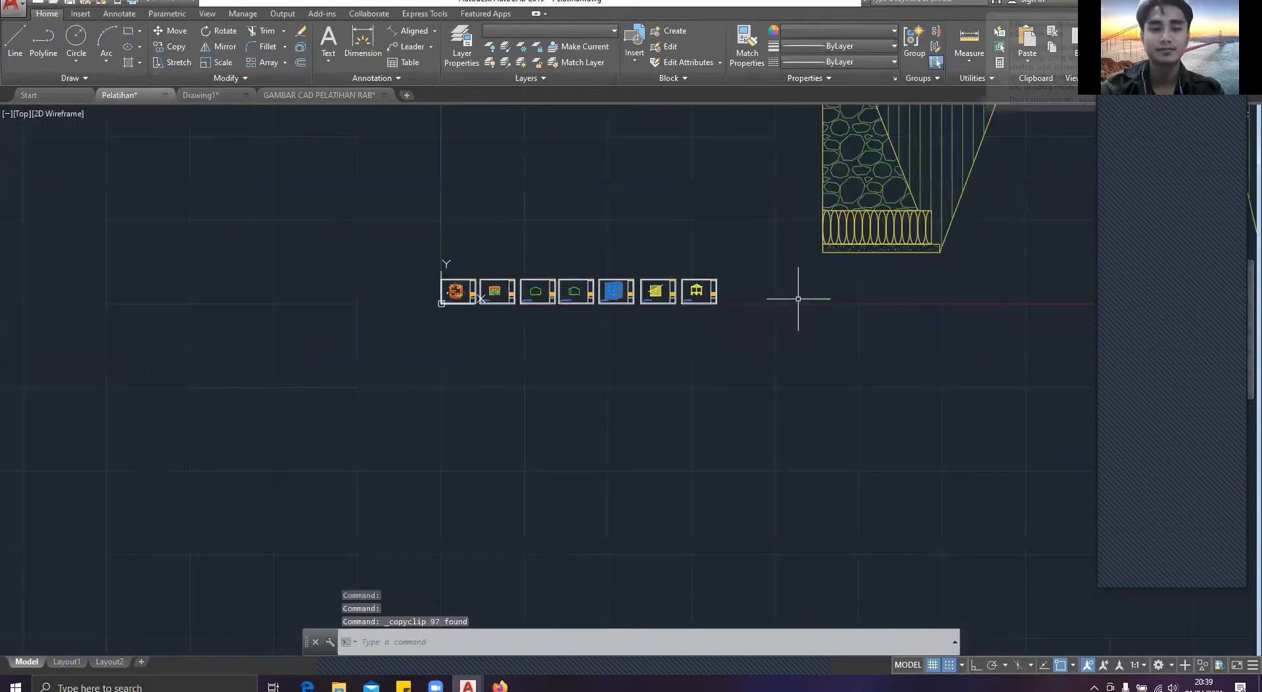
key("ctrl+v")
left_click(795, 287)
Step: Scale the pasted foundation plan by a factor of 100 from its lower-left outer corner
scroll(810, 276, "up", 12)
left_click(755, 484)
left_click(454, 201)
type("SC")
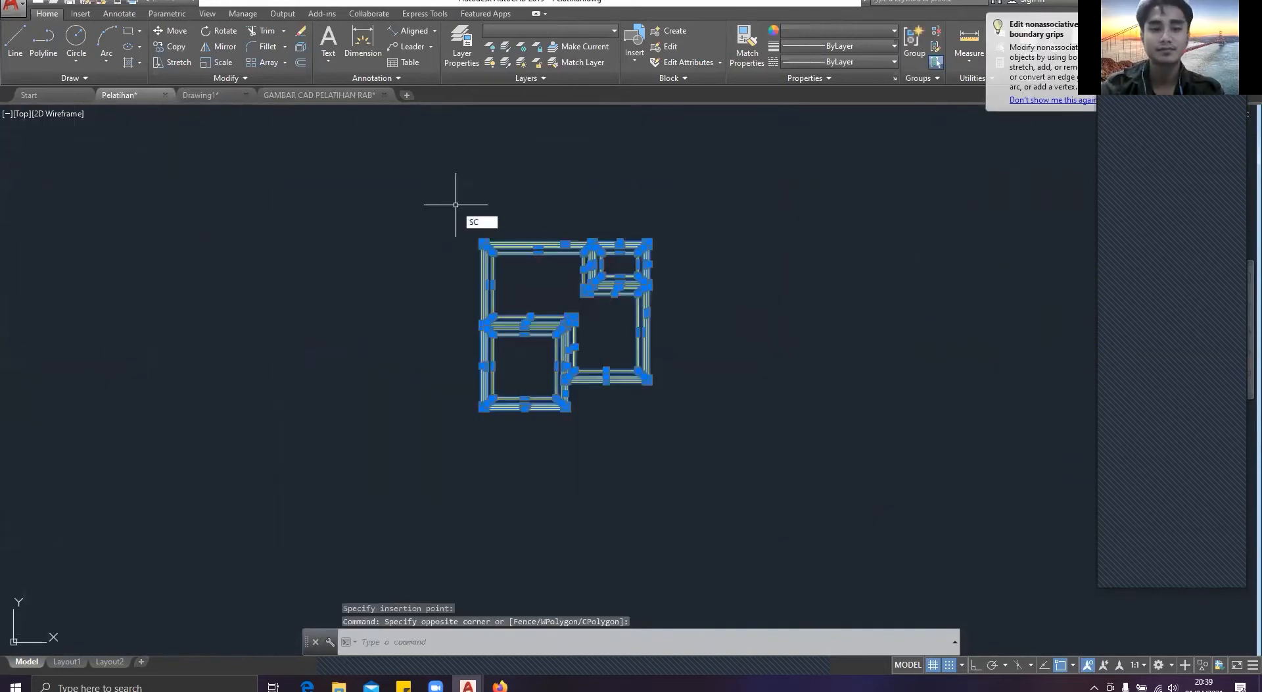
key("Return")
scroll(499, 406, "up", 6)
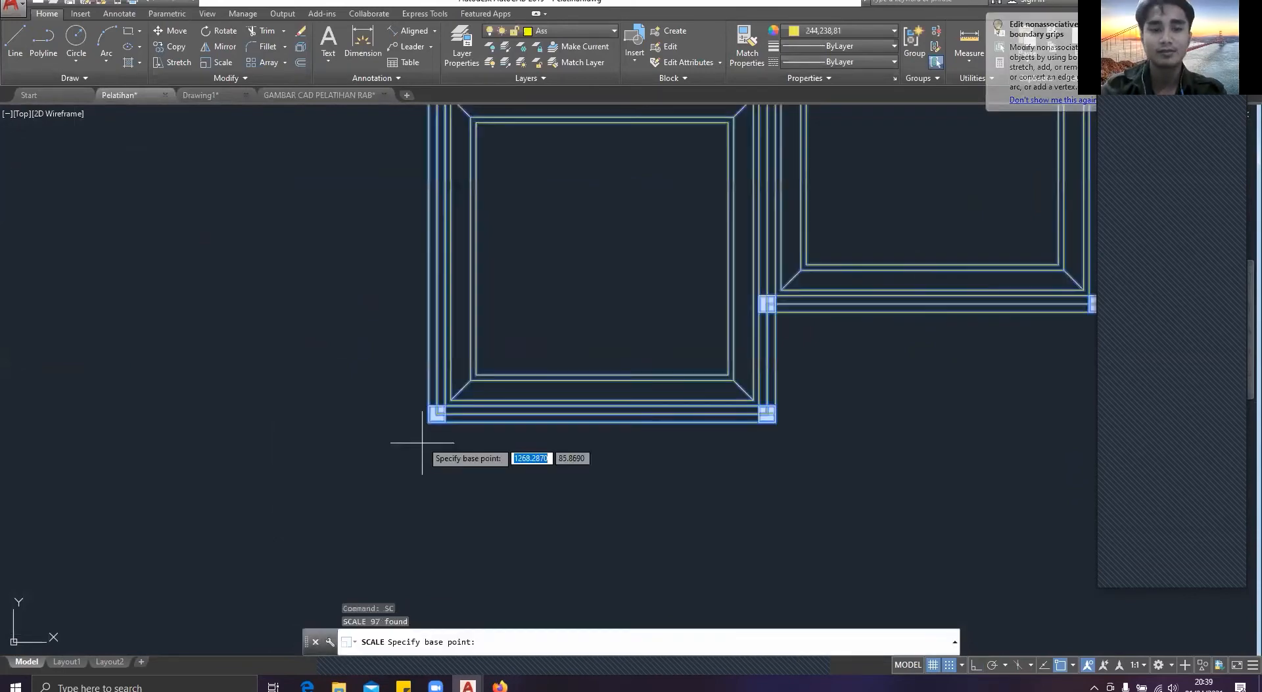
left_click(429, 422)
type("100")
key("Return")
key("Escape")
Step: Dimension the gap between the wall's inner line and the next outline inward at the scaled plan's lower-left corner
scroll(645, 377, "down", 10)
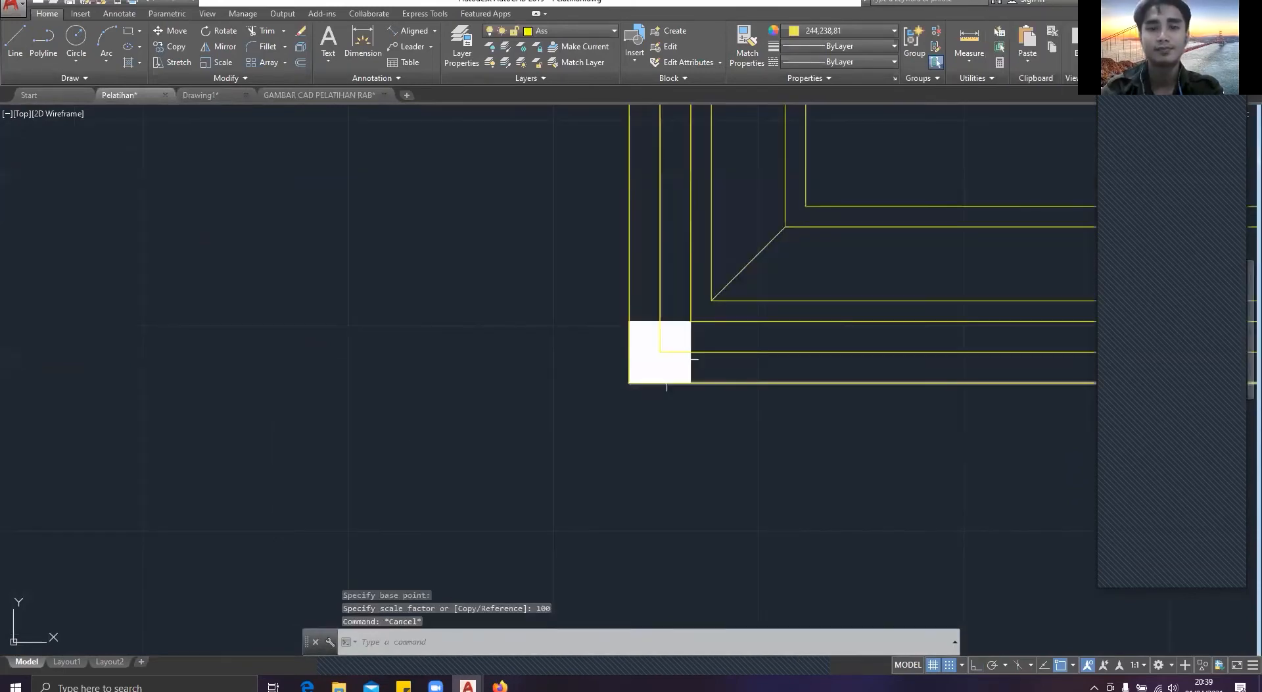
middle_click_drag(720, 286, 511, 370)
type("dim")
key("Return")
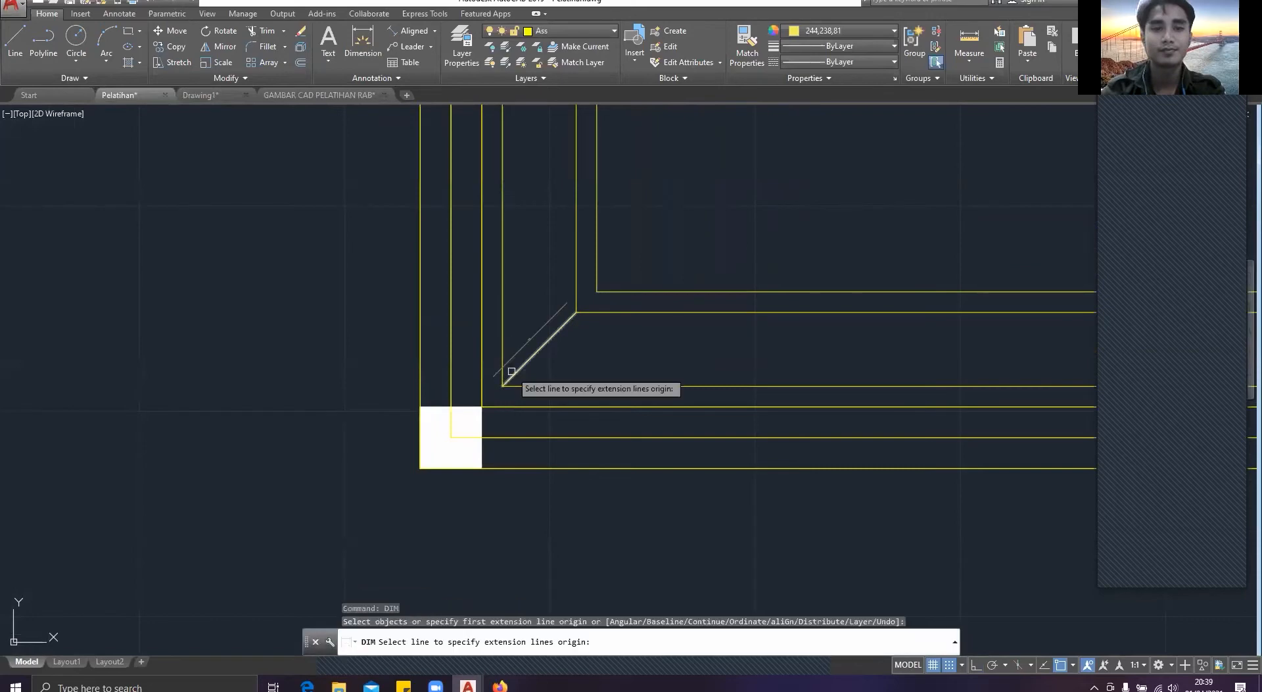
scroll(500, 370, "up", 4)
left_click(519, 404)
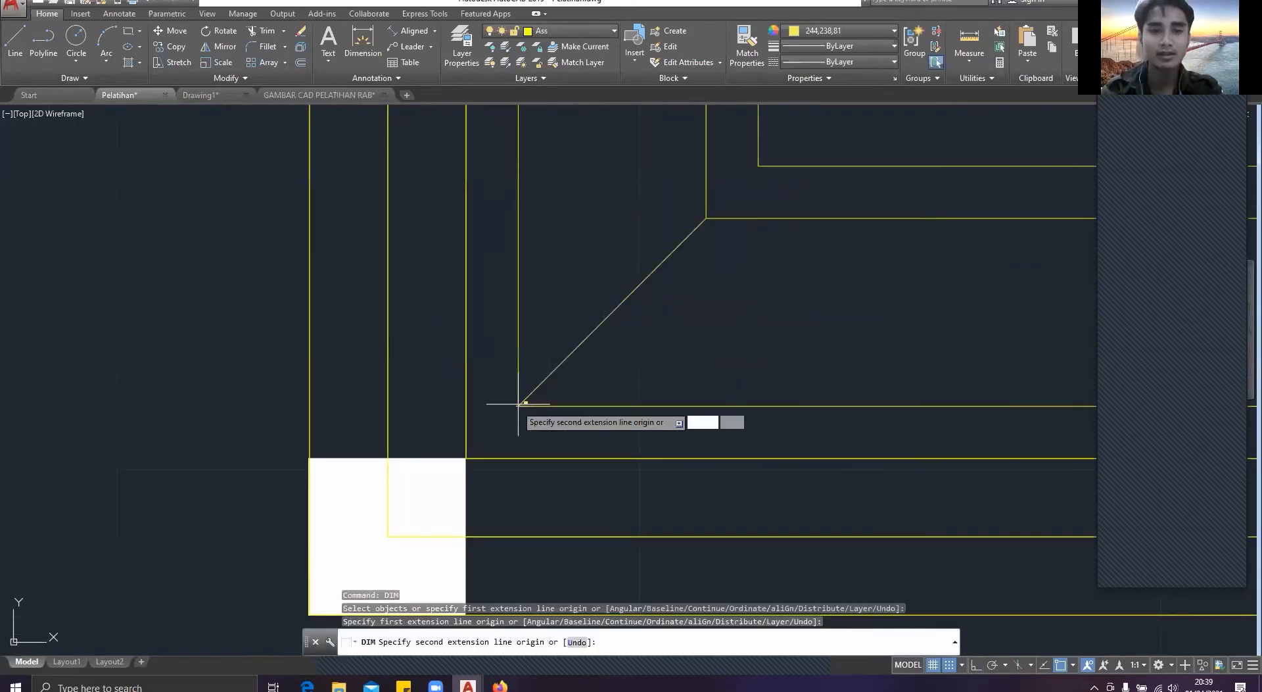
left_click(465, 405)
scroll(469, 411, "up", 5)
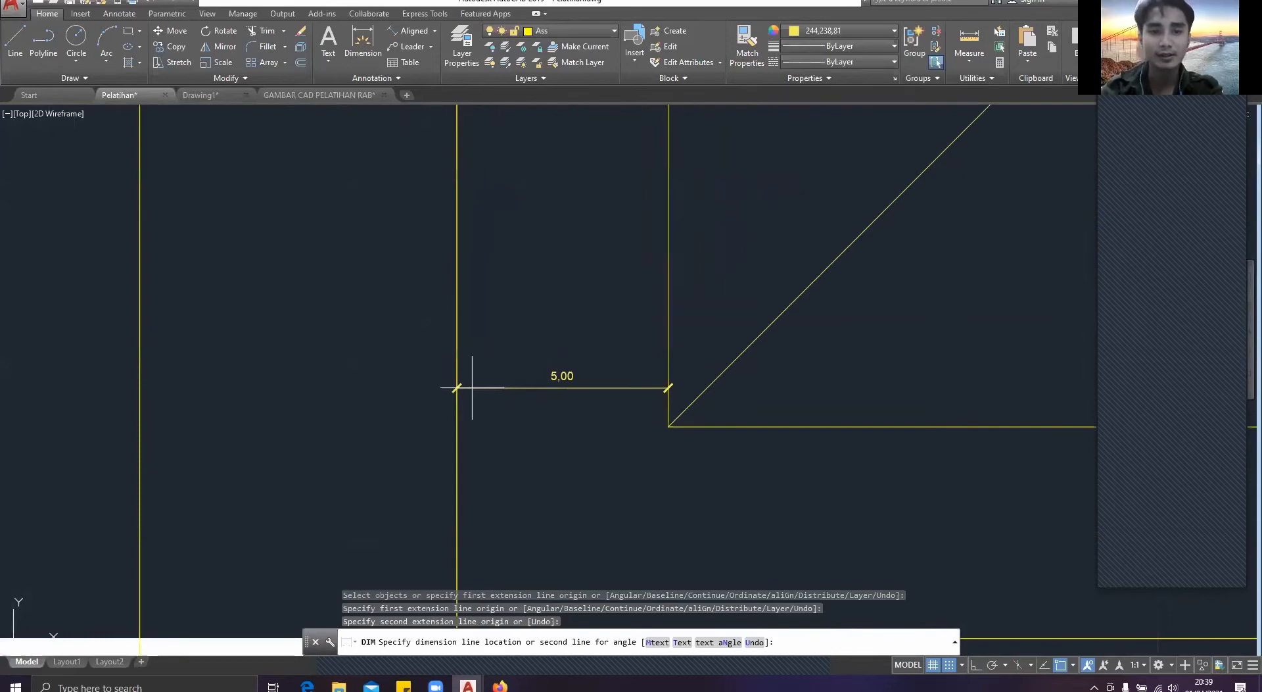
left_click(472, 388)
Step: Dimension the horizontal distance between the two outlines joined by the diagonal at the lower-left corner
scroll(474, 388, "down", 6)
middle_click_drag(481, 391, 501, 451)
left_click(637, 326)
left_click(524, 327)
scroll(535, 334, "up", 5)
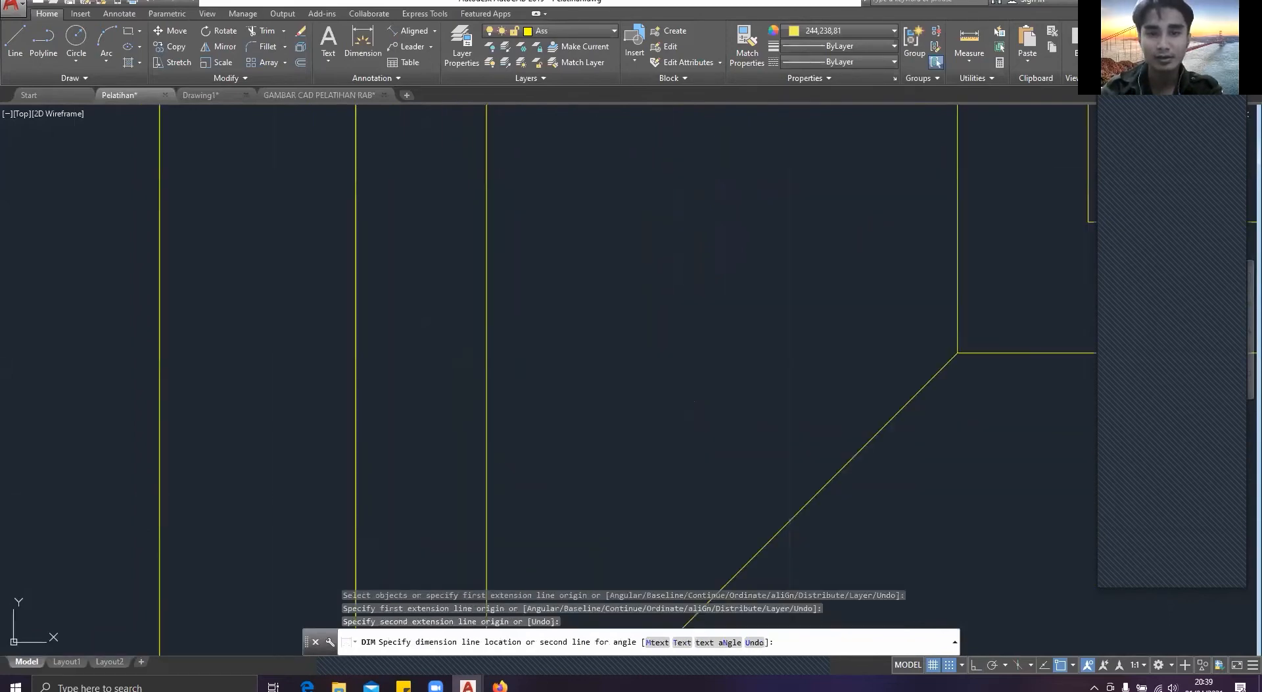
left_click(697, 303)
scroll(699, 310, "down", 2)
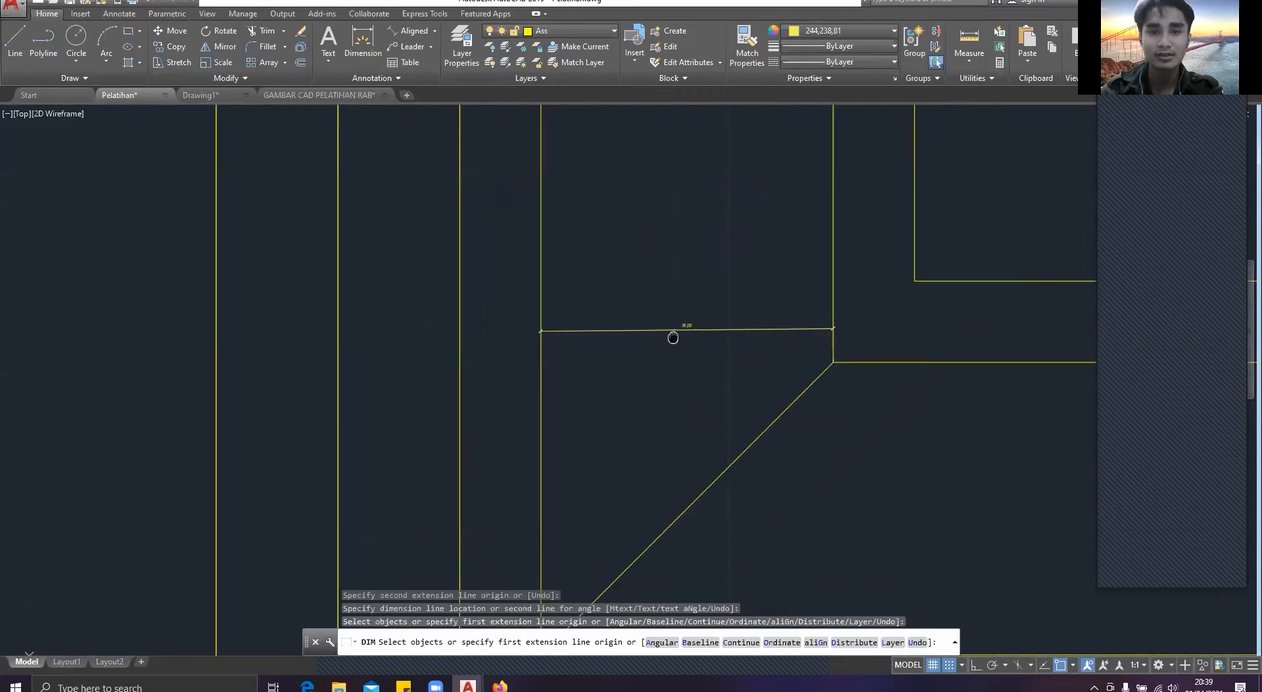
Step: Try to dimension the gap between the two innermost outlines at the same corner
middle_click_drag(673, 337, 465, 366)
scroll(464, 365, "down", 2)
key("Return")
key("Return")
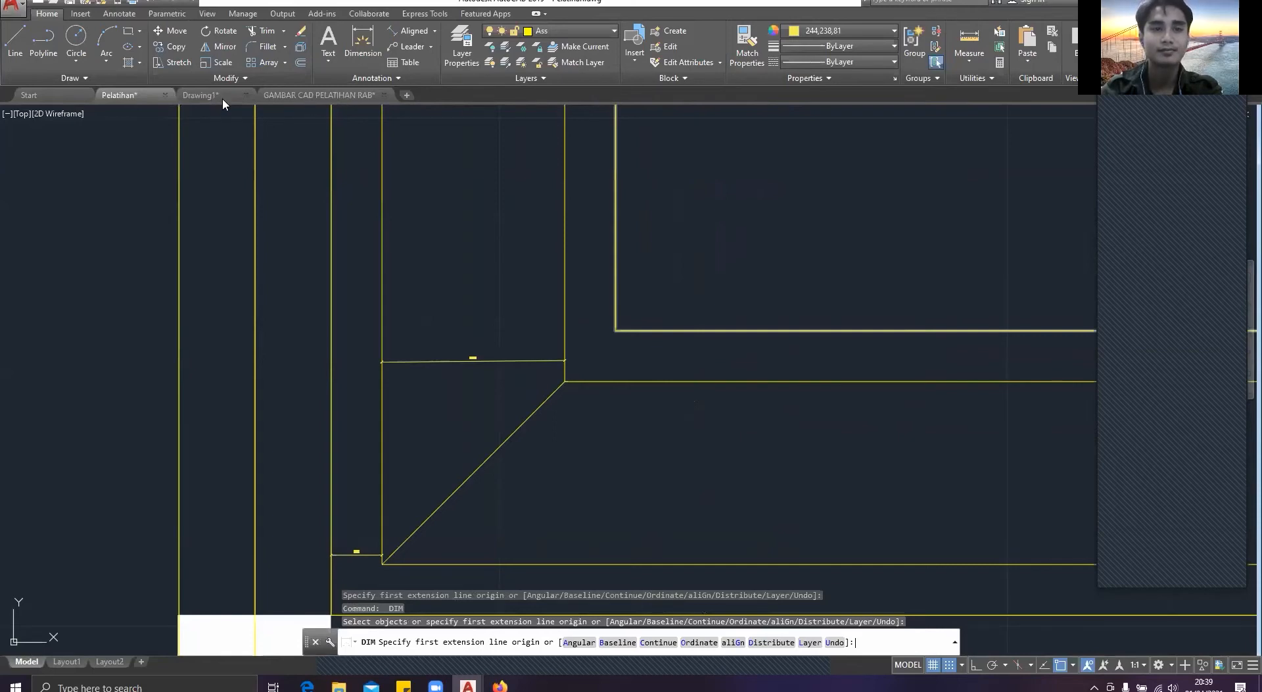
left_click(615, 329)
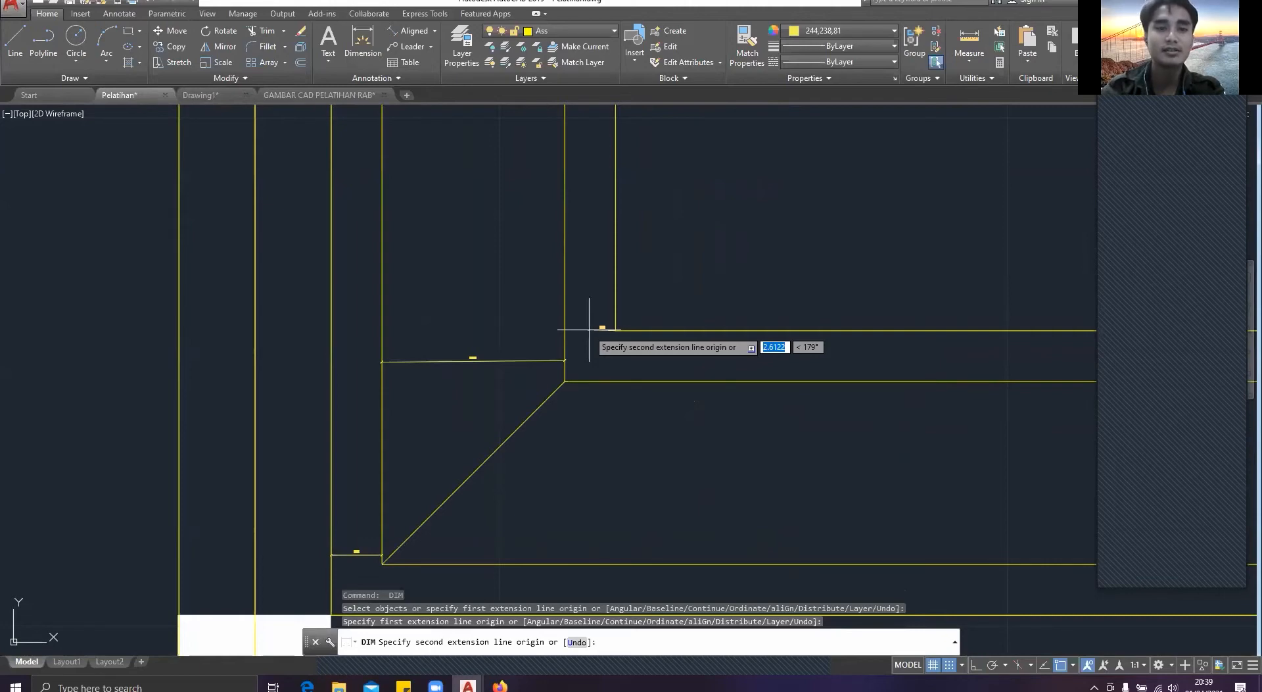
Step: Return to Drawing1 and offset the main wall's inner line inward by 5
key("ctrl+Tab")
key("ctrl+Tab")
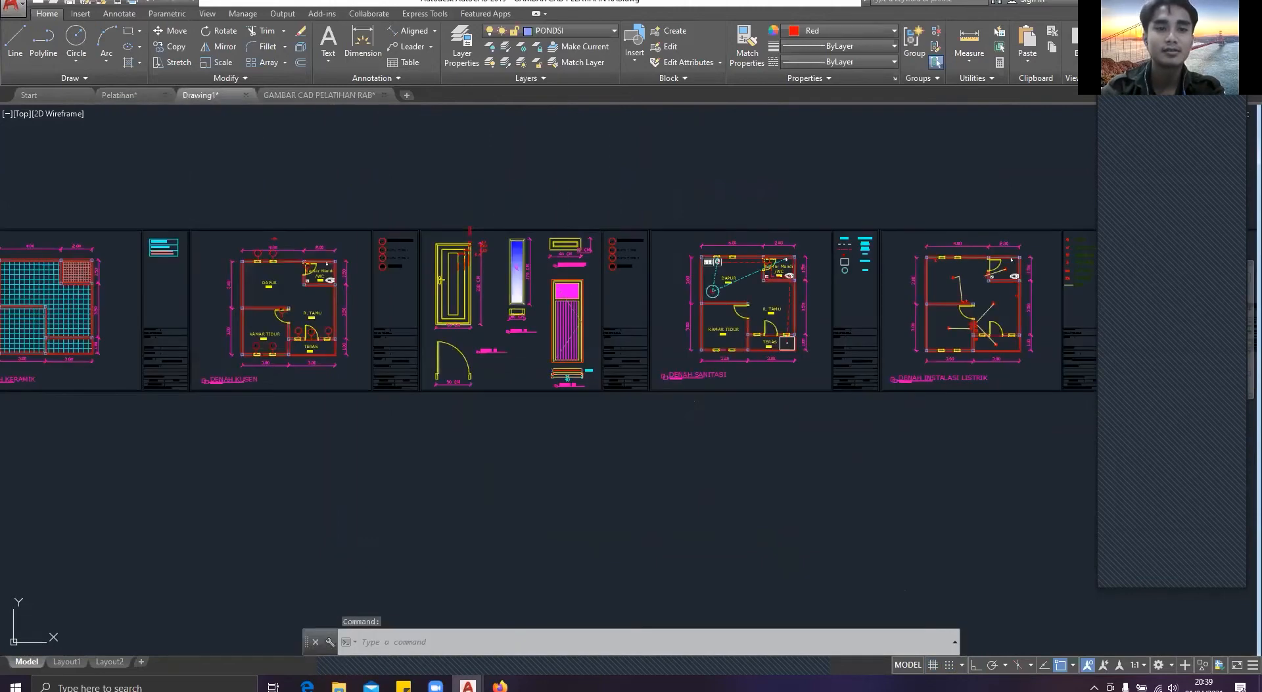
key("ctrl+Tab")
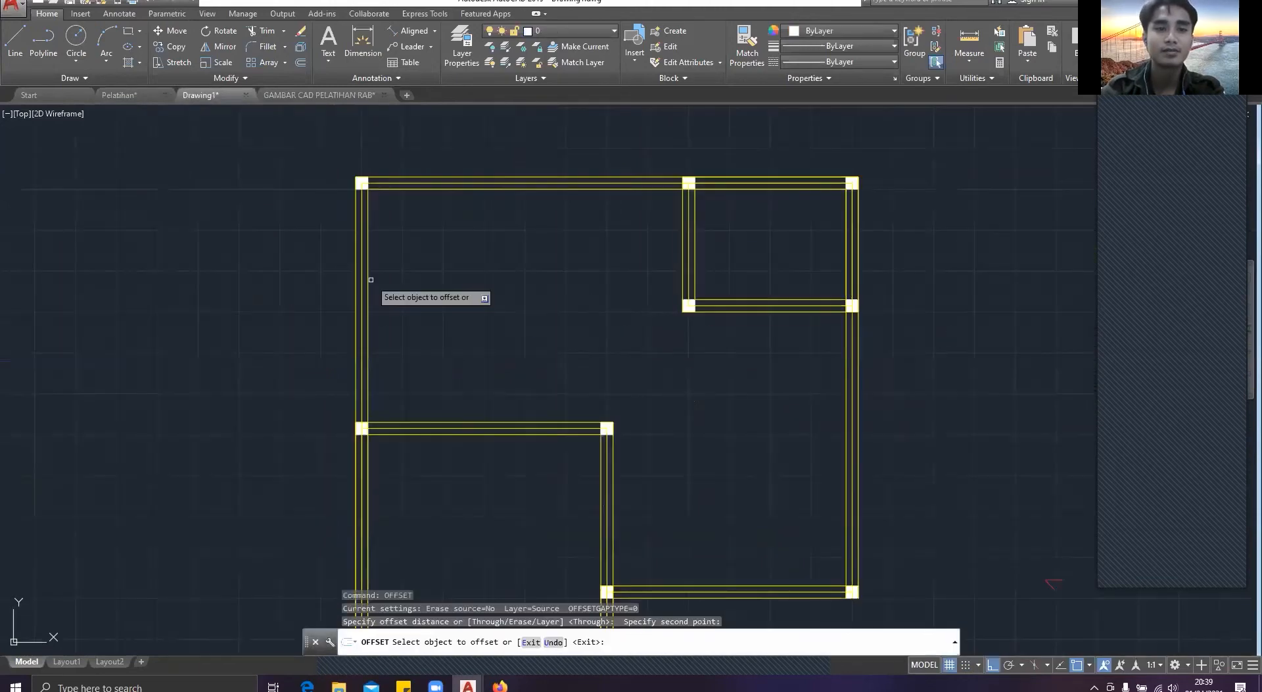
left_click(369, 280)
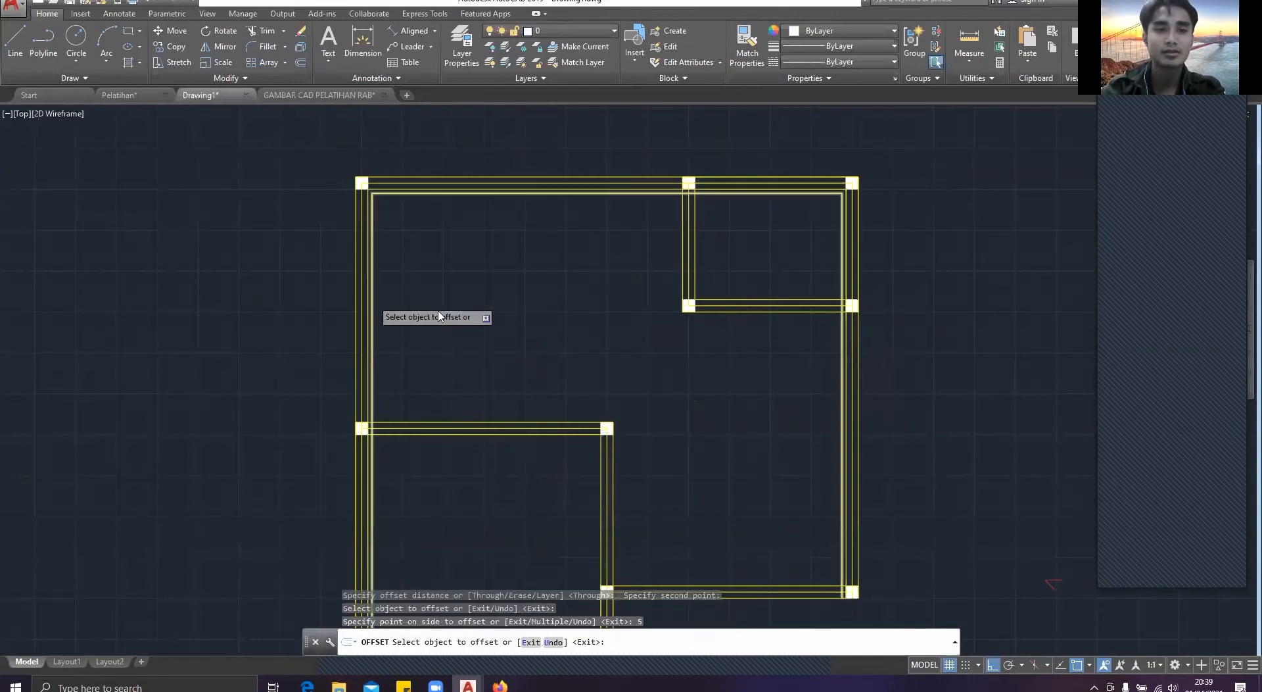
Step: Offset the newest inner outline inward by 18 and the resulting outline by another 5, and end the Offset command
scroll(378, 302, "up", 2)
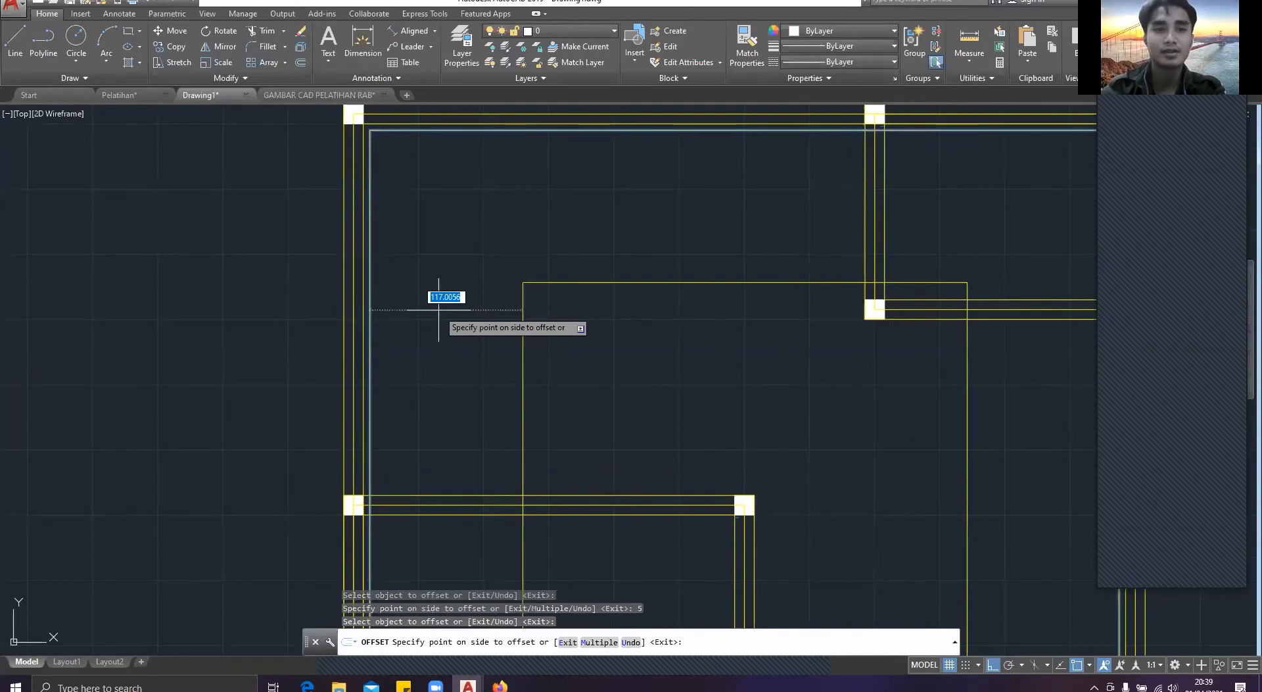
type("18")
key("Return")
left_click(398, 302)
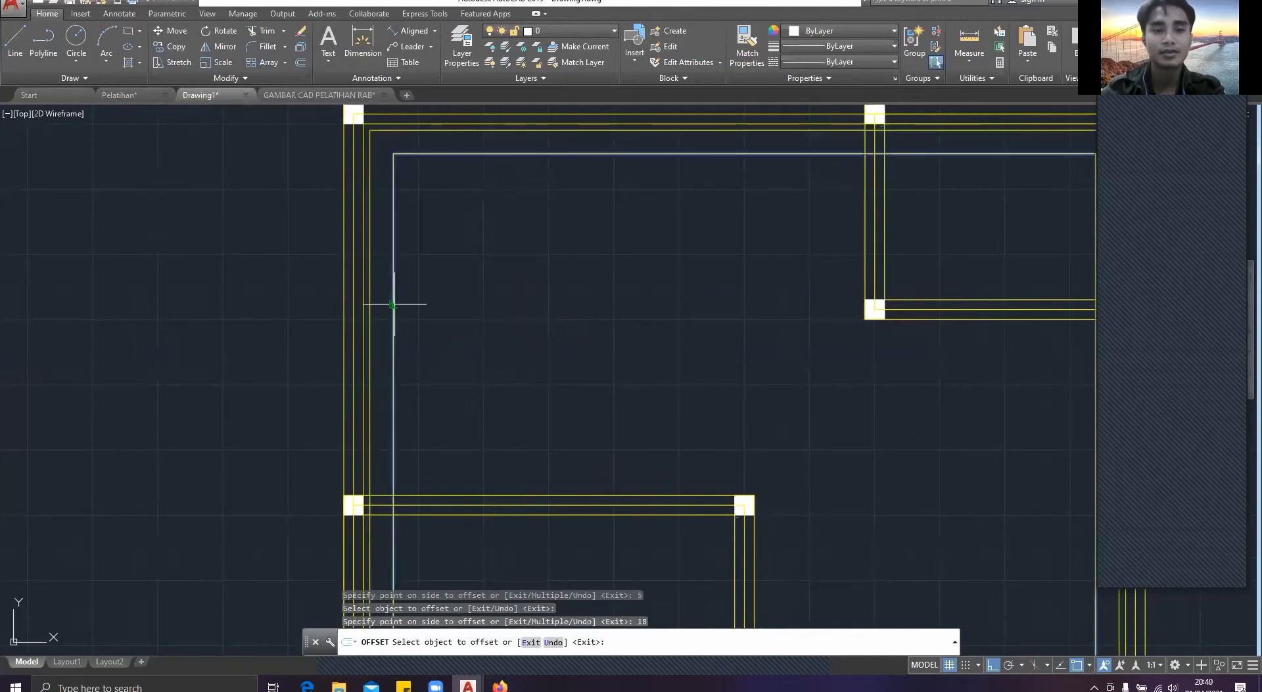
type("5")
key("Return")
key("Escape")
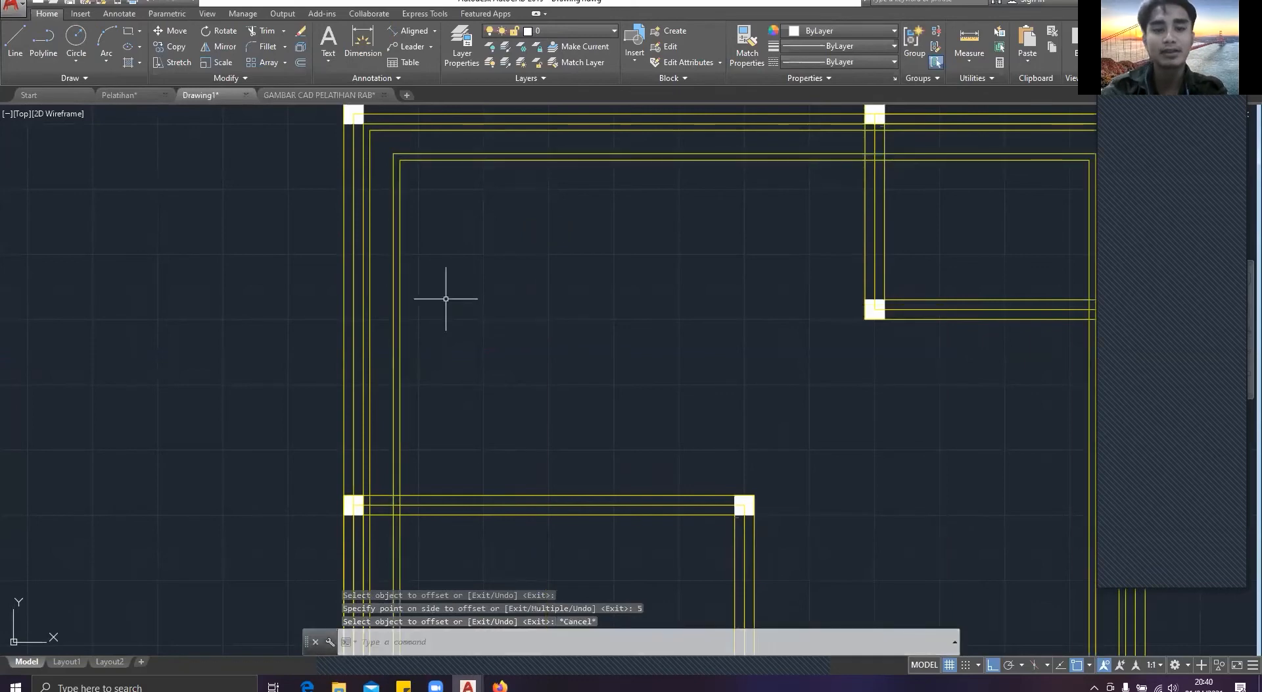
type("l")
key("Return")
scroll(454, 293, "down", 10)
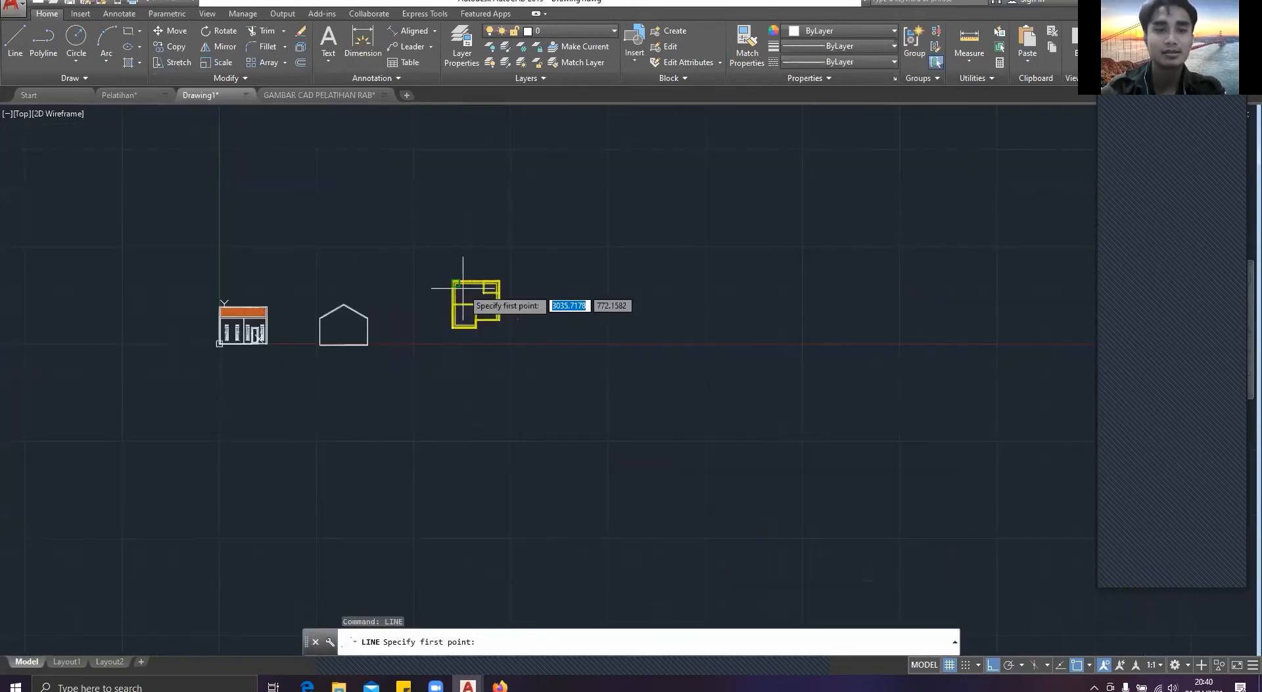
scroll(463, 287, "up", 3)
key("Escape")
scroll(463, 283, "up", 6)
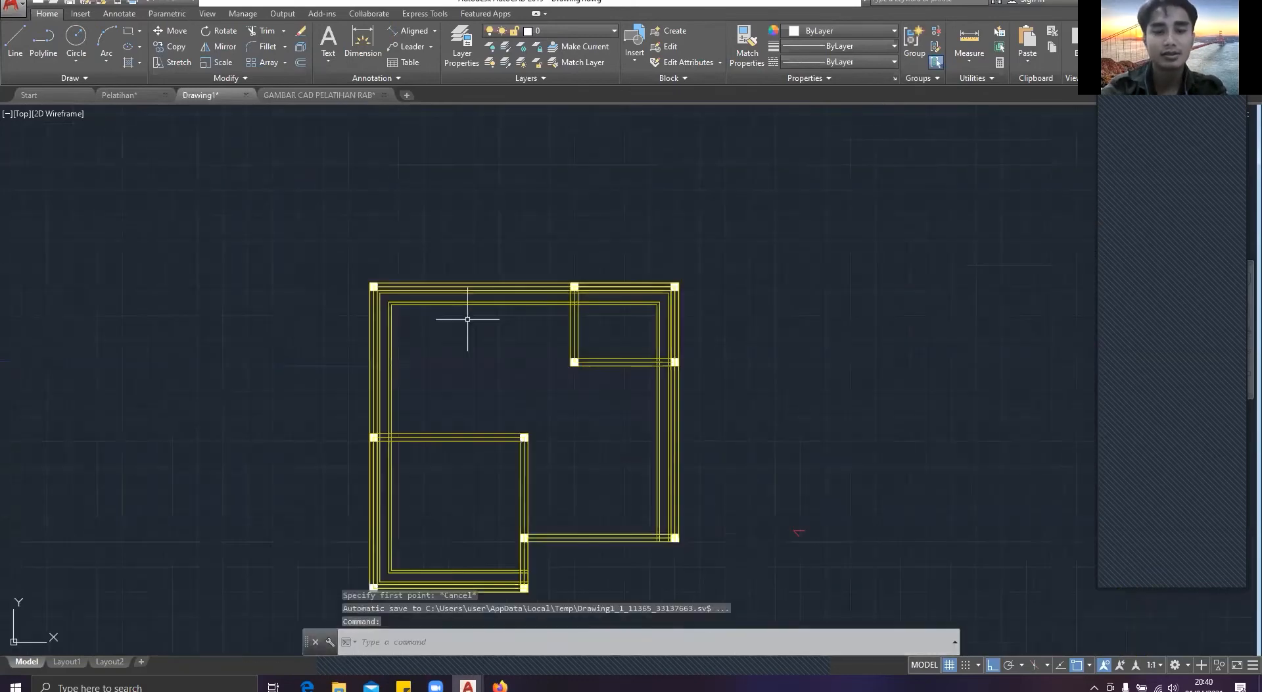
scroll(468, 318, "up", 2)
key("Escape")
Step: Draw a diagonal line joining the corners of the two inner outlines spaced 18 apart at the plan's upper-left corner
type("line")
key("Return")
scroll(336, 255, "up", 8)
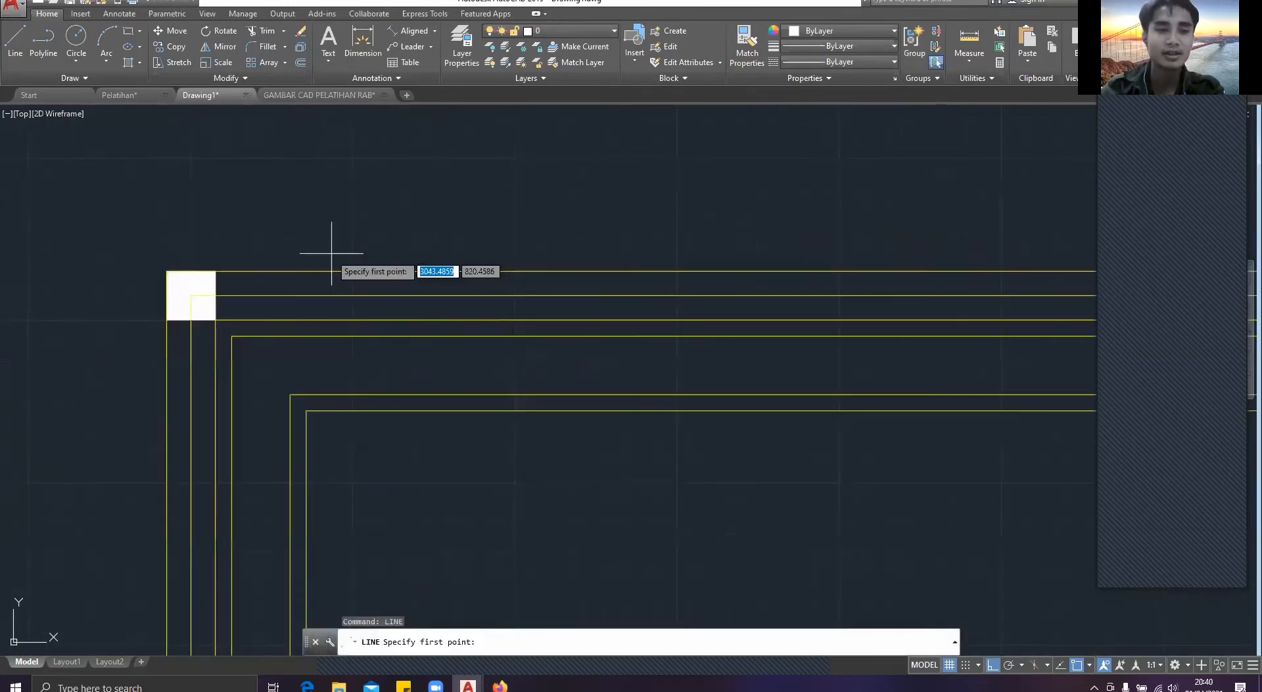
left_click(290, 395)
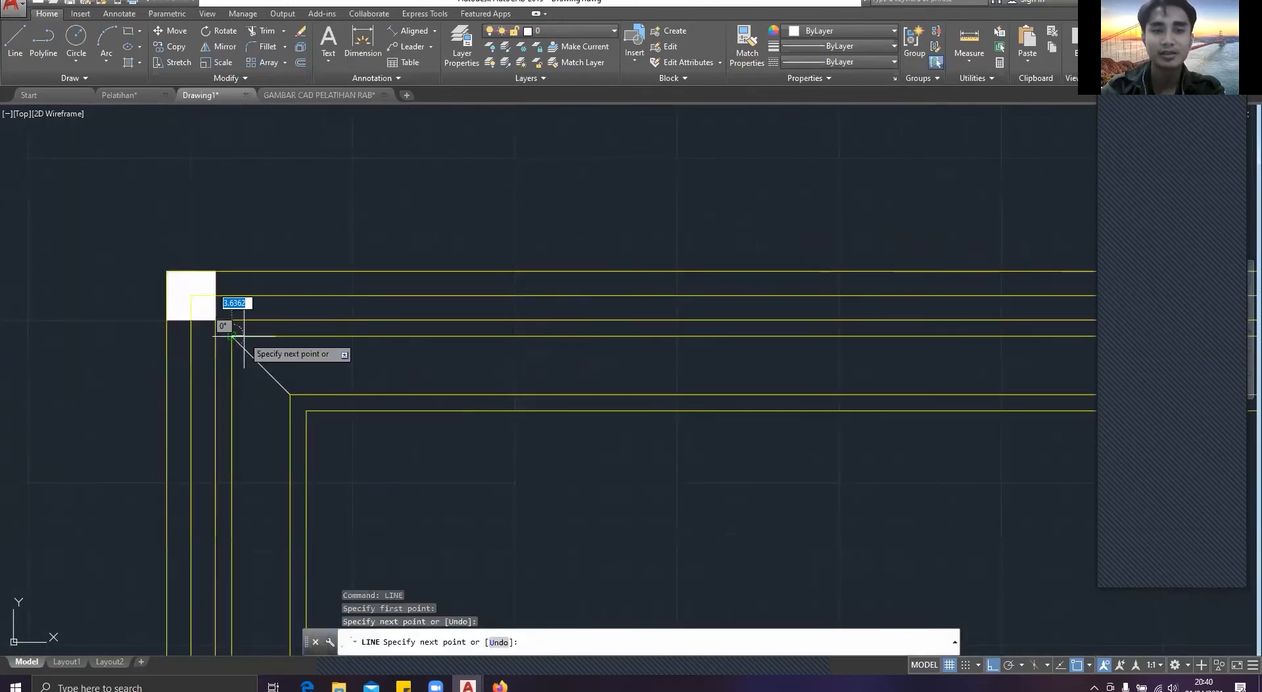
key("Escape")
Step: Draw a matching diagonal line between the two inner outlines' corners at the plan's upper-right corner
scroll(286, 336, "down", 5)
scroll(487, 322, "up", 4)
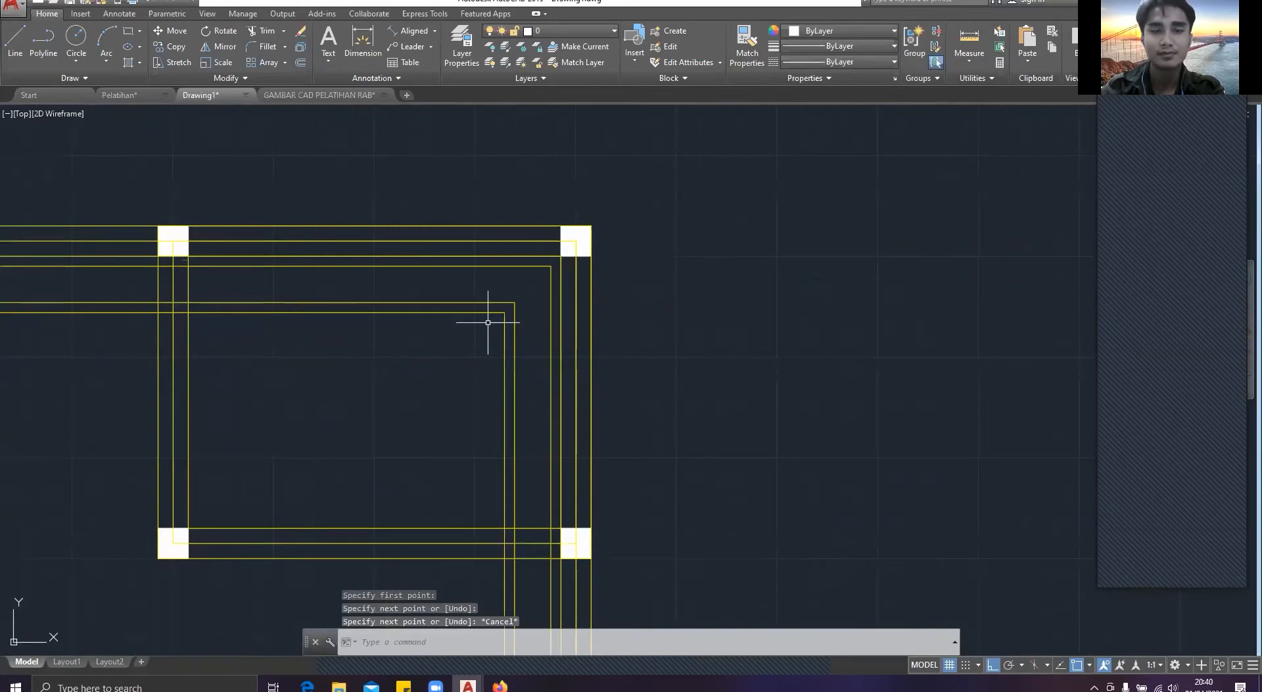
middle_click_drag(488, 322, 643, 332)
key("Return")
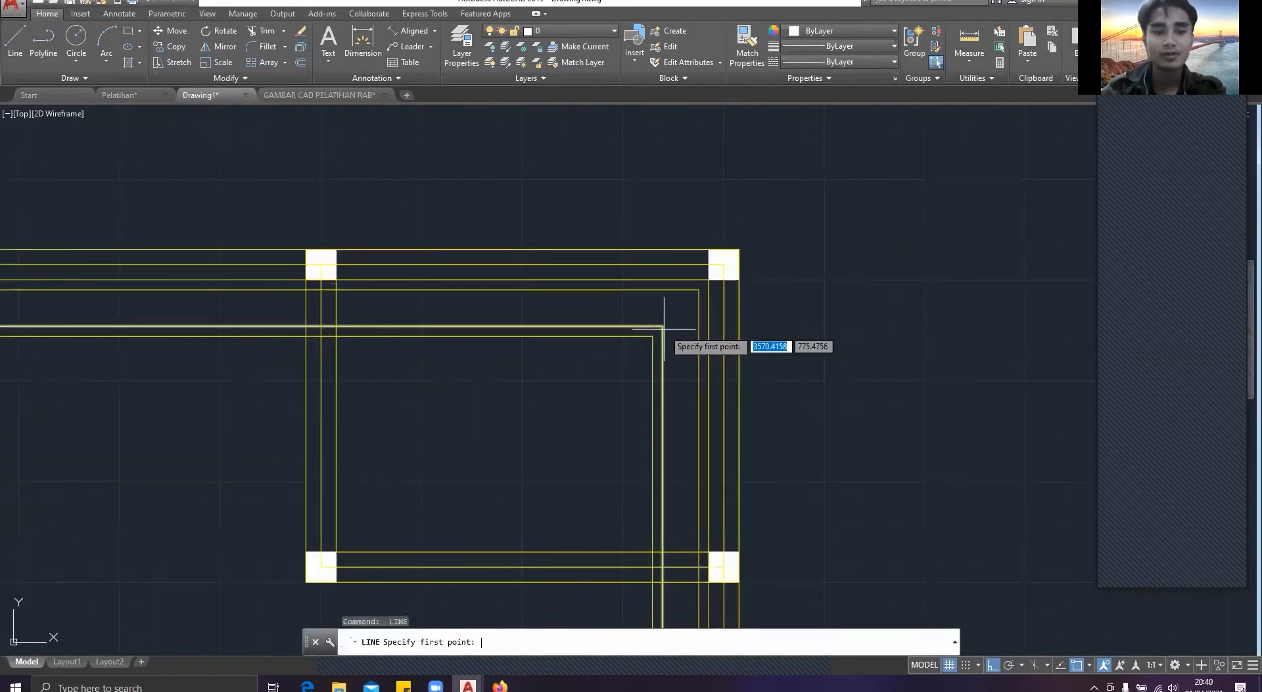
left_click(664, 303)
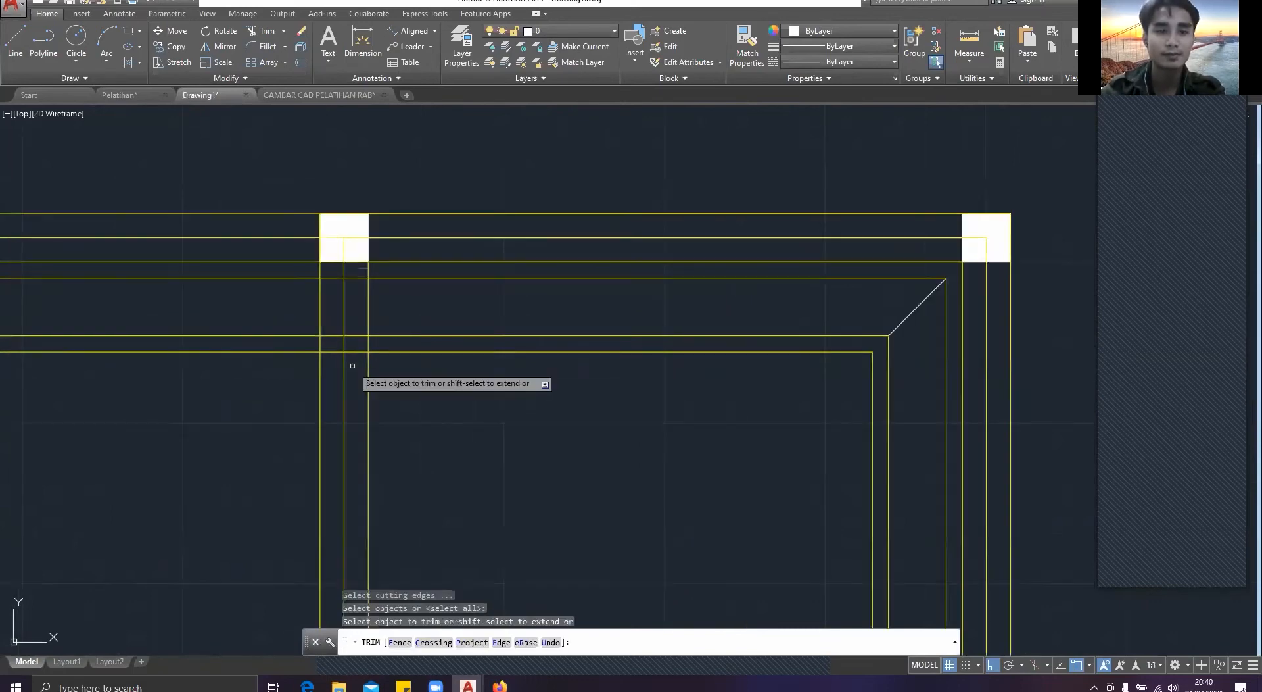
Step: Trim the inner outlines where they cross the small upper-right room's left wall, on both sides of its axis
left_click(355, 361)
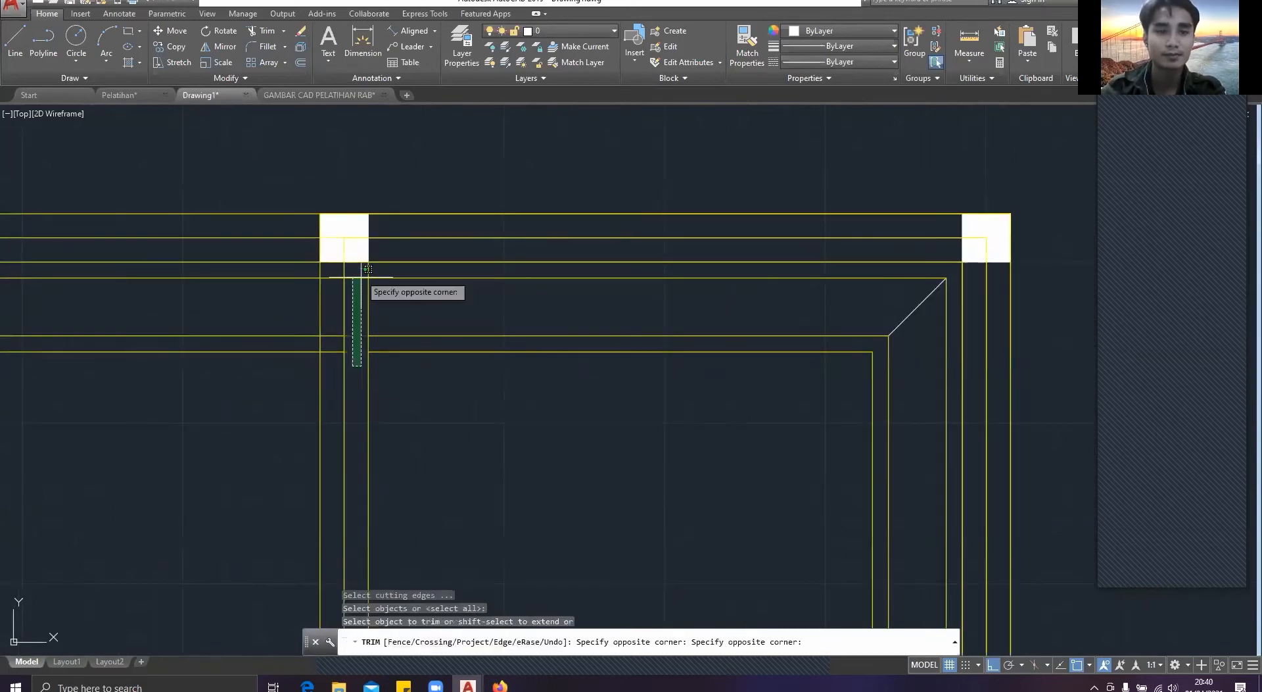
left_click(368, 269)
left_click(332, 362)
left_click(342, 268)
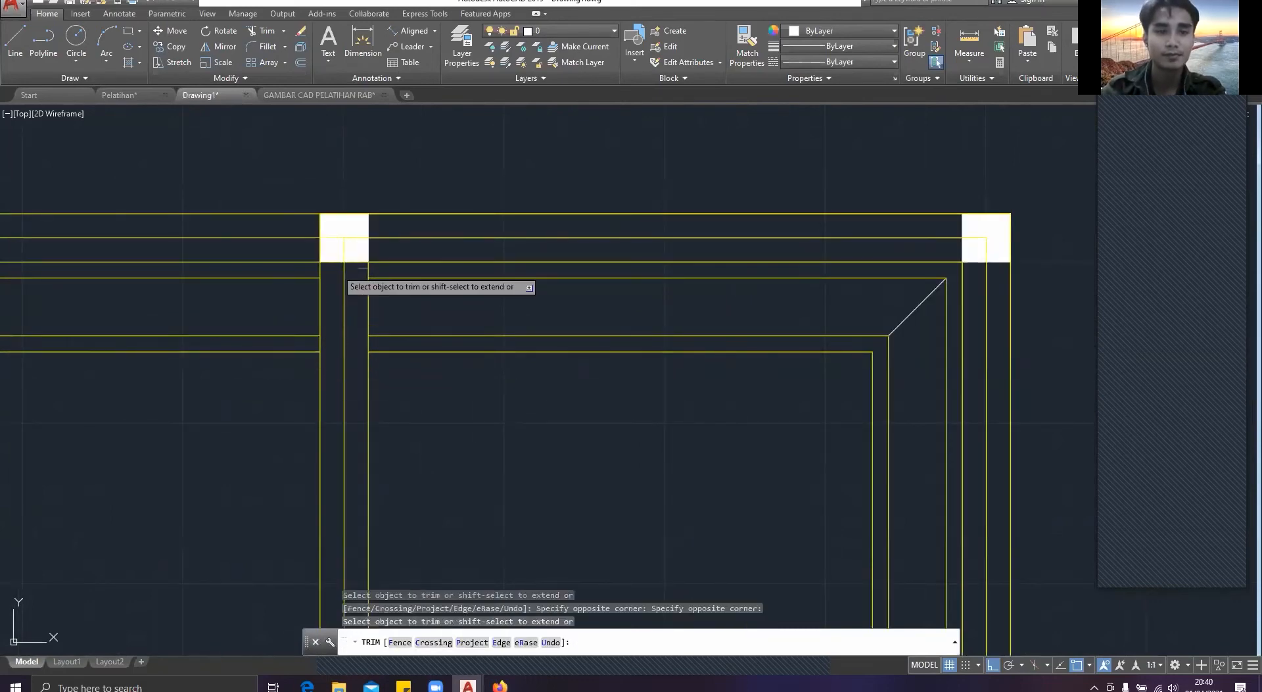
key("Escape")
Step: Offset the inner wall outline of the small upper-right room inward by 5
scroll(481, 199, "down", 4)
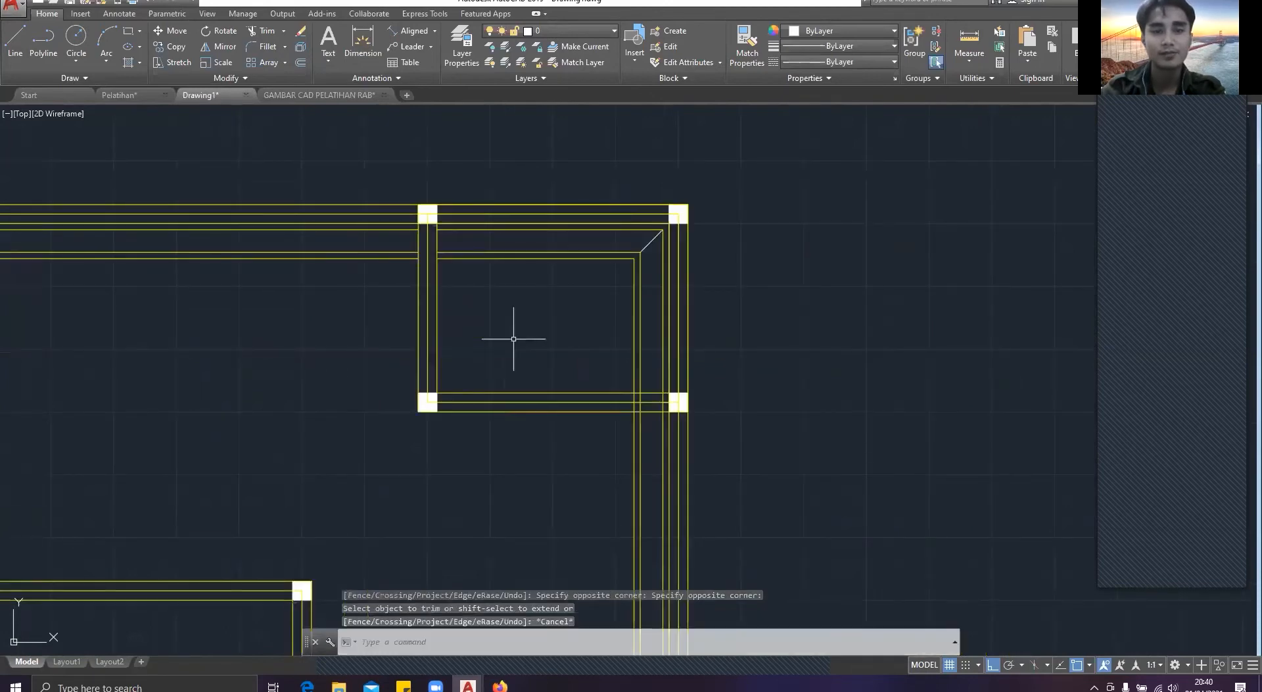
middle_click_drag(567, 370, 513, 323)
key("Escape")
type("o")
key("Return")
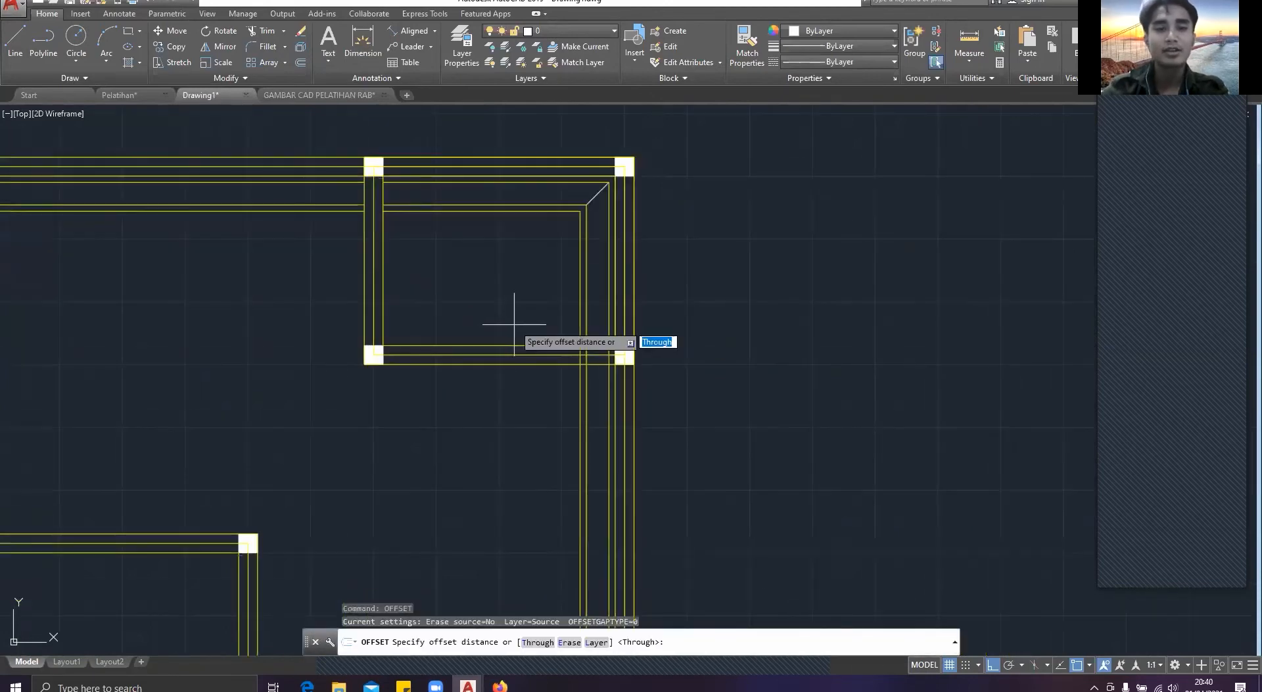
left_click(499, 260)
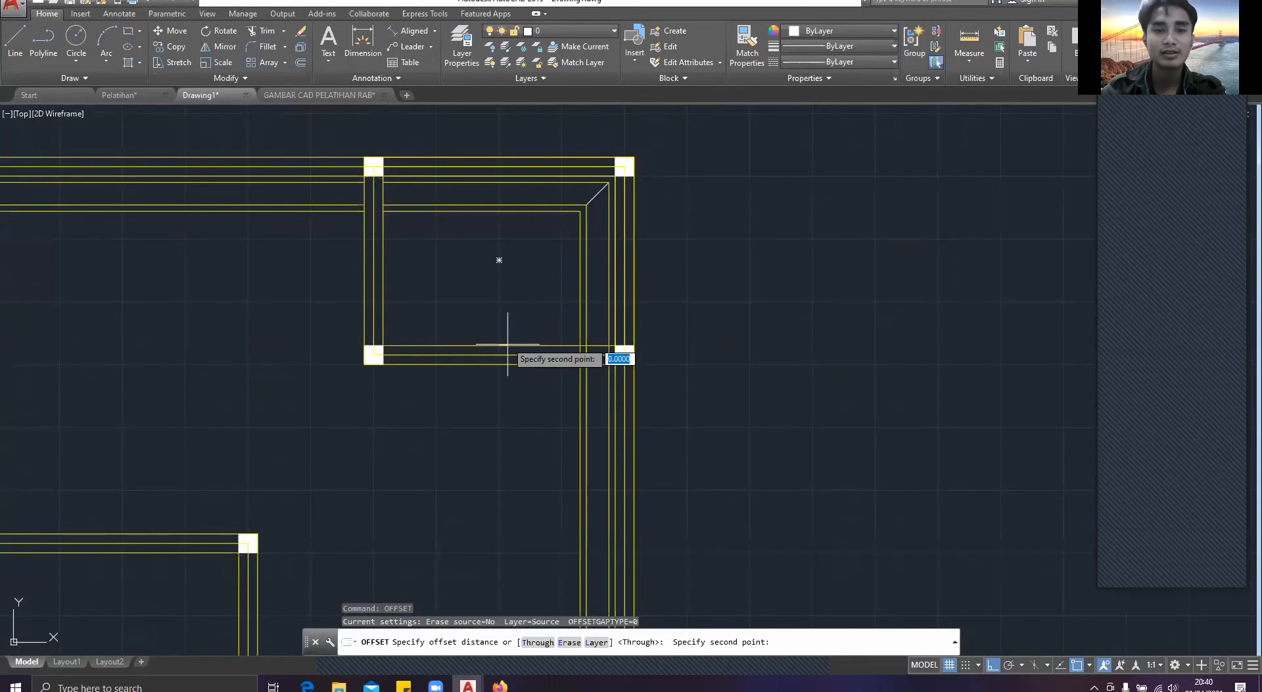
left_click(505, 348)
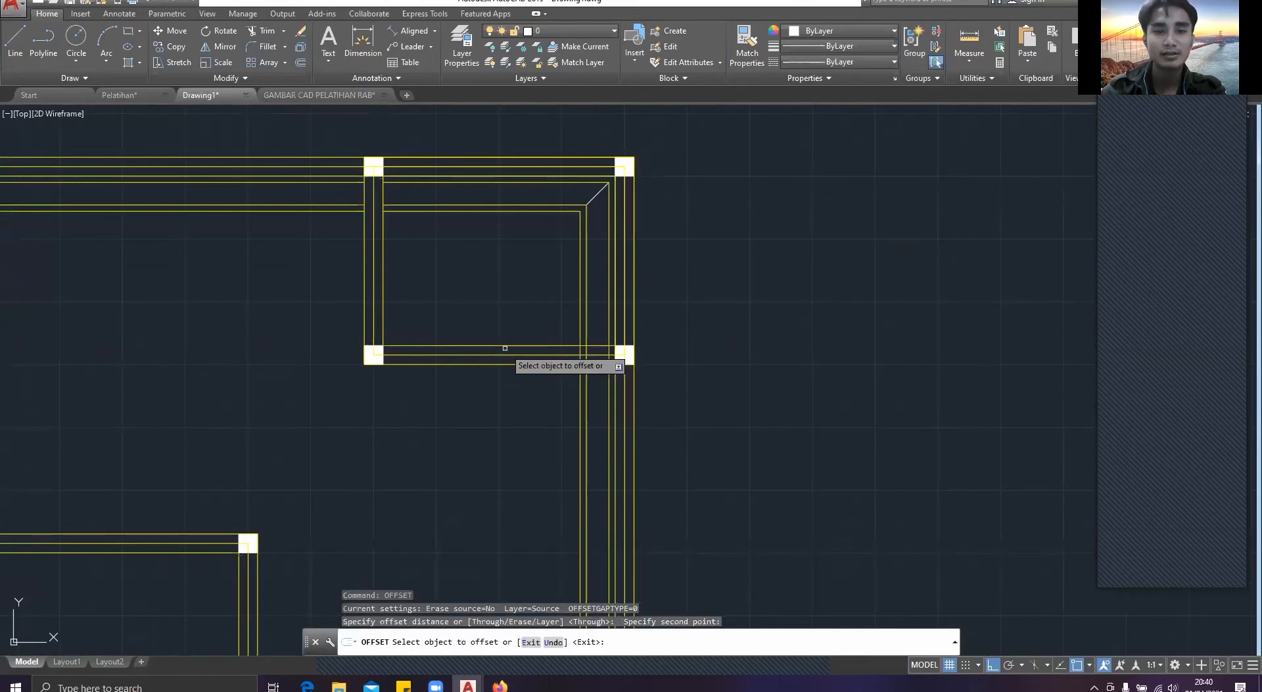
left_click(505, 347)
left_click(503, 345)
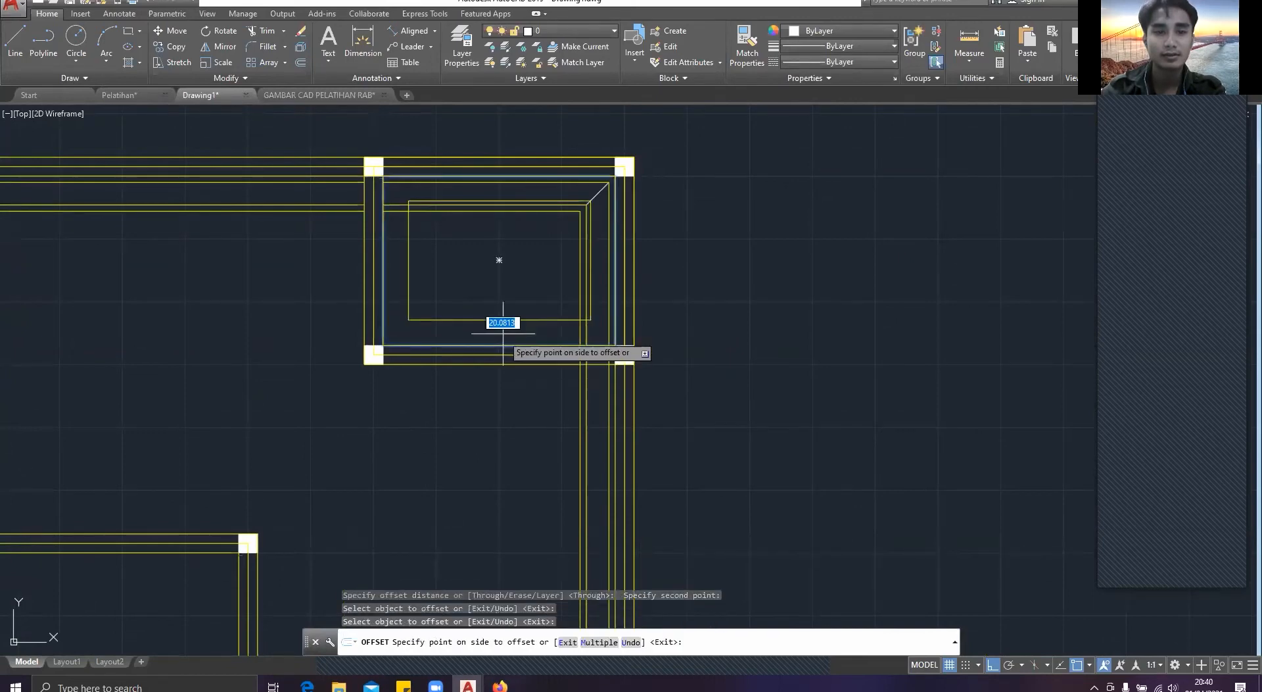
type("5")
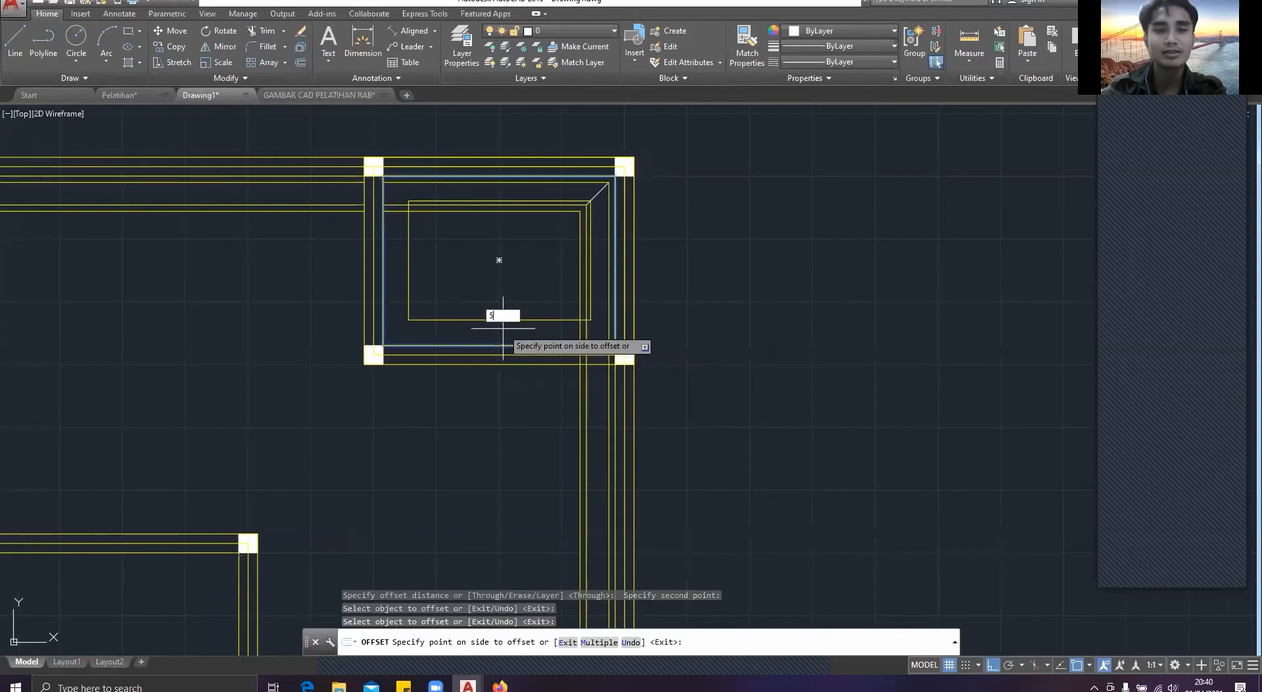
key("Return")
Step: Offset the small room's new outline inward by 18 and the resulting outline by another 5
left_click(504, 339)
type("18")
key("Return")
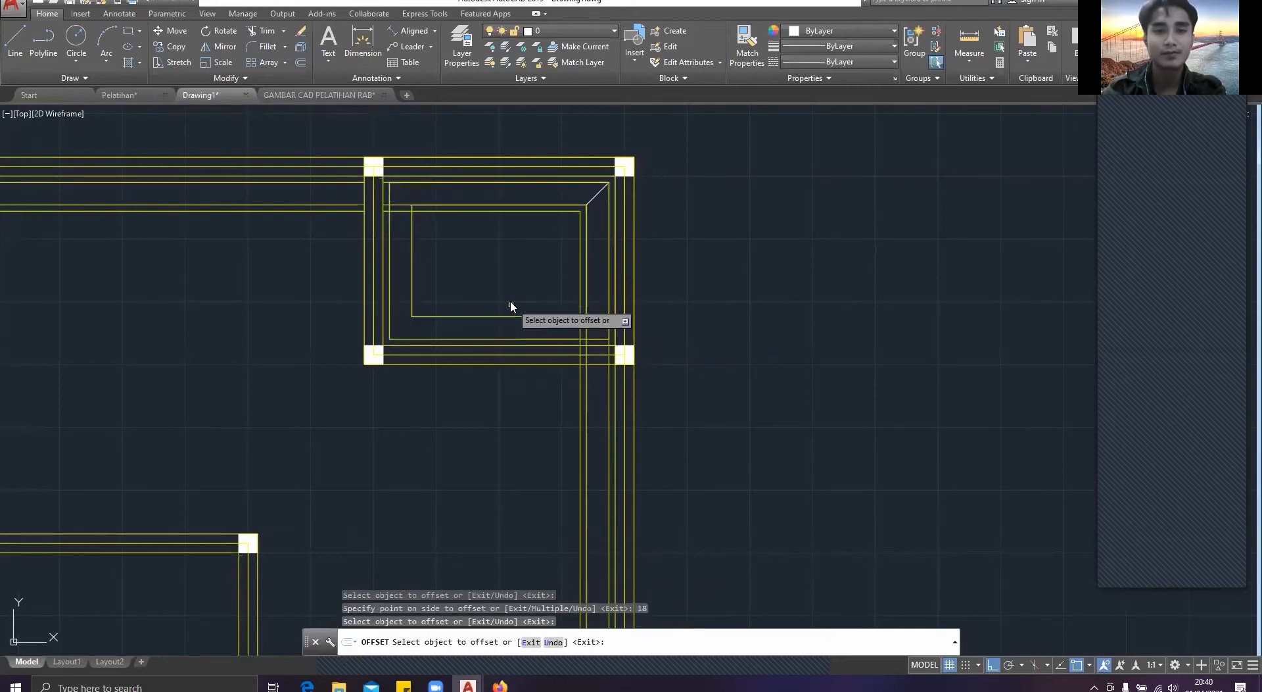
left_click(511, 315)
type("5")
key("Return")
key("Escape")
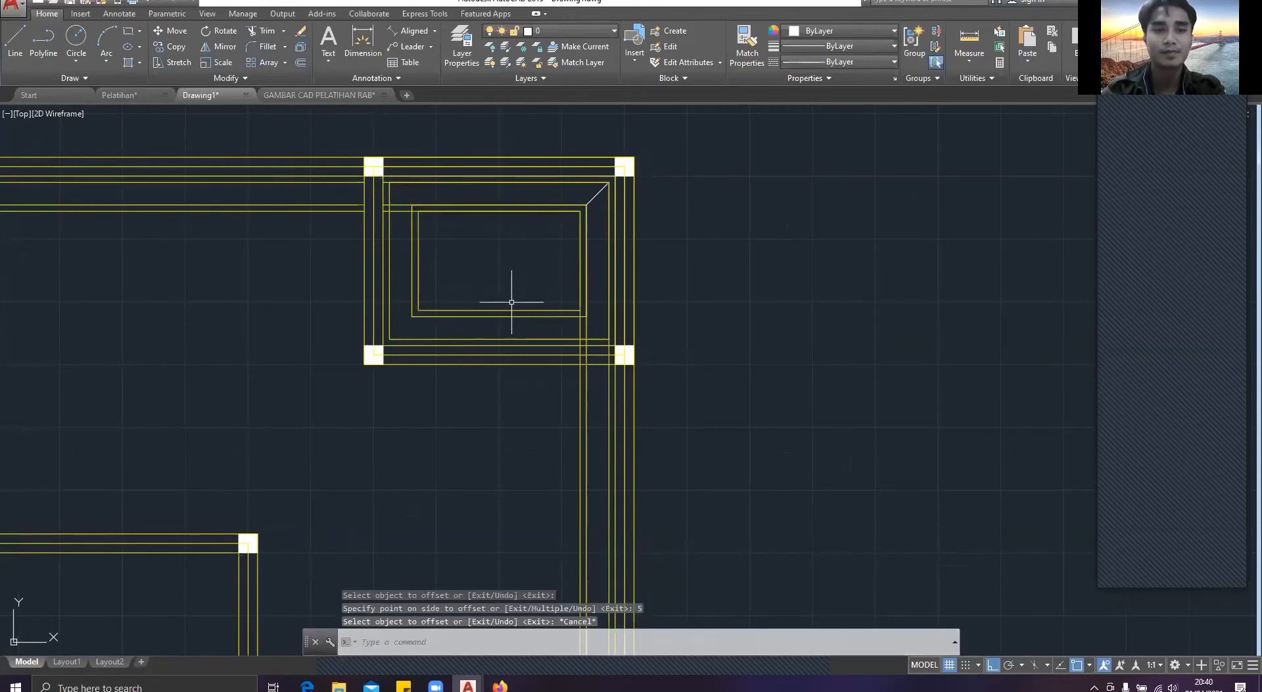
Step: Trim the plan's older horizontal outlines where they run between the small room's new outlines on its left side
type("tr")
key("Return")
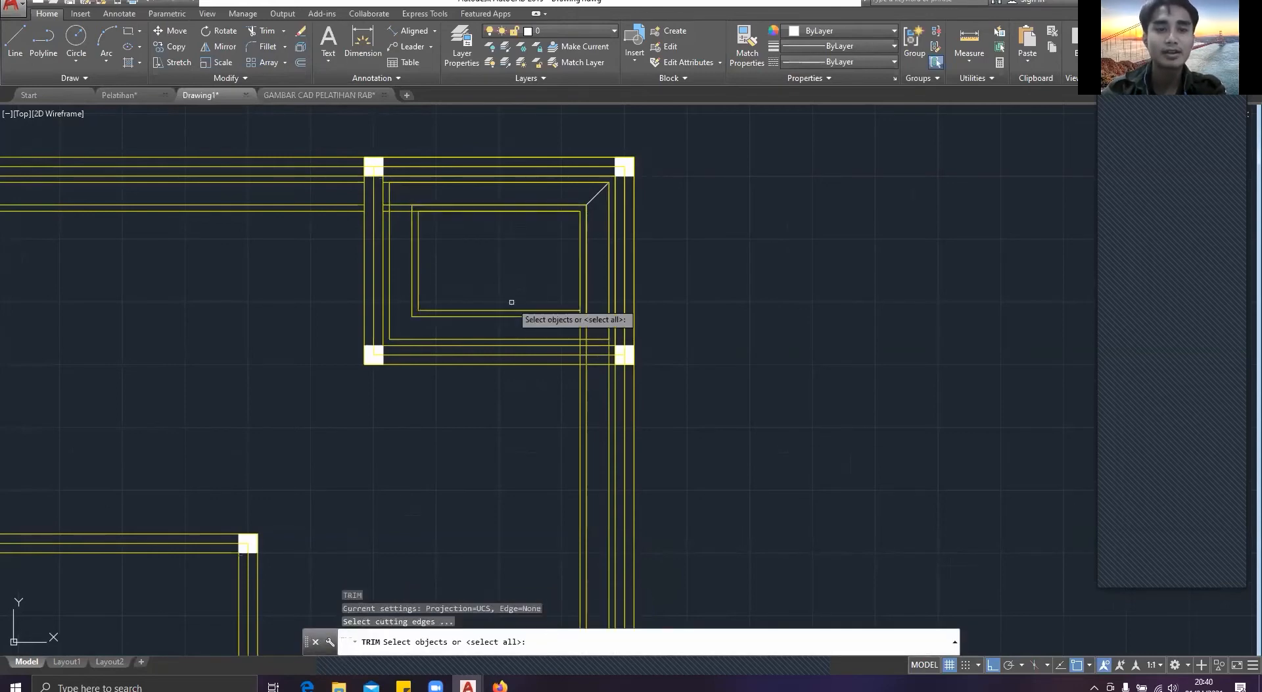
scroll(403, 238, "up", 2)
key("Return")
left_click(402, 237)
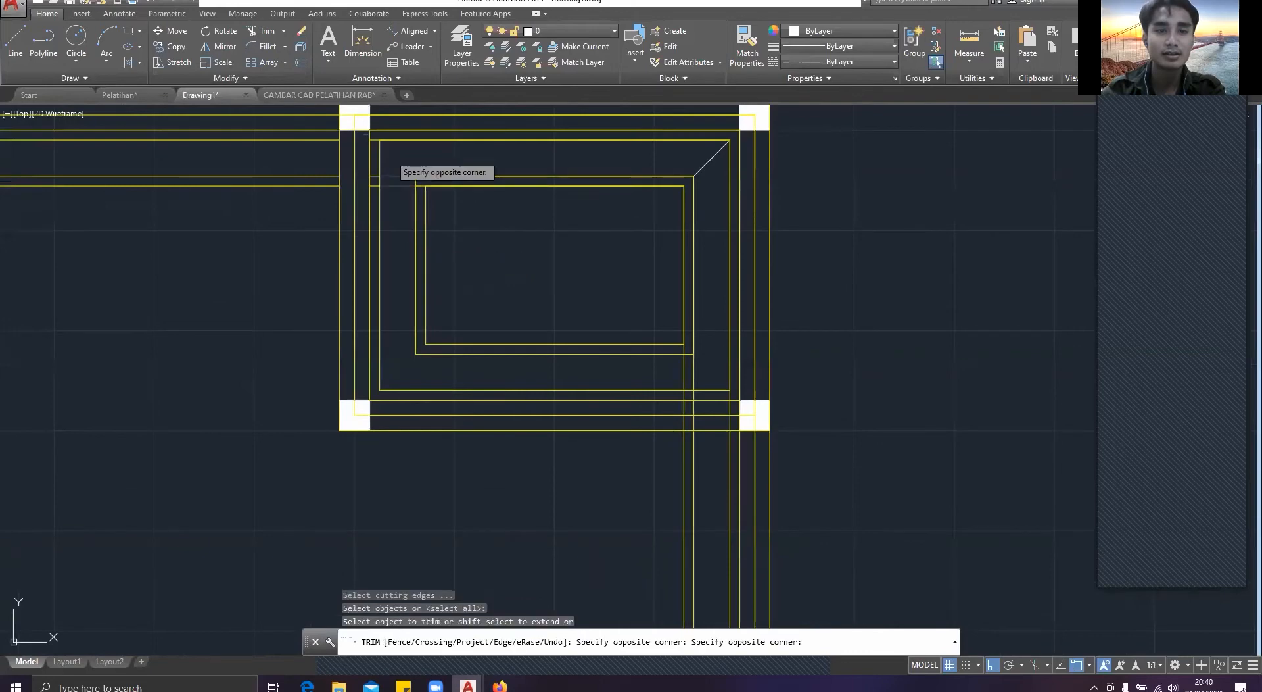
left_click(390, 156)
Step: Erase the two leftover short horizontal segments beside the small room's left wall
scroll(380, 171, "up", 6)
left_click(357, 173)
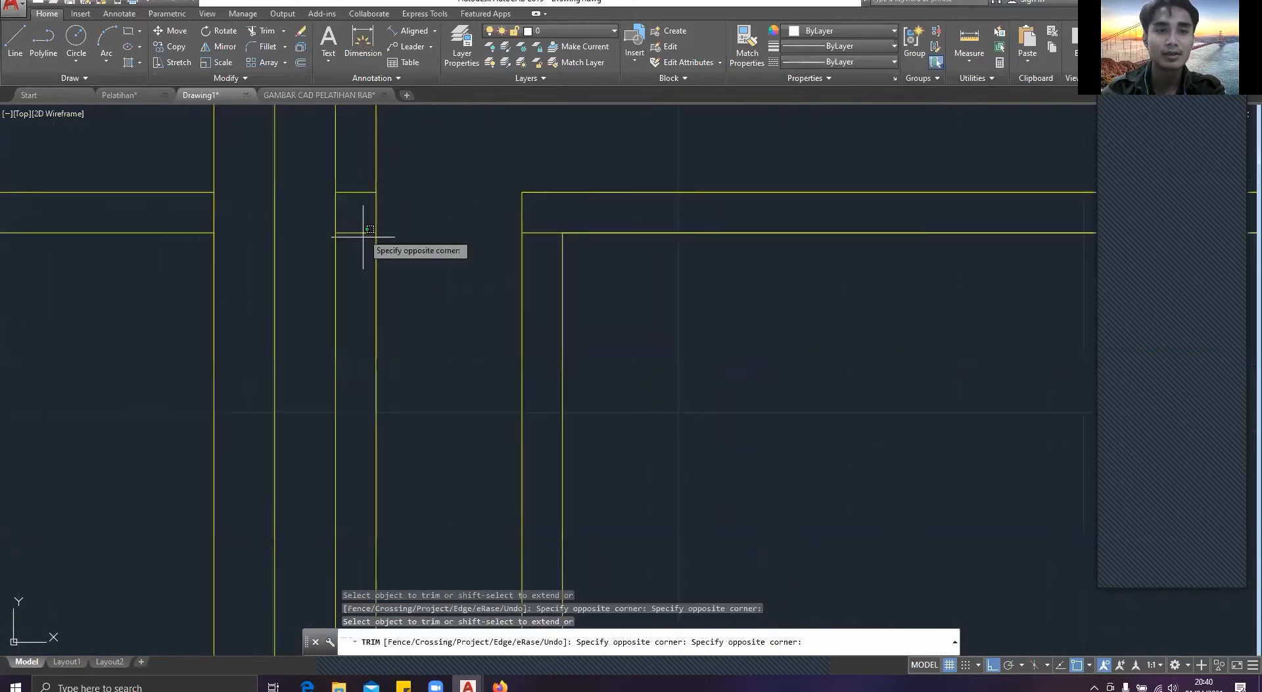
left_click(362, 245)
key("Escape")
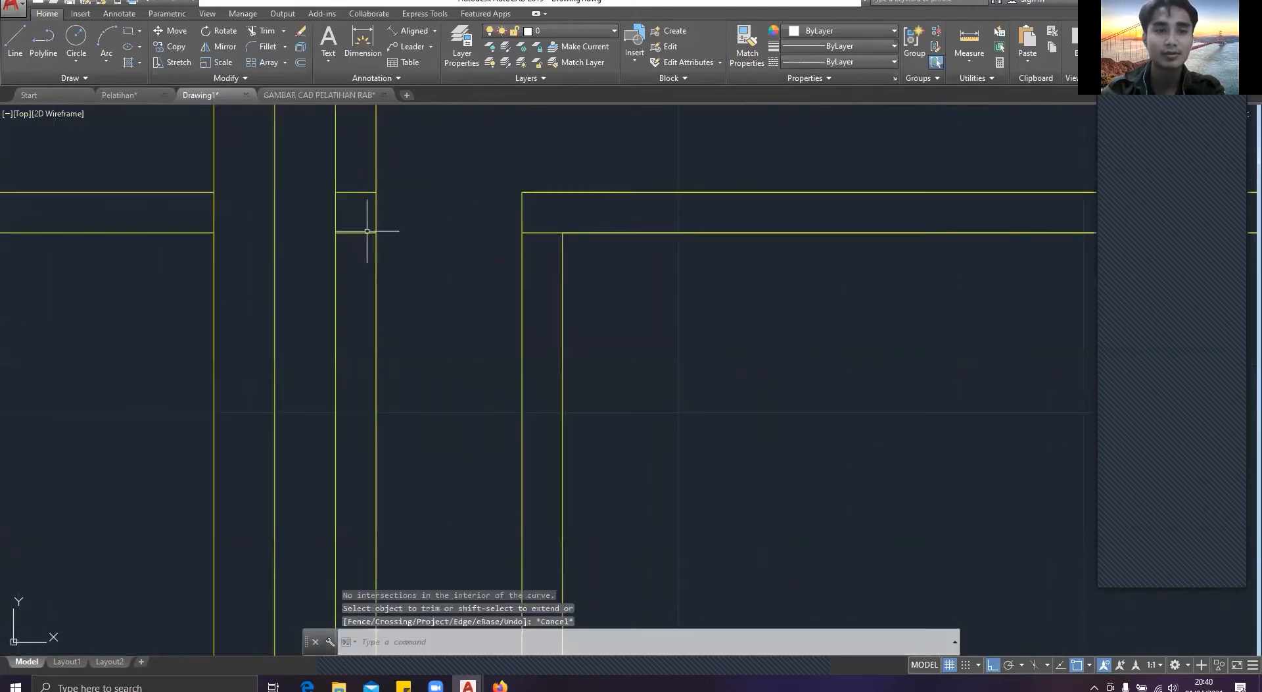
left_click(370, 238)
left_click(353, 171)
key("Delete")
scroll(470, 261, "down", 5)
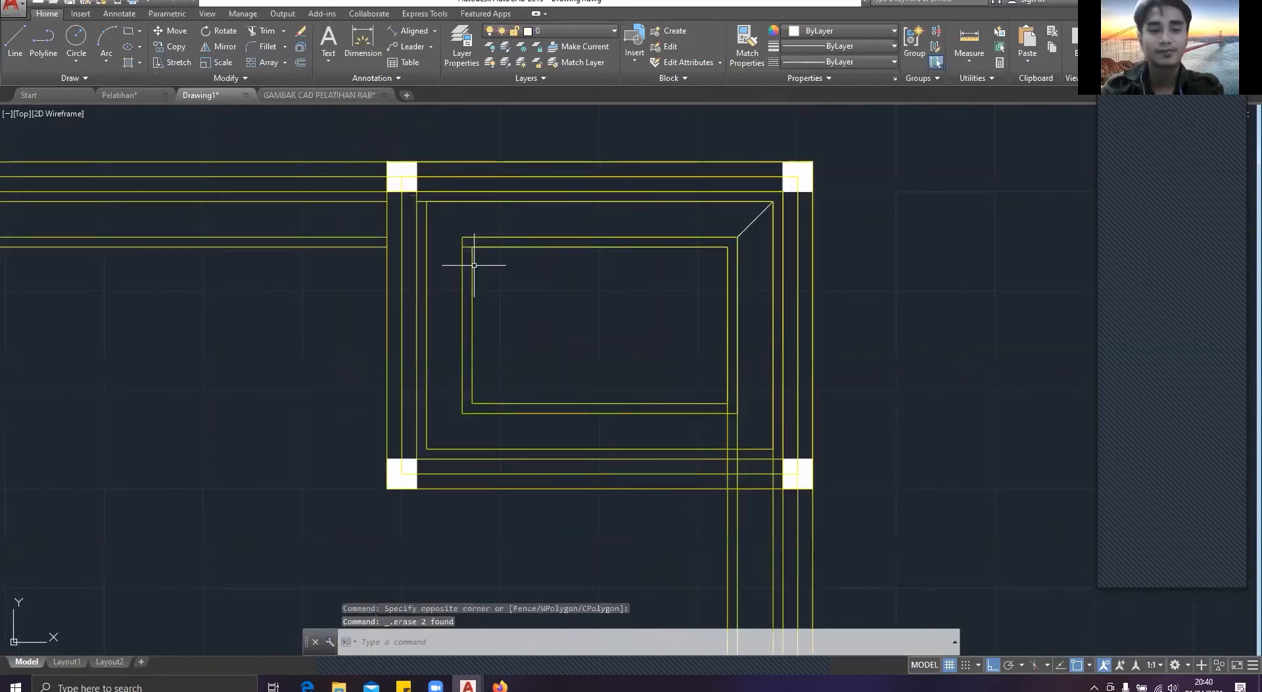
Step: Trim the line end that overhangs the innermost outline at the small room's upper-left corner
scroll(480, 257, "up", 3)
type("tr")
key("Return")
key("Return")
left_click(458, 250)
left_click(455, 234)
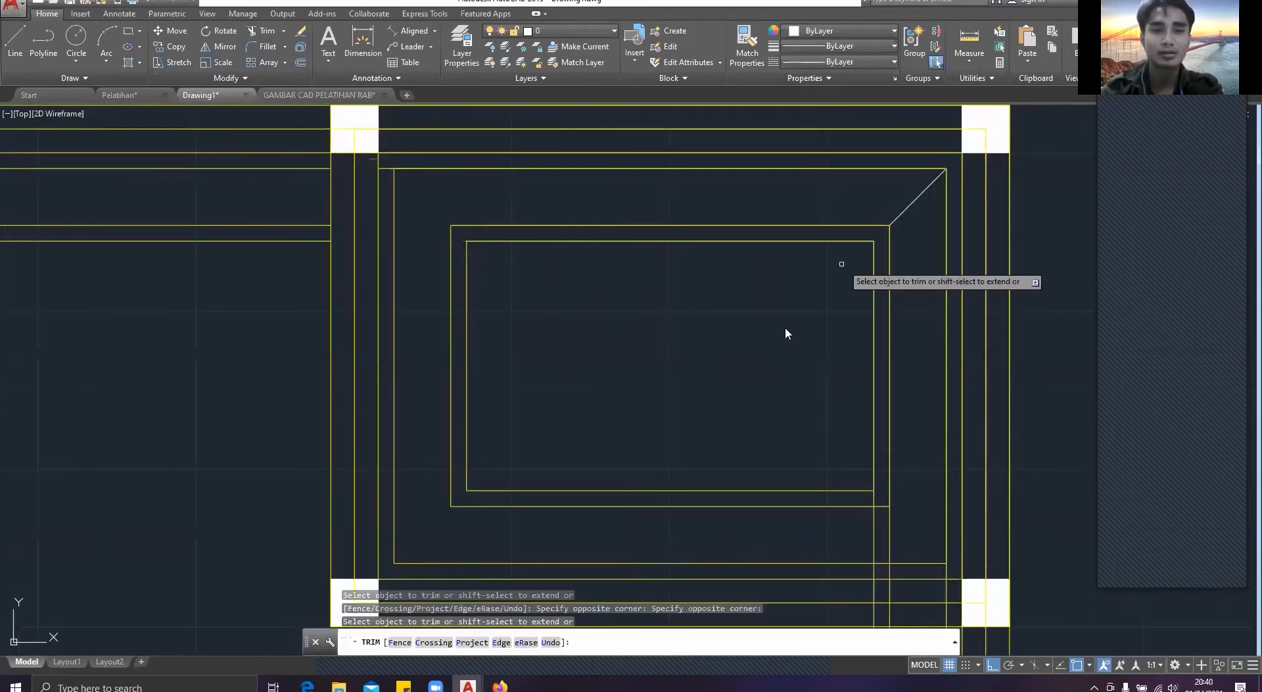
Step: Trim the overlapping ends of the two innermost outlines at the small room's lower-right corner and undo the last trim
middle_click_drag(880, 515, 782, 356)
left_click(782, 356)
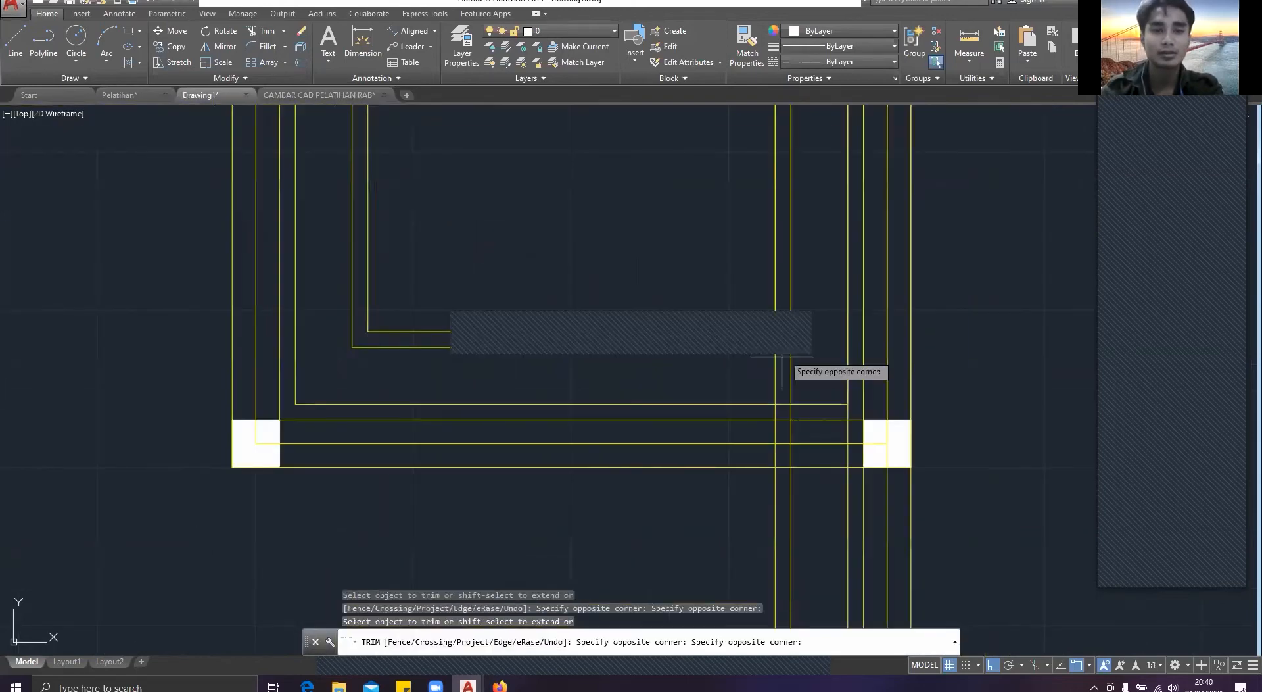
left_click(782, 359)
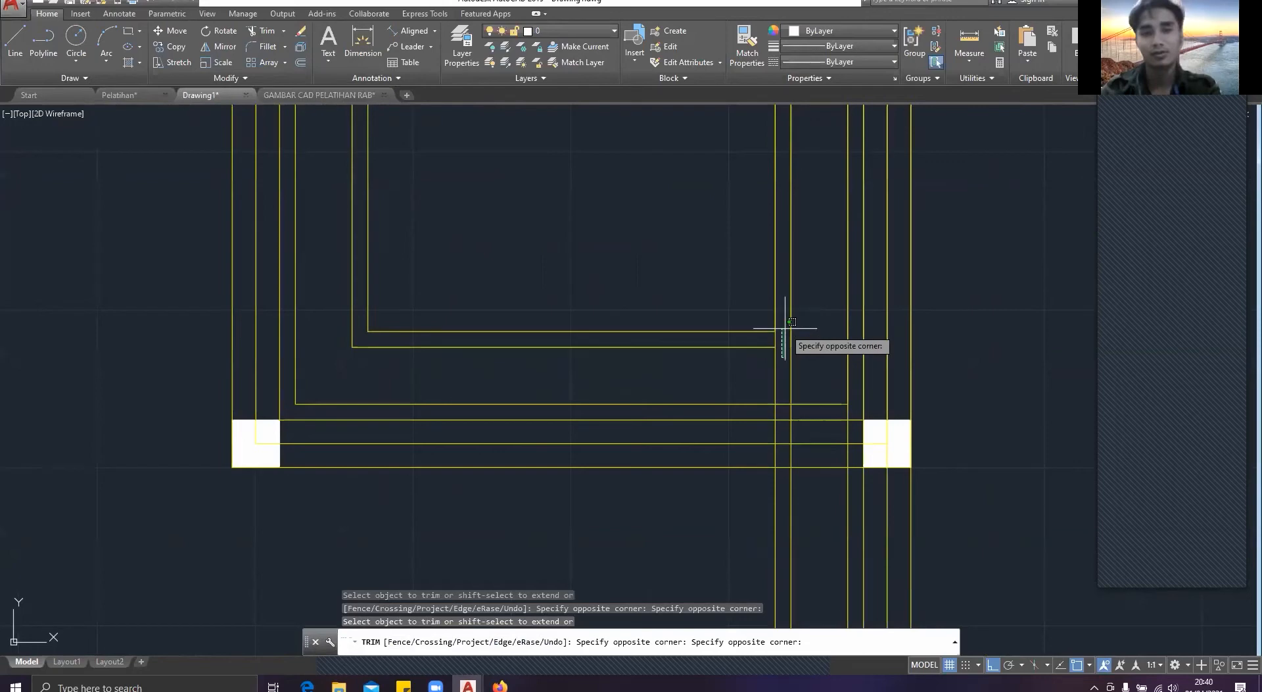
key("ctrl+z")
scroll(782, 349, "up", 5)
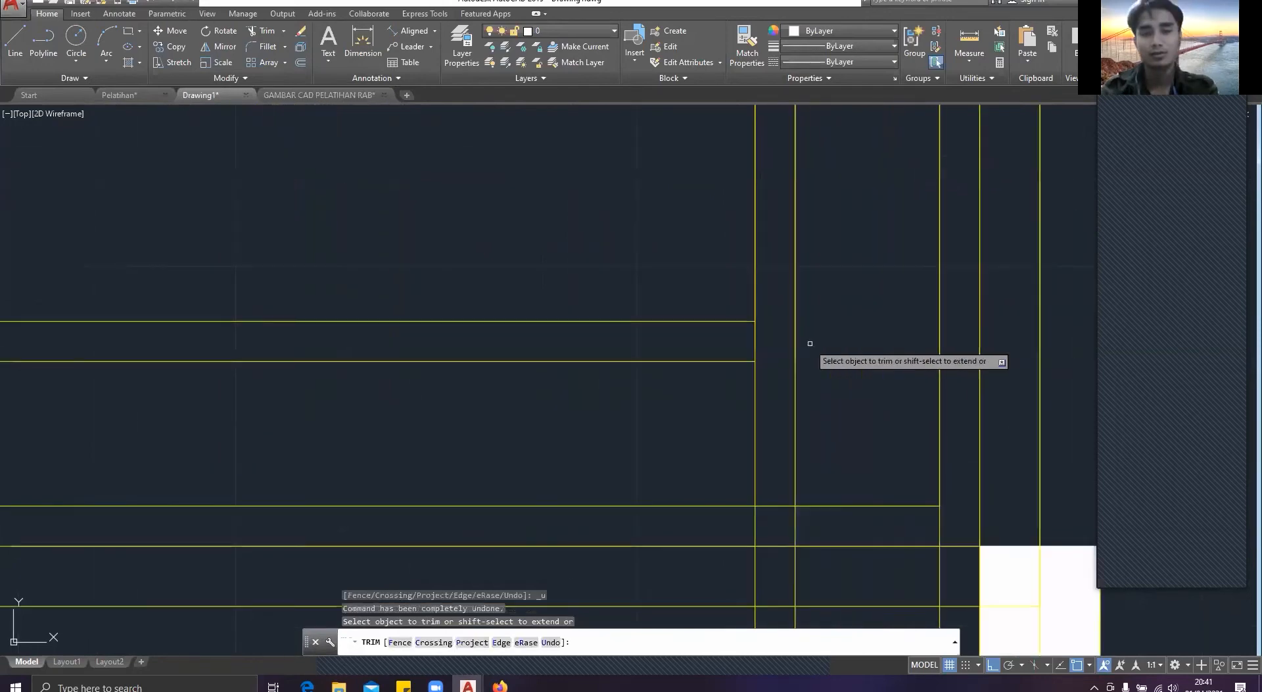
Step: Draw a short horizontal line closing the gap in the second innermost outline at the small room's lower-right corner
key("Escape")
type("l")
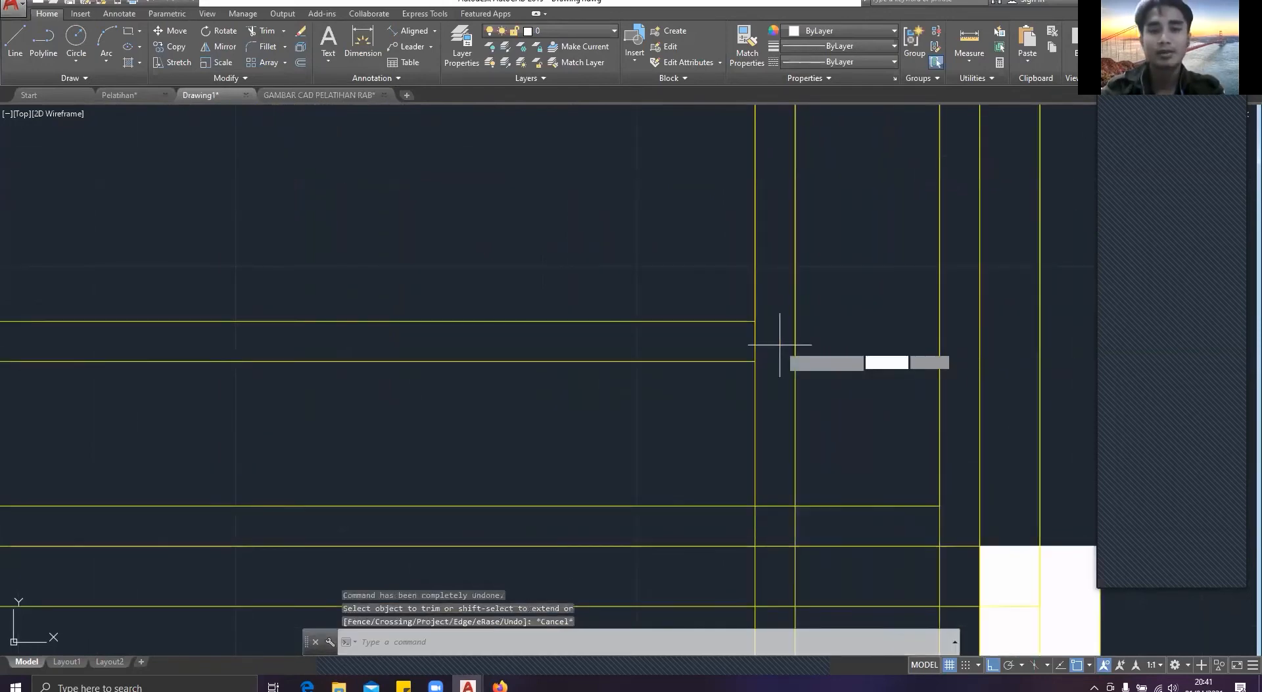
key("Return")
left_click(756, 361)
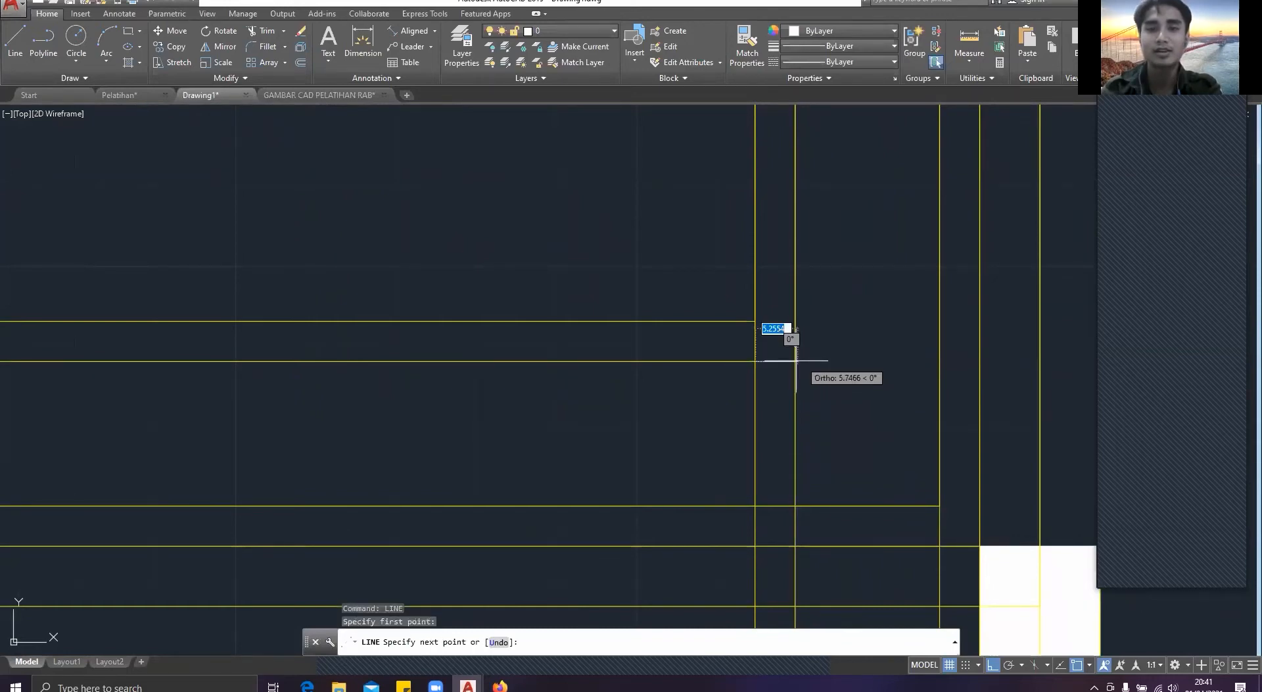
key("Escape")
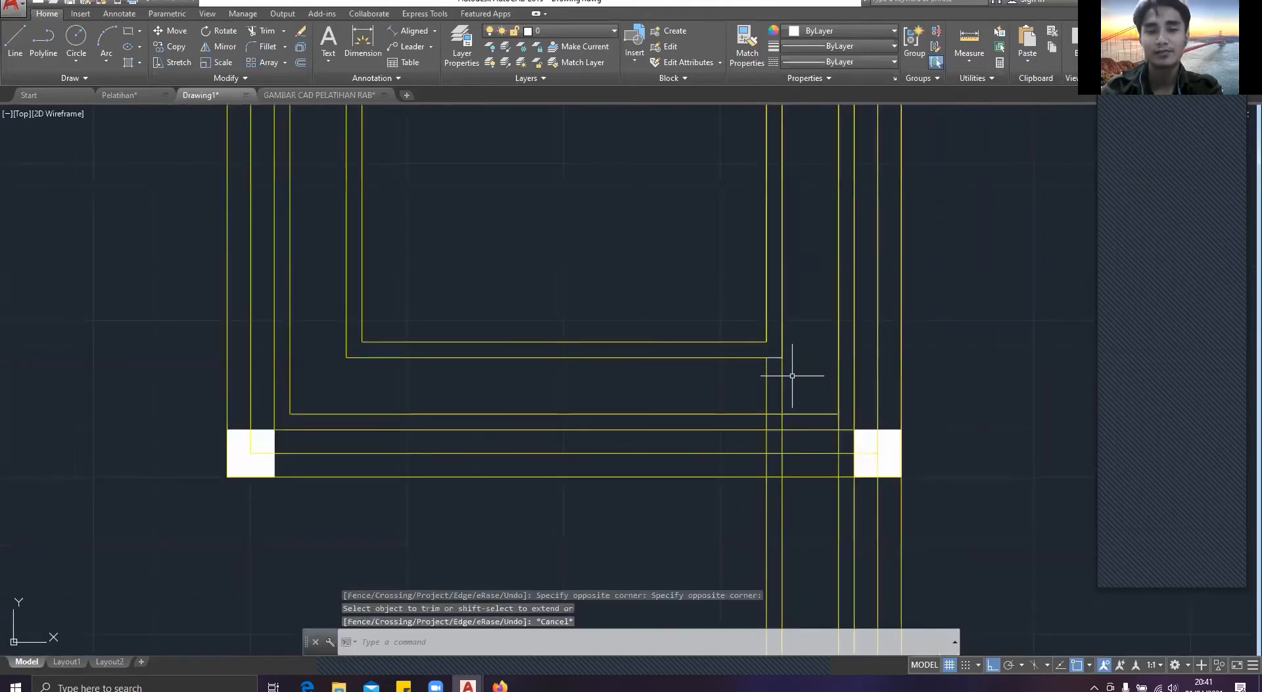
Step: Trim the two vertical outlines between the second innermost outline and the outermost new outline at the small room's bottom
key("Return")
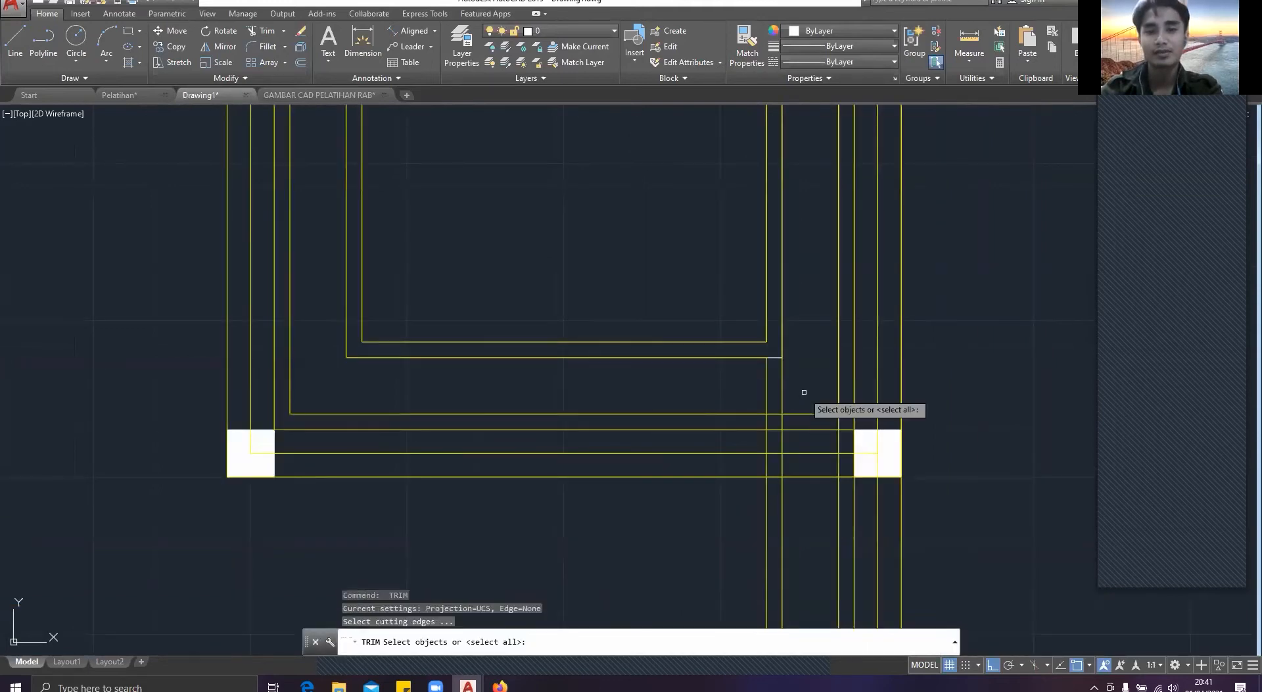
key("Return")
left_click(804, 391)
left_click(707, 382)
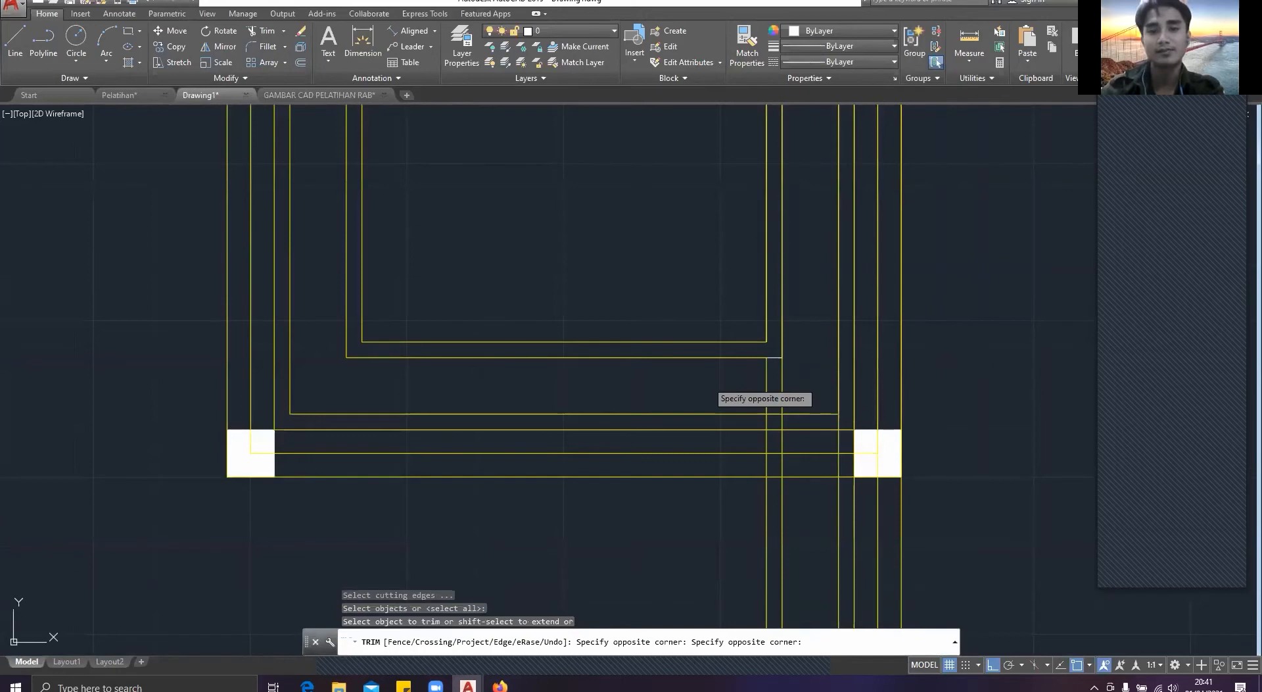
key("Escape")
Step: Trim the same two vertical lines between the outermost new outline and the small room's bottom wall
middle_click_drag(736, 387, 739, 407)
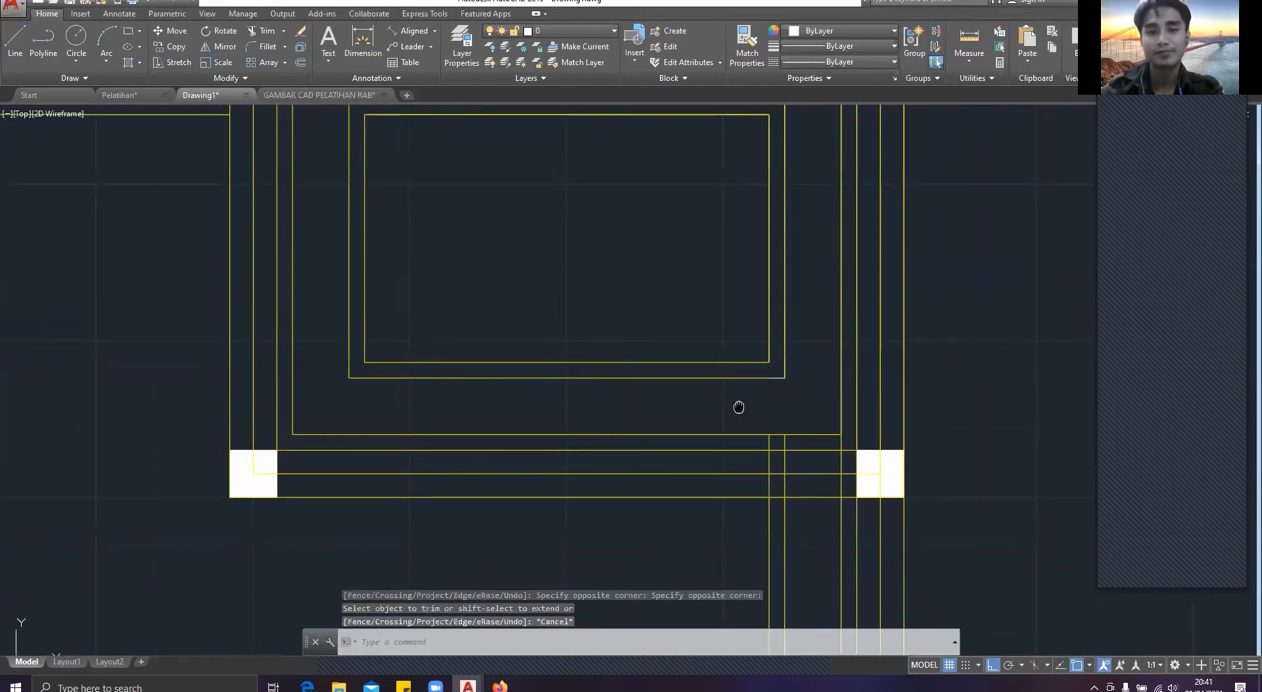
key("Return")
scroll(781, 424, "up", 2)
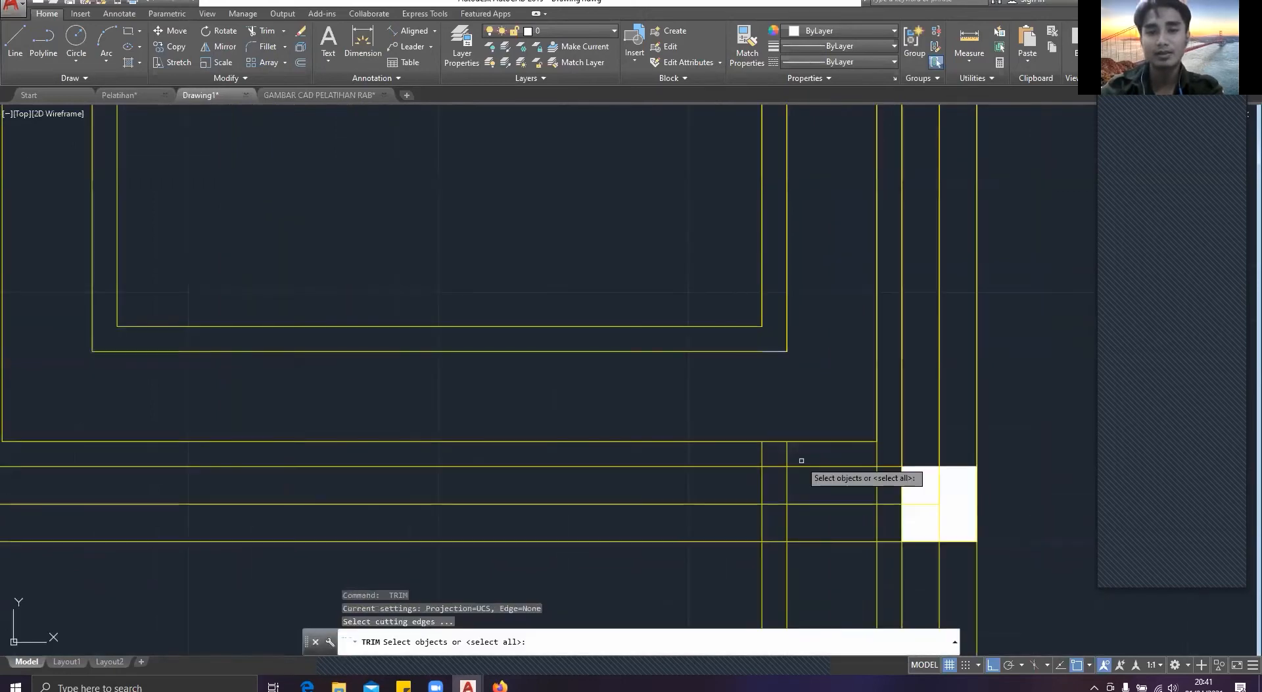
key("Return")
left_click(767, 453)
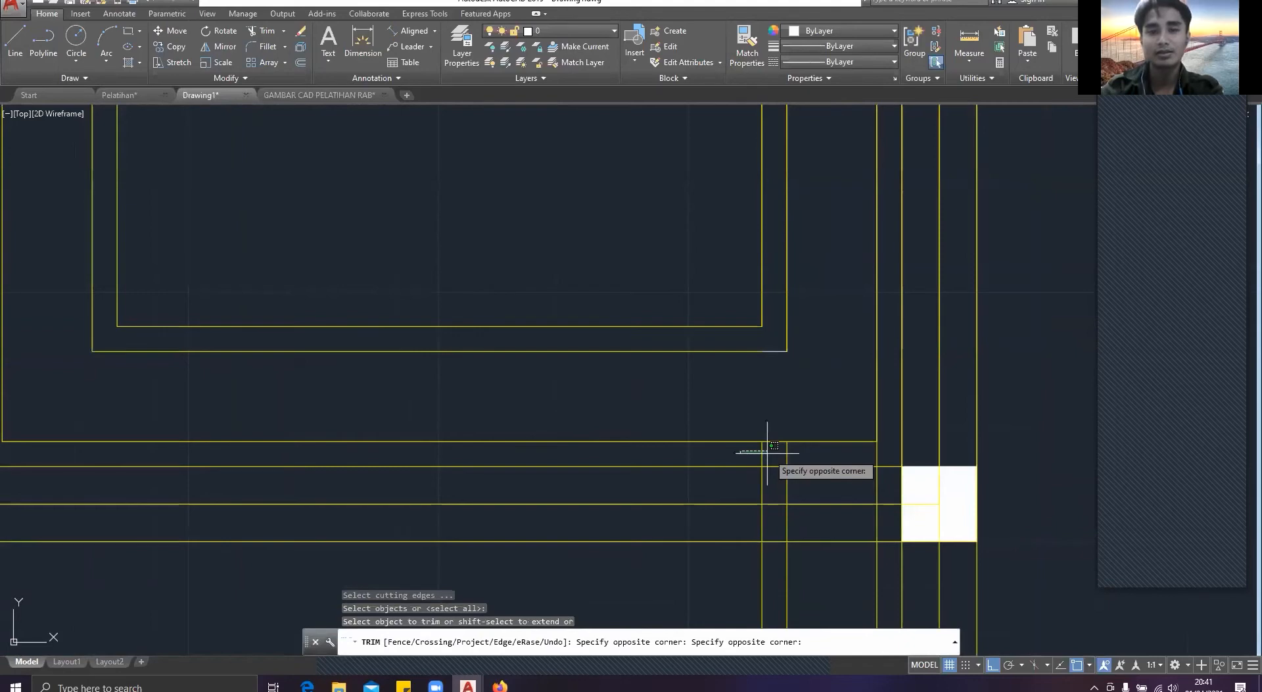
key("Escape")
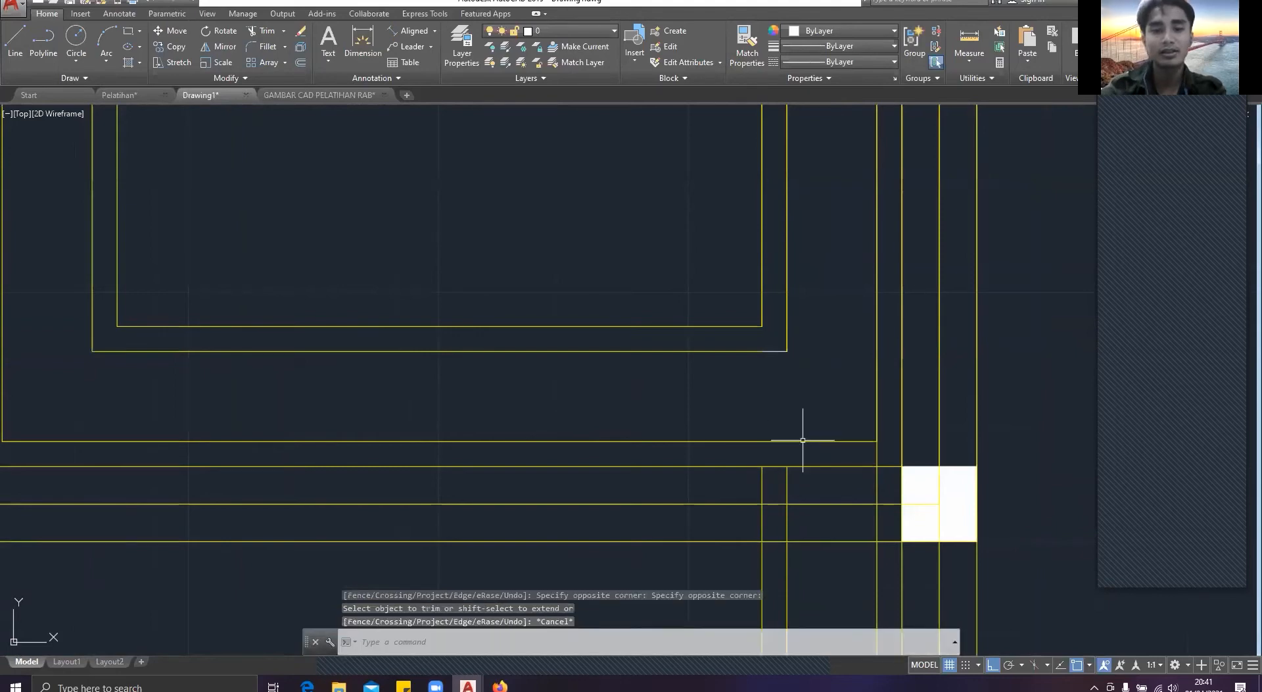
key("Escape")
scroll(803, 440, "down", 4)
type("line")
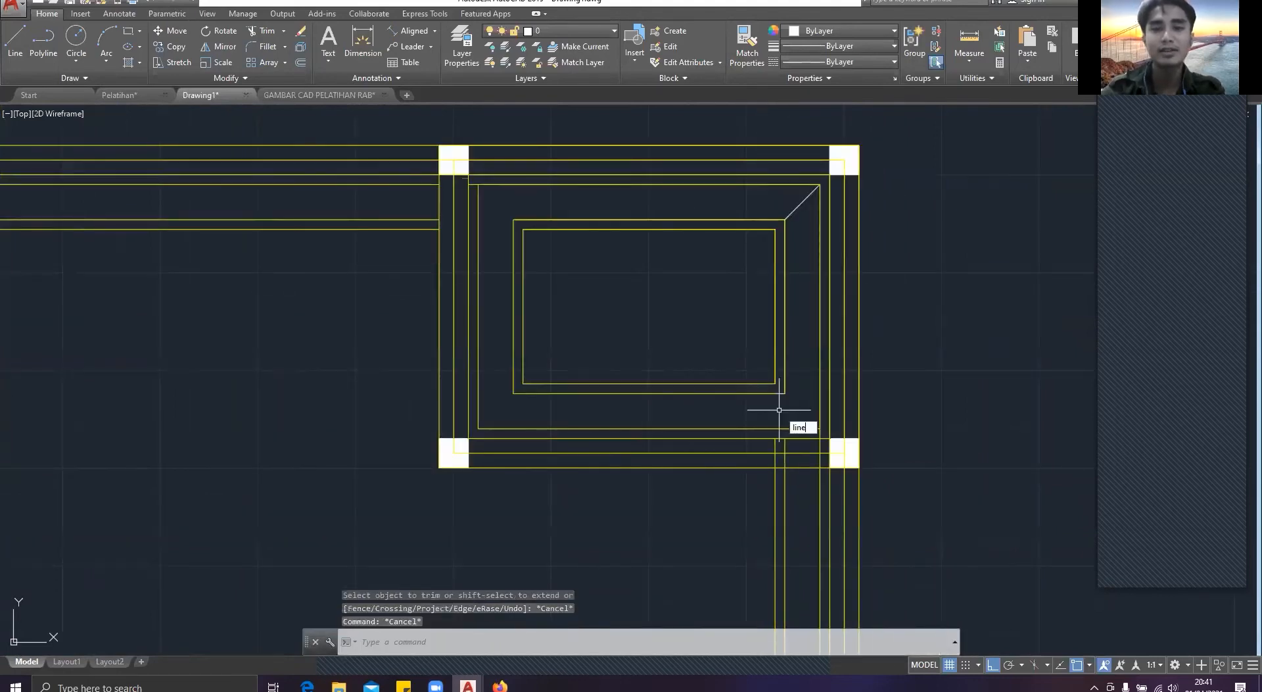
key("Return")
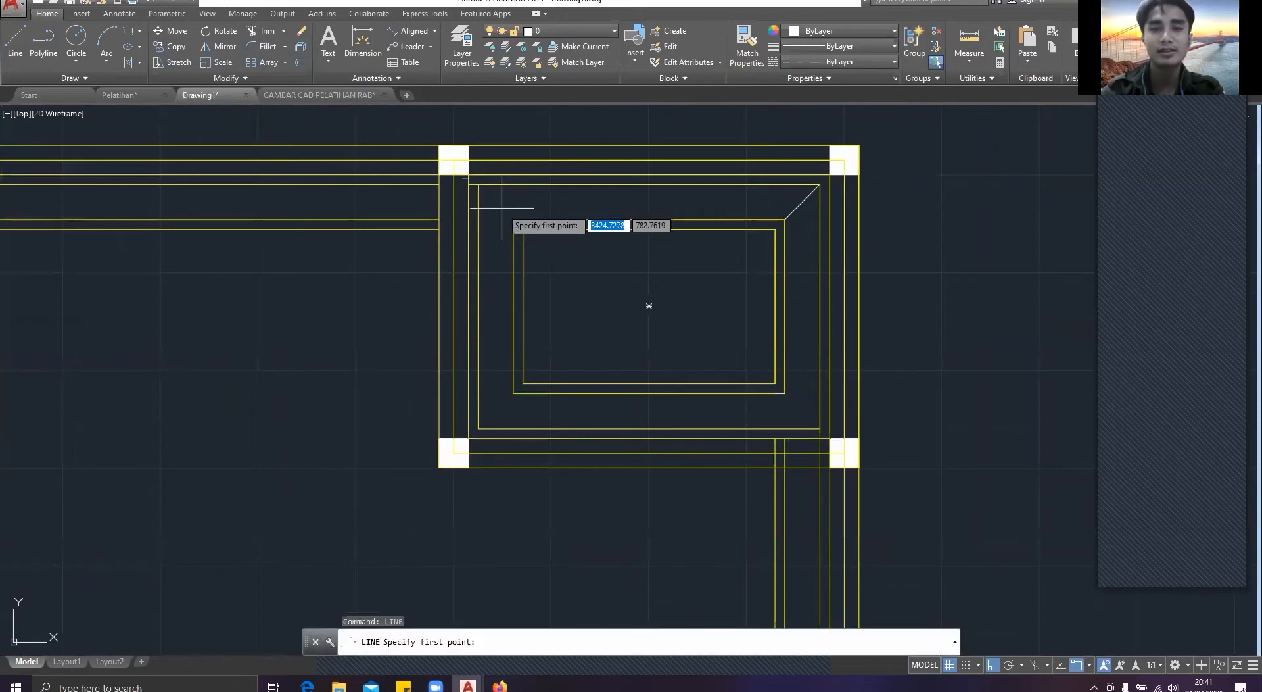
key("Escape")
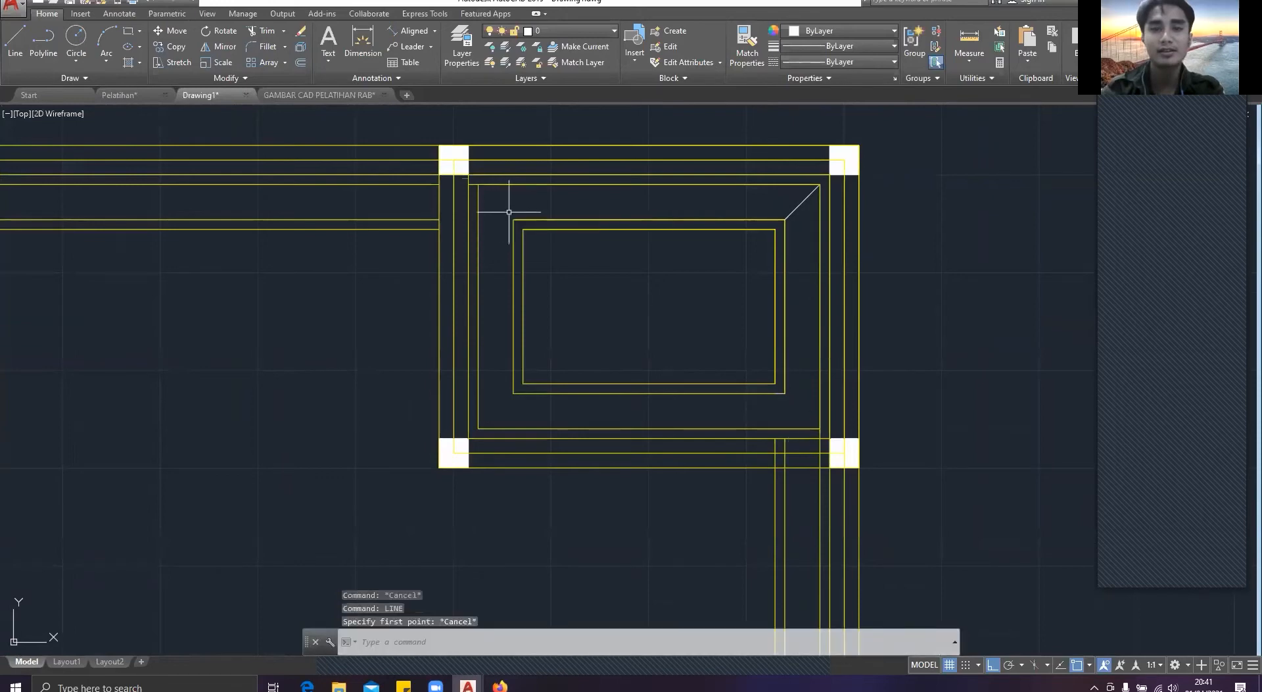
Step: Trim the horizontal stub between the left wall and the outermost new outline at the small room's upper-left corner
type("tr")
key("Return")
key("Return")
scroll(492, 204, "up", 5)
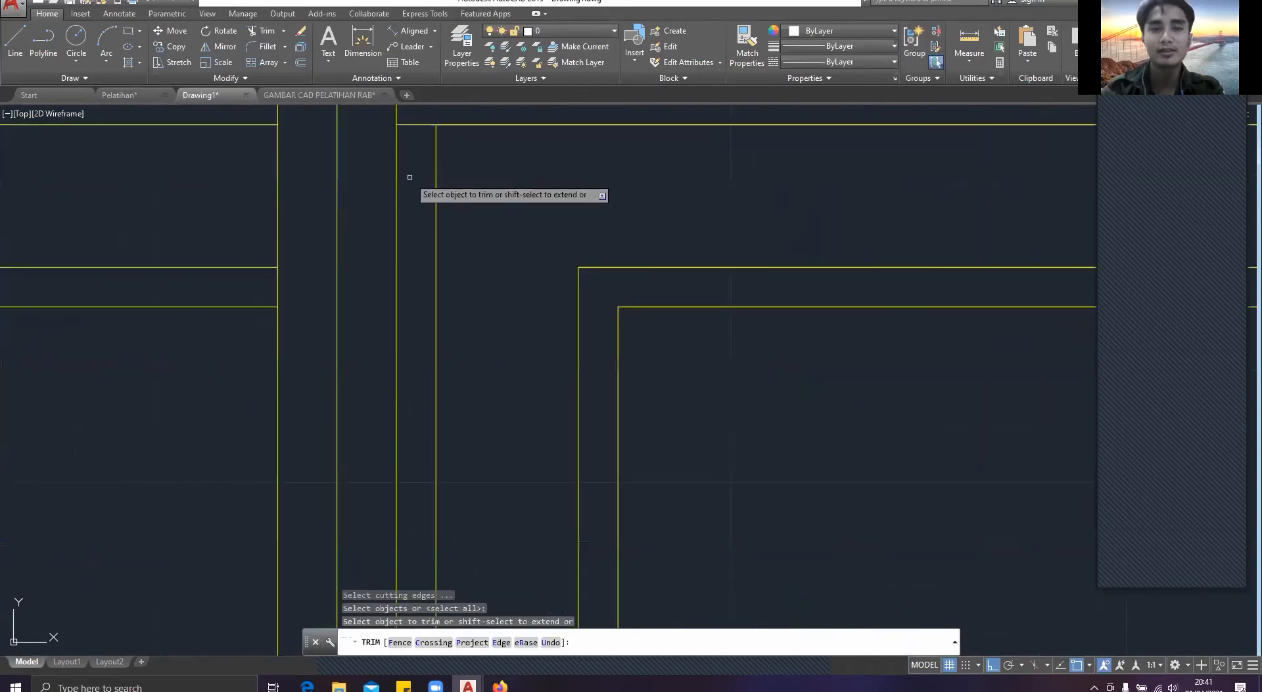
left_click_drag(409, 177, 409, 114)
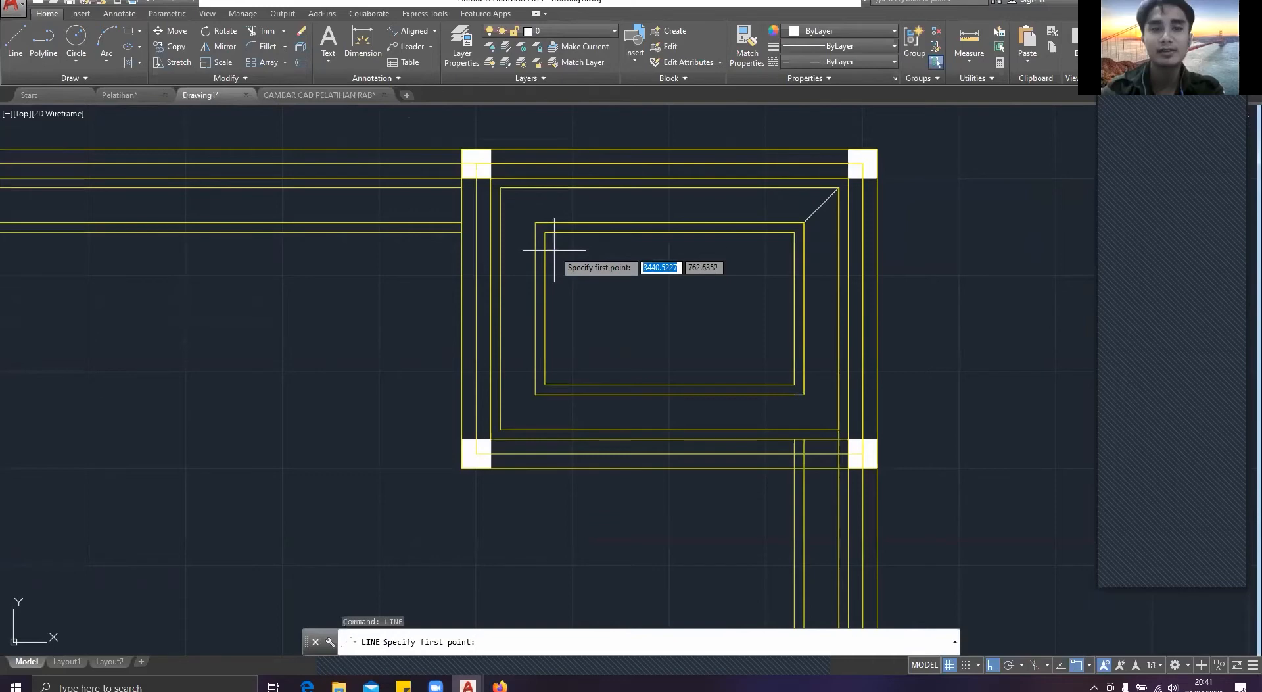
Step: Draw a diagonal joining the outlines spaced 18 apart at the small room's upper-left corner, and start another at its lower-left corner
left_click(535, 222)
left_click(500, 188)
key("Return")
key("Return")
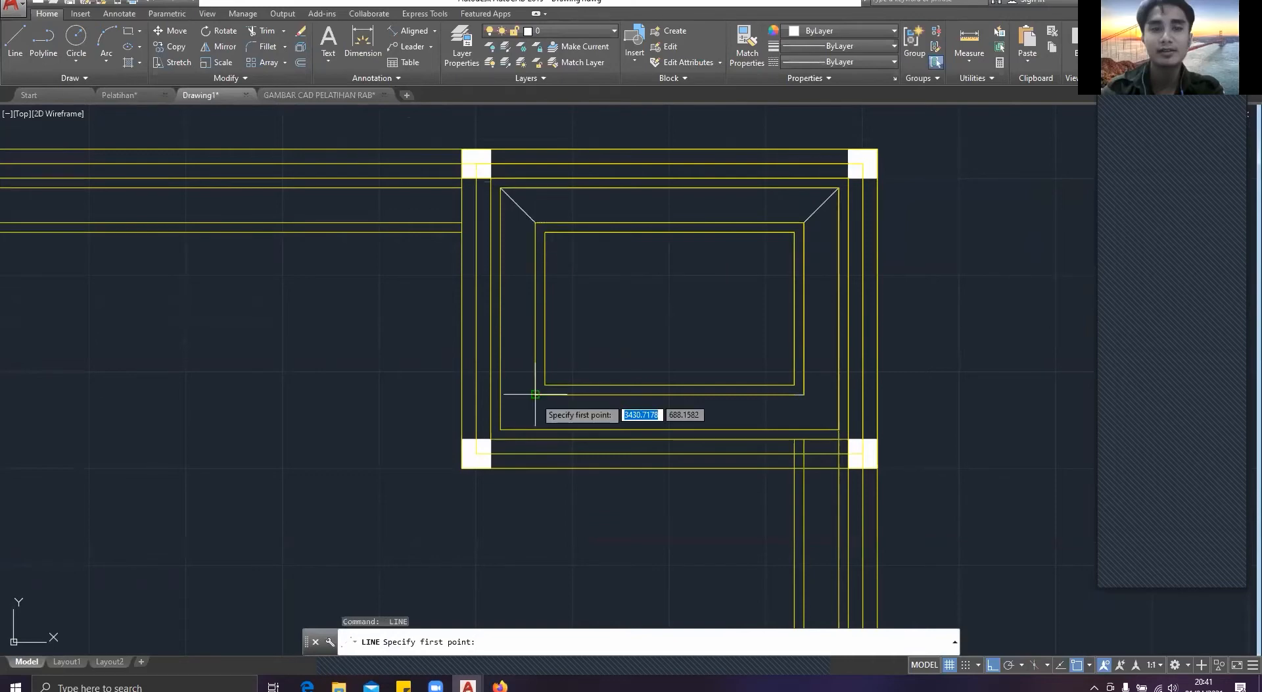
left_click(535, 393)
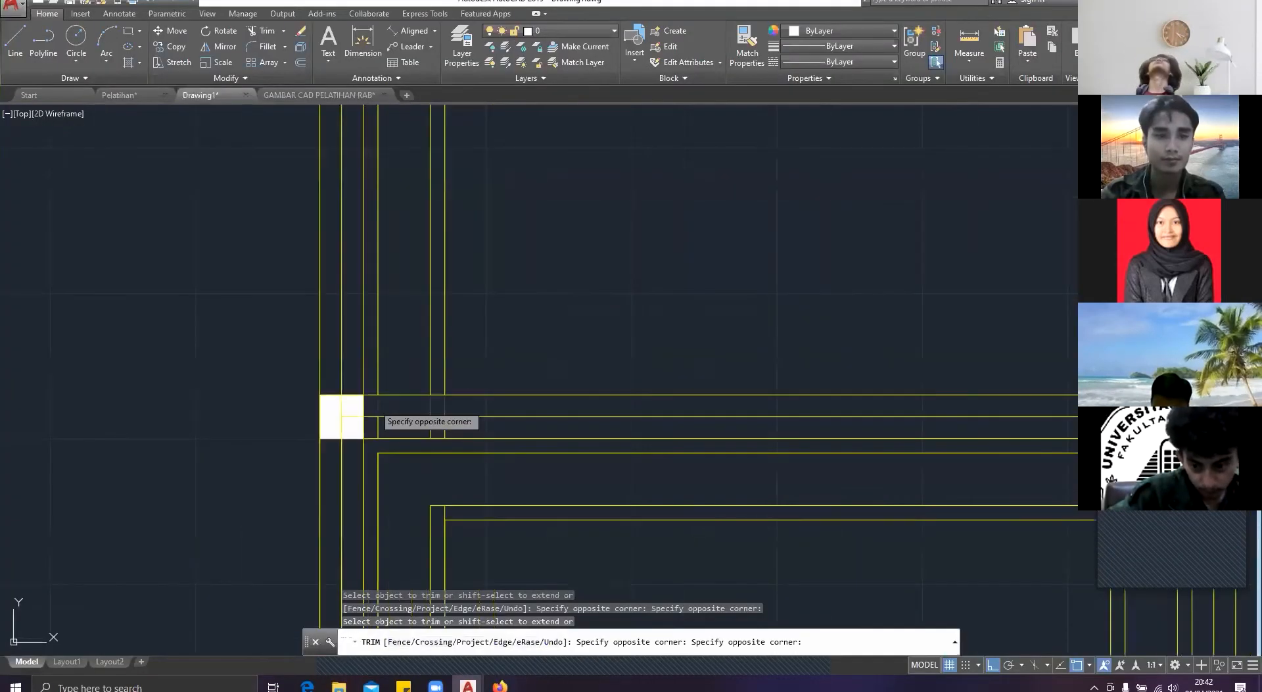
Step: Remove the three vertical outline stubs inside the lower-left square room's top wall, near its upper-left column
scroll(451, 412, "up", 4)
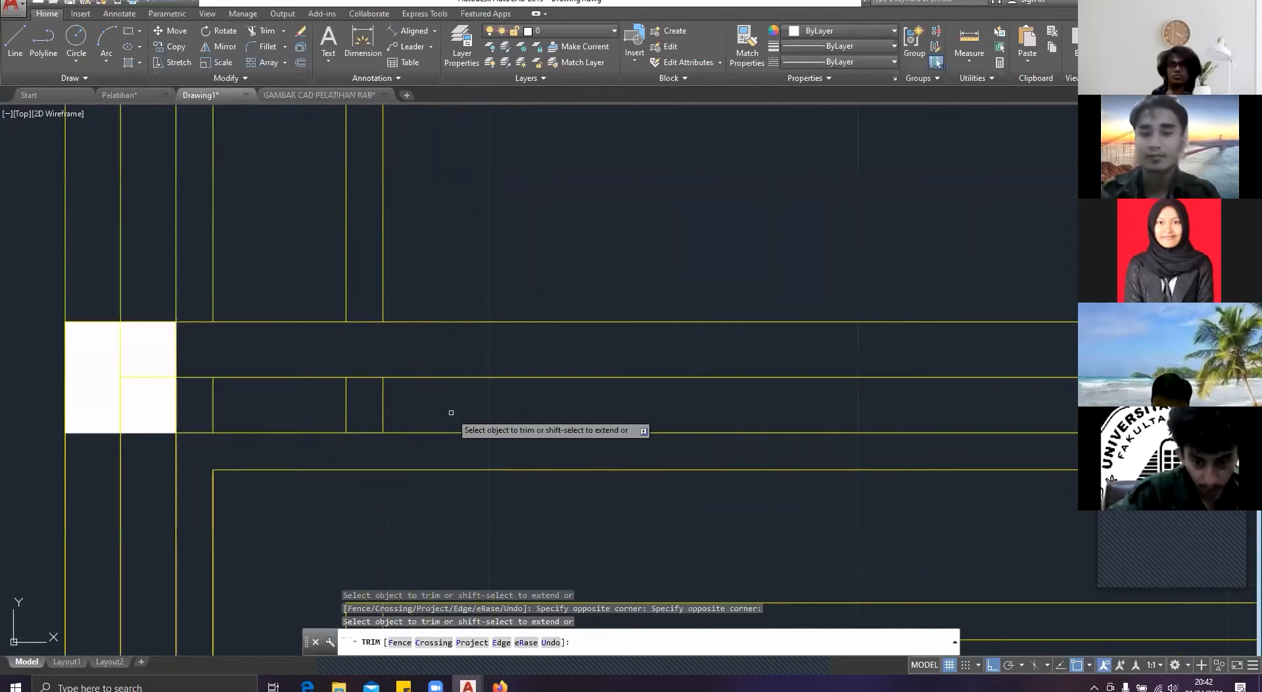
left_click(451, 413)
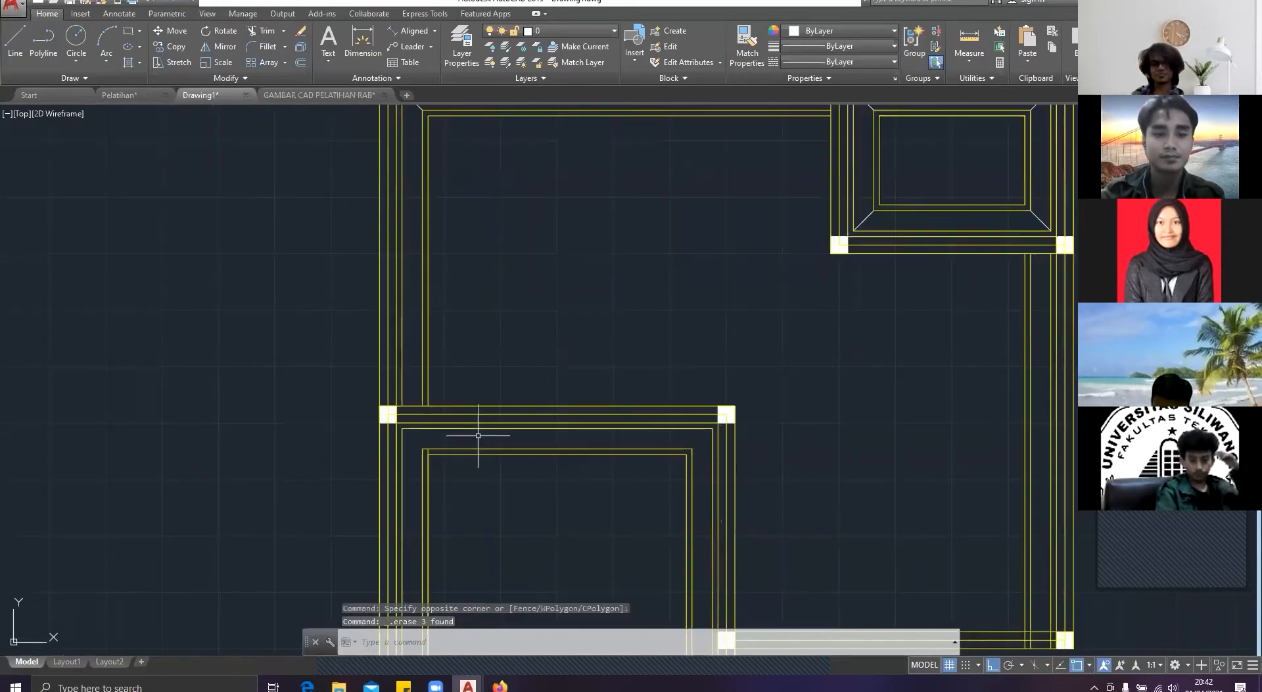
scroll(344, 340, "up", 2)
type("tr")
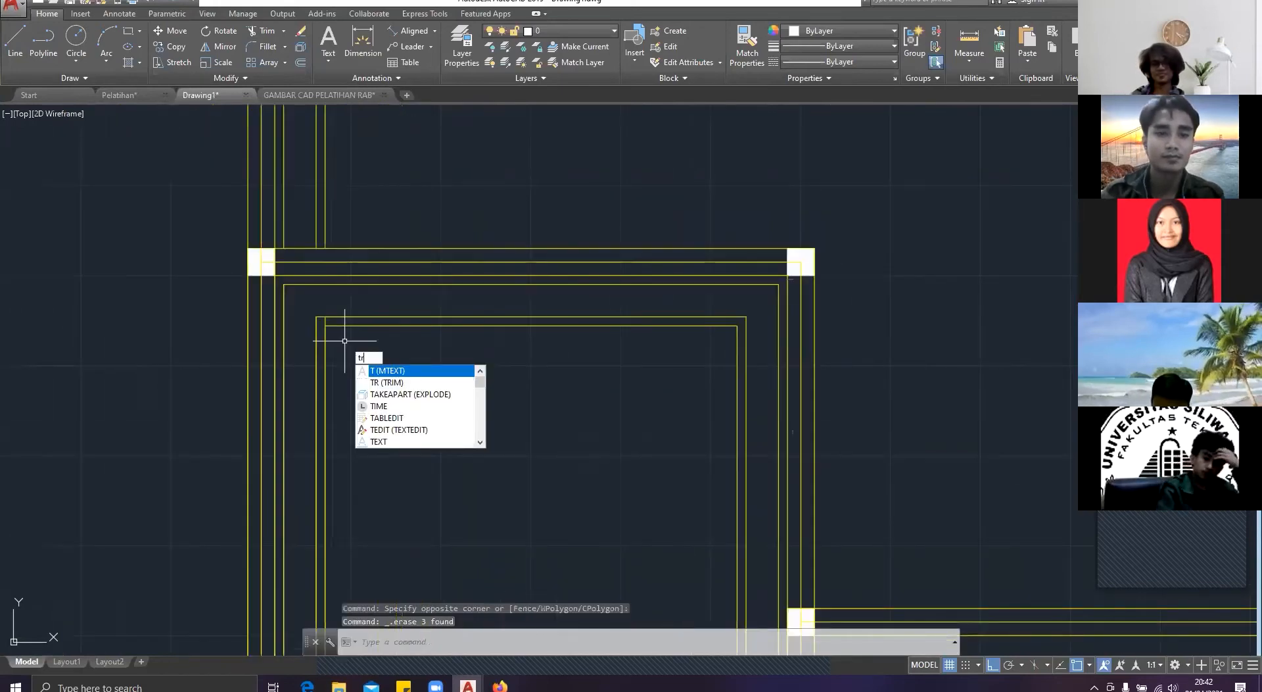
key("Return")
key("Return")
scroll(324, 337, "up", 2)
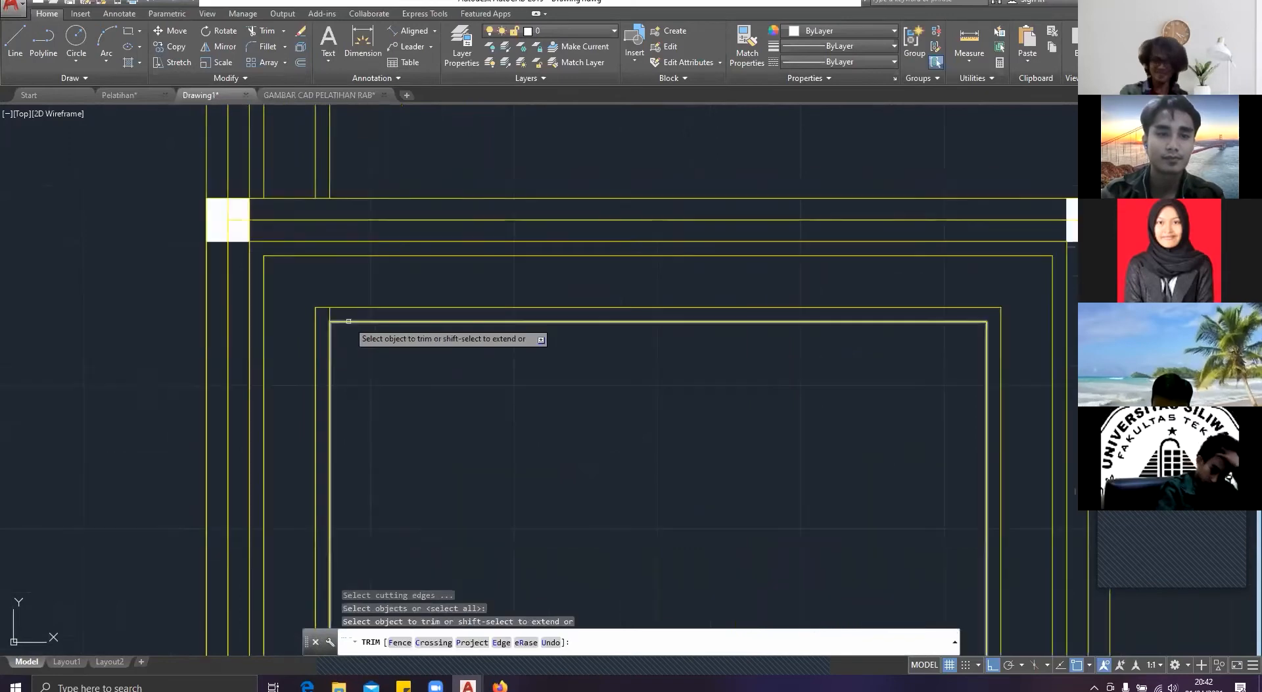
left_click(348, 321)
left_click(331, 315)
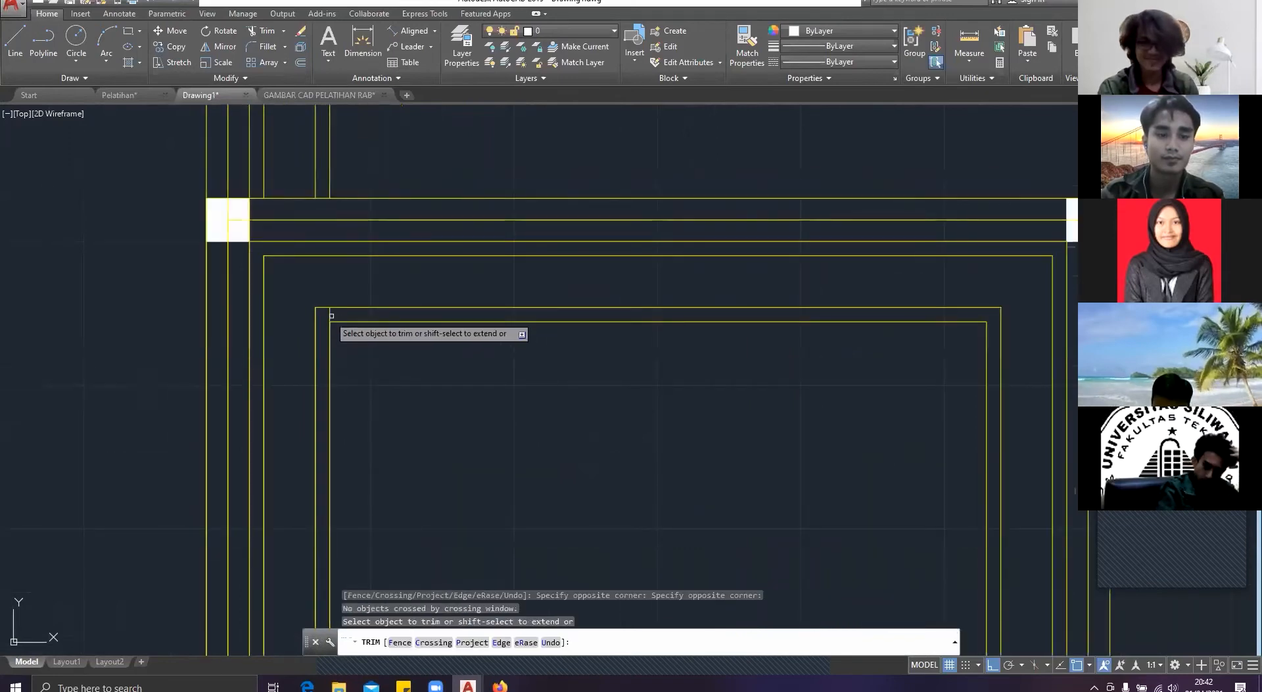
key("Escape")
Step: Trim the vertical stub between the two innermost outlines at the lower-left room's upper-left corner
type("R")
key("Return")
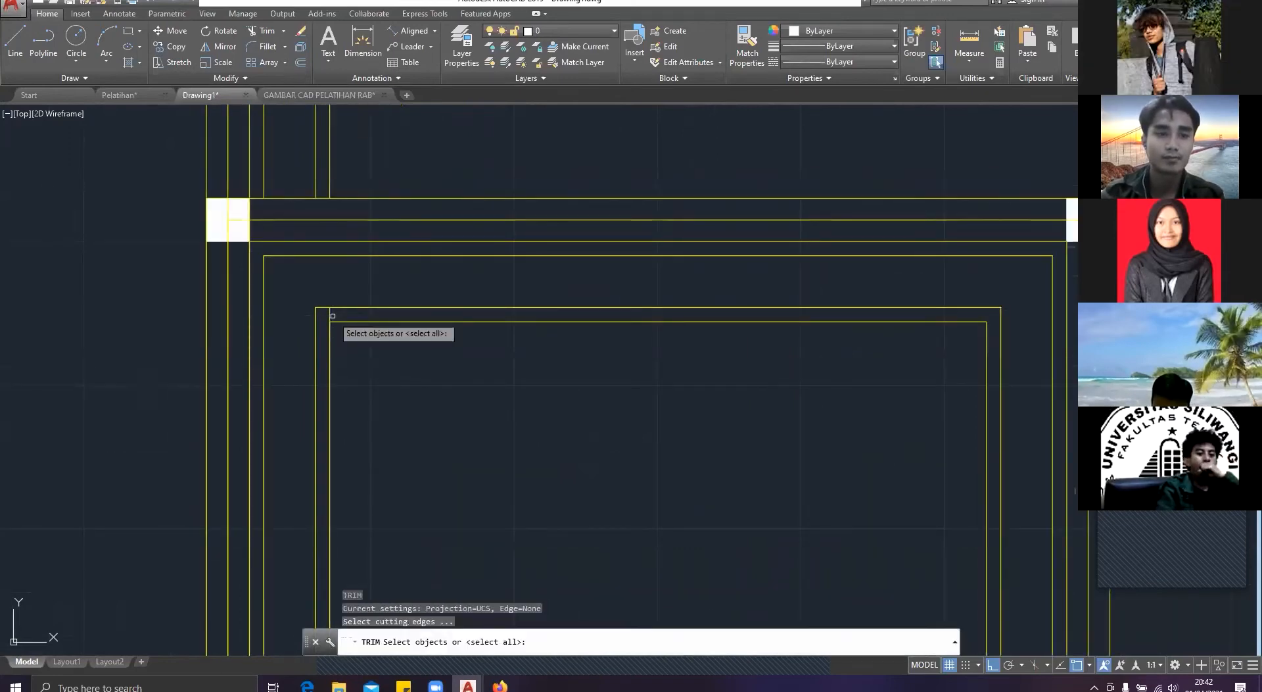
key("Return")
left_click(333, 309)
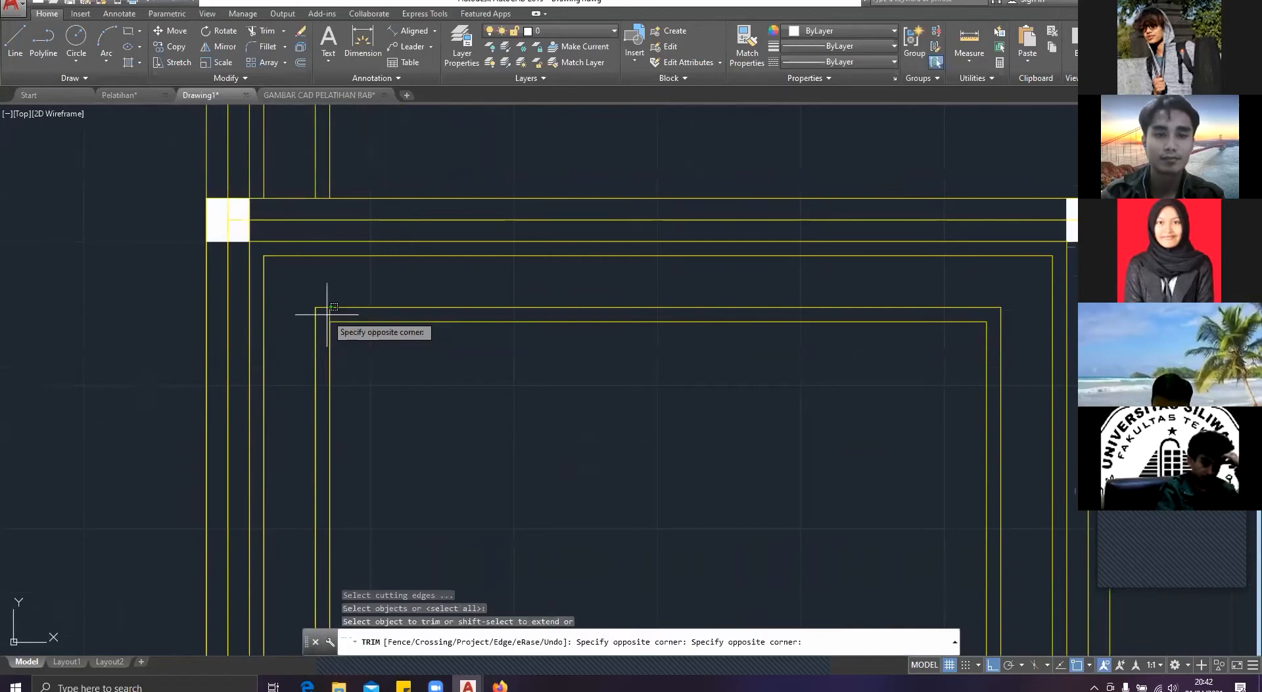
left_click(326, 315)
left_click(334, 315)
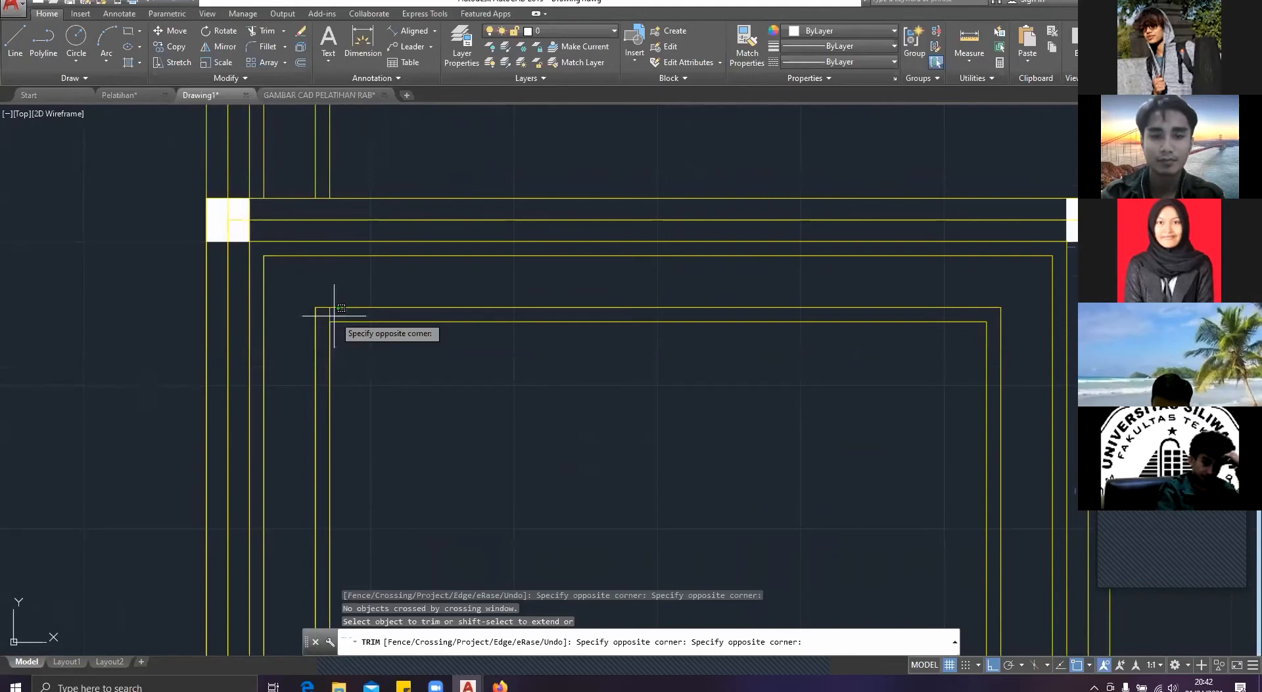
scroll(662, 432, "up", 2)
Step: Trim the horizontal stub between the two innermost outlines at the lower-left room's lower-right corner
left_click(662, 433)
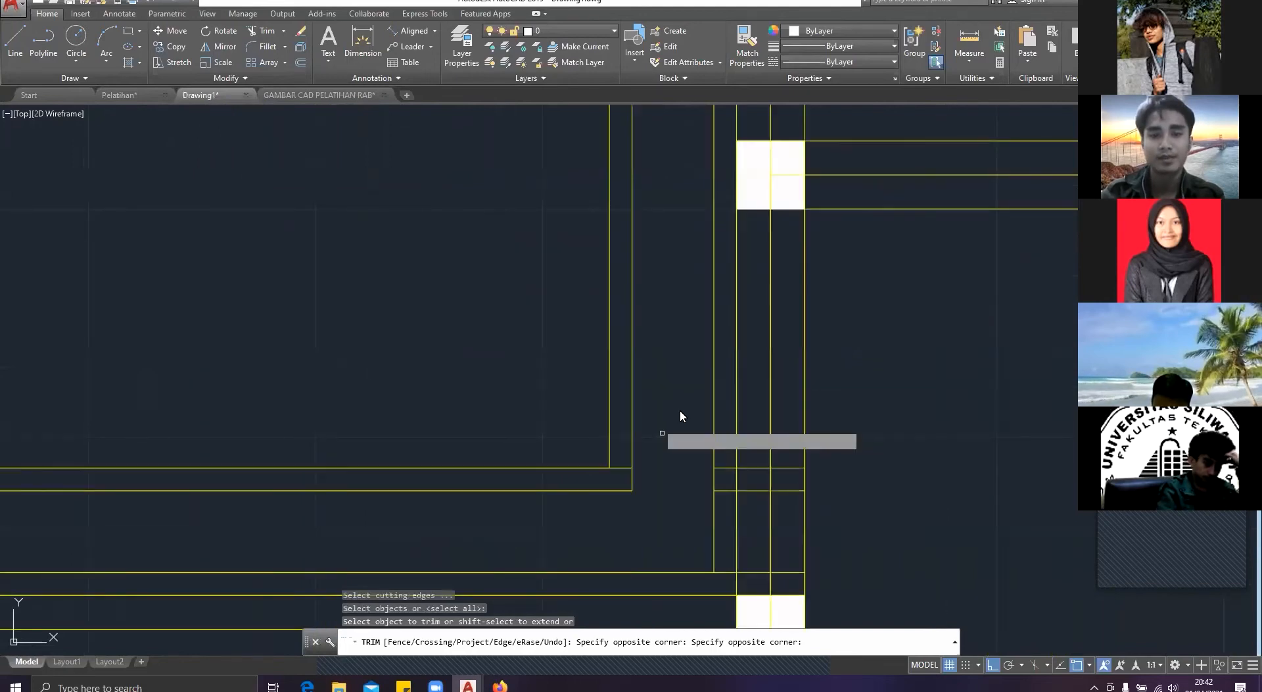
left_click(621, 467)
key("Return")
key("Return")
scroll(740, 503, "up", 2)
key("Escape")
Step: Draw a diagonal line joining the outermost inner outline to the second one at the lower-left room's lower-right corner
type("l")
key("Return")
scroll(535, 284, "down", 5)
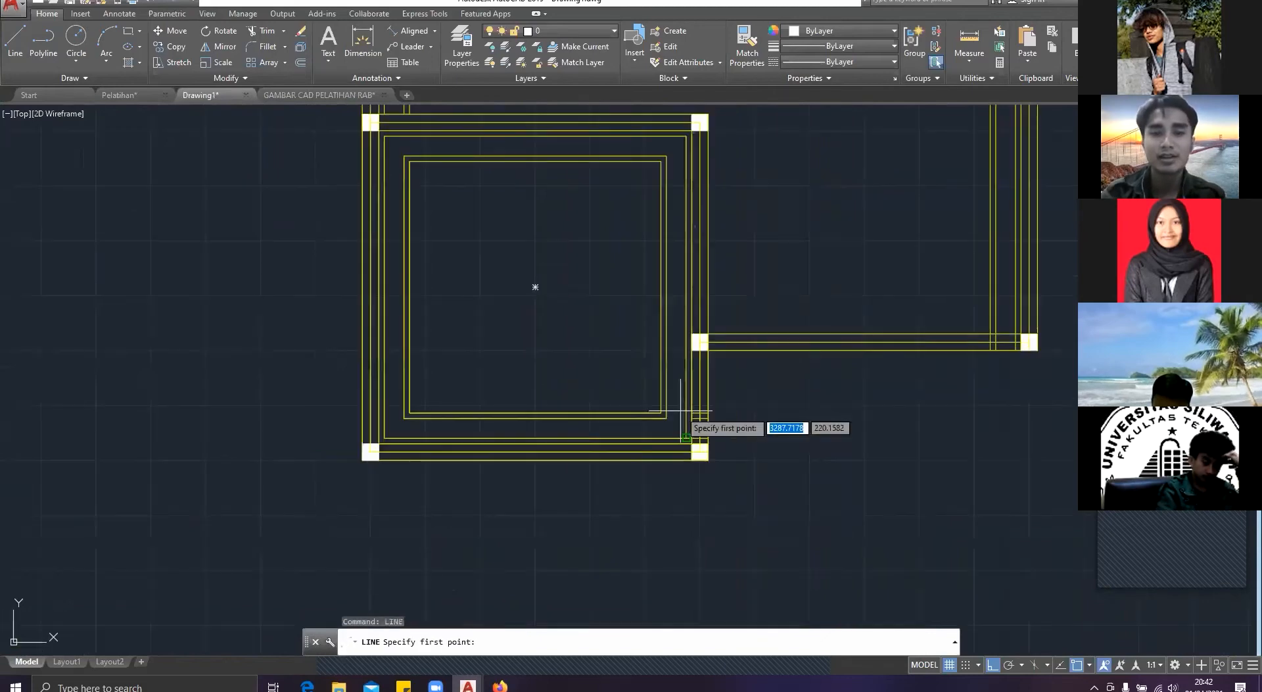
scroll(686, 454, "up", 5)
left_click(686, 449)
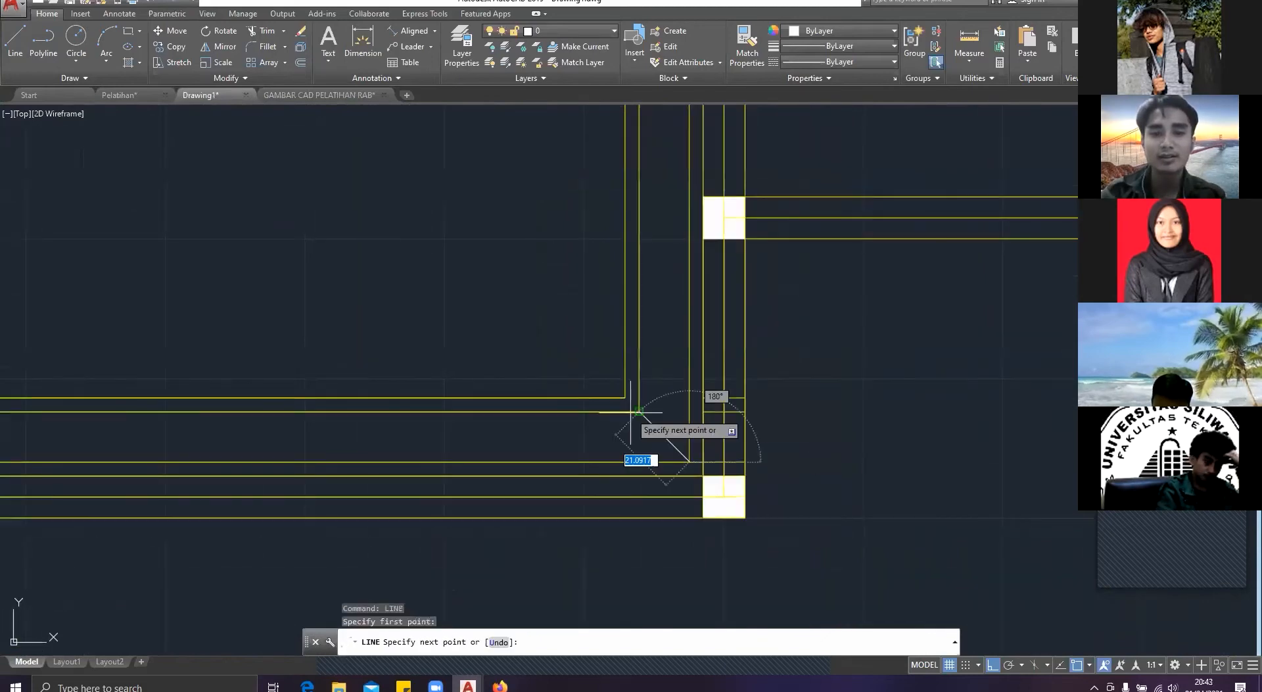
left_click(638, 411)
key("Escape")
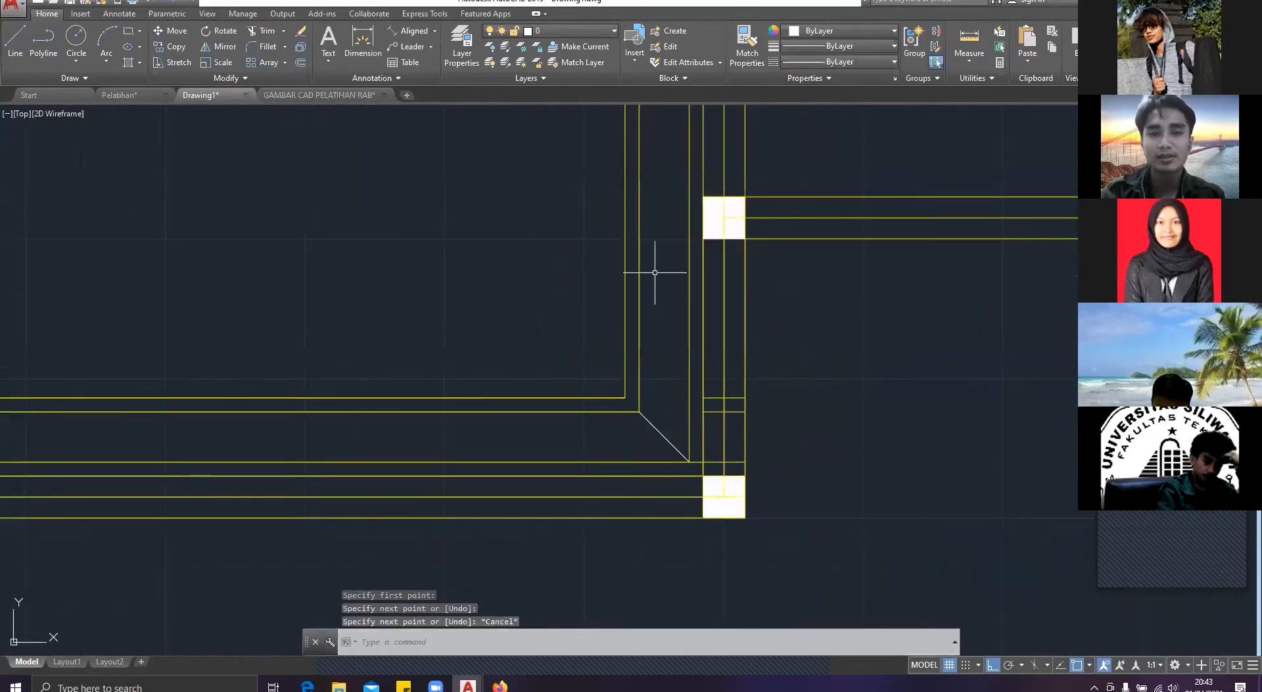
Step: Draw a matching diagonal between the outermost and second inner outlines at the lower-left room's upper-right corner
key("Return")
scroll(655, 272, "down", 5)
scroll(721, 247, "up", 5)
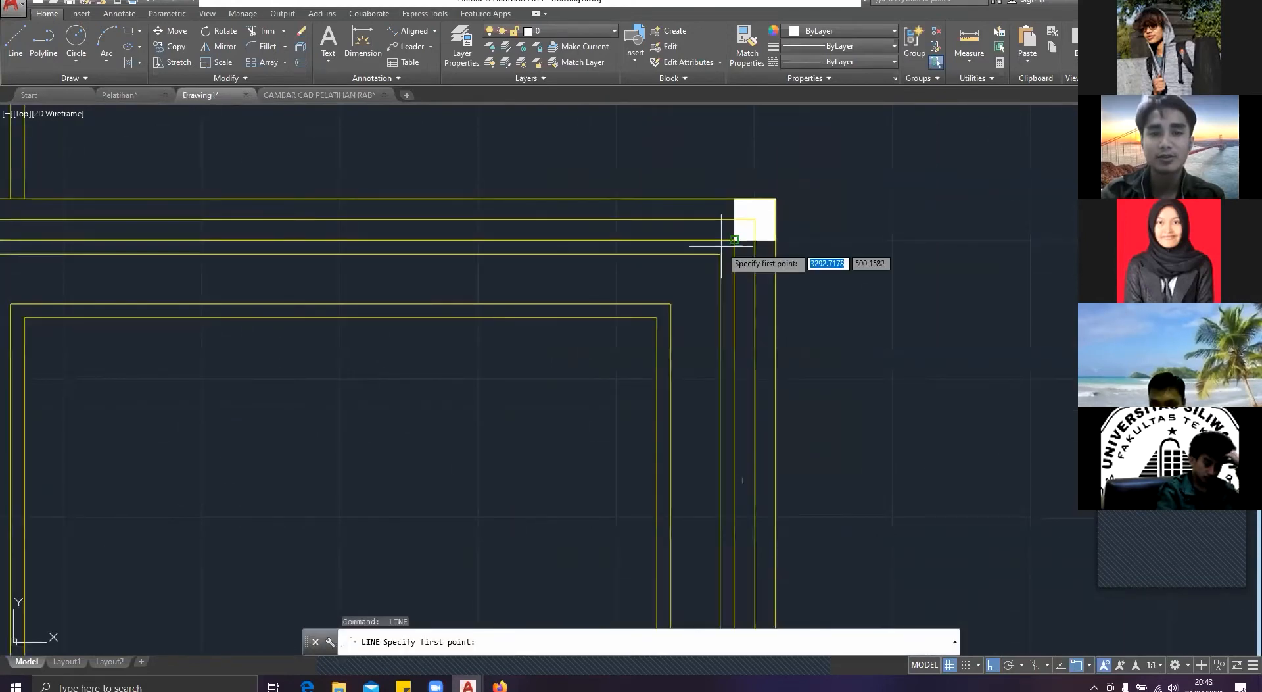
left_click(721, 247)
key("Escape")
key("Return")
left_click(721, 254)
left_click(671, 304)
key("Escape")
Step: Draw a matching diagonal between the outermost and second inner outlines at the lower-left room's upper-left corner
scroll(390, 289, "down", 2)
middle_click_drag(390, 289, 578, 302)
key("Return")
scroll(263, 296, "up", 4)
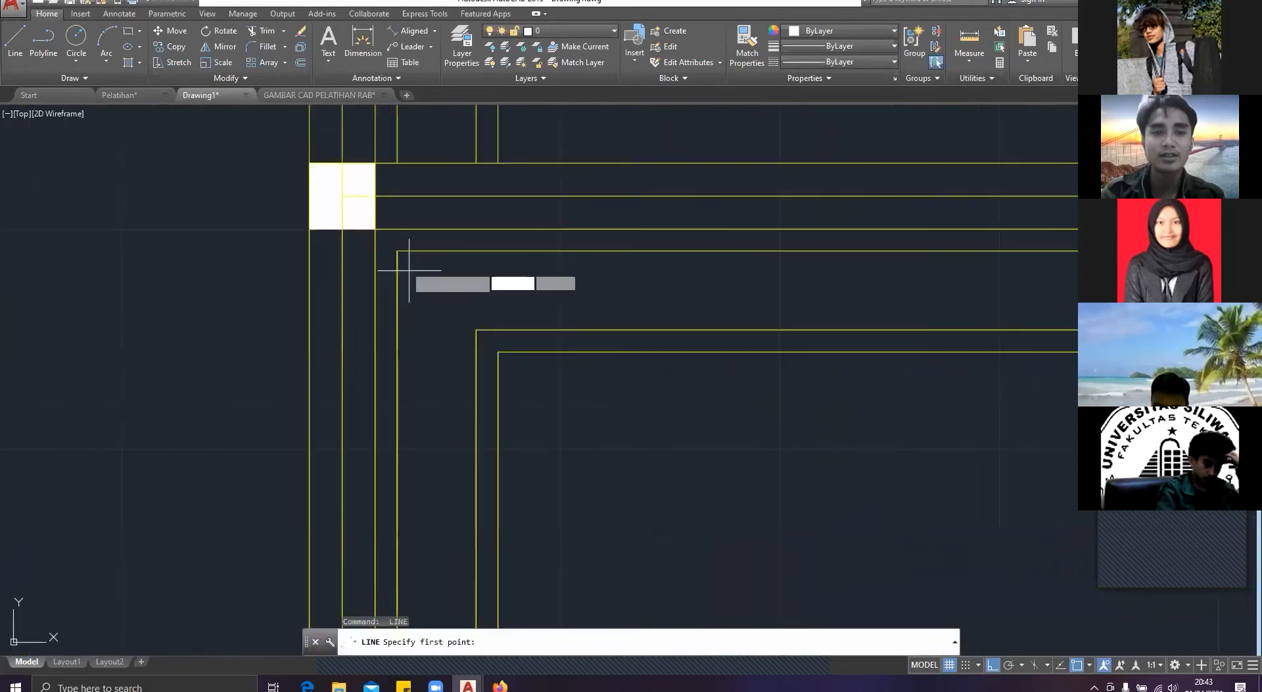
left_click(398, 252)
left_click(477, 330)
key("Escape")
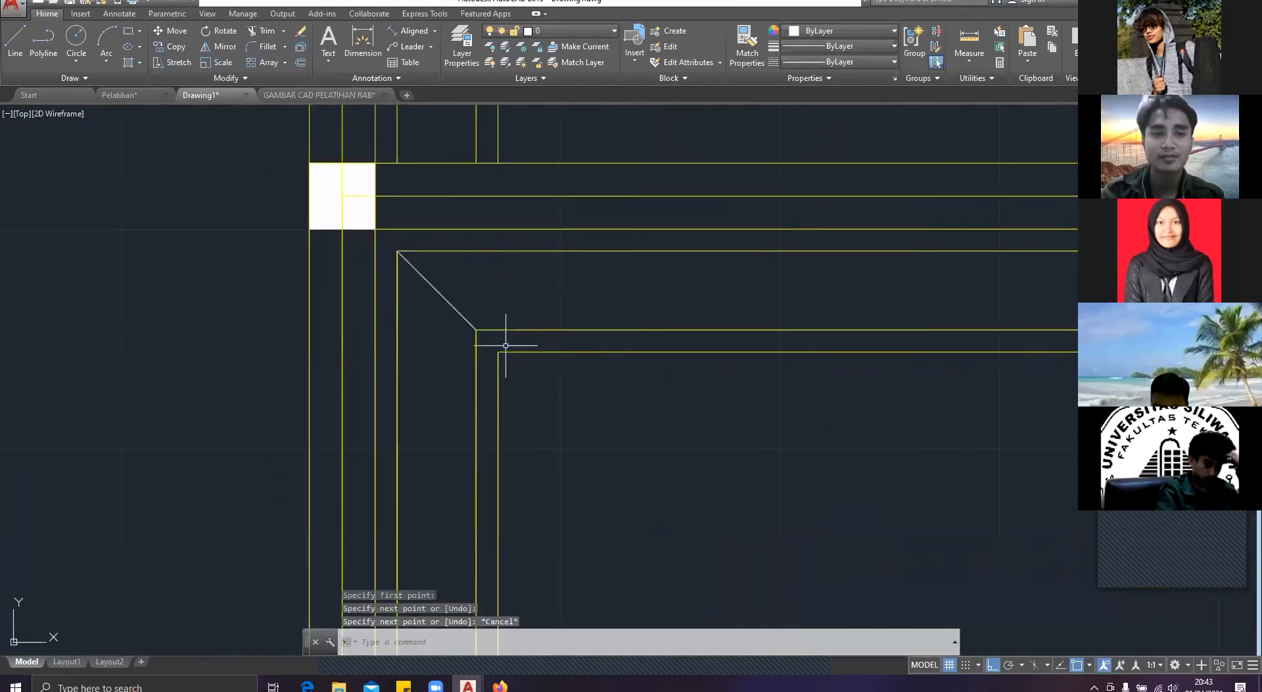
Step: Draw the diagonal between the outermost and second inner outlines at the lower-left room's lower-left corner
scroll(505, 346, "down", 4)
scroll(451, 402, "up", 3)
key("Escape")
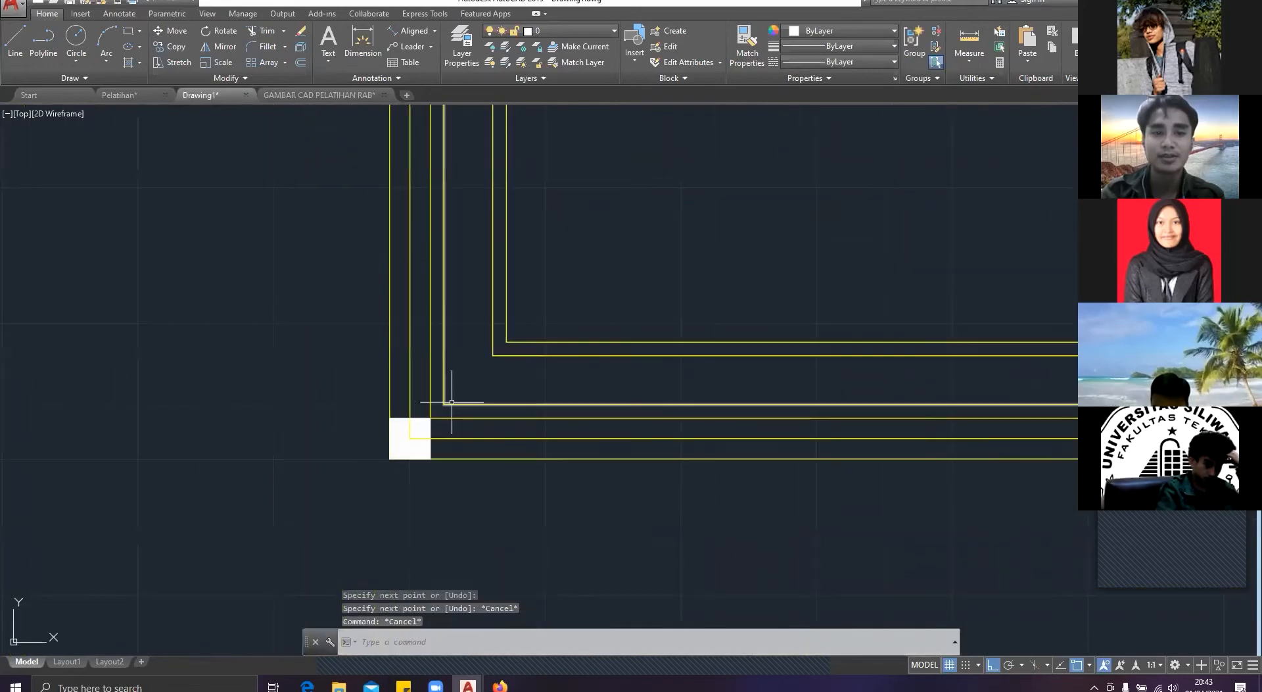
key("Return")
left_click(444, 403)
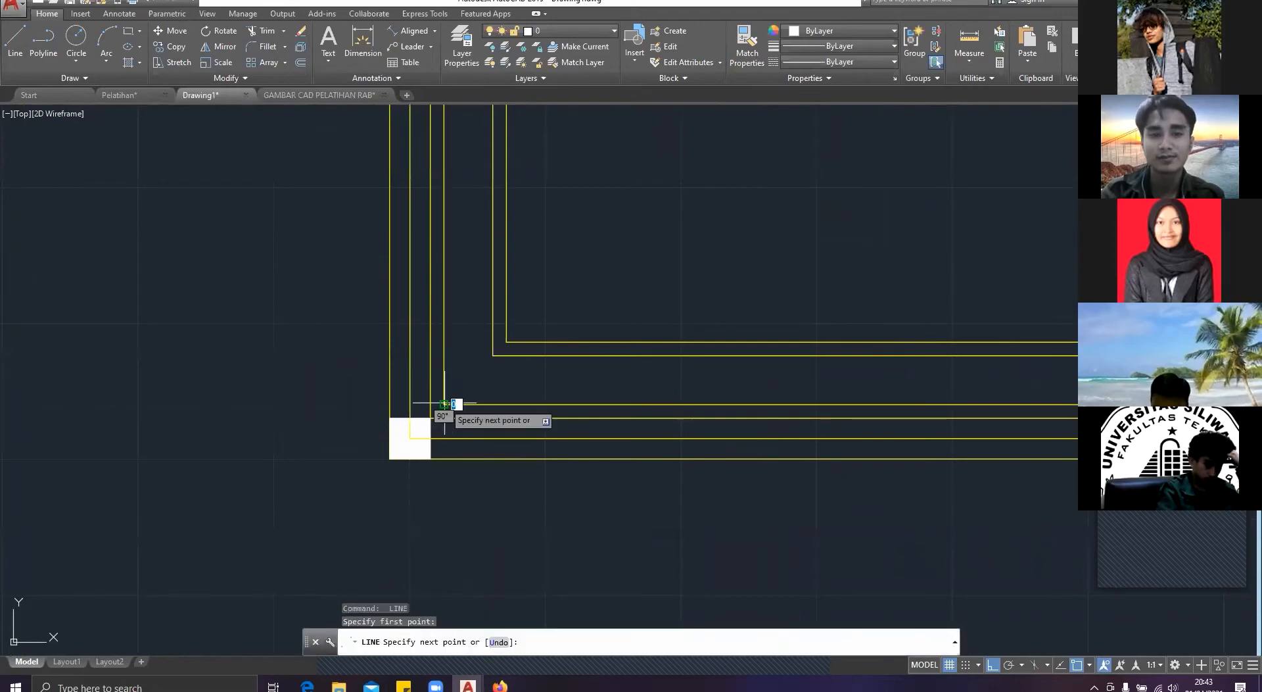
key("Escape")
scroll(500, 421, "down", 4)
Step: Offset the upper line of the large room's bottom wall, east of the square room, by 5 toward the inside
middle_click_drag(575, 390, 477, 439)
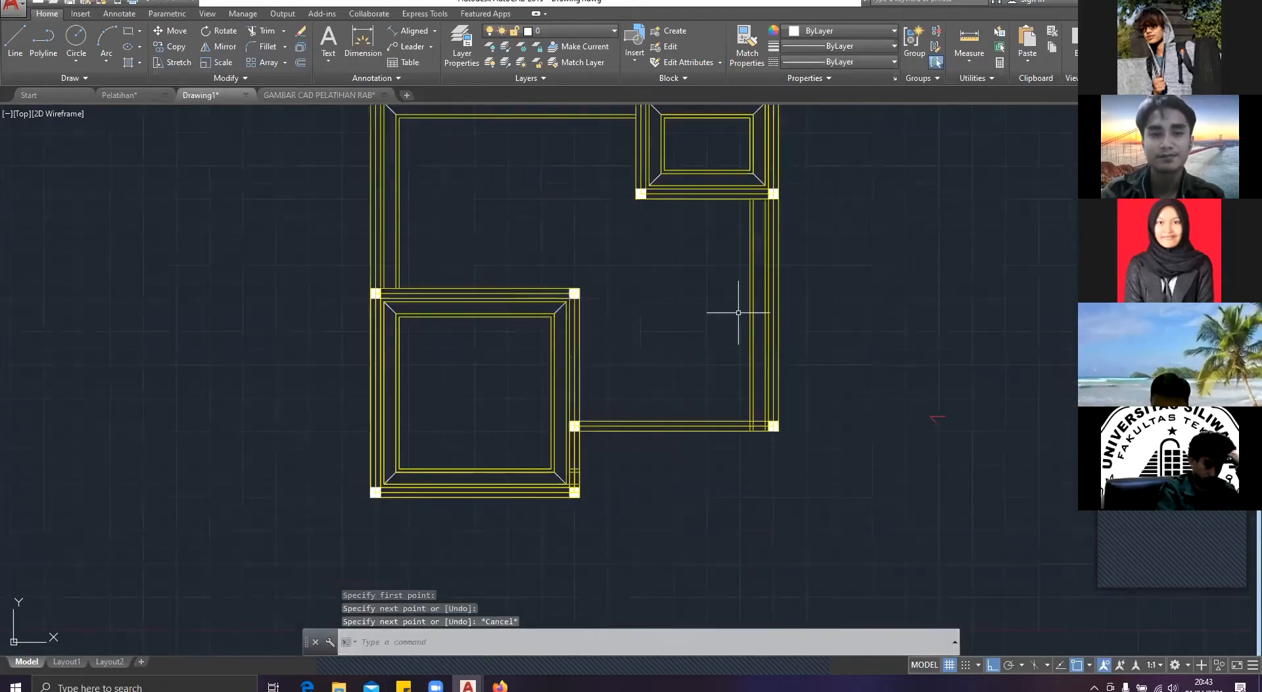
type("of")
key("Return")
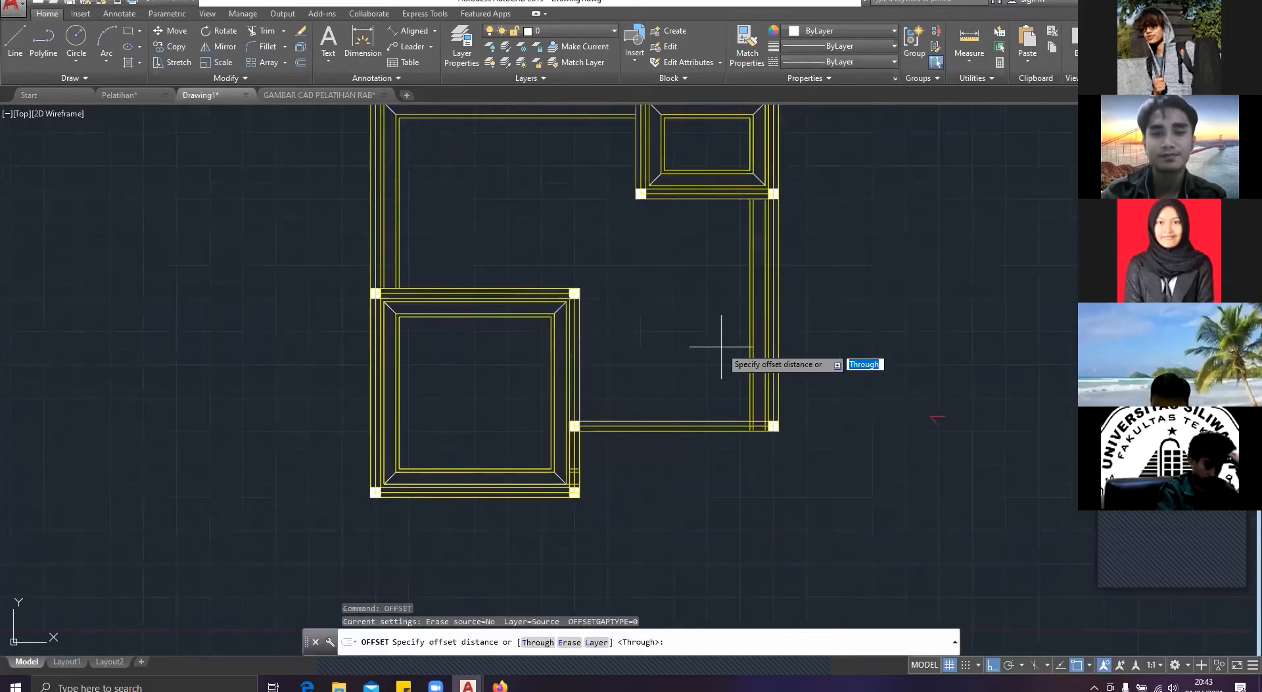
scroll(667, 416, "up", 2)
left_click(668, 418)
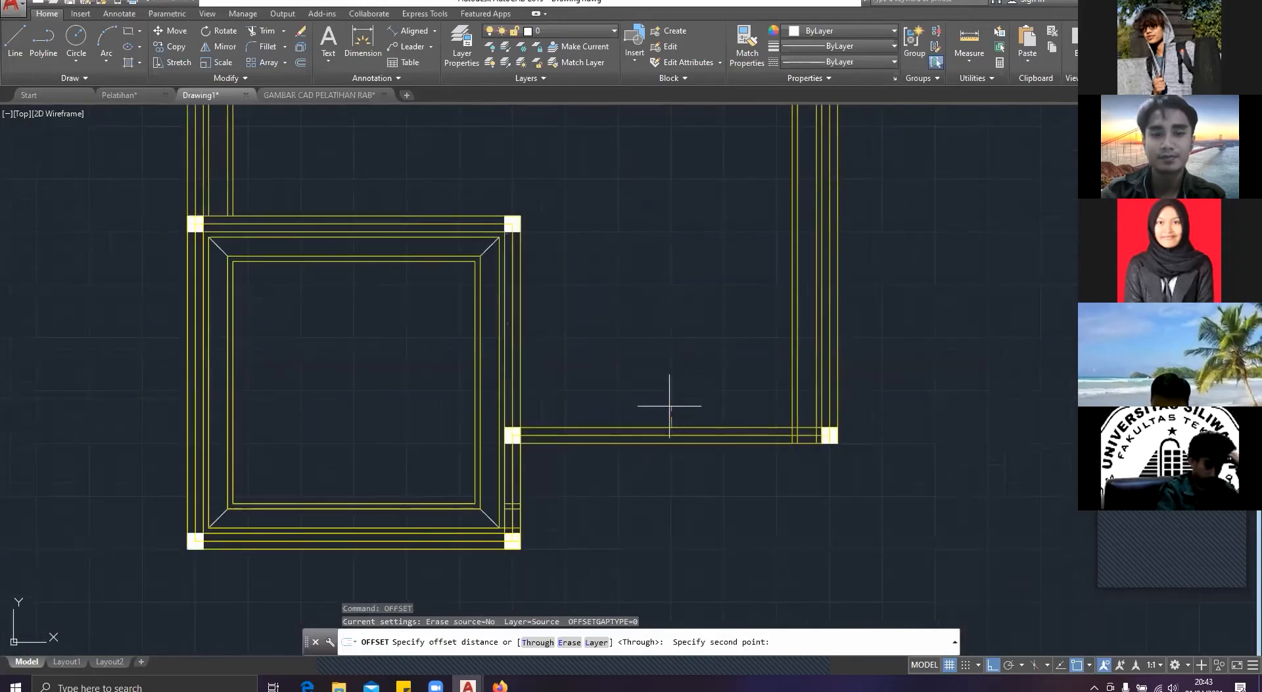
left_click(674, 424)
left_click(676, 426)
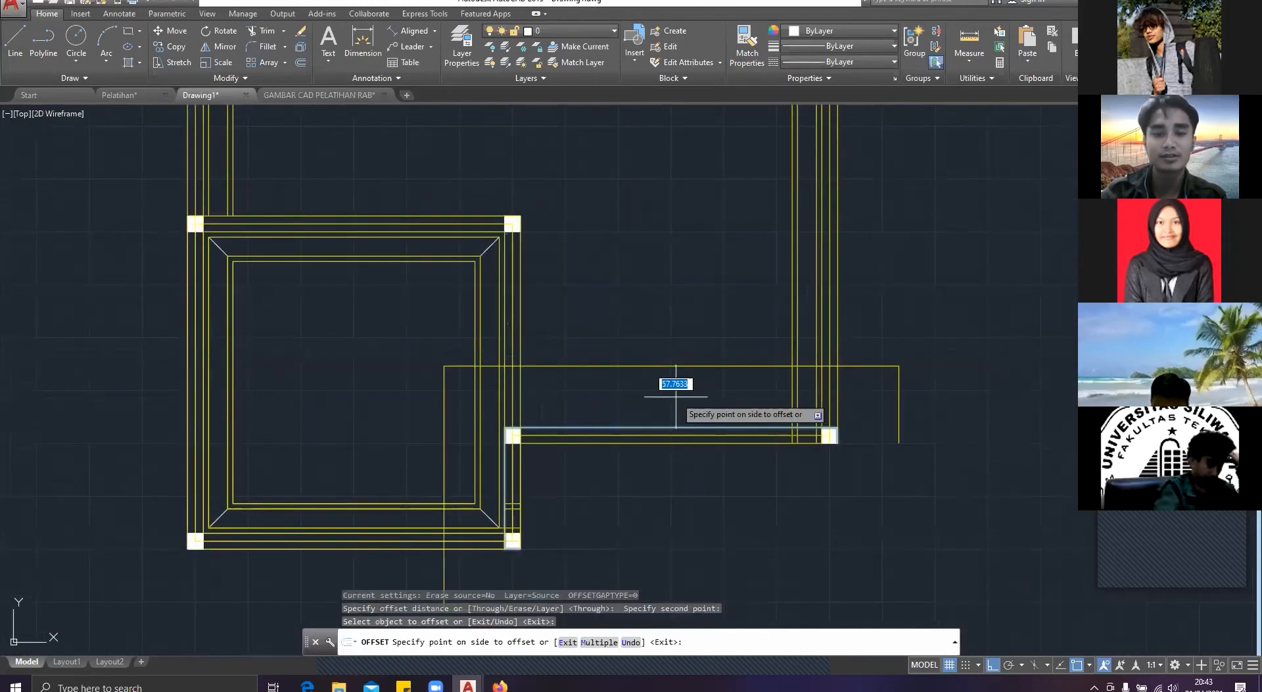
type("5")
key("Return")
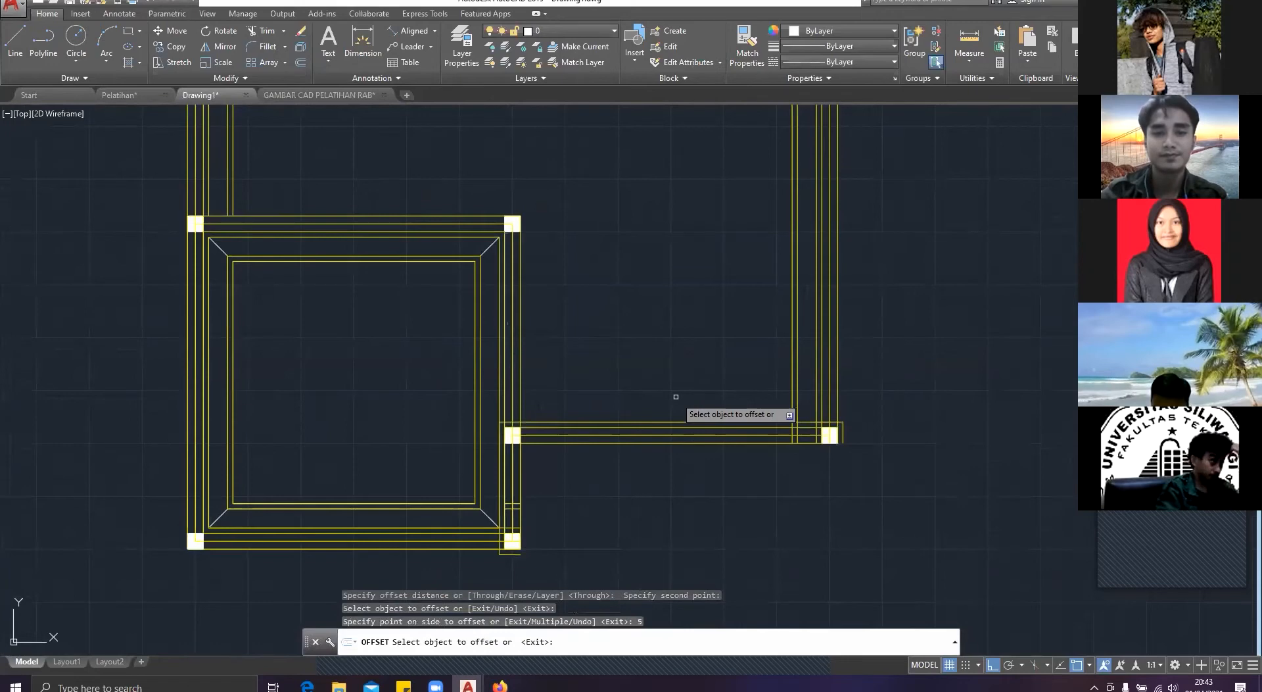
Step: Offset the new bottom-wall outline inward by 18, and offset the resulting outline inward by another 5
left_click(672, 422)
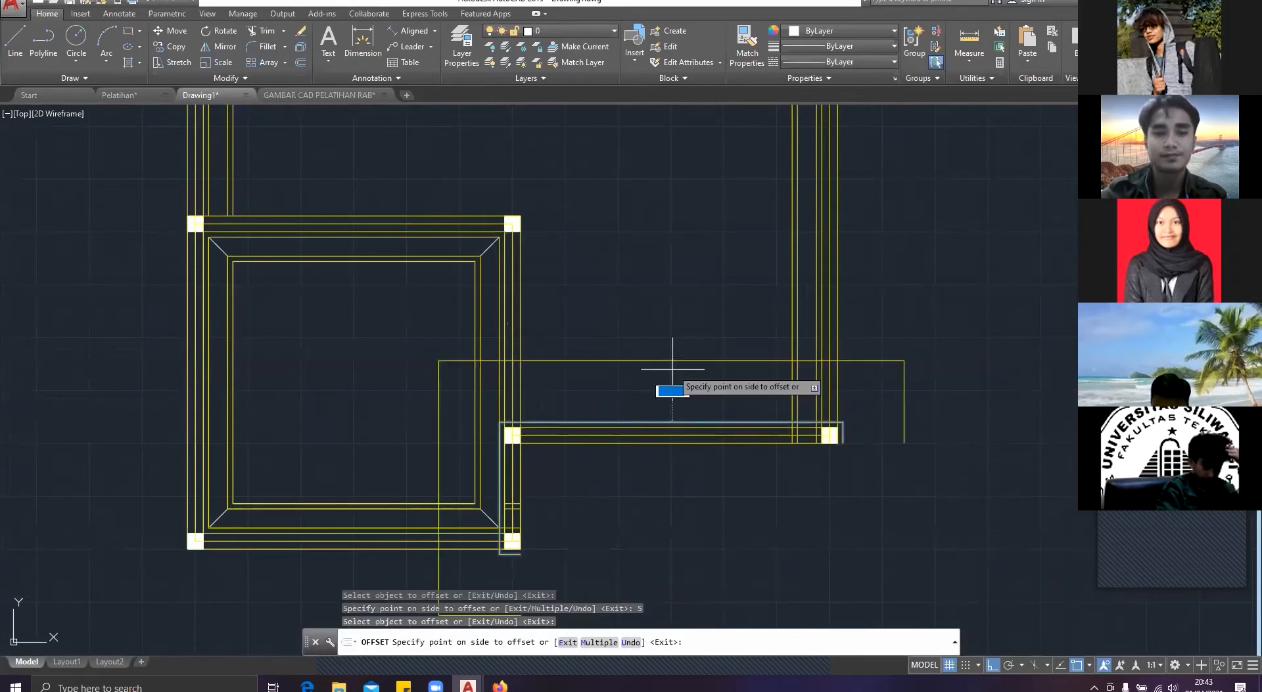
type("18")
key("Return")
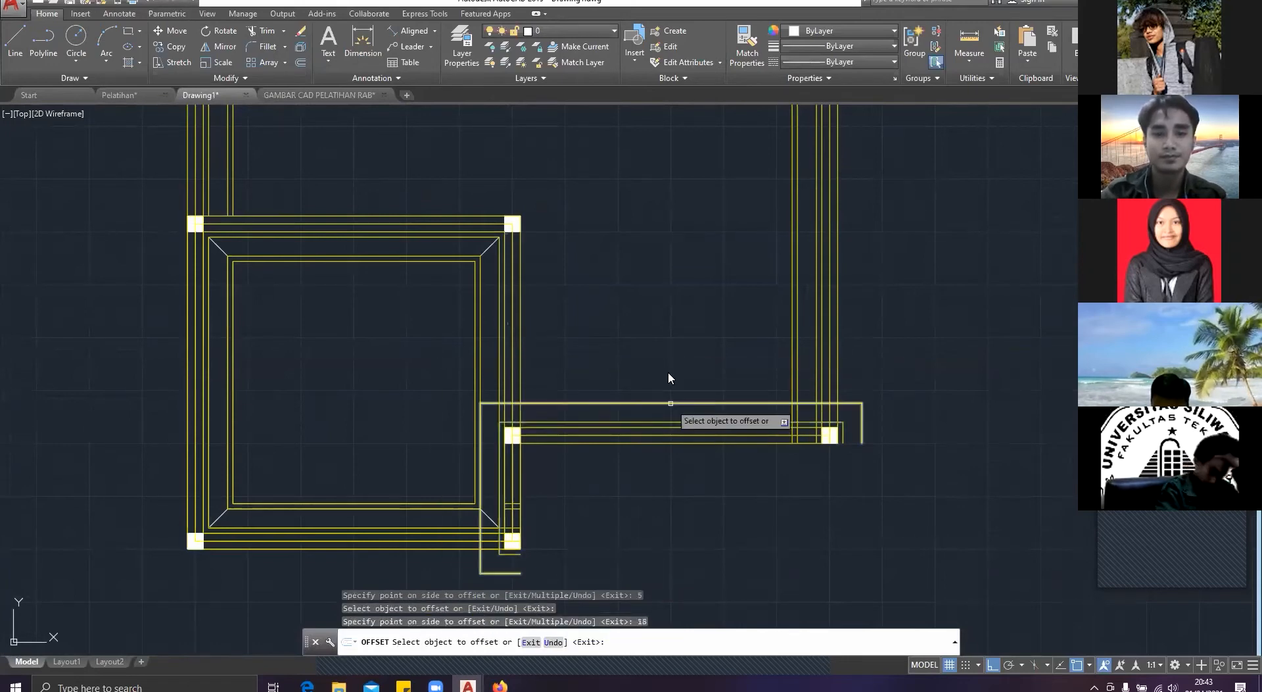
left_click(668, 402)
left_click(669, 372)
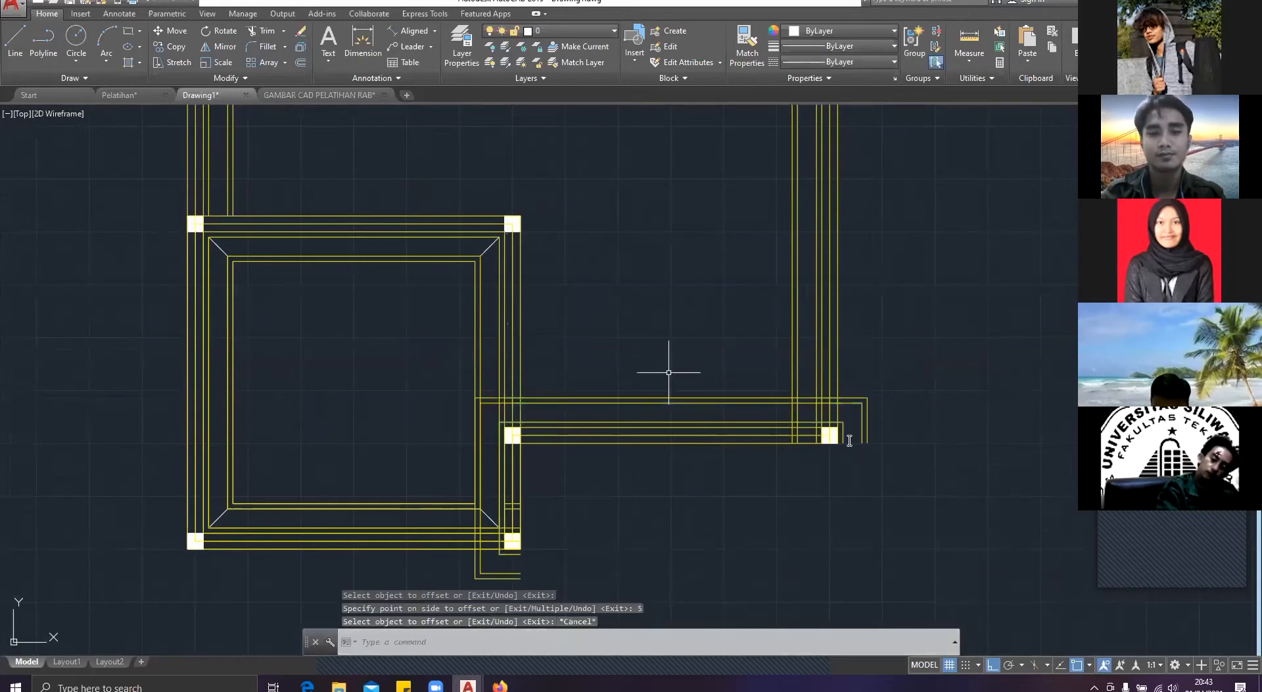
key("Return")
Step: Trim the overhang of the two upper new outlines beyond the large room's right wall
type("tr")
key("Return")
key("Return")
left_click(897, 466)
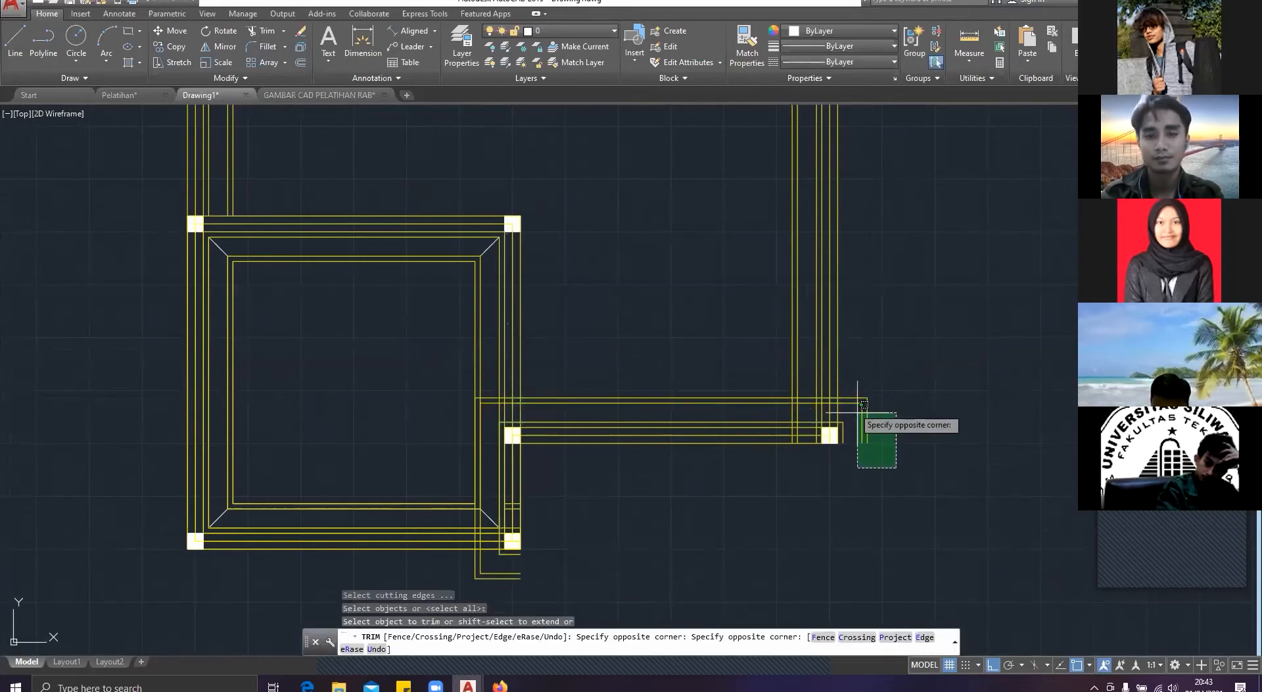
left_click(854, 397)
scroll(855, 397, "up", 3)
scroll(854, 399, "up", 2)
right_click(771, 451)
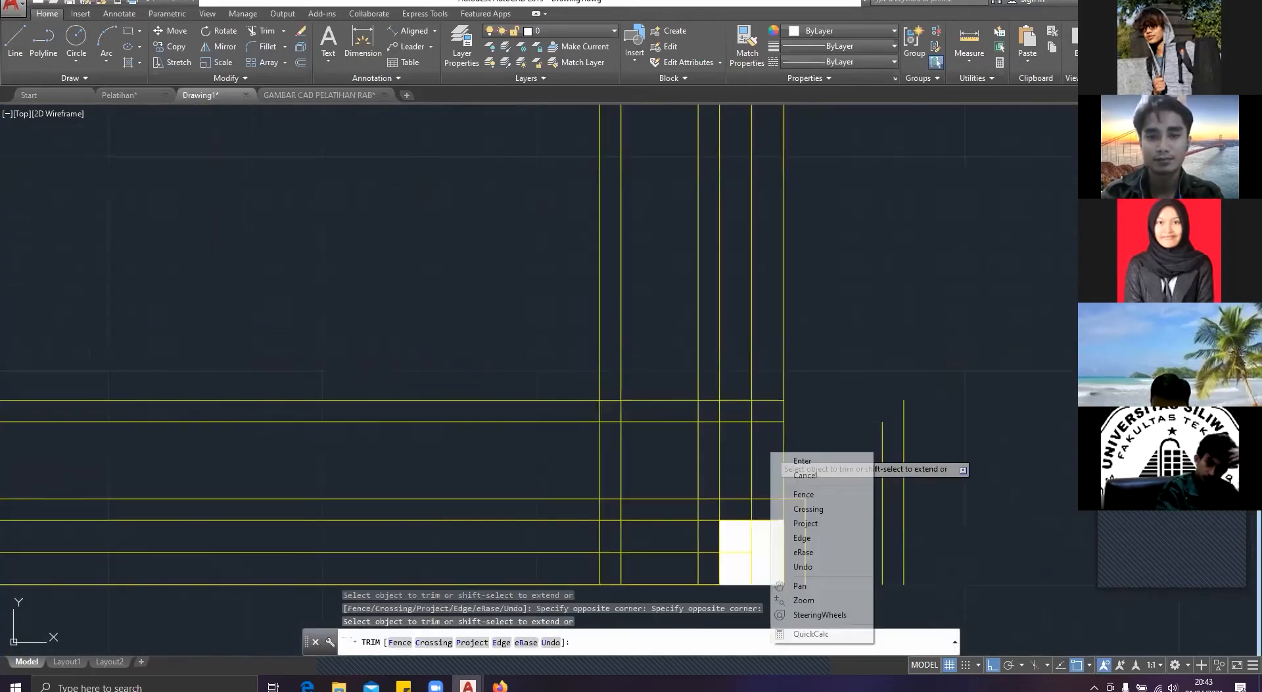
Step: Trim the two upper horizontal outlines where they cross the right wall and the gap beside its inner outlines
left_click(771, 415)
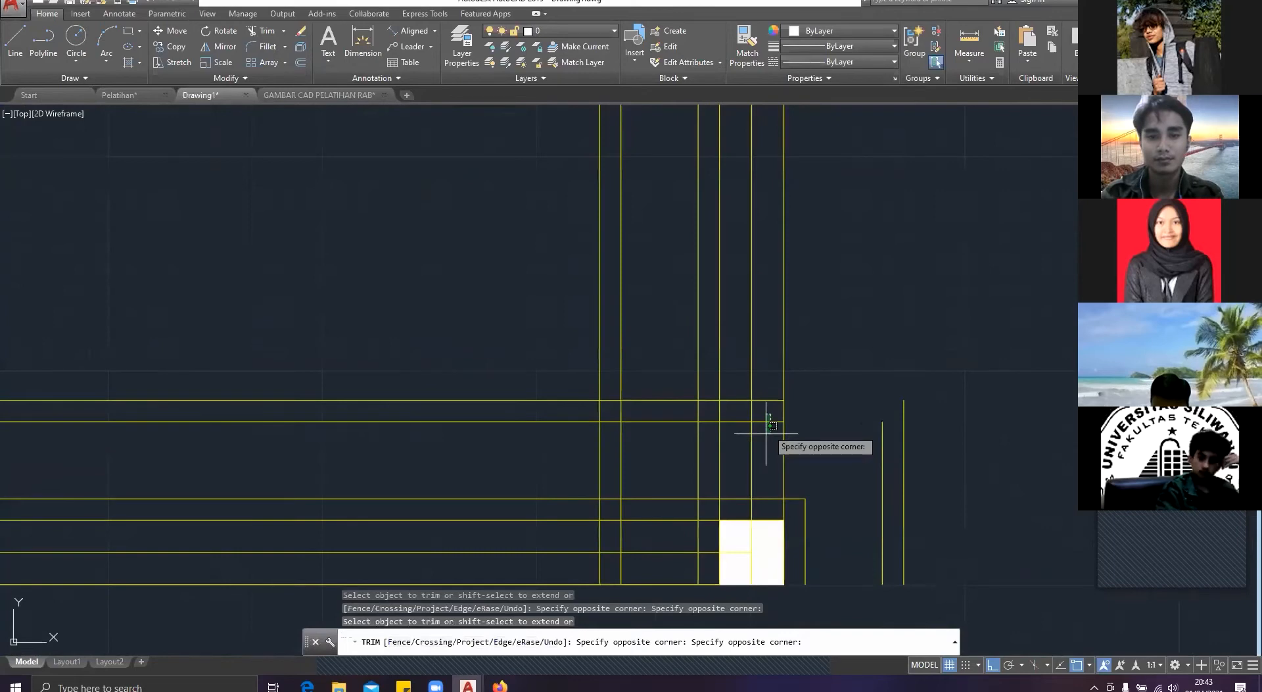
left_click(738, 396)
left_click(674, 489)
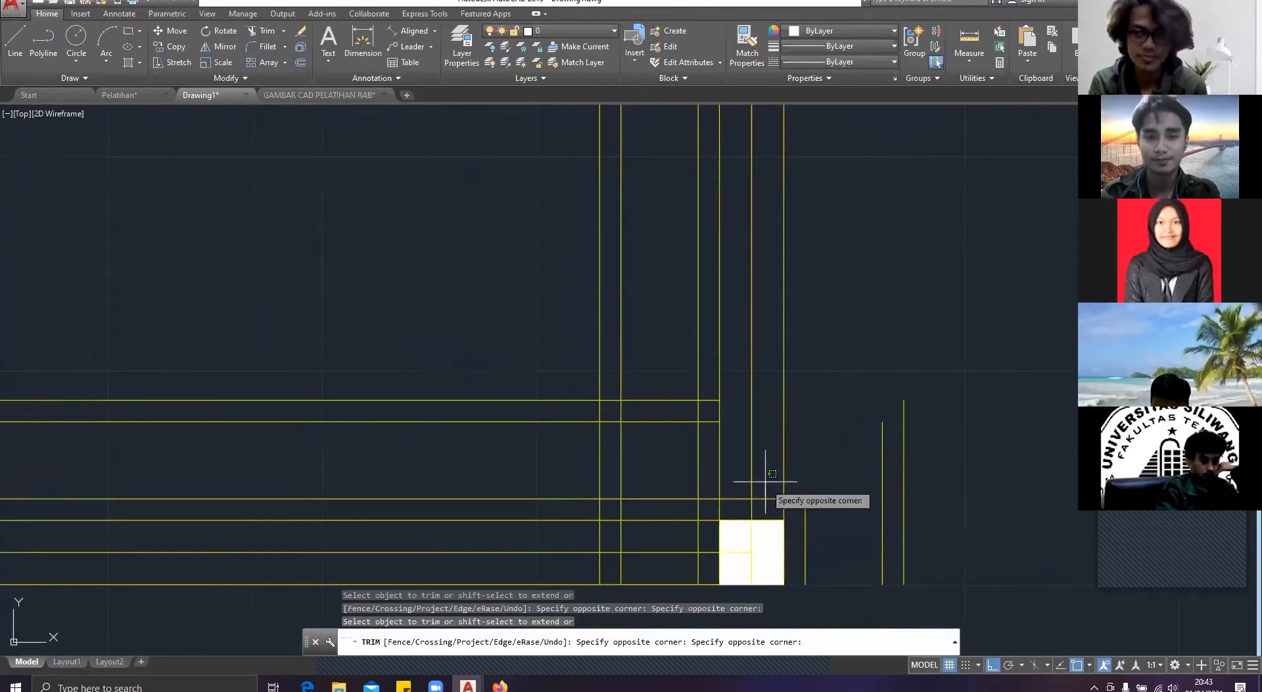
left_click(675, 461)
left_click(675, 462)
left_click(638, 376)
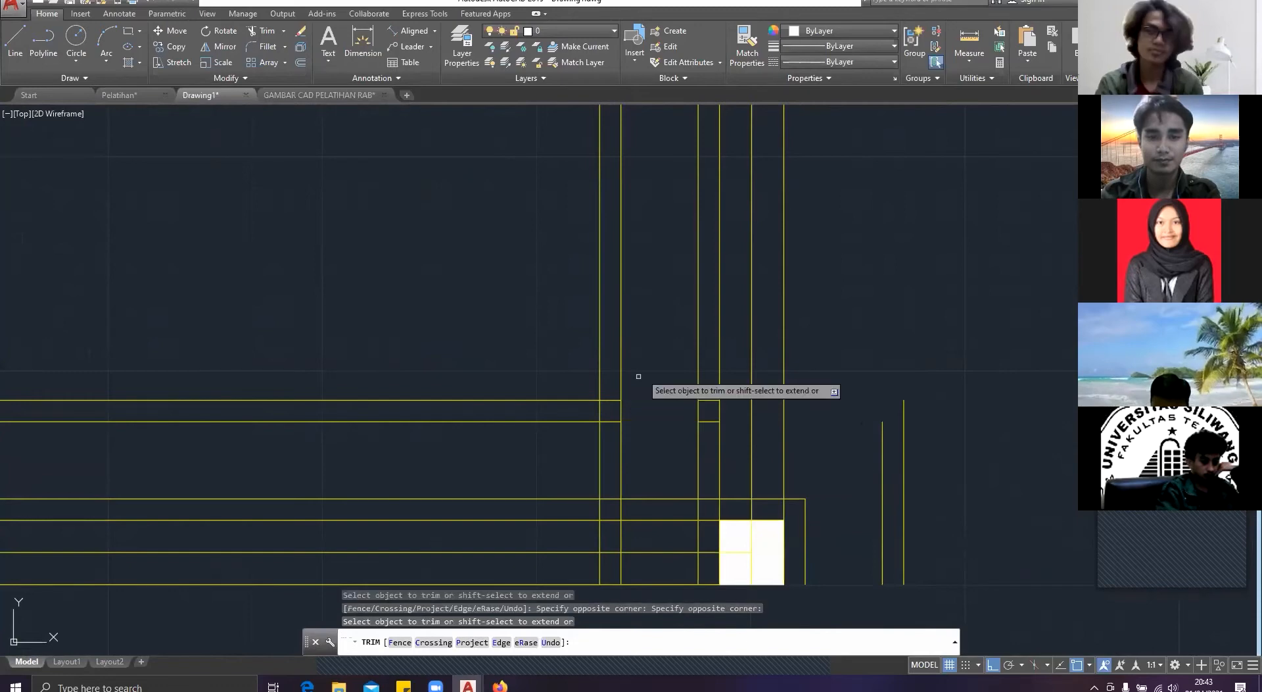
scroll(638, 376, "down", 5)
scroll(671, 408, "up", 5)
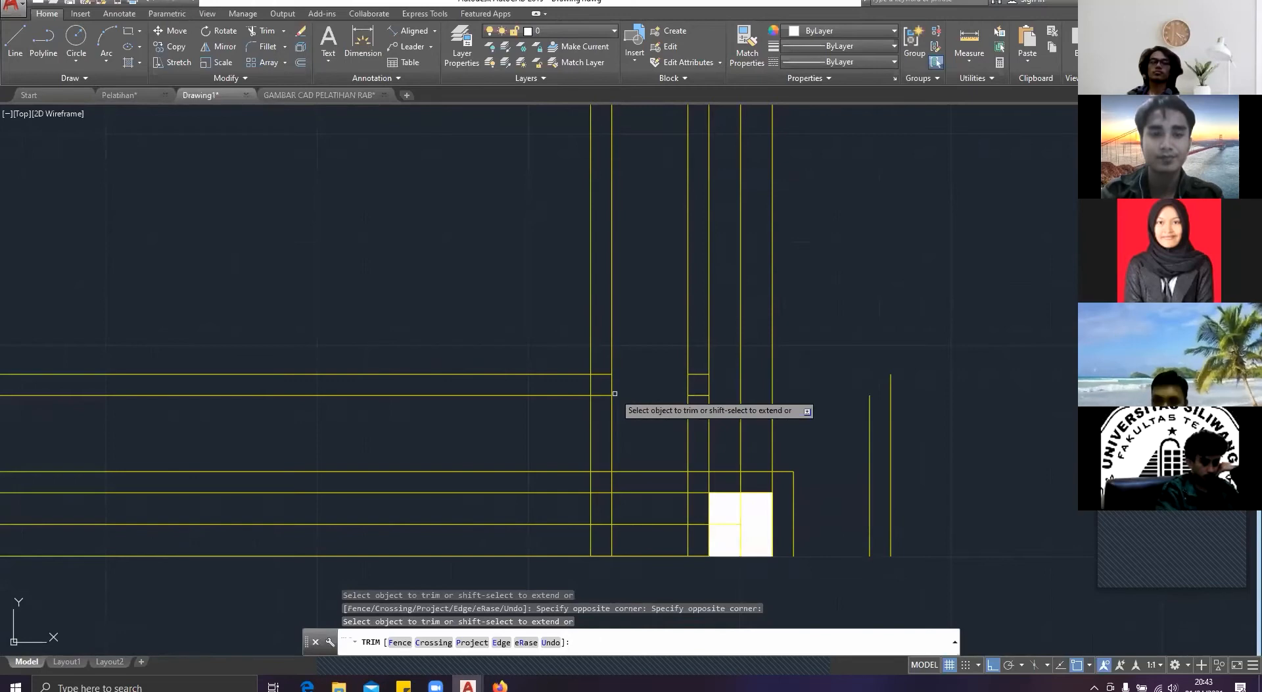
Step: Undo the trims made to the new outlines around the large room's lower-right column
key("ctrl+z")
key("ctrl+z")
key("ctrl+z")
key("Escape")
Step: Trim the two new vertical outlines across the square room's bottom wall and between its second and outermost inner outlines, near the lower-right corner
type("t")
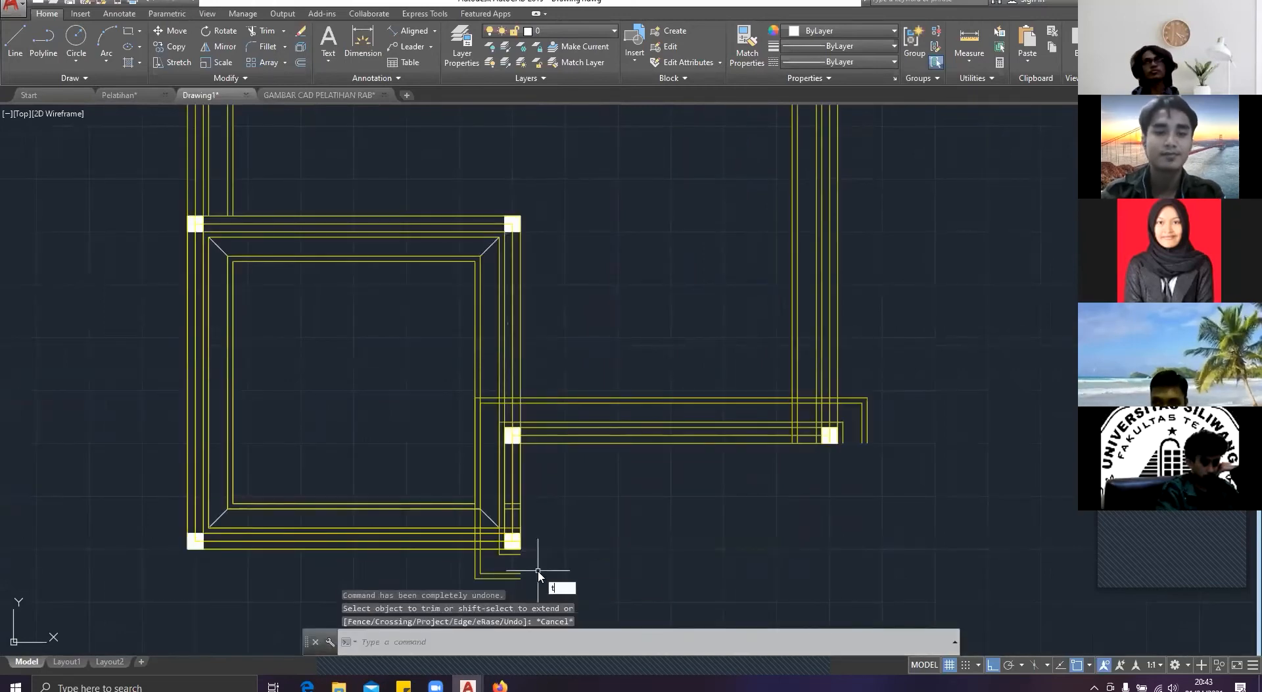
key("Return")
key("Return")
scroll(463, 543, "up", 6)
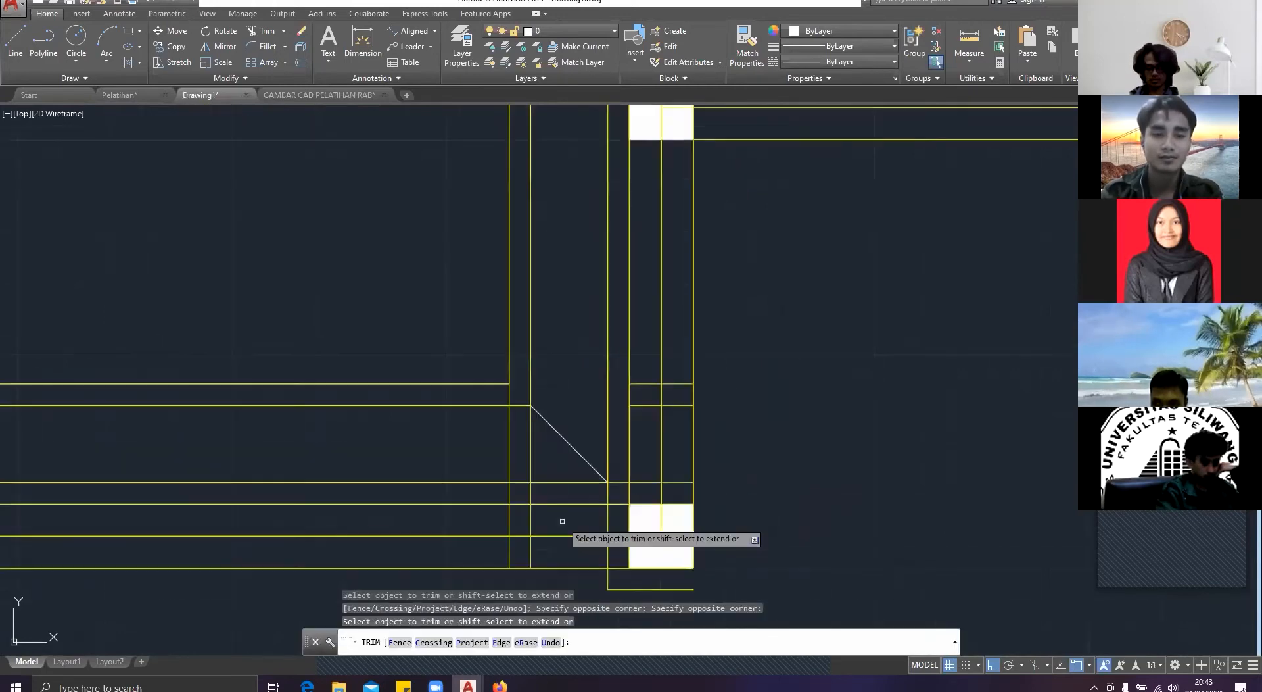
left_click_drag(562, 520, 493, 547)
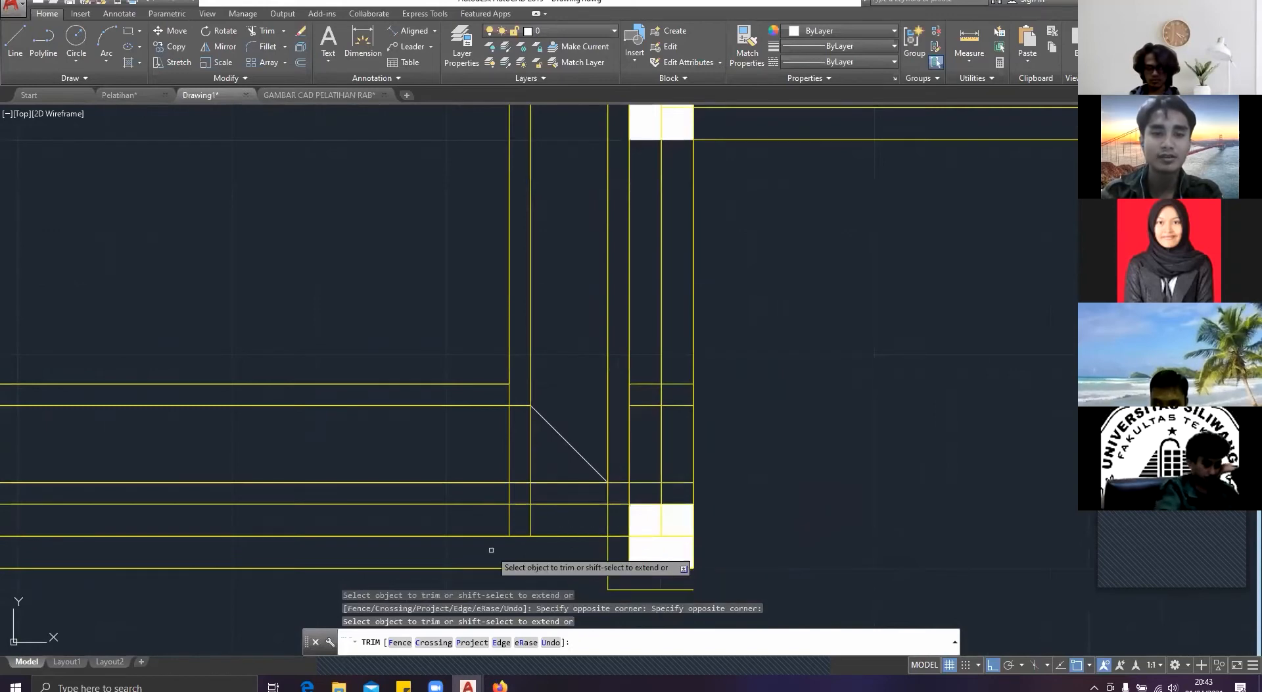
key("Return")
key("Return")
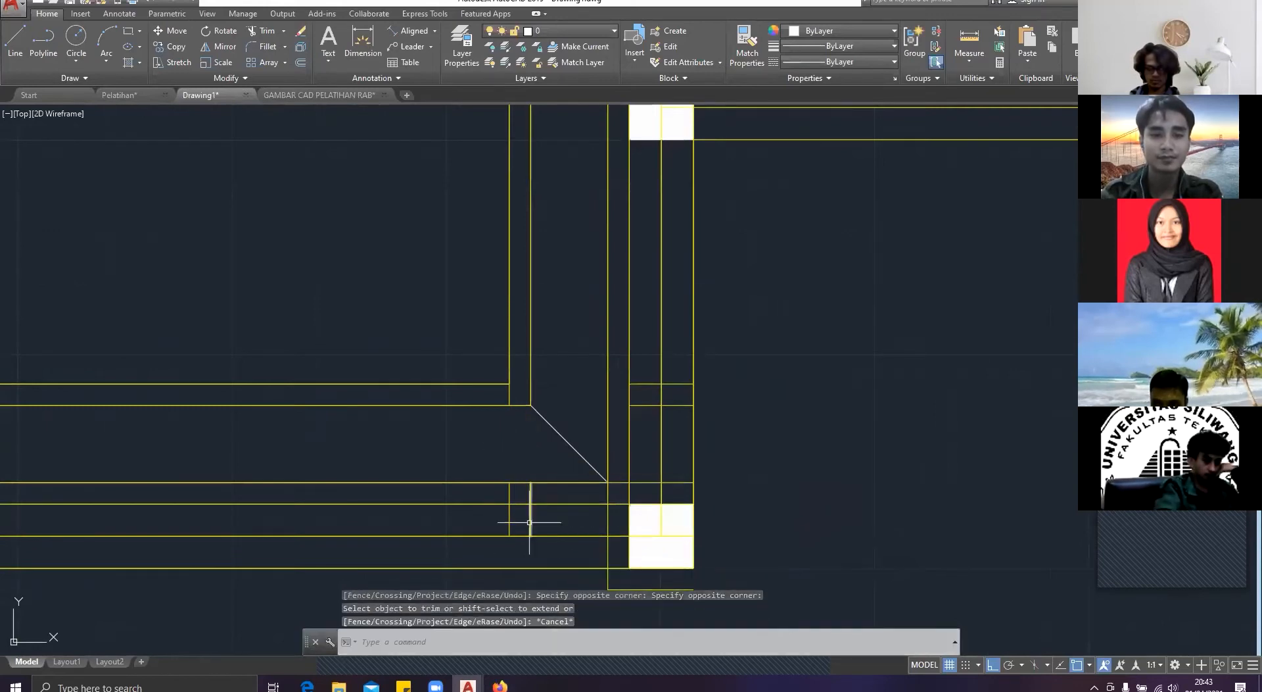
Step: Erase the two short vertical leftovers across the square room's bottom wall and the two stray horizontal lines below its lower-right column
scroll(555, 523, "up", 2)
left_click_drag(554, 524, 665, 466)
key("Escape")
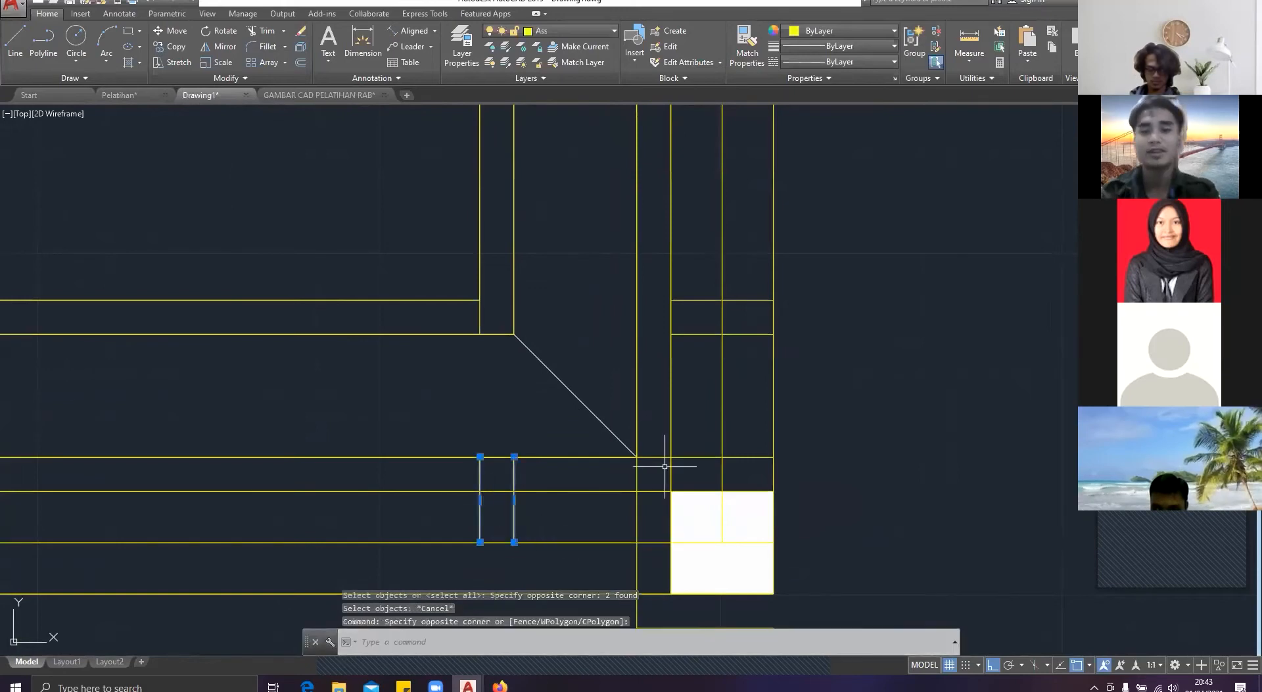
key("Delete")
scroll(658, 466, "down", 4)
middle_click_drag(650, 466, 581, 301)
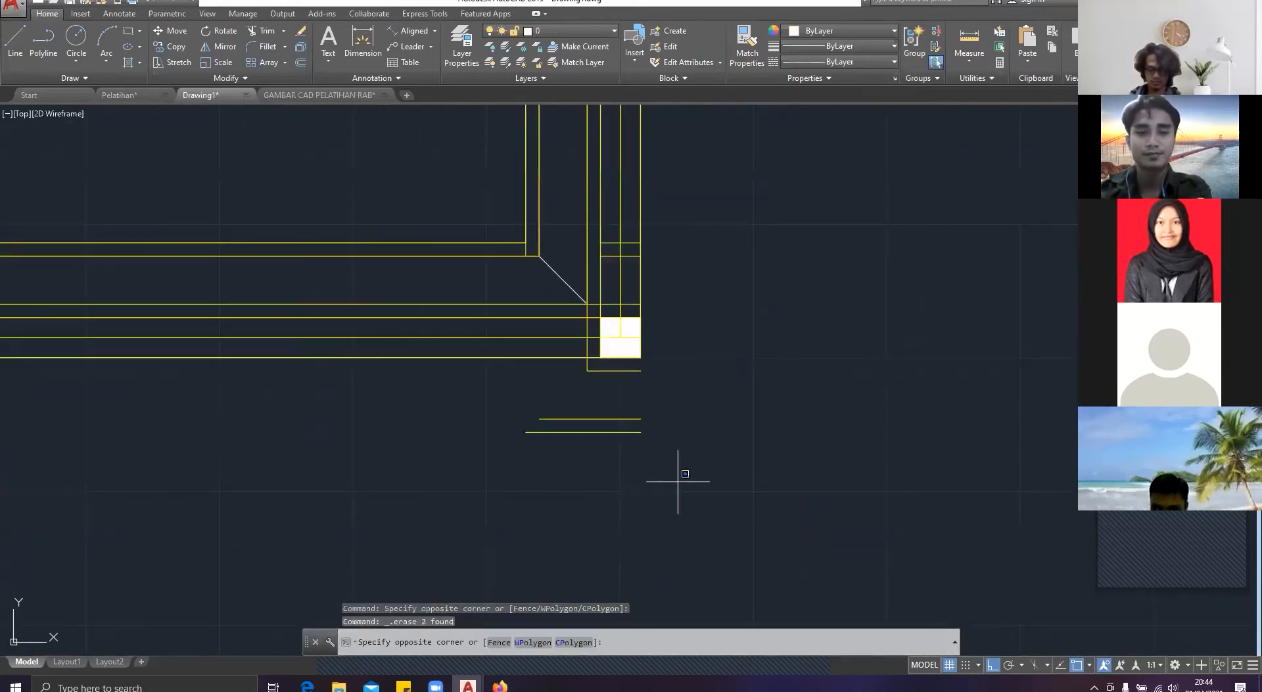
left_click(625, 388)
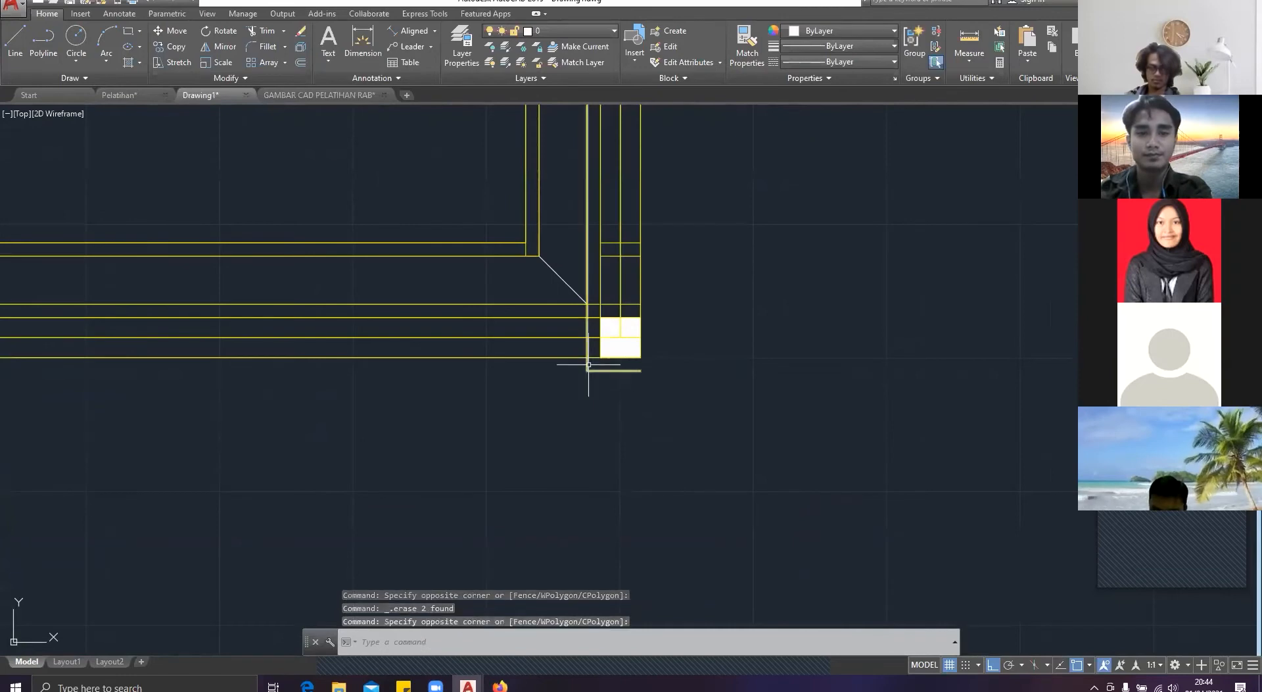
key("Escape")
Step: Trim the vertical outline's overhang below the square room's bottom wall and erase the remaining horizontal line under the lower-right column
type("tr")
key("Return")
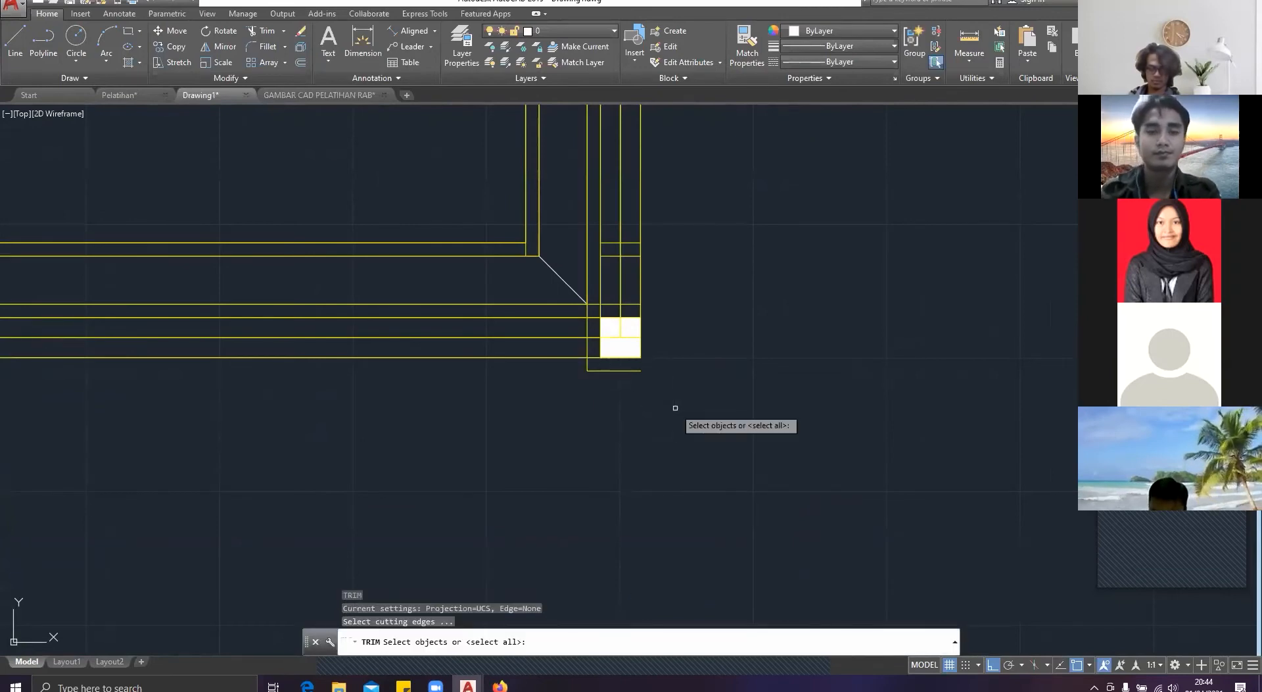
key("Return")
left_click(675, 407)
left_click(567, 368)
scroll(567, 368, "up", 4)
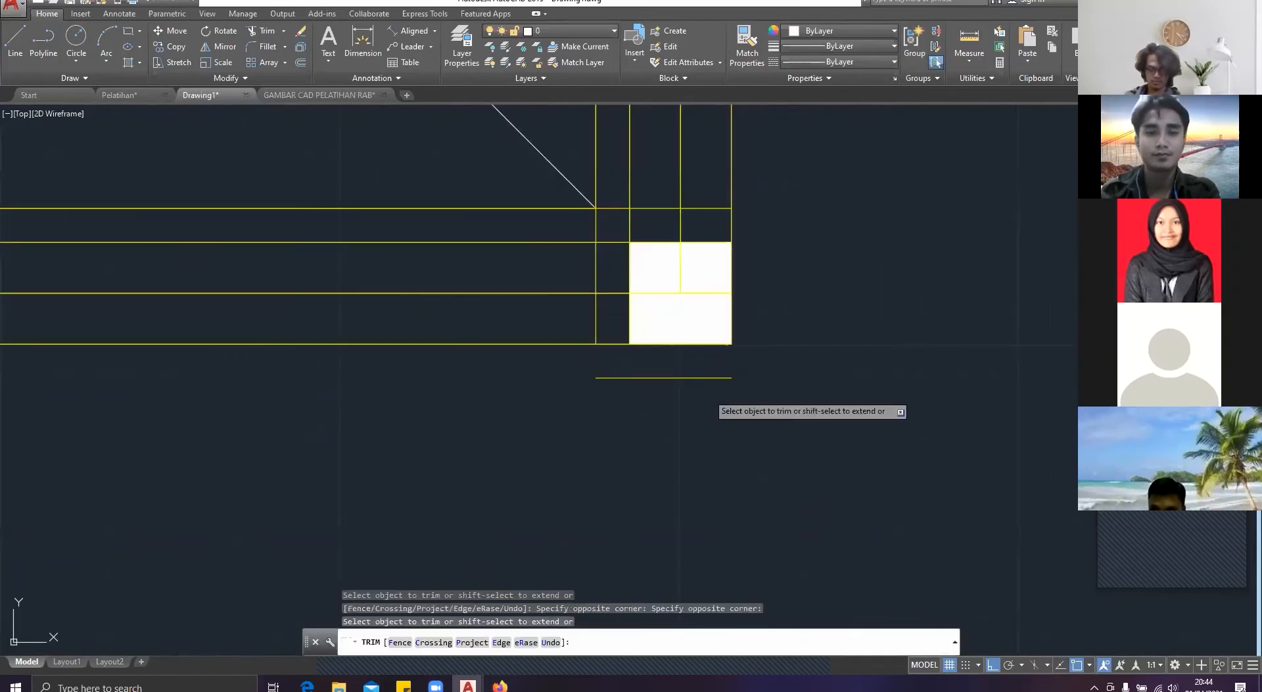
key("Escape")
left_click(705, 396)
left_click(626, 363)
key("Delete")
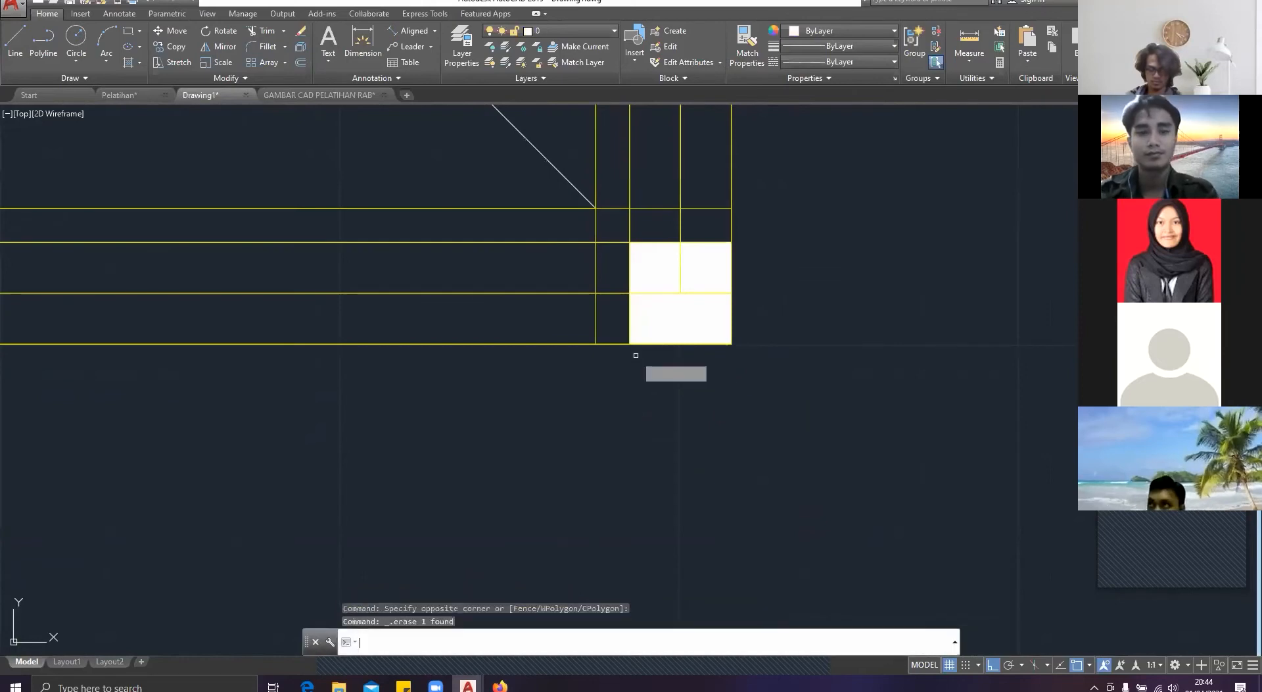
left_click(606, 322)
left_click(606, 322)
key("Return")
left_click(606, 323)
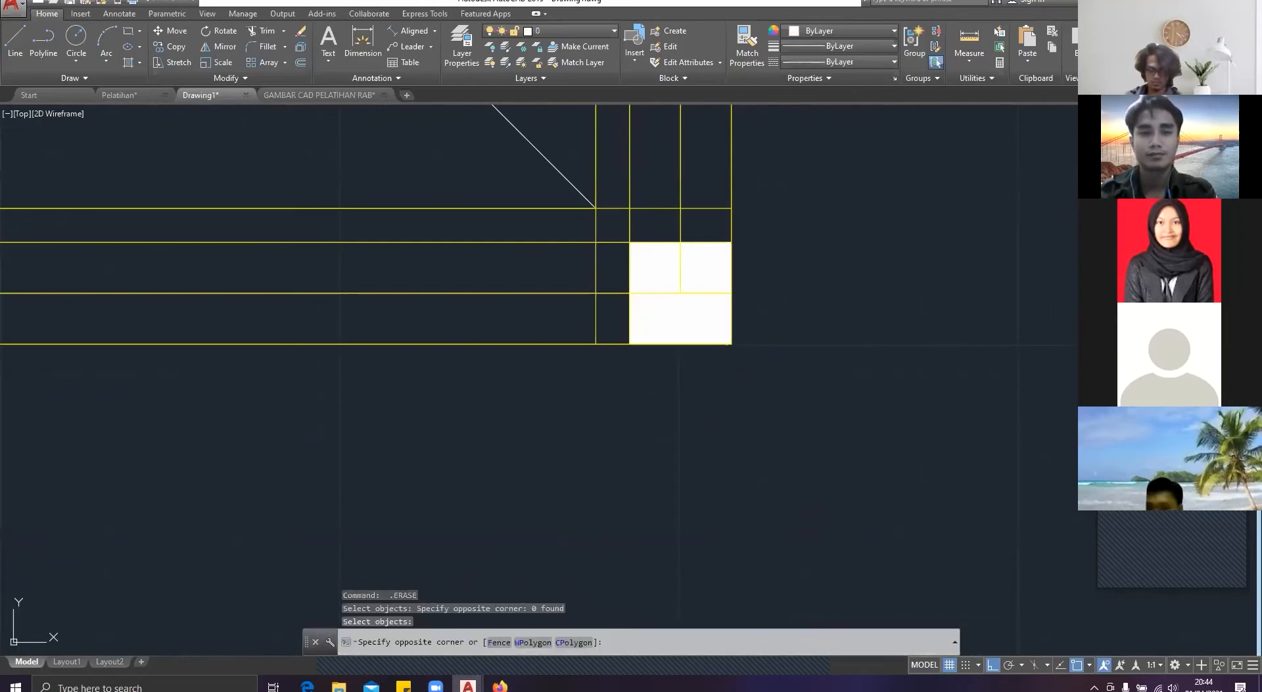
key("Escape")
Step: Trim the vertical outline between the bottom wall's upper two lines beside the lower-right column and erase its leftover lower segment
type("tr")
key("Return")
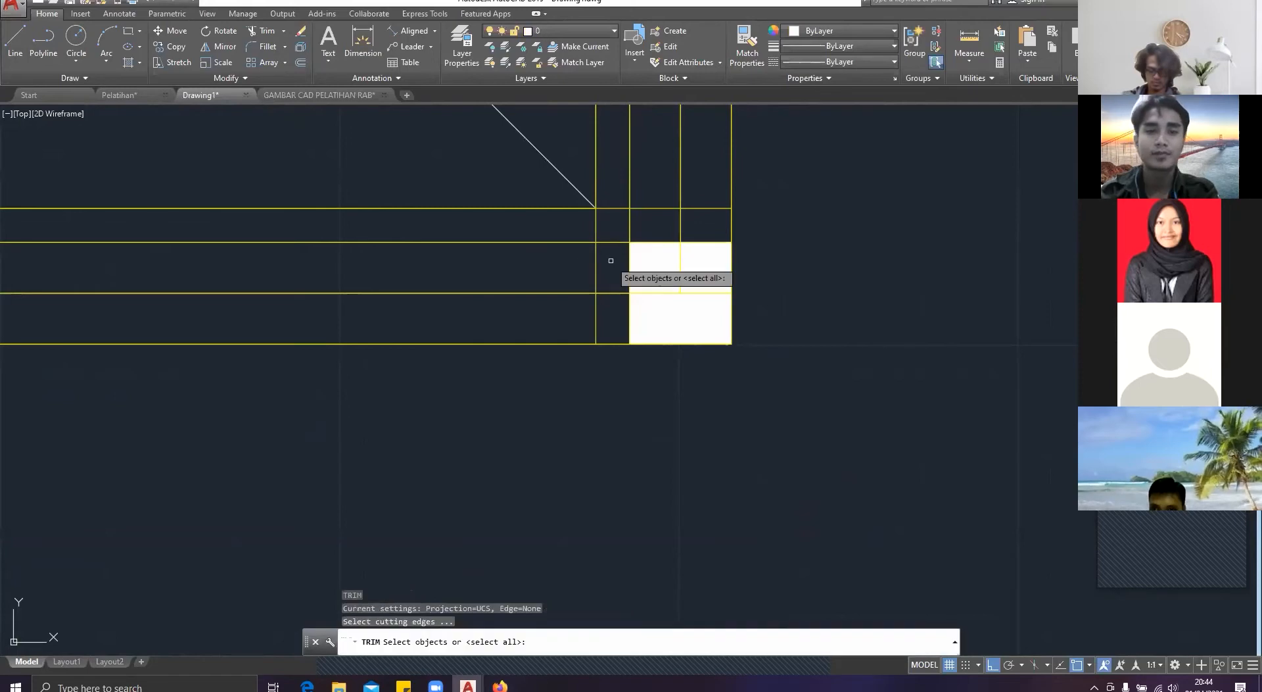
key("Return")
left_click(596, 264)
double_click(590, 324)
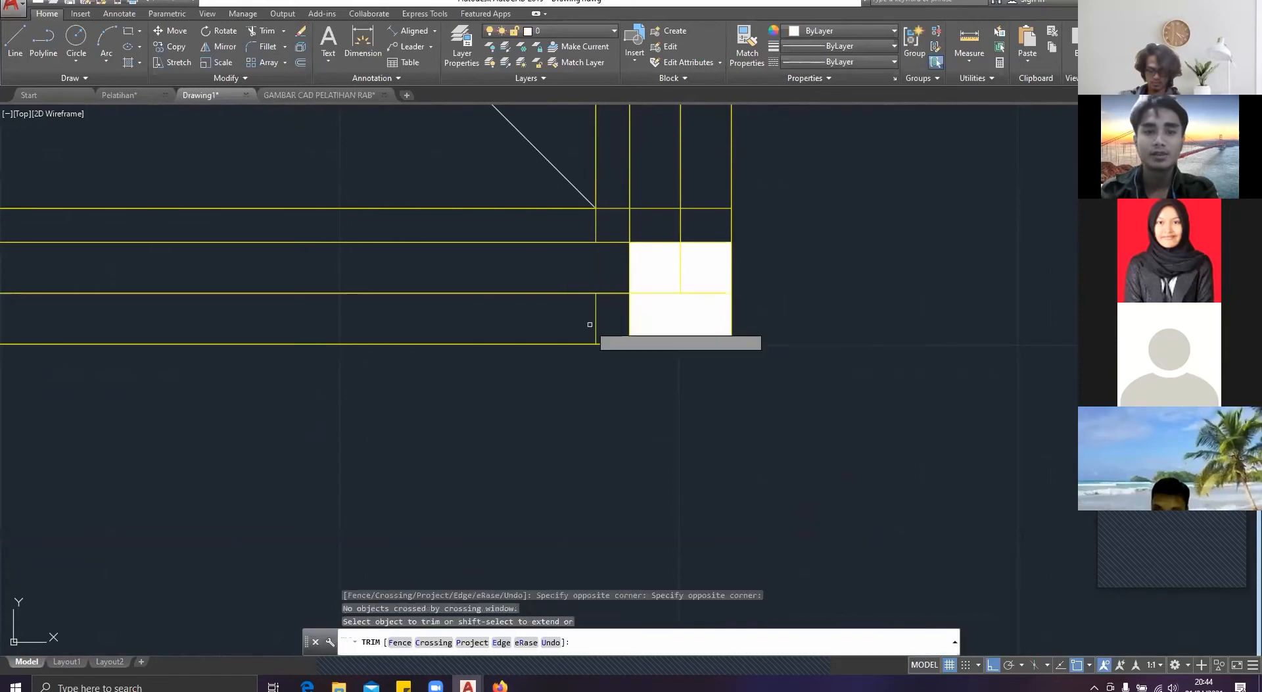
left_click(596, 320)
key("Escape")
left_click(596, 315)
left_click(641, 325)
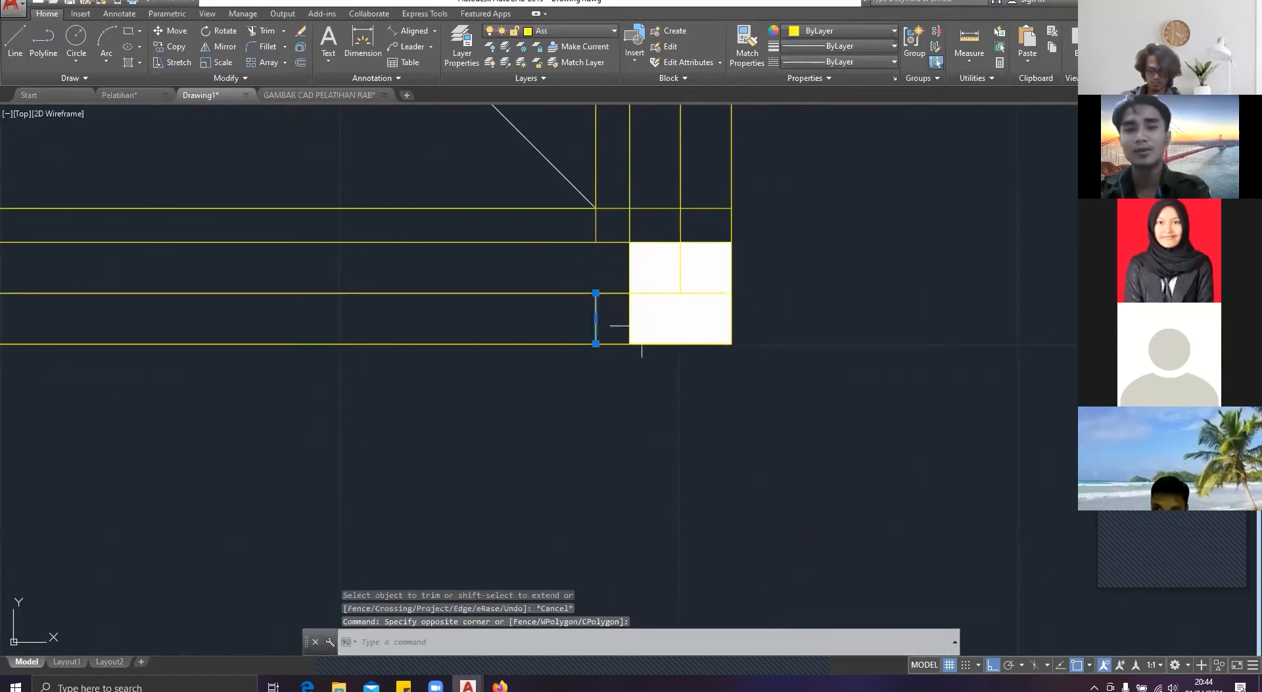
key("Delete")
scroll(642, 325, "down", 4)
middle_click_drag(642, 326, 626, 428)
scroll(669, 270, "down", 2)
middle_click_drag(668, 270, 548, 324)
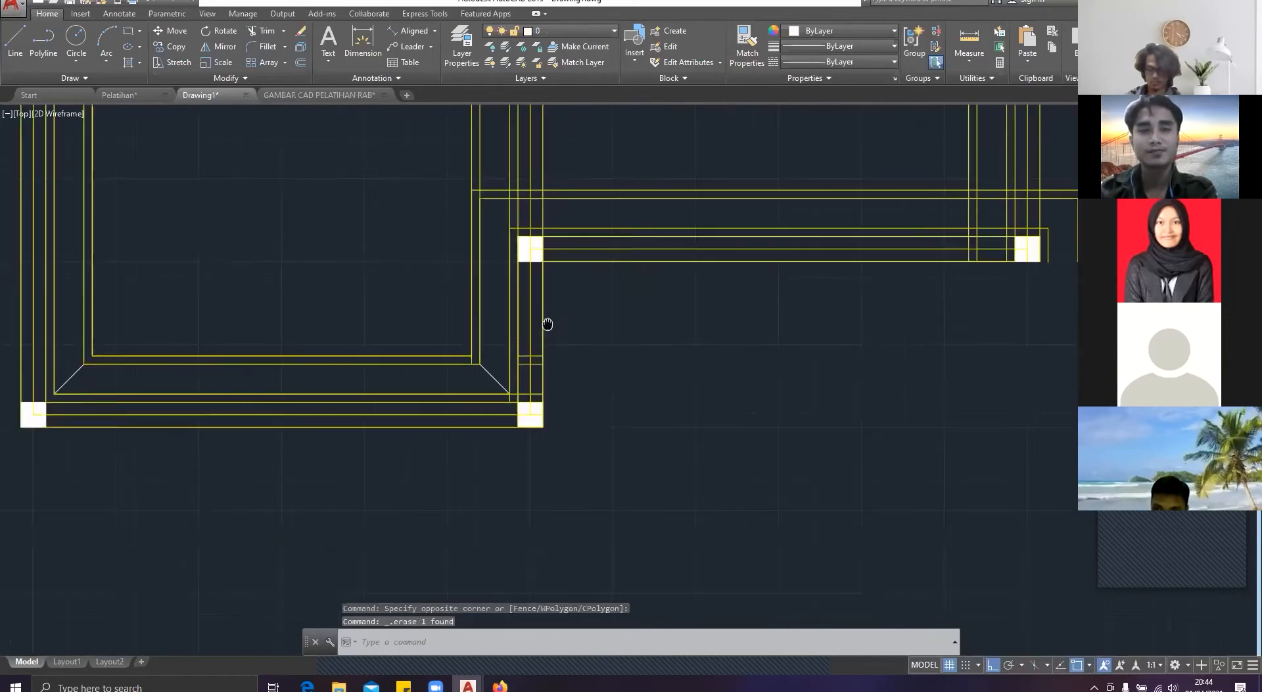
type("tr")
key("Return")
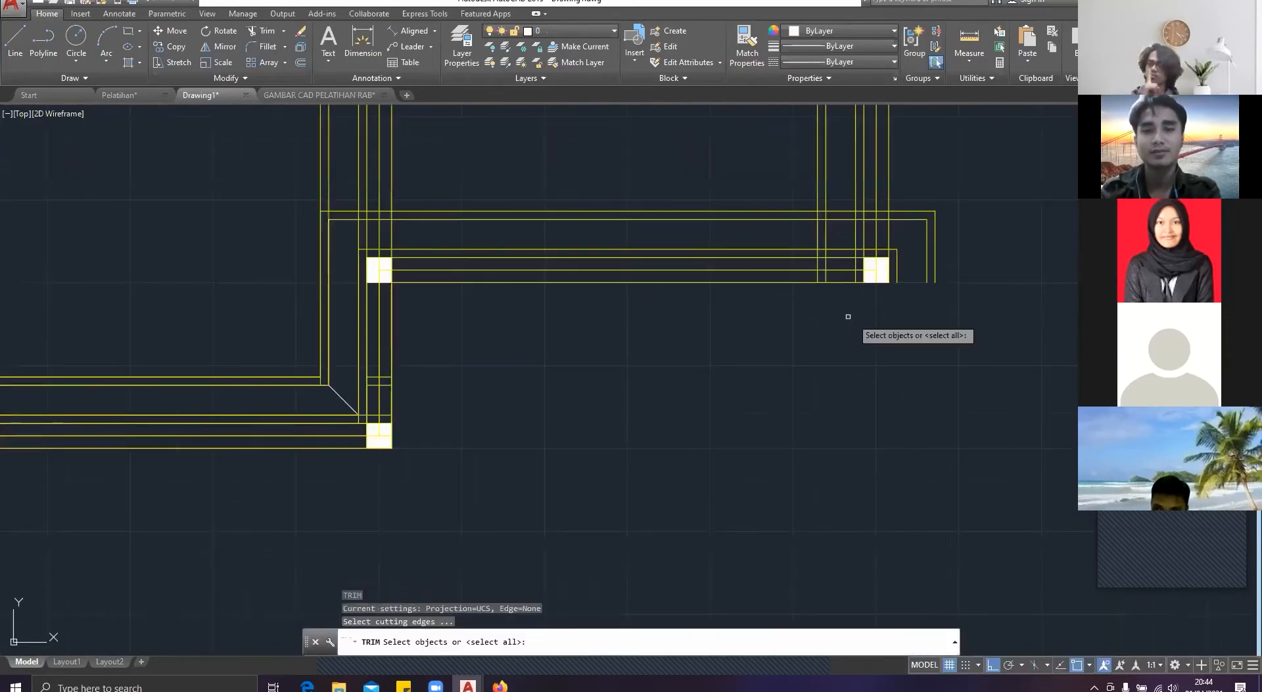
key("Return")
left_click(911, 292)
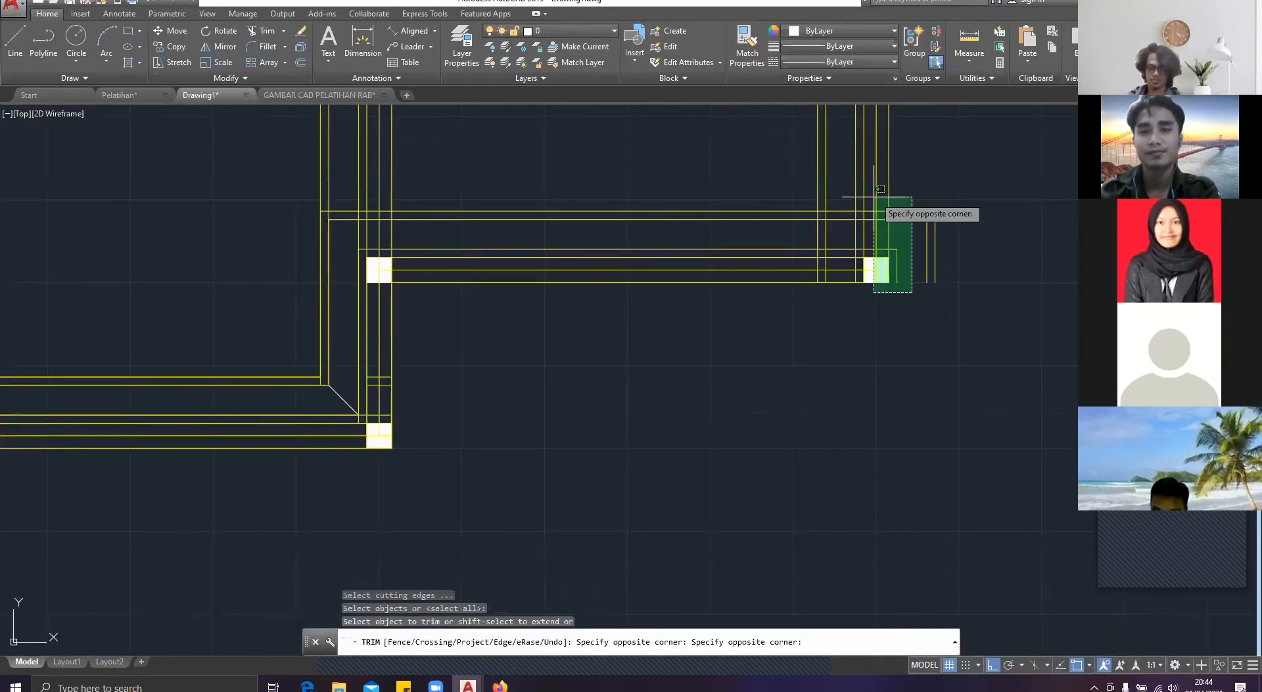
key("Escape")
Step: Erase the two outlines that run above the large room's bottom wall and extend past its right wall
left_click(966, 296)
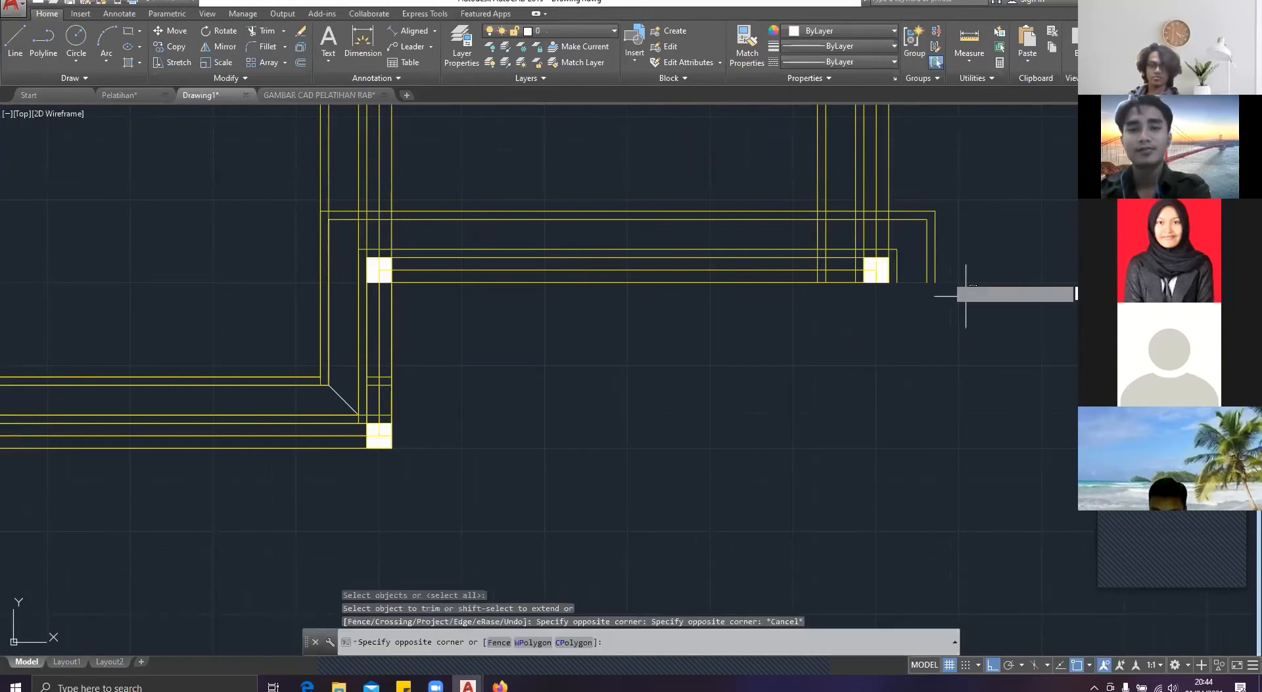
left_click(915, 231)
key("Delete")
scroll(901, 244, "down", 5)
mouse_move(854, 118)
middle_mouse_down()
mouse_move(774, 286)
mouse_move(689, 369)
middle_mouse_up()
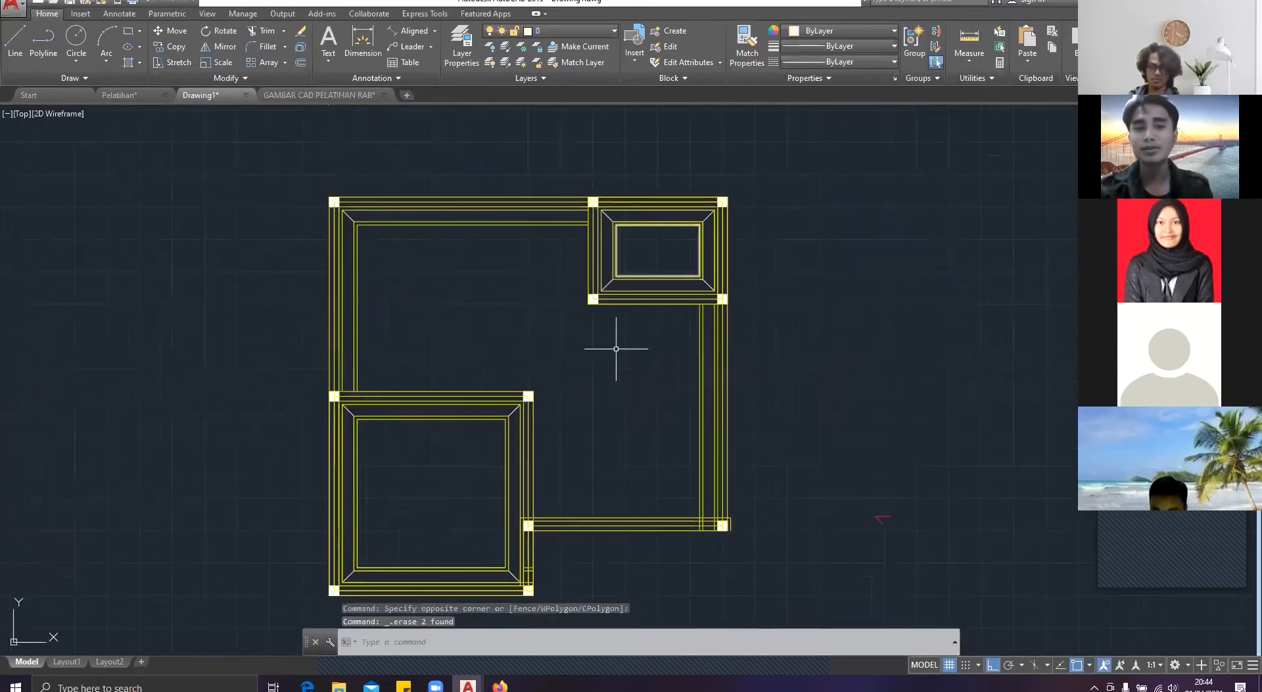
Step: Switch to the Pelatihan drawing and examine the building section and the reference foundation plan
left_click(134, 96)
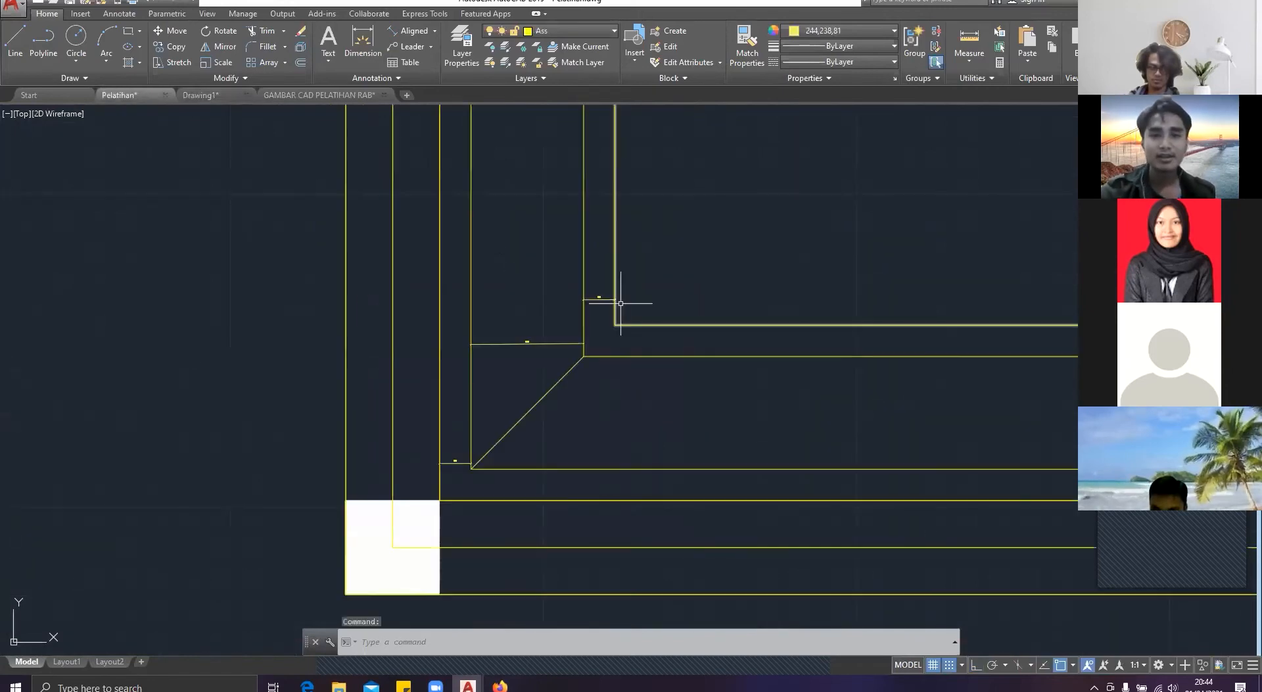
scroll(621, 304, "down", 6)
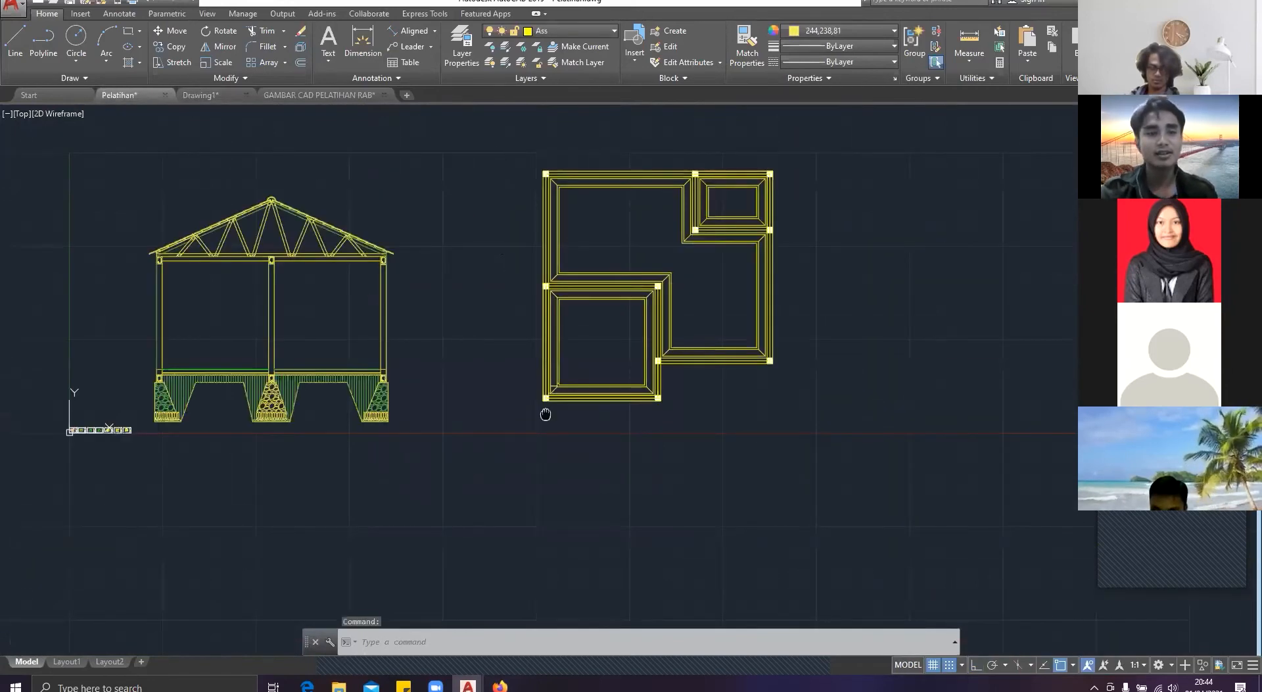
scroll(140, 396, "up", 3)
scroll(723, 312, "down", 4)
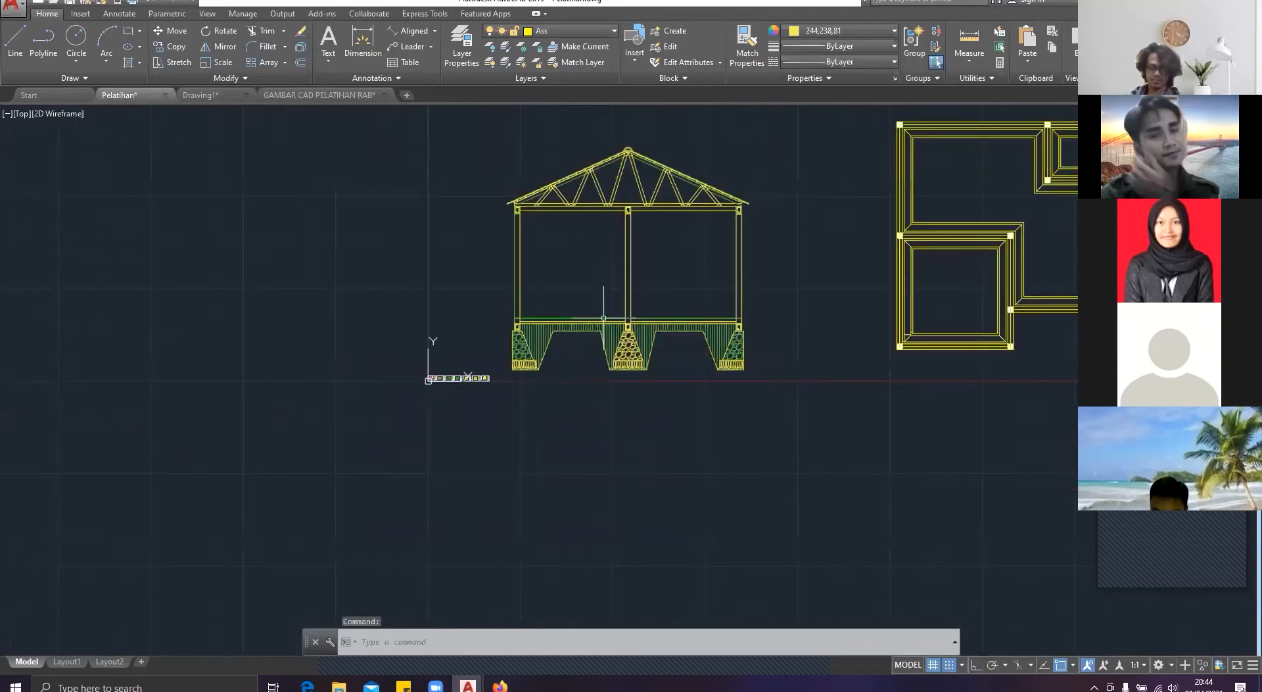
scroll(592, 290, "up", 4)
scroll(572, 261, "down", 4)
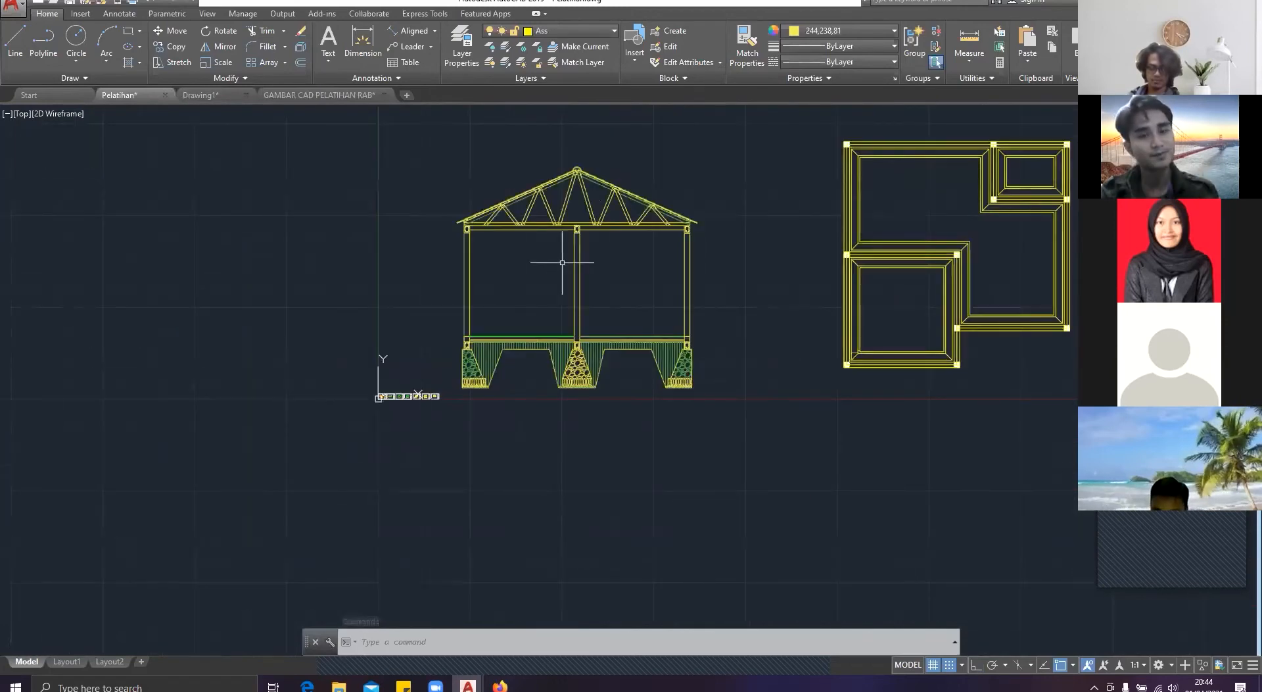
scroll(562, 262, "up", 2)
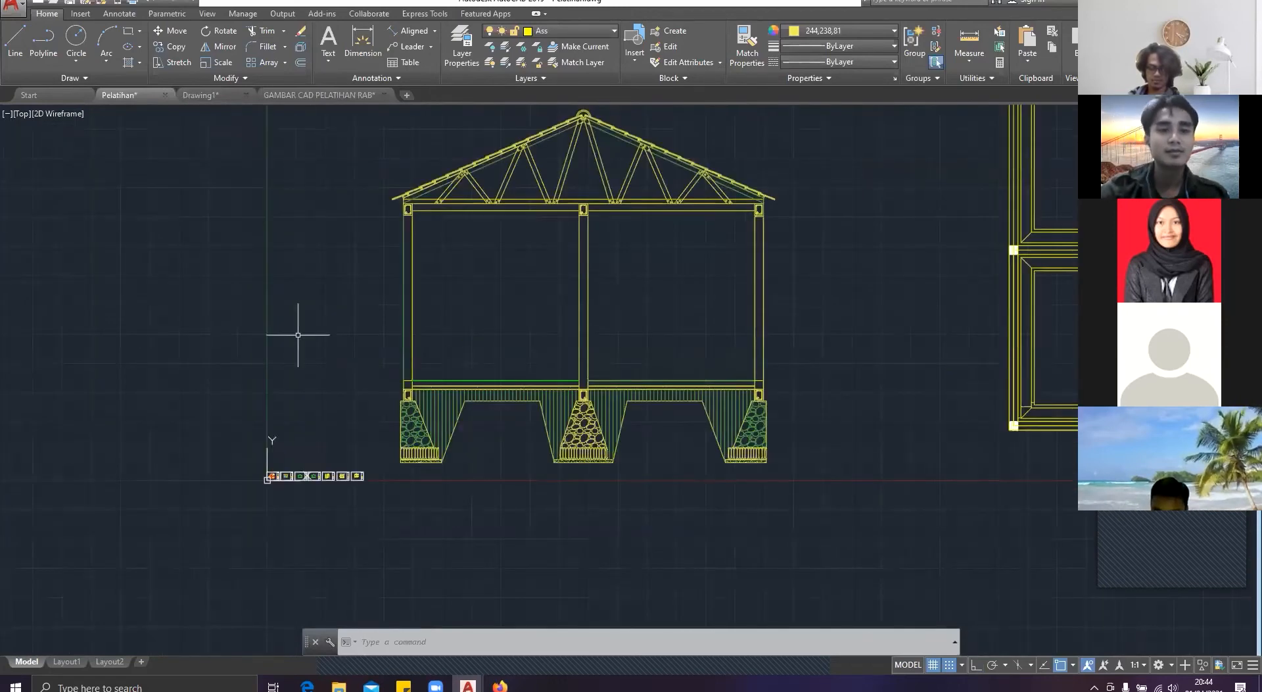
scroll(321, 447, "up", 5)
middle_click_drag(321, 447, 553, 307)
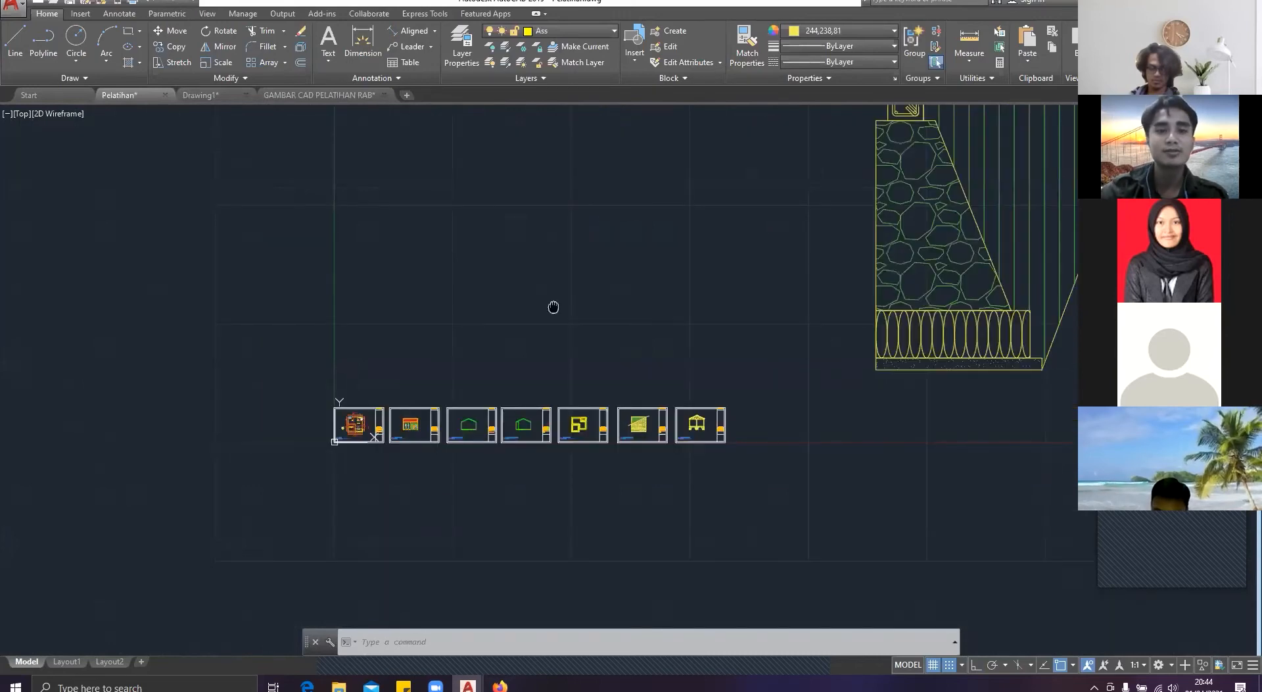
Step: Examine the floor plan on the Denah sheet and select its vertical section cut line
scroll(464, 427, "up", 8)
scroll(486, 416, "up", 2)
mouse_move(485, 416)
middle_mouse_down()
mouse_move(574, 430)
mouse_move(1064, 409)
middle_mouse_up()
scroll(417, 400, "up", 4)
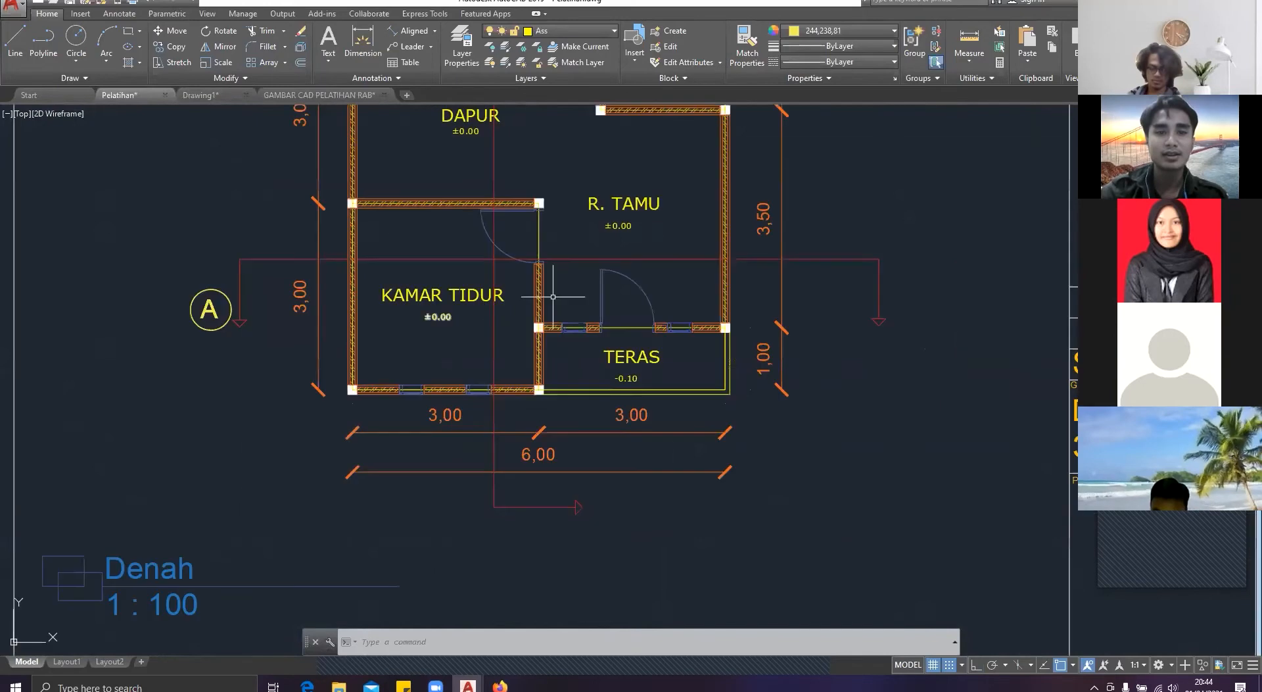
scroll(555, 290, "down", 2)
middle_click_drag(555, 291, 555, 391)
middle_click_drag(525, 205, 530, 259)
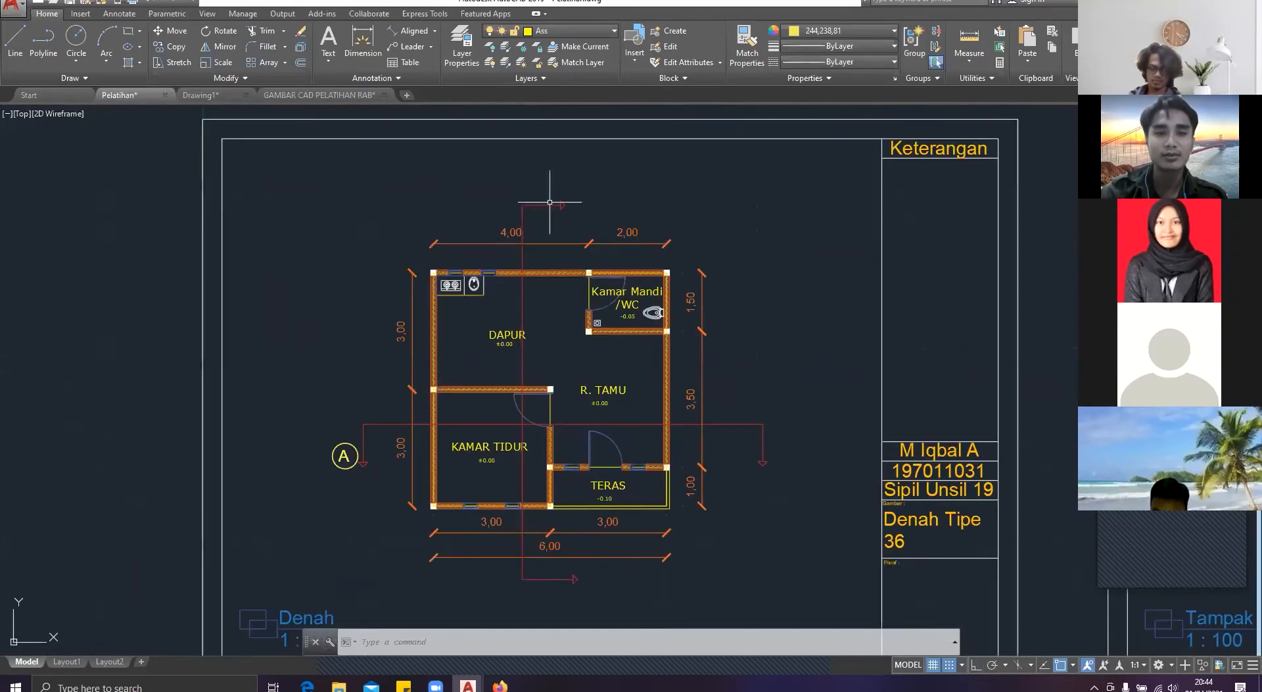
middle_click_drag(513, 417, 389, 348)
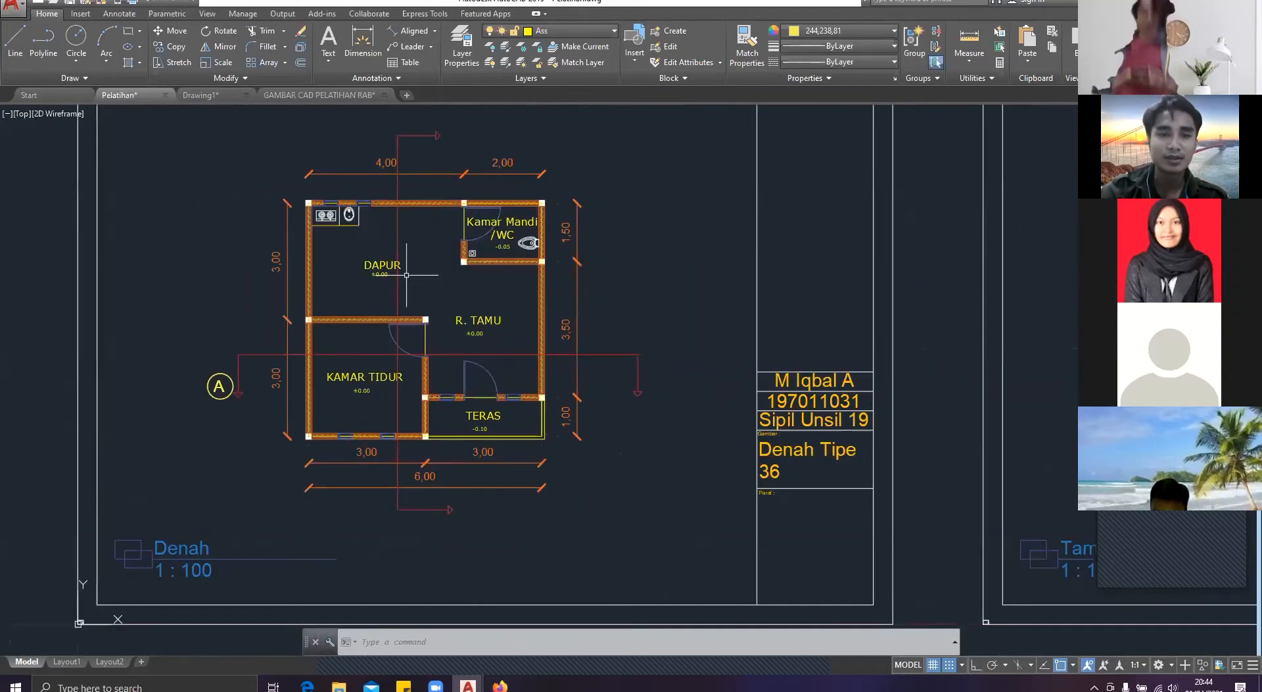
left_click(397, 138)
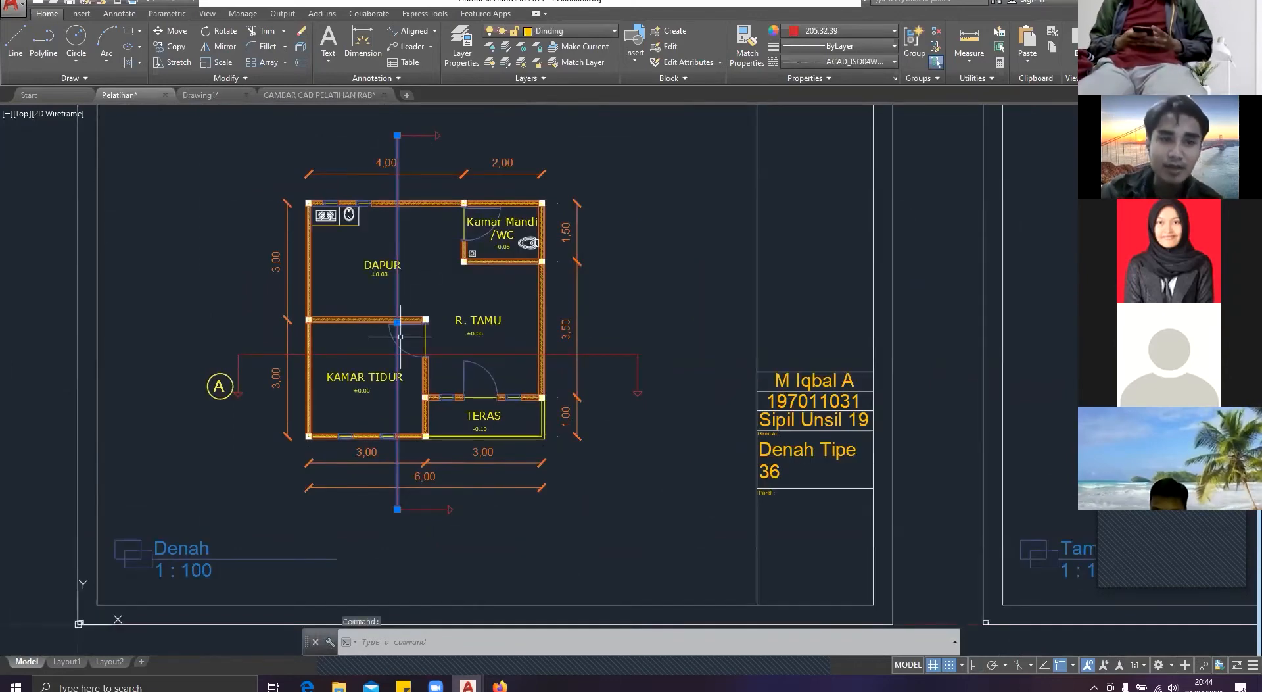
Step: Copy the left side elevation from the Tampak Samping Kiri sheet to the clipboard
scroll(533, 290, "down", 4)
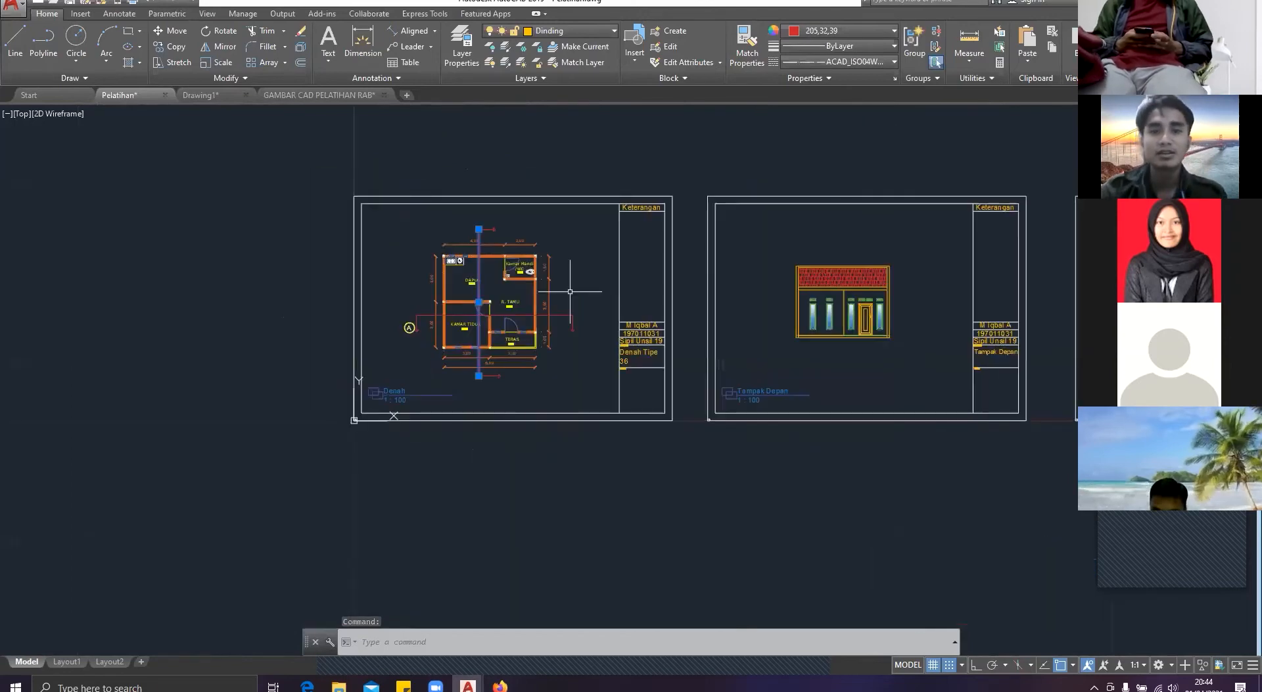
scroll(570, 291, "down", 2)
middle_click_drag(569, 291, 192, 318)
scroll(535, 330, "up", 2)
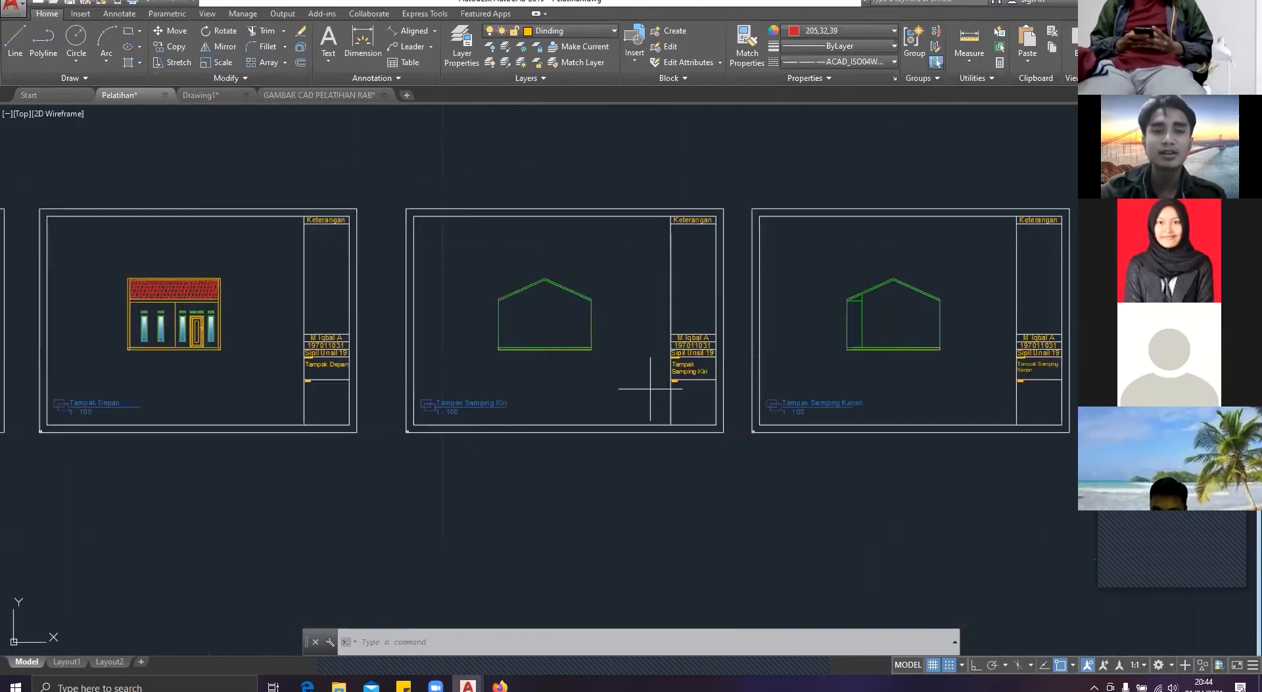
left_click_drag(650, 389, 439, 252)
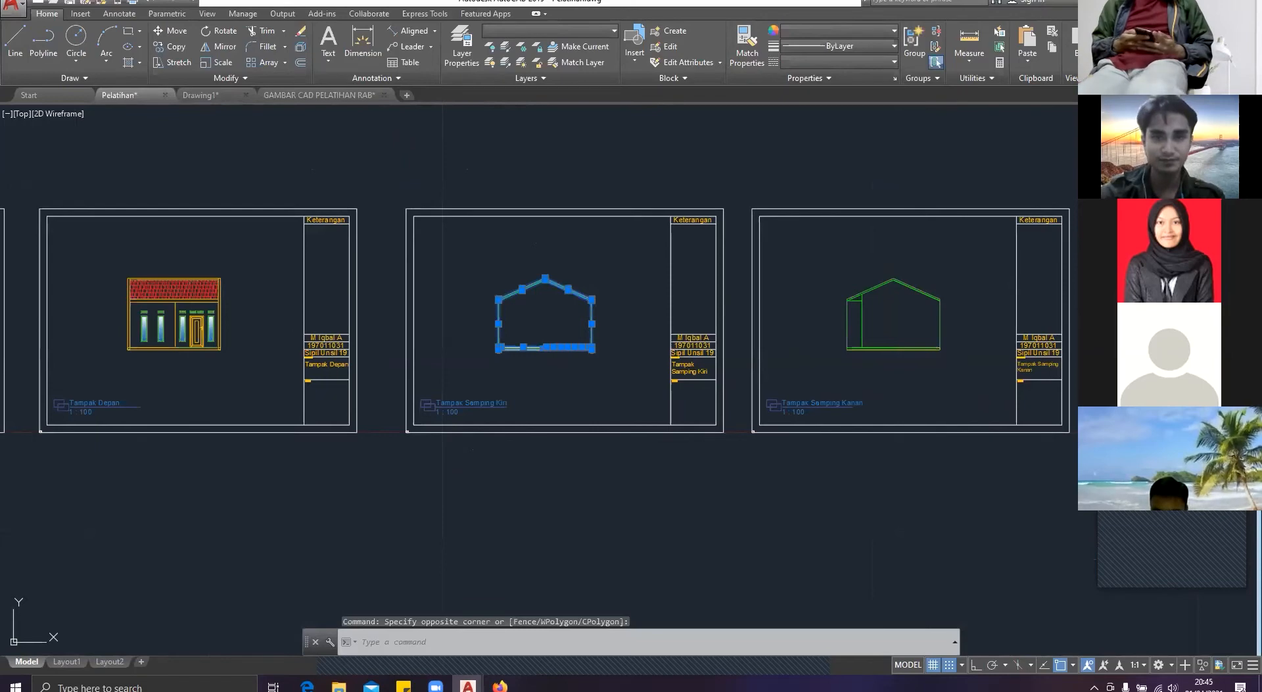
key("ctrl+c")
Step: Paste the left side elevation into Drawing1 beside the foundation plan and scale it by a factor of 100
scroll(479, 254, "down", 5)
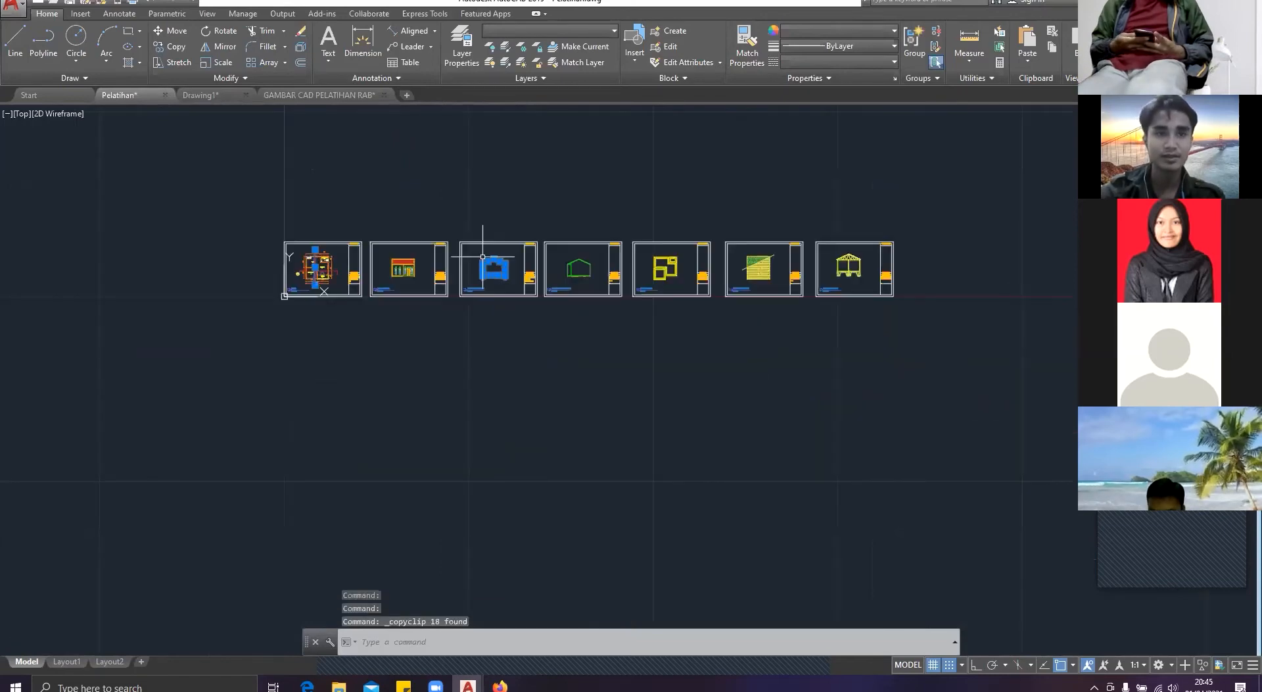
middle_click(483, 256)
middle_click(483, 257)
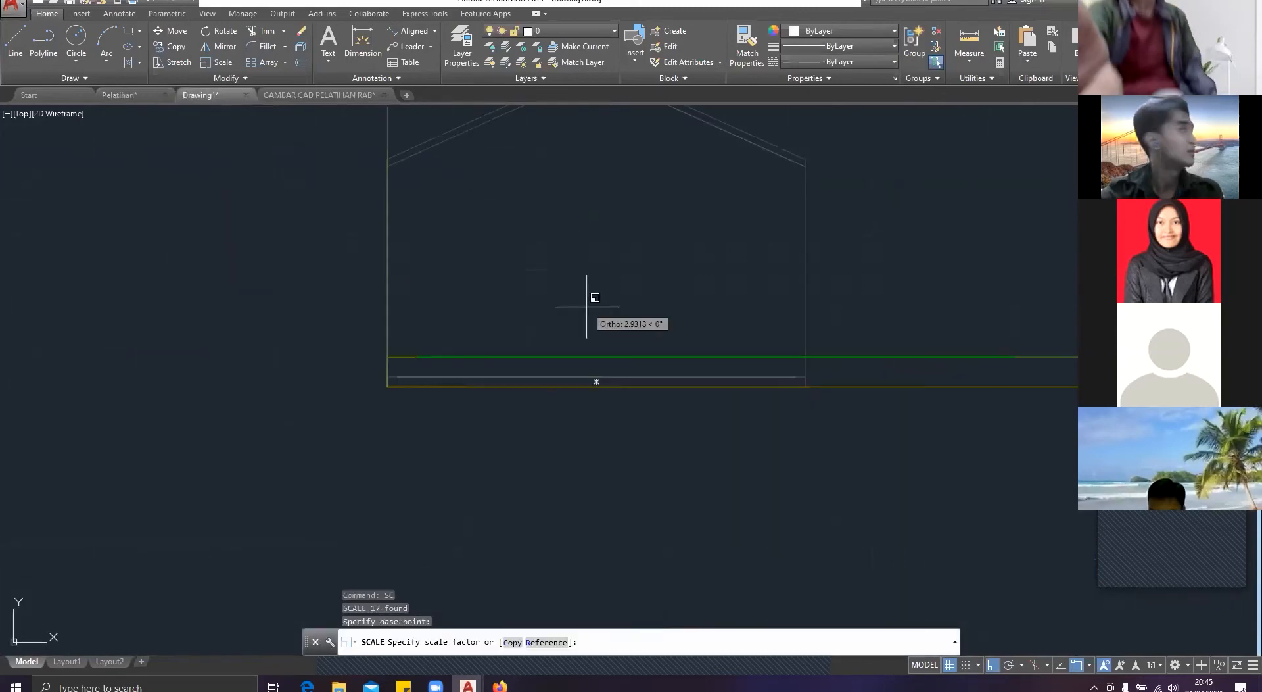
type("100")
key("Return")
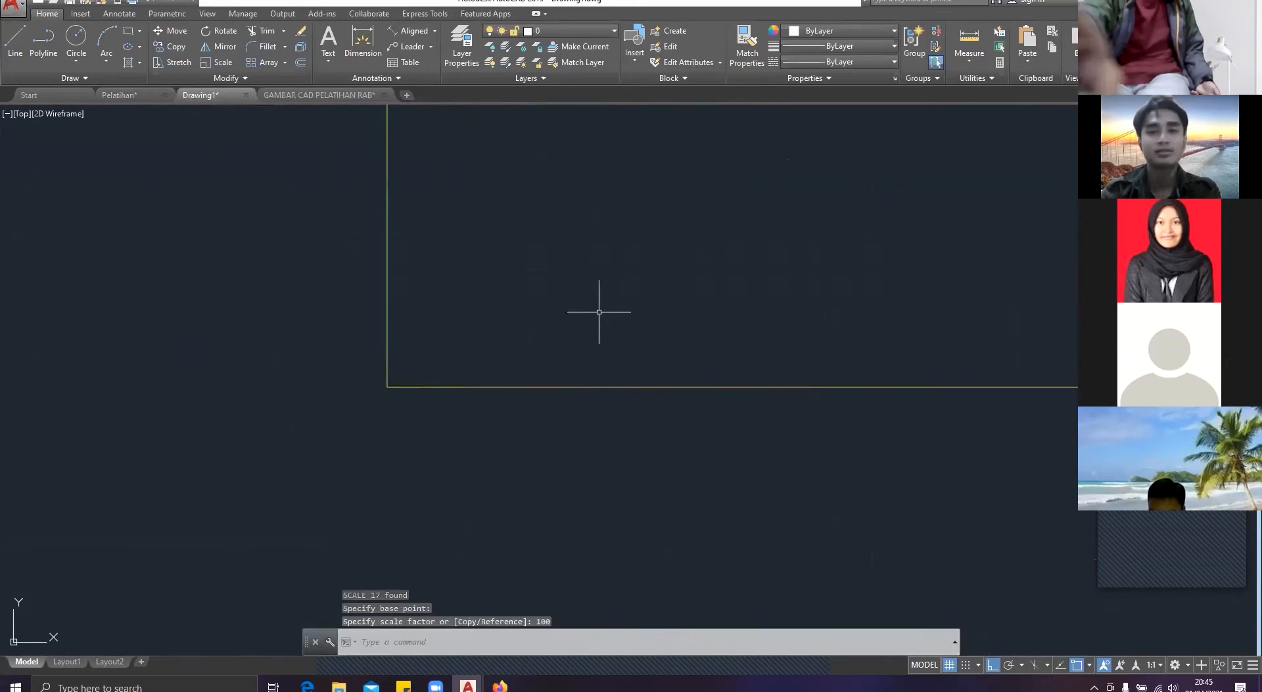
scroll(598, 313, "down", 5)
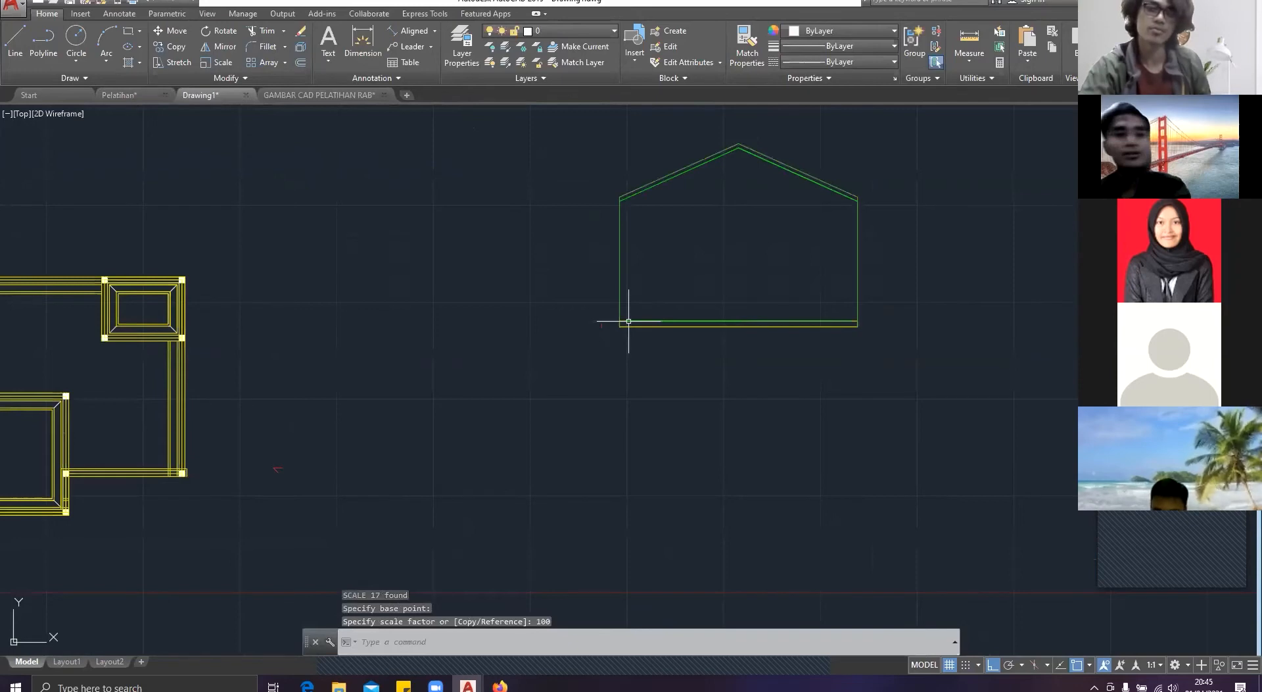
middle_click_drag(629, 321, 541, 332)
key("Escape")
Step: Switch to the Pelatihan drawing and examine the building section's stone footings, columns and roof truss
left_click(119, 96)
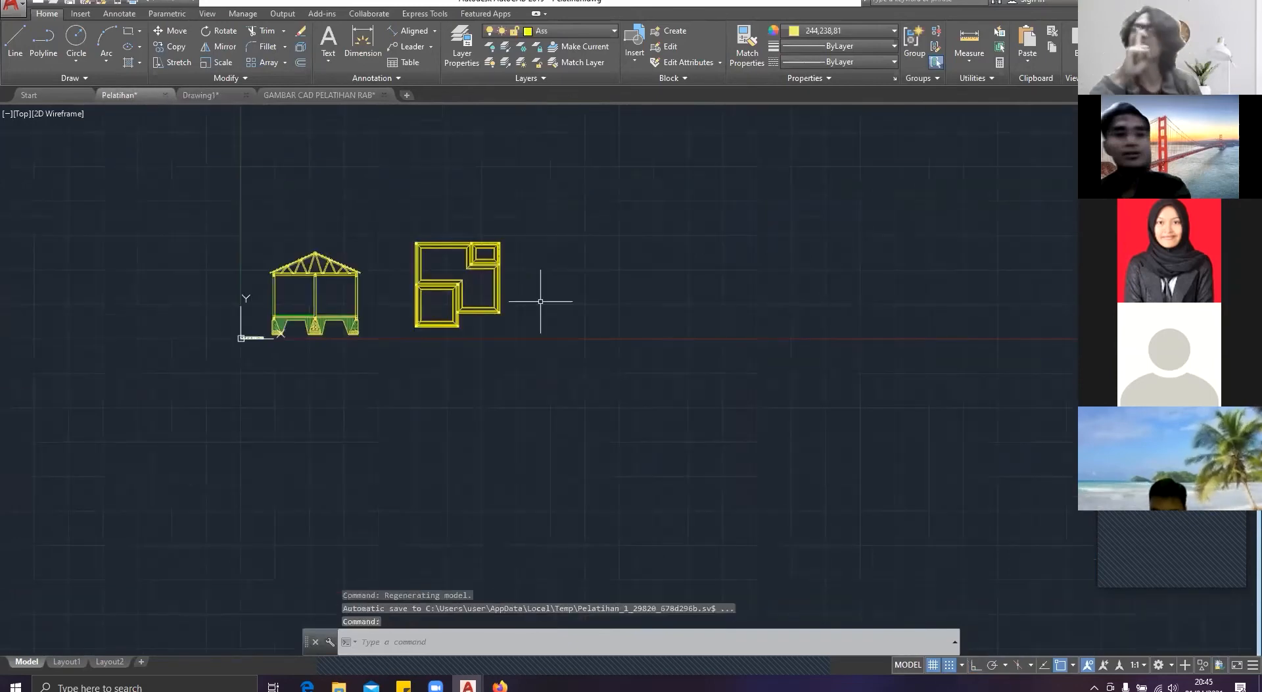
scroll(345, 322, "up", 6)
middle_click_drag(346, 322, 307, 308)
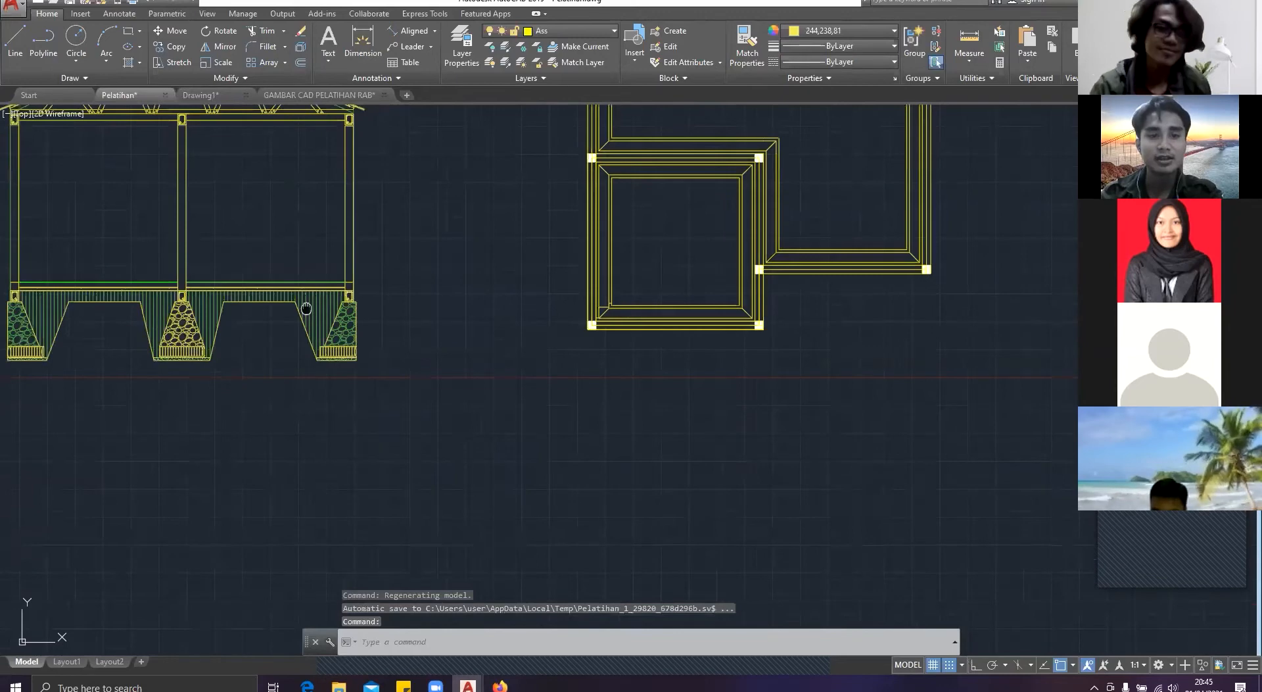
scroll(306, 308, "up", 4)
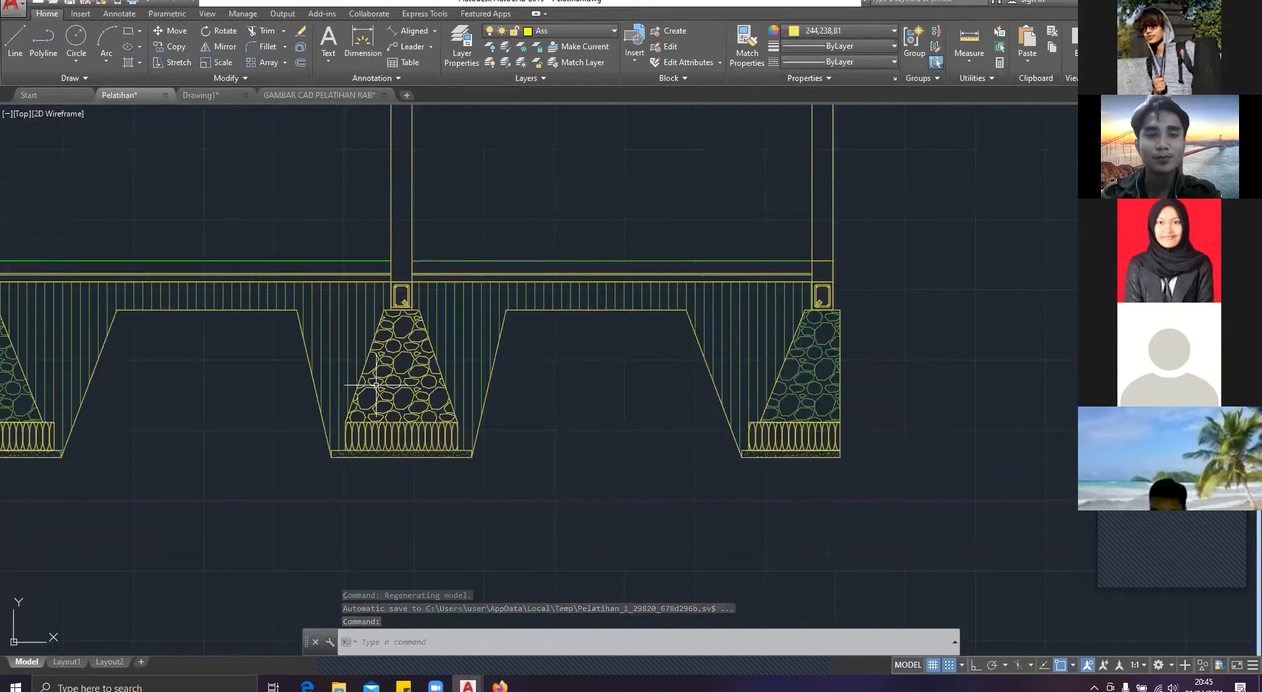
scroll(375, 384, "up", 4)
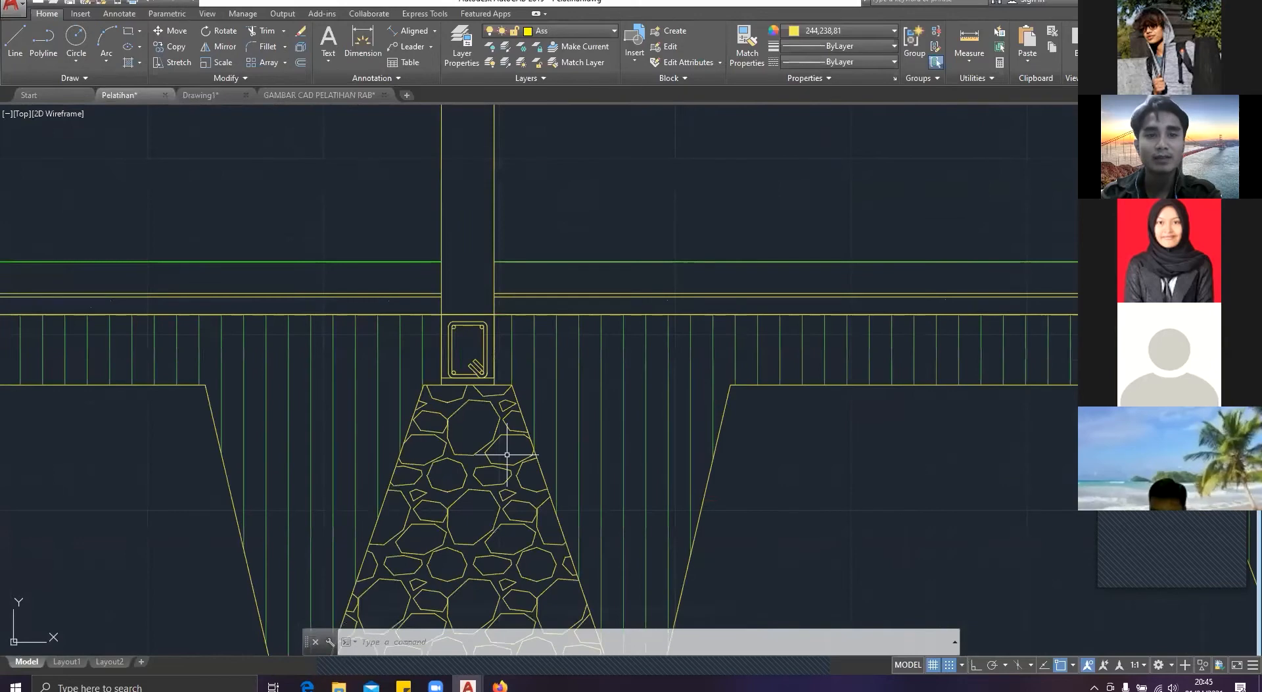
scroll(507, 454, "down", 6)
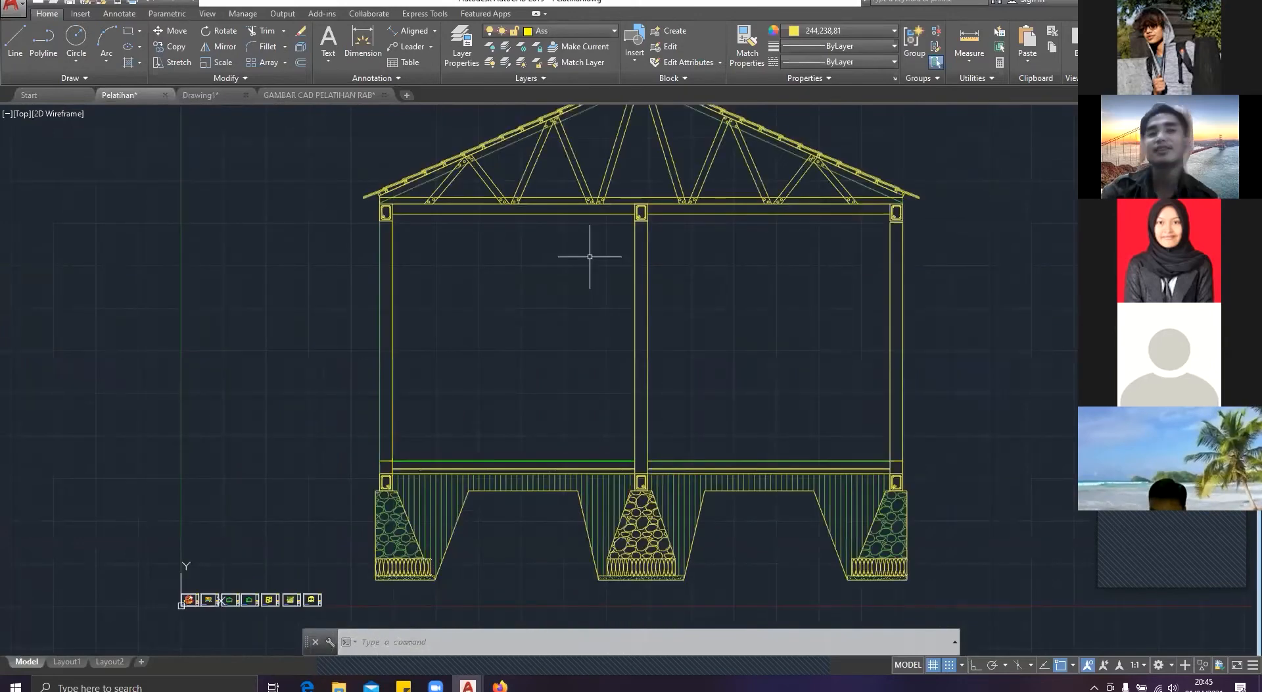
scroll(635, 167, "up", 4)
middle_click_drag(635, 167, 674, 282)
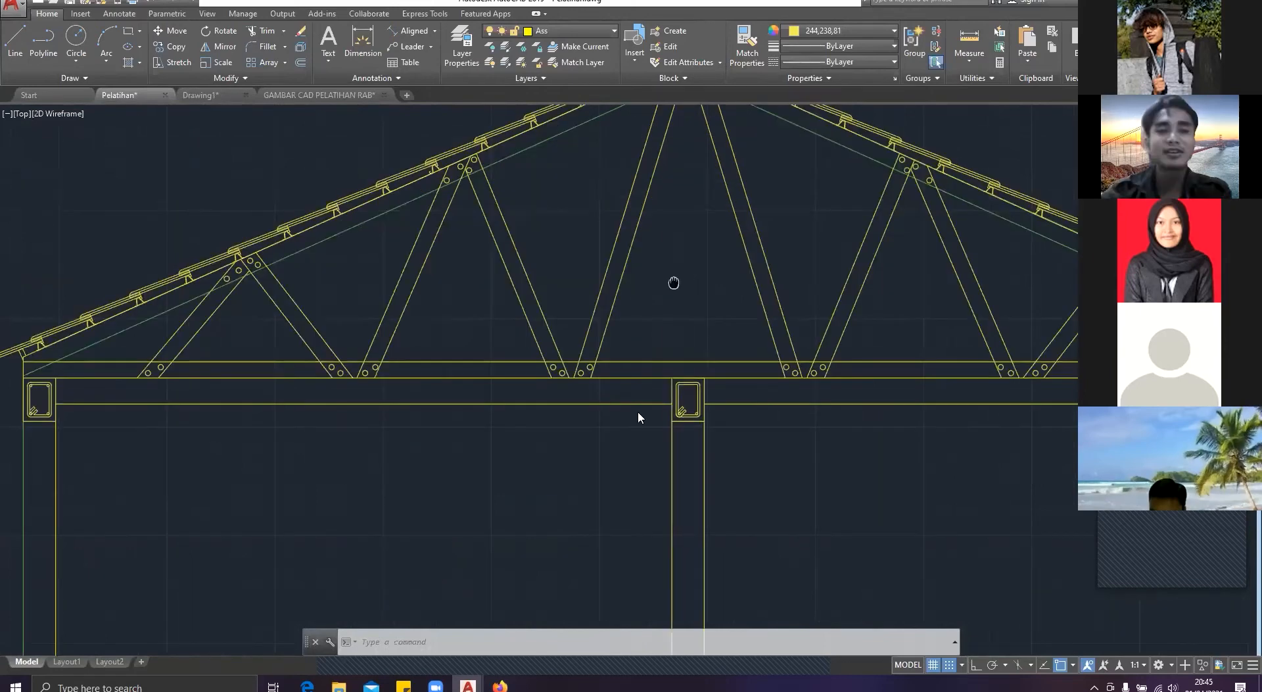
scroll(673, 282, "down", 4)
middle_click_drag(360, 590, 337, 483)
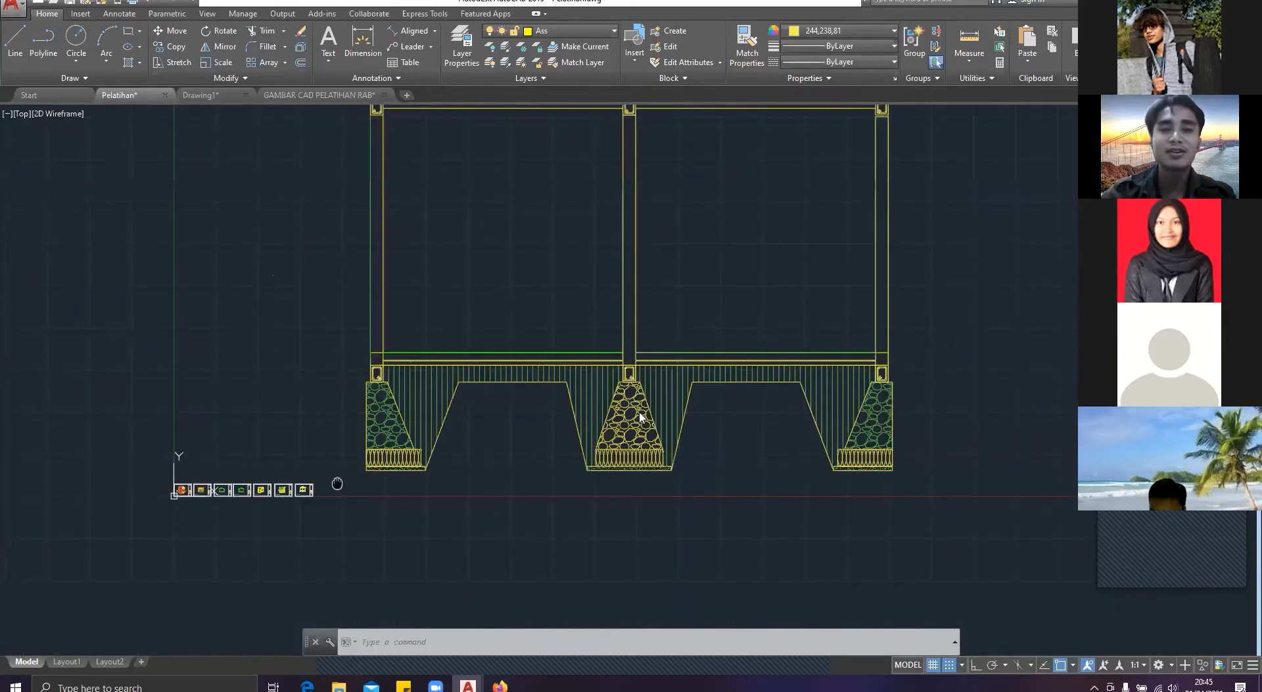
key("Escape")
key("Escape")
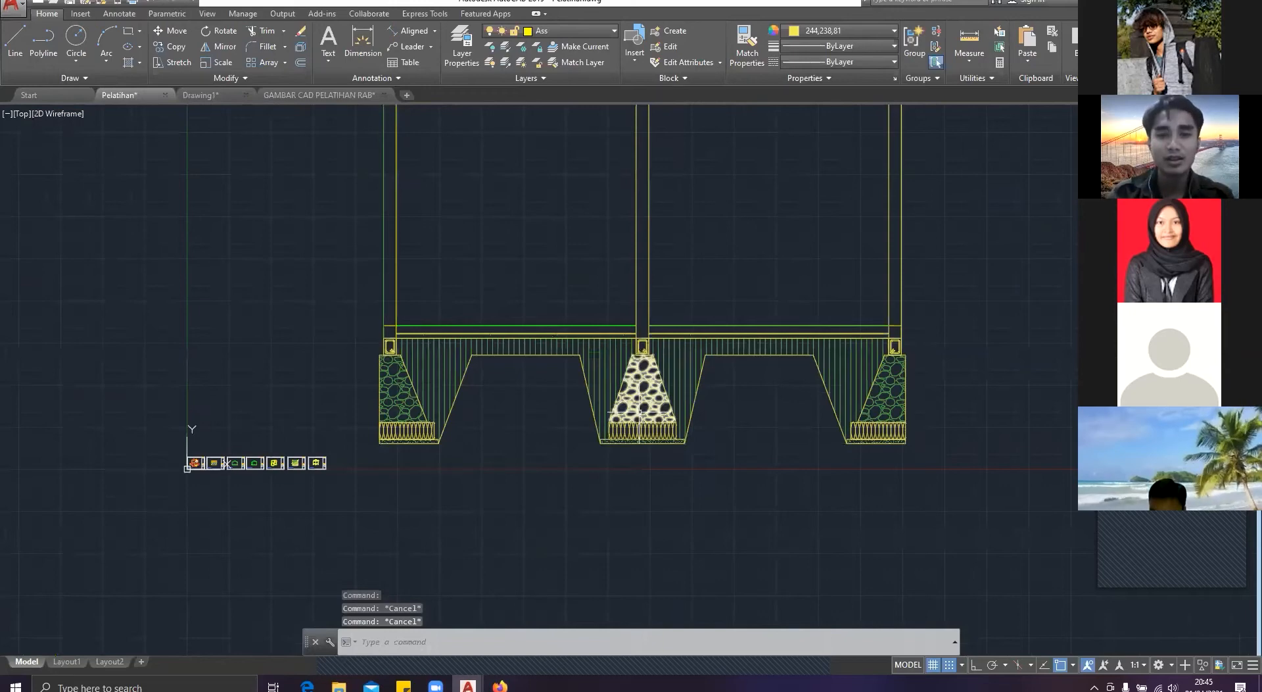
Step: Dimension the middle footing's height from the top of the stone masonry to the underside of the upright stone layer
type("DI")
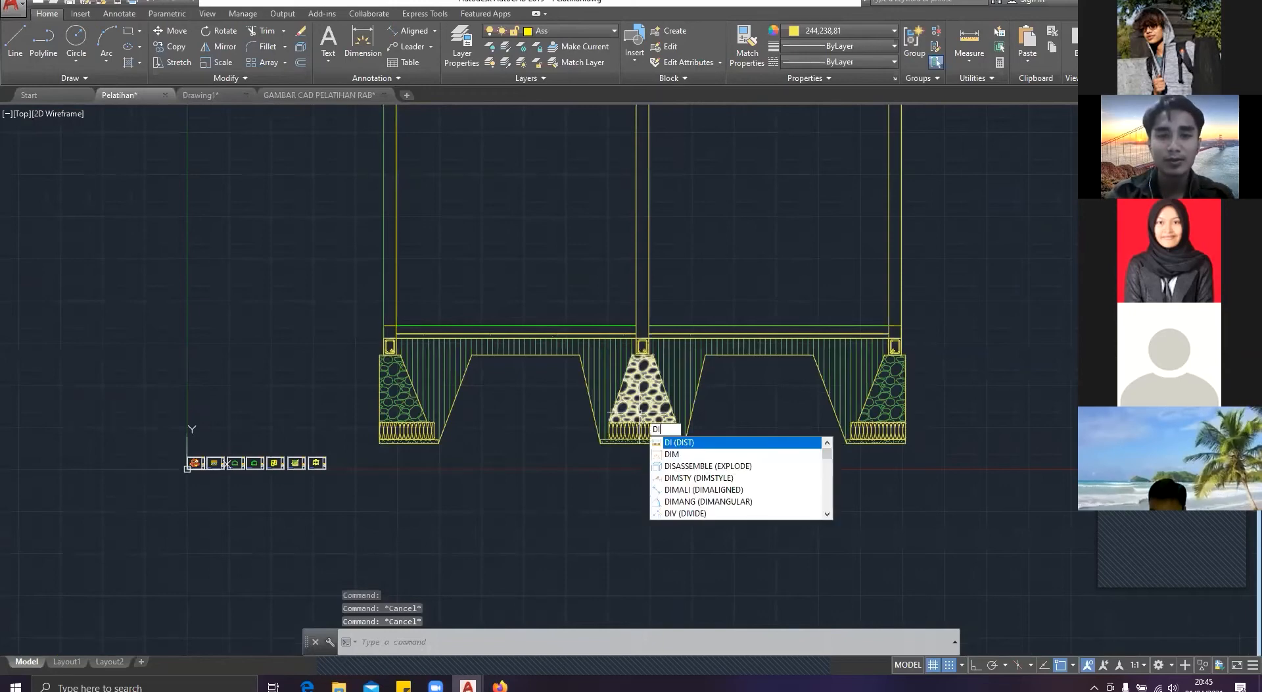
type("M")
key("Return")
scroll(639, 411, "up", 4)
left_click(645, 439)
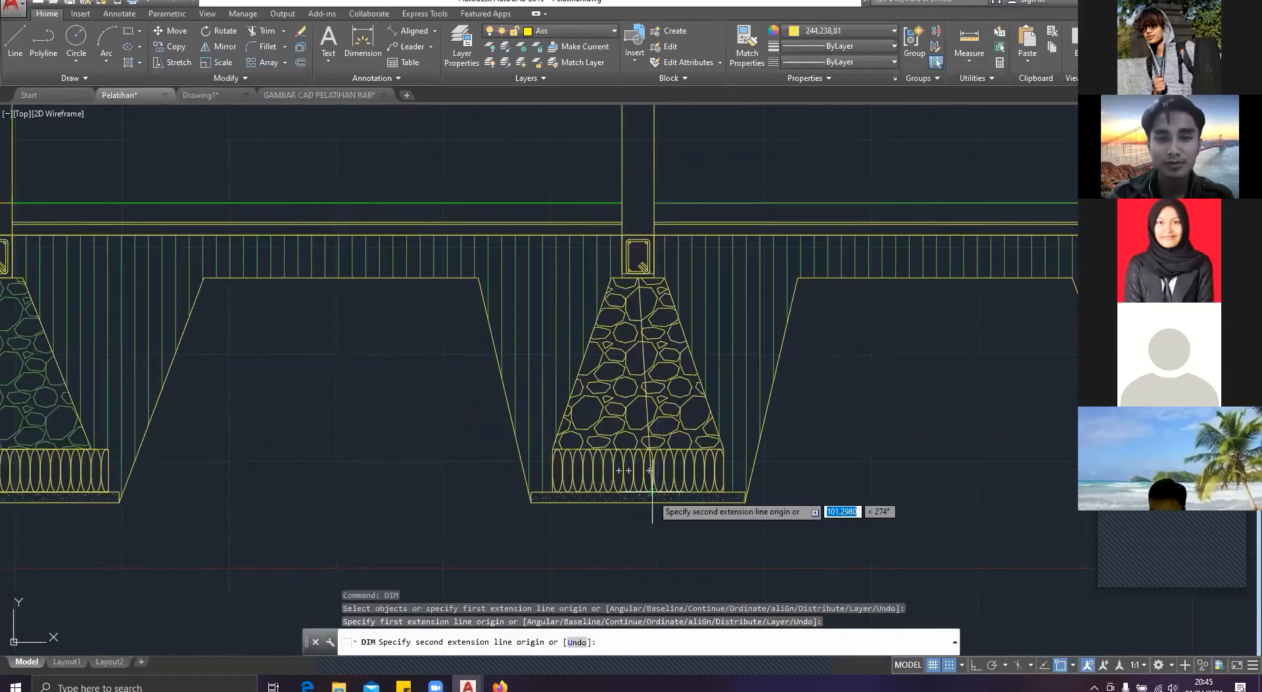
scroll(652, 491, "up", 4)
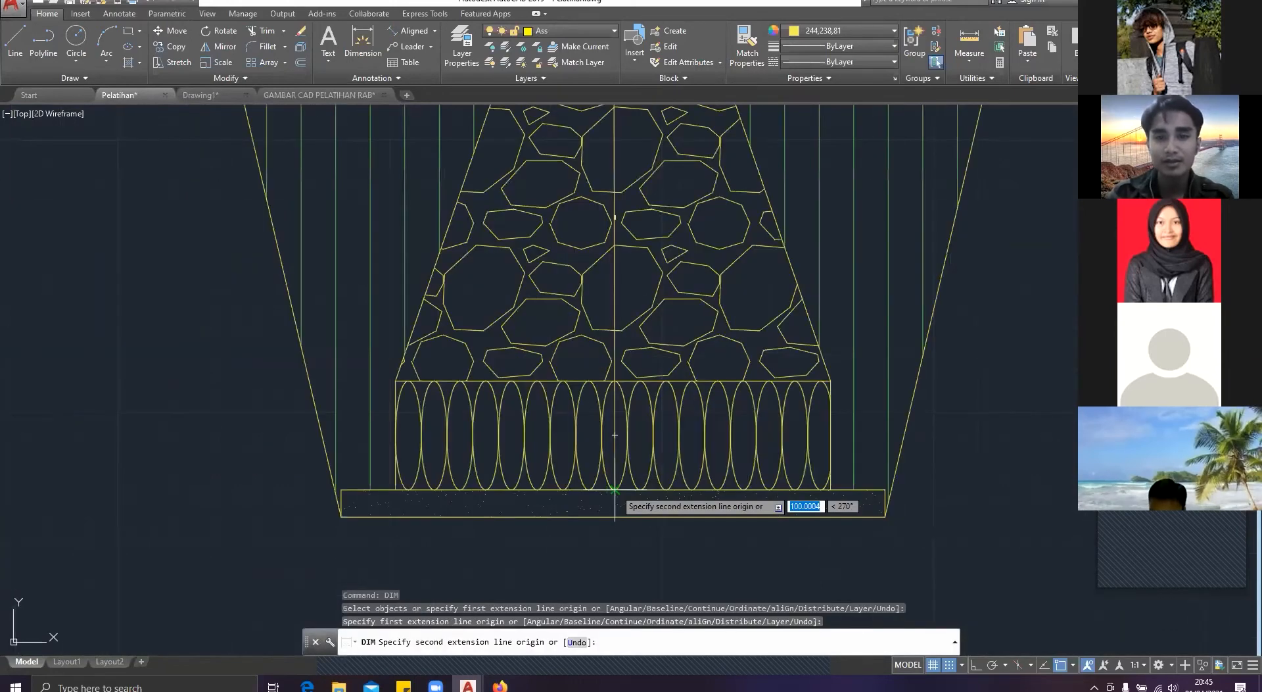
left_click(615, 490)
scroll(631, 526, "down", 4)
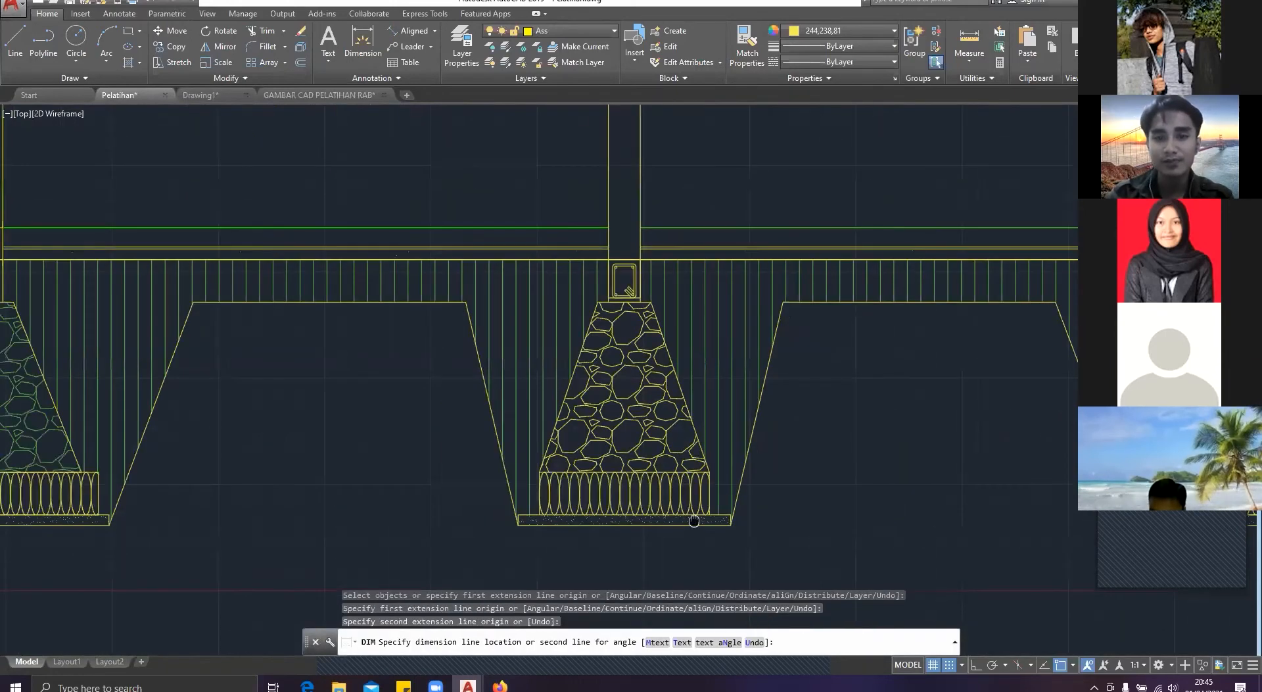
left_click(694, 520)
scroll(761, 396, "up", 4)
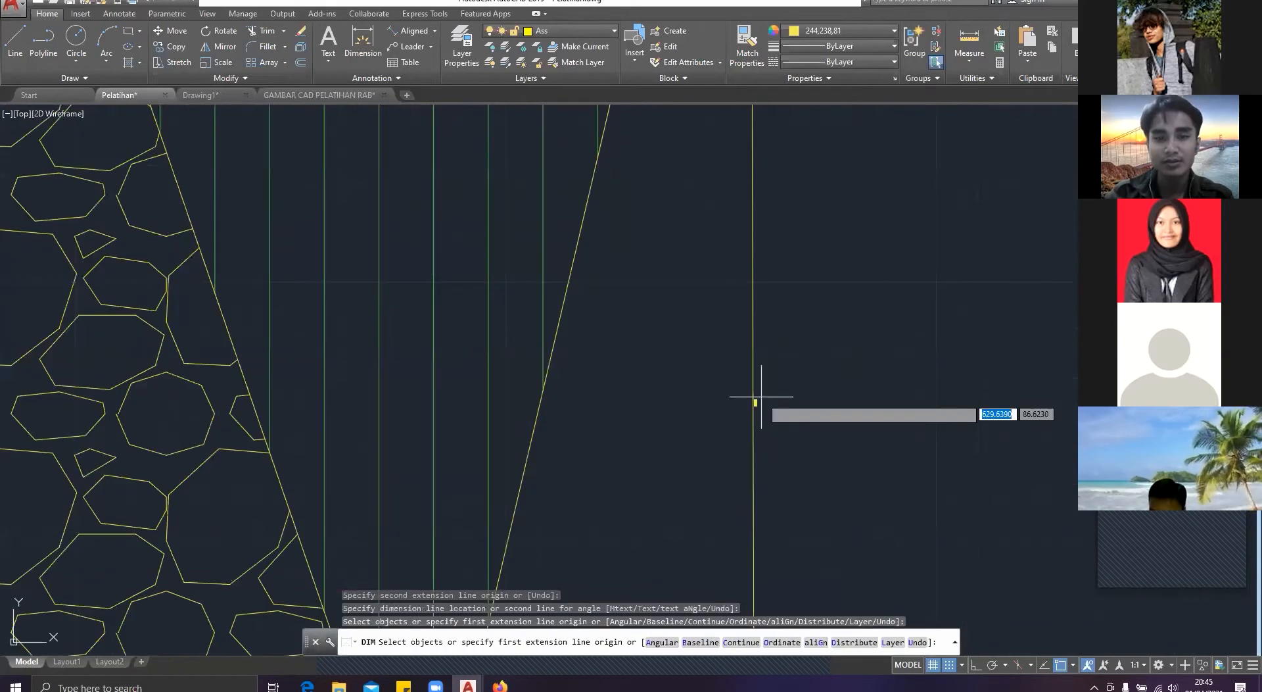
scroll(687, 432, "down", 2)
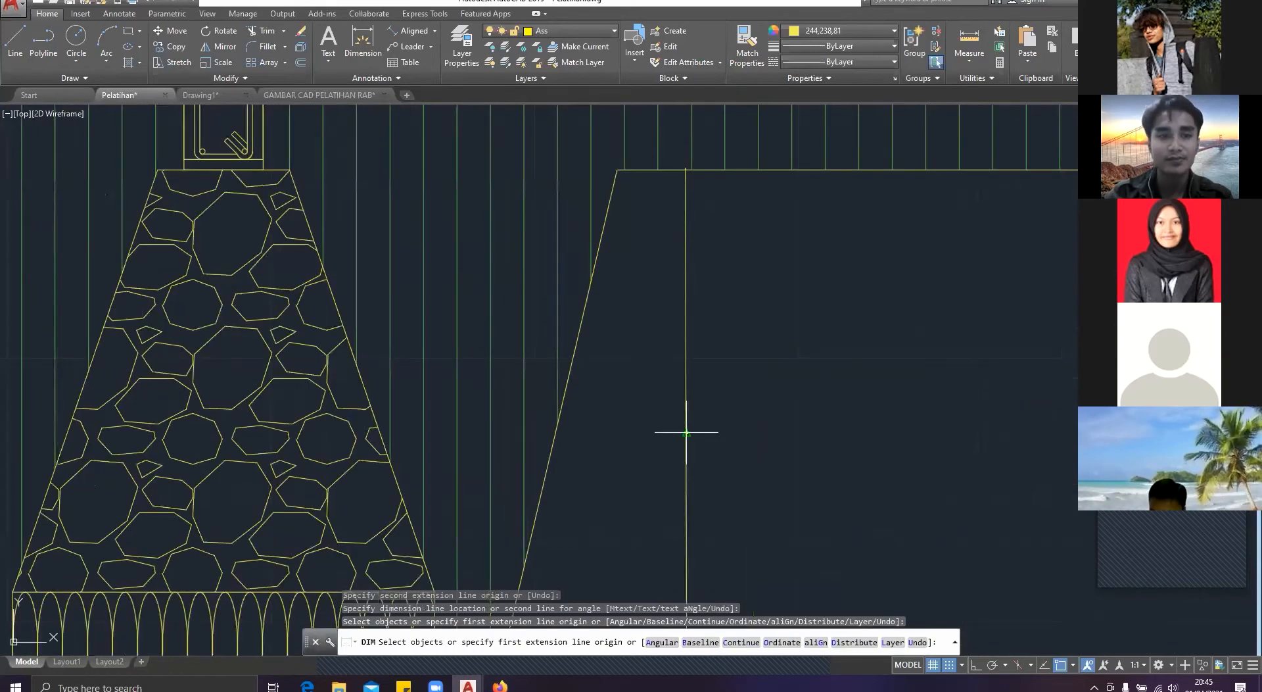
scroll(364, 331, "down", 2)
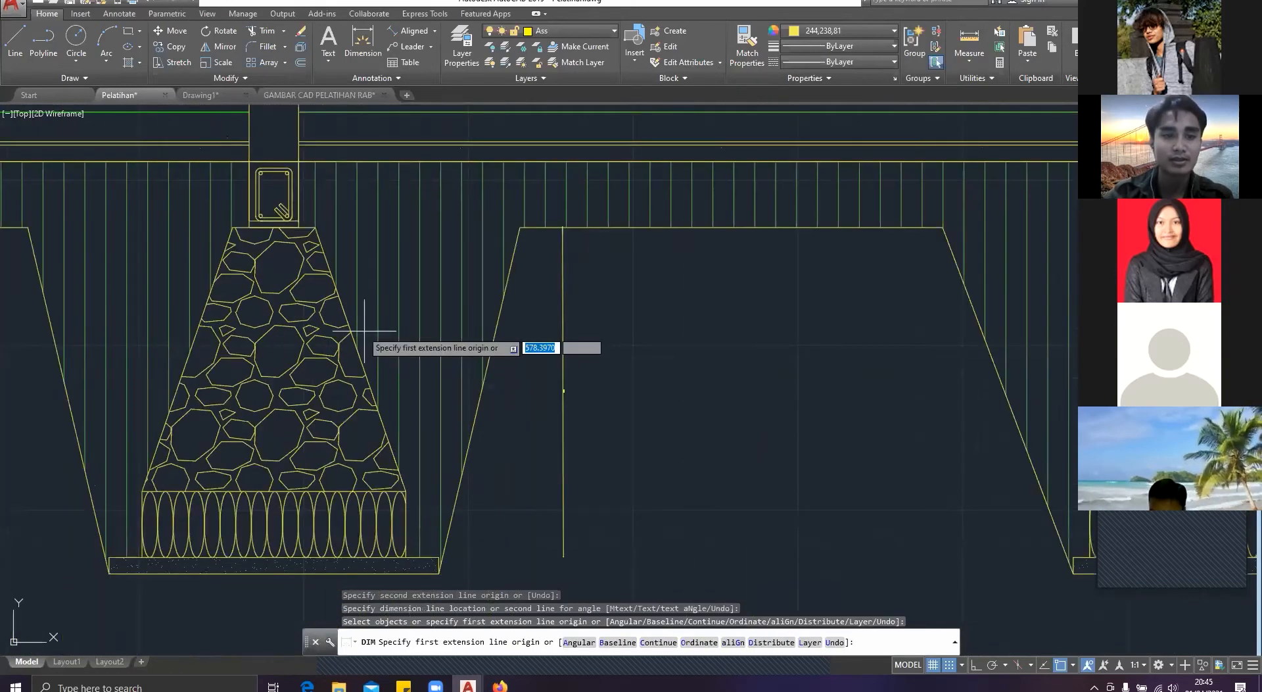
Step: Dimension the height of the middle footing's tapered stone masonry alone, placing the dimension beyond the first one
left_click(274, 524)
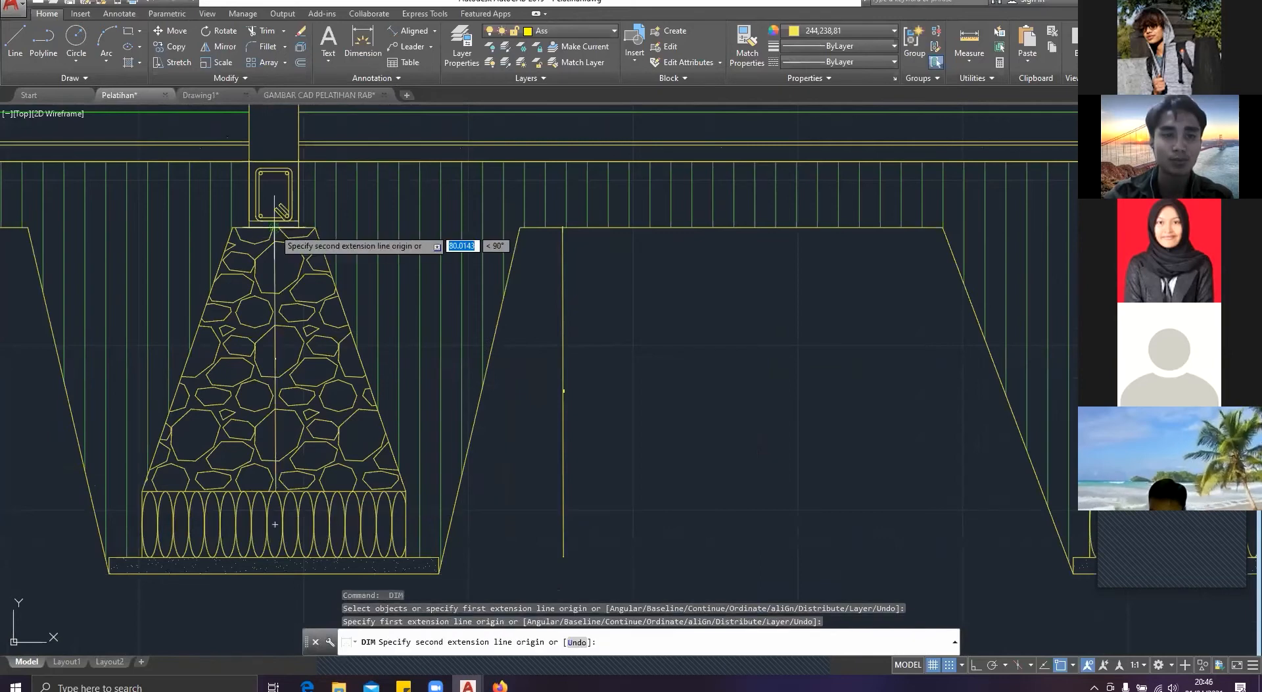
left_click(274, 225)
left_click(677, 361)
scroll(716, 394, "up", 3)
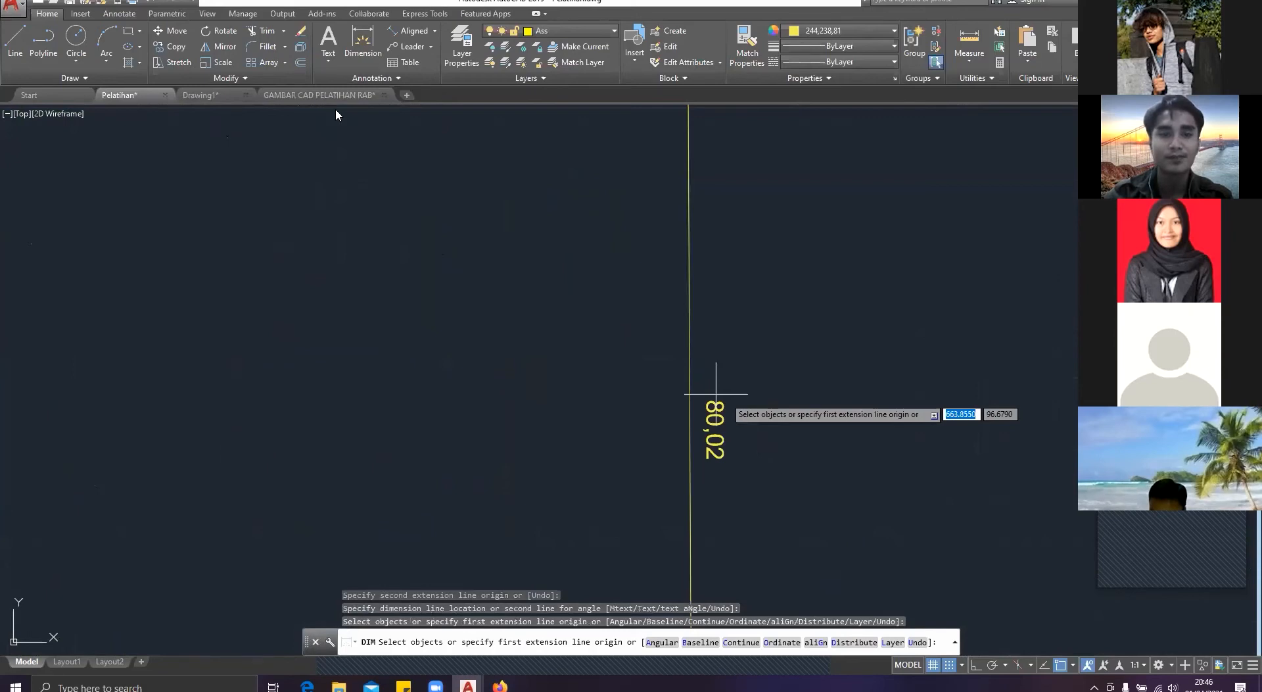
scroll(716, 394, "down", 10)
middle_click_drag(694, 387, 578, 362)
key("Escape")
Step: Return to Drawing1 and draw a vertical line 100 units long in the empty area beside the scaled side elevation
left_click(320, 95)
left_click(202, 95)
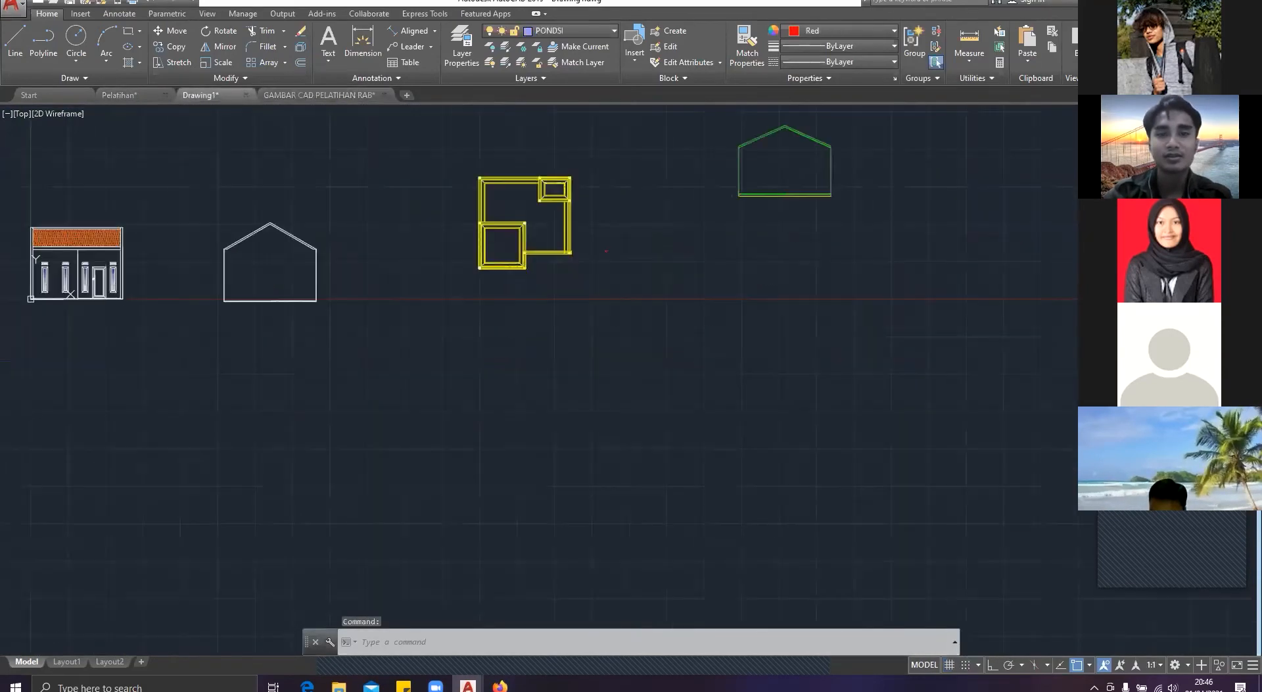
scroll(877, 139, "up", 2)
middle_click_drag(878, 138, 468, 278)
scroll(562, 294, "up", 2)
middle_click_drag(562, 294, 377, 290)
key("Escape")
key("Escape")
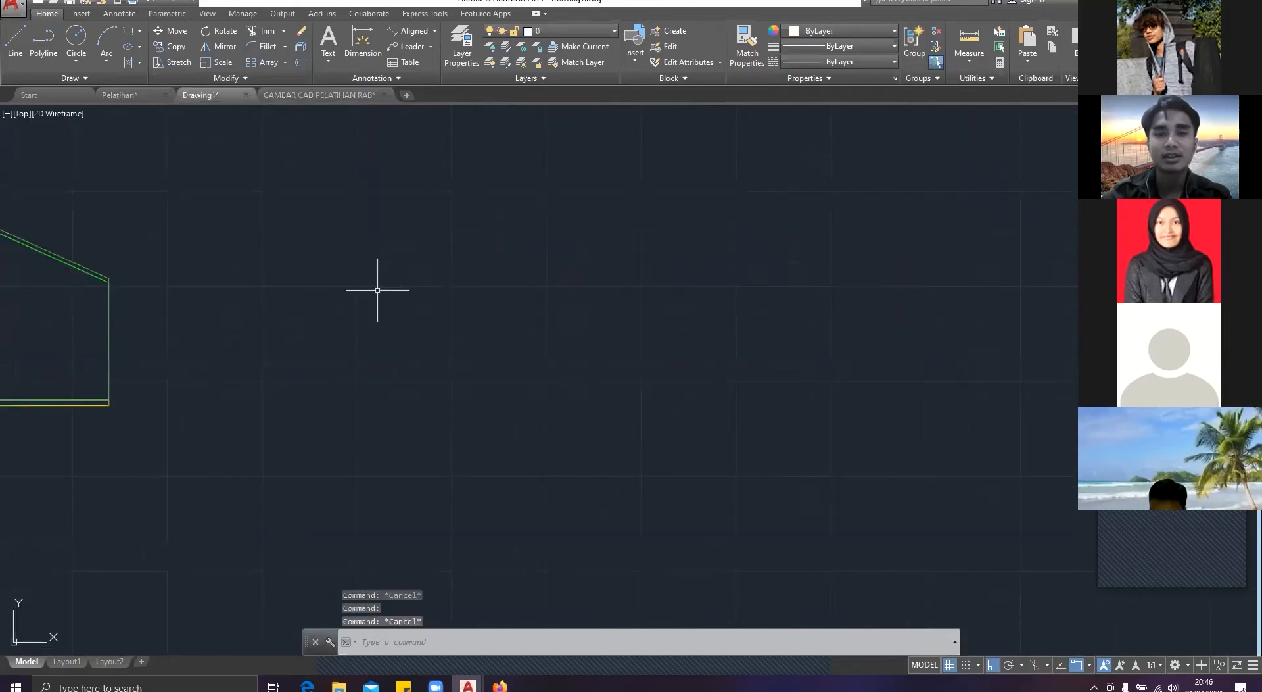
type("LINE")
key("Return")
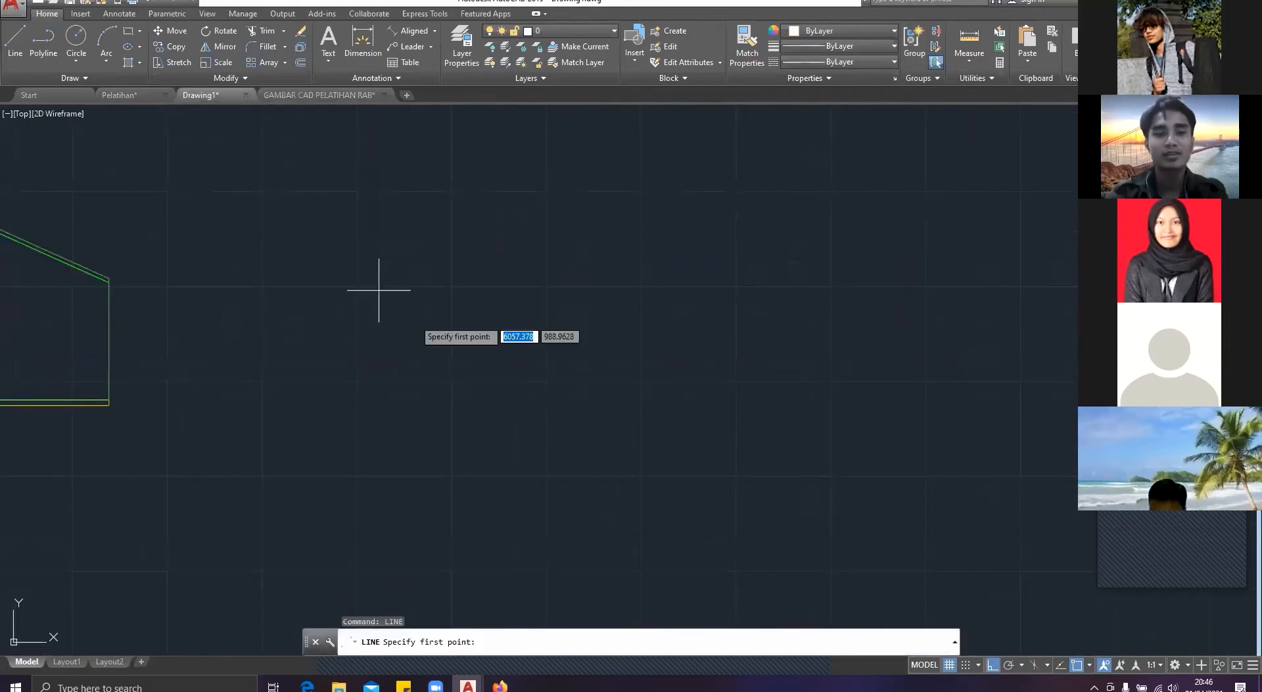
left_click(457, 380)
type("100")
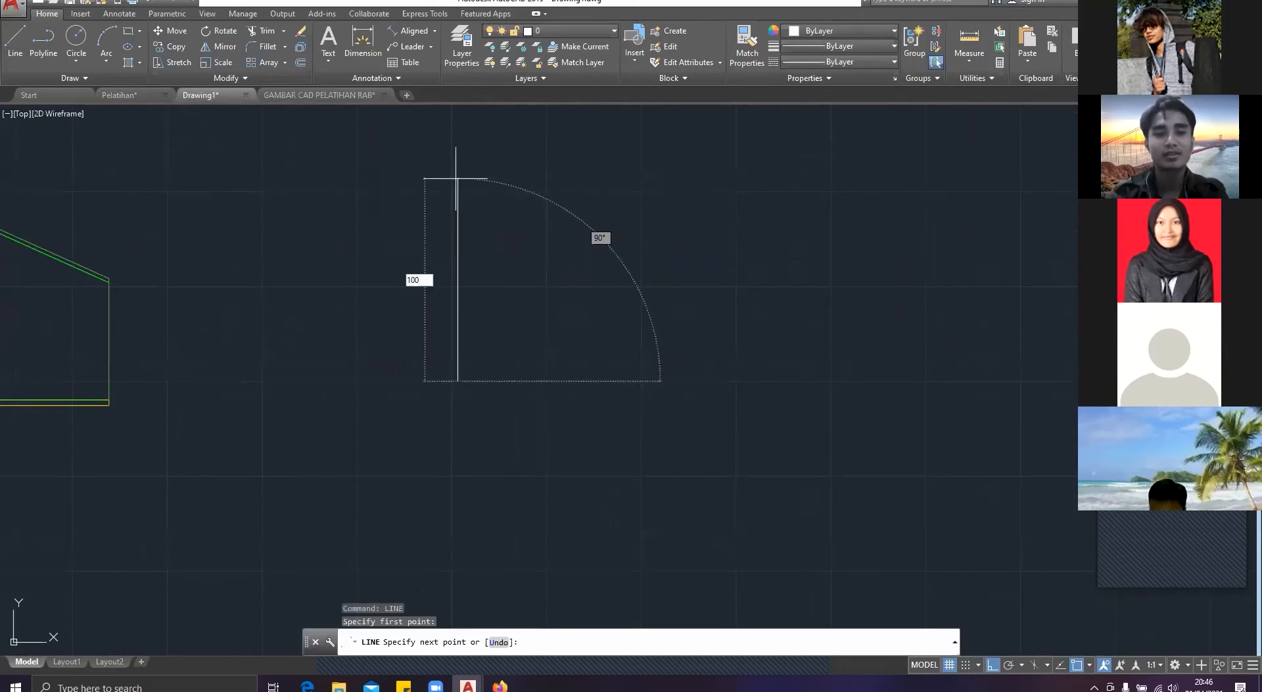
key("Return")
key("Escape")
scroll(552, 384, "up", 3)
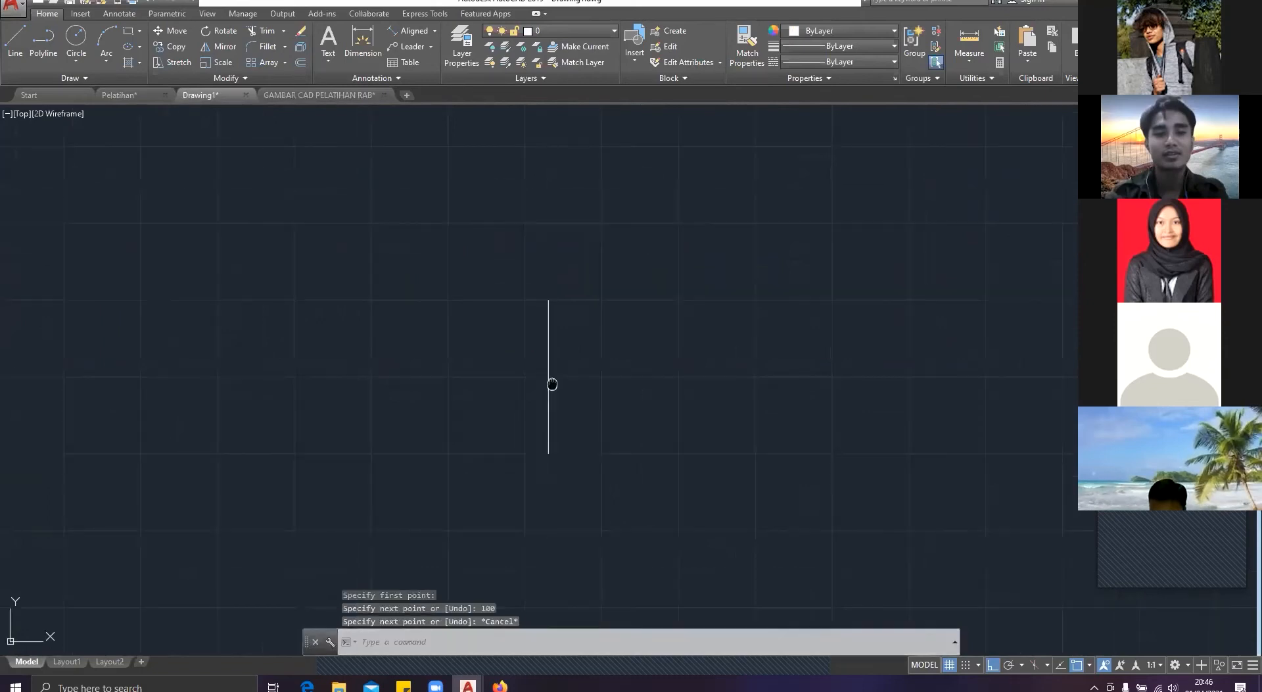
Step: Draw an 80-unit vertical line downward from the top end of the 100-unit line
key("Return")
scroll(563, 391, "up", 4)
middle_click_drag(563, 391, 450, 349)
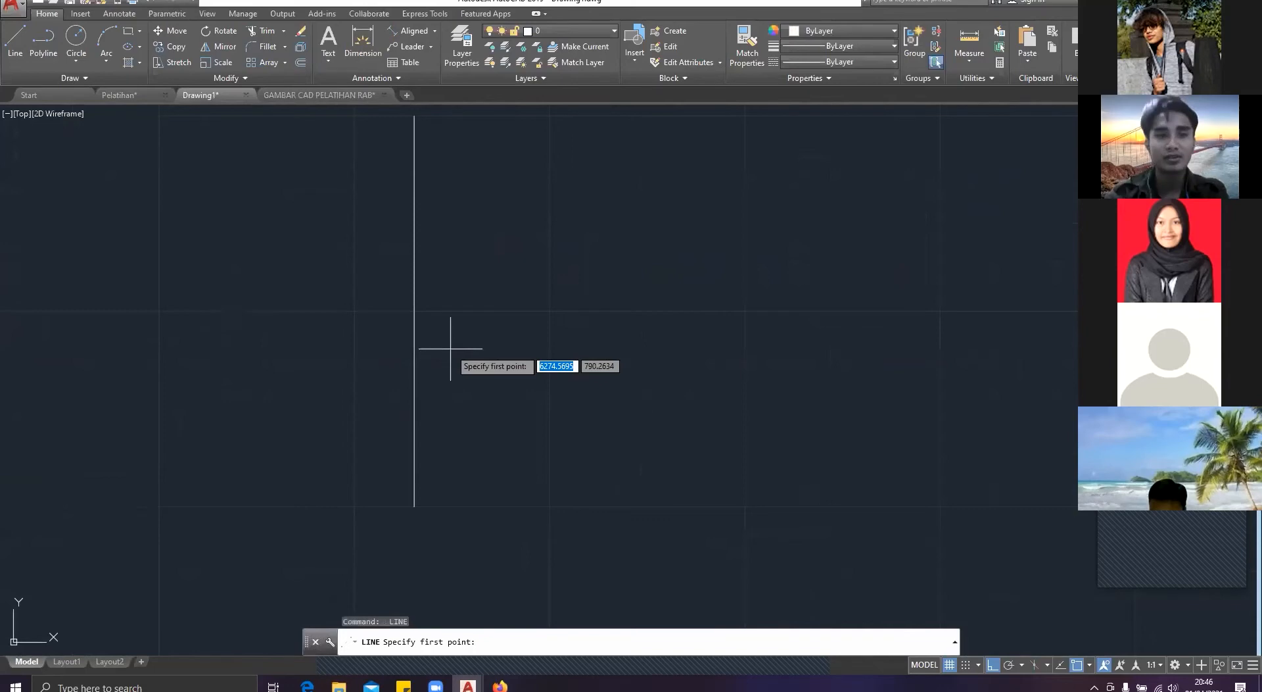
left_click(412, 129)
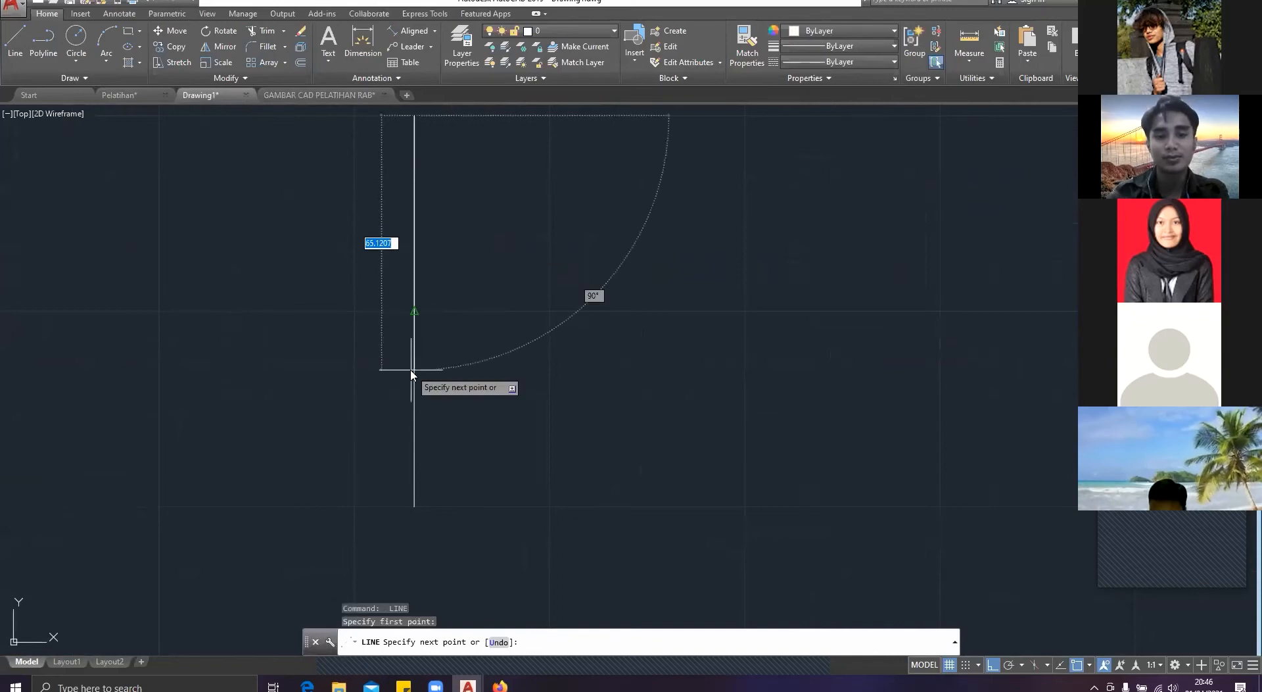
type("80")
key("Return")
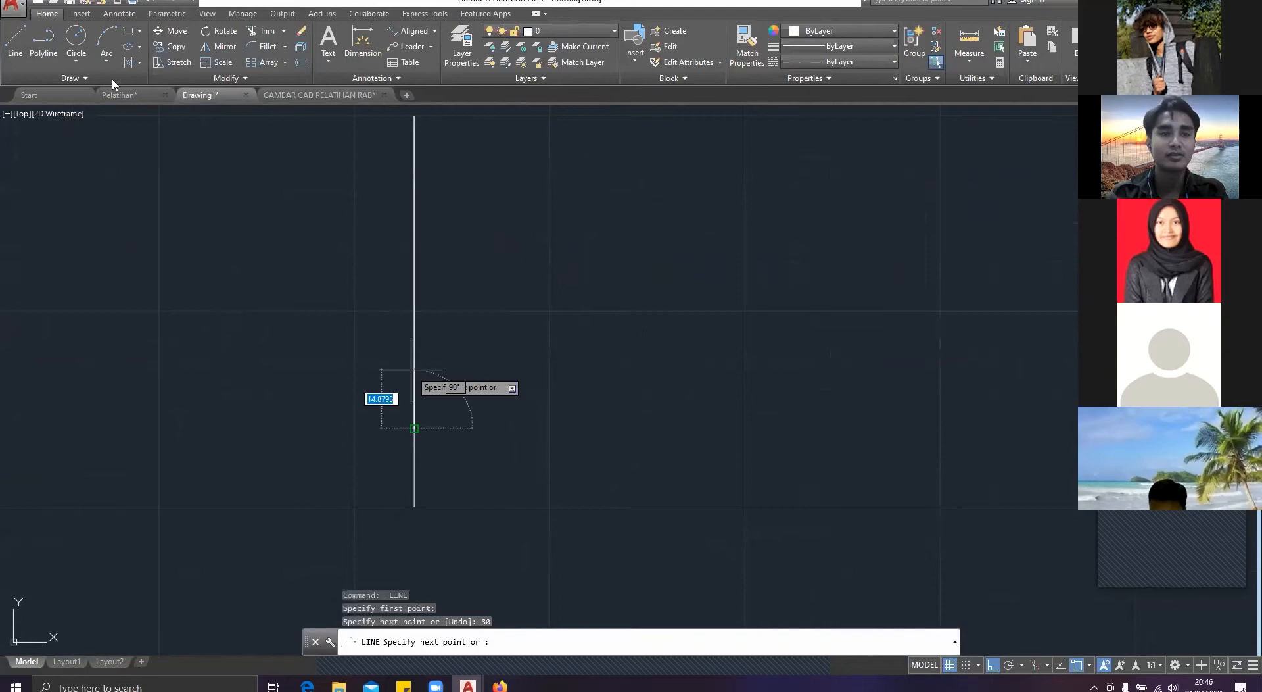
key("Escape")
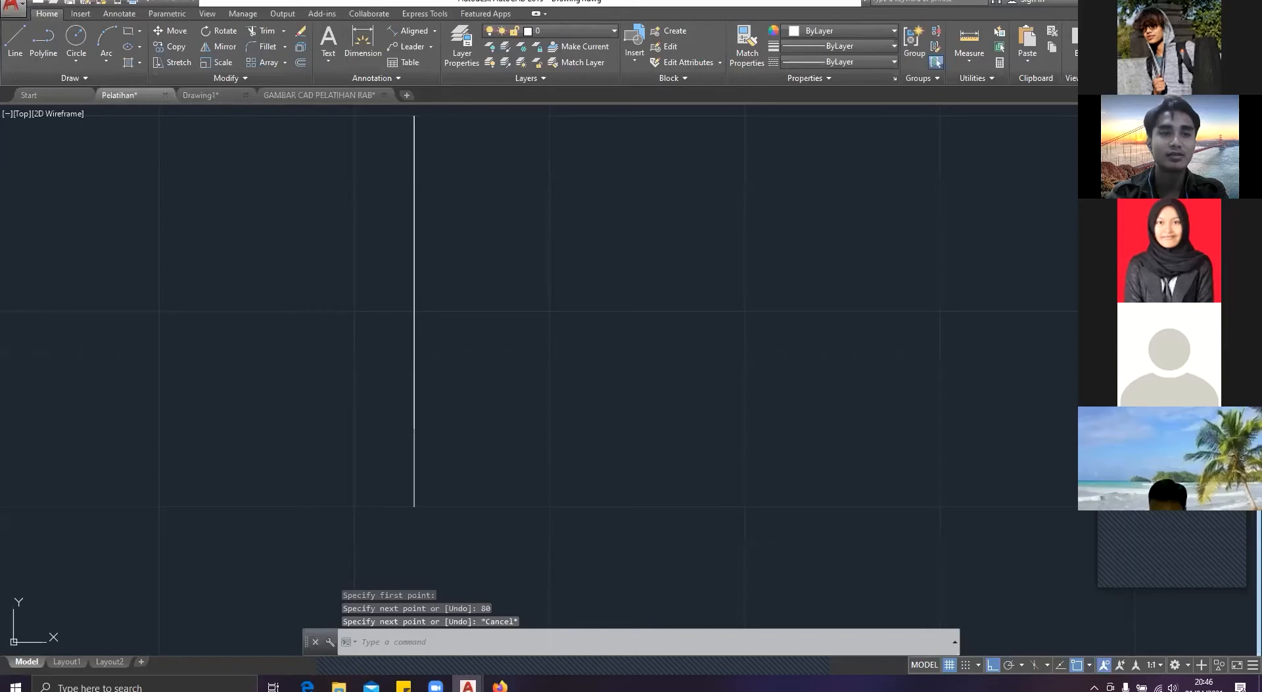
Step: Check the reference in the Pelatihan drawing and, in Drawing1, draw both sloping footing sides between the top edge and the base layer
left_click(119, 95)
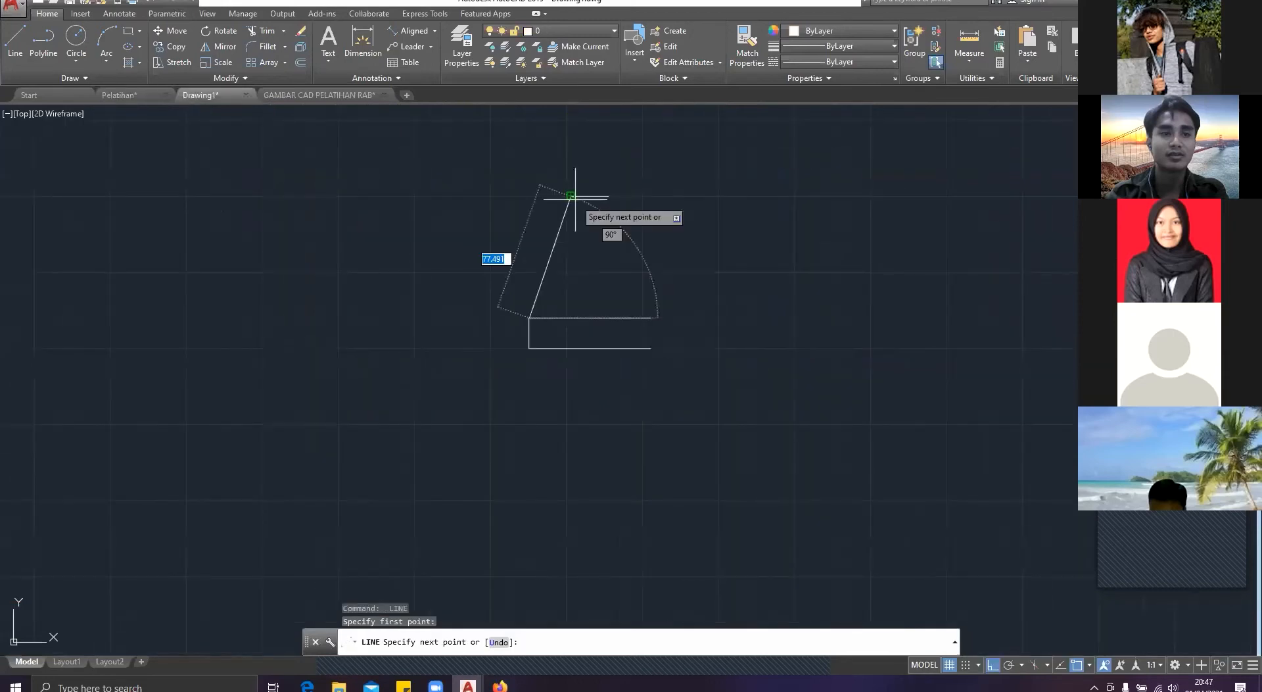
left_click(570, 195)
key("Return")
key("Return")
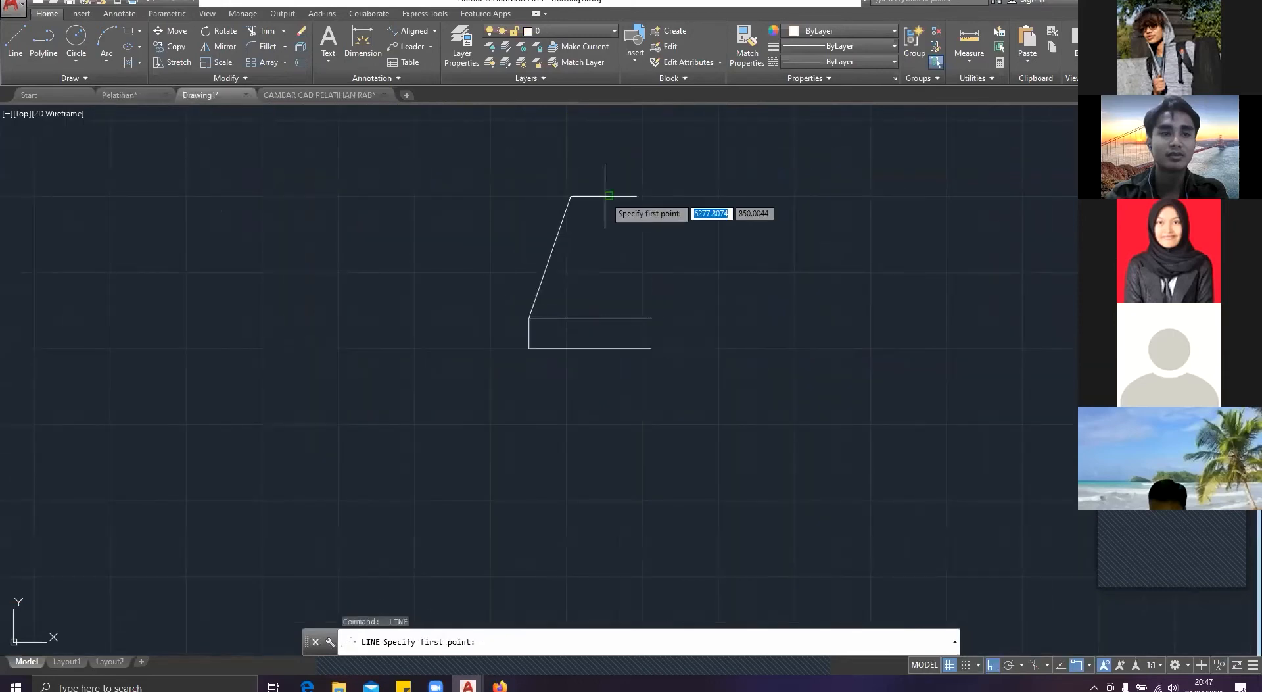
left_click(609, 196)
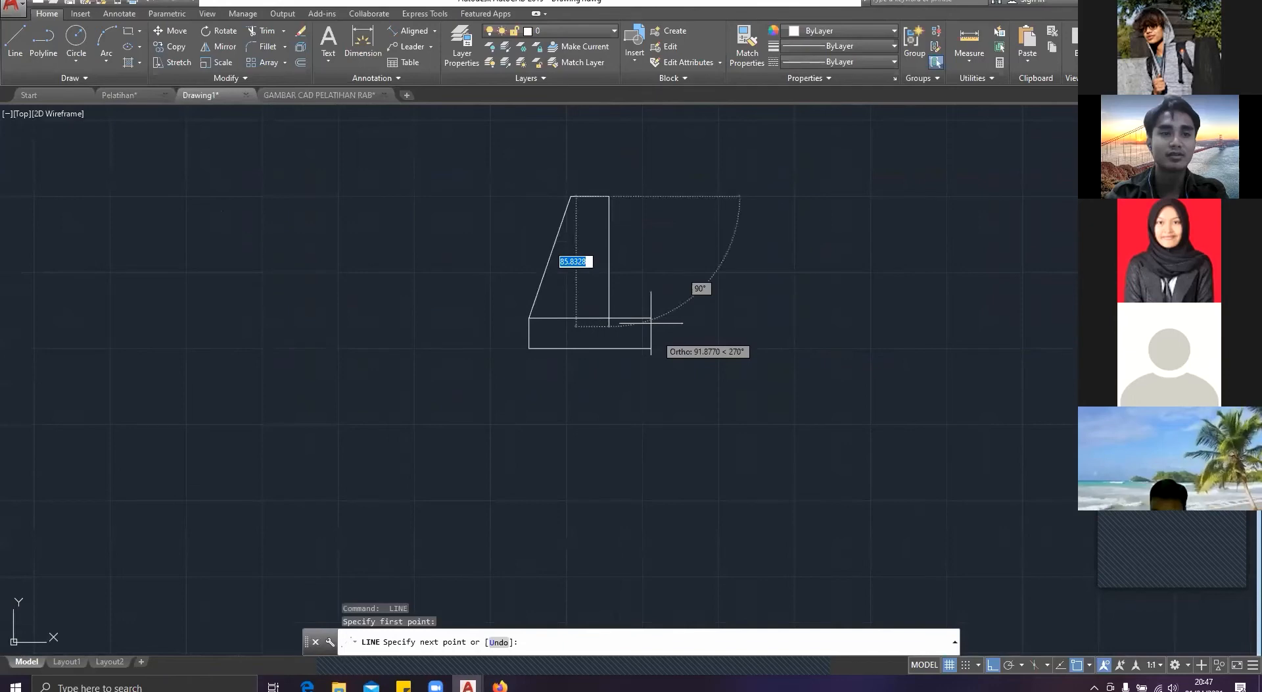
left_click(652, 319)
key("Return")
key("Return")
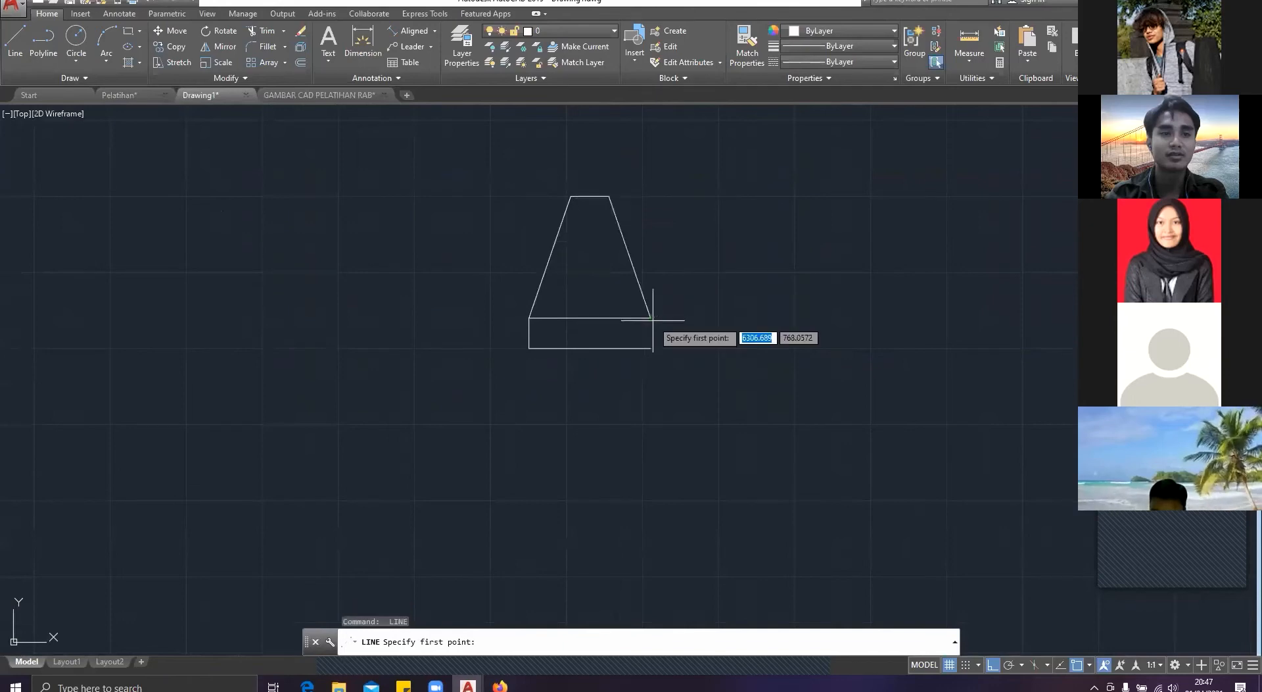
Step: Close the open end of the footing's base layer with a vertical line between its upper and lower edges
left_click(651, 319)
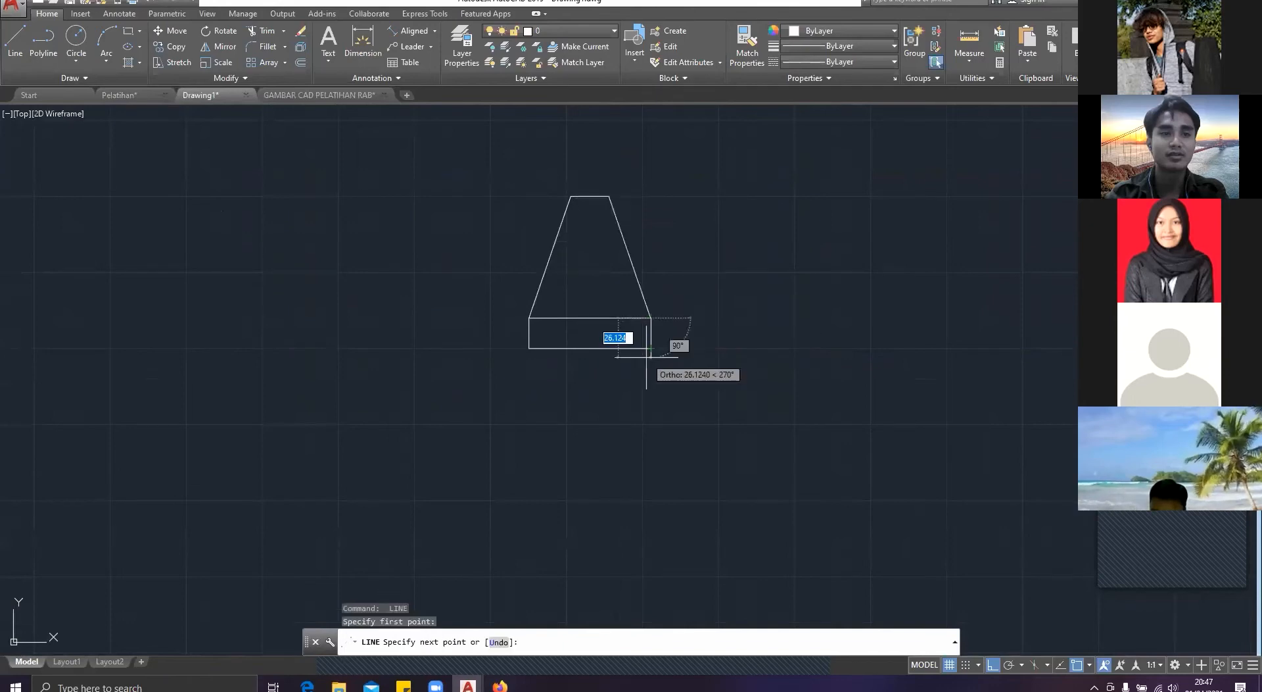
key("Escape")
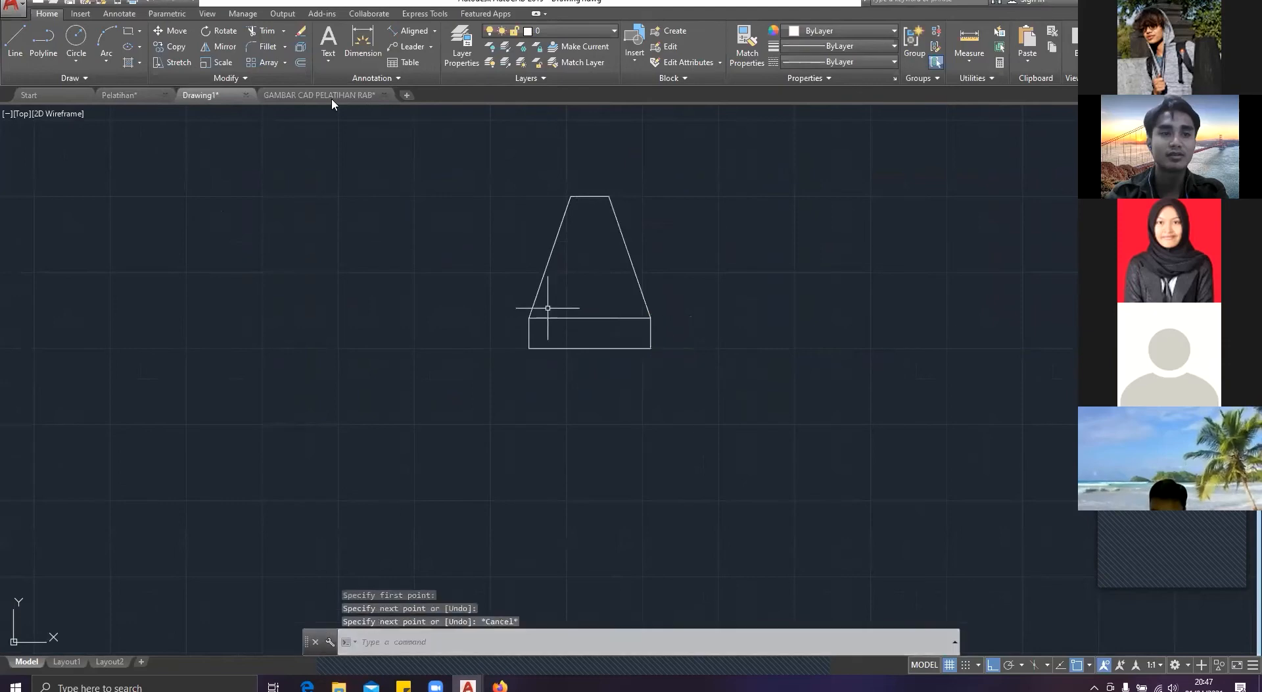
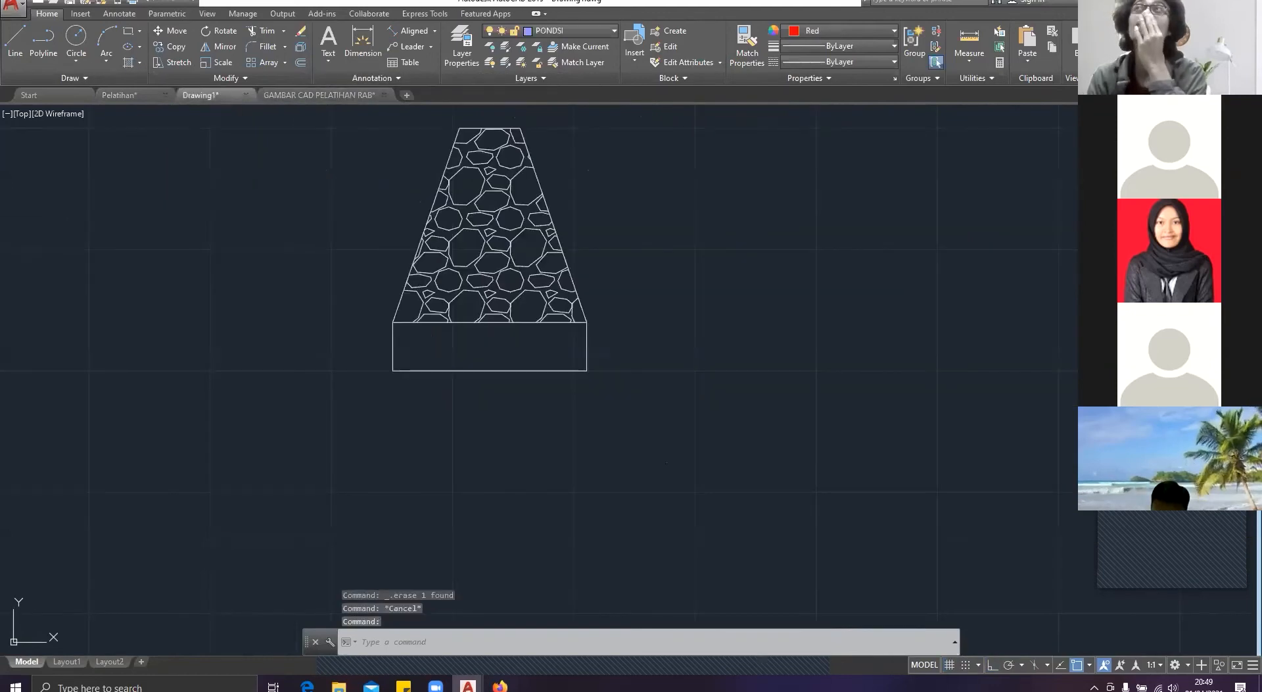
left_click(140, 46)
left_click(144, 76)
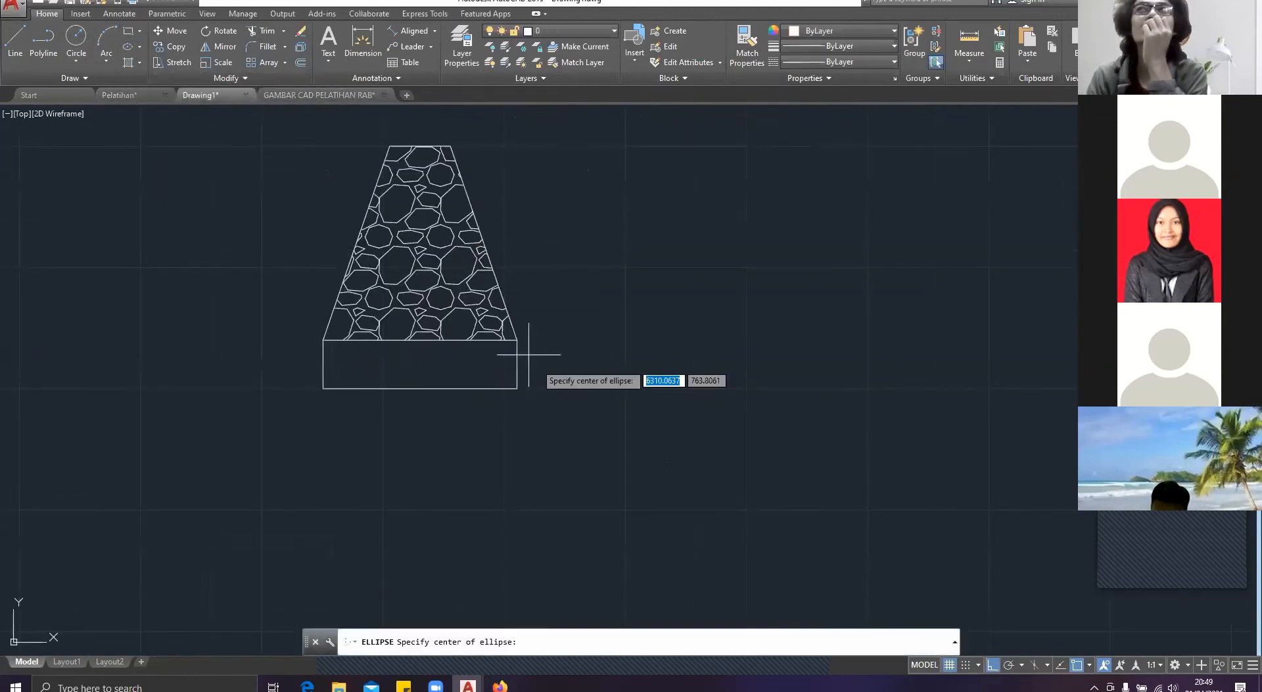
left_click(569, 380)
key("Escape")
key("space")
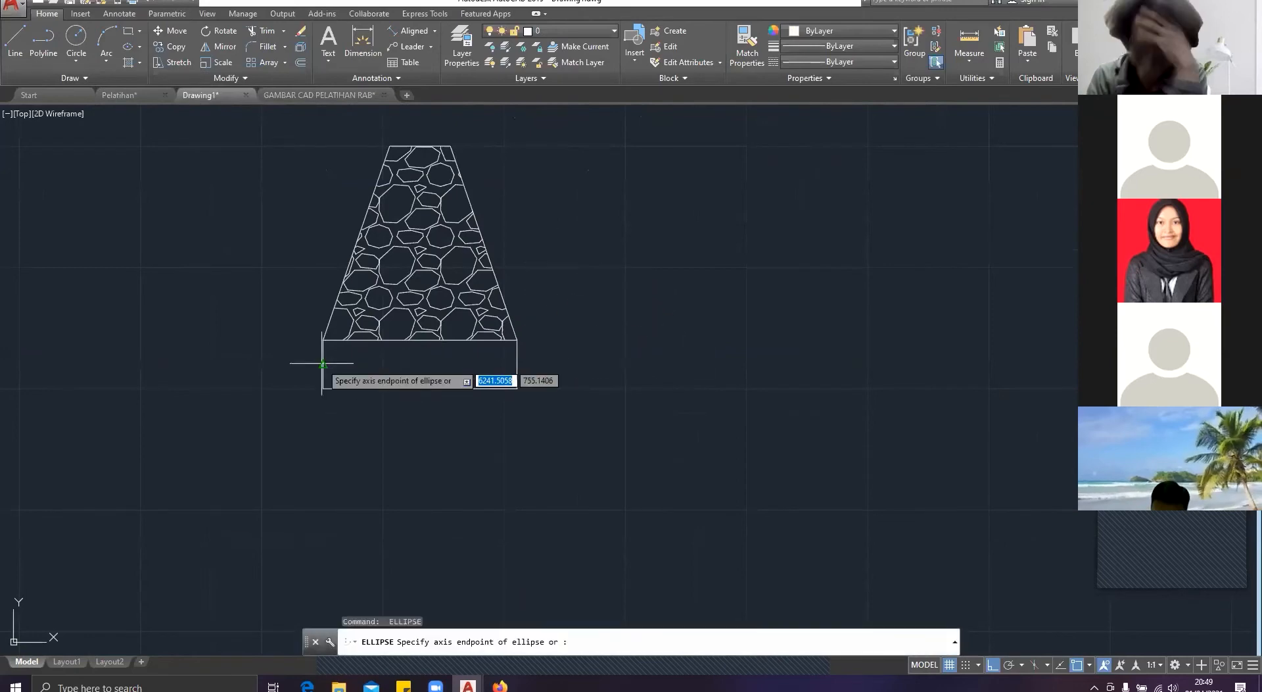
scroll(322, 363, "up", 2)
left_click(322, 362)
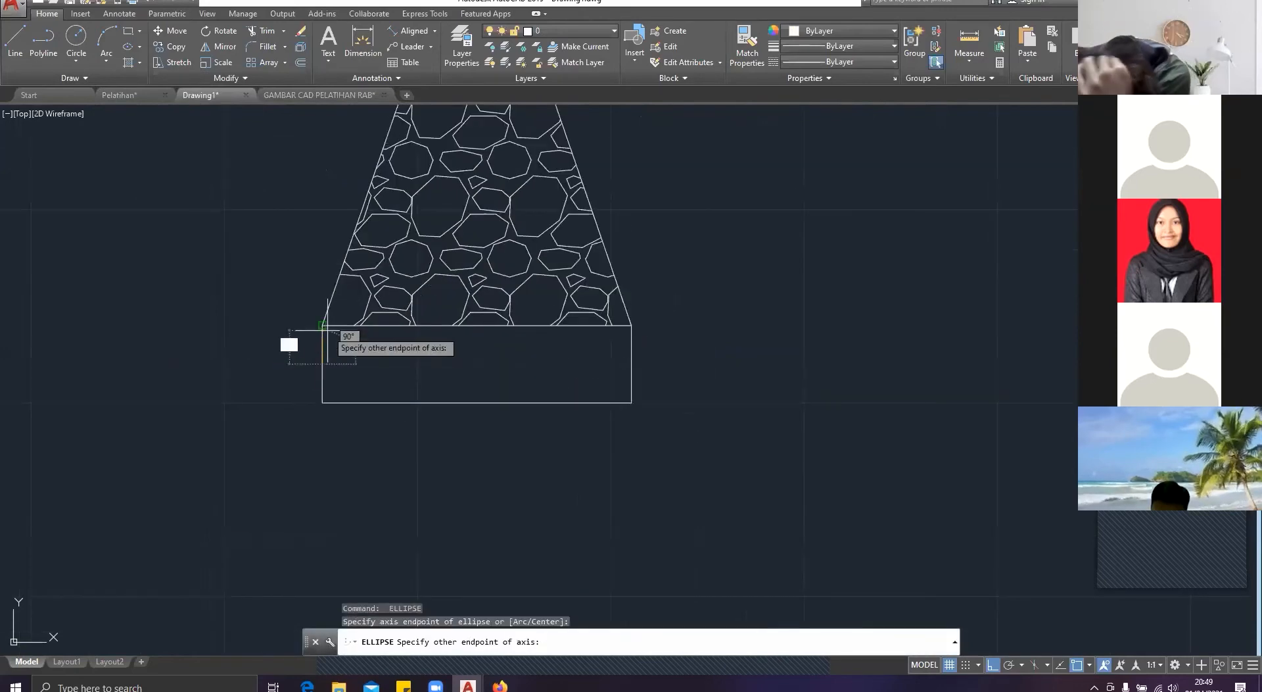
left_click(322, 326)
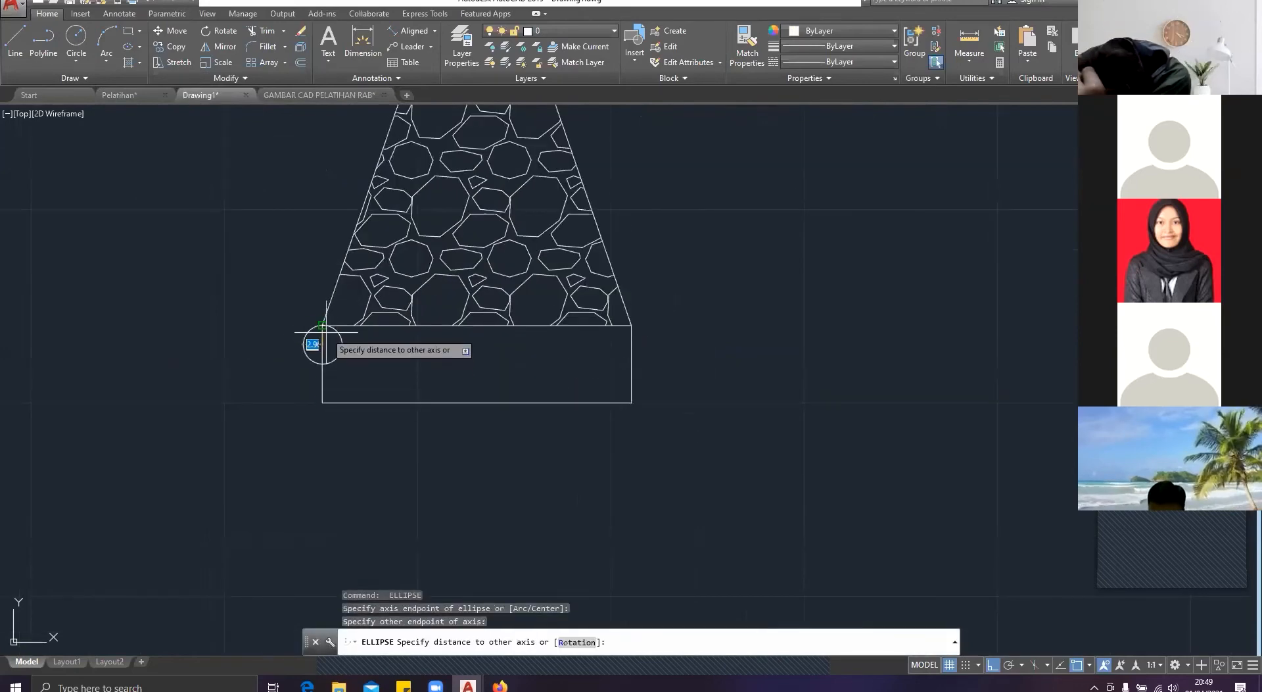
key("Escape")
key("space")
scroll(354, 376, "up", 4)
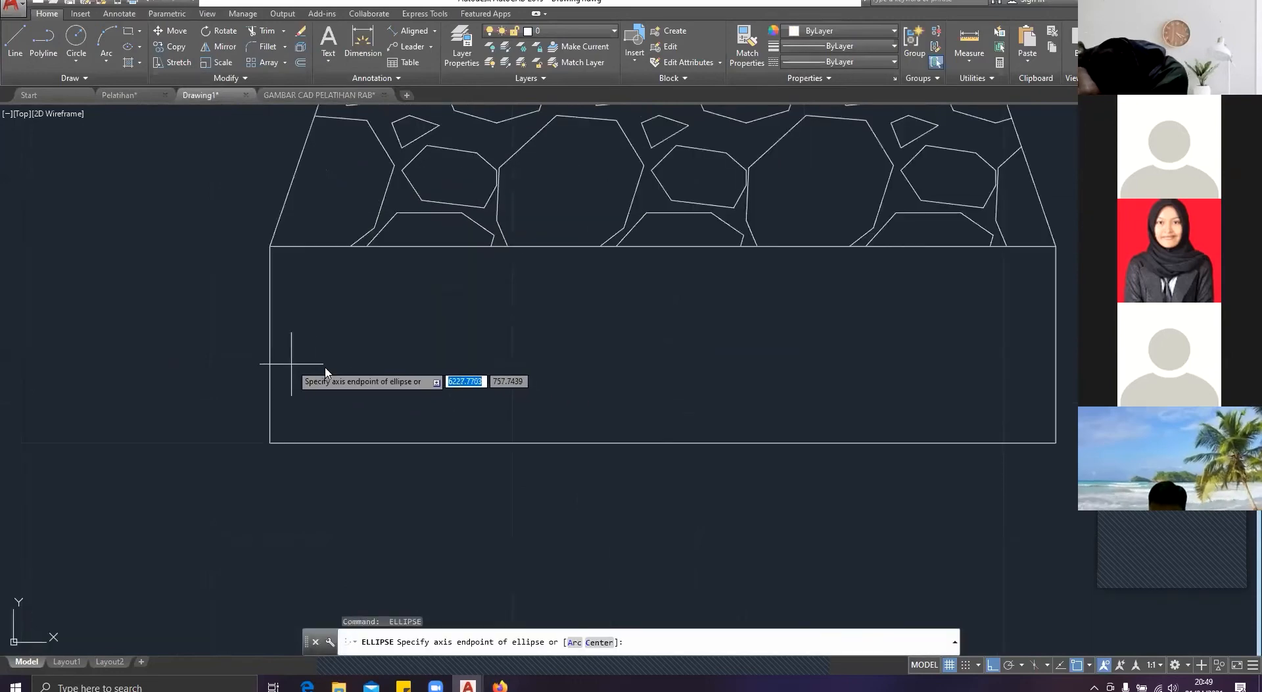
left_click(269, 343)
key("Escape")
key("space")
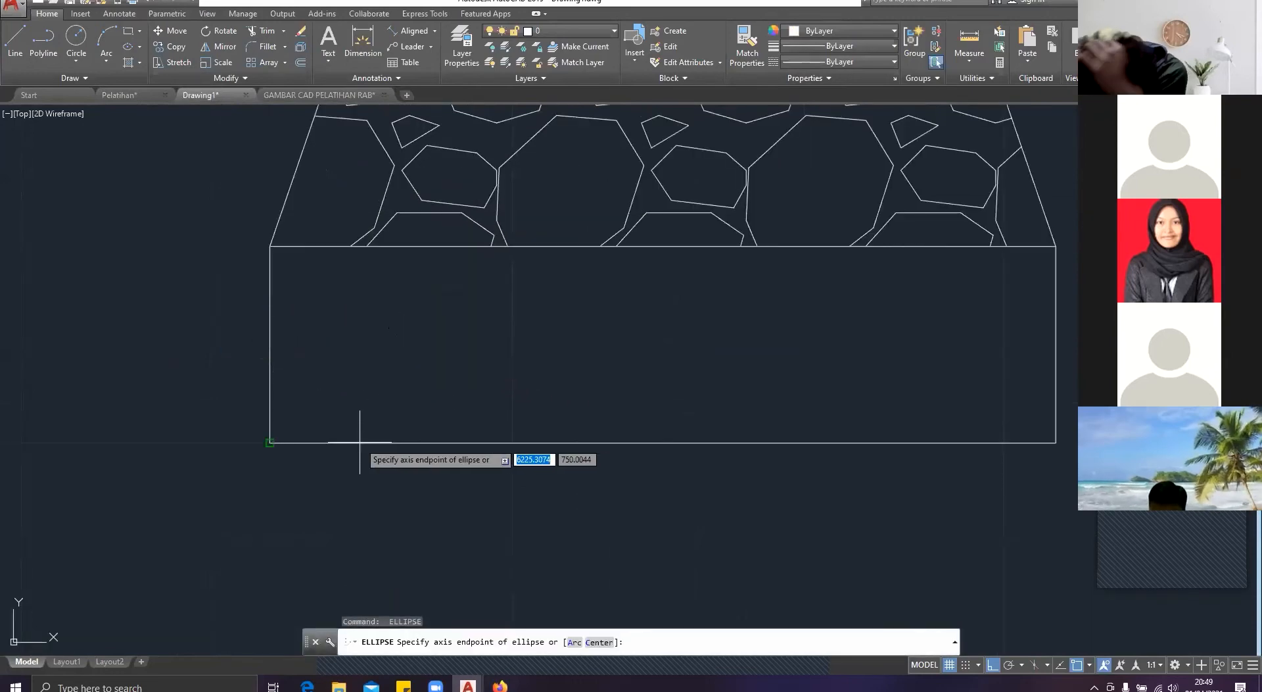
left_click(270, 442)
left_click(282, 259)
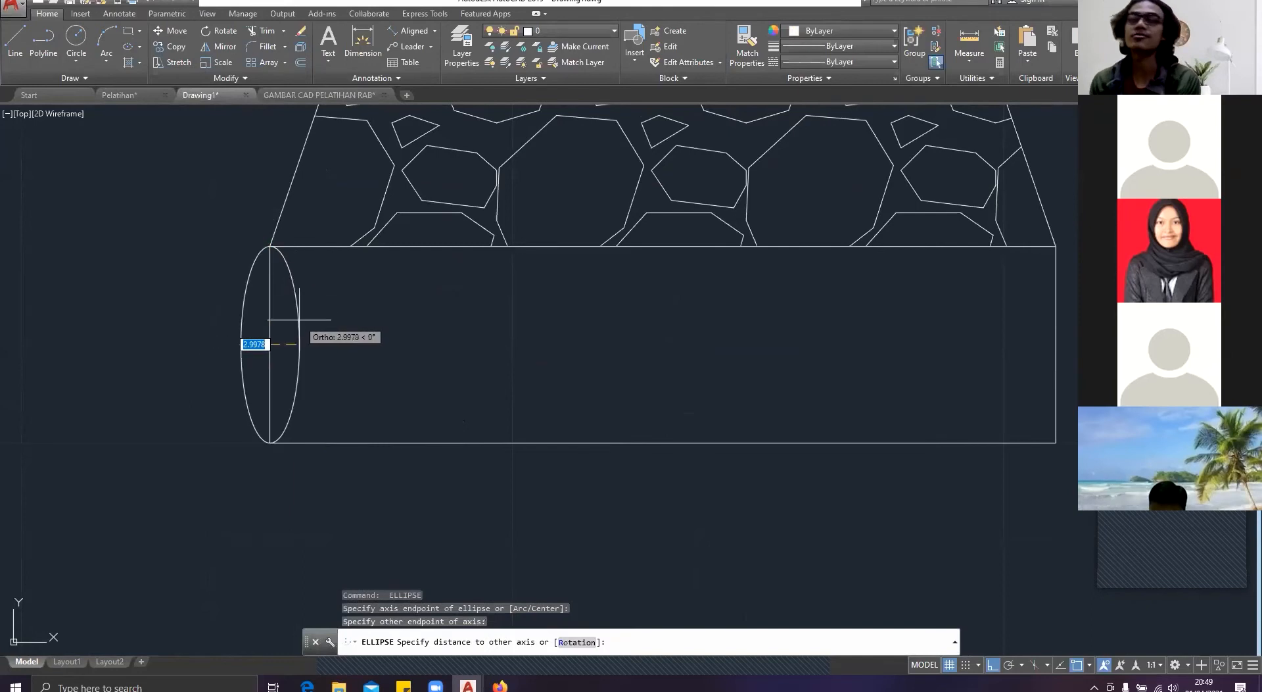
key("Escape")
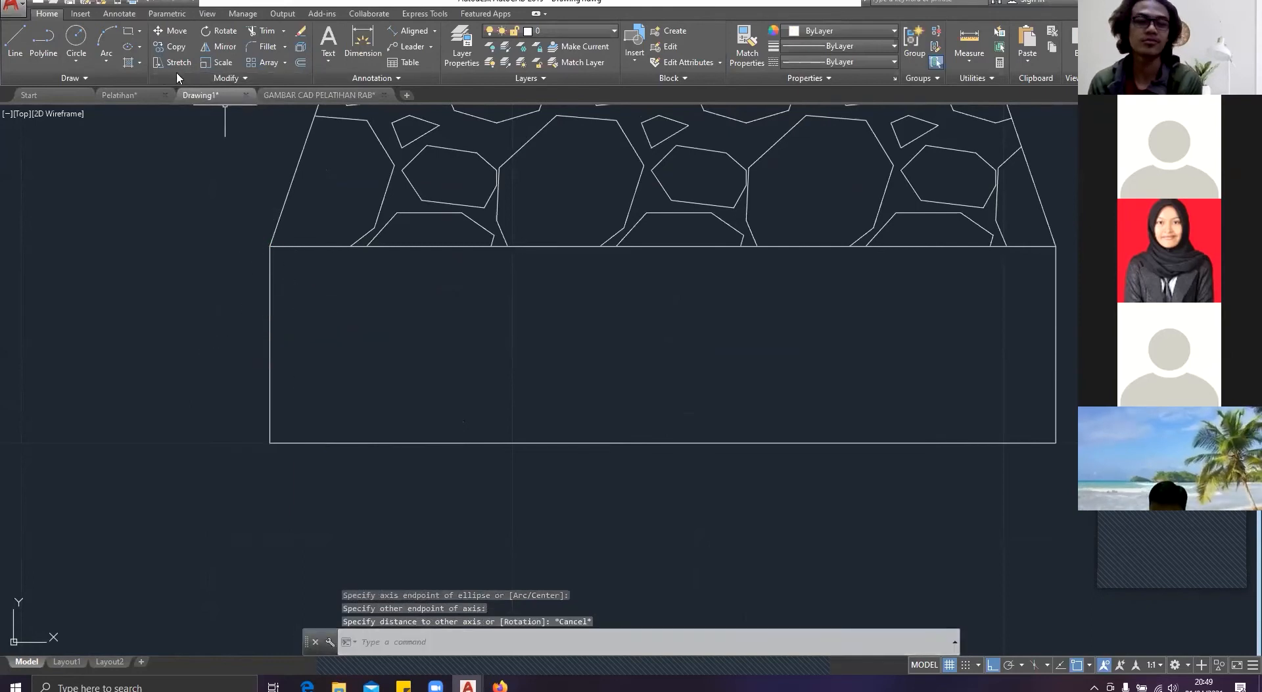
left_click(140, 47)
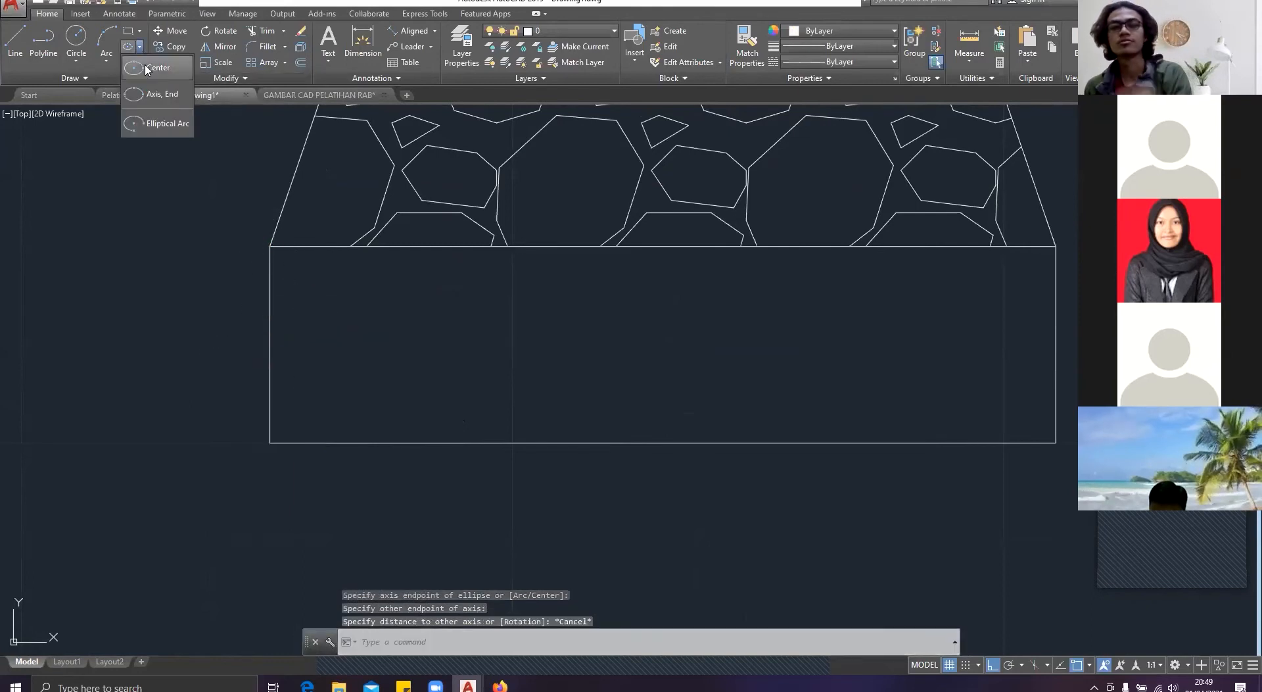
left_click(156, 68)
left_click(269, 443)
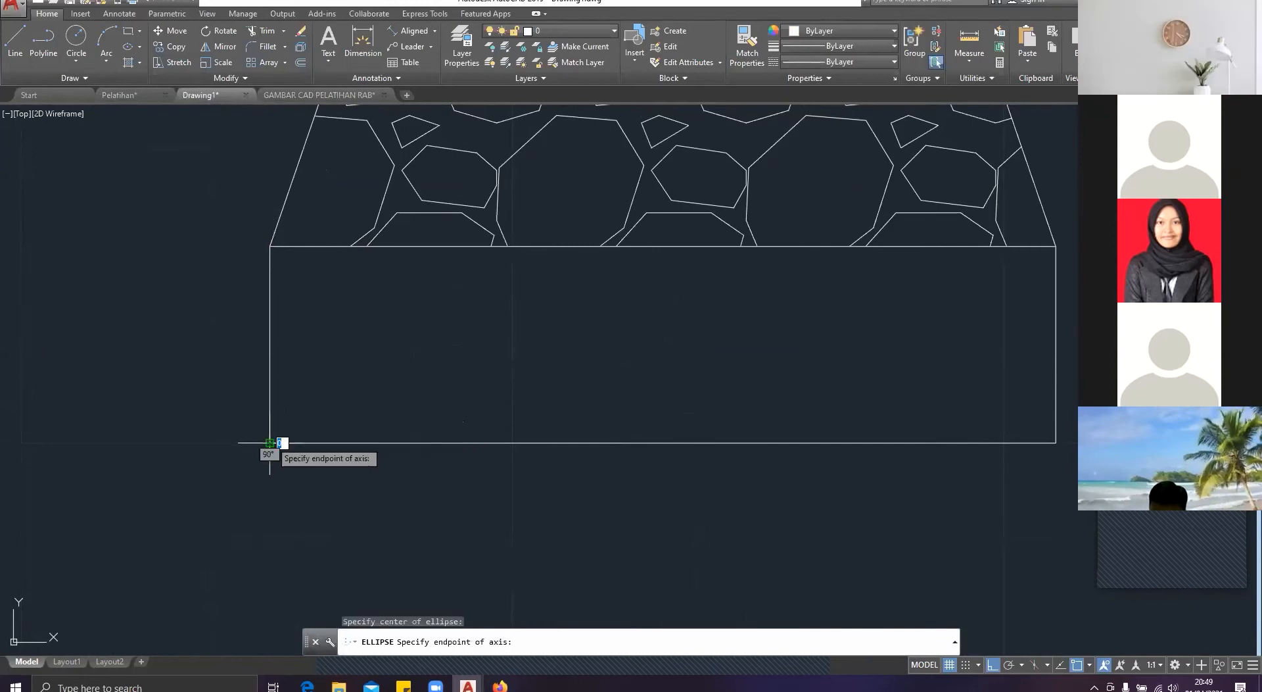
left_click(270, 247)
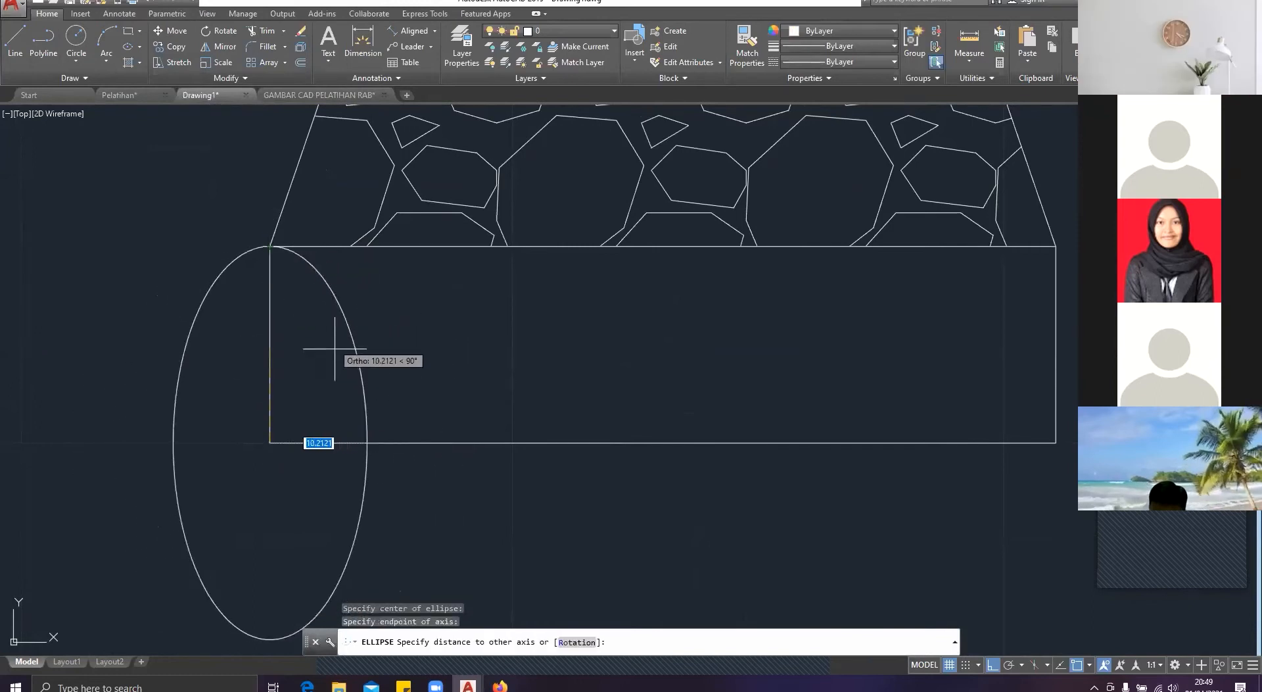
key("Escape")
key("Return")
left_click(269, 442)
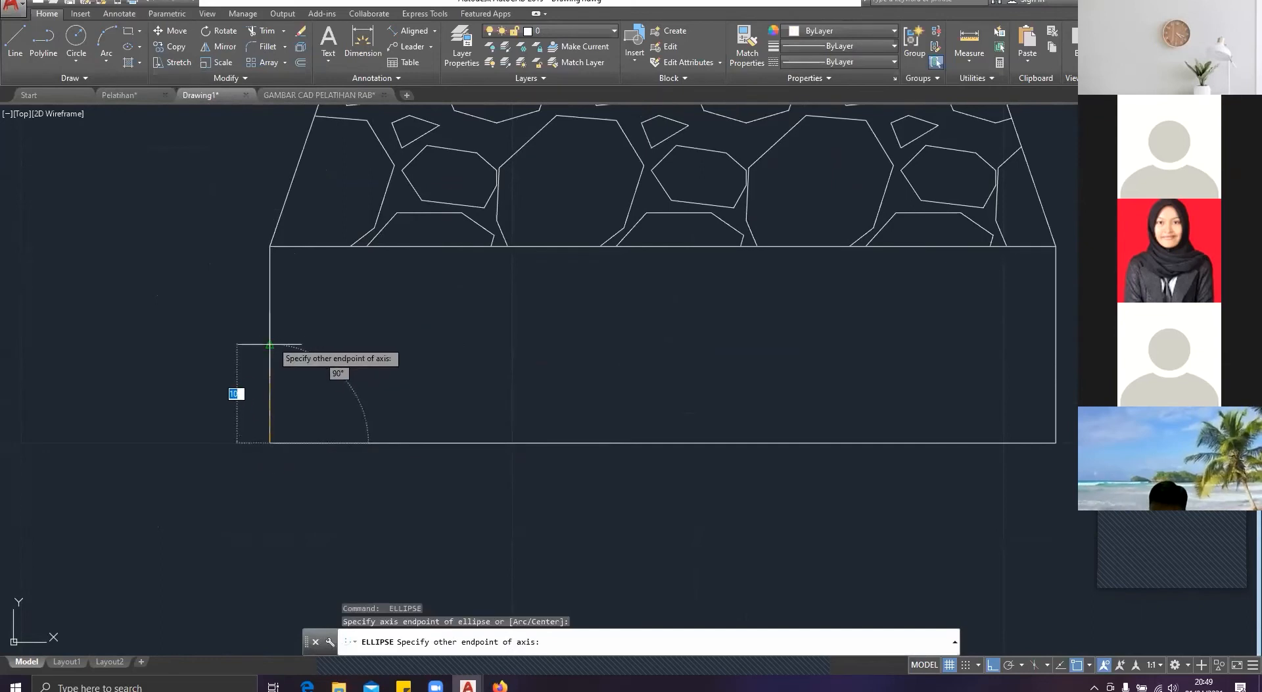
left_click(269, 344)
key("Escape")
Step: Draw a narrow vertical ellipse whose long axis spans the full height of the base layer's left end line
key("Return")
left_click(270, 443)
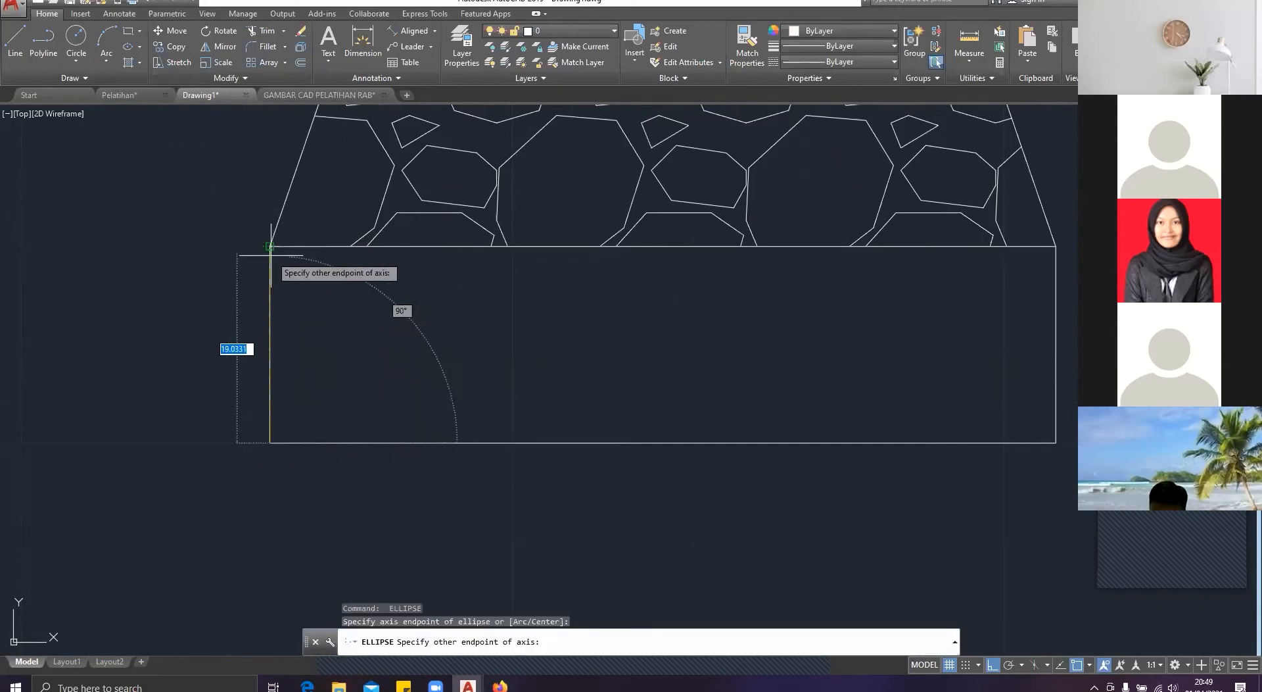
left_click(270, 247)
left_click(294, 320)
key("Escape")
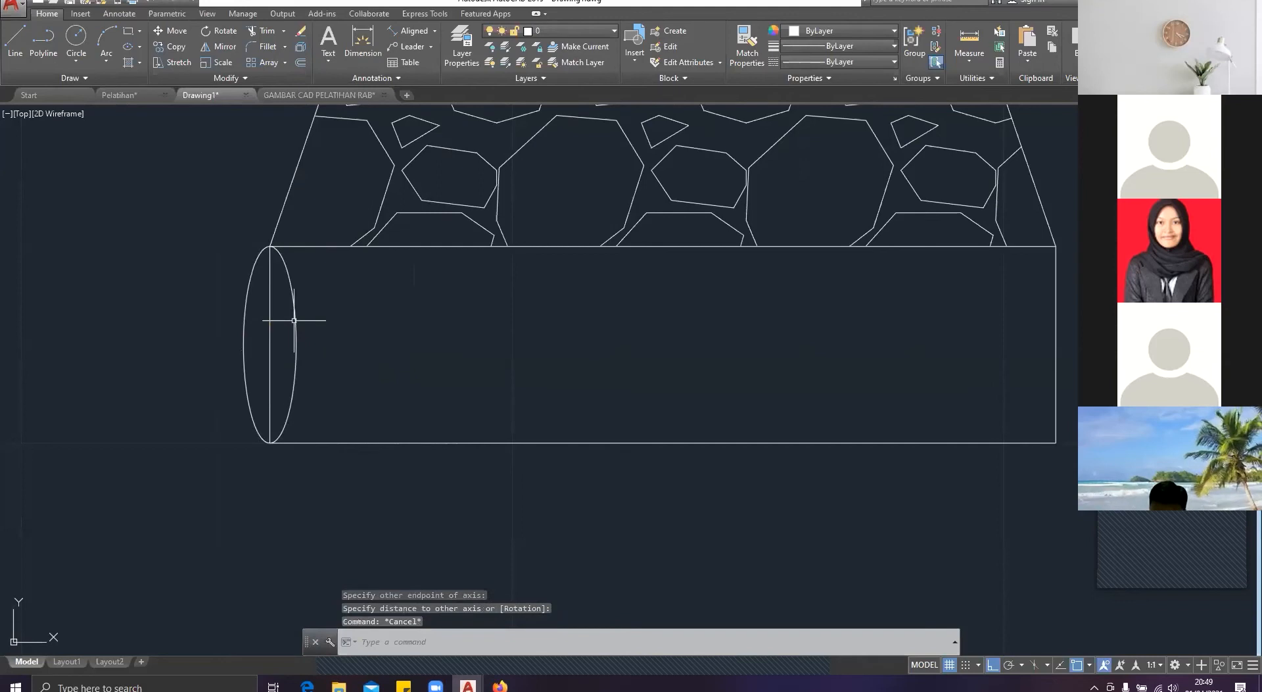
left_click(315, 352)
left_click(290, 327)
type("m")
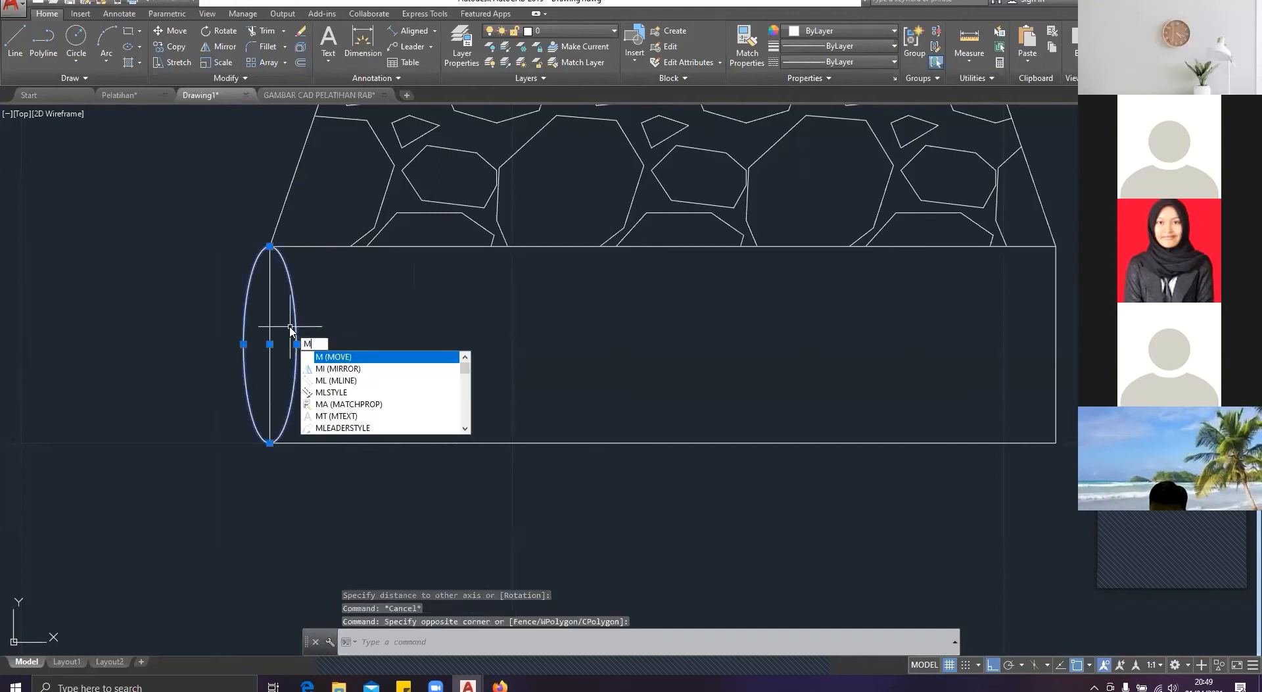
key("BackSpace")
key("Escape")
Step: Copy the ellipse 15 times side by side, quadrant to quadrant, along the base layer until the row reaches its right end
left_click(316, 342)
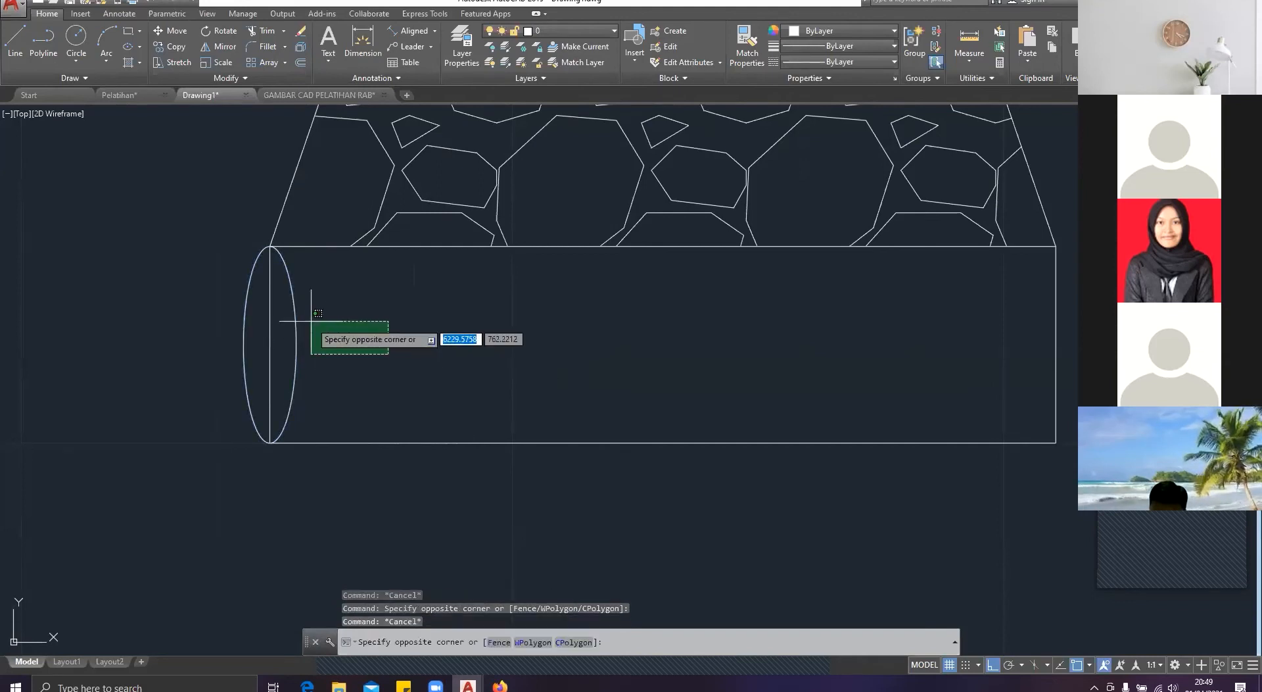
left_click(290, 312)
type("co")
key("Return")
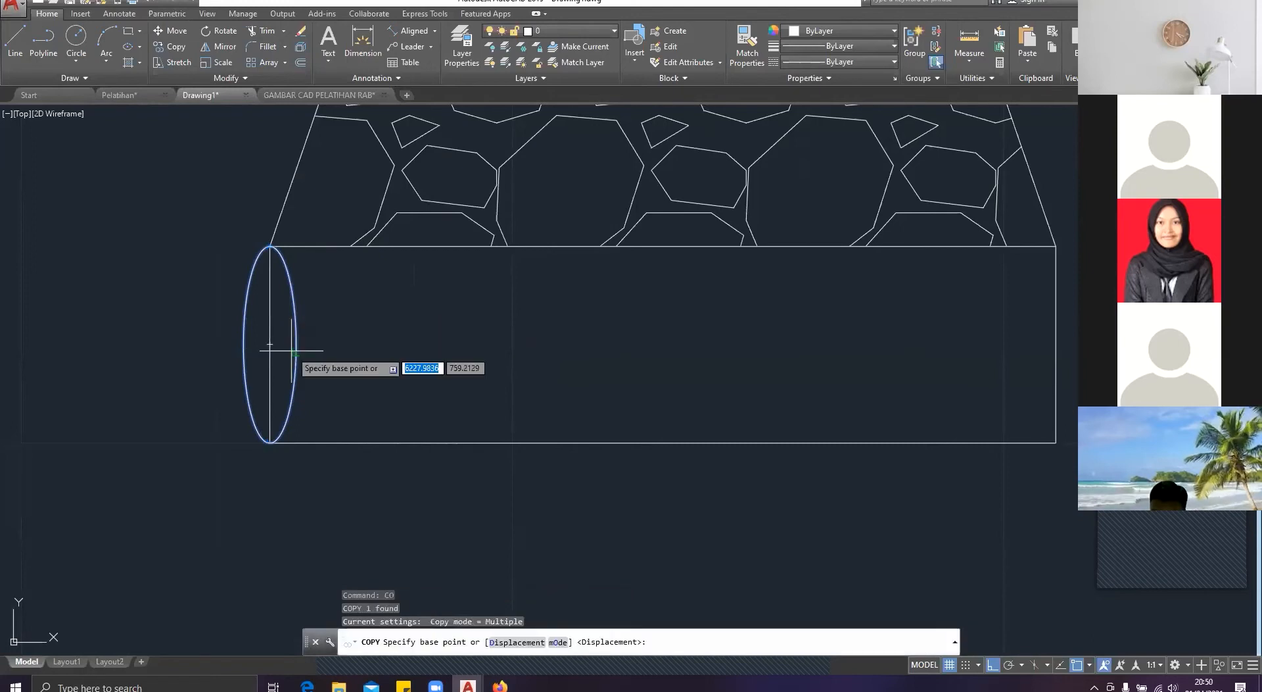
left_click(244, 343)
left_click(296, 343)
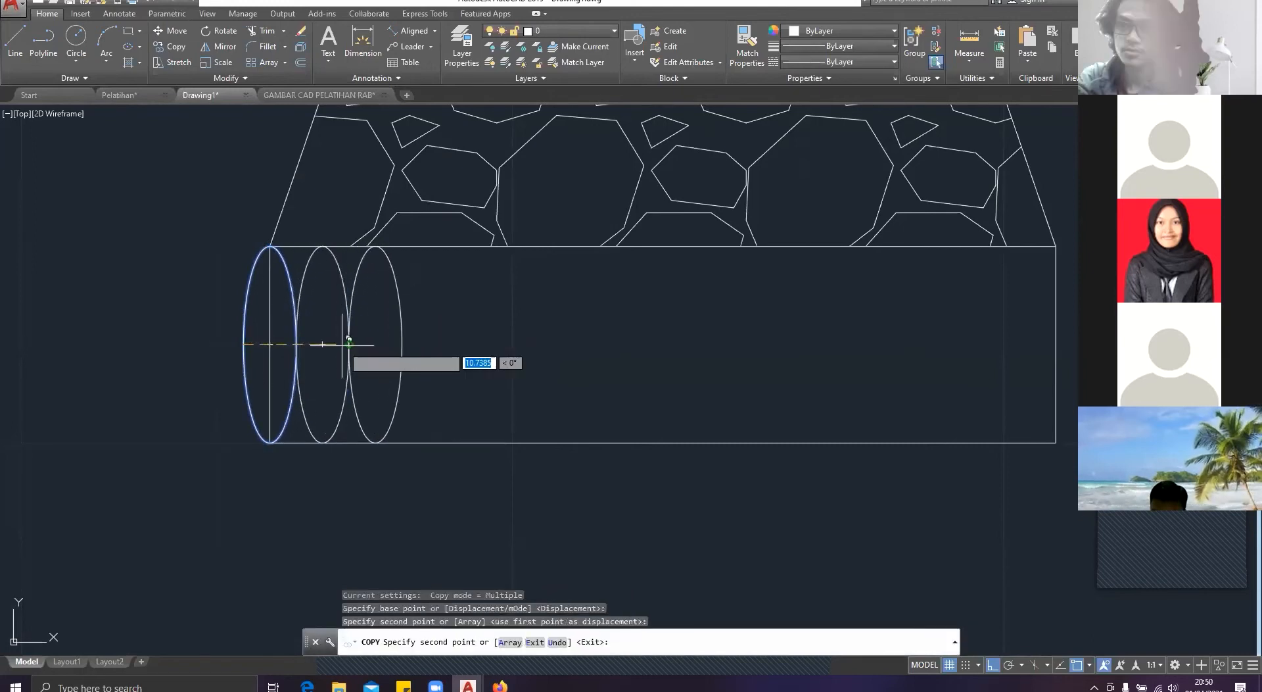
left_click(348, 343)
left_click(401, 343)
left_click(454, 343)
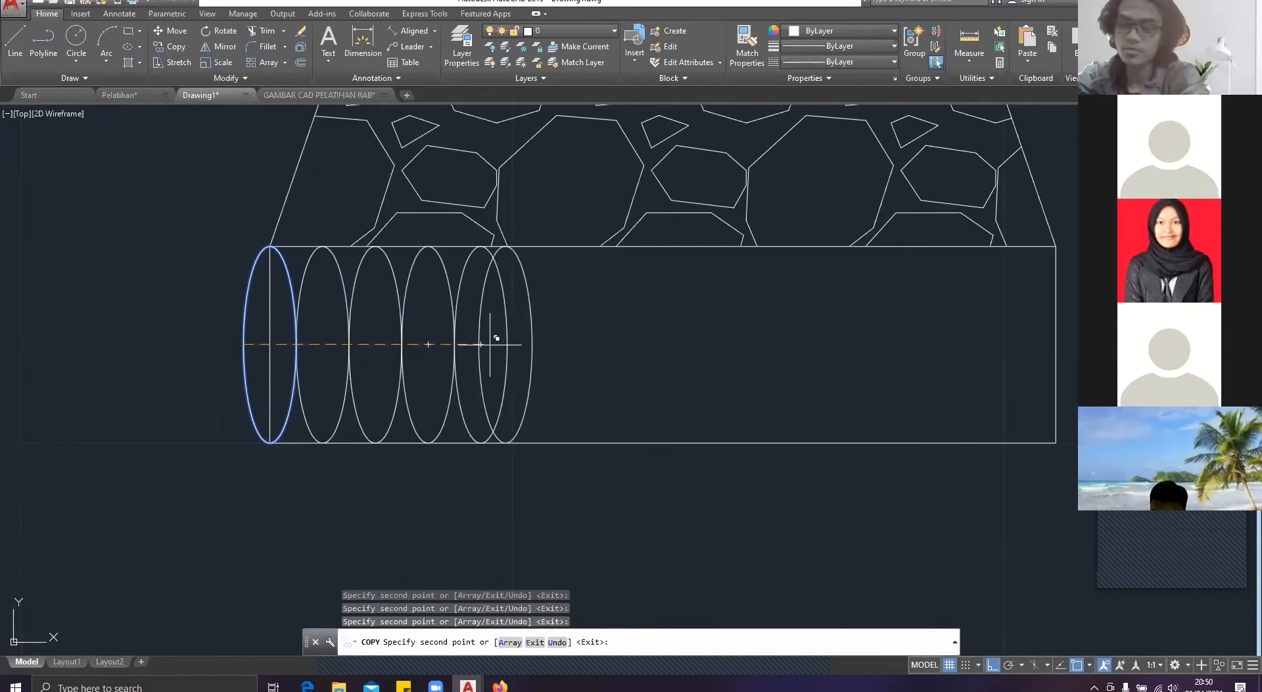
left_click(507, 341)
left_click(560, 339)
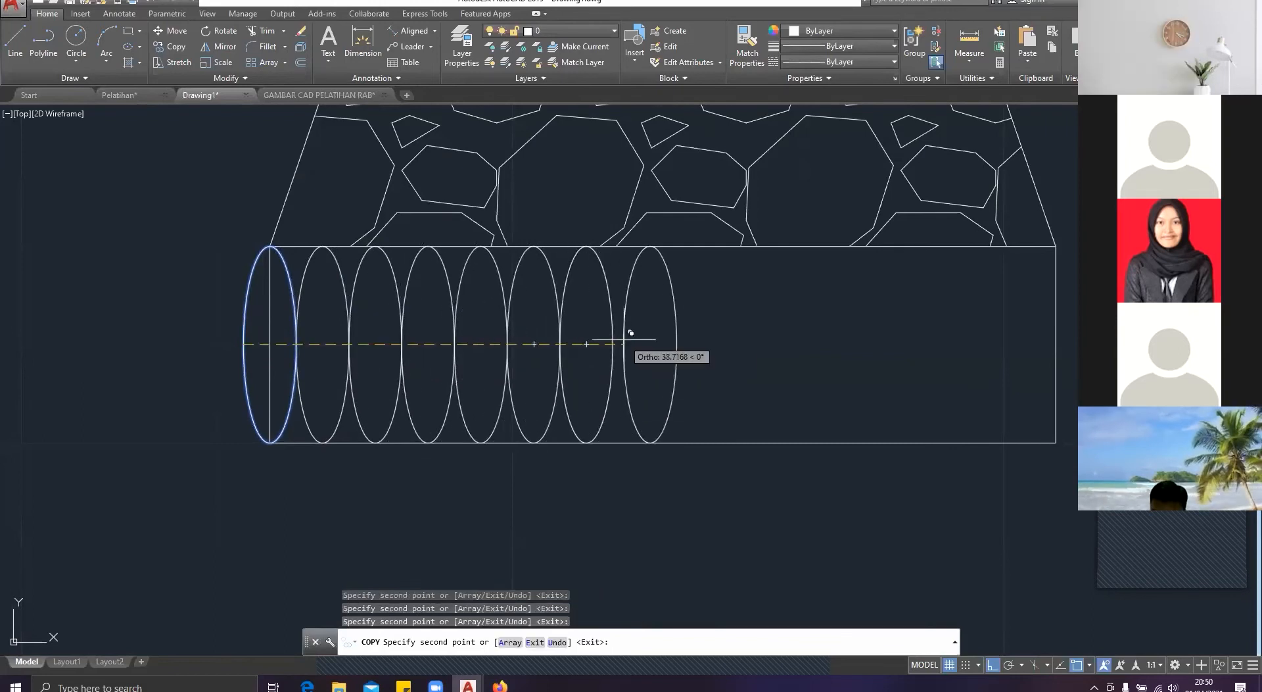
left_click(612, 340)
left_click(665, 339)
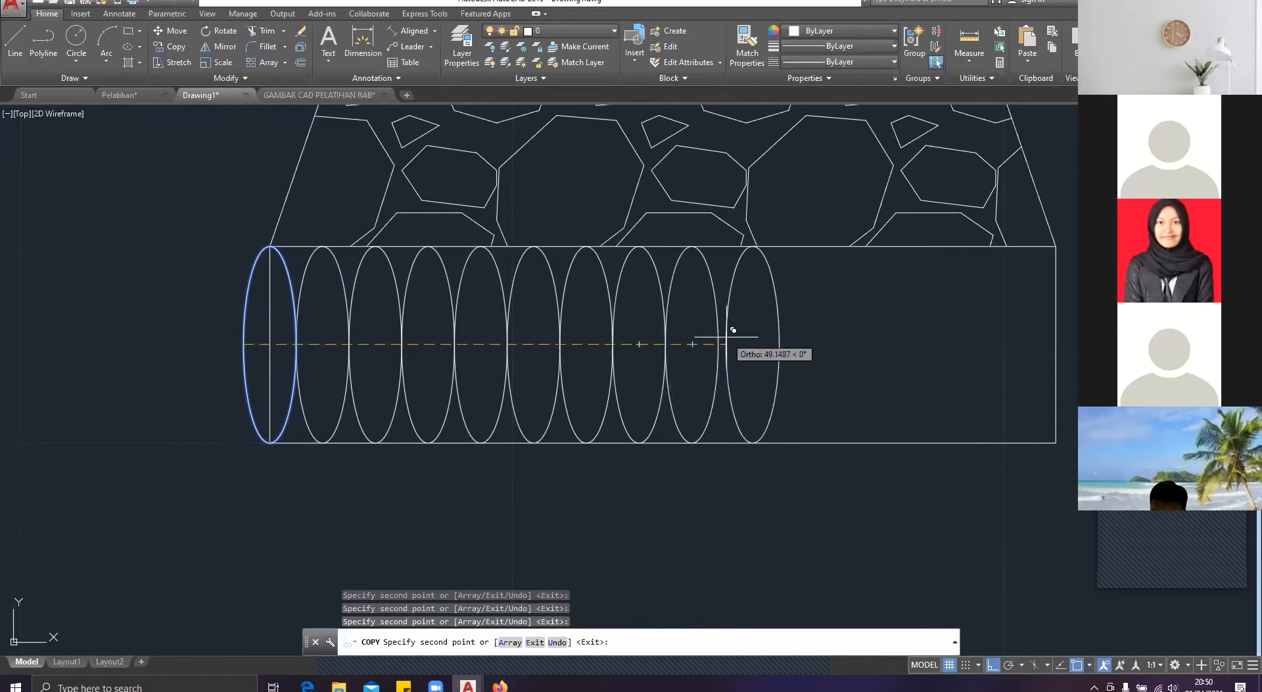
left_click(718, 339)
left_click(779, 332)
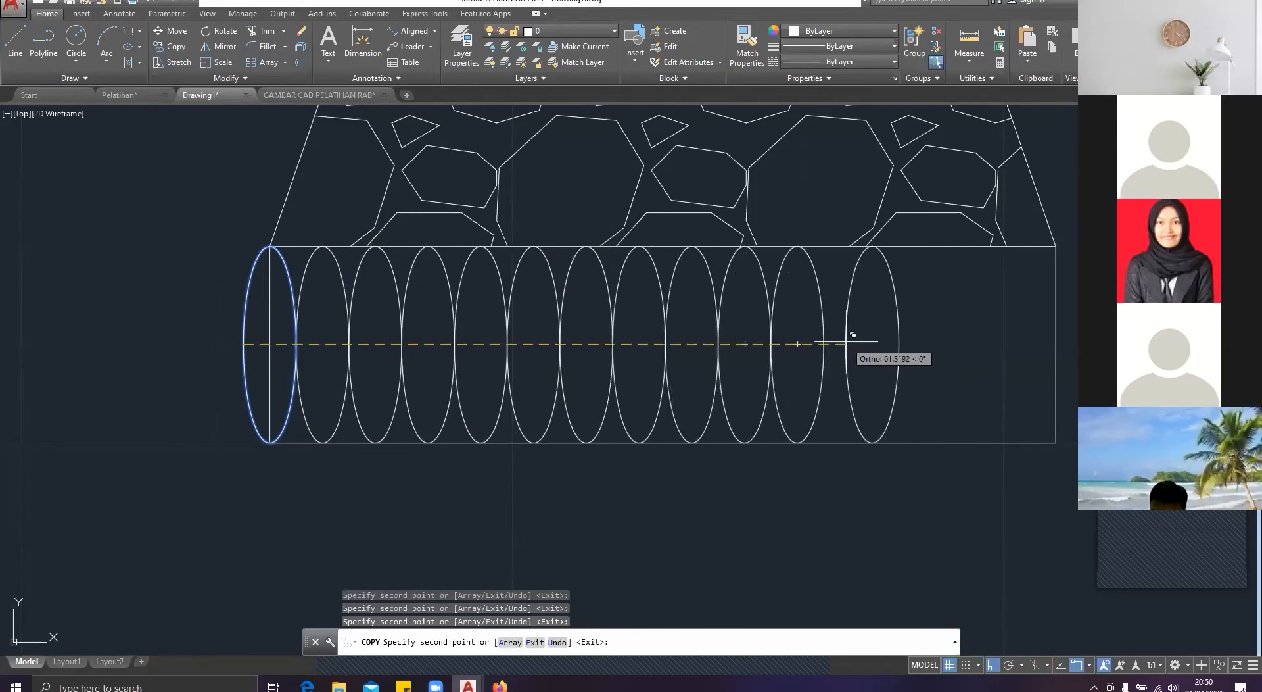
left_click(831, 336)
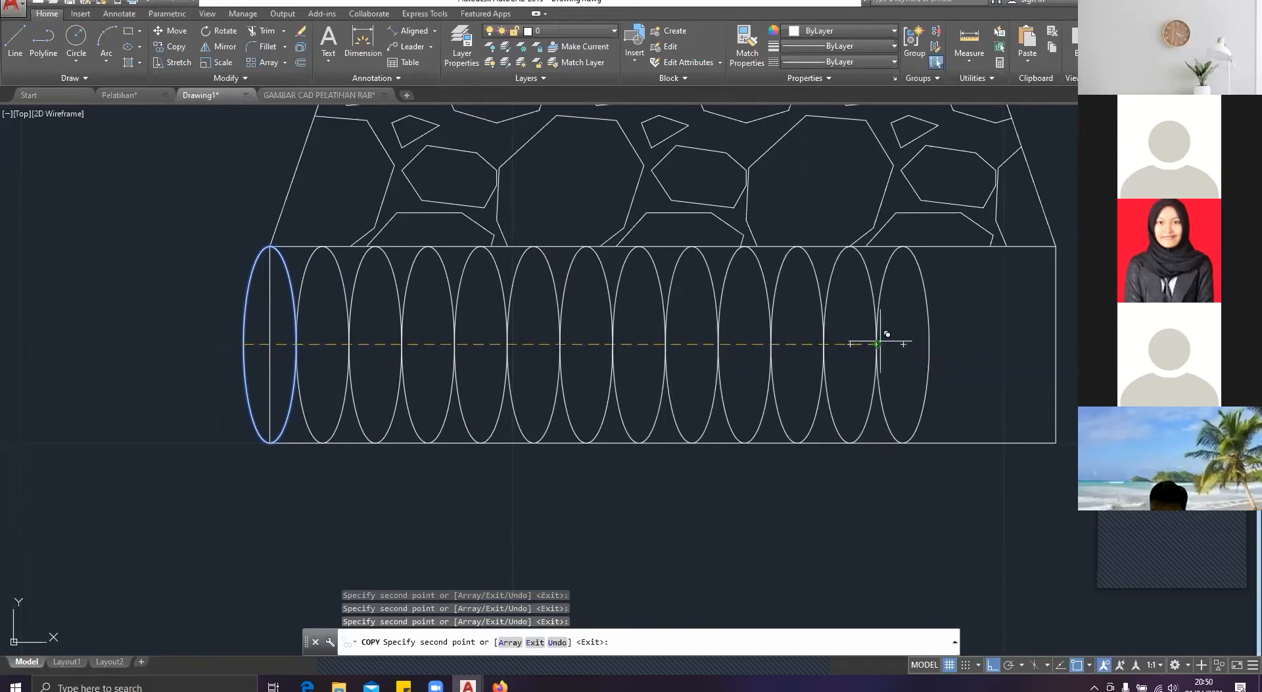
left_click(885, 337)
left_click(936, 337)
left_click(989, 337)
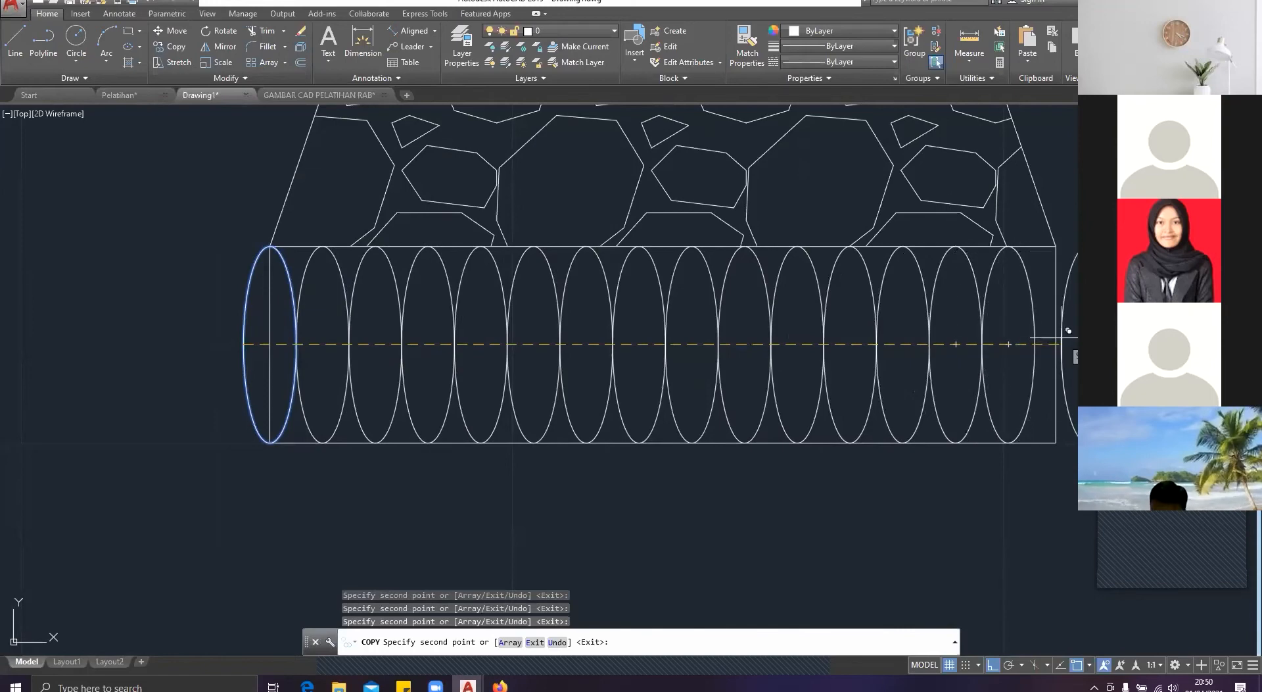
left_click(1058, 337)
key("Escape")
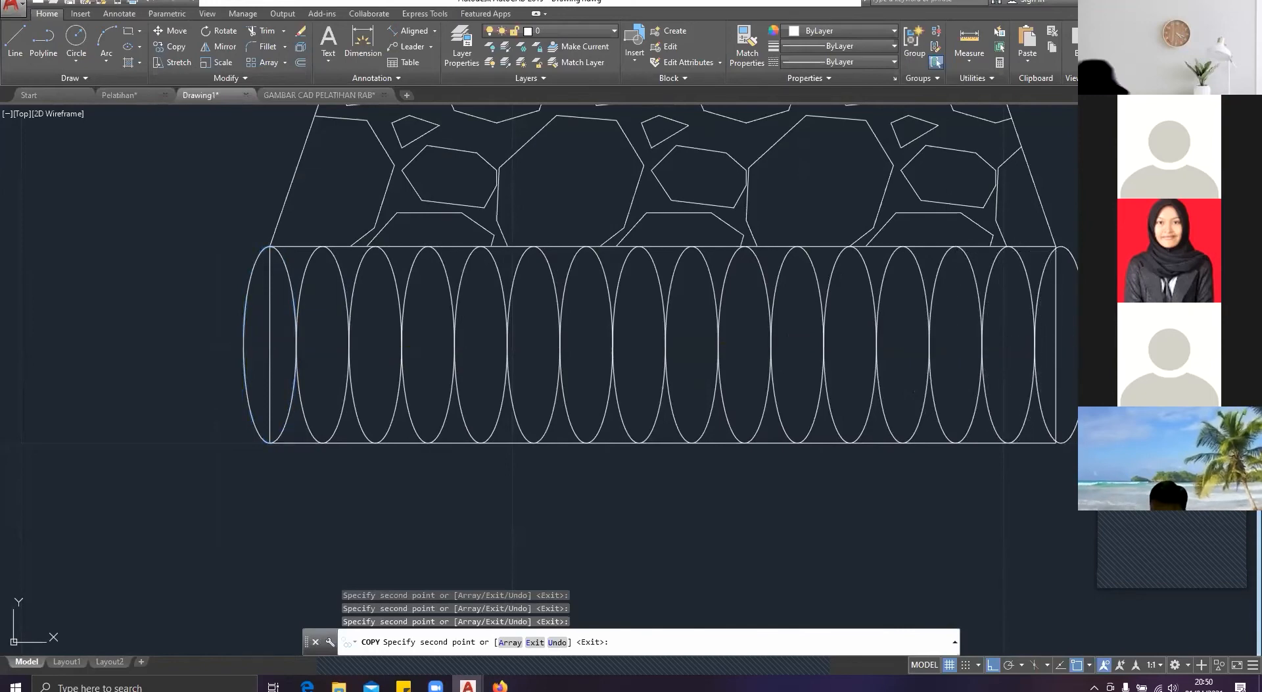
Step: Trim off the halves of the first and last ellipses that stick out beyond both ends of the base layer
scroll(962, 389, "down", 4)
middle_click_drag(963, 390, 927, 391)
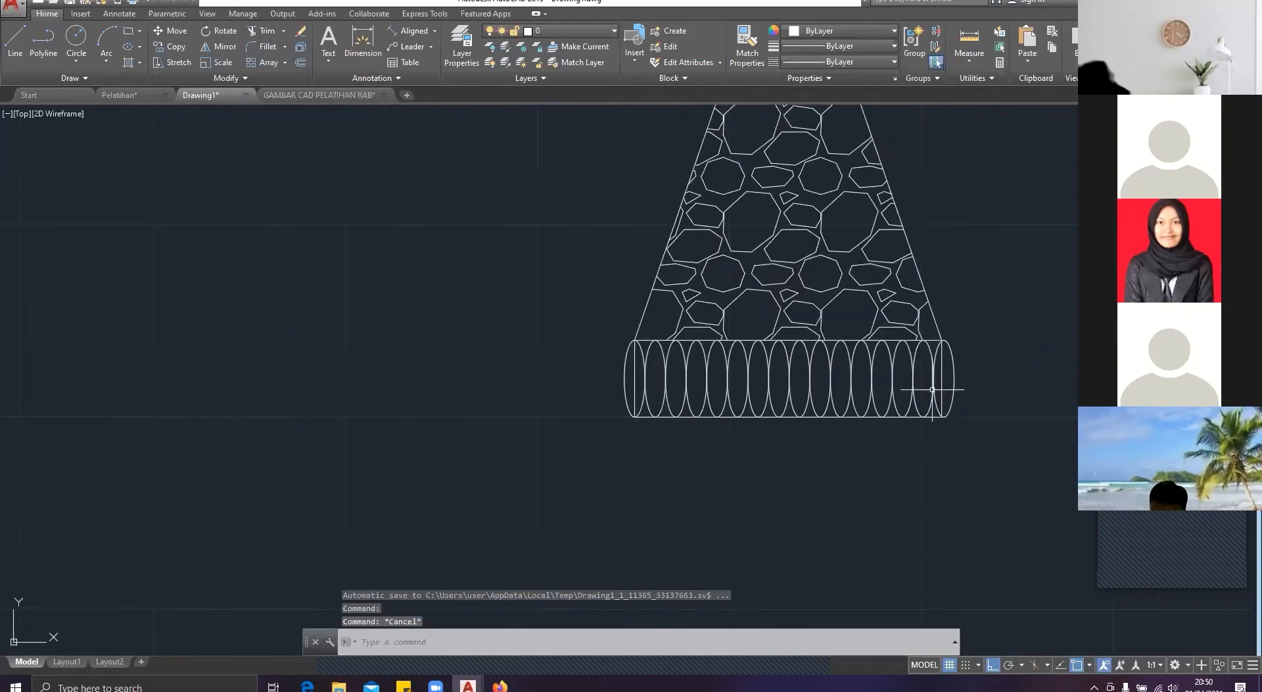
type("tr")
key("space")
key("space")
left_click(969, 405)
left_click(958, 371)
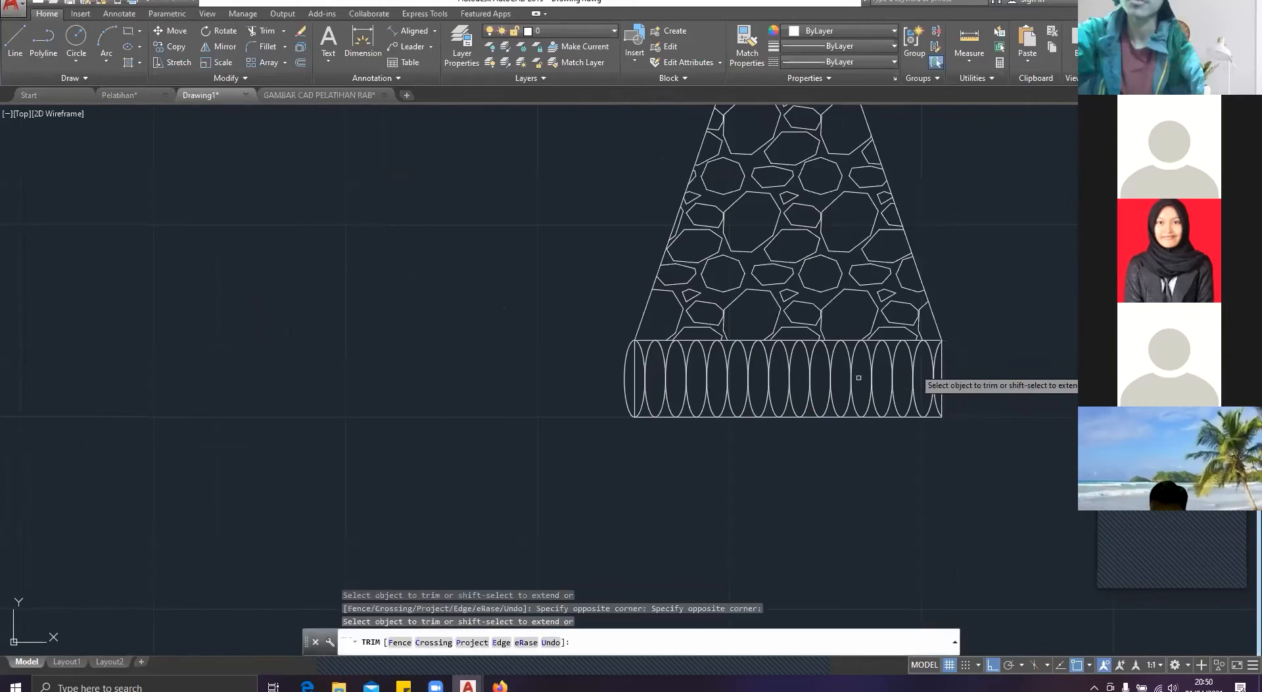
scroll(625, 389, "up", 4)
key("Escape")
scroll(654, 408, "down", 9)
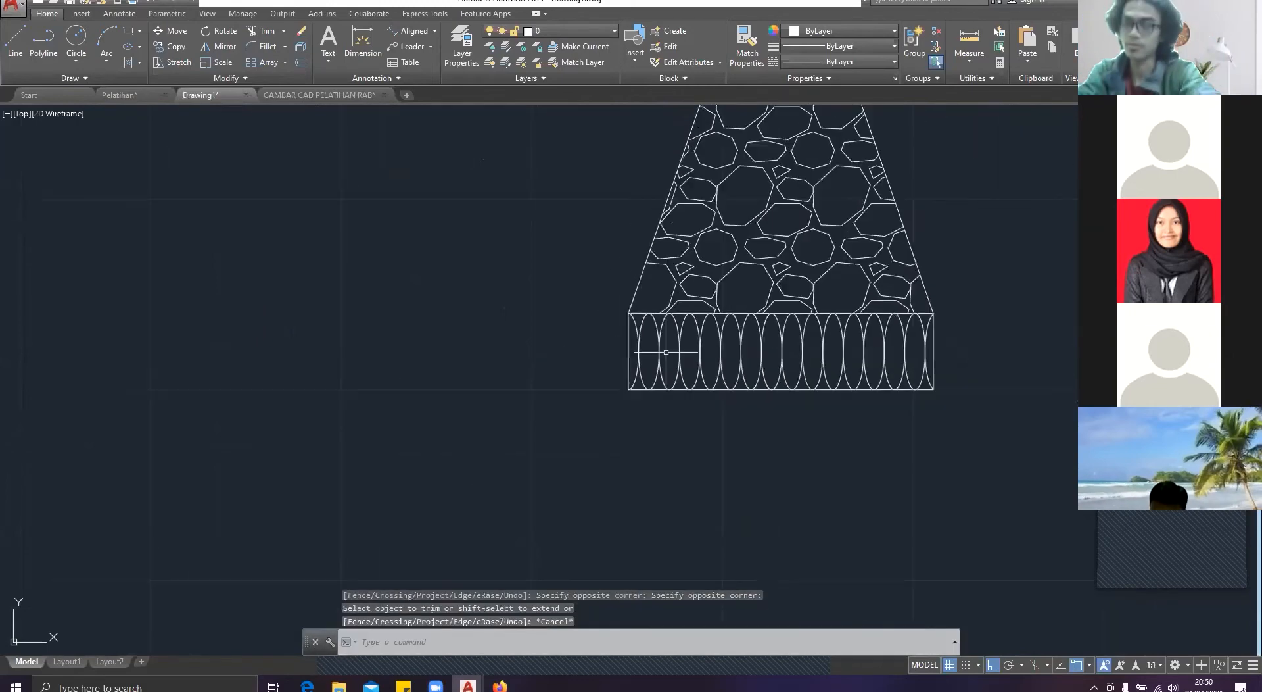
Step: In the Pelatihan drawing, dimension the width of the thin layer beneath the footing's ellipse course, and return to Drawing1
left_click(265, 95)
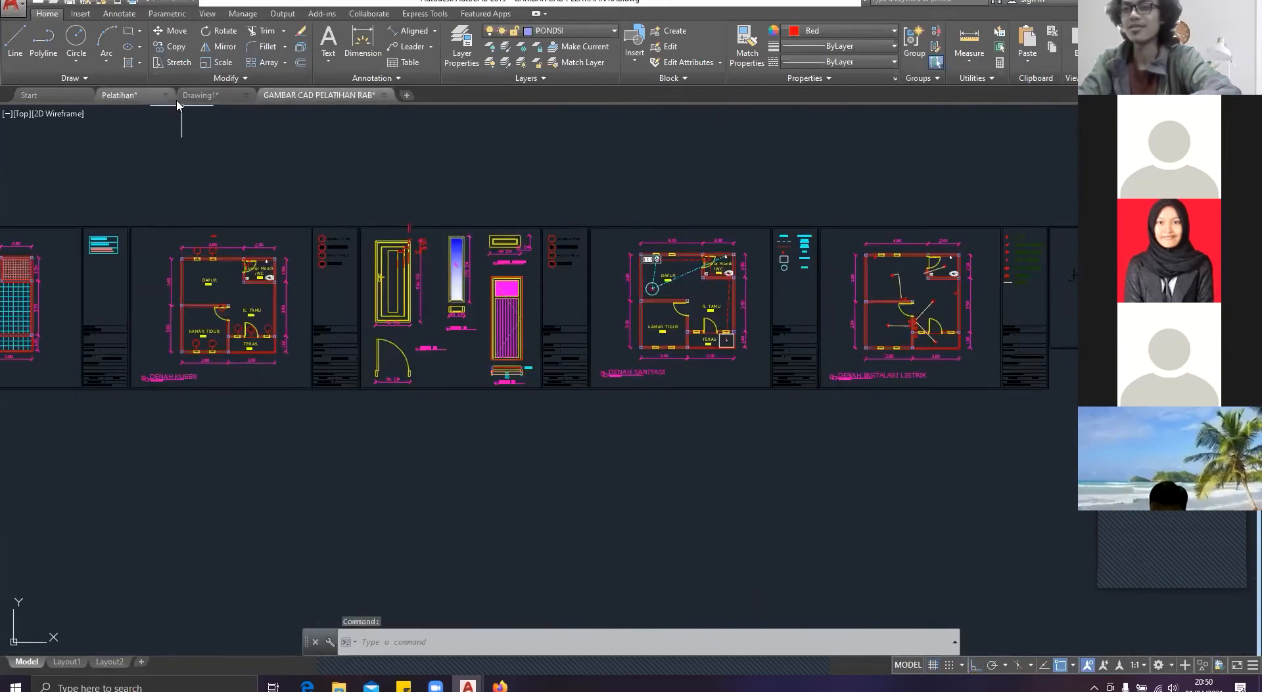
left_click(154, 98)
scroll(599, 360, "down", 2)
middle_click_drag(599, 359, 358, 368)
scroll(438, 384, "up", 2)
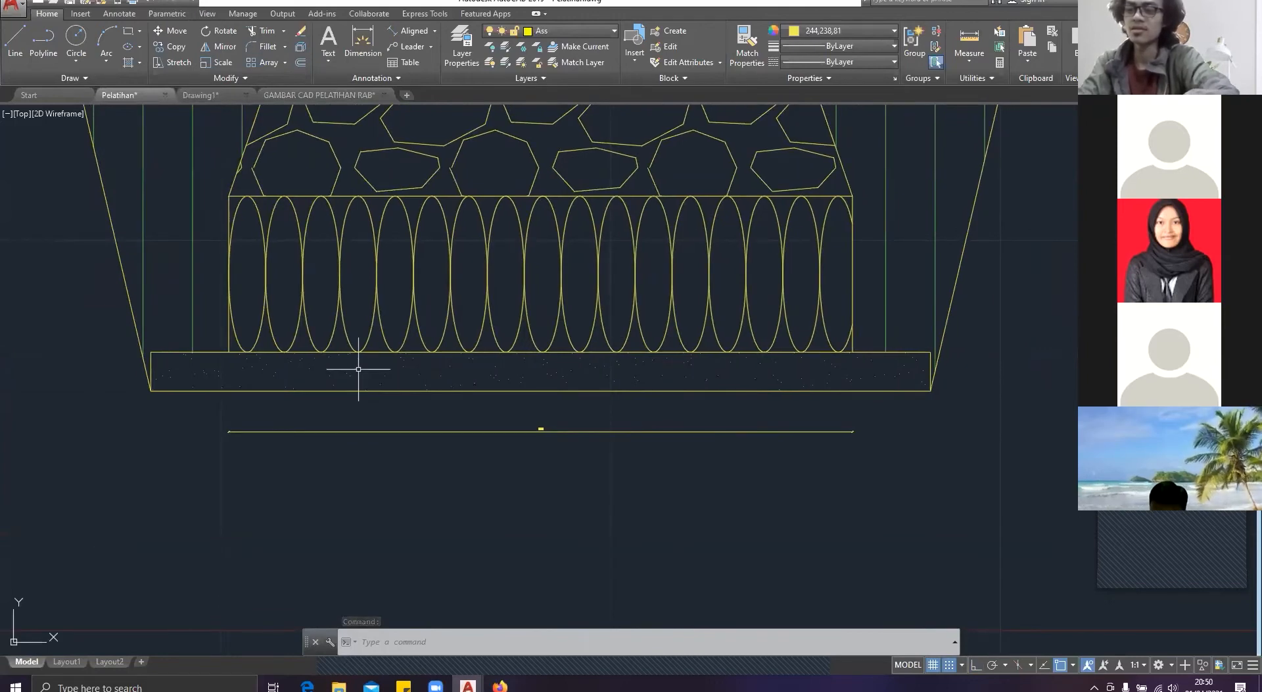
type("dim")
key("Return")
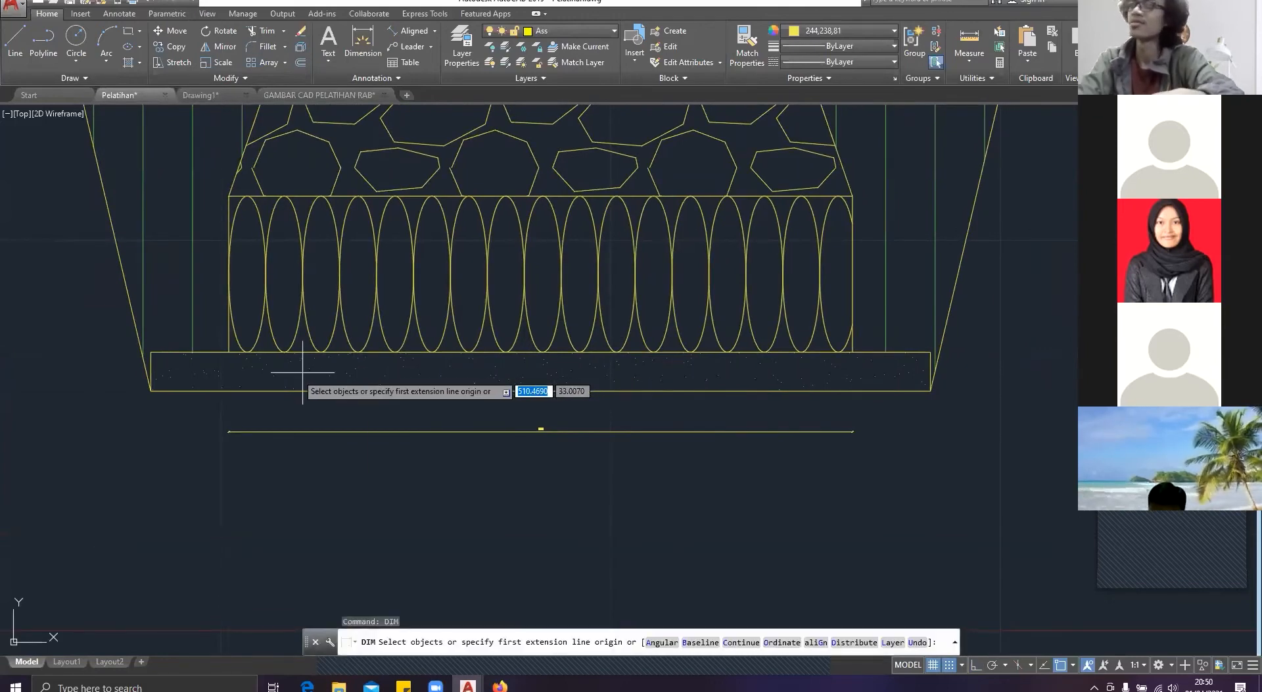
left_click(152, 353)
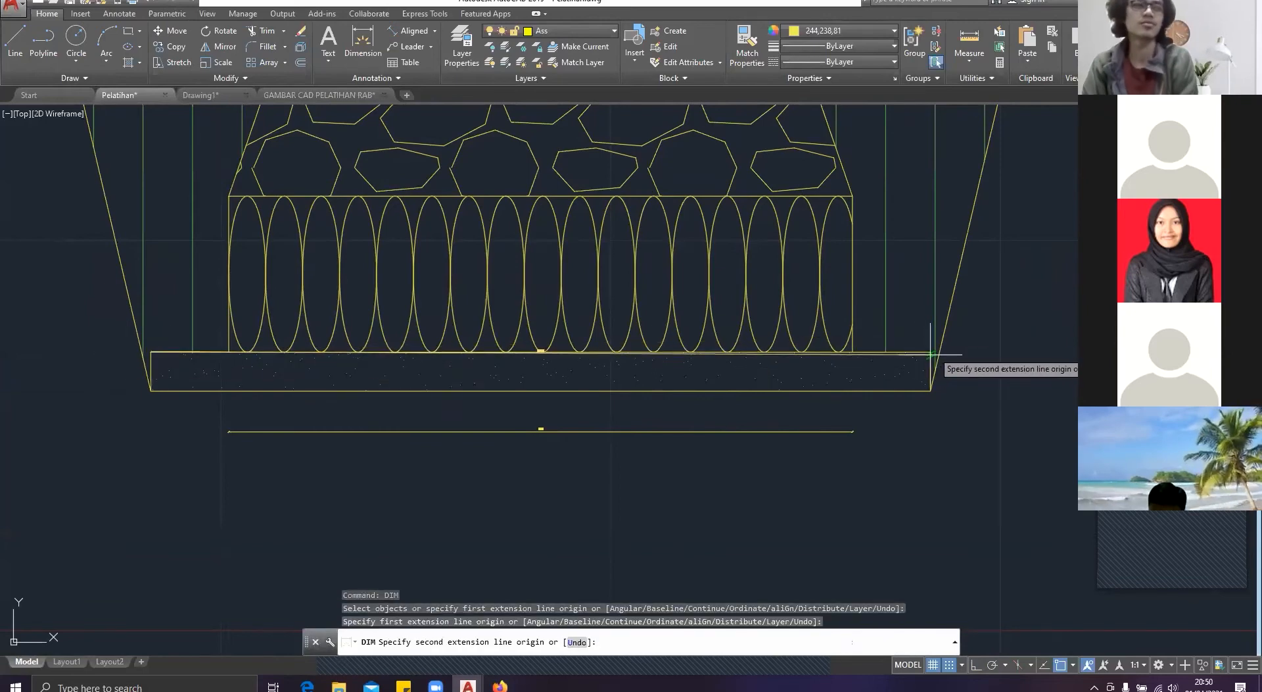
left_click(930, 353)
left_click(736, 467)
scroll(591, 464, "up", 8)
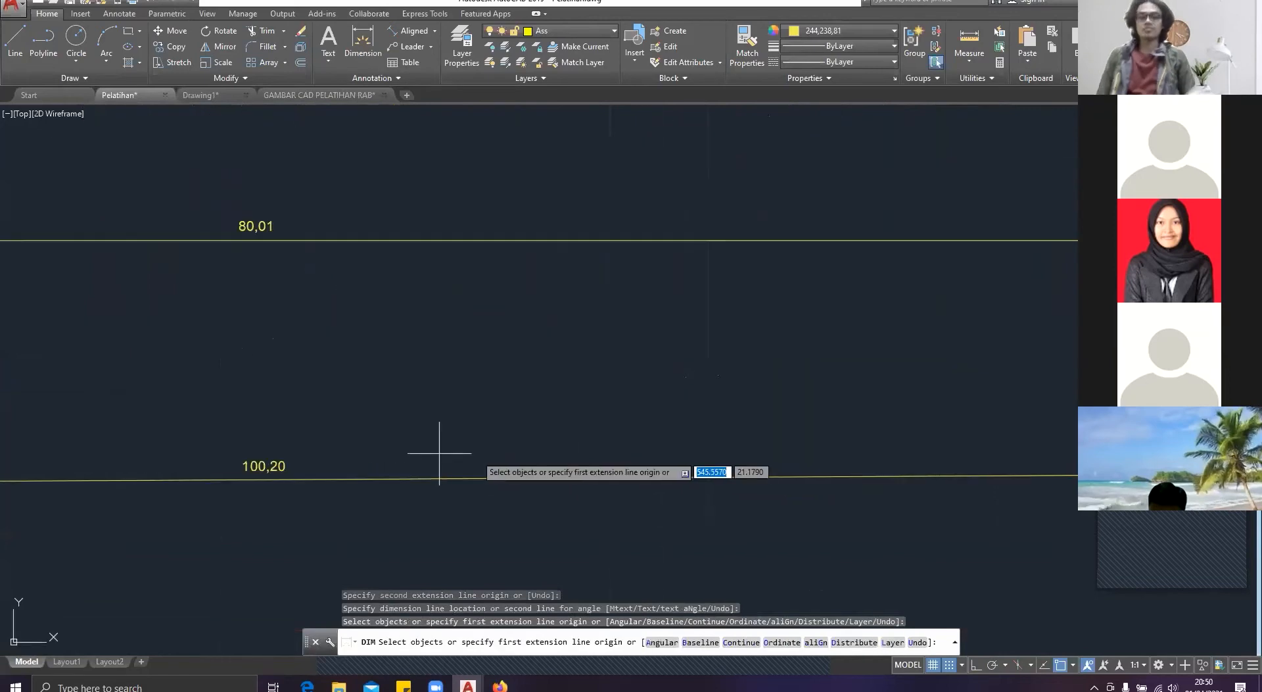
key("Return")
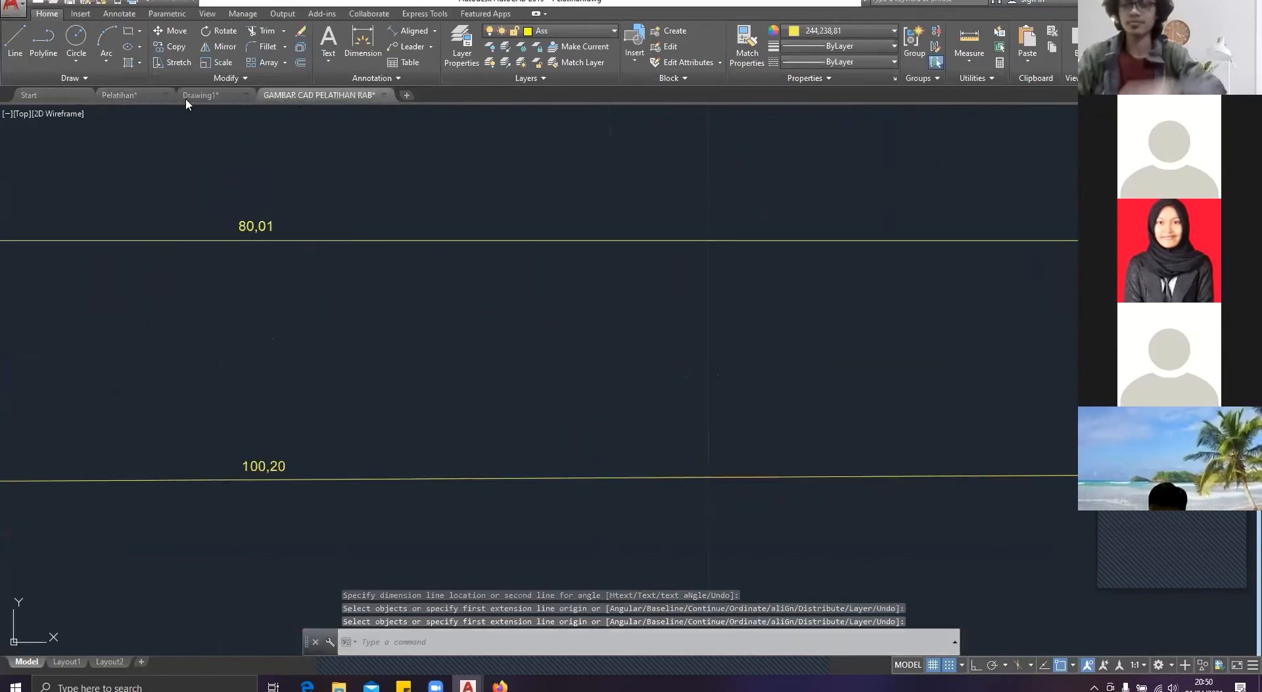
left_click(194, 95)
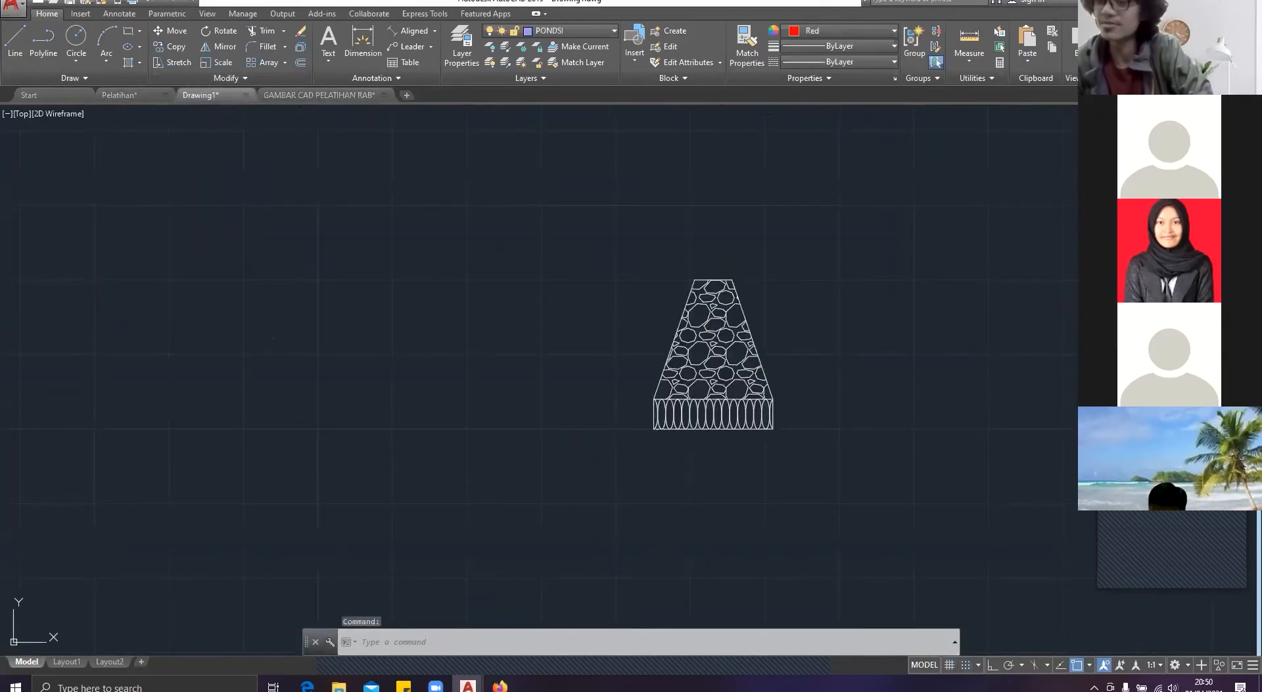
Step: In the Pelatihan drawing, dimension the height of the thin layer beneath the footing's ellipse course, and return to Drawing1
middle_click_drag(721, 425, 531, 352)
key("Escape")
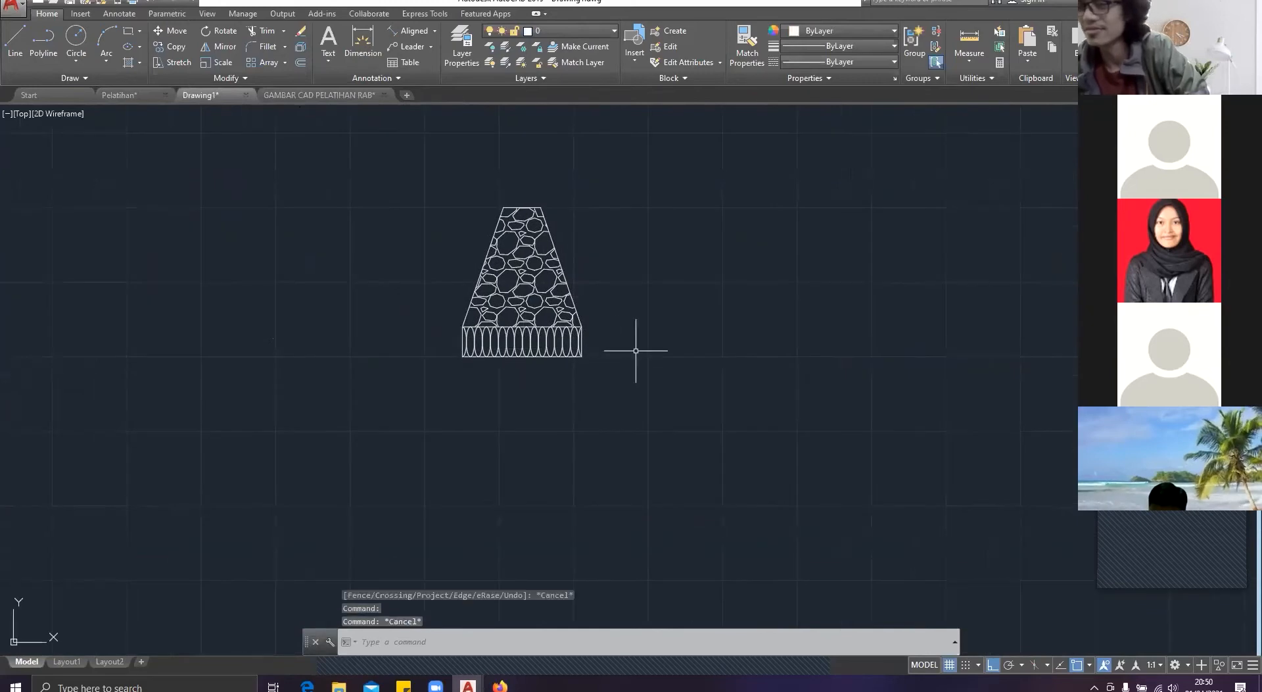
left_click(113, 96)
scroll(498, 384, "down", 8)
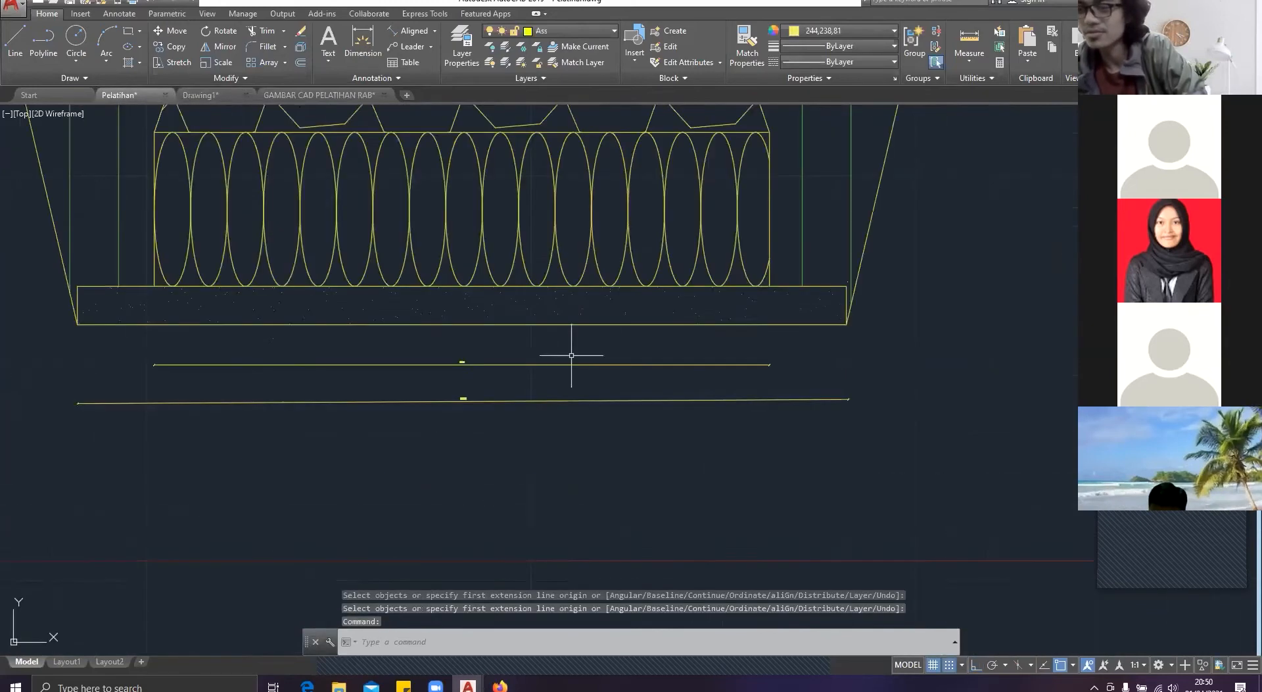
key("Return")
scroll(834, 292, "up", 5)
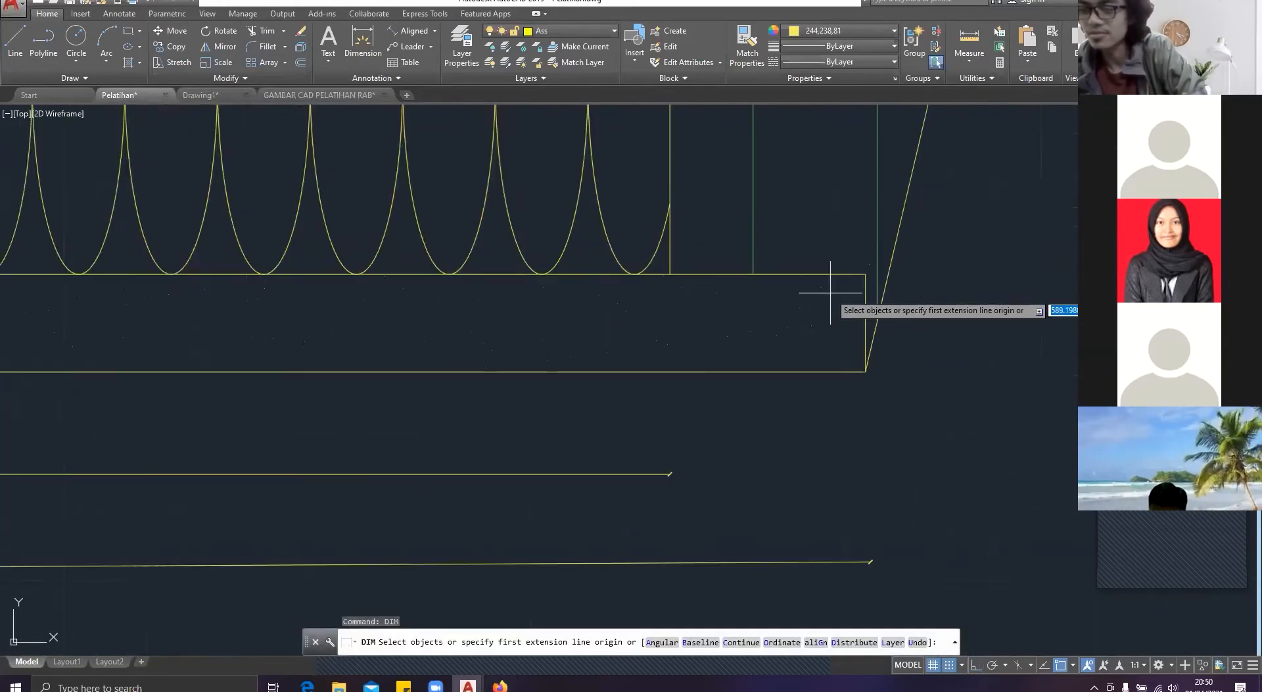
left_click(867, 279)
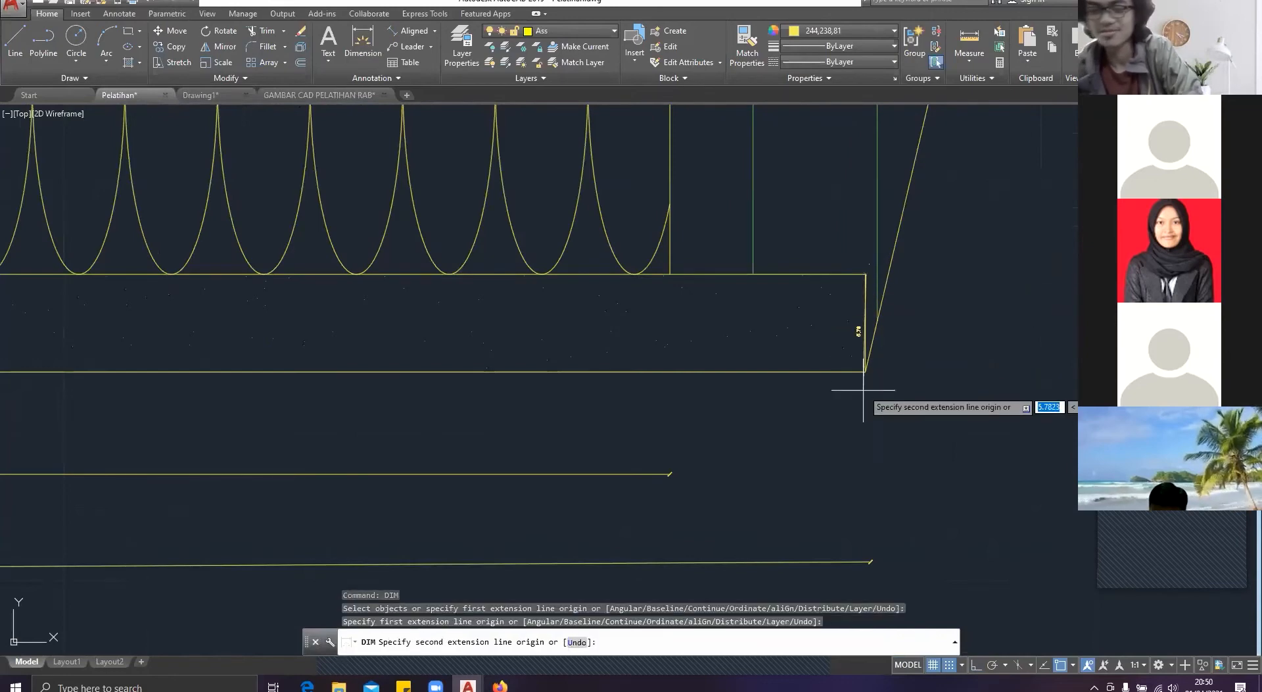
left_click(865, 372)
left_click(931, 366)
scroll(932, 366, "up", 4)
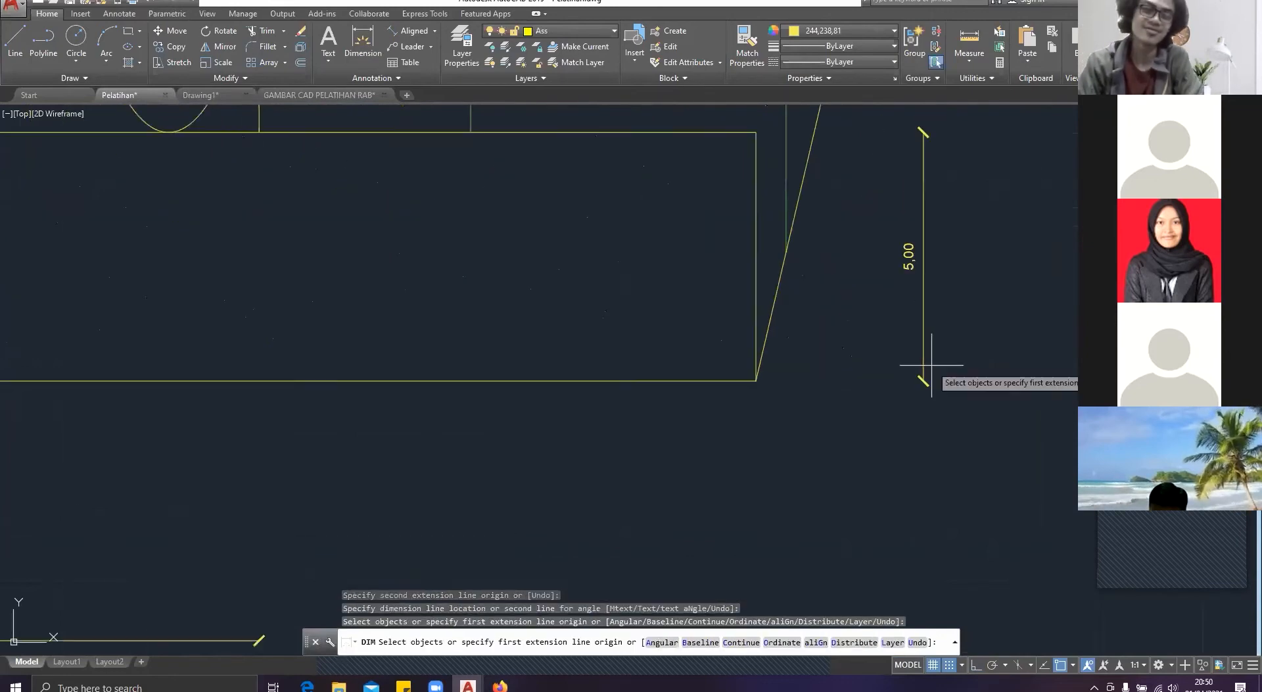
middle_click_drag(932, 366, 779, 394)
key("Return")
left_click(219, 96)
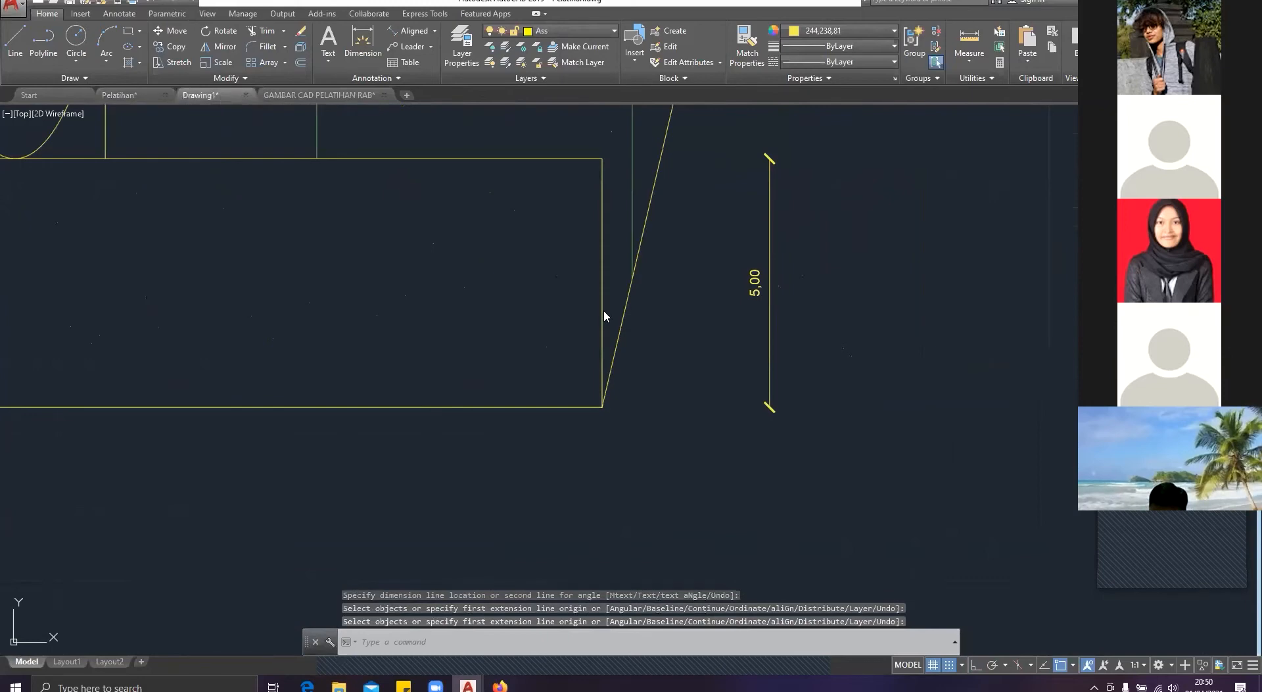
Step: Draw a 100 by 5 rectangle in the empty space beside and below the stone footing
key("Escape")
key("Escape")
type("rec")
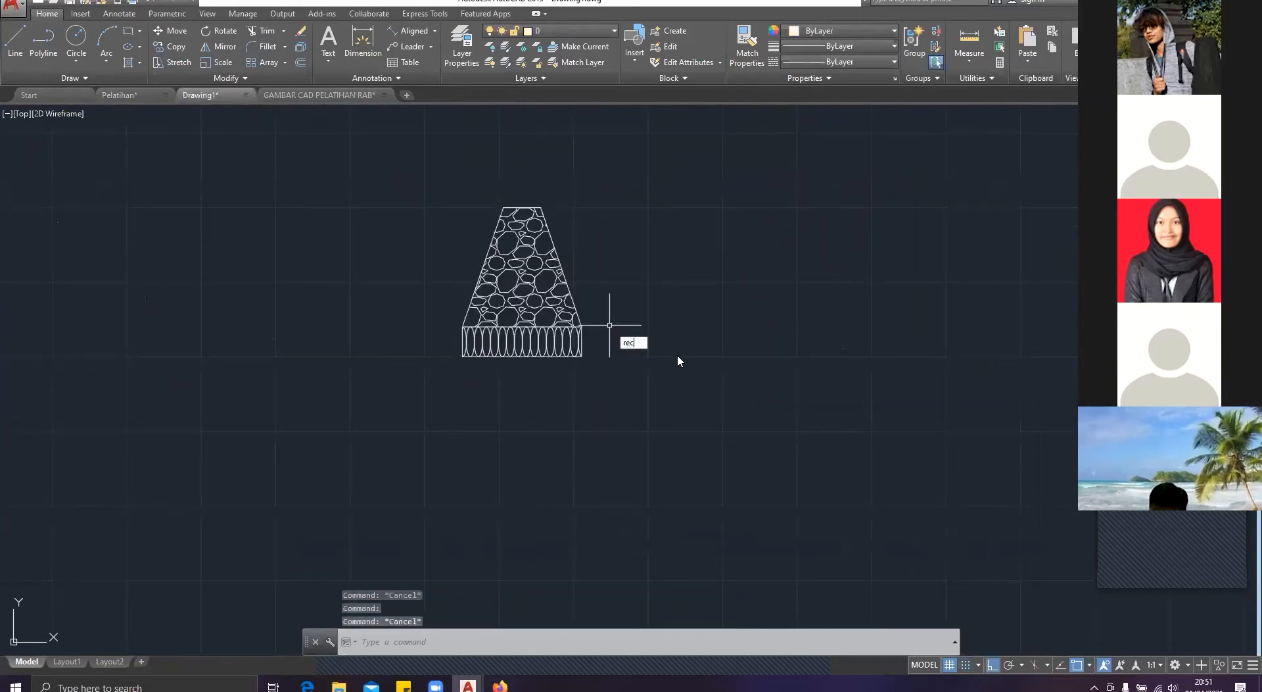
key("Return")
left_click(689, 428)
type("1")
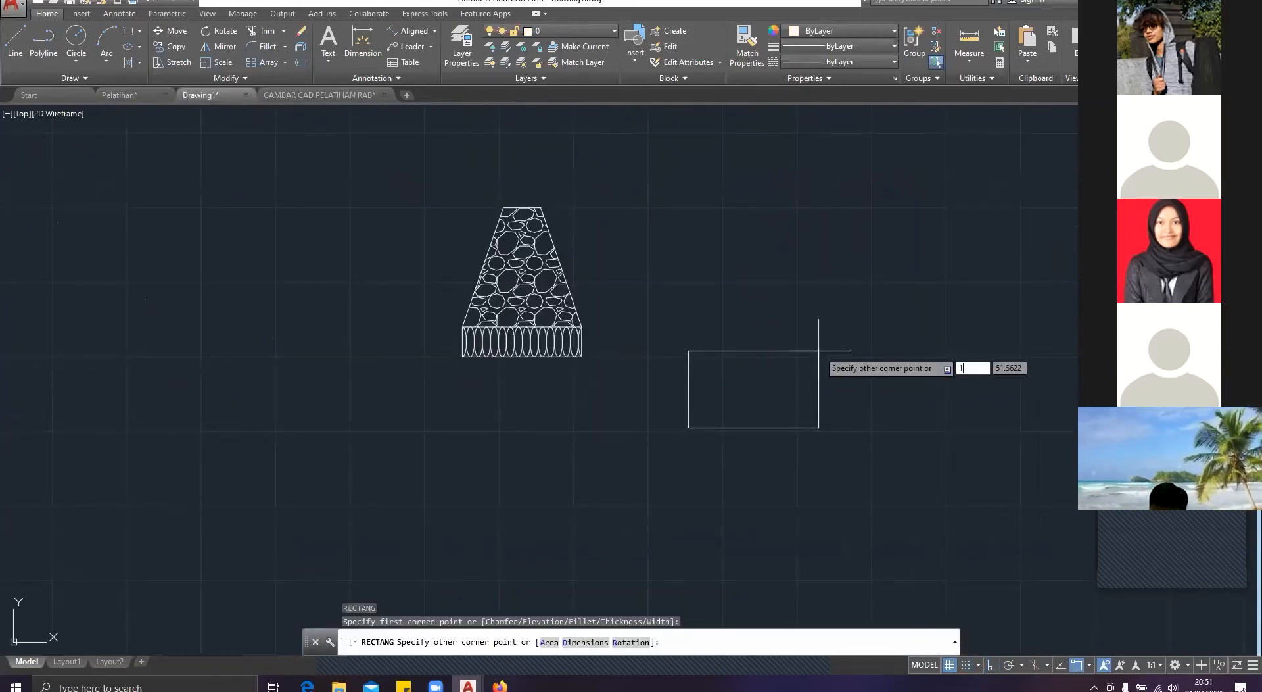
type("00,5")
key("Return")
key("Escape")
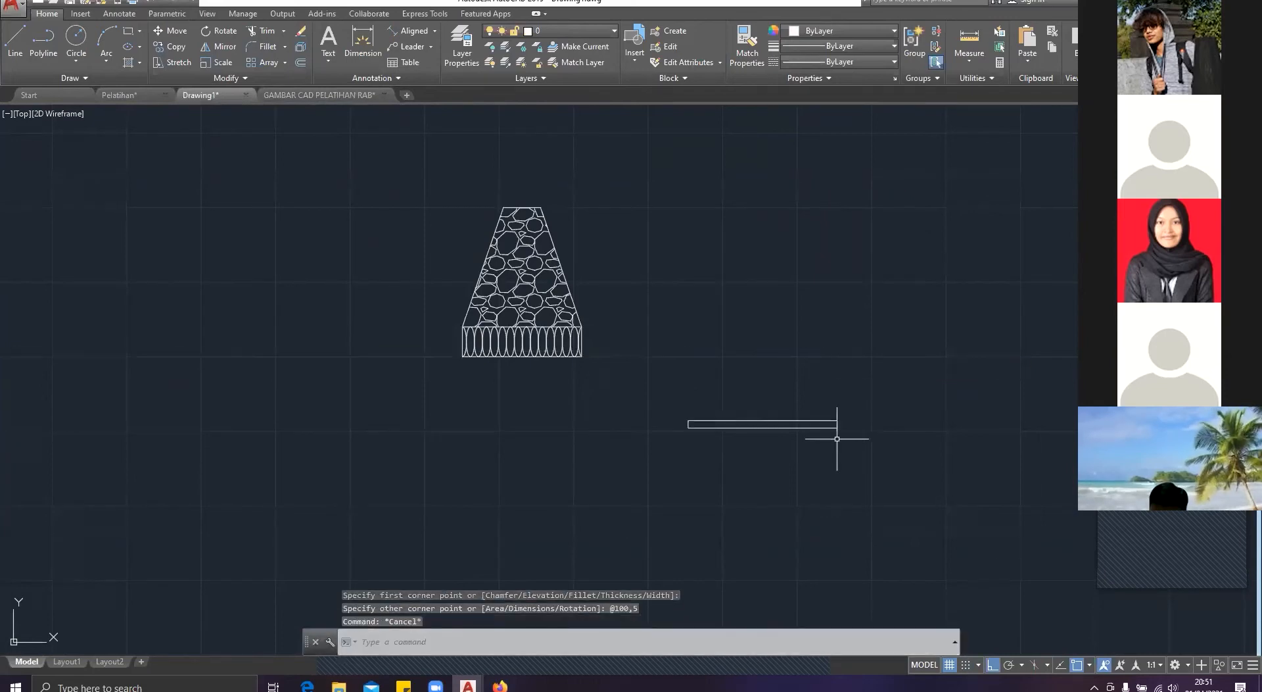
Step: Move the 100 by 5 rectangle by its midpoint so it sits centred directly beneath the ellipse course
left_click(836, 467)
left_click(742, 346)
type("m")
key("Return")
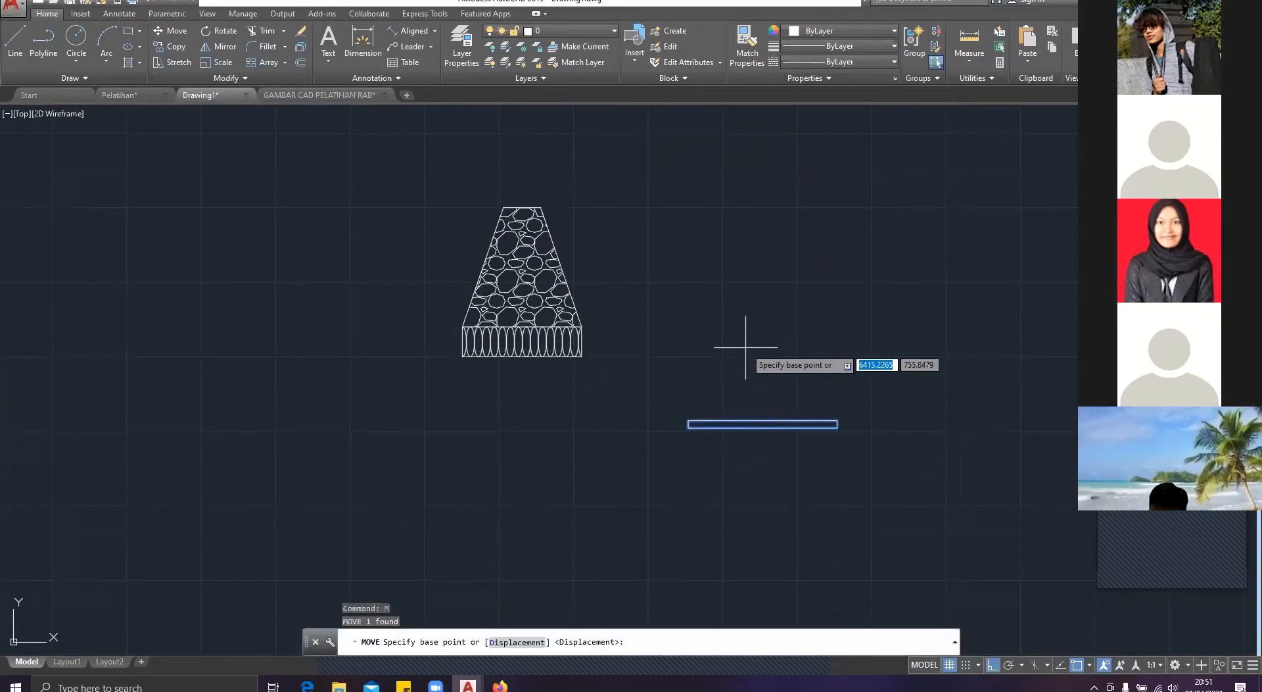
left_click(763, 424)
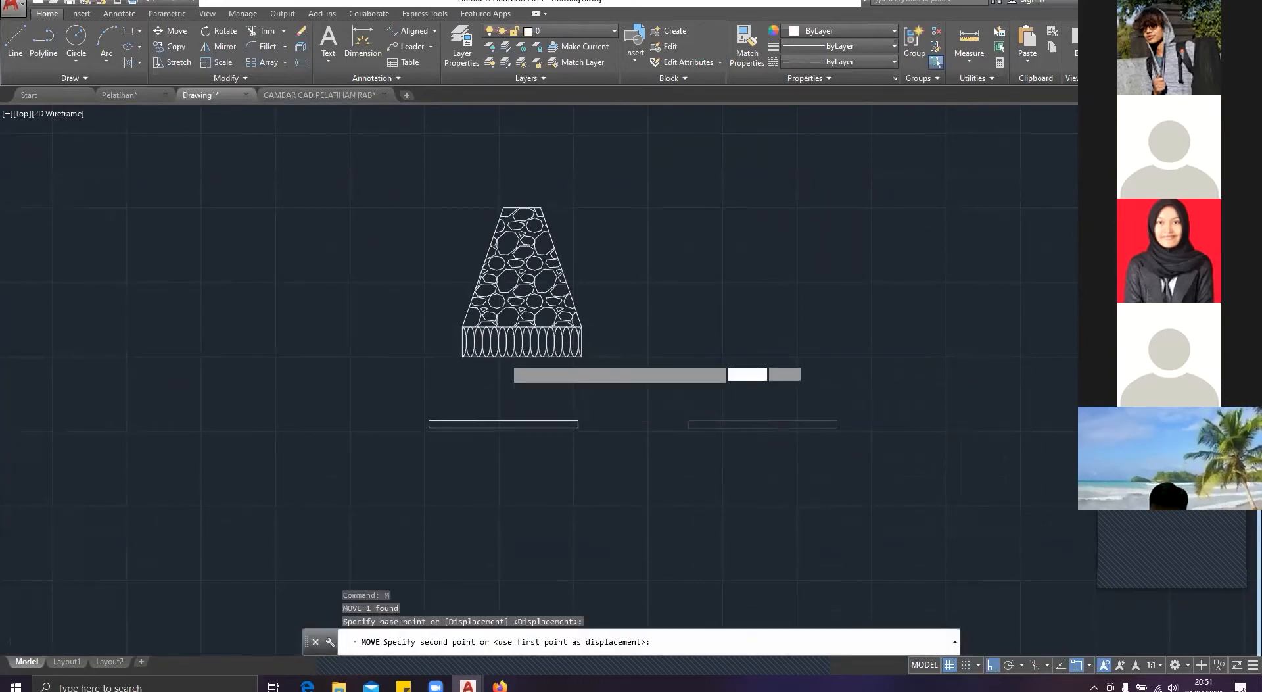
scroll(507, 358, "up", 6)
left_click(565, 354)
key("Escape")
scroll(599, 353, "down", 6)
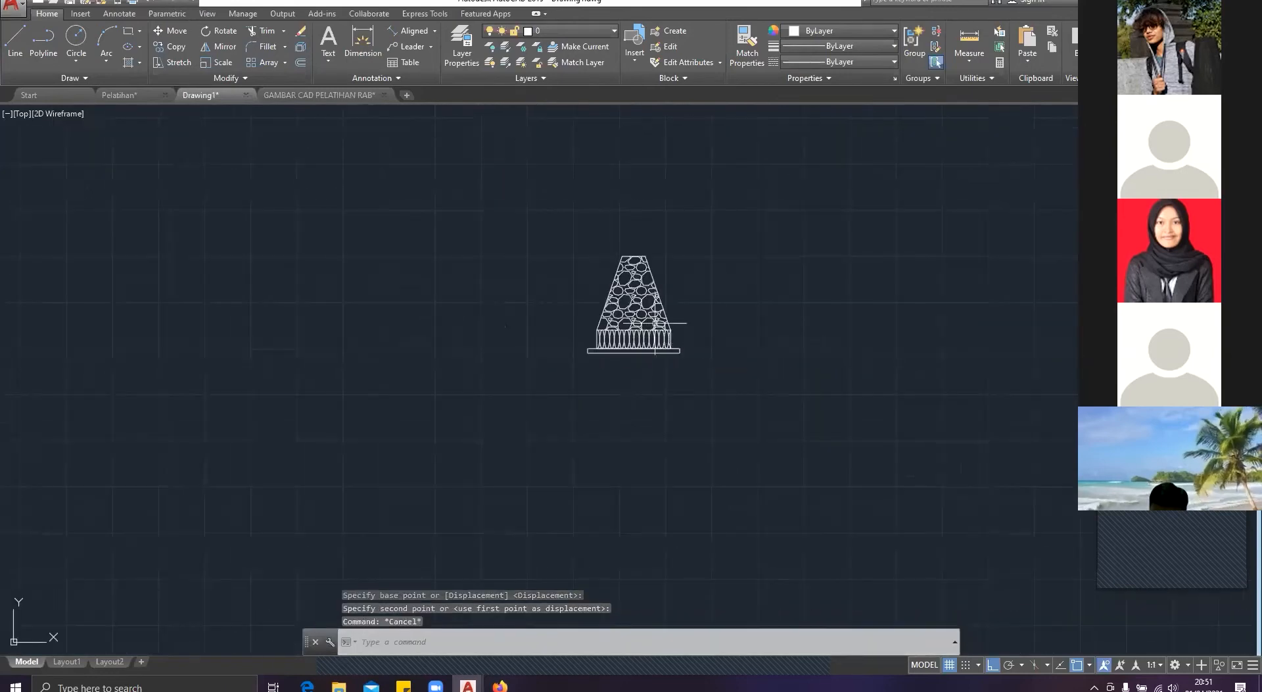
Step: Hatch the inside of the thin bottom layer with the GRAVEL pattern
scroll(536, 414, "up", 5)
middle_click_drag(436, 321, 531, 403)
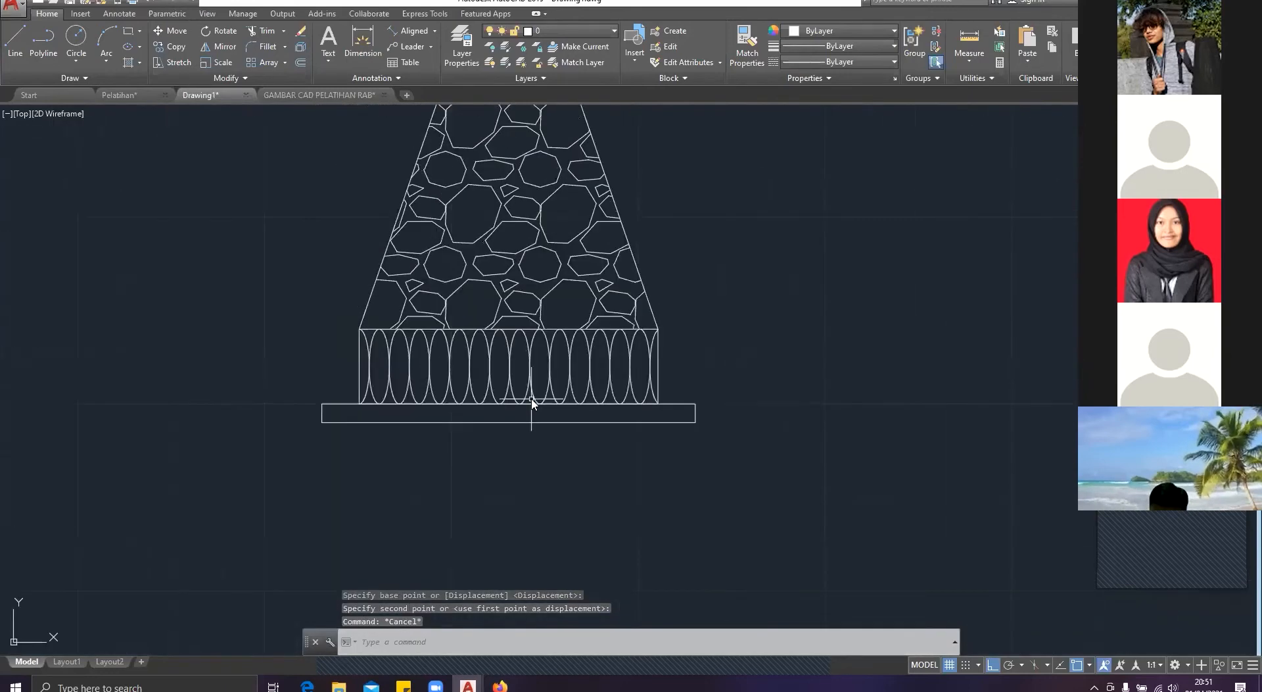
key("Return")
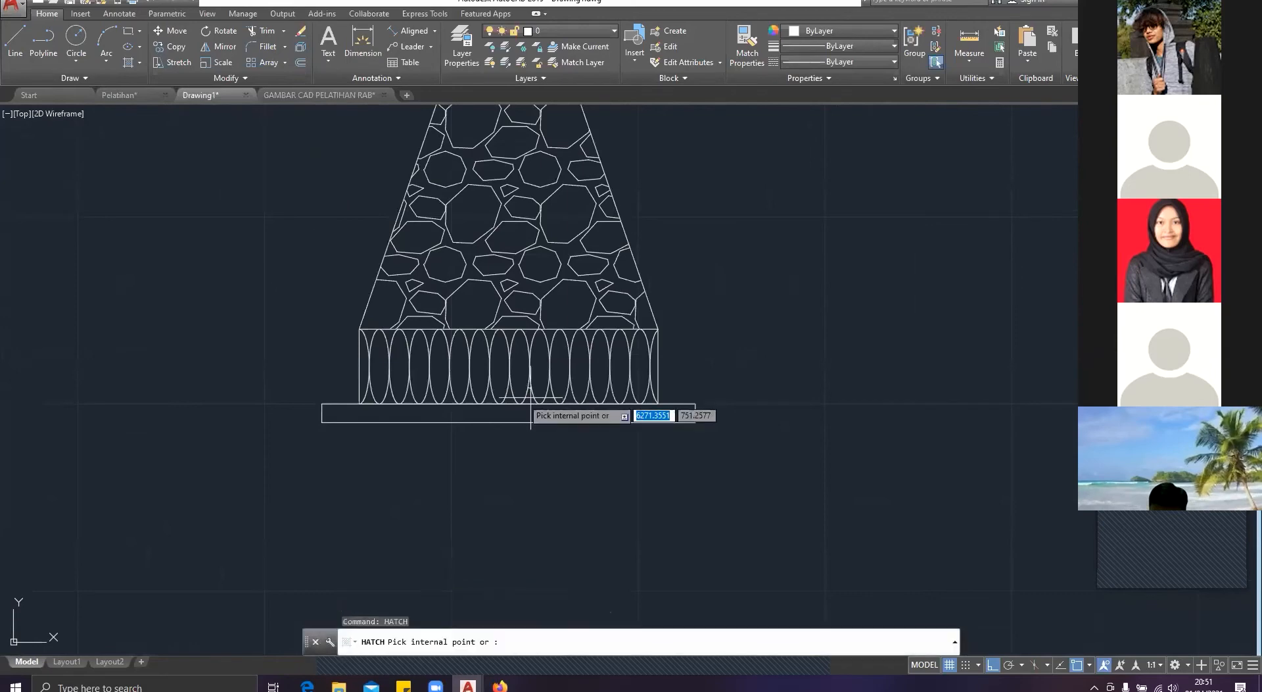
left_click(510, 417)
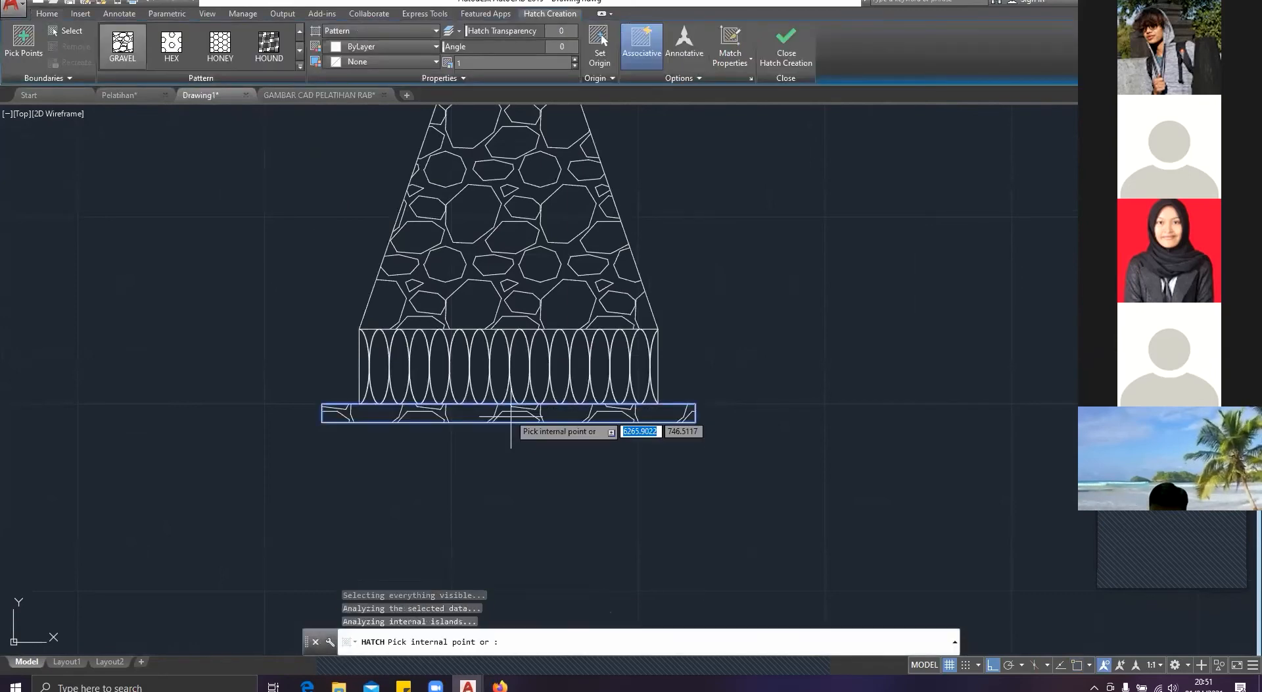
Step: Look through the hatch pattern library for a pattern that suits the thin layer beneath the ellipse course
left_click(300, 65)
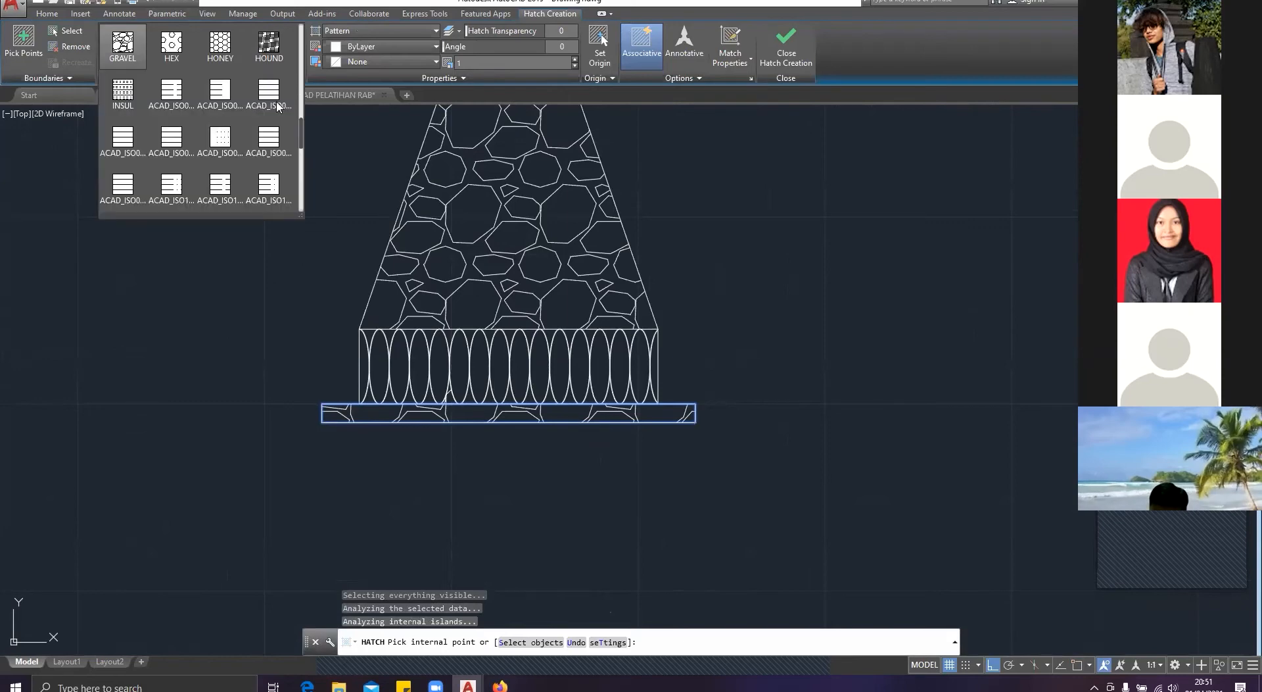
scroll(265, 107, "up", 3)
scroll(265, 107, "up", 3)
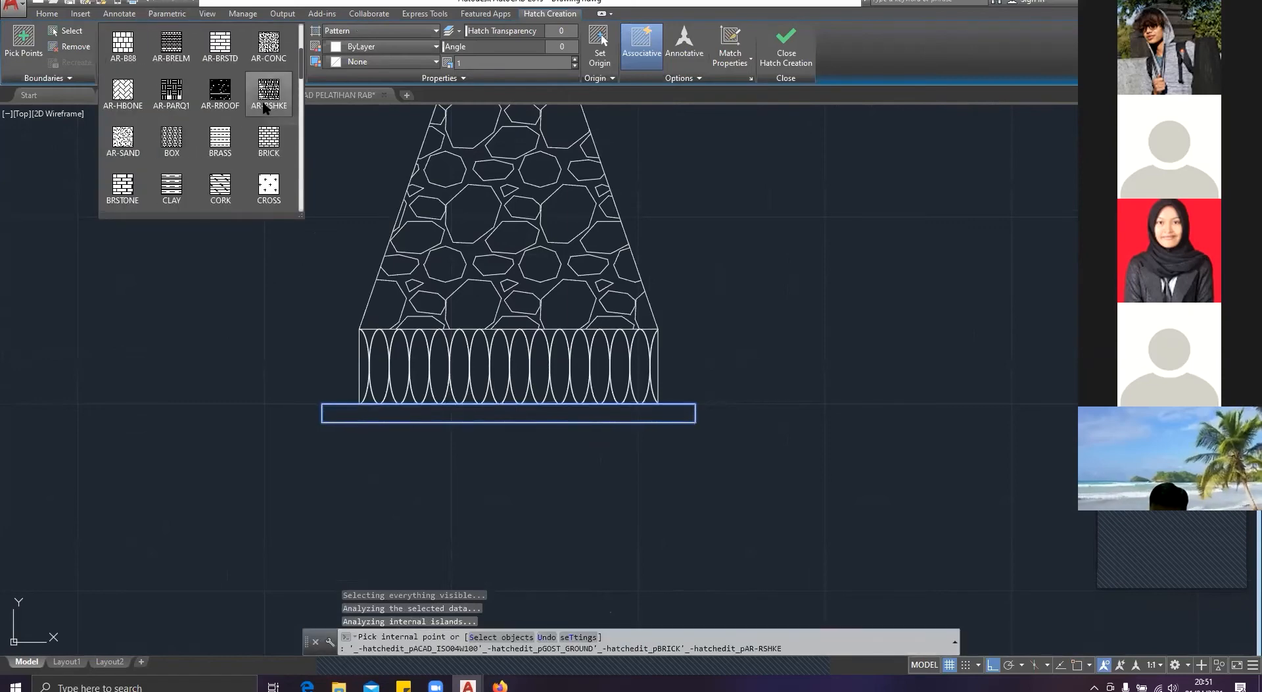
scroll(266, 105, "up", 2)
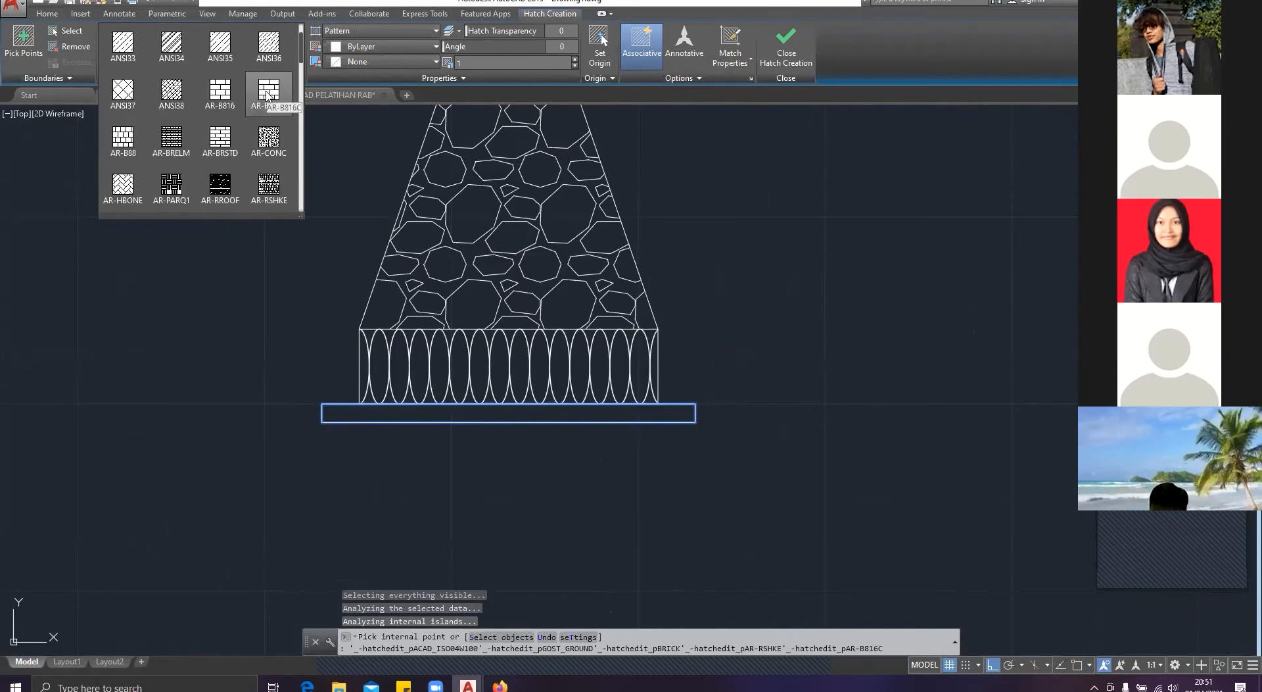
scroll(266, 96, "up", 1)
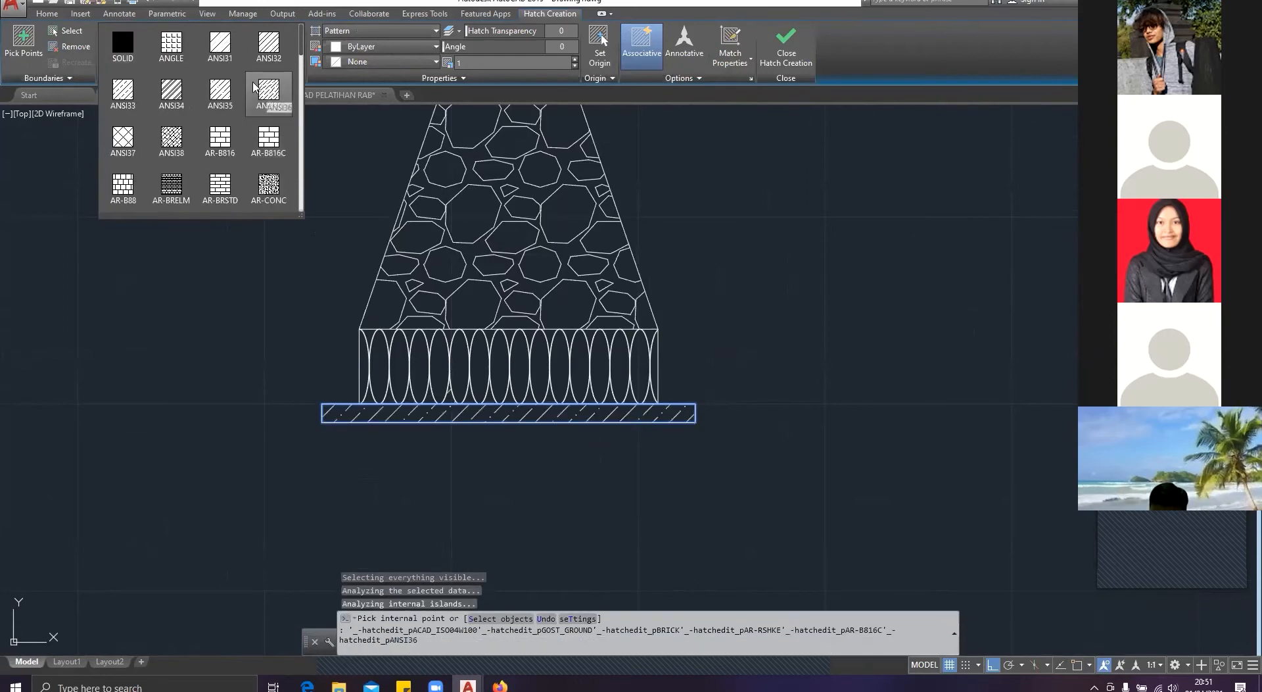
scroll(251, 65, "down", 10)
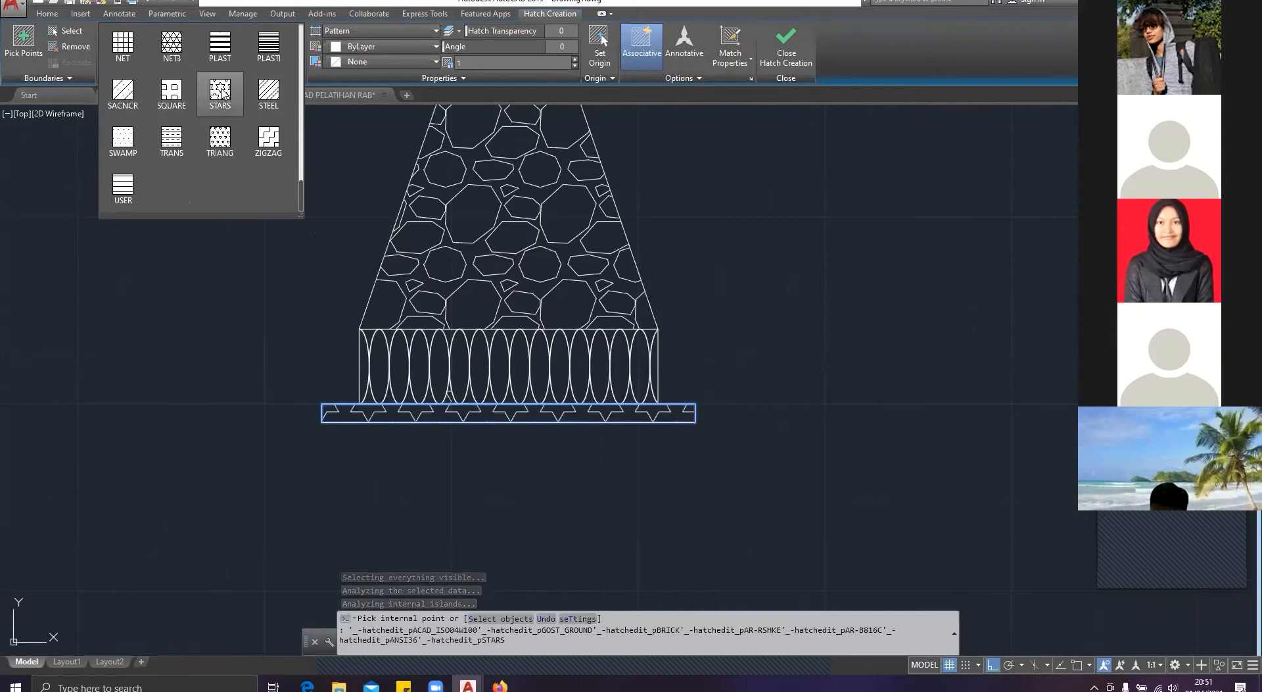
scroll(174, 99, "up", 1)
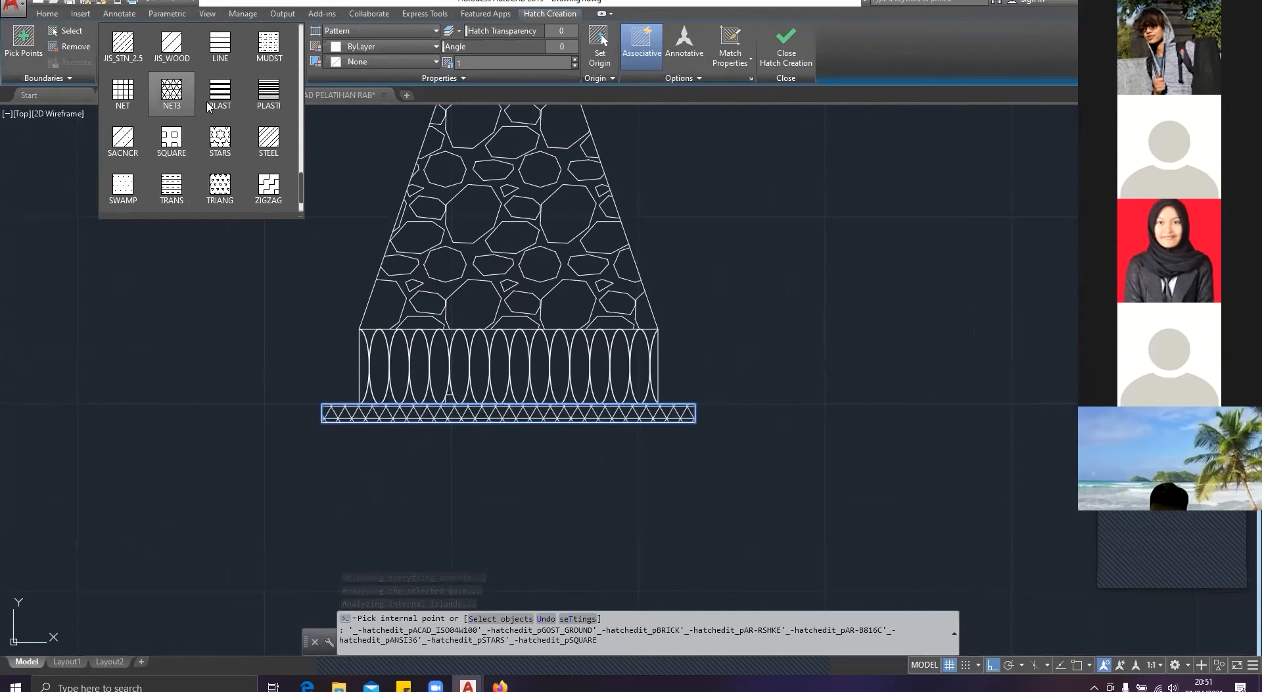
scroll(171, 141, "down", 1)
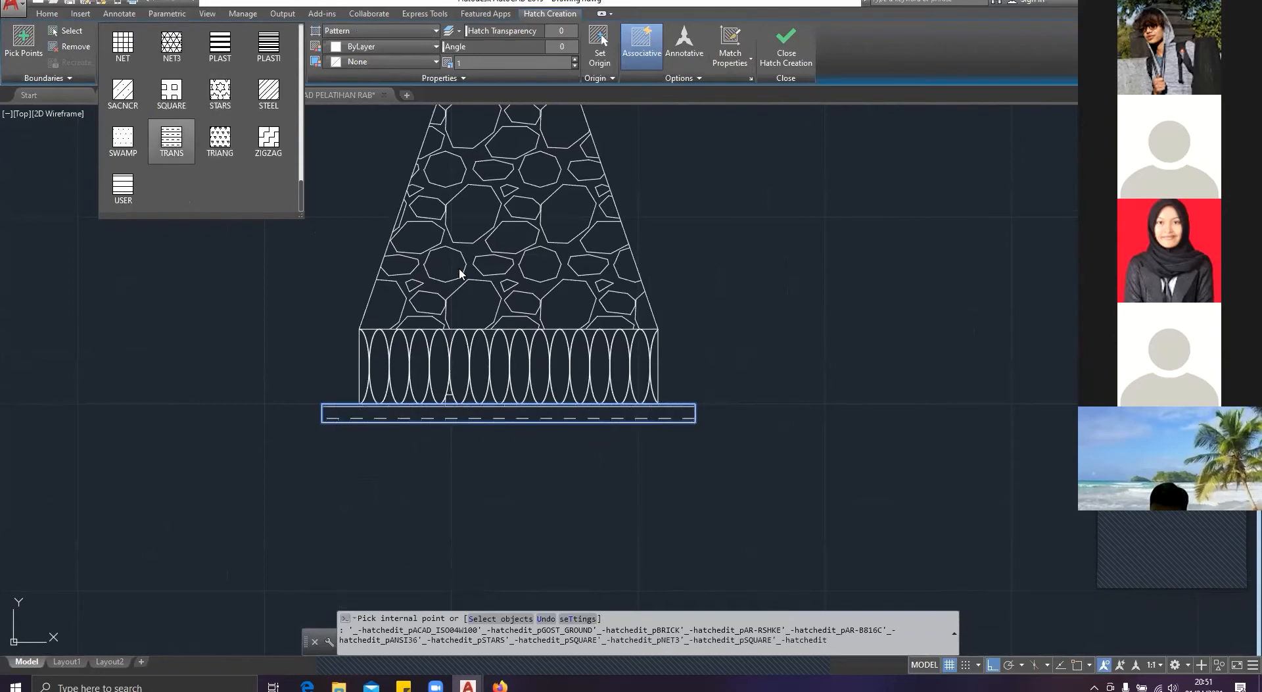
left_click(459, 270)
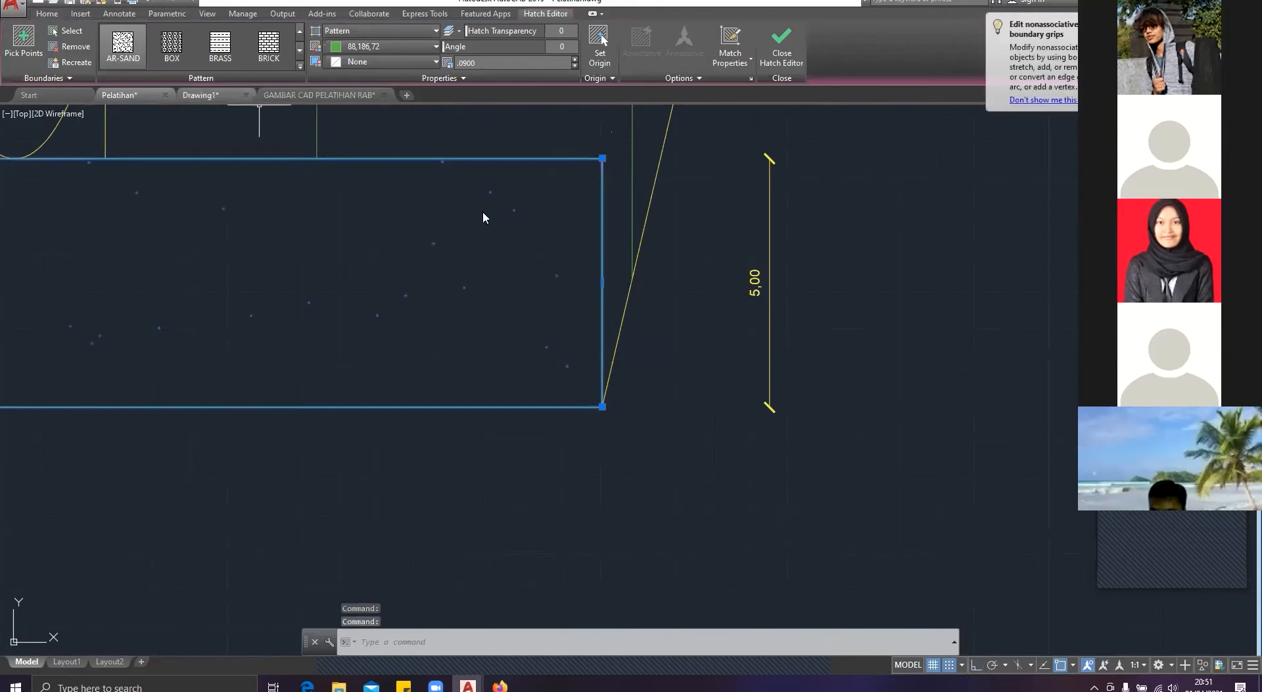
Step: Compare the footing in Drawing1 with the Pelatihan reference, and view the plan sheets in GAMBAR CAD PELATIHAN RAB
key("ctrl+Tab")
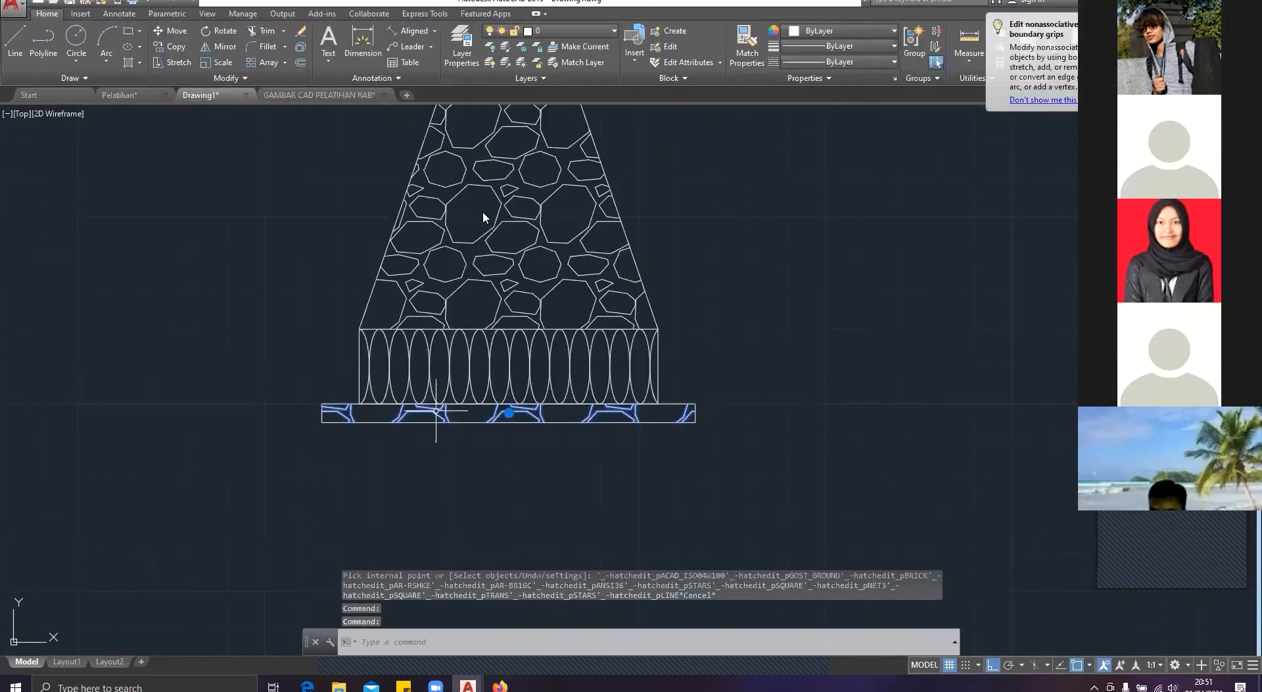
key("ctrl+Tab")
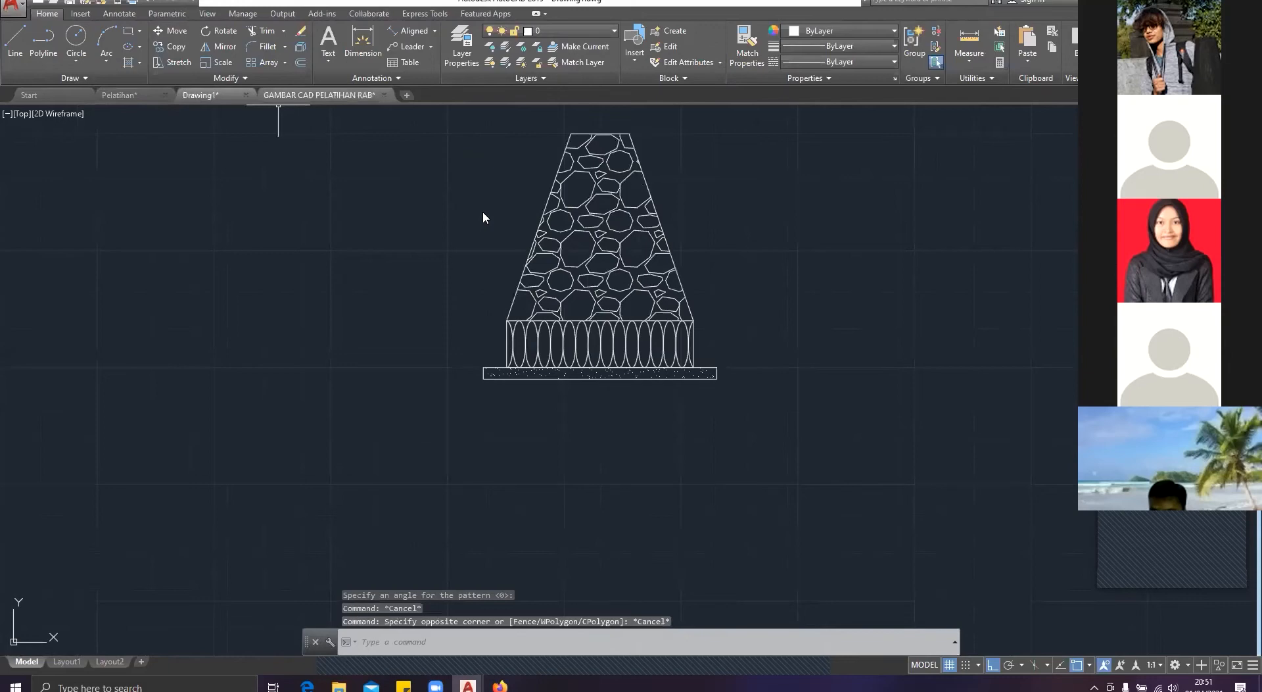
key("ctrl+Tab")
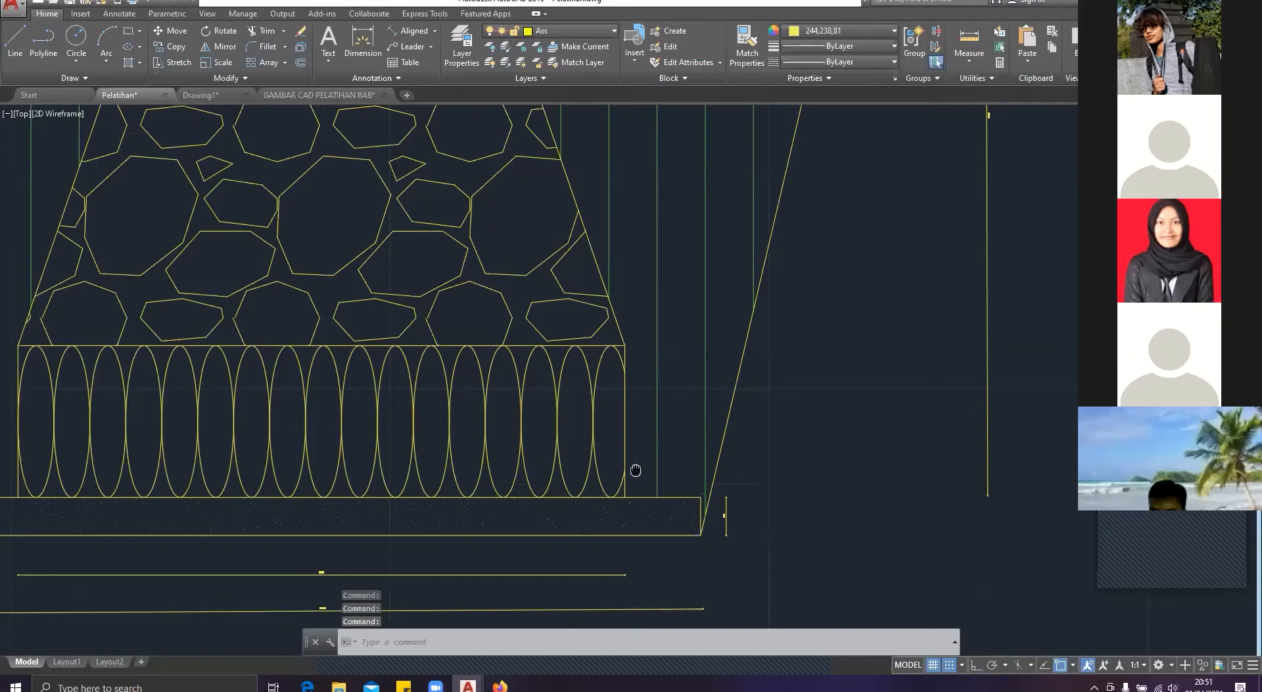
left_click(316, 95)
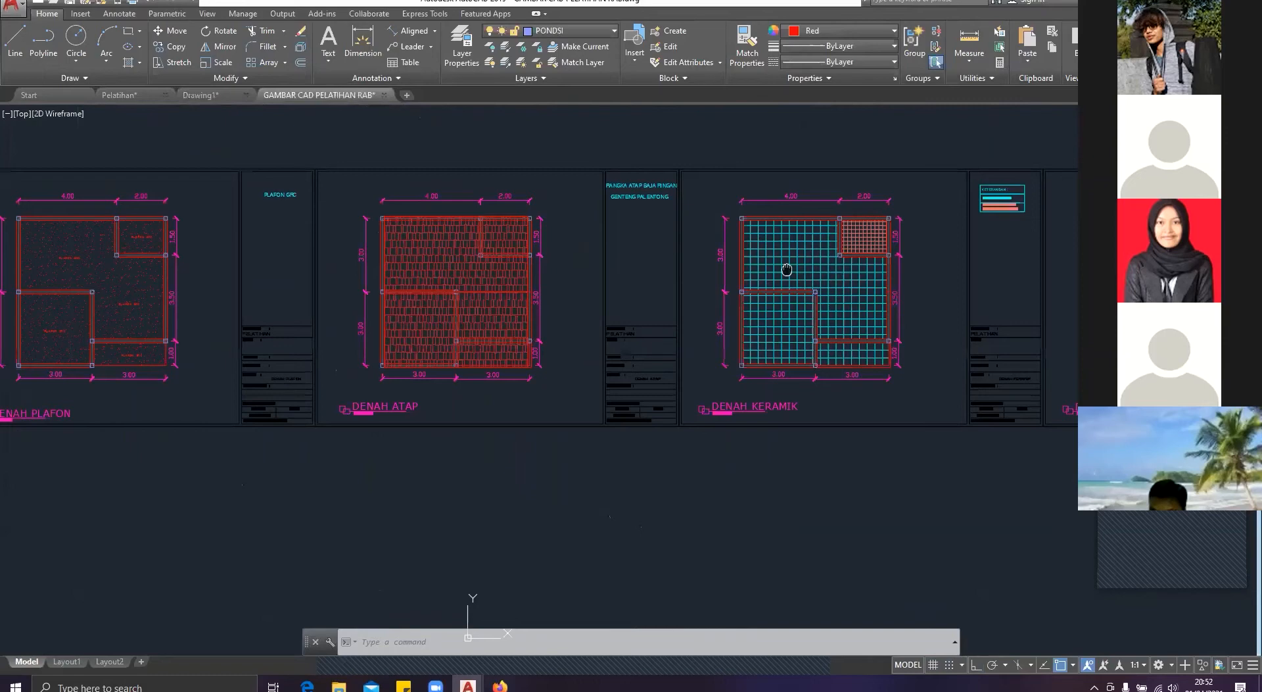
left_click_drag(787, 268, 851, 269)
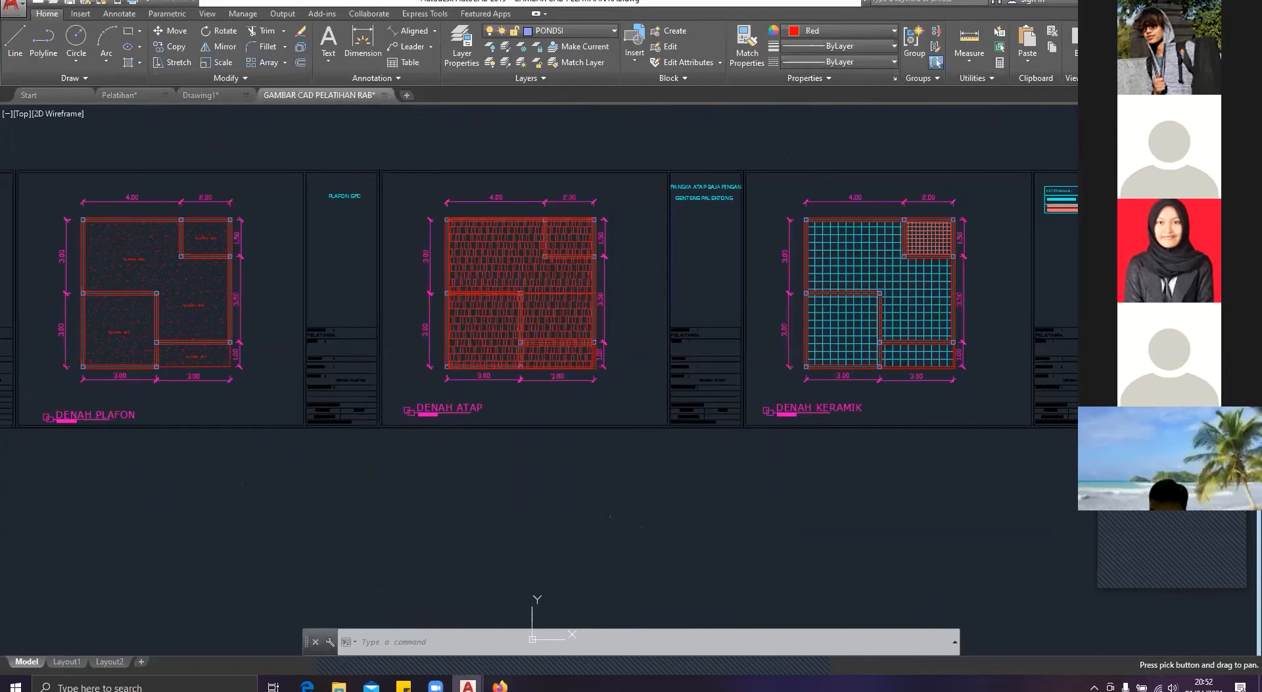
Step: Return to Drawing1, try to offset the upright beam rectangle inward by 5, and undo that offset
left_click(200, 96)
type("offset")
key("Return")
left_click(606, 304)
left_click(654, 305)
left_click(616, 302)
type("5")
key("Return")
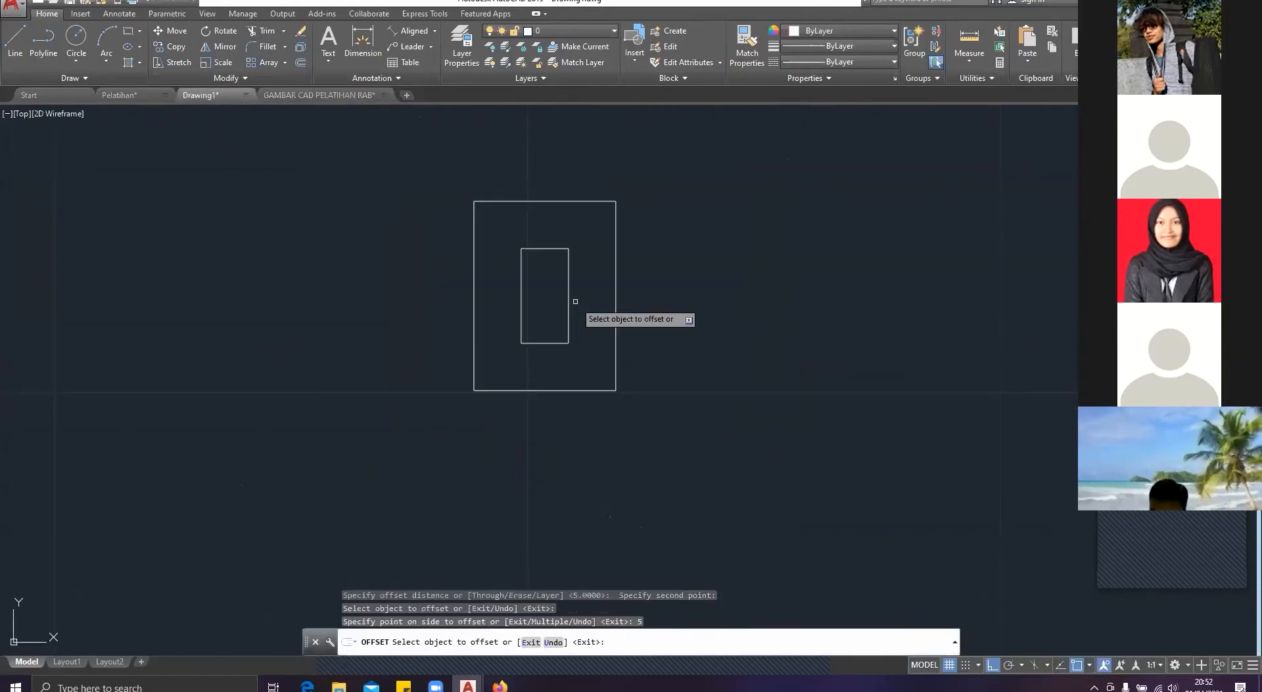
key("ctrl+z")
Step: Offset the upright beam rectangle inward by 1, and offset the resulting rectangle inward by another 1
left_click(616, 279)
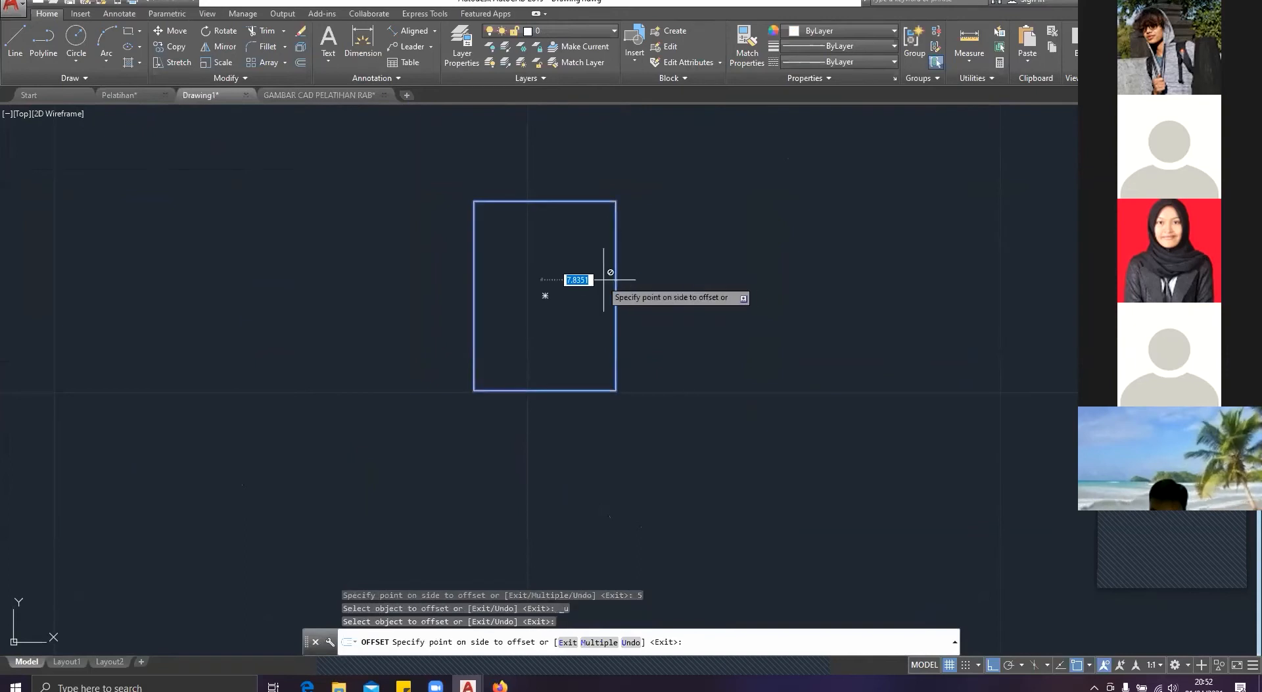
type("1")
key("Return")
middle_click_drag(535, 285, 403, 306)
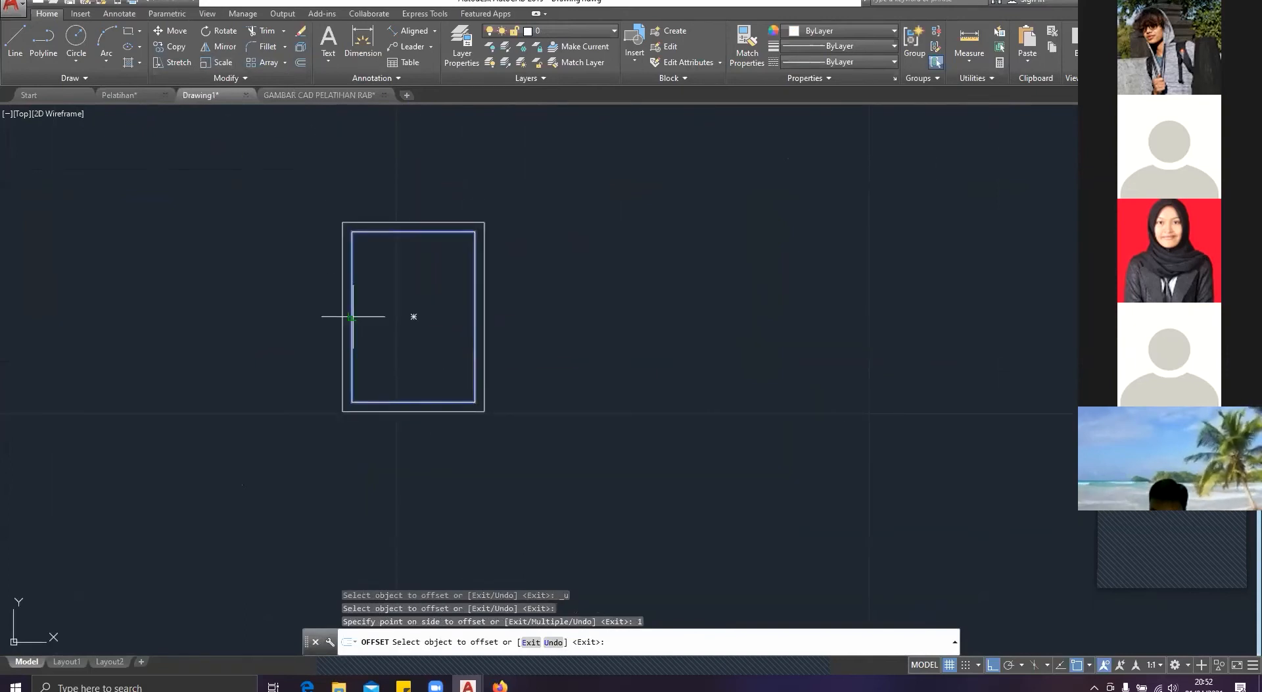
left_click(352, 316)
left_click(385, 317)
key("Escape")
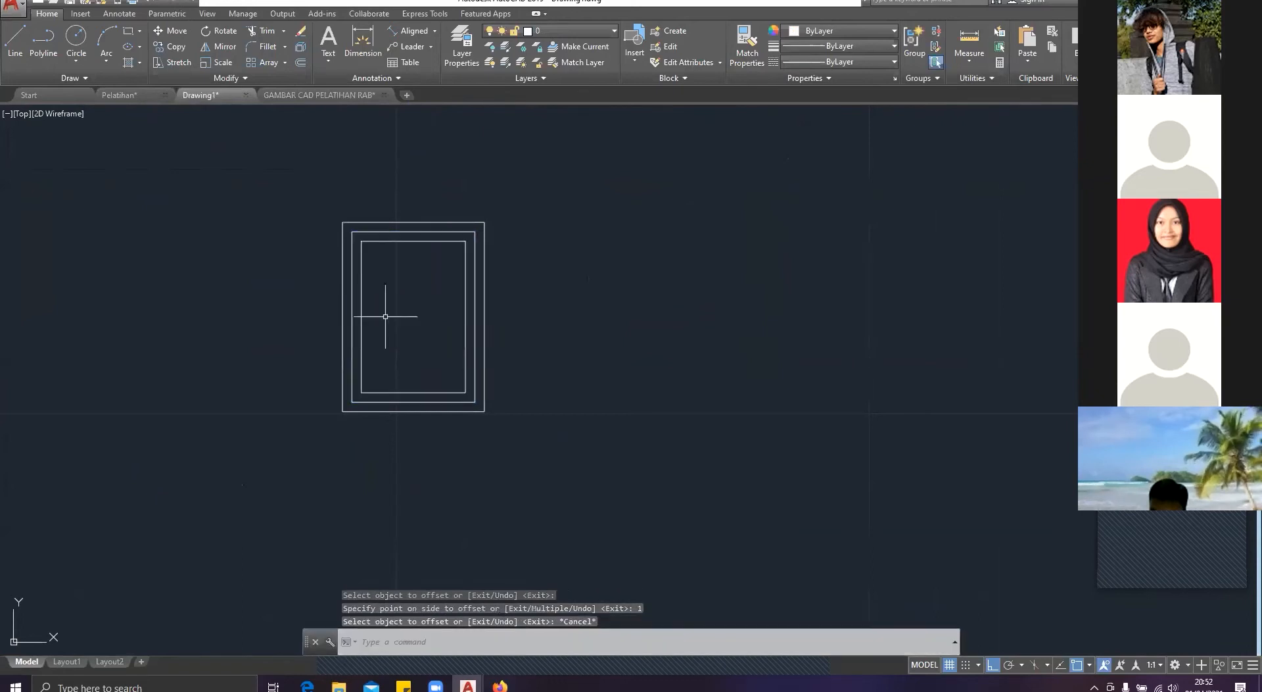
Step: Check the stirrup in the Pelatihan reference, and erase the two inner offset rectangles of the beam in Drawing1
scroll(382, 252, "up", 6)
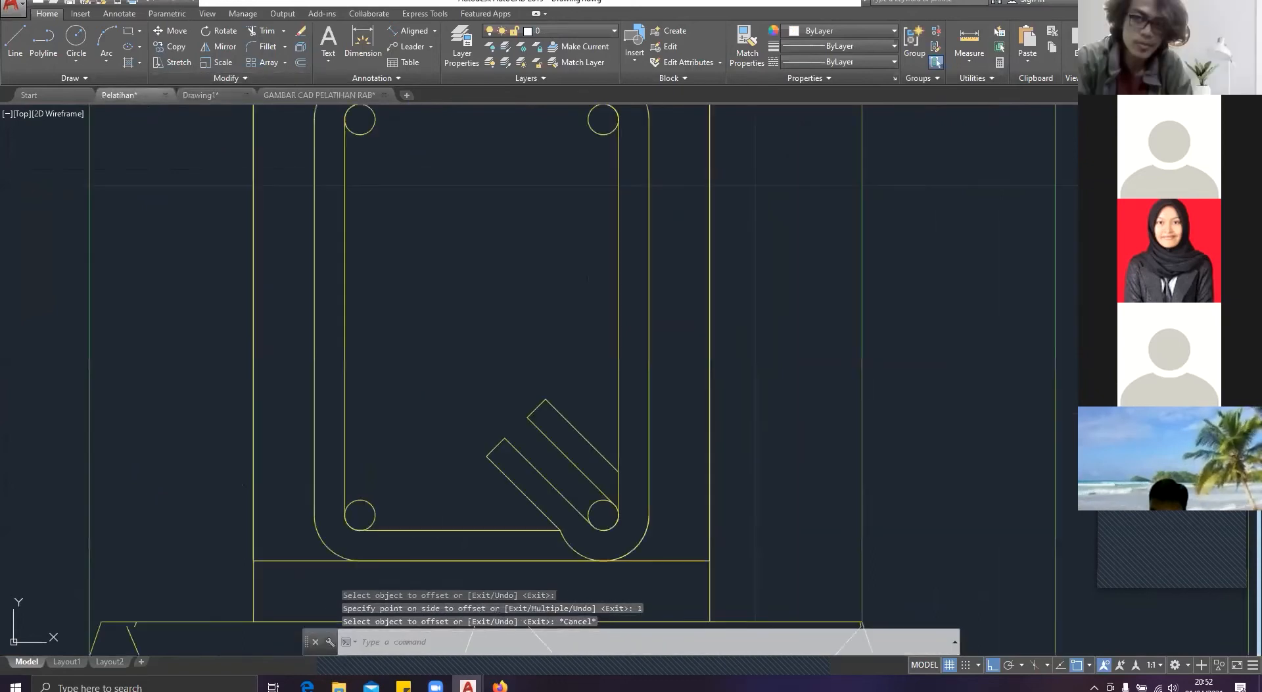
scroll(468, 281, "down", 2)
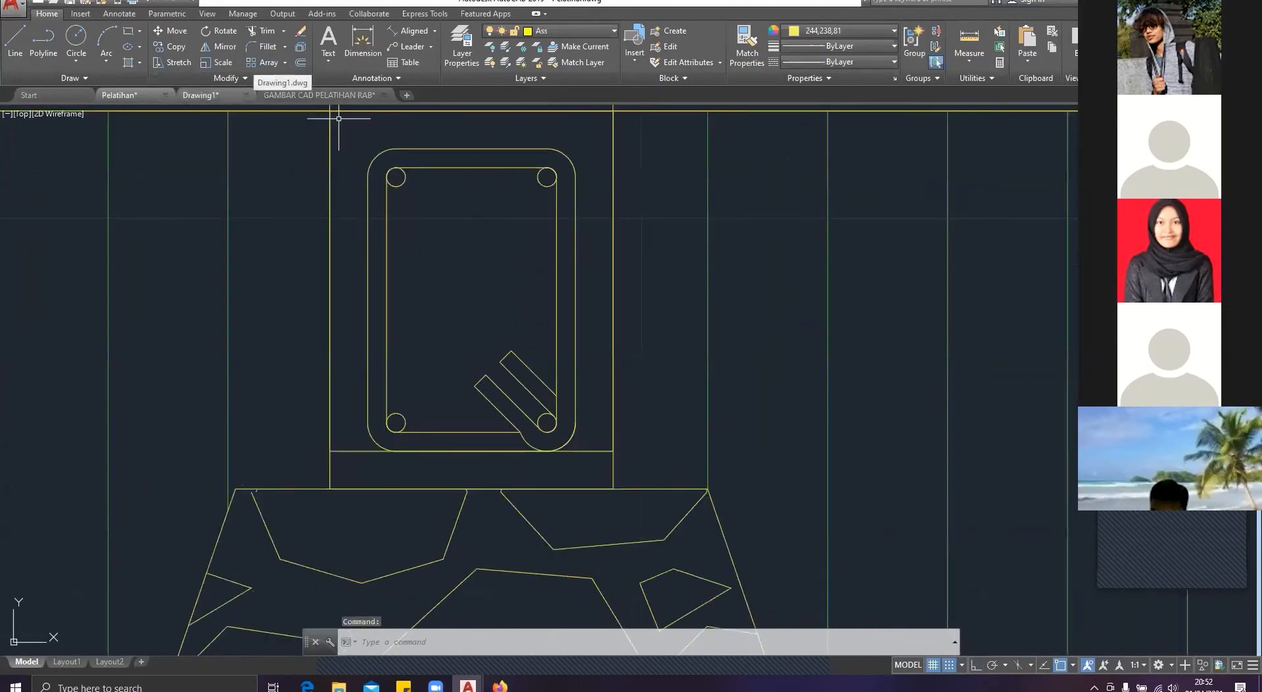
left_click(201, 95)
left_click(622, 351)
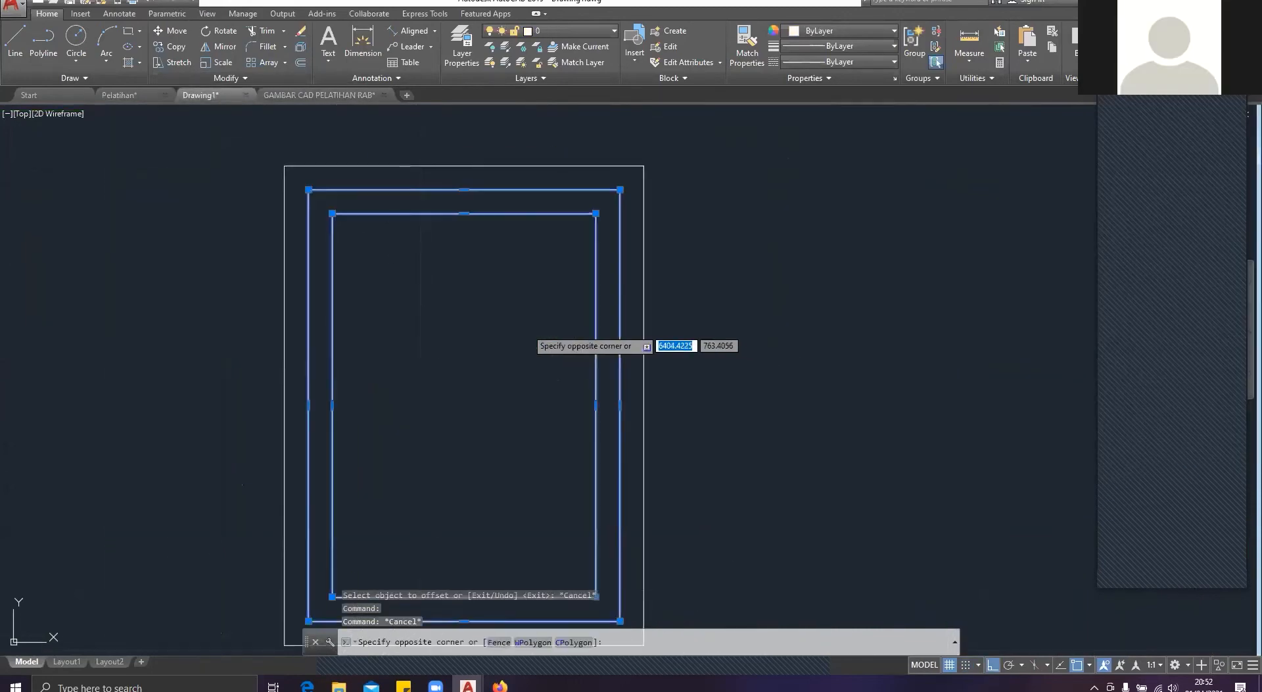
left_click(527, 327)
key("Delete")
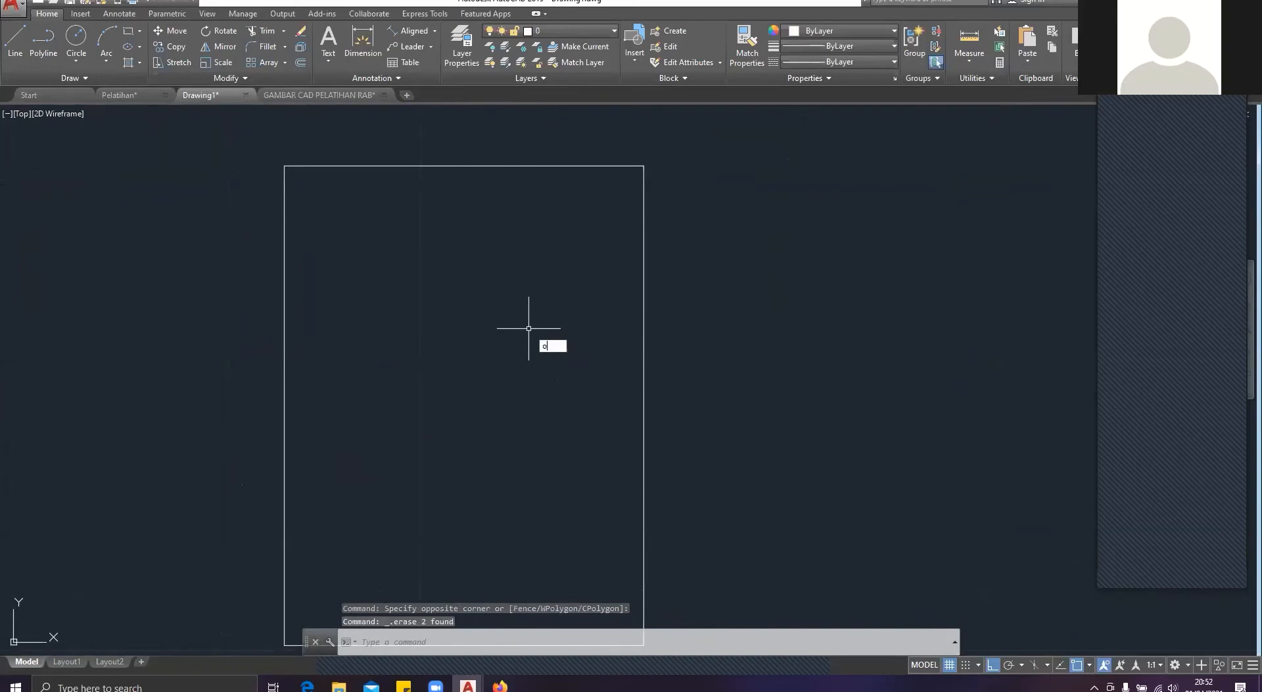
Step: Offset the beam rectangle inward by 2, and offset the resulting rectangle inward by another 1
key("Return")
left_click(568, 381)
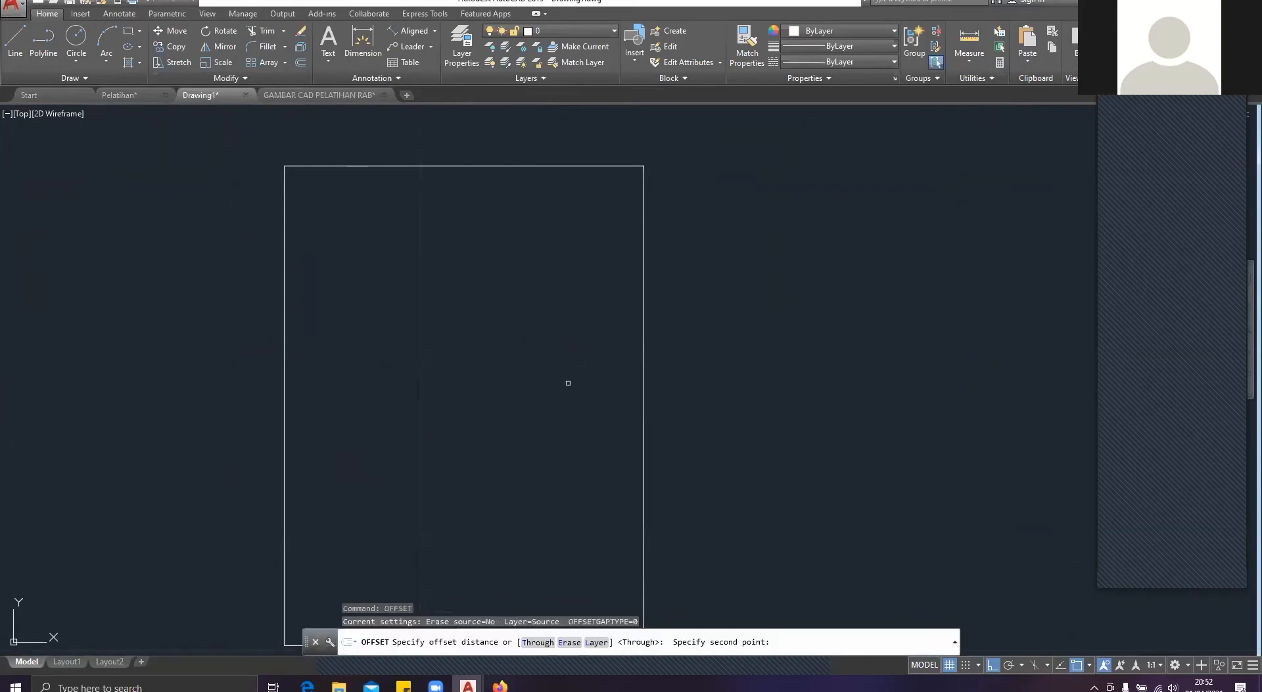
left_click(643, 388)
left_click(643, 393)
key("Return")
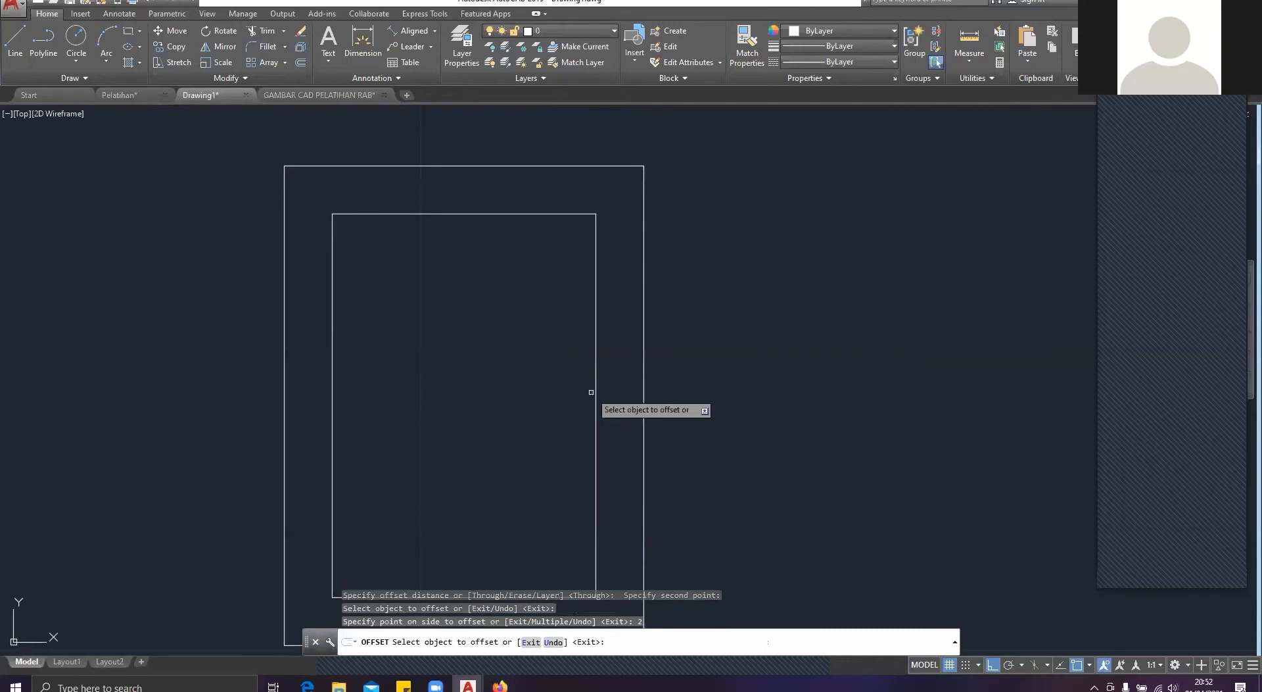
left_click(595, 393)
type("1")
key("Return")
key("Escape")
scroll(579, 400, "down", 8)
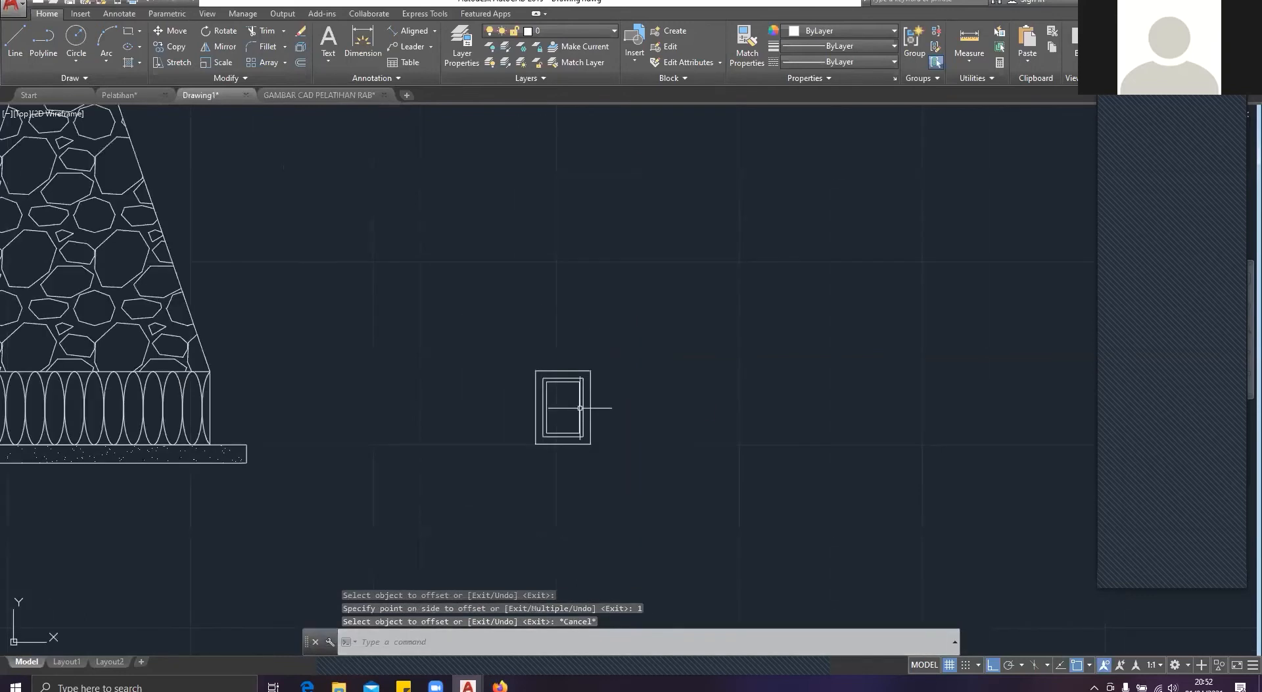
Step: Examine the nested beam rectangles and compare them with the rounded stirrup in the Pelatihan reference
scroll(572, 403, "up", 2)
middle_click_drag(566, 401, 477, 308)
scroll(475, 306, "up", 4)
scroll(396, 262, "up", 2)
key("Escape")
middle_click_drag(395, 260, 357, 233)
scroll(356, 231, "down", 4)
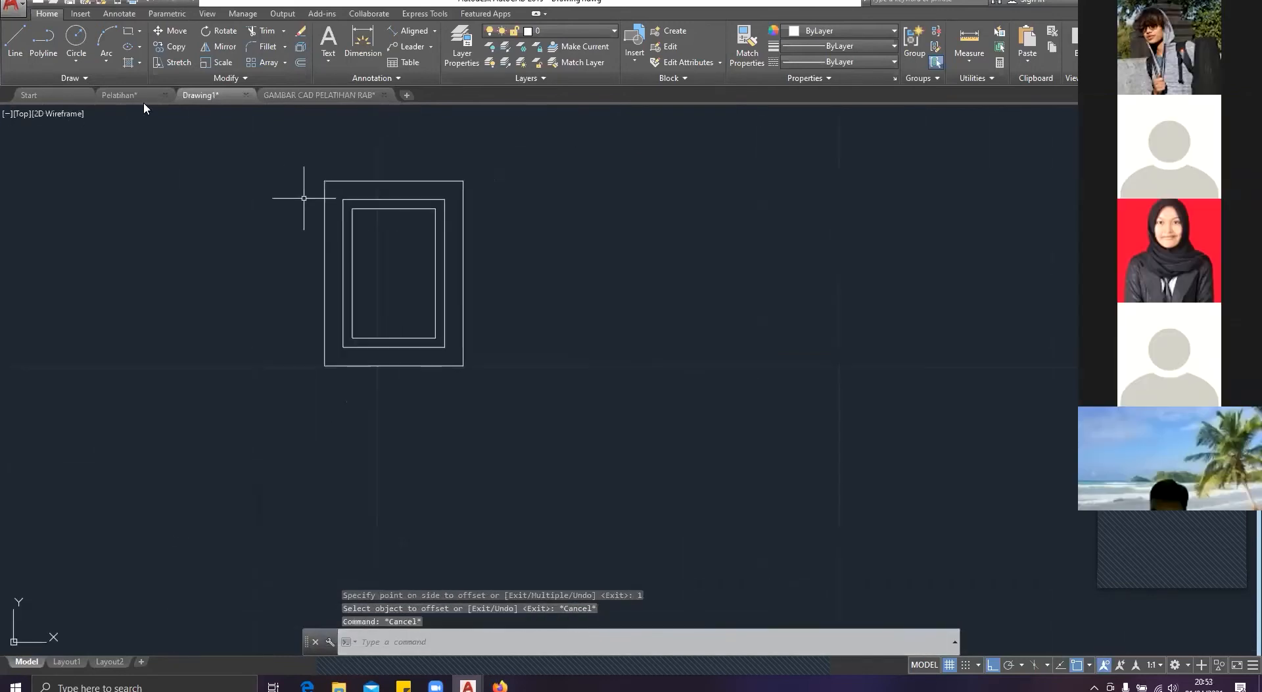
left_click(151, 96)
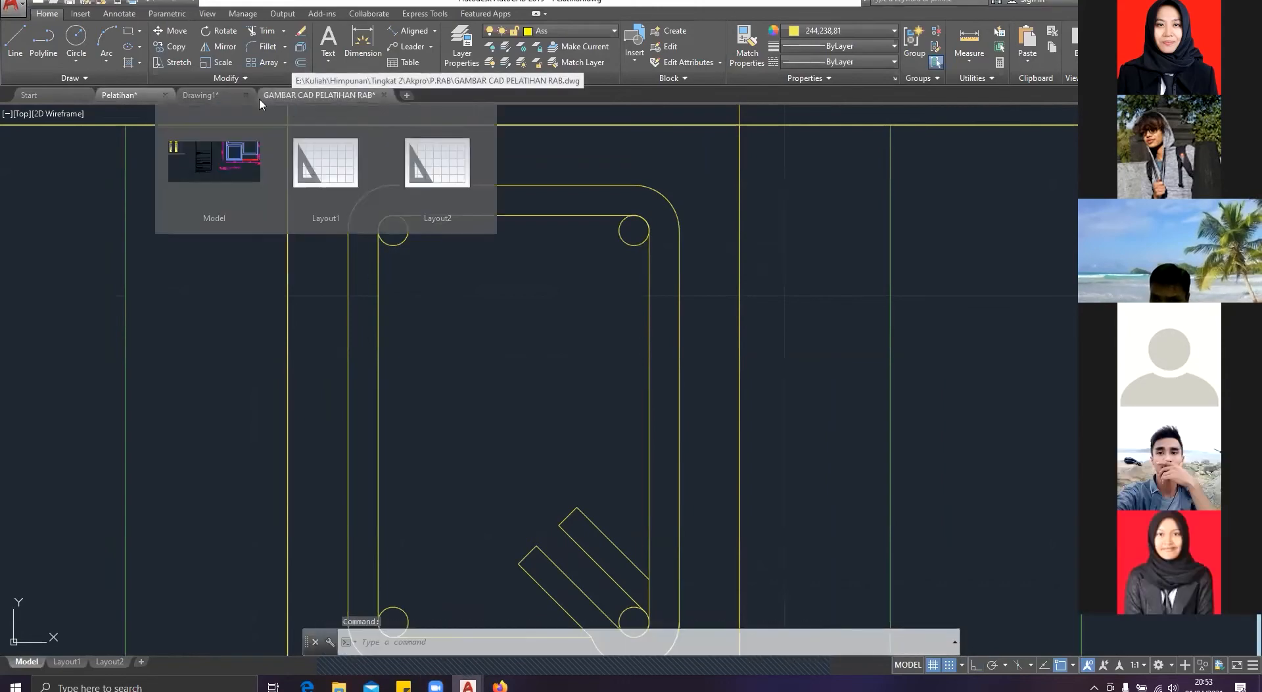
Step: Return to Drawing1 and inspect the footing's GRAVEL hatch and an ellipse in the course beneath it
left_click(218, 97)
scroll(471, 245, "down", 5)
middle_click_drag(467, 305, 806, 435)
scroll(332, 430, "up", 2)
middle_click_drag(332, 430, 614, 424)
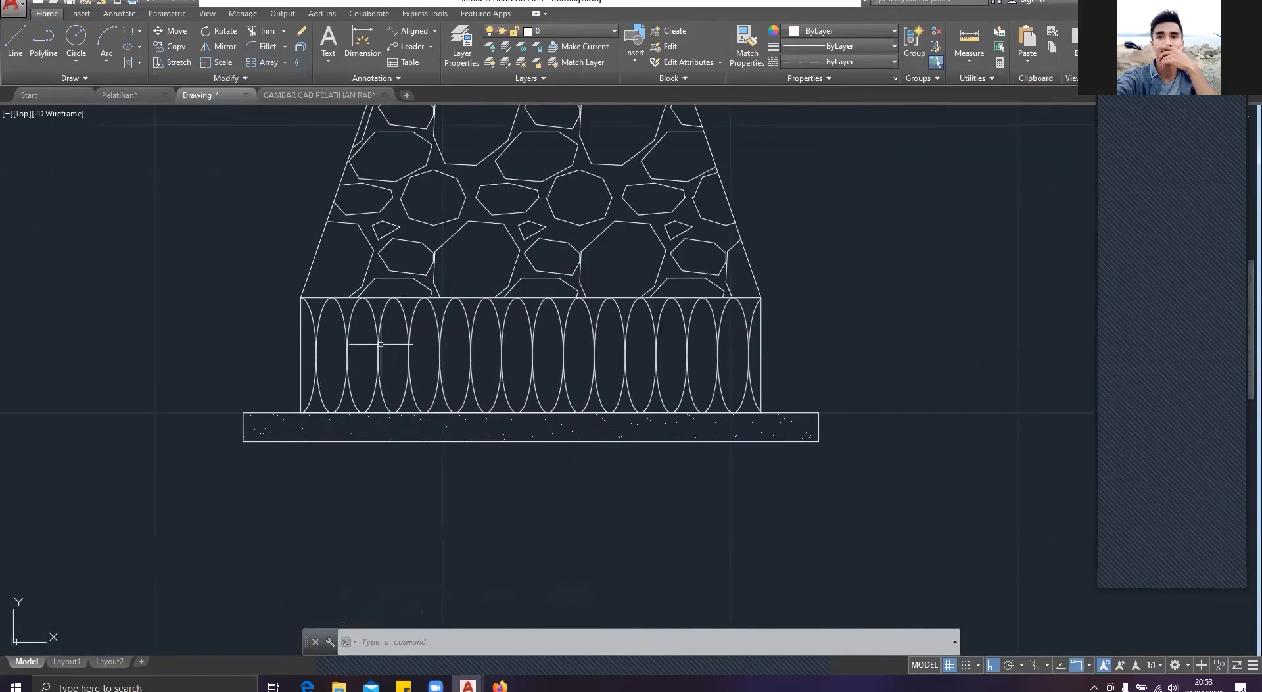
middle_click_drag(368, 322, 358, 401)
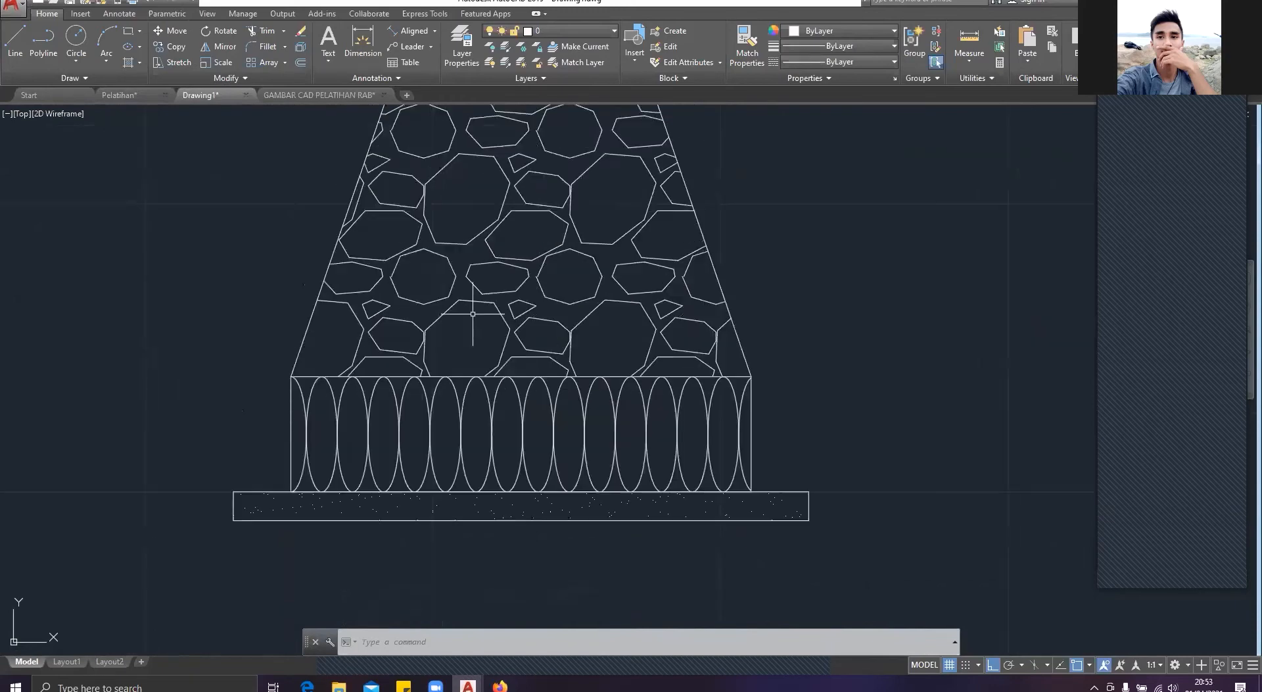
left_click(480, 290)
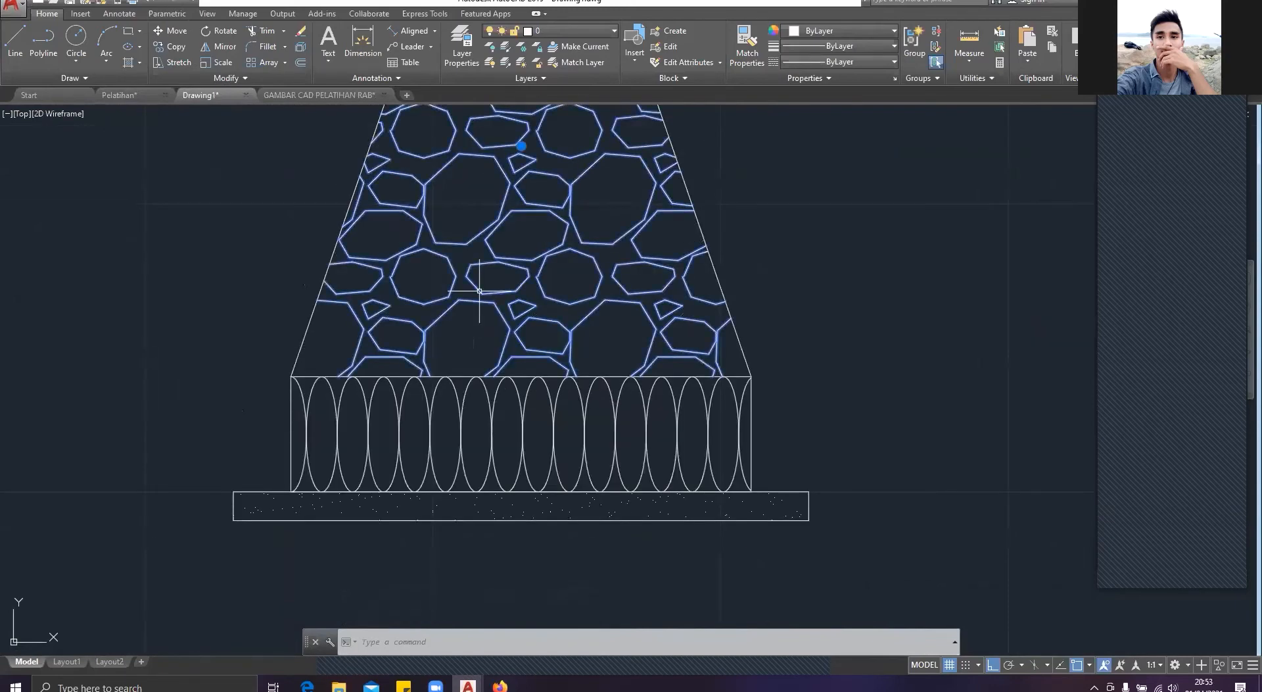
scroll(480, 291, "down", 2)
scroll(477, 327, "up", 4)
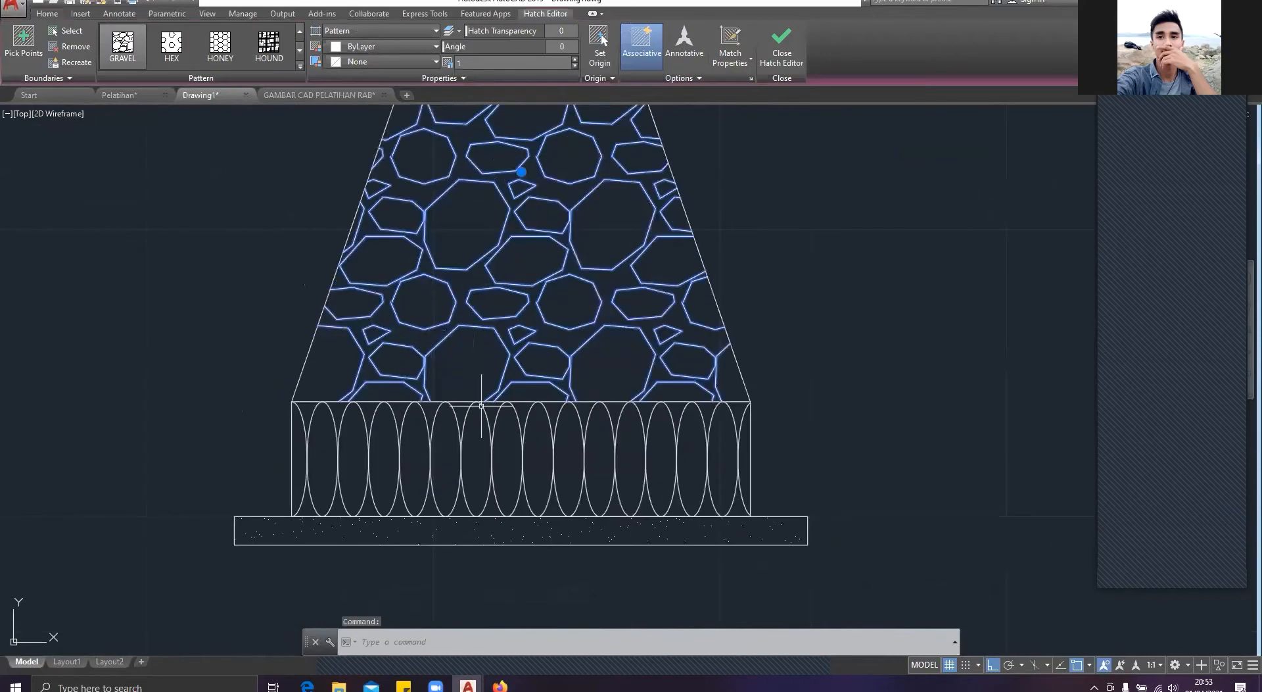
scroll(476, 327, "up", 2)
left_click(452, 326)
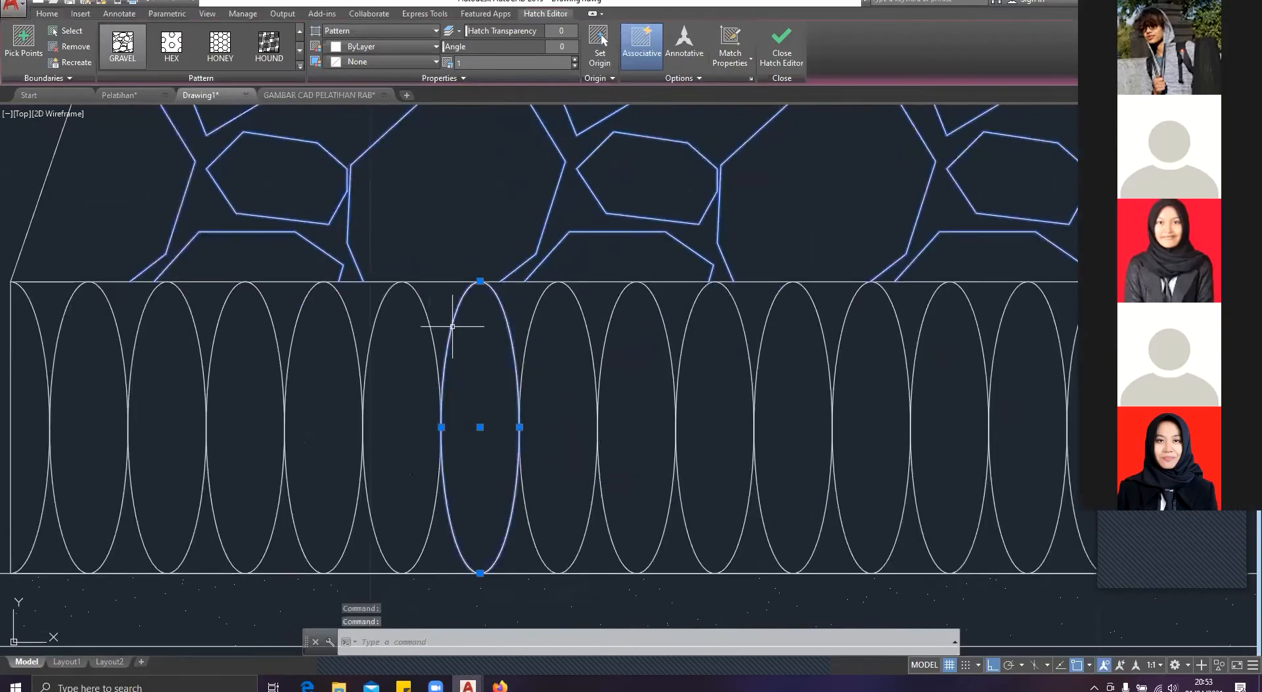
scroll(452, 326, "down", 2)
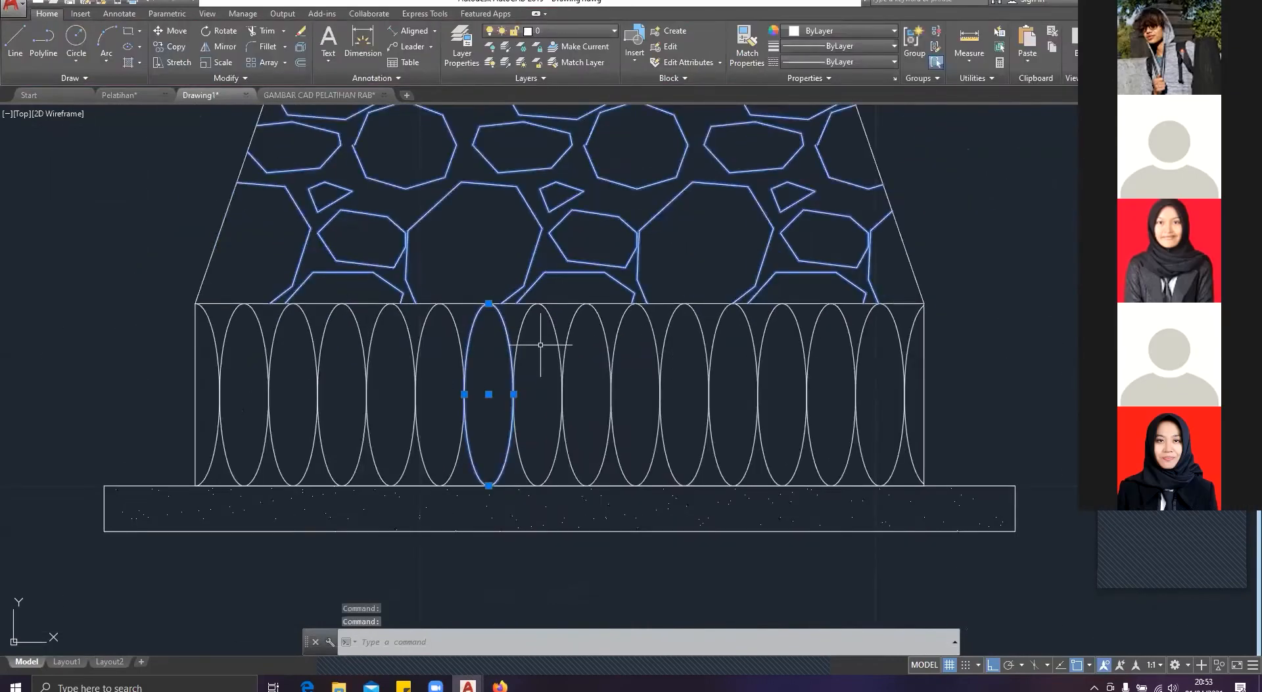
key("Escape")
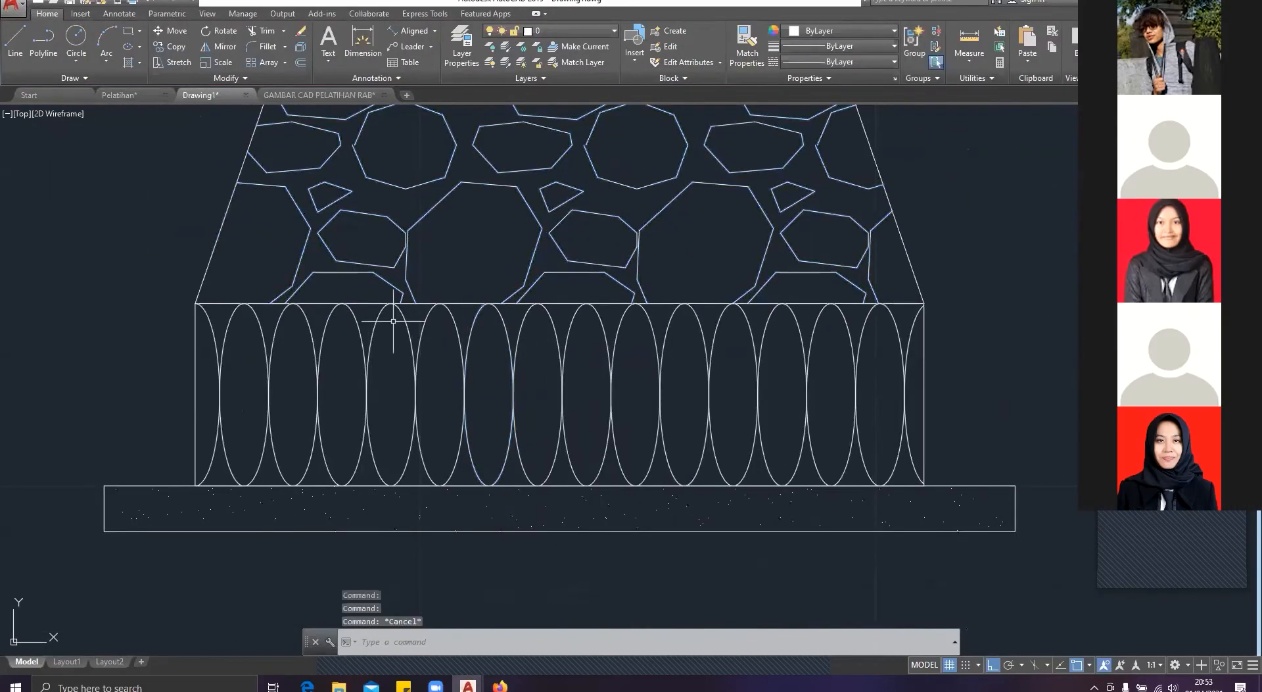
left_click(141, 52)
left_click(155, 99)
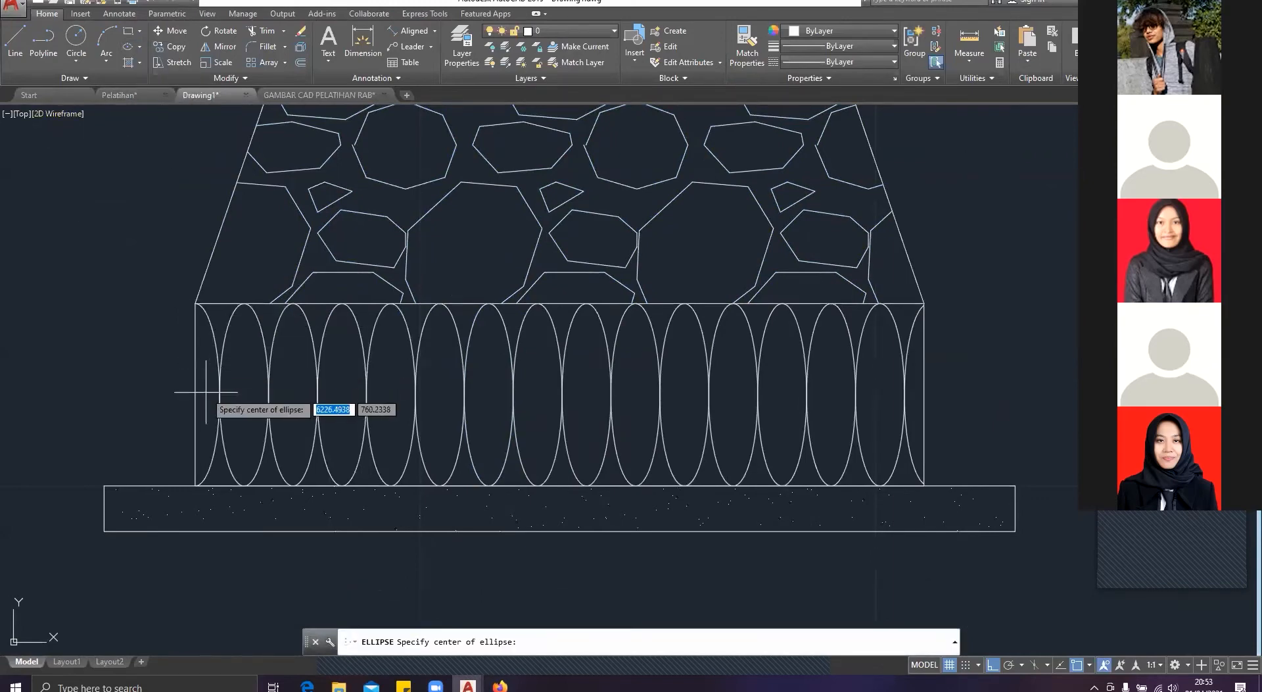
left_click(195, 486)
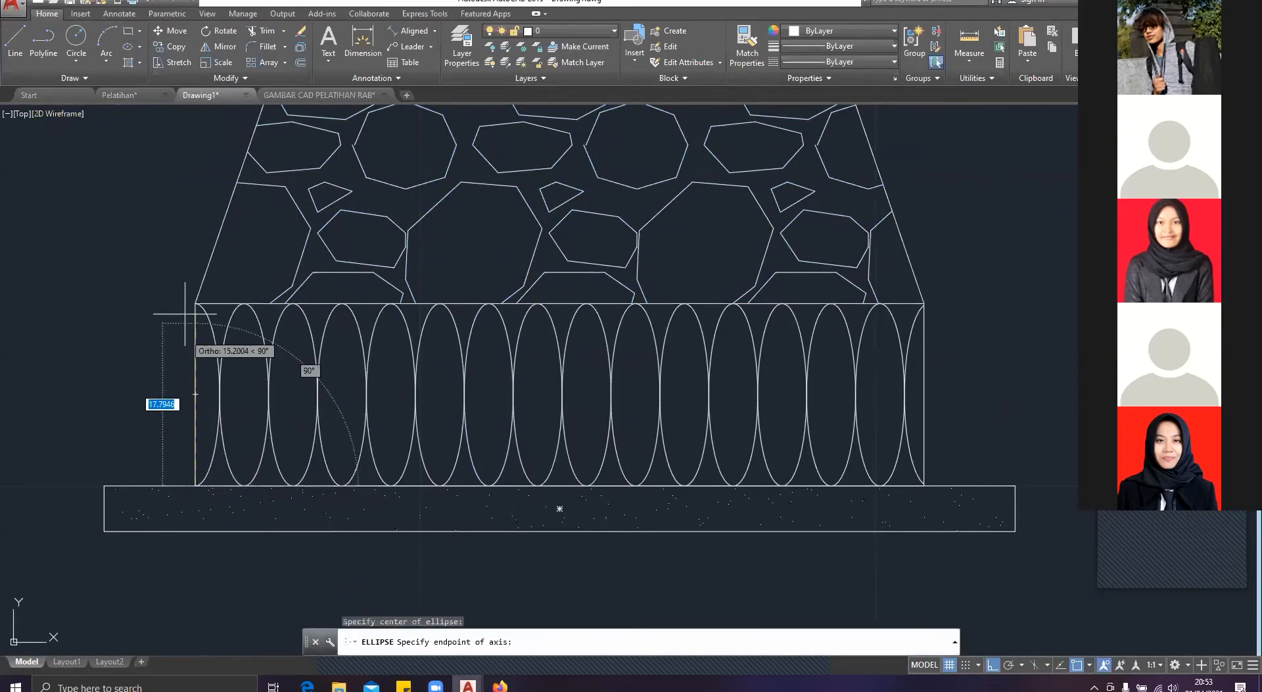
left_click(191, 306)
key("Escape")
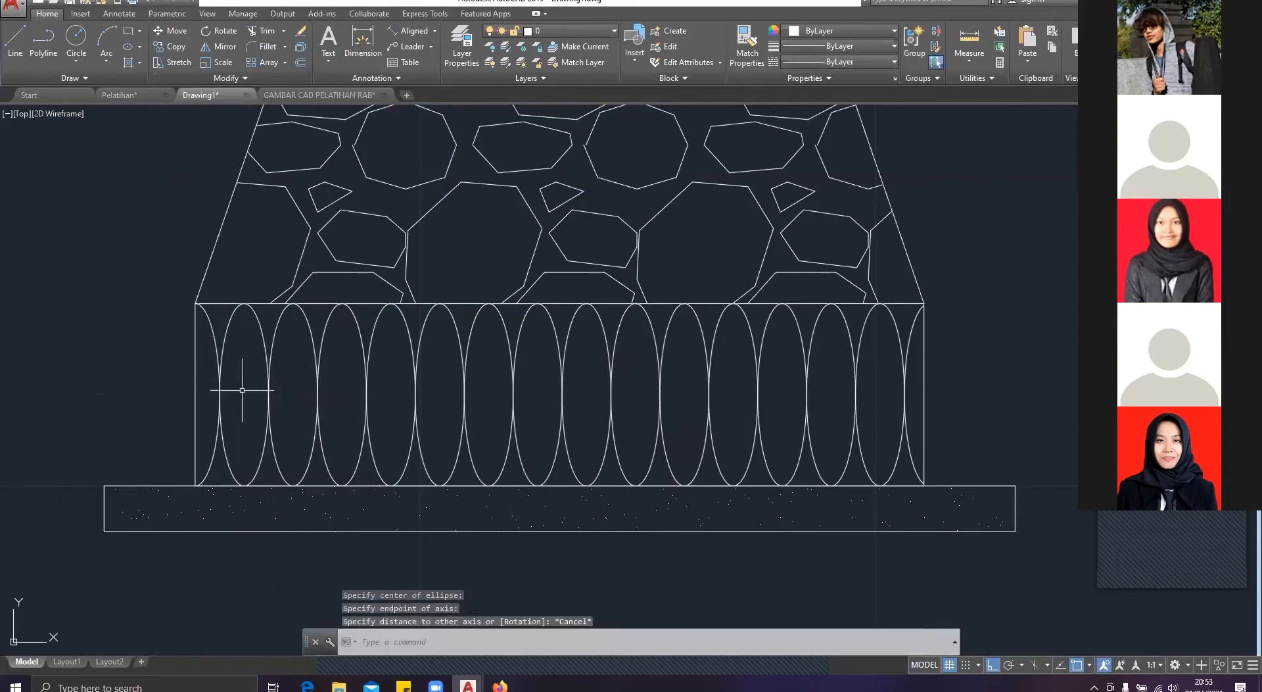
key("Return")
left_click(196, 485)
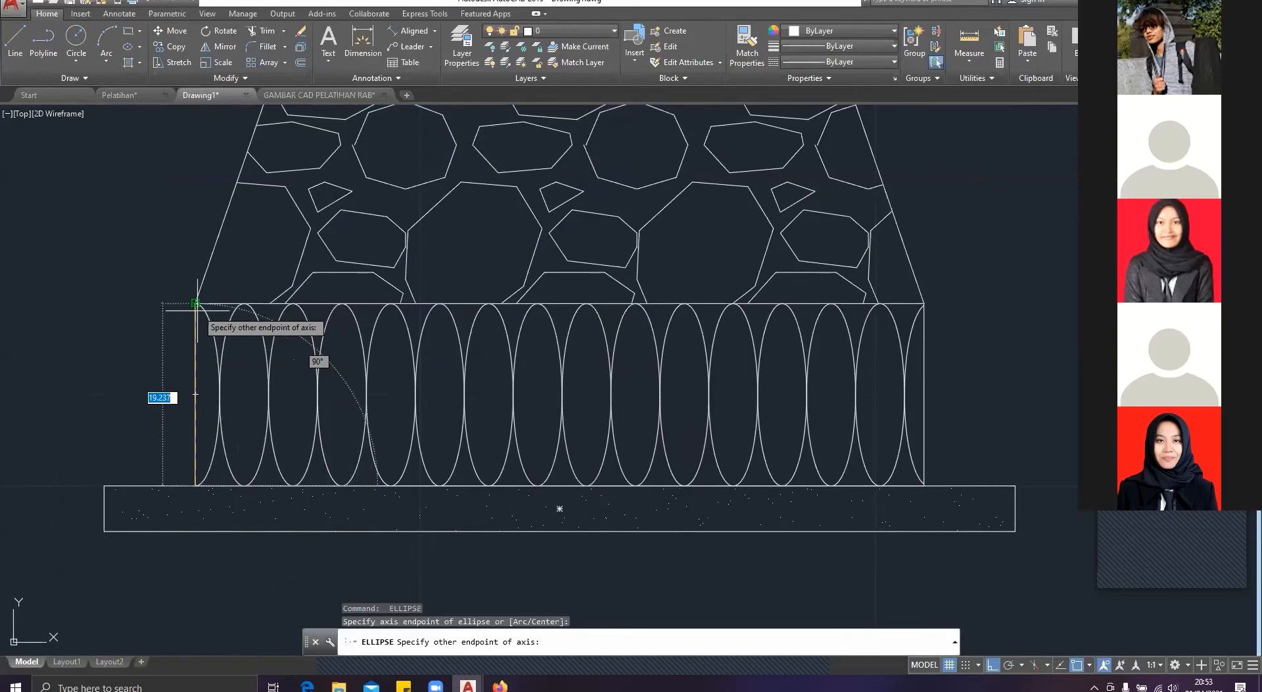
left_click(195, 303)
key("Escape")
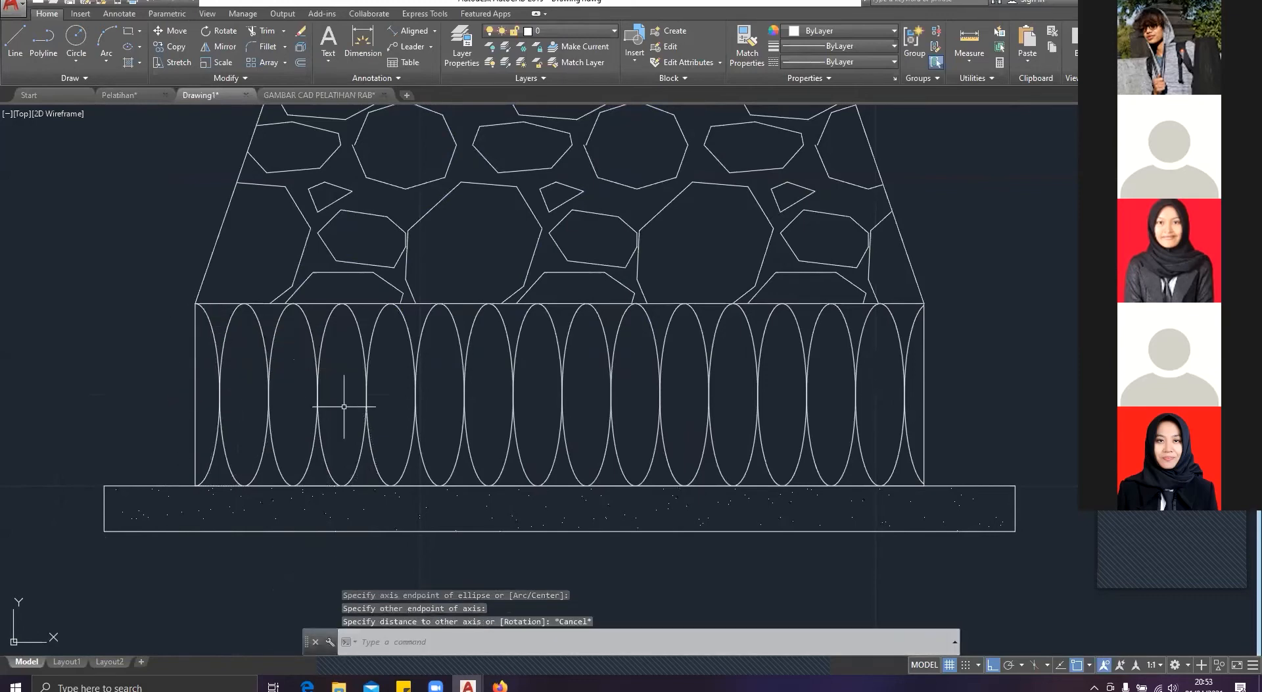
Step: Inspect the AR-SAND hatch in the thin layer beneath the ellipse course, and review the whole footing beside the beam
middle_click_drag(738, 510, 479, 447)
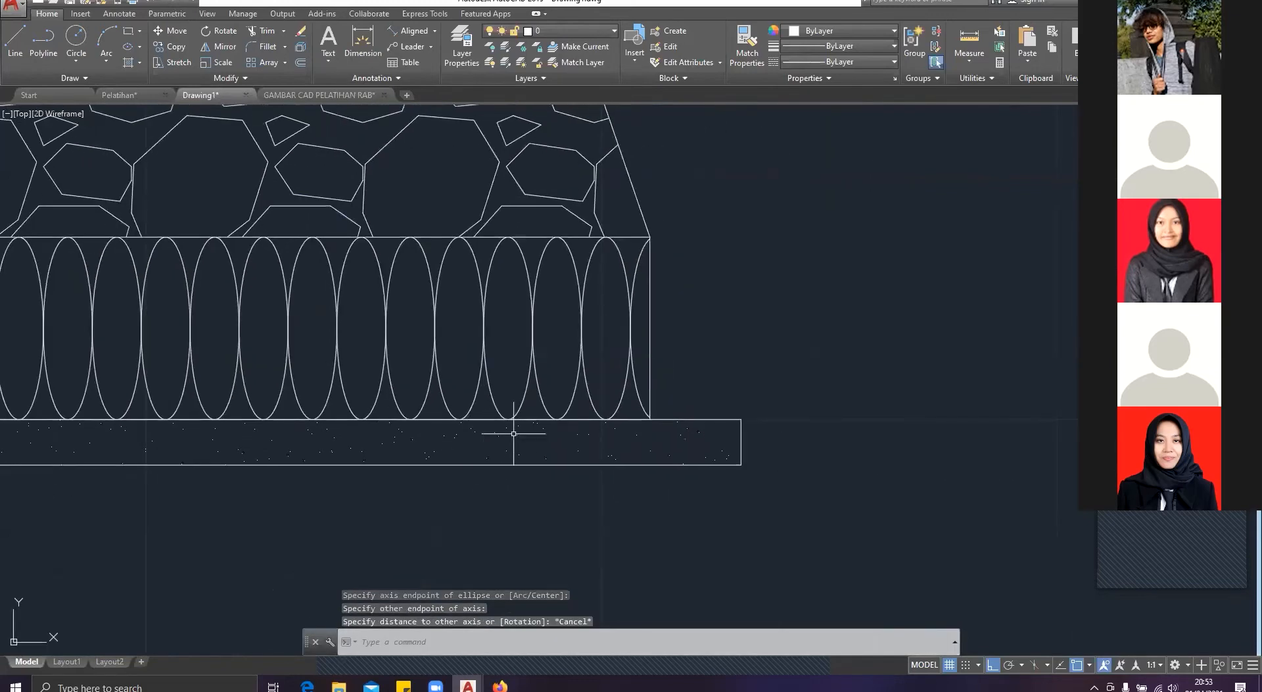
left_click(497, 436)
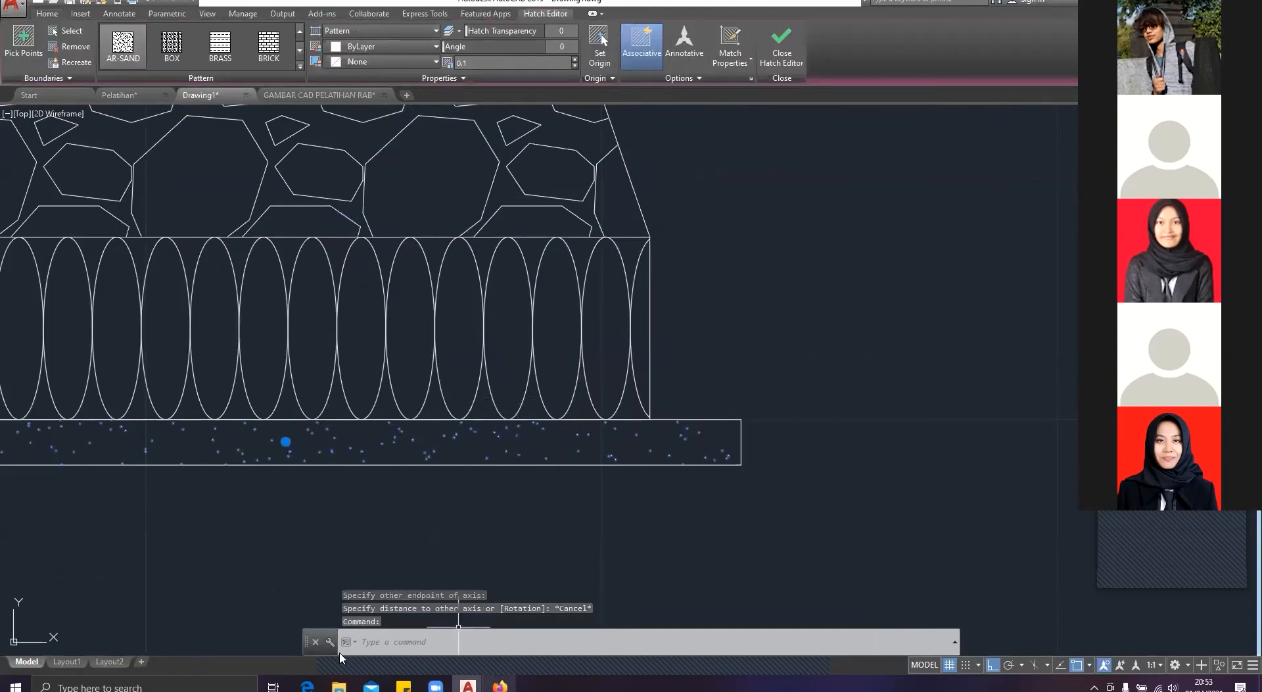
scroll(604, 445, "down", 5)
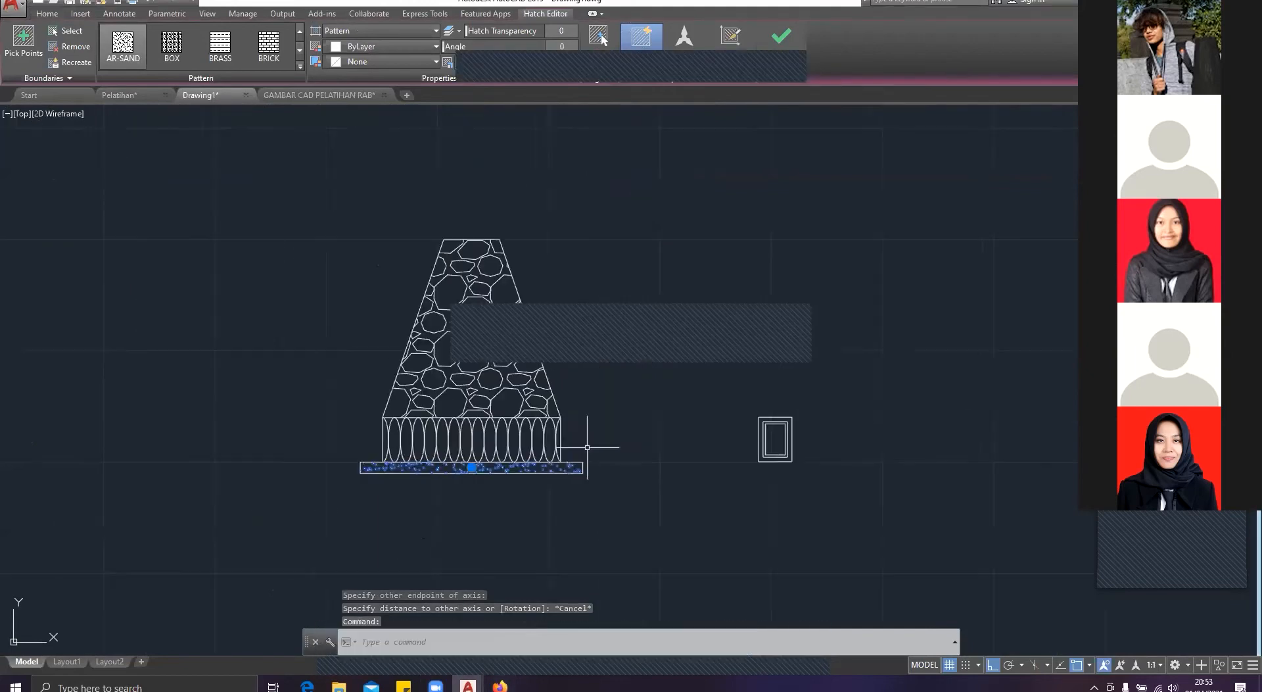
middle_click_drag(586, 437, 459, 434)
scroll(554, 503, "up", 4)
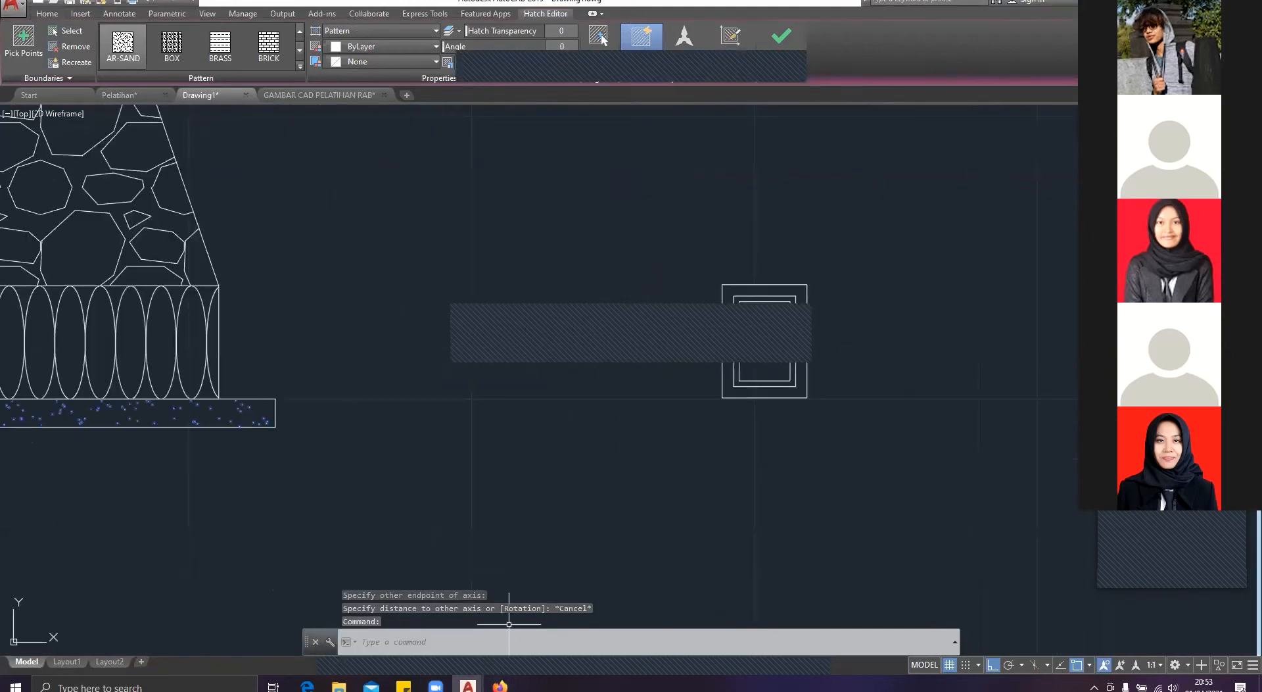
scroll(760, 365, "down", 2)
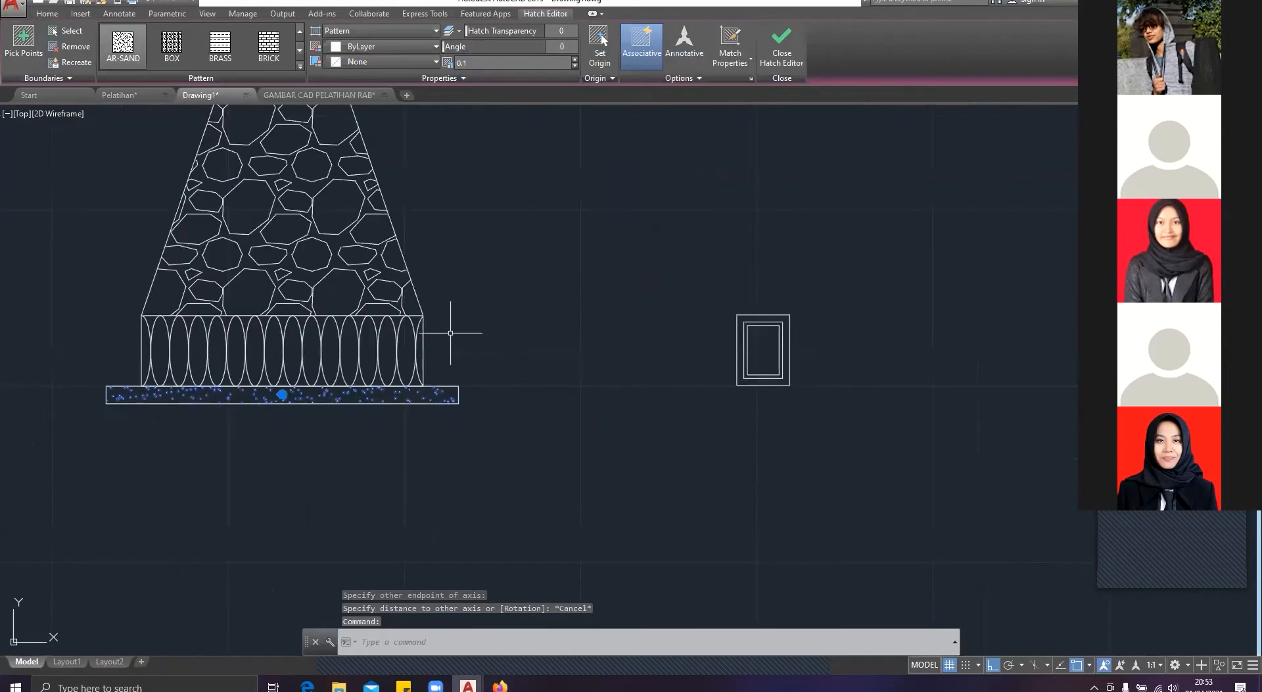
key("Escape")
mouse_move(312, 385)
middle_mouse_down()
mouse_move(295, 458)
mouse_move(324, 439)
mouse_move(319, 485)
middle_mouse_up()
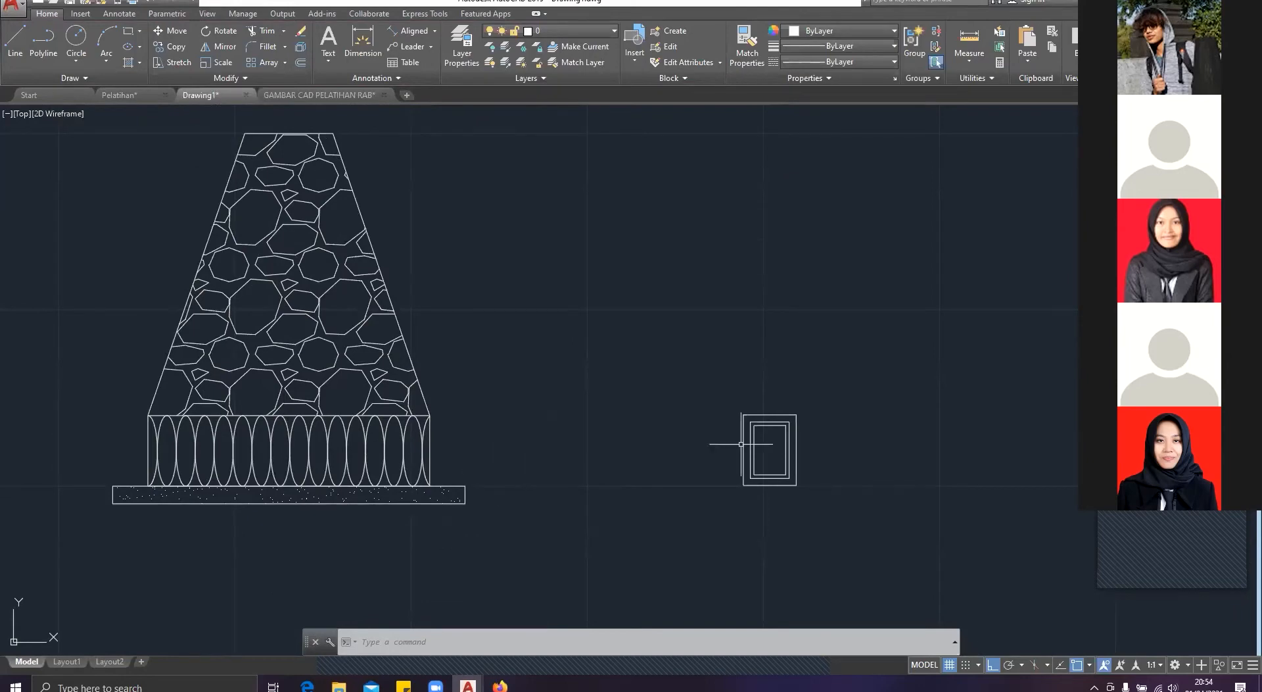
Step: Check the SL-1 sloof reinforcement detail in GAMBAR CAD PELATIHAN RAB, and review the beam's outer rectangle in Drawing1
middle_click_drag(768, 448, 608, 419)
left_click(125, 96)
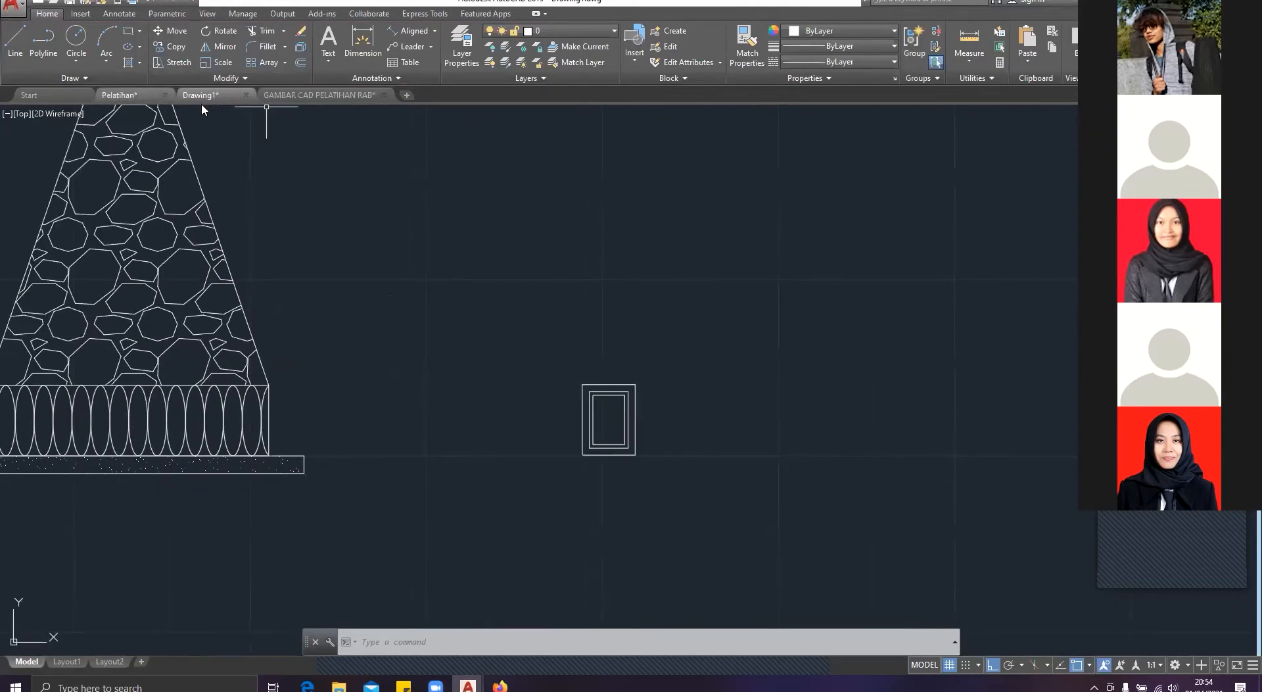
left_click(322, 98)
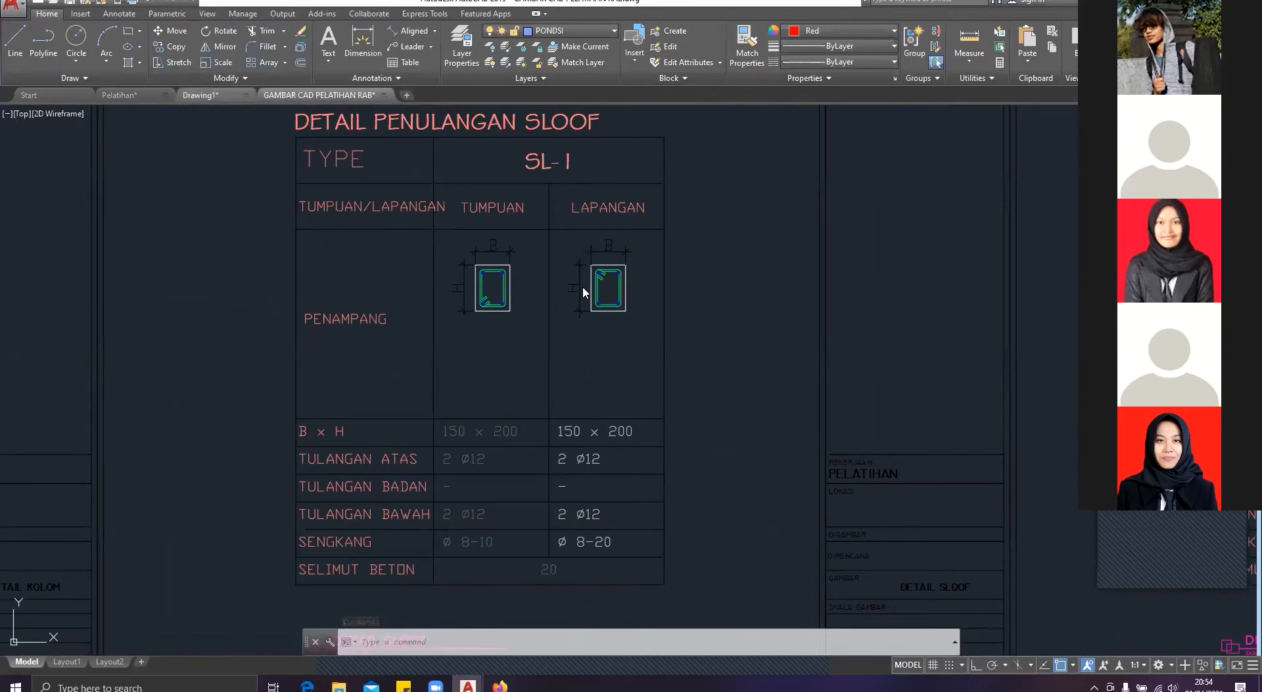
scroll(511, 396, "up", 5)
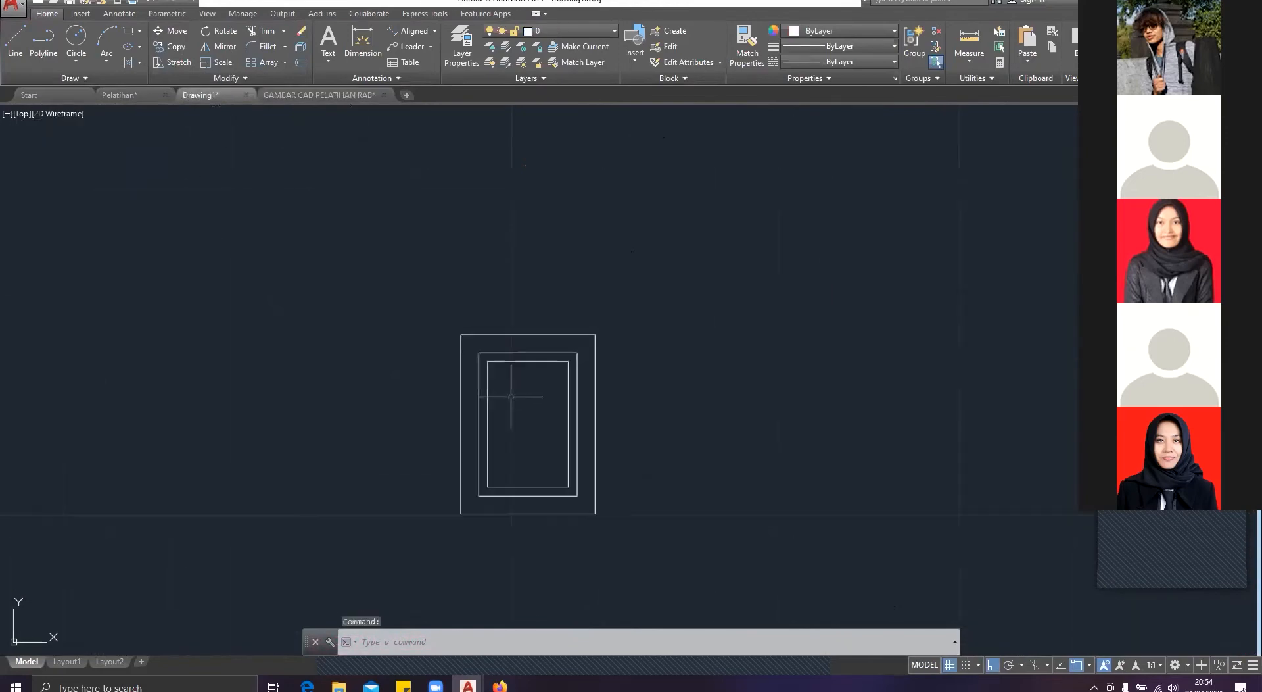
middle_click_drag(511, 396, 453, 306)
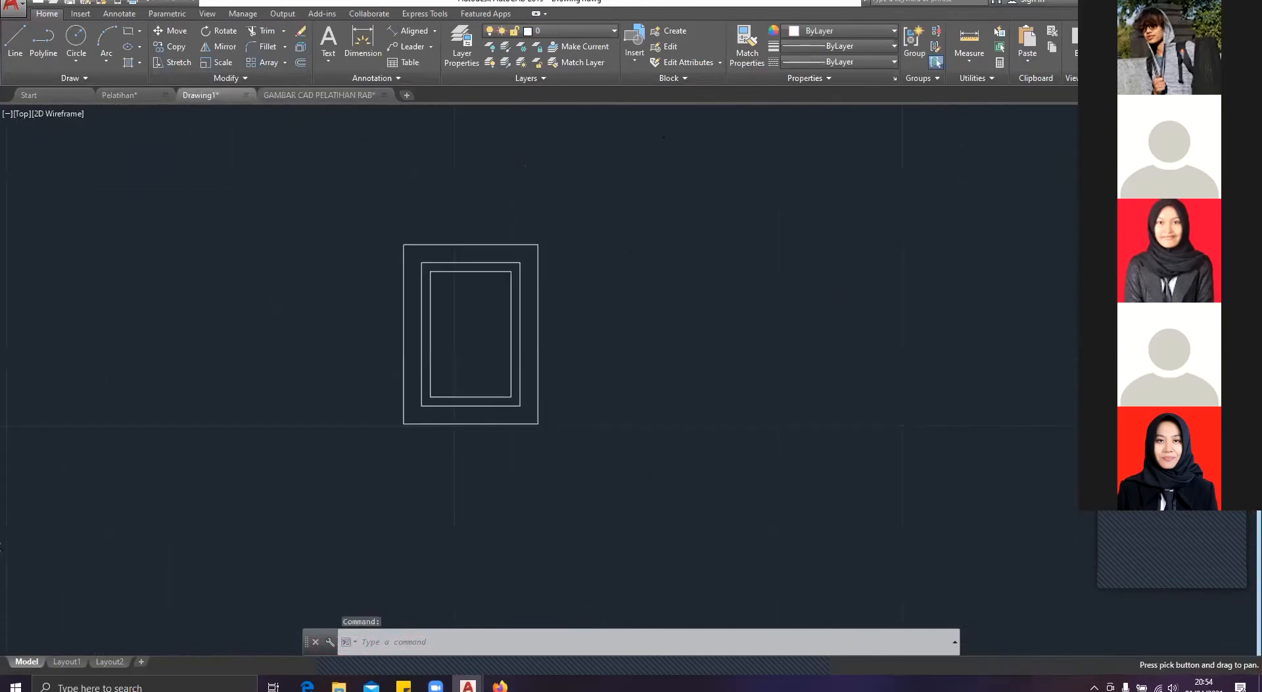
left_click(405, 422)
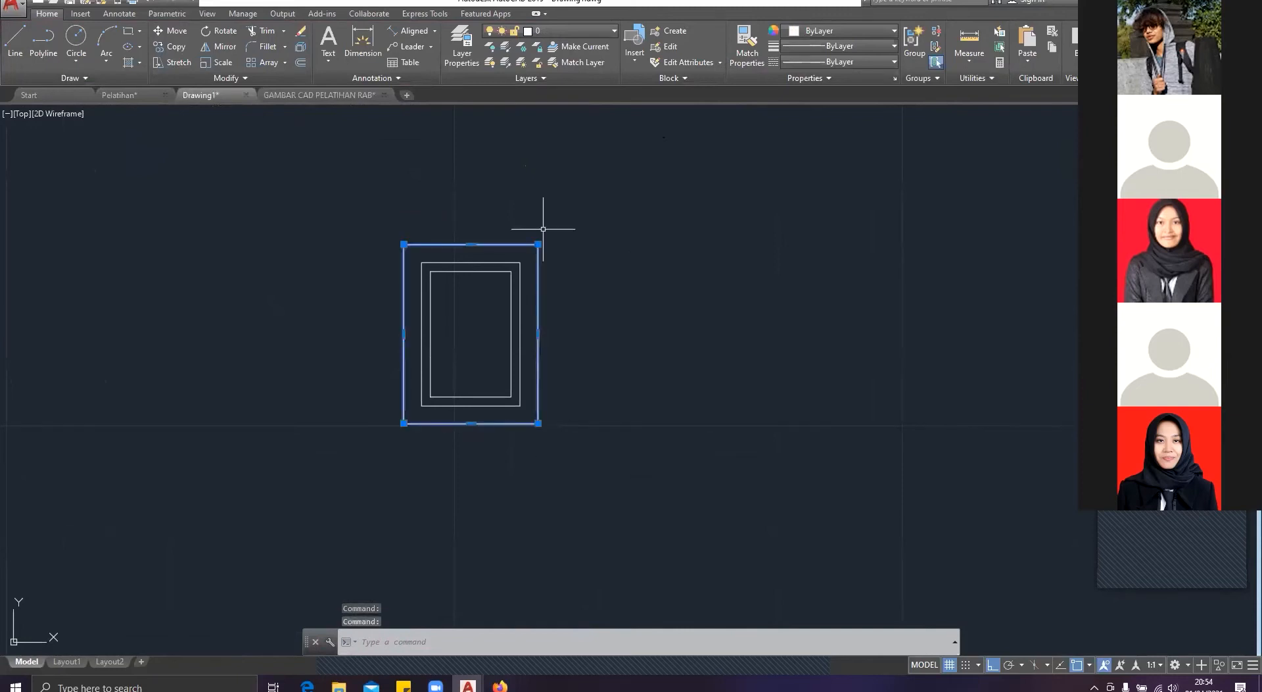
key("Escape")
Step: Compare the beam's nested rectangles in Drawing1 with the rounded stirrup and corner bars in the Pelatihan reference
scroll(431, 286, "up", 2)
scroll(431, 287, "up", 4)
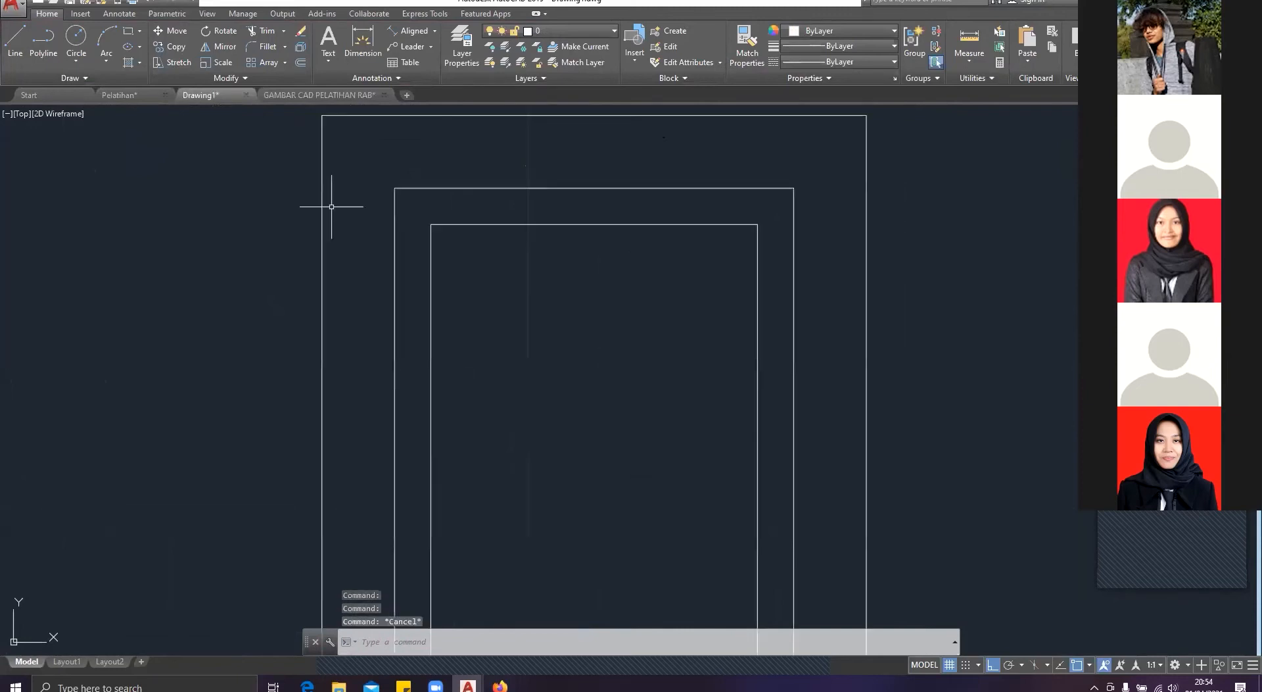
middle_click_drag(487, 272, 429, 191)
scroll(459, 279, "down", 4)
key("Escape")
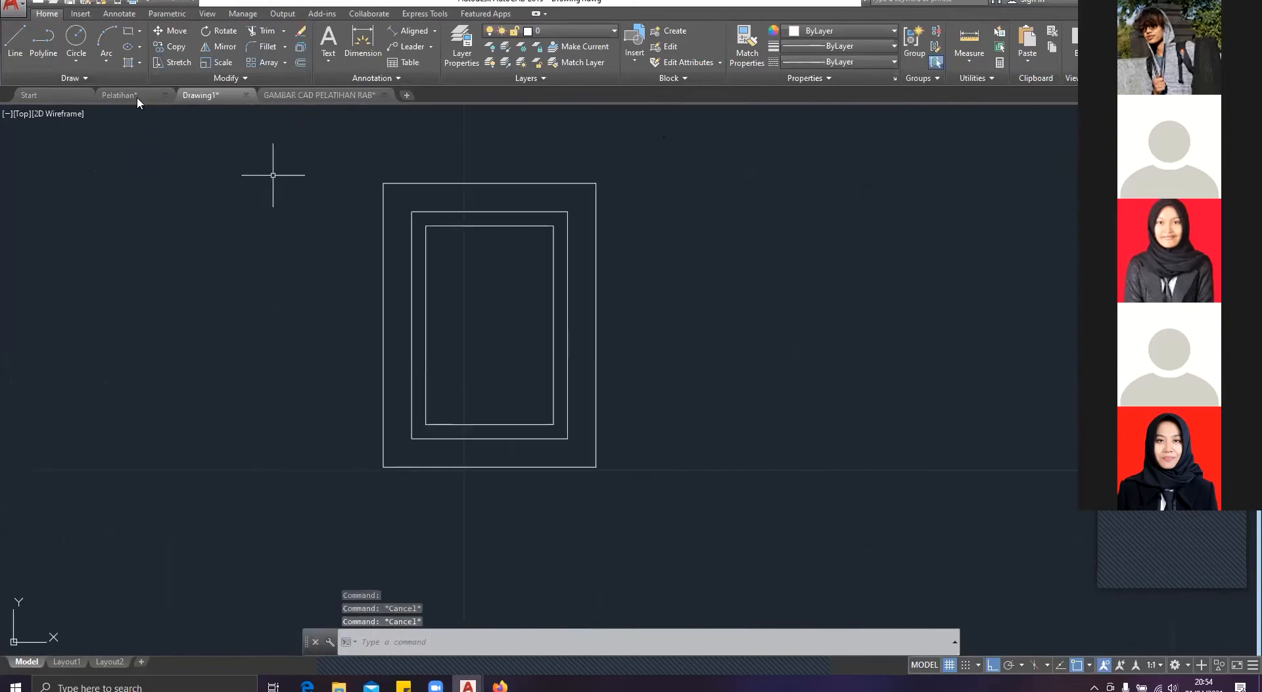
key("ctrl+Tab")
scroll(404, 237, "up", 2)
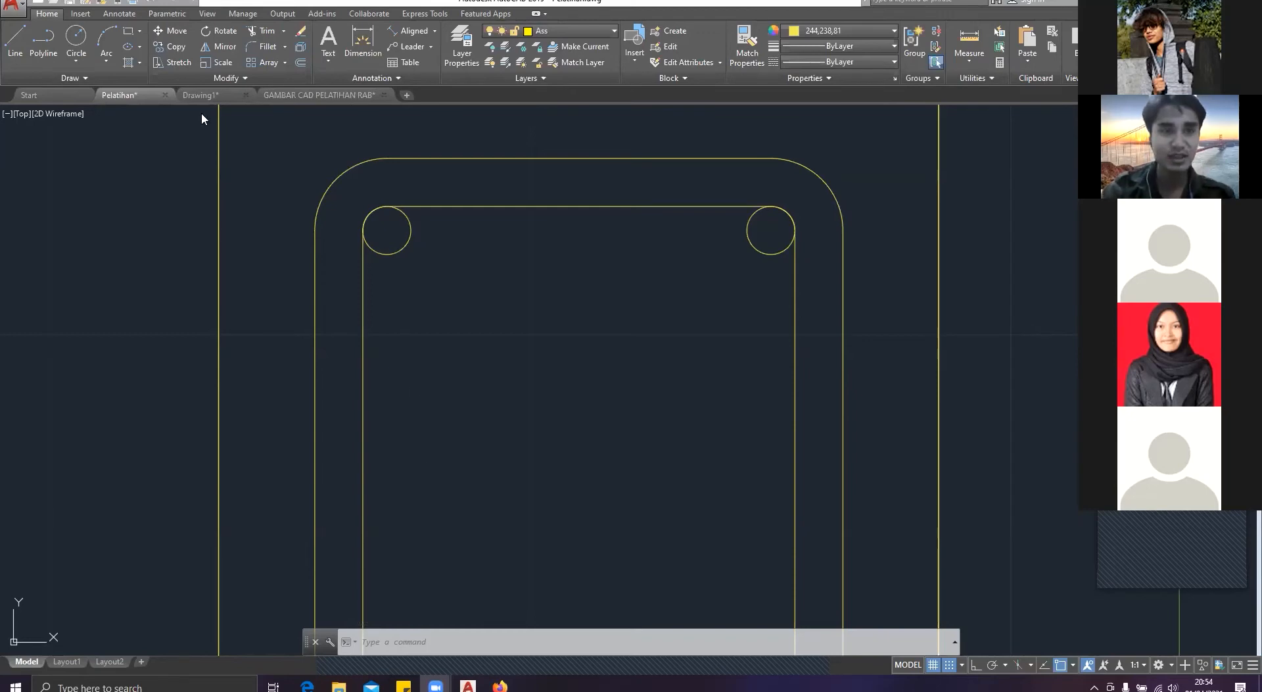
Step: Return to Drawing1 and draw a circle of radius 1.2 to the right of the beam's nested rectangles
mouse_move(210, 100)
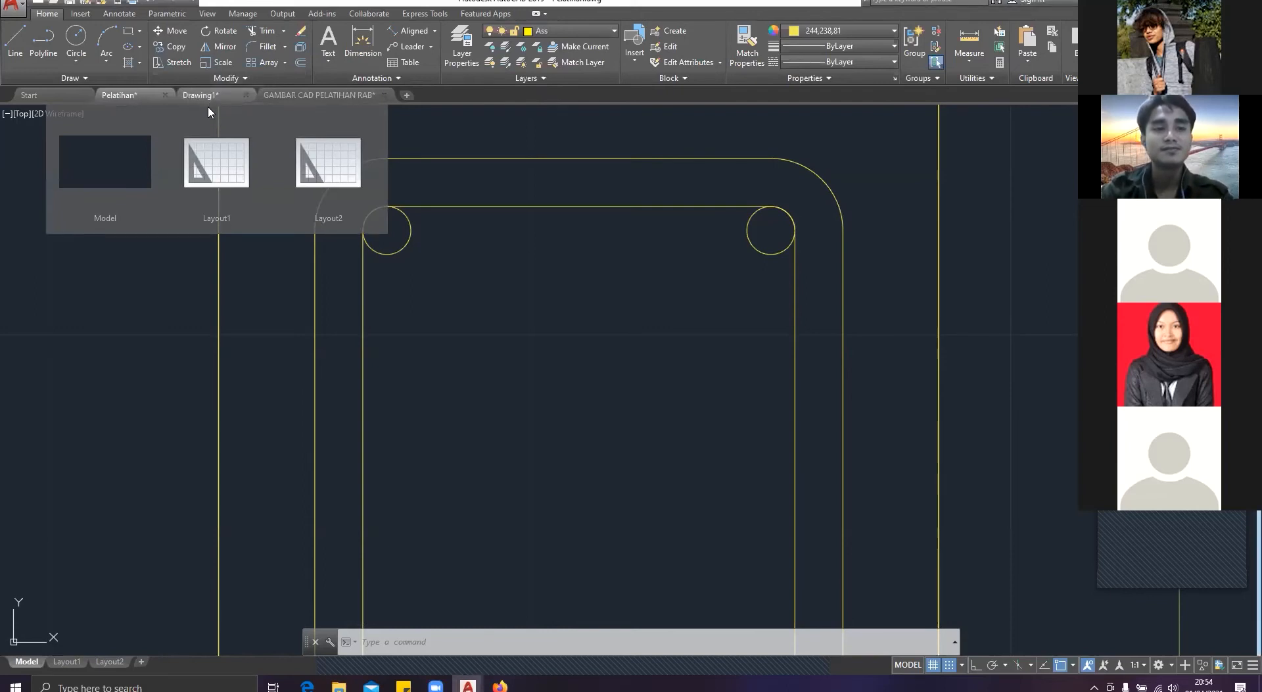
left_click(201, 98)
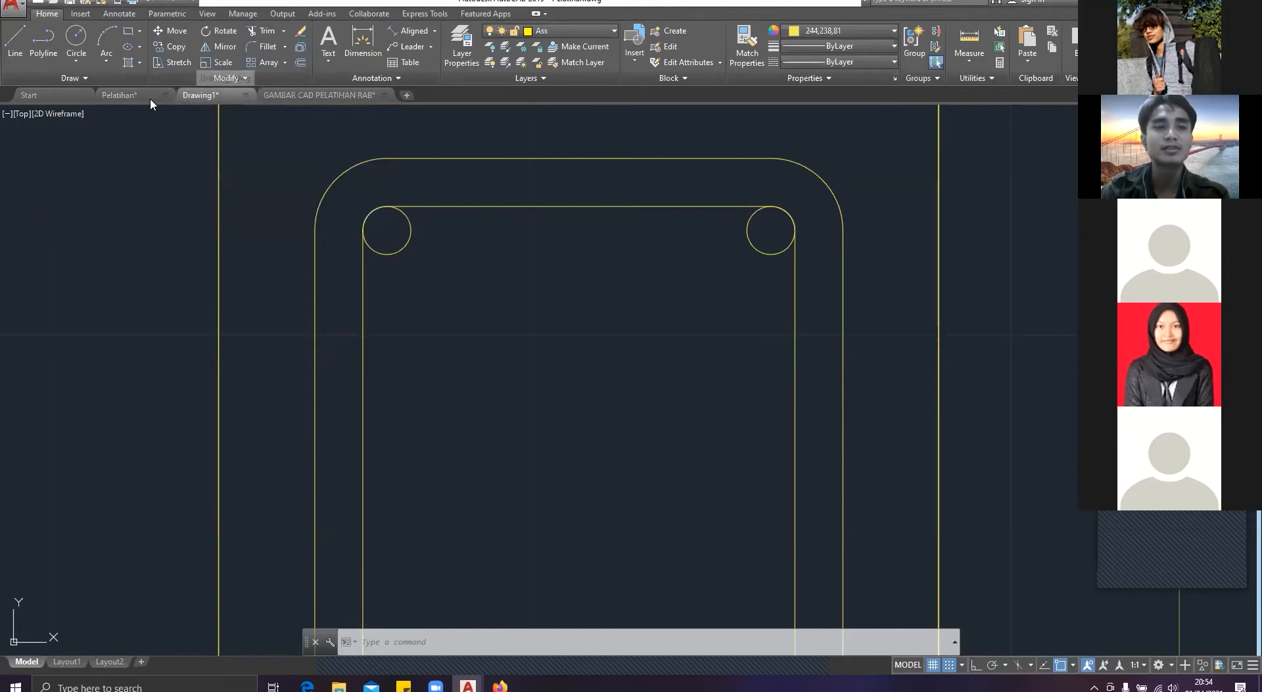
scroll(442, 228, "up", 4)
scroll(375, 225, "down", 8)
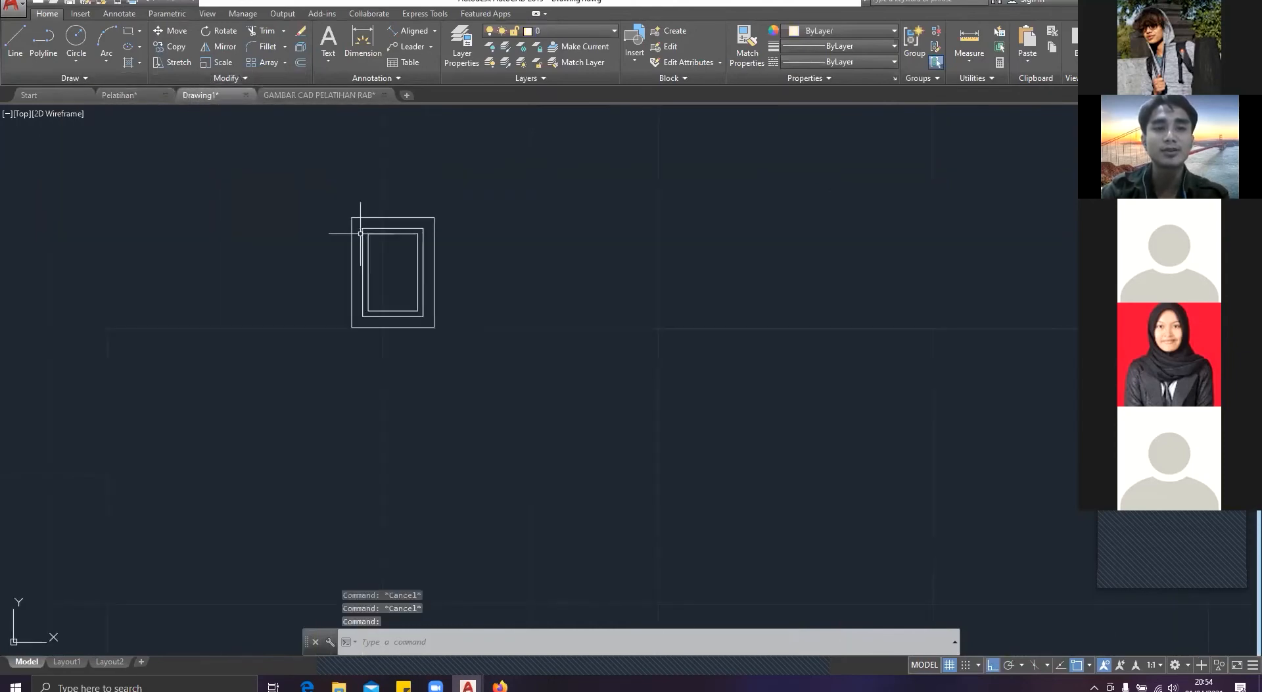
scroll(358, 225, "up", 4)
key("Escape")
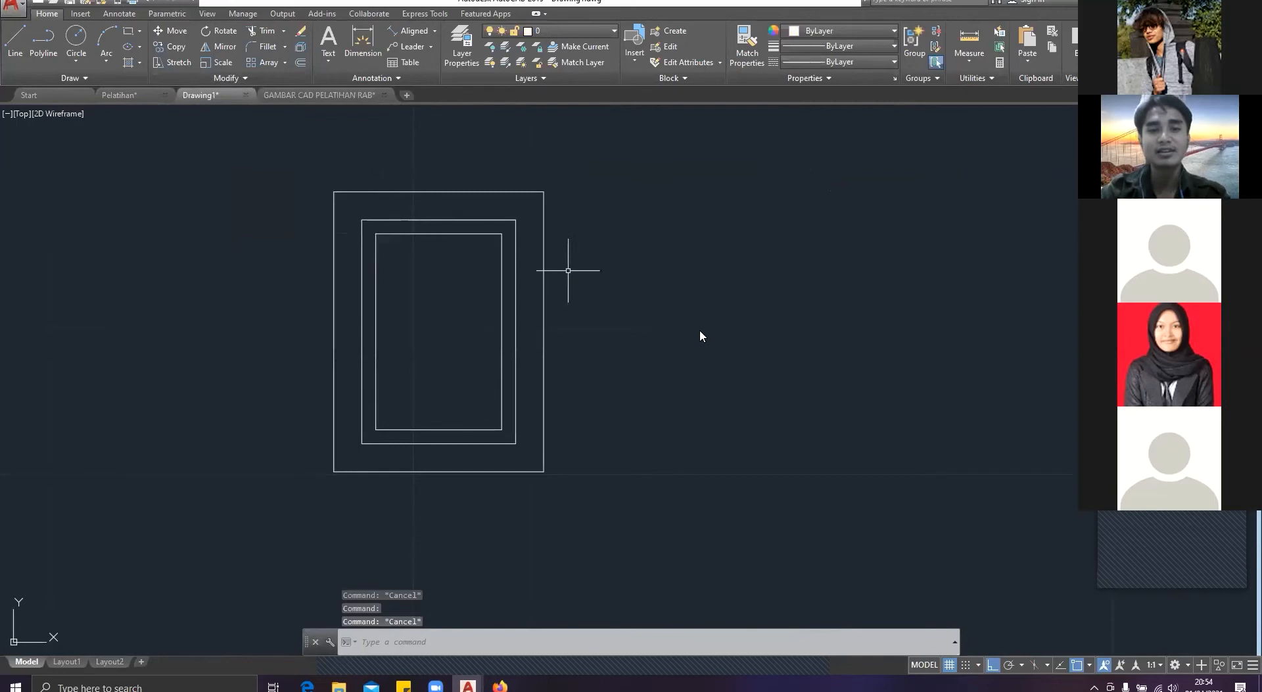
type("c")
key("Return")
left_click(663, 328)
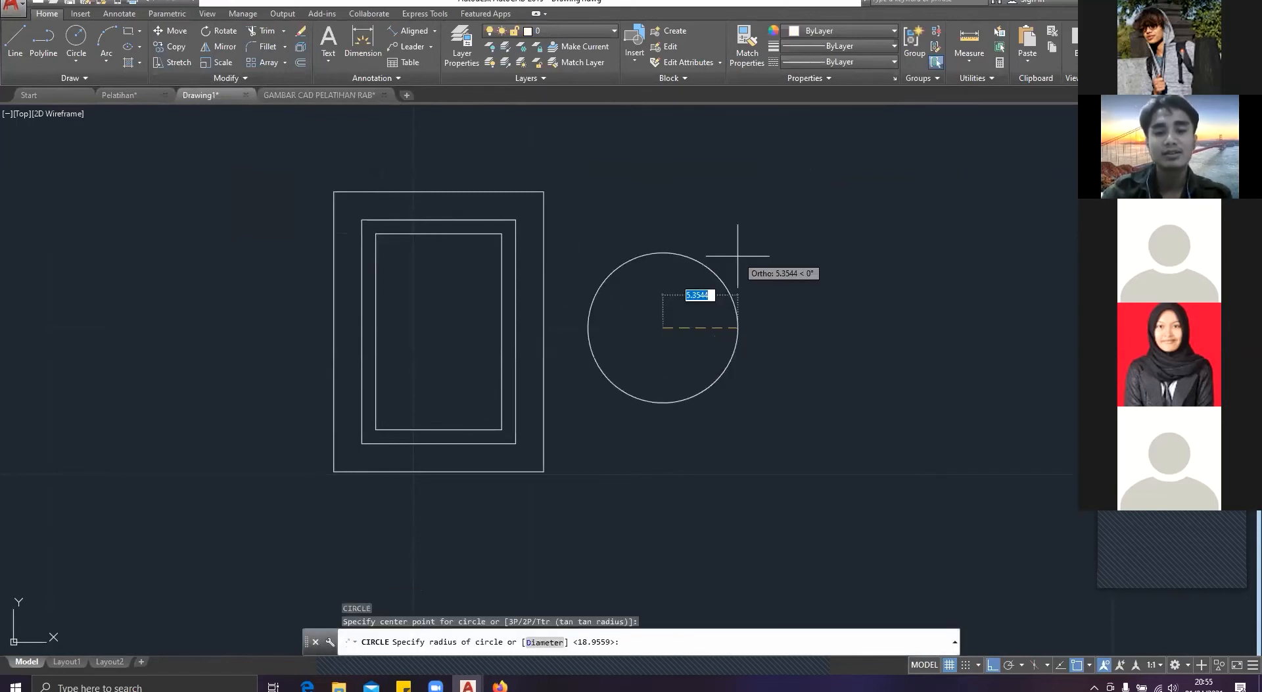
type("1.2")
key("Return")
key("Escape")
scroll(740, 320, "down", 4)
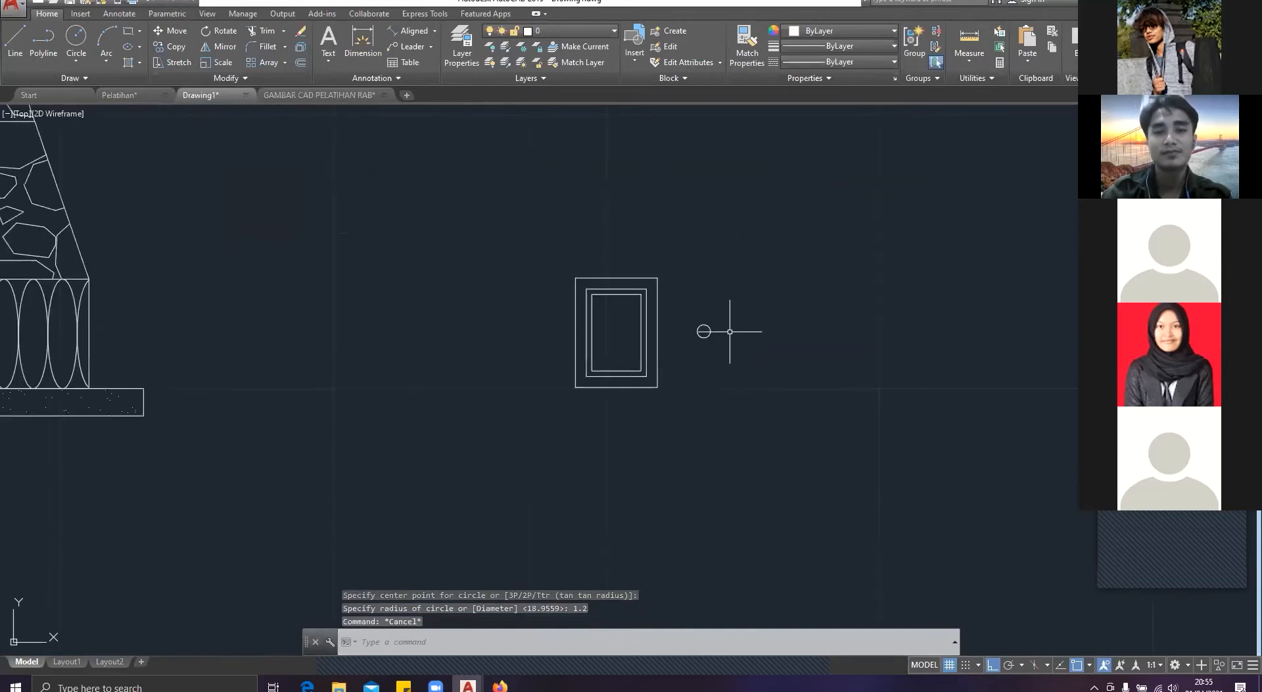
Step: Move the circle by its left quadrant so it touches the inside of the innermost rectangle's left edge
scroll(730, 329, "up", 6)
left_click_drag(756, 387, 677, 260)
type("m")
key("Return")
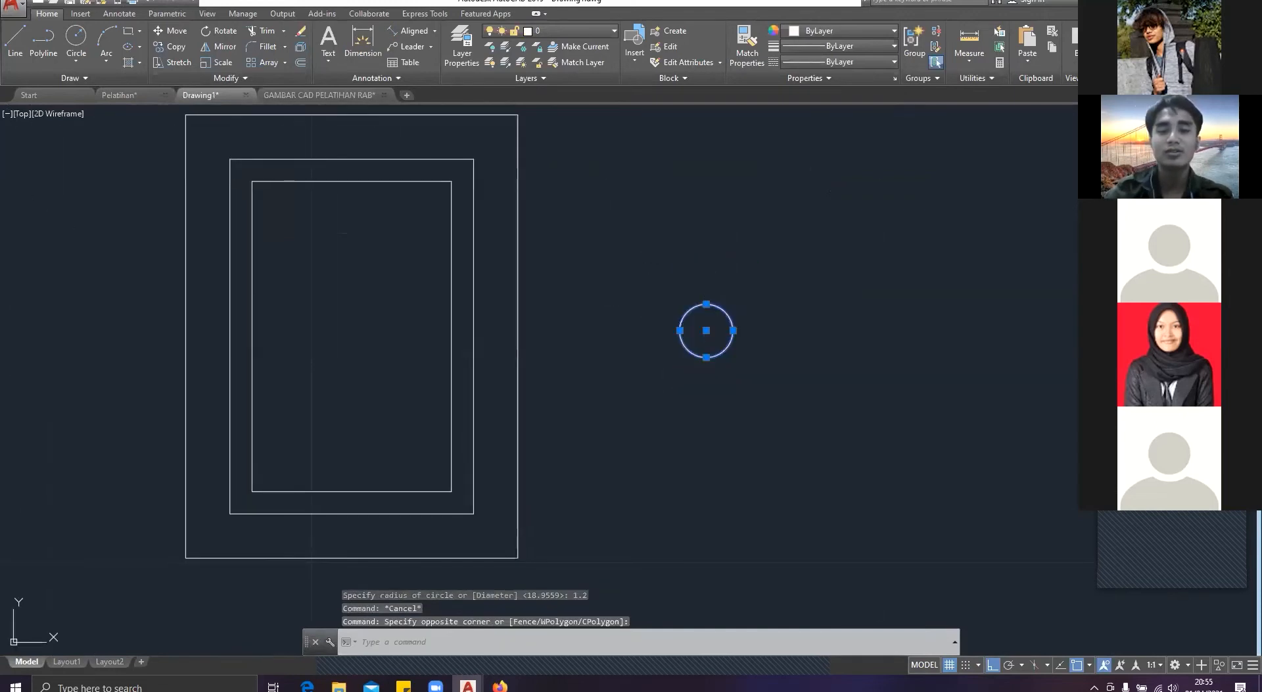
key("Escape")
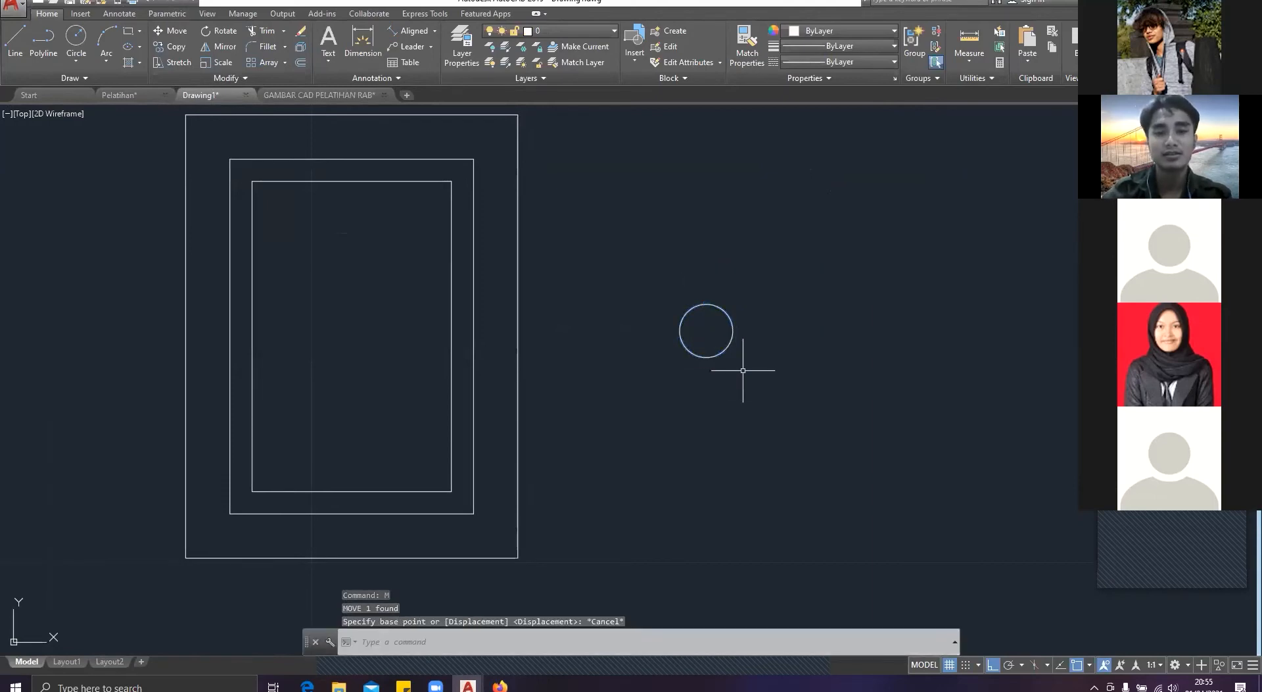
left_click(859, 471)
left_click(623, 218)
type("m")
key("Return")
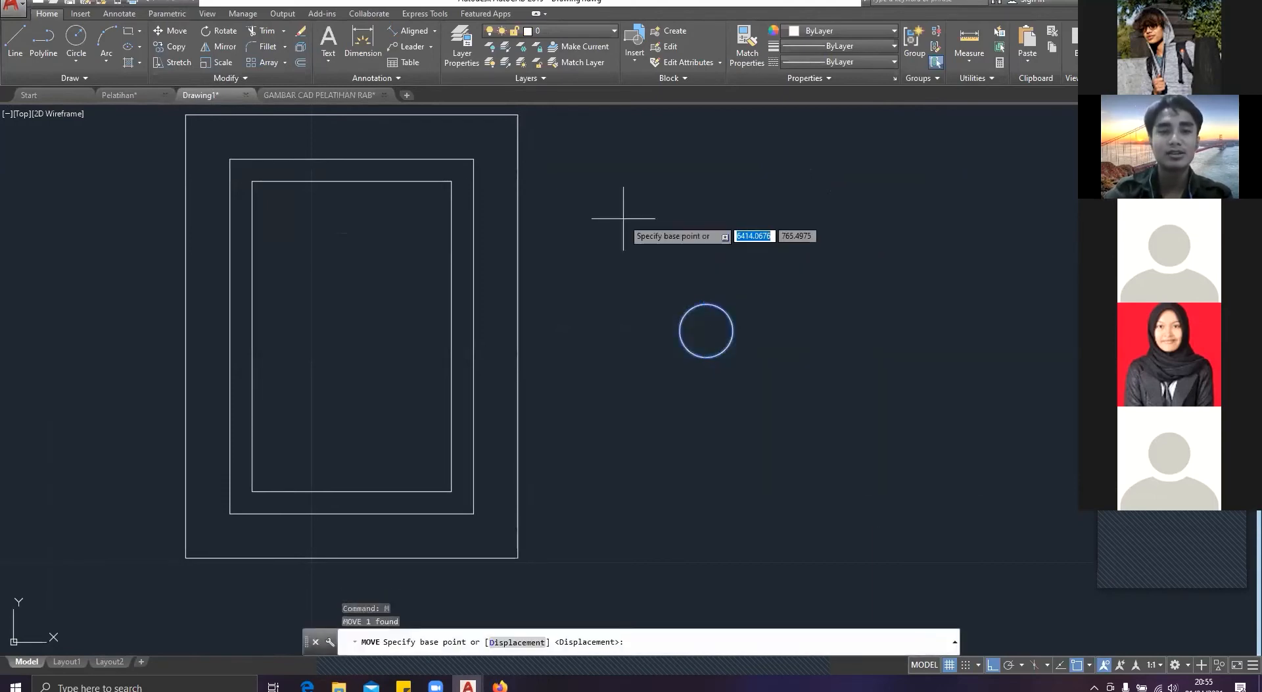
left_click(680, 330)
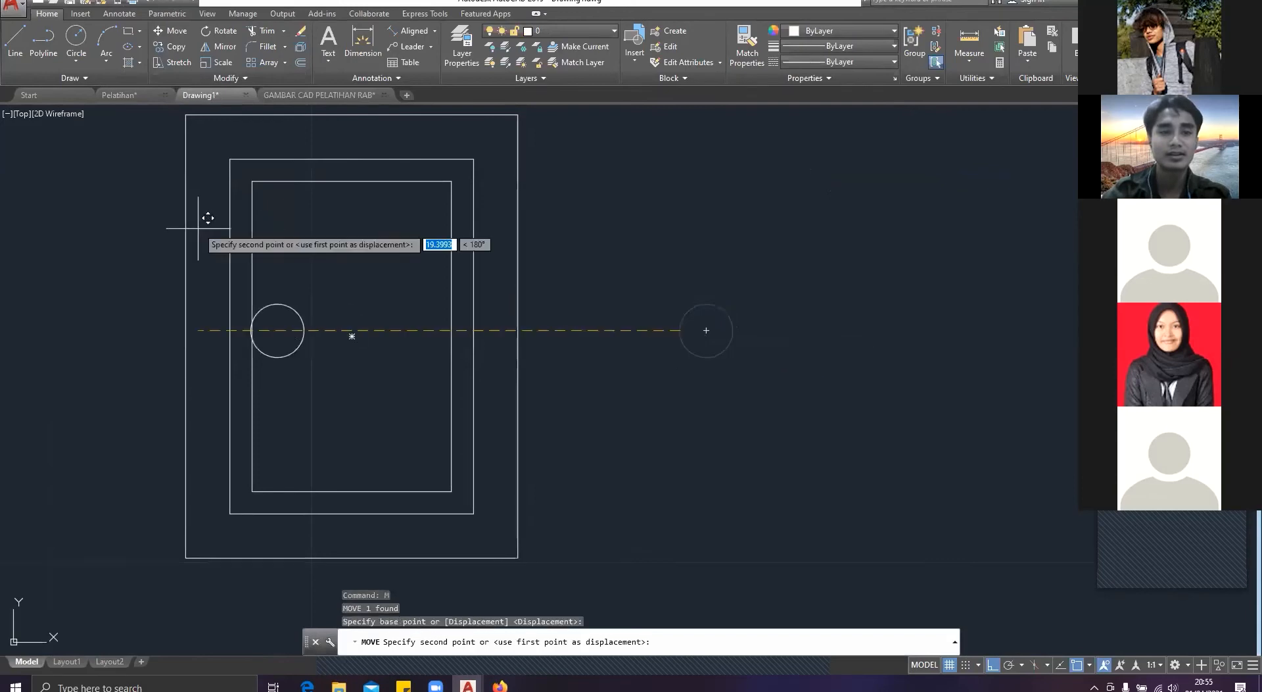
left_click(254, 338)
key("Escape")
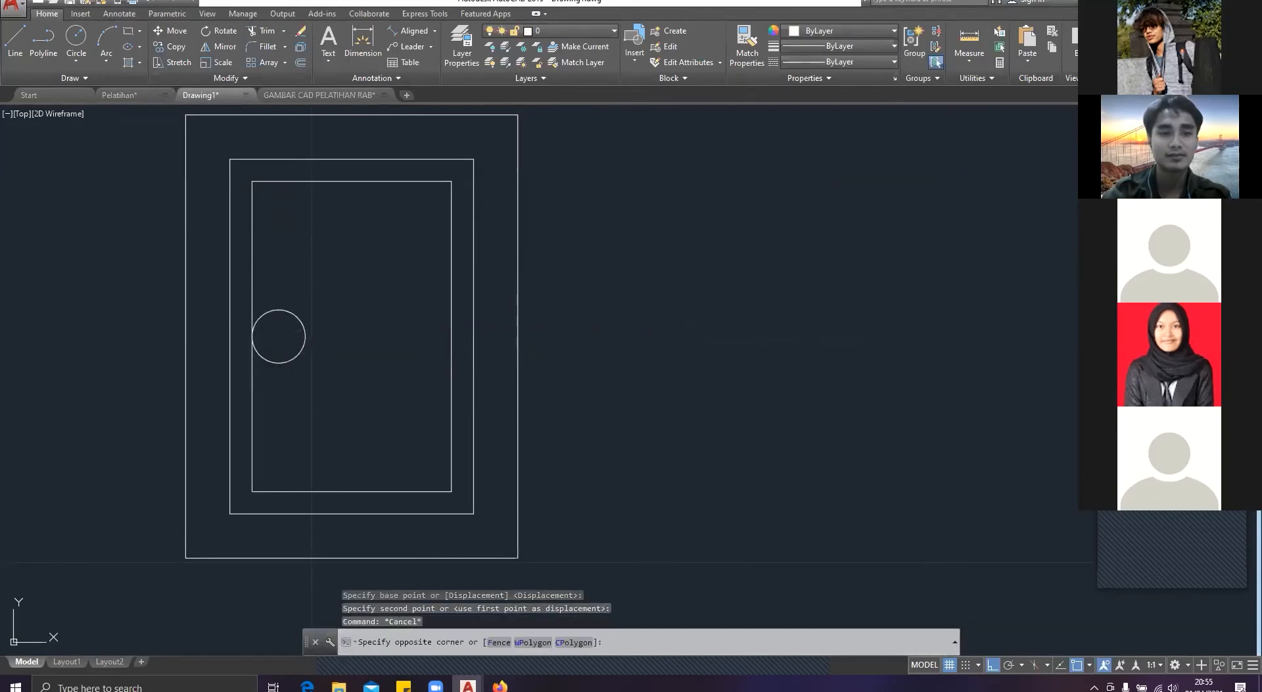
Step: Move the circle straight up until its top quadrant meets the innermost rectangle's upper edge
left_click(289, 313)
key("Return")
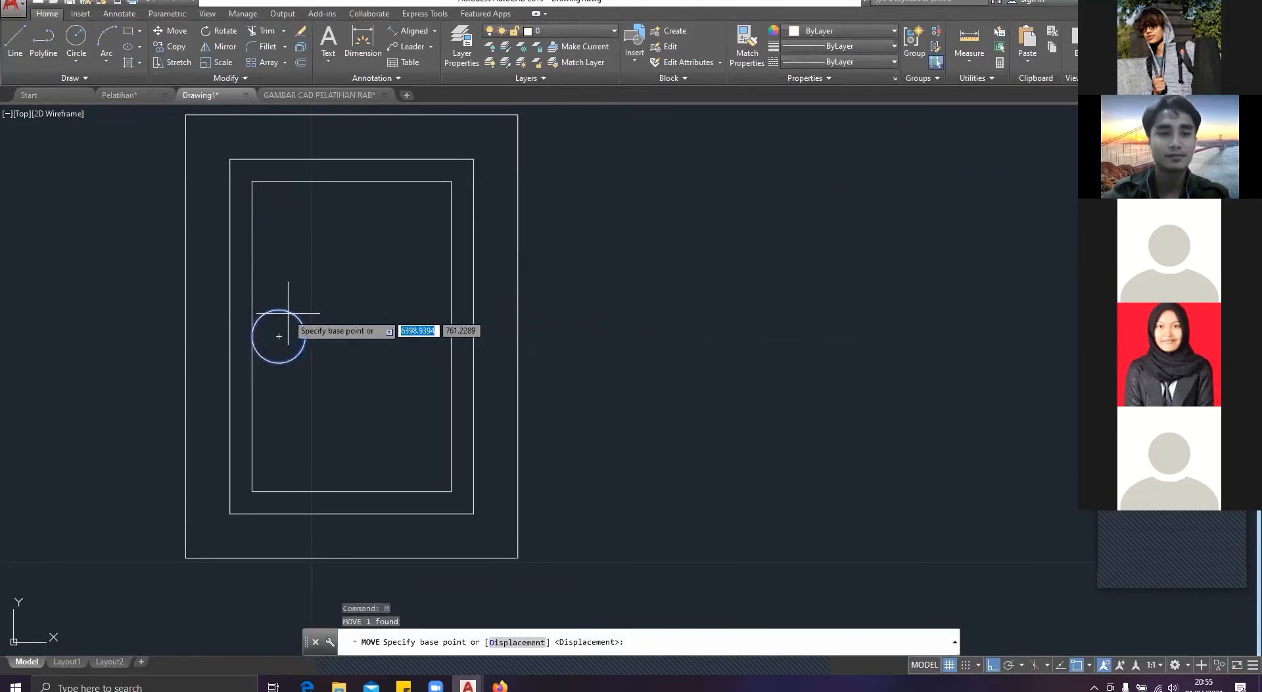
left_click(279, 309)
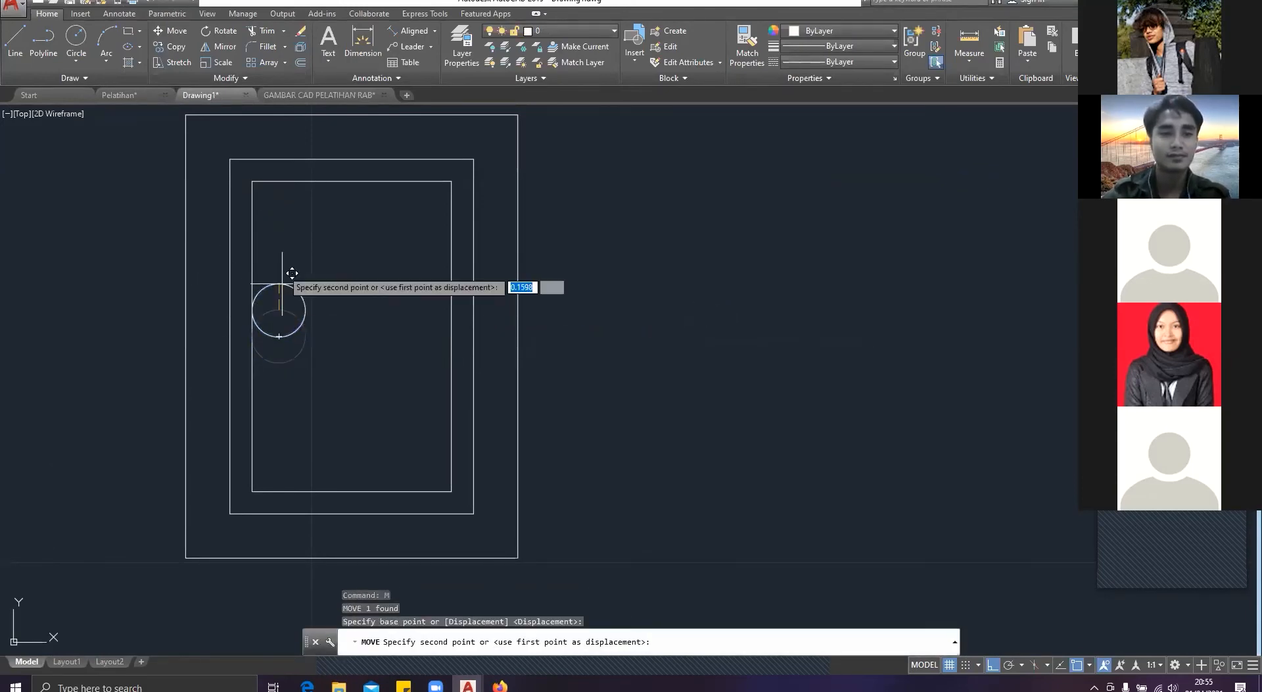
left_click(284, 185)
key("Escape")
Step: Copy the corner circle horizontally into the innermost rectangle's upper-right corner
left_click(292, 206)
type("co")
key("Return")
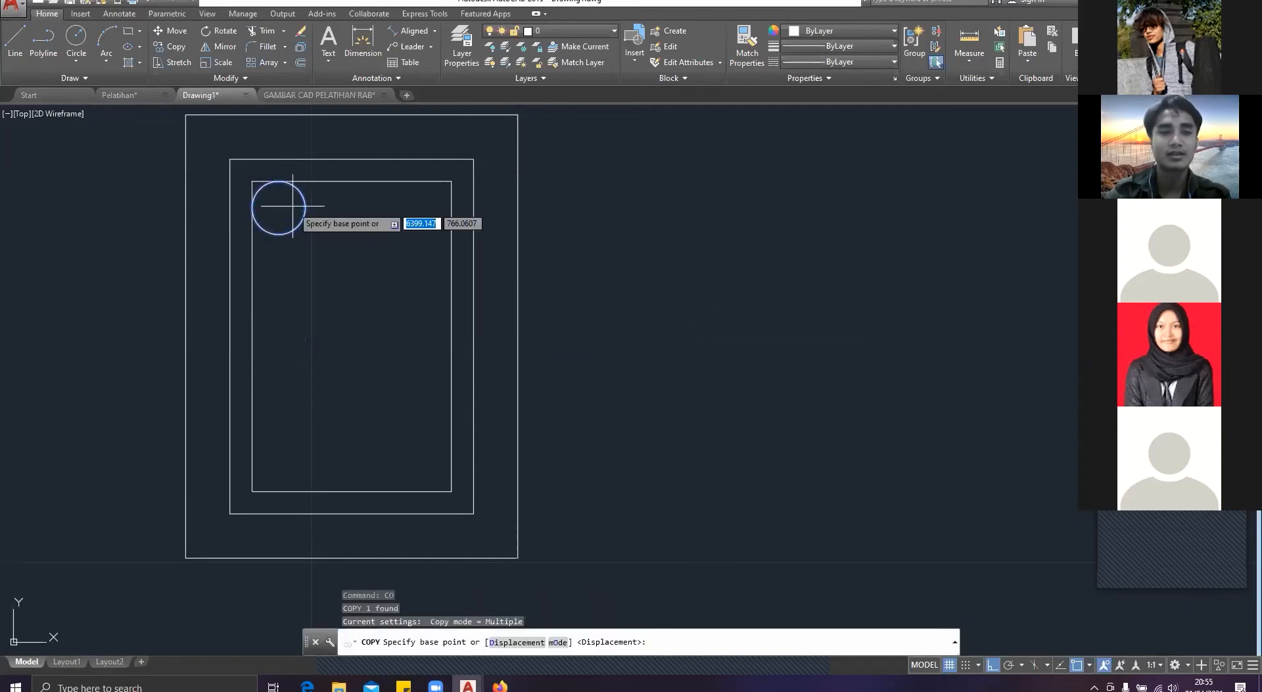
left_click(289, 207)
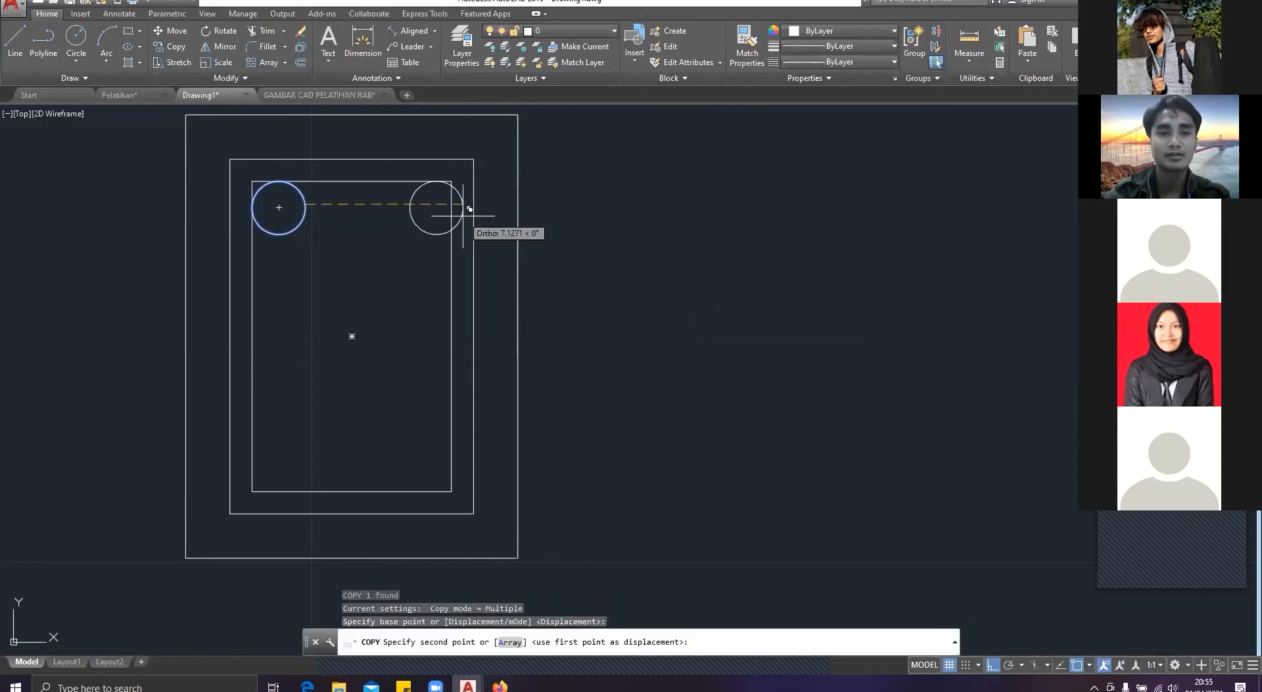
left_click(447, 208)
key("Escape")
Step: Mirror the two upper bar circles about the beam's horizontal centreline into the lower corners, keeping the originals
left_click(430, 279)
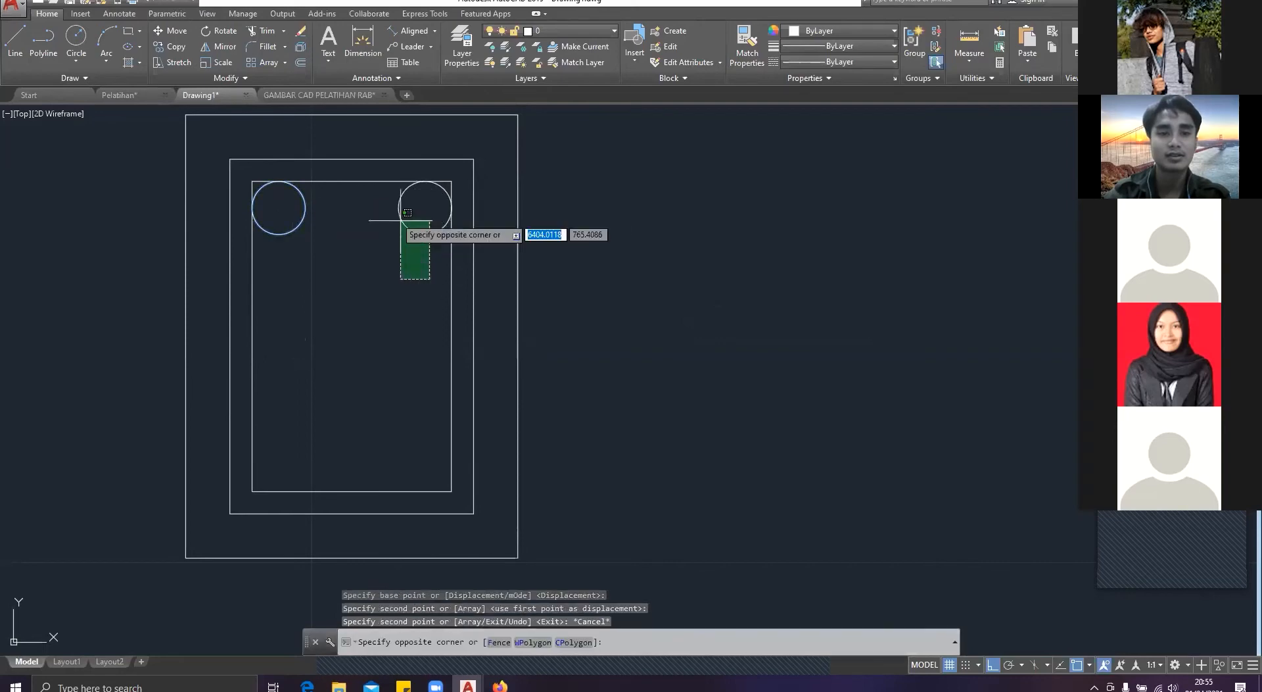
left_click(269, 202)
key("Return")
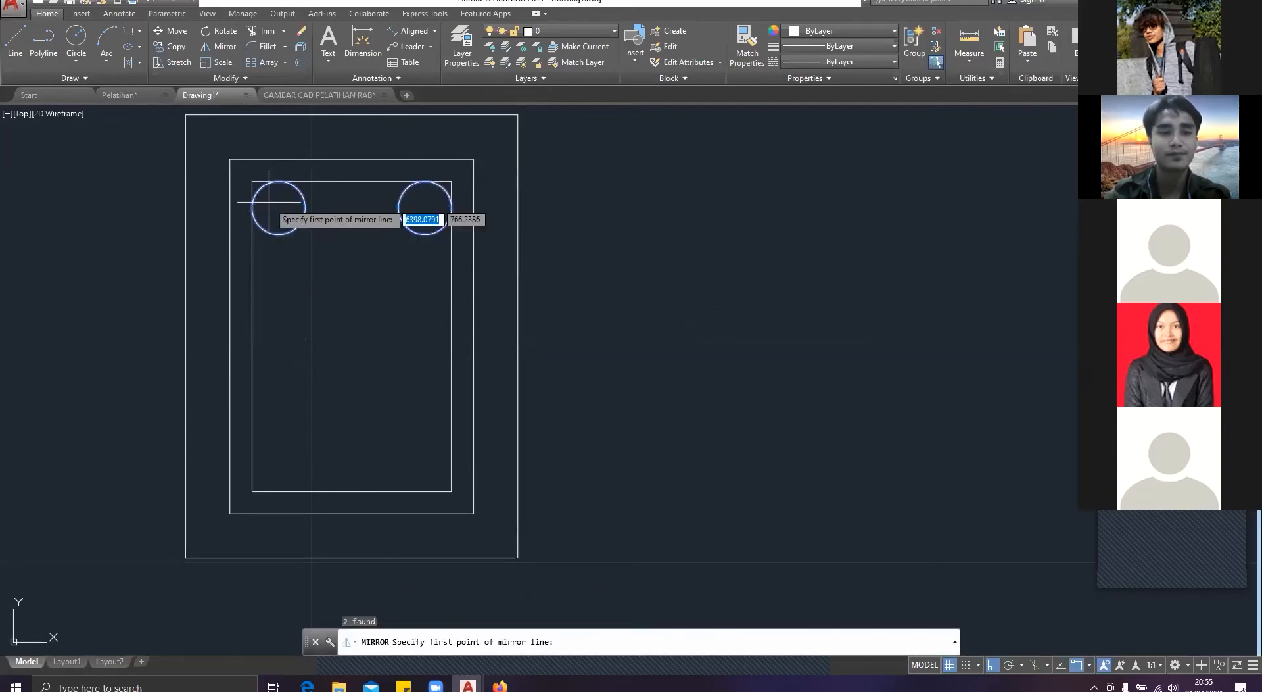
left_click(353, 336)
left_click(285, 360)
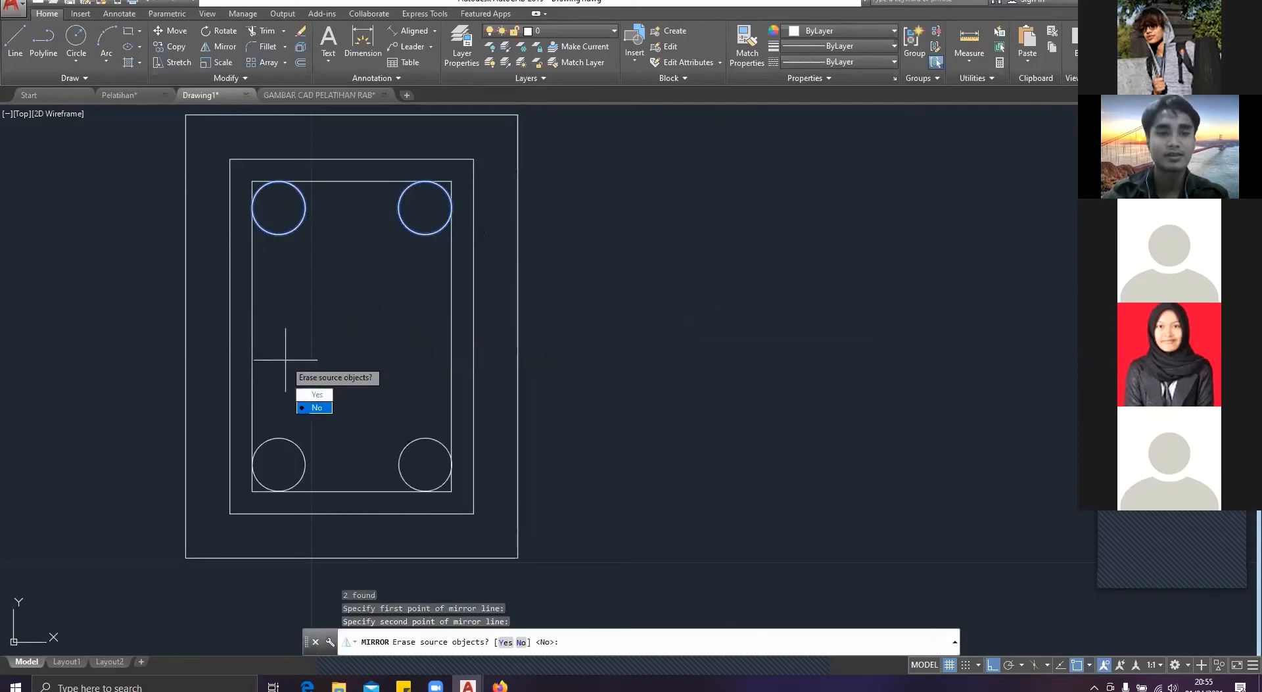
key("Return")
key("Escape")
Step: Check the stirrup's rounded corners and hooks in Pelatihan and the SL-1 detail in GAMBAR CAD PELATIHAN RAB, and return to Drawing1
scroll(286, 360, "down", 5)
middle_click_drag(286, 360, 526, 301)
left_click(135, 95)
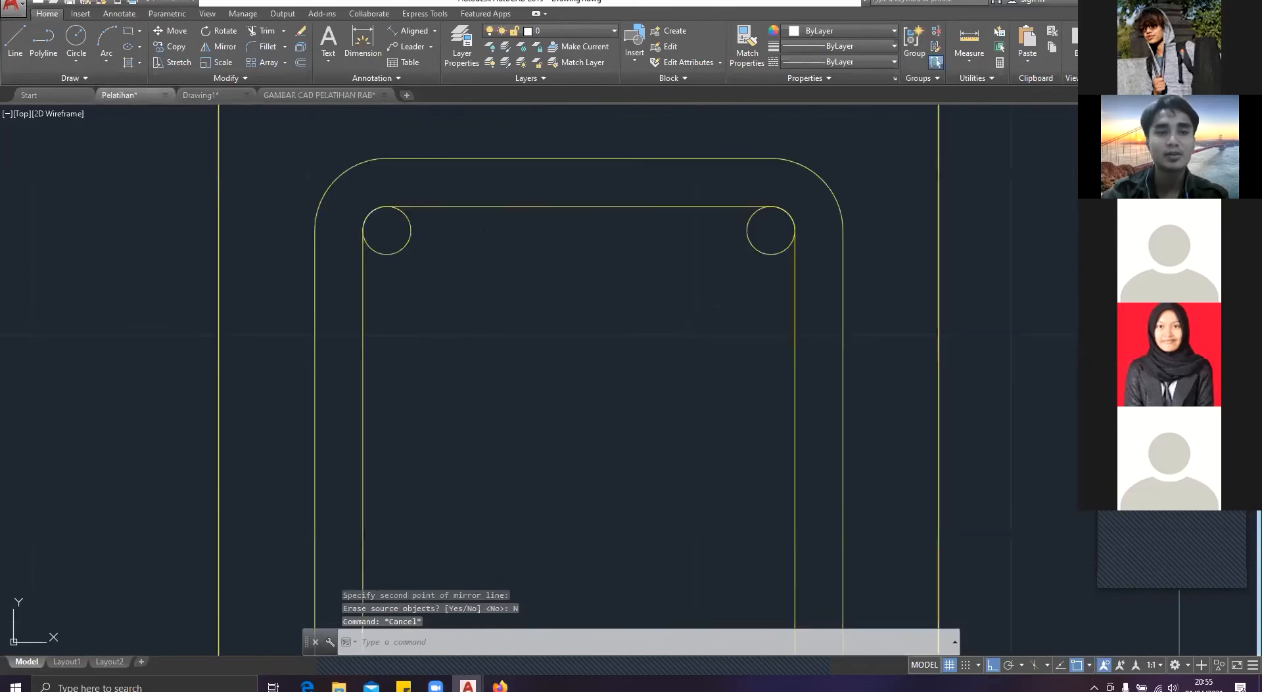
scroll(445, 296, "down", 2)
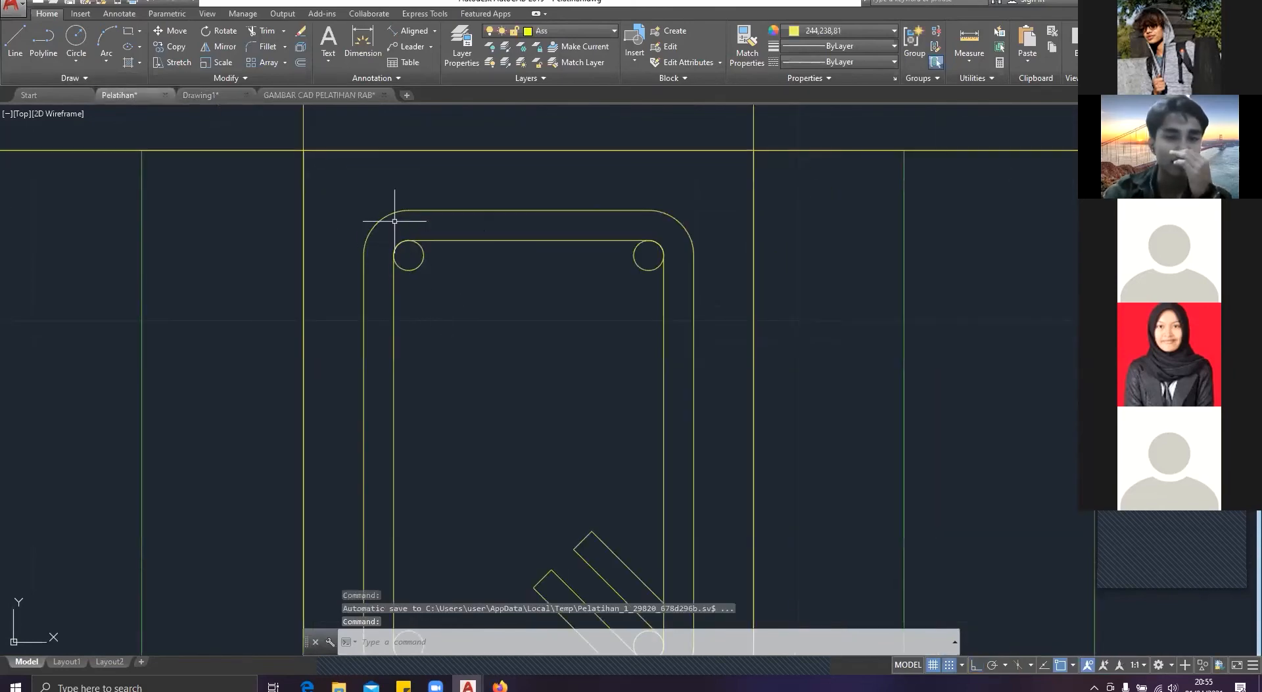
middle_click_drag(395, 211, 346, 185)
mouse_move(544, 361)
middle_mouse_down()
mouse_move(479, 151)
mouse_move(487, 142)
middle_mouse_up()
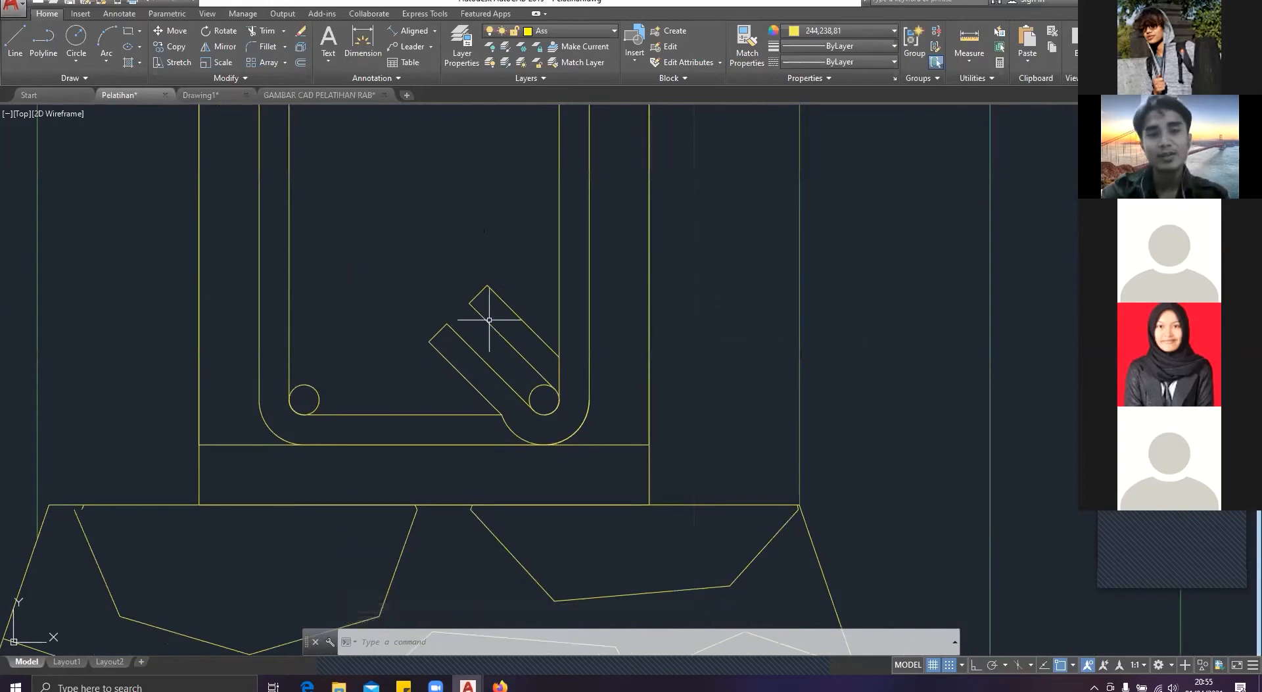
left_click(318, 94)
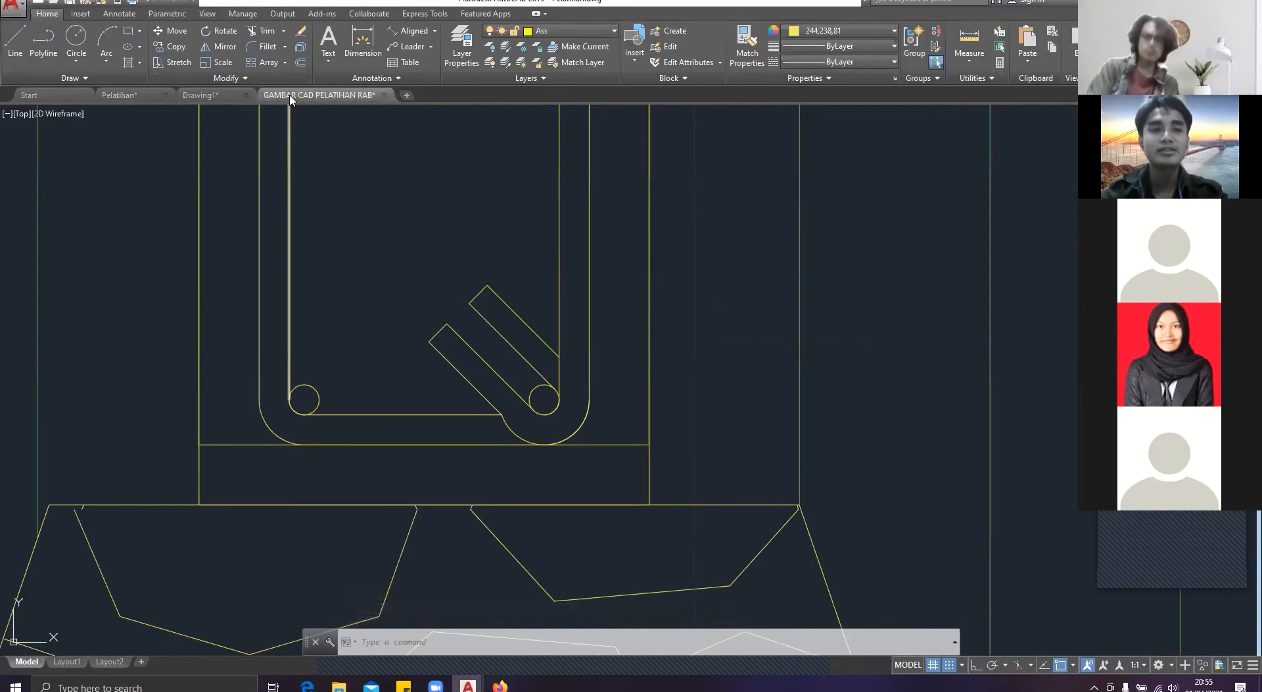
left_click(211, 96)
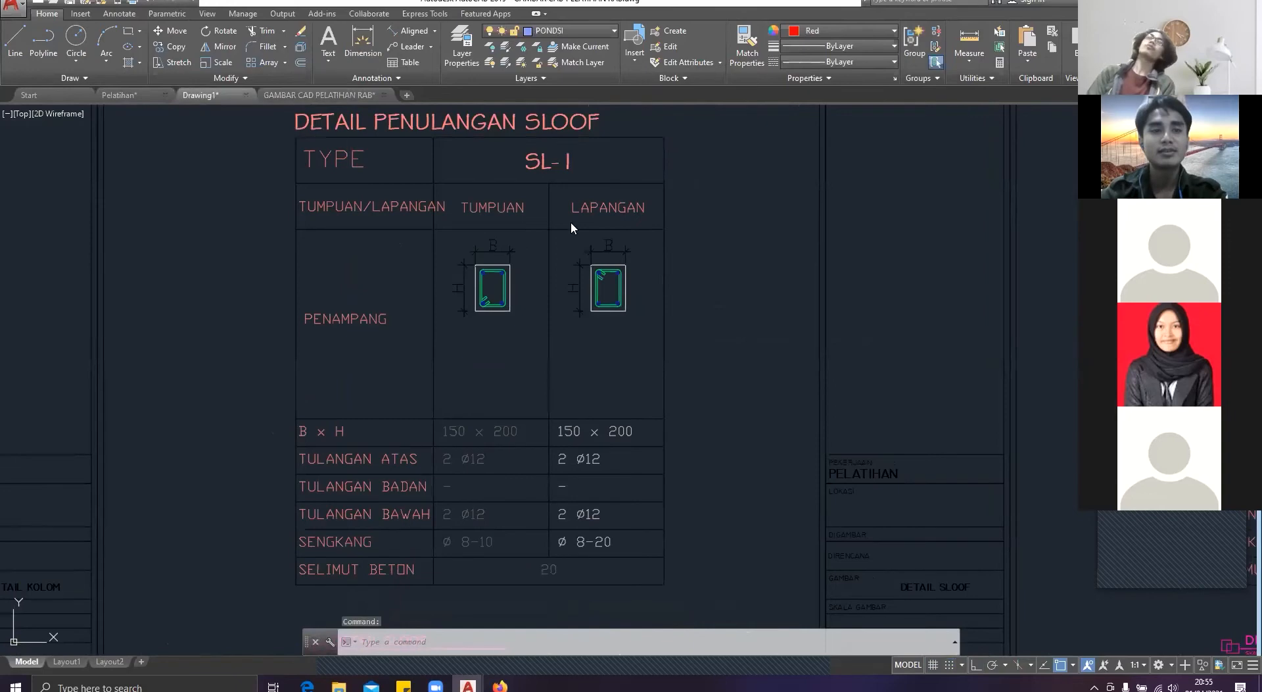
scroll(562, 241, "down", 2)
middle_click_drag(562, 242, 532, 241)
scroll(499, 240, "up", 3)
Step: Try to fillet the upper-left corner of the beam's outer rectangle without setting a radius
key("Escape")
type("f")
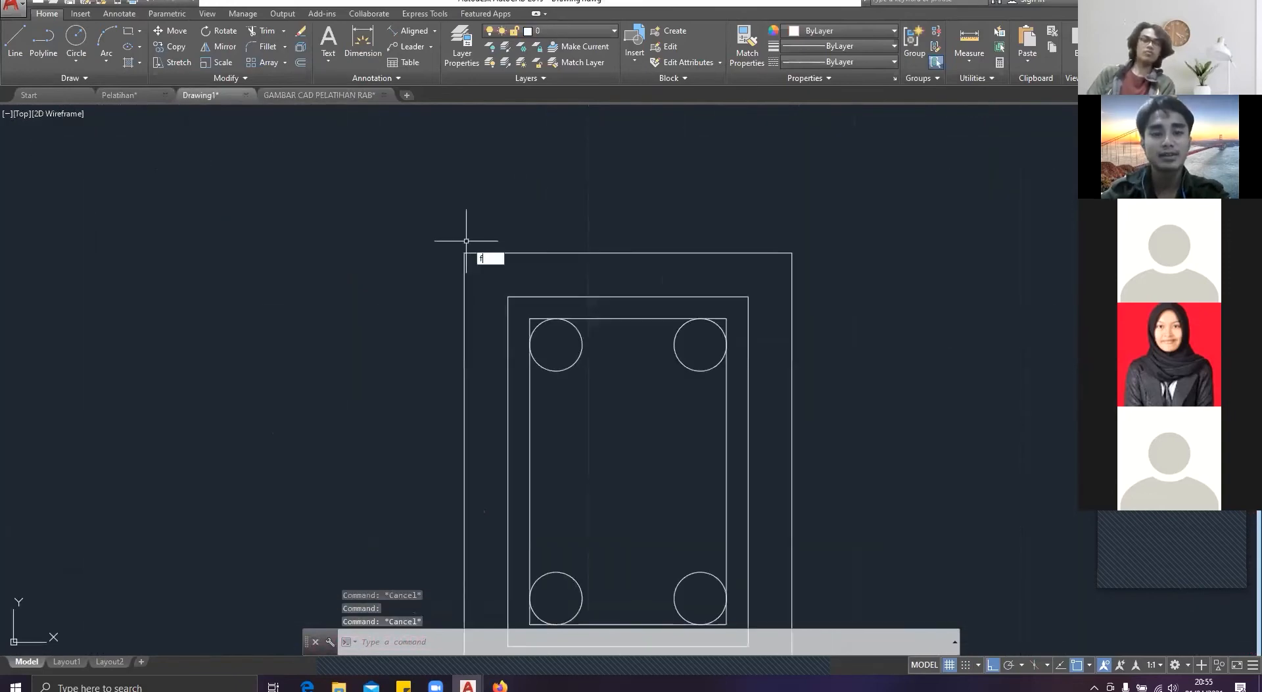
type("il")
key("Return")
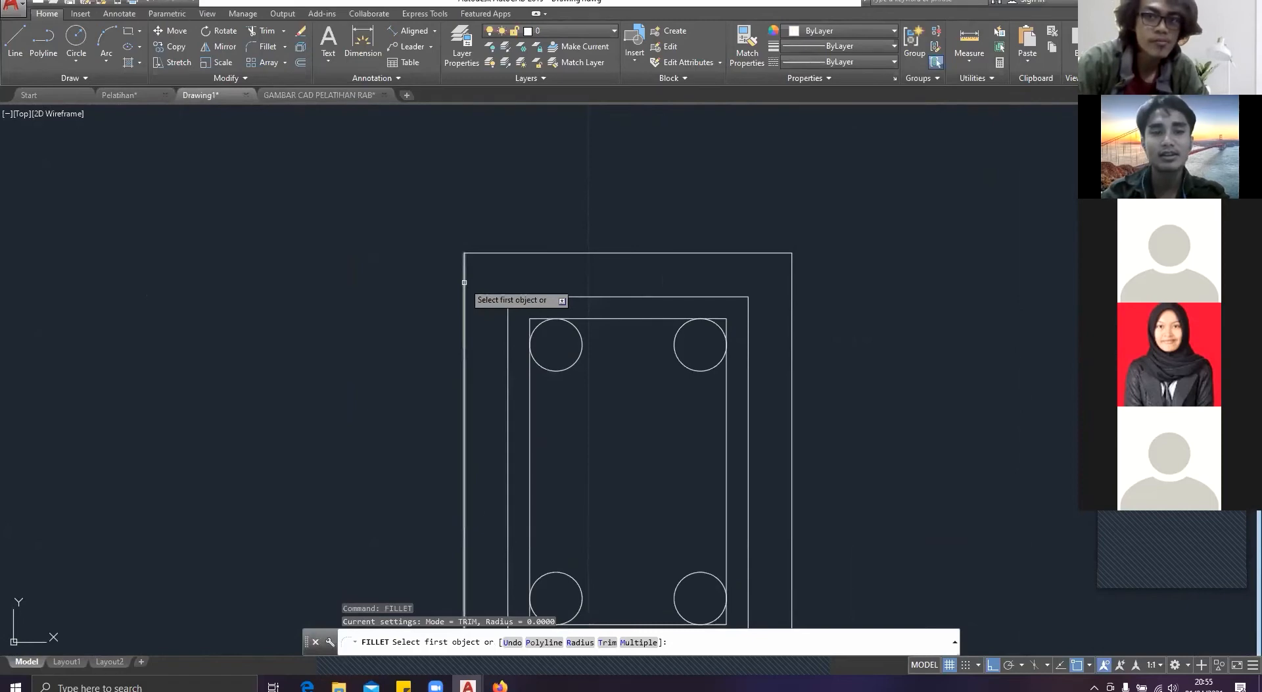
key("Escape")
type("fil")
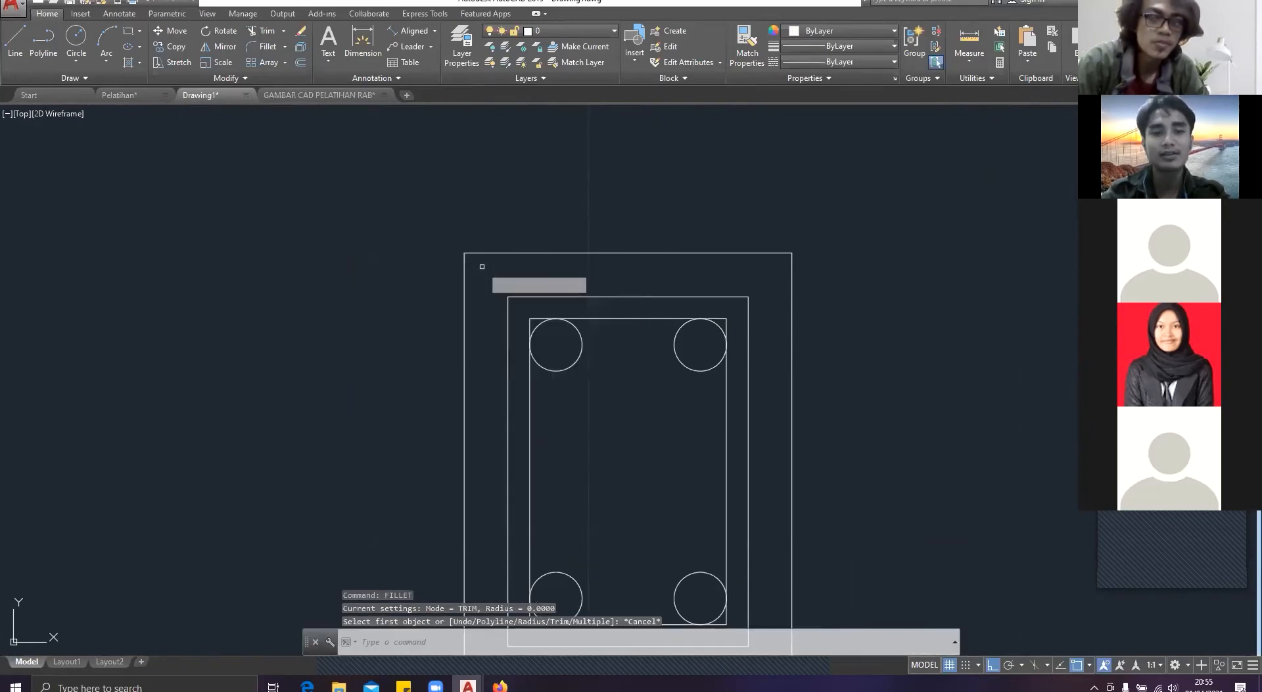
key("Return")
left_click(465, 275)
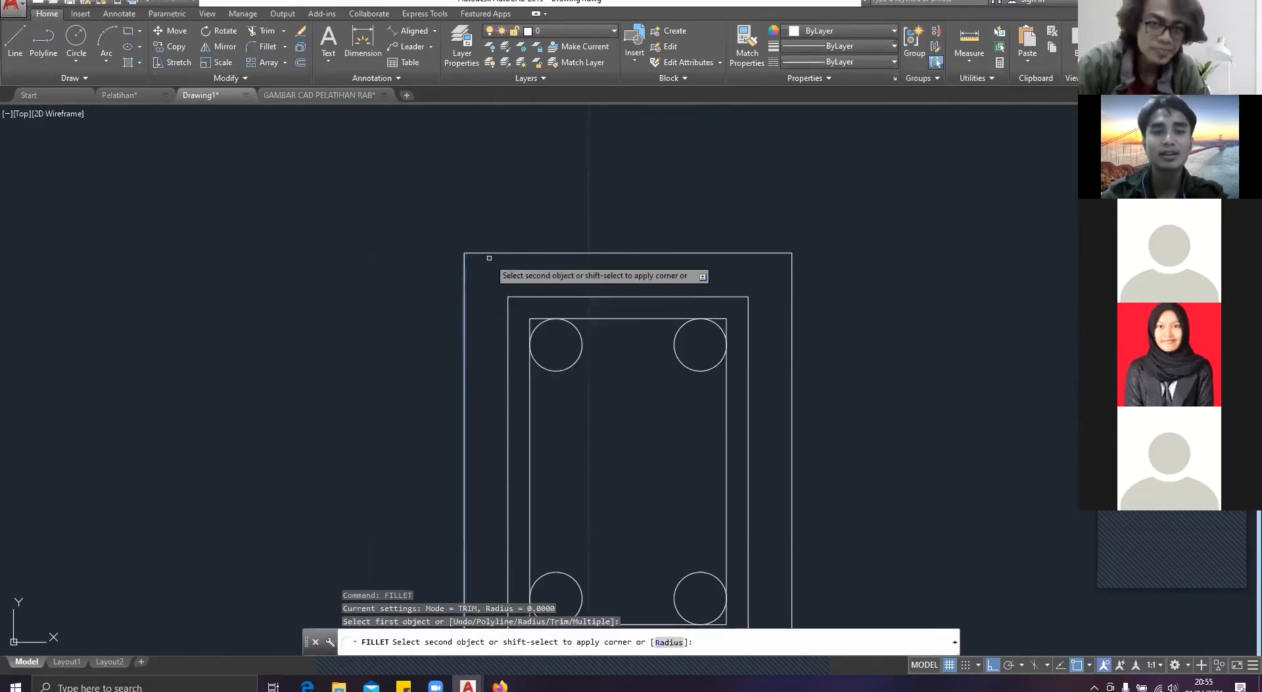
left_click(474, 256)
key("Escape")
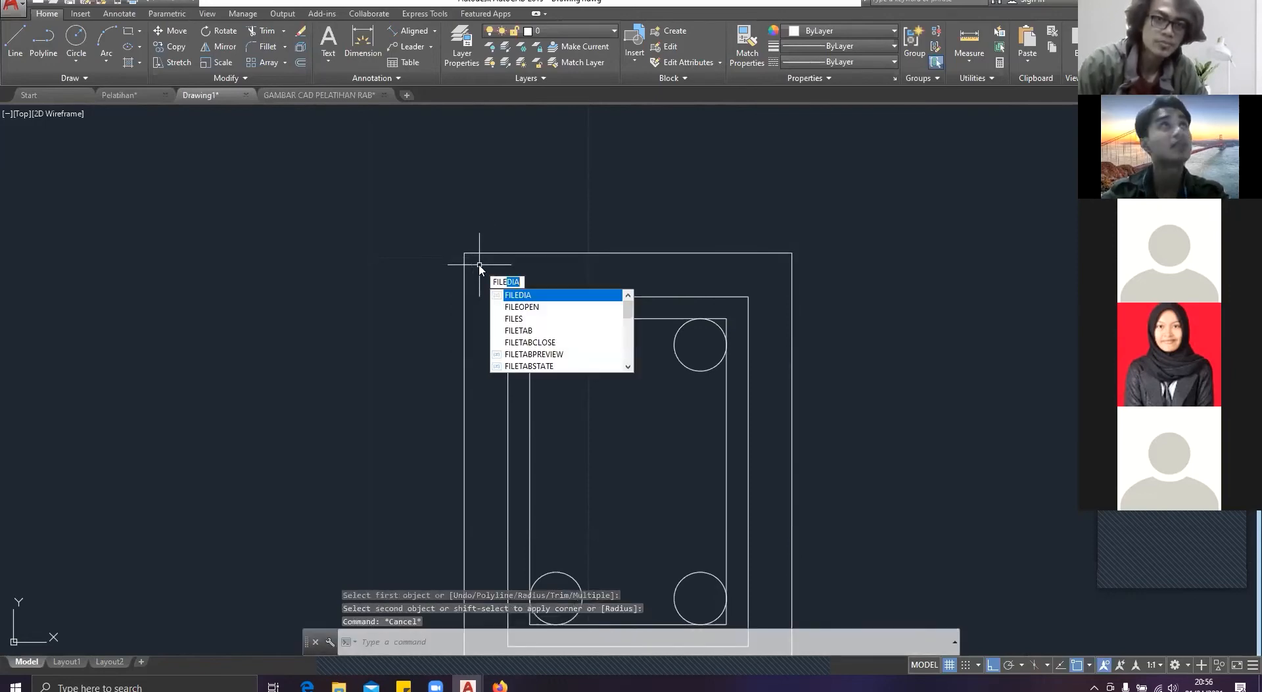
key("BackSpace")
type("FIL")
key("Return")
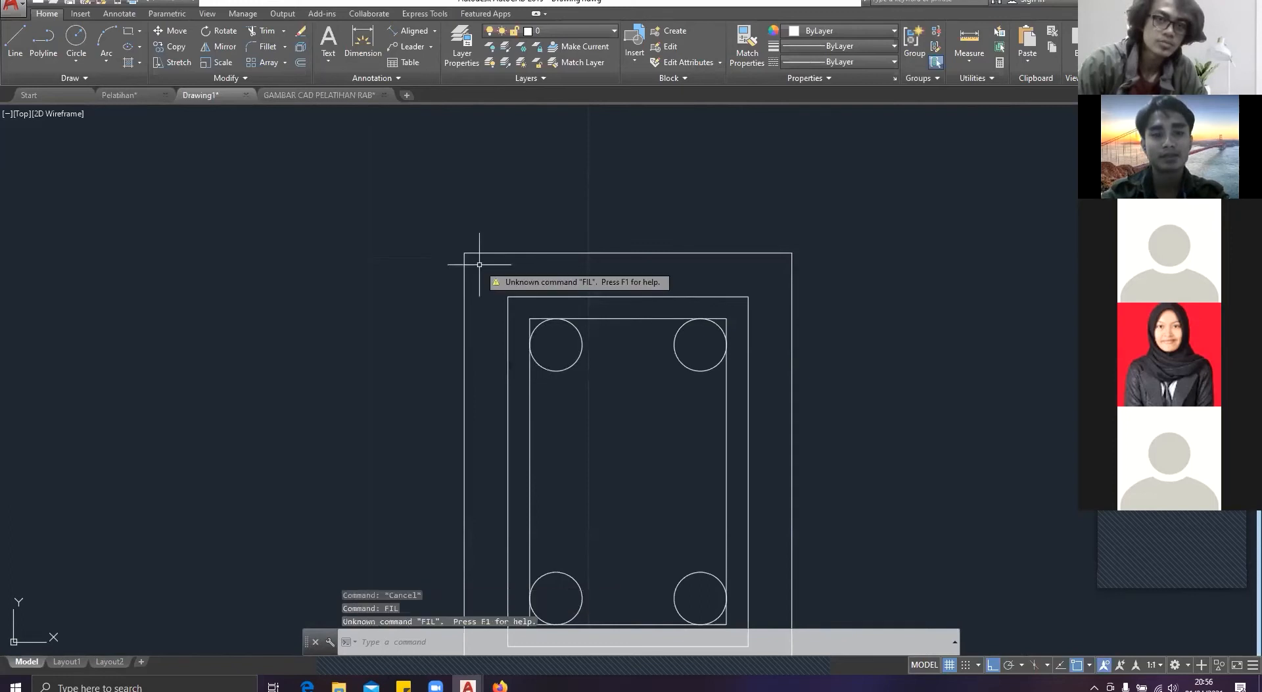
type("r")
key("Return")
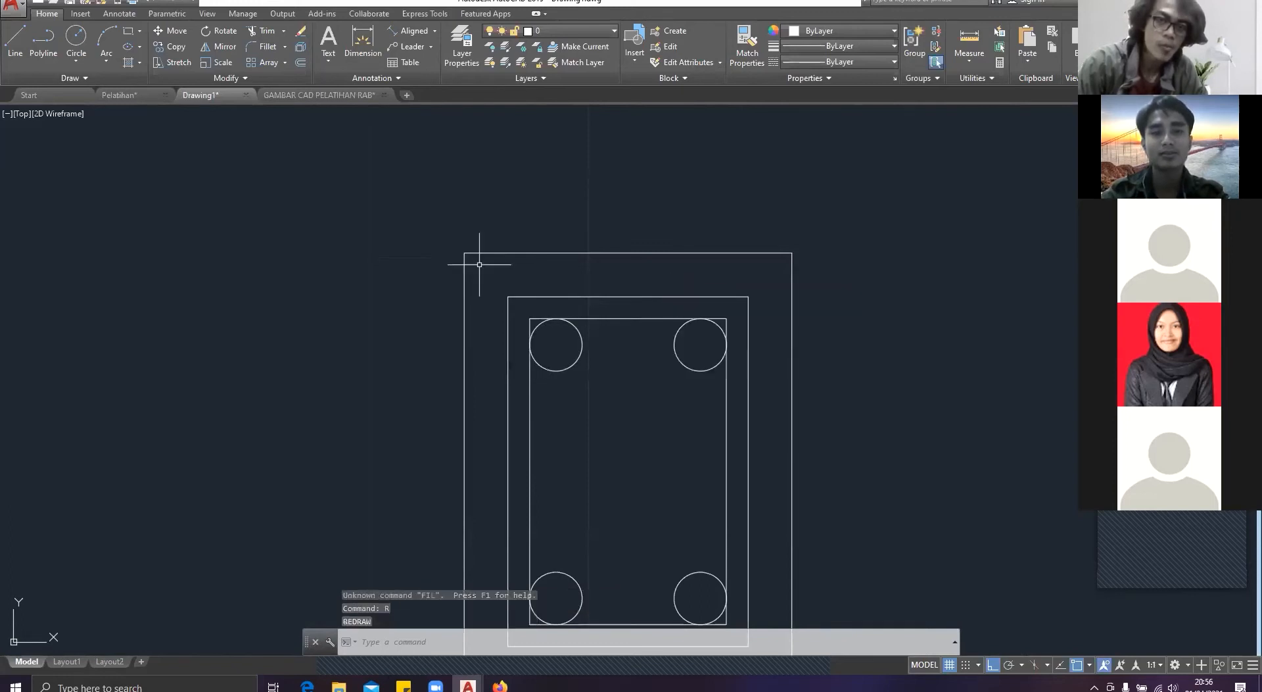
type("5")
key("Return")
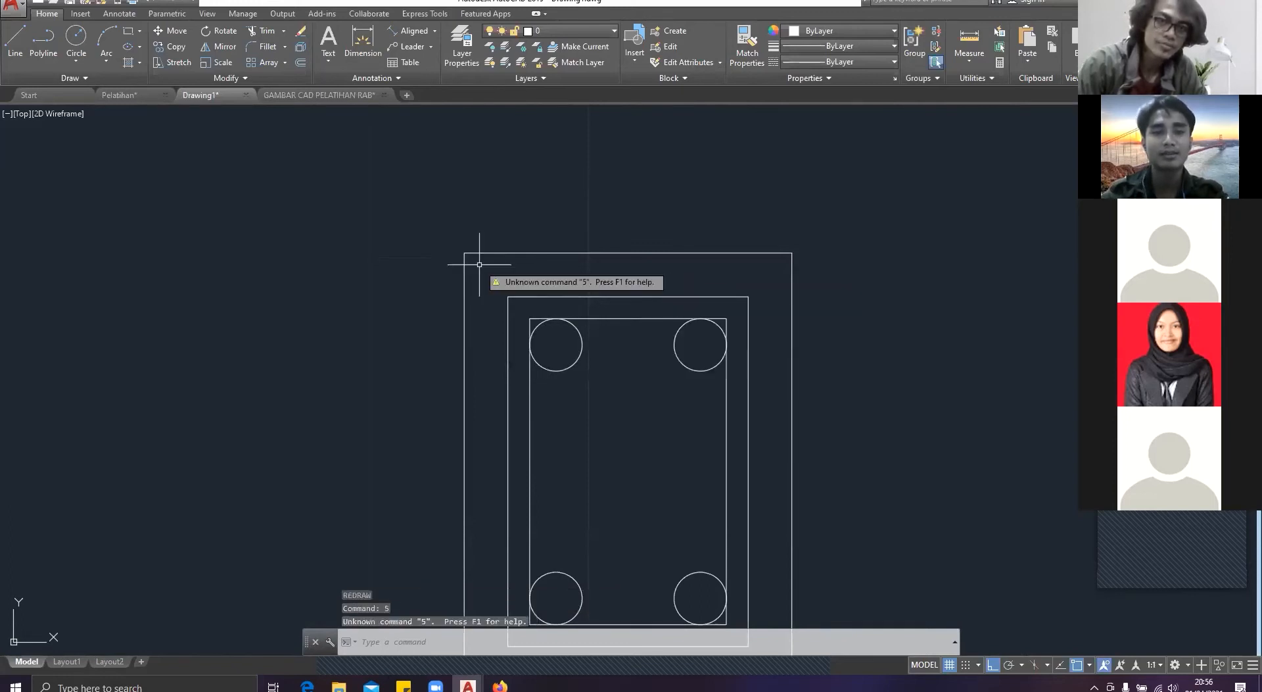
Step: Fillet the upper-left corner of the beam's outer rectangle, setting the radius to 1
key("Escape")
type("fillet")
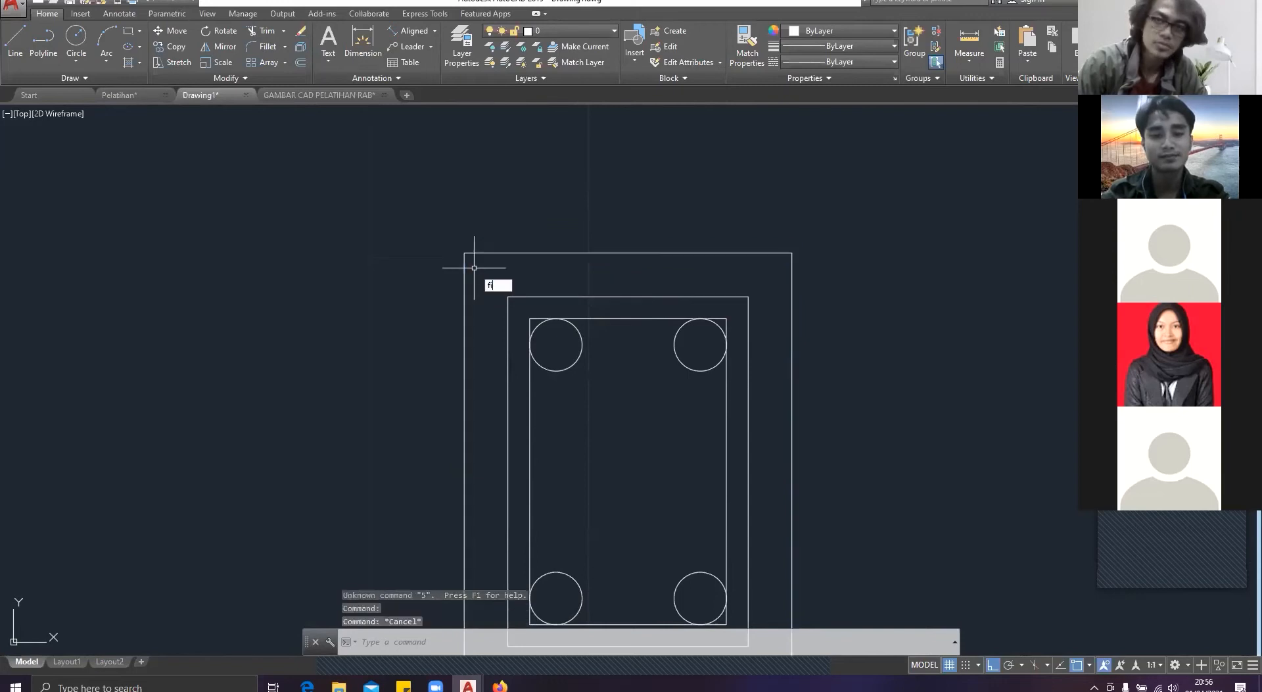
key("Return")
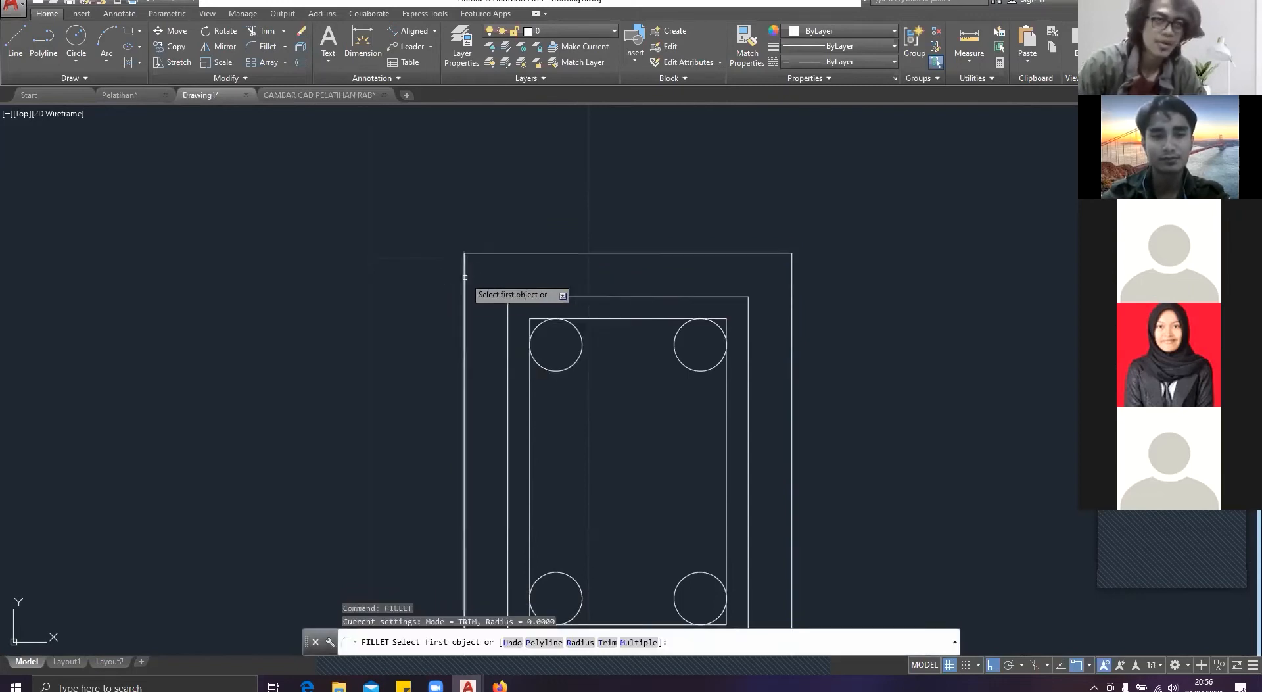
left_click(465, 258)
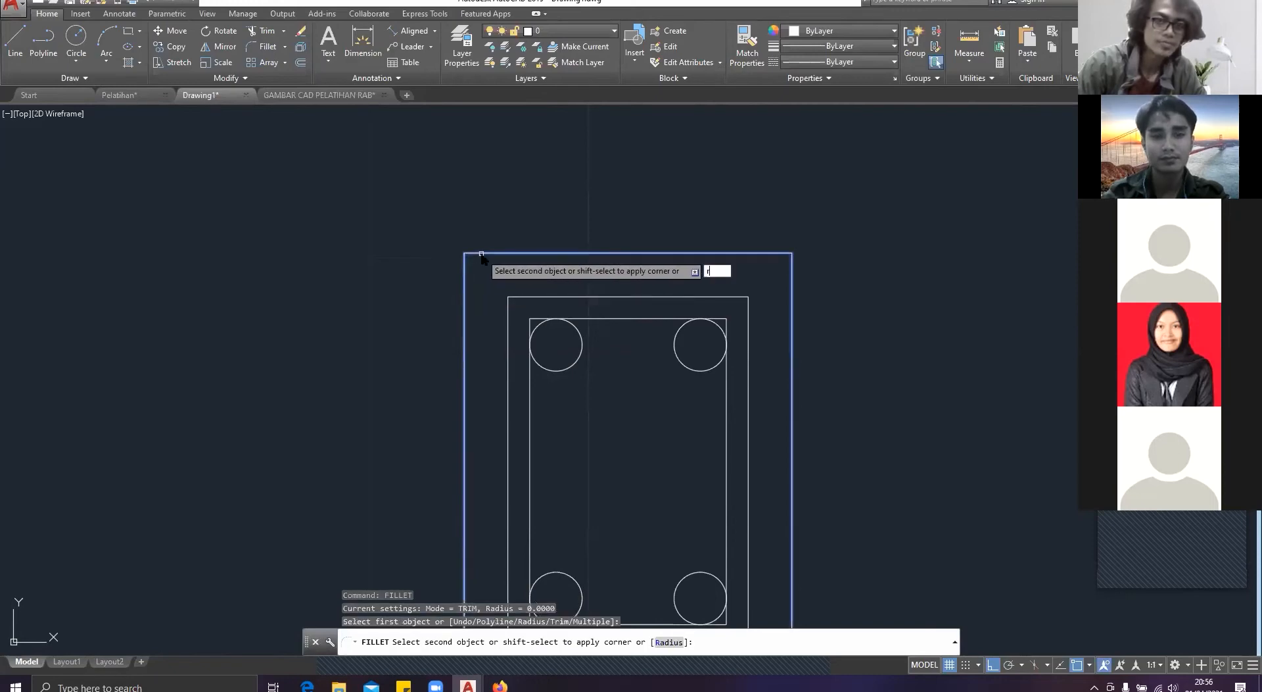
key("Return")
type("5")
key("Return")
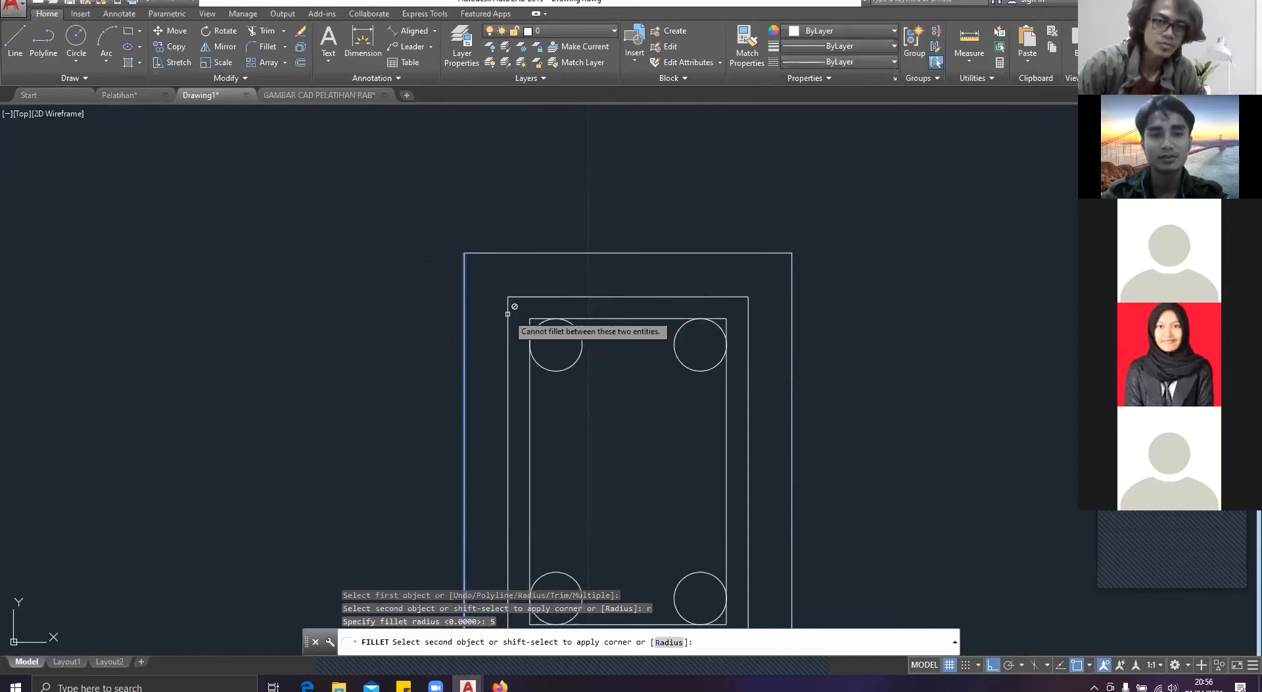
key("Return")
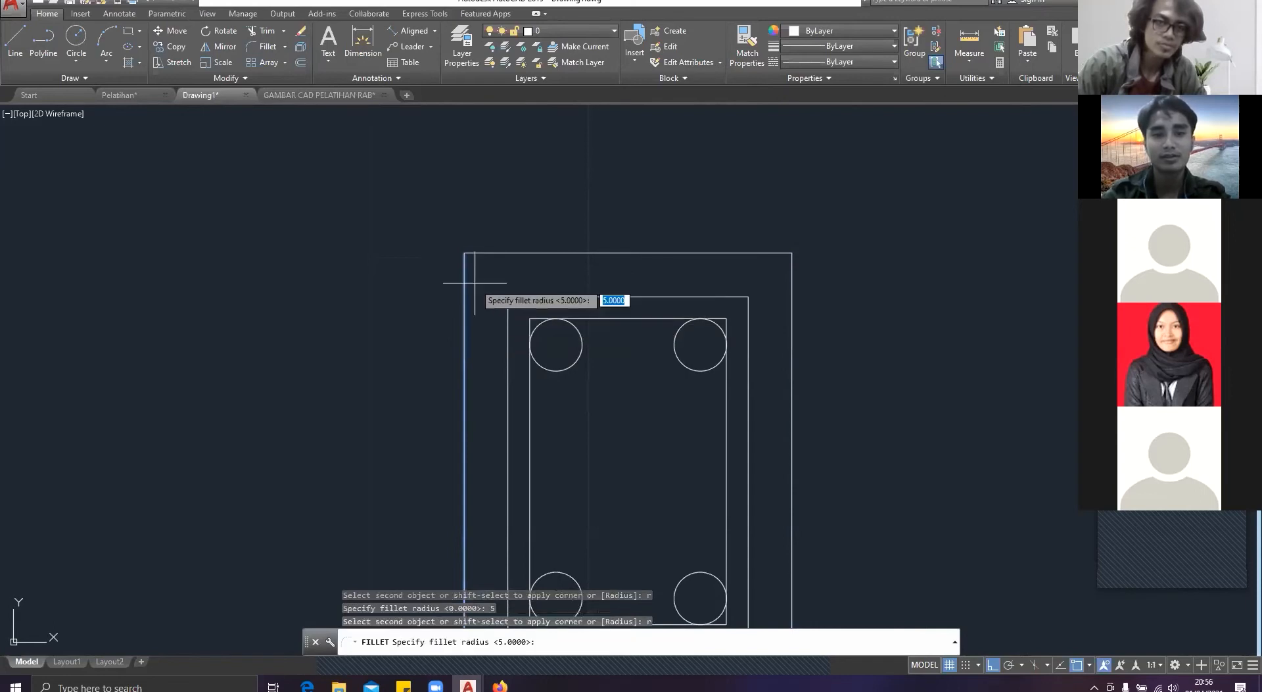
type("1")
key("Return")
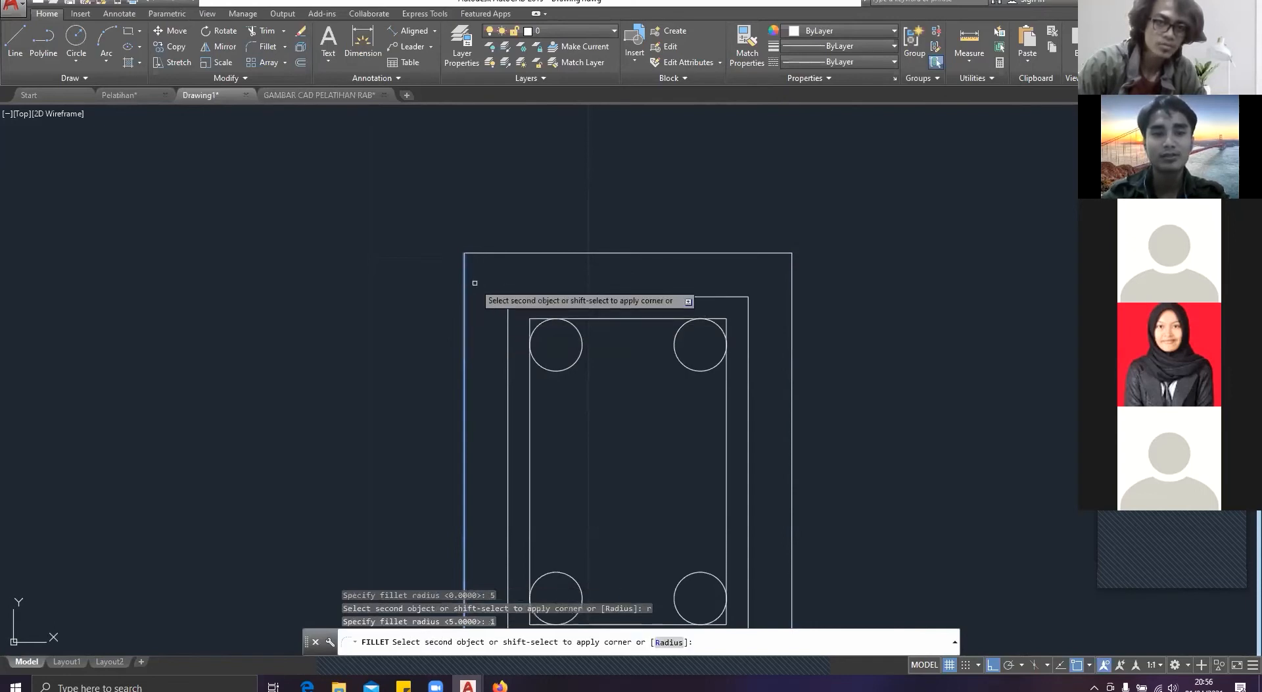
left_click(490, 253)
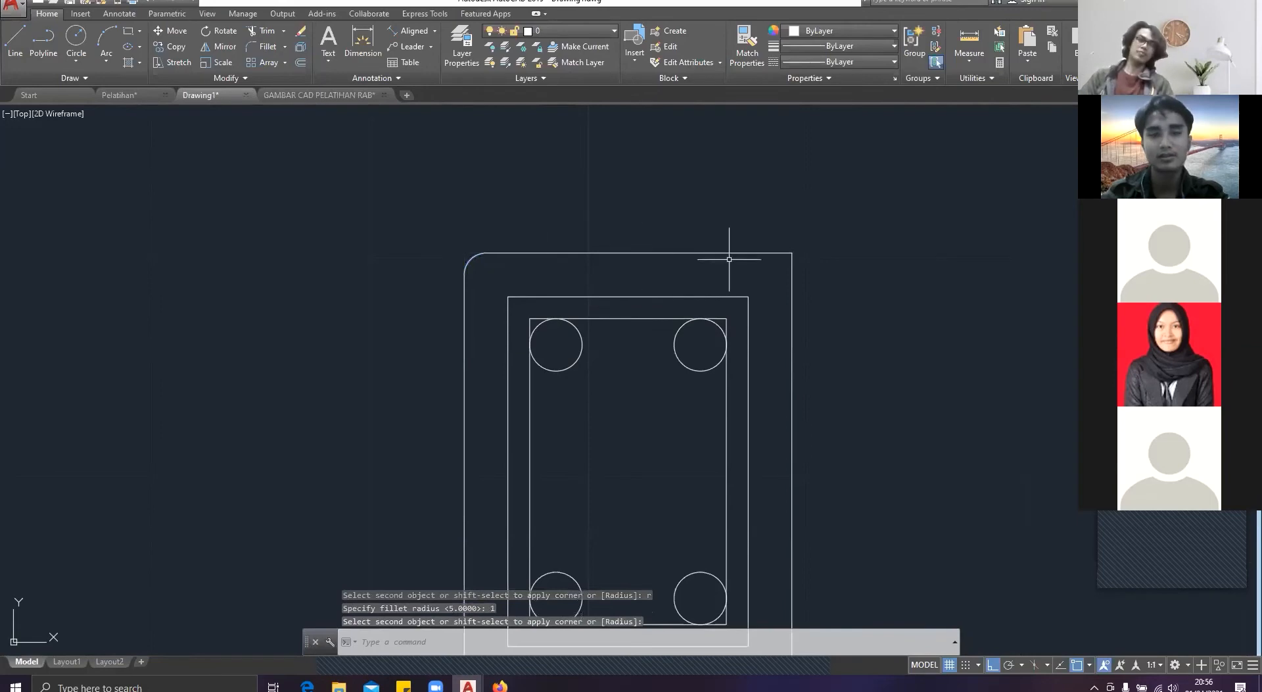
Step: Fillet all corners of the two inner stirrup rectangles with the radius of 1
key("Return")
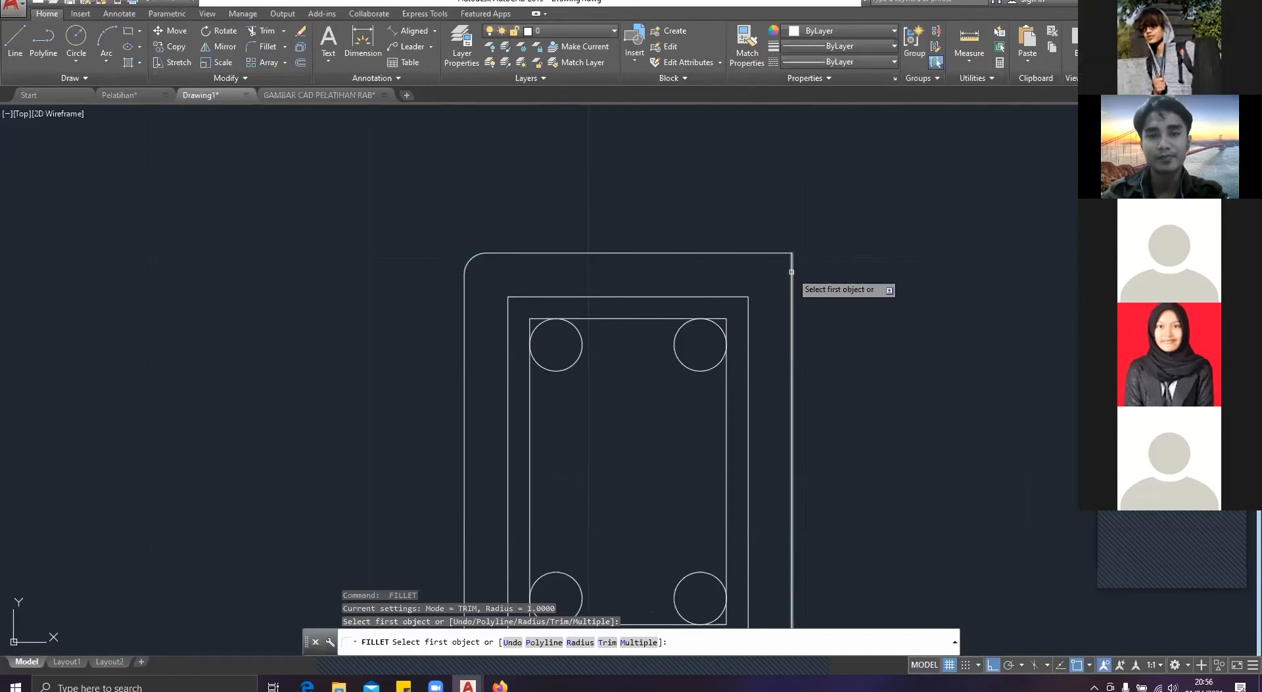
left_click(792, 272)
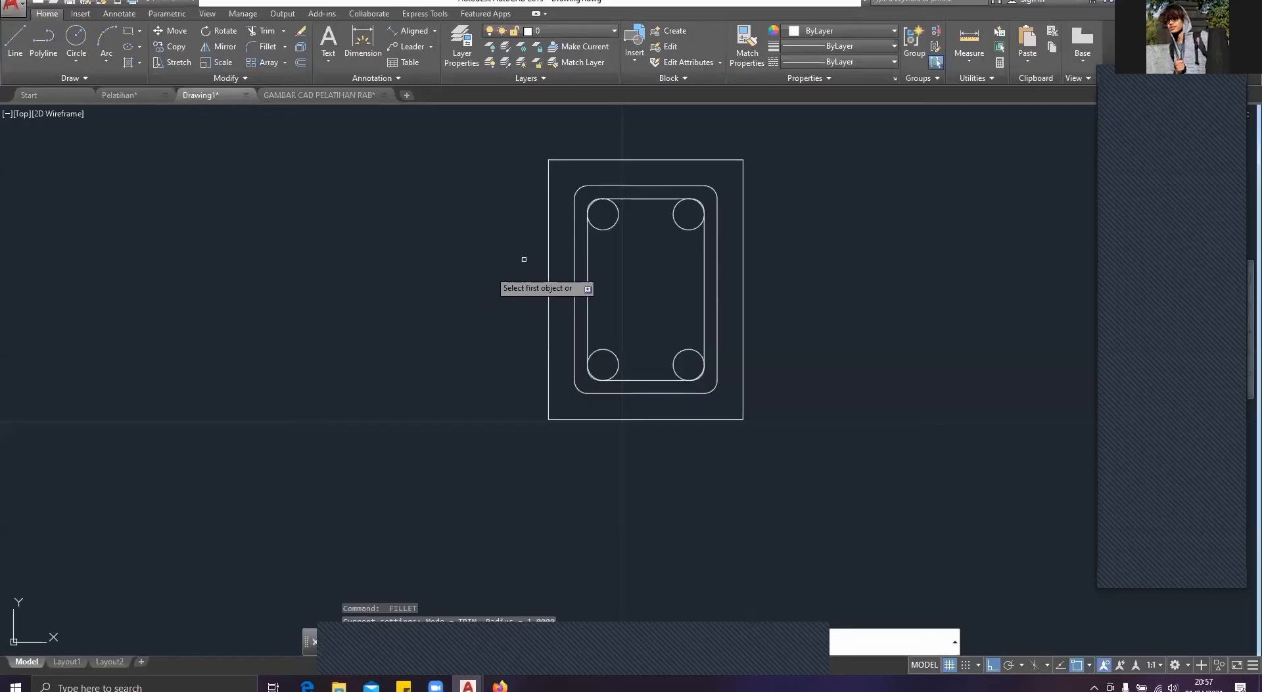
scroll(556, 328, "up", 8)
middle_click_drag(387, 252, 549, 368)
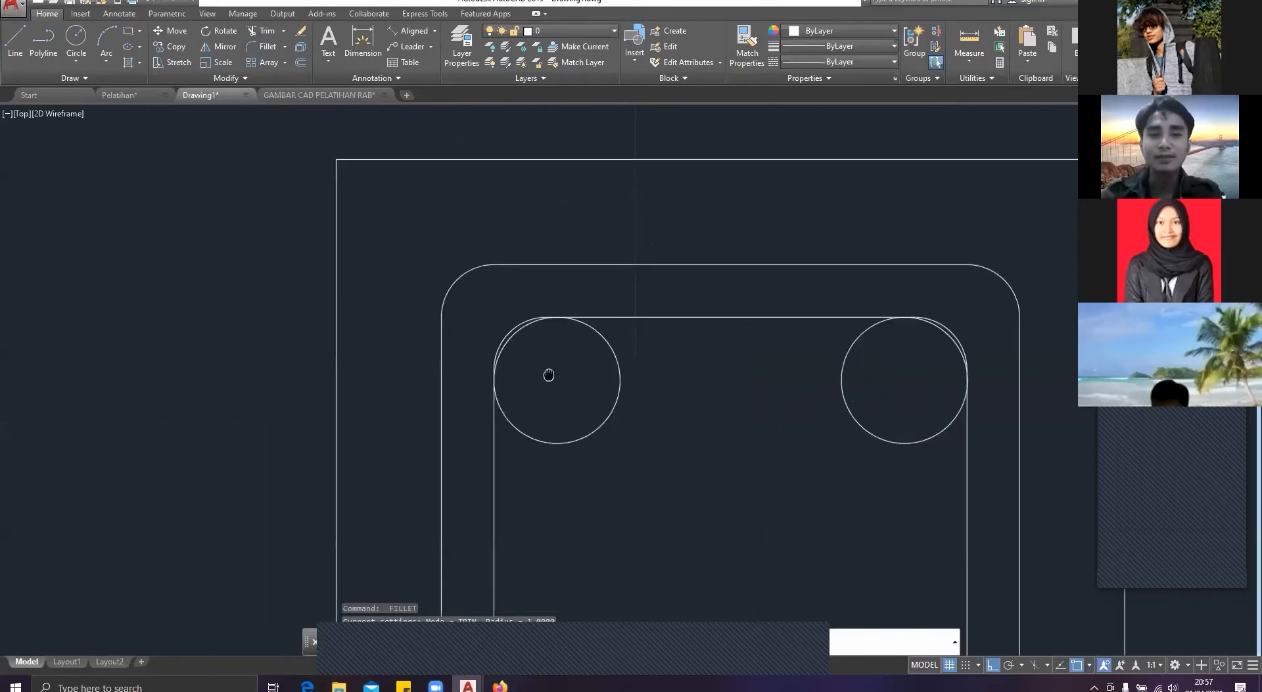
key("Escape")
type("TR")
key("Return")
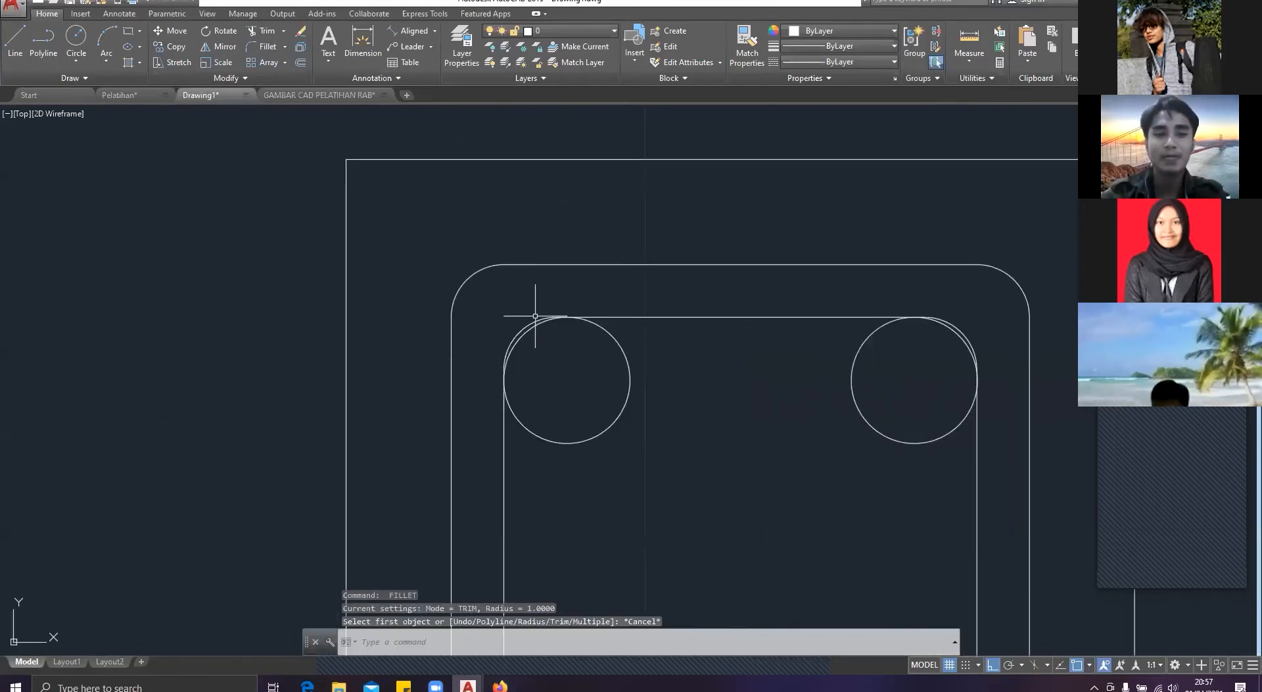
scroll(523, 325, "up", 4)
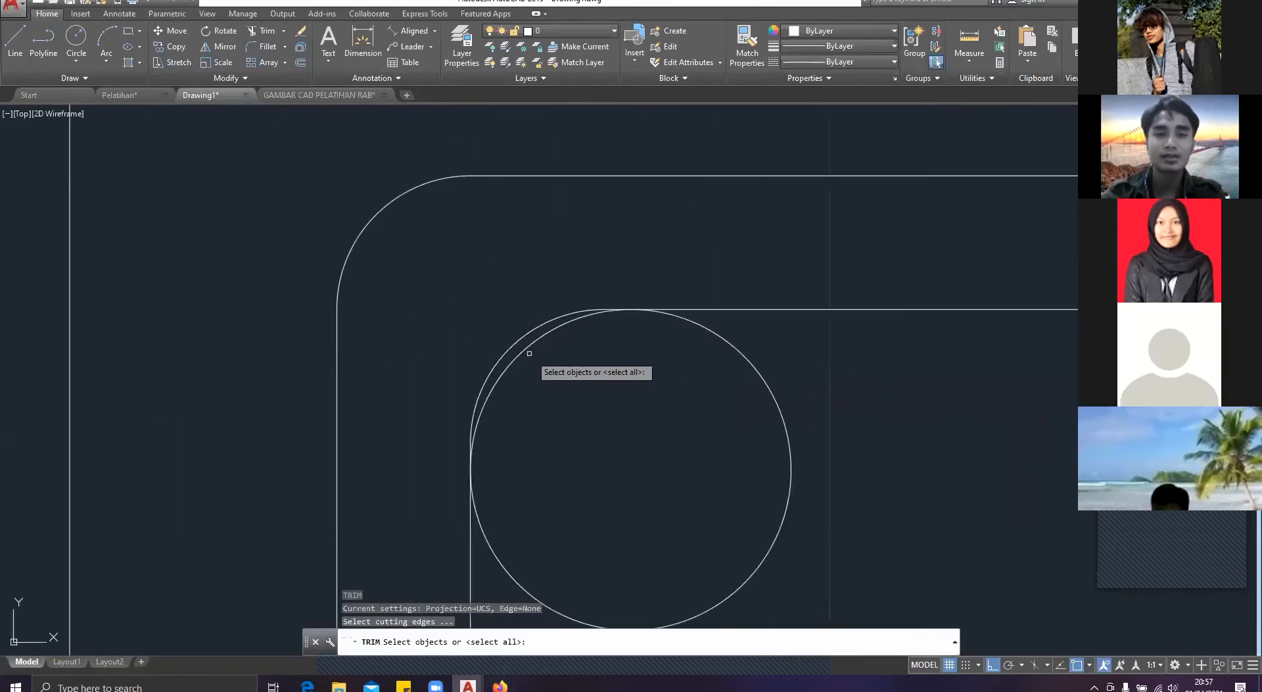
left_click(520, 338)
left_click(506, 331)
key("Escape")
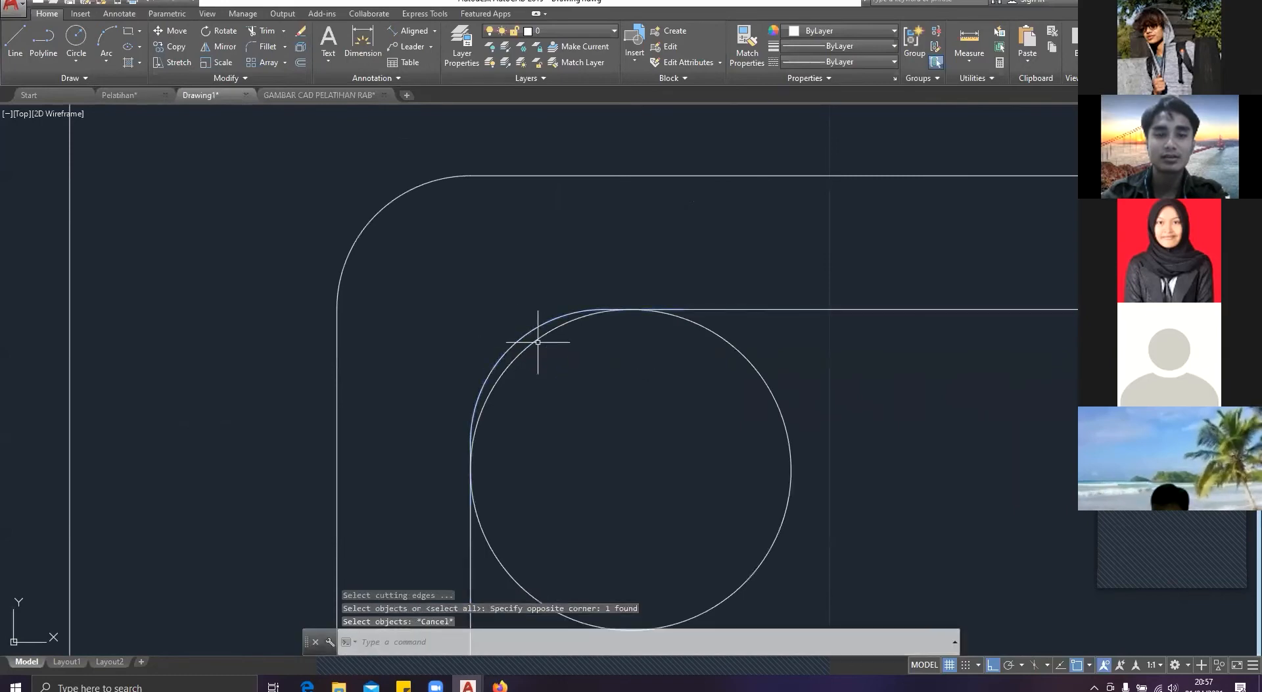
Step: Try to trim the innermost rectangle's rounded corners outside the upper and lower-right bar circles, with all objects as cutting edges
key("Return")
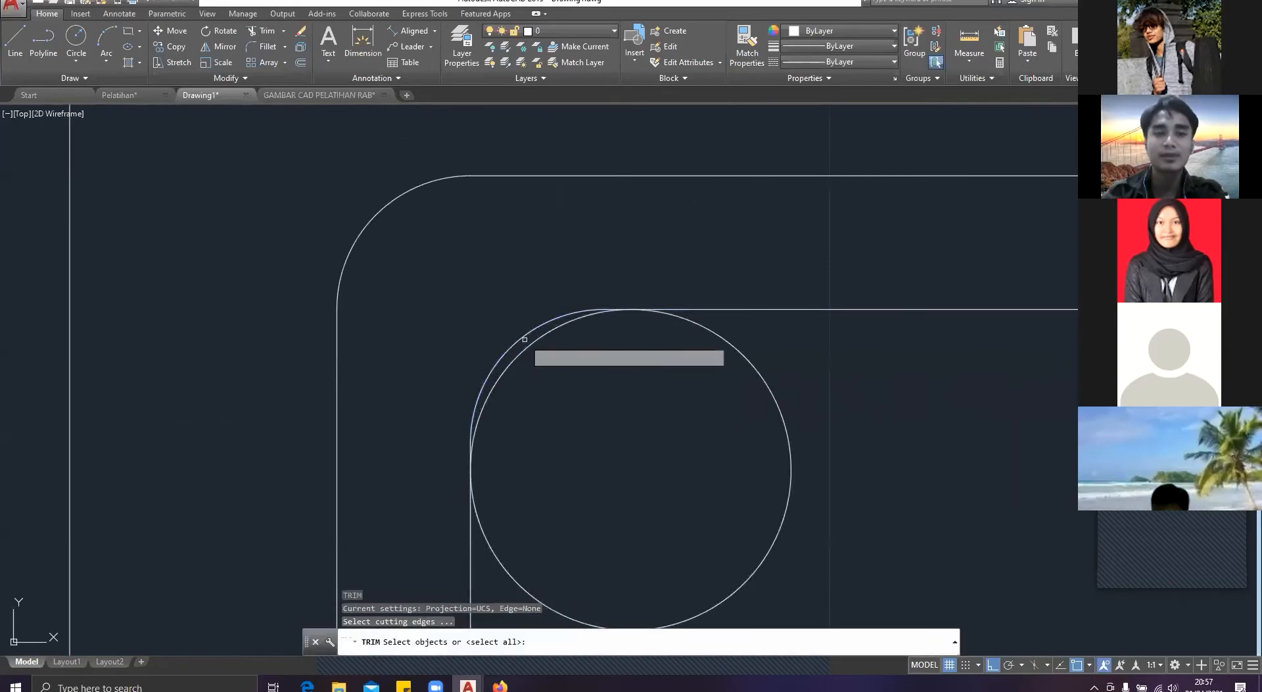
key("Return")
left_click(524, 338)
left_click(505, 331)
scroll(696, 373, "down", 4)
scroll(572, 299, "up", 7)
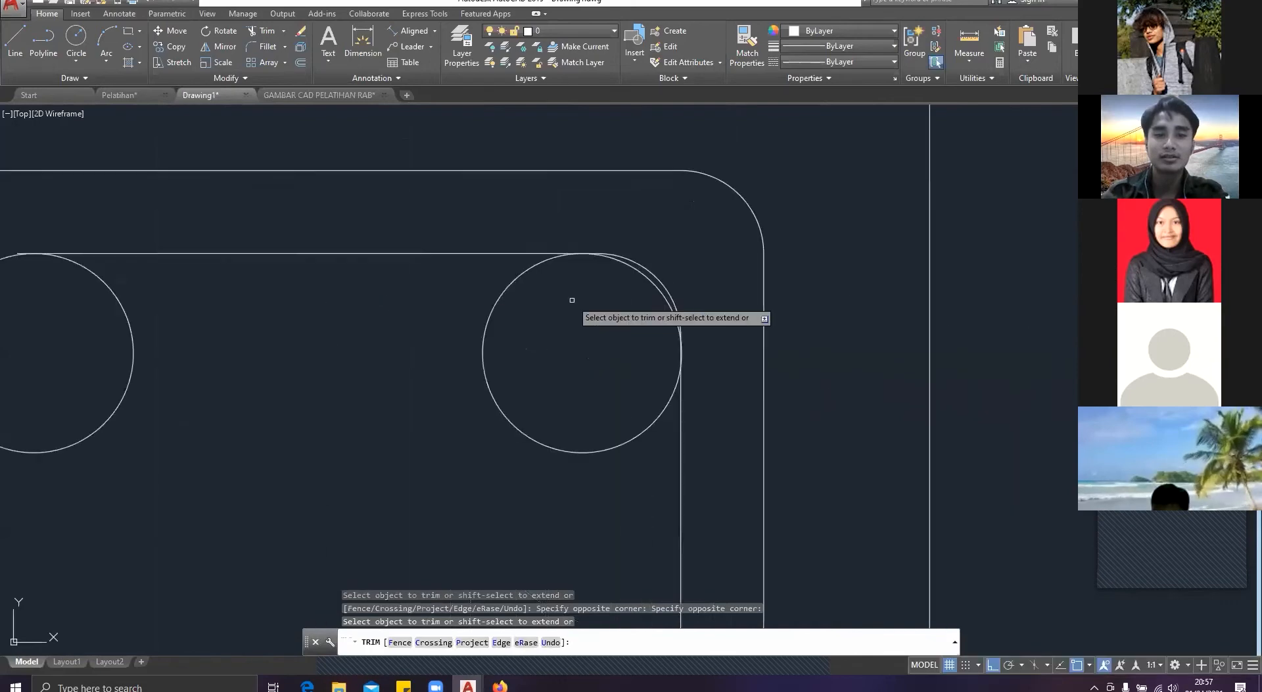
left_click(721, 250)
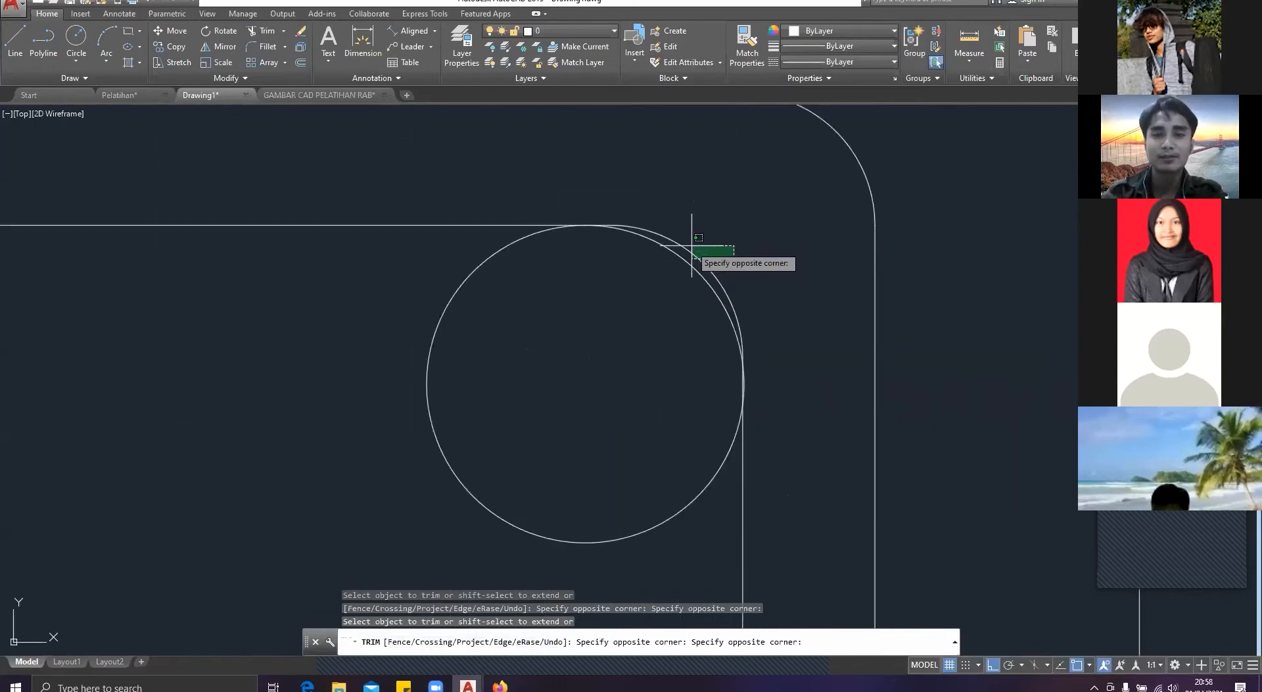
left_click(690, 245)
scroll(749, 399, "down", 4)
scroll(756, 382, "up", 8)
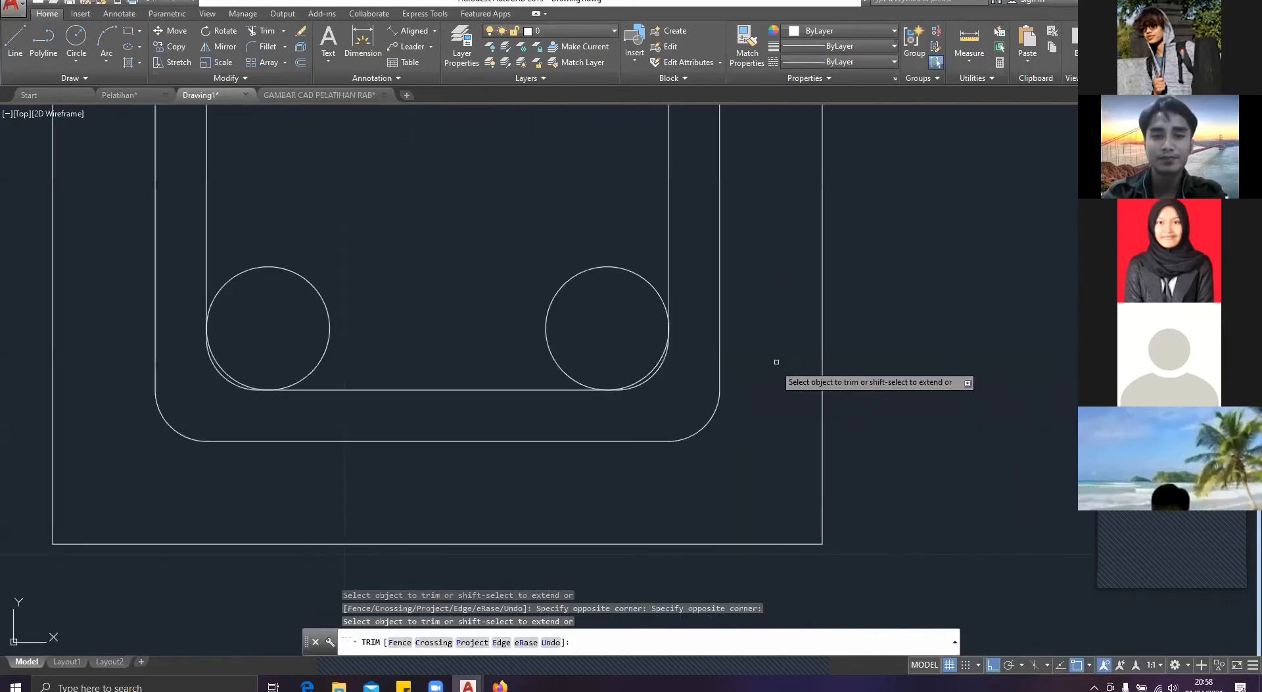
scroll(659, 381, "up", 4)
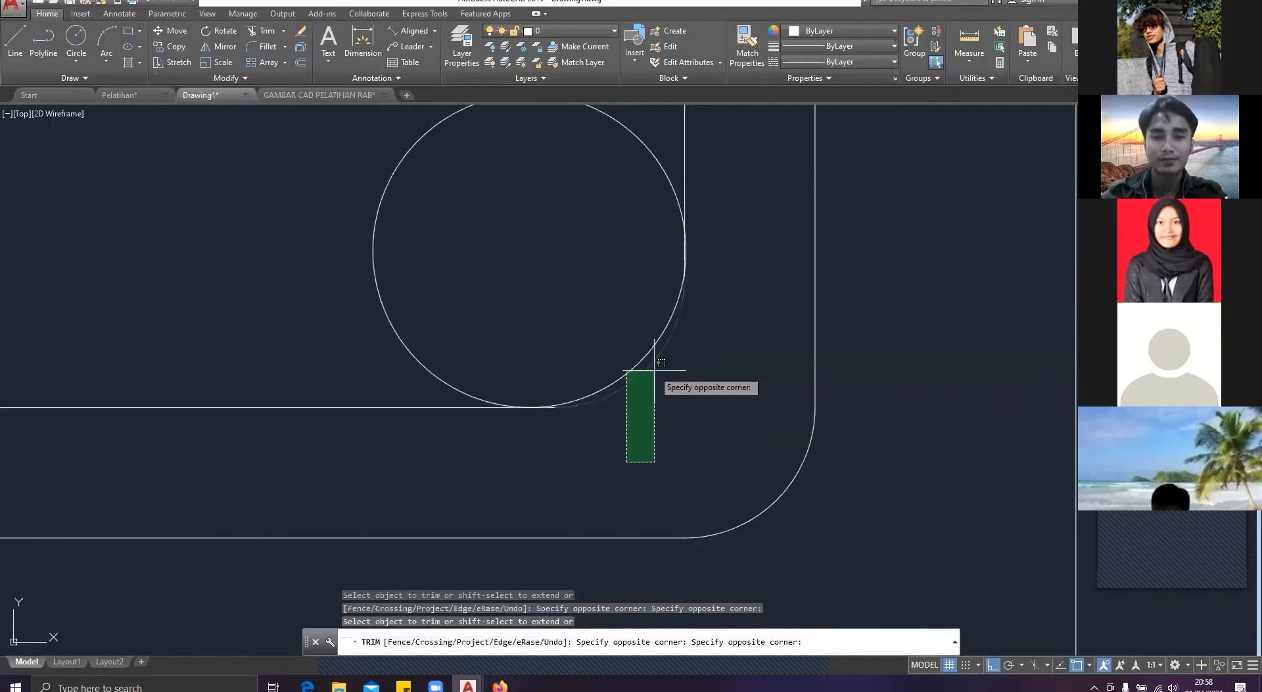
left_click(612, 410)
key("ctrl+z")
Step: Trim away the innermost rectangle's rounded corner outside the upper-left bar circle
scroll(550, 366, "up", 5)
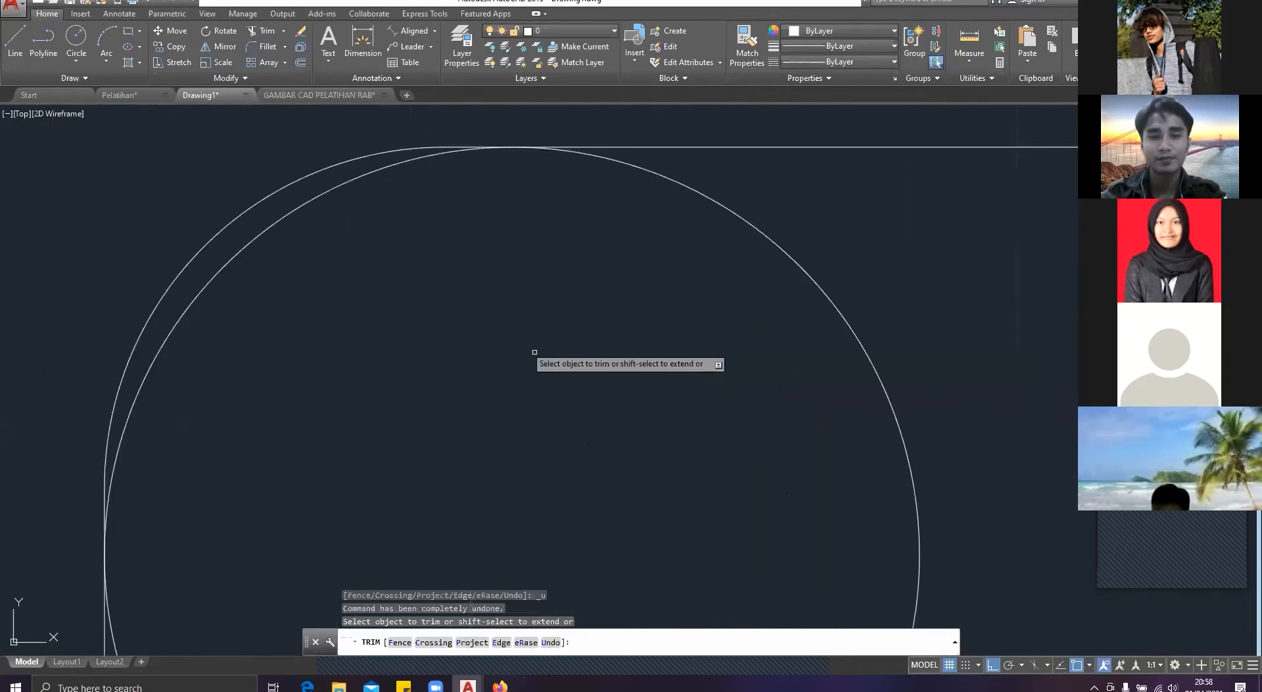
left_click(306, 272)
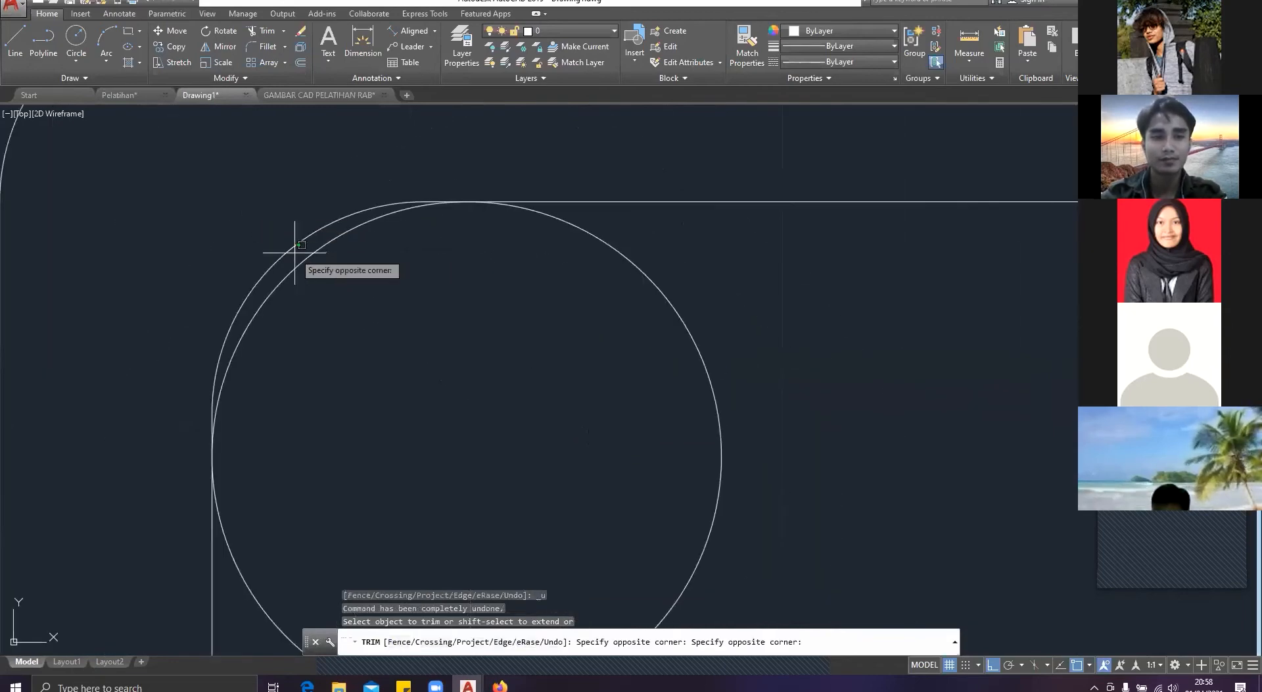
left_click(287, 260)
scroll(408, 336, "down", 6)
scroll(816, 328, "up", 4)
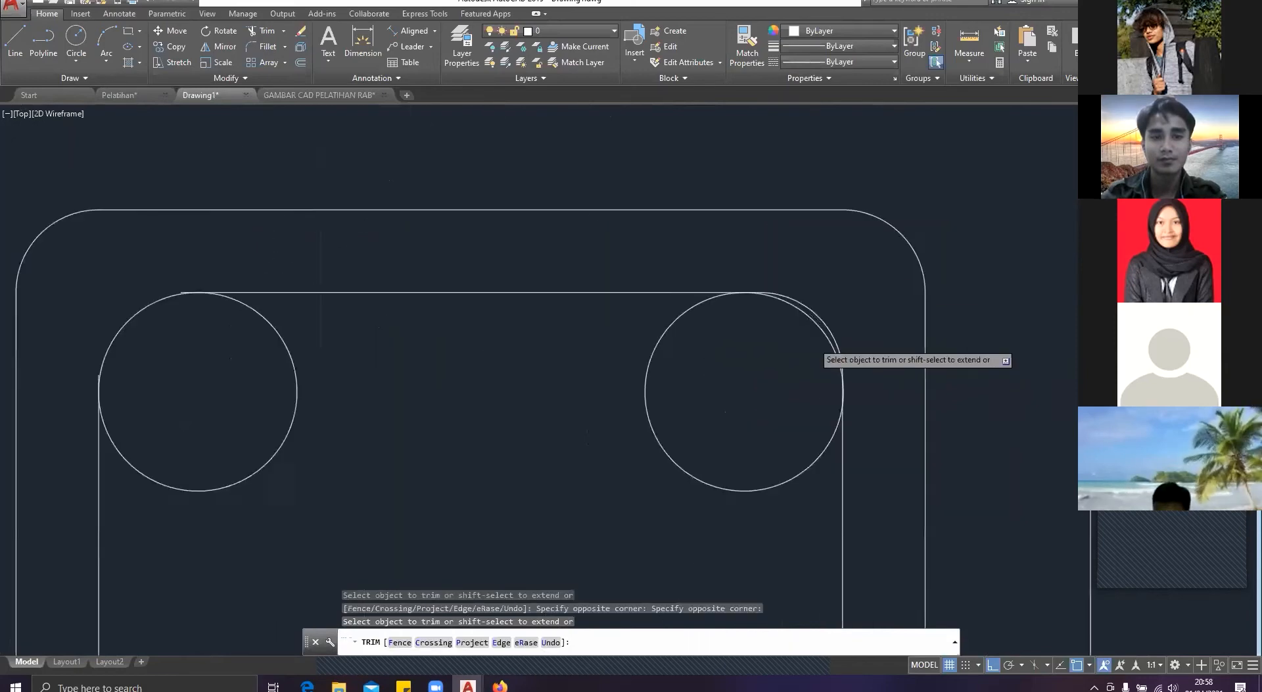
left_click(882, 313)
scroll(845, 299, "up", 7)
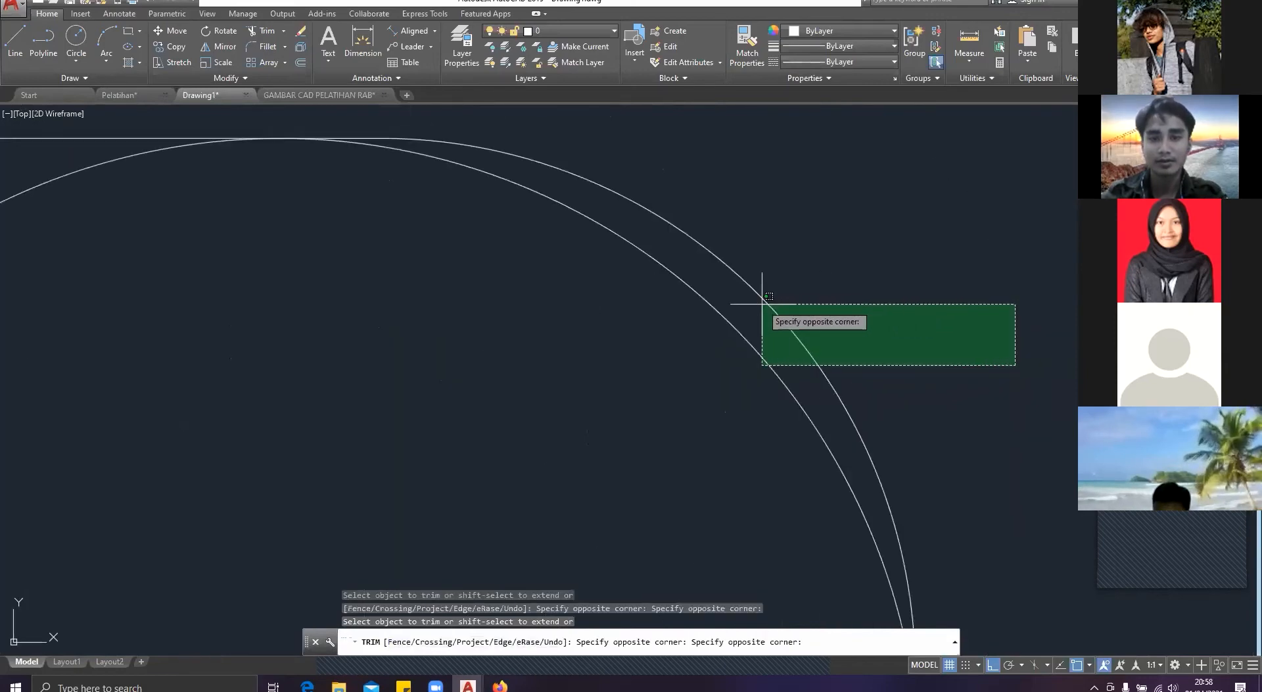
key("Escape")
key("Return")
left_click(792, 341)
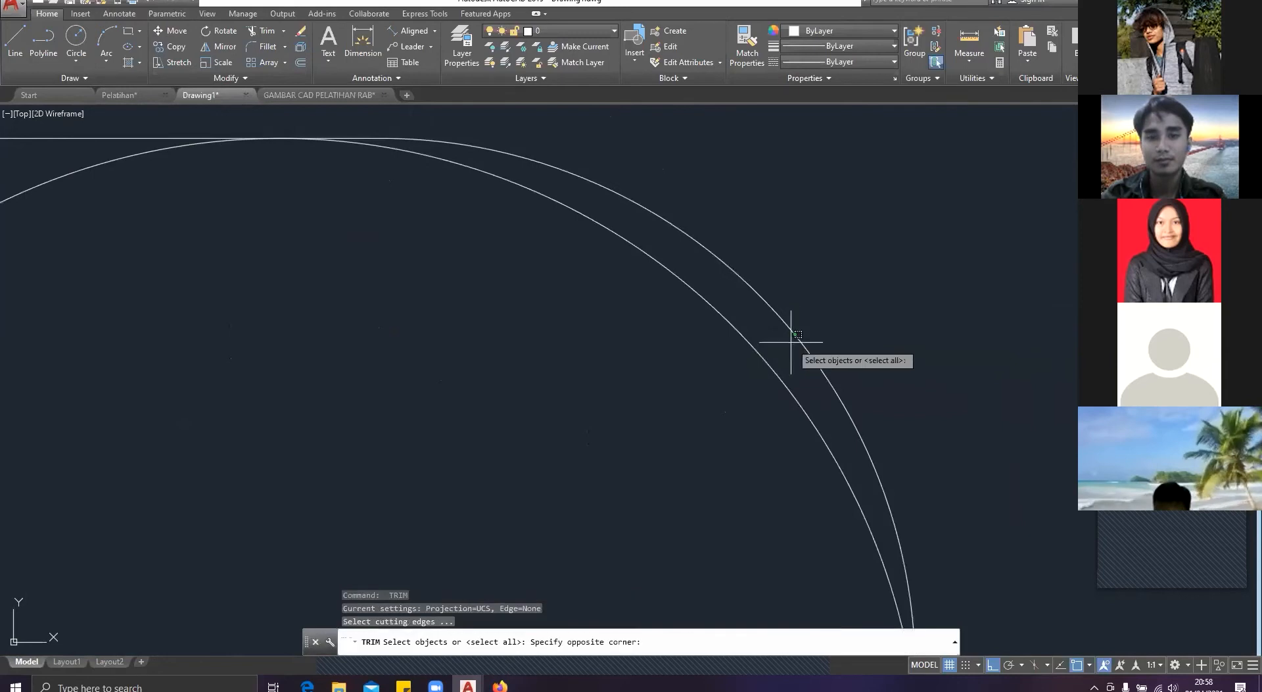
left_click(782, 280)
key("Escape")
key("Escape")
Step: Trim away the innermost rectangle's rounded corner outside the upper-right bar circle, using all objects as cutting edges
type("tr")
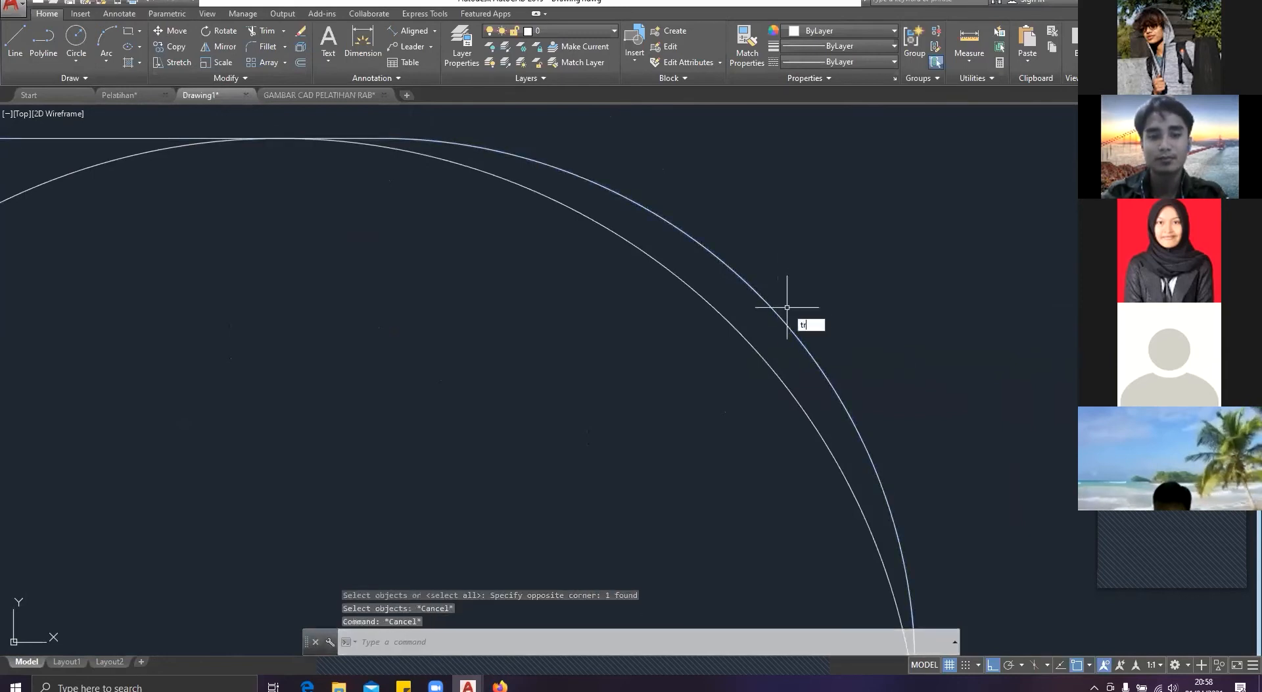
key("Return")
key("Return")
left_click(780, 284)
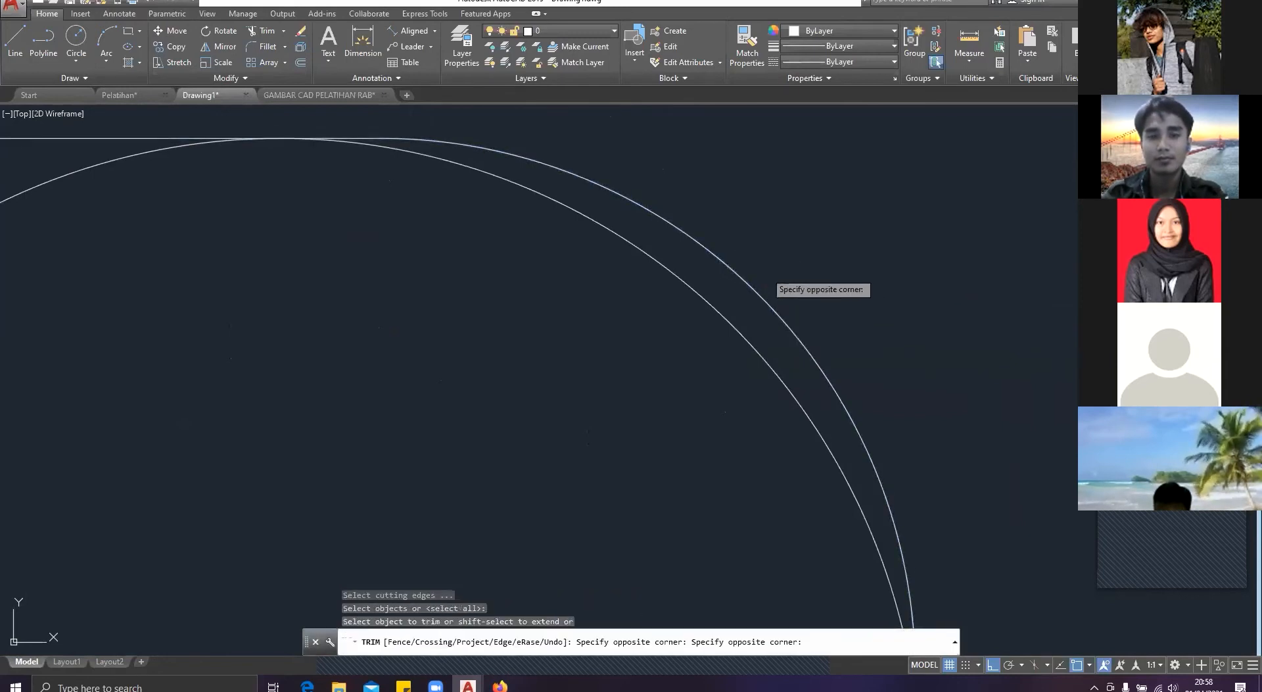
left_click(766, 273)
right_click(775, 312)
left_click(756, 301)
left_click(756, 283)
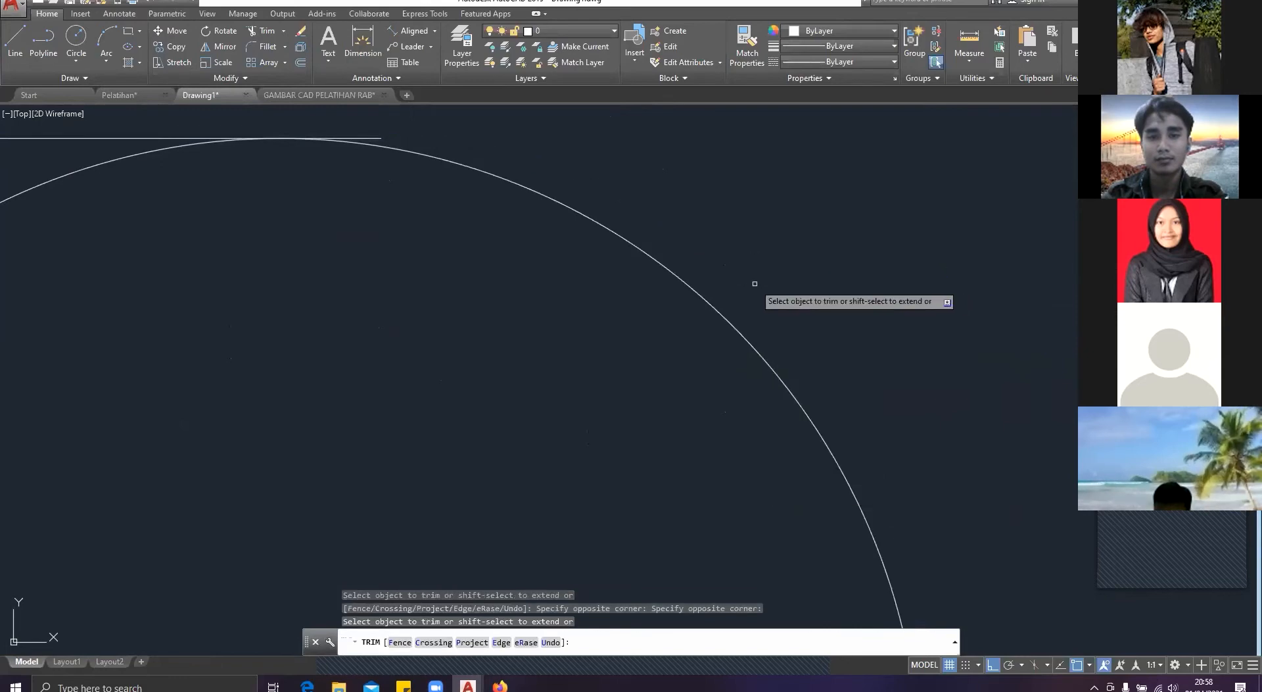
Step: Trim away the innermost rectangle's rounded corner outside the lower-right bar circle
scroll(756, 286, "down", 8)
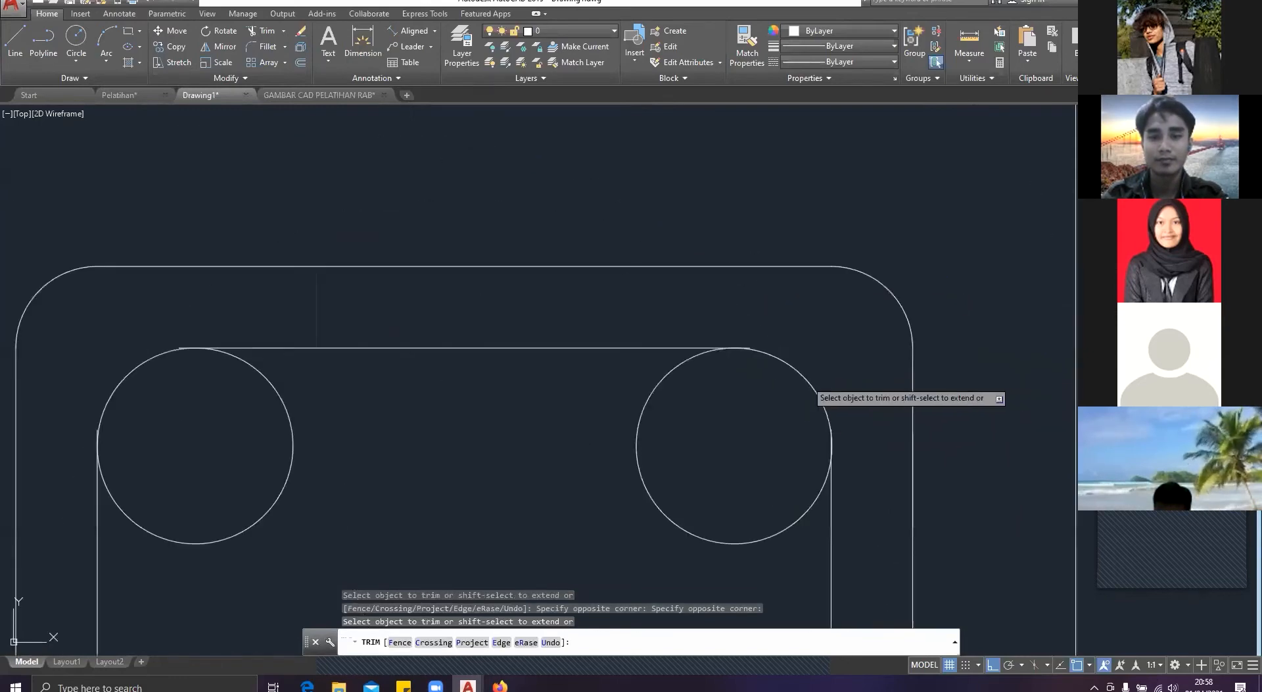
scroll(792, 363, "down", 5)
scroll(726, 381, "up", 15)
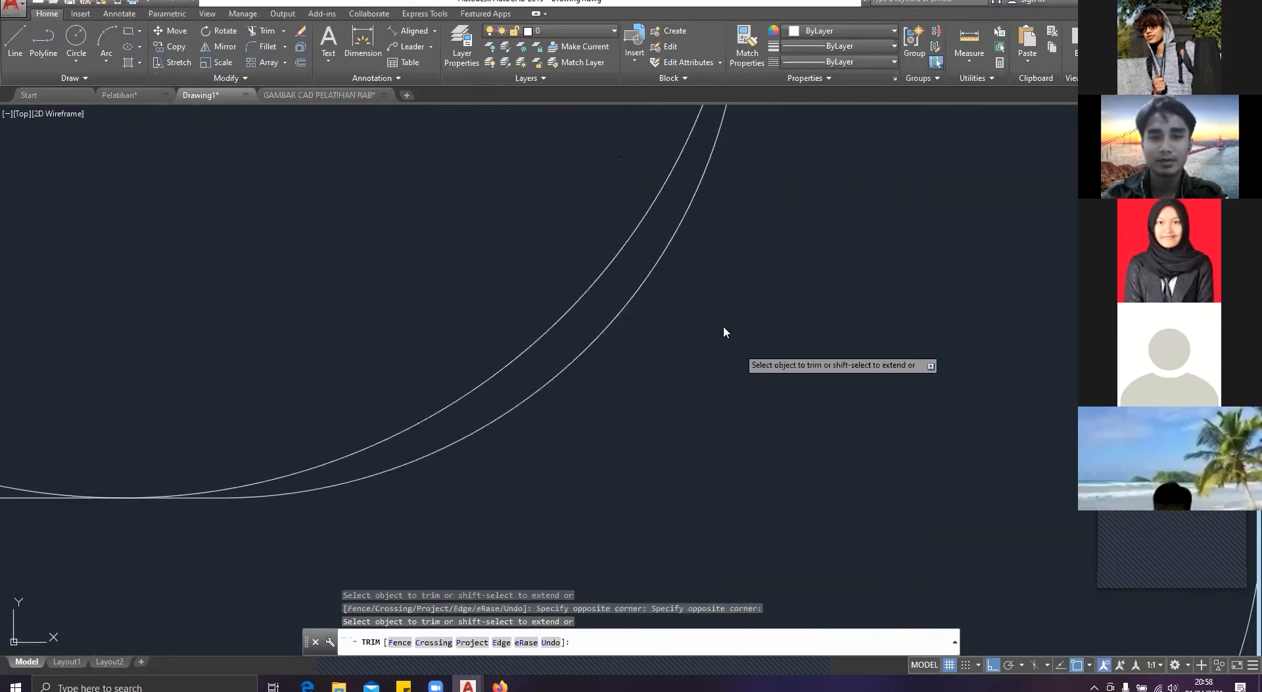
left_click(701, 308)
left_click(675, 299)
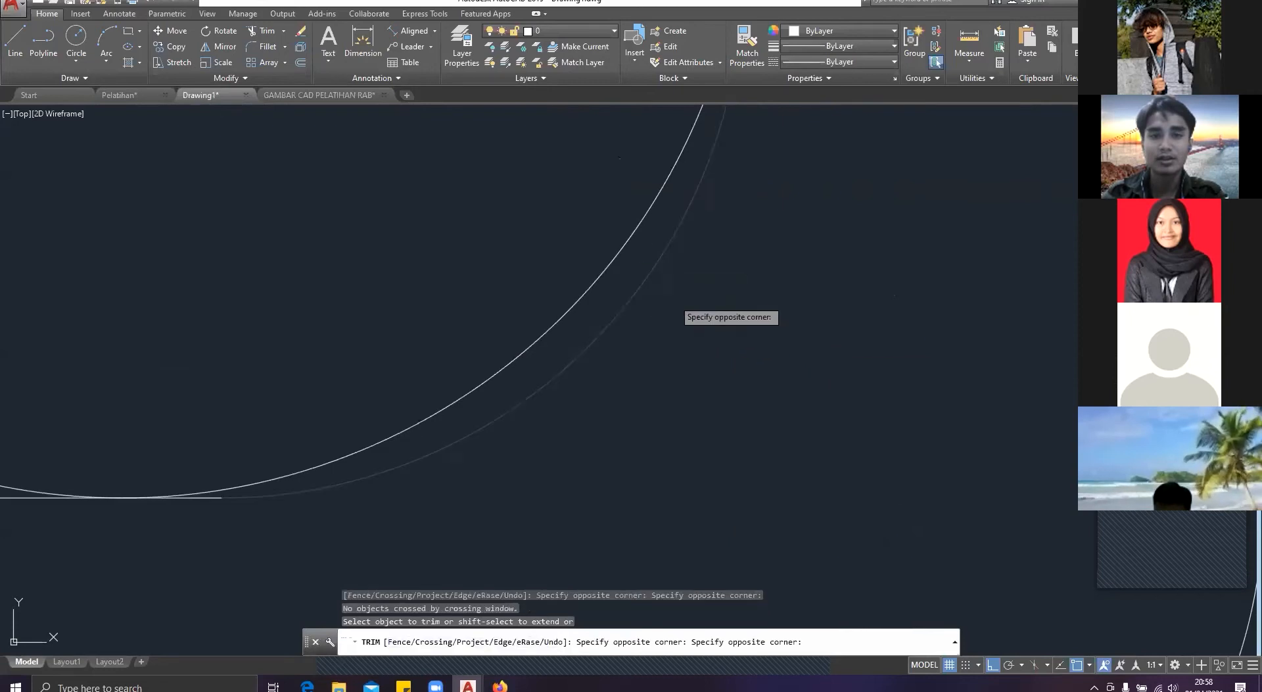
left_click(603, 346)
Step: Trim away the innermost rectangle's rounded corner outside the lower-left bar circle and end the trimming
scroll(603, 347, "down", 6)
middle_click_drag(471, 358, 1161, 370)
scroll(1160, 369, "down", 2)
scroll(621, 370, "up", 6)
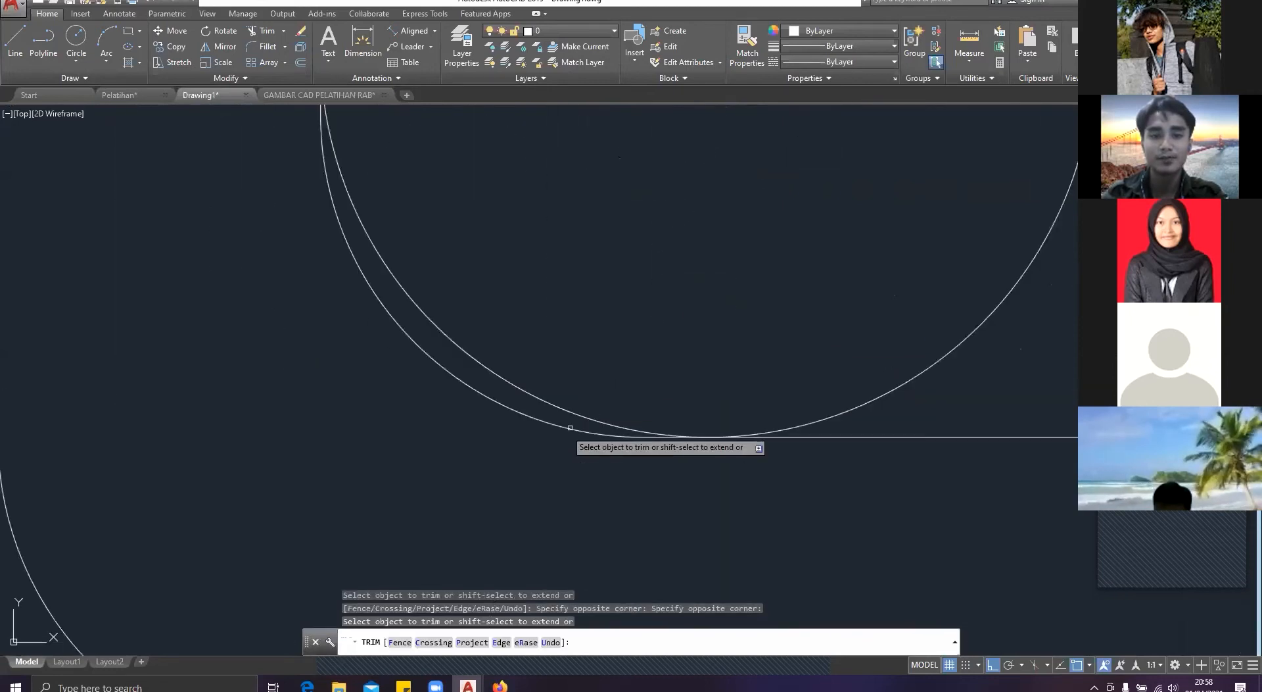
left_click(534, 442)
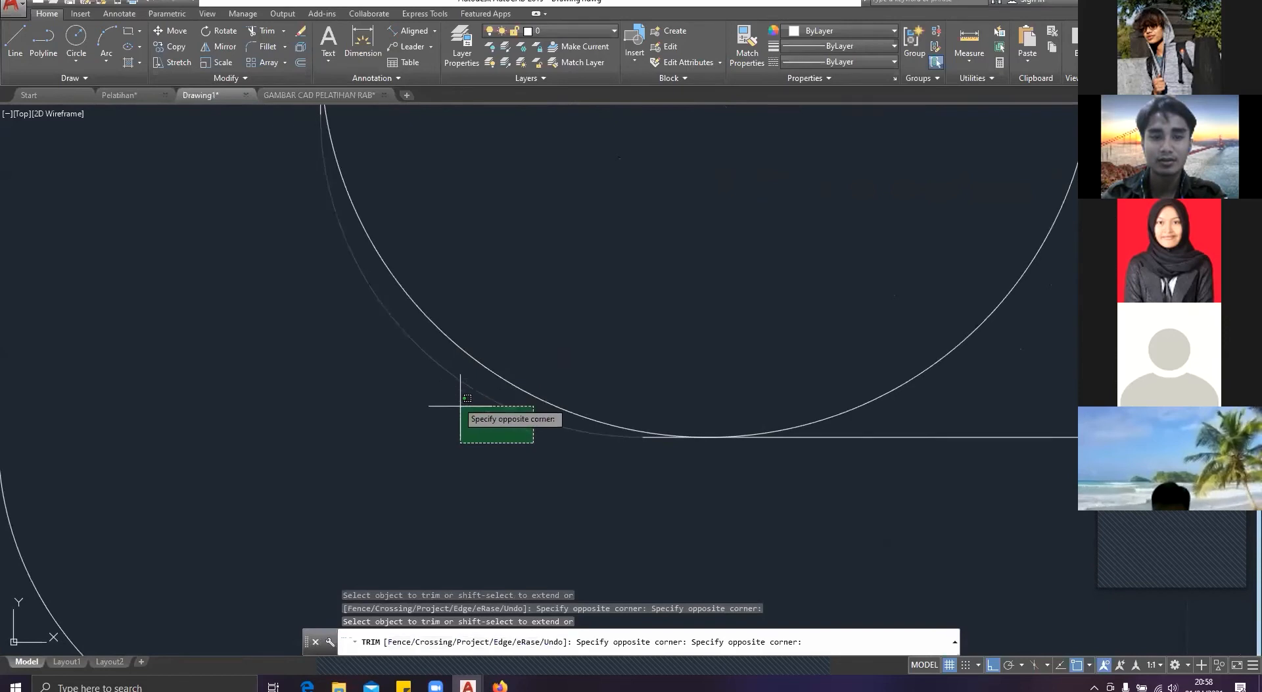
key("Escape")
Step: Check the stirrup's diagonal hooks around the lower-right bar in the Pelatihan drawing and return to Drawing1
scroll(690, 352, "down", 8)
scroll(729, 344, "down", 3)
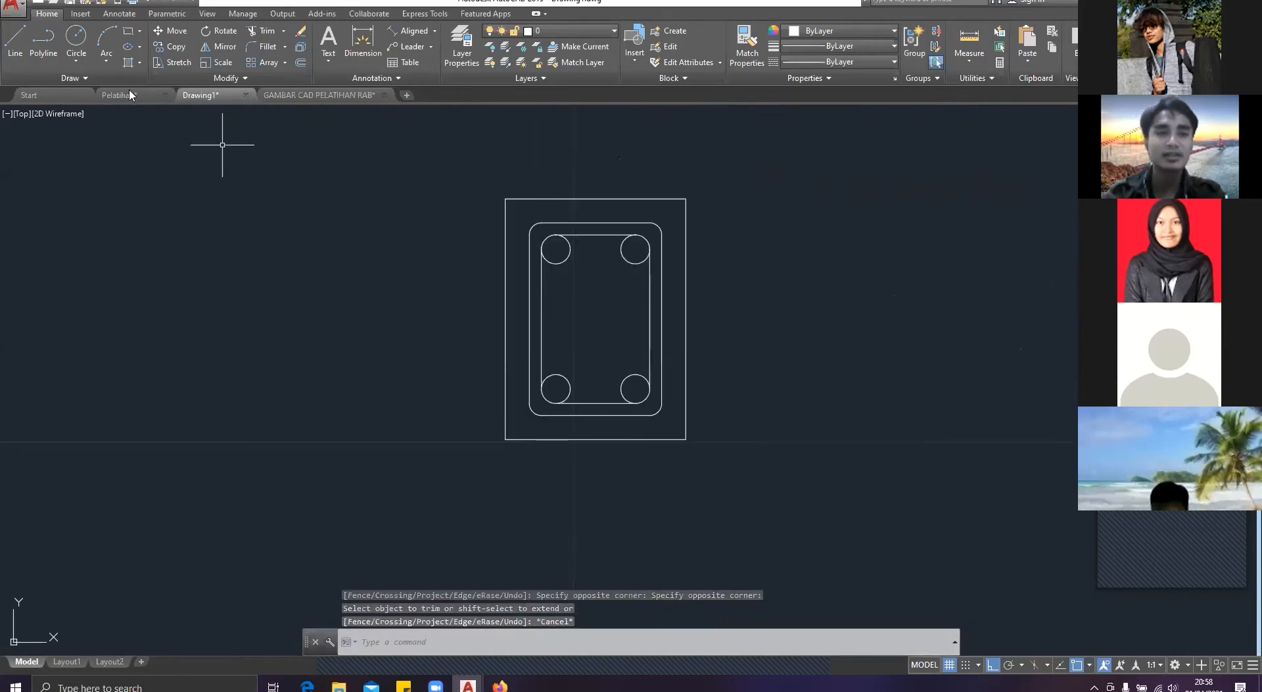
left_click(135, 95)
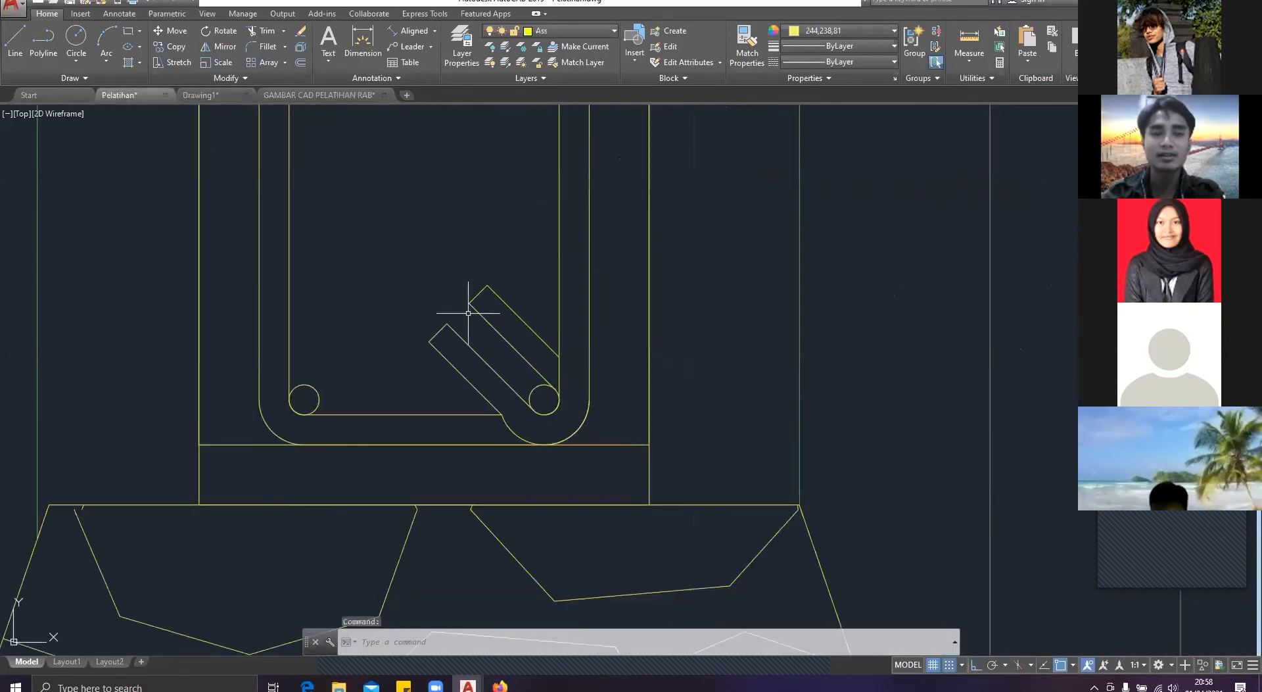
scroll(470, 304, "up", 4)
scroll(529, 338, "down", 4)
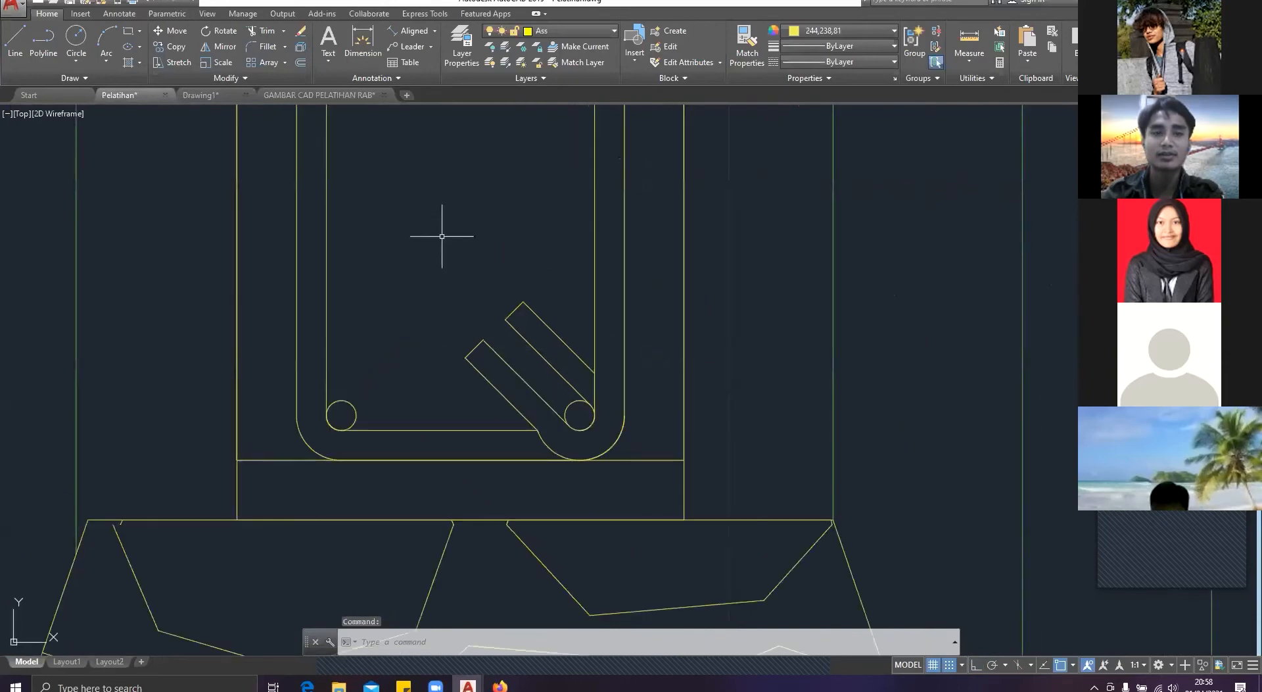
left_click(201, 94)
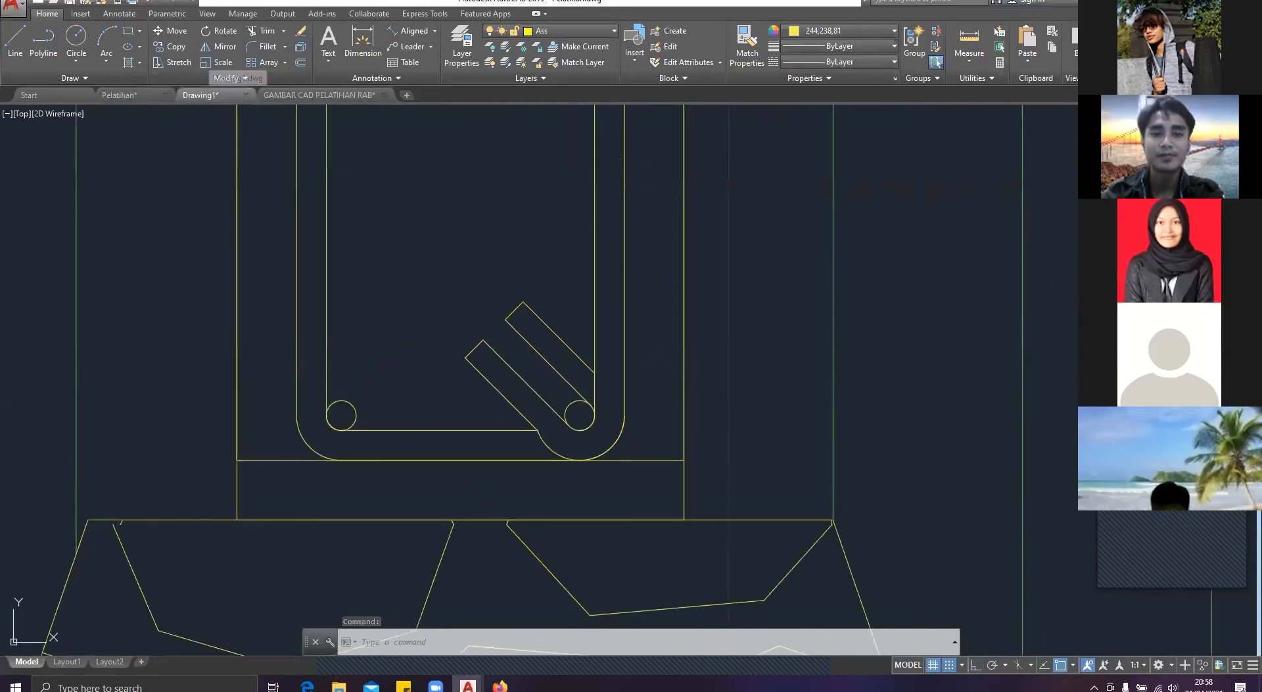
scroll(638, 363, "up", 3)
type("l")
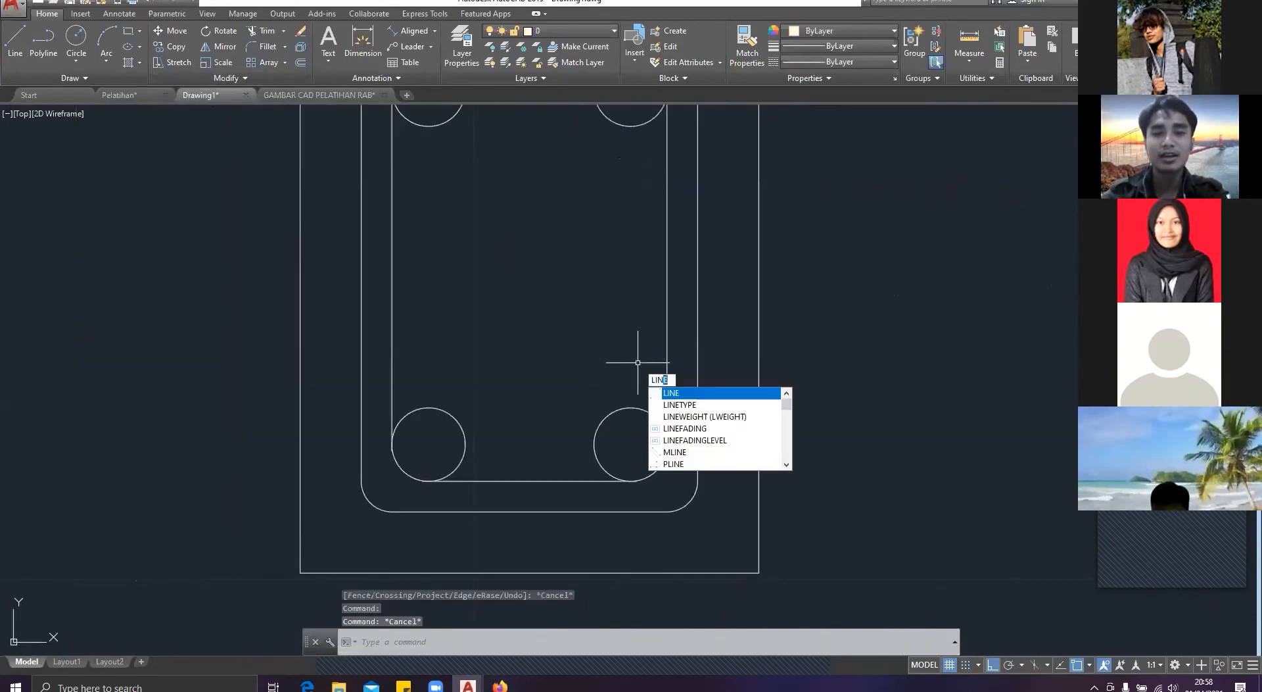
key("Return")
scroll(637, 362, "up", 5)
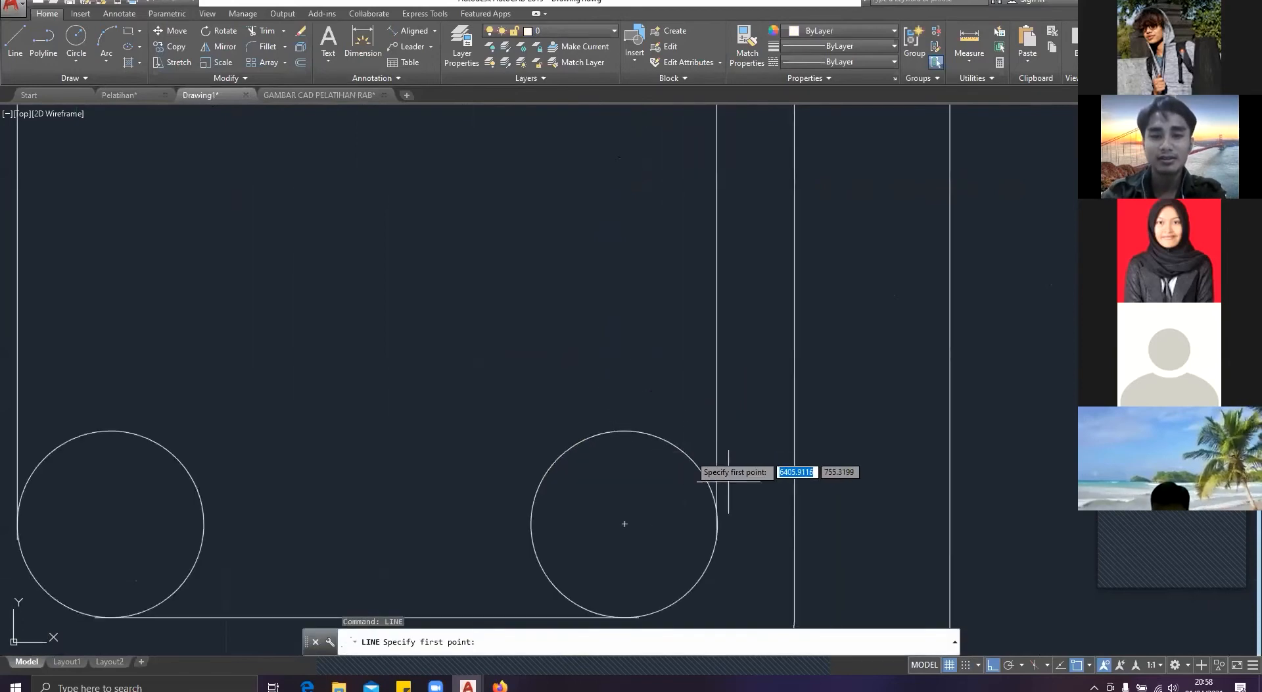
left_click(686, 512)
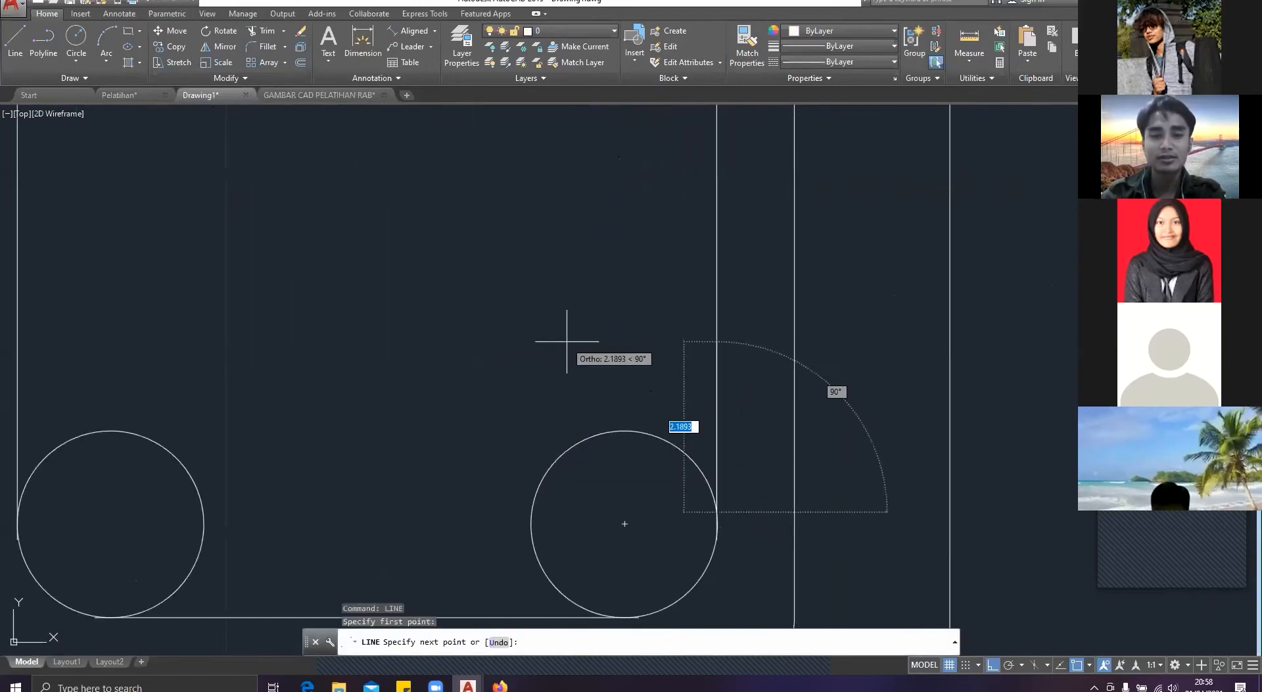
type("<135")
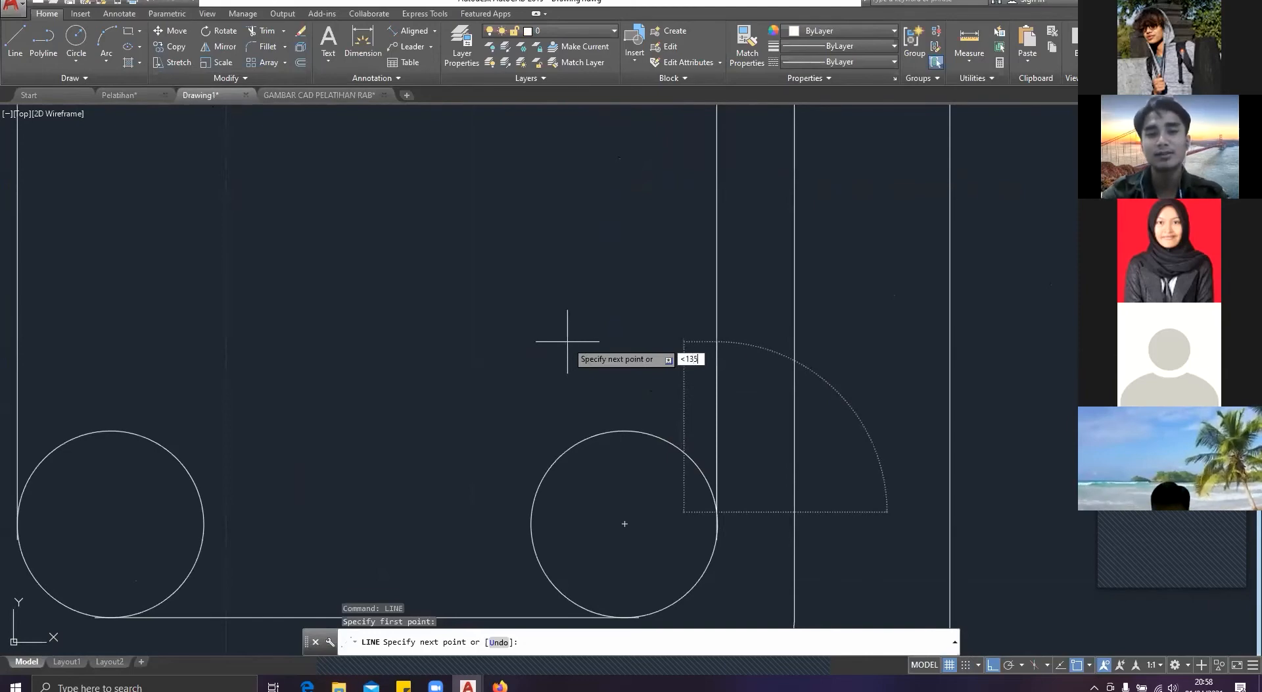
key("Return")
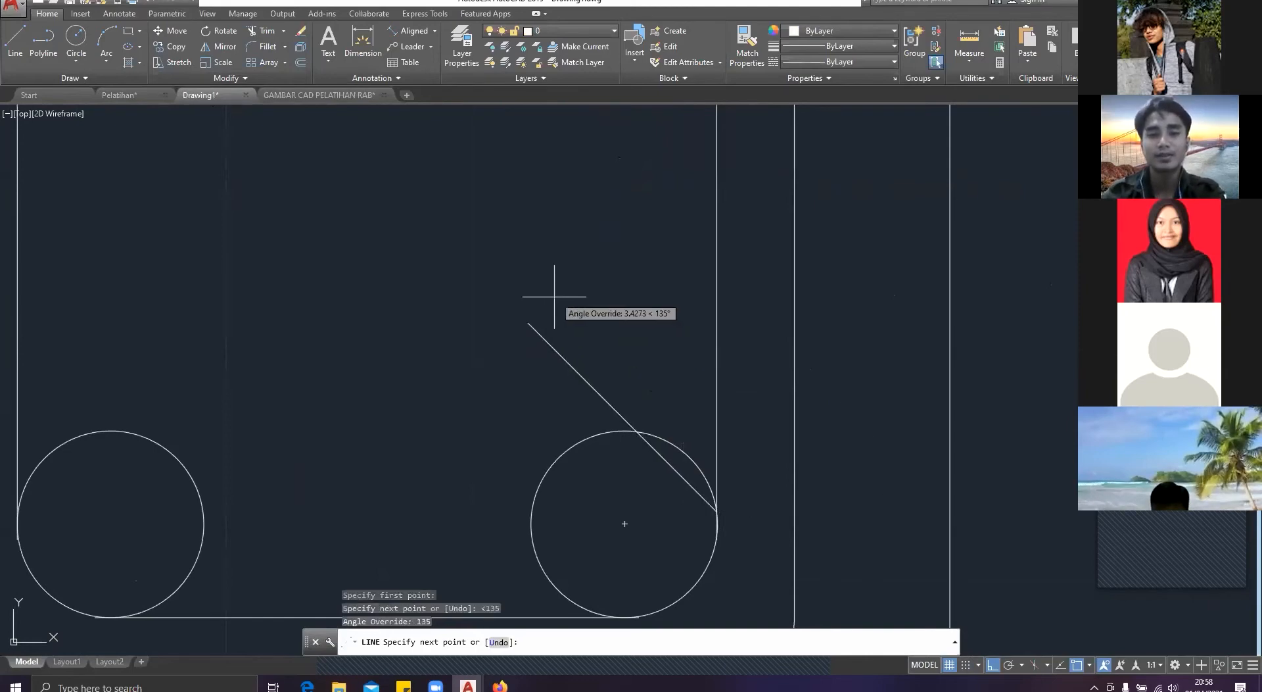
key("Escape")
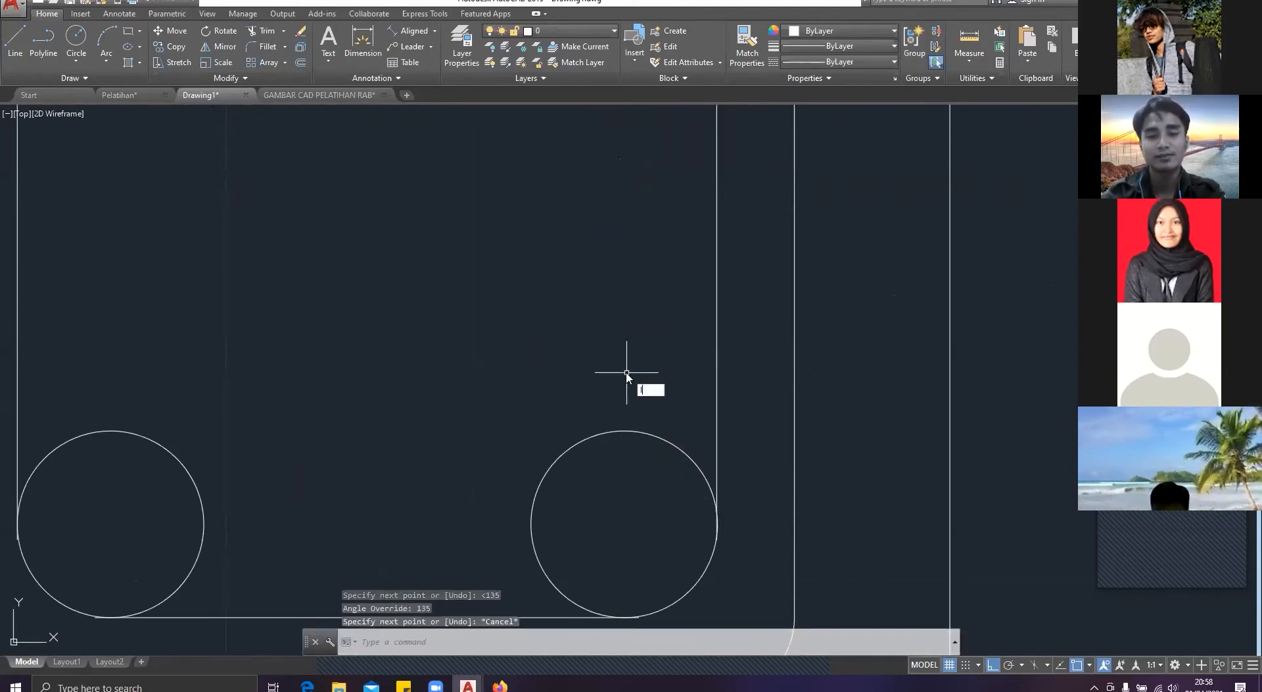
Step: Draw a diagonal line at 135° up from the inner stirrup line's lower end beside the lower-right bar circle
type("line")
key("Return")
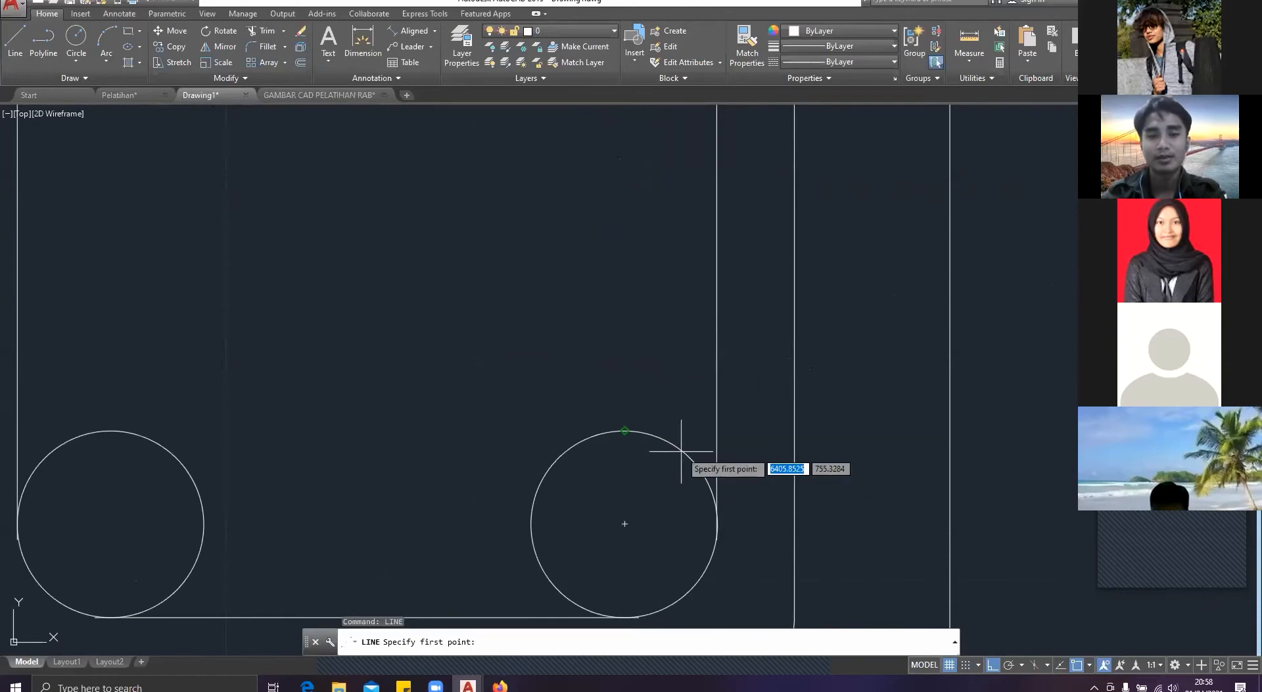
left_click(717, 511)
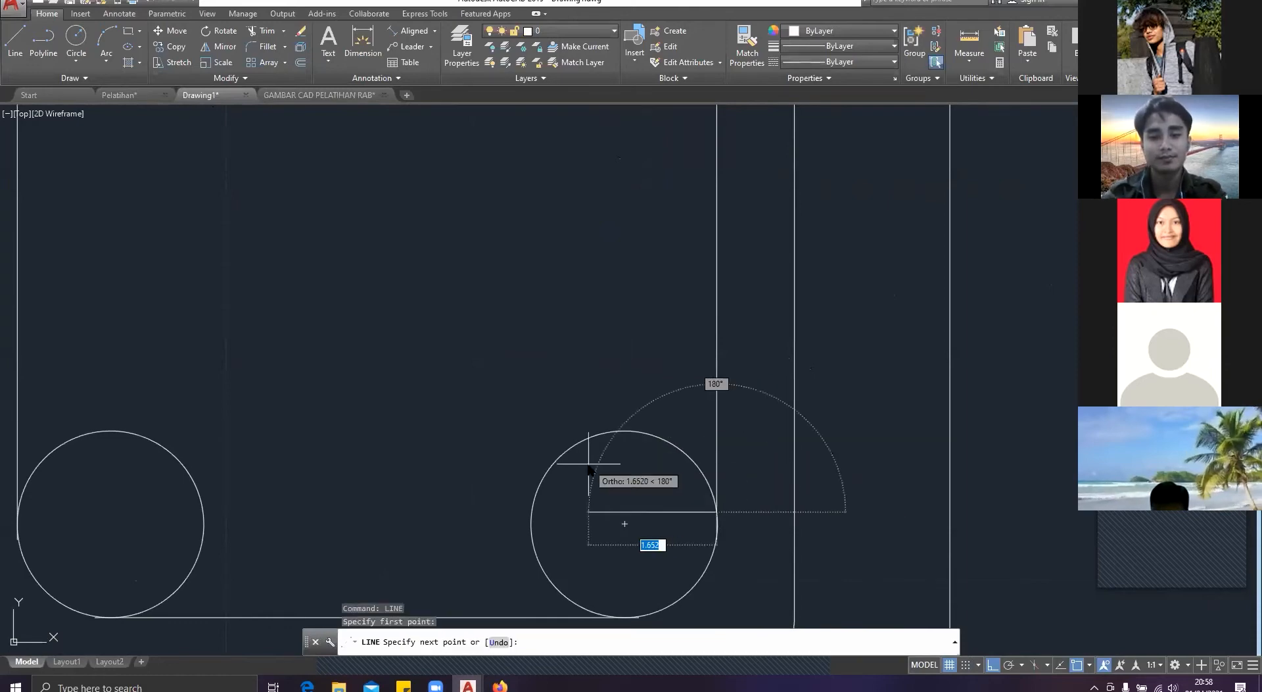
type("<13")
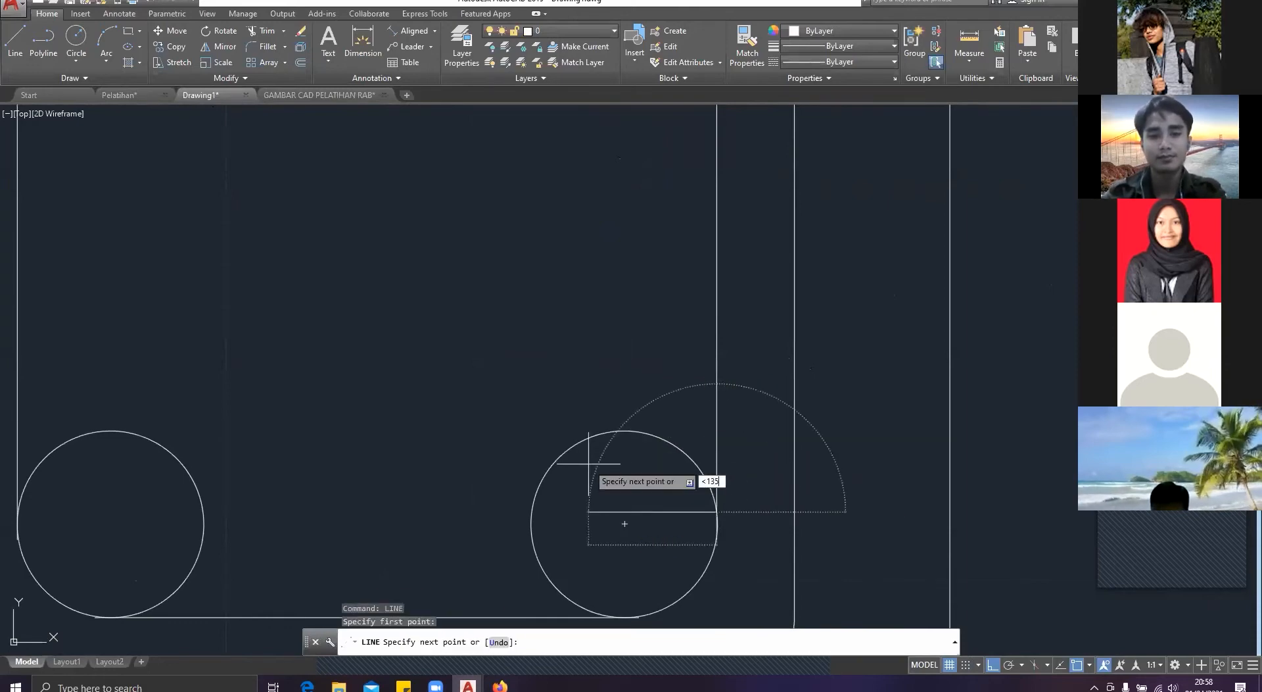
type("5")
key("Return")
left_click(543, 338)
key("Escape")
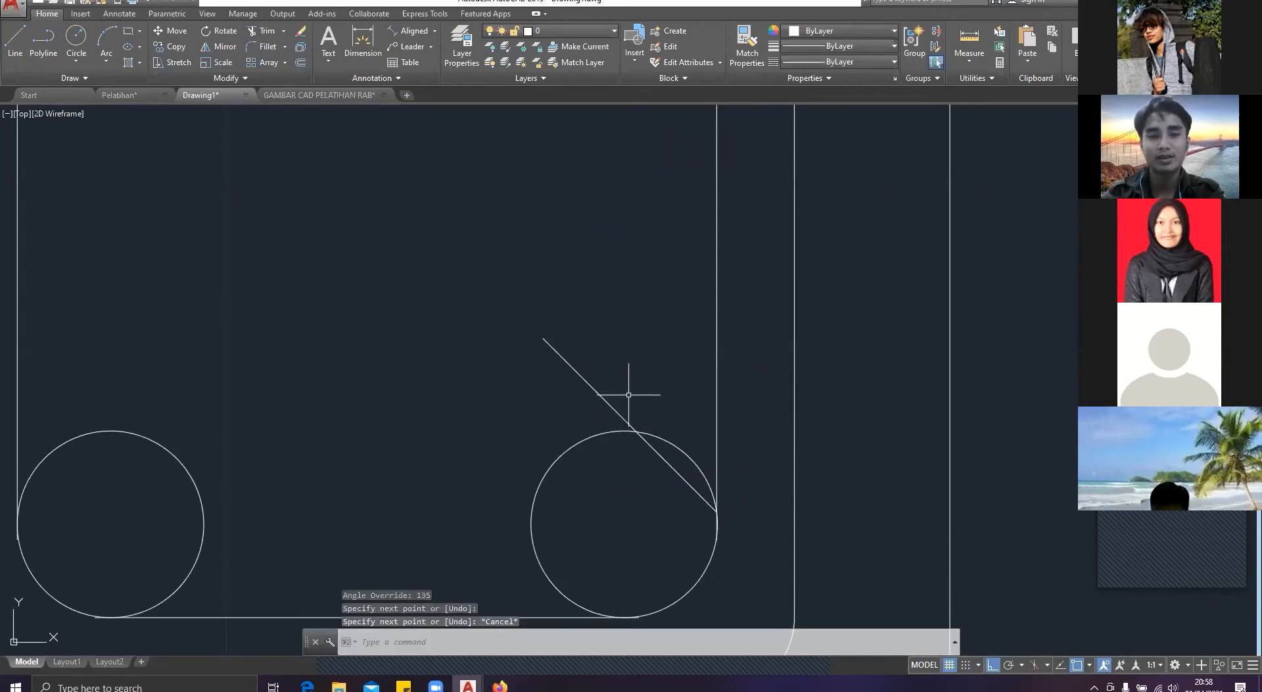
Step: Try to move the diagonal line by its lower end onto the lower-right bar circle and undo the move
left_click(629, 395)
left_click(593, 401)
key("Return")
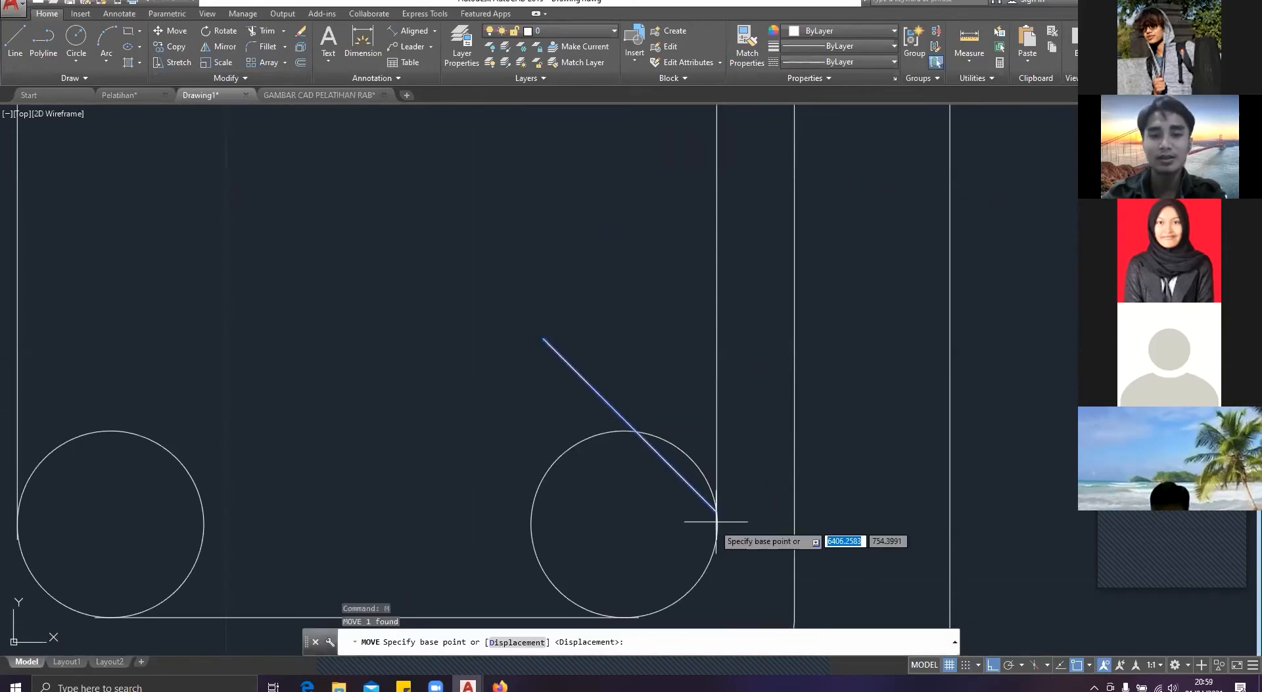
left_click(726, 502)
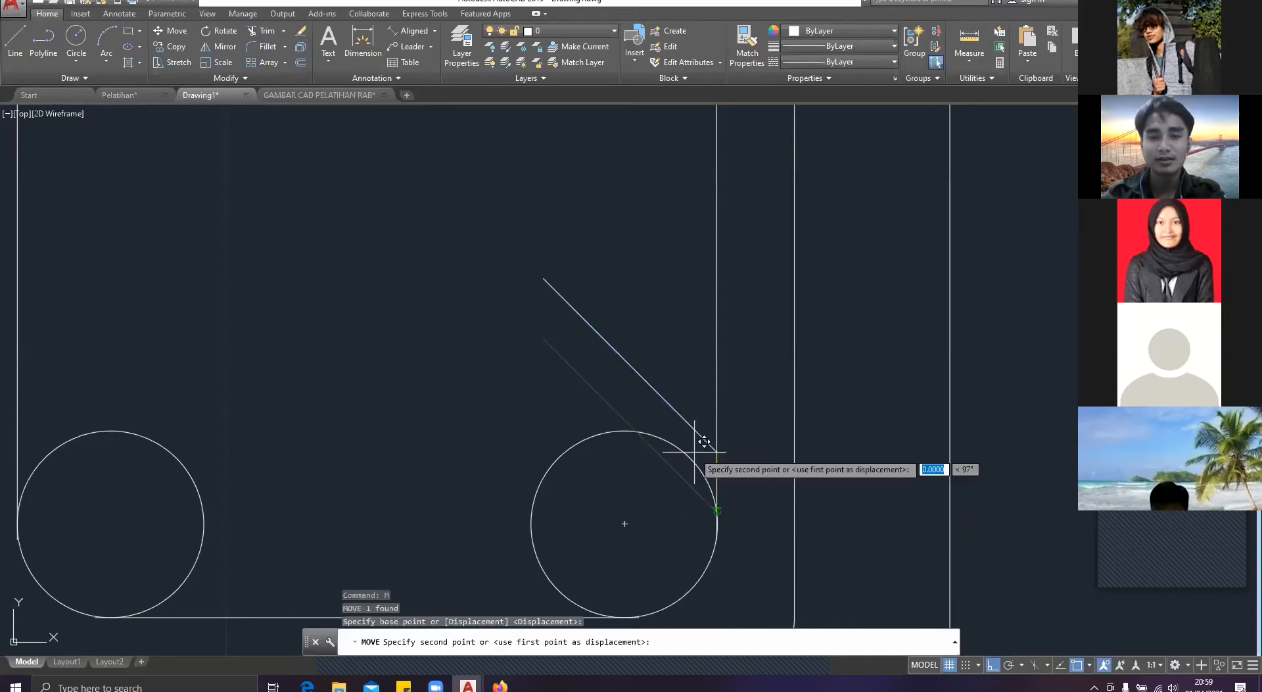
left_click(687, 454)
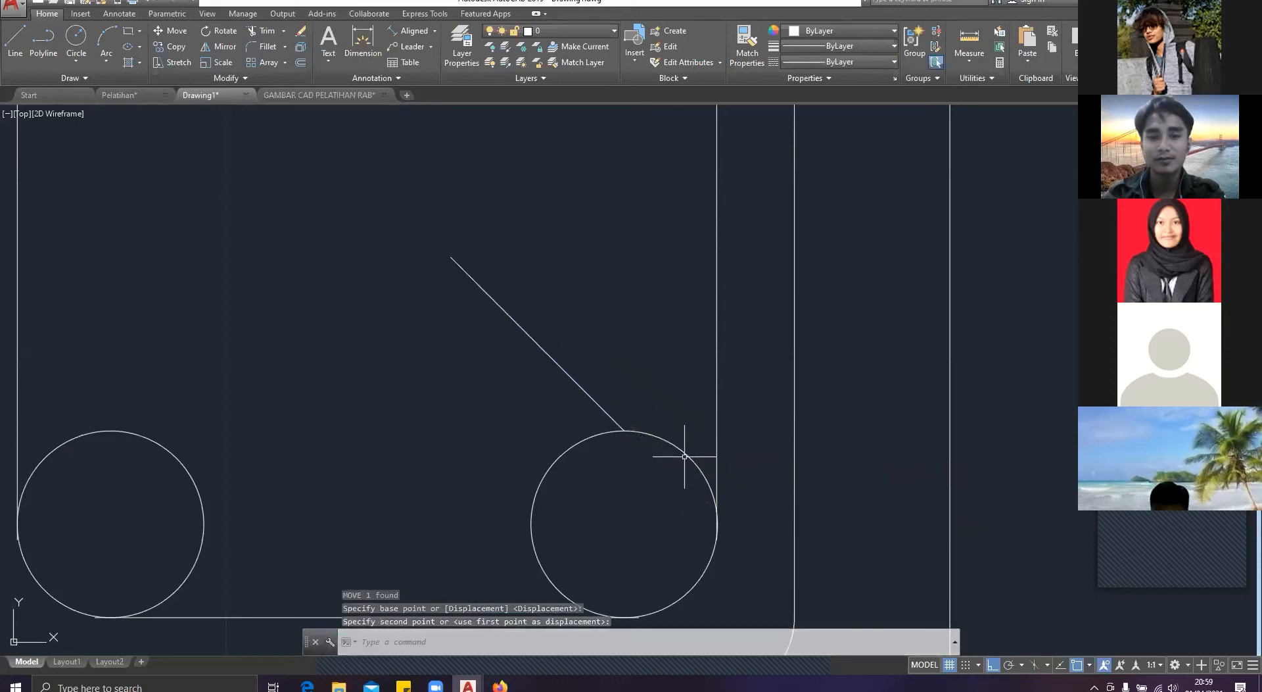
key("ctrl+z")
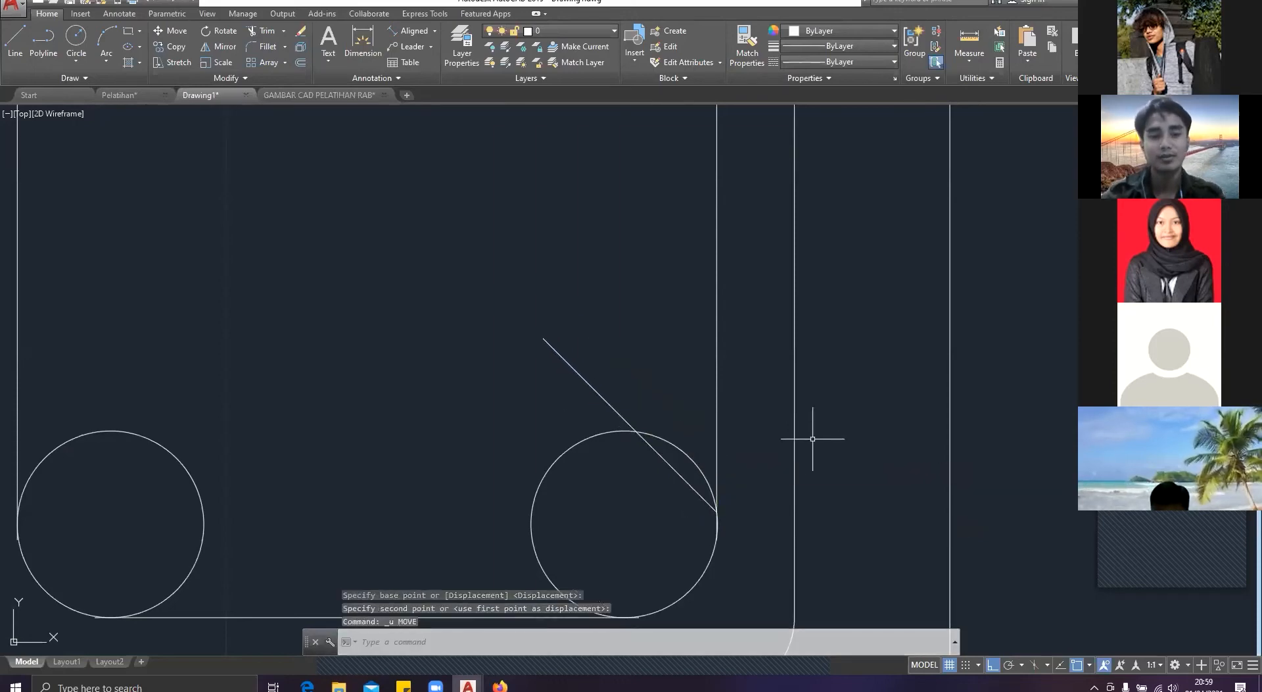
Step: Turn on all object snap modes, including Nearest, in the drafting settings
key("Return")
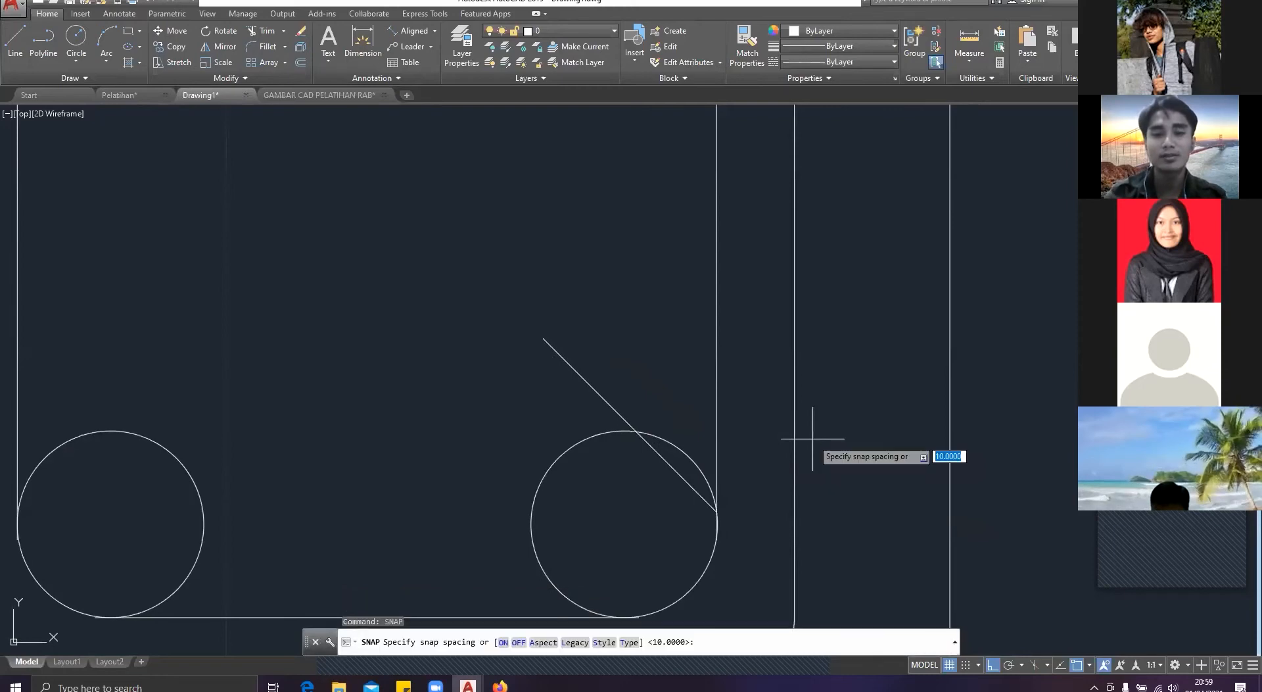
key("Escape")
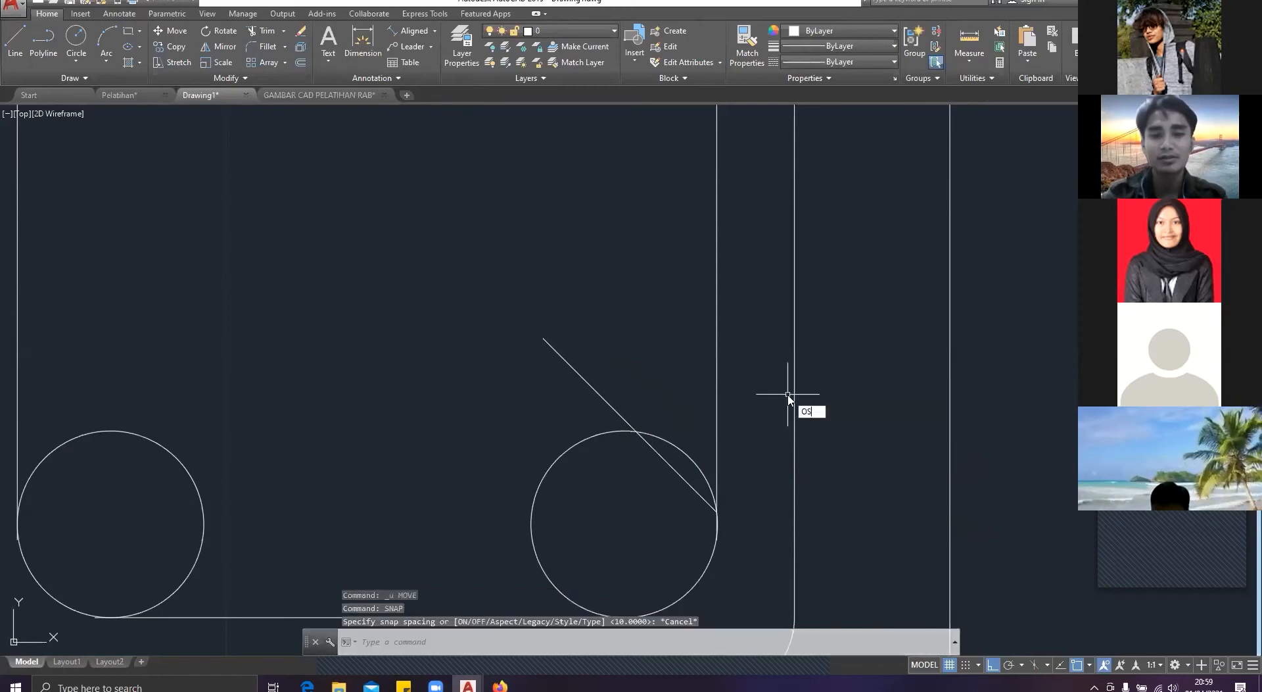
type("OS")
key("Return")
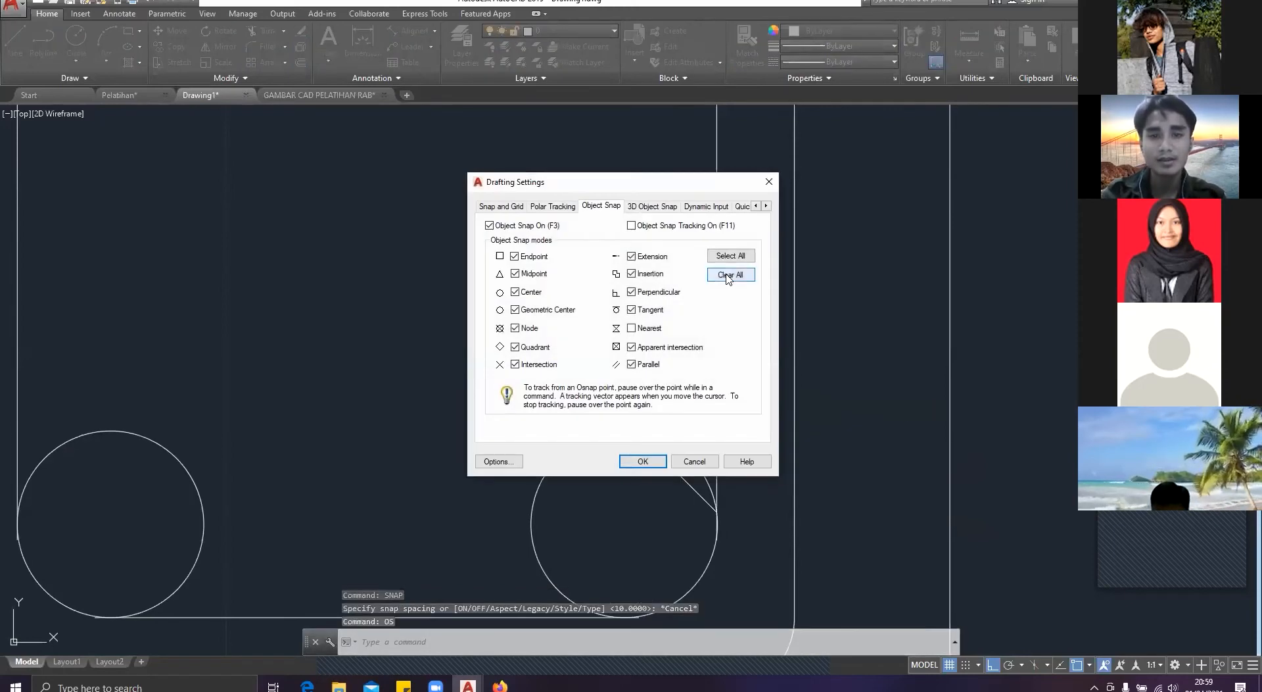
left_click(730, 255)
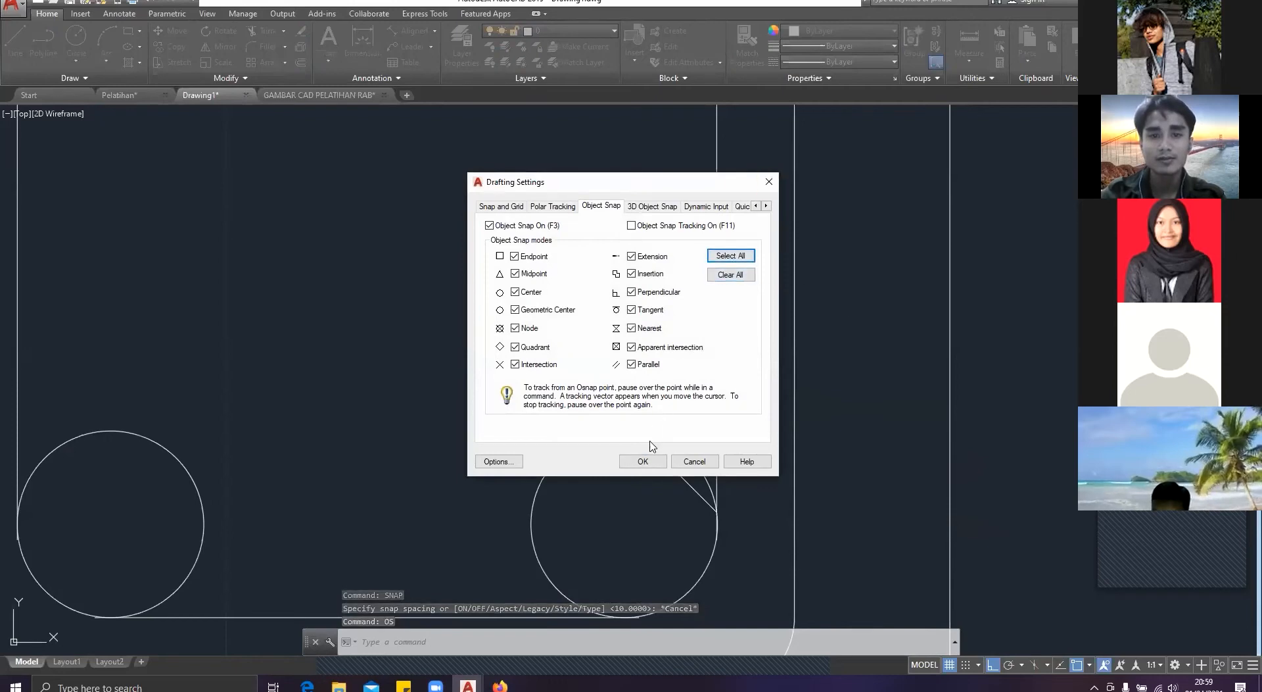
left_click(648, 460)
Step: Move the diagonal line by its lower end onto the upper-right edge of the lower-right bar circle, tangent to it
left_click(729, 351)
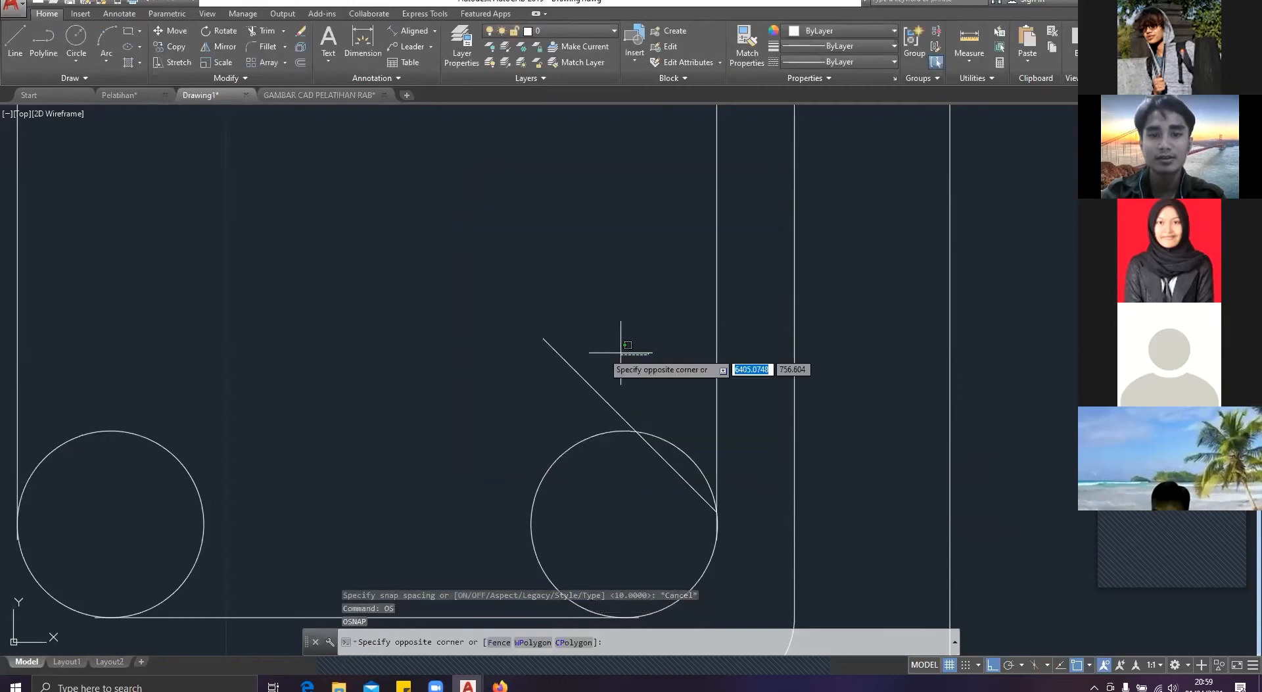
left_click(531, 357)
key("Delete")
type("m")
key("Return")
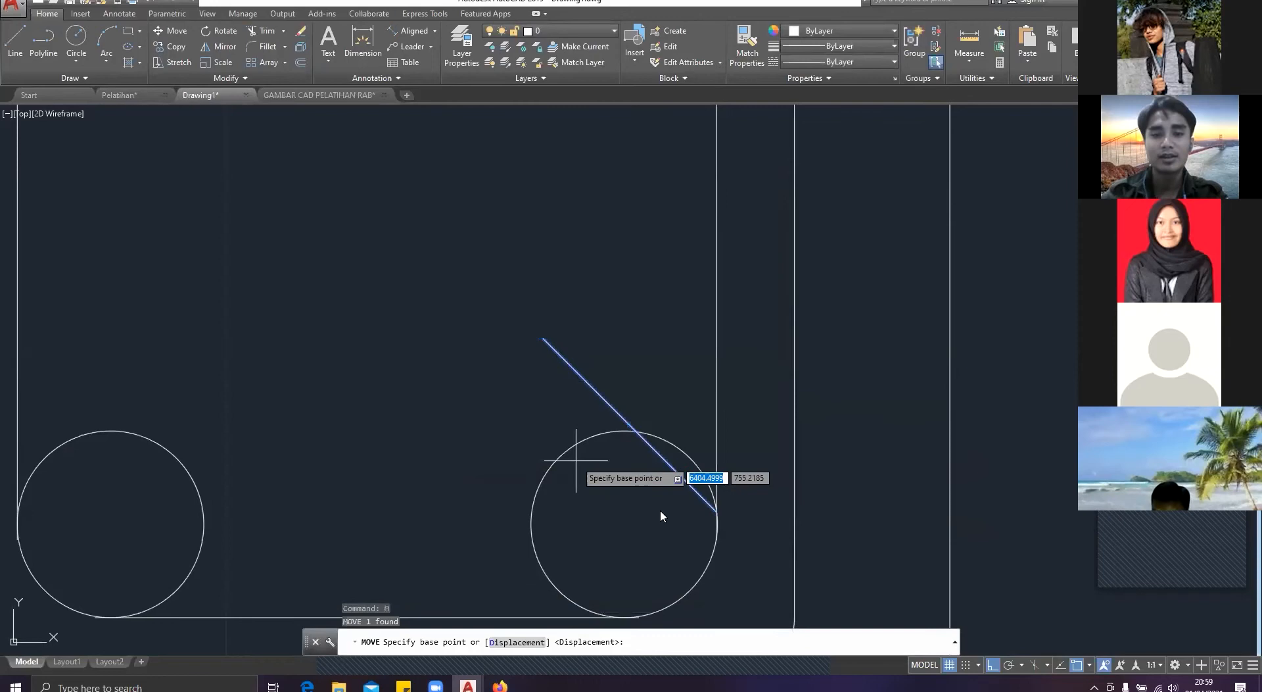
left_click(716, 511)
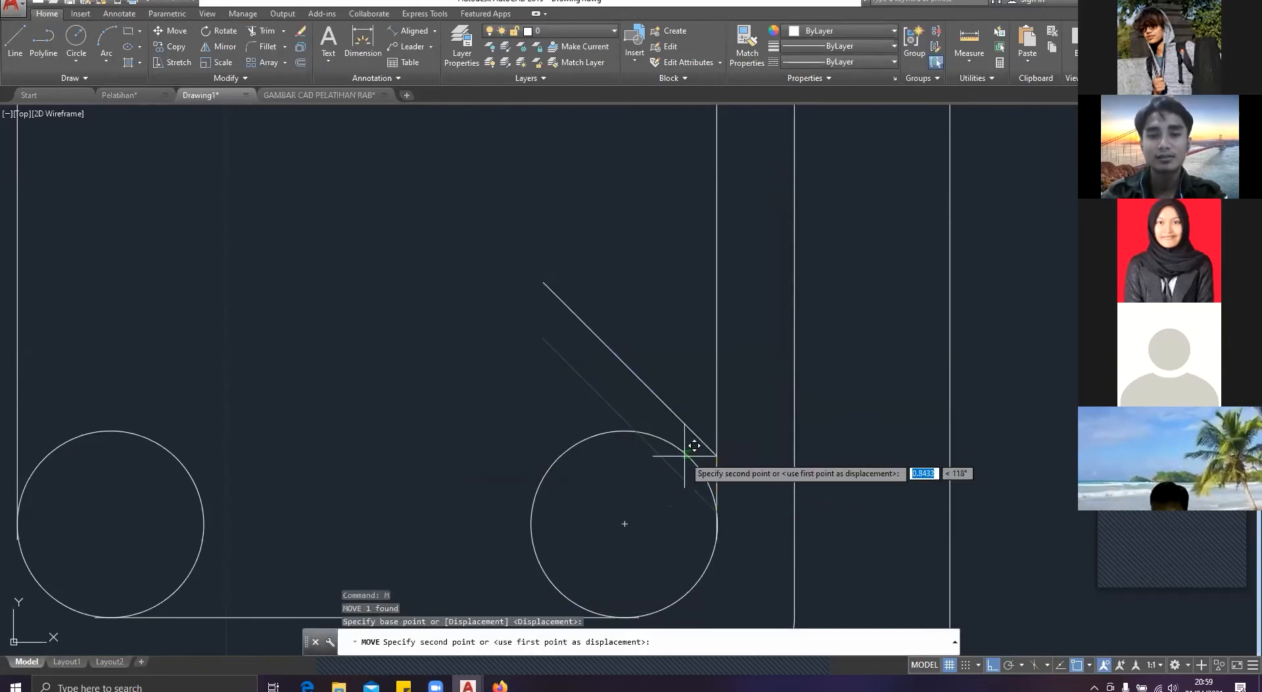
key("Escape")
Step: Copy the diagonal line from its lower end to the opposite, lower-left edge of the same bar circle
middle_click_drag(577, 513, 629, 420)
left_click(674, 296)
left_click(603, 274)
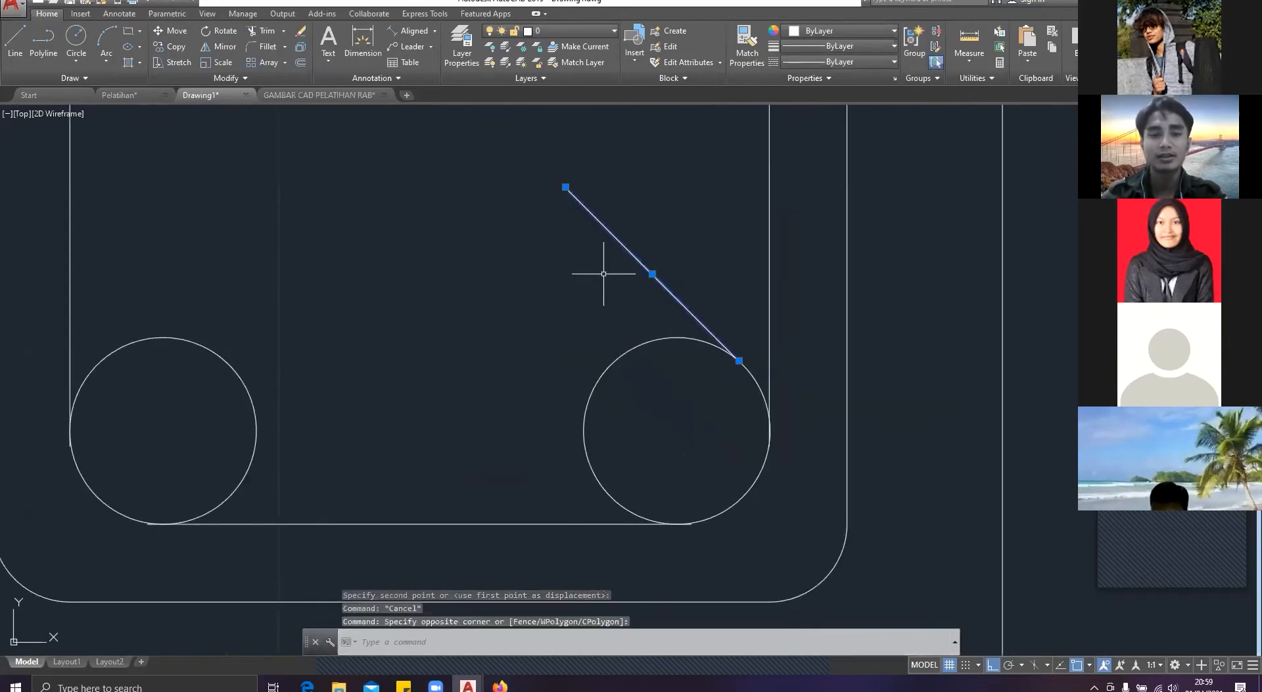
key("Return")
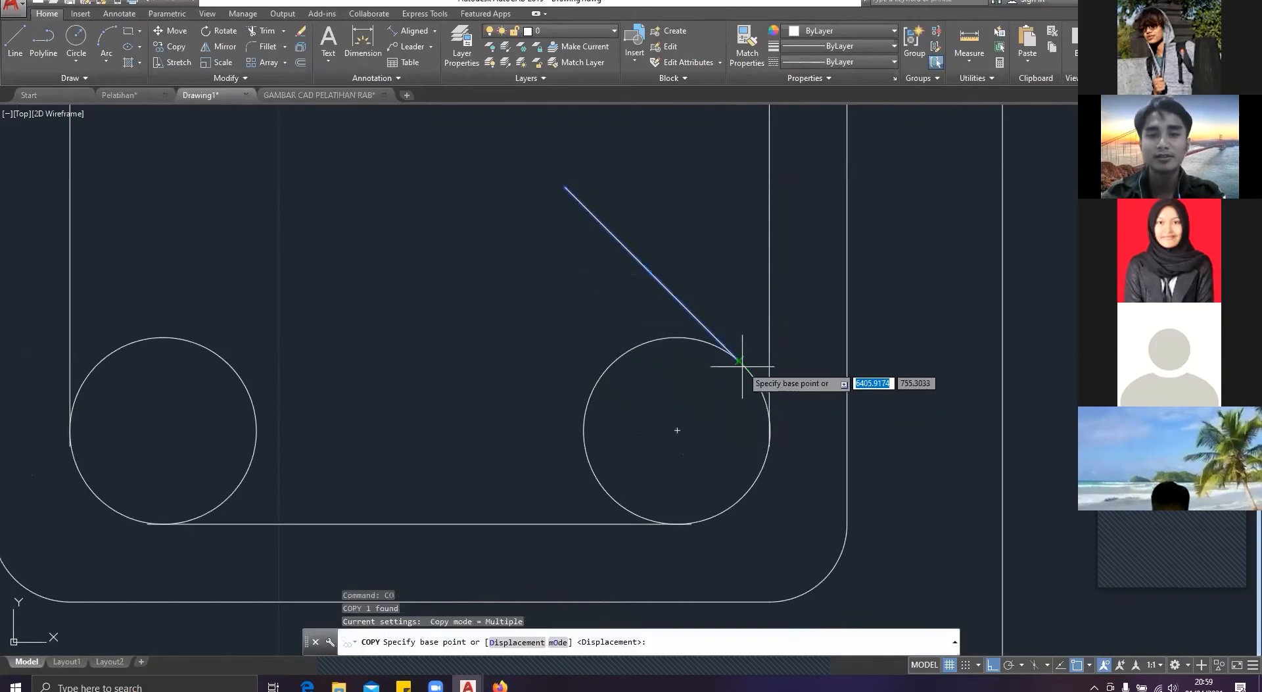
left_click(739, 360)
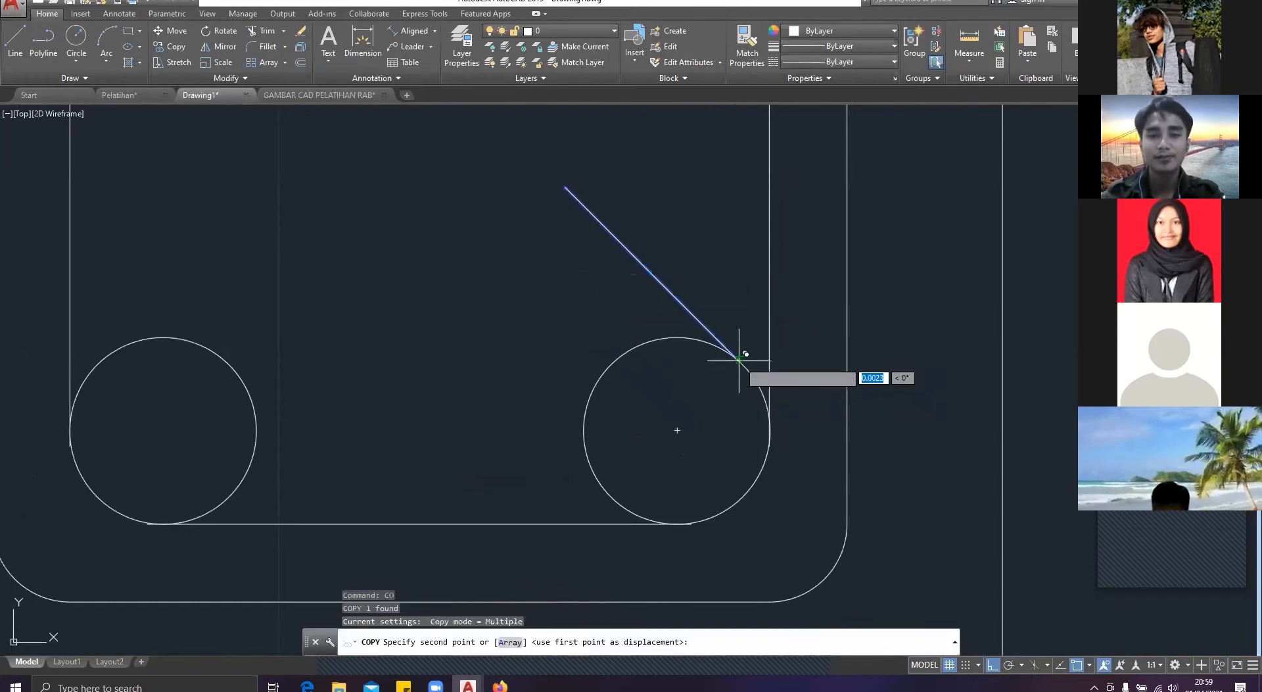
left_click(603, 489)
key("Escape")
Step: Offset both diagonal hook lines 1.2 outward, away from the lower-right bar circle
left_click(564, 381)
left_click(500, 419)
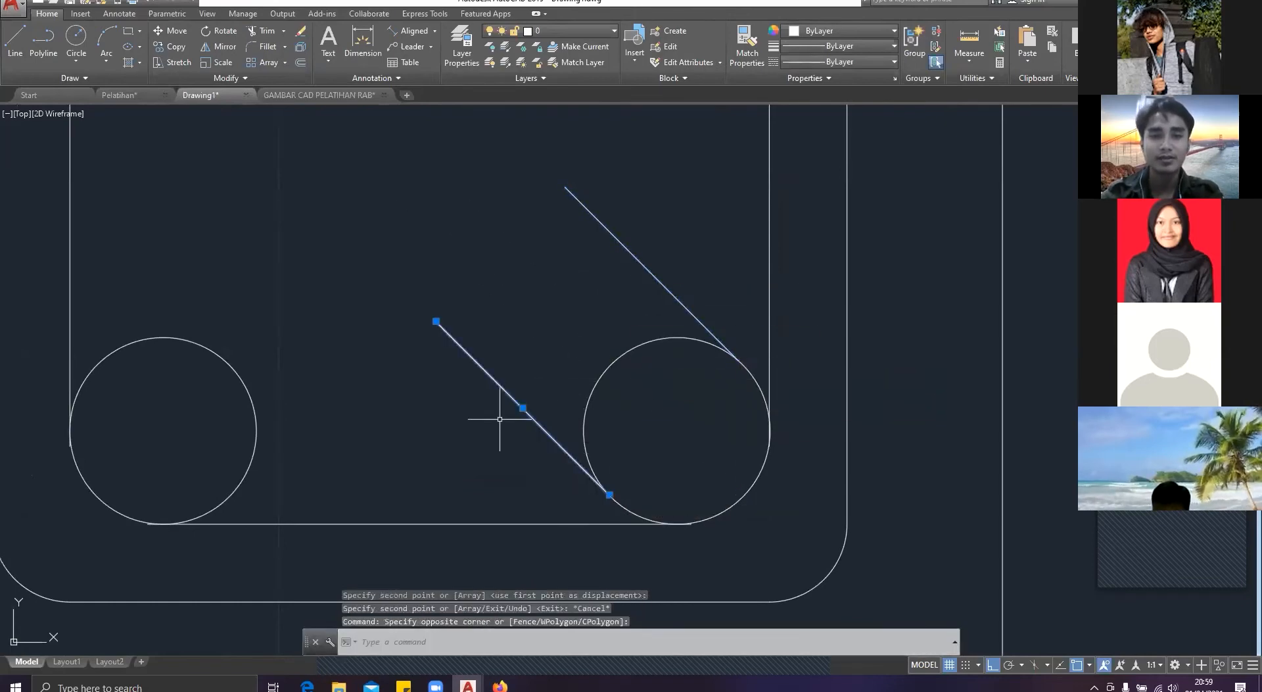
type("of")
key("Return")
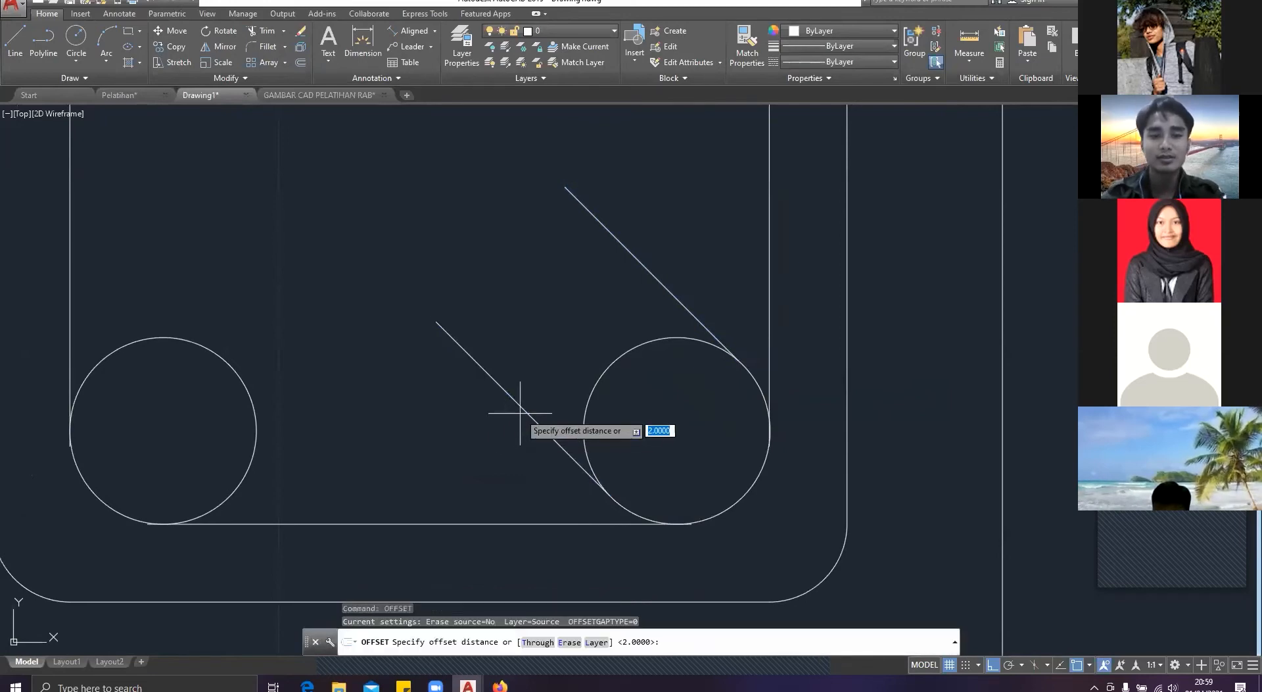
left_click(519, 423)
left_click(485, 426)
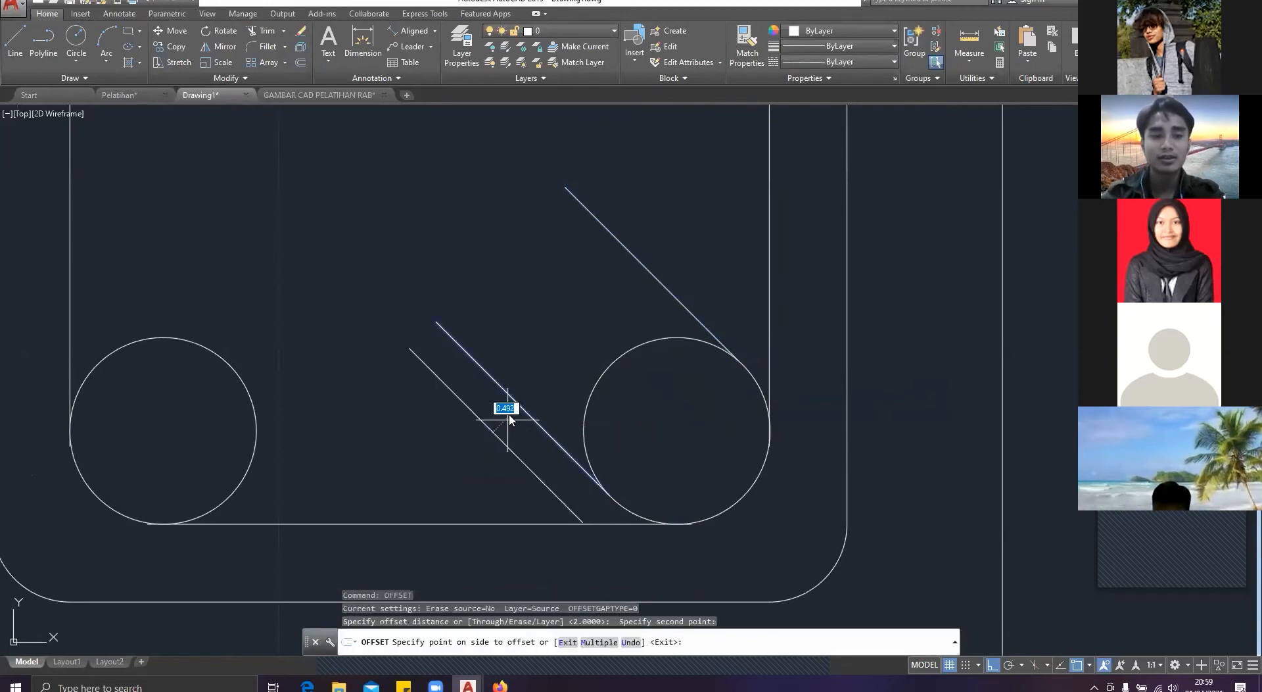
type("1.2")
key("Return")
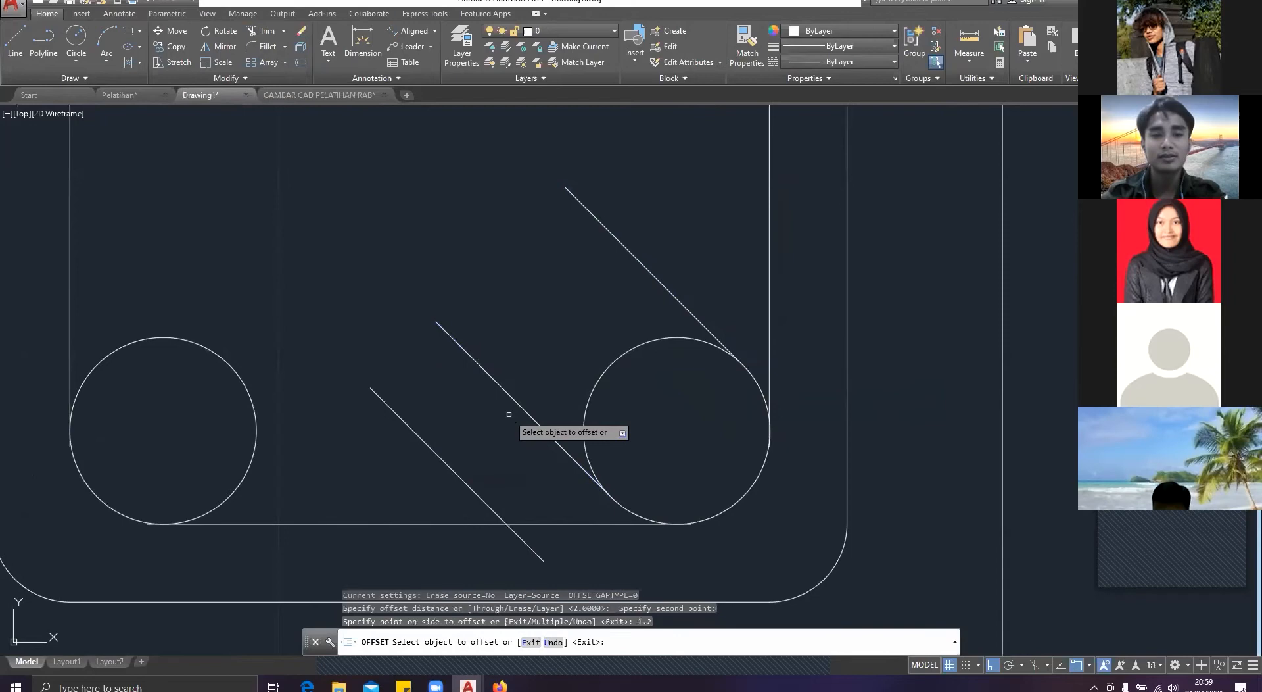
left_click(666, 288)
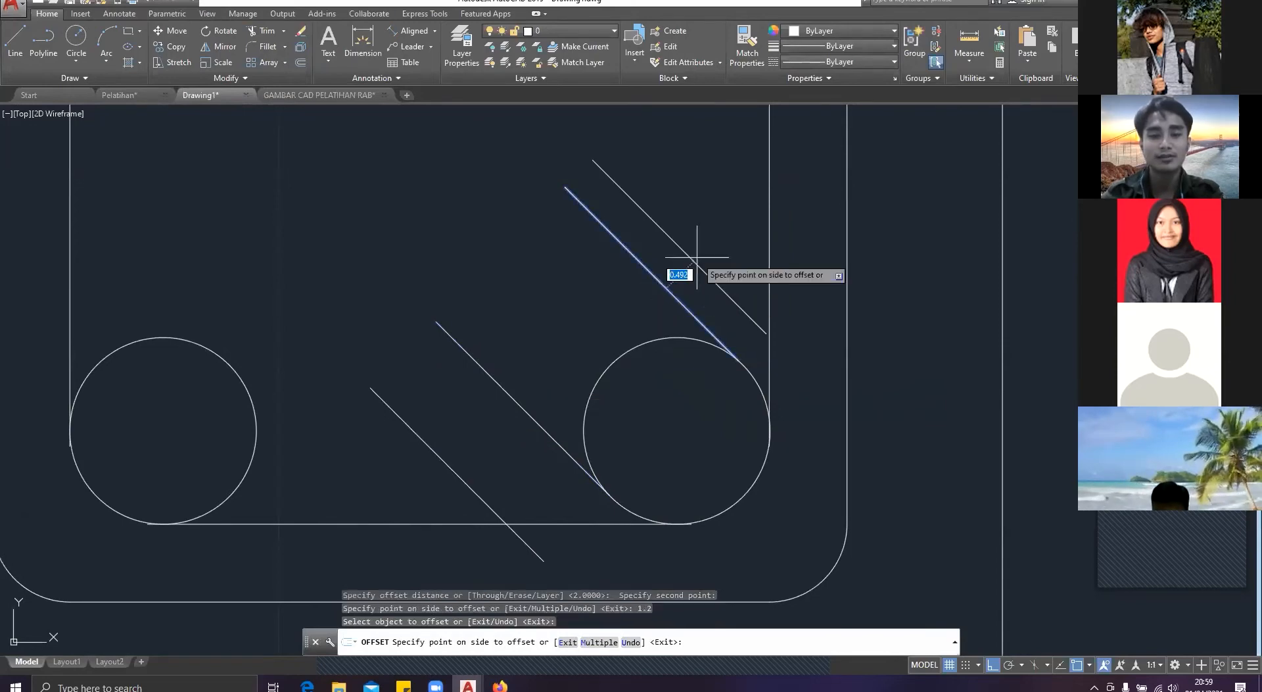
key("Escape")
scroll(699, 258, "down", 2)
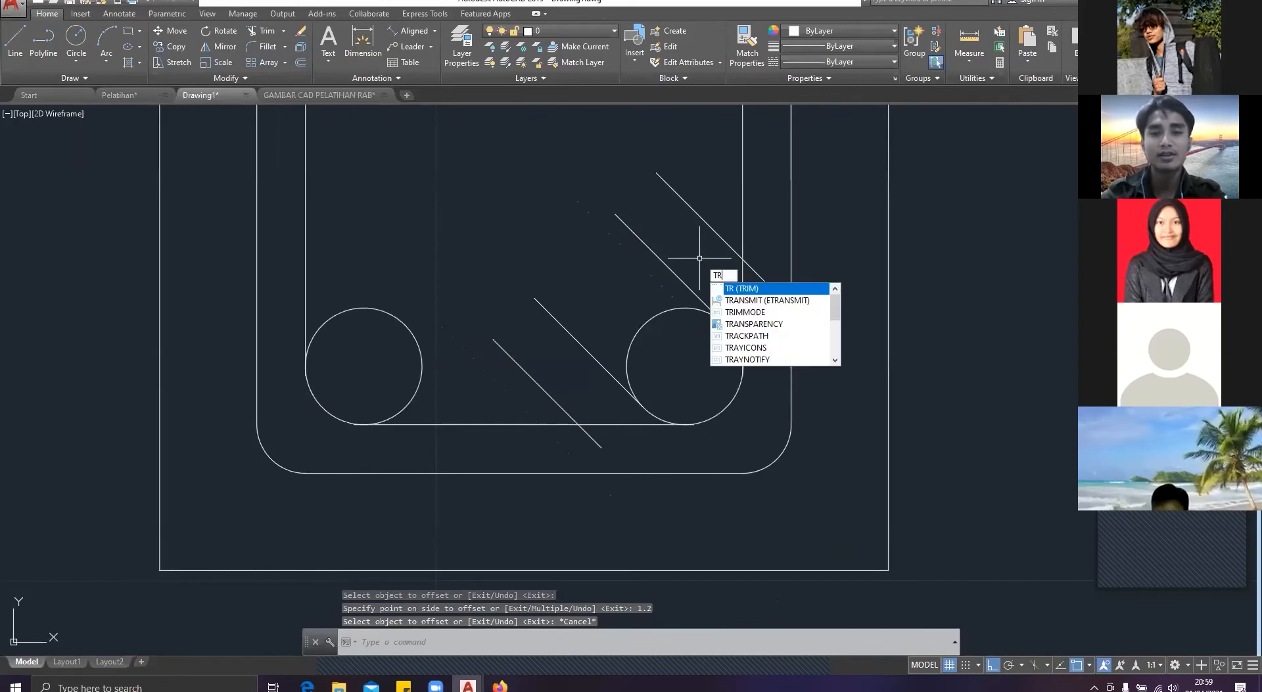
key("Return")
key("Return")
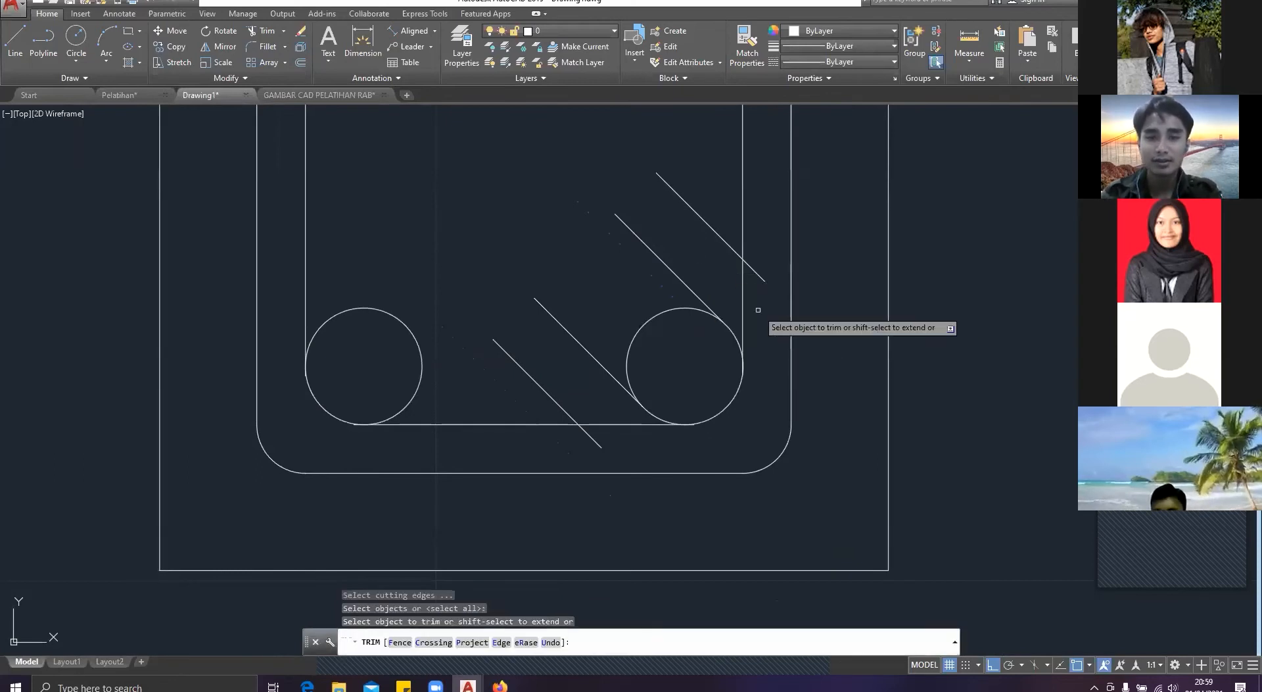
left_click(756, 272)
key("Escape")
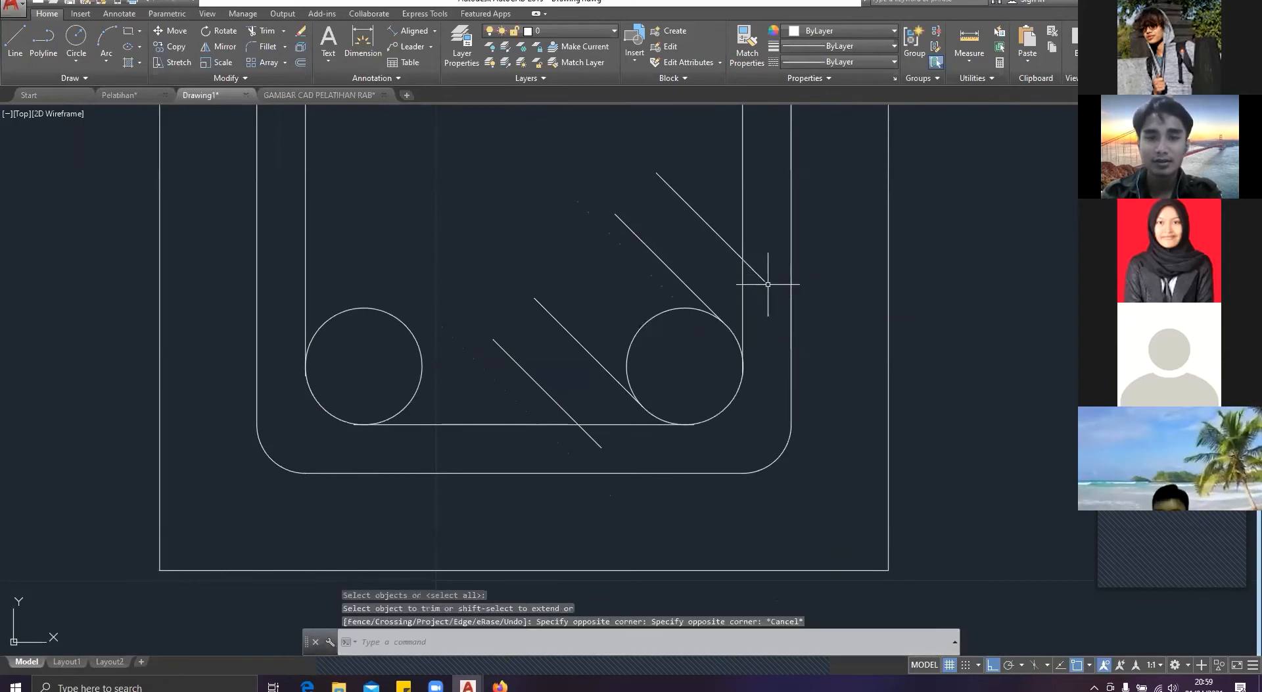
Step: Examine in the Pelatihan drawing how the diagonal hooks meet the stirrup around the lower-right bar
left_click(125, 95)
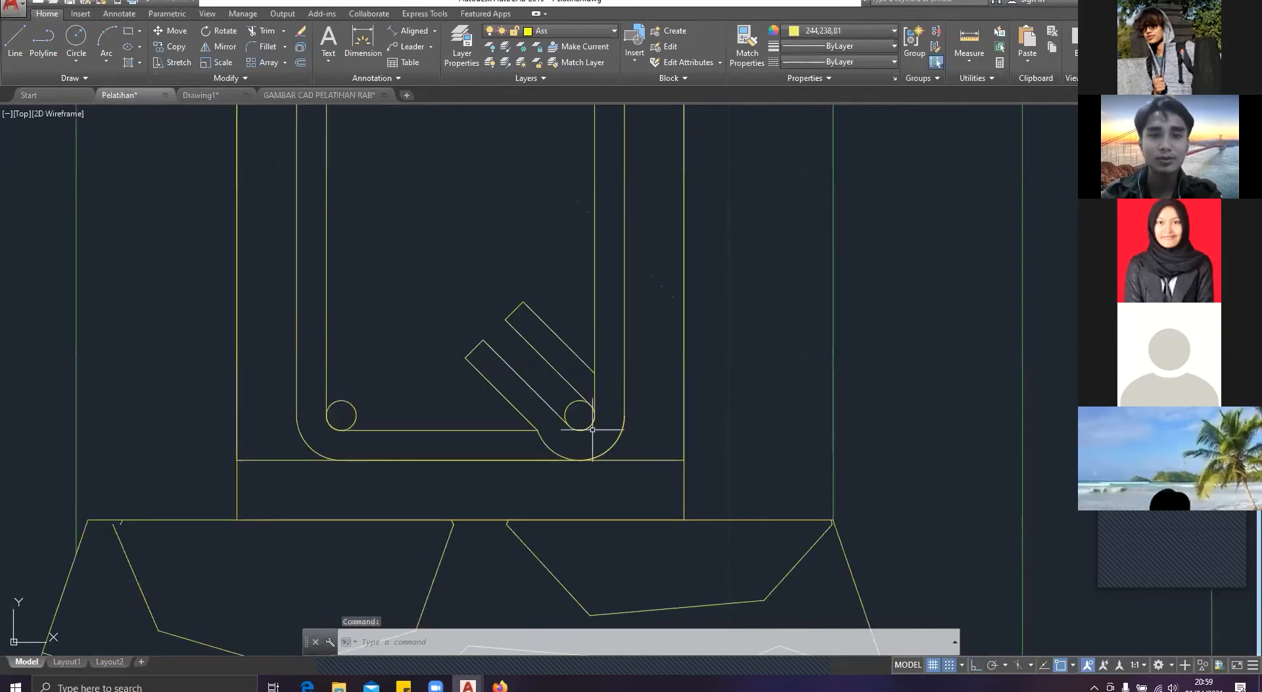
scroll(585, 337, "up", 2)
scroll(526, 483, "down", 2)
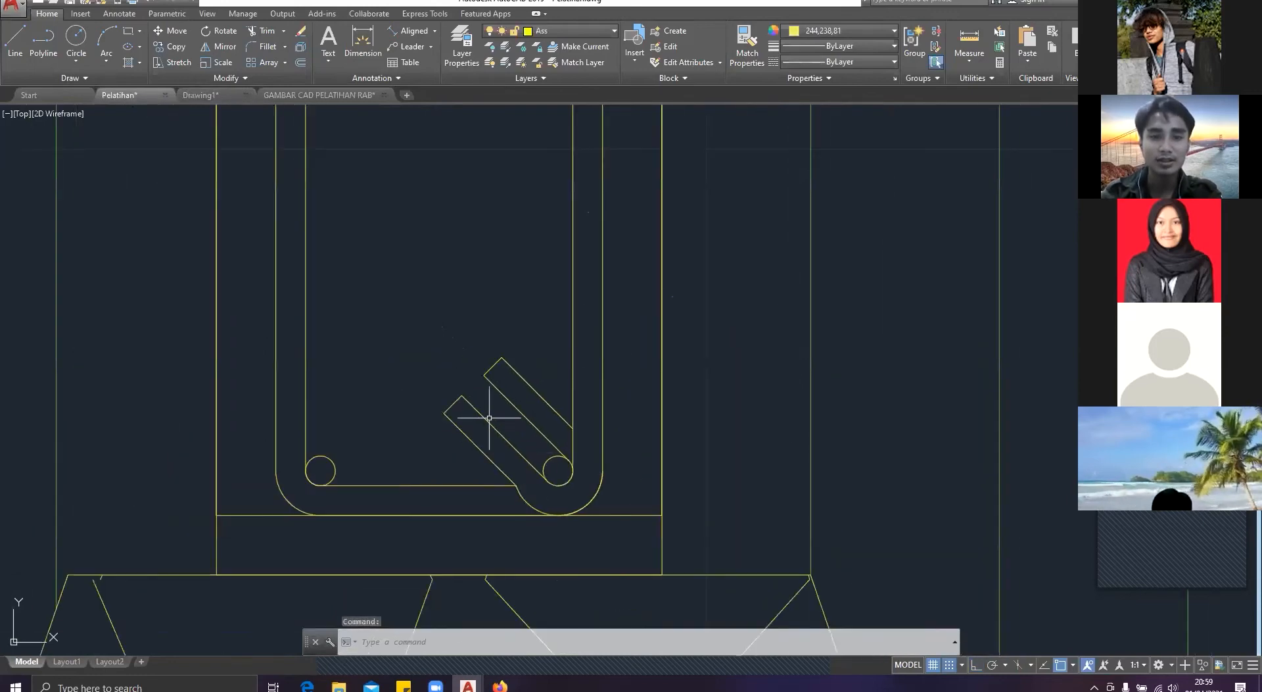
scroll(506, 477, "down", 3)
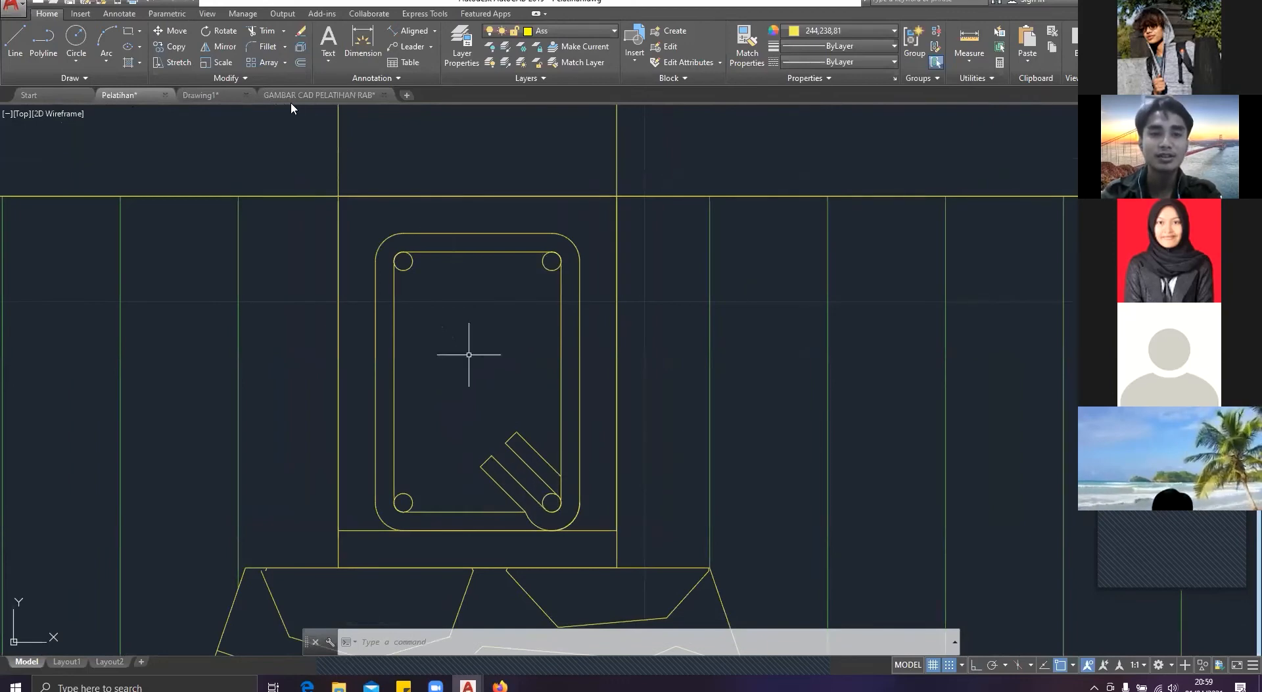
Step: In Drawing1, extend the outer upper-right hook with a 135° line from its lower end past the stirrup's outer edge
left_click(220, 96)
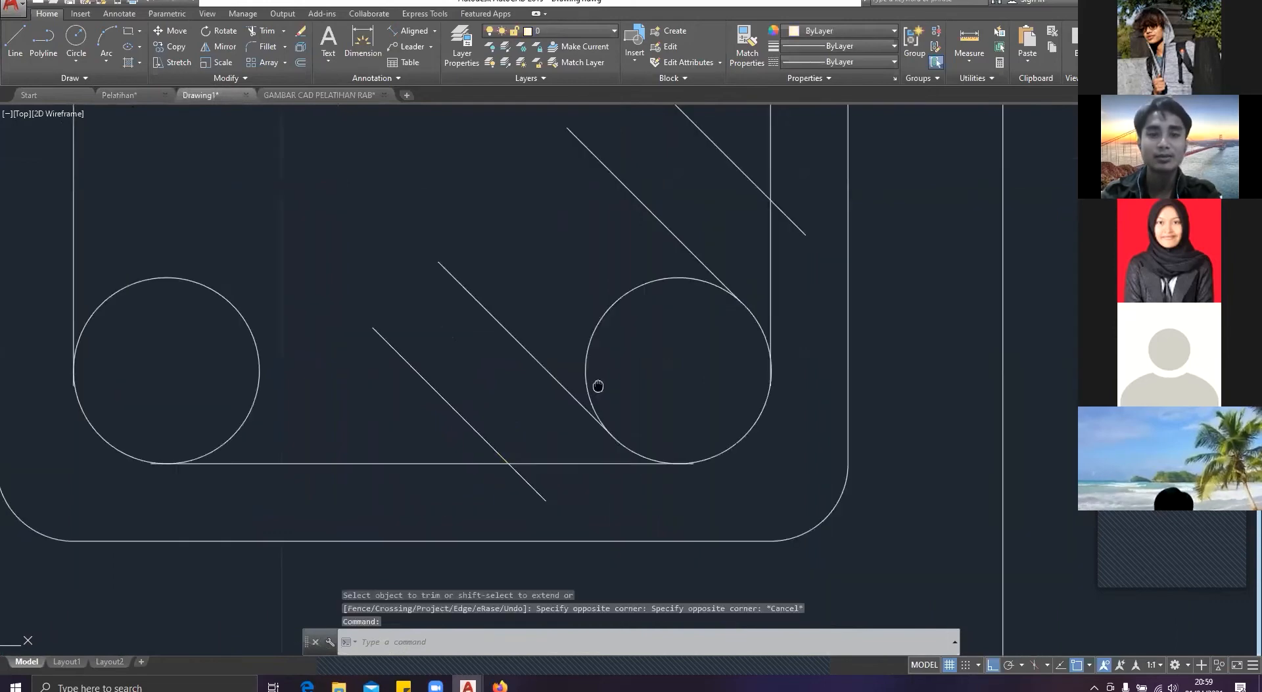
middle_click_drag(598, 386, 553, 385)
key("Escape")
type("r")
key("Return")
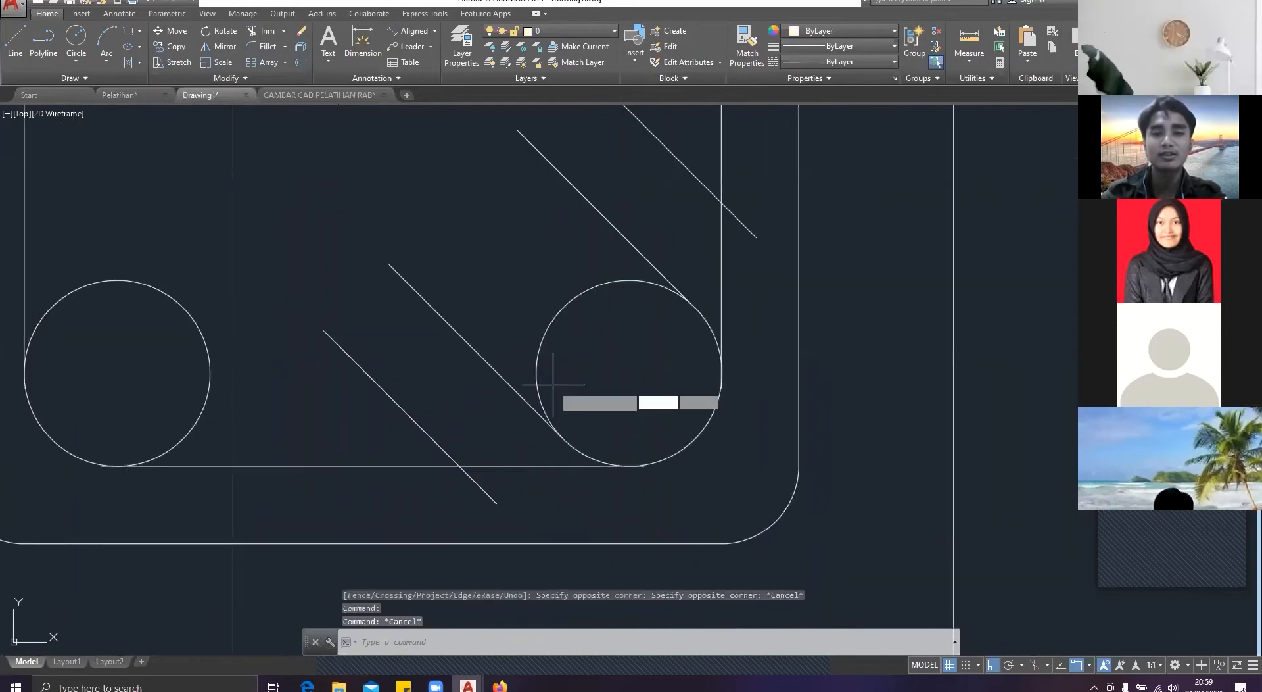
type("l")
key("Return")
left_click(755, 235)
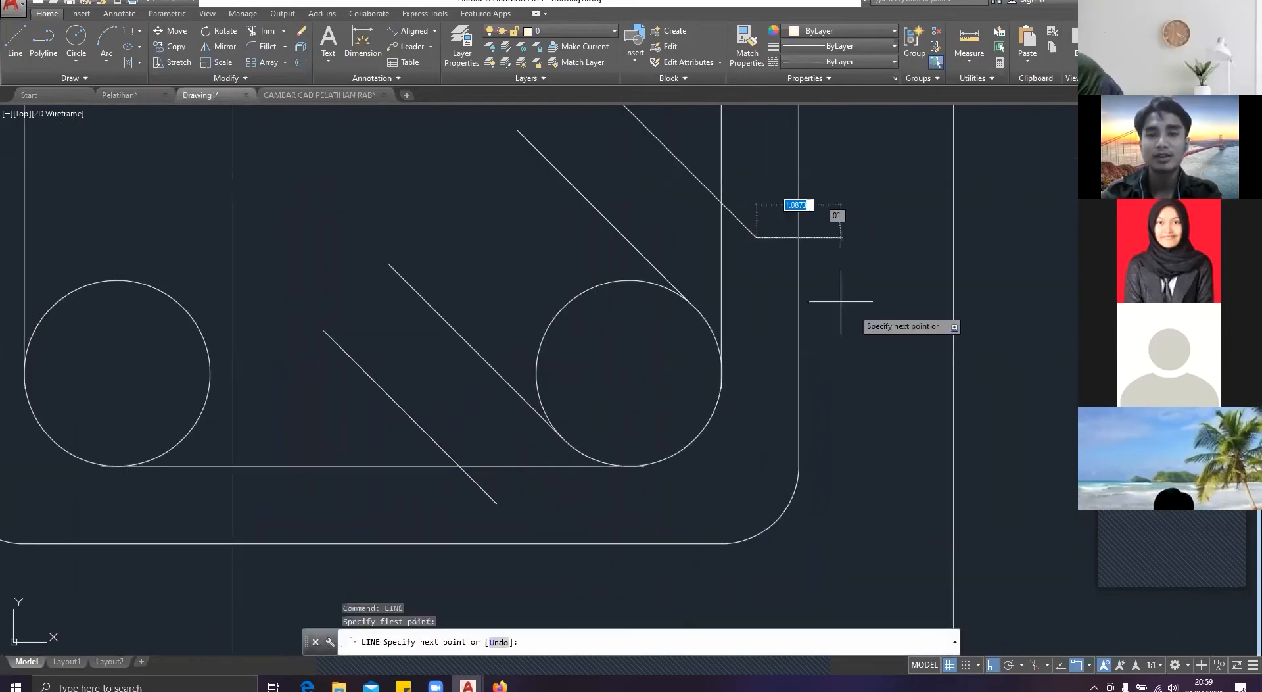
type("<135")
key("Return")
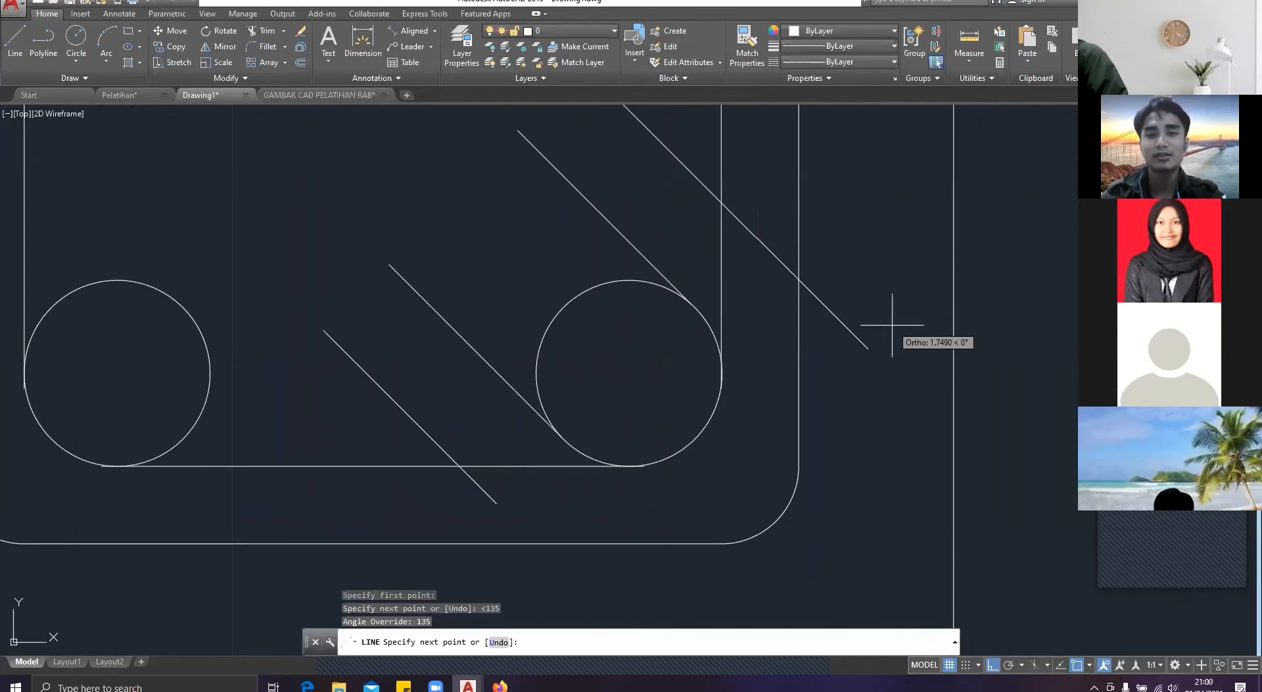
left_click(830, 309)
key("Return")
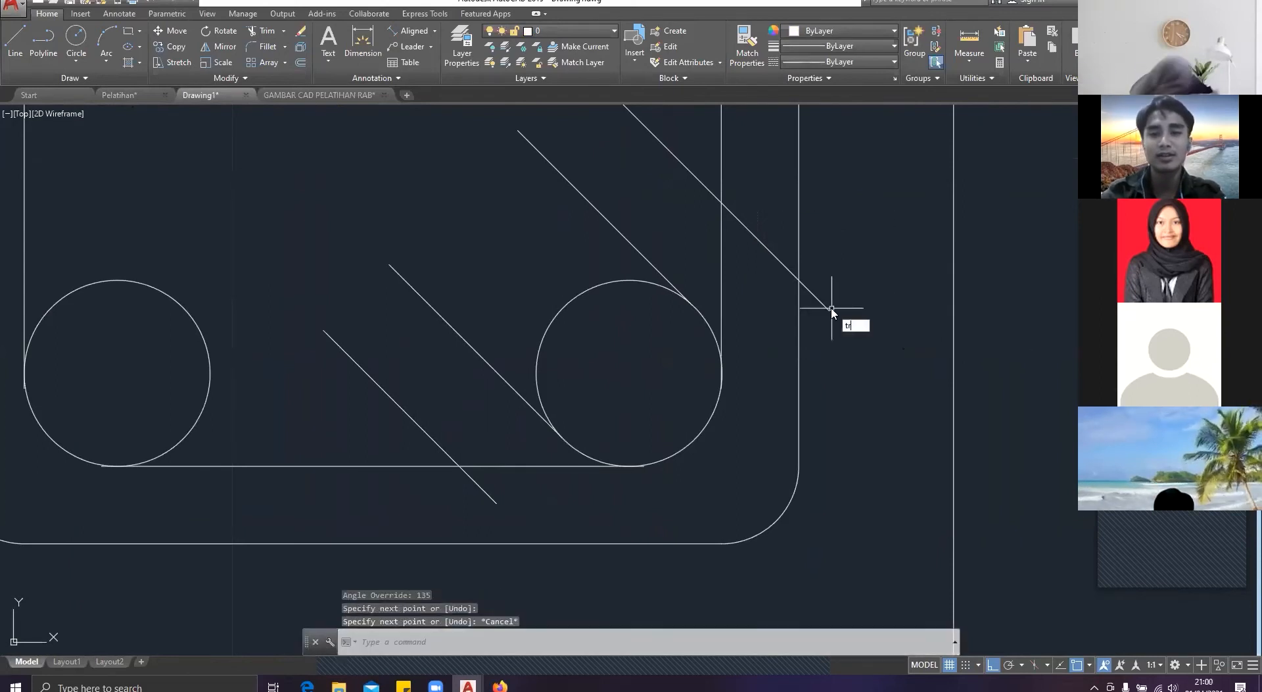
Step: Trim the upper-right hook line at the stirrup's outer edge and the lower-left hook line at the inner bottom edge
type("tr")
key("Return")
key("Return")
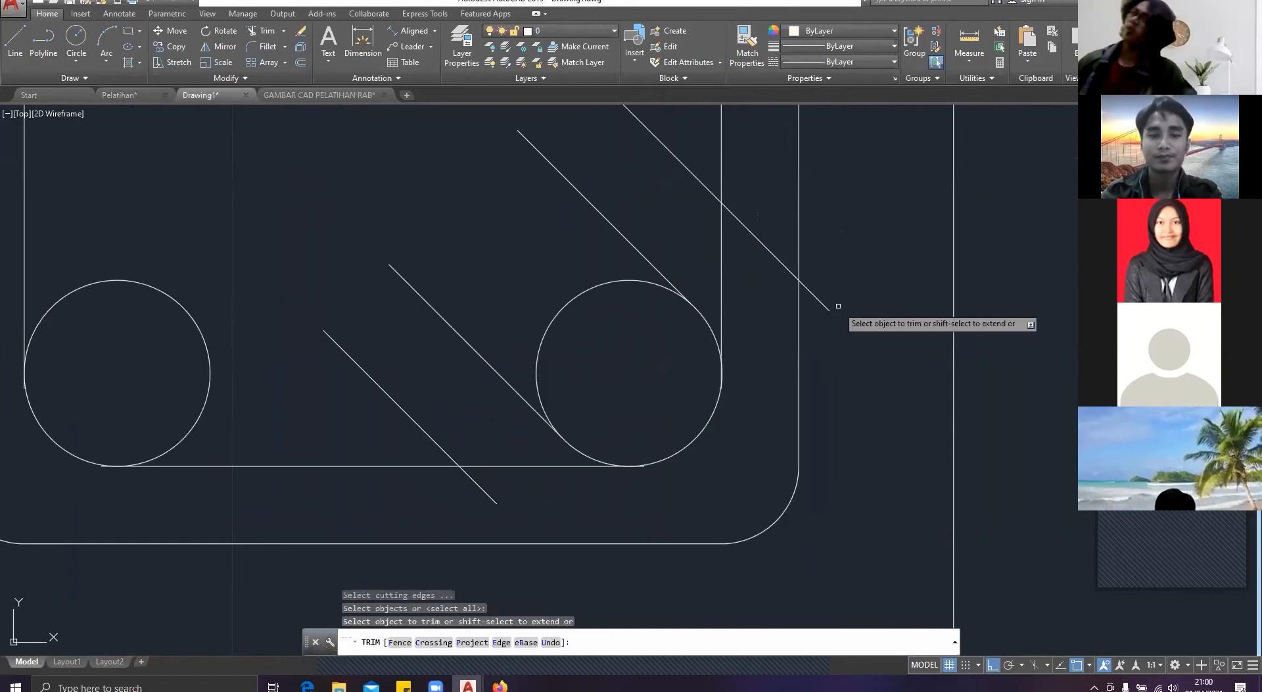
left_click(525, 508)
left_click(502, 500)
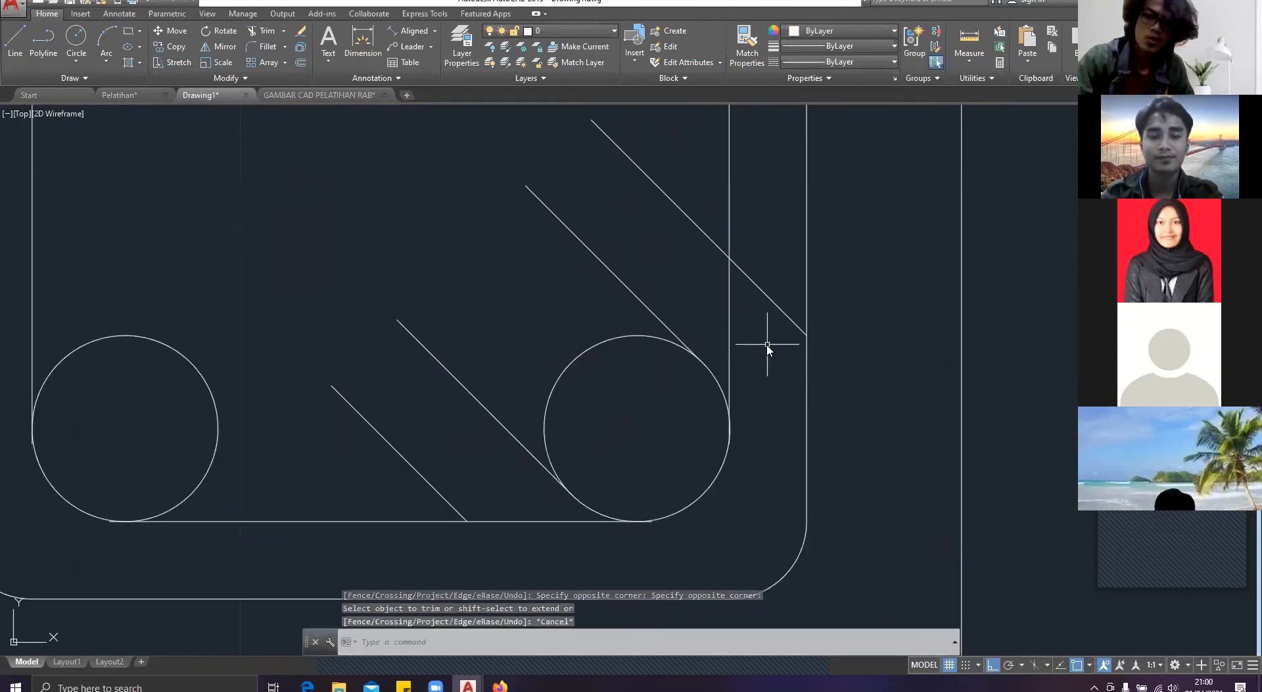
key("Escape")
Step: Trim the stirrup's inner right edge below its crossing with the outer upper-right hook line
middle_click_drag(759, 289, 767, 344)
key("Escape")
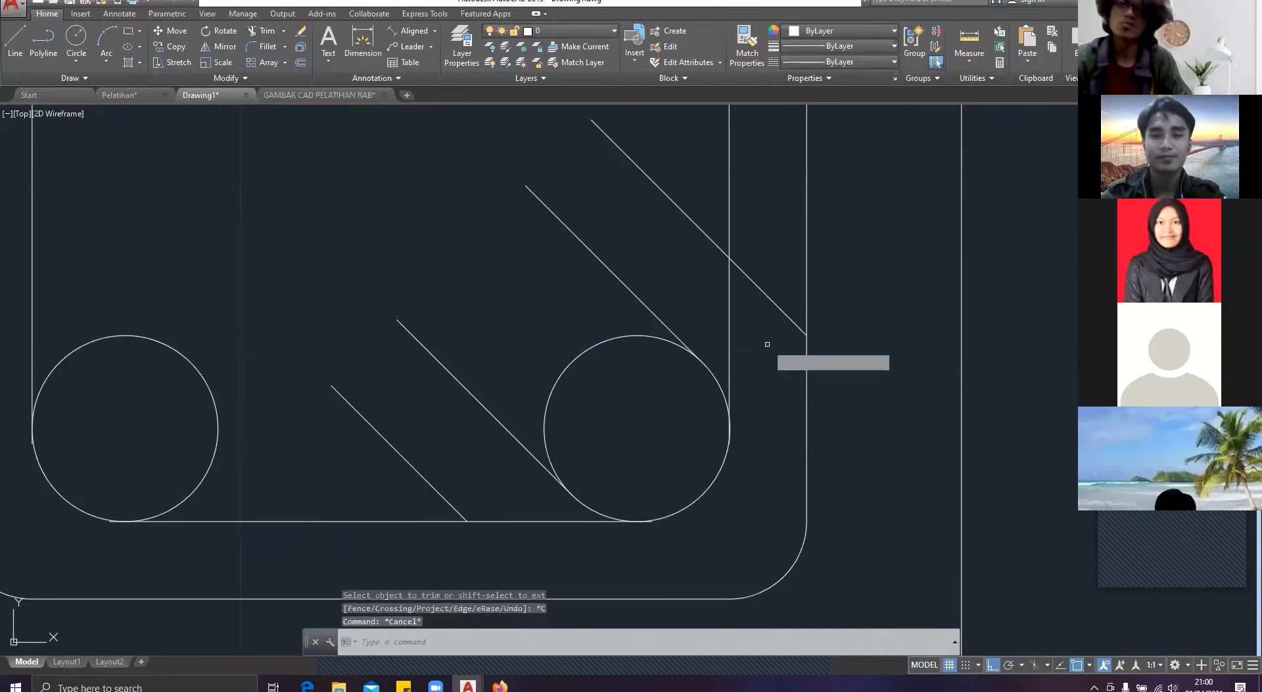
key("Return")
left_click(724, 325)
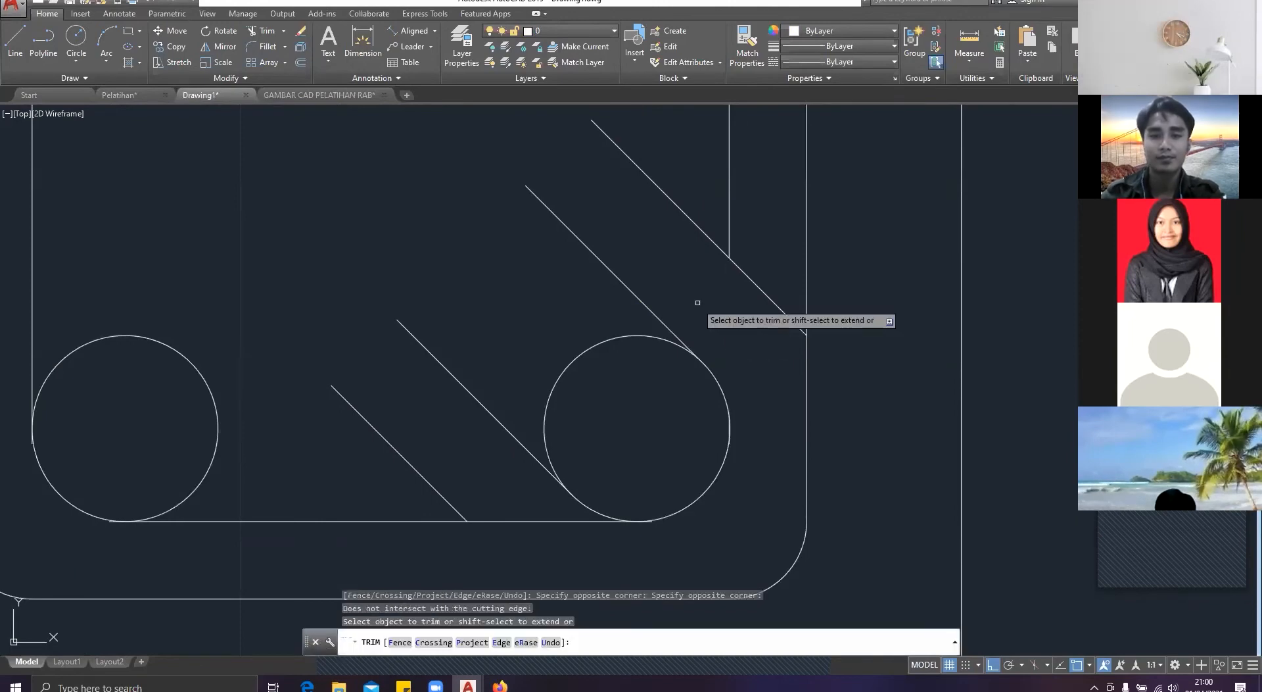
key("Escape")
scroll(679, 270, "down", 2)
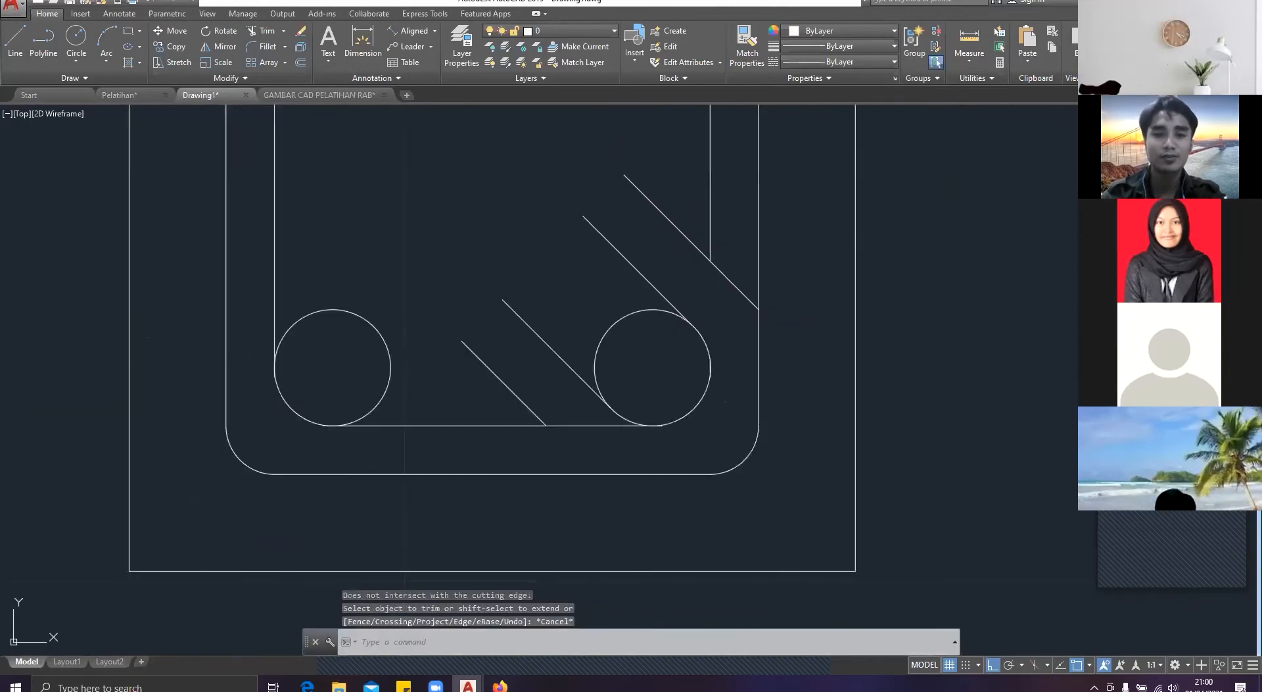
Step: Close the free end of the lower-left hook with a 45° line between its two diagonal lines
type("linr")
key("Return")
key("Escape")
type("l")
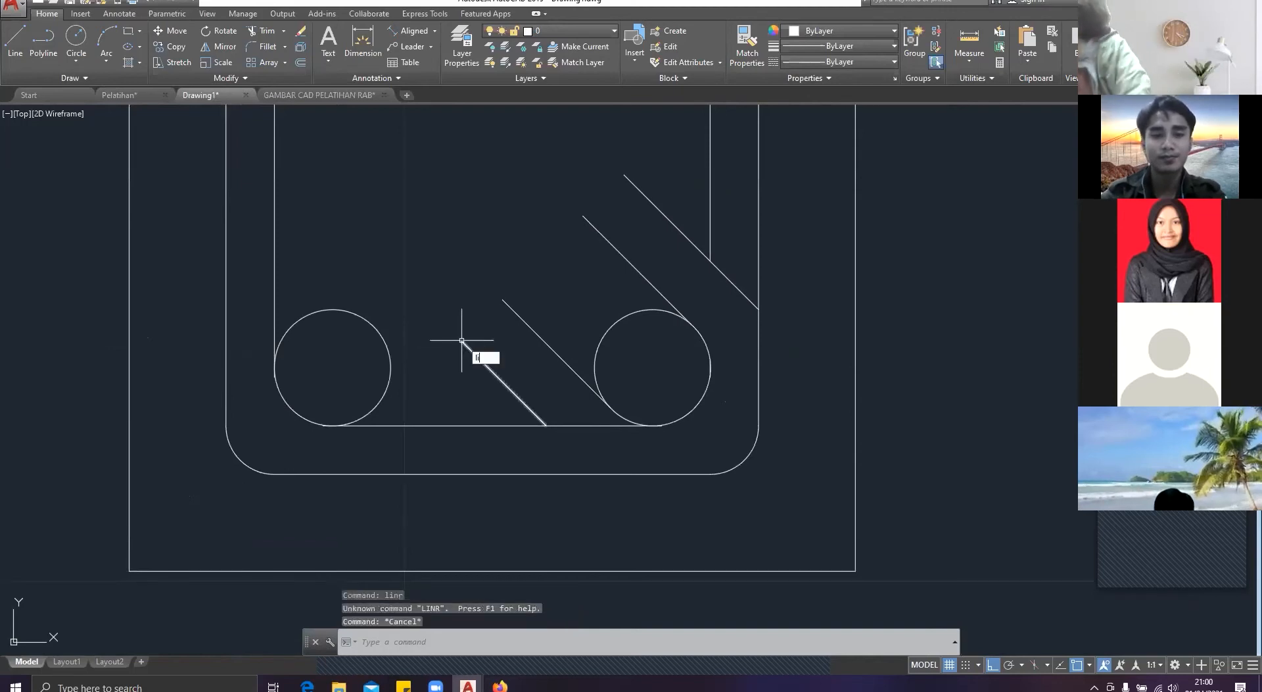
key("Return")
left_click(462, 340)
type("<")
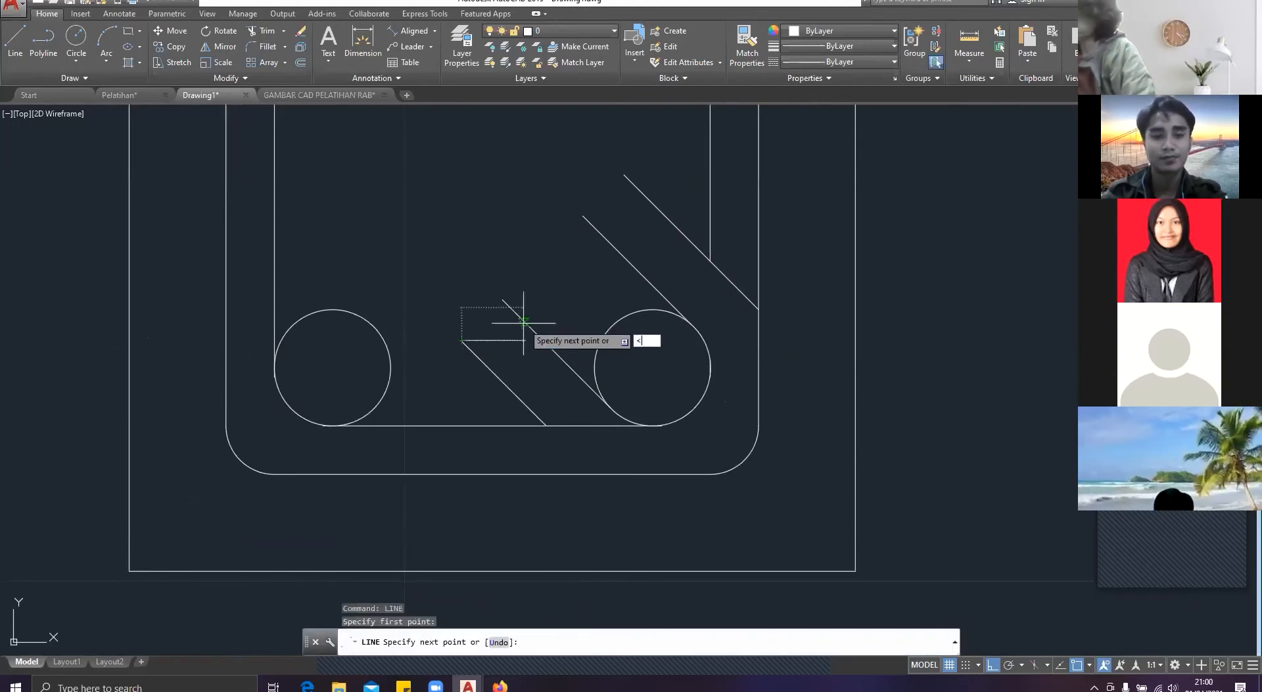
type("45")
key("Return")
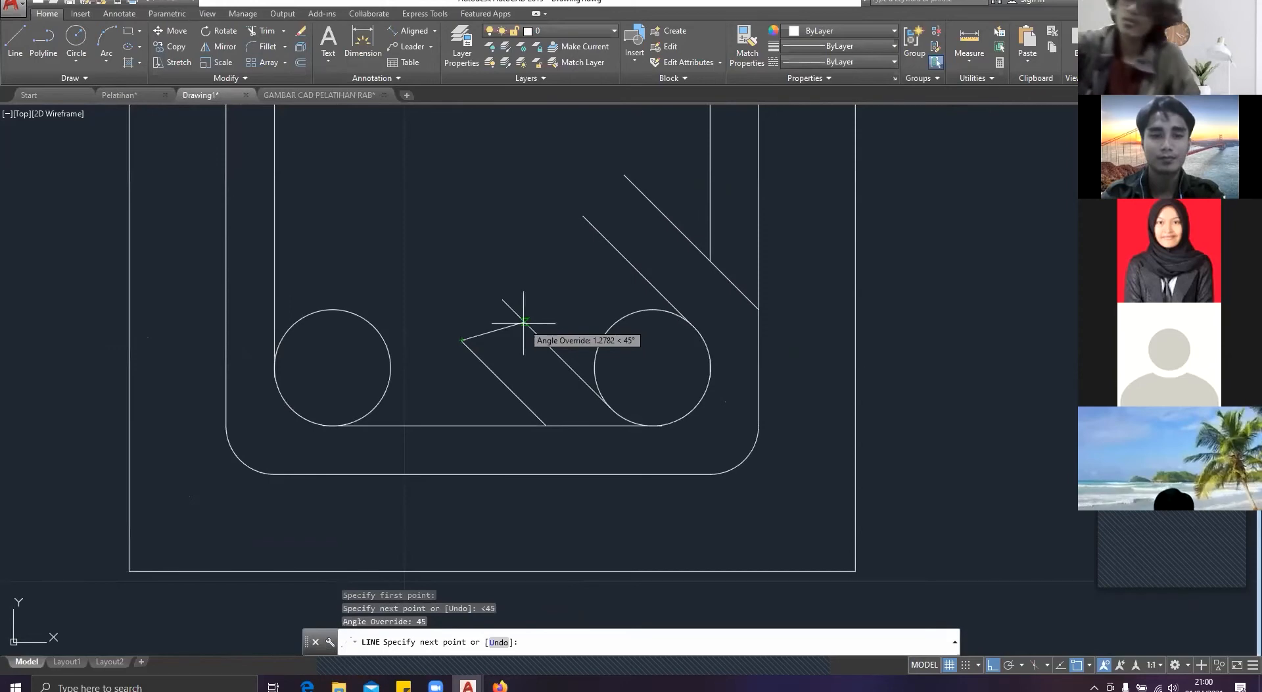
left_click(501, 303)
key("Escape")
Step: Close the free end of the upper-right hook with a 45° line between its two diagonal lines
key("Return")
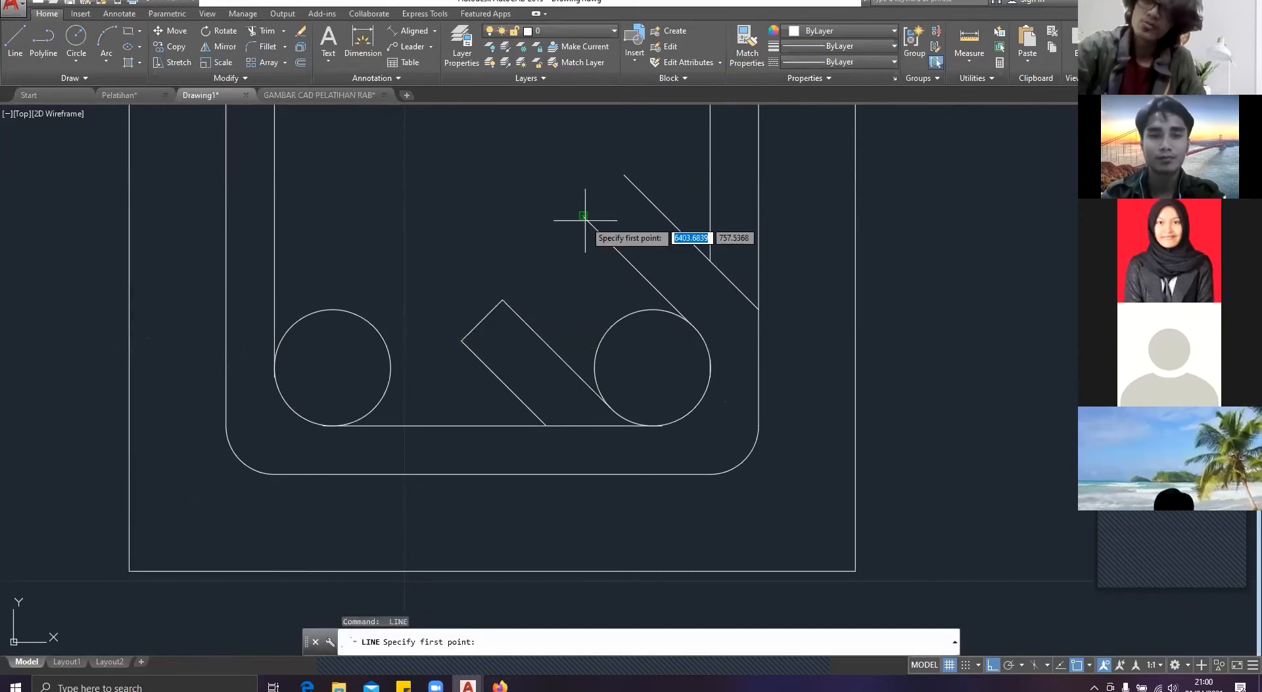
left_click(583, 216)
type("<45")
key("Return")
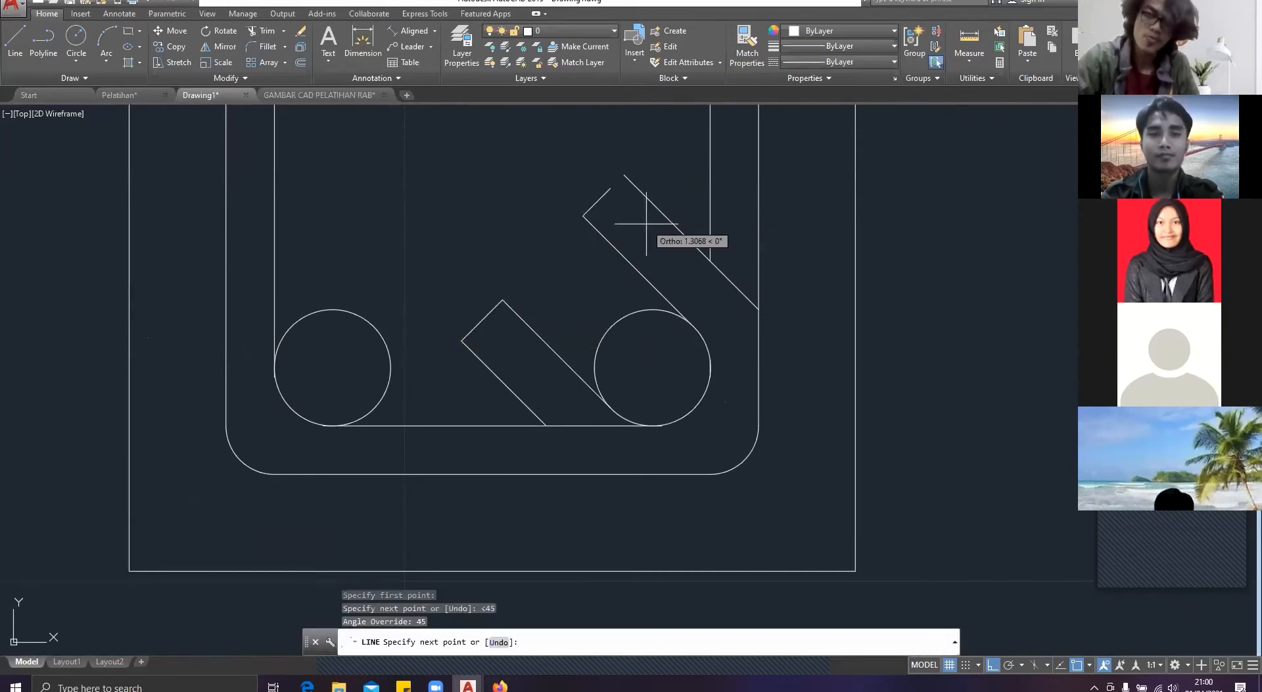
left_click(624, 176)
key("Escape")
scroll(681, 210, "down", 10)
middle_click_drag(690, 247, 737, 349)
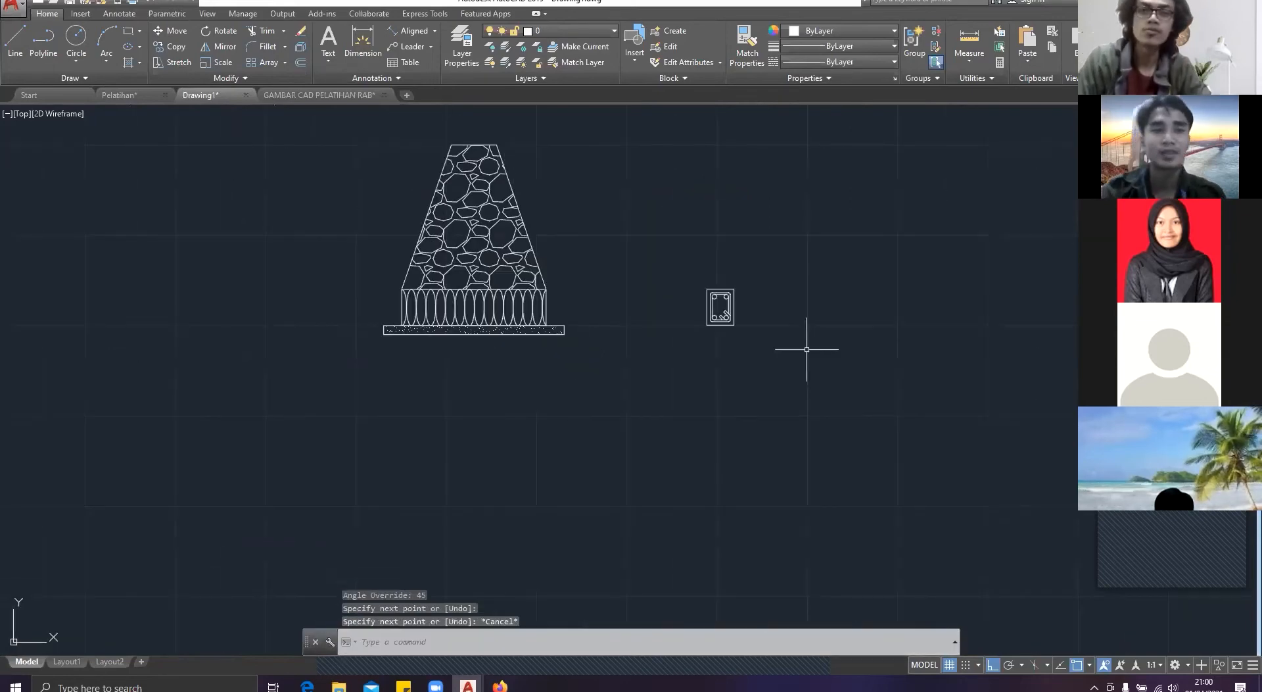
Step: Examine the foundation and tie beam placement in the Pelatihan section, and locate the base of the house section in Drawing1
left_click(121, 99)
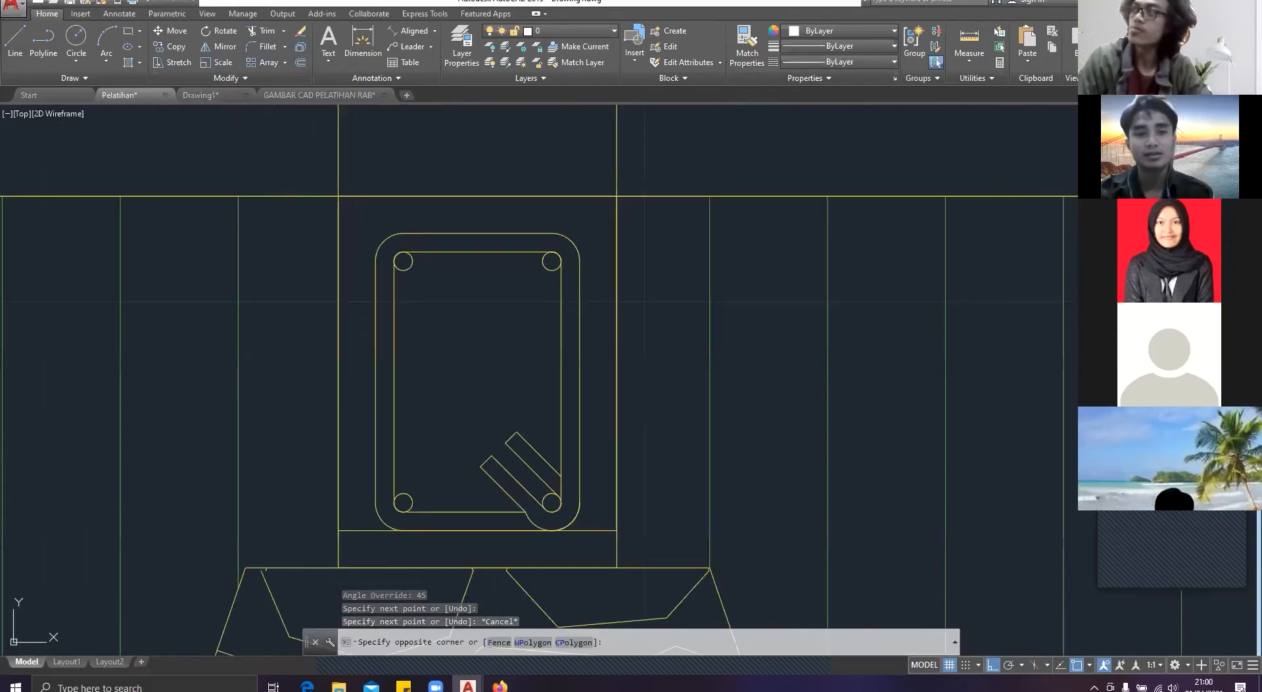
scroll(572, 461, "up", 2)
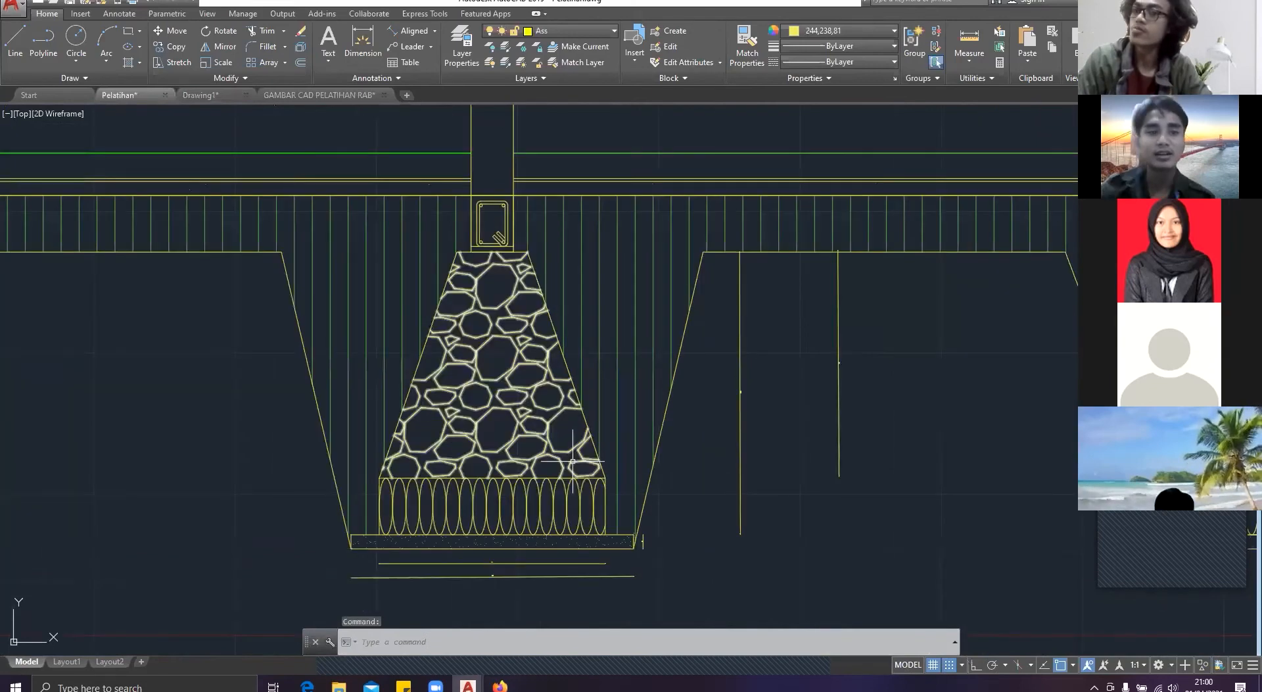
scroll(572, 461, "down", 4)
scroll(343, 359, "down", 2)
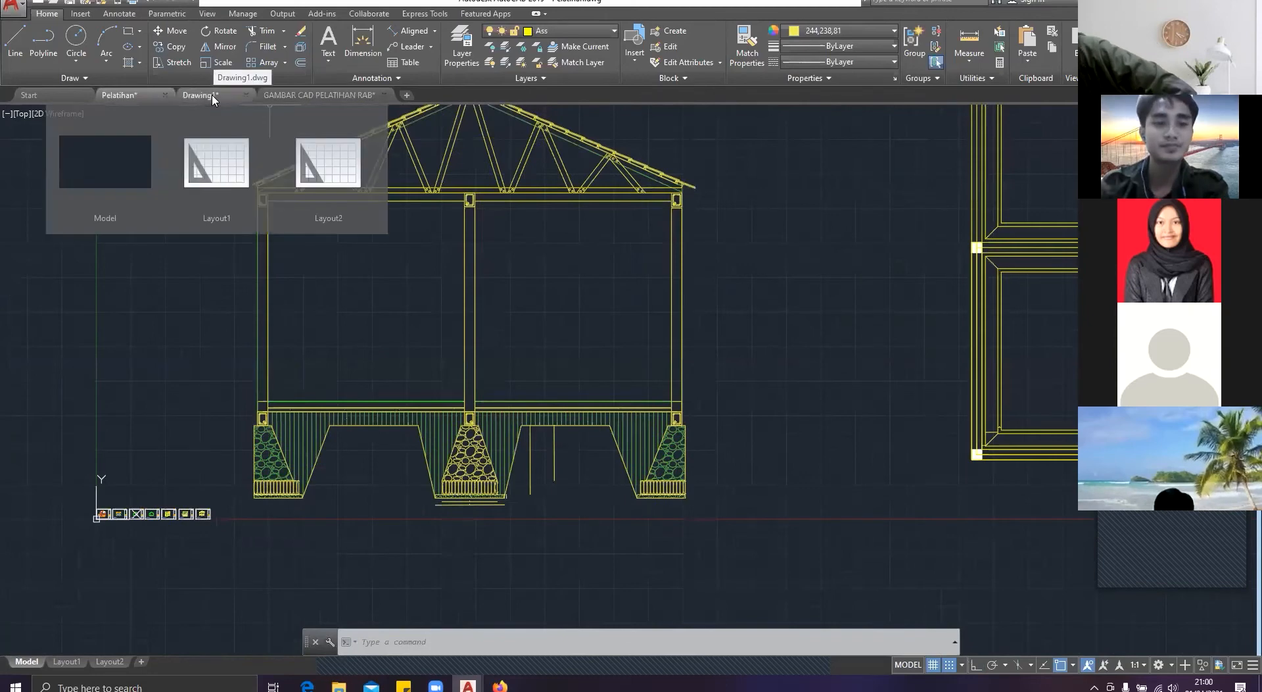
left_click(214, 96)
scroll(394, 287, "down", 2)
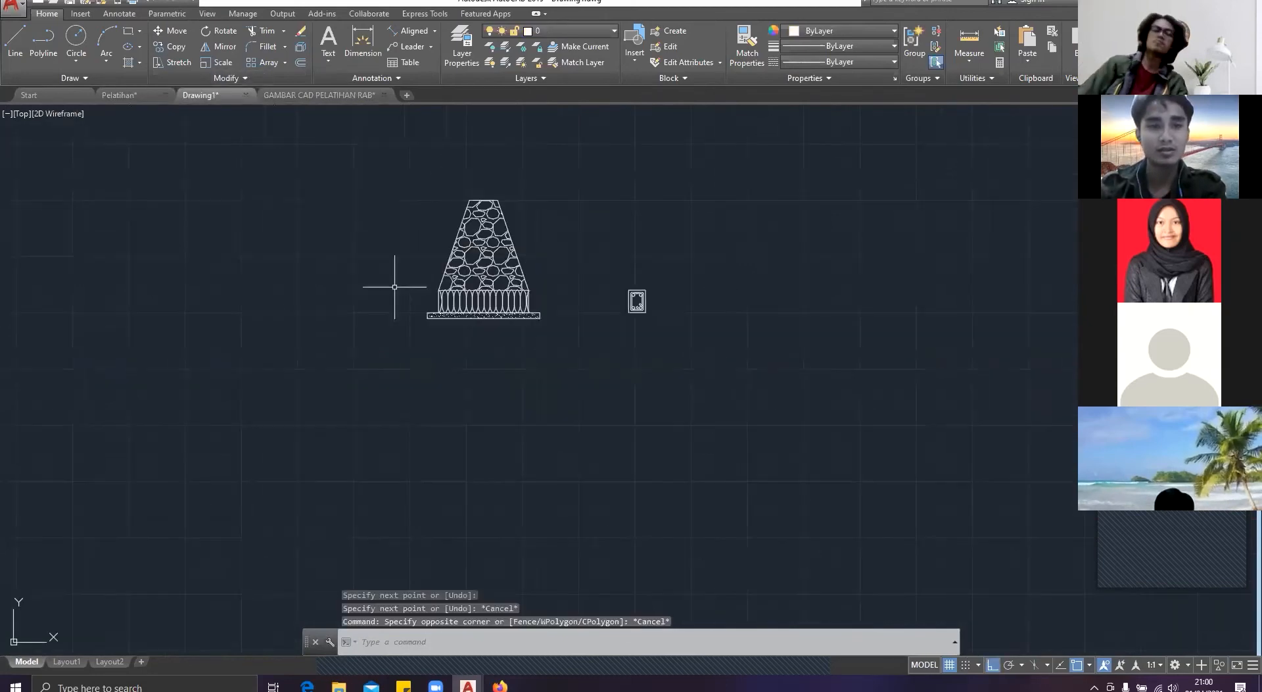
scroll(394, 286, "down", 5)
middle_click_drag(112, 296, 486, 282)
scroll(460, 280, "up", 2)
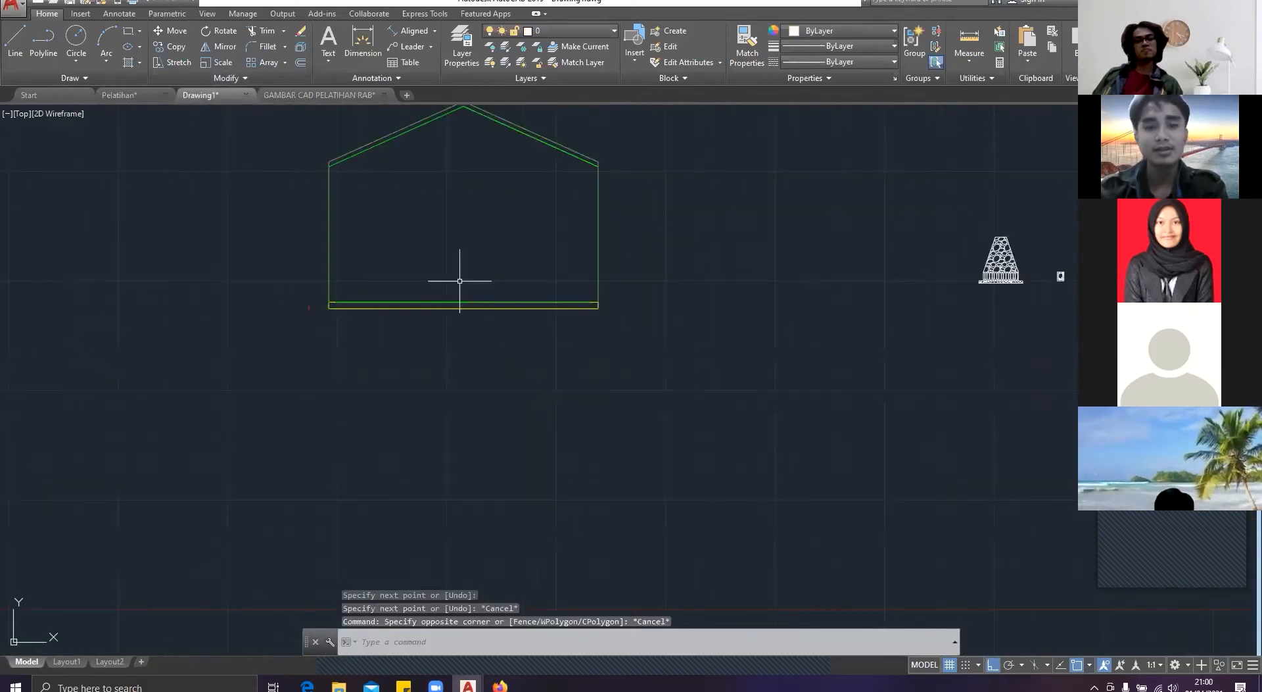
key("Escape")
scroll(405, 315, "down", 1)
key("Escape")
scroll(405, 316, "up", 2)
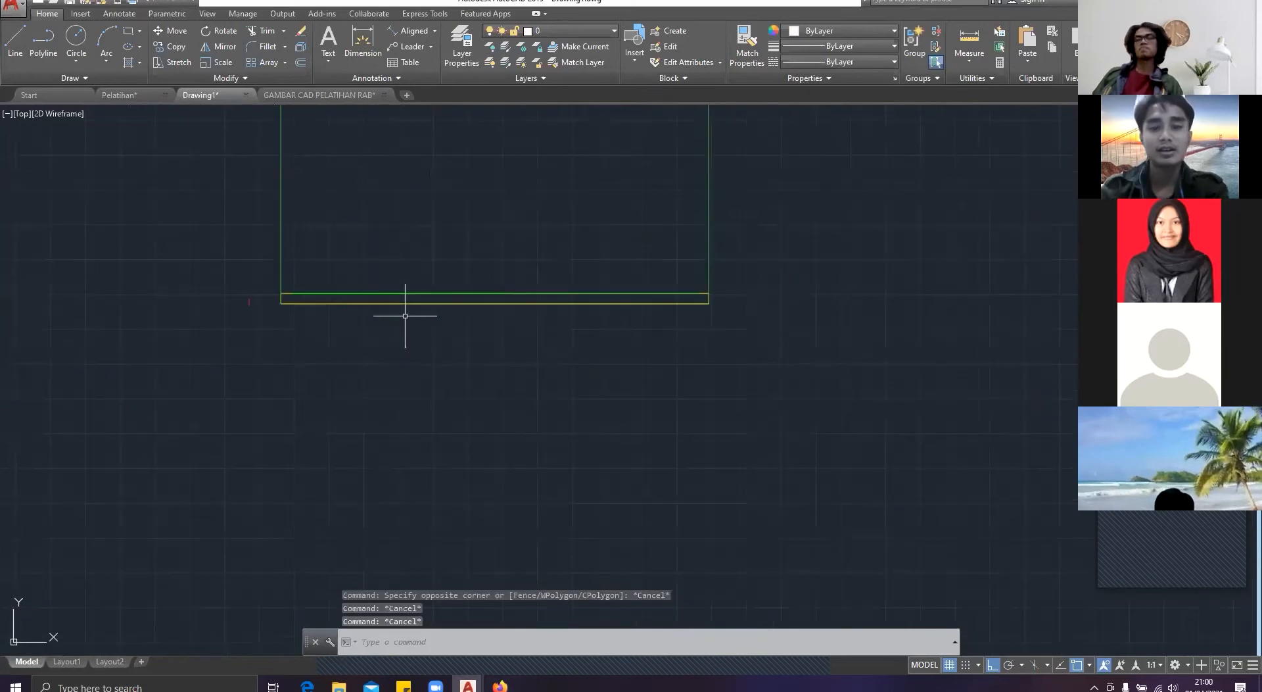
type("Li")
key("Return")
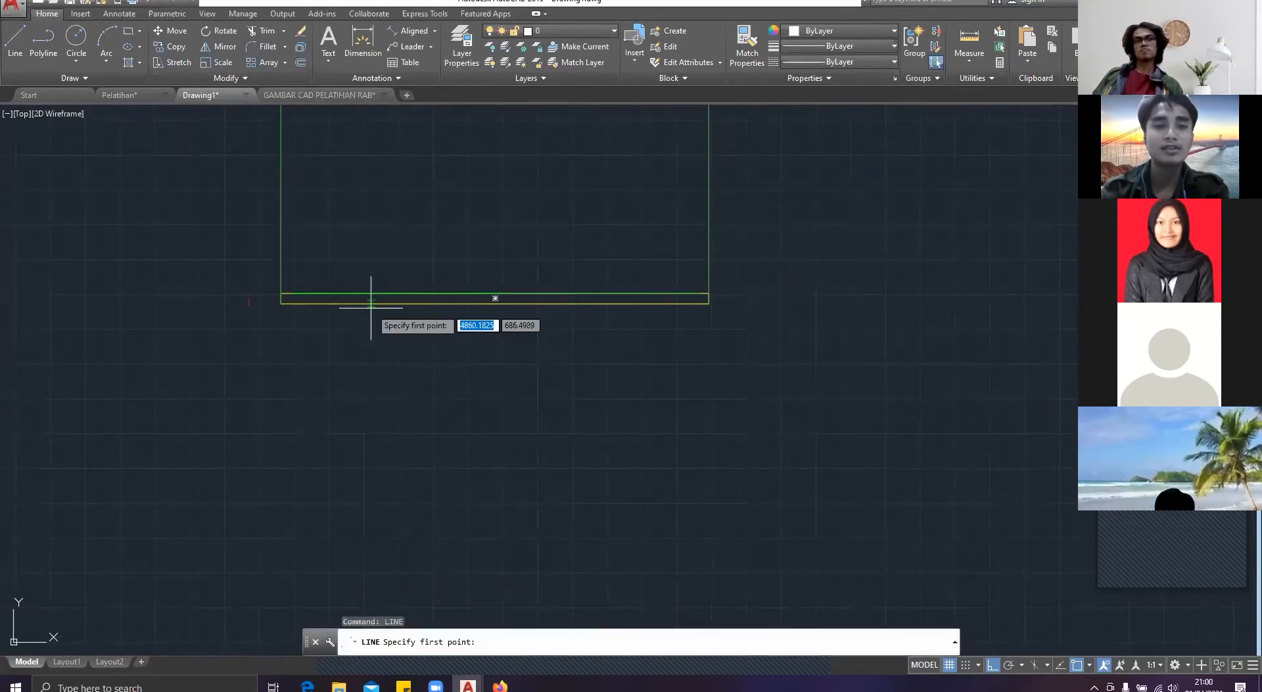
scroll(371, 307, "up", 2)
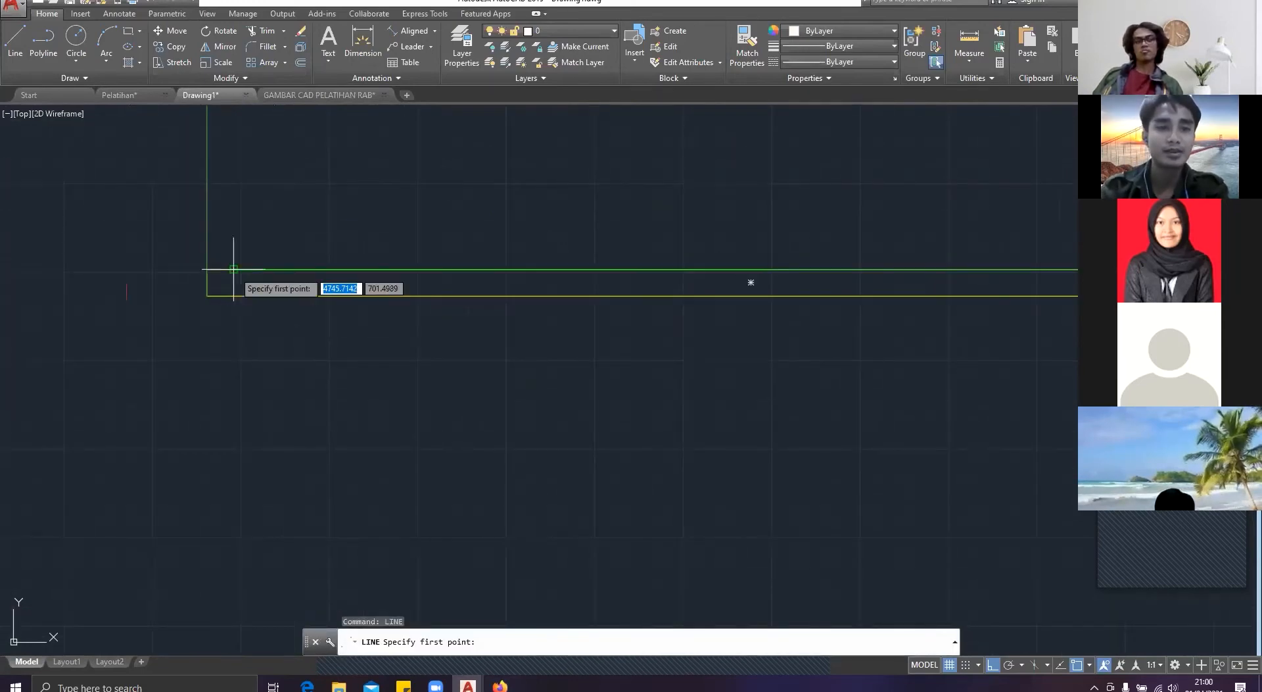
left_click(208, 269)
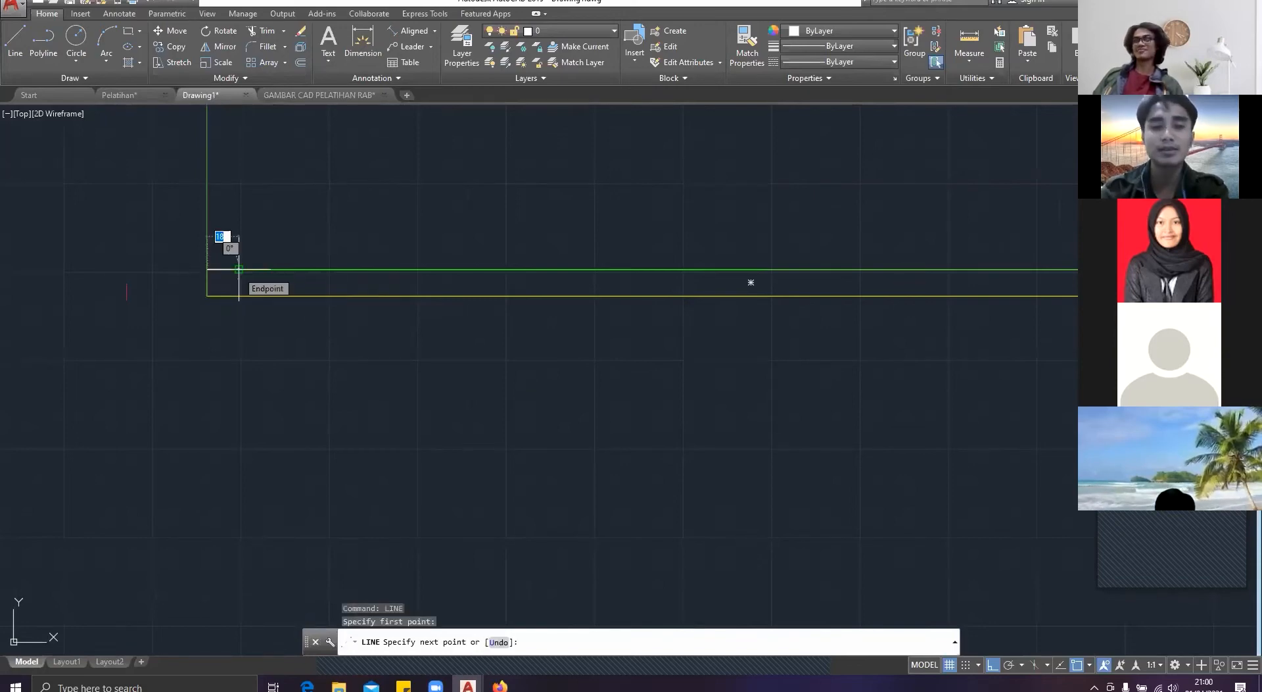
type("0.")
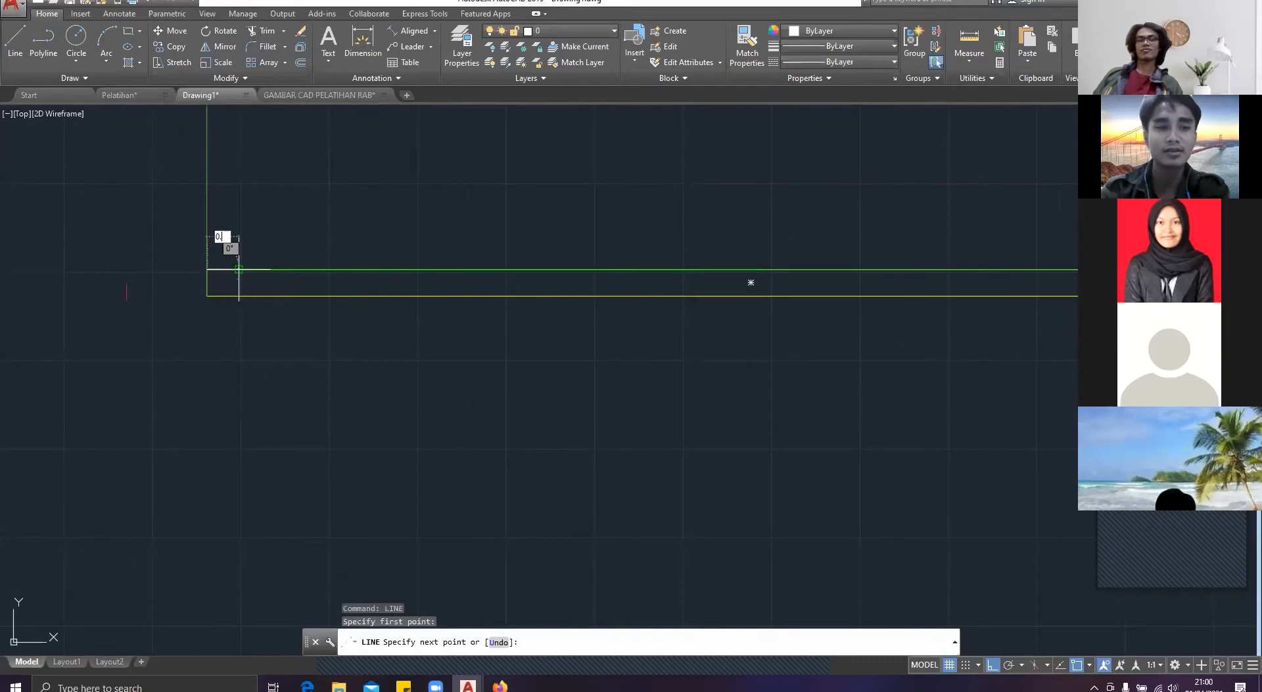
key("Escape")
key("Escape")
Step: Start a line at the lower-left corner of the house section's base with a 7.5 segment running right
type("lin")
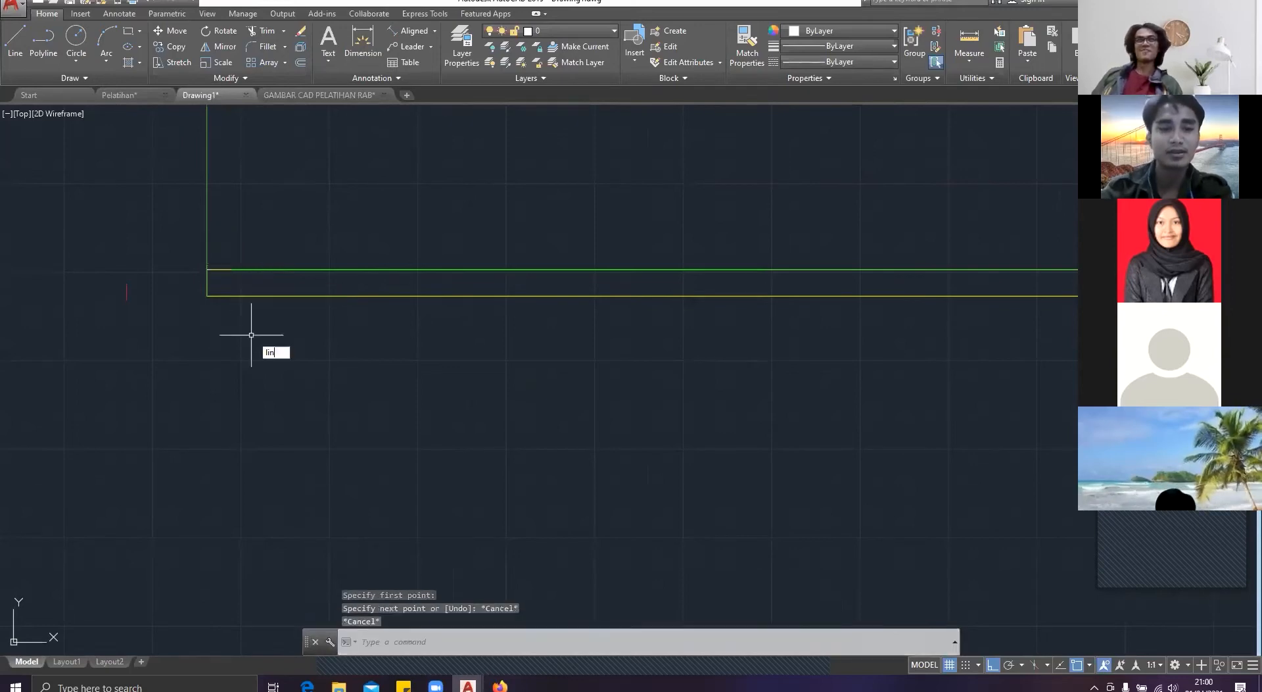
key("Return")
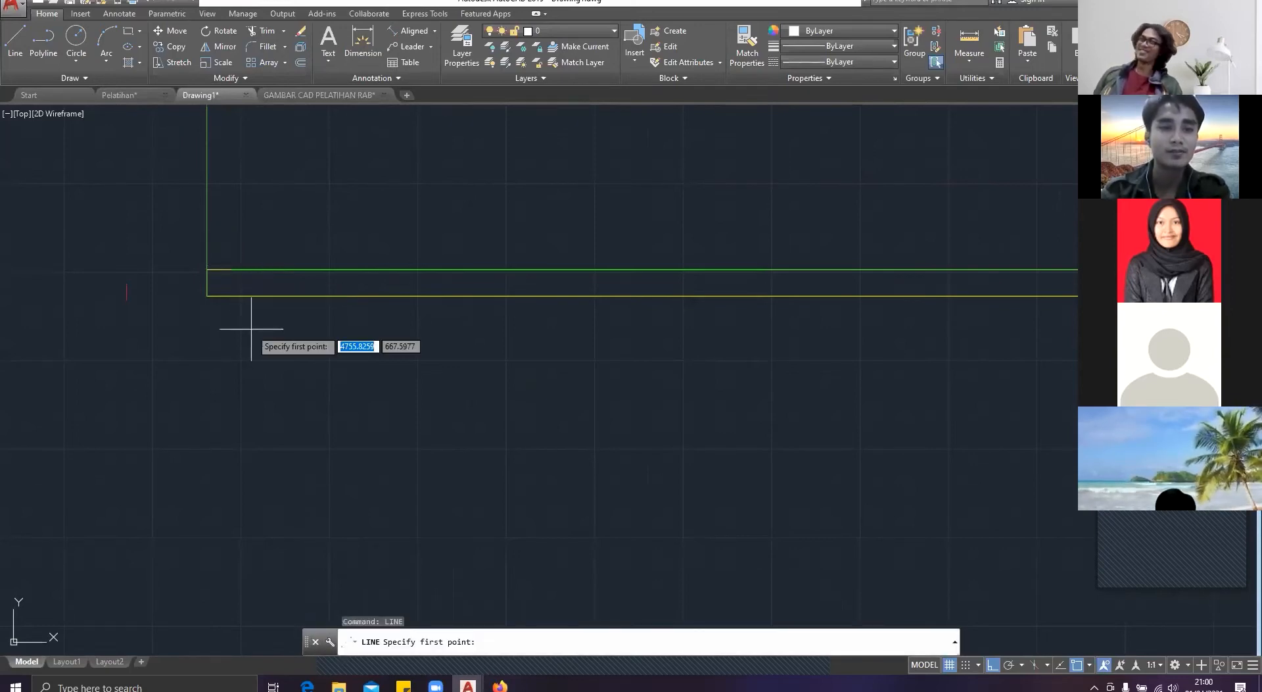
left_click(211, 297)
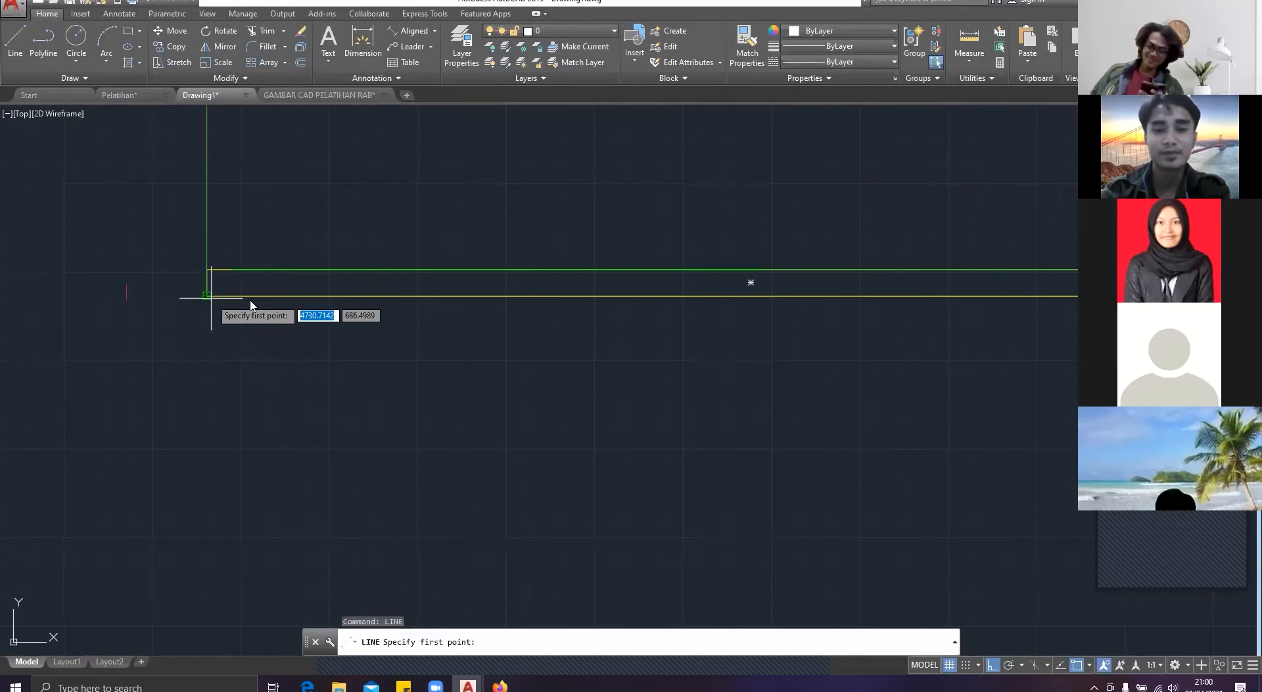
type("0.075")
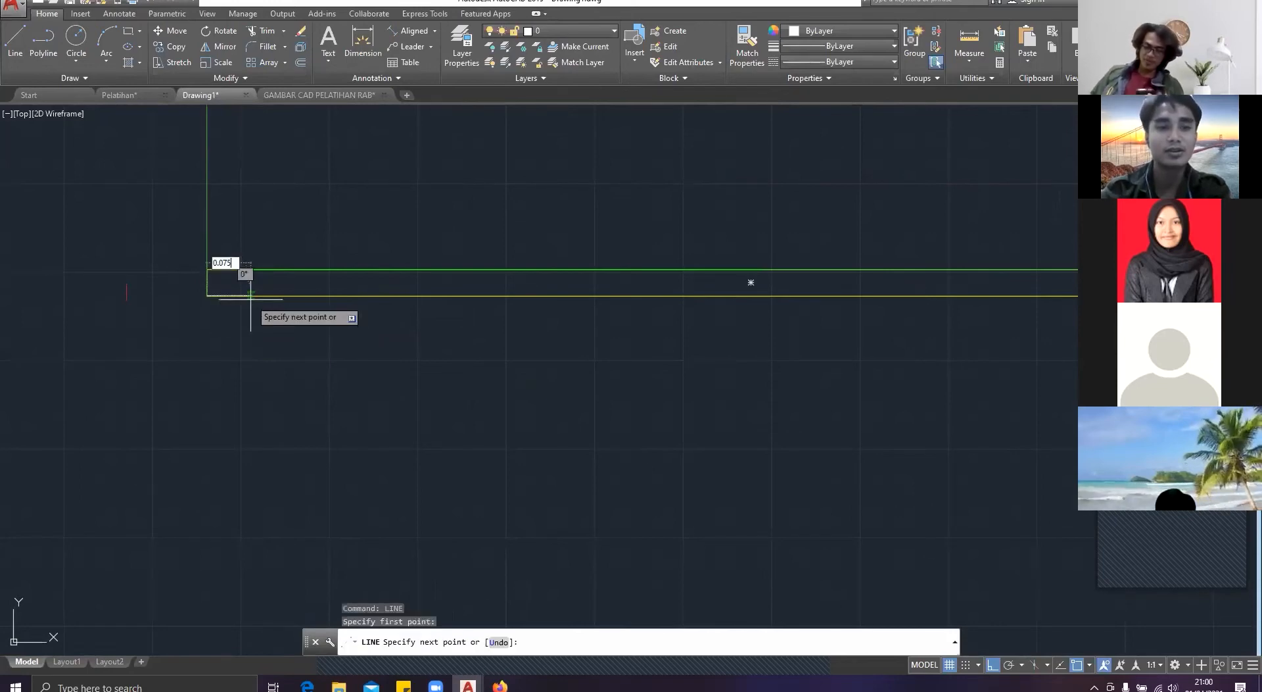
key("Return")
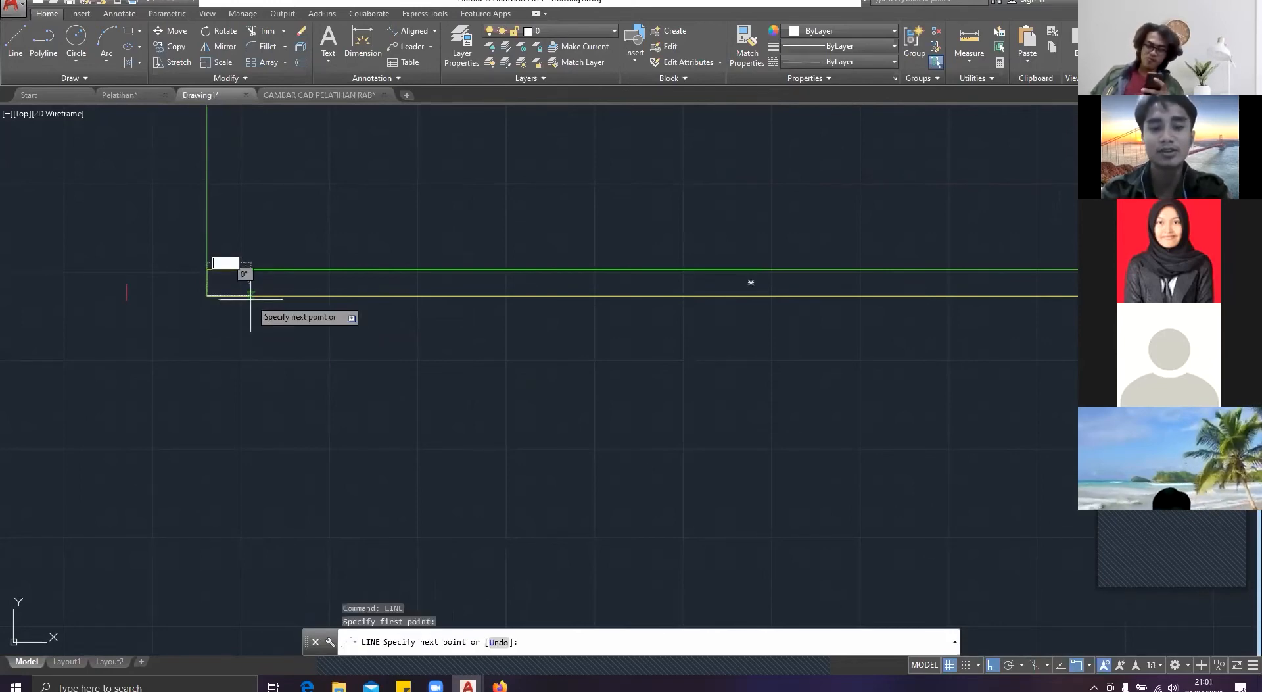
type("7.5")
key("Return")
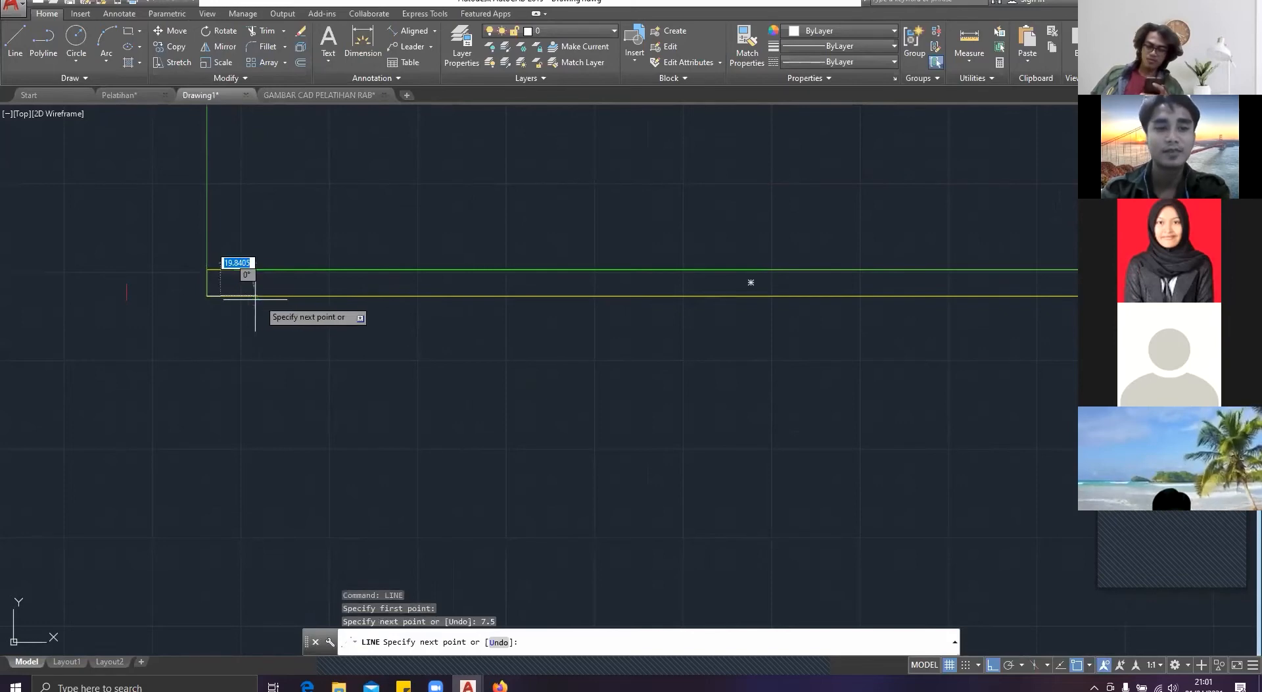
Step: Continue the line rightward along the section's base with two 300 segments and end it
type("3")
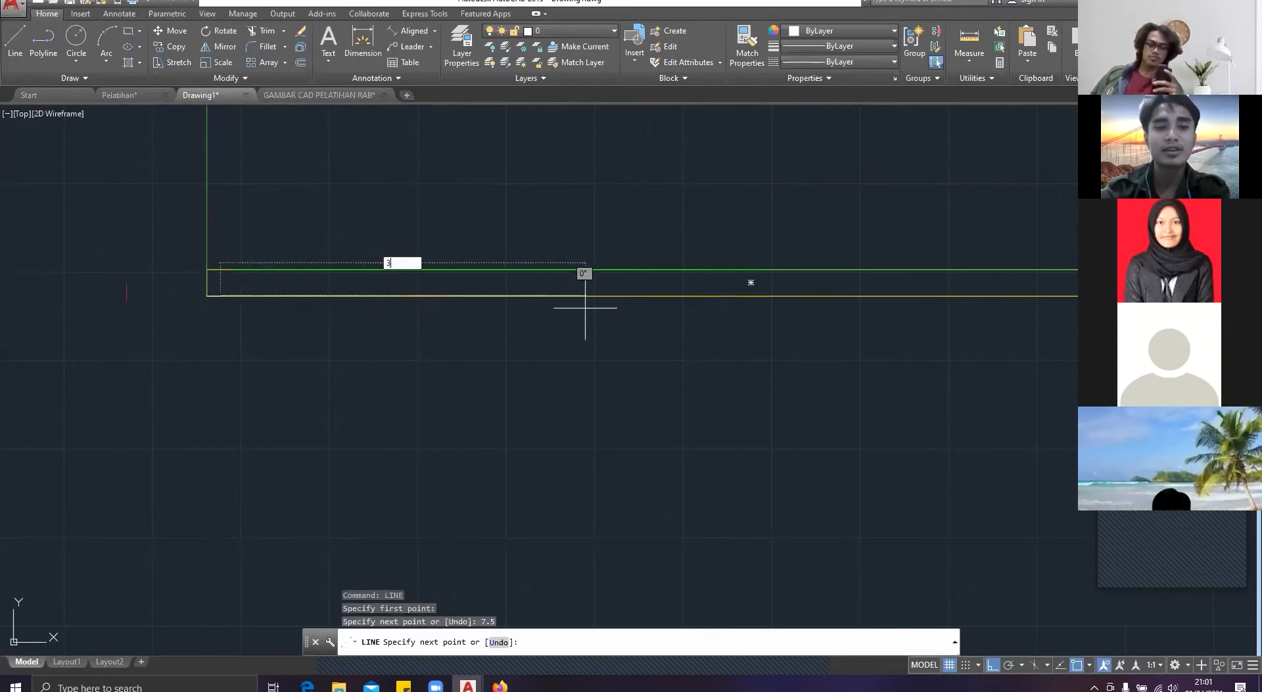
type("00")
key("Return")
scroll(775, 306, "down", 4)
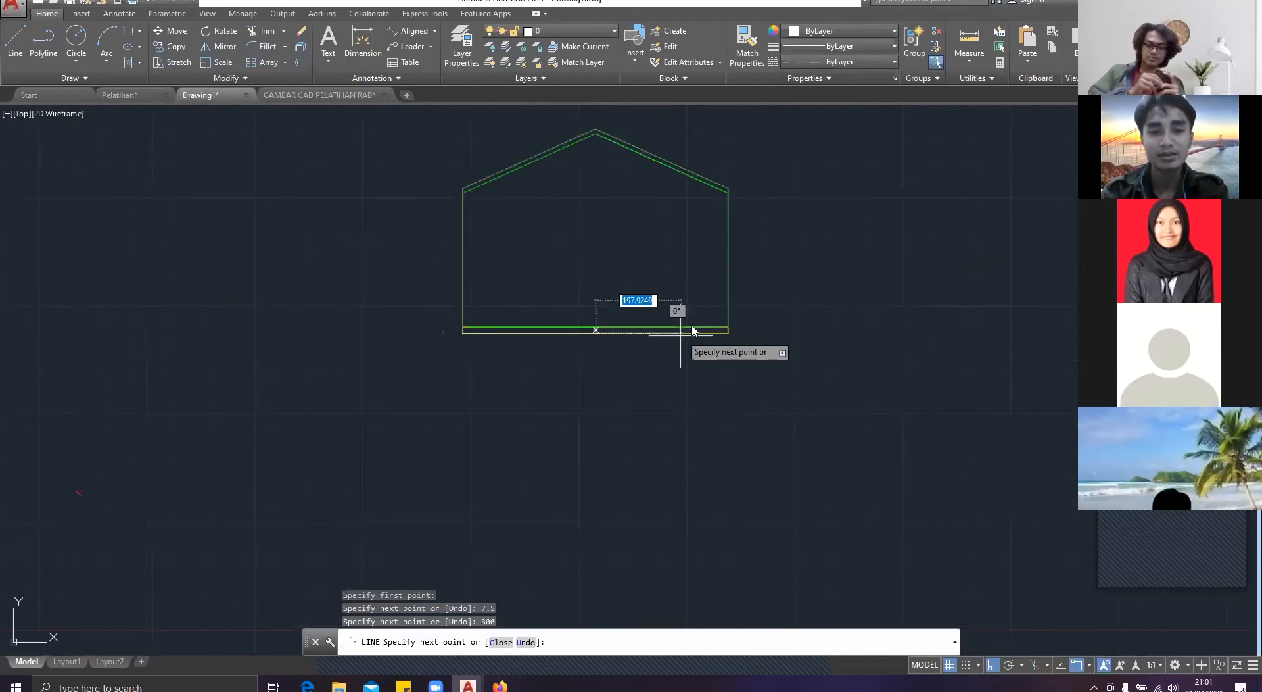
scroll(694, 331, "up", 4)
type("300")
key("Return")
key("Escape")
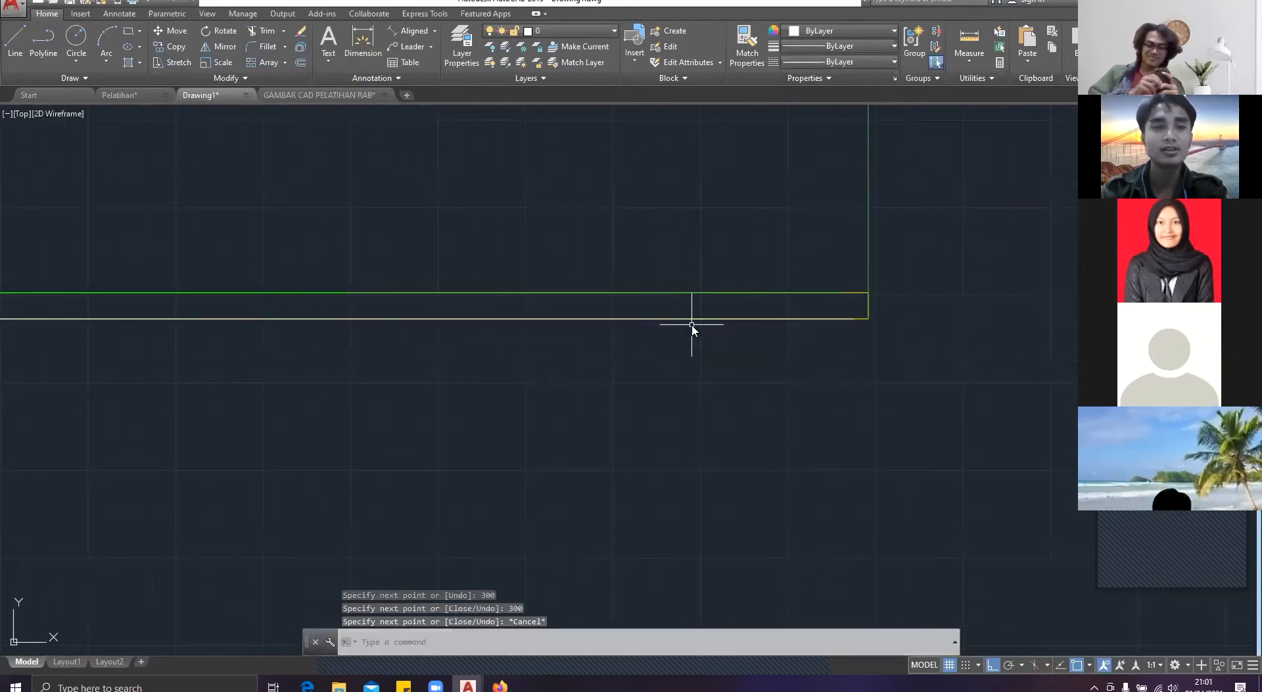
Step: Examine the column and wall positions around Kamar Tidur and Teras in the Pelatihan floor plan, including their 3,00 spacing
left_click(138, 91)
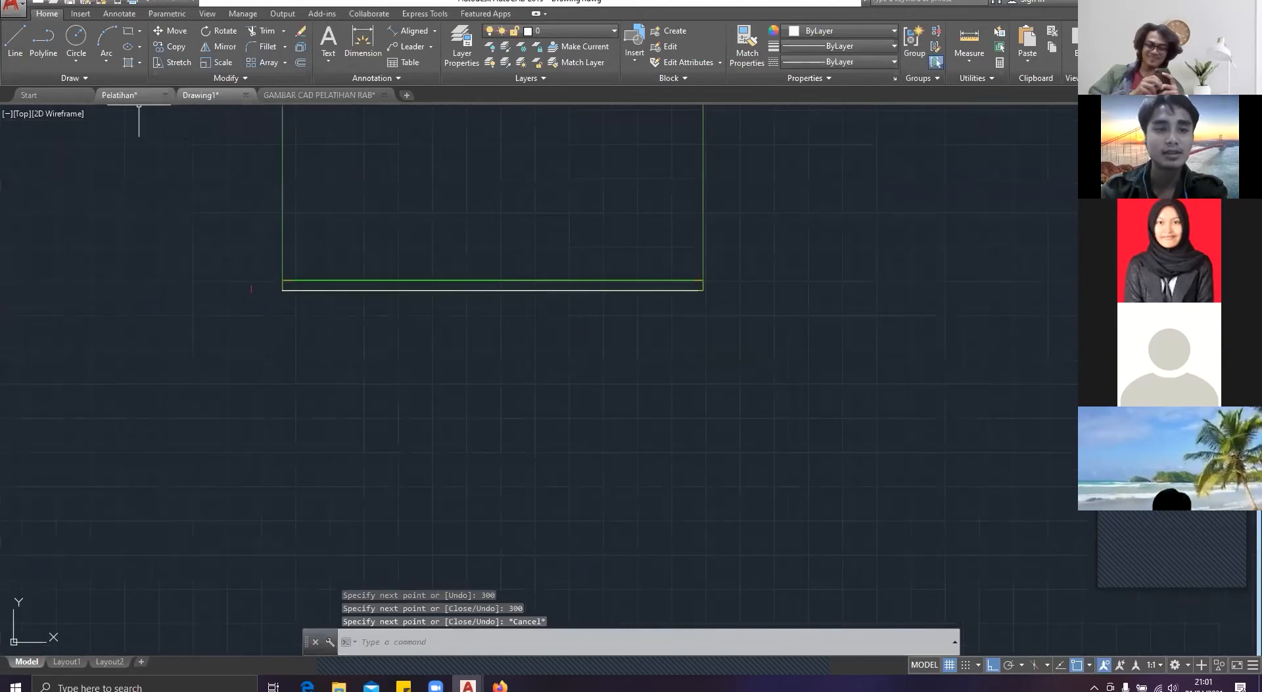
scroll(260, 333, "up", 5)
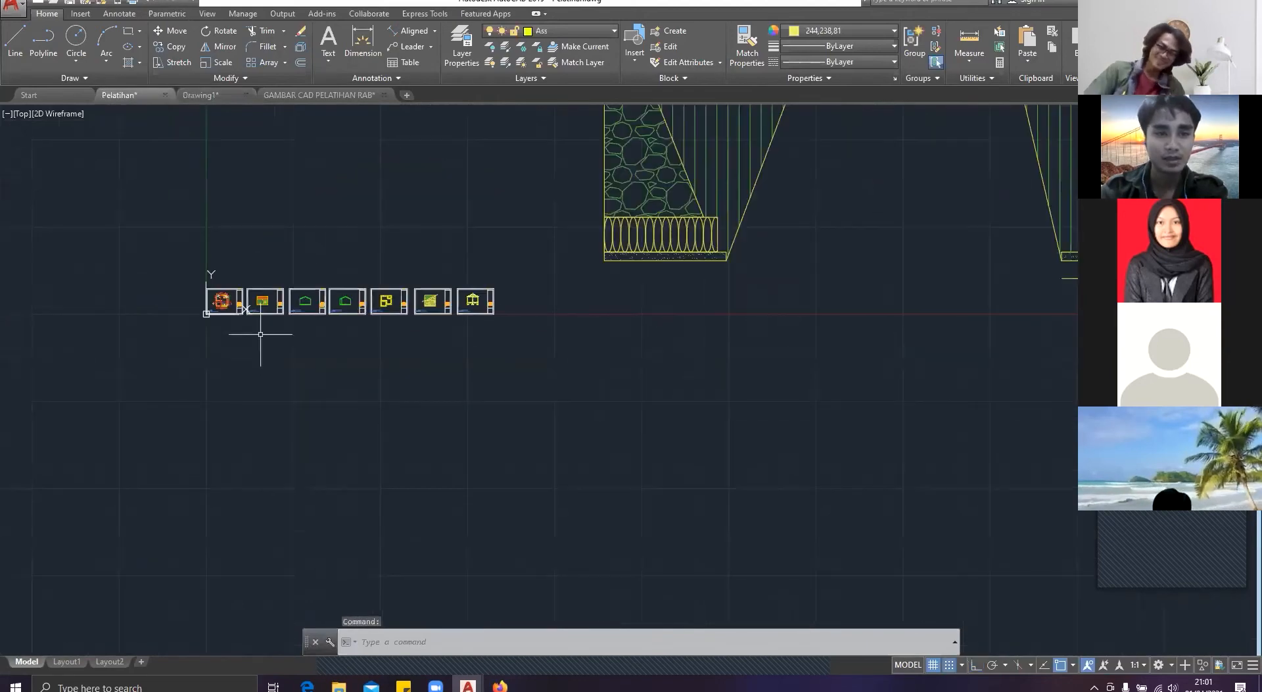
scroll(512, 300, "up", 8)
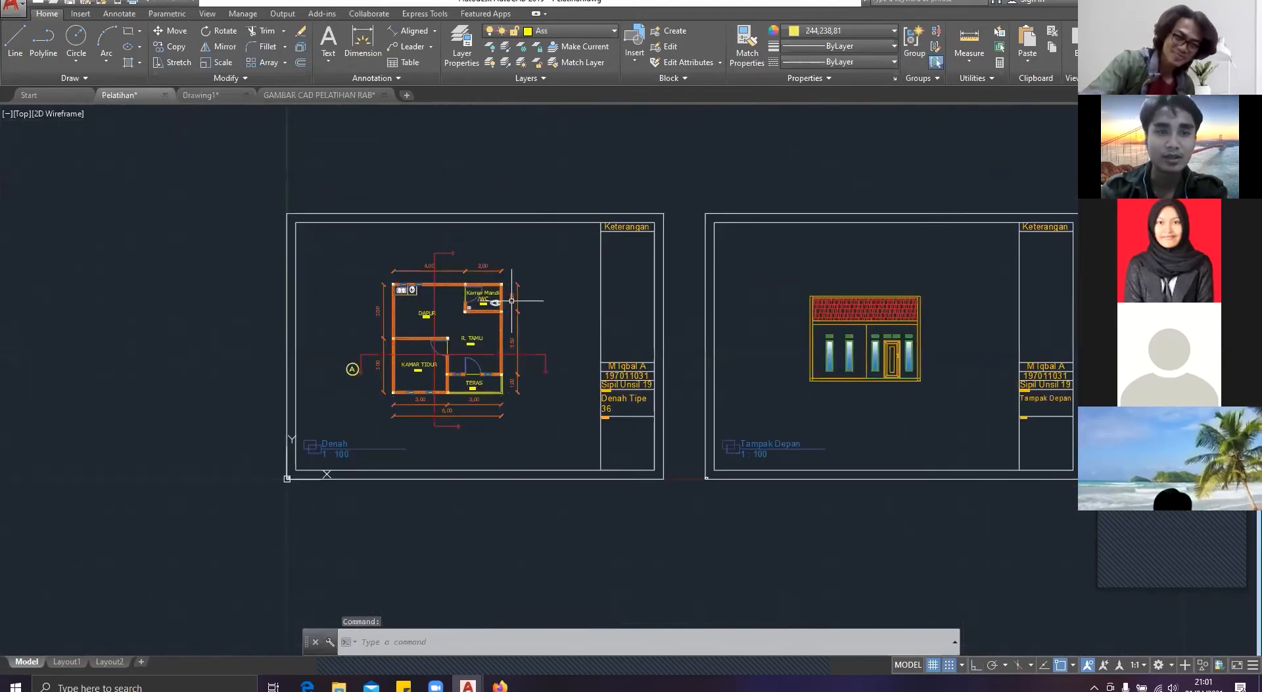
scroll(395, 338, "up", 4)
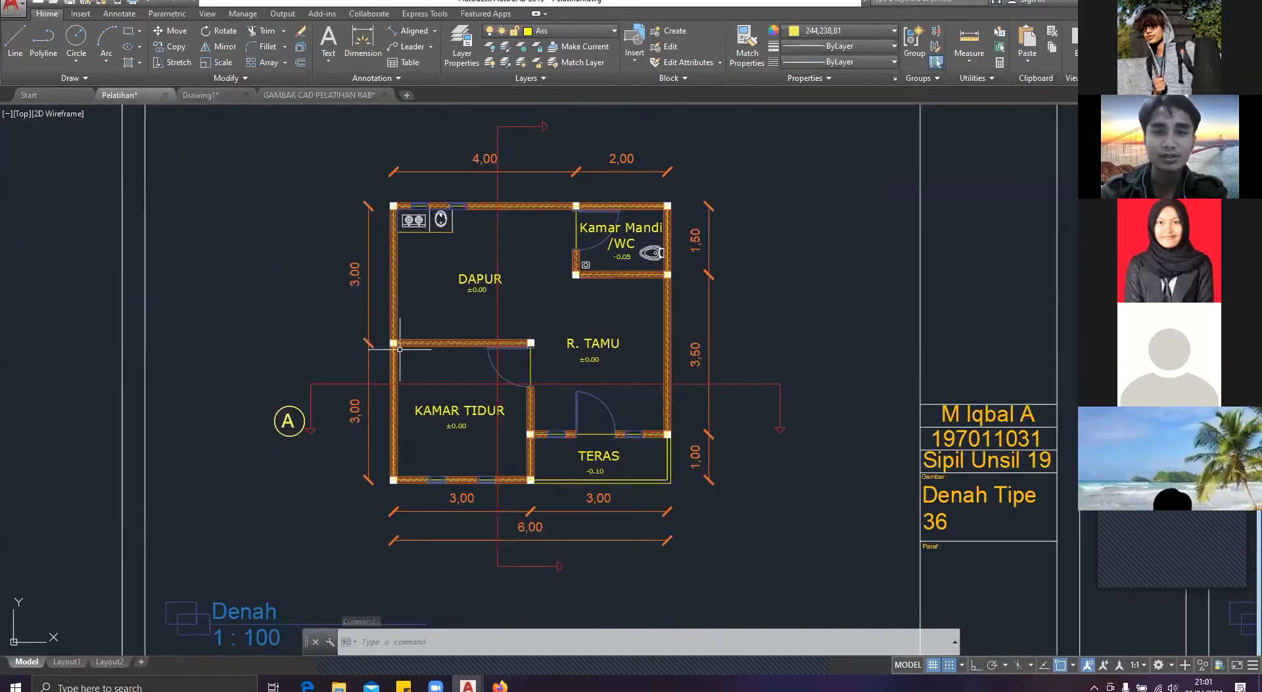
scroll(397, 346, "up", 6)
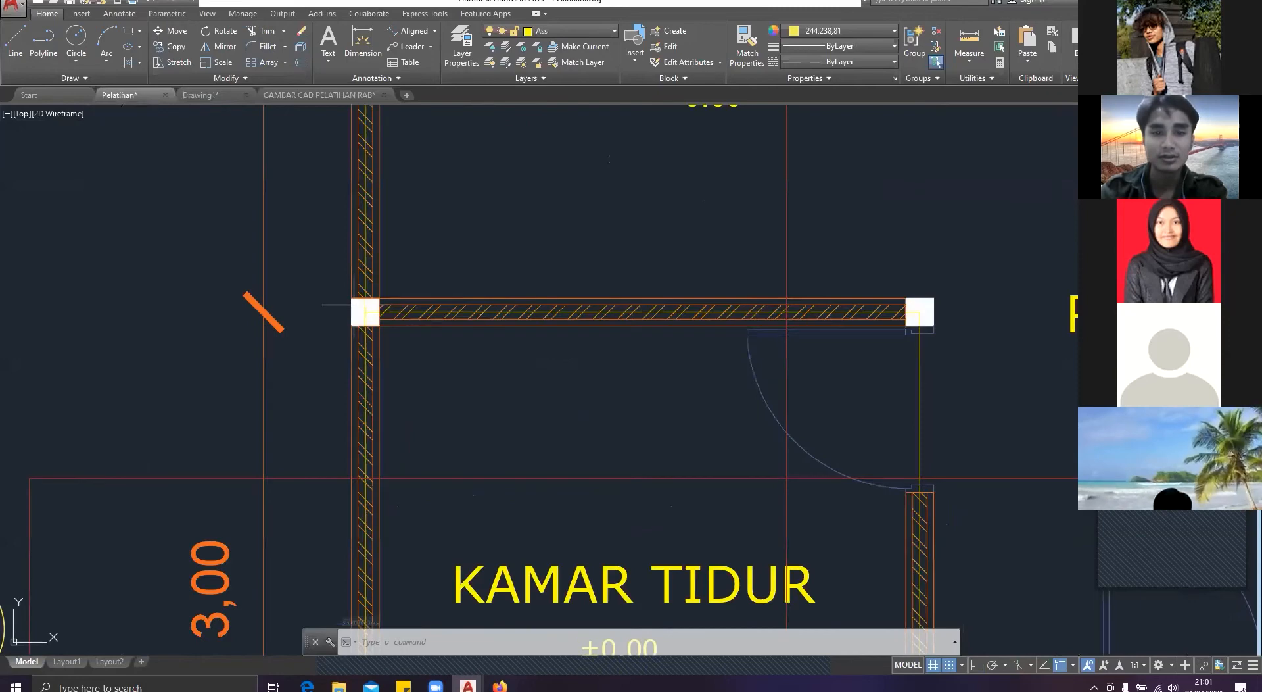
scroll(355, 306, "down", 2)
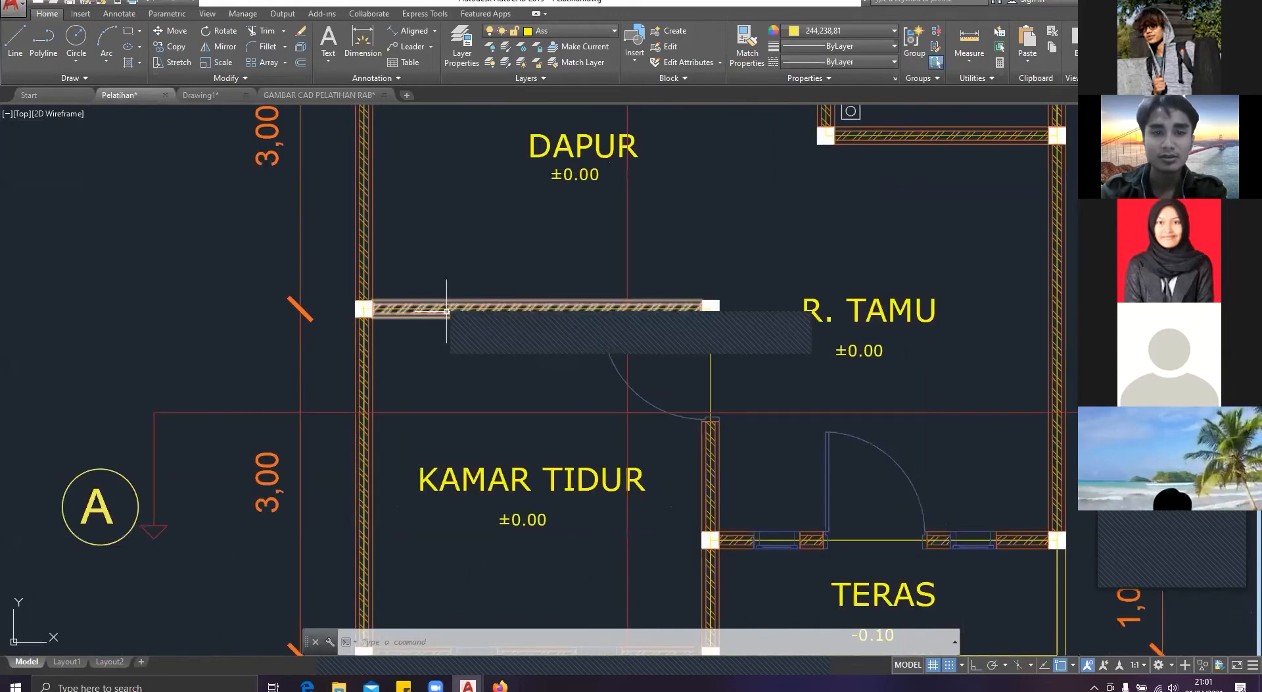
scroll(545, 270, "down", 2)
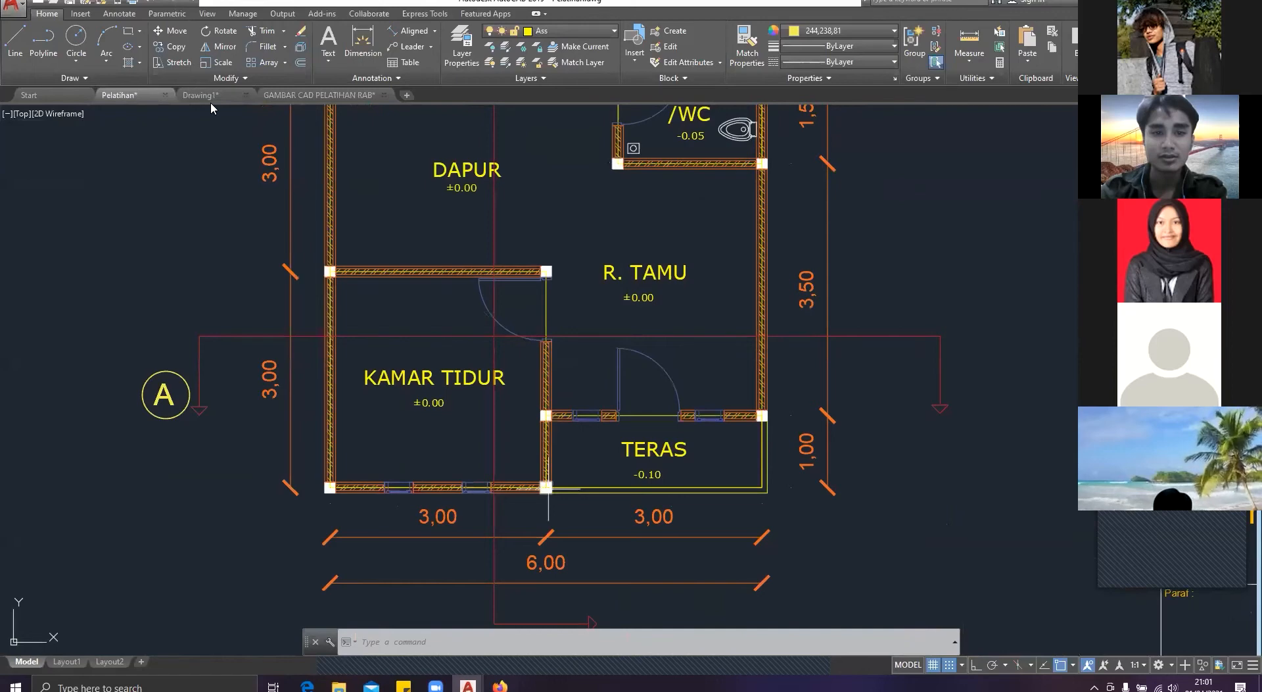
scroll(548, 488, "up", 2)
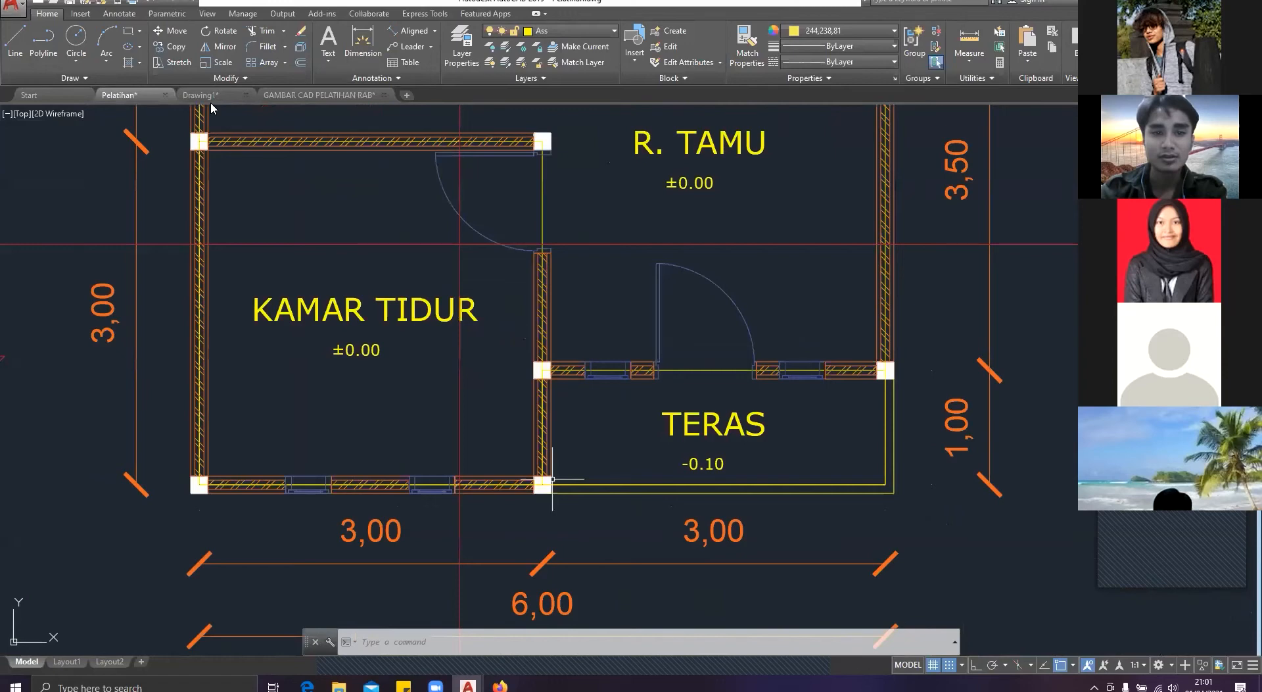
Step: Return to Drawing1 and locate the stone foundation and tie beam details beside the house section
left_click(210, 101)
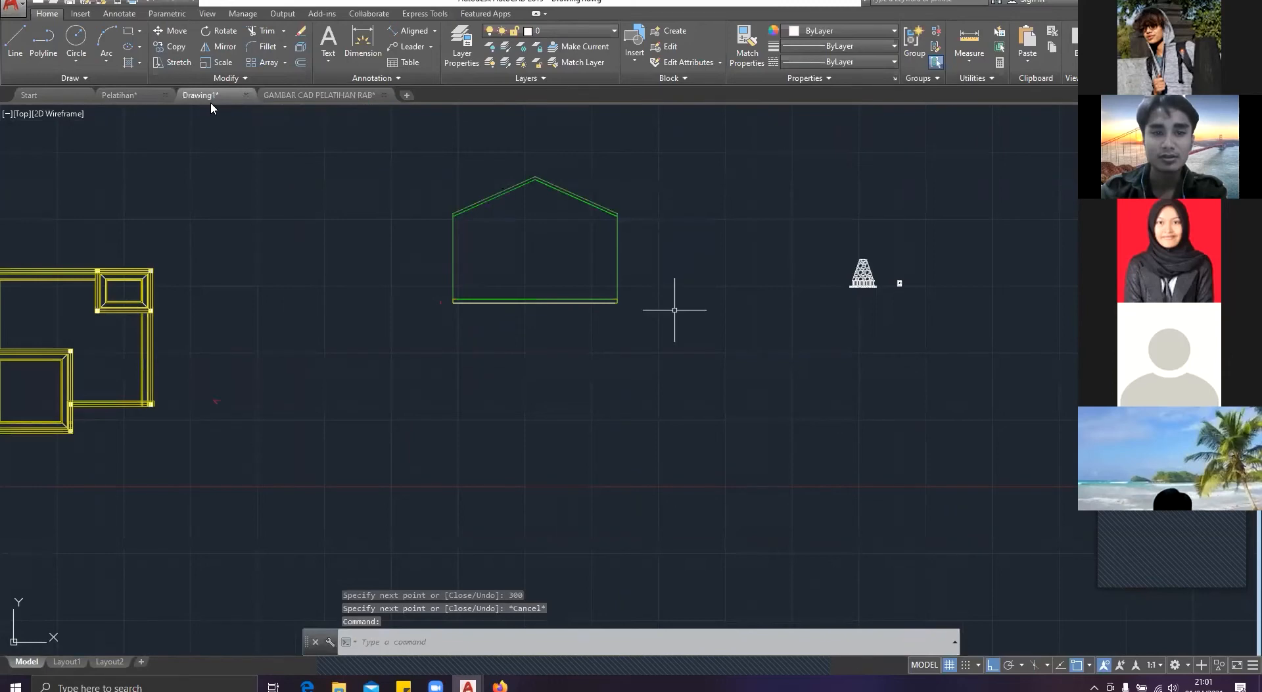
scroll(866, 320, "up", 4)
middle_click_drag(866, 321, 767, 376)
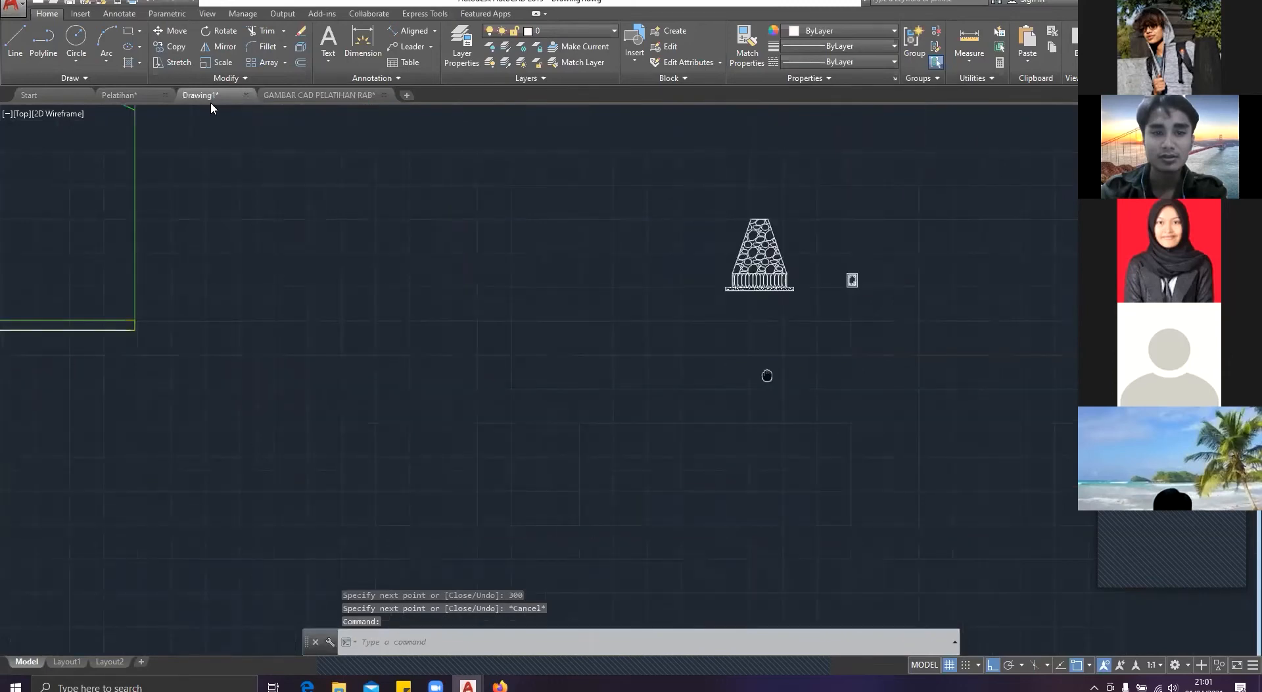
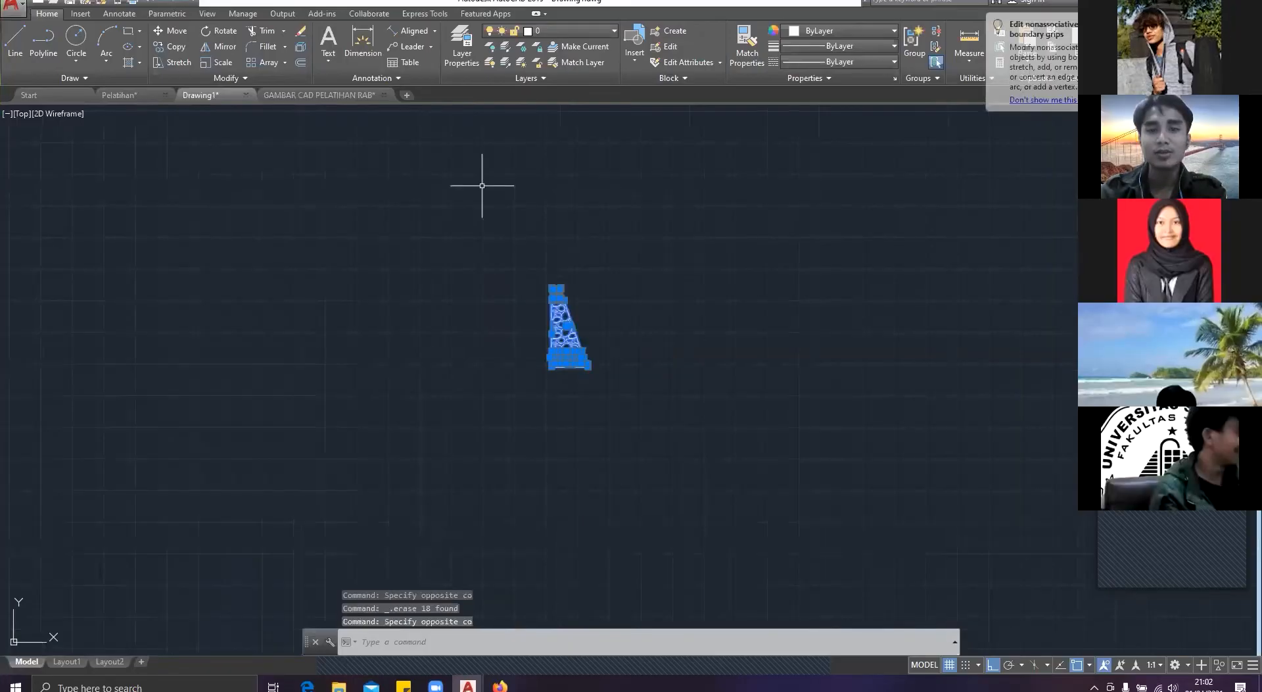
Step: Copy the half stone footing with its sloof and paste the duplicate beside the original
key("ctrl+c")
key("ctrl+v")
left_click(737, 357)
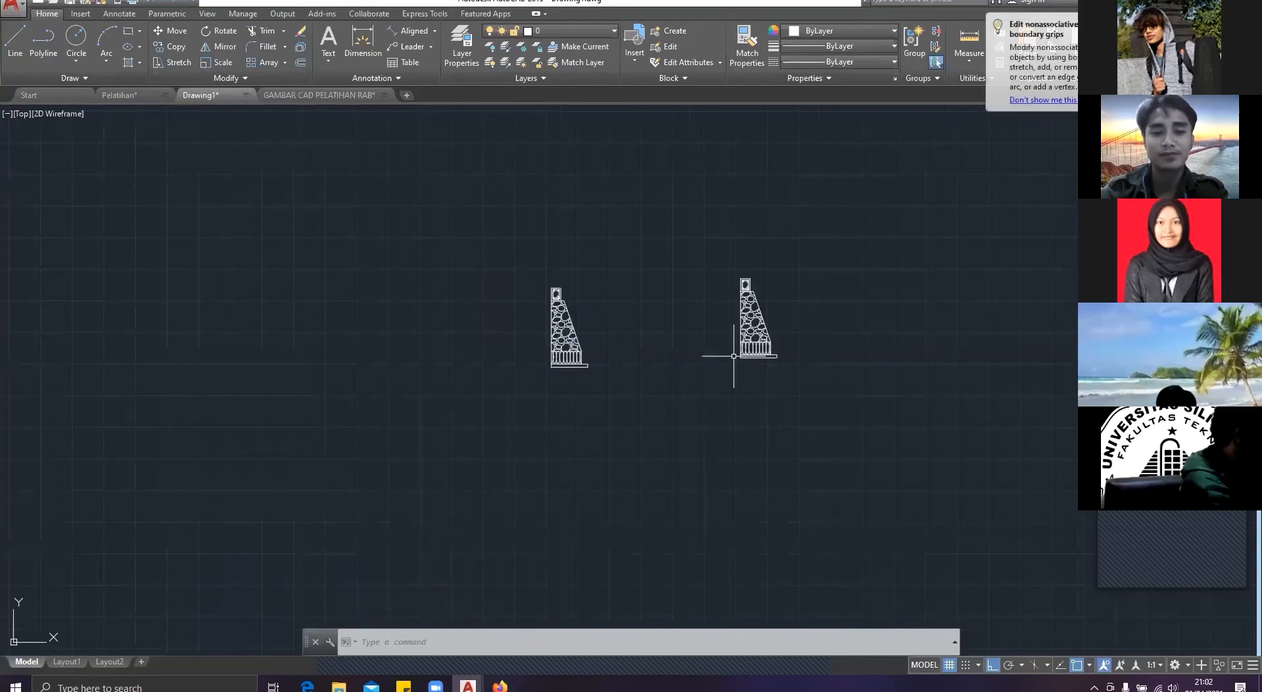
Step: Mirror the pasted half footing about its straight vertical edge, erasing the source objects
left_click_drag(834, 418, 656, 195)
type("mi")
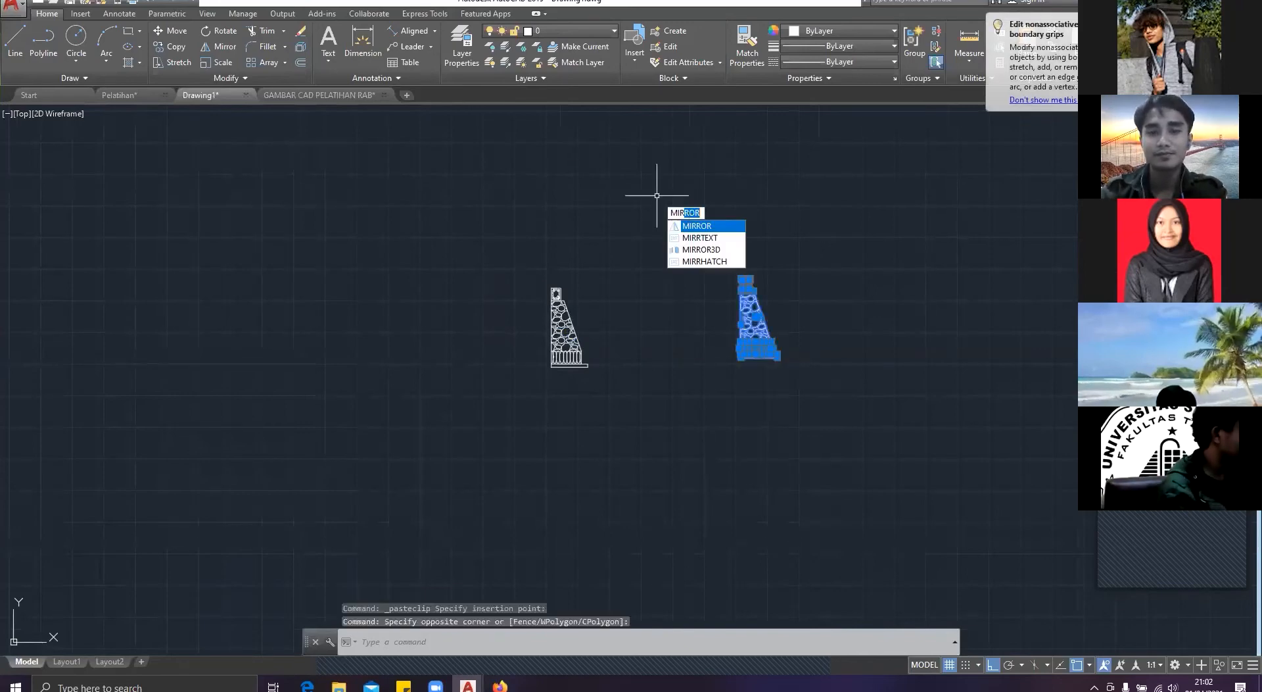
key("Return")
scroll(720, 323, "up", 5)
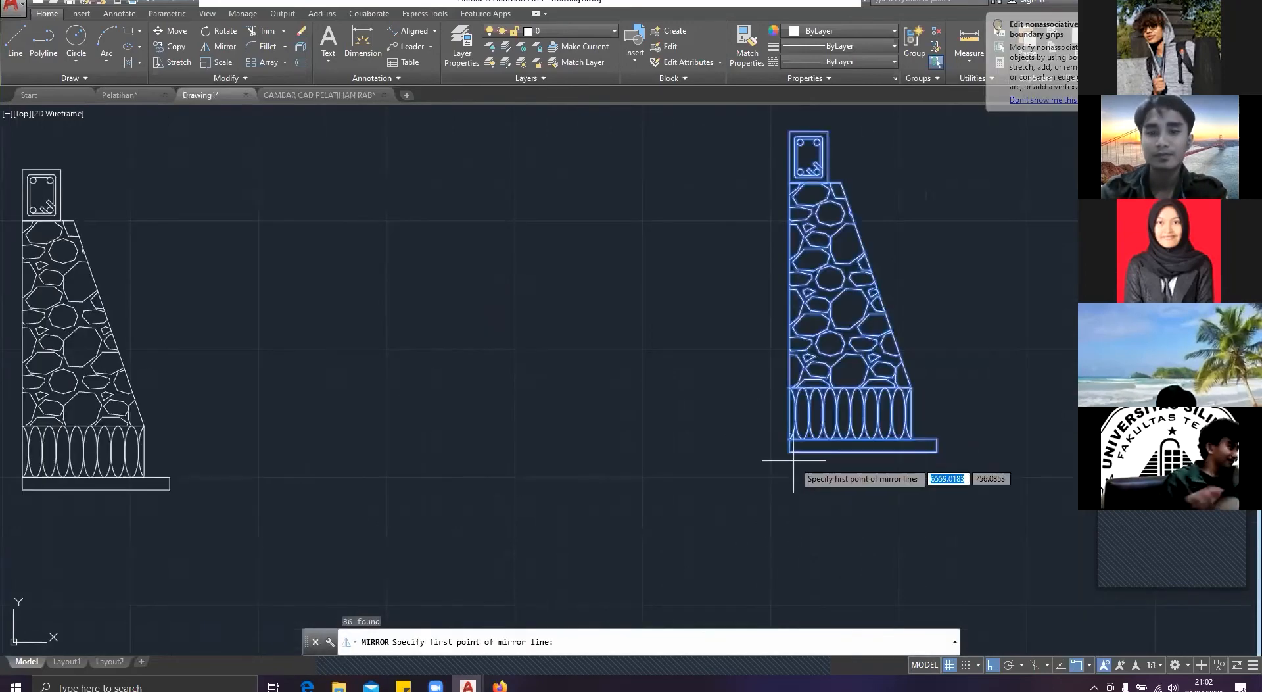
left_click(790, 453)
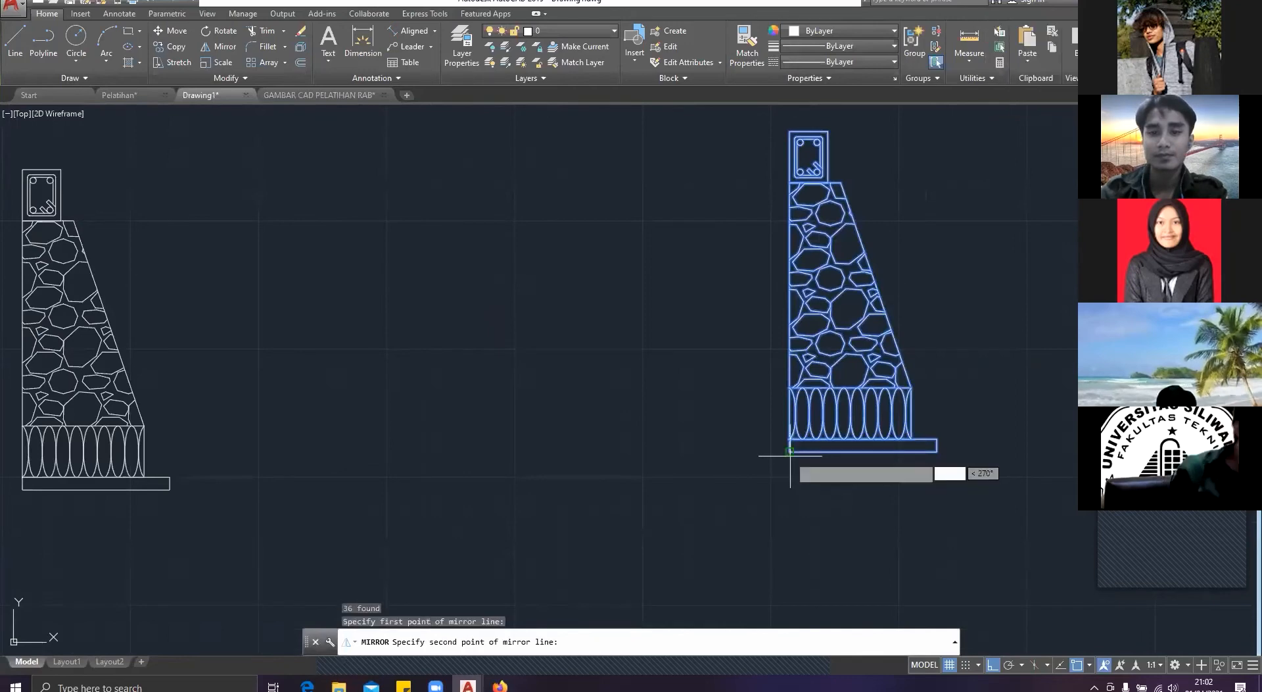
left_click(706, 283)
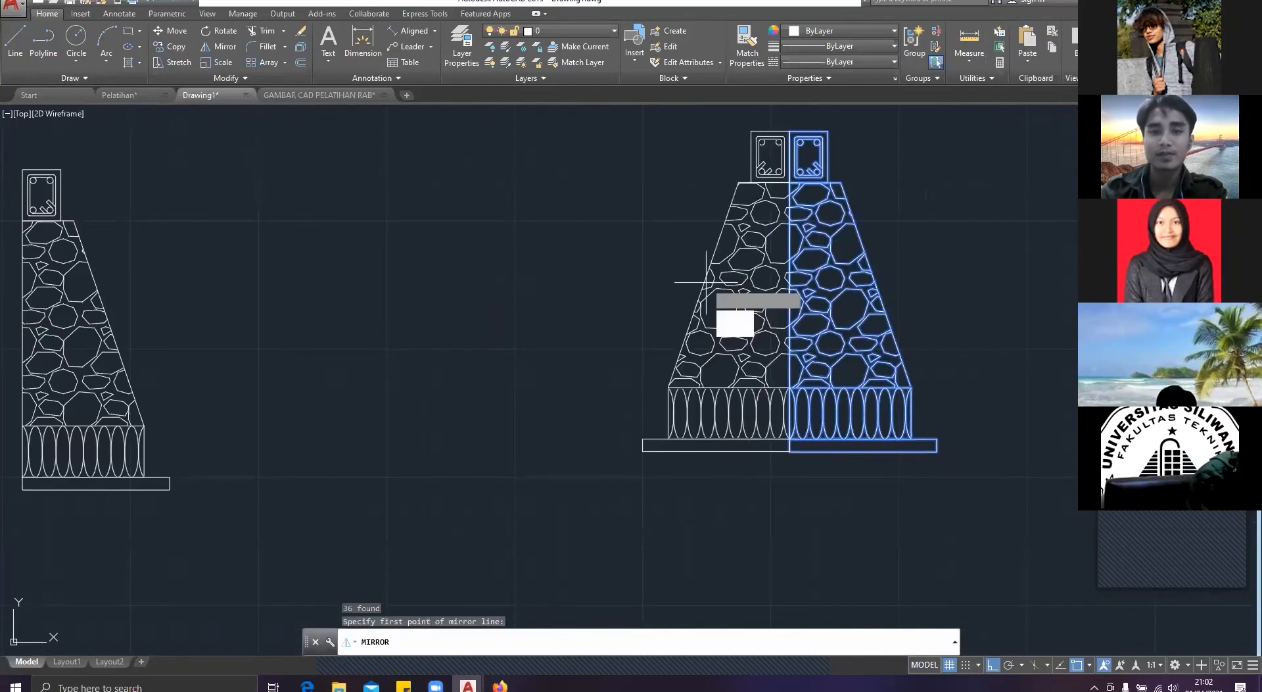
type("Y")
key("Return")
scroll(621, 374, "down", 6)
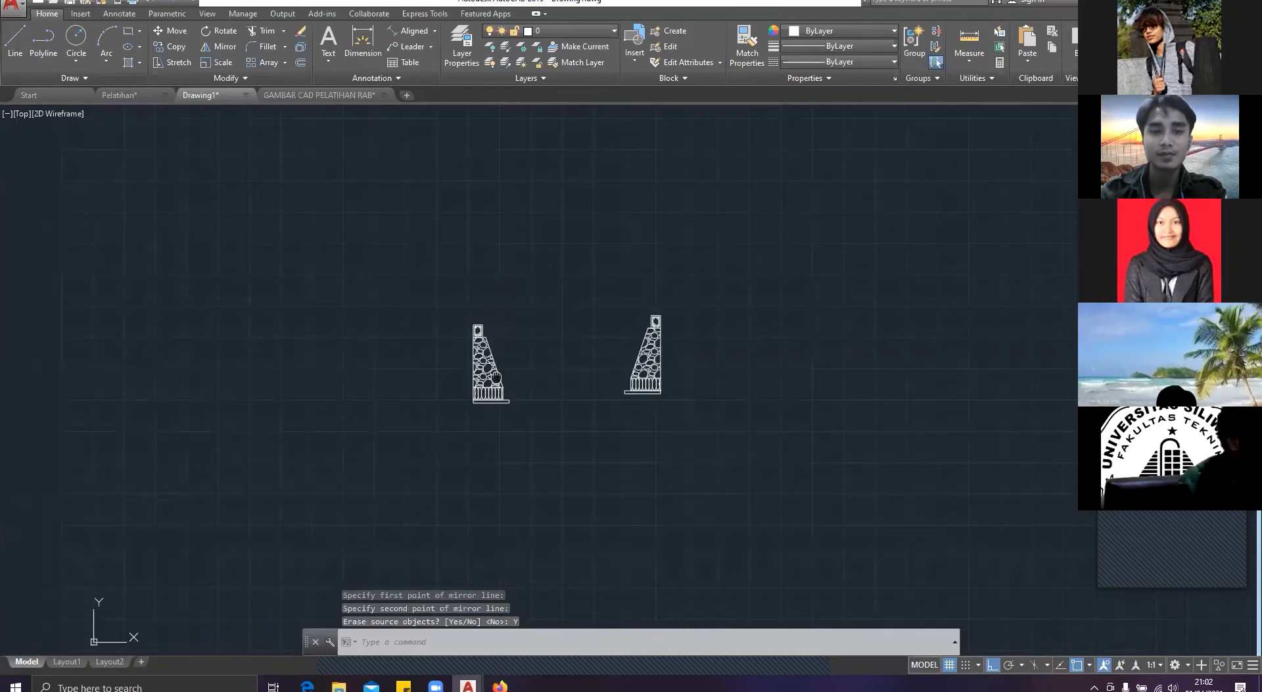
Step: Move the unmirrored half footing by the top midpoint of its sloof to beneath the left end of the house section's floor line
middle_click_drag(496, 376, 1049, 317)
scroll(1048, 318, "down", 2)
scroll(1046, 404, "up", 2)
middle_click_drag(1009, 402, 858, 416)
left_click(902, 359)
left_click(738, 163)
type("M")
key("Return")
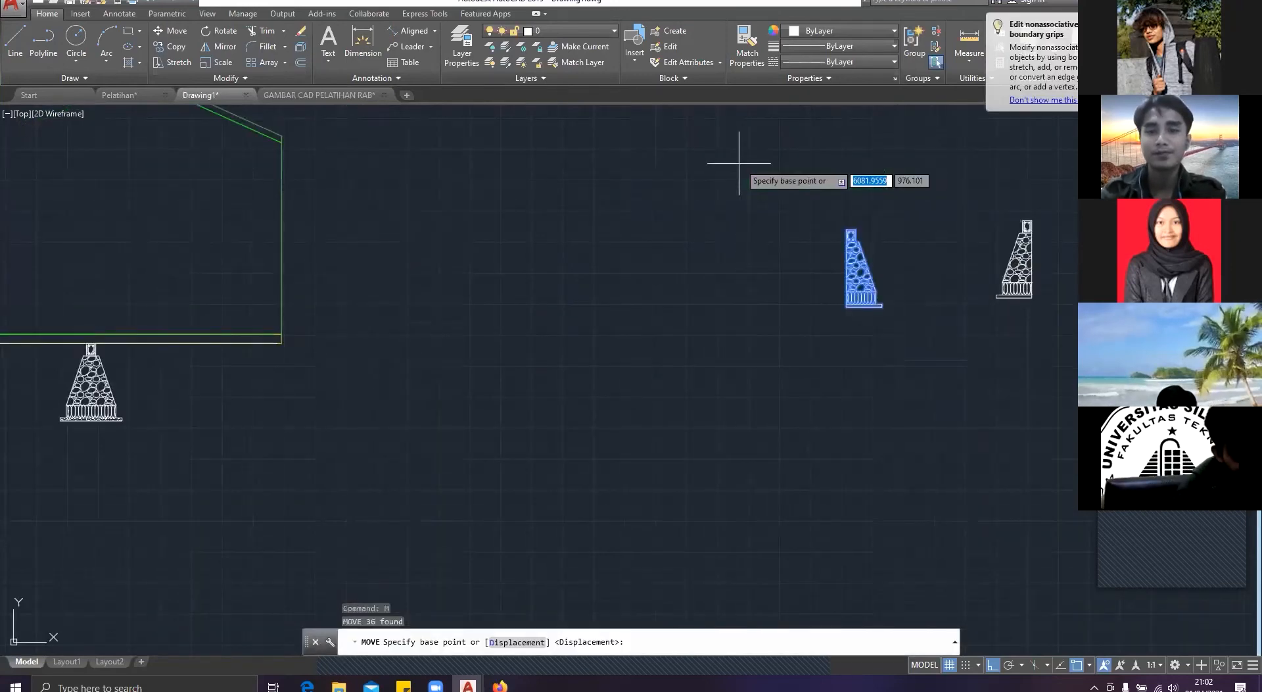
scroll(761, 194, "up", 3)
left_click(749, 199)
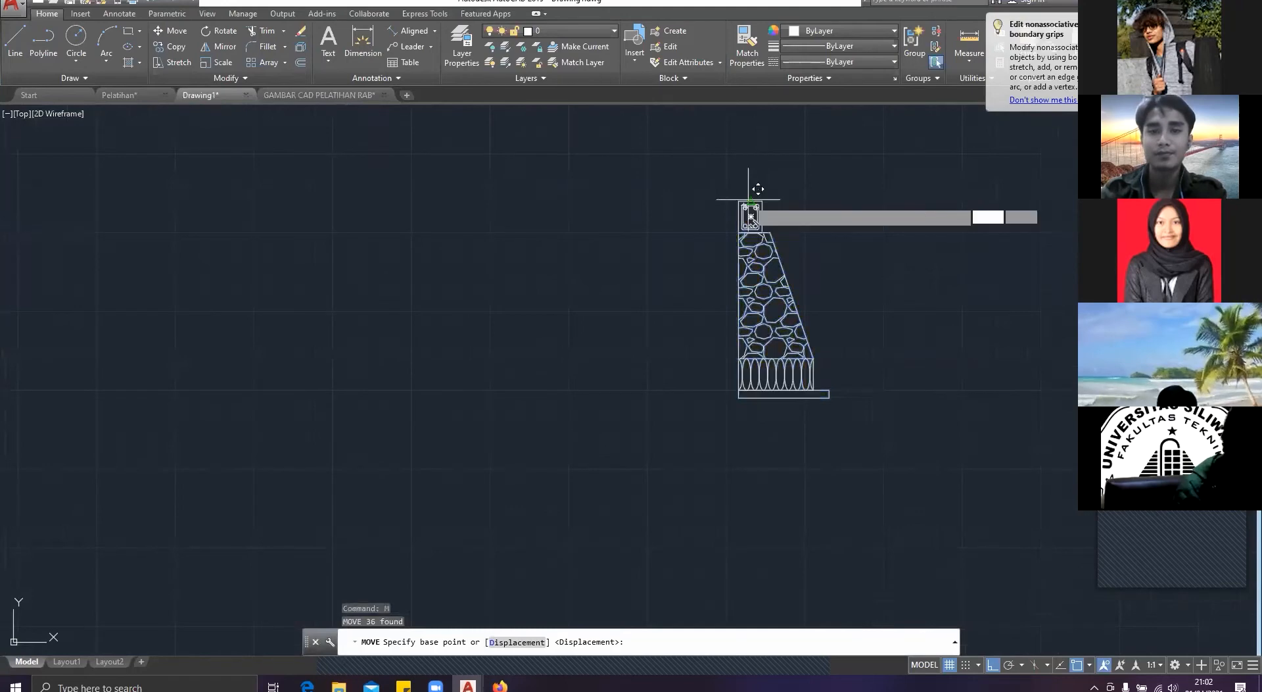
scroll(758, 190, "down", 5)
scroll(526, 263, "up", 4)
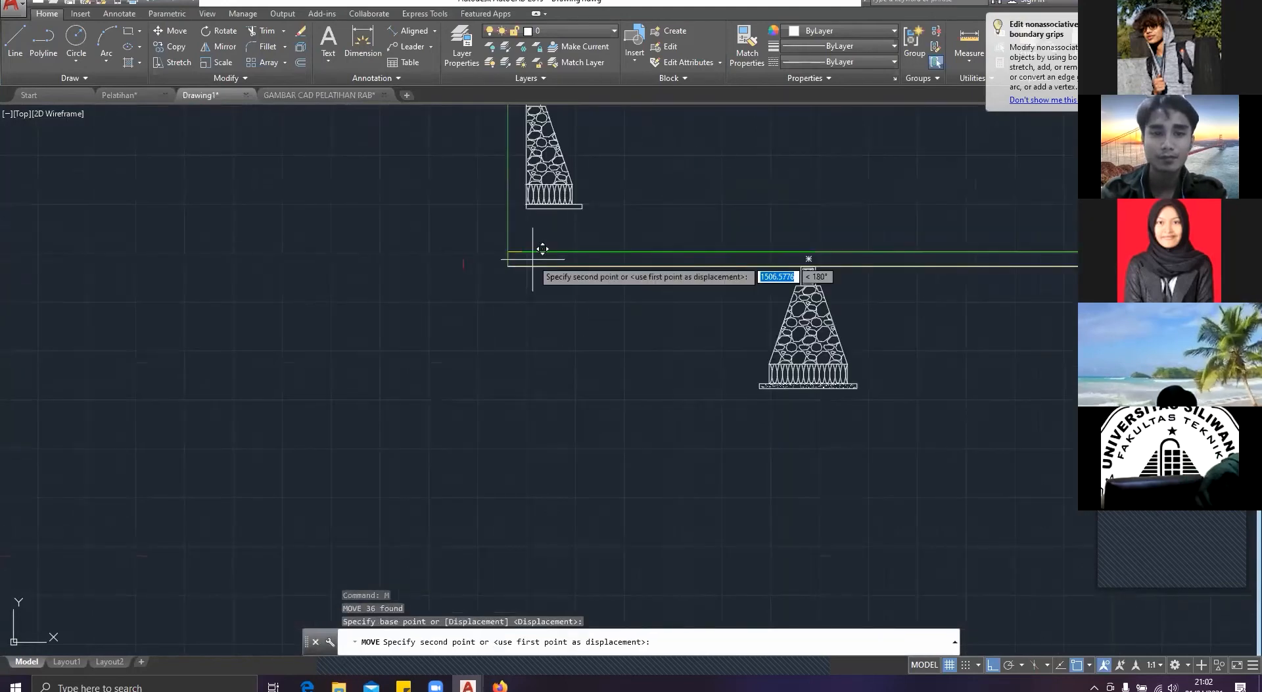
left_click(520, 271)
scroll(326, 261, "down", 6)
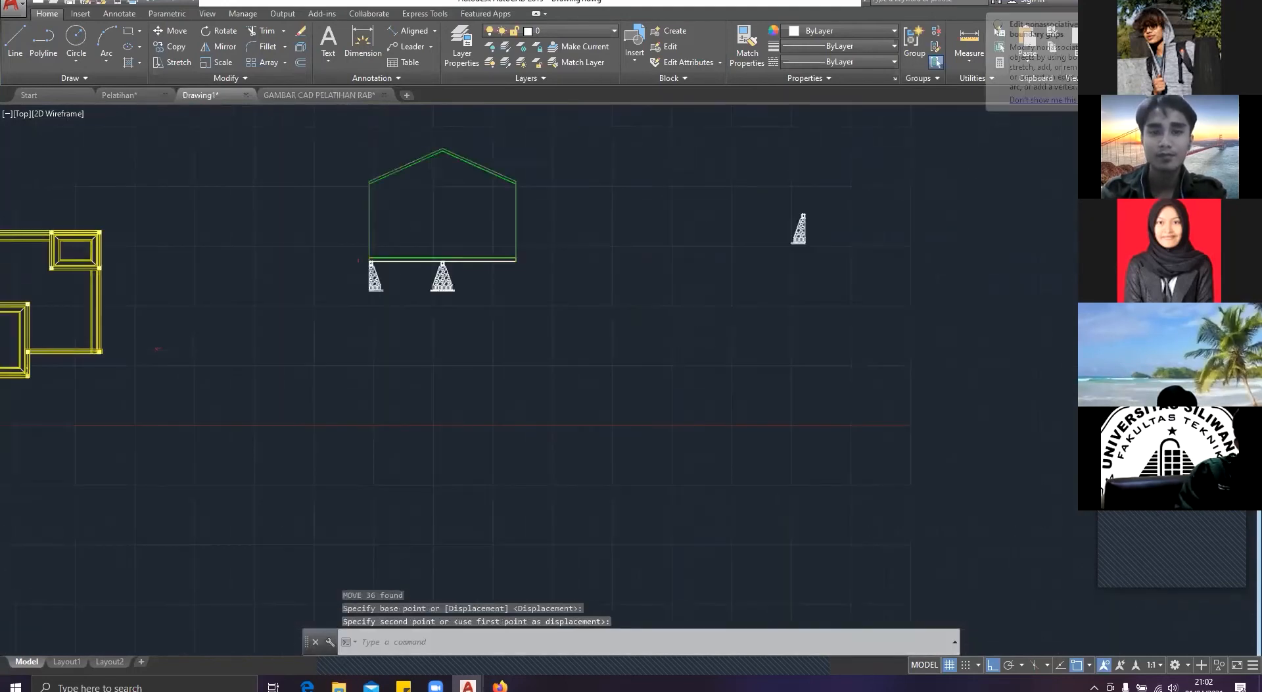
Step: Move the mirrored half footing by the top midpoint of its sloof to beneath the right end of the house section's floor line
left_click(848, 286)
left_click(726, 160)
type("m")
key("Return")
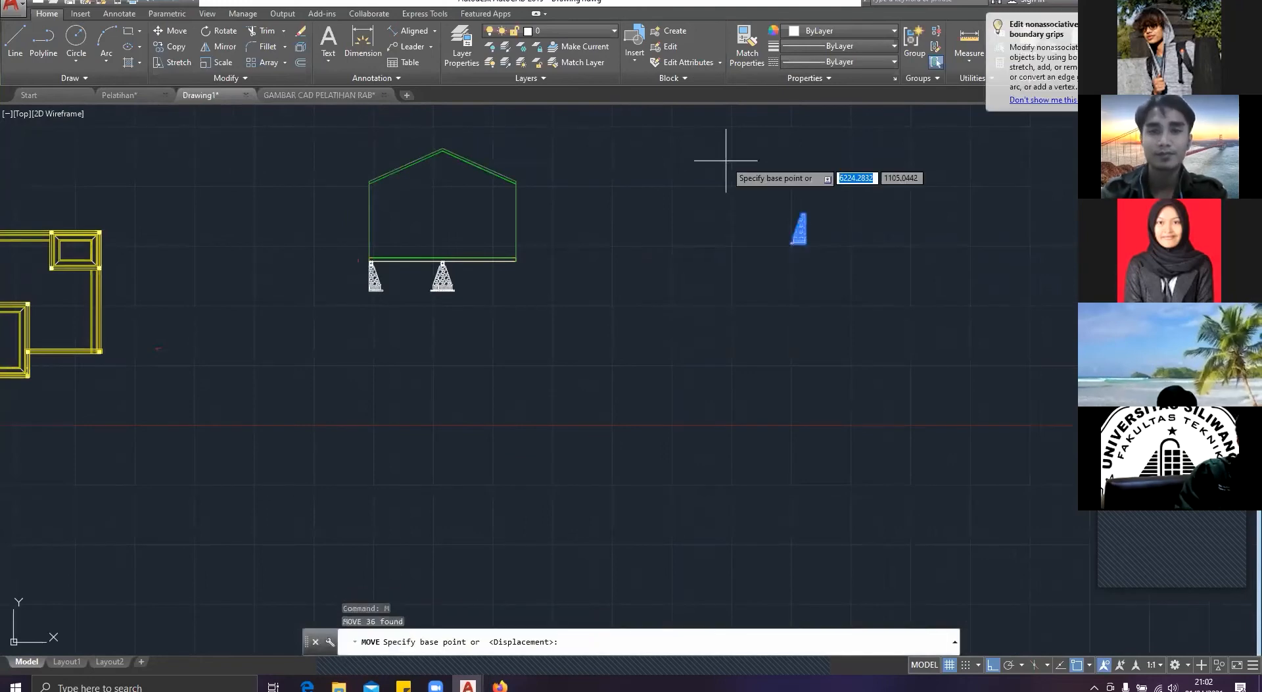
scroll(829, 239, "up", 6)
middle_click_drag(829, 239, 820, 450)
scroll(724, 357, "up", 5)
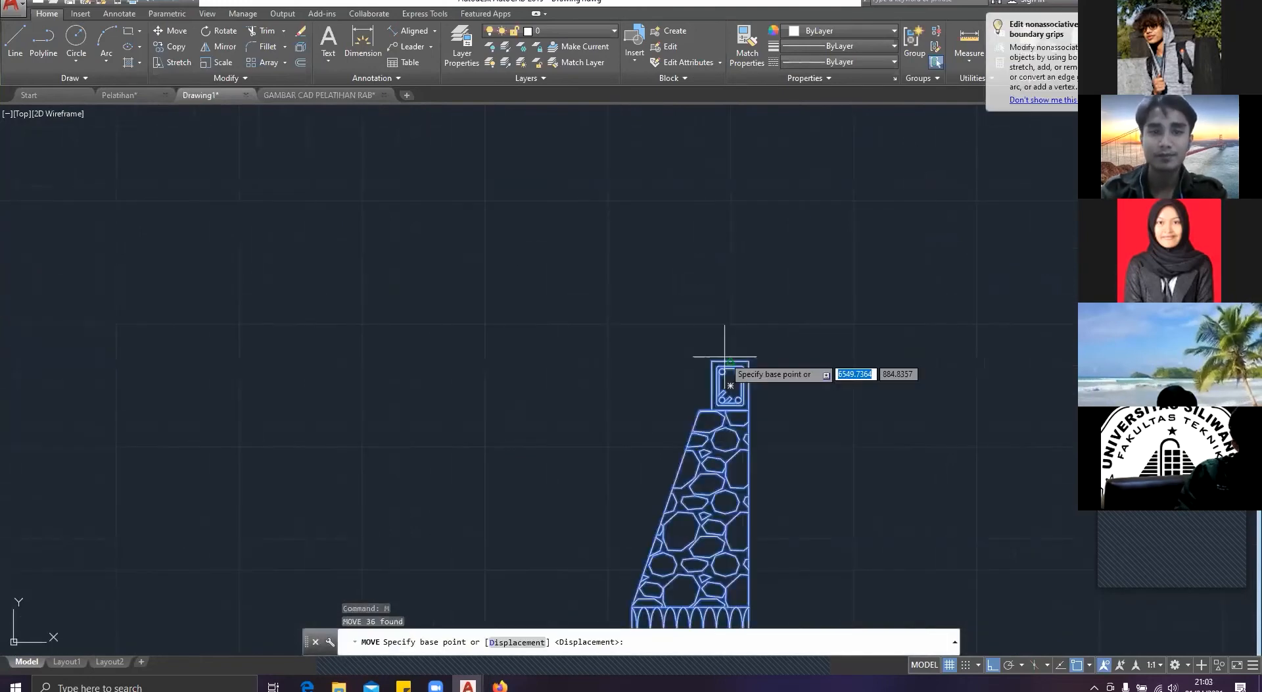
left_click(725, 356)
scroll(725, 356, "down", 6)
middle_click_drag(650, 349, 1077, 204)
scroll(470, 372, "up", 2)
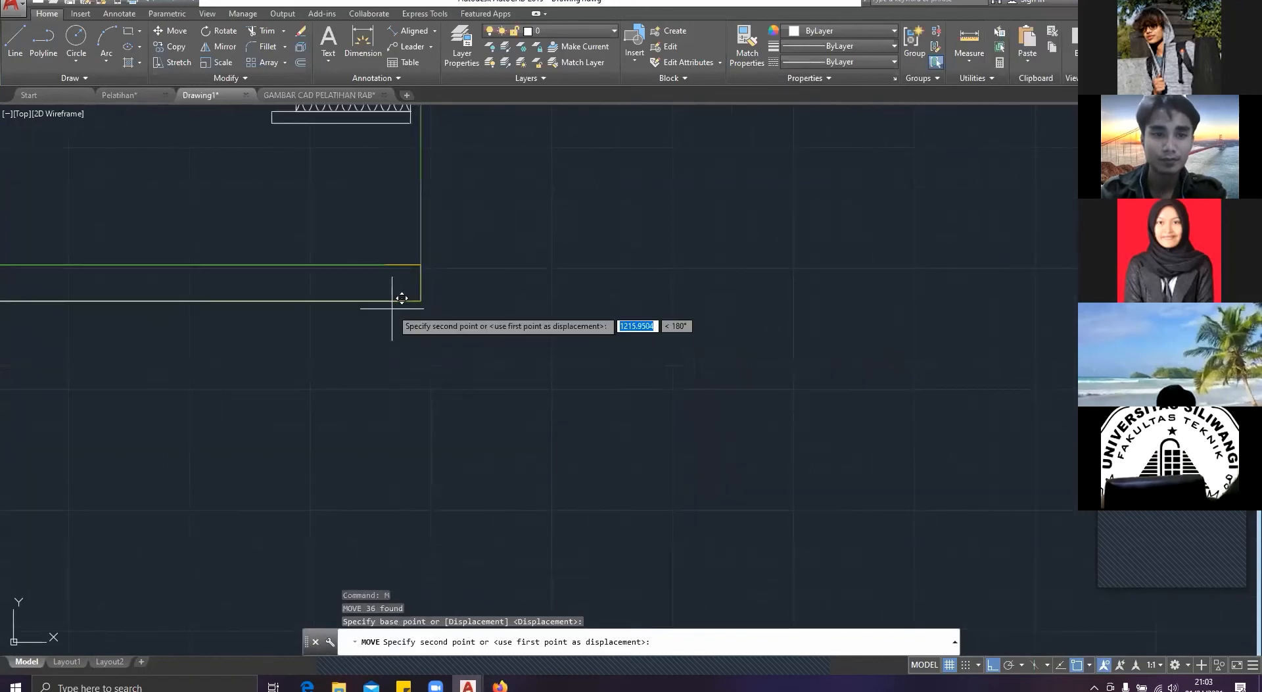
key("Escape")
middle_click_drag(397, 293, 923, 295)
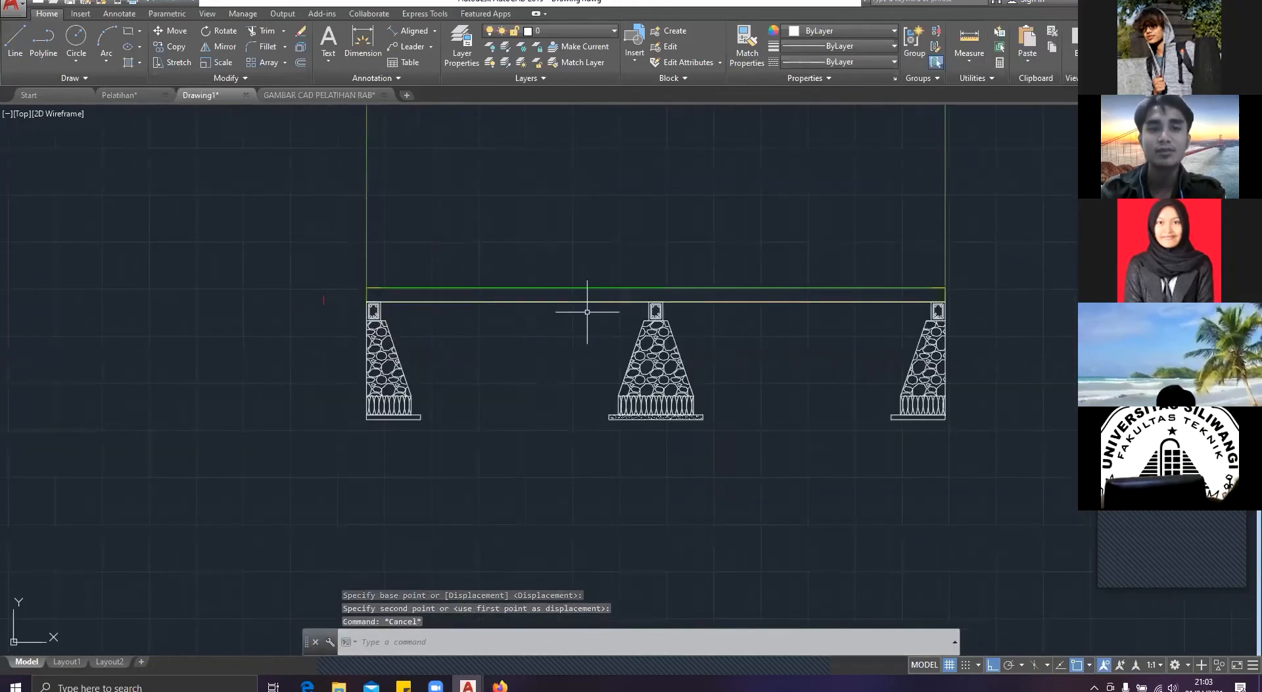
Step: Examine the trench slopes and fill around the footings in the Pelatihan drawing, check the sloof detail drawing, and return to Drawing1
scroll(586, 310, "up", 2)
middle_click_drag(586, 311, 395, 308)
key("Escape")
key("Escape")
left_click(118, 95)
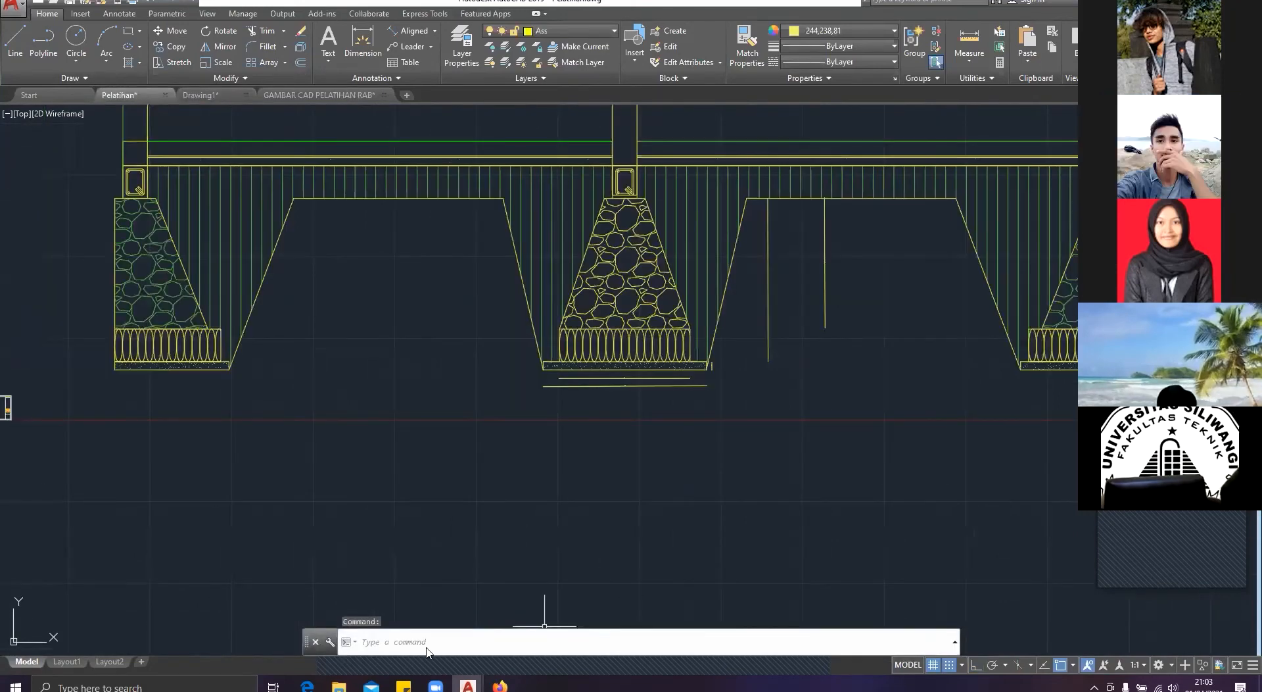
left_click(481, 585)
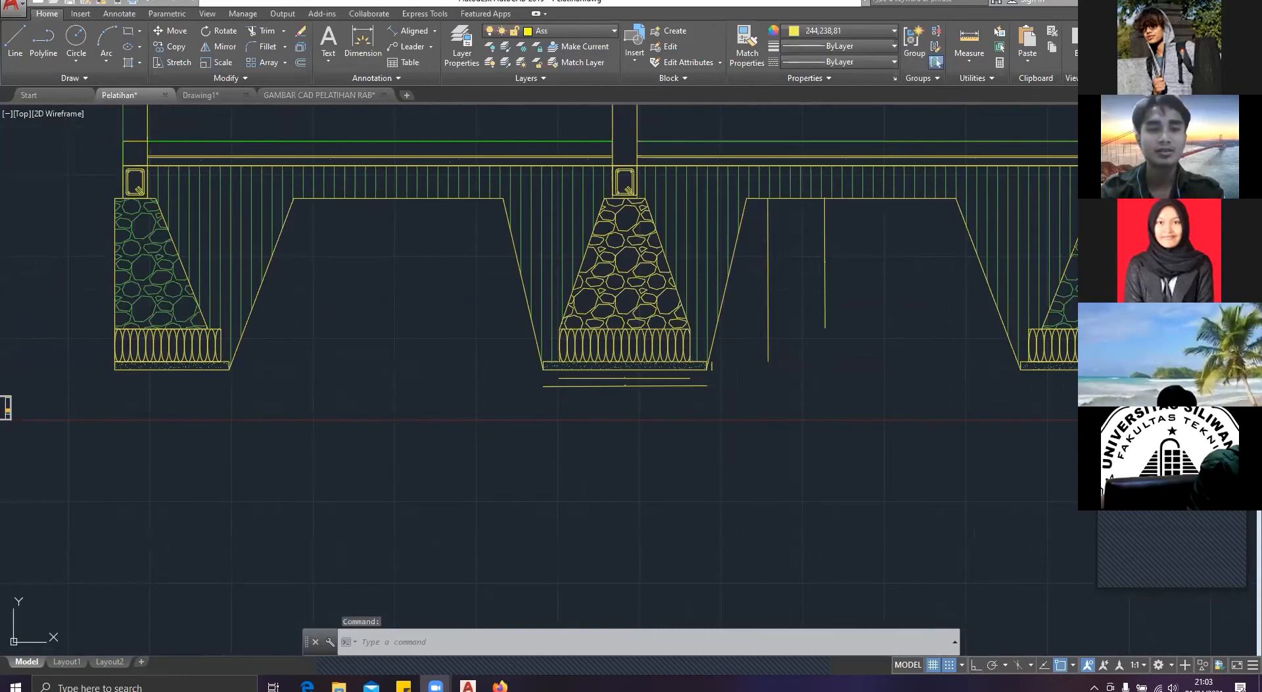
scroll(381, 403, "up", 2)
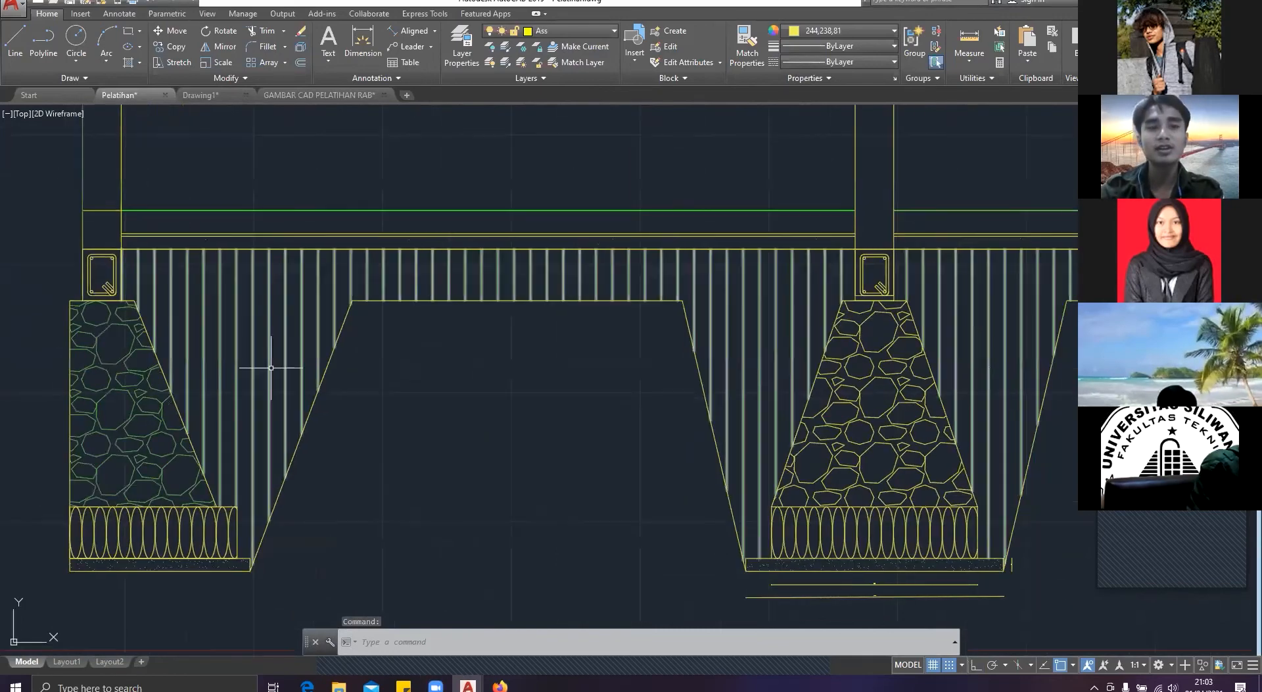
scroll(271, 368, "down", 4)
scroll(271, 367, "up", 3)
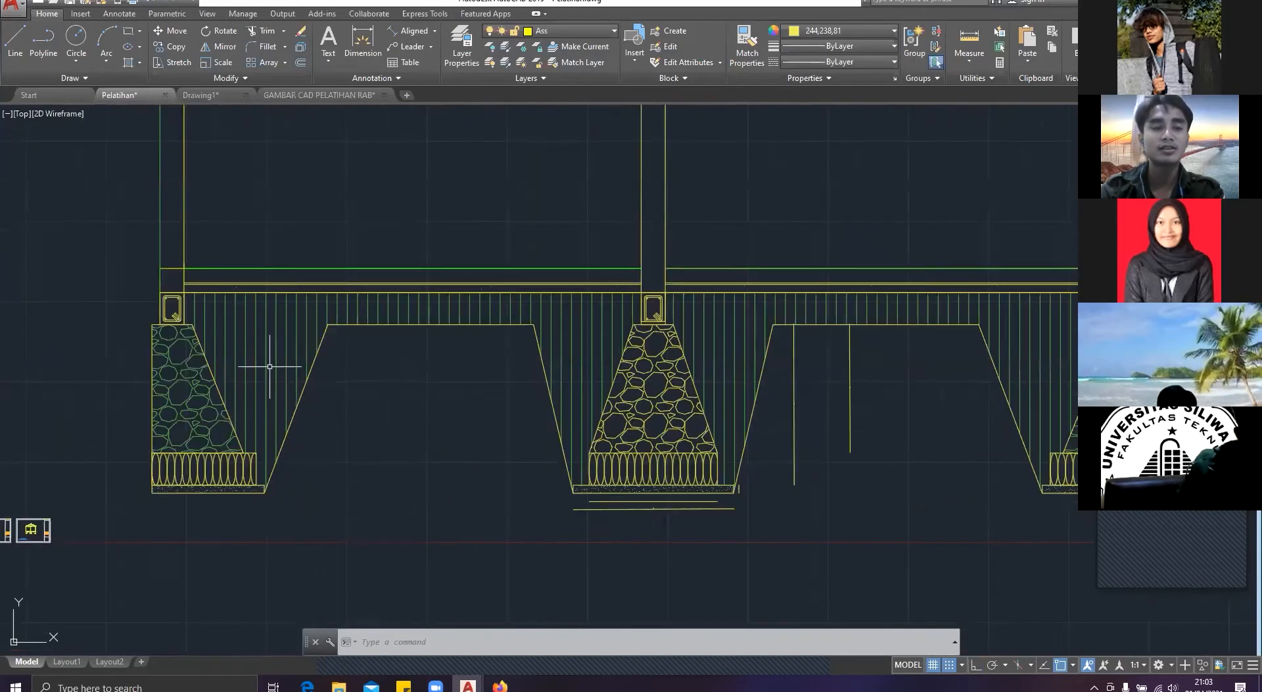
scroll(377, 369, "down", 2)
middle_click_drag(377, 369, 138, 376)
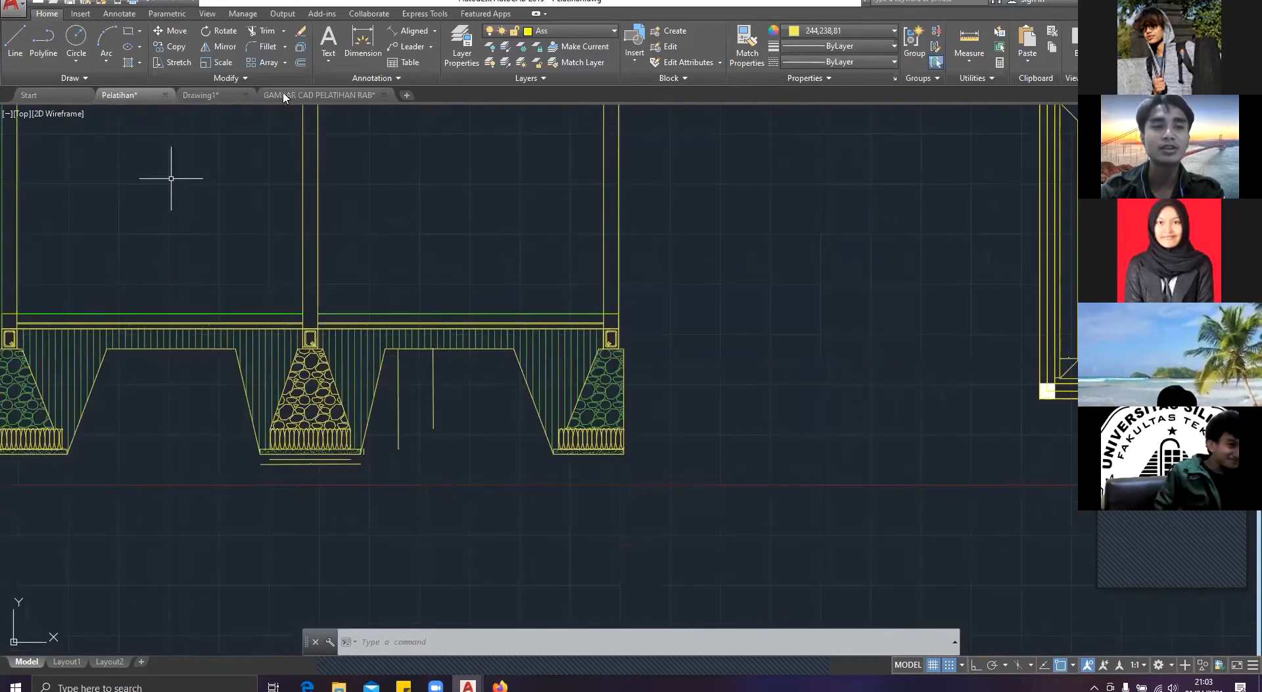
left_click(288, 95)
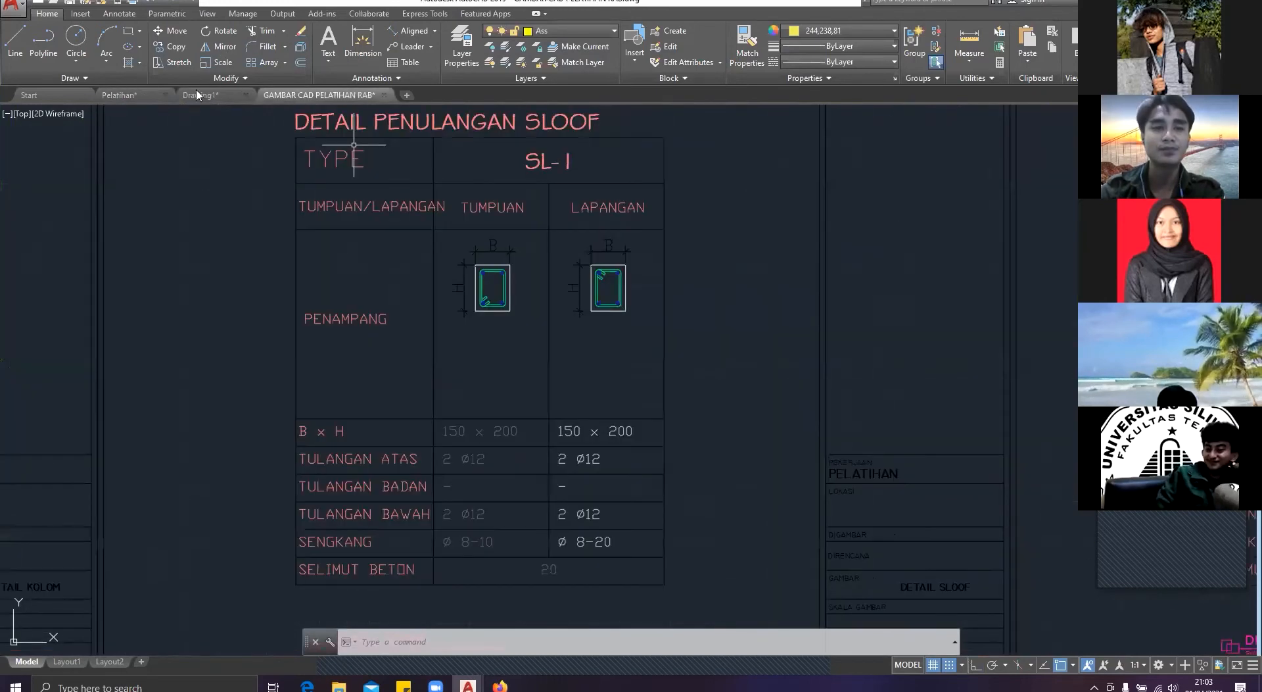
left_click(203, 96)
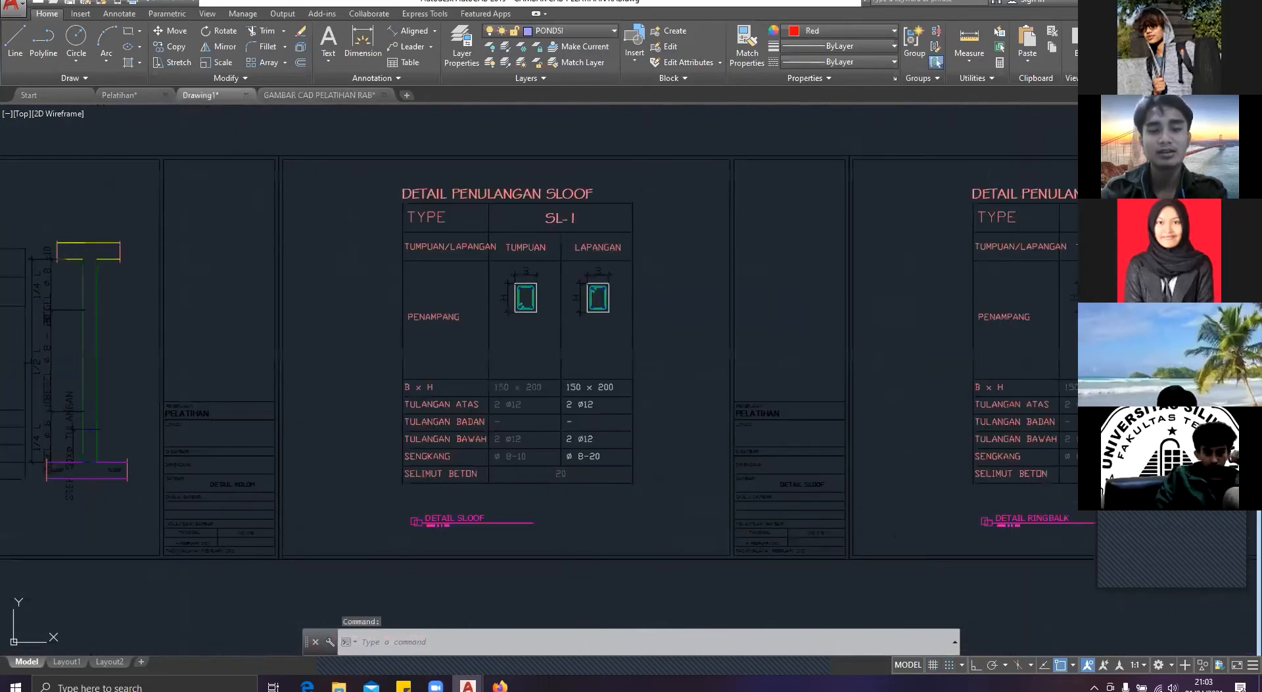
Step: Try a 45° slope line from the lower outer corner of the left footing's base, and undo it
type("l")
key("Return")
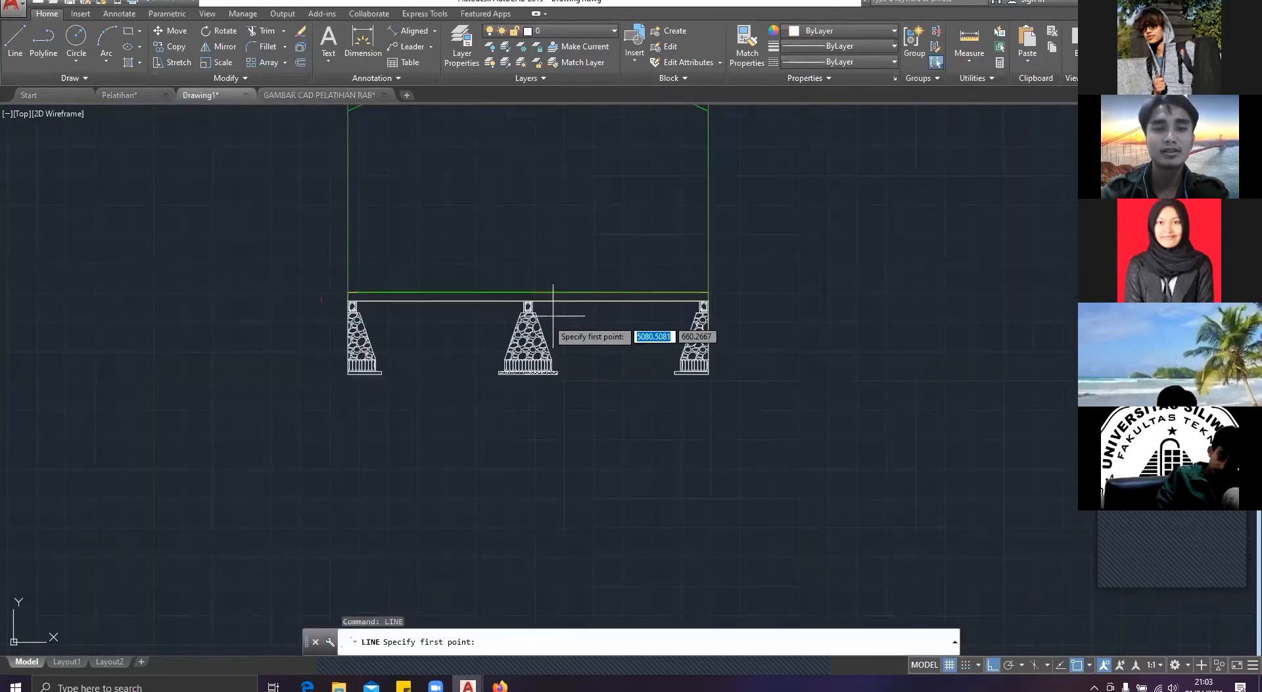
scroll(553, 315, "up", 5)
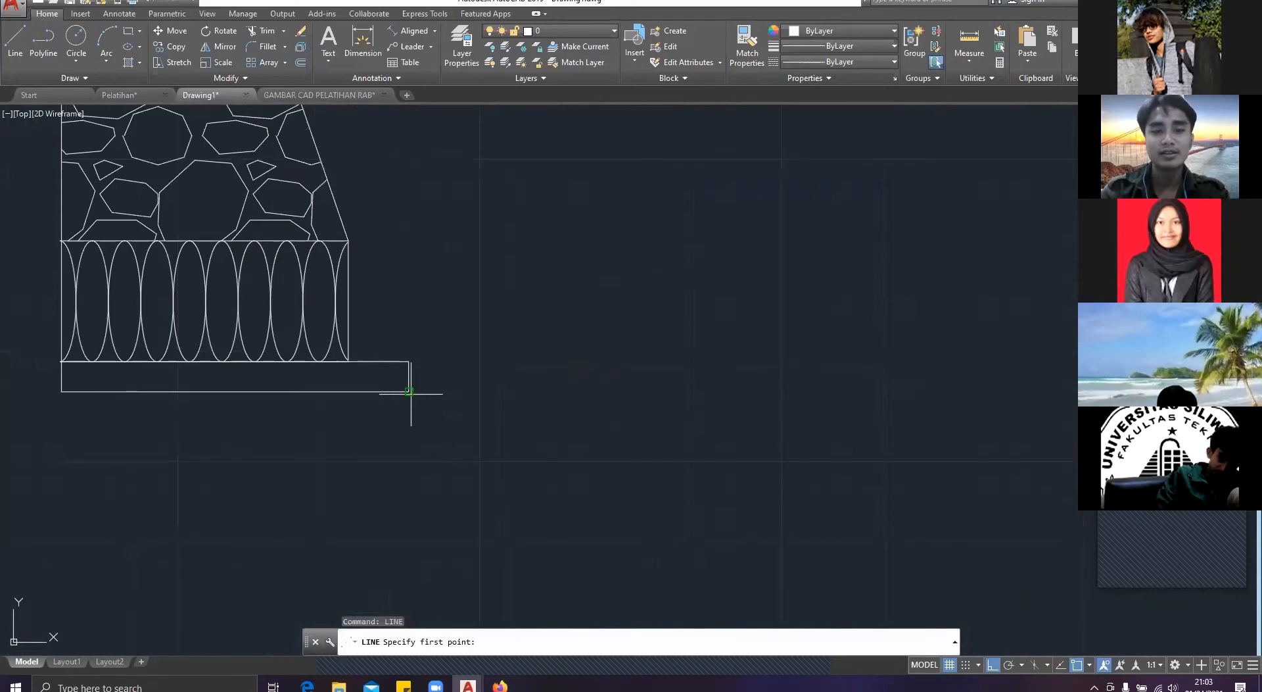
left_click(409, 391)
type("<45")
key("Return")
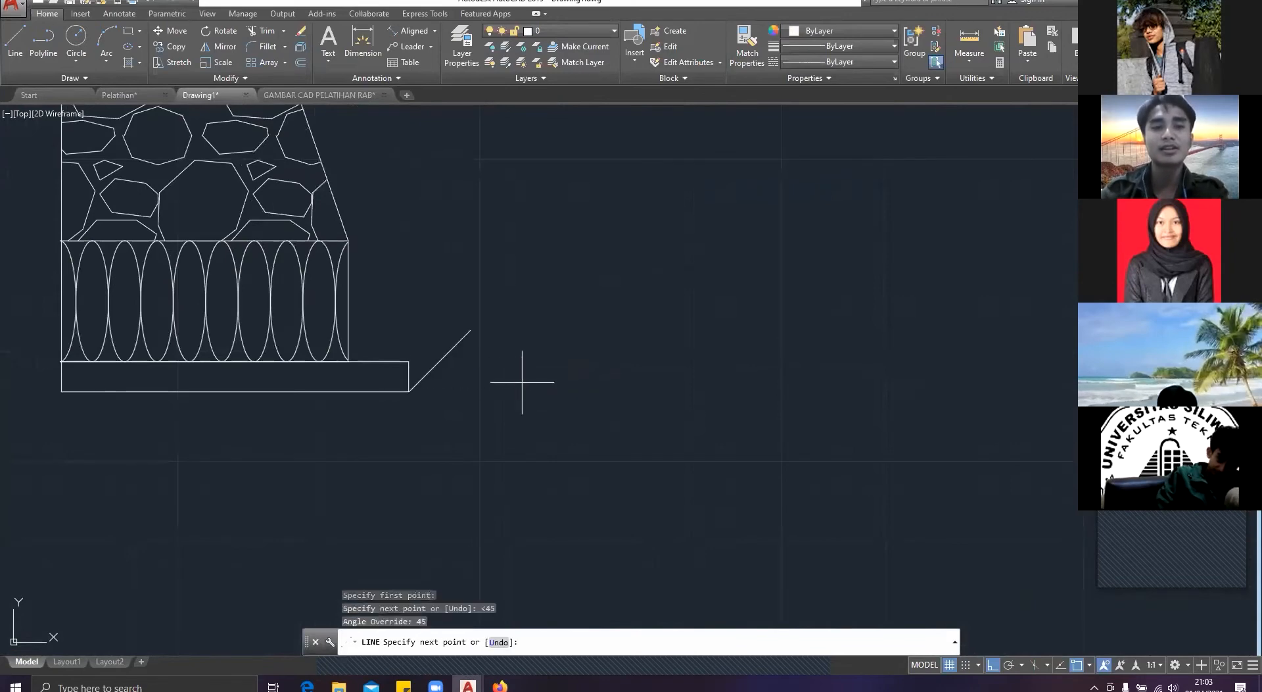
scroll(570, 276, "down", 6)
middle_click_drag(574, 271, 463, 449)
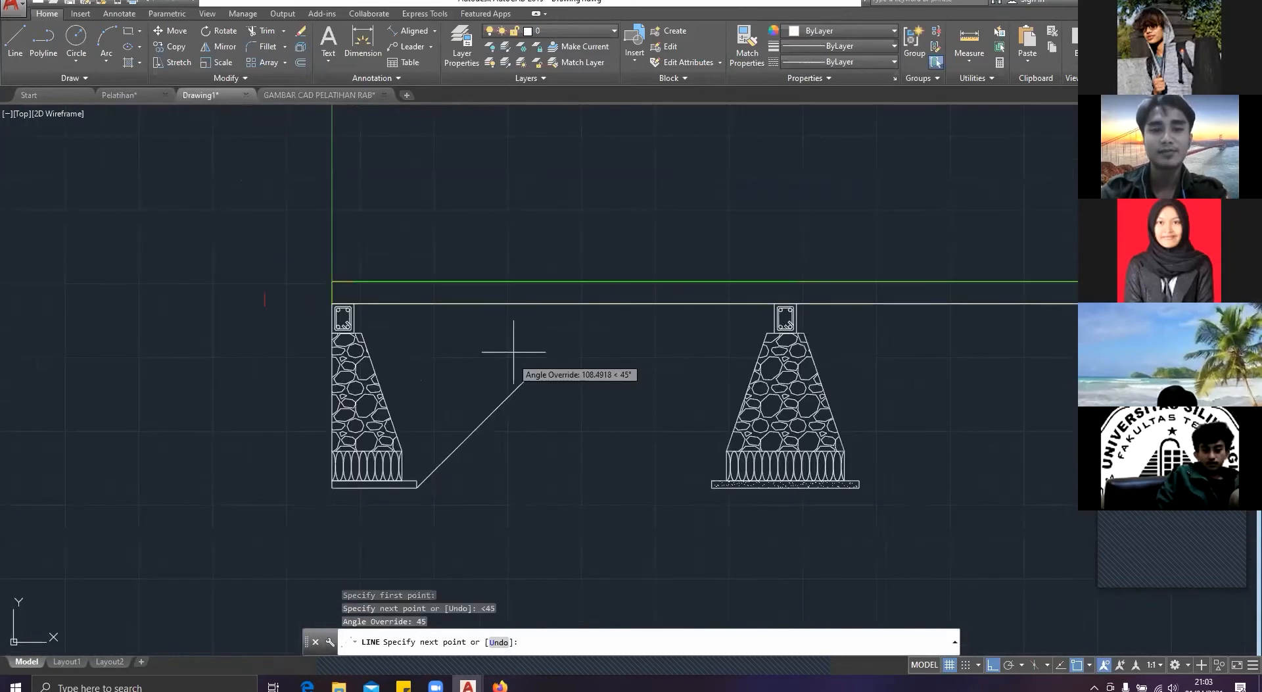
left_click(546, 359)
key("Escape")
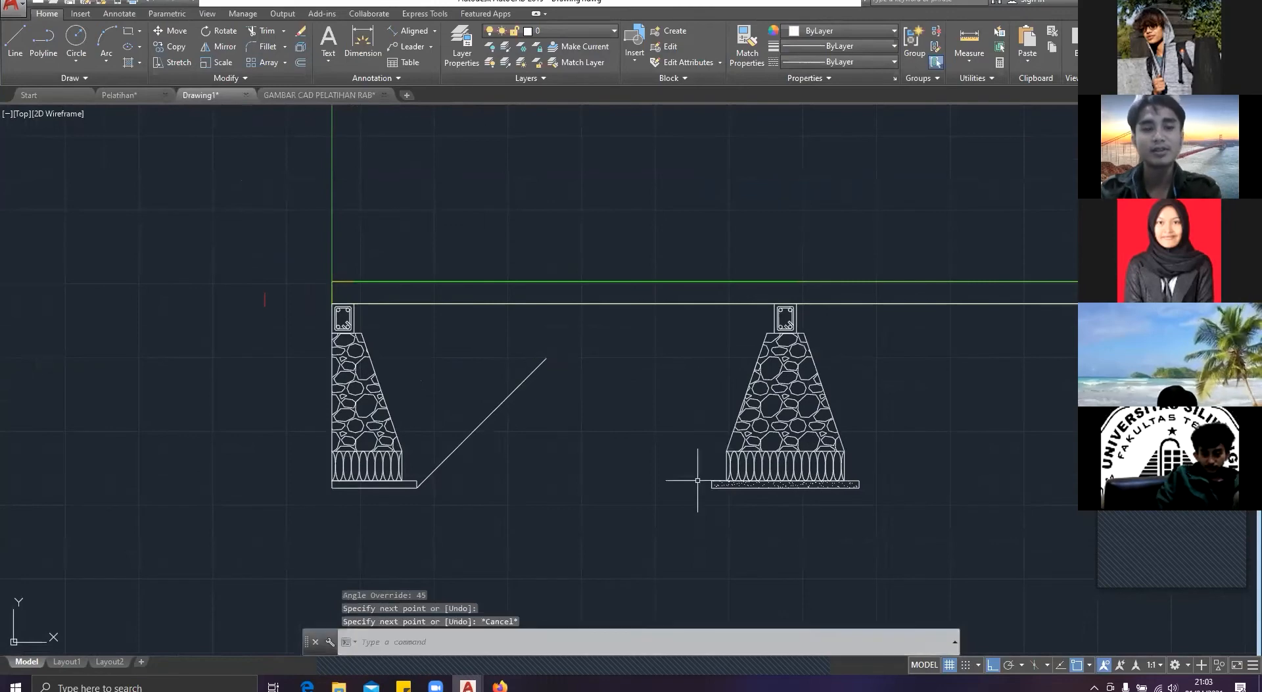
key("ctrl+z")
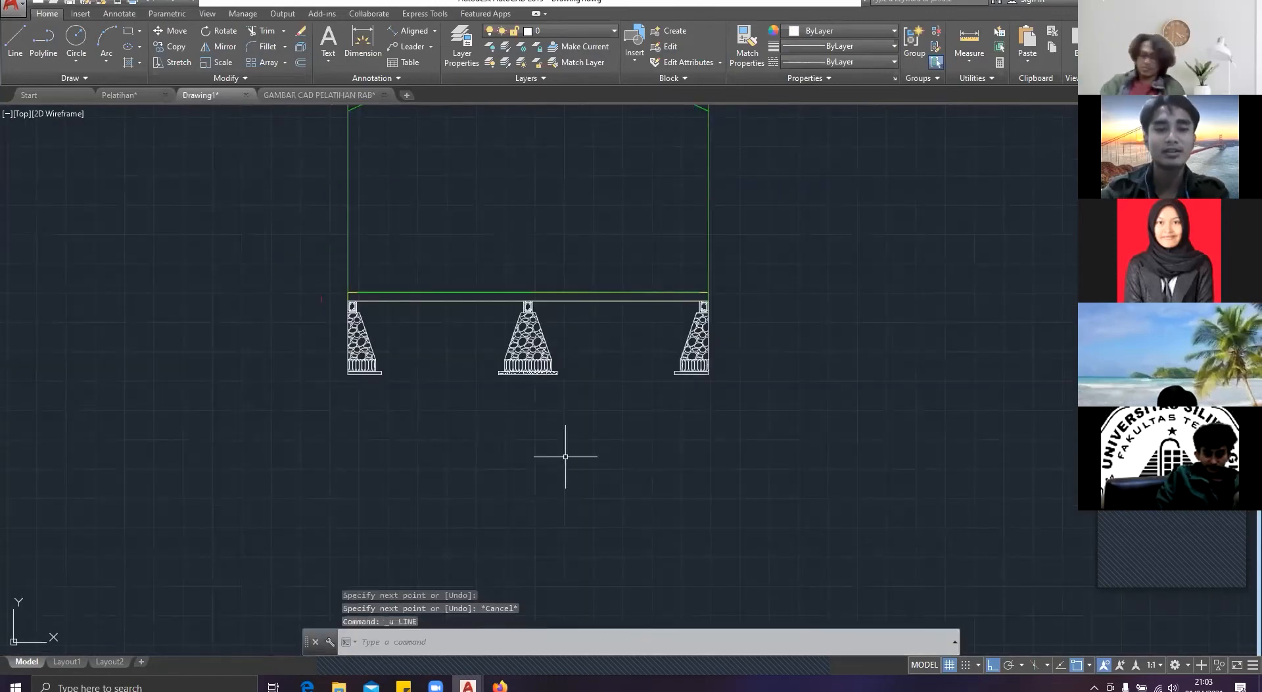
Step: Draw a 60° slope line upward from the lower outer corner of the left footing's base, ending below the floor line
type("line")
key("Return")
scroll(270, 409, "up", 8)
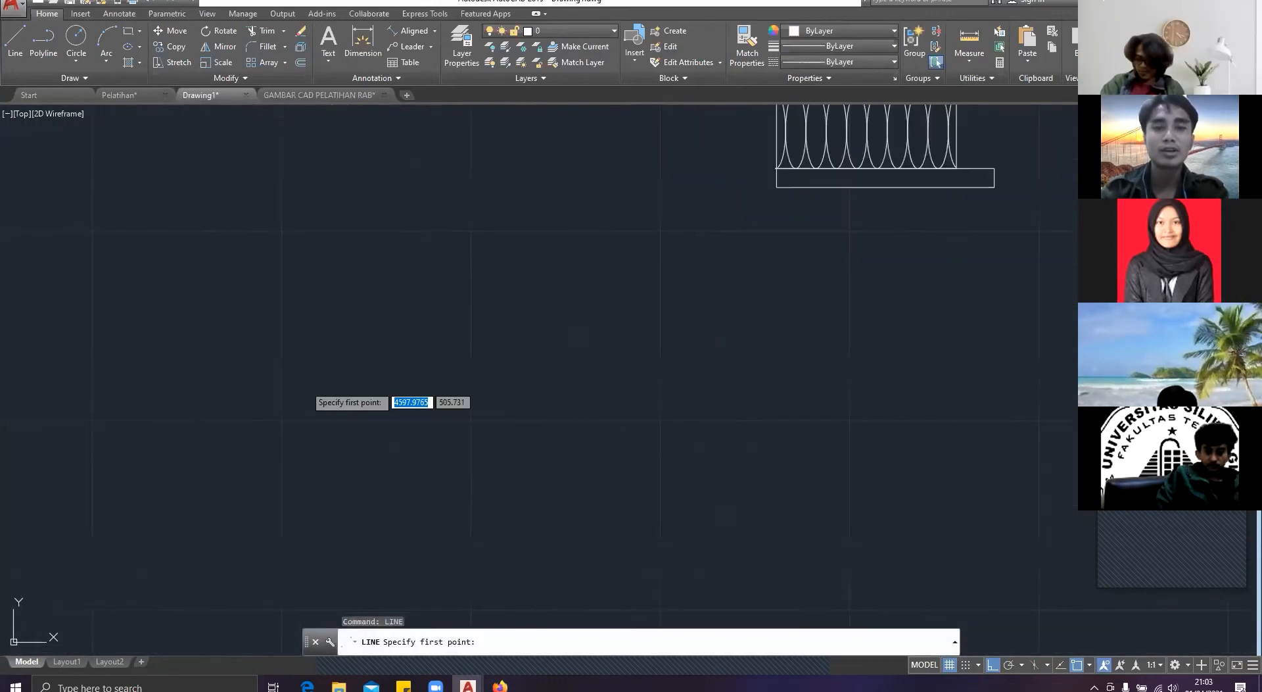
middle_click_drag(1017, 189, 587, 482)
left_click(564, 482)
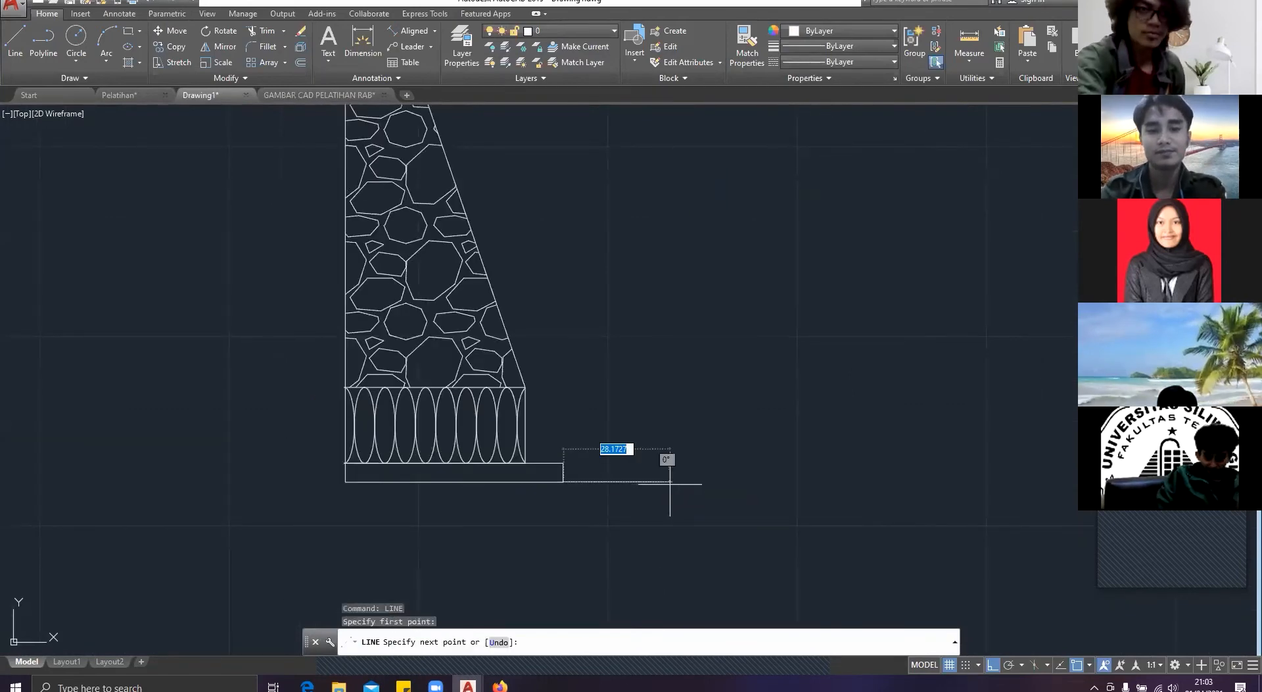
type("<60")
key("Return")
scroll(506, 381, "down", 4)
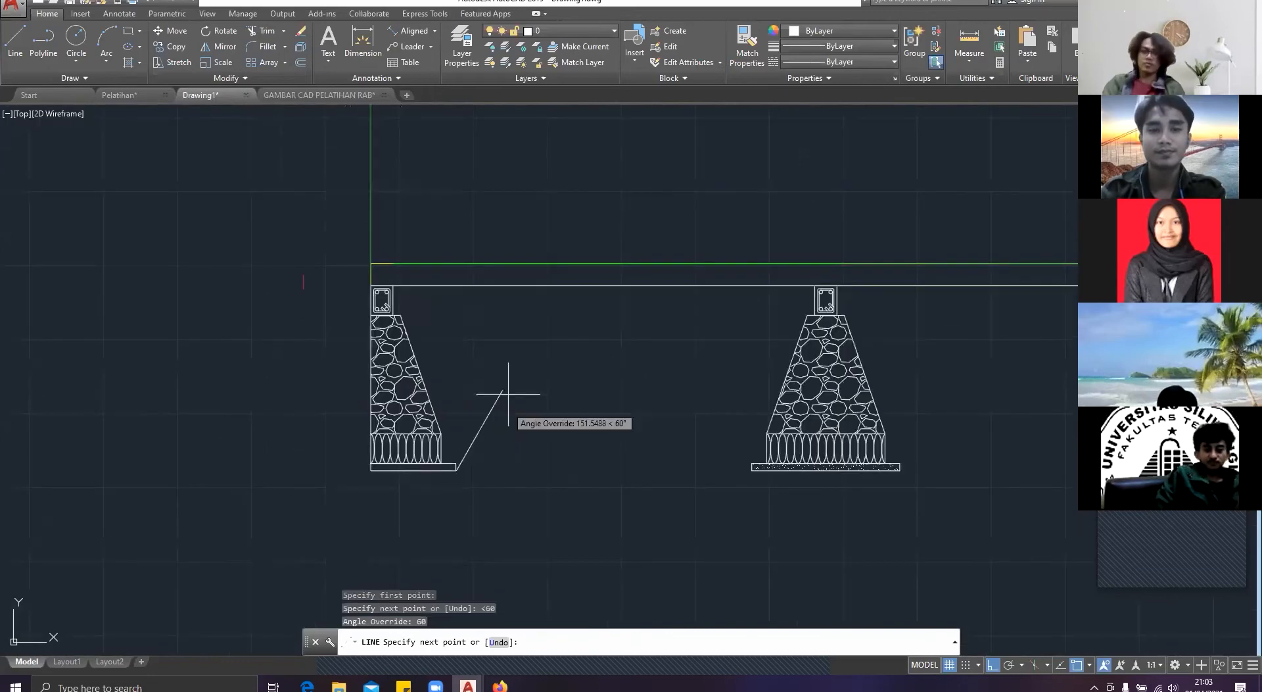
left_click(536, 352)
key("Return")
key("Return")
scroll(756, 460, "up", 4)
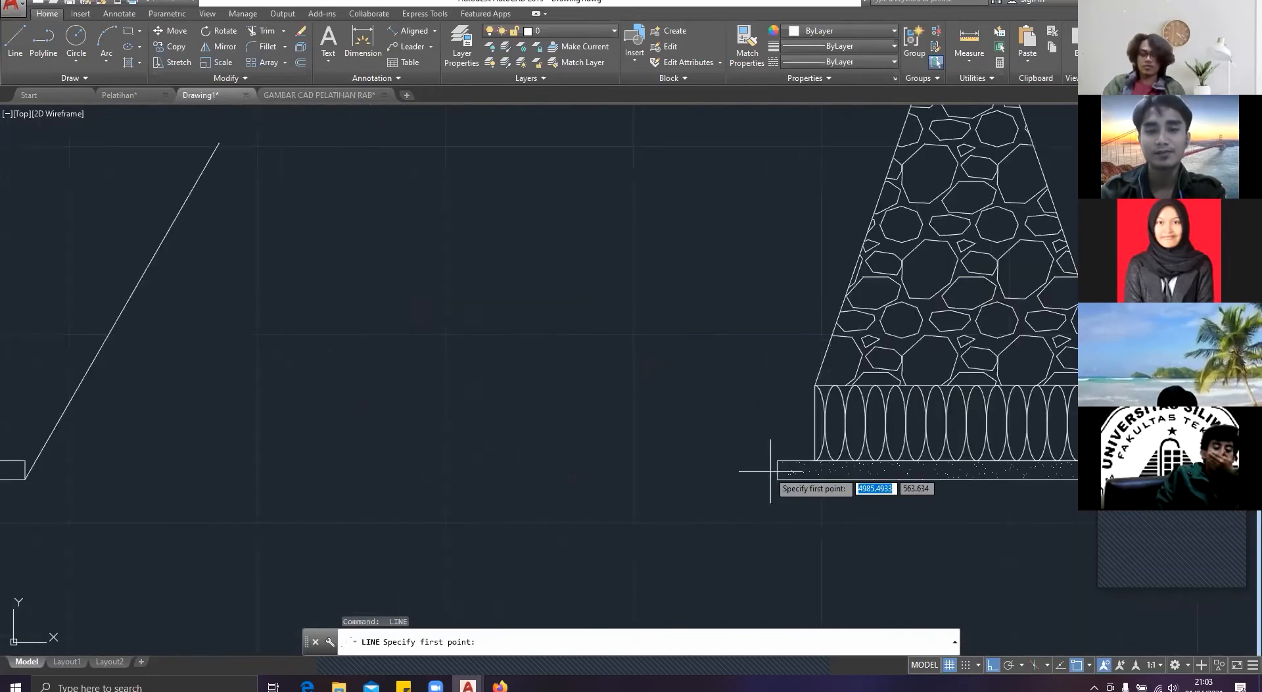
left_click(778, 479)
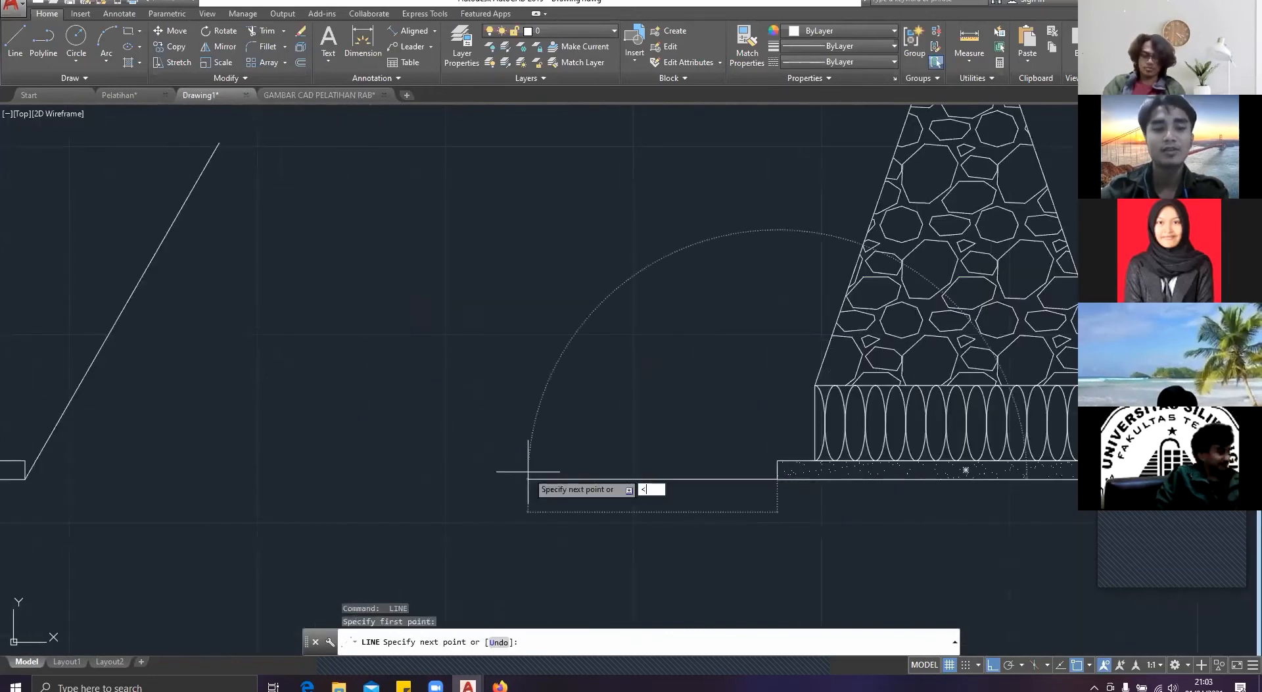
type("<13")
key("Return")
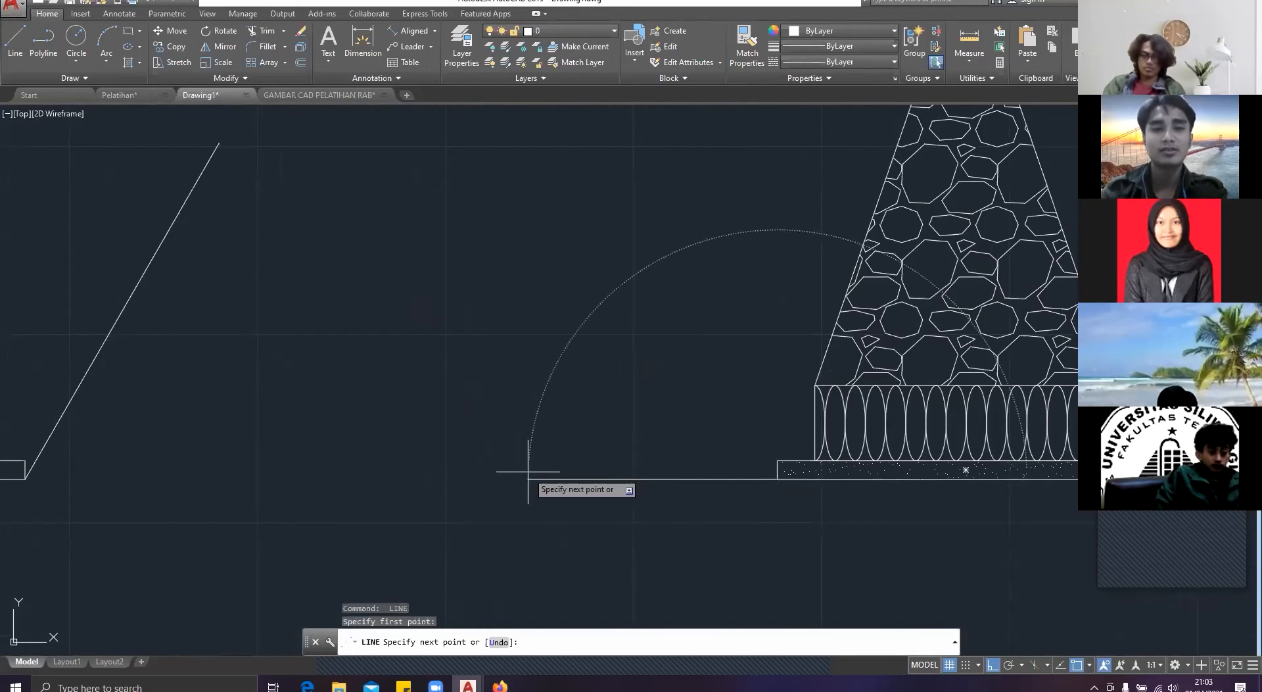
scroll(434, 282, "down", 4)
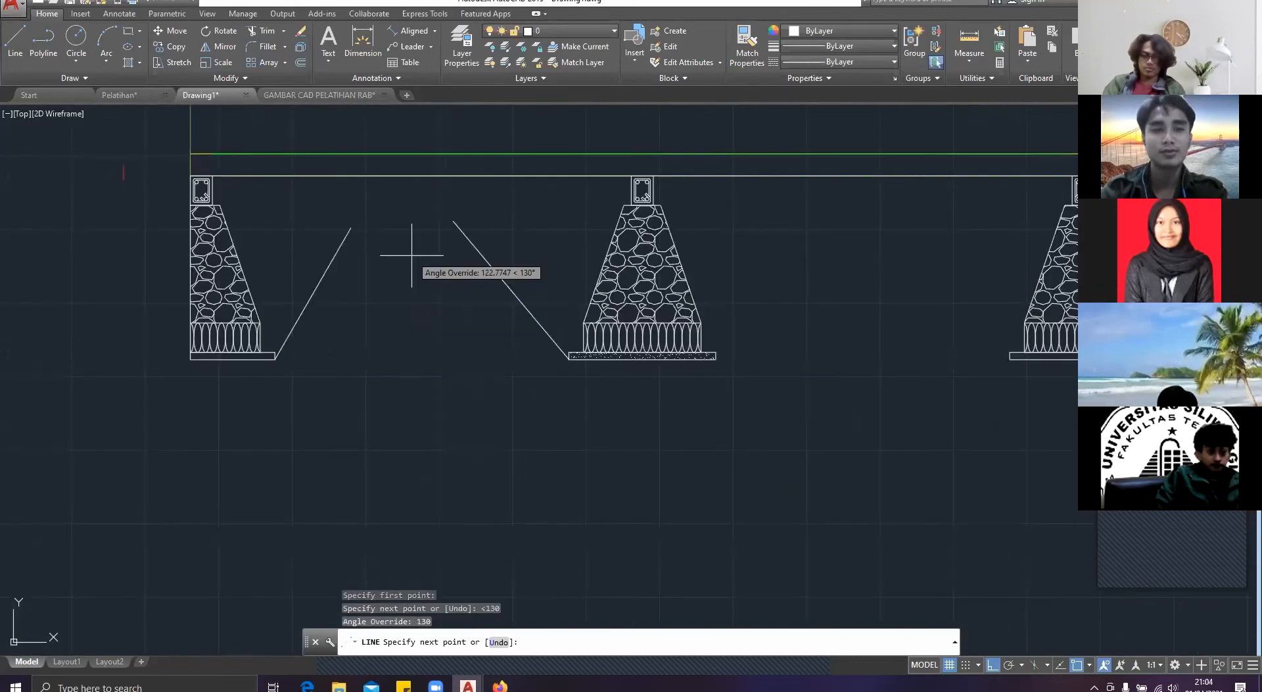
key("Escape")
Step: Draw a 120° slope line upward from the lower left corner of the middle footing's base, ending below the floor line
type("li")
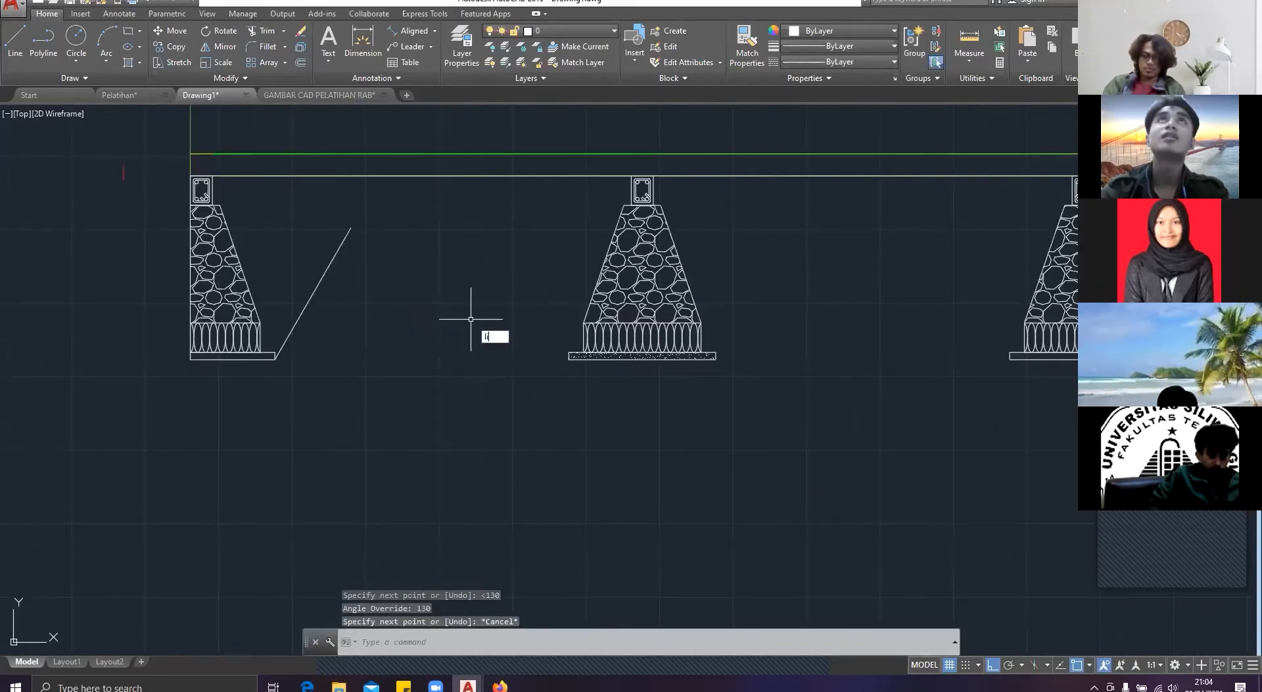
key("Return")
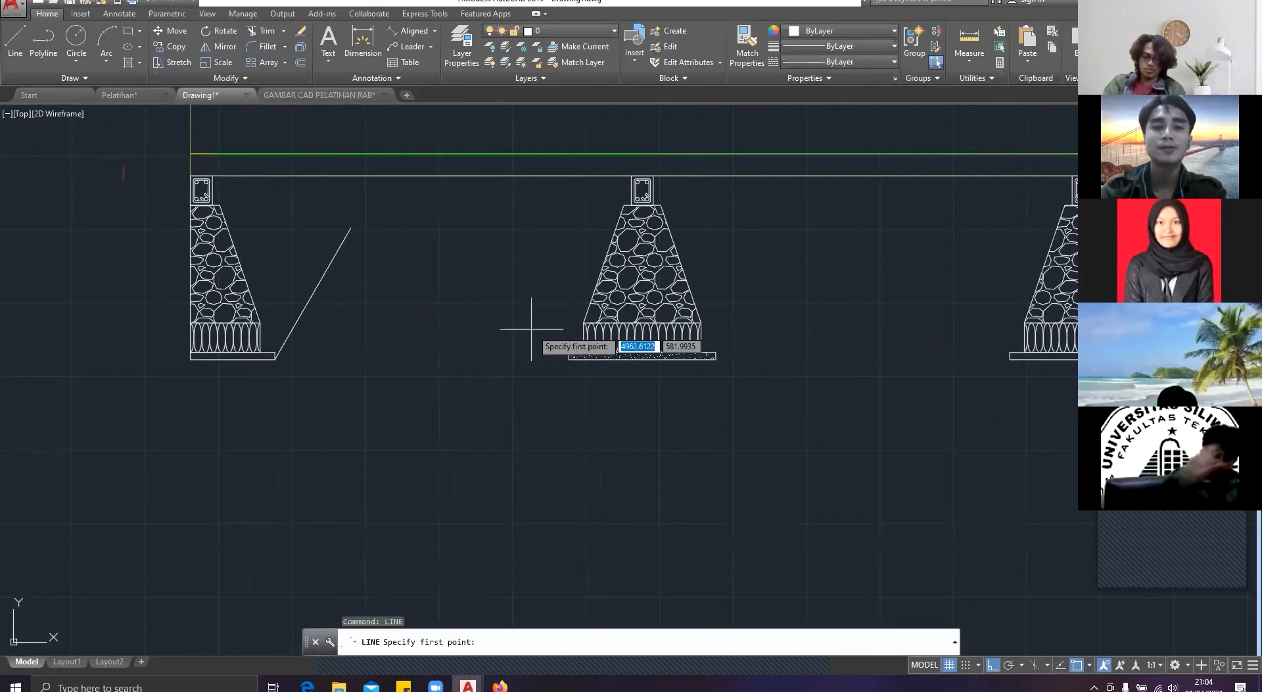
scroll(532, 329, "up", 4)
left_click(613, 398)
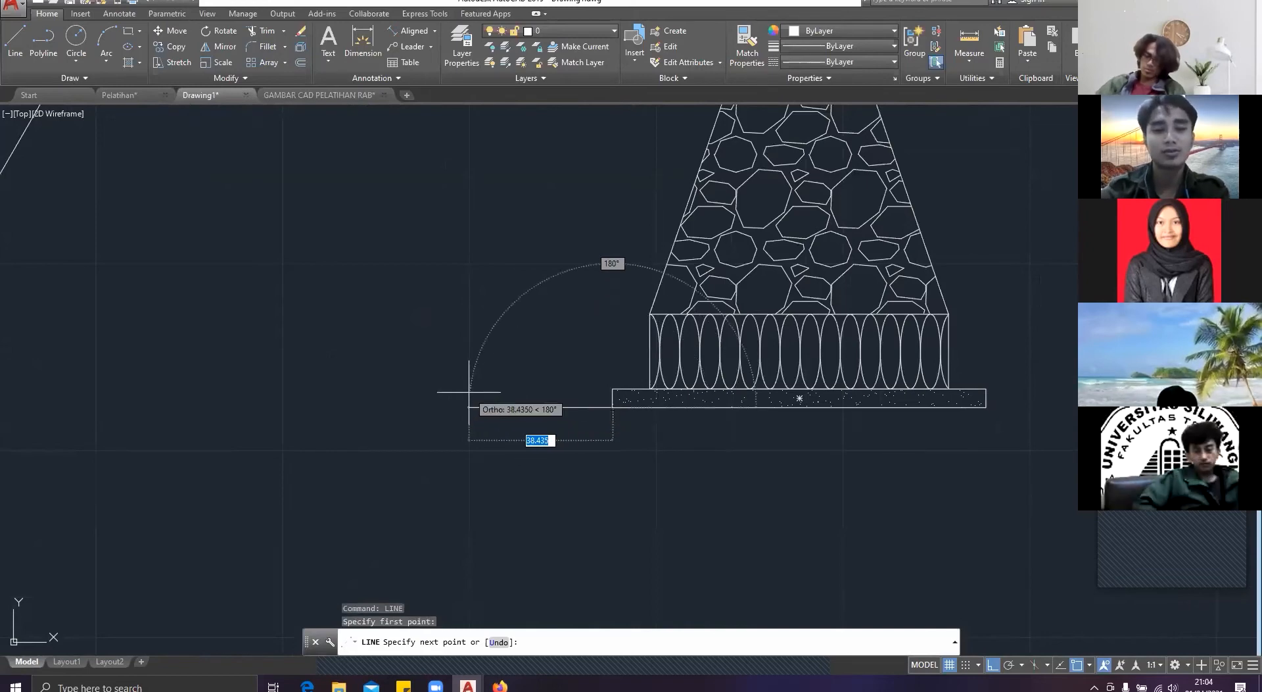
type("<120")
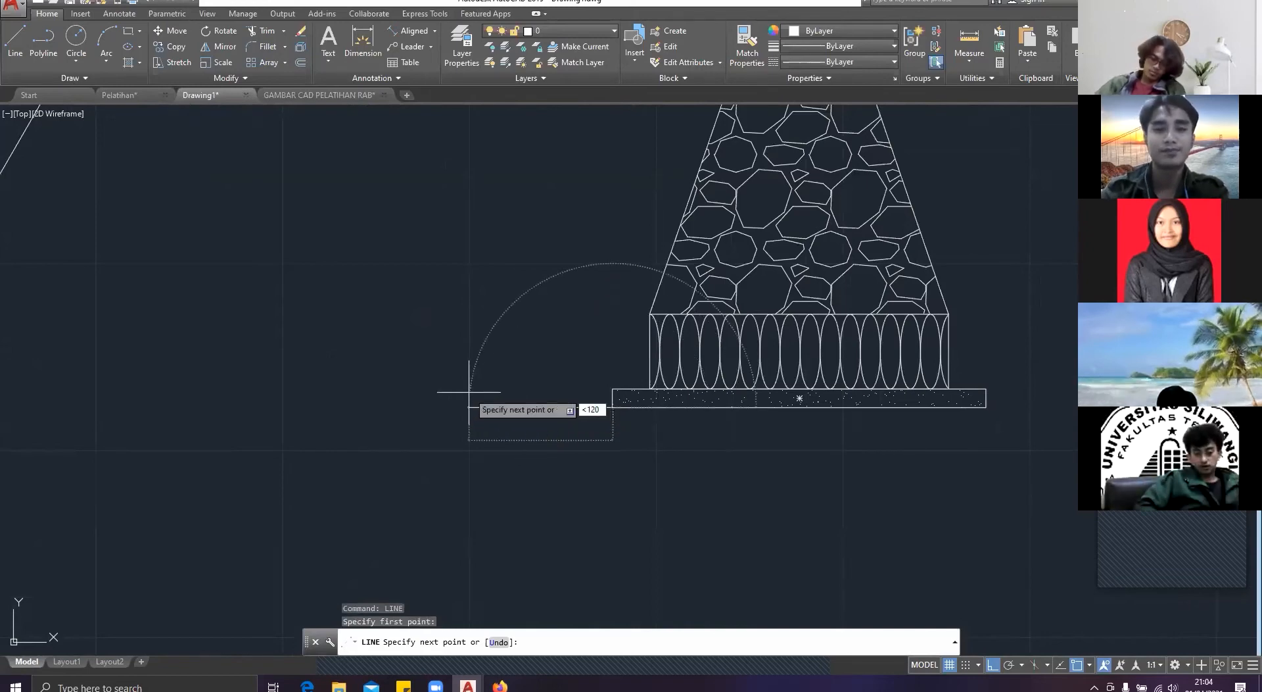
key("Return")
mouse_move(378, 305)
middle_mouse_down()
mouse_move(456, 410)
mouse_move(521, 540)
middle_mouse_up()
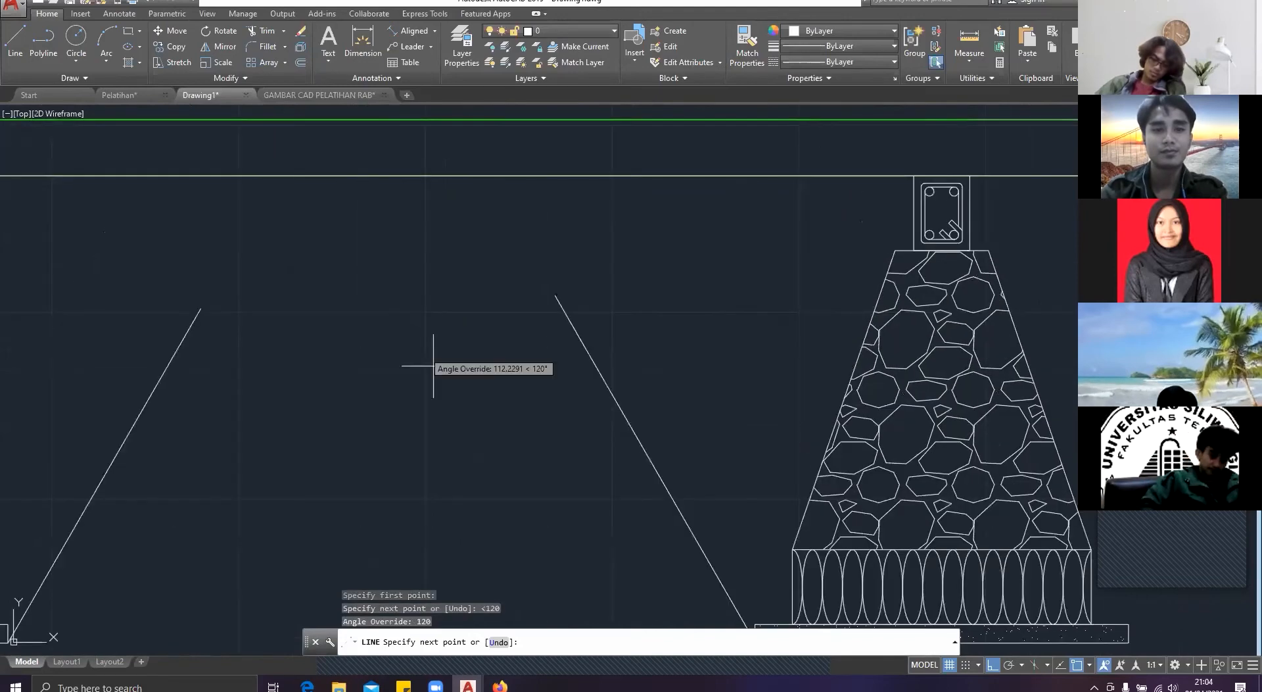
key("Escape")
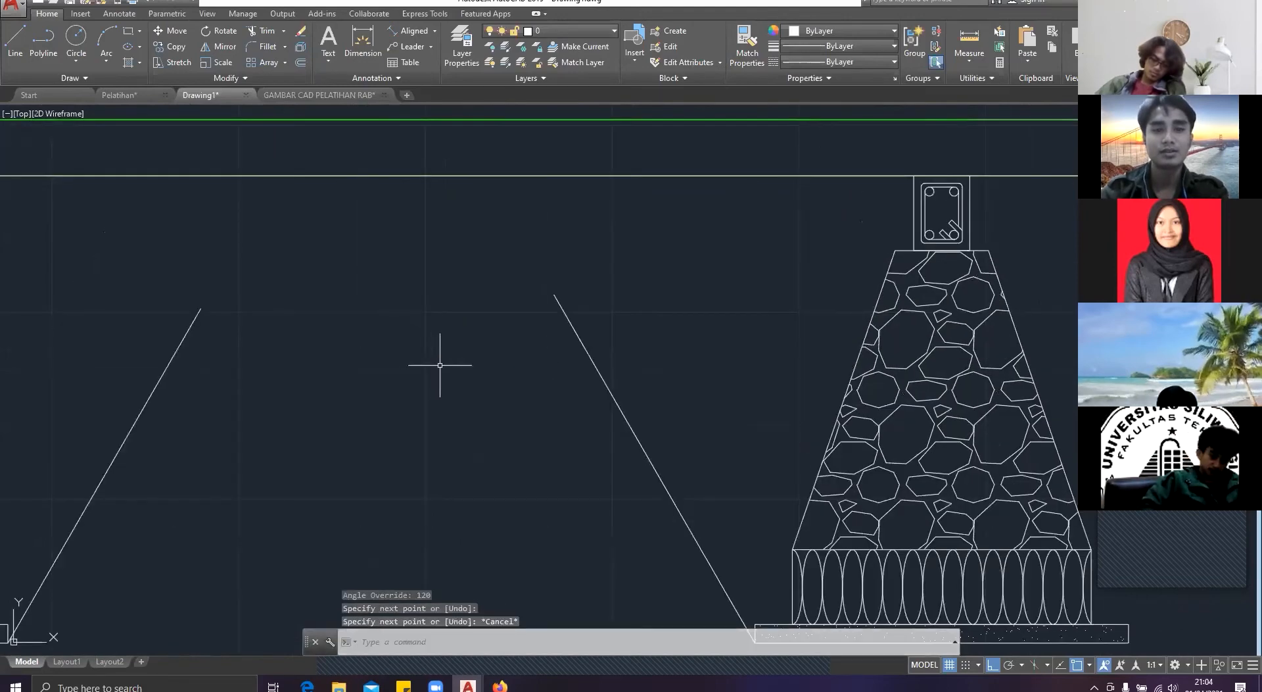
Step: Draw a horizontal line across the upper ends of the two slope lines between the left and middle footings
scroll(440, 365, "down", 4)
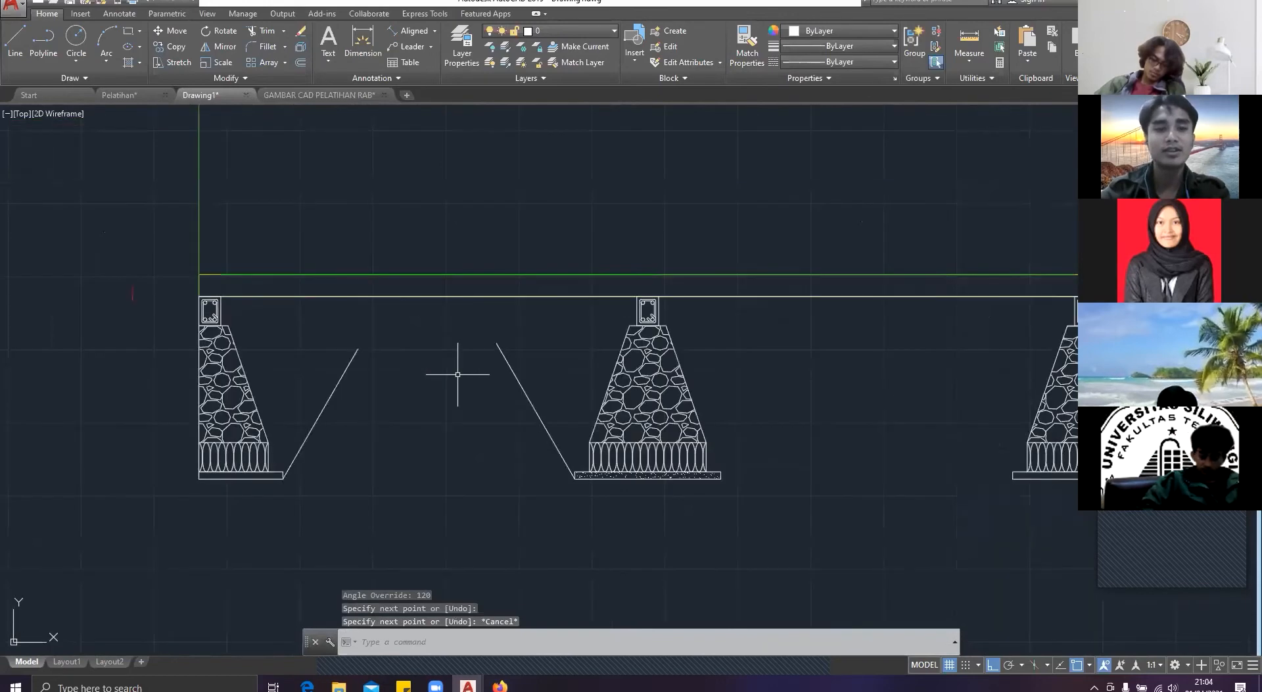
key("Return")
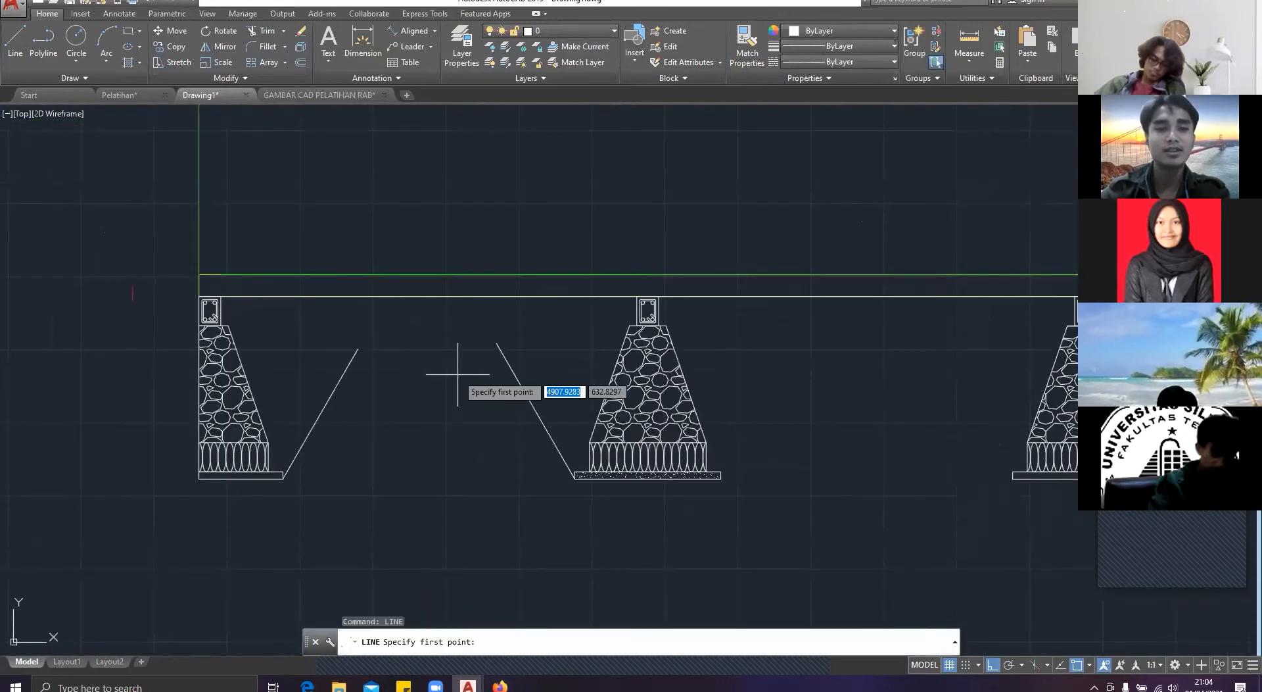
left_click(311, 349)
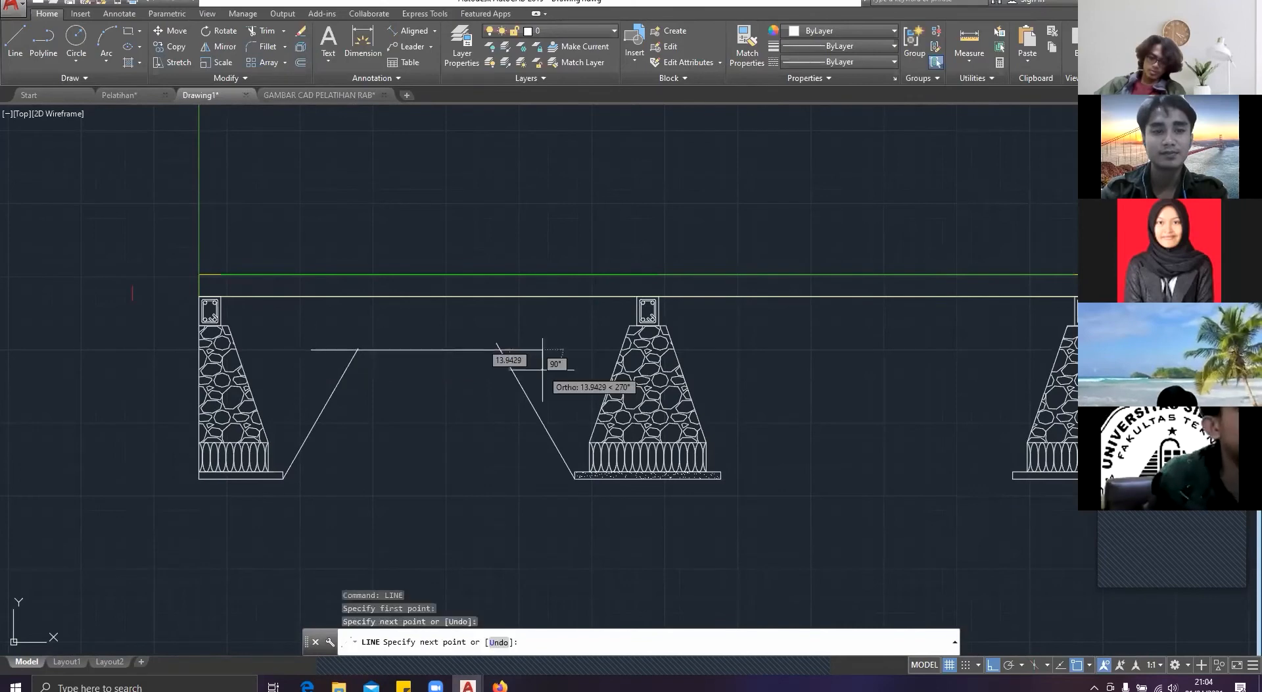
left_click(542, 370)
key("Escape")
Step: Trim the overhanging ends of the horizontal line and the slope lines to leave a clean trapezoidal excavation profile
type("tr")
key("Return")
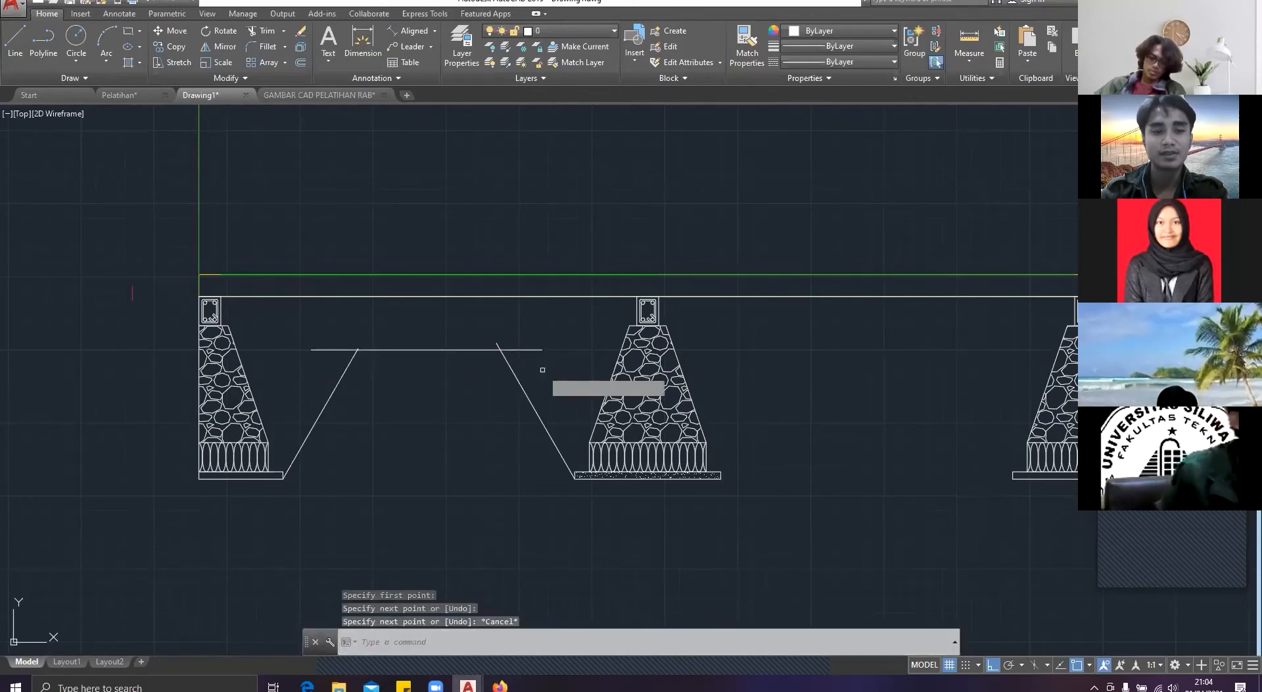
key("Return")
scroll(397, 348, "up", 7)
left_click(875, 360)
left_click(809, 332)
scroll(200, 375, "up", 4)
left_click(204, 371)
left_click(206, 270)
left_click(245, 302)
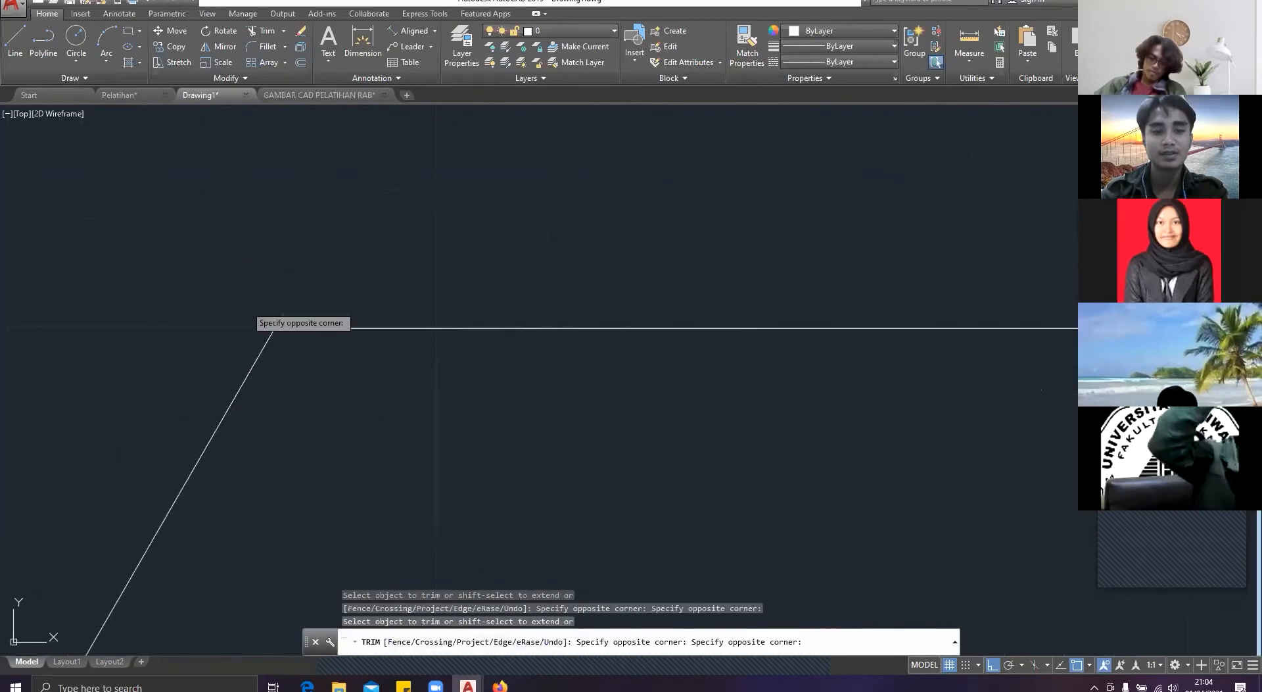
left_click(297, 317)
key("Escape")
scroll(309, 325, "down", 8)
middle_click_drag(414, 409, 511, 355)
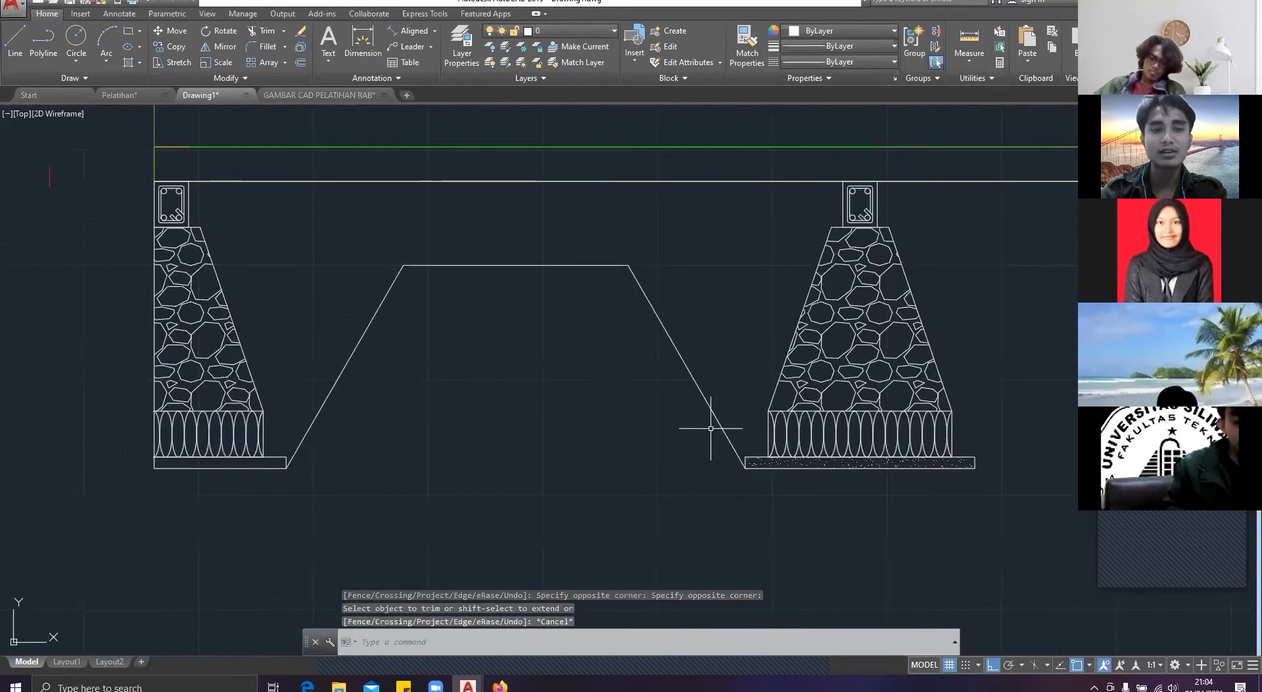
Step: Copy the three-line trapezoid from the left footing's base corner to the lower right corner of the middle footing's base
left_click_drag(713, 428, 296, 209)
type("co")
key("Return")
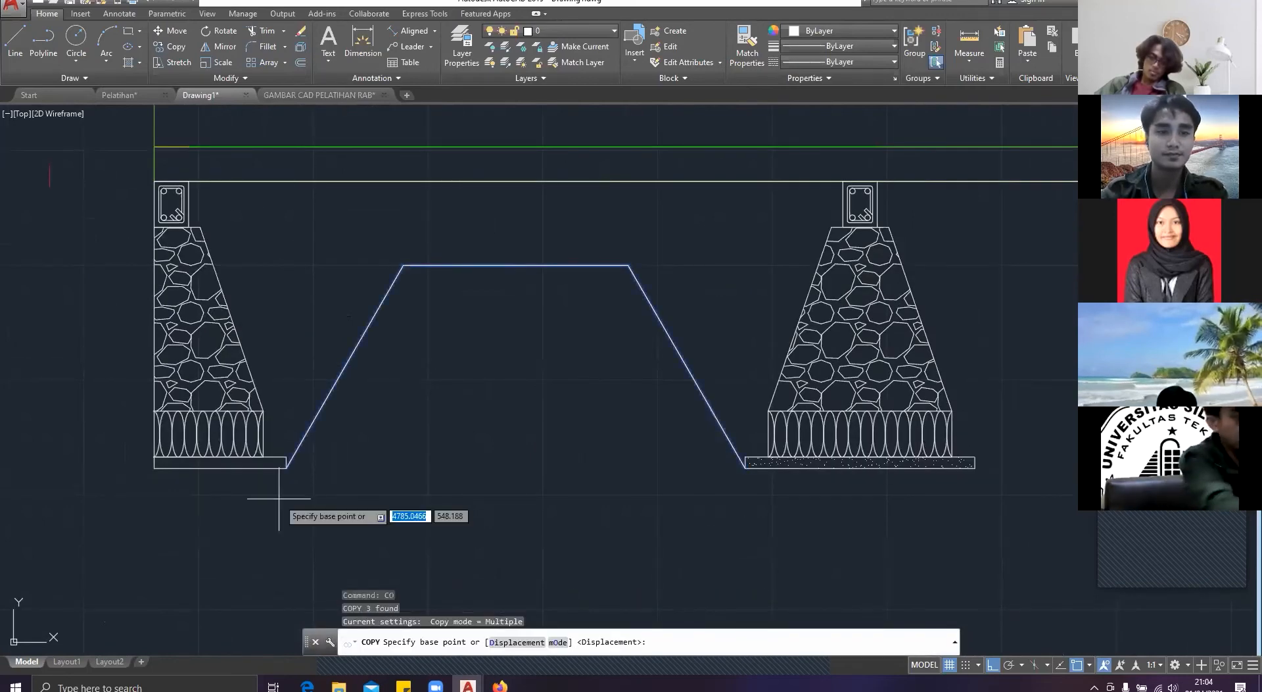
scroll(277, 497, "up", 2)
left_click(293, 453)
scroll(625, 465, "down", 6)
middle_click_drag(657, 464, 389, 463)
scroll(567, 455, "up", 2)
scroll(567, 453, "up", 5)
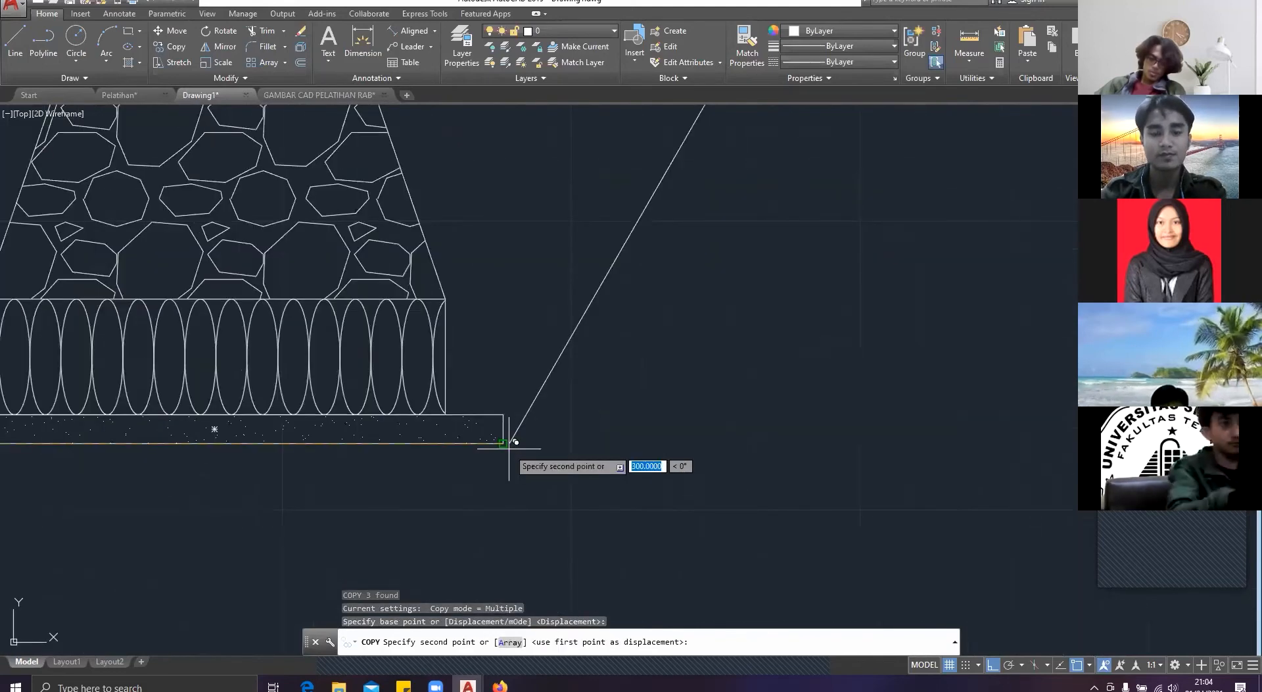
left_click(516, 442)
key("Escape")
key("Escape")
Step: Try to hatch the fill area beneath the floor line with the ANSI31 pattern
scroll(516, 442, "down", 5)
type("HATCH")
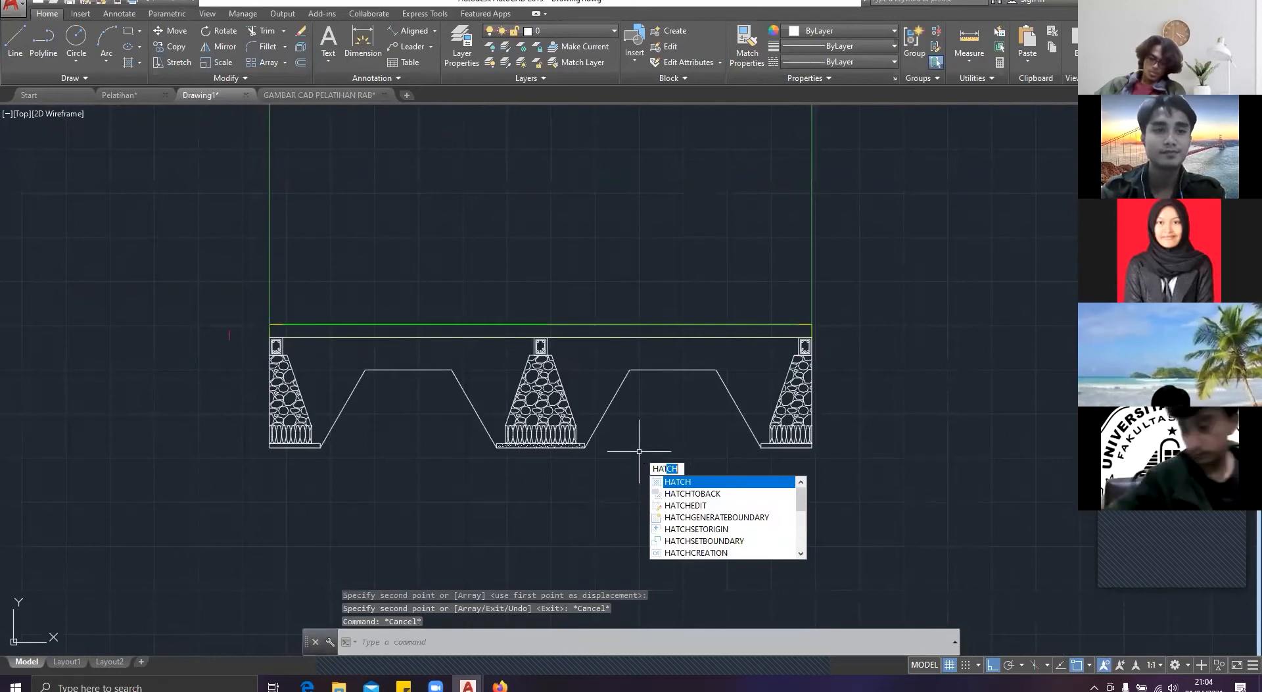
key("Return")
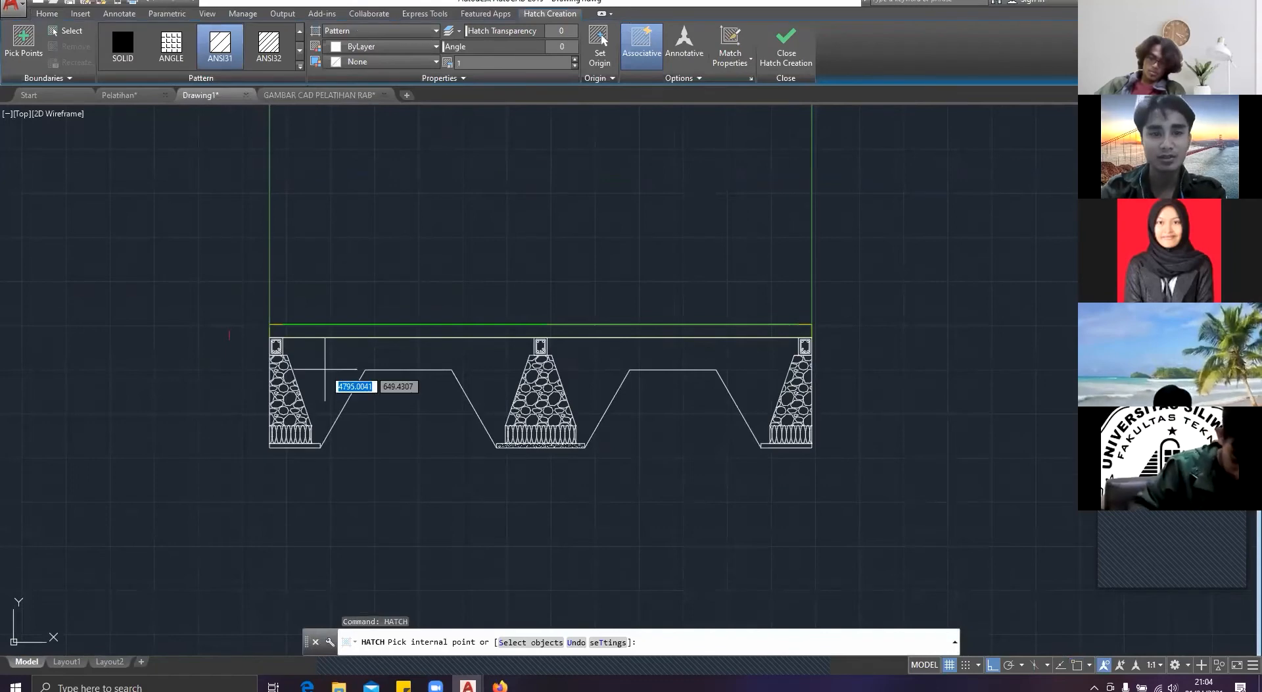
scroll(334, 364, "down", 2)
scroll(334, 364, "up", 4)
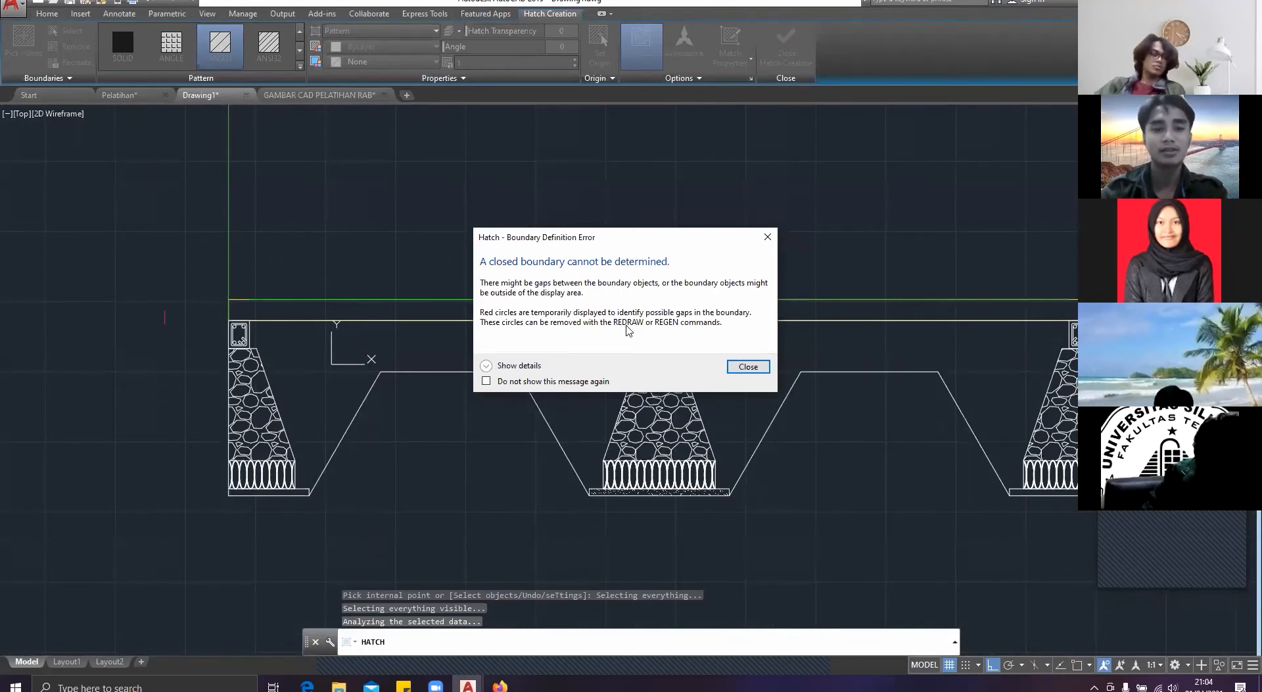
key("Escape")
key("Escape")
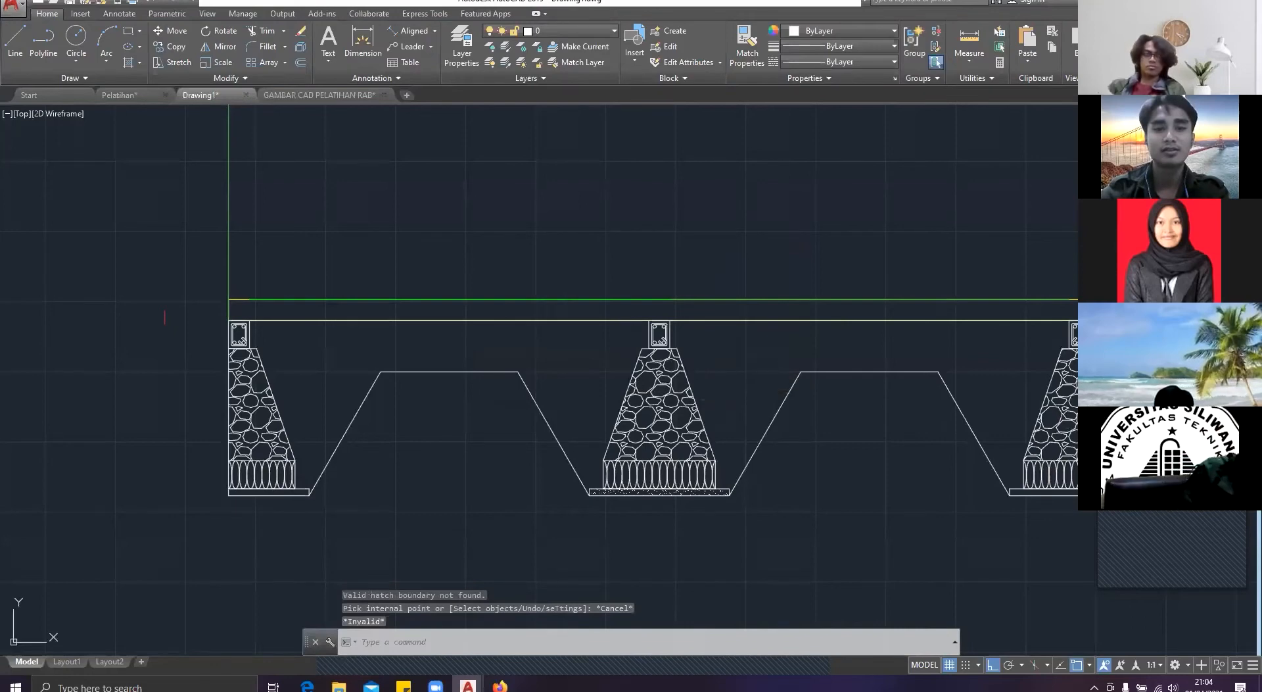
Step: Hatch the fill area between the left and middle footings with ANSI31 at a 45° pattern angle
key("Return")
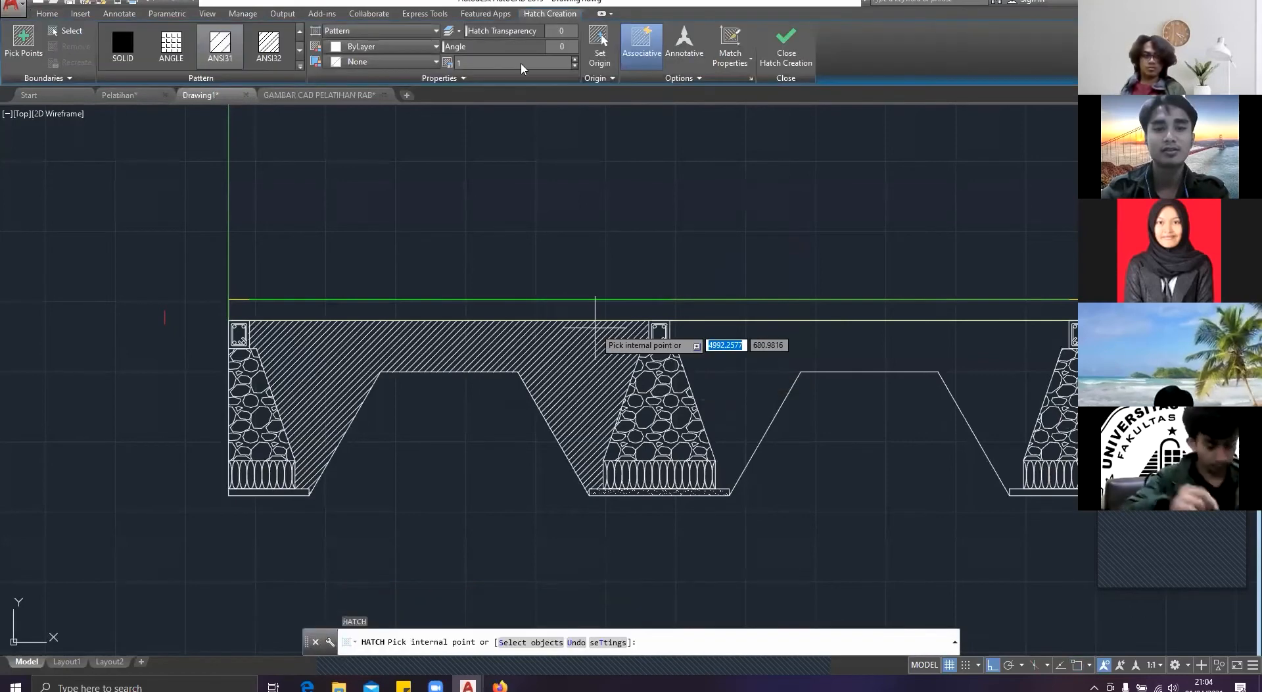
left_click(462, 337)
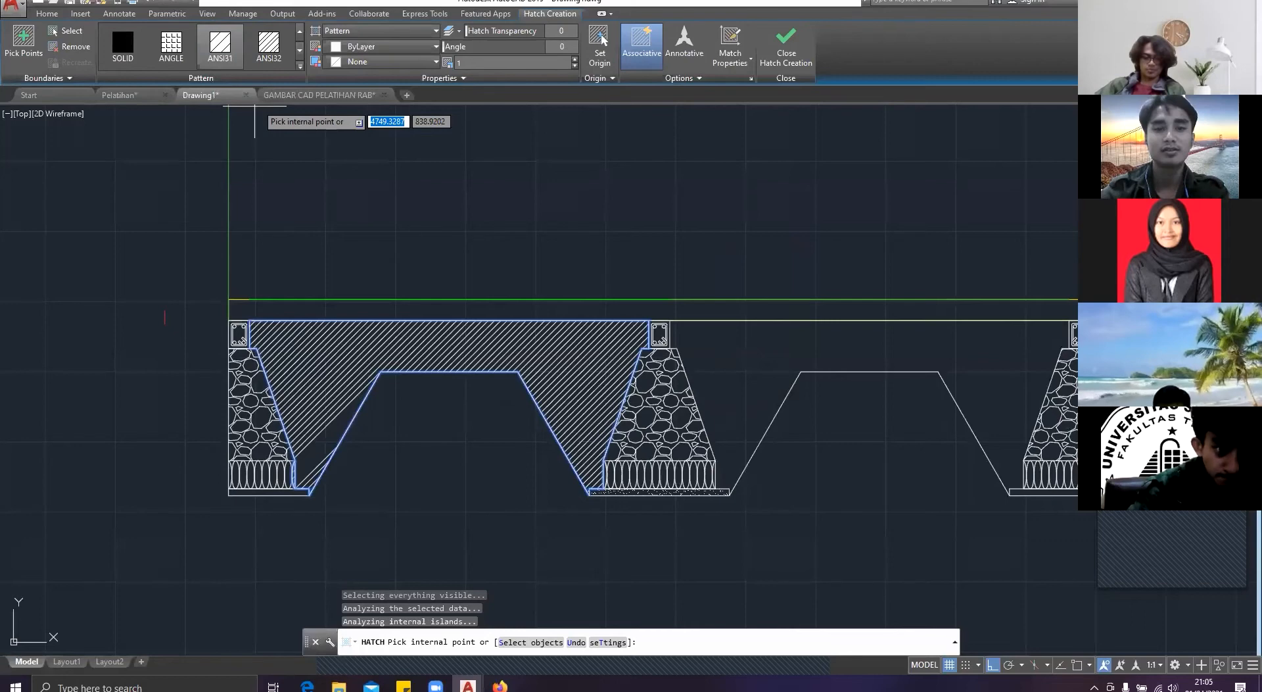
left_click(561, 46)
type("45")
key("Return")
key("Escape")
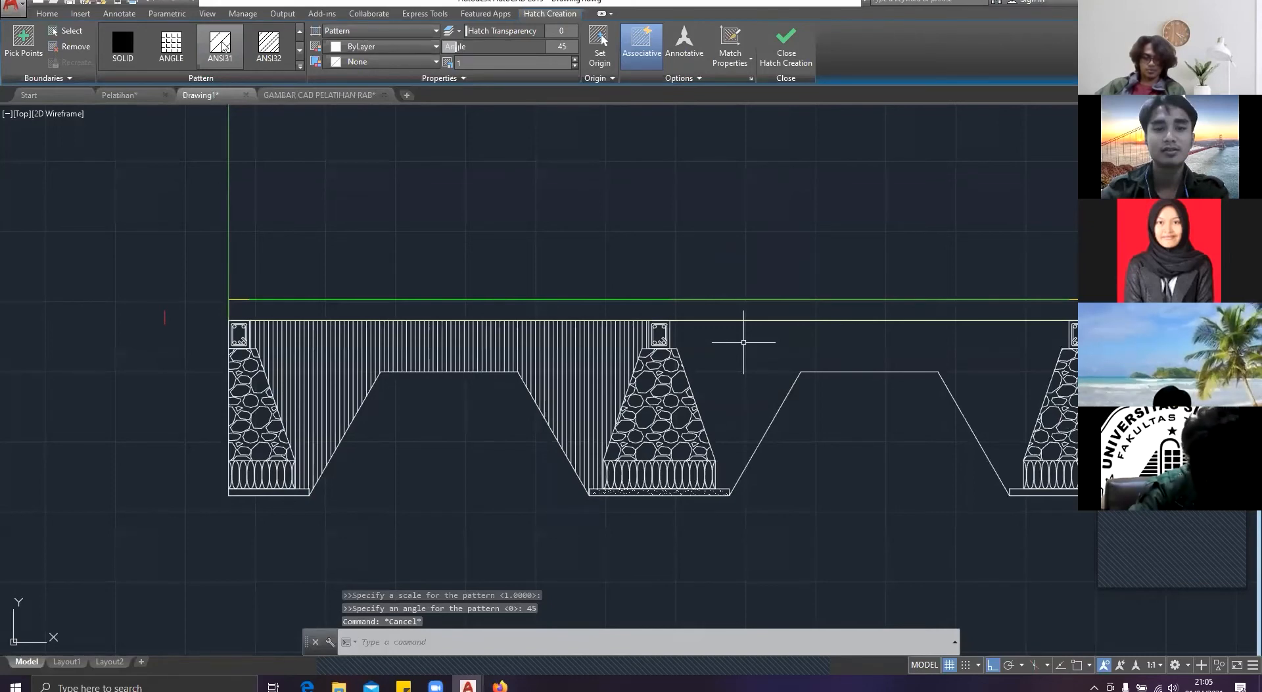
key("Escape")
key("Escape")
Step: Examine the foundation fill and floor layers in the Pelatihan drawing, check the GAMBAR CAD PELATIHAN RAB drawing, and return to Drawing1
middle_click_drag(788, 356, 635, 343)
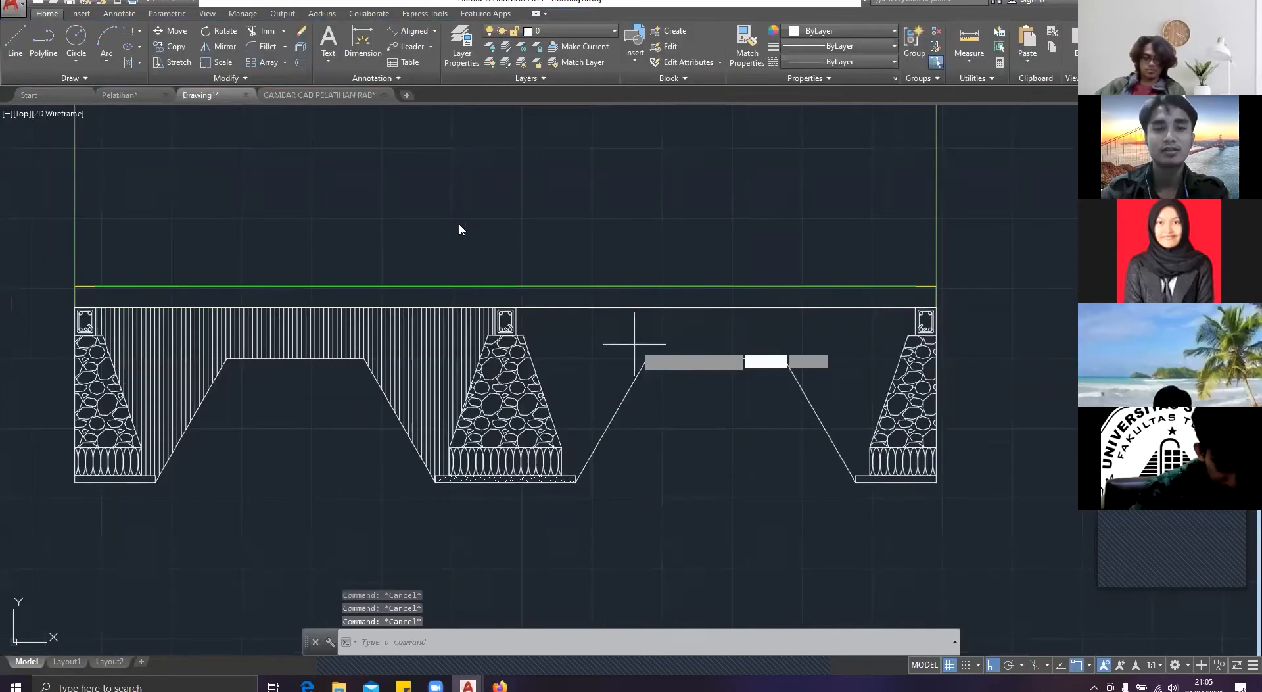
left_click(121, 95)
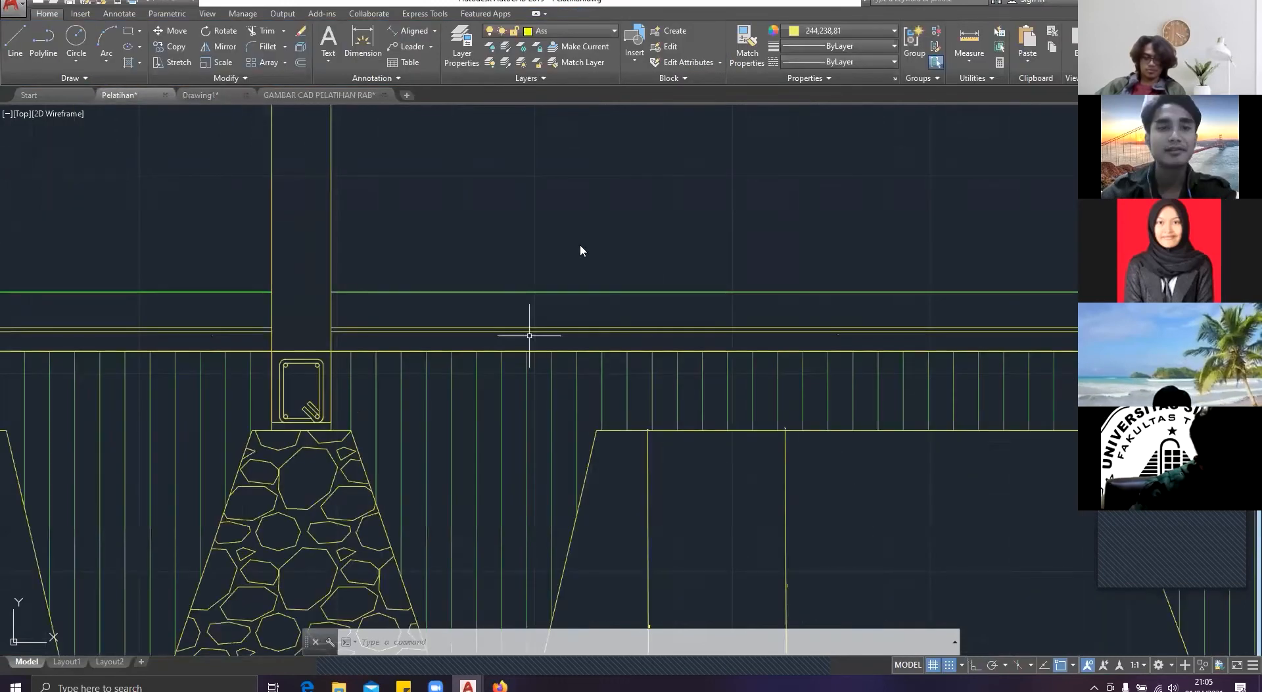
scroll(530, 332, "down", 5)
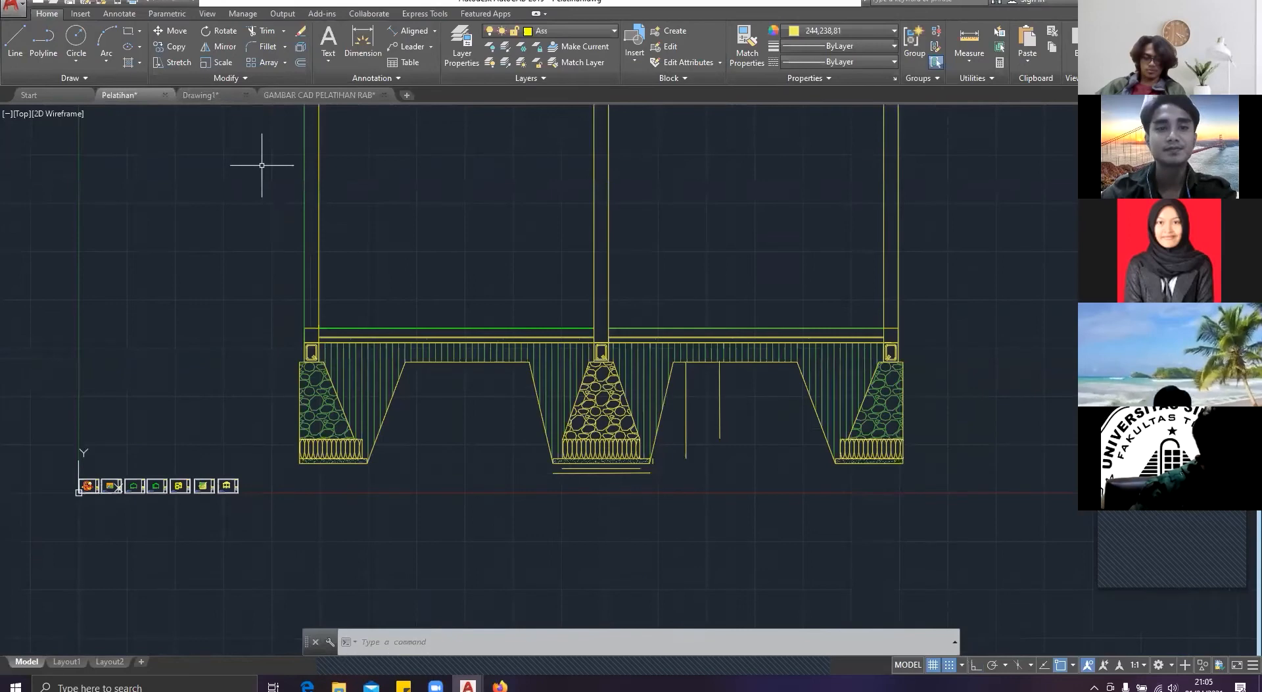
left_click(296, 95)
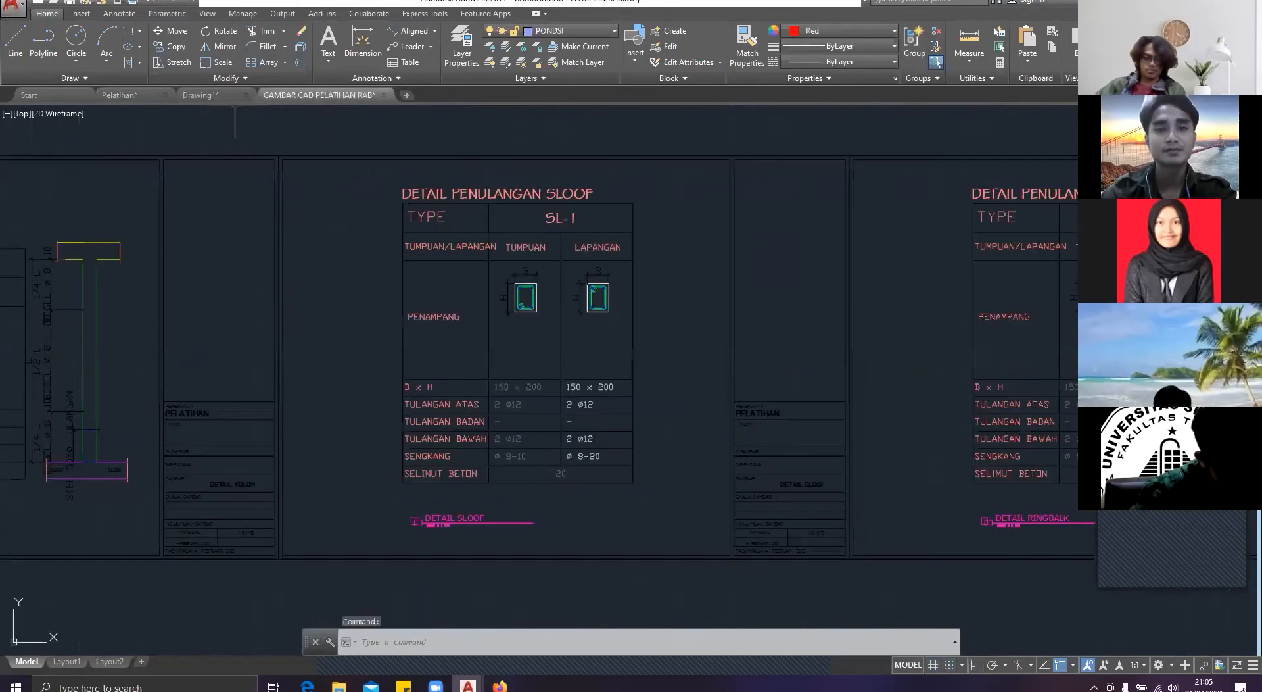
left_click(209, 95)
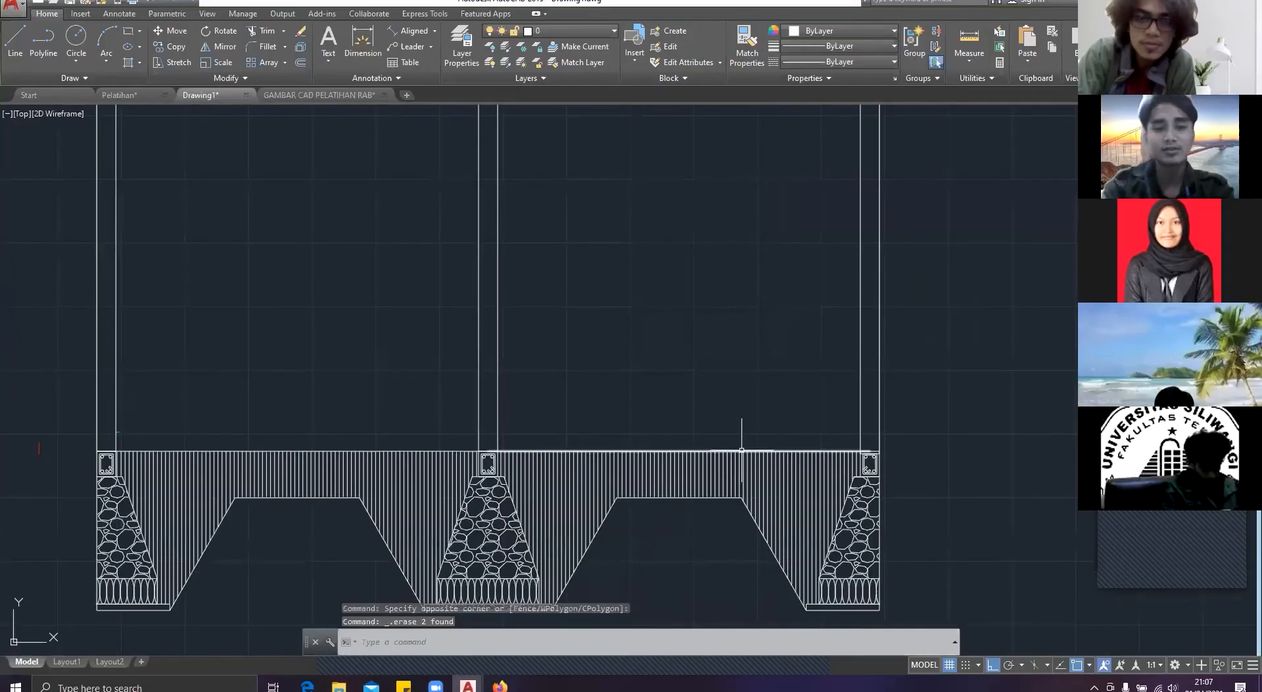
Step: Try a freely placed copy of the right bay's floor line above the hatch, and undo it
left_click(741, 451)
type("co")
key("Return")
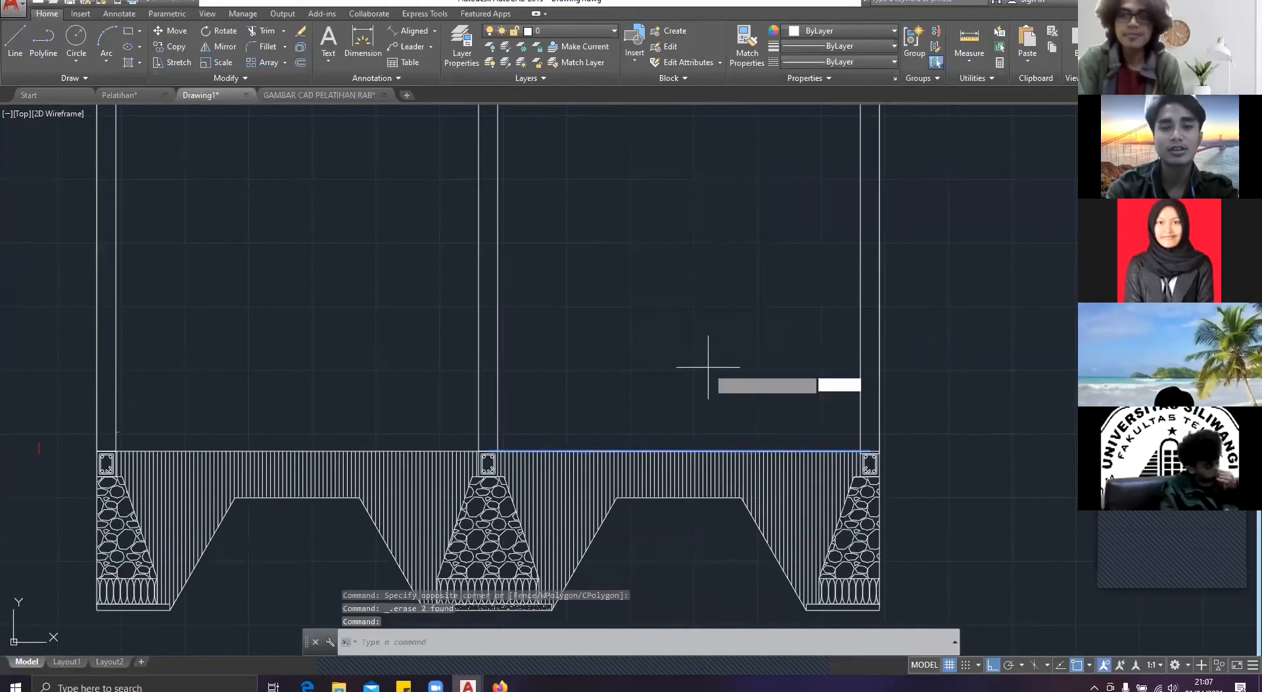
scroll(677, 428, "up", 4)
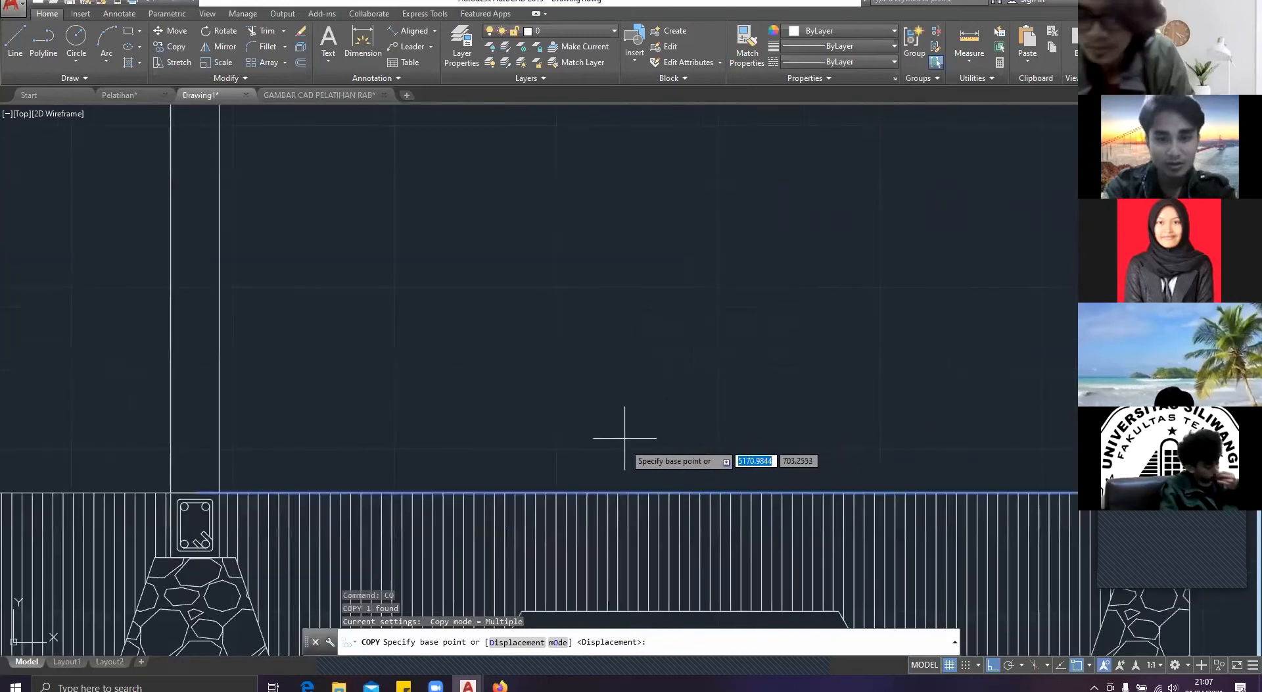
left_click(715, 491)
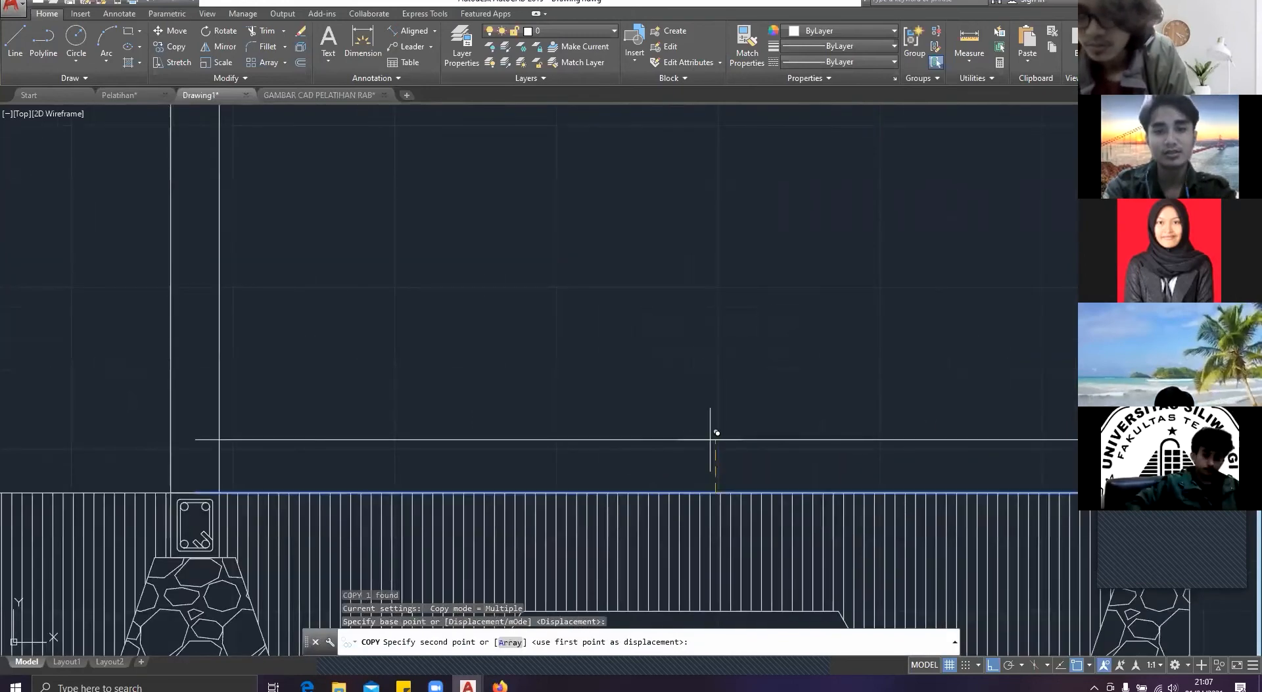
left_click(712, 429)
key("ctrl+z")
scroll(725, 443, "up", 6)
type("co")
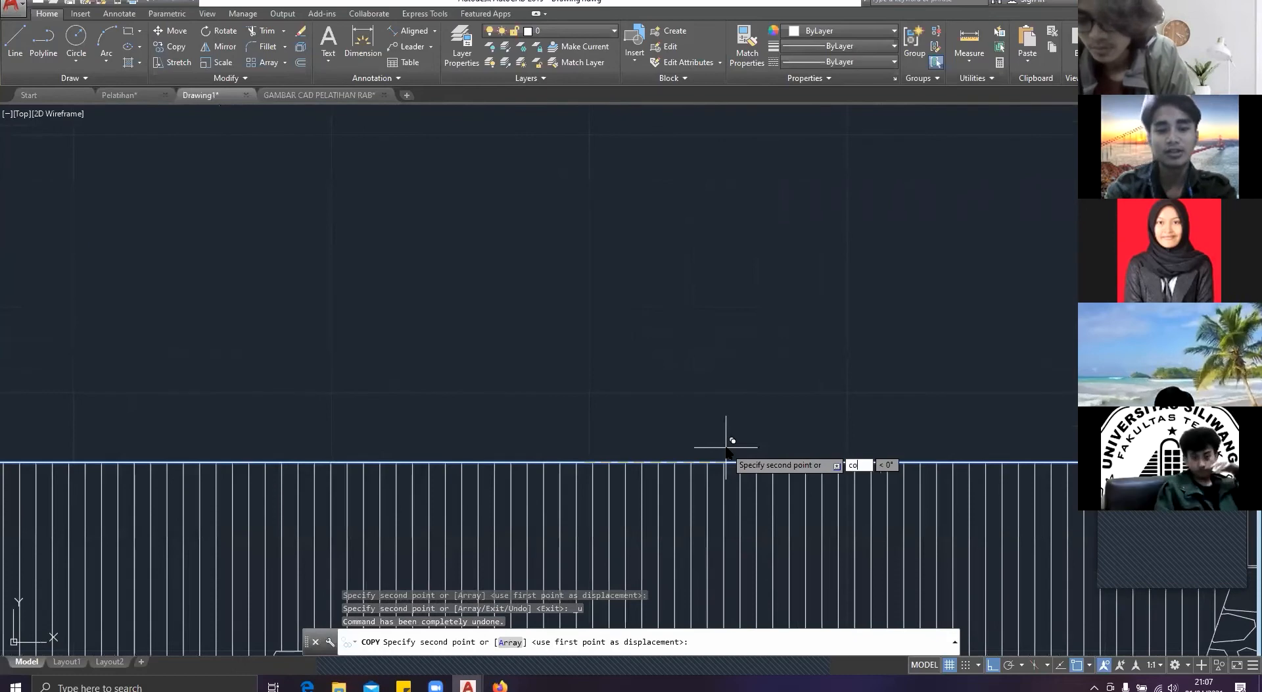
key("Escape")
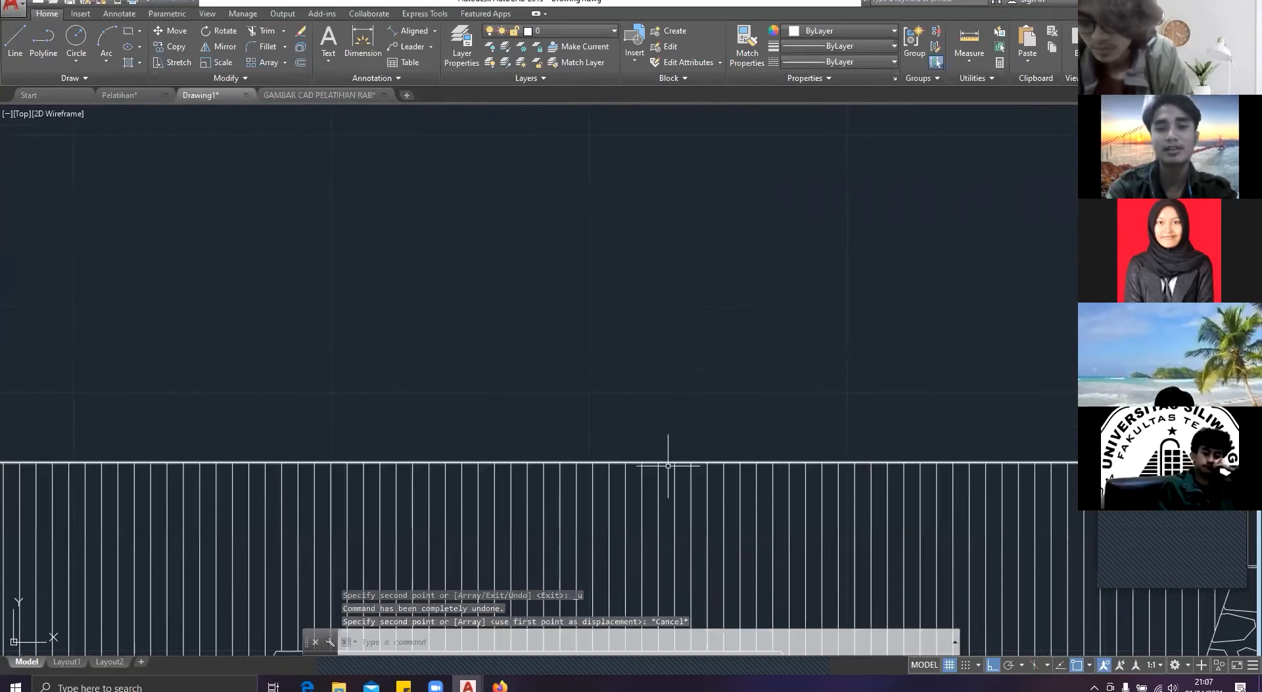
Step: Copy the right bay's floor line upward twice, at distances of 5 and 7 from the original
left_click(668, 466)
left_click(668, 462)
type("co")
key("Return")
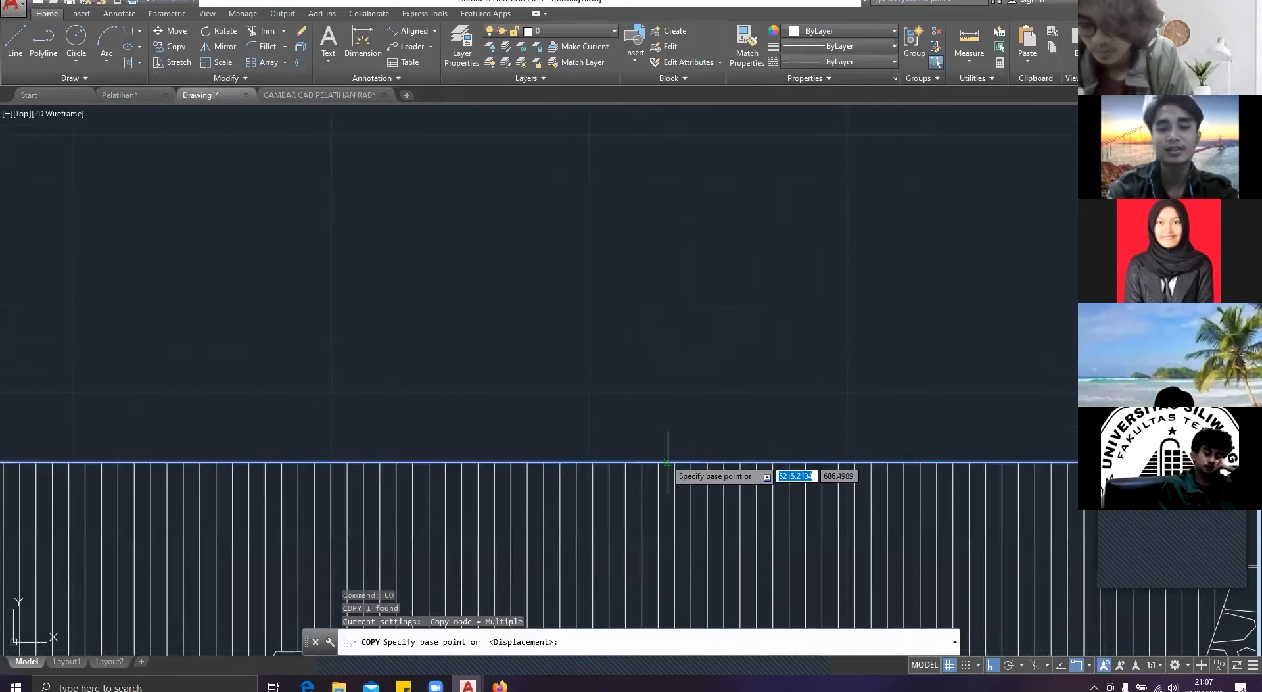
left_click(591, 462)
type("5")
key("Return")
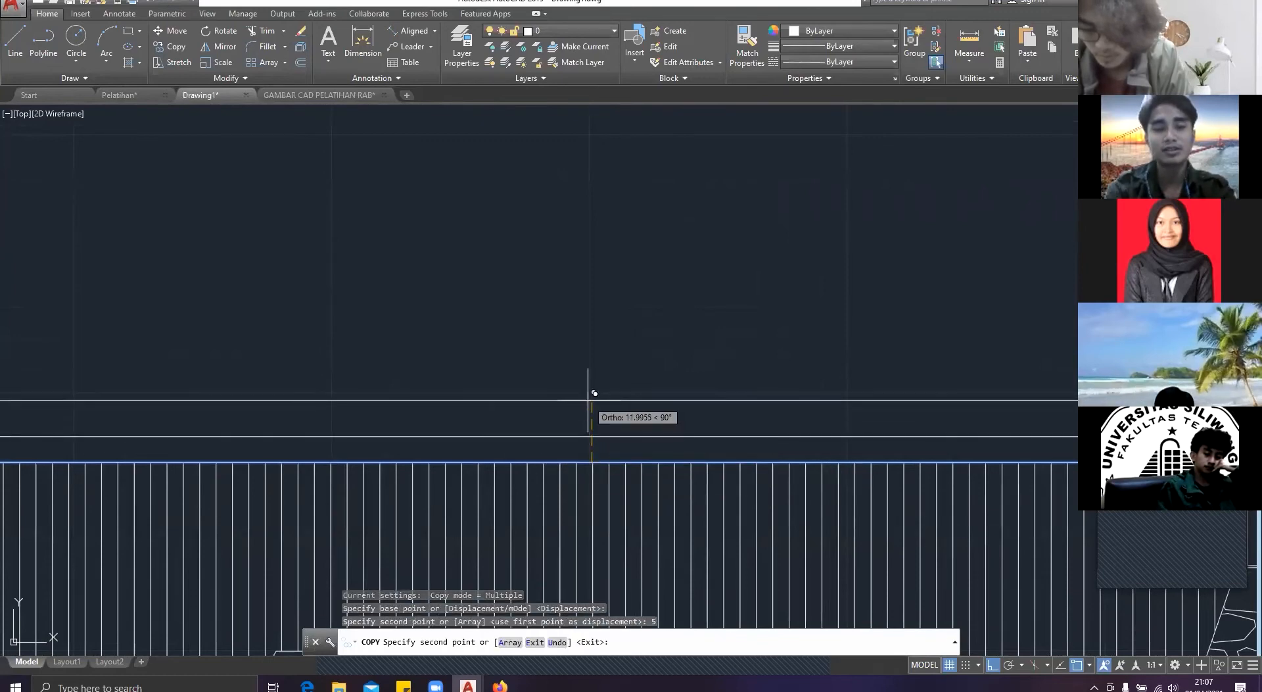
type("7")
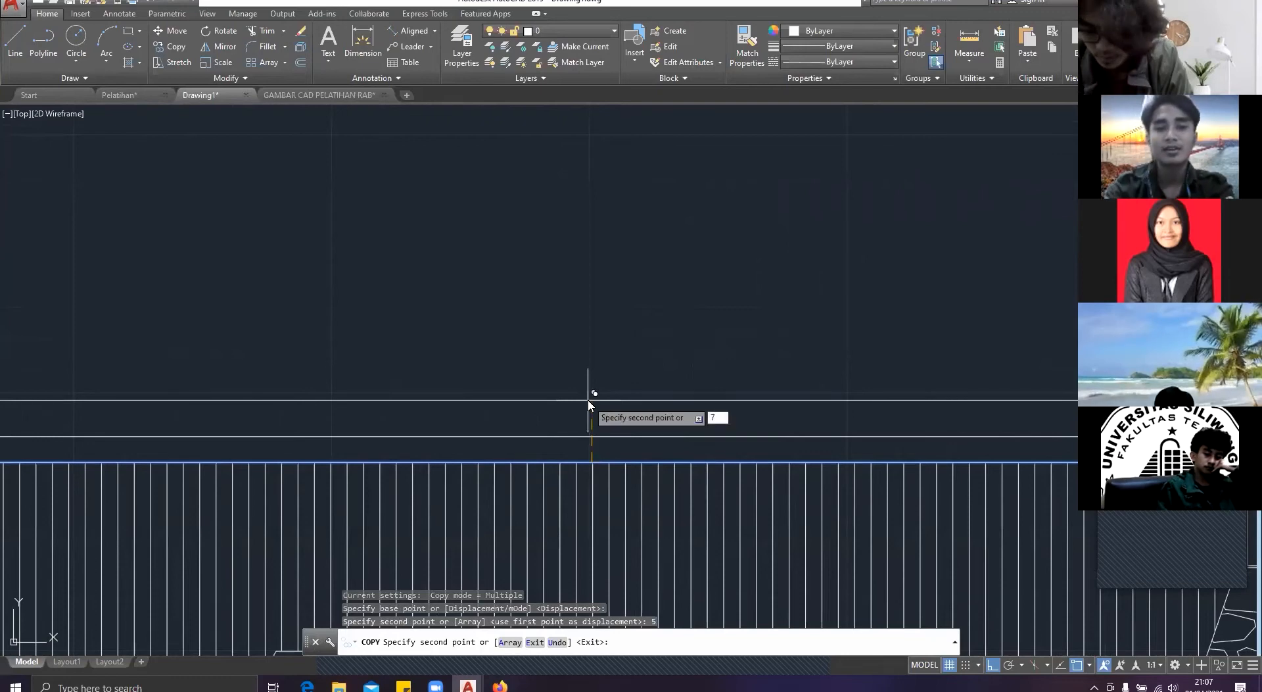
key("Return")
key("Escape")
scroll(587, 396, "down", 4)
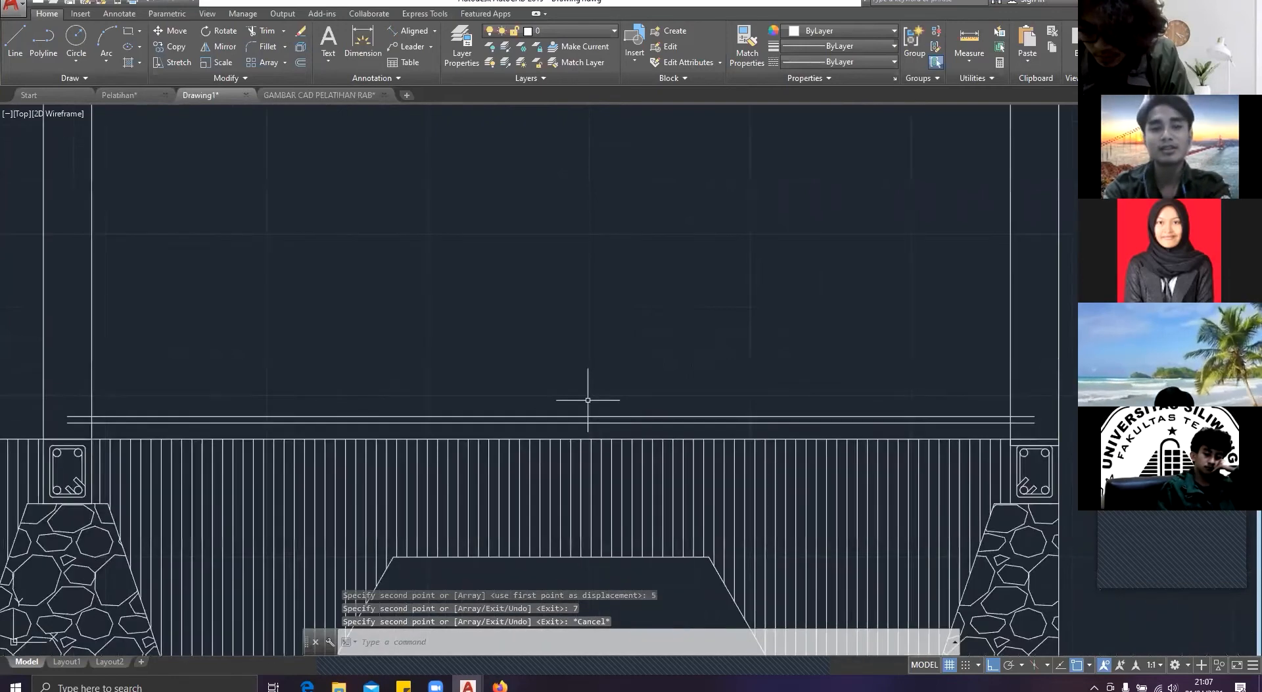
scroll(409, 378, "up", 2)
scroll(410, 378, "up", 2)
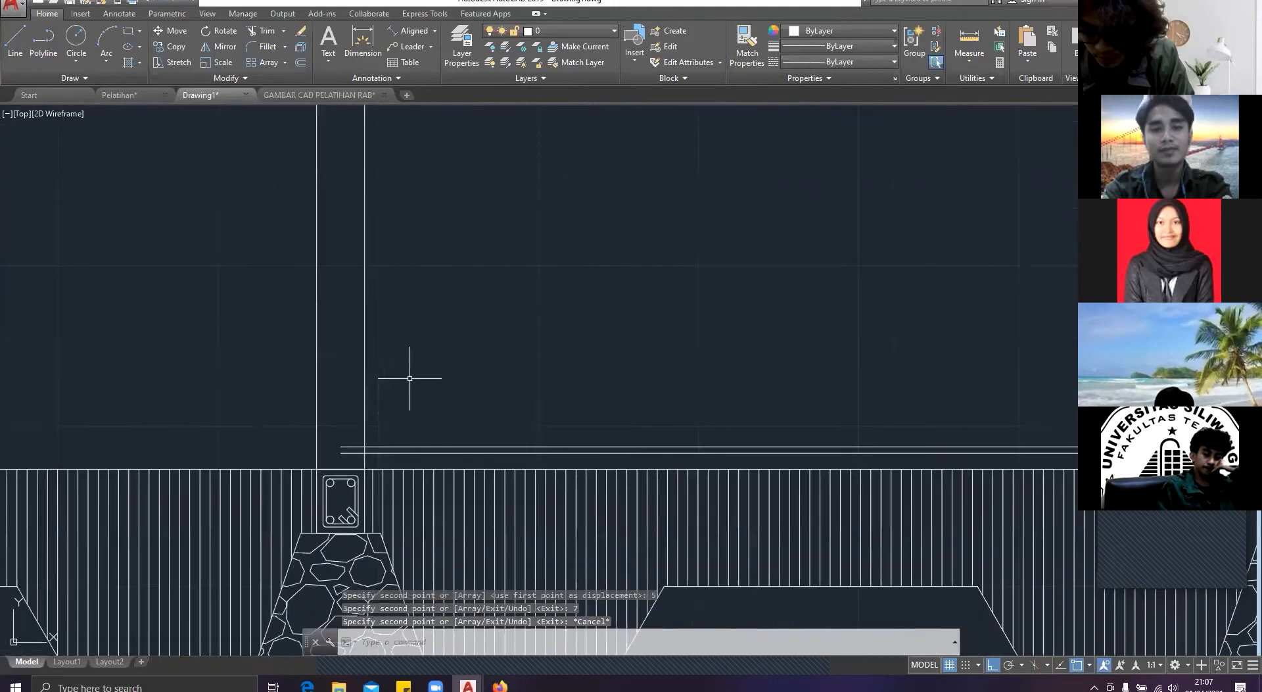
middle_click_drag(404, 447, 665, 352)
left_click(673, 364)
left_click(664, 338)
type("mir")
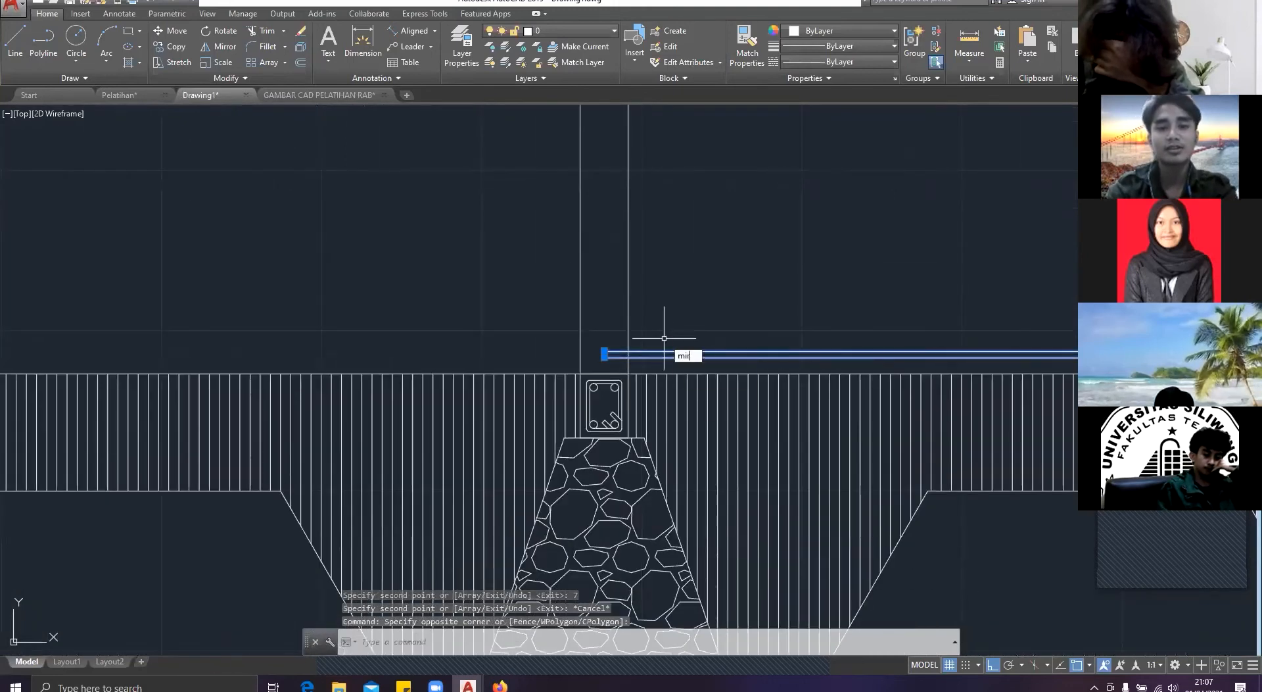
key("Return")
key("Escape")
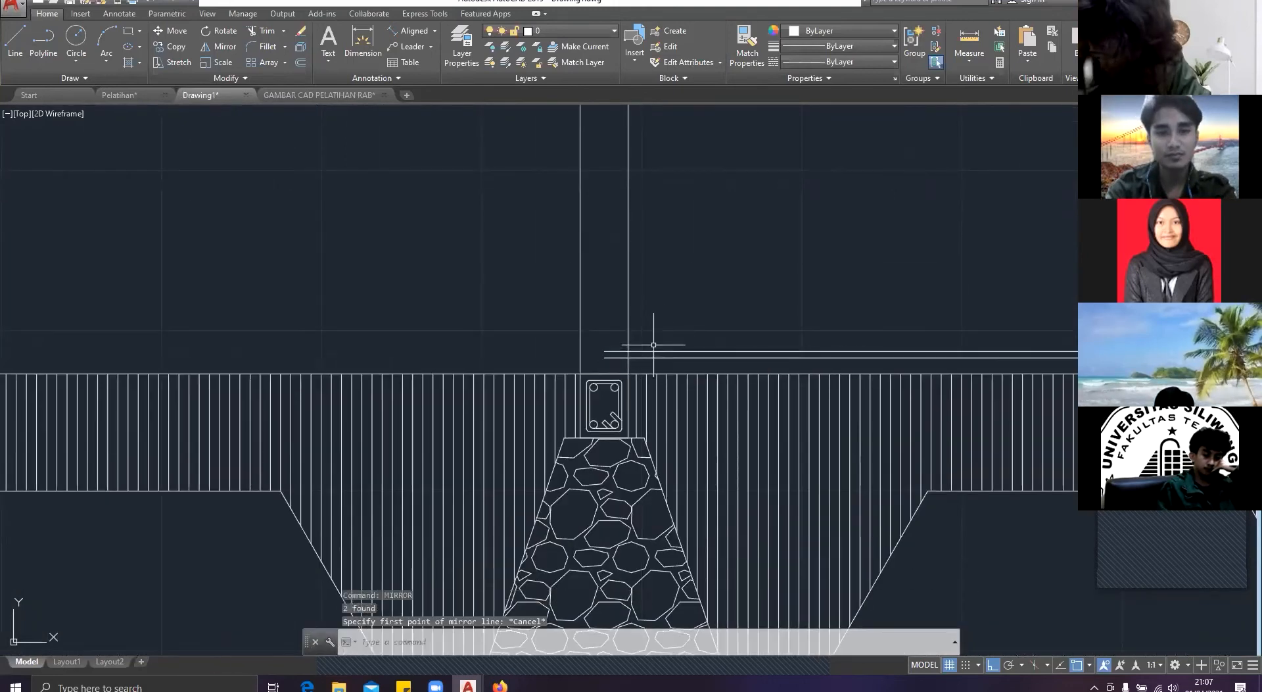
Step: Trim the two upper floor lines of the right bay back to the inner face of the middle column
type("t")
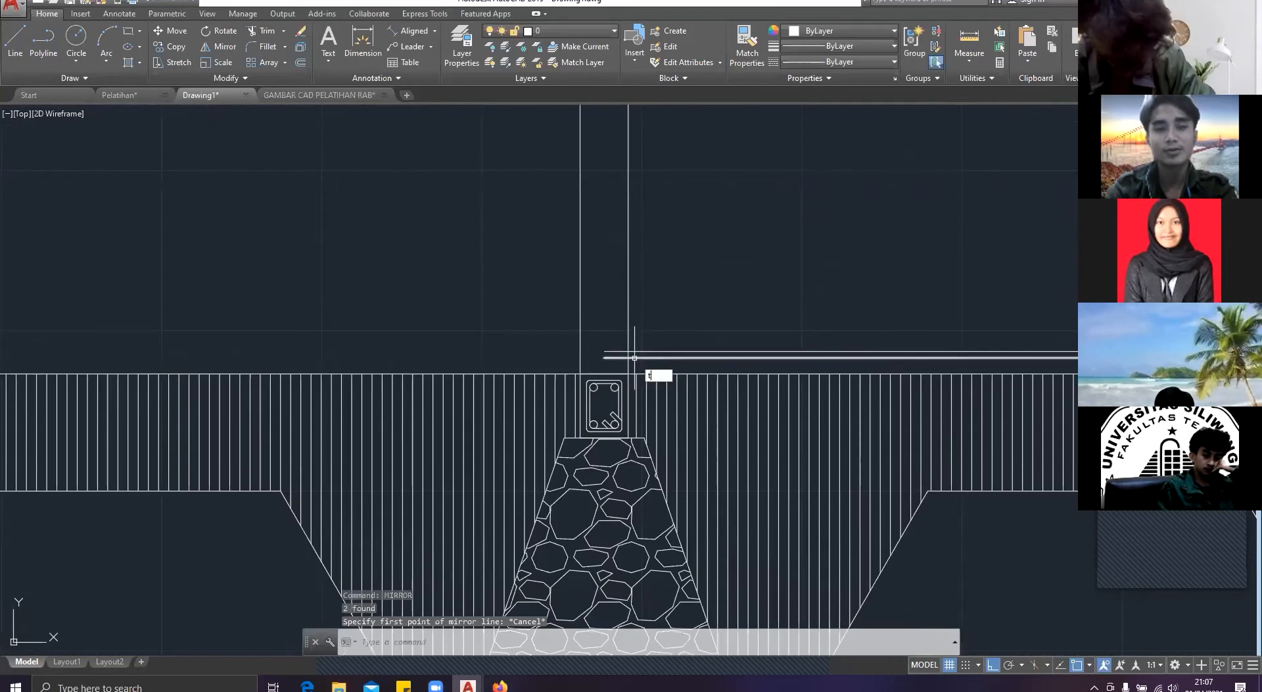
type("r")
key("Return")
key("Return")
left_click(614, 366)
left_click(603, 330)
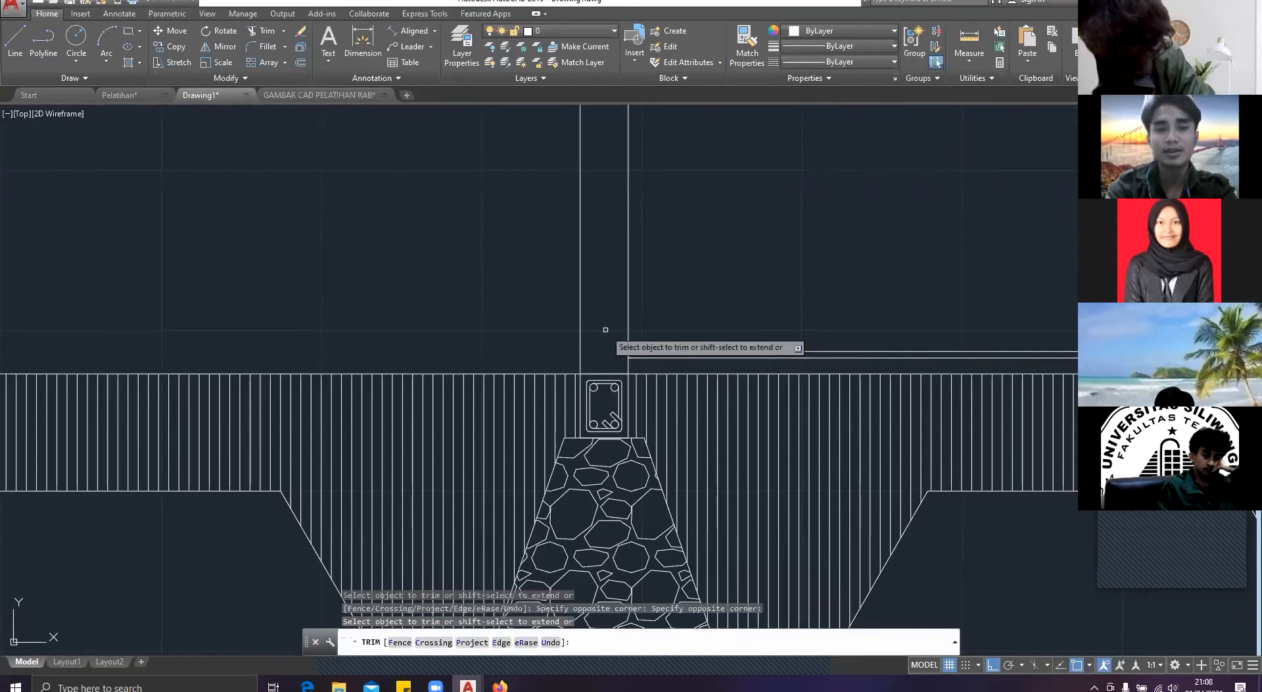
Step: Trim the ends of the two upper floor lines that run into the right column
scroll(779, 334, "down", 4)
middle_click_drag(741, 331, 267, 306)
scroll(597, 321, "up", 4)
left_click(591, 318)
left_click(609, 293)
key("Escape")
Step: Mirror the two upper floor lines into the left bay about the middle column's vertical centerline, keeping the source lines
middle_click_drag(519, 294, 679, 289)
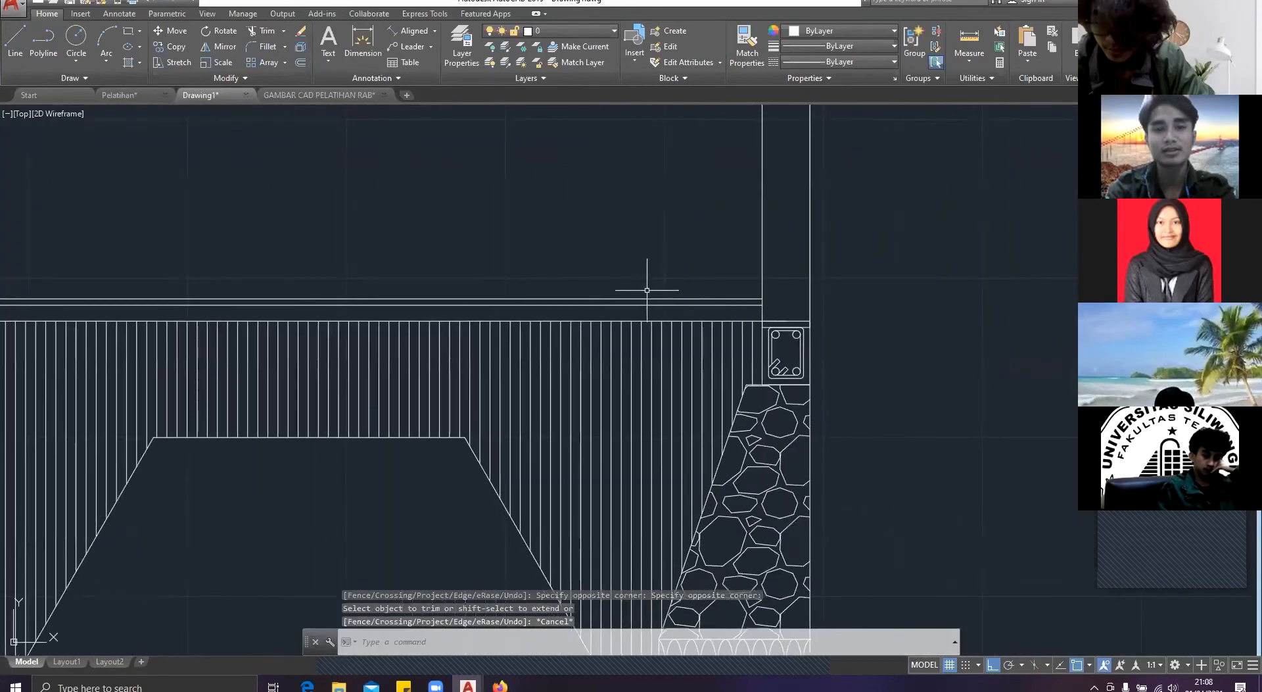
left_click(490, 304)
left_click(445, 265)
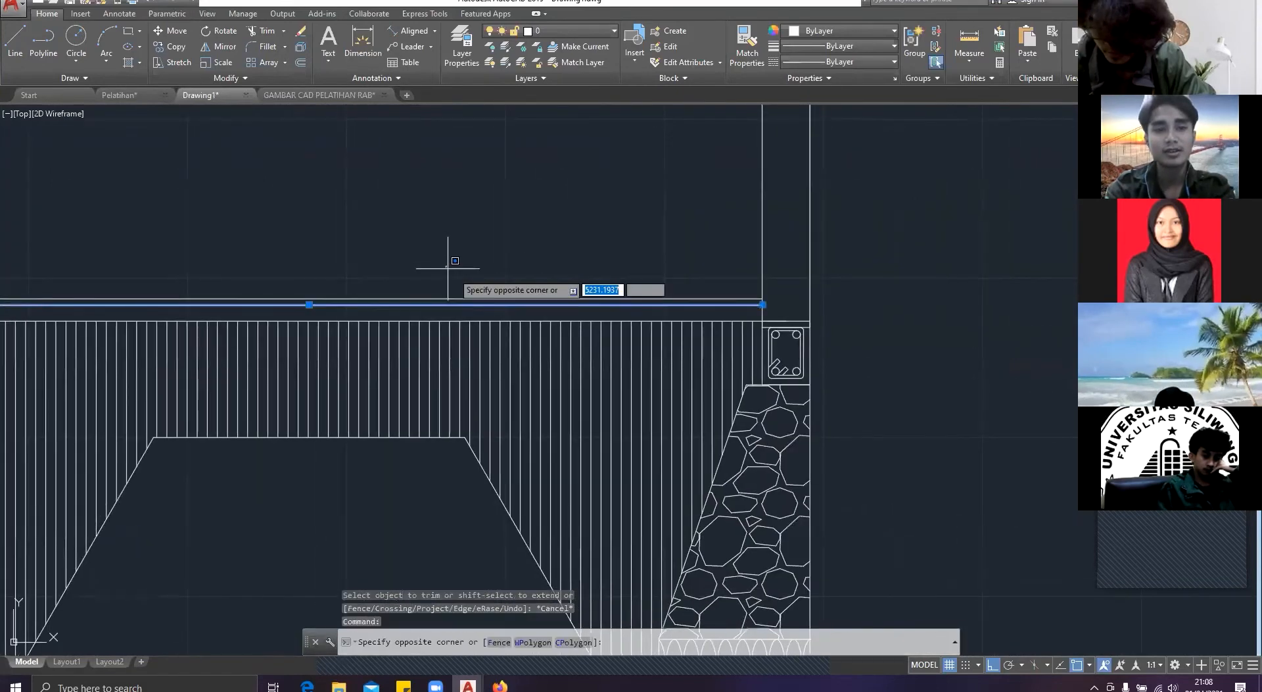
left_click(493, 302)
left_click(485, 293)
left_click(418, 283)
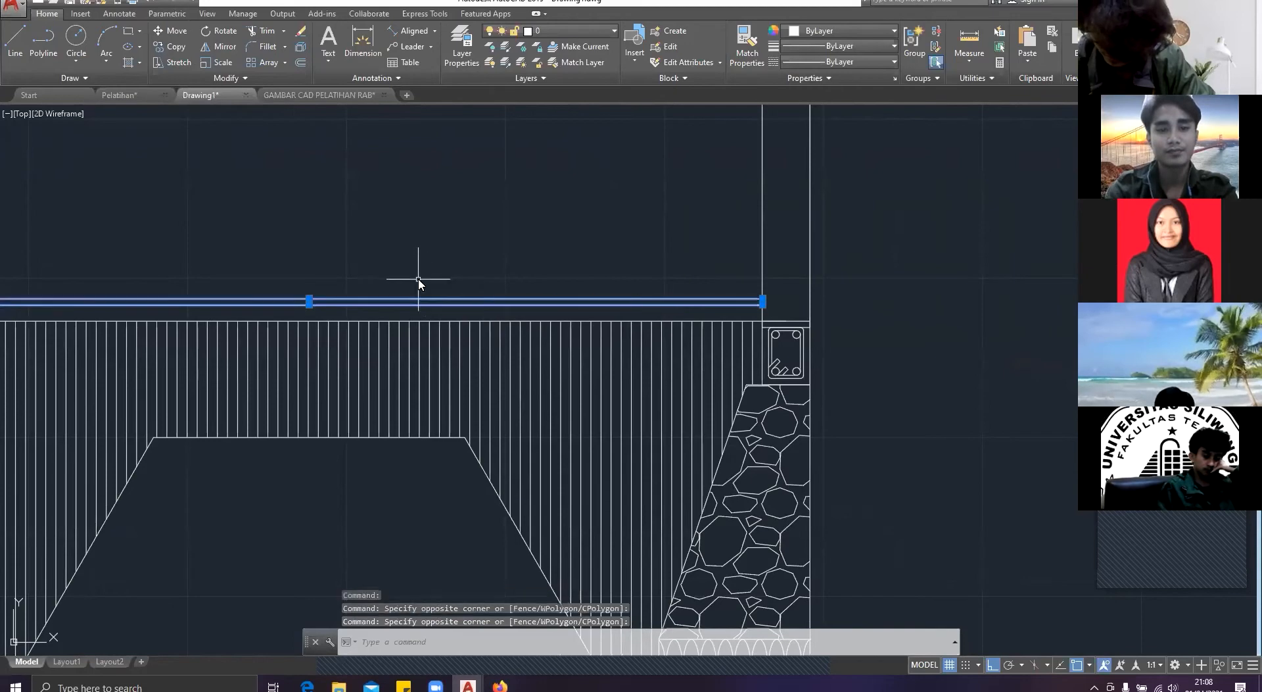
key("Return")
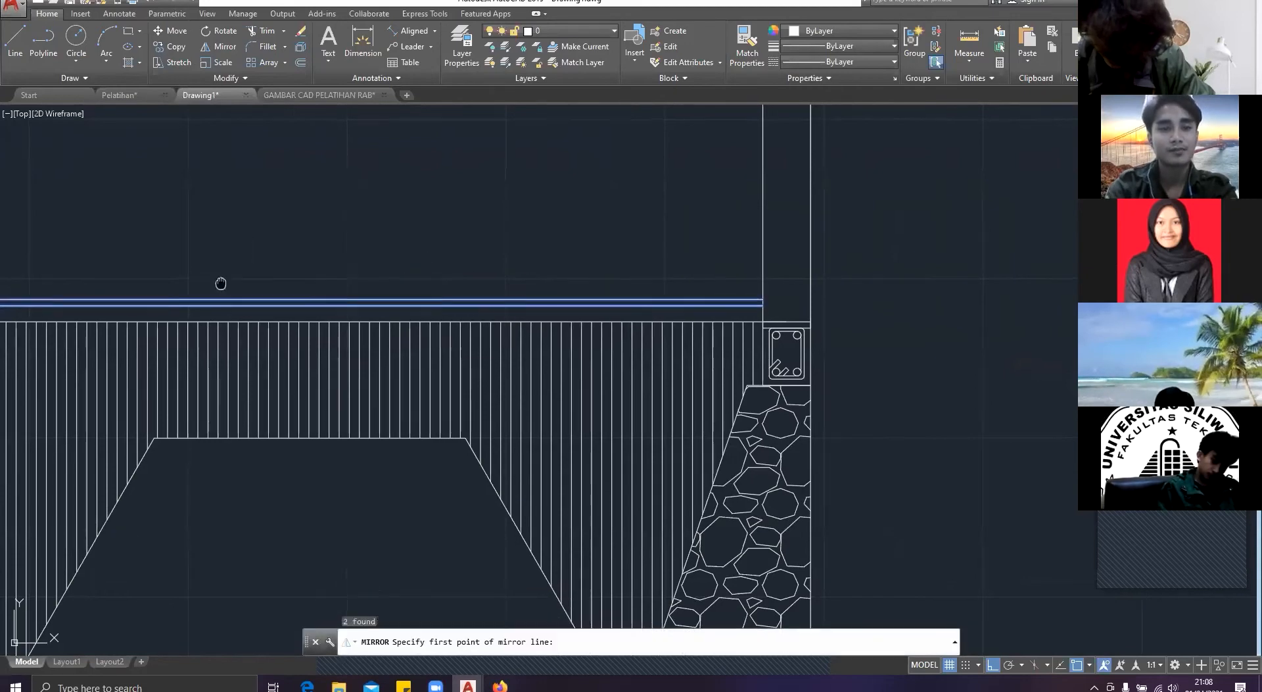
middle_click_drag(221, 283, 646, 272)
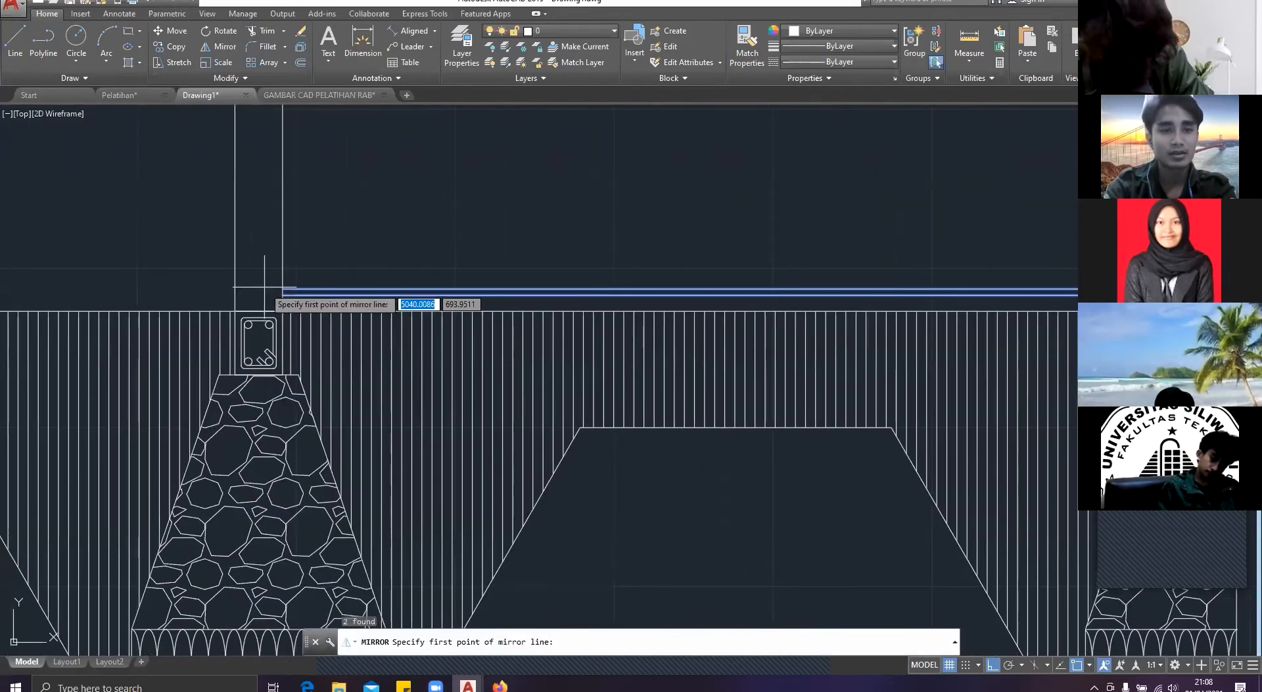
scroll(264, 285, "up", 2)
left_click(255, 326)
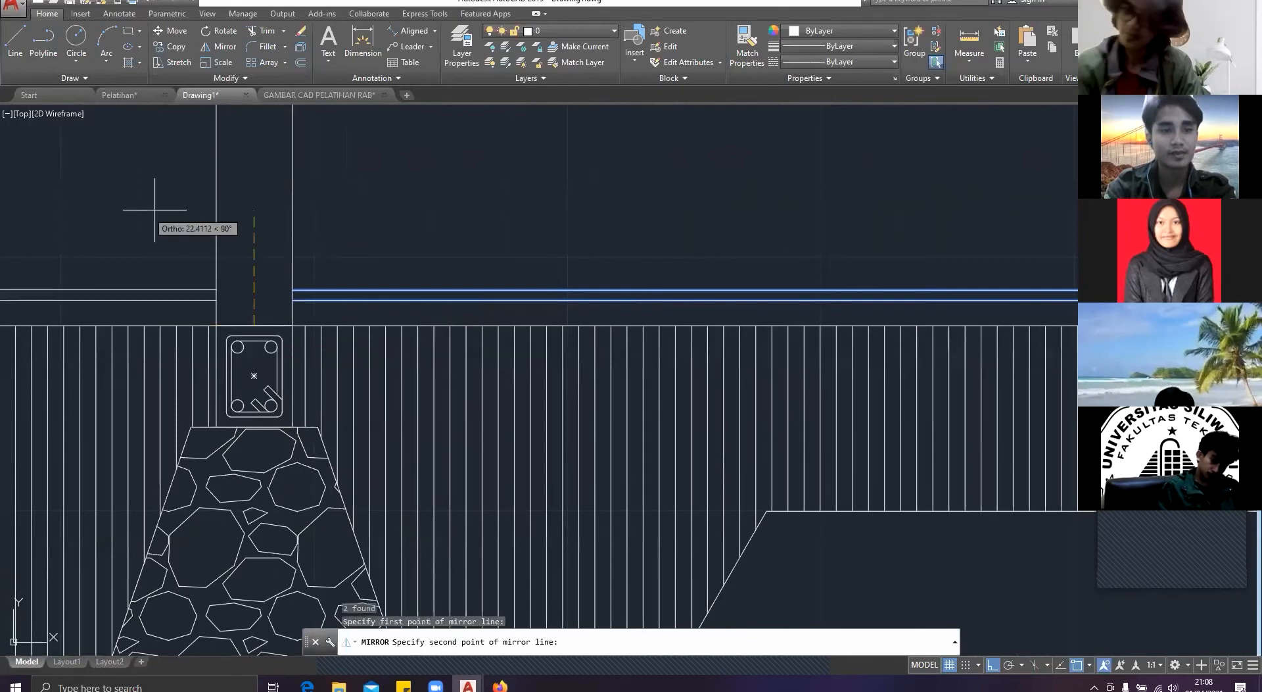
left_click(163, 208)
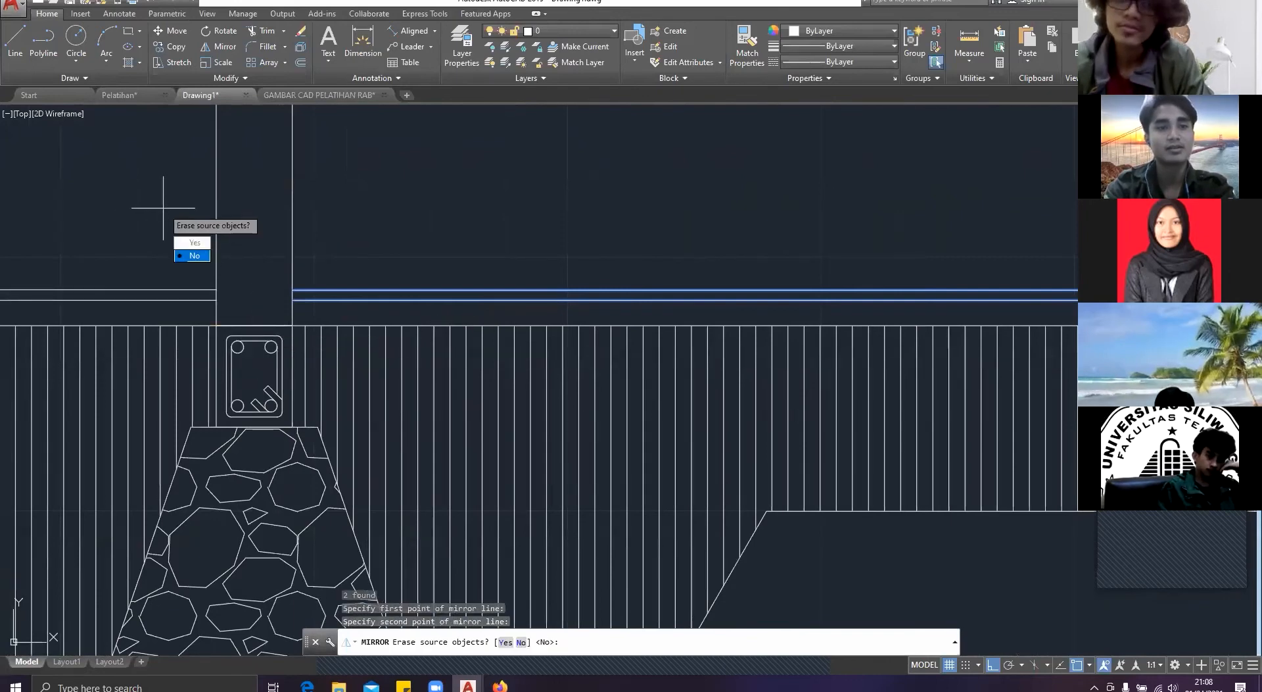
left_click(194, 255)
scroll(213, 210, "down", 6)
mouse_move(293, 154)
middle_mouse_down()
mouse_move(437, 236)
mouse_move(437, 300)
middle_mouse_up()
scroll(432, 284, "down", 2)
scroll(346, 374, "up", 5)
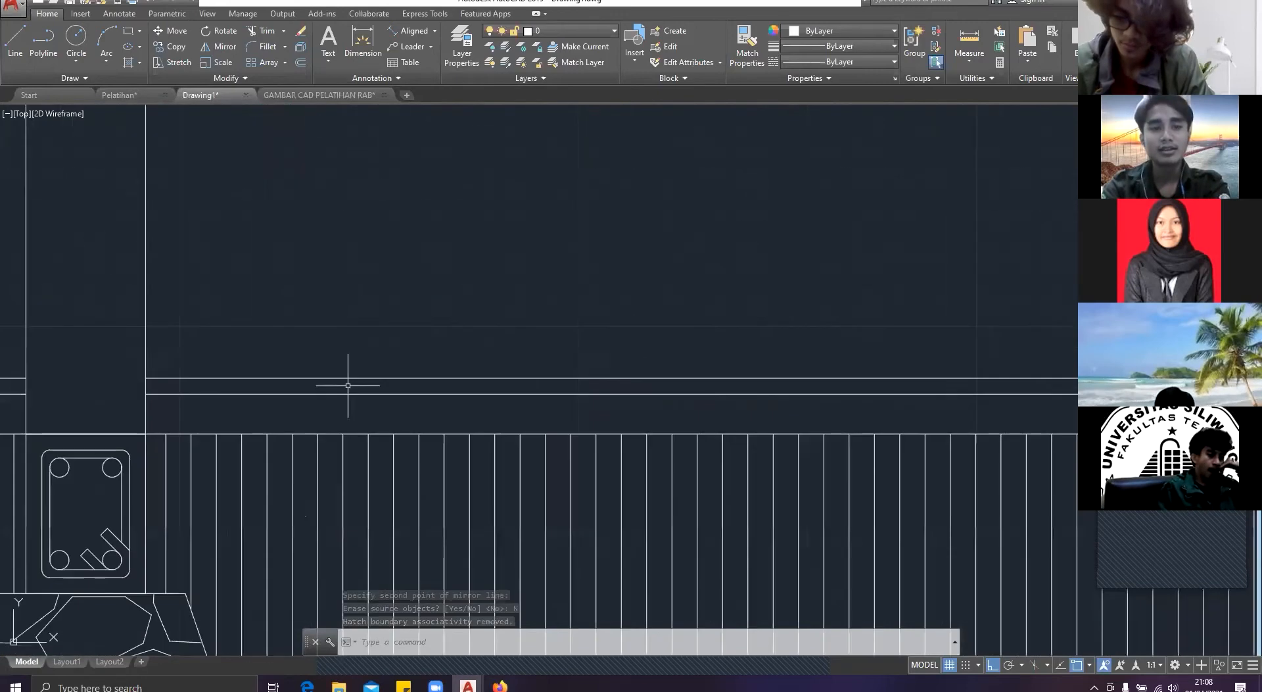
scroll(344, 375, "down", 5)
mouse_move(344, 375)
middle_mouse_down()
mouse_move(293, 349)
mouse_move(403, 348)
middle_mouse_up()
key("Escape")
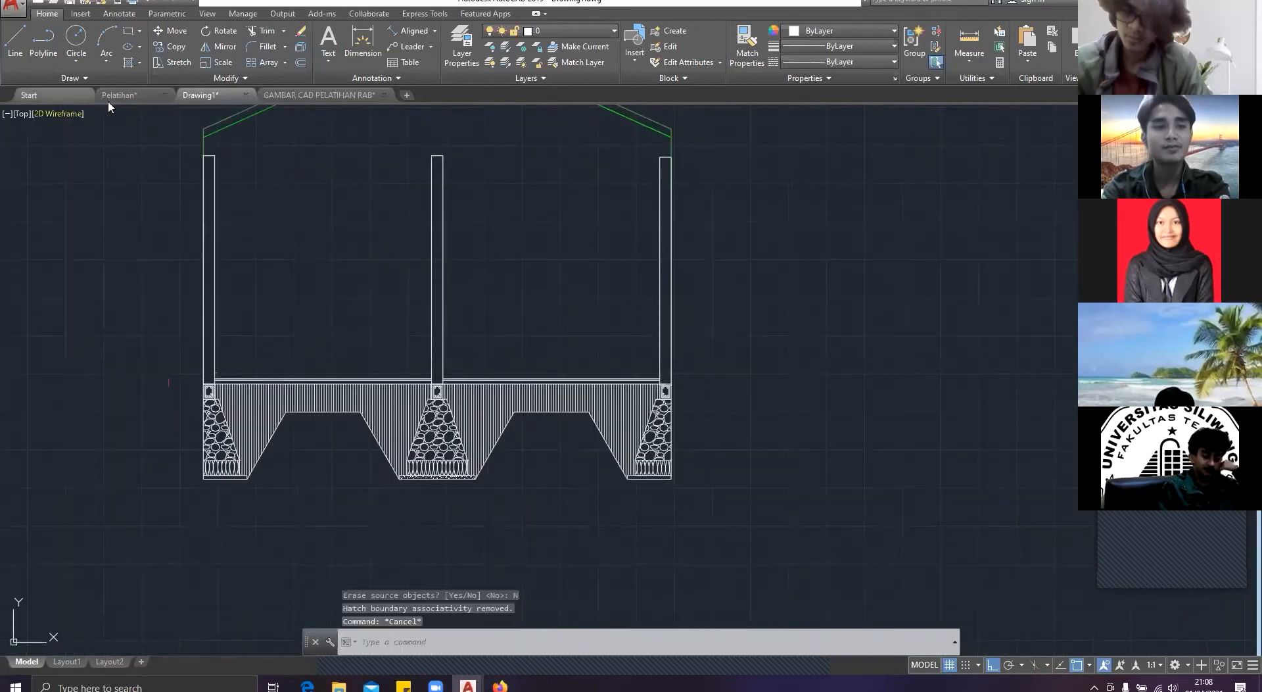
Step: In the Pelatihan drawing, delete the two stray vertical lines below the right bay's floor
left_click(121, 96)
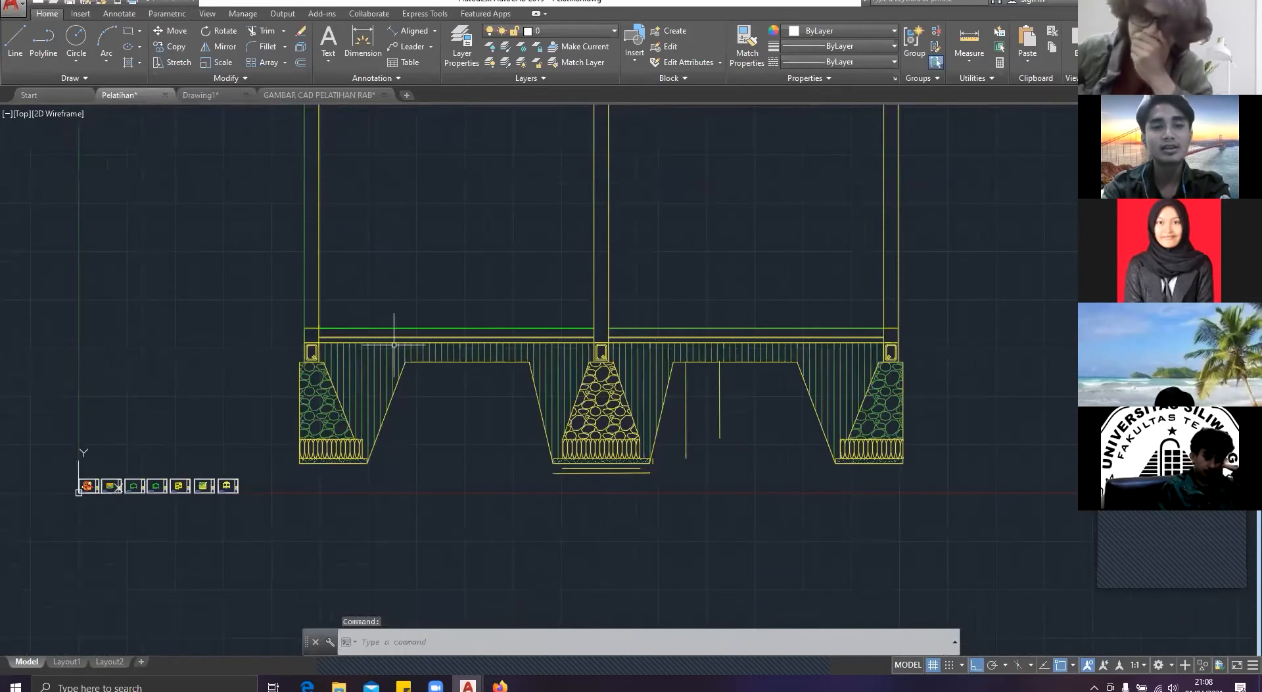
scroll(394, 344, "down", 4)
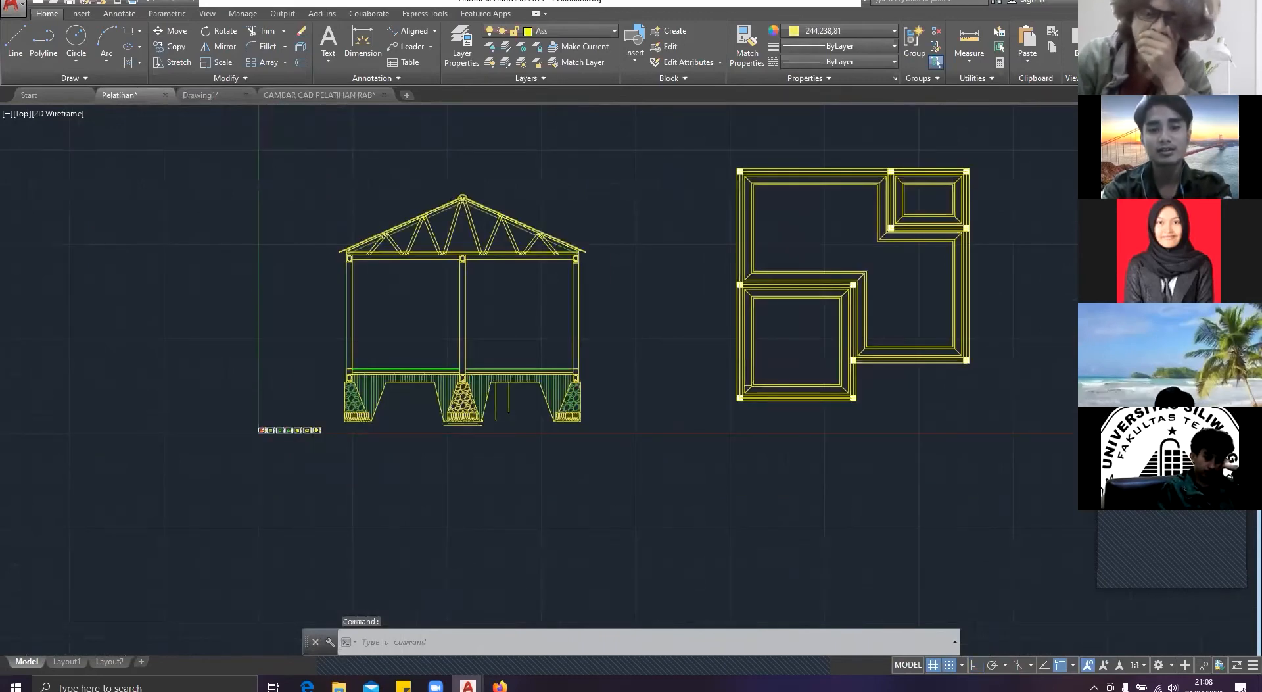
scroll(421, 338, "up", 5)
left_click(596, 497)
key("Delete")
middle_click_drag(579, 206, 591, 316)
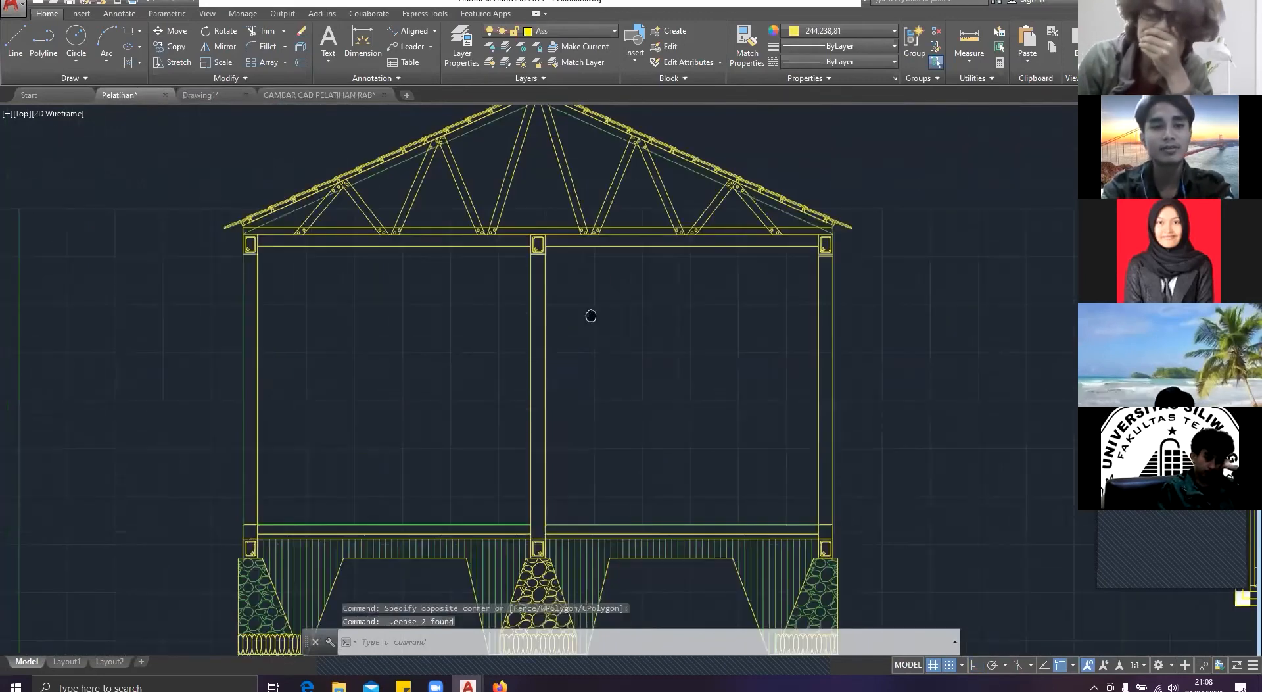
Step: Examine the ring beams in the Pelatihan section and the RB-1 detail in GAMBAR CAD PELATIHAN RAB, and return to Drawing1
scroll(513, 256, "up", 5)
scroll(507, 203, "down", 3)
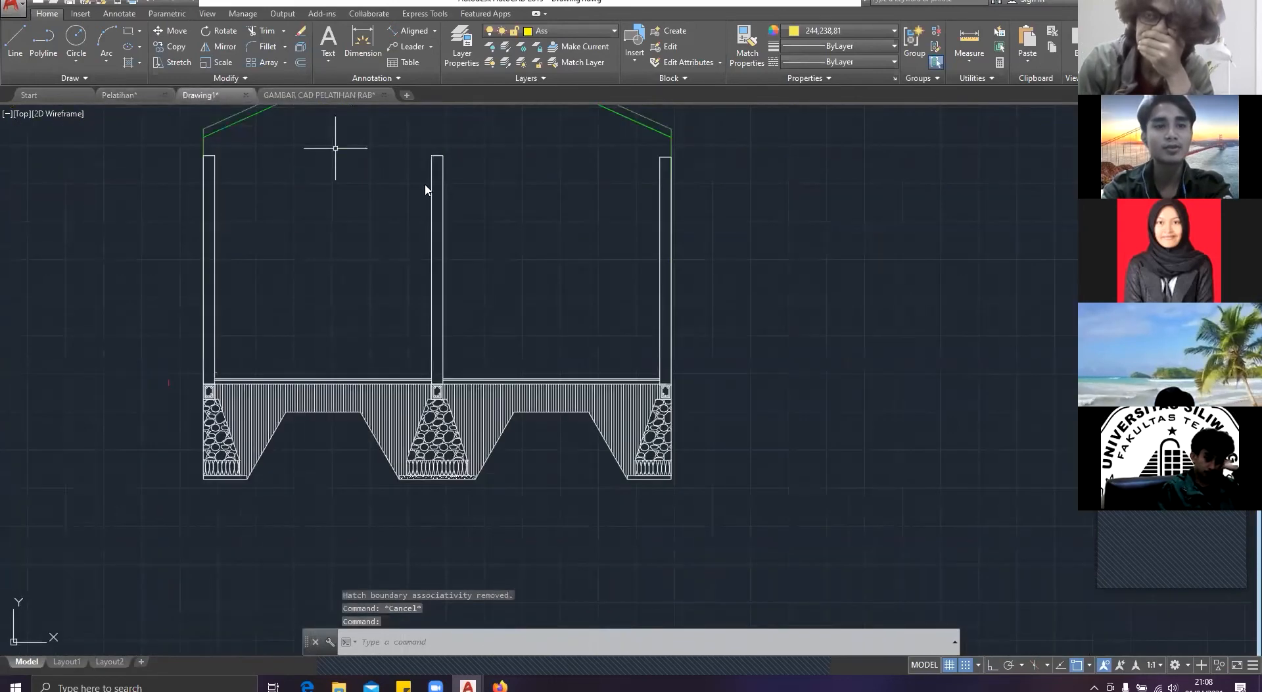
left_click(319, 95)
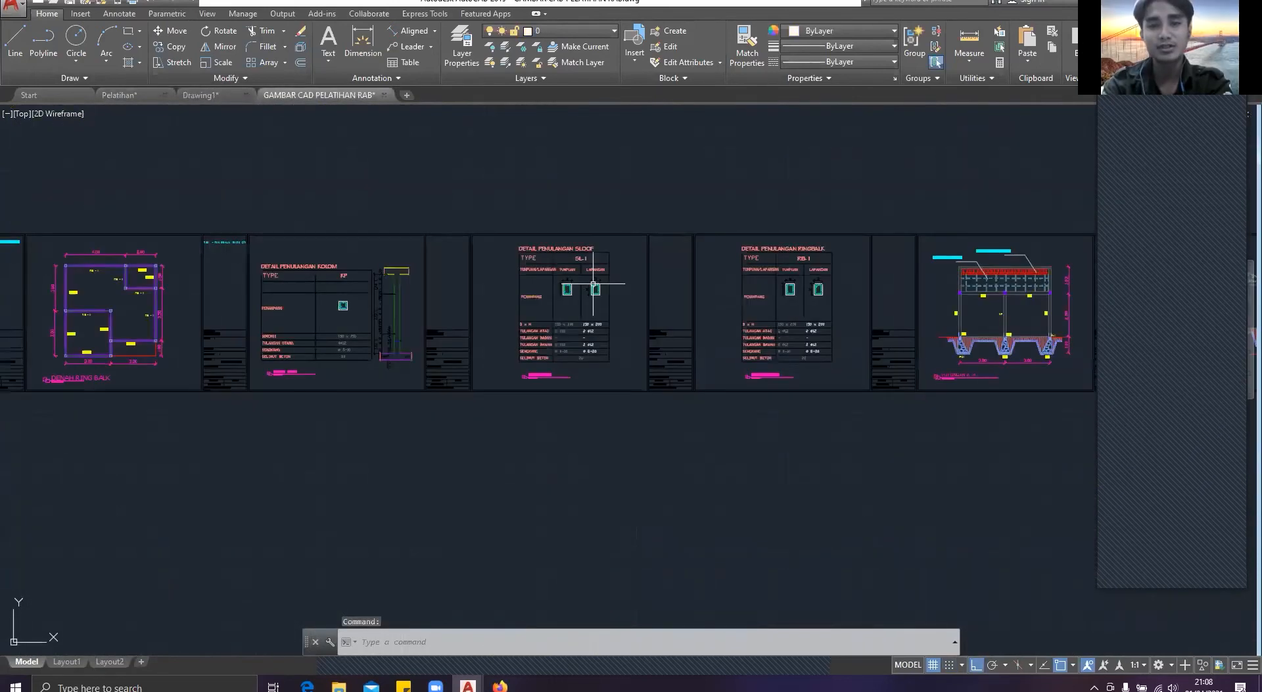
scroll(691, 286, "up", 2)
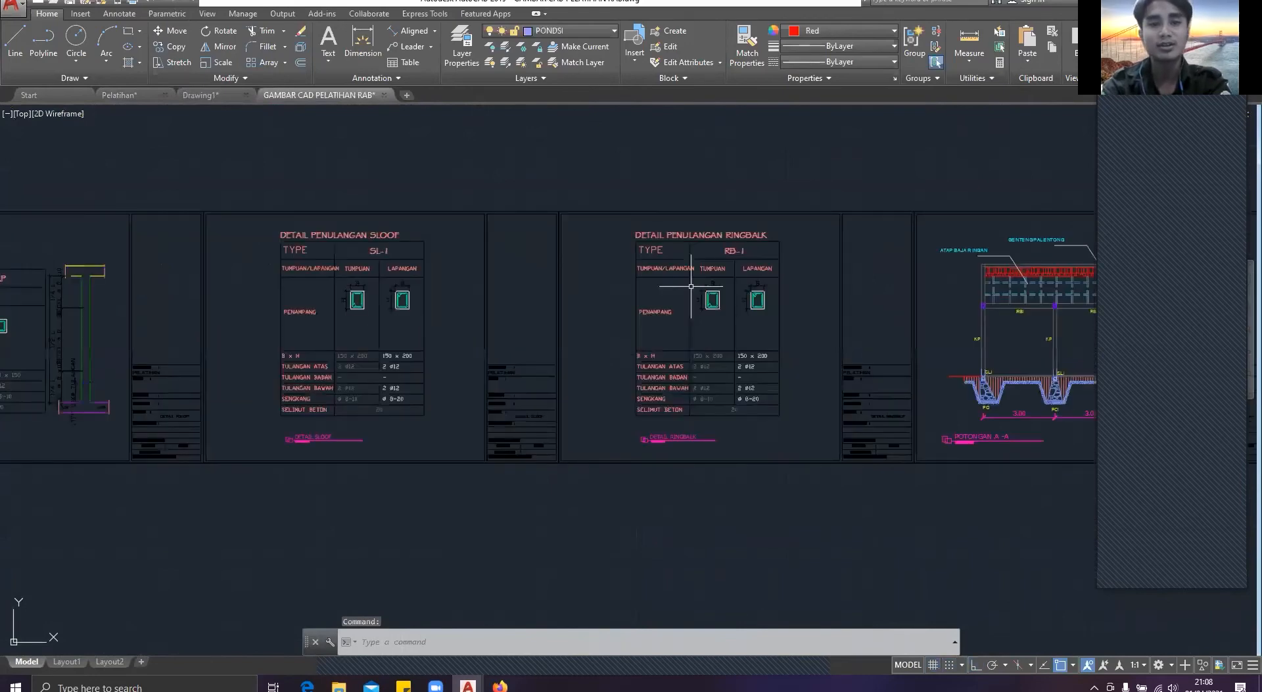
scroll(691, 286, "up", 3)
scroll(592, 253, "down", 1)
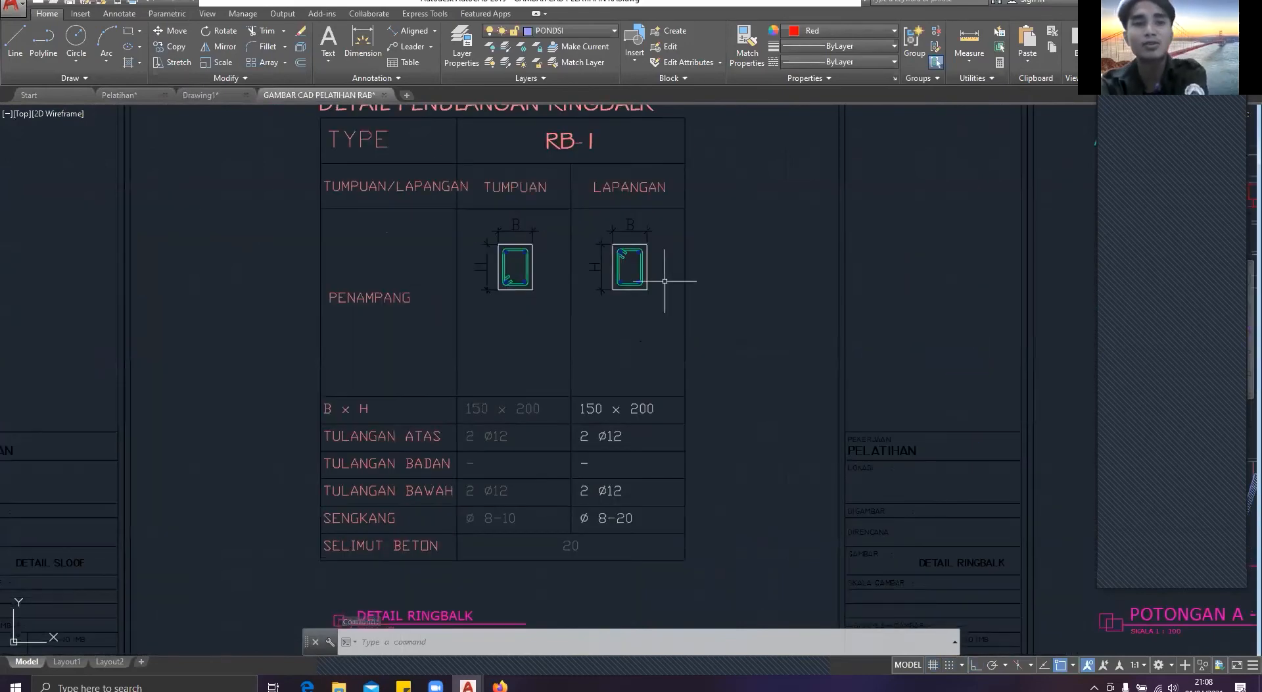
left_click(122, 97)
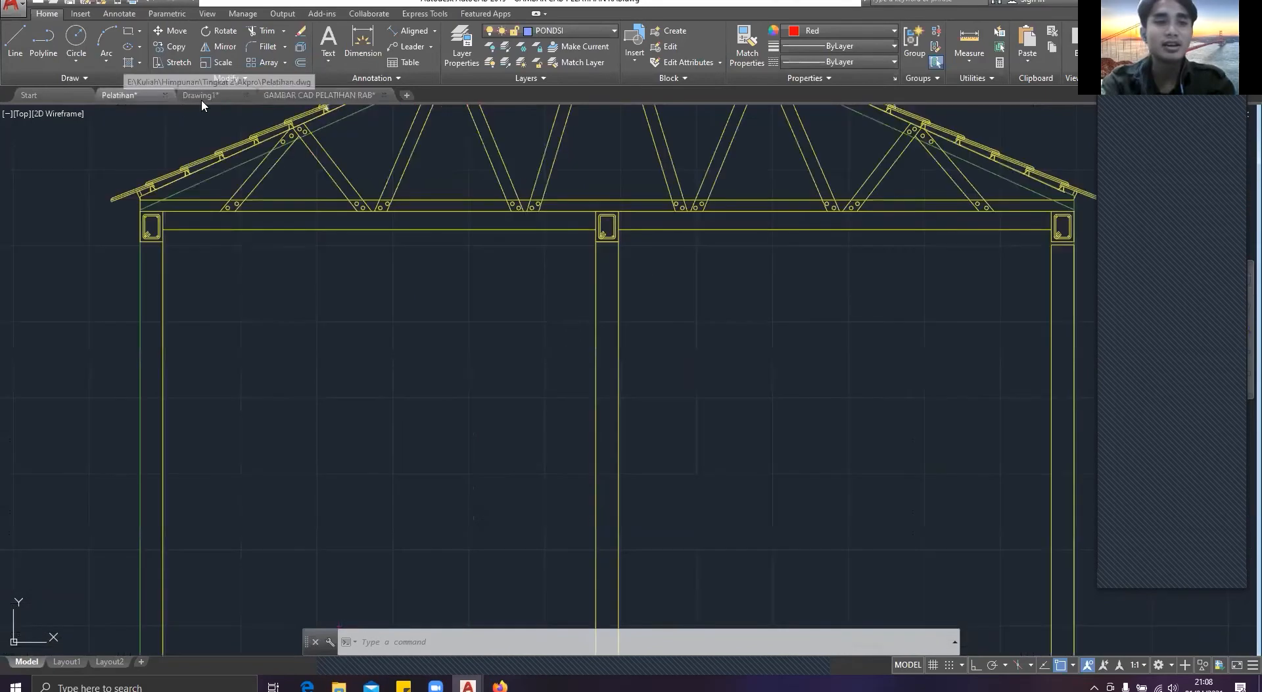
left_click(212, 99)
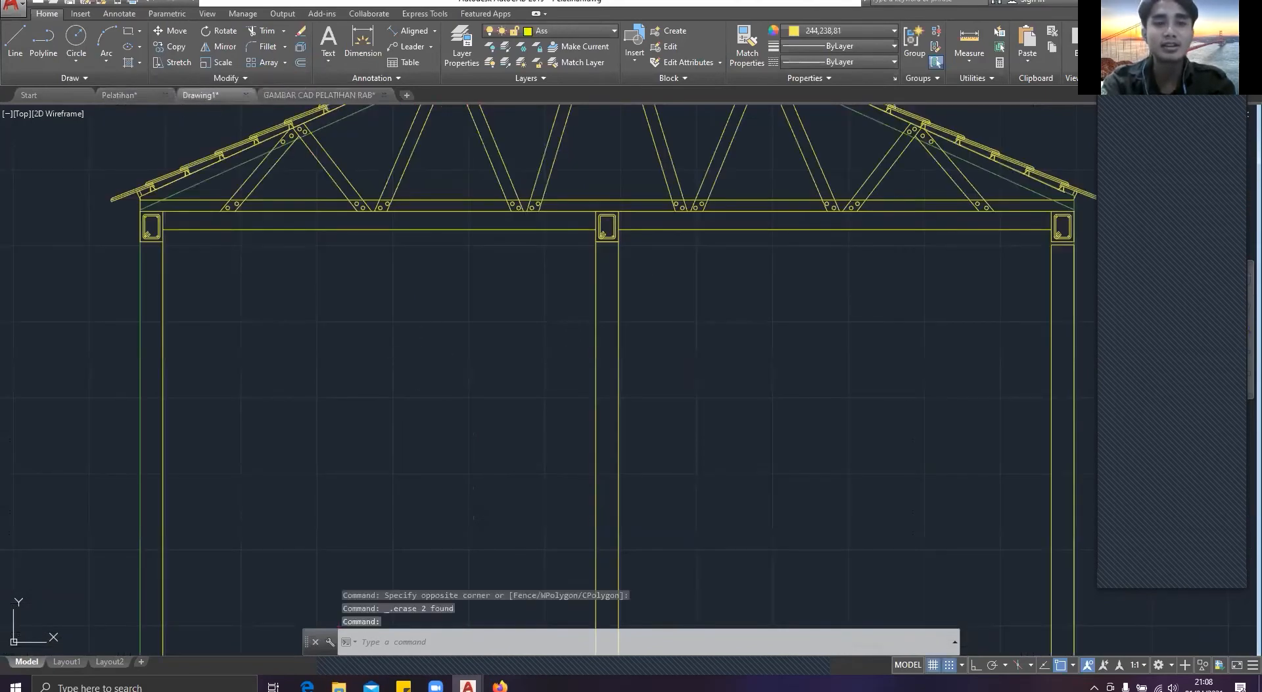
Step: Copy the middle sloof section with its reinforcement to the clipboard and paste it in the empty area beside the house section
scroll(429, 403, "up", 8)
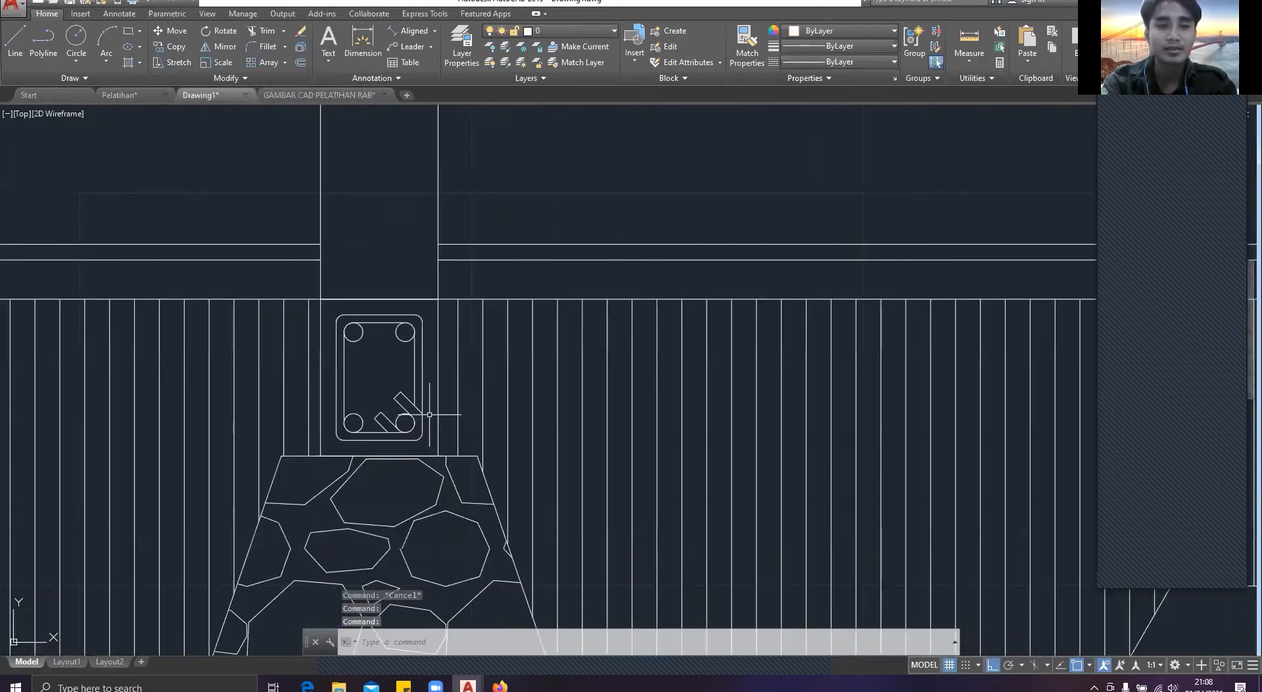
scroll(430, 414, "up", 2)
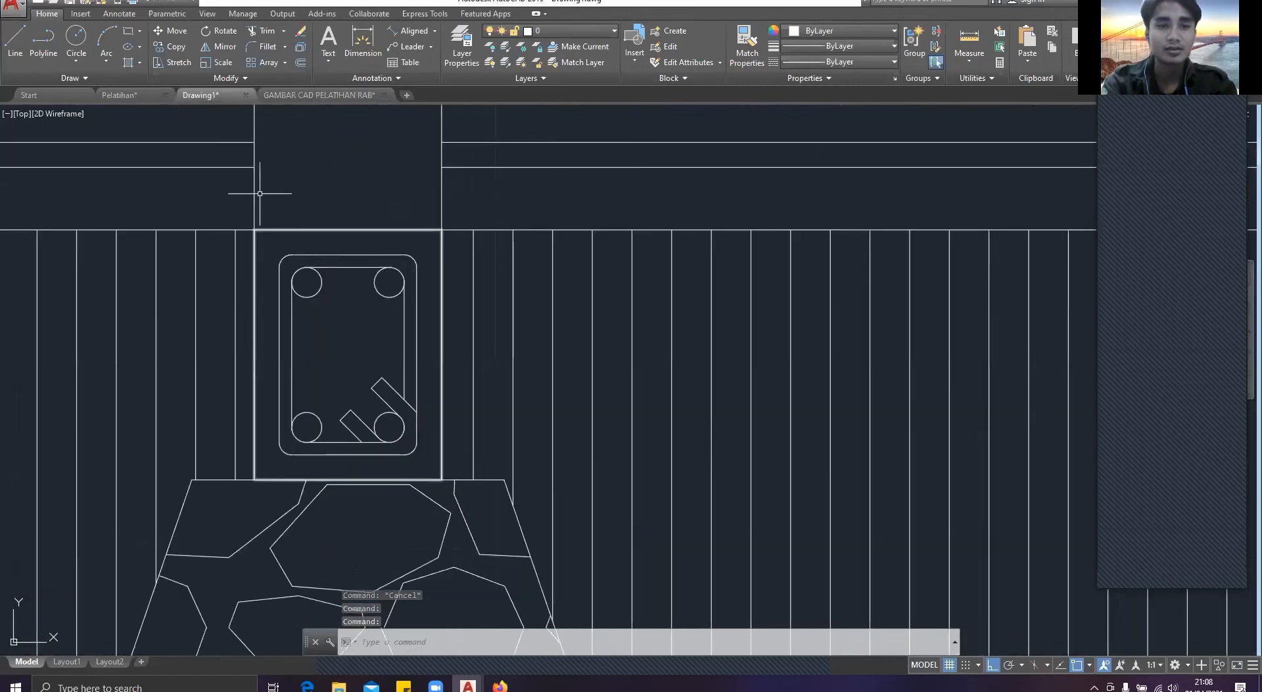
left_click_drag(232, 194, 441, 424)
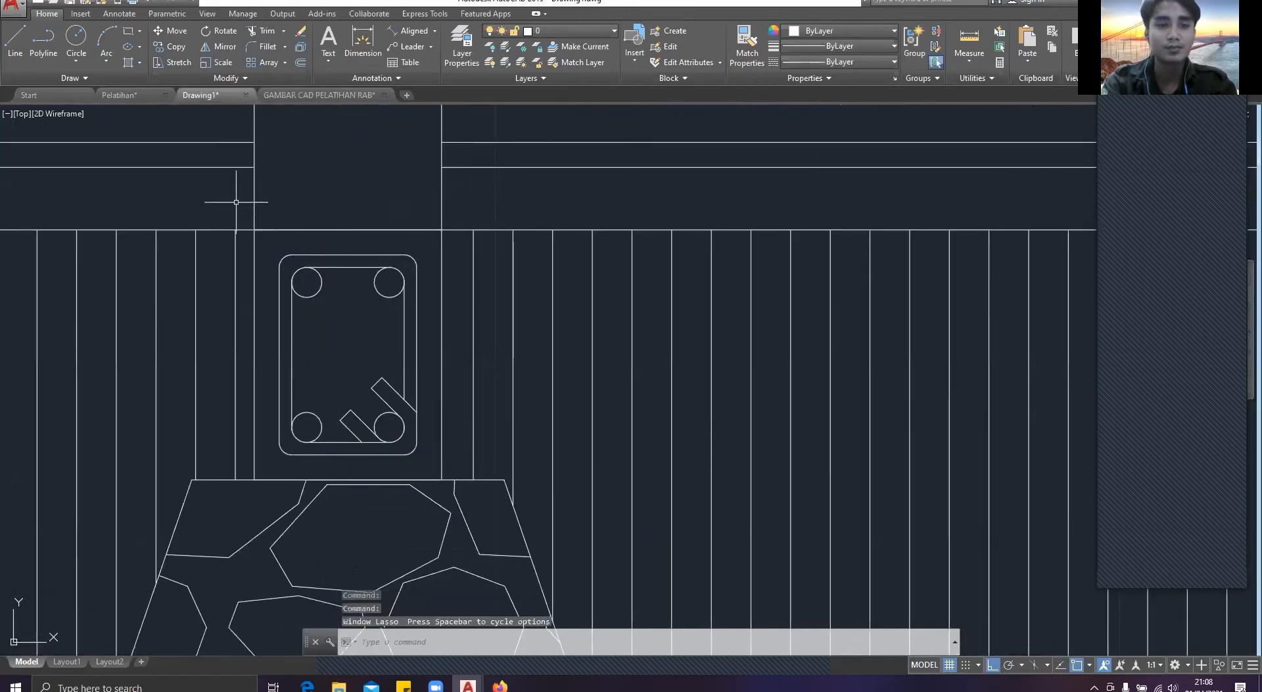
left_click(236, 202)
left_click(468, 485)
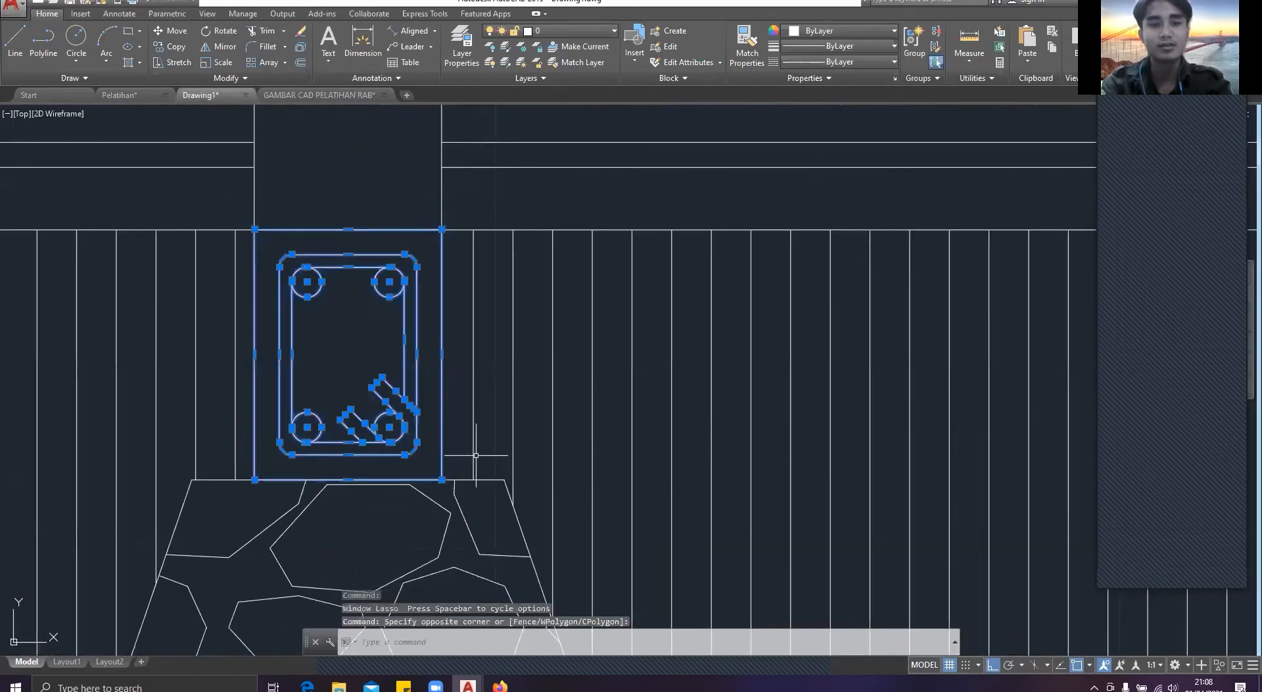
key("ctrl+c")
scroll(296, 341, "down", 8)
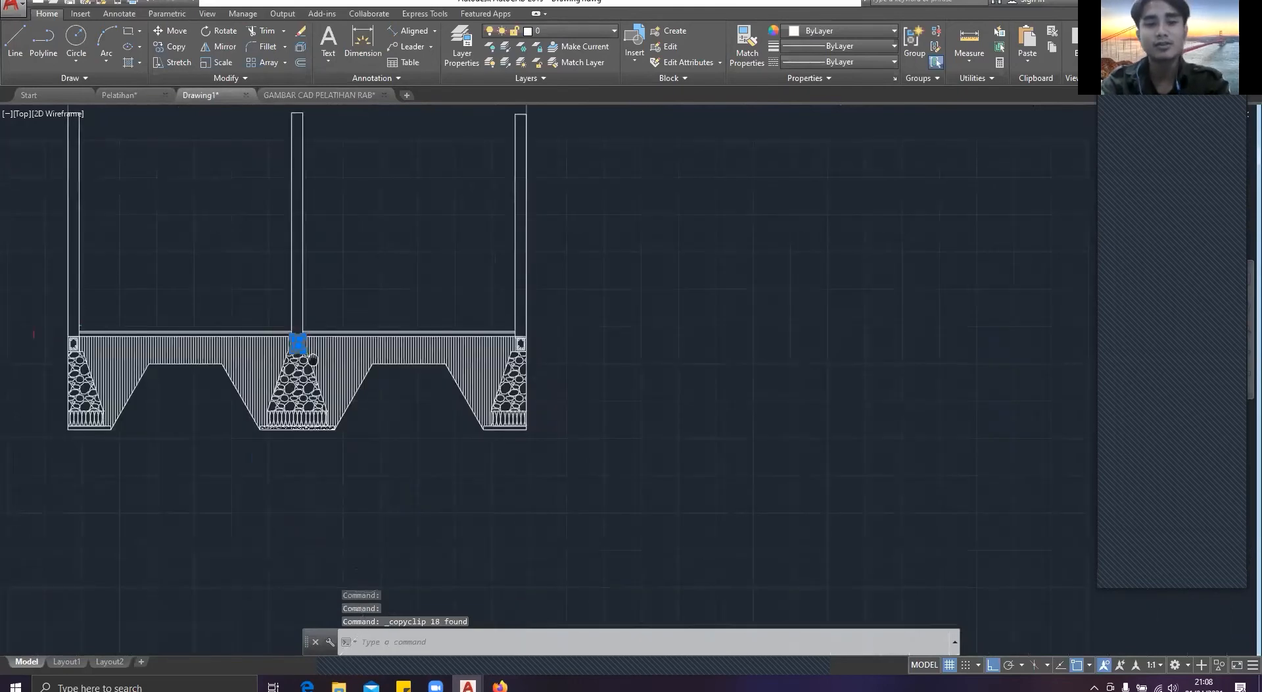
middle_click_drag(313, 360, 304, 360)
key("ctrl+v")
left_click(642, 329)
Step: Copy the pasted beam section from its bottom midpoint onto the top midpoints of the left, middle and right columns
left_click(704, 381)
left_click(578, 241)
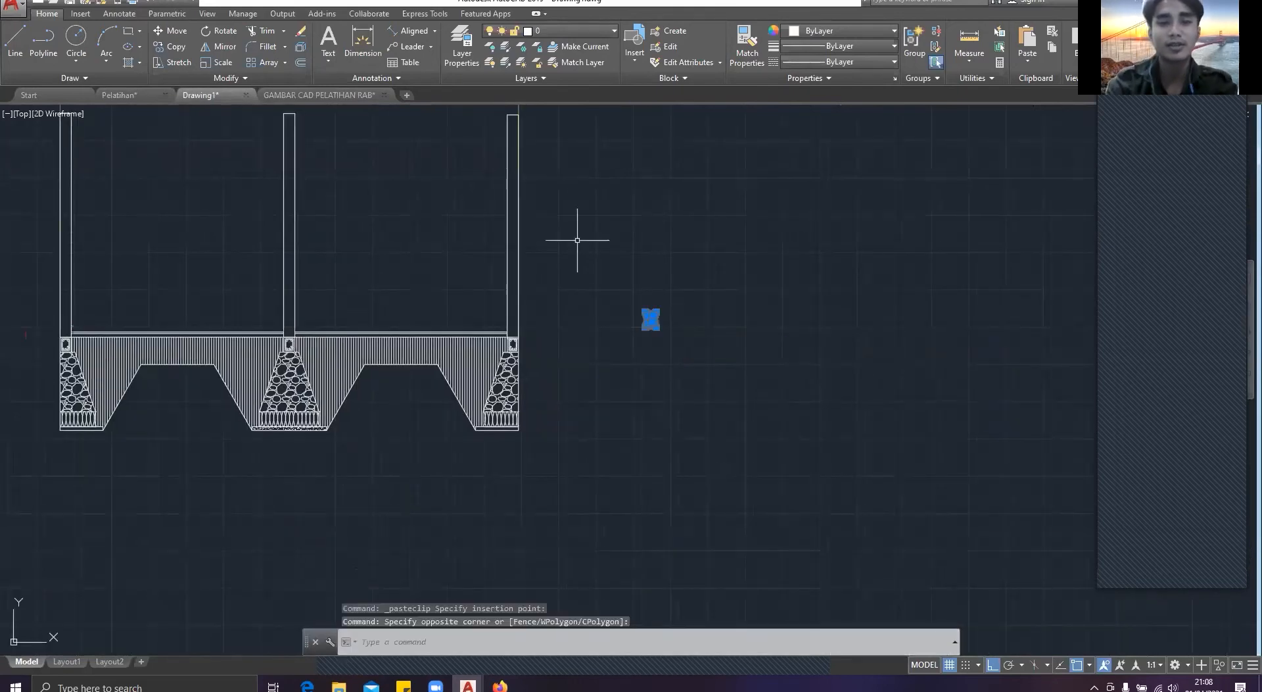
type("co")
key("Return")
scroll(642, 332, "up", 6)
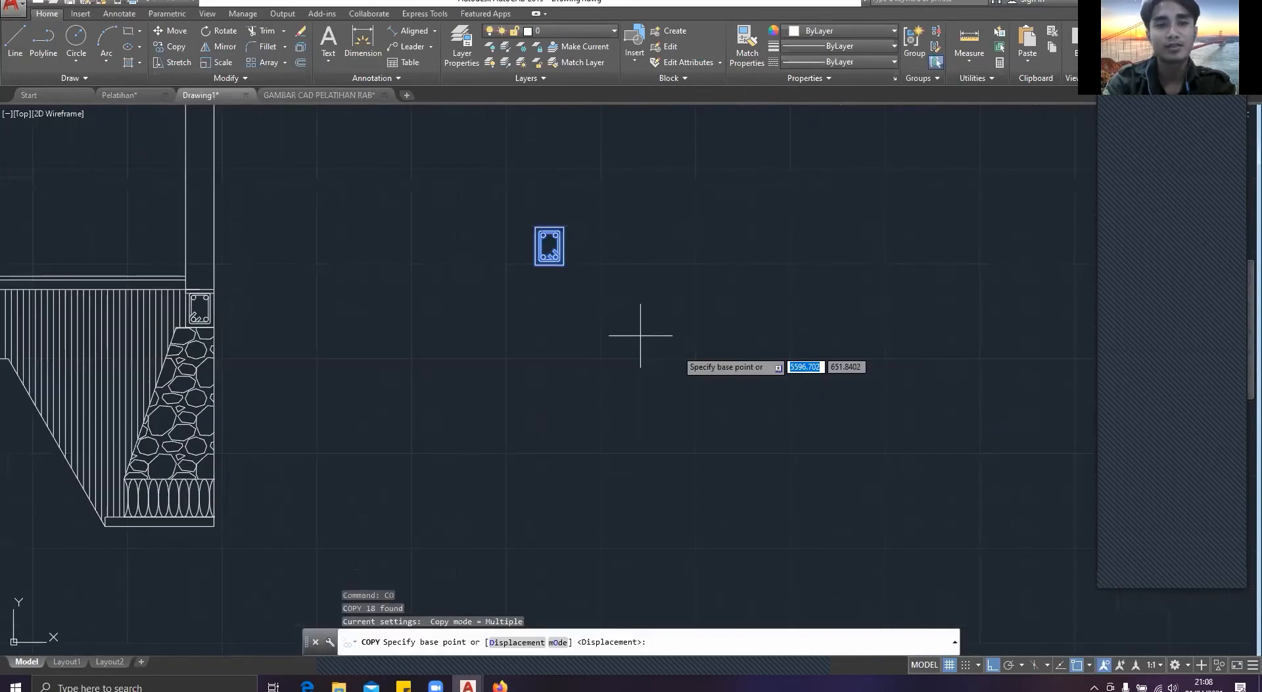
left_click(532, 255)
scroll(532, 256, "down", 6)
middle_click_drag(436, 243, 1107, 513)
scroll(308, 198, "up", 4)
left_click(244, 175)
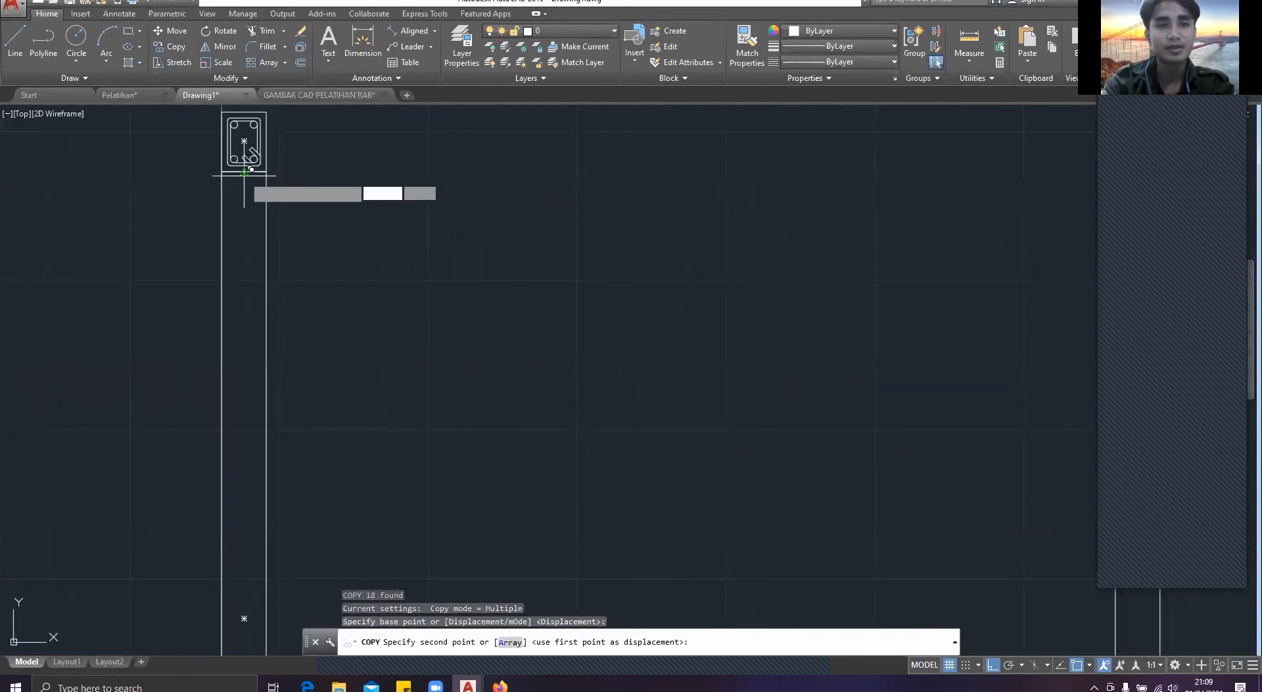
left_click(244, 173)
scroll(204, 316, "down", 4)
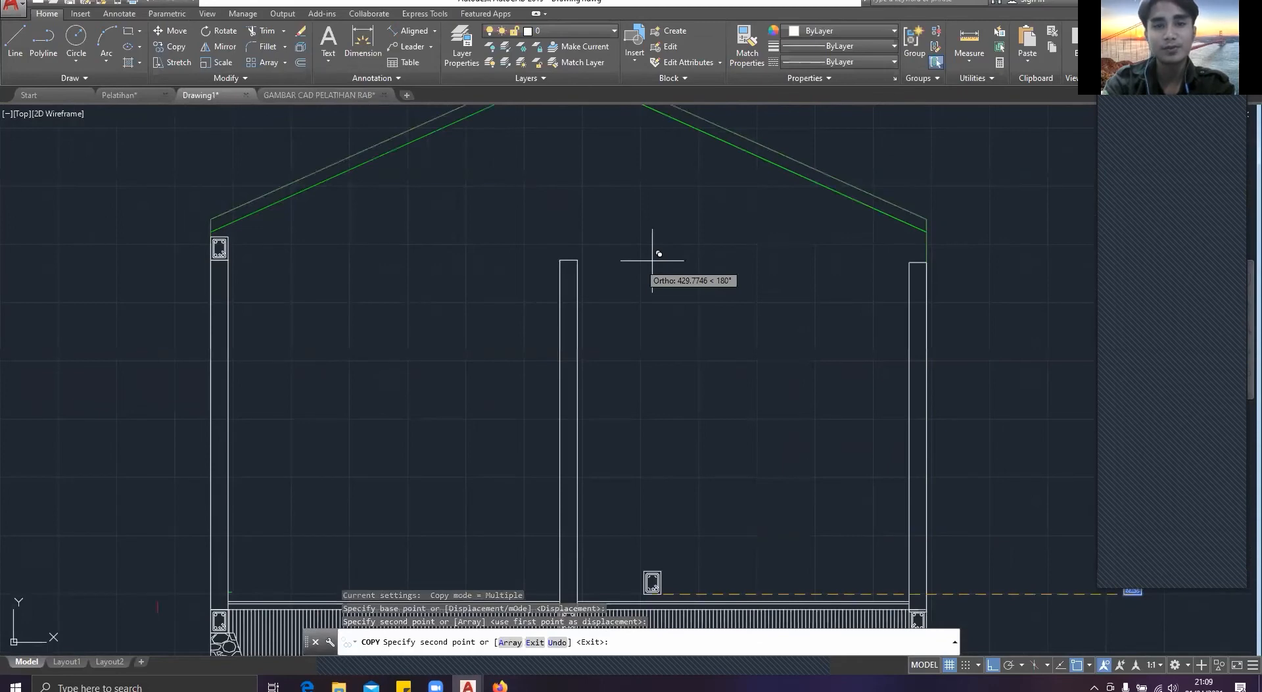
scroll(659, 253, "up", 2)
left_click(729, 283)
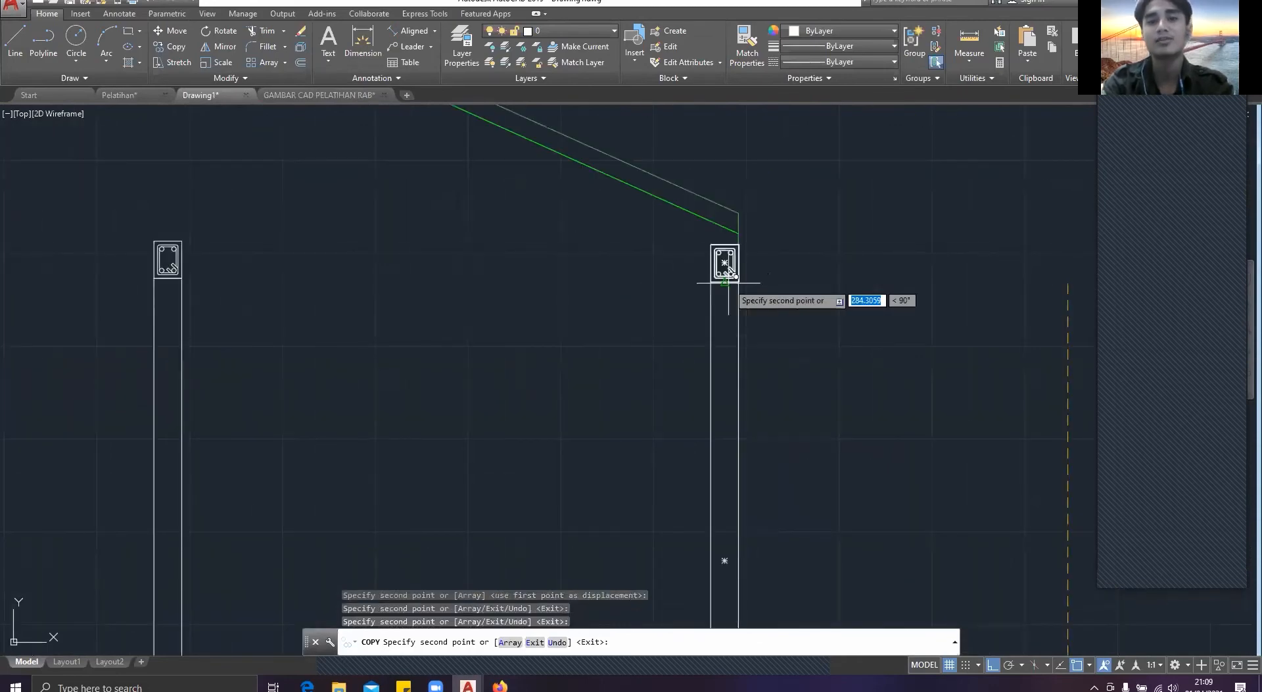
key("Escape")
Step: Delete the leftover beam section beside the house section and switch to the Pelatihan drawing
scroll(742, 308, "down", 5)
middle_click_drag(902, 466, 744, 406)
left_click(743, 407)
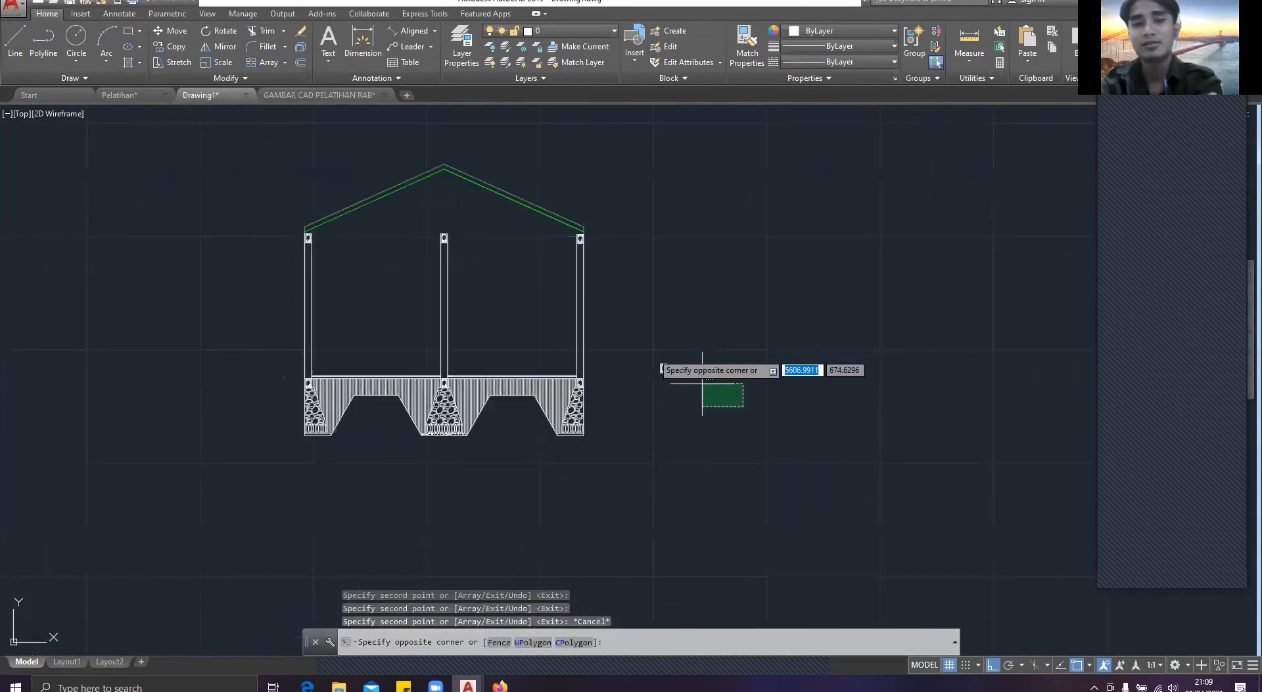
left_click(702, 383)
key("Delete")
left_click(129, 96)
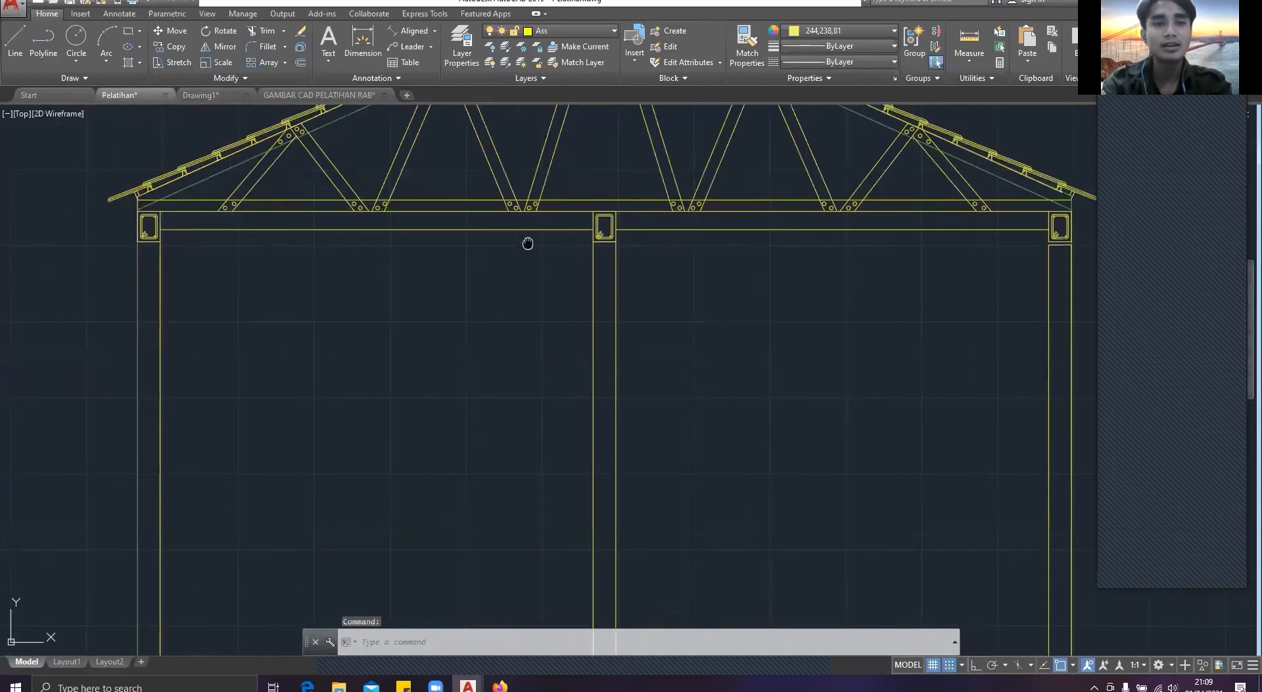
Step: Dimension the depth of the horizontal ring beam where it meets the left column in the Pelatihan section
scroll(524, 242, "up", 5)
scroll(421, 246, "down", 2)
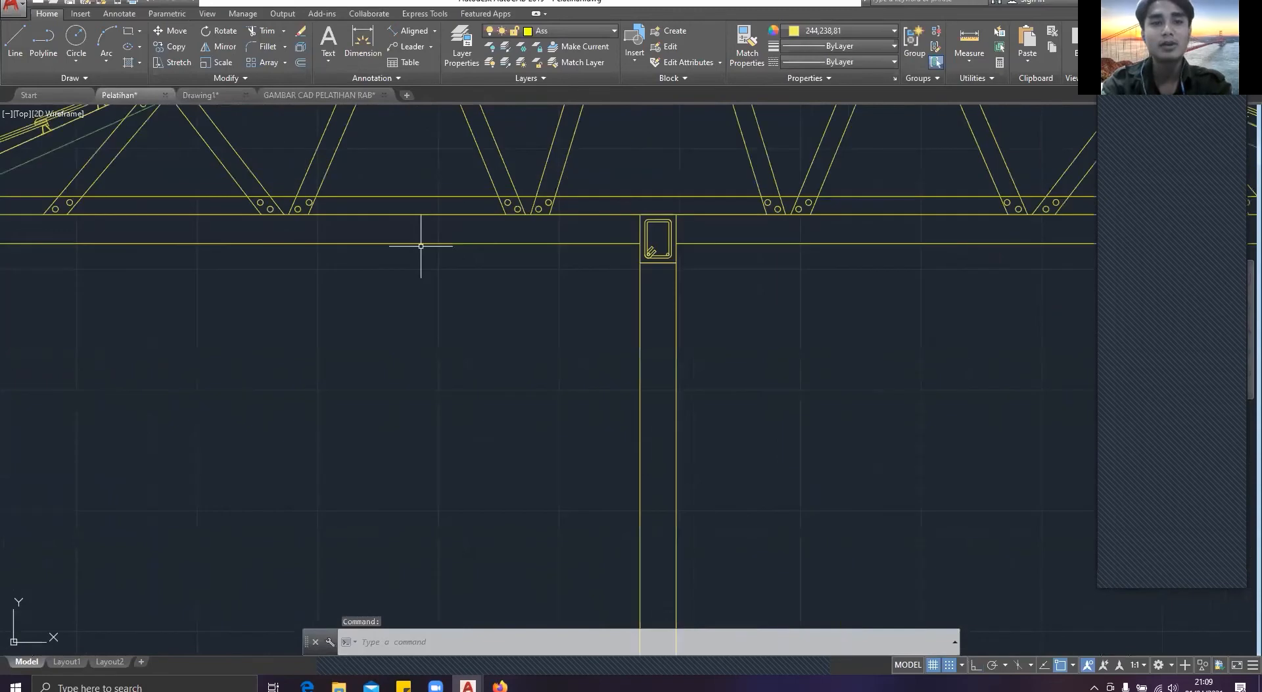
scroll(216, 253, "down", 2)
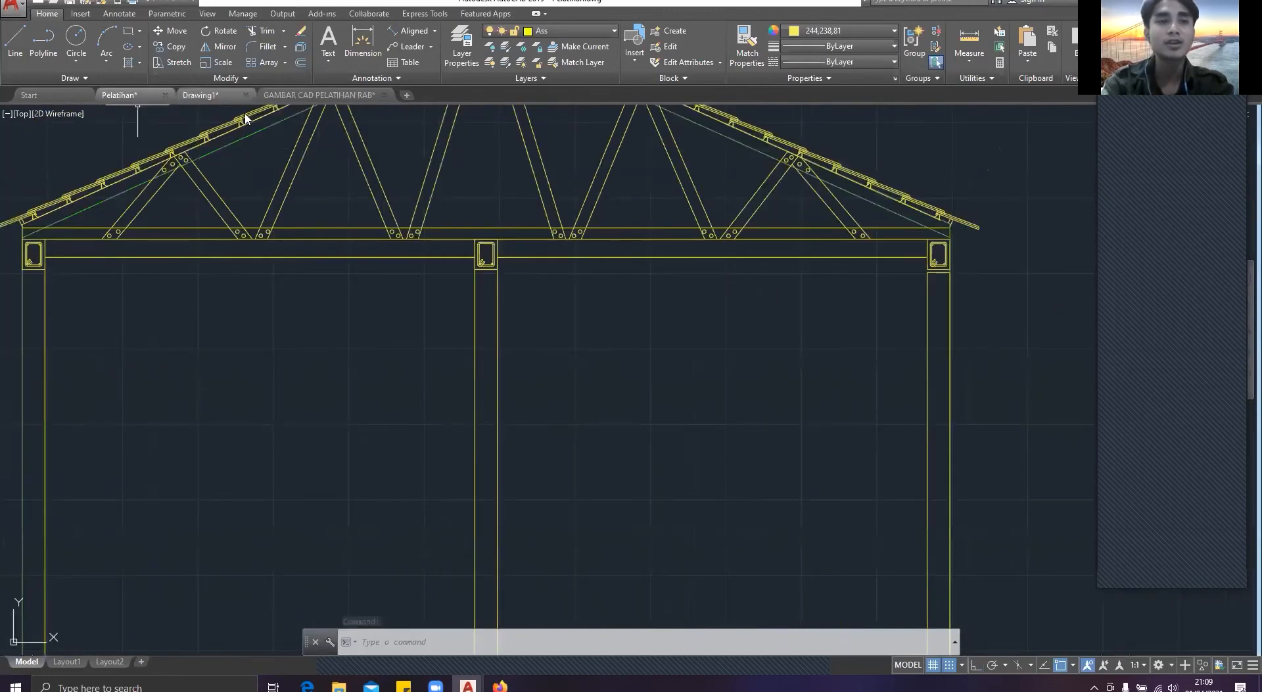
mouse_move(203, 95)
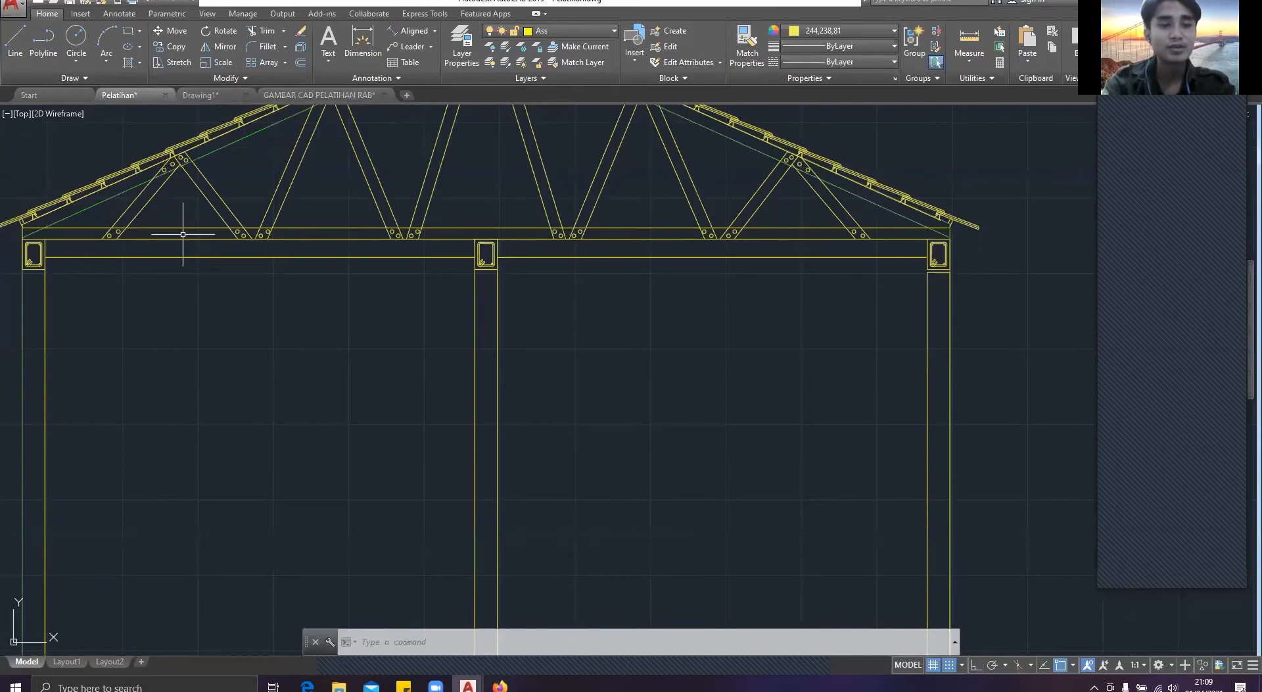
scroll(183, 234, "up", 3)
type("DIM")
key("Return")
key("Return")
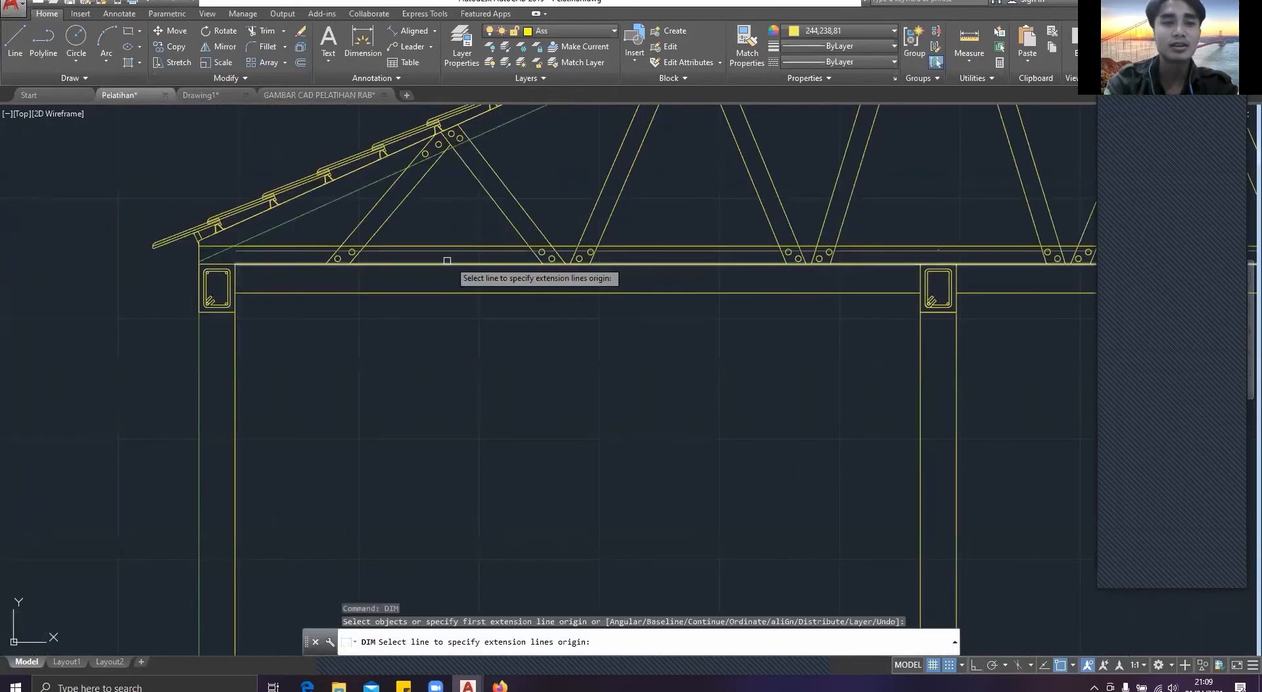
scroll(192, 277, "up", 2)
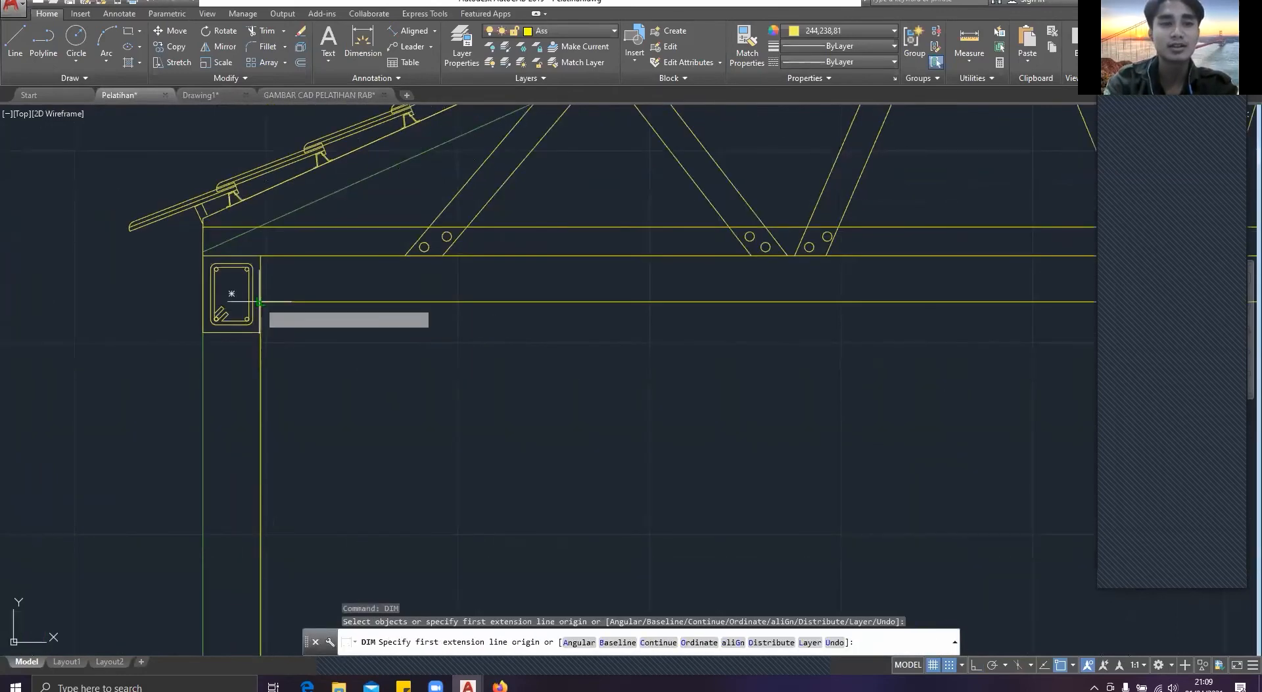
left_click(259, 303)
left_click(259, 260)
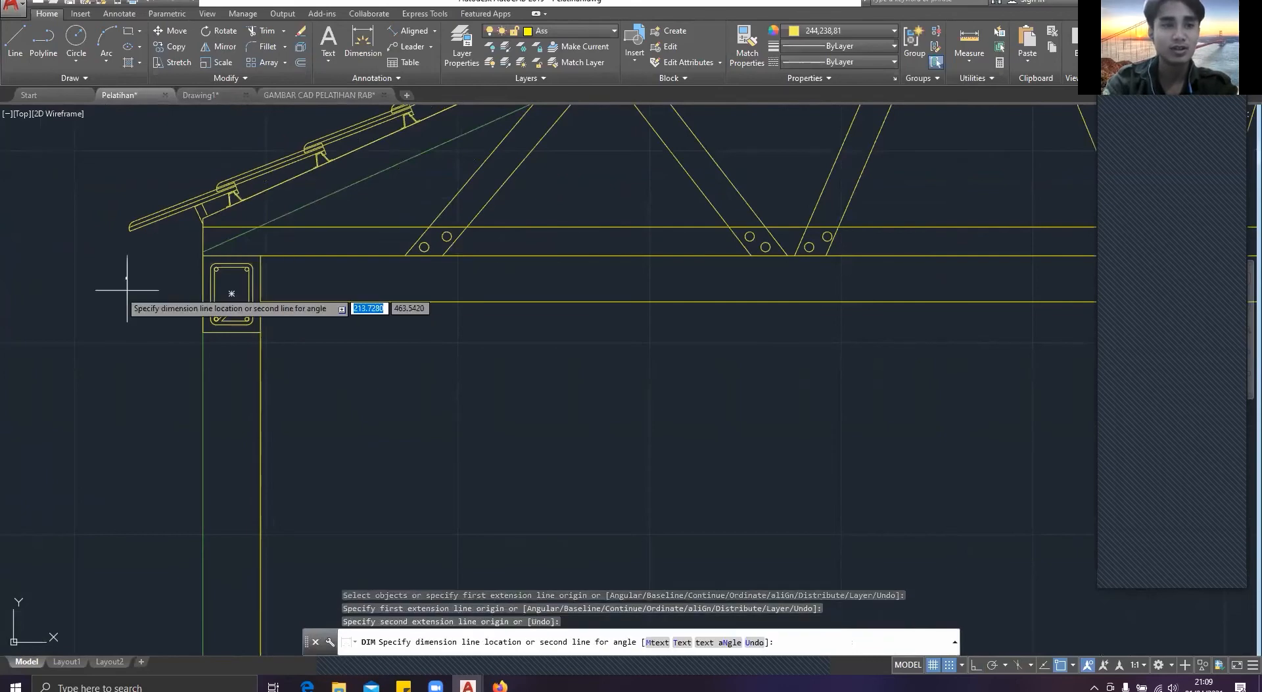
left_click(67, 280)
scroll(63, 276, "up", 6)
scroll(59, 274, "up", 6)
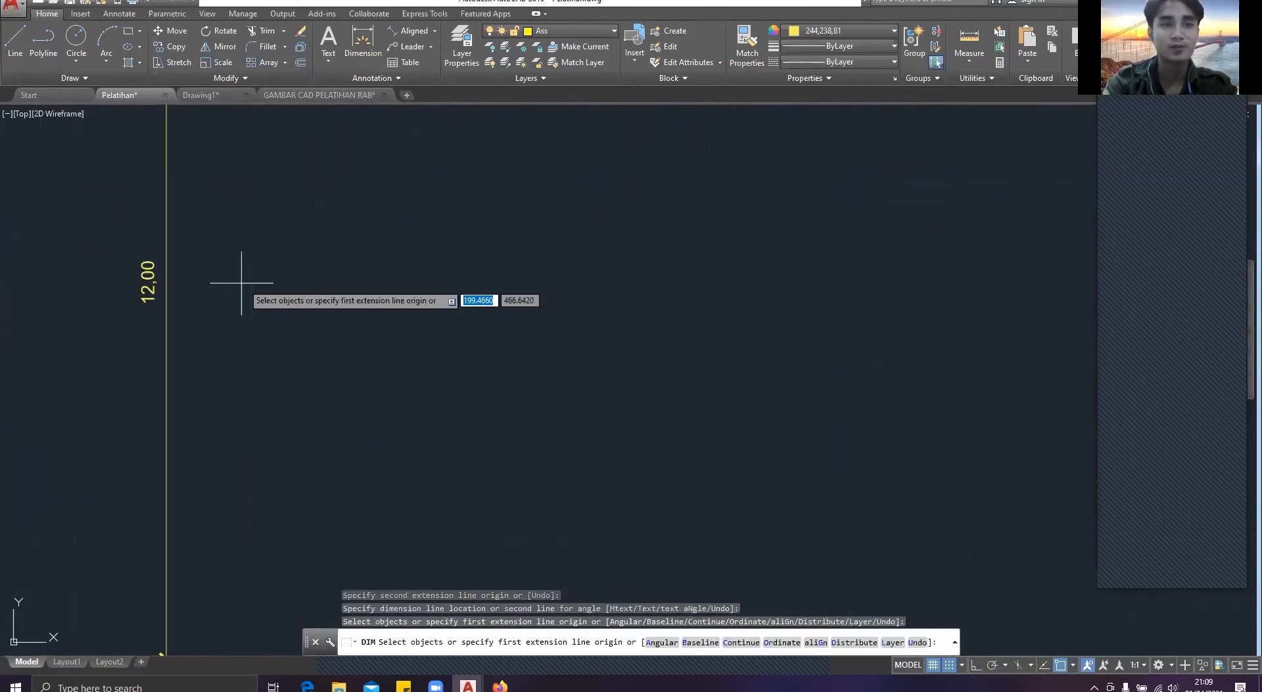
Step: Check the RB-1 ring beam detail in GAMBAR CAD PELATIHAN RAB and return to Drawing1
key("ctrl+Tab")
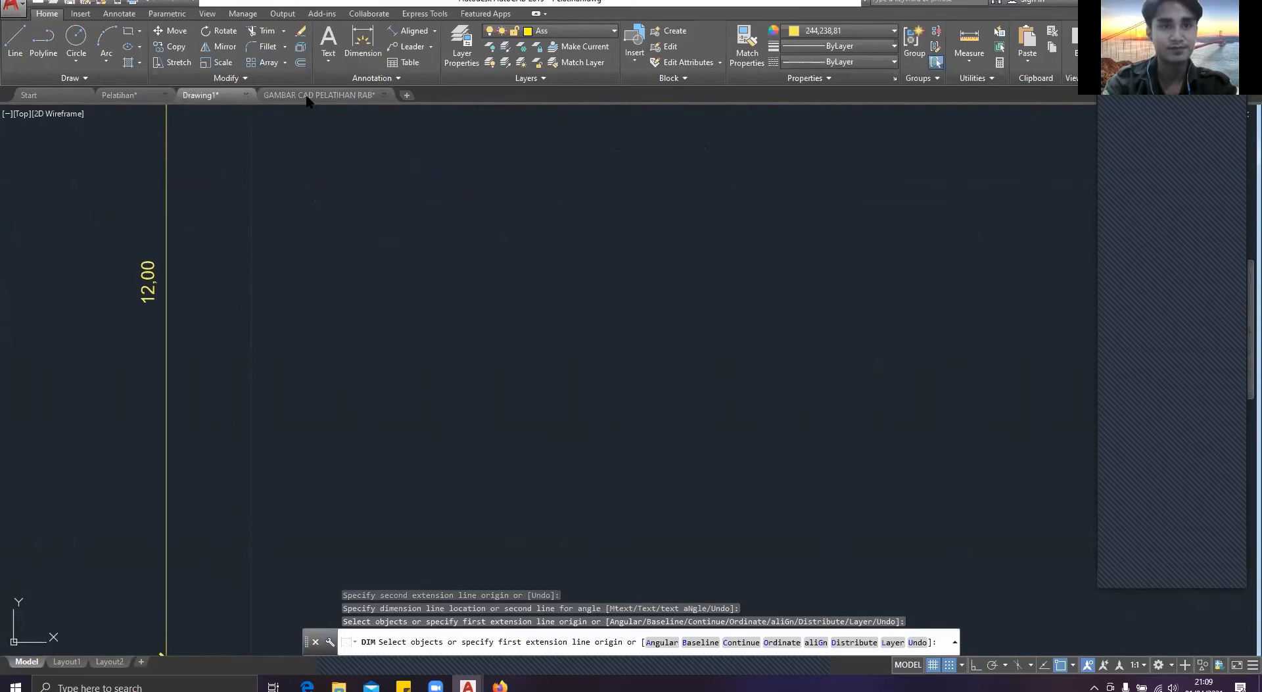
key("ctrl+Tab")
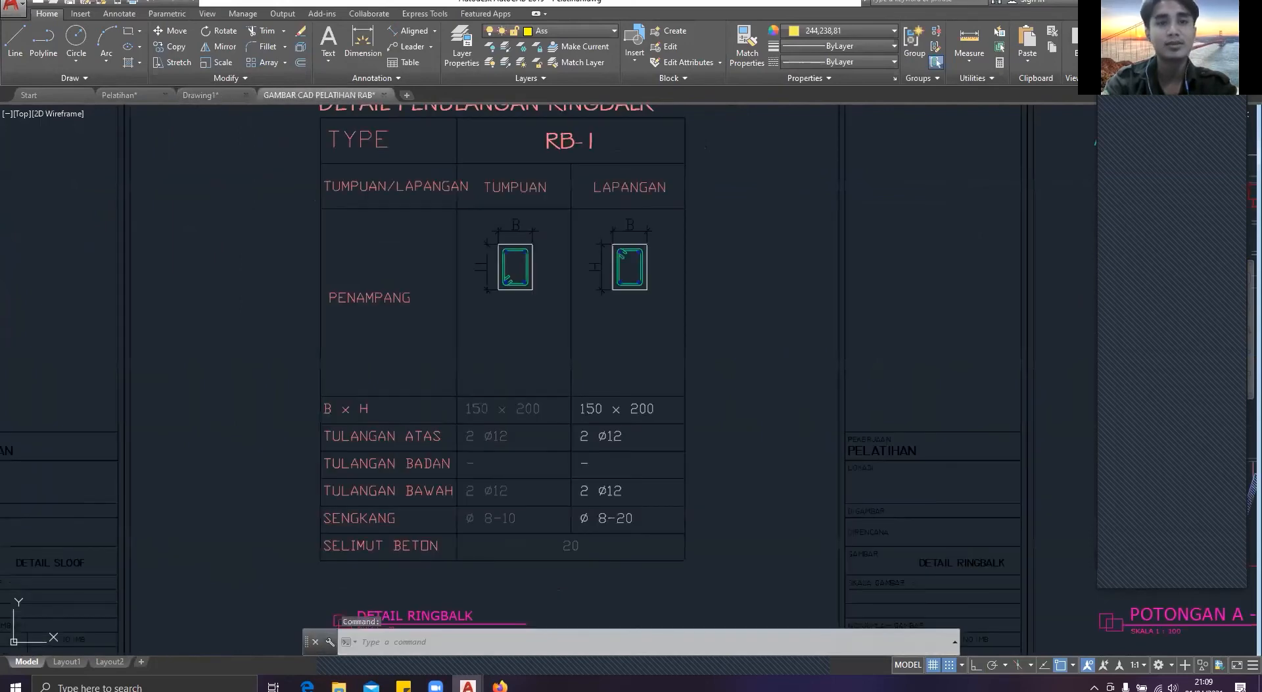
key("ctrl+shift+Tab")
middle_click_drag(574, 266, 452, 264)
key("Escape")
Step: Draw a 285 by 12 rectangle downward from the top inner corner of the left ring beam section to the middle column
type("REC")
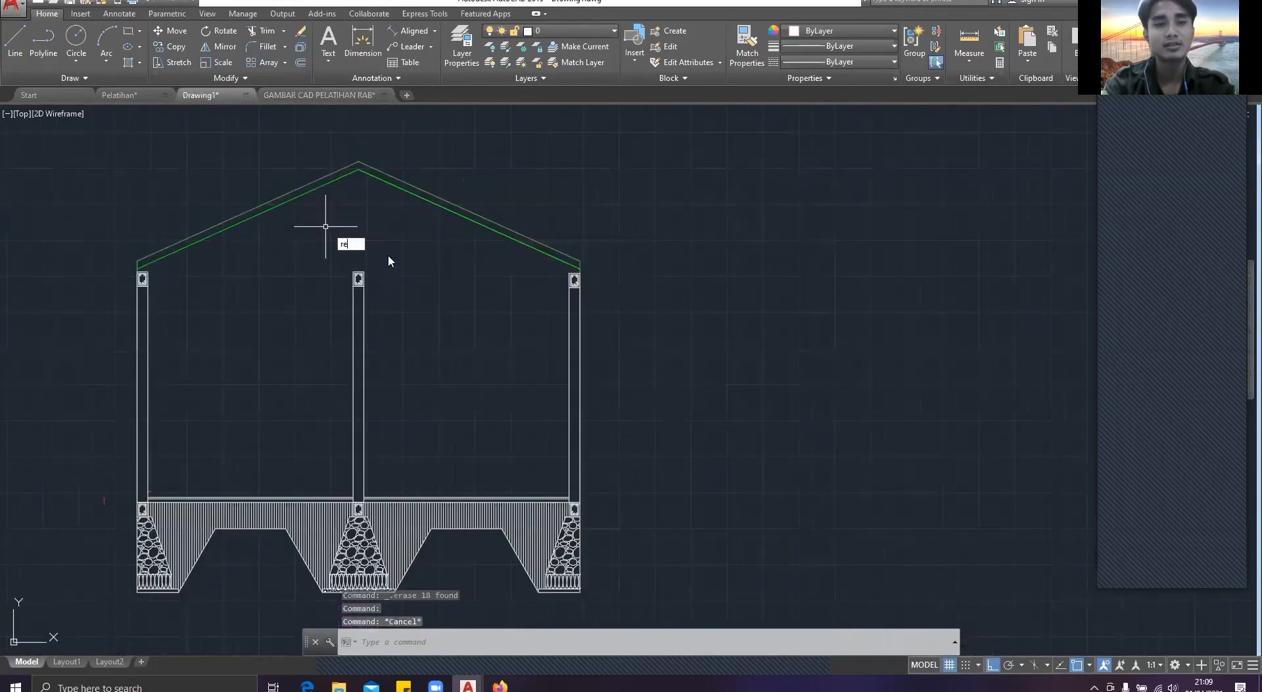
key("Return")
scroll(235, 257, "up", 4)
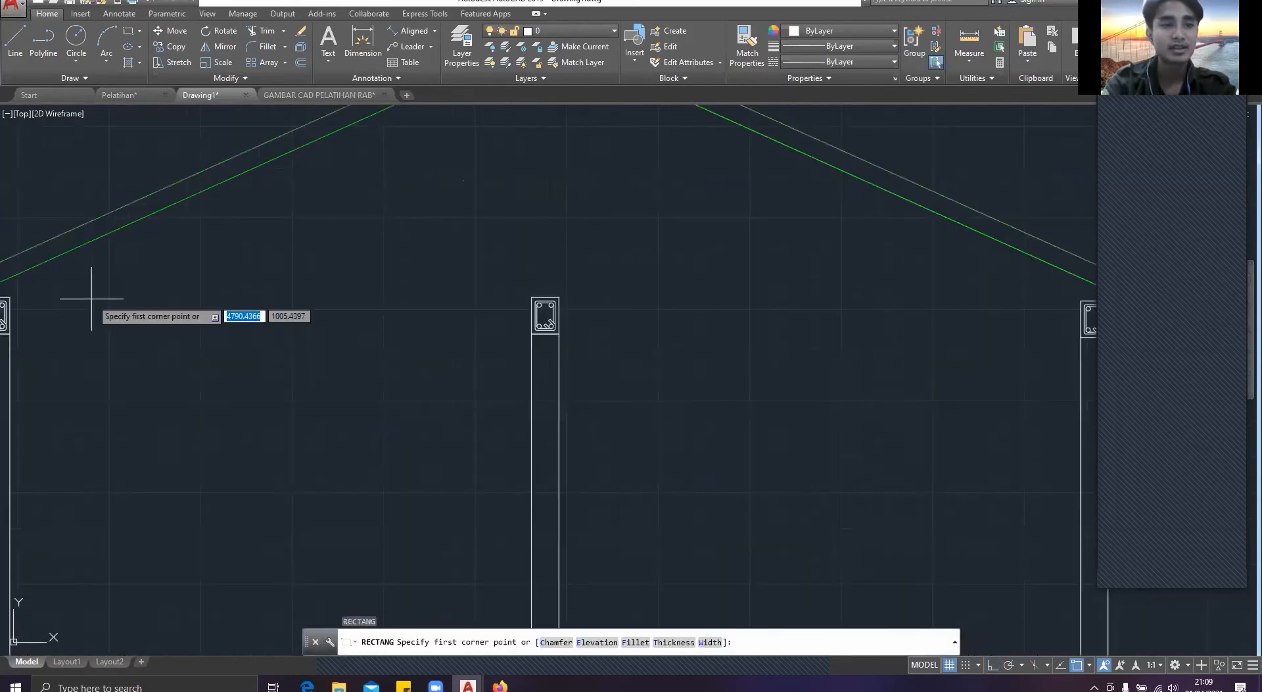
middle_click_drag(92, 298, 247, 286)
scroll(217, 286, "up", 2)
left_click(132, 284)
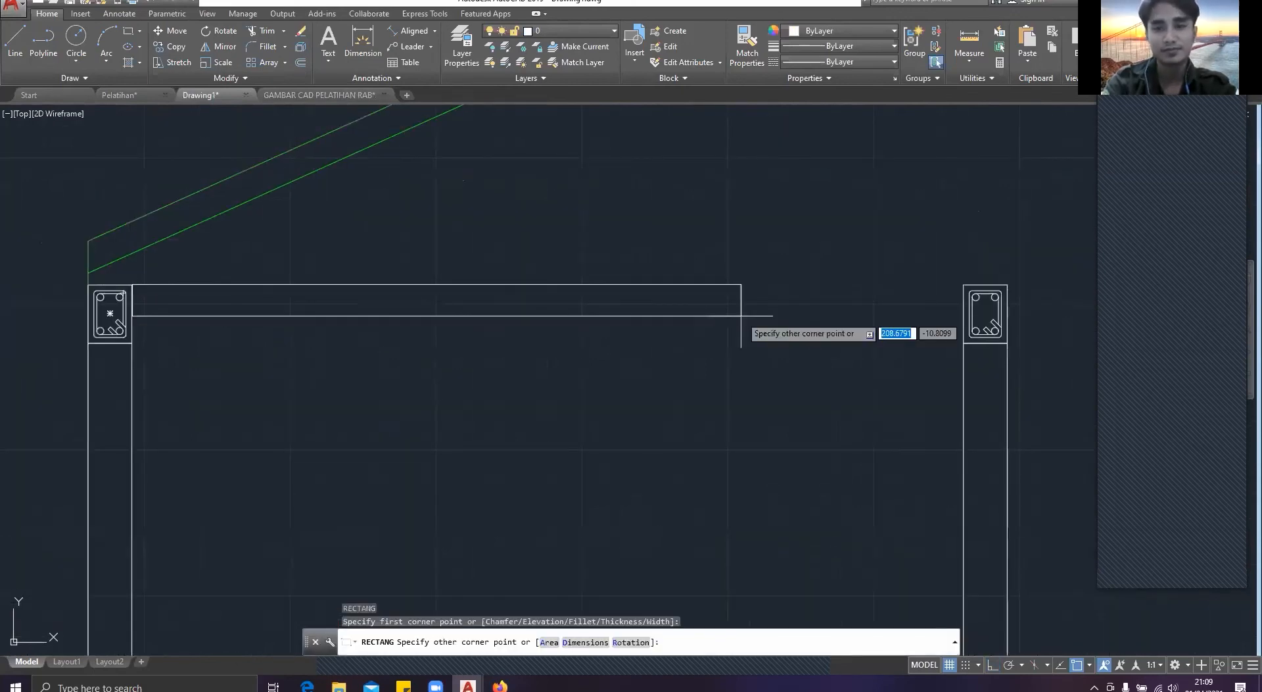
middle_click_drag(986, 314, 828, 298)
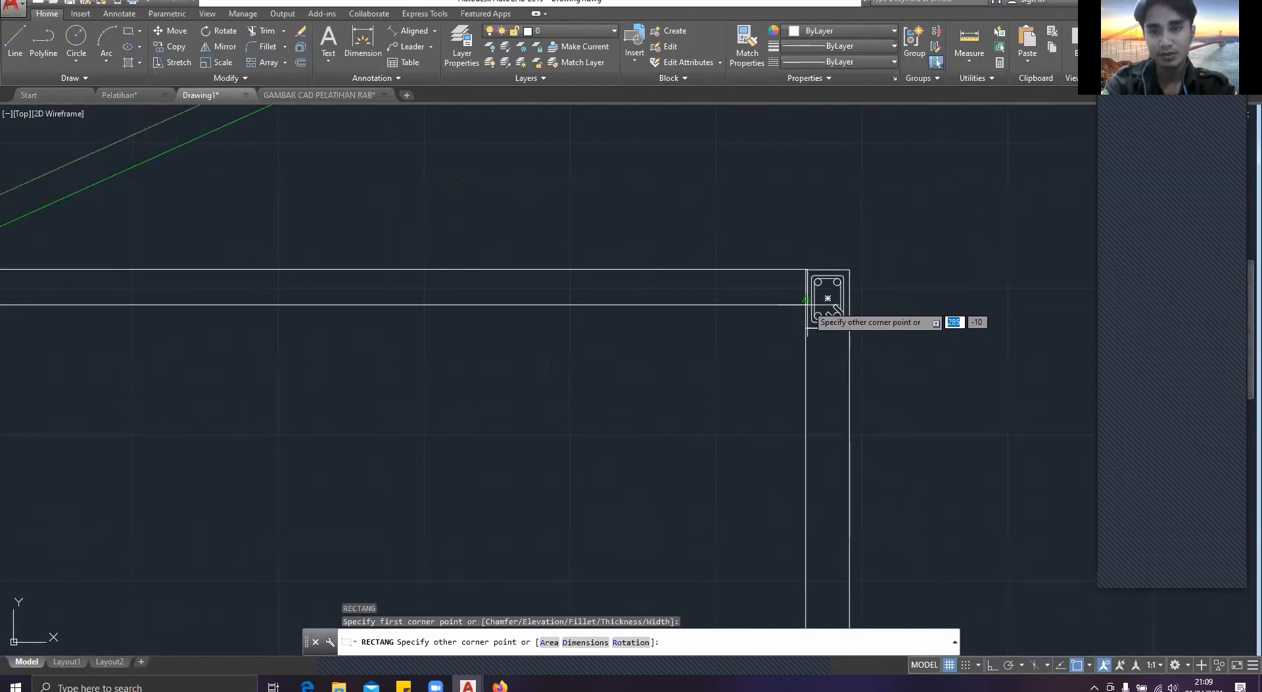
type("28")
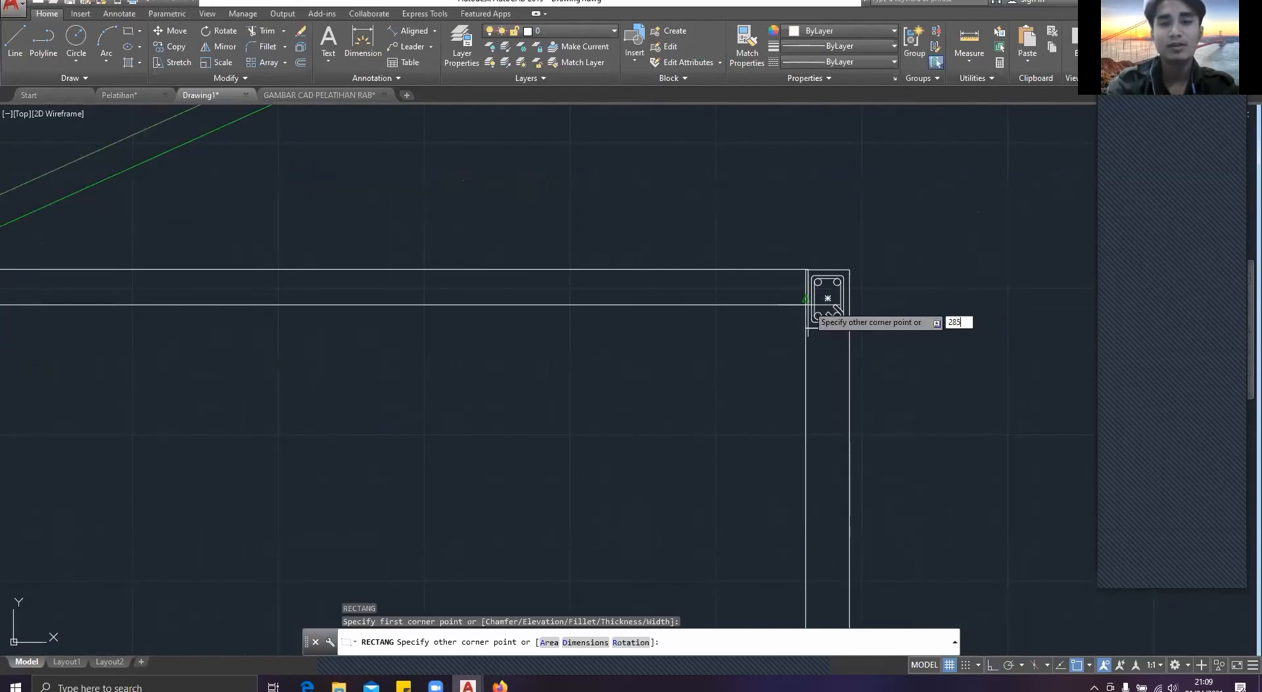
key("Tab")
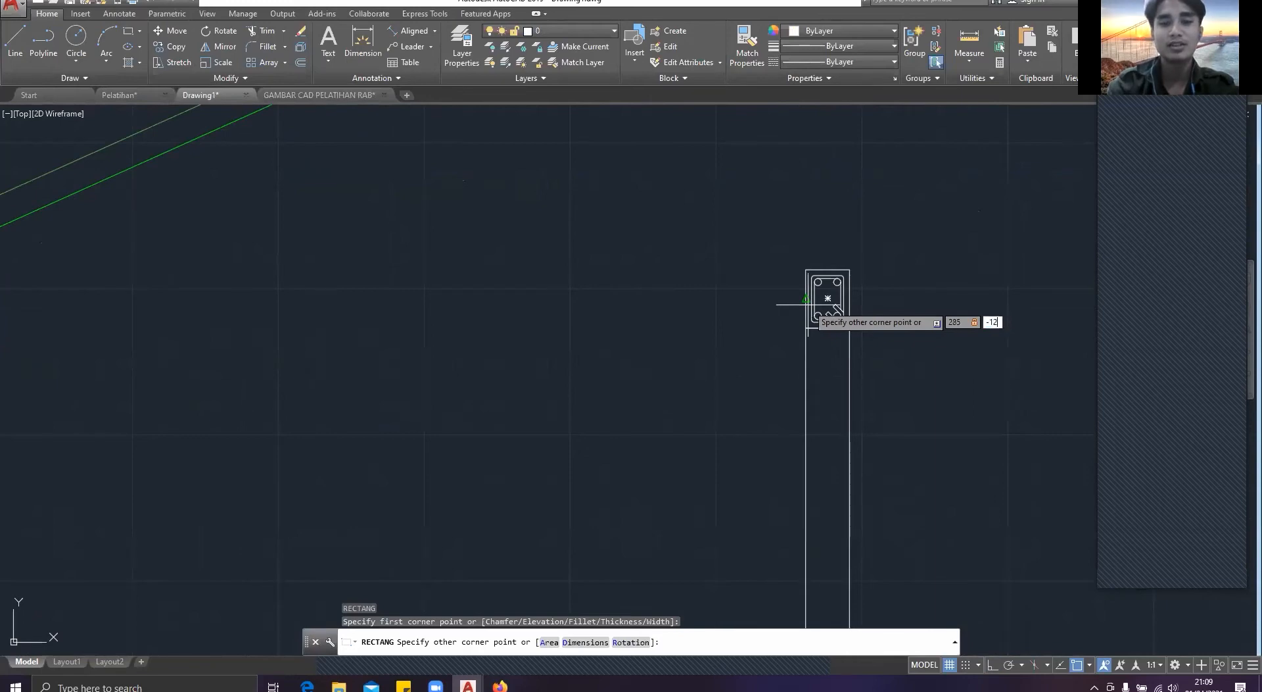
type("-12")
key("Return")
key("Escape")
Step: Copy the horizontal beam rectangle into the bay between the middle and right columns, starting at the middle ring beam section's edge
left_click_drag(780, 344, 648, 263)
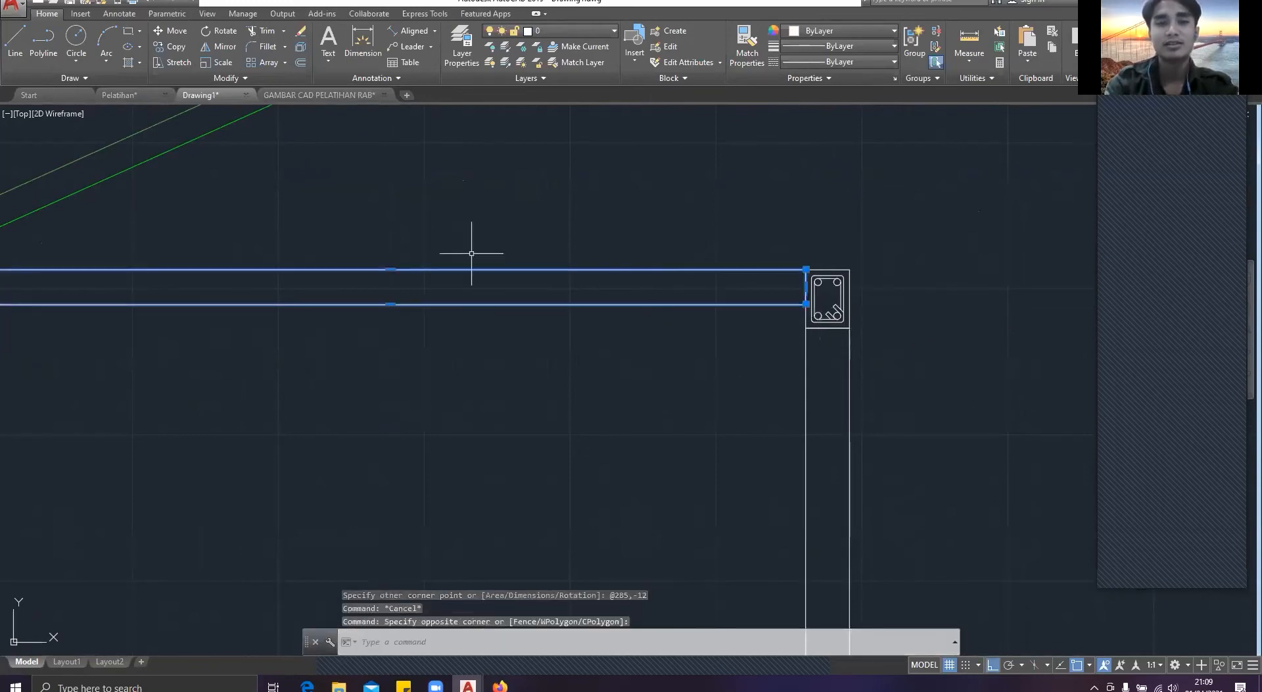
scroll(421, 263, "down", 2)
type("co")
key("Return")
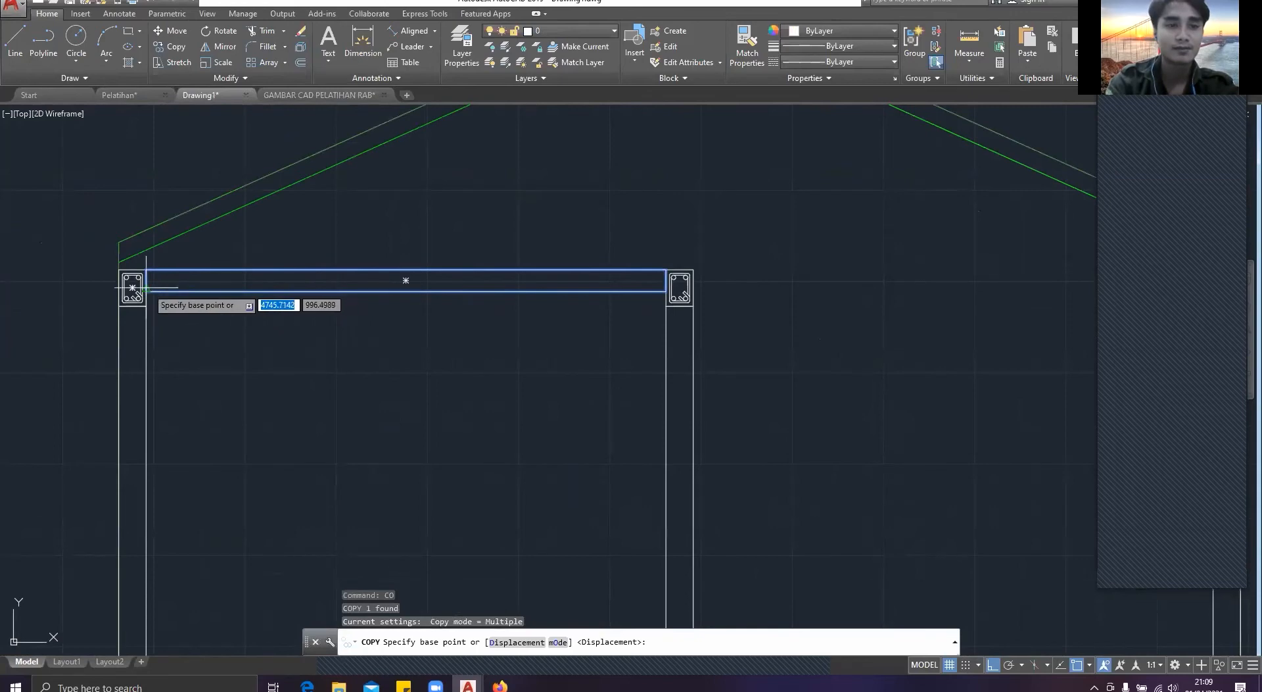
left_click(666, 271)
scroll(676, 283, "up", 4)
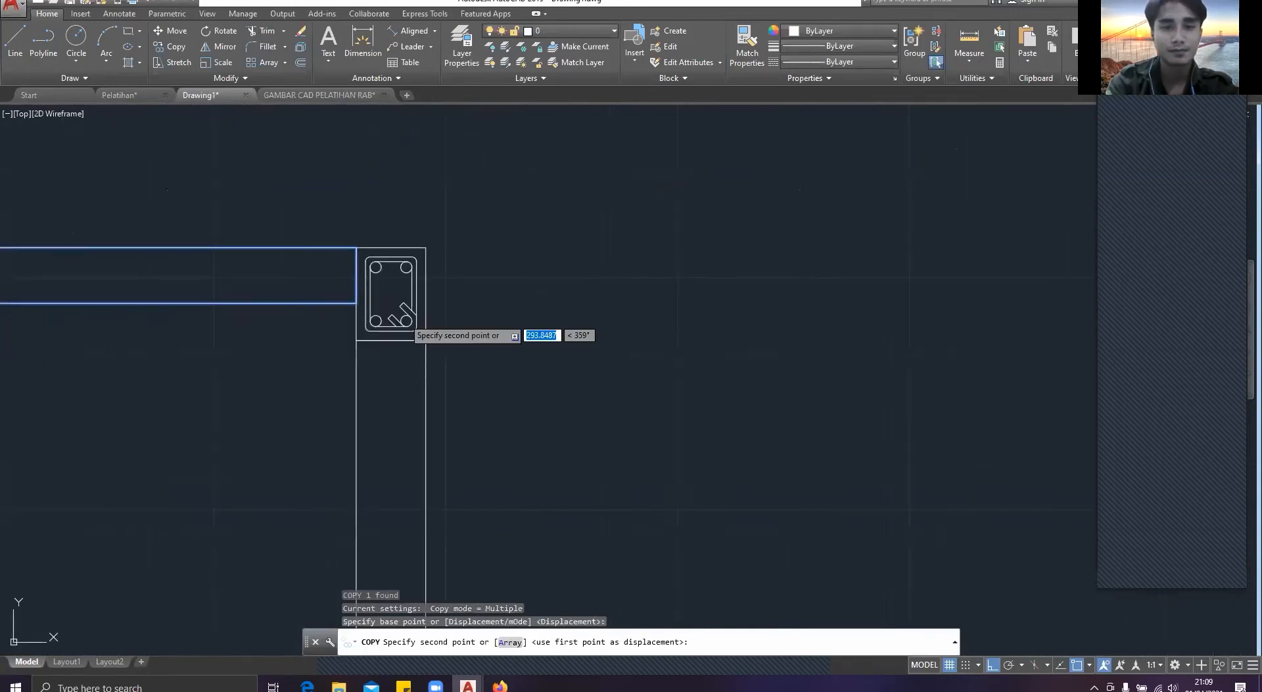
left_click(427, 279)
key("Escape")
scroll(512, 295, "down", 4)
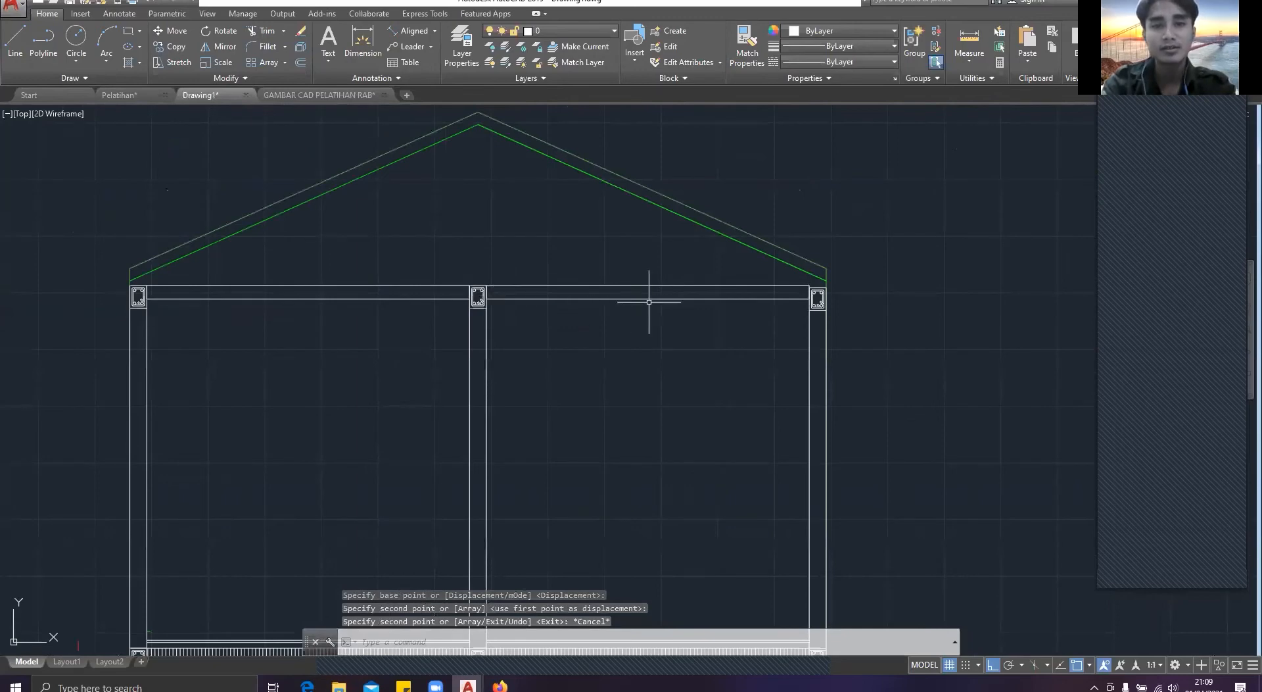
Step: Try to move the right column's ring beam section up to the top of the horizontal beam, and undo the move
middle_click_drag(698, 296, 592, 304)
scroll(704, 284, "up", 4)
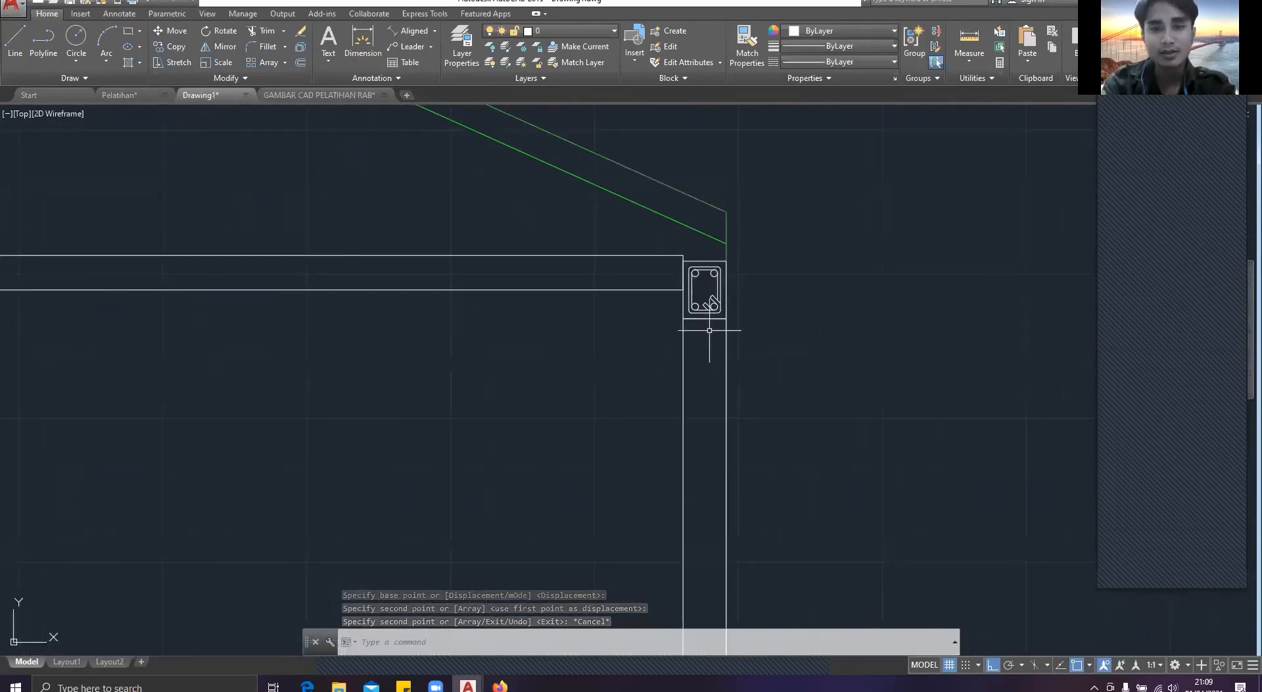
left_click(709, 330)
left_click(691, 283)
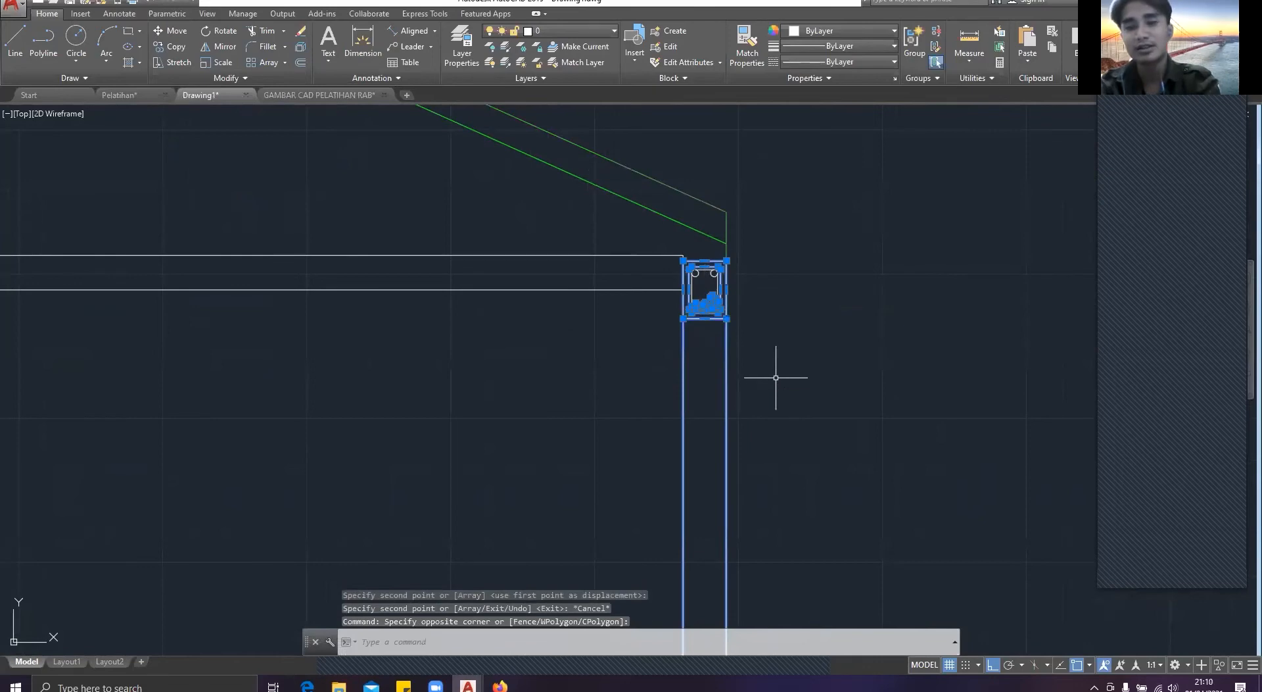
type("m")
key("Return")
left_click(696, 273)
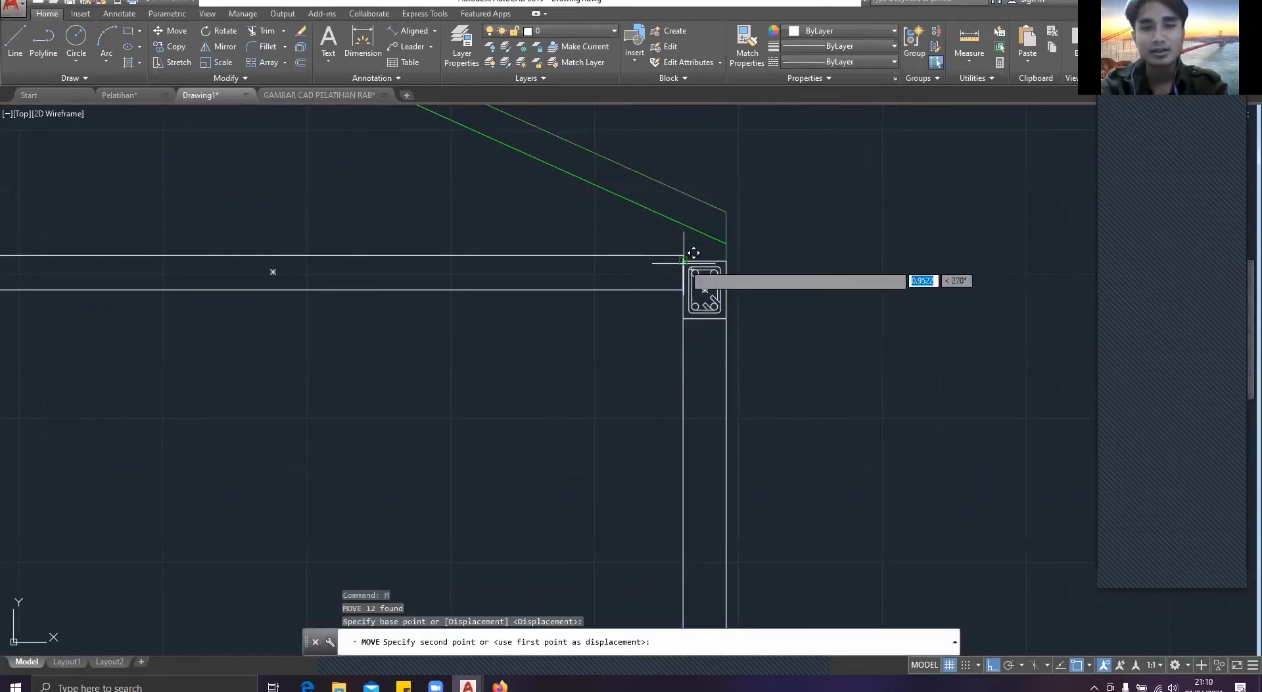
key("Escape")
scroll(691, 301, "down", 3)
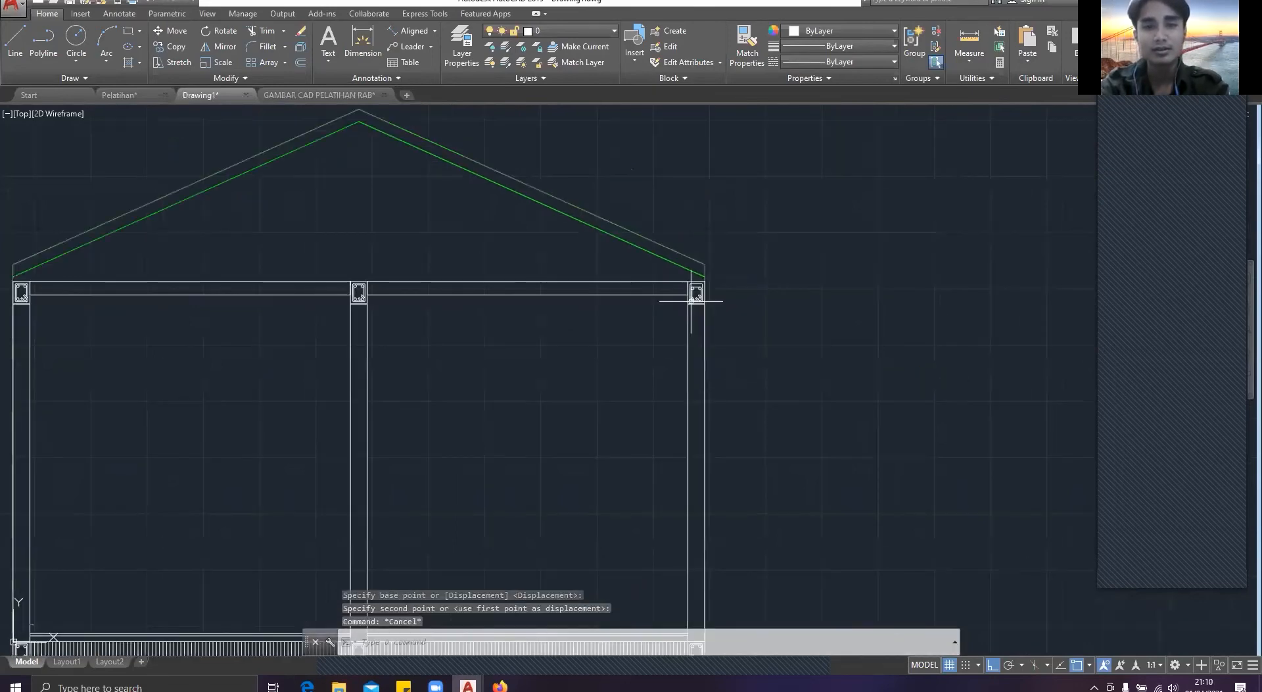
scroll(691, 301, "up", 4)
key("ctrl+z")
key("ctrl+z")
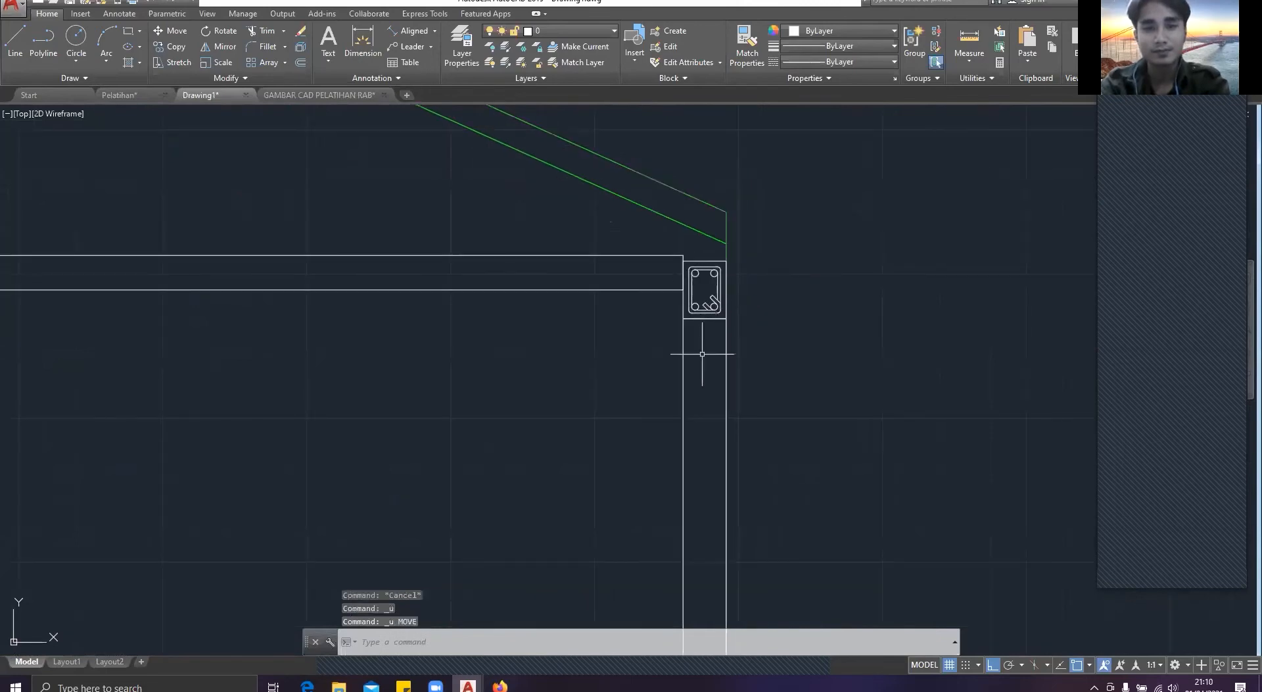
Step: Move the right column with its complete ring beam section and reinforcement up to the top end corner of the horizontal beam
left_click(723, 348)
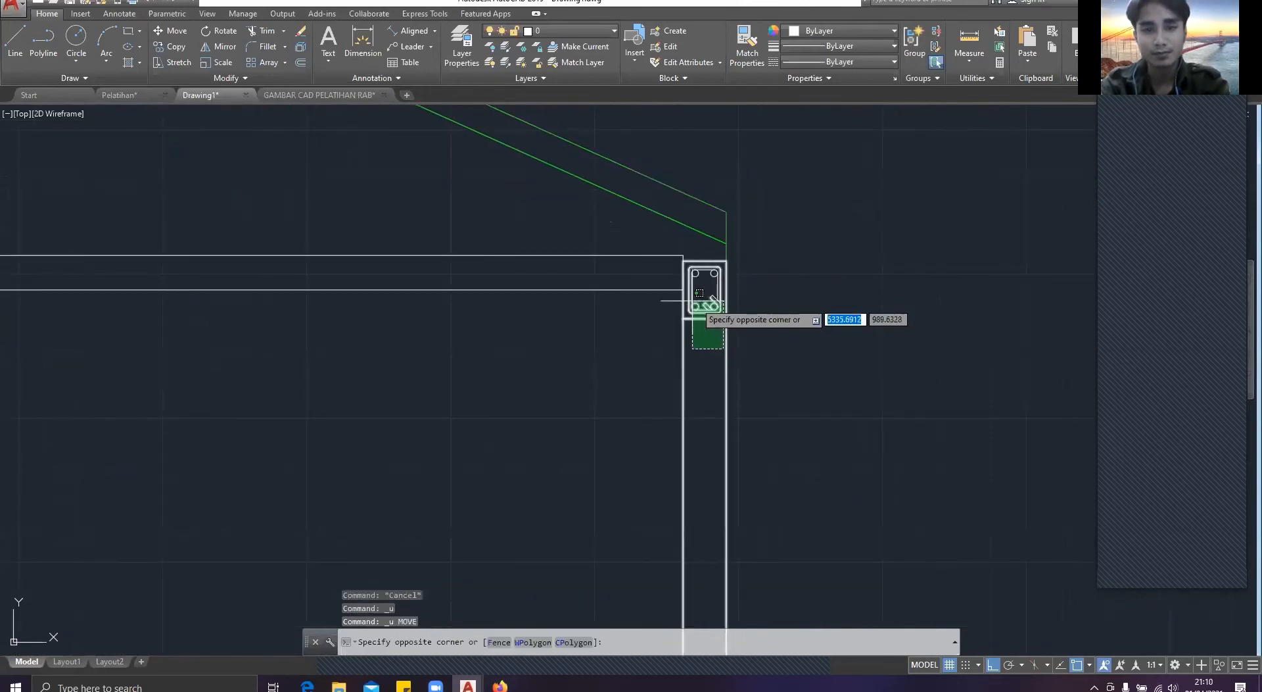
left_click(672, 285)
scroll(690, 299, "up", 5)
left_click(821, 447)
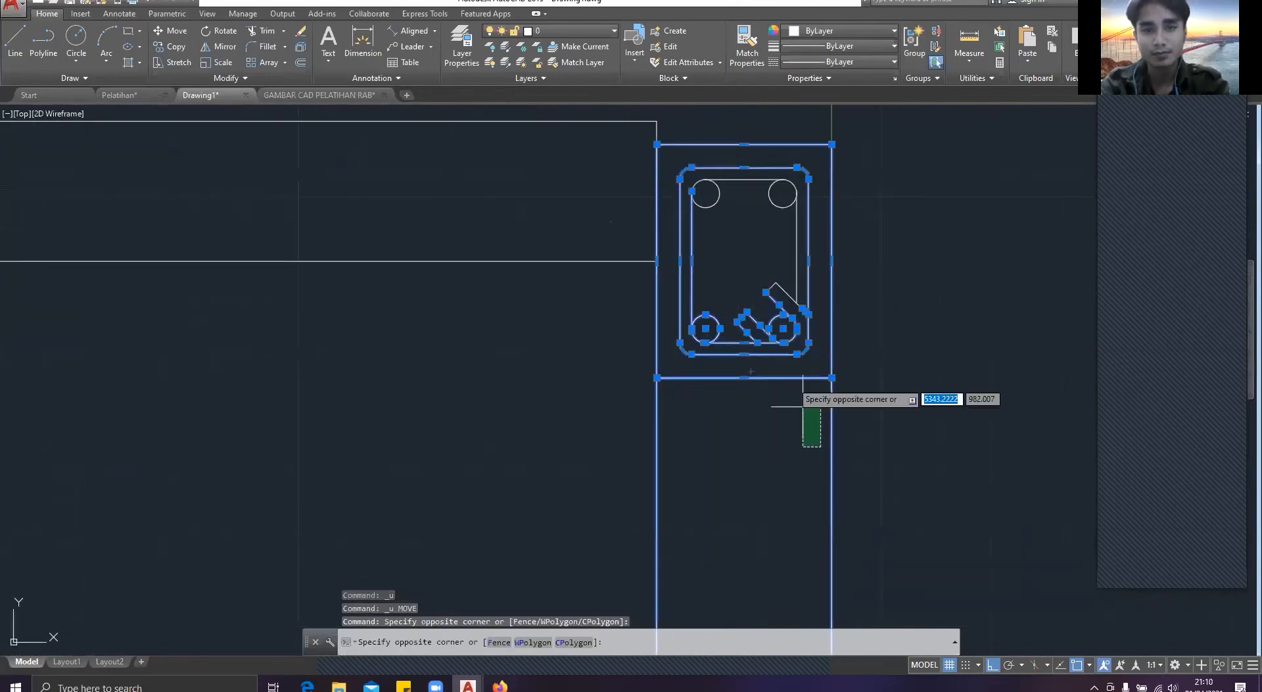
left_click(704, 198)
type("c")
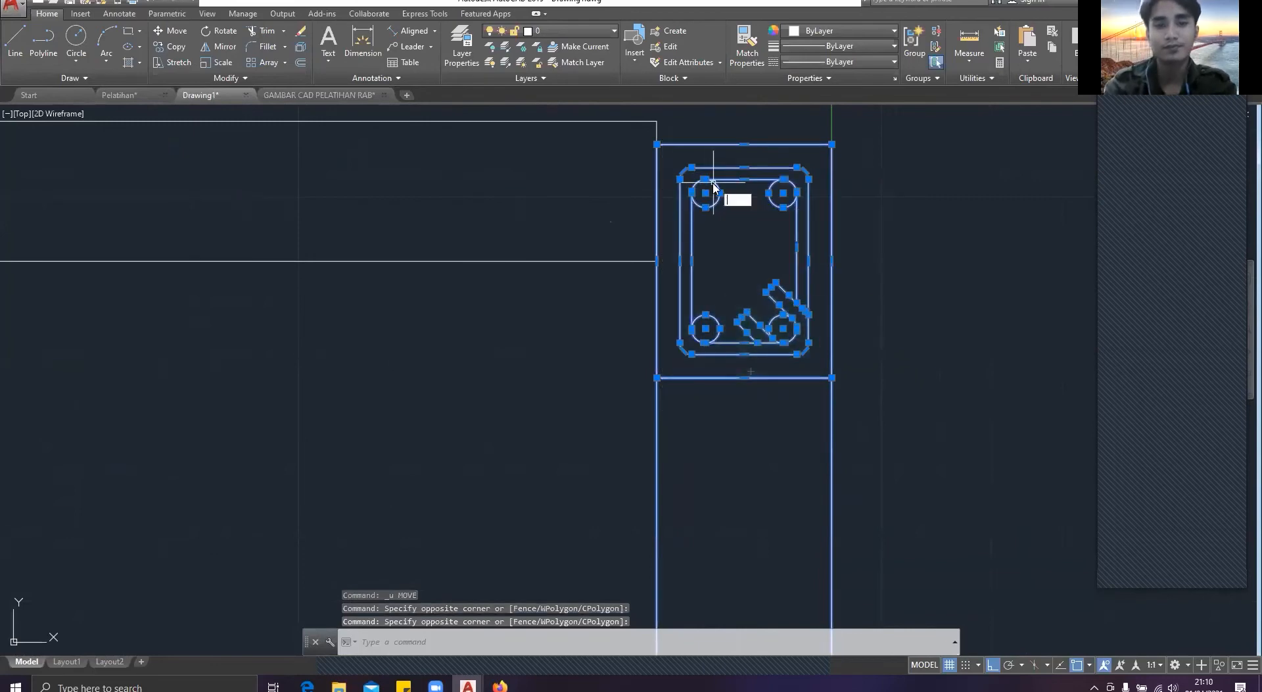
type("m")
key("Return")
left_click(656, 144)
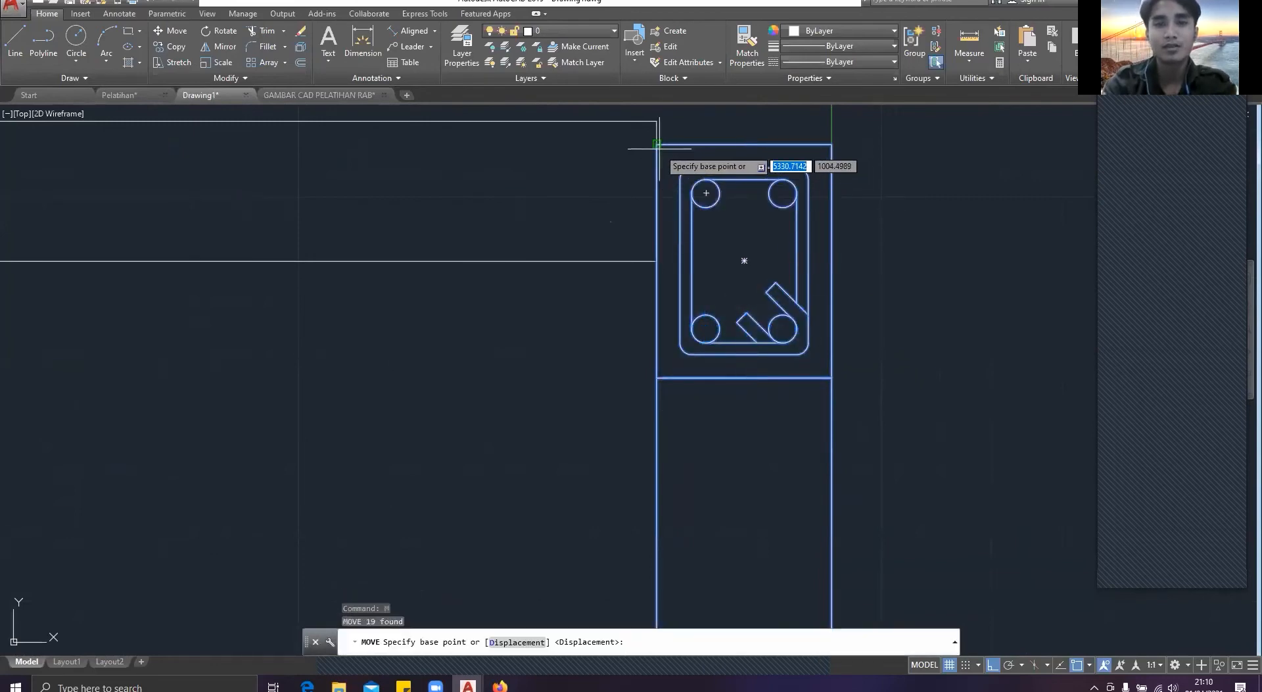
left_click(665, 113)
Step: Examine the house section in Drawing1 from the foundation and floor layers up to the ring beams
scroll(677, 296, "down", 5)
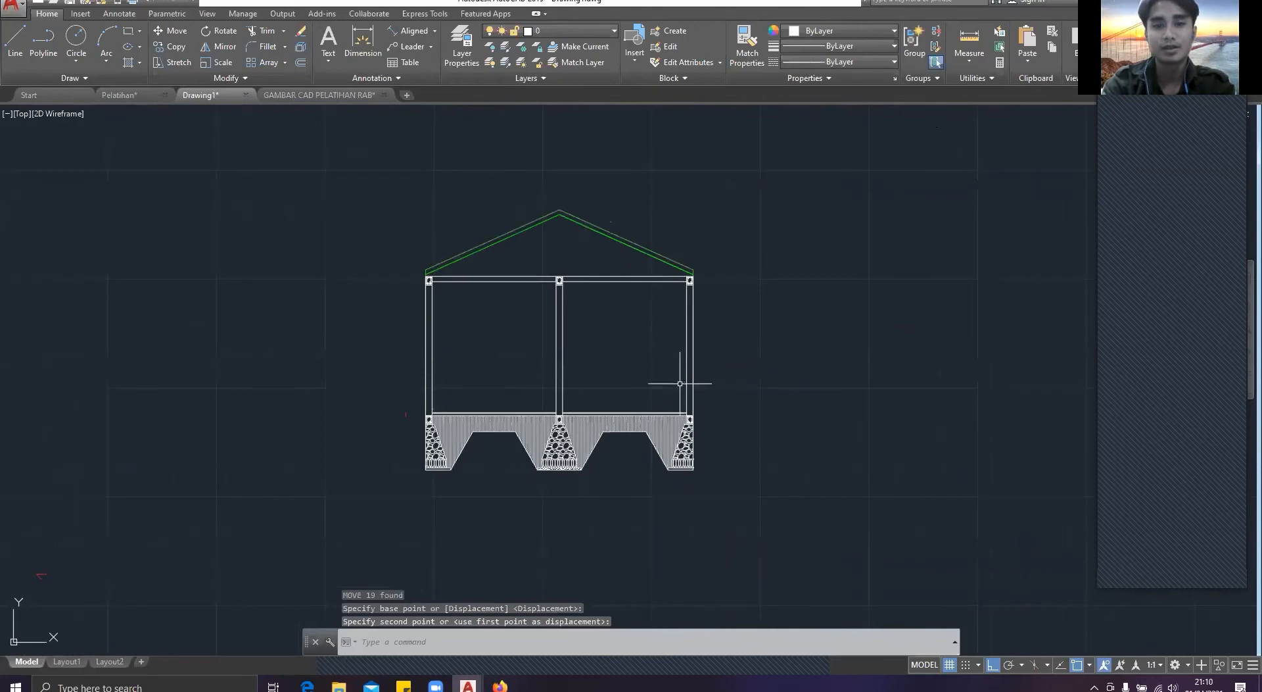
scroll(680, 383, "up", 6)
scroll(679, 381, "down", 5)
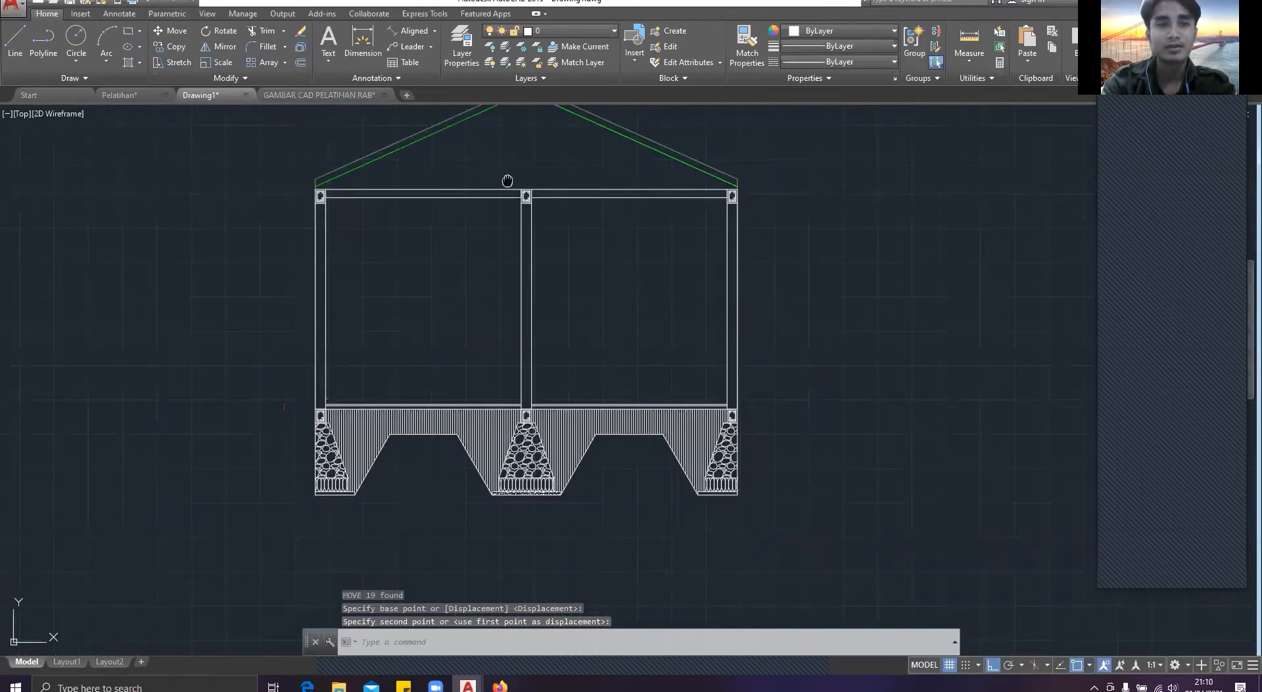
middle_click_drag(507, 177, 521, 250)
scroll(379, 476, "up", 4)
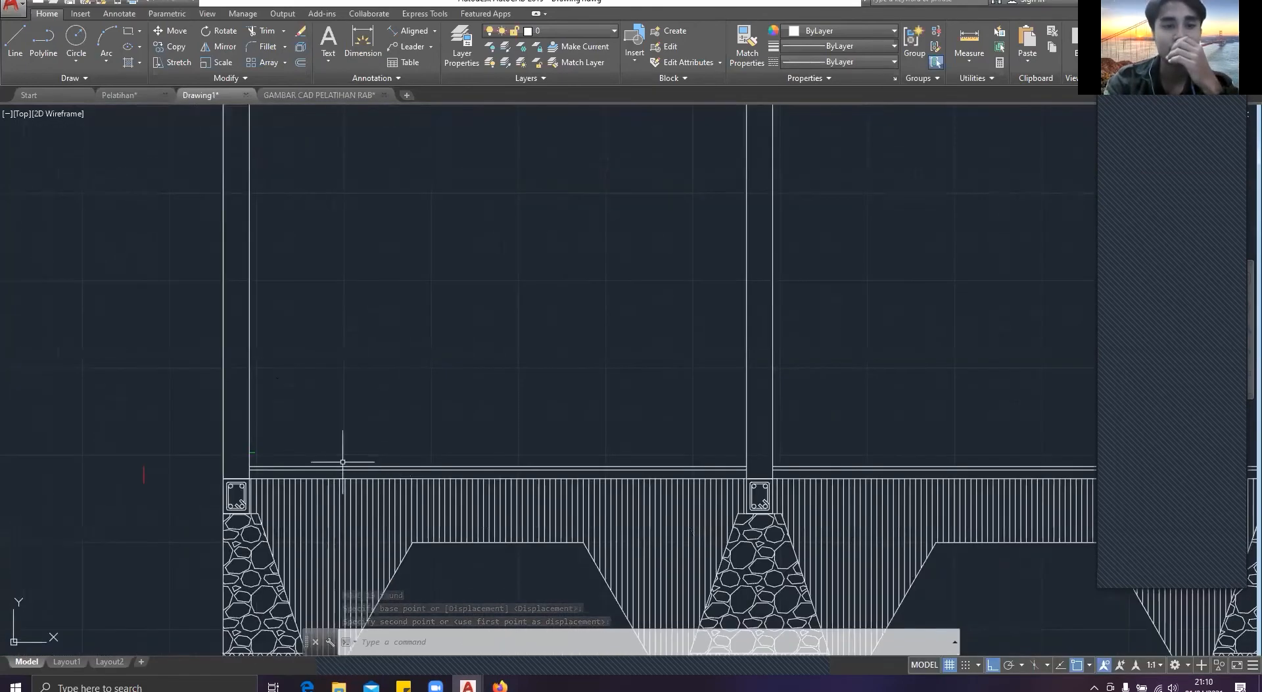
scroll(427, 289, "down", 4)
scroll(627, 431, "up", 2)
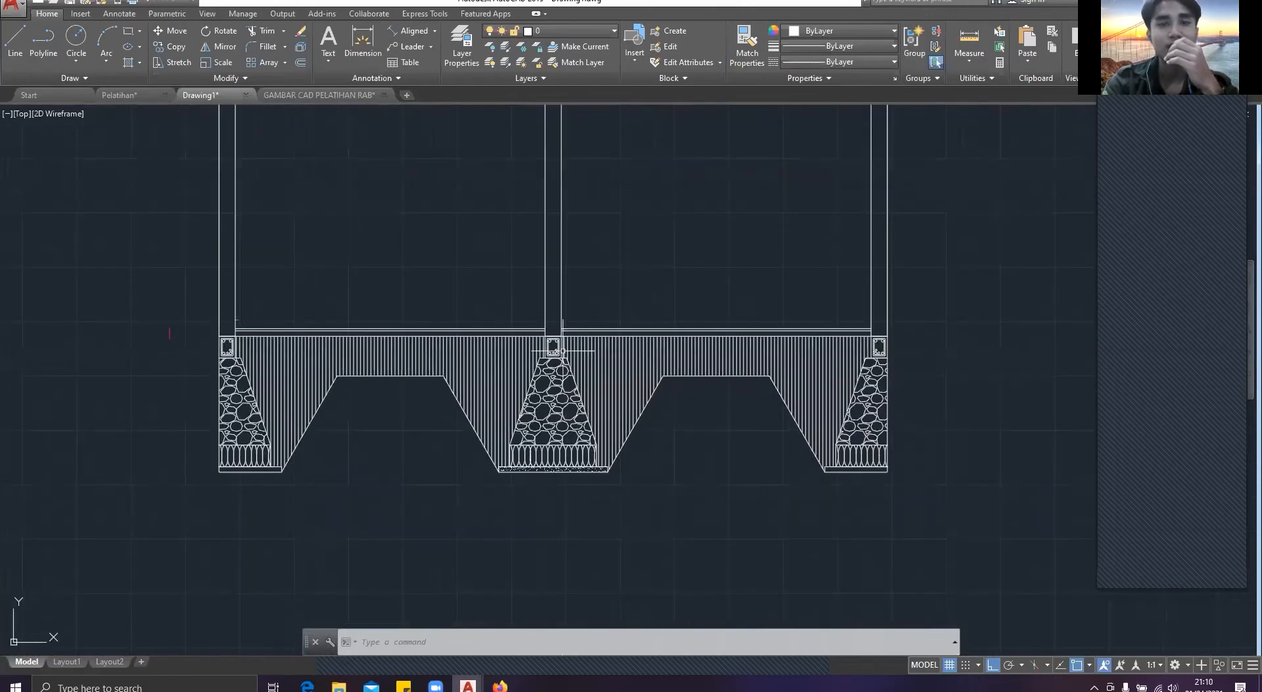
middle_click_drag(555, 277, 562, 411)
middle_click_drag(550, 184, 531, 391)
scroll(531, 392, "up", 2)
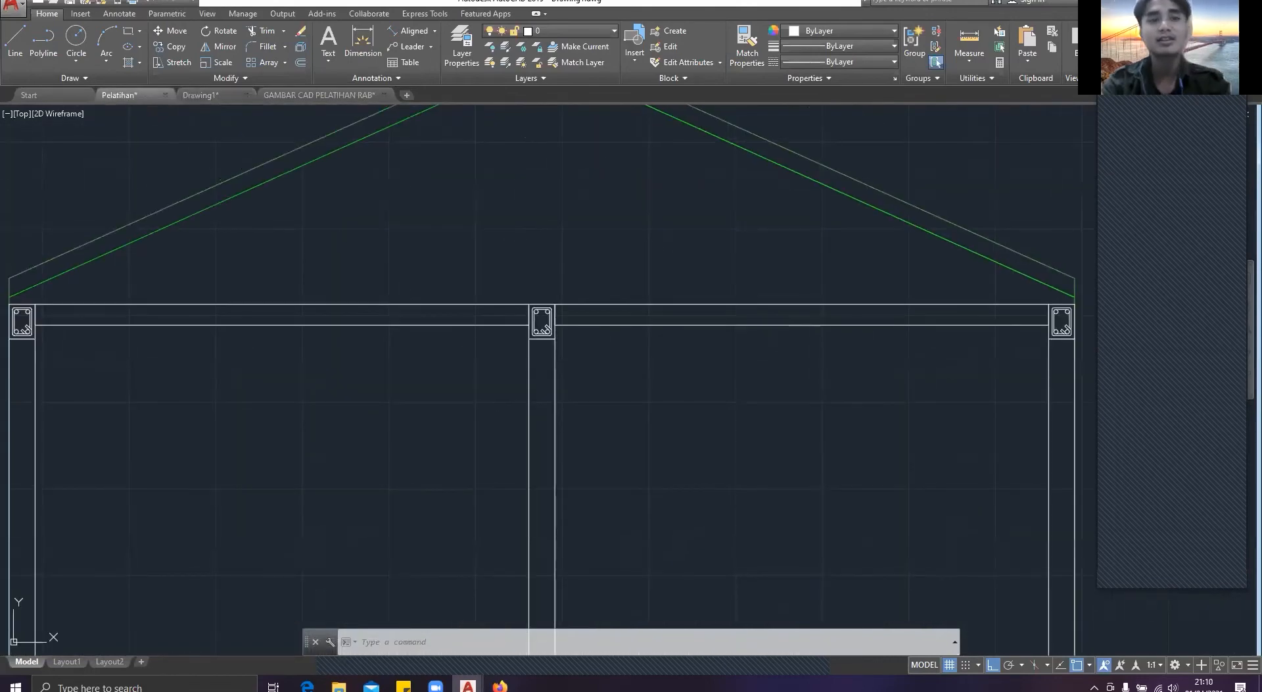
Step: Switch to the Pelatihan drawing and examine the roof truss above the ring beams in the reference section
left_click(118, 95)
scroll(543, 320, "down", 12)
middle_click_drag(628, 310, 506, 329)
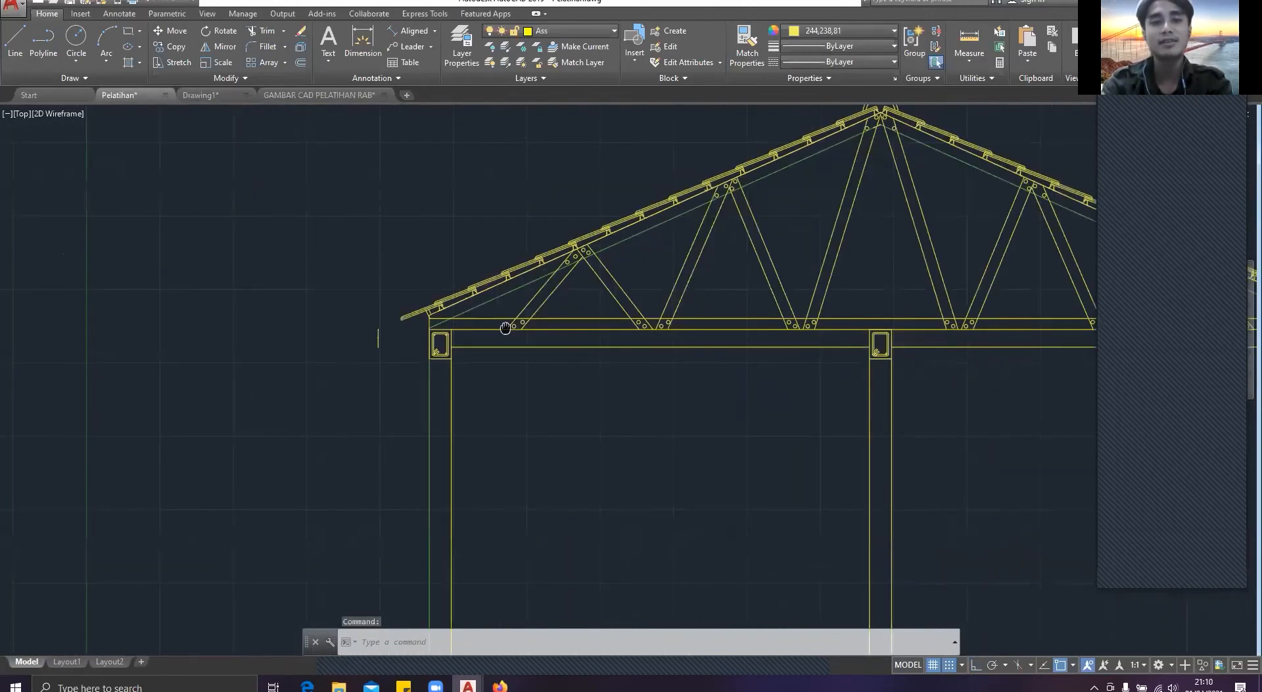
scroll(694, 323, "up", 2)
middle_click_drag(693, 322, 550, 316)
scroll(362, 284, "down", 6)
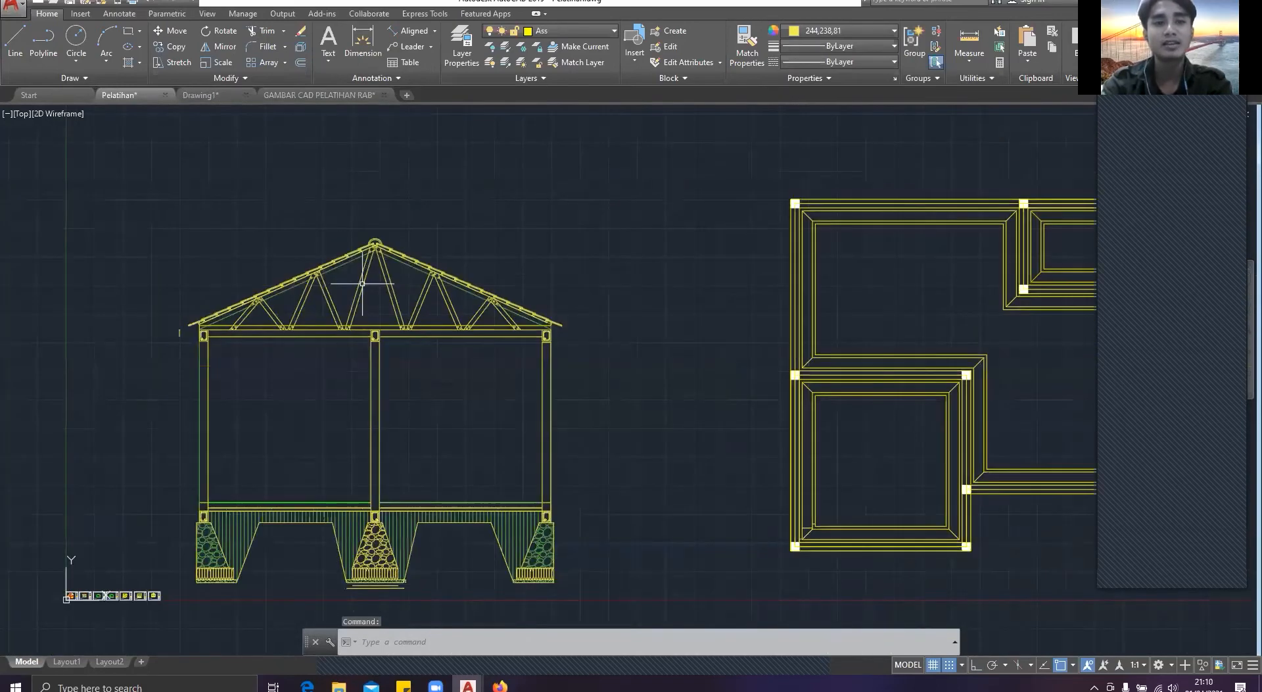
Step: Examine the truss's web members, bolted joints, battens and roof tiles in the Pelatihan reference section
scroll(362, 283, "up", 6)
scroll(375, 275, "down", 2)
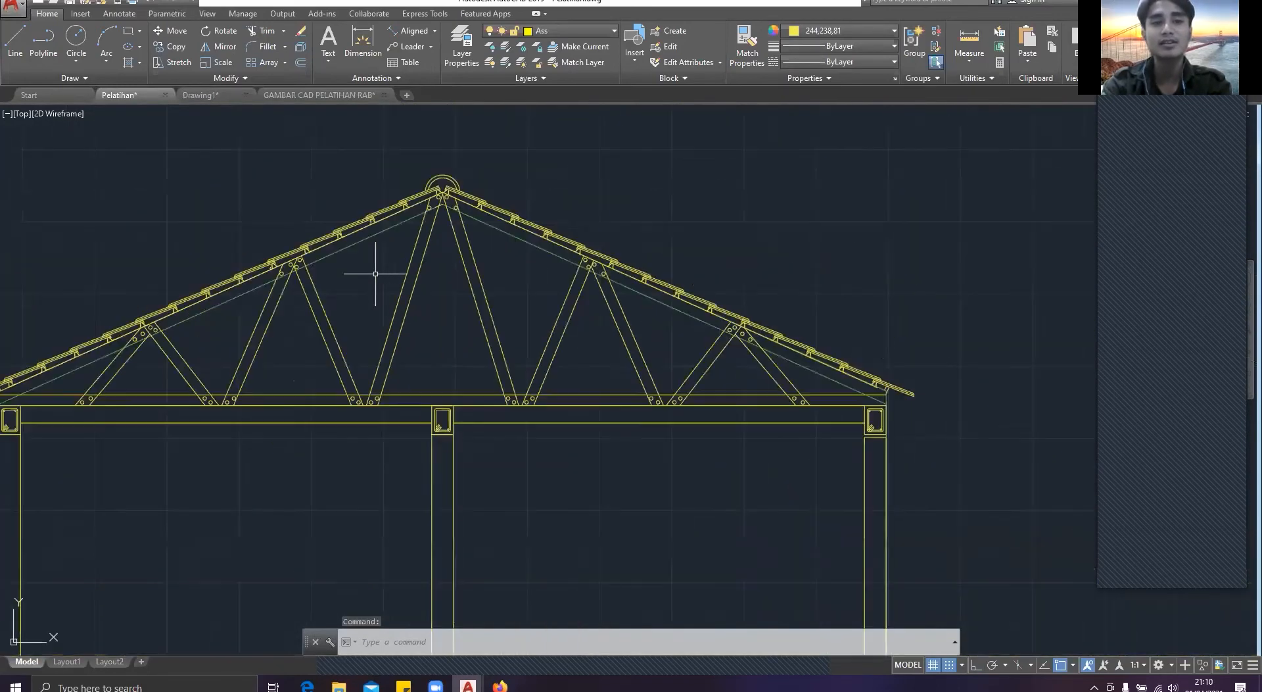
middle_click_drag(390, 267, 475, 277)
scroll(415, 414, "up", 2)
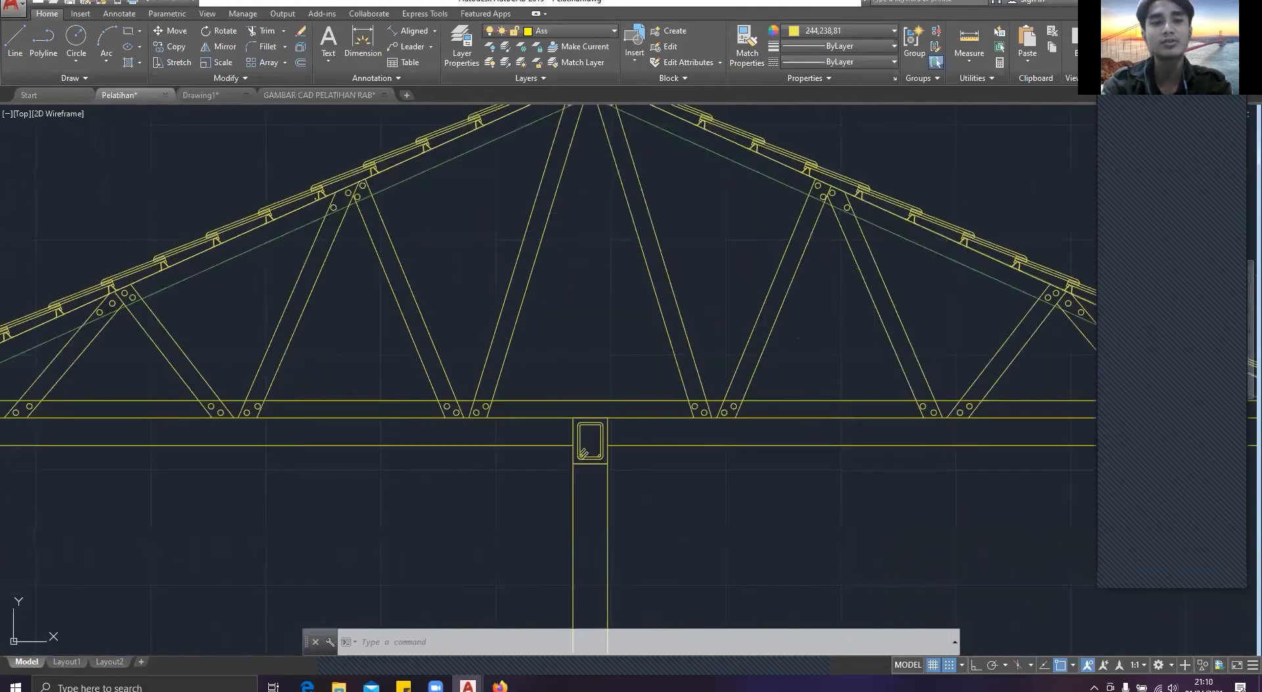
middle_click_drag(412, 412, 405, 409)
scroll(460, 401, "up", 2)
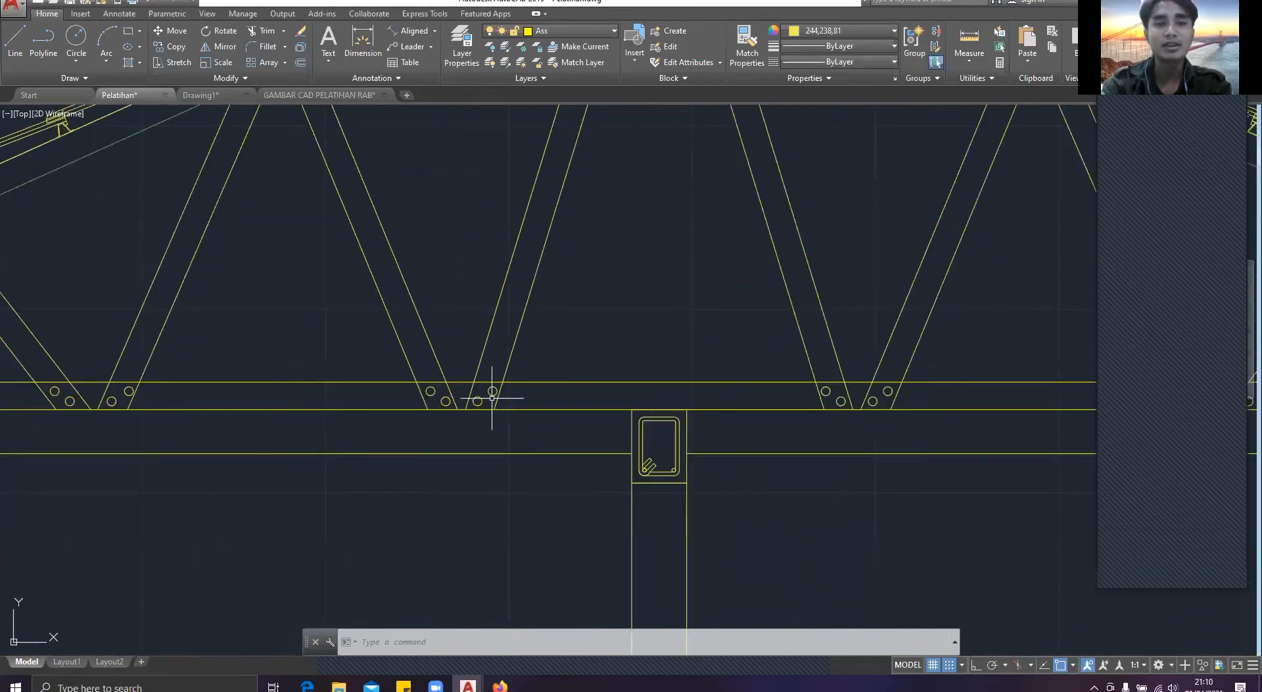
scroll(491, 397, "down", 5)
scroll(229, 393, "up", 3)
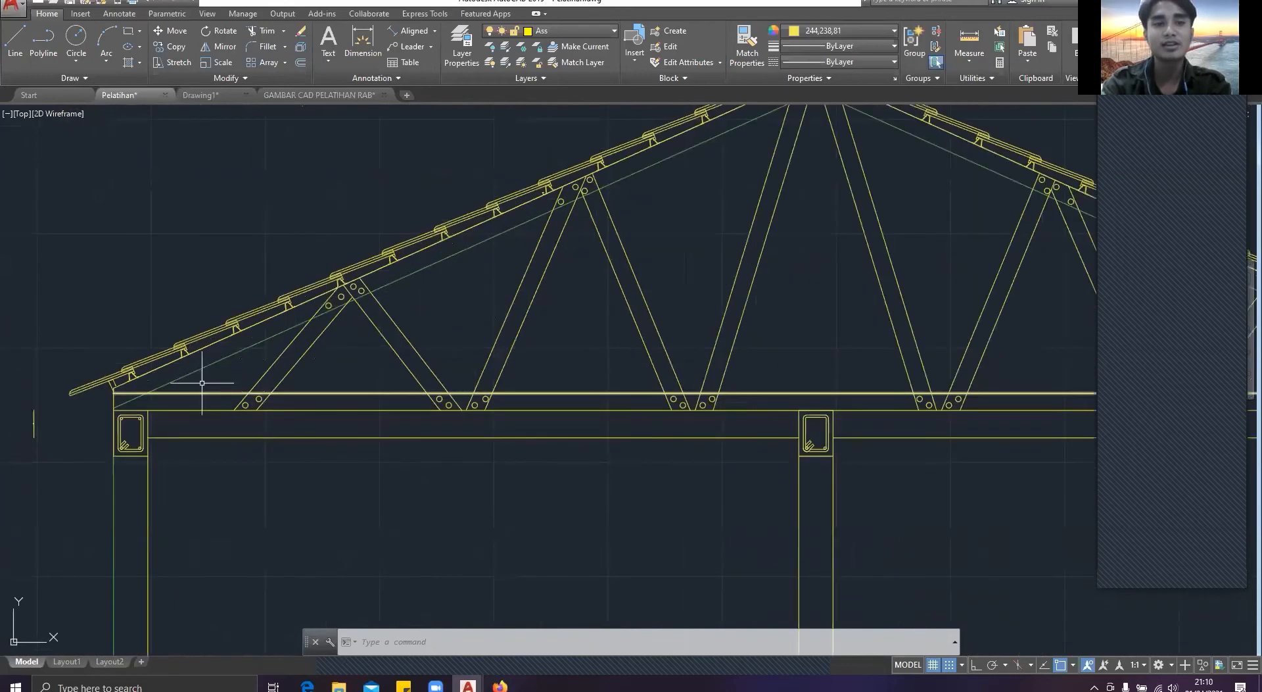
scroll(202, 383, "up", 2)
scroll(526, 369, "down", 4)
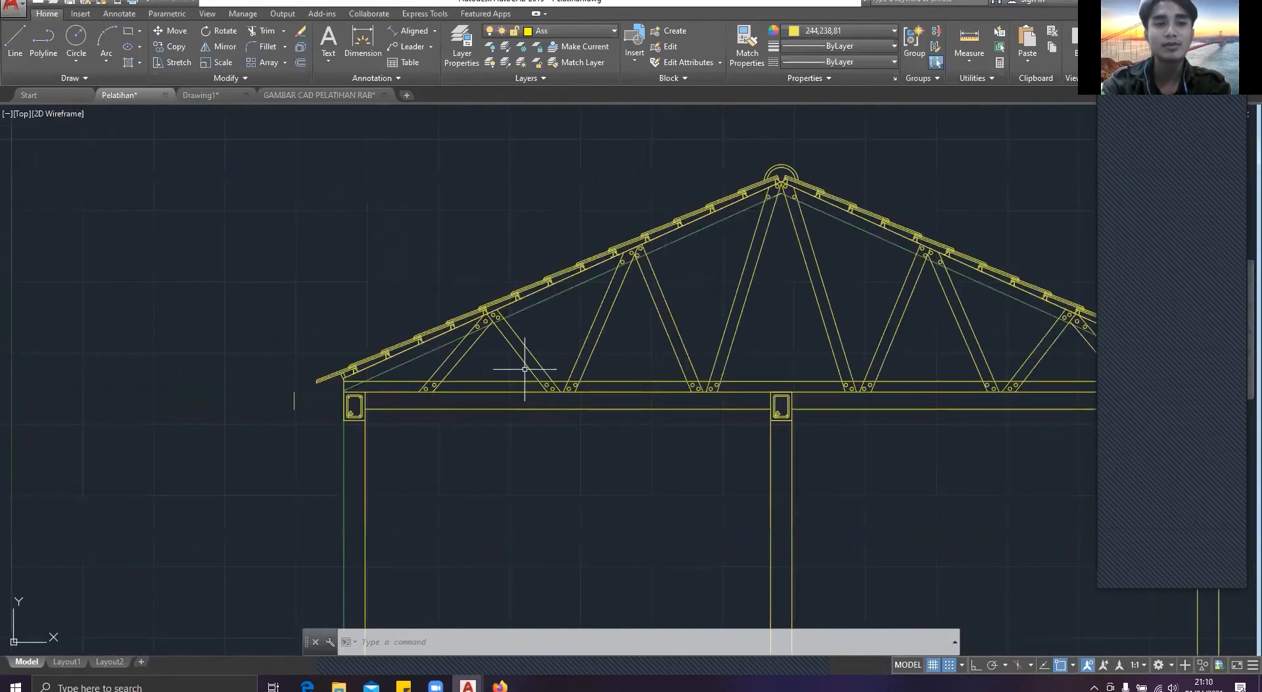
middle_click_drag(579, 383, 532, 390)
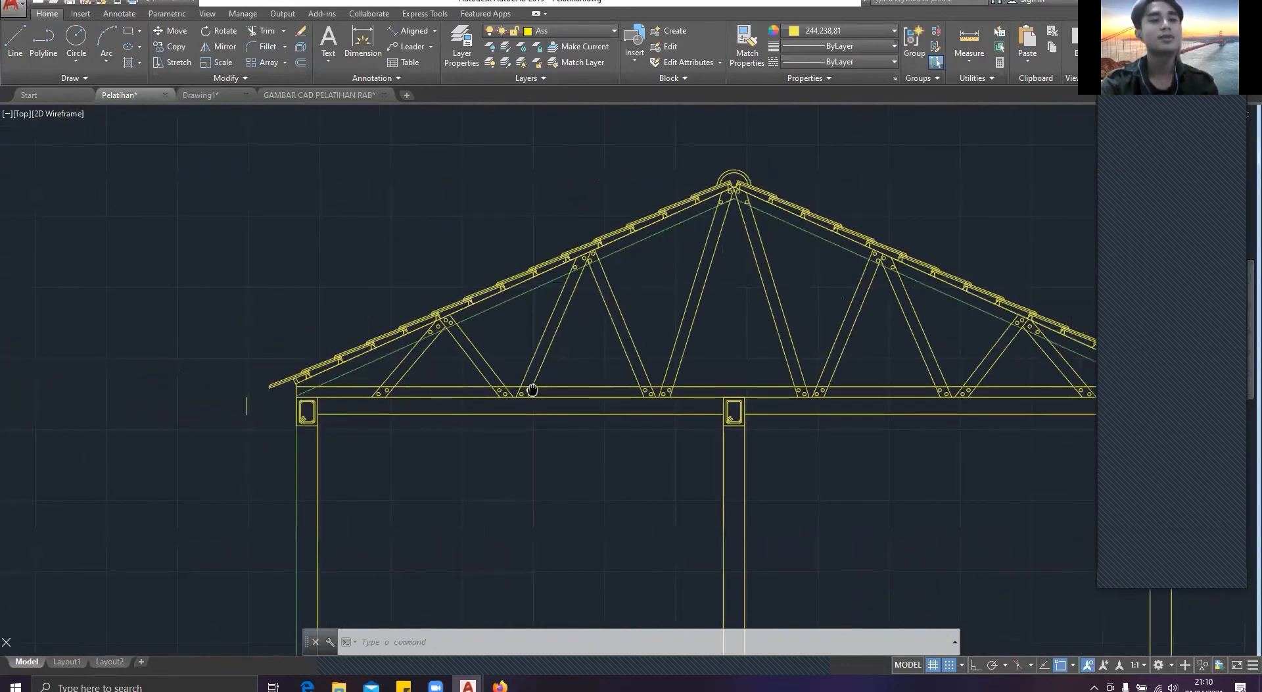
scroll(552, 392, "up", 8)
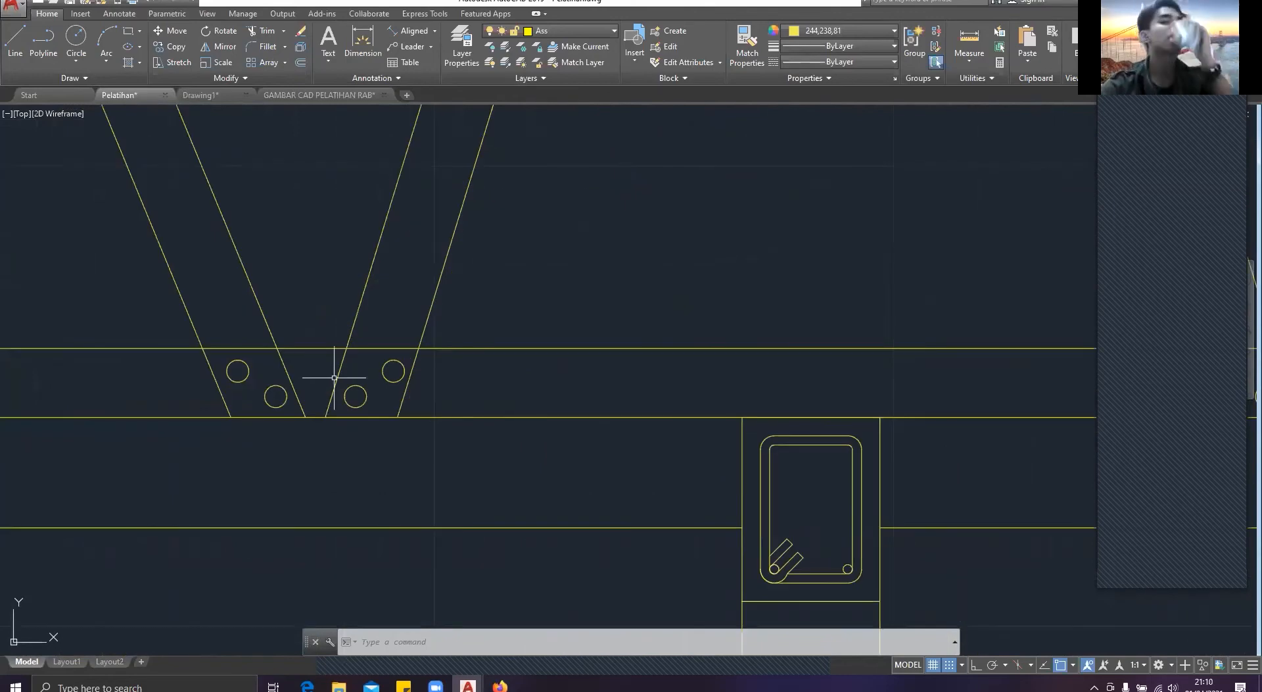
scroll(401, 348, "down", 10)
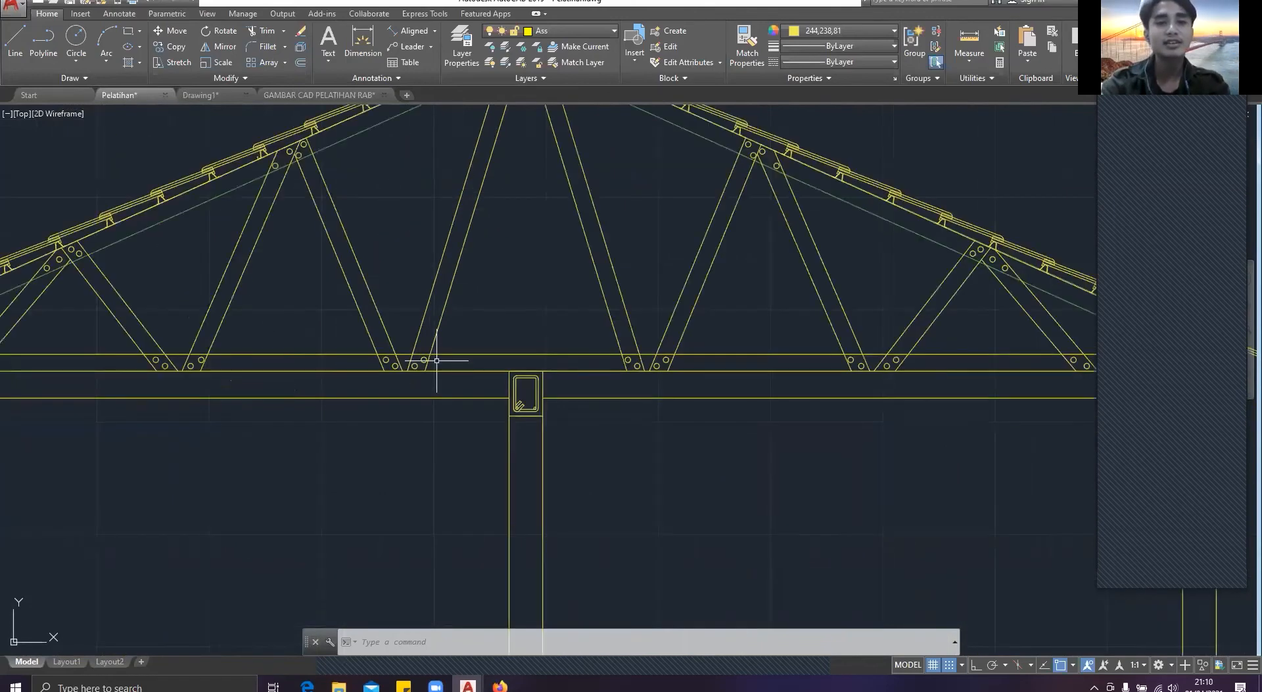
scroll(483, 284, "up", 5)
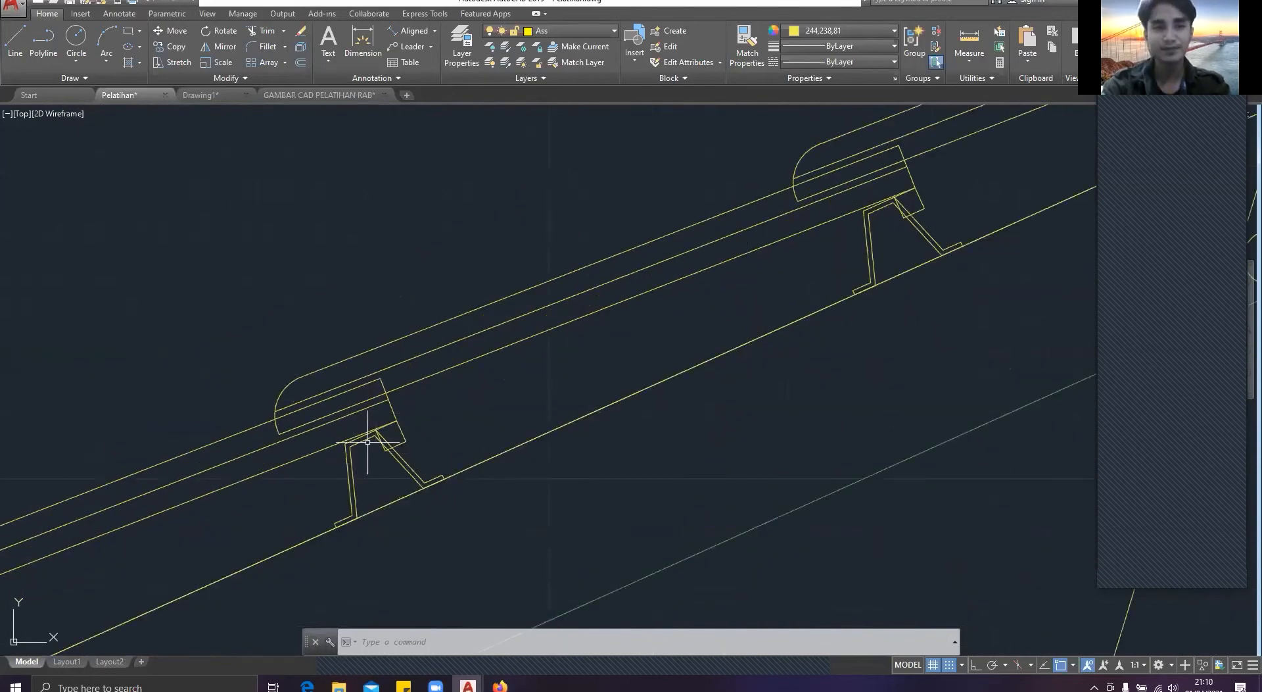
scroll(386, 286, "down", 4)
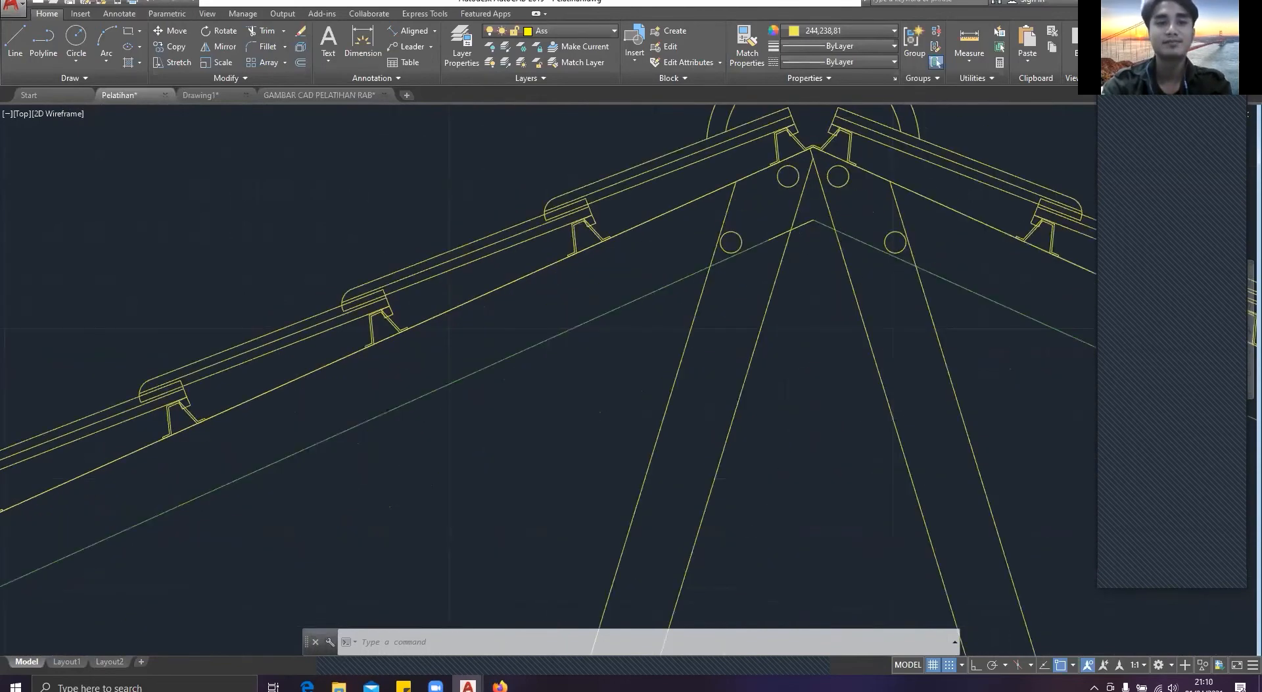
scroll(465, 310, "down", 5)
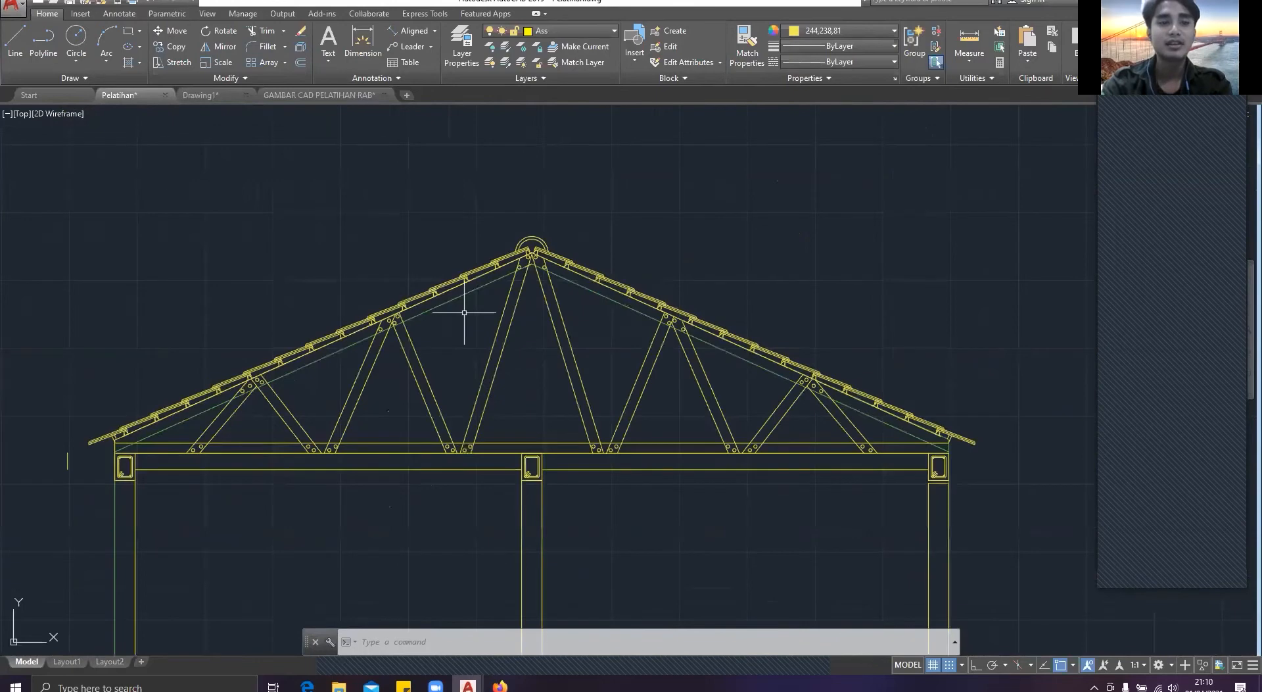
Step: Dimension the height of the truss's bottom chord above the left column in the Pelatihan drawing
left_click(201, 96)
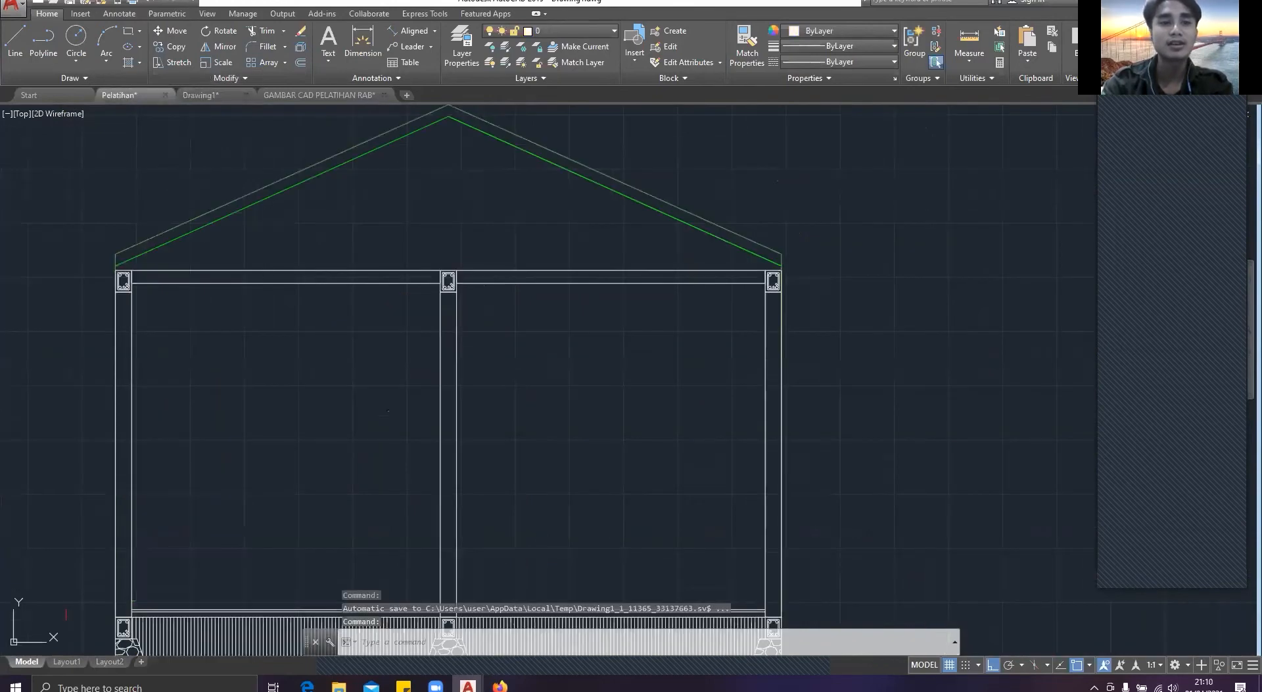
scroll(228, 467, "up", 5)
type("dim")
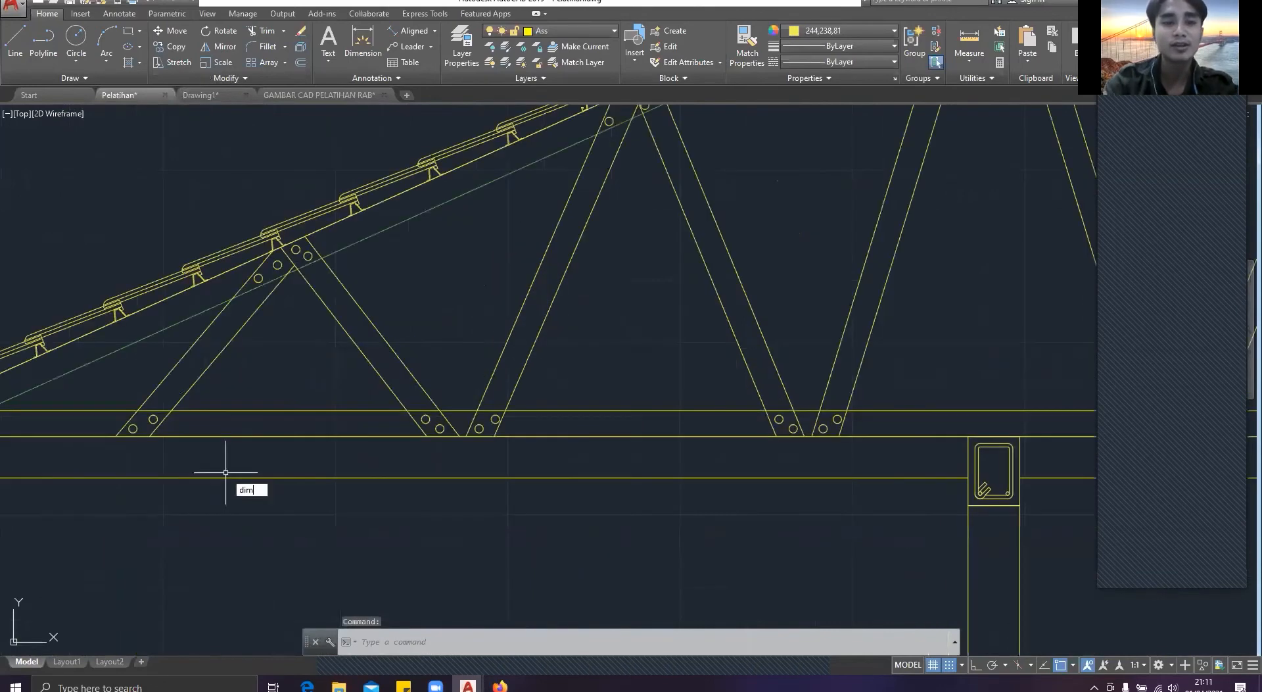
key("Return")
scroll(295, 397, "up", 3)
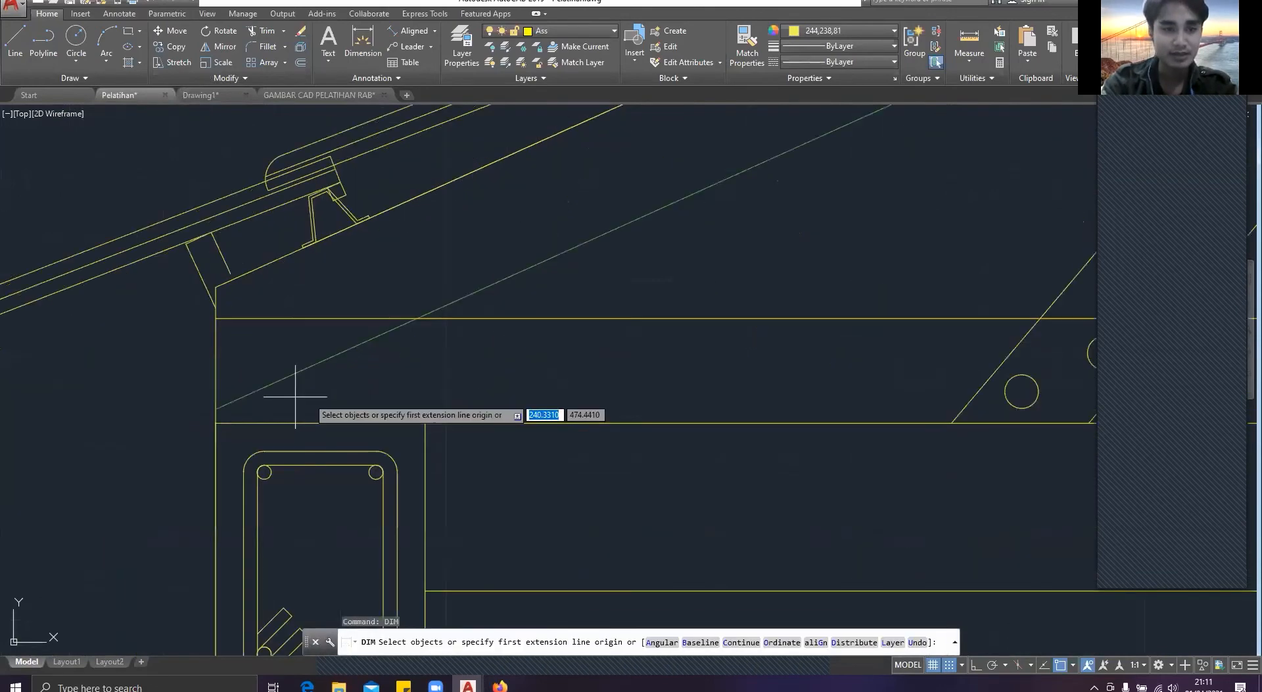
left_click(216, 423)
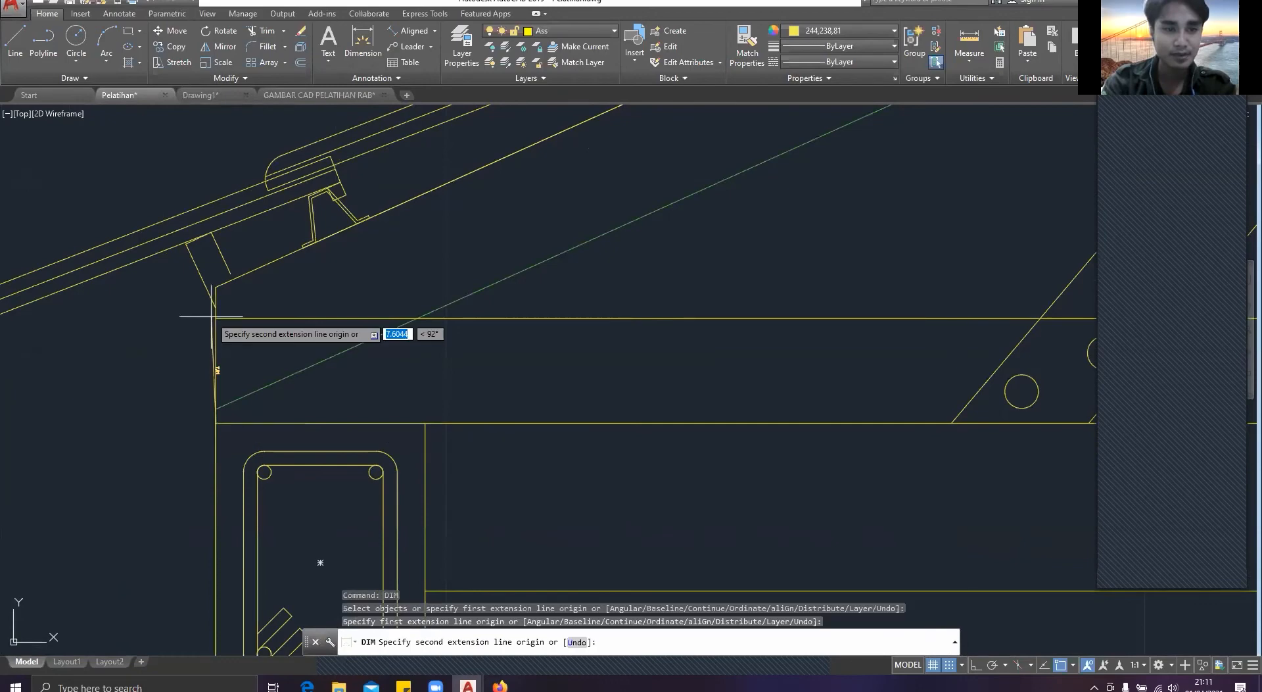
left_click(216, 318)
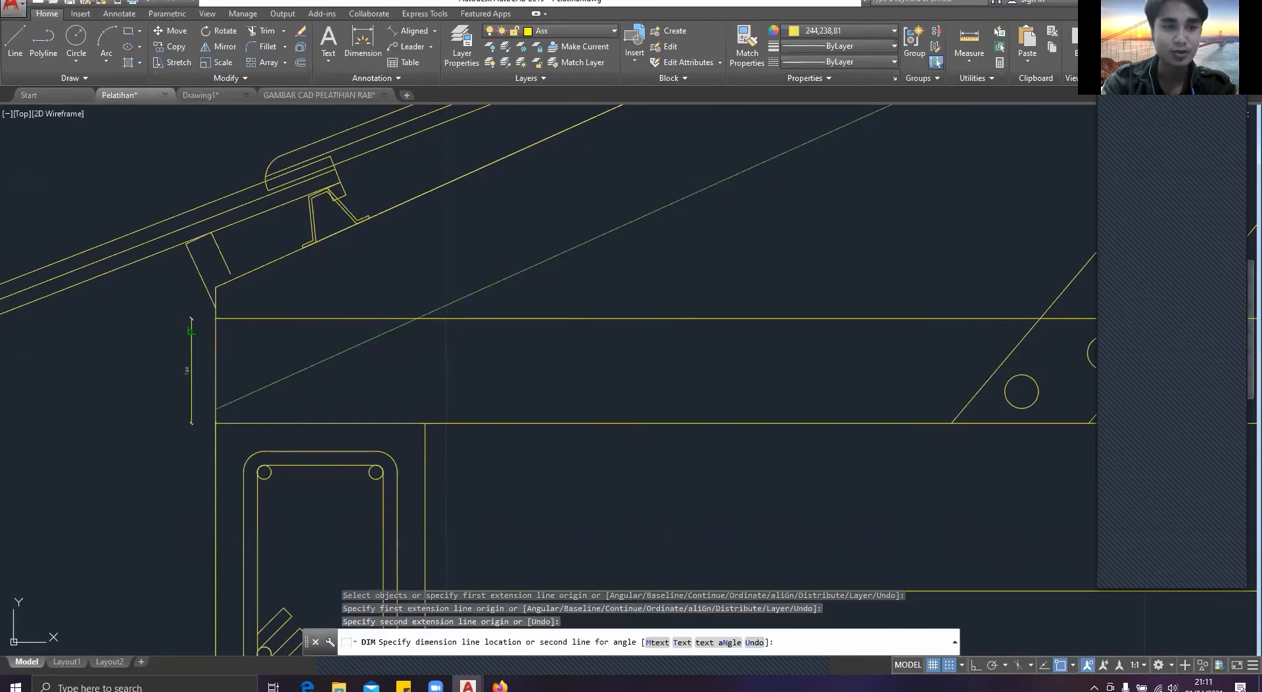
left_click(190, 330)
scroll(442, 388, "down", 5)
scroll(534, 370, "down", 2)
middle_click_drag(533, 369, 109, 362)
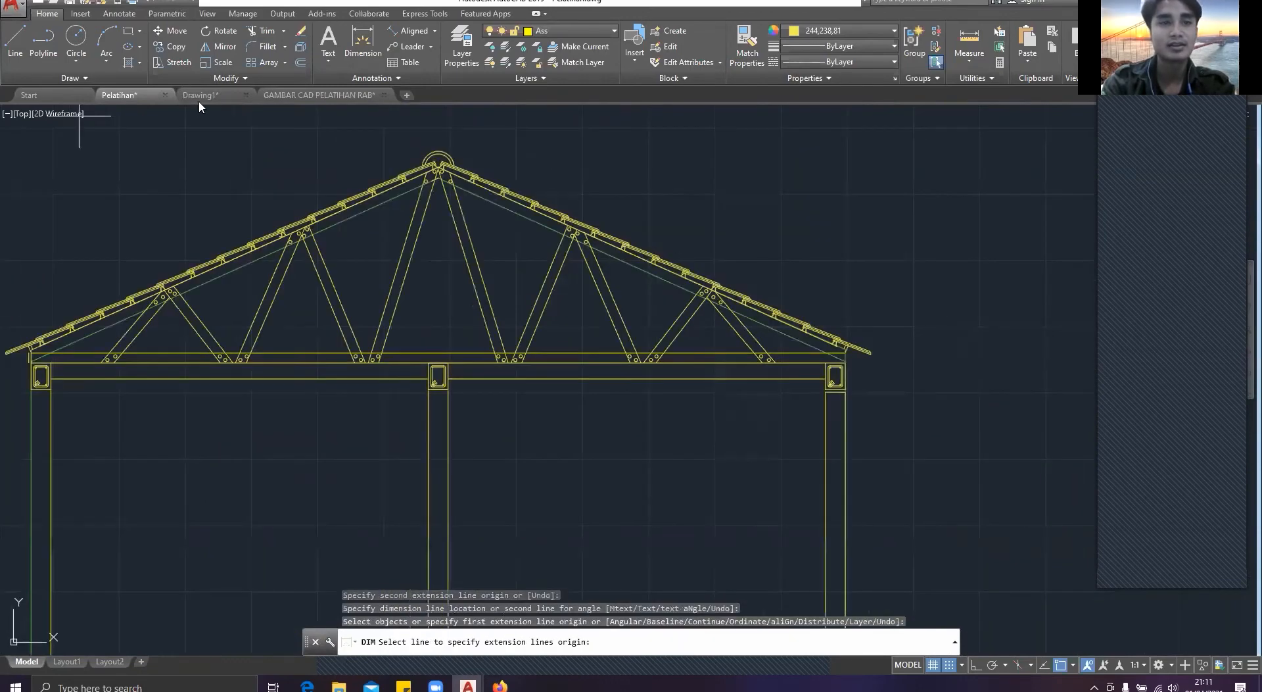
Step: Switch to Drawing1 and draw a 615 by 7.5 rectangle in the empty space beside the house section
left_click(198, 101)
key("Escape")
left_click(206, 96)
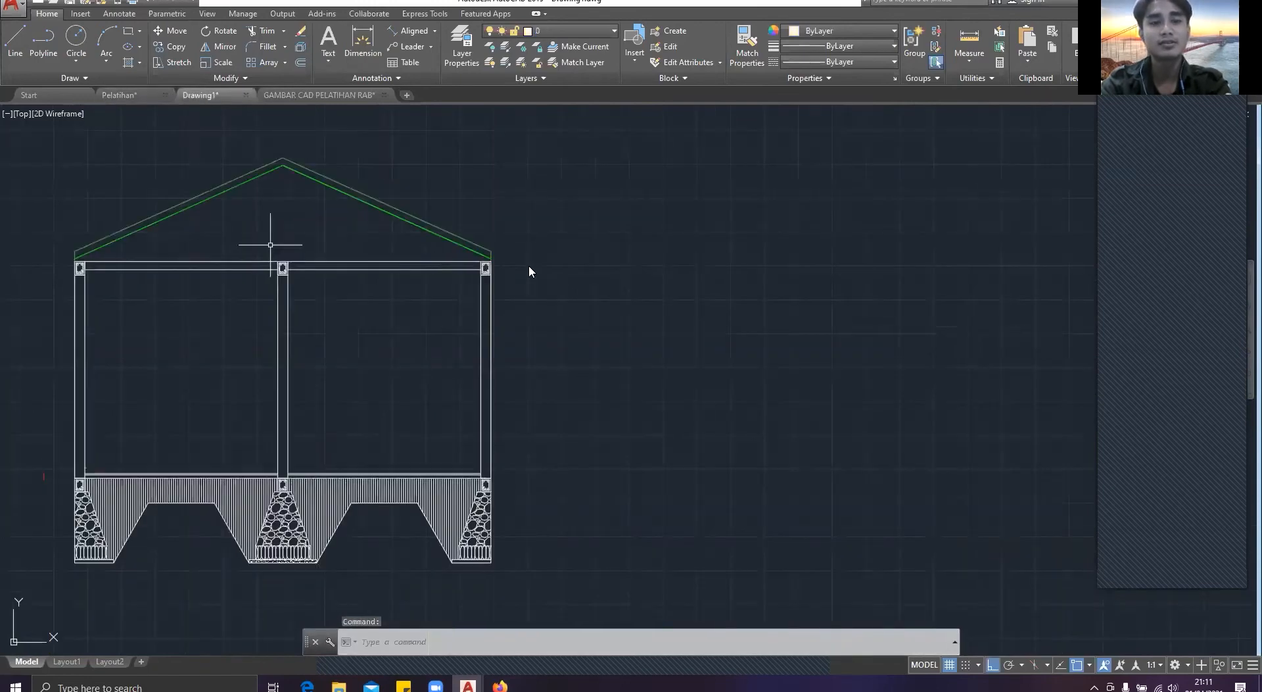
type("rec")
key("Return")
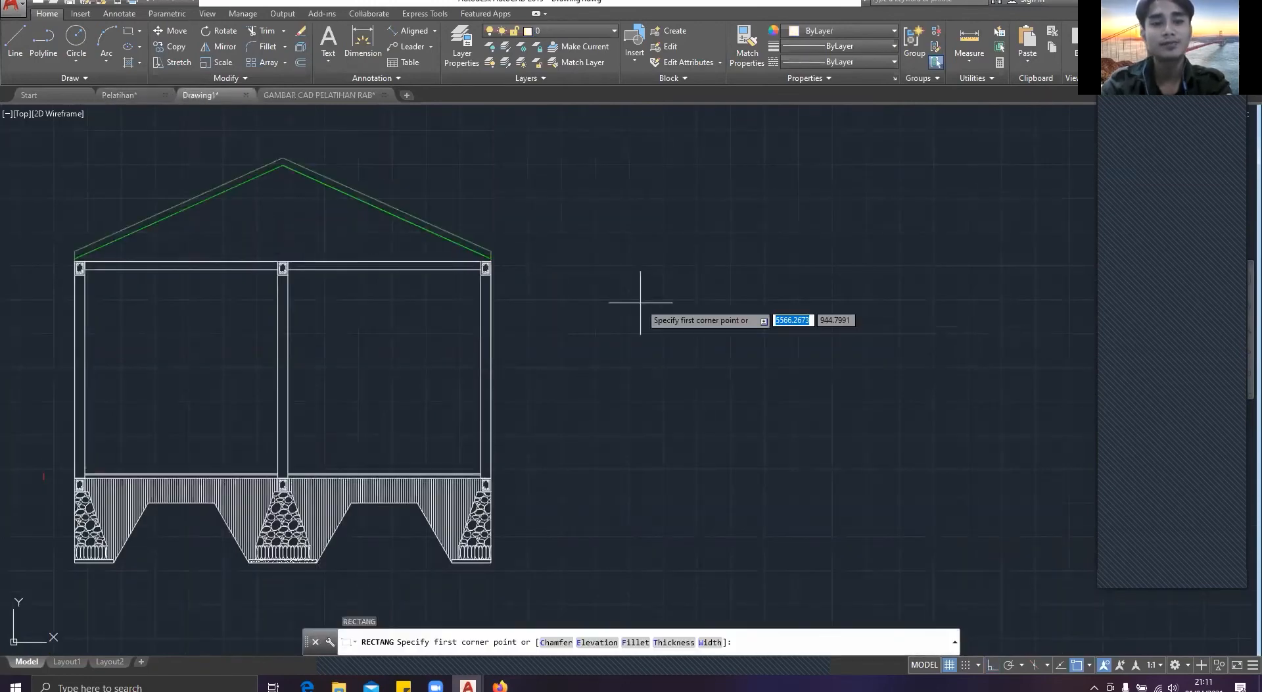
left_click(640, 303)
type("6")
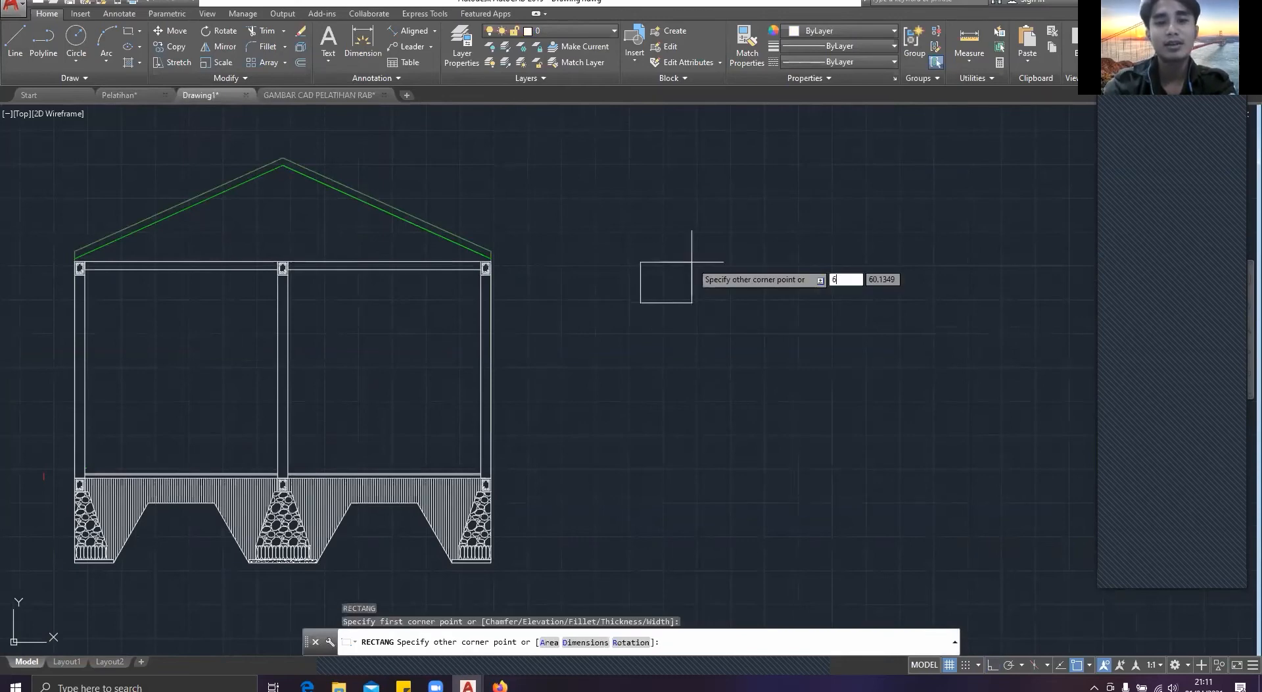
type("15")
key("Tab")
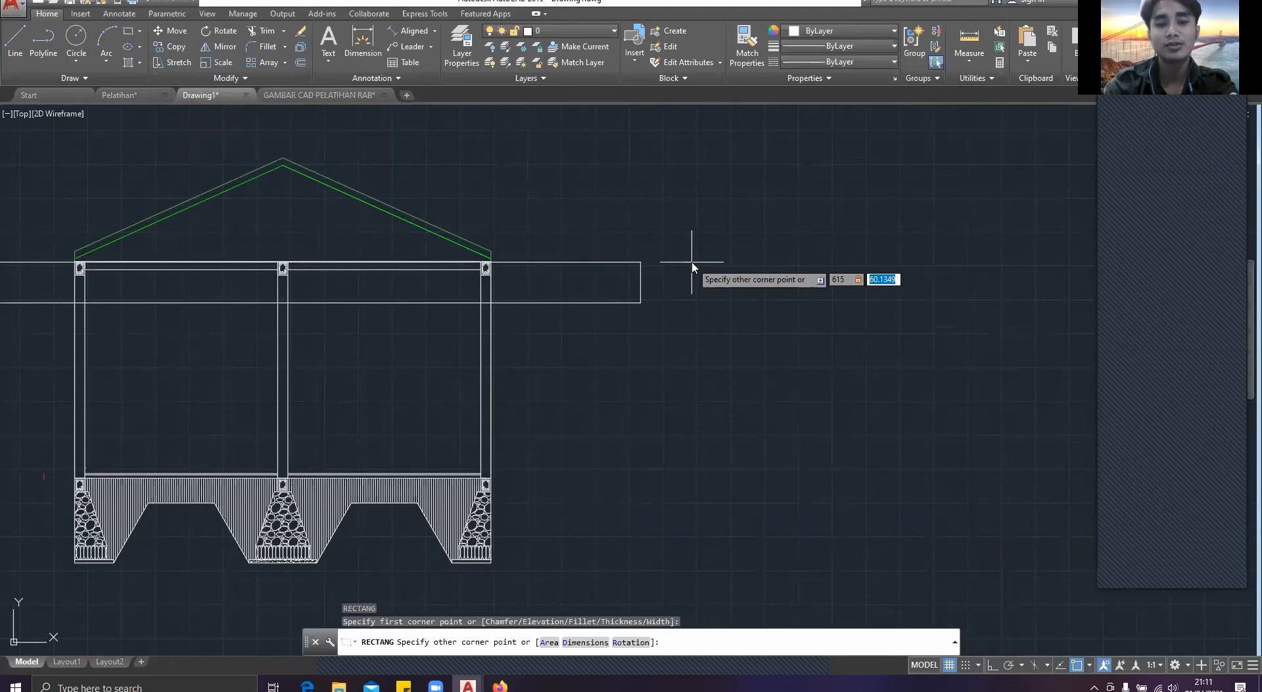
type("7.5")
key("Return")
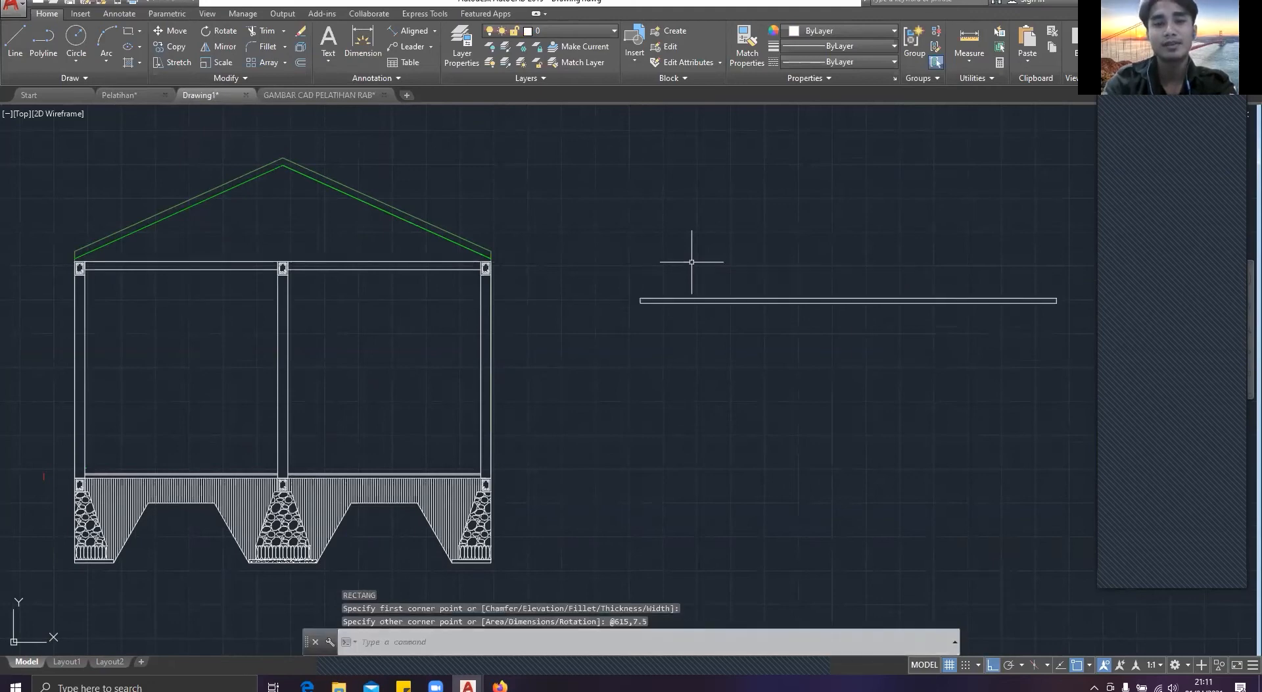
key("Escape")
Step: Move the long rectangle onto the top of the ring beams so that it spans the house section
left_click(728, 394)
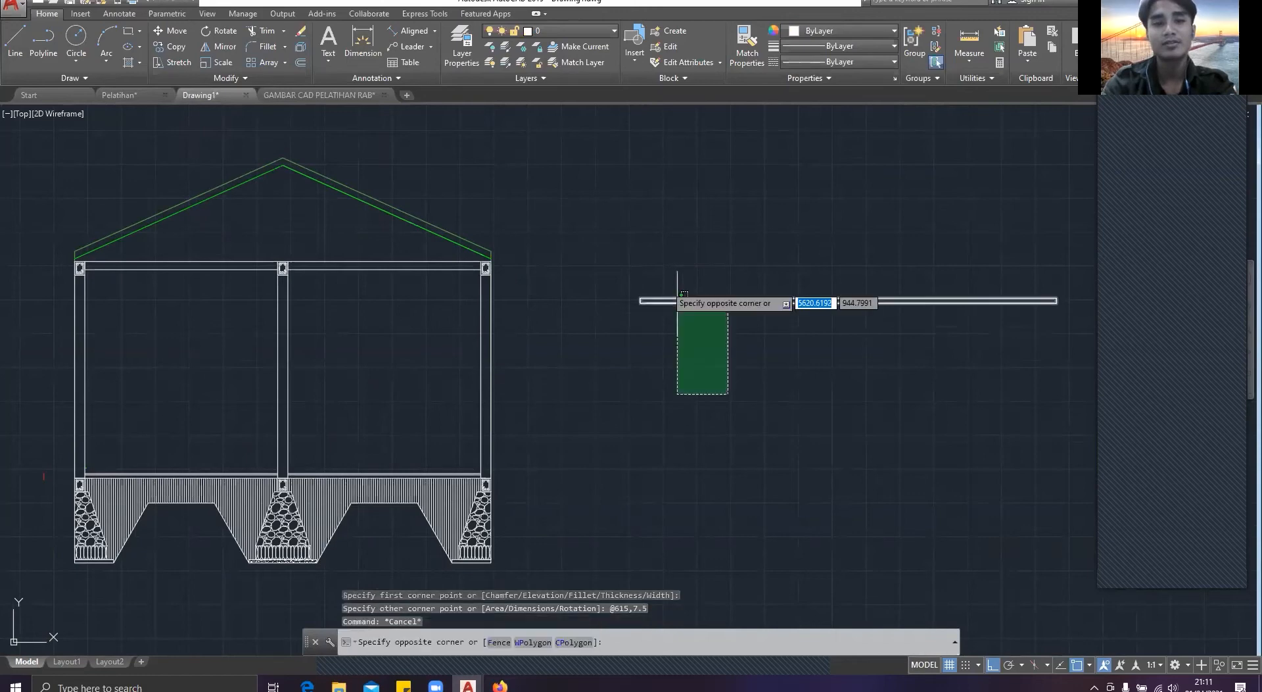
left_click(626, 223)
type("c")
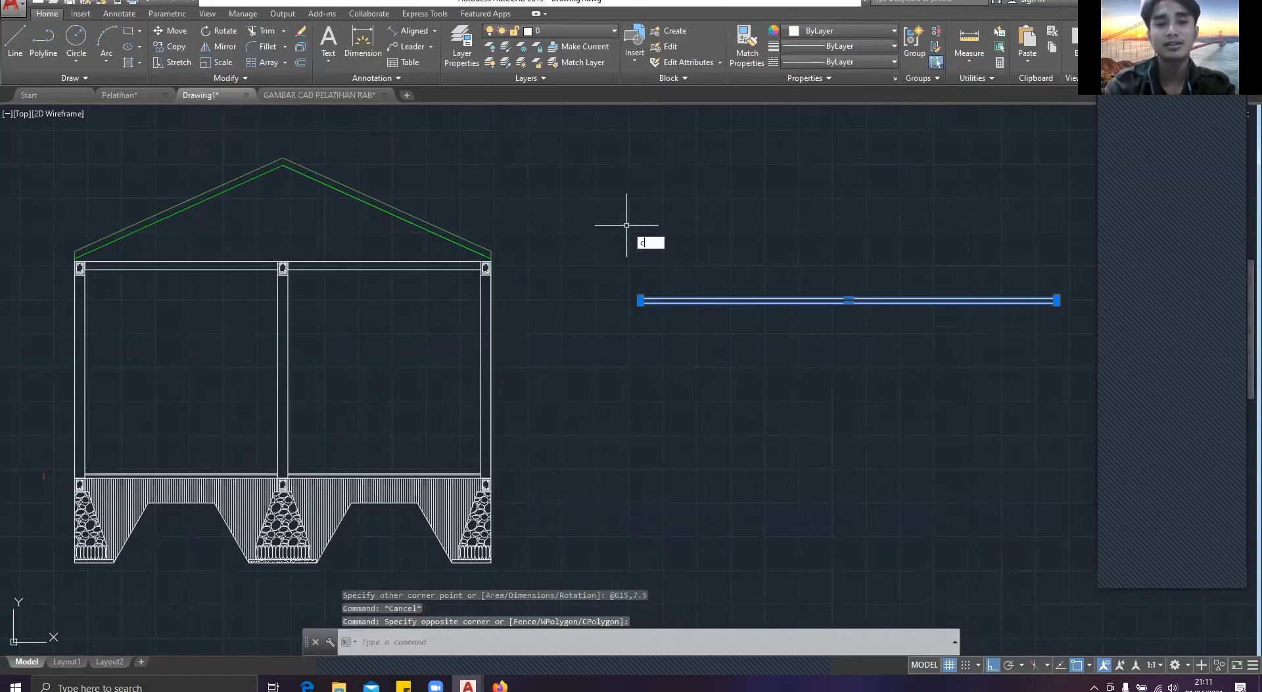
key("Return")
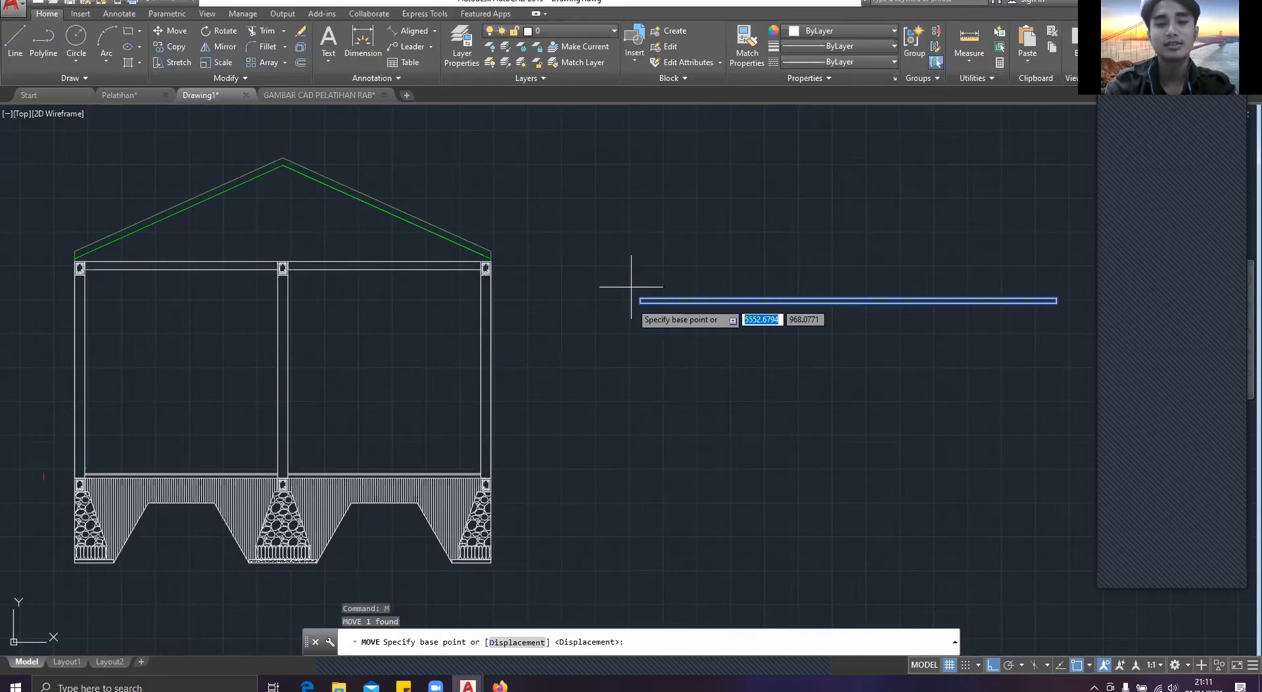
scroll(640, 303, "up", 5)
left_click(640, 303)
scroll(251, 233, "down", 7)
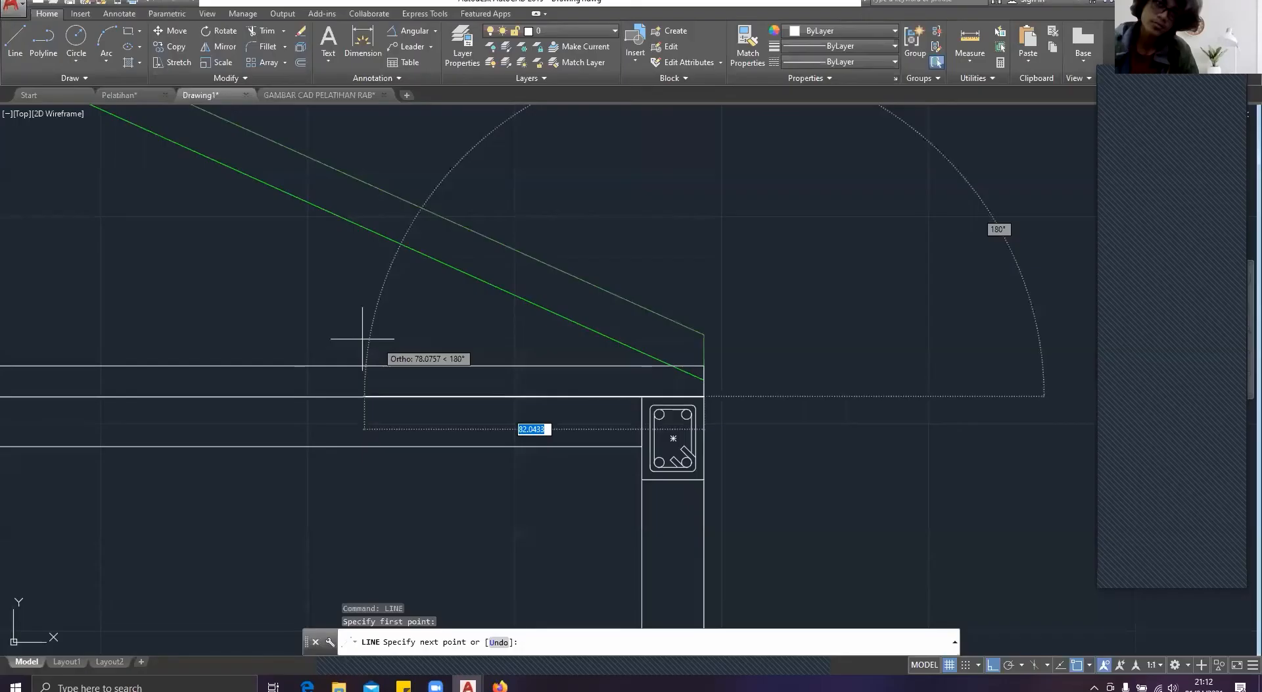
key("Escape")
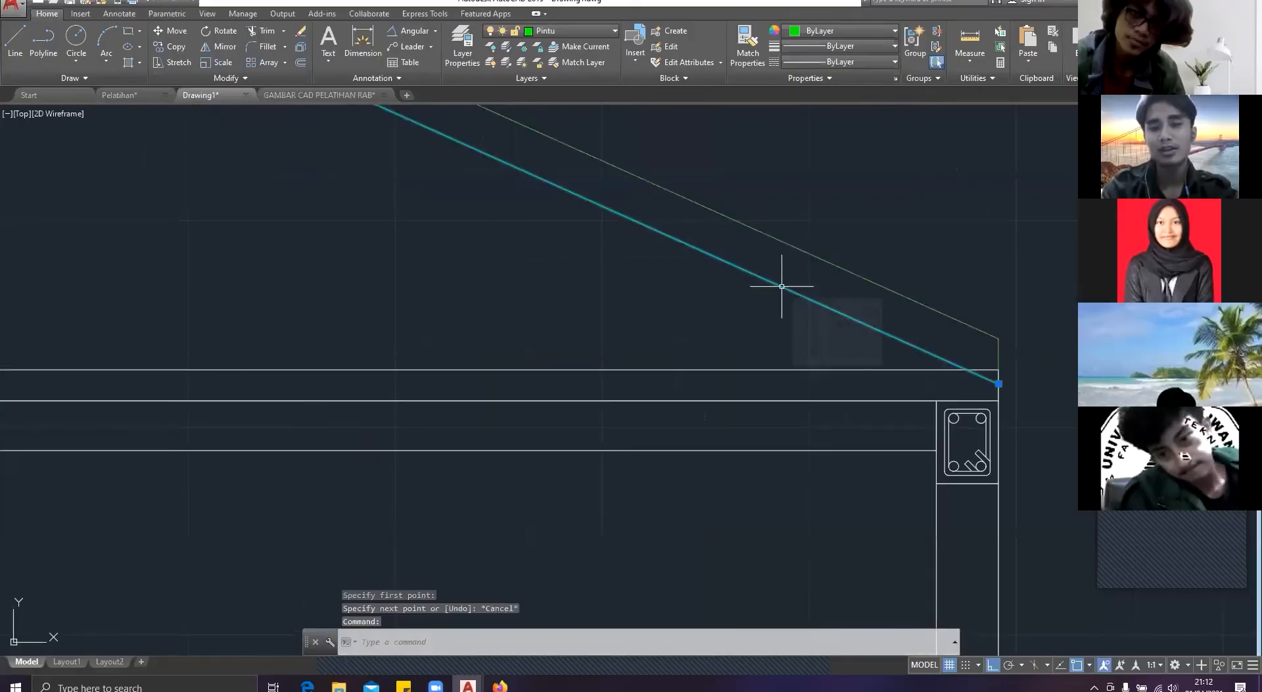
Step: Move the right slope's inner green roof line down from its eave end to the rectangle's lower outer corner
type("m")
key("Return")
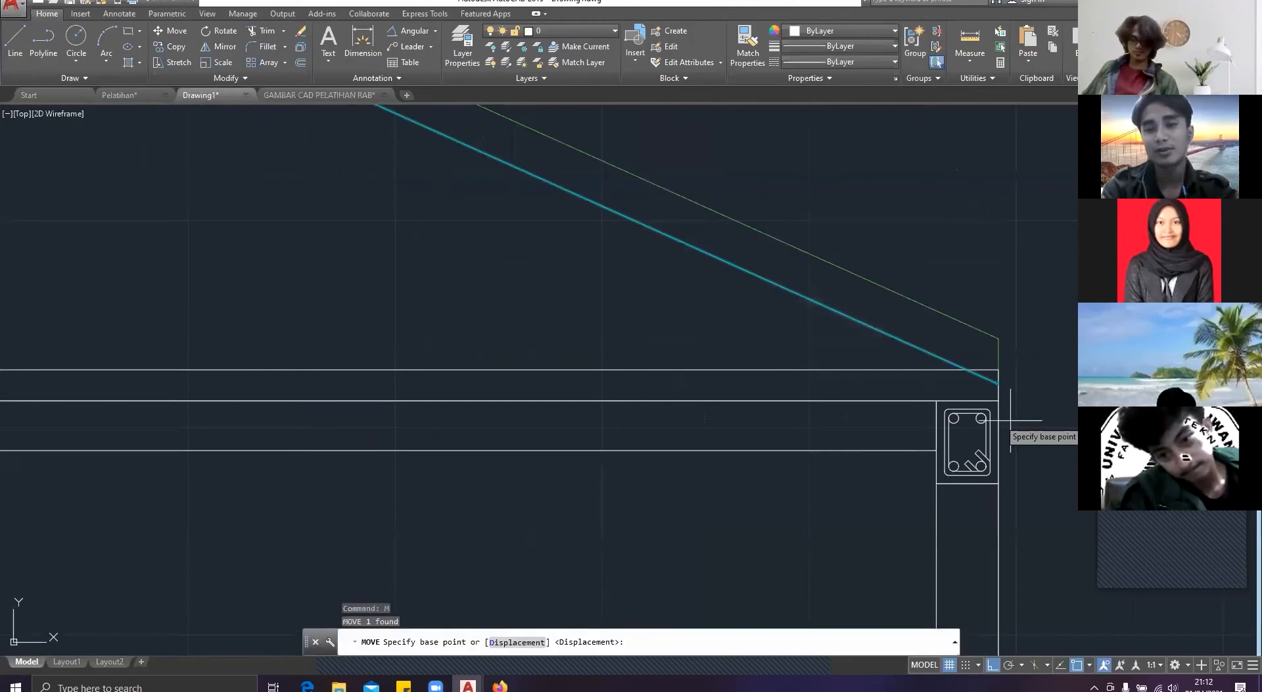
left_click(998, 383)
key("Escape")
scroll(532, 326, "down", 4)
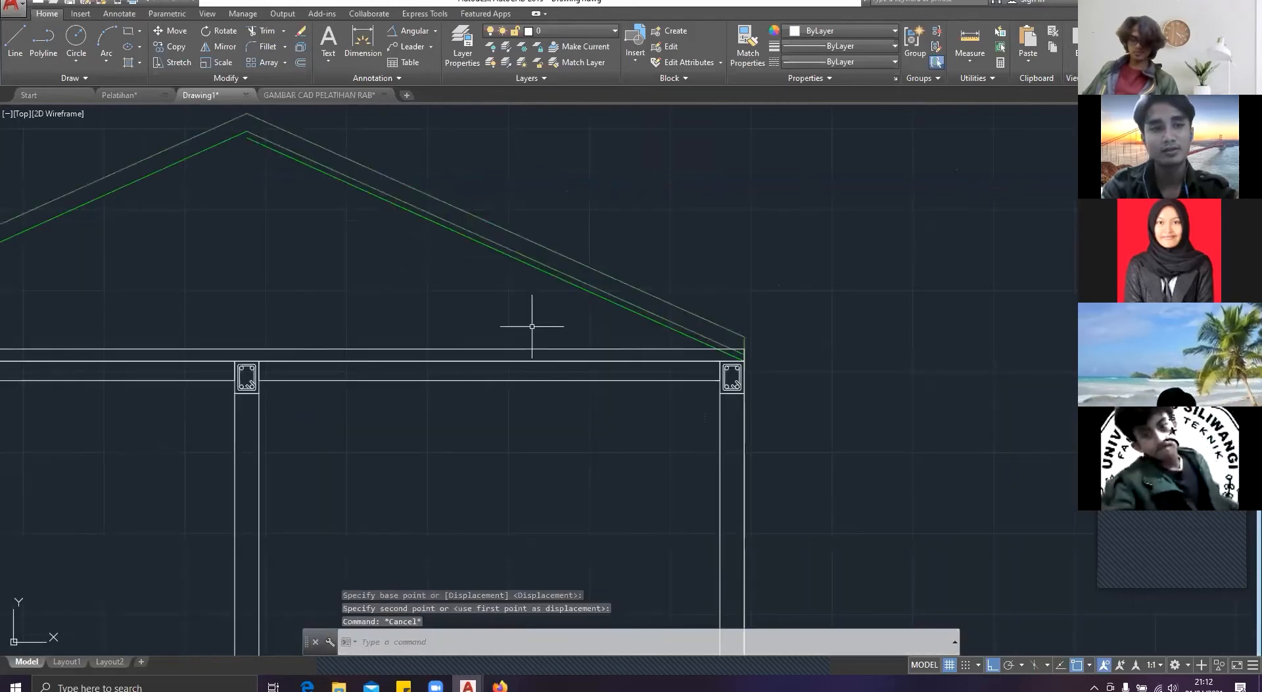
Step: Move the left slope's inner green roof line down from its eave end to the rectangle's lower outer corner
scroll(792, 293, "up", 2)
type("M")
key("Return")
scroll(792, 293, "down", 3)
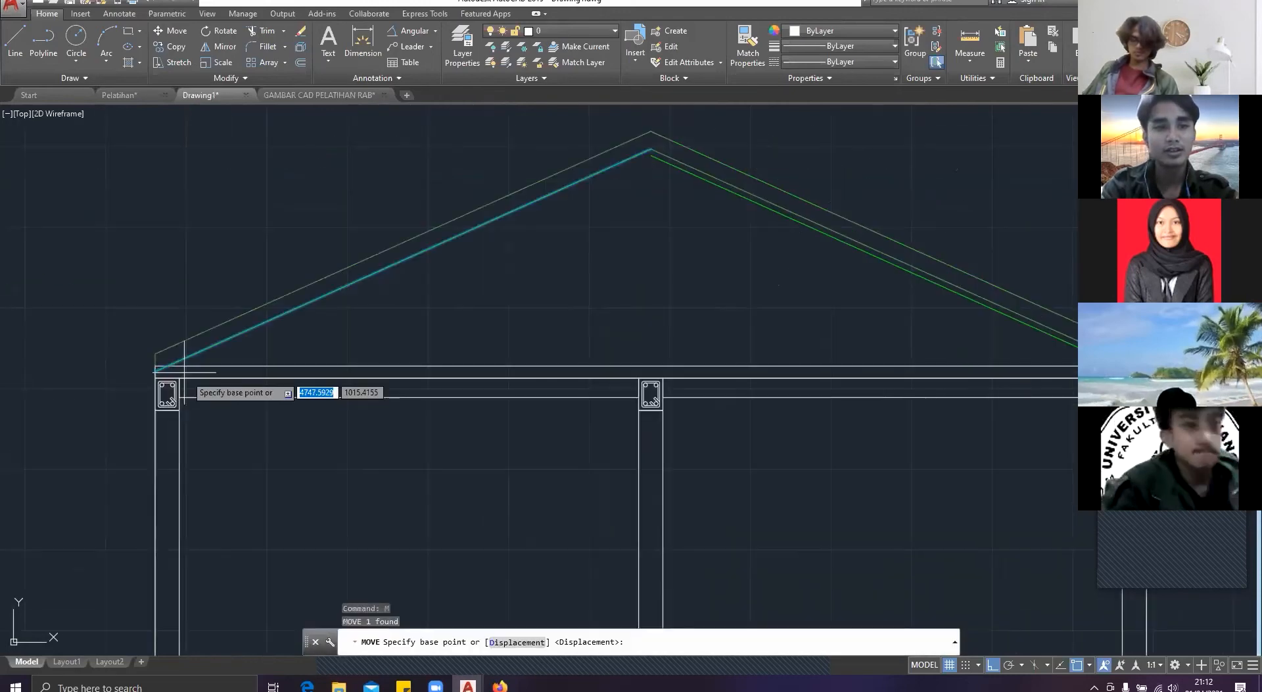
scroll(186, 370, "up", 4)
left_click(73, 355)
key("Escape")
scroll(88, 344, "down", 4)
middle_click_drag(209, 333, 240, 361)
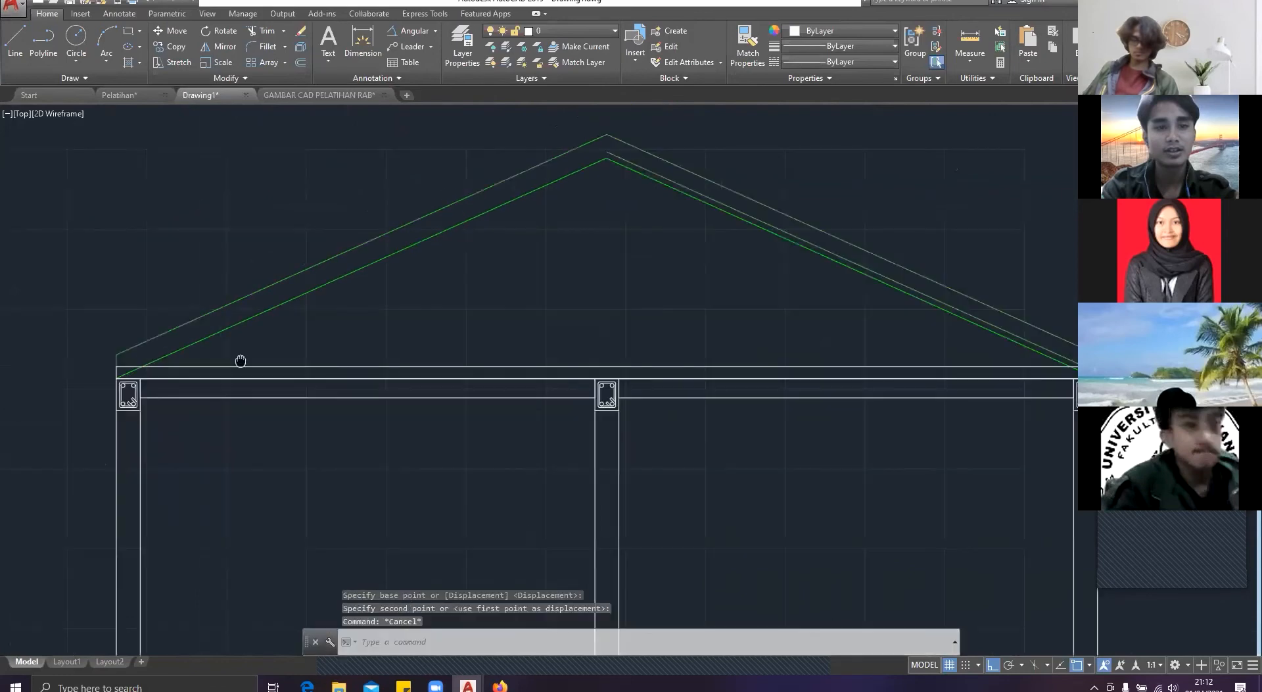
Step: Delete the leftover line between the outer and inner lines of the right roof slope
scroll(755, 218, "up", 2)
middle_click_drag(755, 218, 593, 309)
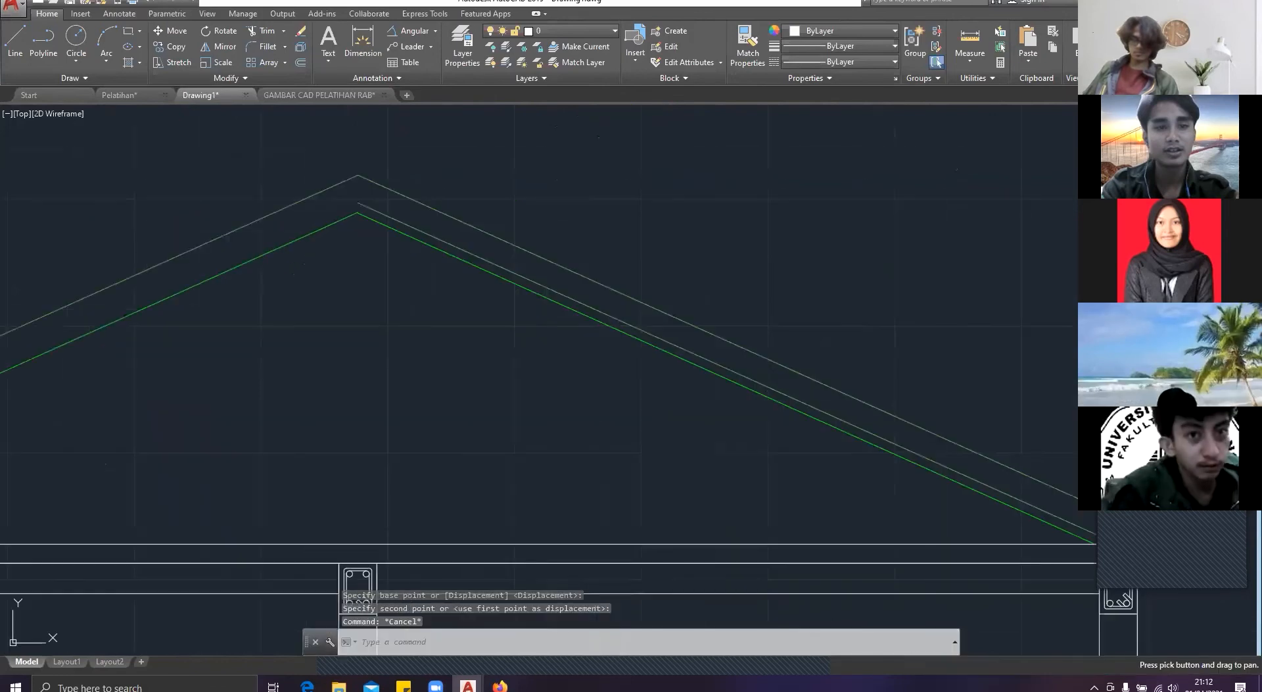
left_click(593, 309)
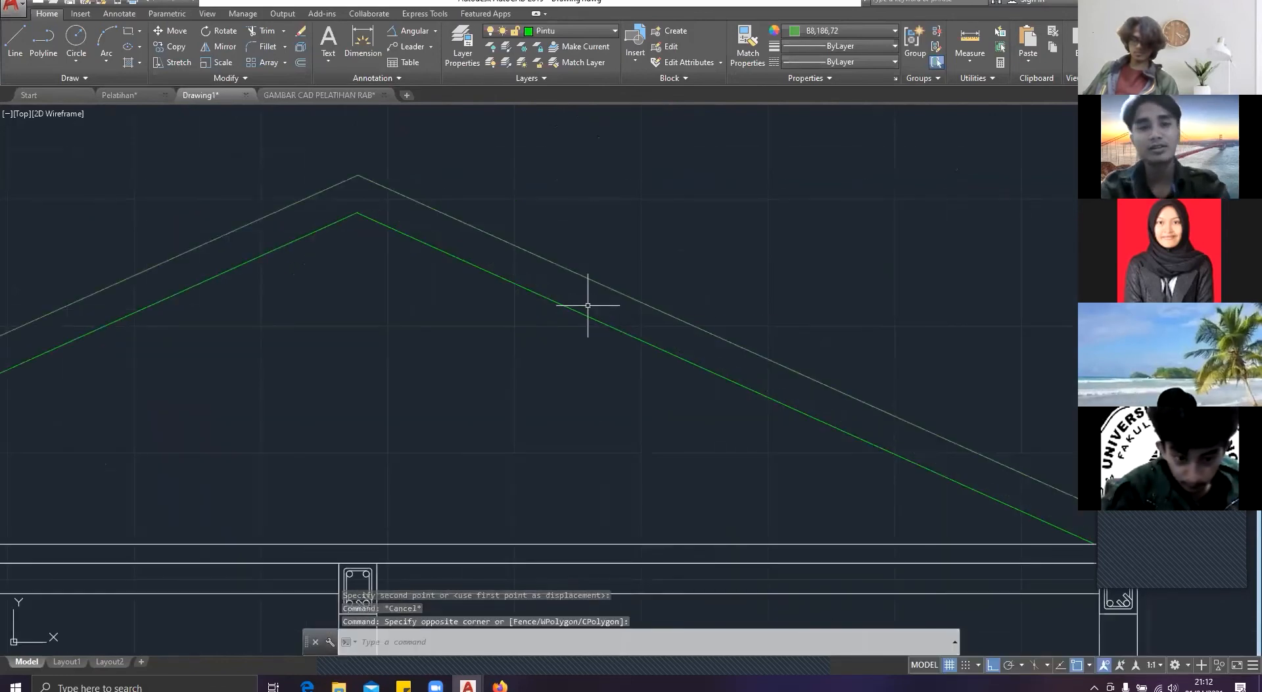
key("Escape")
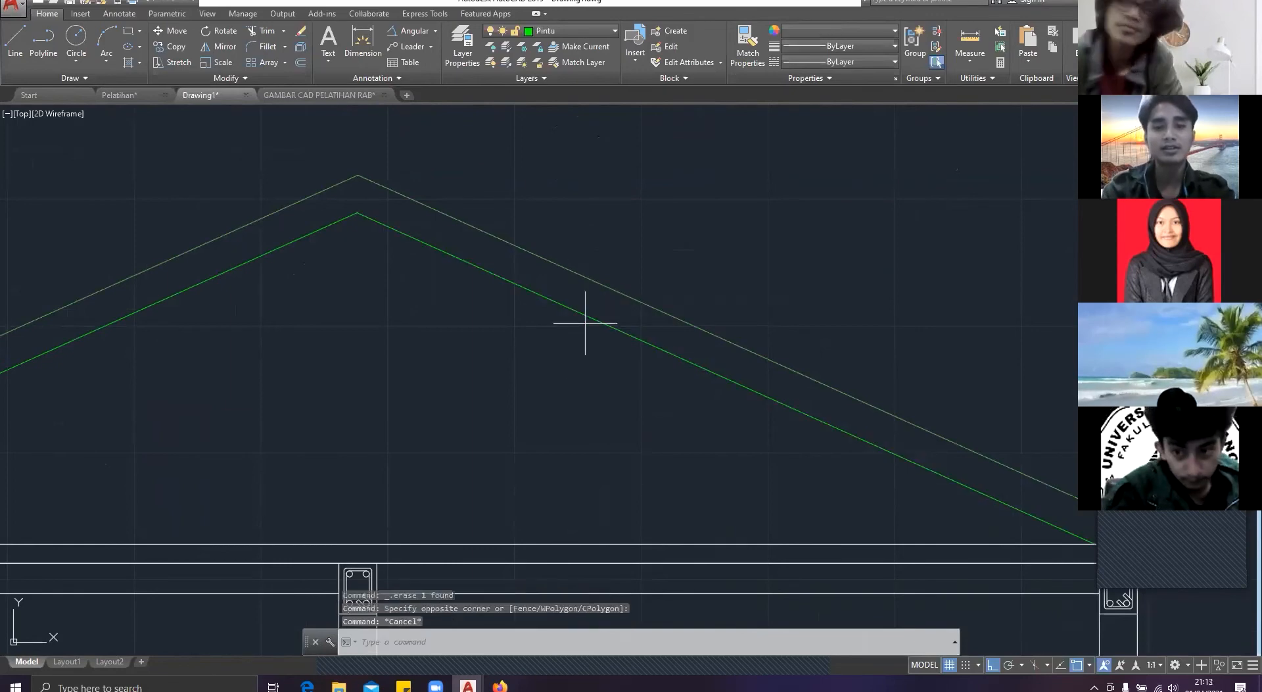
Step: Offset the right roof slope's inner green line 7.5 towards the outer roof line
left_click(554, 306)
type("o")
key("Return")
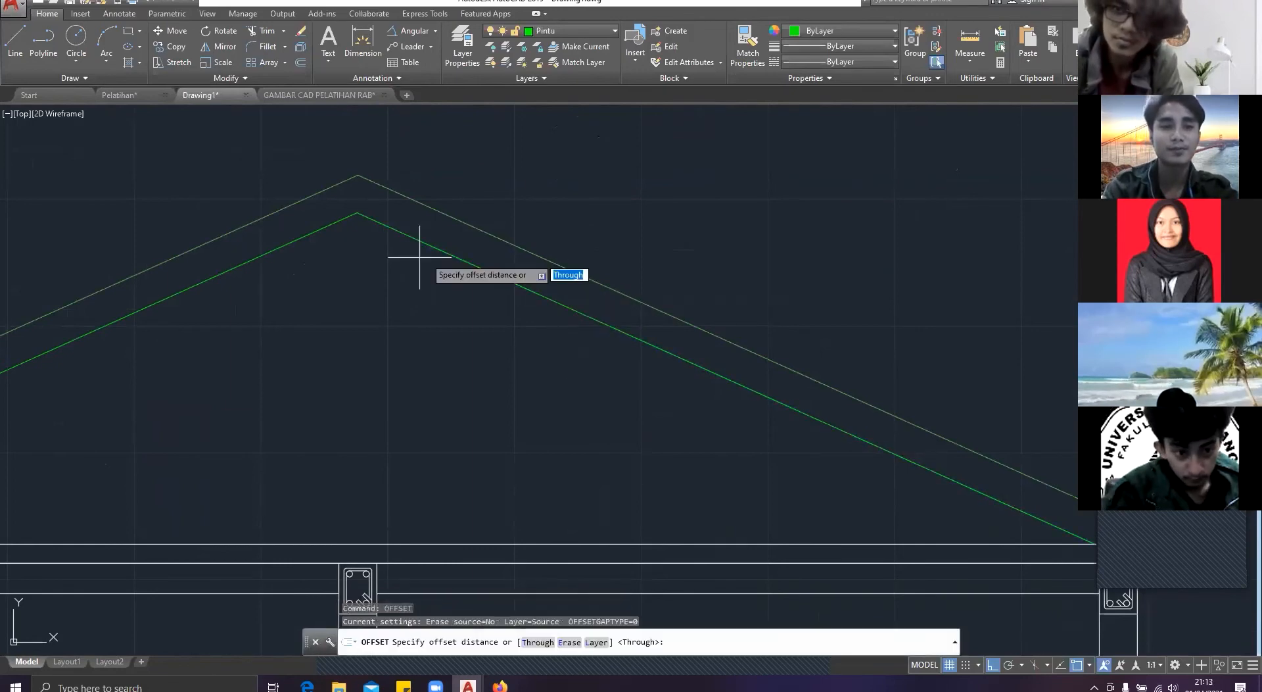
left_click(357, 211)
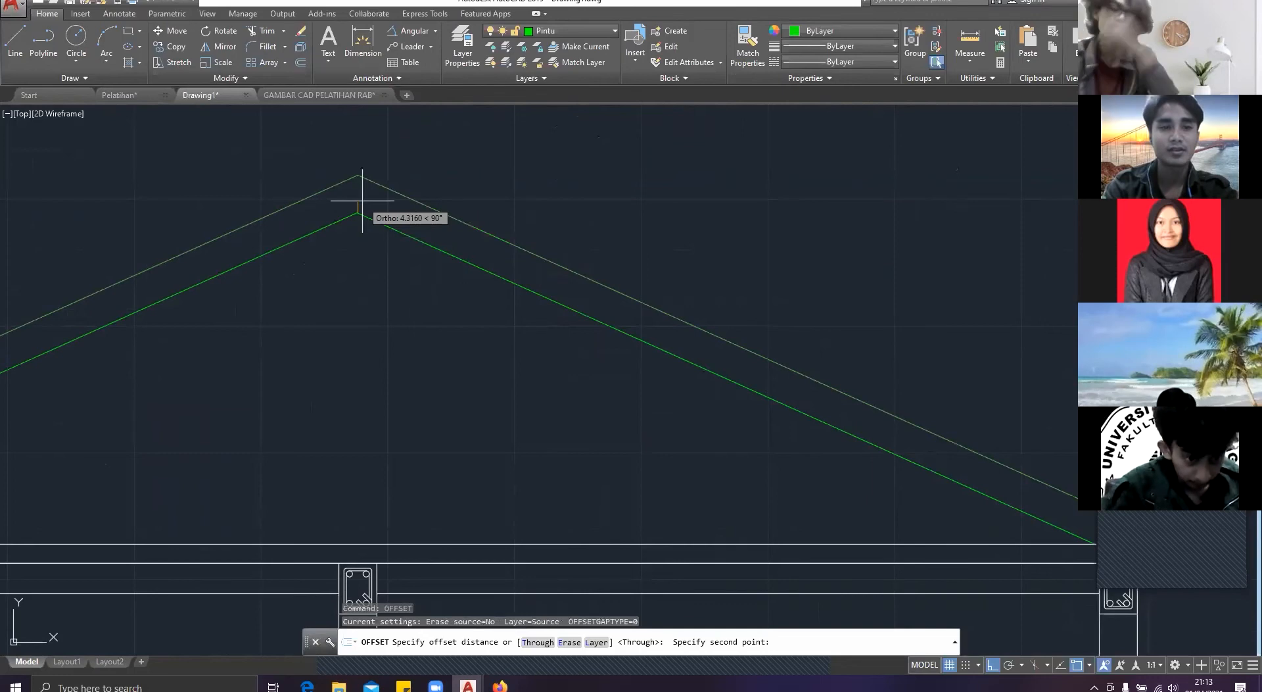
left_click(362, 200)
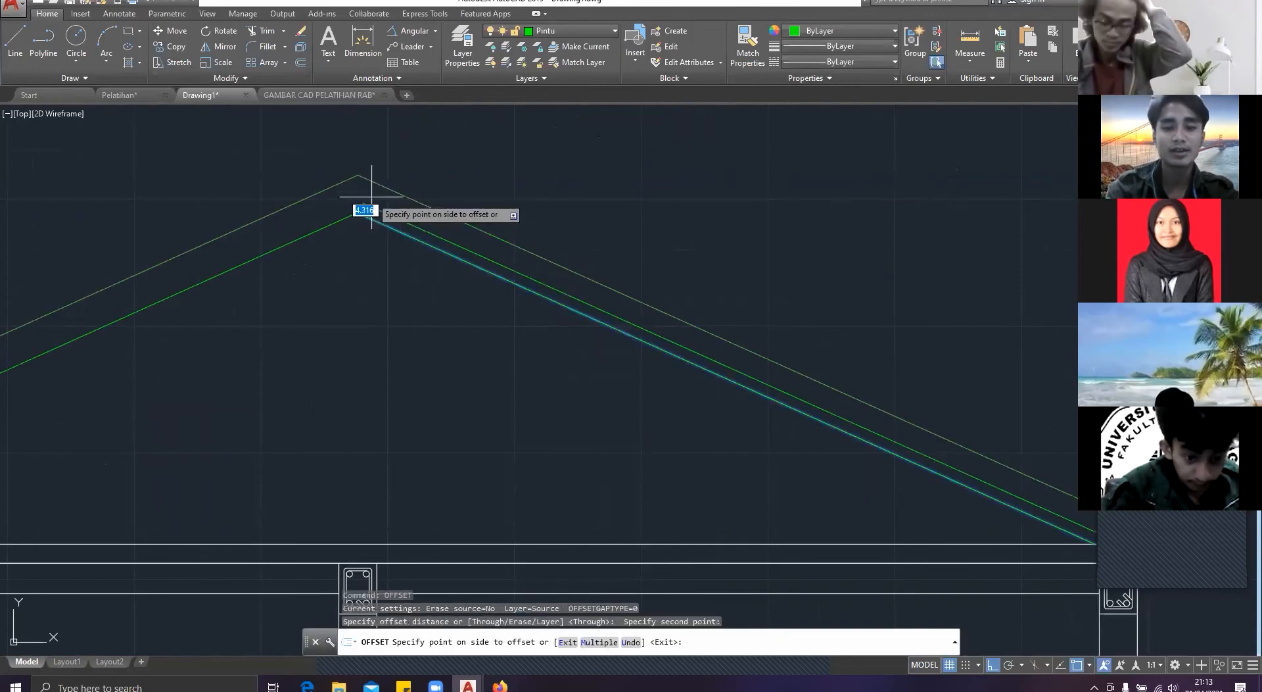
type("7.5")
key("Return")
key("Escape")
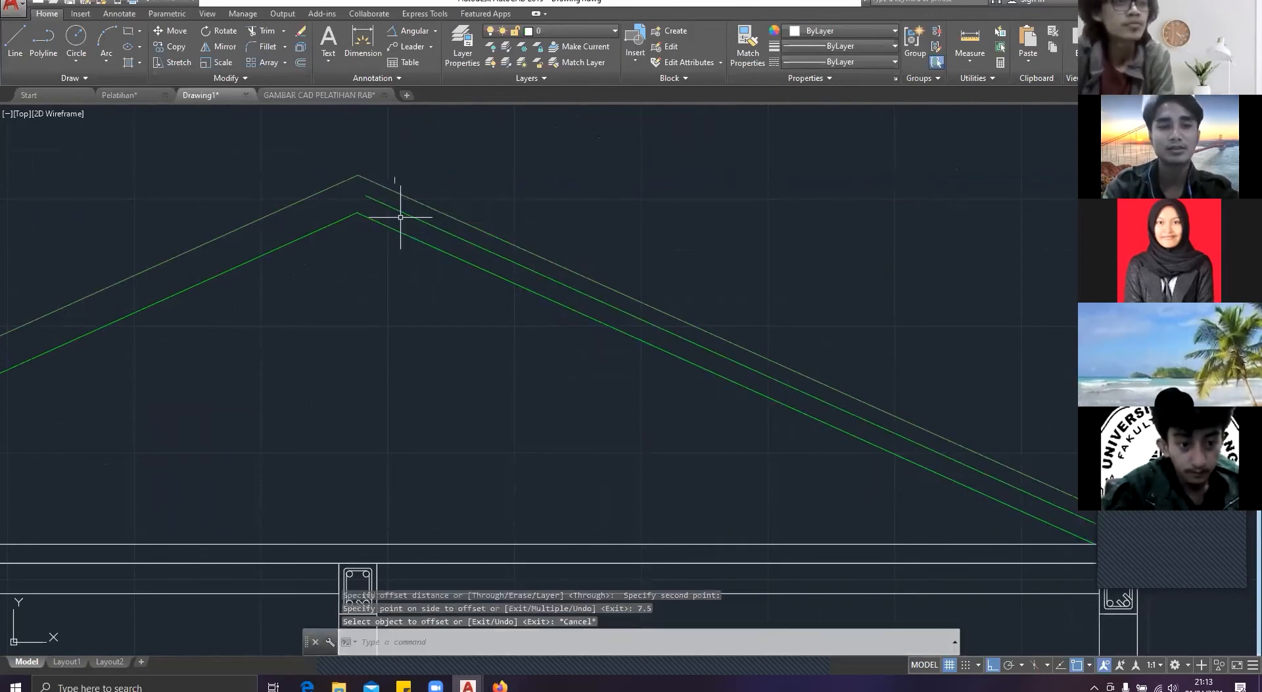
Step: Offset the left roof slope's inner green line 7.5 towards the outer roof line
key("Return")
left_click(301, 230)
left_click(257, 220)
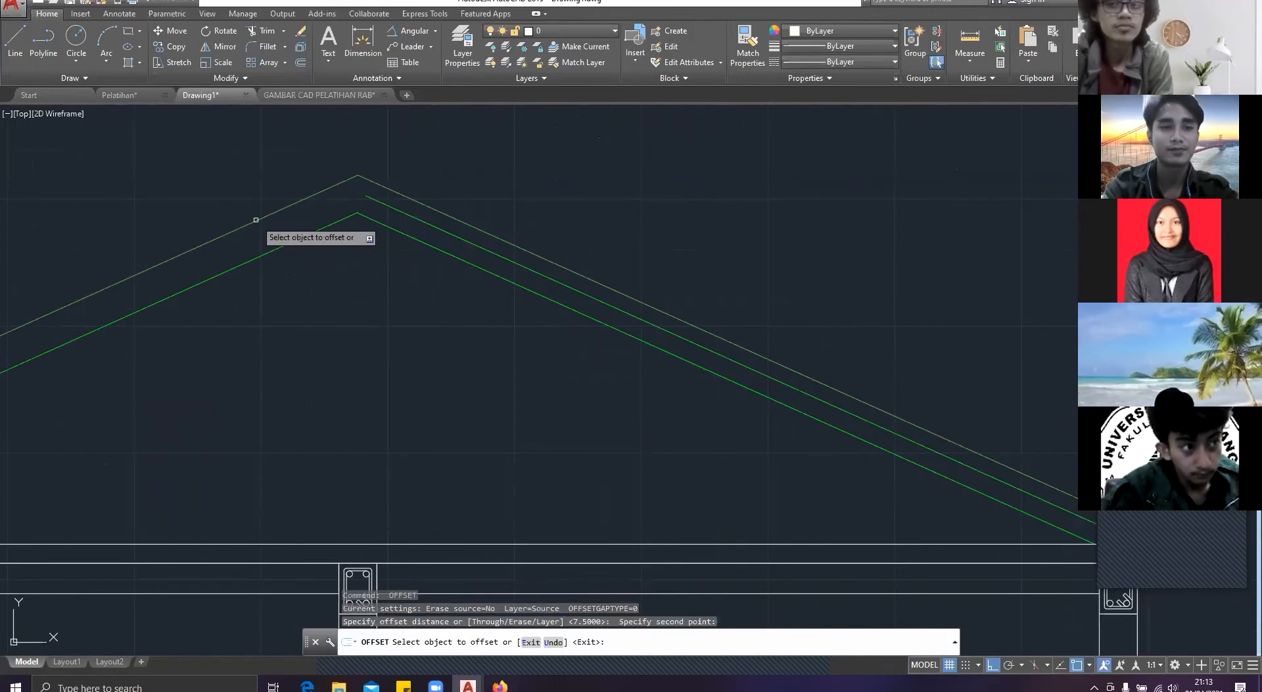
left_click(274, 247)
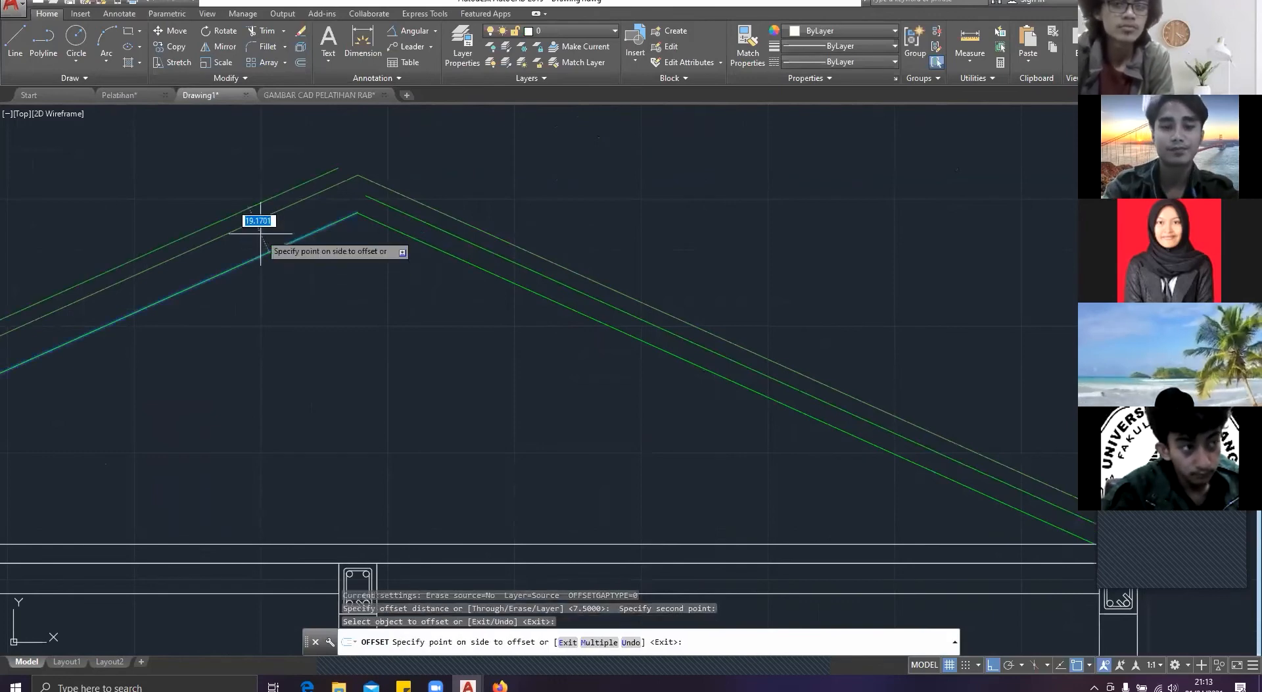
left_click(261, 233)
key("F1")
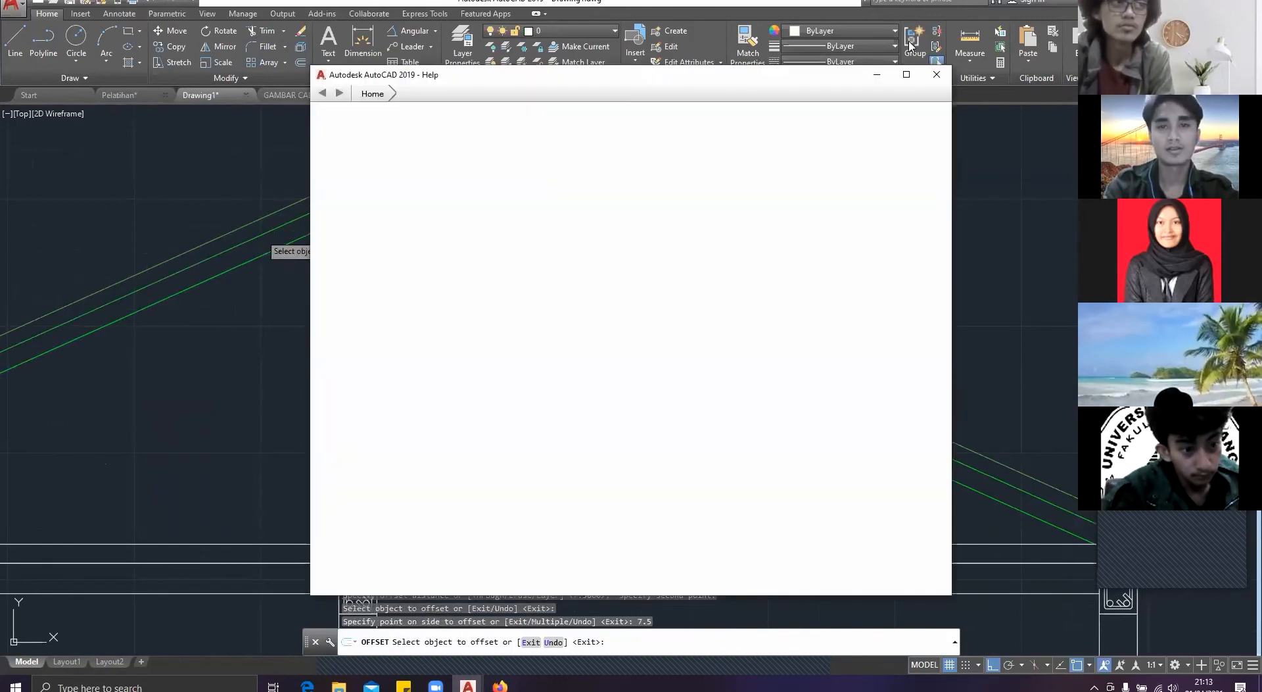
left_click(937, 75)
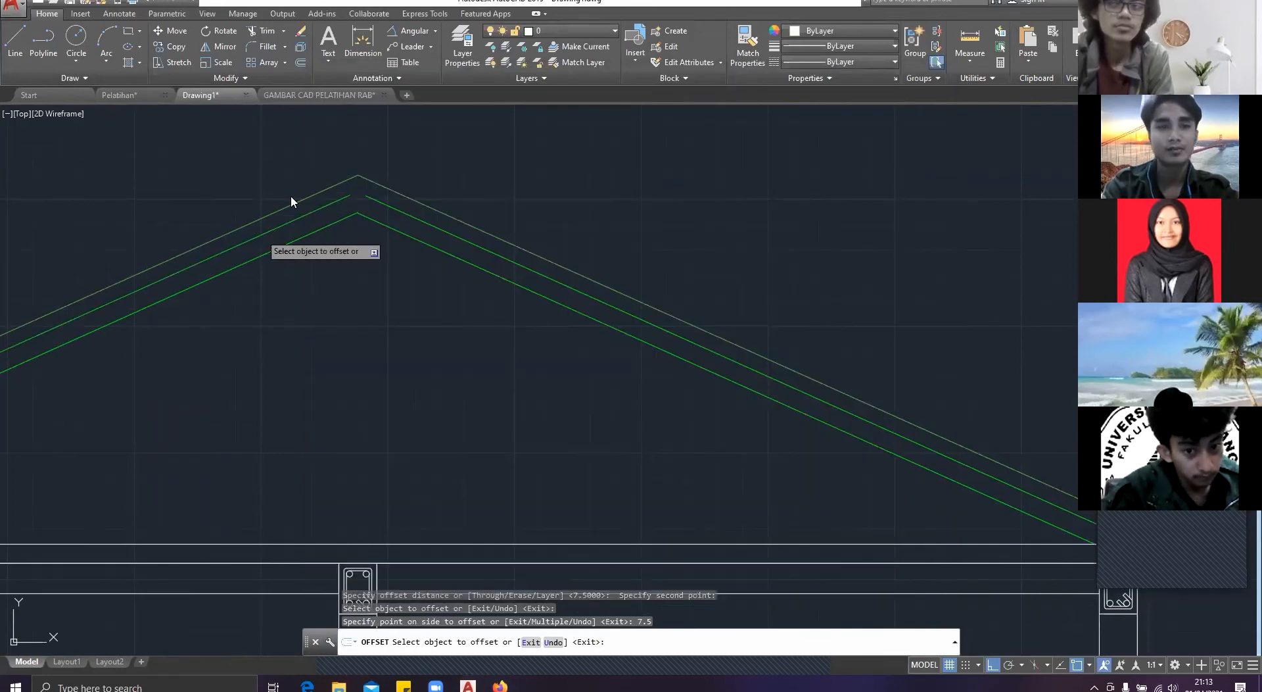
key("Escape")
key("Escape")
Step: Try to move the right slope's lowest green line by its ridge end onto the left slope line's end
scroll(295, 204, "up", 5)
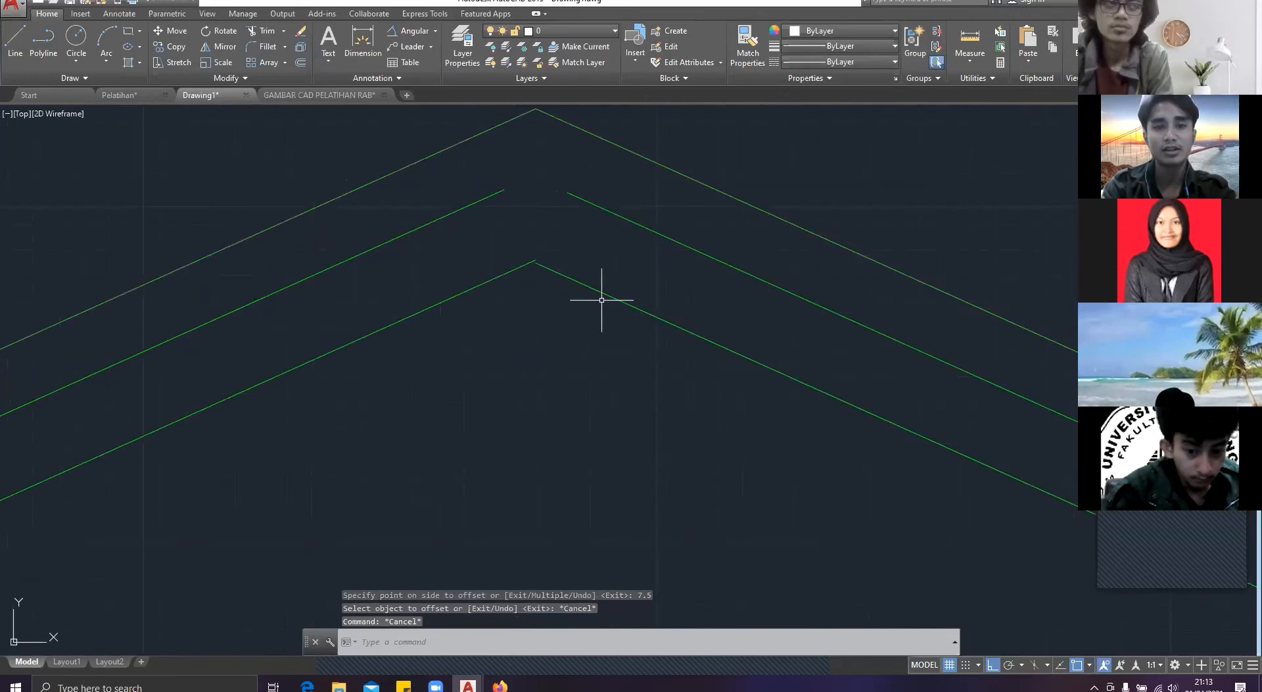
scroll(602, 300, "down", 2)
mouse_move(602, 300)
middle_mouse_down()
mouse_move(502, 298)
mouse_move(543, 340)
middle_mouse_up()
left_click(466, 245)
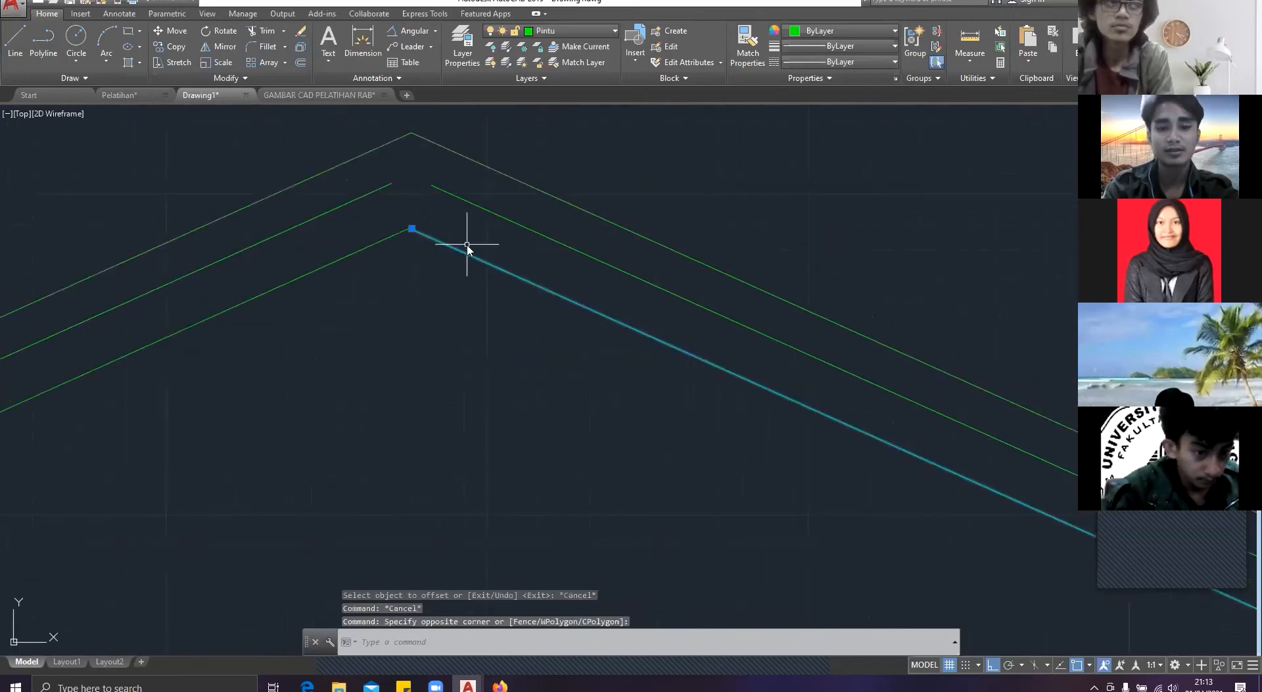
type("m")
key("Return")
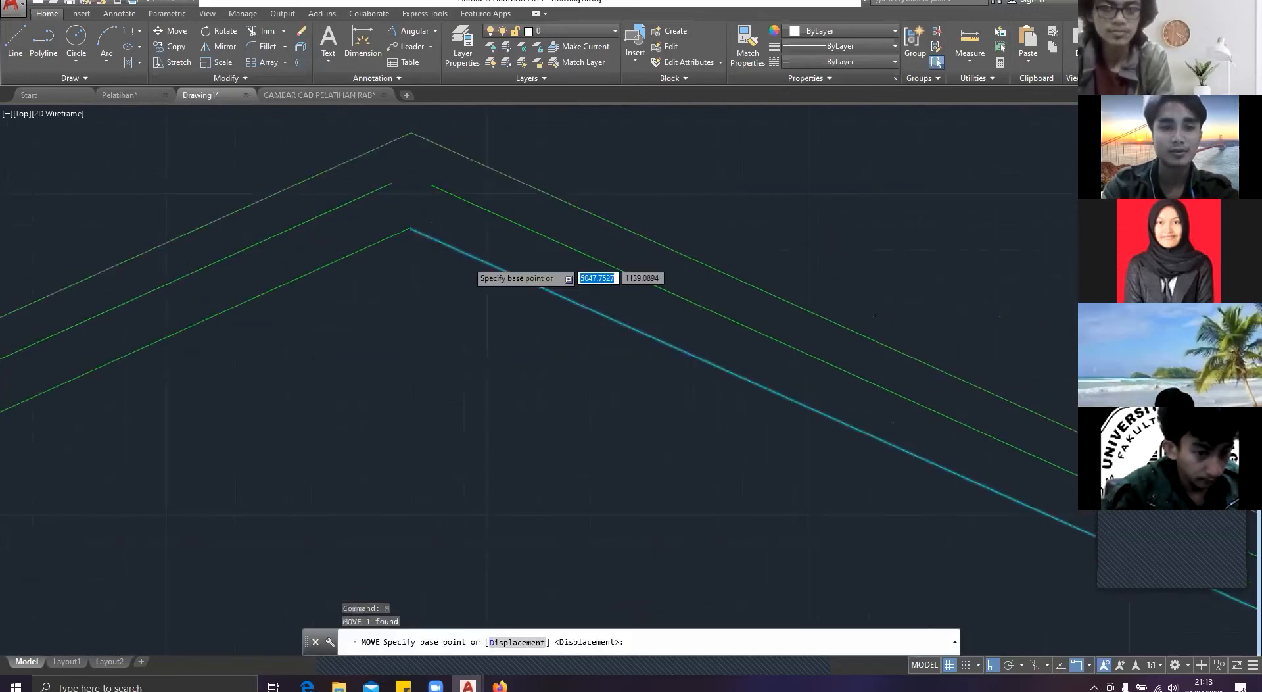
scroll(407, 234, "up", 2)
left_click(410, 232)
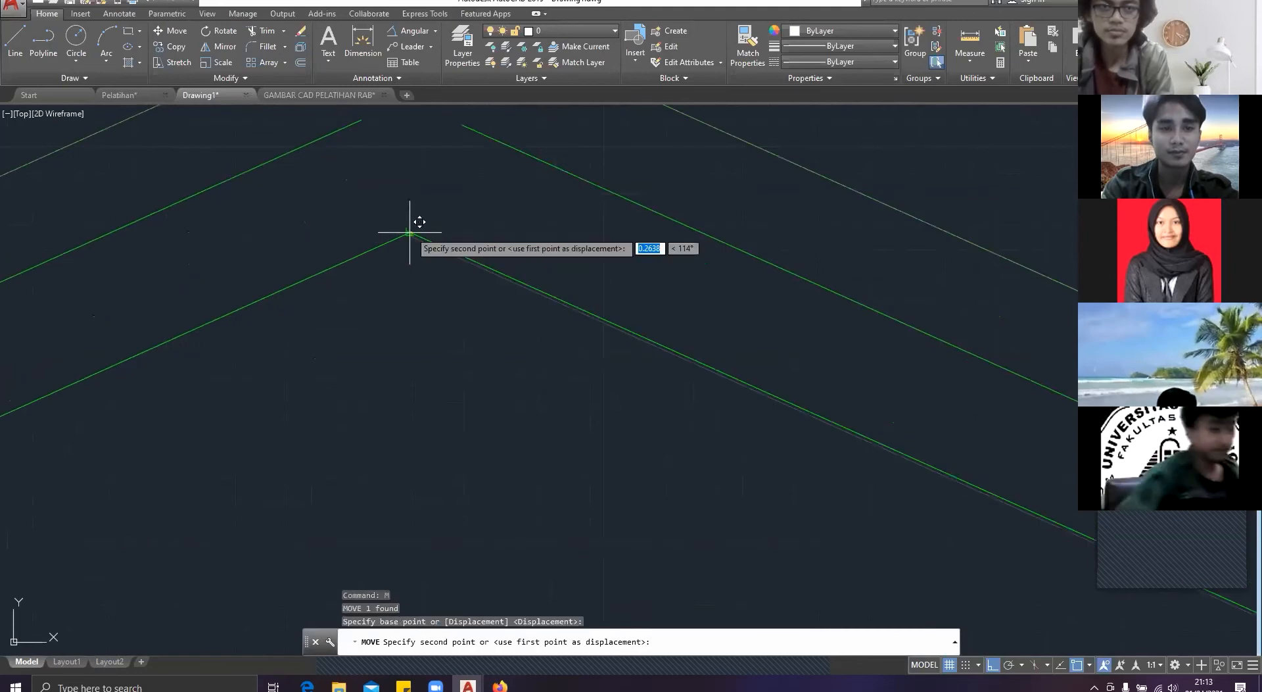
key("Escape")
Step: Move the right slope's lowest green line so that its upper end meets the left lowest line's end at the ridge
left_click(576, 195)
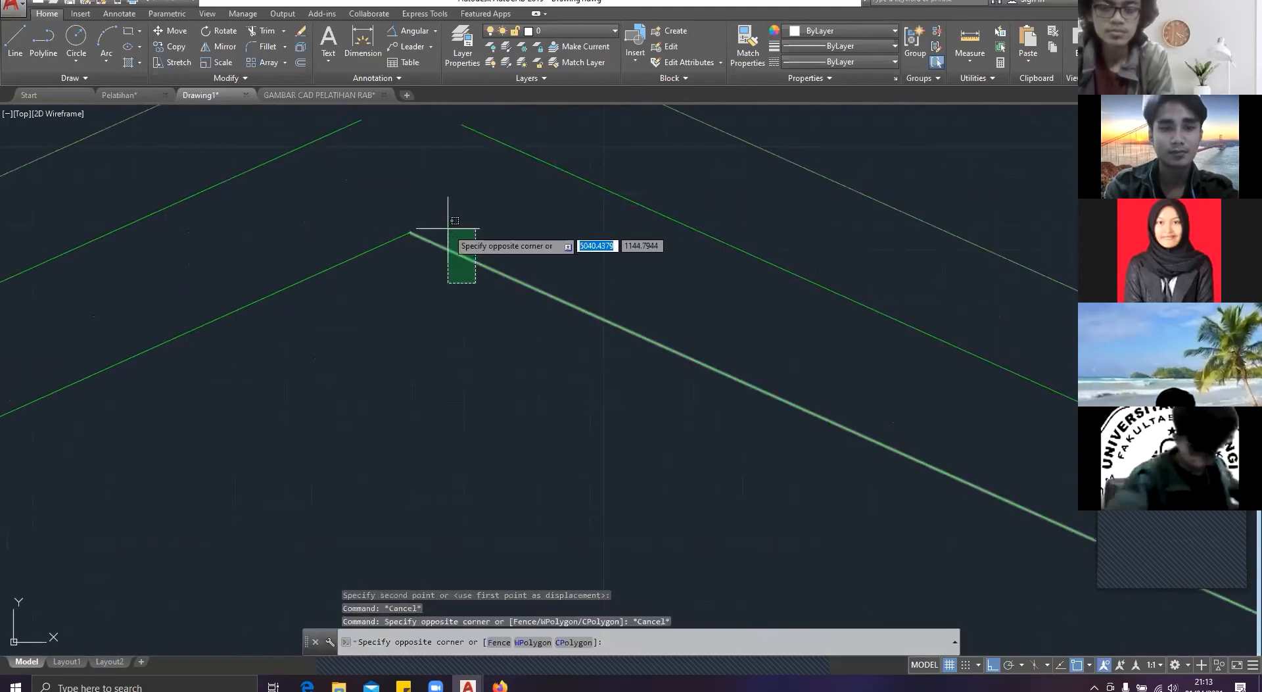
left_click(448, 228)
type("m")
key("Return")
scroll(447, 228, "up", 2)
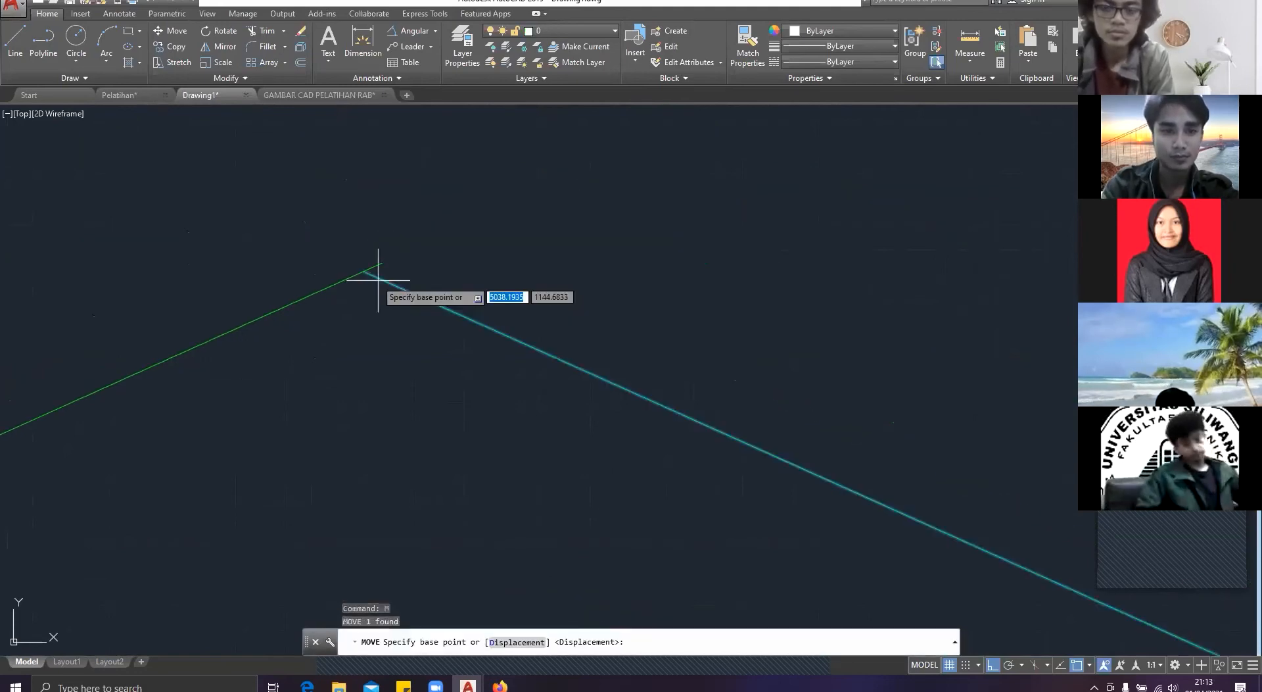
left_click(372, 269)
key("Escape")
scroll(564, 324, "down", 2)
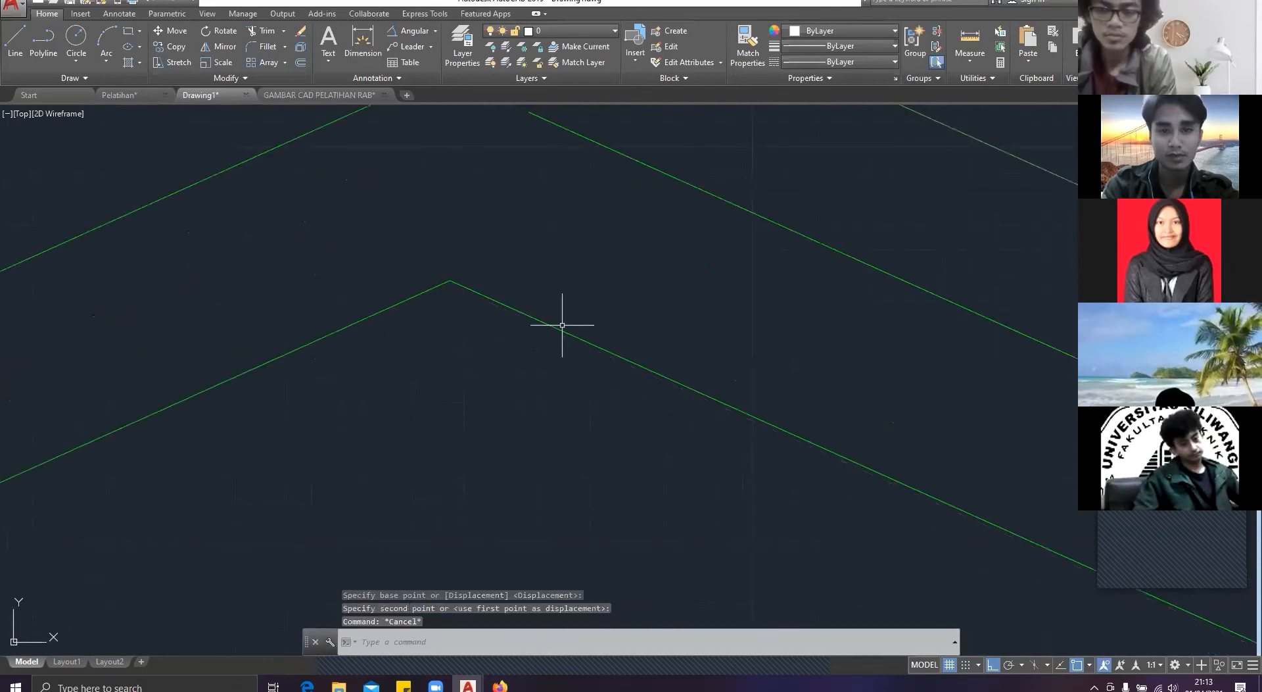
Step: Delete the short leftover green line inside the bottom chord rectangle at the right eave
scroll(564, 324, "down", 3)
scroll(774, 442, "up", 4)
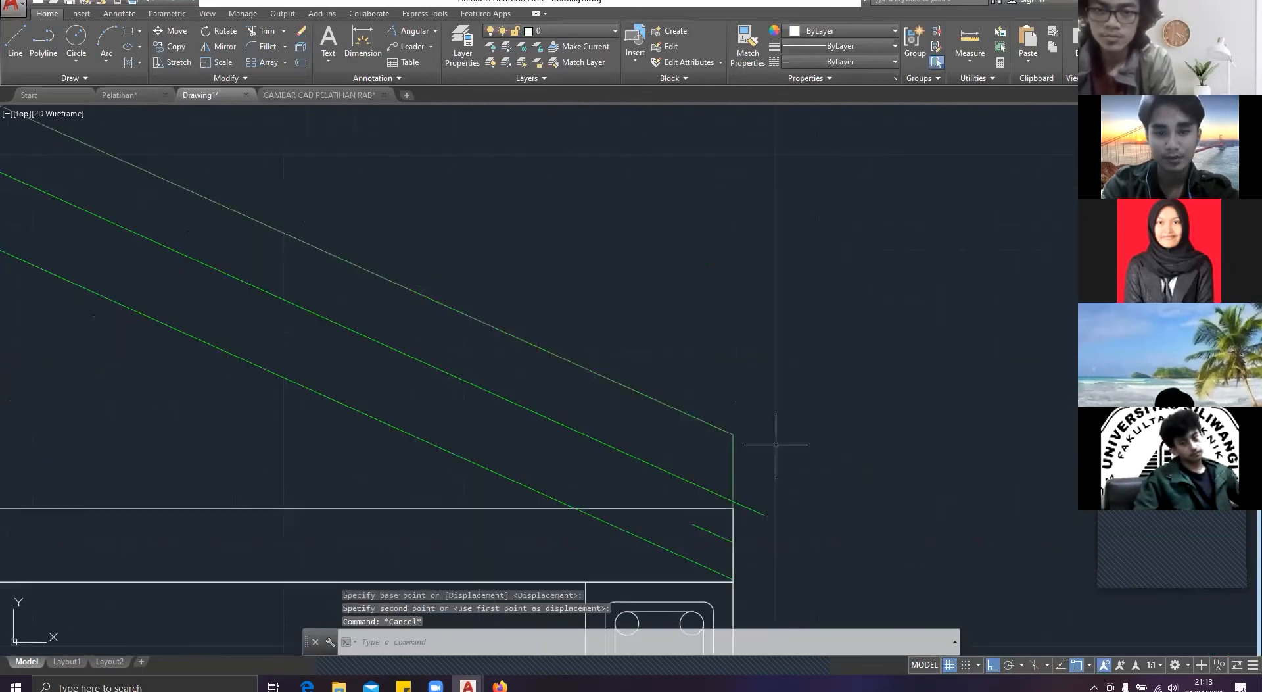
left_click(704, 523)
left_click(702, 511)
key("Delete")
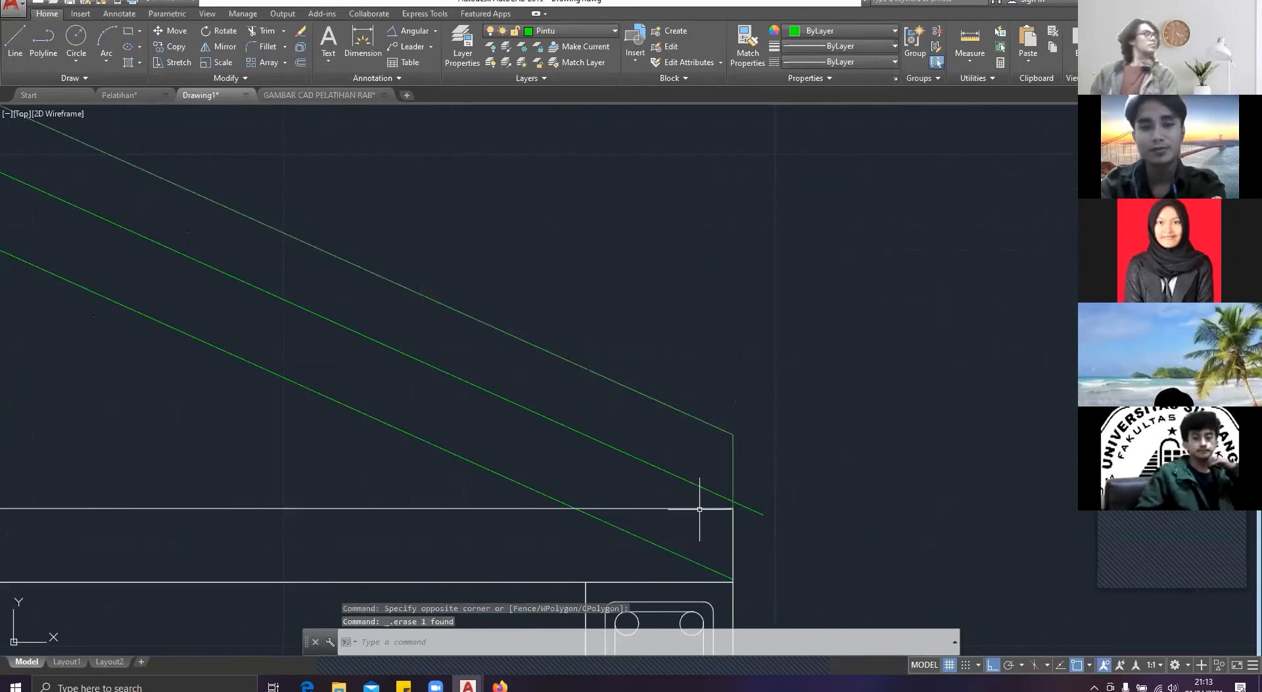
Step: Delete the middle offset line of the right roof slope
scroll(701, 510, "down", 5)
mouse_move(507, 432)
middle_mouse_down()
mouse_move(358, 403)
mouse_move(1004, 532)
middle_mouse_up()
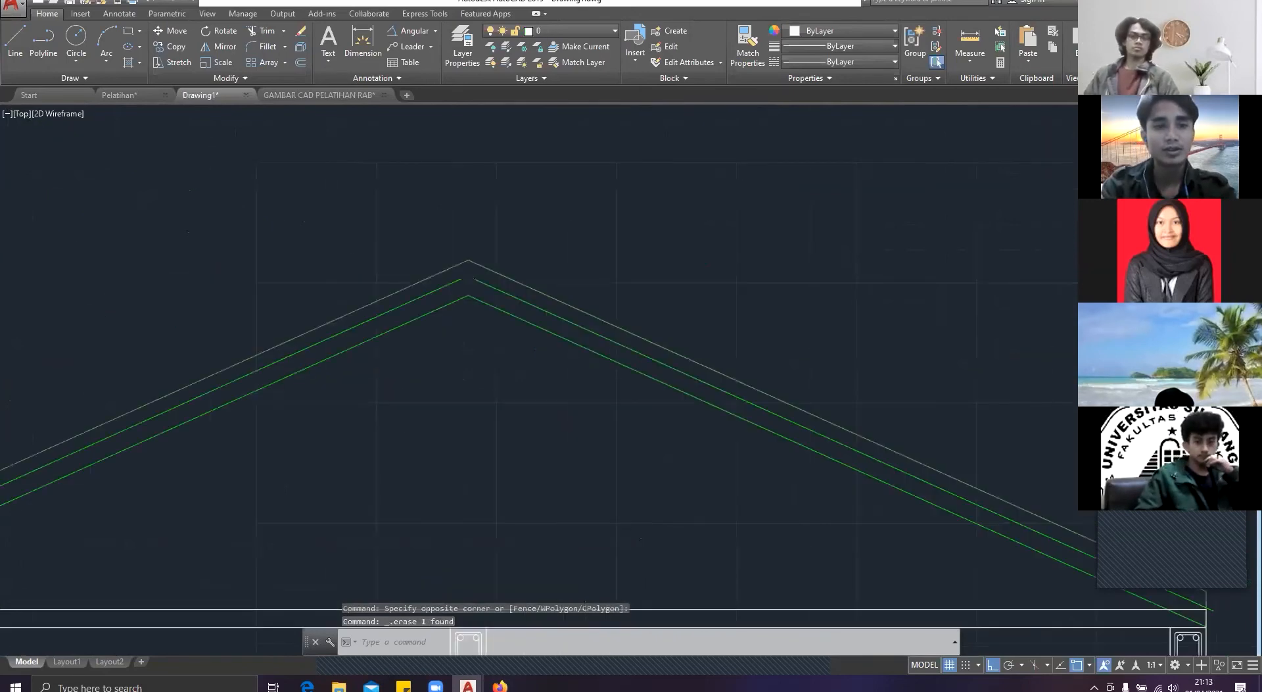
left_click(481, 291)
left_click(479, 279)
key("Delete")
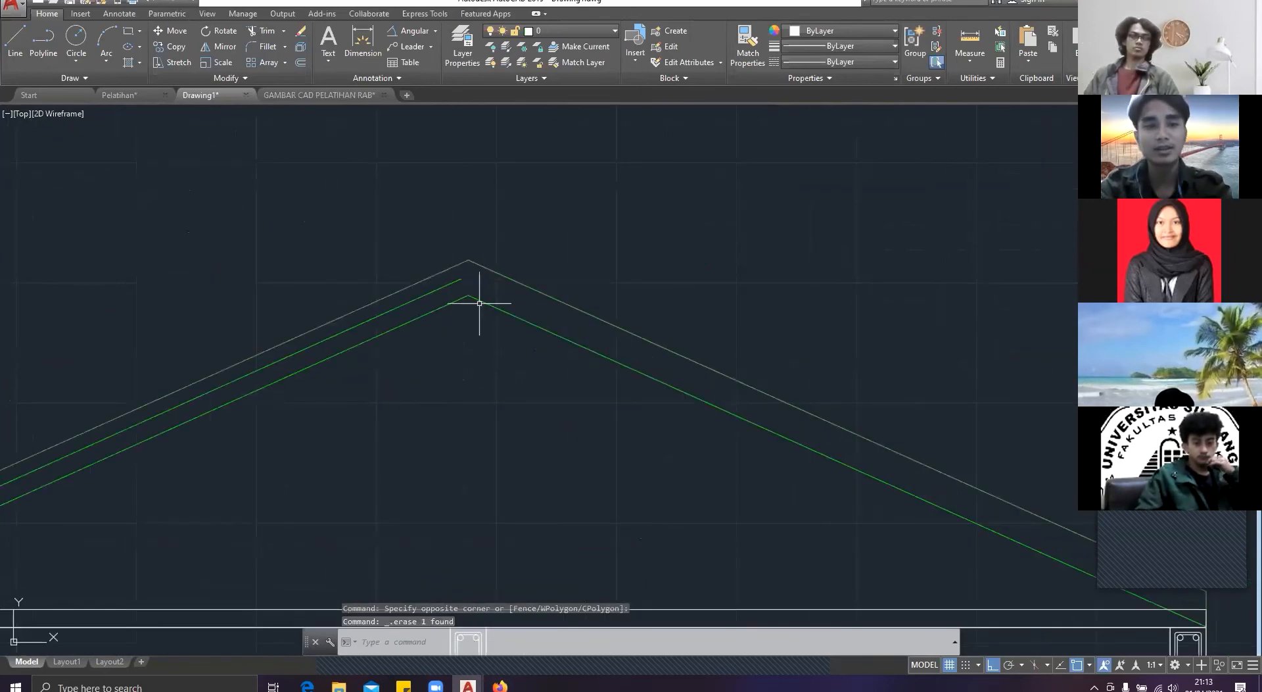
Step: Offset the repositioned lowest line of the right roof slope 7.5 upwards, between the inner and outer roof lines
left_click(501, 314)
left_click(498, 291)
type("p")
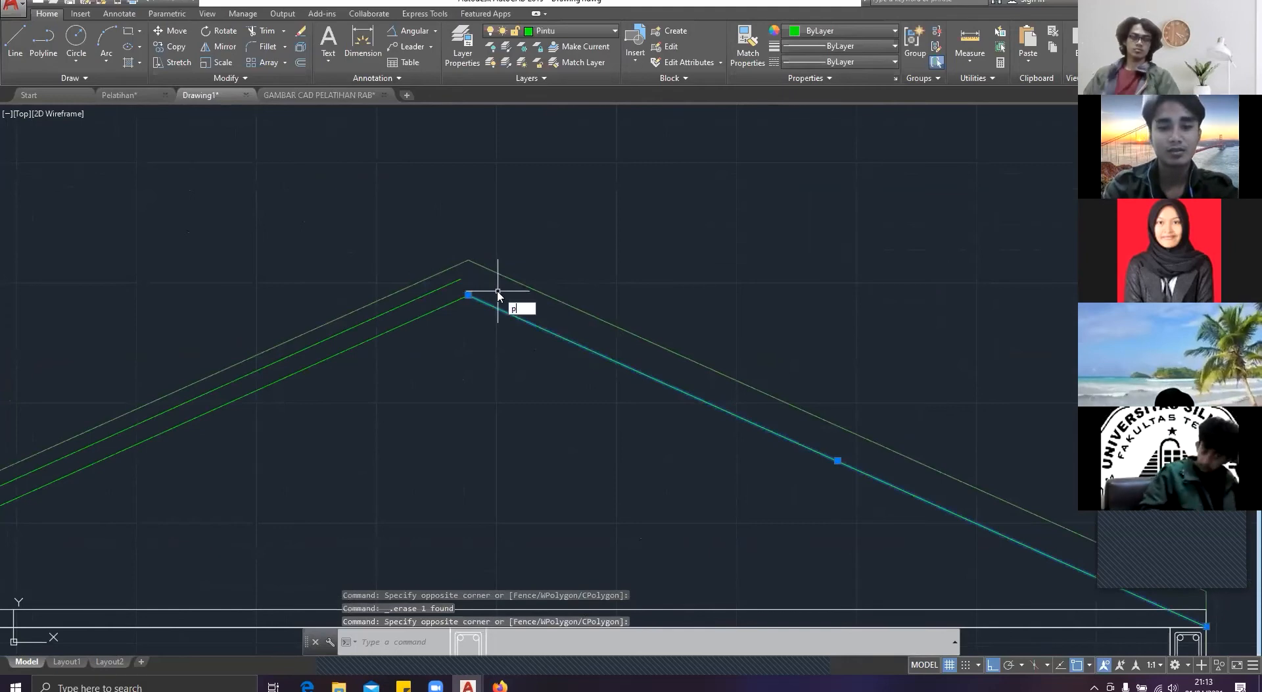
type("\\")
key("BackSpace")
key("BackSpace")
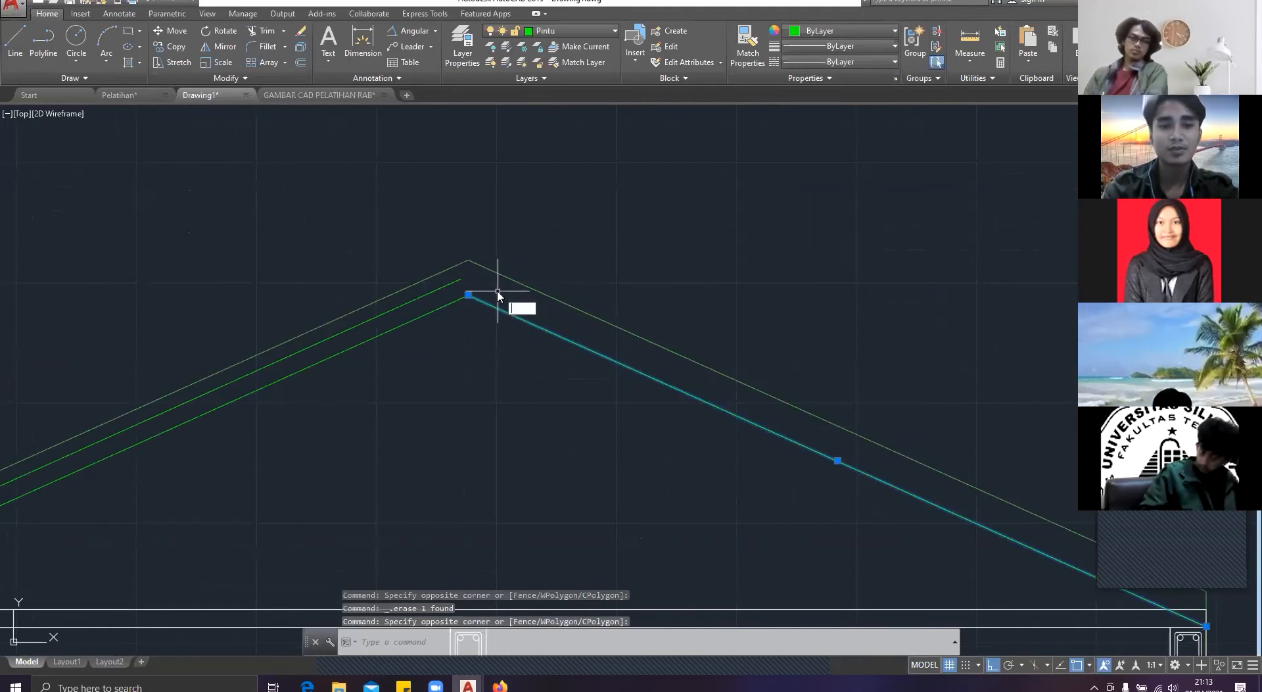
type("od")
key("BackSpace")
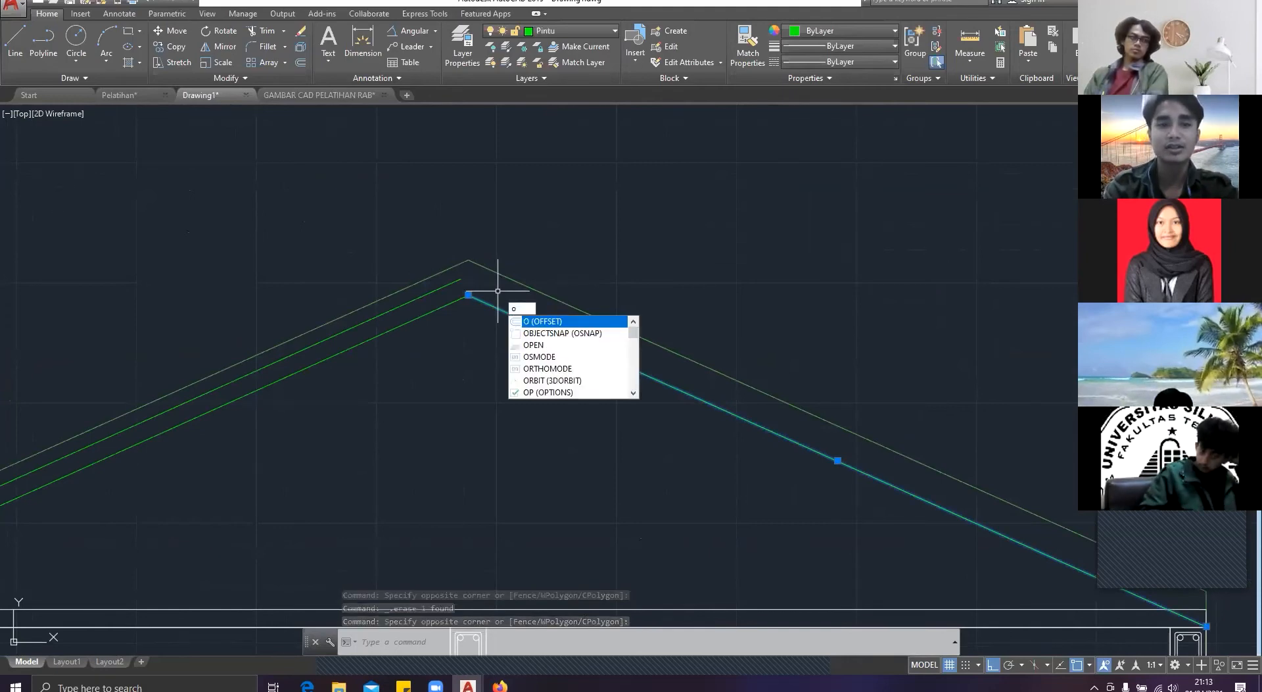
key("Return")
left_click(498, 288)
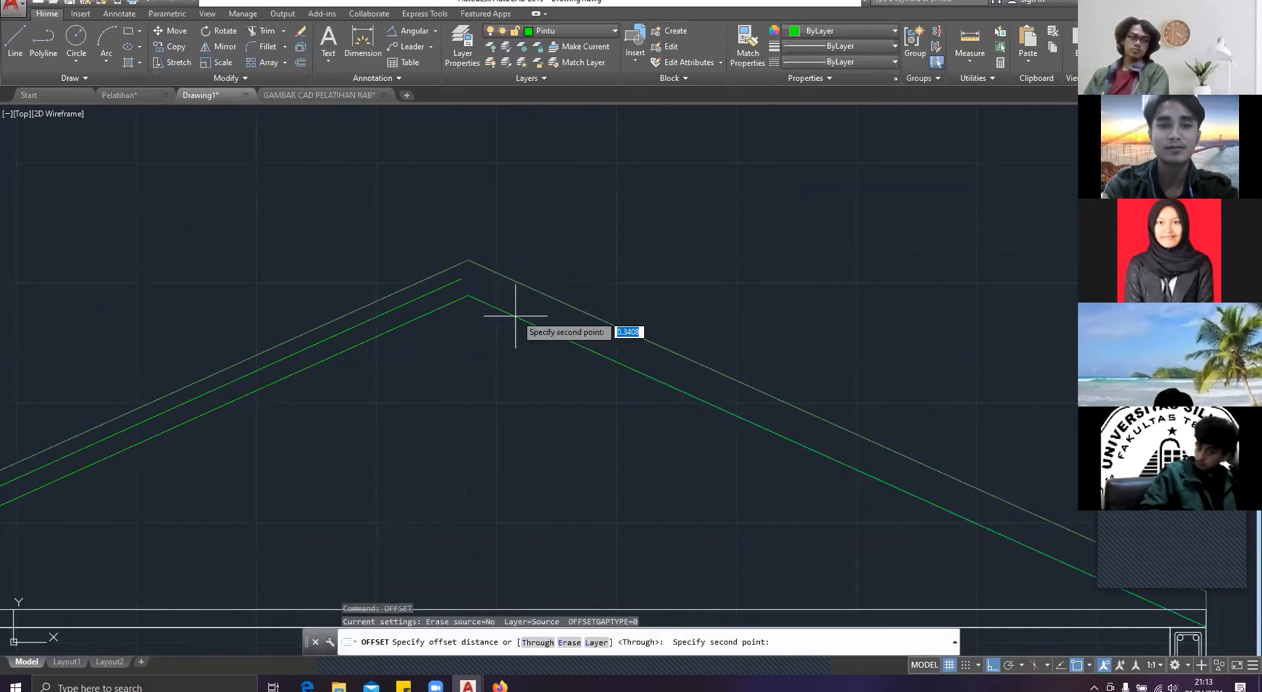
left_click(518, 317)
left_click(523, 318)
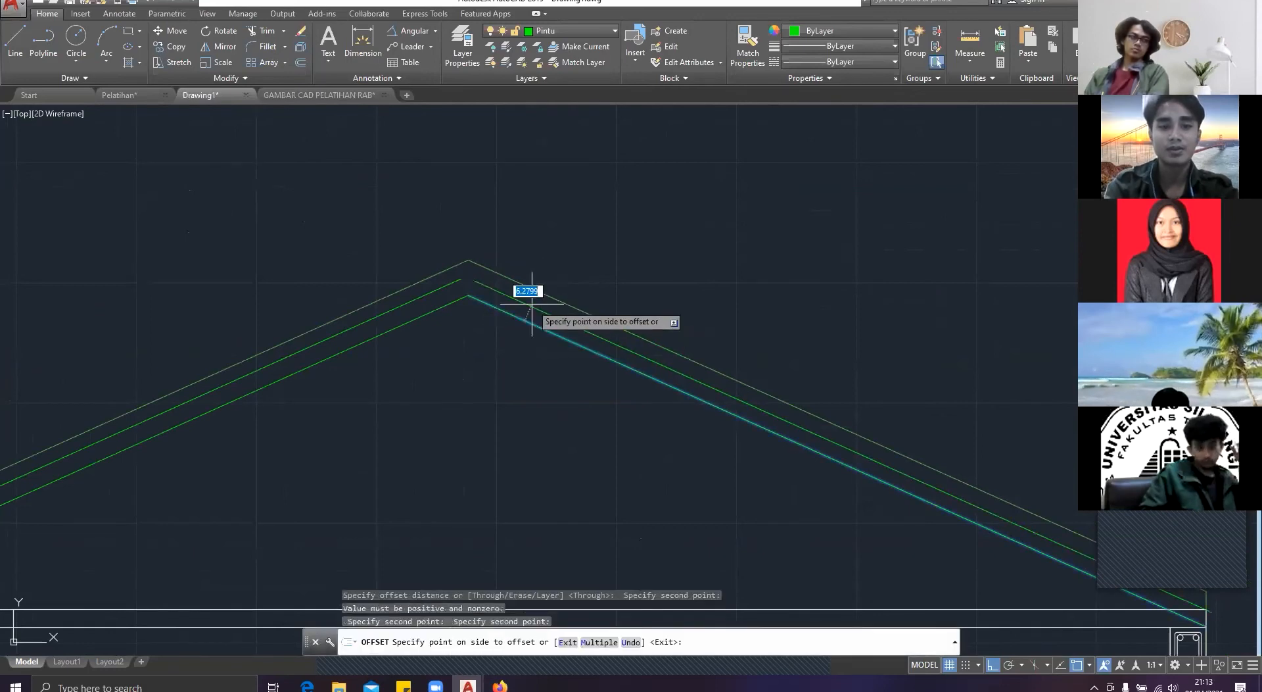
type("7.5")
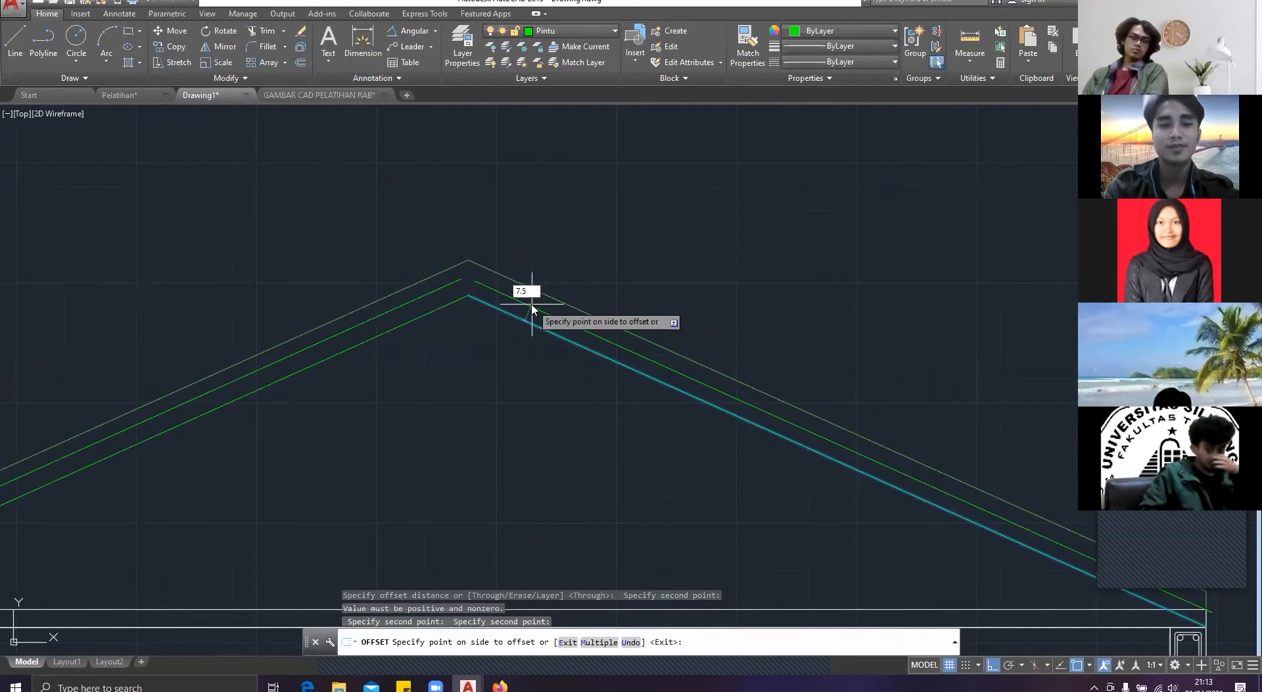
key("Return")
key("Escape")
type("EXP")
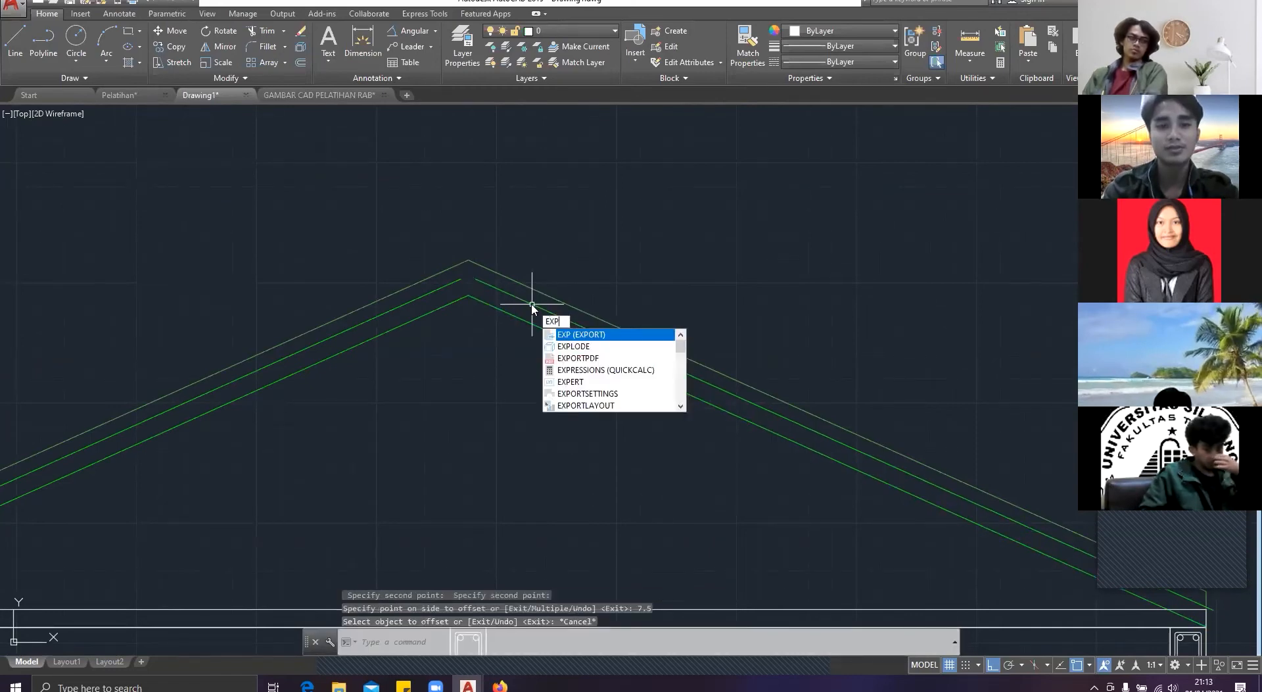
key("Down")
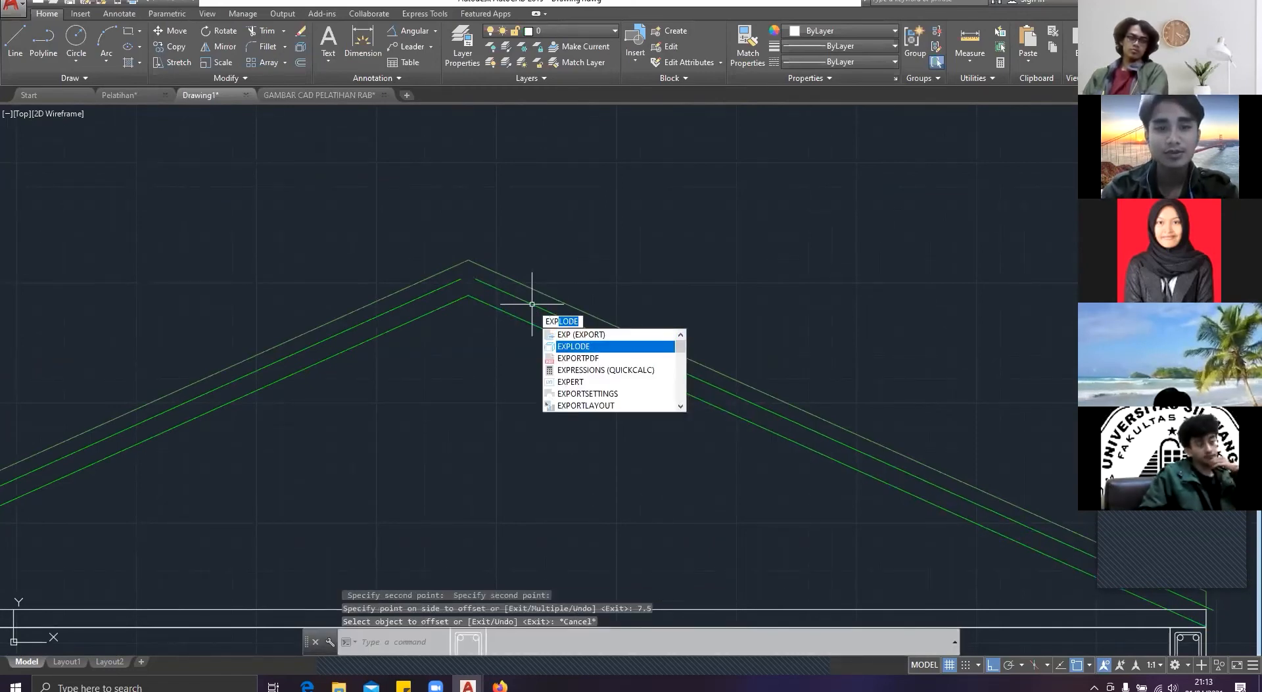
key("Return")
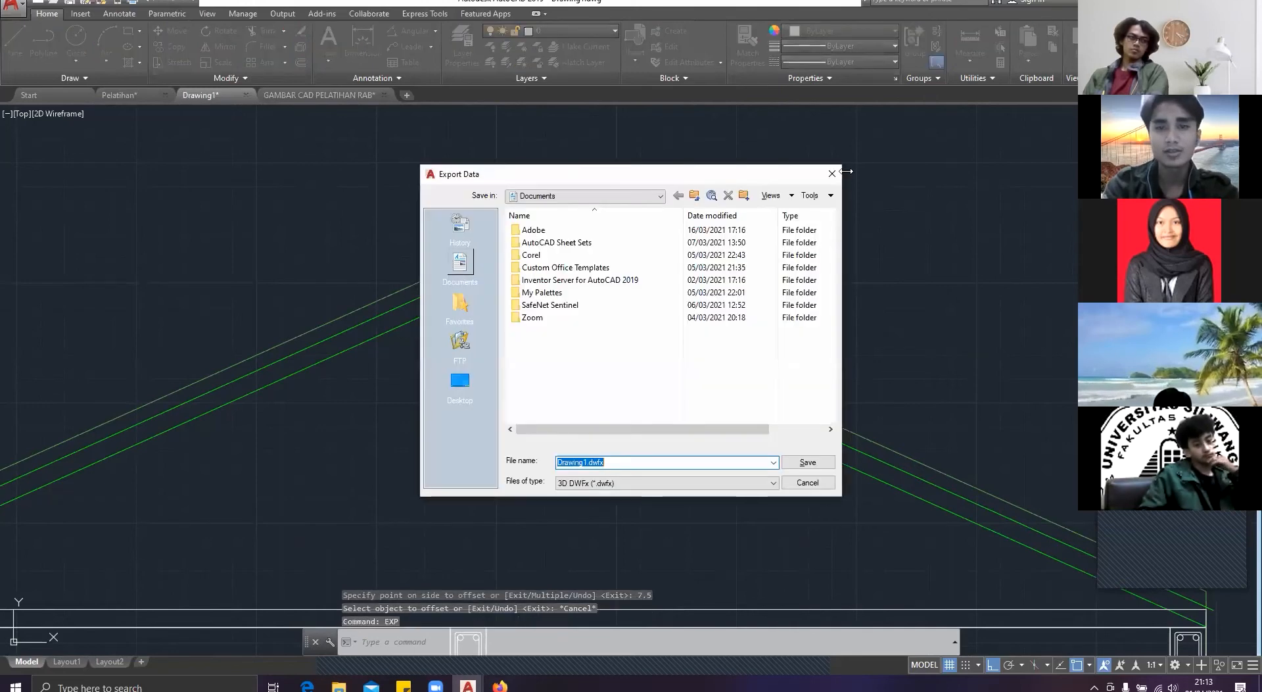
key("Escape")
type("EX")
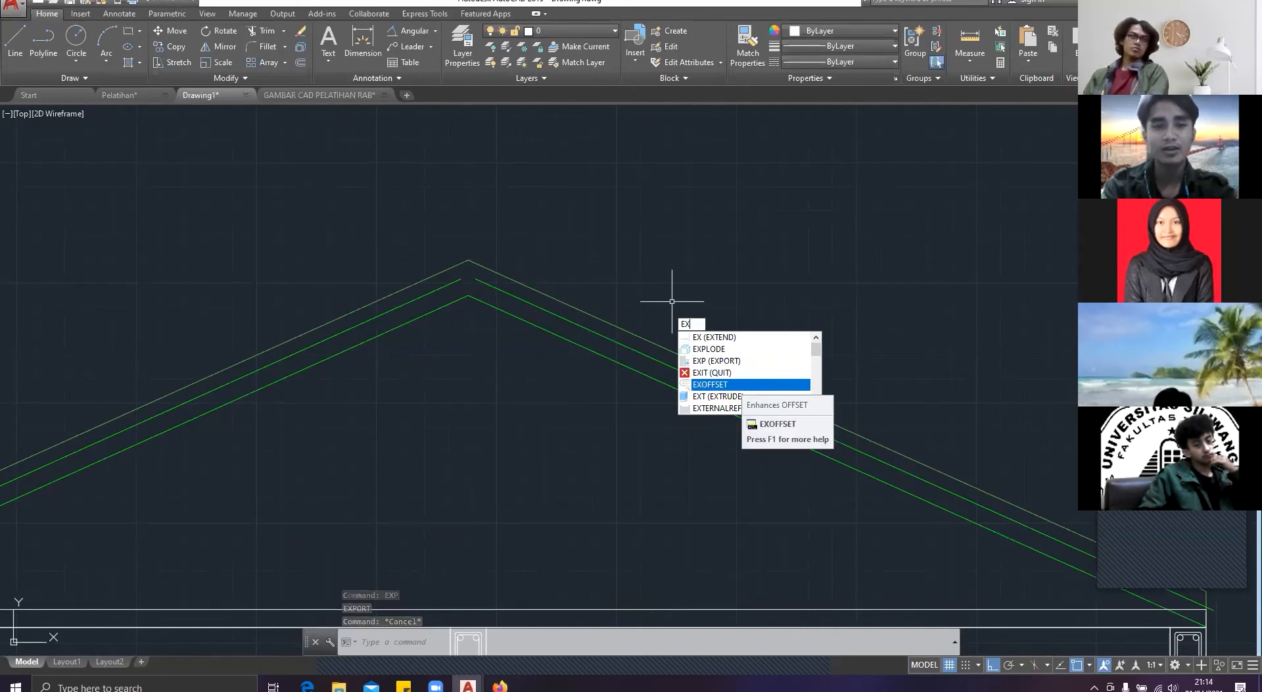
key("Escape")
scroll(464, 324, "up", 2)
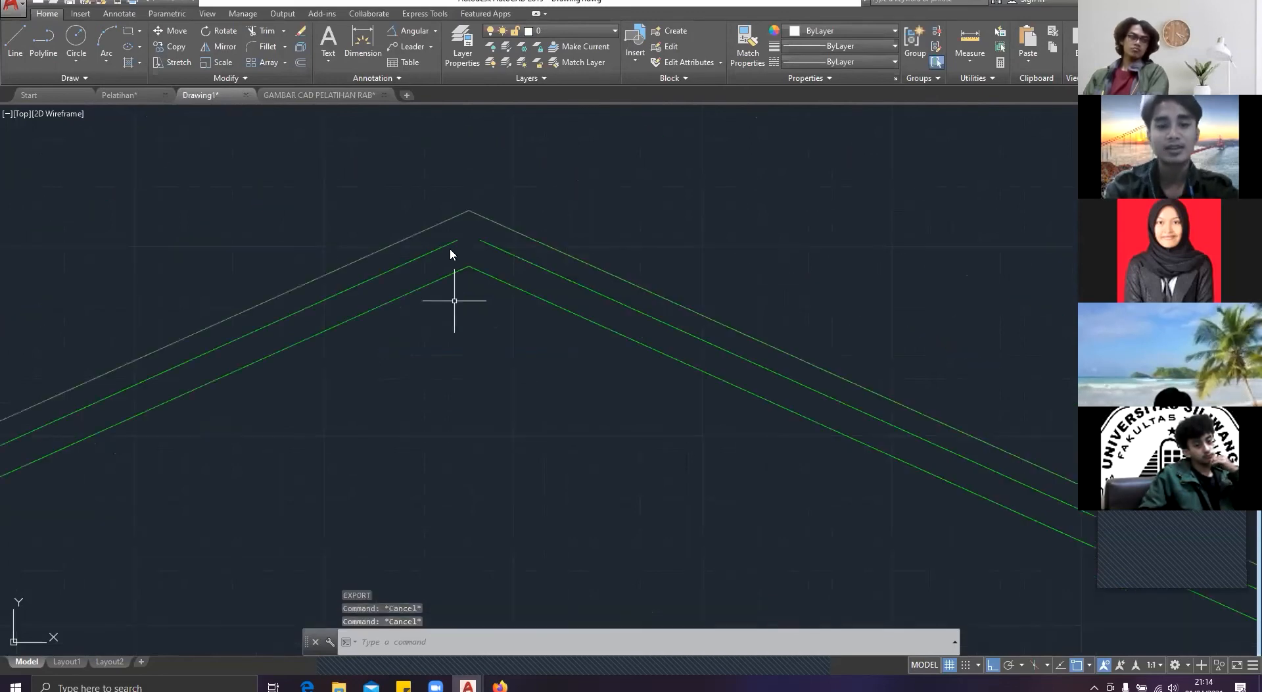
type("line")
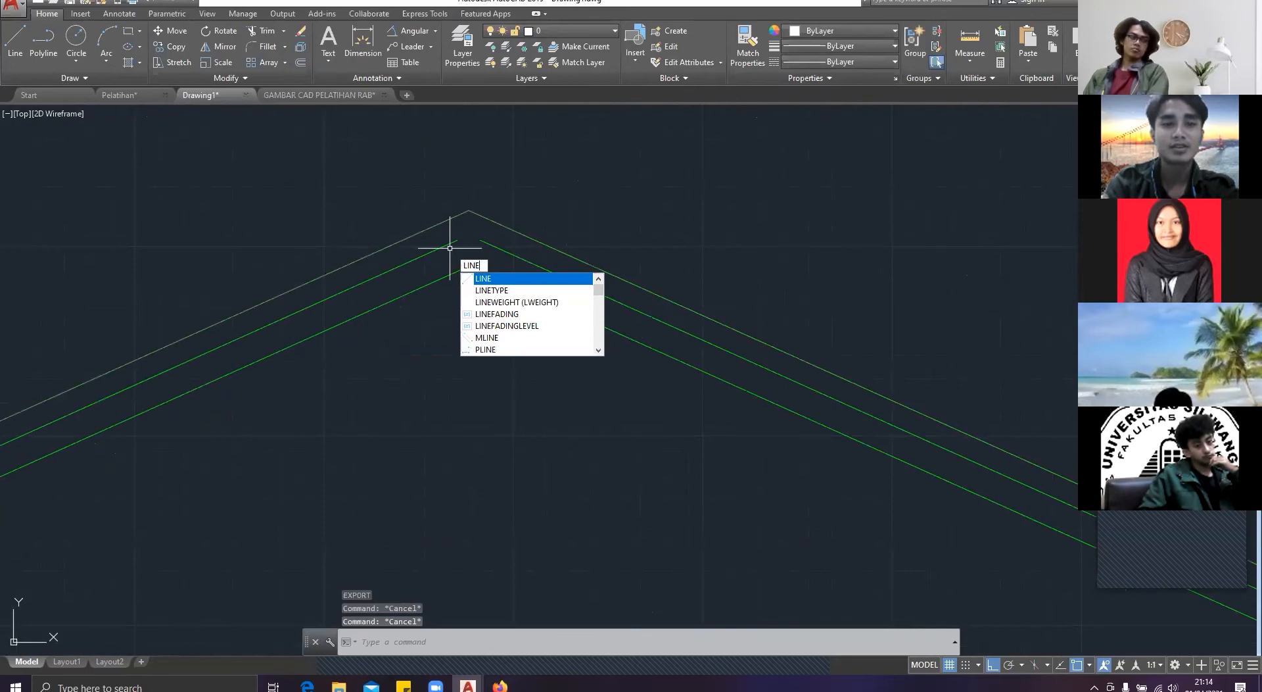
key("Return")
left_click(458, 240)
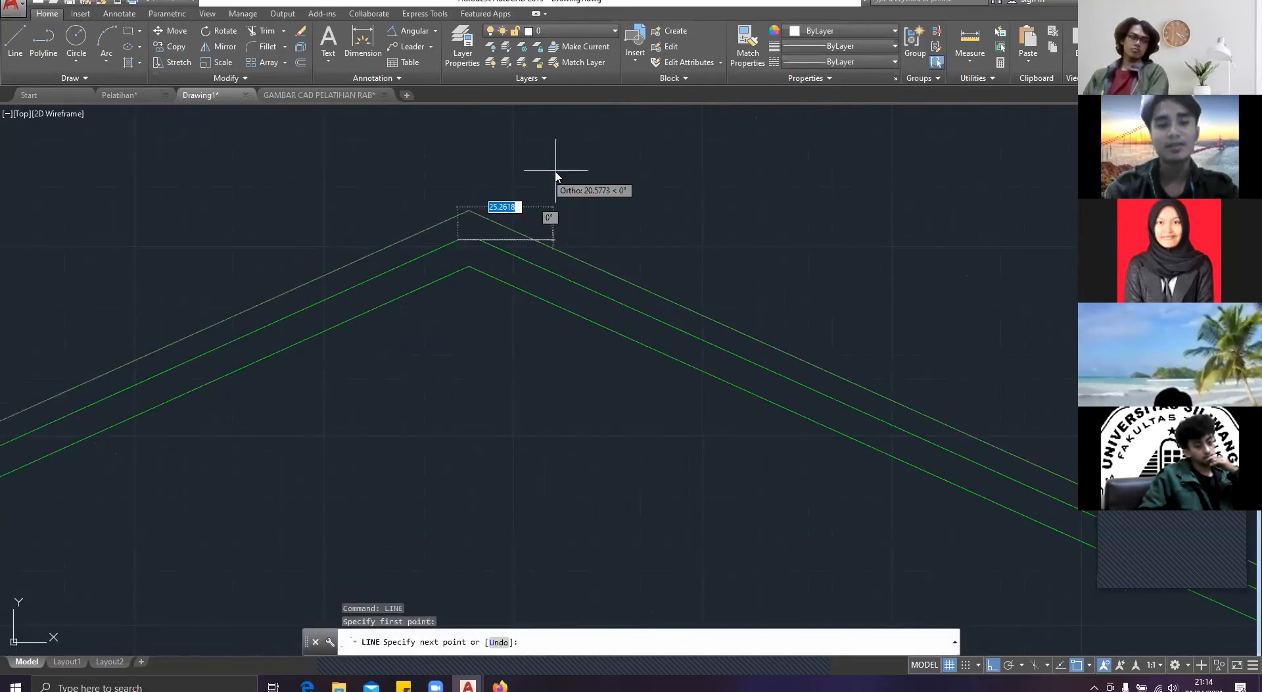
type("<")
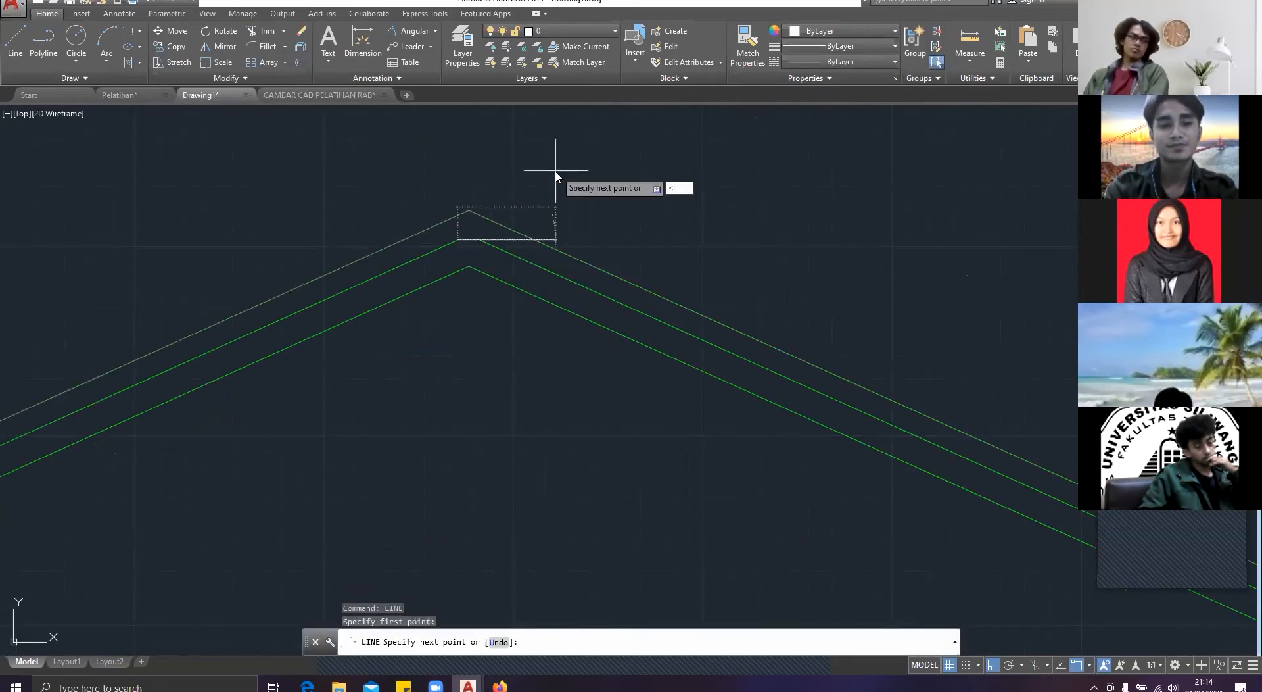
key("Escape")
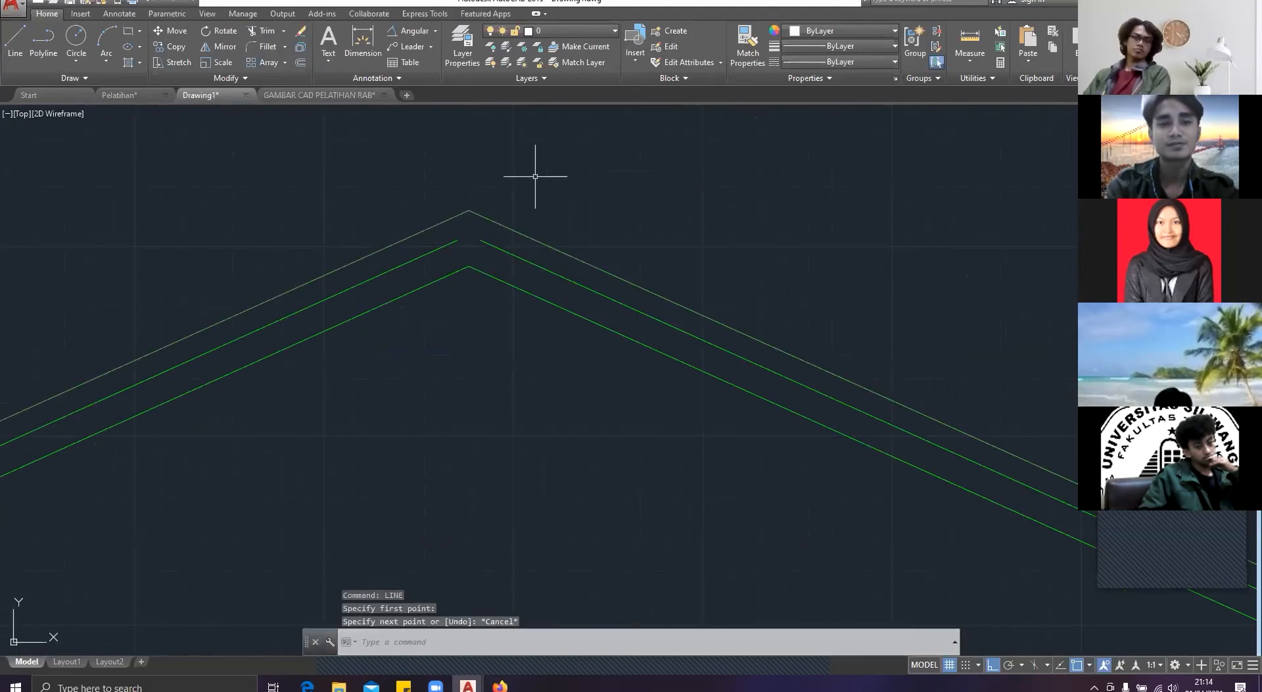
Step: Offset the outer roof line of each slope inward by about 5.92, using a distance picked between the outer and middle lines
left_click(468, 208)
left_click(362, 217)
type("o")
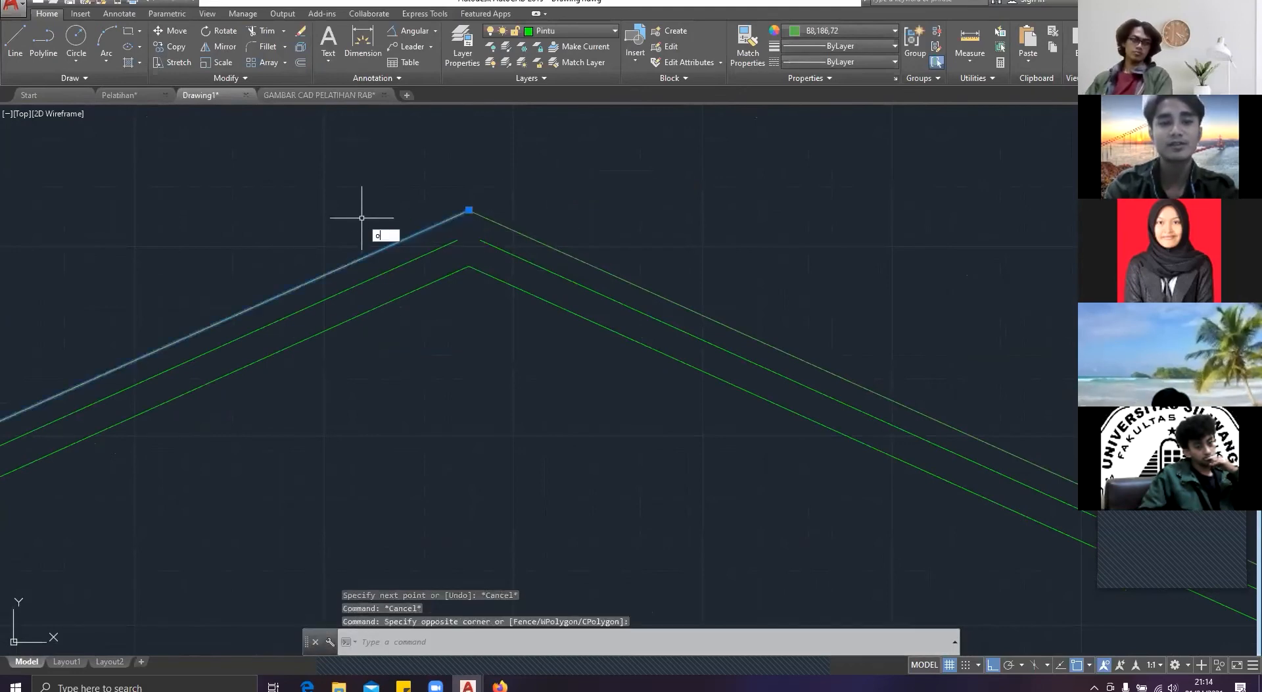
key("Return")
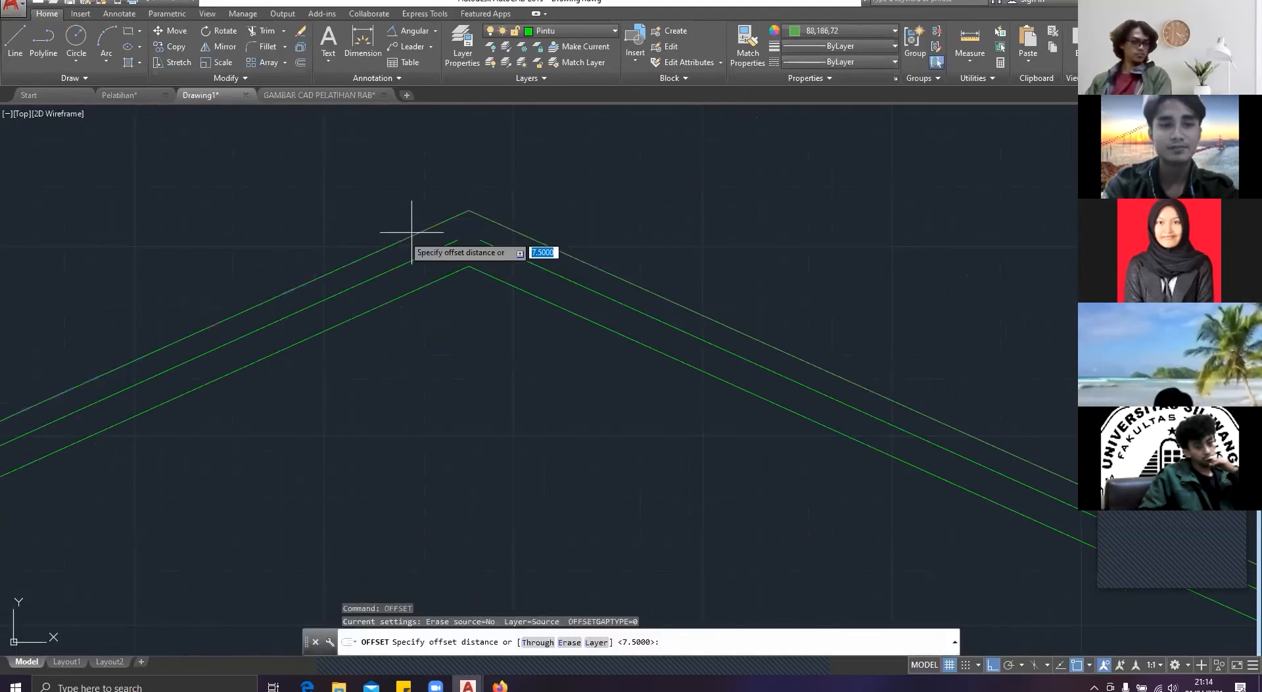
left_click(414, 238)
left_click(425, 249)
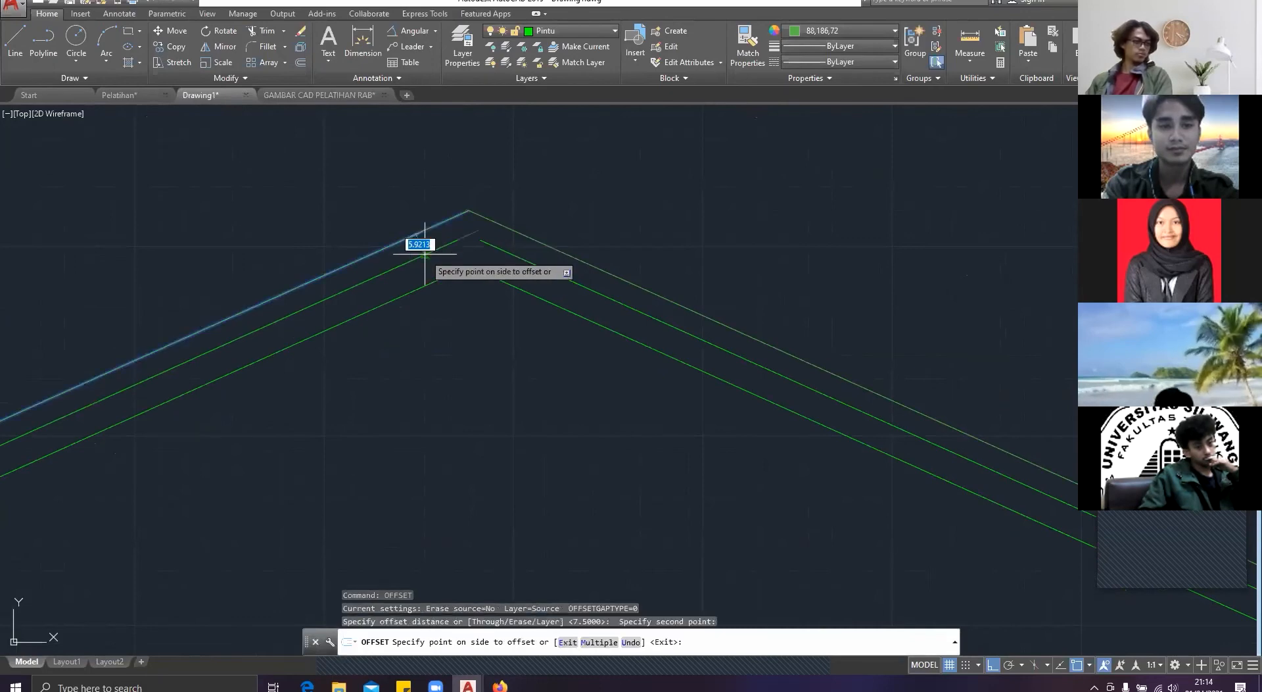
left_click(425, 253)
left_click(504, 228)
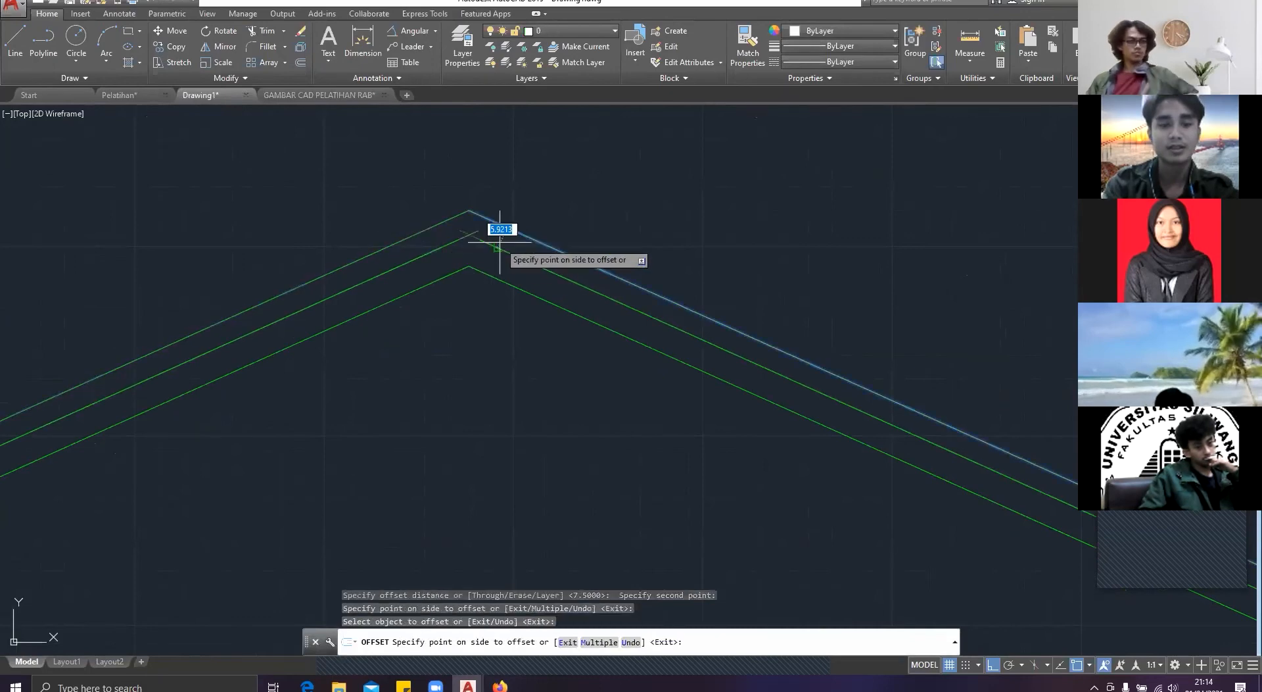
key("Escape")
Step: Trim the crossing ends of the two middle roof lines so that they meet cleanly at the ridge
type("t")
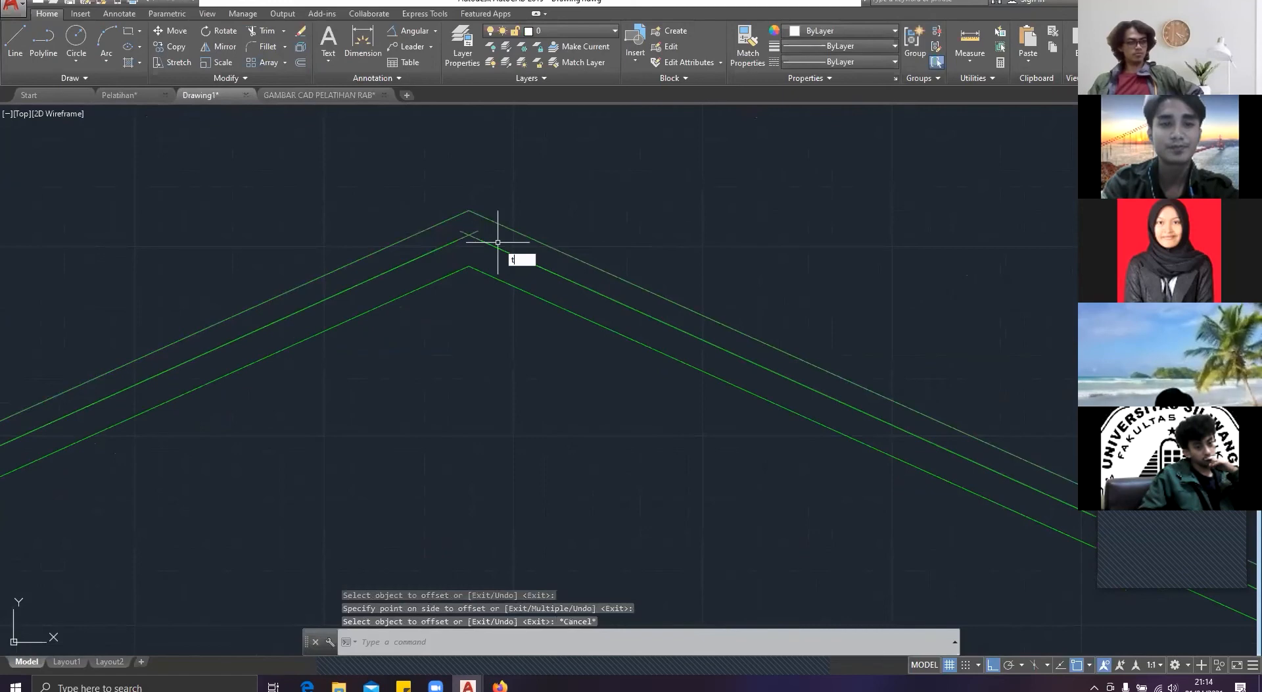
type("e cor")
key("Return")
key("Return")
scroll(498, 242, "up", 4)
left_click(458, 226)
left_click(425, 211)
left_click(415, 212)
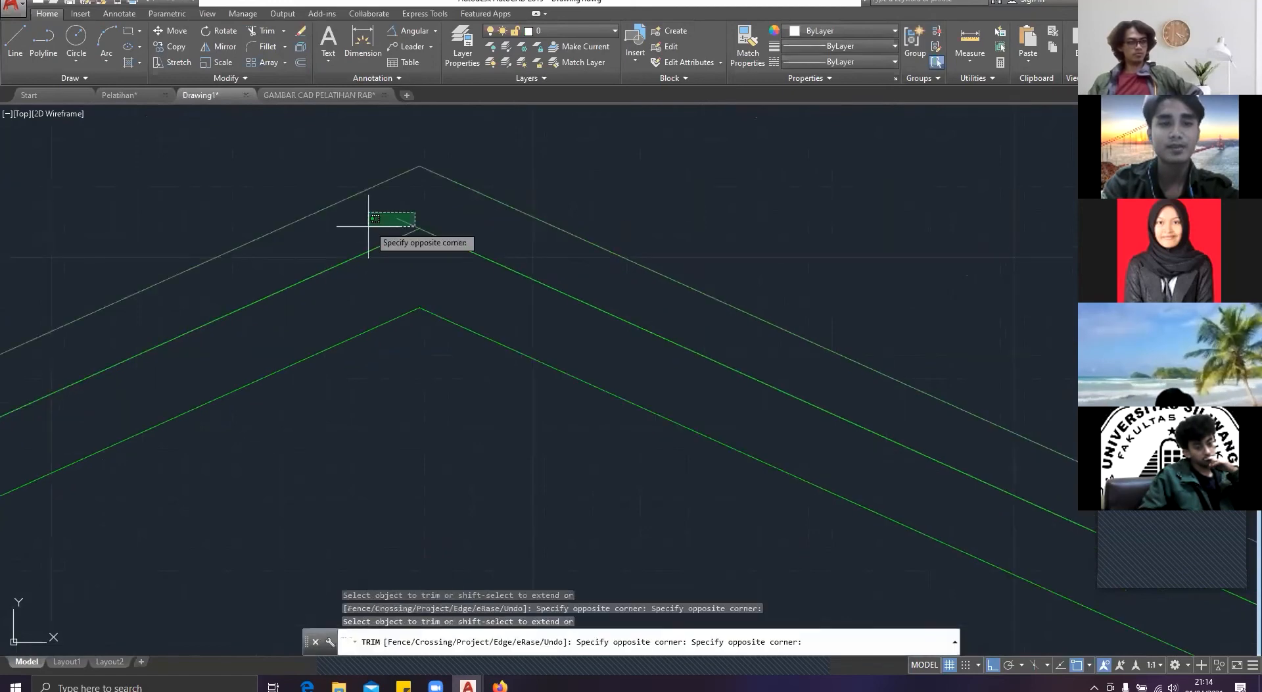
left_click(368, 226)
key("Escape")
scroll(417, 249, "down", 10)
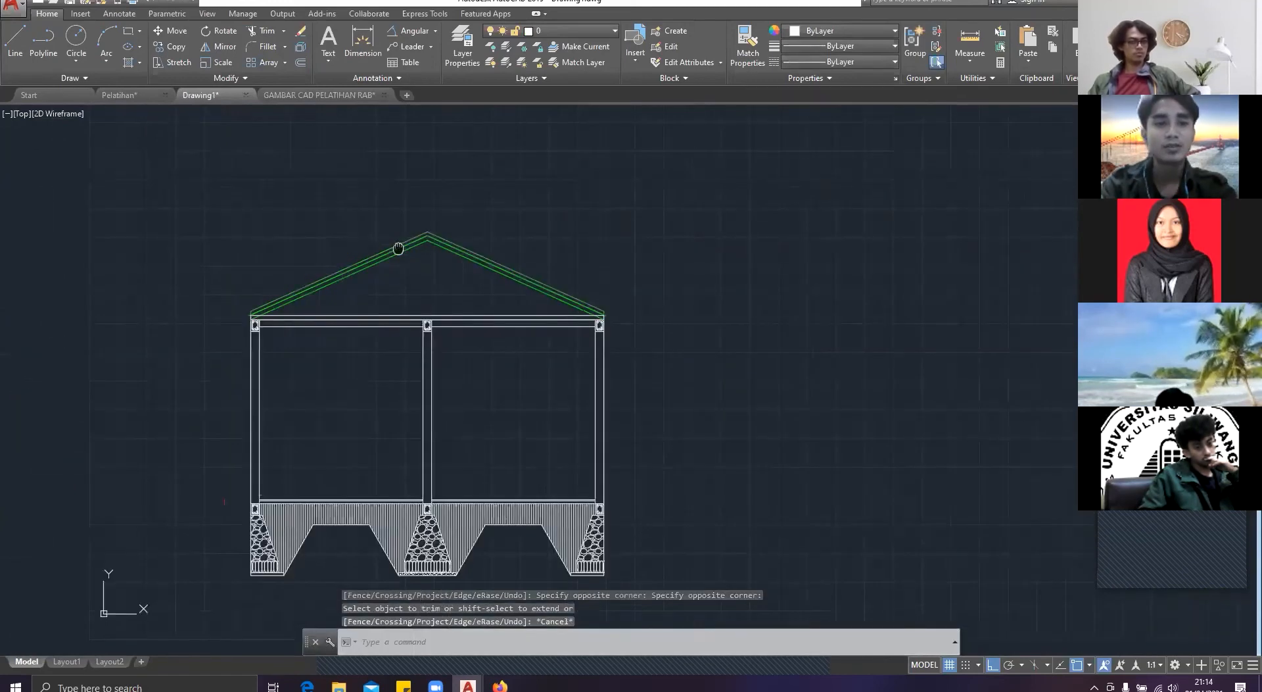
Step: Check the truss in the Pelatihan reference, and in Drawing1 draw a vertical line from the bottom chord's midpoint to the lowest ridge point
scroll(397, 247, "up", 7)
scroll(429, 300, "down", 4)
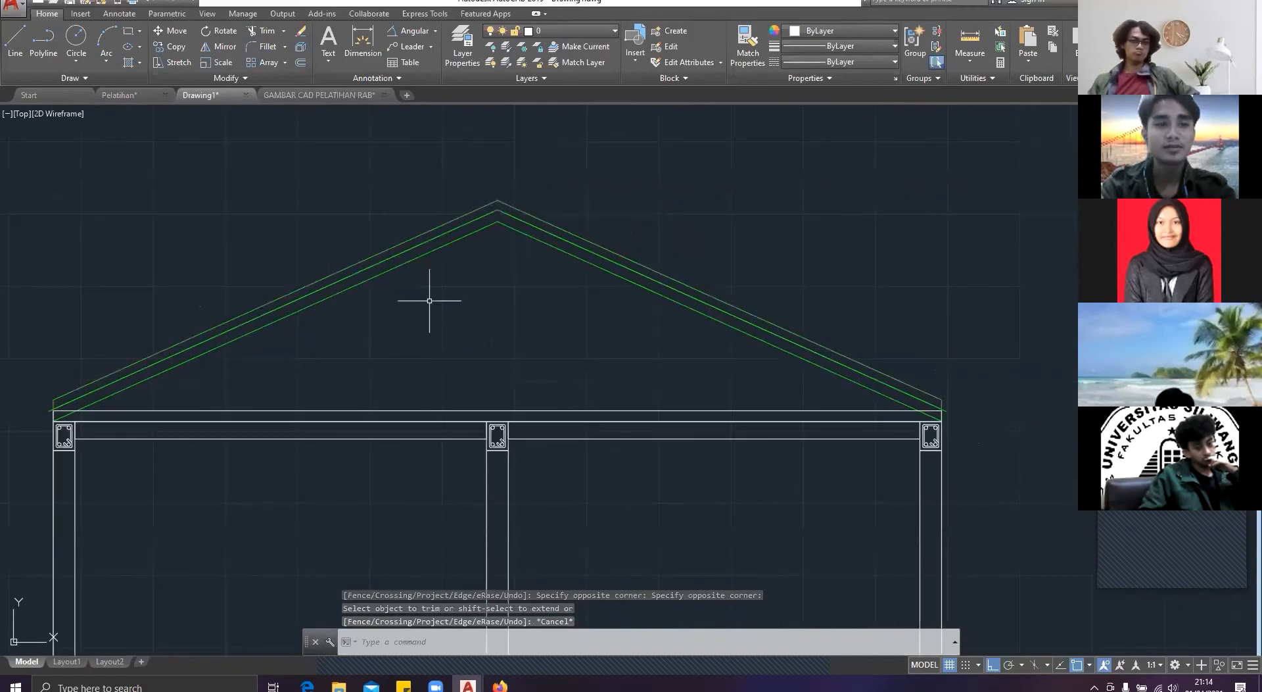
left_click(131, 94)
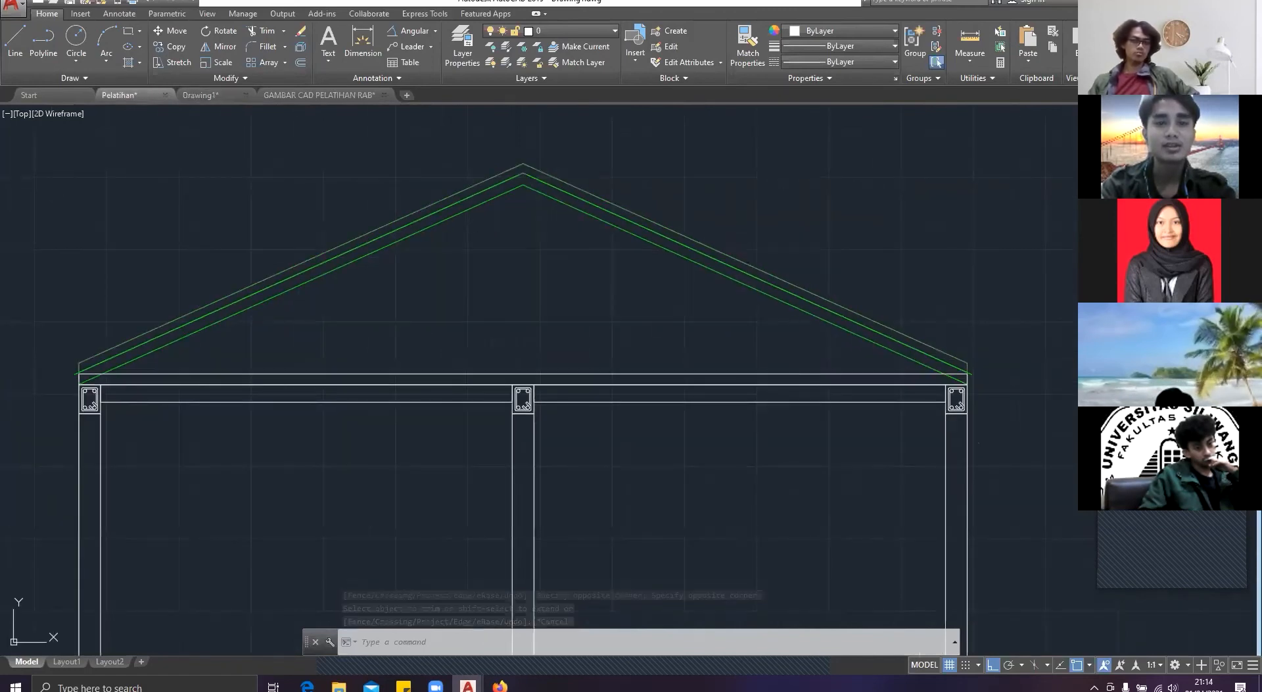
scroll(413, 268, "up", 2)
scroll(377, 270, "down", 2)
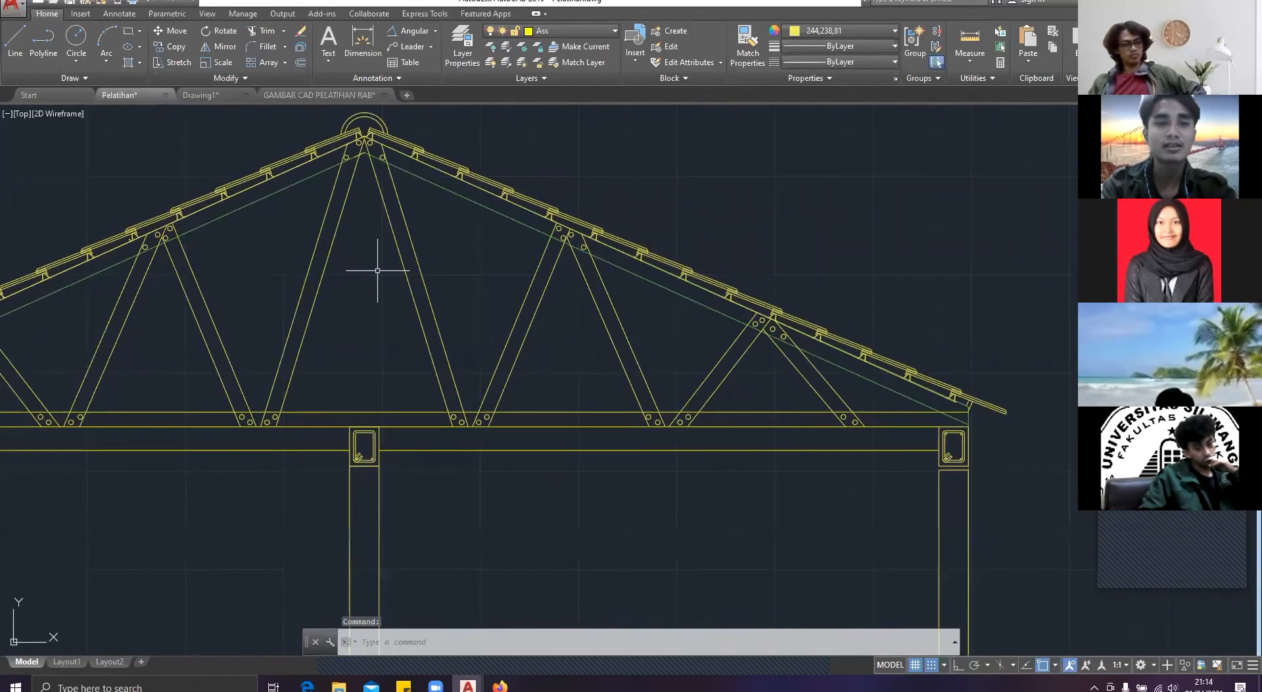
left_click(231, 98)
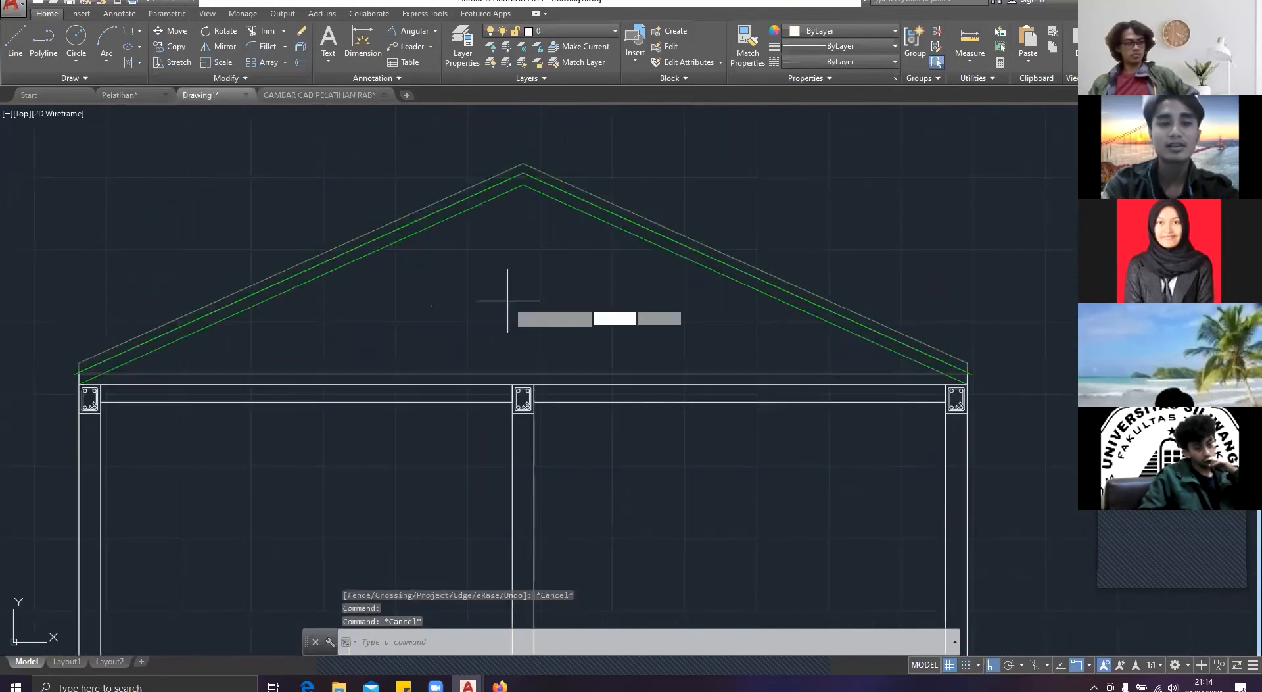
type("line")
key("Return")
left_click(524, 373)
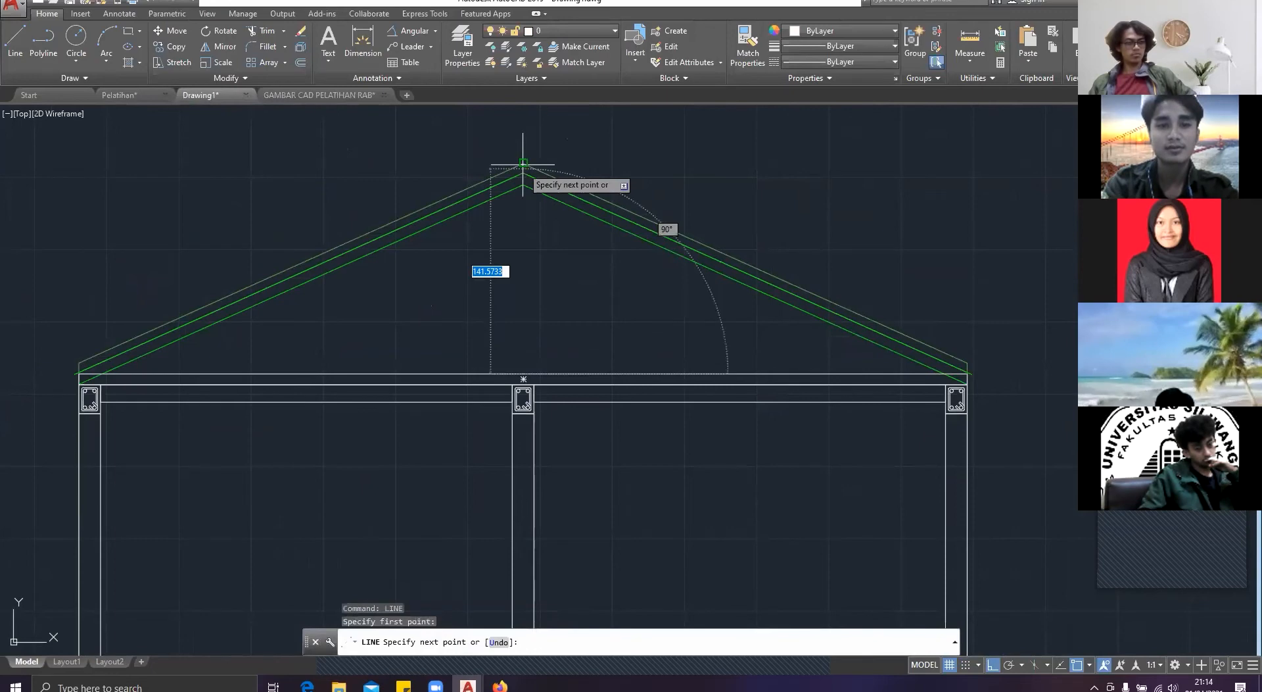
left_click(523, 162)
key("Escape")
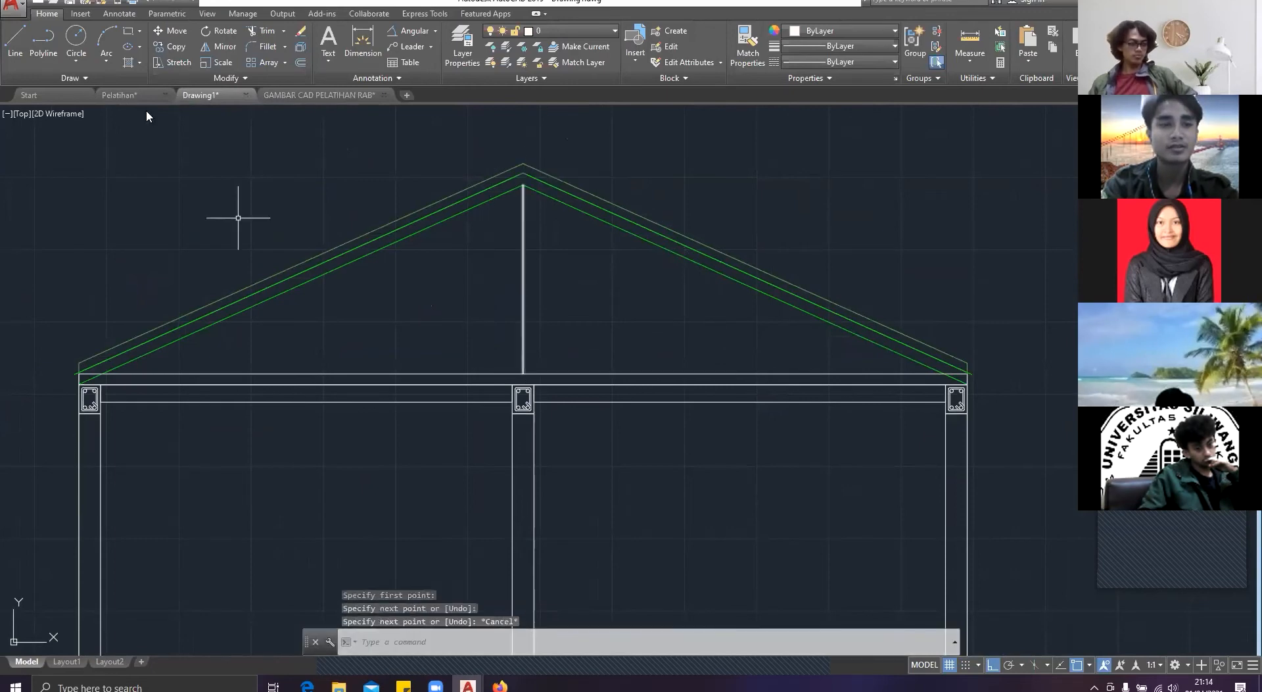
key("ctrl+Tab")
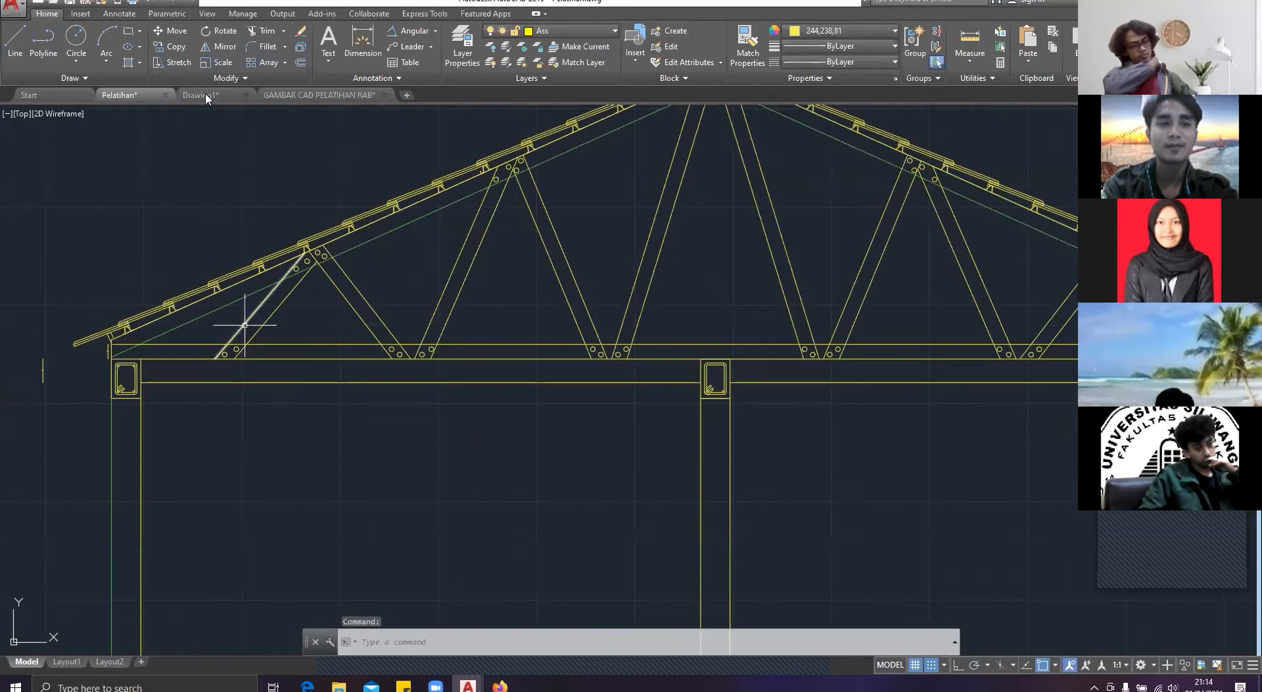
mouse_move(206, 98)
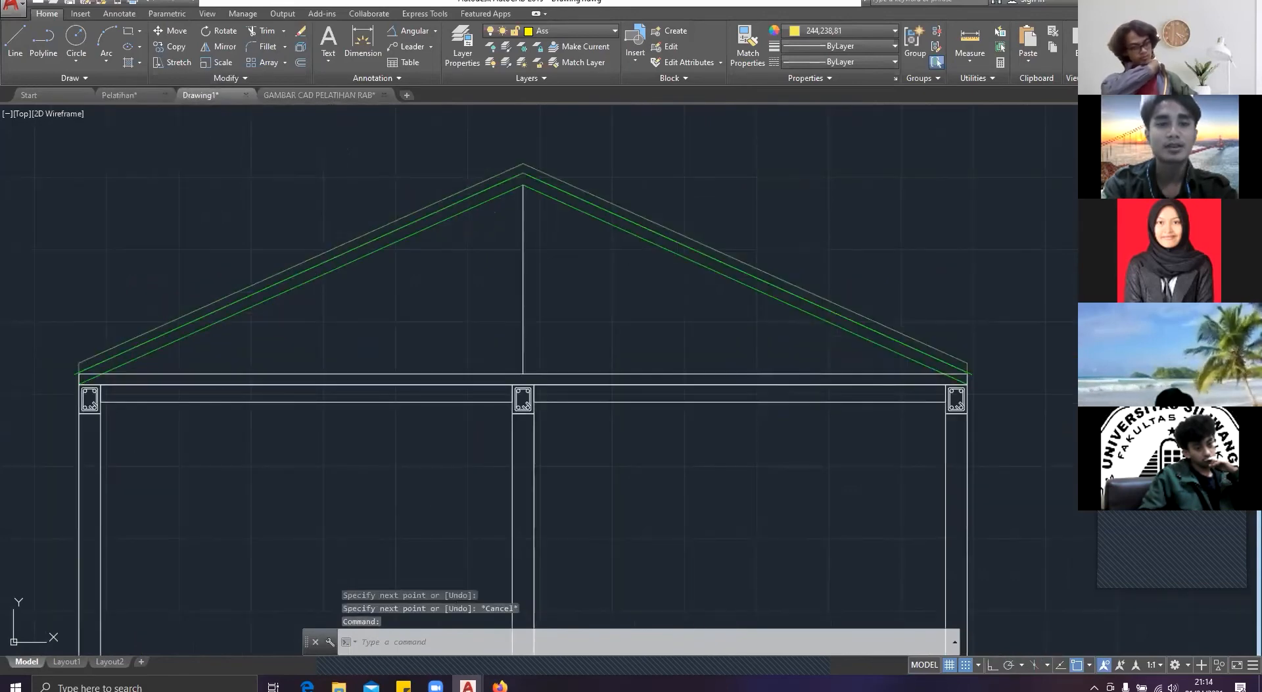
key("Escape")
left_click(580, 317)
left_click(449, 295)
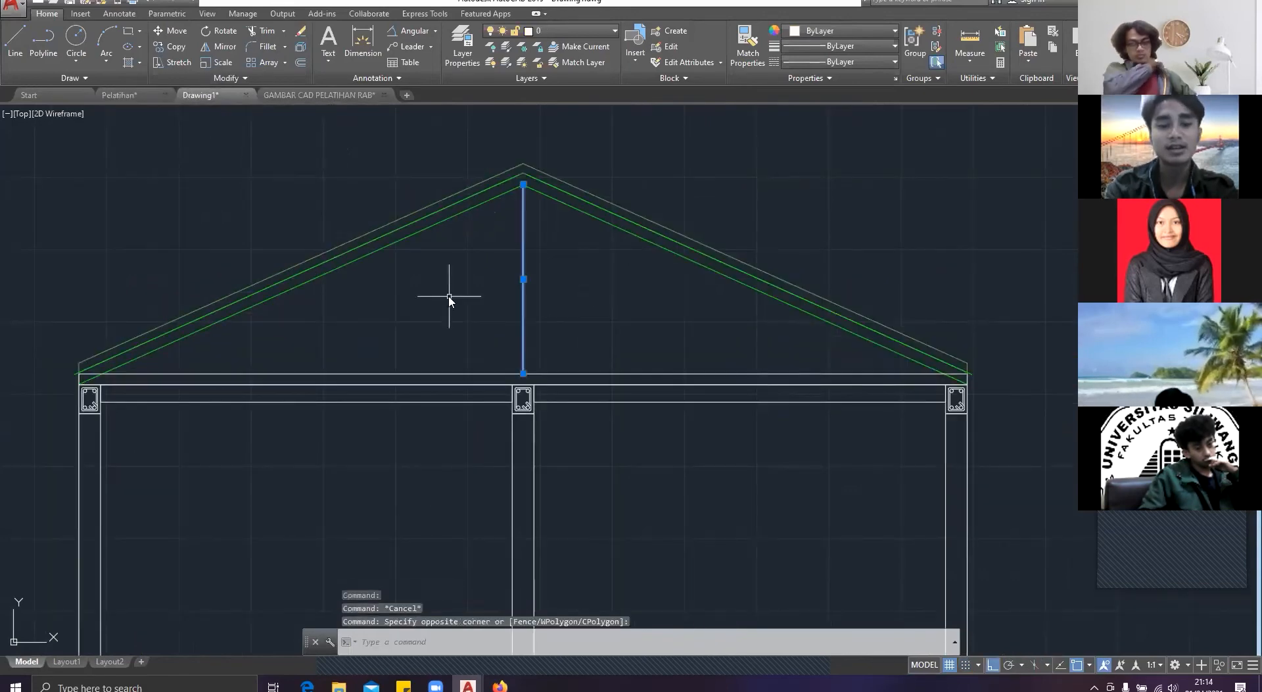
type("O")
key("Escape")
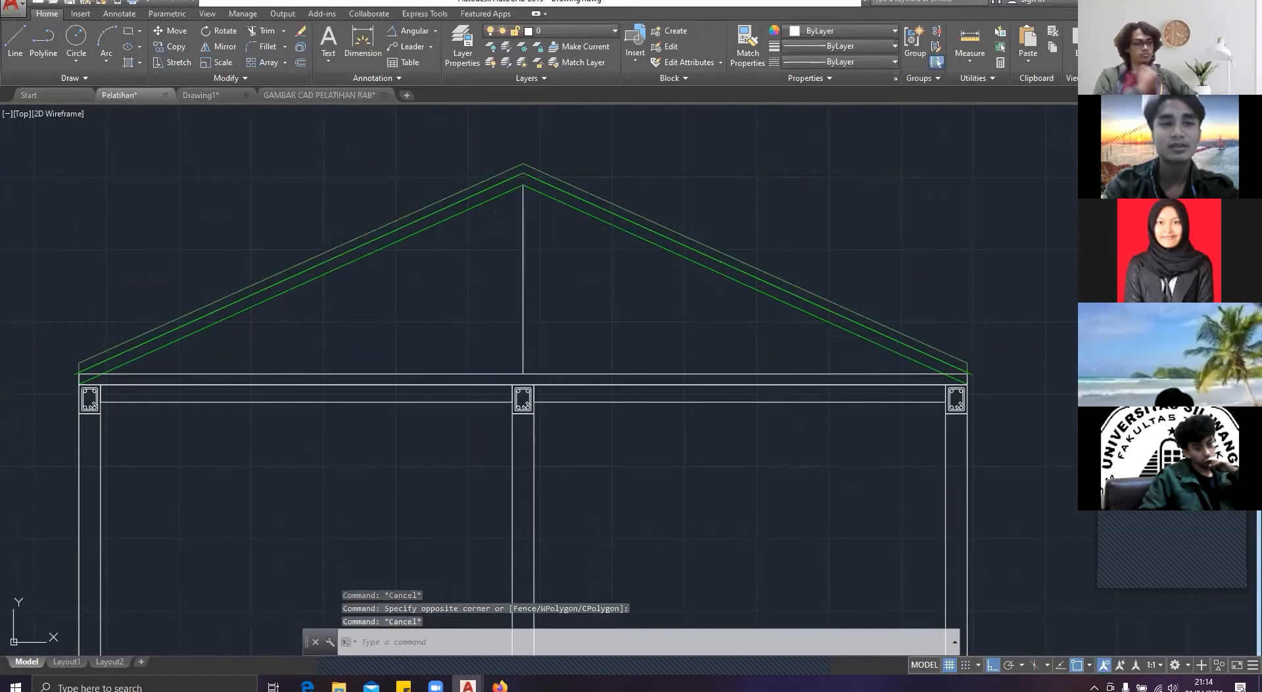
Step: Following the Pelatihan truss spacing, copy Drawing1's central vertical line to the left at distances of 100 and 200
left_click(123, 98)
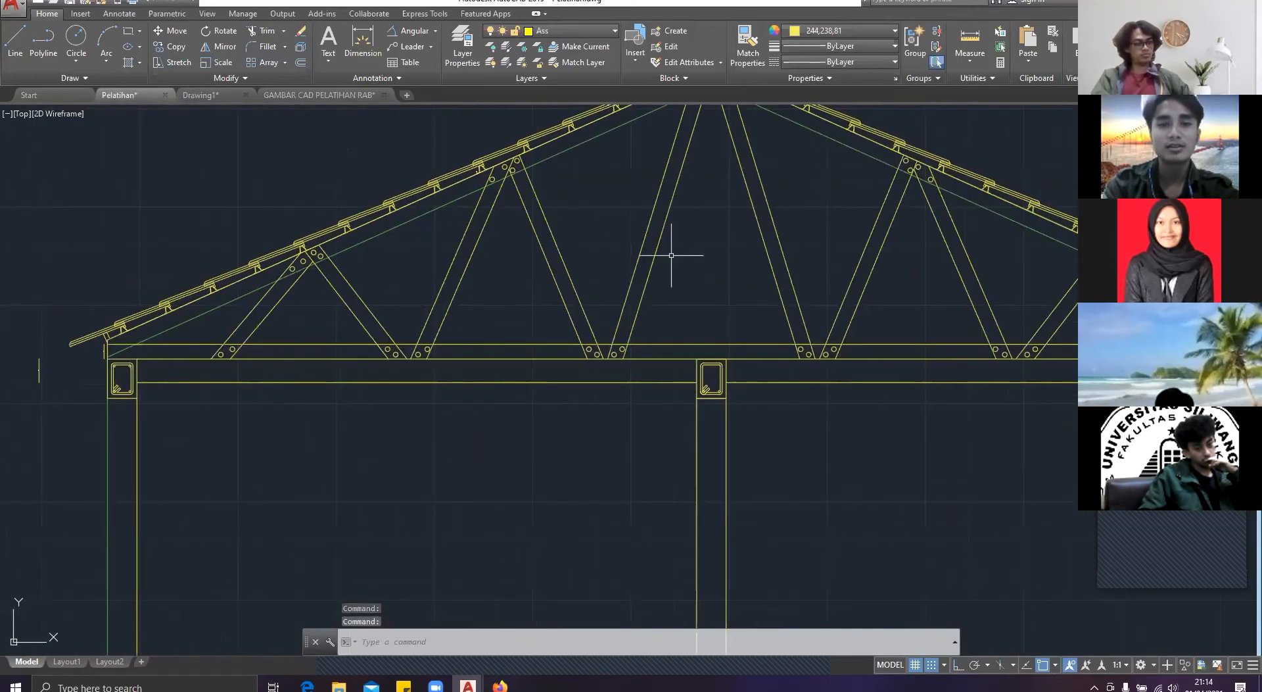
middle_click_drag(326, 299, 241, 291)
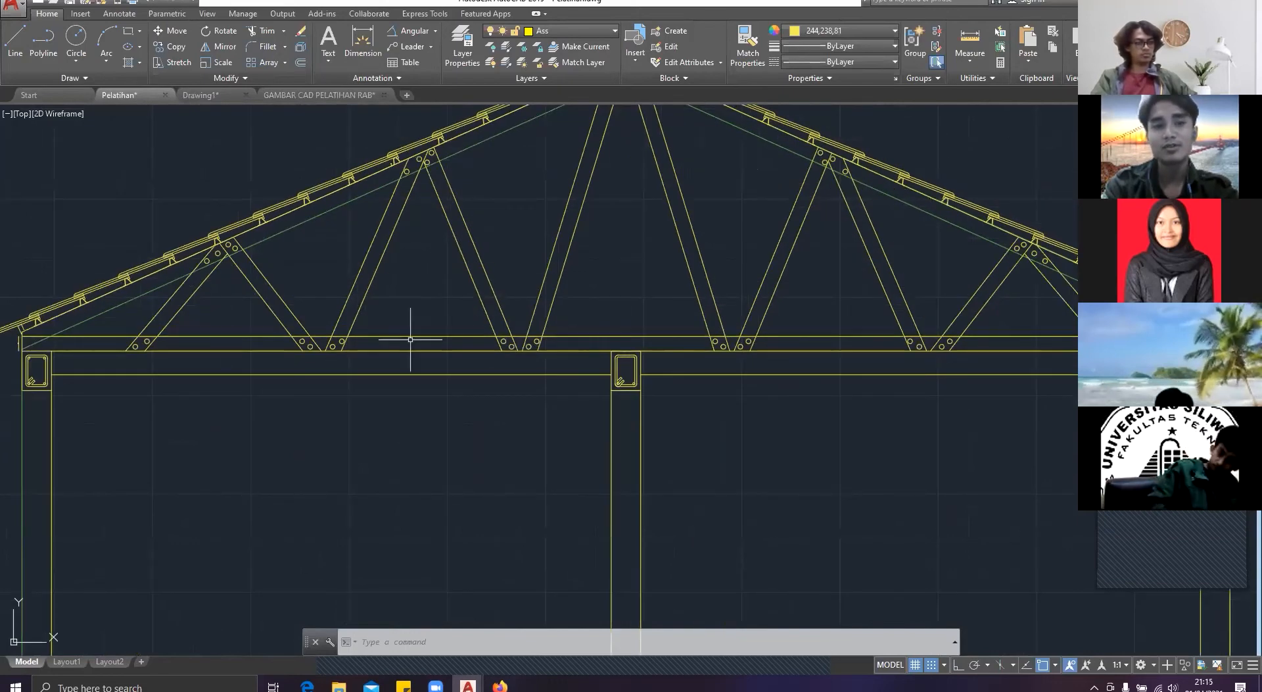
left_click(222, 98)
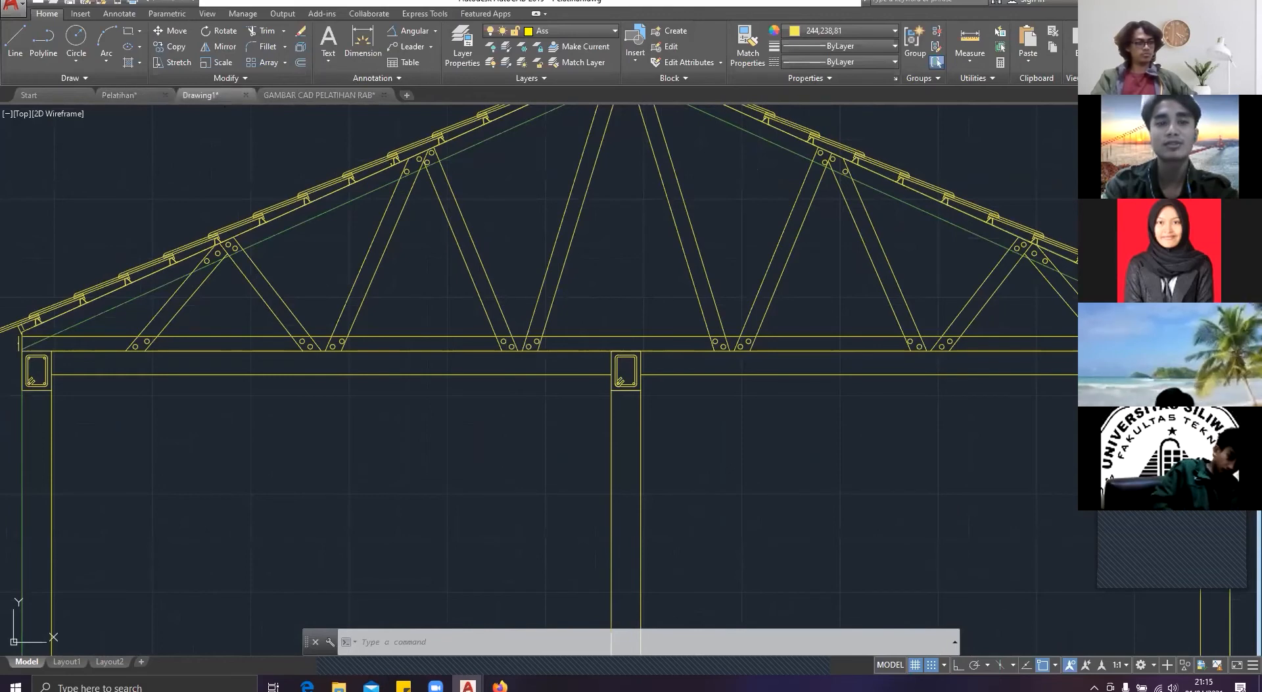
left_click(558, 259)
left_click(460, 291)
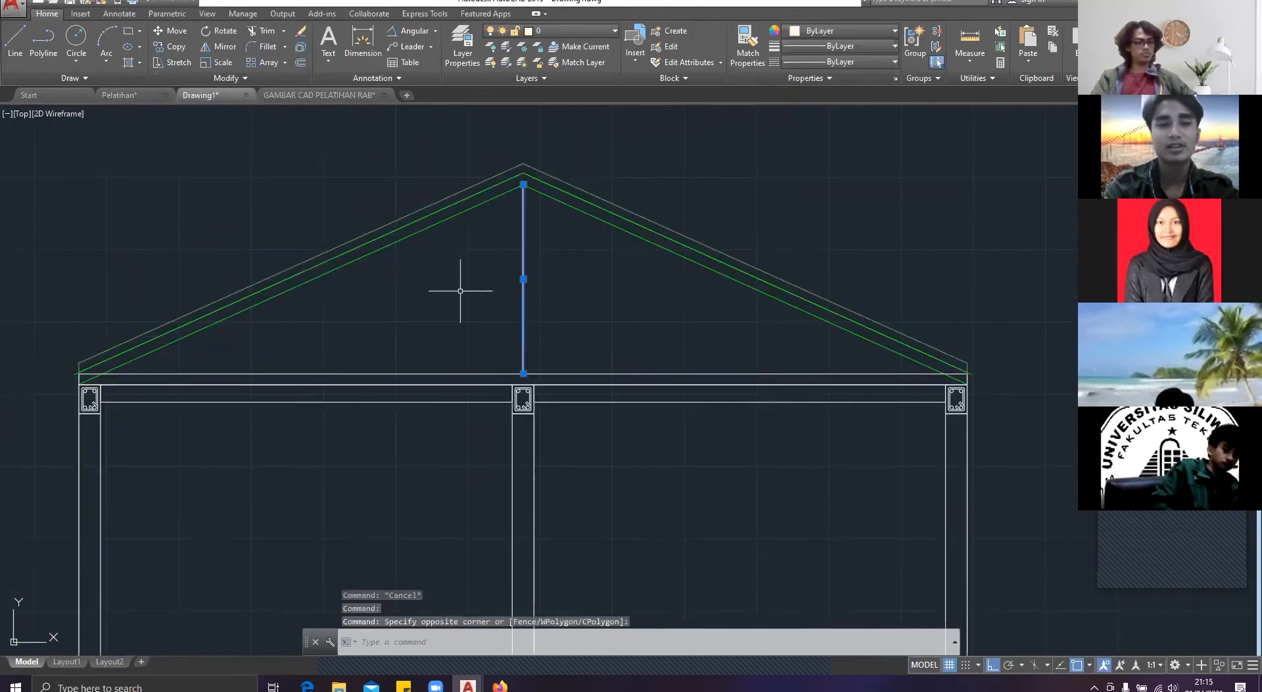
type("co")
key("Return")
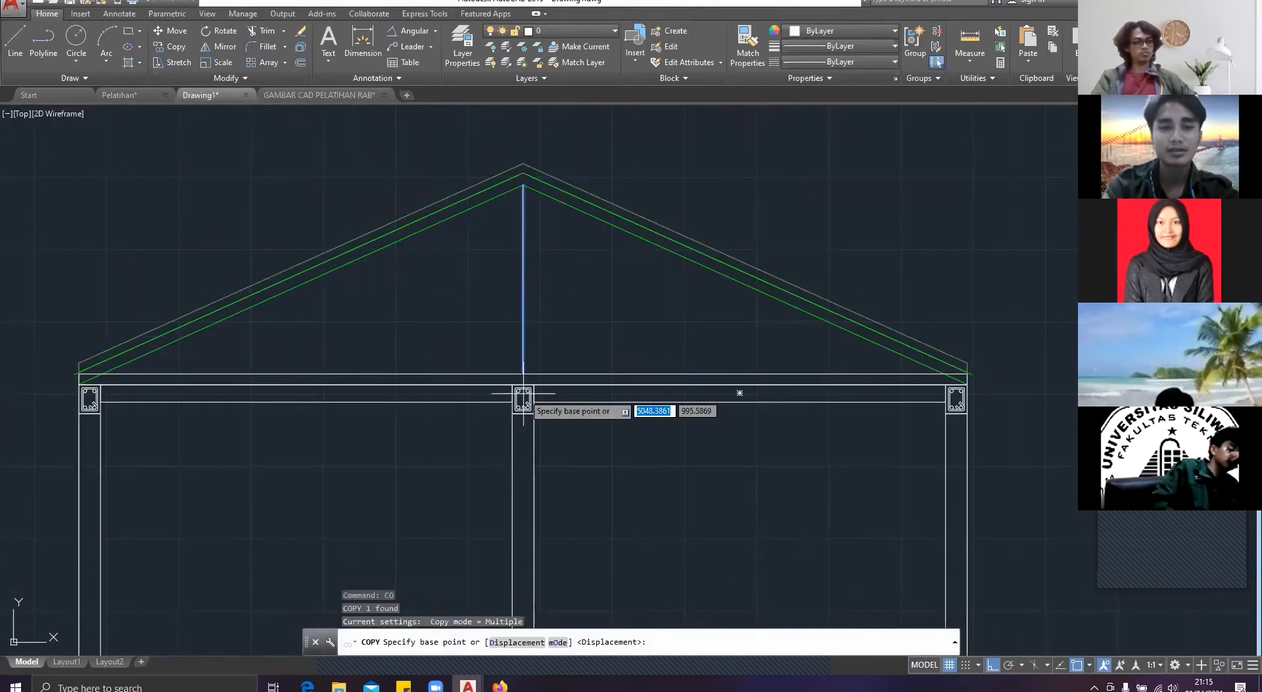
left_click(523, 379)
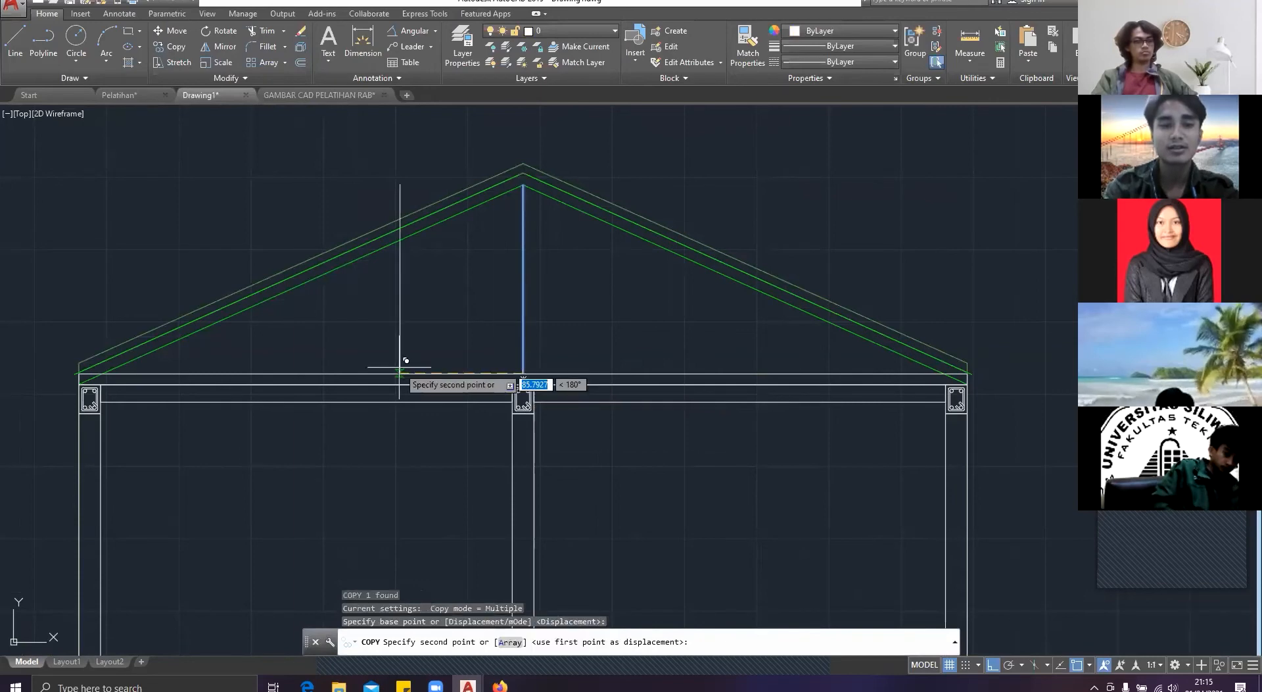
type("100")
key("Return")
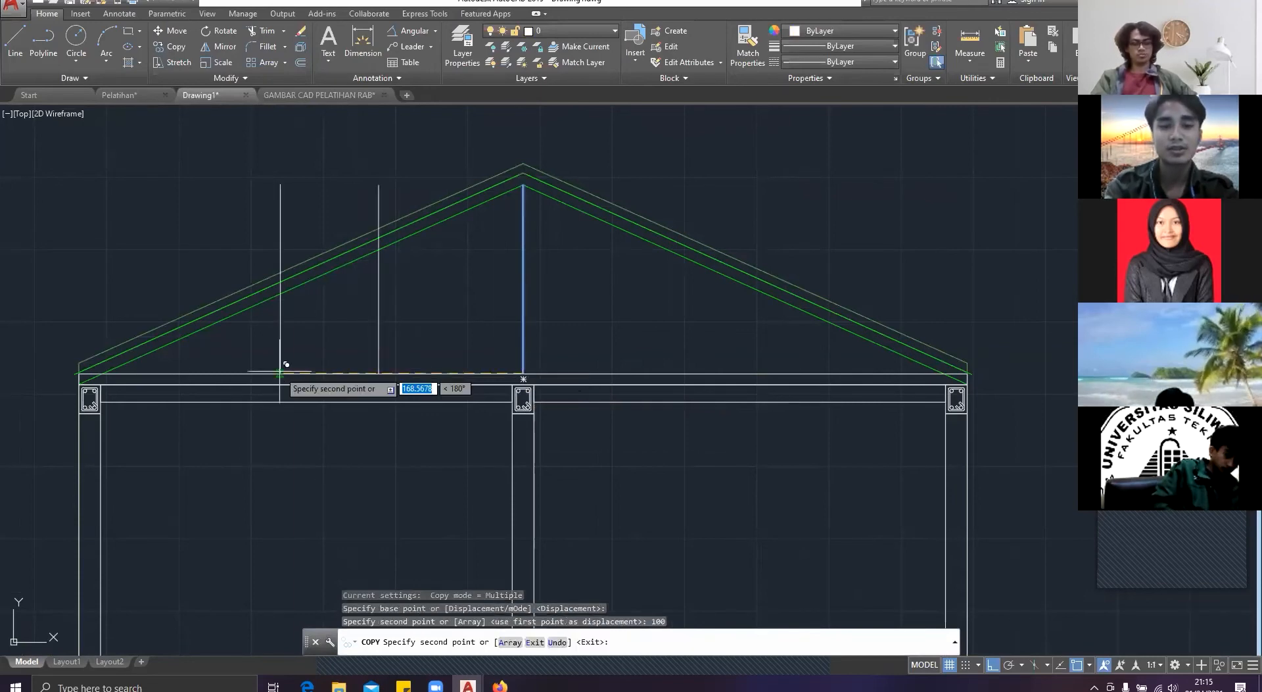
type("200")
key("Return")
key("Return")
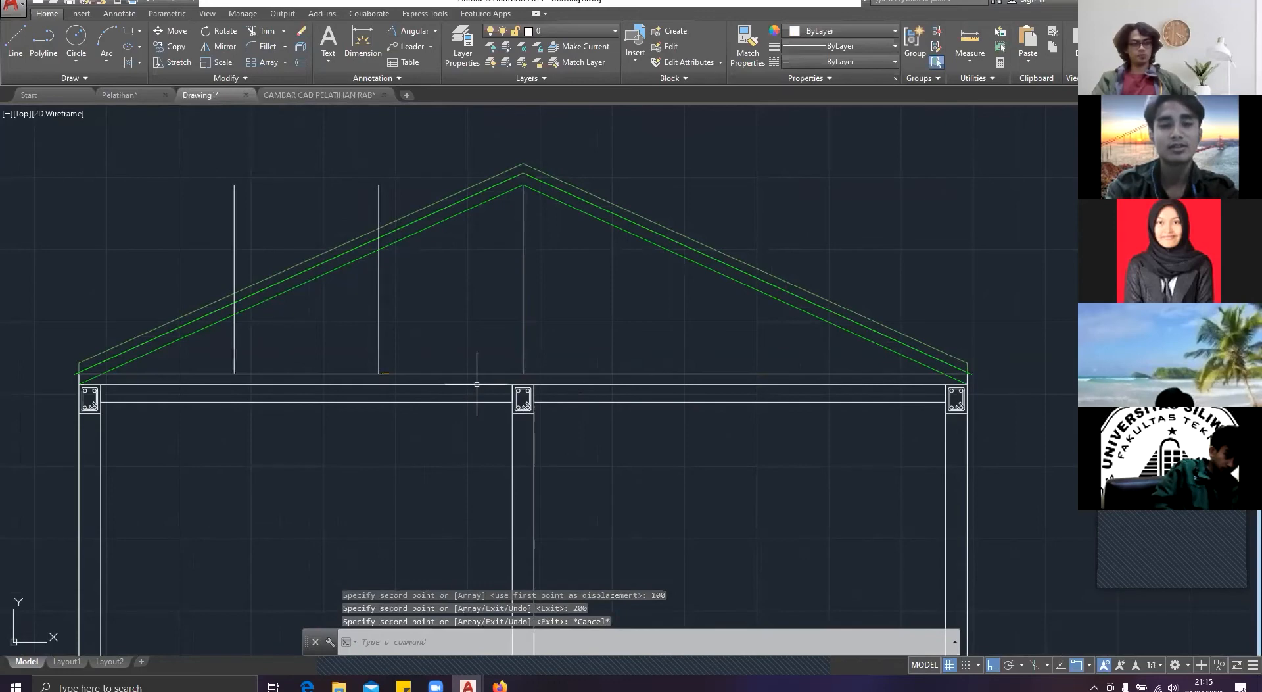
Step: Draw a diagonal line from the foot of the nearer copied vertical line to the top of the central vertical line
type("l")
key("Return")
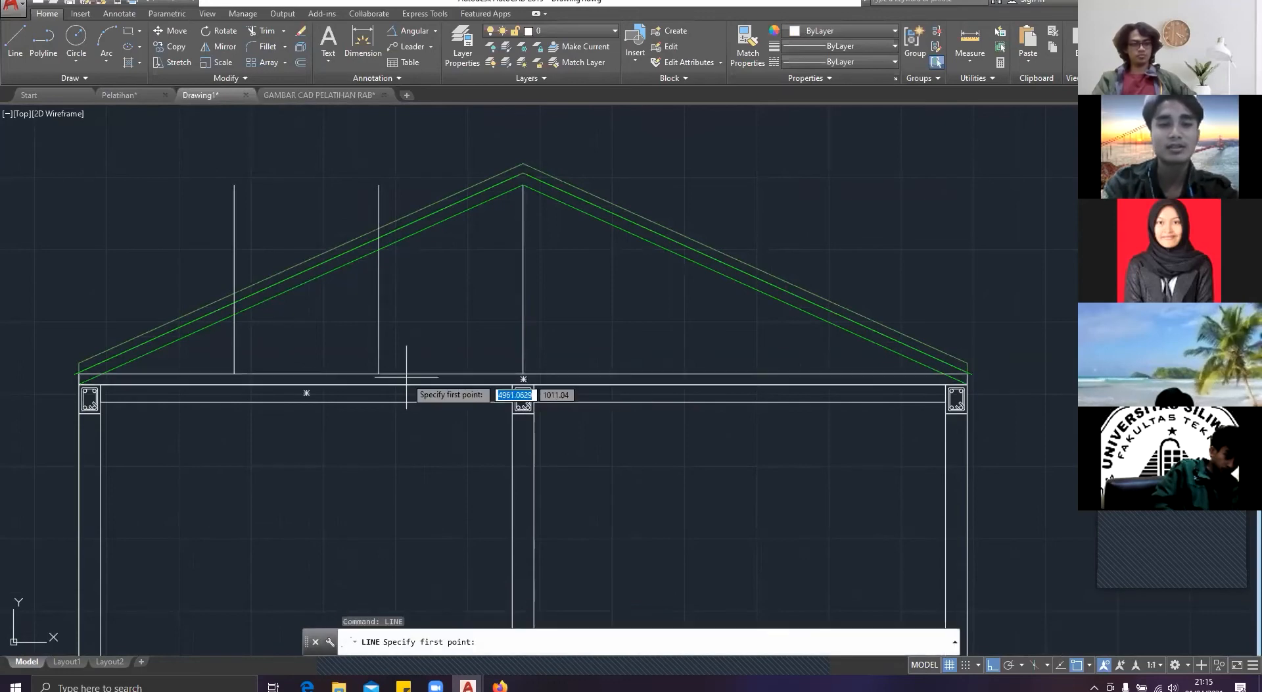
left_click(378, 373)
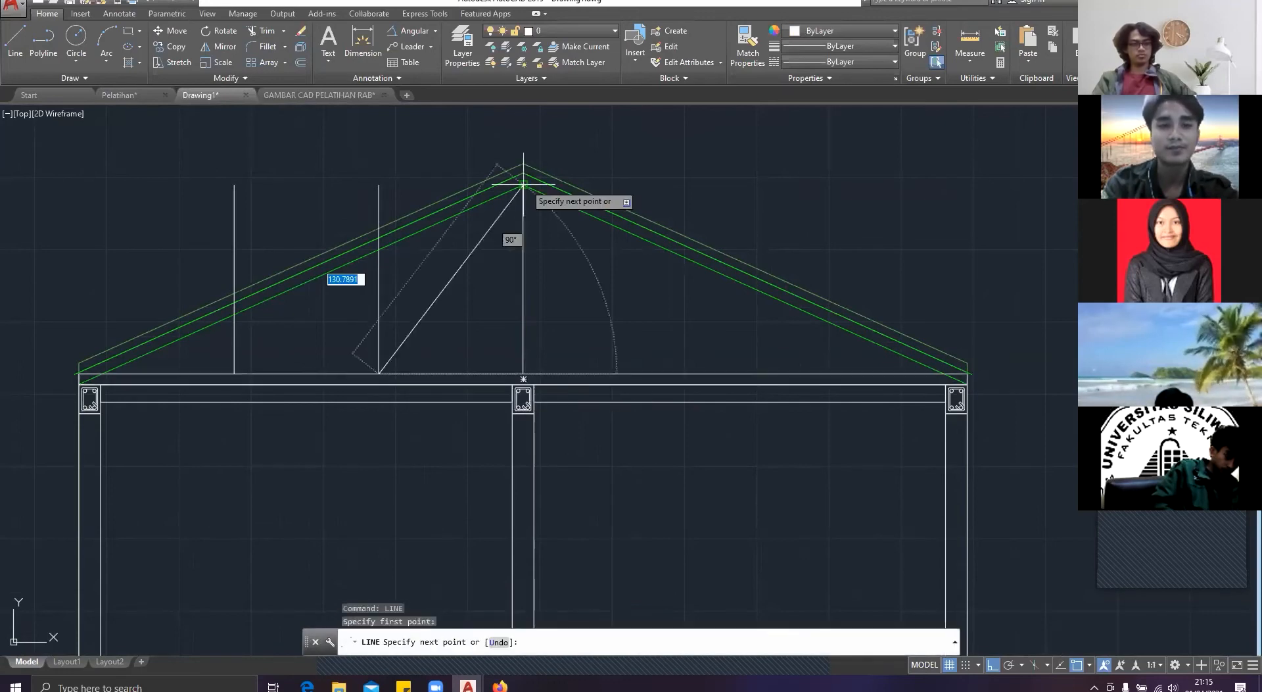
left_click(523, 185)
key("Return")
key("Return")
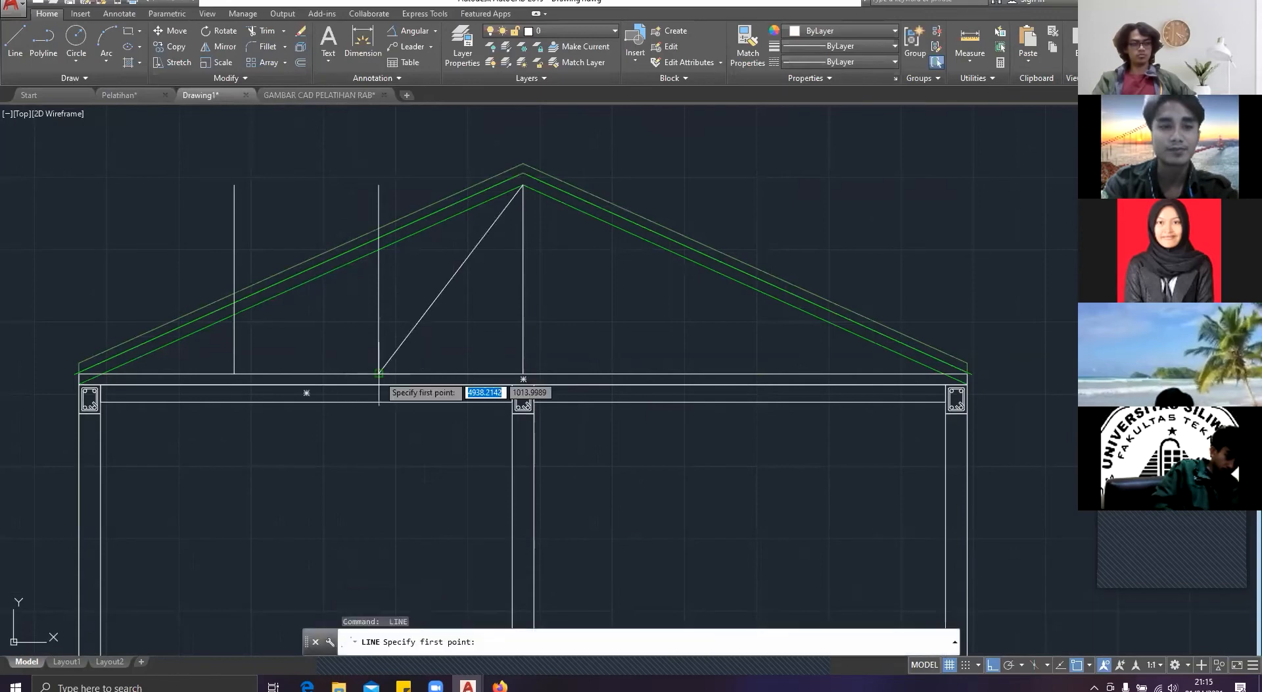
Step: Draw two connected web lines from the nearer copy's foot up to the left slope's lowest line and down to the farther copy's foot
left_click(379, 372)
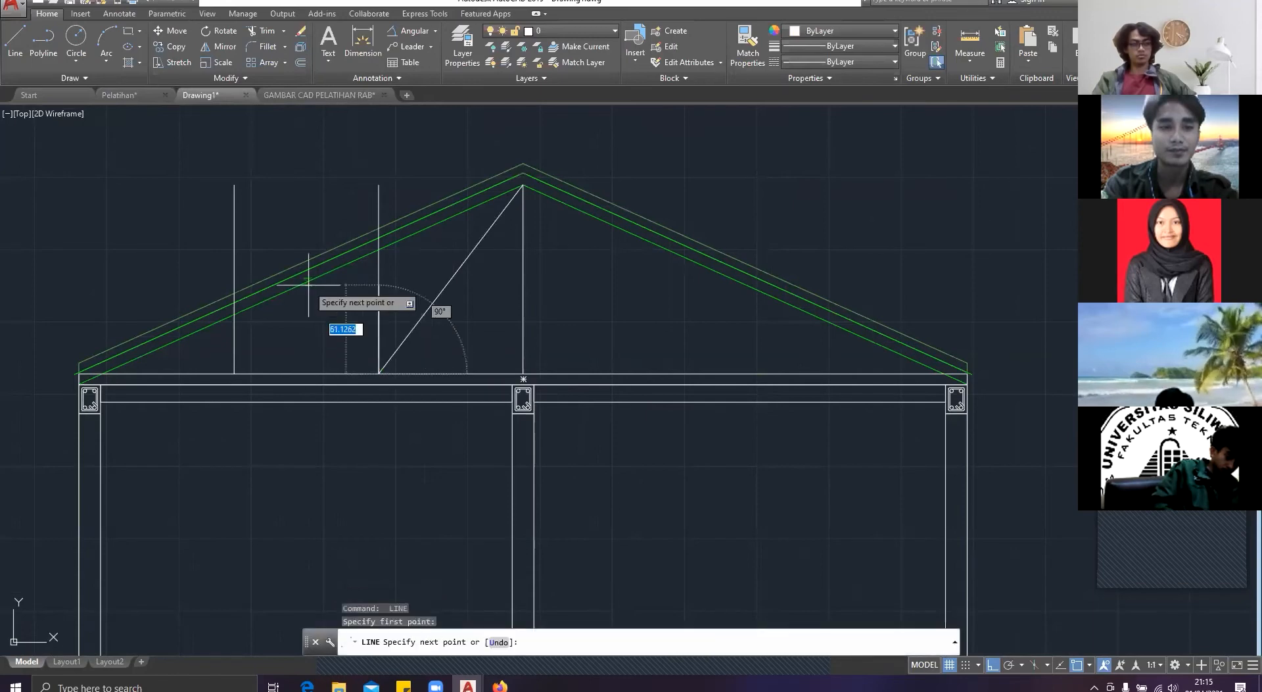
left_click(302, 285)
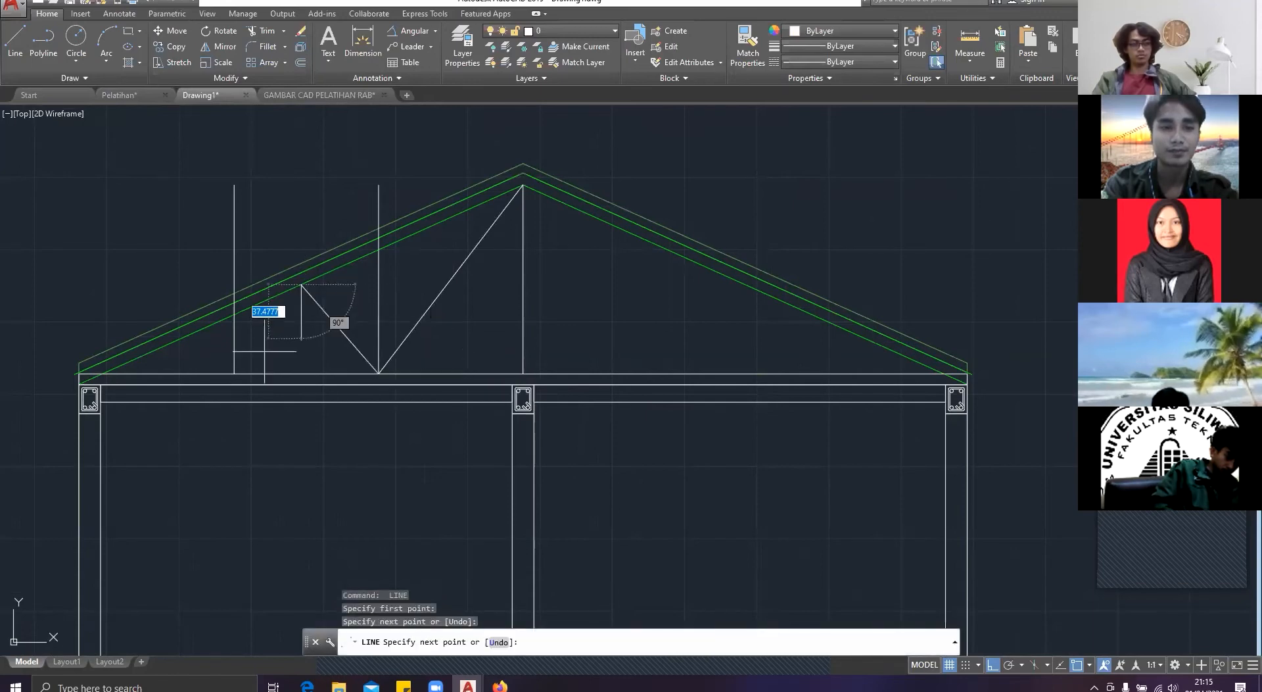
left_click(234, 372)
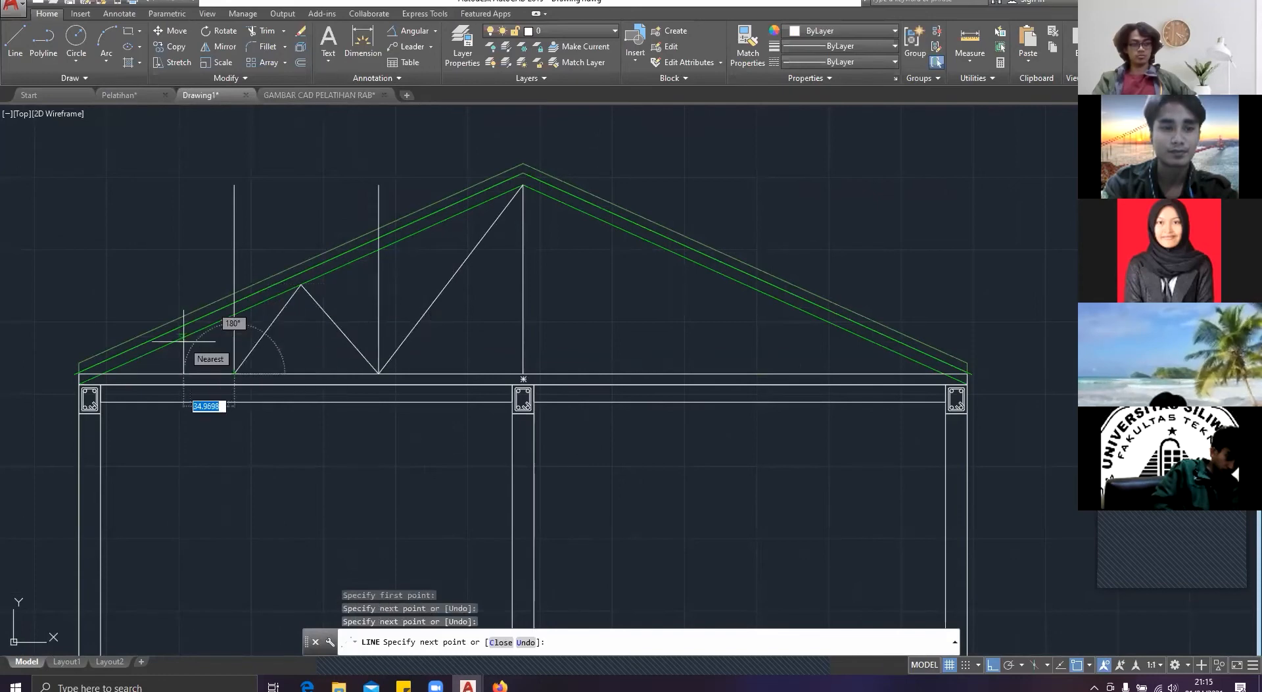
key("Escape")
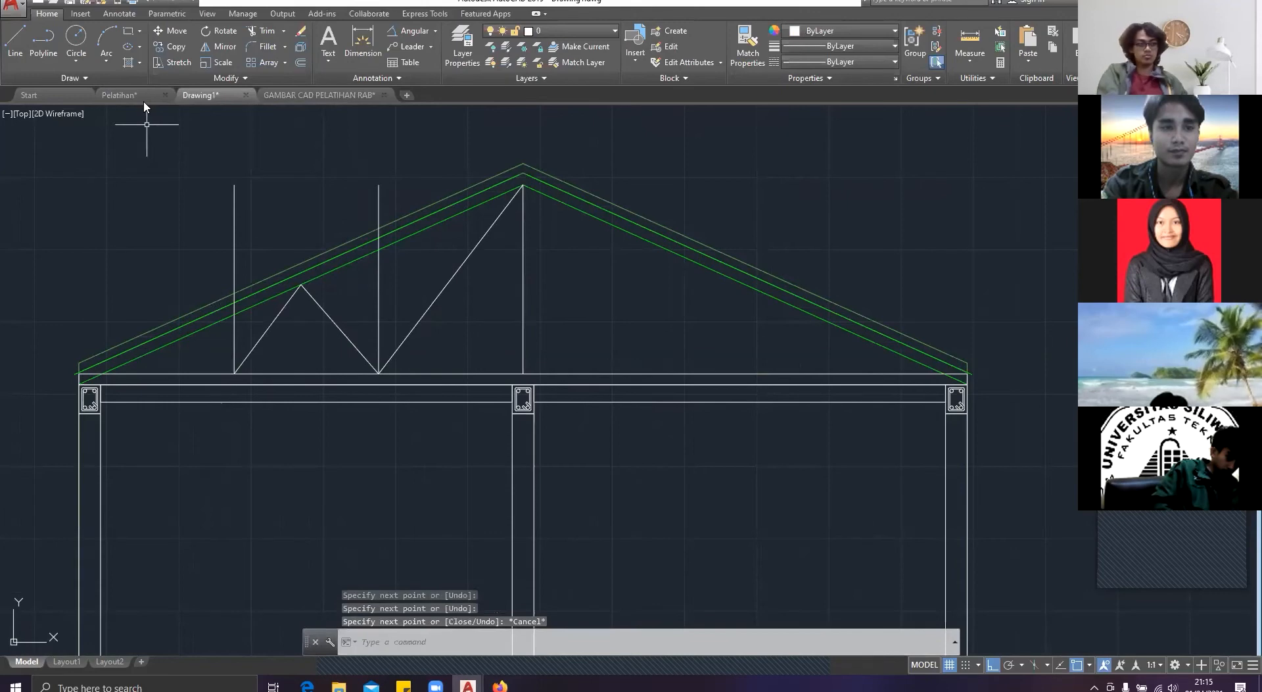
Step: Examine the web member layout of the whole roof truss in the Pelatihan reference, and return to Drawing1
left_click(144, 99)
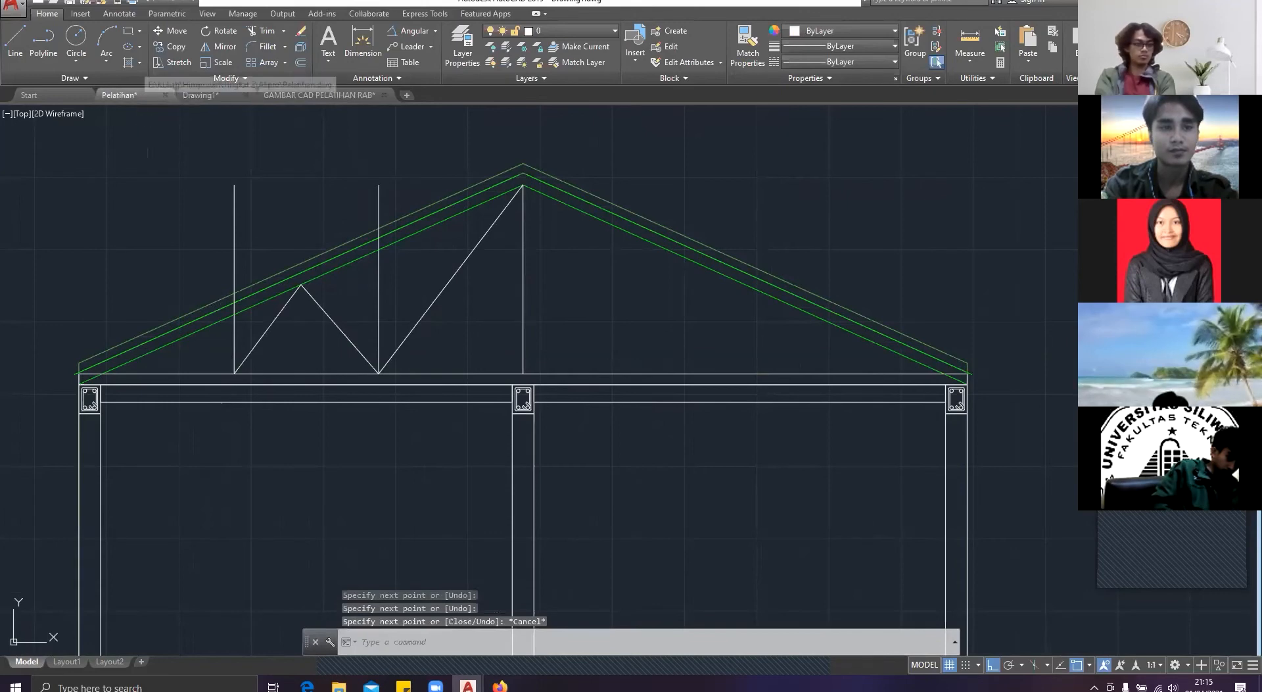
scroll(289, 164, "down", 3)
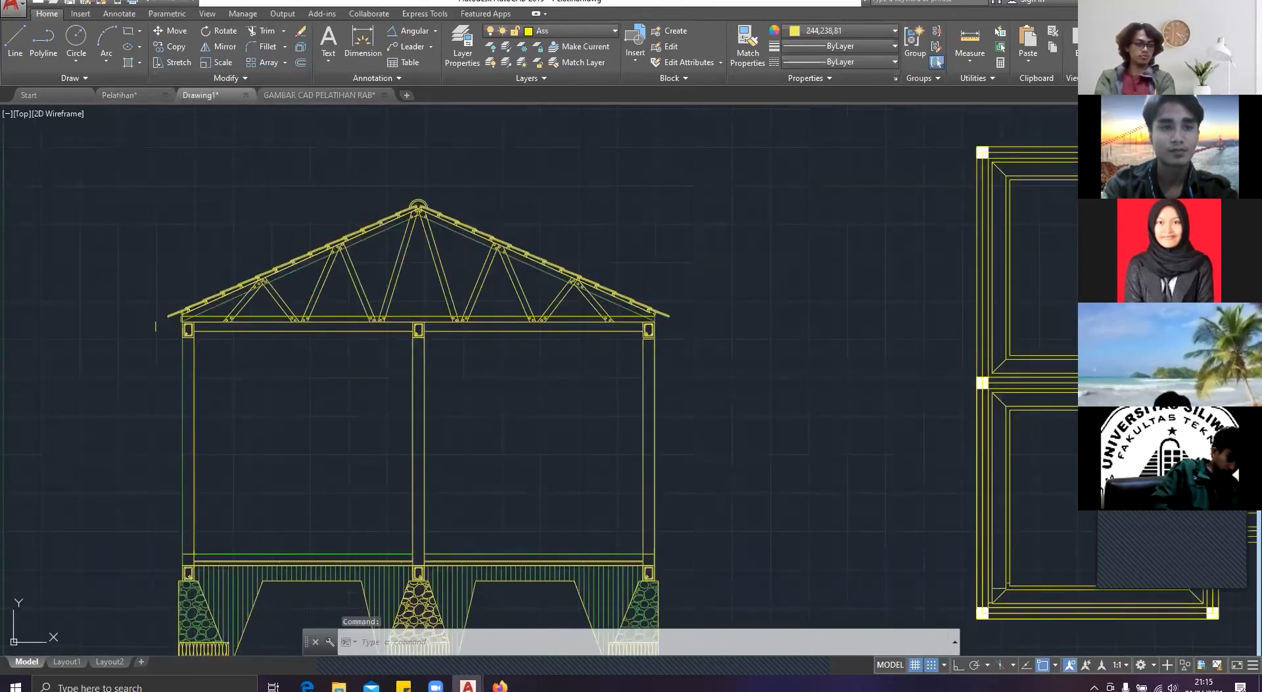
left_click(200, 95)
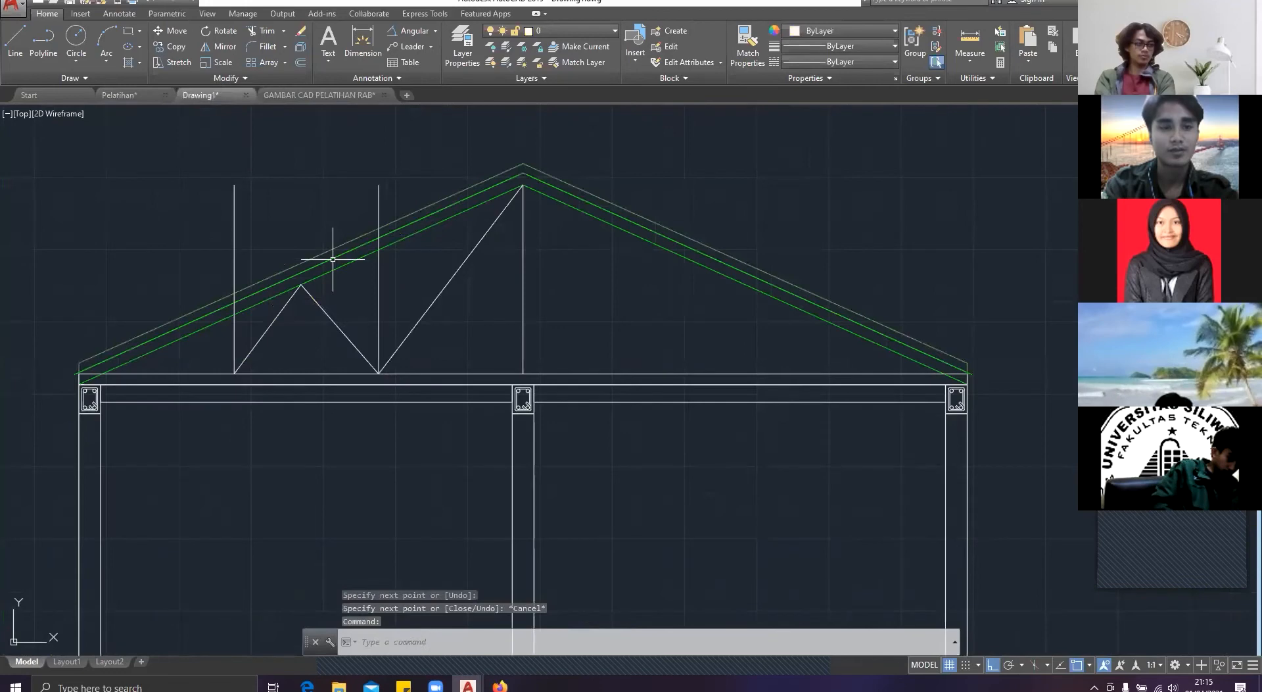
Step: Erase the diagonal running from the foot of the nearer vertical guide to the top of the central vertical line
left_click(426, 353)
left_click(197, 342)
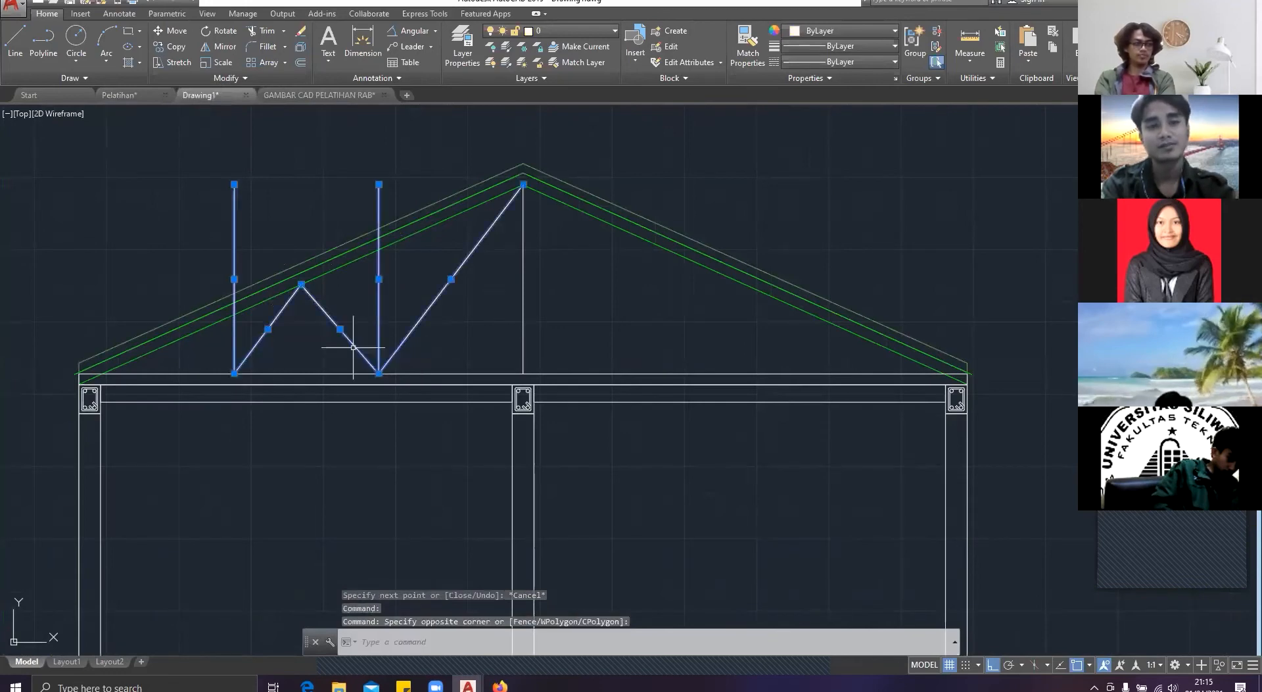
key("Delete")
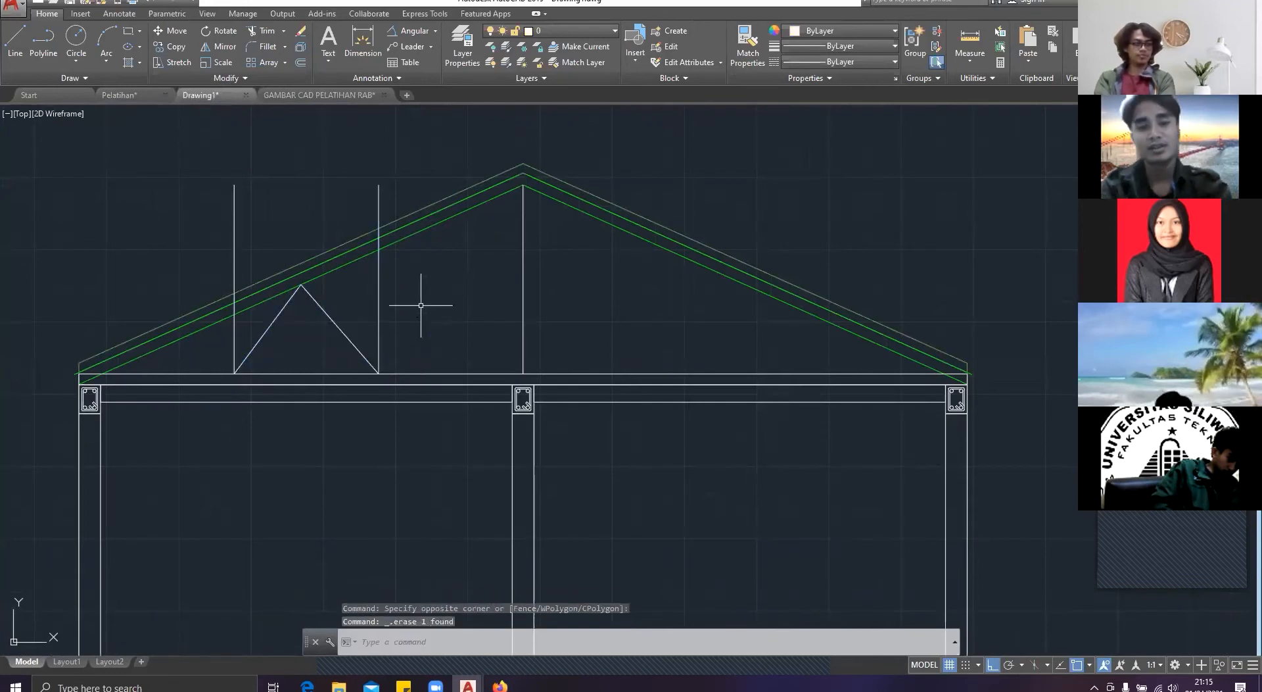
Step: Draw a diagonal between the top of the central vertical line and the bottom chord, midway between that line and the nearer guide
key("l")
key("Return")
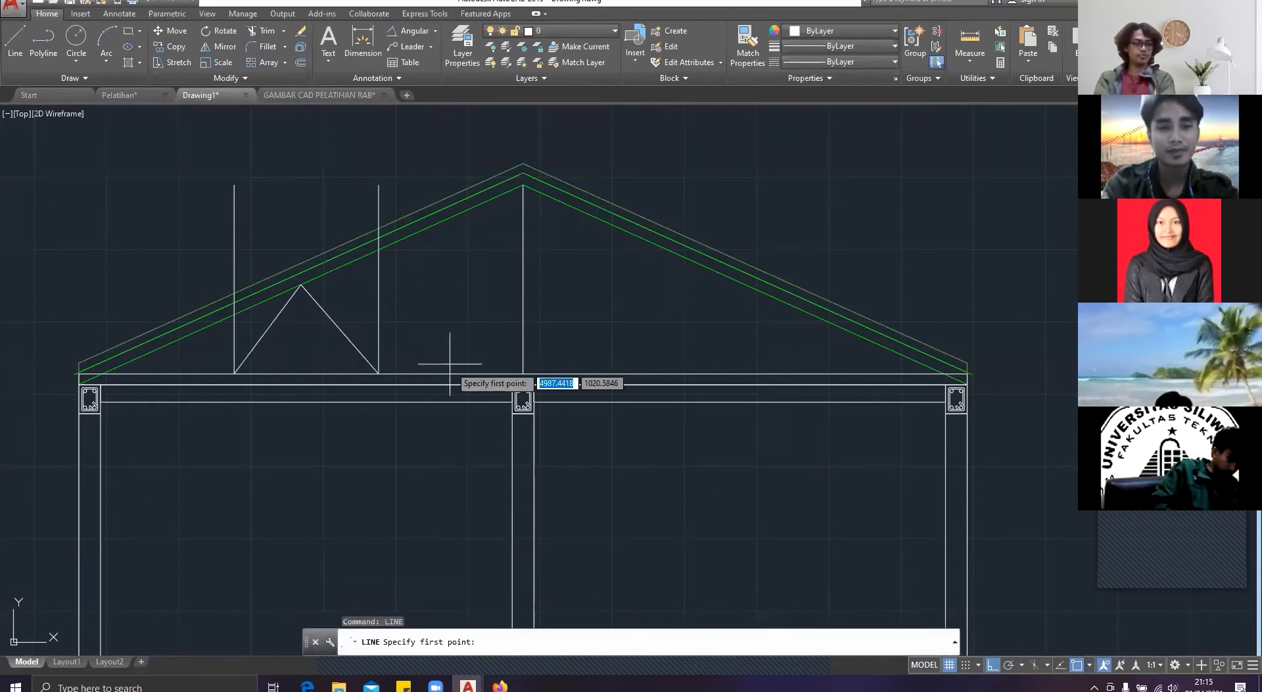
left_click(524, 378)
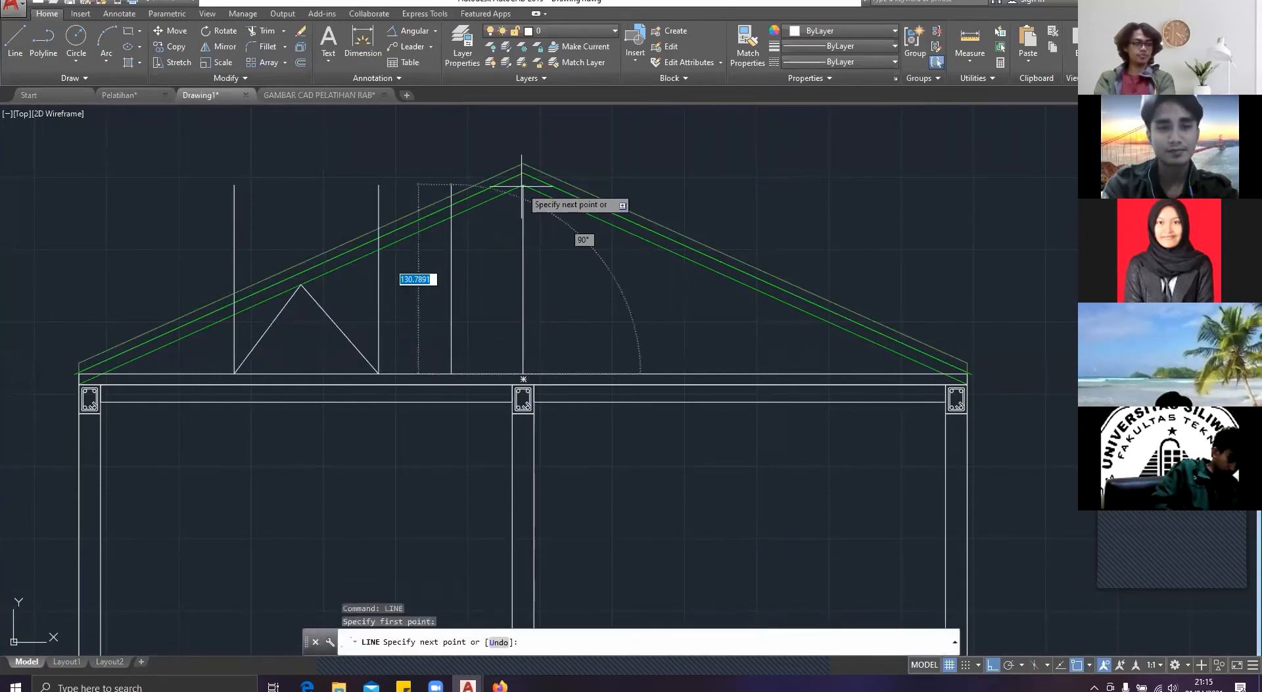
left_click(523, 186)
left_click(451, 374)
key("Return")
key("Return")
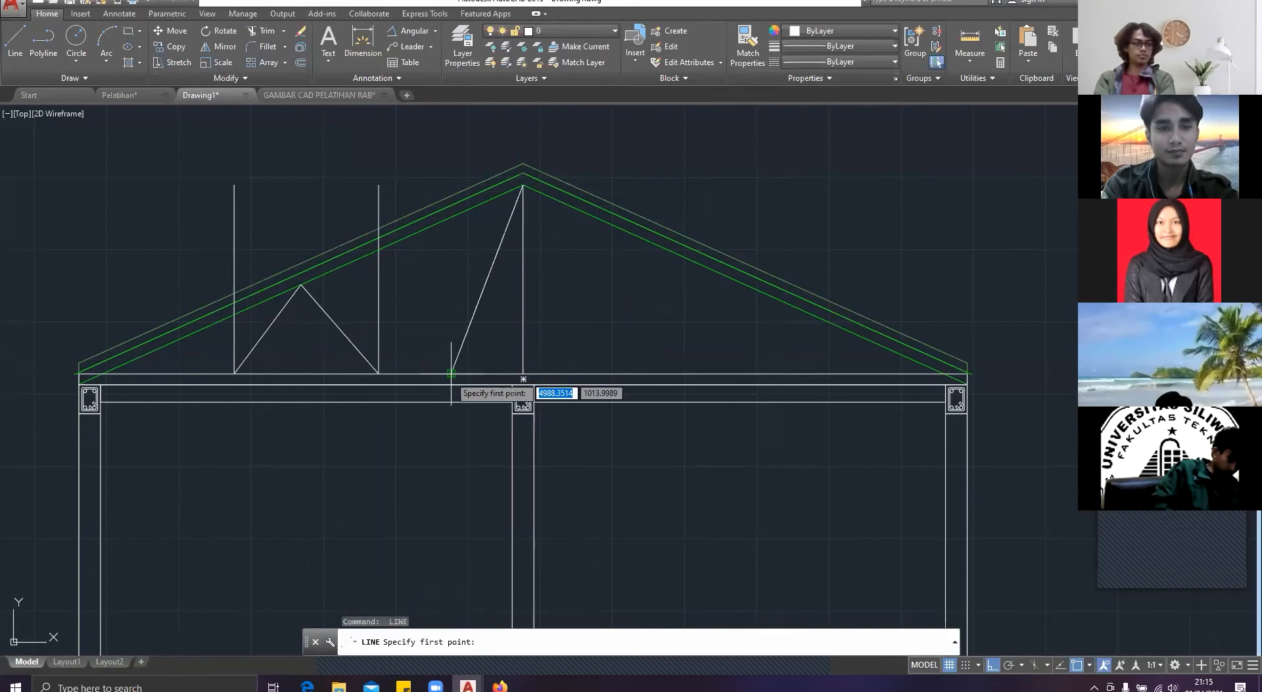
Step: Draw four connected web lines from the diagonal's foot leftward, peaking where each vertical guide meets the slope's lowest line and ending on the bottom chord
left_click(451, 373)
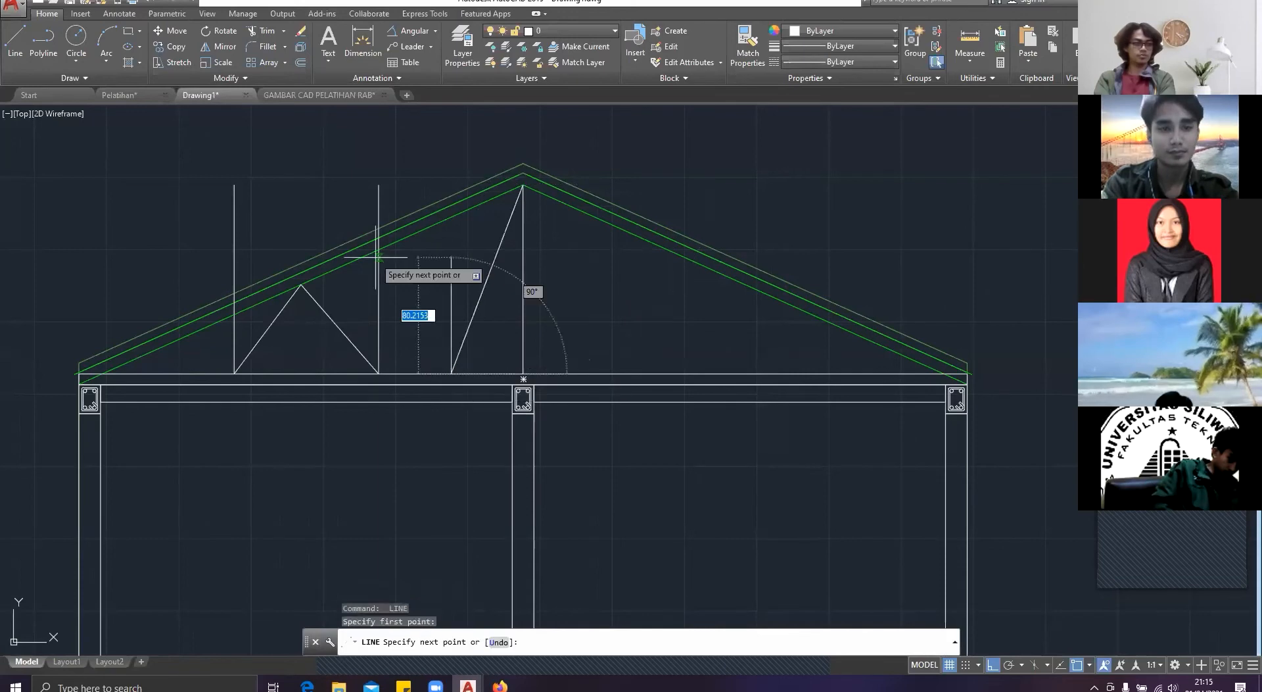
left_click(378, 257)
left_click(298, 374)
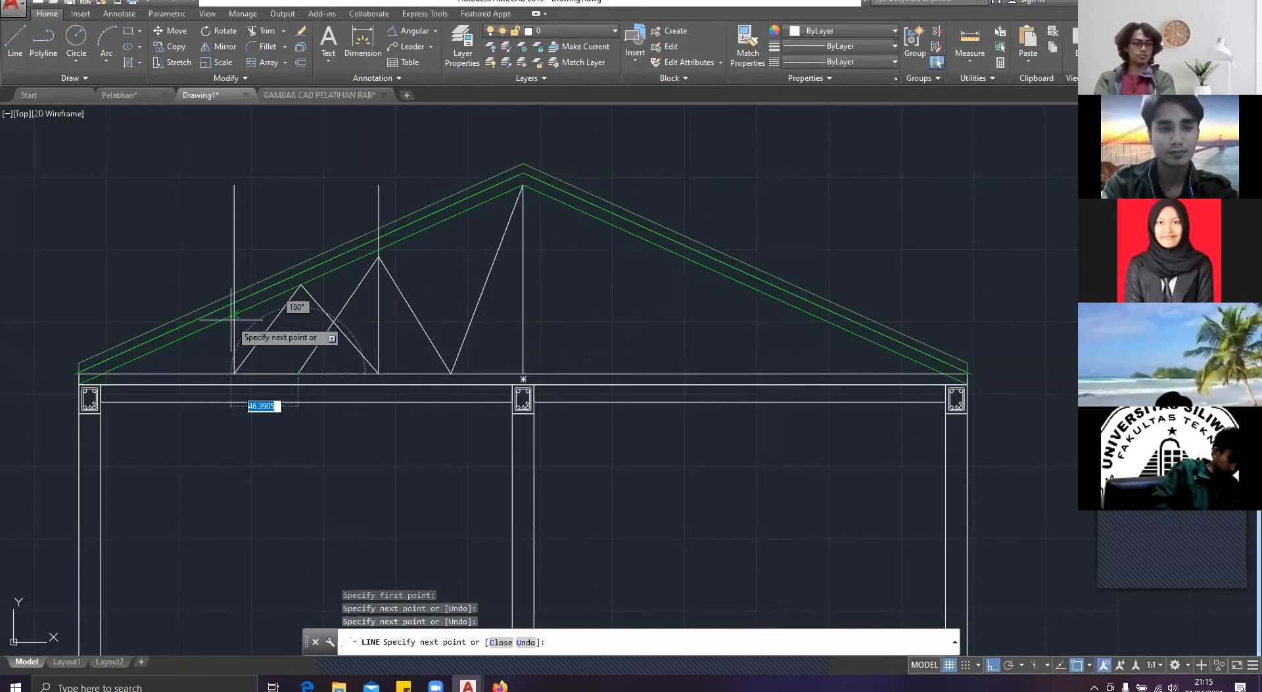
left_click(234, 316)
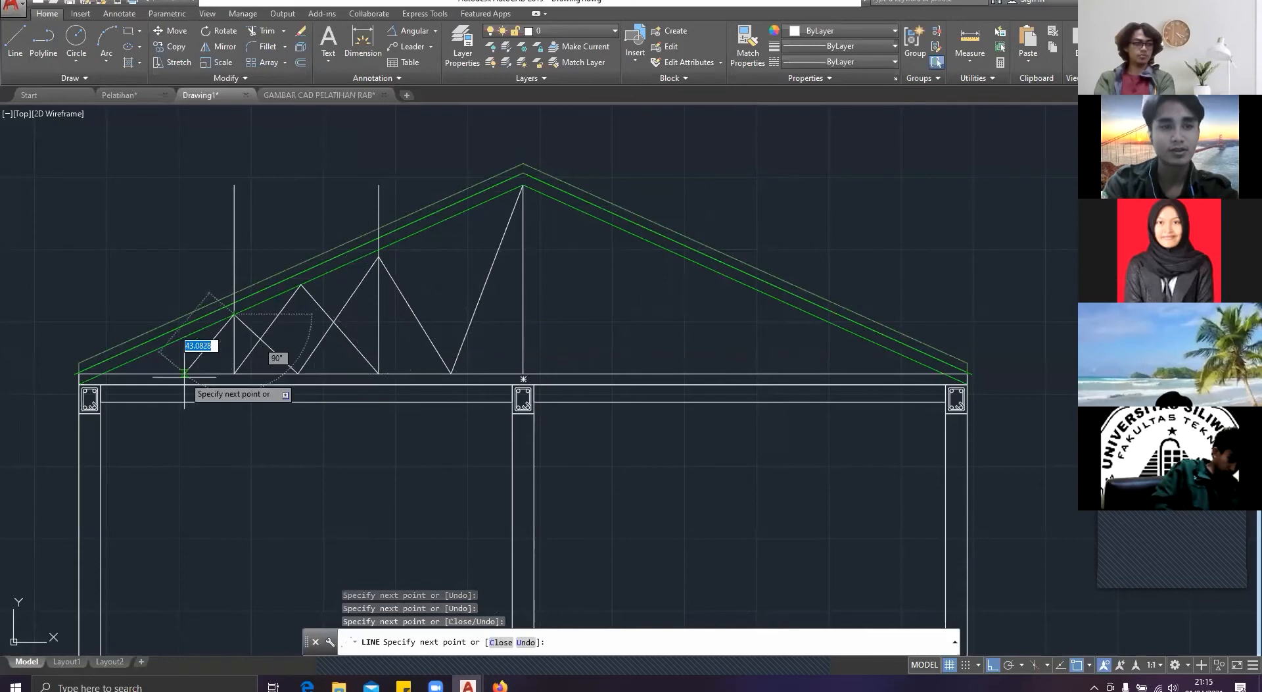
left_click(185, 374)
key("Escape")
Step: Erase the two earlier web lines that ran between the feet of the two vertical guides
left_click(245, 342)
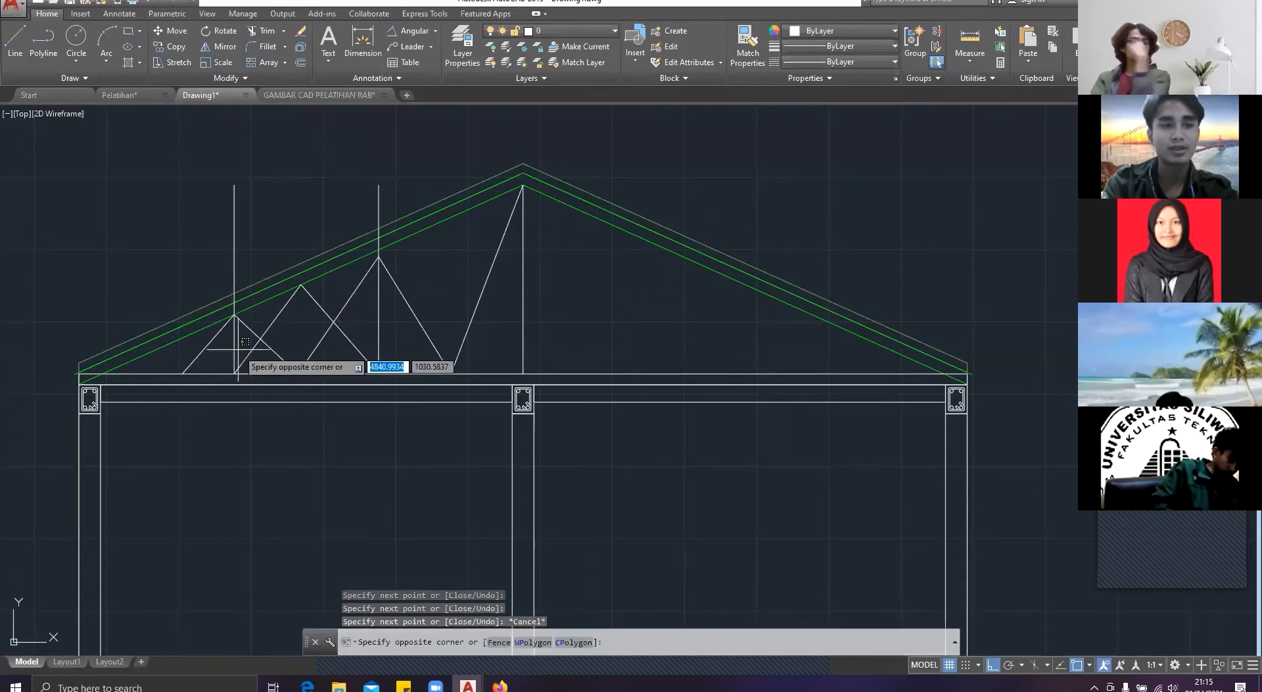
key("Escape")
key("Escape")
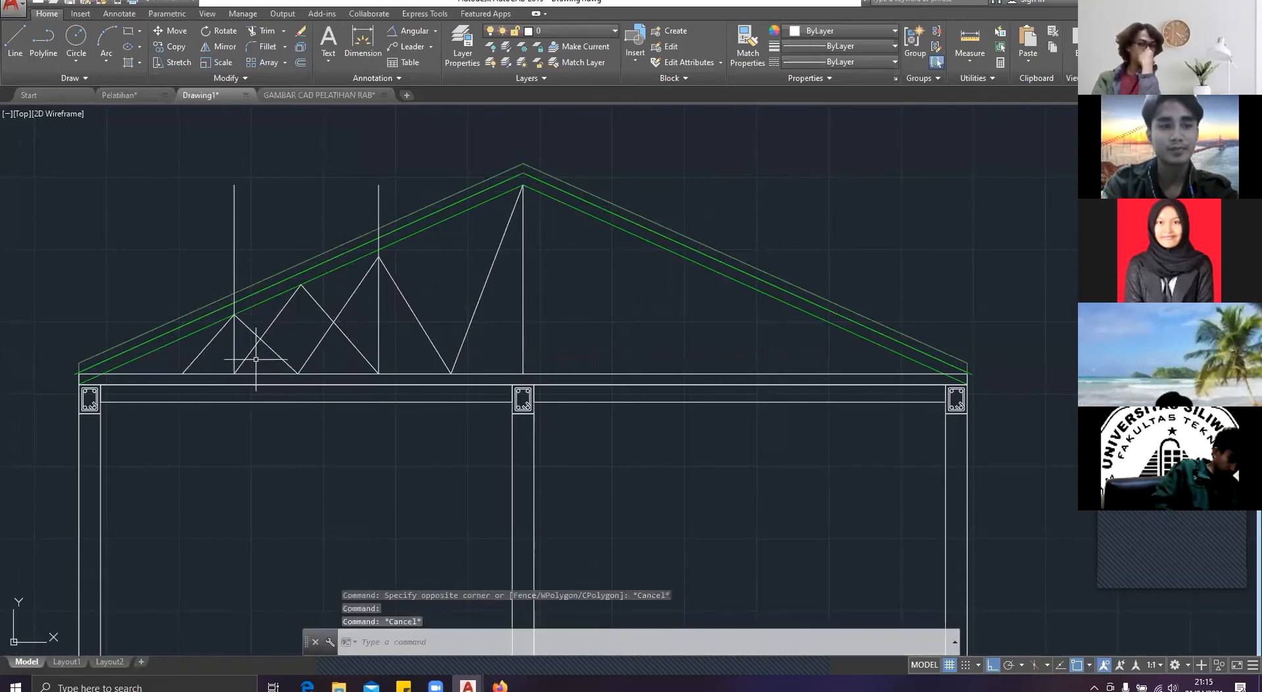
left_click(255, 359)
left_click(240, 349)
key("Delete")
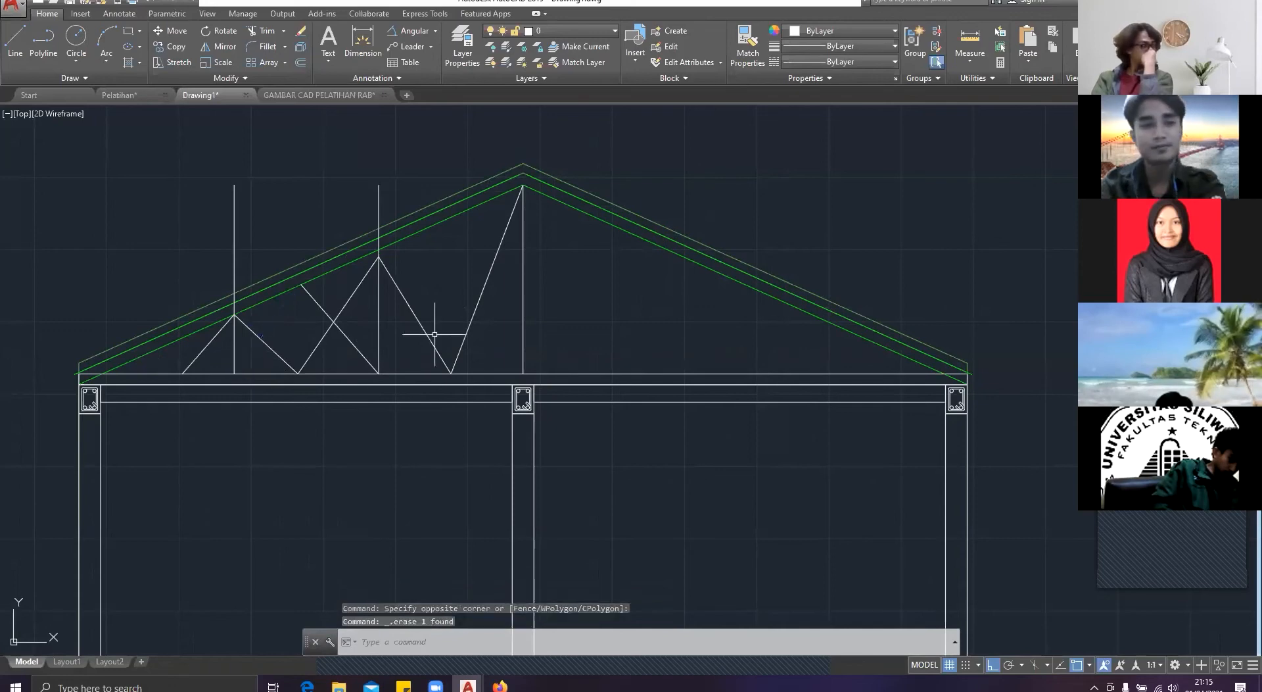
left_click(356, 333)
left_click(349, 341)
key("Delete")
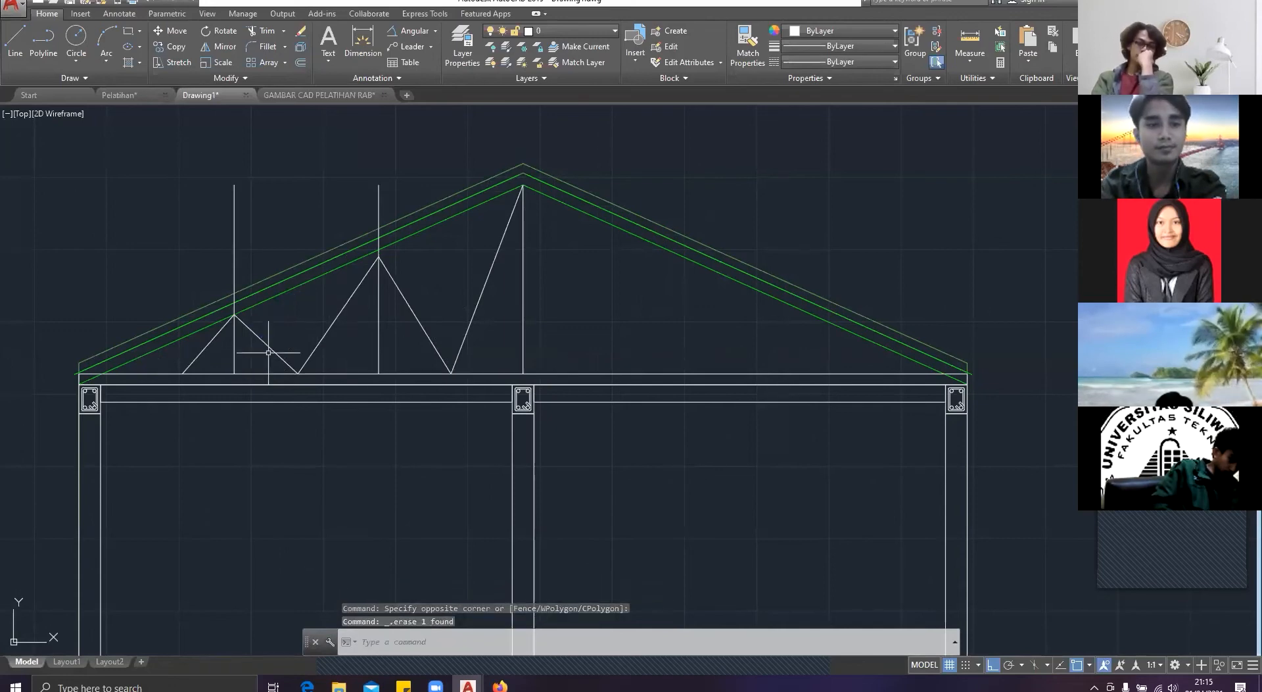
Step: Erase the two vertical guide lines left of the central vertical line
left_click(234, 354)
key("Delete")
left_click(392, 334)
left_click(349, 343)
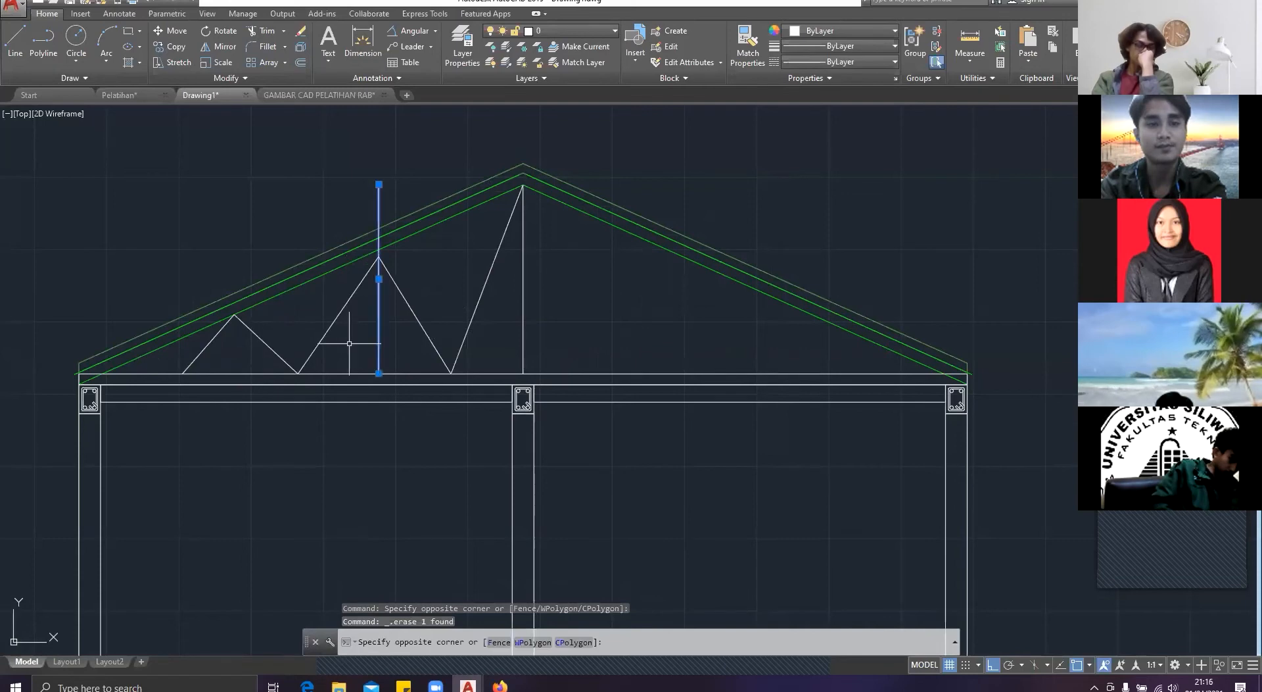
key("Delete")
left_click(451, 353)
left_click(191, 353)
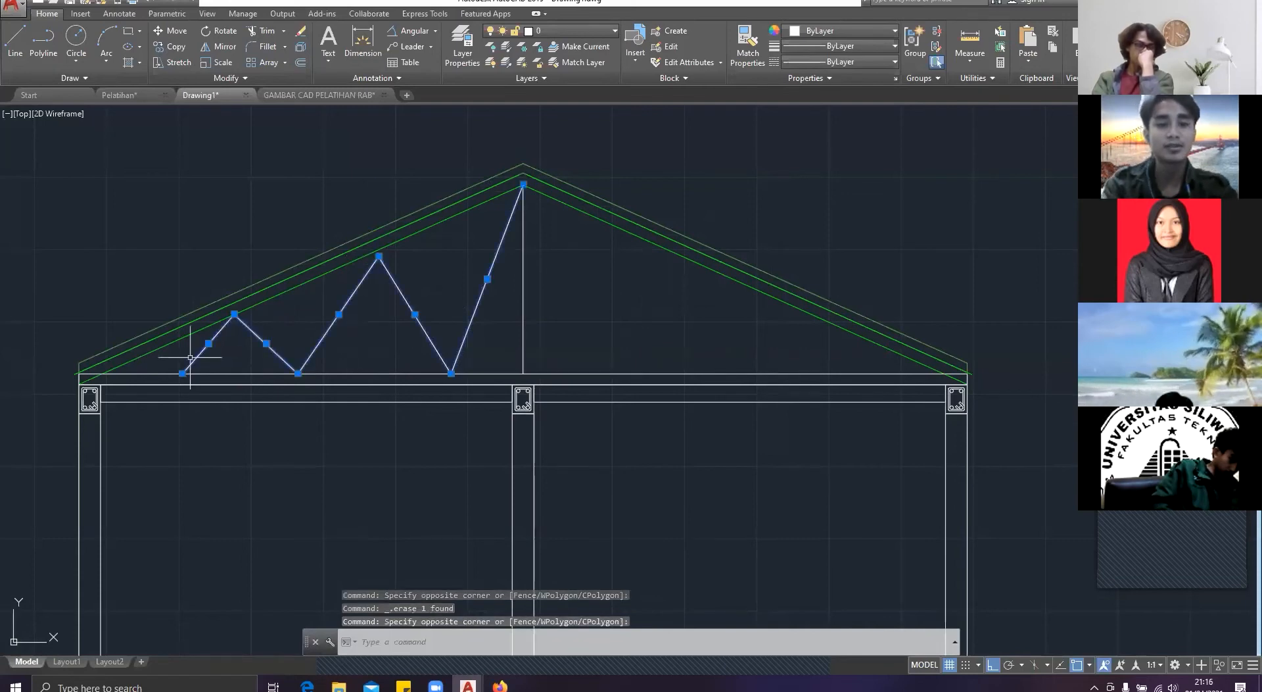
key("Escape")
type("o")
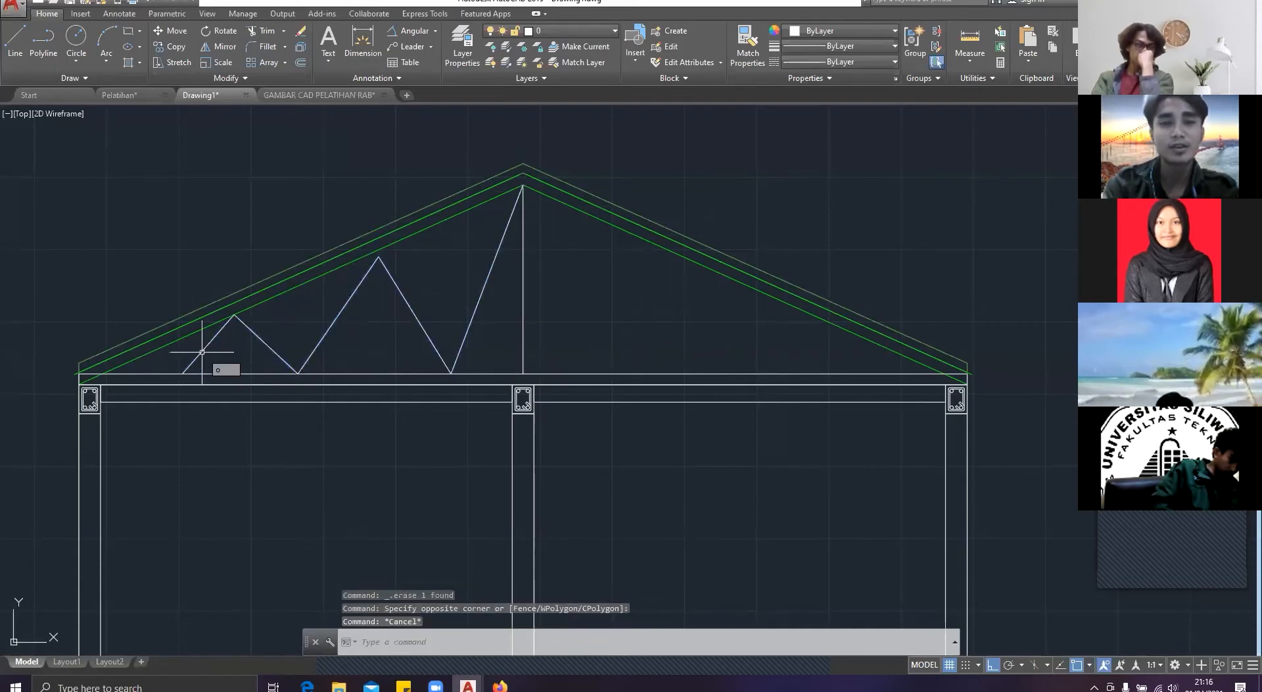
key("Escape")
Step: Offset the diagonal beside the central vertical line by 7.5 to its left
scroll(451, 252, "up", 2)
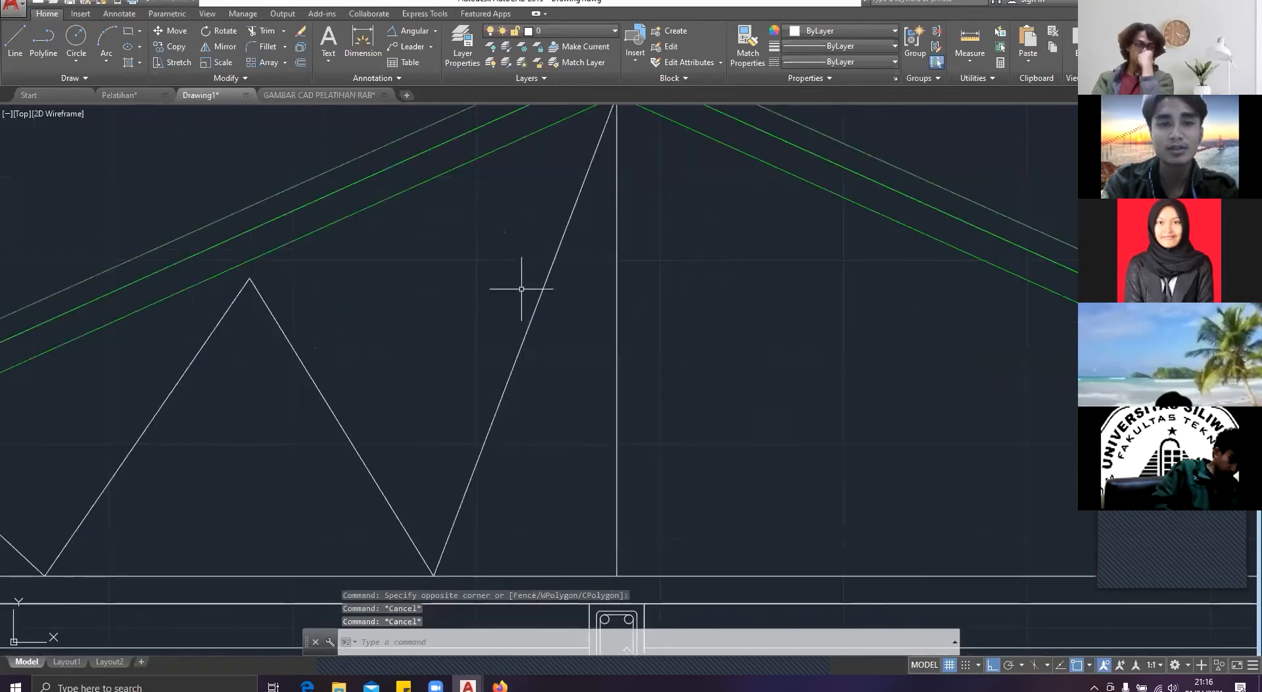
left_click(536, 288)
left_click(524, 292)
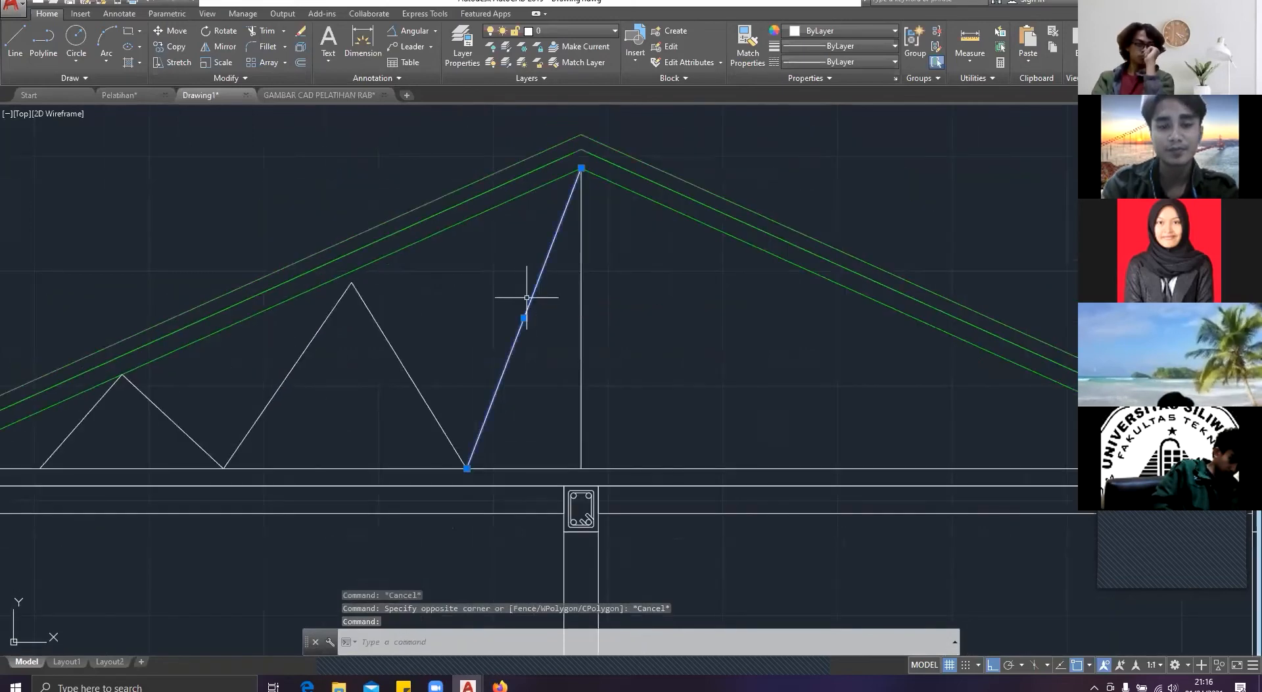
type("o")
key("Return")
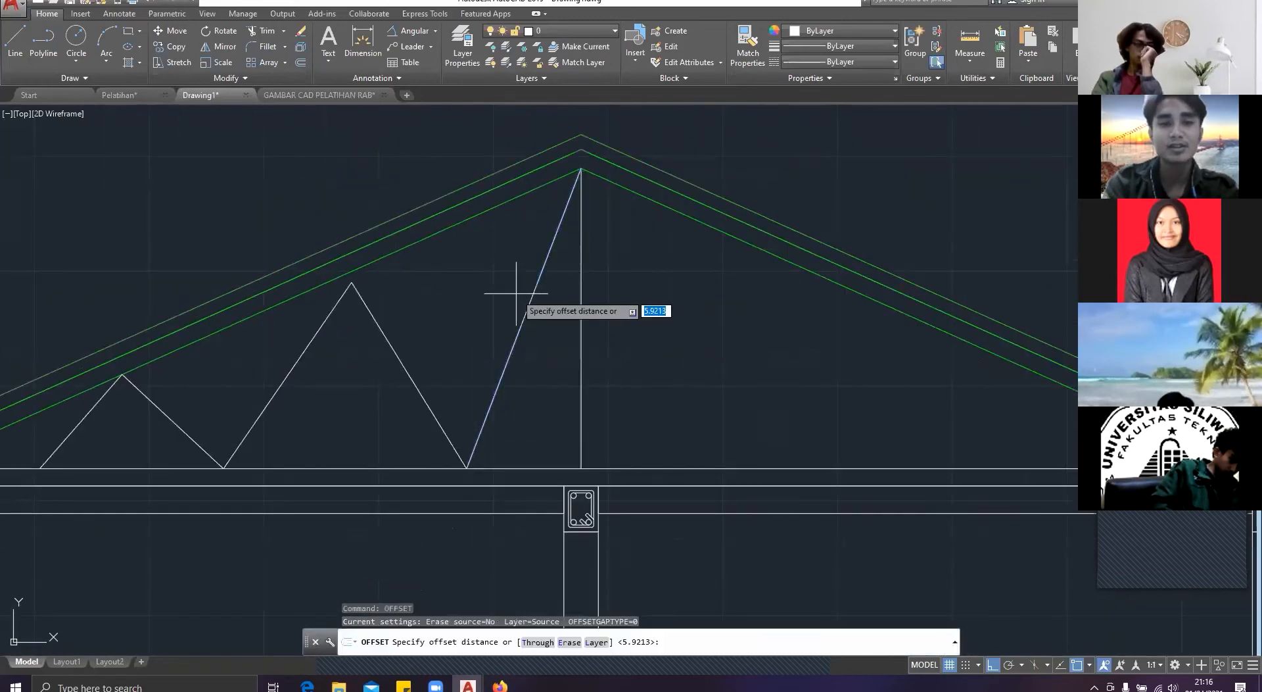
left_click(517, 334)
left_click(476, 309)
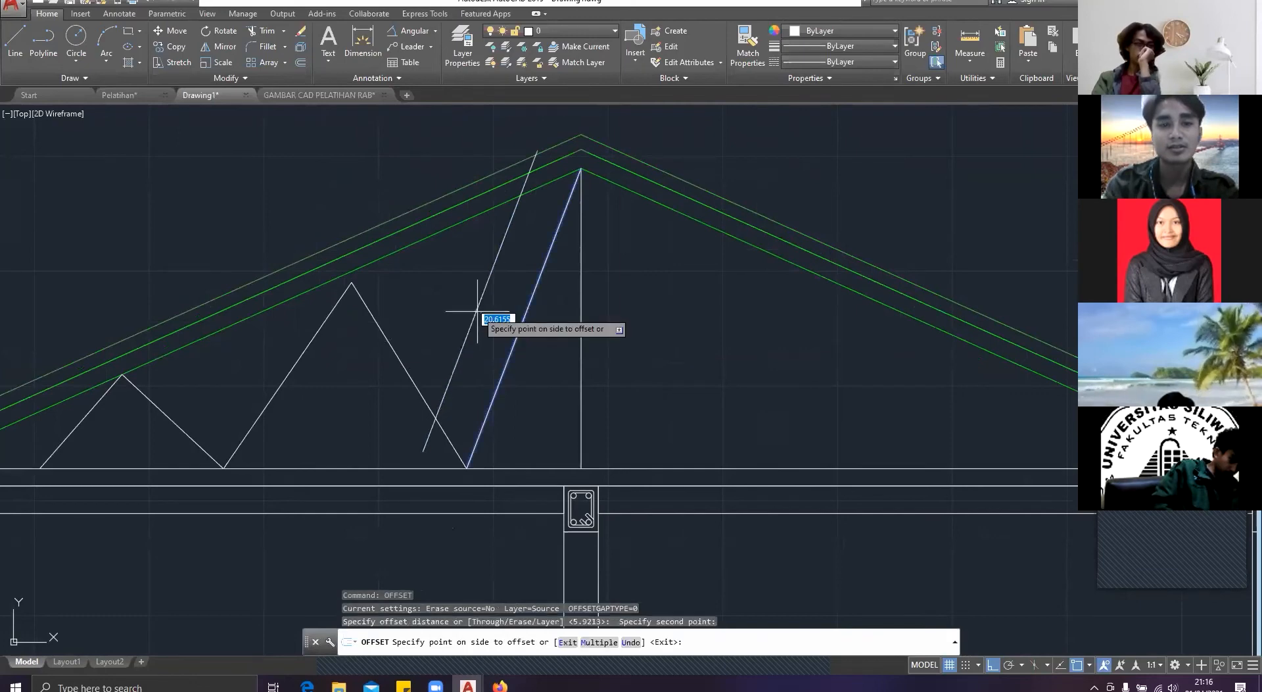
type("0.")
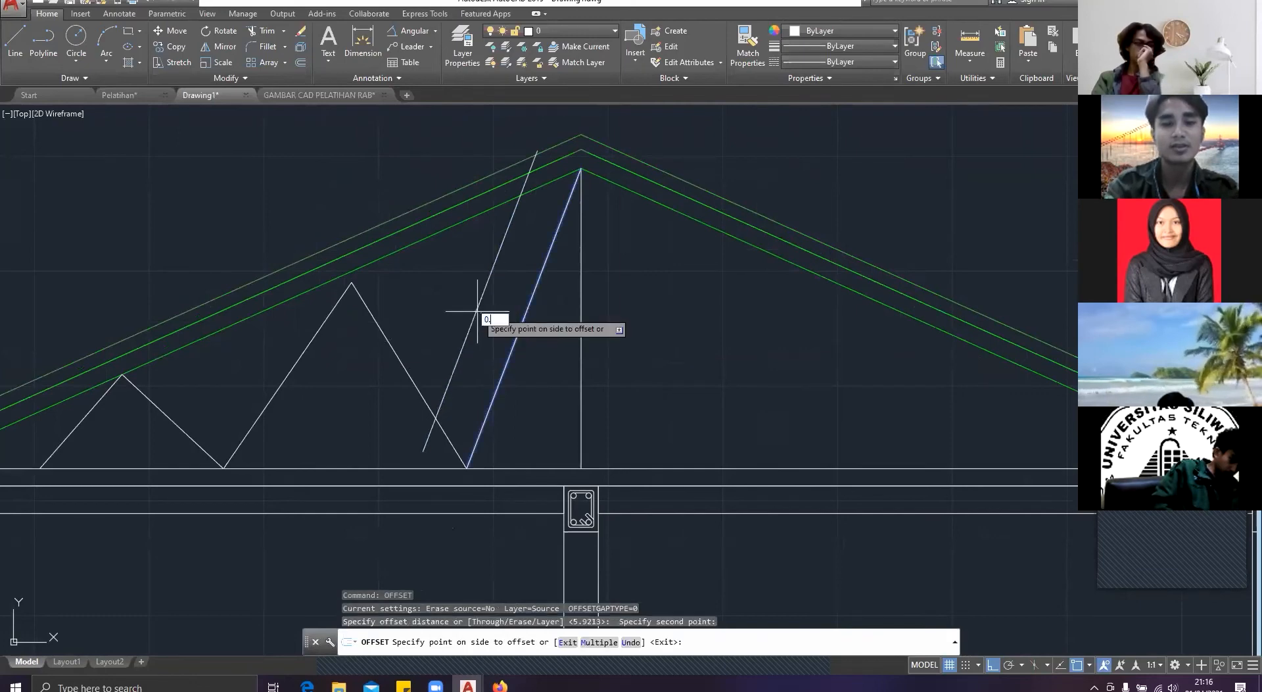
type("7")
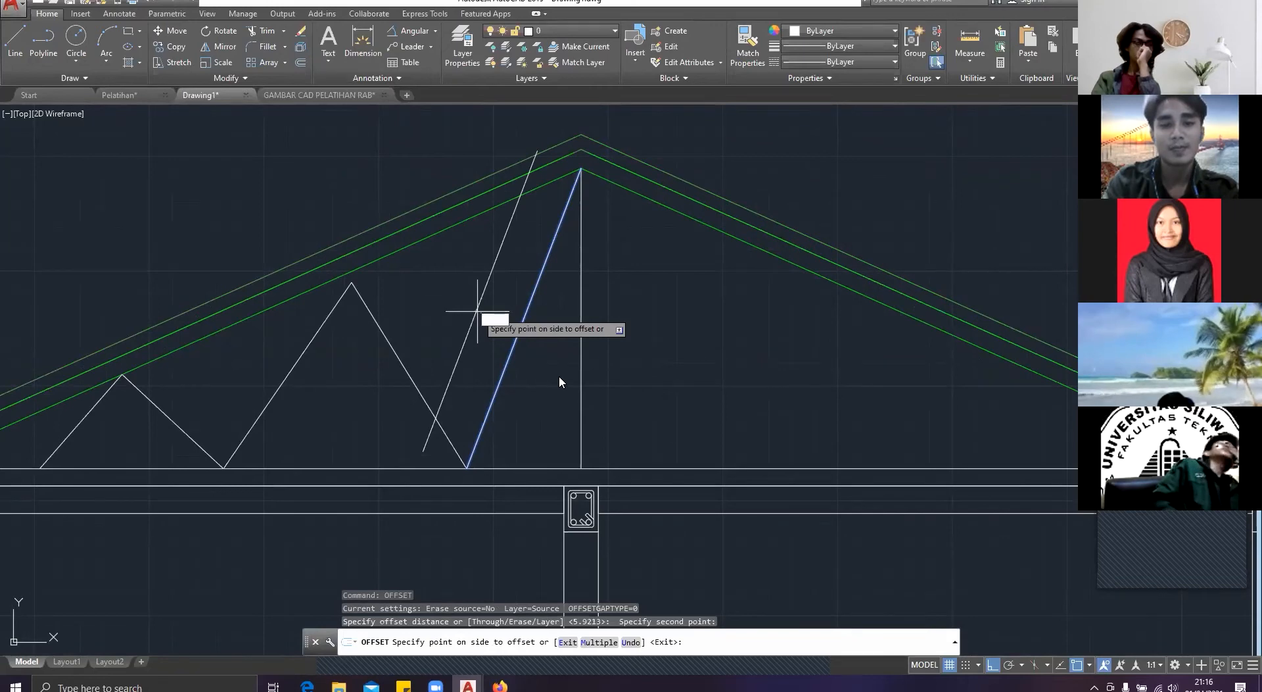
type(".5")
key("Return")
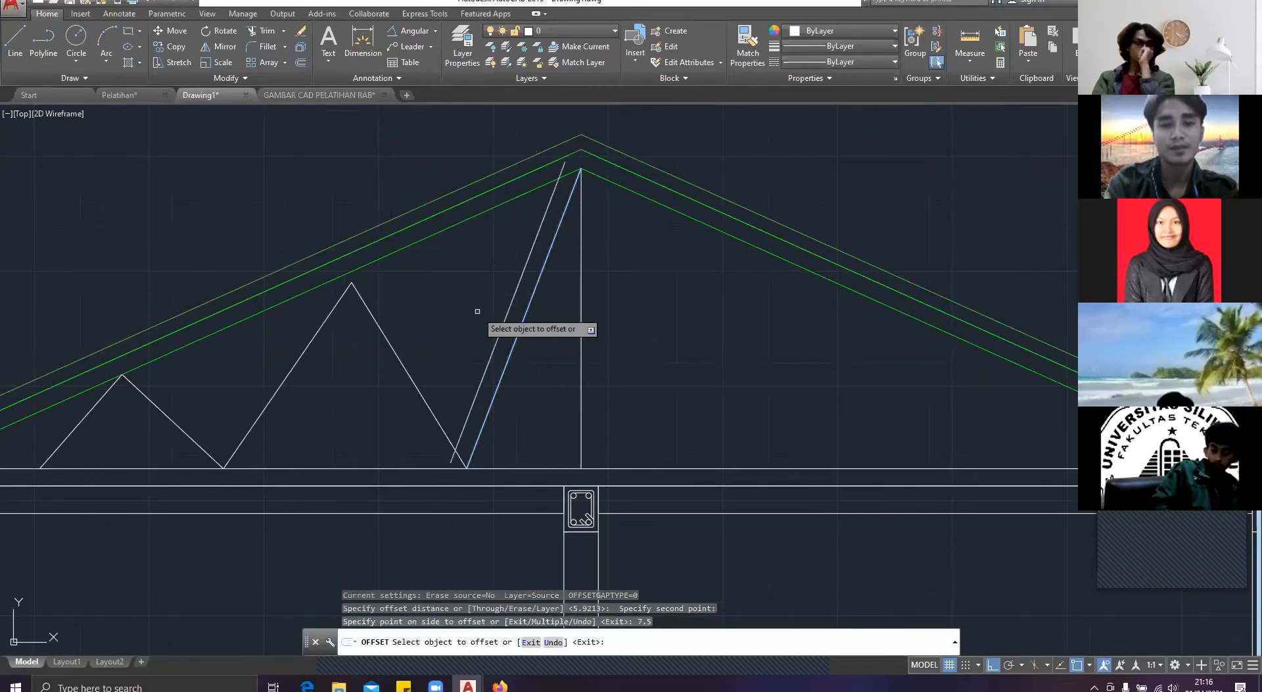
key("Escape")
left_click(501, 351)
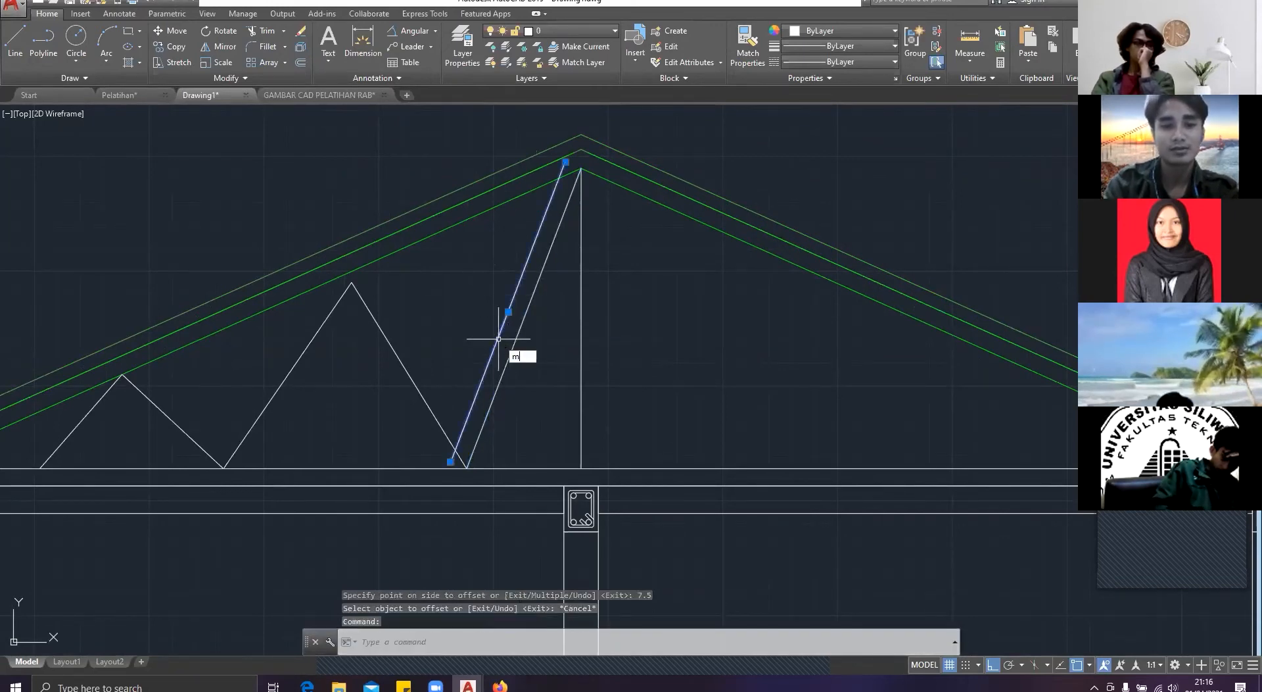
type("M")
key("Return")
scroll(460, 414, "up", 5)
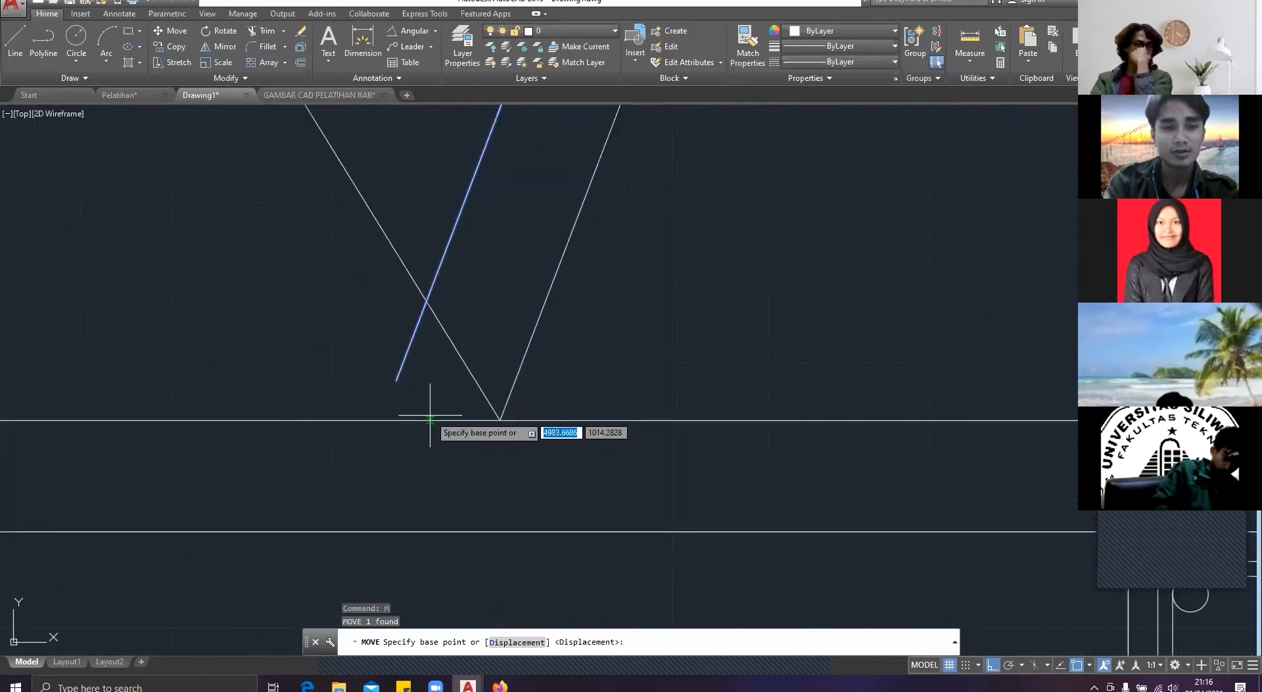
left_click(397, 381)
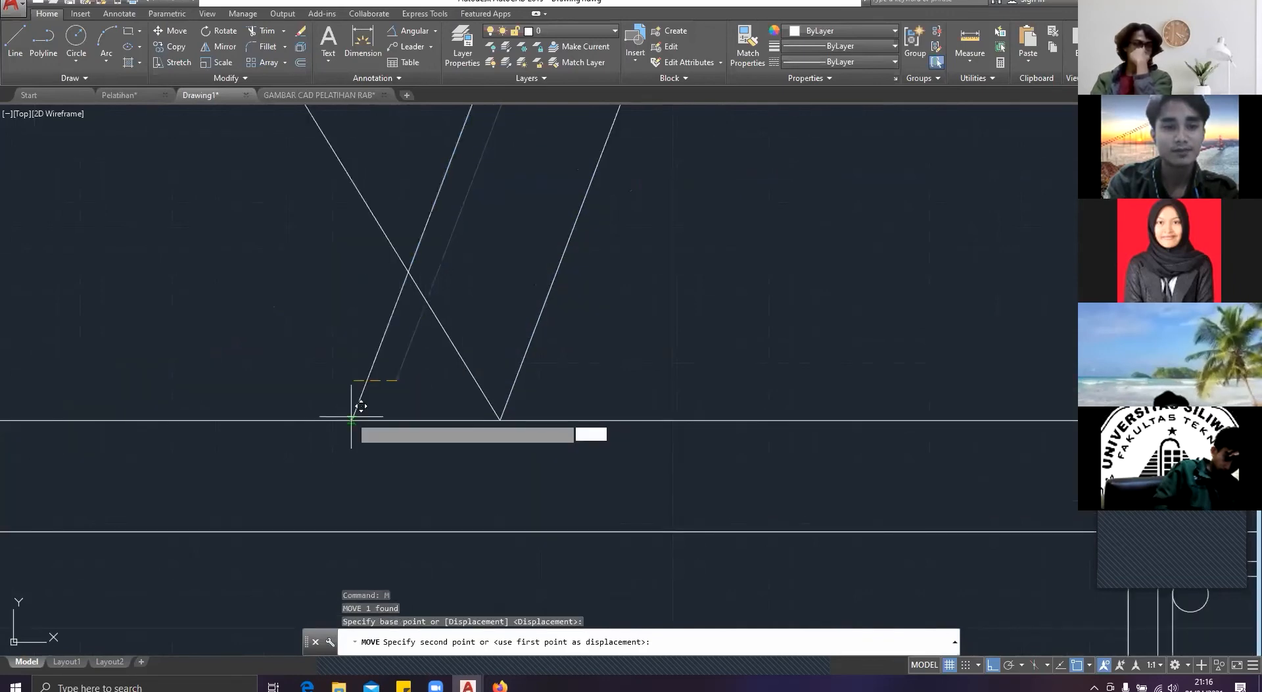
key("Escape")
Step: Draw a line along the offset diagonal from its crossing with the left slope's lowest line down to the bottom chord
scroll(441, 442, "down", 3)
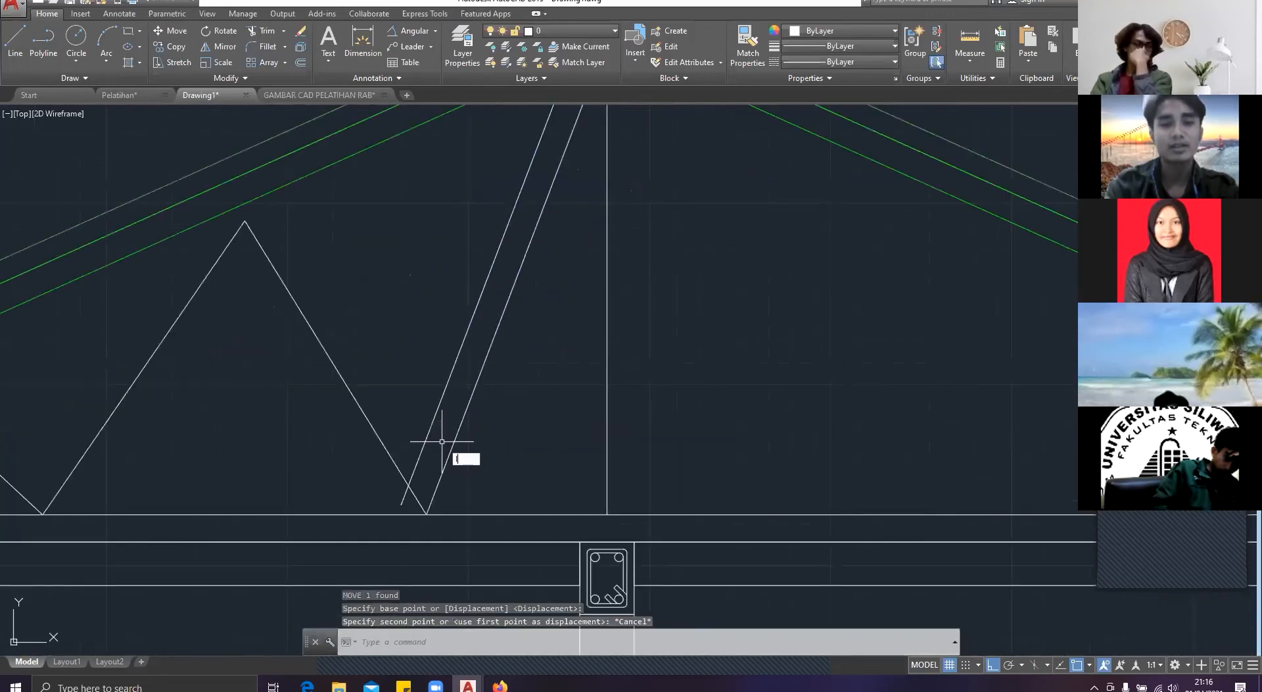
type("l")
key("Return")
scroll(562, 442, "down", 4)
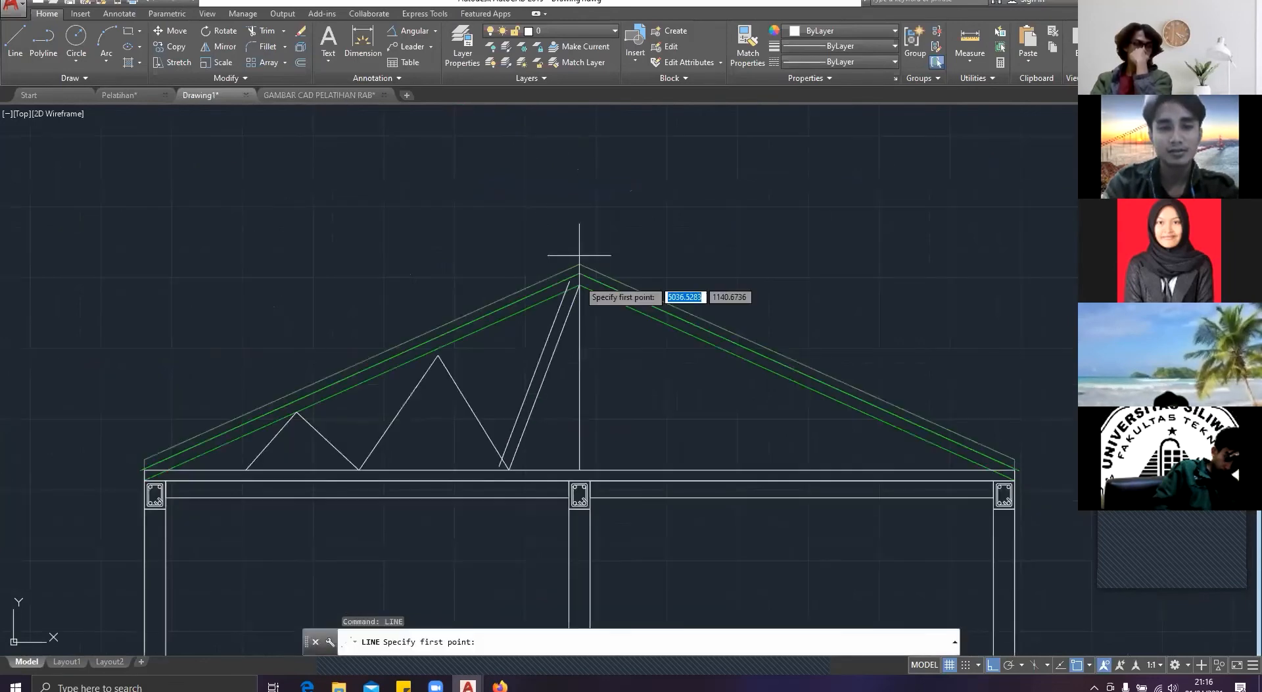
scroll(580, 259, "up", 4)
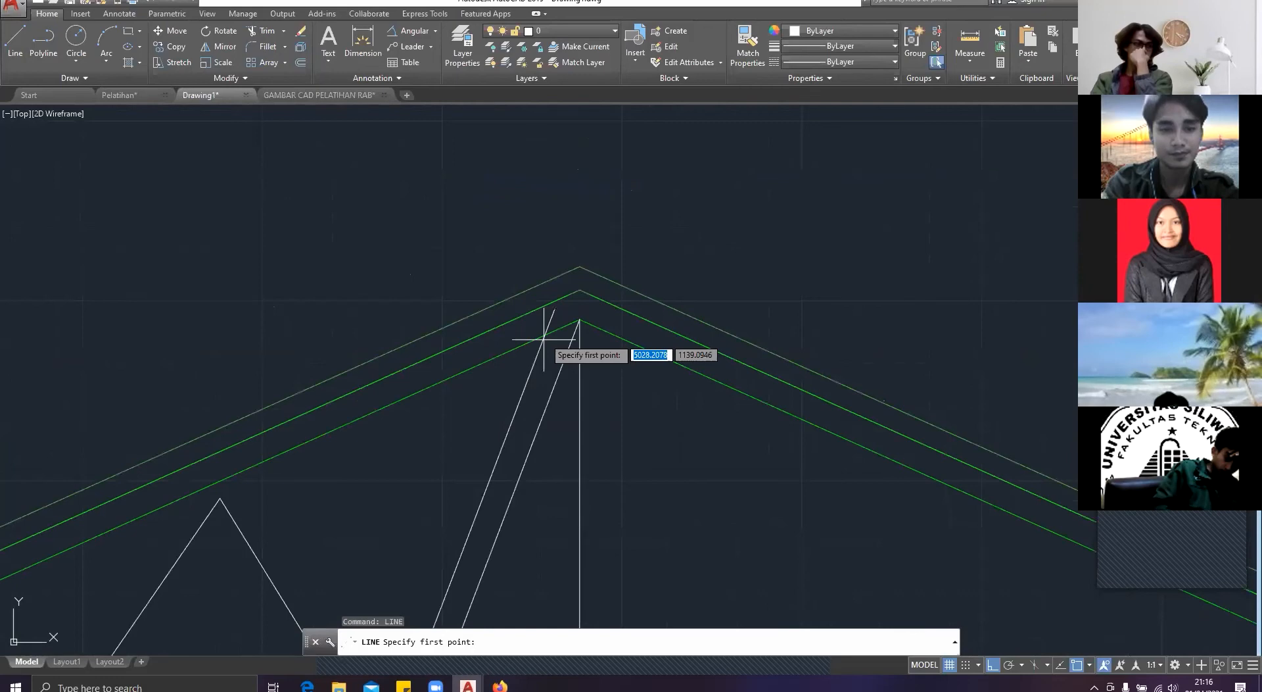
left_click(544, 337)
middle_click_drag(456, 565, 432, 436)
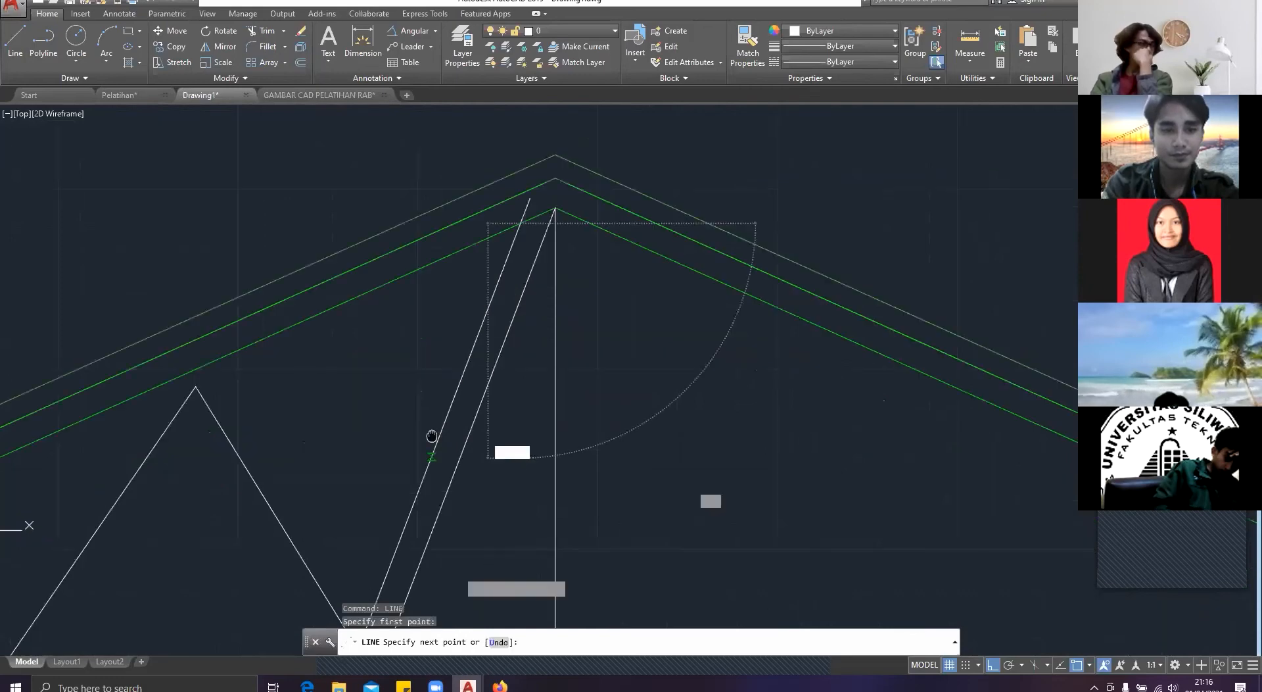
middle_click_drag(432, 436, 482, 161)
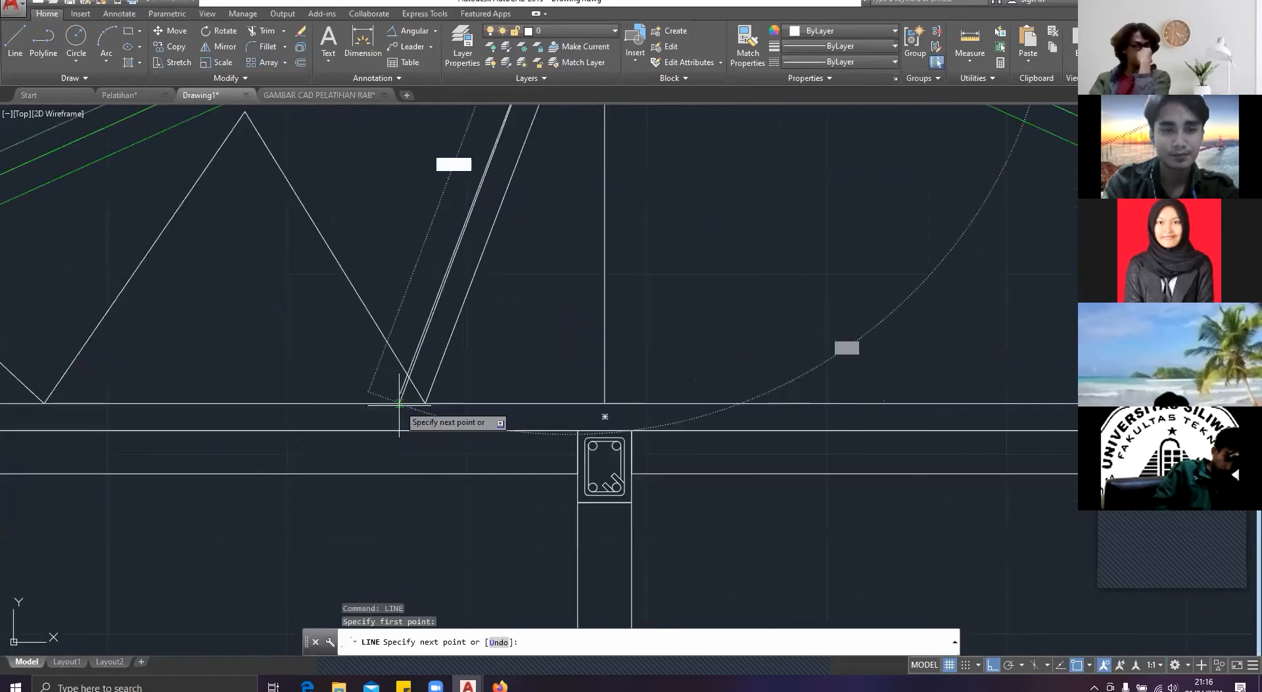
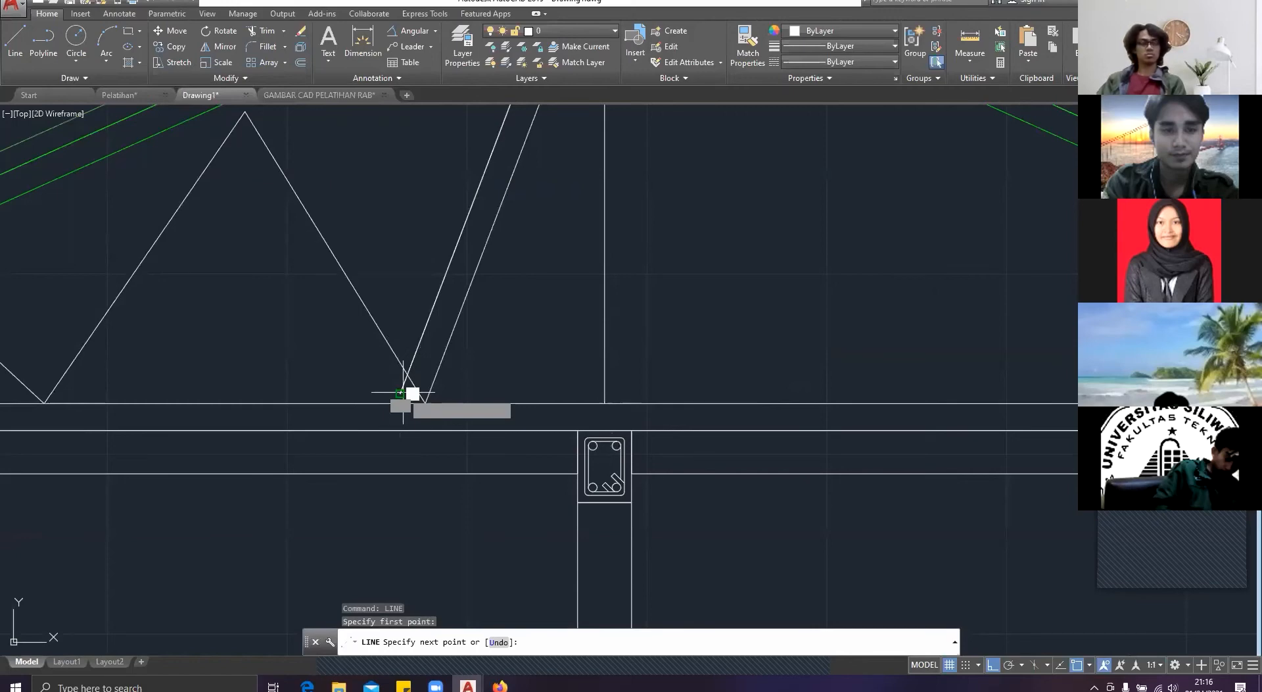
key("Escape")
key("space")
scroll(421, 401, "up", 3)
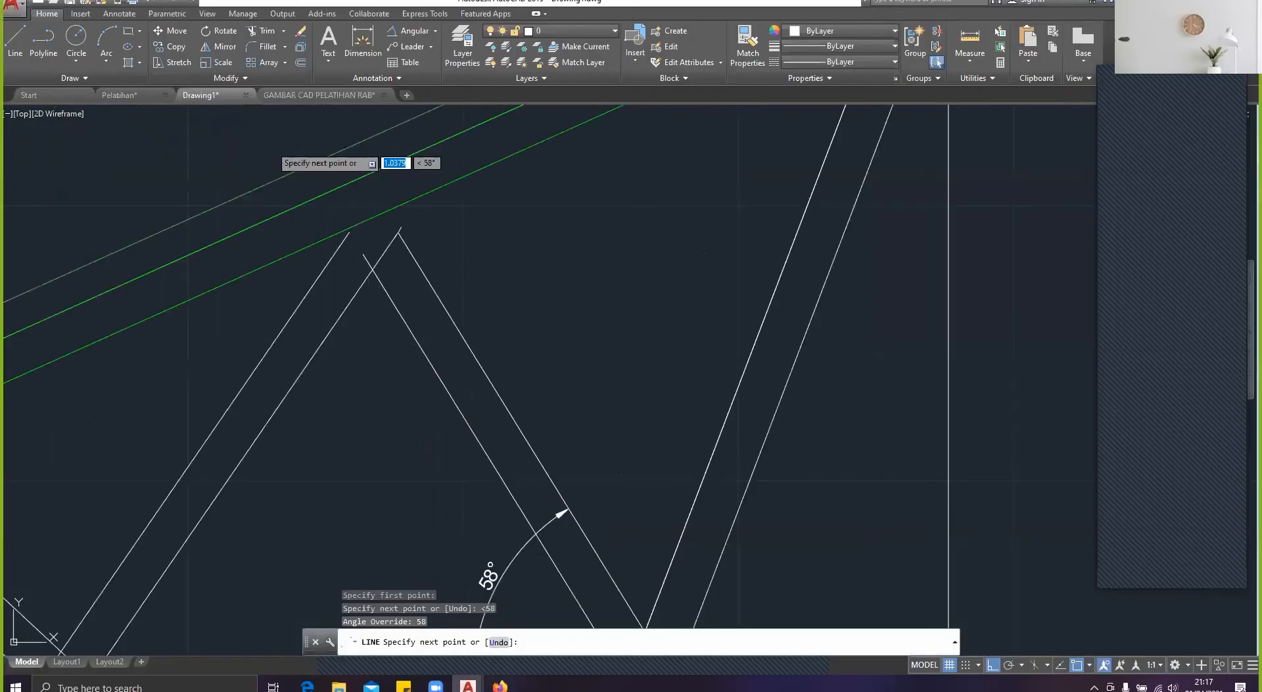
key("Escape")
Step: Draw a line at an angle of -58° from the top of the web diagonal nearest the centre up past the left slope's lines
type("l")
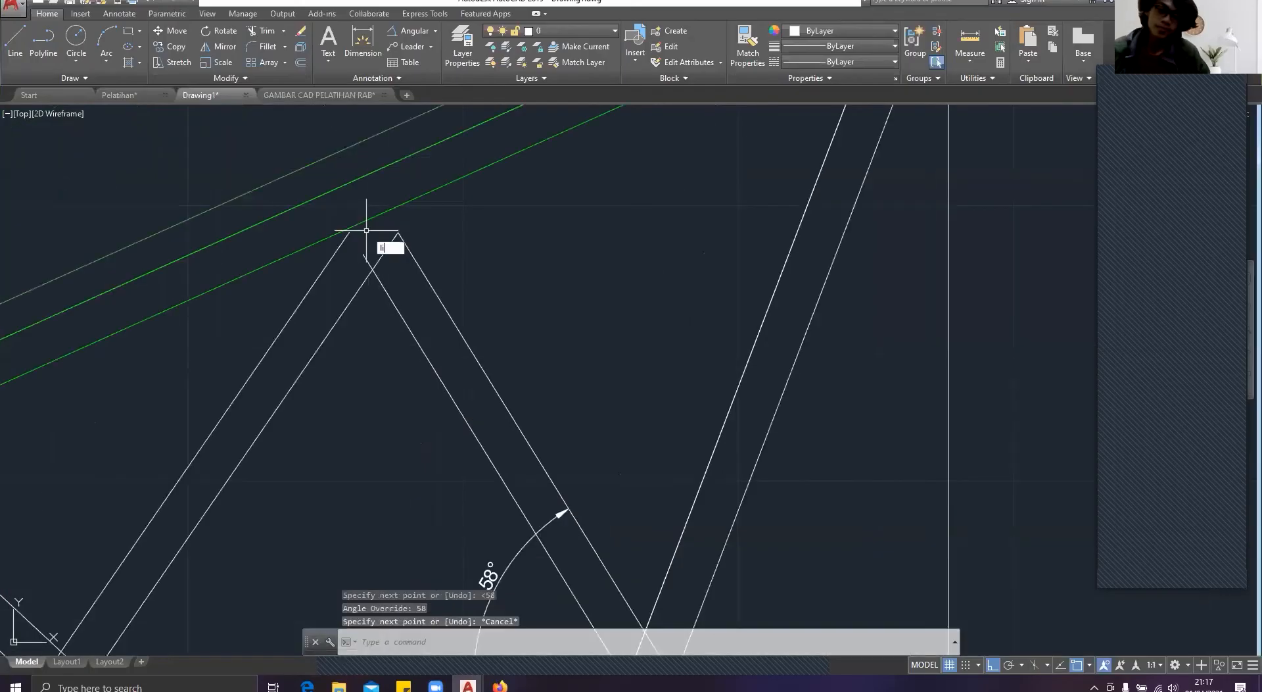
key("Return")
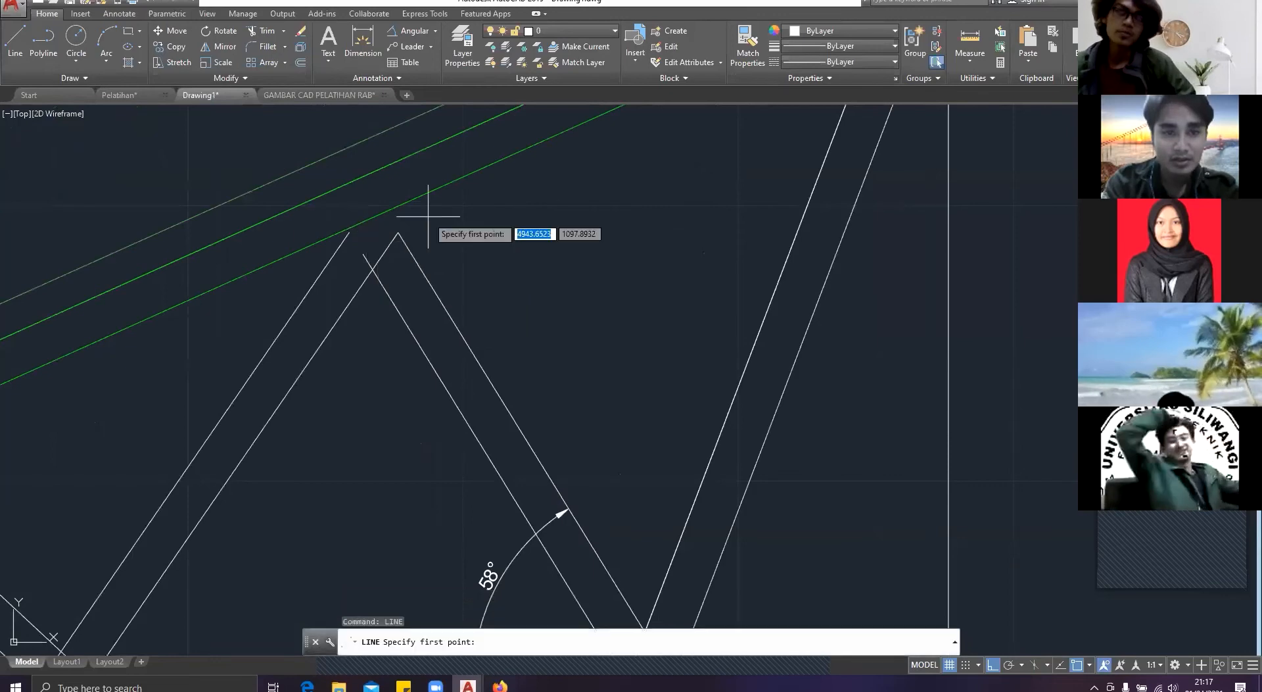
left_click(399, 230)
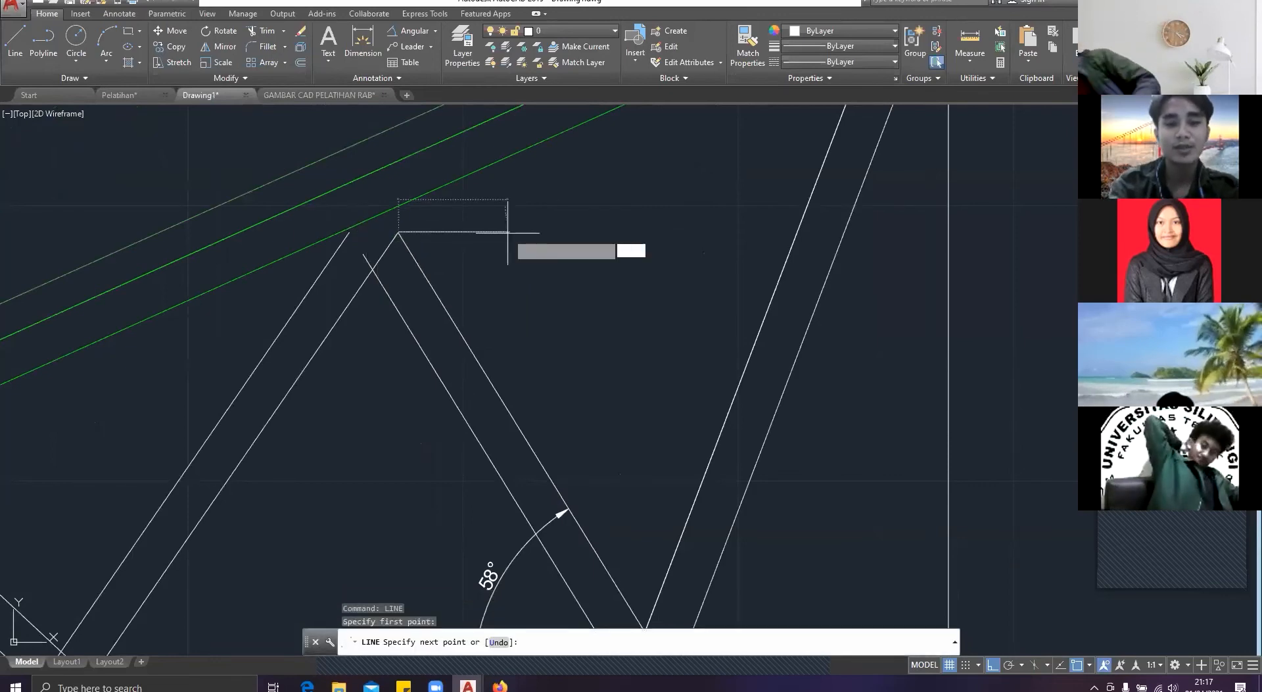
type("<58")
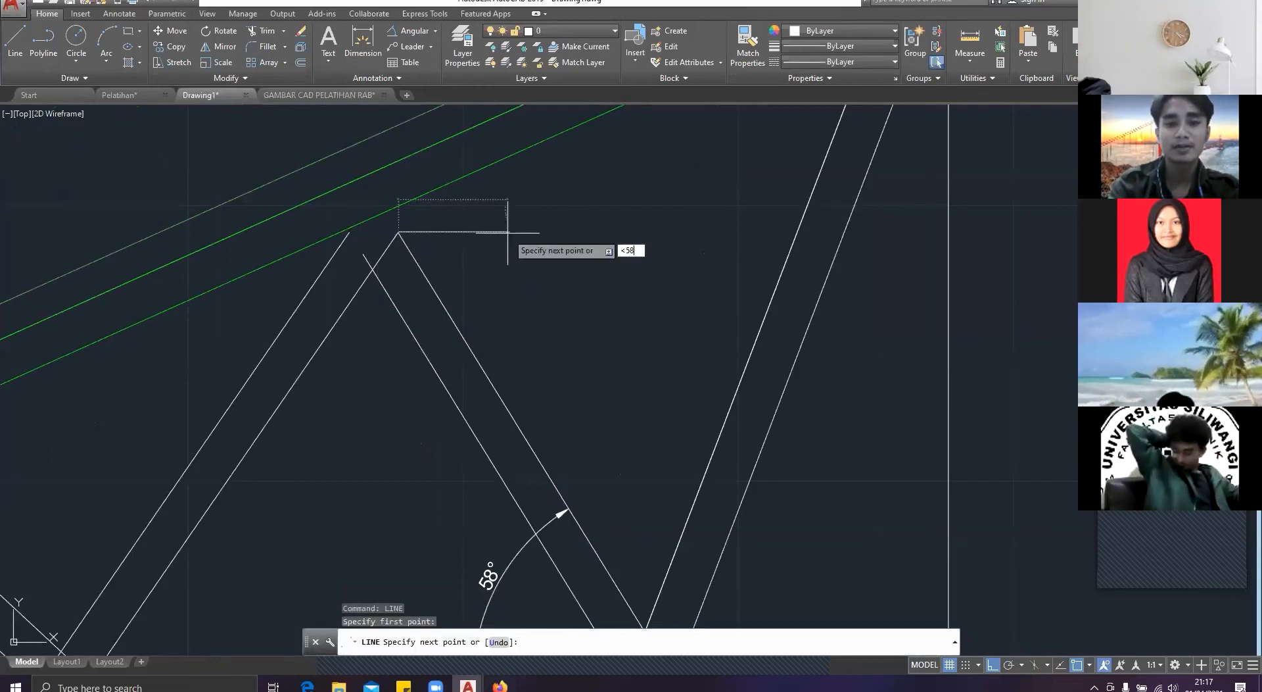
key("BackSpace")
key("BackSpace")
type("-58")
key("Return")
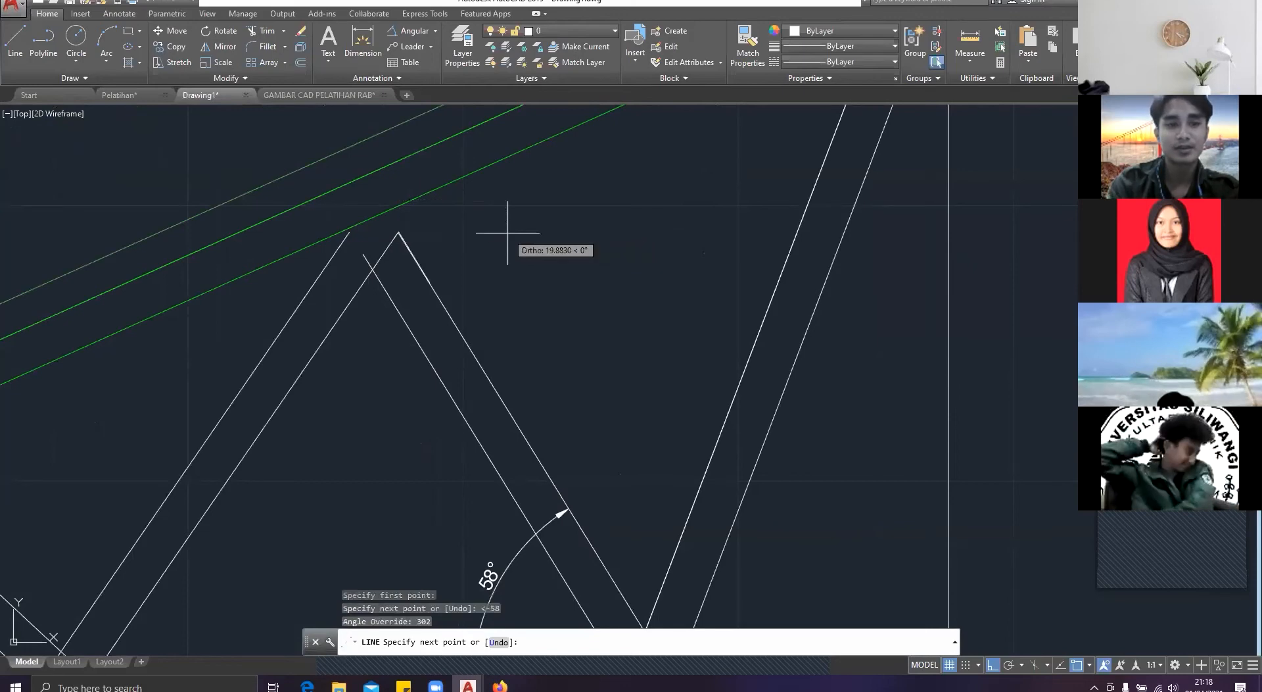
left_click(320, 112)
key("Escape")
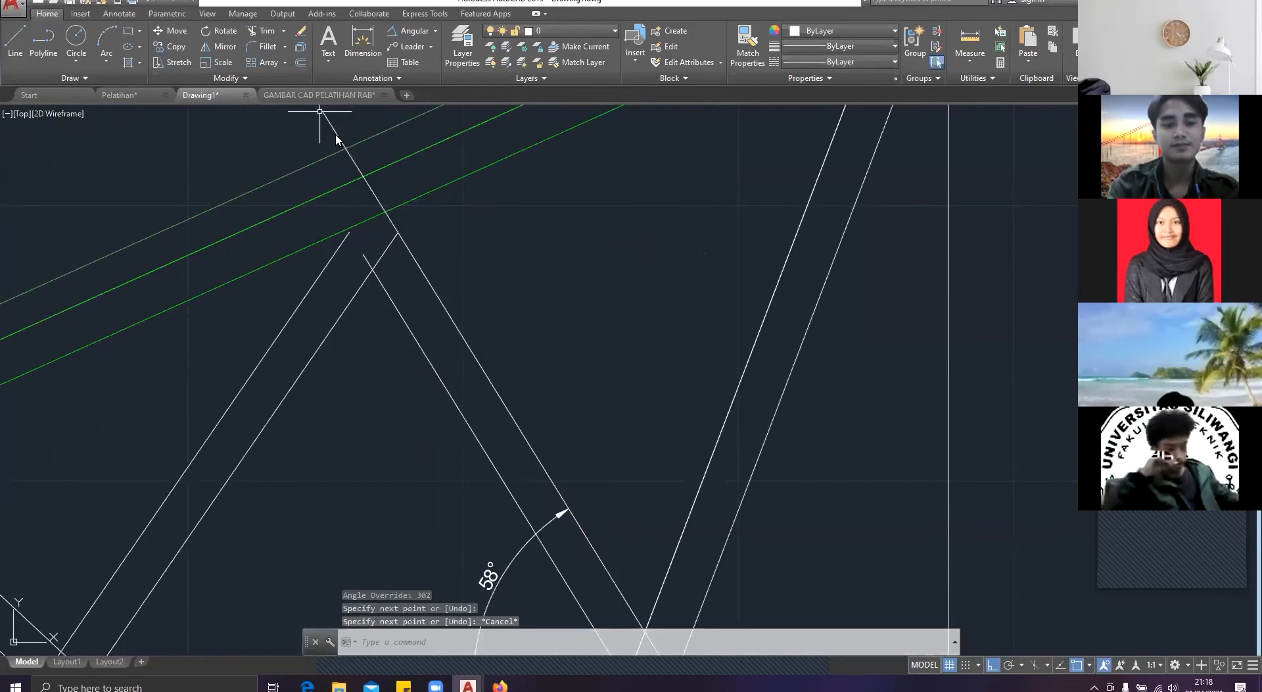
Step: Trim the new angled line at the left slope's lowest line and erase its leftover piece above the slope
type("tri")
key("Return")
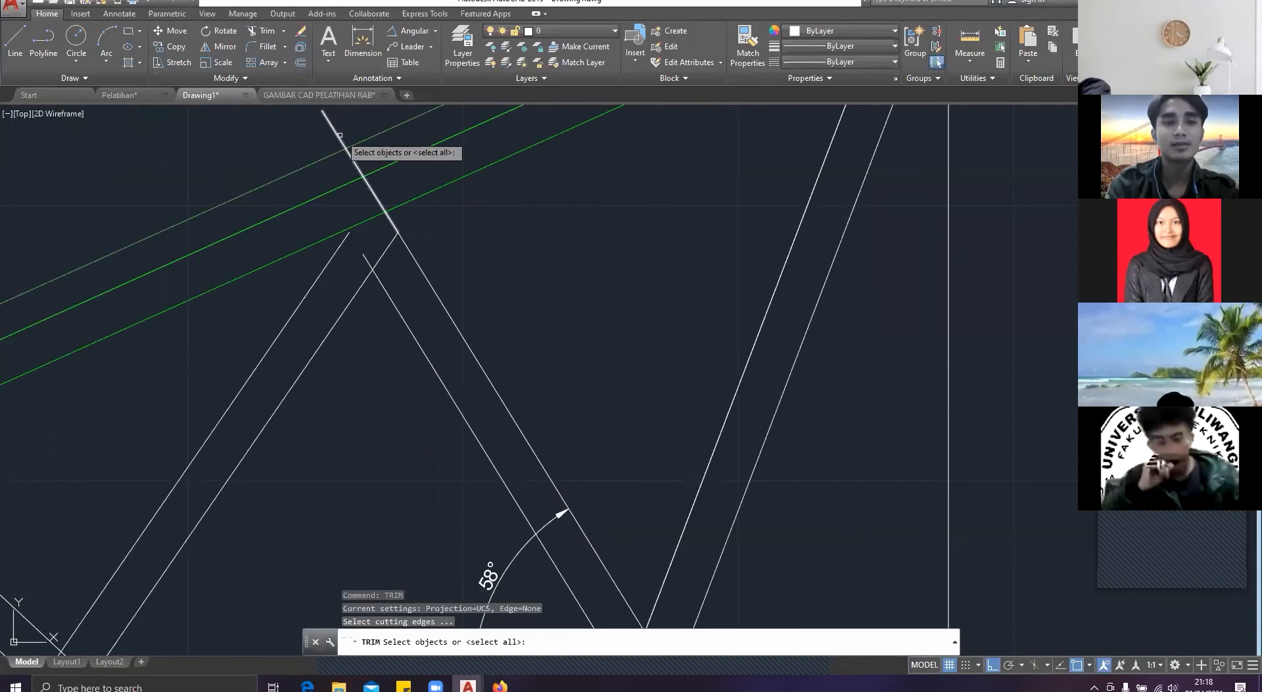
key("Return")
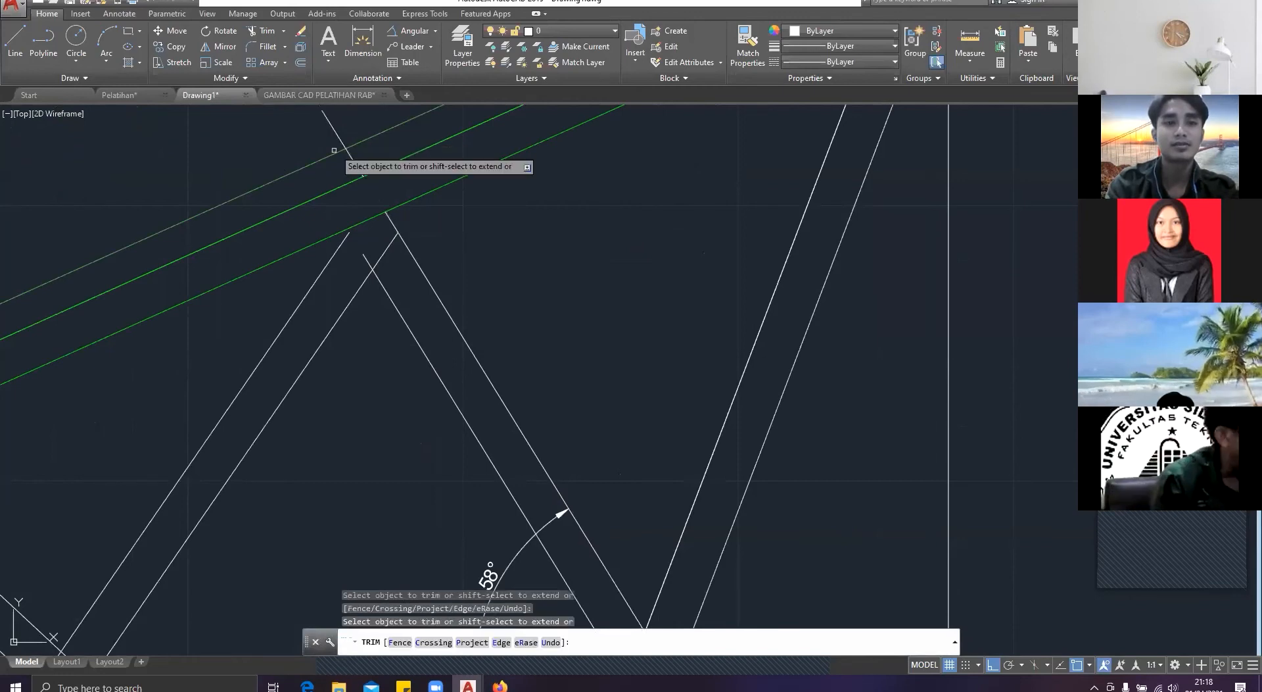
key("Escape")
left_click(334, 150)
left_click(264, 126)
key("Delete")
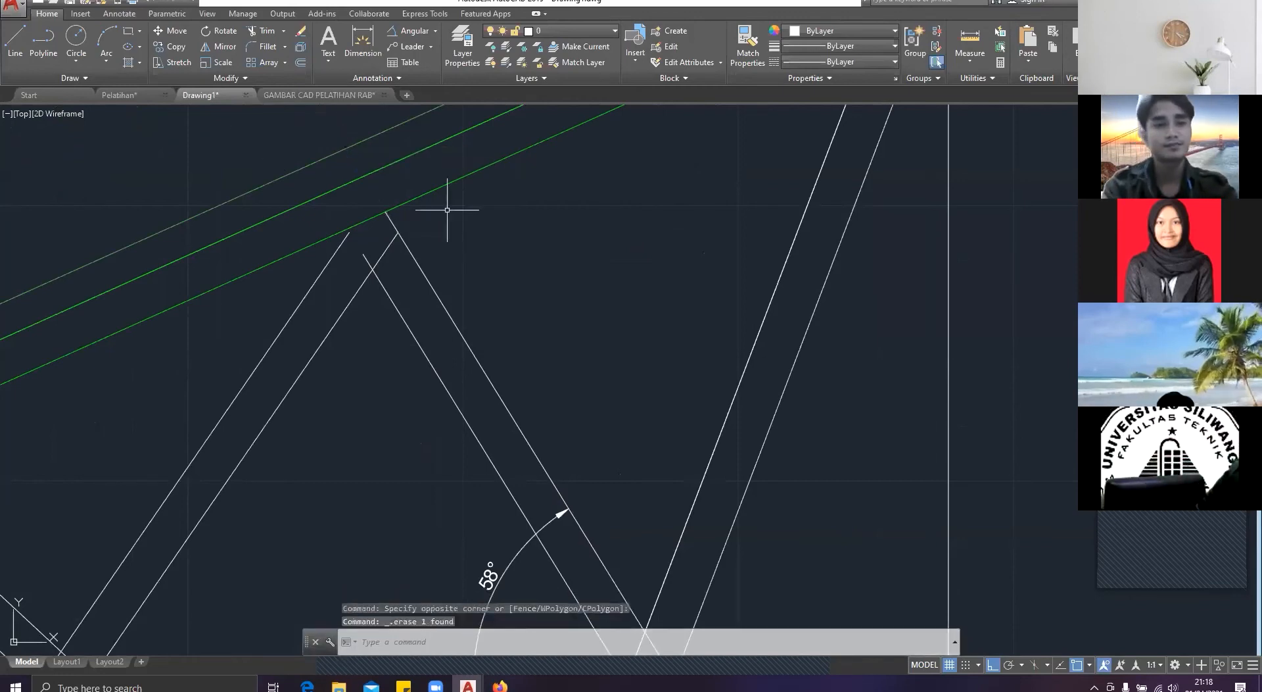
Step: Erase the 58° angular dimension beside the web diagonal
scroll(361, 254, "down", 2)
middle_click_drag(449, 461, 513, 434)
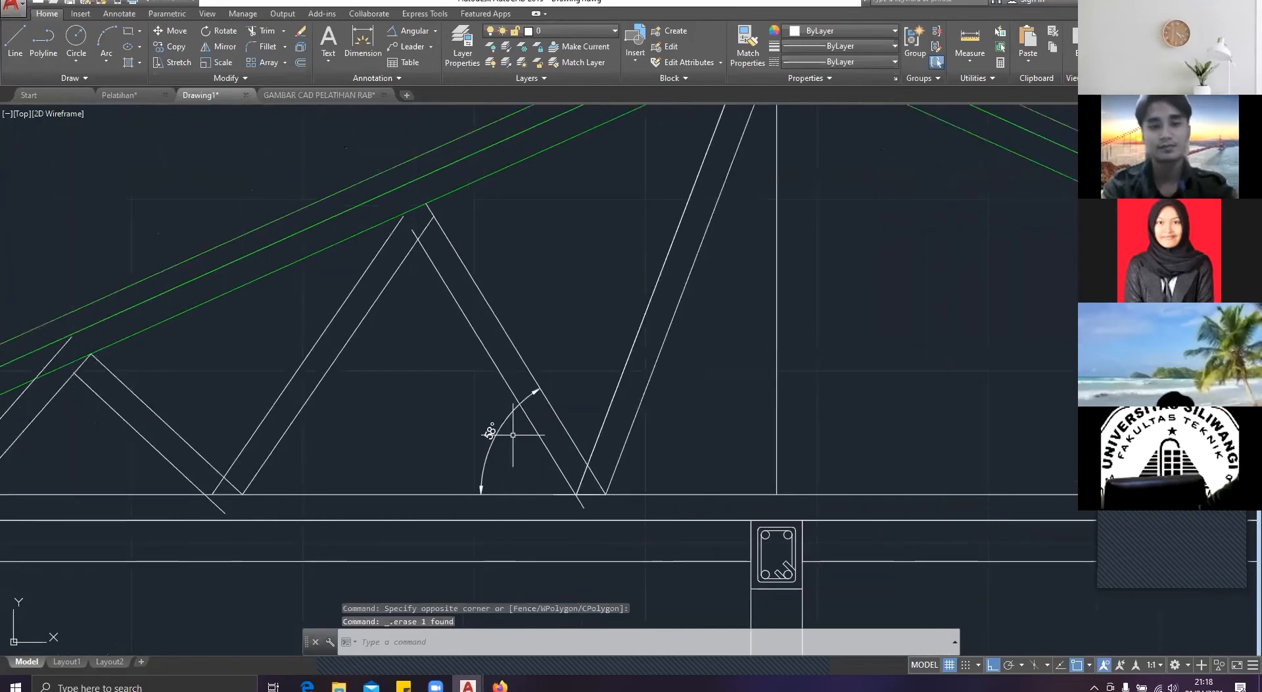
left_click(512, 435)
left_click(485, 420)
key("Delete")
Step: Move the leftmost web diagonal's outer line down so its lower end sits on the bottom chord
mouse_move(171, 444)
middle_mouse_down()
mouse_move(287, 389)
mouse_move(365, 372)
middle_mouse_up()
left_click(181, 361)
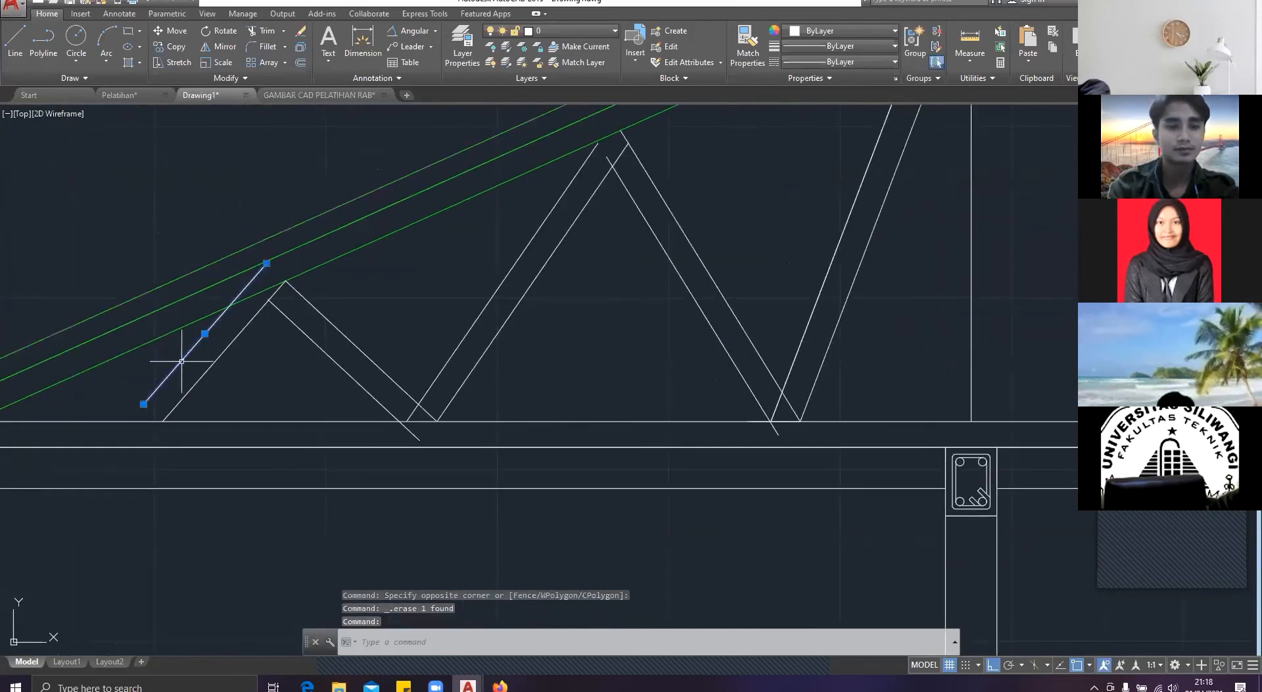
type("M")
key("Return")
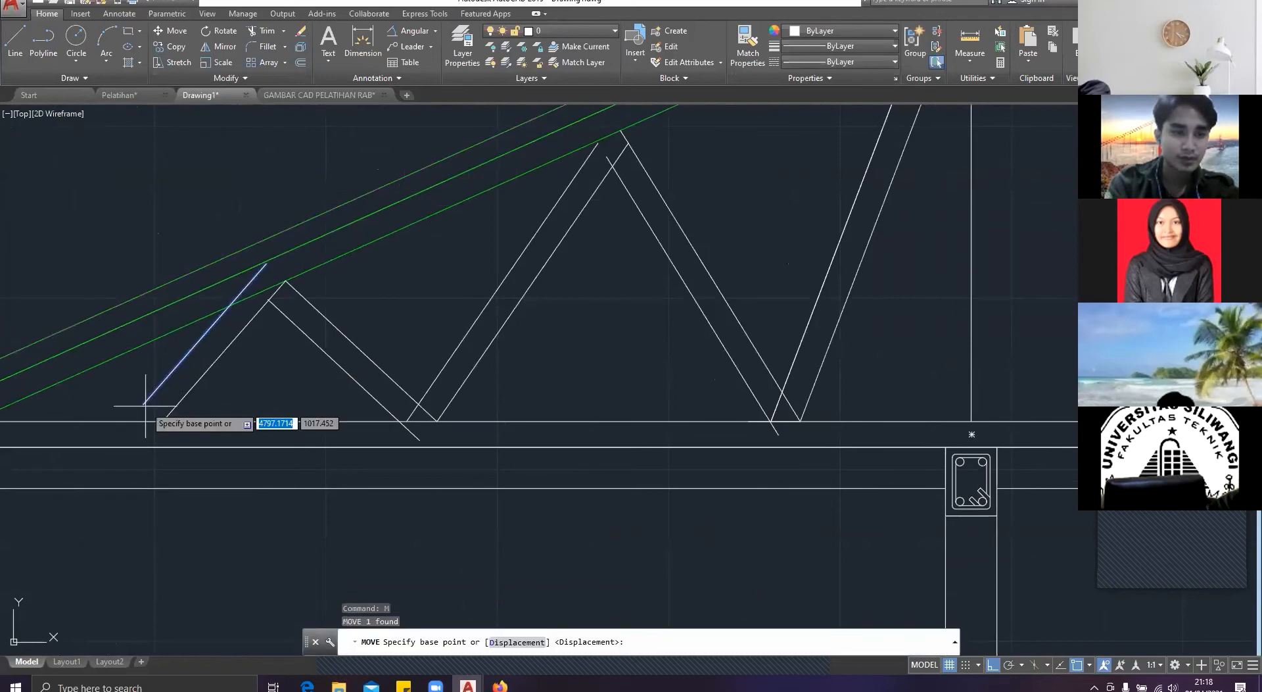
left_click(144, 403)
left_click(130, 421)
key("Escape")
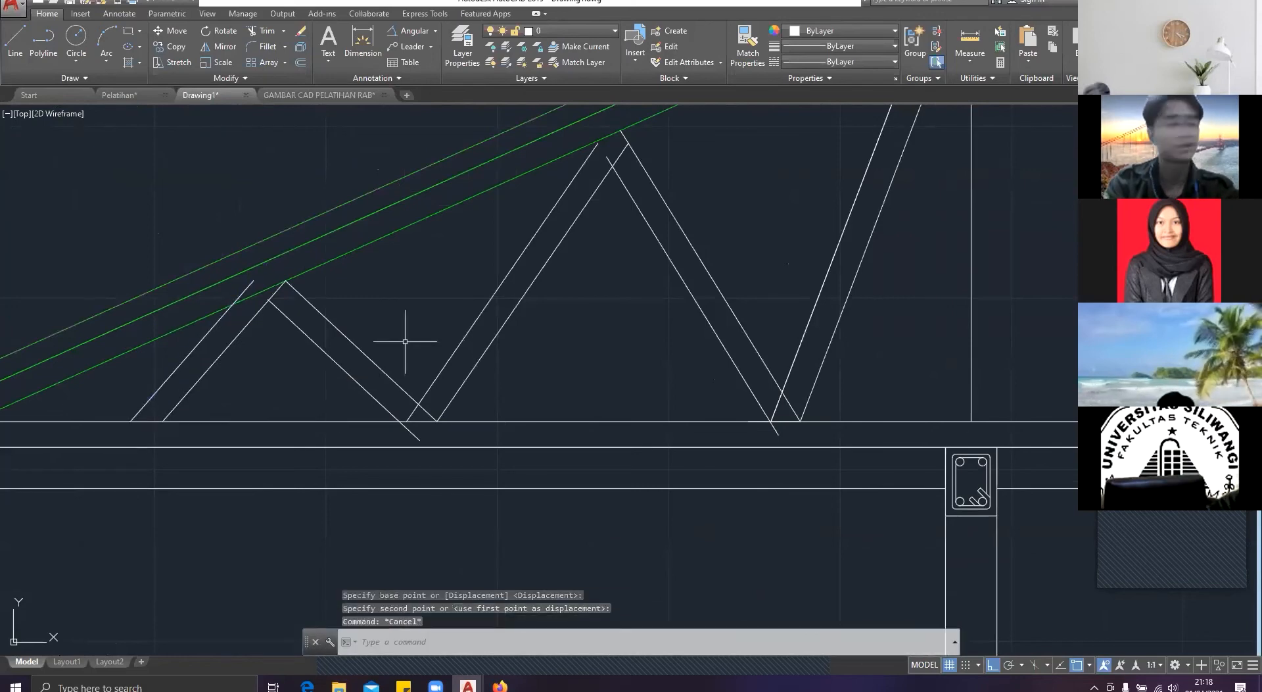
Step: Trim the stub of the inner diagonal line where it crosses the neighbouring web member near the higher apex
middle_click_drag(405, 341, 349, 359)
middle_click_drag(337, 334, 346, 338)
type("tr")
key("Return")
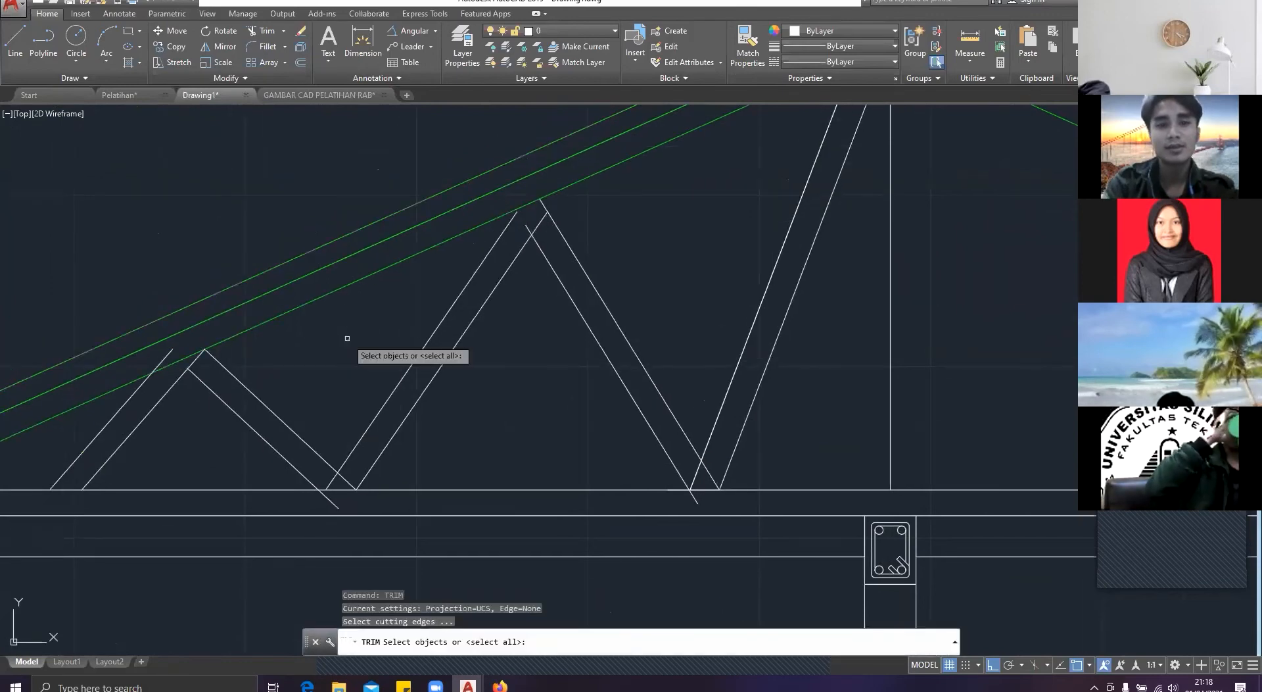
scroll(523, 337, "up", 2)
middle_click_drag(544, 161, 544, 279)
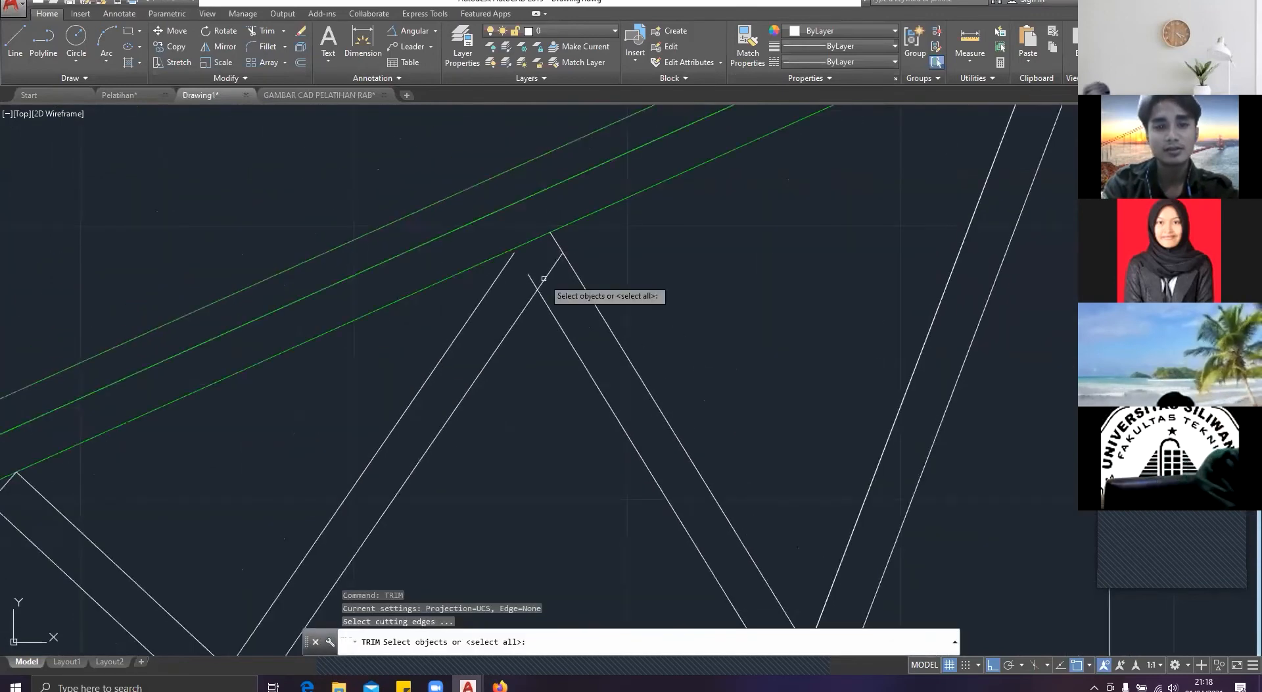
key("Return")
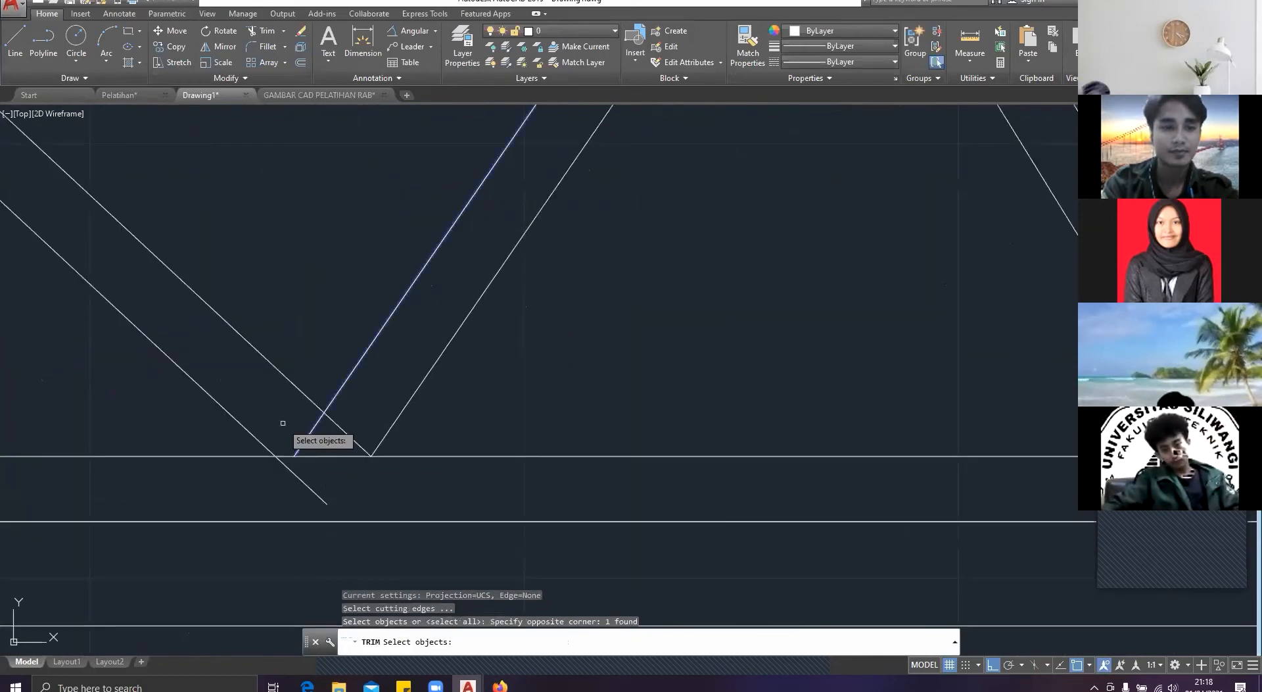
key("Escape")
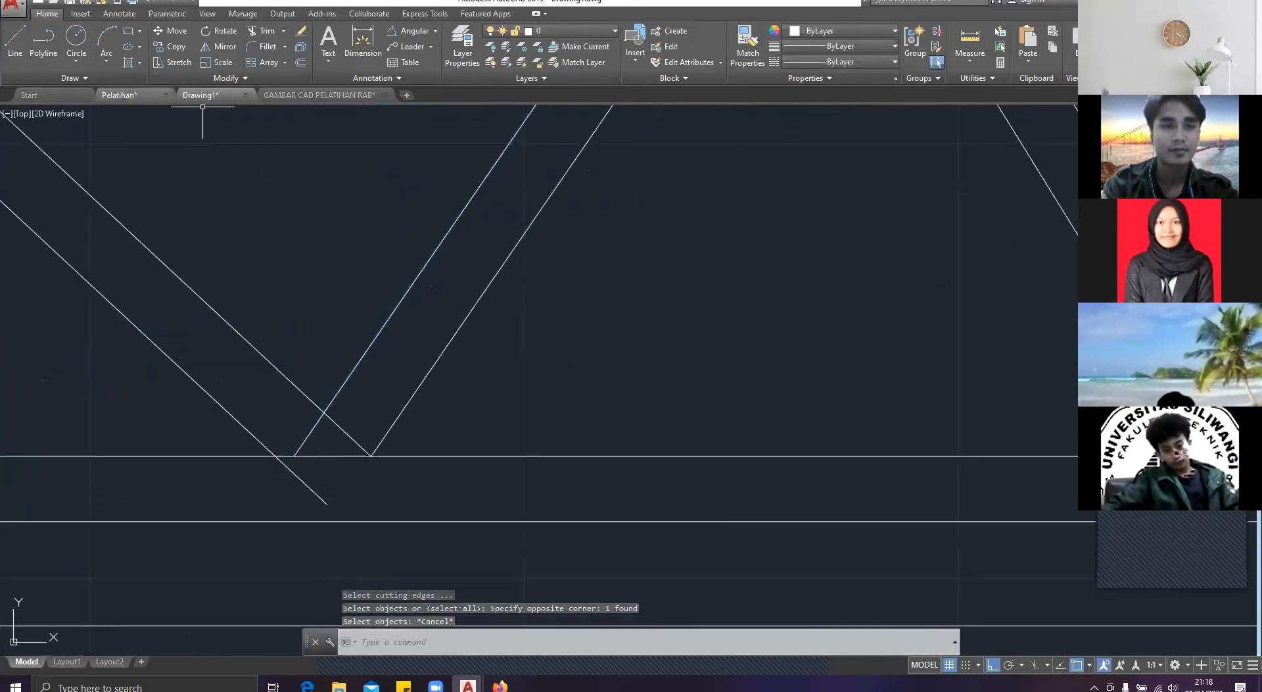
Step: Examine how the web members meet the bottom chord in the Pelatihan reference drawing, and return to Drawing1
left_click(119, 95)
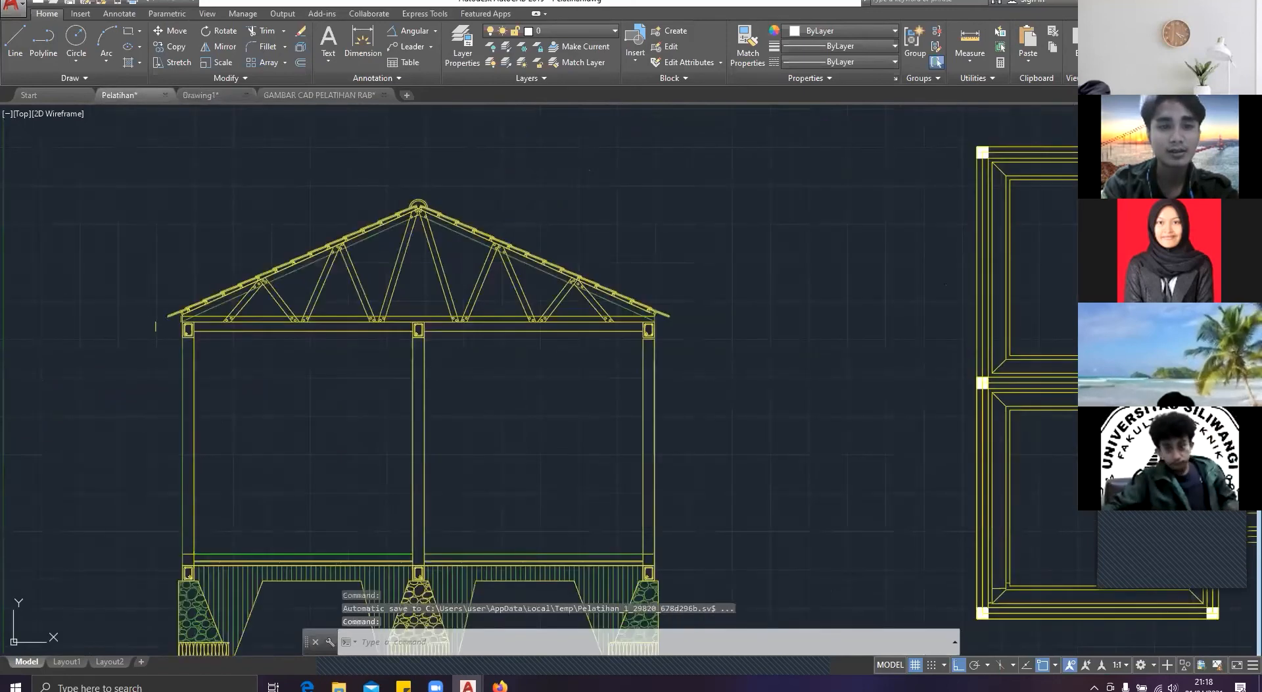
scroll(446, 329, "up", 5)
scroll(451, 329, "down", 2)
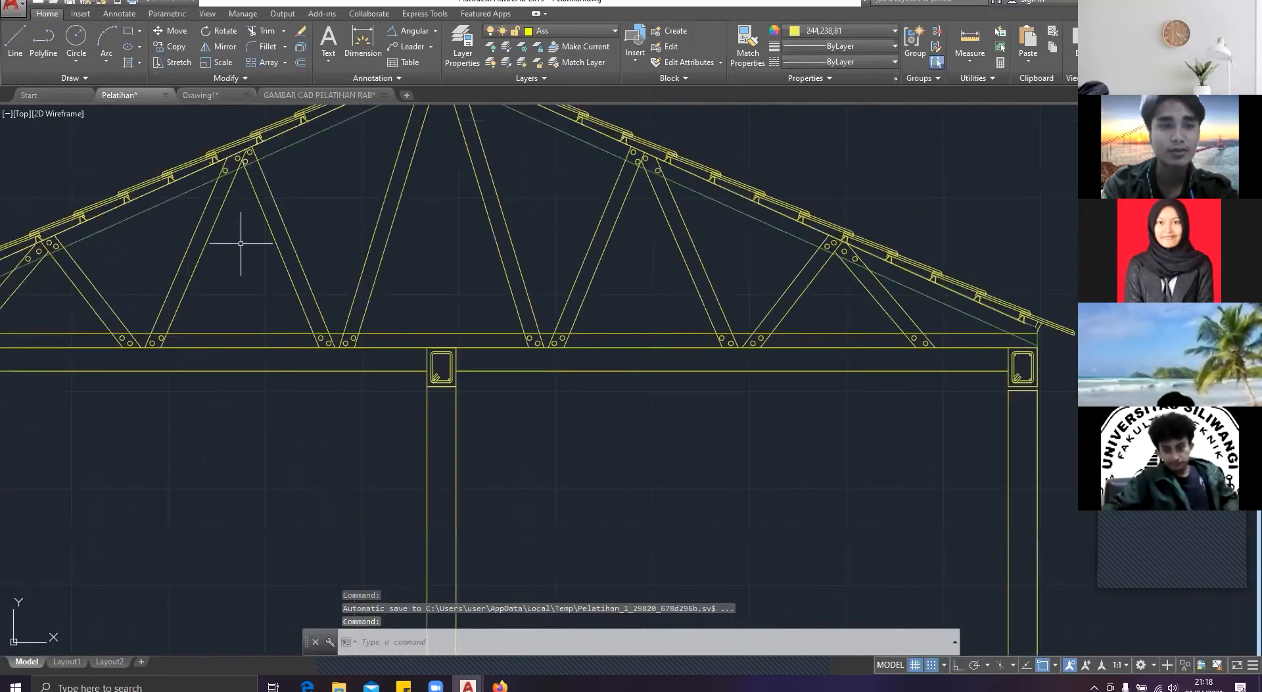
key("ctrl+Tab")
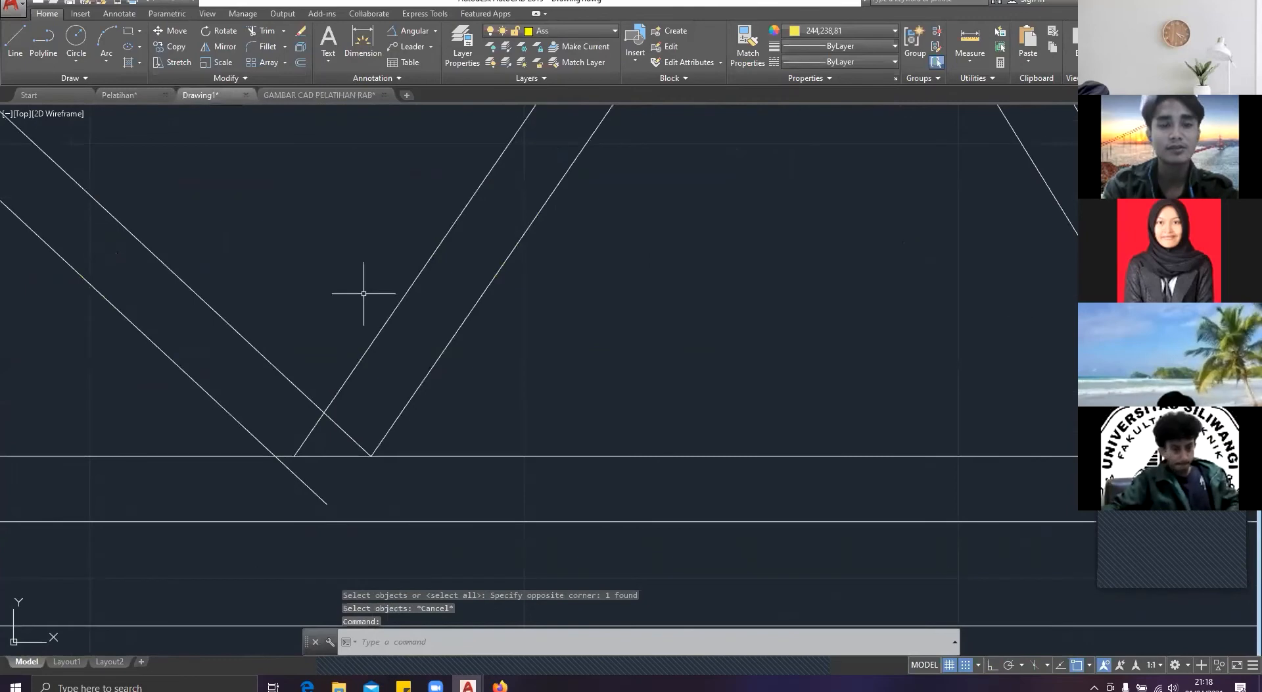
middle_click_drag(363, 293, 501, 267)
type("lin")
key("Return")
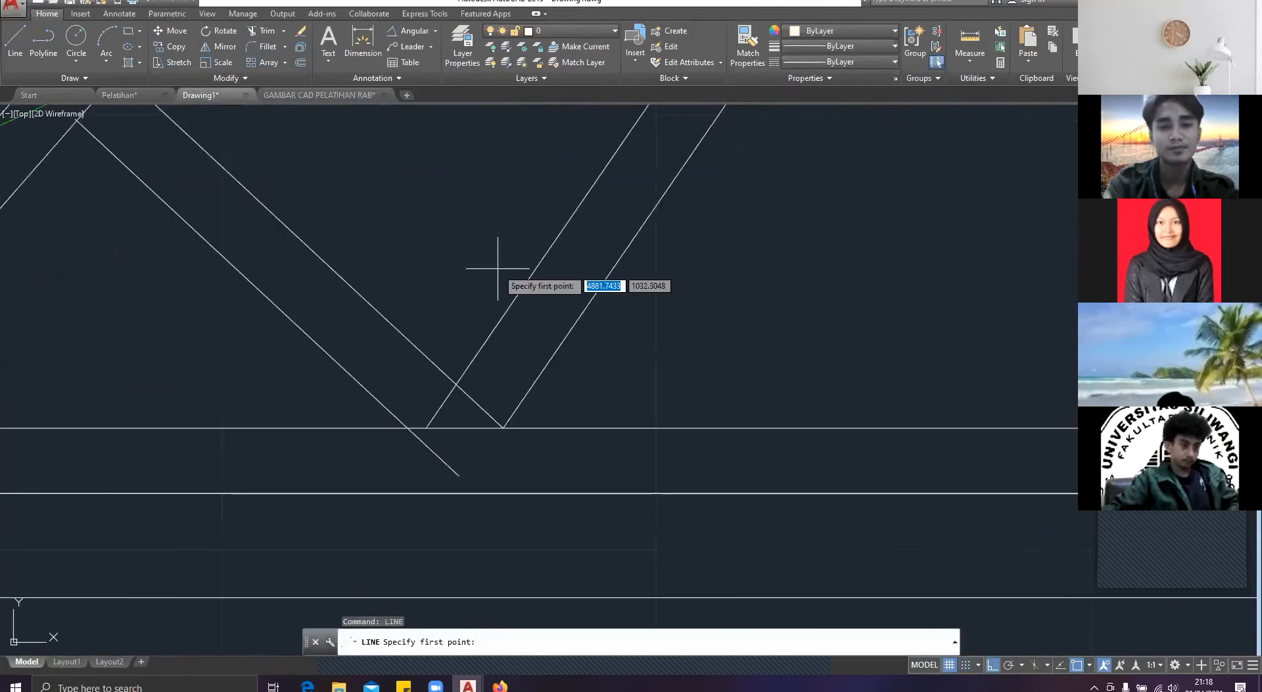
left_click(503, 427)
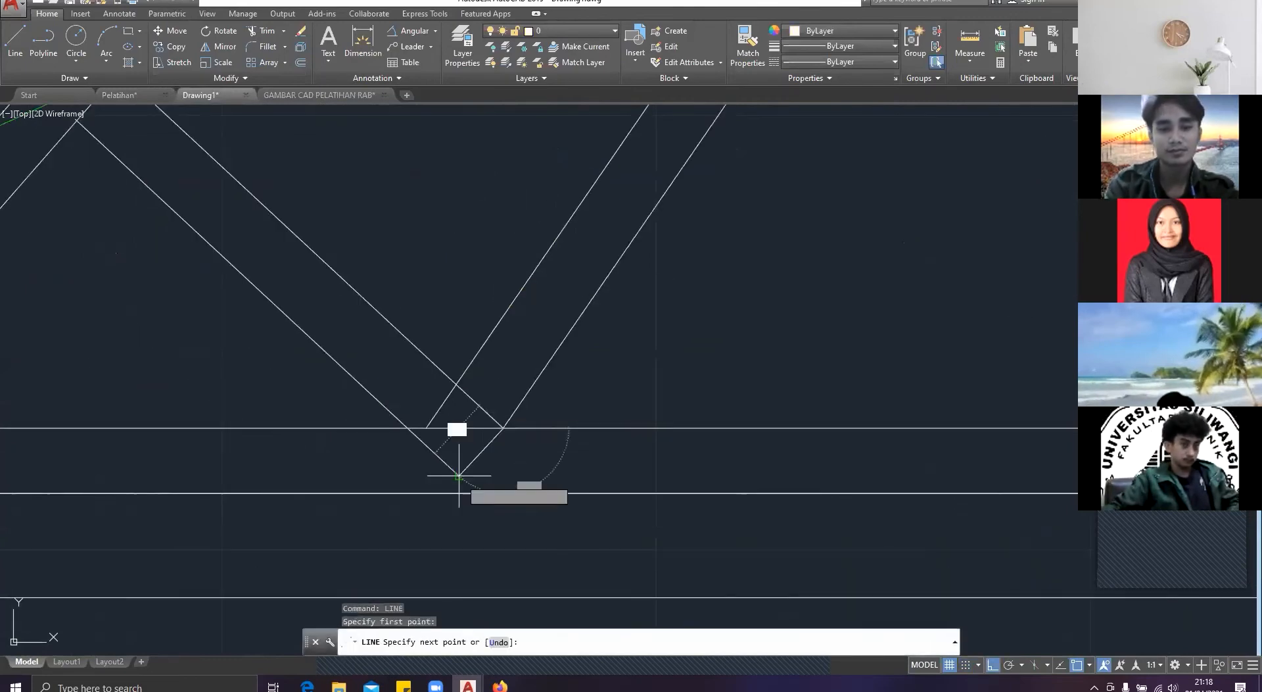
left_click(504, 492)
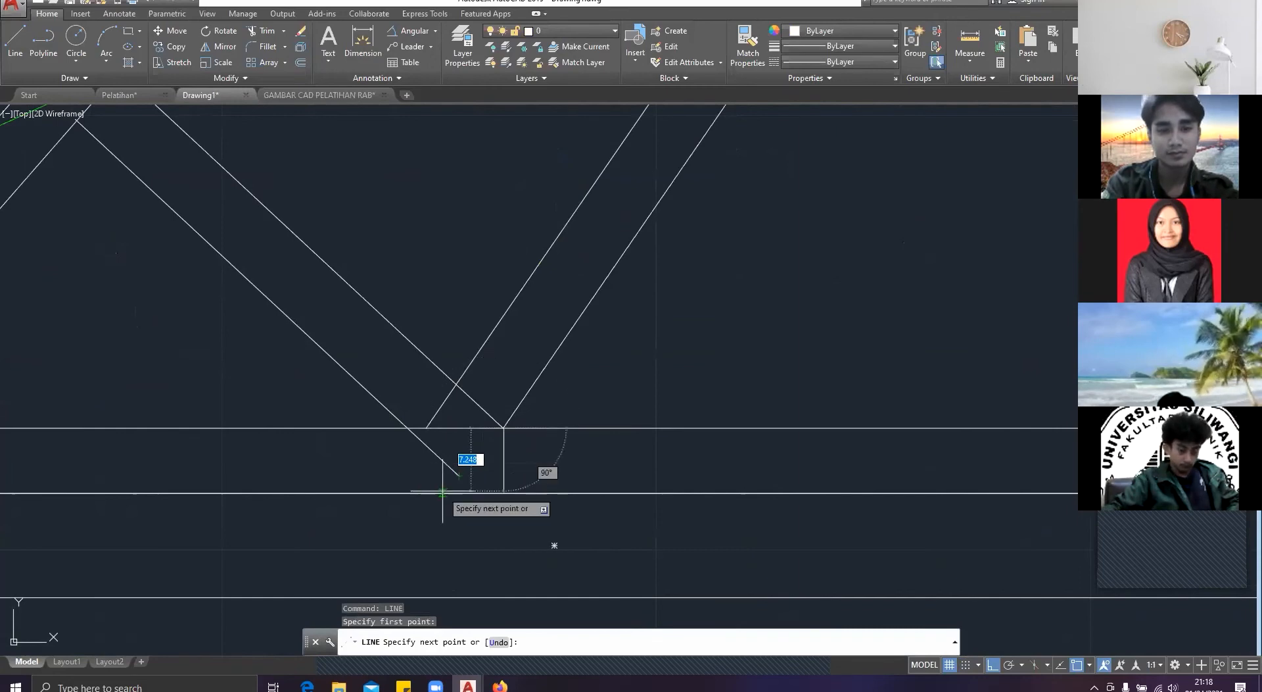
key("Escape")
Step: View the whole roof truss in the Pelatihan reference drawing
left_click(119, 95)
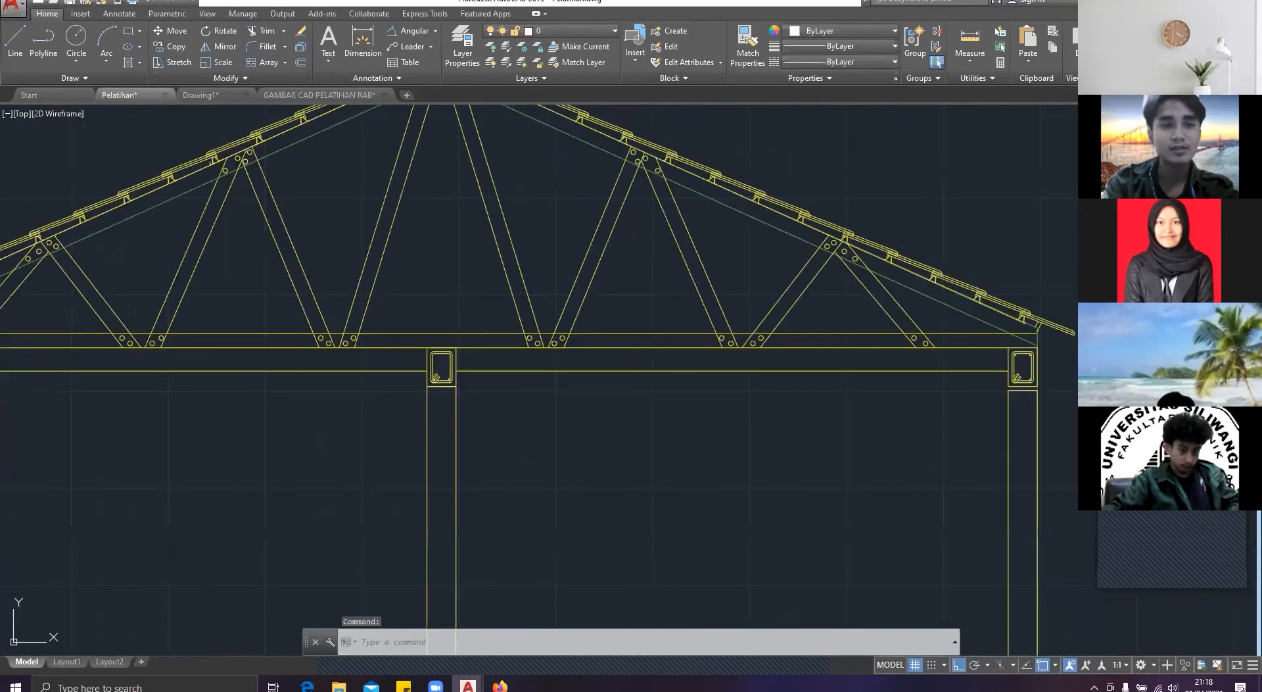
scroll(395, 277, "down", 3)
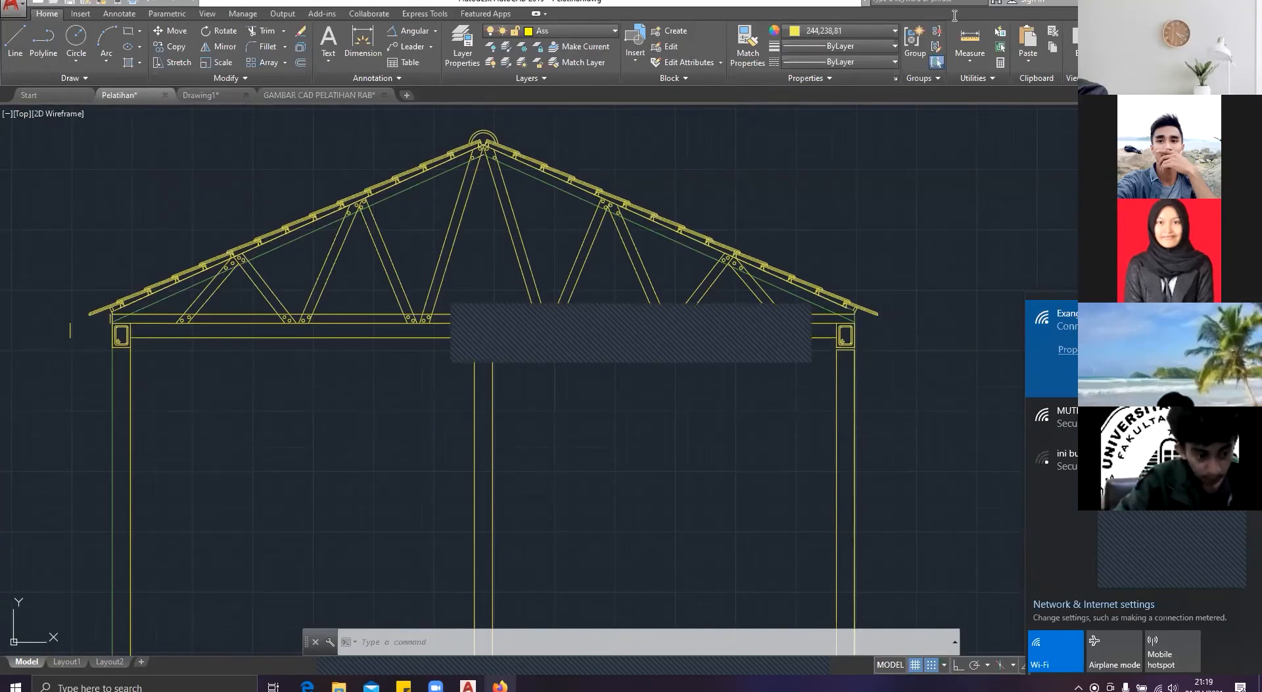
Step: Switch to the Firefox browser, open YouTube and search for "cara menggambar baja ringan"
left_click(753, 25)
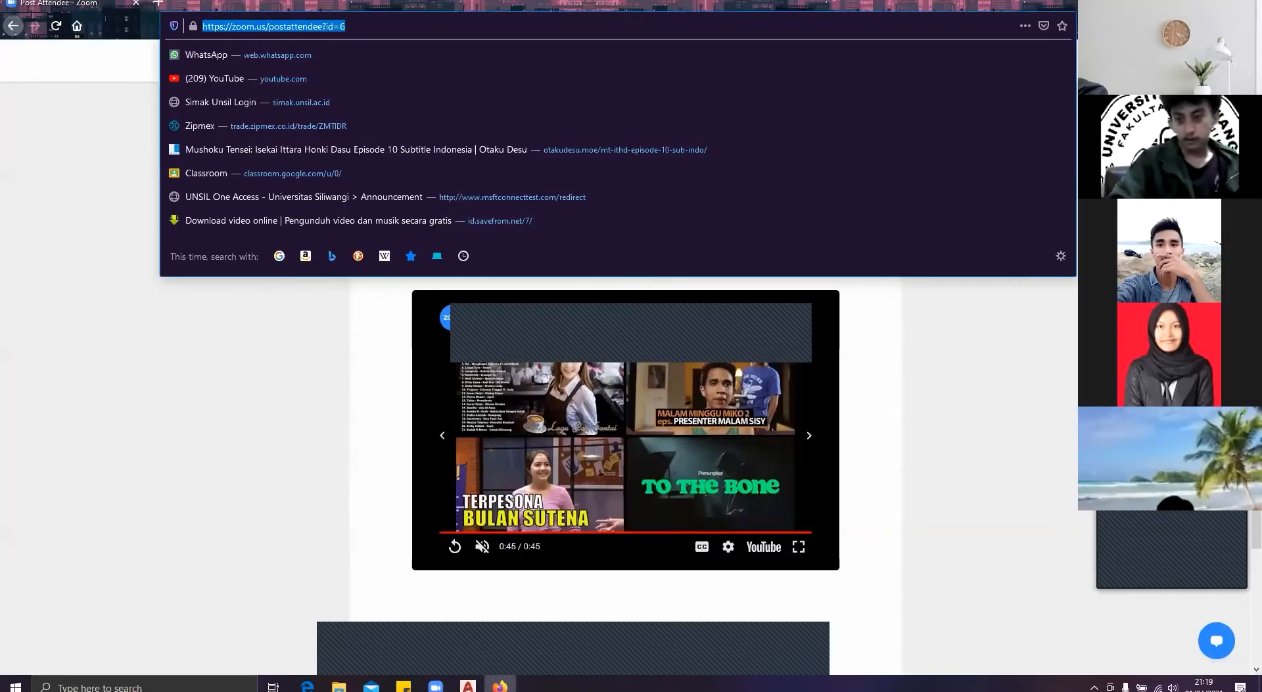
left_click(283, 78)
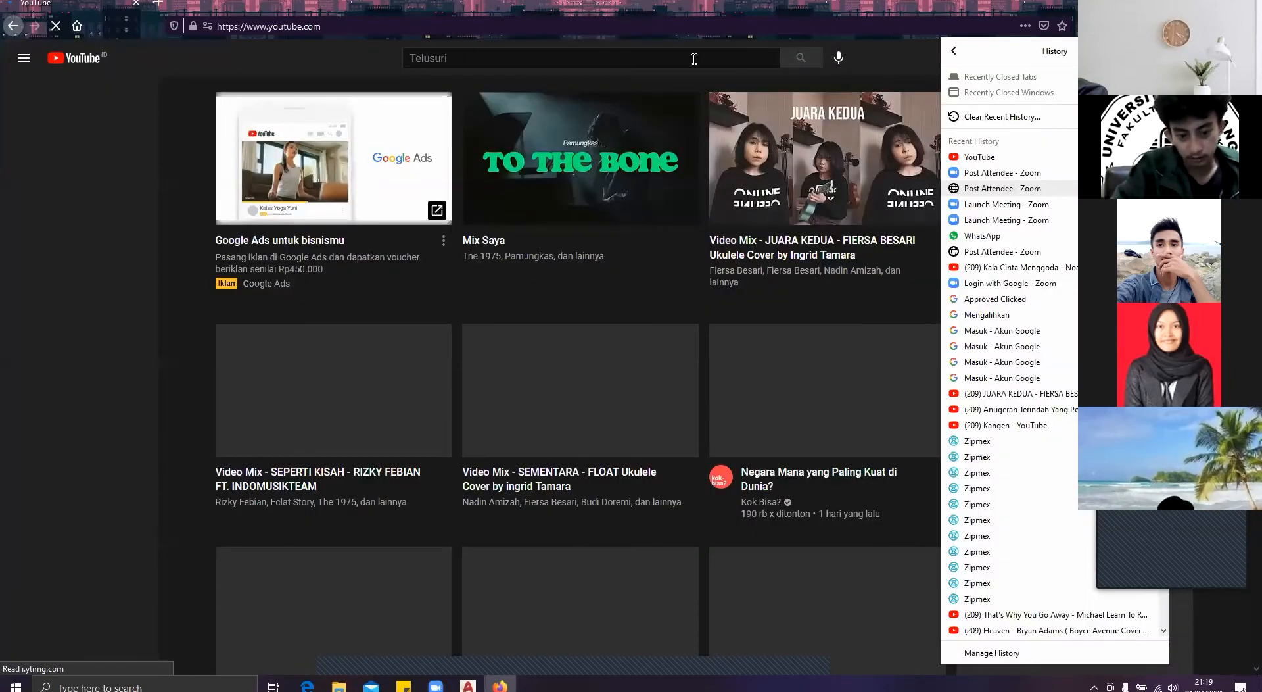
left_click(694, 58)
type("cara mengga")
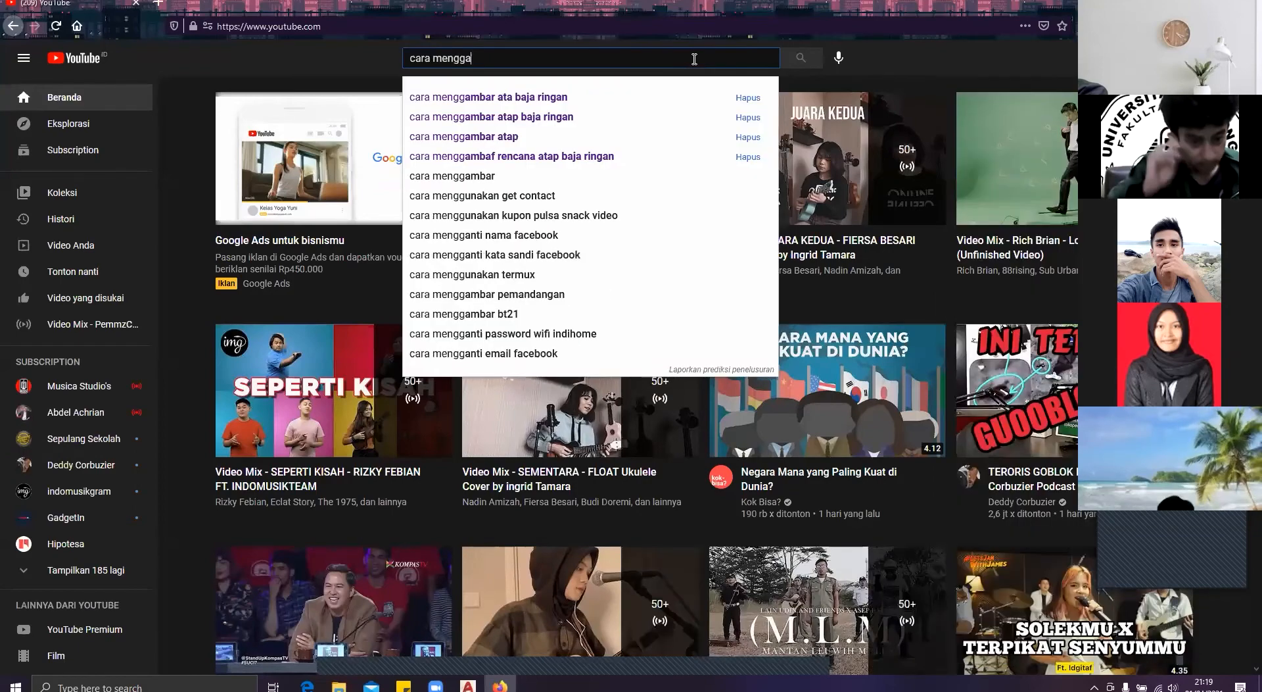
type(",a")
key("BackSpace")
key("BackSpace")
type("m")
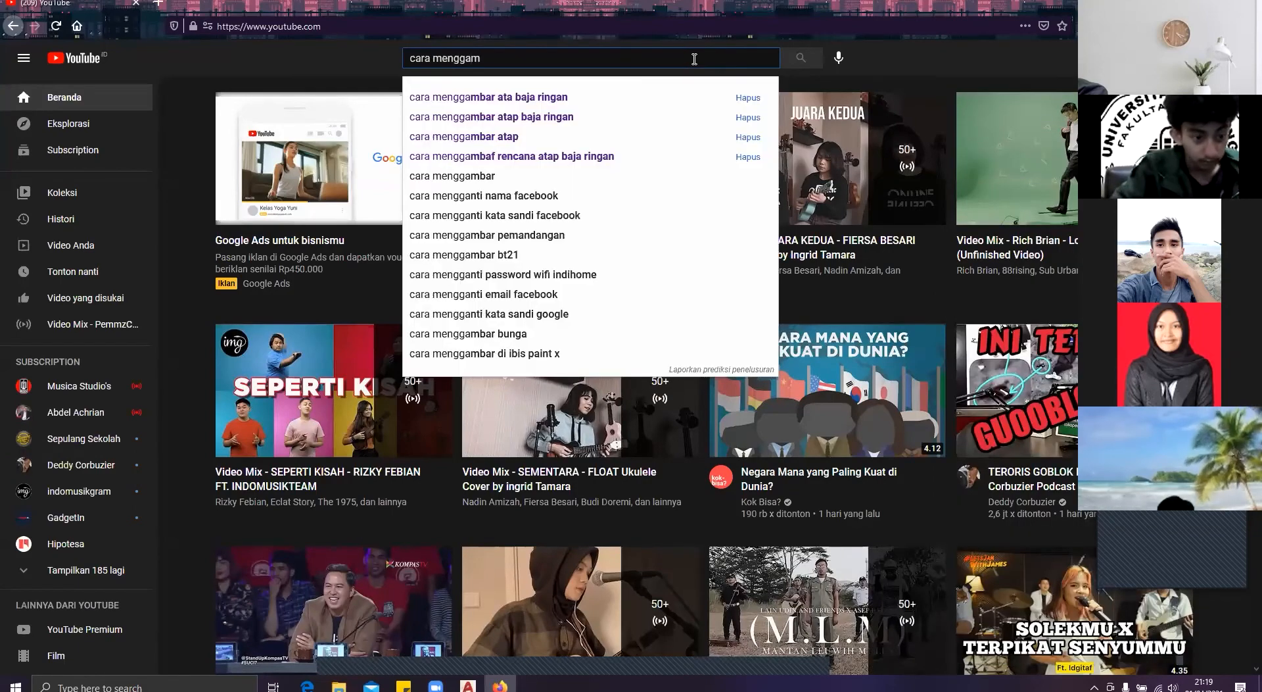
type("bar baja rig")
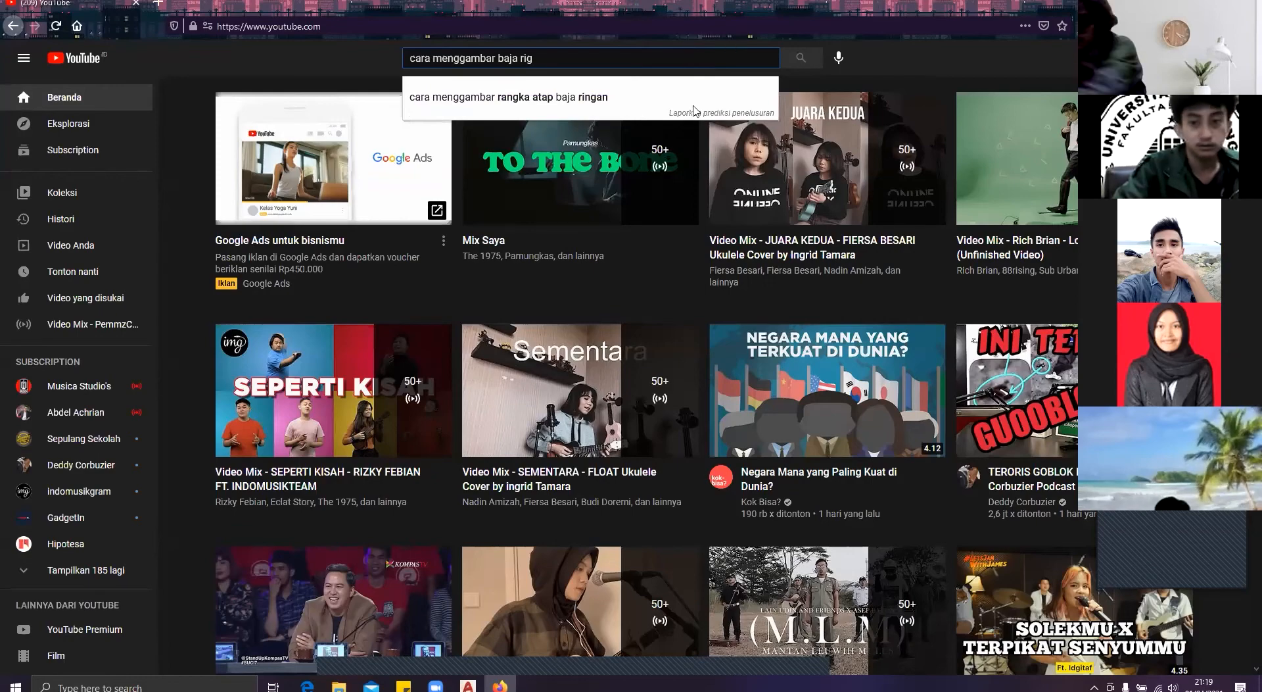
type("ngan")
key("Return")
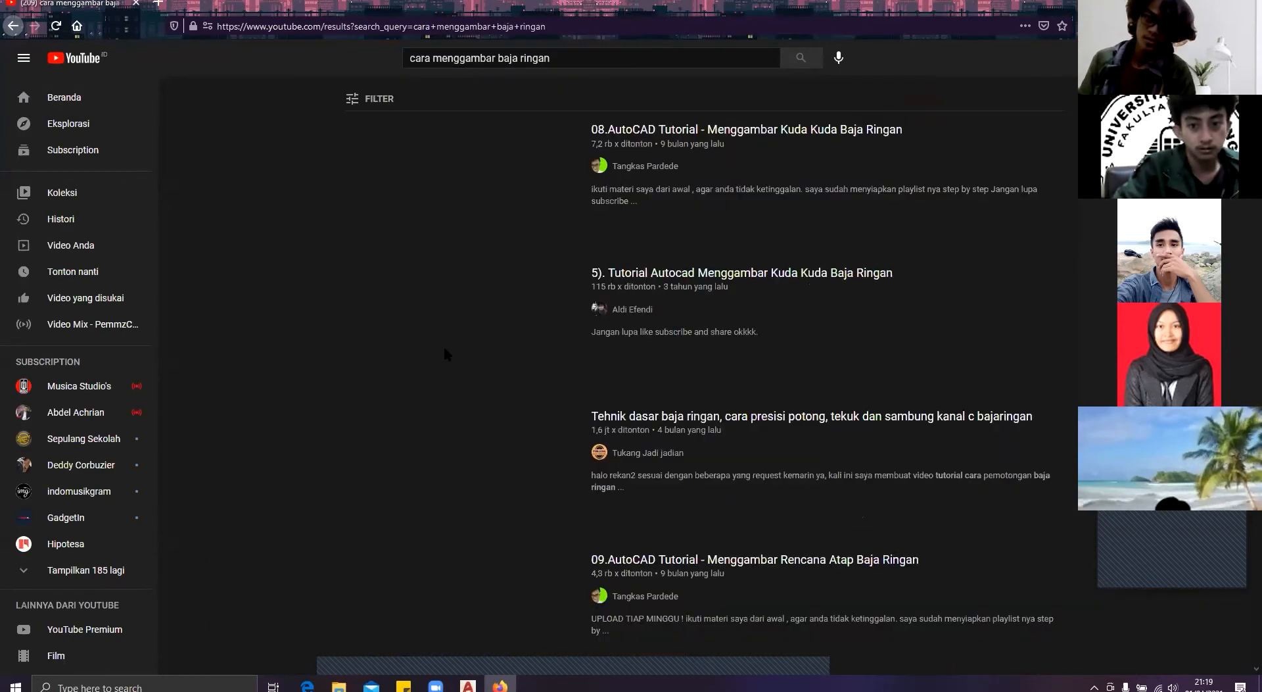
Step: Play the video "08.AutoCAD Tutorial - Menggambar Kuda Kuda Baja Ringan" from about 6:54
left_click(444, 346)
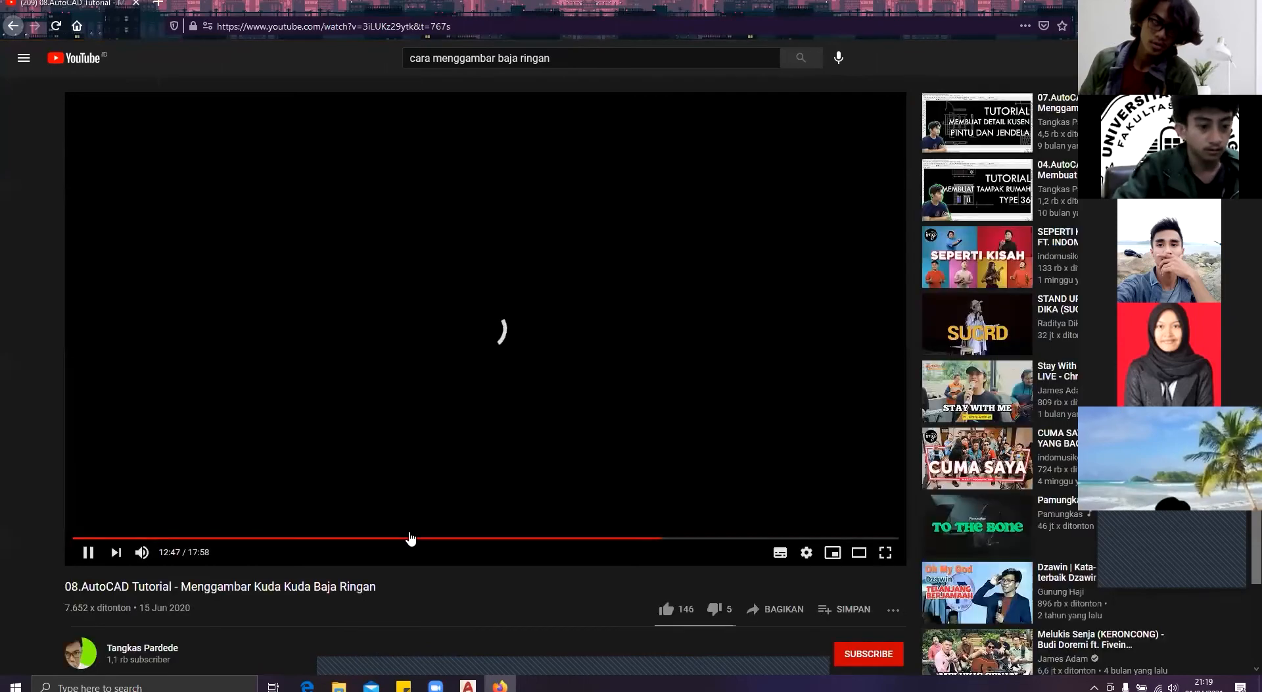
left_click(393, 542)
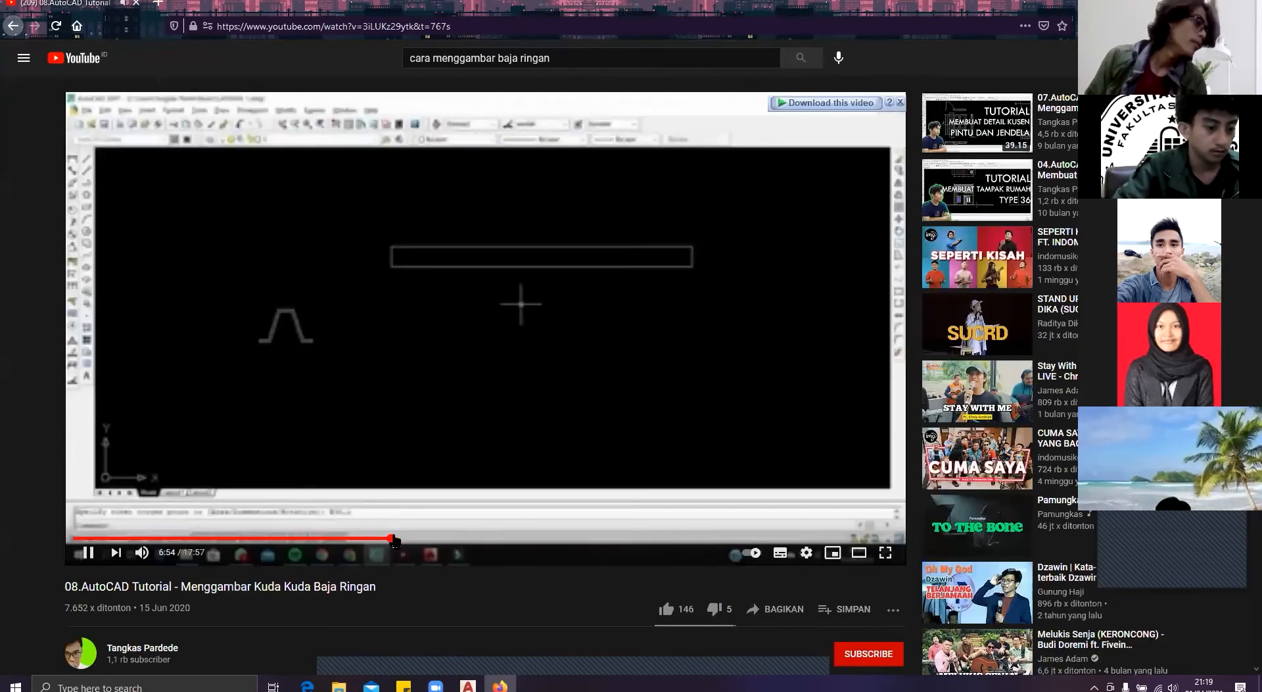
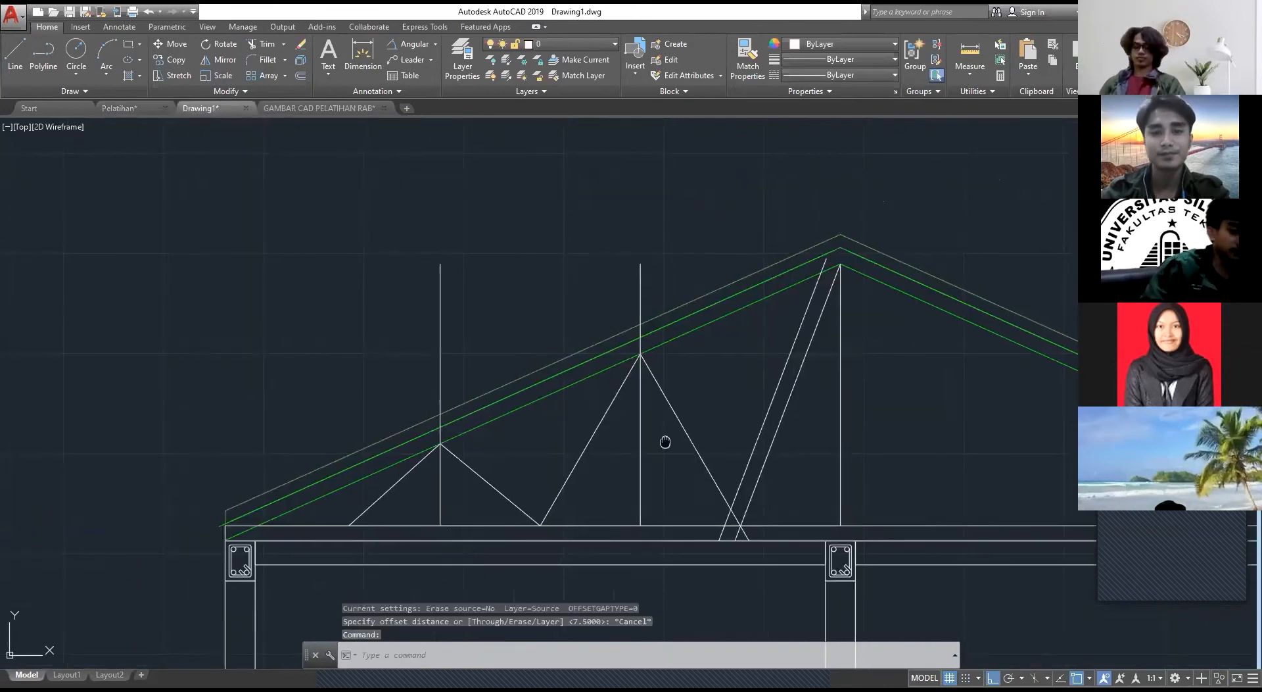
Step: Erase the offset line outside the ridge diagonal and offset that diagonal 7.5 toward the centre vertical
left_click(698, 443)
key("Delete")
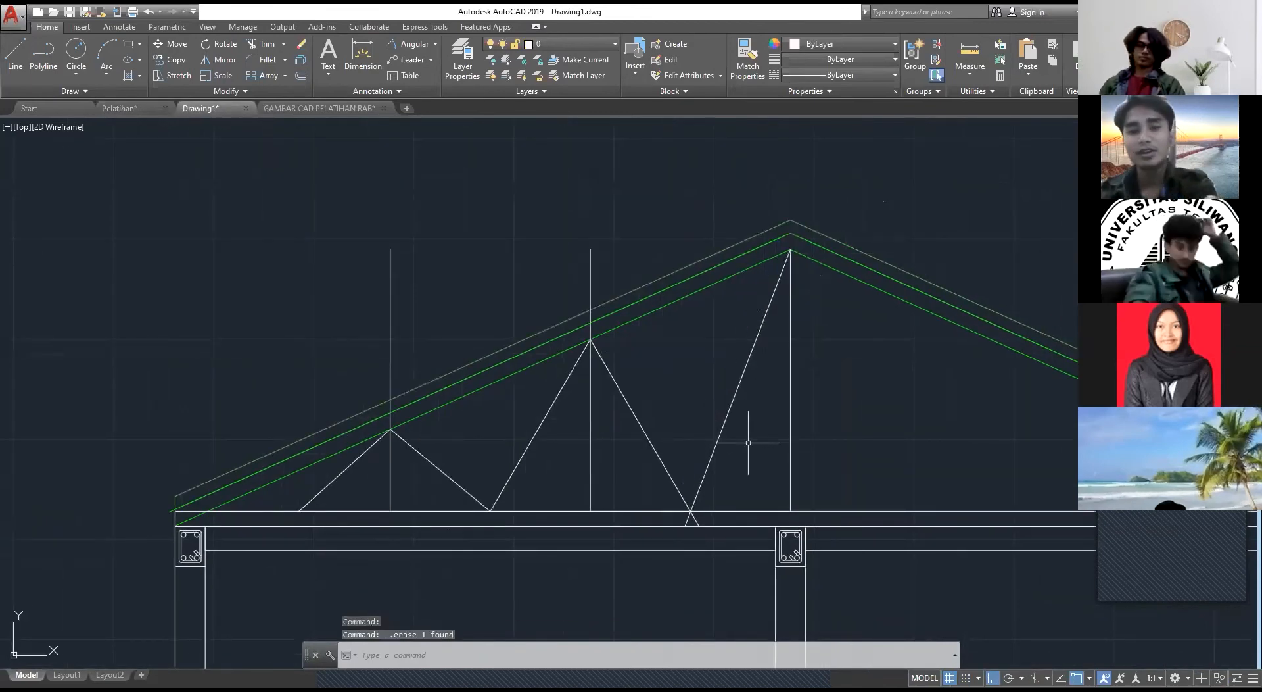
left_click(750, 434)
left_click(700, 387)
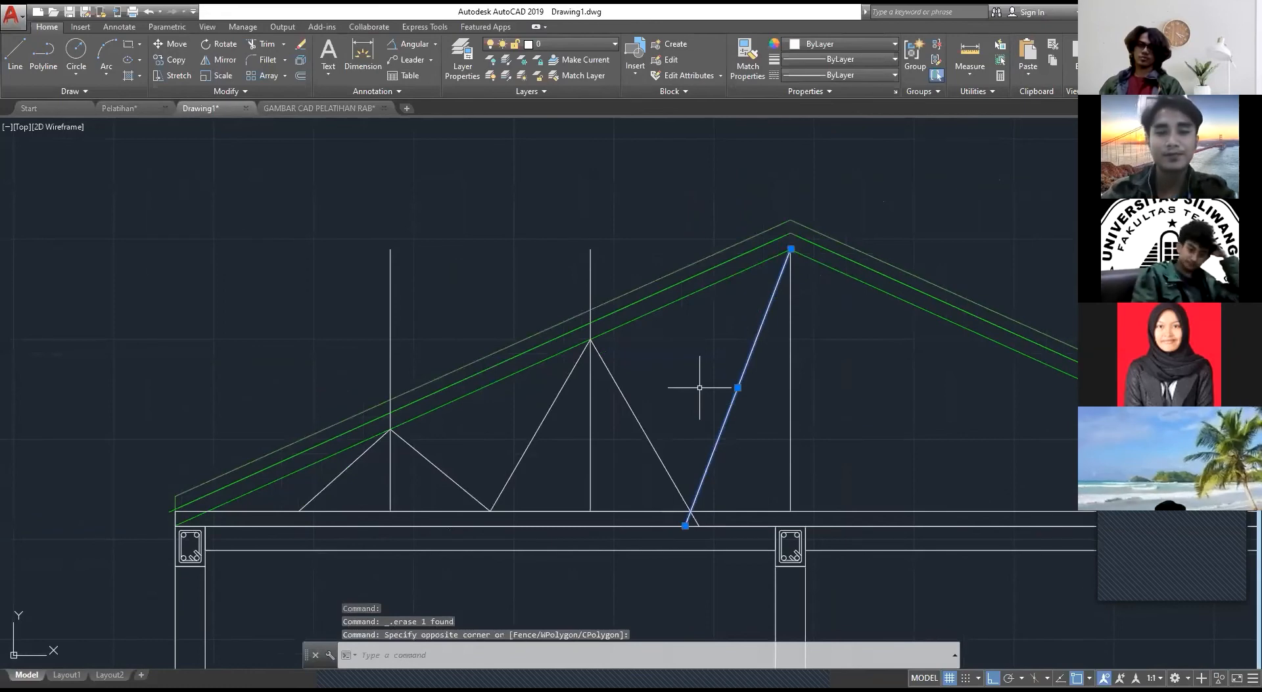
type("o")
key("Return")
left_click(738, 388)
left_click(764, 419)
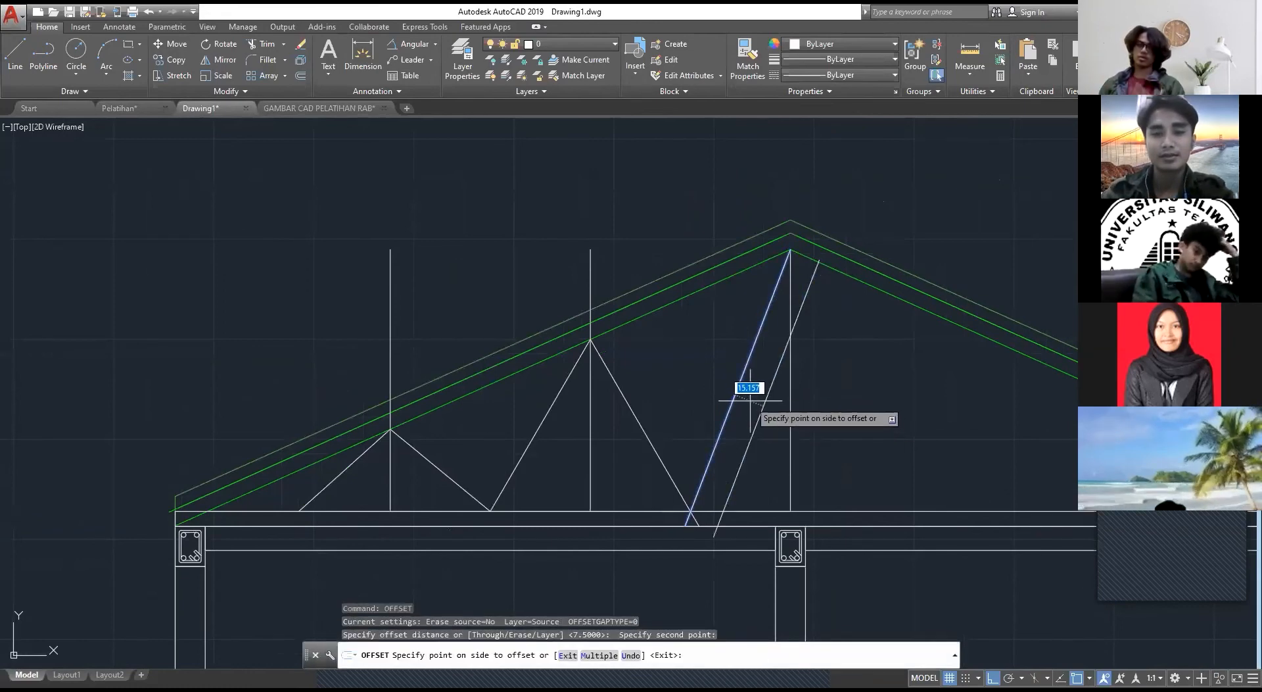
type("7.5")
key("Return")
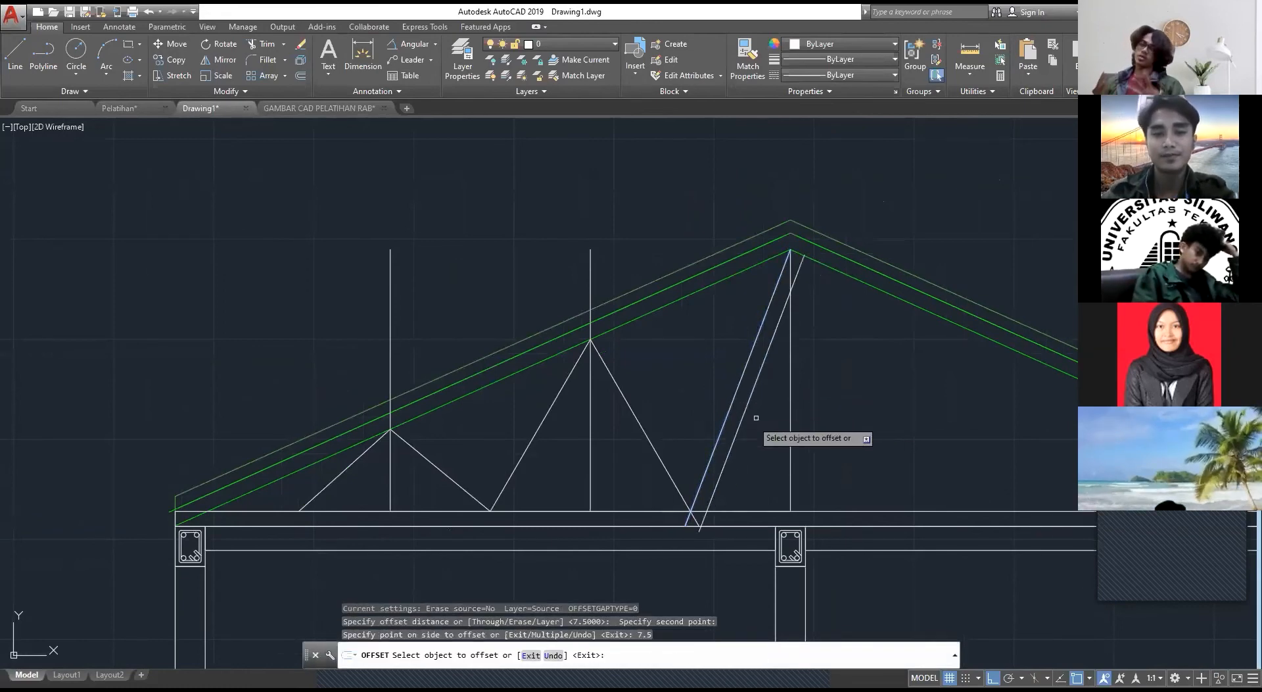
Step: Offset both diagonals of the middle web triangle inward by 7.5
left_click(658, 458)
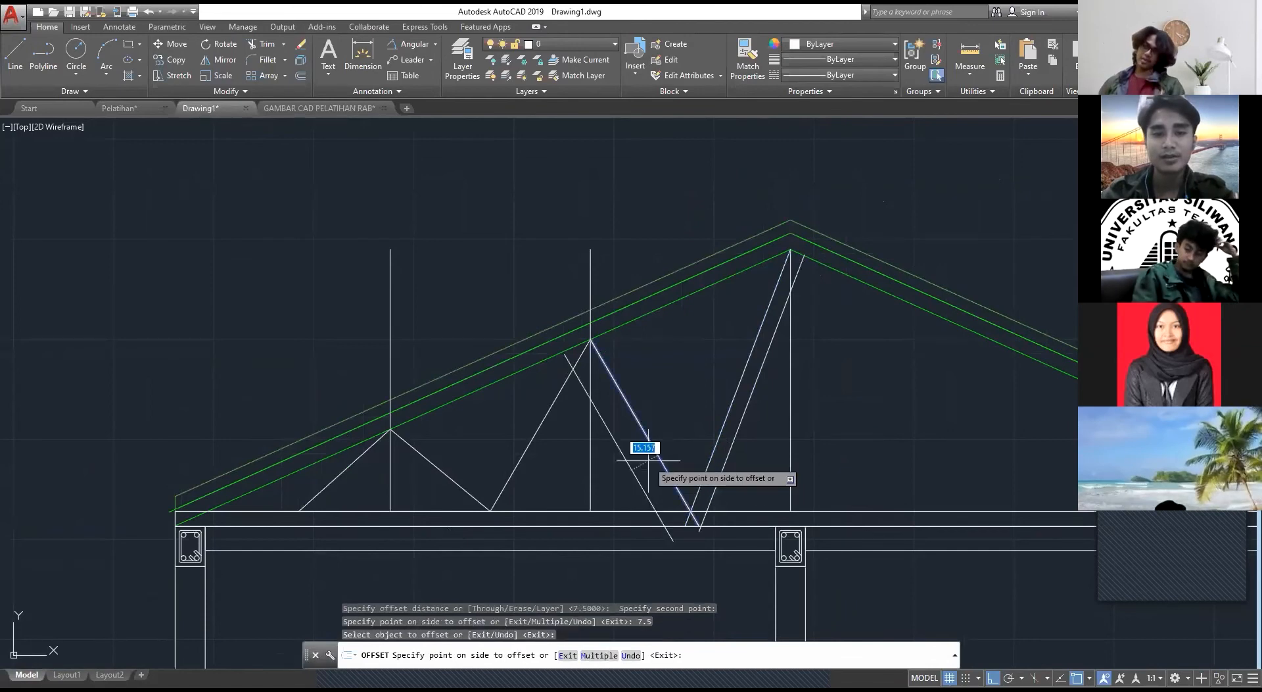
type("7.5")
key("Return")
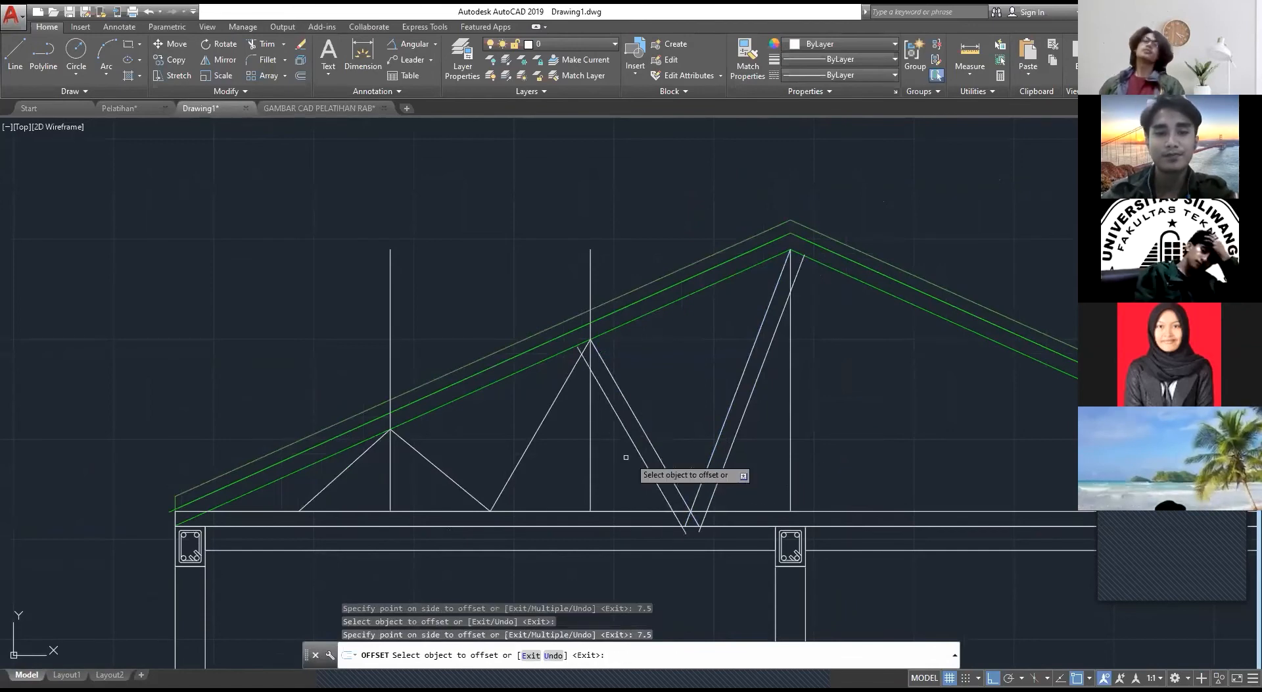
left_click(530, 435)
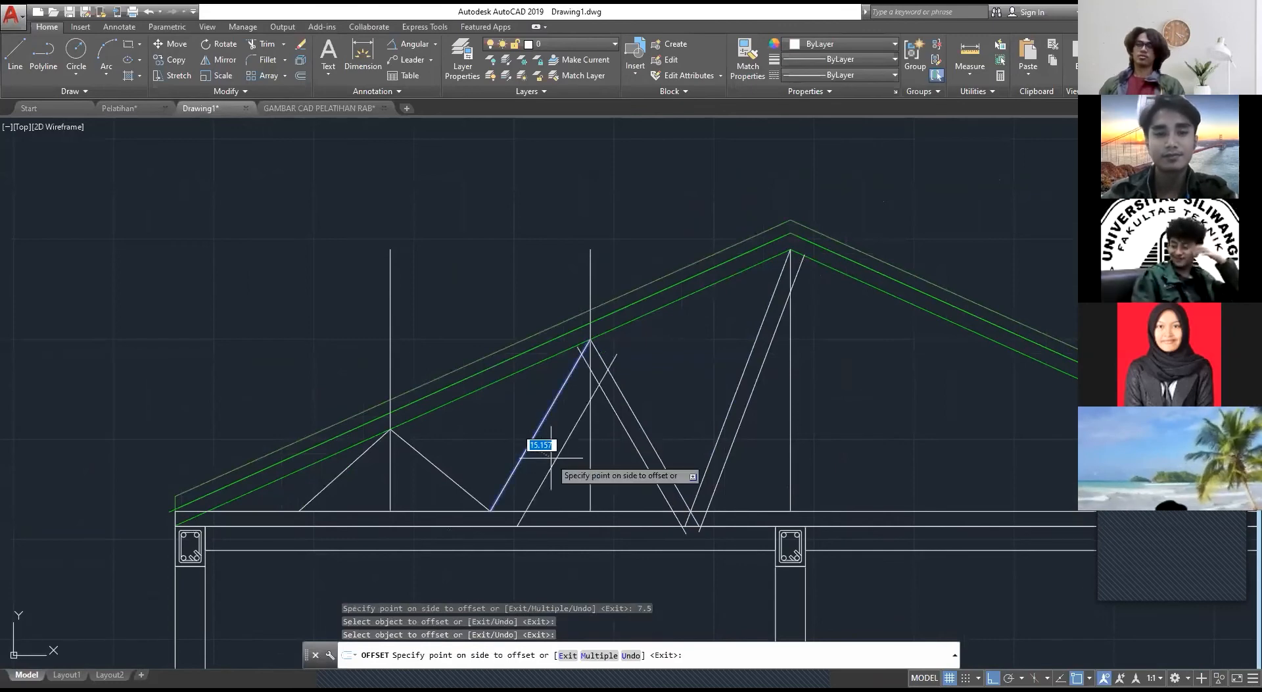
type("7.5")
key("Return")
Step: Offset both diagonals of the small web triangle near the eave inward by 7.5
left_click(453, 481)
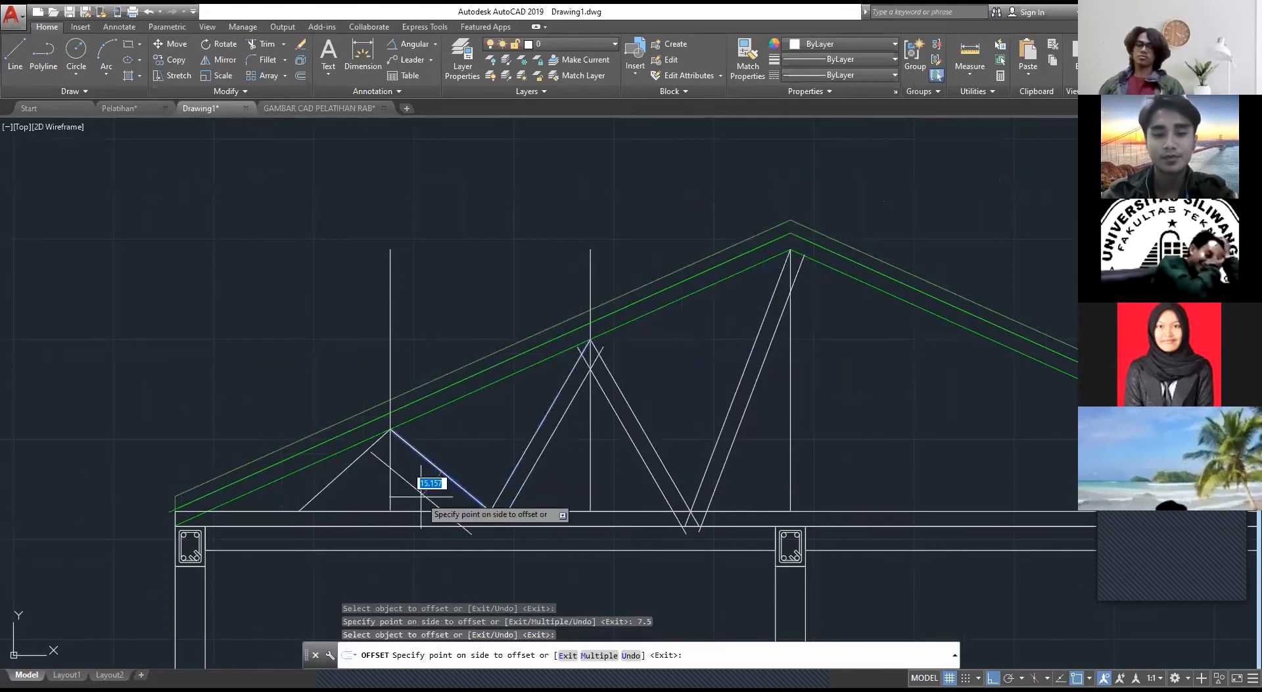
key("Return")
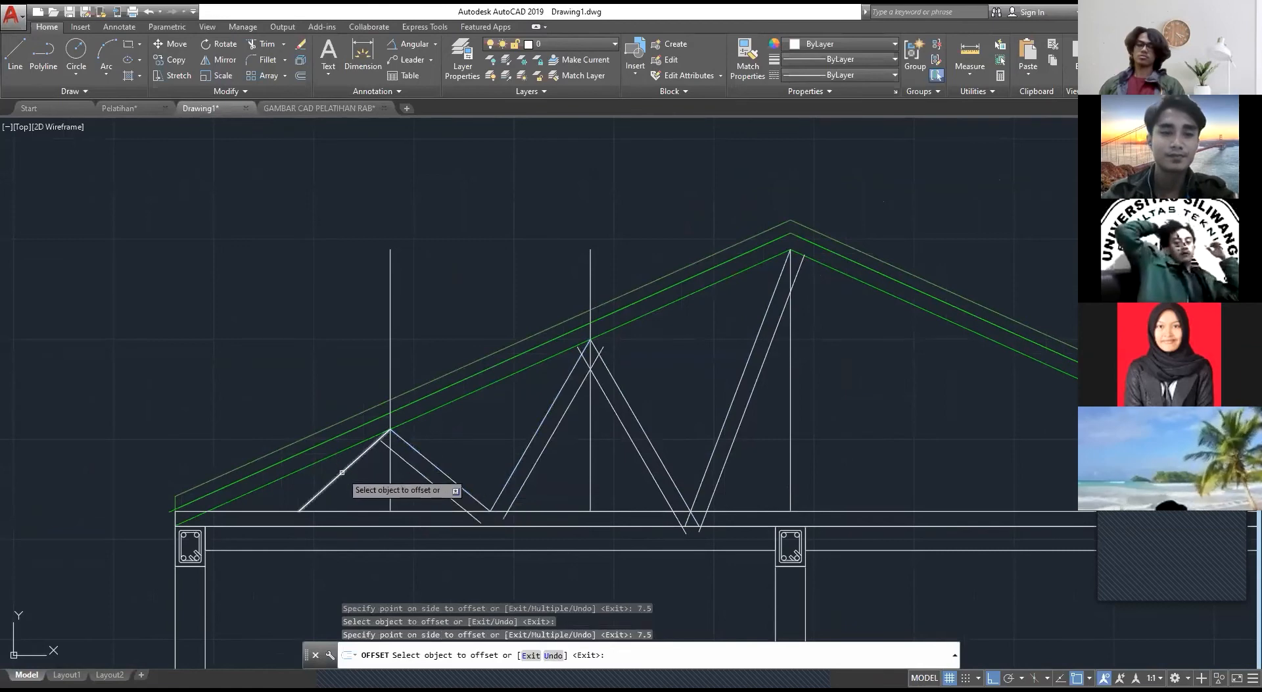
left_click(332, 481)
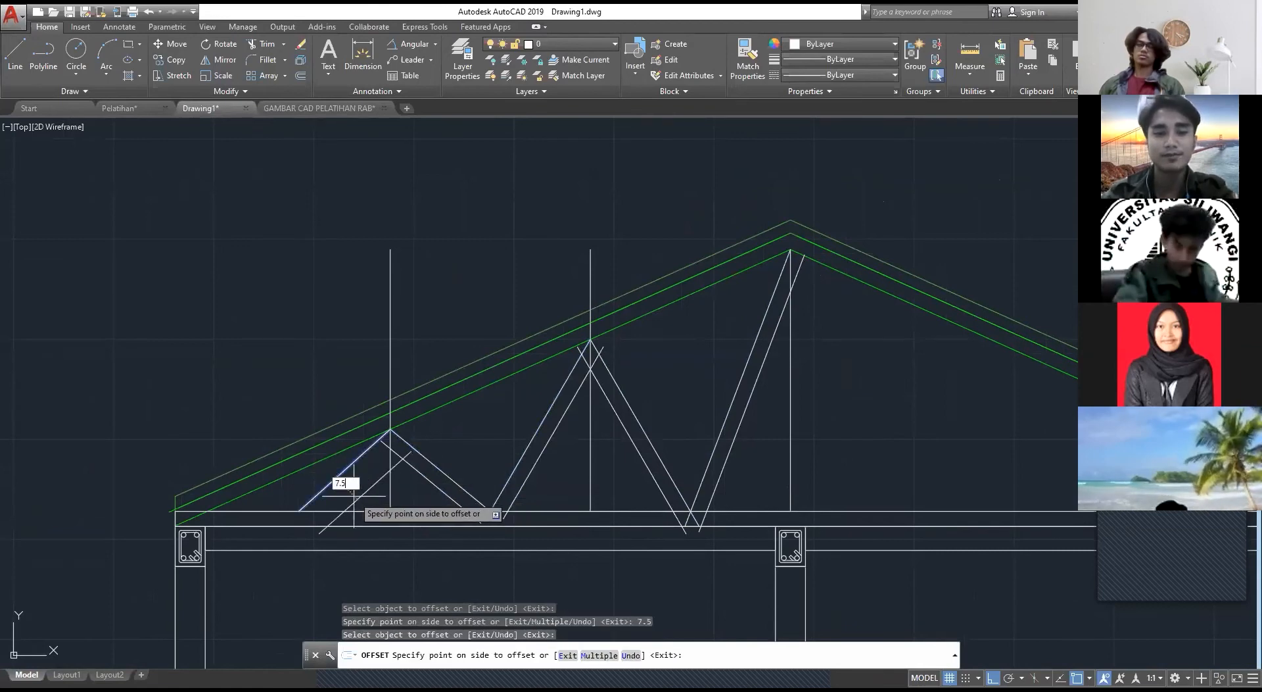
key("Escape")
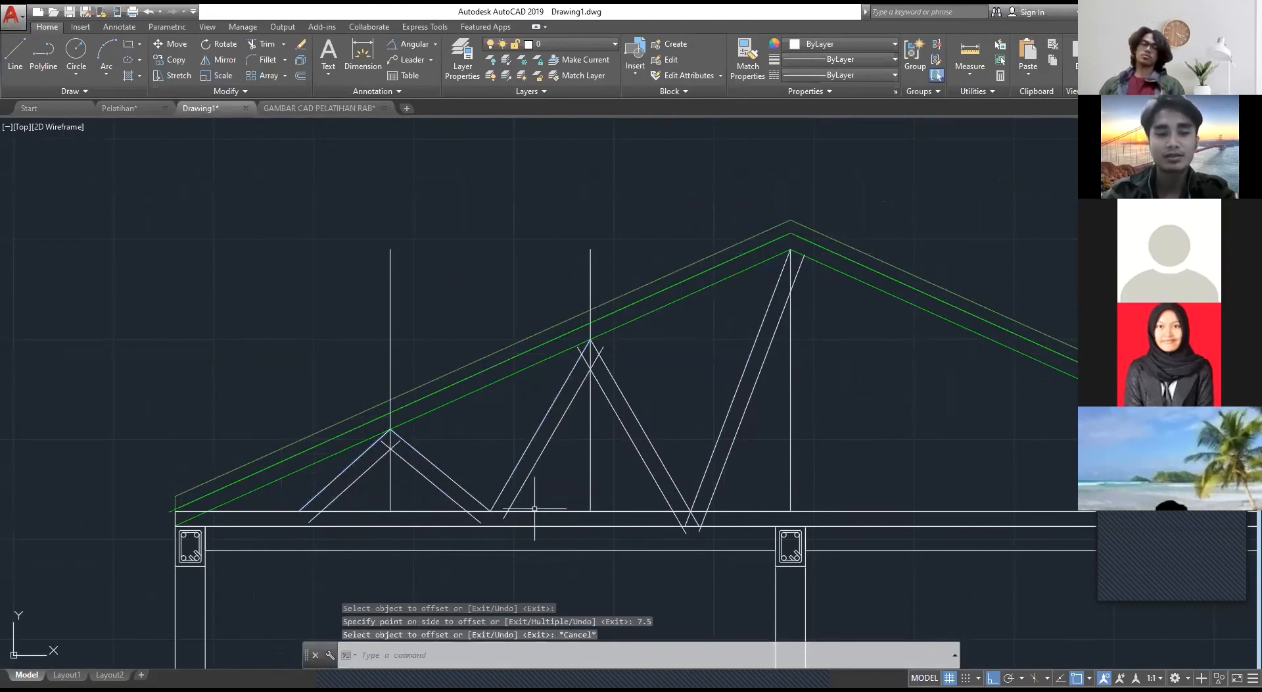
type("TR")
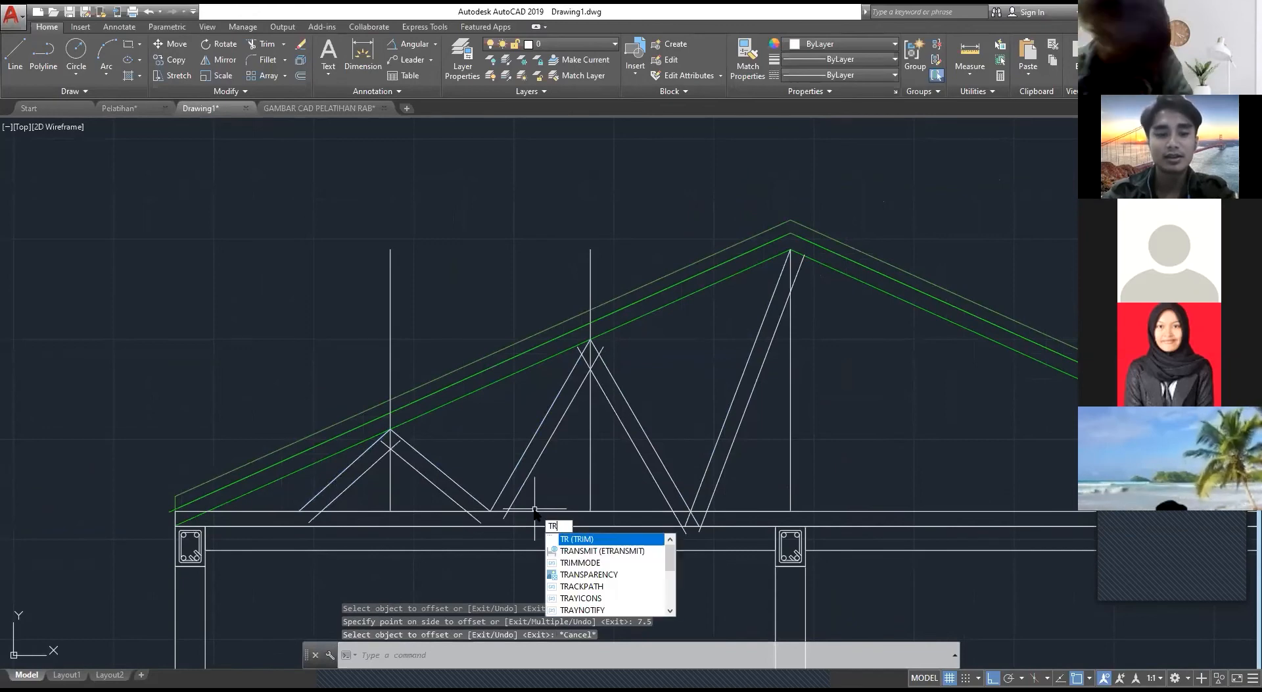
key("BackSpace")
key("BackSpace")
type("EX")
key("Return")
scroll(619, 340, "up", 4)
scroll(571, 370, "up", 2)
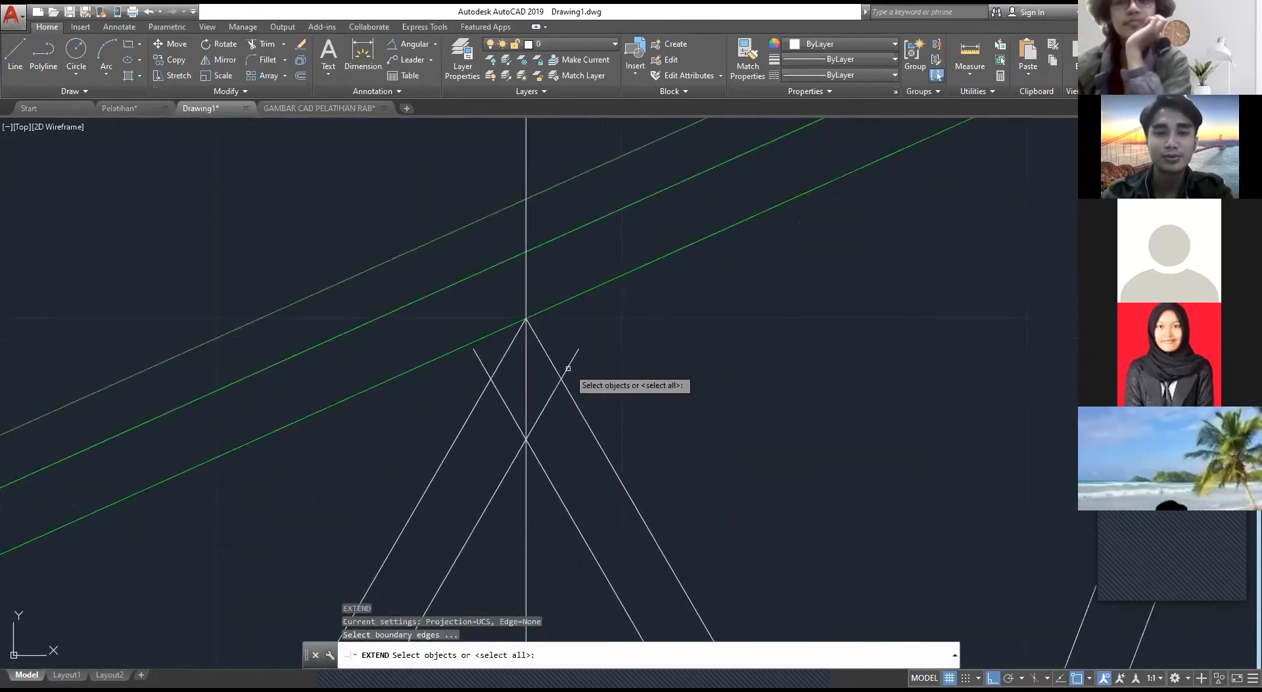
key("Escape")
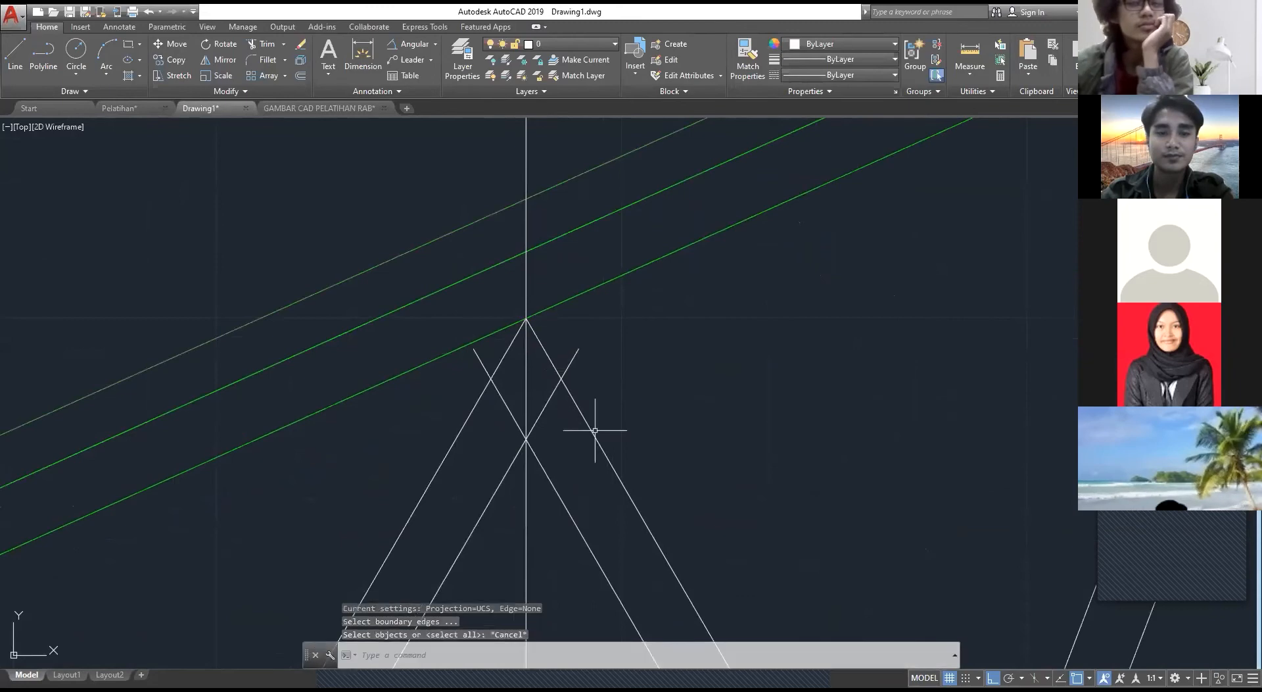
Step: Erase the two inner offset lines of the middle web triangle
scroll(595, 434, "down", 6)
middle_click_drag(603, 438, 590, 250)
left_click(522, 378)
left_click(506, 347)
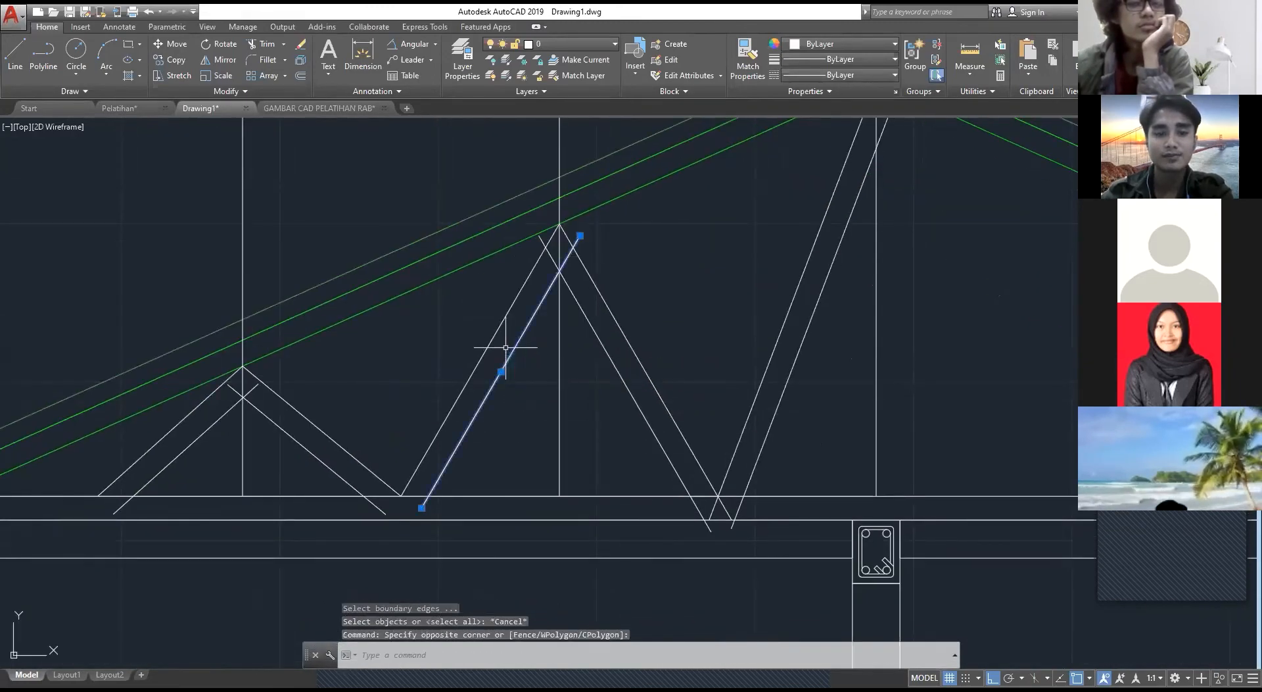
key("Delete")
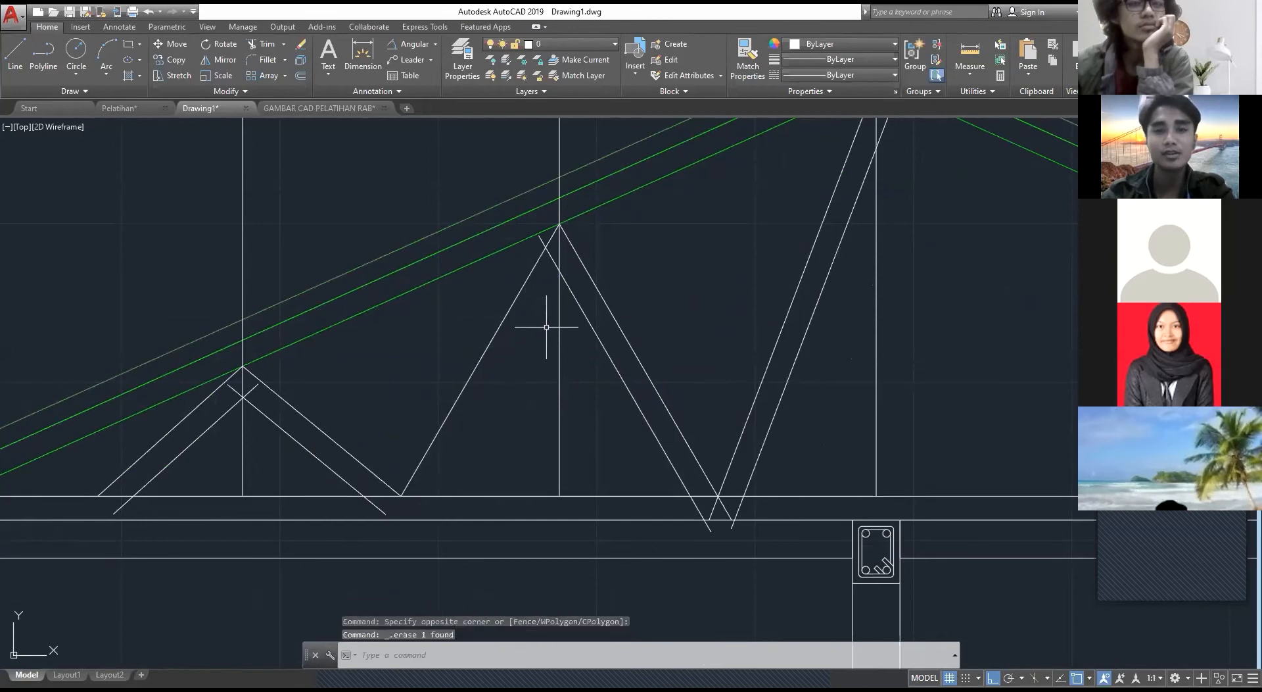
left_click(600, 328)
left_click(587, 334)
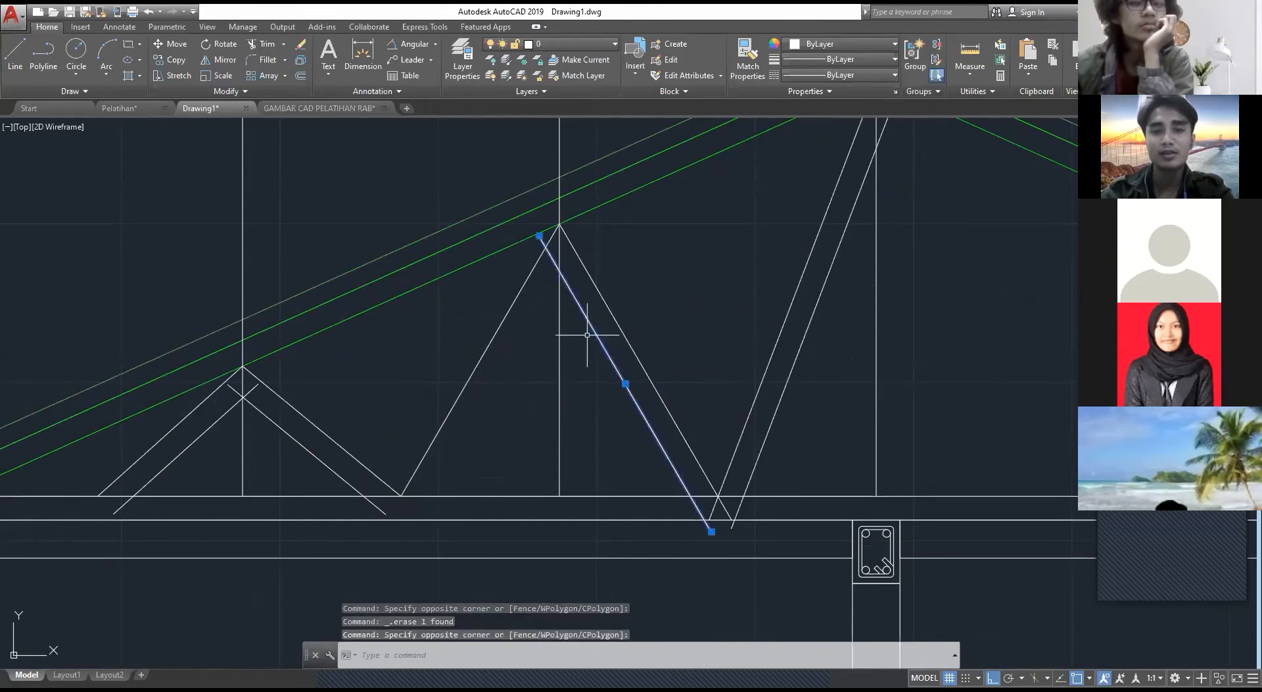
key("Delete")
Step: Erase the offset line beside the ridge diagonal
middle_click_drag(615, 338, 553, 359)
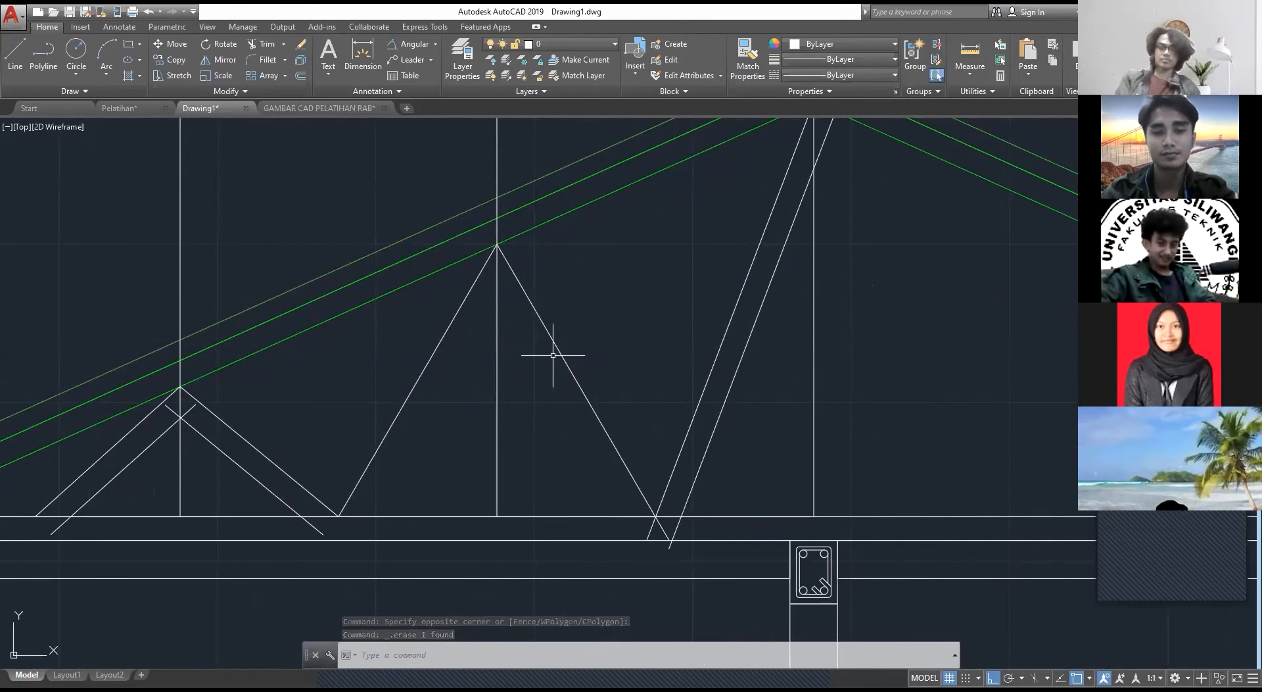
type("OF")
key("Return")
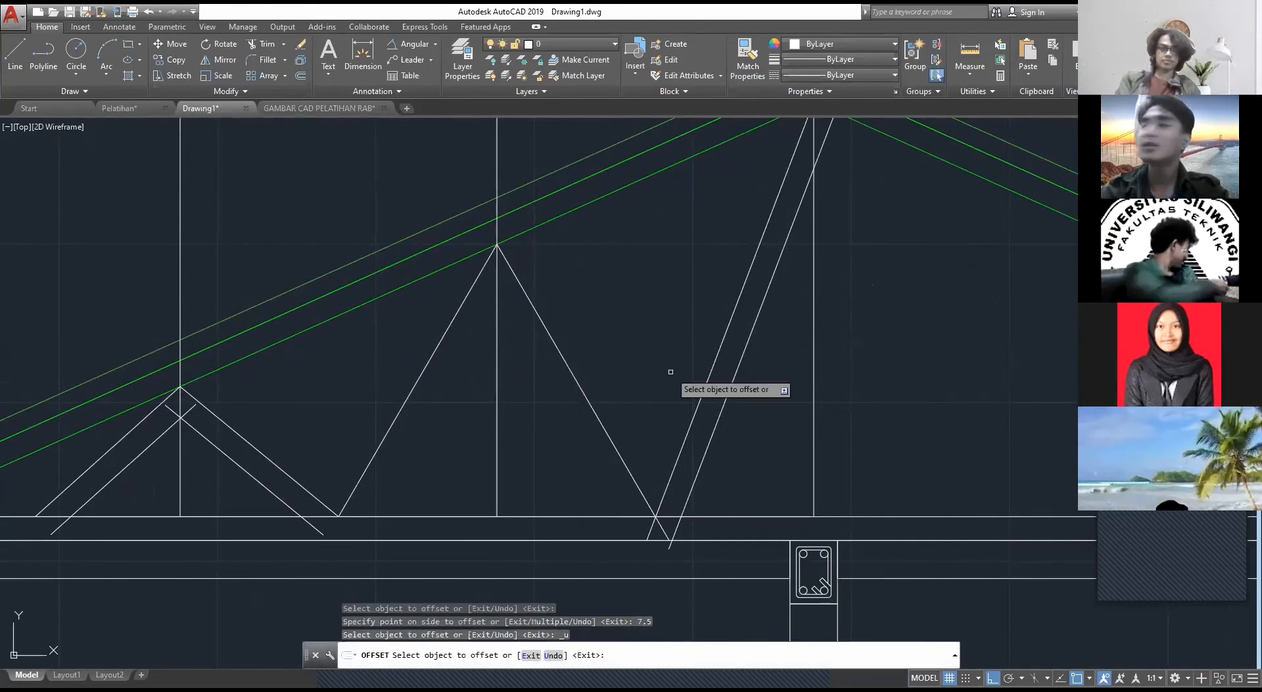
mouse_move(792, 385)
middle_mouse_down()
mouse_move(698, 385)
mouse_move(720, 468)
middle_mouse_up()
key("Escape")
left_click(719, 462)
left_click(679, 392)
key("Delete")
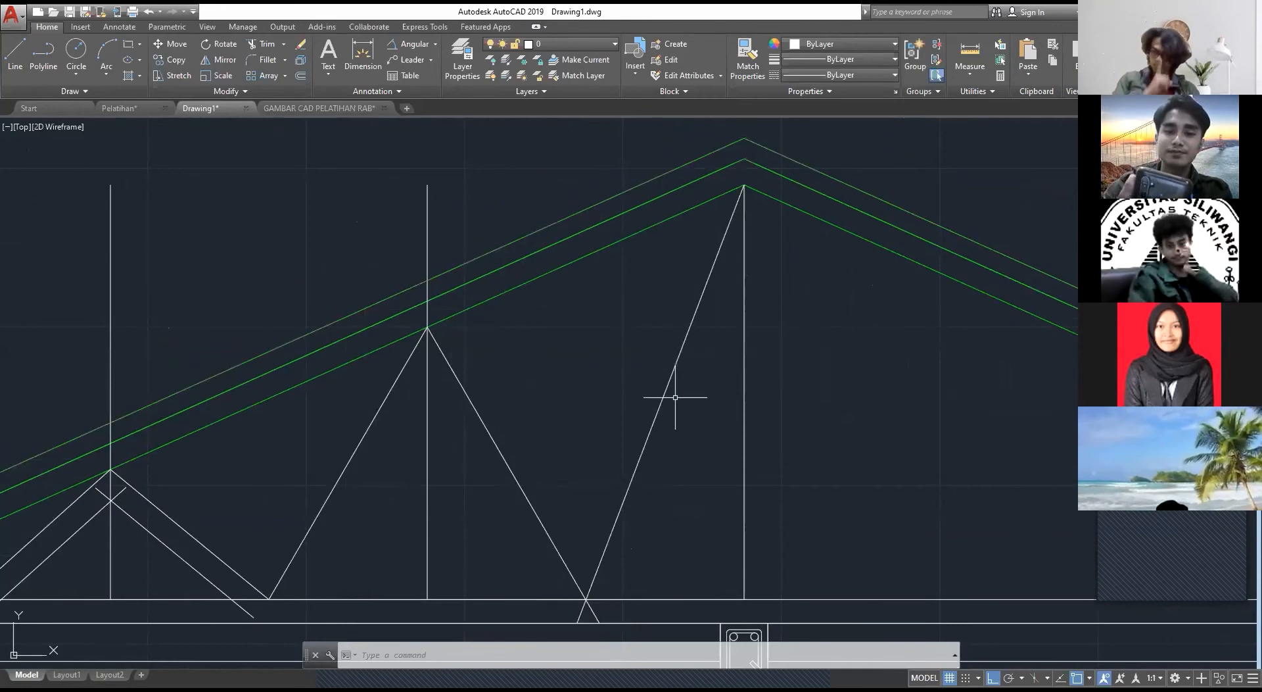
key("Escape")
Step: Offset the ridge diagonal by 7.5 on the side toward the centre vertical
type("offset")
key("Return")
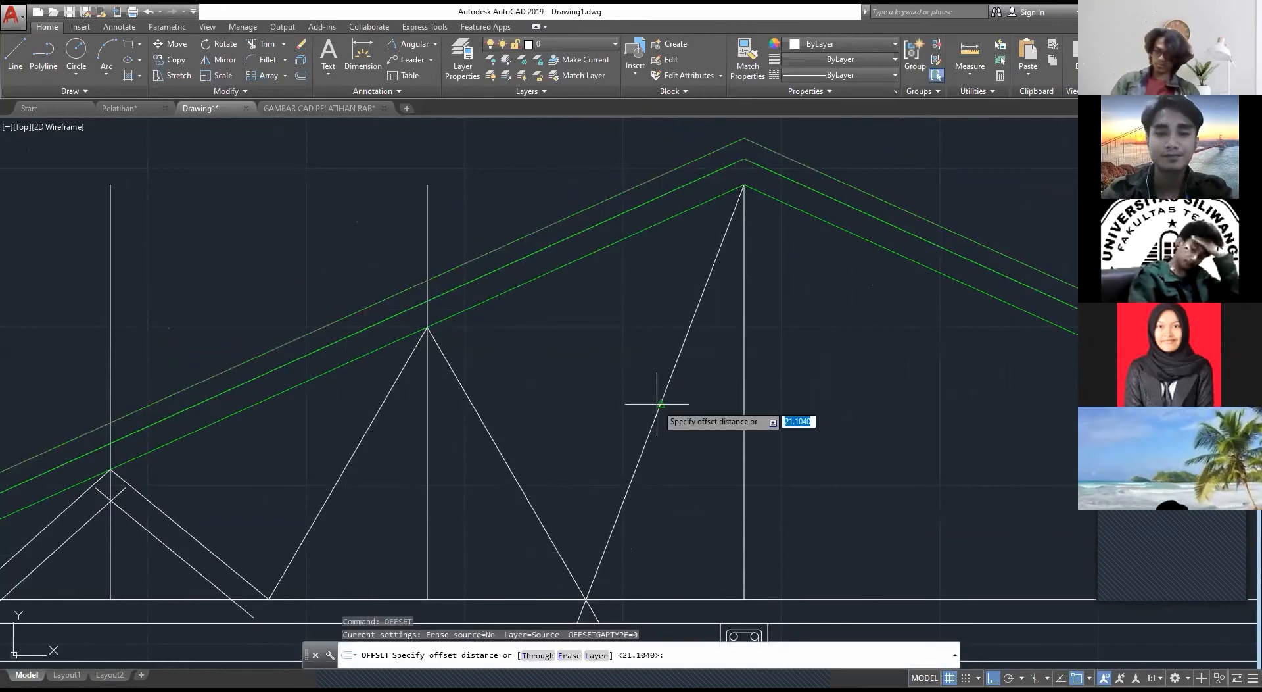
left_click(656, 411)
left_click(673, 425)
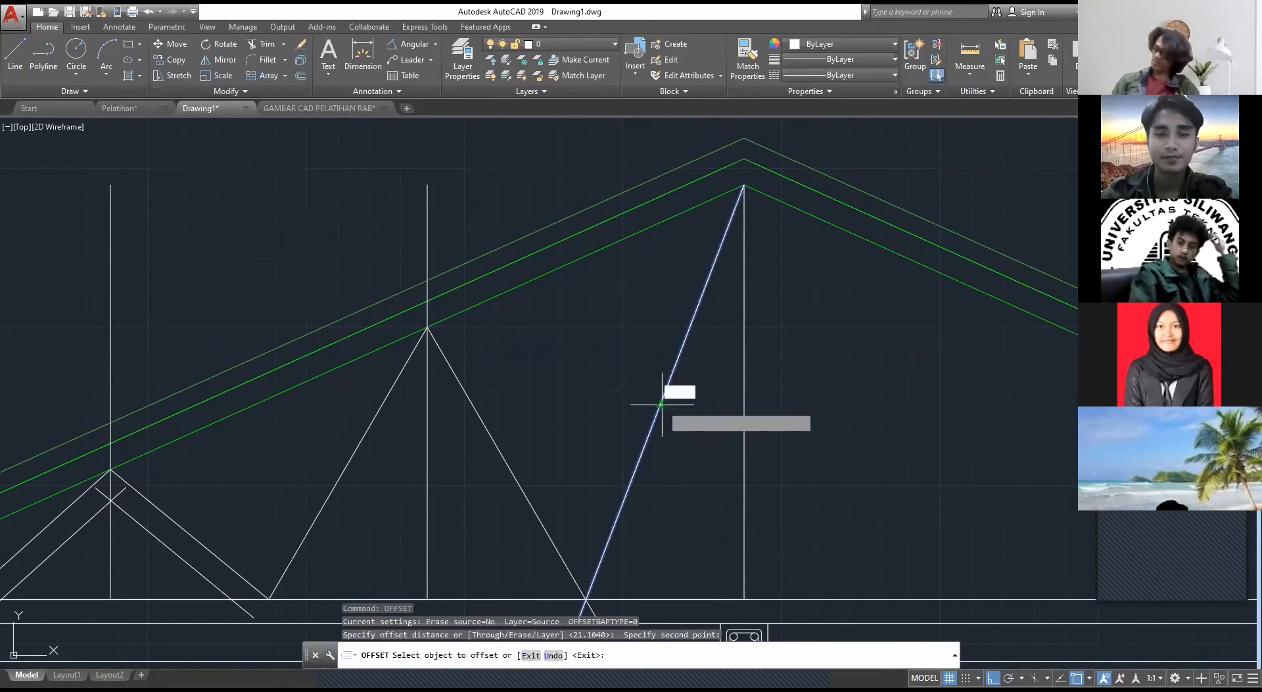
left_click(657, 413)
type("7.5")
key("Return")
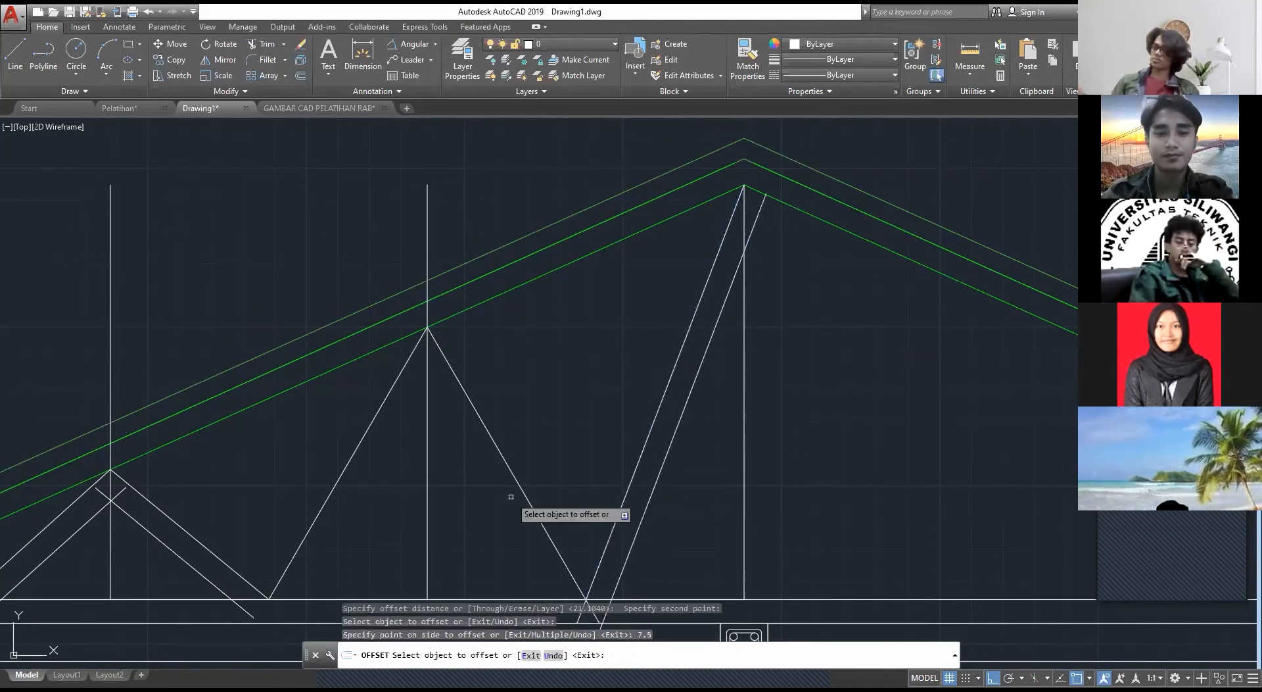
Step: Offset the middle web triangle's ridge-side diagonal inward by 7.5
middle_click_drag(578, 472, 735, 342)
left_click(688, 376)
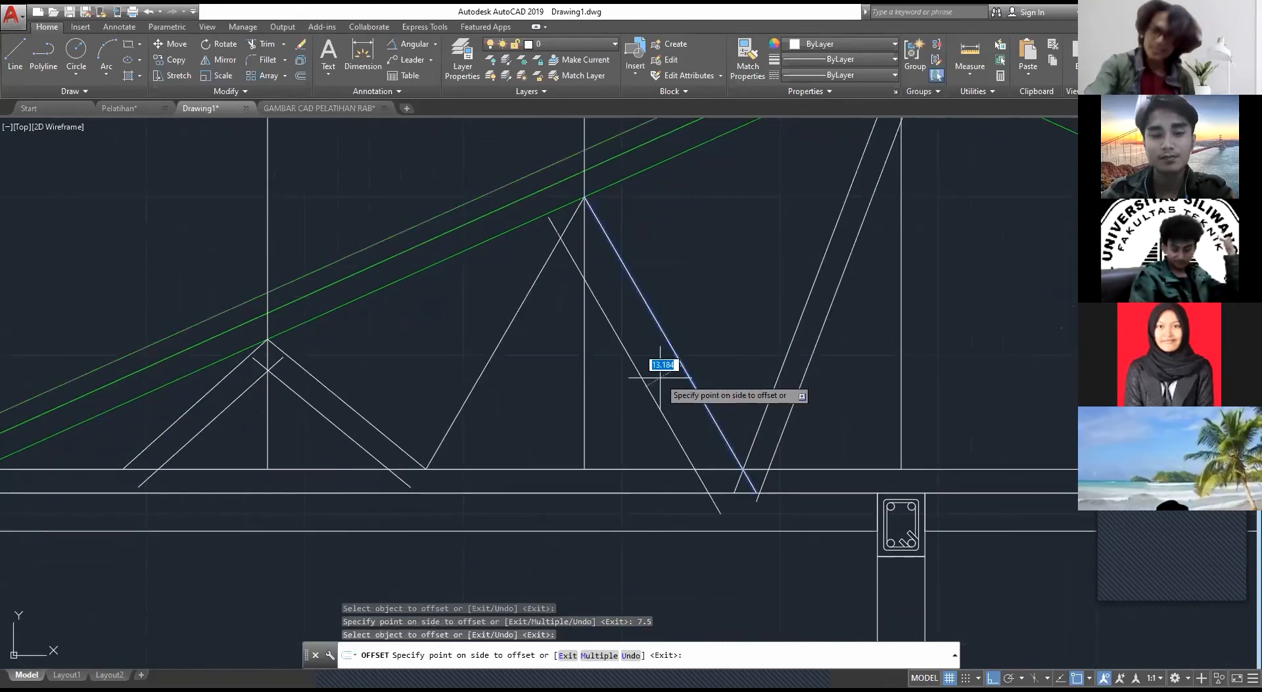
key("Escape")
Step: Compare the diagonals' junction at the bottom chord with the Pelatihan reference truss, and return to Drawing1
middle_click_drag(660, 376, 729, 347)
scroll(810, 475, "up", 6)
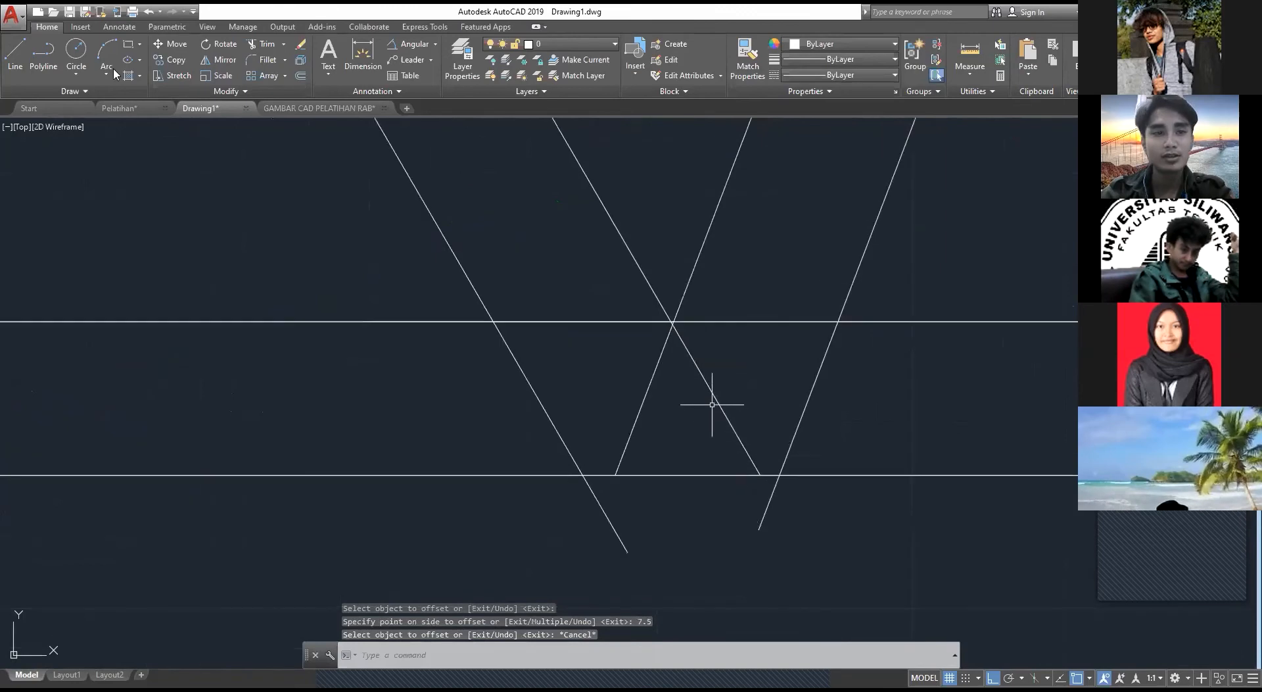
left_click(131, 108)
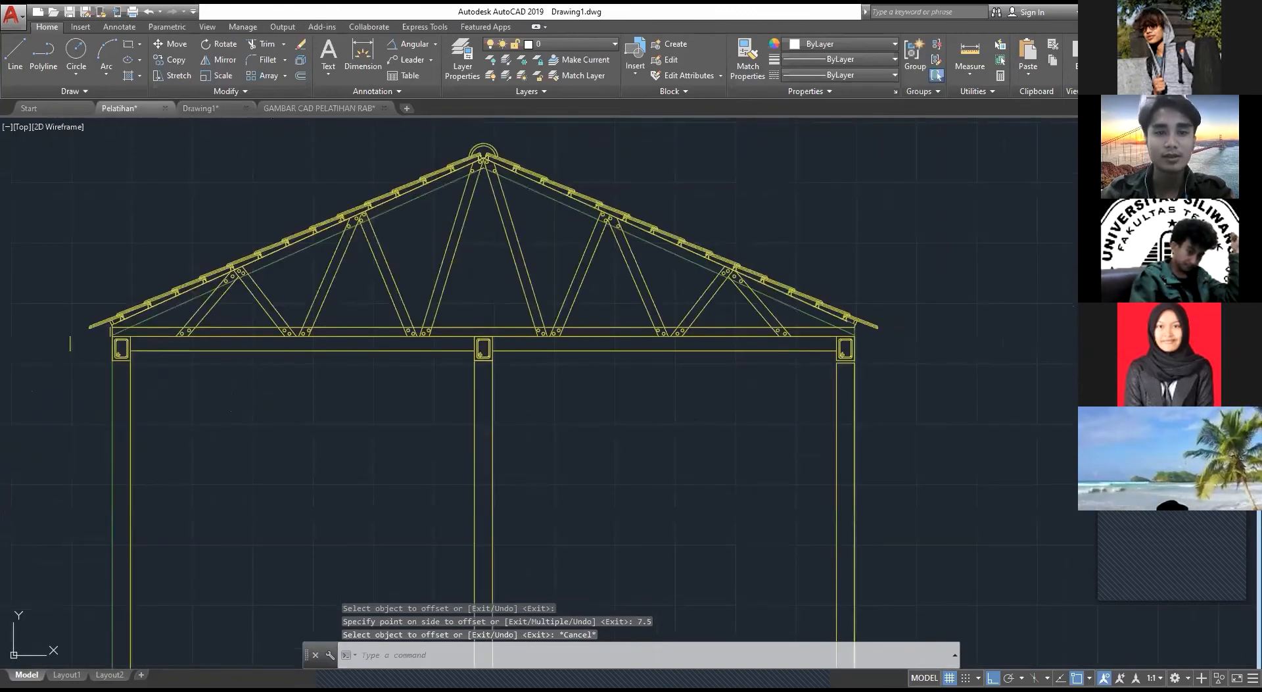
left_click(201, 107)
Step: Move the middle triangle's doubled ridge-side diagonal horizontally so its lower end meets the ridge diagonal's foot on the bottom chord
scroll(699, 377, "down", 2)
middle_click_drag(654, 380, 729, 456)
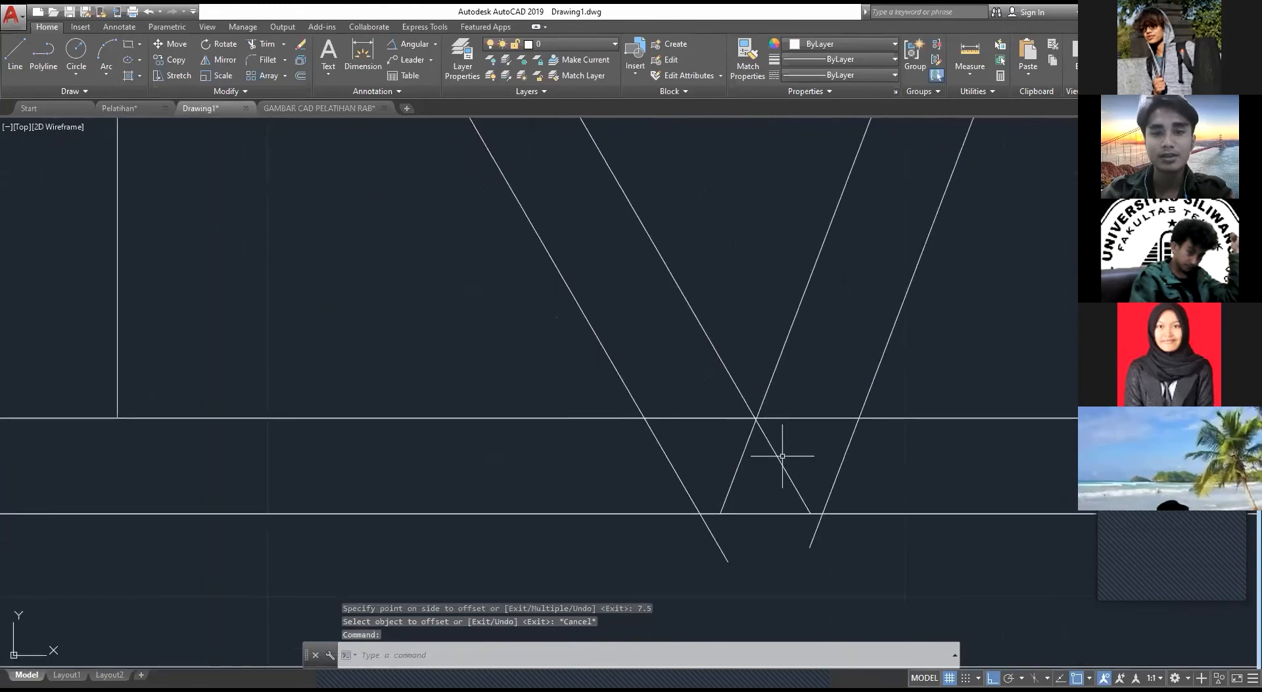
scroll(726, 305, "down", 4)
left_click(727, 298)
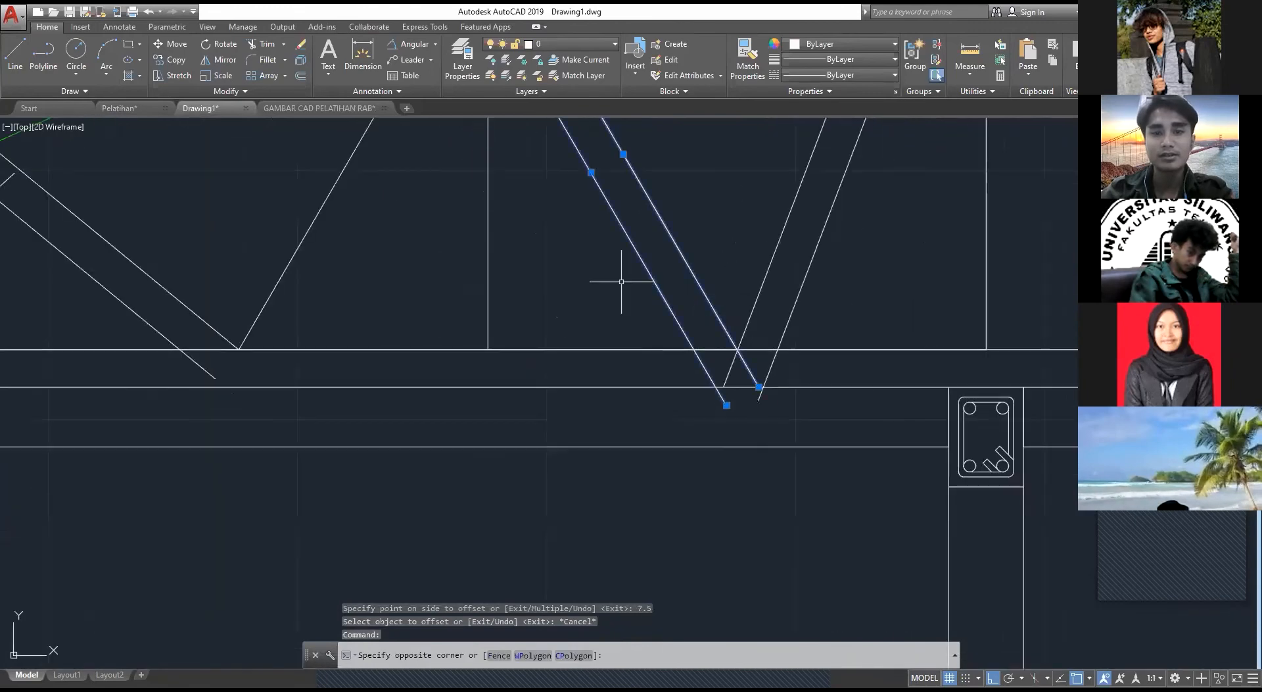
left_click(618, 276)
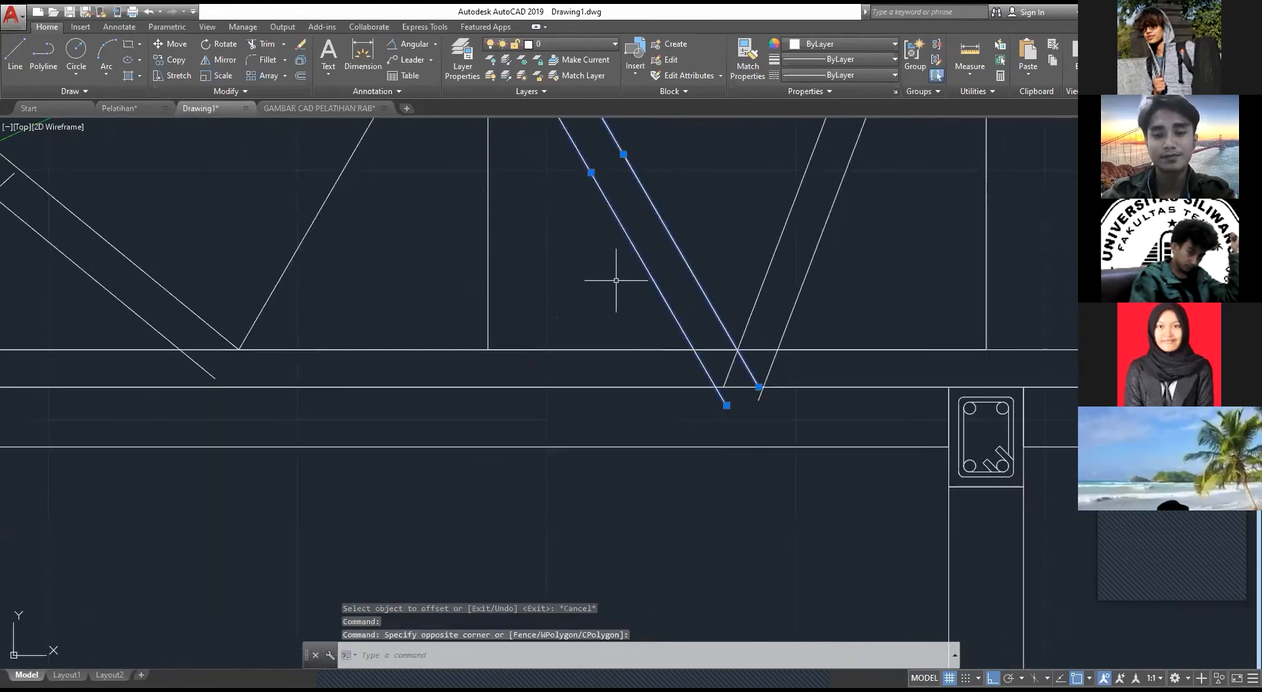
type("m")
key("Return")
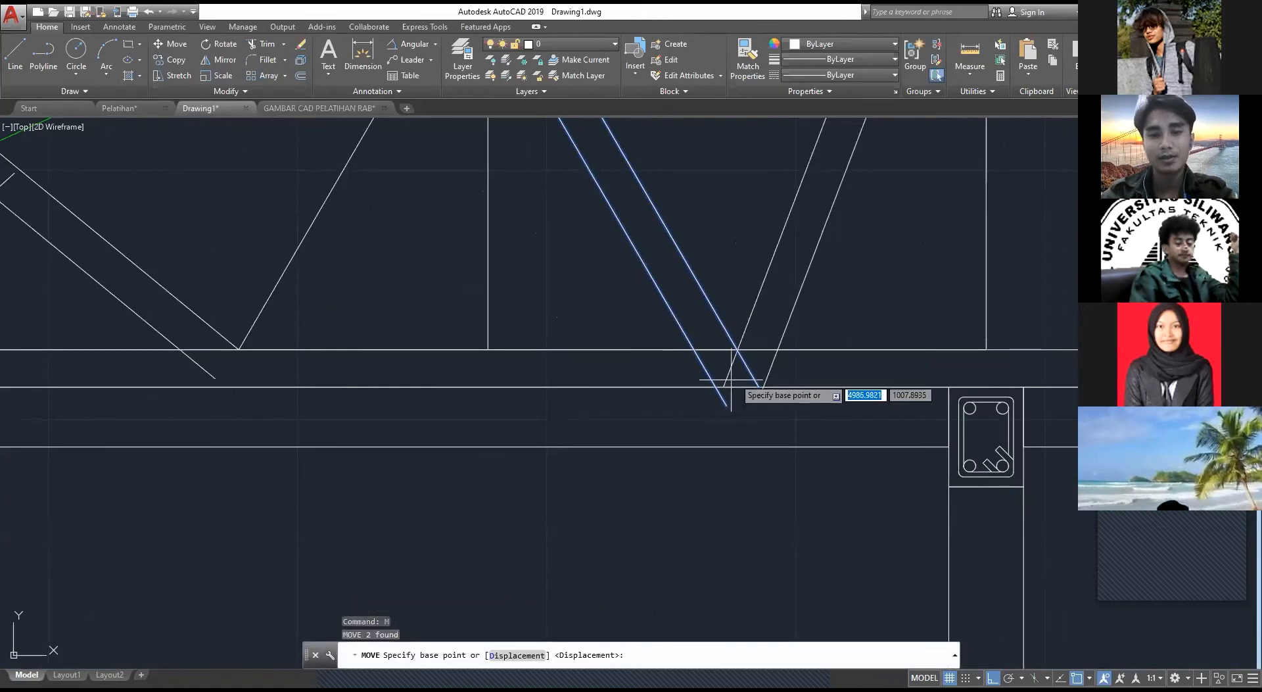
left_click(759, 386)
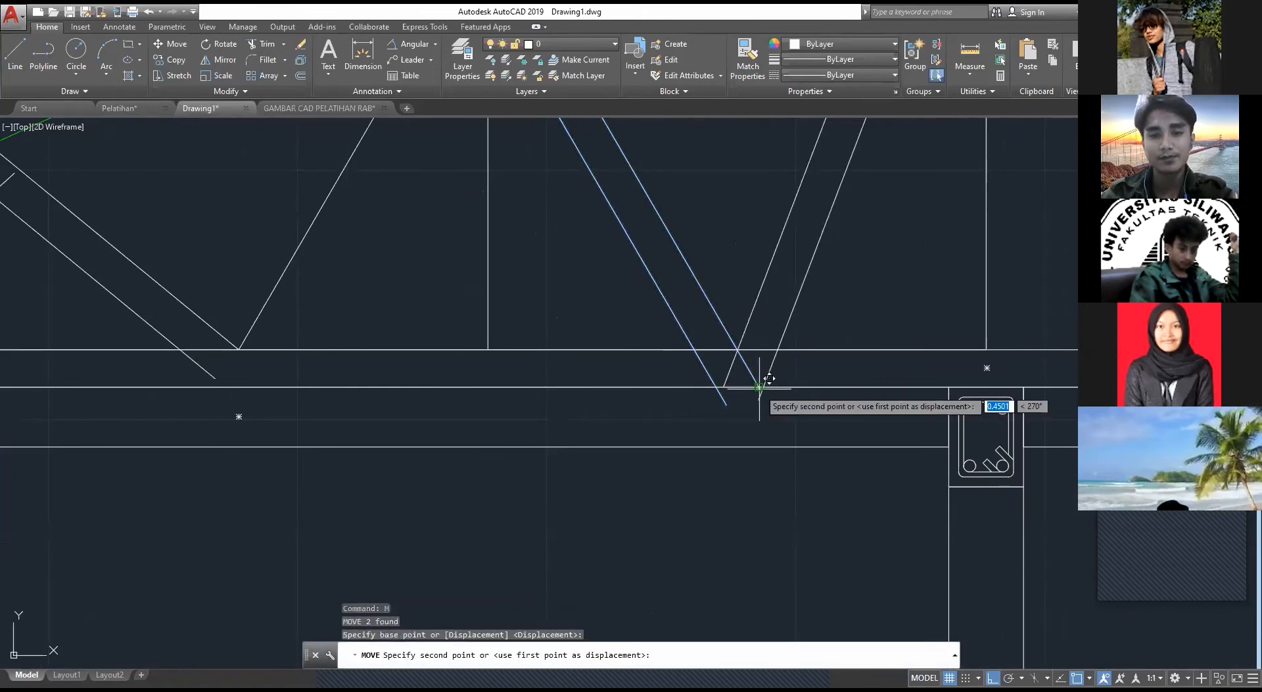
left_click(723, 386)
Step: Erase the vertical line through the middle web triangle
key("Escape")
mouse_move(542, 260)
middle_mouse_down()
mouse_move(586, 298)
mouse_move(739, 368)
middle_mouse_up()
scroll(739, 368, "down", 2)
left_click(727, 344)
left_click(663, 348)
key("Delete")
Step: Undo the erasing of the middle vertical line and the move of the doubled diagonal
left_click(661, 349)
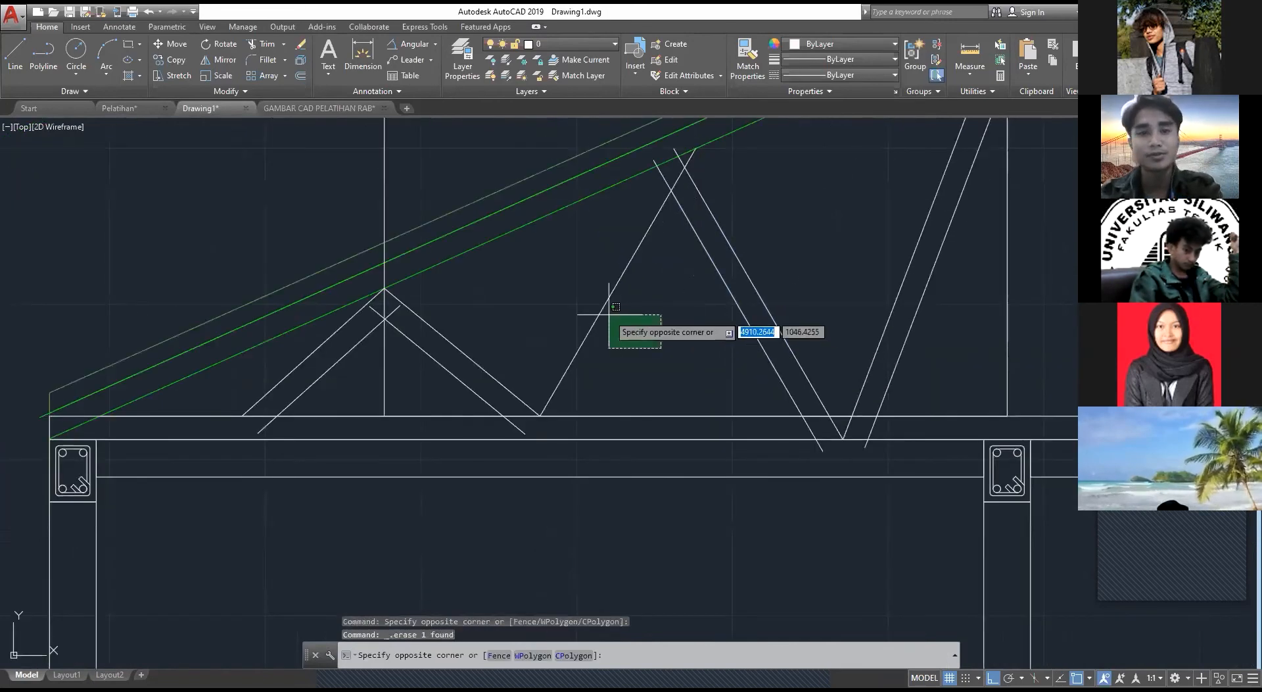
key("ctrl+z")
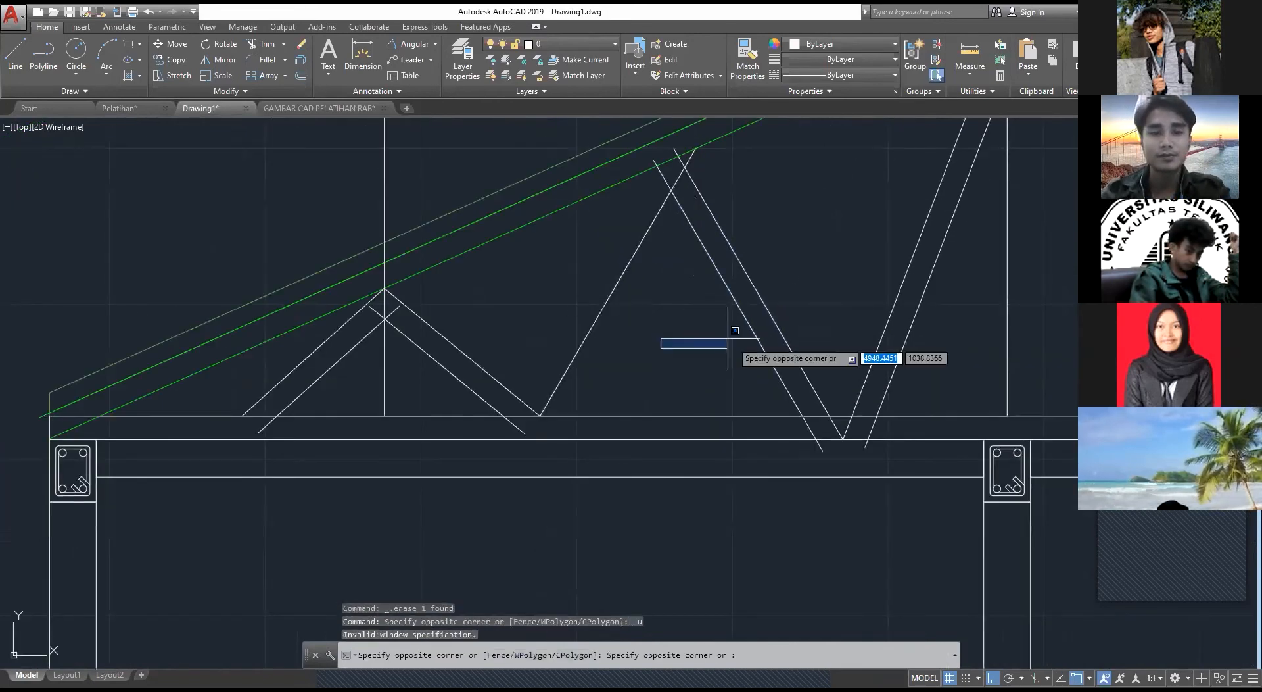
key("Escape")
key("ctrl+z")
key("ctrl+z")
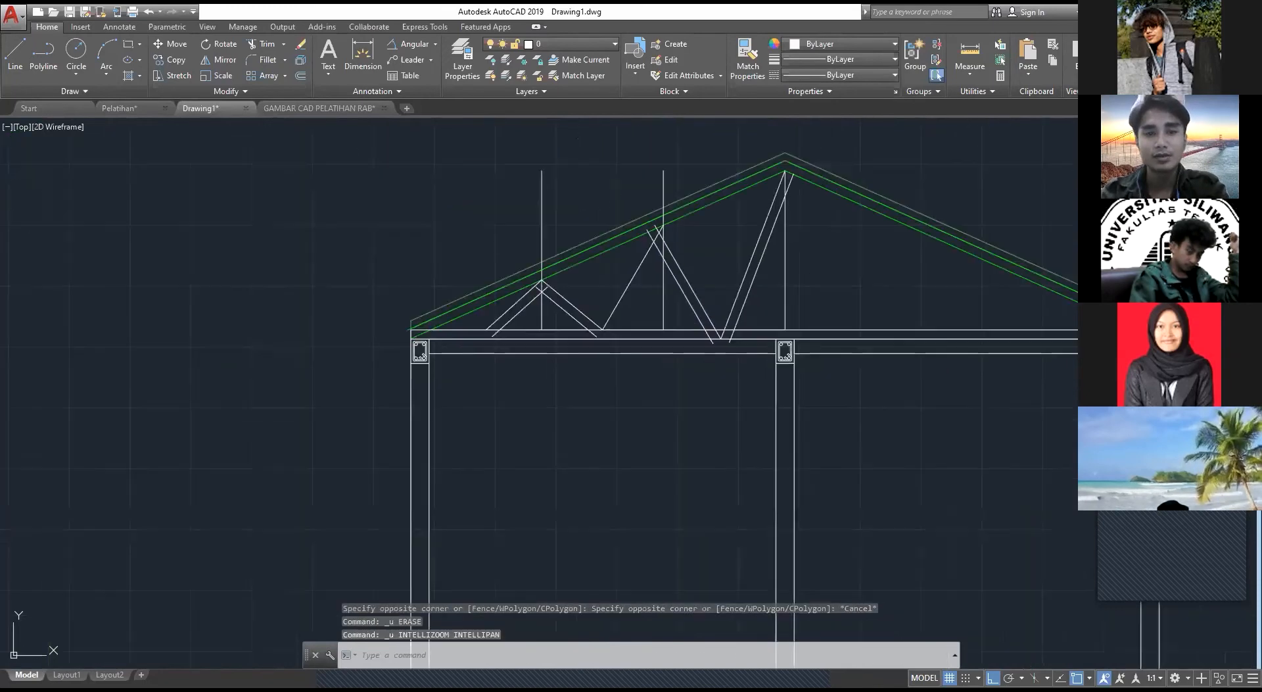
key("ctrl+z")
key("ctrl+z")
Step: Move the small and middle web triangles with their verticals horizontally so the middle triangle's outer ridge-side diagonal meets the ridge diagonal's foot
left_click(736, 294)
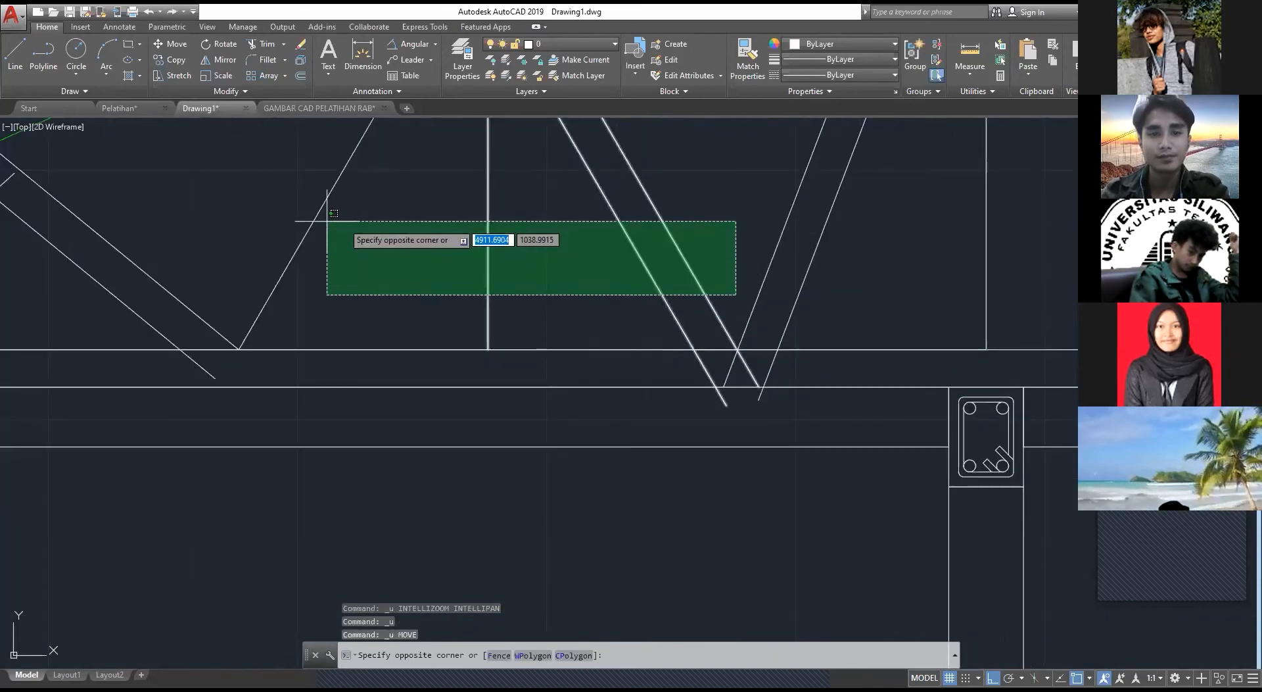
scroll(296, 221, "down", 3)
left_click(306, 295)
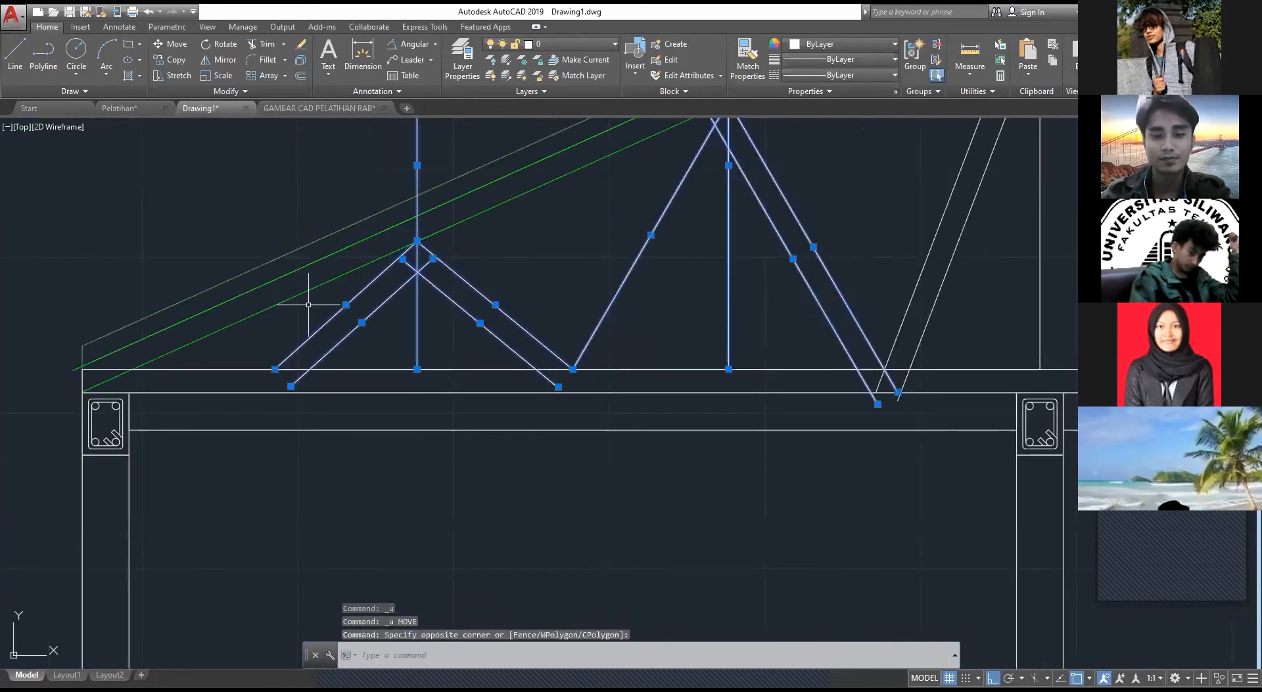
type("m")
key("Return")
scroll(840, 370, "up", 4)
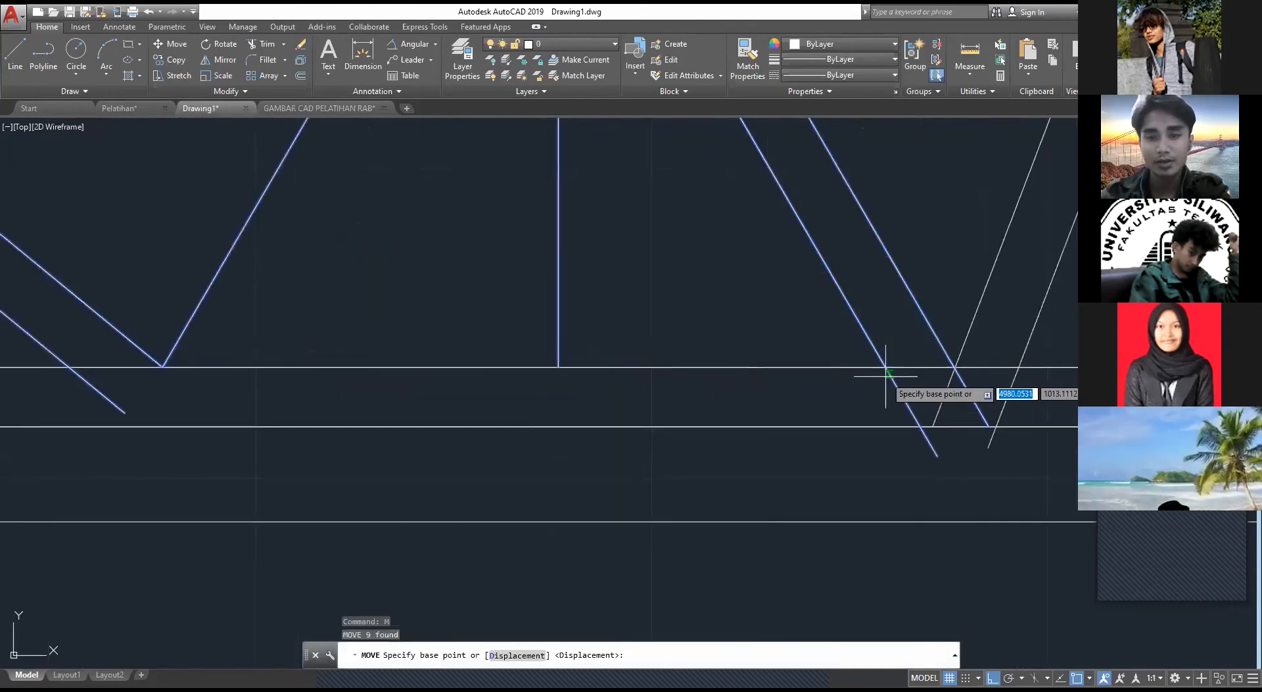
middle_click_drag(886, 375, 725, 372)
left_click(827, 424)
left_click(773, 421)
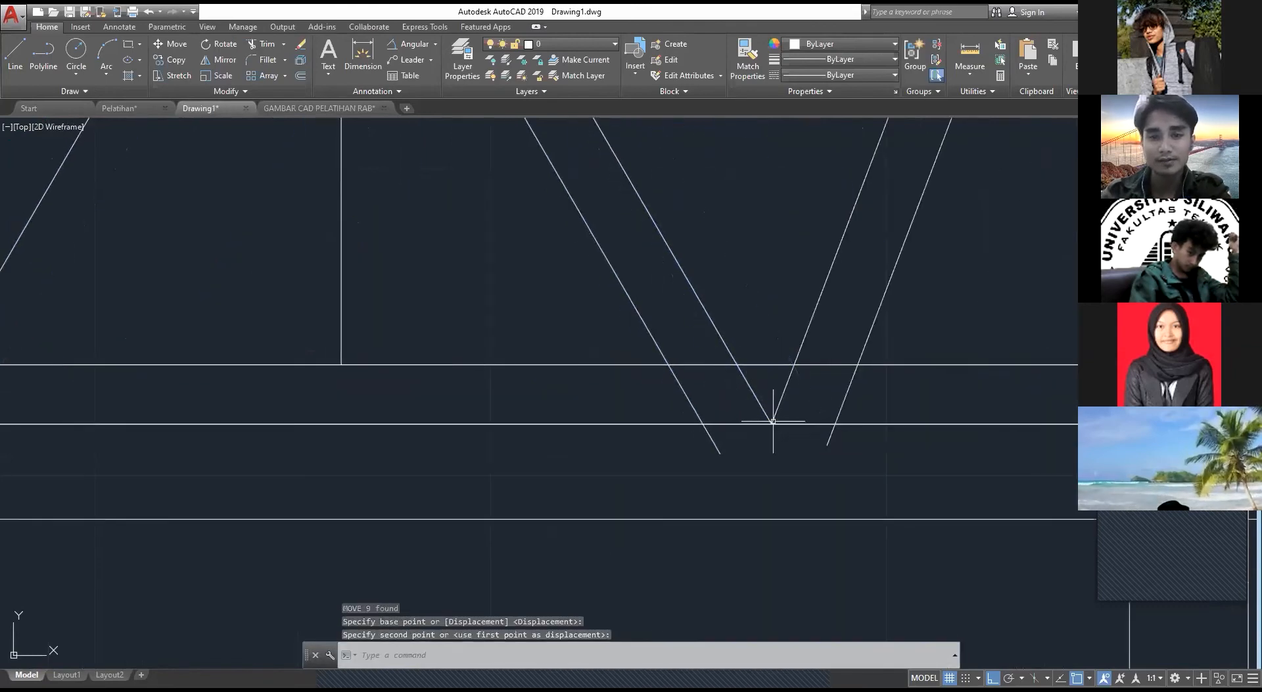
key("Escape")
Step: Try offsetting the middle triangle's eave-side diagonal by 7.5 toward the inside of the triangle, and undo the offset
scroll(417, 304, "down", 2)
middle_click_drag(427, 314, 725, 464)
key("Escape")
middle_click_drag(618, 384, 714, 455)
left_click(704, 443)
left_click(586, 355)
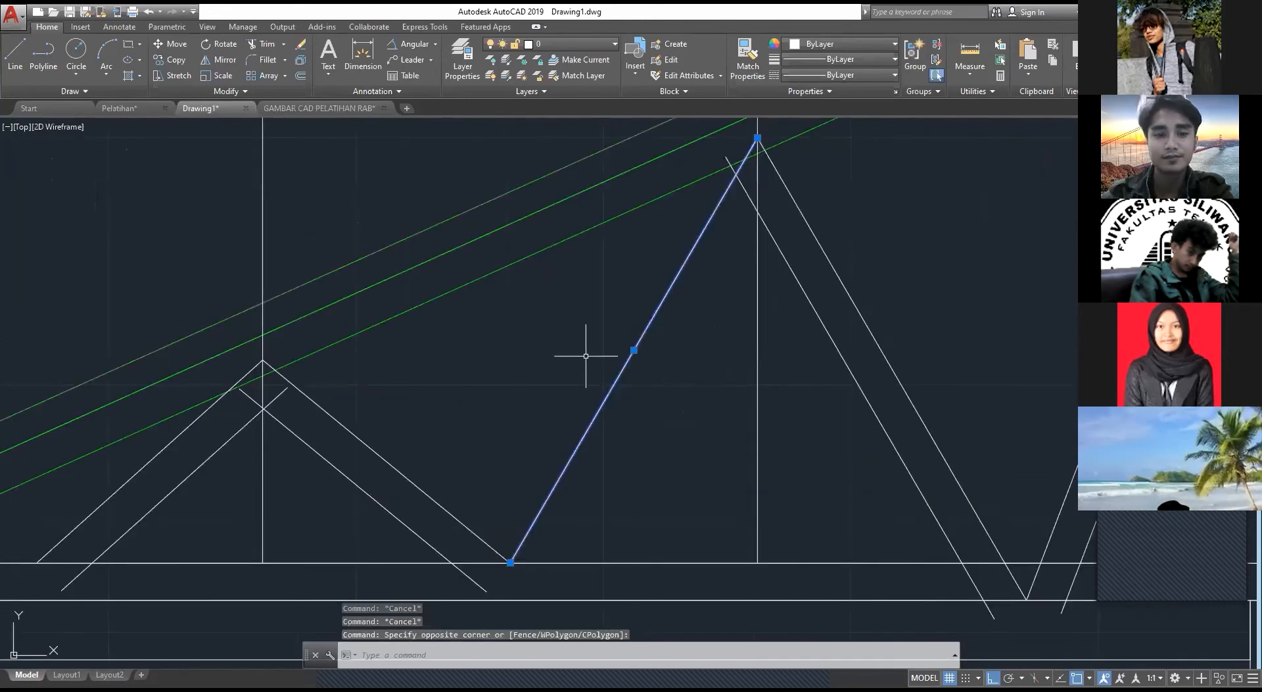
type("o")
key("Return")
left_click(614, 384)
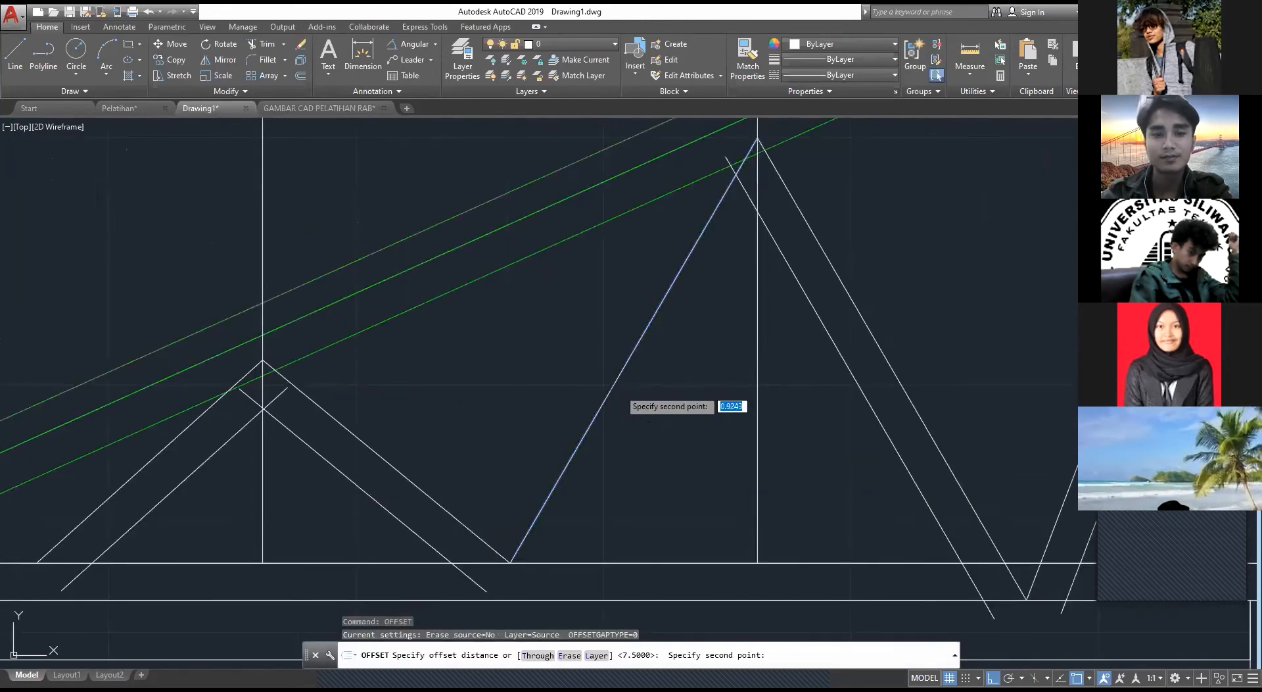
middle_click_drag(626, 405, 547, 386)
left_click(547, 380)
left_click(547, 369)
left_click(594, 389)
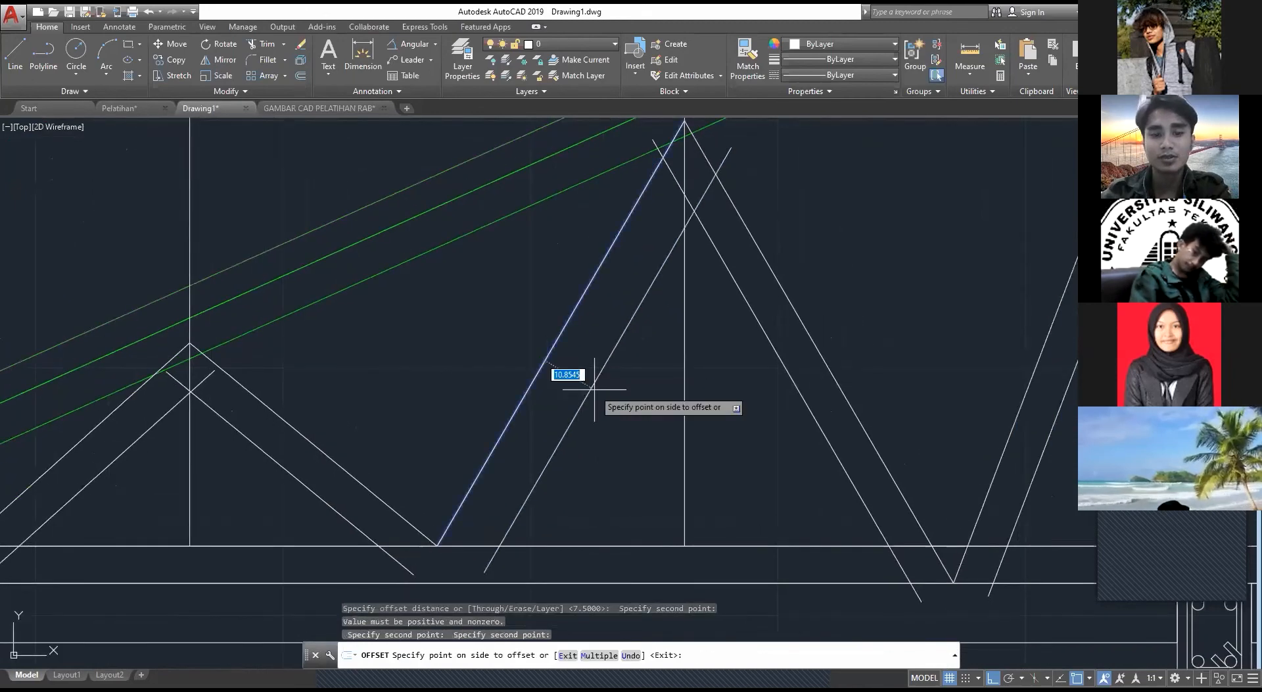
type("7.5")
key("Return")
key("Escape")
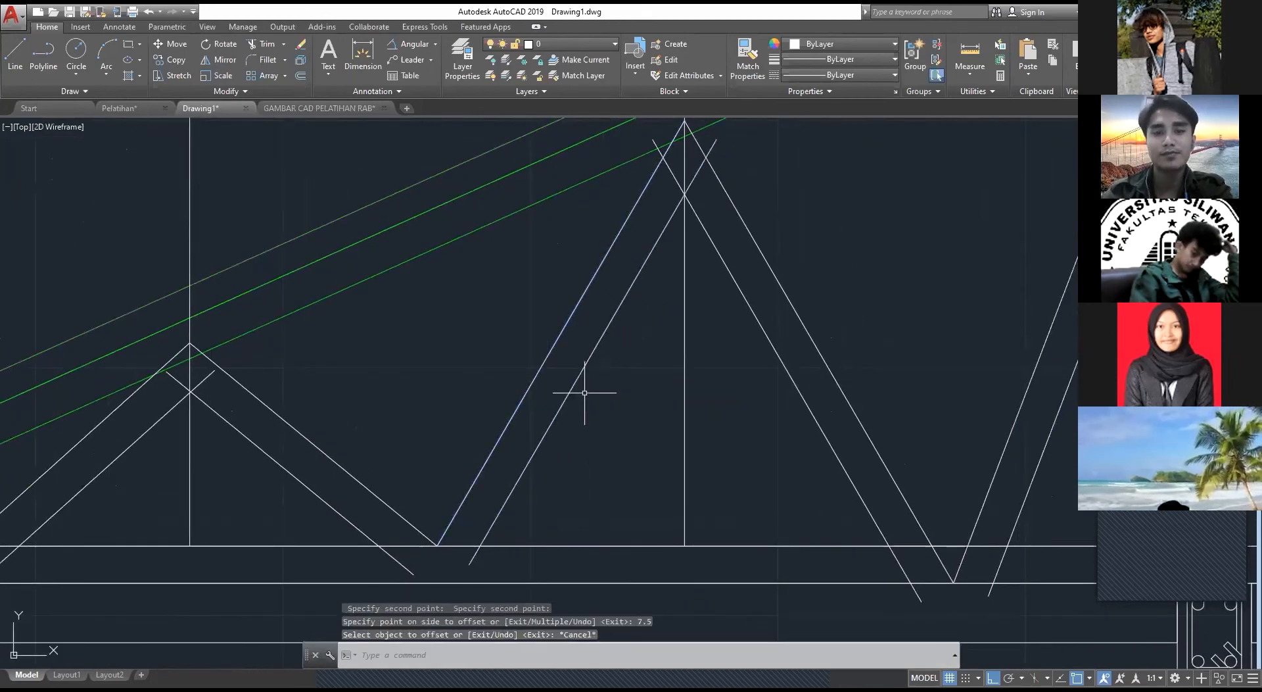
key("ctrl+z")
Step: Offset the middle triangle's eave-side diagonal by 7.5 toward the eave
left_click(560, 334)
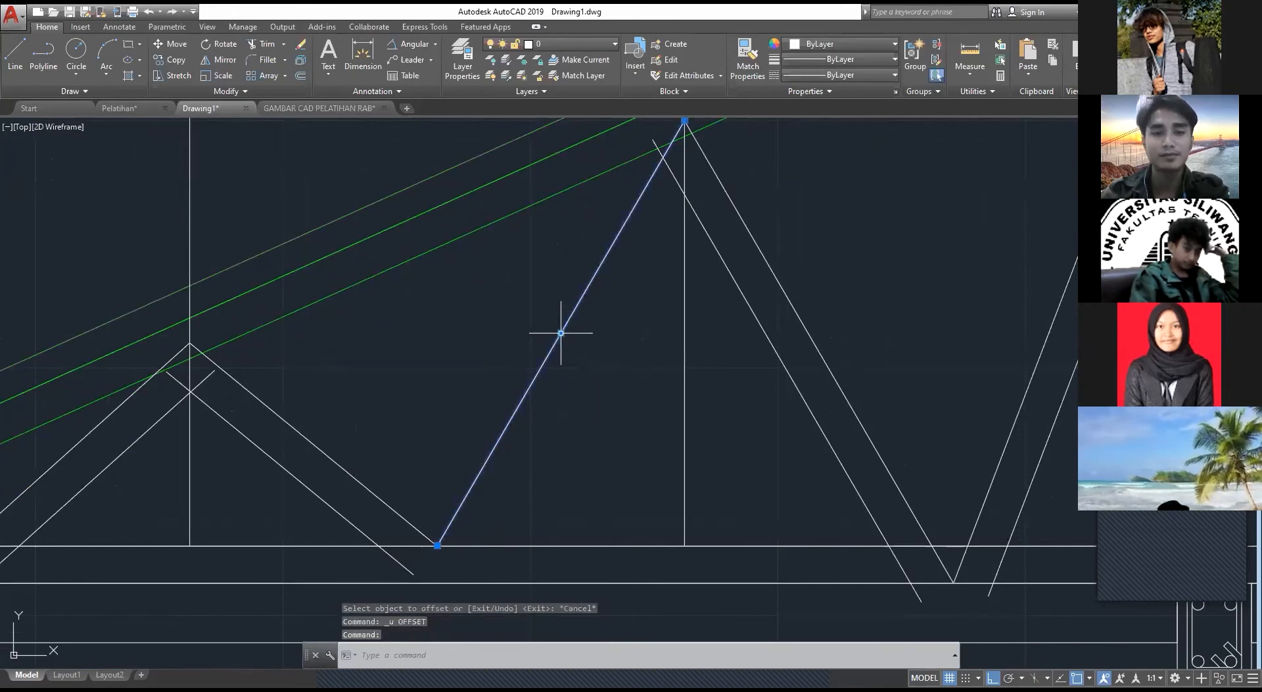
key("Return")
left_click(561, 333)
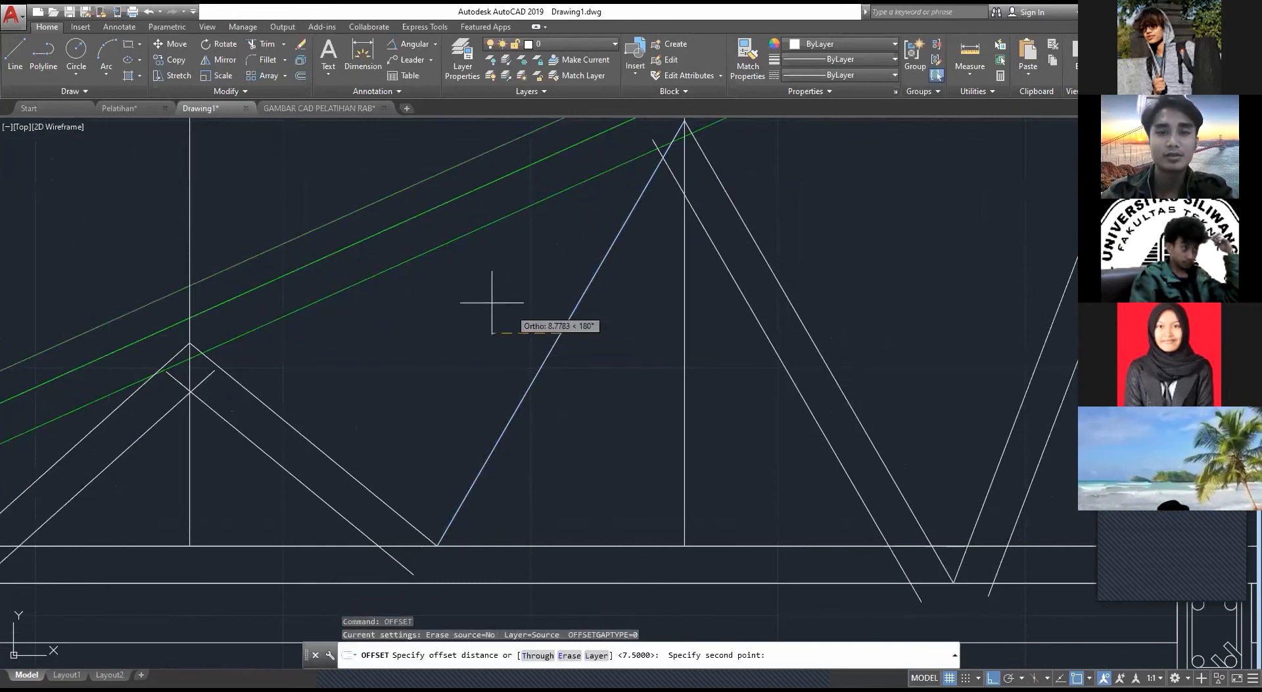
left_click(494, 303)
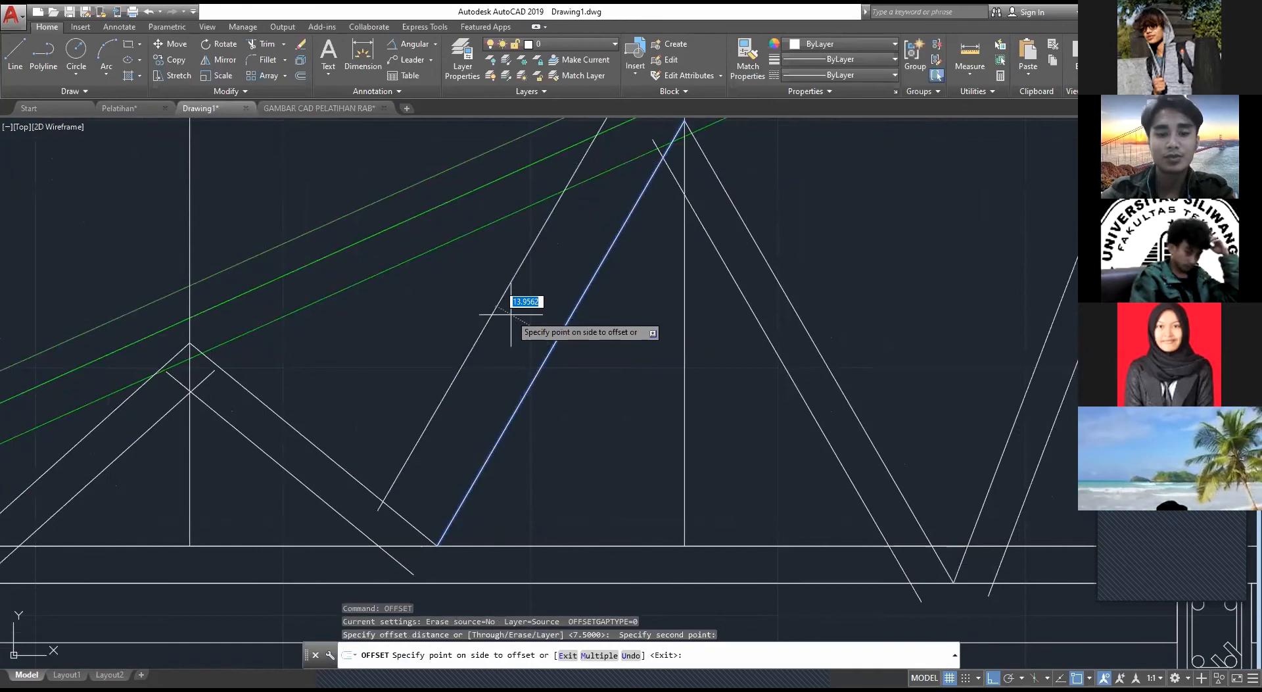
type("7.5")
key("Return")
key("Escape")
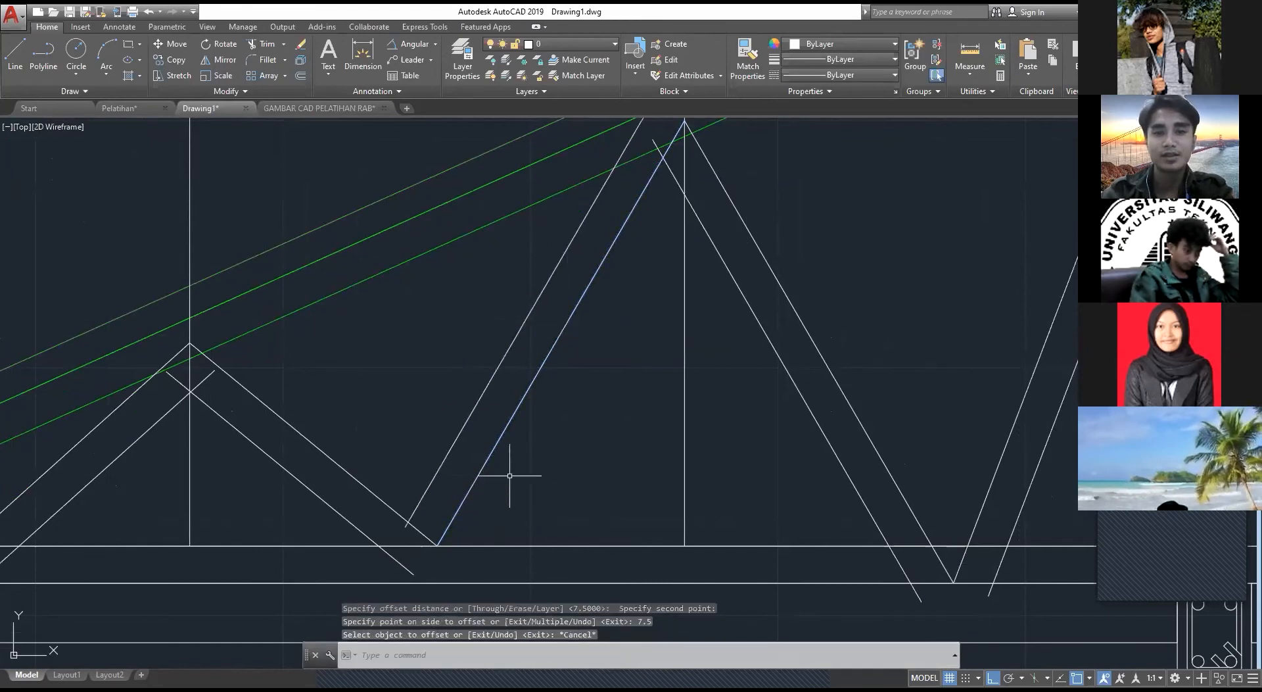
Step: Extend the offset copy of the middle triangle's eave-side diagonal down to the bottom chord's lower line
scroll(549, 495, "down", 2)
scroll(507, 473, "up", 1)
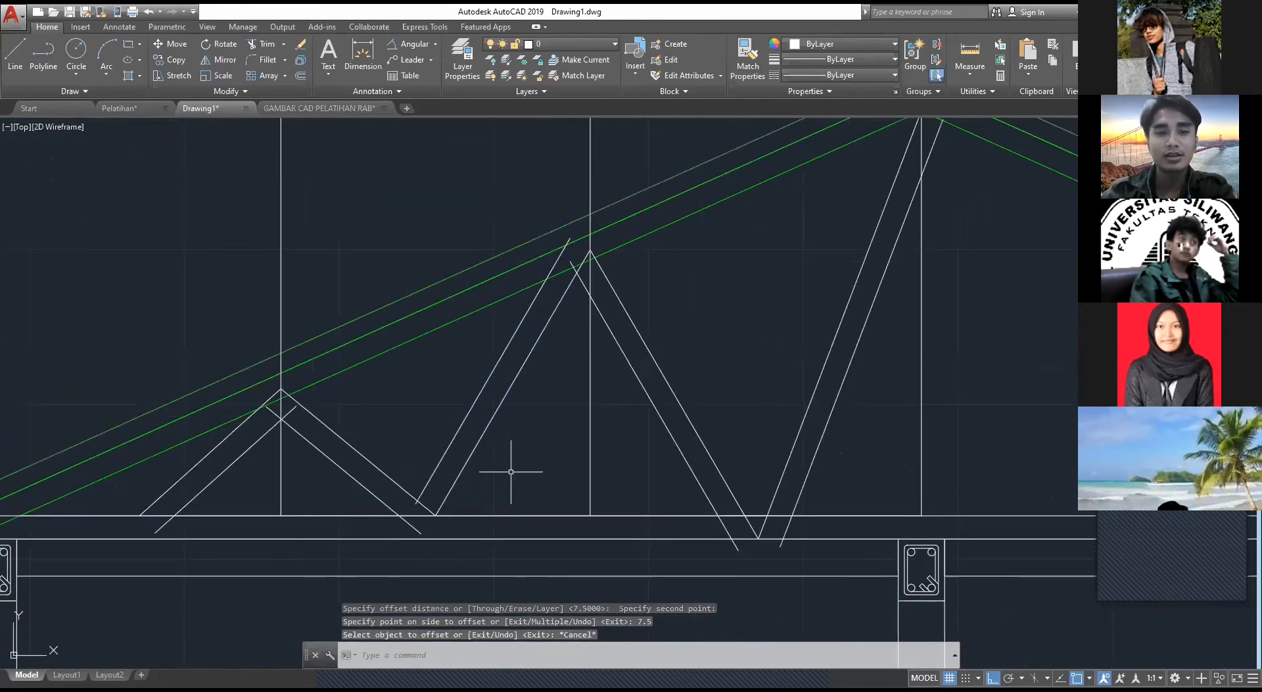
type("ex")
key("Return")
middle_click_drag(426, 603, 512, 500)
left_click(517, 361)
key("Escape")
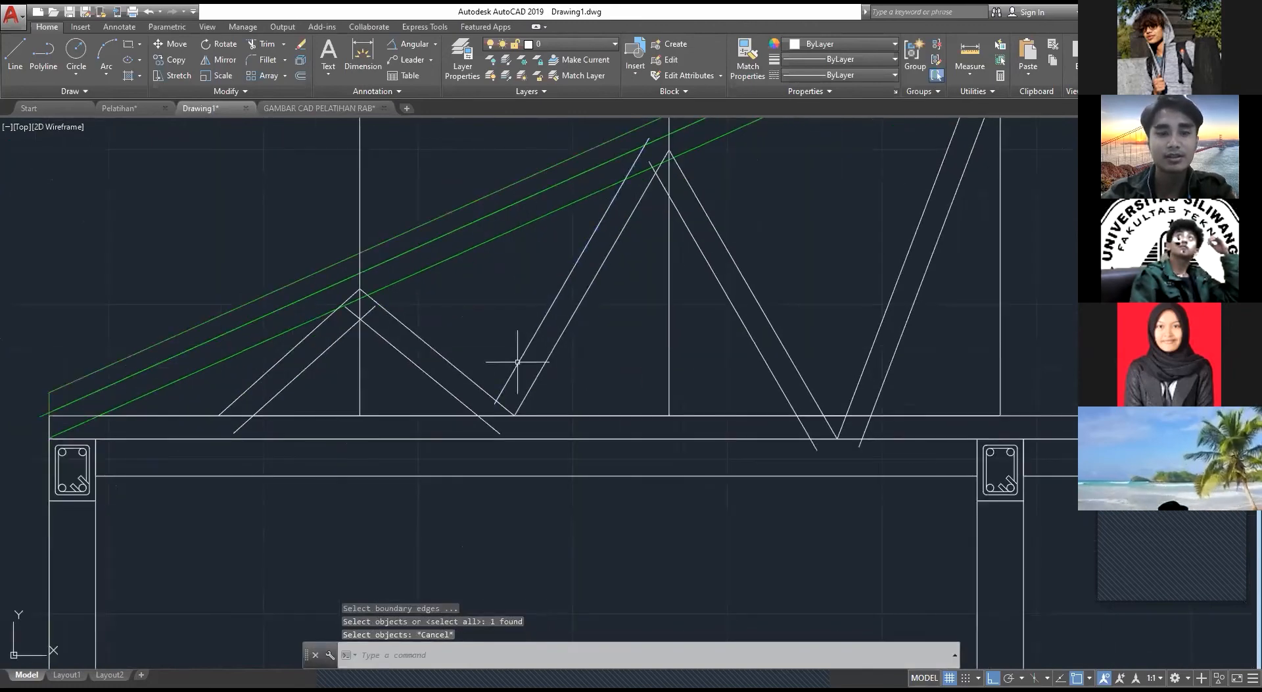
key("space")
key("space")
left_click(507, 383)
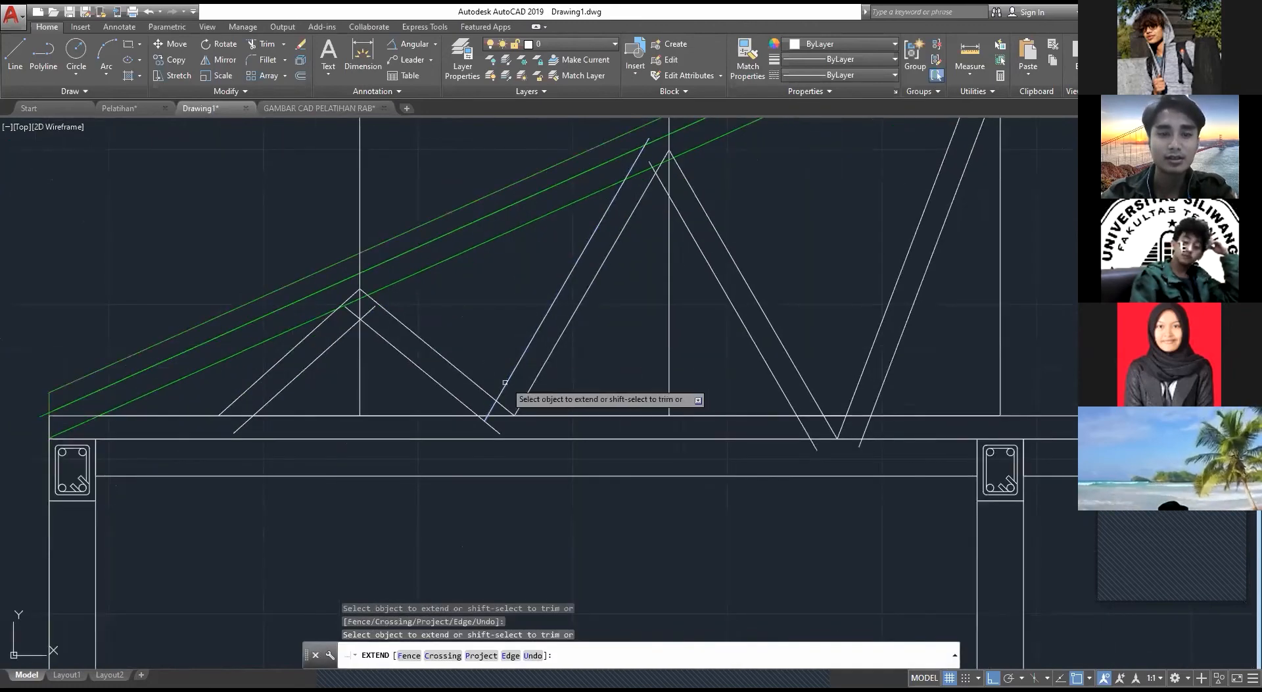
left_click(507, 383)
left_click(506, 383)
scroll(508, 383, "up", 2)
key("Escape")
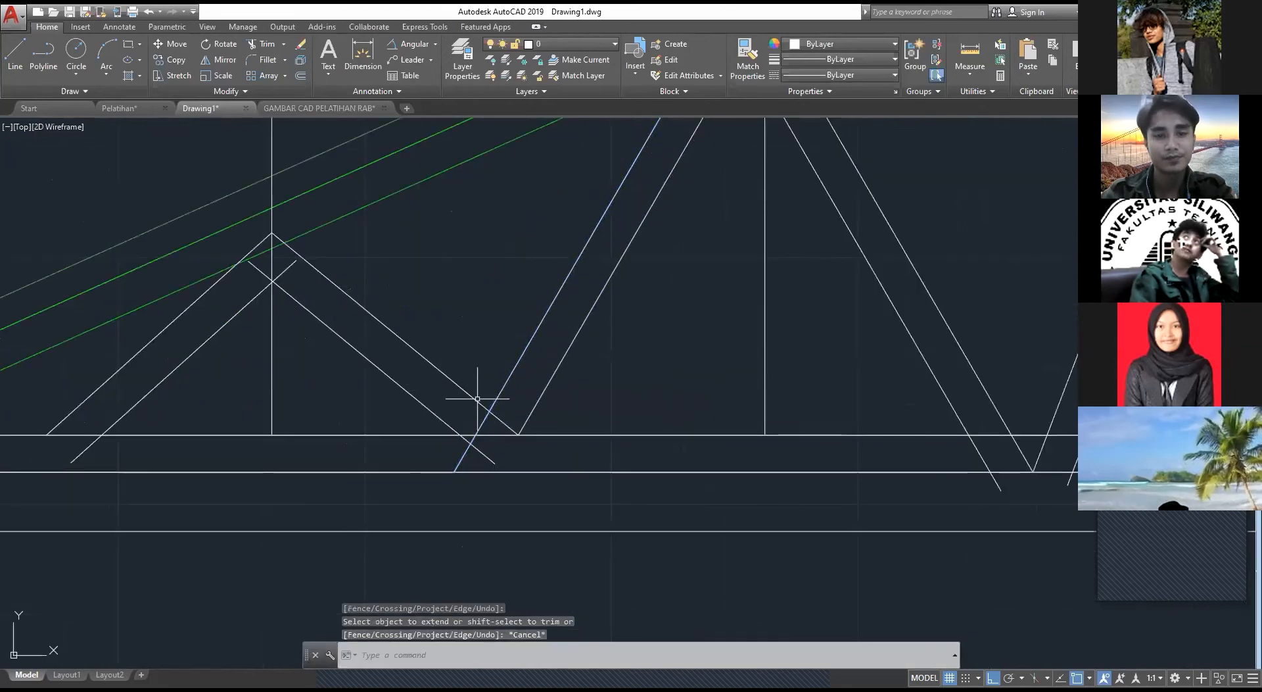
Step: Extend the small triangle's inner ridge-side diagonal down to the bottom chord's lower line
middle_click_drag(572, 432, 760, 424)
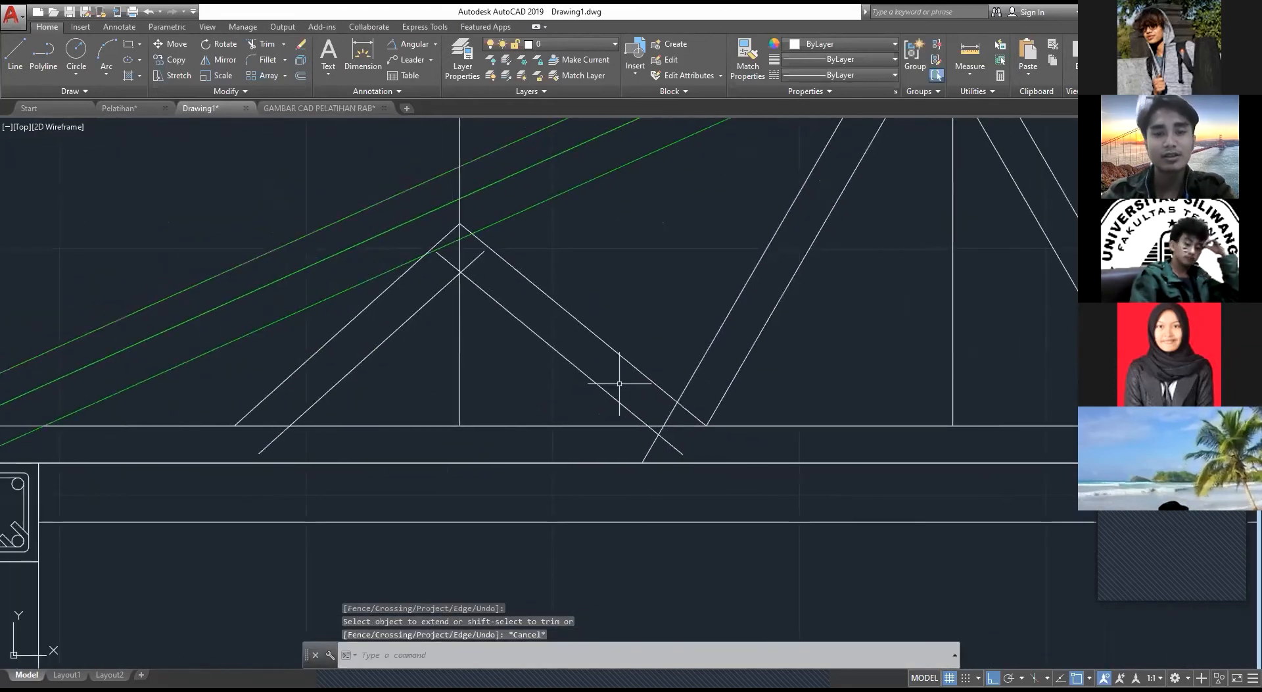
key("space")
key("space")
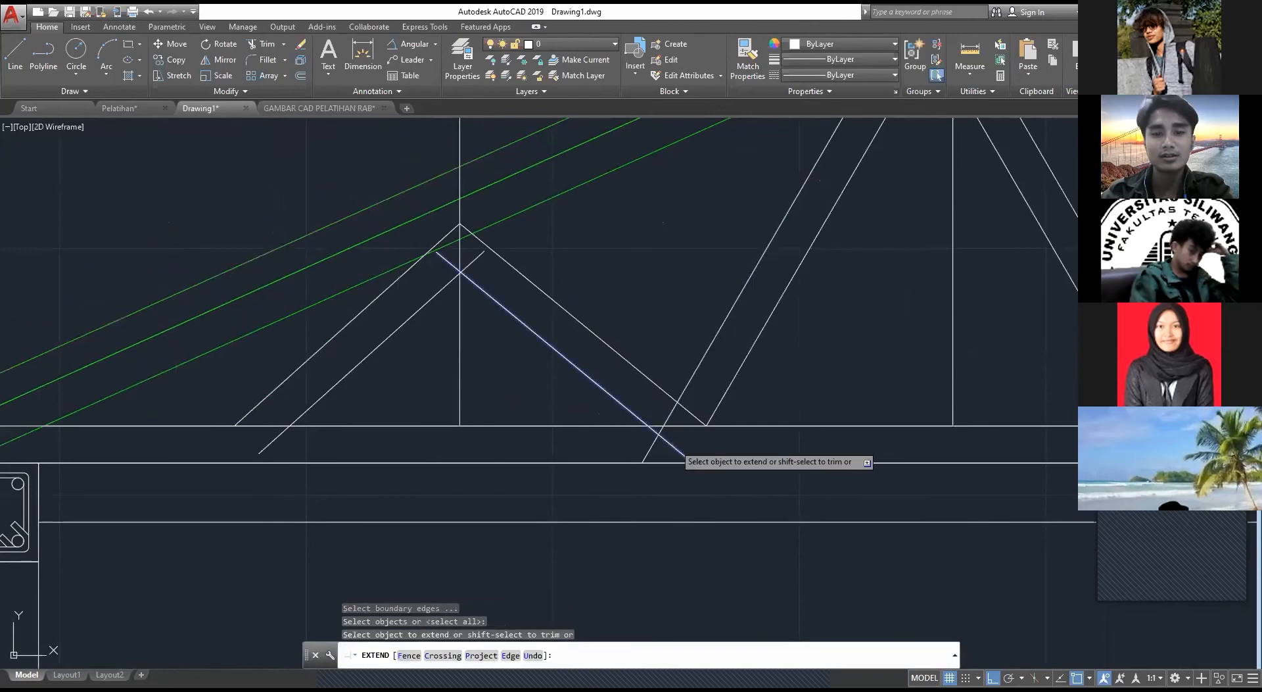
left_click(672, 445)
key("Escape")
Step: Move the small web triangle and its vertical line horizontally toward the eave, clear of the middle triangle's doubled diagonal
left_click(633, 331)
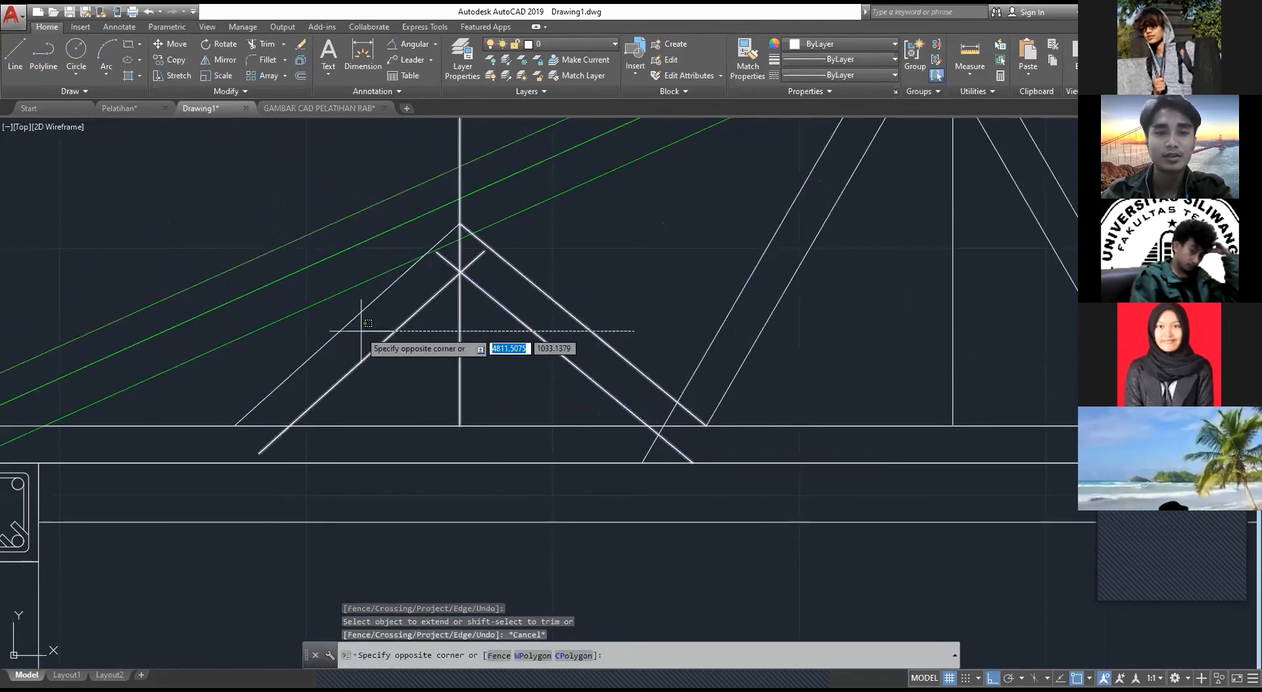
left_click(337, 329)
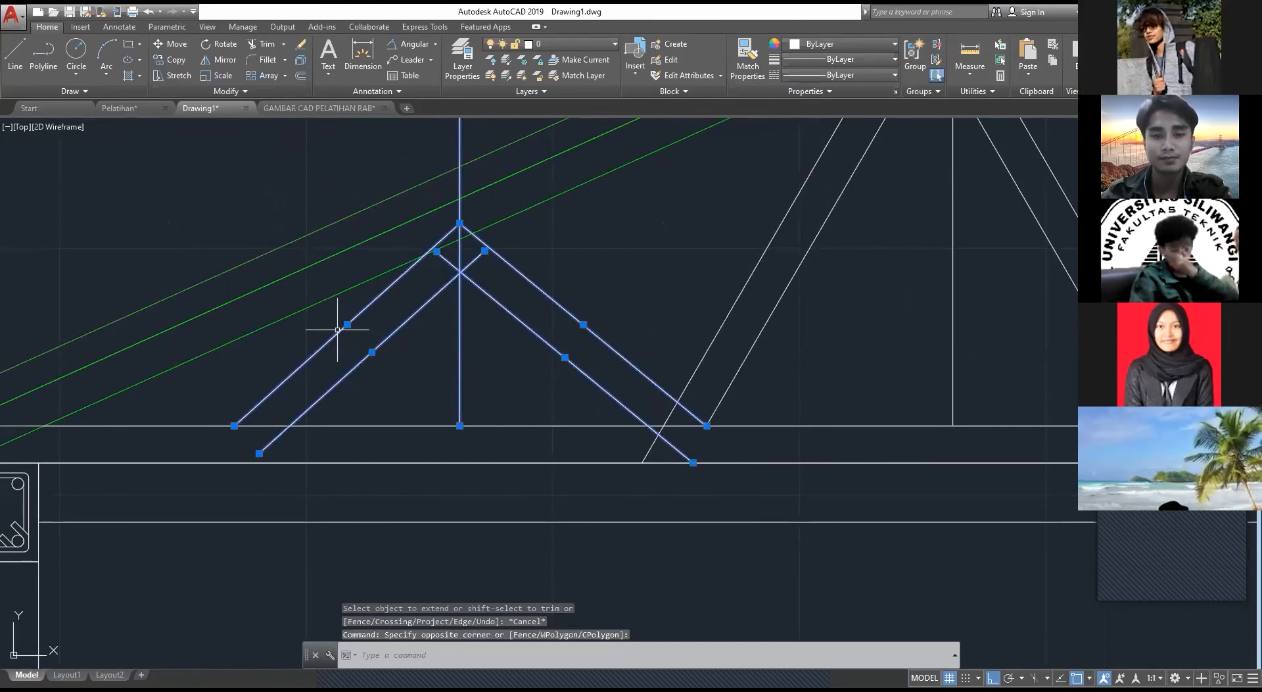
type("m")
key("space")
left_click(707, 425)
left_click(587, 405)
key("Escape")
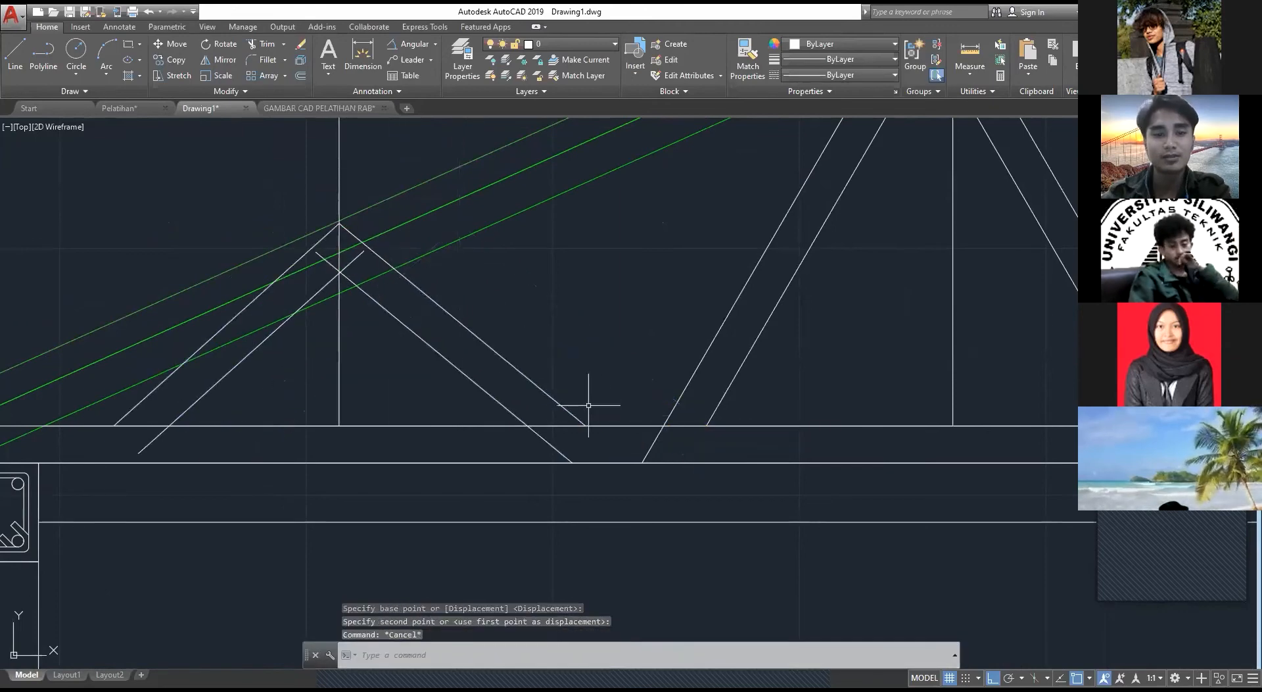
Step: Extend the small triangle's outer ridge-side diagonal down to the bottom chord's lower line
type("ex")
key("space")
key("space")
left_click(573, 414)
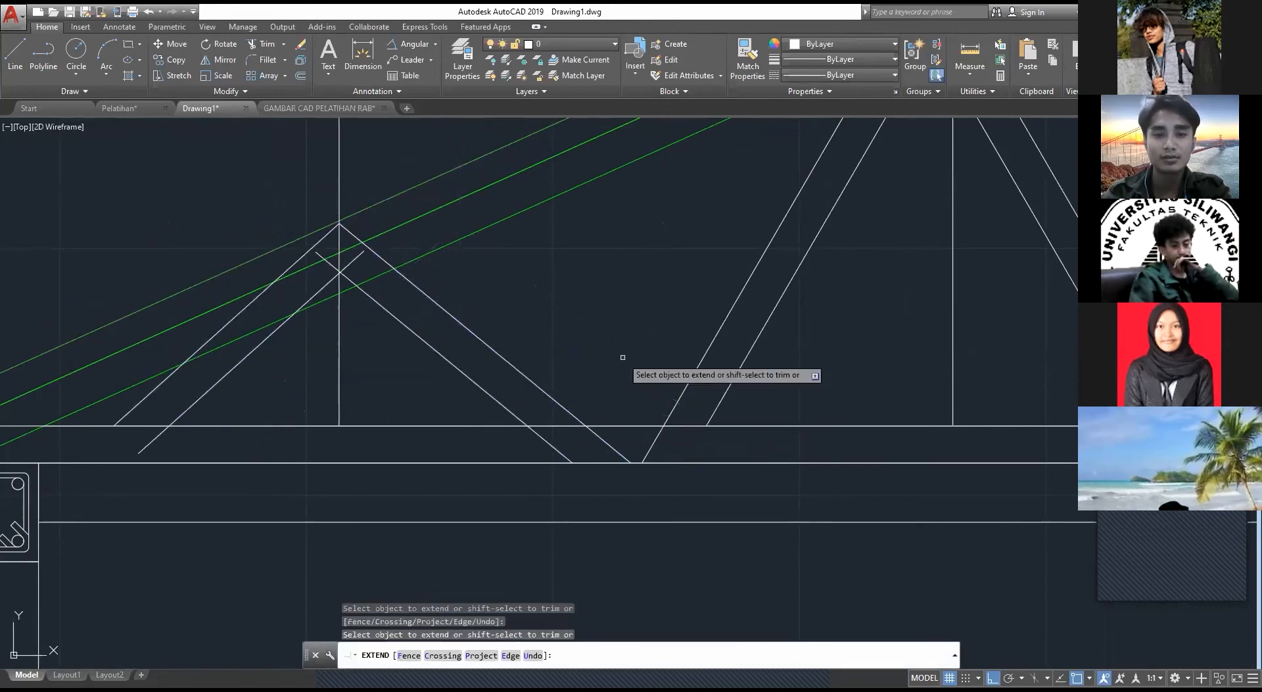
key("Escape")
Step: Move the small triangle with its vertical so its outer ridge-side diagonal's foot meets the foot of the middle triangle's outer eave-side diagonal
left_click(616, 384)
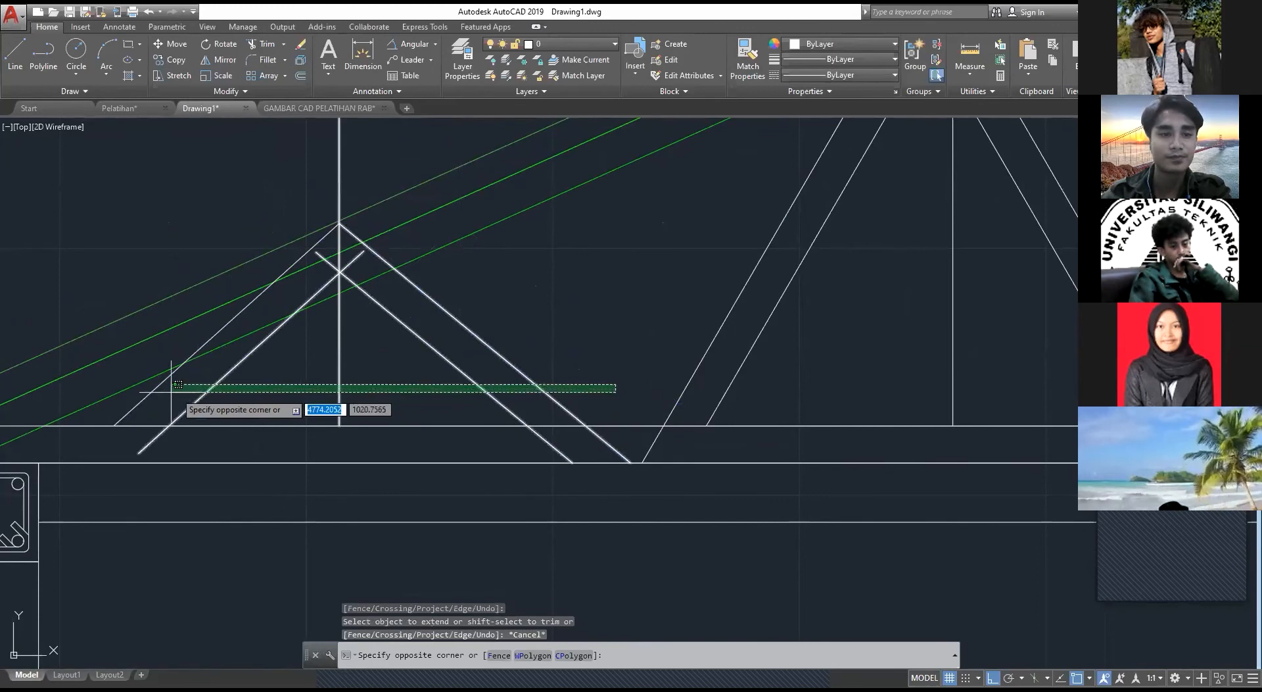
left_click(149, 391)
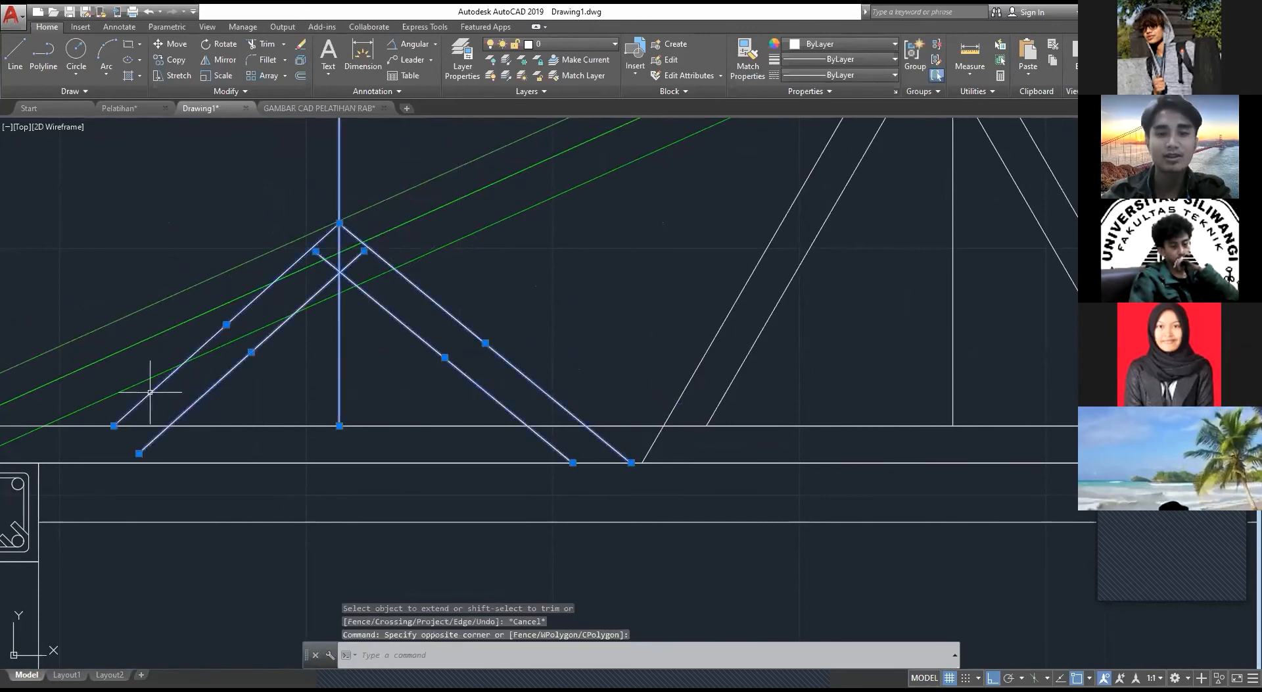
type("m")
key("space")
left_click(631, 463)
left_click(642, 463)
key("Escape")
scroll(472, 309, "down", 2)
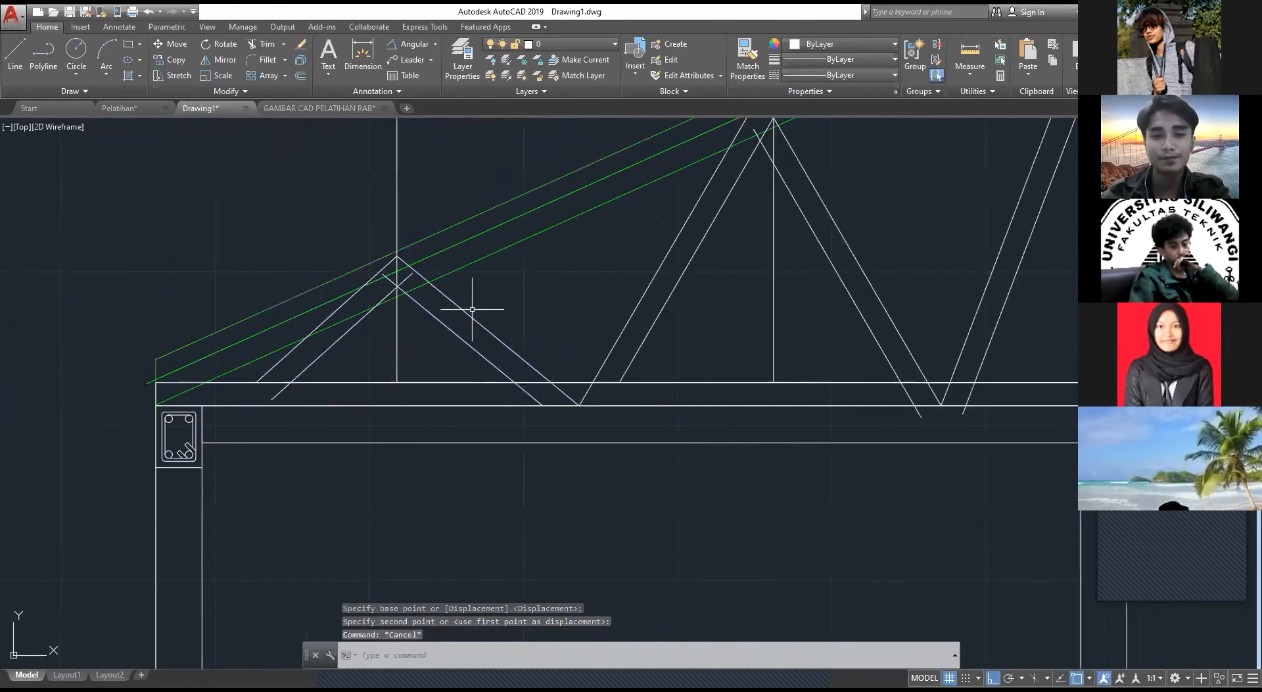
Step: Erase the small triangle's doubled eave-side diagonal and its vertical line
mouse_move(472, 308)
middle_mouse_down()
mouse_move(374, 363)
mouse_move(448, 367)
middle_mouse_up()
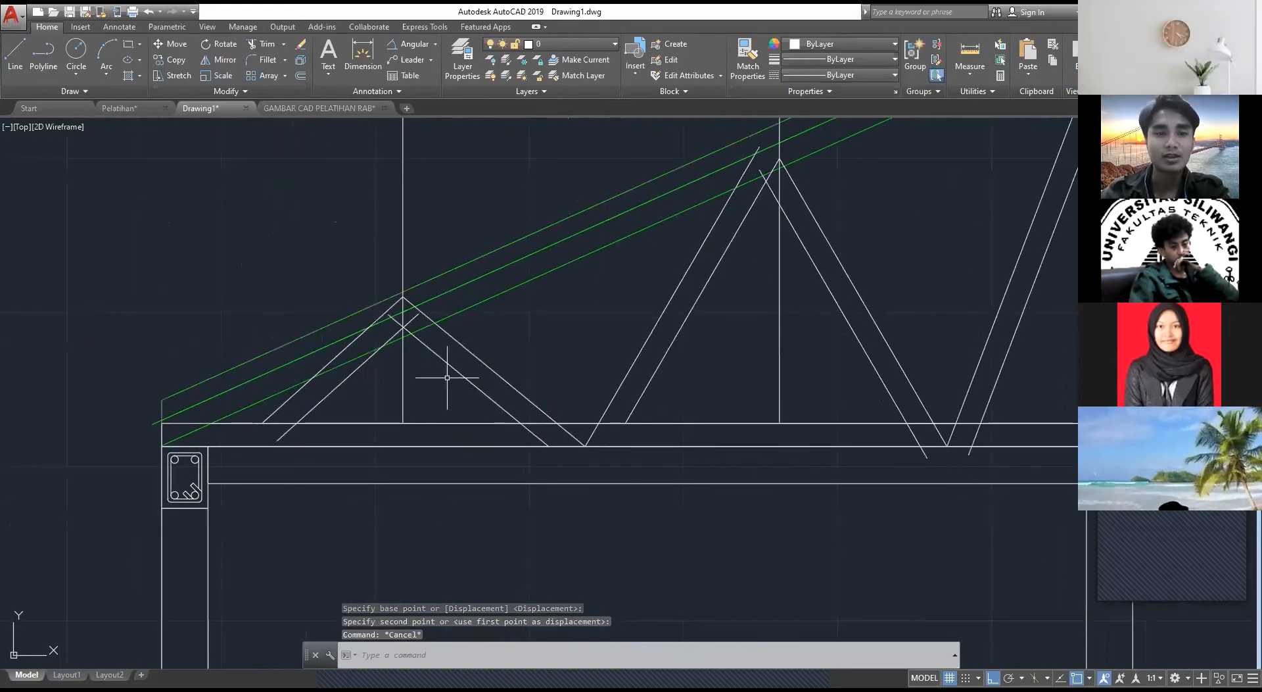
left_click(447, 378)
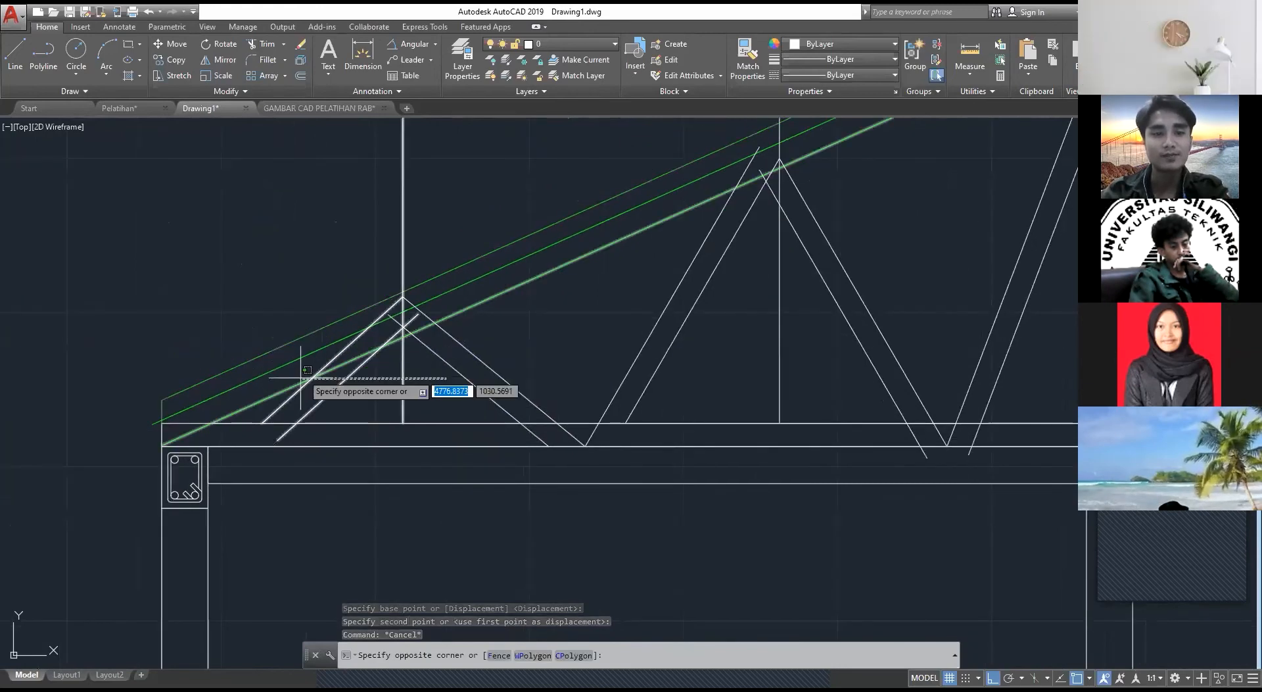
left_click(307, 370)
key("Escape")
left_click(437, 405)
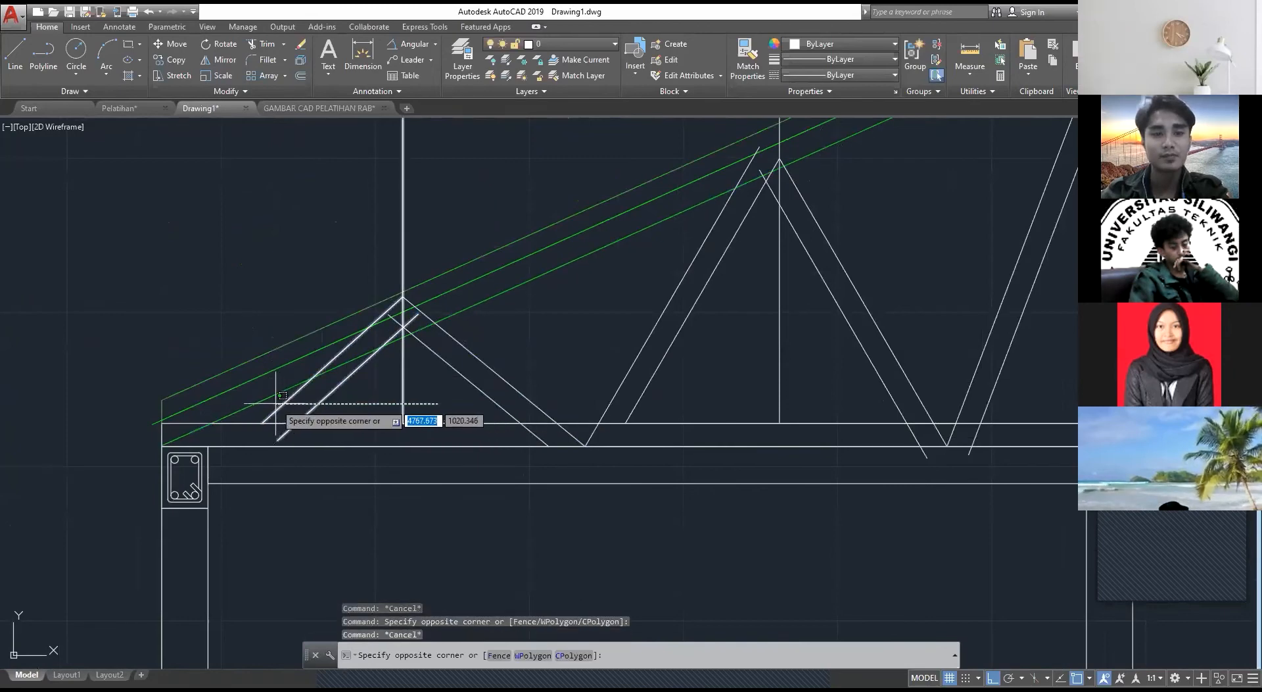
left_click(282, 395)
key("Delete")
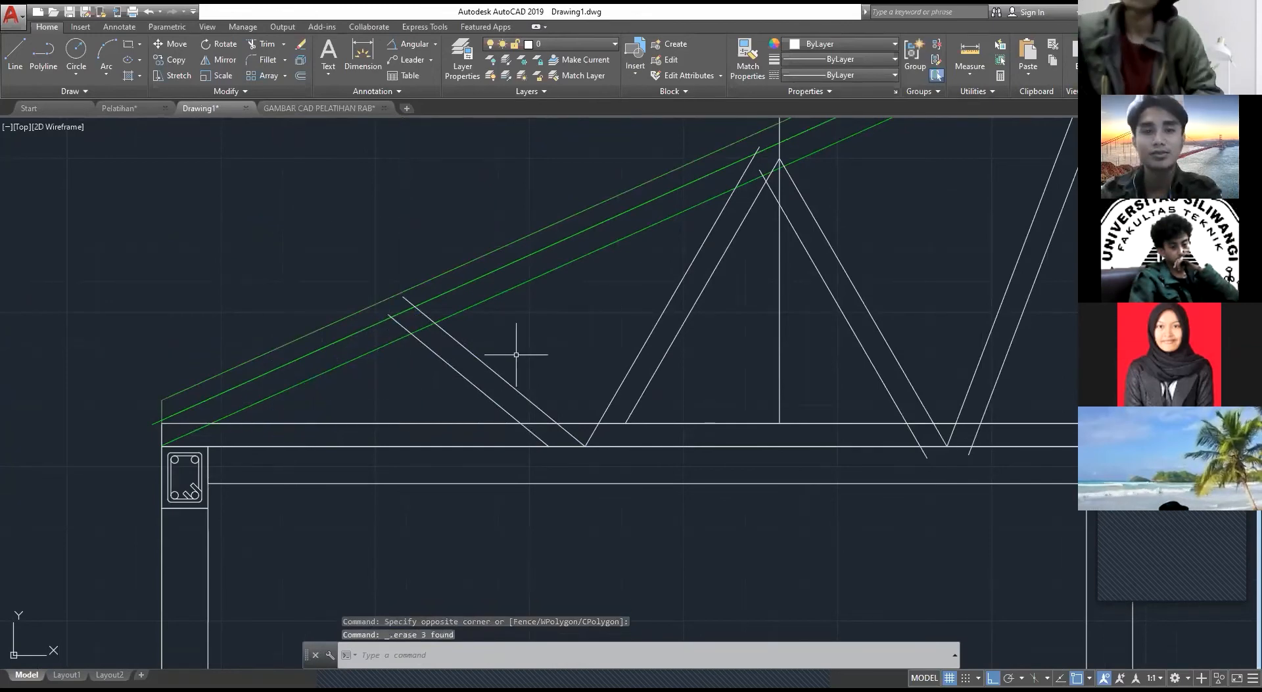
Step: Start a line at the upper end of the small triangle's remaining inner diagonal, near the rafter
middle_click_drag(516, 355, 513, 361)
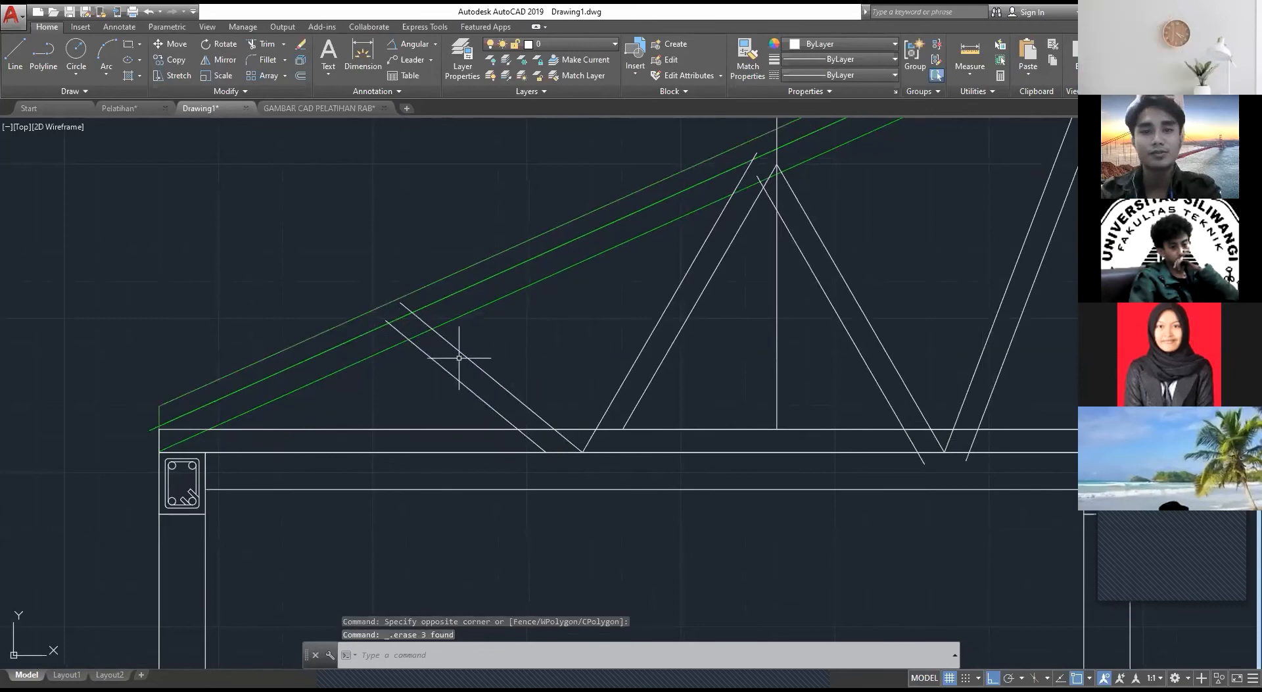
key("l")
key("Return")
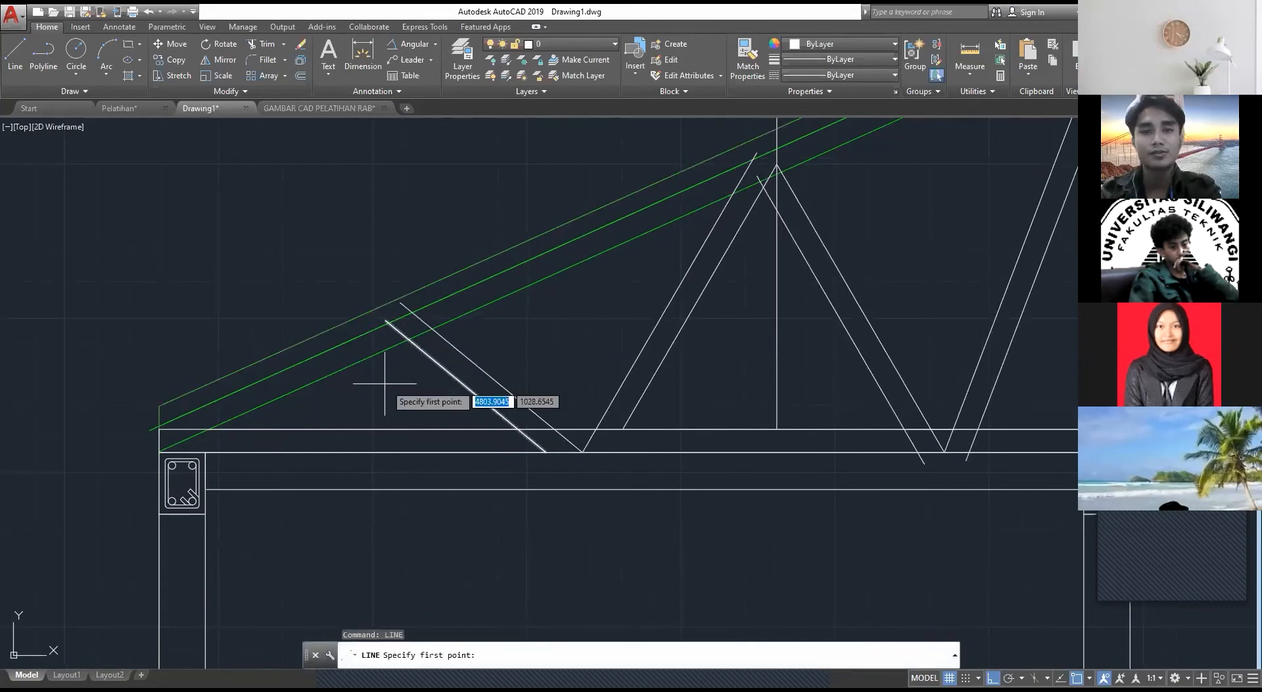
left_click(385, 325)
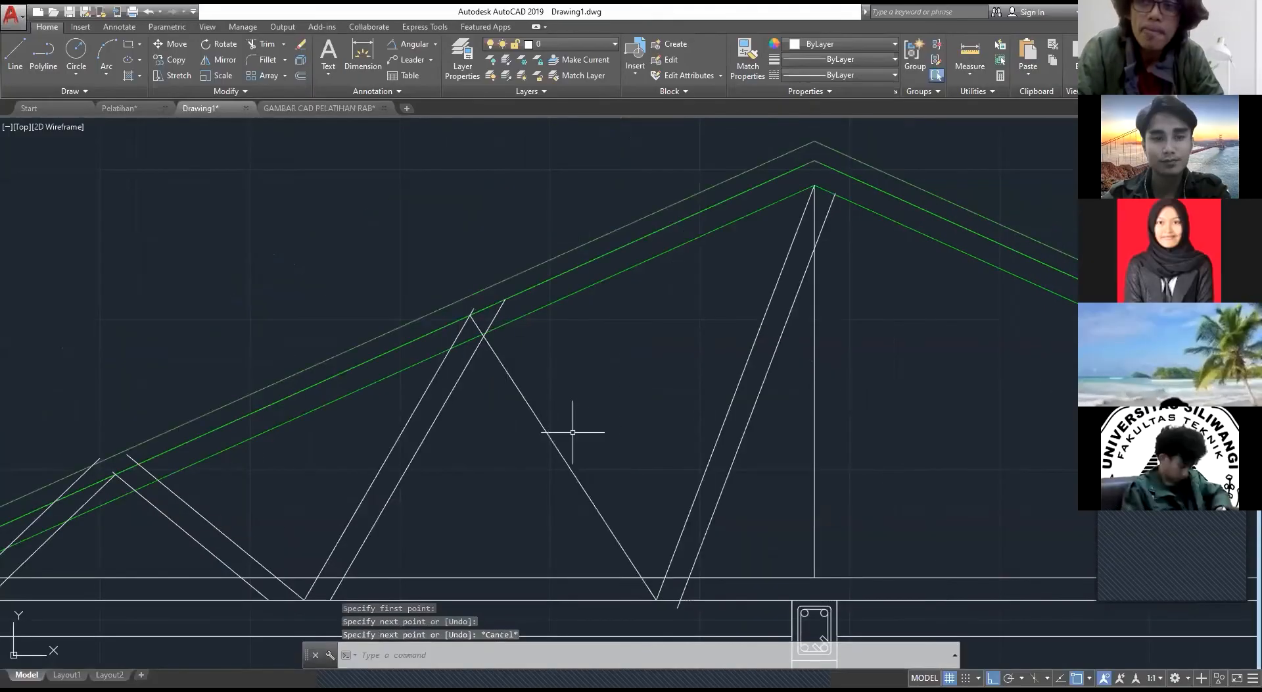
Step: Try to move the middle triangle's single ridge-side diagonal so its foot meets the foot of the ridge diagonal's ridge-side line
left_click(583, 440)
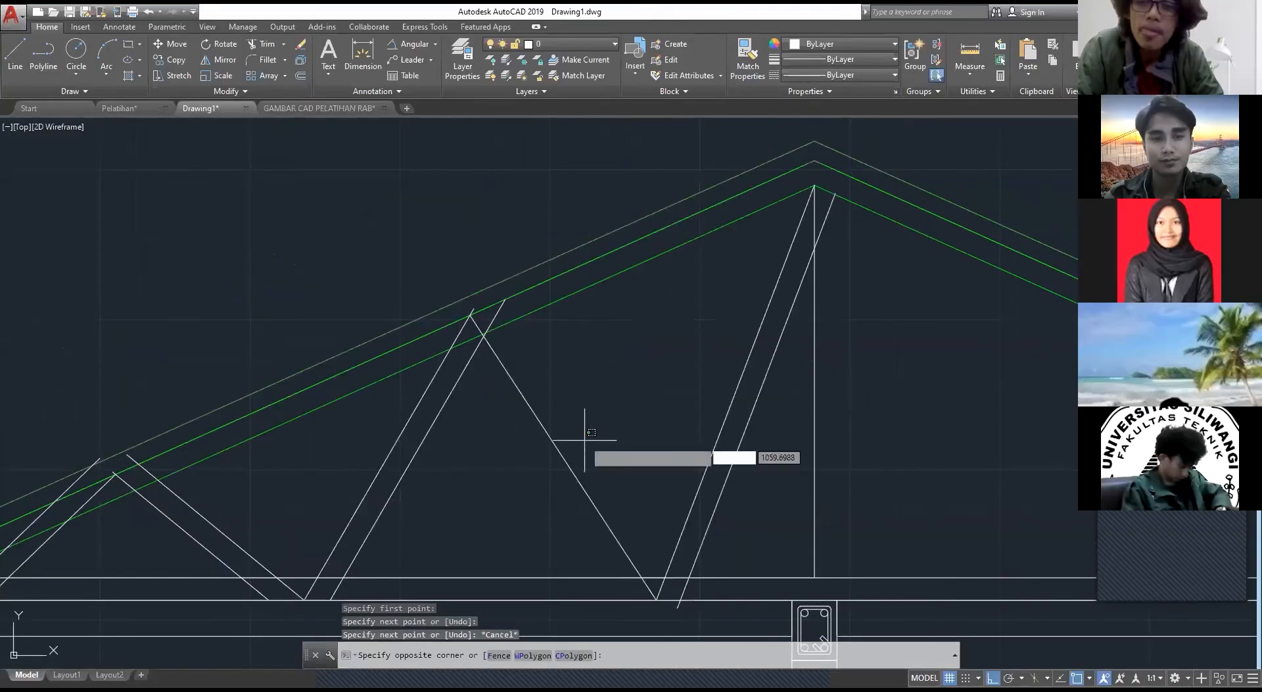
left_click(543, 446)
type("m")
key("Return")
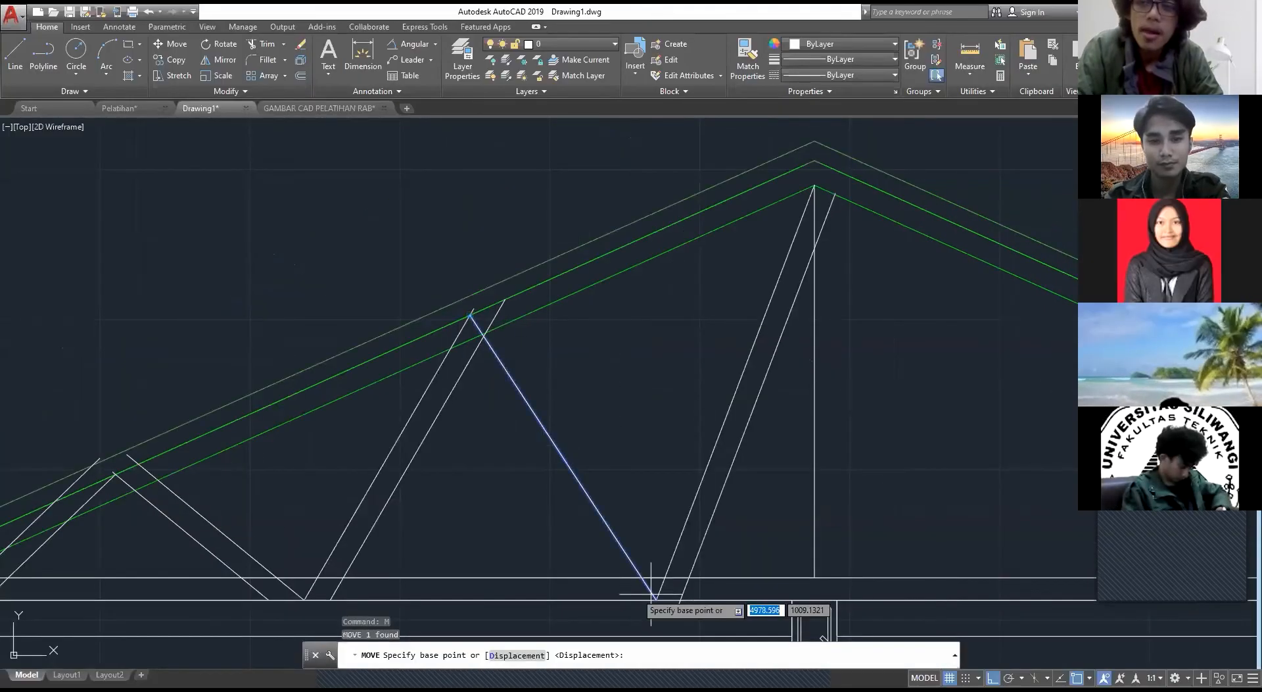
left_click(657, 599)
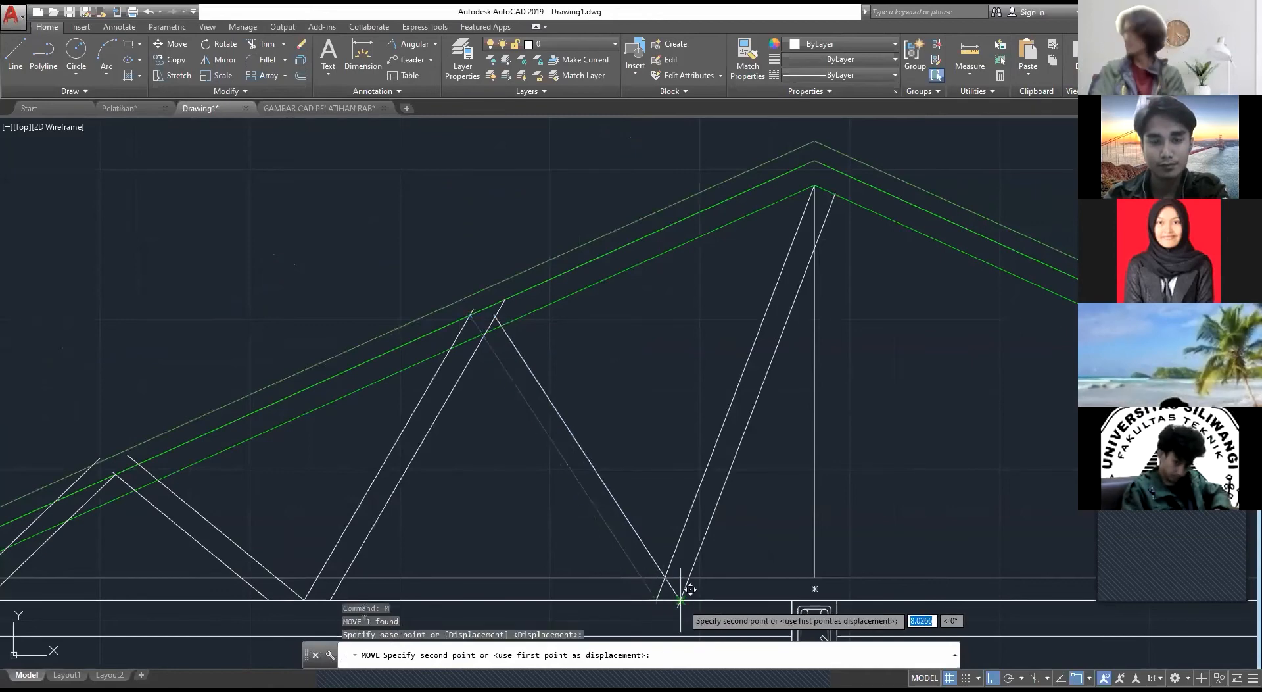
left_click(663, 581)
key("Escape")
Step: Stretch the single ridge-side diagonal's upper end to the upper end of the middle triangle's inner eave-side line
left_click(609, 507)
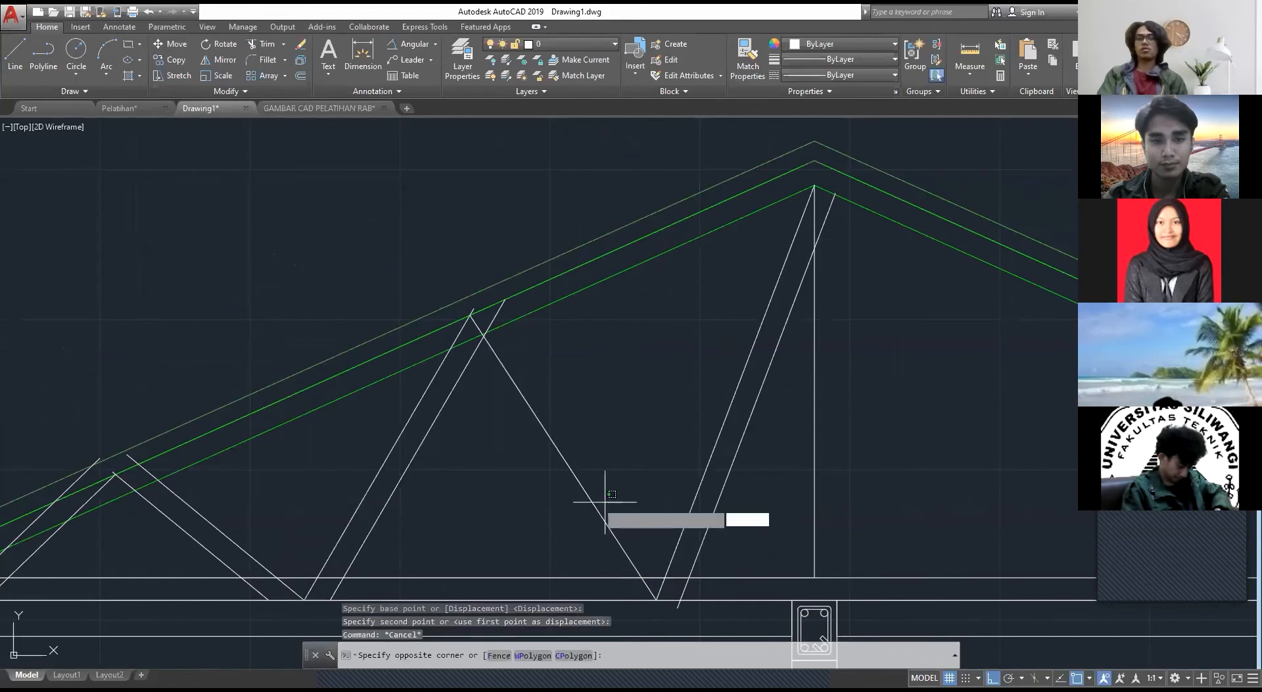
left_click(571, 472)
left_click(470, 314)
scroll(513, 313, "up", 3)
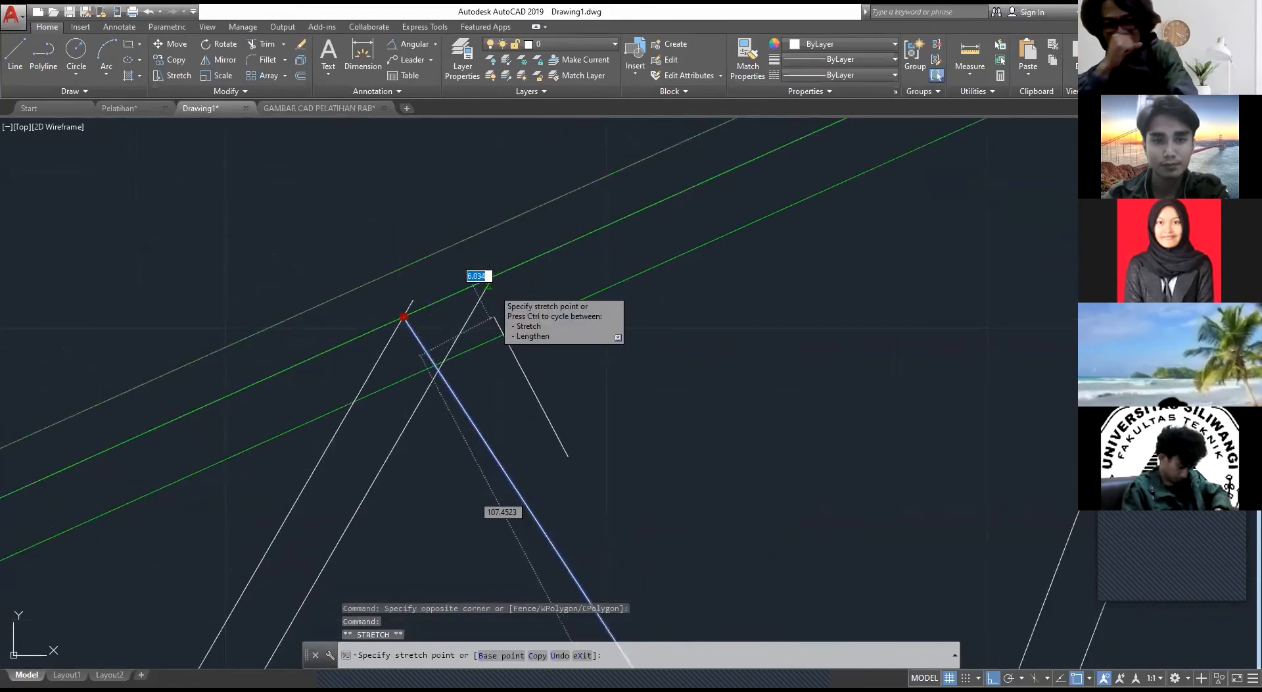
left_click(487, 287)
key("Escape")
Step: Move the single ridge-side diagonal up along the rafter's middle green line, toward the ridge and clear of the eave-side pair
scroll(561, 436, "down", 2)
left_click(534, 350)
left_click(517, 360)
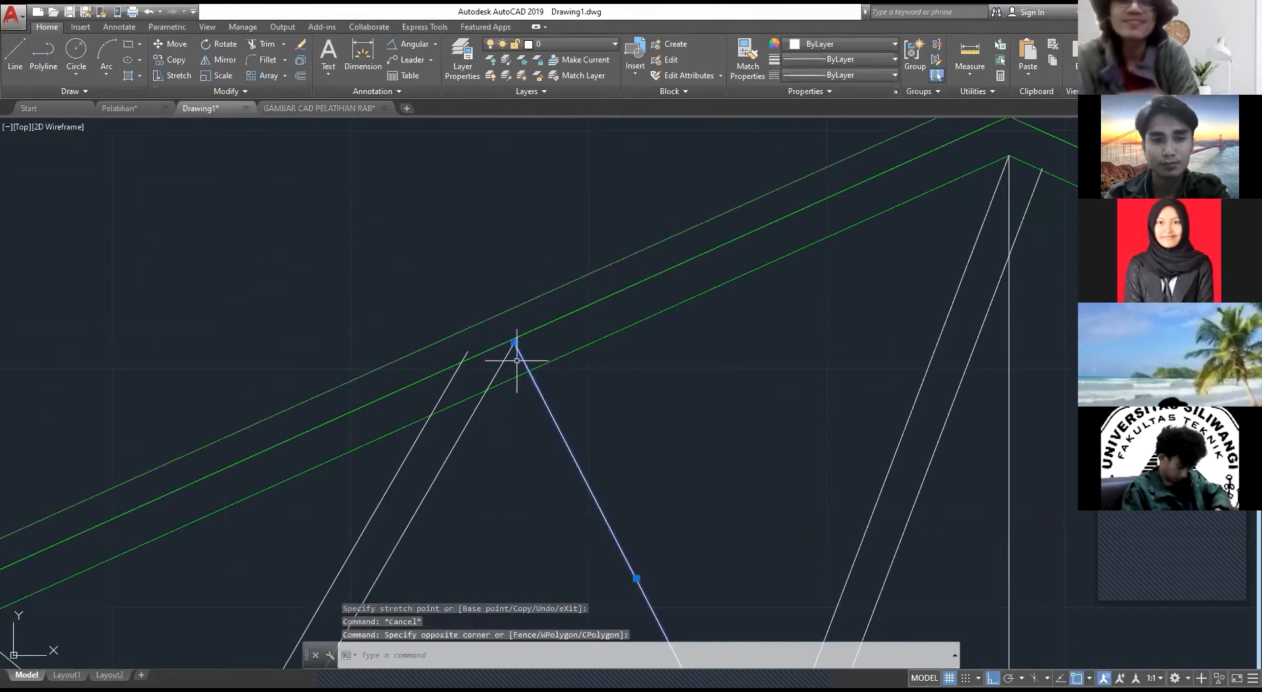
type("m")
key("Return")
left_click(514, 343)
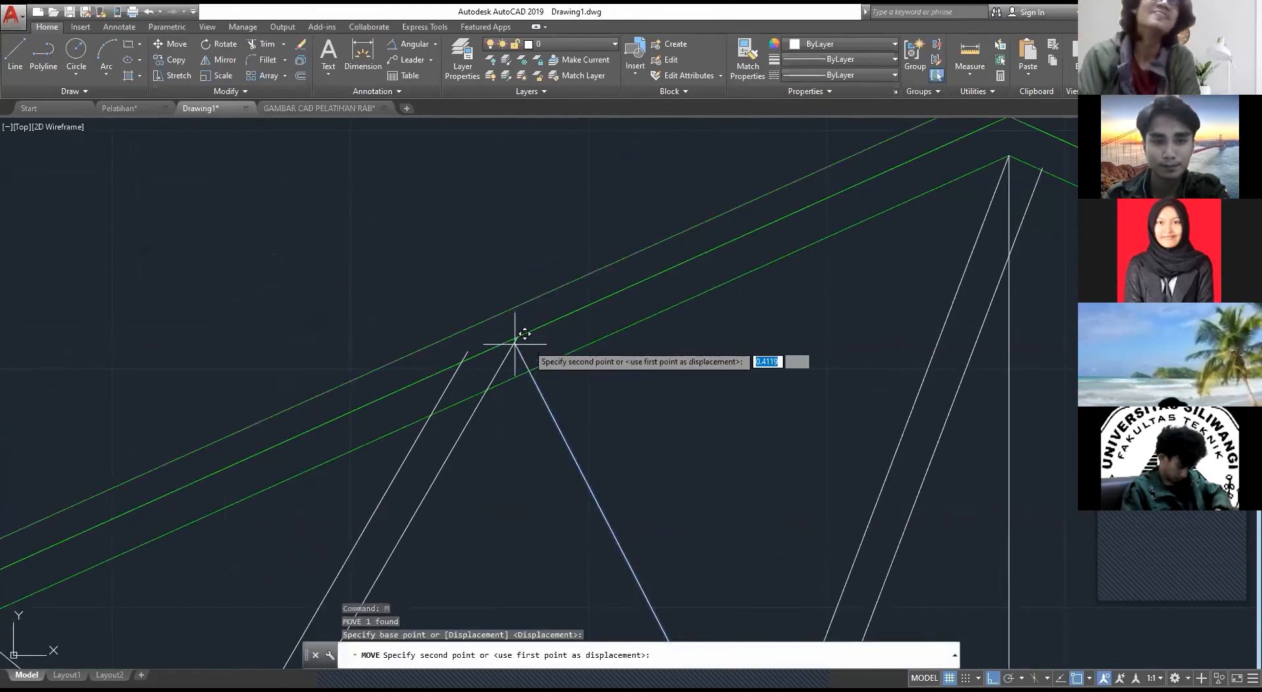
left_click(564, 316)
key("Escape")
Step: Offset the middle triangle's ridge-side diagonal by 7.5 toward the eave
middle_click_drag(687, 448, 611, 328)
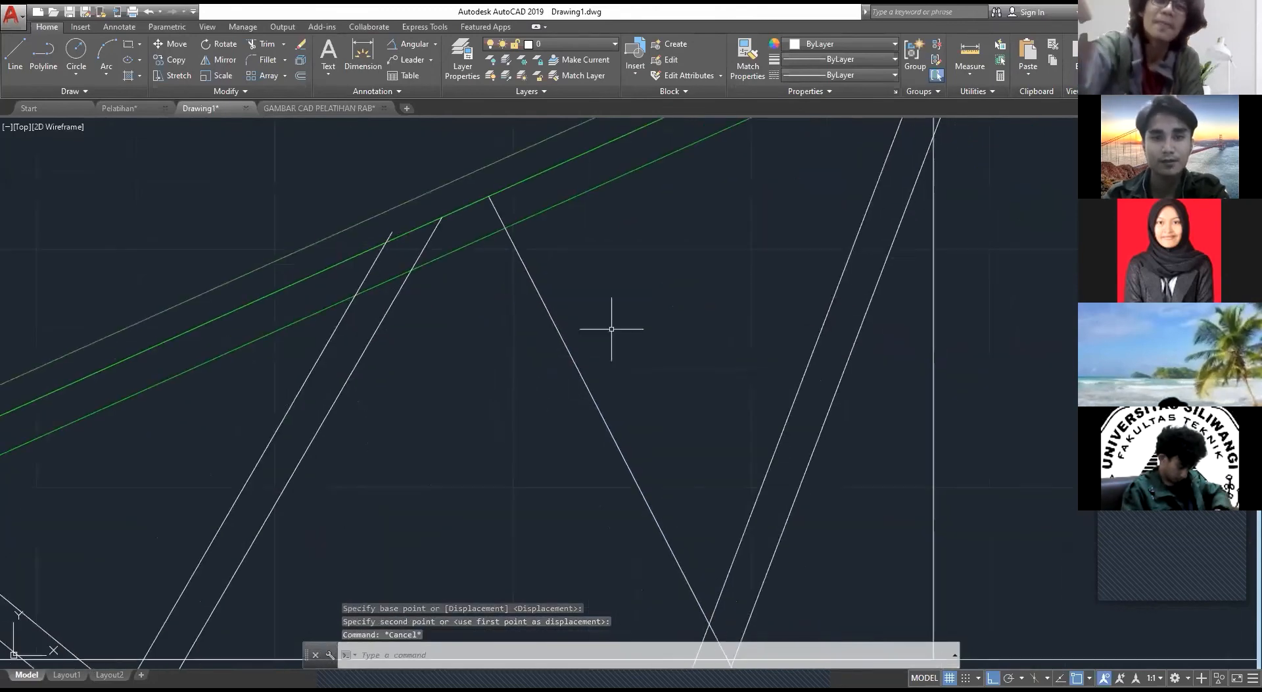
left_click(611, 329)
left_click(548, 417)
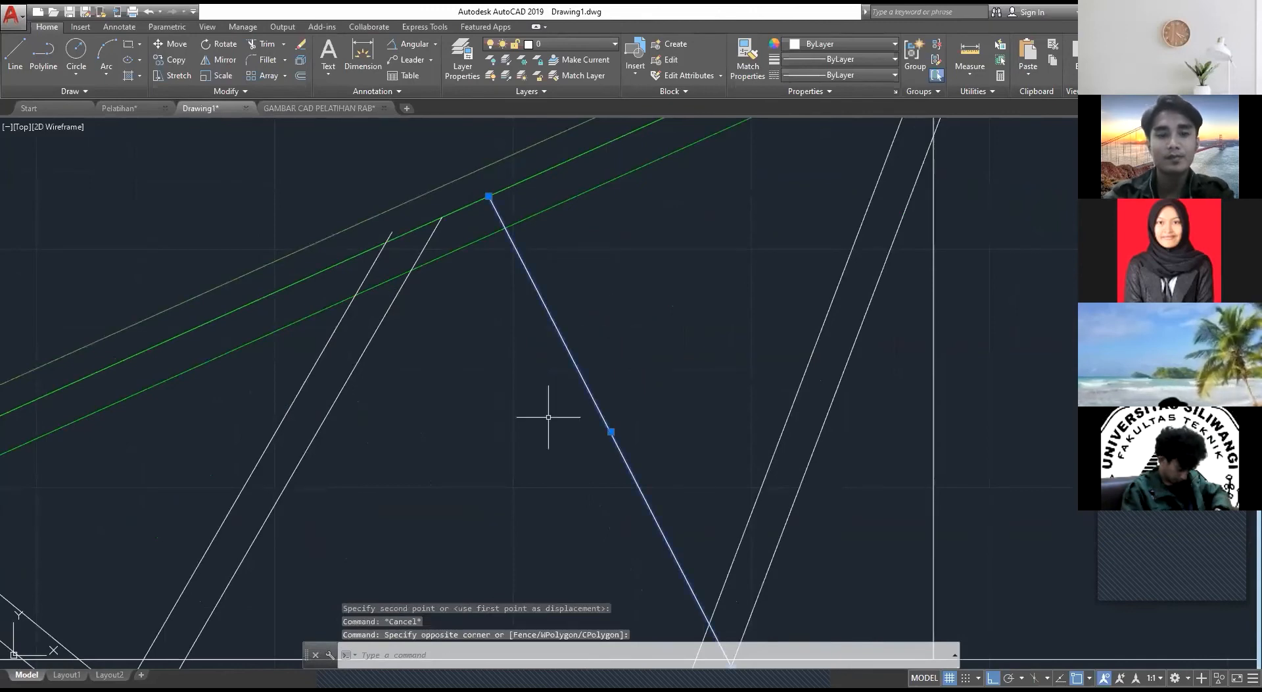
type("o")
key("Return")
left_click(592, 423)
left_click(491, 466)
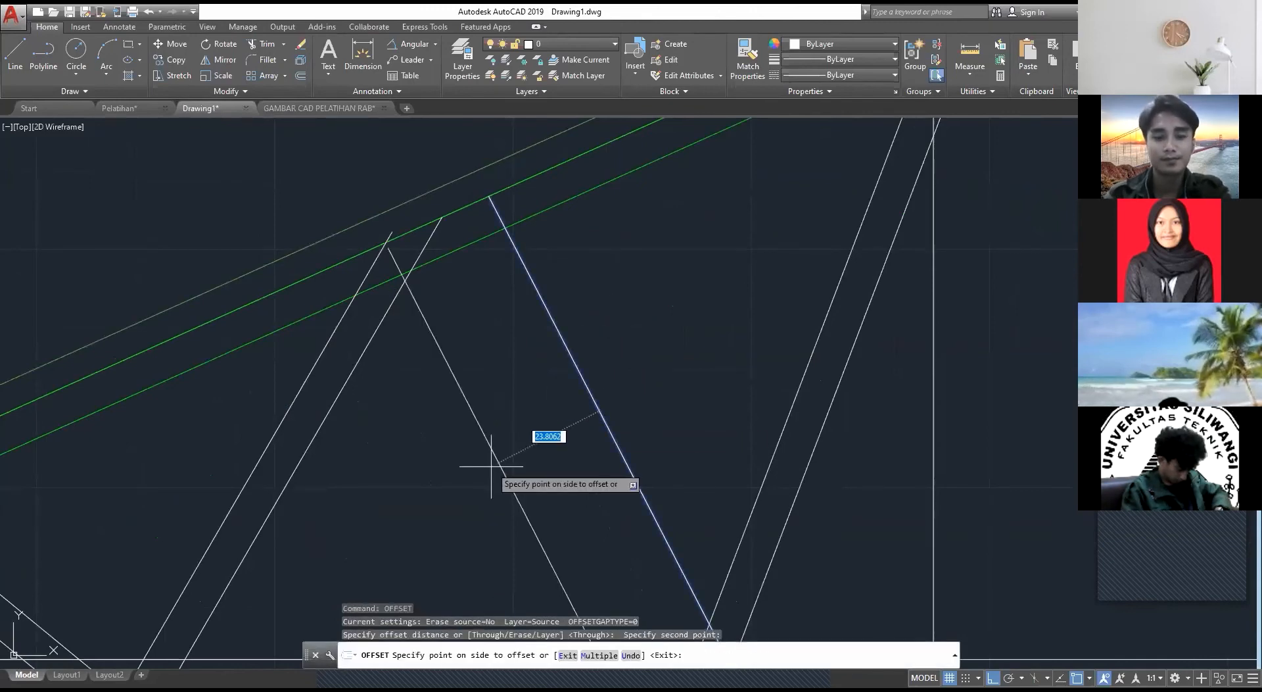
type("7.5")
key("Return")
key("Escape")
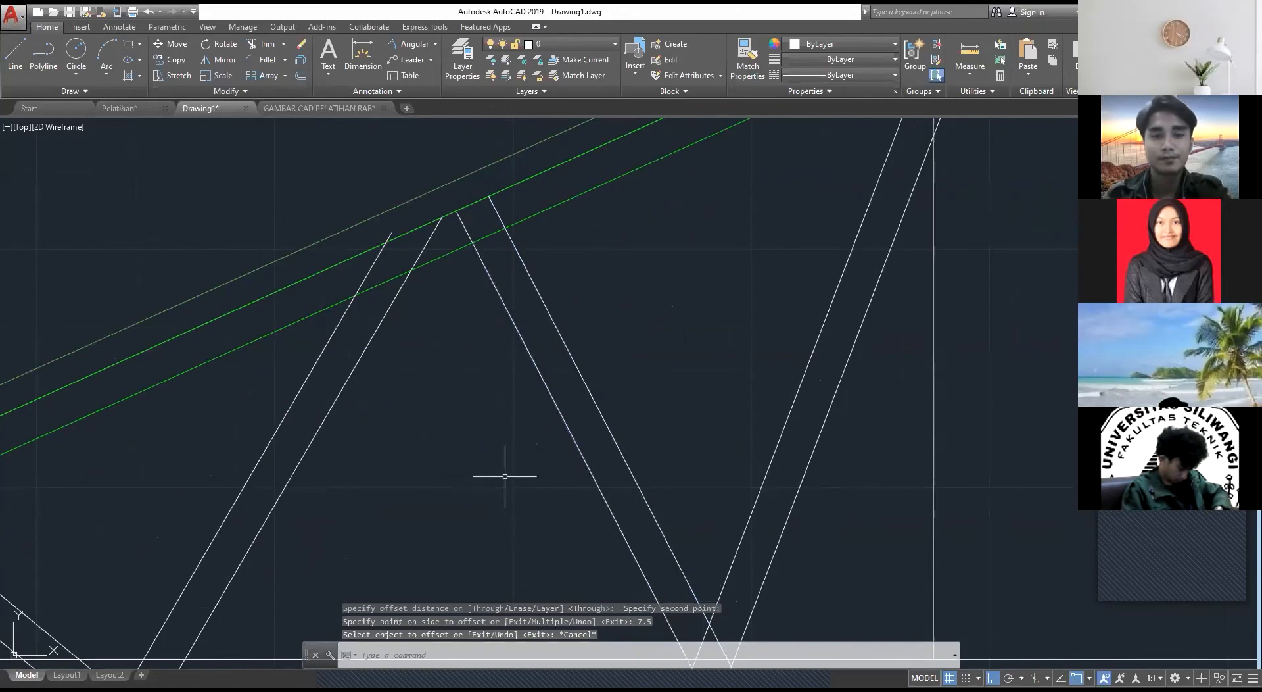
scroll(505, 476, "down", 4)
left_click(738, 361)
left_click(668, 369)
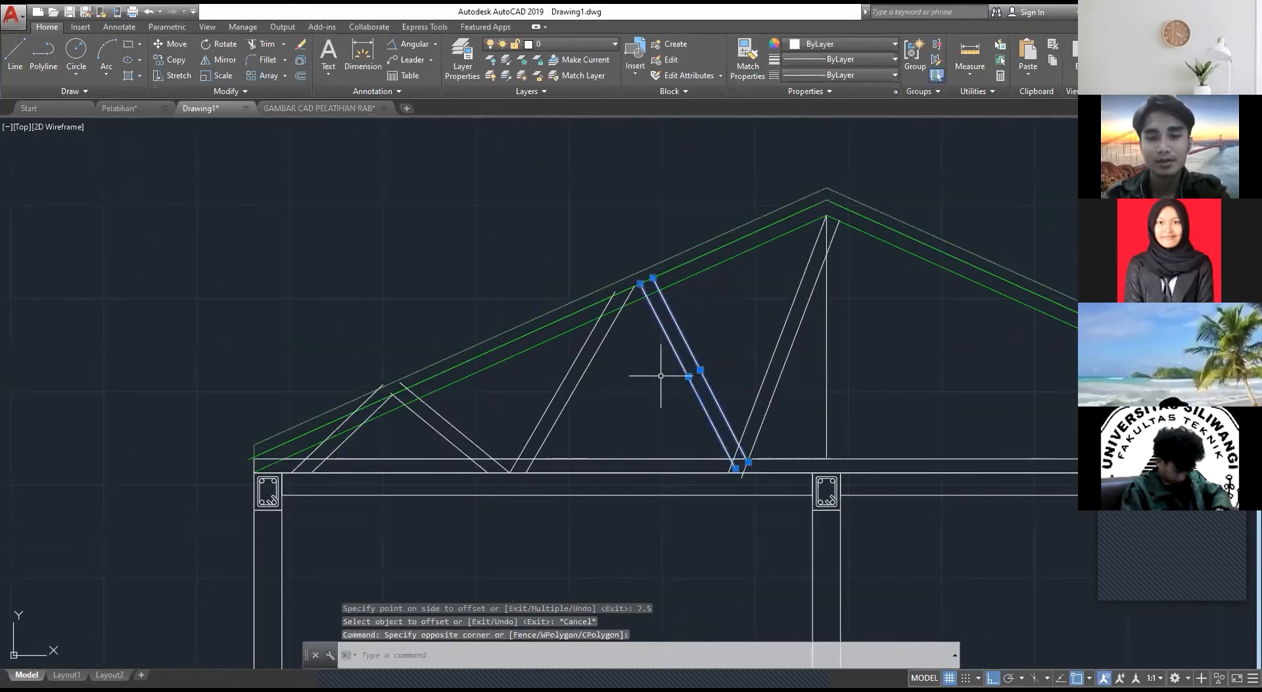
type("m")
key("Return")
scroll(740, 422, "up", 2)
scroll(761, 457, "up", 2)
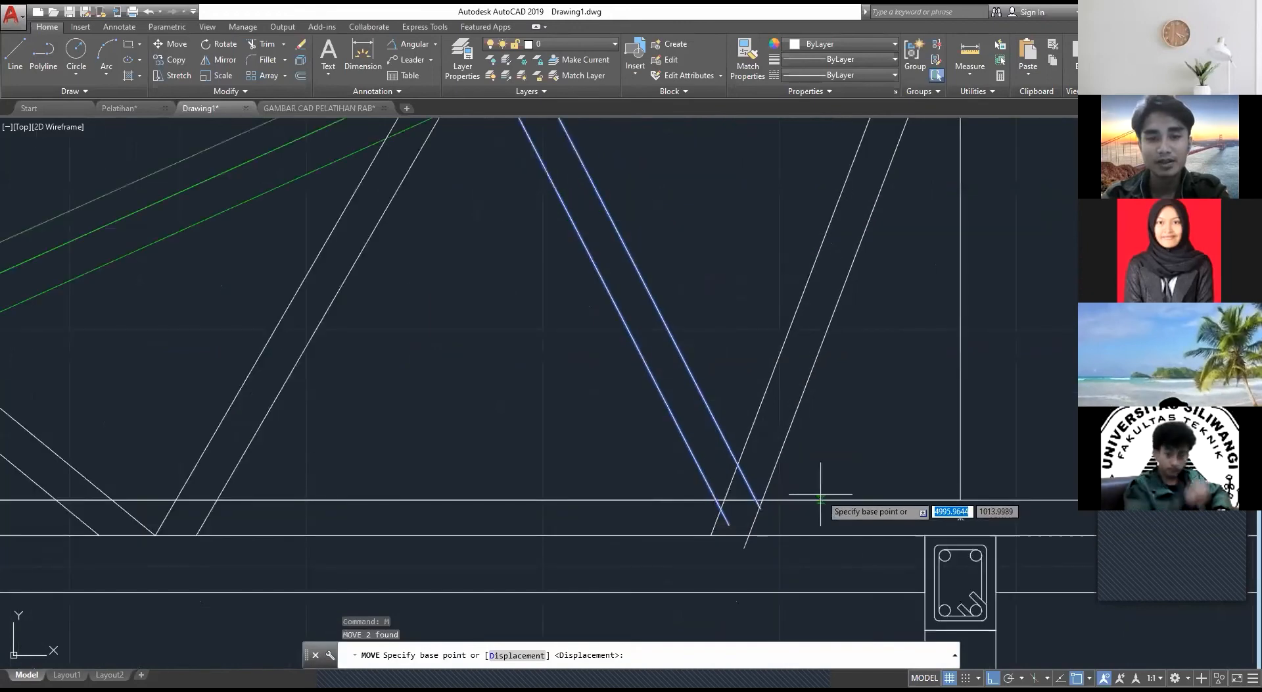
key("Escape")
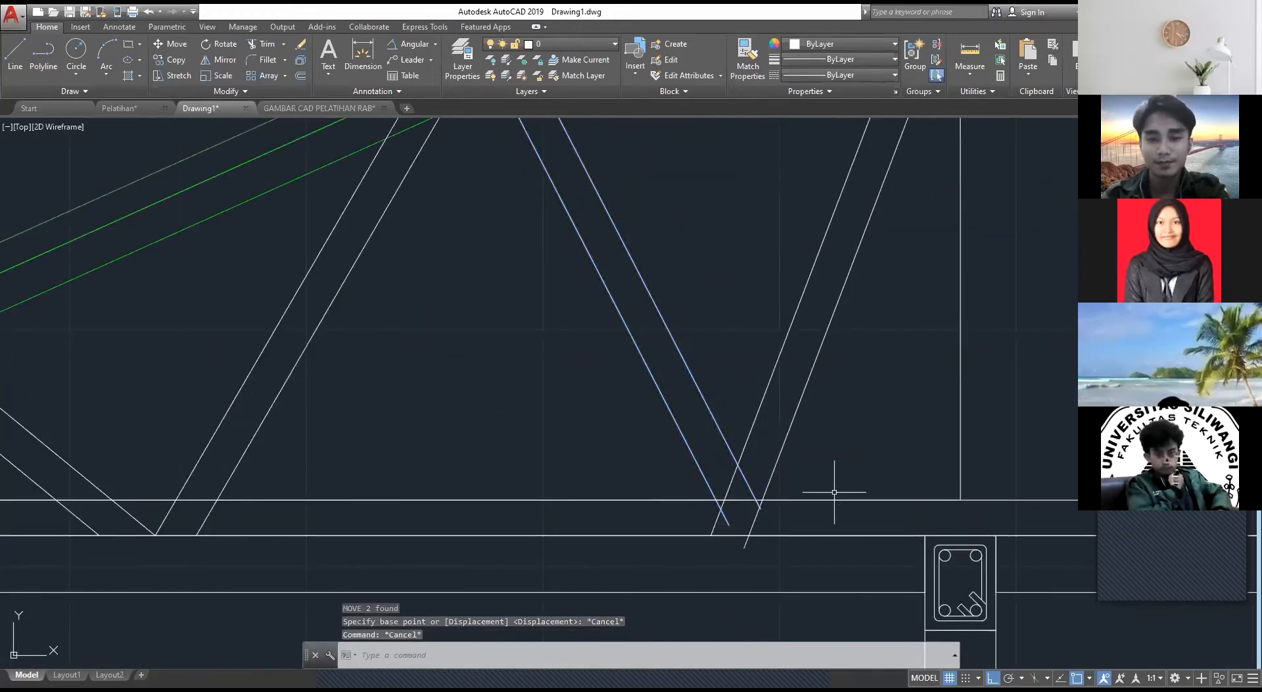
Step: Extend both lines of the middle triangle's ridge-side diagonal down to the bottom chord's lower line
type("ex")
key("Return")
scroll(816, 490, "up", 4)
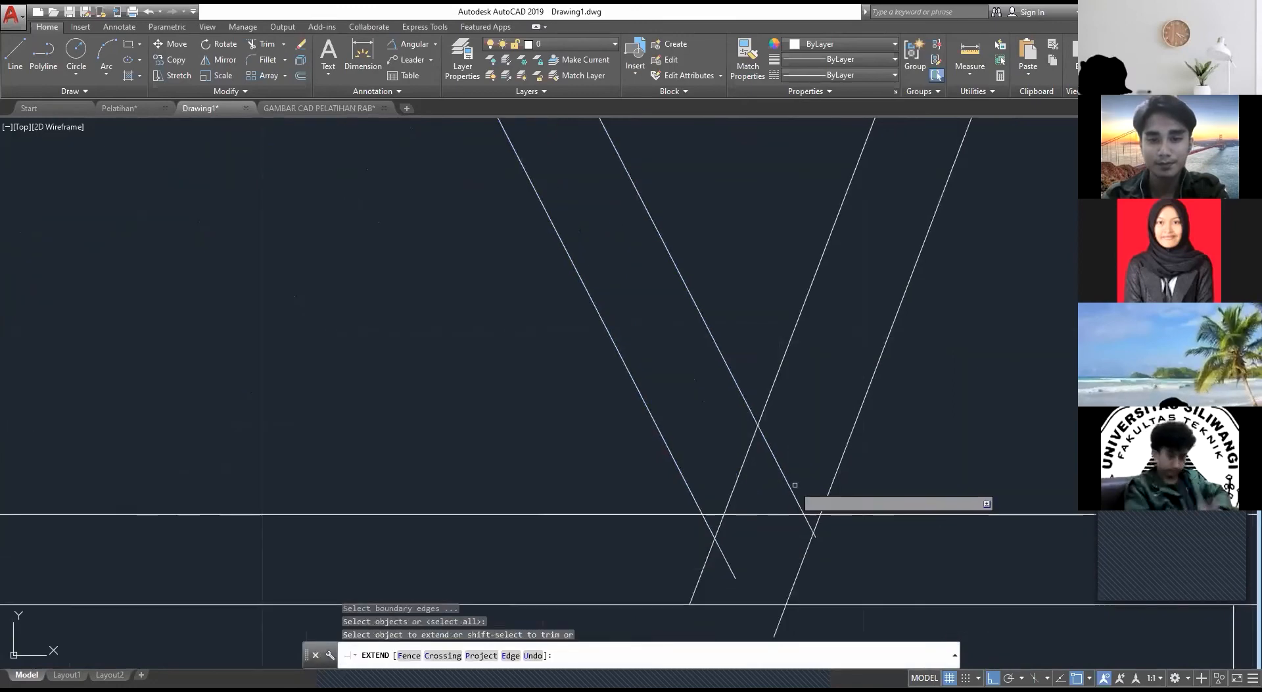
left_click(694, 500)
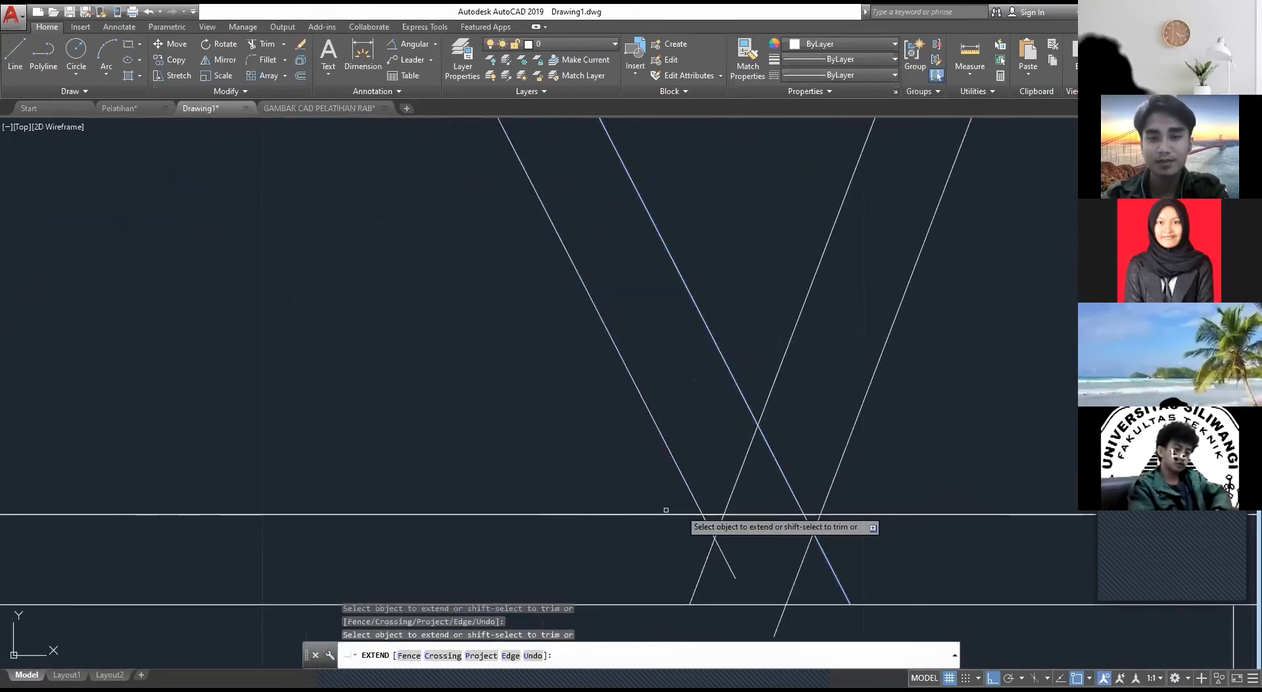
key("Escape")
Step: Move the ridge-side diagonal pair so its outer line's foot meets the foot of the ridge diagonal's eave-side line
left_click(865, 570)
left_click(822, 585)
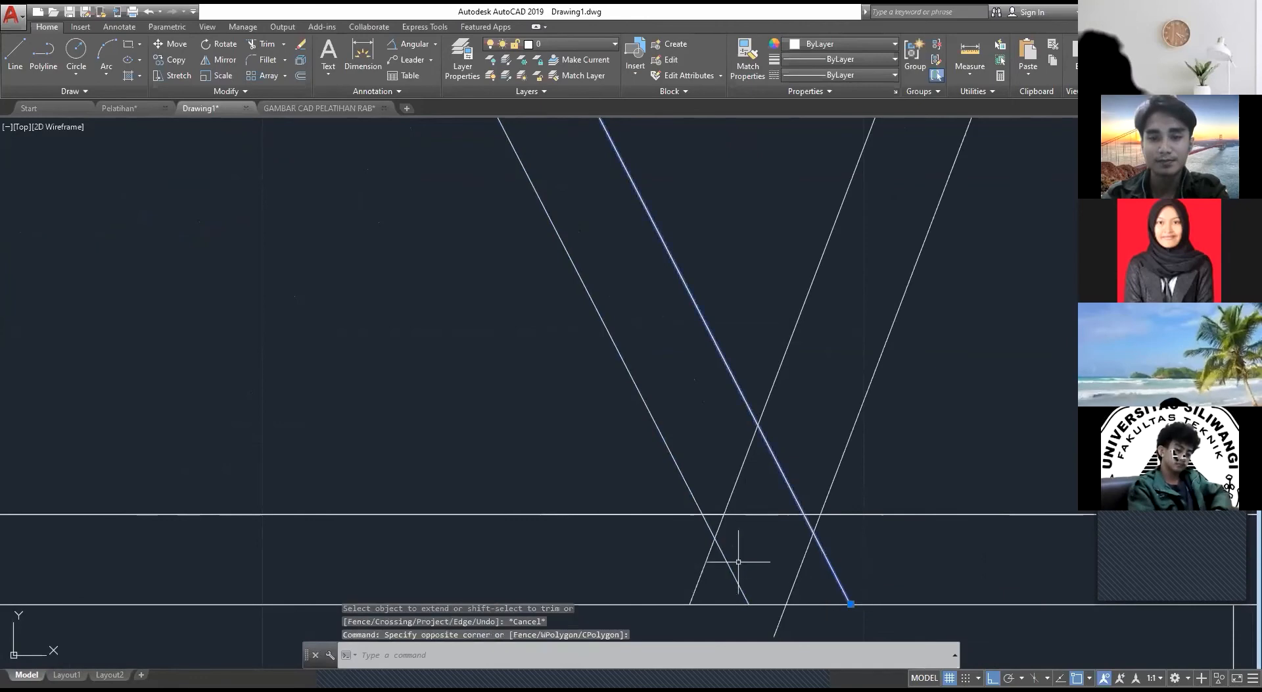
left_click(741, 560)
left_click(715, 571)
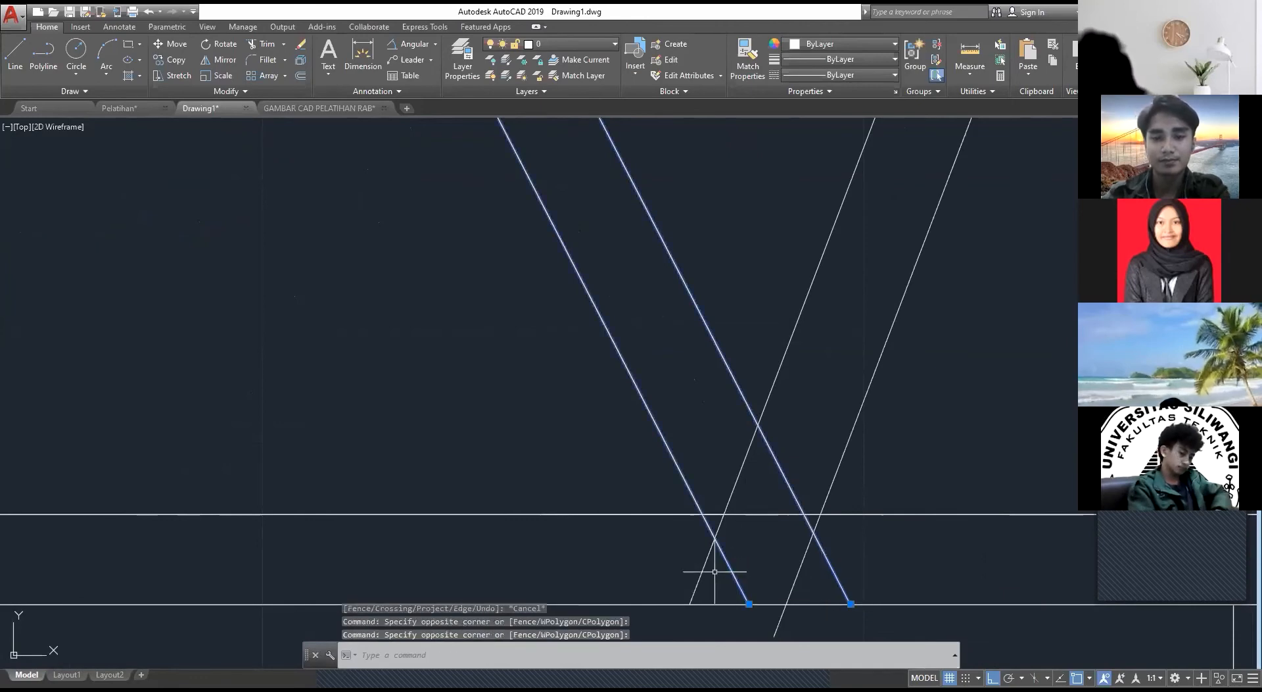
type("m")
key("Return")
left_click(851, 603)
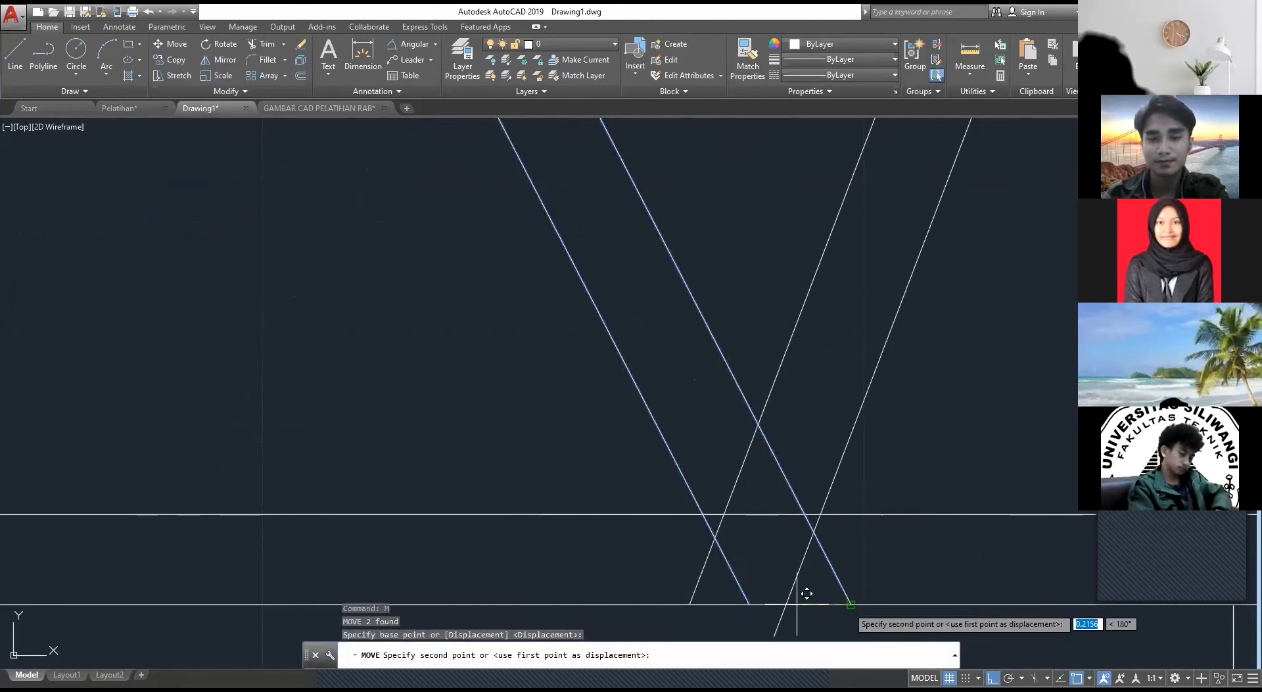
left_click(690, 602)
key("Escape")
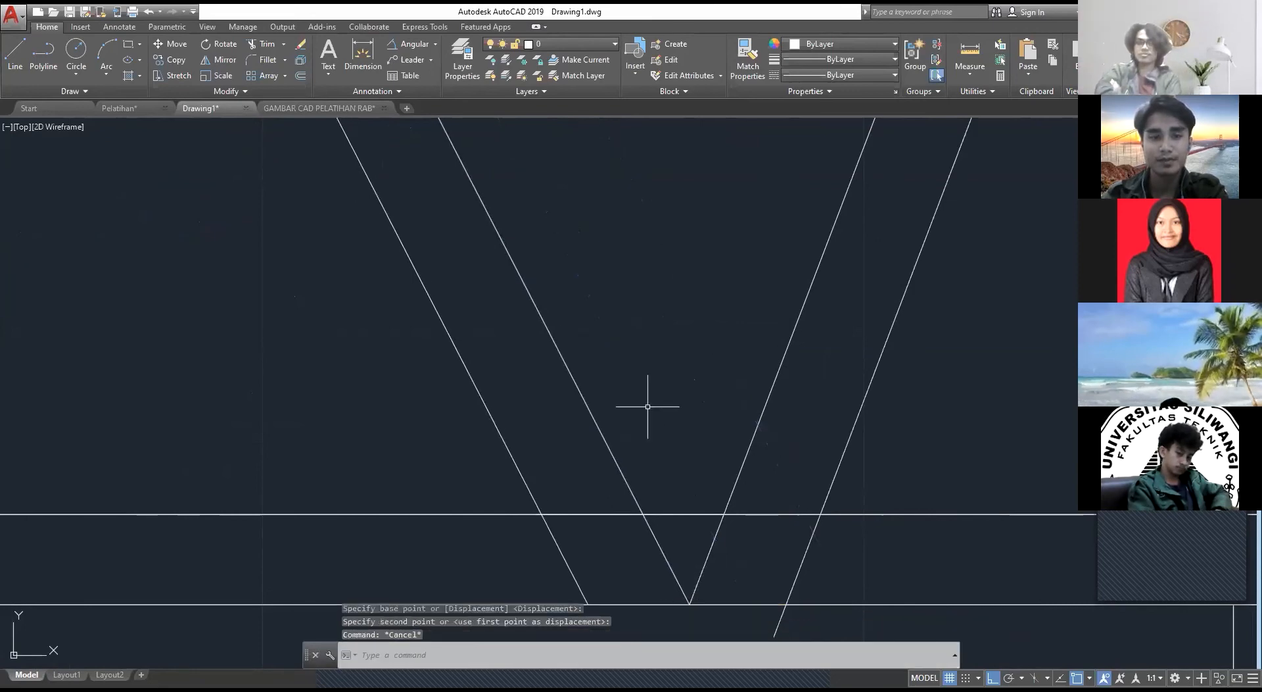
Step: Move the middle triangle's eave-side pair so its inner line's upper end meets the ridge-side pair's inner line at the rafter's middle line
scroll(647, 407, "down", 5)
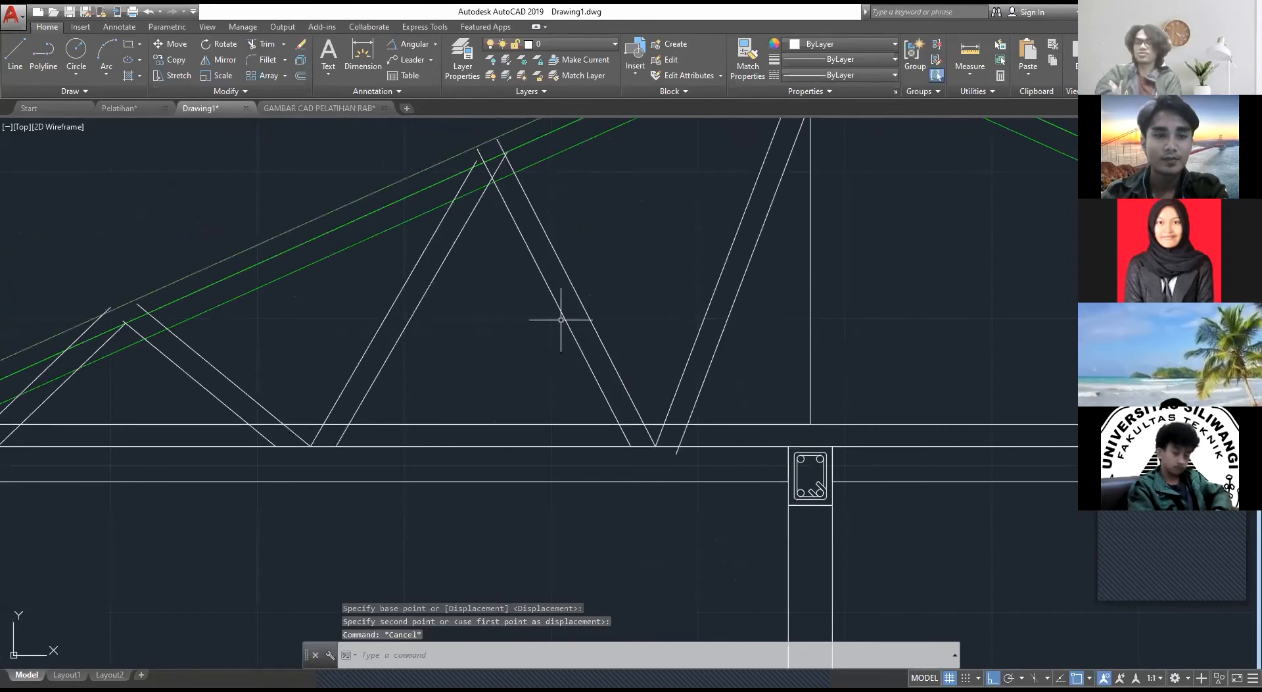
middle_click_drag(561, 319, 614, 369)
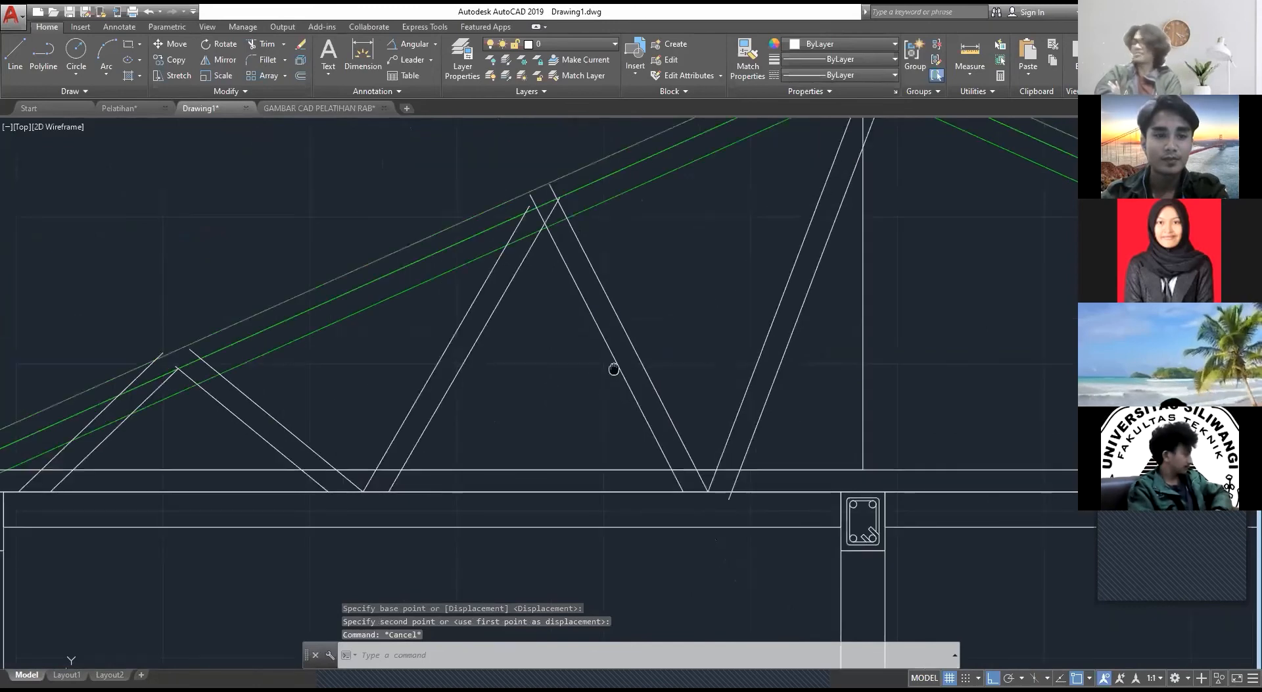
middle_click_drag(614, 369, 656, 388)
left_click(562, 408)
left_click(455, 382)
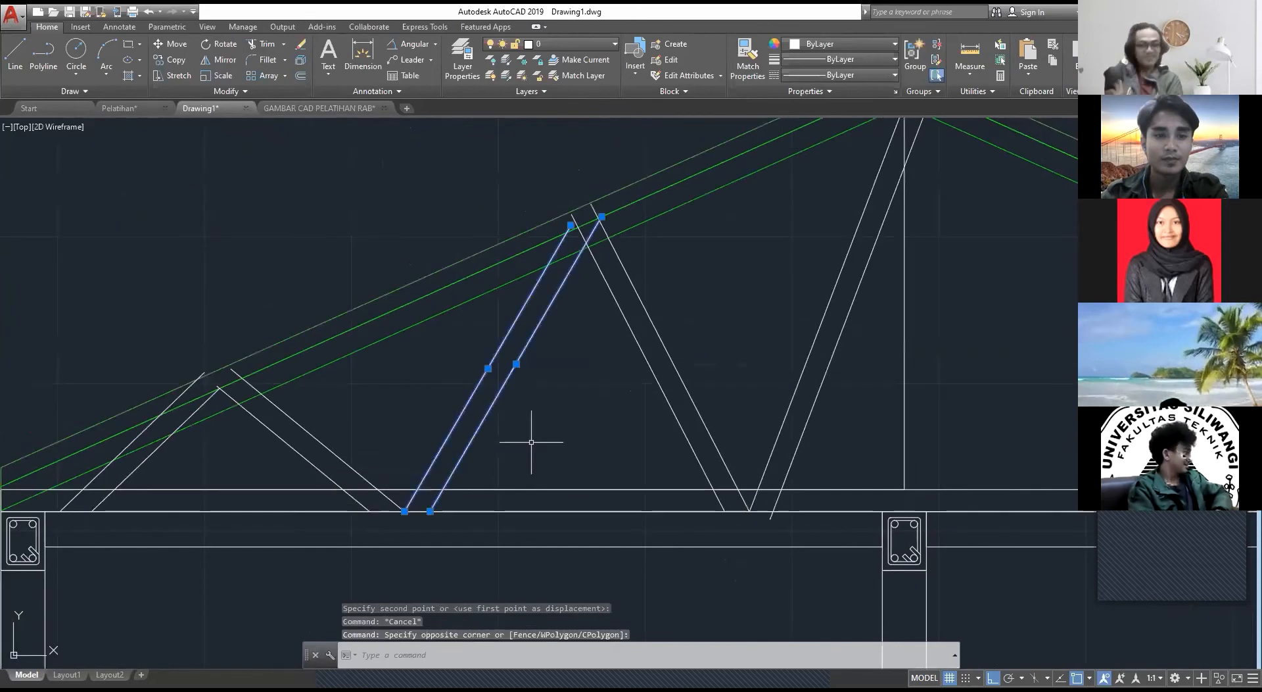
type("m")
key("Return")
scroll(616, 235, "up", 2)
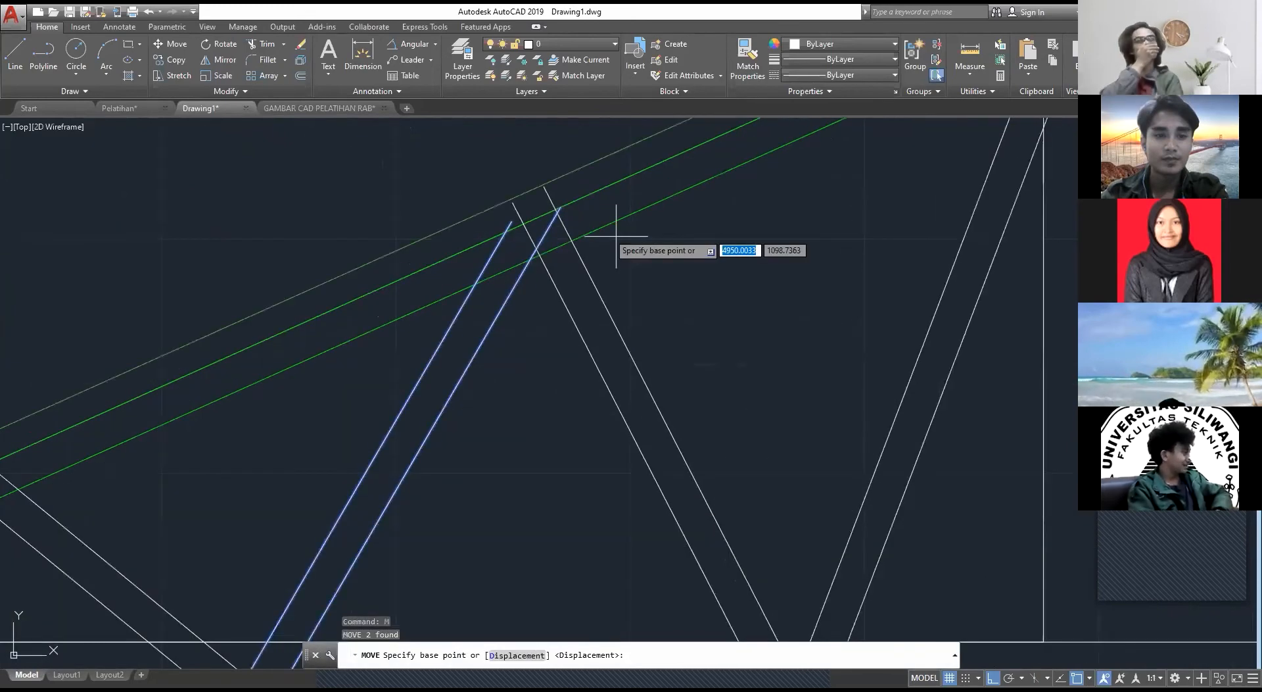
left_click(616, 235)
key("Escape")
scroll(547, 313, "down", 2)
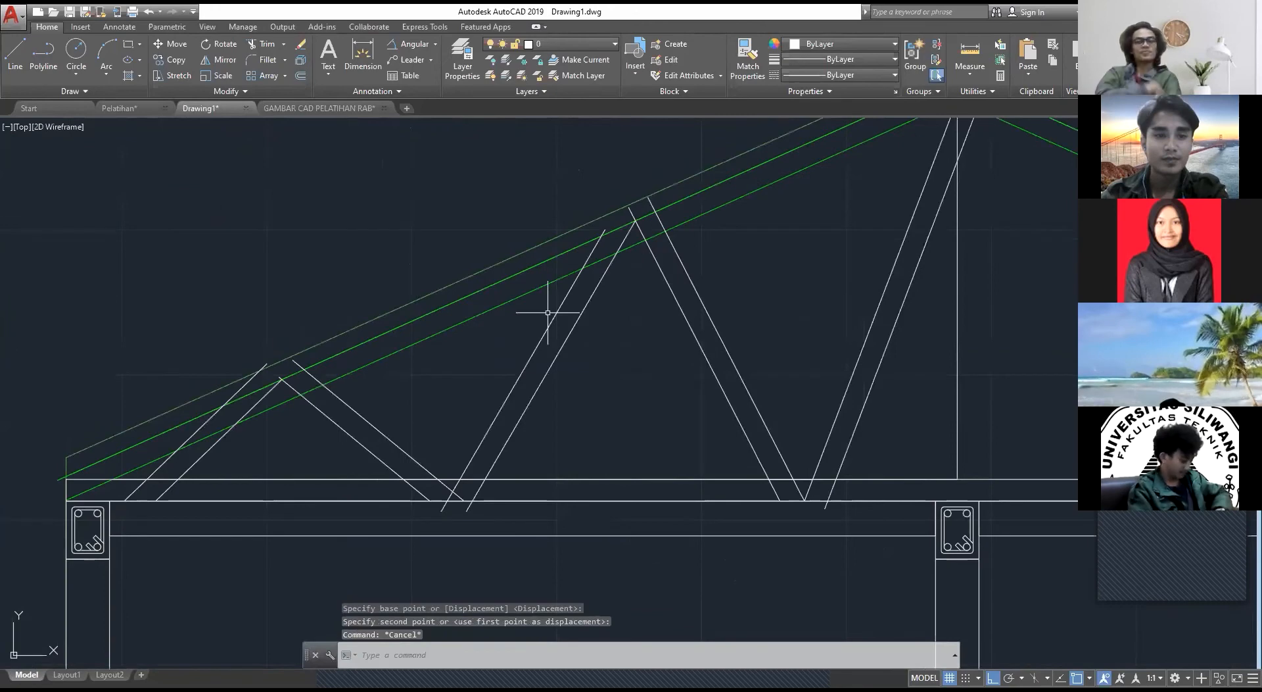
key("Escape")
scroll(548, 312, "down", 6)
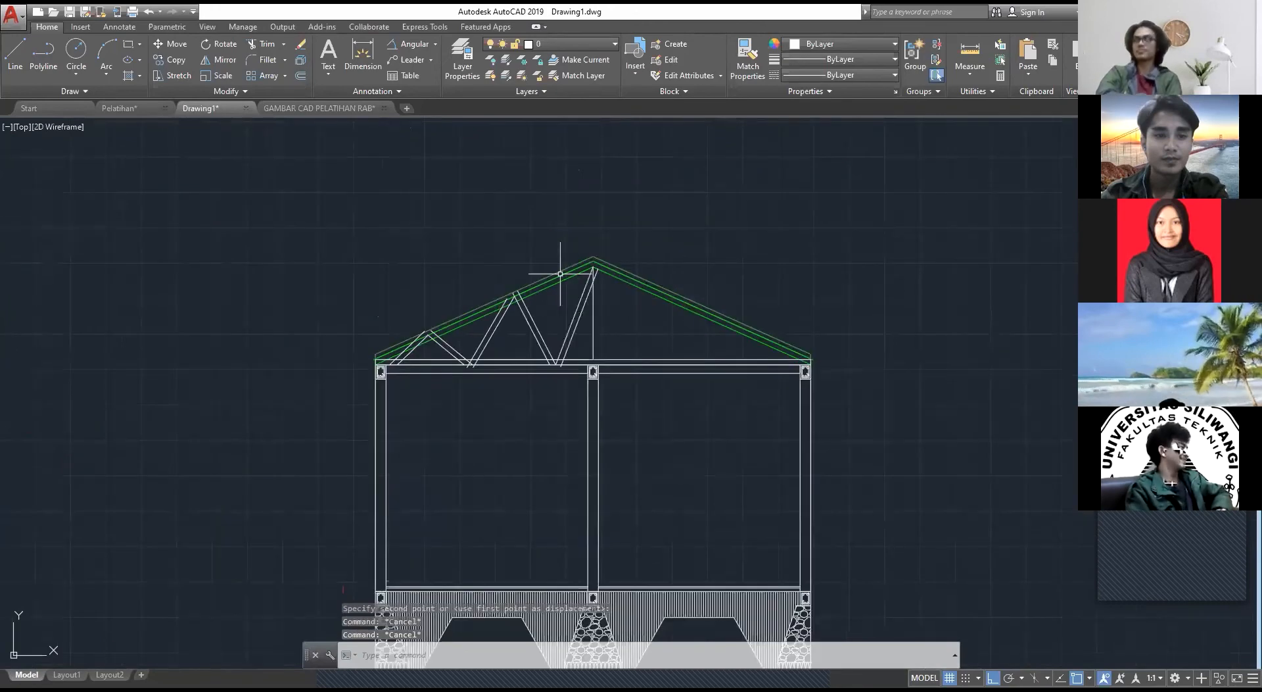
scroll(560, 274, "up", 5)
left_click(688, 392)
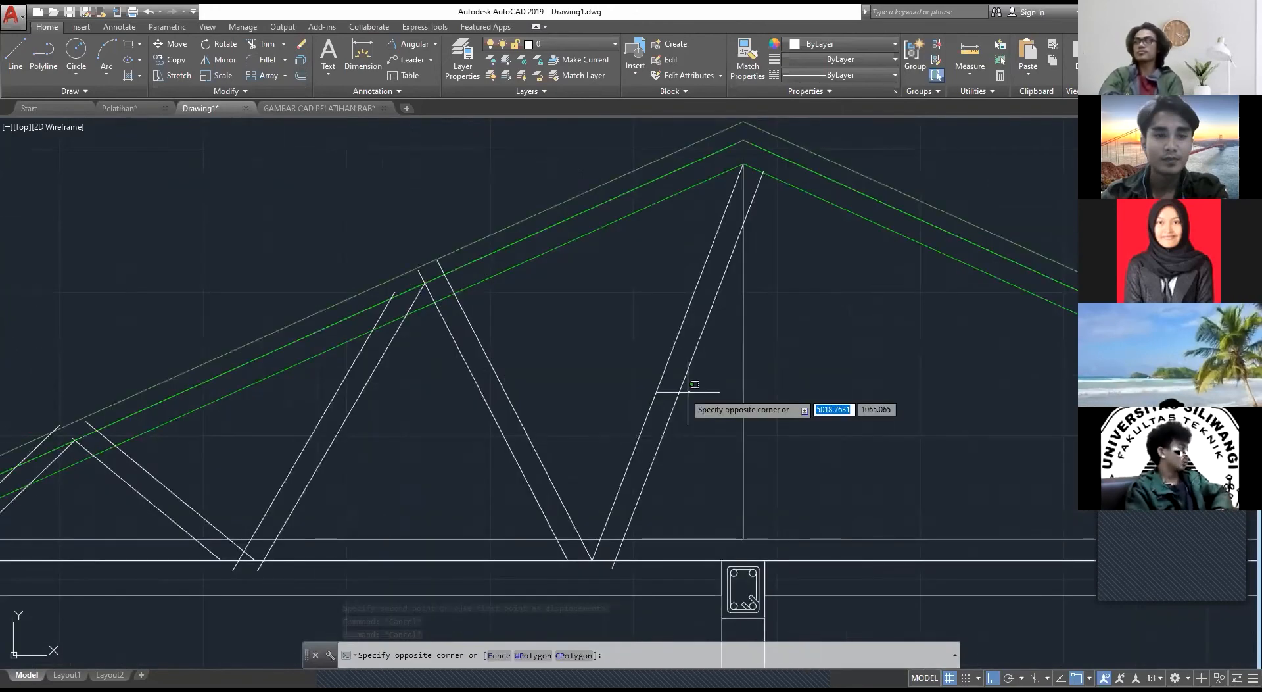
key("Escape")
middle_click_drag(688, 392, 897, 364)
left_click(887, 392)
key("Escape")
Step: Move all ten web diagonals horizontally toward the eave so the ridge diagonal's ridge-side line ends on the central vertical
left_click(846, 495)
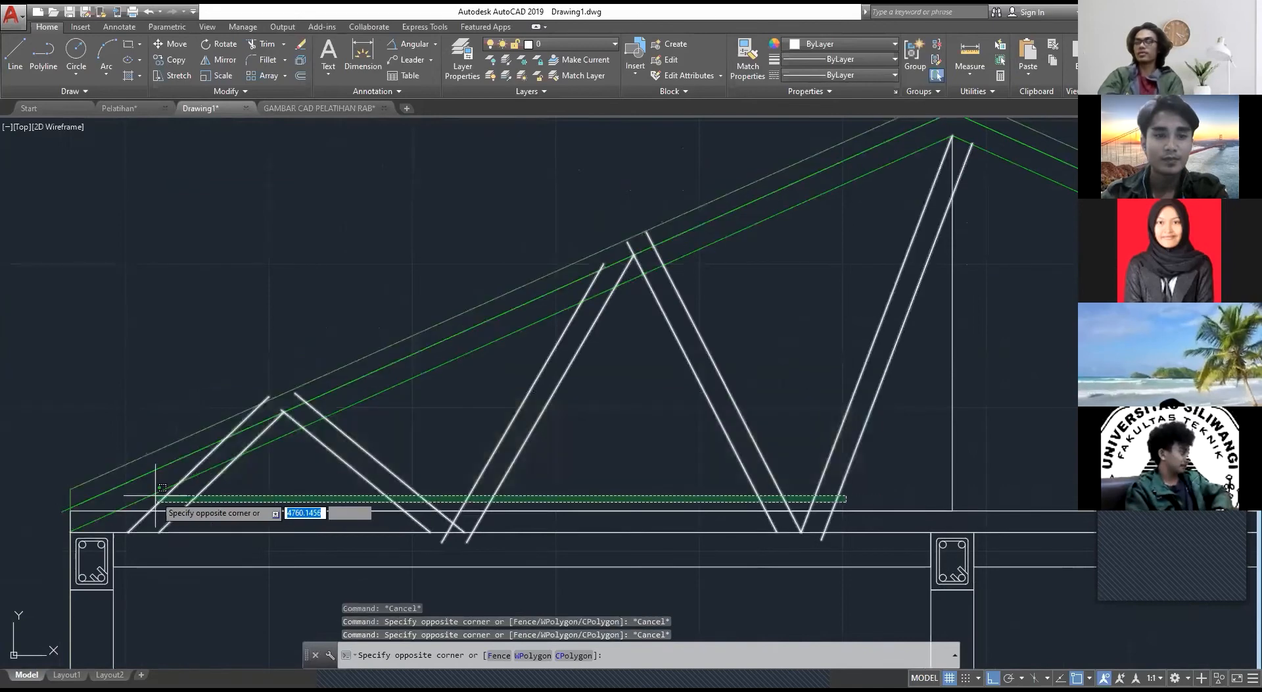
left_click(155, 495)
middle_click_drag(722, 395, 511, 501)
type("m")
key("Return")
scroll(750, 271, "up", 5)
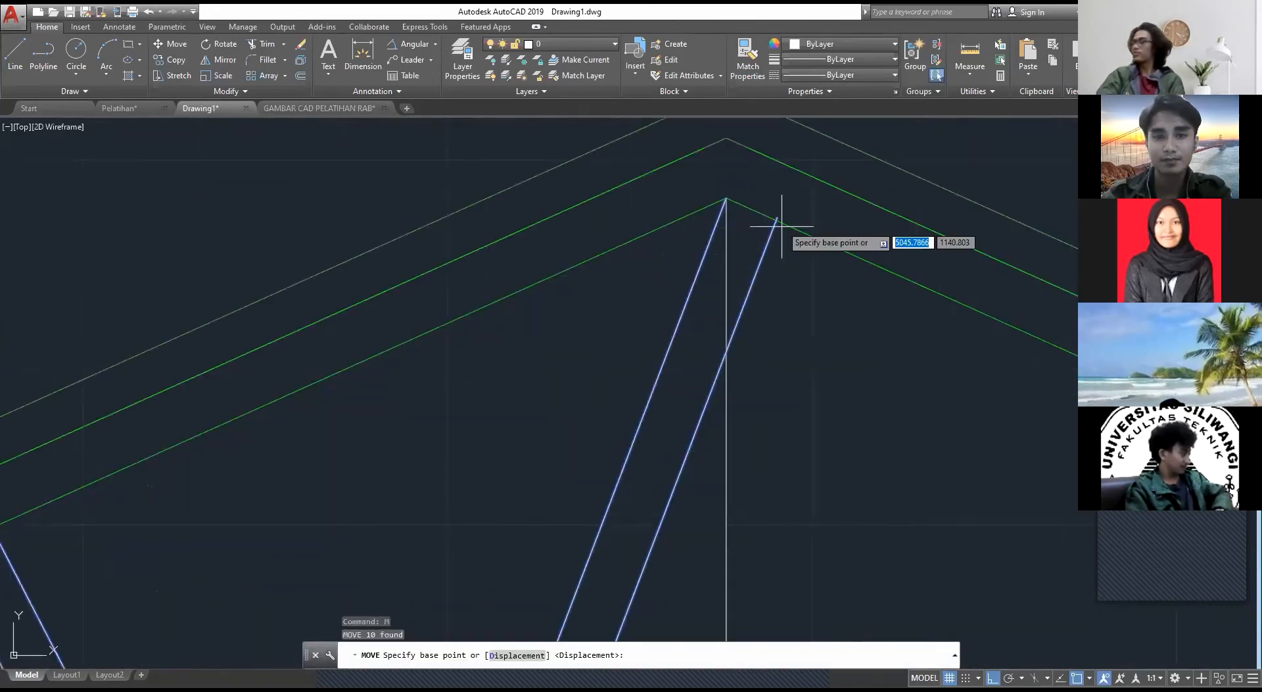
left_click(779, 219)
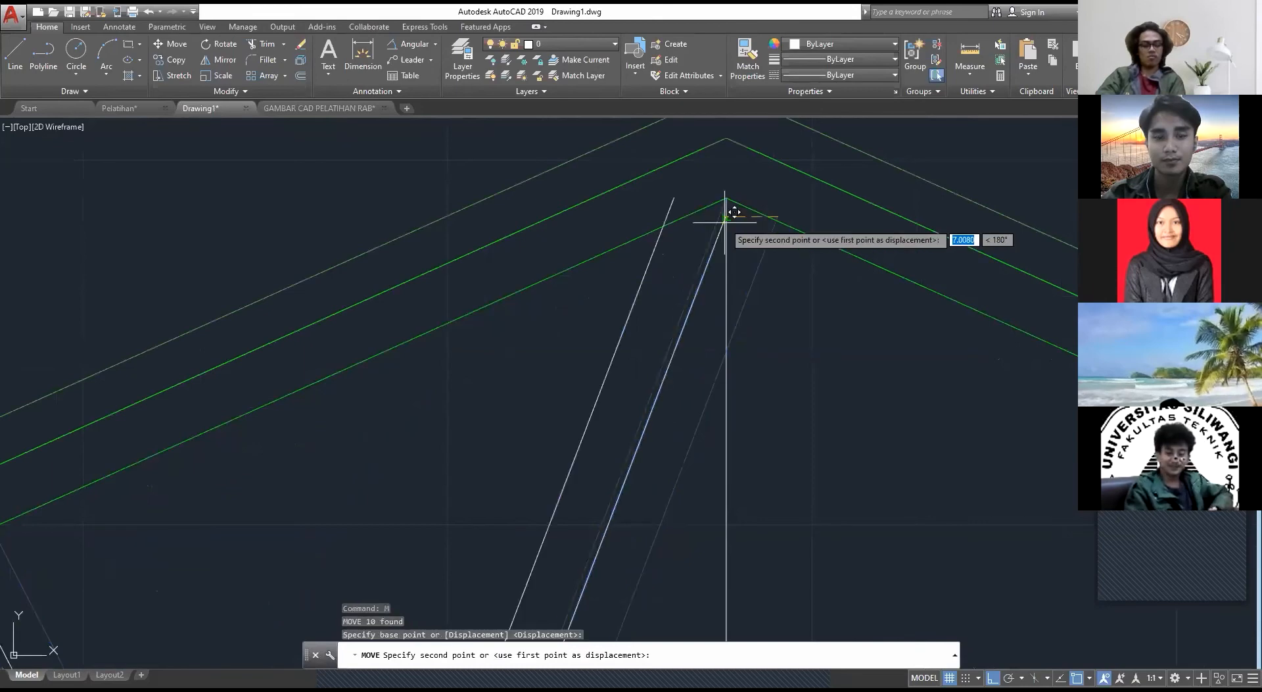
key("Escape")
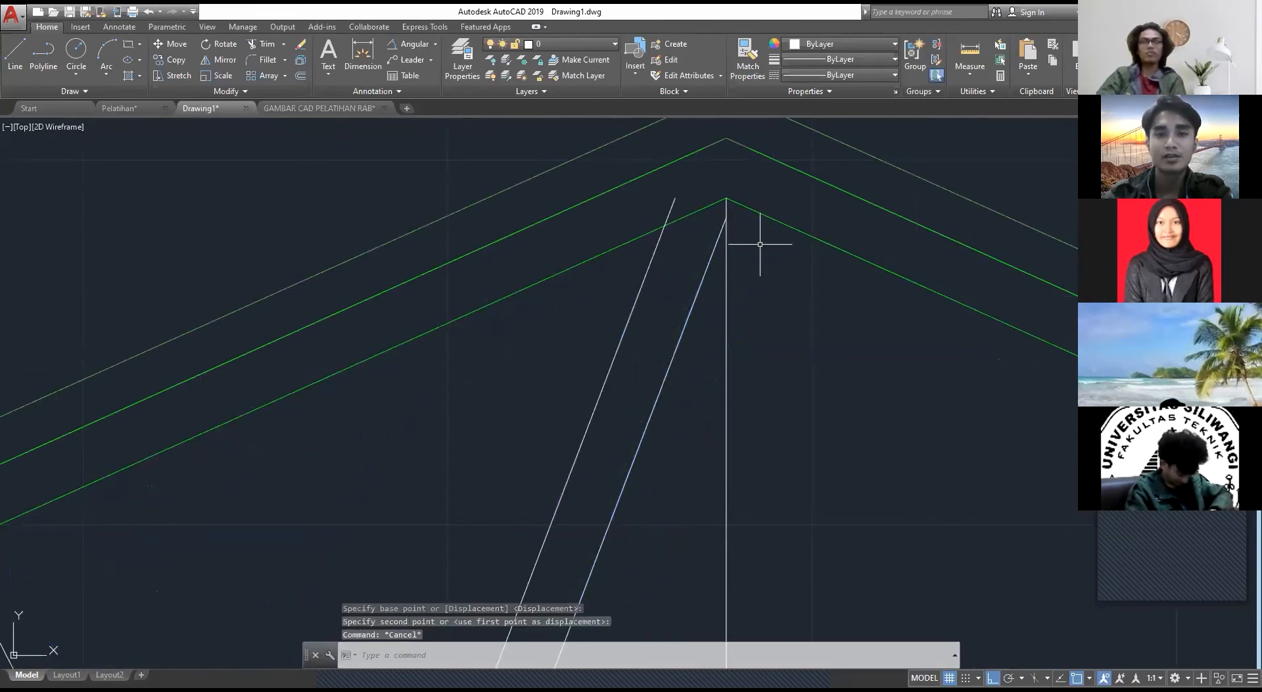
Step: Extend both lines of the ridge diagonal up to the rafters' middle green lines at the apex
type("ex")
key("Return")
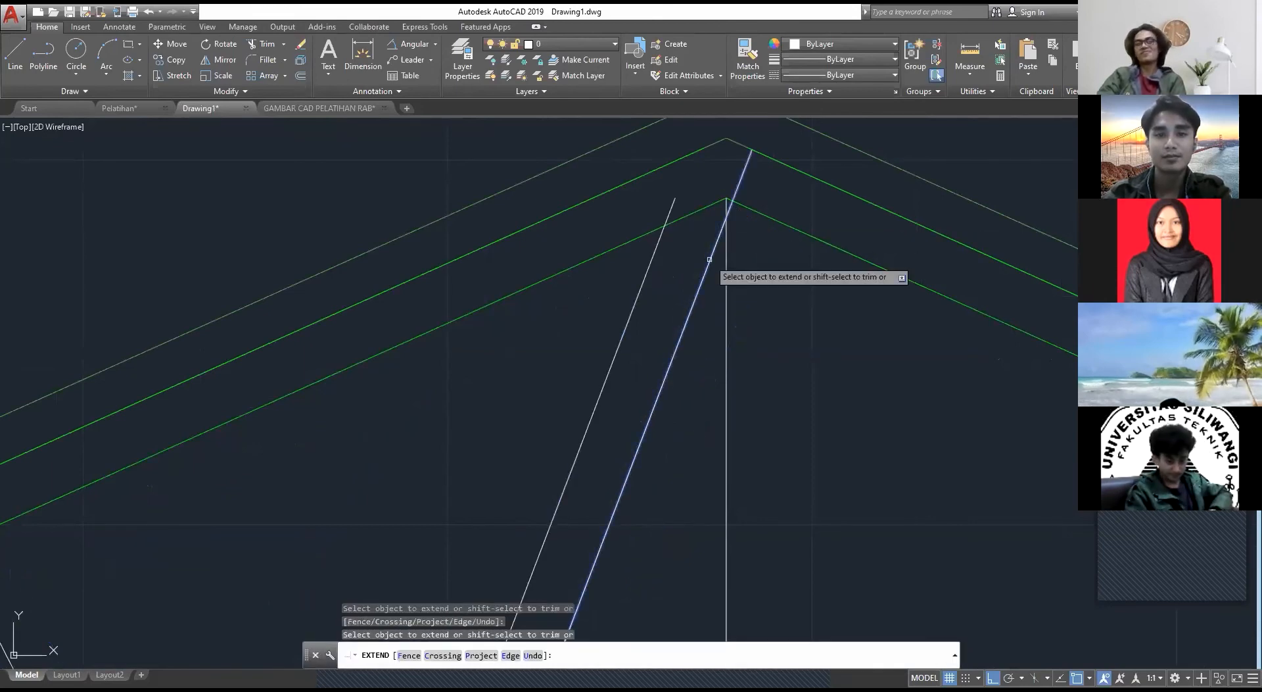
left_click(710, 260)
left_click(655, 250)
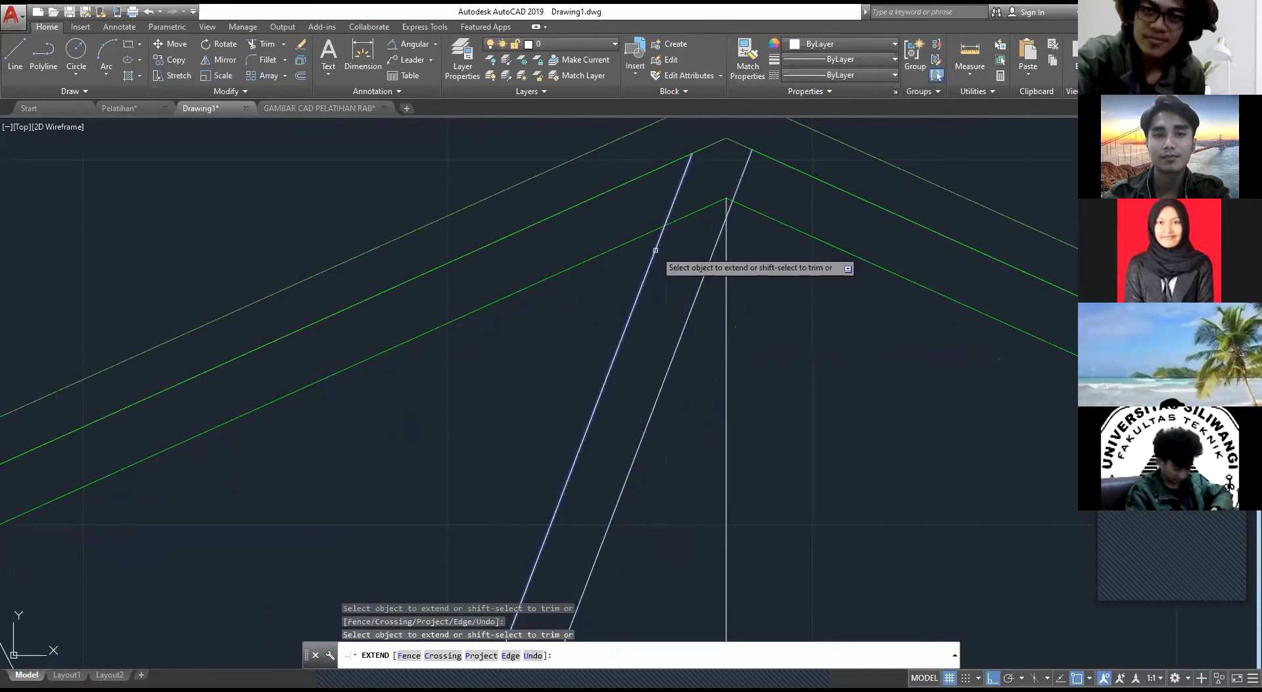
scroll(723, 280, "down", 2)
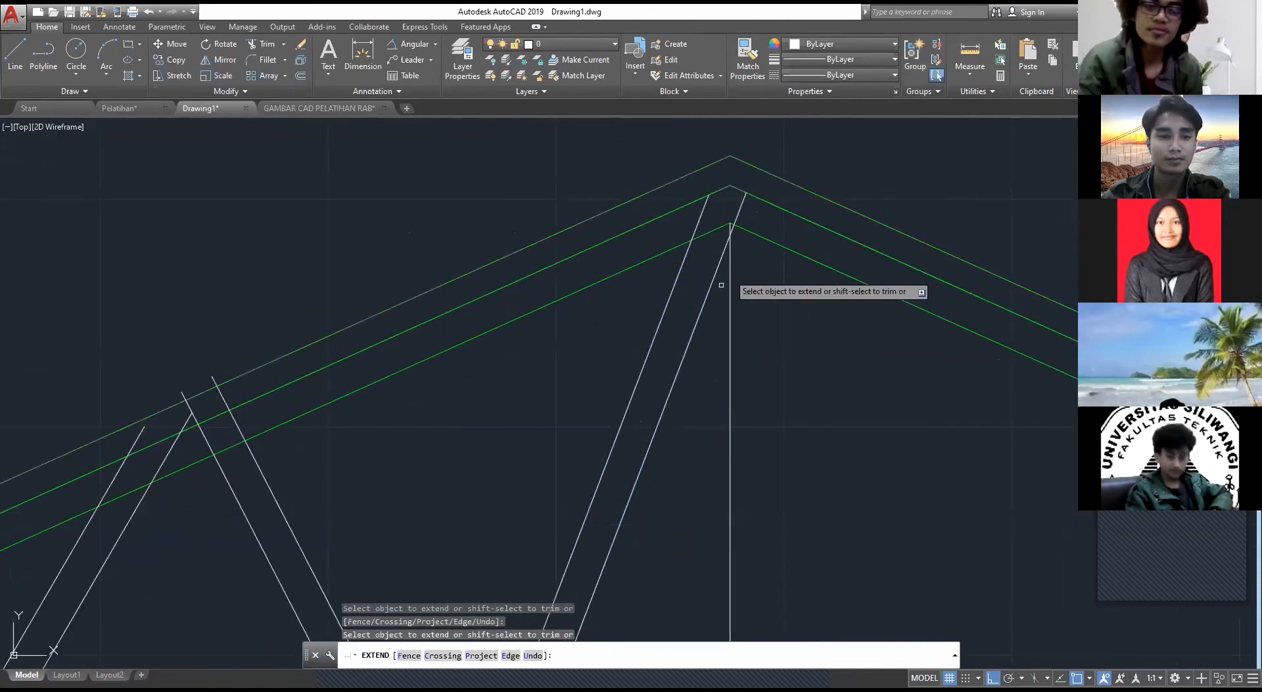
key("Escape")
key("Escape")
scroll(721, 284, "down", 2)
mouse_move(459, 496)
middle_mouse_down()
mouse_move(673, 363)
mouse_move(580, 330)
middle_mouse_up()
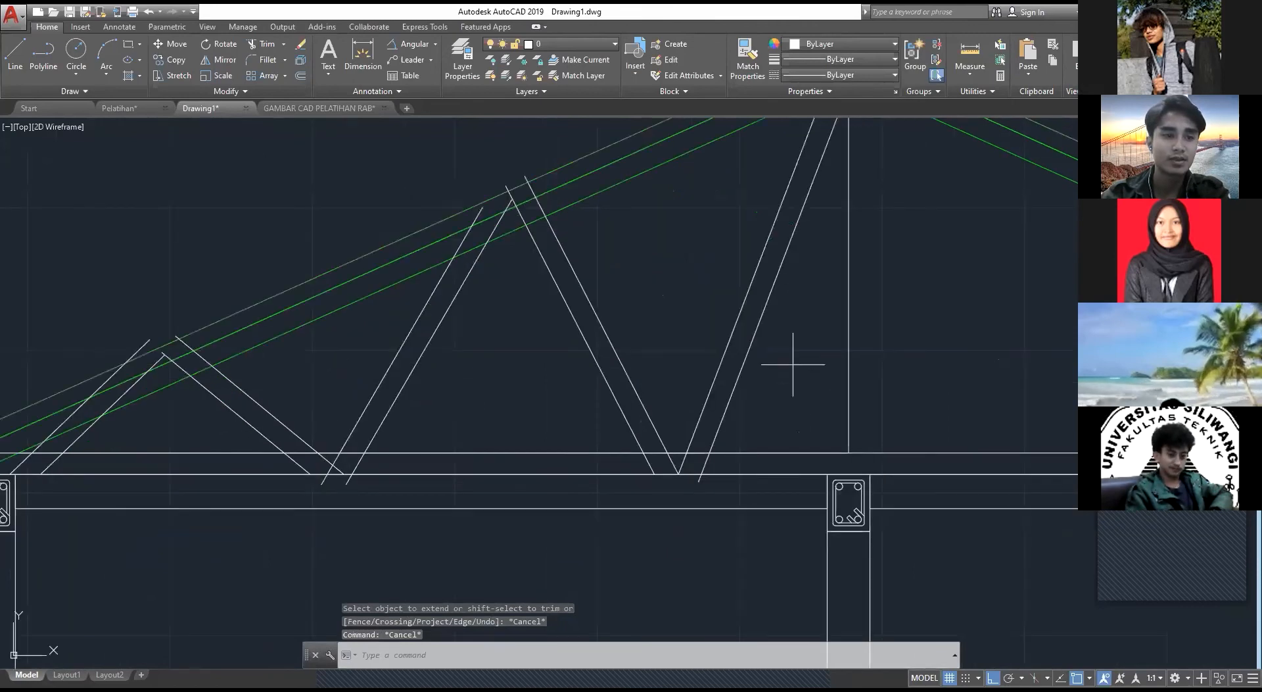
Step: Erase both lines of the web diagonal nearest the eave support
left_click(792, 364)
left_click(226, 449)
key("Escape")
left_click(110, 446)
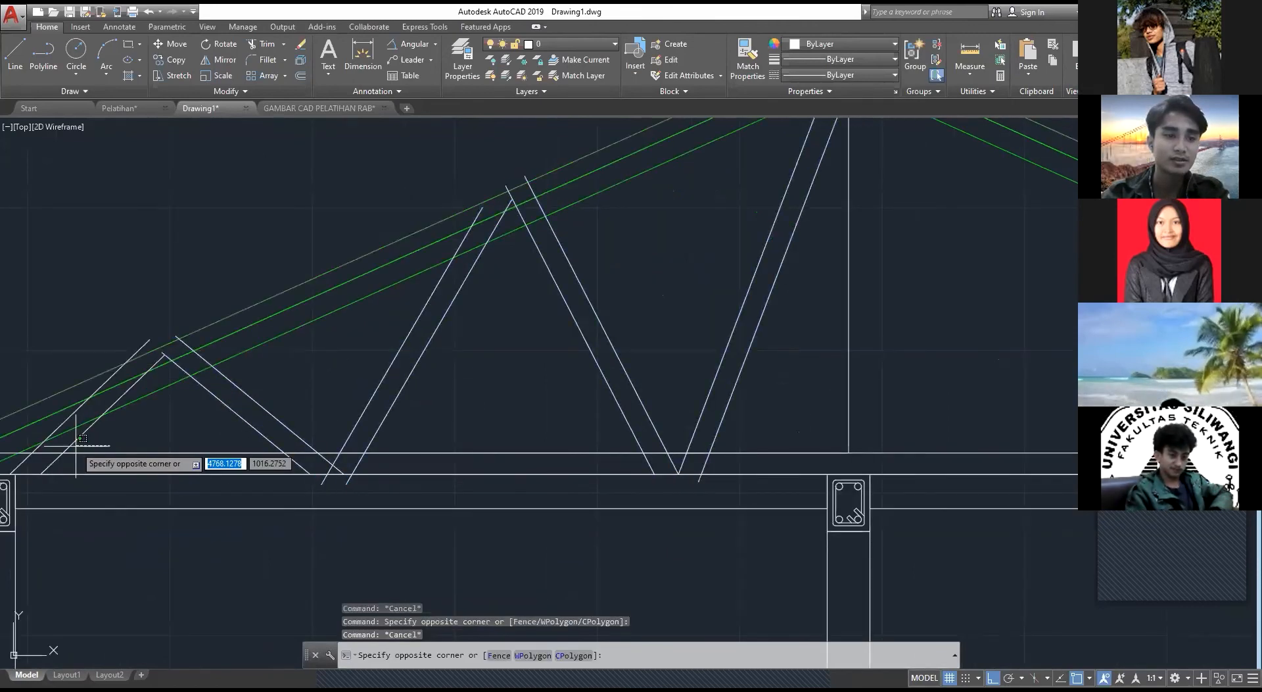
left_click(77, 439)
left_click(78, 400)
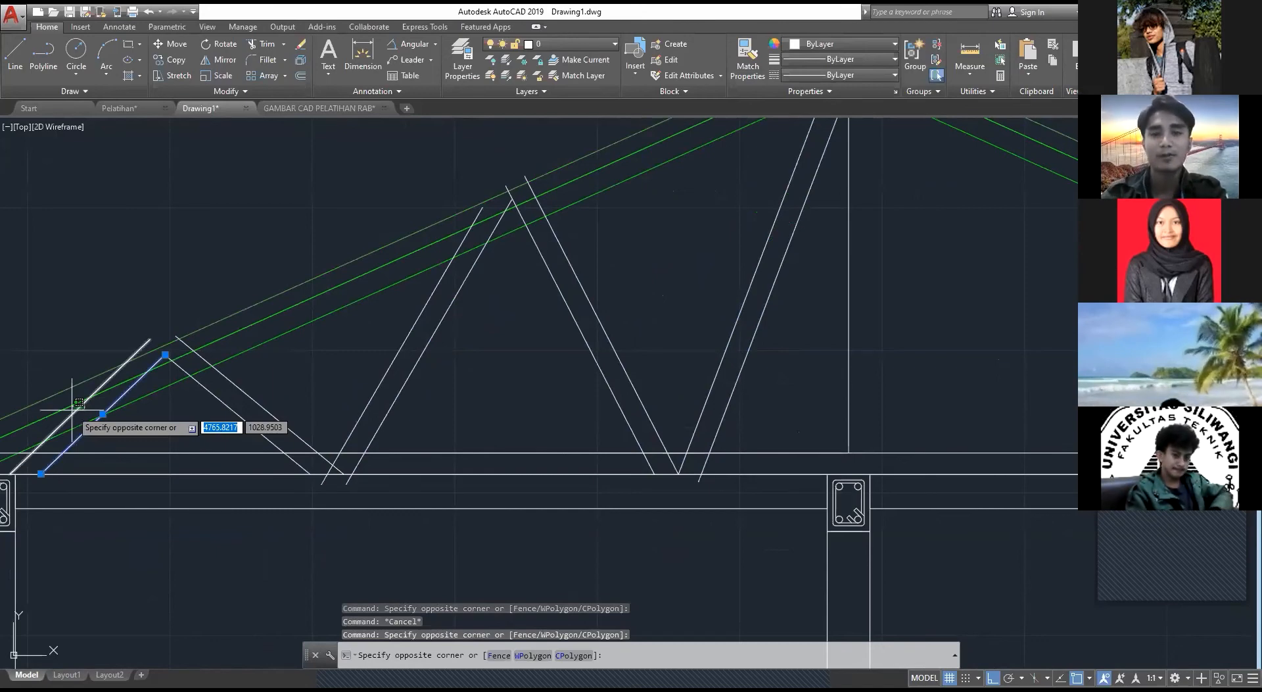
left_click(72, 410)
key("Delete")
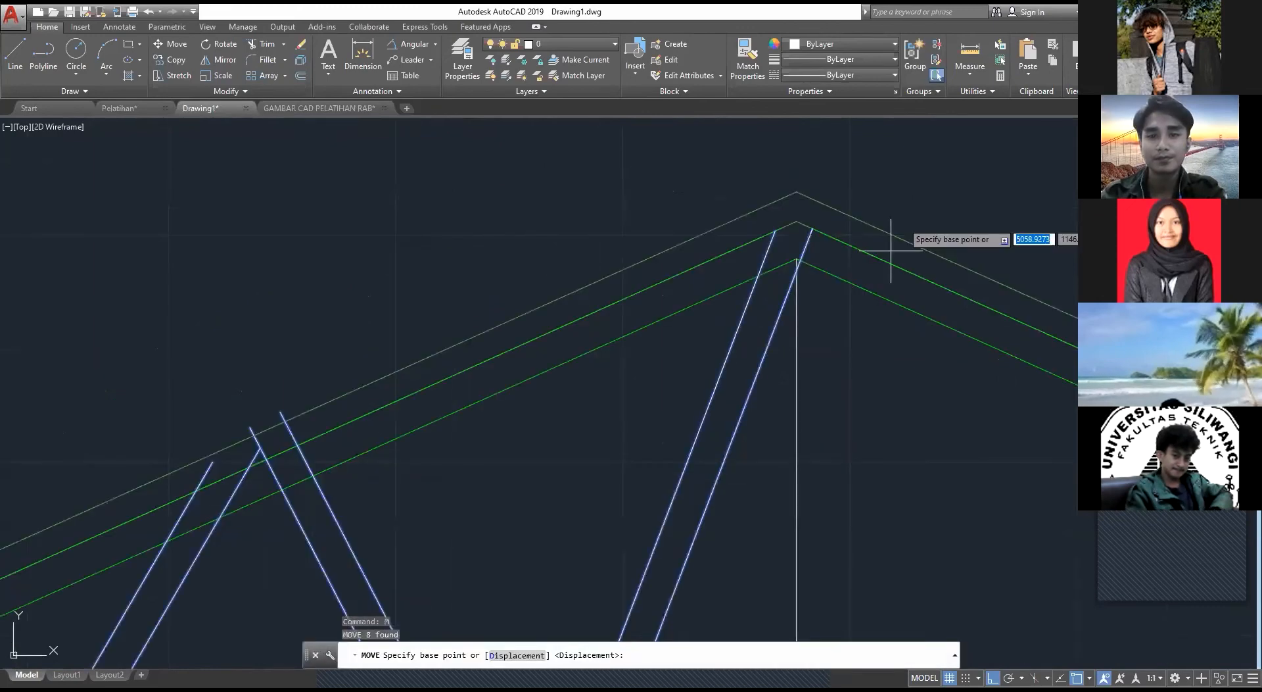
Step: Move the eight remaining diagonals horizontally toward the eave to the central vertical and extend the ridge diagonal's ridge-side line to the rafter's middle line
scroll(812, 233, "up", 4)
left_click(813, 224)
left_click(772, 225)
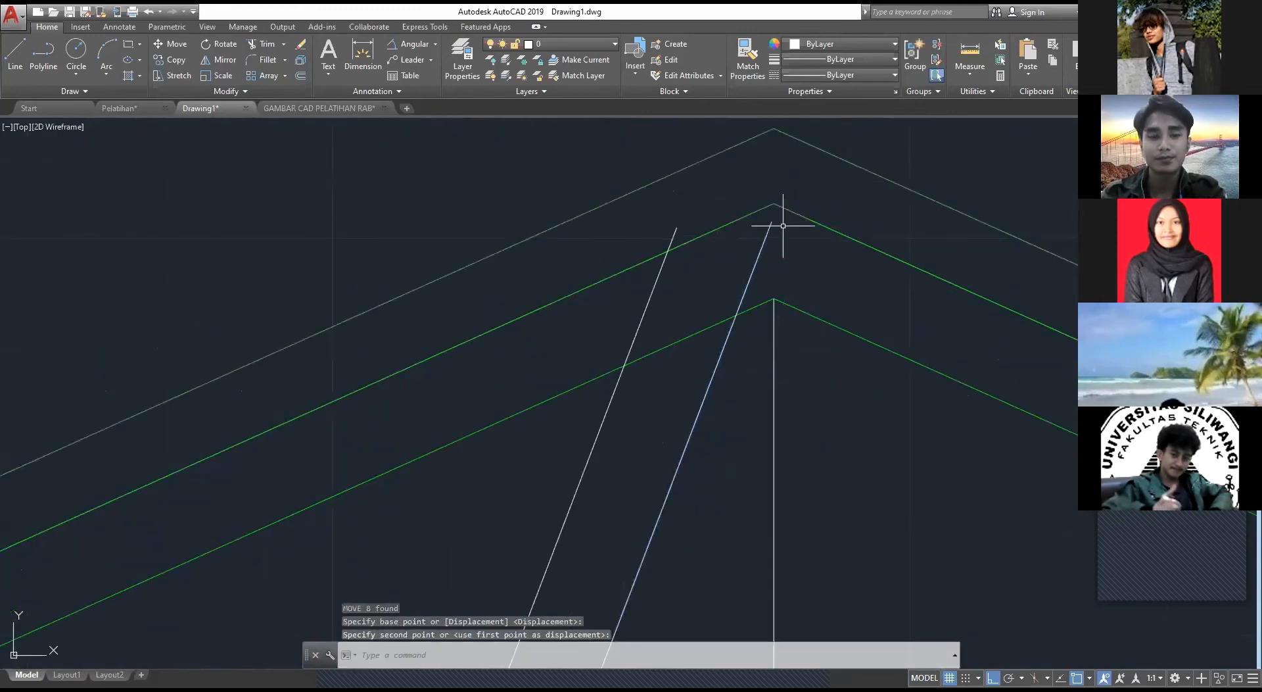
key("Escape")
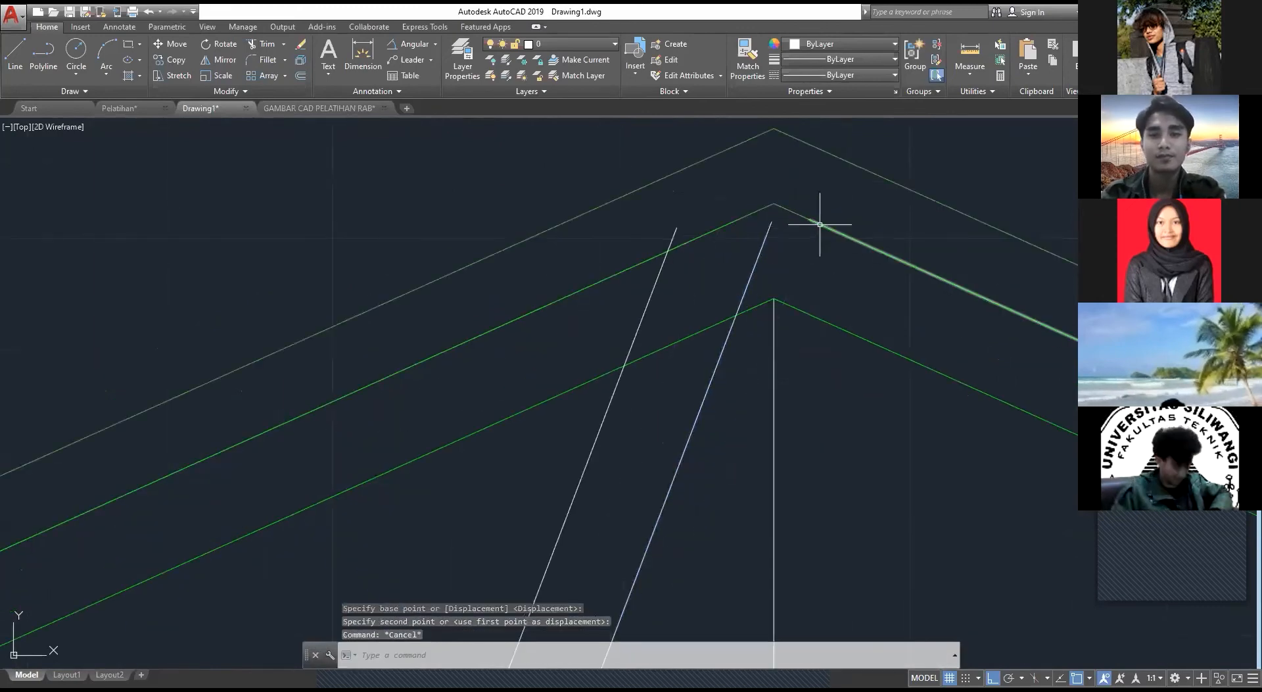
type("ex")
key("space")
key("space")
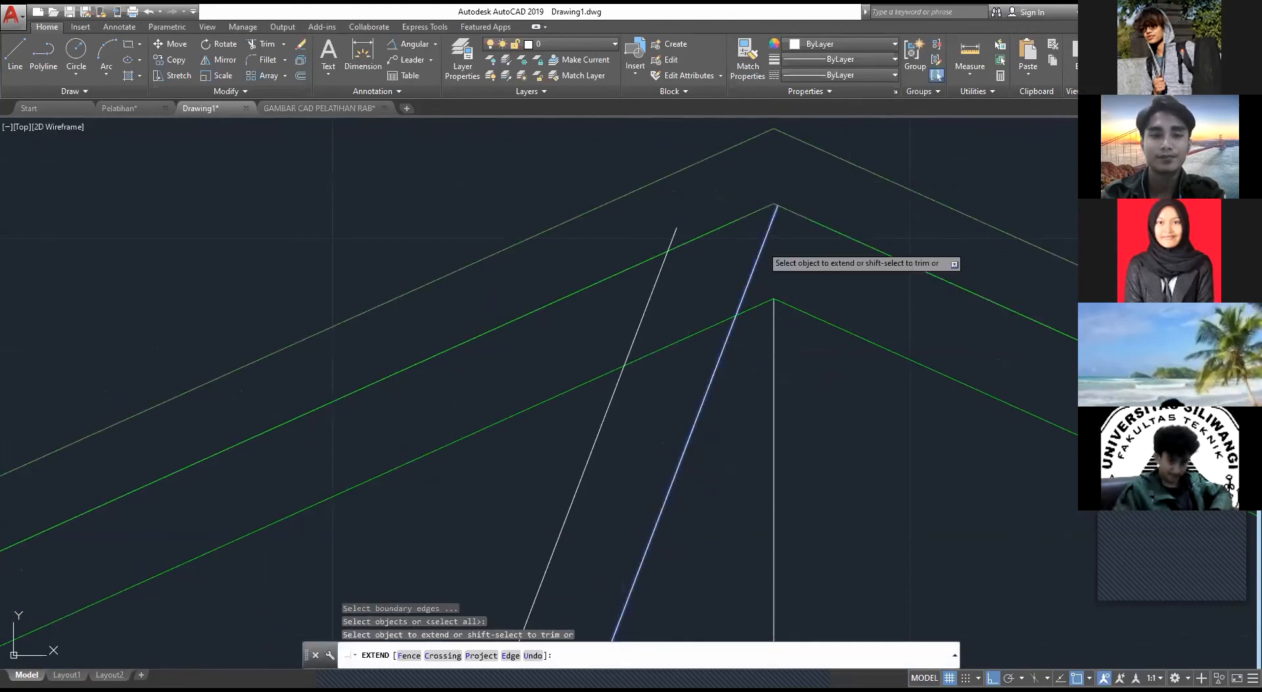
key("Escape")
Step: Move all eight web diagonals so the ridge diagonal's ridge-side line ends at the apex of the rafters' middle lines
scroll(662, 482, "down", 5)
middle_click_drag(661, 481, 764, 305)
left_click(797, 403)
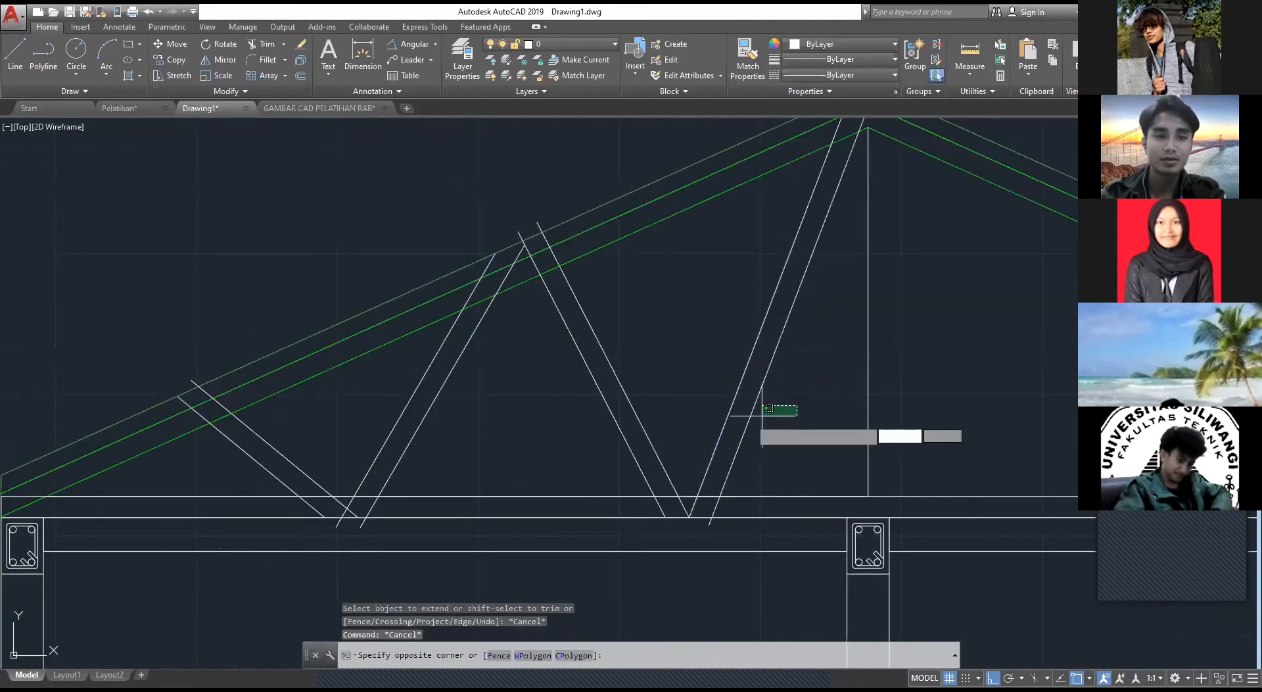
key("Escape")
left_click(773, 474)
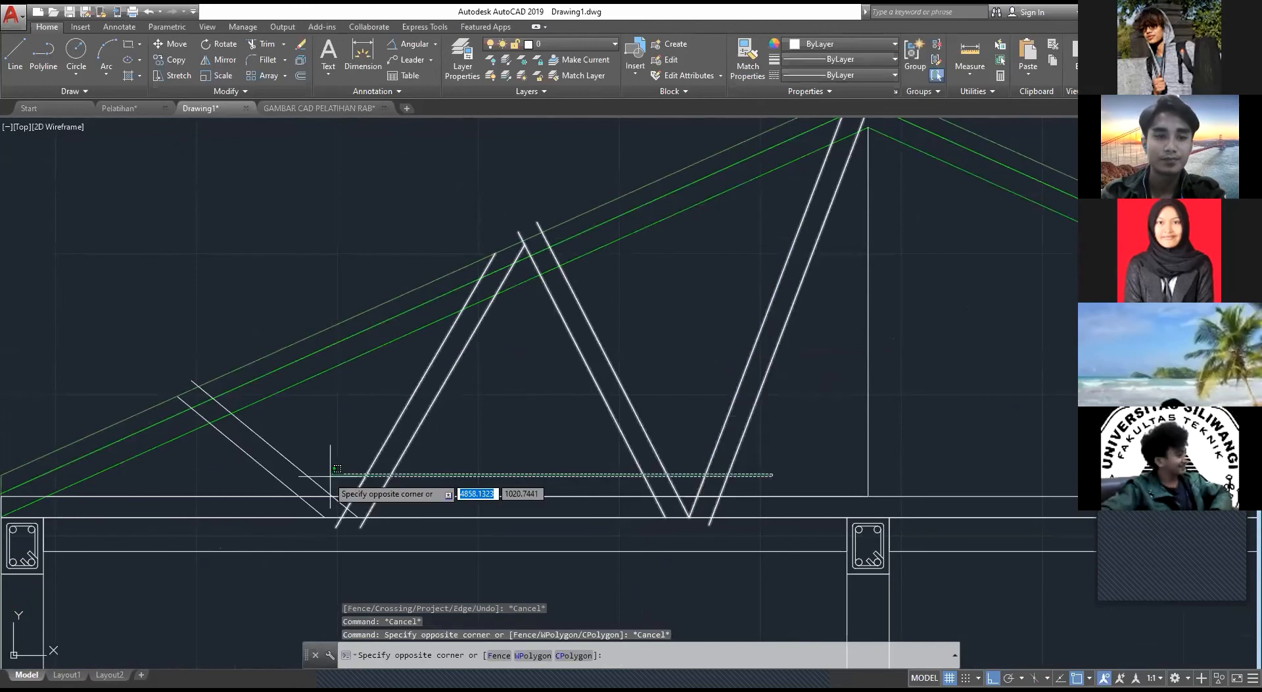
left_click(238, 451)
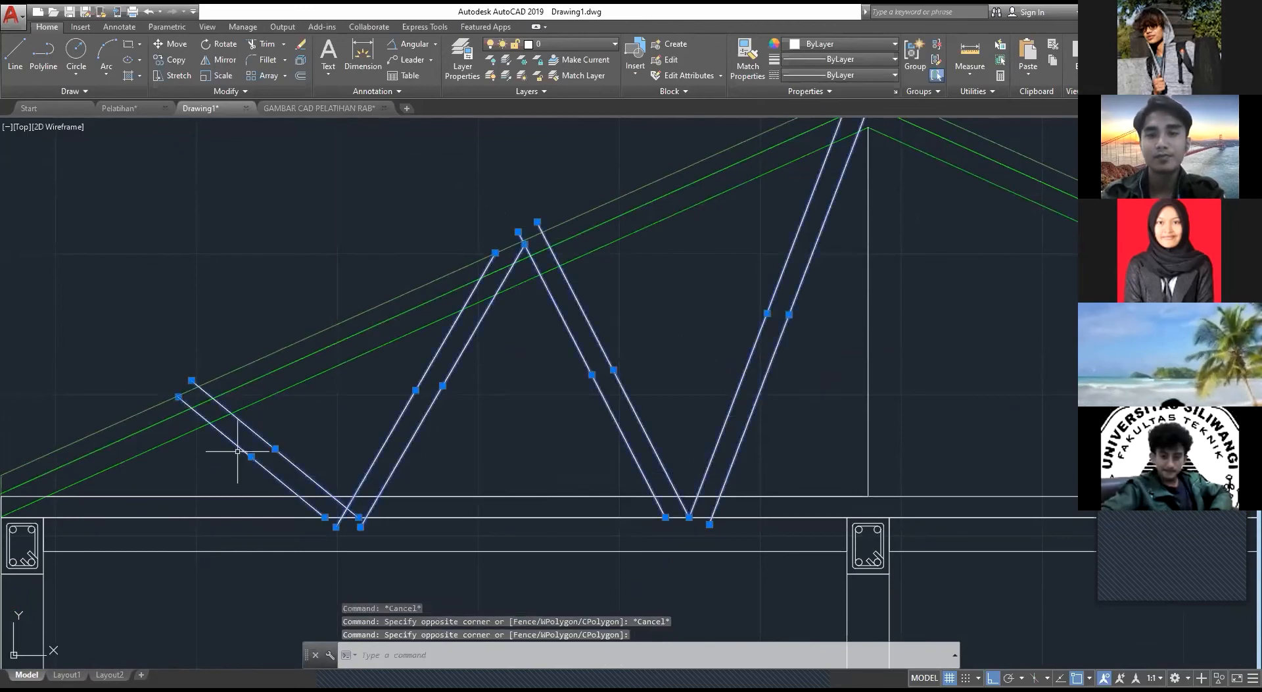
type("m")
key("Return")
scroll(846, 203, "up", 3)
left_click(840, 210)
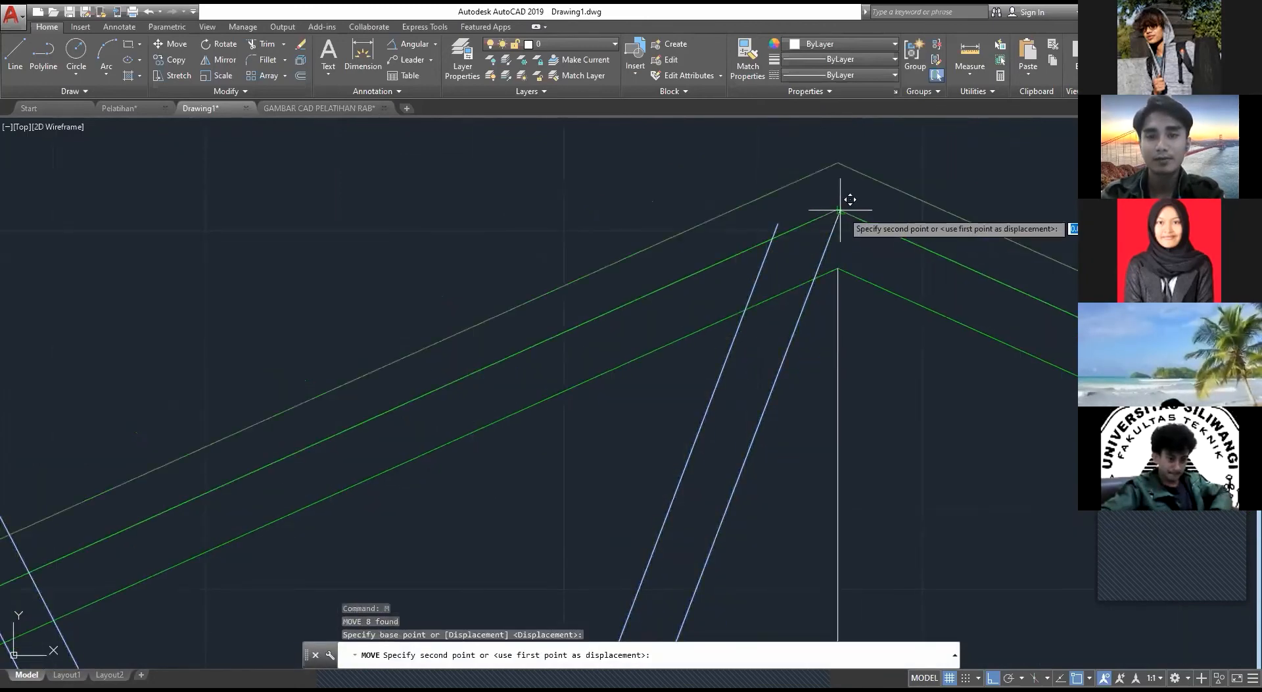
key("Escape")
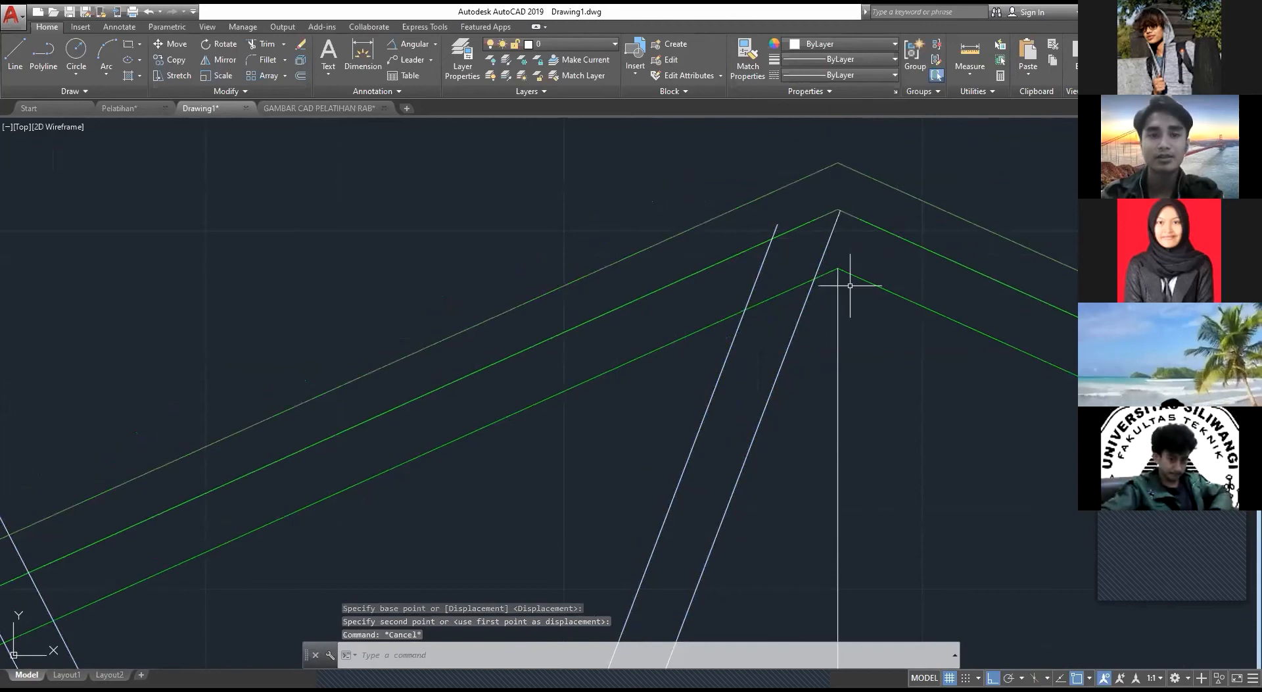
scroll(840, 328, "down", 3)
middle_click_drag(730, 635, 690, 446)
left_click(696, 449)
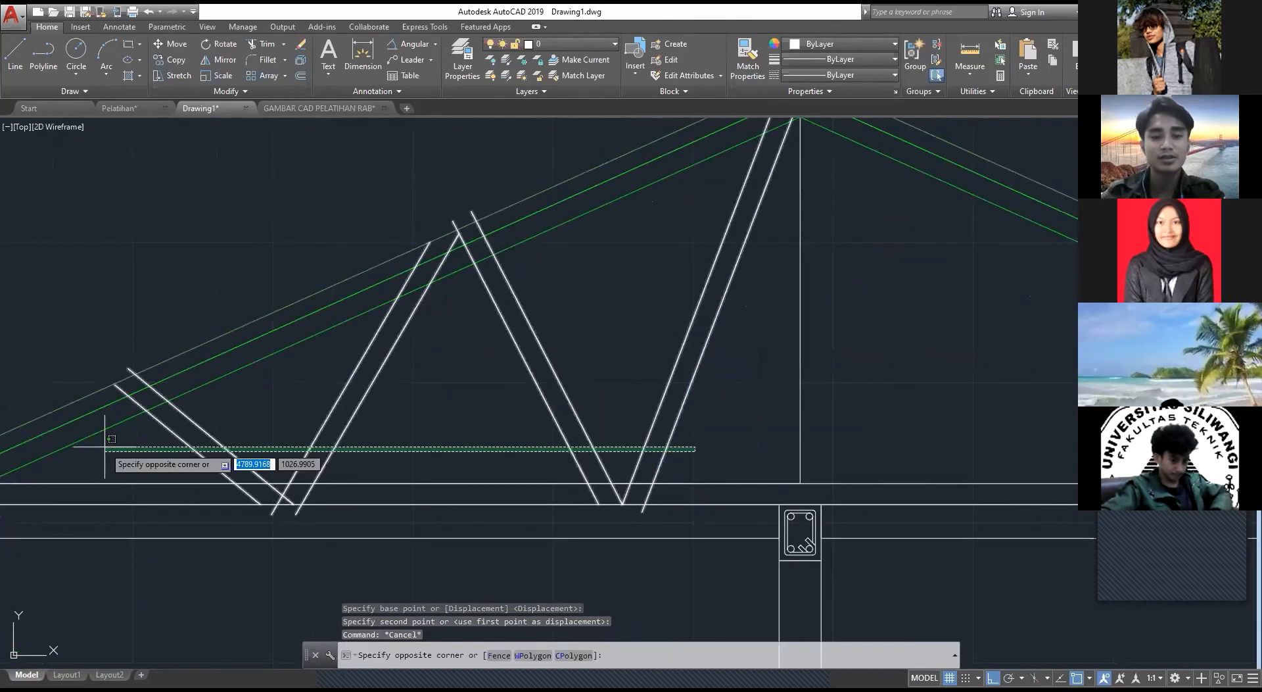
left_click(105, 447)
key("Escape")
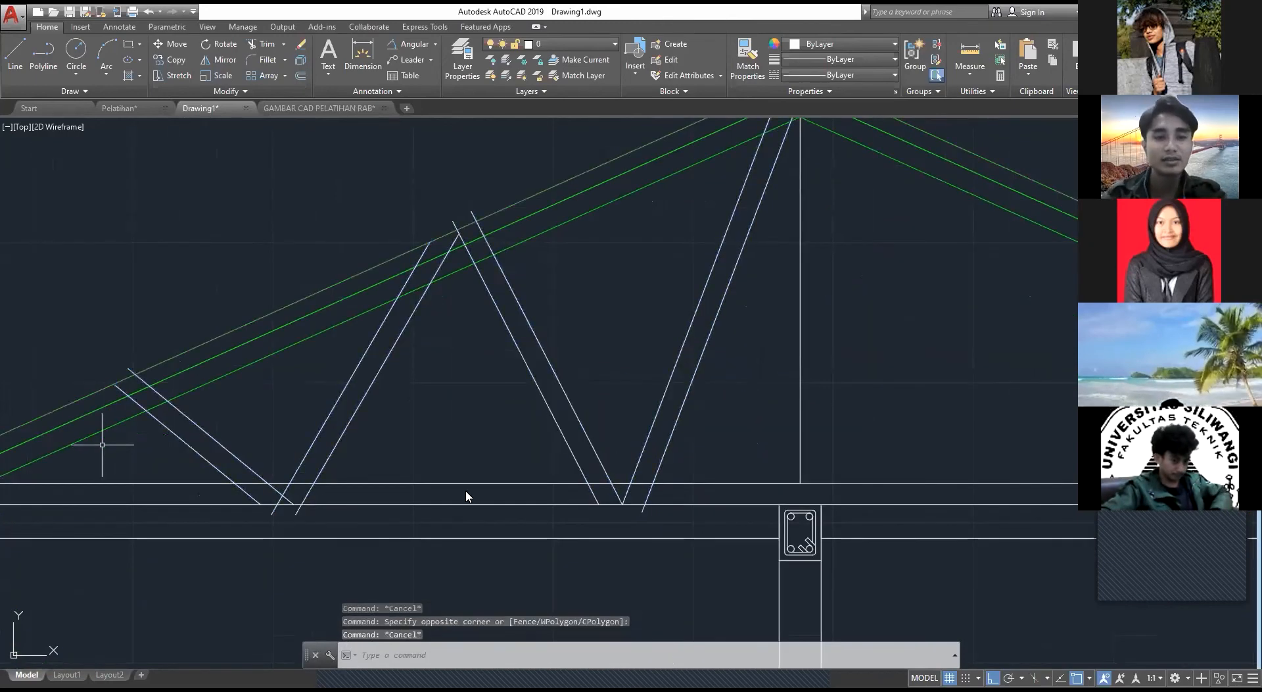
Step: Trim the feet of the web diagonals that overhang the bottom chord's lower line
type("tr")
key("Return")
scroll(600, 508, "up", 4)
left_click(748, 539)
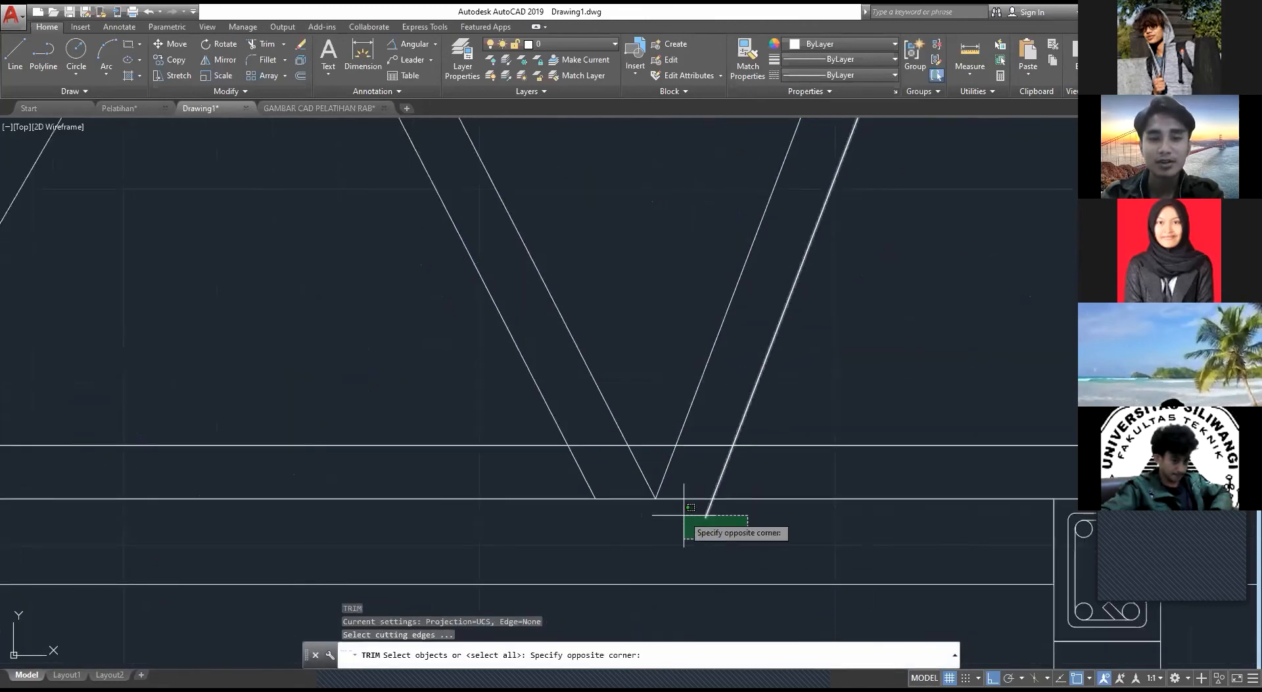
left_click(682, 513)
key("Escape")
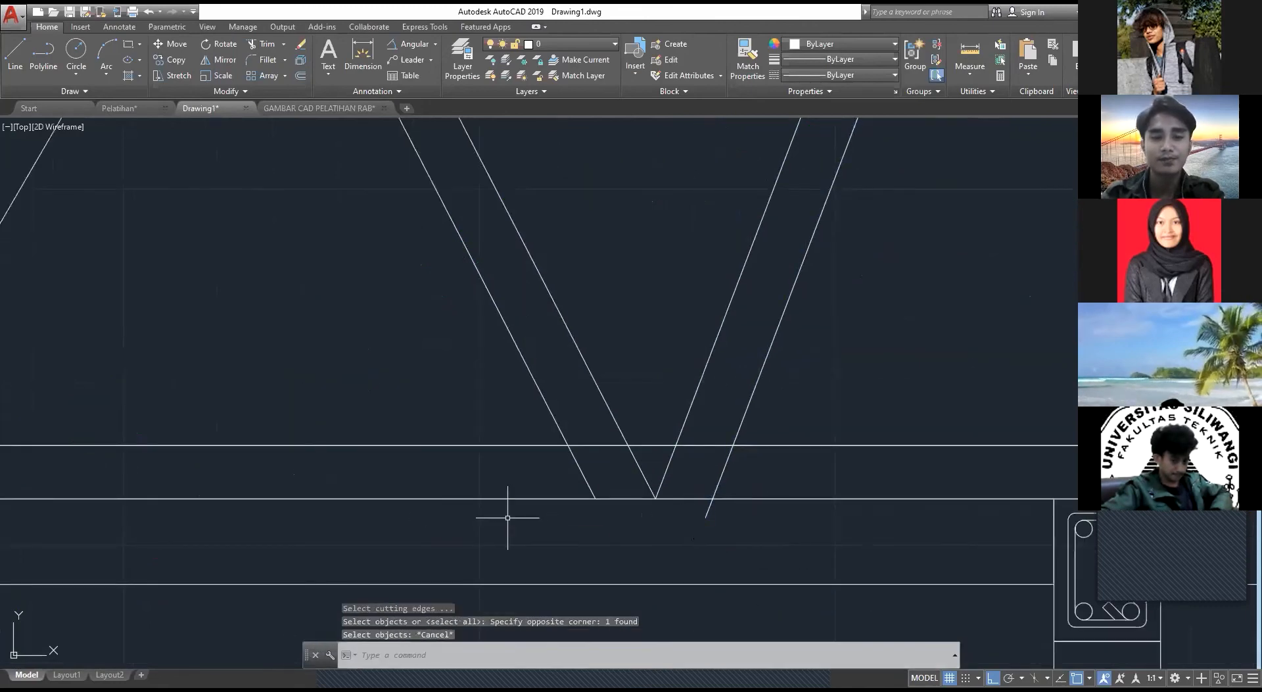
key("Return")
key("Return")
left_click(752, 527)
left_click(686, 515)
scroll(465, 517, "down", 4)
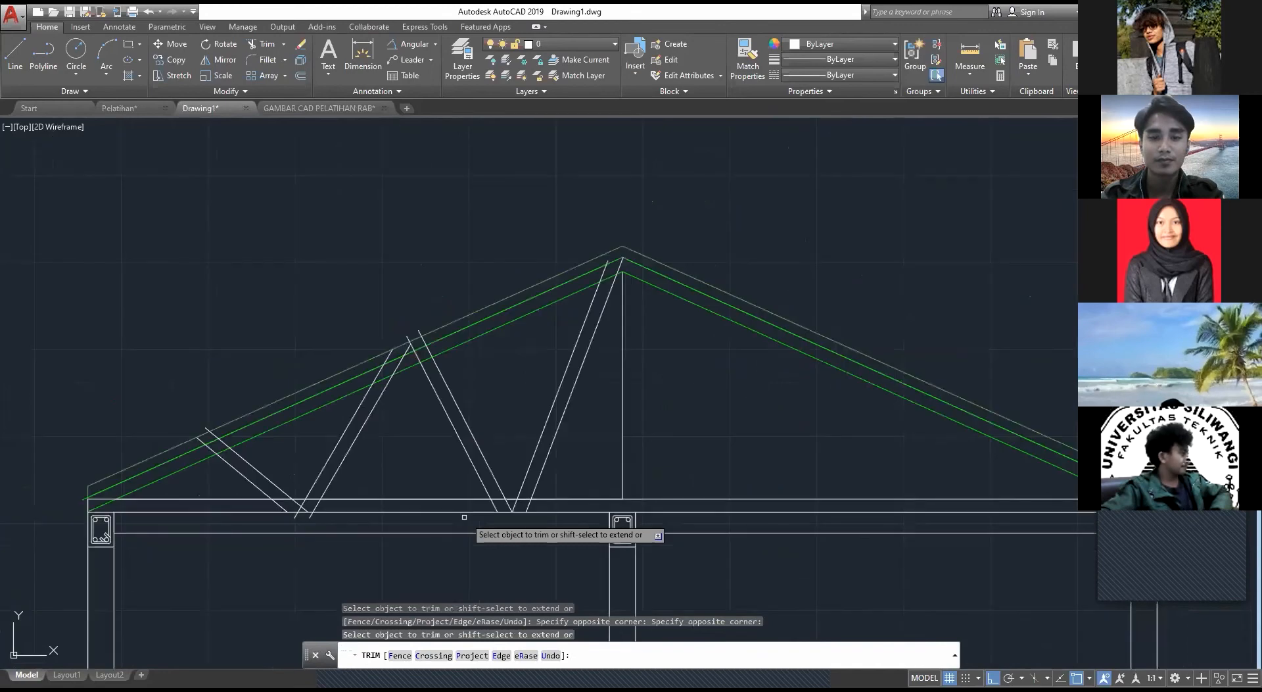
scroll(491, 533, "up", 4)
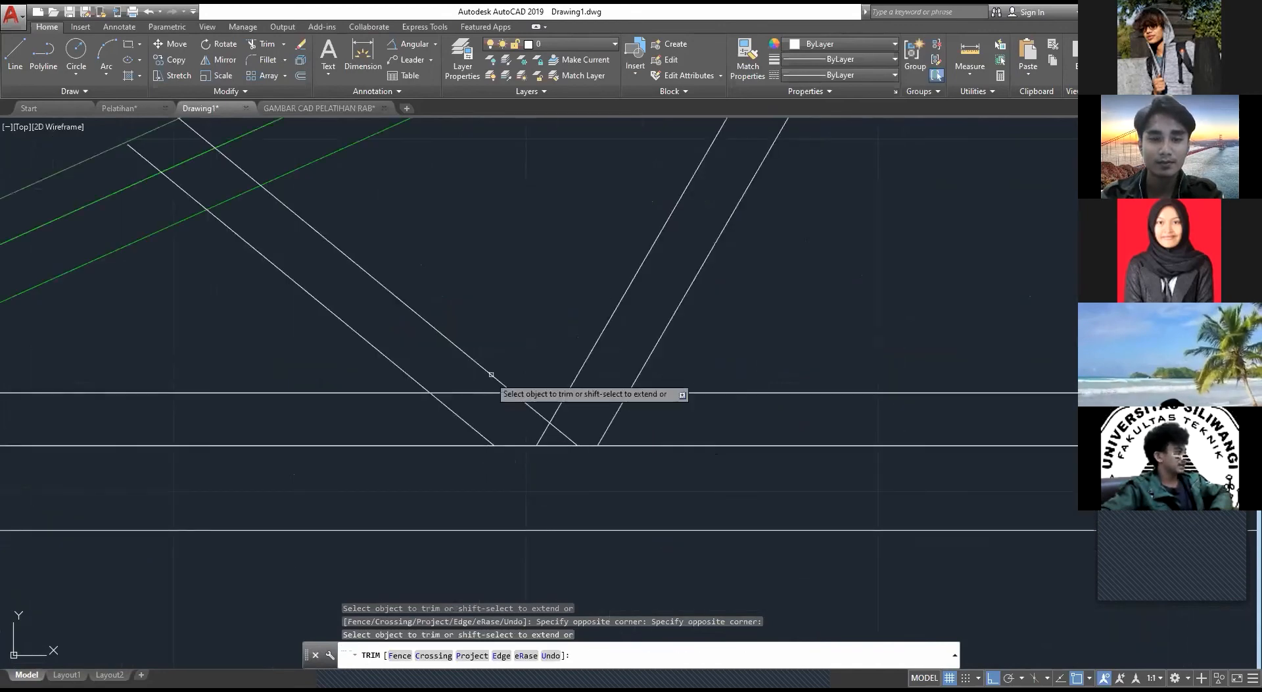
Step: Trim the diagonal pair nearest the eave at the rafter's middle green line and erase the leftover stub above the roof
middle_click_drag(502, 381, 570, 481)
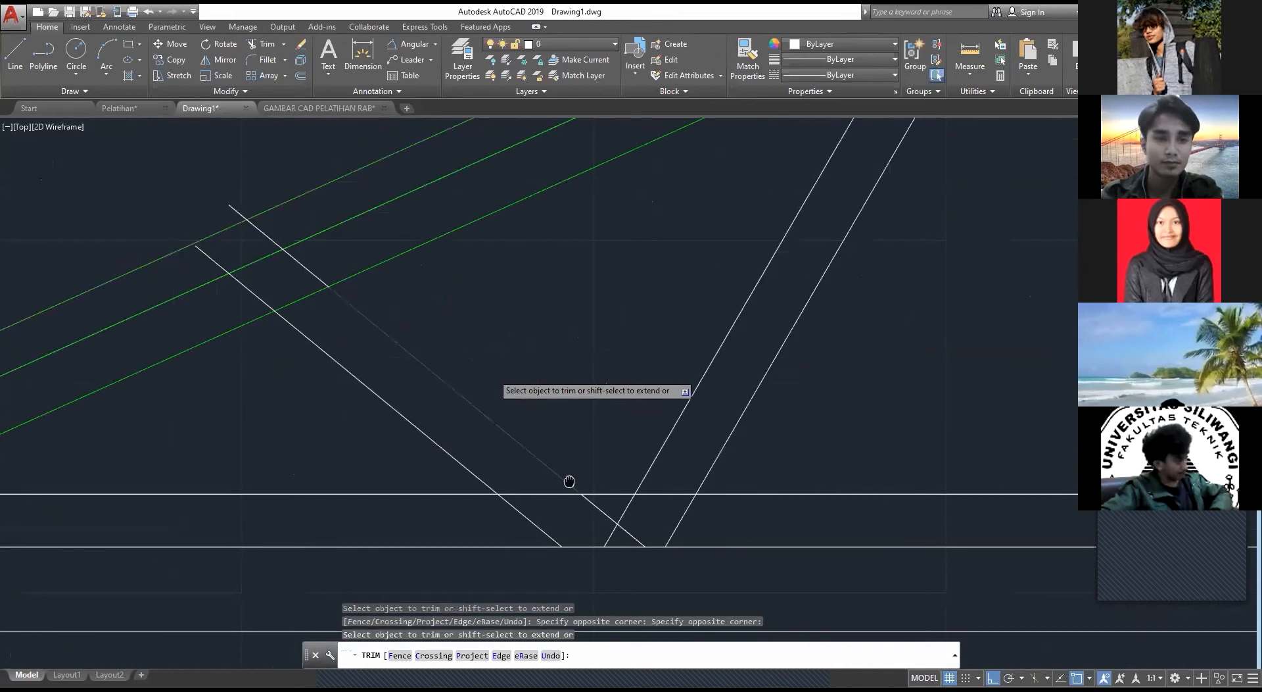
middle_click_drag(569, 482, 642, 521)
left_click(334, 261)
middle_click_drag(335, 262, 368, 317)
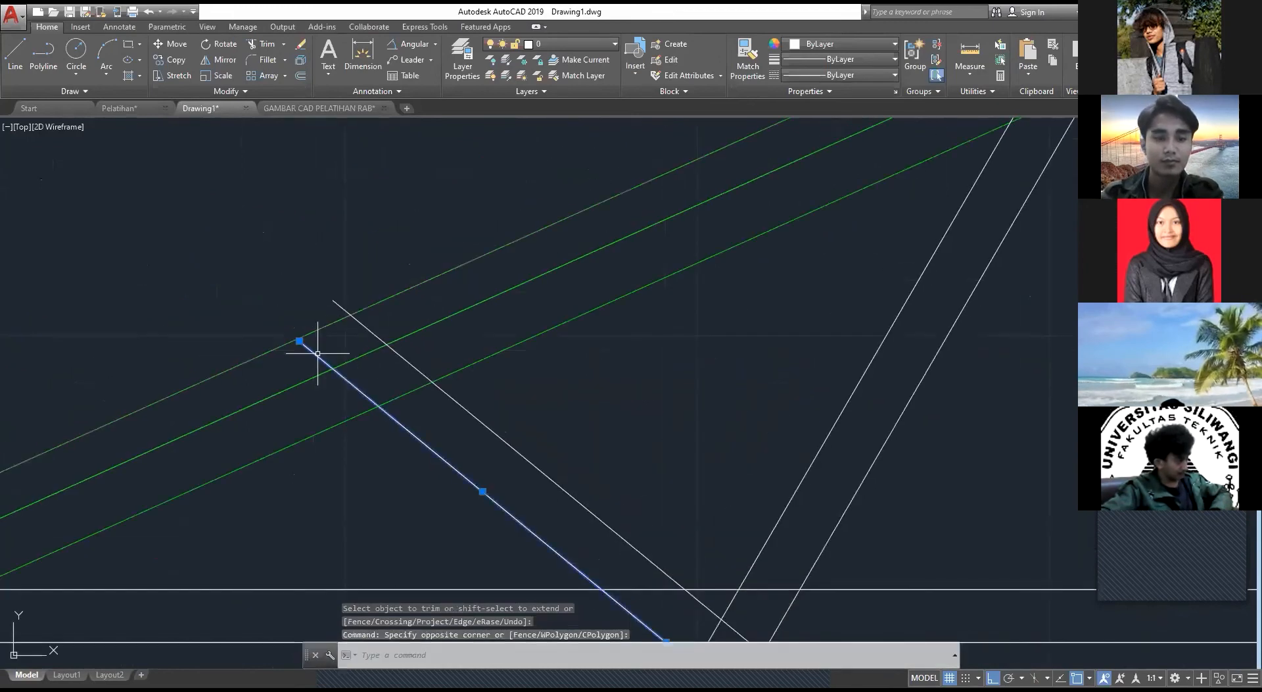
left_click(299, 359)
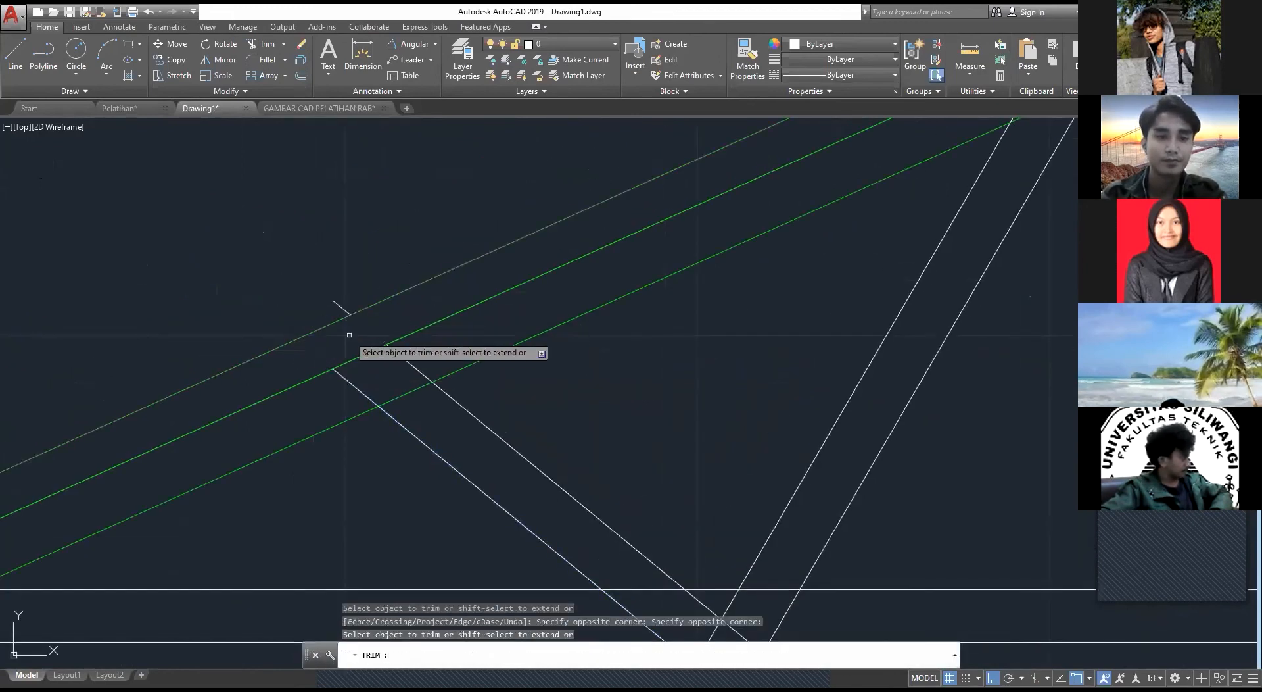
key("Escape")
left_click(354, 296)
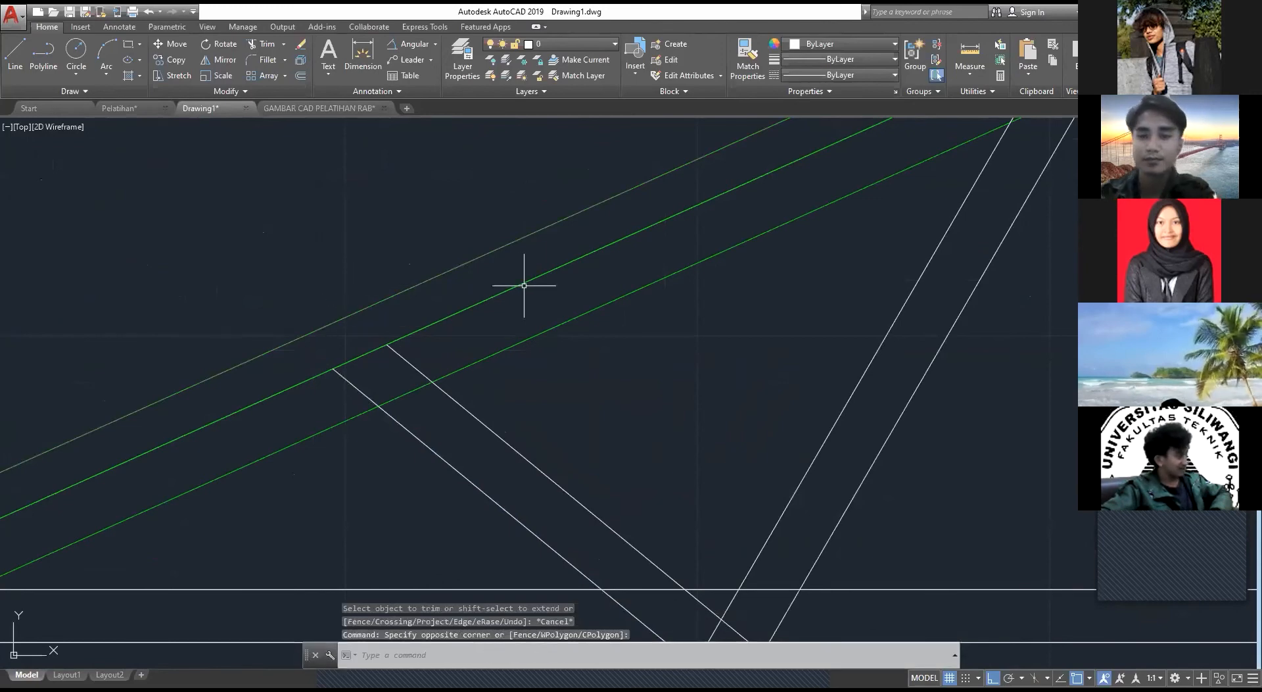
key("Delete")
mouse_move(524, 285)
middle_mouse_down()
mouse_move(482, 348)
mouse_move(491, 412)
middle_mouse_up()
scroll(536, 360, "down", 2)
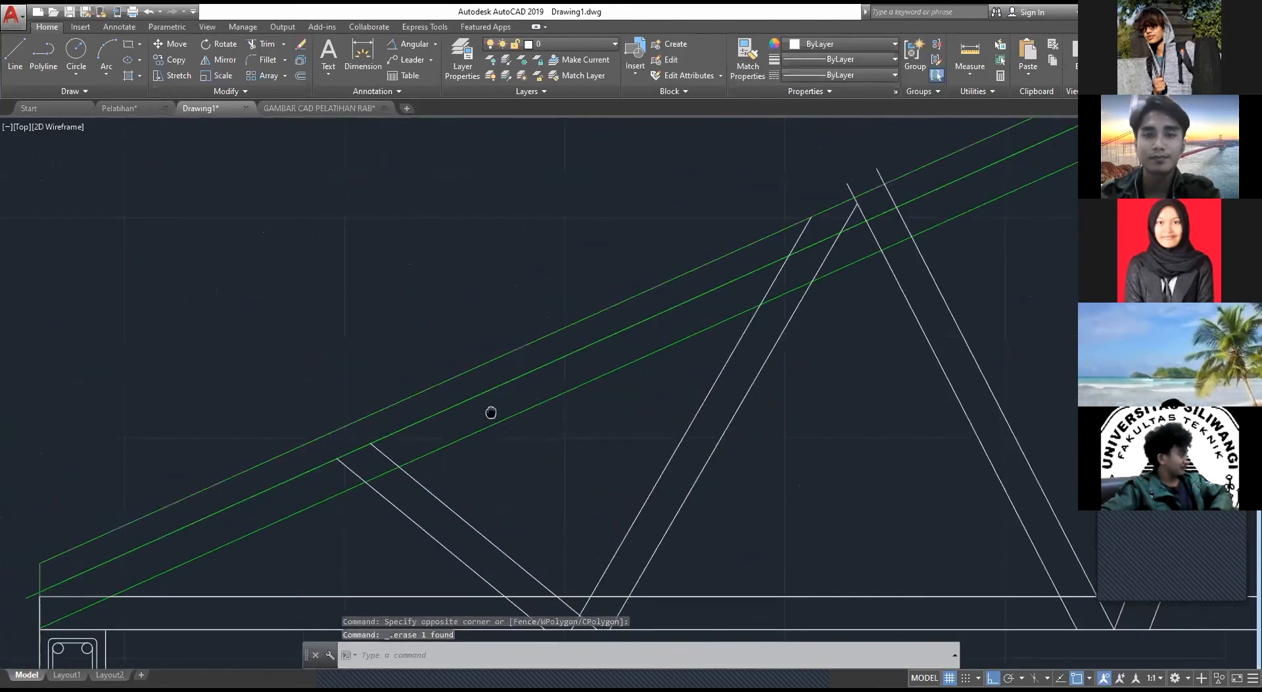
Step: Trim the upper ends of the middle triangle's eave-side pair at the rafter's middle green line
scroll(848, 223, "up", 8)
key("space")
key("space")
left_click(691, 224)
key("Escape")
type("tr")
key("space")
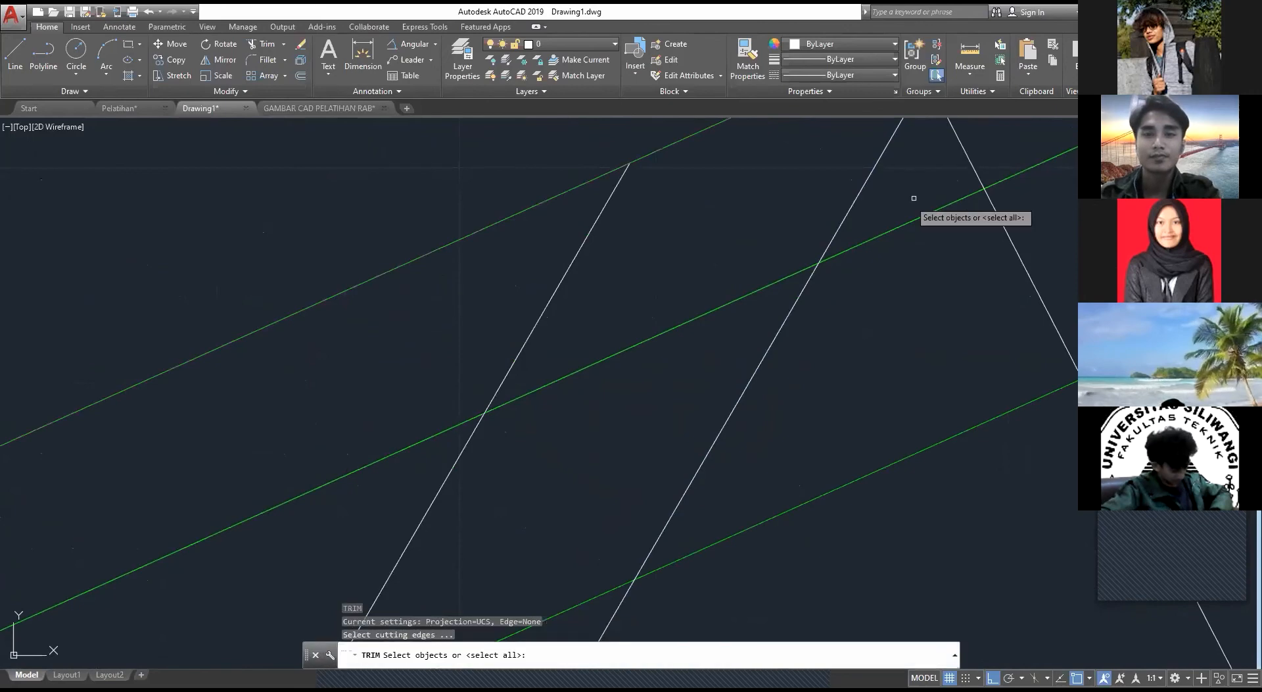
key("space")
left_click(913, 197)
left_click(833, 200)
left_click(595, 244)
left_click(525, 263)
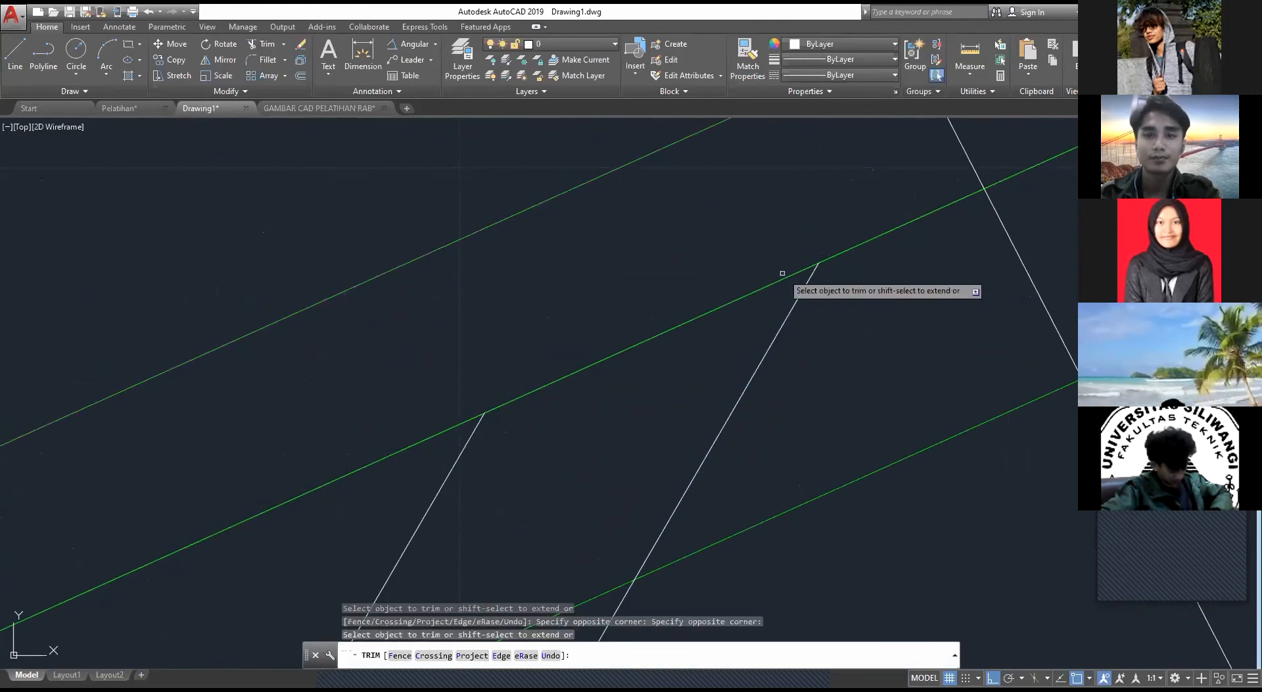
Step: Trim the middle triangle's ridge-side pair at the rafter's middle green line and erase the leftover stubs above the roof
middle_click_drag(773, 285, 430, 500)
left_click(606, 364)
left_click(822, 233)
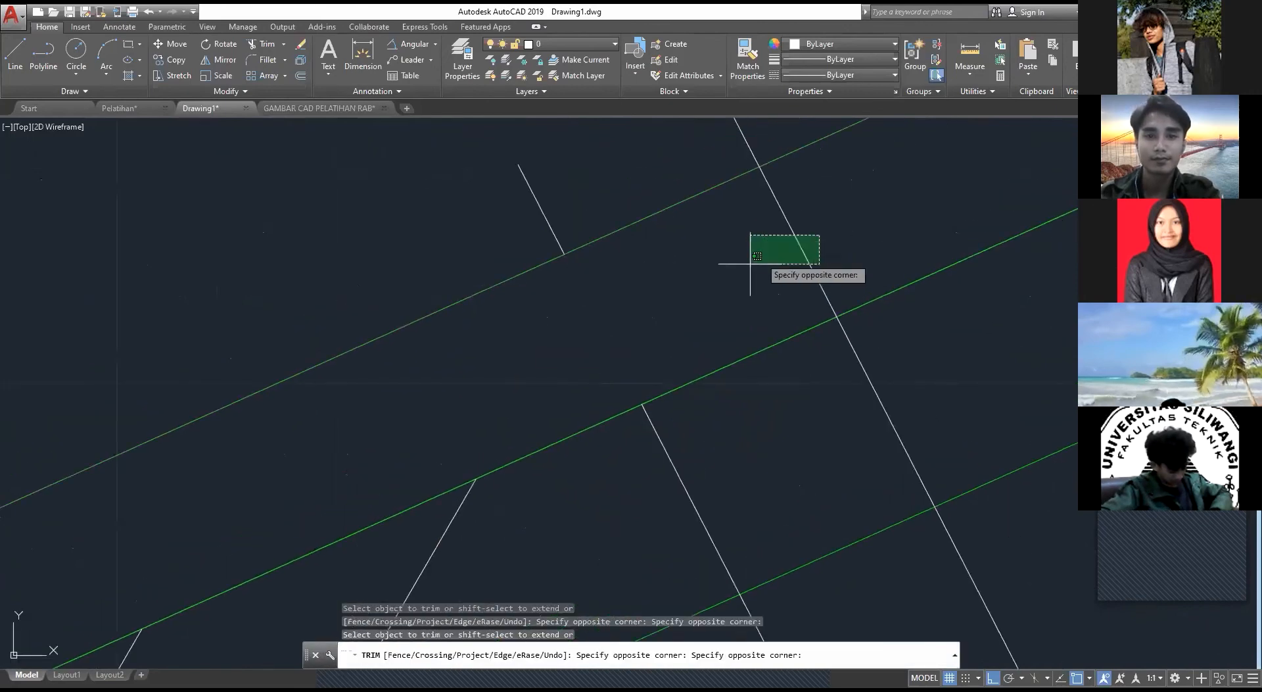
left_click(745, 270)
key("Escape")
middle_click_drag(752, 248, 771, 384)
left_click(771, 221)
left_click(651, 247)
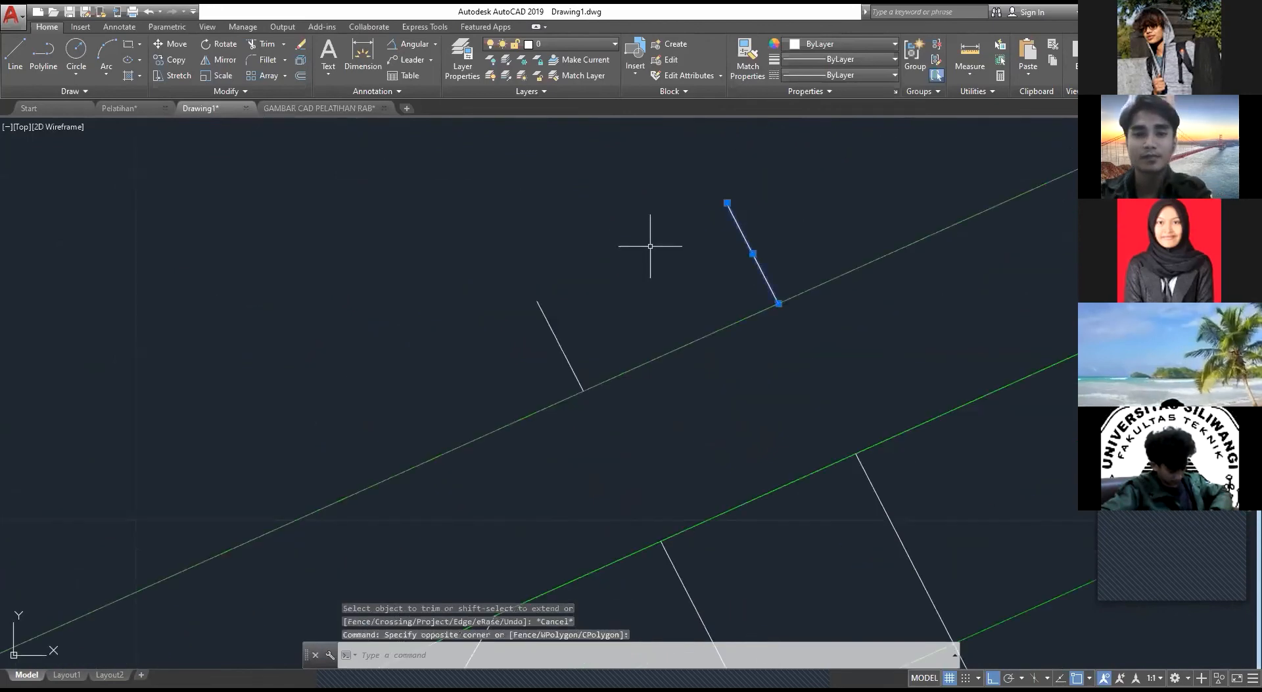
key("Delete")
left_click(576, 316)
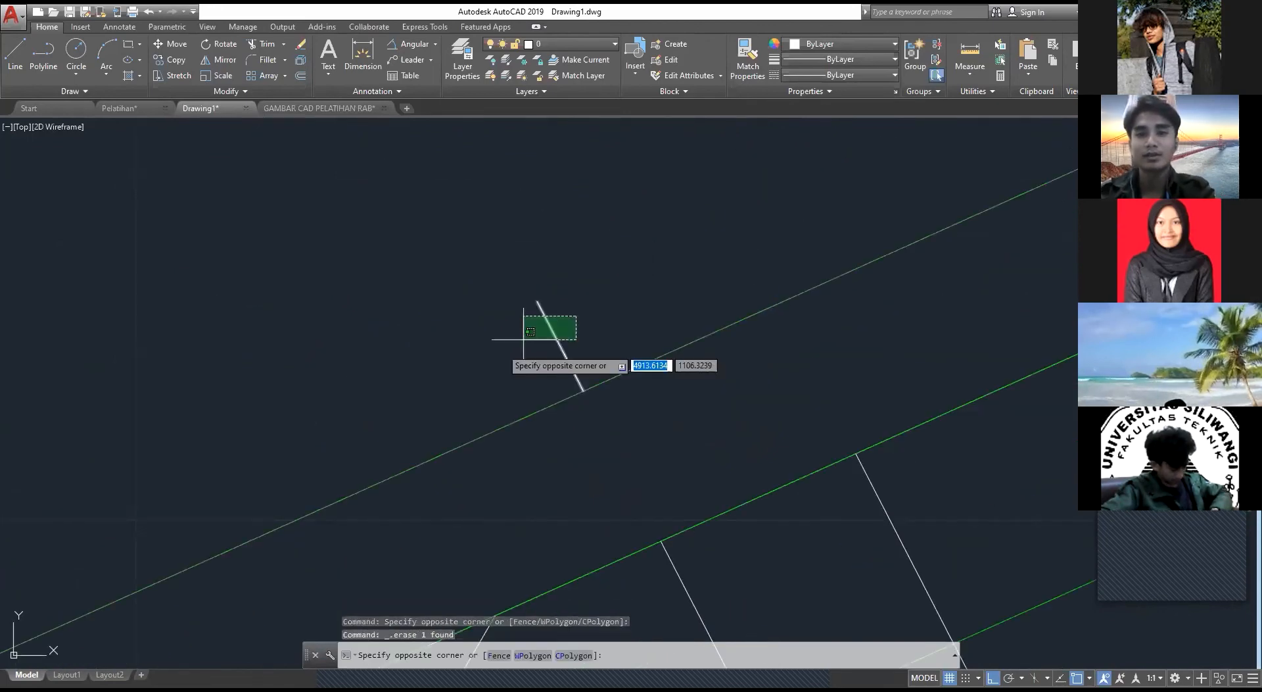
key("Escape")
Step: Trim the upper end of the ridge diagonal's eave-side line at the rafter's middle green line
scroll(696, 214, "down", 5)
scroll(697, 215, "down", 5)
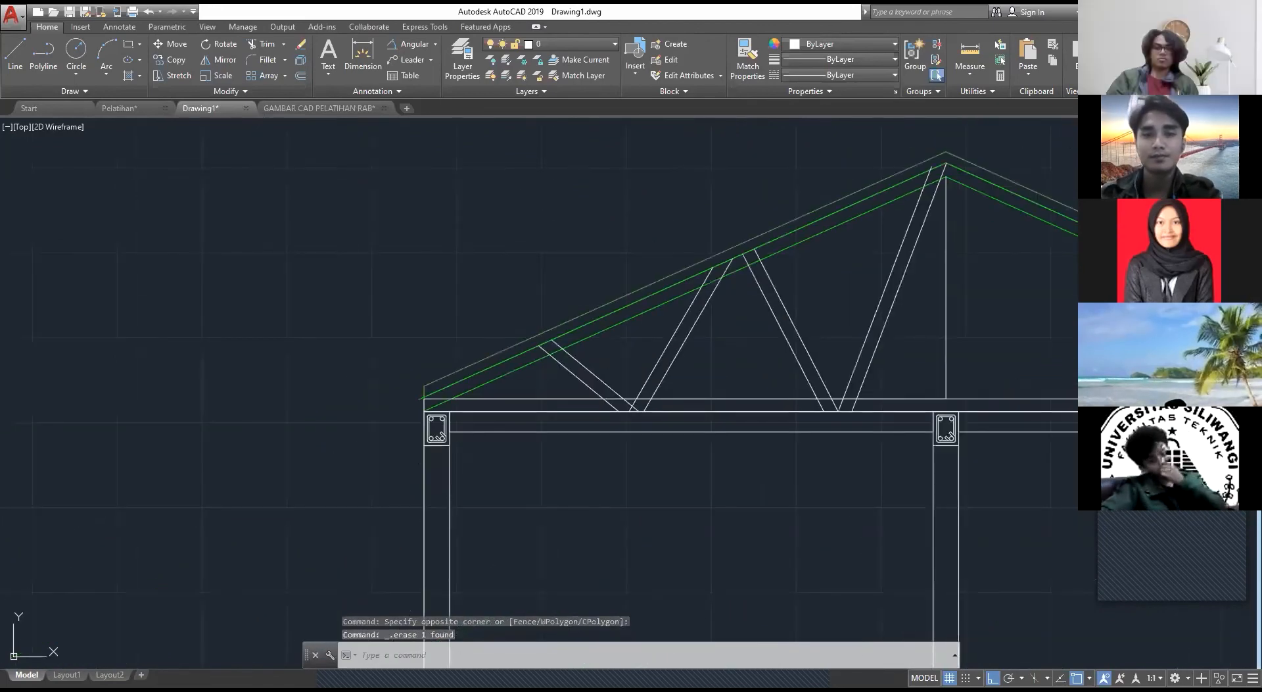
mouse_move(843, 296)
middle_mouse_down()
mouse_move(447, 430)
mouse_move(821, 182)
middle_mouse_up()
scroll(541, 296, "up", 12)
type("tr")
key("Return")
key("Return")
left_click(498, 363)
left_click(395, 397)
key("Escape")
scroll(474, 414, "down", 4)
scroll(474, 414, "down", 6)
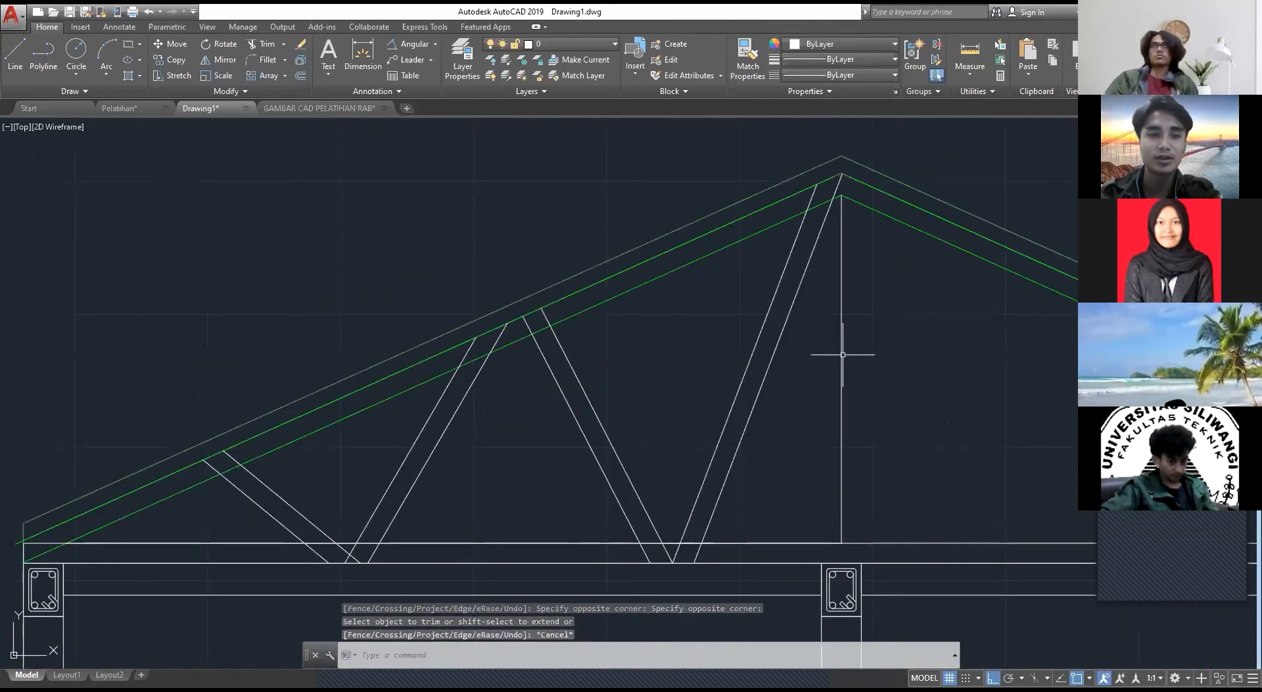
left_click(788, 479)
left_click(267, 511)
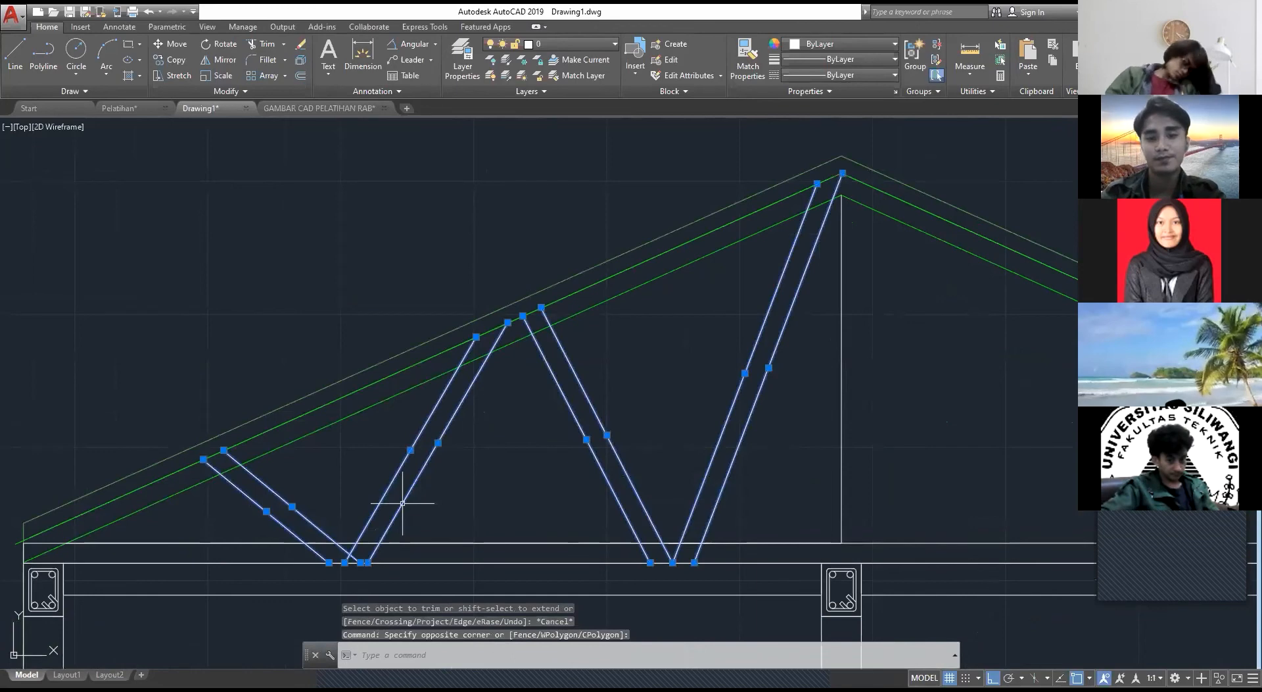
type("m")
key("Return")
left_click(842, 552)
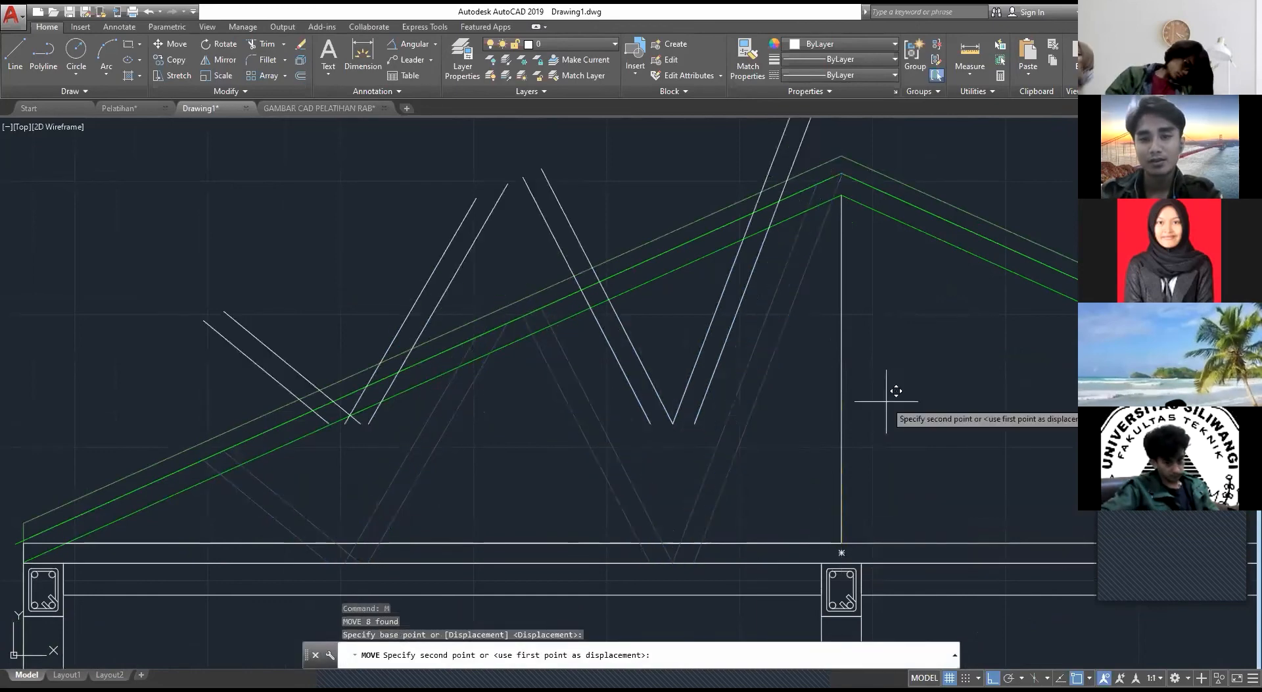
key("Escape")
Step: Mirror all eight web diagonal lines about the truss's central vertical, keeping the source lines
left_click(733, 488)
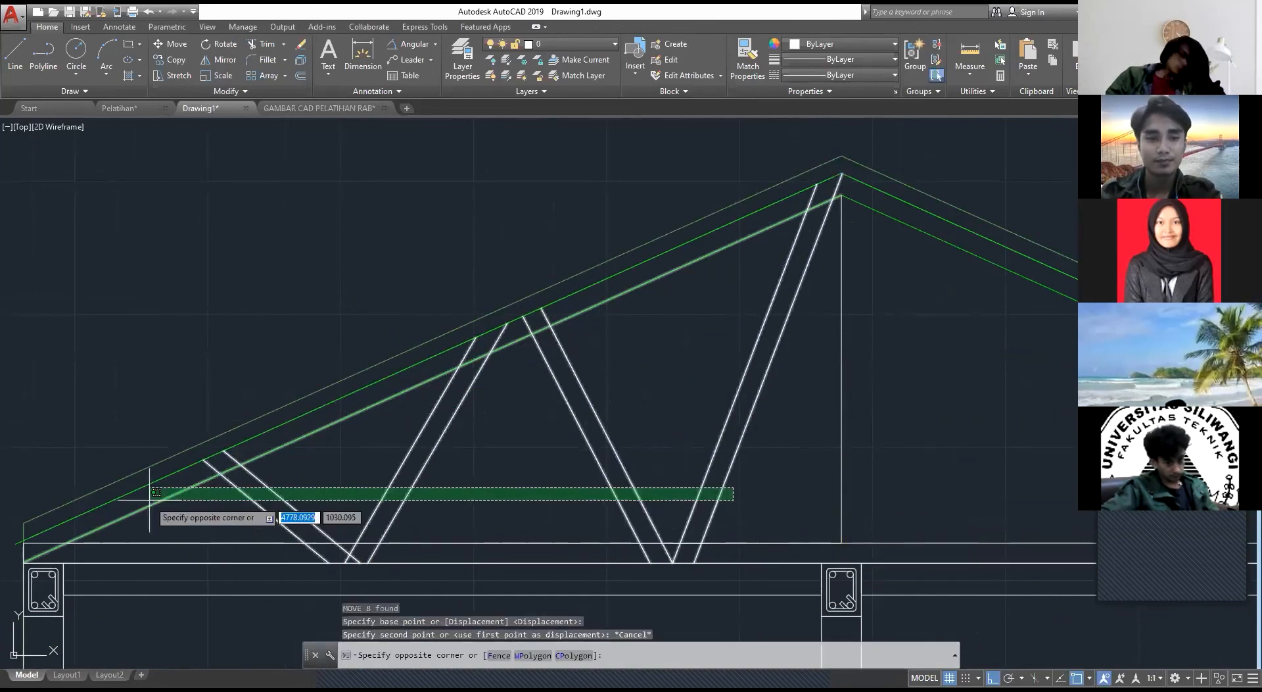
left_click(211, 521)
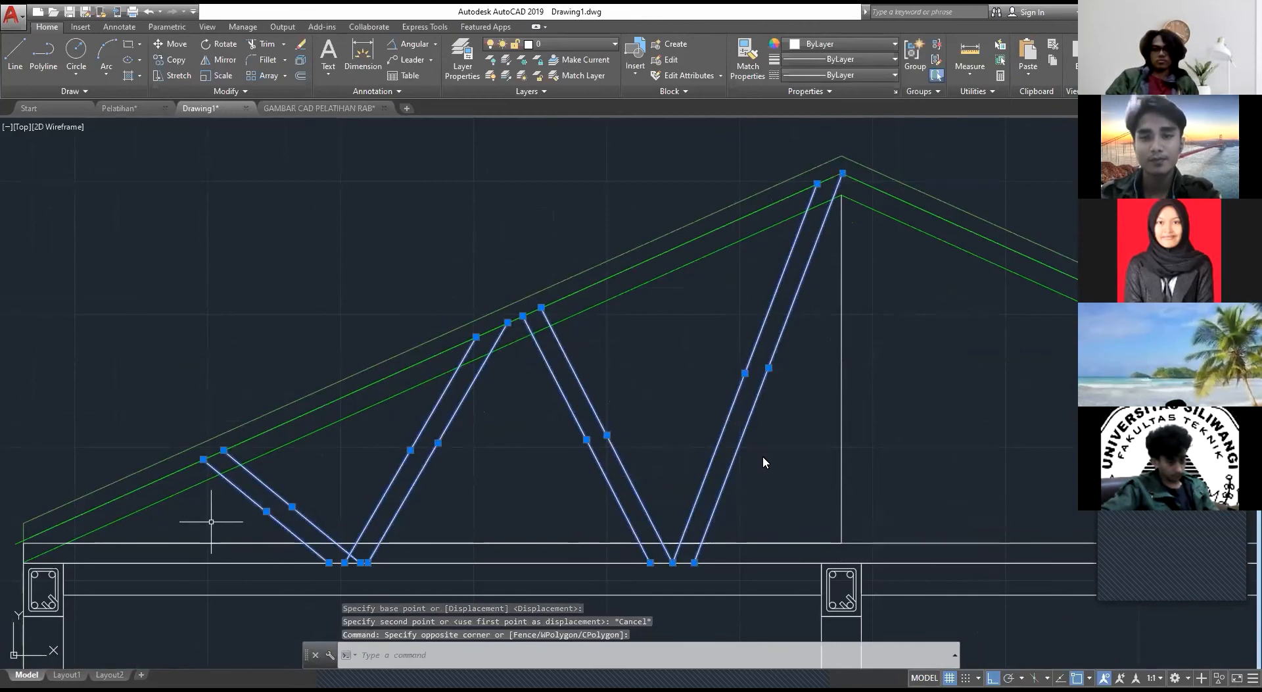
type("mi")
key("Return")
left_click(841, 544)
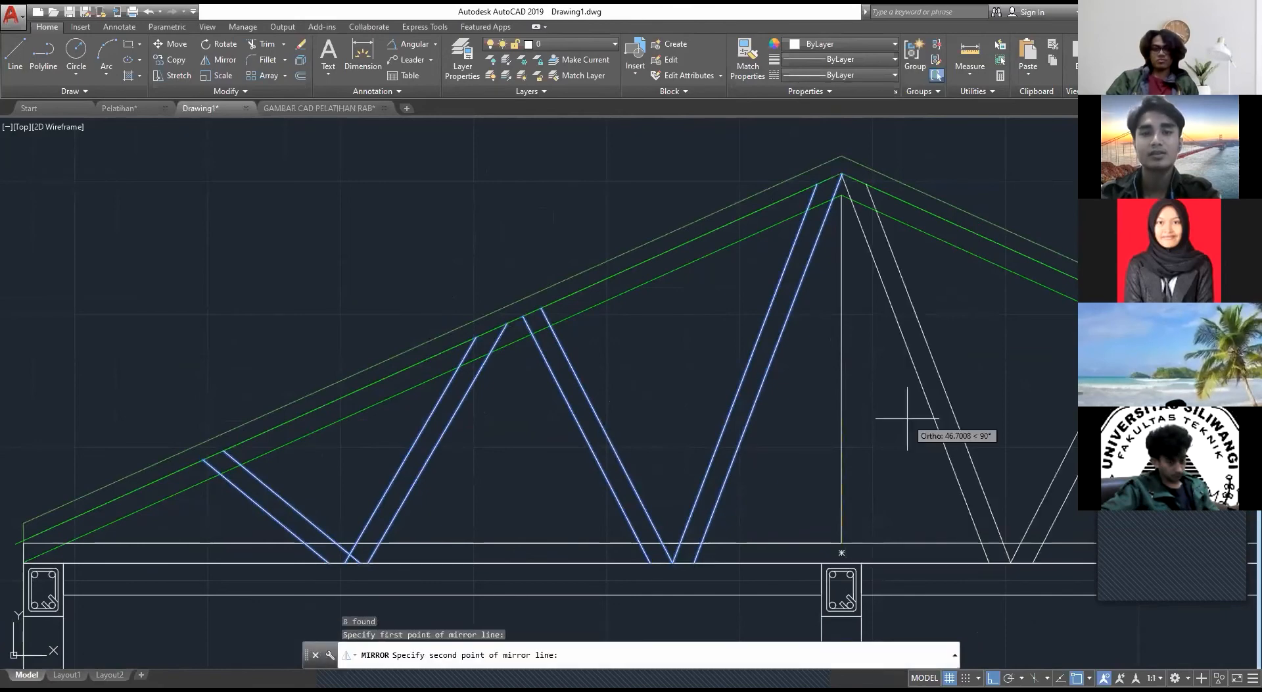
left_click(910, 418)
key("Return")
key("Escape")
scroll(902, 416, "down", 5)
middle_click_drag(900, 416, 621, 366)
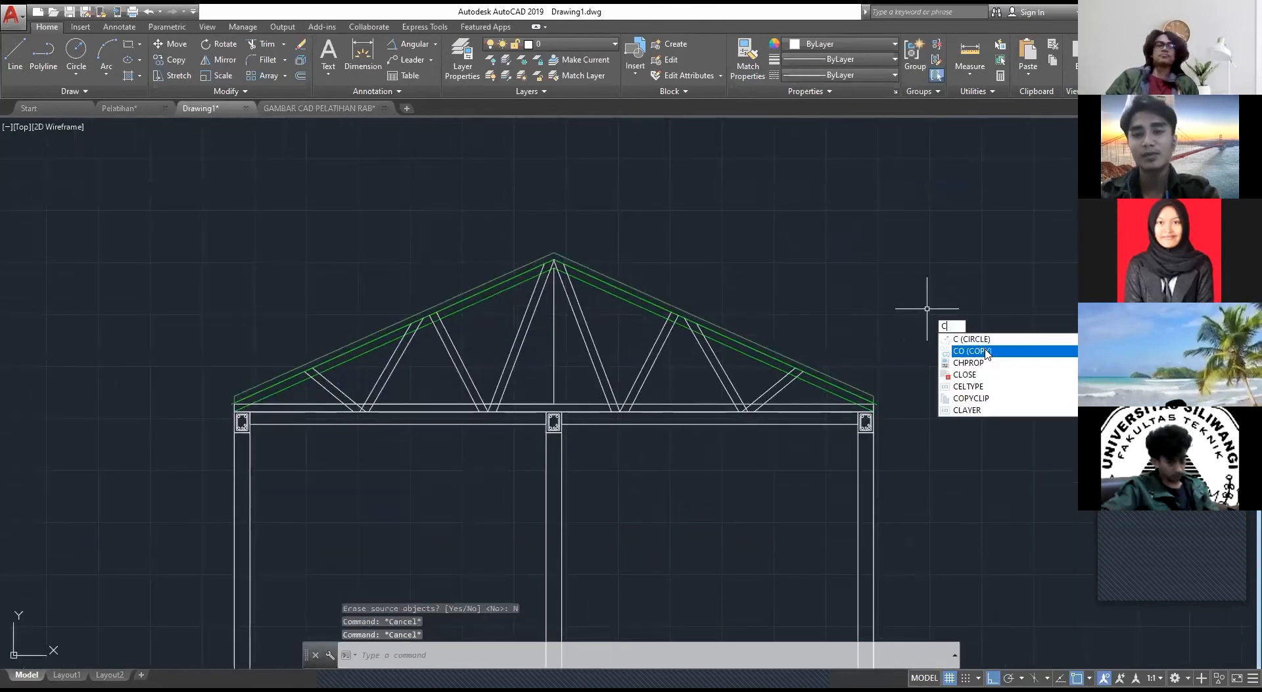
key("Escape")
type("c")
left_click(989, 351)
key("Escape")
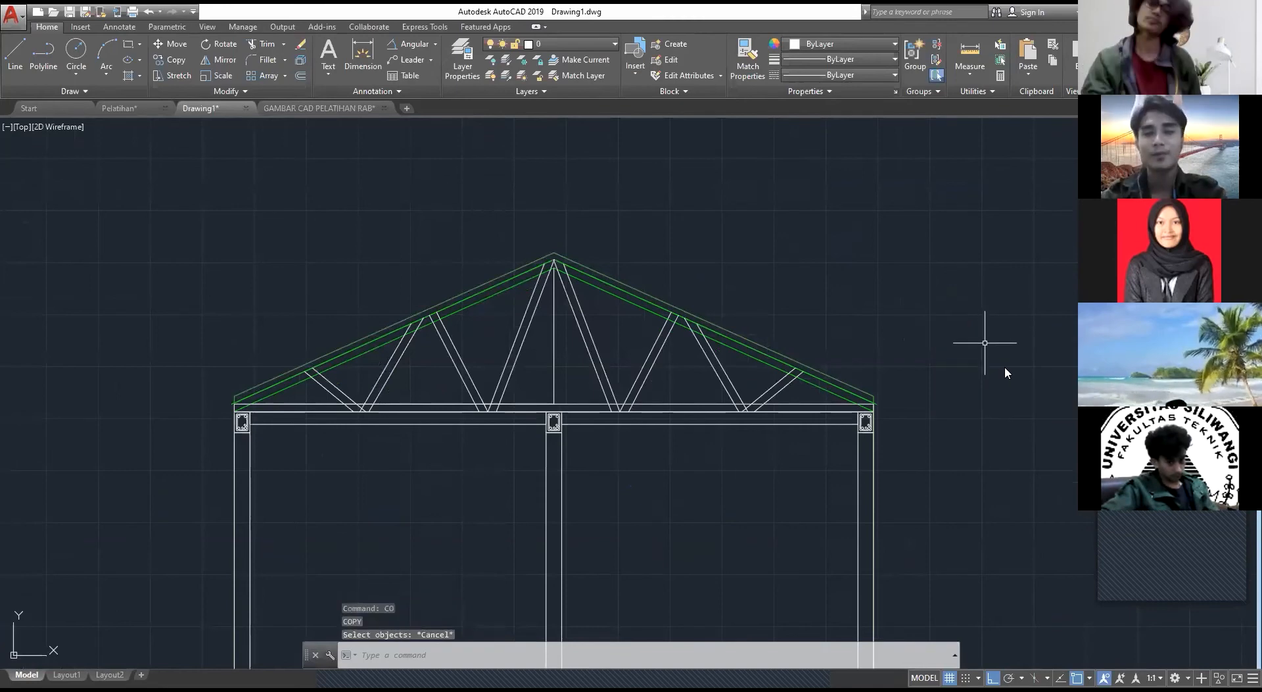
Step: Draw a circle of radius 2 in the empty area beyond the right eave and select it
type("c")
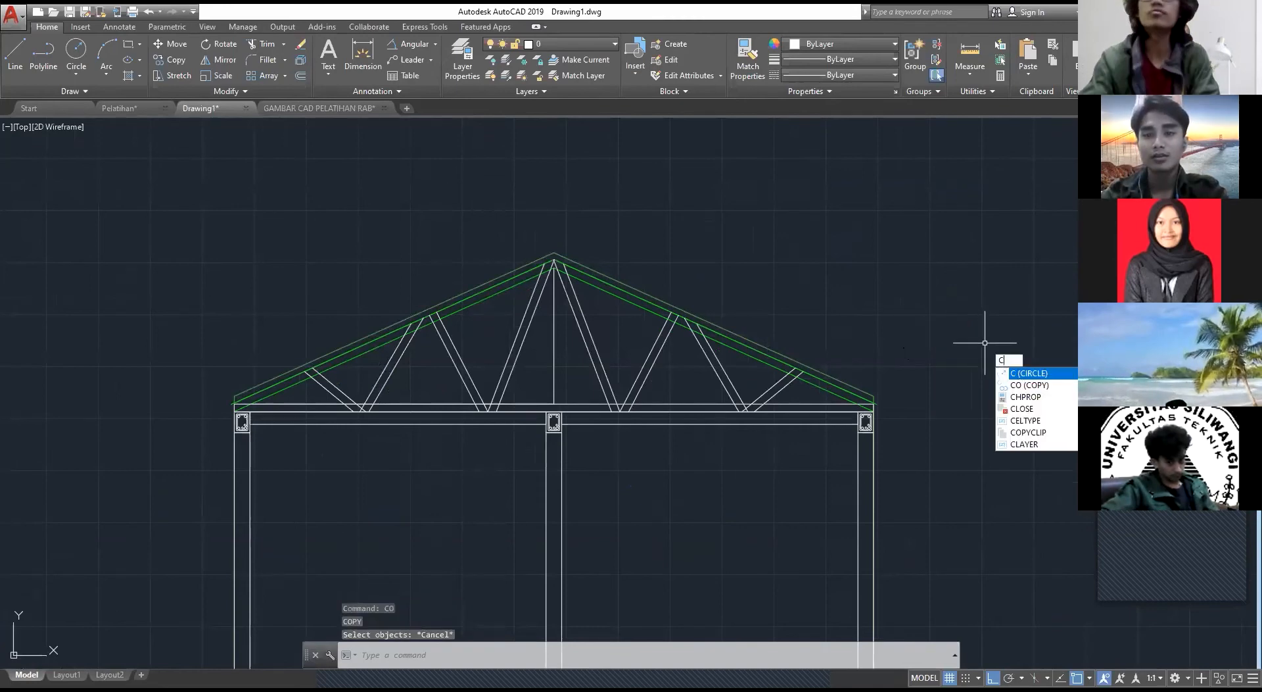
key("Return")
left_click(893, 354)
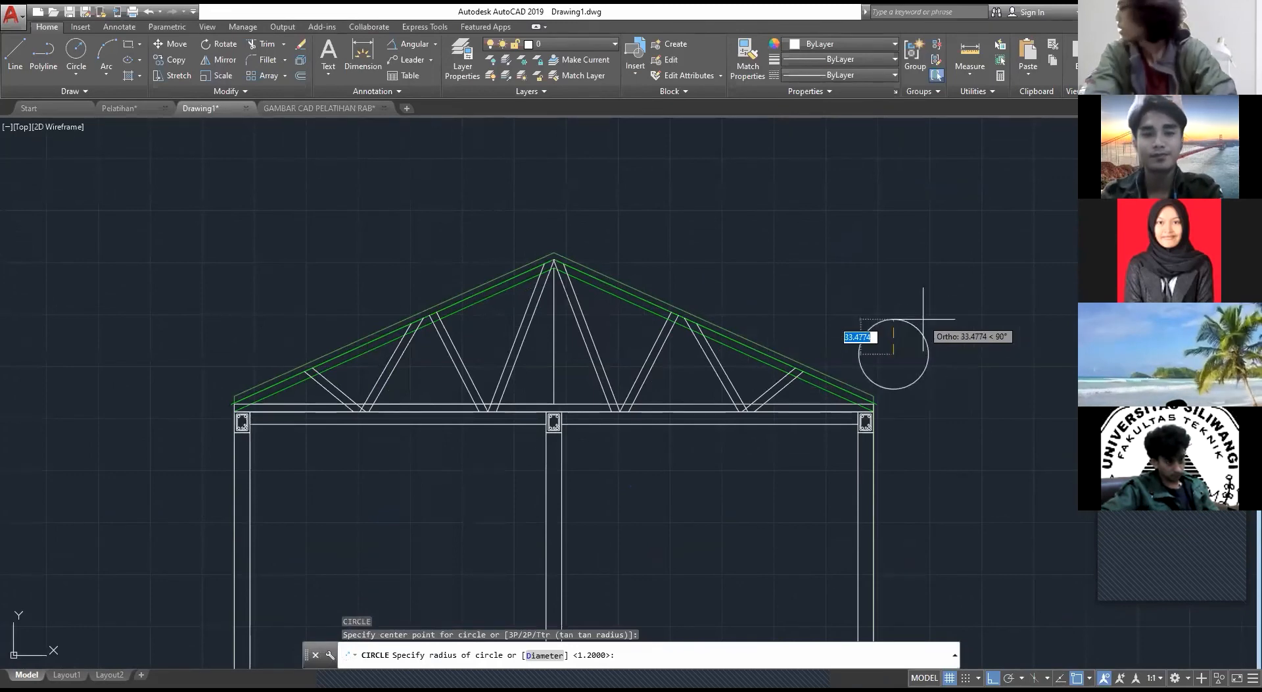
scroll(923, 319, "up", 5)
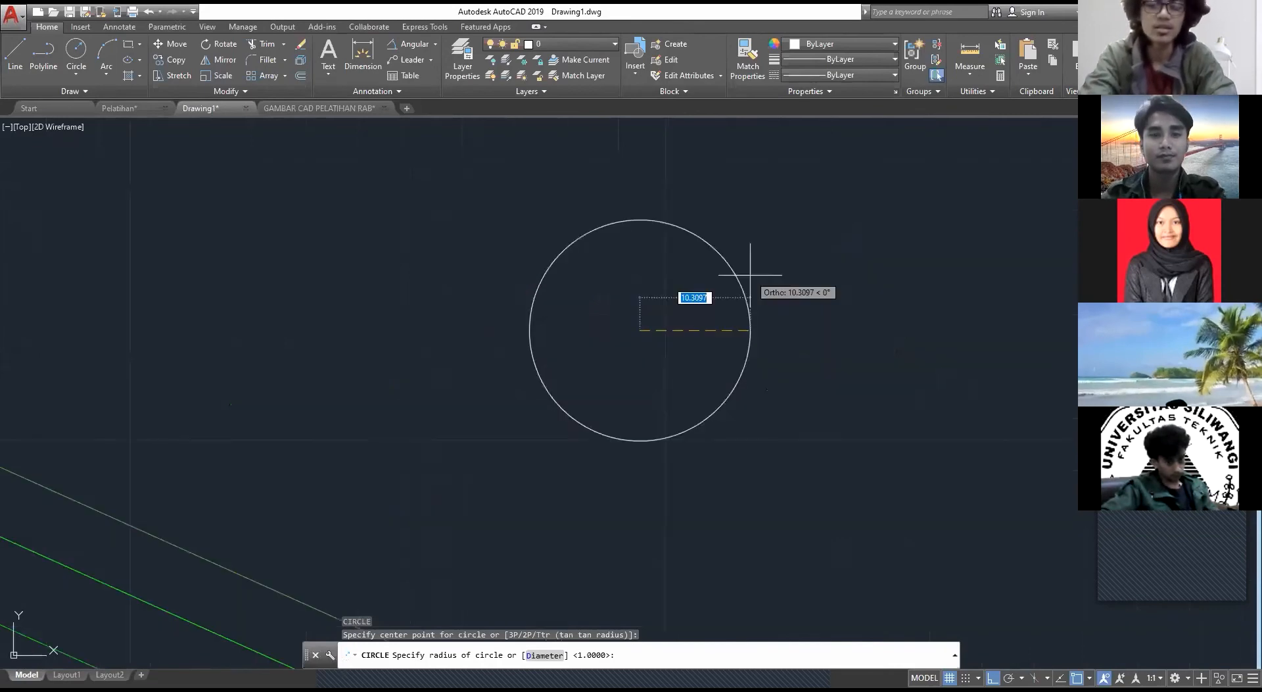
key("Escape")
left_click(761, 403)
left_click(543, 239)
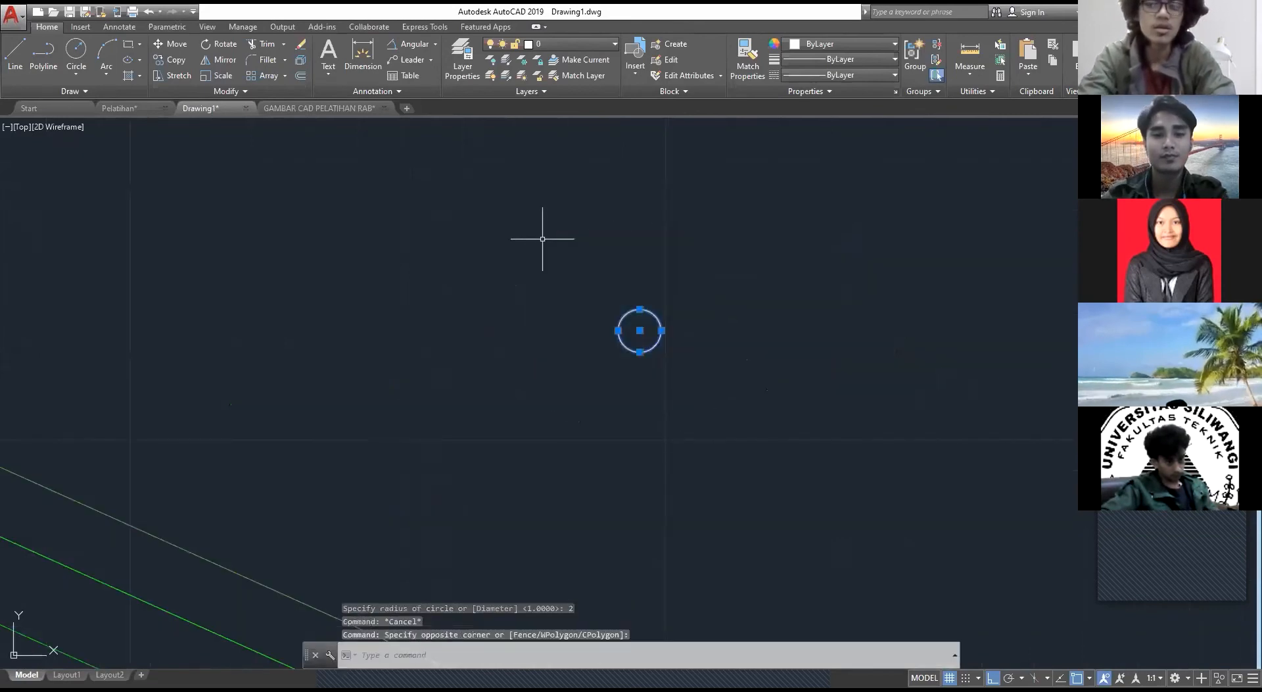
Step: Copy the circle from its centre towards the lower web joint near the right eave
type("co")
key("Return")
scroll(645, 341, "down", 3)
scroll(569, 556, "up", 2)
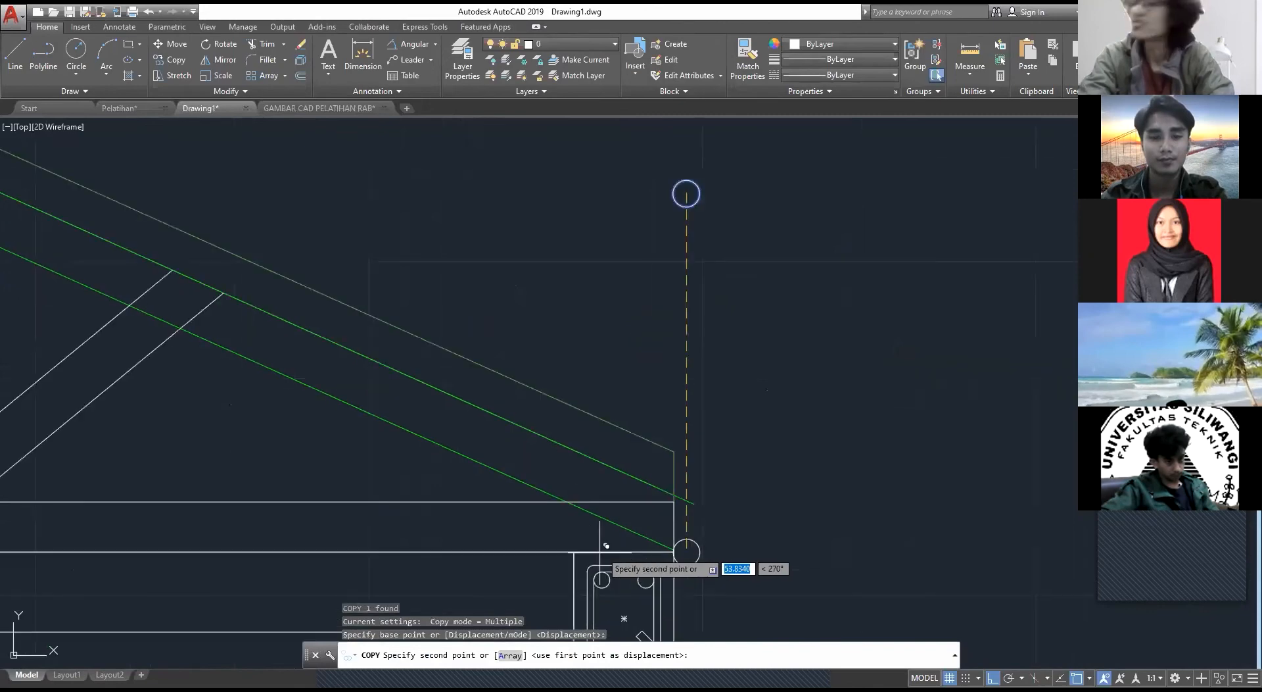
middle_click_drag(600, 579, 962, 365)
middle_click_drag(255, 313, 656, 468)
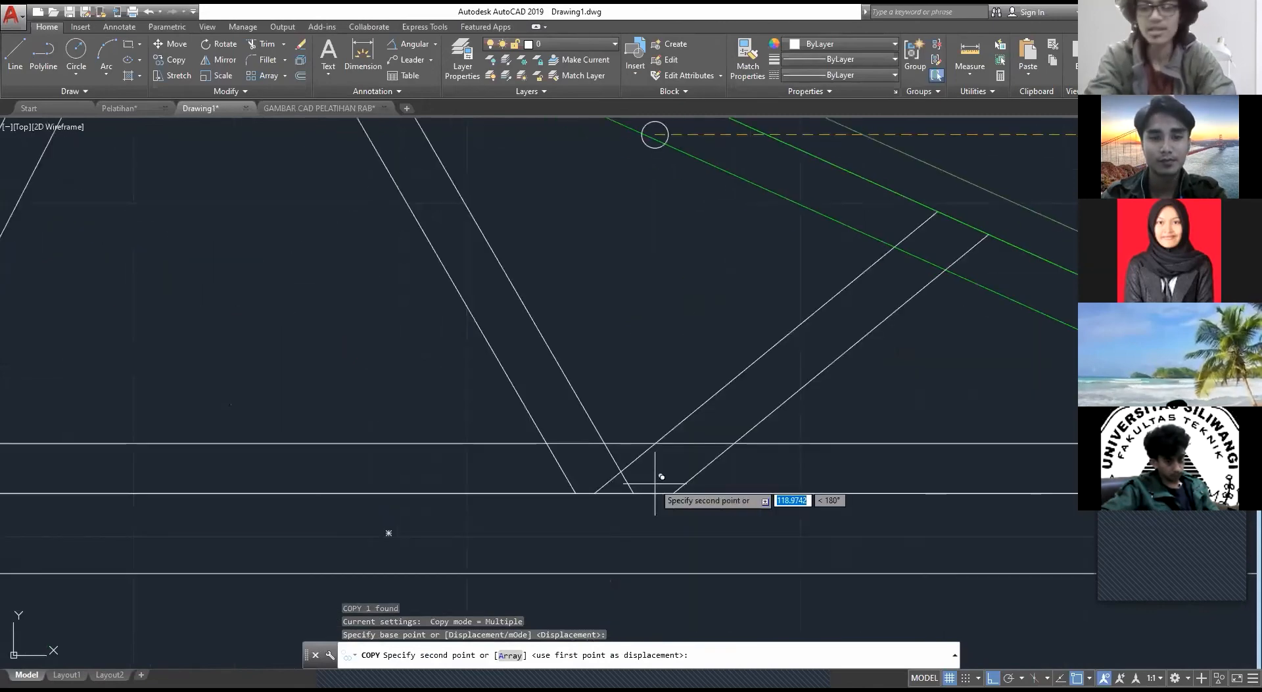
left_click(651, 472)
scroll(694, 458, "down", 2)
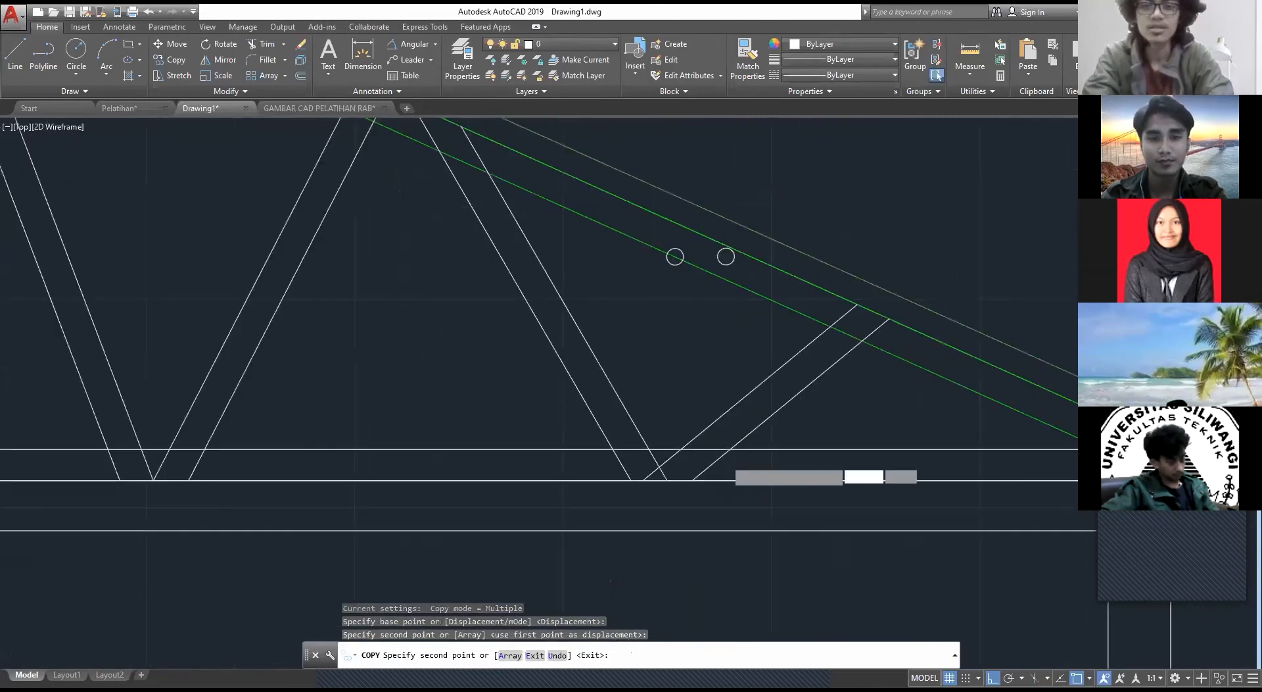
Step: Undo the circle copy and erase the source circle beyond the right eave
key("Escape")
key("ctrl+z")
middle_click_drag(915, 324, 754, 364)
left_click(572, 467)
left_click(403, 248)
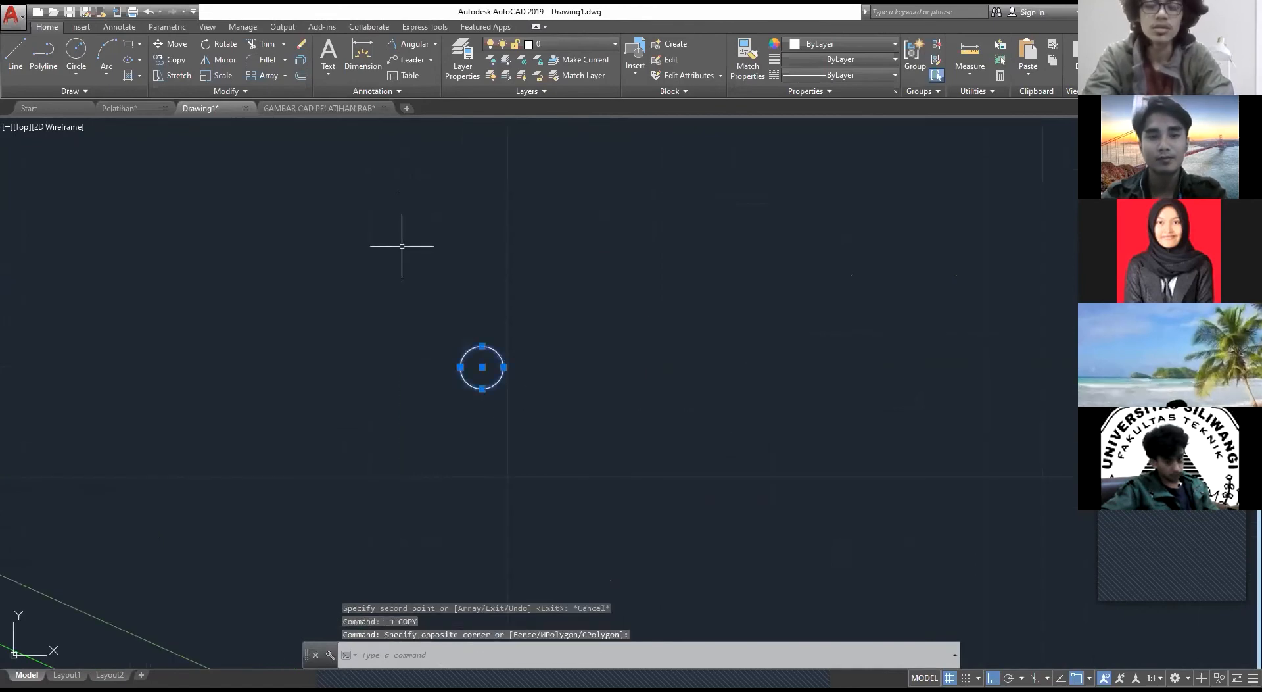
key("Delete")
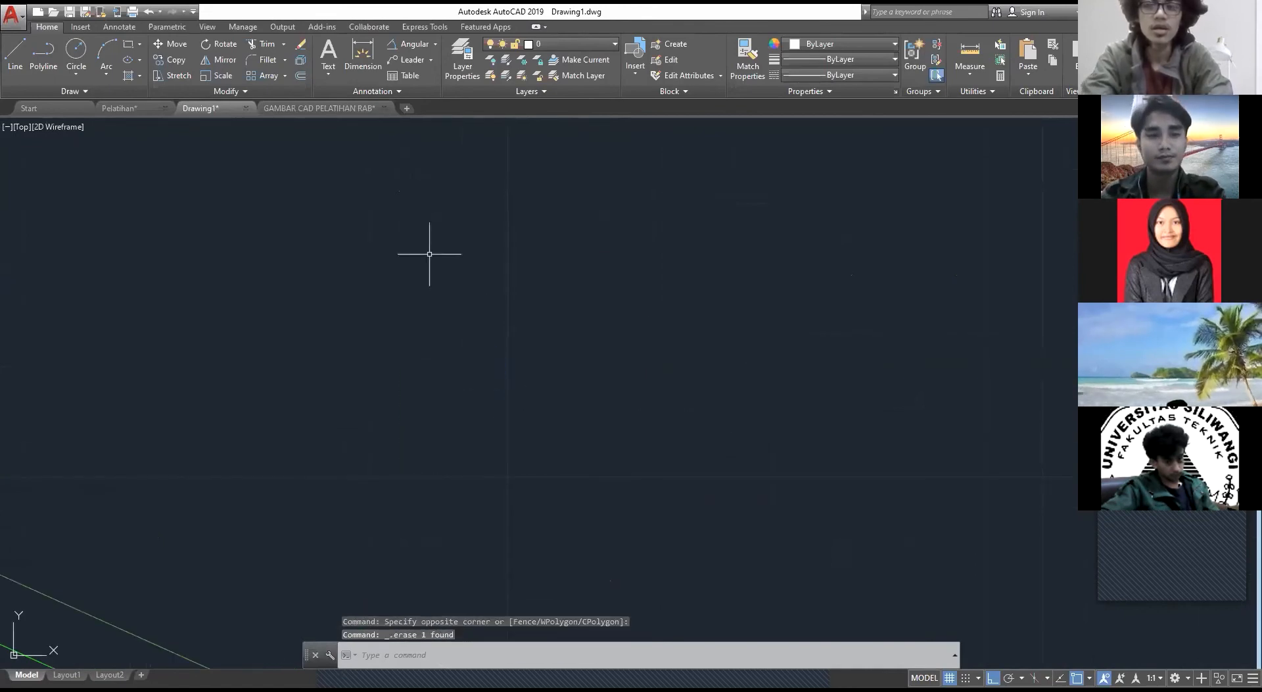
Step: Draw a bolt circle of radius 1 in the empty area beyond the right roof slope
type("c")
key("Return")
left_click(422, 352)
type("1")
key("Return")
key("Escape")
Step: Copy the bolt circle from its centre, with ortho off, to two spots in the upper end of the right eave diagonal
left_click(479, 431)
left_click(372, 288)
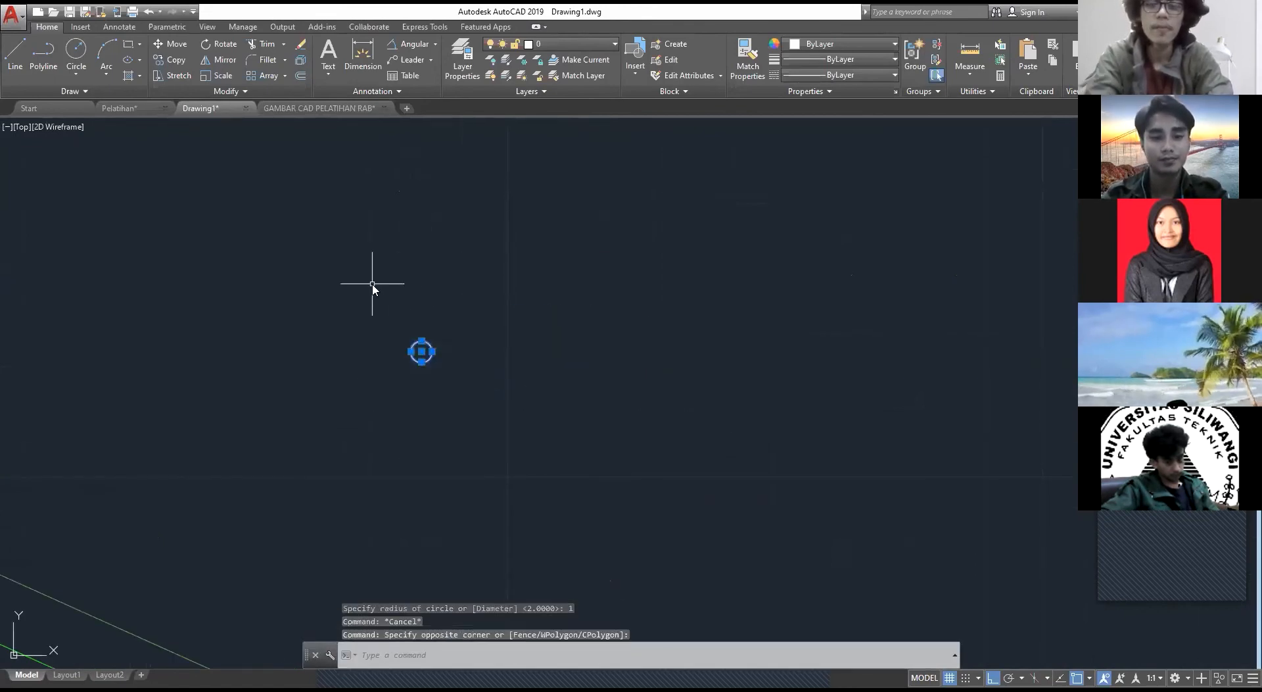
type("CO")
key("Return")
scroll(372, 284, "down", 1)
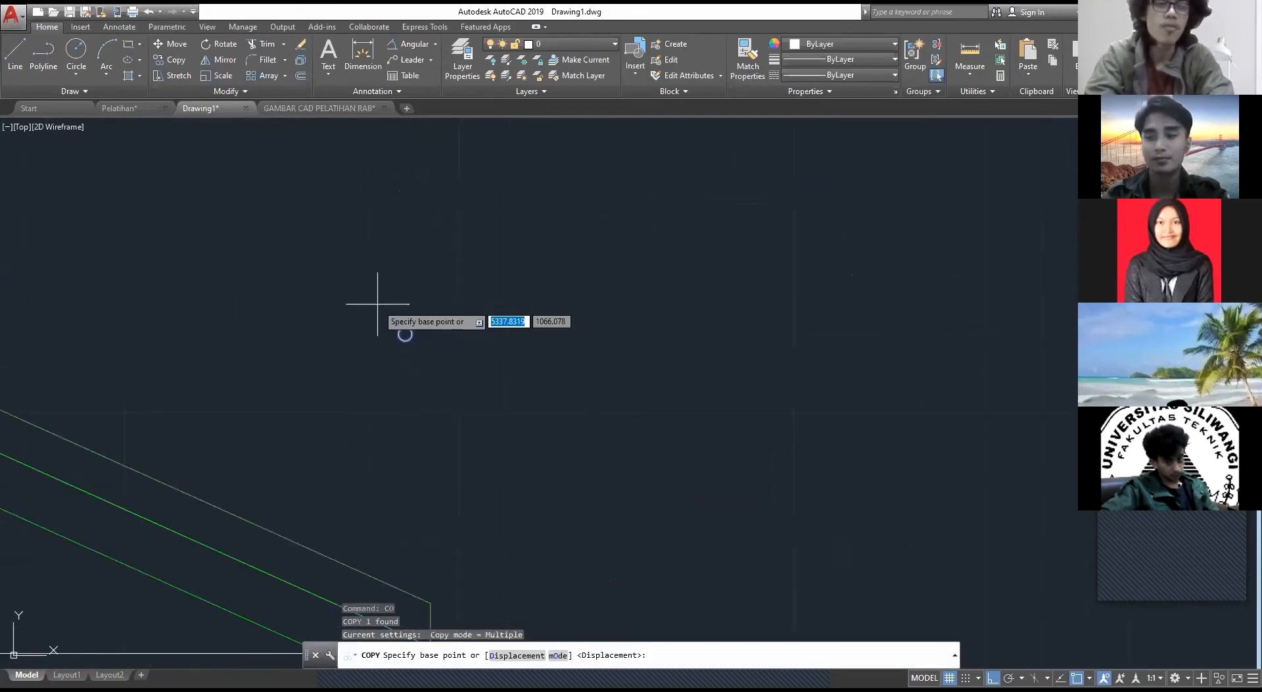
left_click(405, 334)
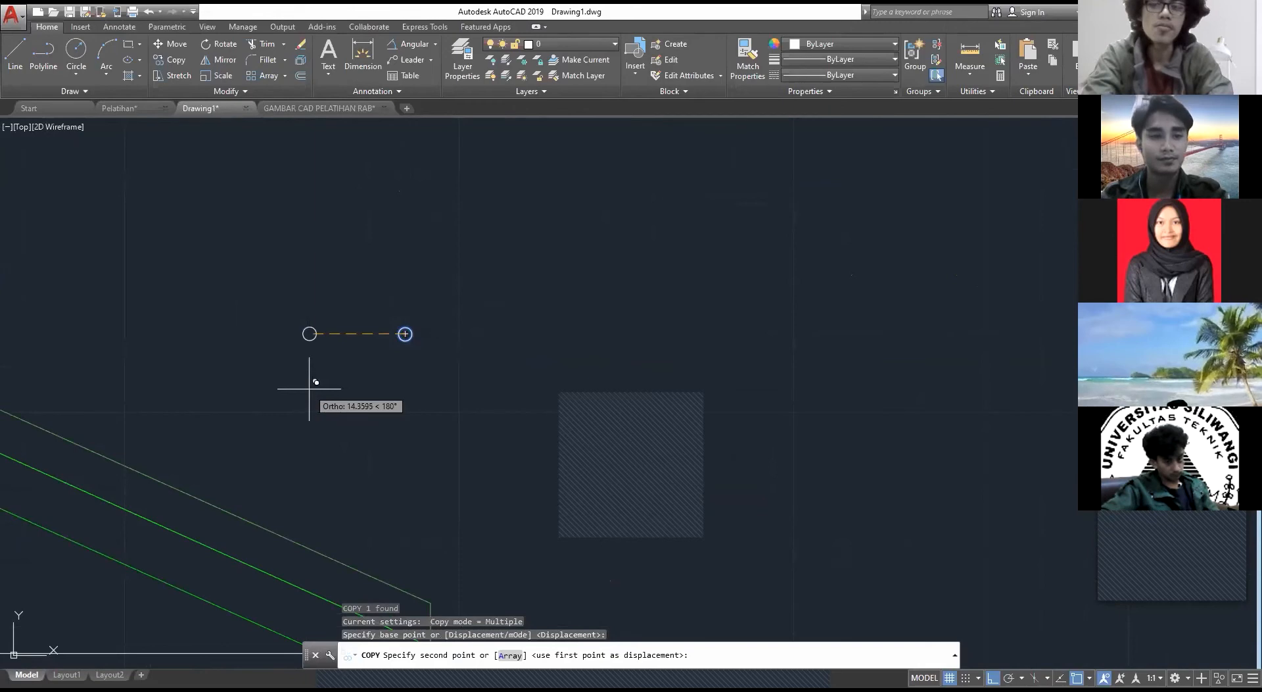
scroll(283, 457, "down", 3)
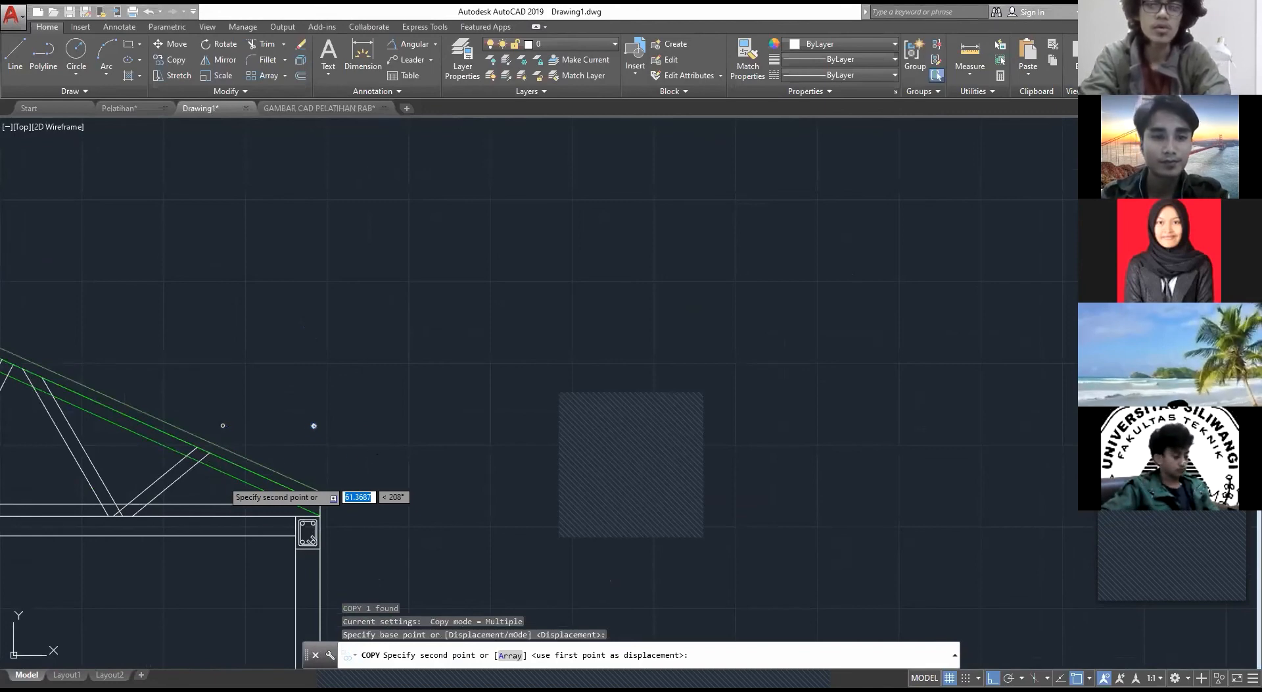
key("F8")
scroll(155, 475, "up", 8)
left_click(431, 329)
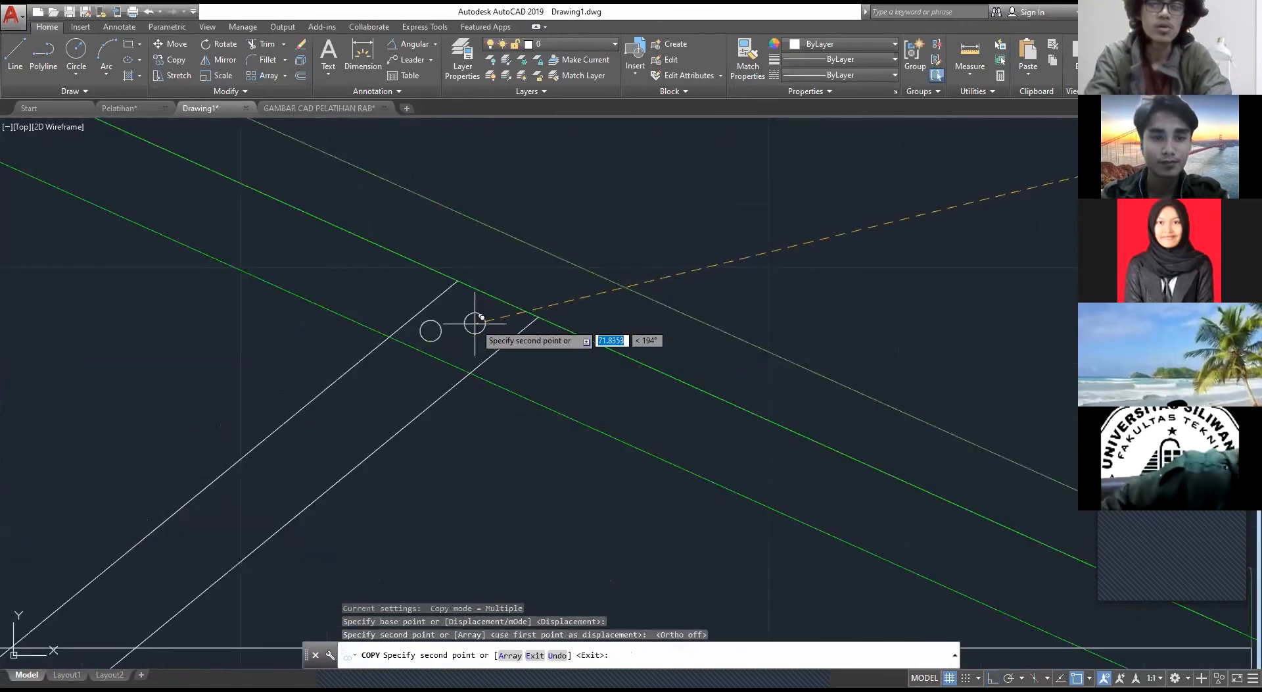
left_click(484, 322)
Step: Place two more bolt circle copies in the lower end of the right eave diagonal, within the bottom chord
scroll(279, 422, "up", 2)
middle_click_drag(284, 422, 513, 303)
scroll(135, 604, "down", 2)
middle_click_drag(135, 604, 420, 402)
left_click(370, 484)
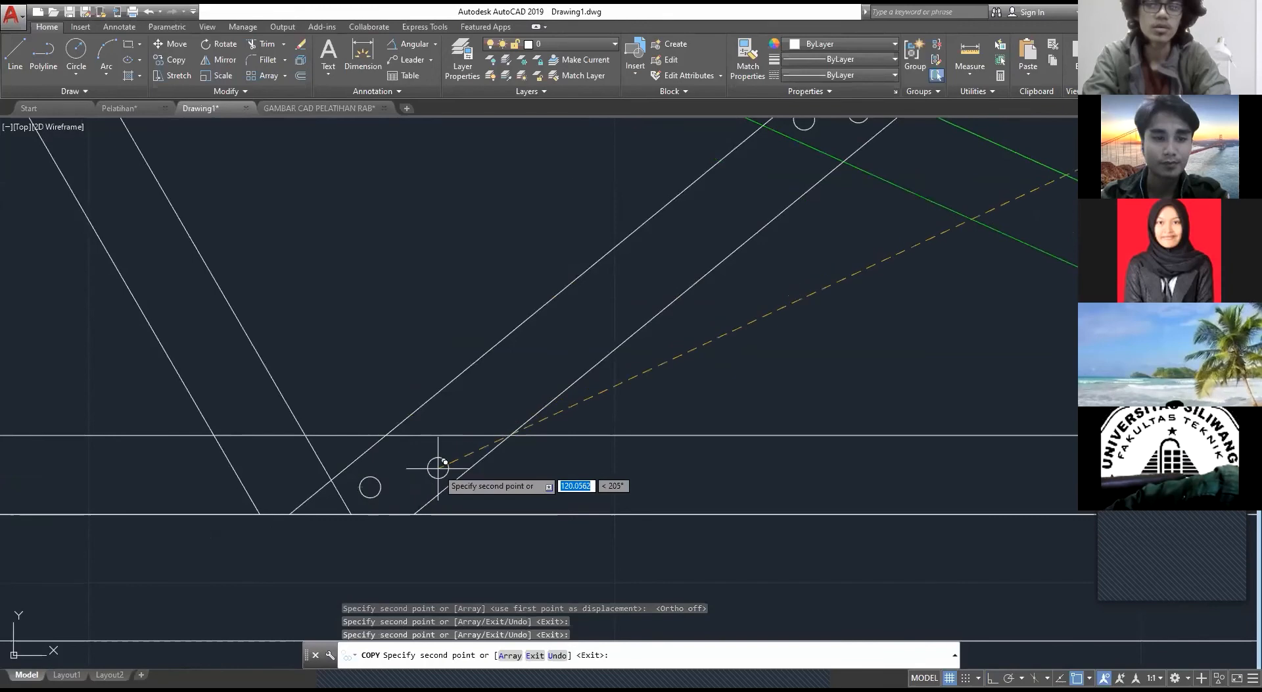
left_click(438, 468)
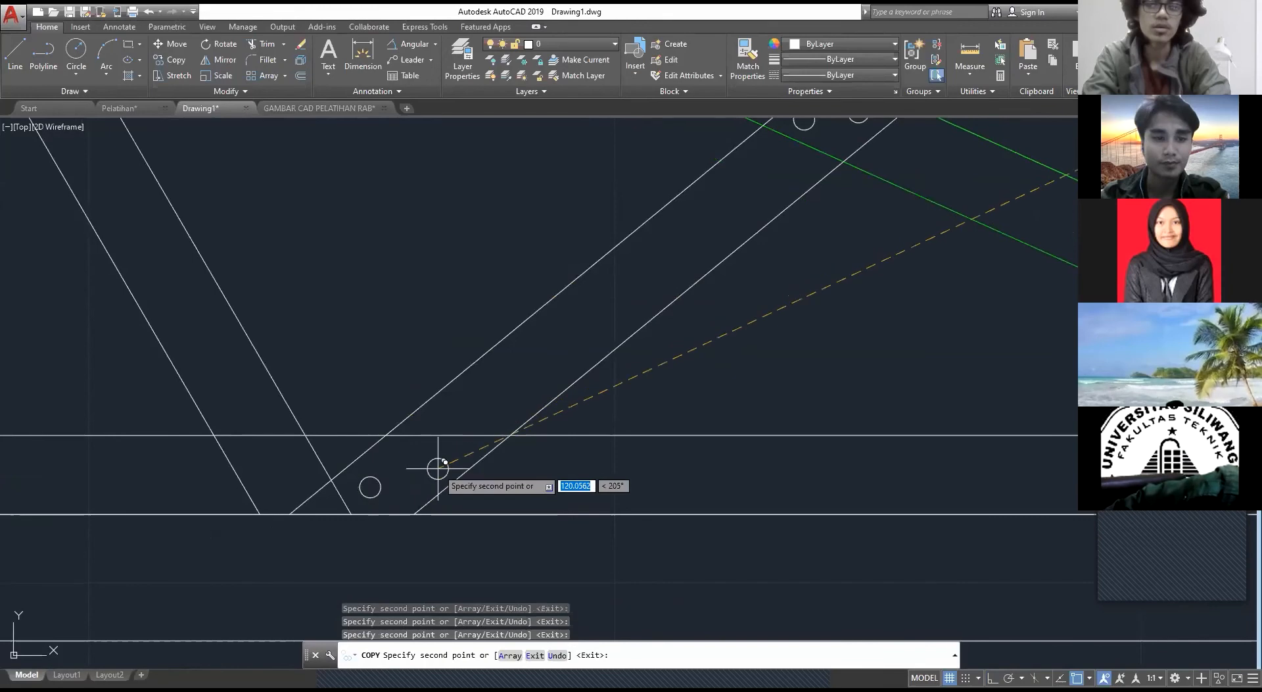
Step: Place two bolt circle copies in the lower end of the neighbouring ridge-side diagonal, within the bottom chord
left_click(251, 451)
left_click(296, 477)
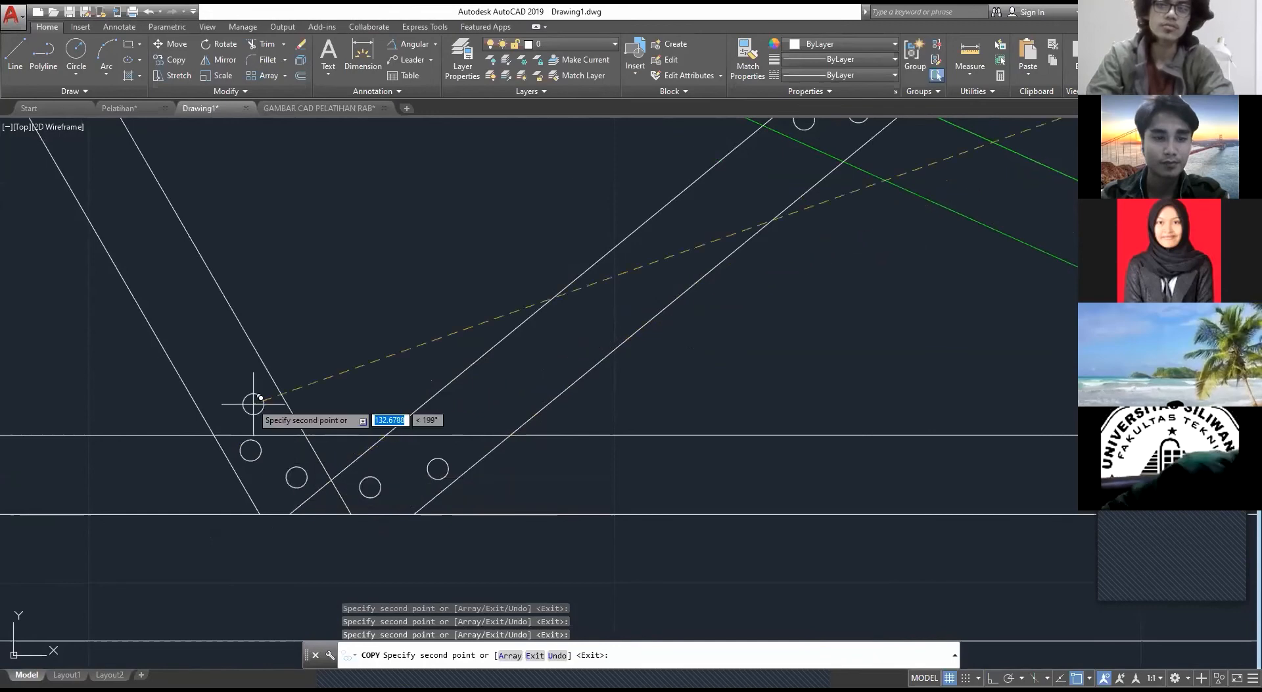
middle_click_drag(253, 403, 346, 467)
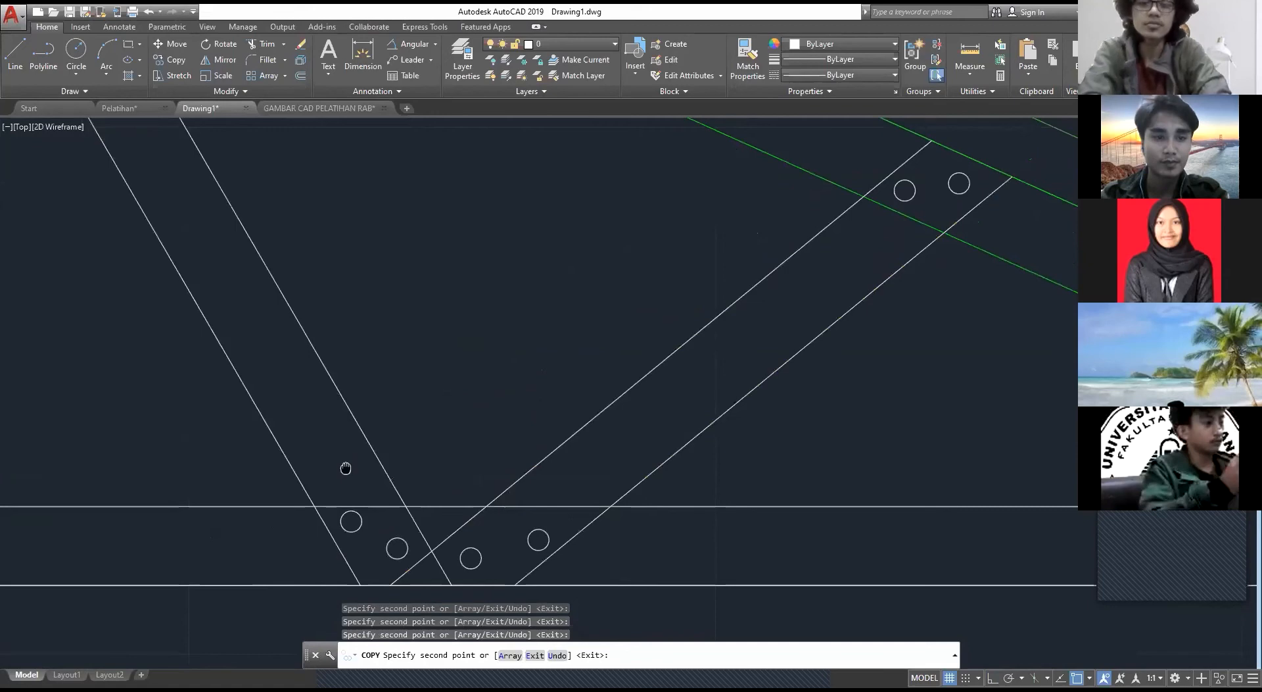
scroll(502, 545, "down", 6)
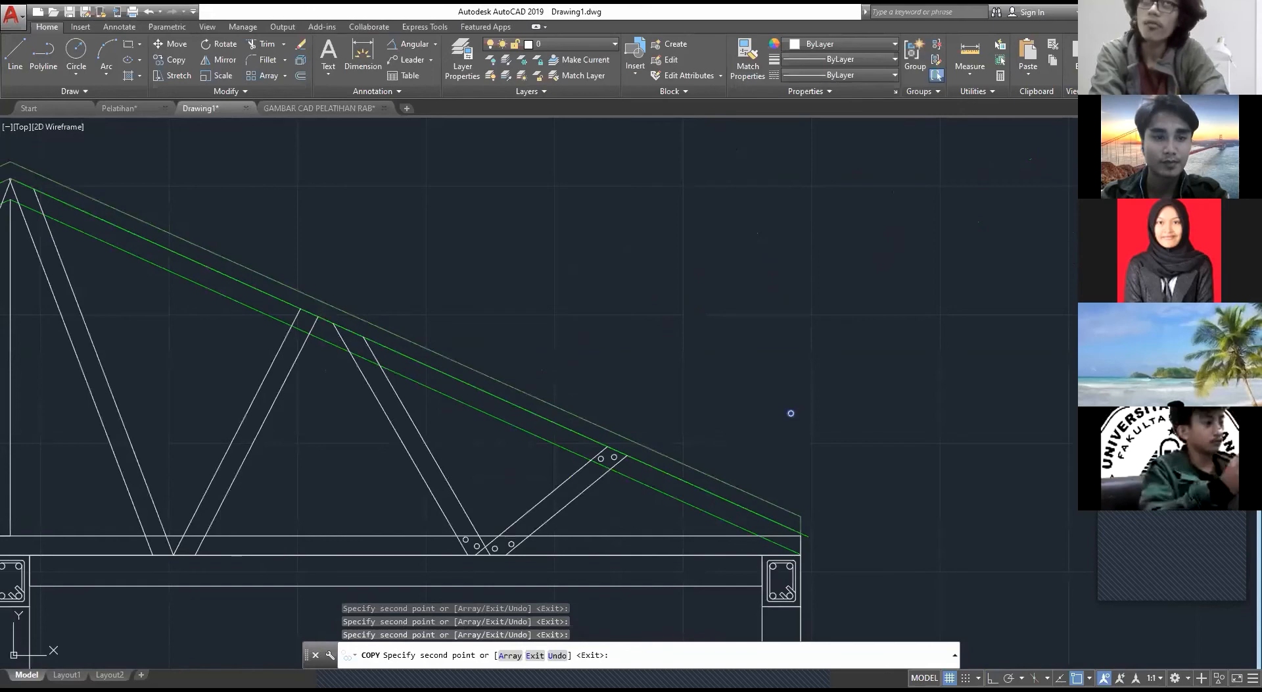
scroll(353, 367, "up", 2)
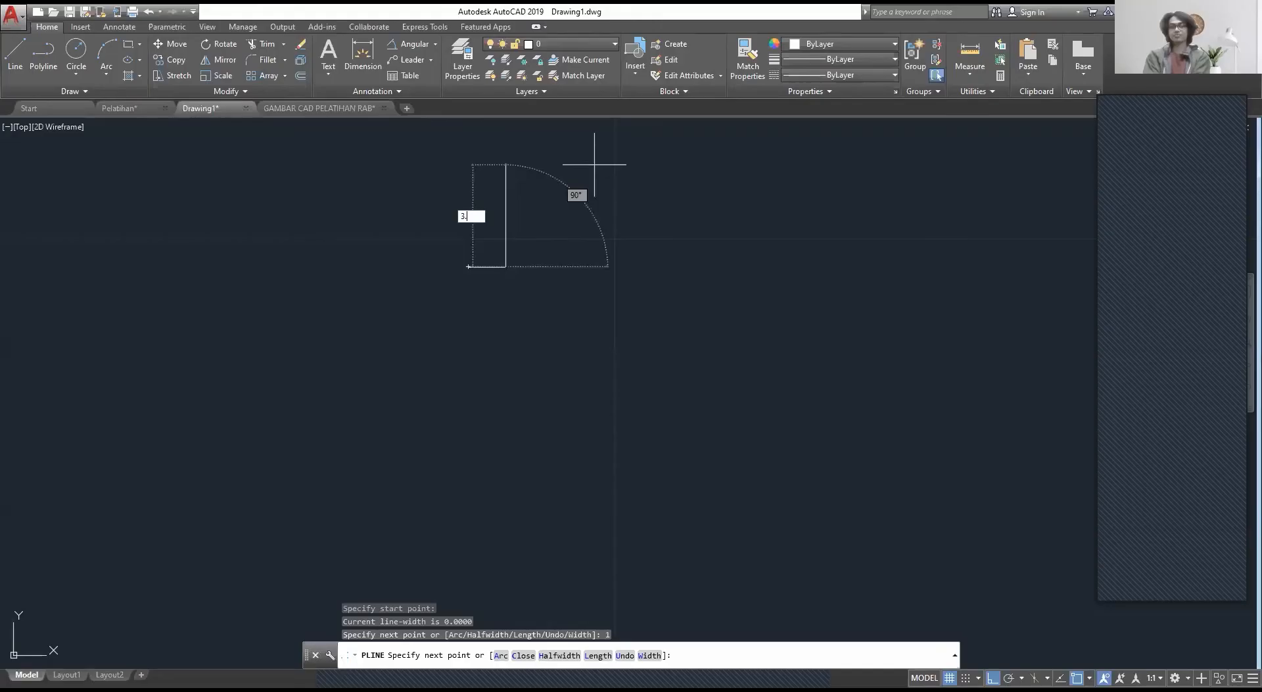
Step: Draw the hat-shaped profile's top edge 3.2 long and its downward leg 3 long with Polyline
type("3.2")
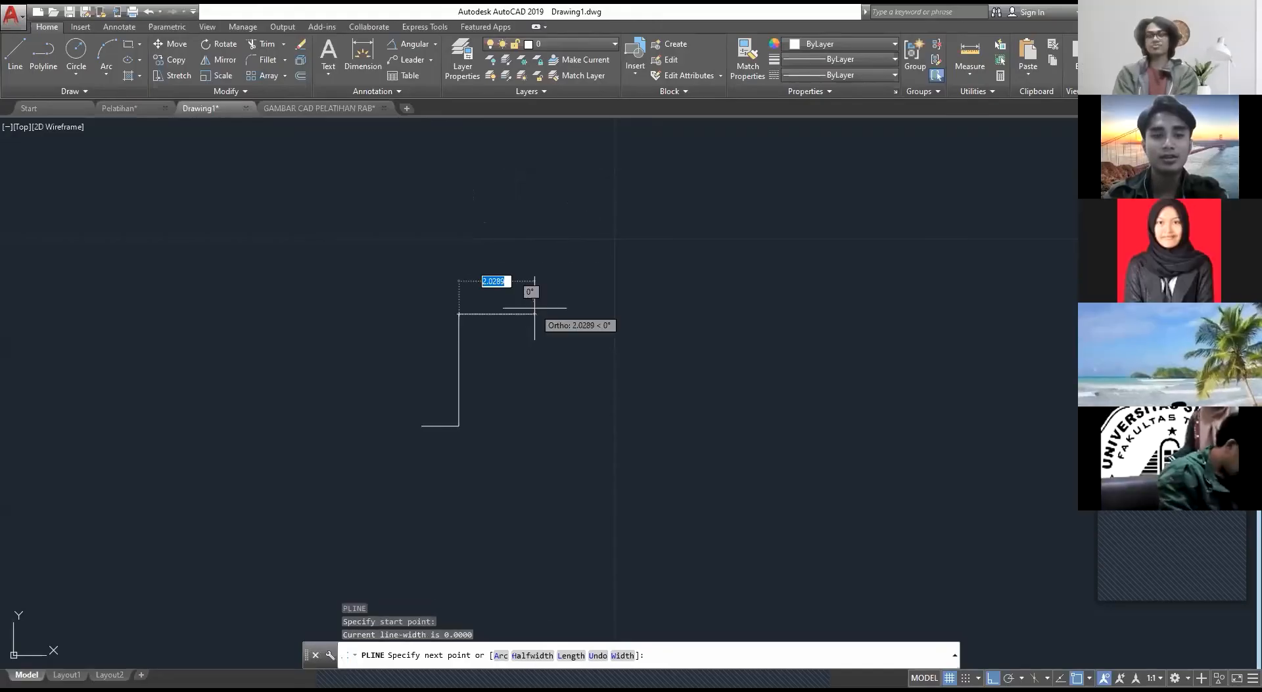
key("Return")
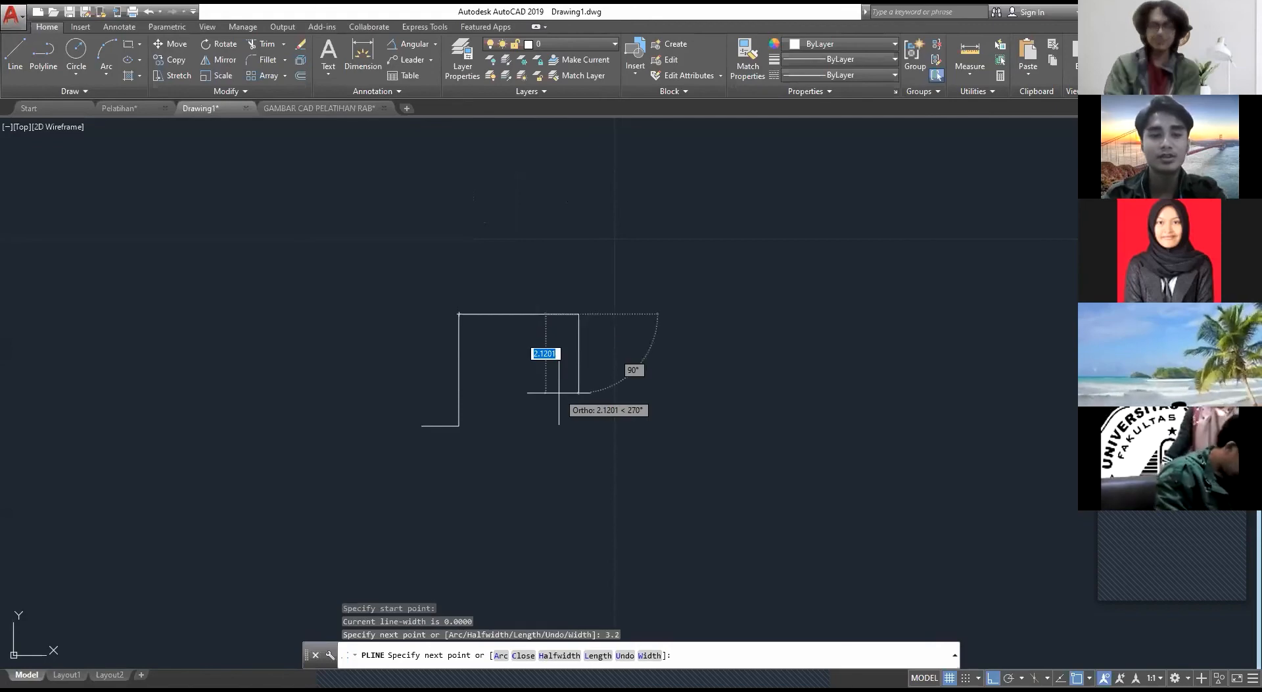
type("3")
key("Return")
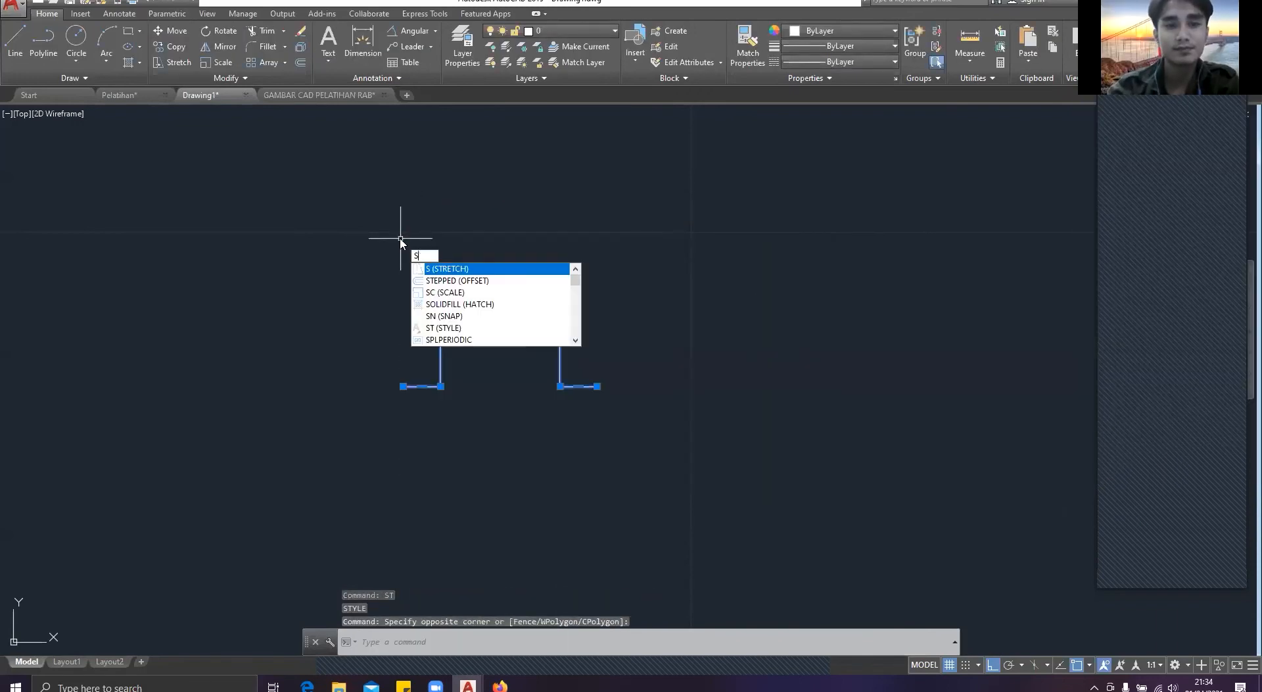
key("Return")
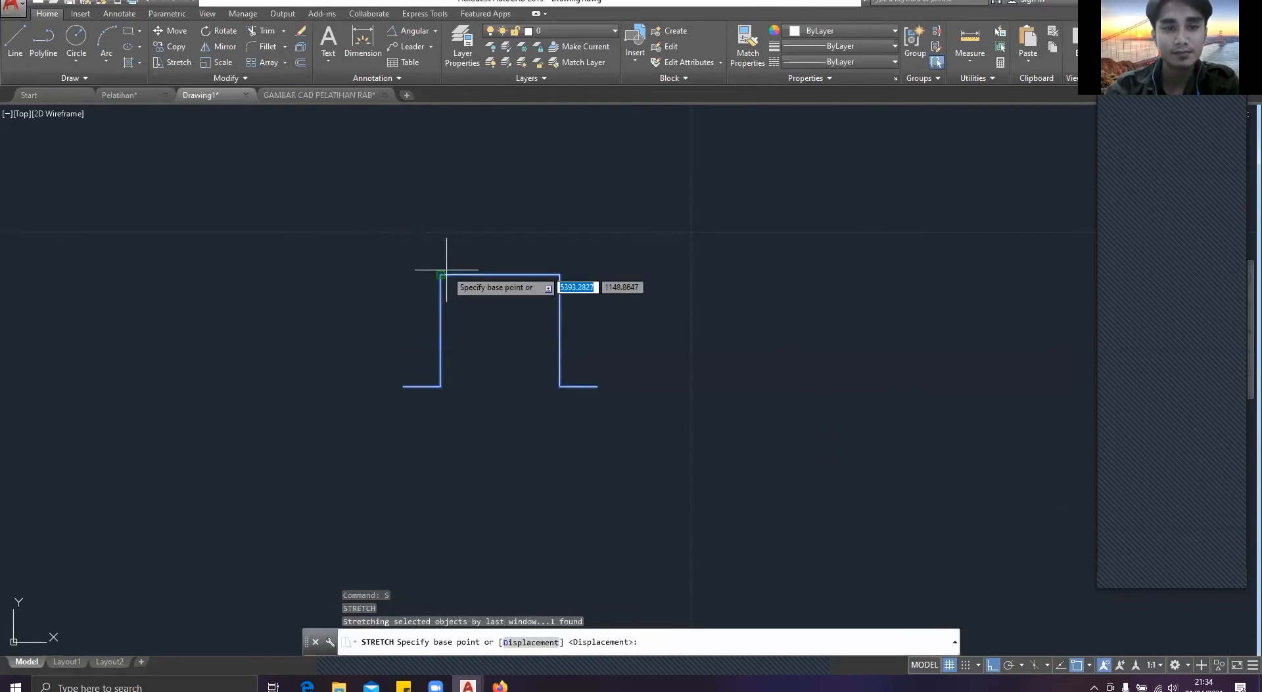
left_click(440, 275)
key("Escape")
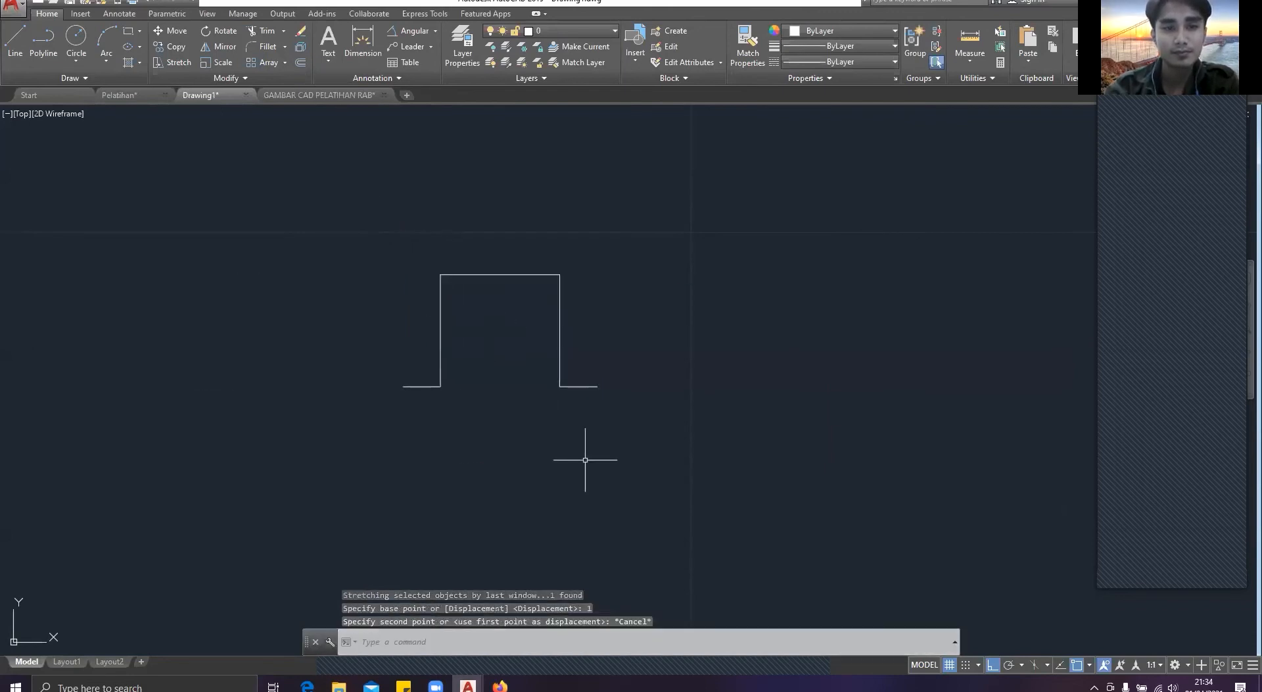
left_click(583, 459)
left_click(333, 180)
key("Escape")
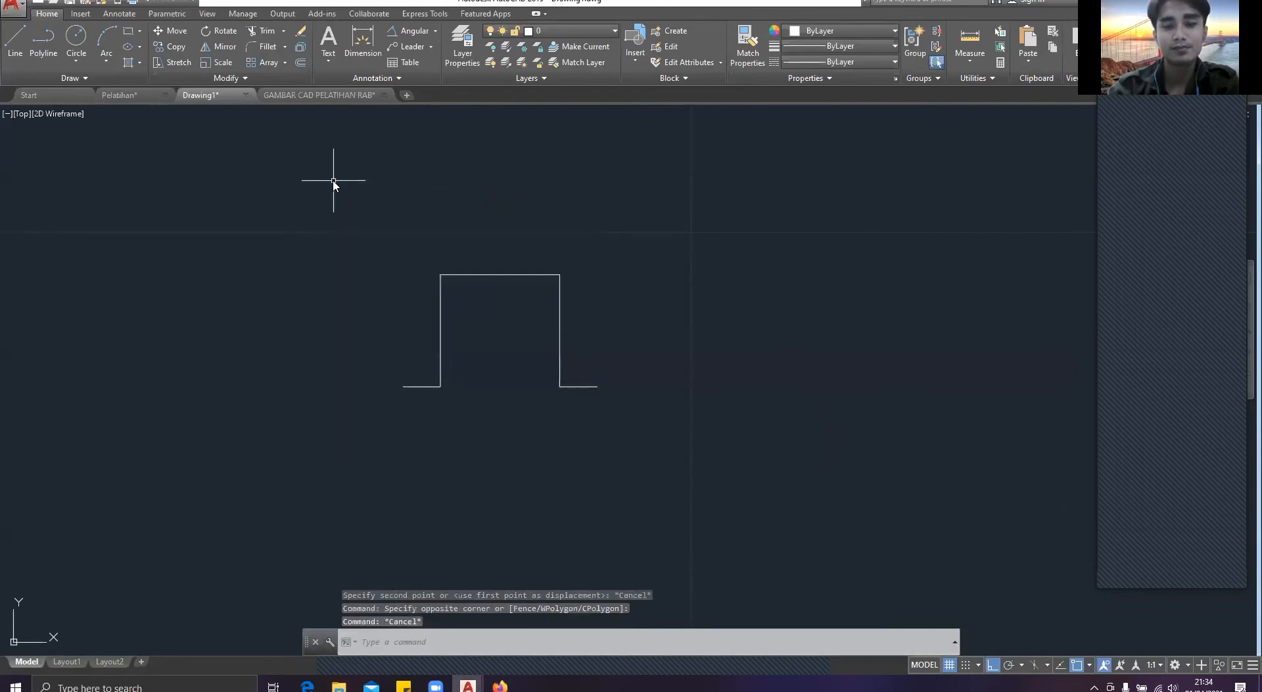
Step: Draw a slanted line from the hat profile's left inner foot to a quarter of the way along its top edge
type("line")
key("Return")
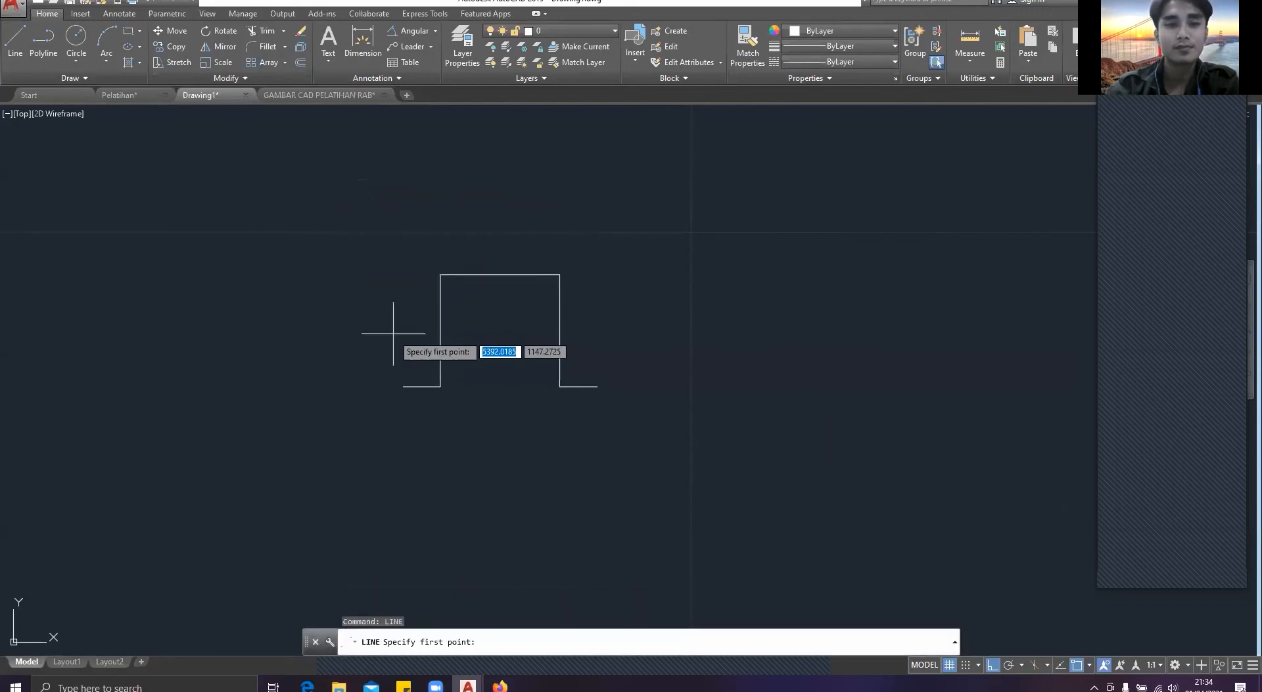
left_click(441, 385)
left_click(469, 274)
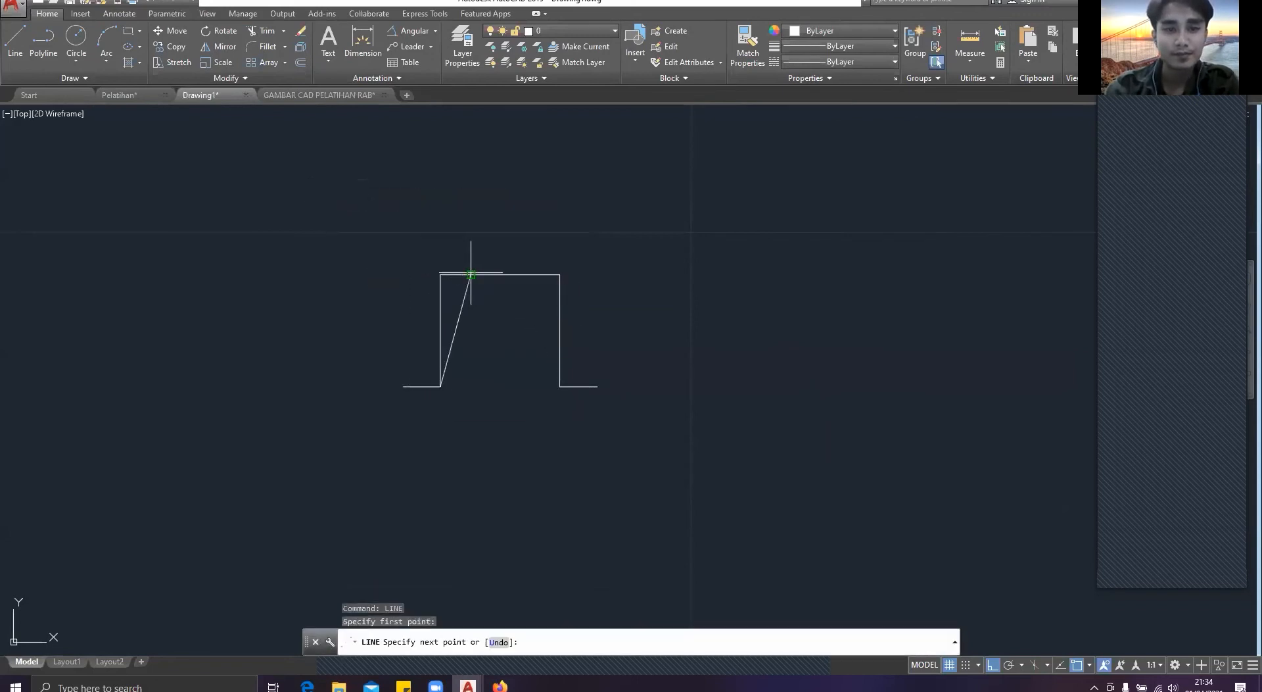
key("Escape")
key("Return")
key("Escape")
left_click(496, 345)
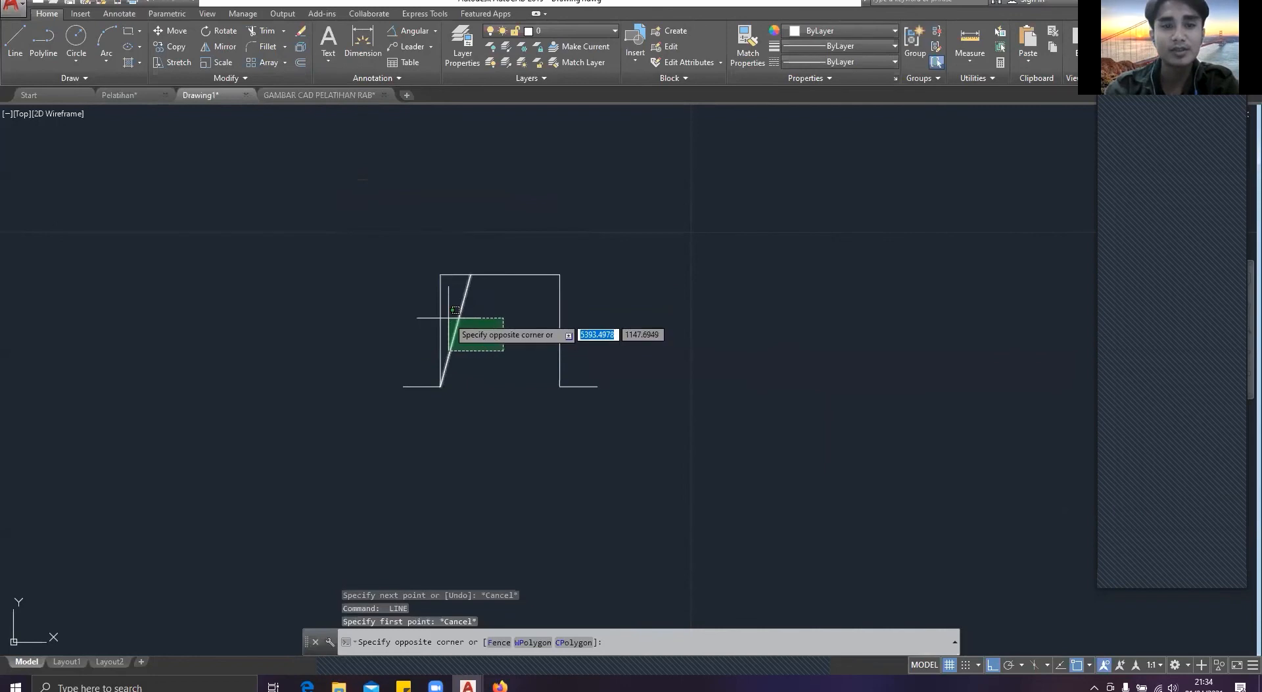
left_click(450, 318)
type("m")
key("Return")
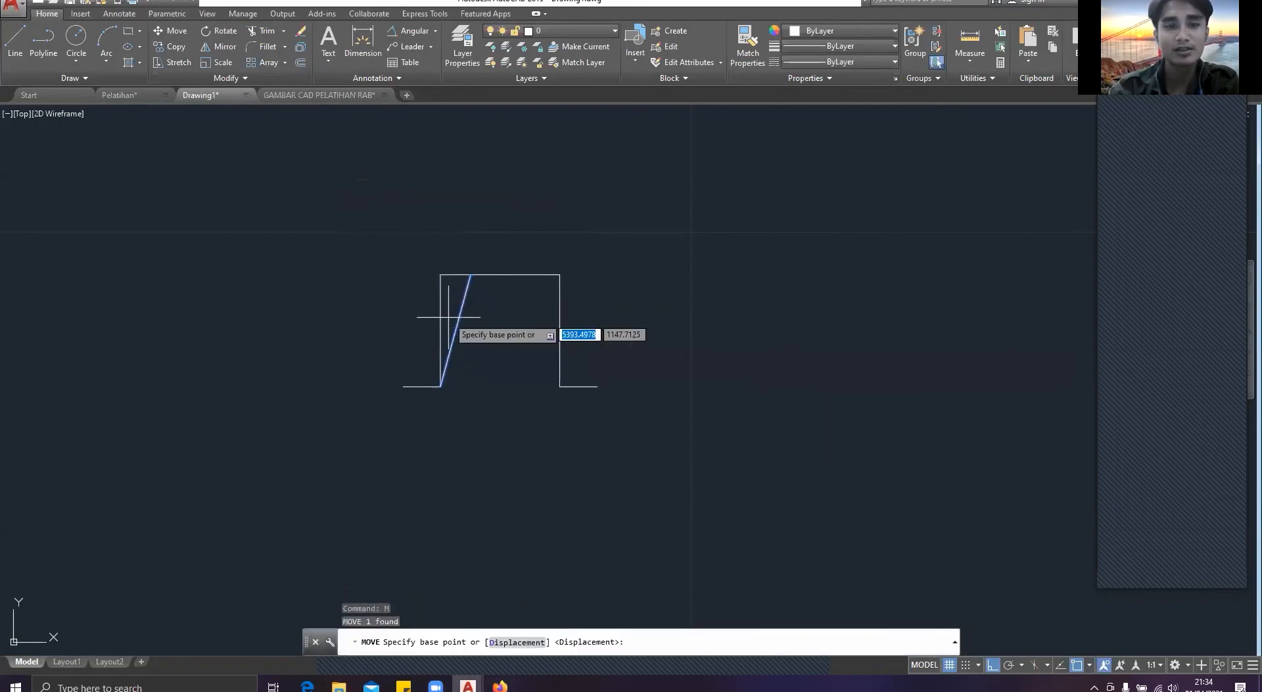
left_click(501, 274)
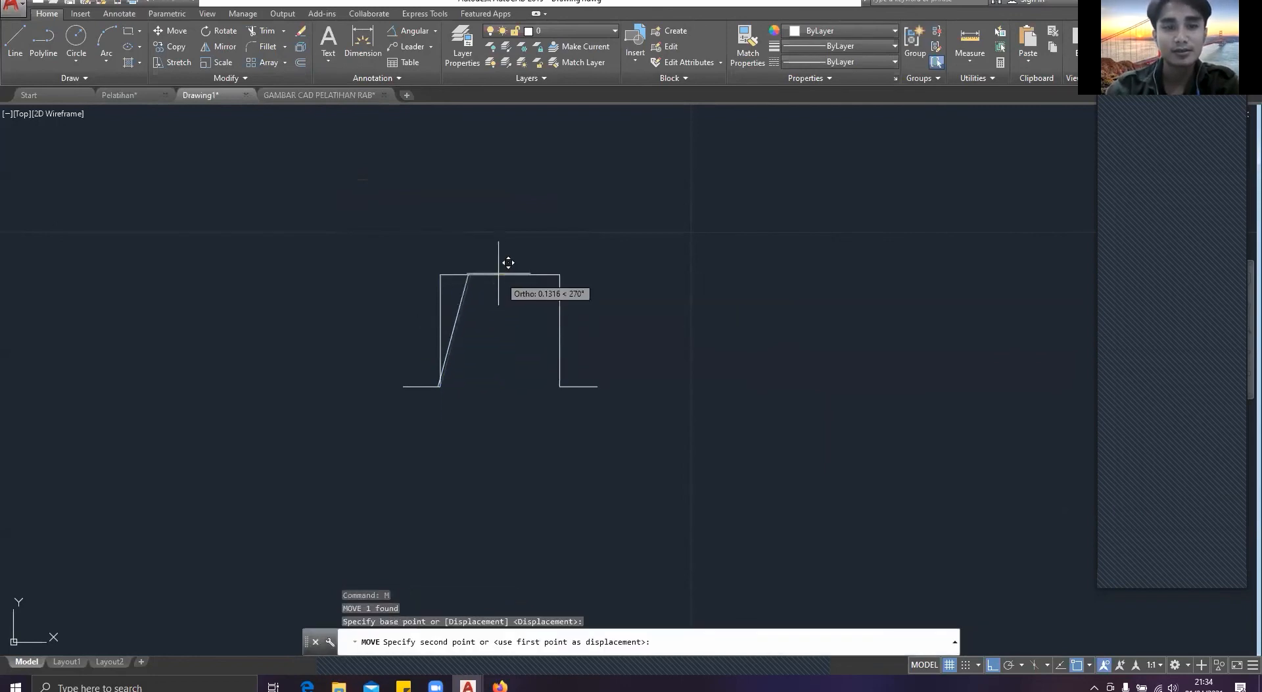
key("Escape")
Step: Mirror the slanted line about the vertical through the hat profile's top-edge midpoint, keeping the source line
left_click(487, 286)
left_click(457, 301)
type("mi")
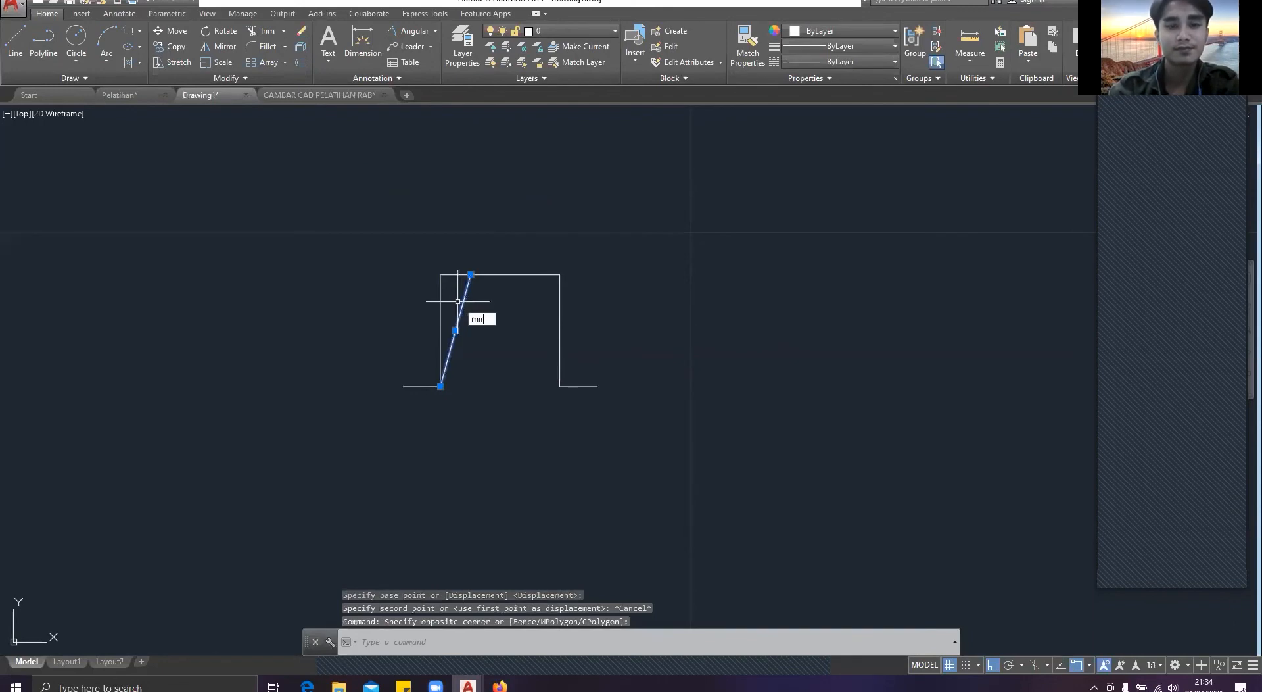
type("r")
key("Return")
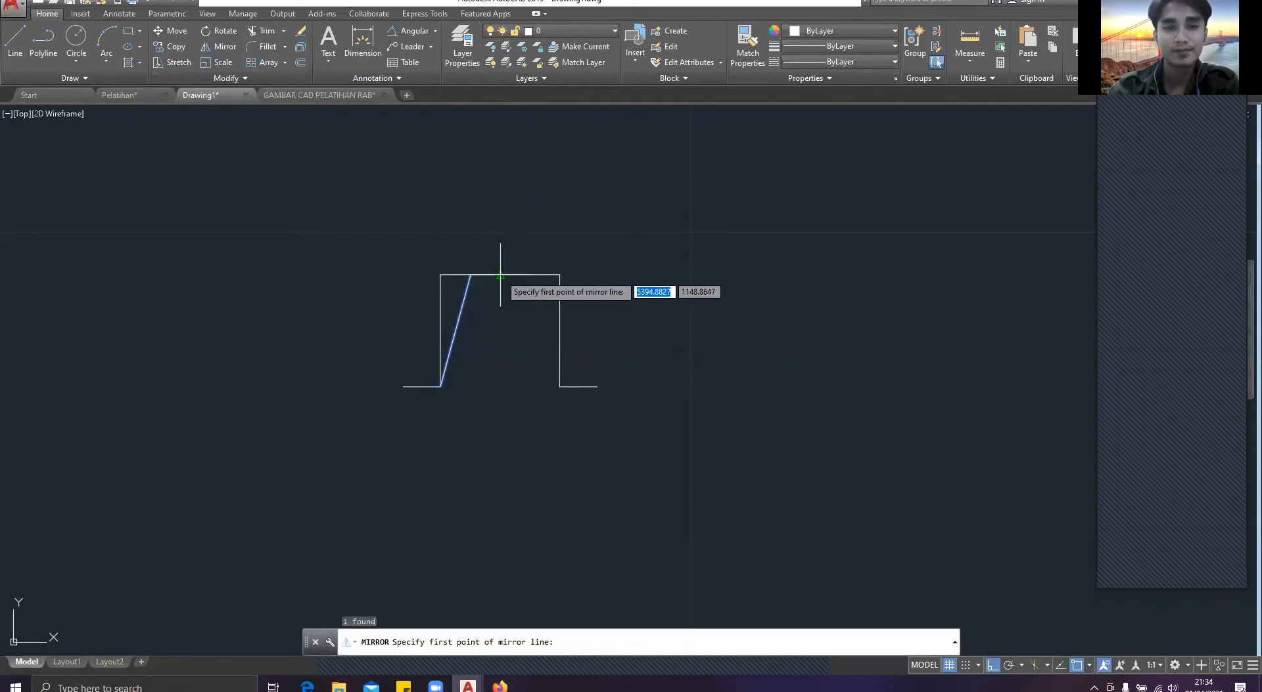
left_click(501, 274)
left_click(508, 316)
left_click(528, 365)
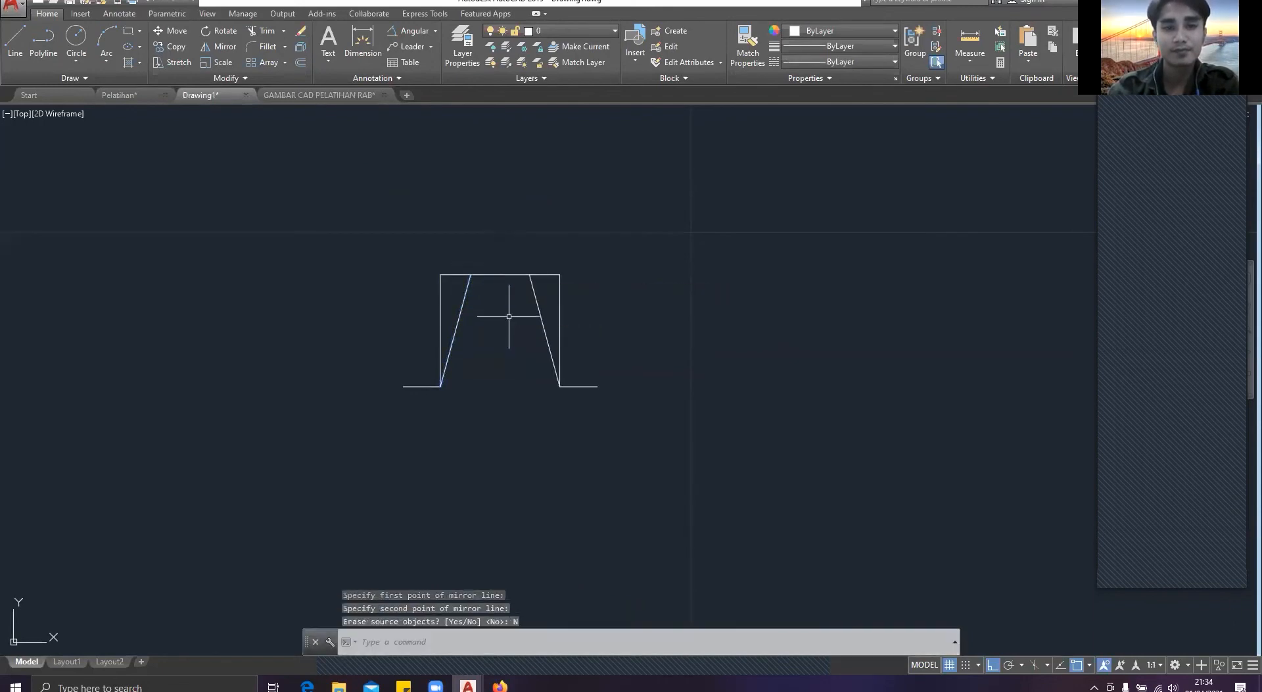
Step: Delete the rectangular hat-shaped polyline, keeping the two slanted lines
key("Escape")
left_click(585, 315)
left_click(552, 264)
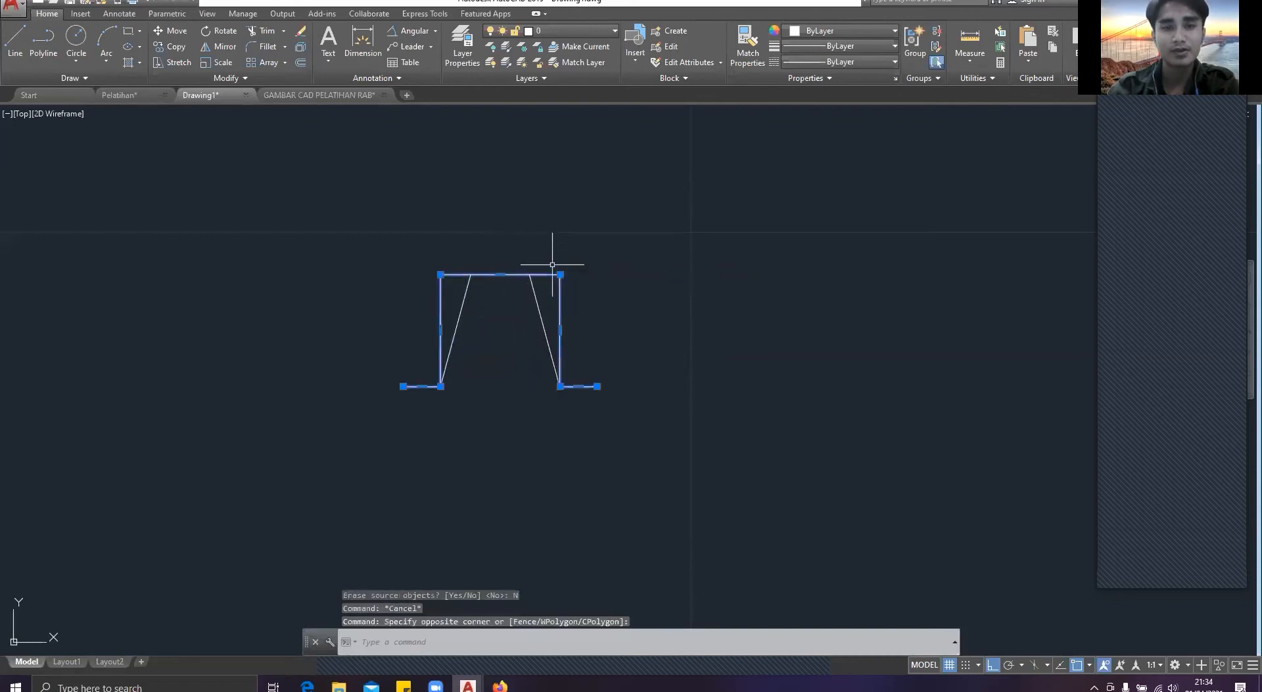
key("Delete")
Step: Draw a horizontal line joining the upper ends of the two slanted lines
type("pl")
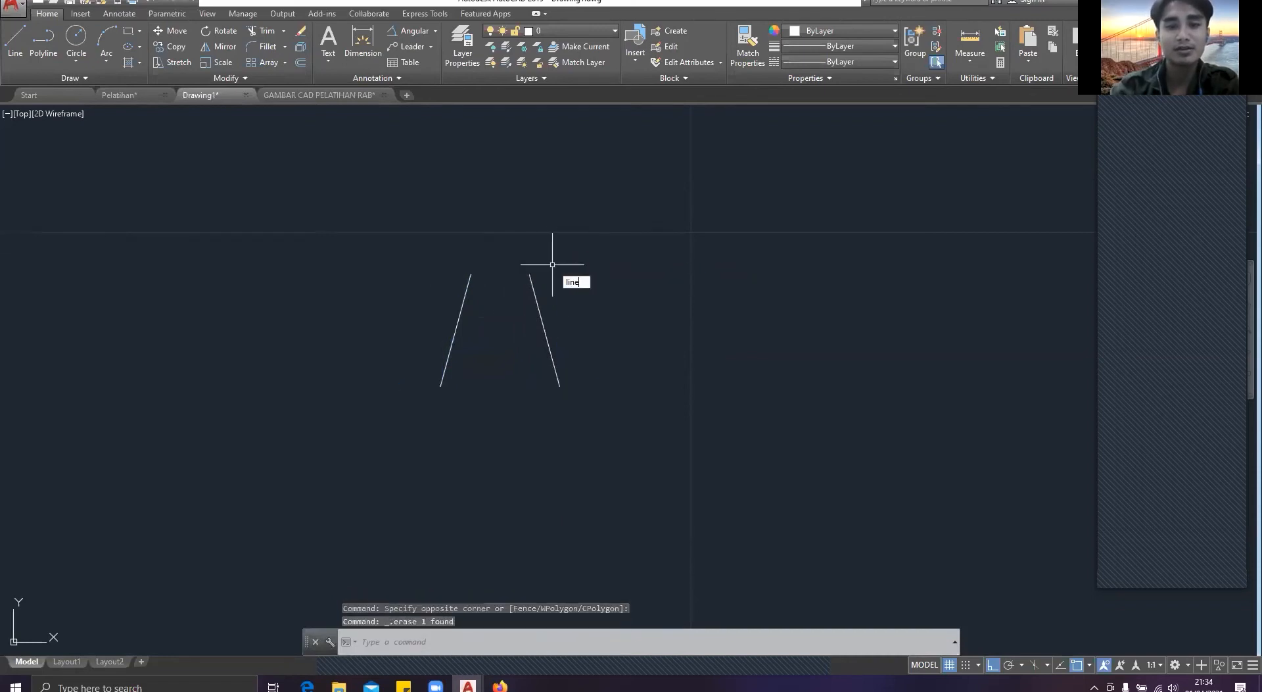
key("Return")
left_click(471, 274)
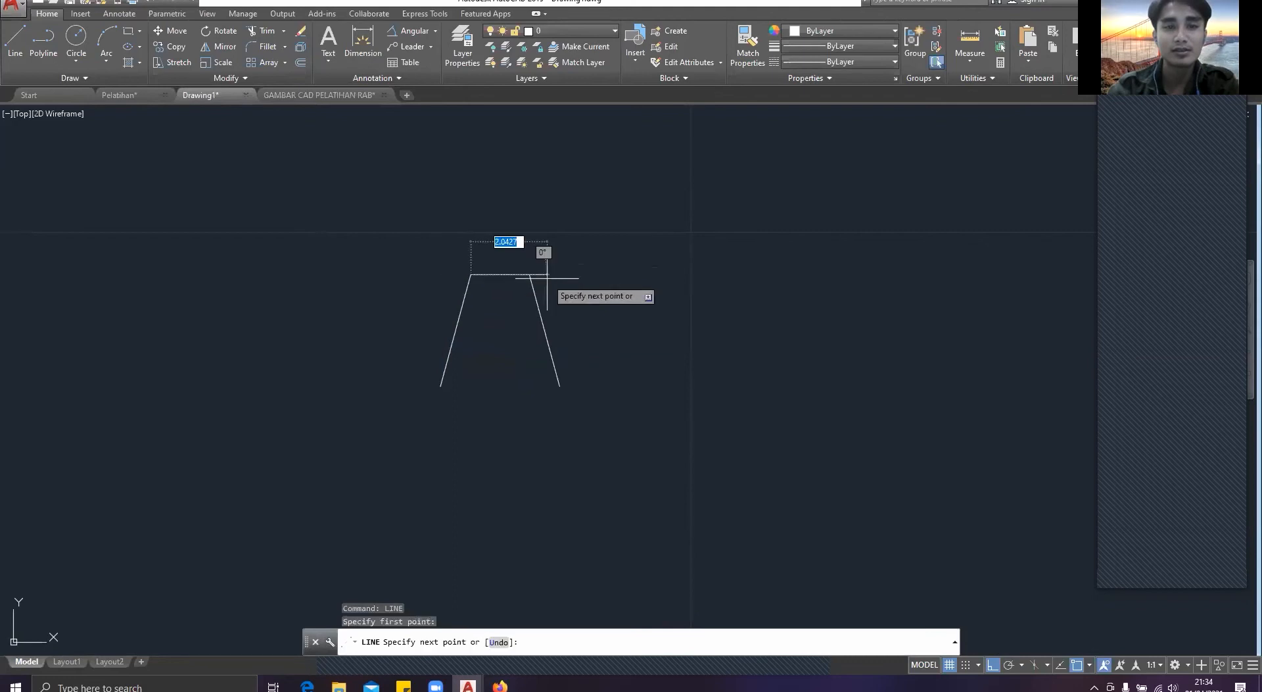
left_click(530, 274)
key("Return")
key("Return")
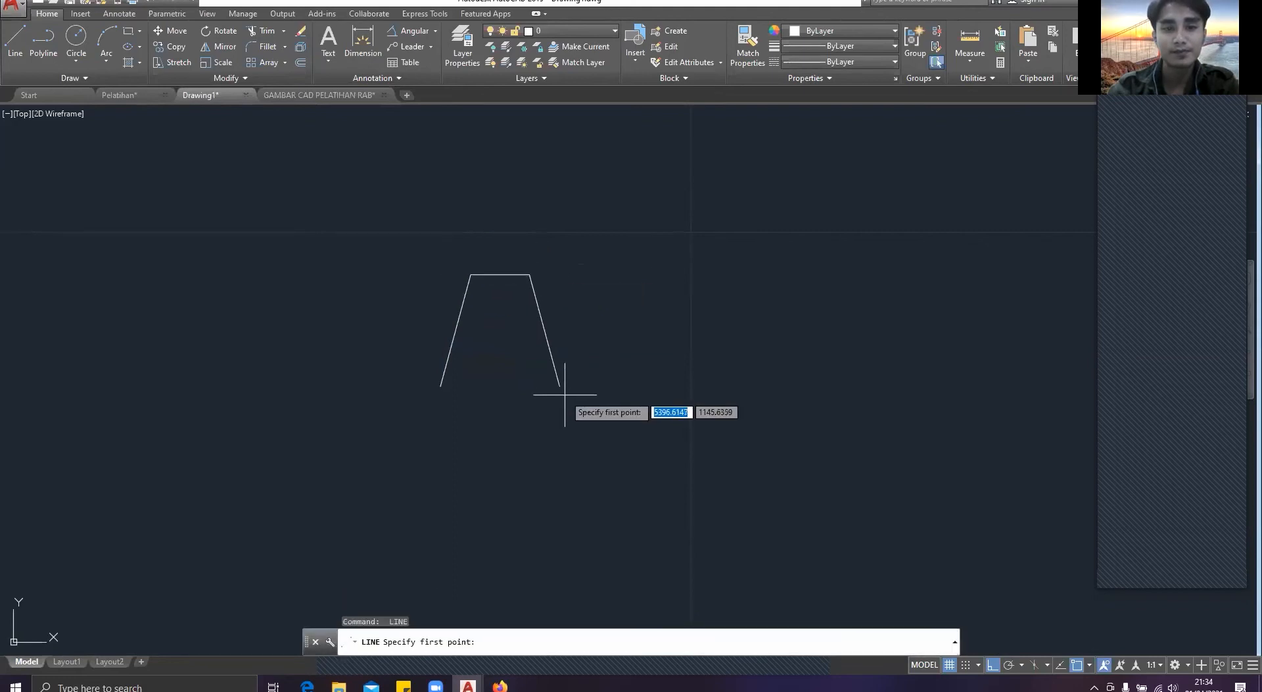
Step: Draw a horizontal flange 1 long outward from the lower end of each slanted line
left_click(559, 386)
type("1")
key("Return")
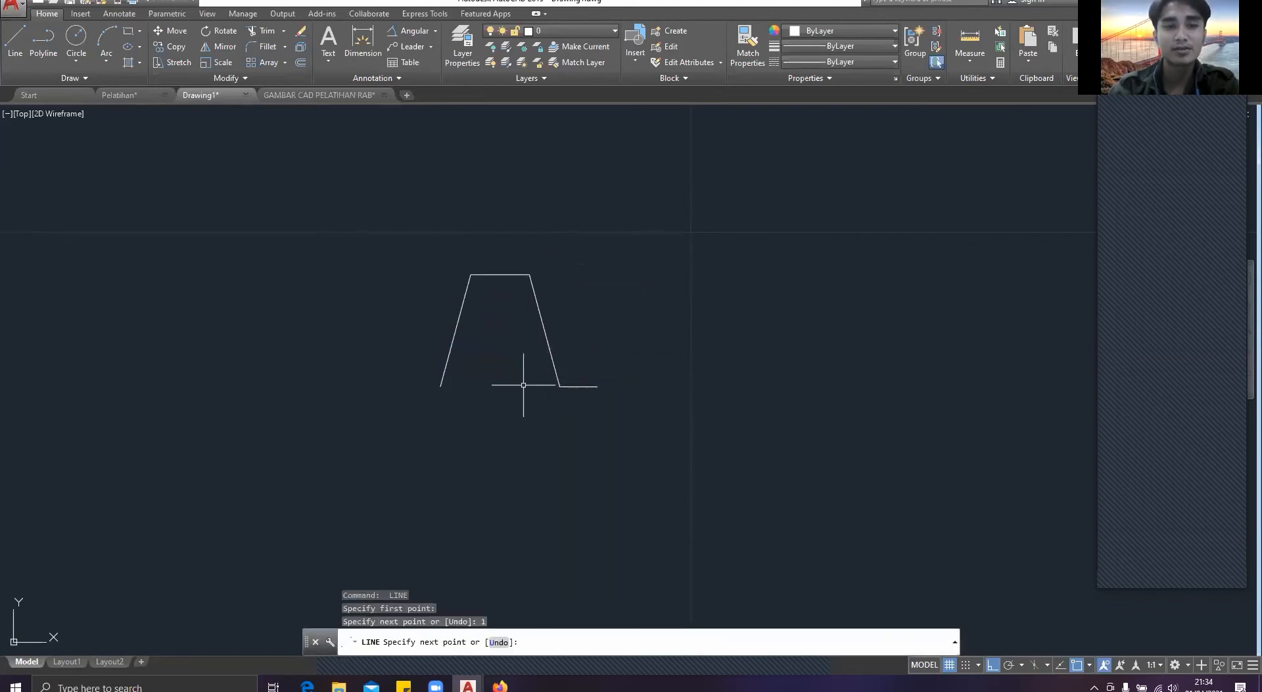
key("Return")
key("Return")
left_click(439, 385)
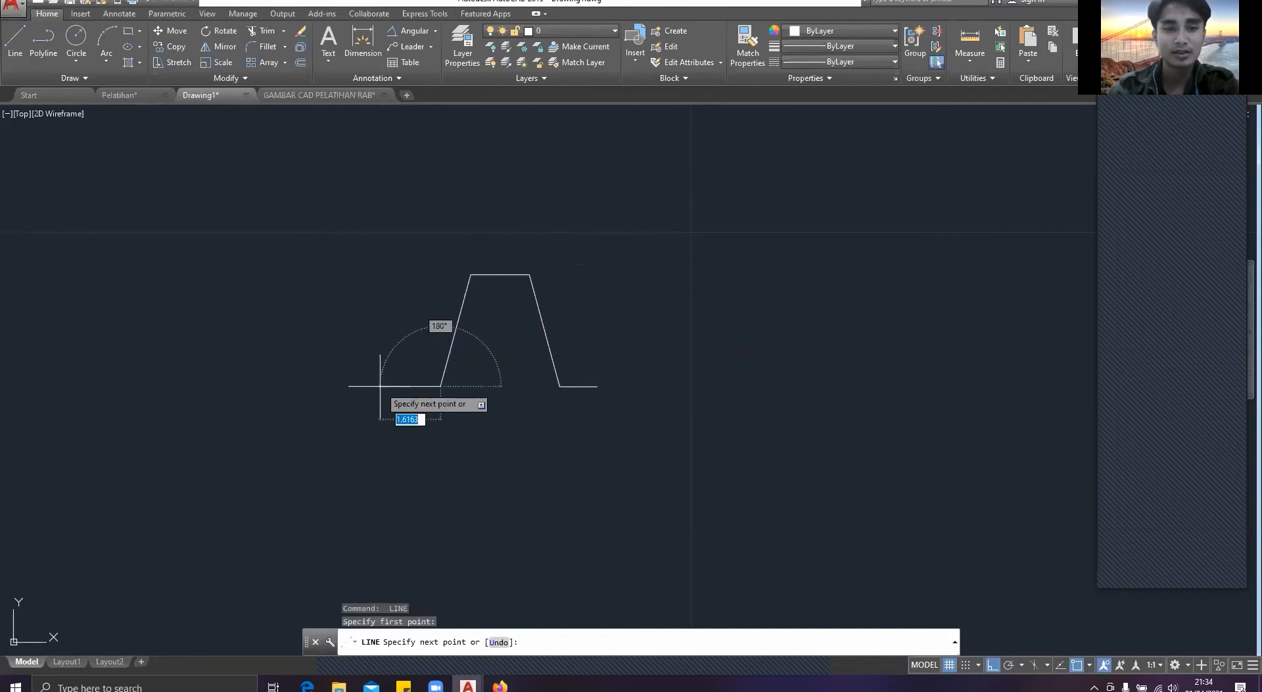
type("1")
key("Return")
key("Escape")
Step: Offset the hat profile's top line upward by 0.2
left_click(639, 474)
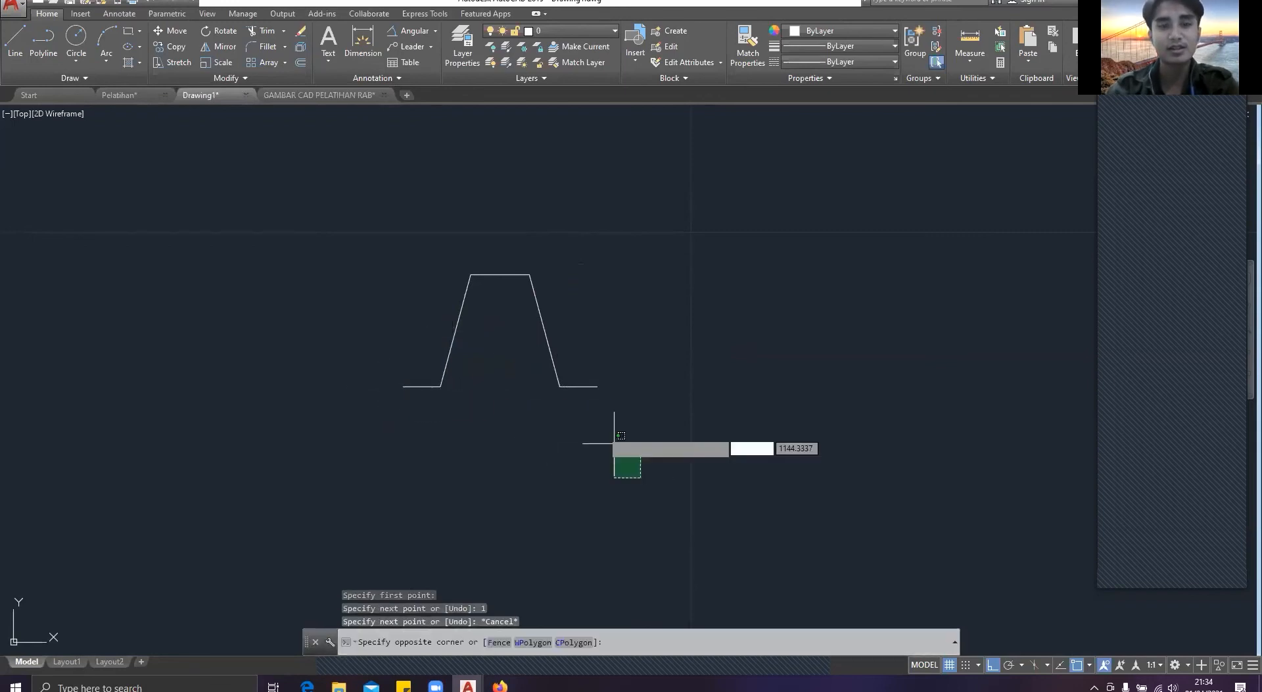
left_click(365, 226)
type("o")
key("Return")
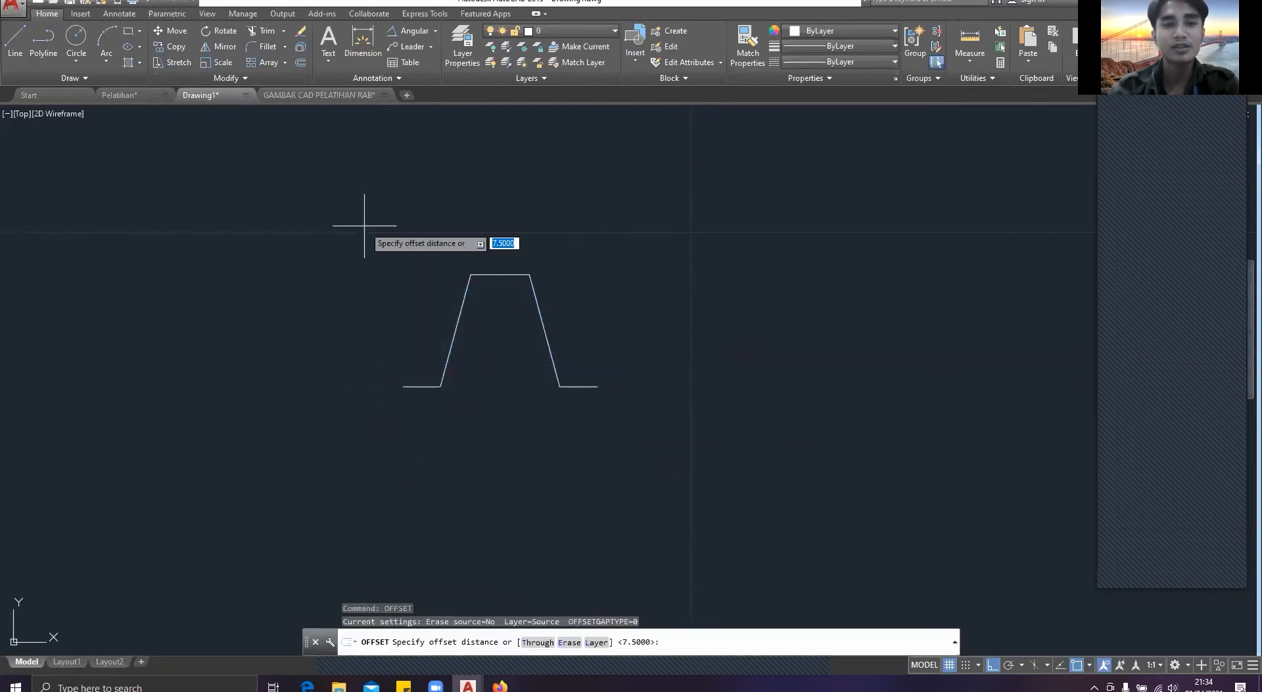
left_click(500, 274)
left_click(498, 253)
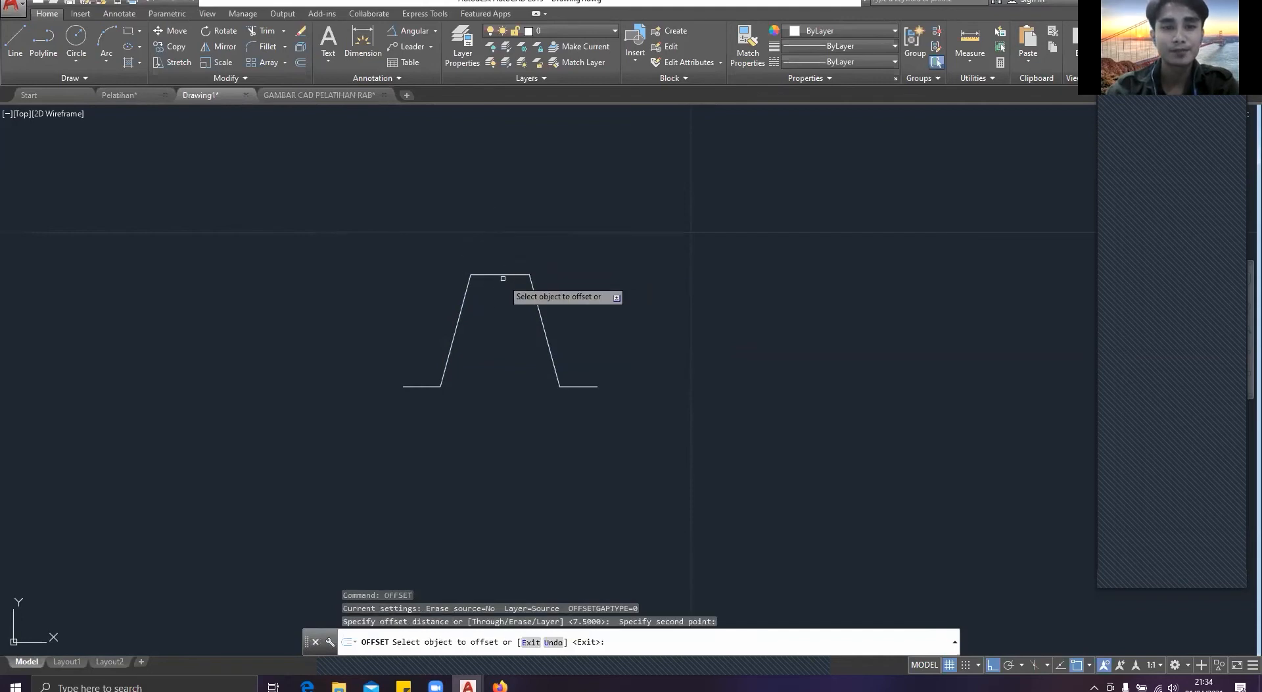
left_click(503, 275)
type("0.2")
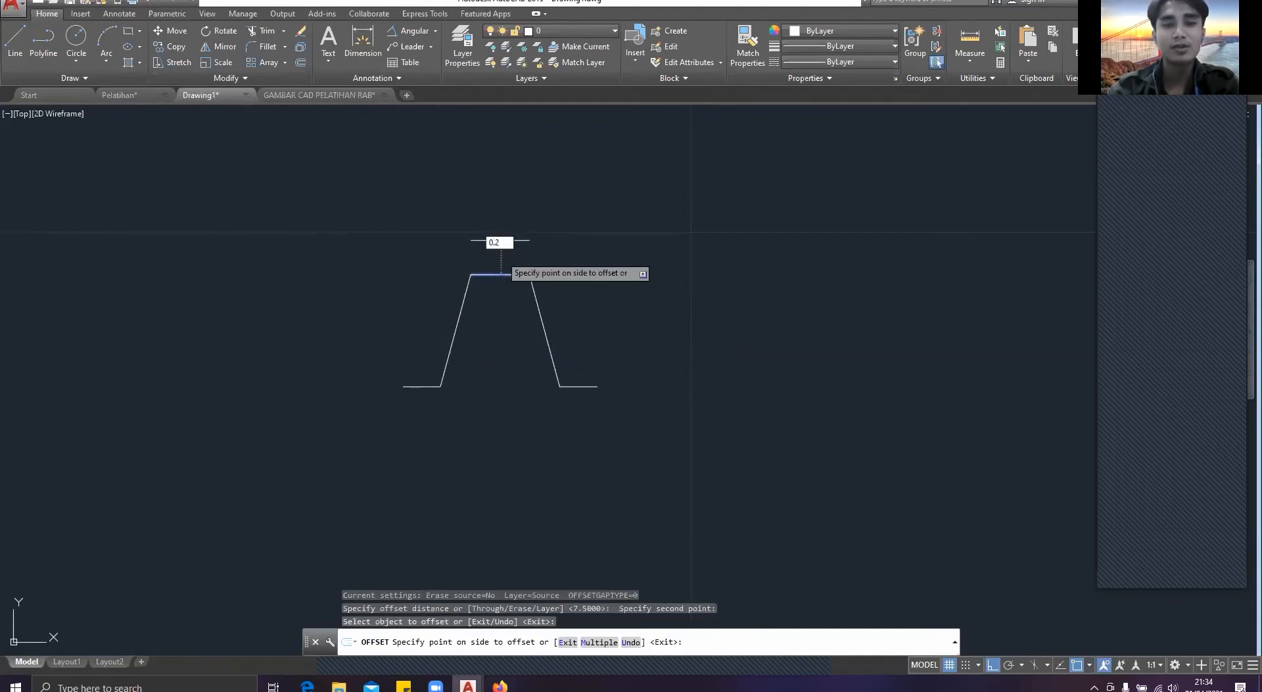
key("Return")
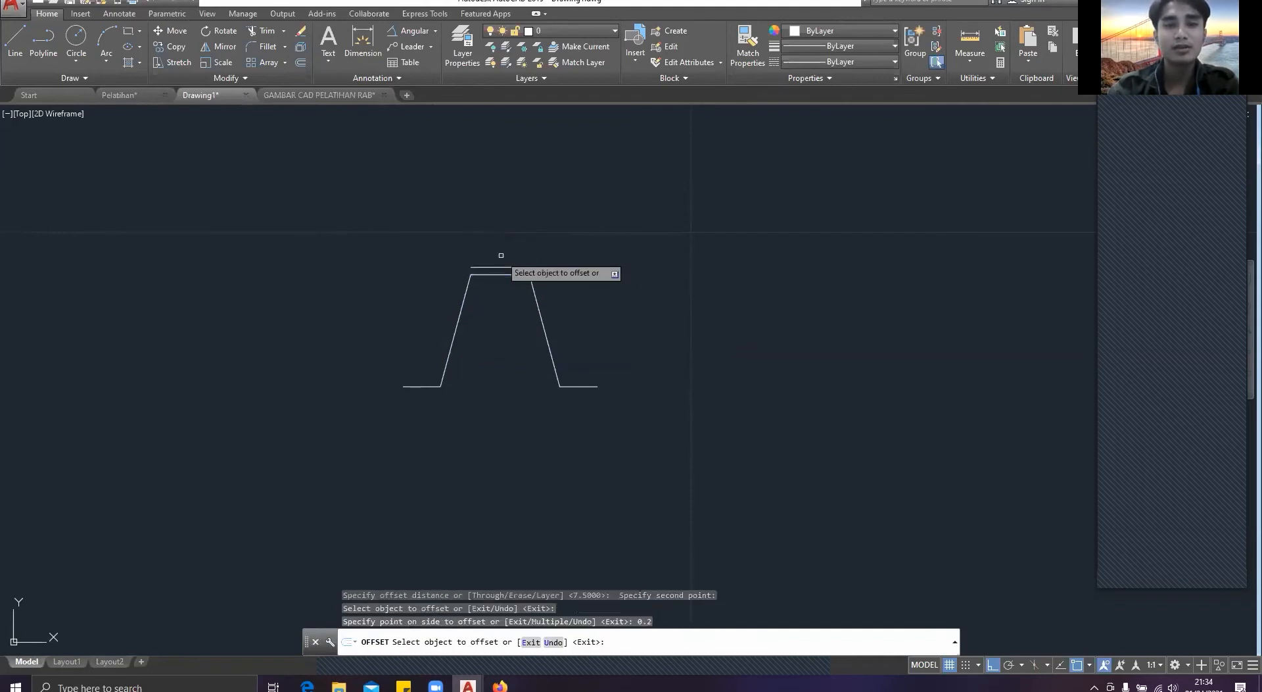
Step: Offset the right slanted side 0.2 outward and the right flange 0.2 upward
left_click(539, 317)
type("0.2")
key("Return")
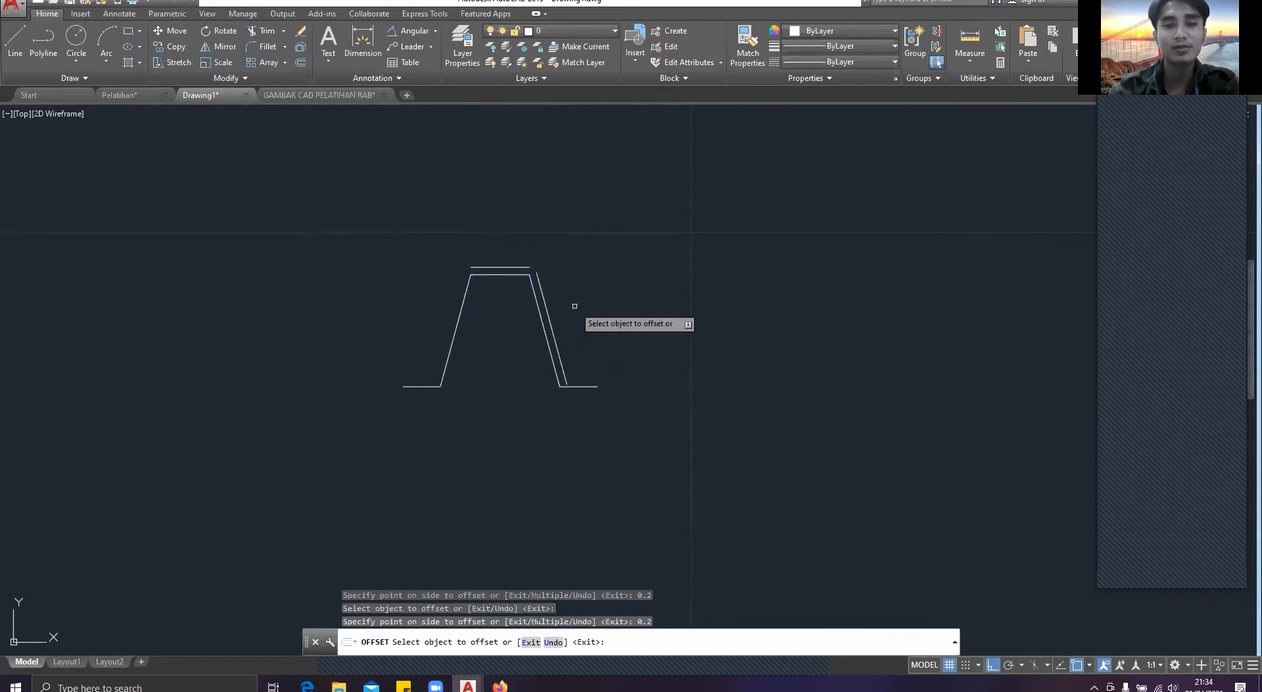
left_click(586, 388)
left_click(585, 366)
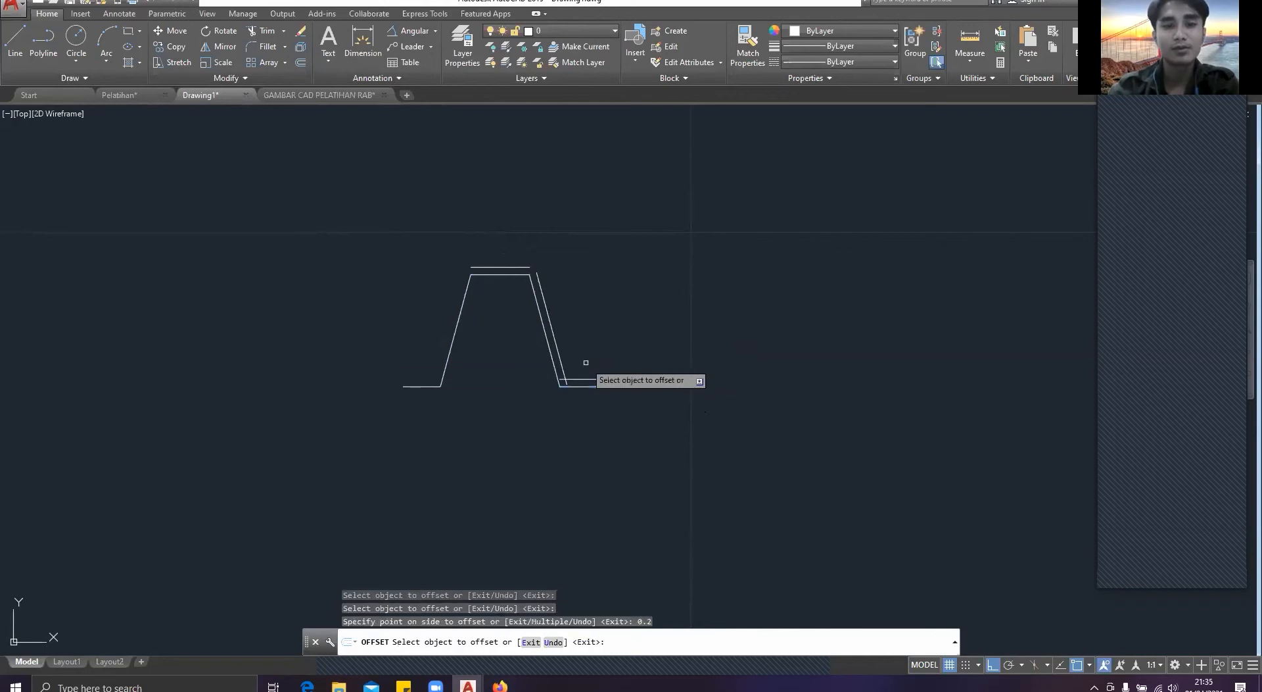
Step: Offset the left flange 0.2 upward and the left slanted side 0.2 outward
left_click(421, 380)
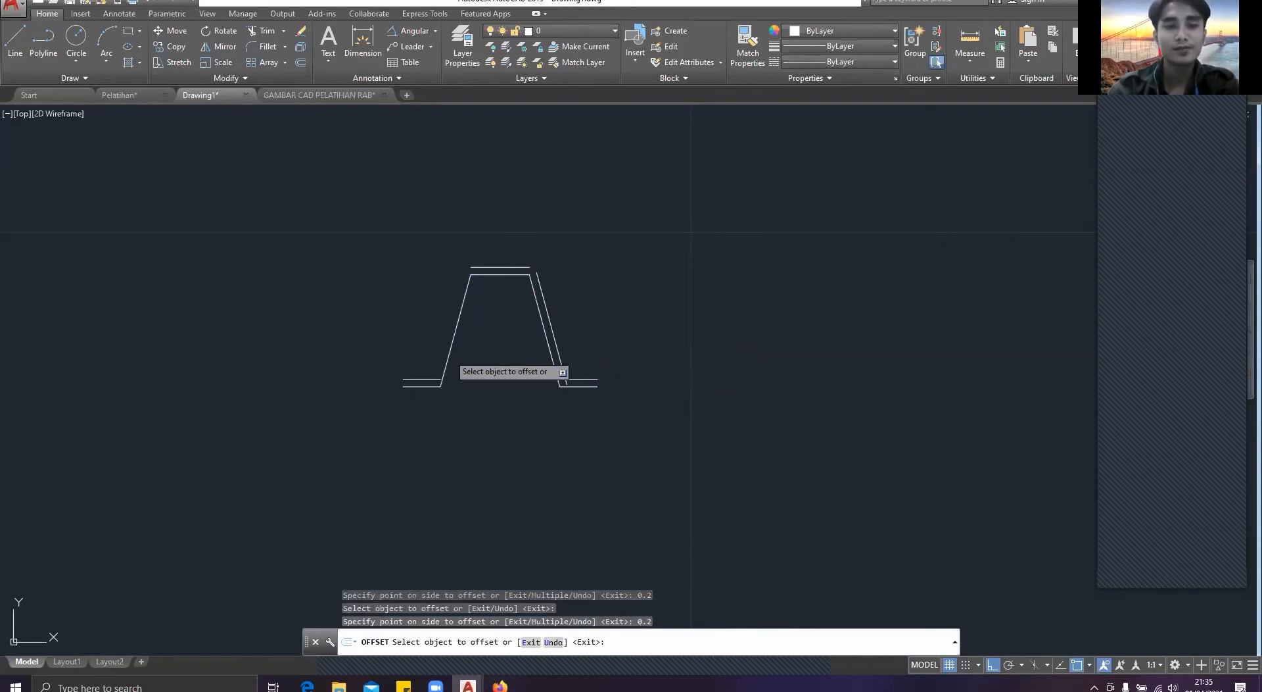
left_click(444, 362)
left_click(402, 345)
key("Escape")
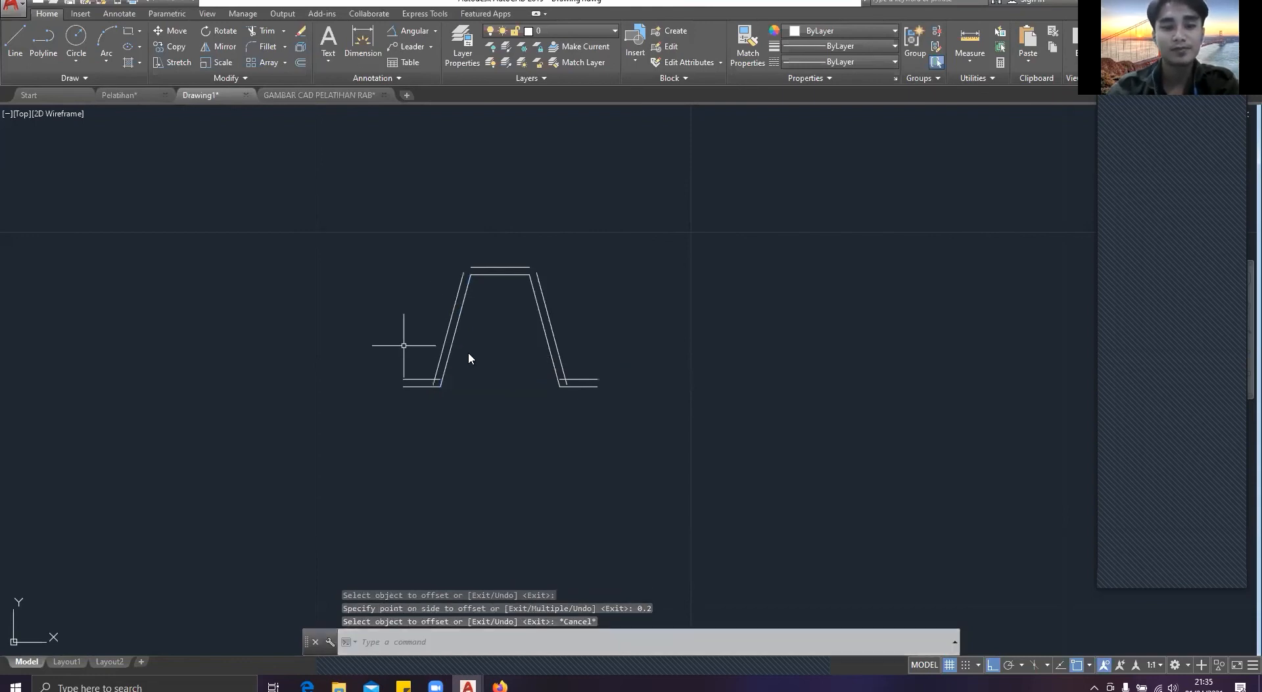
type("ex")
key("Return")
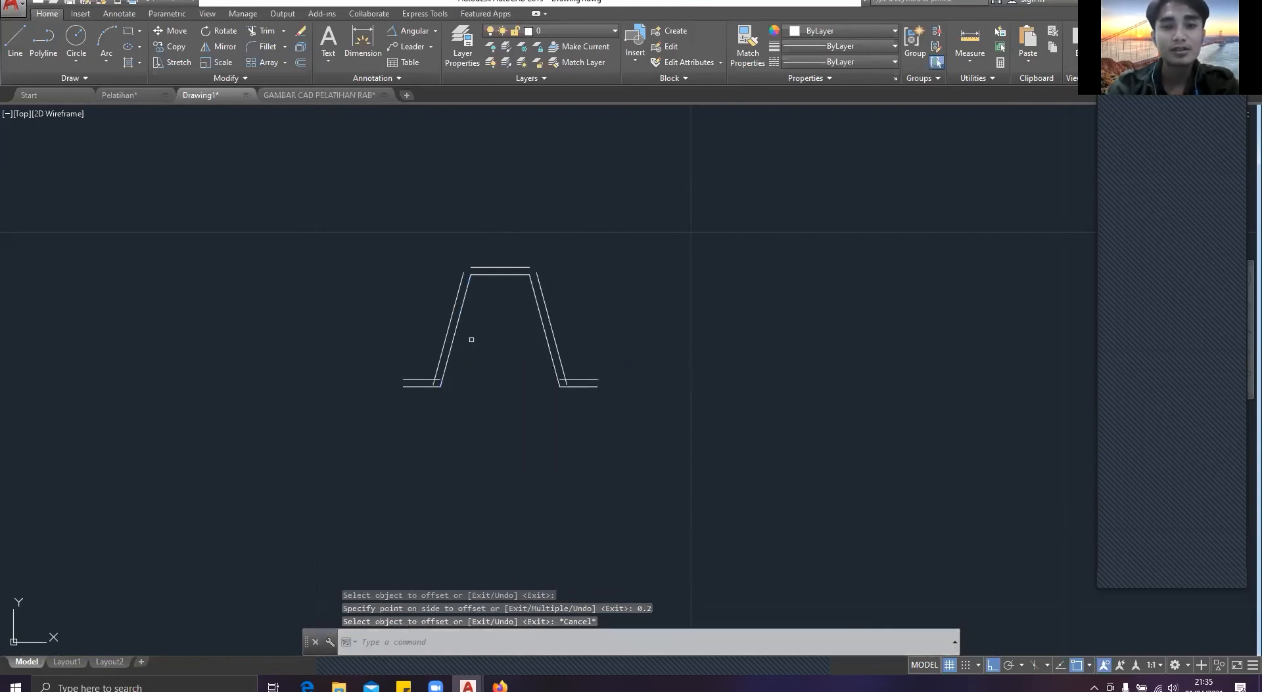
left_click(479, 266)
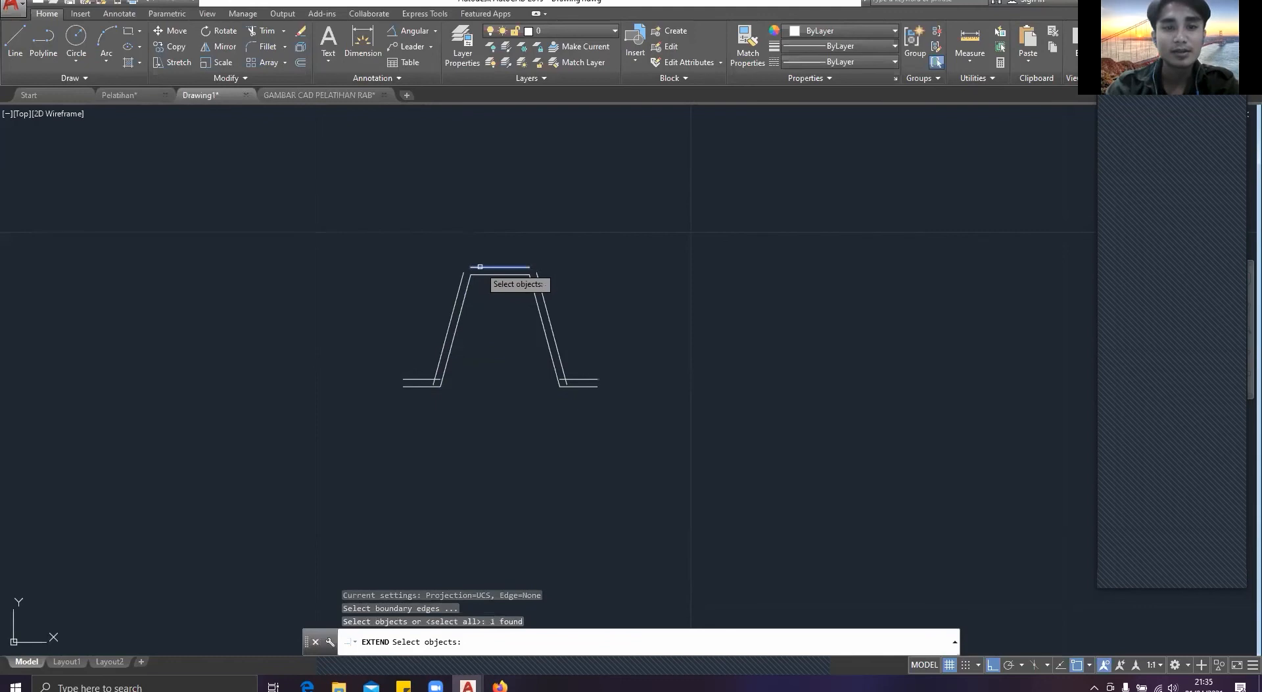
left_click(480, 266)
key("Return")
key("Escape")
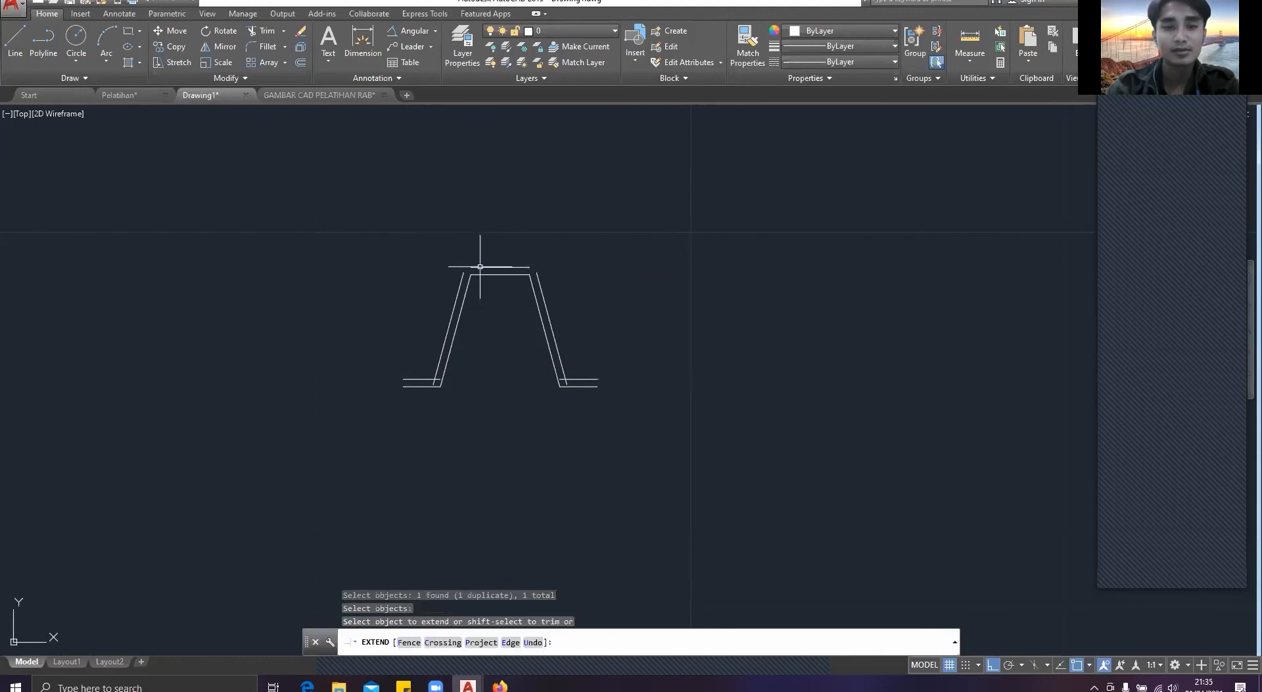
type("ex")
key("Return")
key("Return")
key("Escape")
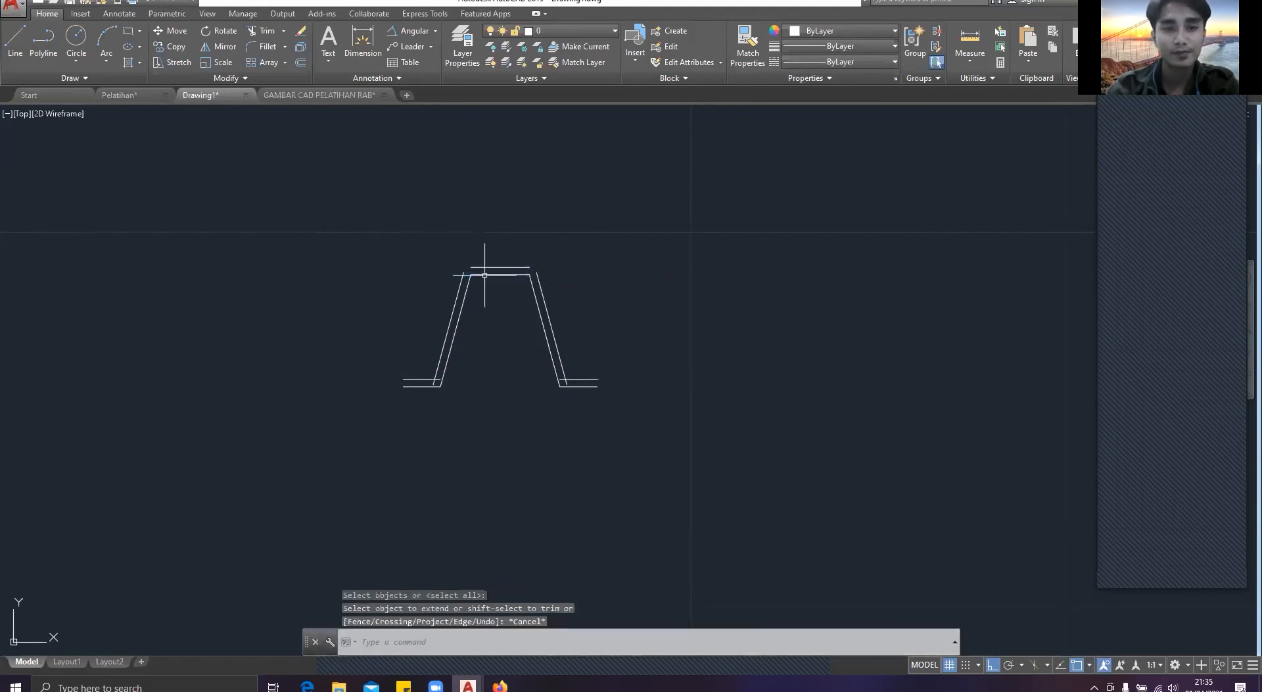
Step: Draw a horizontal line about 0.75 long outward from the left end of the outer top line
scroll(484, 270, "up", 4)
type("line")
key("Return")
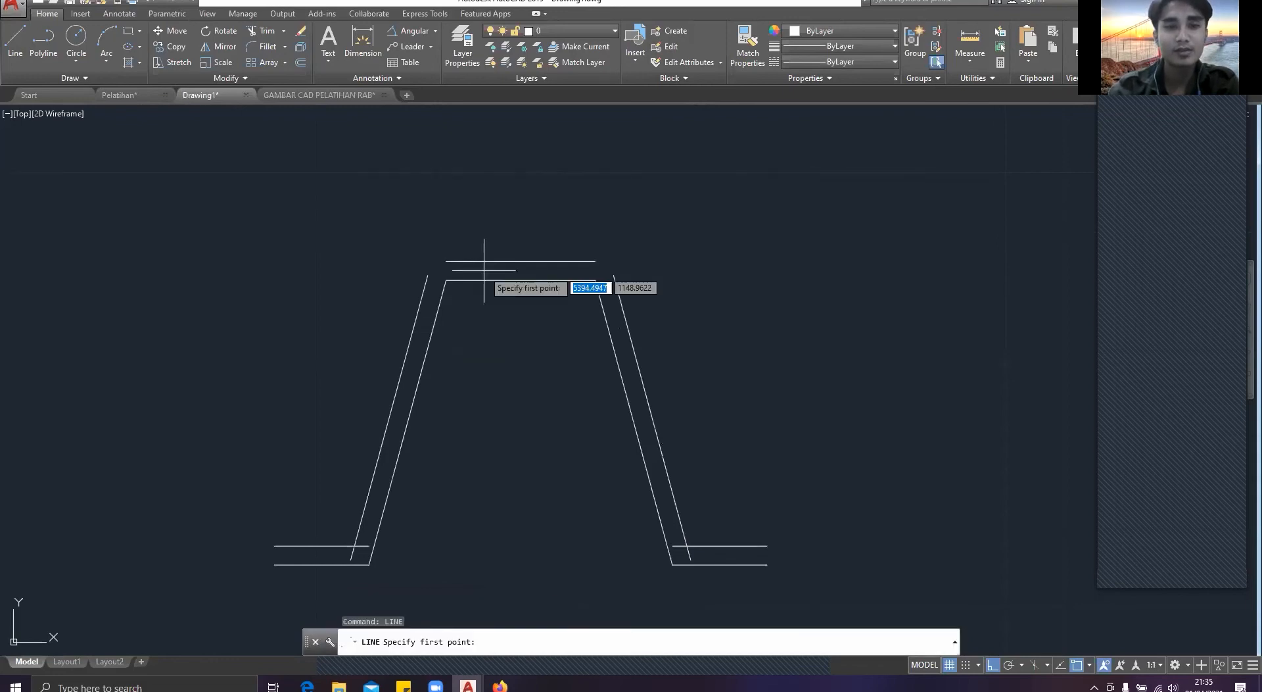
left_click(446, 260)
left_click(375, 261)
key("Escape")
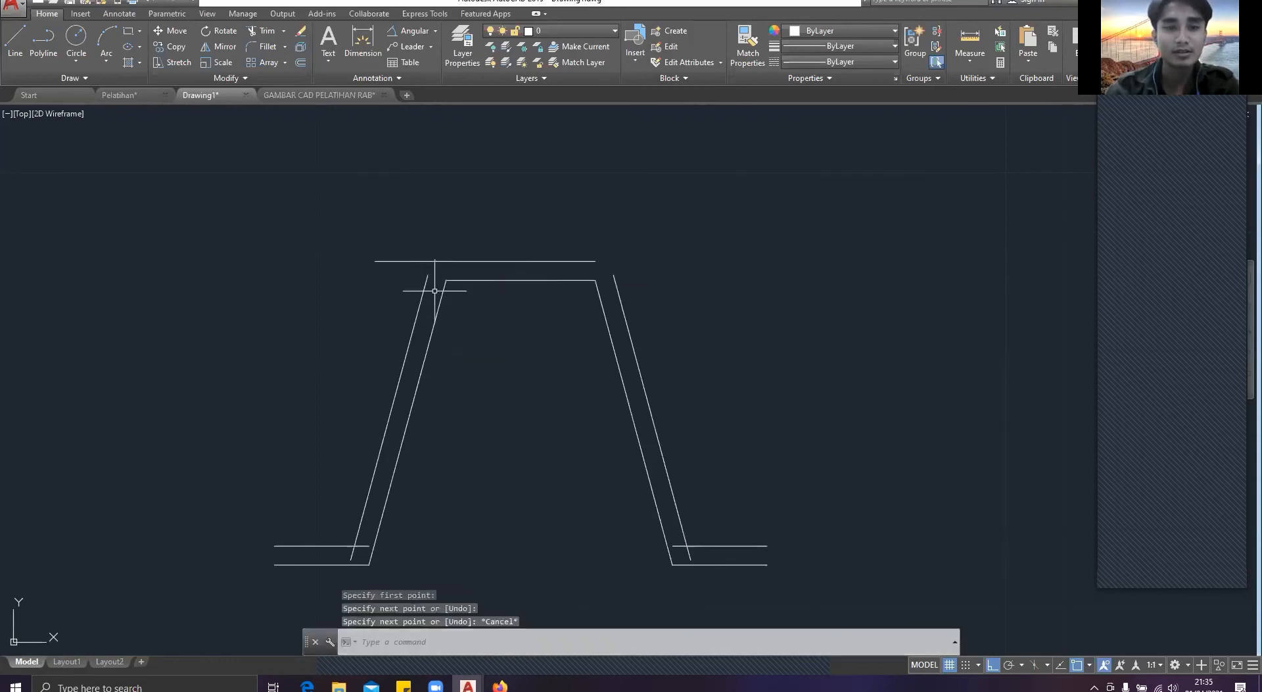
left_click(422, 293)
type("m")
key("Return")
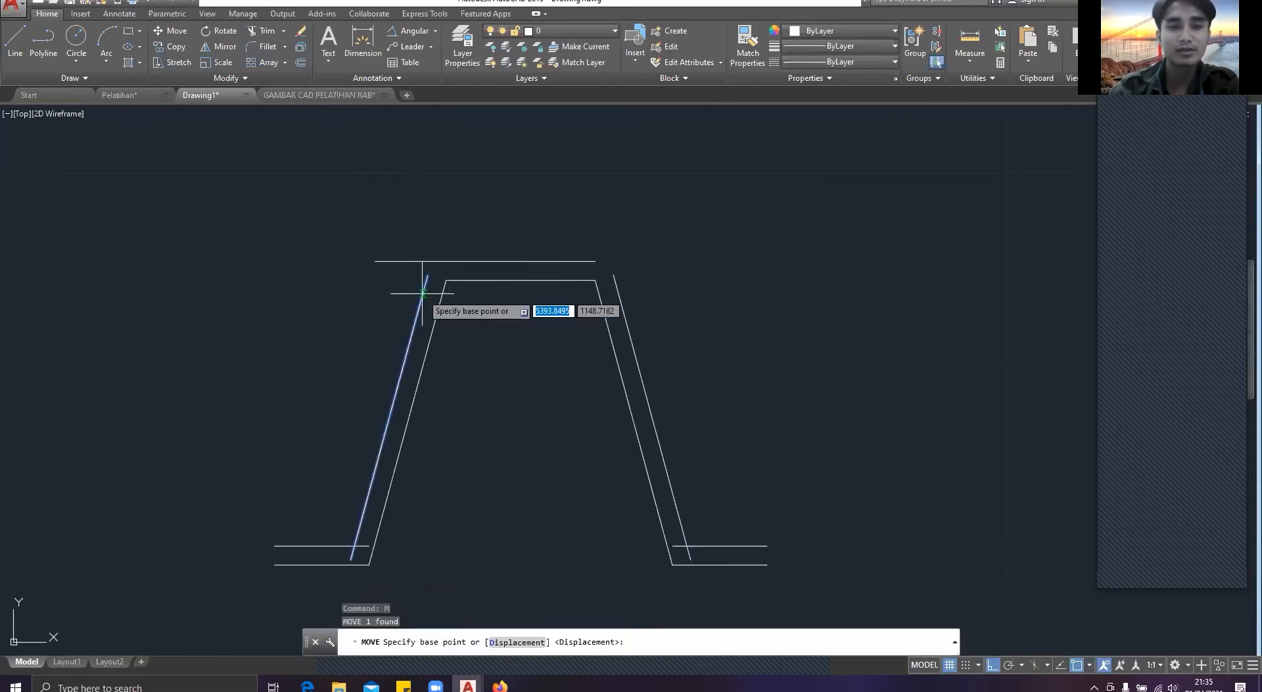
left_click(424, 276)
key("Escape")
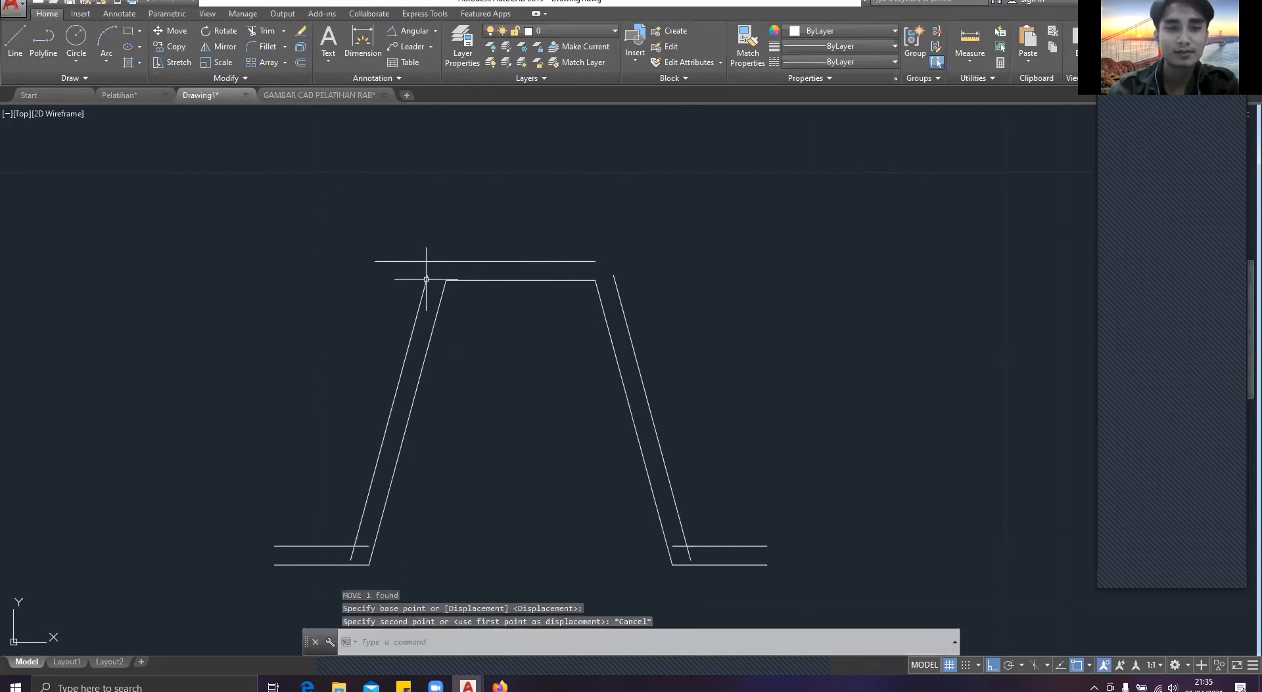
Step: Move the left outer slanted line so that its upper end meets the outer top line's leftward extension
left_click(427, 279)
type("m")
key("Return")
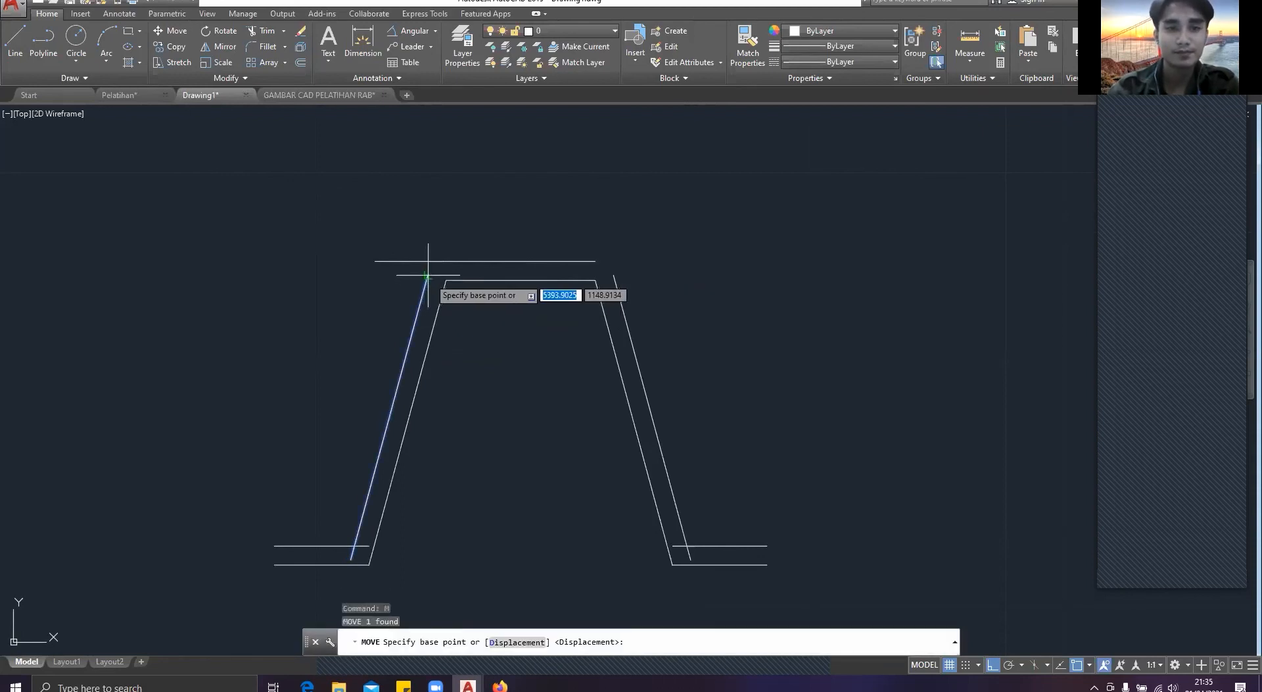
left_click(428, 275)
left_click(435, 261)
key("Escape")
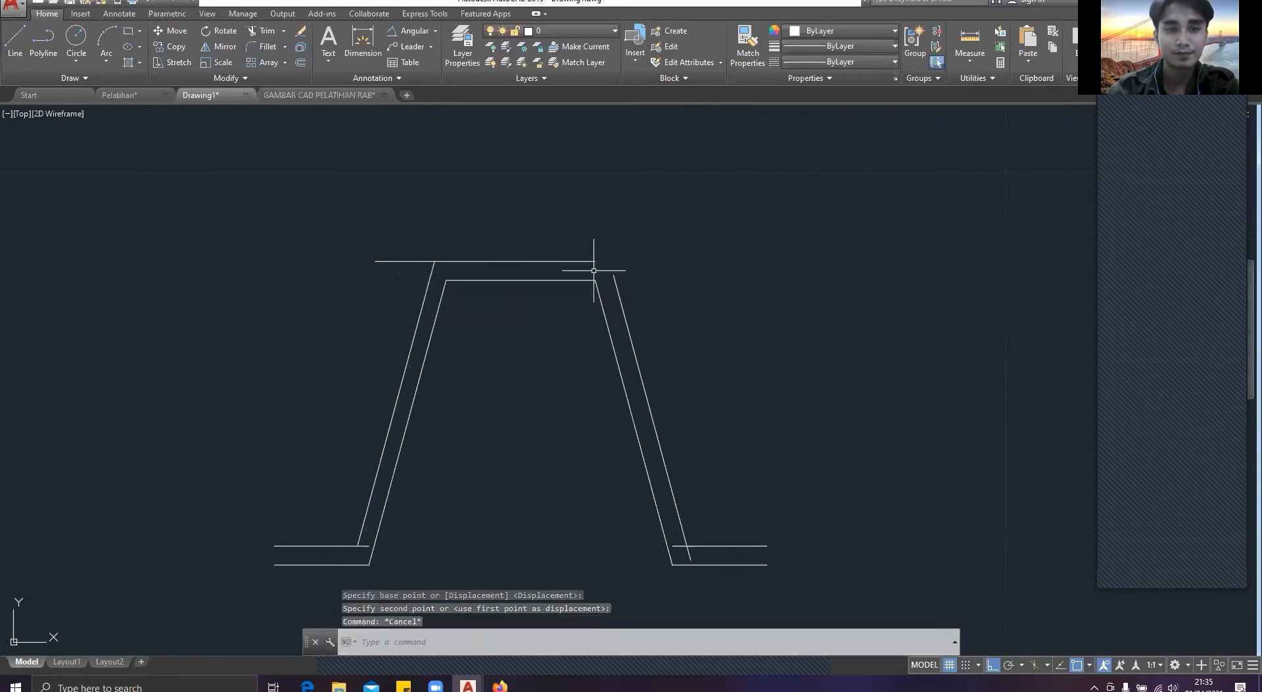
left_click(631, 293)
left_click(610, 288)
type("m")
key("Return")
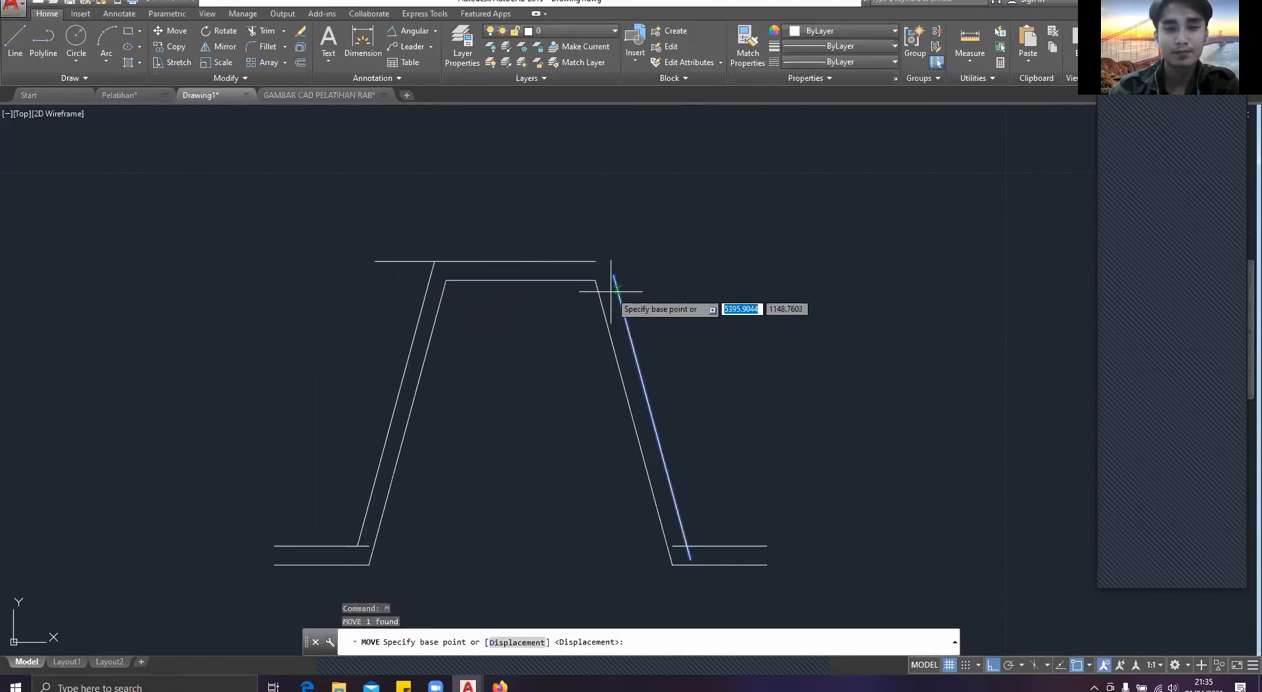
left_click(612, 272)
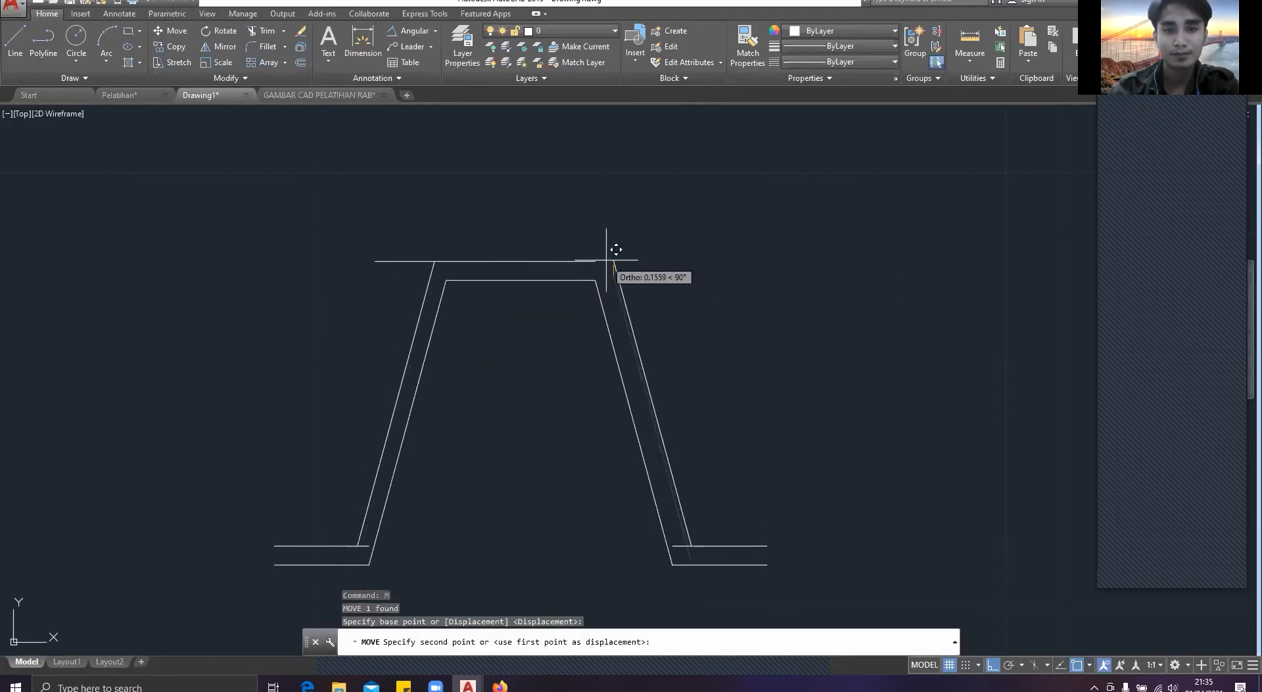
key("Escape")
Step: Move the outer top line horizontally to the right until it reaches above the right outer slanted line's upper end
left_click(607, 267)
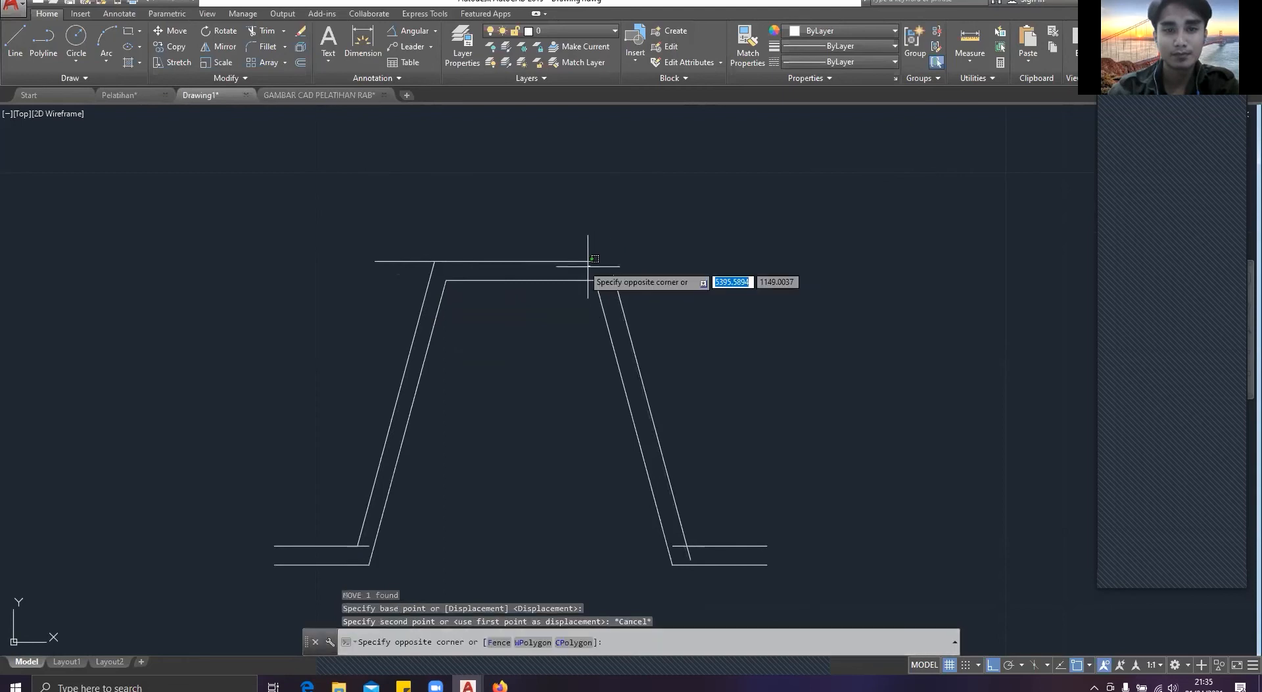
left_click(581, 267)
left_click(581, 268)
left_click(550, 249)
type("m")
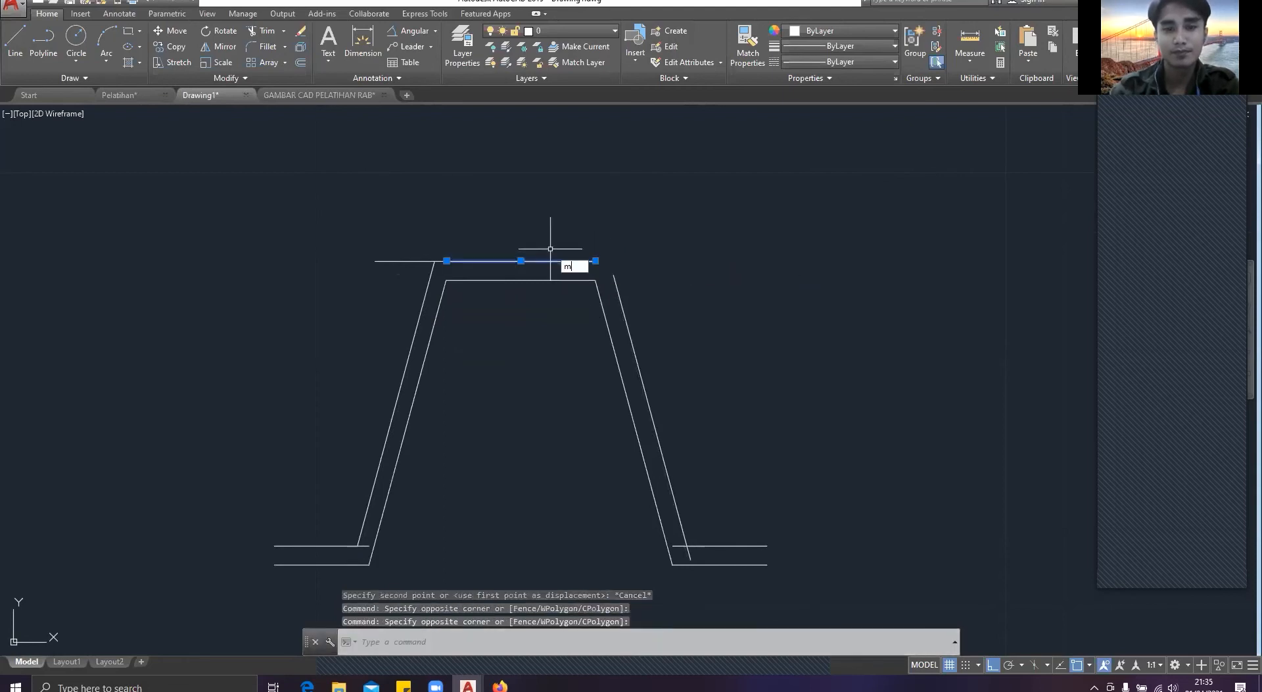
key("Return")
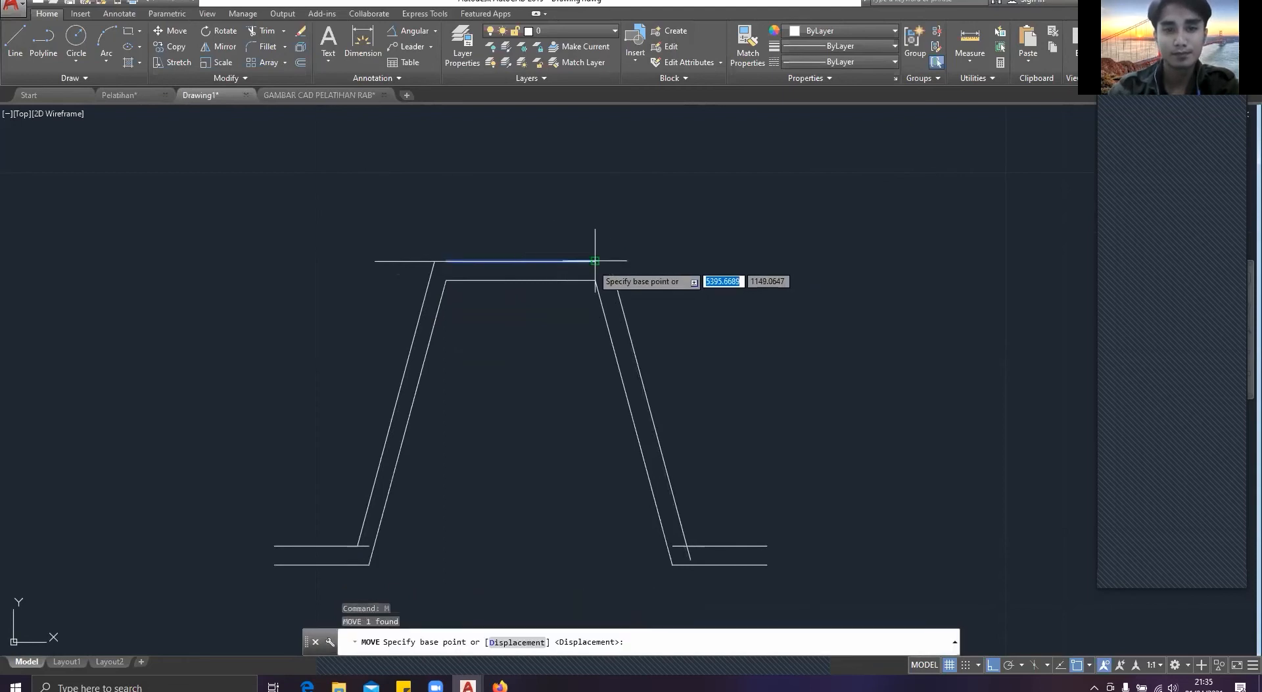
left_click(595, 263)
key("Escape")
Step: Move the right outer slanted line straight up so that its upper end meets the outer top line
left_click(614, 279)
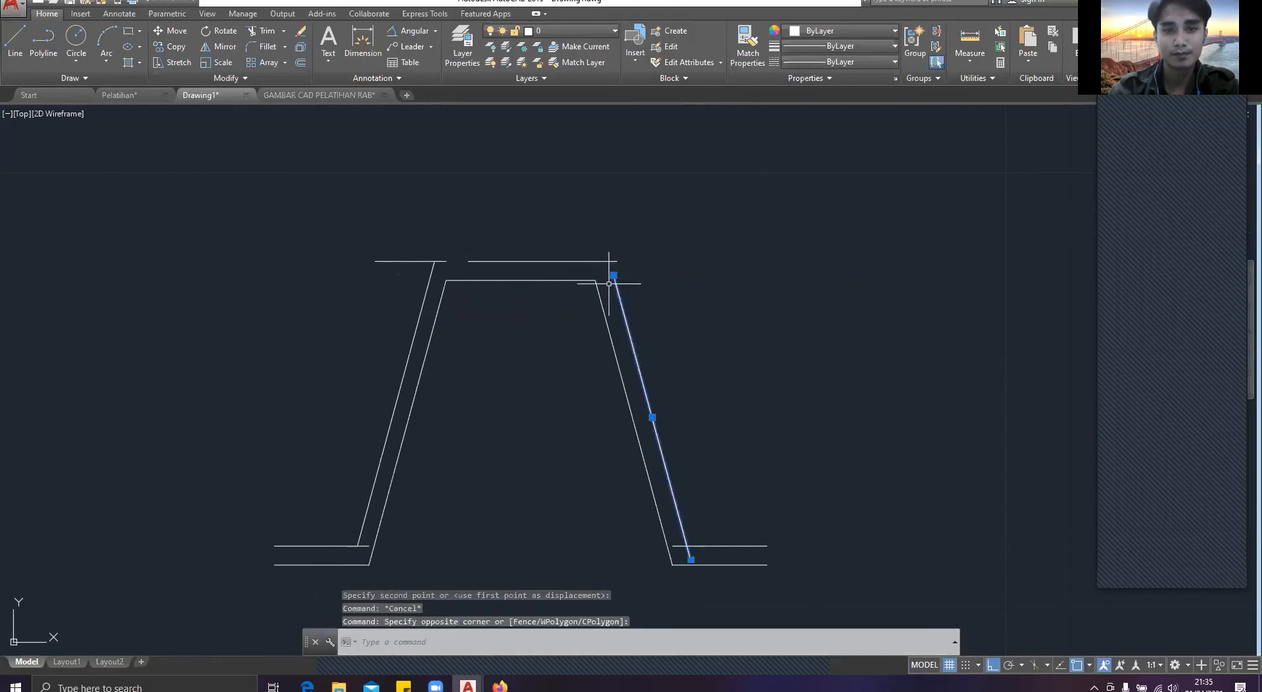
type("m")
key("Return")
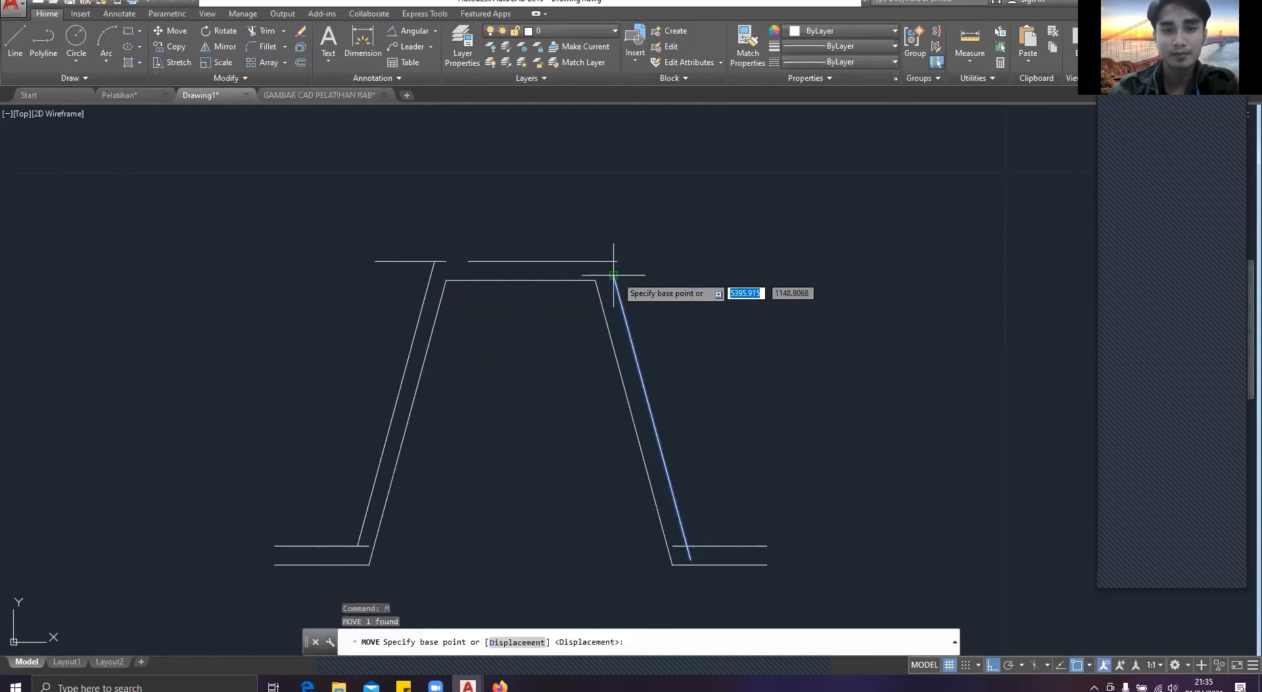
left_click(612, 266)
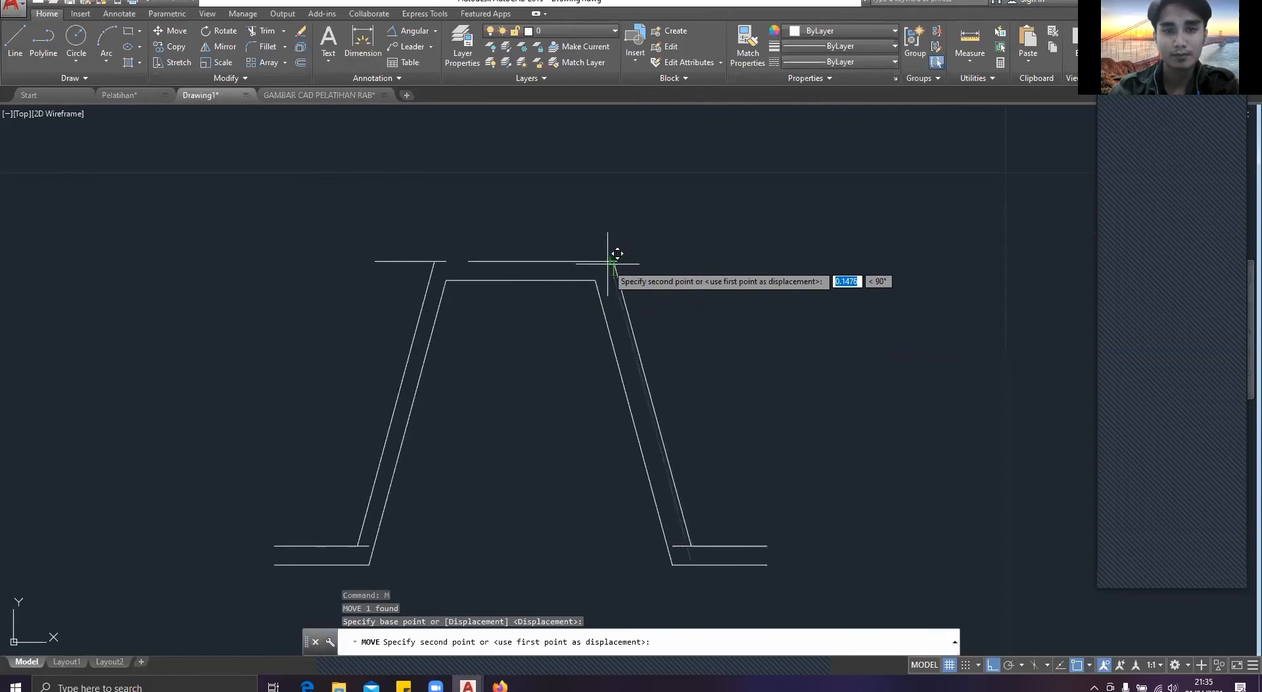
key("Escape")
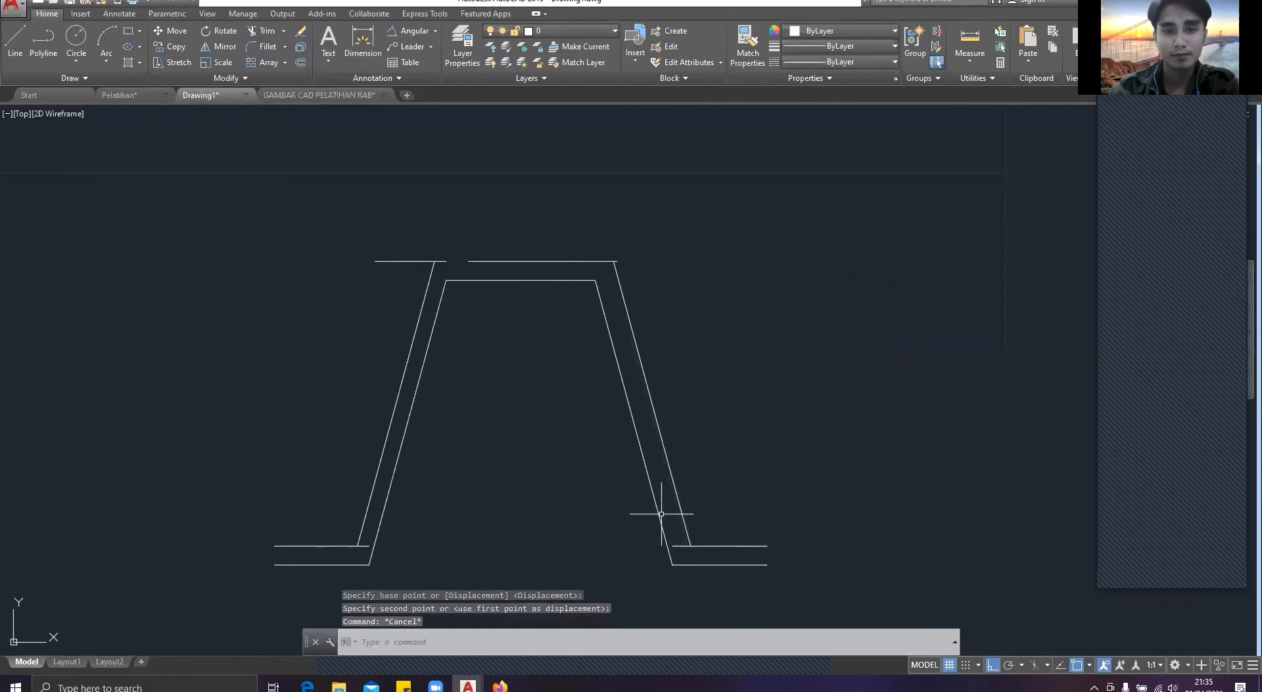
Step: Move the short upper-left line horizontally to the right so that its right end meets the outer top line's left end
left_click(454, 270)
left_click(446, 258)
mouse_move(447, 261)
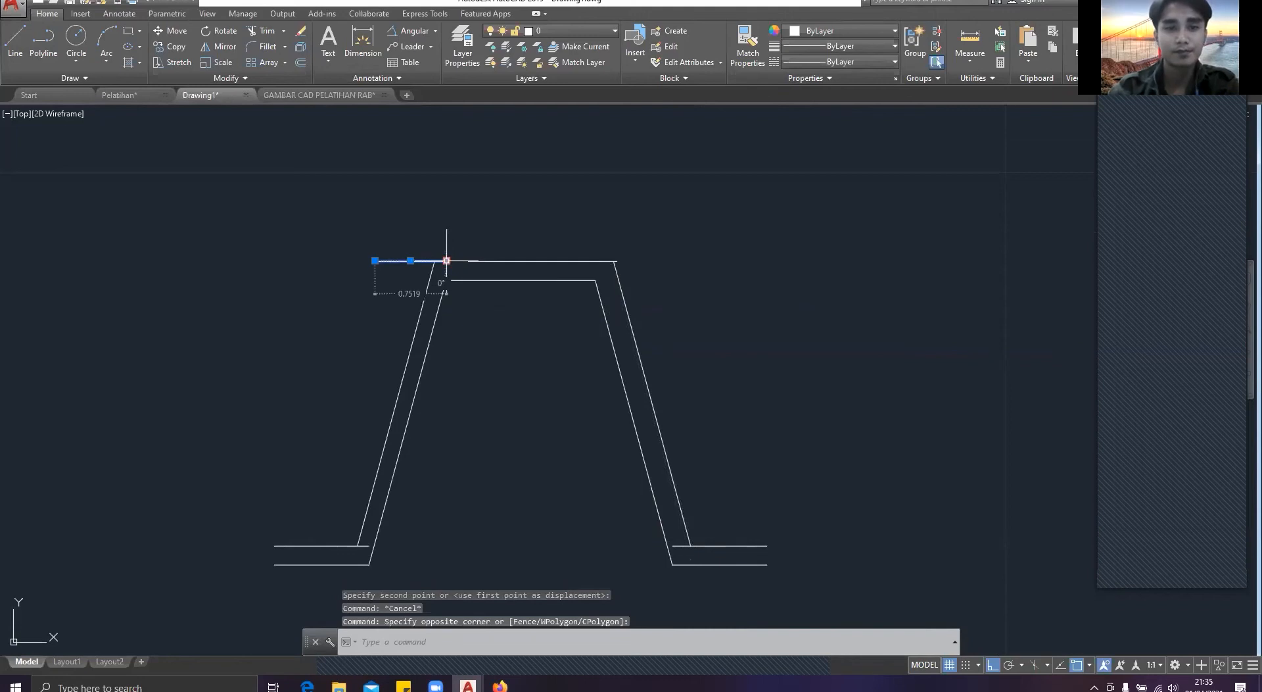
key("Escape")
left_click(449, 268)
left_click(445, 238)
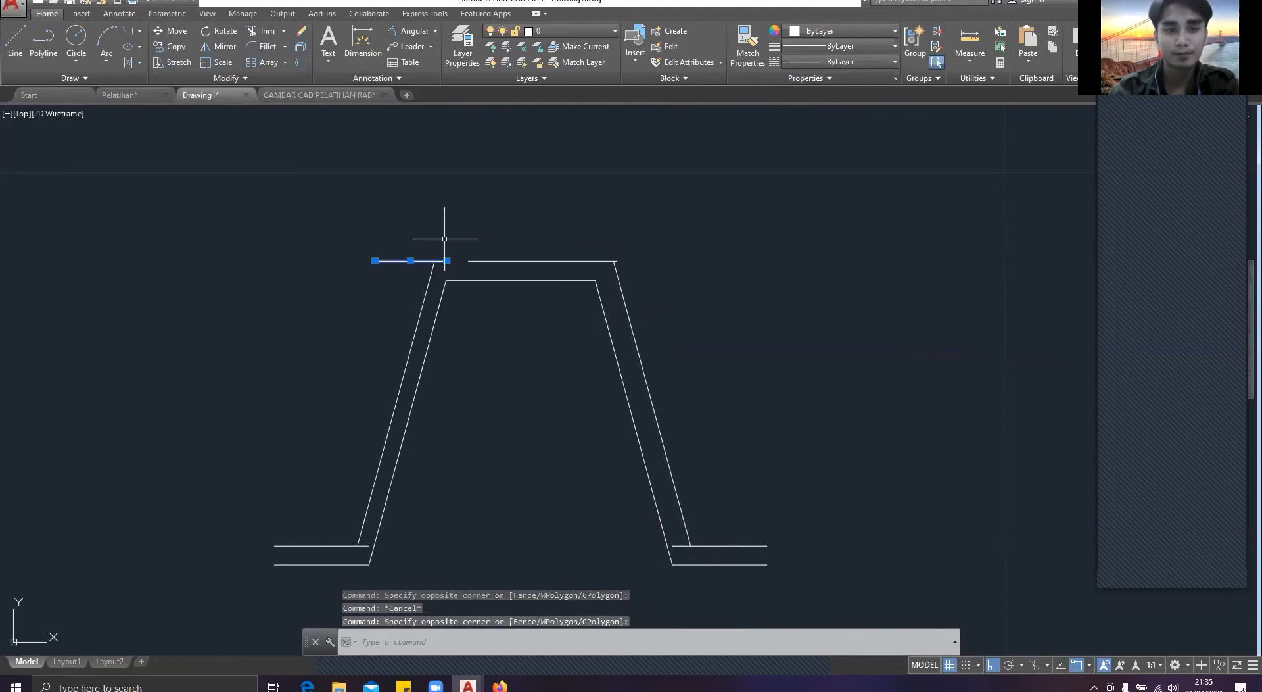
type("m")
key("Return")
left_click(447, 261)
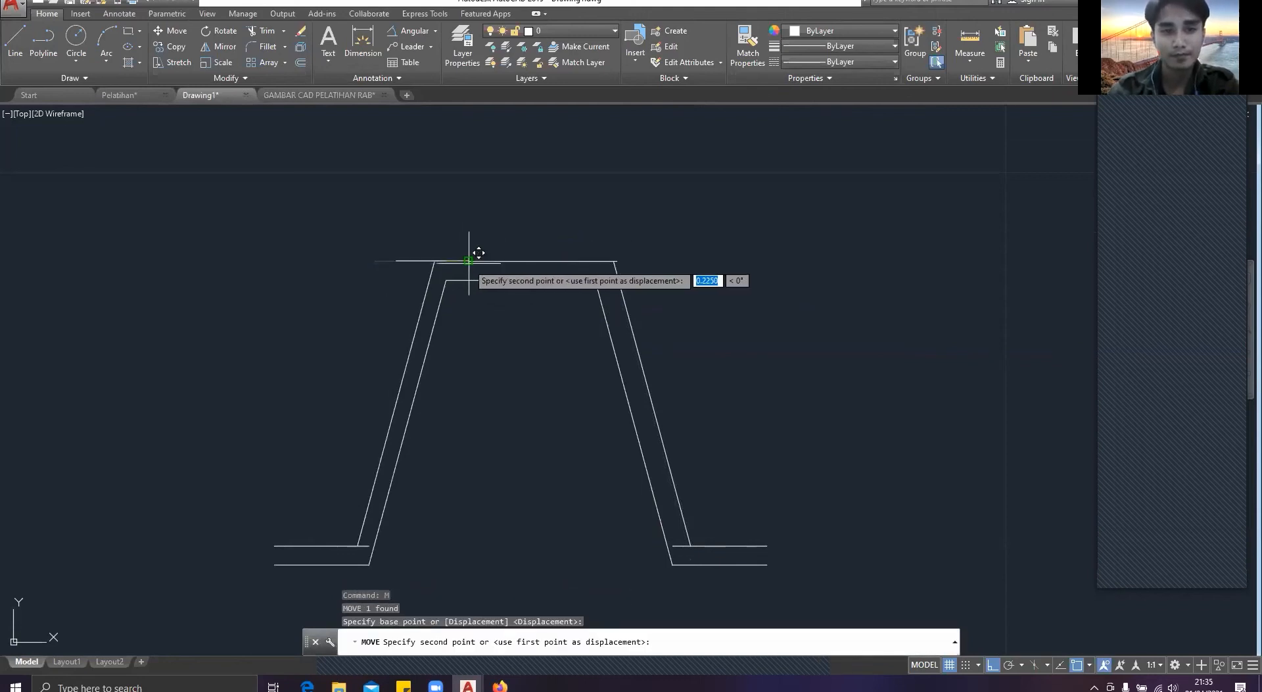
key("Escape")
middle_click_drag(468, 250, 386, 160)
Step: Trim the part of the right flange's upper line that crosses between the two slanted lines
type("tr")
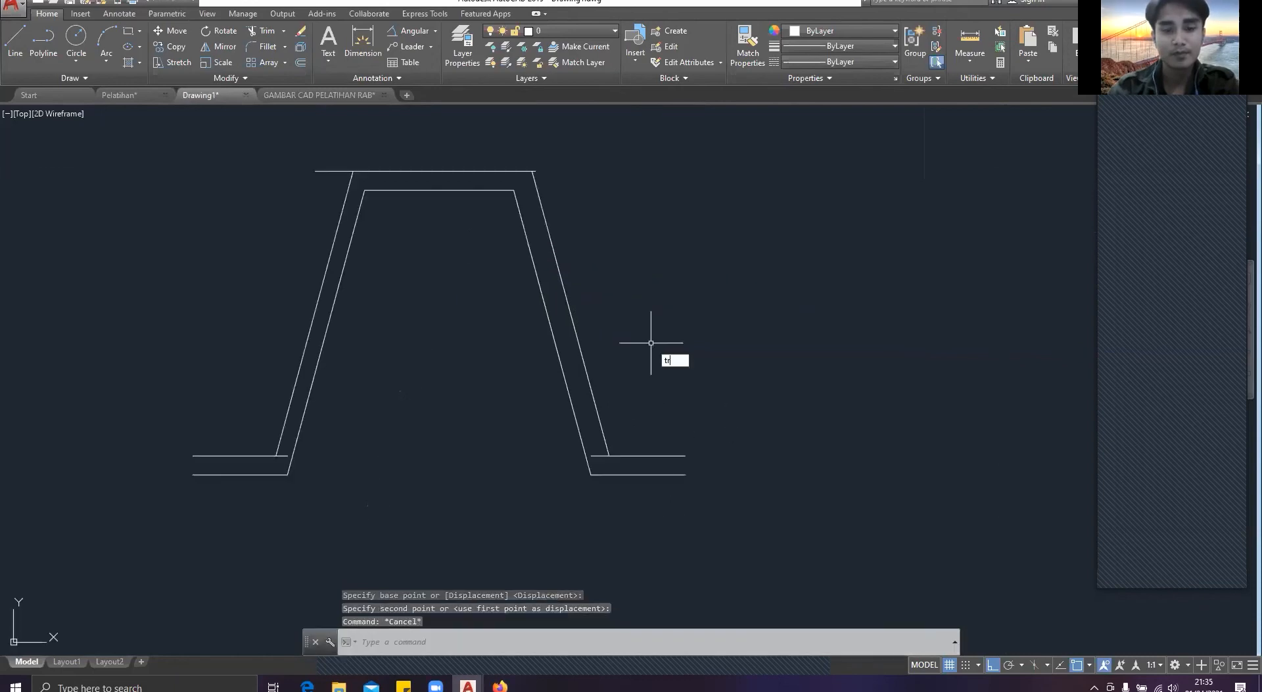
key("Return")
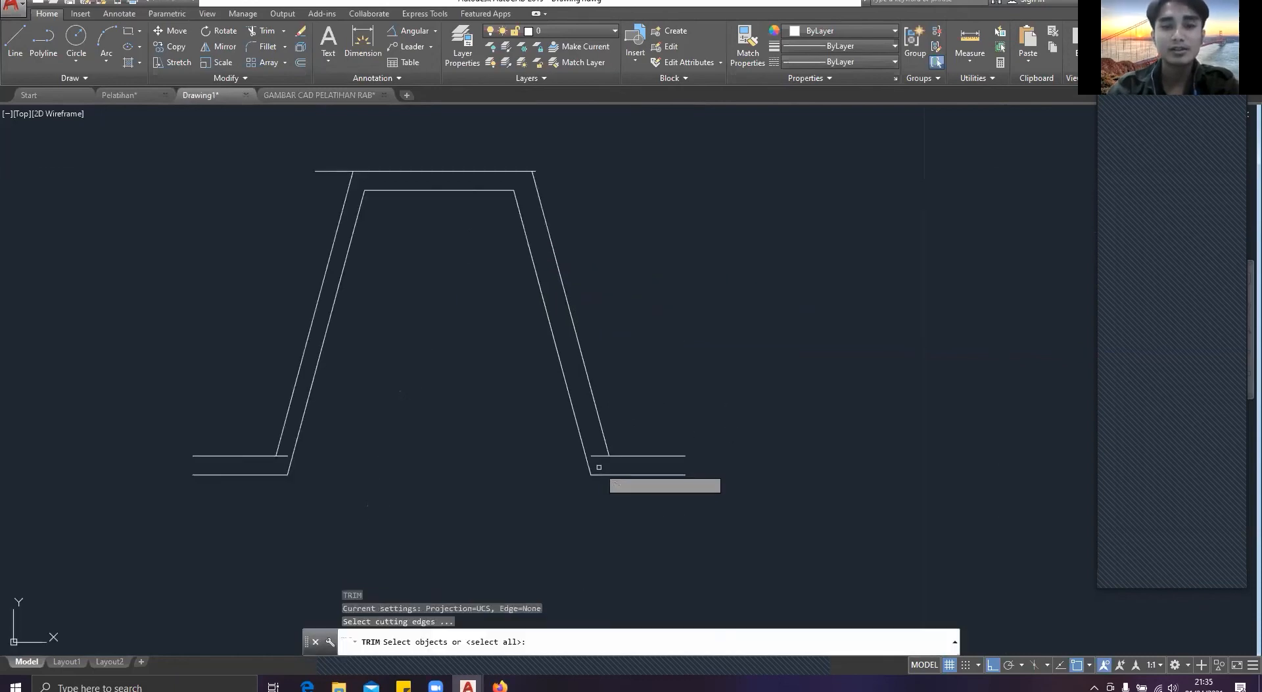
key("Return")
left_click(600, 445)
left_click(606, 447)
scroll(616, 465, "up", 6)
scroll(412, 451, "down", 6)
middle_click_drag(182, 468, 506, 457)
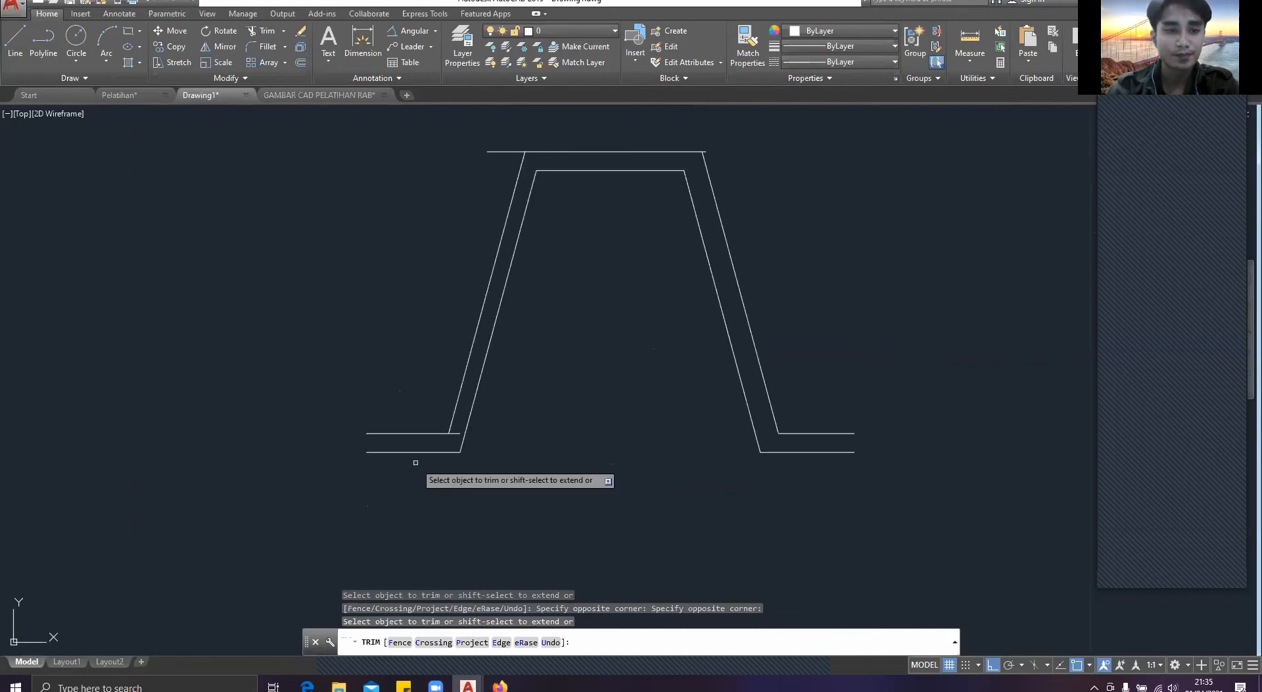
Step: Try to trim the left flange's upper line where it extends past the outer slanted line
scroll(419, 459, "up", 4)
left_click(517, 411)
left_click(510, 377)
key("Escape")
left_click(514, 402)
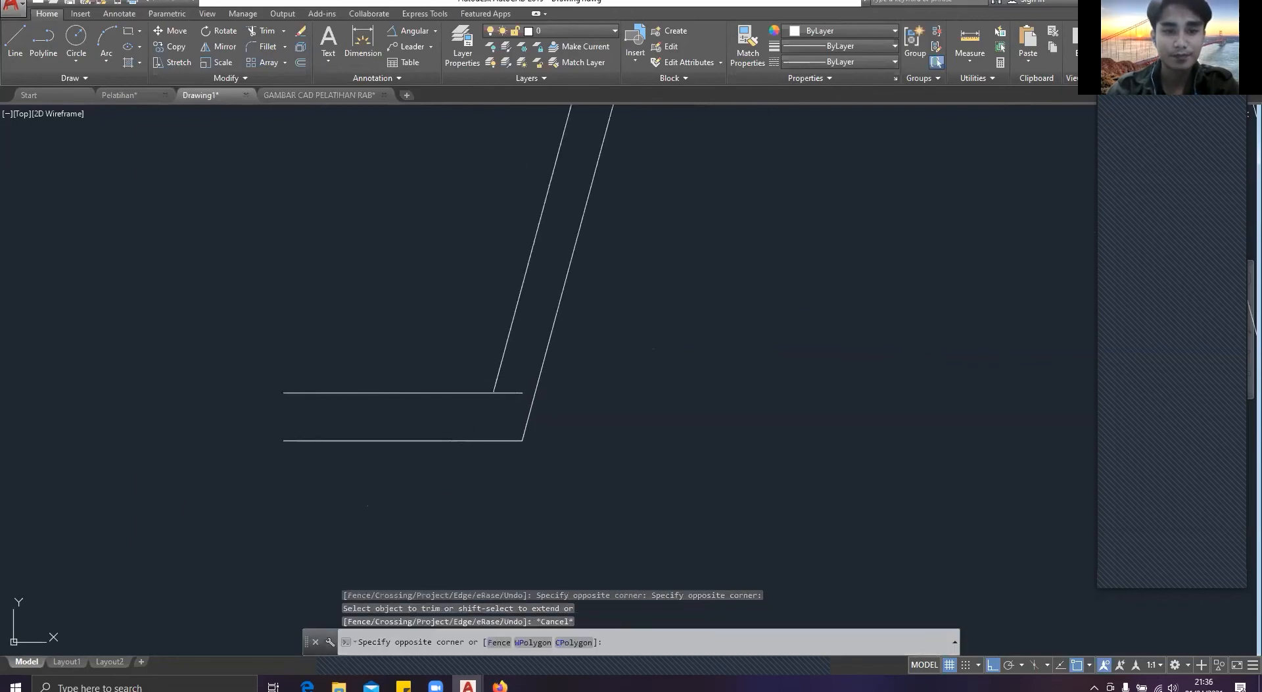
left_click(509, 375)
key("Escape")
type("tr")
key("Return")
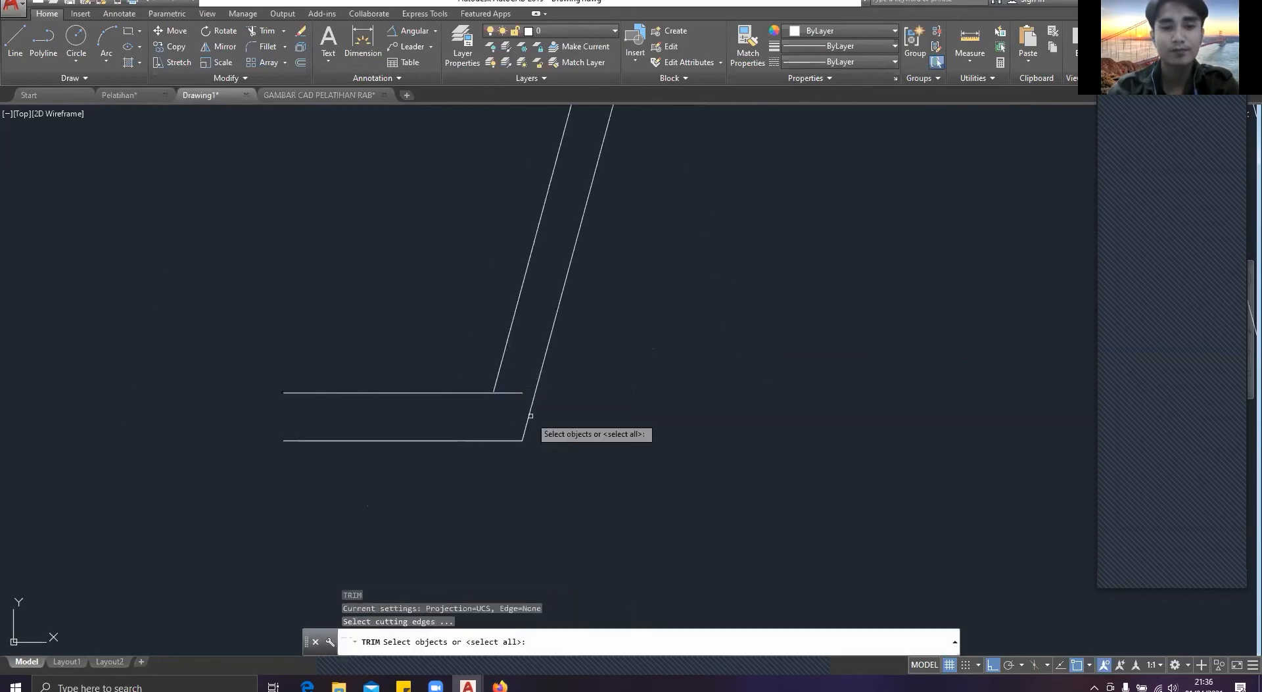
key("Return")
left_click(504, 418)
left_click(508, 376)
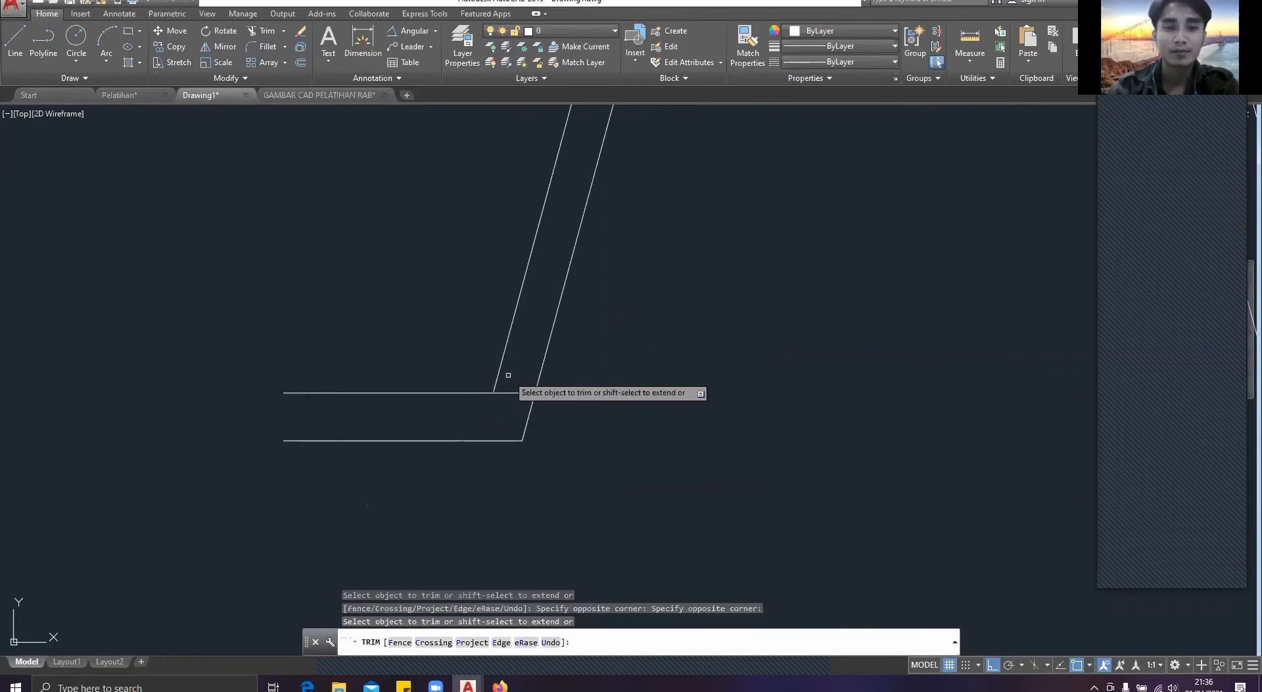
key("Escape")
Step: Move the left flange's upper line so that its right end meets the left outer slanted line's lower end
left_click(514, 392)
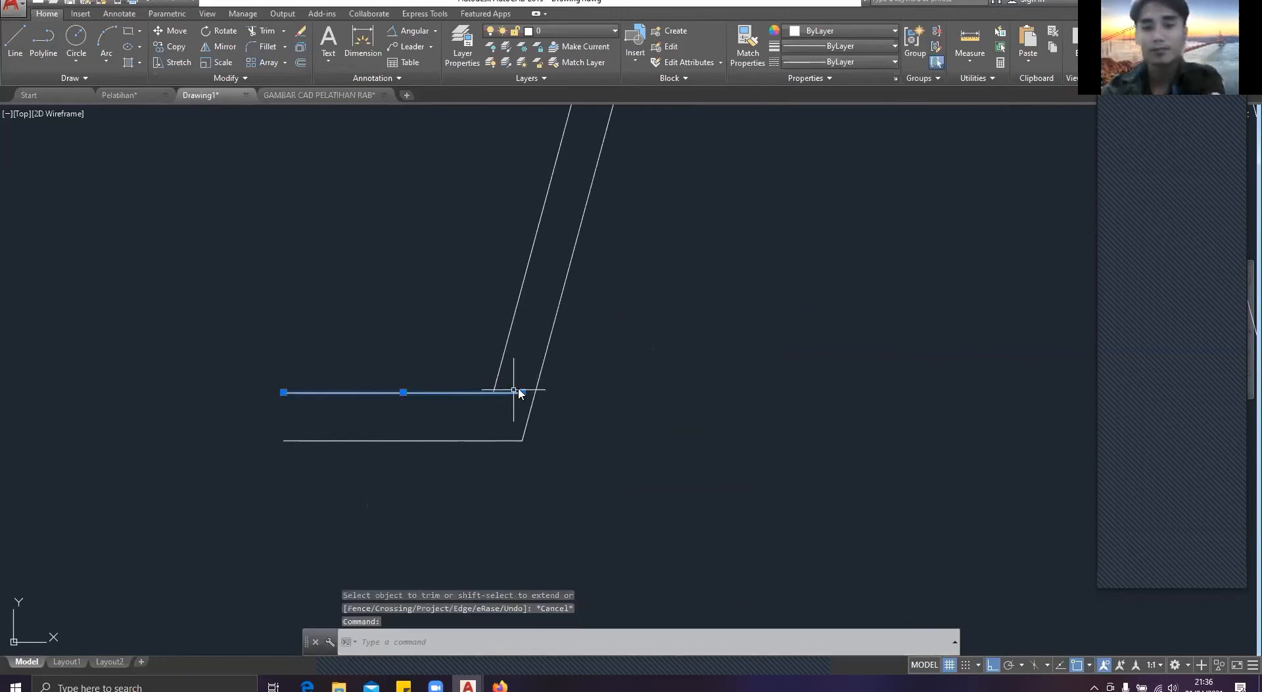
type("m")
key("Return")
left_click(505, 388)
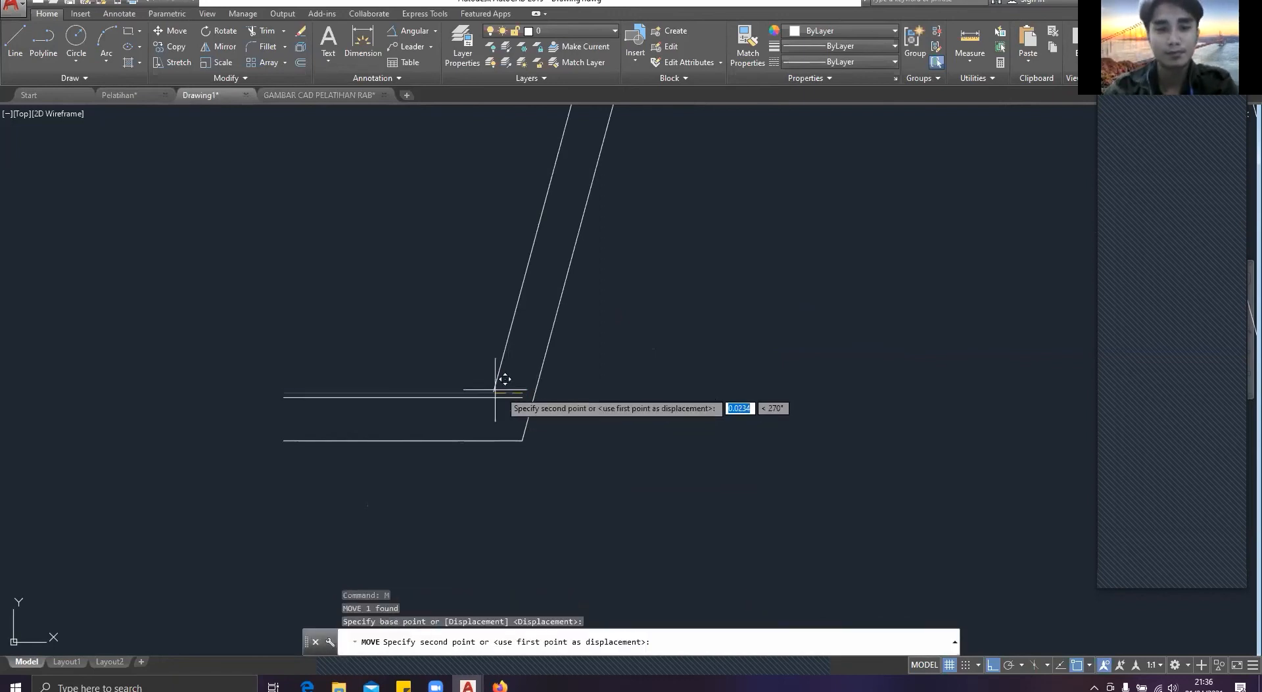
left_click(487, 386)
Step: Draw a vertical line upward from the left end of the left flange's lower line, crossing the upper line
type("li")
key("Return")
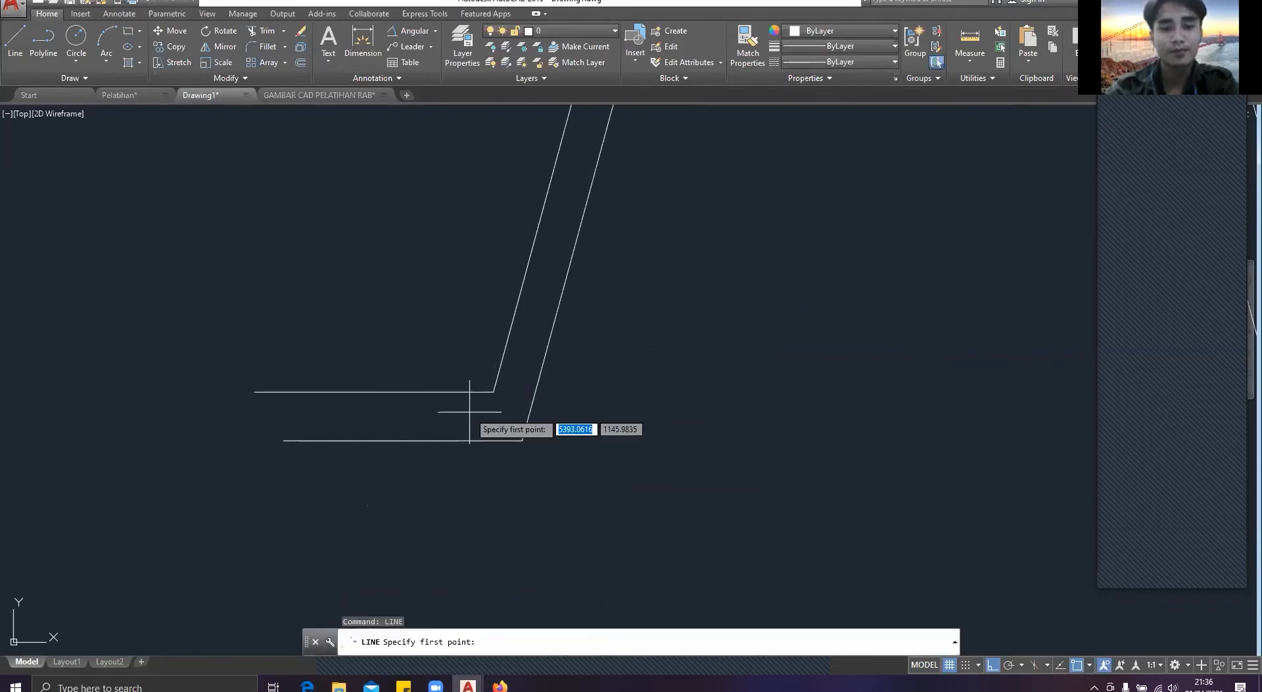
left_click(284, 440)
left_click(291, 321)
key("Escape")
type("rt")
key("Escape")
type("t")
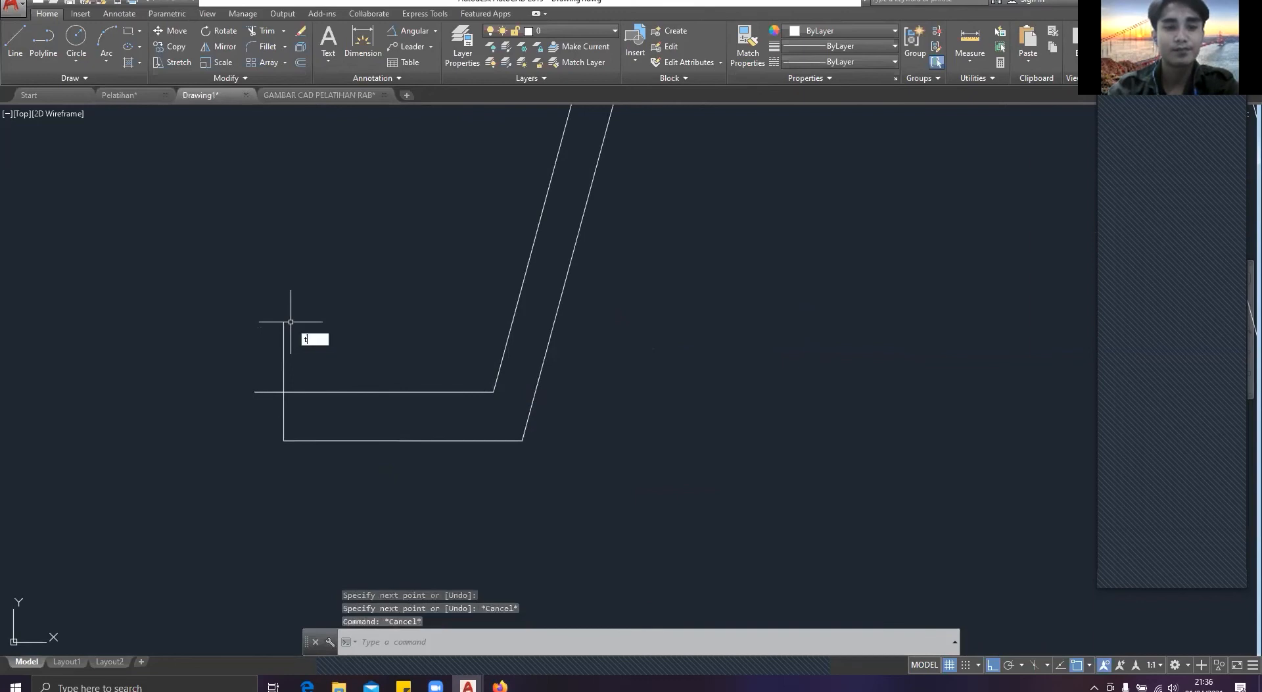
type("r")
key("Return")
left_click(320, 343)
key("Return")
left_click(232, 358)
key("Escape")
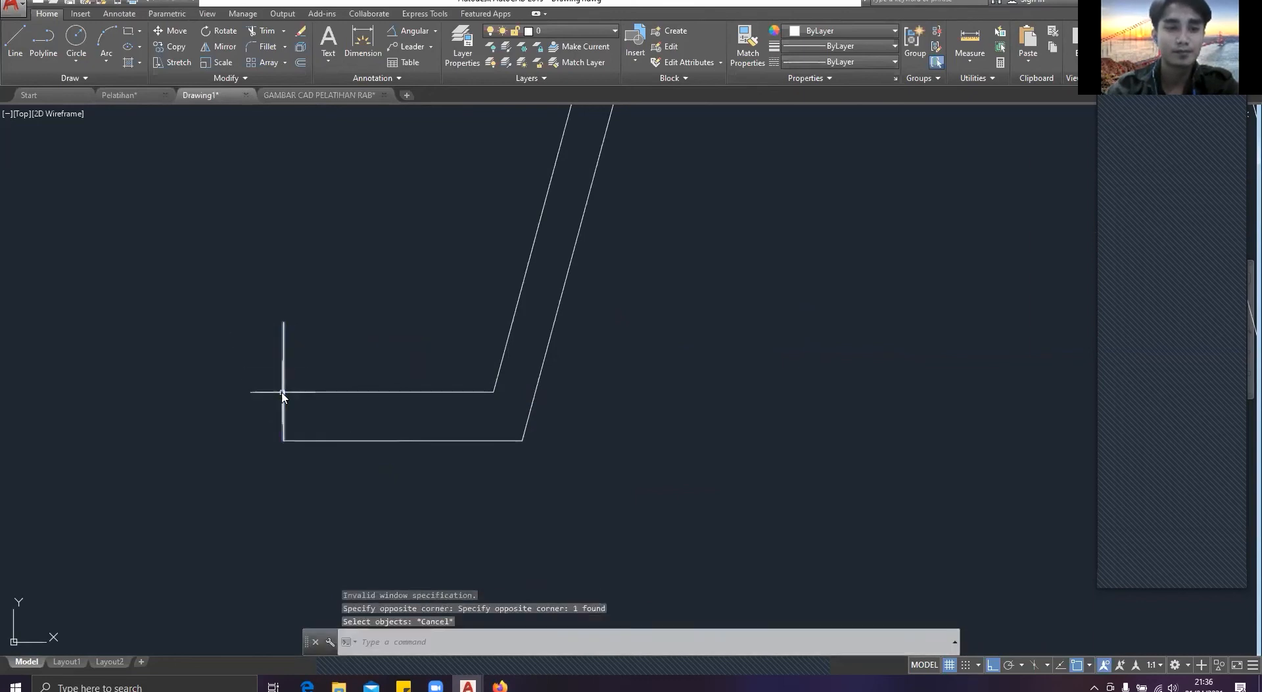
type("tr")
Step: Trim the vertical end line above the left flange and the upper flange line's overhang outside it
key("Return")
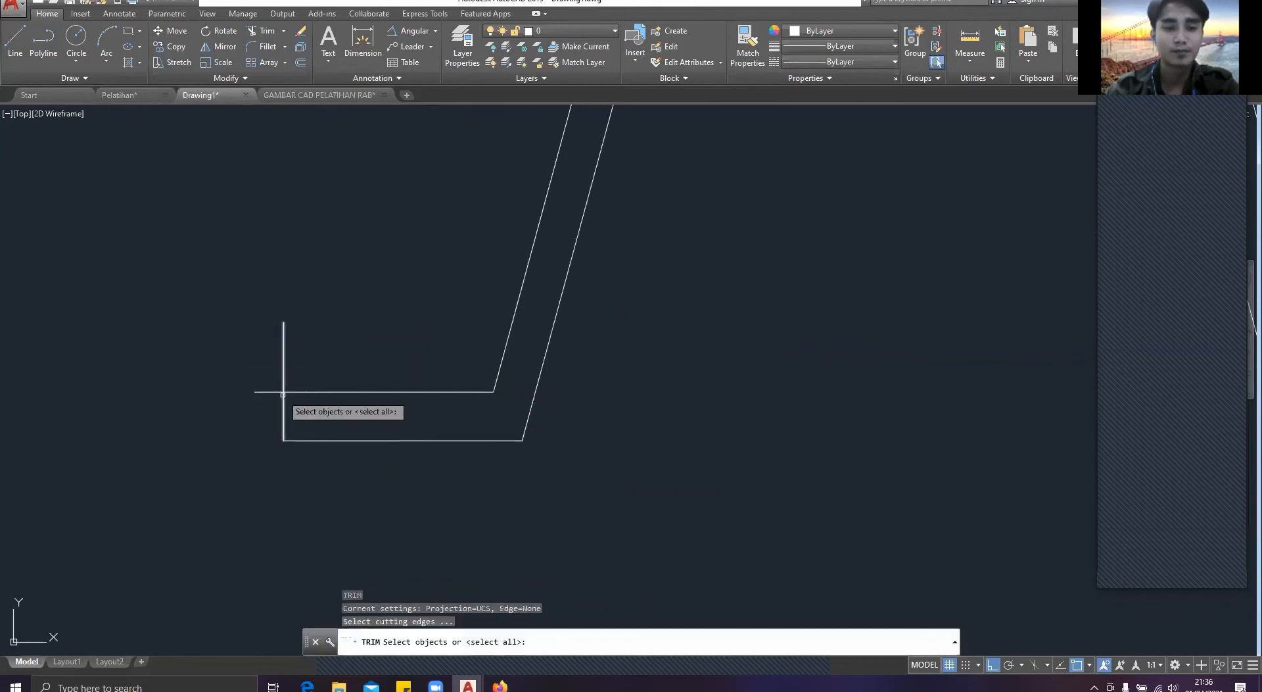
key("Return")
left_click(314, 364)
left_click(274, 352)
left_click(272, 432)
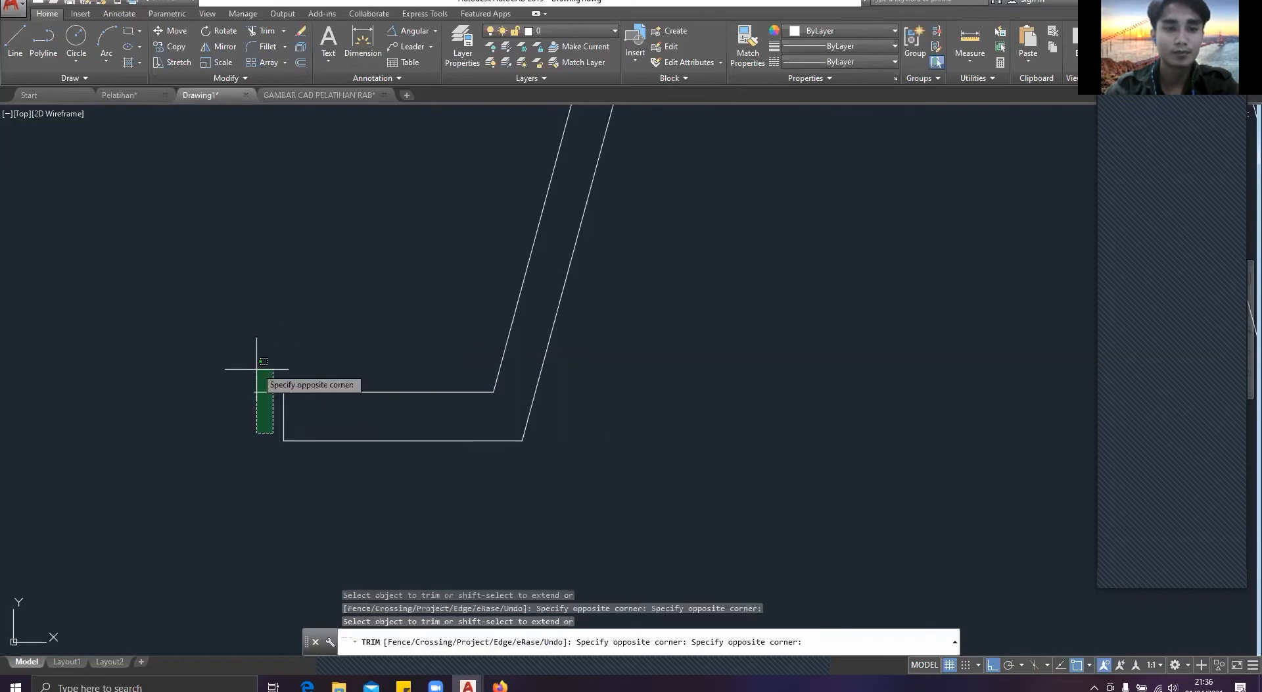
left_click(257, 368)
scroll(431, 375, "down", 2)
middle_click_drag(652, 395, 290, 403)
key("Escape")
Step: Close the right flange's outer end with a vertical line between its lower and upper lines
type("l")
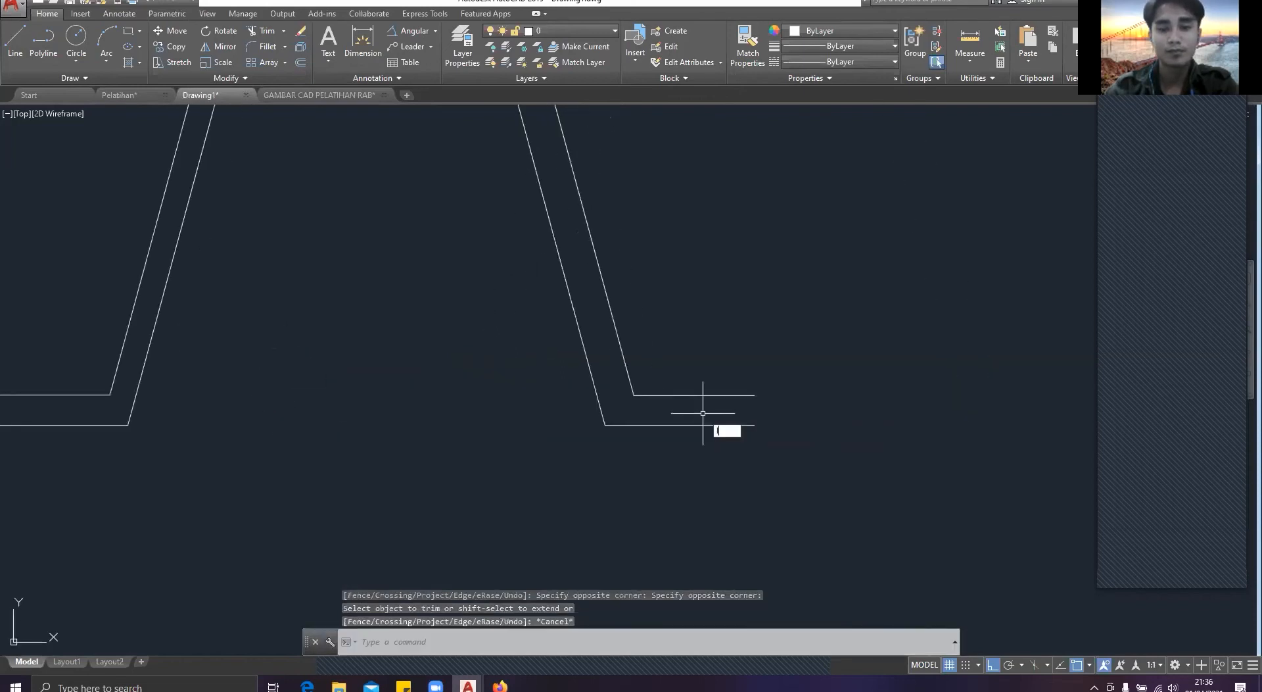
key("Return")
left_click(754, 425)
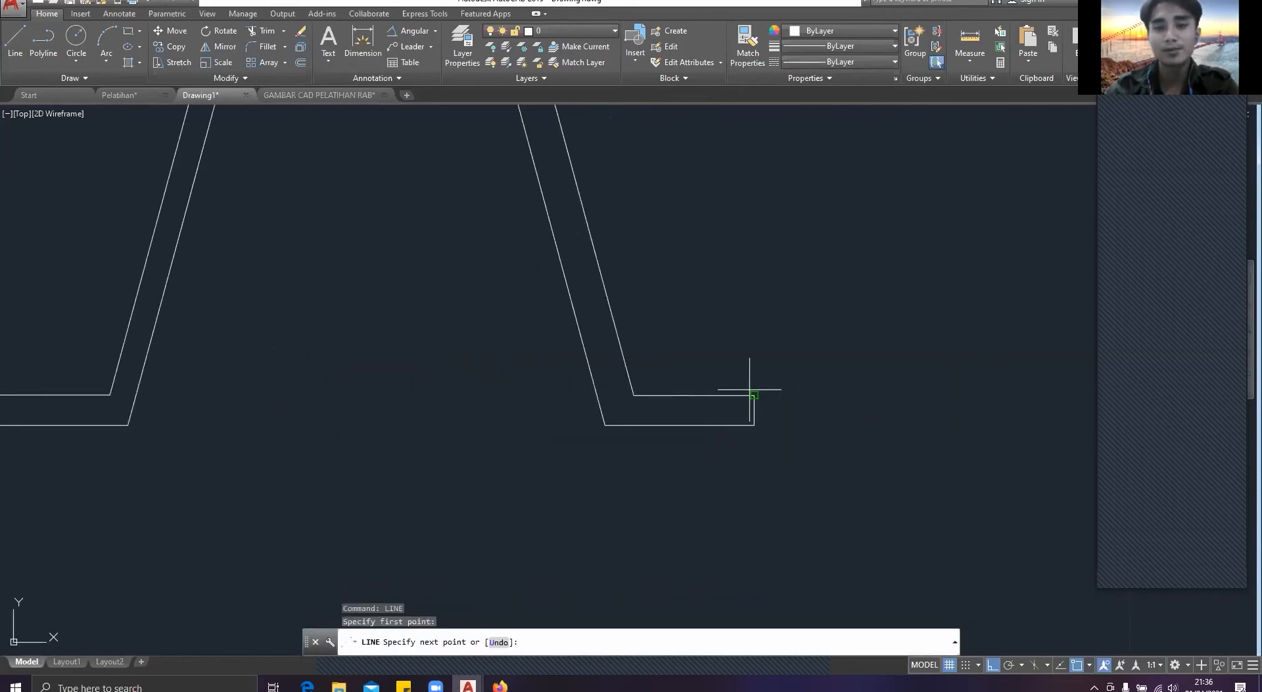
left_click(751, 392)
key("Escape")
scroll(750, 376, "down", 3)
key("Escape")
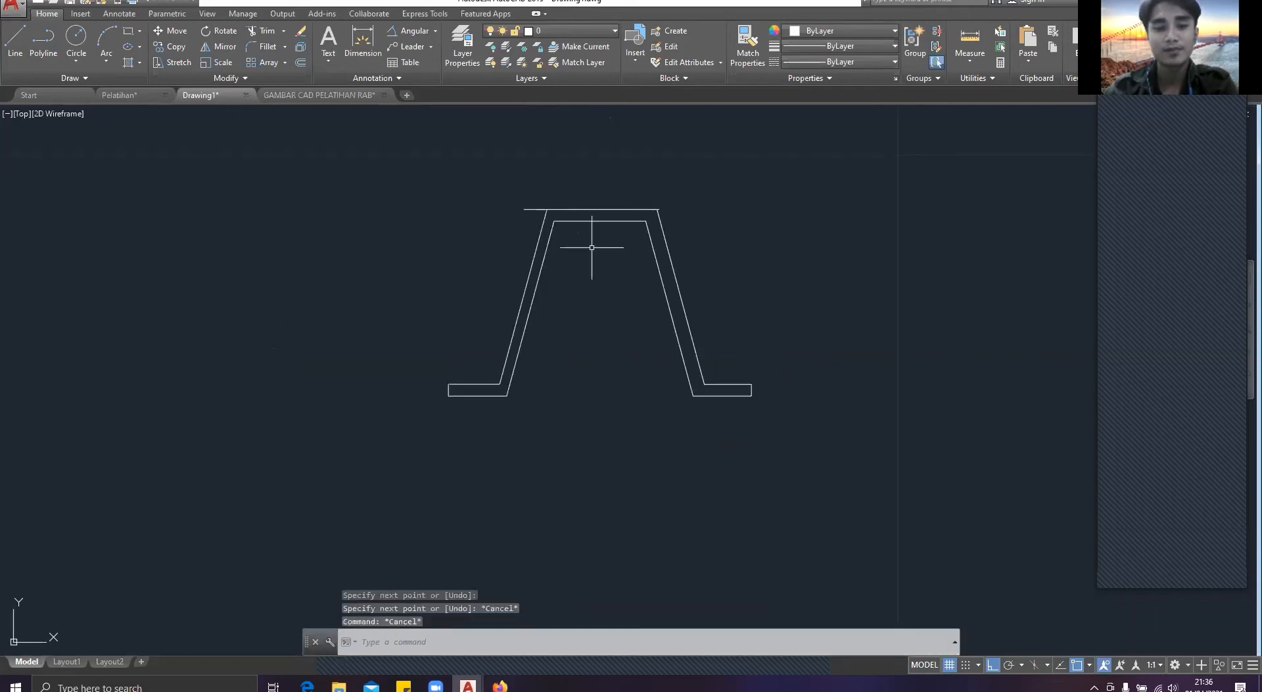
Step: Trim the outer top line's overhang beyond the right outer slanted line
type("tr")
key("Return")
scroll(657, 226, "up", 4)
scroll(617, 199, "up", 3)
middle_click_drag(614, 197, 677, 398)
key("Return")
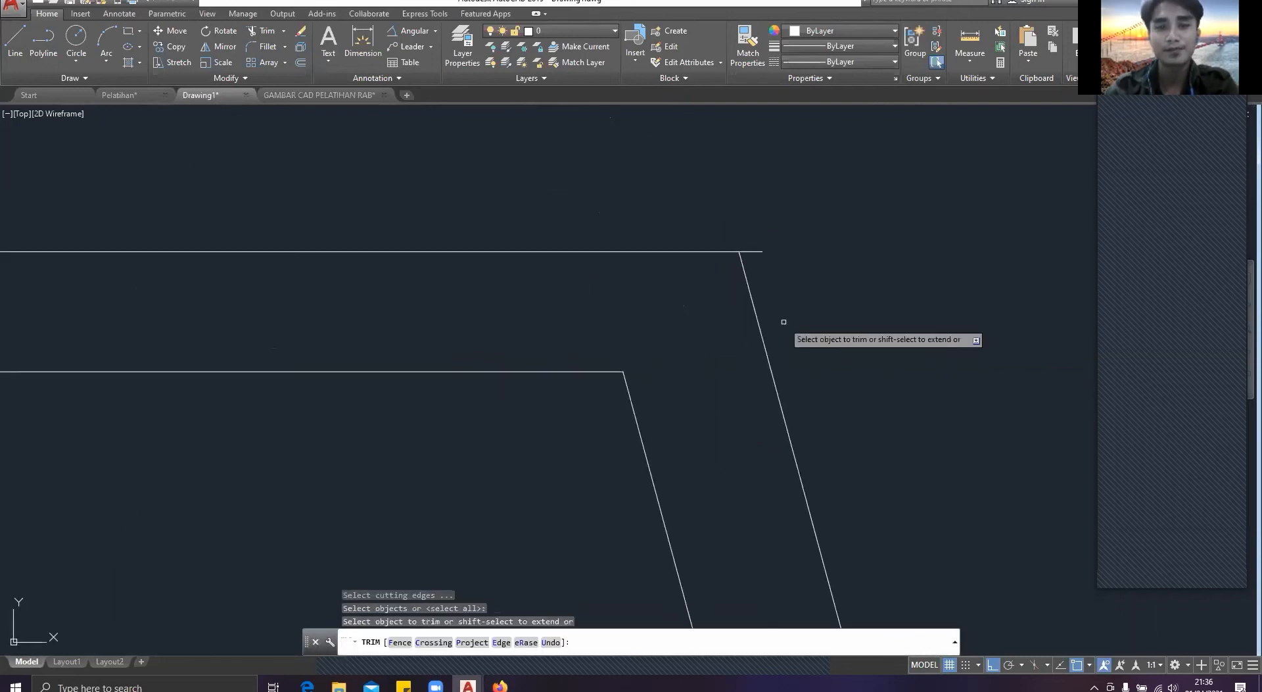
left_click(758, 292)
left_click(760, 215)
scroll(723, 237, "down", 4)
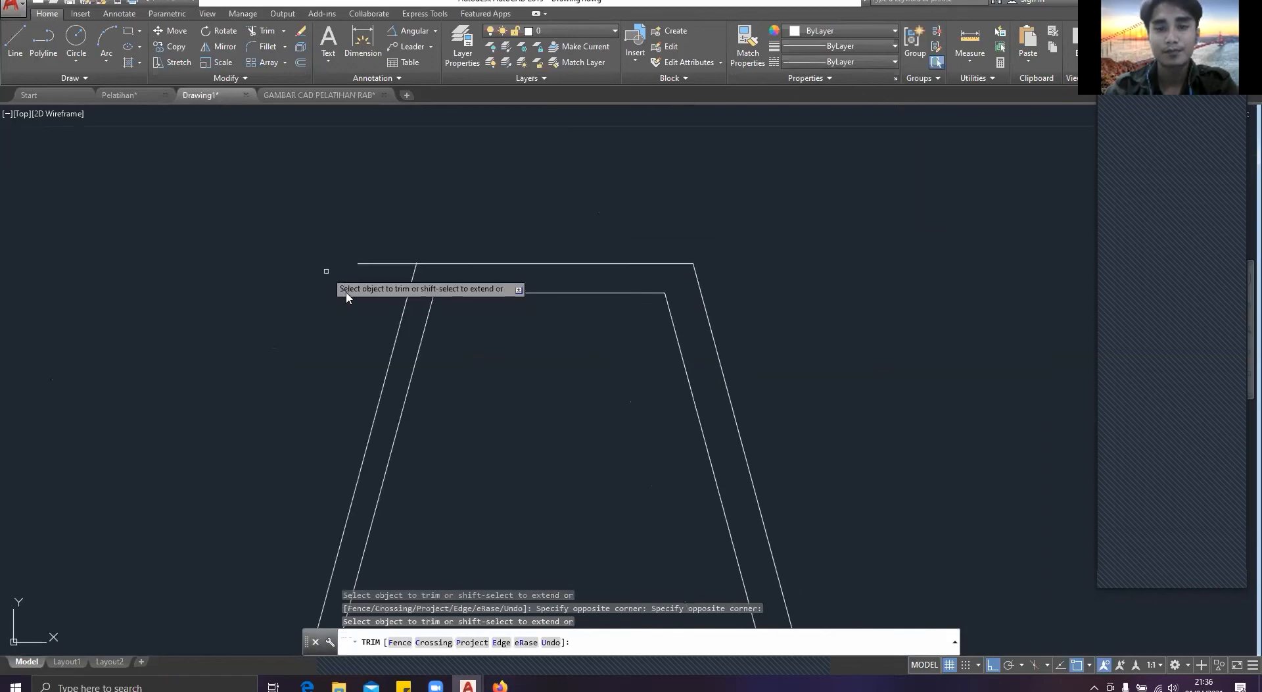
Step: Trim the outer top line's overhang beyond the left outer slanted line
left_click(377, 268)
left_click(344, 228)
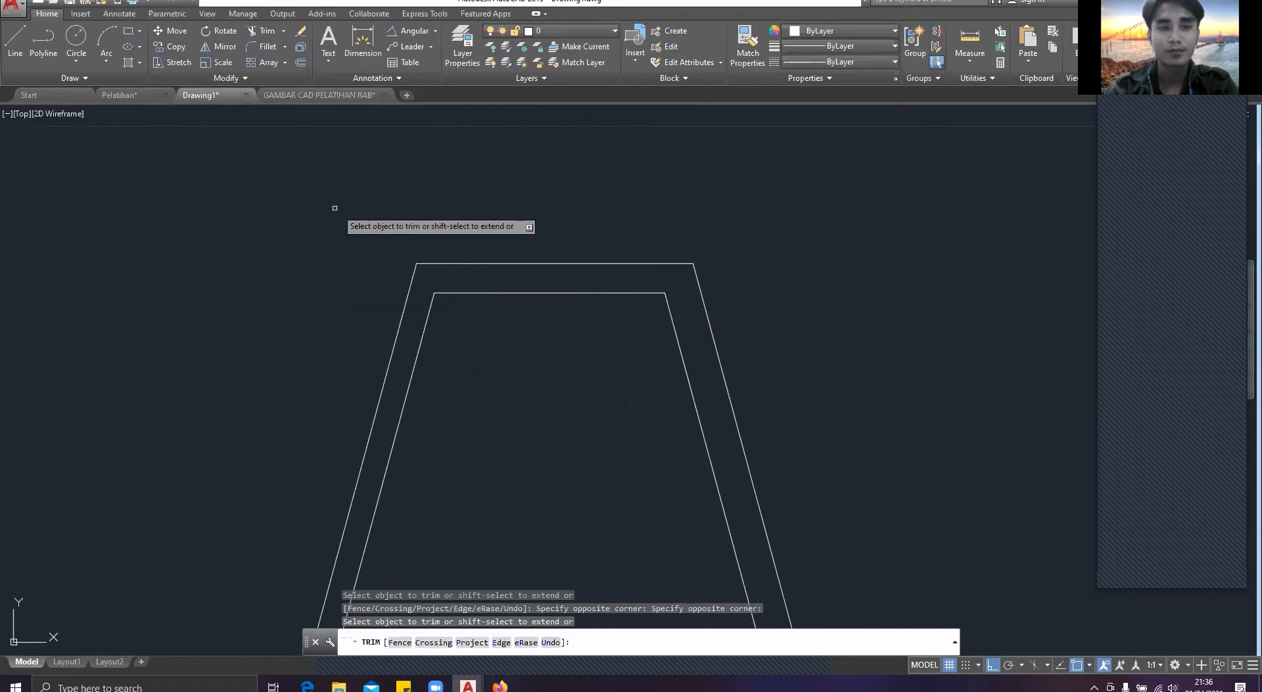
key("Escape")
scroll(474, 230, "down", 8)
middle_click_drag(505, 238, 524, 322)
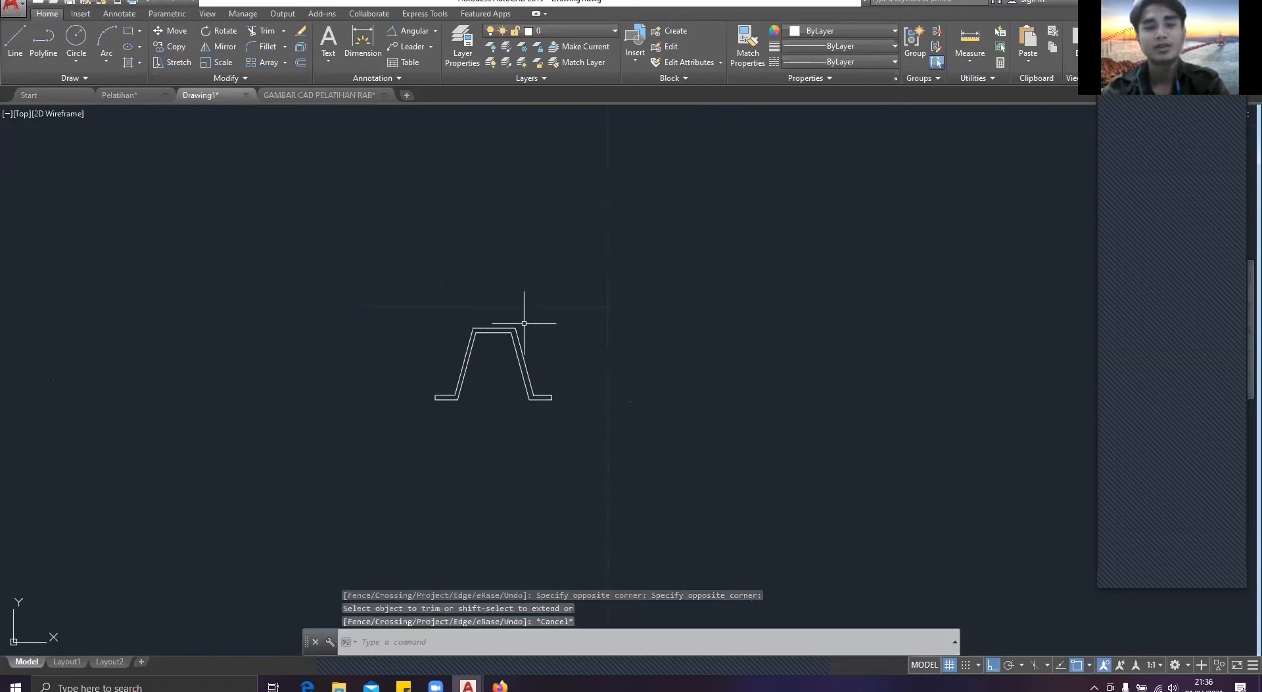
key("Escape")
type("RE")
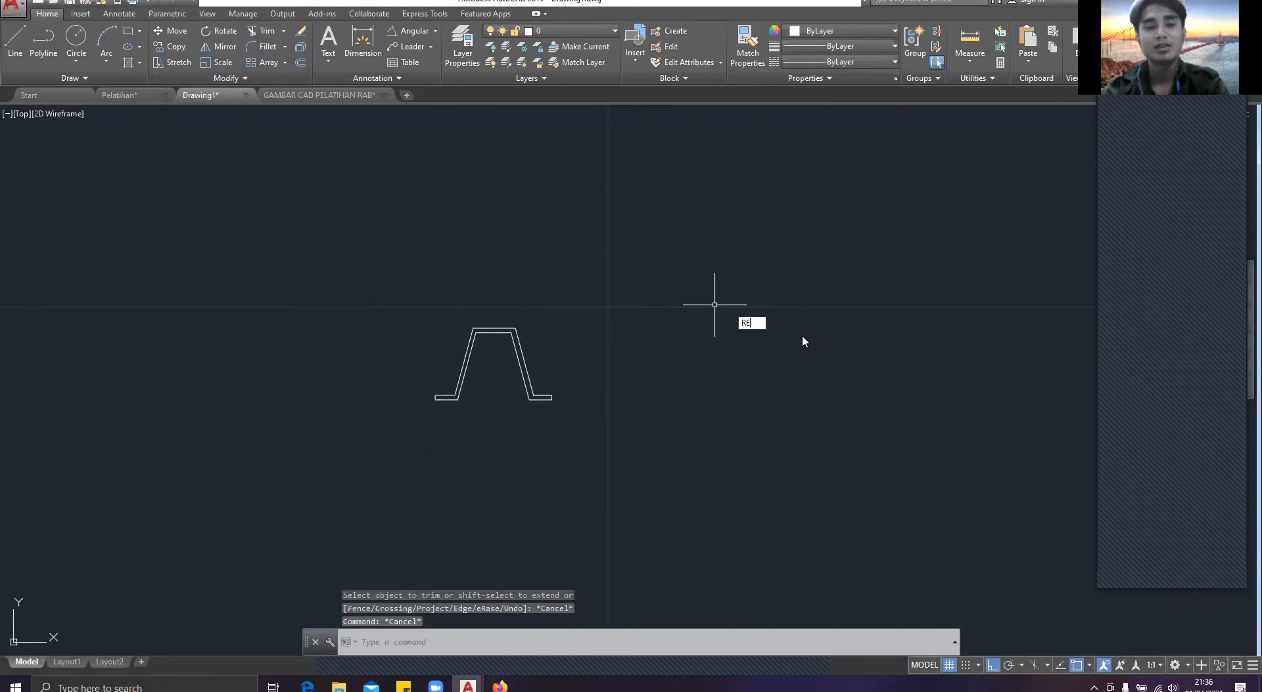
key("Return")
scroll(510, 281, "down", 1)
key("Escape")
type("rec")
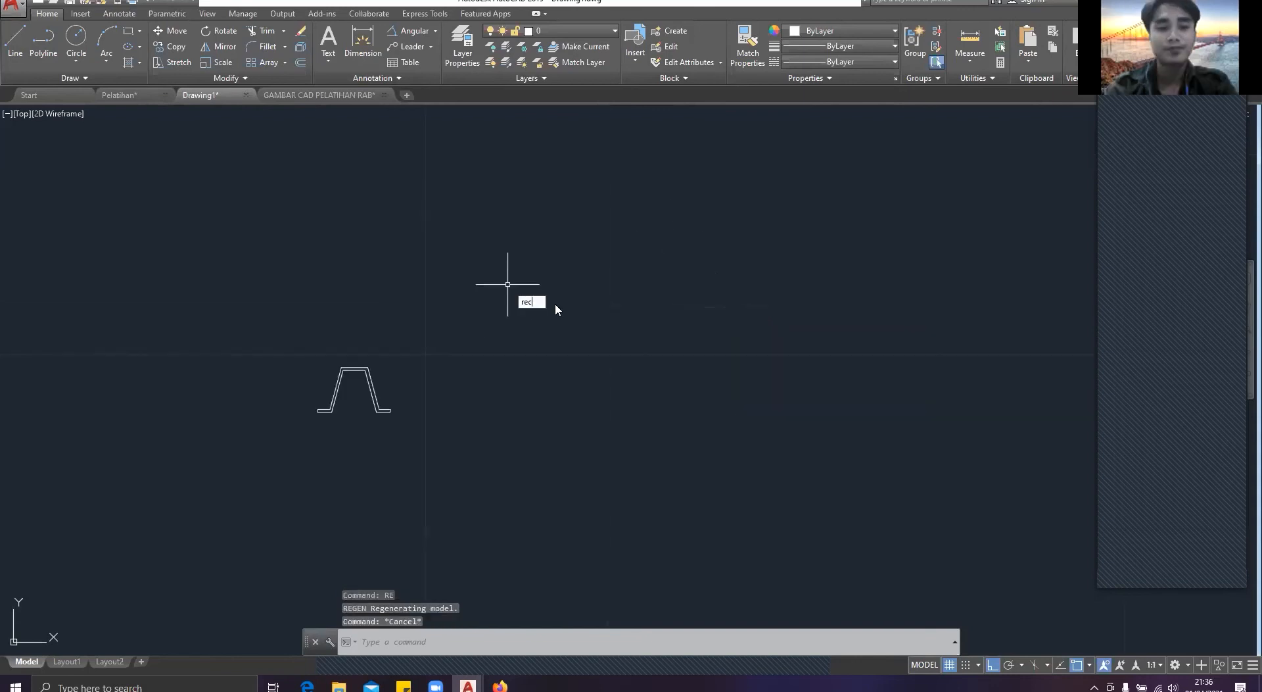
key("Return")
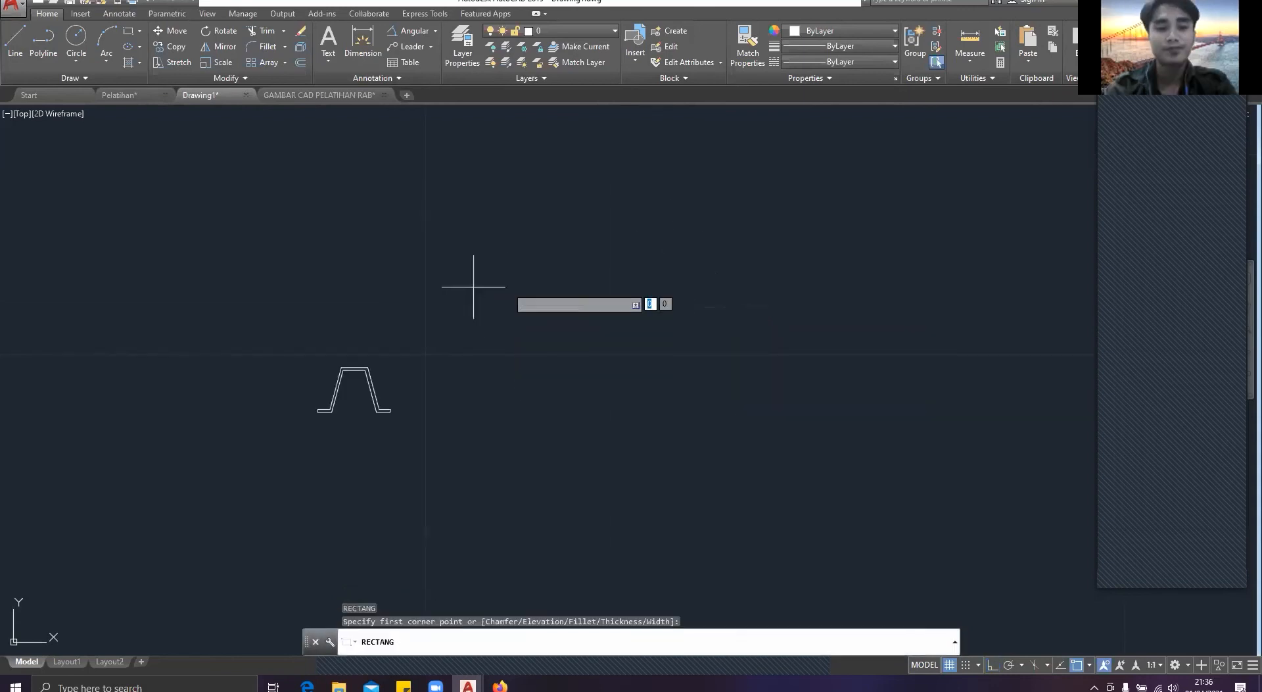
left_click(474, 287)
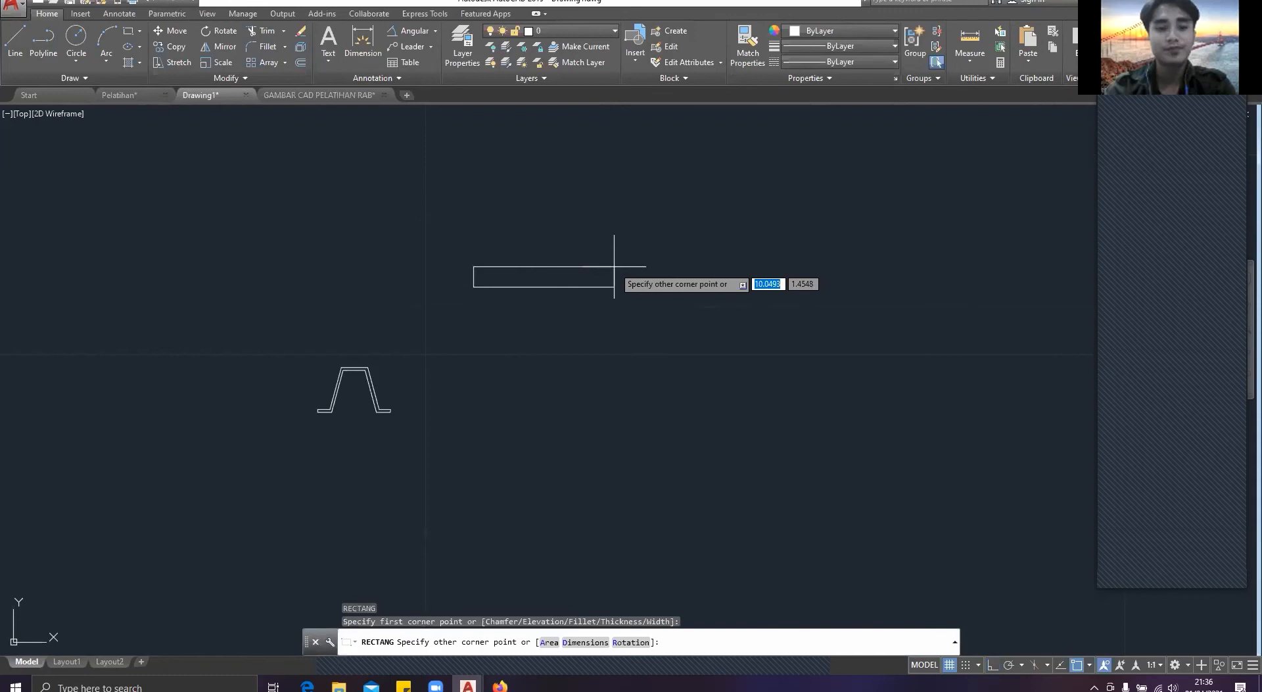
key("Escape")
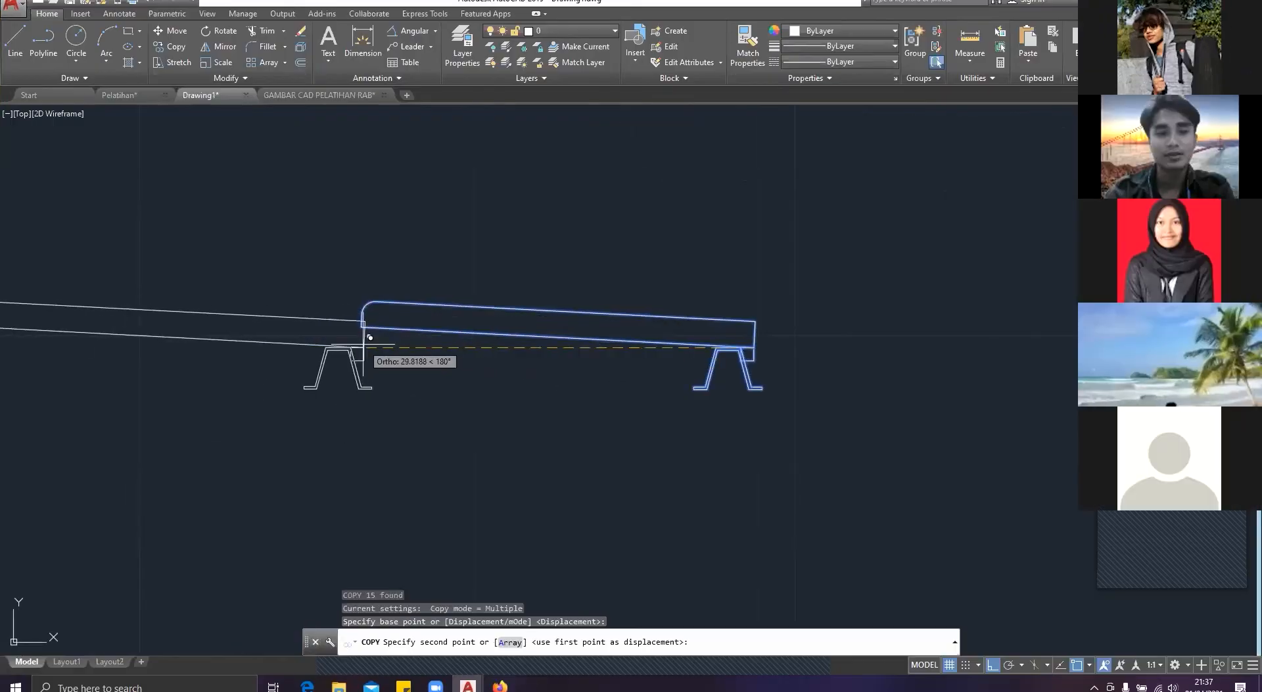
Step: Copy the sloping roof tile with its batten to the left at distances of 25, 50 and 75
type("25")
key("Return")
scroll(368, 348, "down", 5)
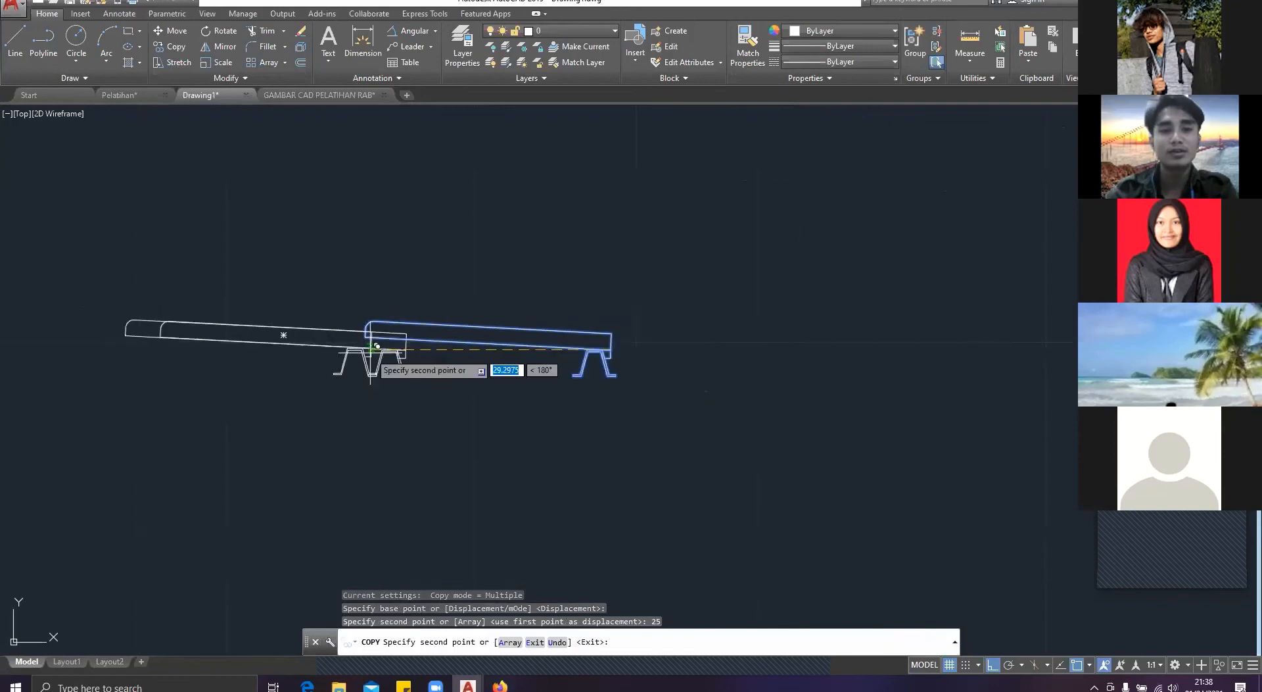
type("5")
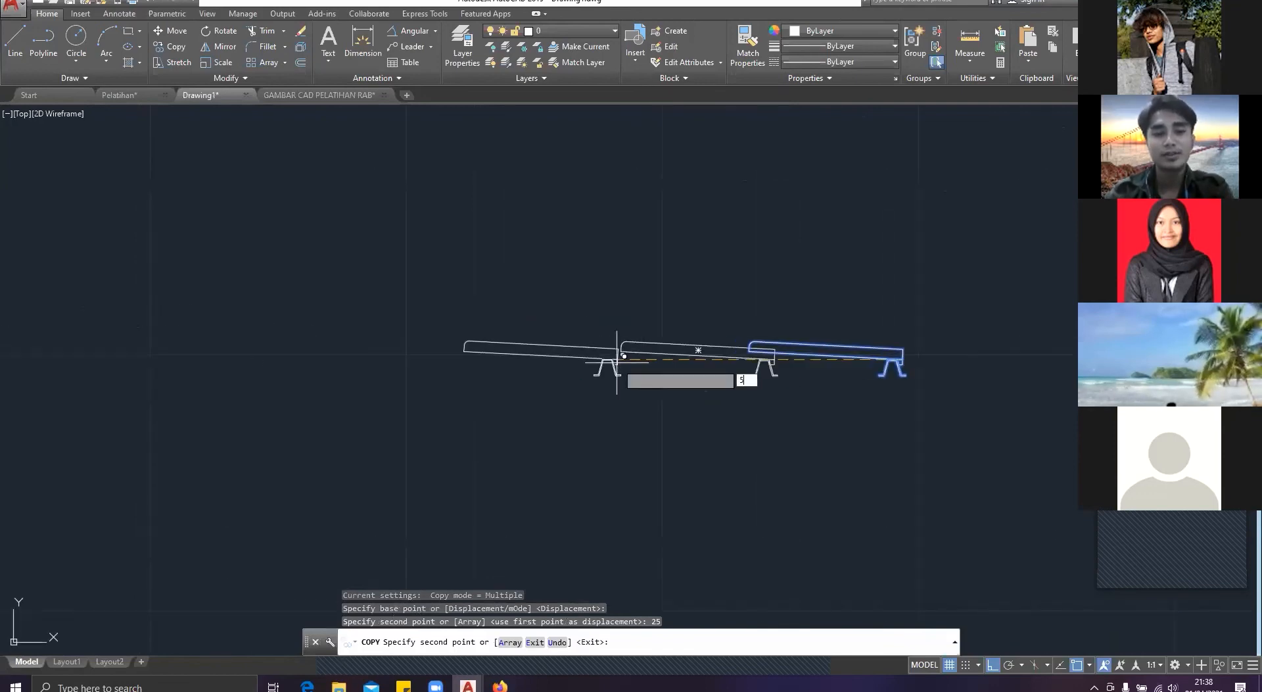
type("0")
key("Return")
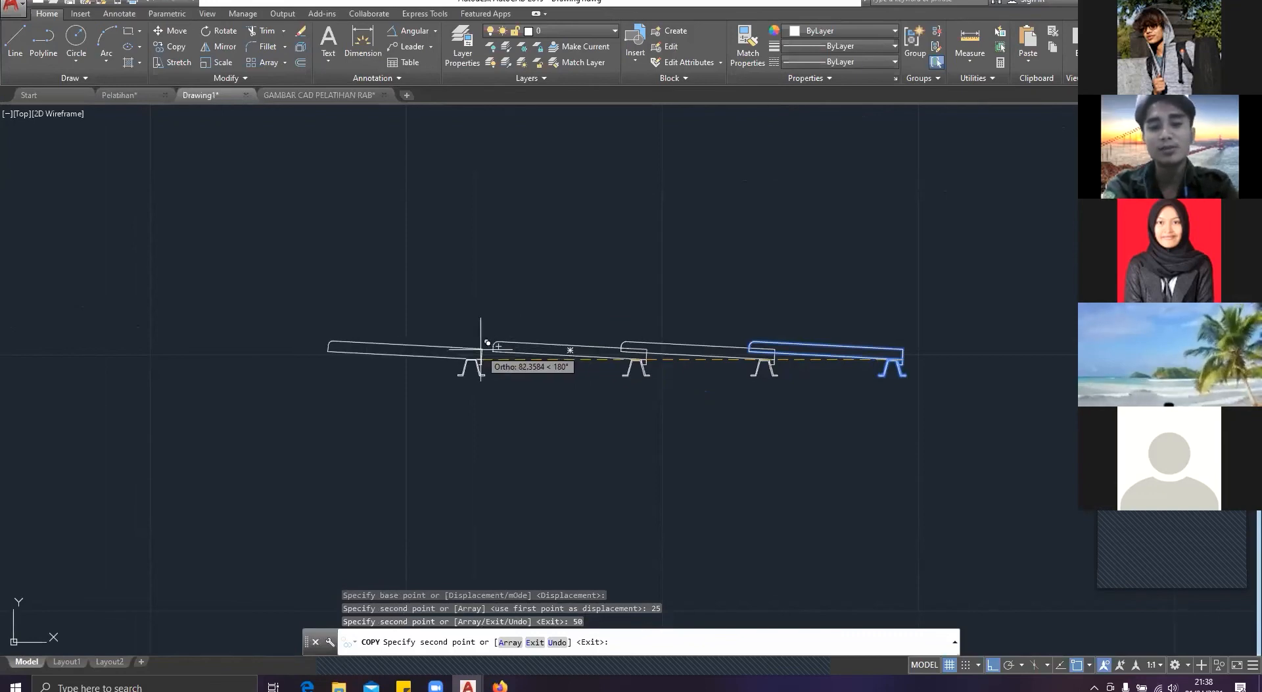
type("75")
key("Return")
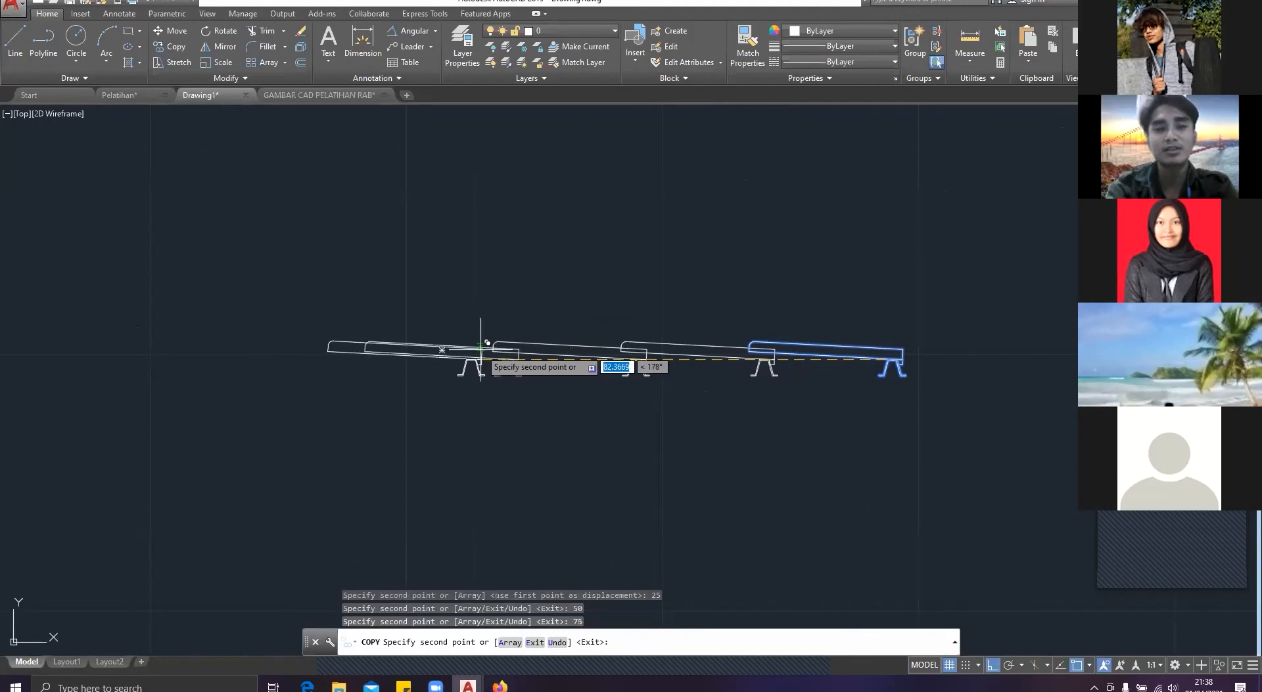
Step: Place further copies of the roof tile and batten to the left at distances of 100, 125, 150 and 1756
type("100")
key("Return")
type("125")
key("Return")
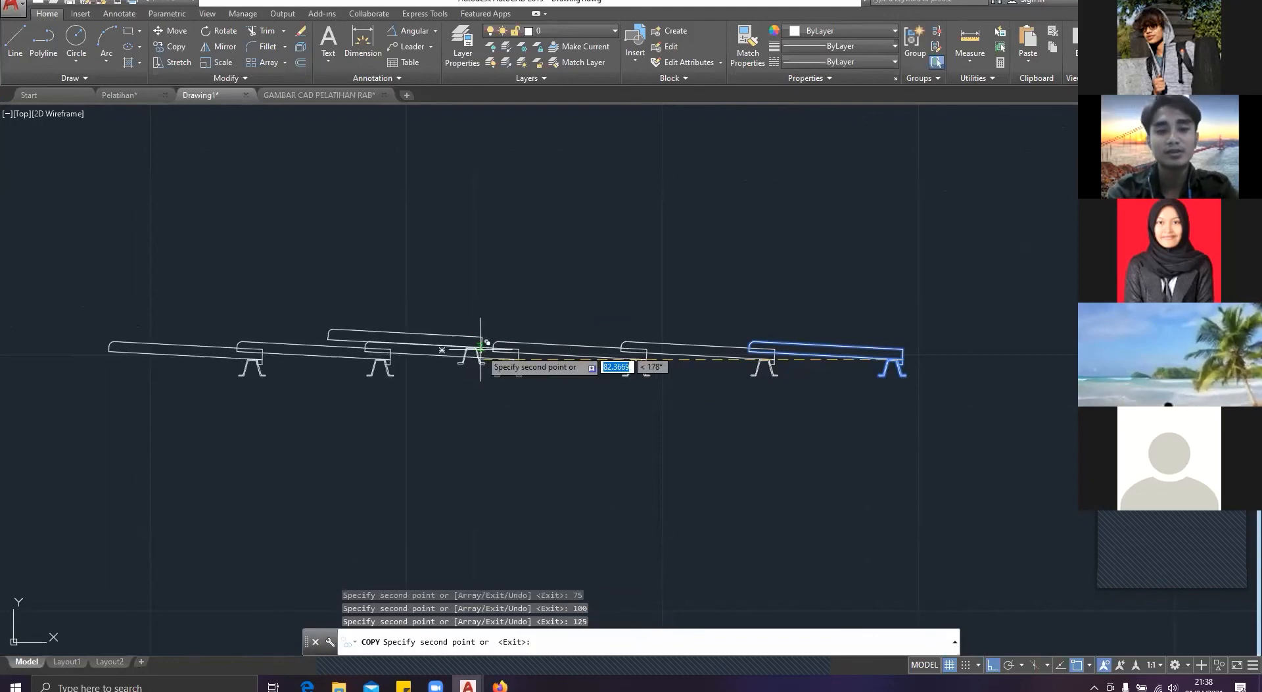
type("150")
key("Return")
type("1756")
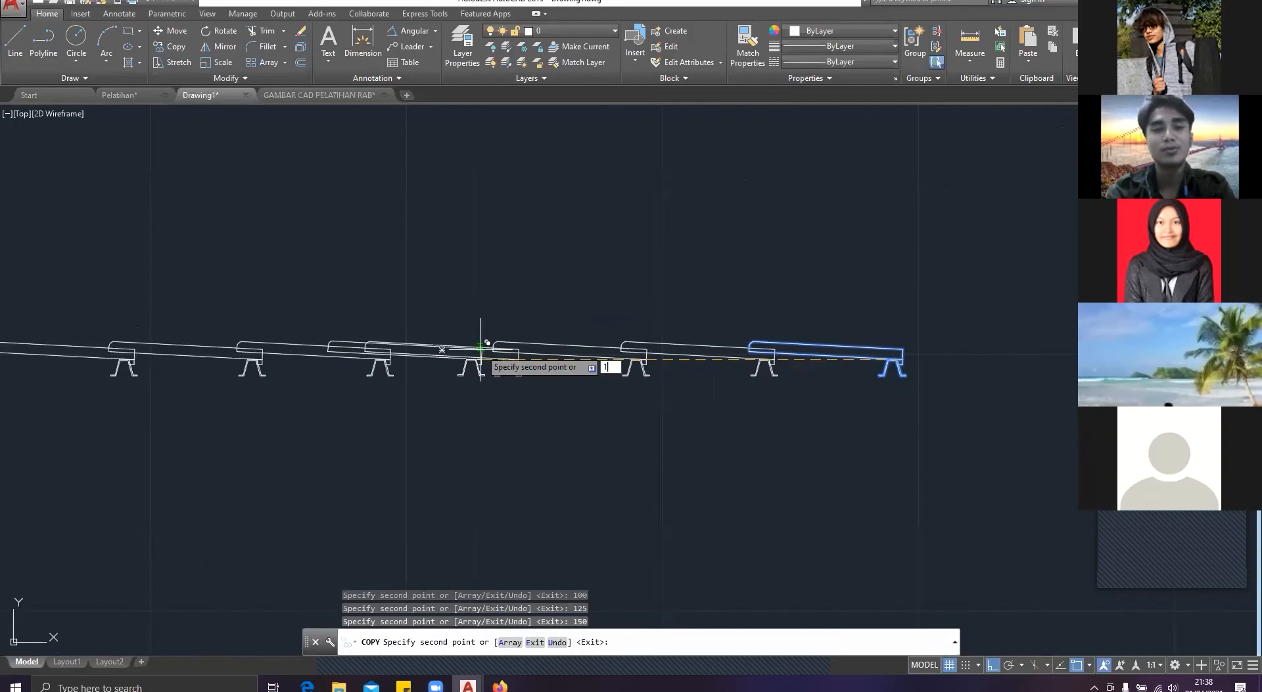
key("Return")
scroll(477, 352, "down", 3)
scroll(461, 348, "down", 5)
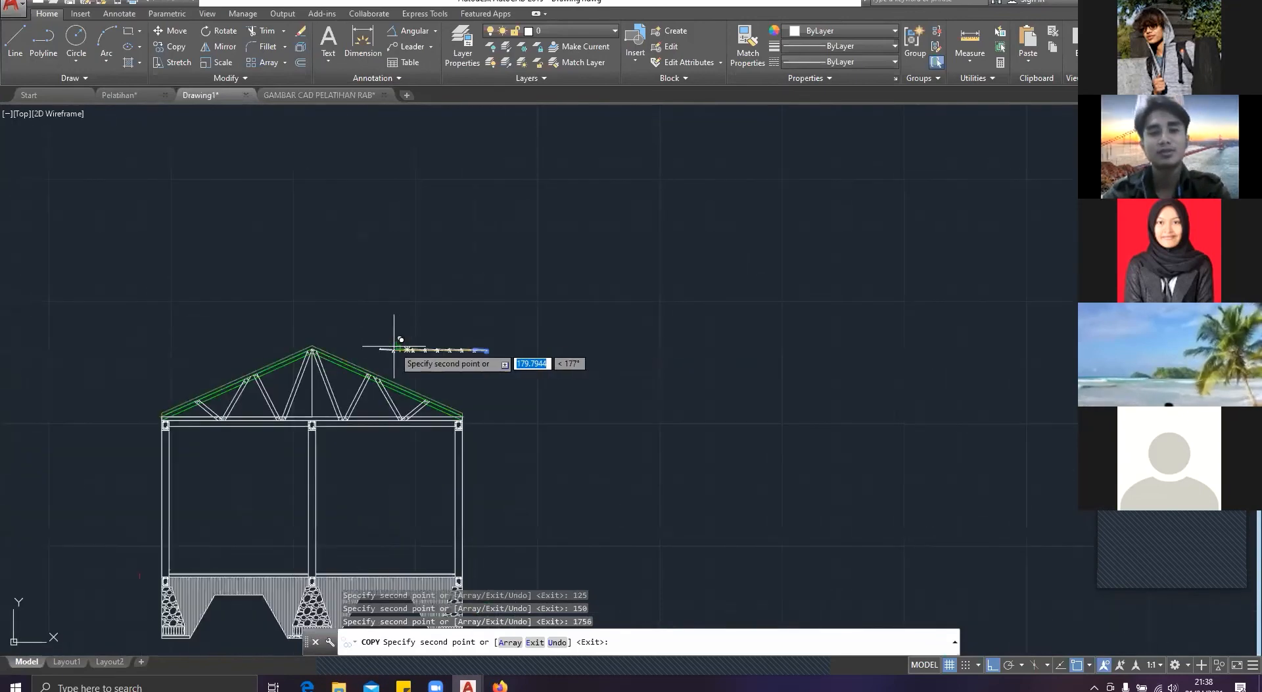
Step: Try to place further copies of the roof tile and batten at distances of 200 and 225, and undo both copies
scroll(394, 346, "up", 5)
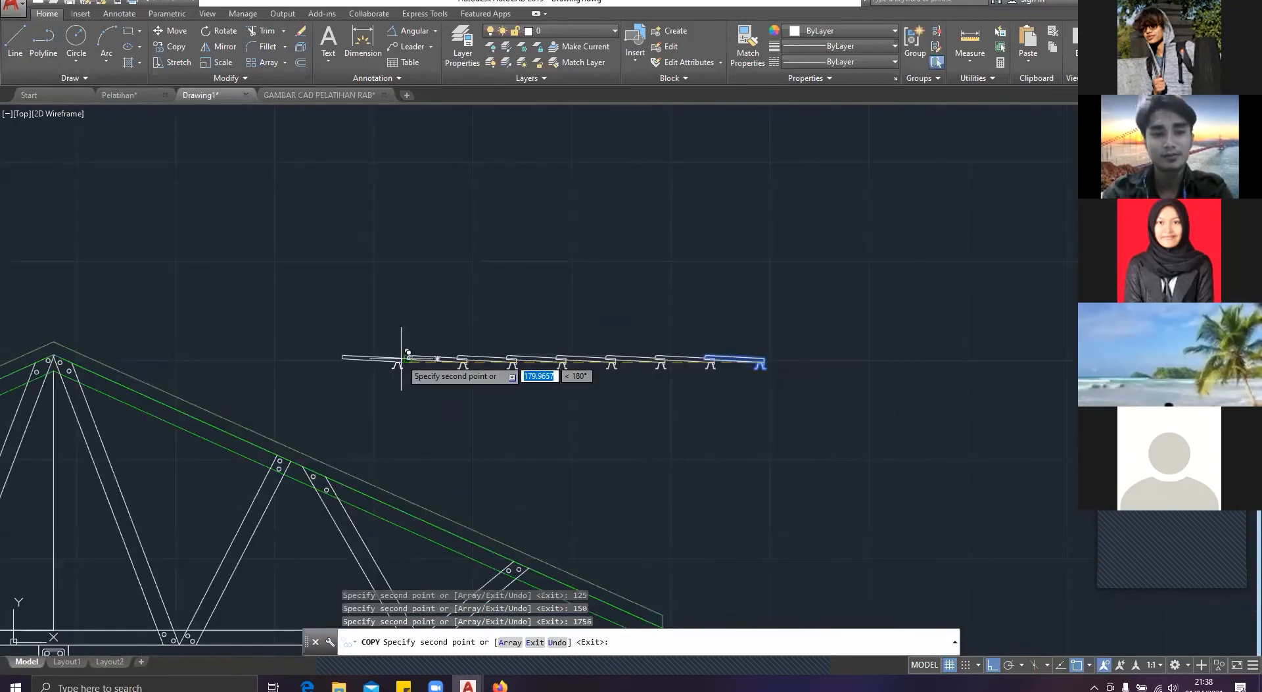
type("200")
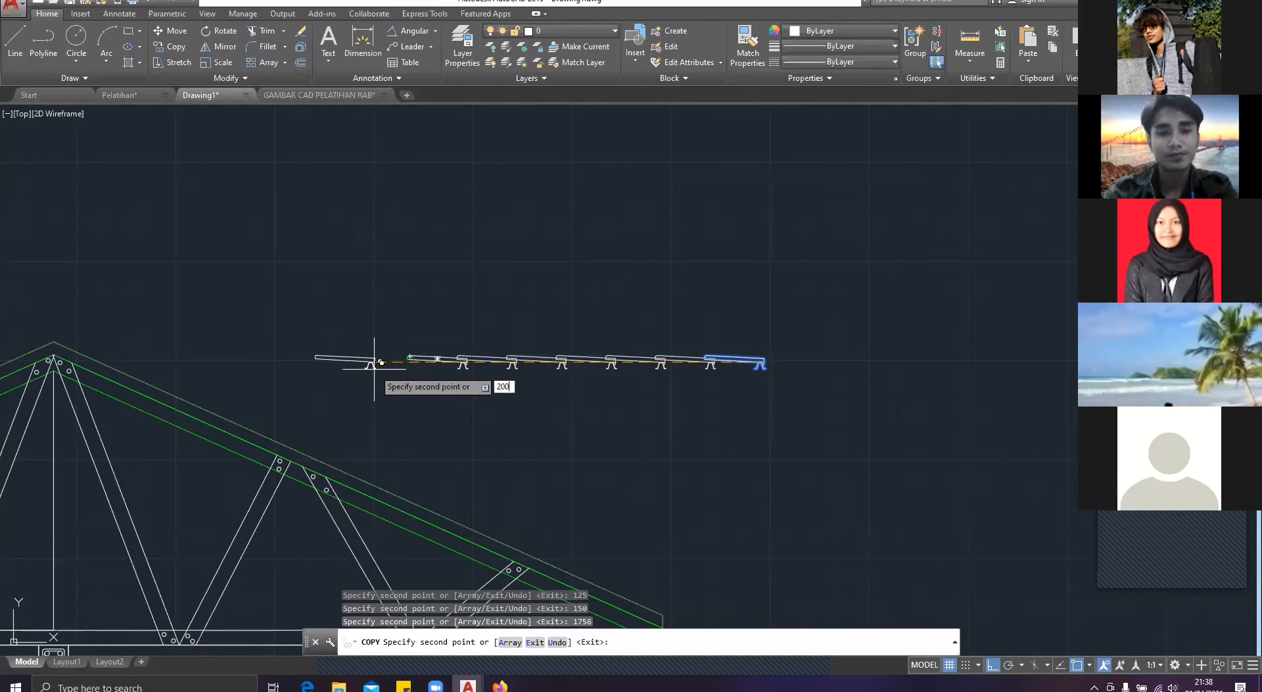
key("Return")
type("22")
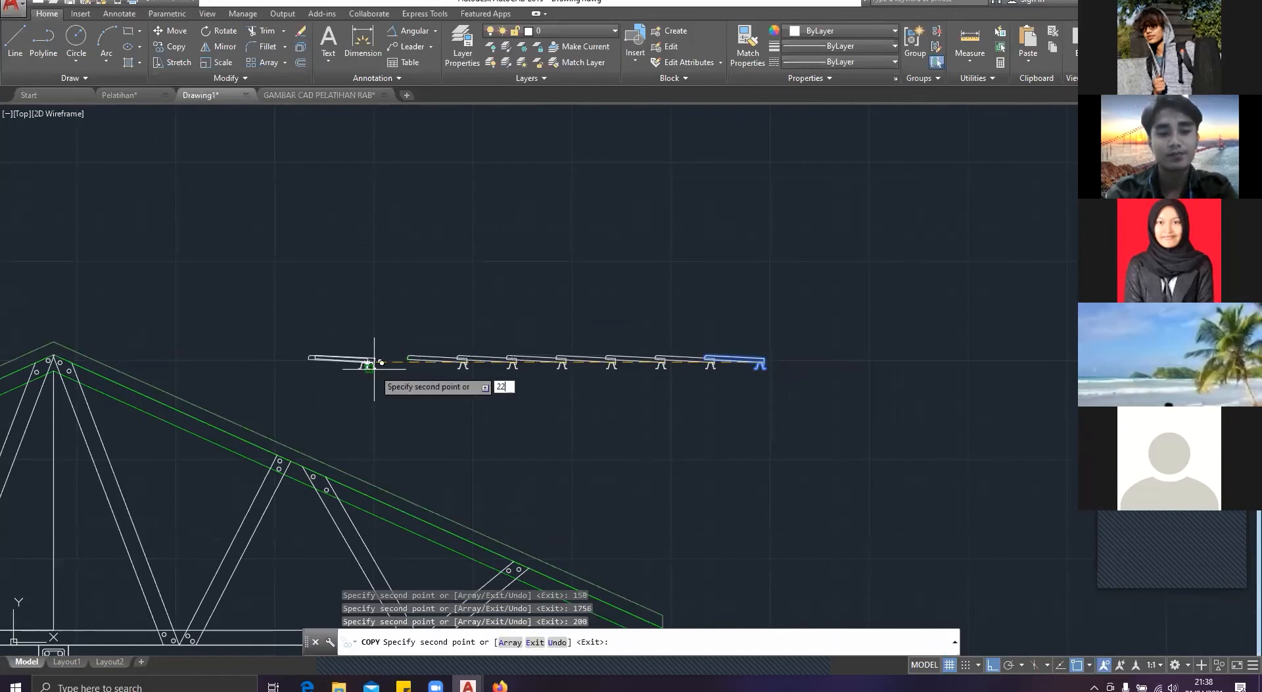
type("5")
key("Return")
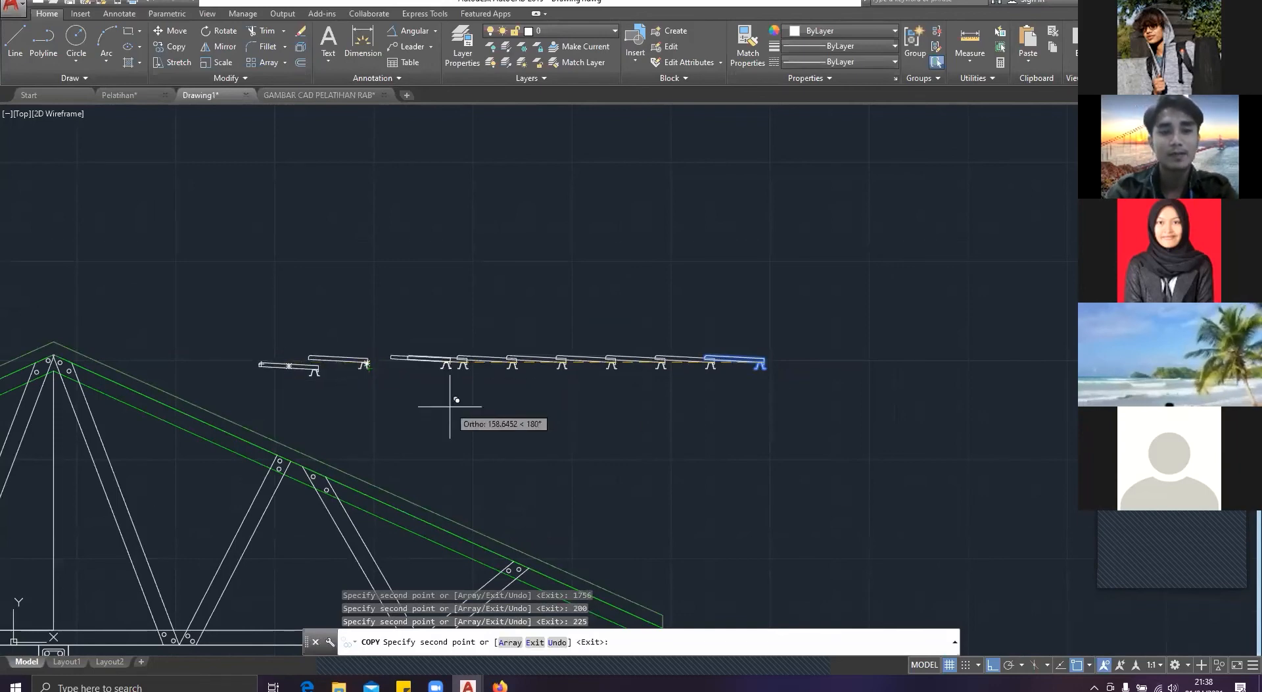
key("ctrl+z")
key("ctrl+z")
Step: Place copies of the roof tile and batten to the left at distances of 200 and 225 with Ortho alignment
scroll(444, 360, "down", 4)
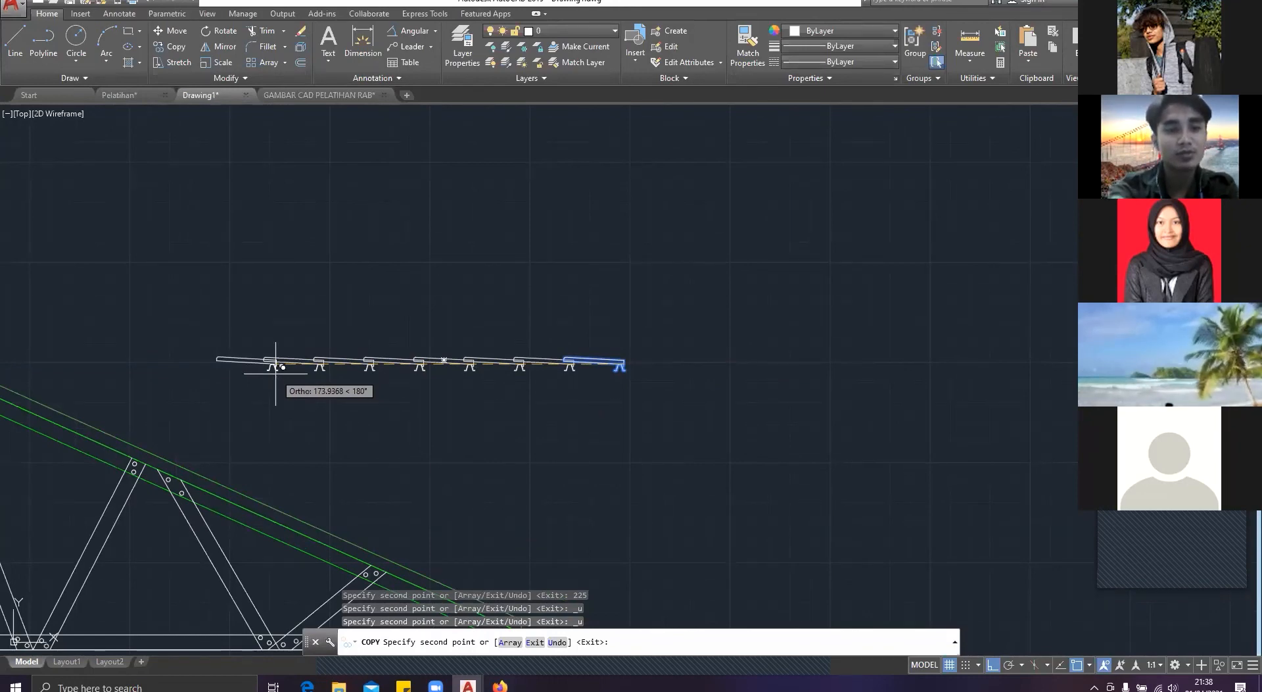
type("200")
key("Return")
type("225")
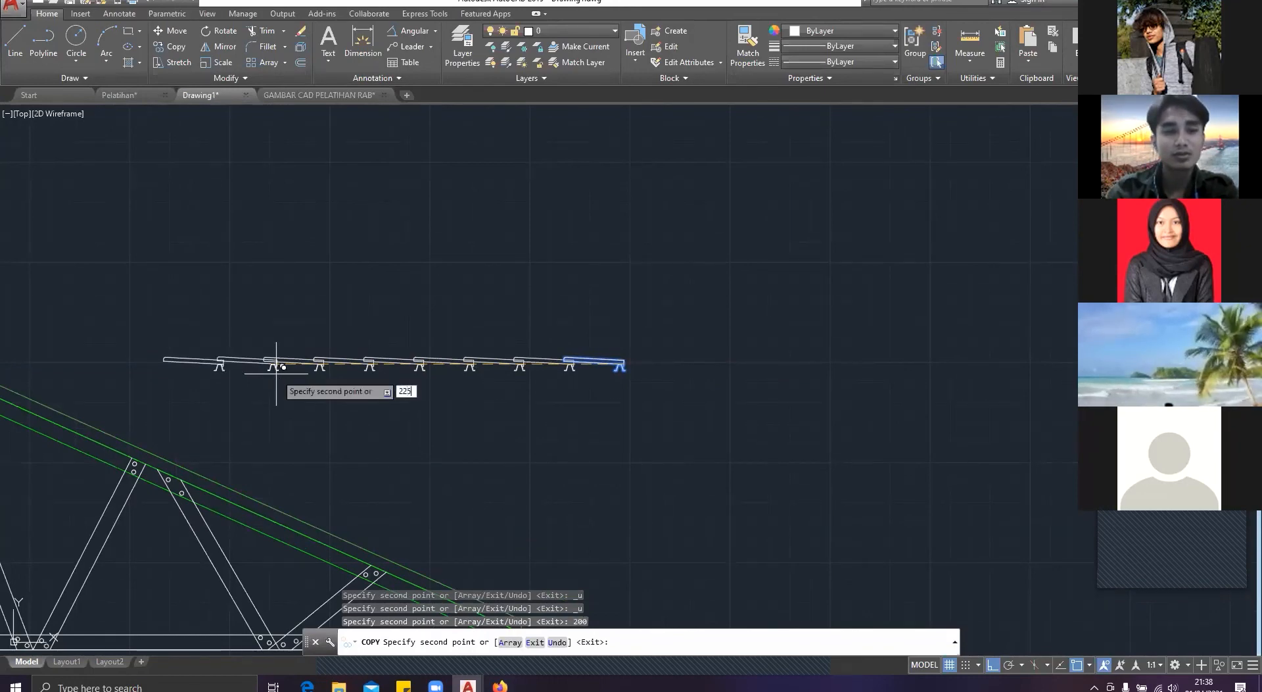
key("Return")
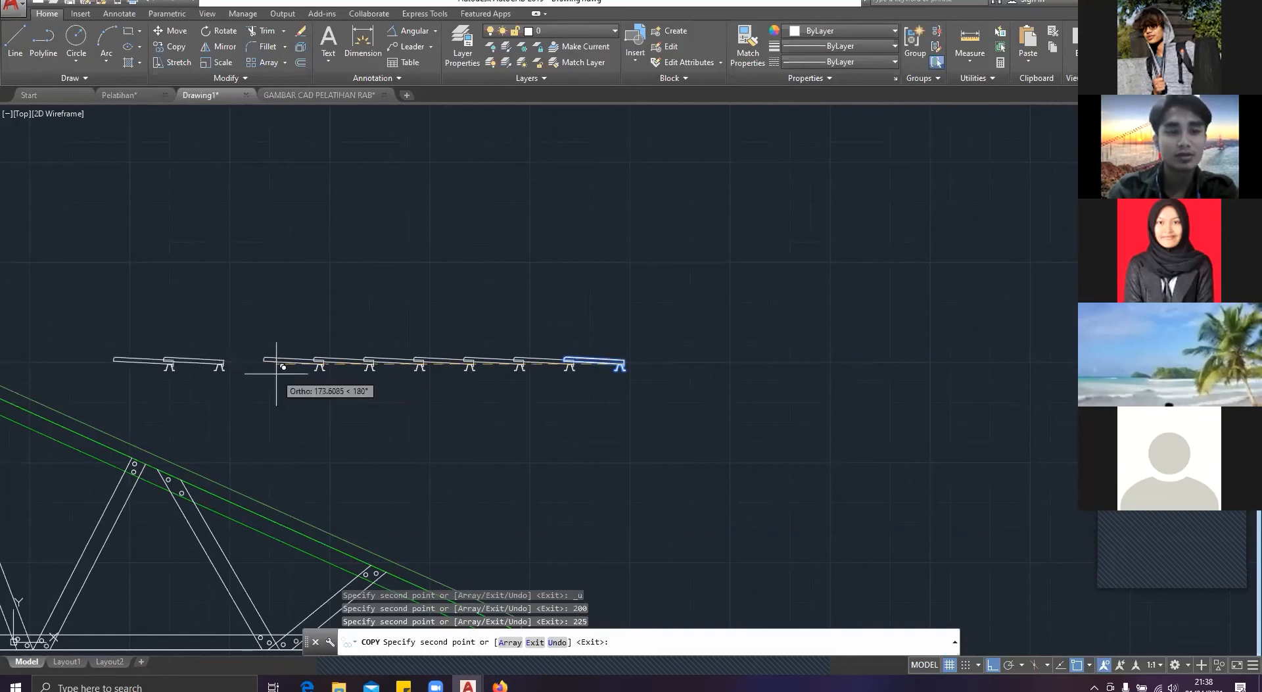
Step: Fill the gap in the tile row with a copy of the tile and batten at a distance of 175
scroll(461, 388, "down", 2)
scroll(373, 376, "up", 4)
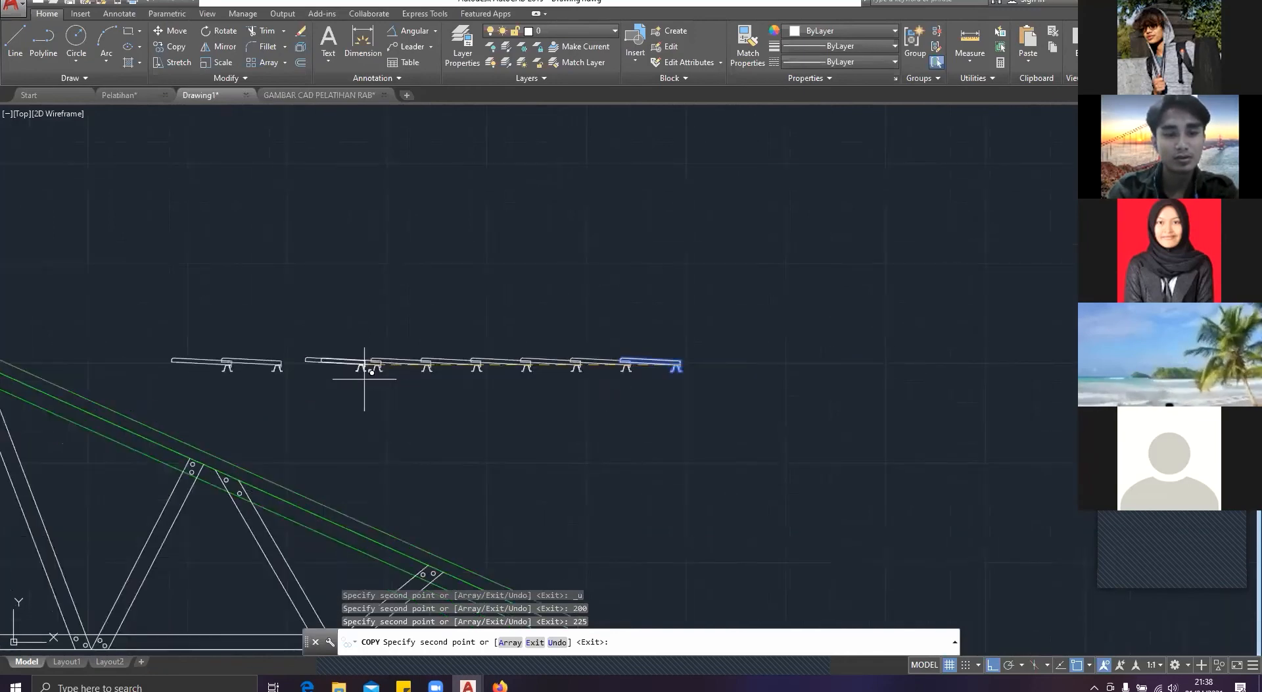
type("1")
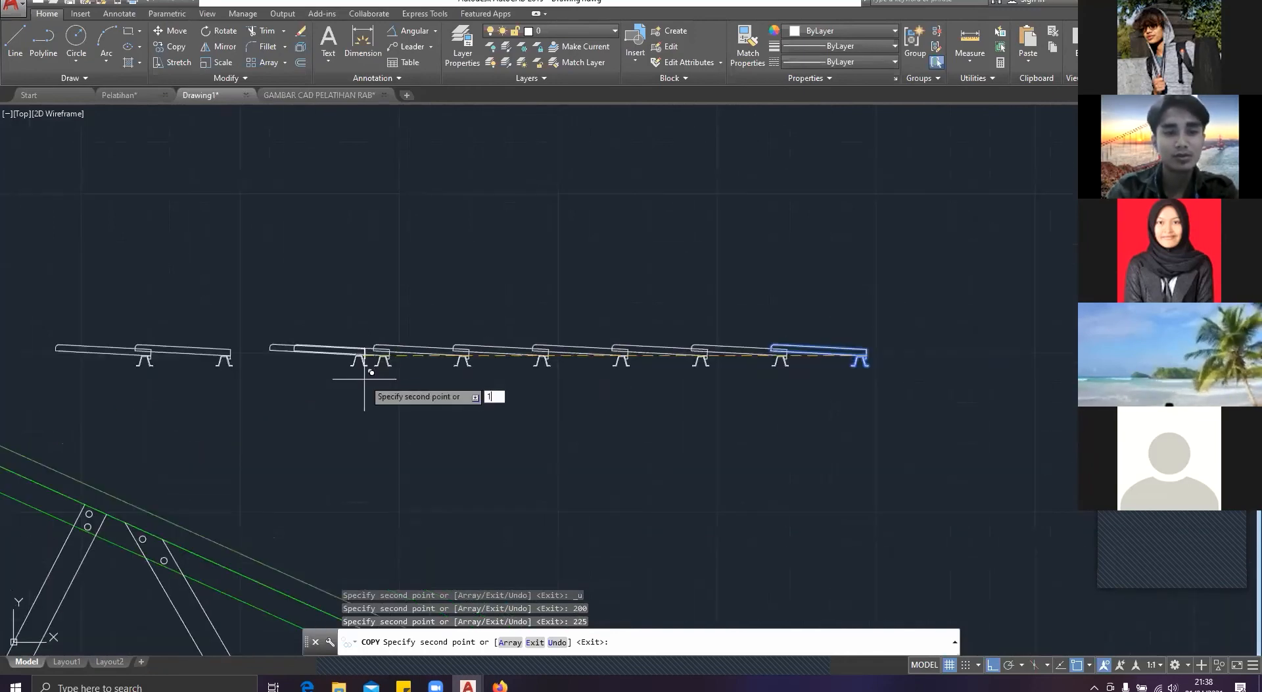
type("75")
key("Return")
key("Escape")
Step: Try to copy the rightmost tile and batten to the left at distances of 275 and 250, and undo the copies
scroll(668, 422, "down", 3)
scroll(677, 417, "up", 2)
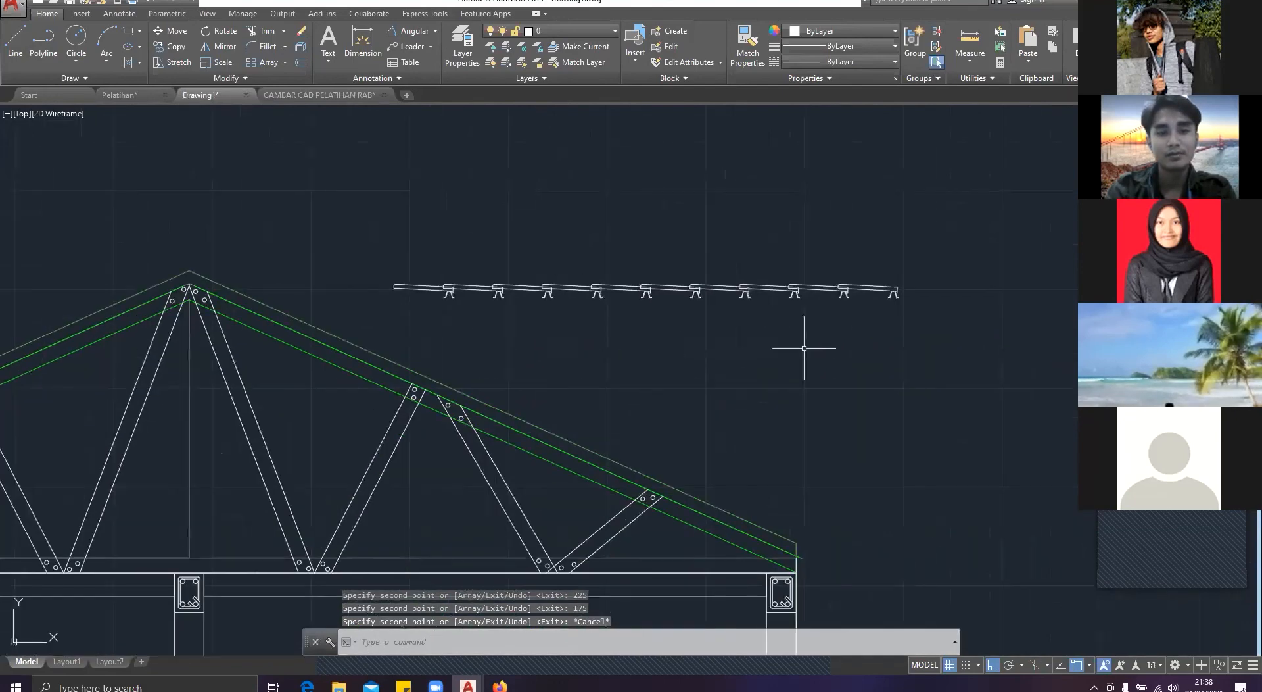
scroll(920, 335, "up", 4)
left_click(889, 327)
left_click(760, 151)
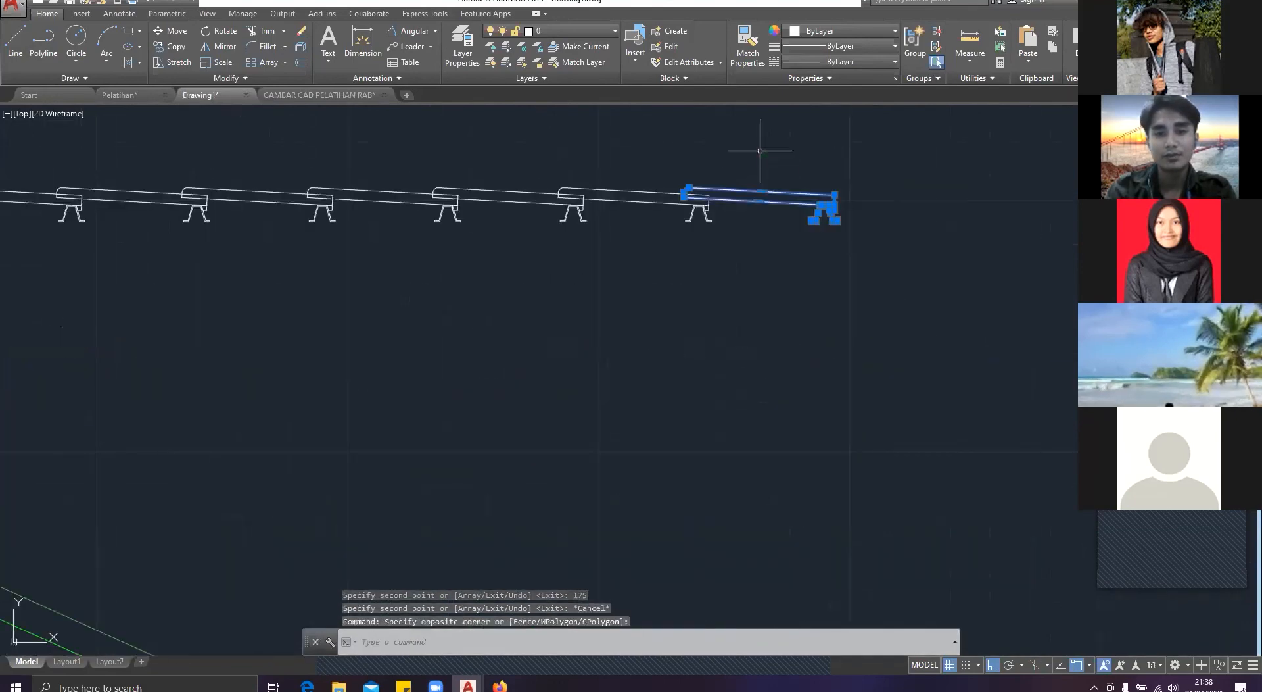
type("co")
key("Return")
scroll(795, 187, "up", 6)
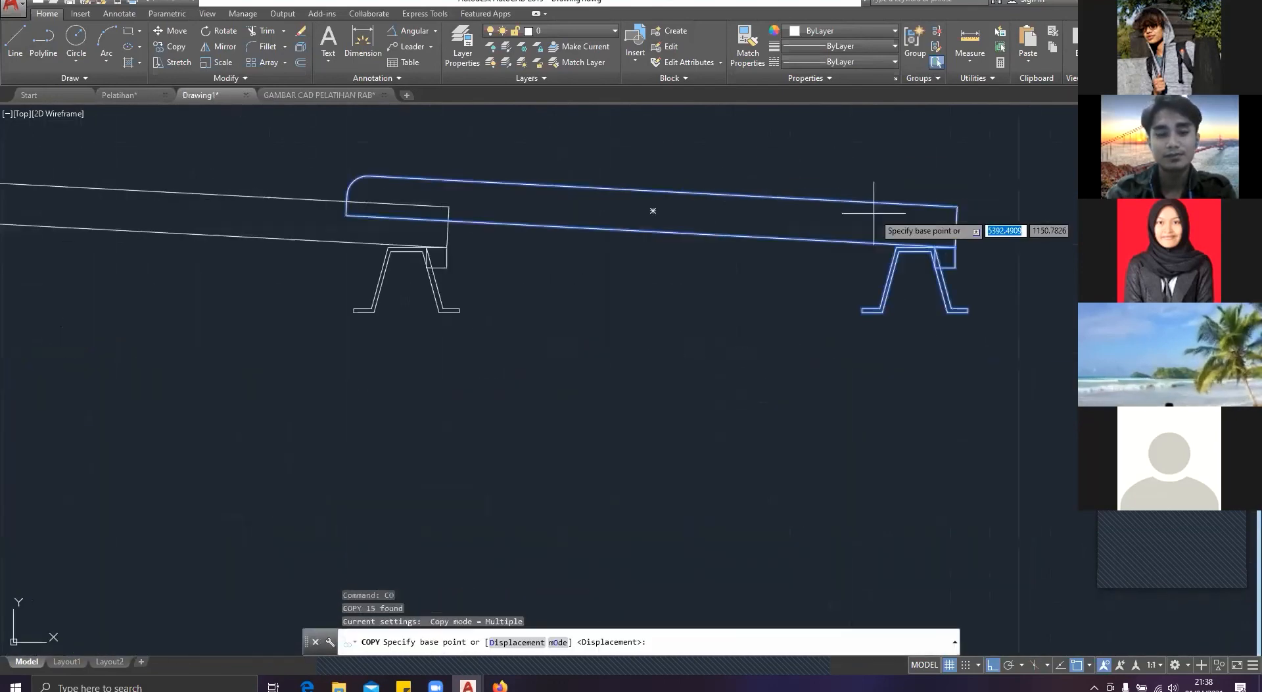
left_click(954, 248)
scroll(592, 254, "down", 5)
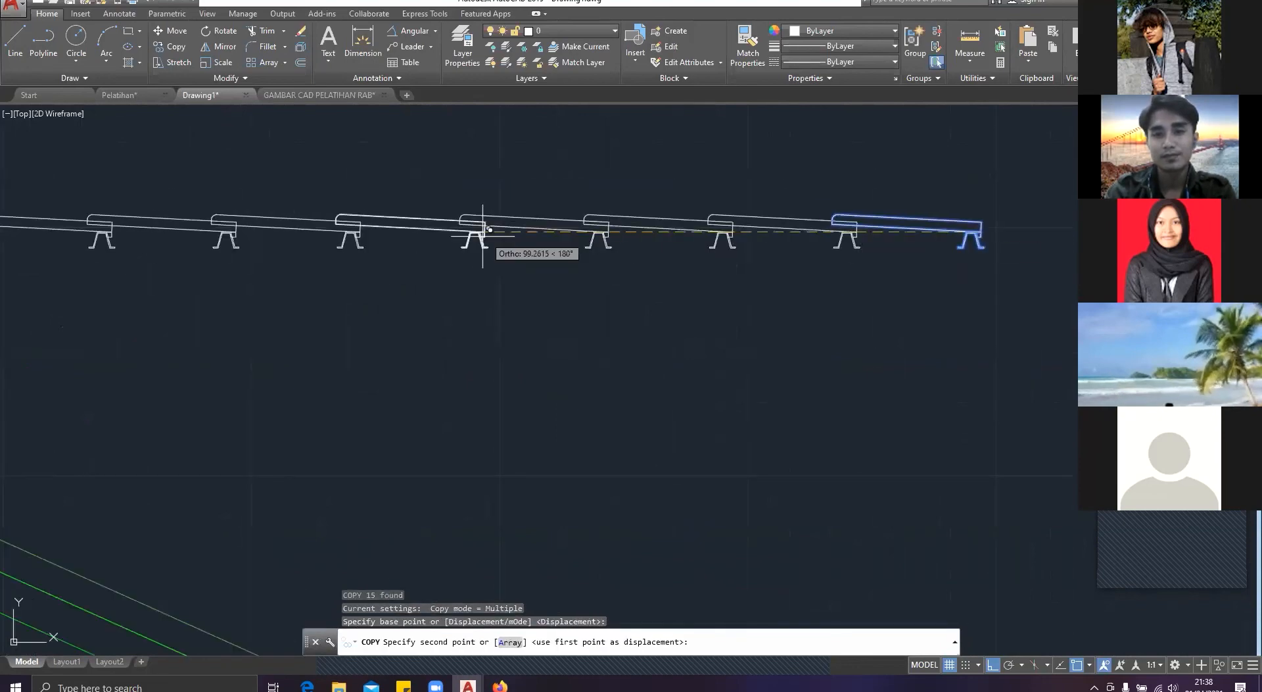
scroll(483, 230, "down", 5)
type("275")
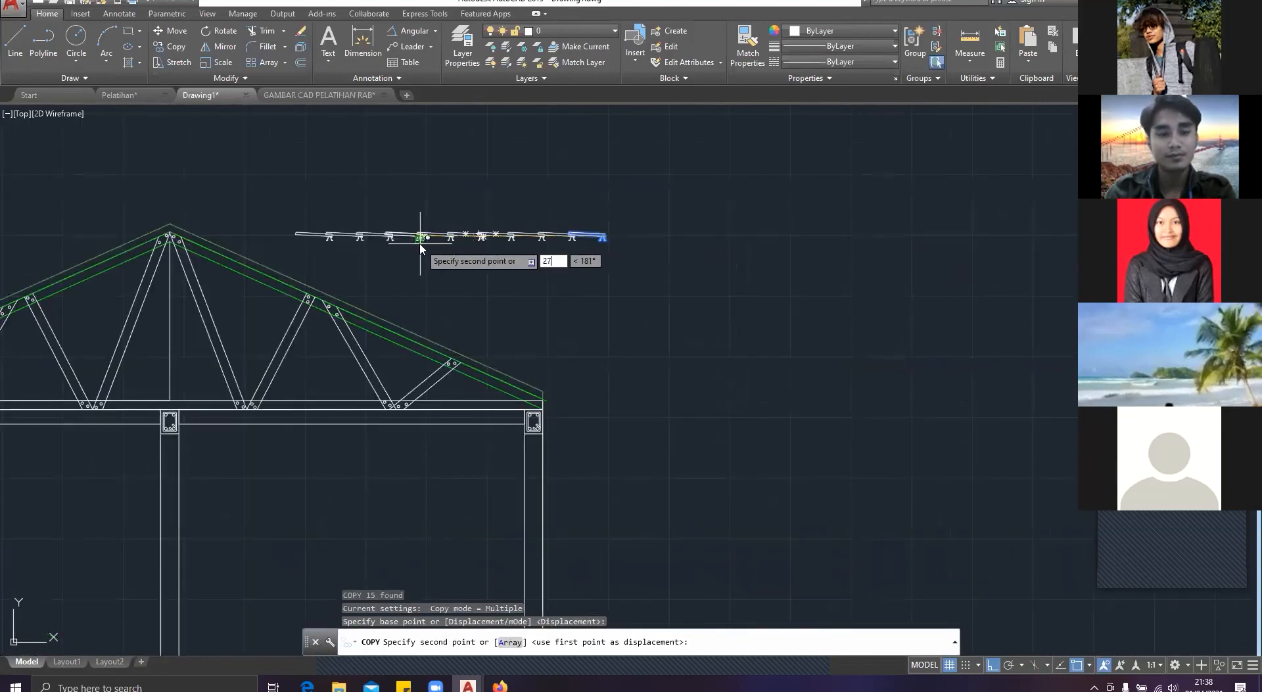
key("Return")
type("250")
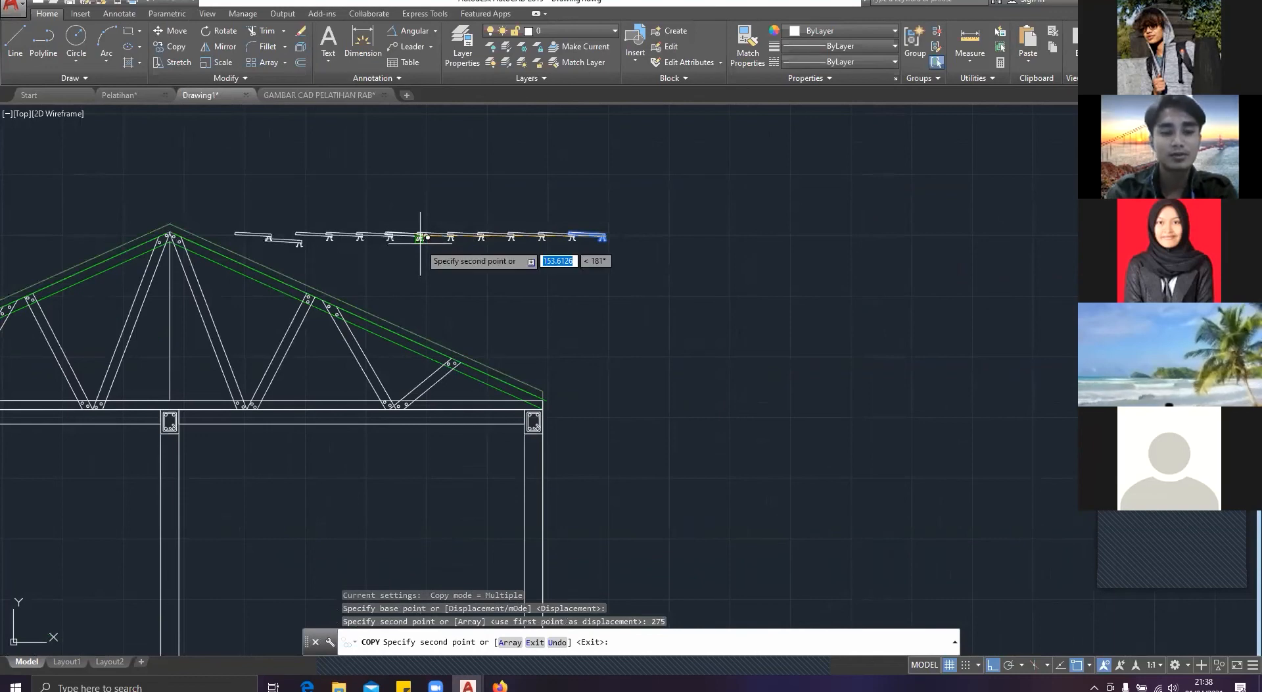
key("Return")
key("Escape")
key("ctrl+z")
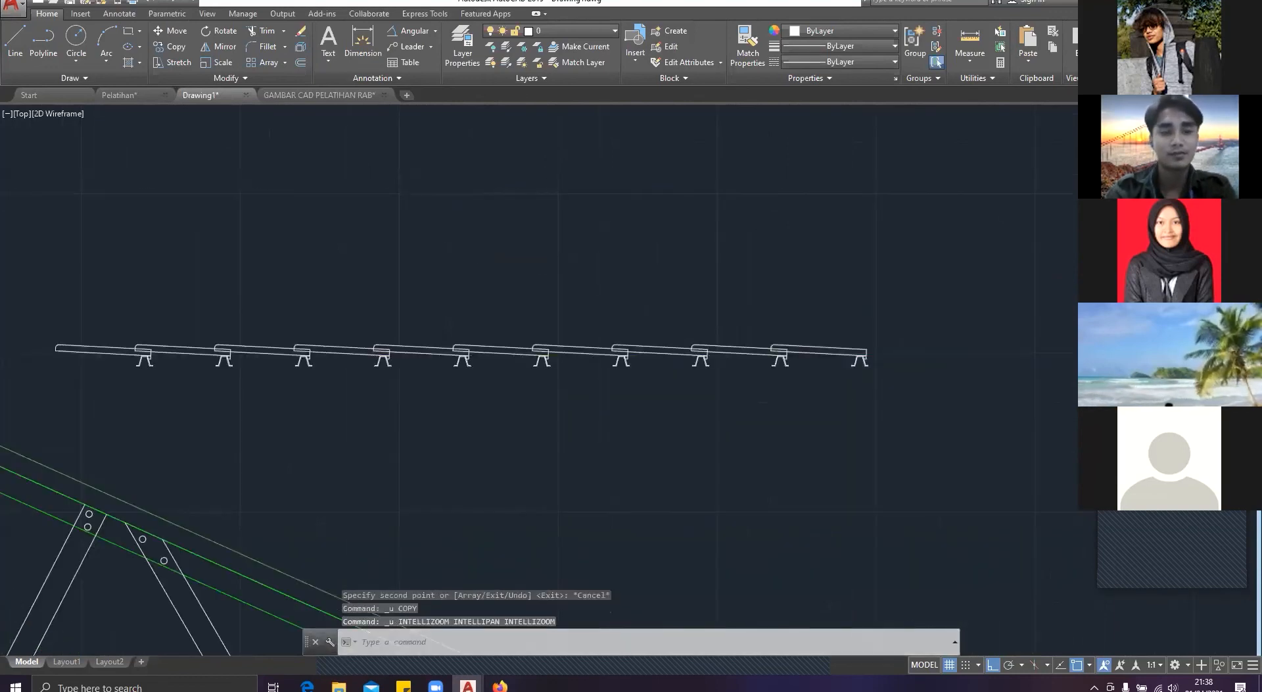
key("ctrl+z")
Step: Copy the rightmost roof tile and batten from the tile's lower right corner horizontally to the left at a distance of 275
left_click(653, 338)
left_click(595, 258)
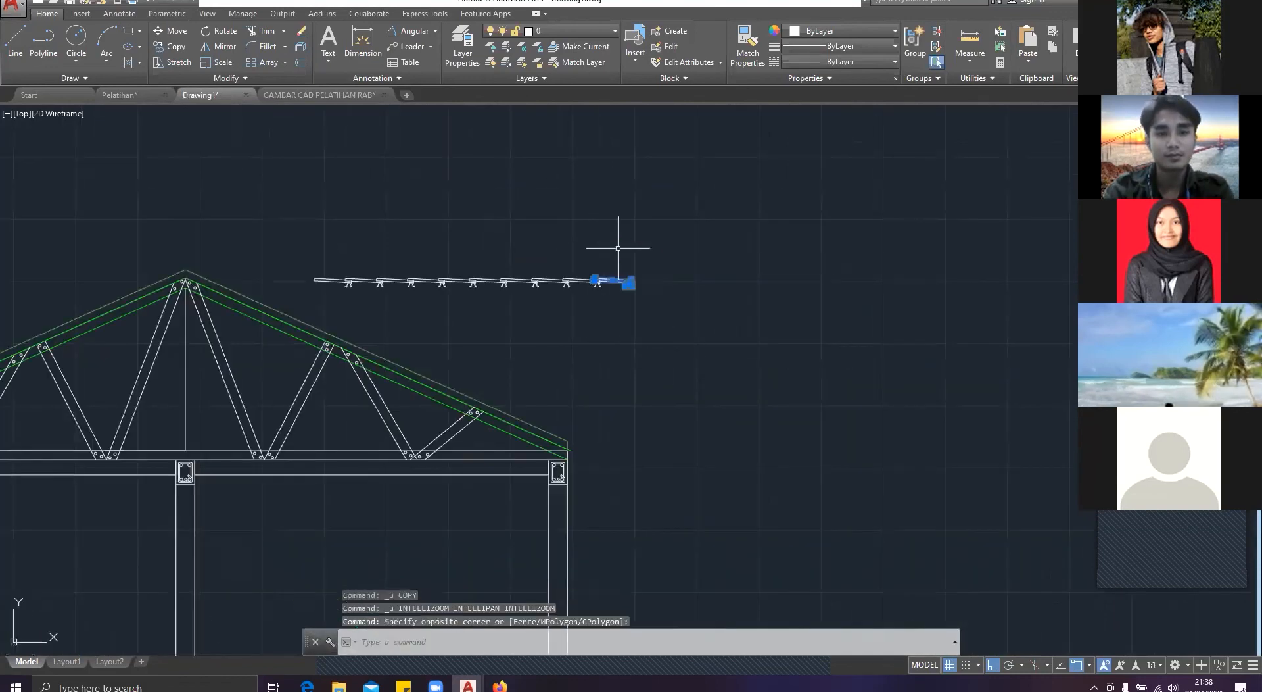
type("co")
key("Return")
scroll(641, 290, "up", 5)
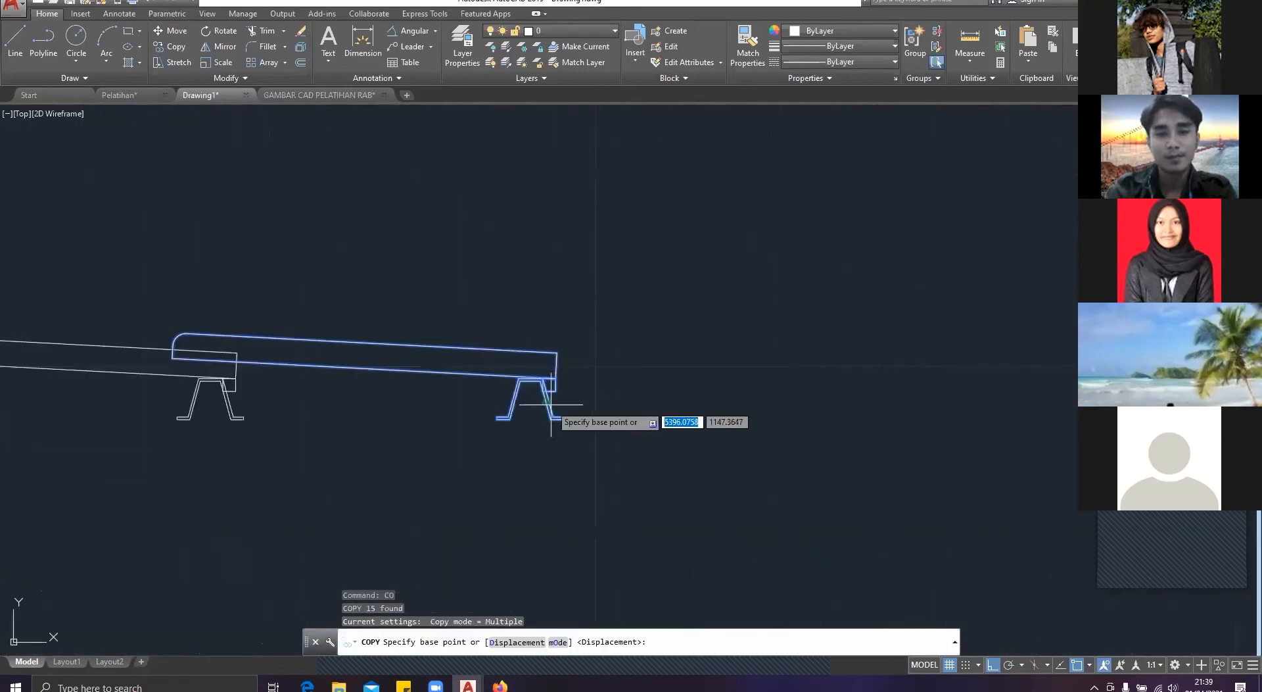
left_click(556, 379)
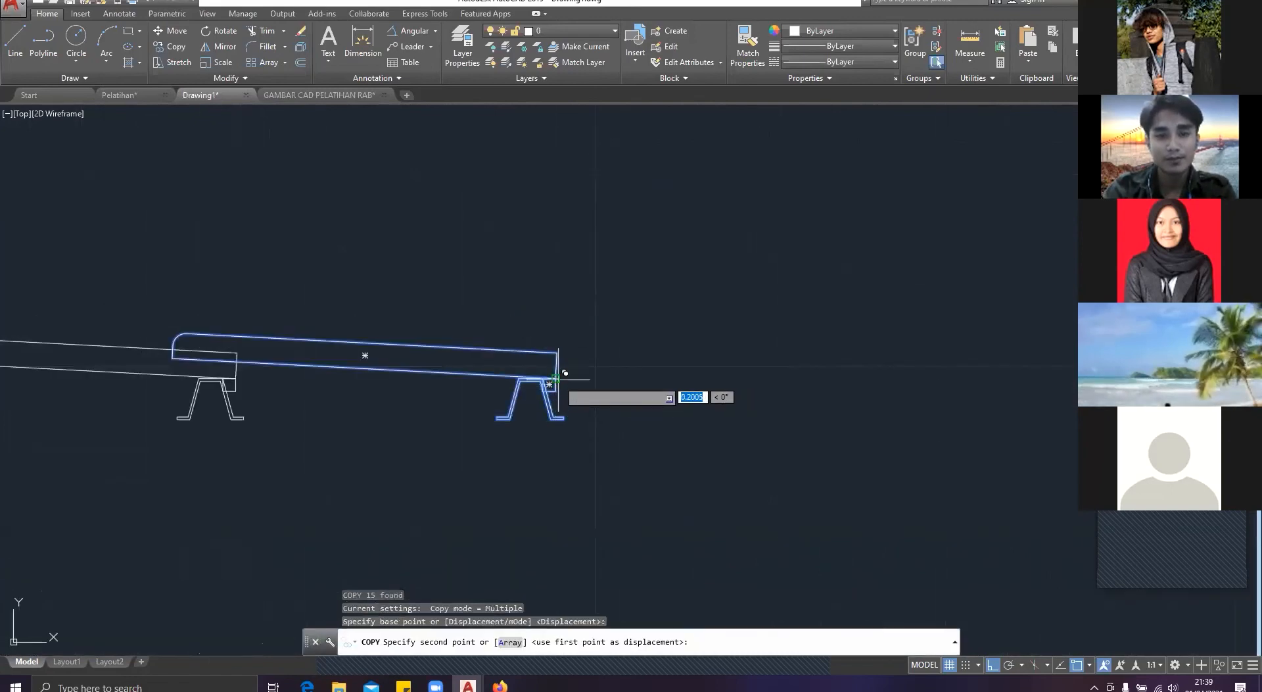
left_click(403, 380)
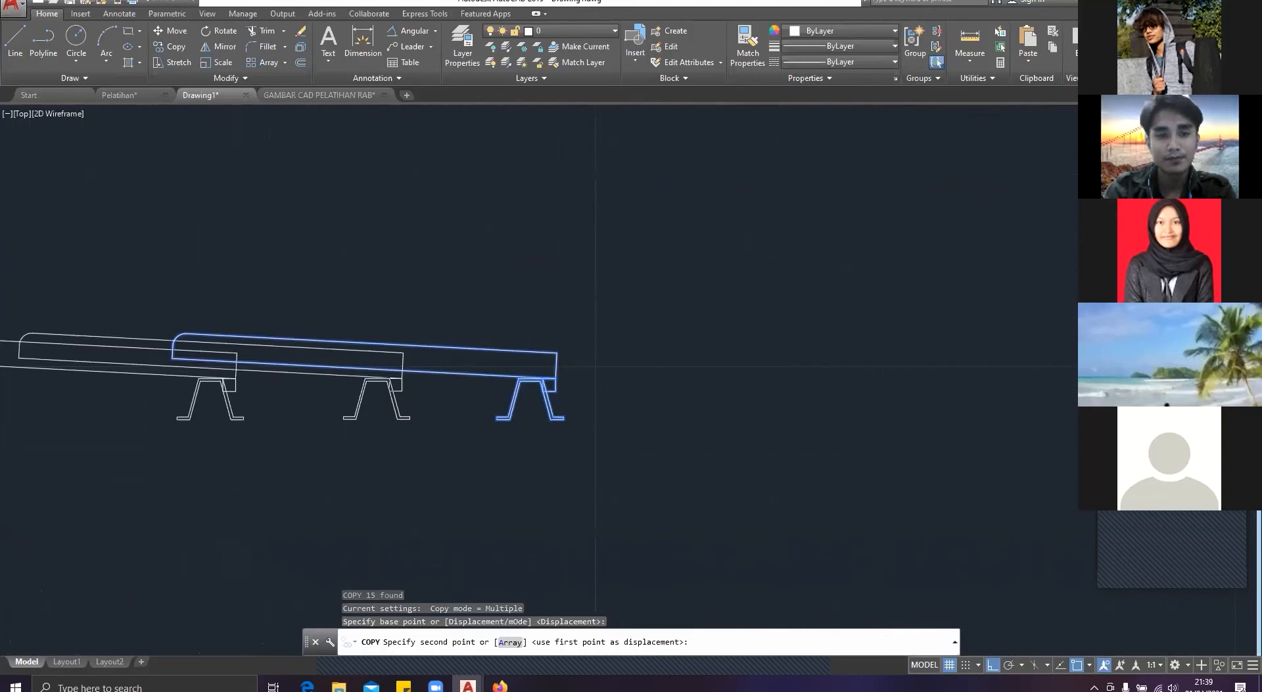
scroll(403, 379, "down", 8)
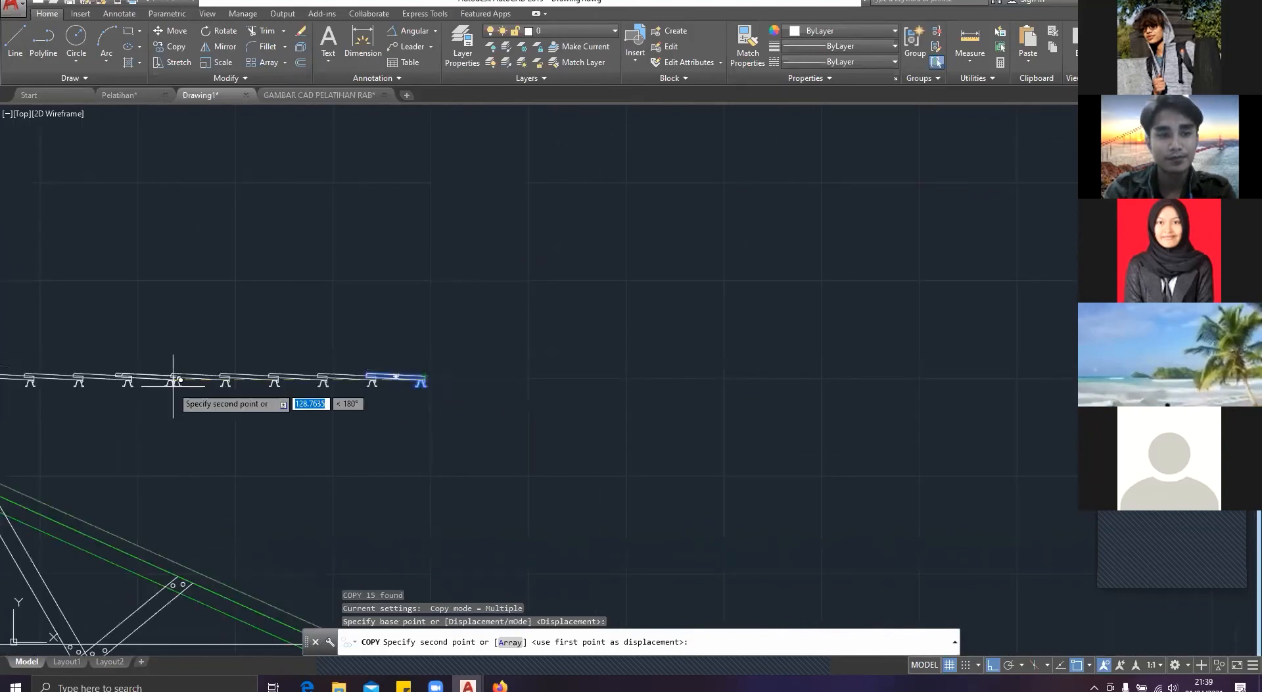
scroll(173, 380, "down", 2)
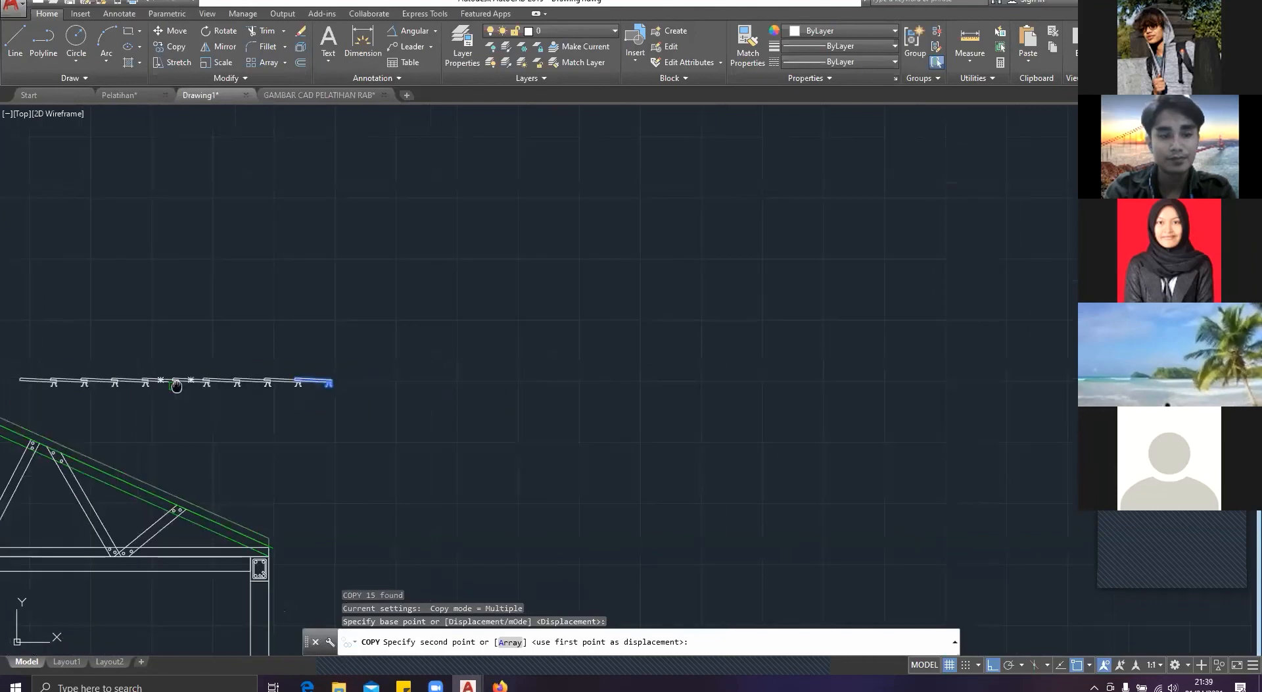
middle_click_drag(177, 386, 442, 384)
key("Return")
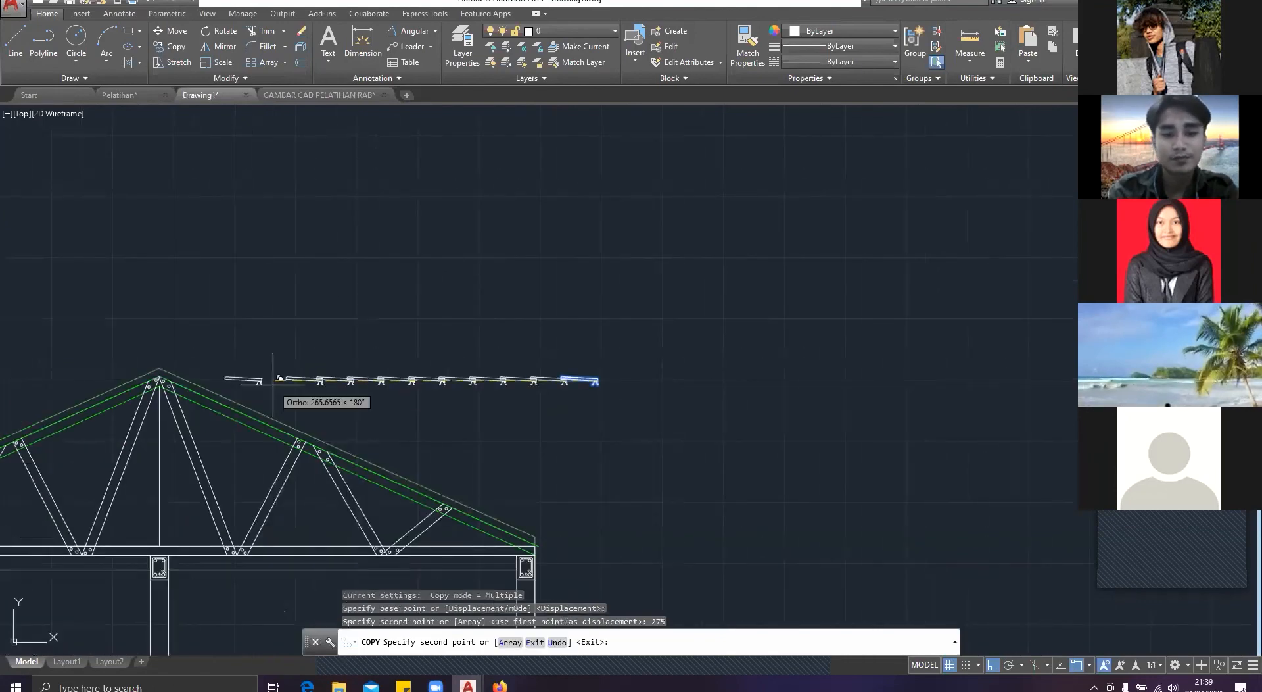
Step: Fill the remaining gap in the row with a tile and batten copy at a distance of 250
type("250")
key("Return")
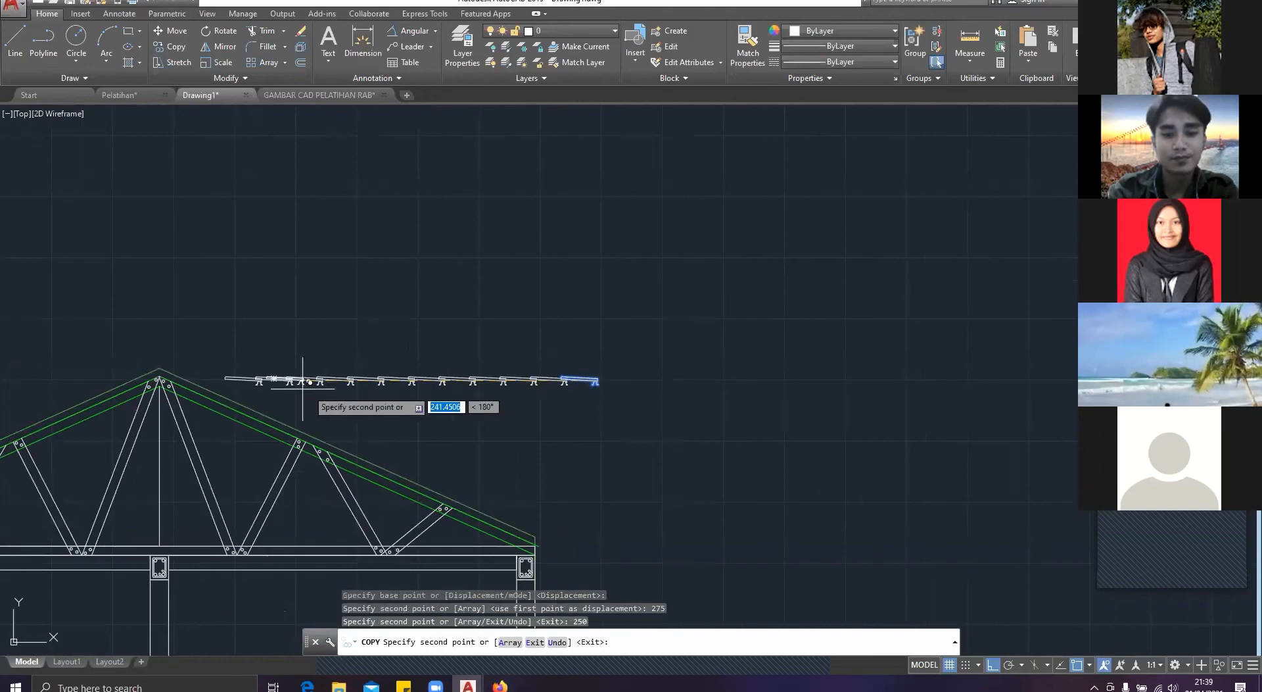
key("Escape")
left_click(259, 297)
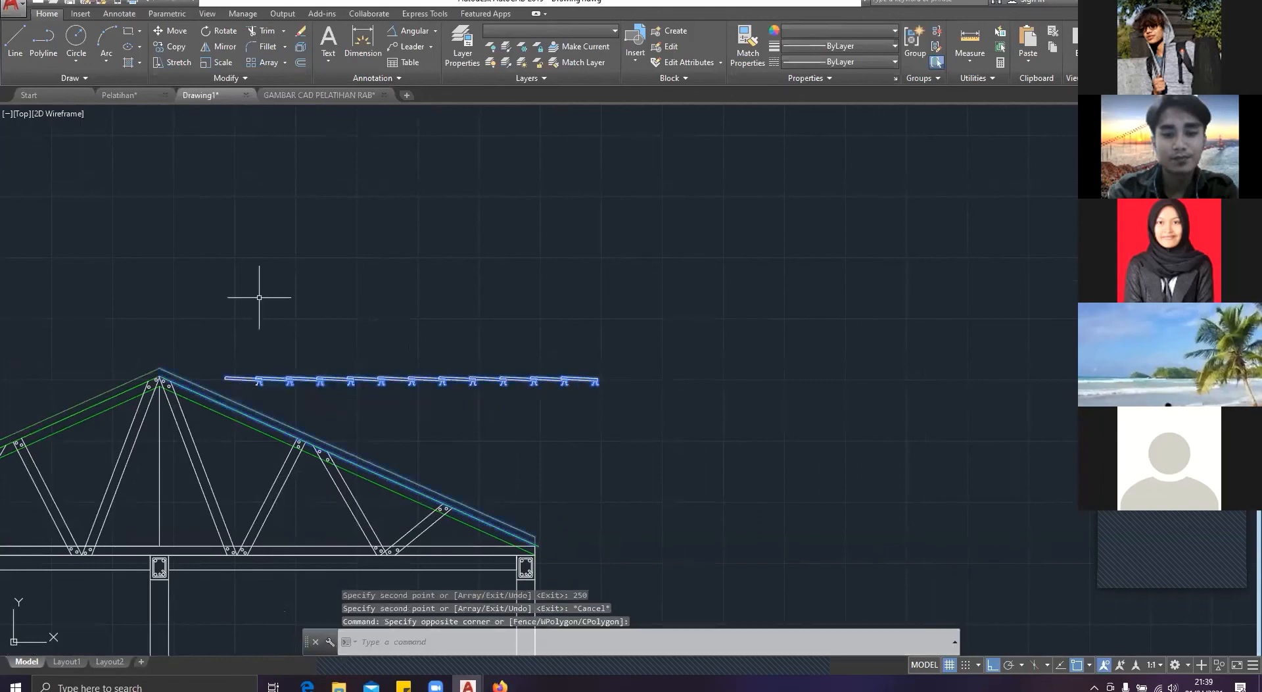
key("Escape")
left_click(596, 406)
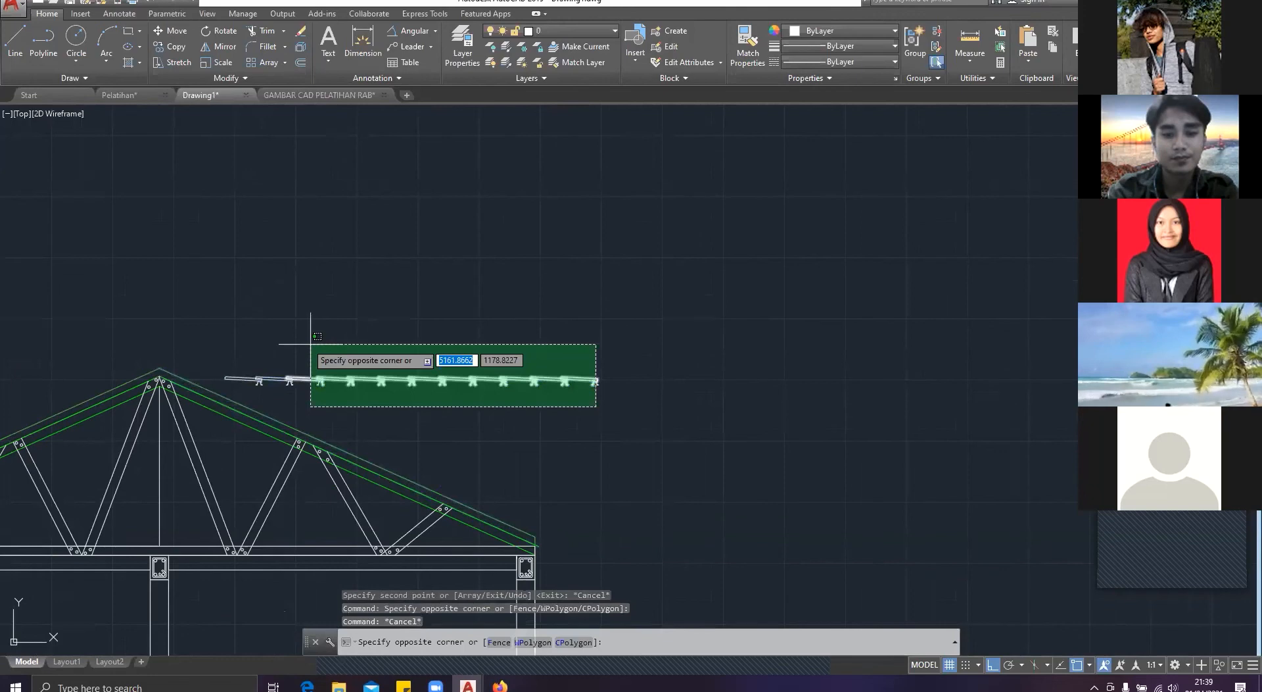
left_click(255, 344)
Step: Draw a horizontal line to the left along the underside of the battens, starting at the rightmost batten's outer foot
type("line")
key("Return")
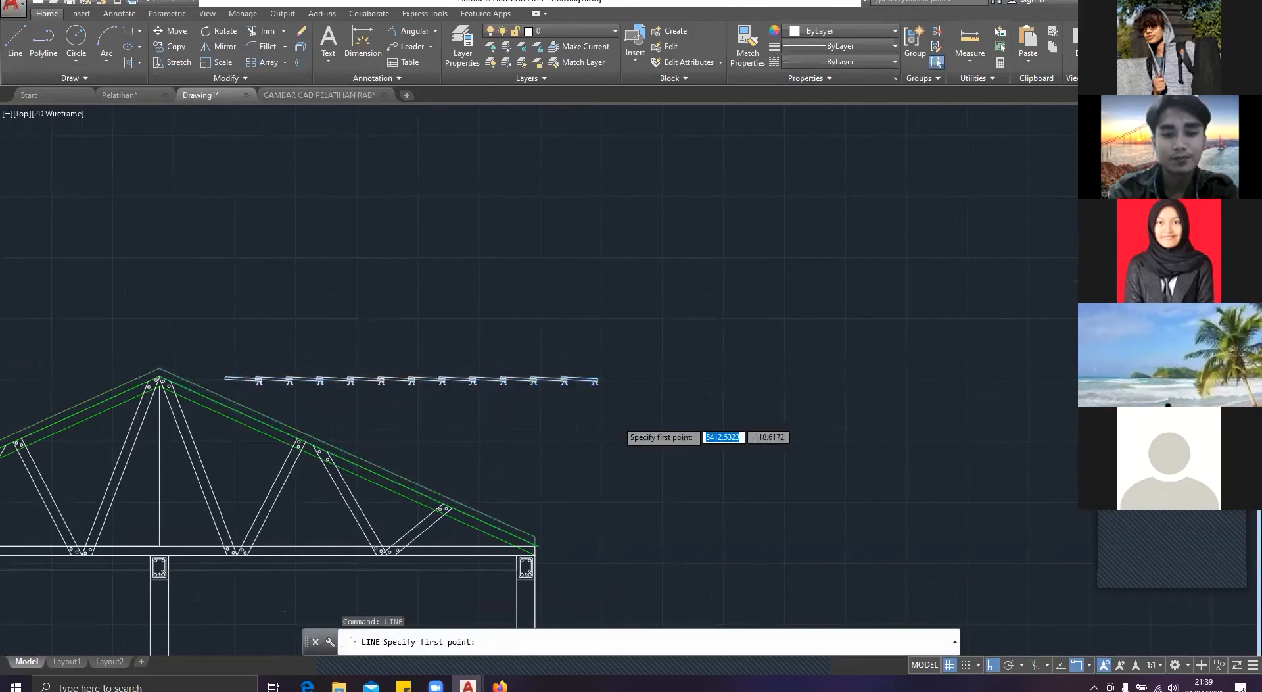
scroll(618, 426, "up", 4)
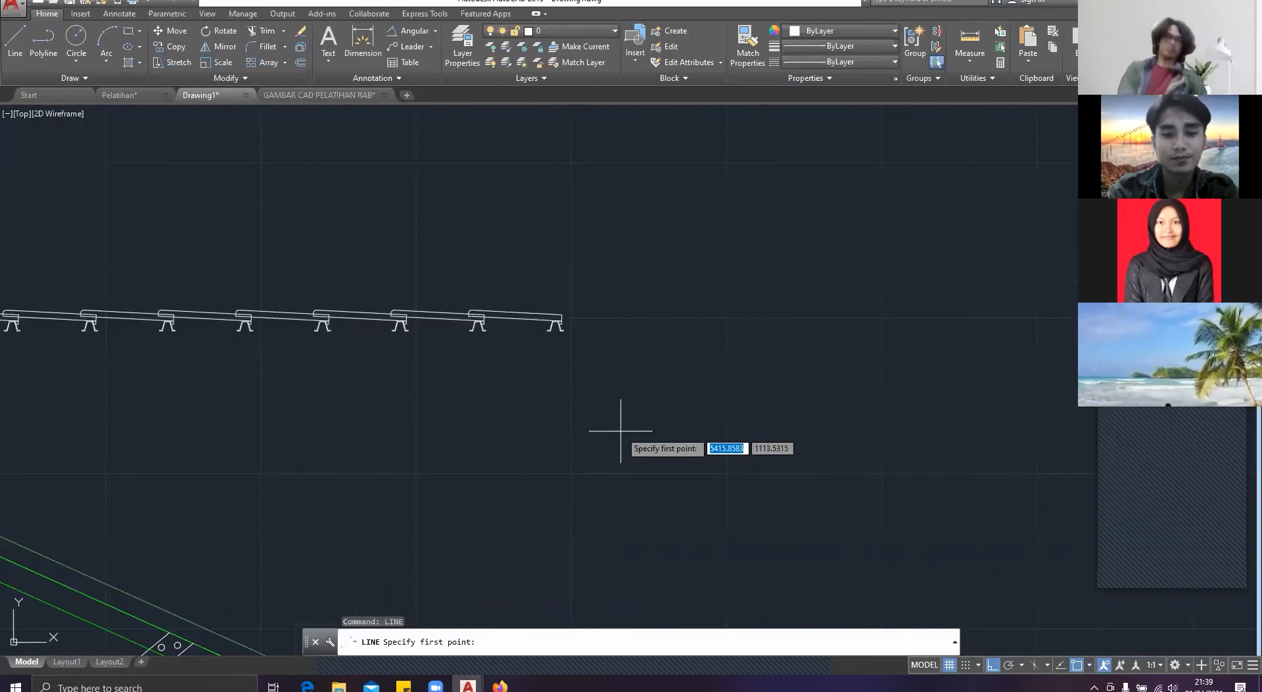
scroll(555, 332, "up", 6)
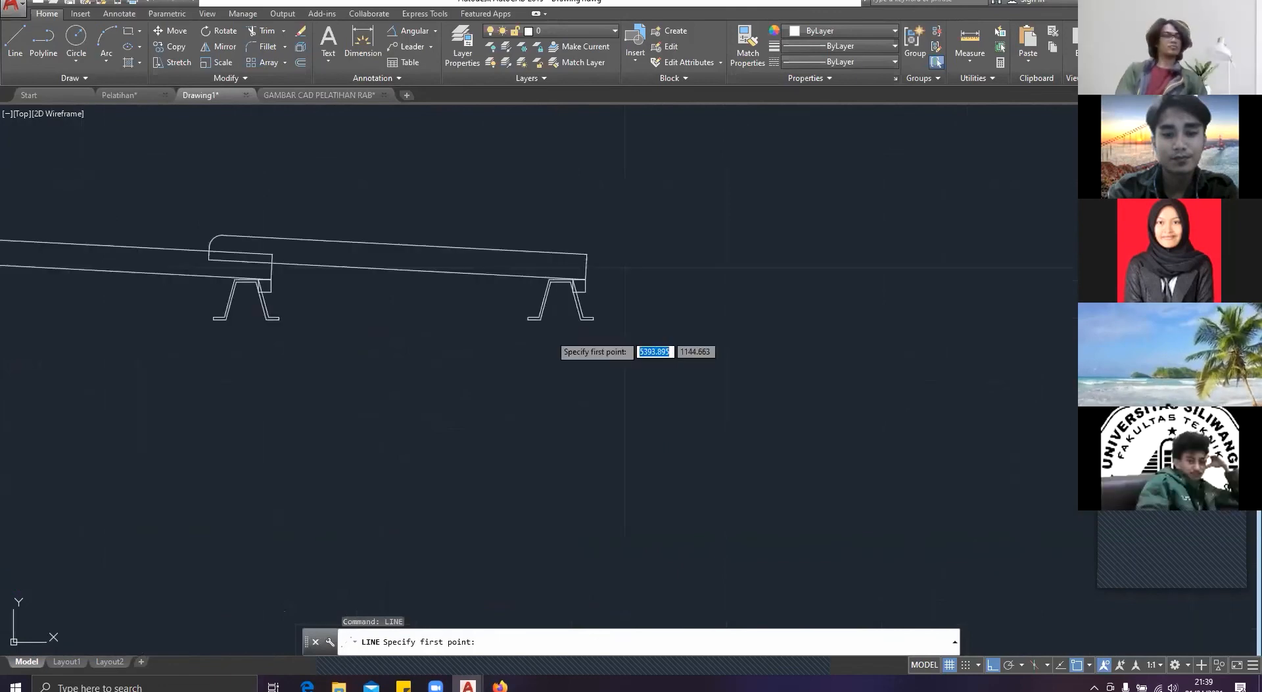
left_click(597, 325)
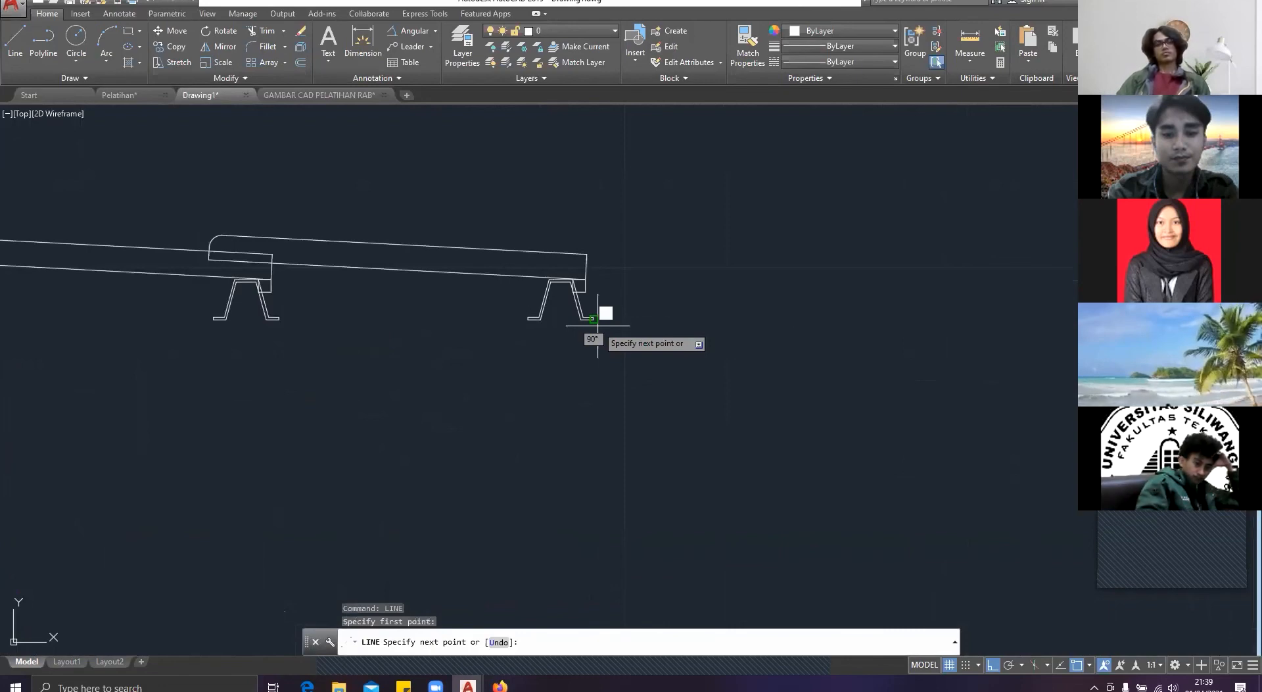
scroll(598, 325, "down", 3)
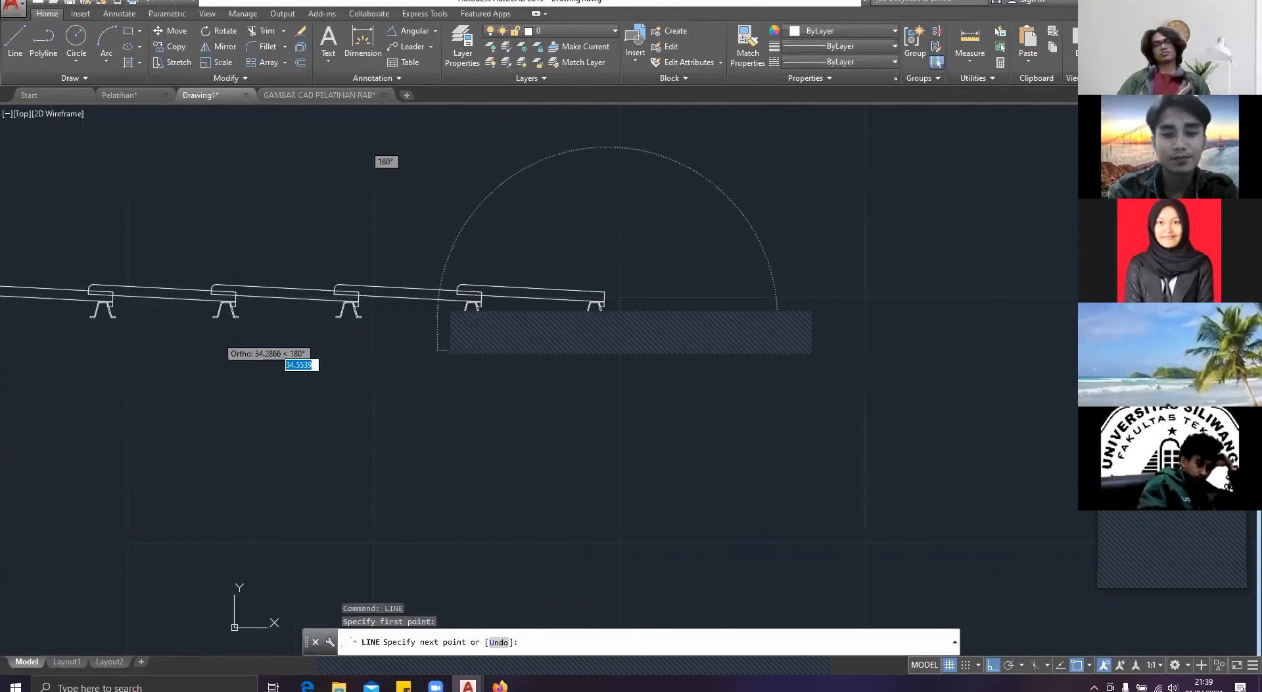
middle_click_drag(437, 323, 812, 315)
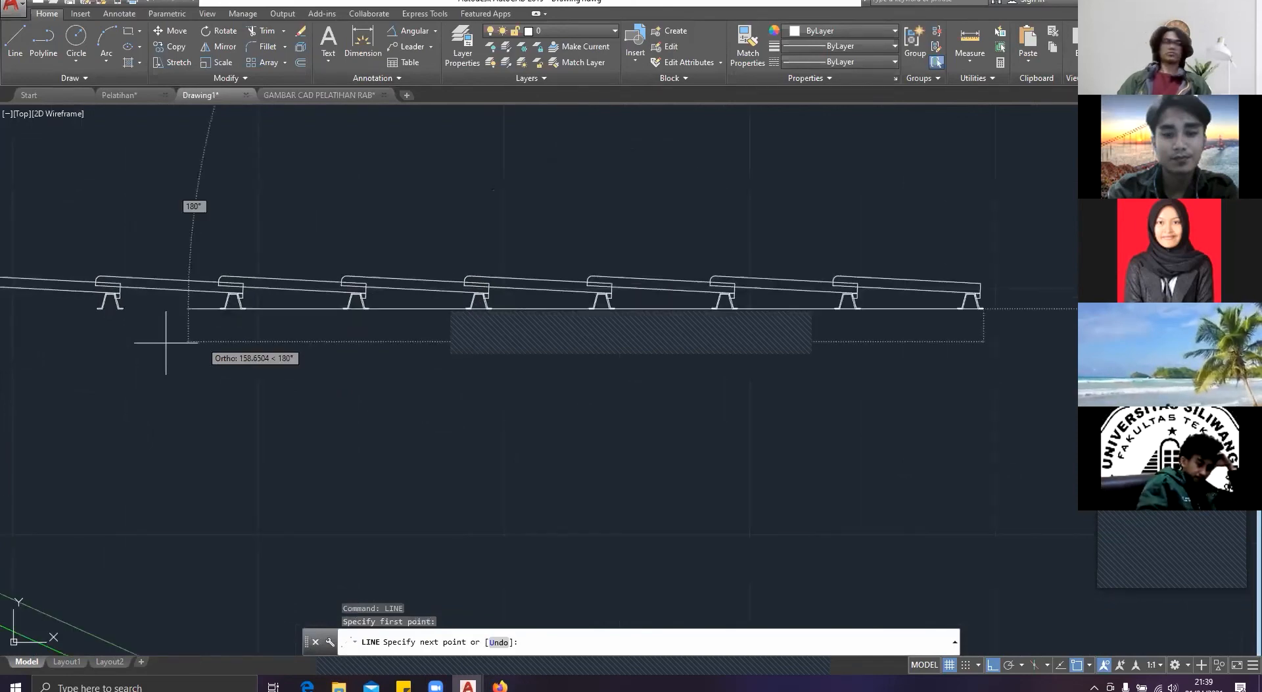
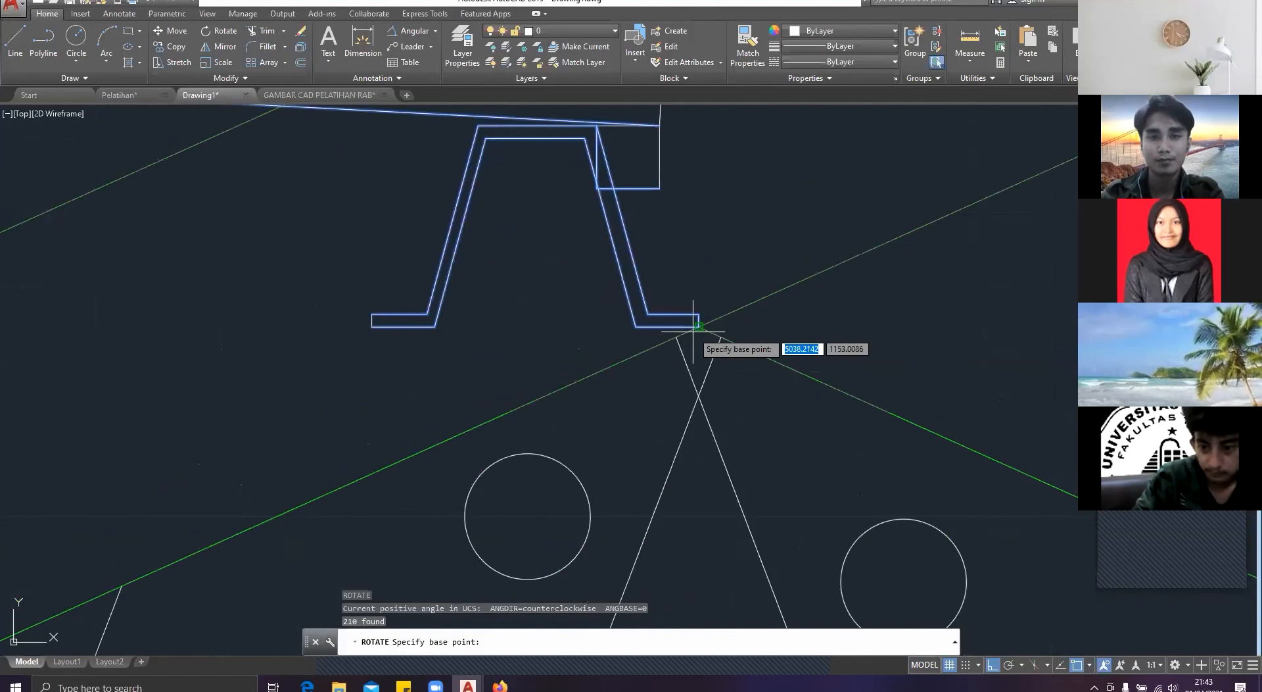
Step: Try to rotate the tile row about the rightmost batten's outer foot onto the left roof slope, and undo the rotation
left_click(699, 327)
middle_click_drag(857, 277, 628, 290)
scroll(627, 290, "down", 2)
left_click(741, 228)
scroll(739, 225, "down", 4)
middle_click_drag(562, 265, 863, 230)
scroll(862, 230, "down", 5)
scroll(753, 253, "up", 3)
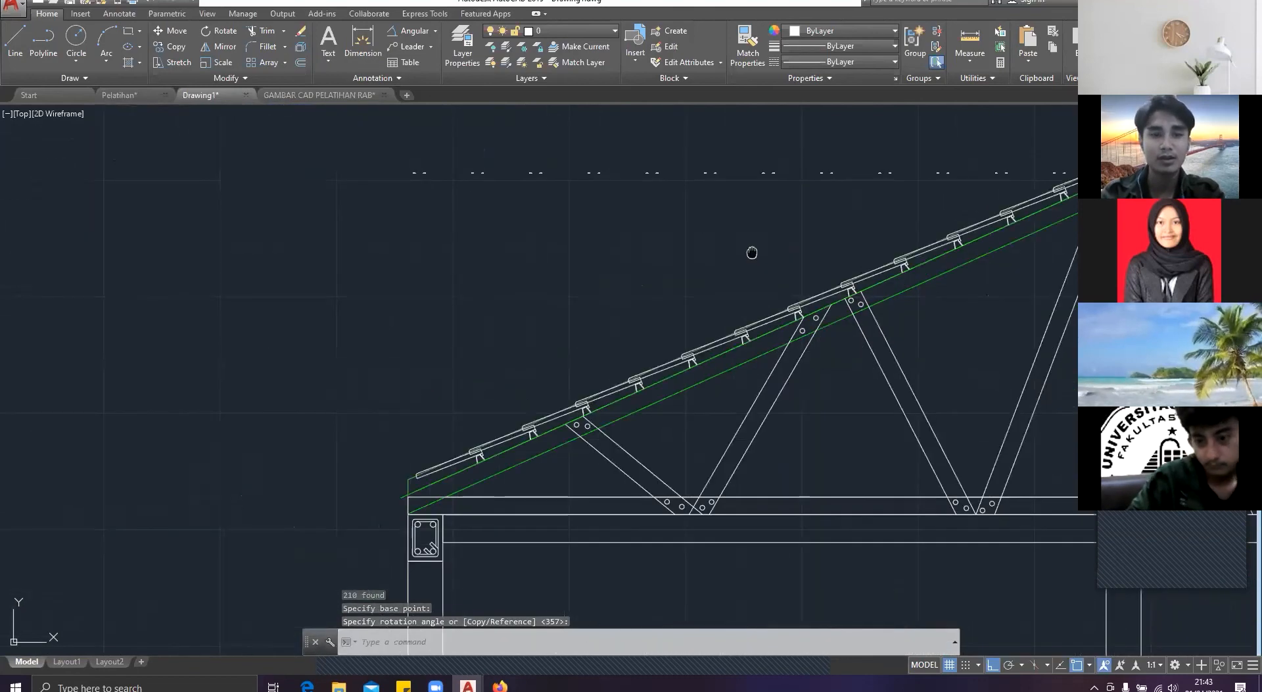
key("ctrl+z")
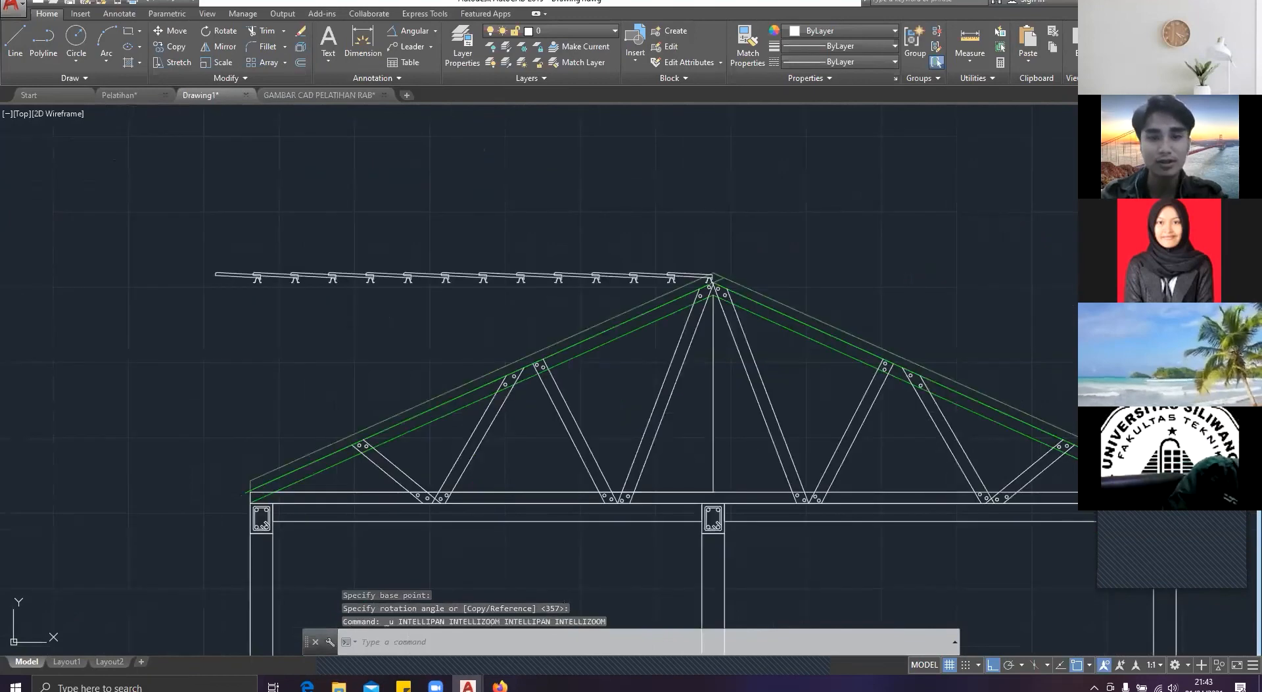
key("ctrl+z")
Step: Copy the leftmost roof tile and batten from the tile's lower right corner horizontally to the left at a distance of 25
left_click(664, 419)
scroll(578, 348, "up", 2)
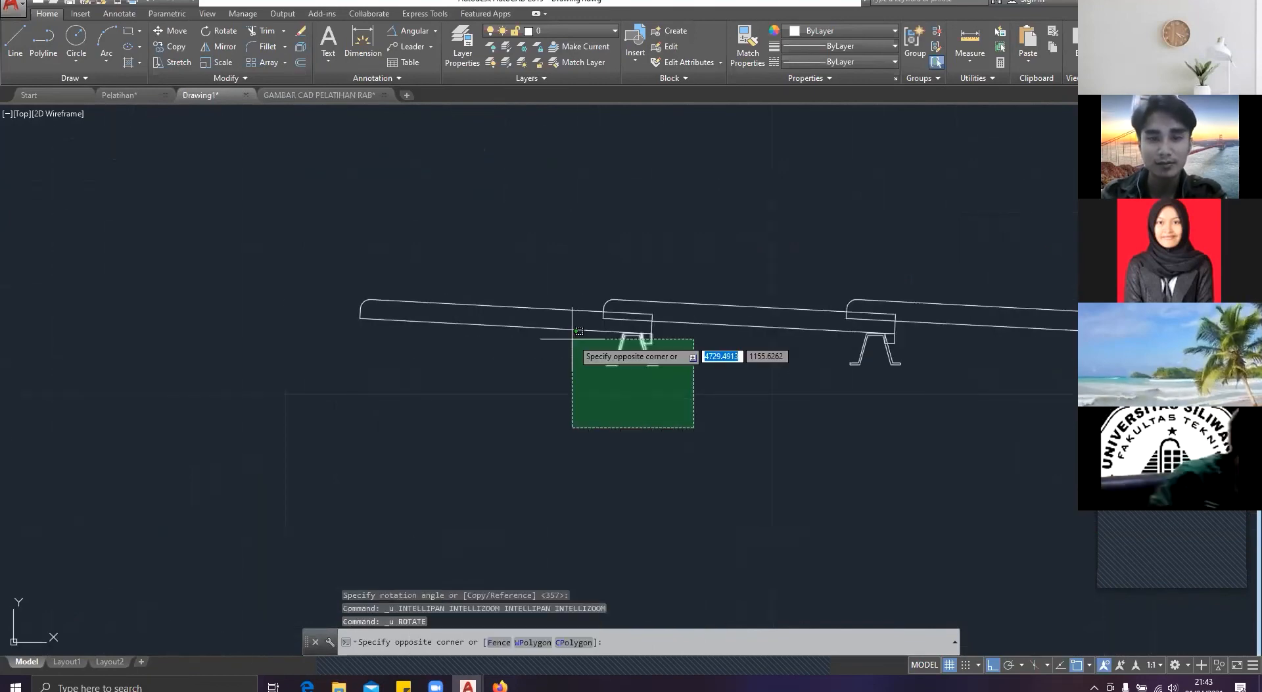
left_click(476, 361)
left_click(287, 244)
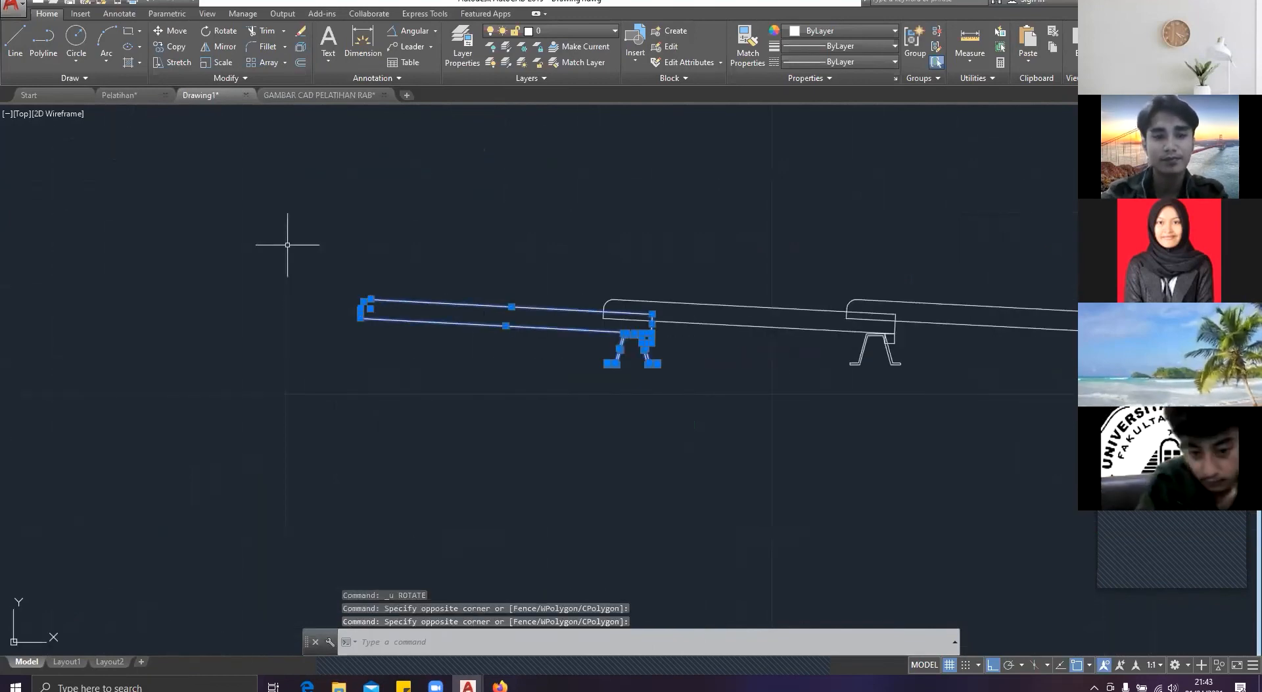
type("co")
key("Return")
scroll(660, 337, "up", 5)
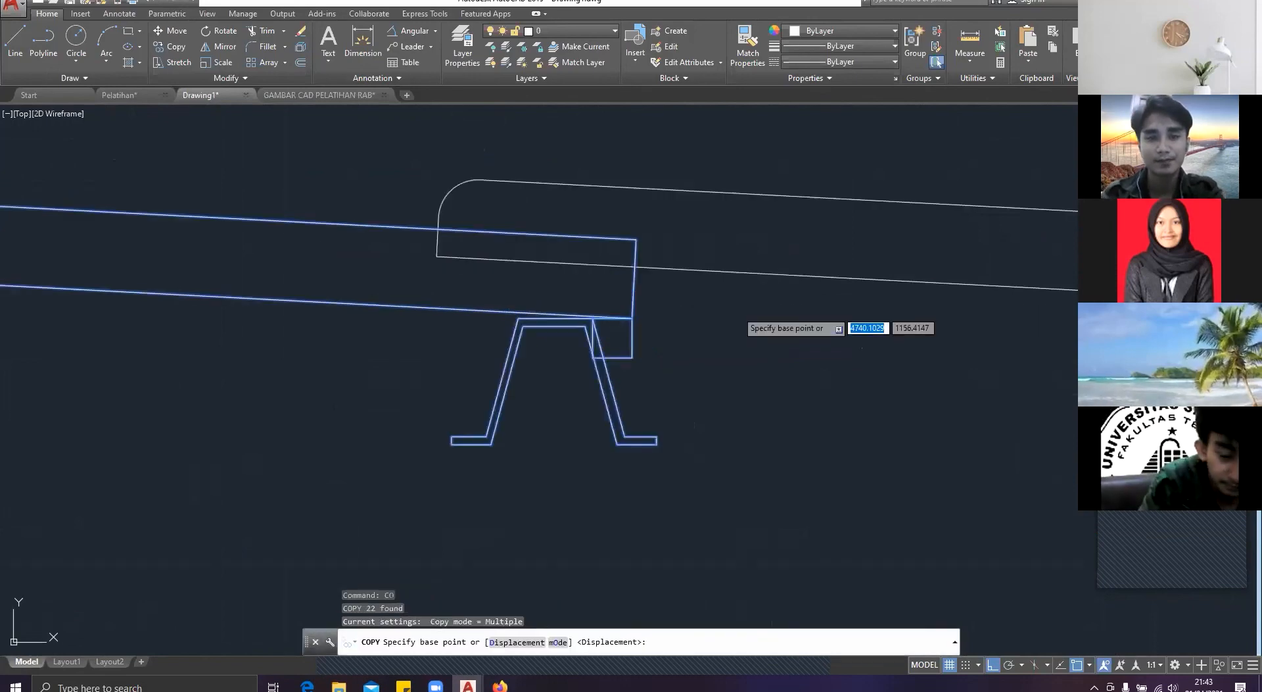
left_click(633, 319)
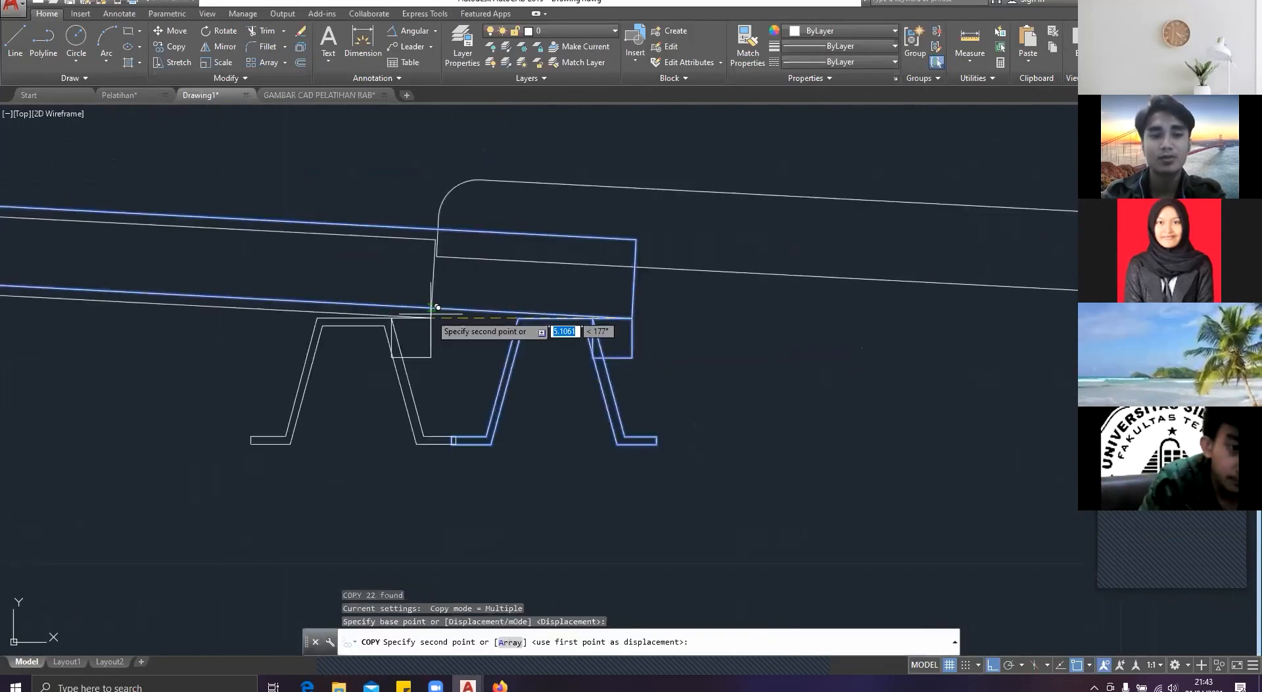
type("25")
key("Return")
scroll(437, 307, "down", 5)
scroll(316, 421, "down", 4)
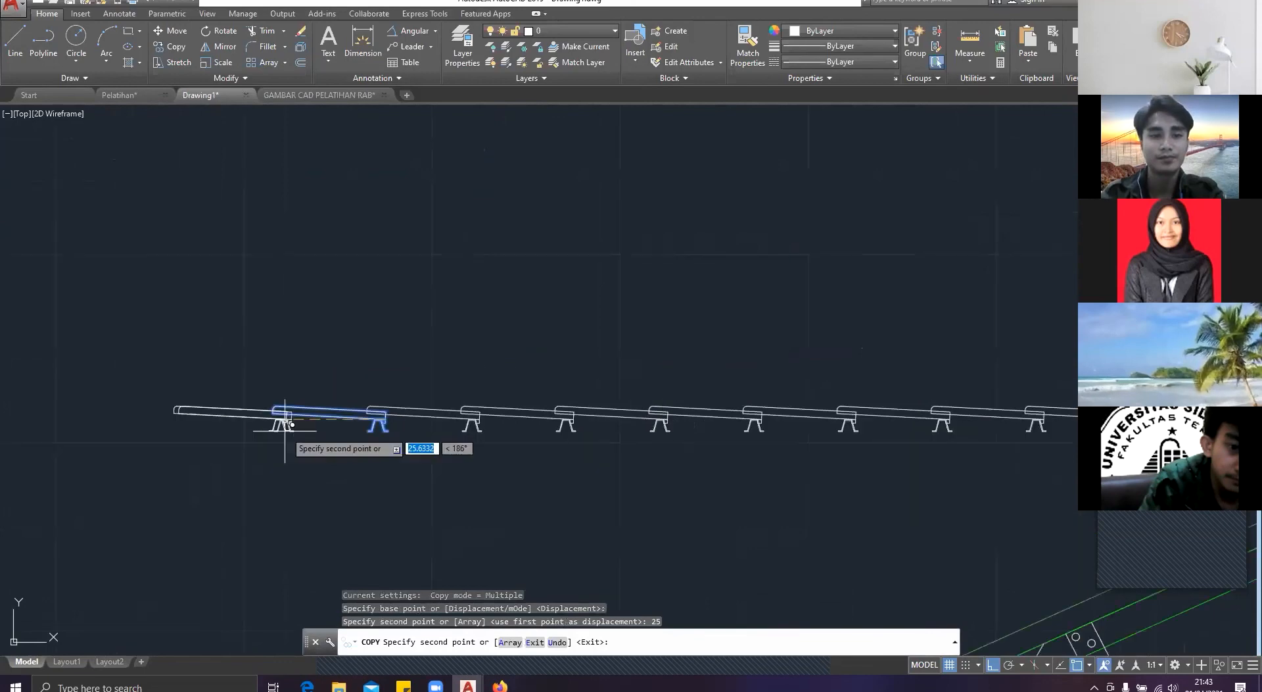
scroll(285, 424, "down", 2)
key("Escape")
Step: Rotate the entire row of tiles and battens about the rightmost batten's outer foot so it lies along the left roof slope
scroll(940, 453, "up", 4)
middle_click_drag(939, 453, 645, 416)
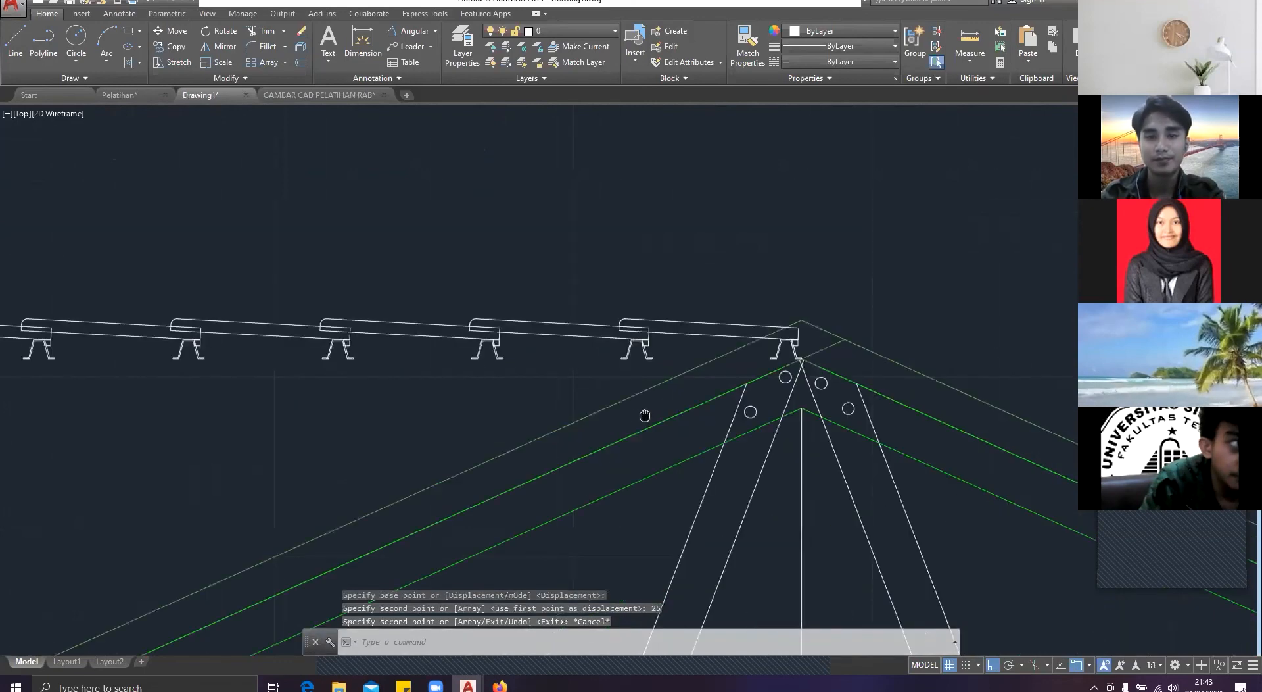
scroll(756, 332, "up", 5)
left_click(749, 320)
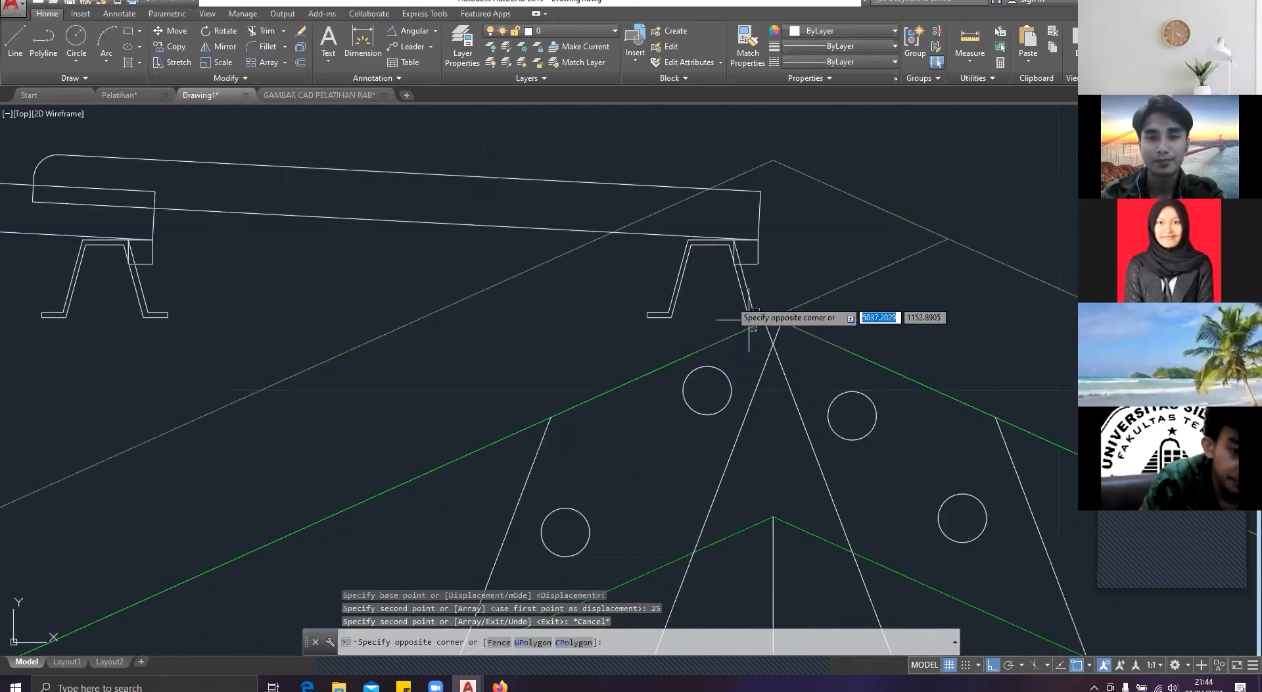
left_click(665, 234)
key("Escape")
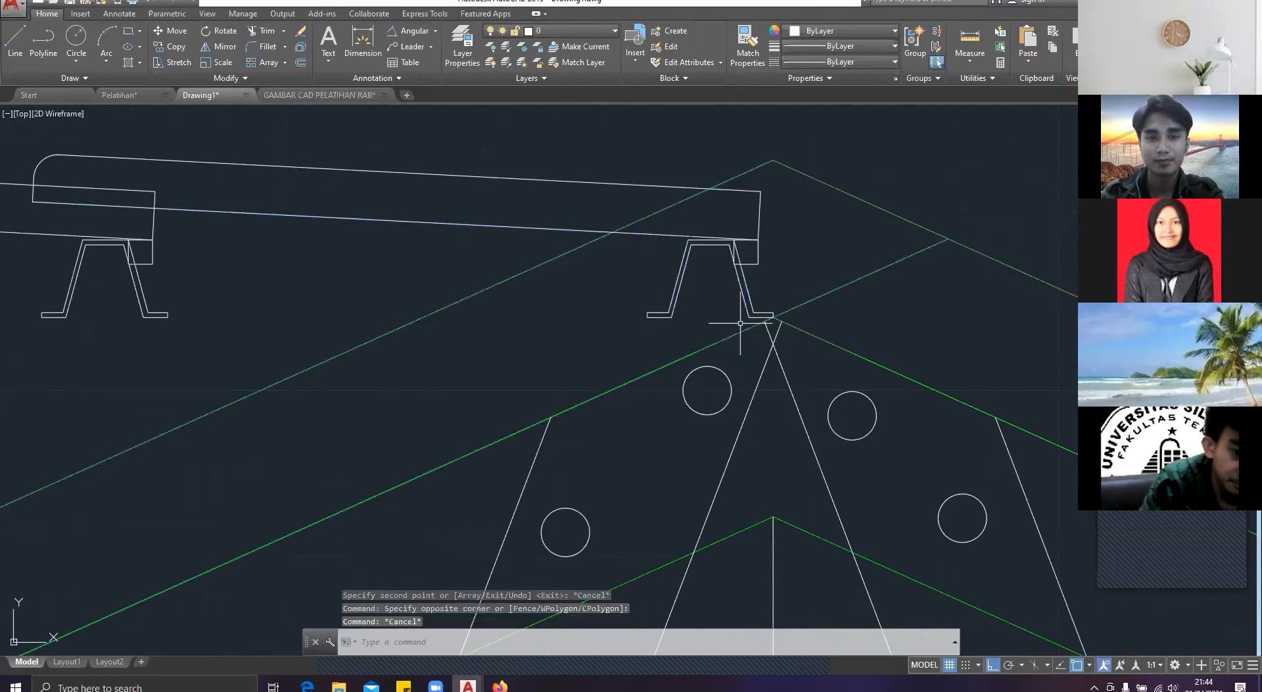
left_click(740, 323)
left_click(618, 264)
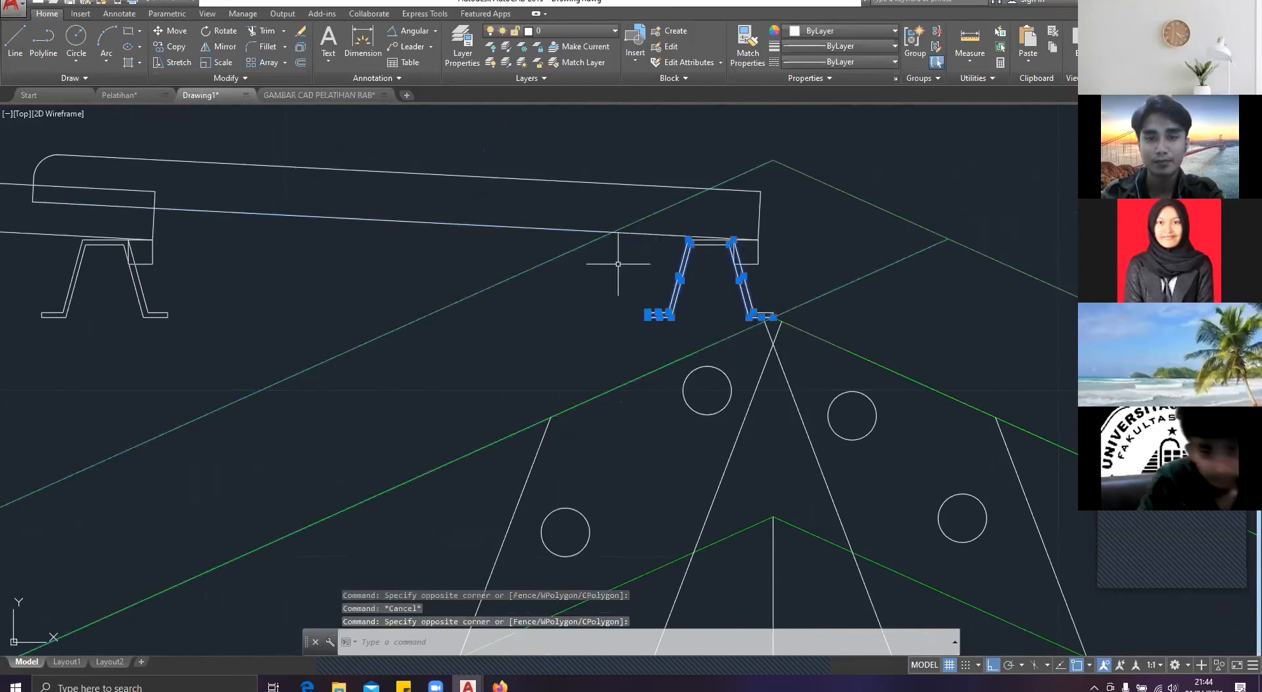
scroll(710, 288, "up", 4)
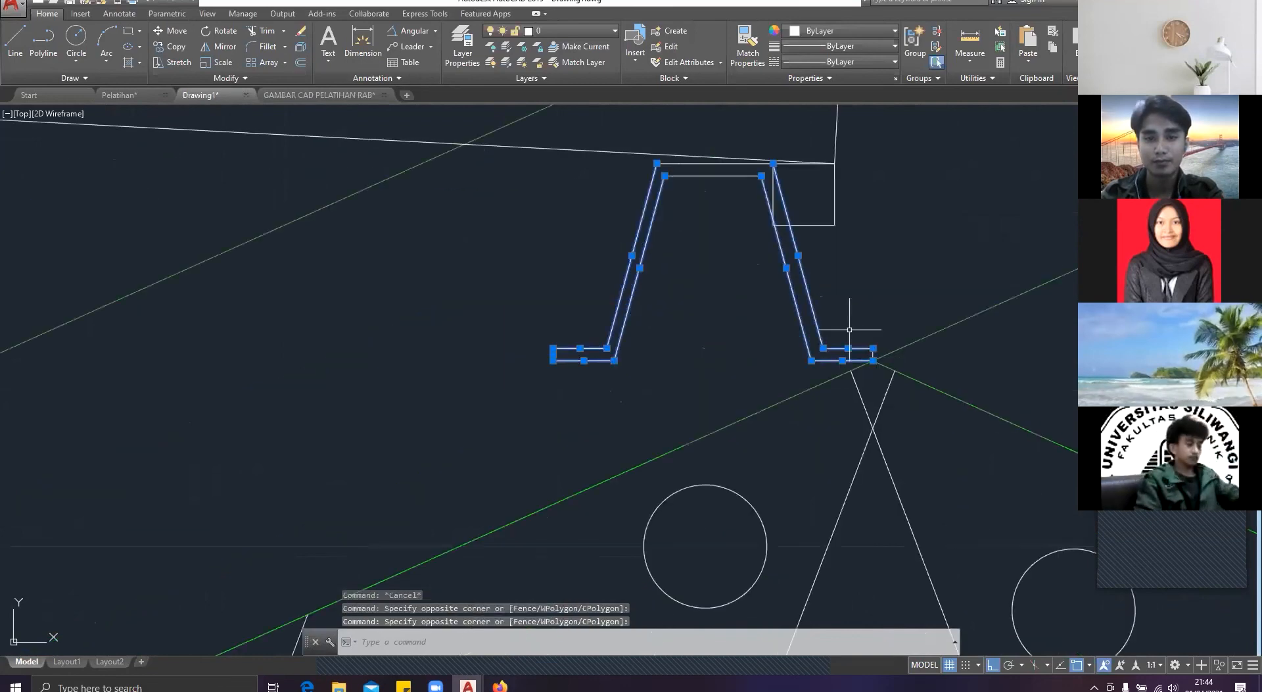
scroll(854, 347, "up", 4)
scroll(868, 388, "down", 8)
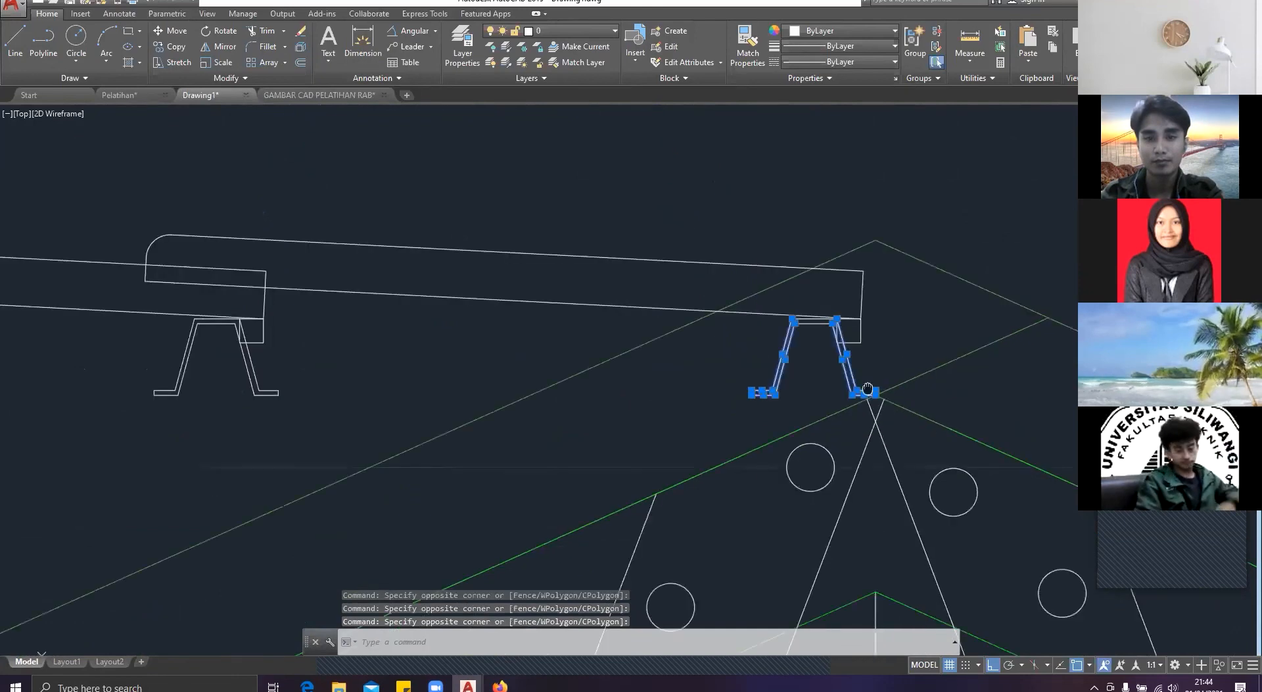
middle_click_drag(867, 389, 957, 438)
left_click(597, 350)
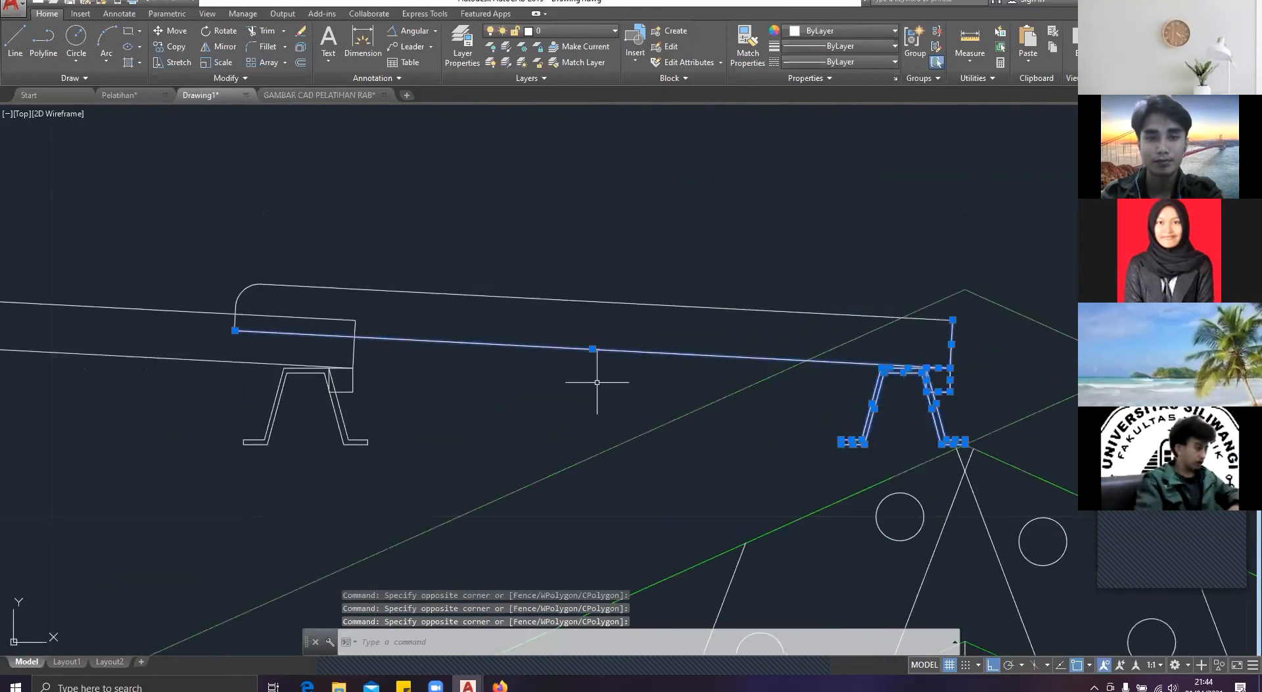
middle_click_drag(486, 454, 752, 420)
left_click(753, 420)
scroll(306, 174, "down", 6)
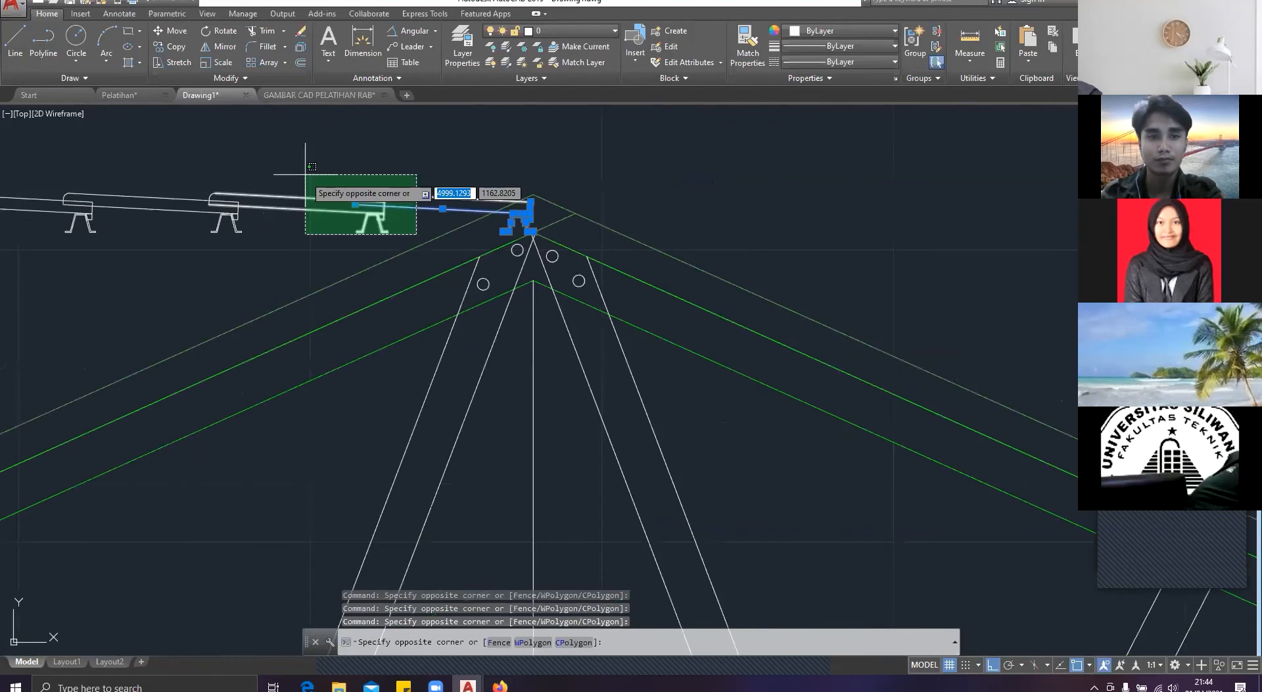
scroll(306, 174, "down", 3)
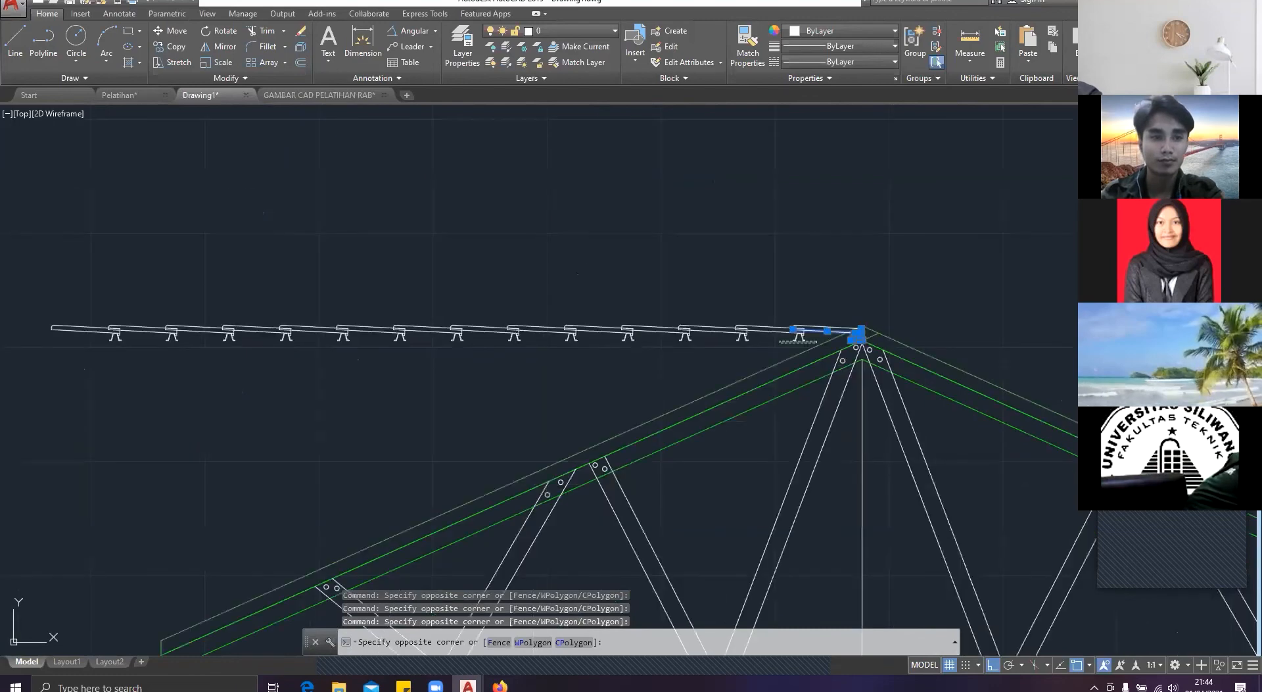
left_click(22, 261)
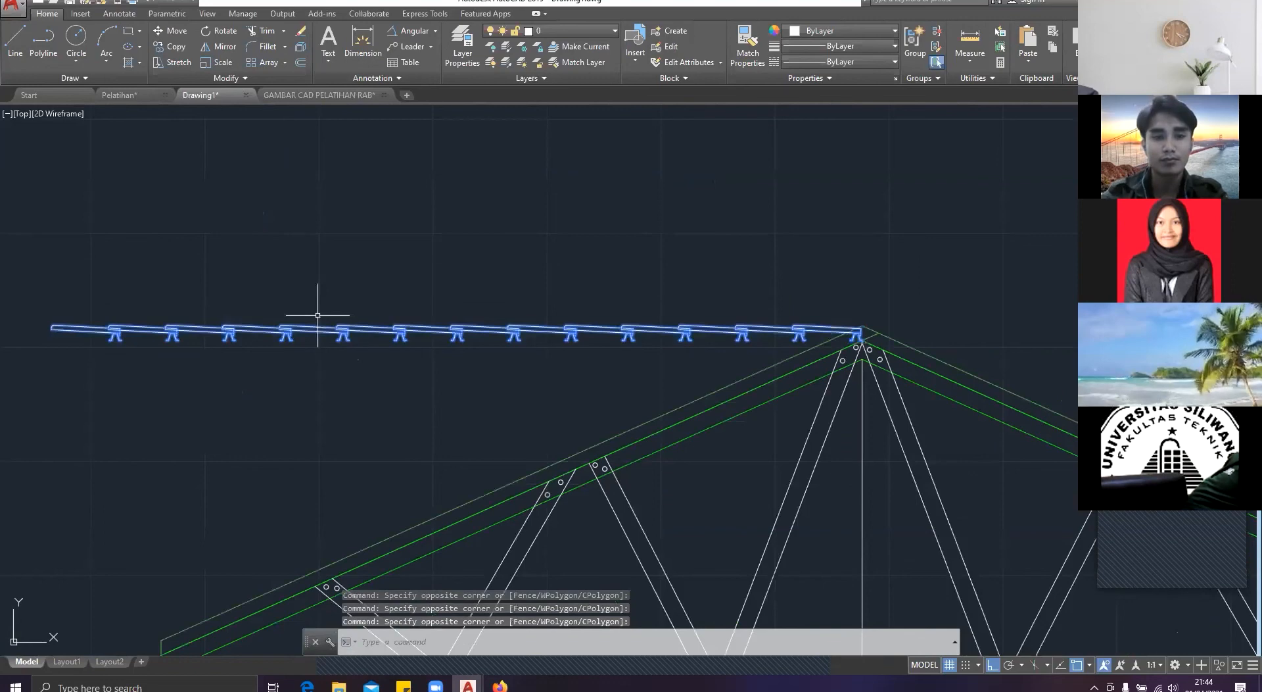
type("ro")
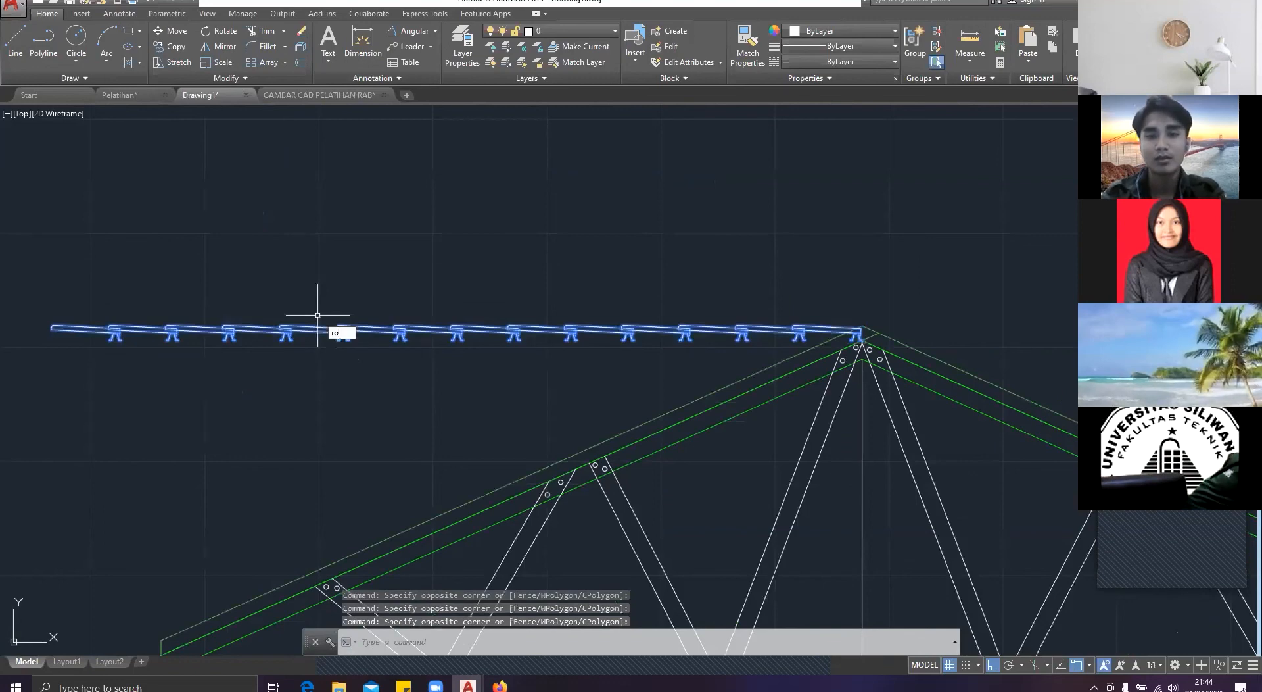
key("Return")
scroll(953, 362, "up", 2)
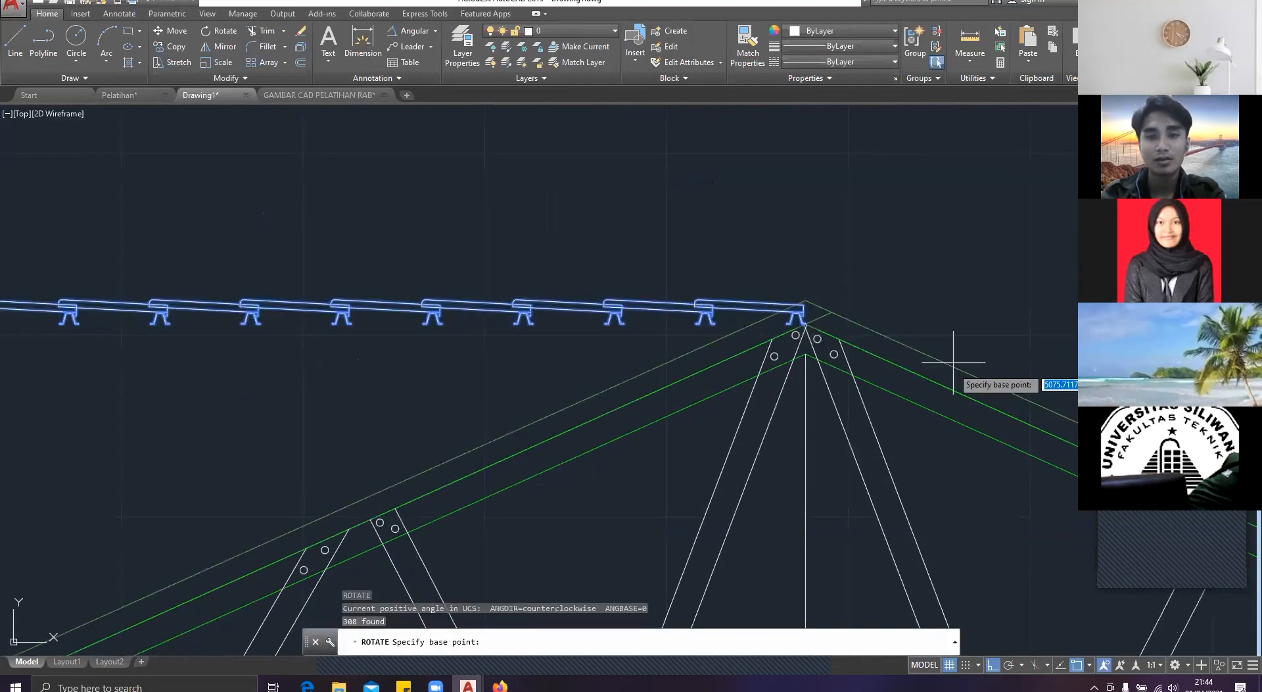
scroll(578, 426, "up", 10)
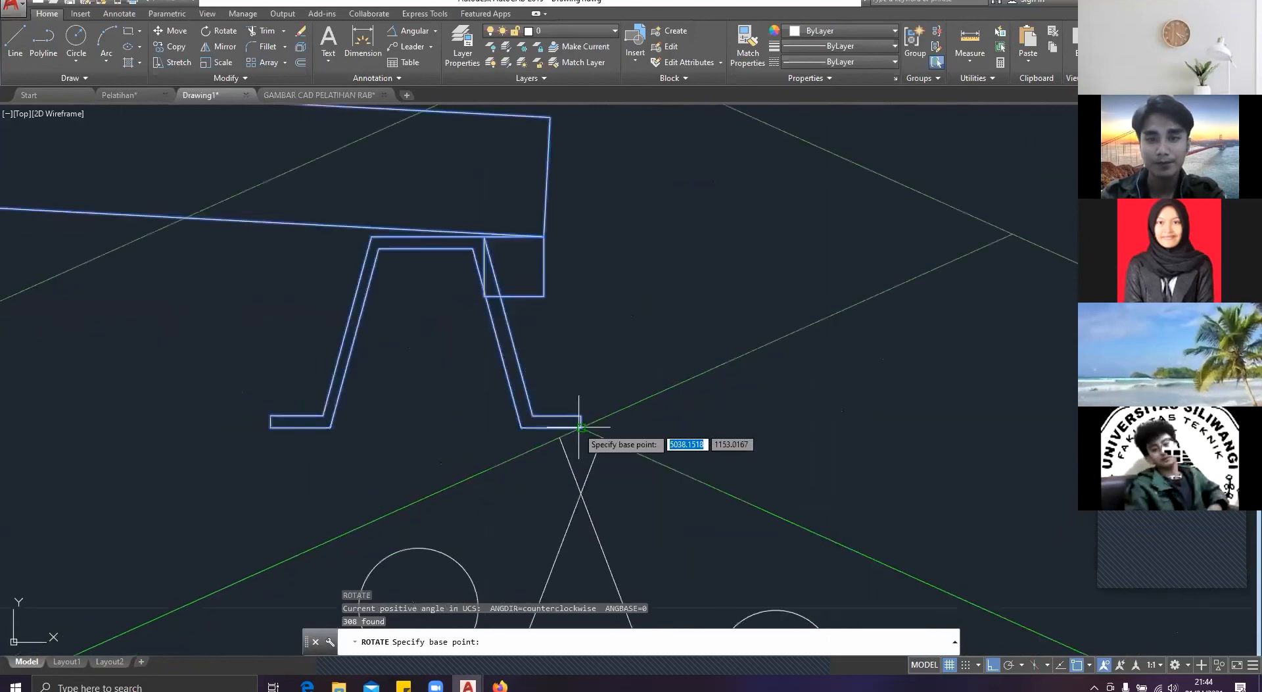
left_click(579, 426)
scroll(579, 426, "down", 6)
key("Escape")
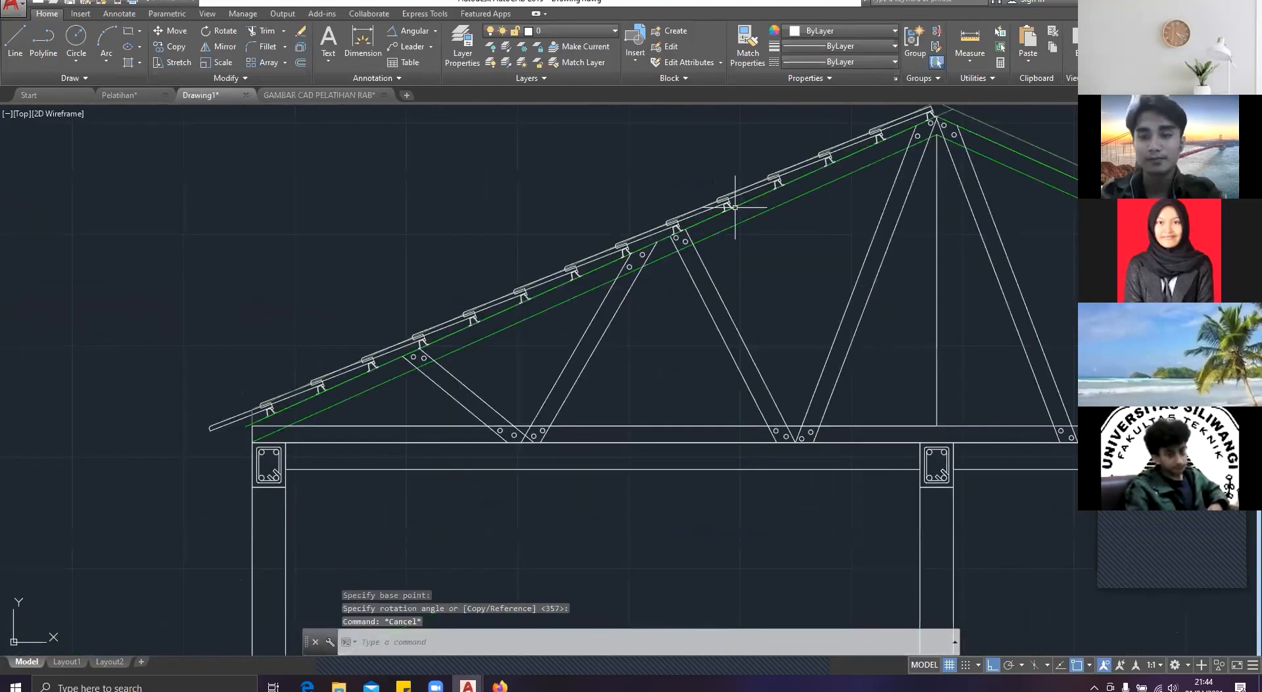
Step: Erase the guide line above the right roof slope and the leftover guide line projecting past the ridge
middle_click_drag(735, 207, 442, 347)
left_click(757, 301)
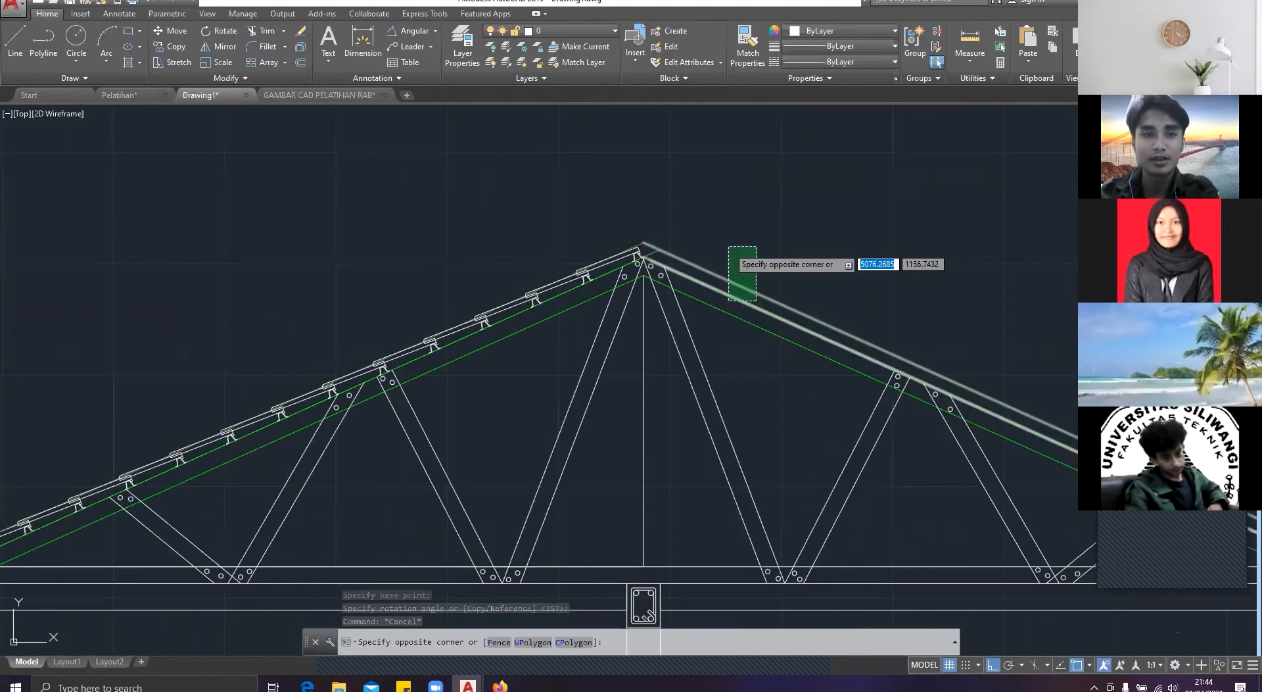
left_click(728, 247)
key("Delete")
scroll(654, 258, "up", 8)
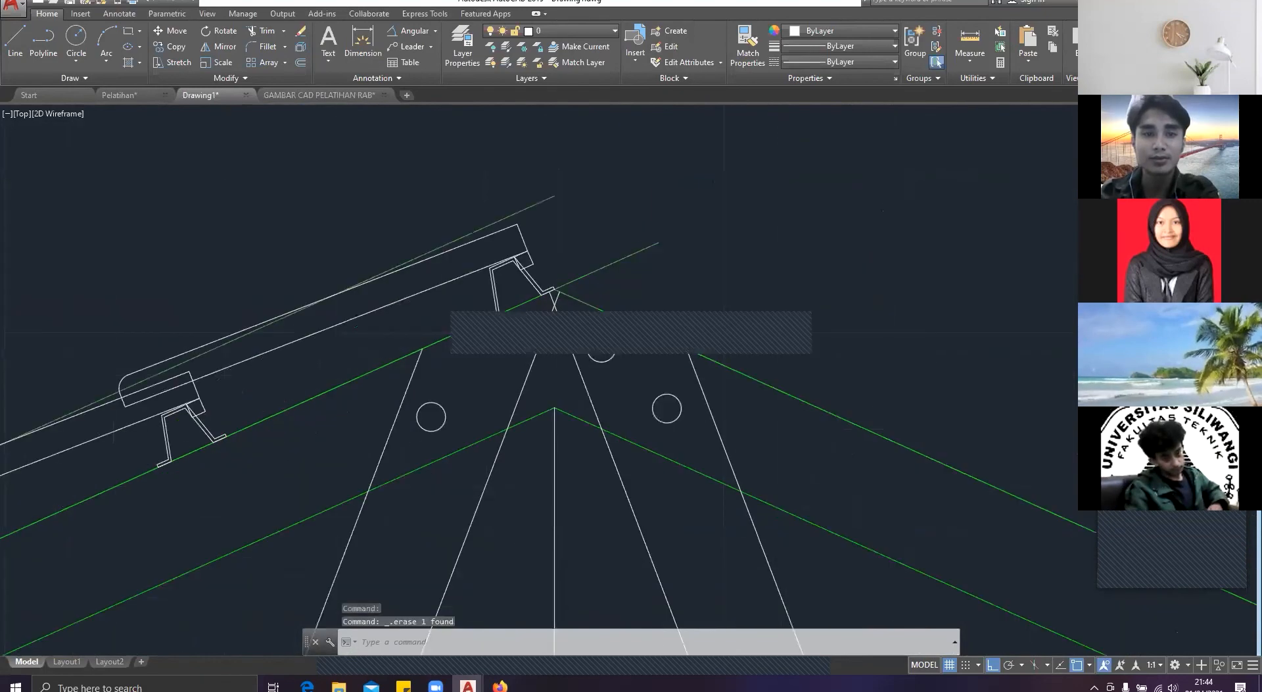
left_click(631, 283)
left_click(592, 237)
key("Delete")
left_click(568, 248)
mouse_move(579, 256)
middle_mouse_down()
mouse_move(631, 275)
mouse_move(713, 241)
middle_mouse_up()
left_click(546, 289)
scroll(601, 281, "up", 6)
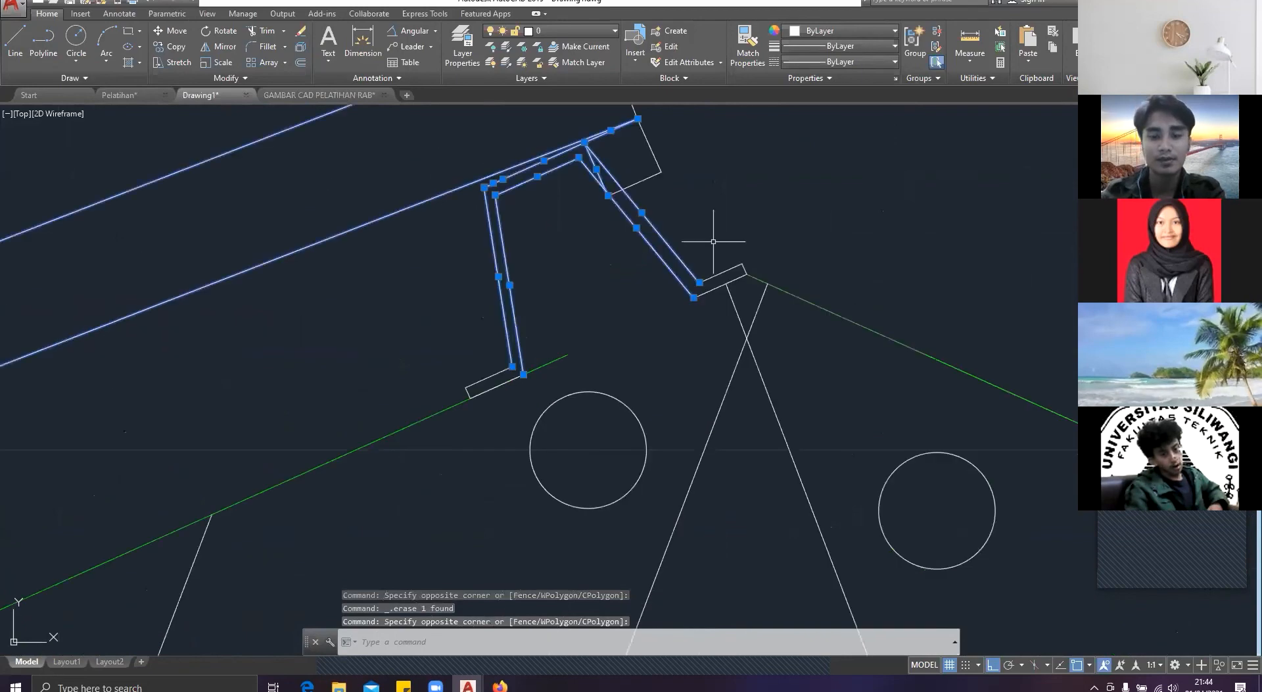
key("Escape")
key("Escape")
Step: Extend the left slope's upper rafter line up to the foot of the ridge batten
type("e")
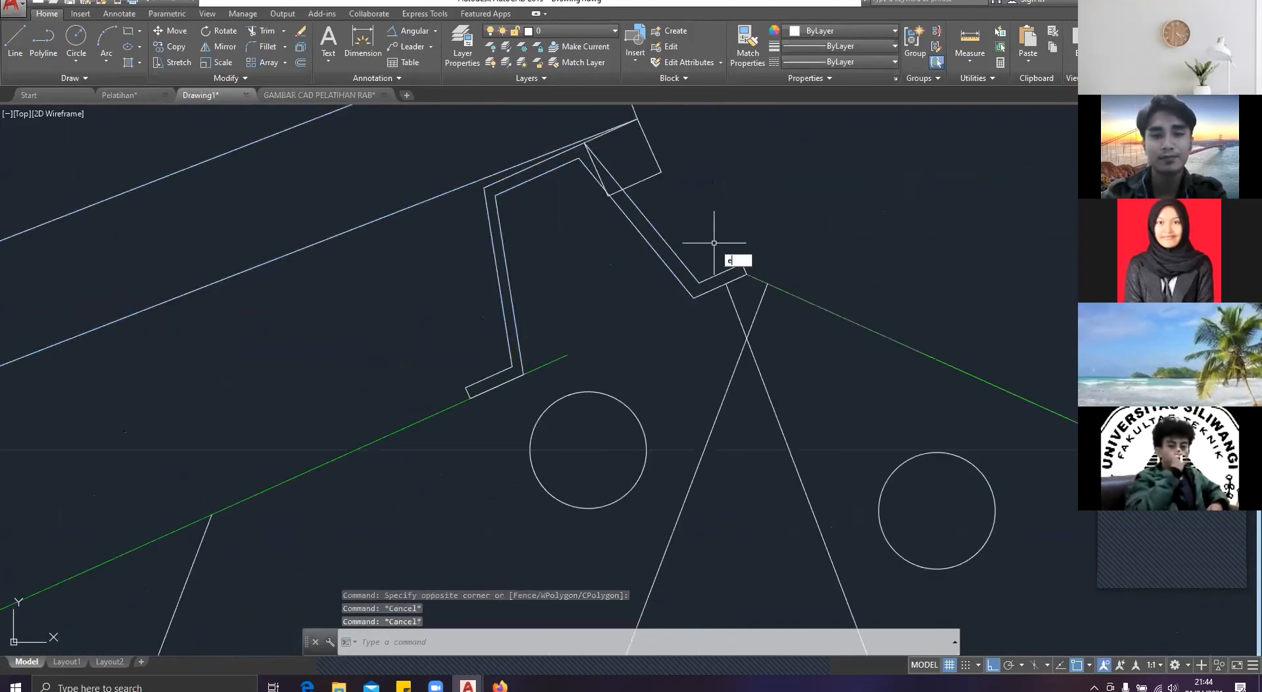
type("x")
key("Return")
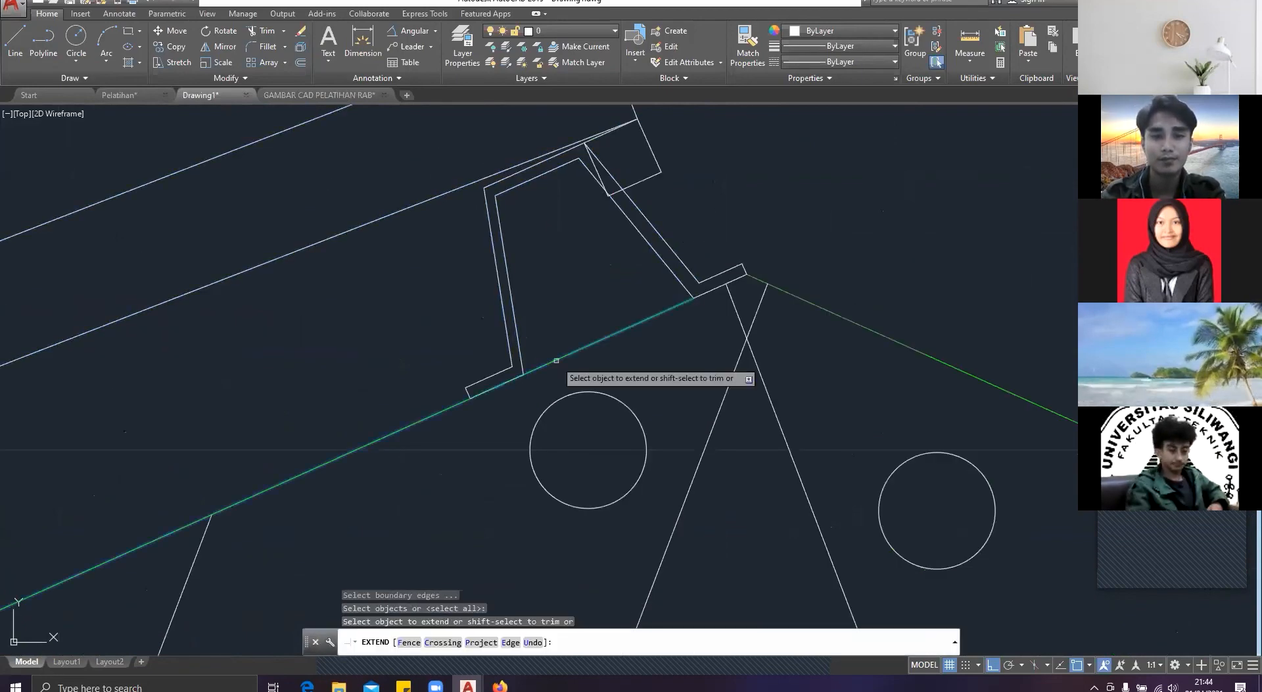
key("Escape")
Step: Select the tile and batten nearest the ridge on the left slope, including the short edges of both batten feet
left_click(598, 316)
scroll(950, 376, "down", 5)
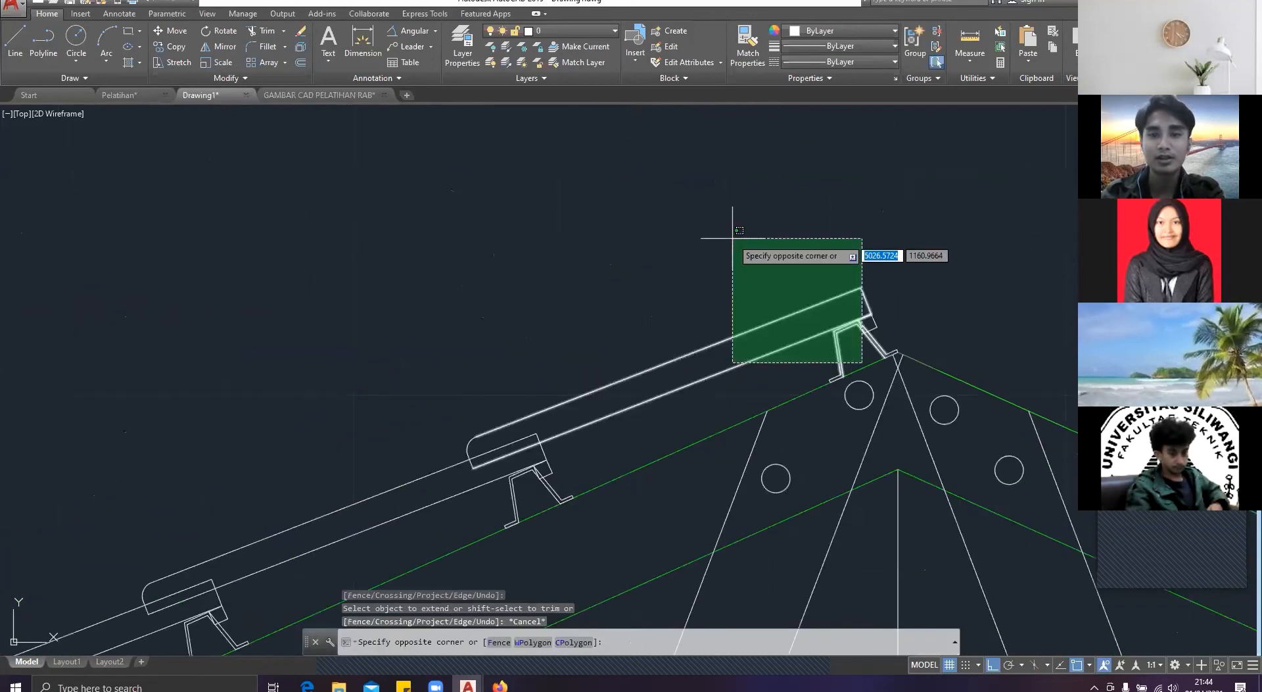
left_click(733, 238)
scroll(804, 283, "up", 7)
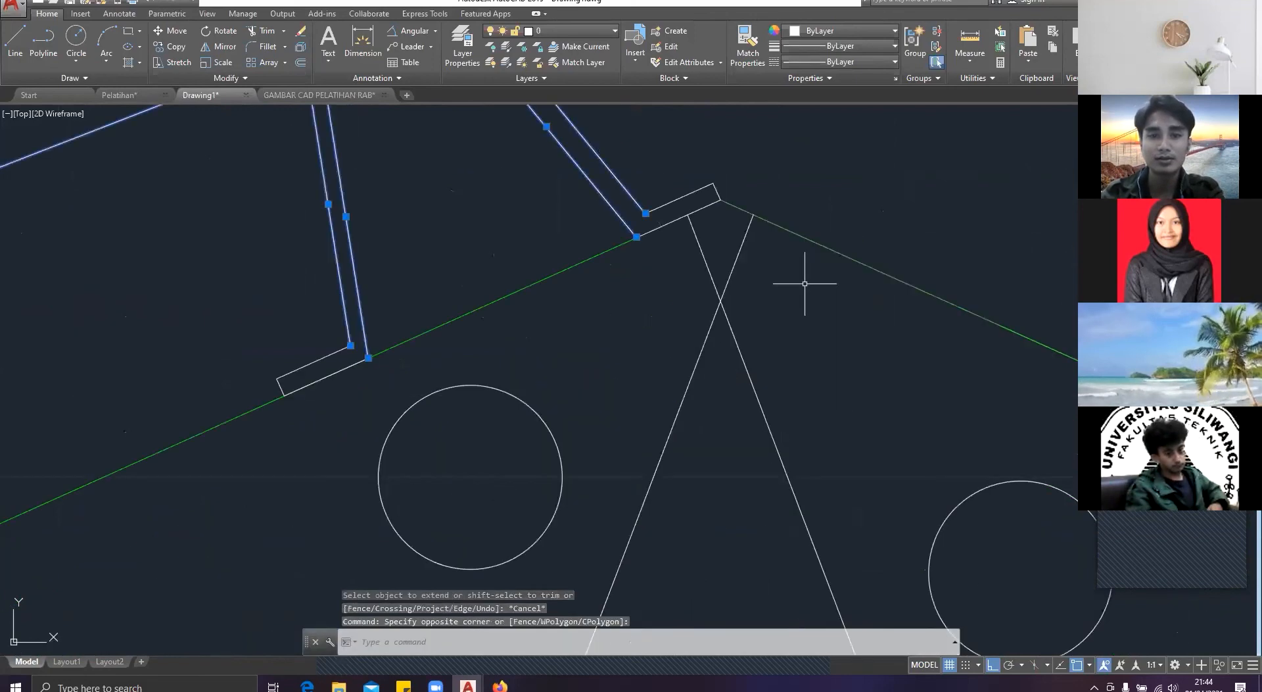
scroll(671, 221, "up", 2)
left_click(726, 176)
left_click(714, 163)
left_click(754, 175)
left_click(703, 158)
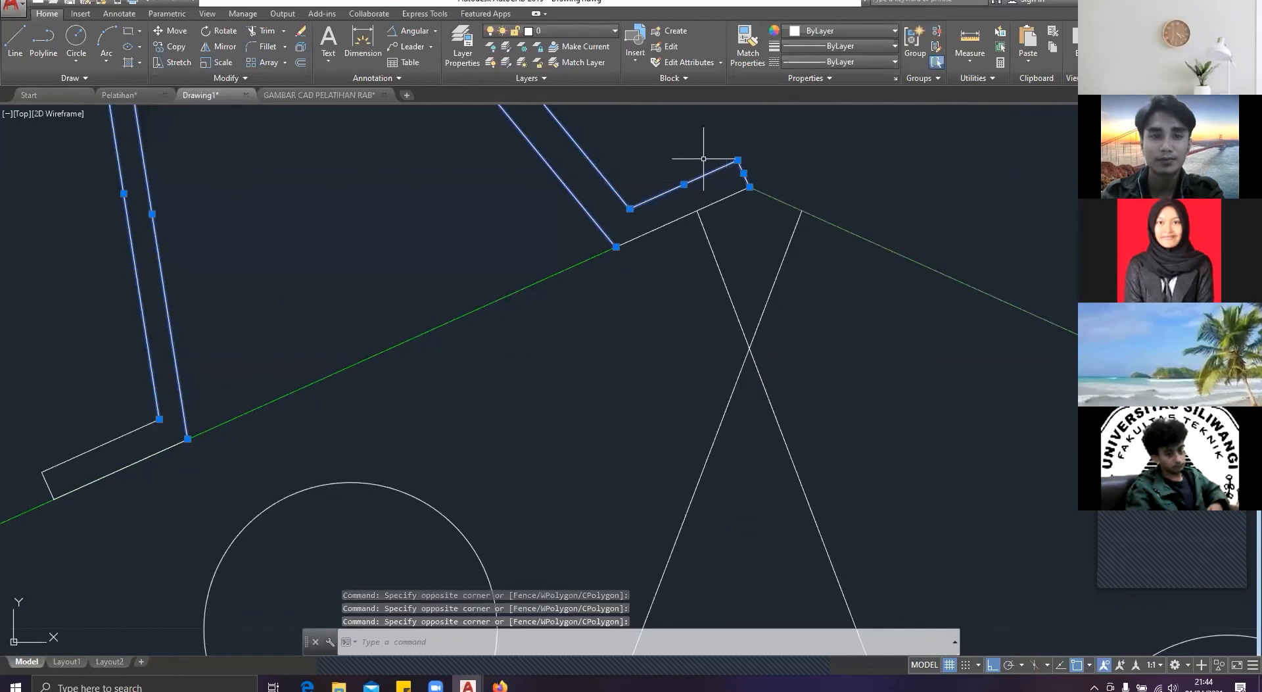
scroll(953, 289, "down", 4)
left_click(624, 347)
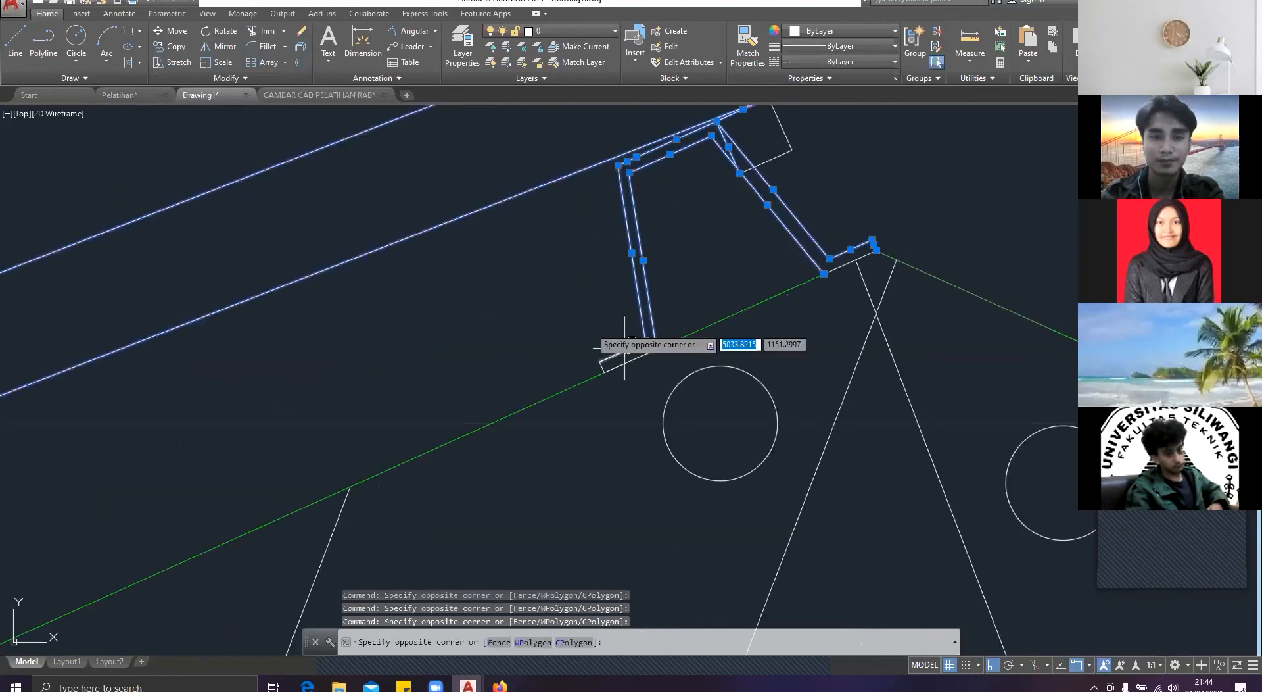
scroll(625, 347, "up", 4)
left_click(575, 404)
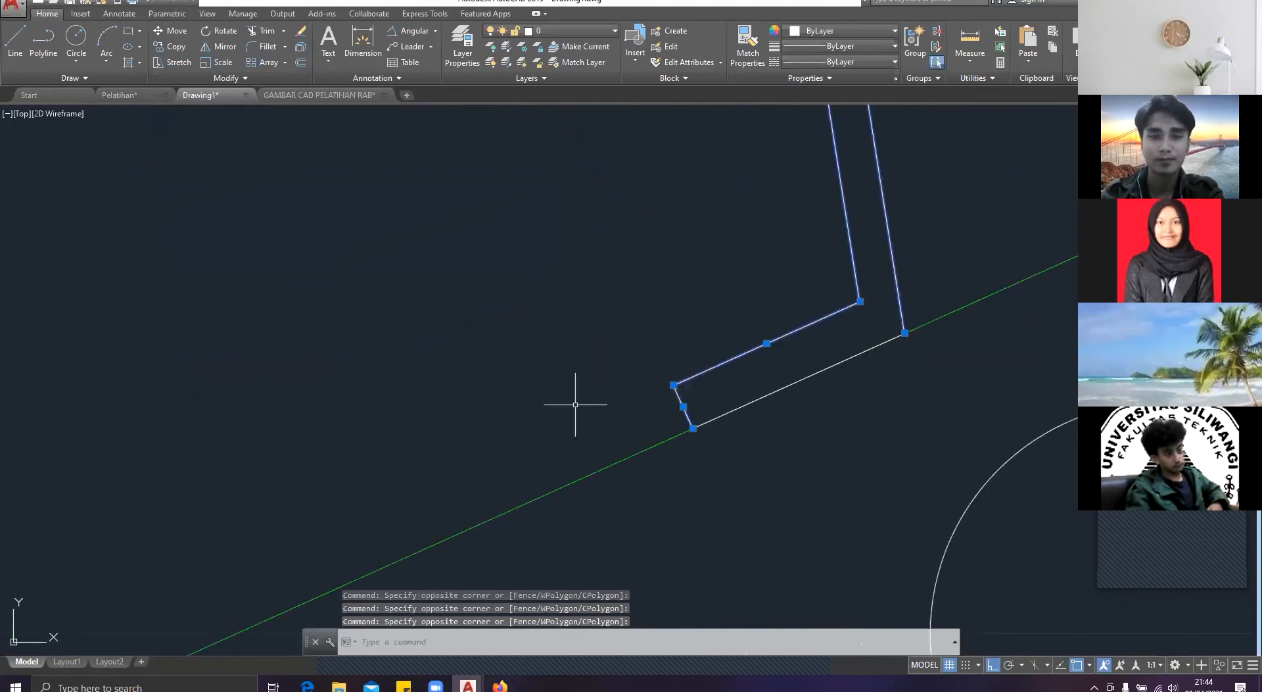
Step: Add the tiles and battens on the upper half of the left roof slope to the selection
scroll(576, 404, "down", 6)
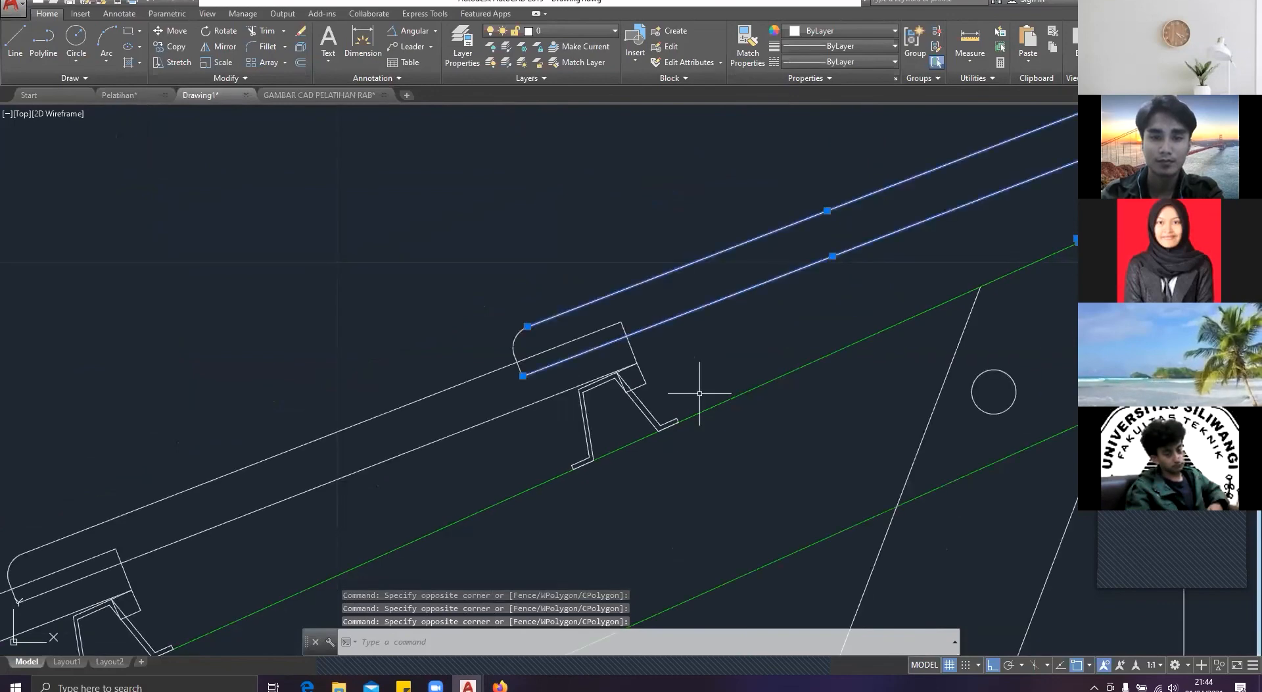
scroll(834, 370, "down", 6)
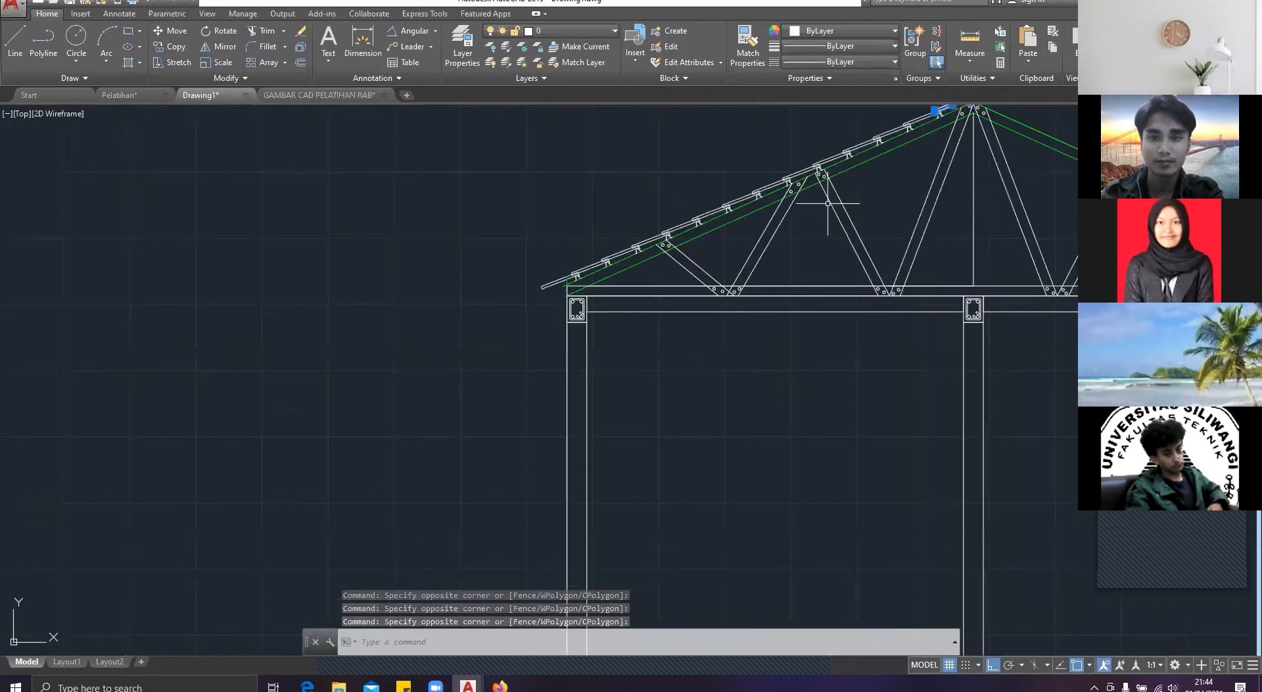
middle_click_drag(741, 160, 661, 222)
scroll(662, 222, "up", 5)
mouse_move(562, 170)
left_mouse_down()
mouse_move(1057, 155)
mouse_move(867, 296)
mouse_move(617, 373)
mouse_move(621, 393)
mouse_move(227, 490)
left_mouse_up()
scroll(455, 296, "down", 4)
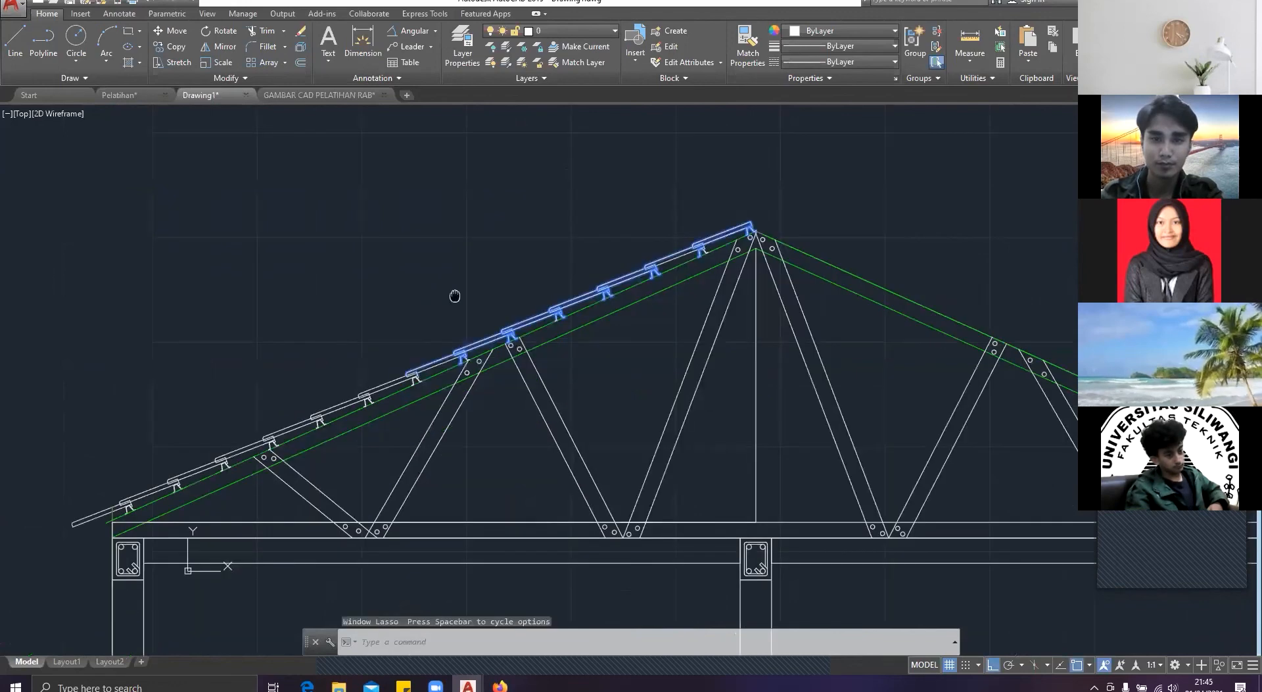
scroll(322, 410, "up", 6)
mouse_move(558, 144)
left_mouse_down()
mouse_move(777, 285)
mouse_move(663, 318)
left_mouse_up()
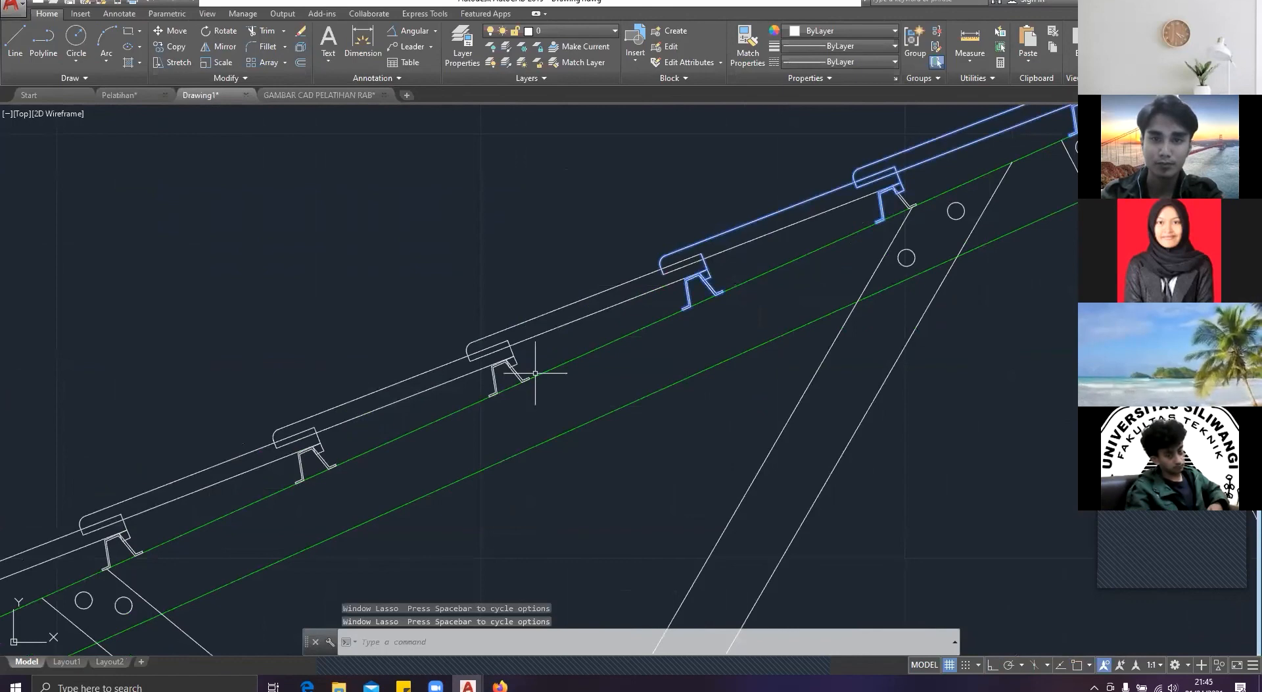
Step: Add the remaining tiles and battens down to the left eaves to the selection
left_click(608, 183)
middle_click_drag(393, 246, 589, 189)
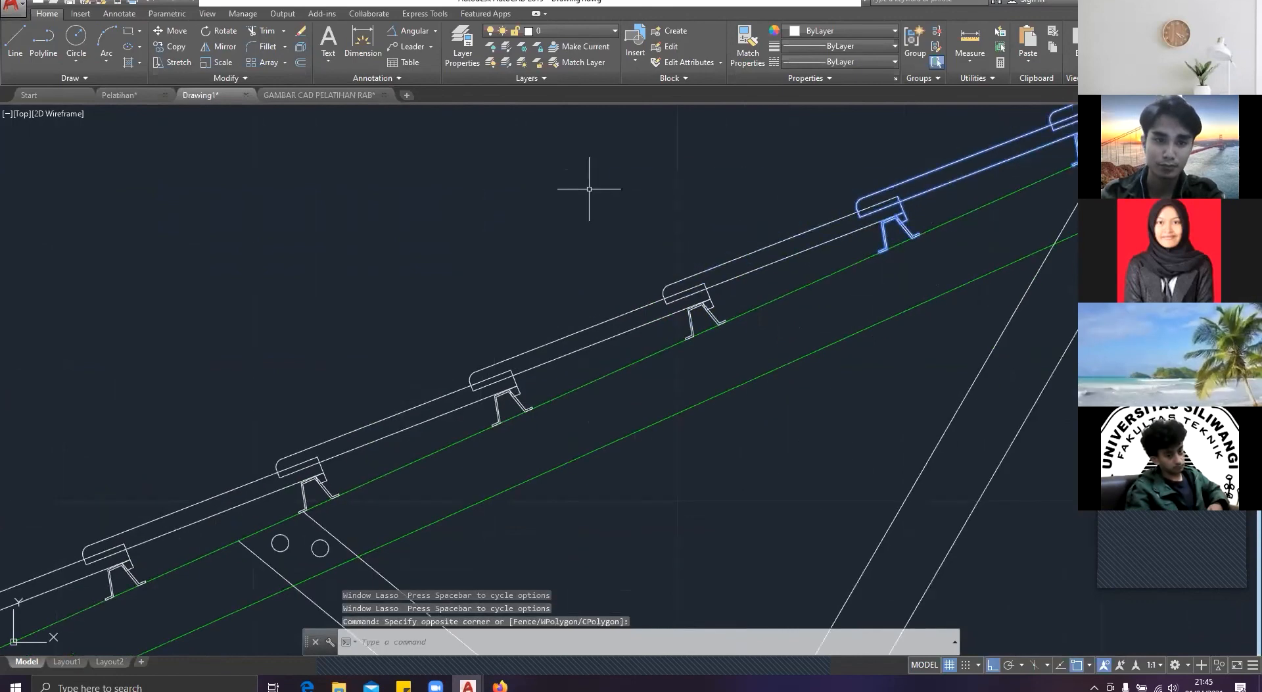
mouse_move(617, 172)
left_mouse_down()
mouse_move(454, 451)
mouse_move(334, 388)
left_mouse_up()
left_click(333, 386)
middle_click_drag(332, 386, 719, 253)
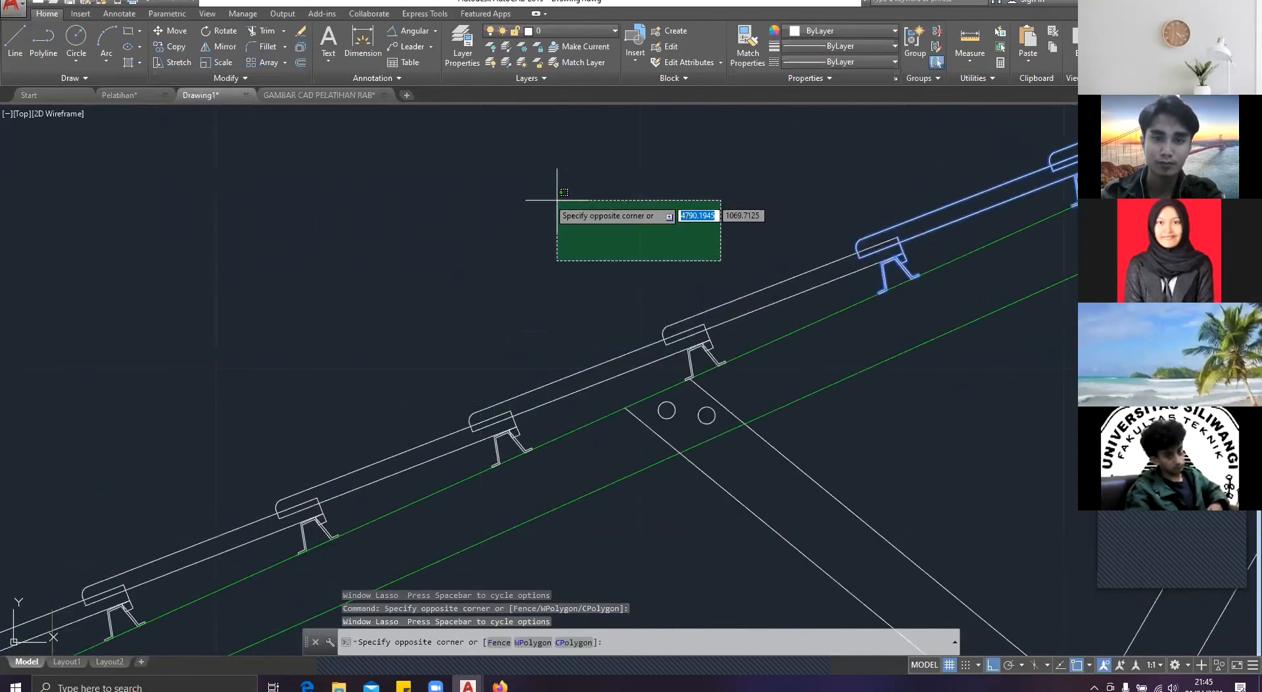
mouse_move(490, 137)
left_mouse_down()
mouse_move(918, 197)
mouse_move(745, 363)
mouse_move(683, 378)
mouse_move(557, 479)
mouse_move(238, 454)
left_mouse_up()
middle_click_drag(239, 454, 579, 276)
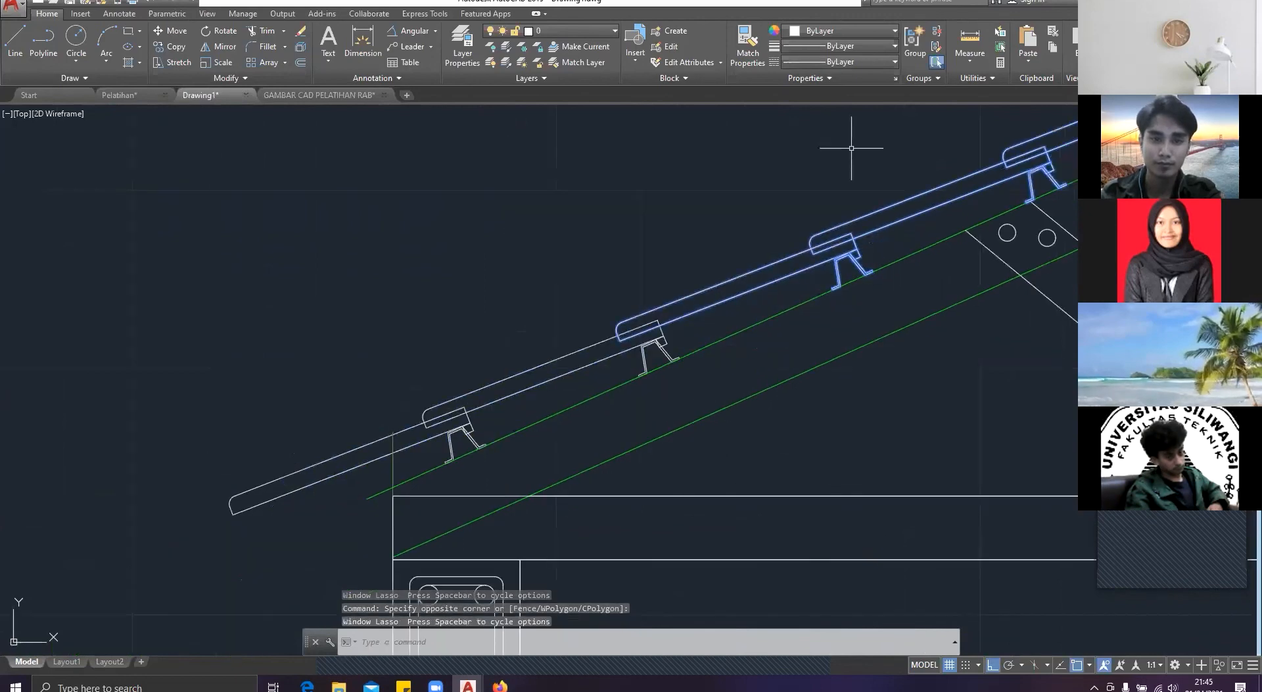
mouse_move(418, 237)
left_mouse_down()
mouse_move(690, 367)
mouse_move(422, 488)
mouse_move(279, 511)
left_mouse_up()
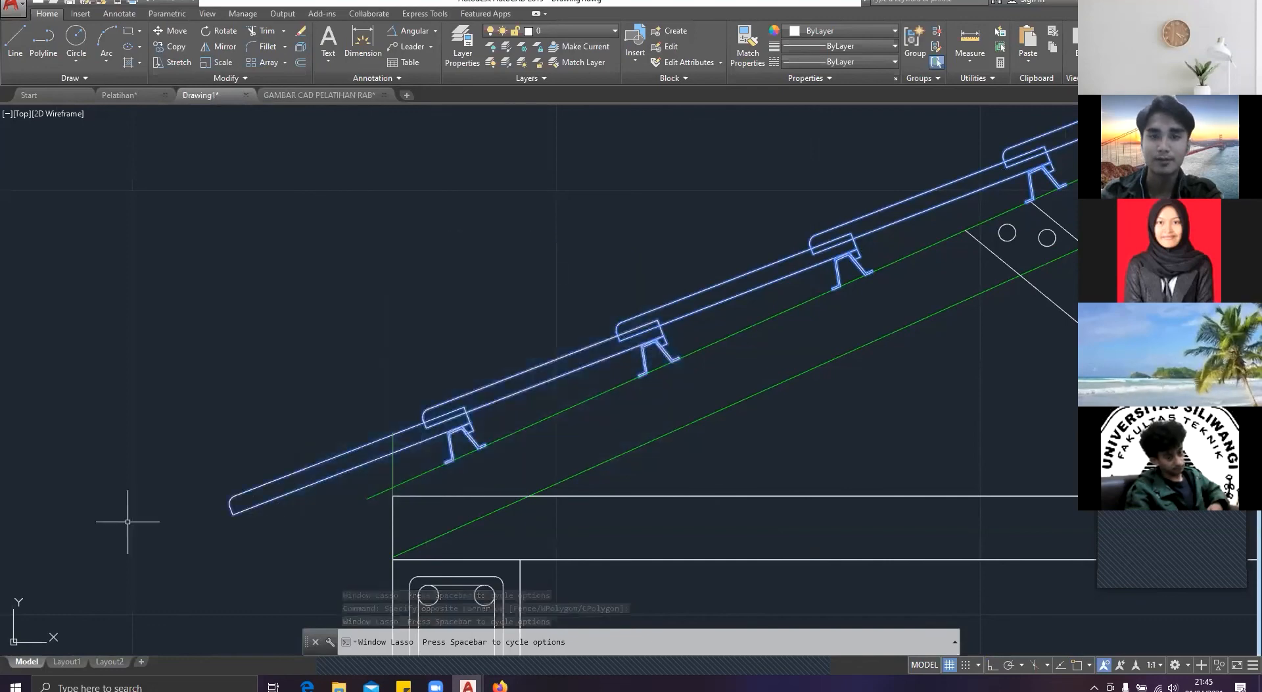
Step: Mirror the selected tiles and battens onto the right roof slope about a vertical line through the ridge, keeping the originals
scroll(128, 522, "down", 8)
scroll(555, 304, "up", 3)
type("m")
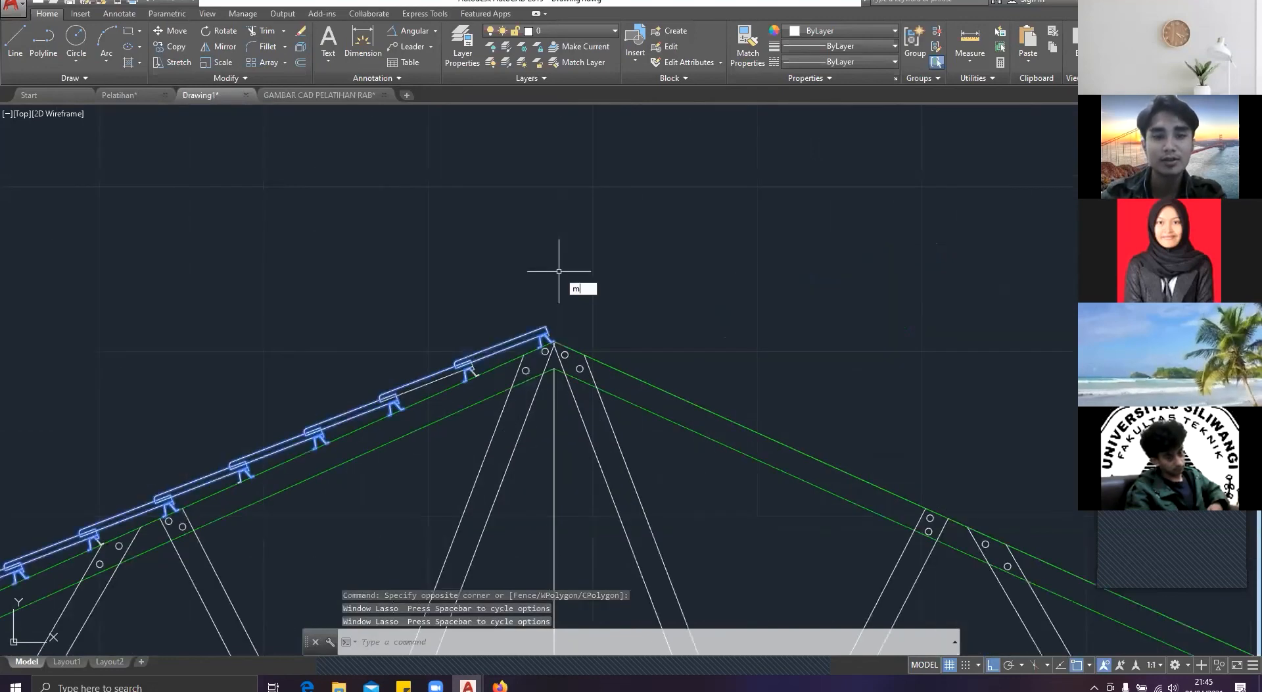
type("i")
key("Return")
scroll(490, 362, "up", 4)
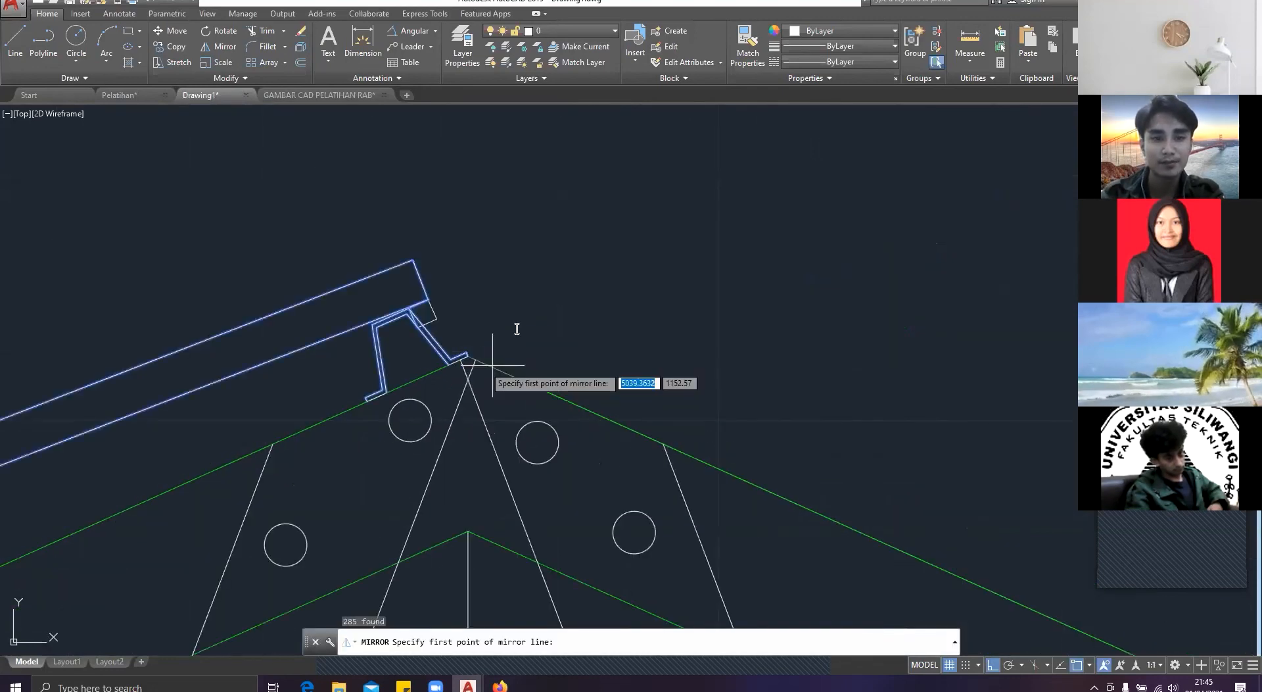
left_click(467, 359)
left_click(466, 280)
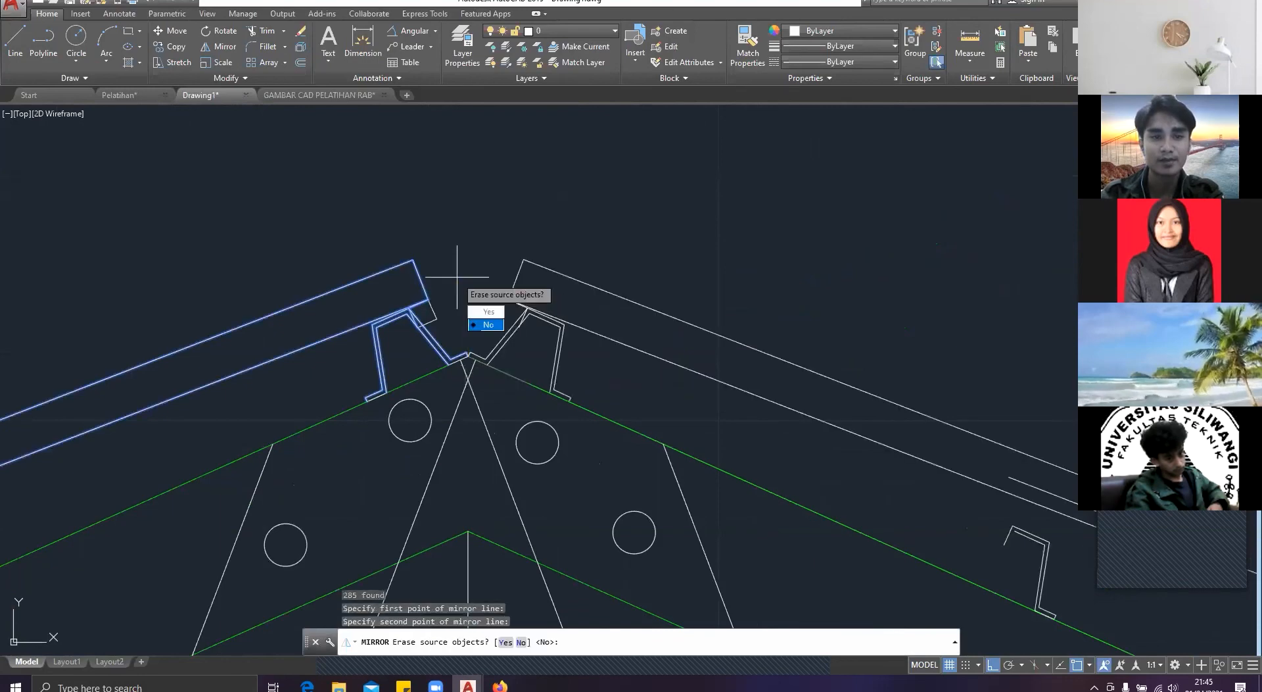
type("n")
key("Return")
scroll(526, 236, "down", 5)
key("Escape")
Step: Draw a circle of radius 10 centred where the two ridge battens' feet meet
type("c")
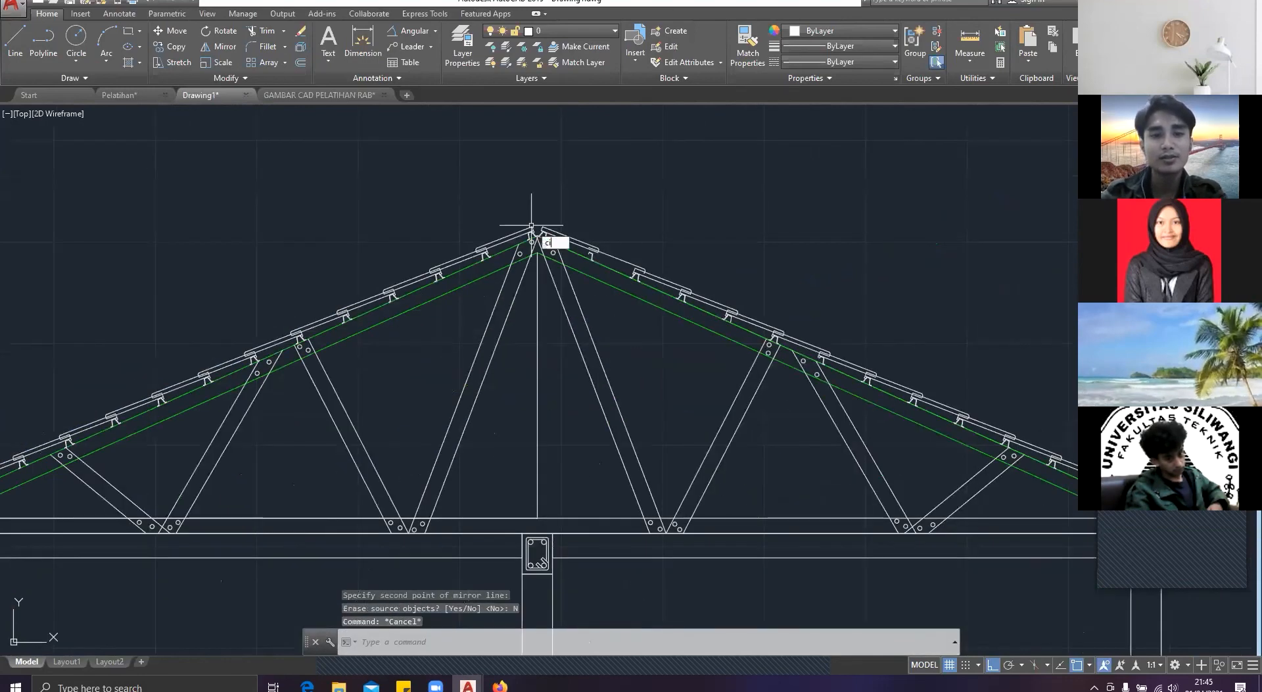
key("Return")
scroll(533, 227, "up", 4)
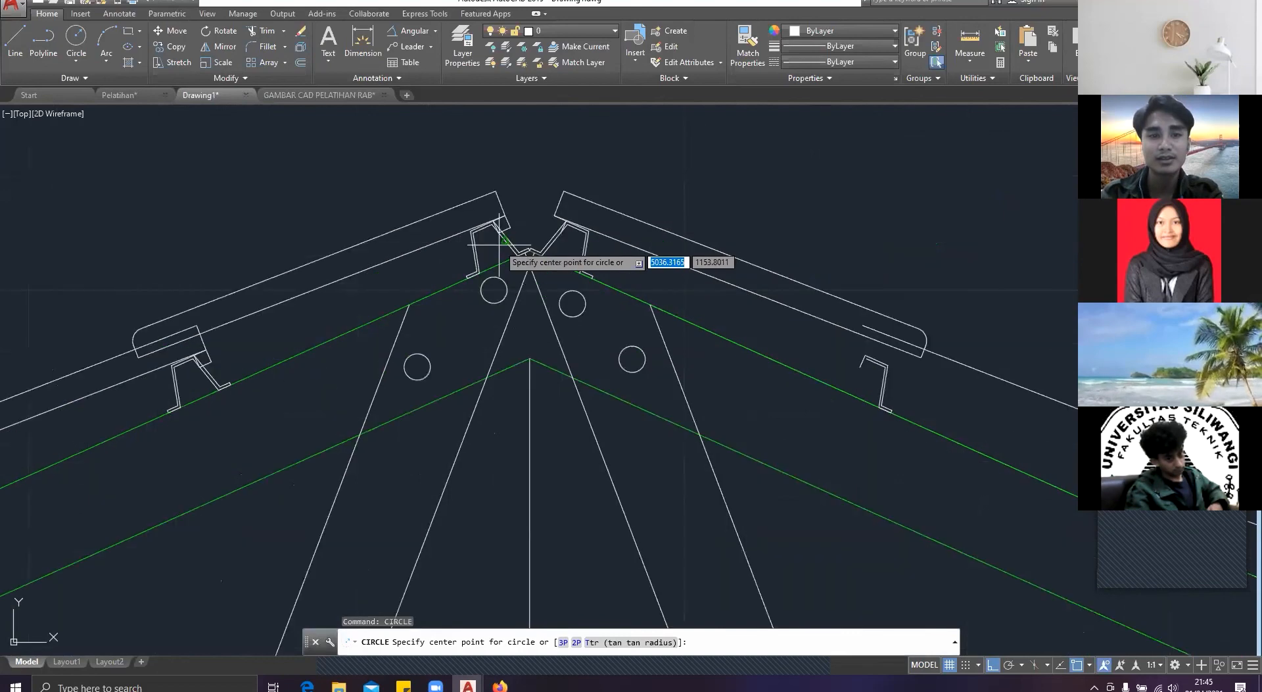
scroll(525, 251, "up", 8)
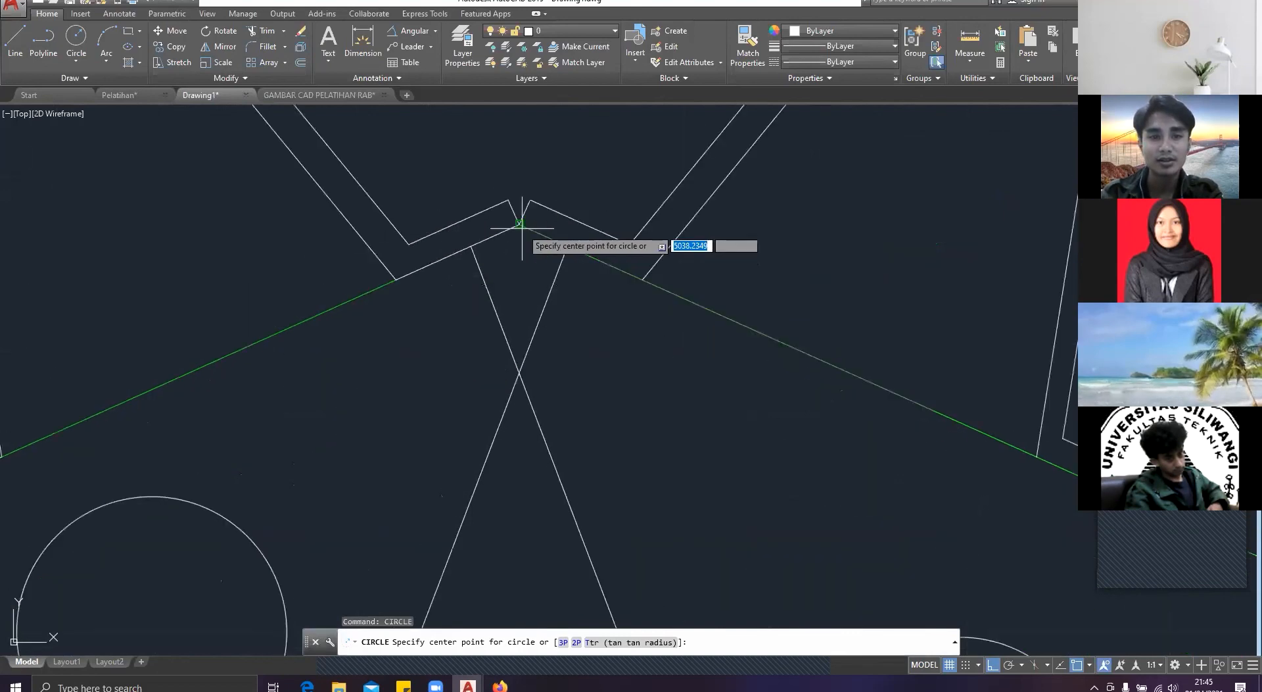
left_click(522, 228)
scroll(526, 263, "down", 5)
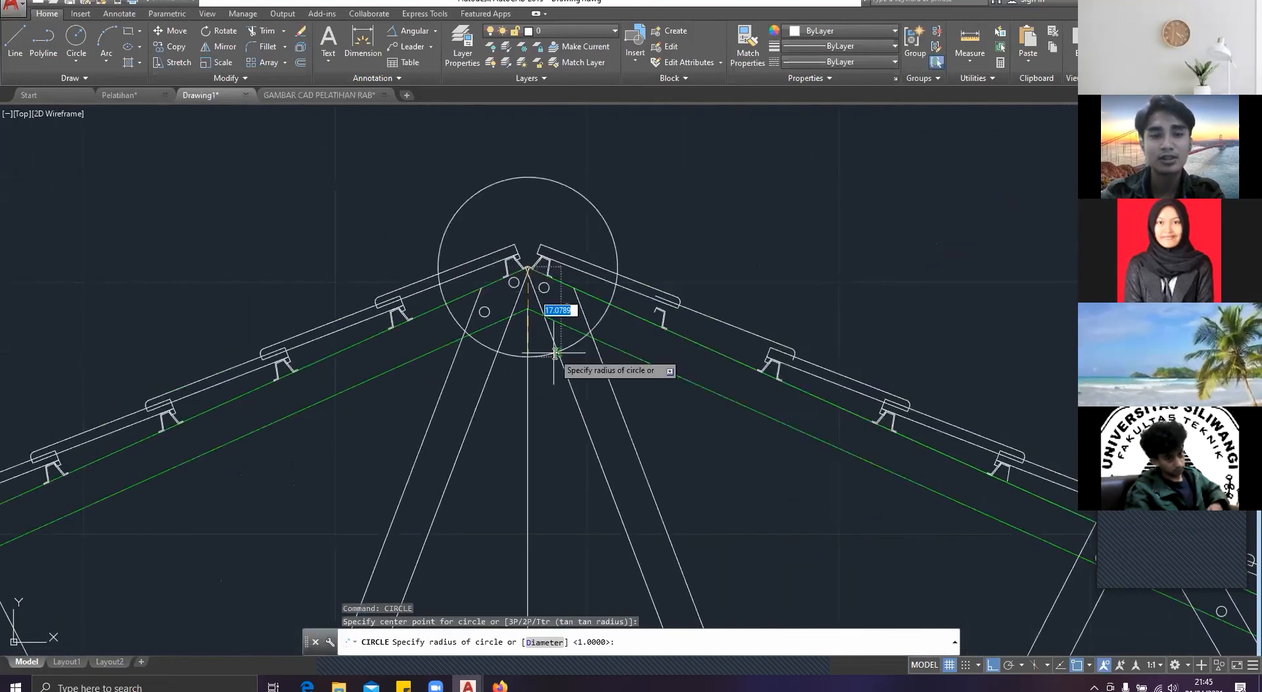
key("Return")
key("Escape")
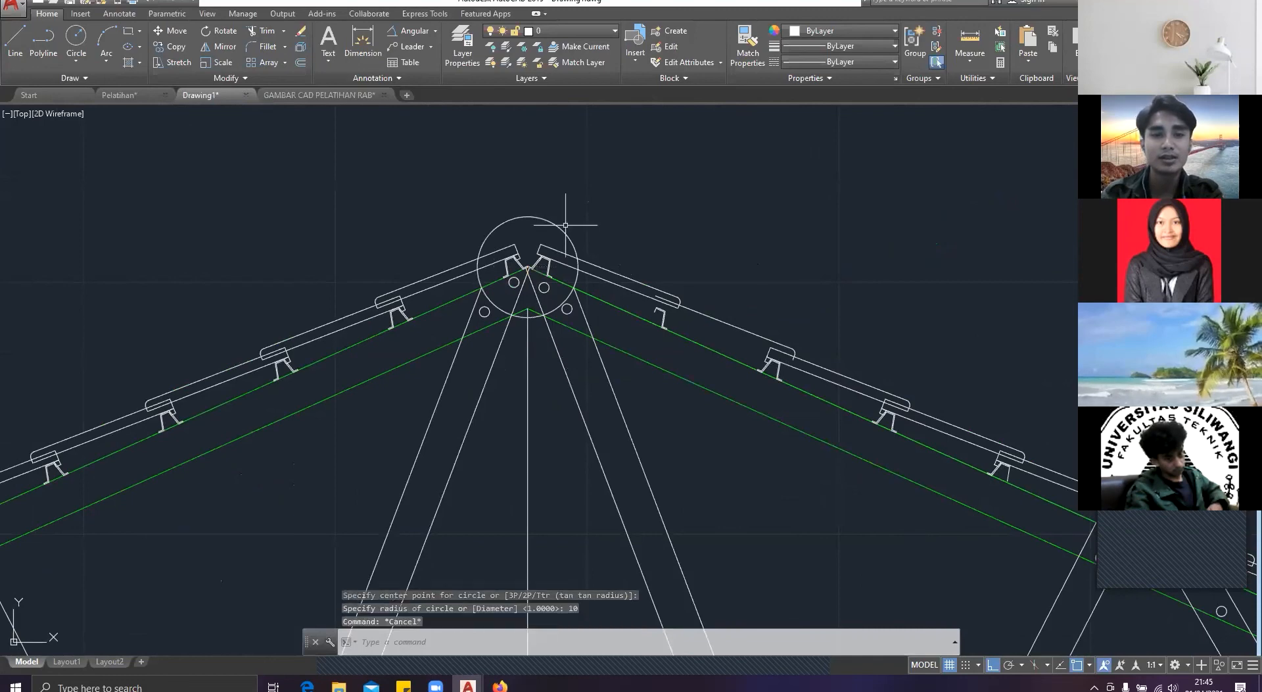
Step: Offset the ridge circle outward by 1
left_click(565, 222)
left_click(509, 191)
type("o")
key("Return")
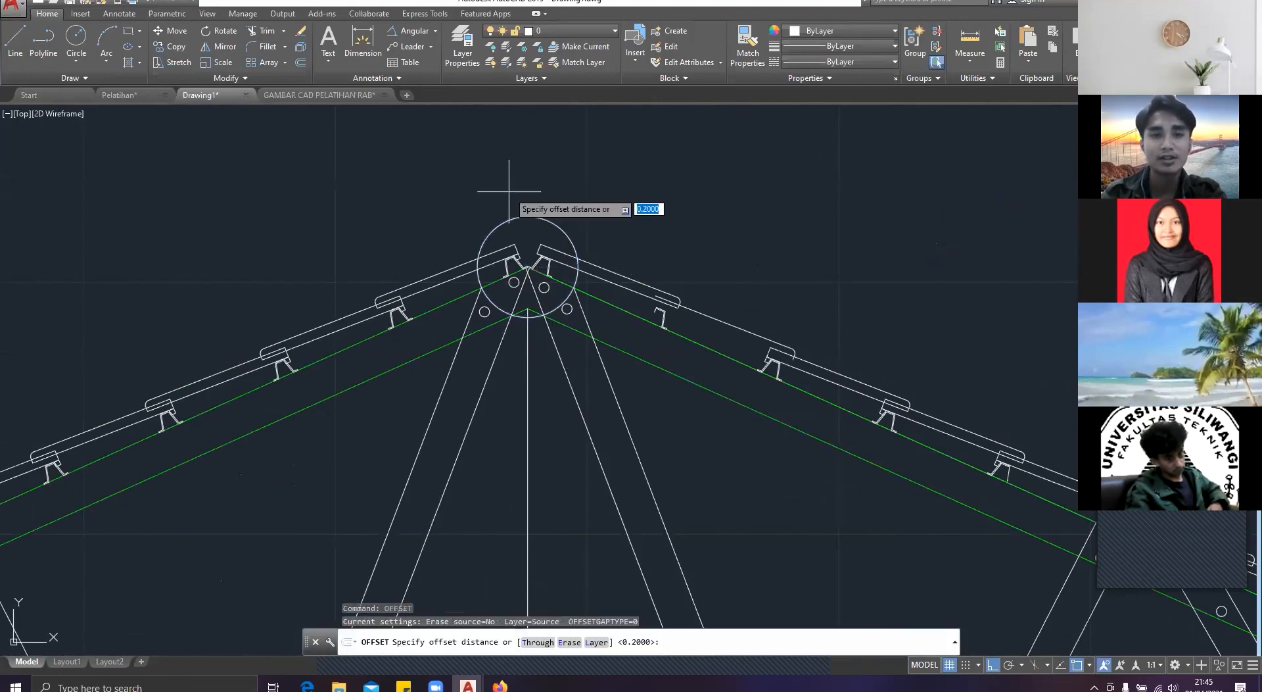
left_click(524, 219)
left_click(535, 179)
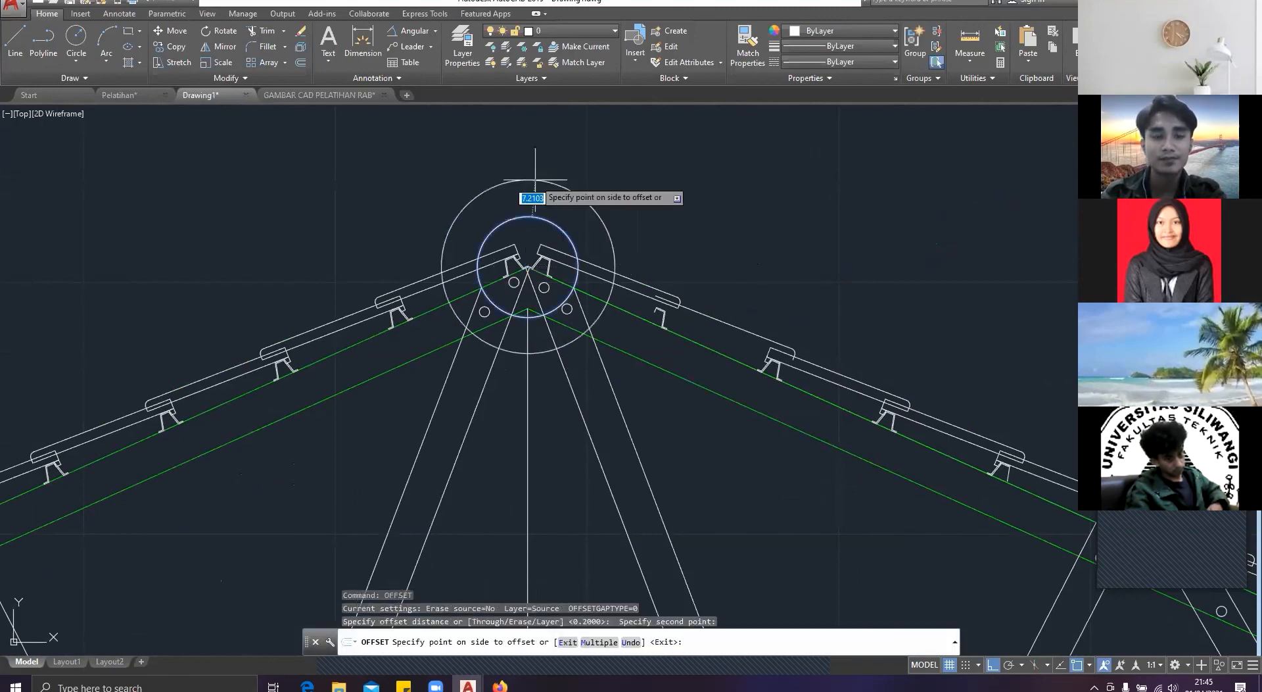
type("1")
key("Return")
key("Escape")
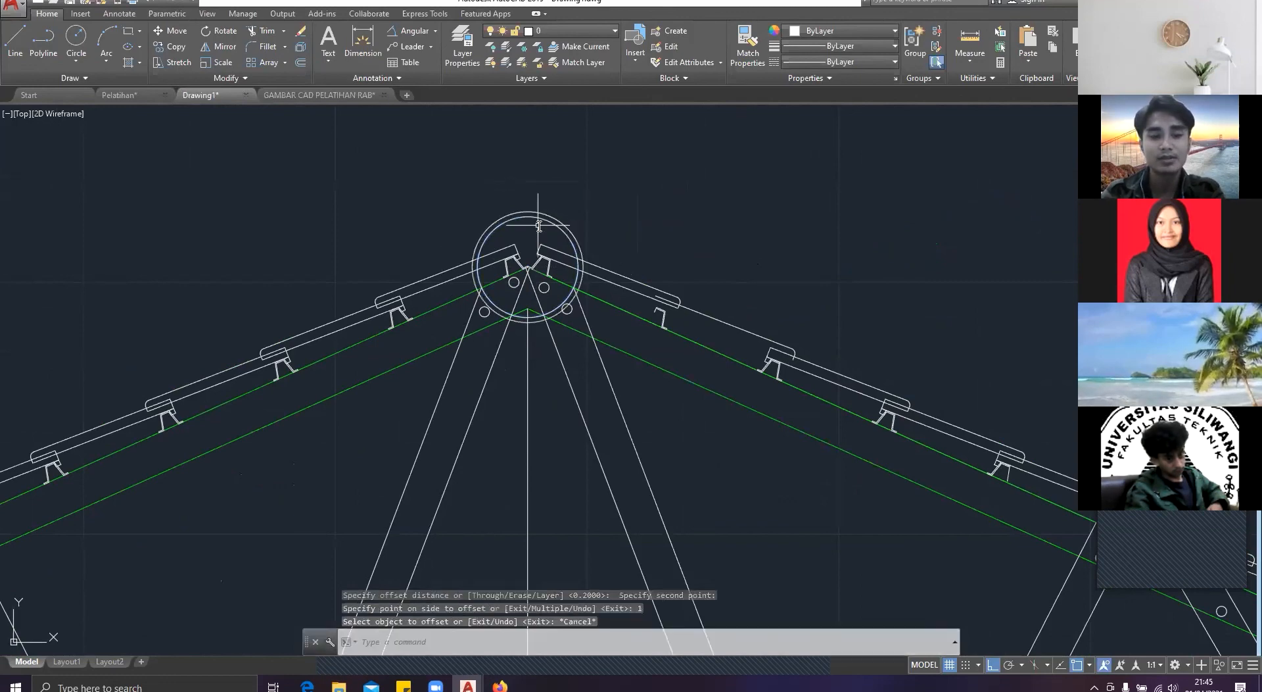
key("Escape")
Step: Trim both ridge circles between the upper and lower edges of the left slope's topmost tile
type("tri")
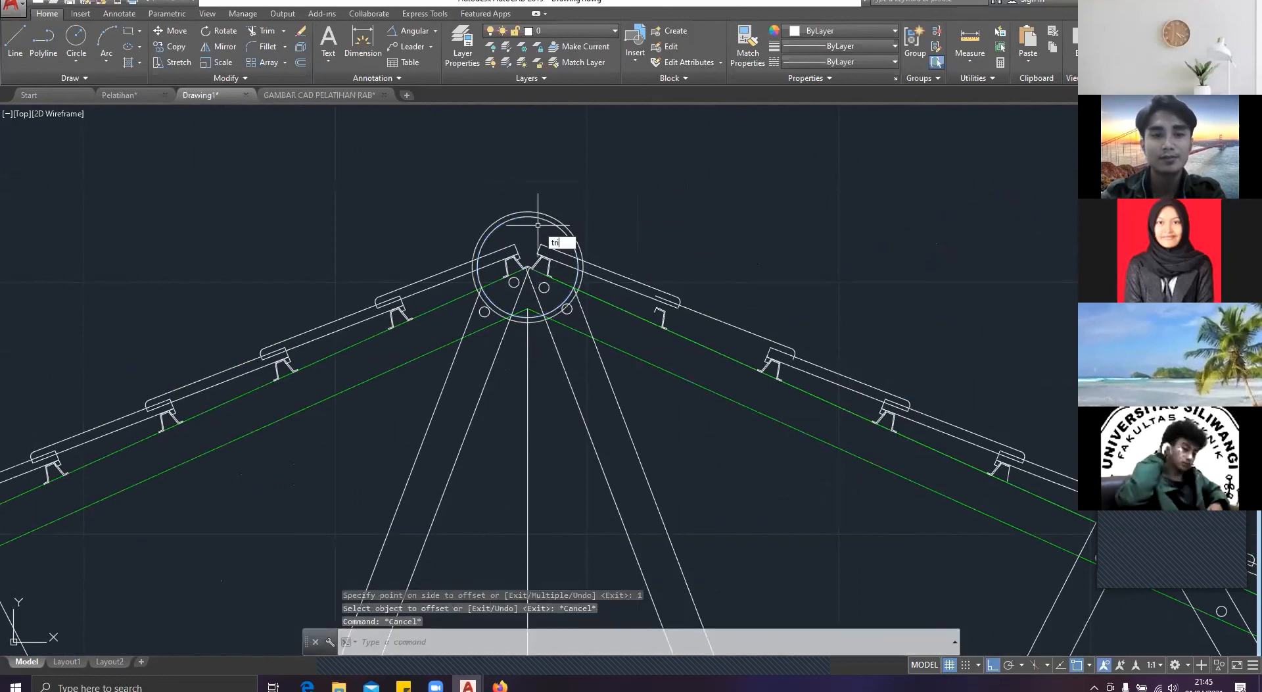
key("Return")
scroll(538, 225, "up", 4)
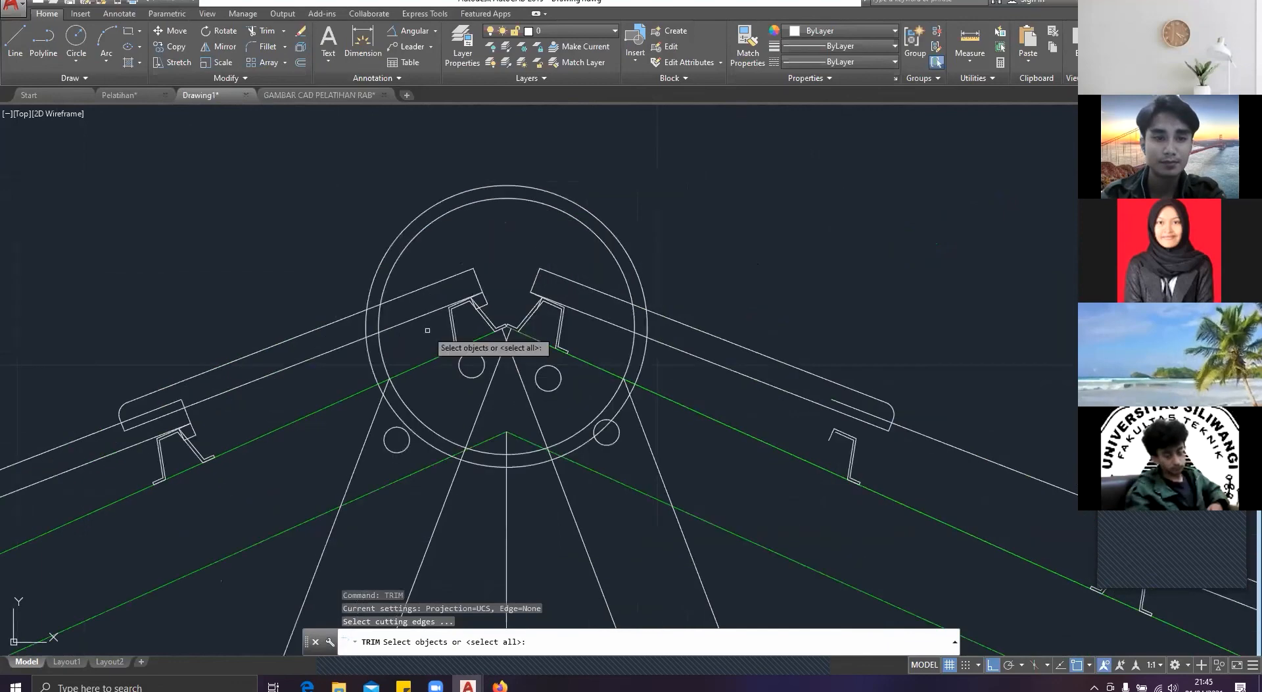
key("Return")
left_click(428, 331)
key("Escape")
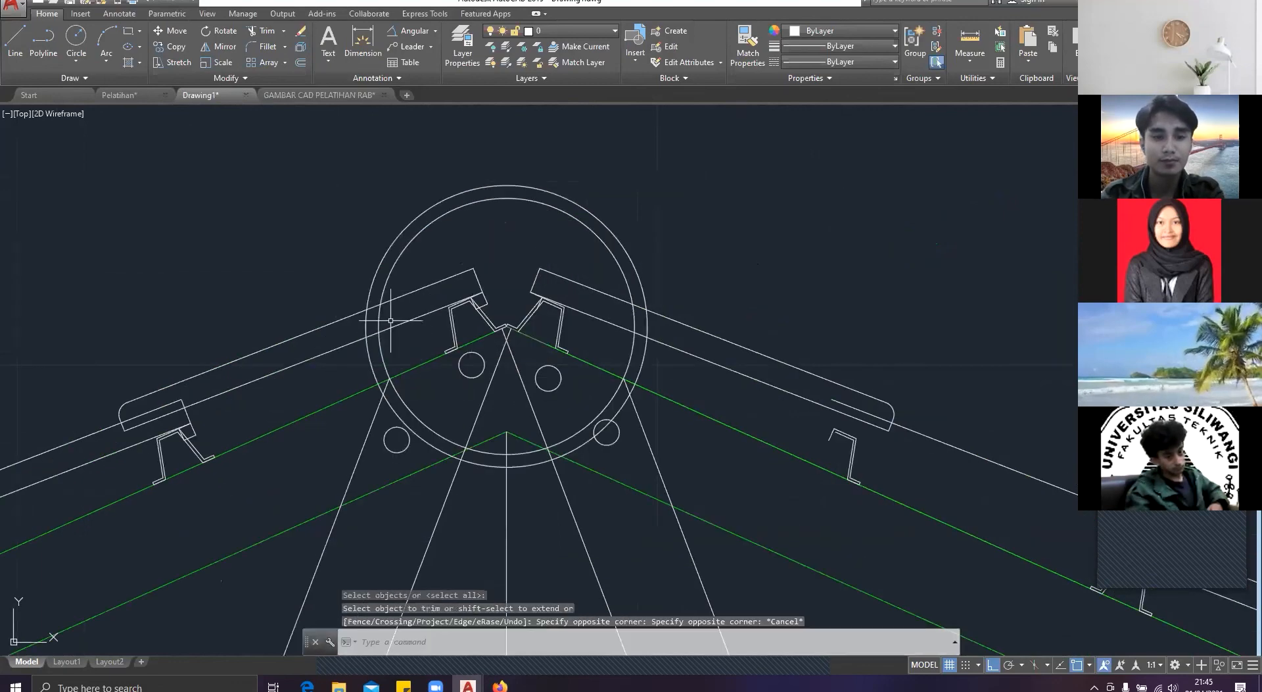
key("Return")
key("Return")
left_click(396, 319)
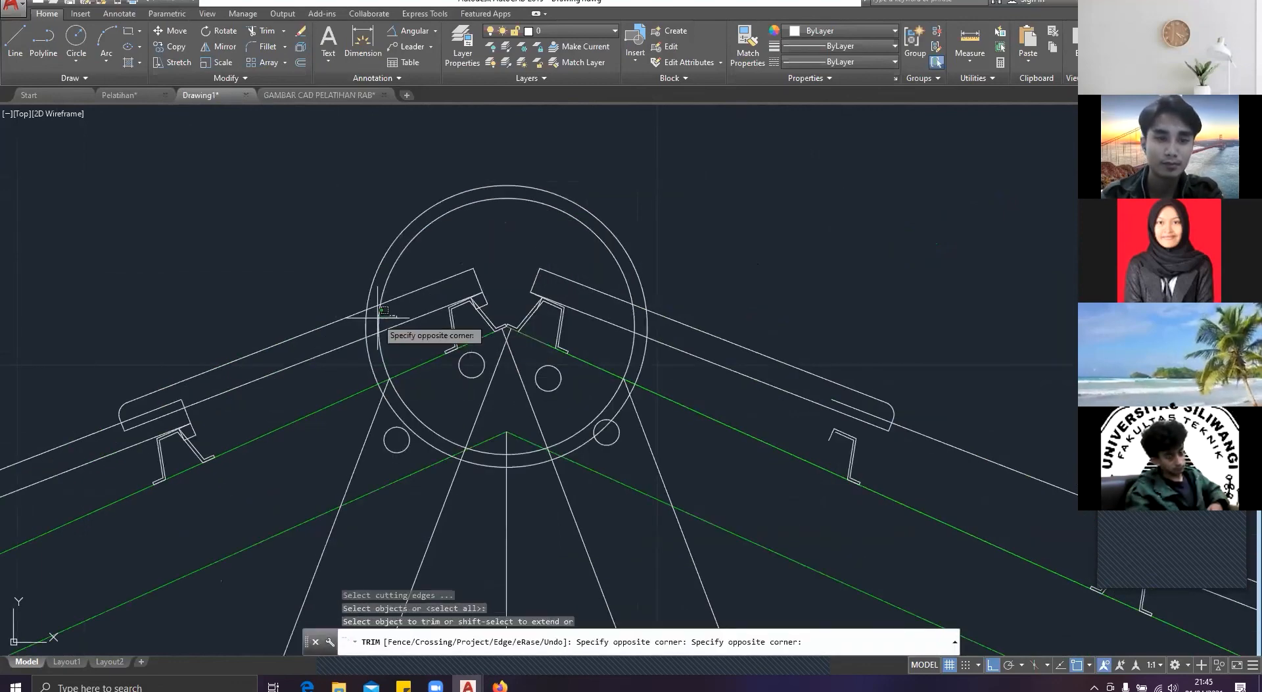
left_click(374, 320)
left_click(372, 320)
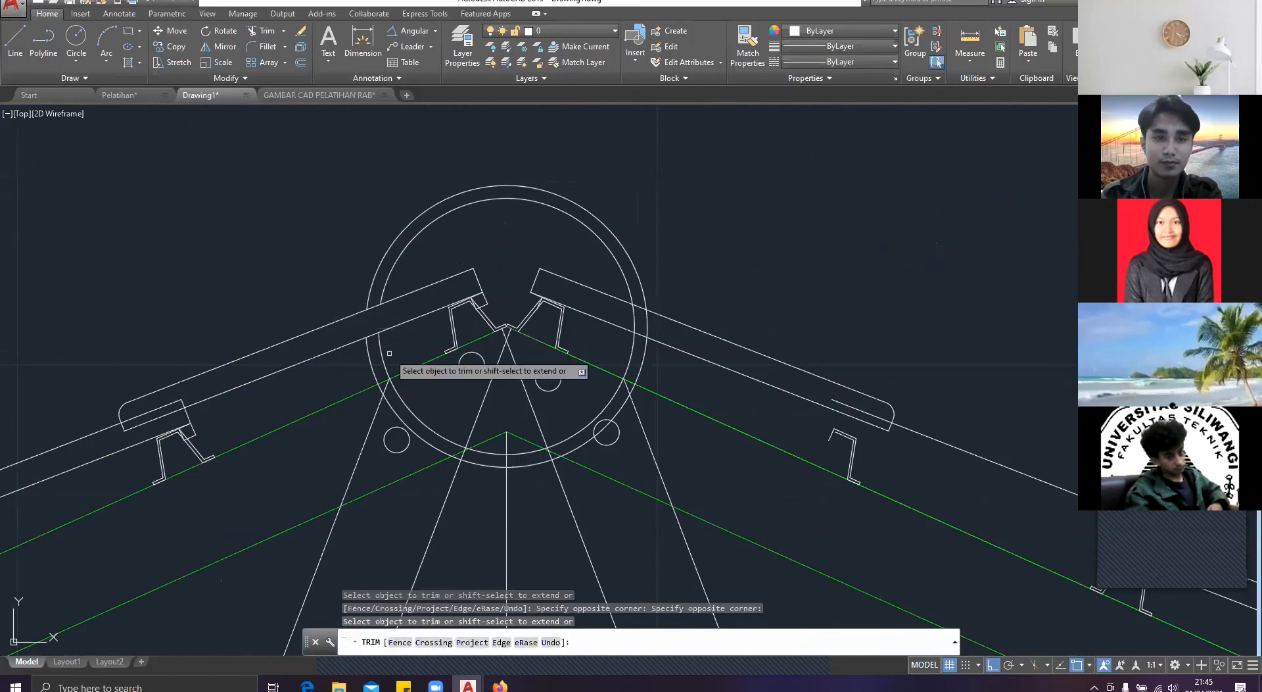
key("Escape")
key("Return")
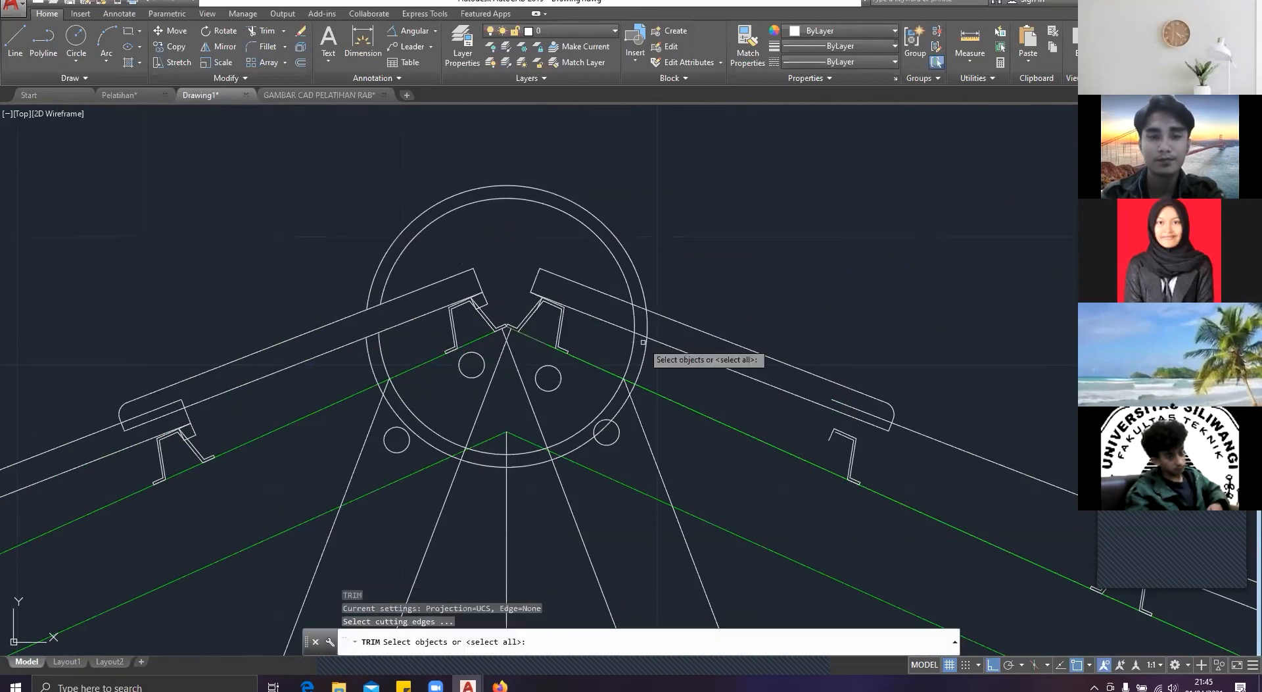
key("Return")
left_click(673, 335)
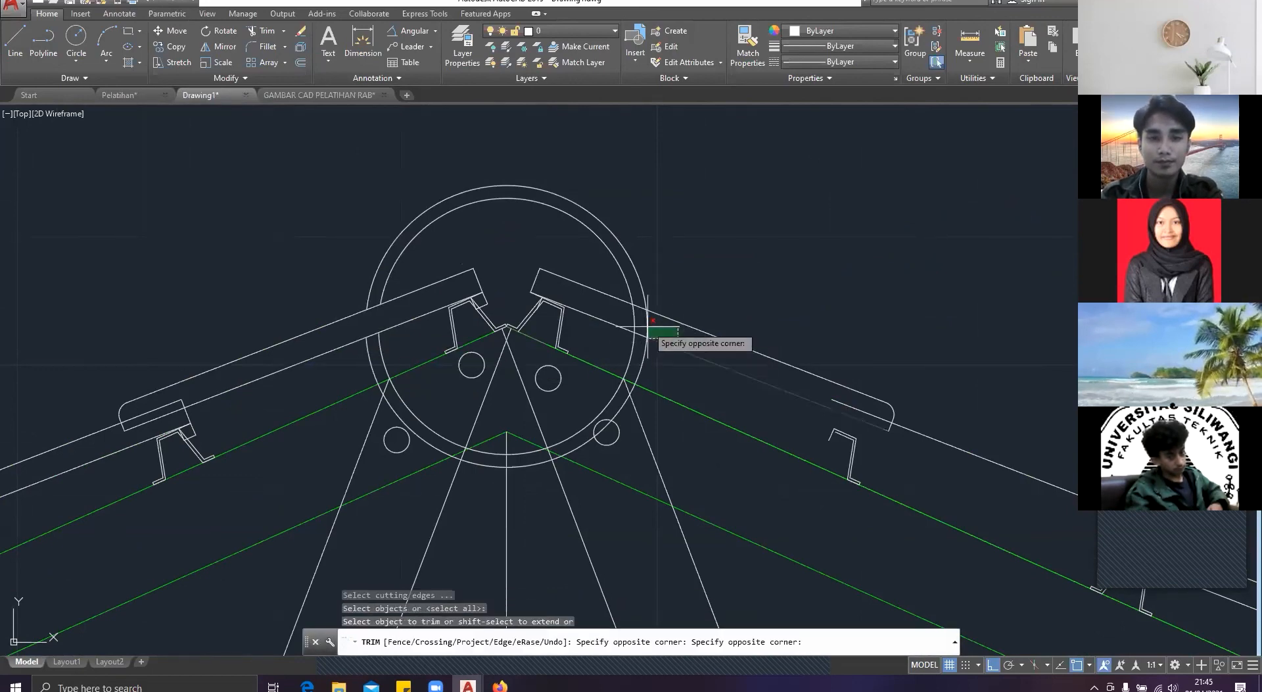
key("Escape")
Step: Trim both ridge circles between the upper and lower edges of the right slope's topmost tile
scroll(654, 327, "up", 8)
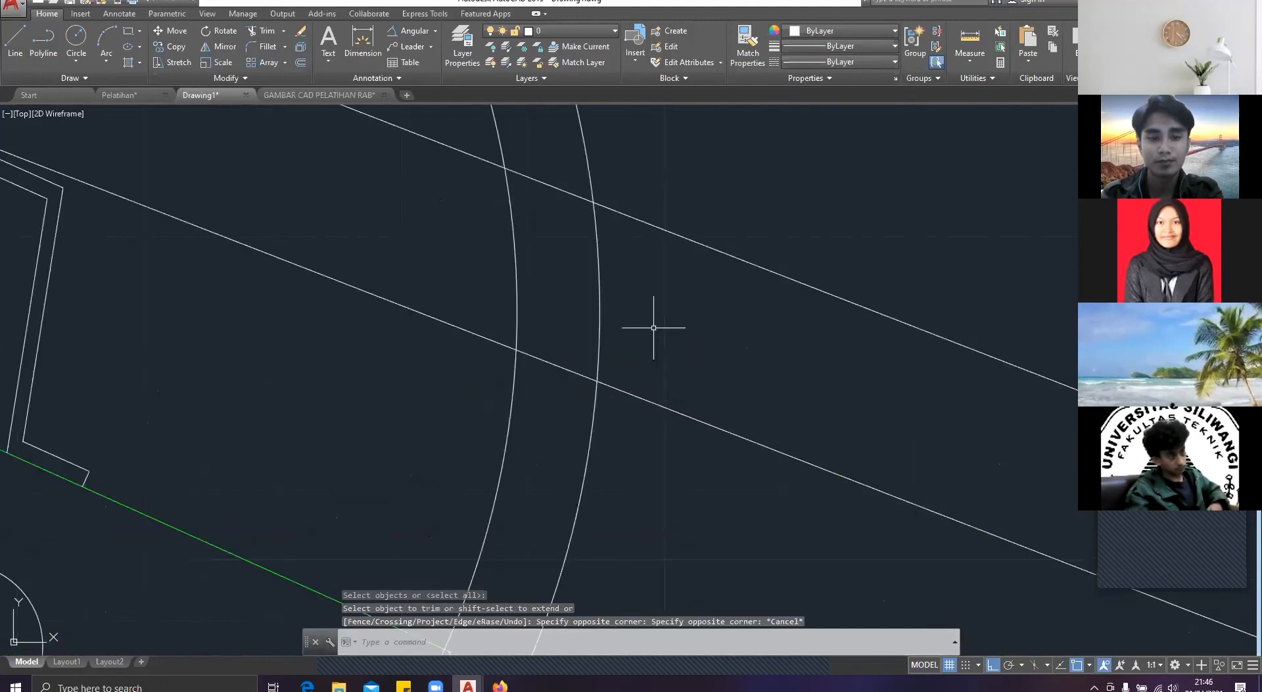
key("Return")
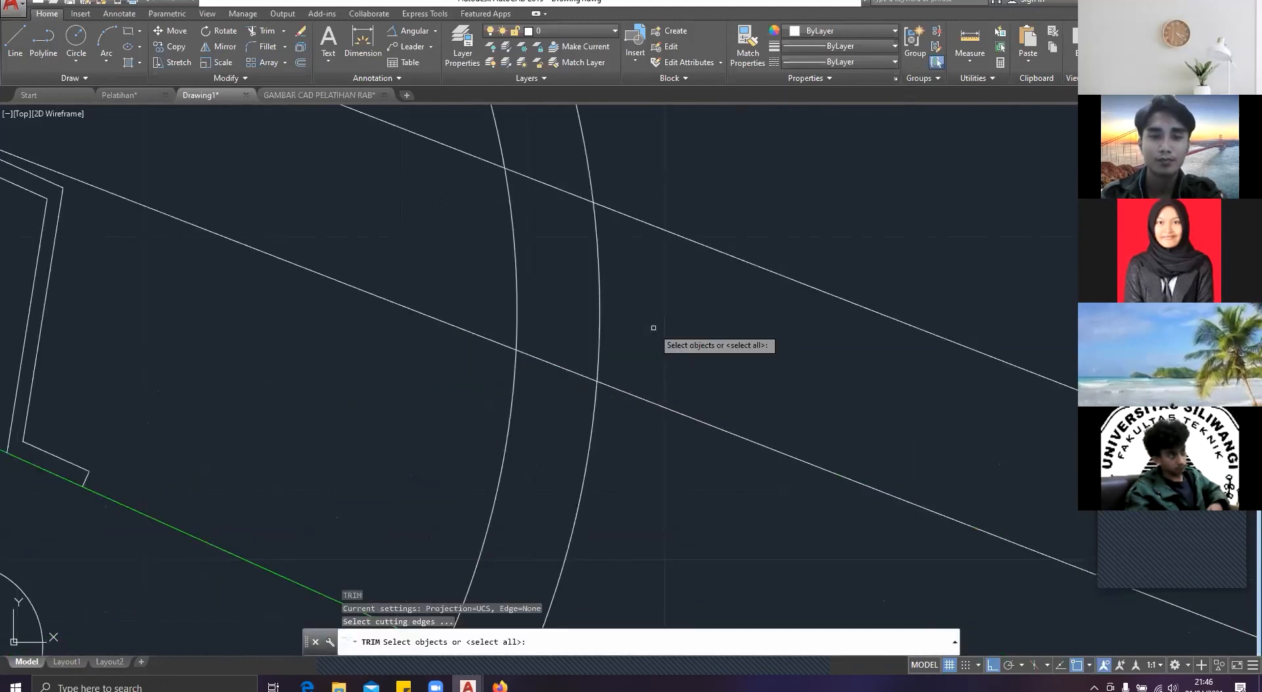
key("Return")
left_click(654, 328)
left_click(489, 284)
key("Escape")
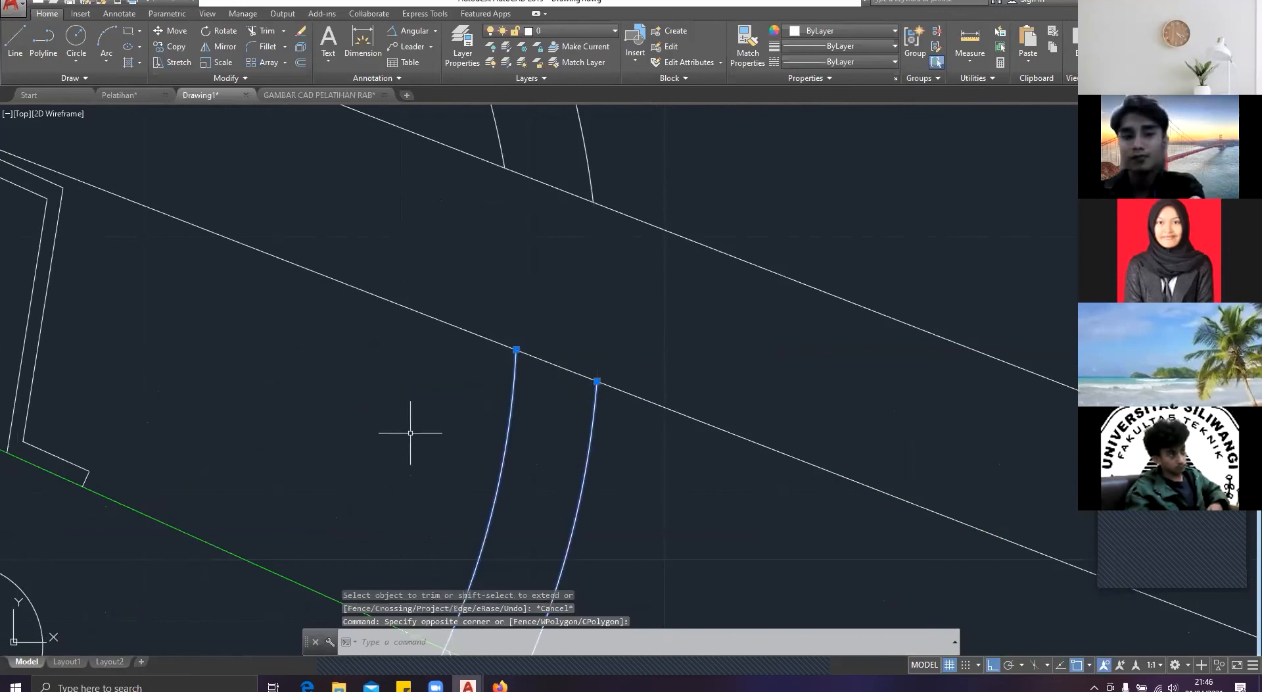
Step: Erase the two lower arcs of the ridge circles, leaving only the ridge cap above the tiles
key("Delete")
scroll(511, 430, "down", 7)
scroll(657, 274, "down", 7)
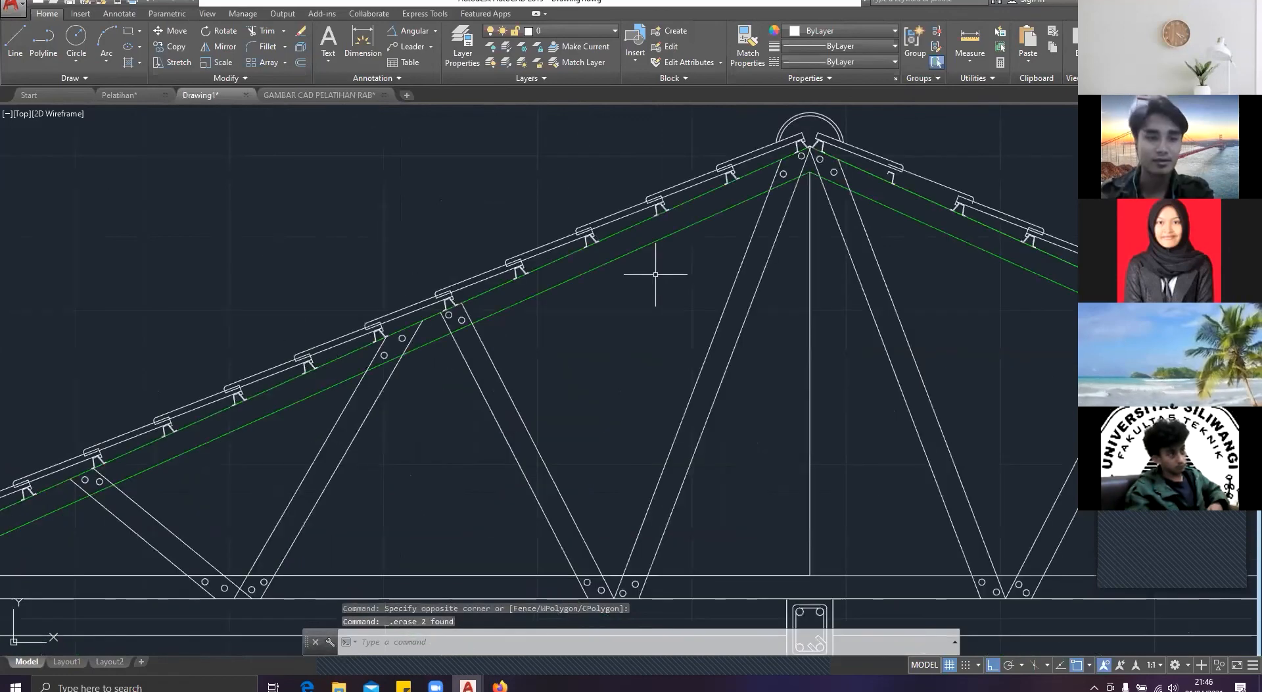
Step: Erase the vertical centre line running from the ridge down to the truss's bottom chord
scroll(238, 394, "down", 4)
scroll(304, 466, "up", 5)
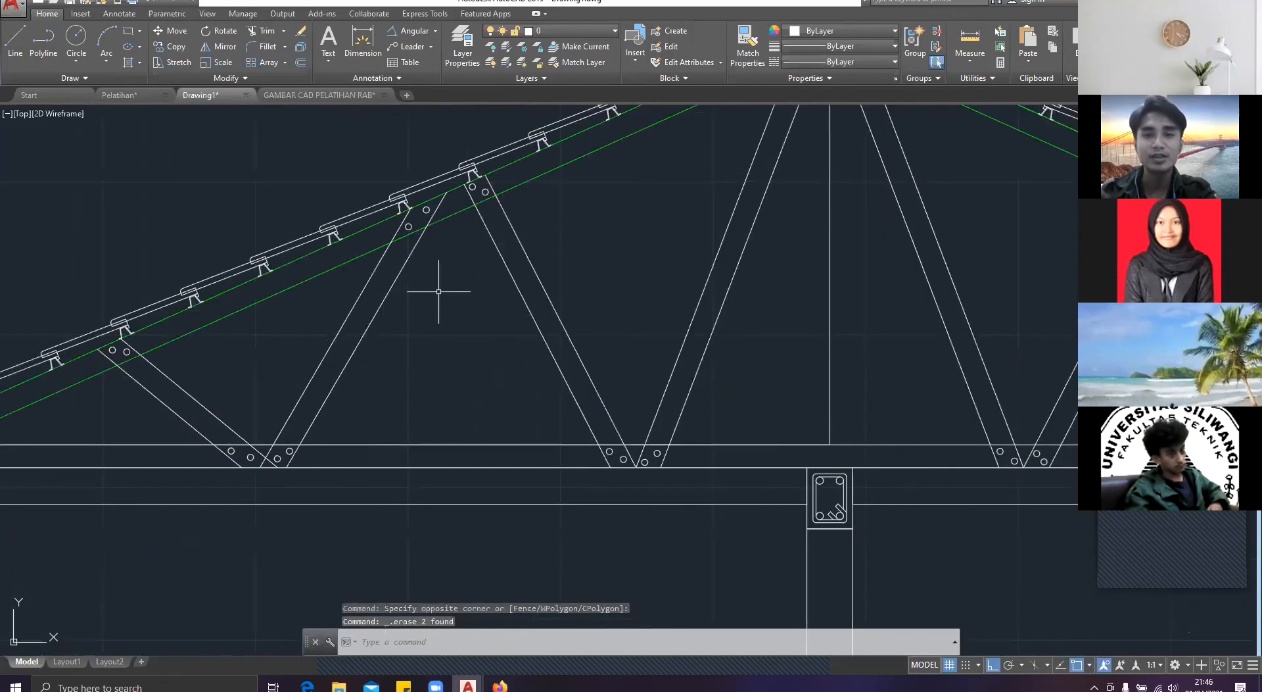
scroll(612, 297, "down", 5)
left_click(713, 299)
left_click(685, 326)
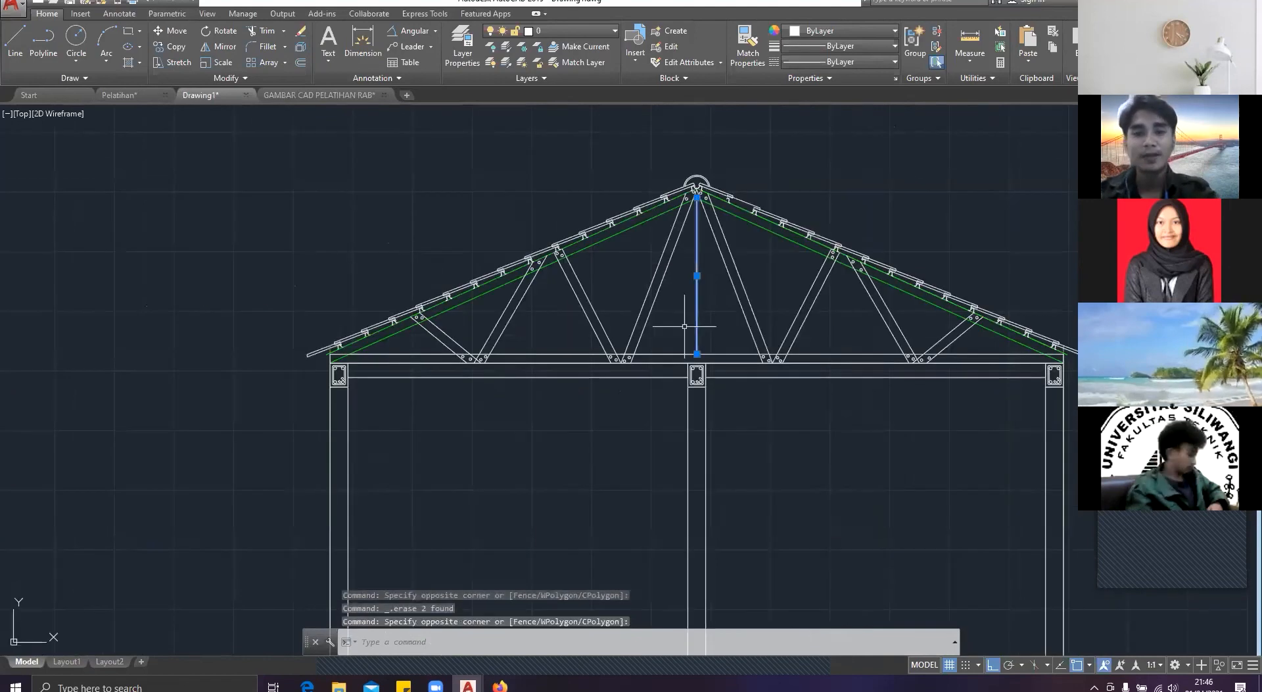
key("Delete")
Step: Look over the whole house section and the row of drawing sheets in the Pelatihan drawing
scroll(657, 355, "down", 3)
mouse_move(713, 391)
middle_mouse_down()
mouse_move(668, 428)
mouse_move(698, 271)
middle_mouse_up()
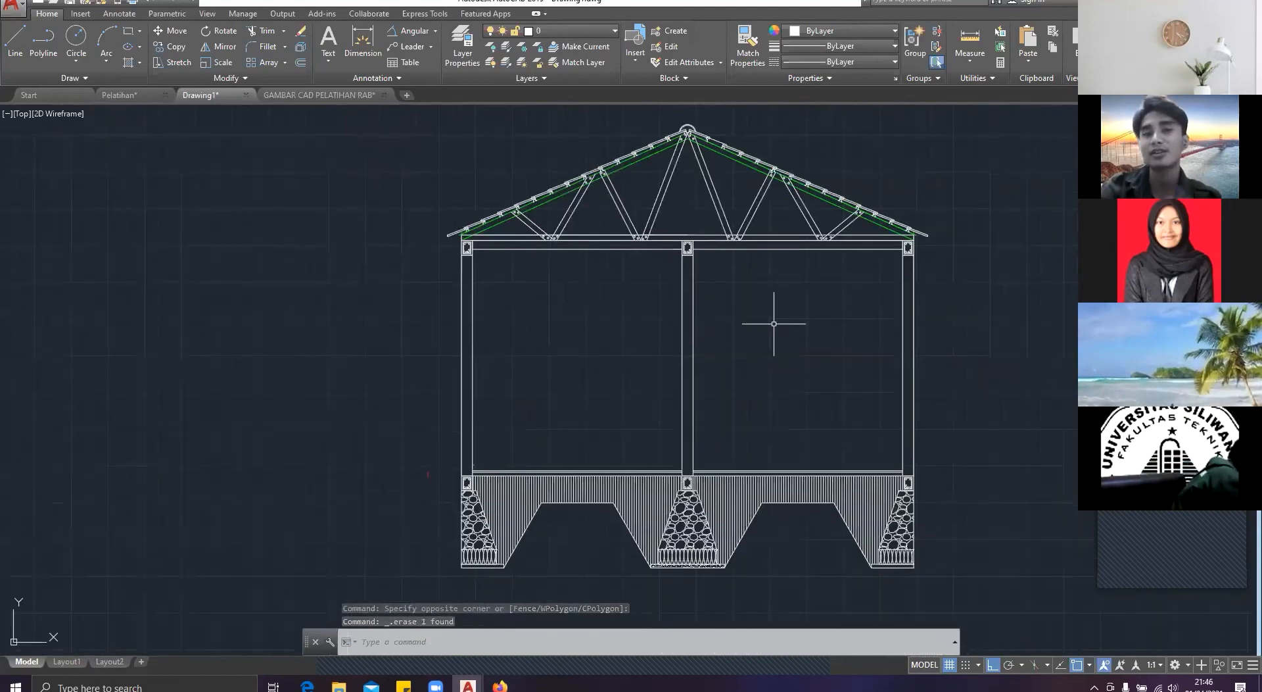
scroll(695, 253, "up", 2)
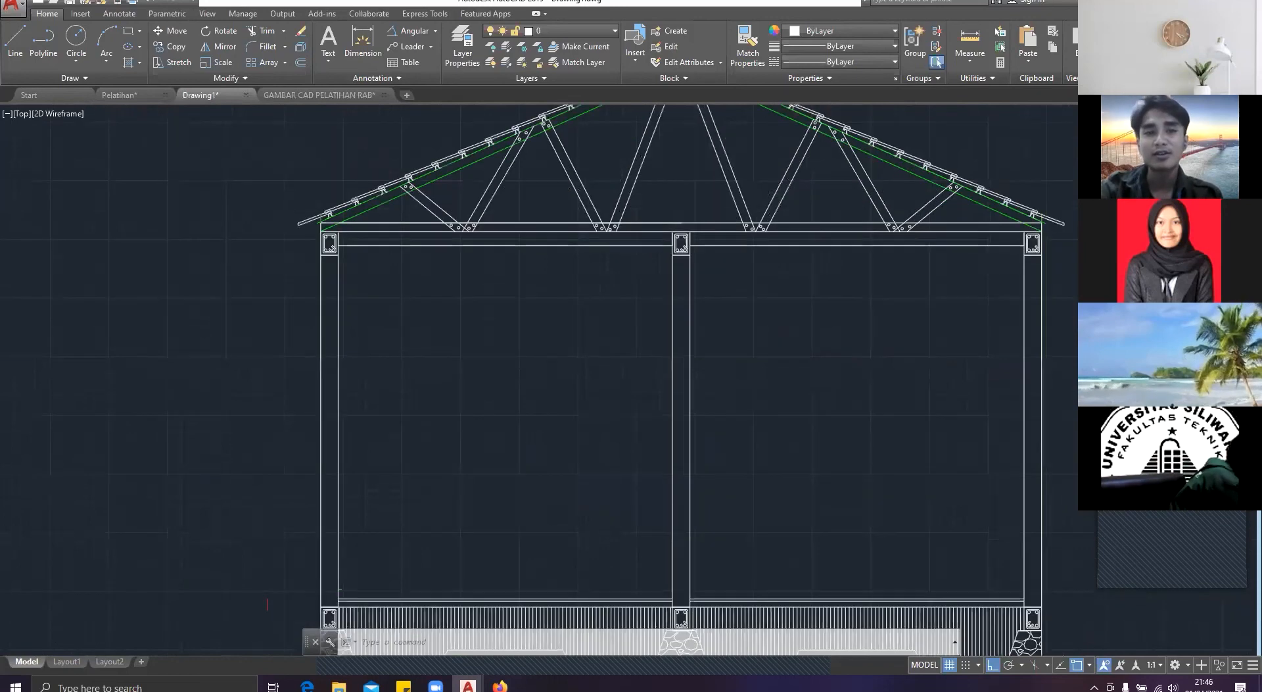
scroll(694, 260, "up", 2)
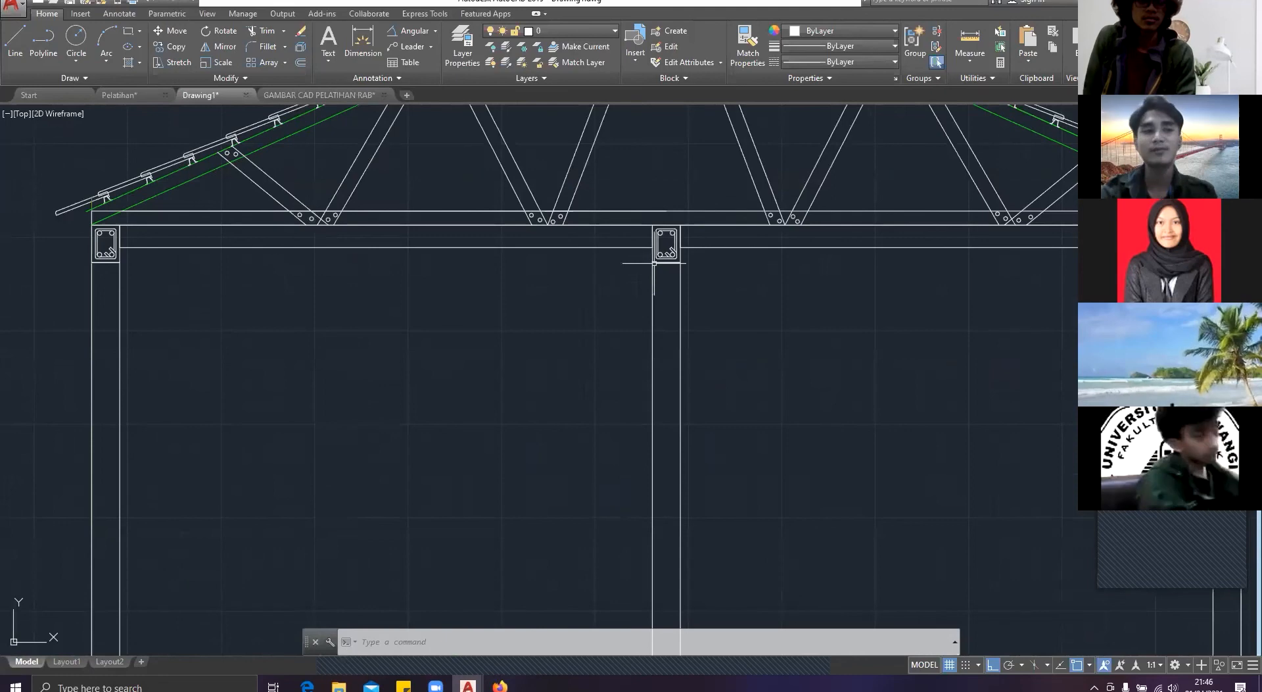
scroll(654, 263, "down", 2)
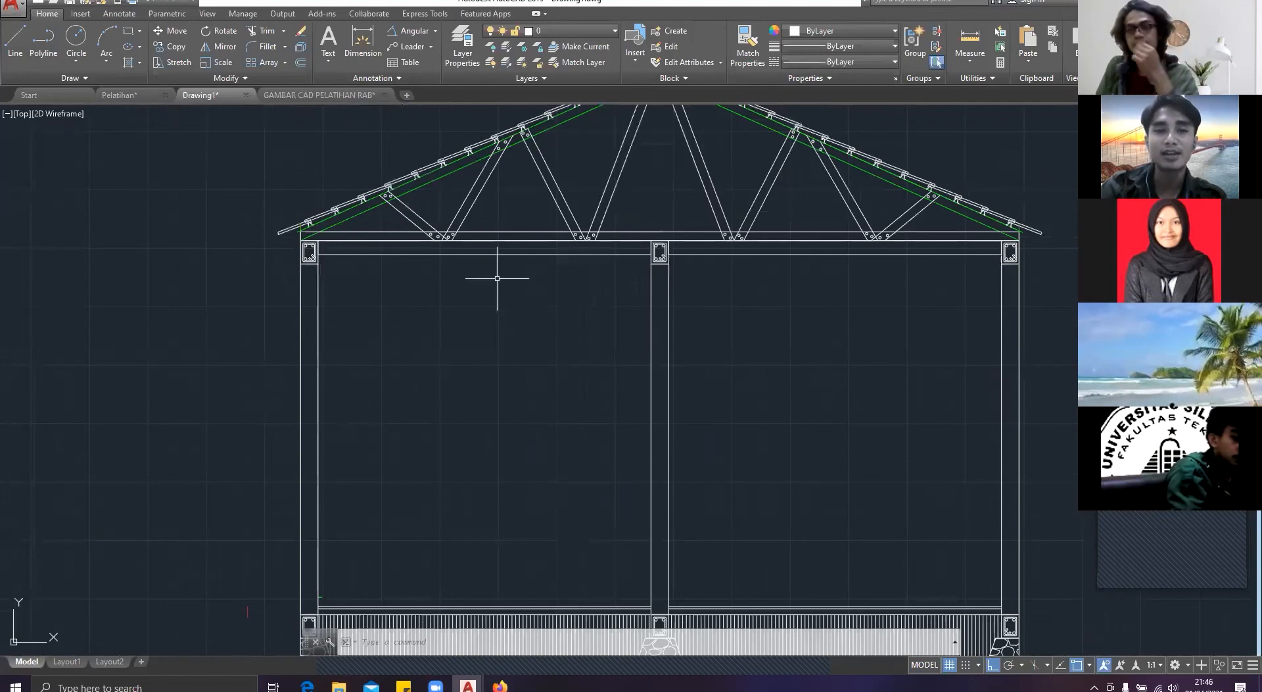
middle_click_drag(497, 278, 442, 341)
scroll(551, 211, "down", 3)
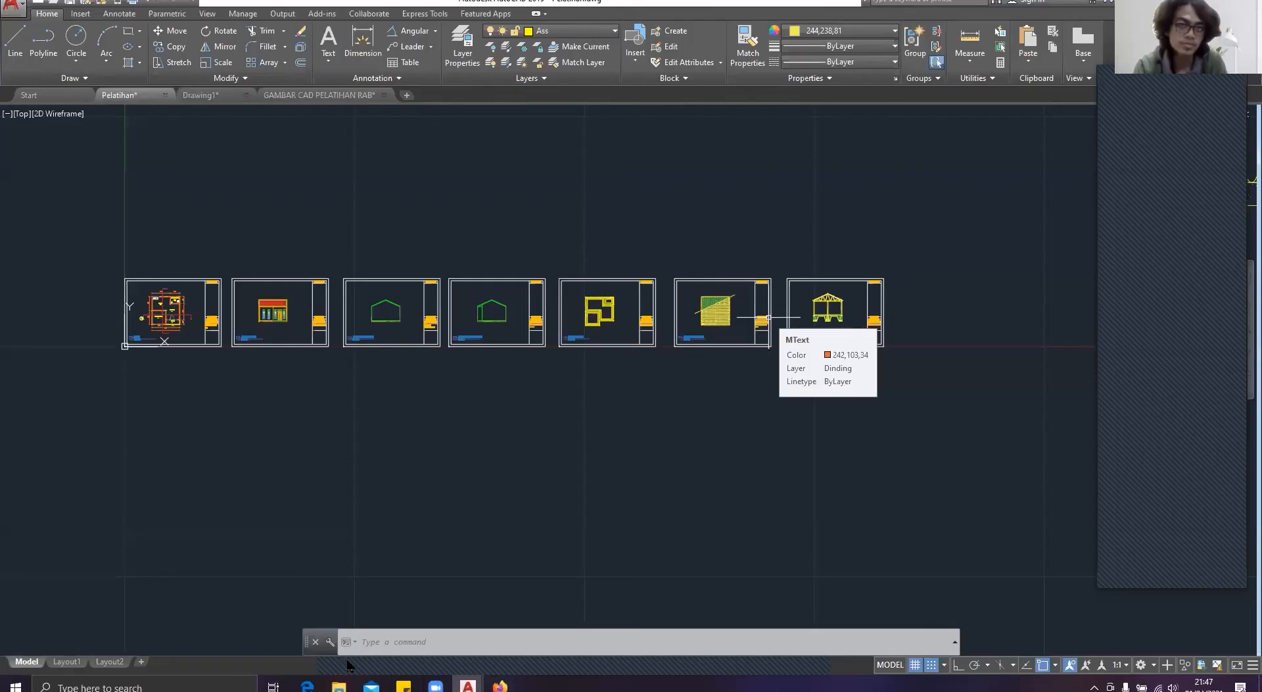
scroll(675, 409, "up", 3)
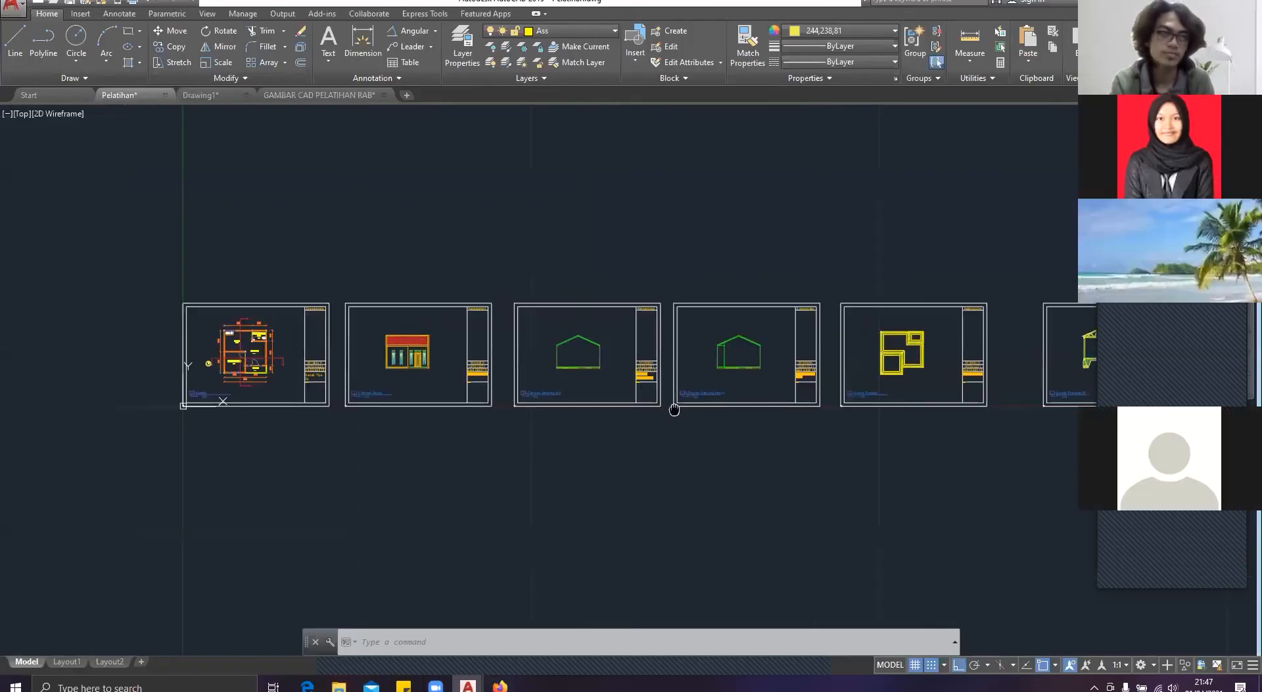
mouse_move(675, 409)
middle_mouse_down()
mouse_move(515, 409)
mouse_move(564, 410)
middle_mouse_up()
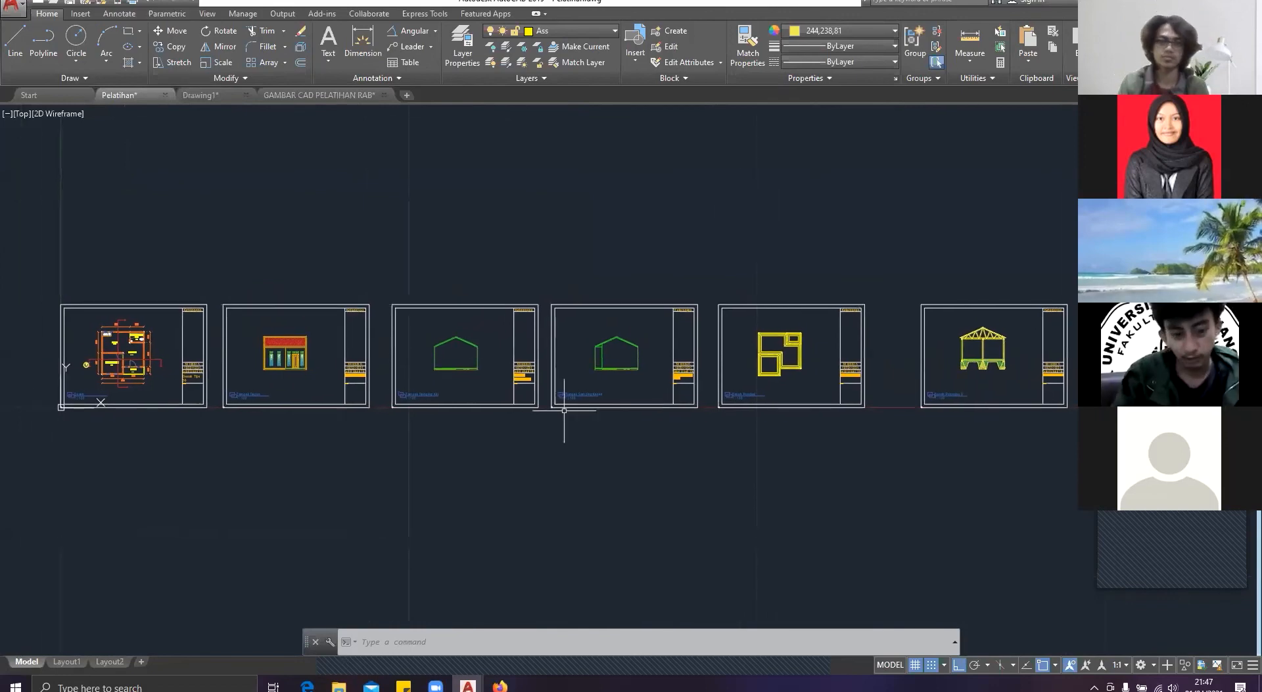